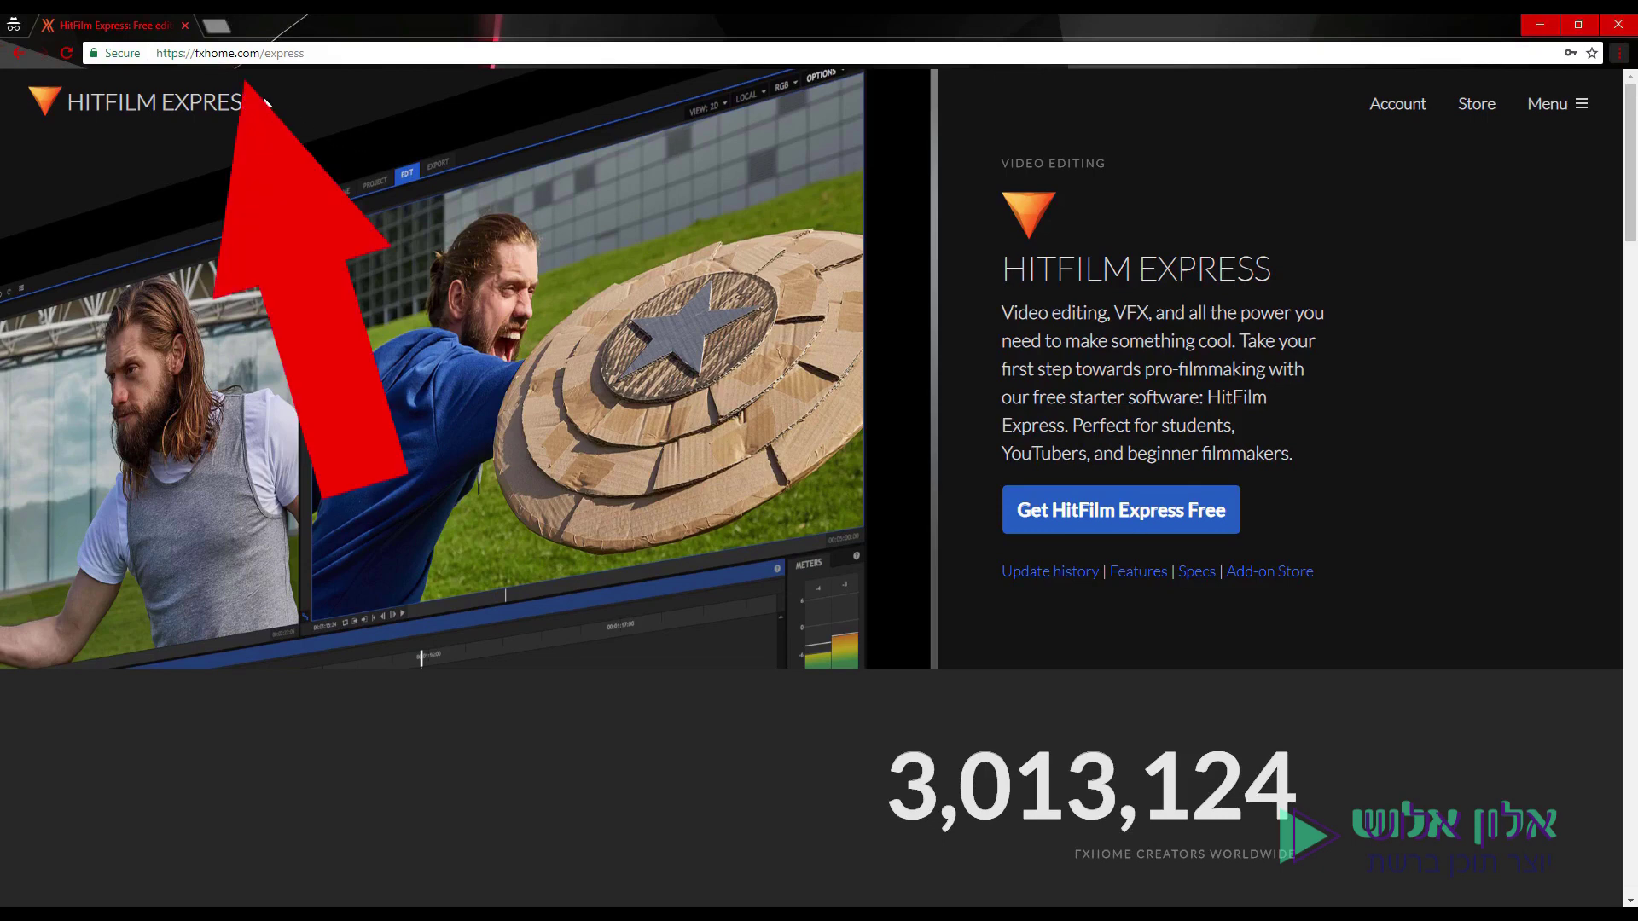
Request the free HitFilm Express download and choose to share the offer on Facebook.
click(243, 55)
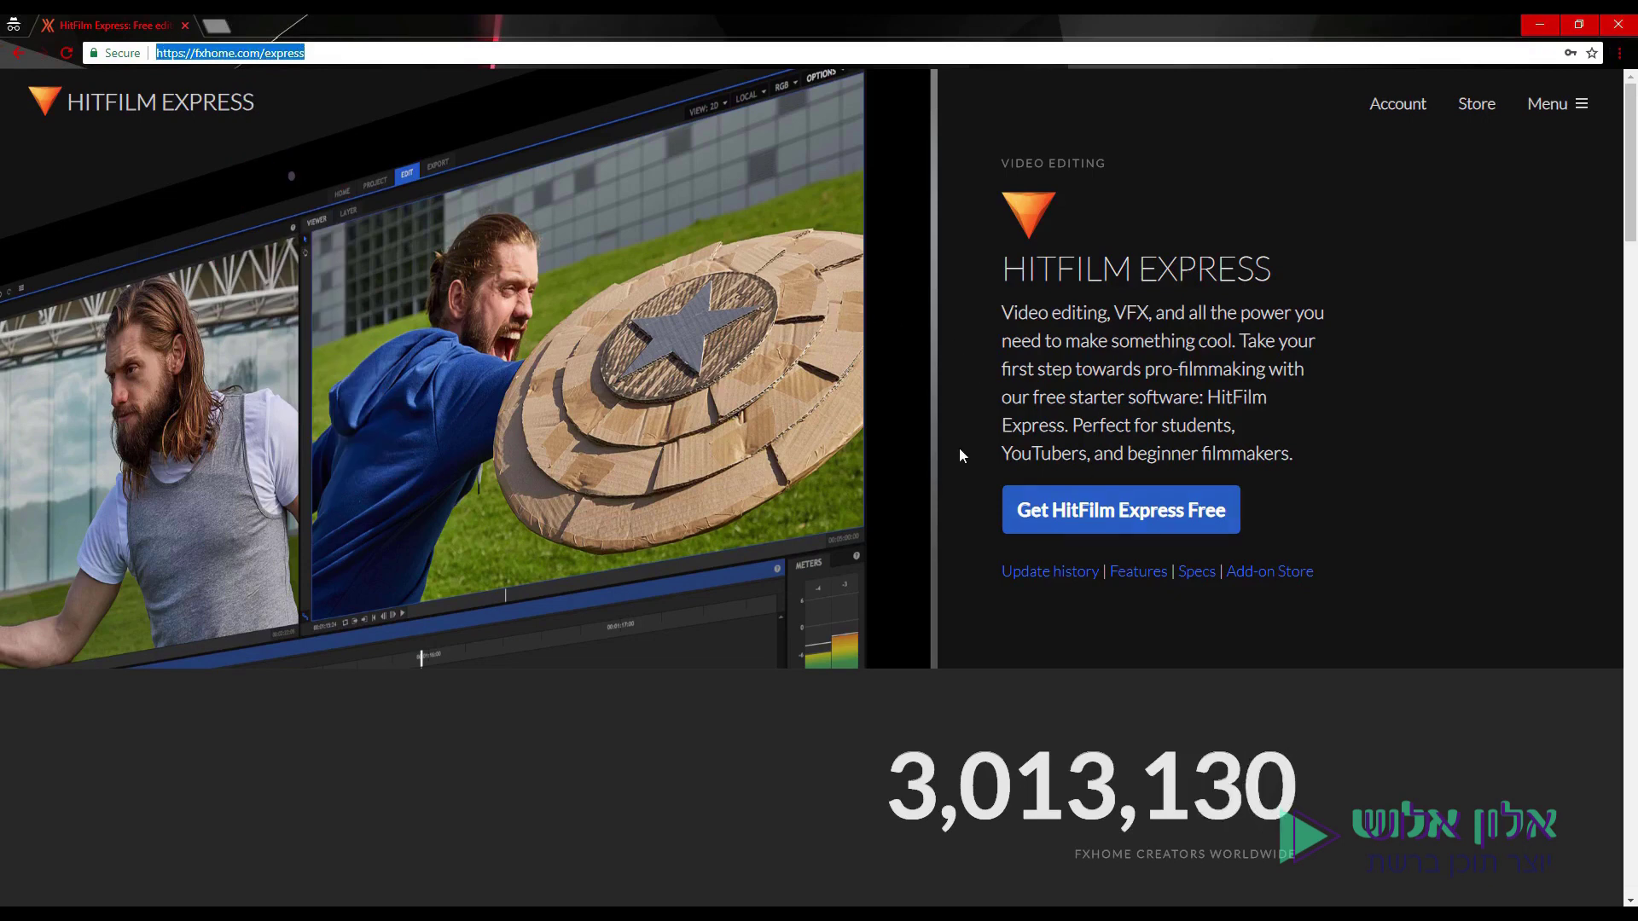
click(1091, 520)
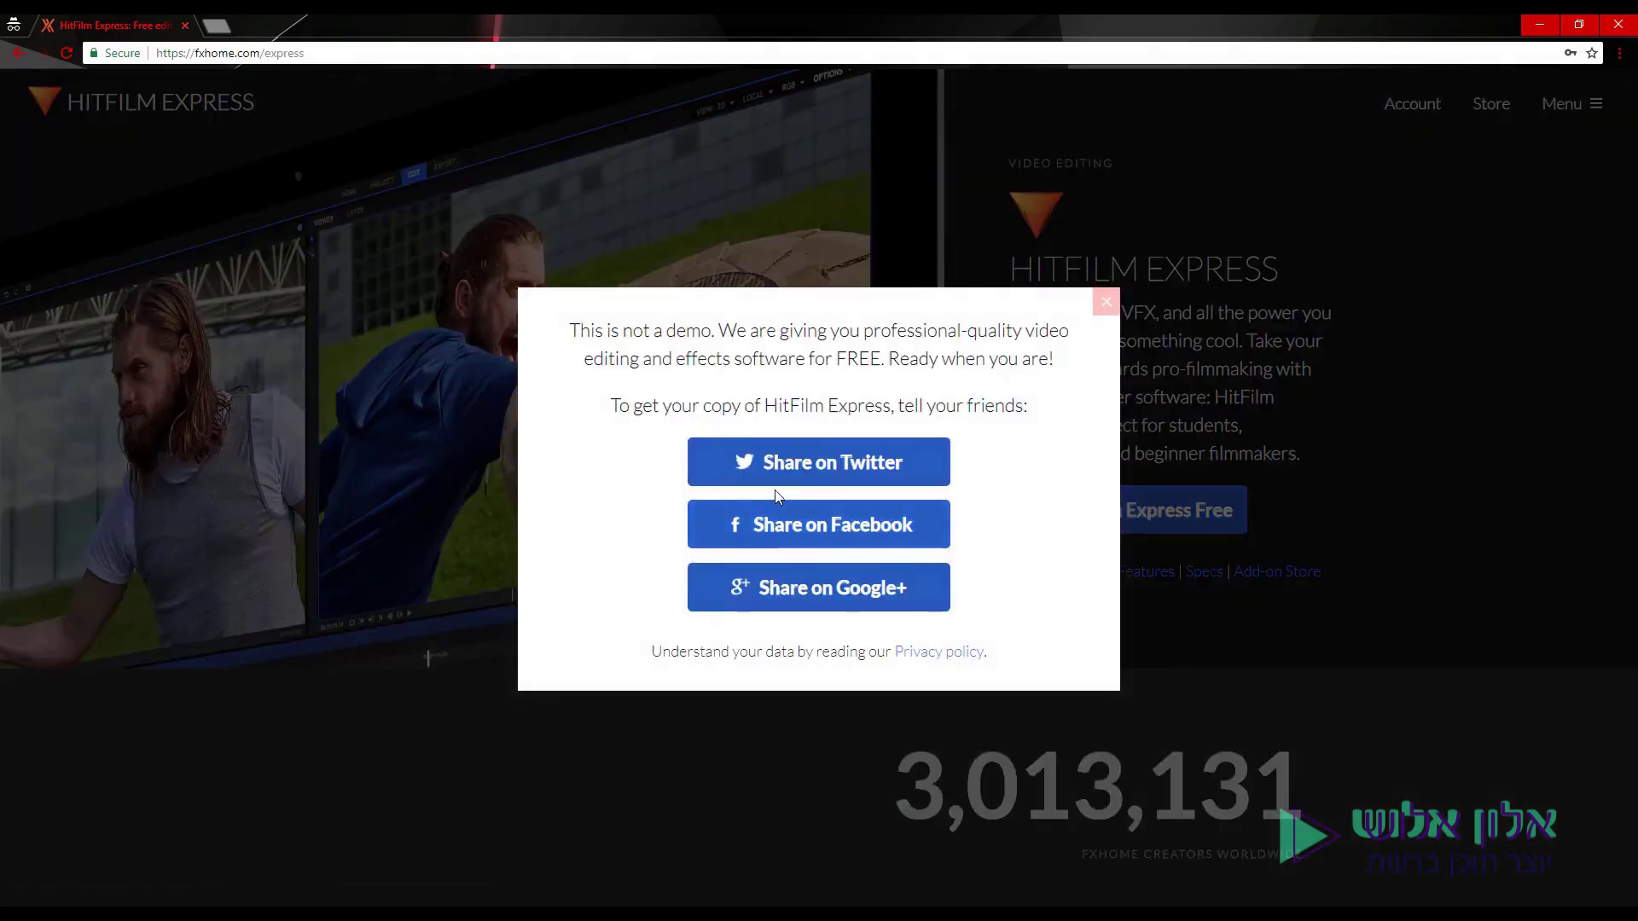
click(802, 525)
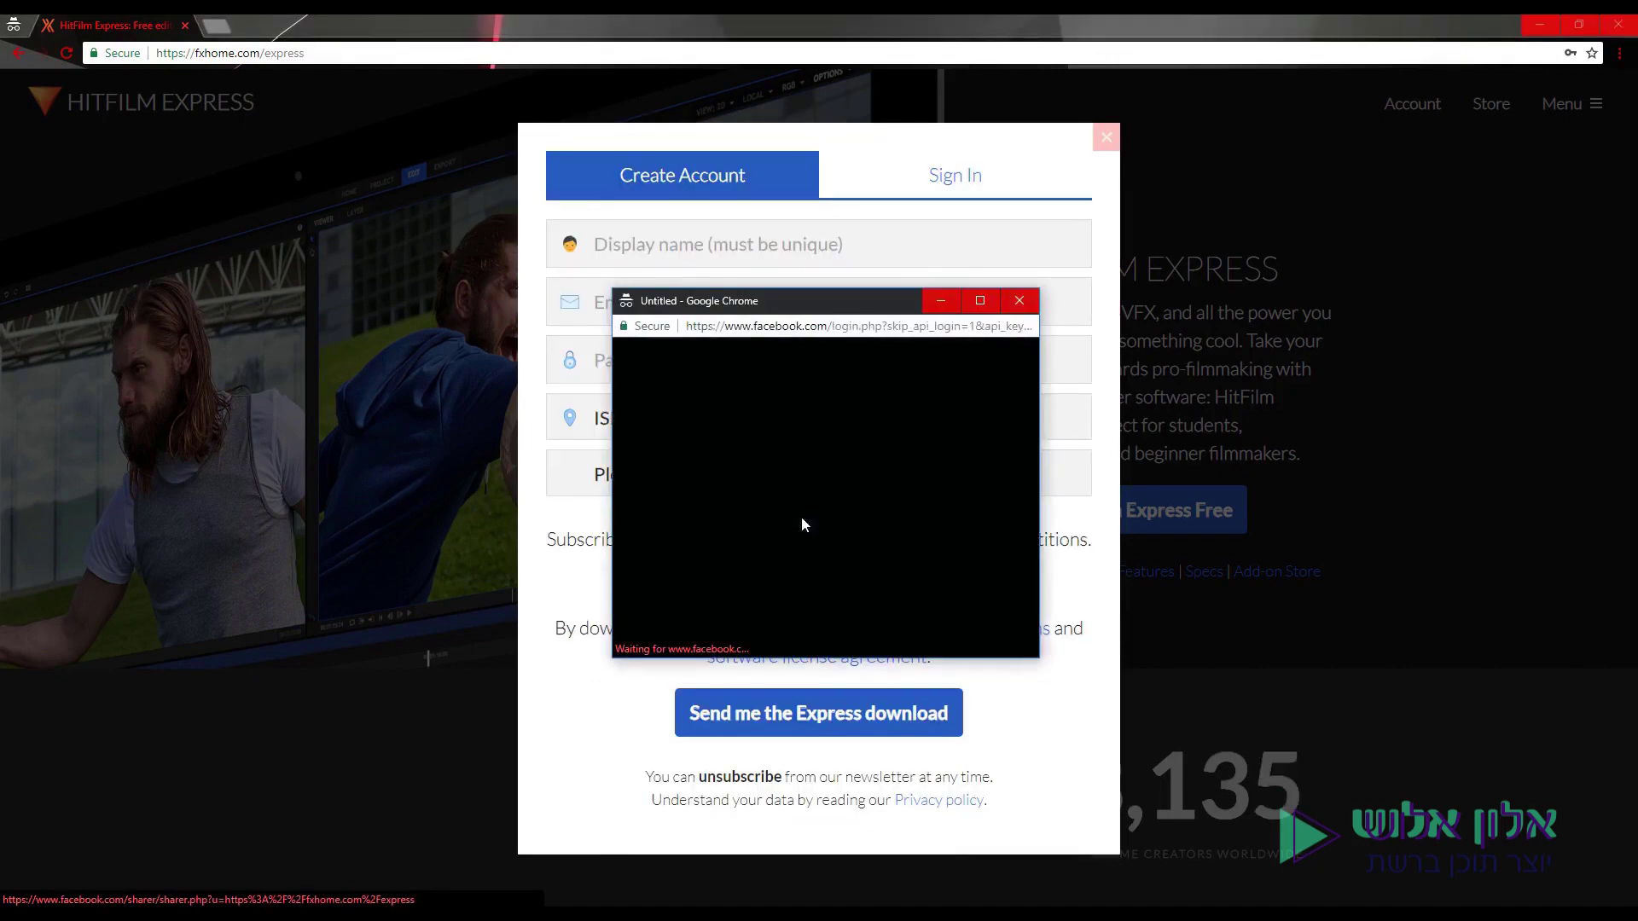
Dismiss the Facebook popup, opt into offers, set age to 18 or over, and submit the request.
click(1020, 302)
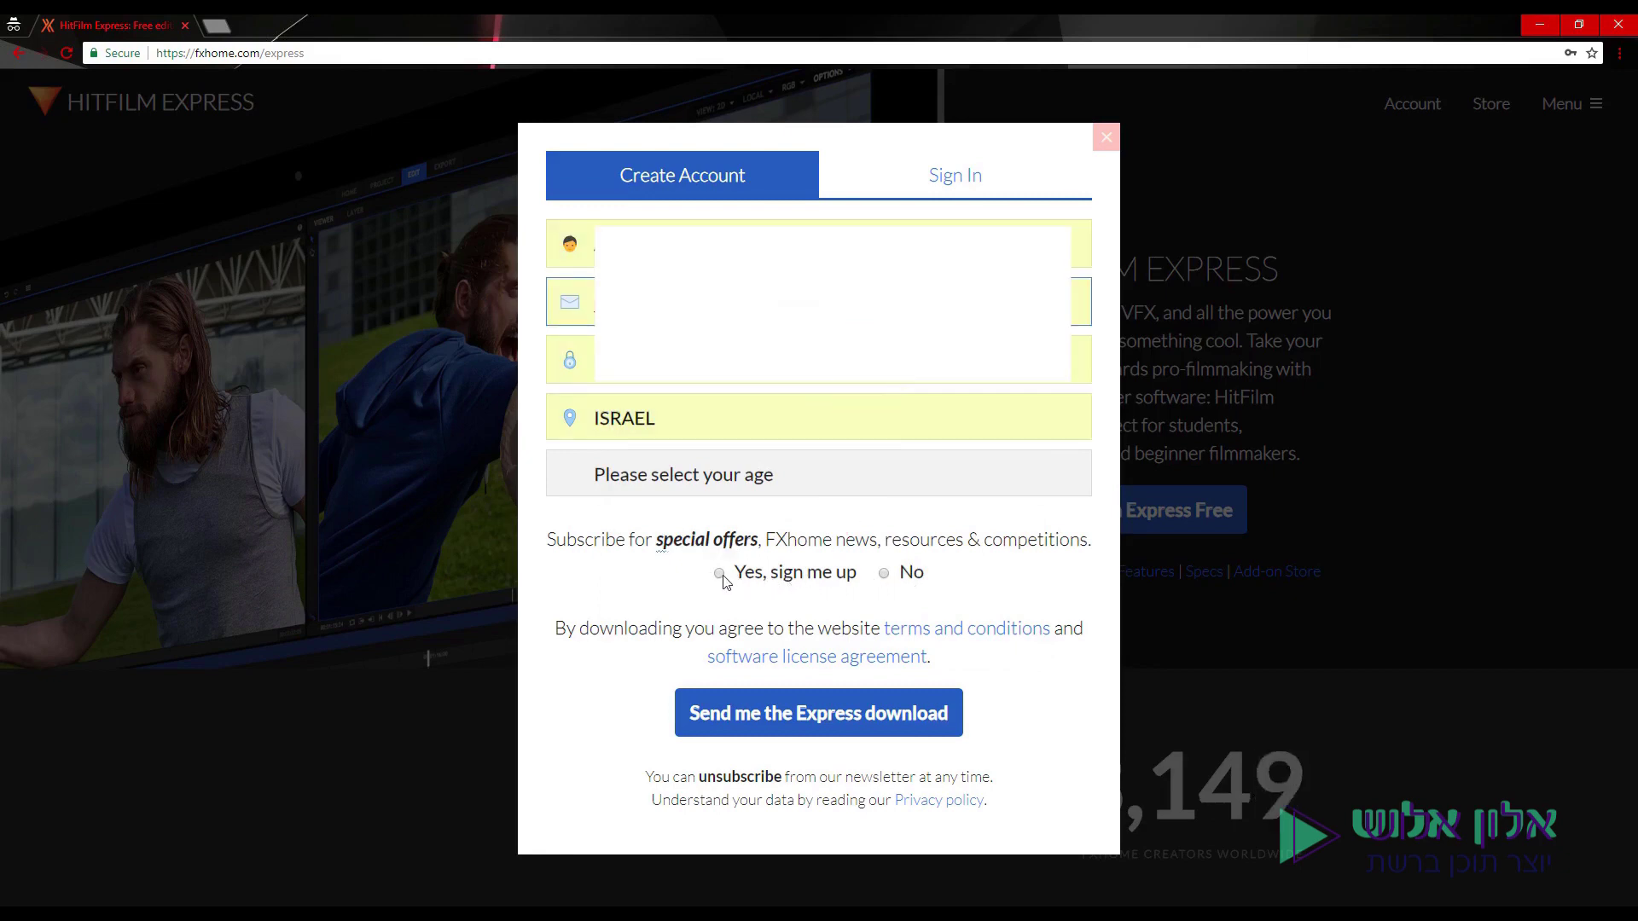
click(721, 576)
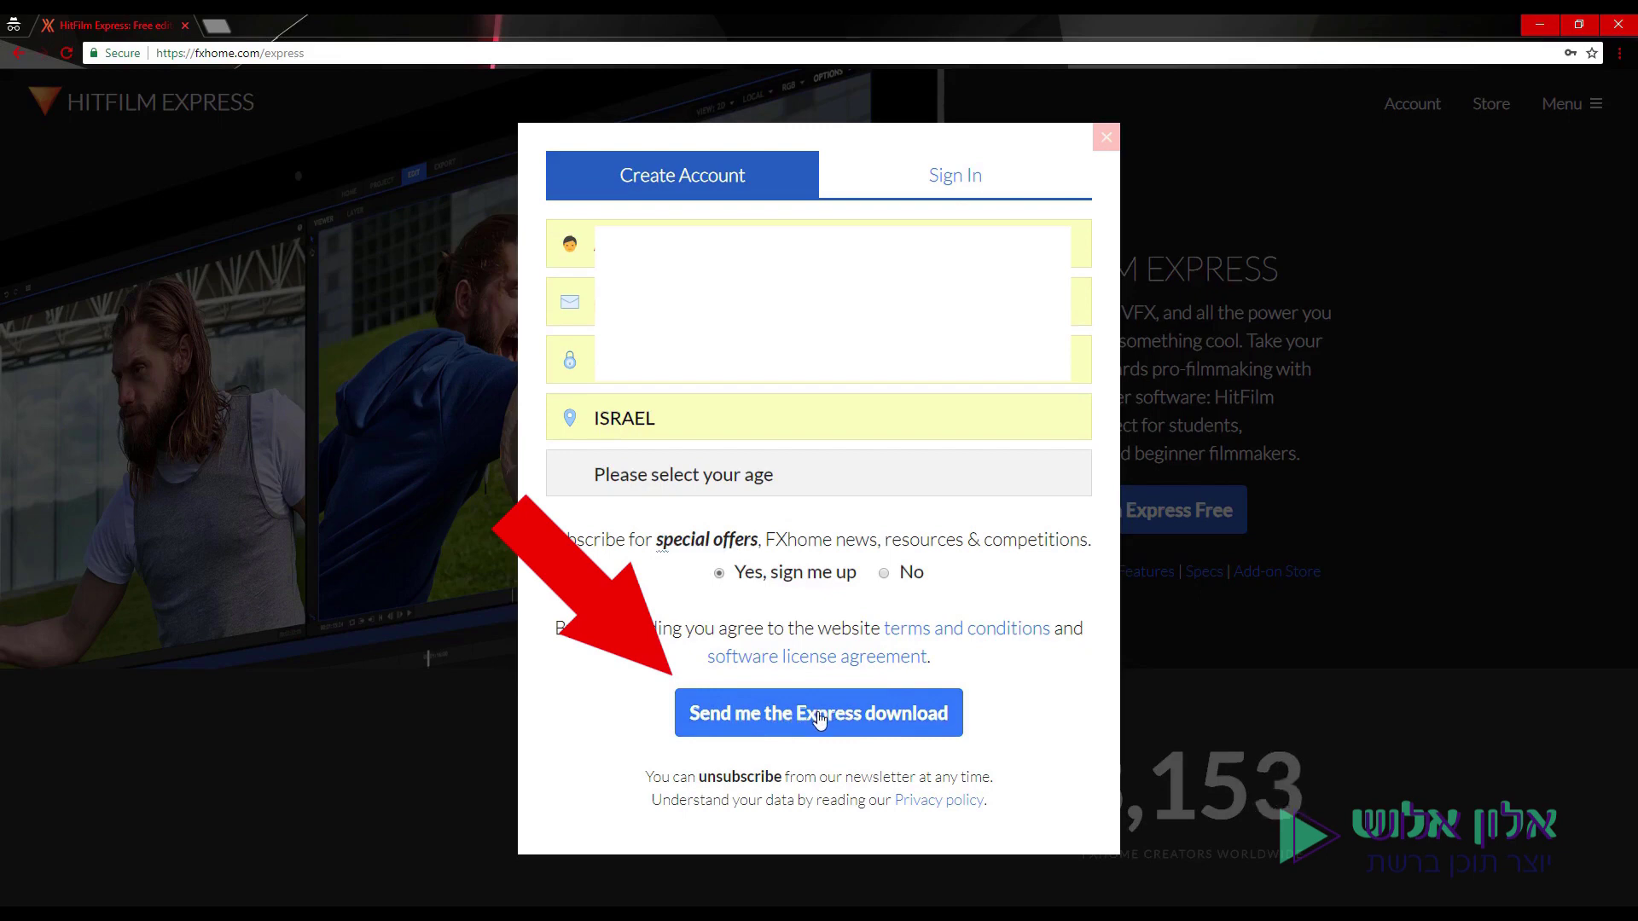
click(819, 719)
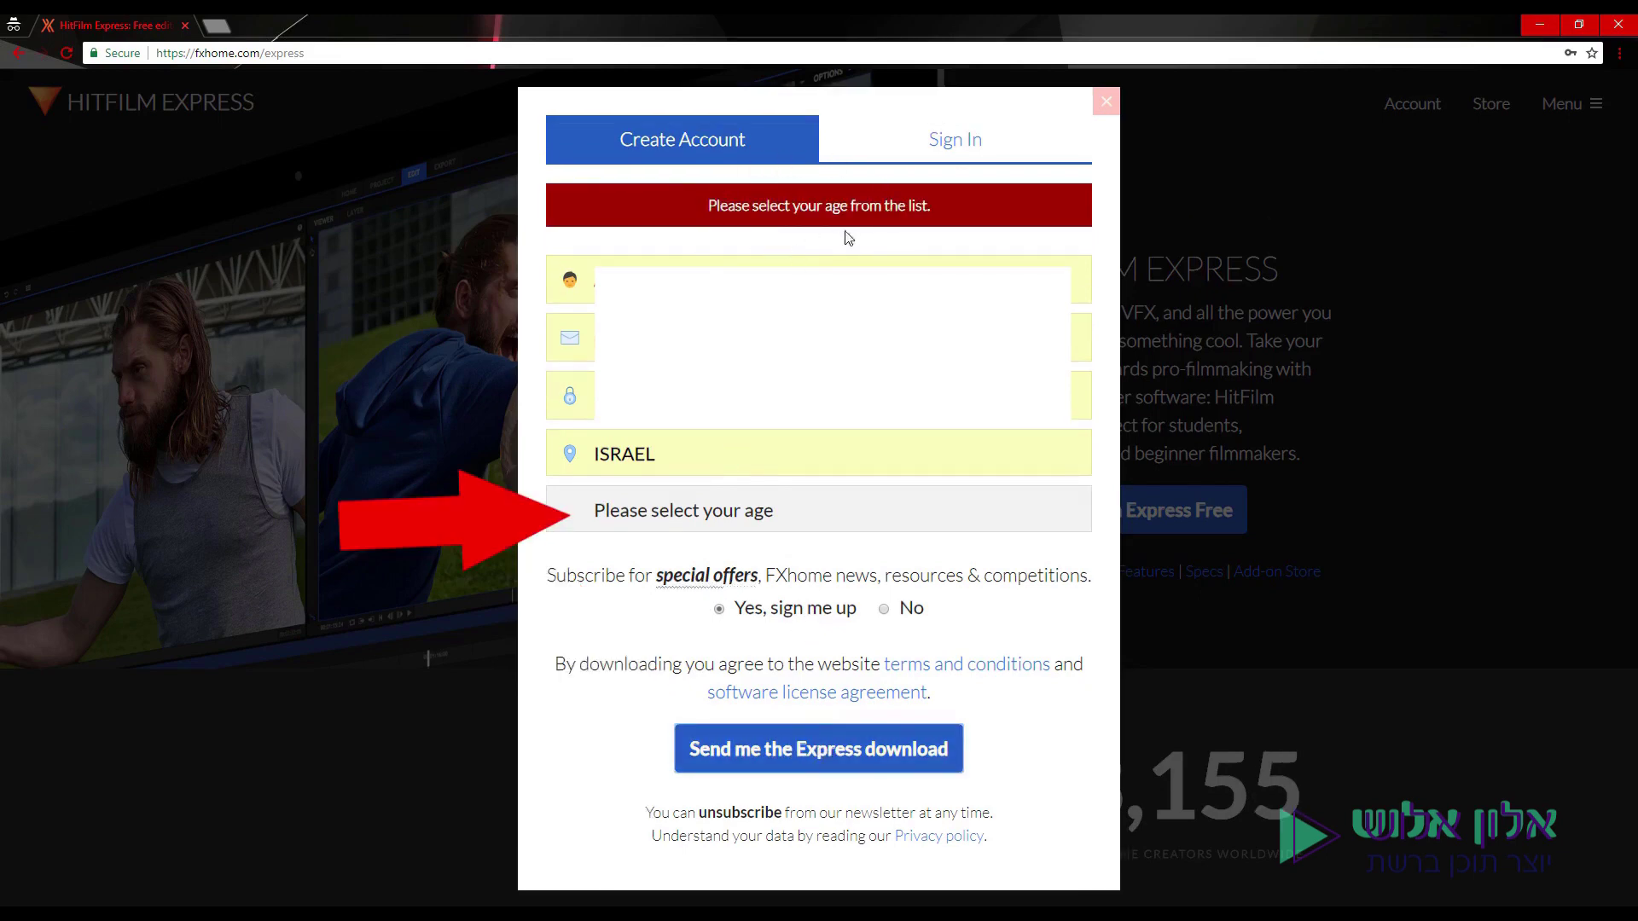
click(741, 509)
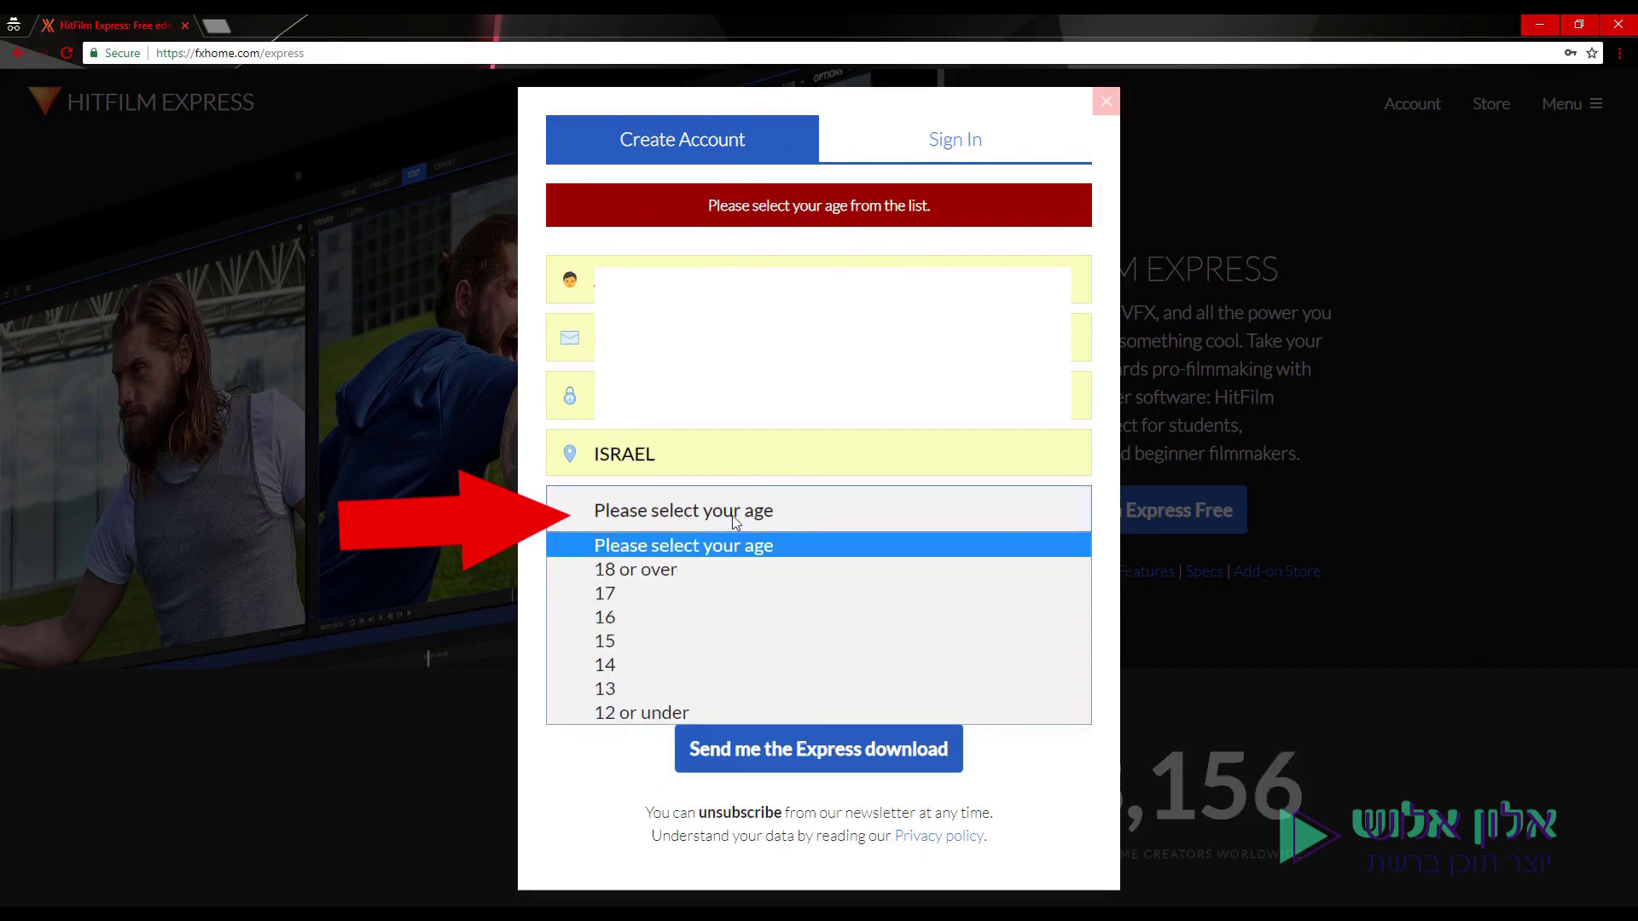
click(693, 563)
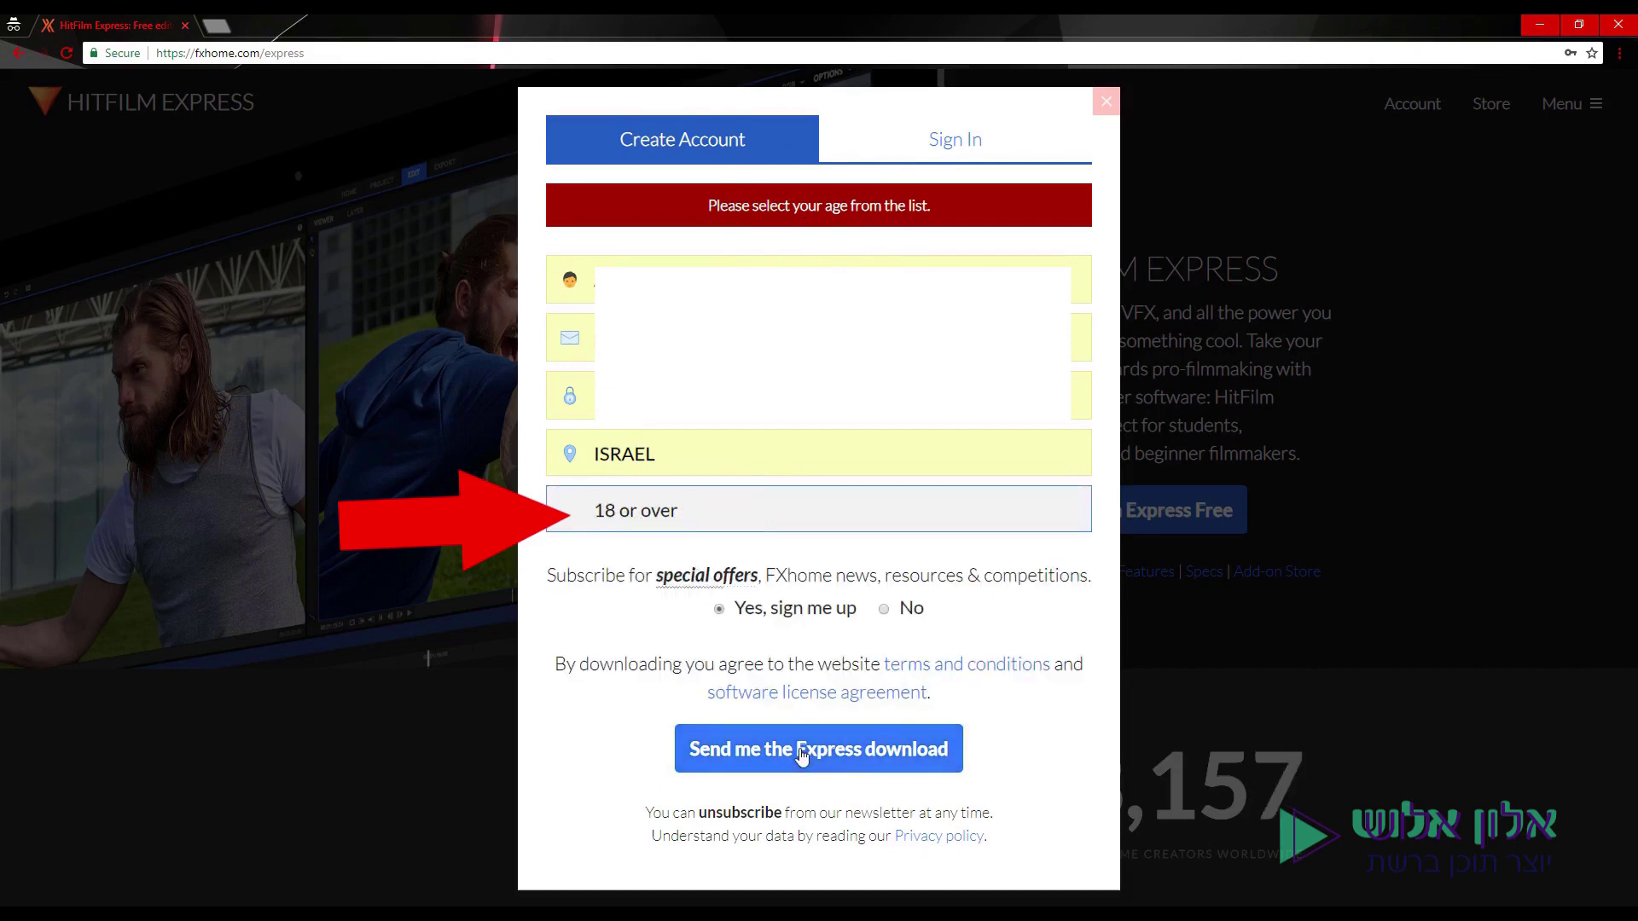
click(802, 755)
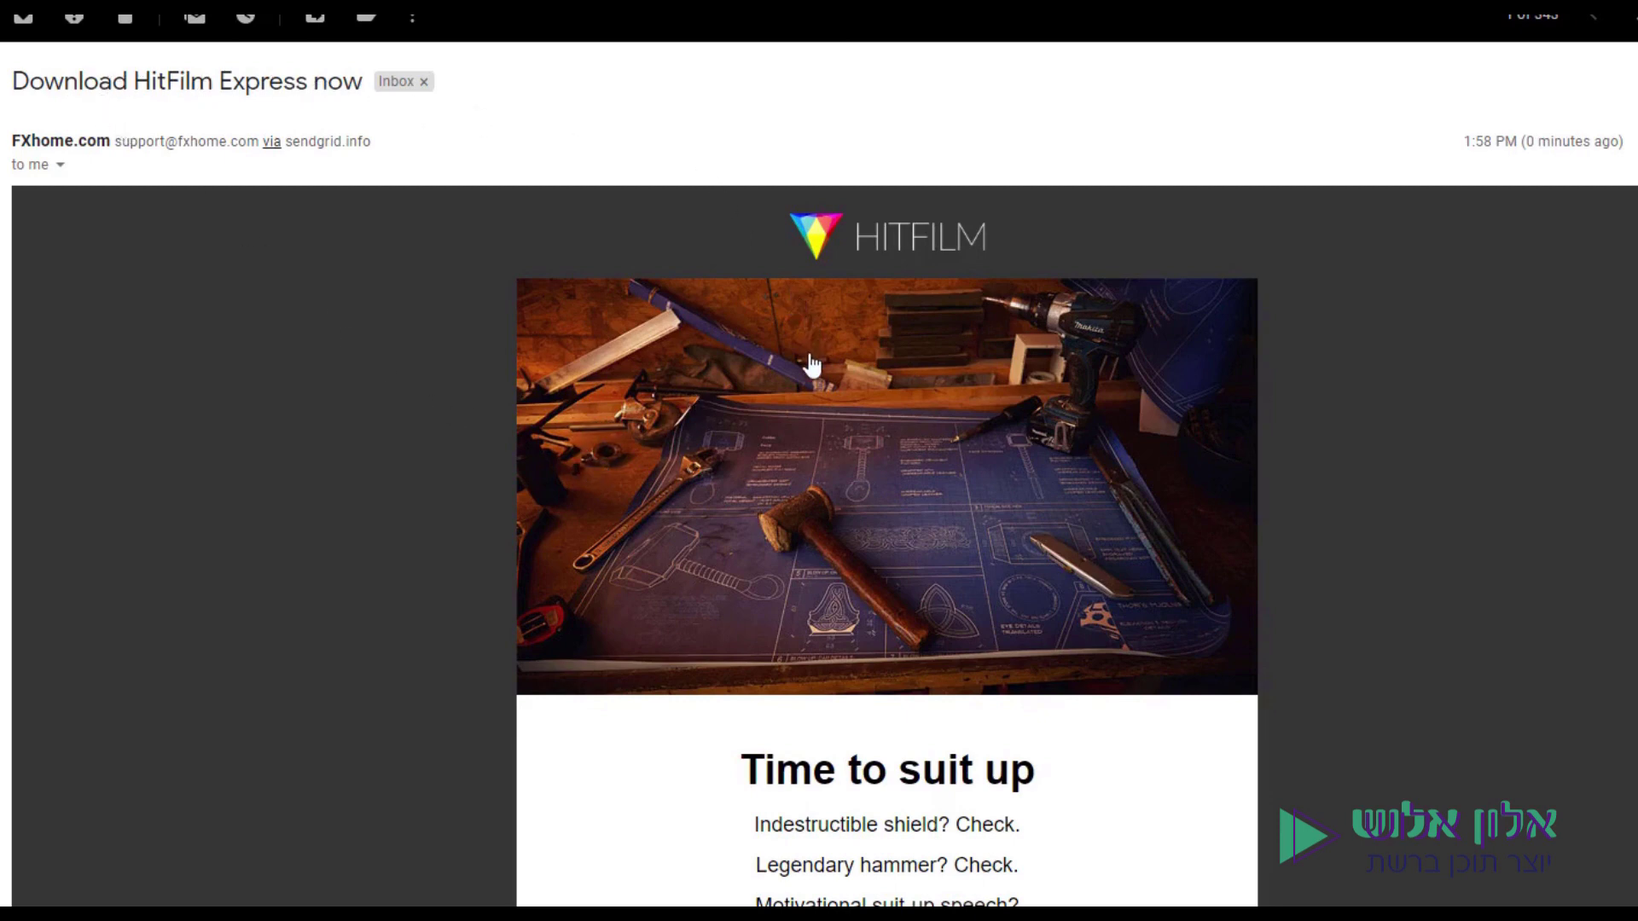
Follow the e-mail's installer link and download the Windows installer.
scroll(922, 487, down, 4)
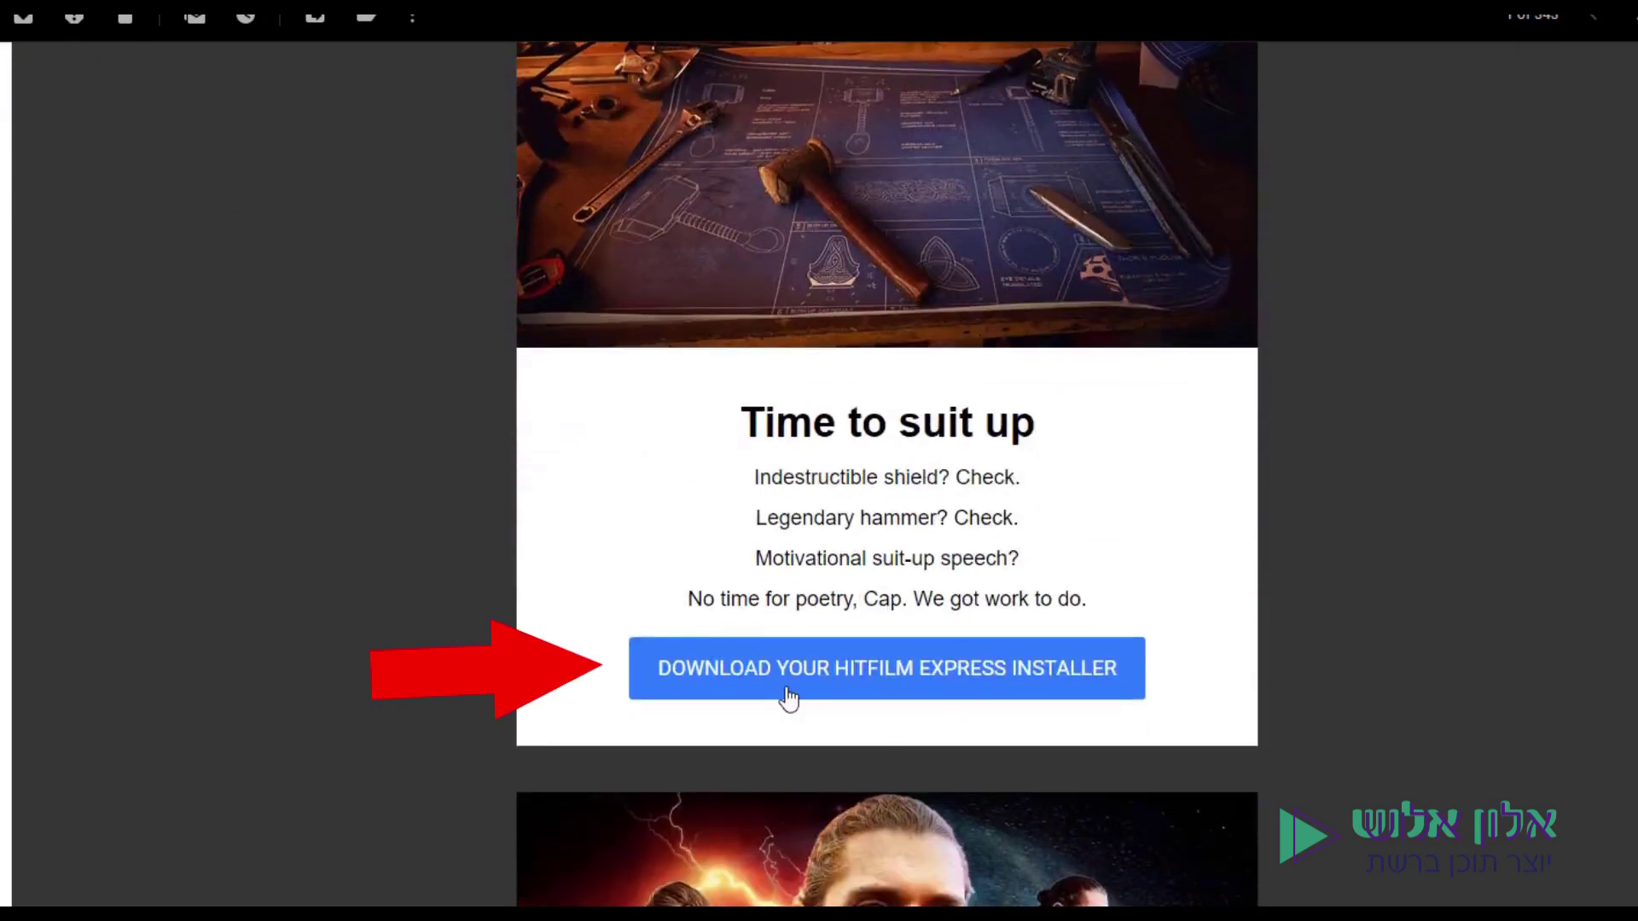
click(937, 686)
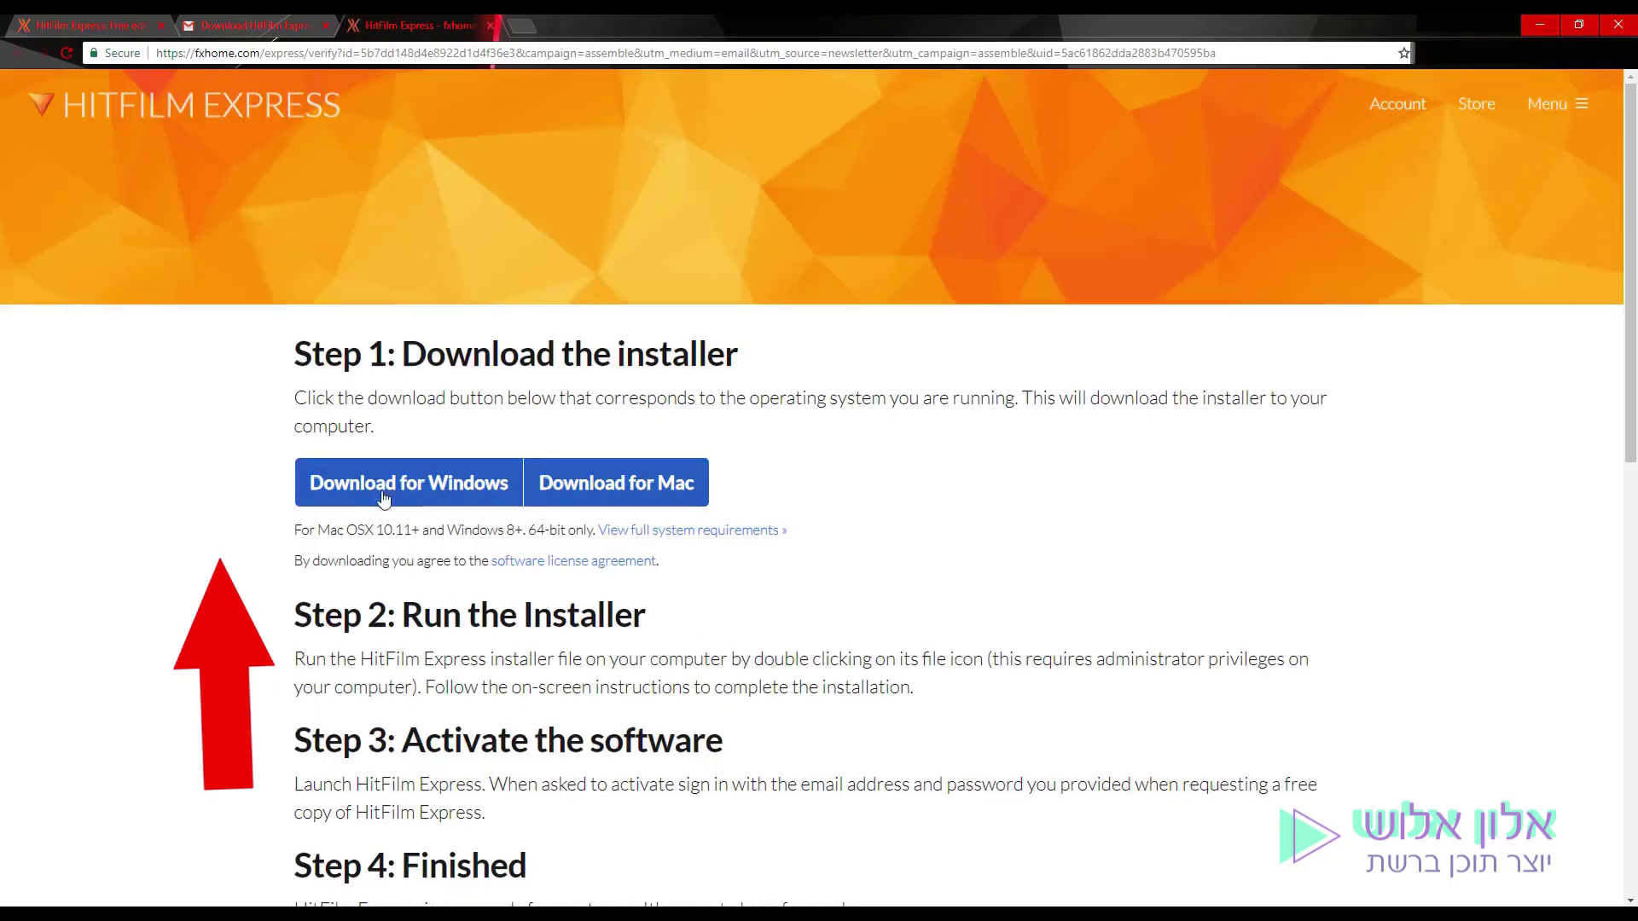
click(404, 493)
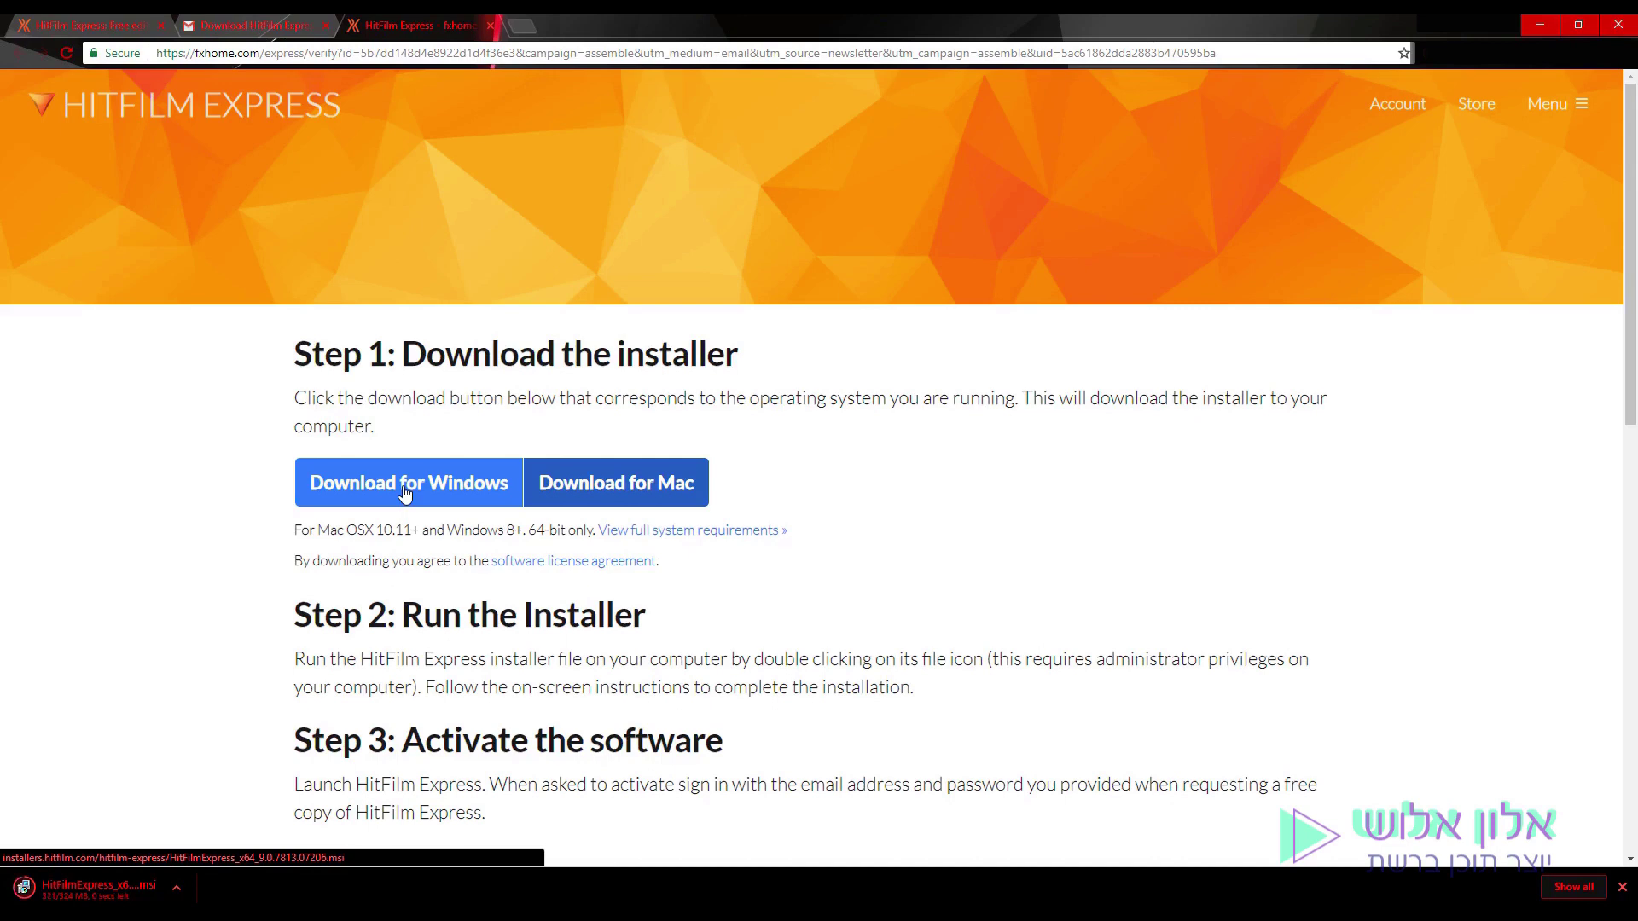
Run the .msi with a Complete setup, accepting the licence, and finish to launch HitFilm Express.
click(96, 891)
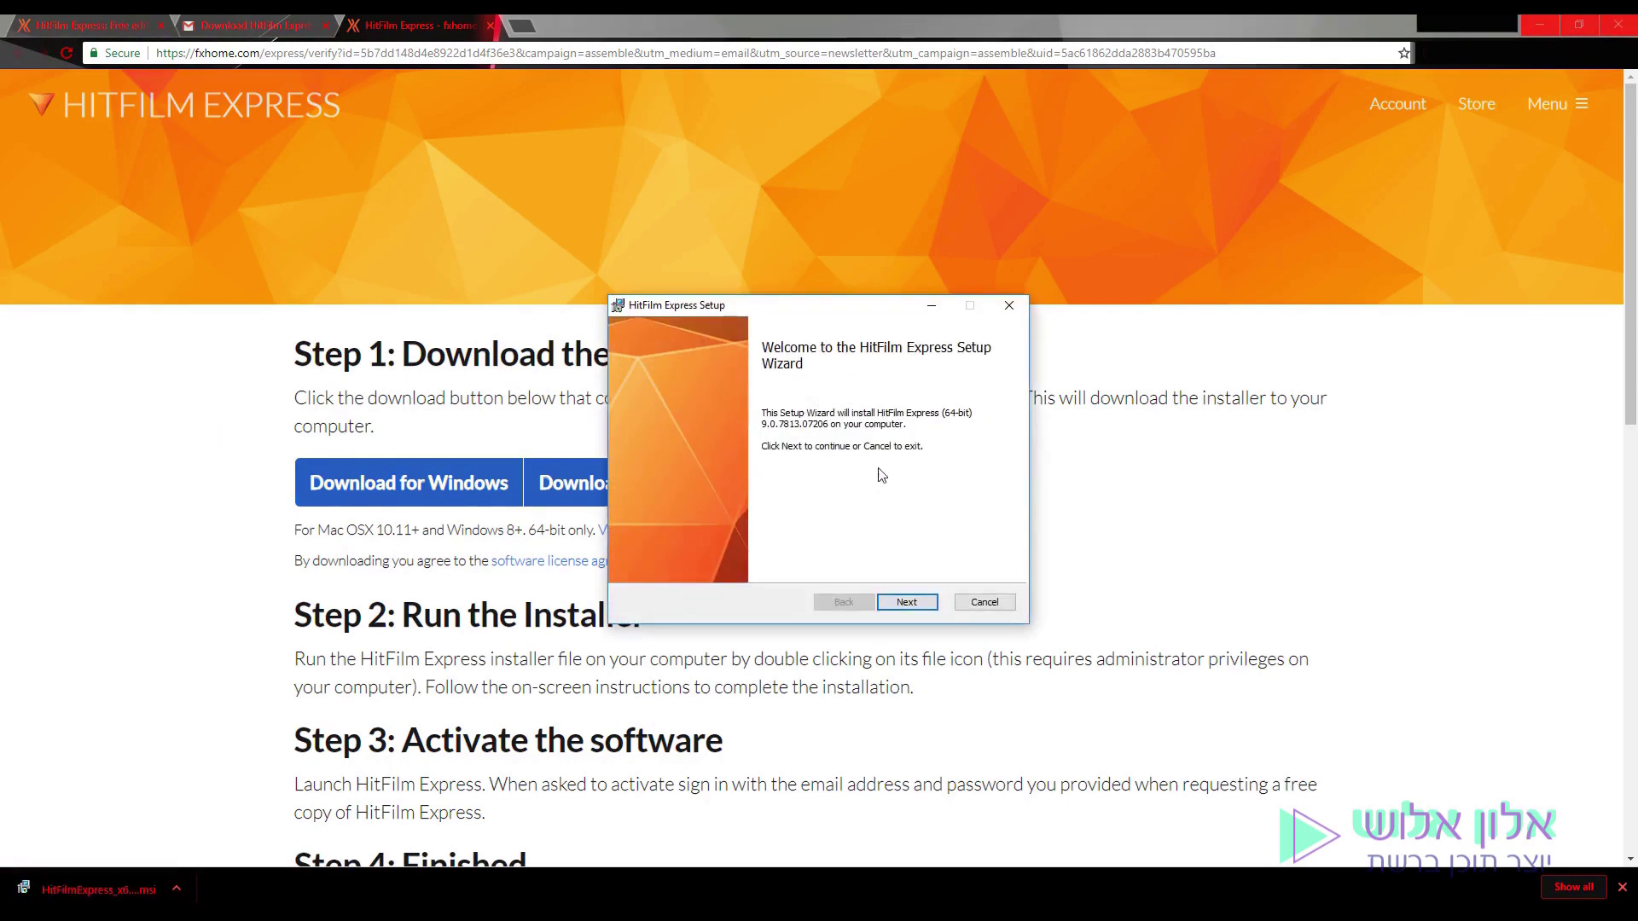
click(926, 606)
click(689, 563)
click(914, 605)
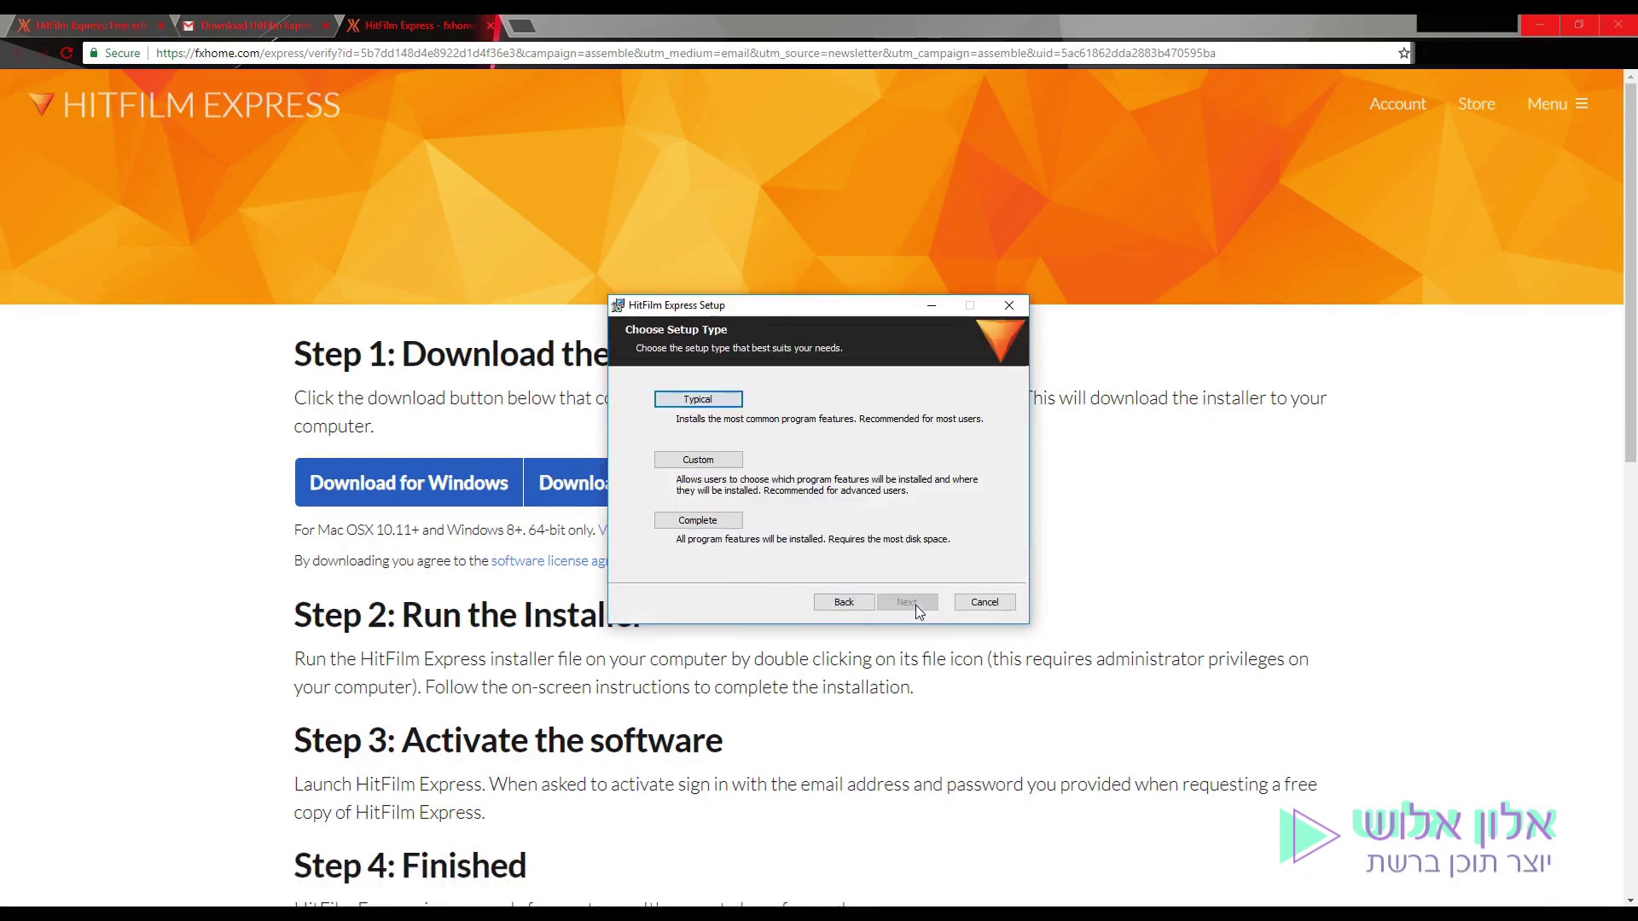
click(708, 529)
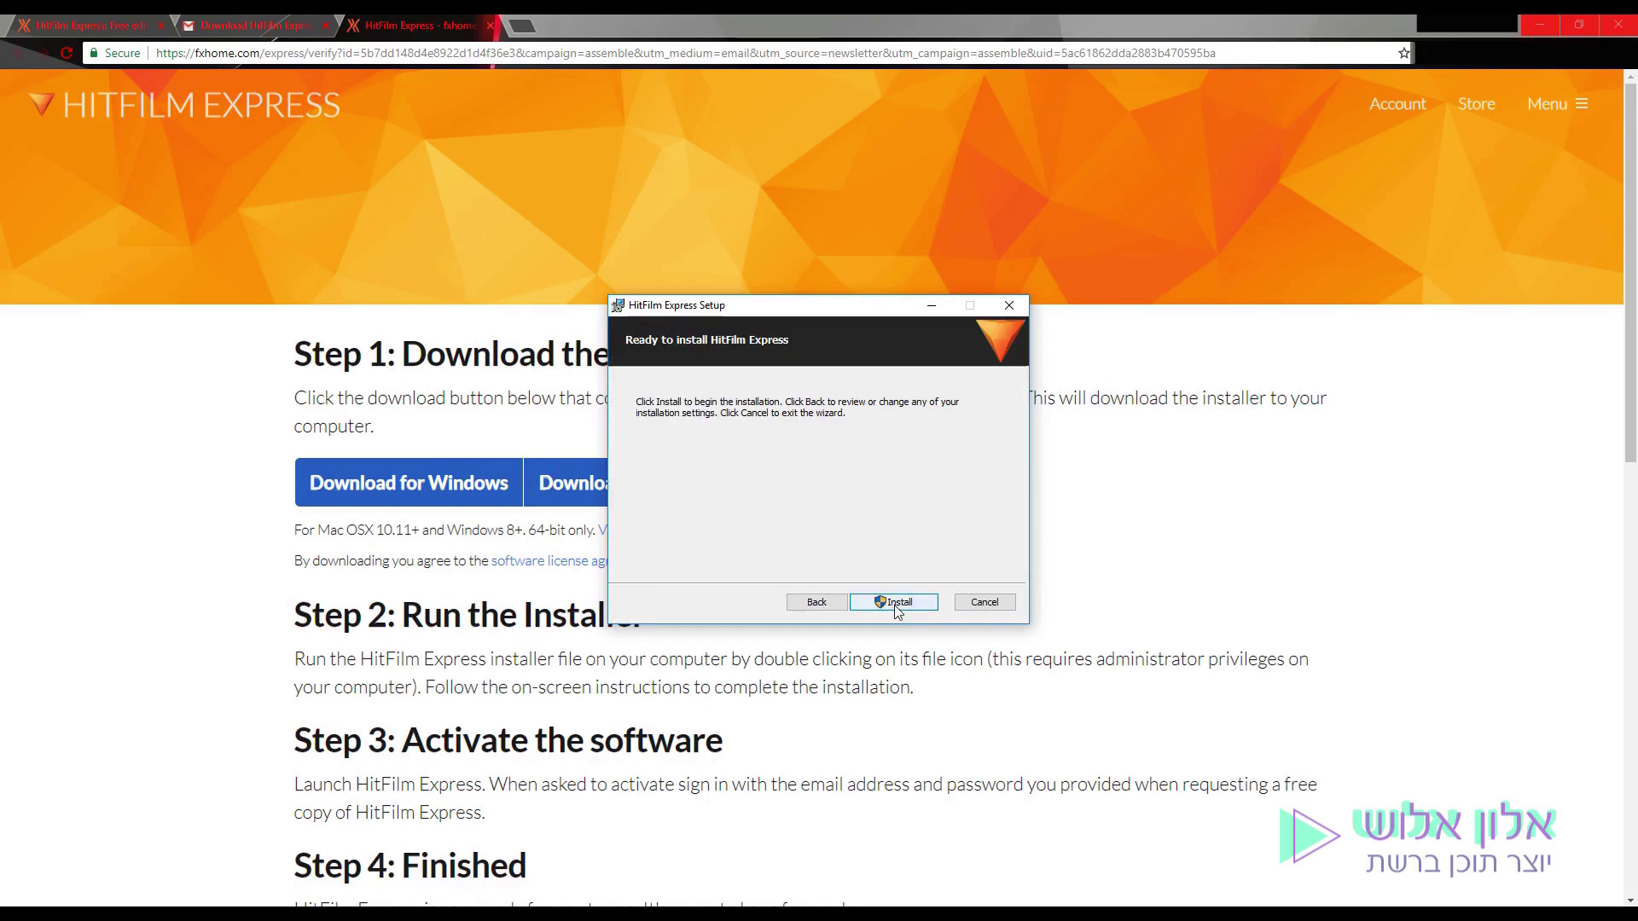
click(897, 603)
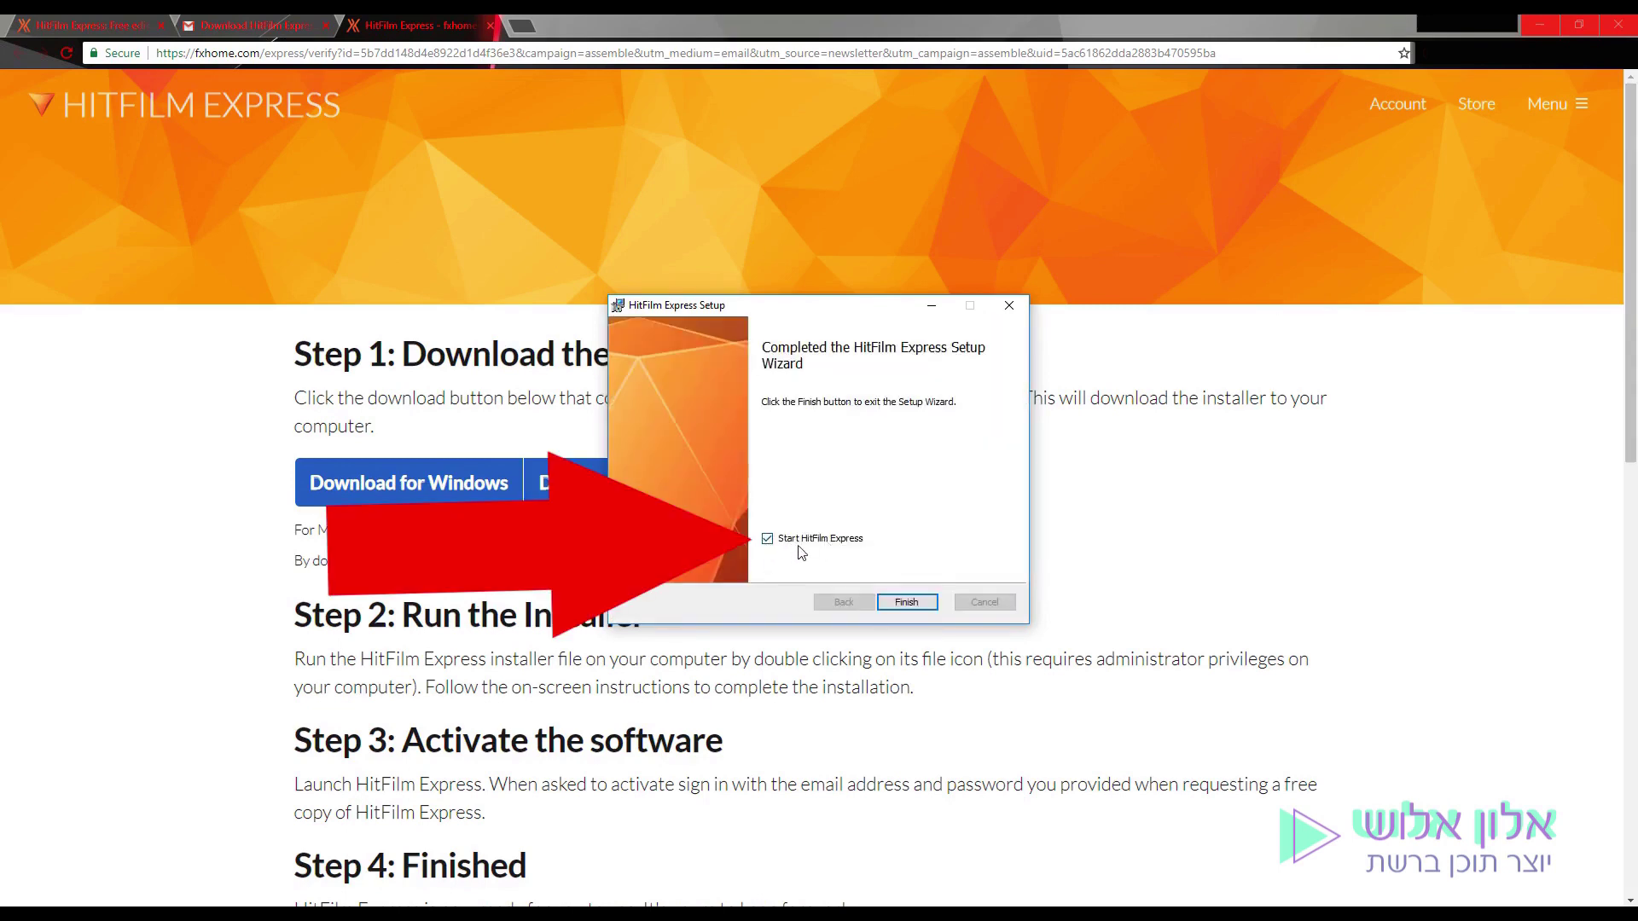
click(906, 602)
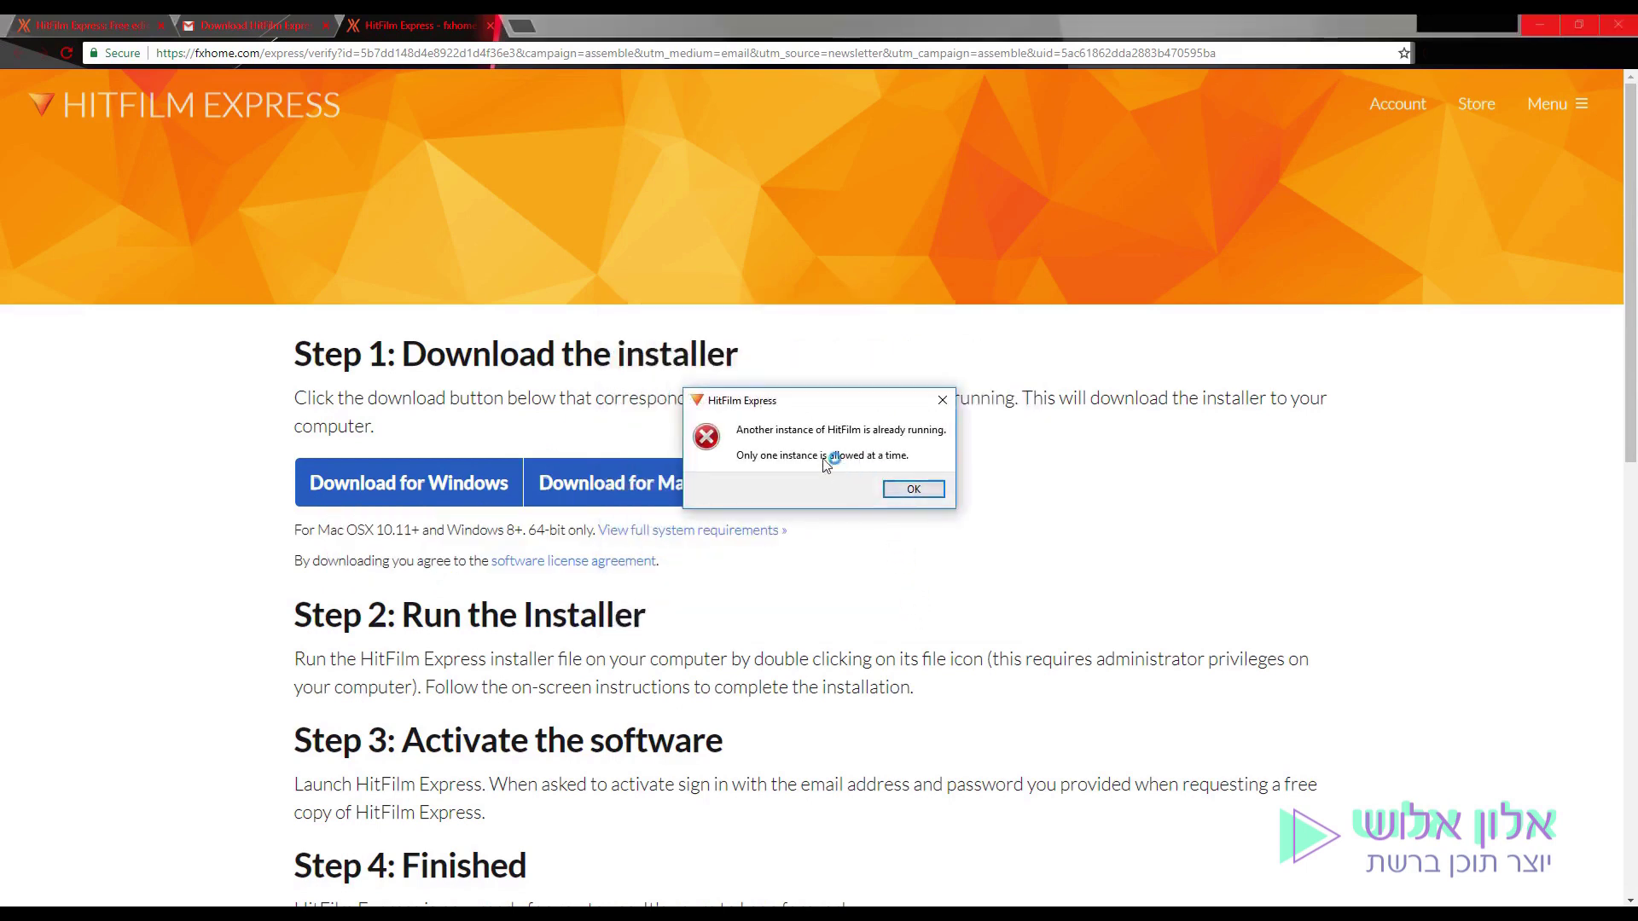
drag(822, 401, 815, 407)
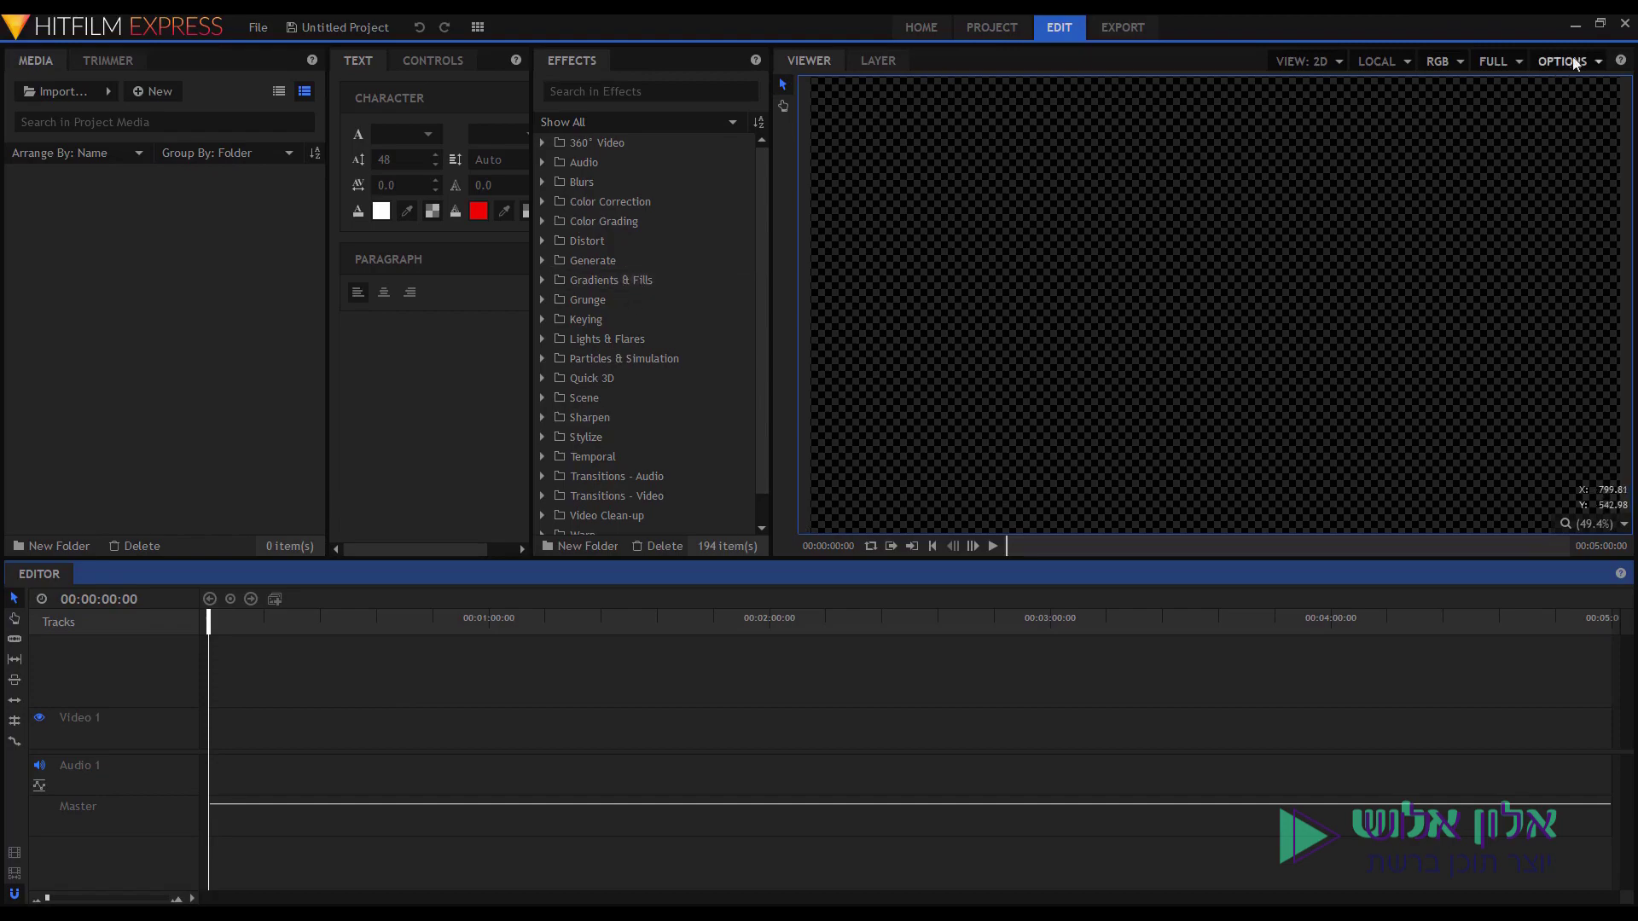
Close HitFilm Express and relaunch it from the Start menu.
click(1627, 35)
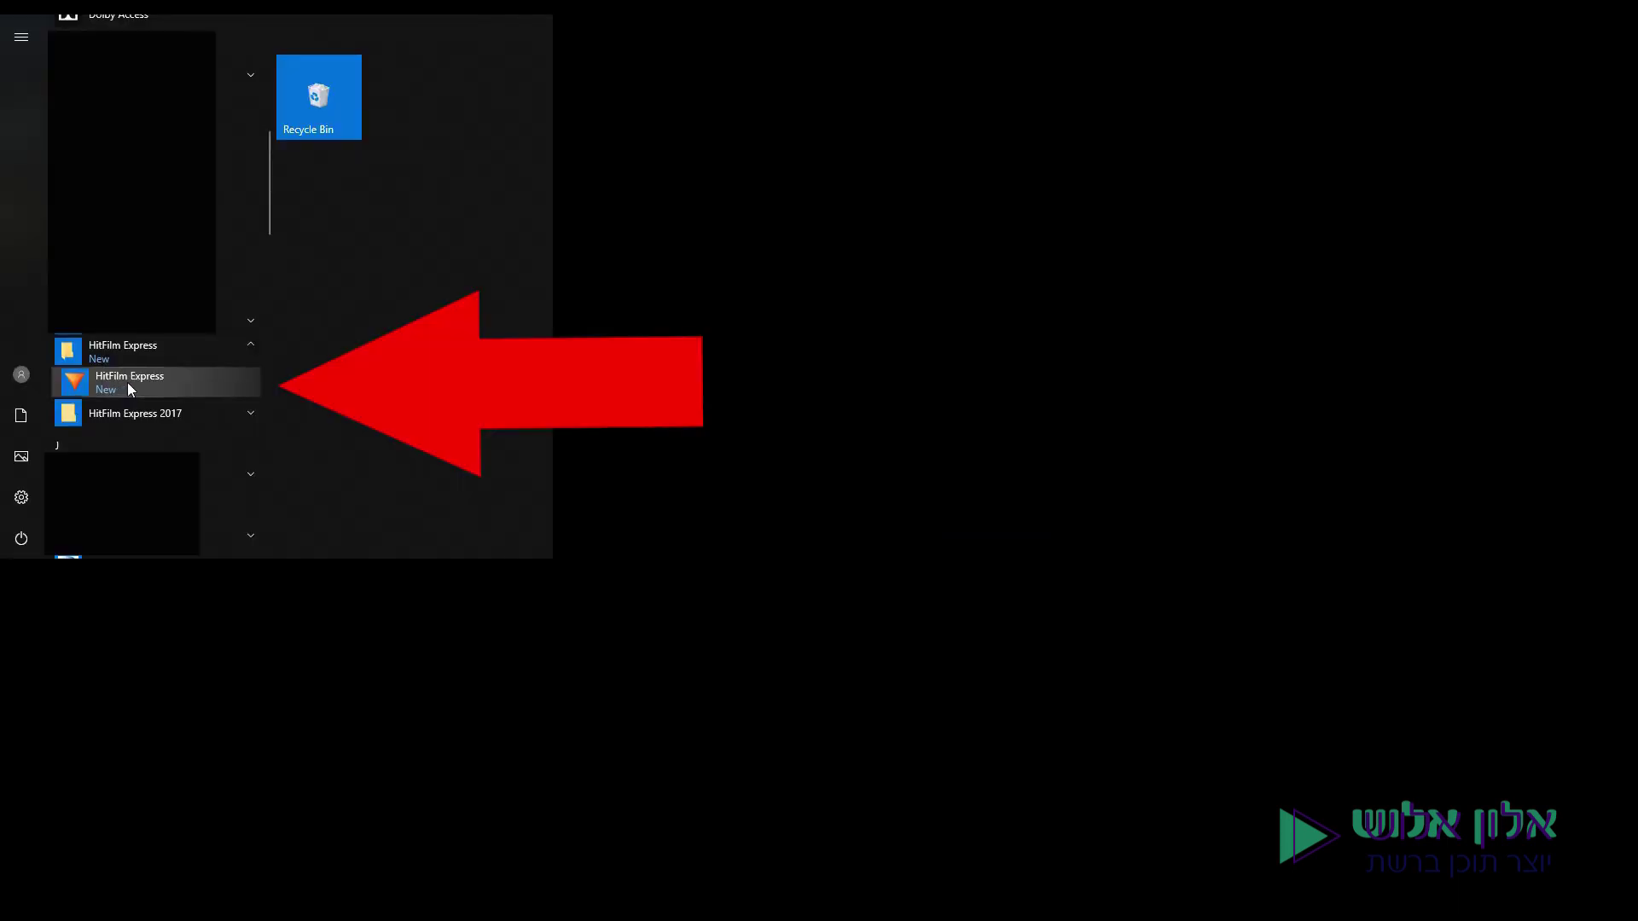
click(128, 388)
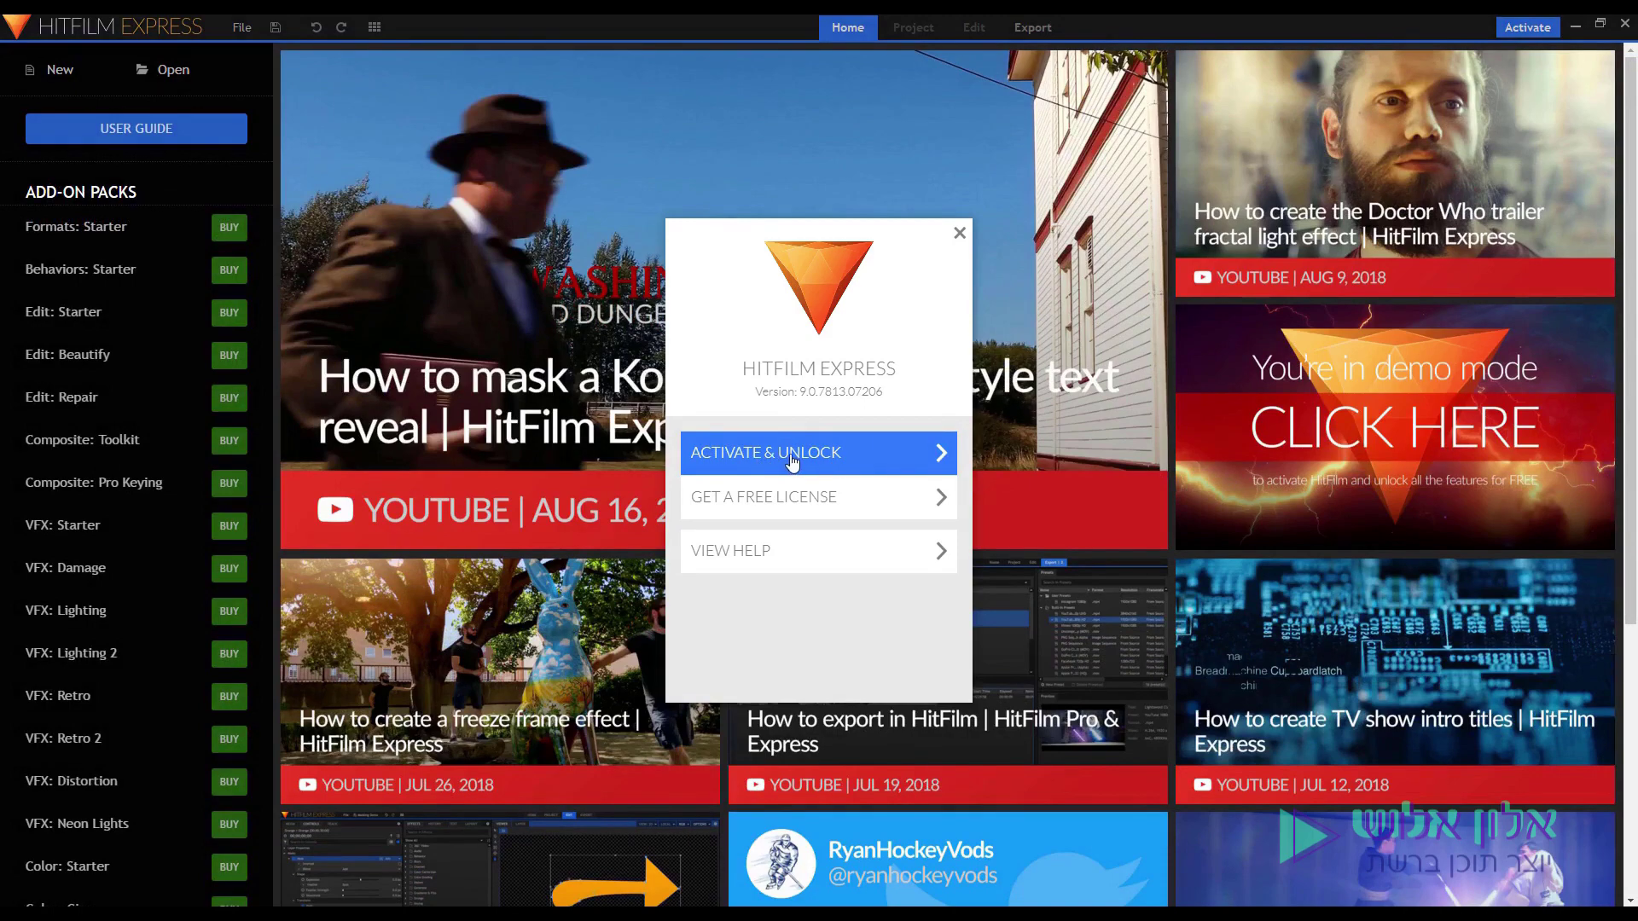
Log in with the account e-mail and password to activate, then close the restart notice.
click(817, 461)
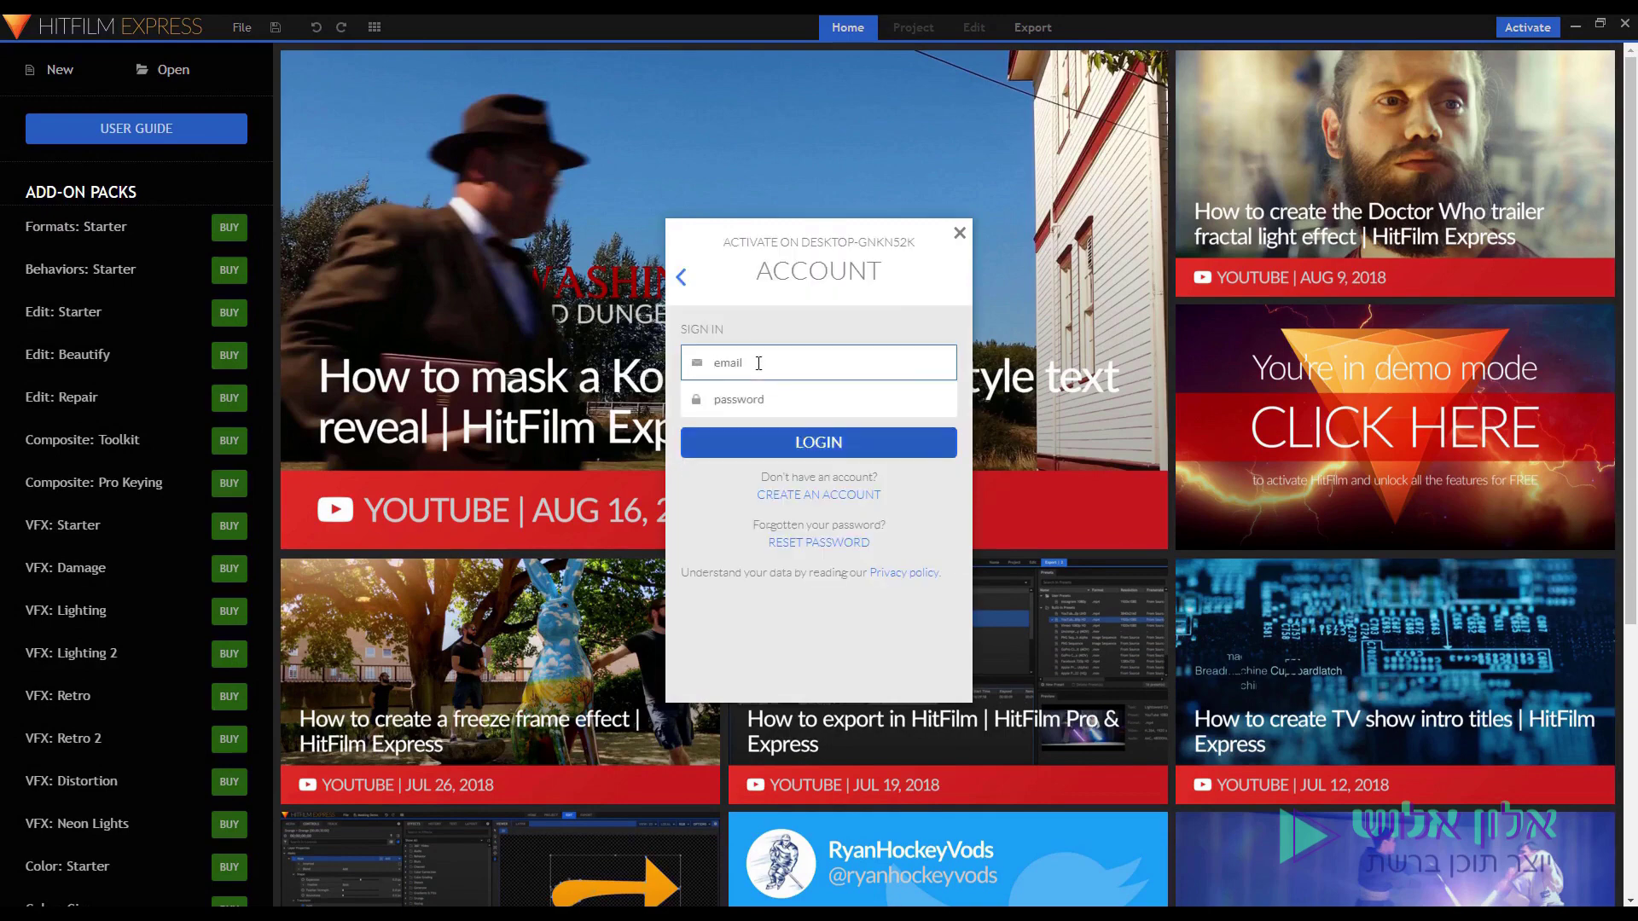
click(819, 400)
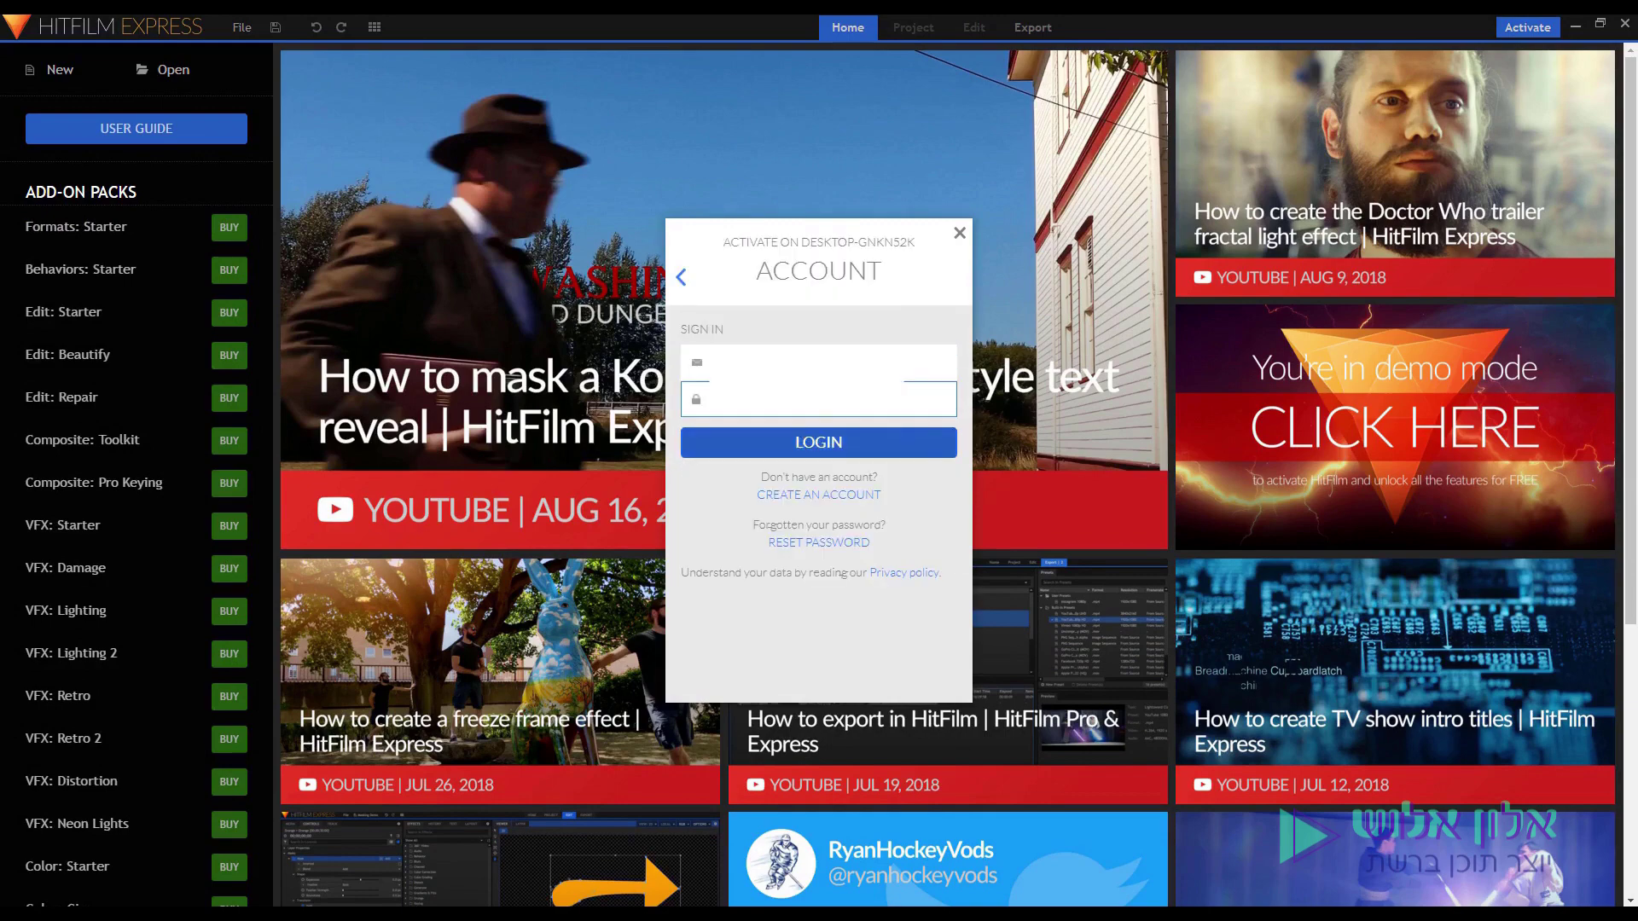
click(773, 450)
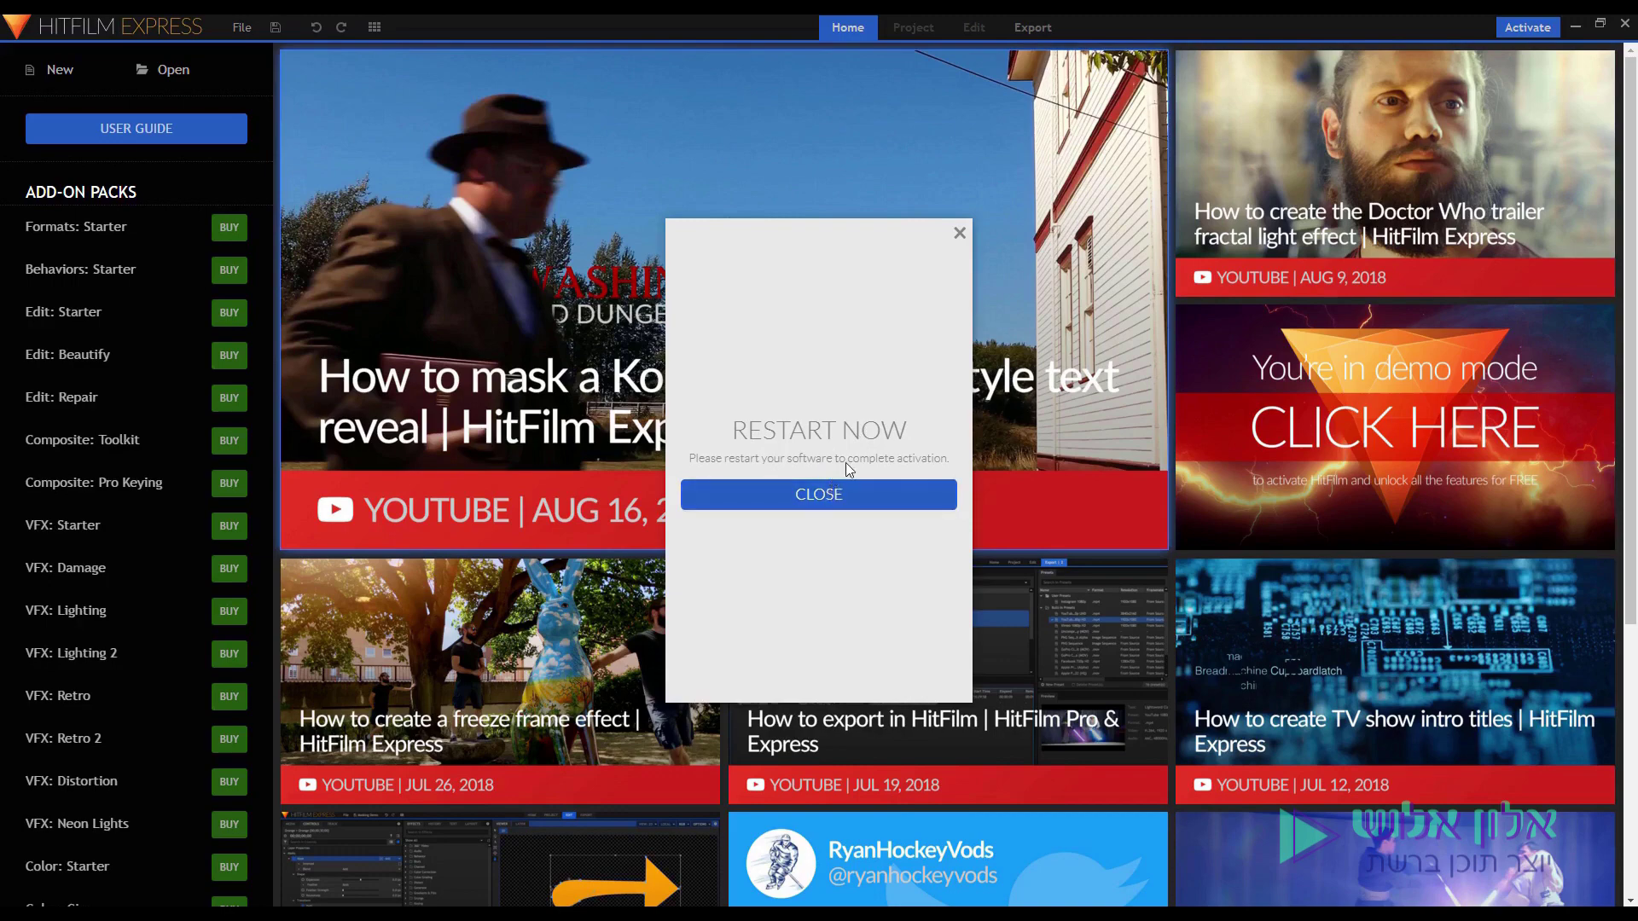
click(846, 499)
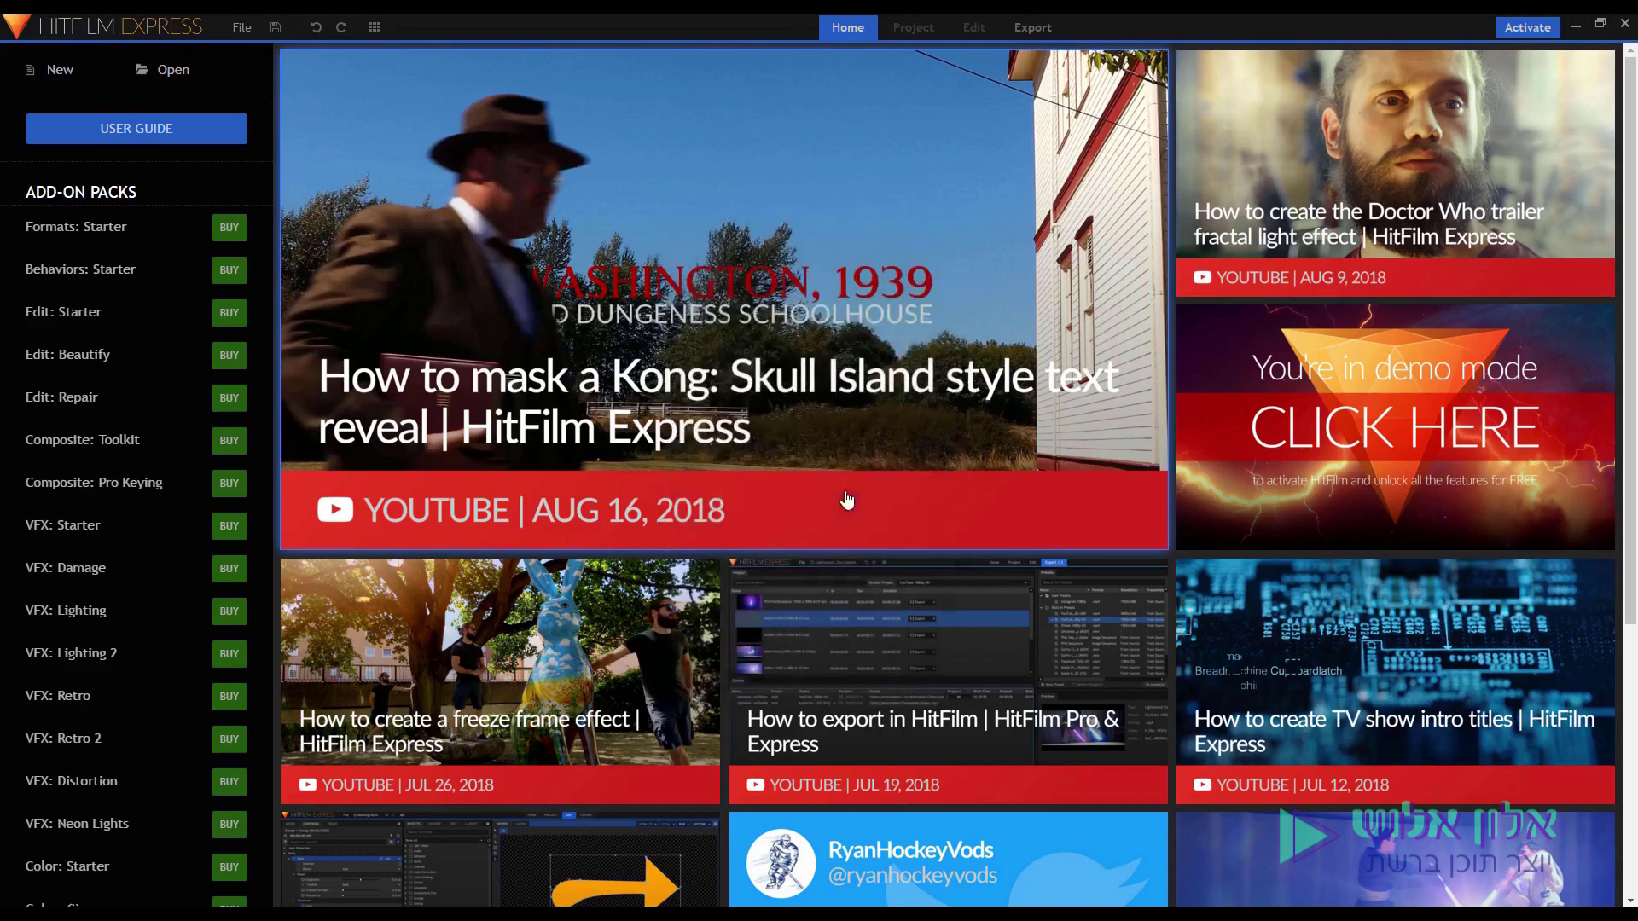
Close HitFilm Express so it restarts to complete activation.
click(1625, 25)
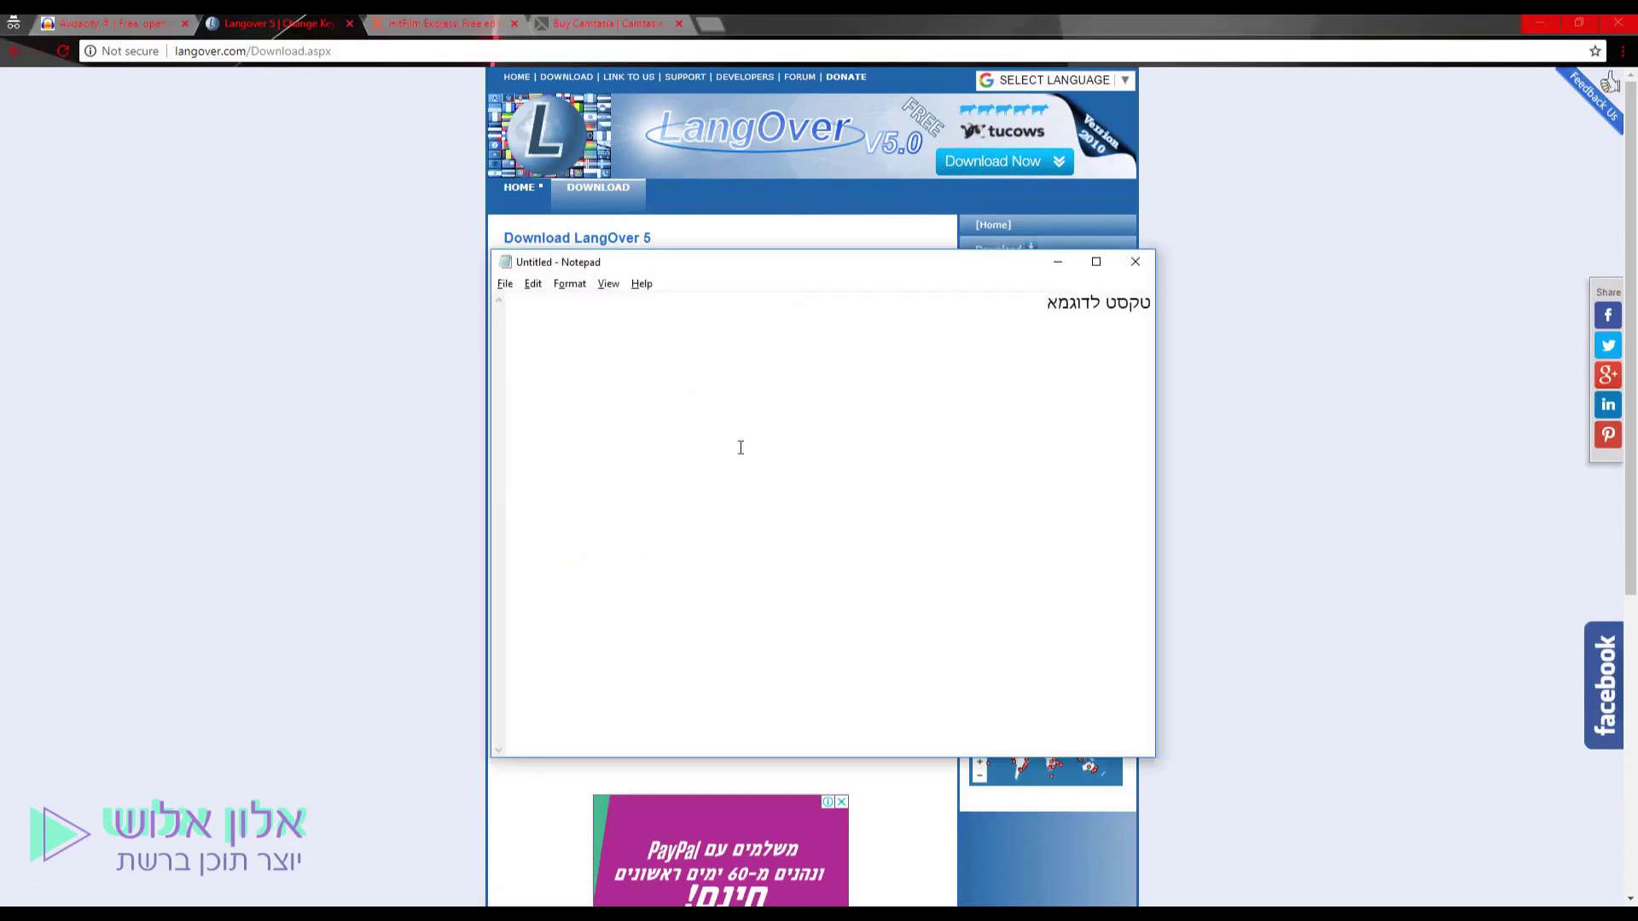
Reverse the selected Hebrew line with F10, then reverse it back to טקסט לדוגמא.
drag(706, 263, 671, 251)
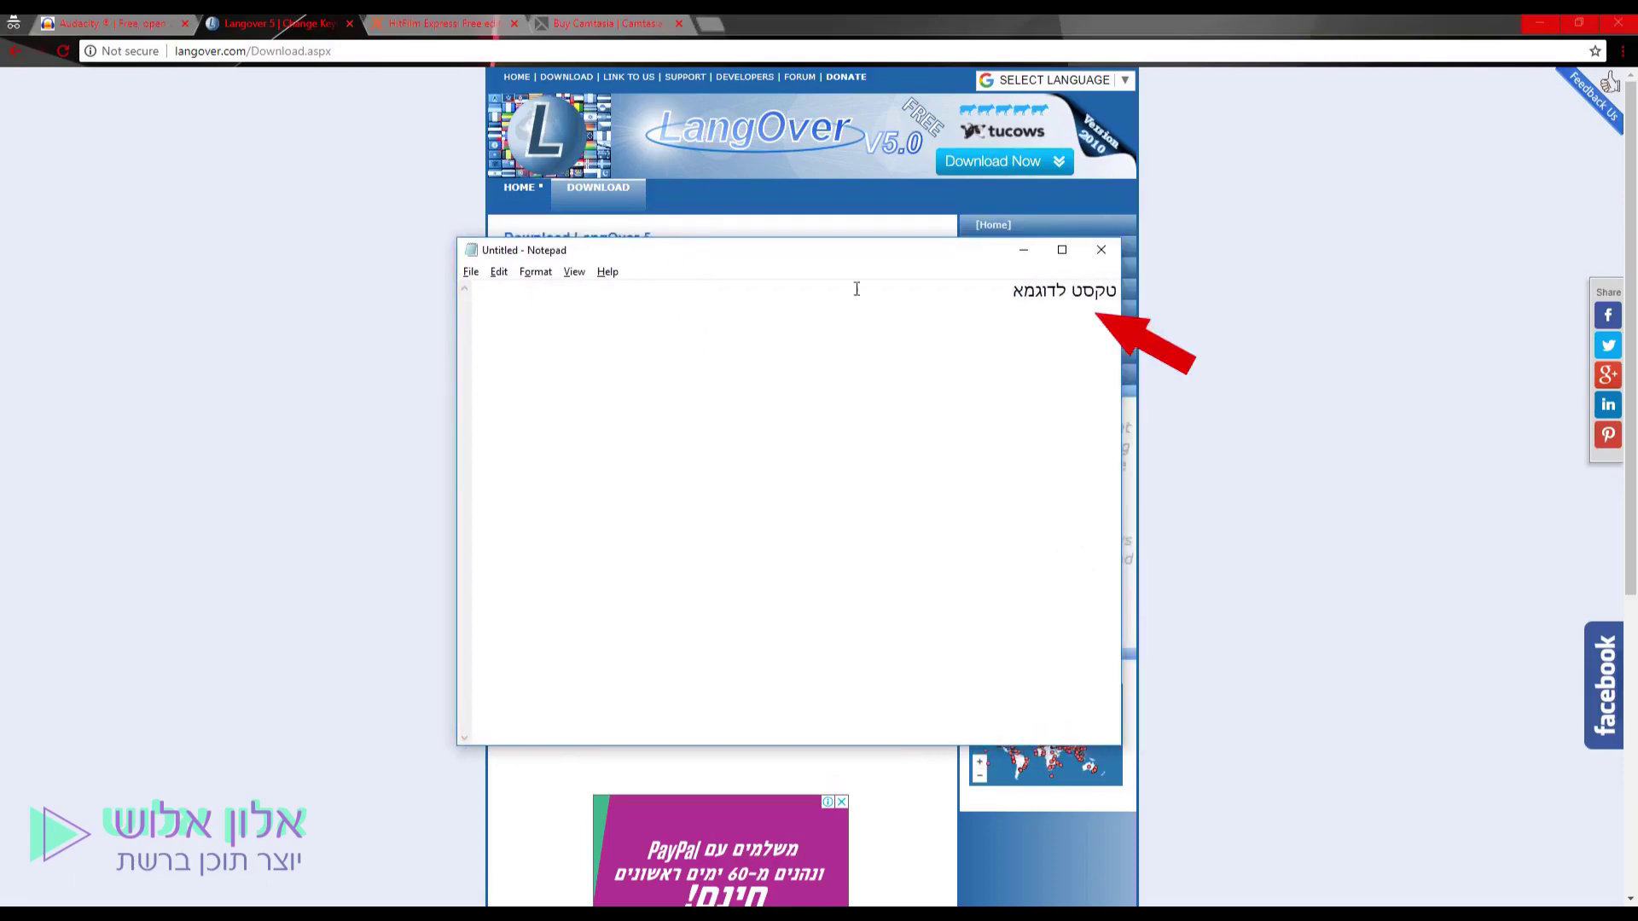
drag(905, 314, 1122, 309)
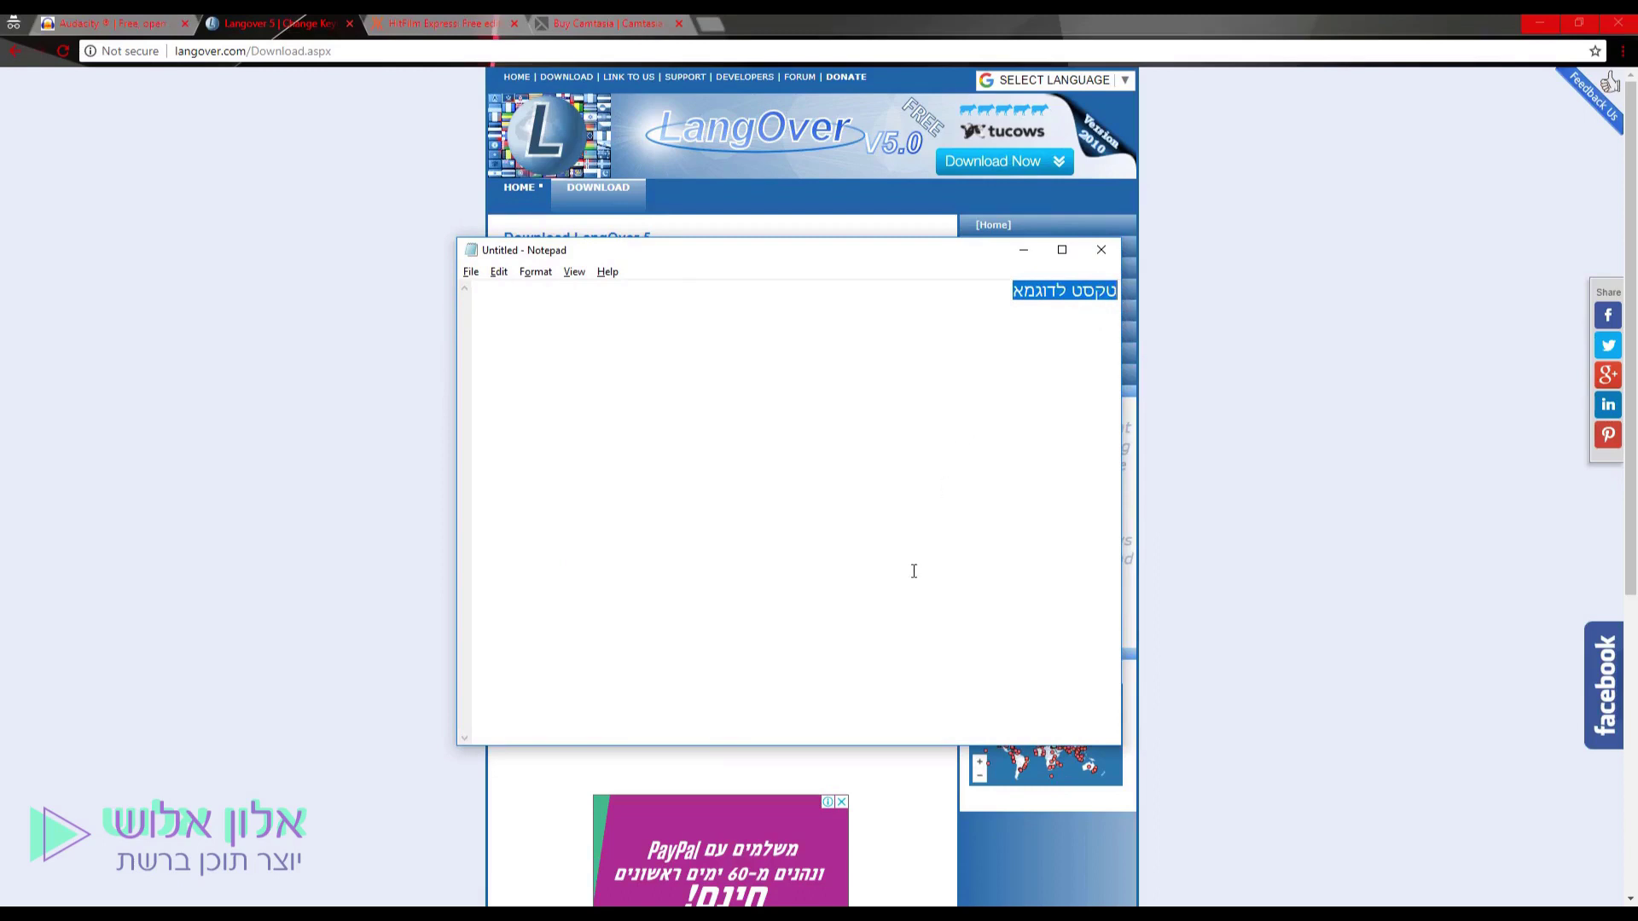
key(F10)
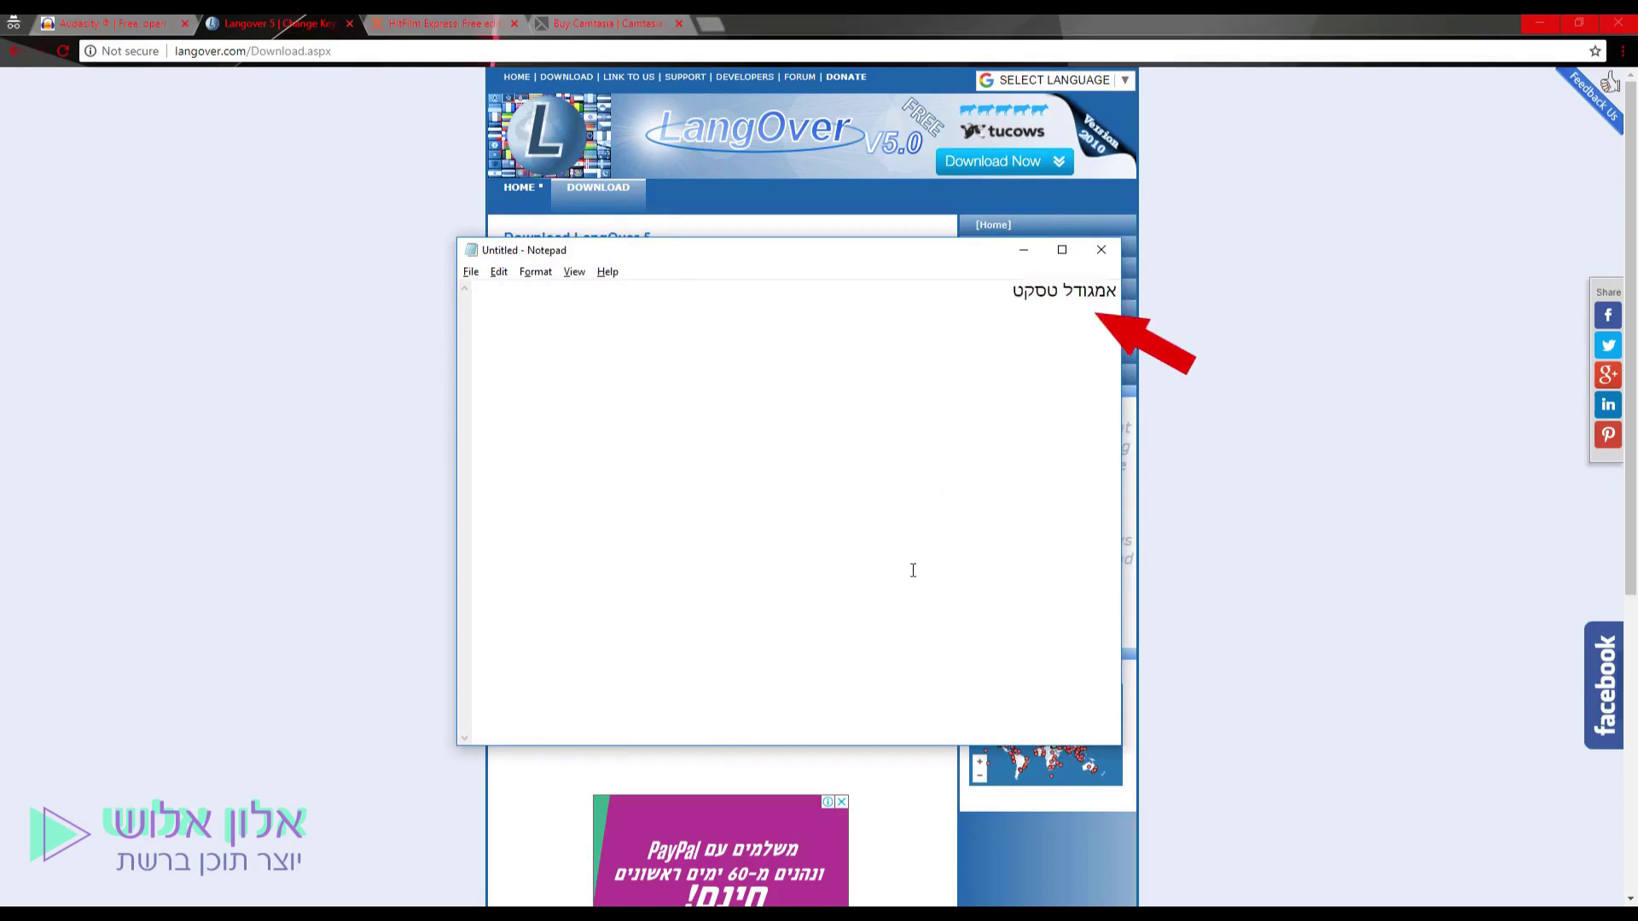
key(Home)
key(shift+Left)
key(shift+Left)
key(shift+Left)
key(shift+Left)
key(shift+Left)
shift+click(988, 291)
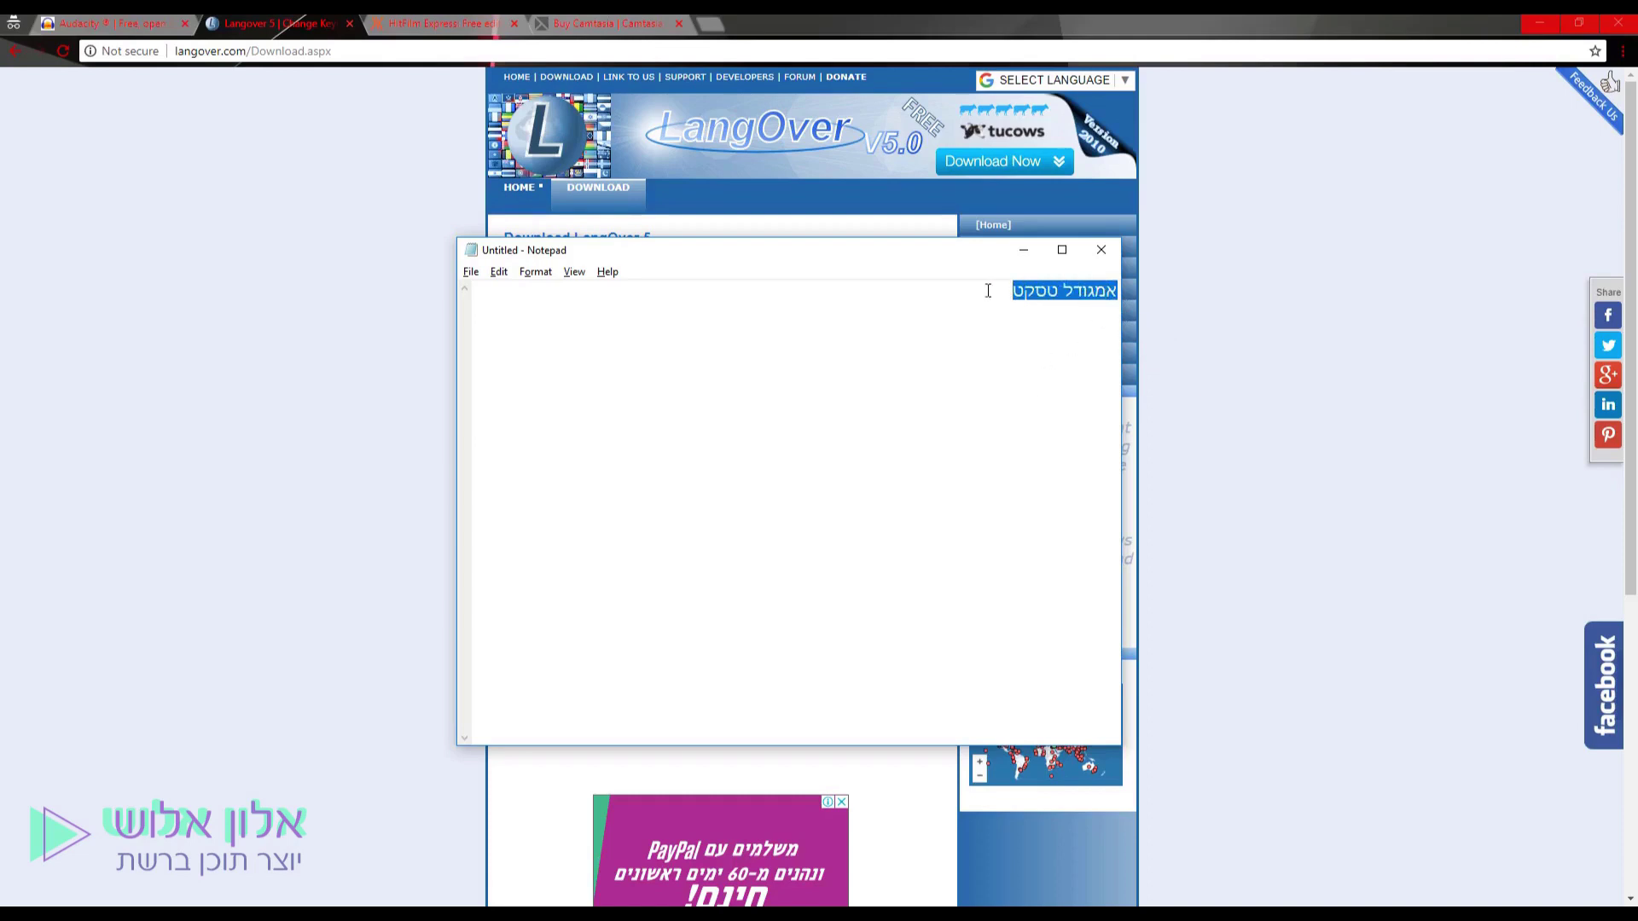
key(F10)
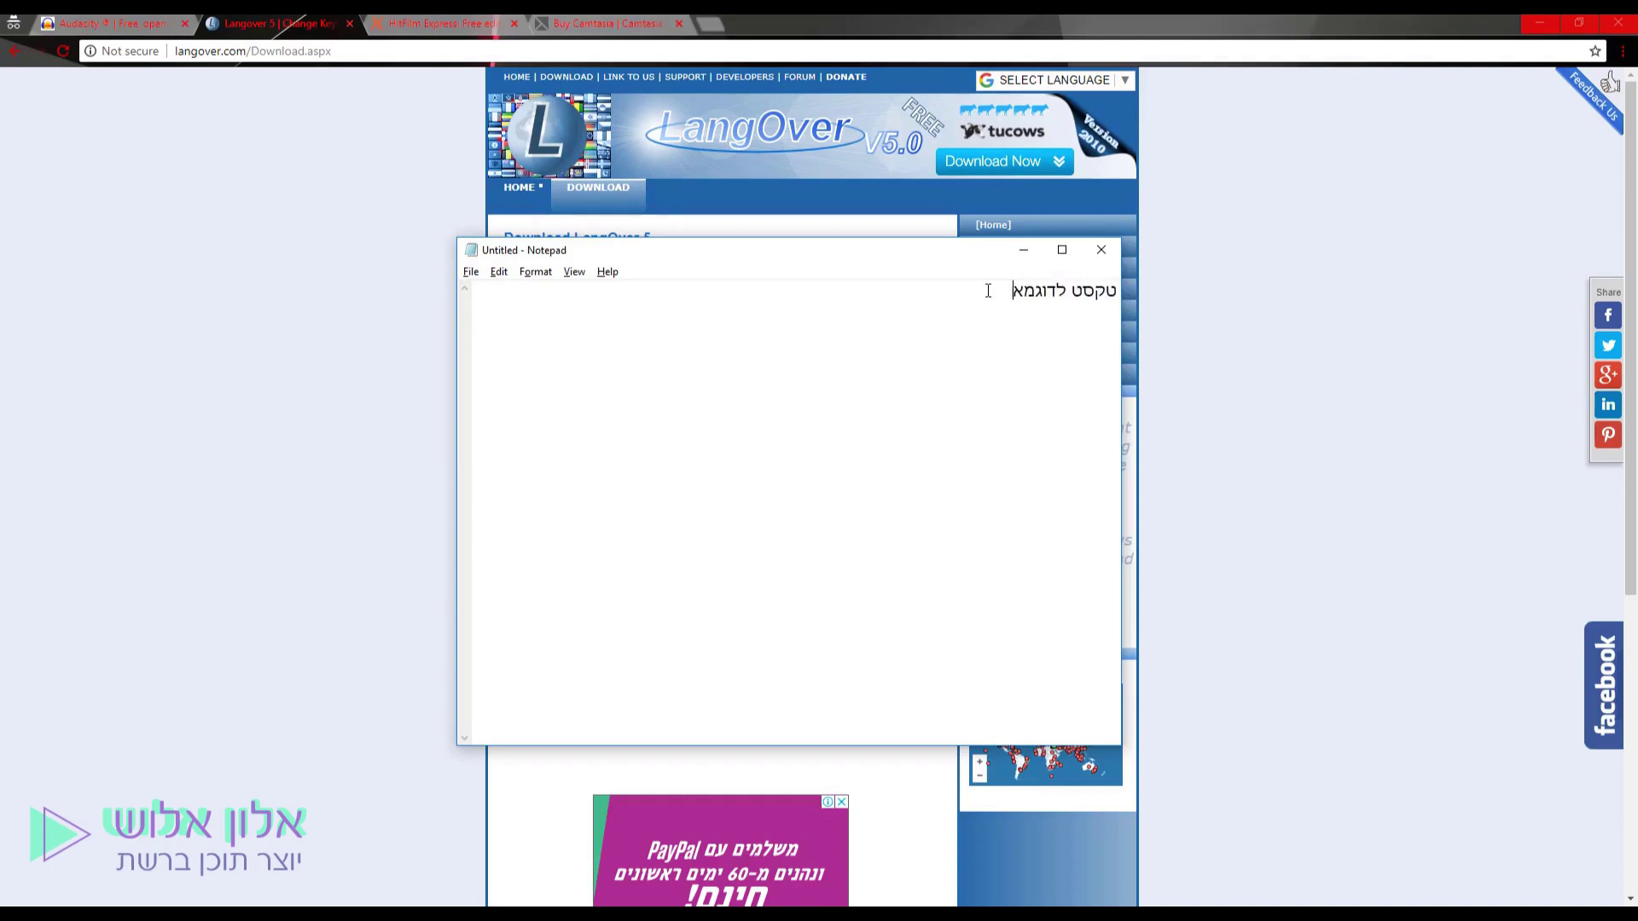
Reverse the whole line to אמגודל טסקט with F10 and bring the LangOver download page forward.
key(ctrl+a)
key(F10)
click(1155, 432)
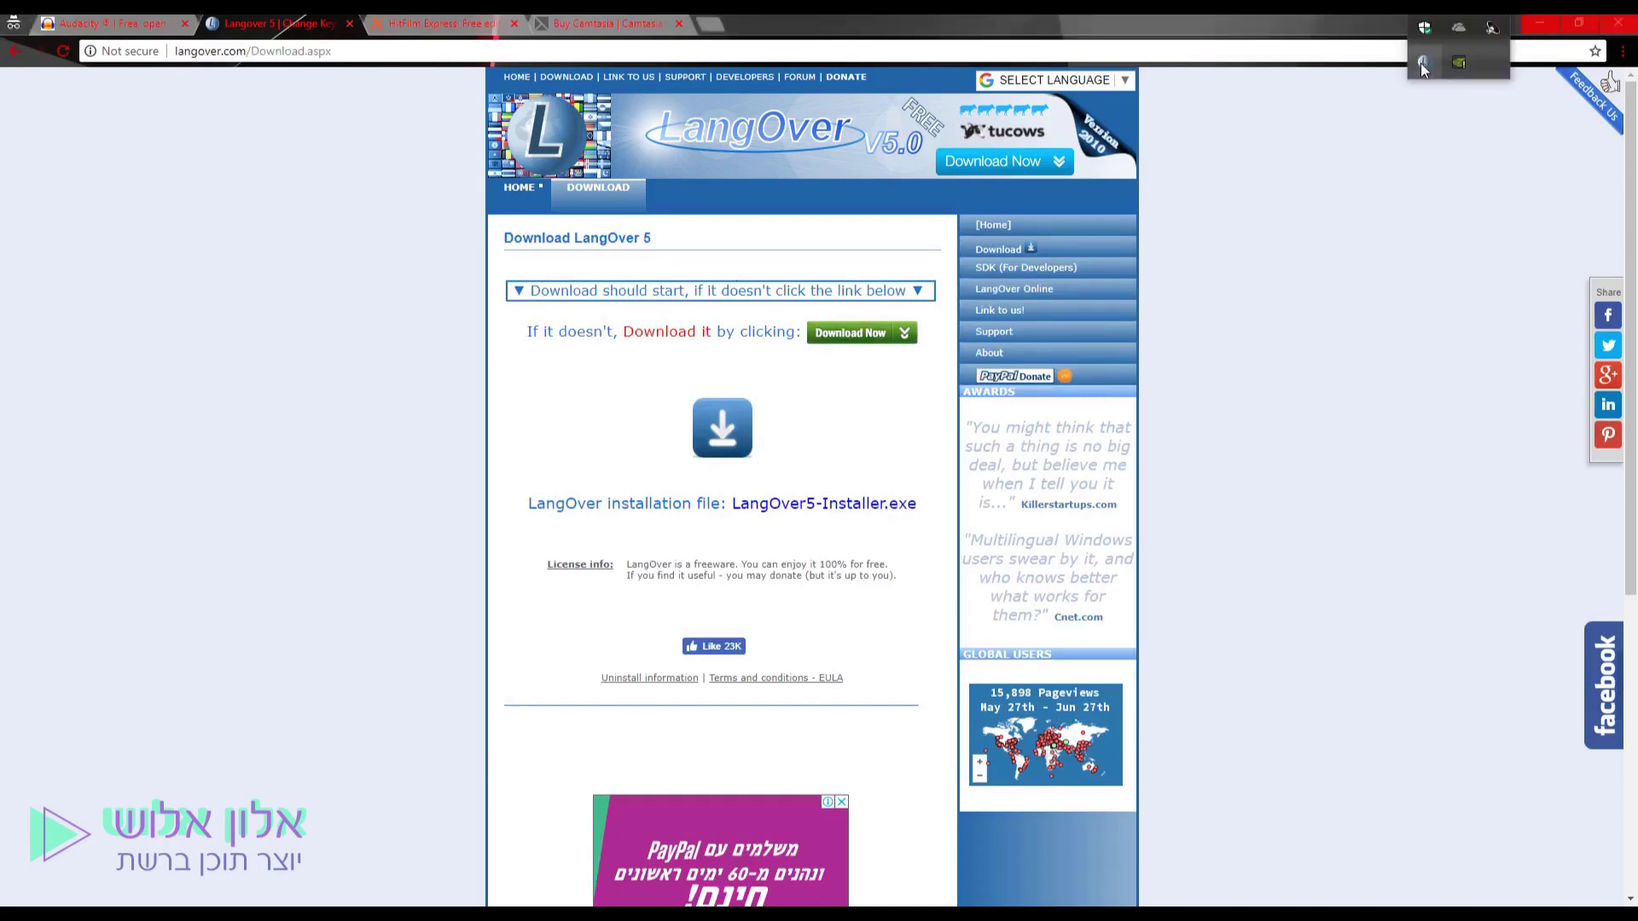
In LangOver's settings, assign F4 as the reverse-text hotkey and save it.
click(1420, 63)
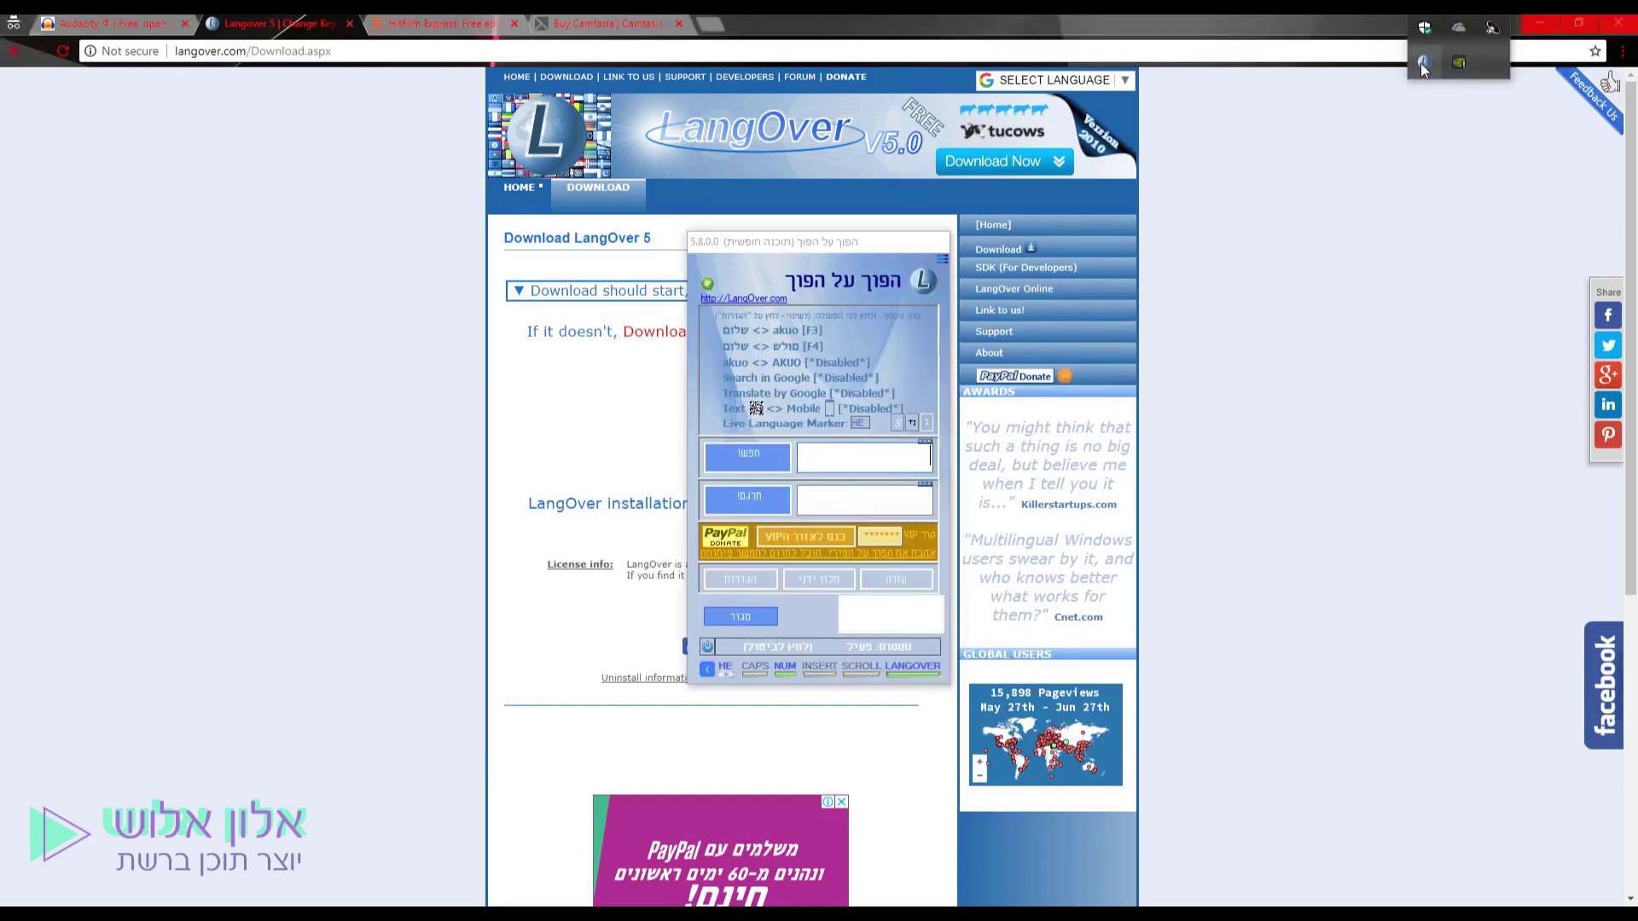
click(1268, 433)
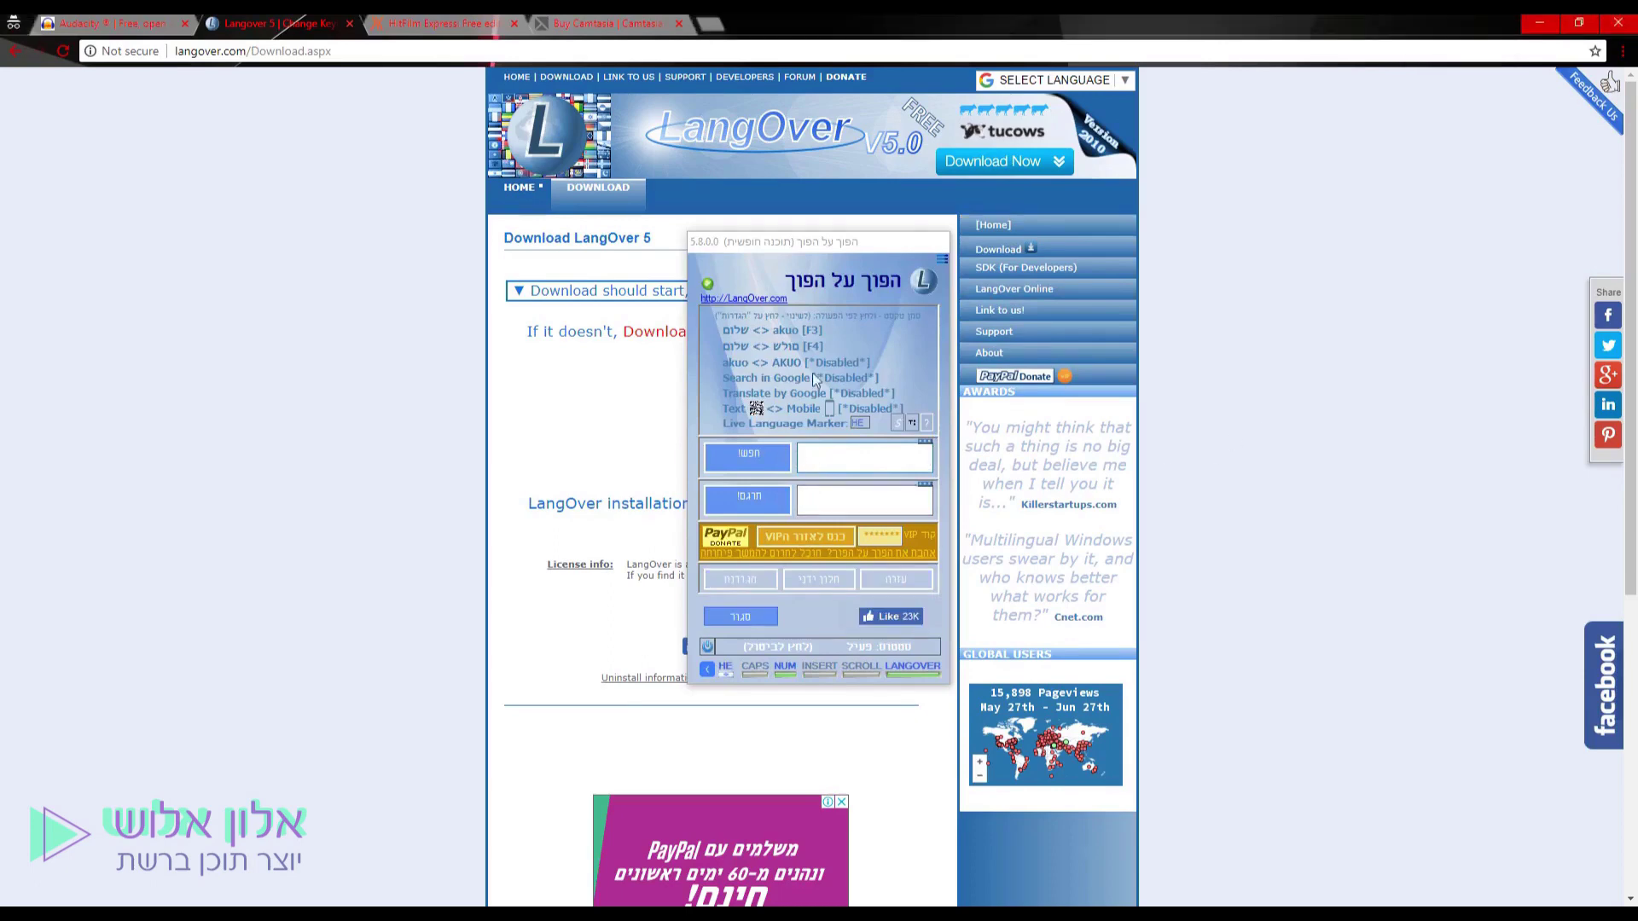
click(740, 579)
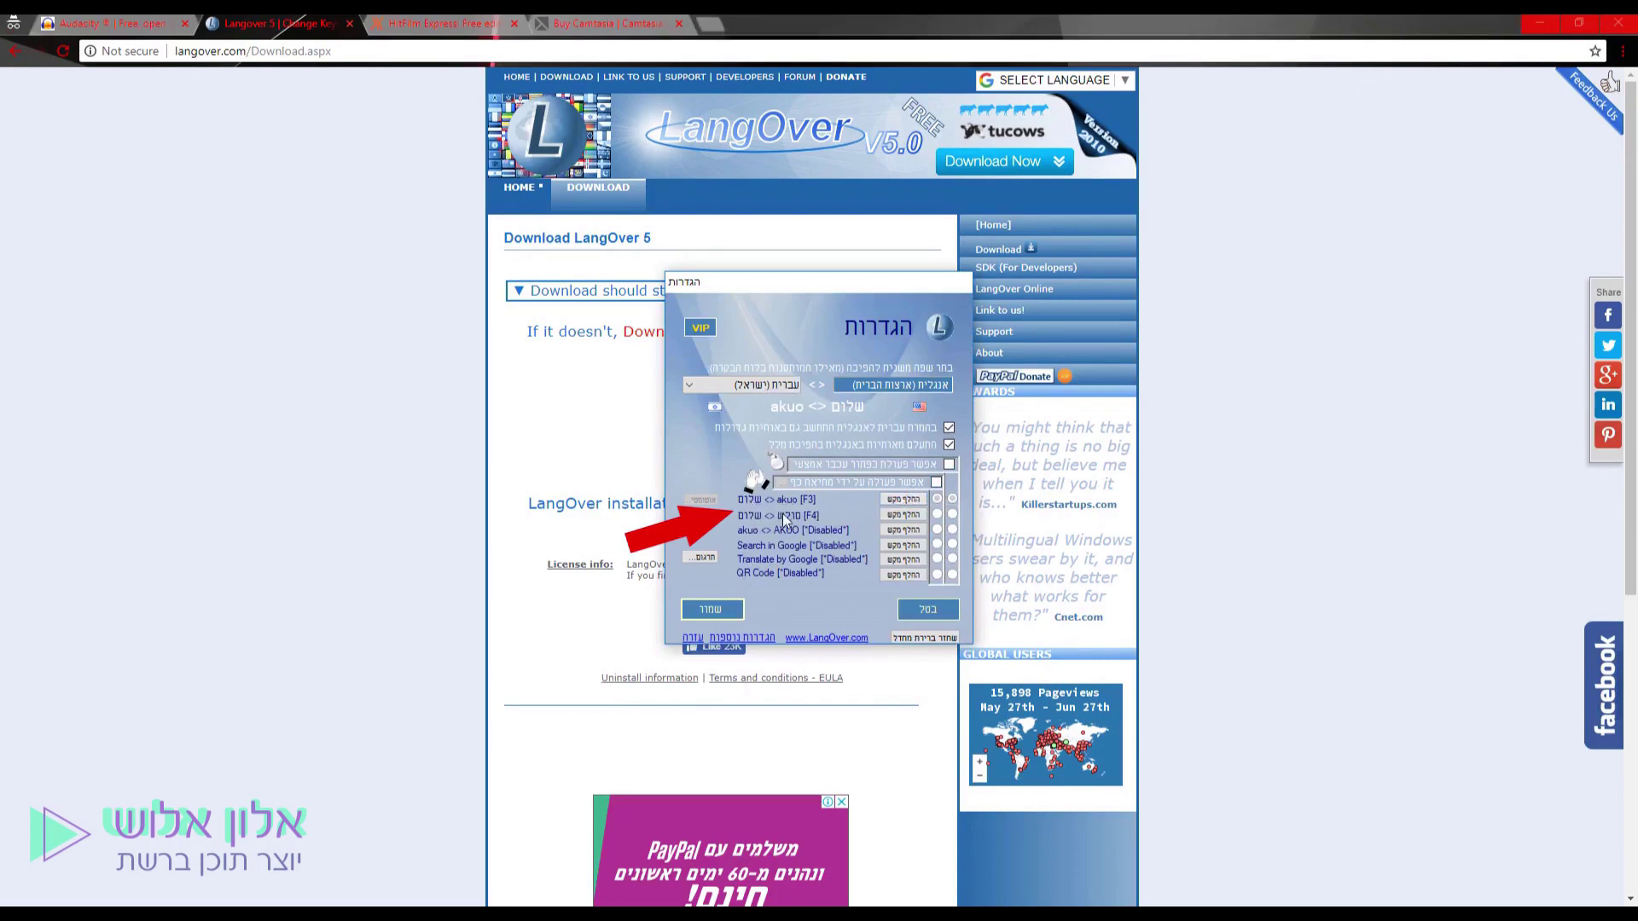
click(904, 515)
click(932, 452)
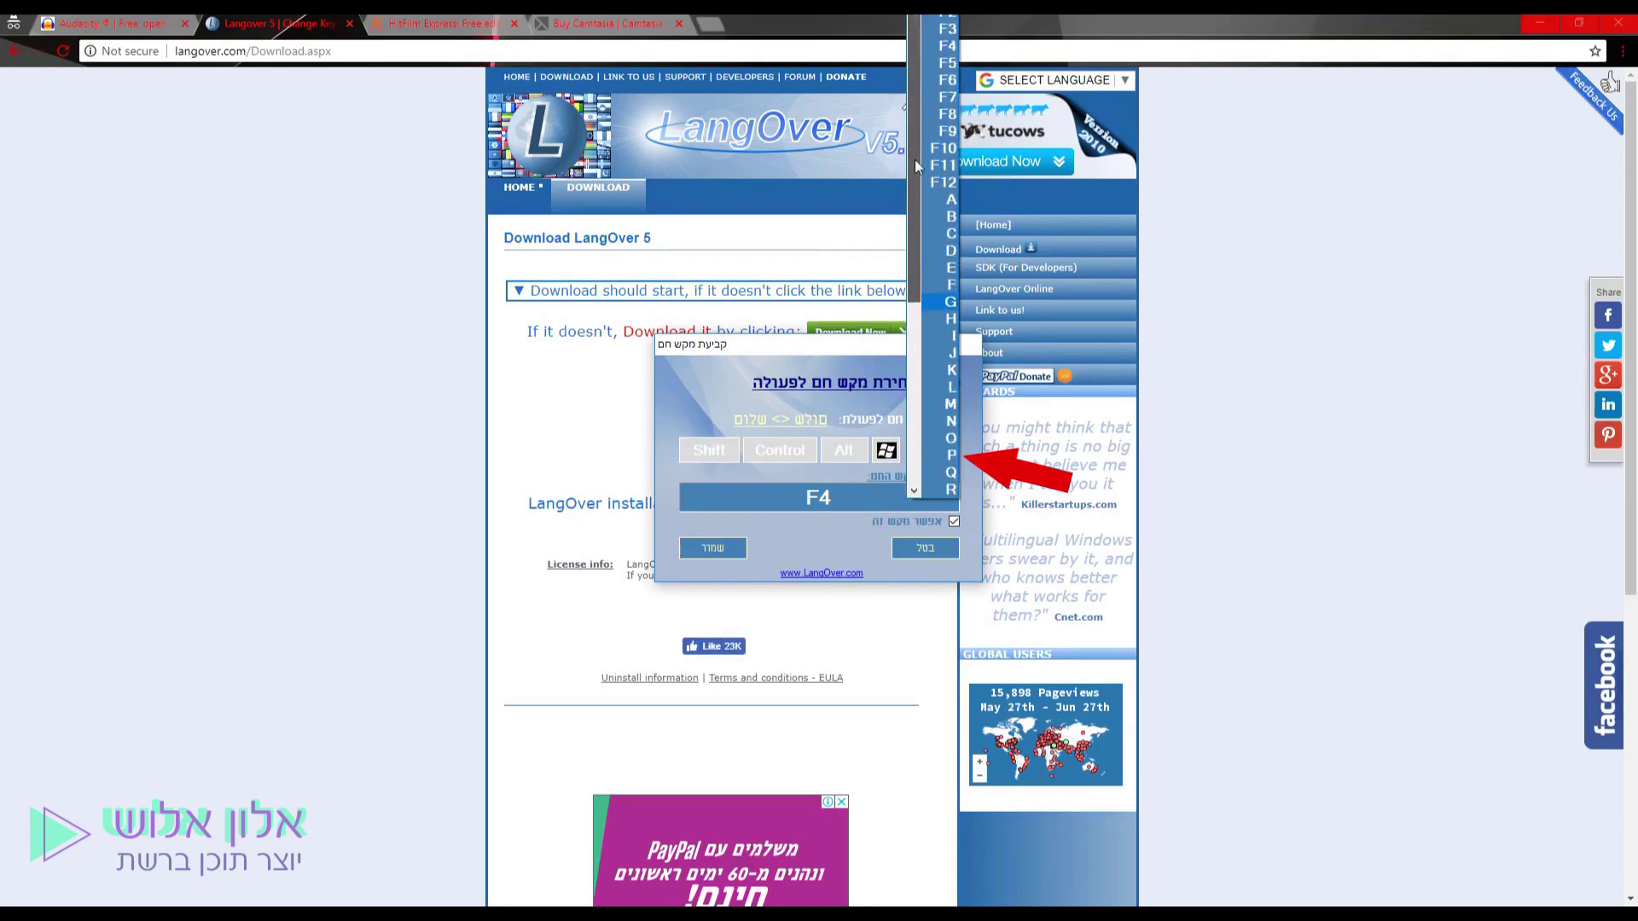
click(811, 554)
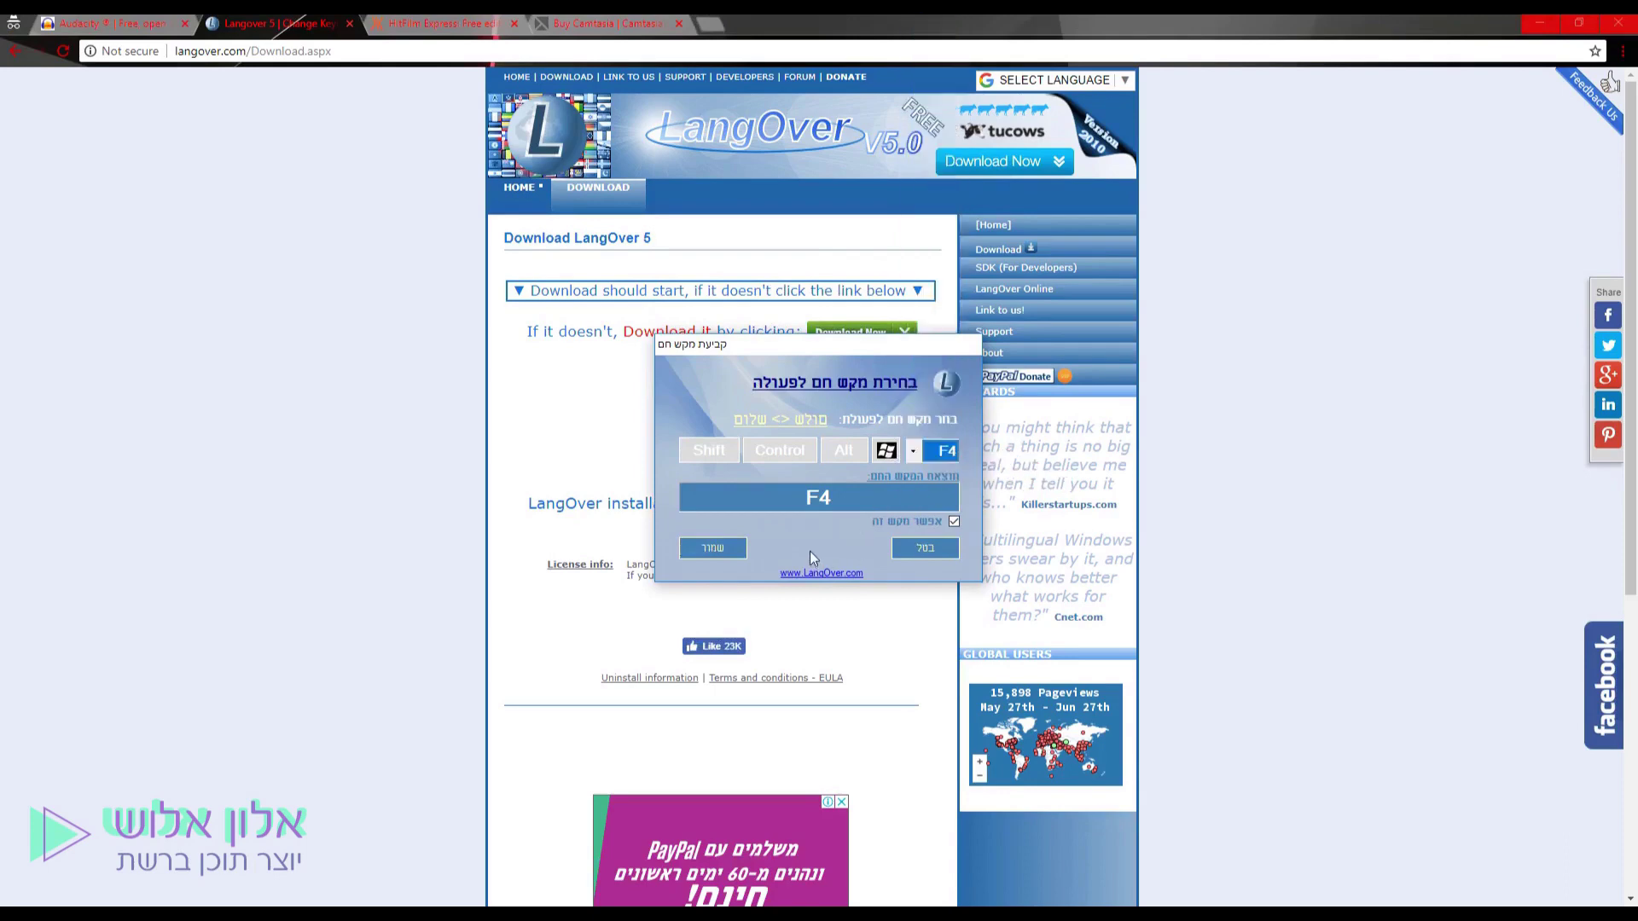
click(713, 547)
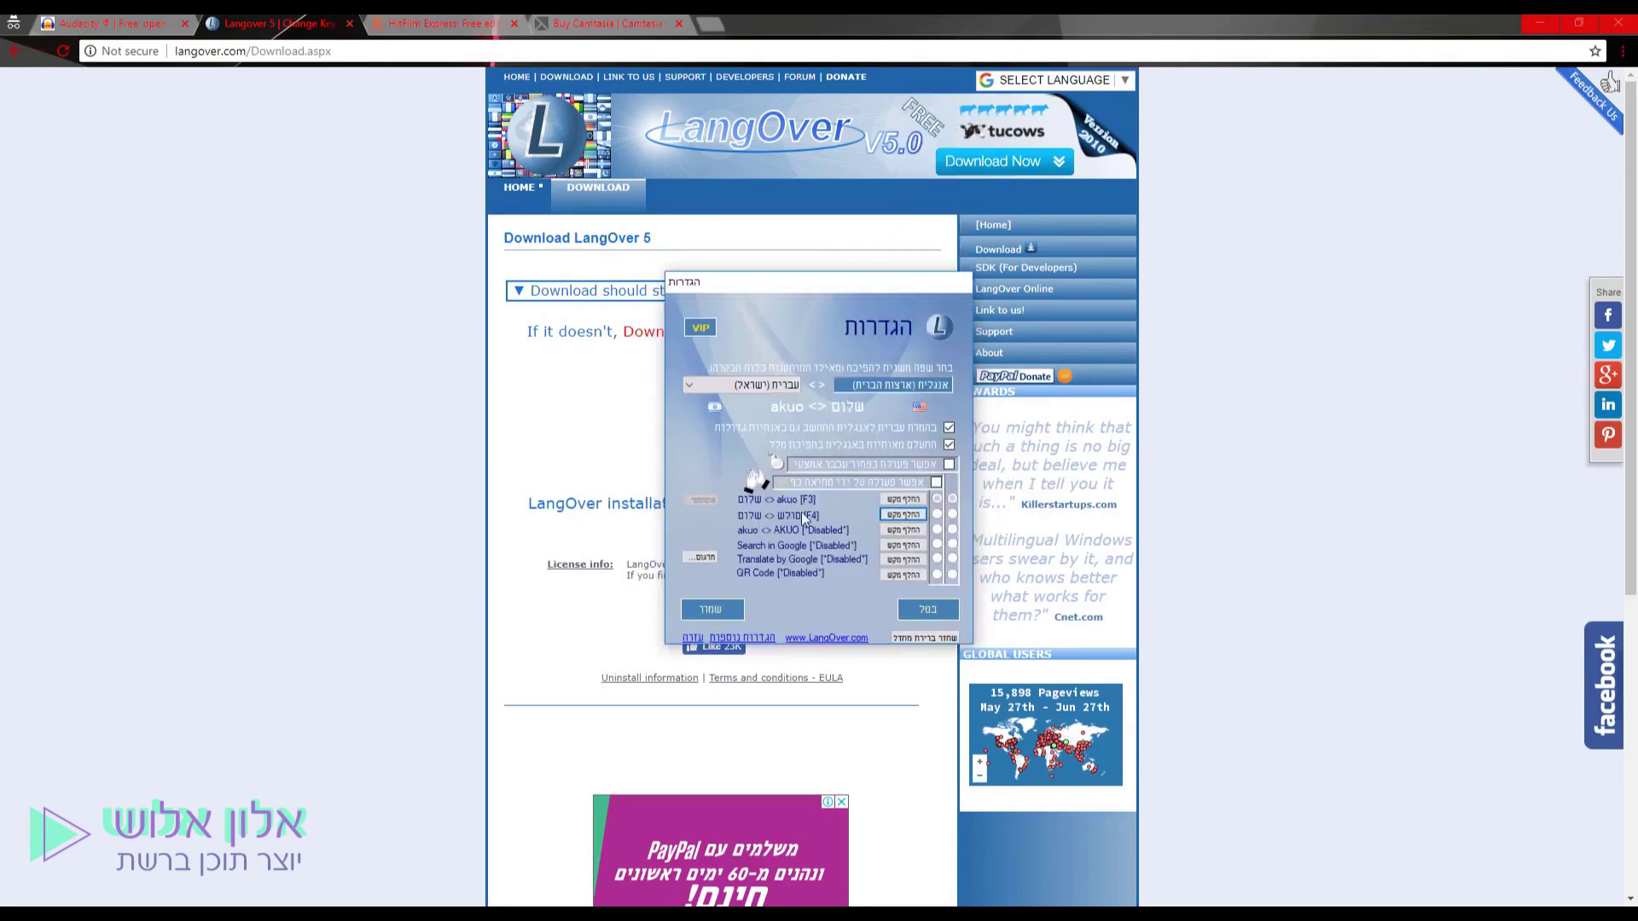
Test F4 and F3 on the Notepad line, then save the settings and close LangOver.
key(alt+Tab)
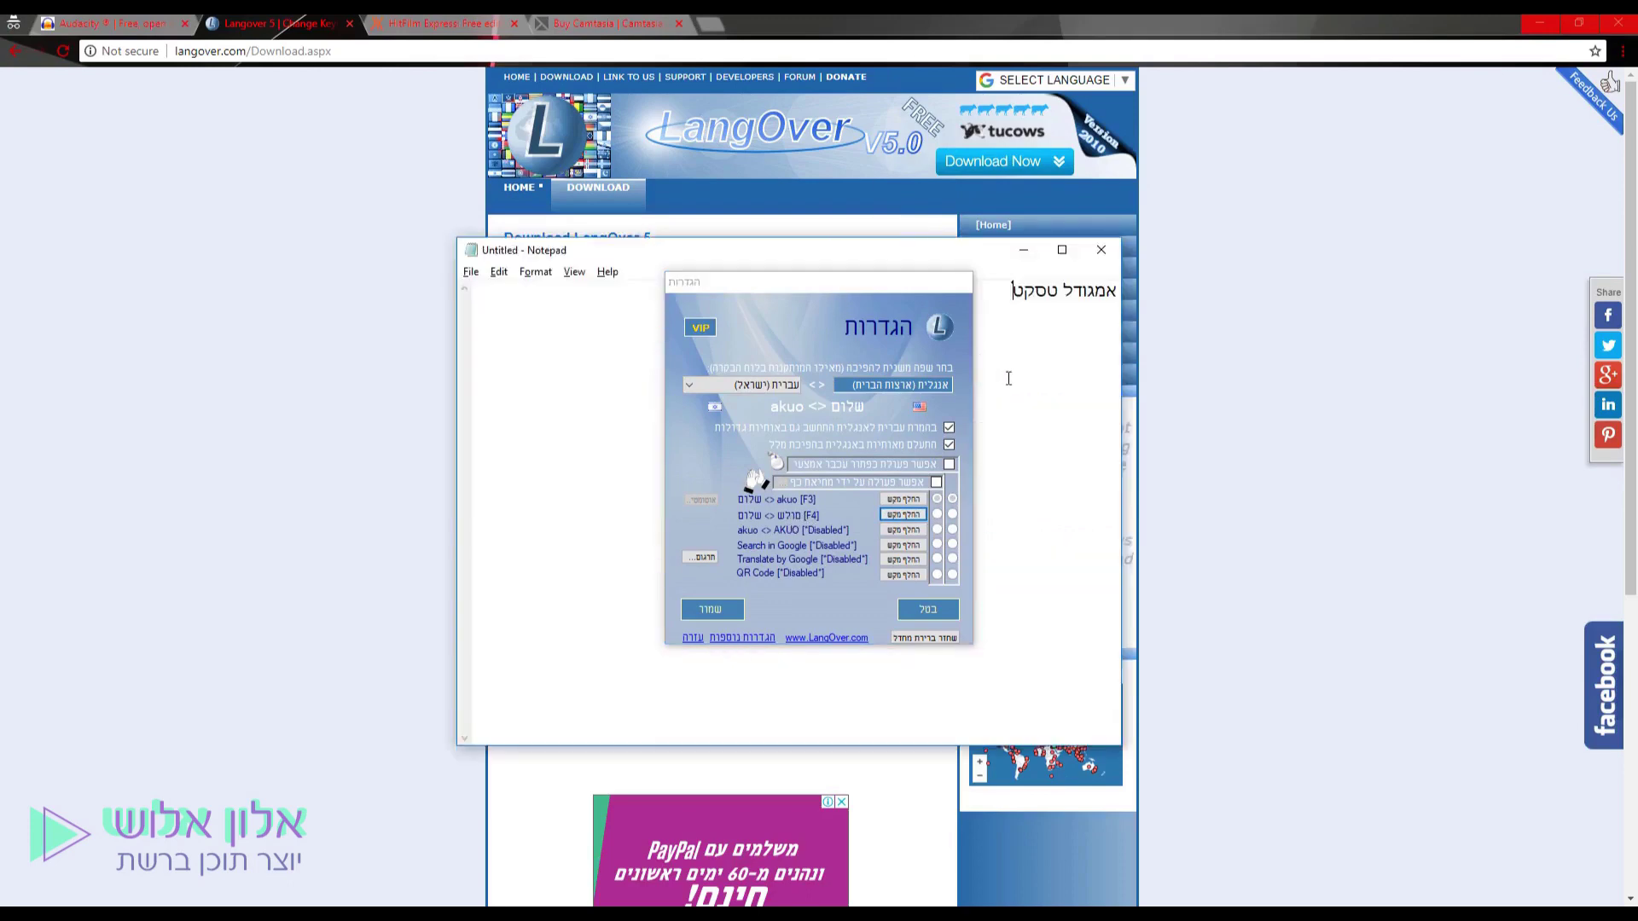
key(F4)
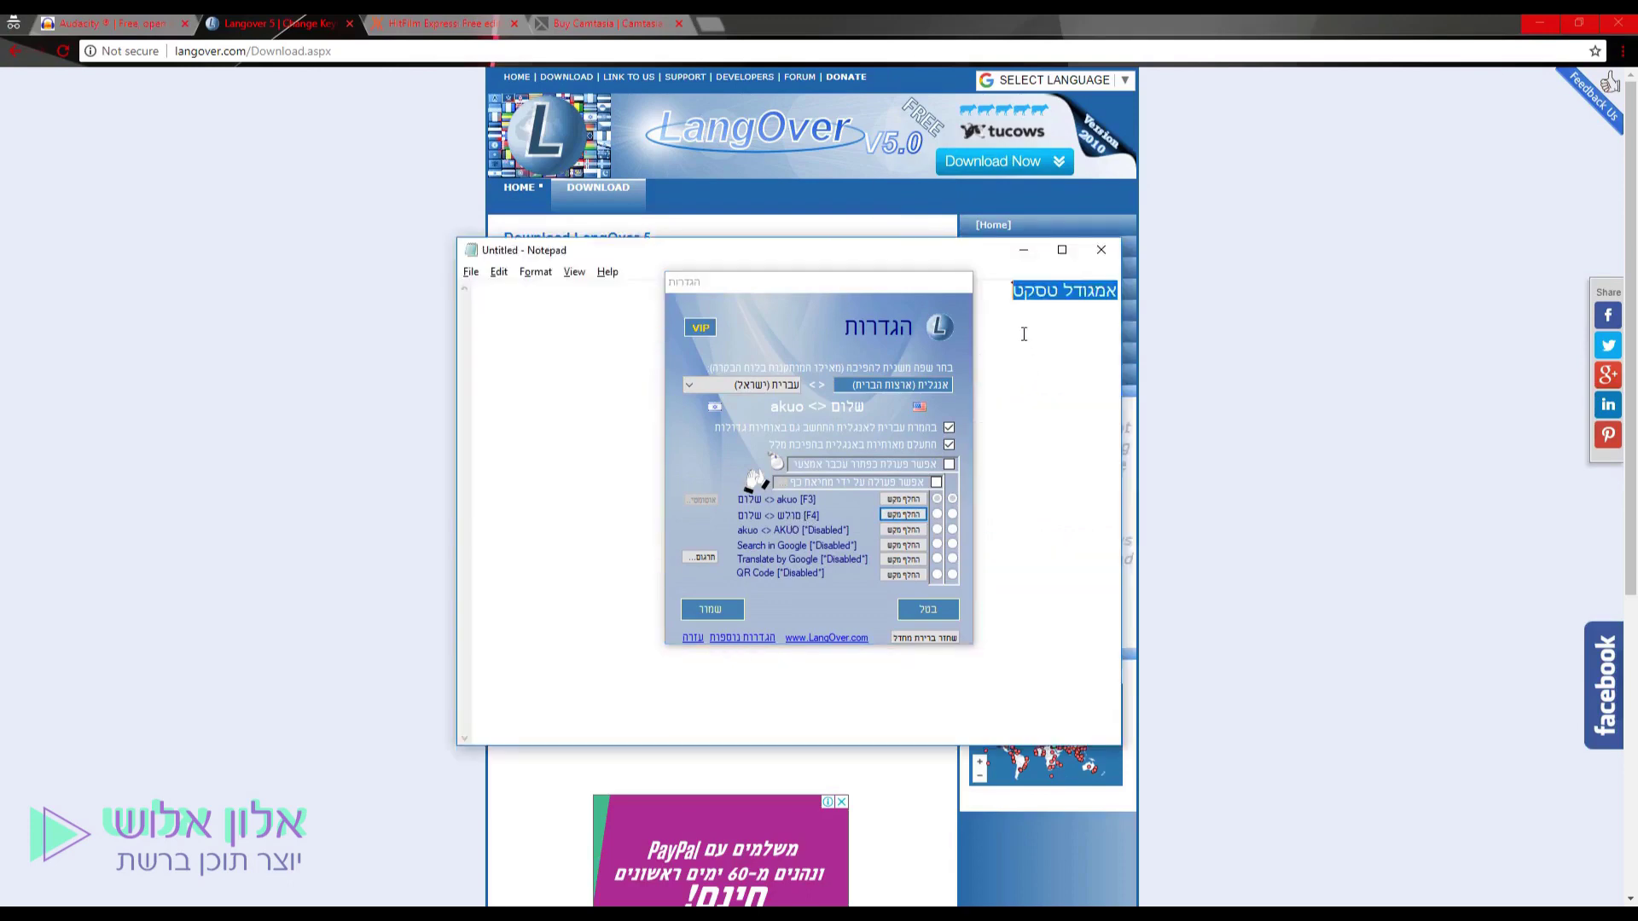
key(F3)
key(F3)
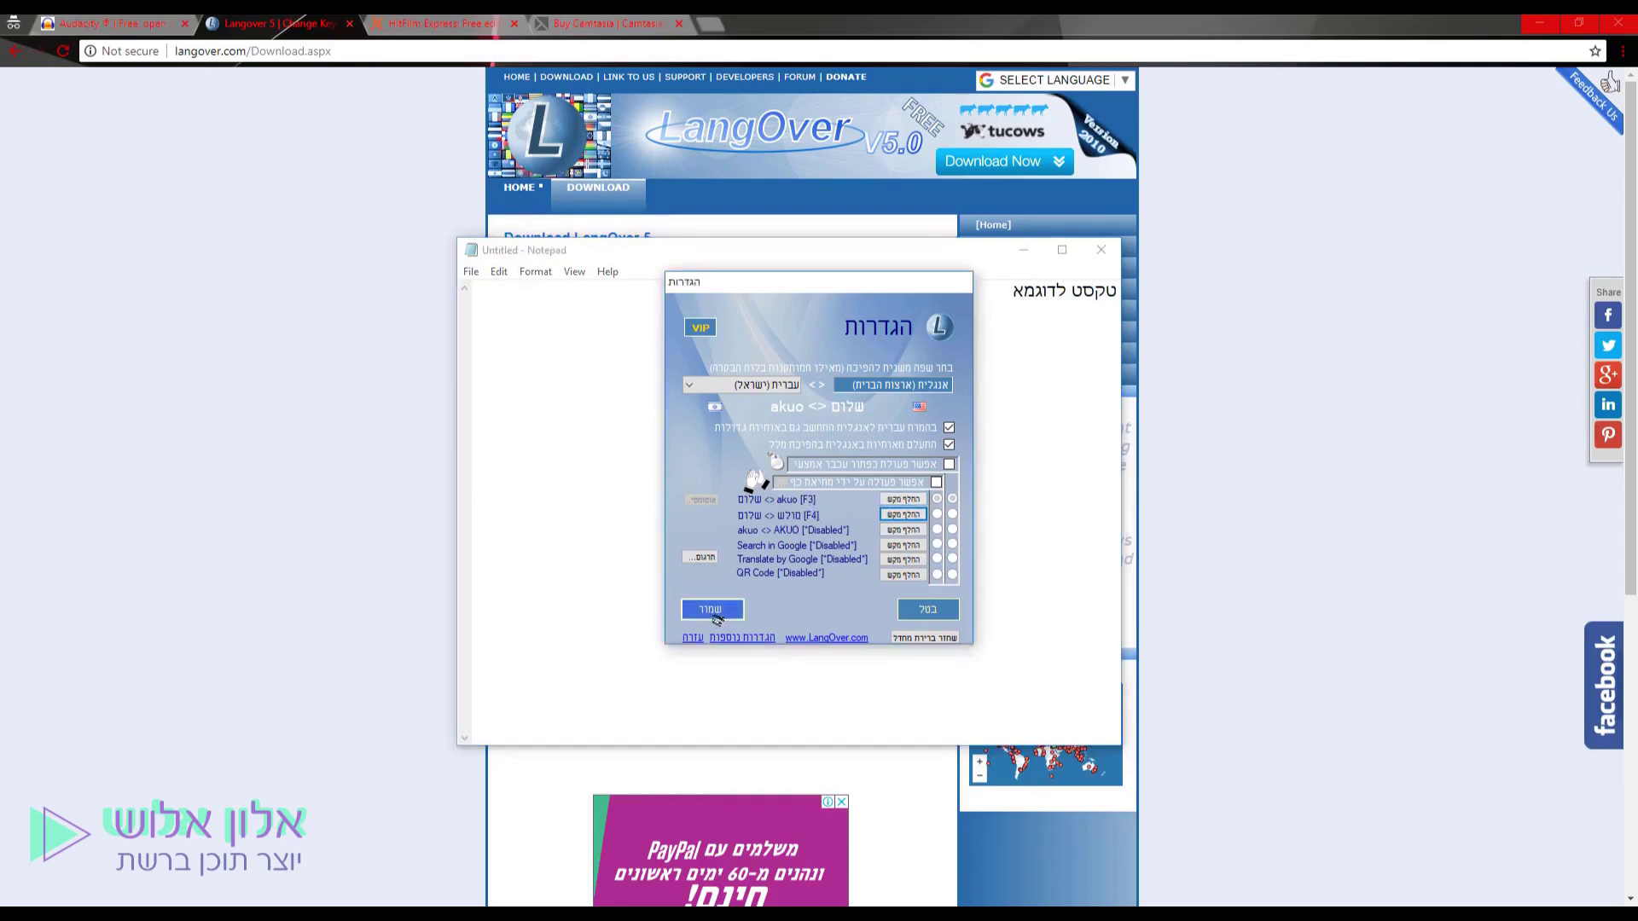
click(712, 611)
click(387, 457)
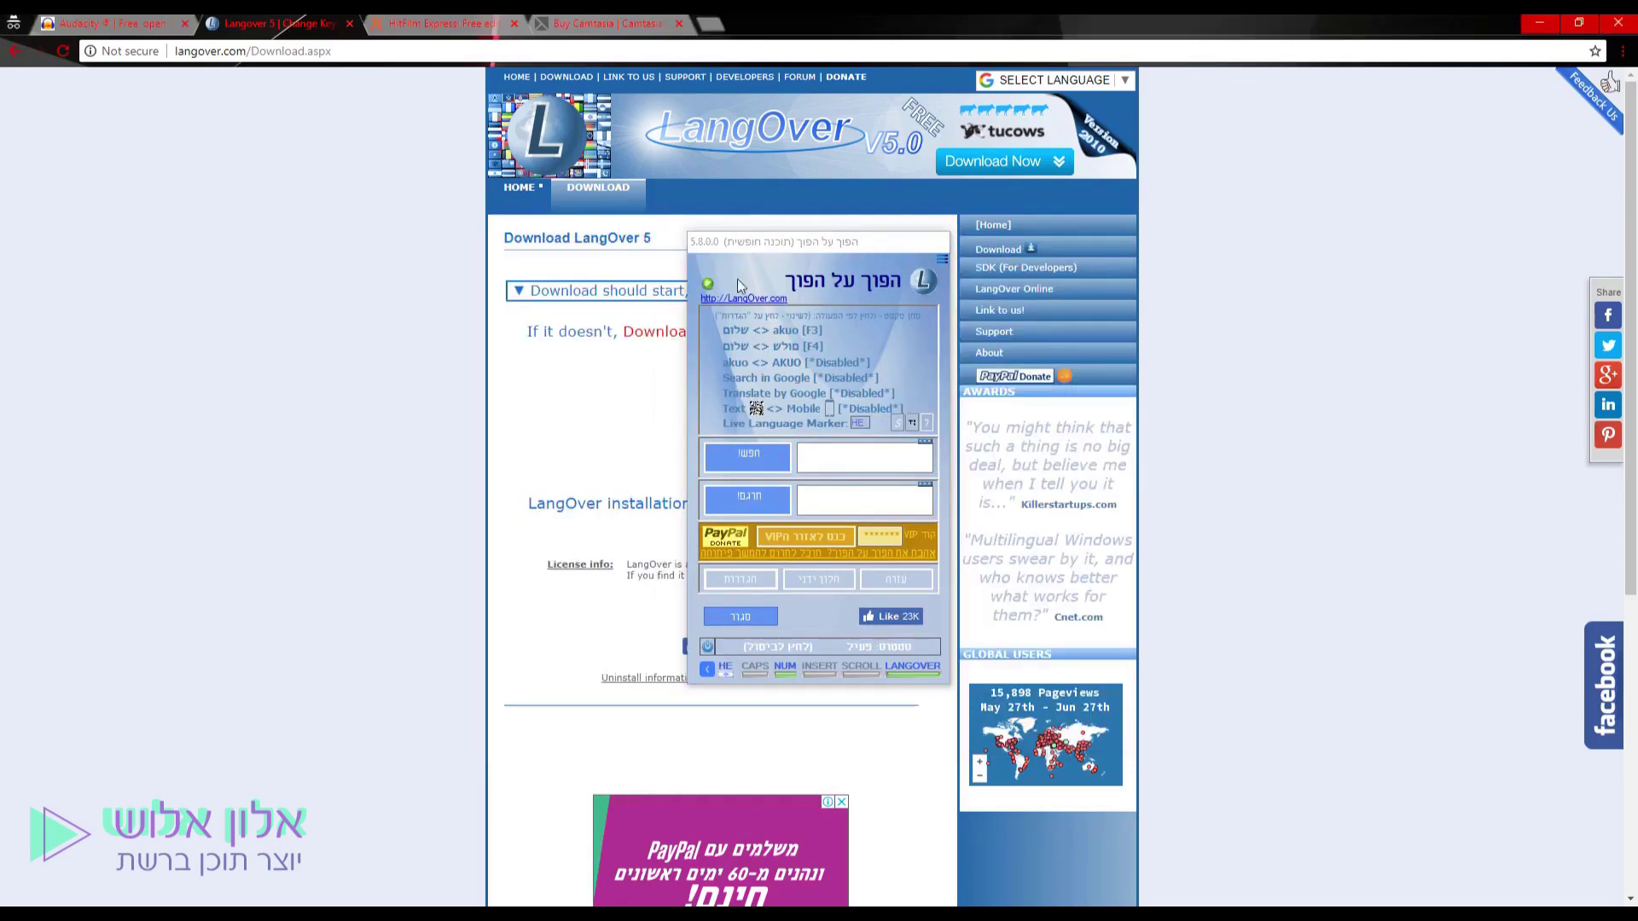
click(743, 615)
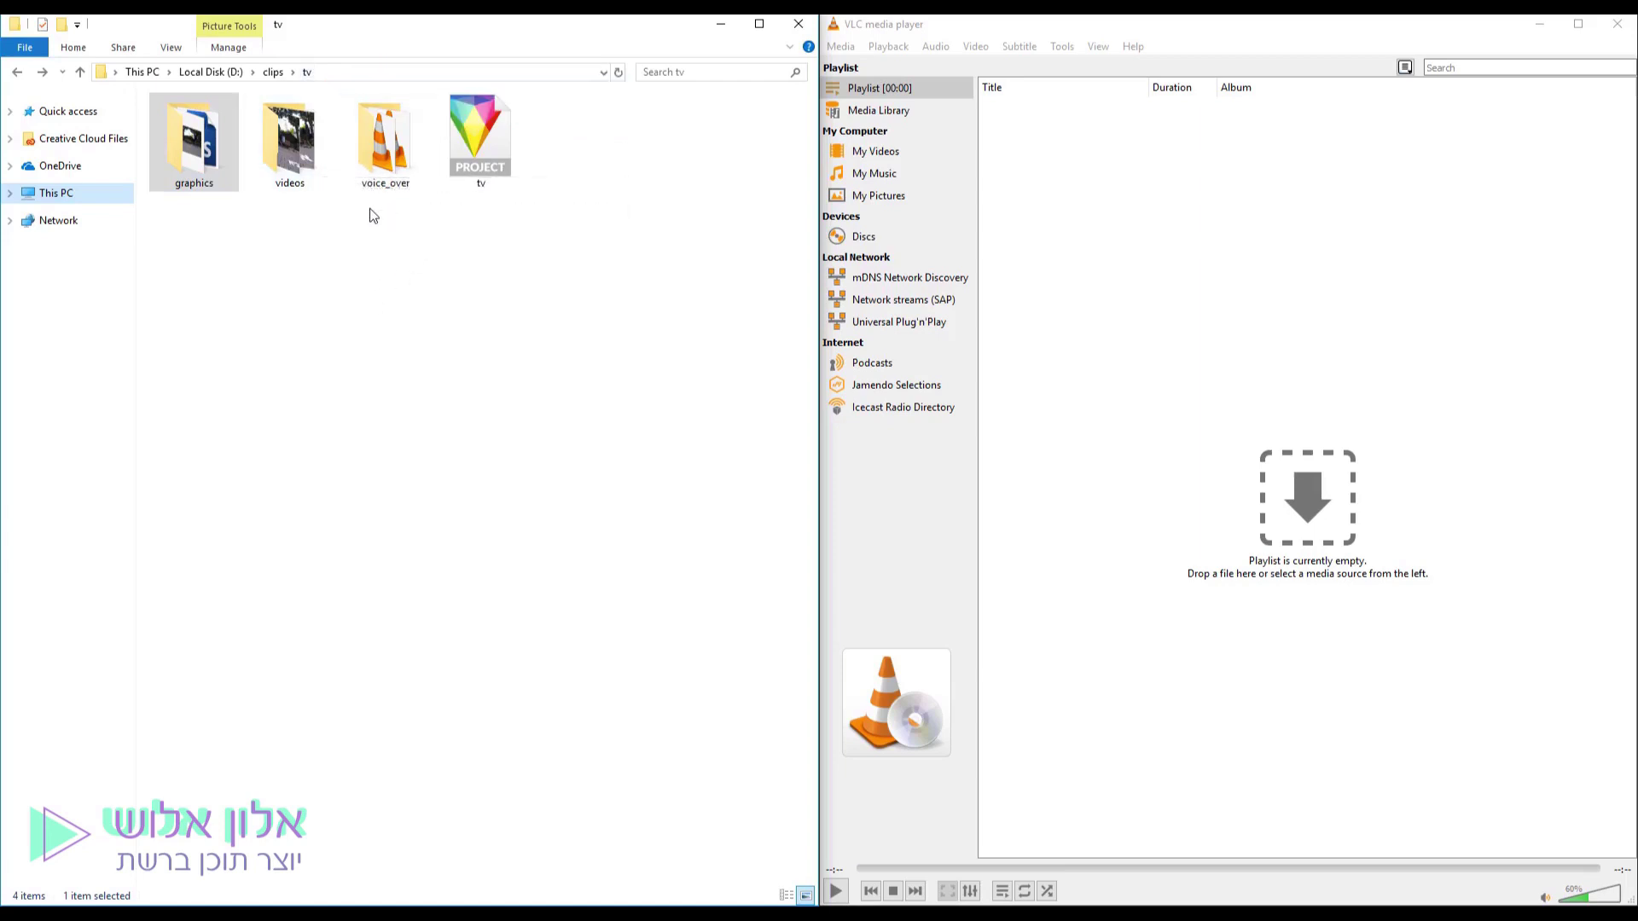
drag(516, 217, 266, 225)
drag(540, 243, 466, 134)
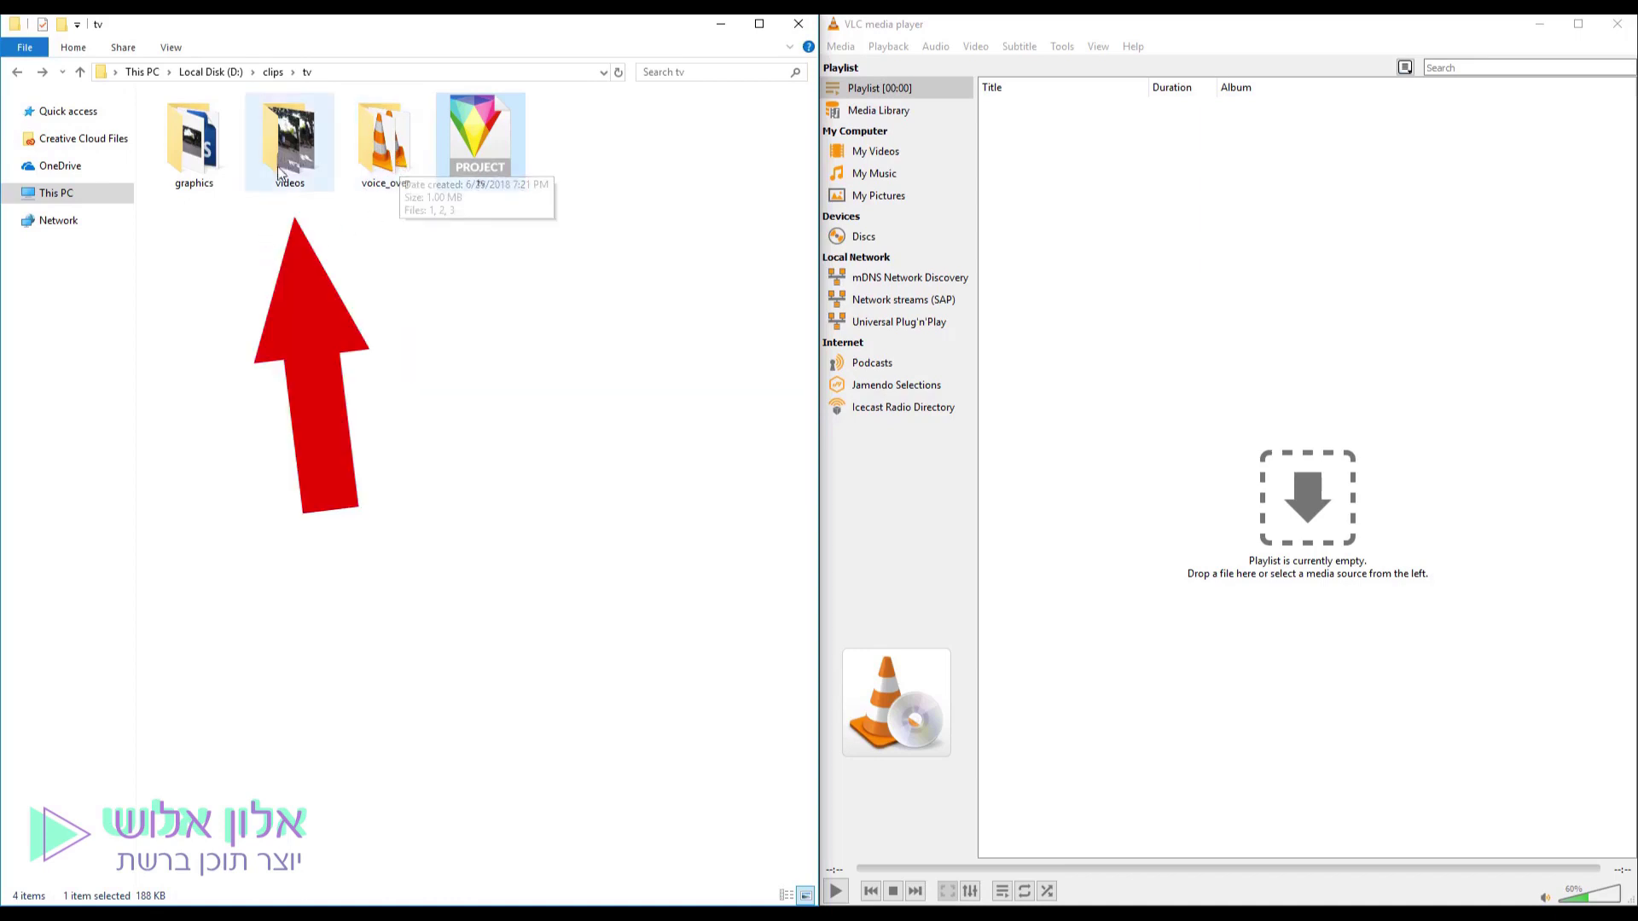
mouse_move(281, 158)
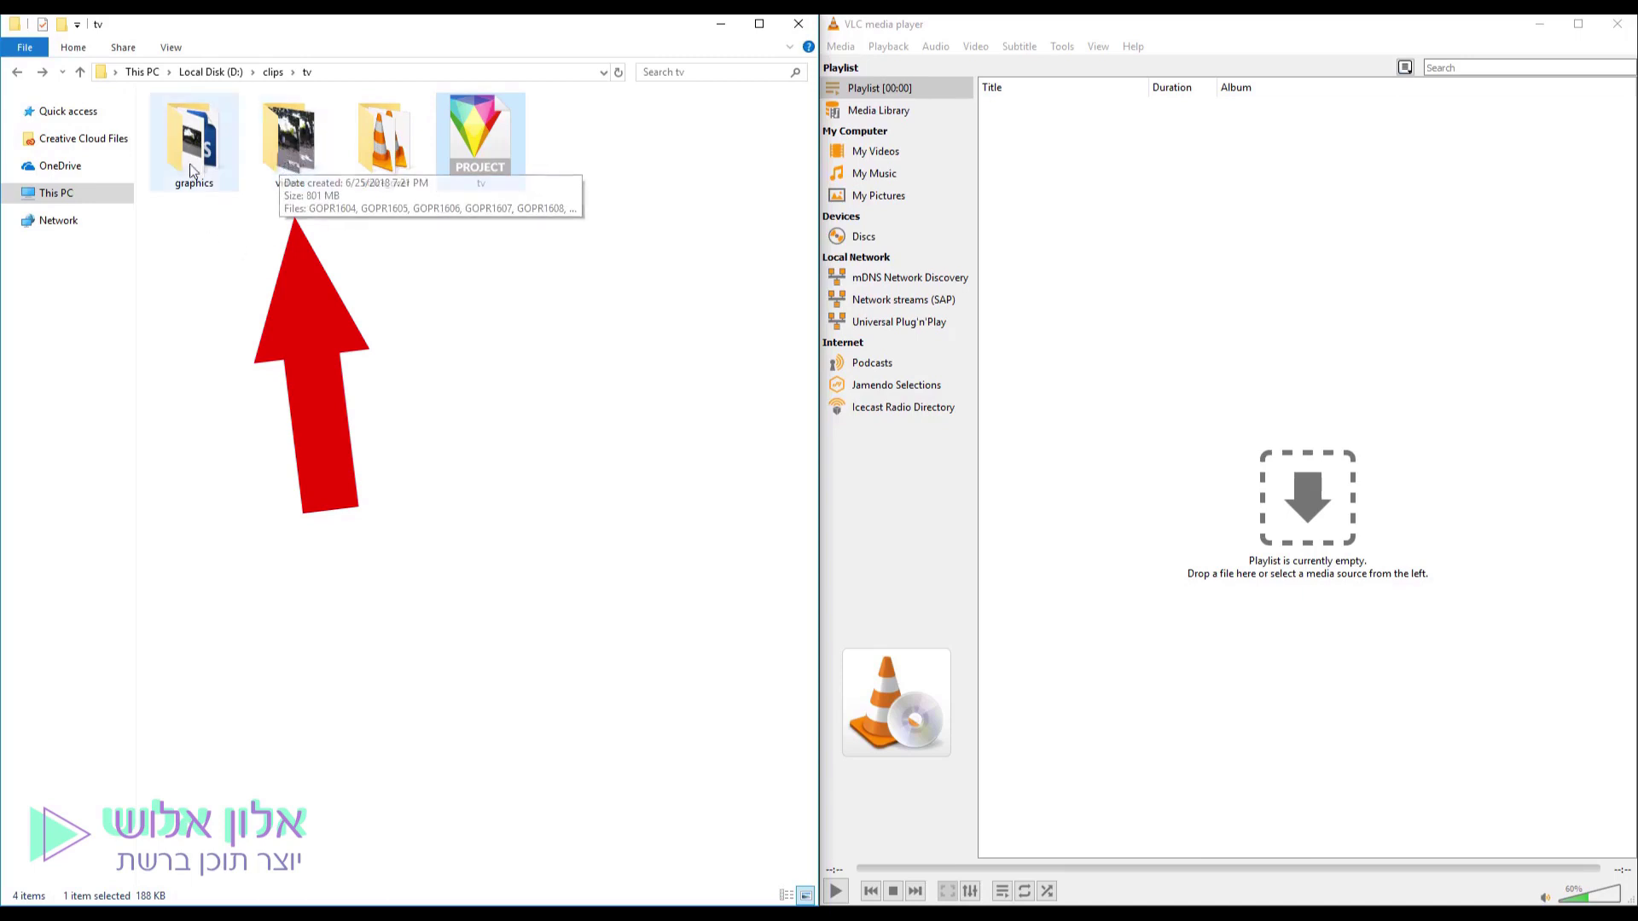
mouse_move(196, 157)
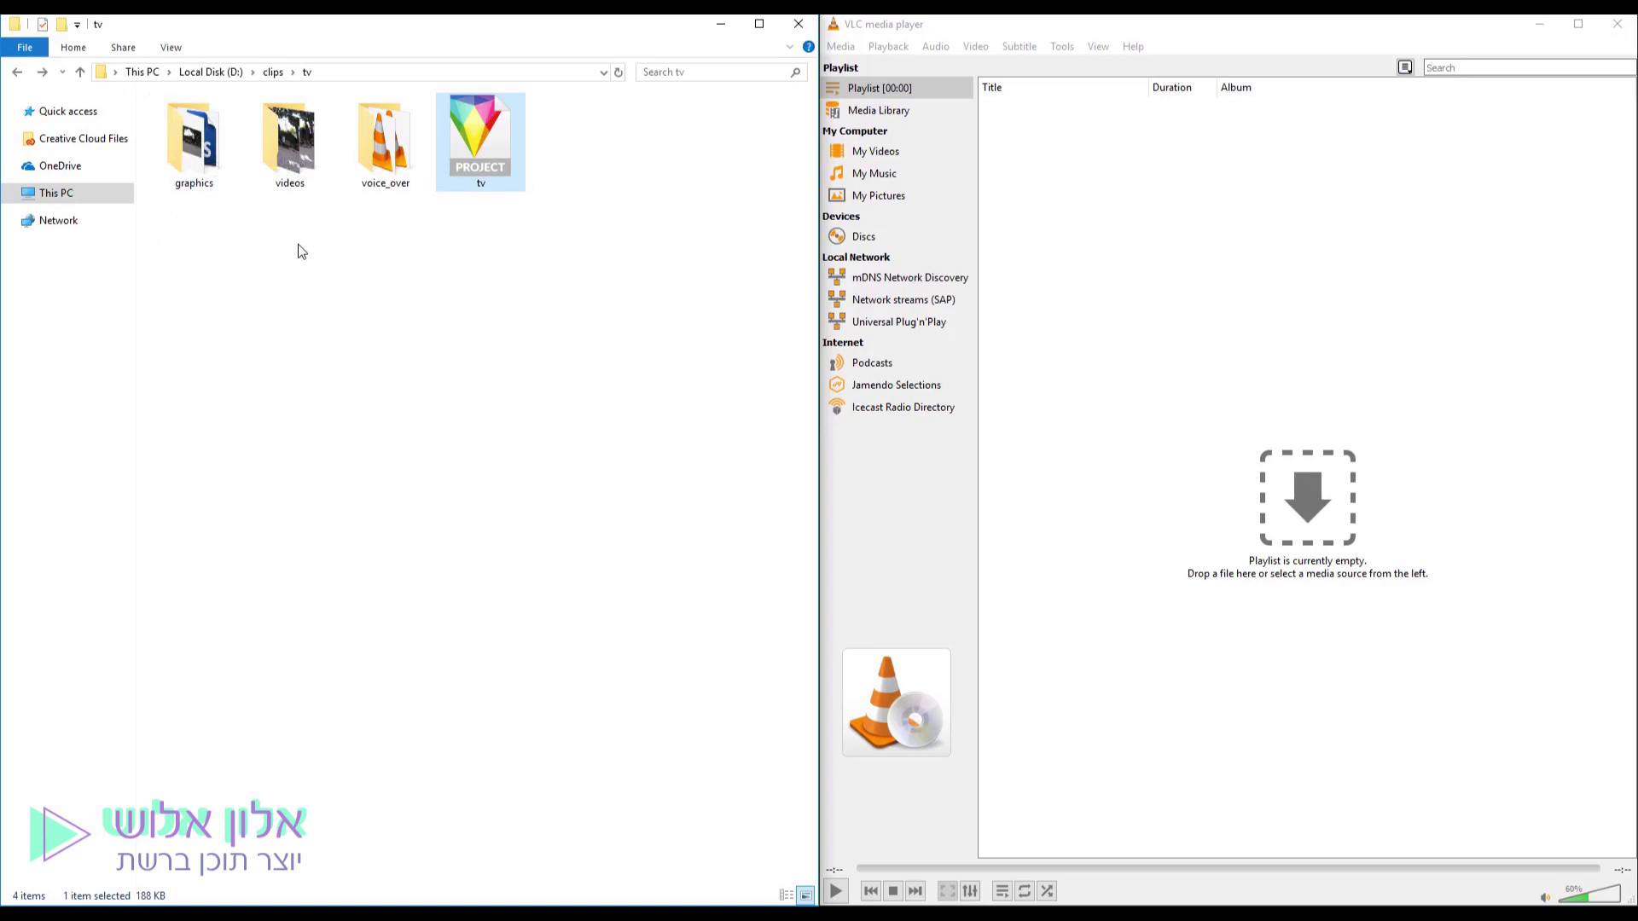
double_click(392, 160)
Play voice-over file 1.mp3 in VLC and pause it at 00:06.
drag(314, 301, 184, 112)
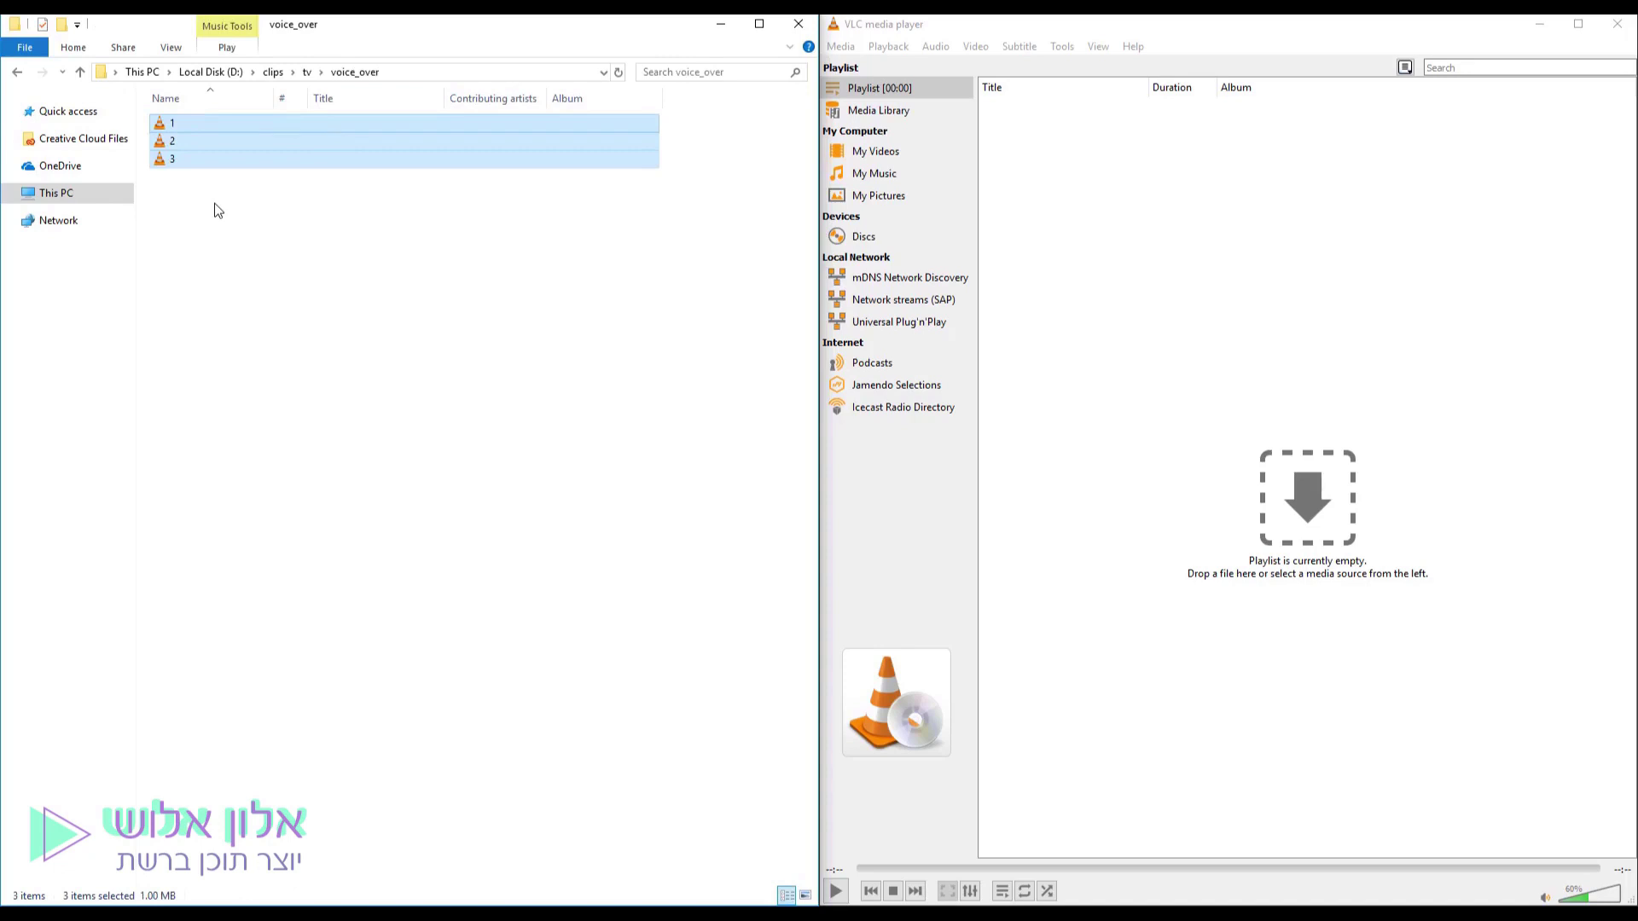
double_click(214, 126)
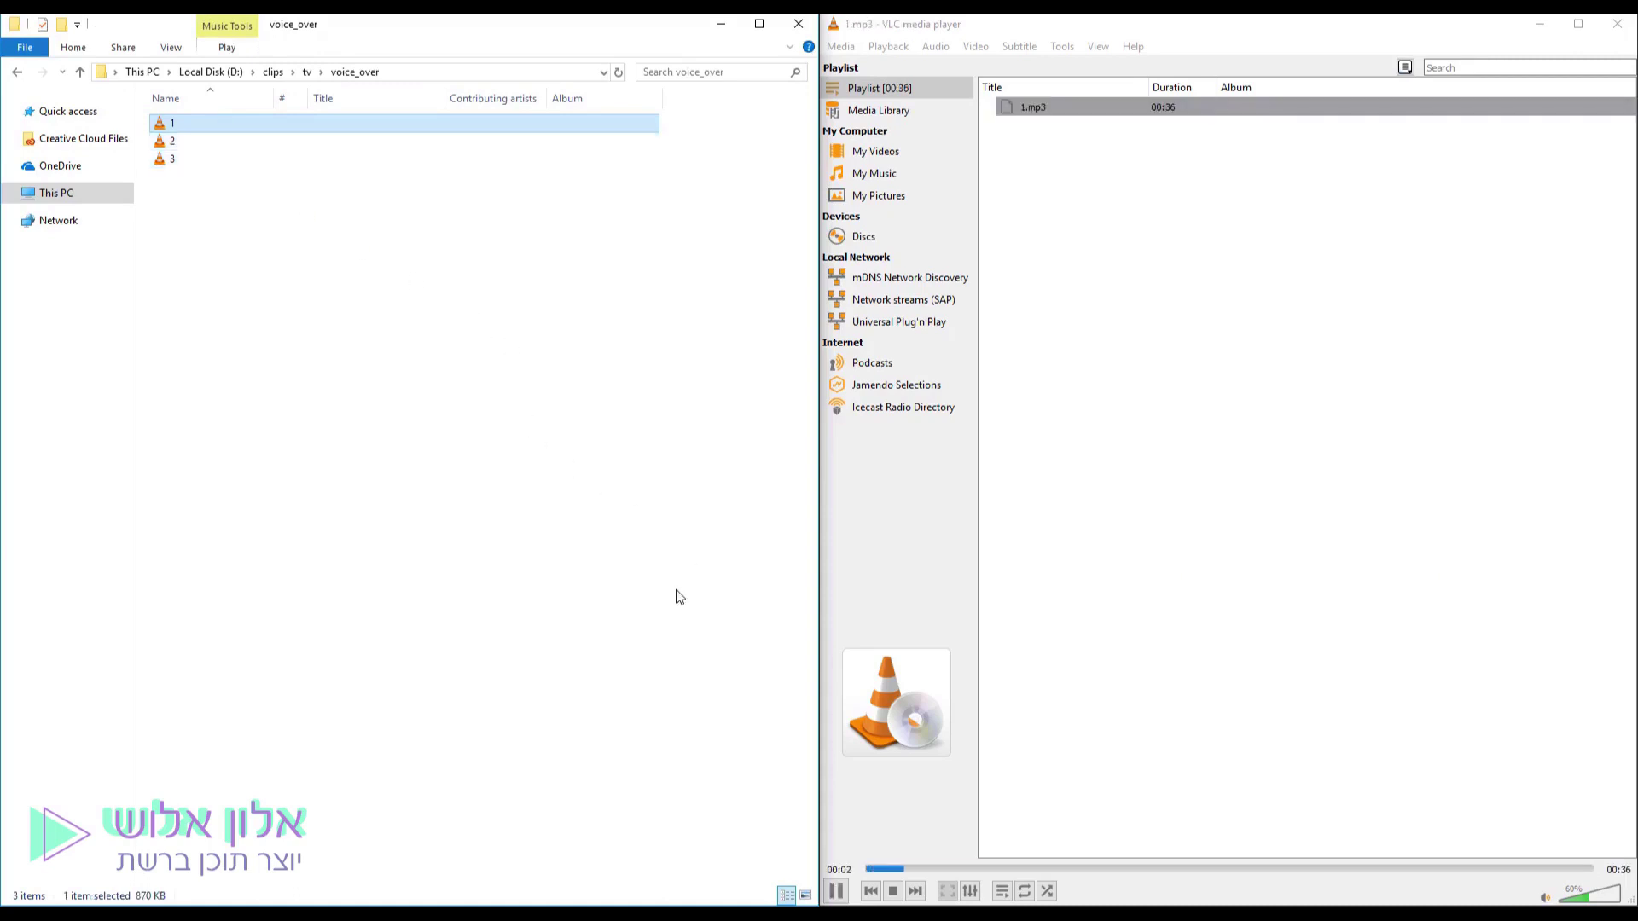
click(836, 892)
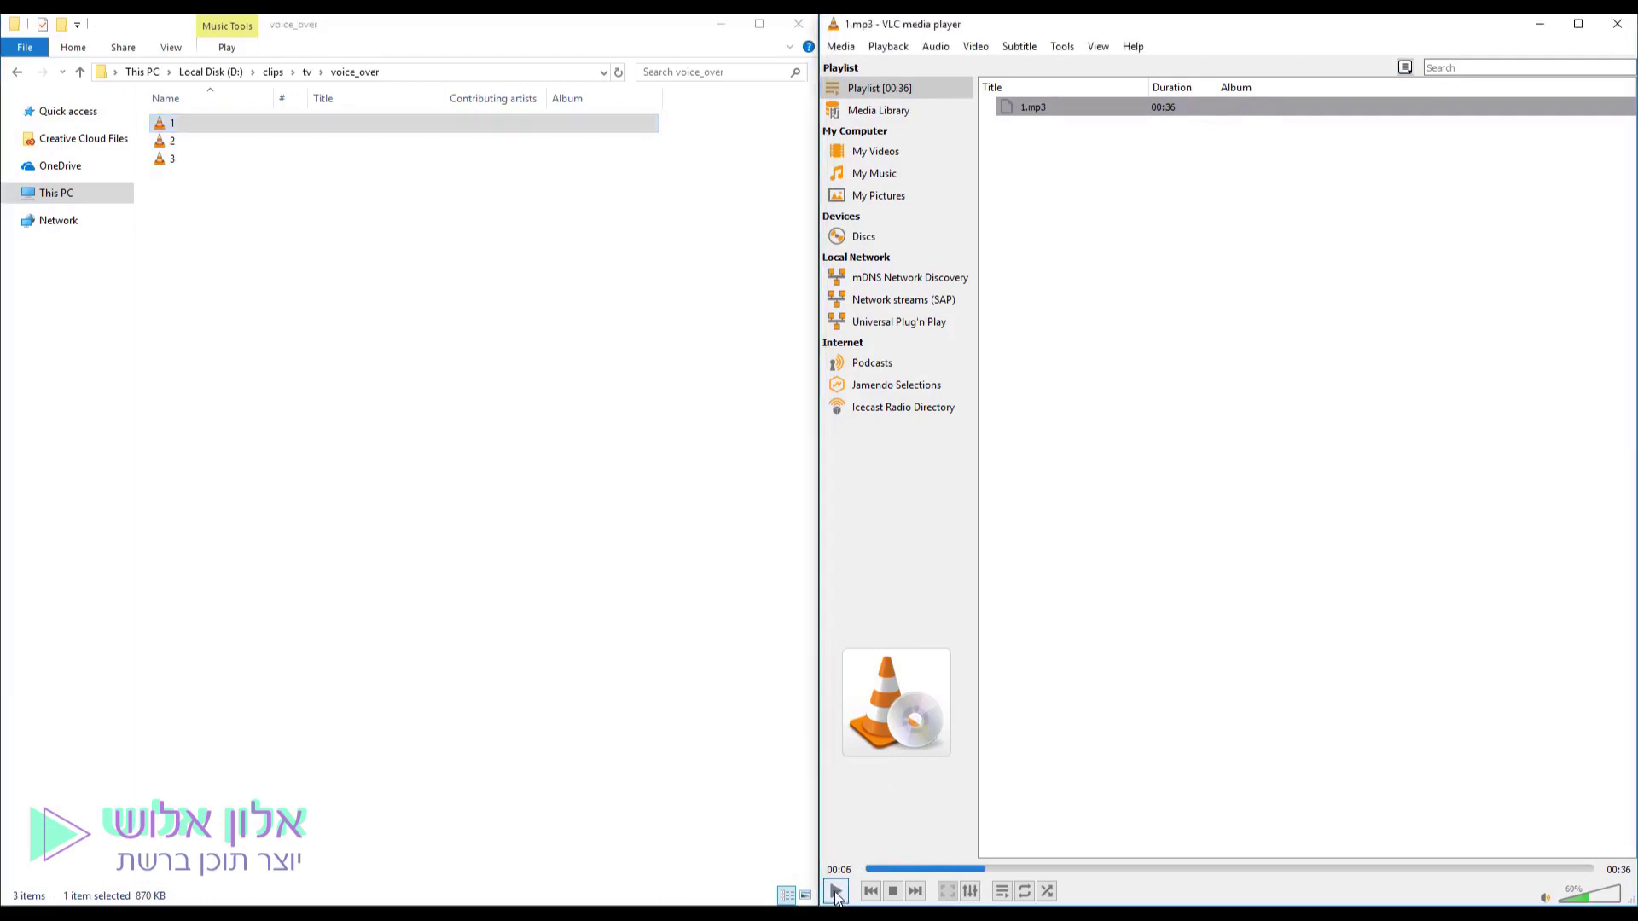
Go back to the tv folder in Explorer and open the videos folder.
click(449, 377)
key(BackSpace)
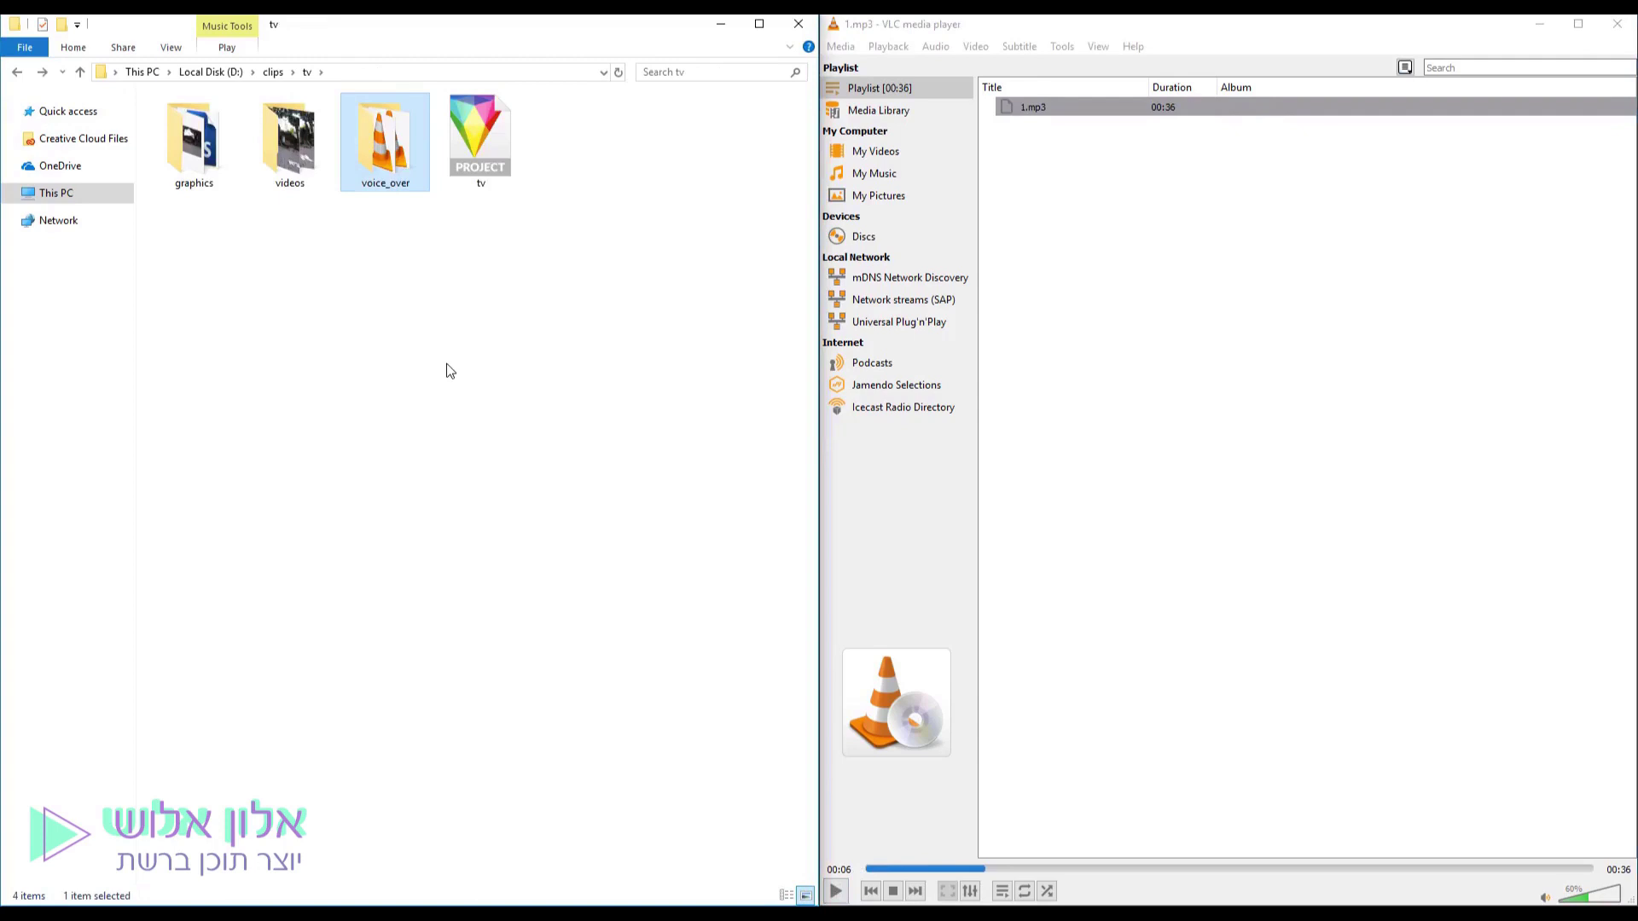
double_click(293, 152)
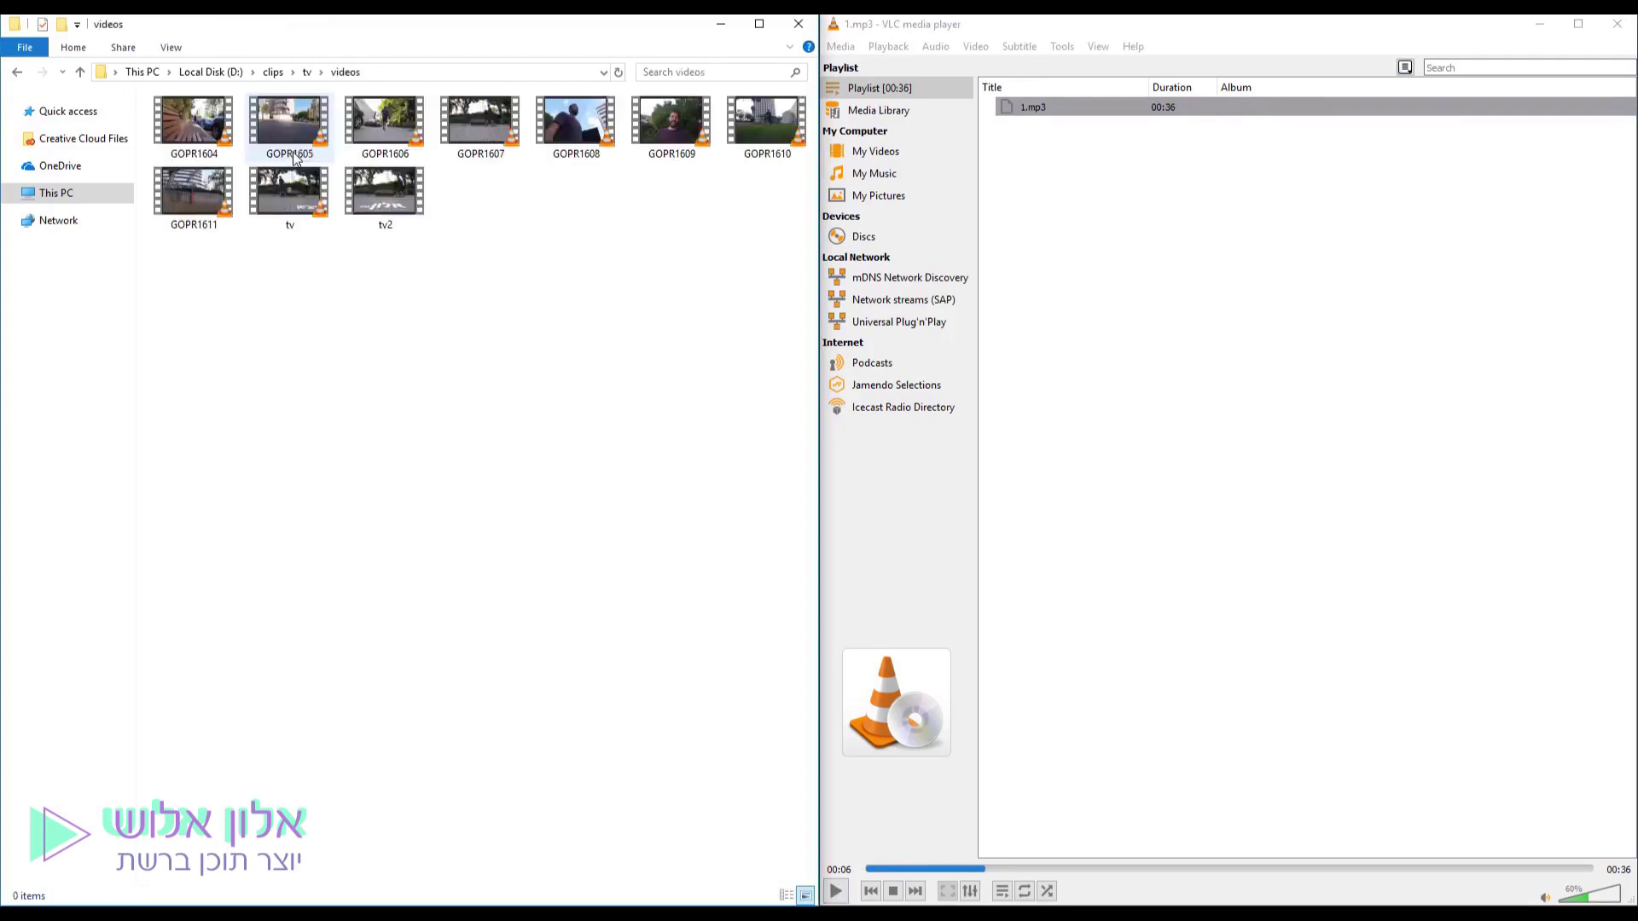
Play GOPR1604.MP4 in VLC, pause it at 00:18, and return Explorer to the tv folder.
double_click(211, 141)
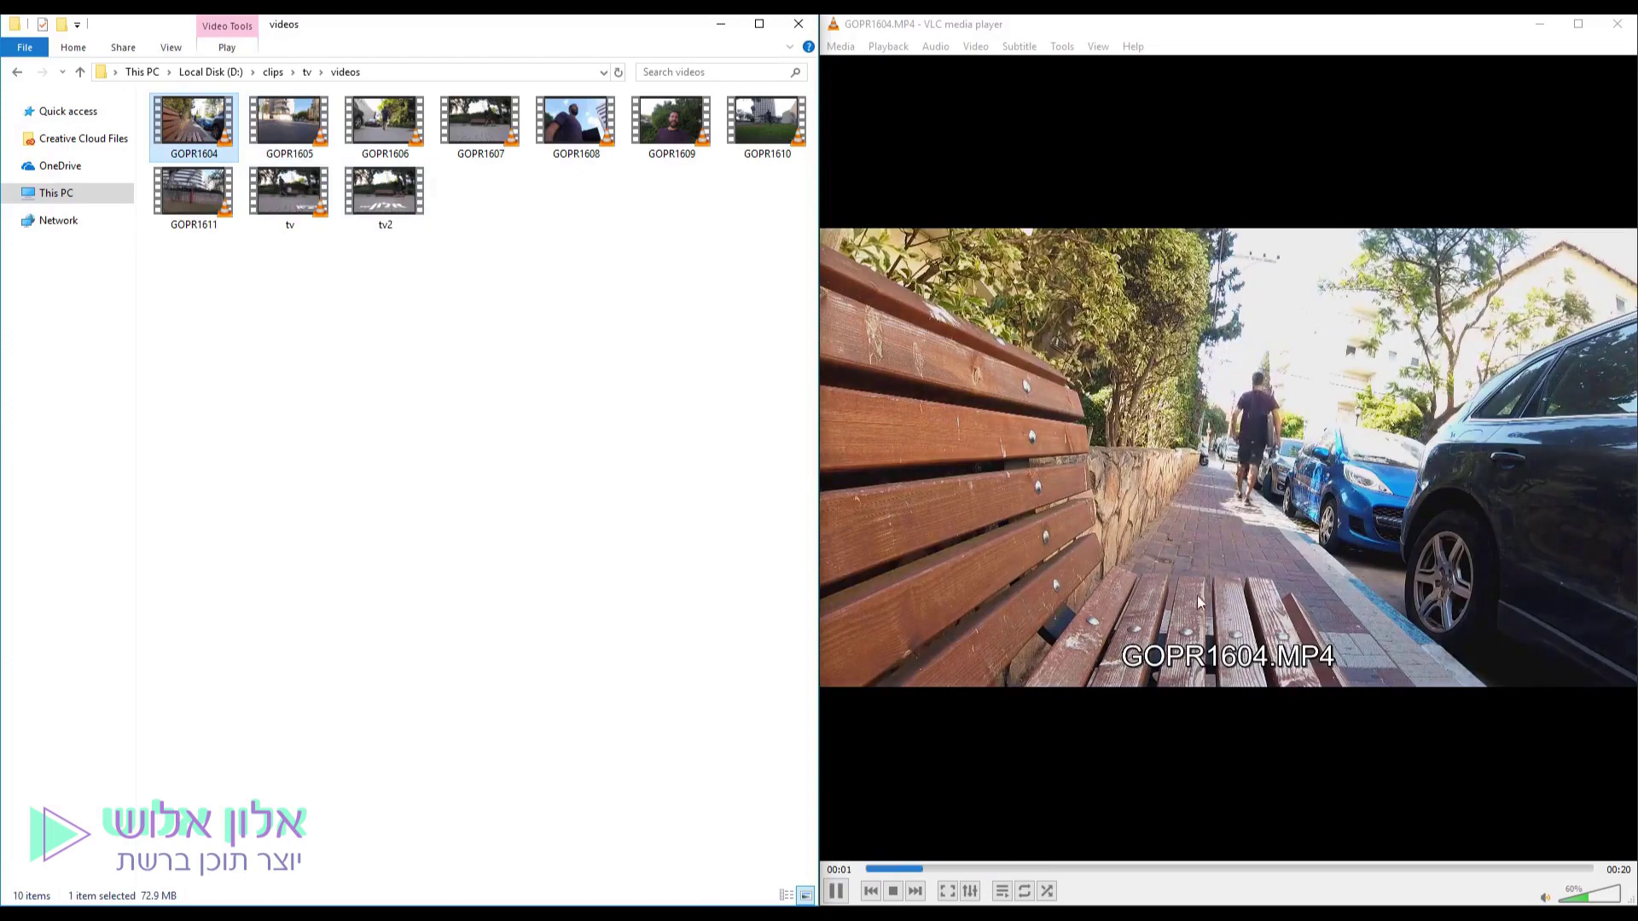
click(1090, 870)
drag(1118, 867, 1354, 872)
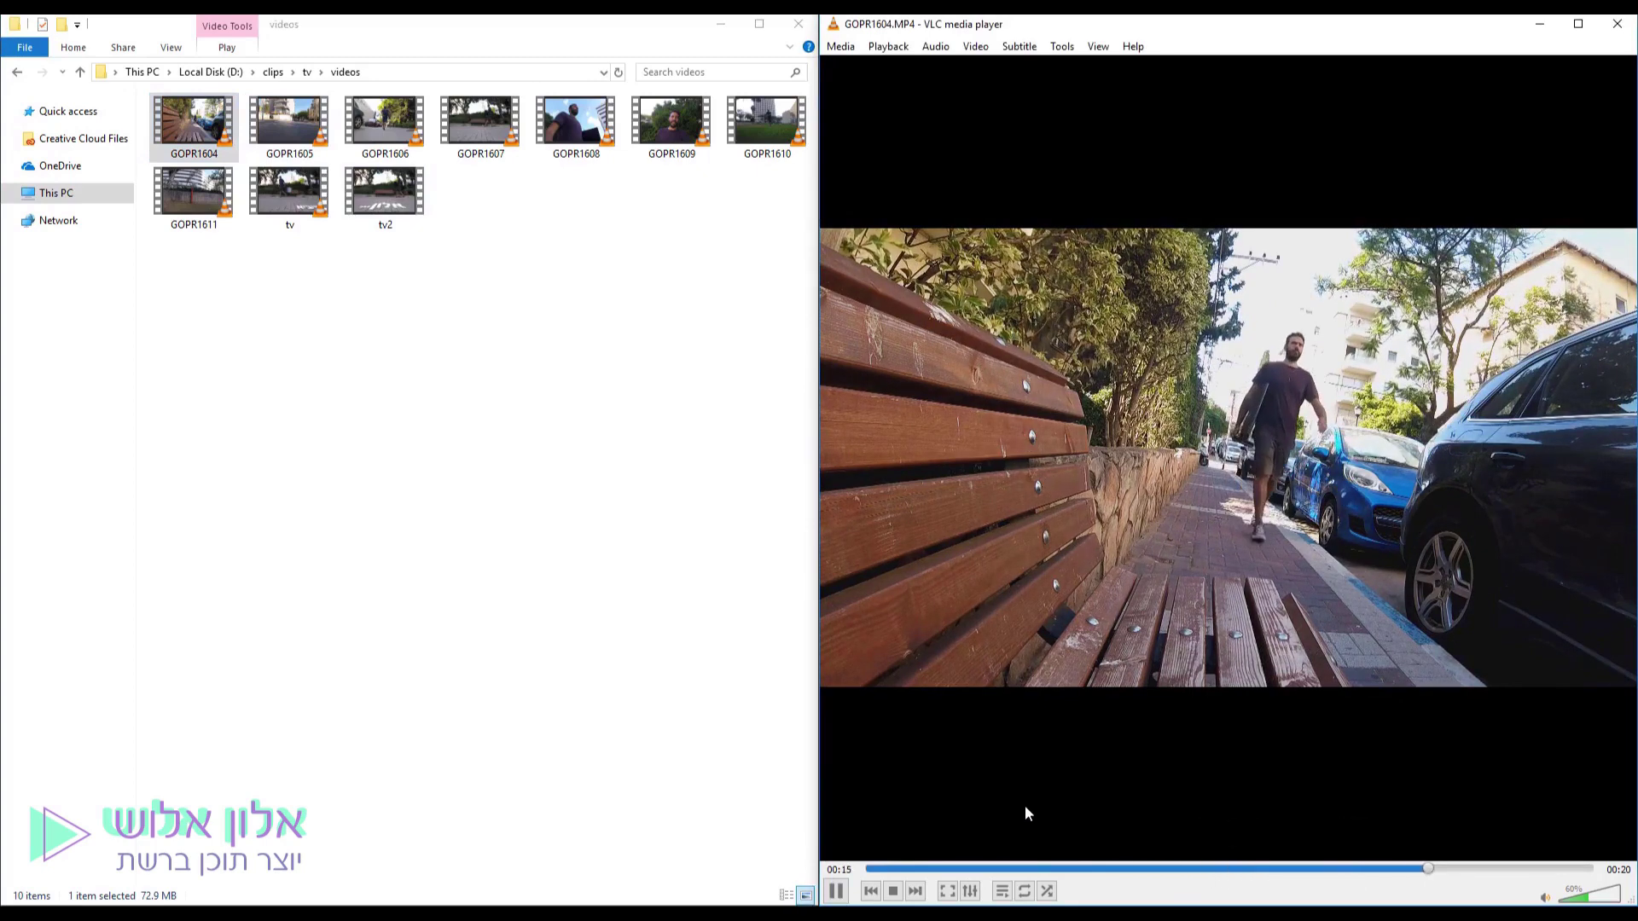
click(836, 891)
click(478, 434)
key(alt+Up)
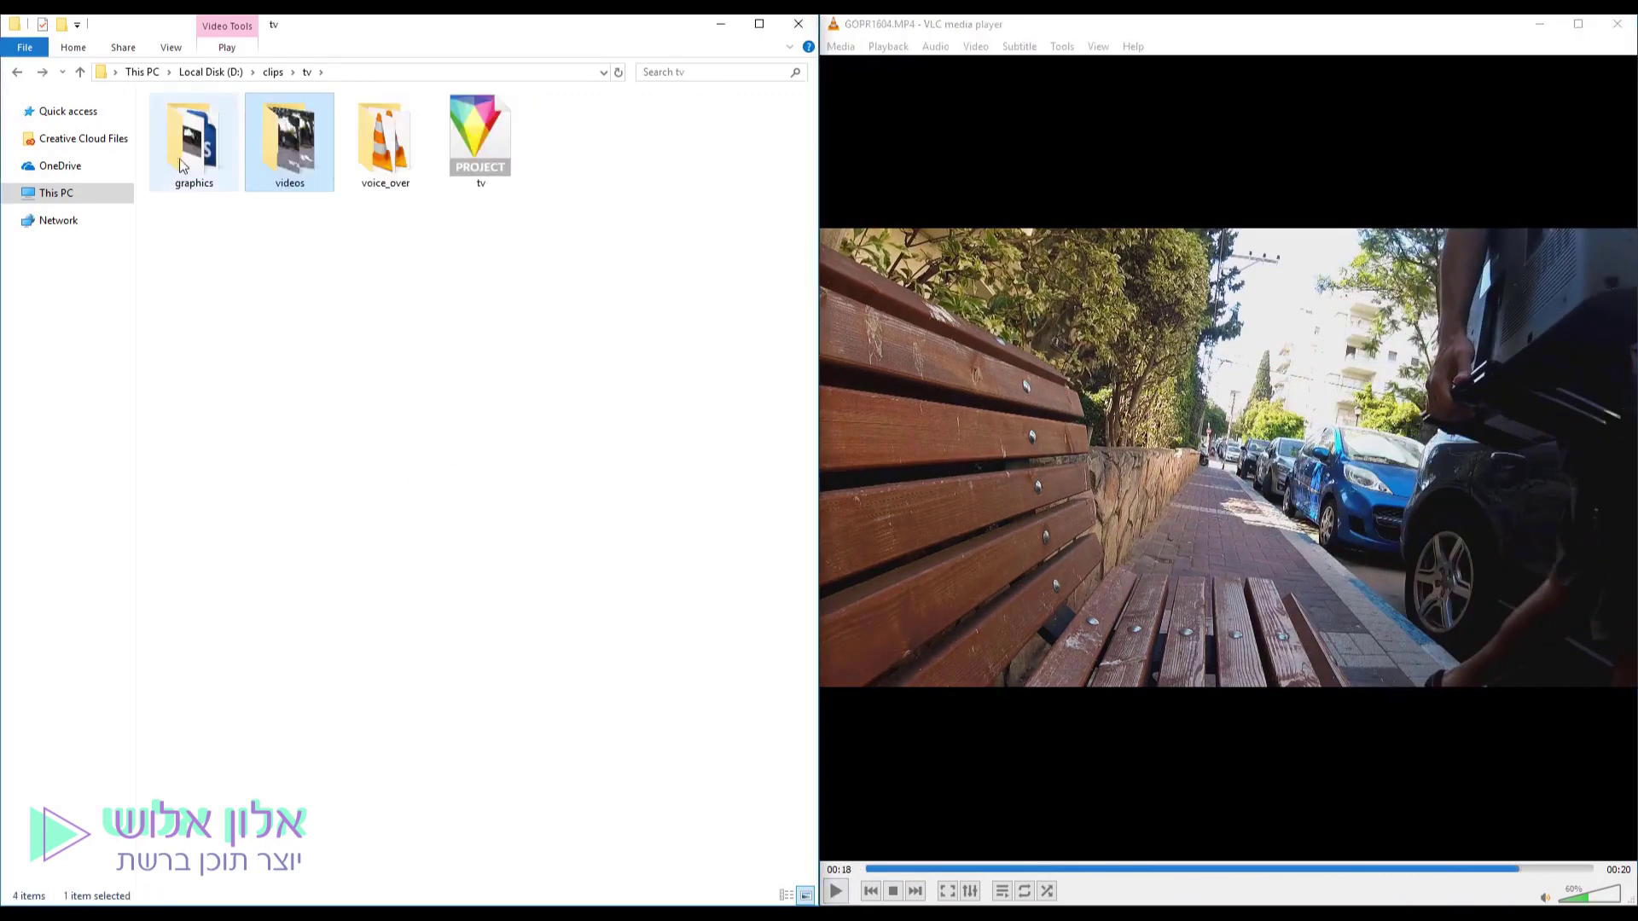
Open the graphics folder and select the layout and outro PSD files.
click(192, 151)
double_click(192, 151)
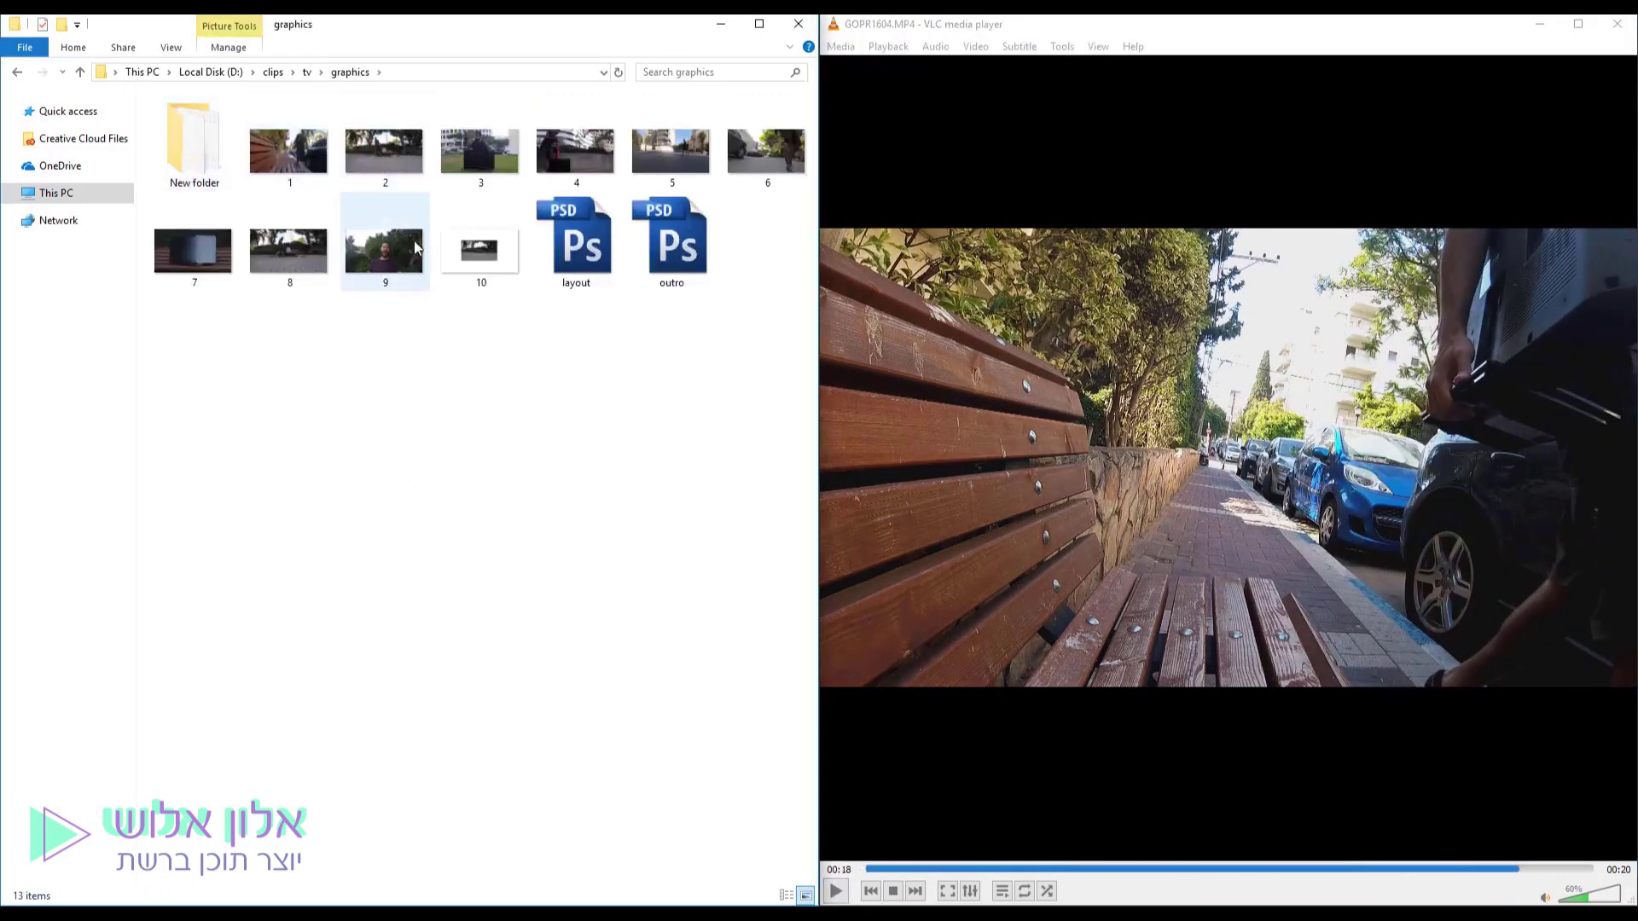
drag(717, 377, 575, 215)
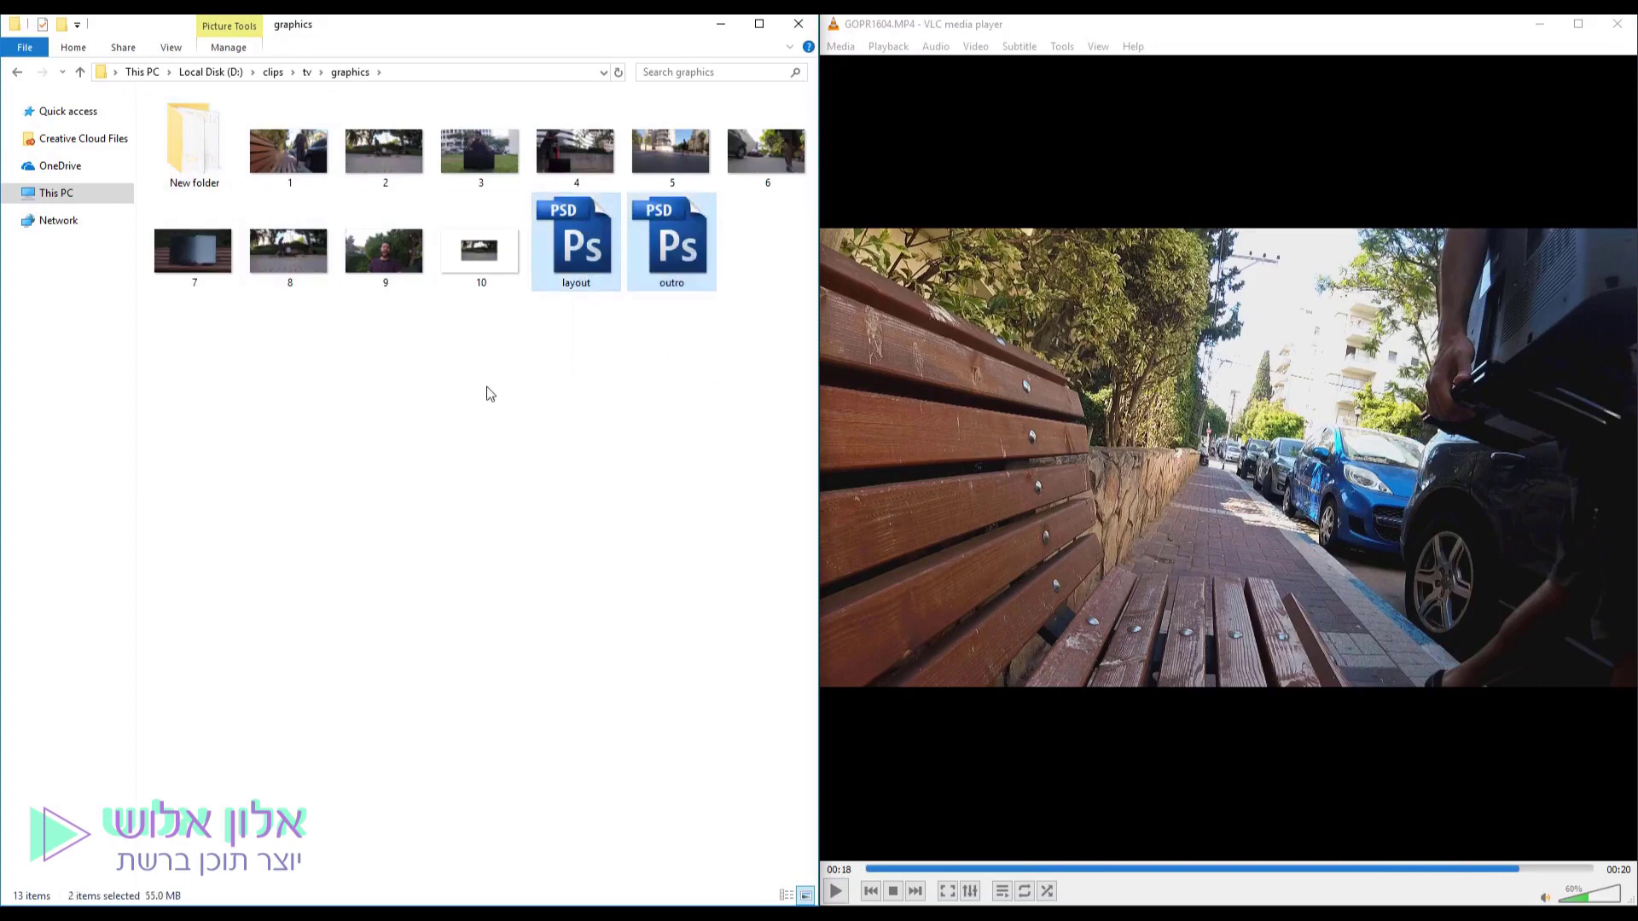
Open New folder and preview image 1 in Photos, then close the preview.
double_click(196, 153)
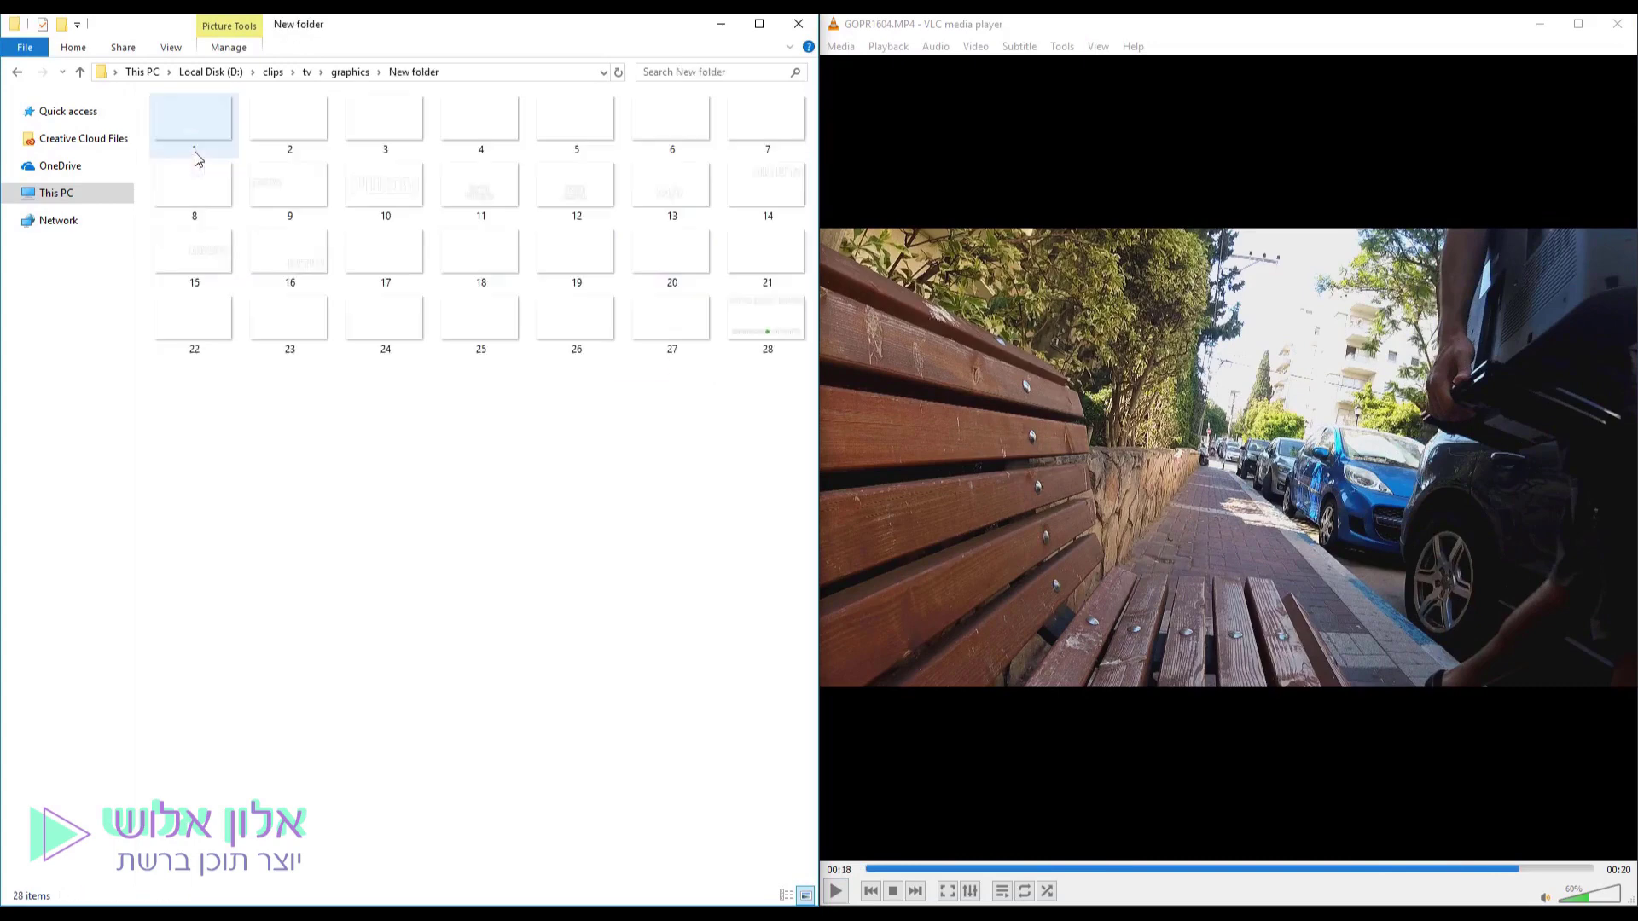
click(171, 183)
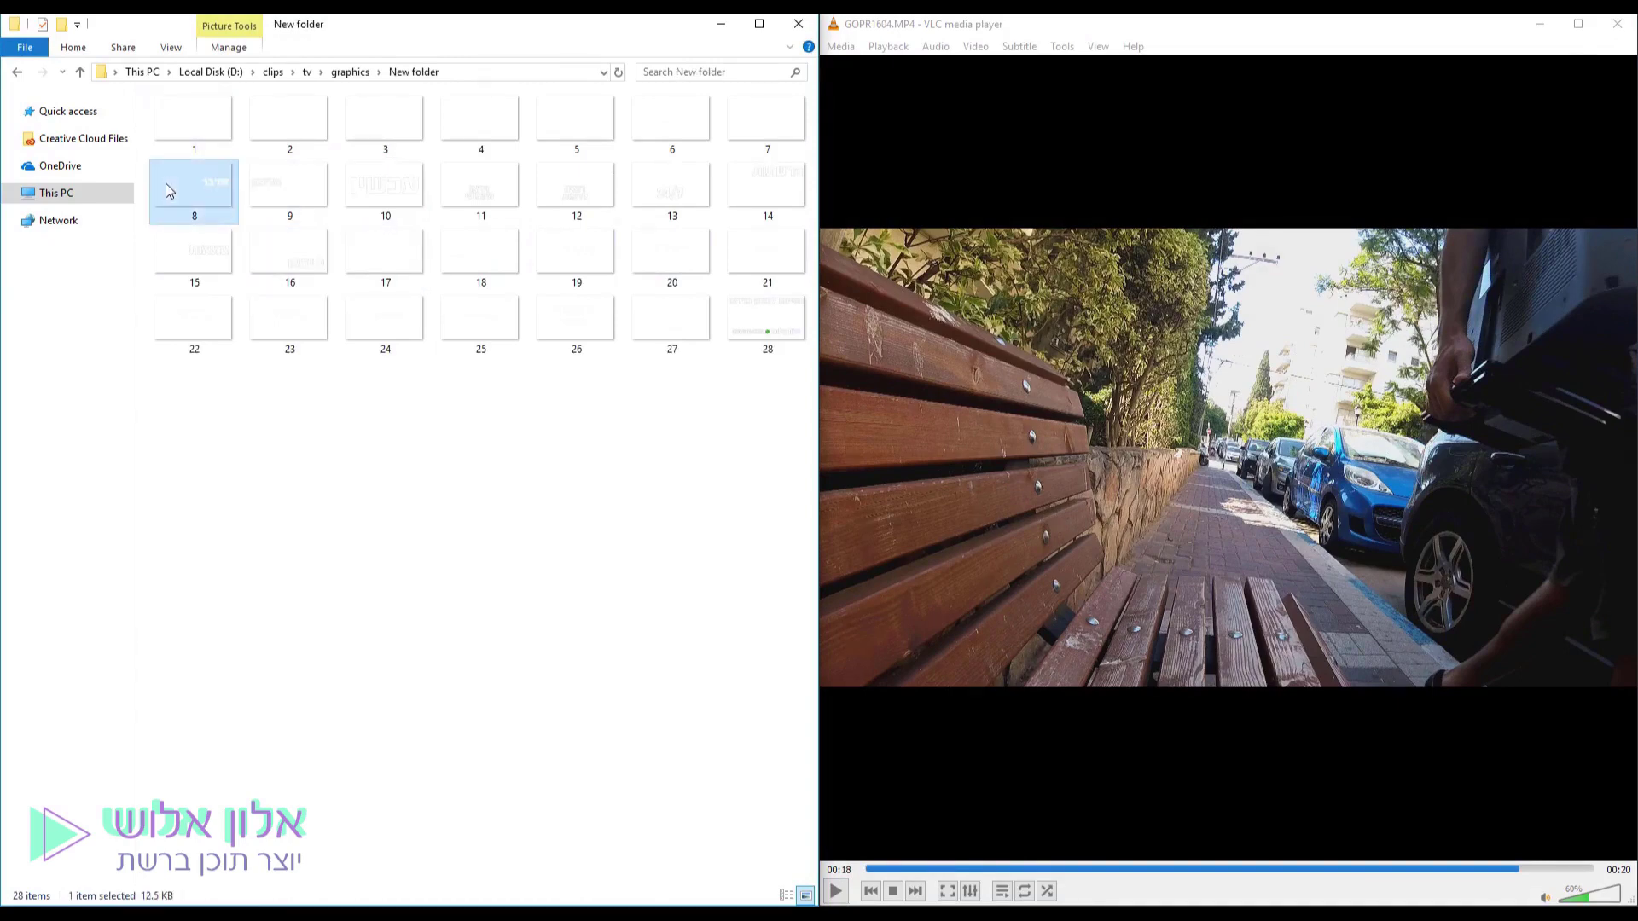
double_click(223, 134)
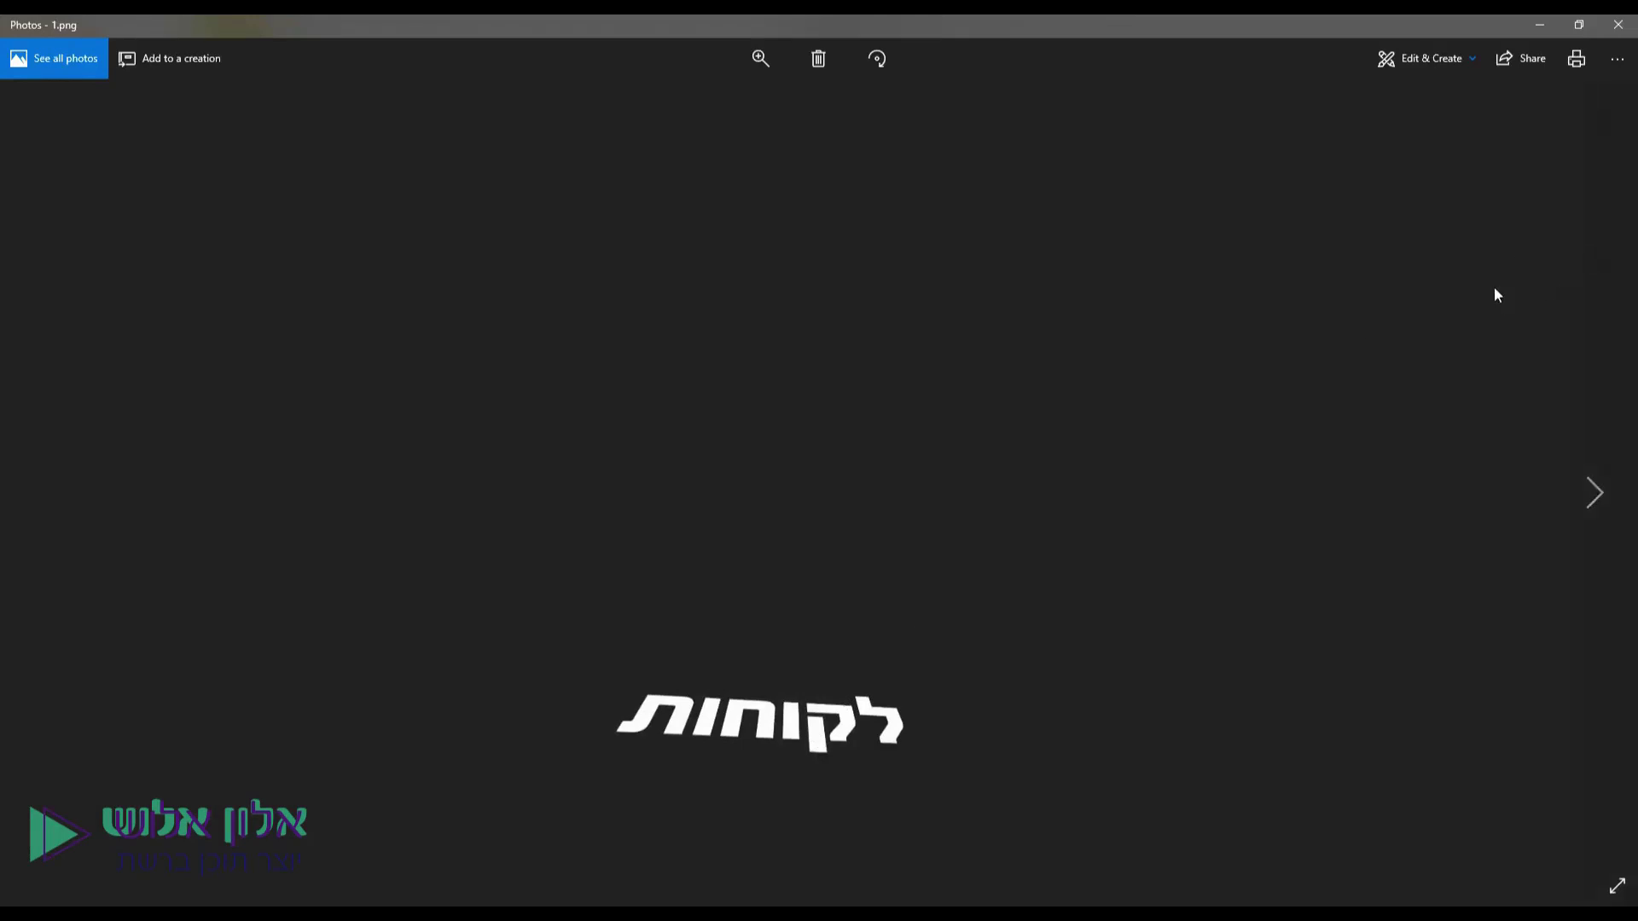
click(1617, 25)
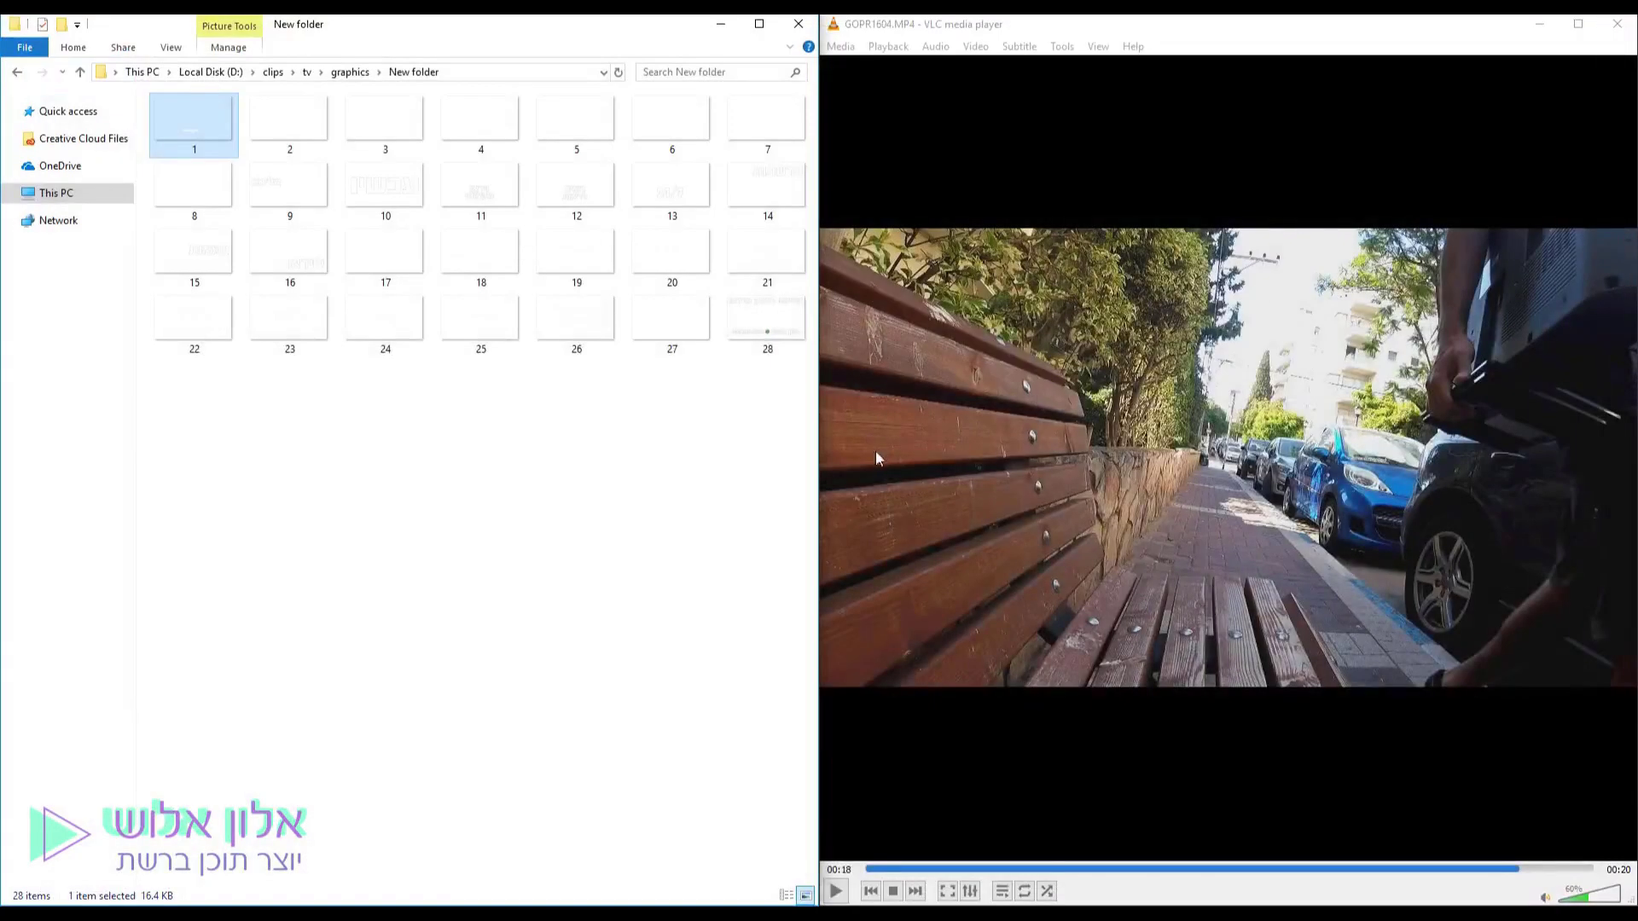
click(602, 527)
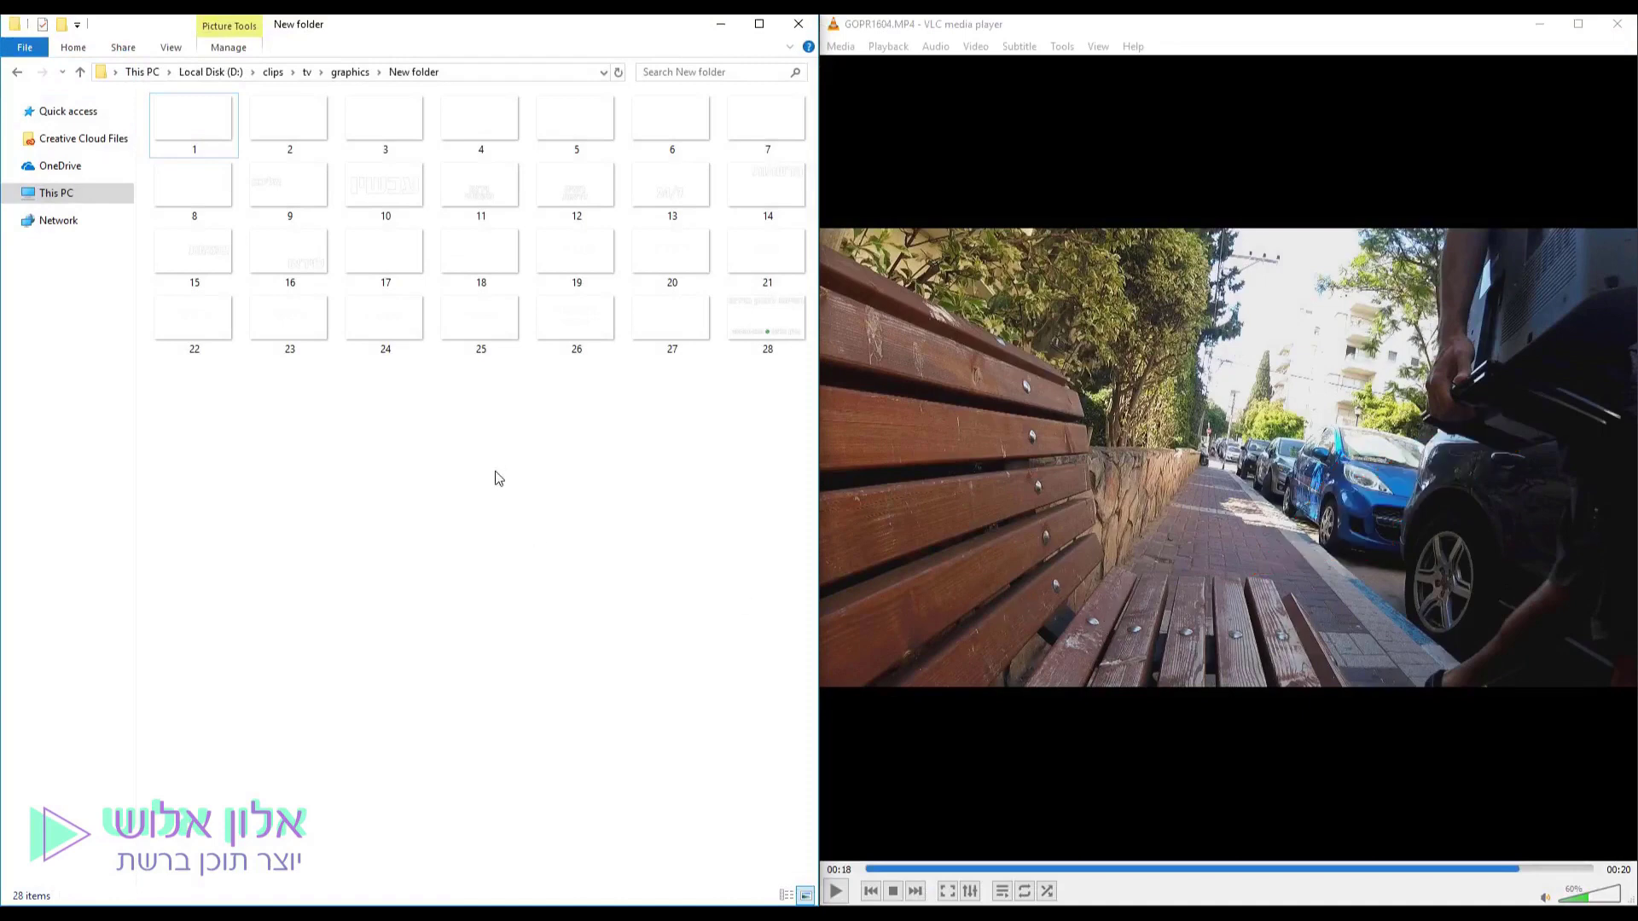
Go back up to the tv folder and select the tv project file.
key(BackSpace)
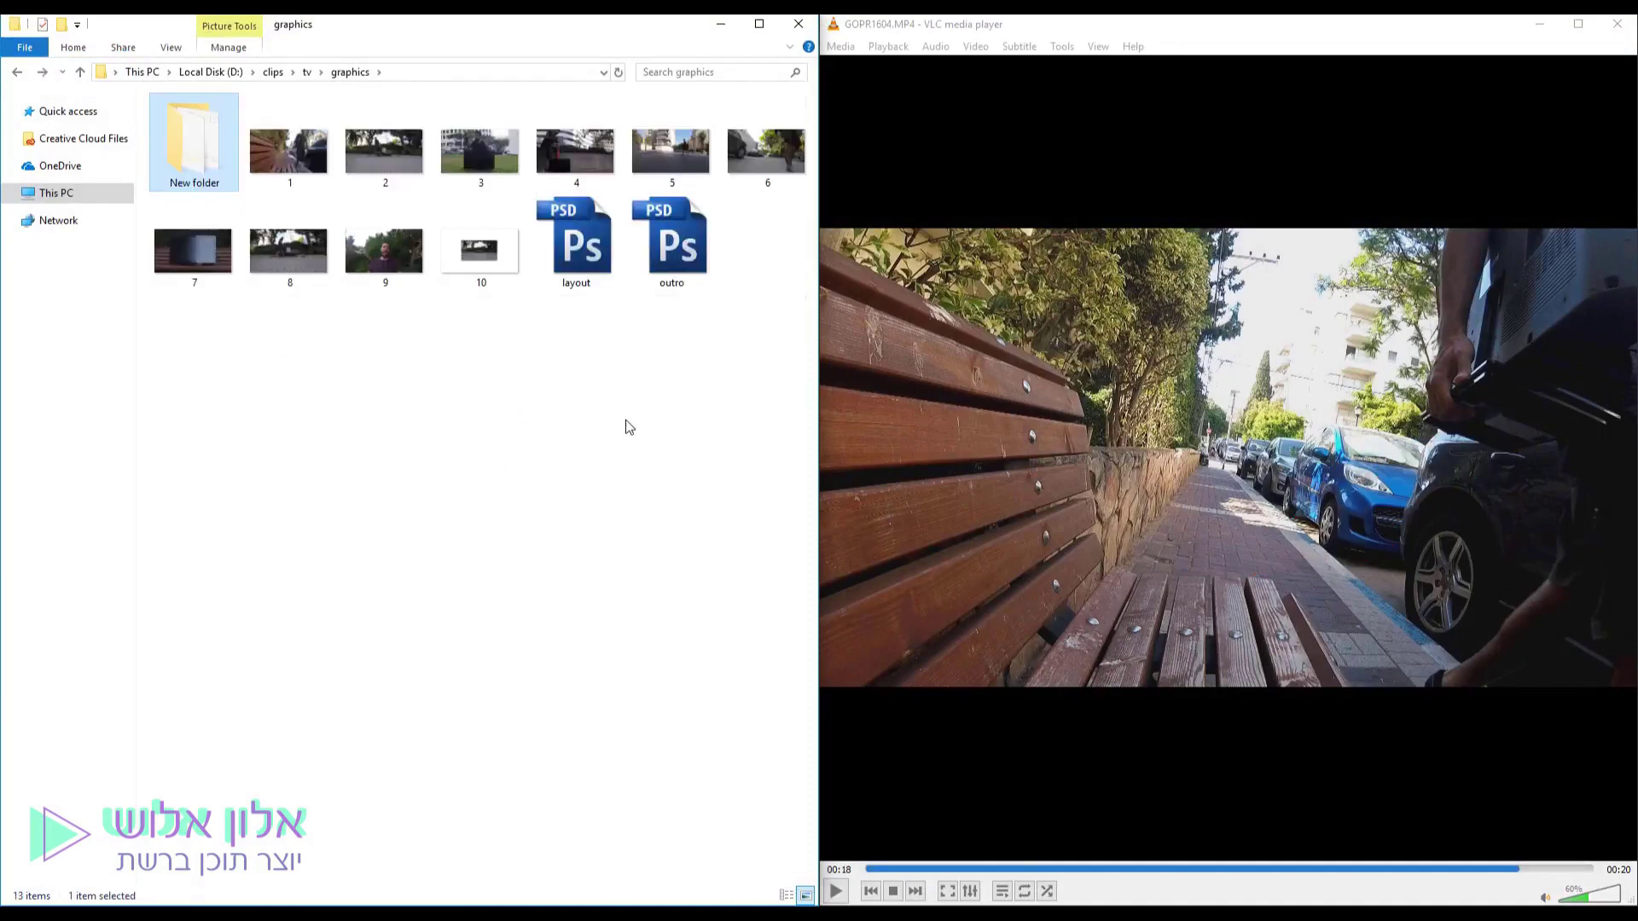
key(BackSpace)
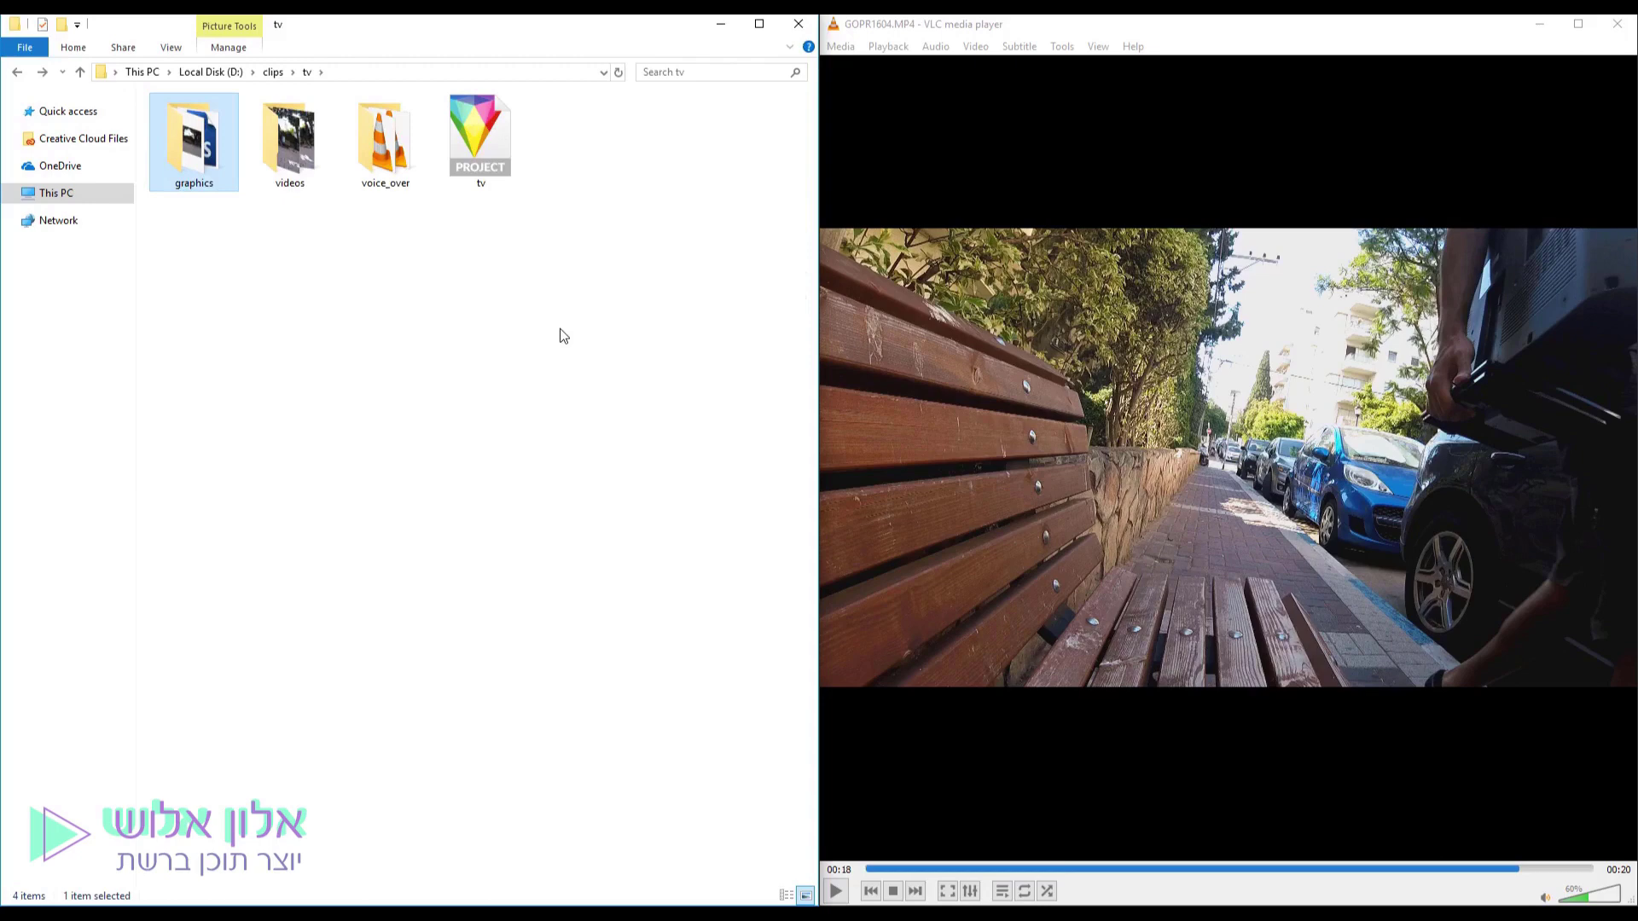
drag(576, 330, 471, 123)
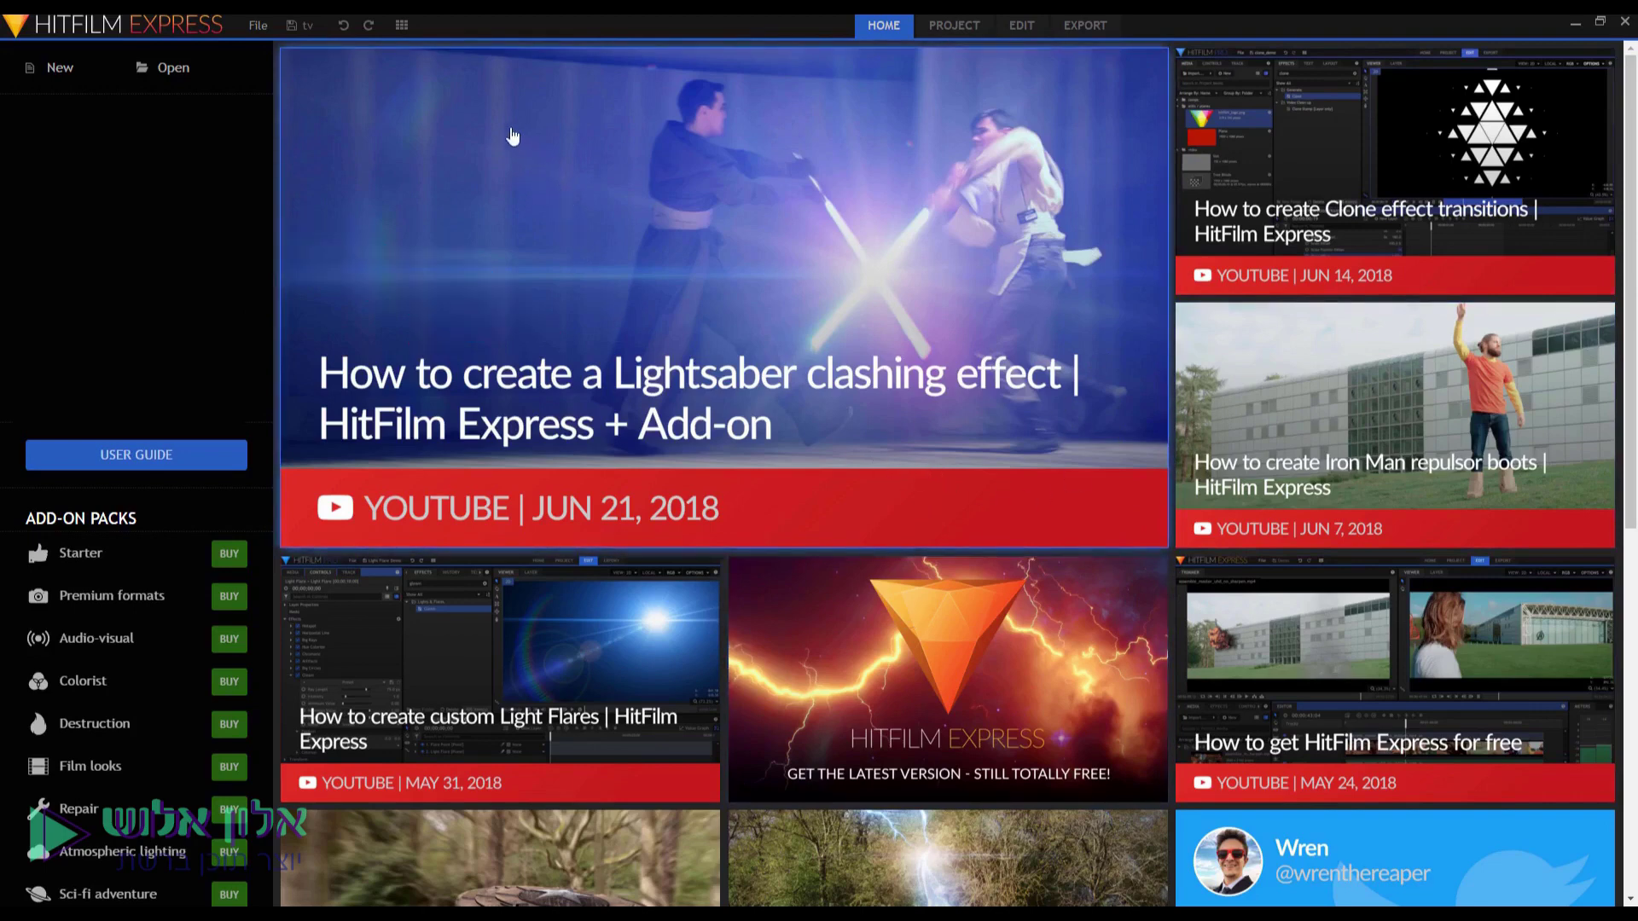
Create a new Untitled Project, switch between the Home and Project pages, and open the File menu.
click(75, 66)
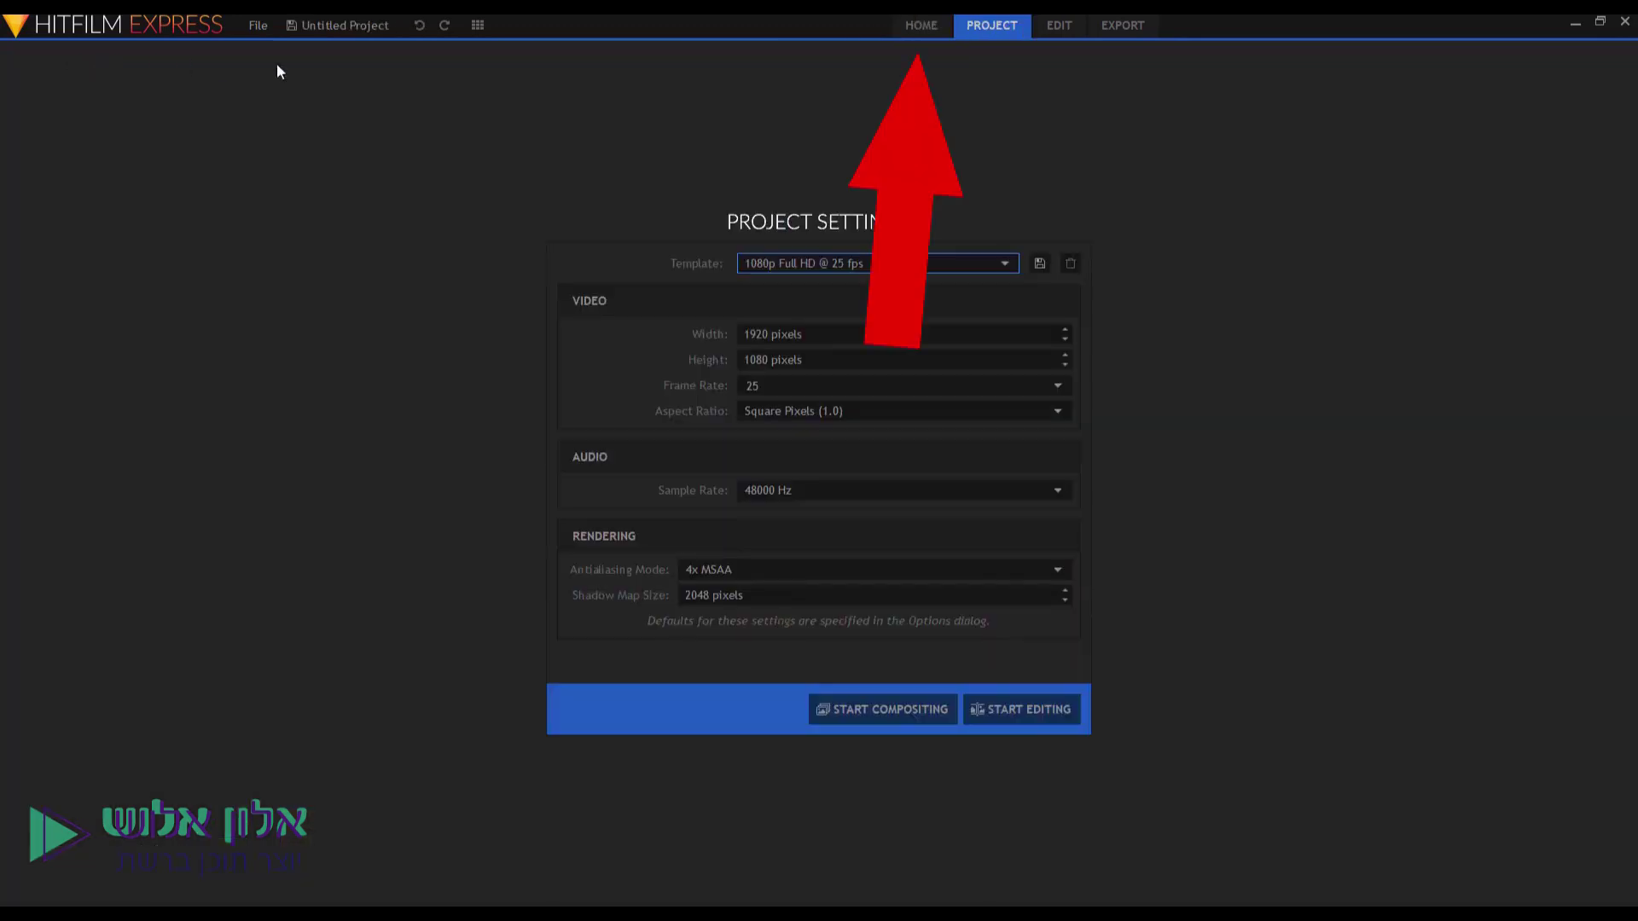
click(919, 27)
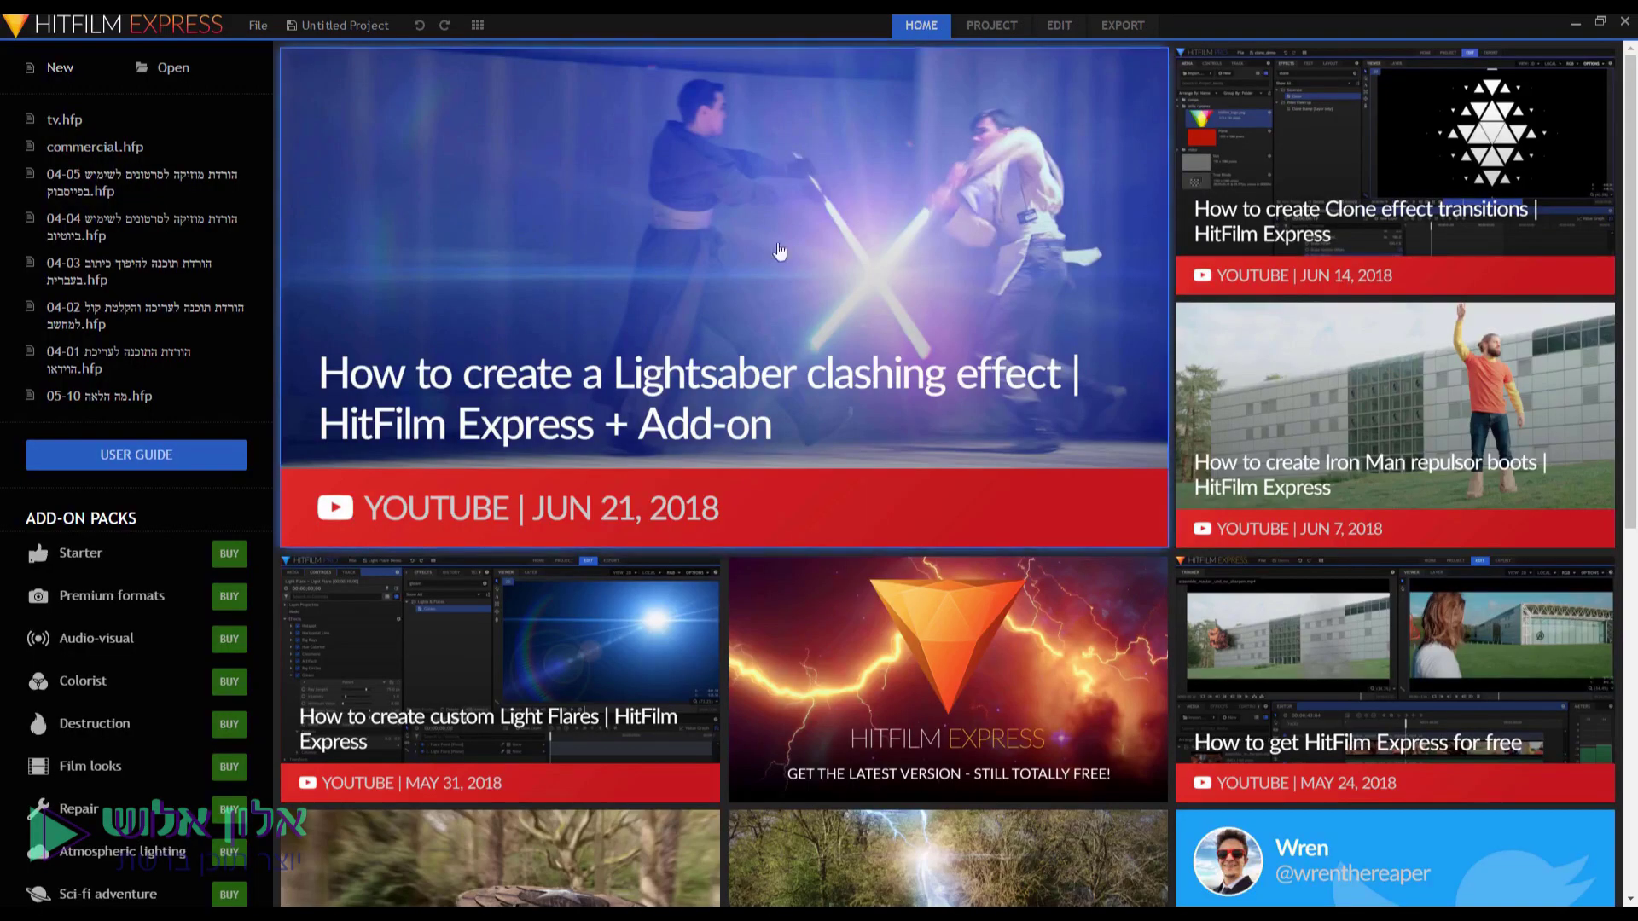
click(1000, 27)
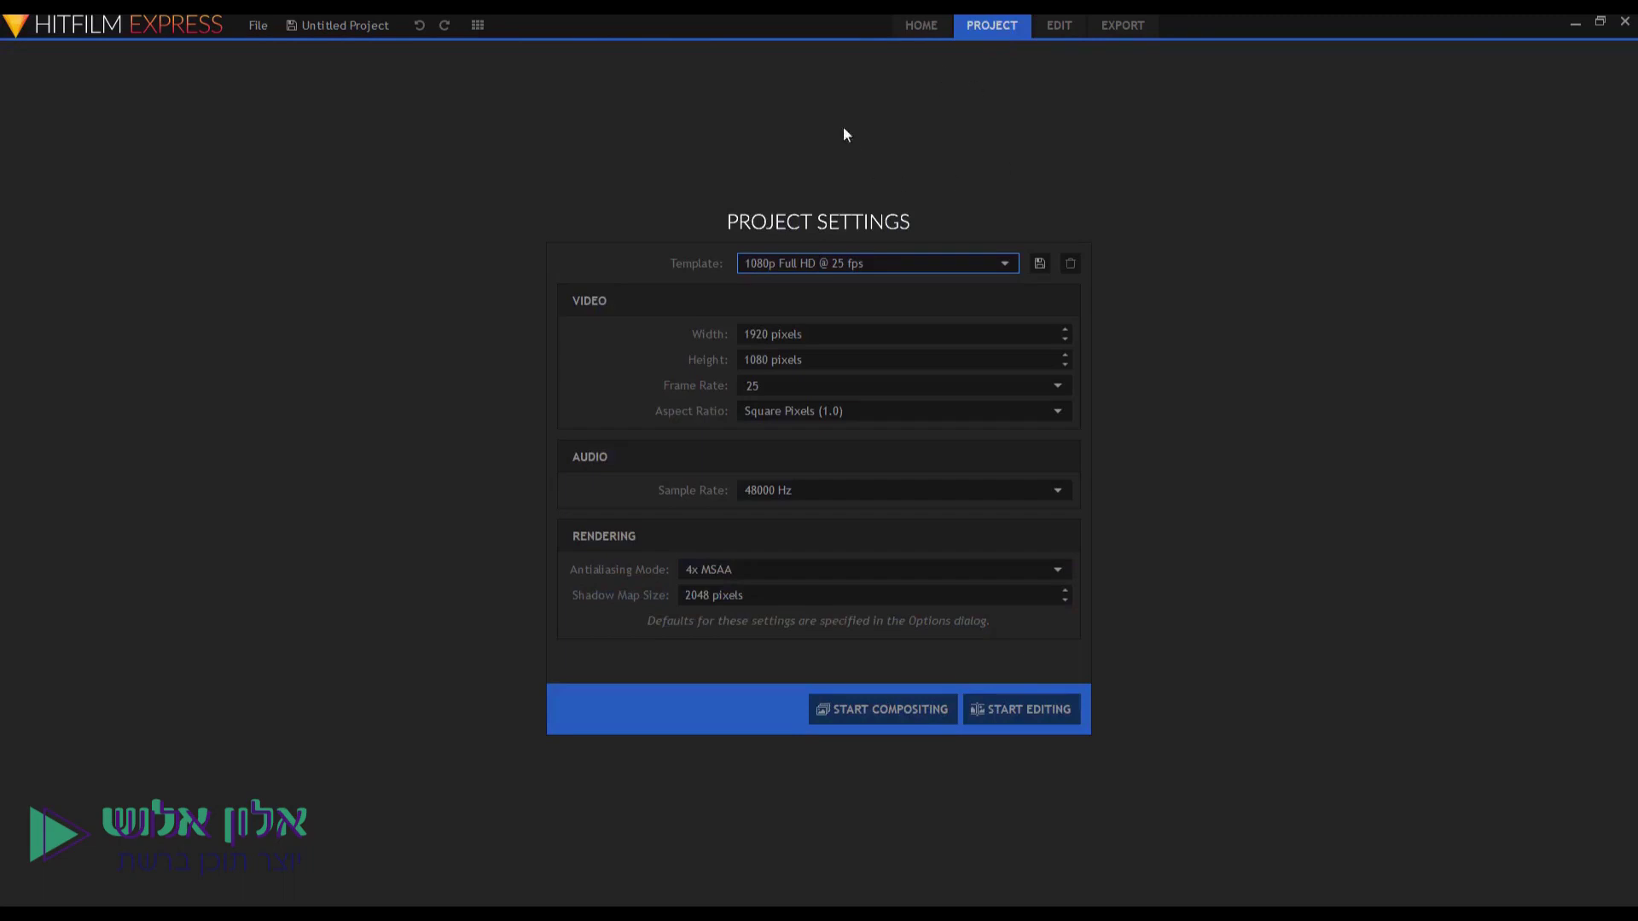
click(258, 26)
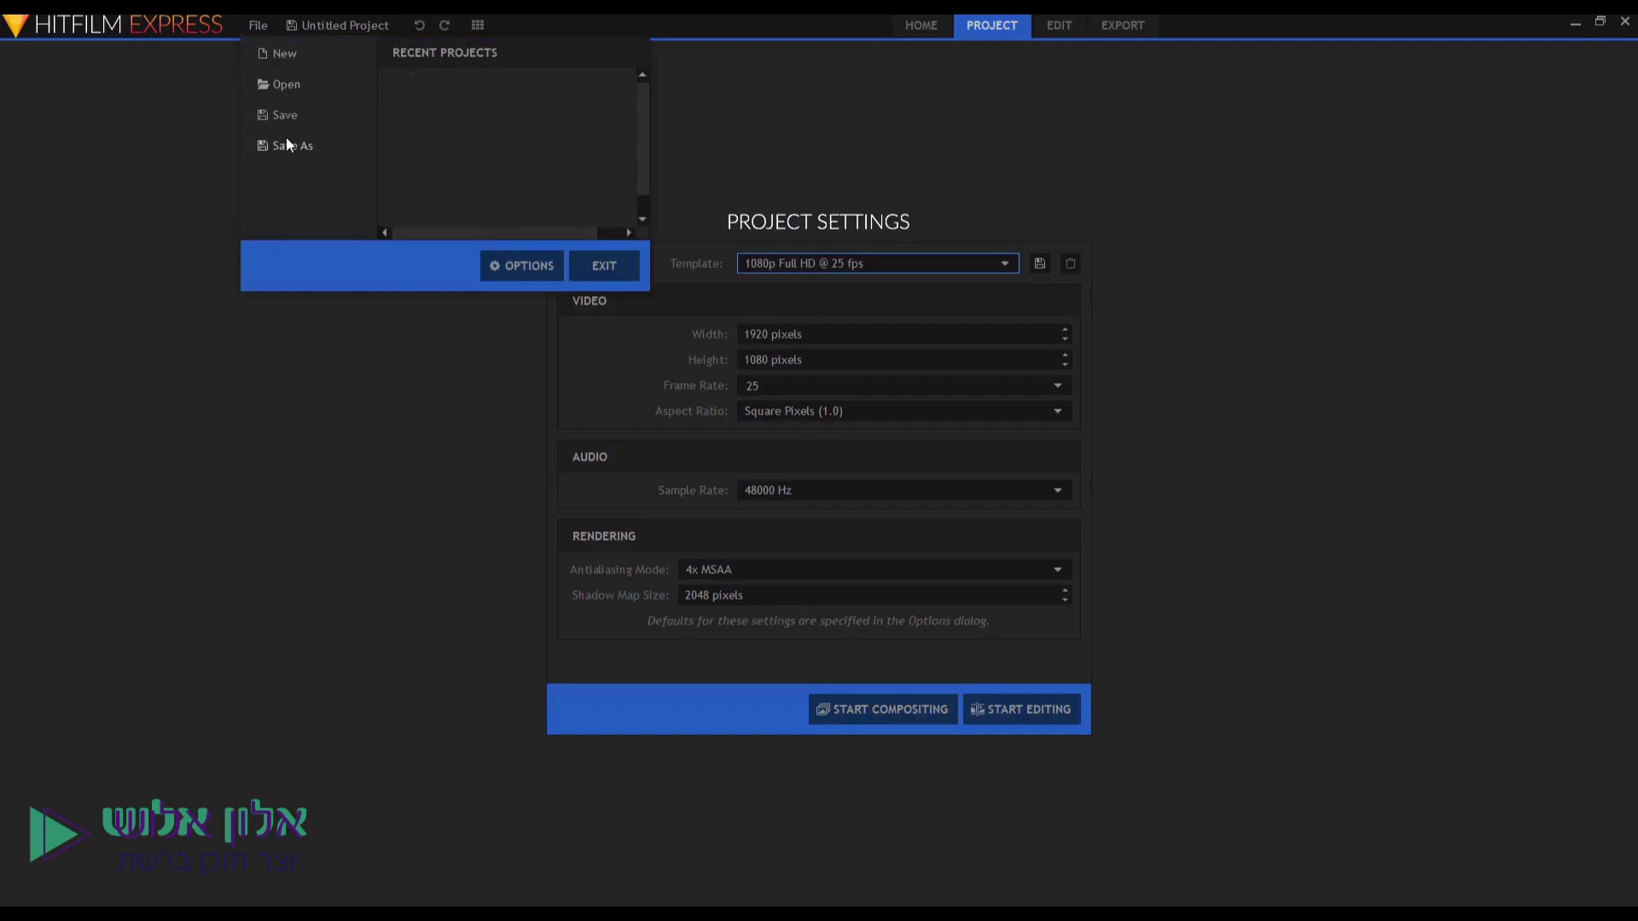
Open and close the Options dialog, then open and dismiss the File menu again.
click(535, 265)
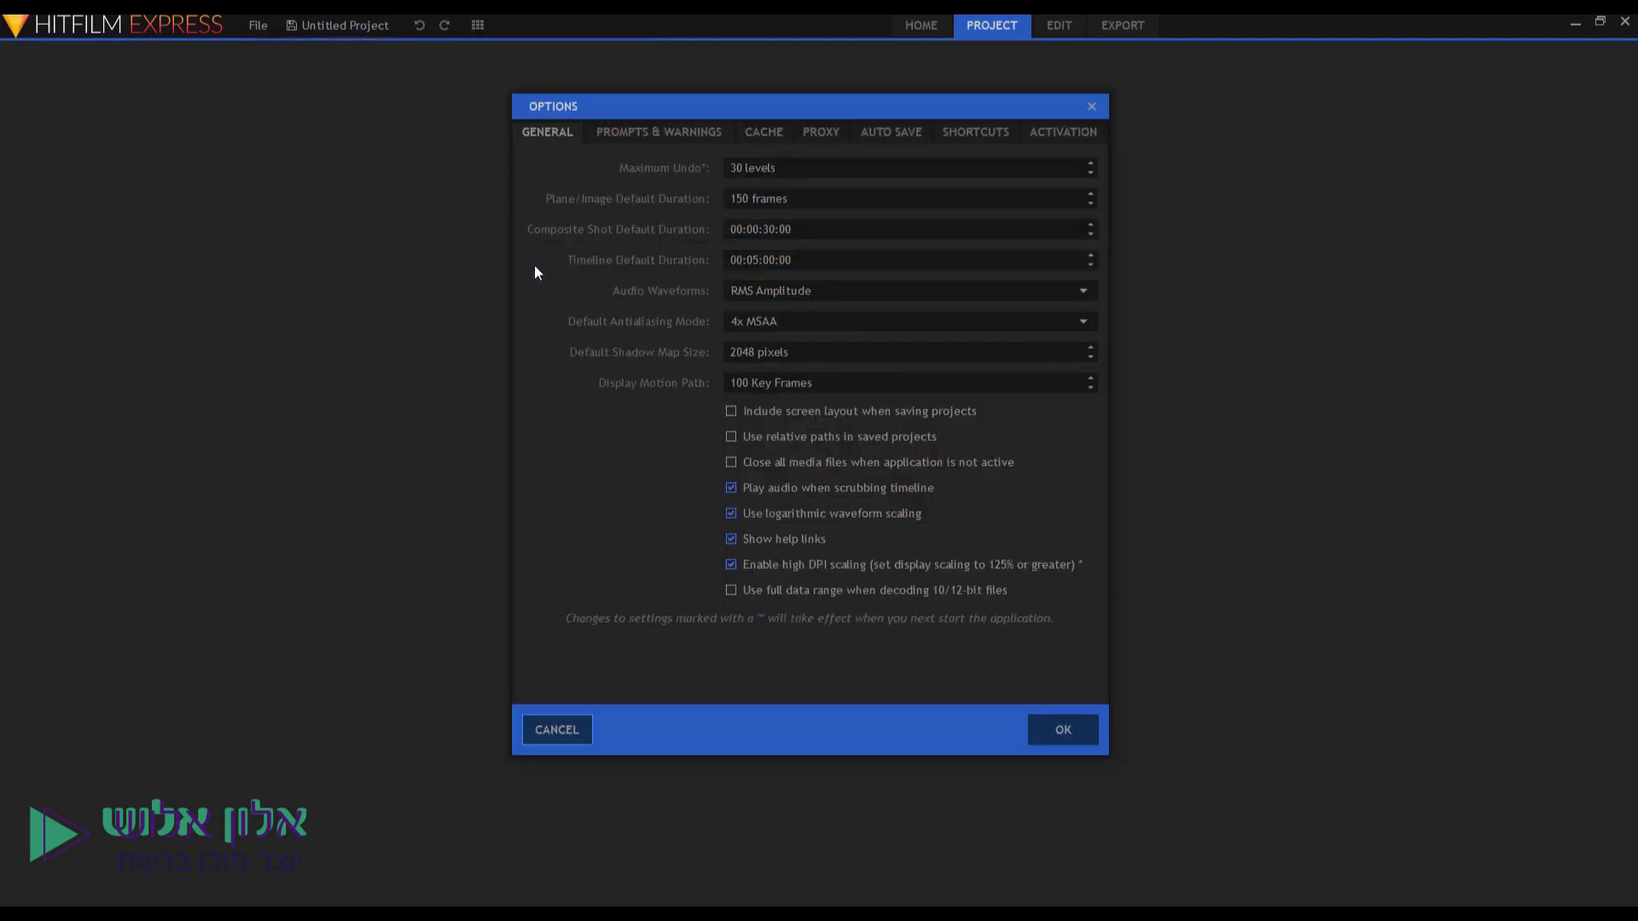
click(1092, 107)
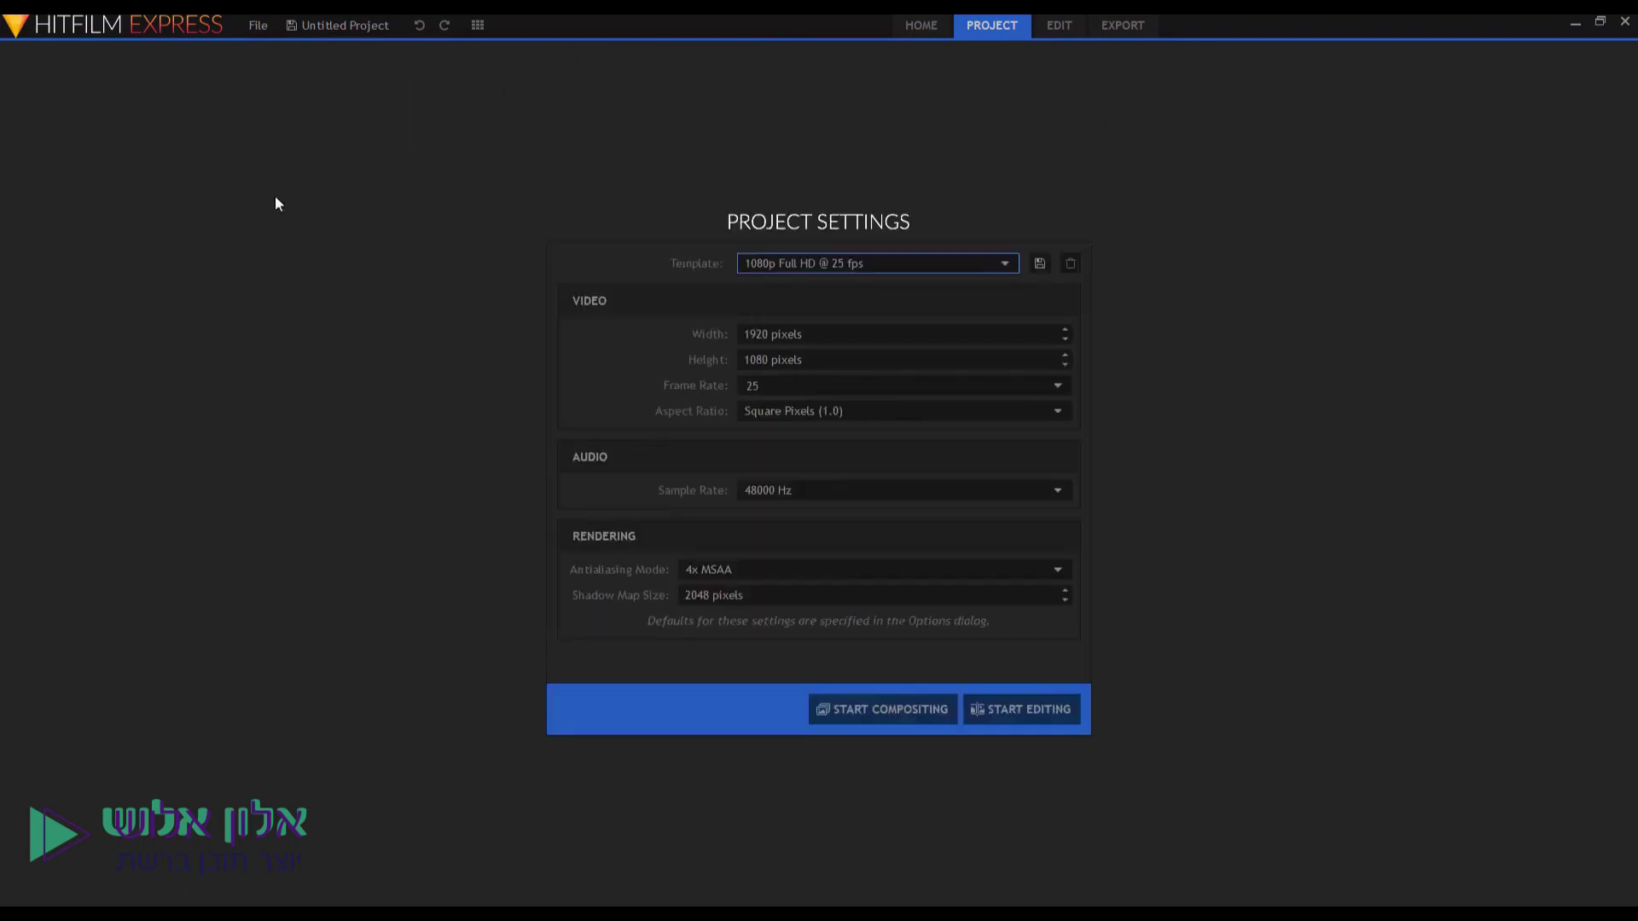
click(257, 27)
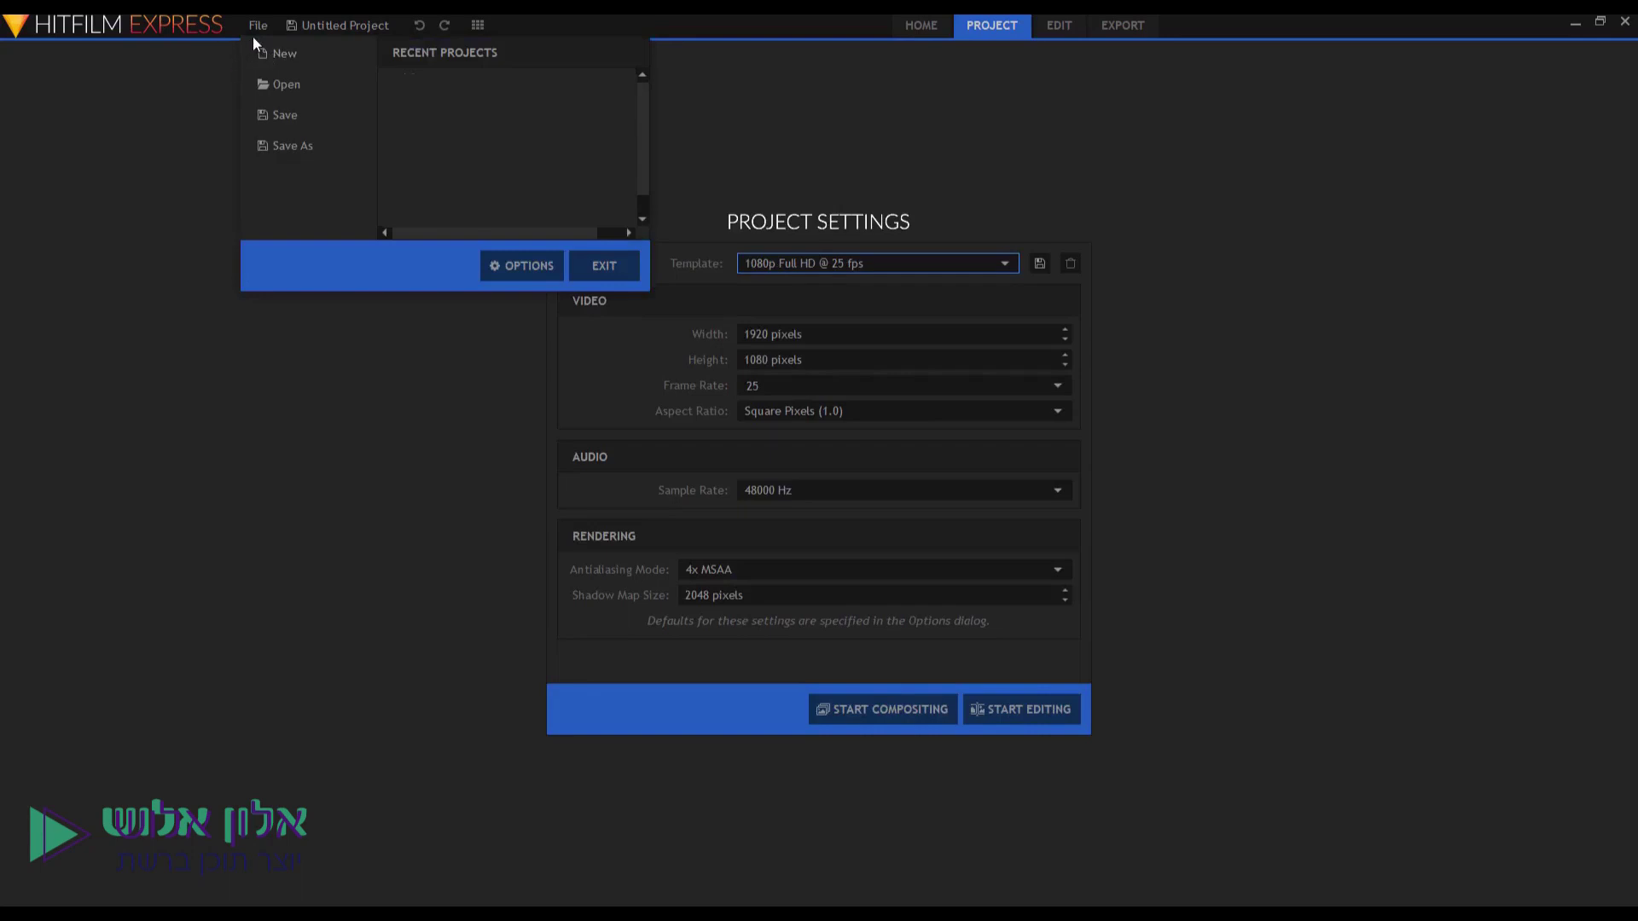
click(360, 26)
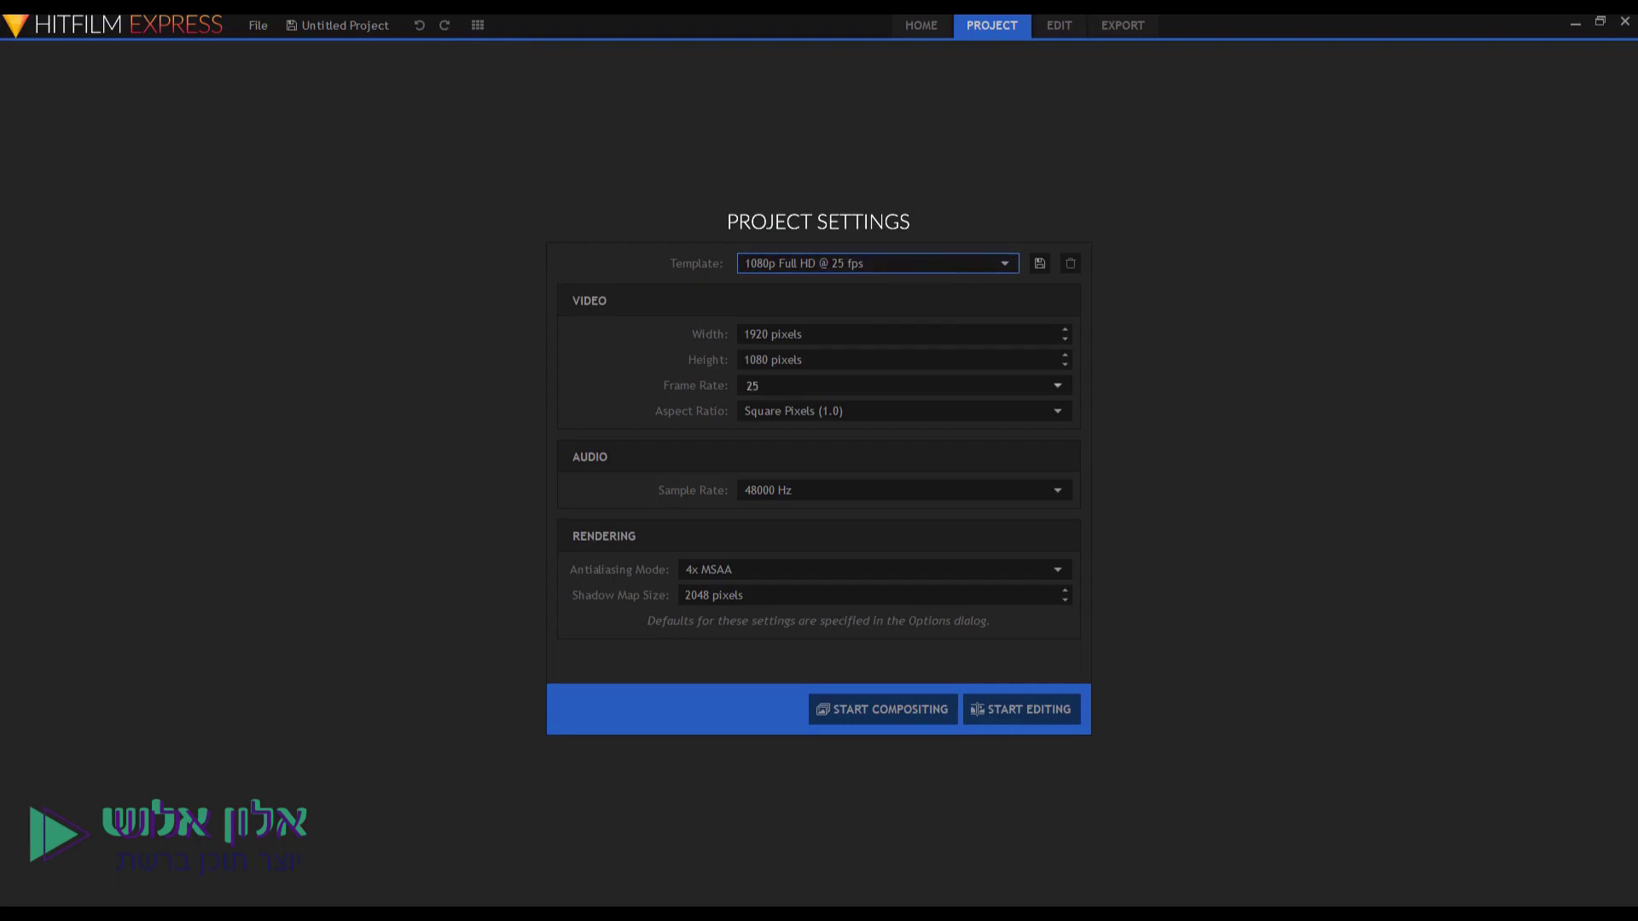
click(870, 268)
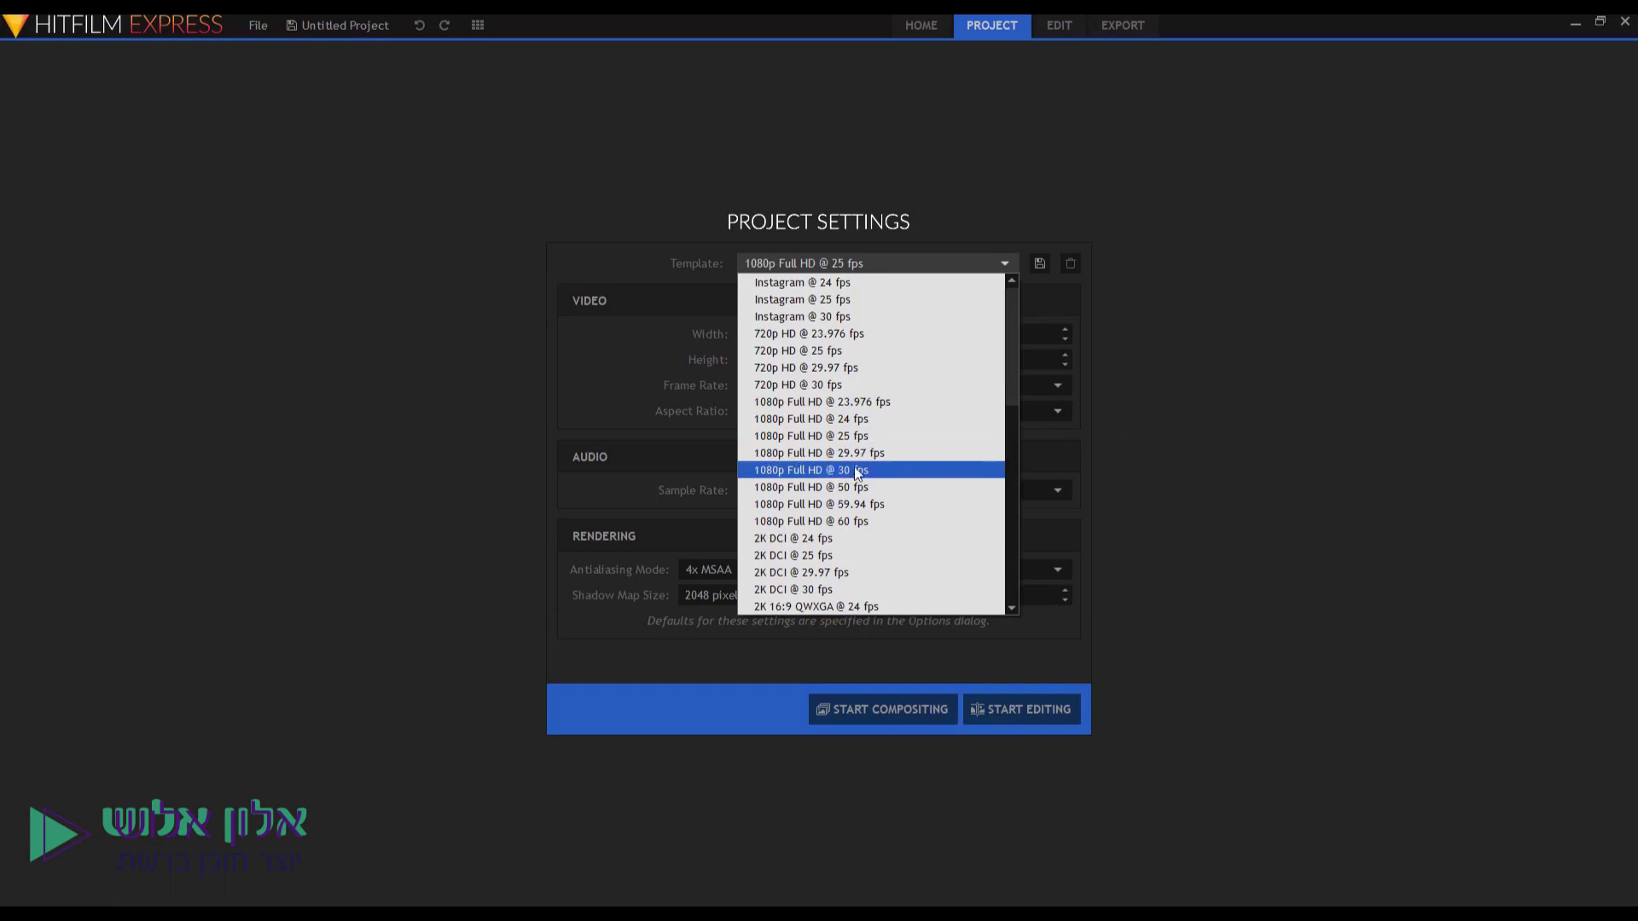
click(1176, 433)
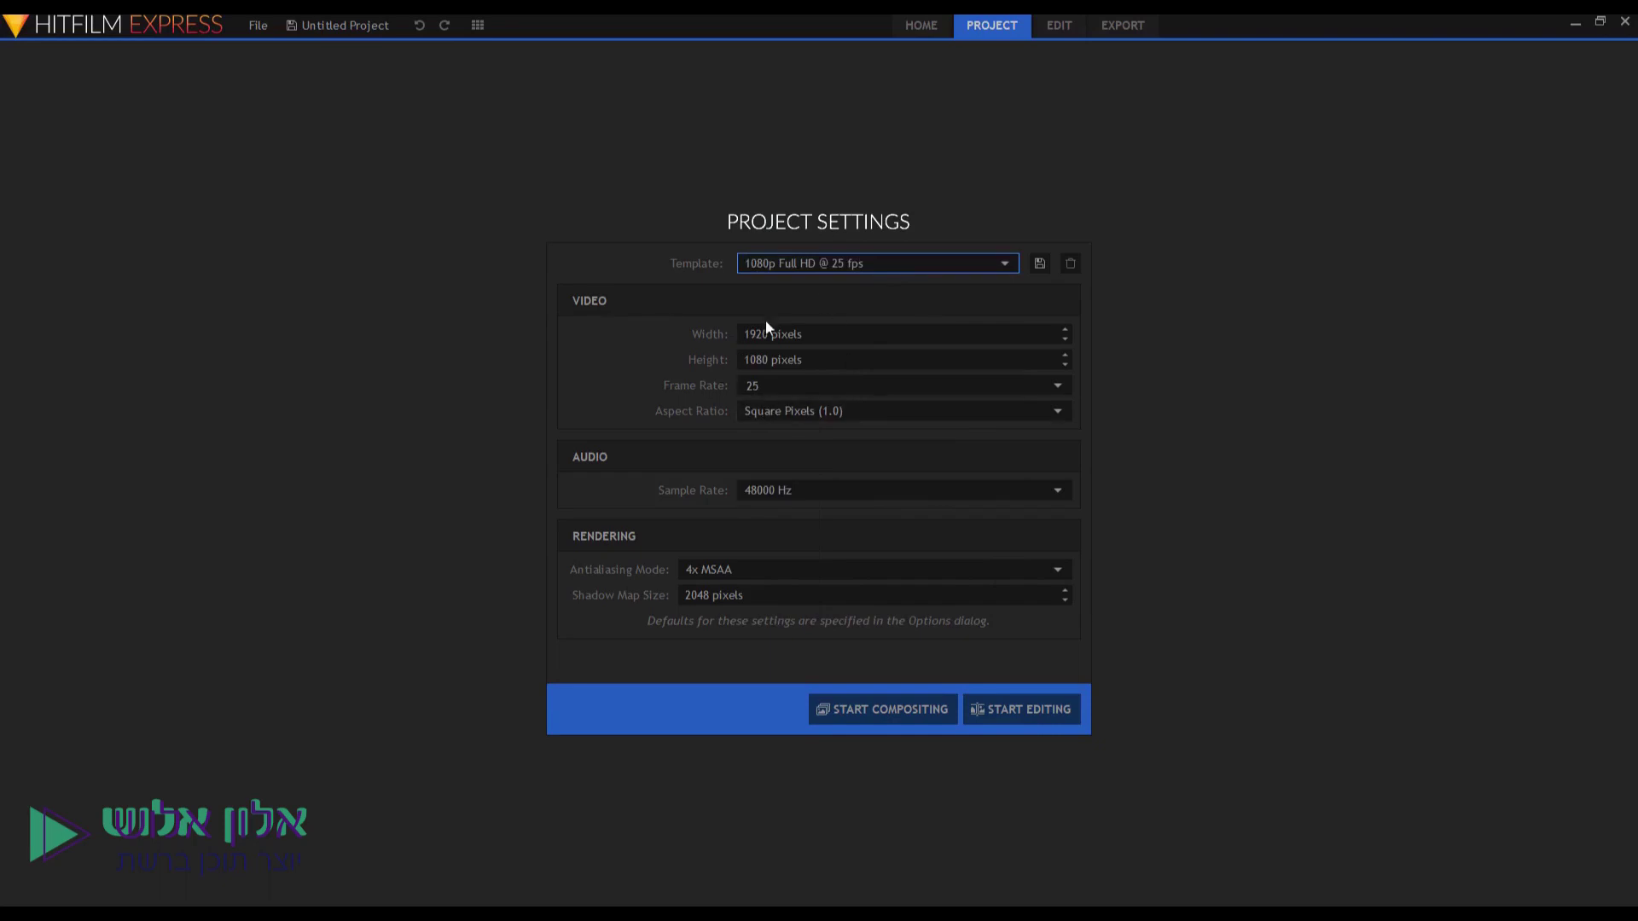
key(Tab)
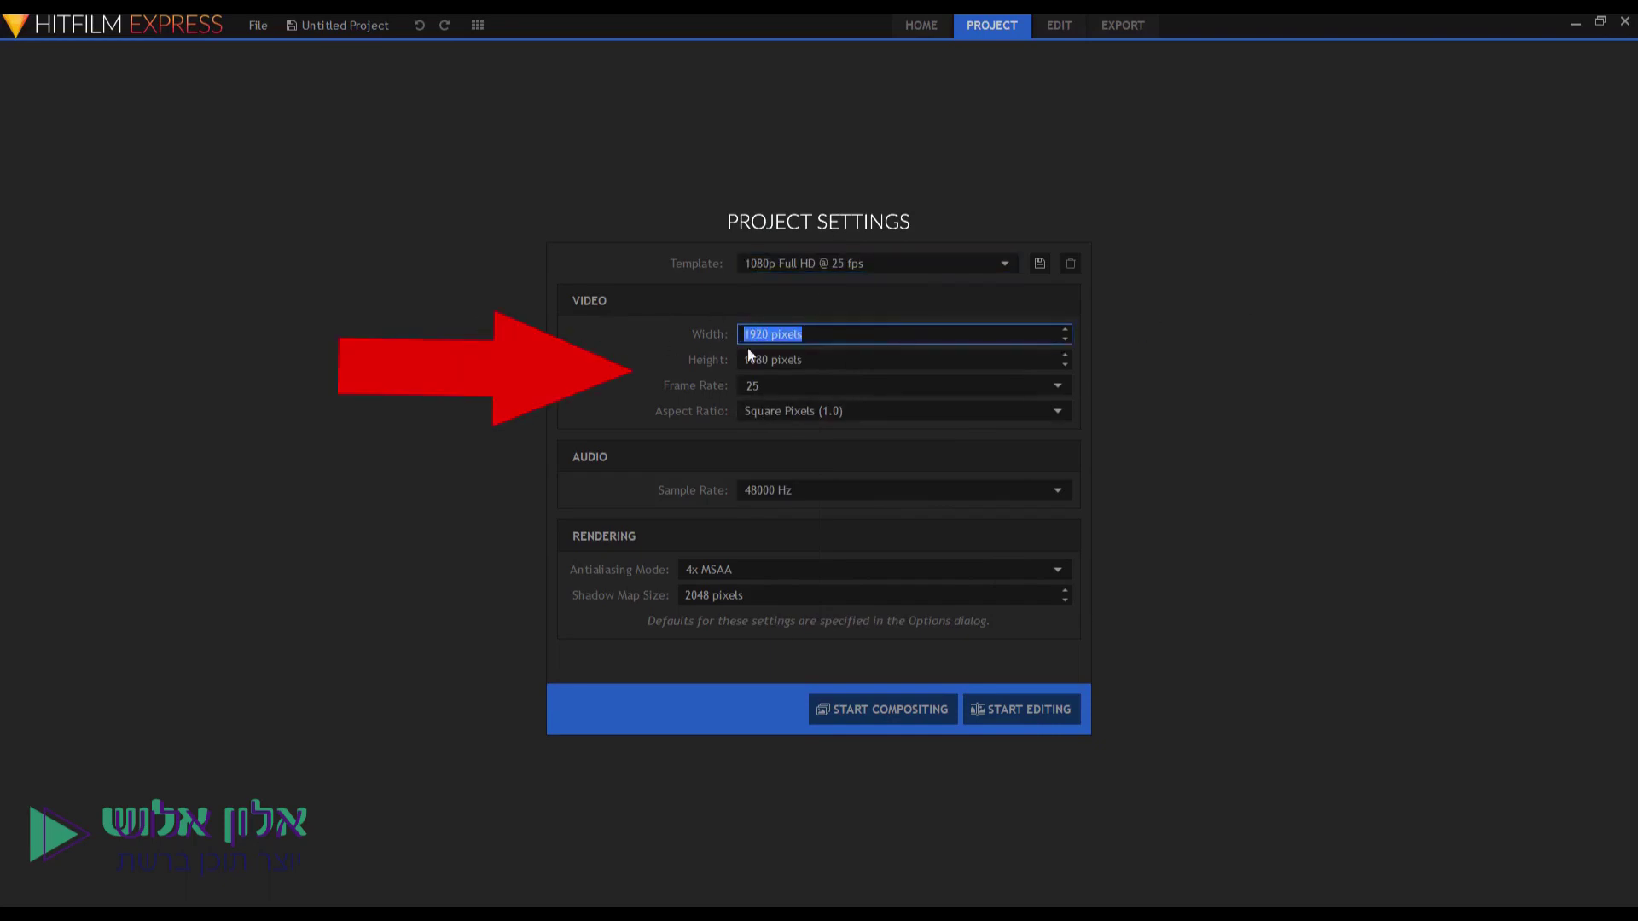
key(Tab)
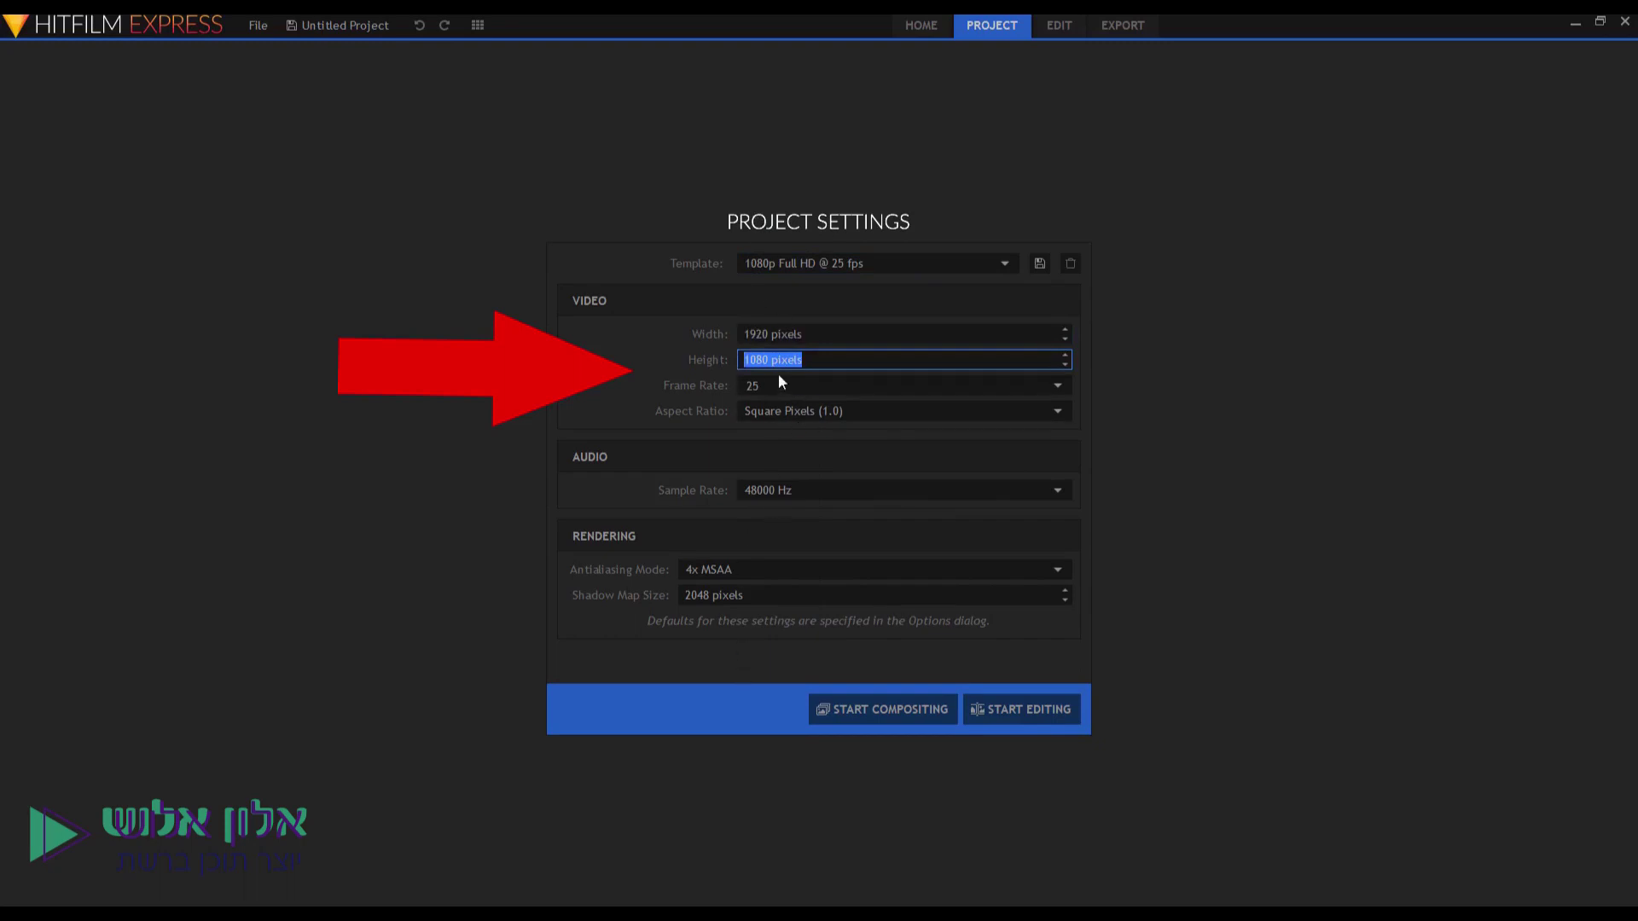
key(Tab)
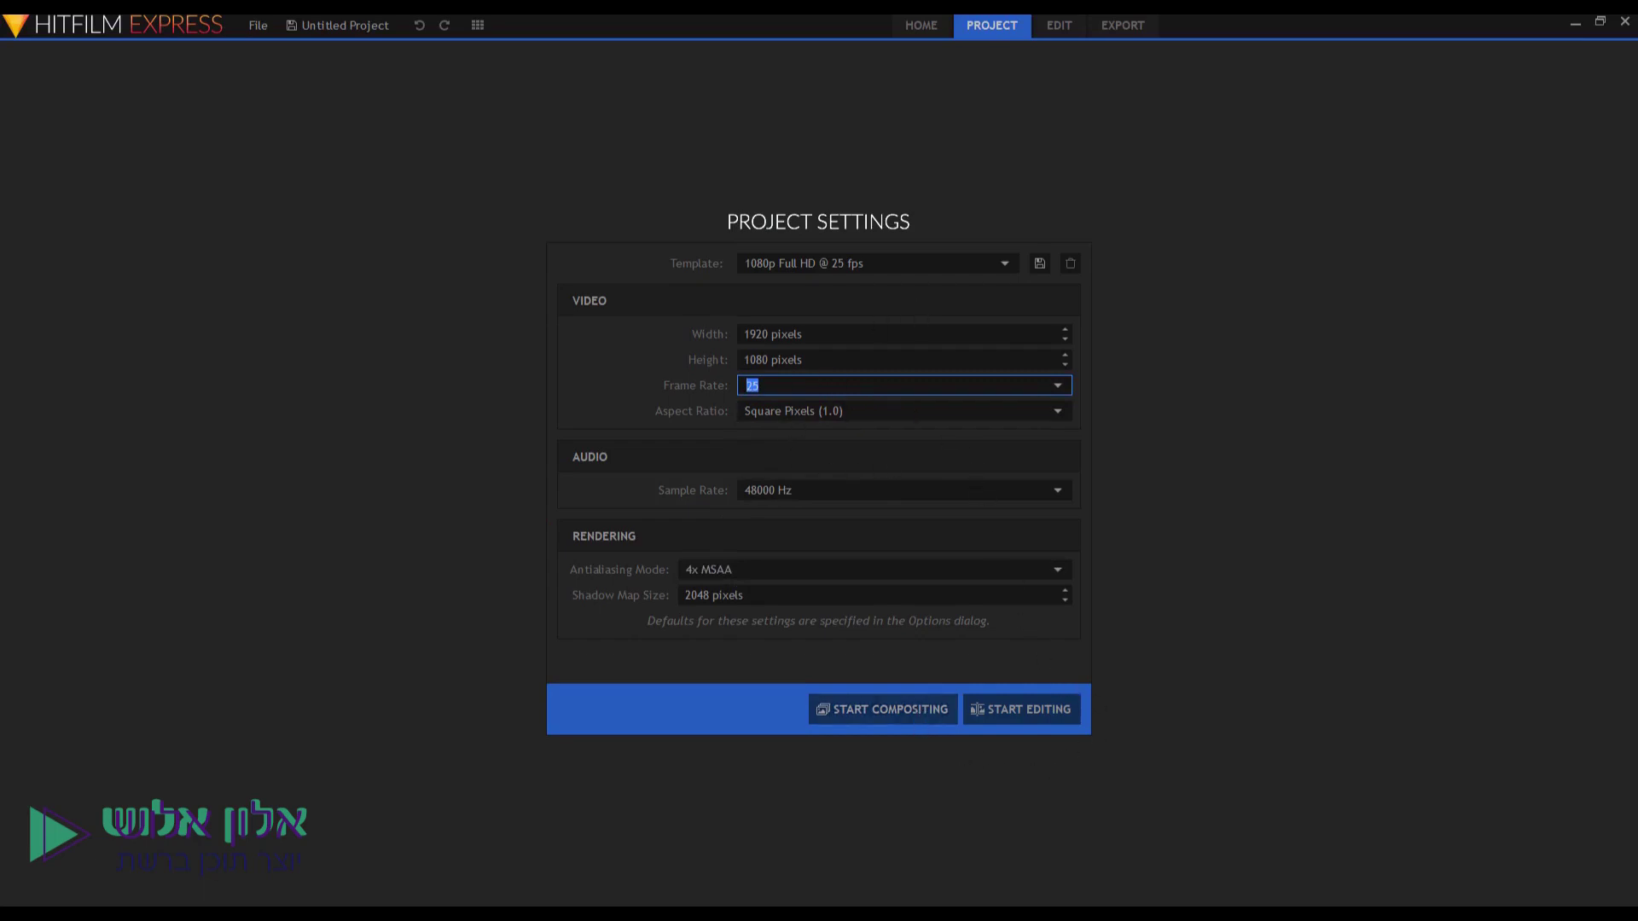
Start editing the 1080p 25 fps project, visit Home and Project, then return to the Edit workspace.
click(1029, 708)
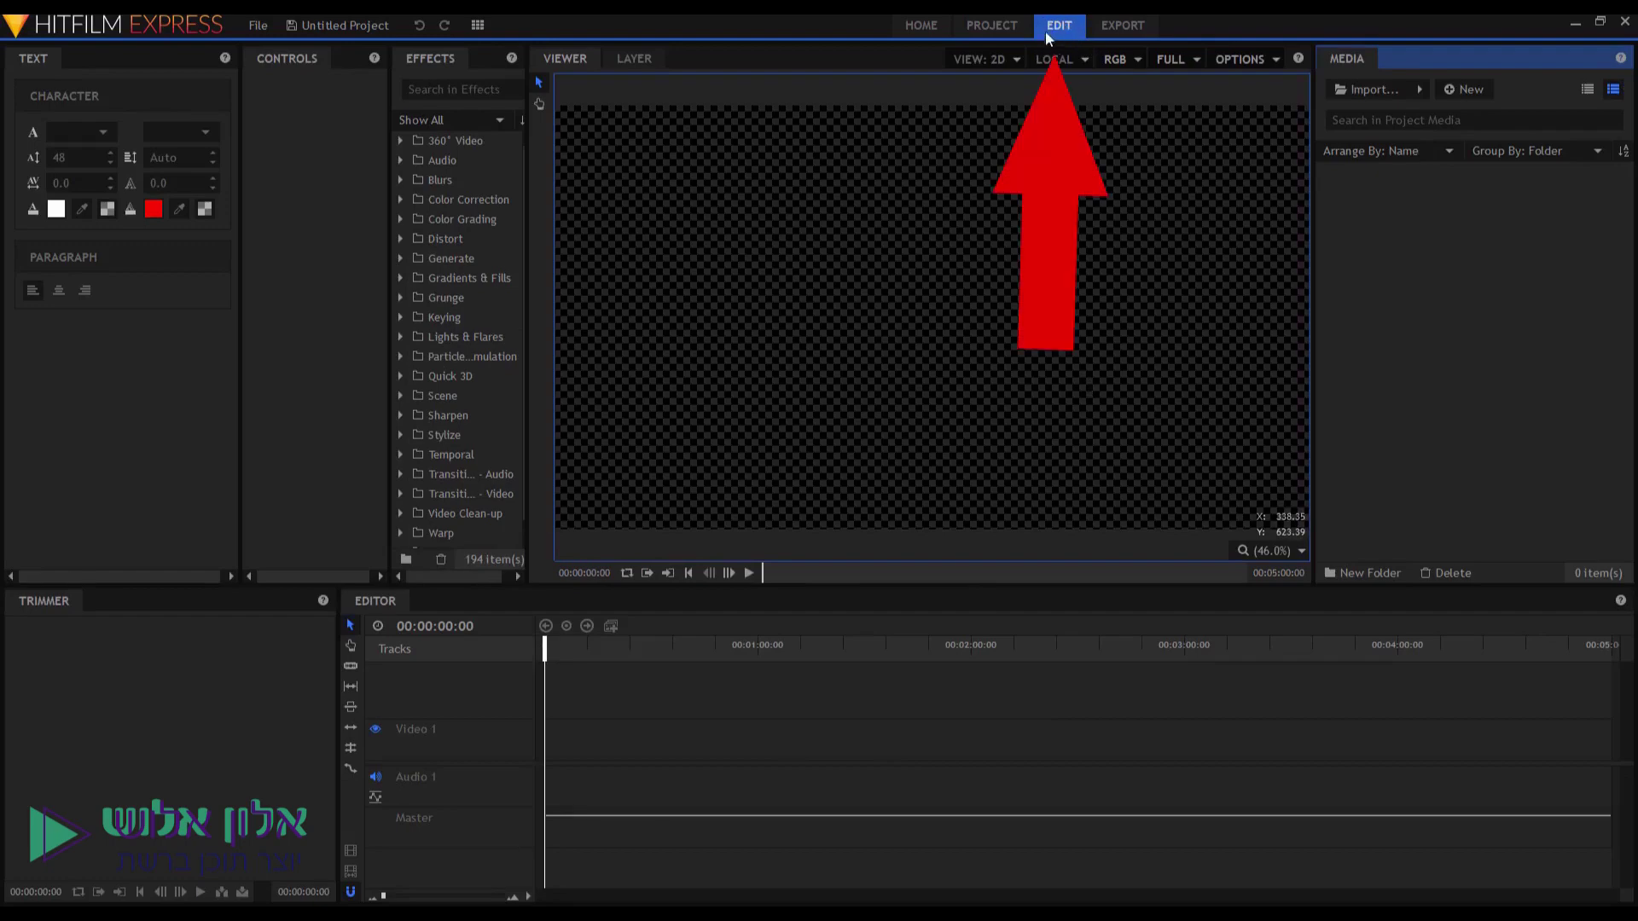
click(917, 27)
click(995, 24)
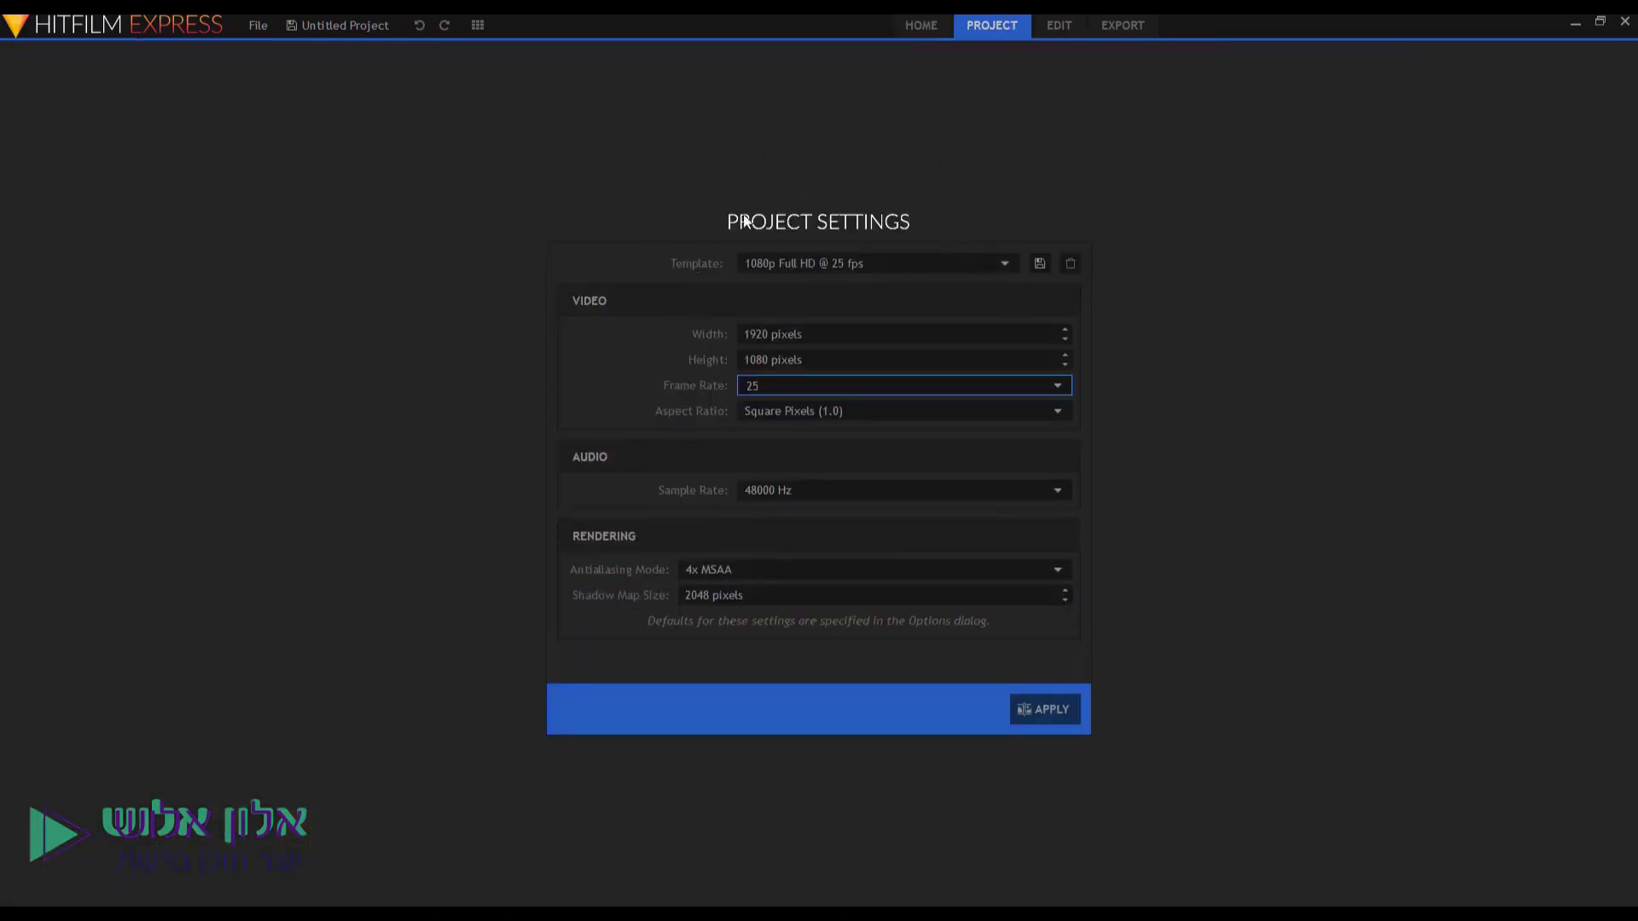
click(1058, 28)
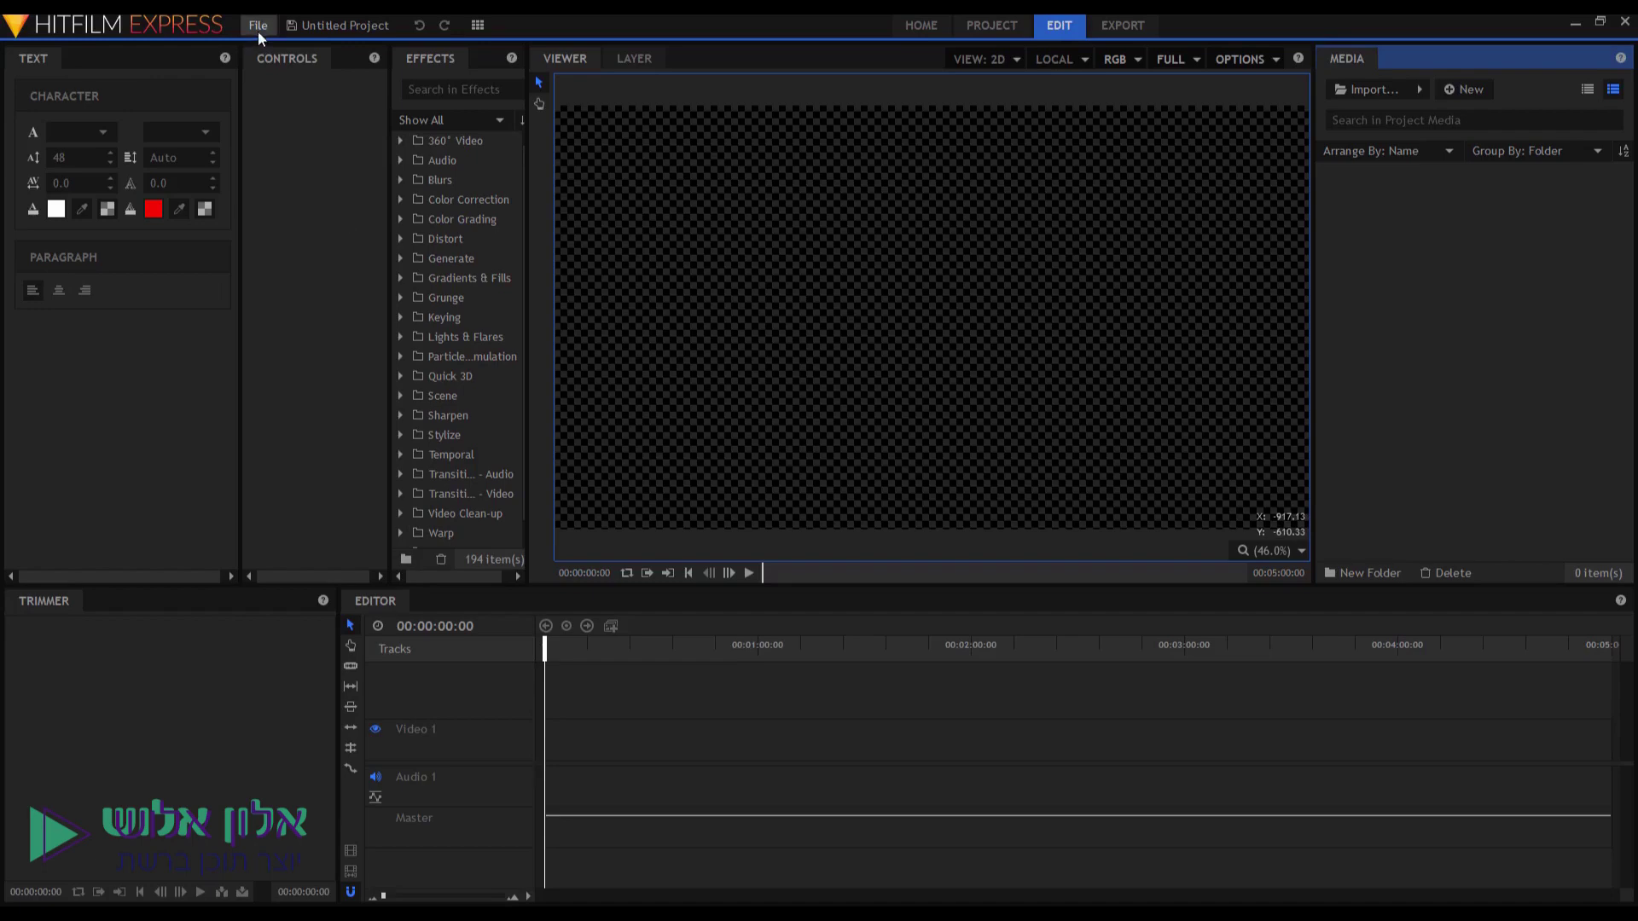
Save the project under the name 'פרסום' using File > Save As.
click(258, 26)
click(265, 122)
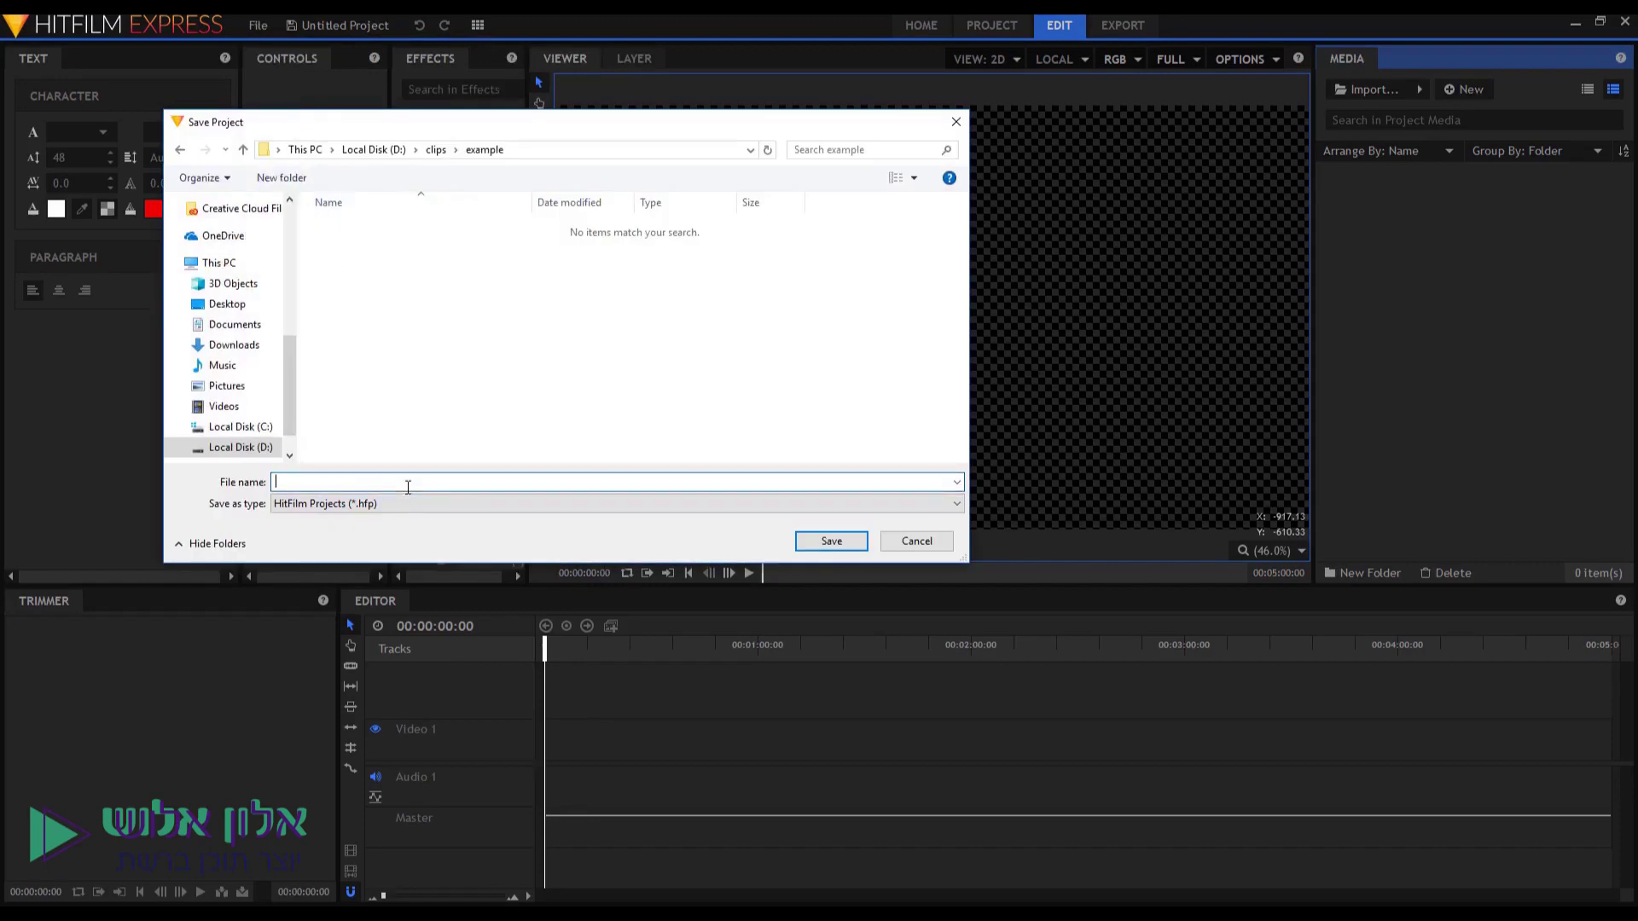
text(פרסום)
key(Return)
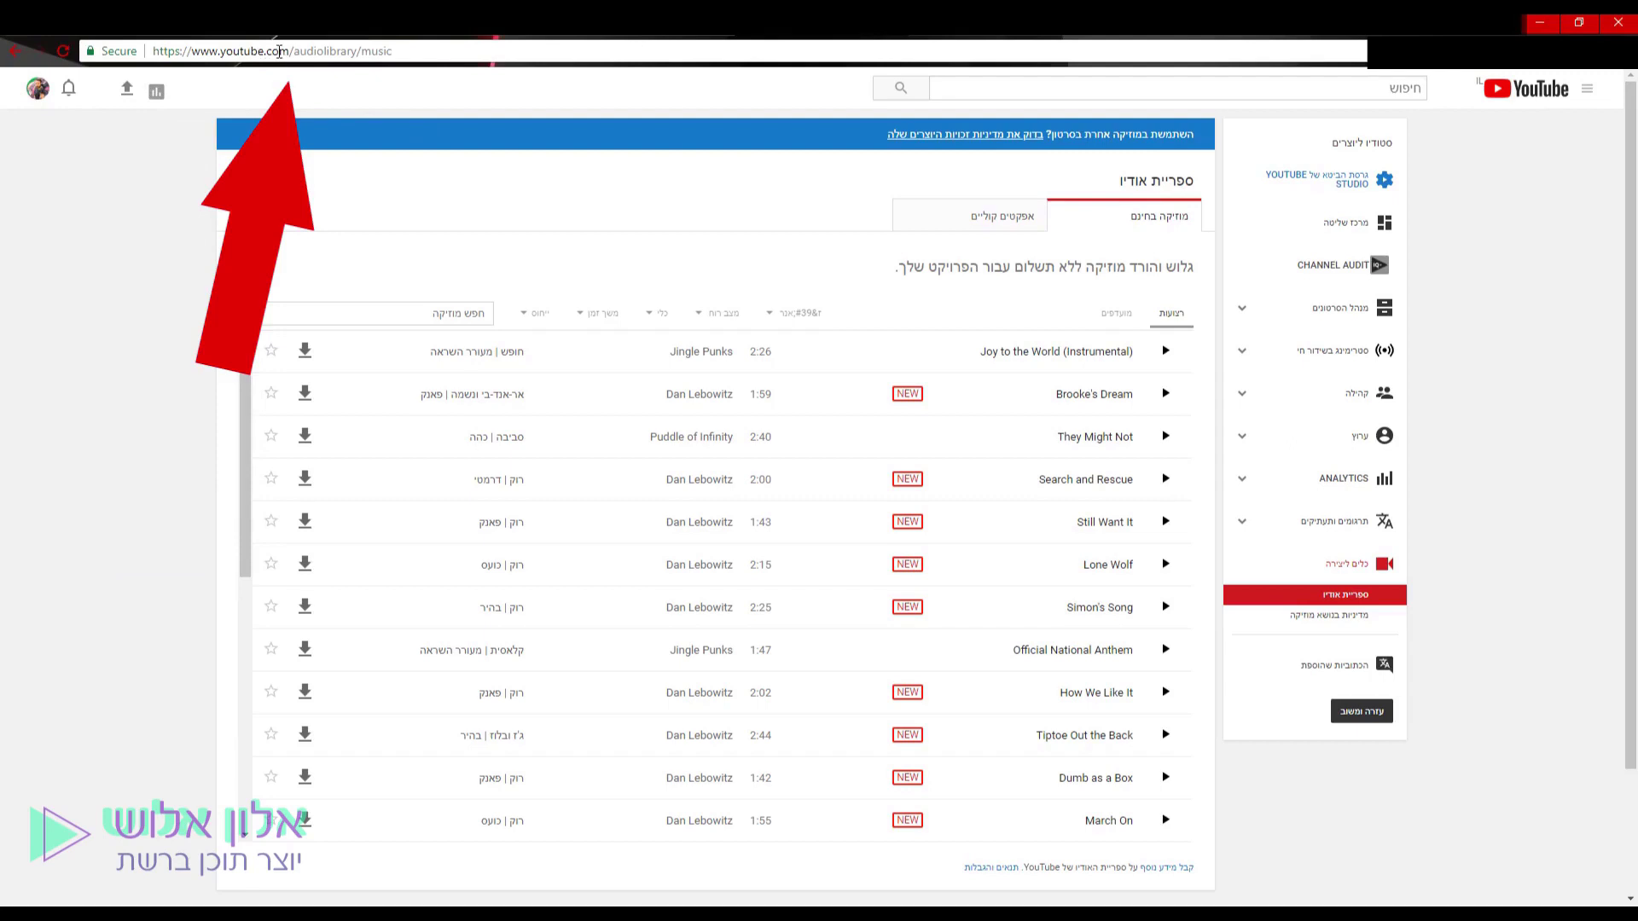
Review the Genre, Mood, Instrument and Duration filters in the free music list.
drag(295, 51, 393, 51)
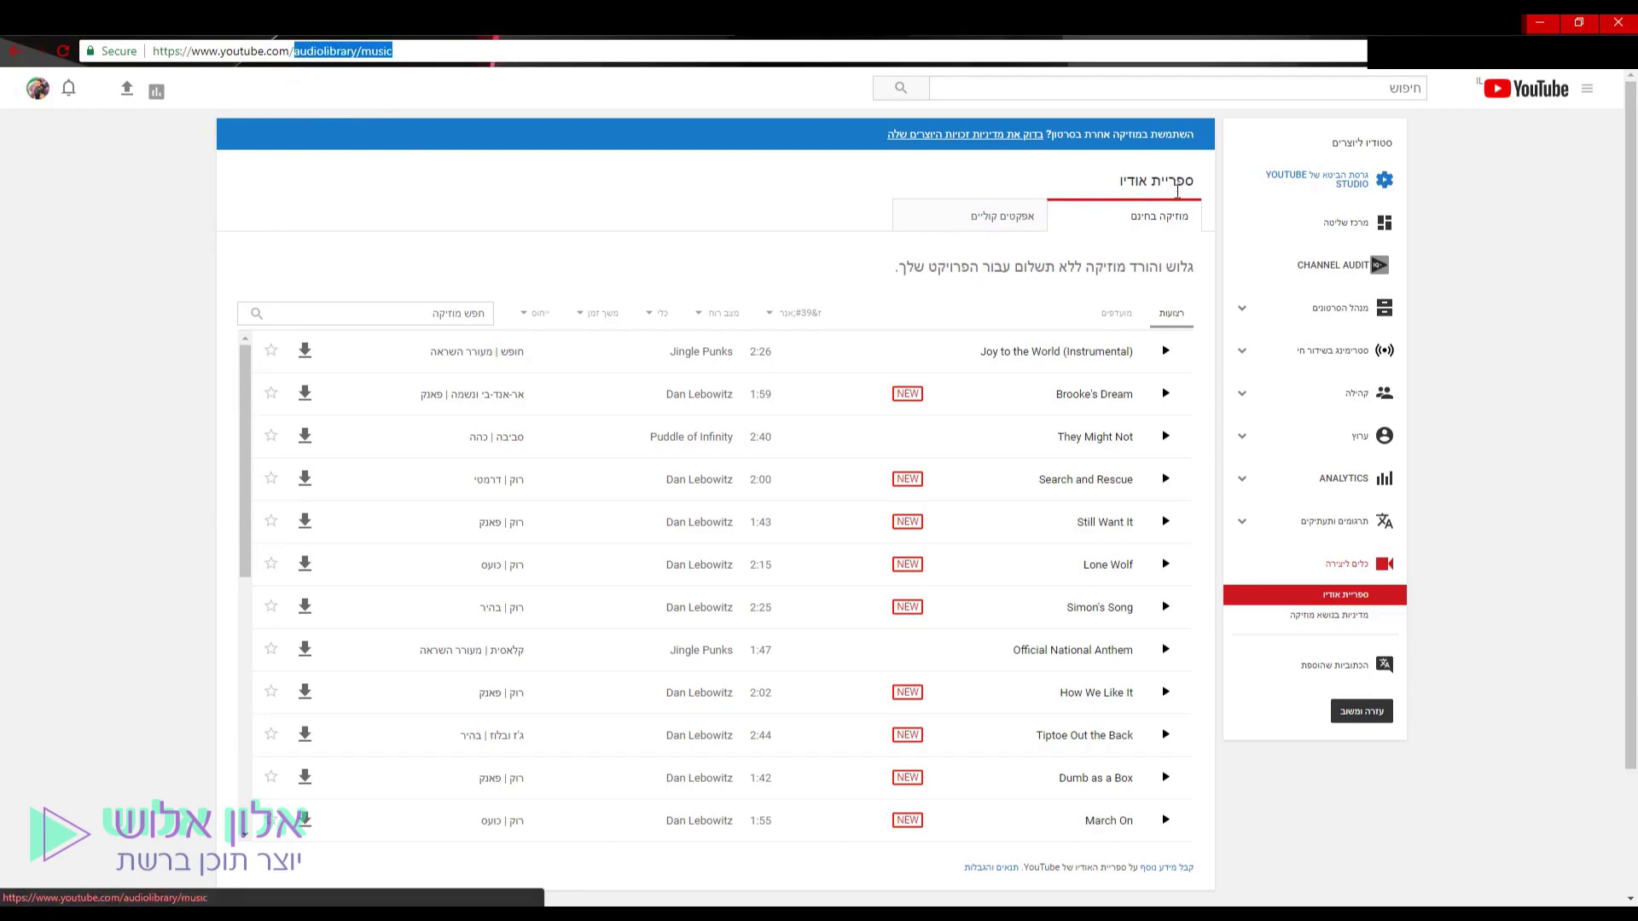
click(783, 316)
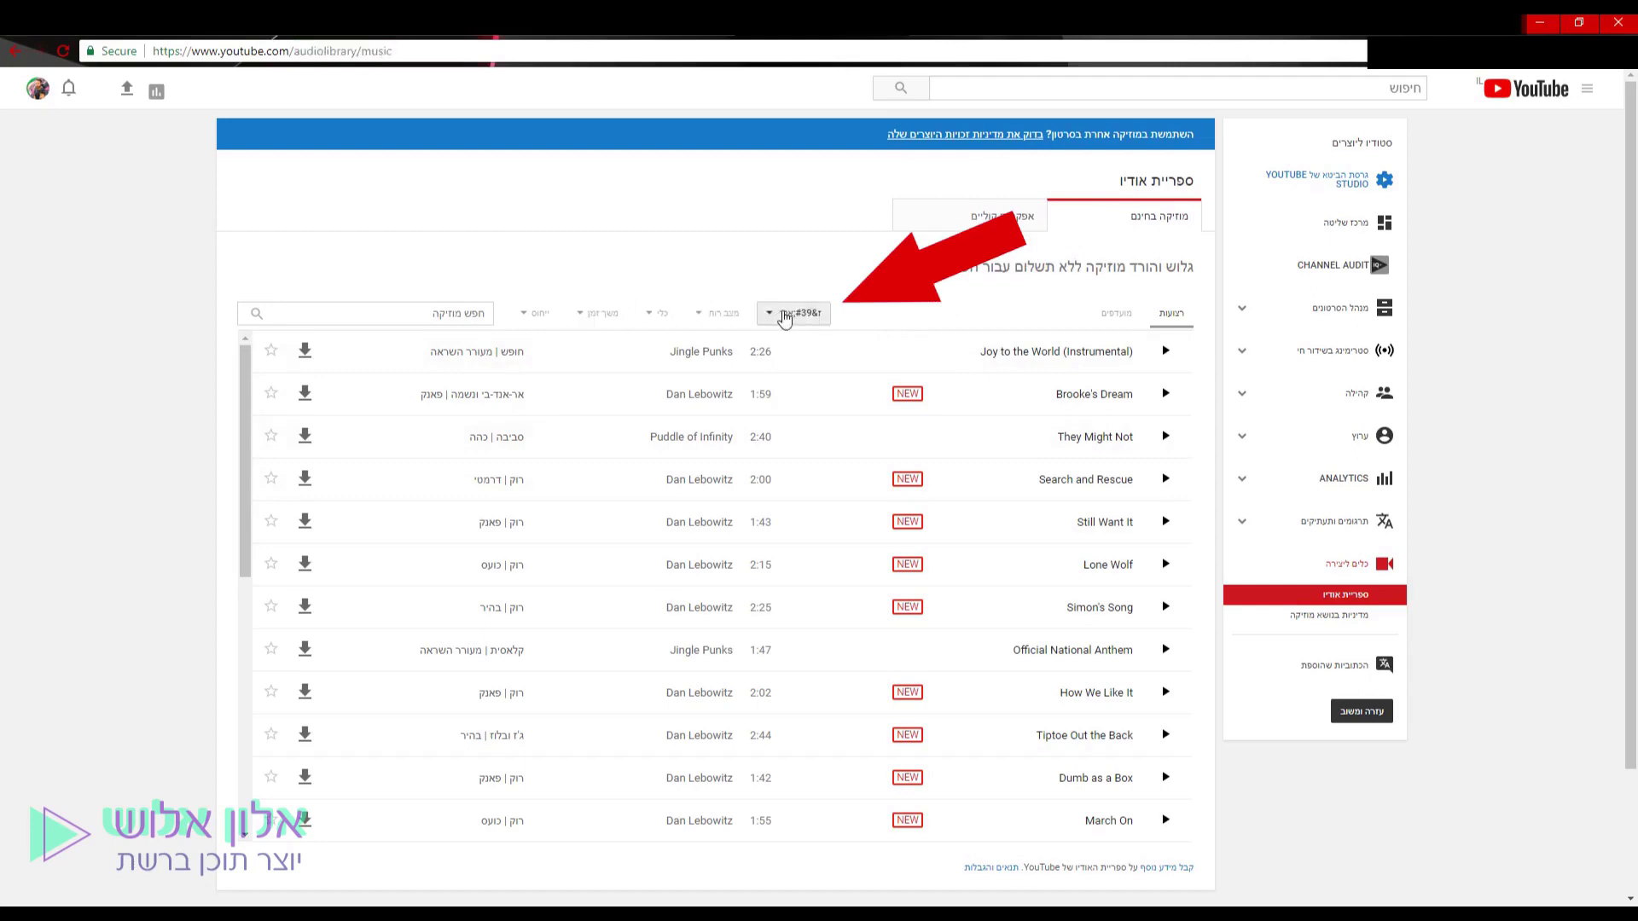
click(783, 315)
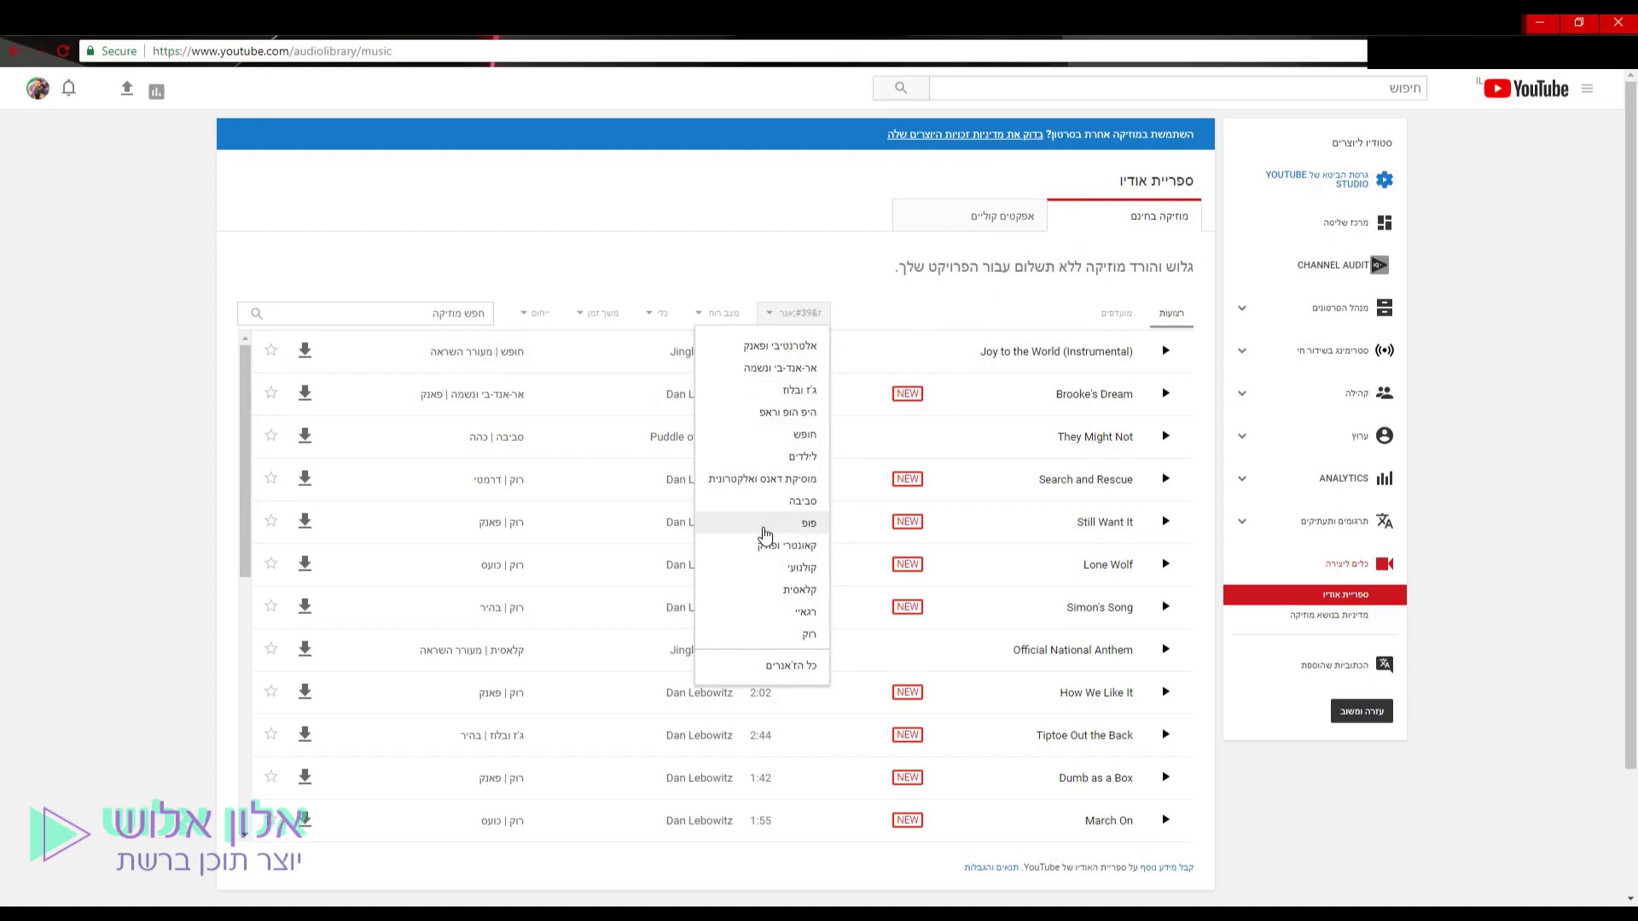
click(721, 314)
click(706, 321)
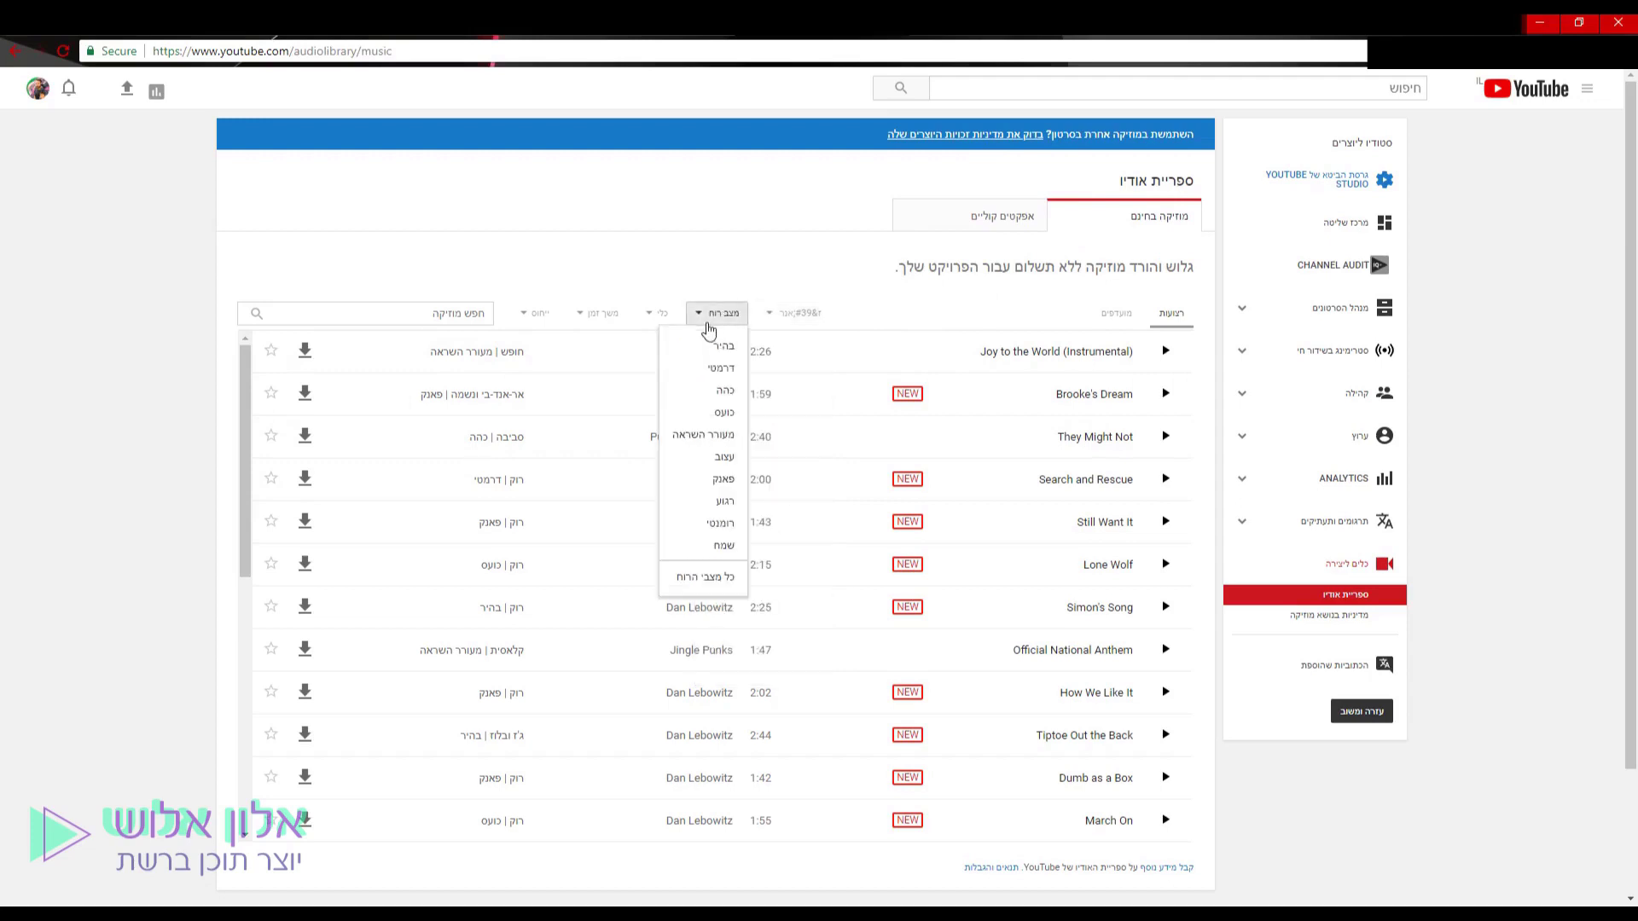
click(655, 316)
click(600, 314)
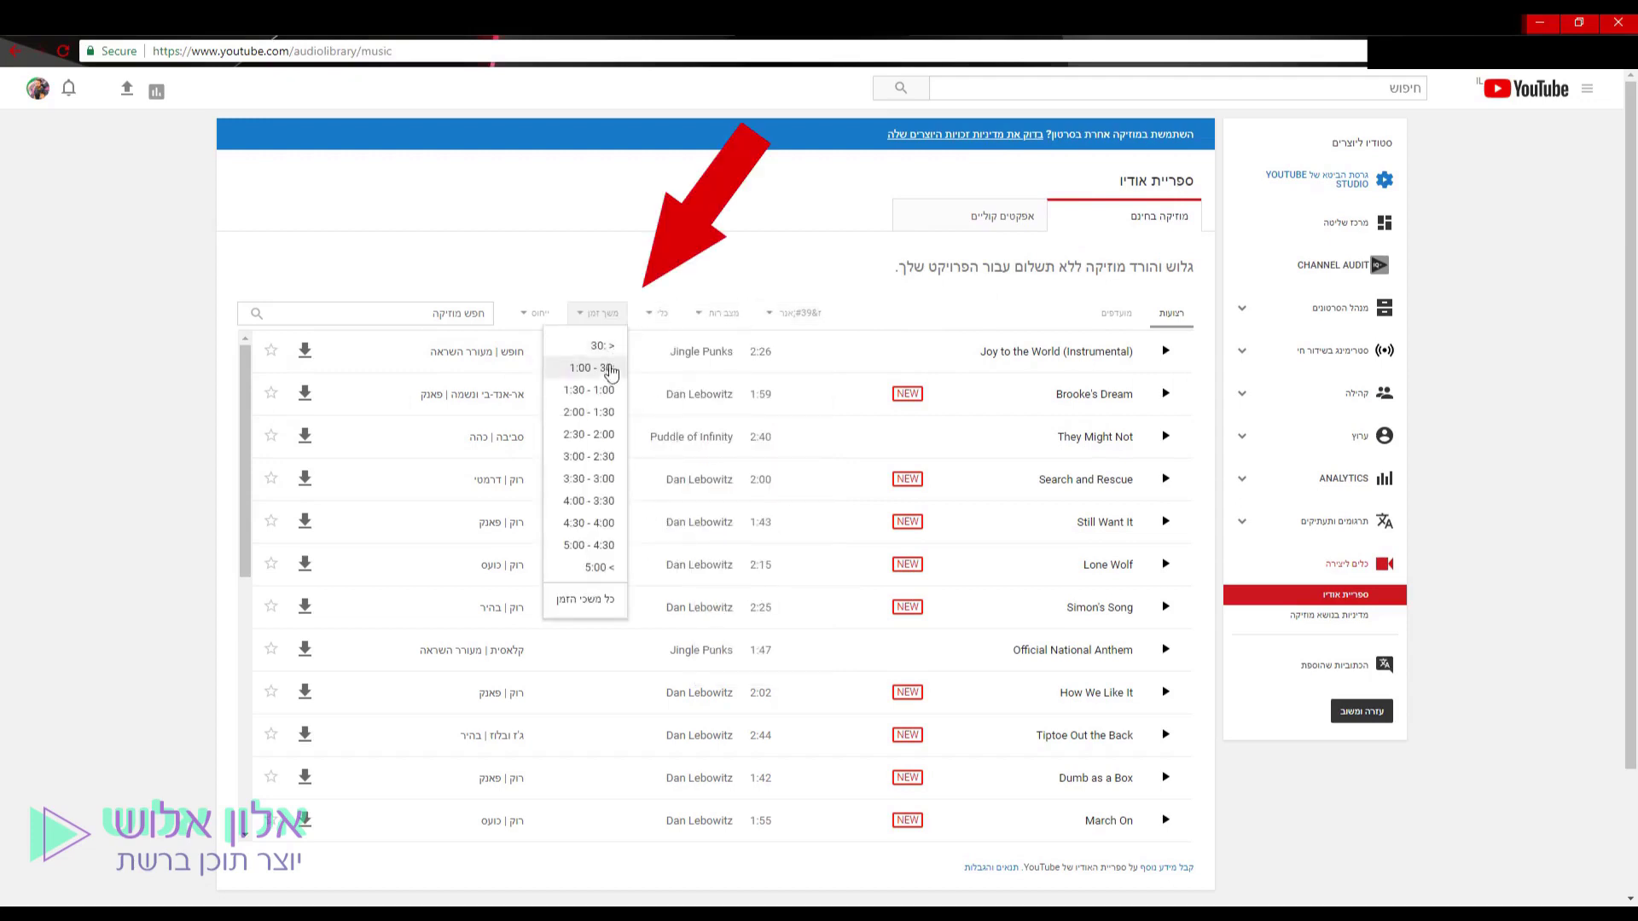
Filter the music list to 'No attribution required' tracks.
click(538, 285)
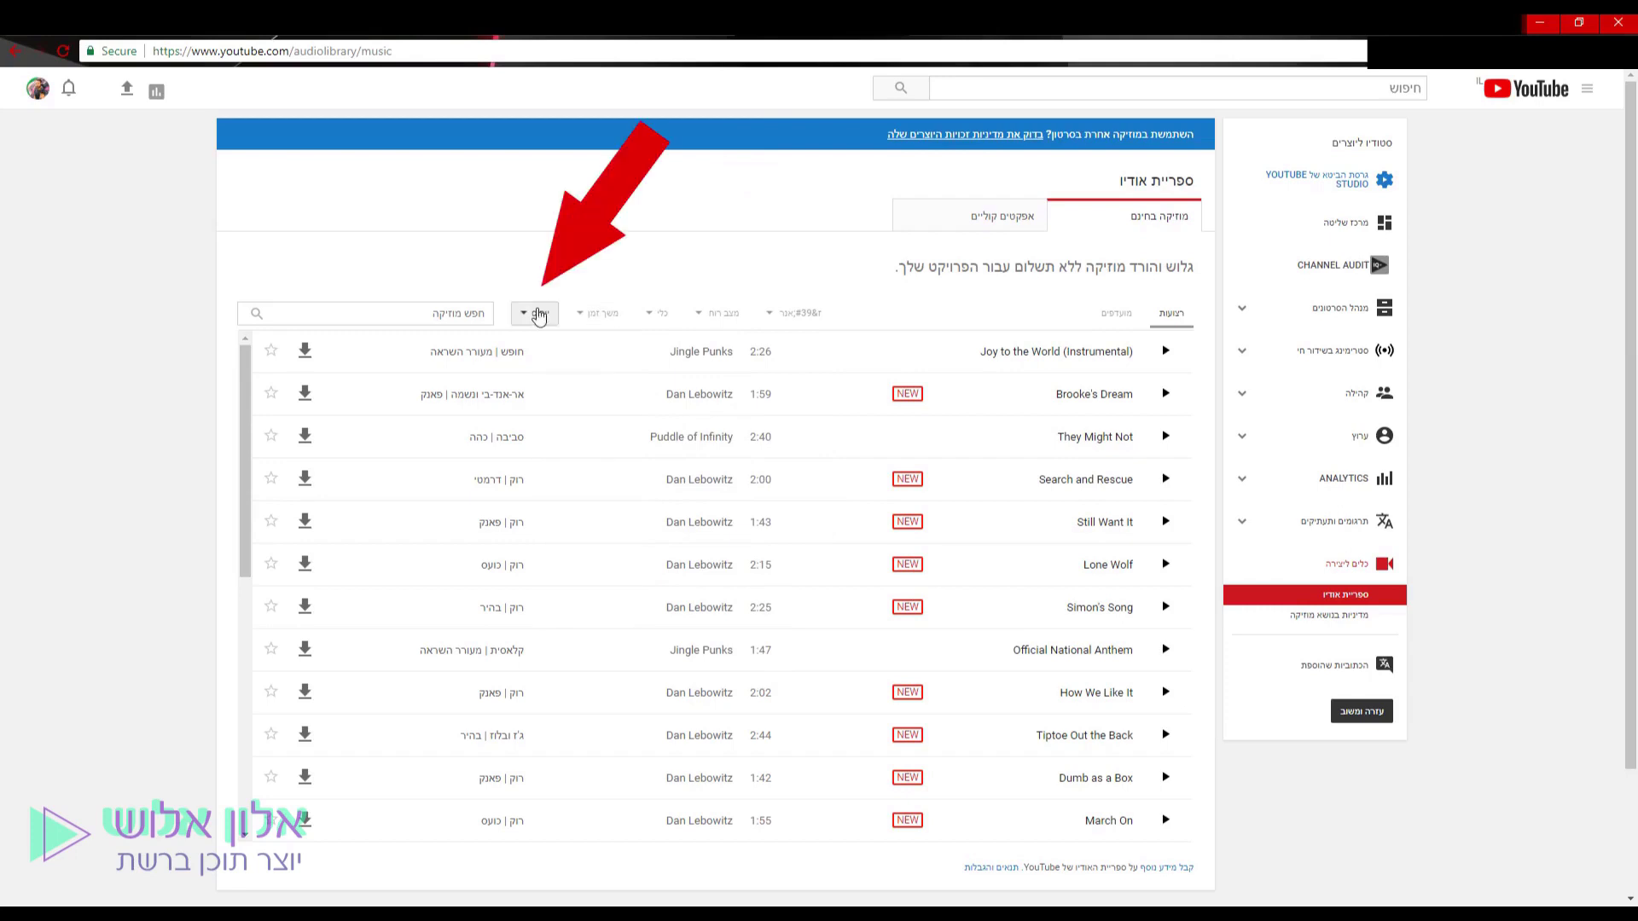
click(539, 317)
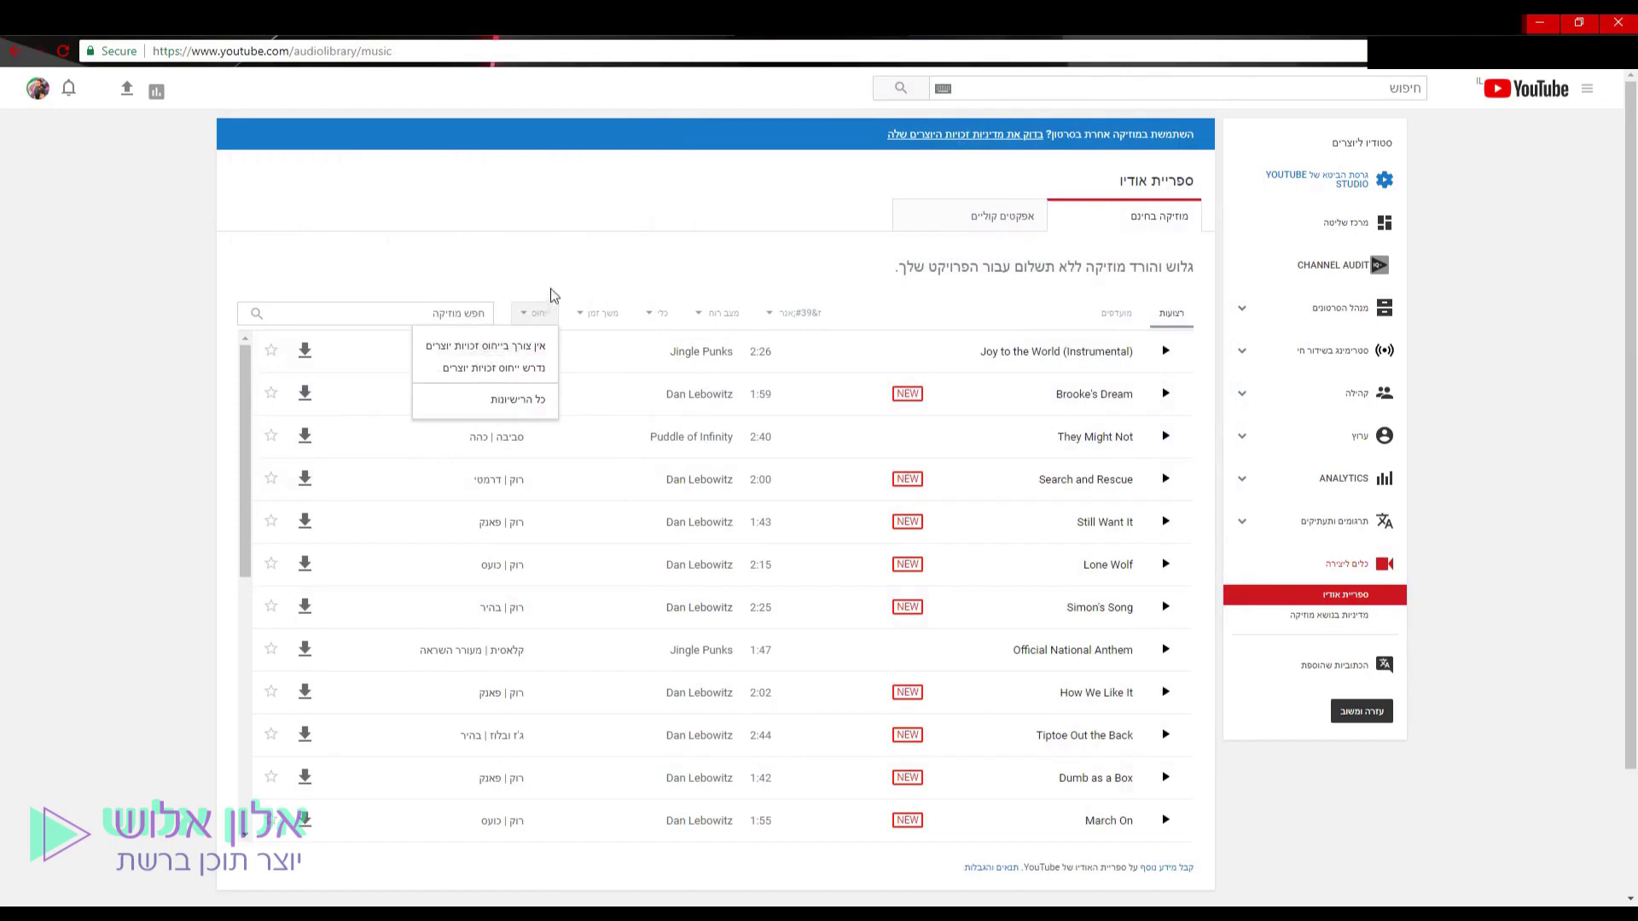
click(530, 348)
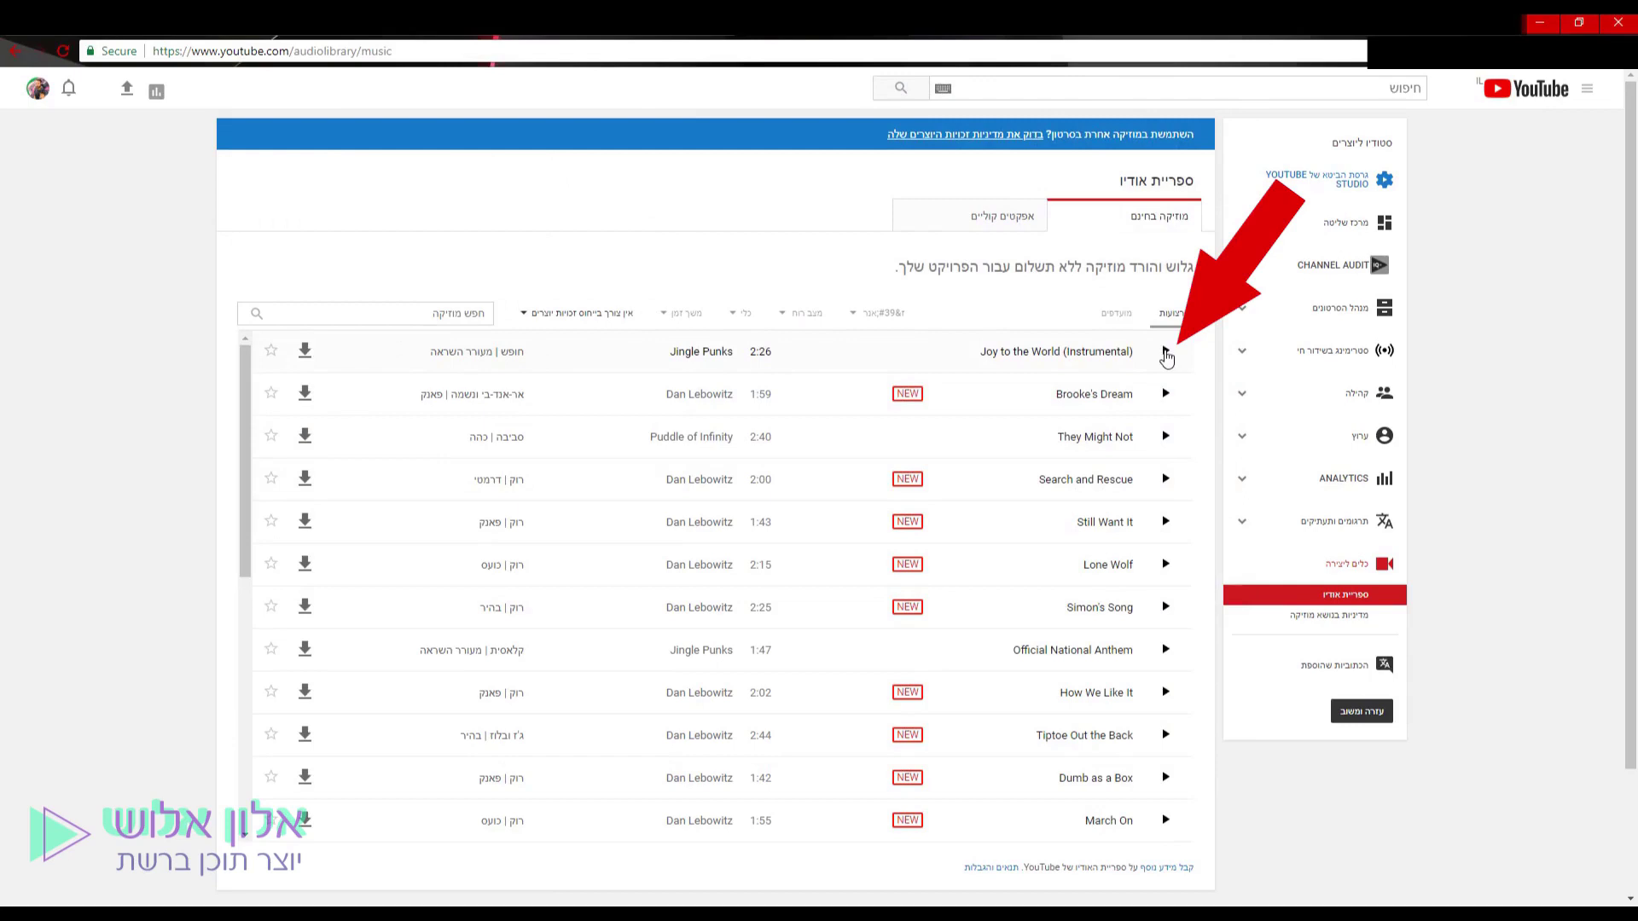
Expand Joy to the World's licence and switch the filter to attribution-required tracks.
click(1167, 356)
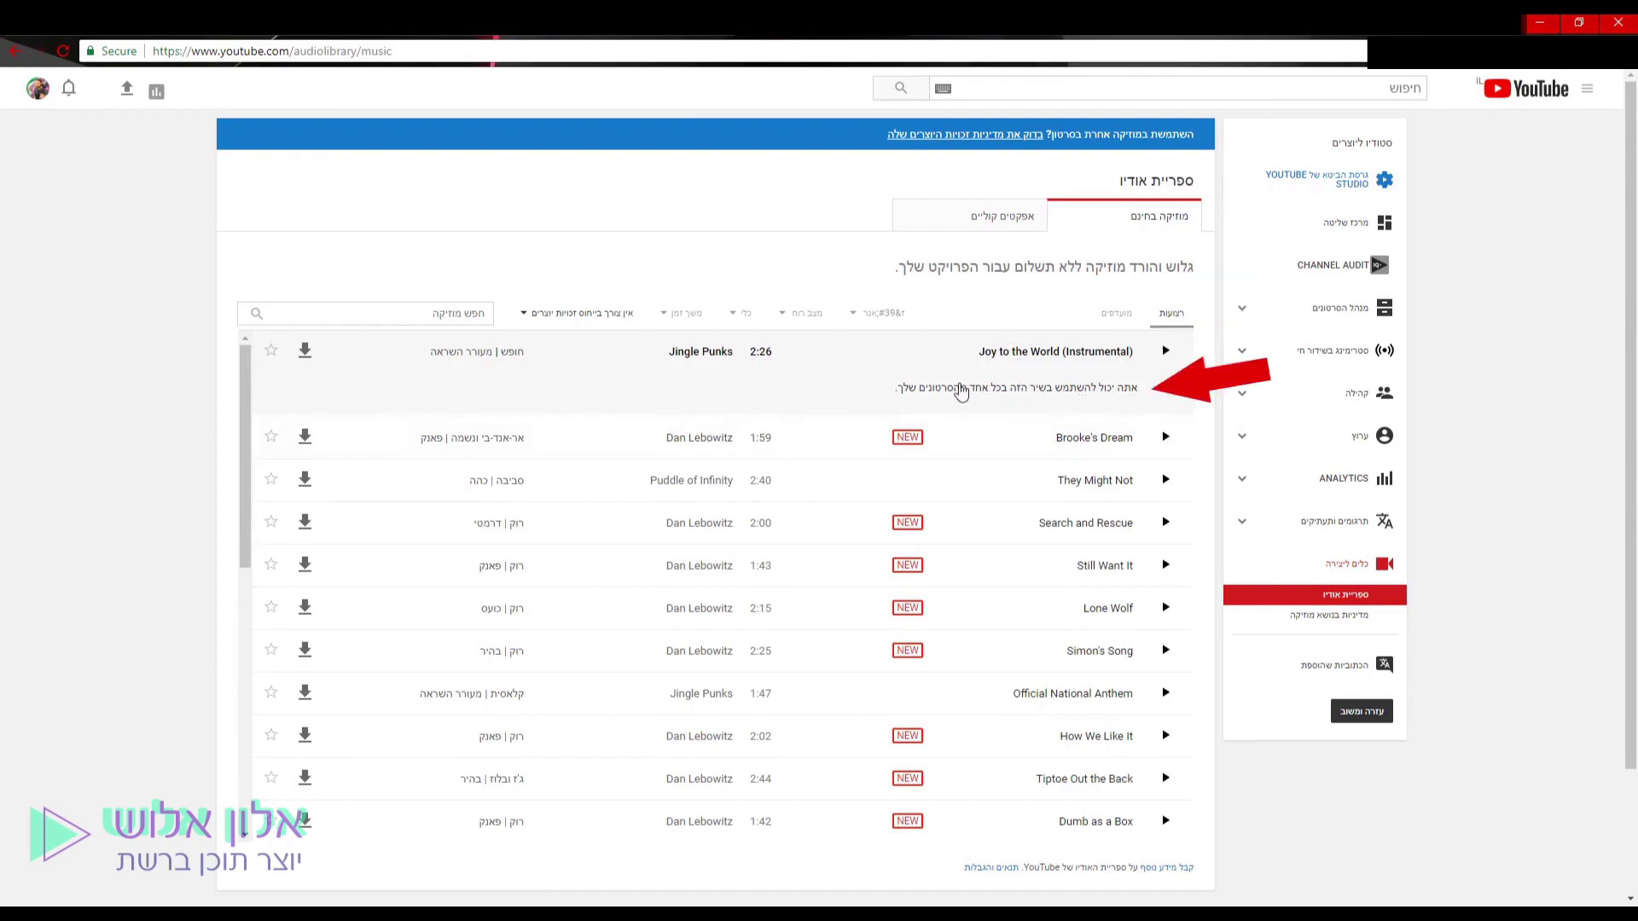
click(576, 313)
click(611, 377)
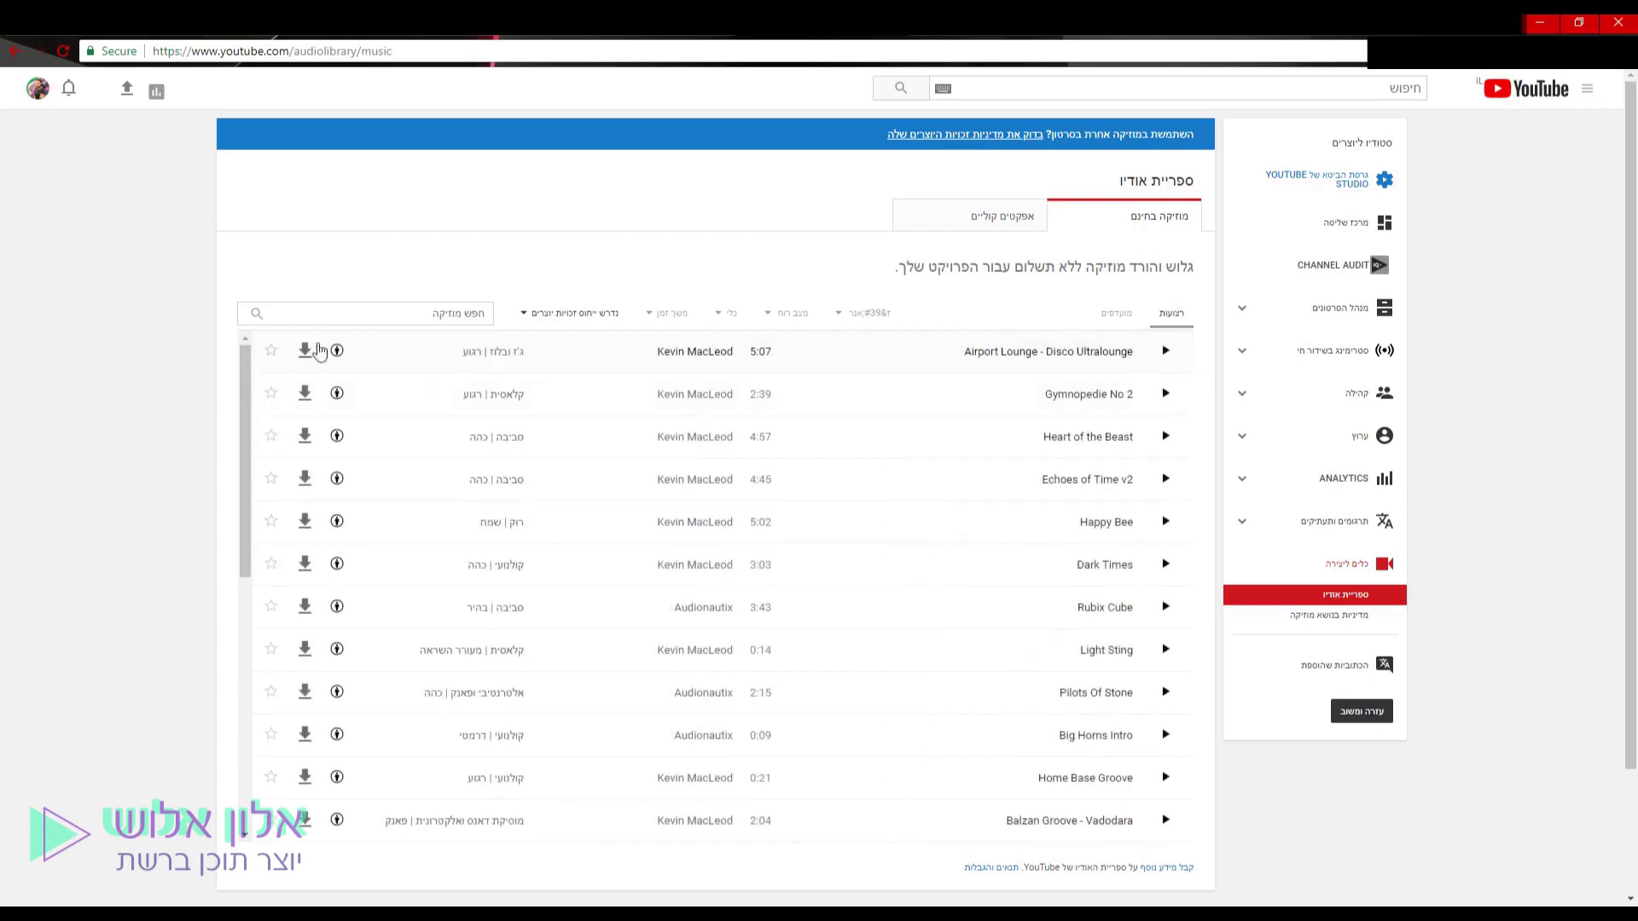
Expand Airport Lounge and select its three-line attribution credit text.
click(1130, 354)
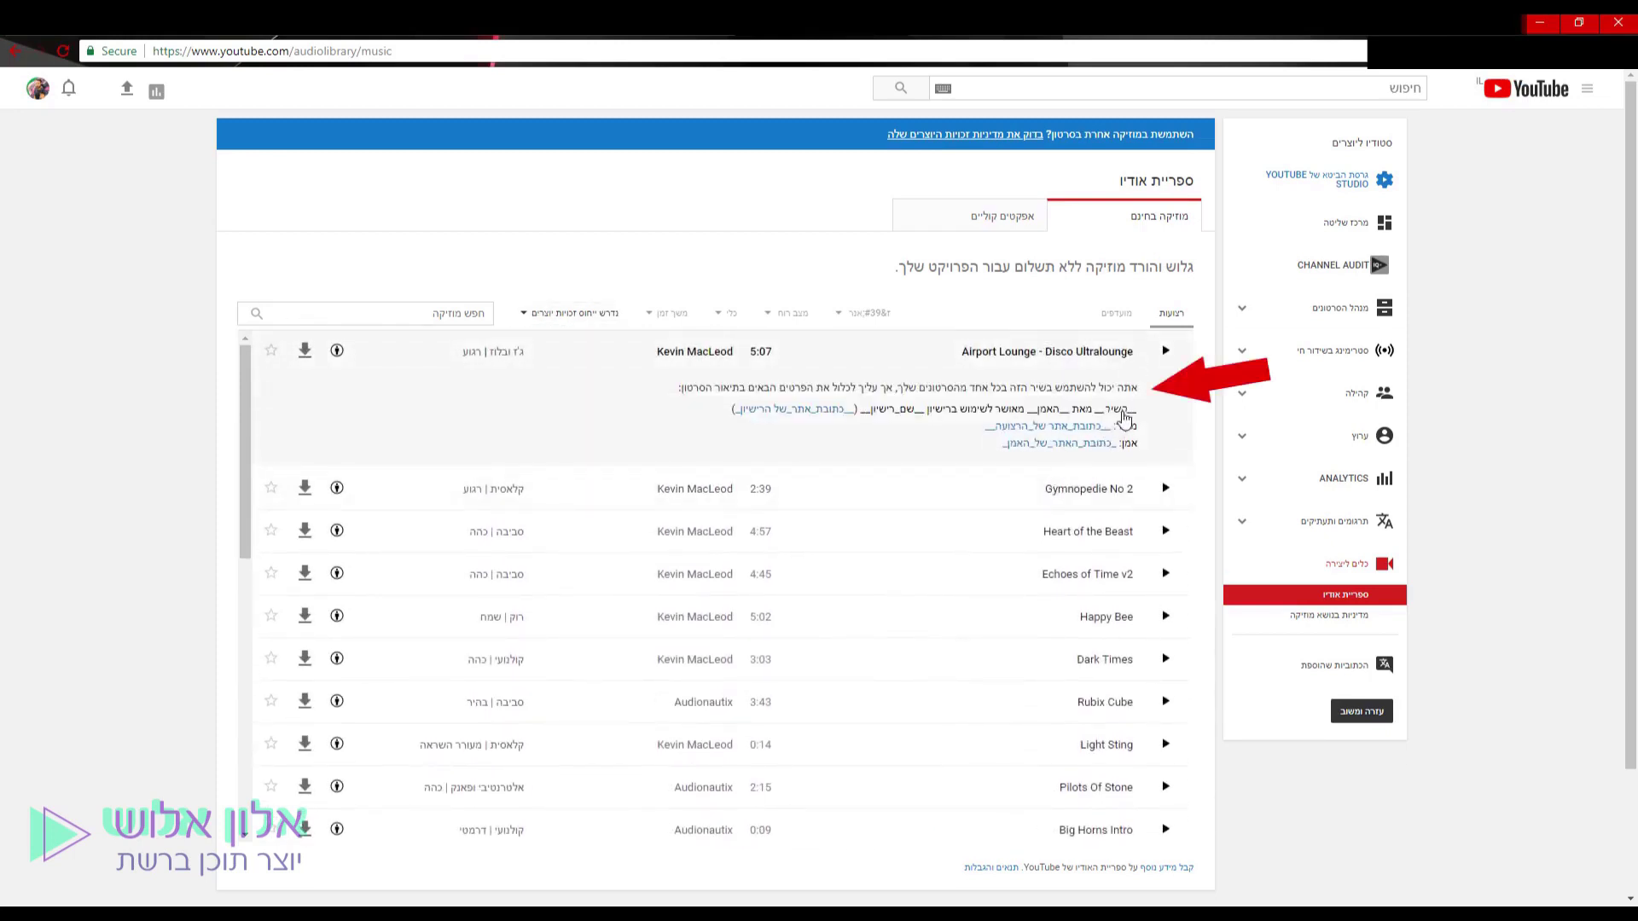
mouse_move(1137, 410)
mouse_down()
mouse_move(811, 412)
mouse_move(848, 443)
mouse_up()
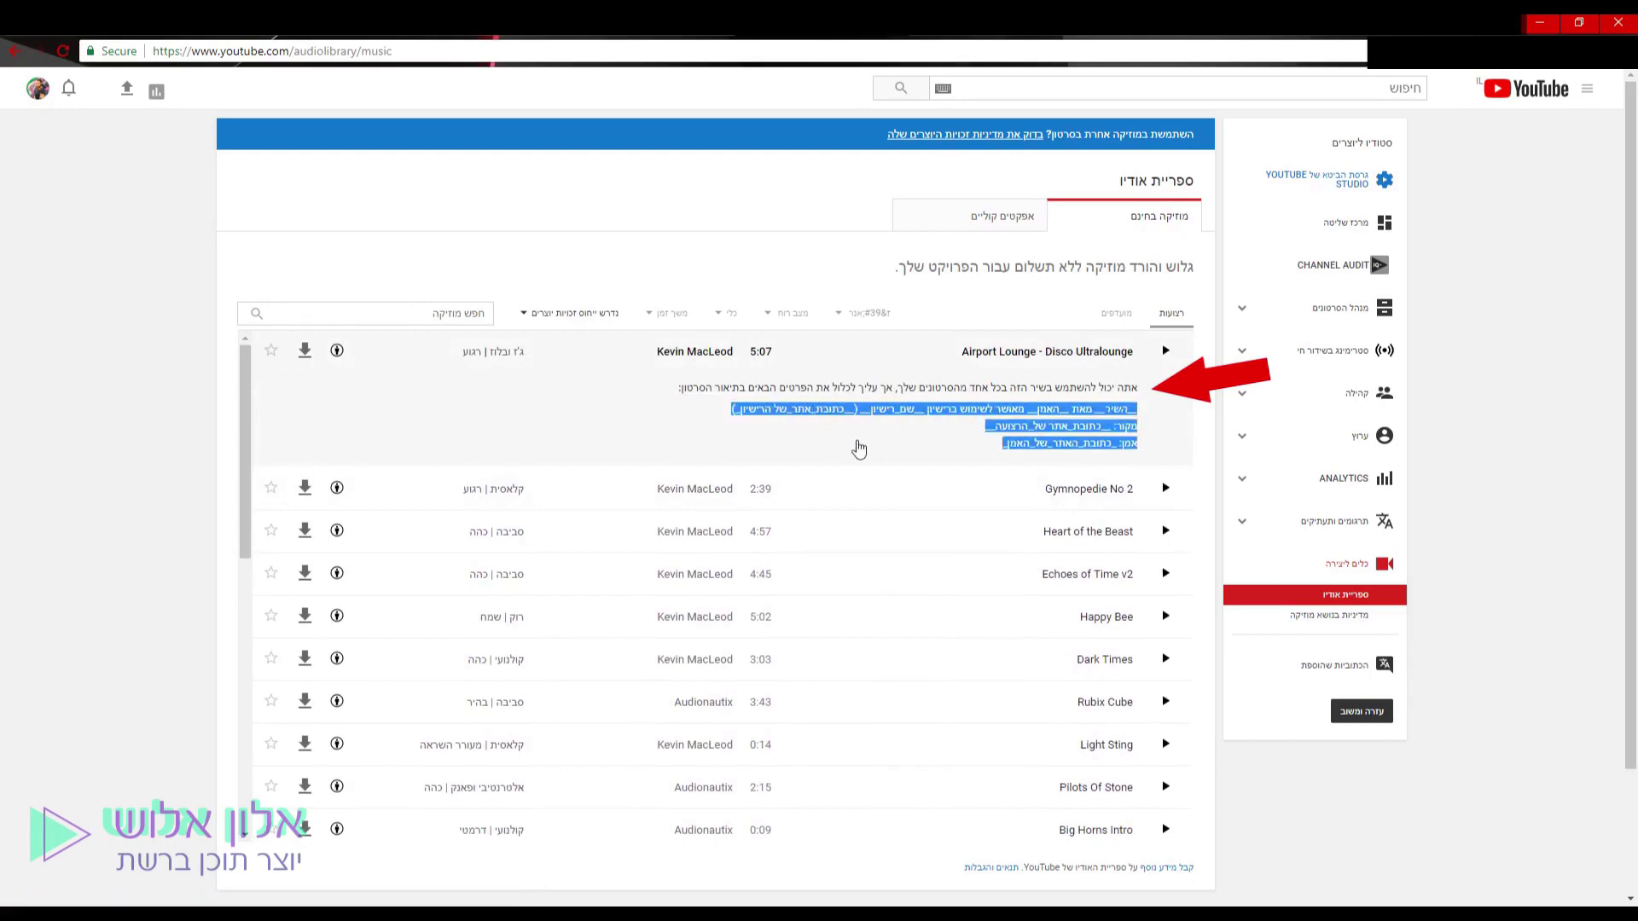
click(337, 351)
Switch the Attribution filter back to not required and show the genre choices.
click(583, 313)
click(564, 350)
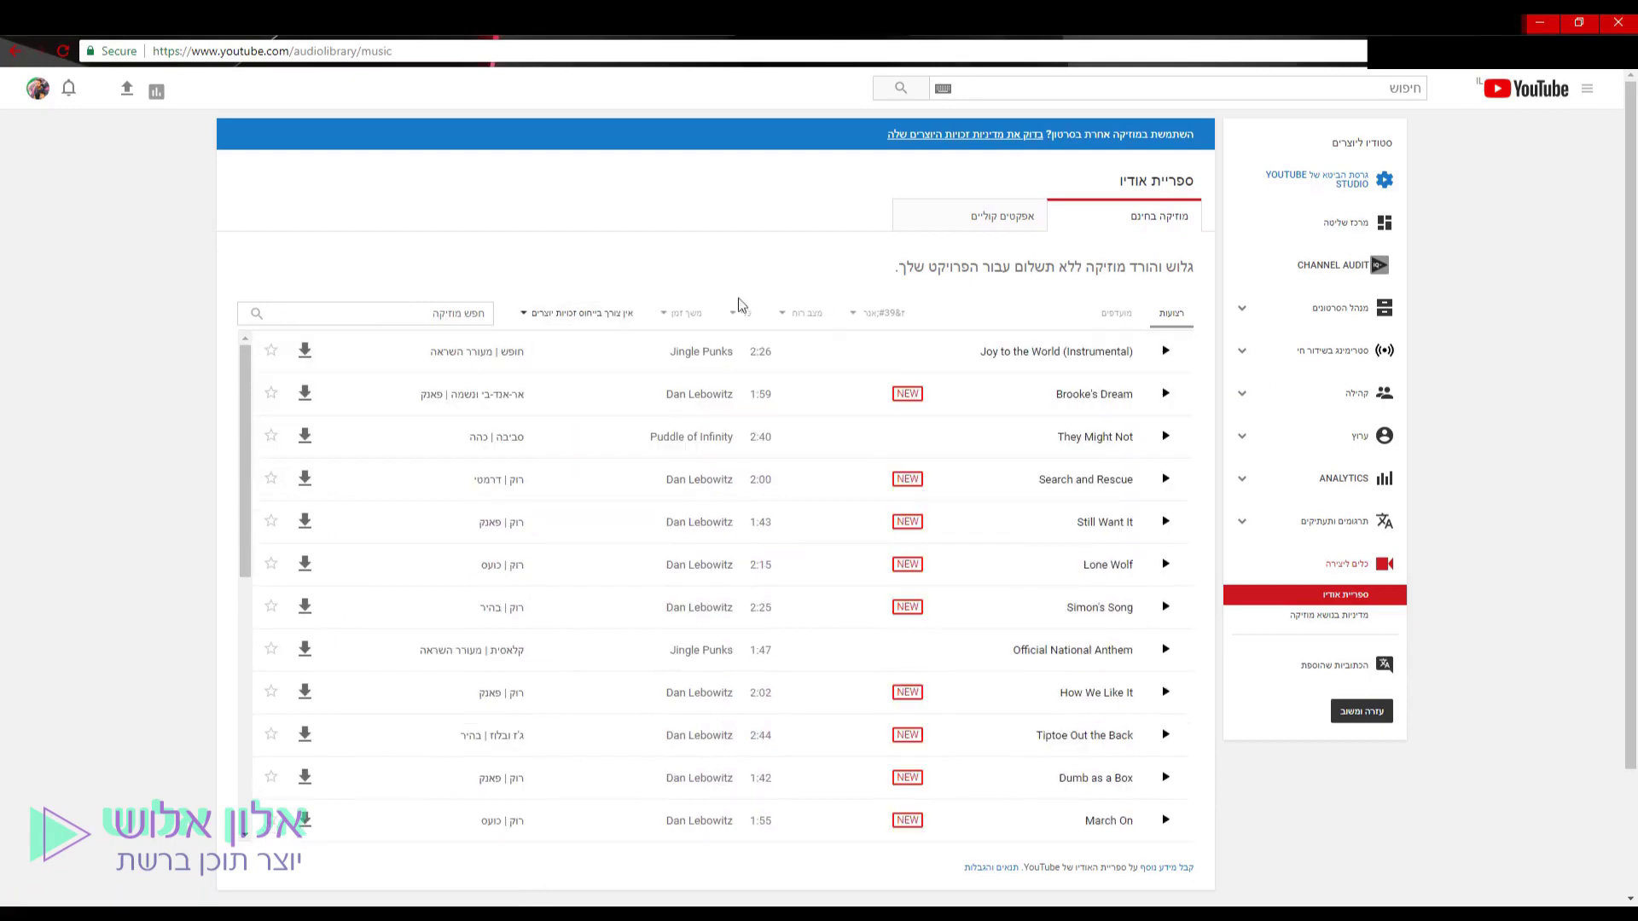
click(870, 313)
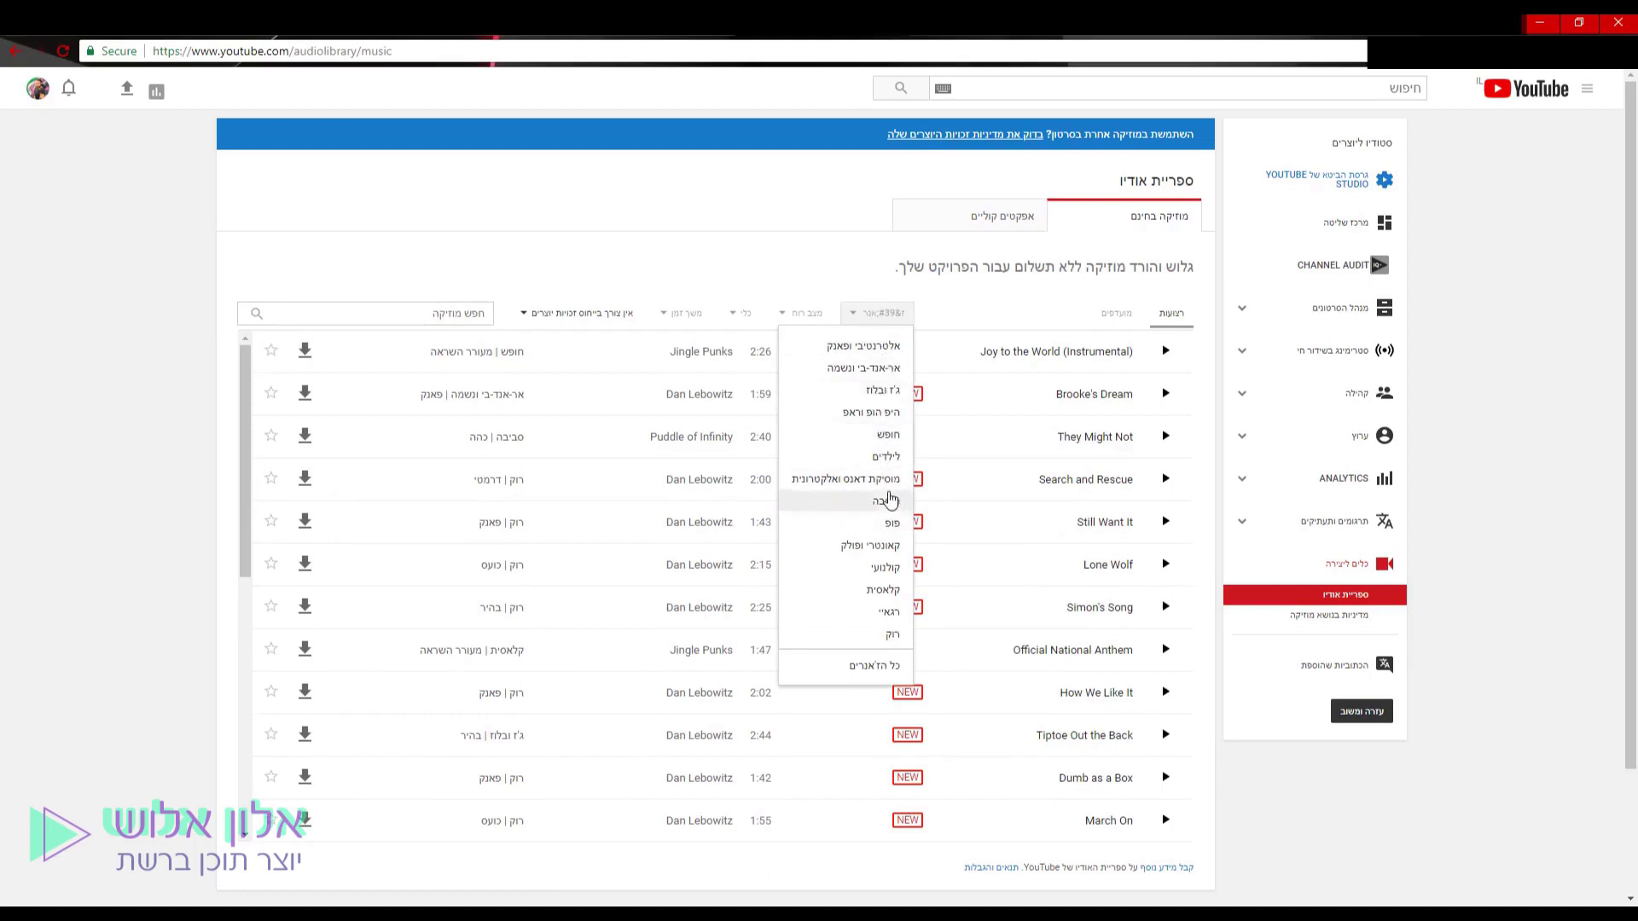
Filter the music to the Hip Hop & Rap (היפ הופ וראפ) genre and browse the list.
click(875, 412)
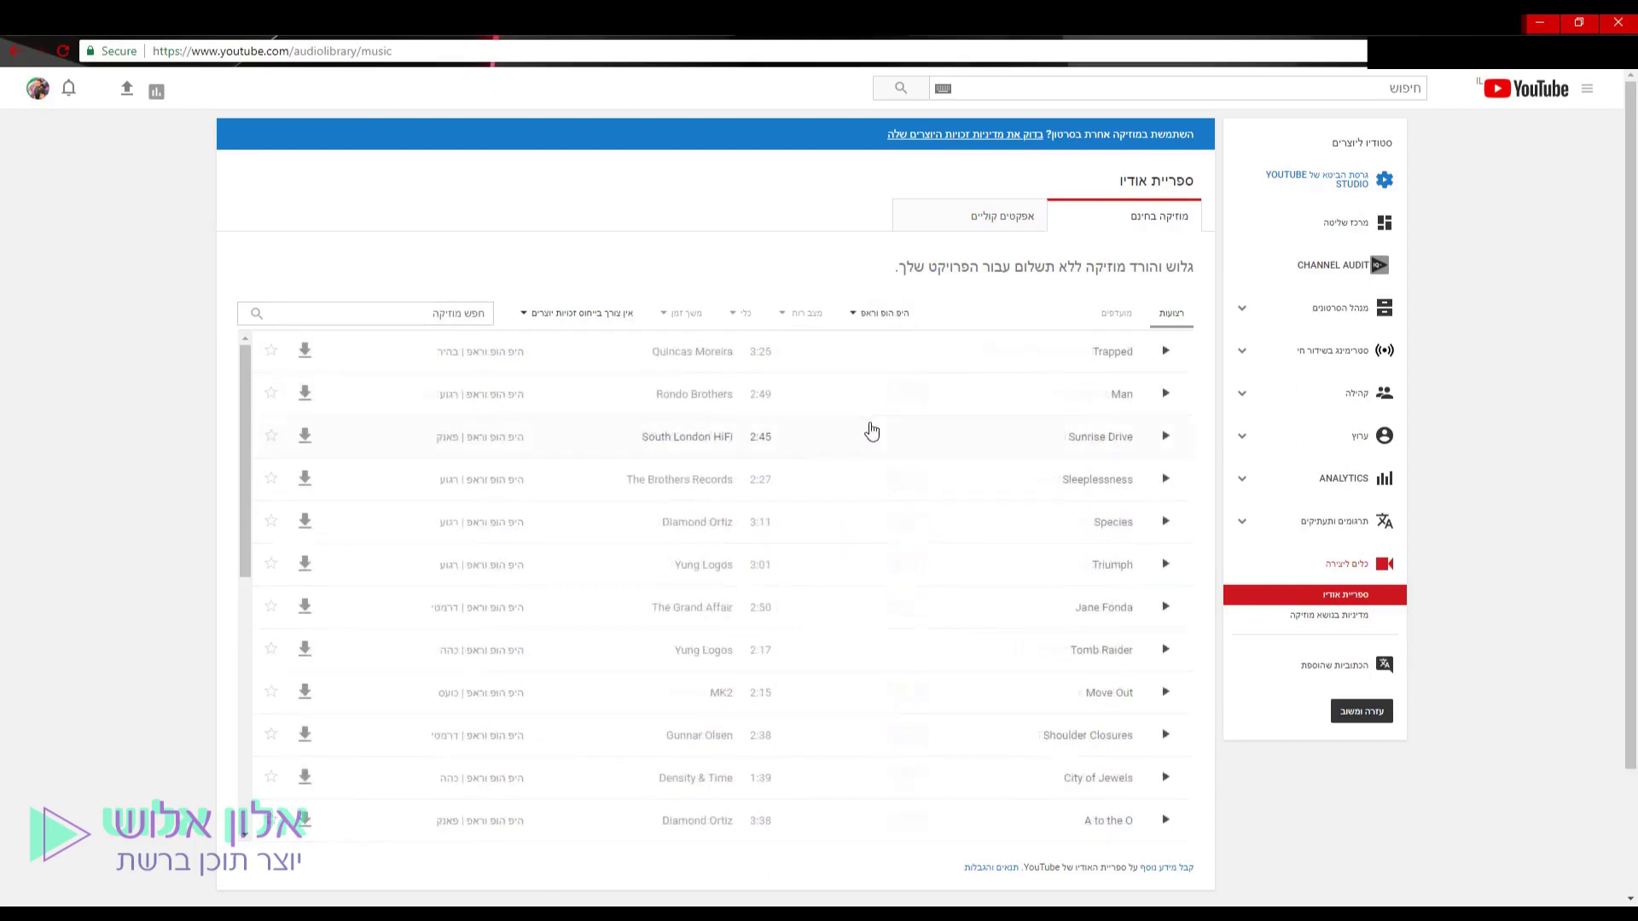
scroll(597, 482, down, 10)
scroll(596, 479, down, 15)
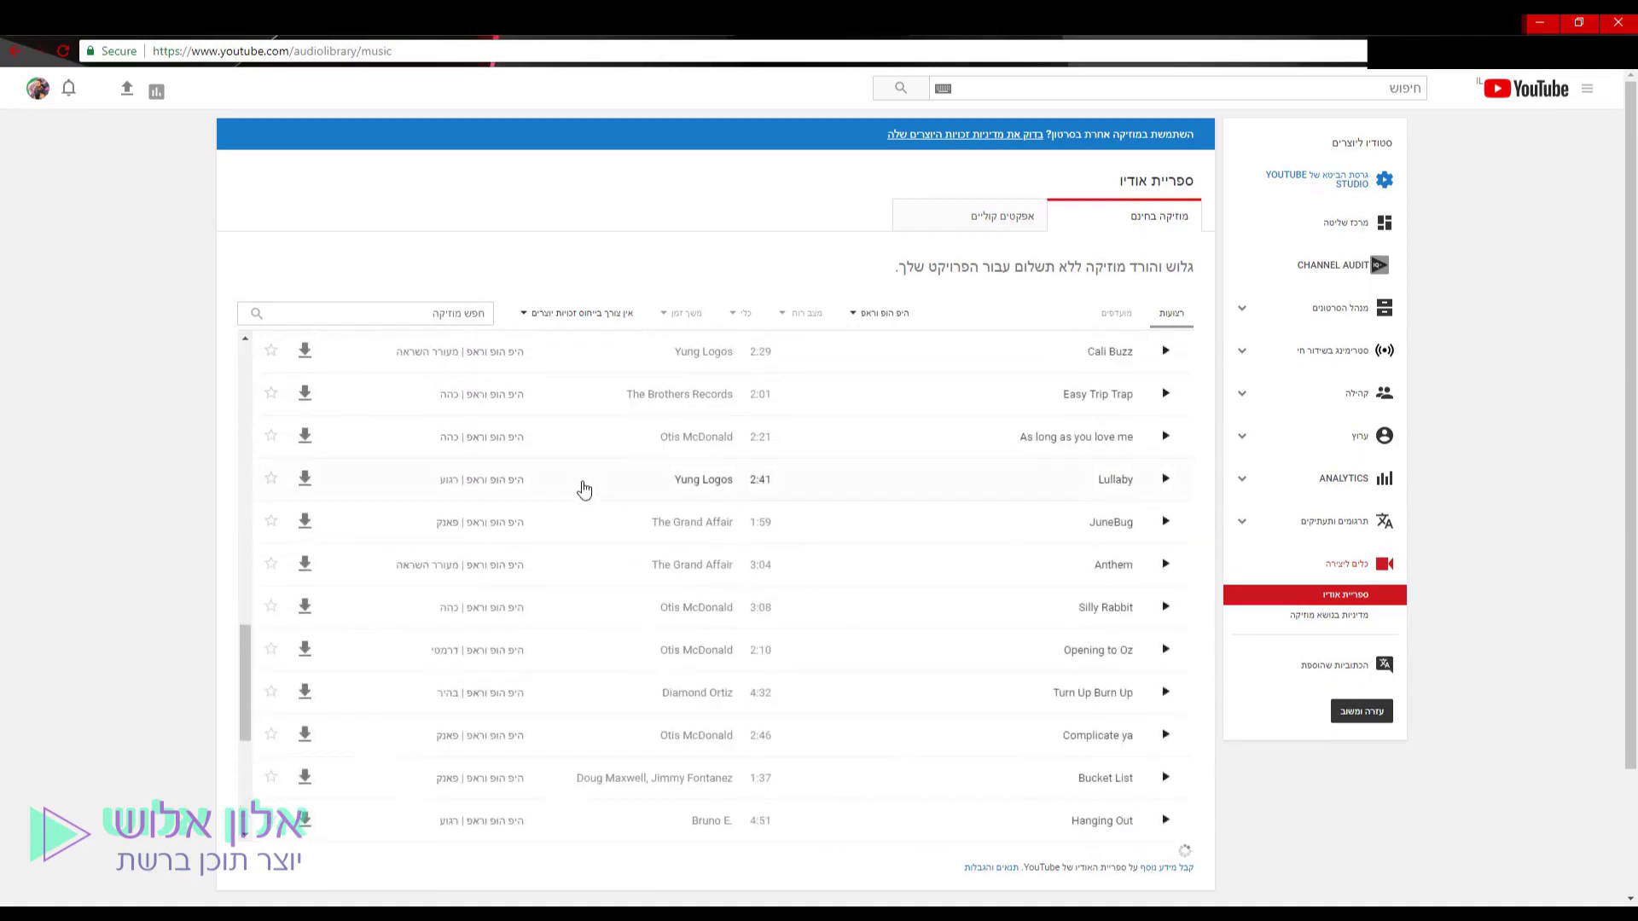
scroll(563, 486, up, 15)
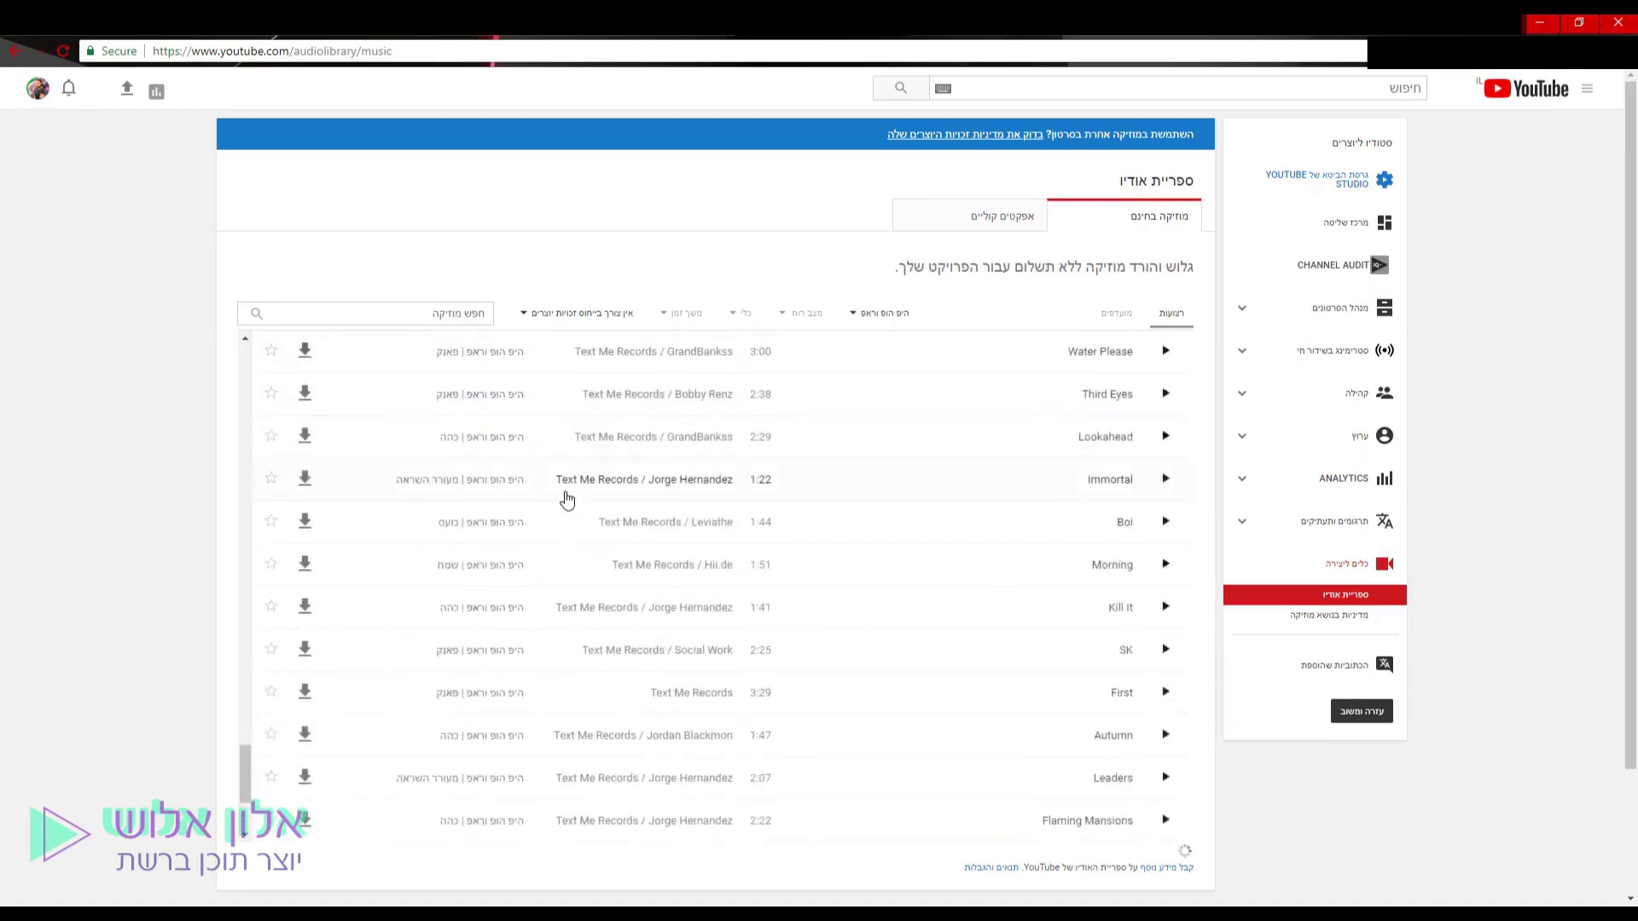
scroll(548, 471, up, 10)
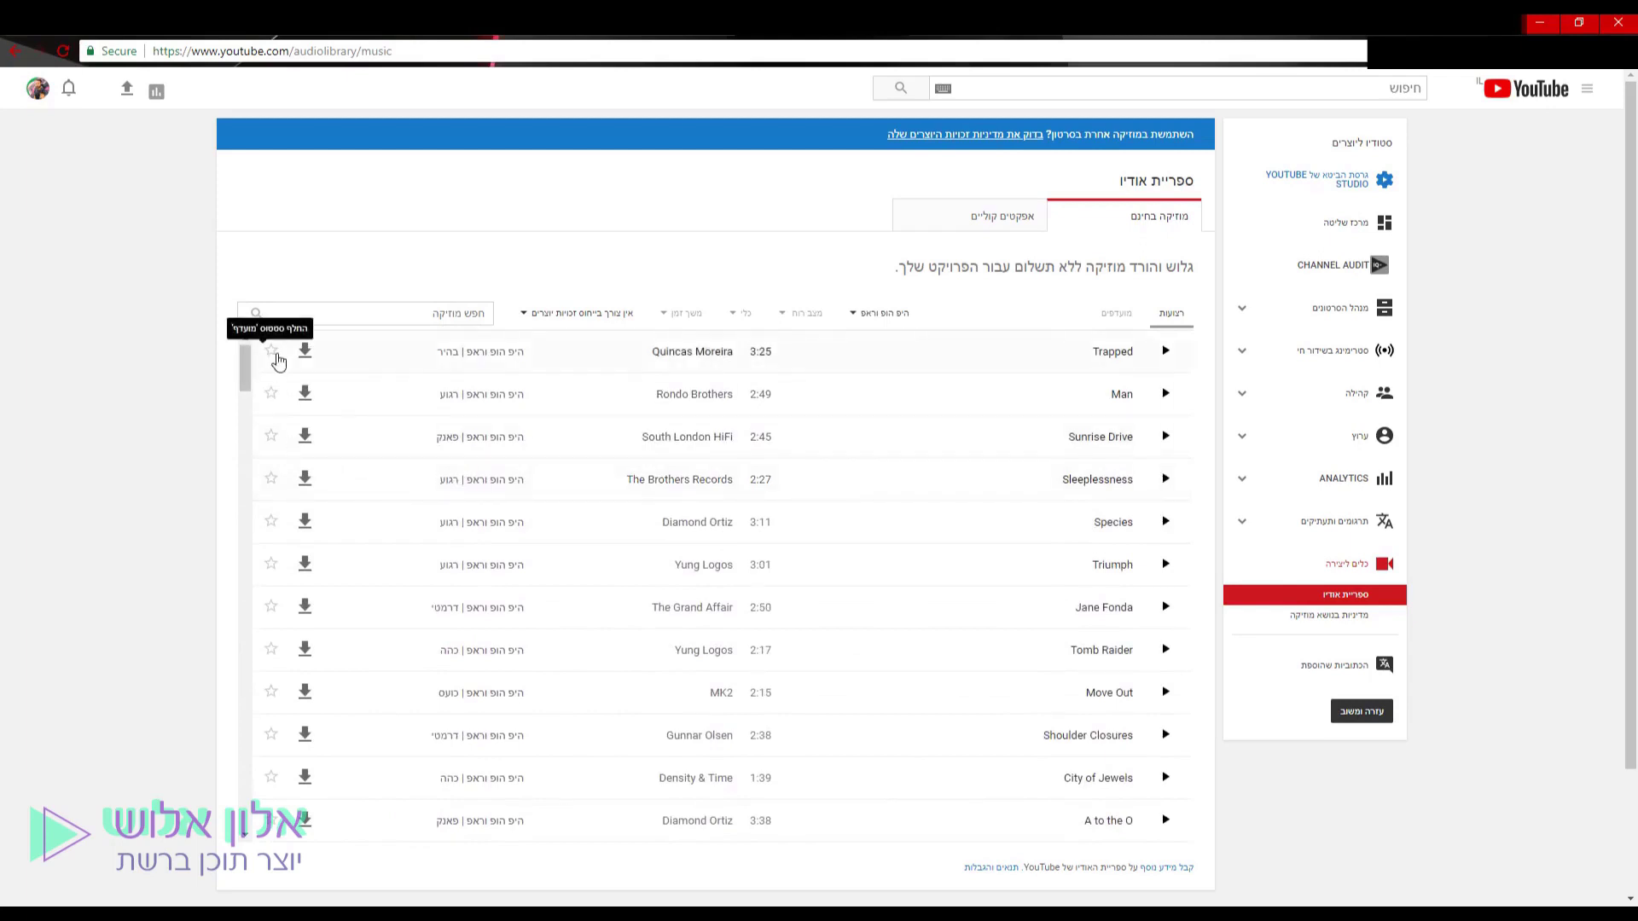
Star Trapped, download it as Trapped.mp3, and open the Sound effects section.
click(272, 352)
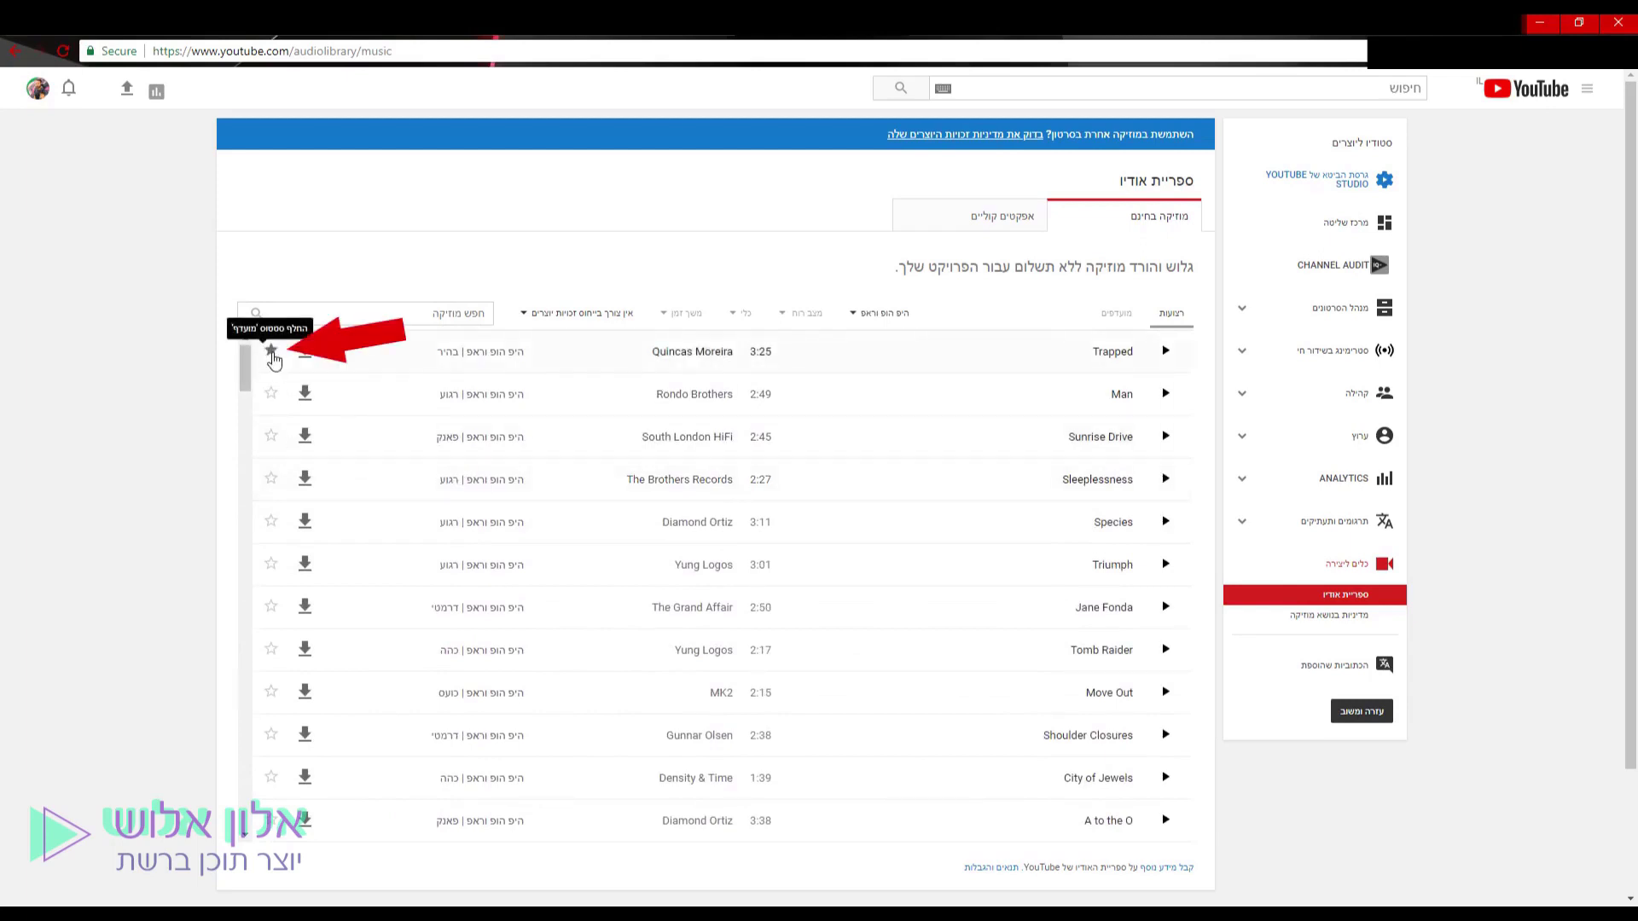
click(1164, 353)
click(305, 352)
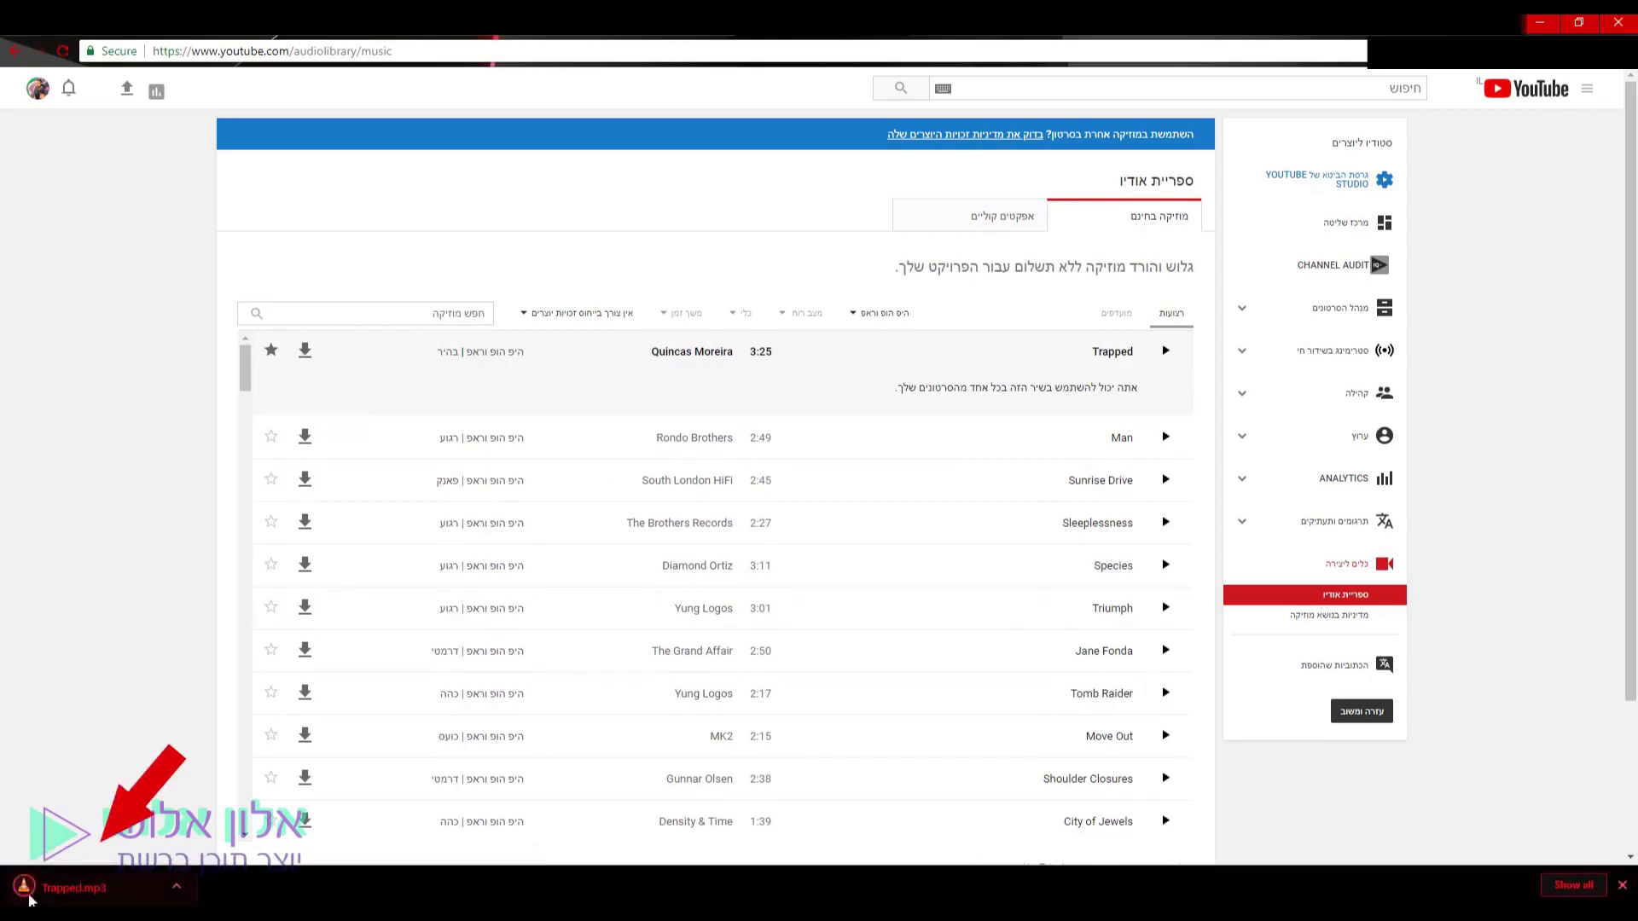
click(1624, 887)
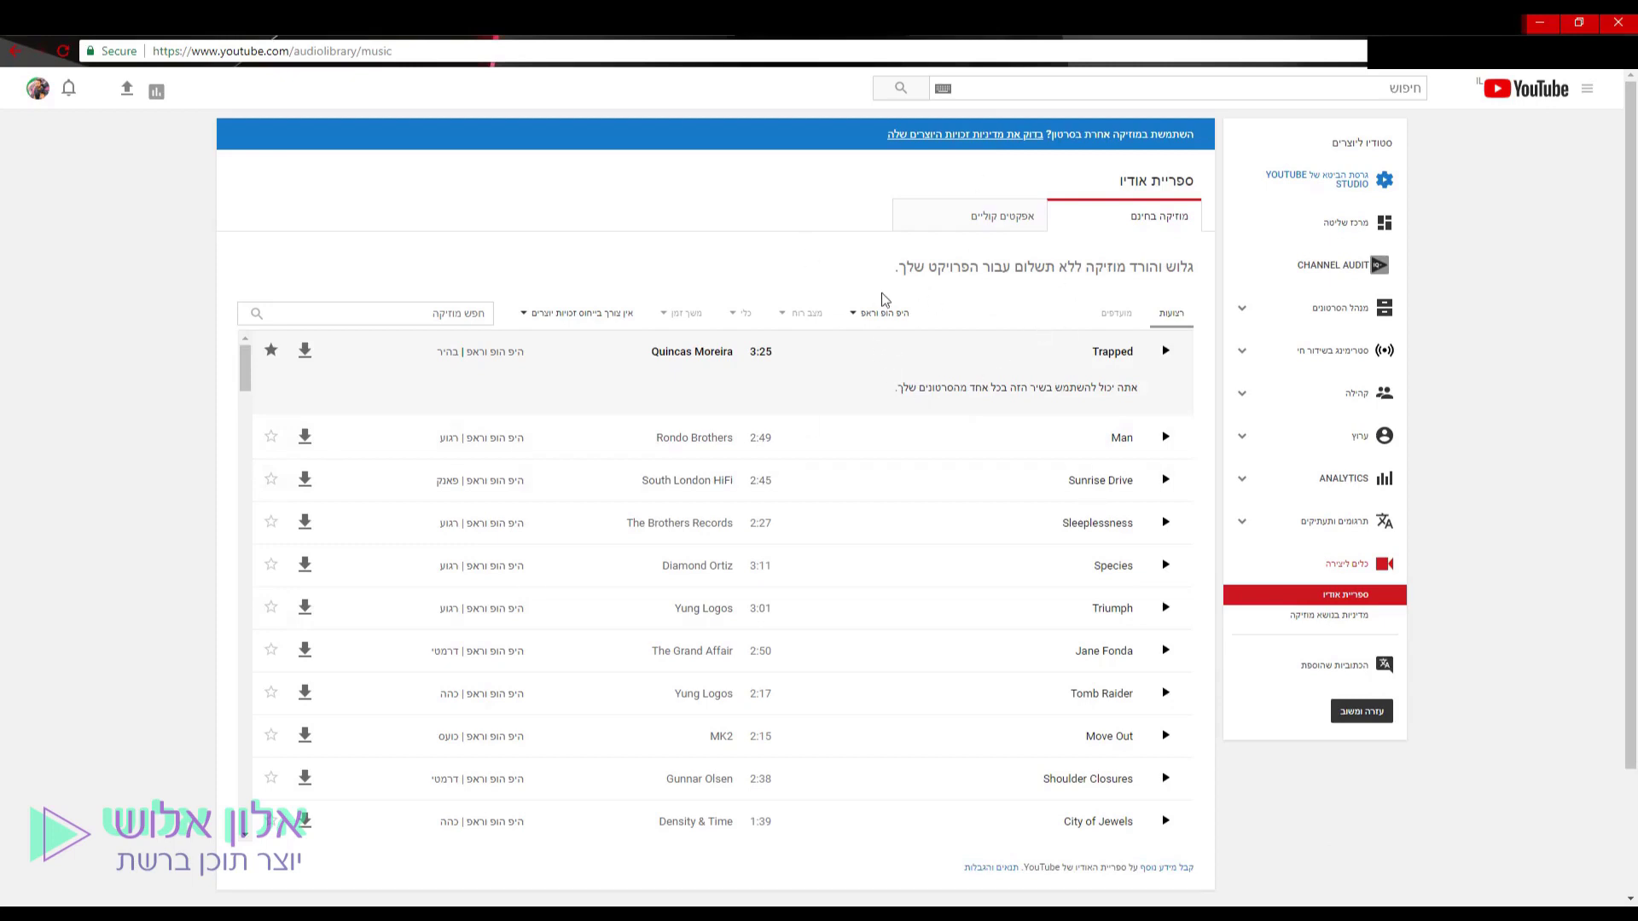
click(1018, 229)
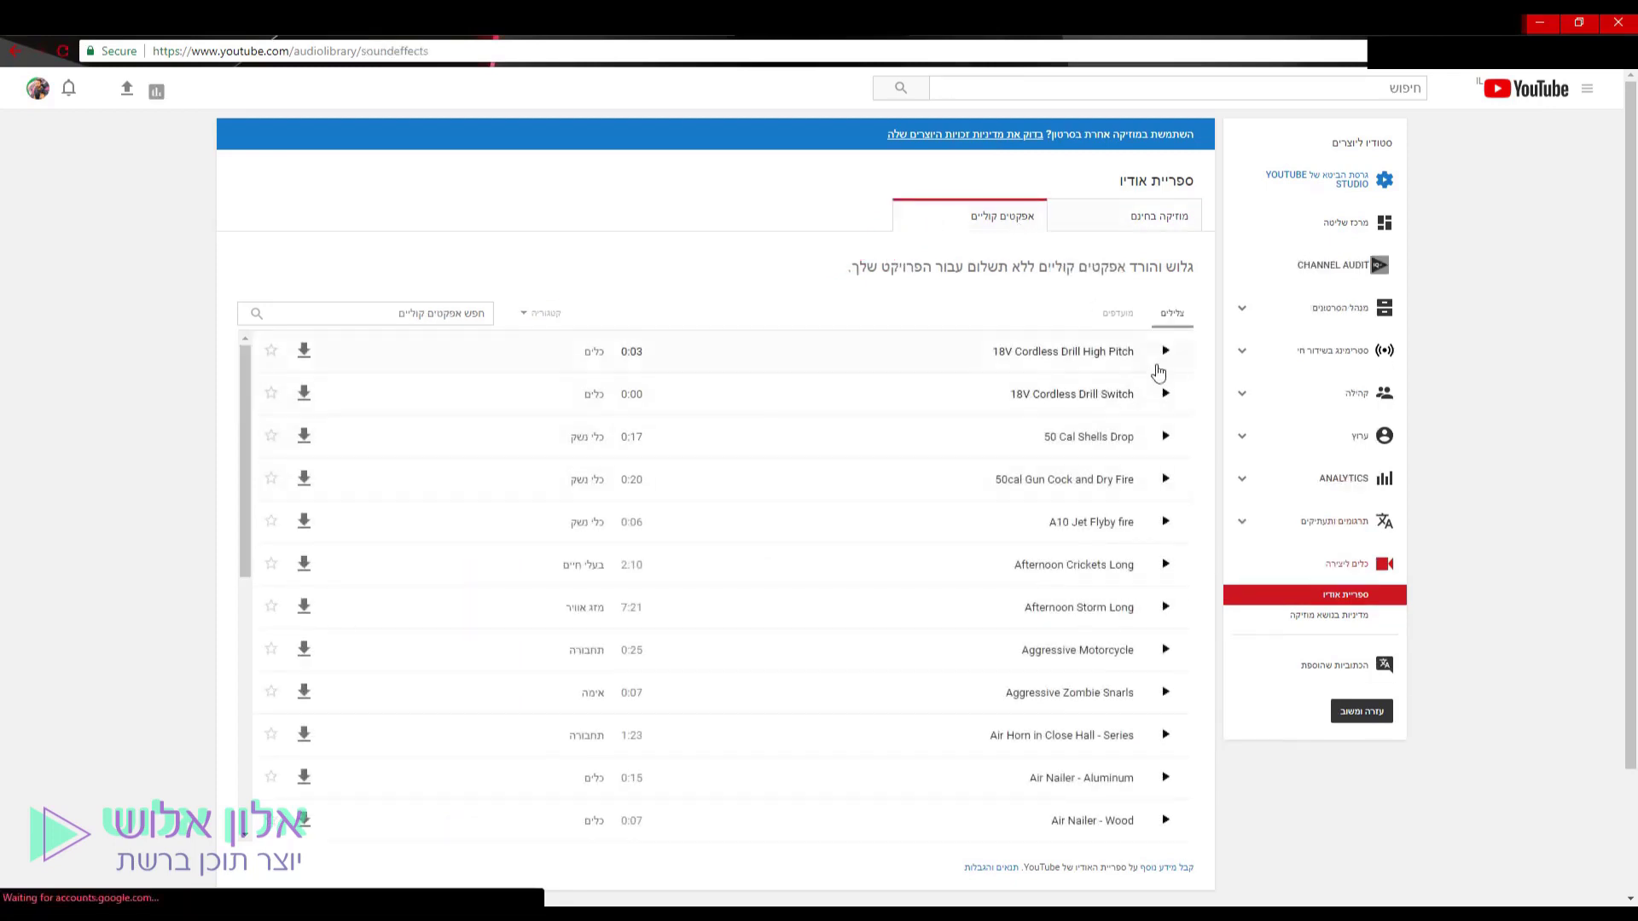
Filter sound effects to the חבטות category, preview Blinds Pulling Up, and return to Free music.
click(541, 313)
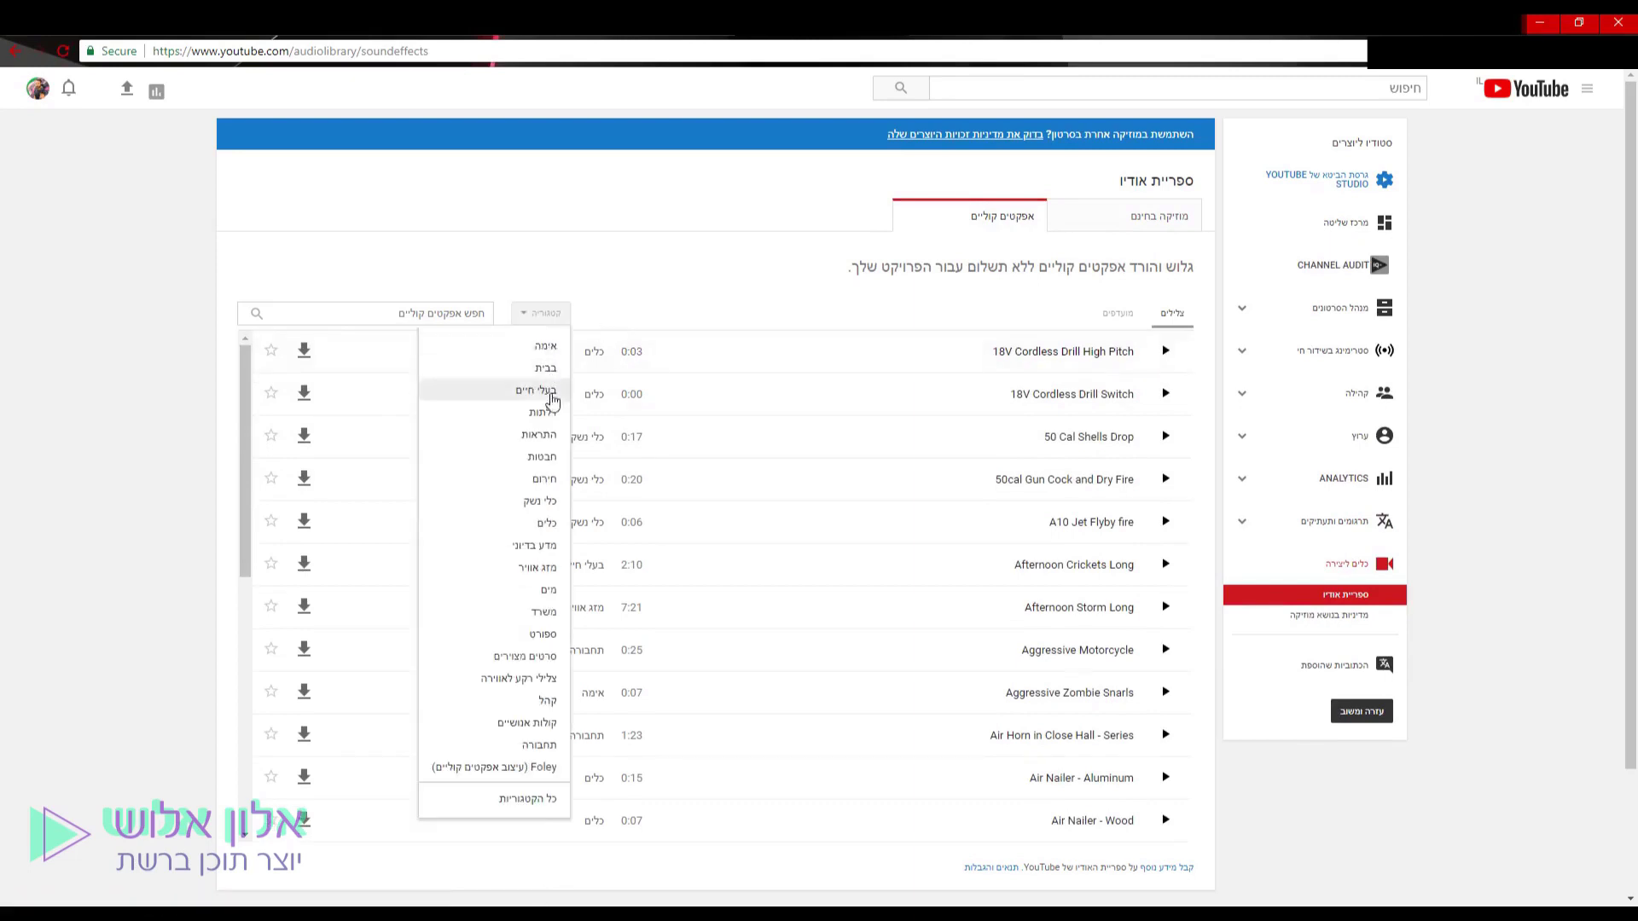
click(542, 456)
click(1165, 394)
click(1166, 395)
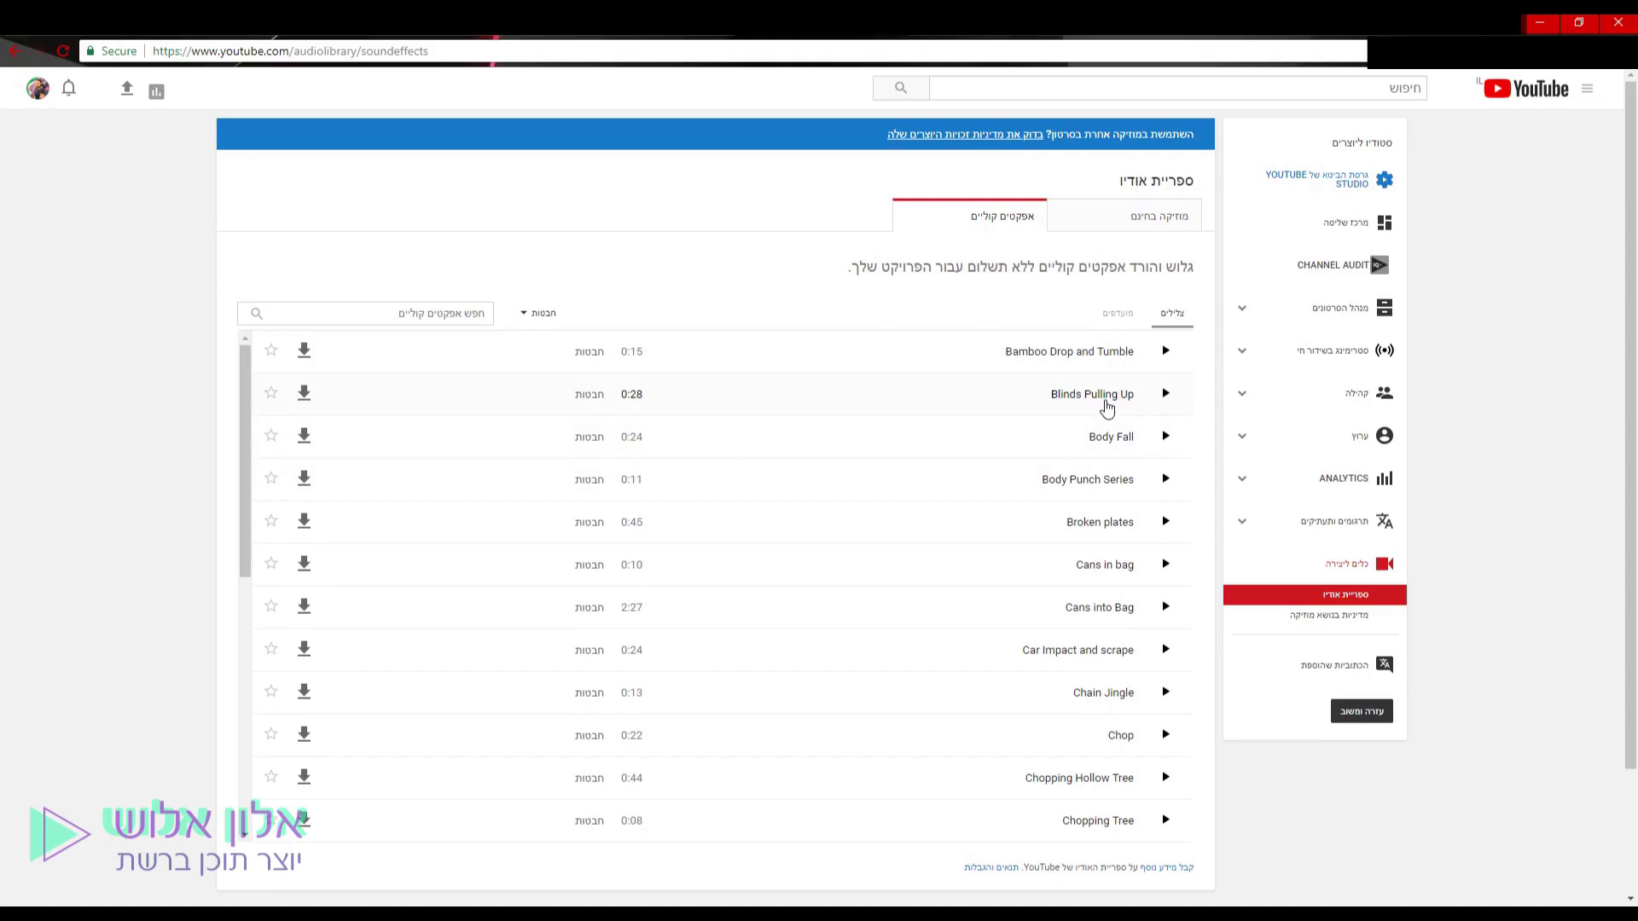
click(1168, 219)
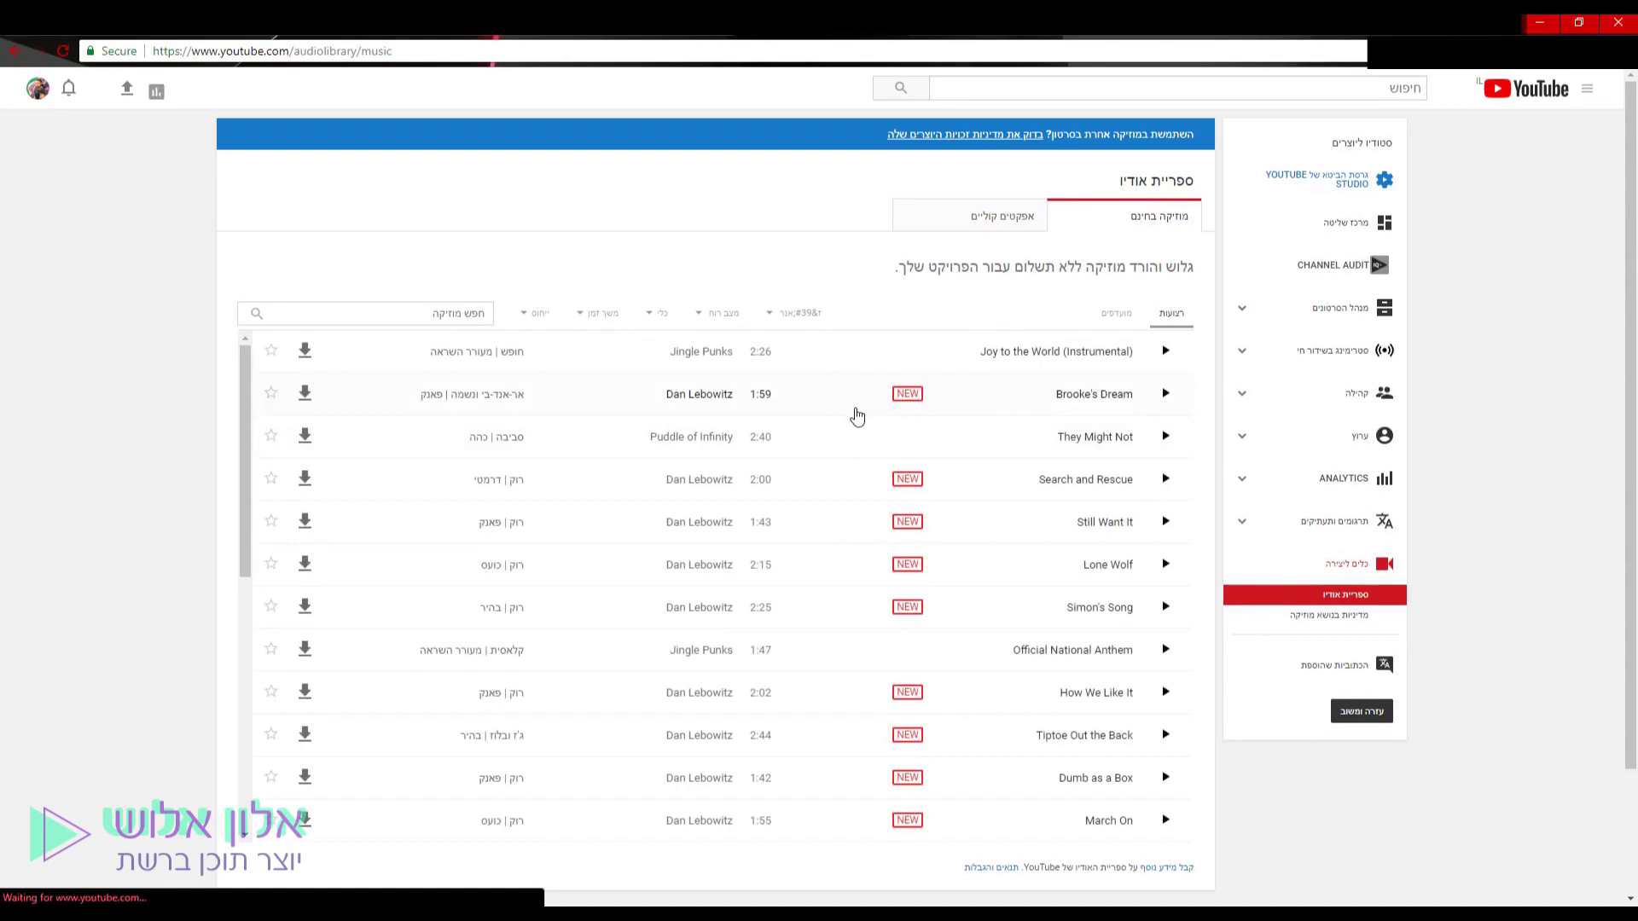
scroll(695, 519, down, 10)
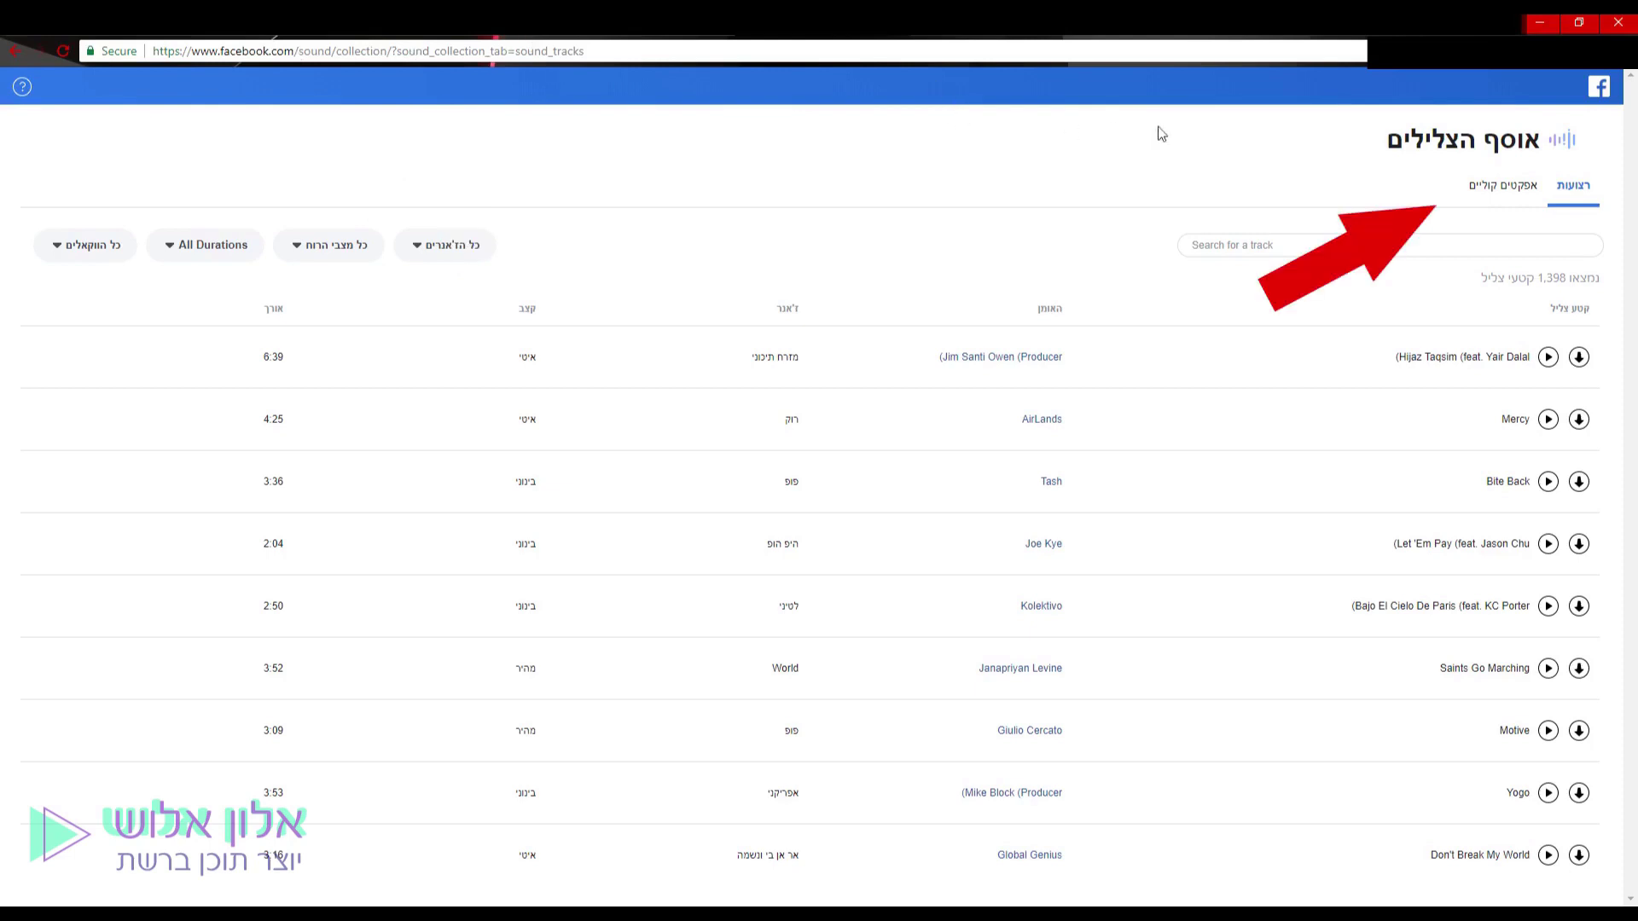
Preview the Cassini Saturn radio emissions sound effect, then the Hijaz Taqsim music track.
click(1499, 192)
click(1533, 419)
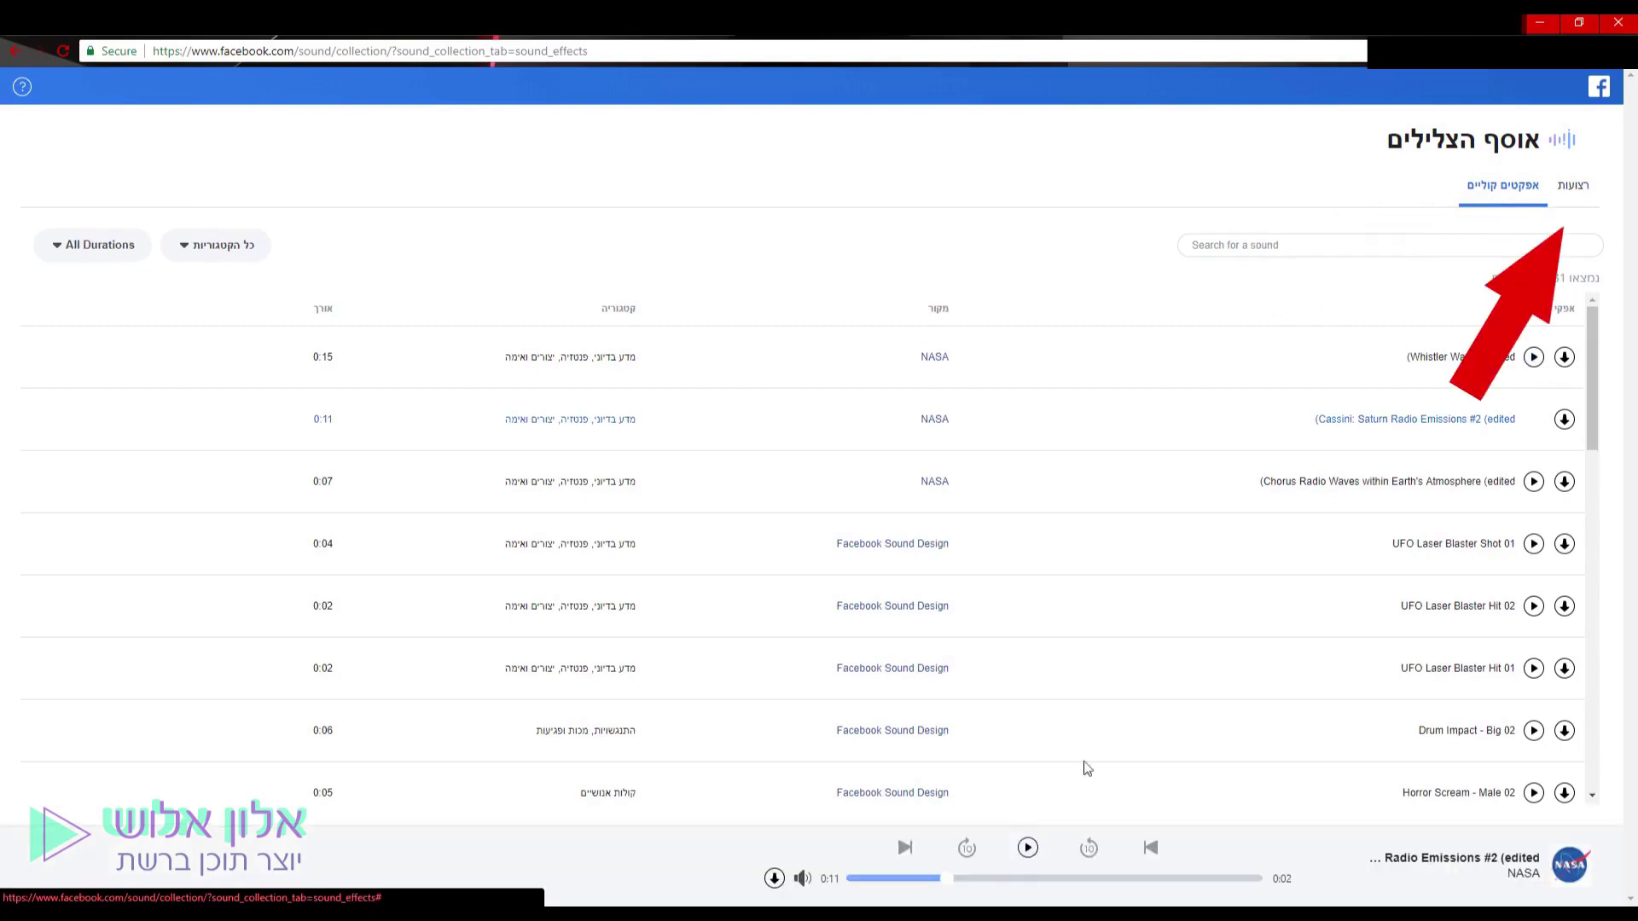
click(1577, 186)
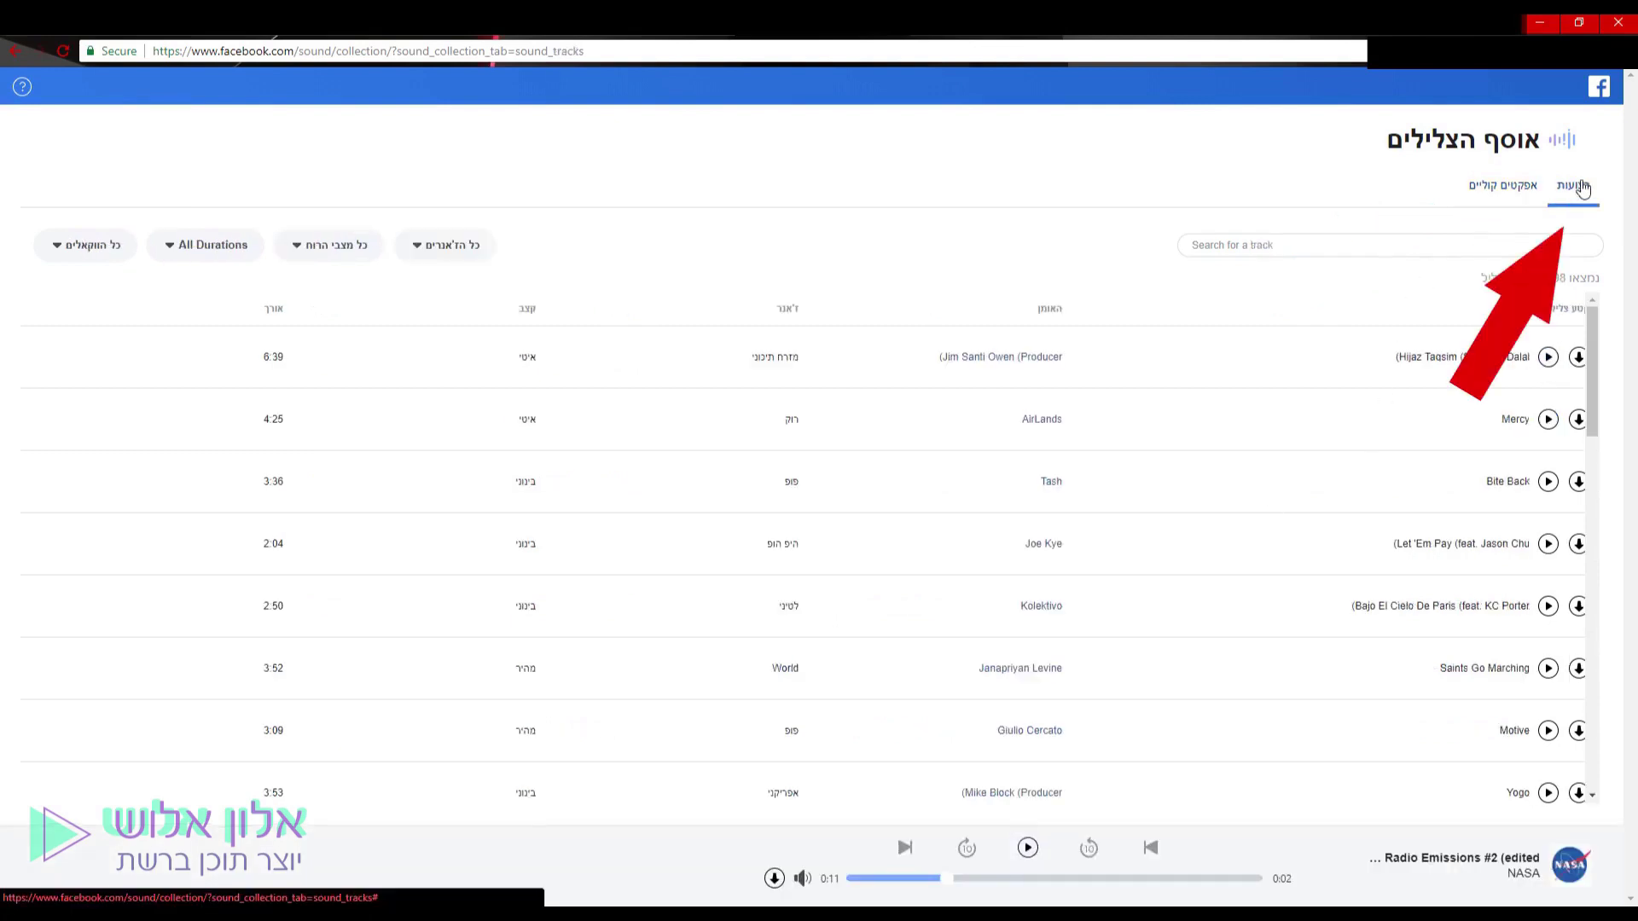
click(1548, 357)
Filter the tracks to the בלוז (blues) genre and preview Fake News Blues.
click(444, 246)
click(457, 348)
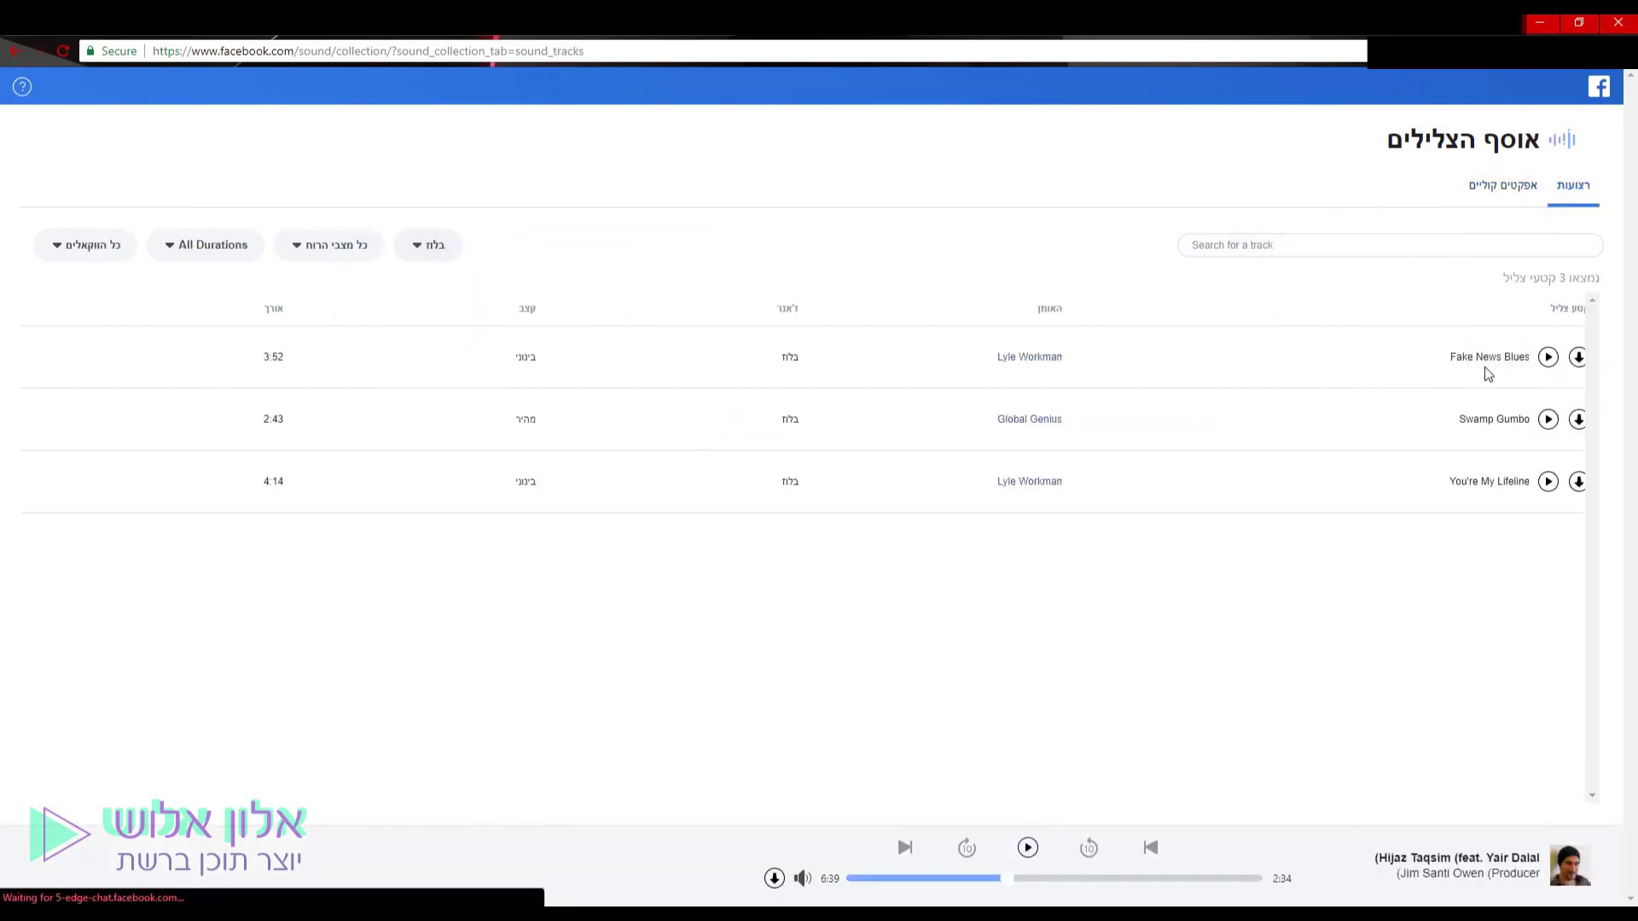
click(1549, 357)
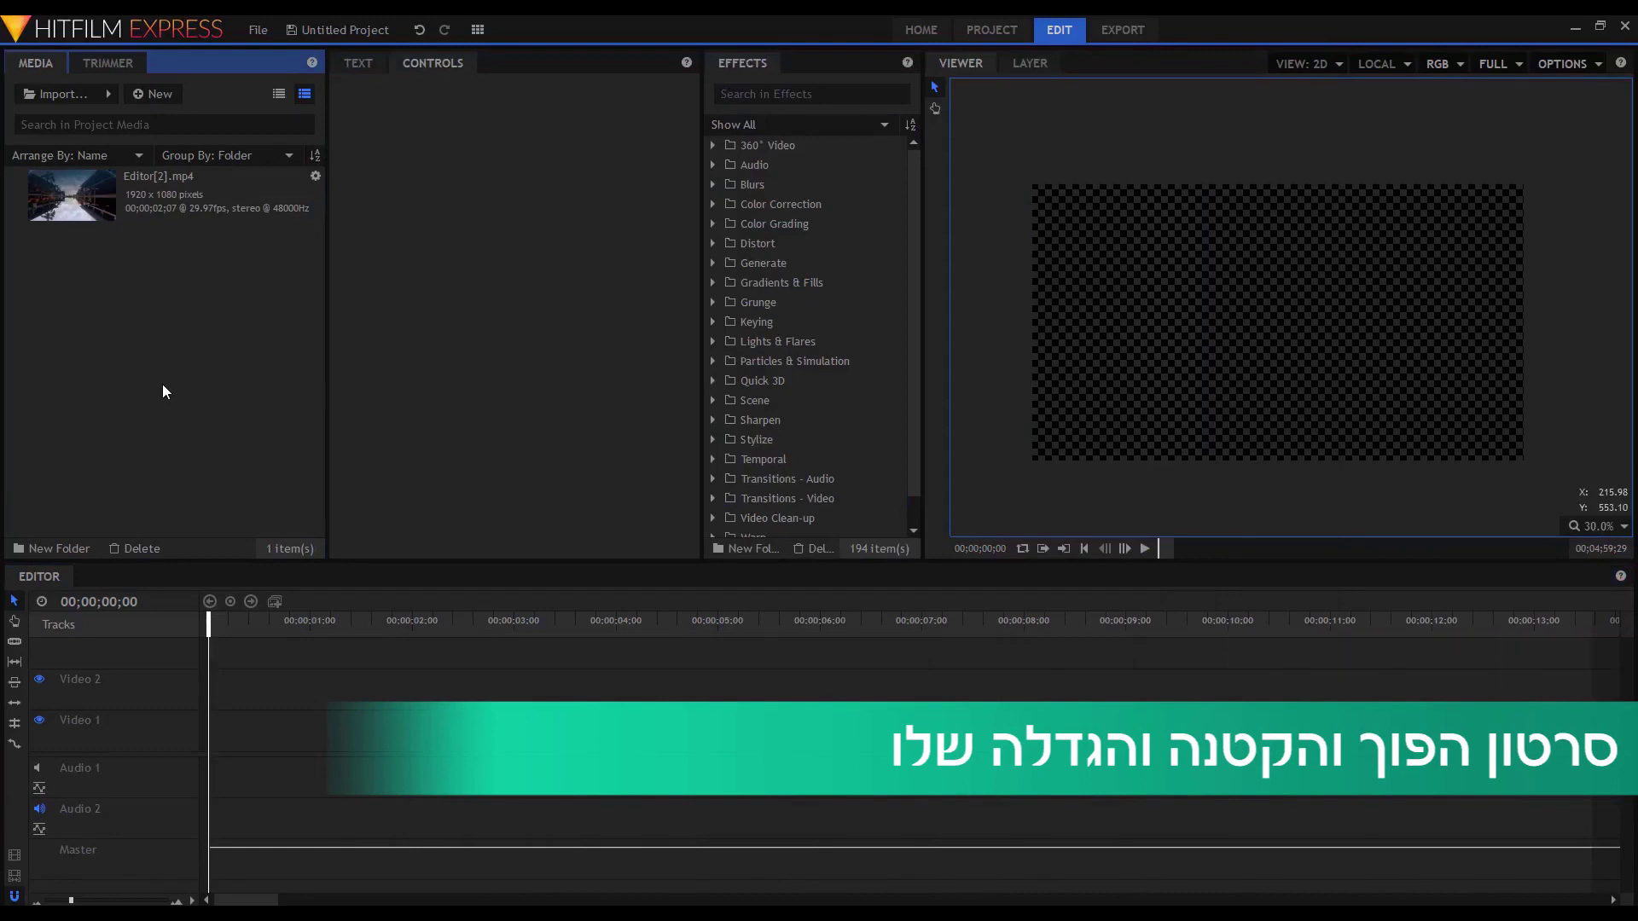
Drag Editor[2].mp4 from the Media panel onto Video 1 at the timeline's start.
click(137, 183)
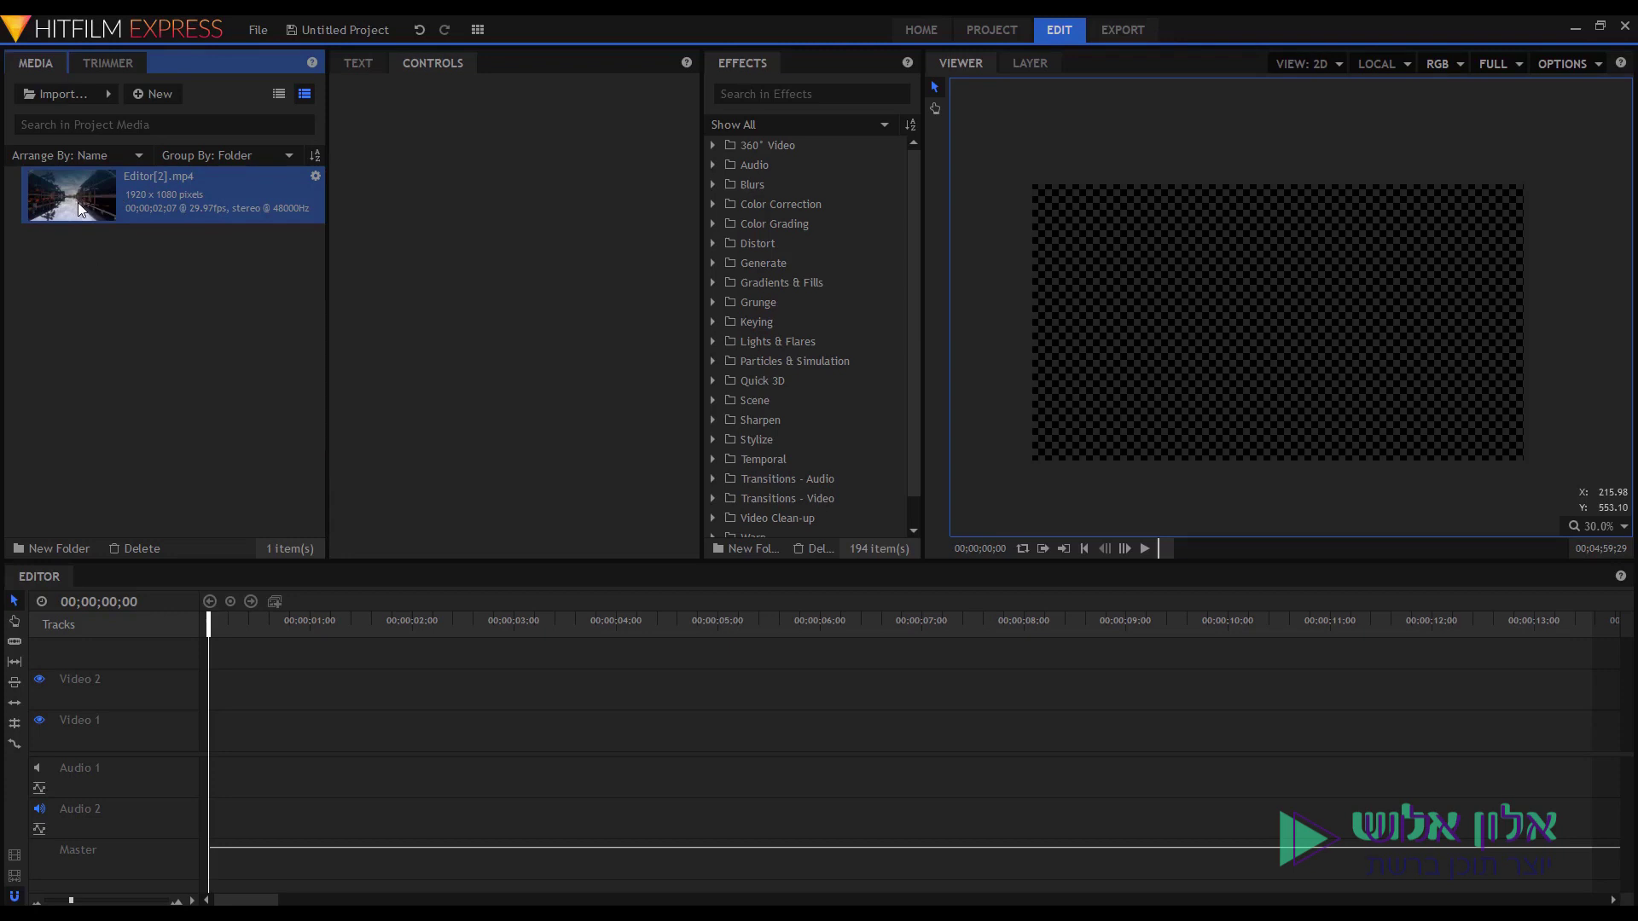
drag(90, 208, 215, 738)
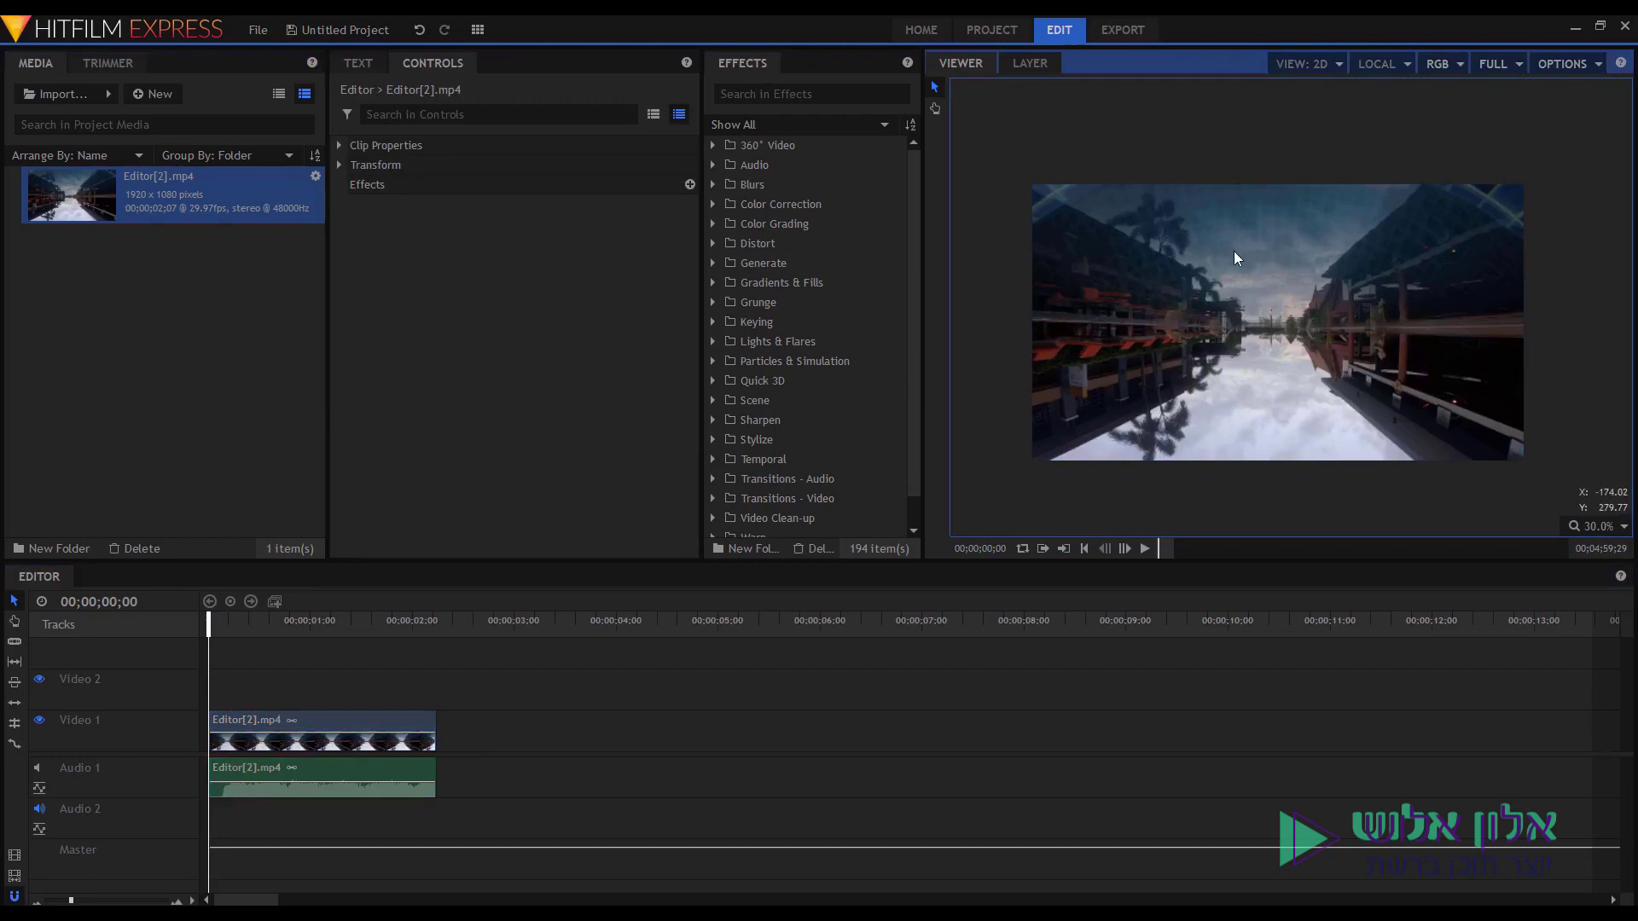
Set the timeline clip's Rotation (Z) to 180° and play it back to check.
click(368, 722)
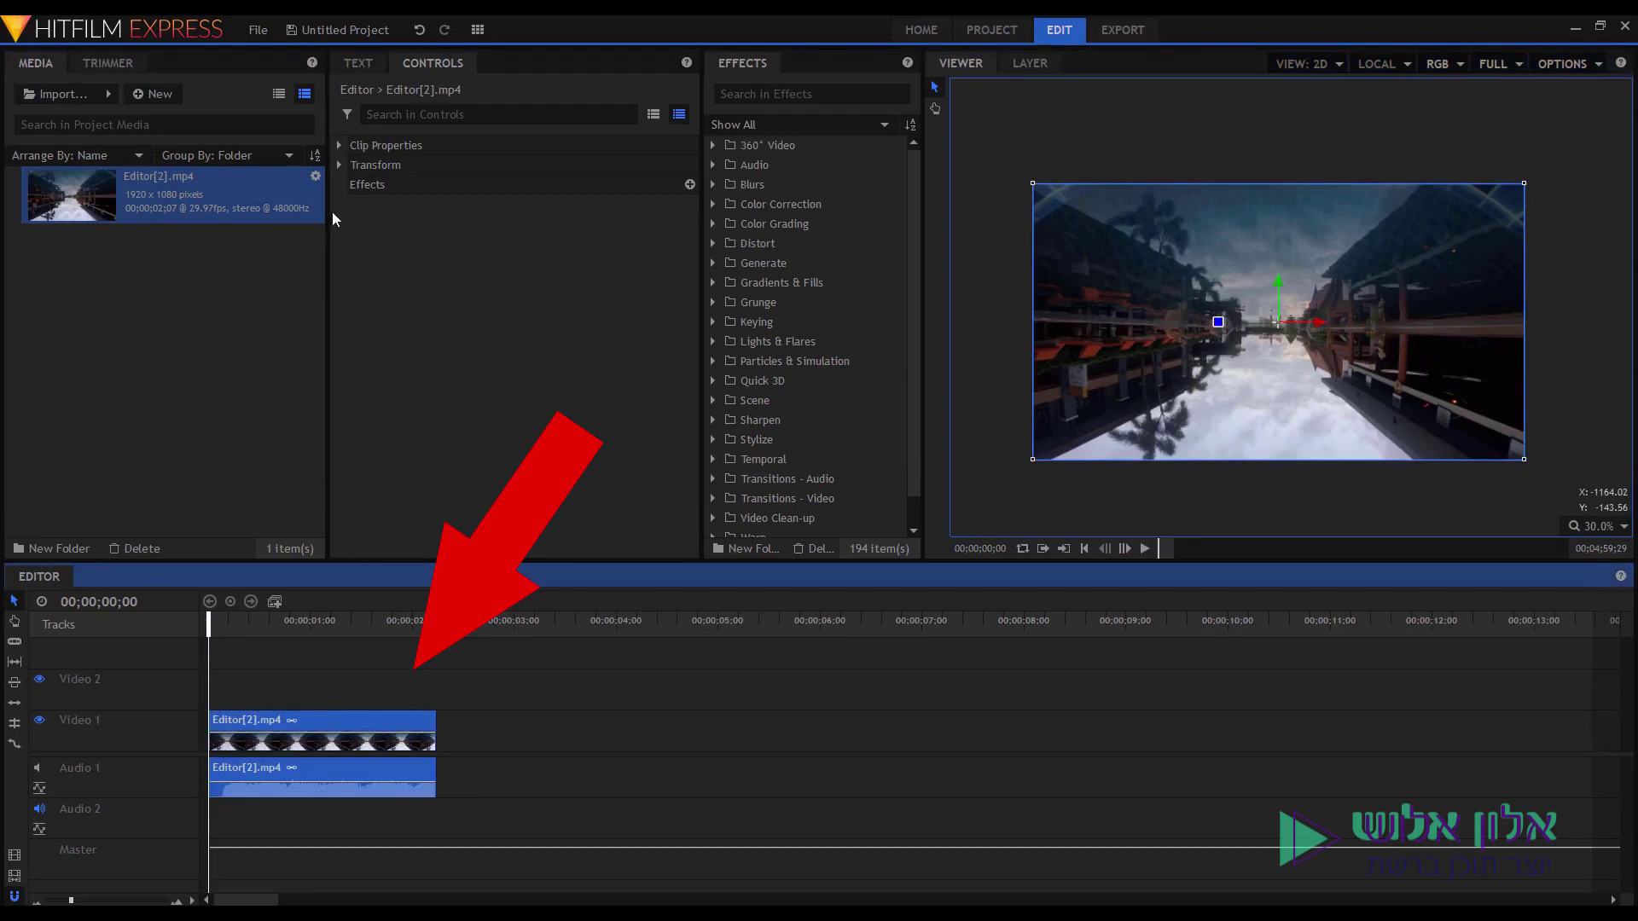
click(342, 165)
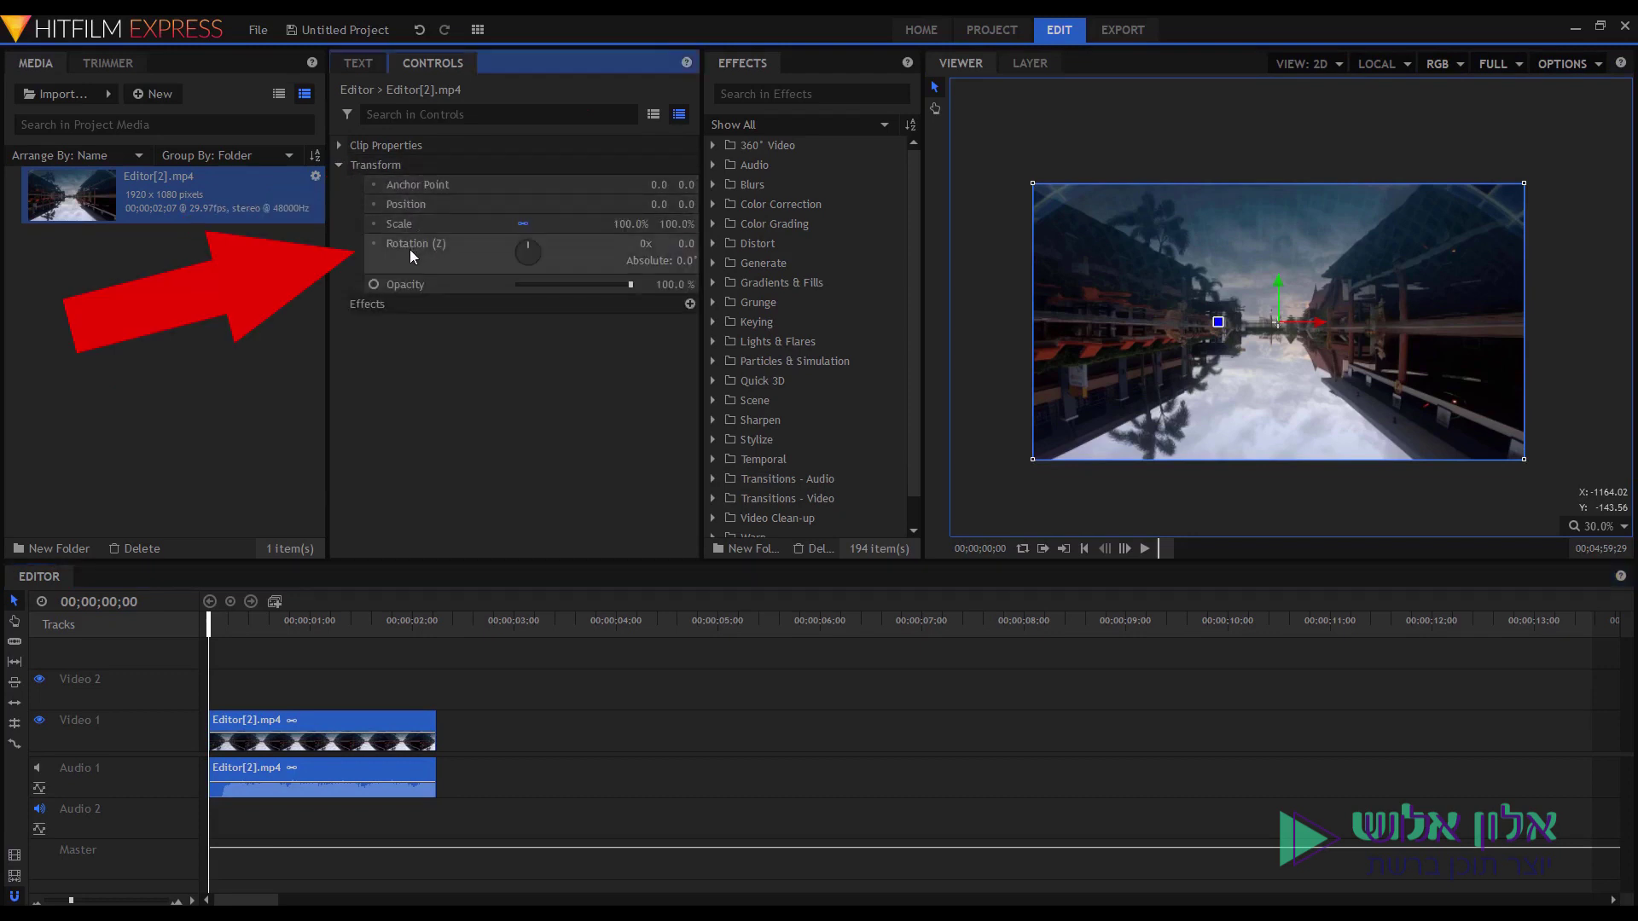
click(686, 243)
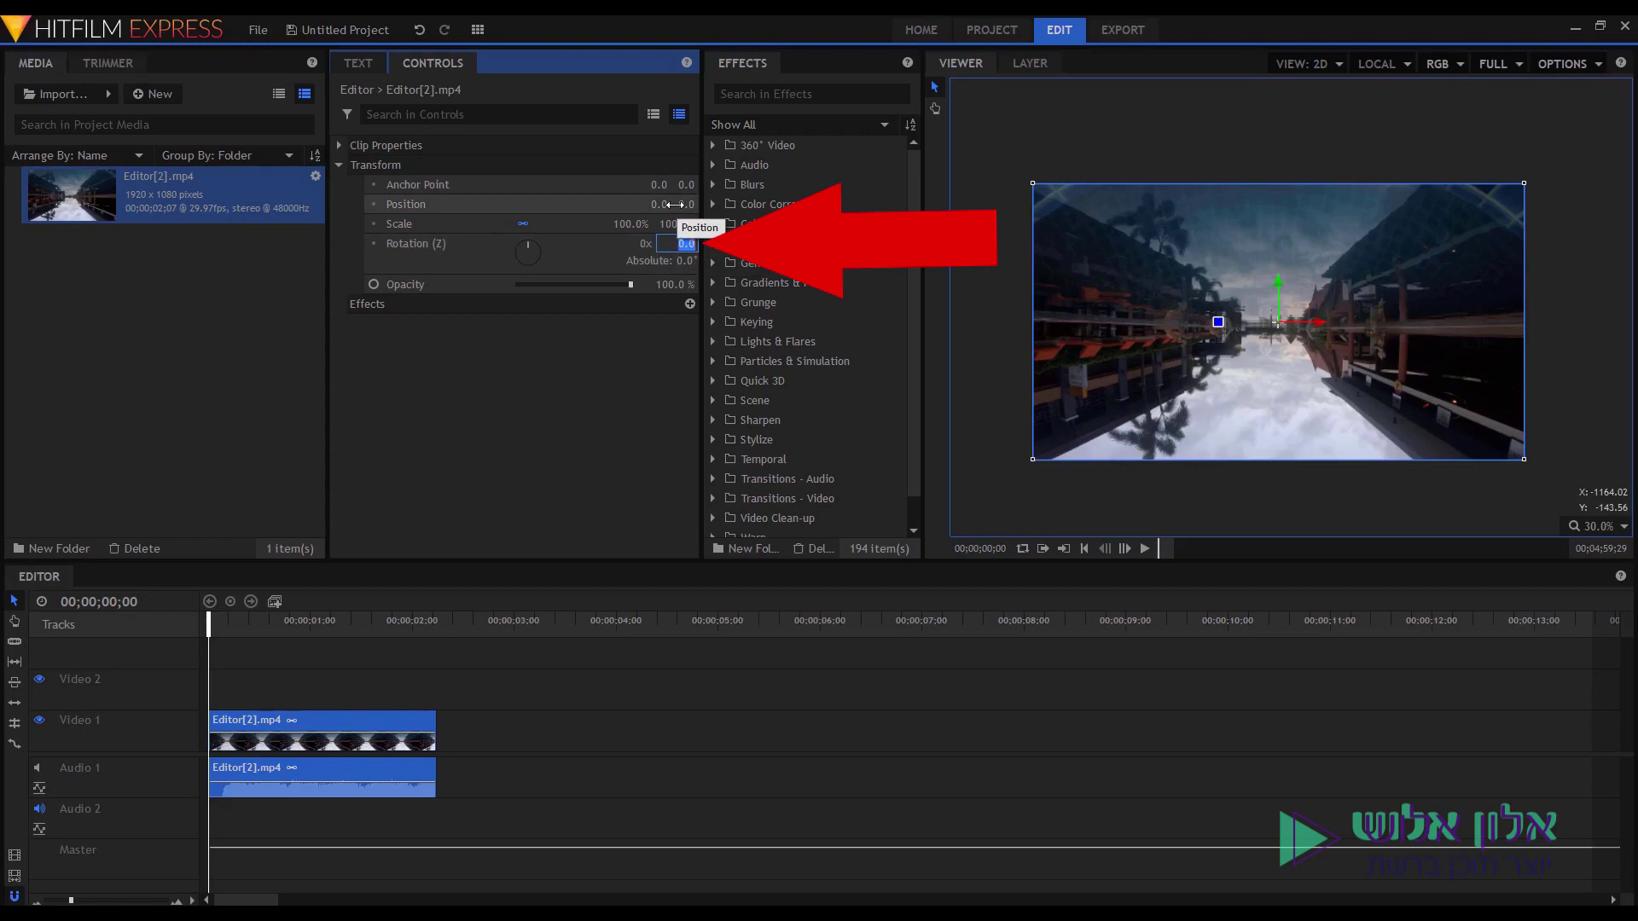
text(18)
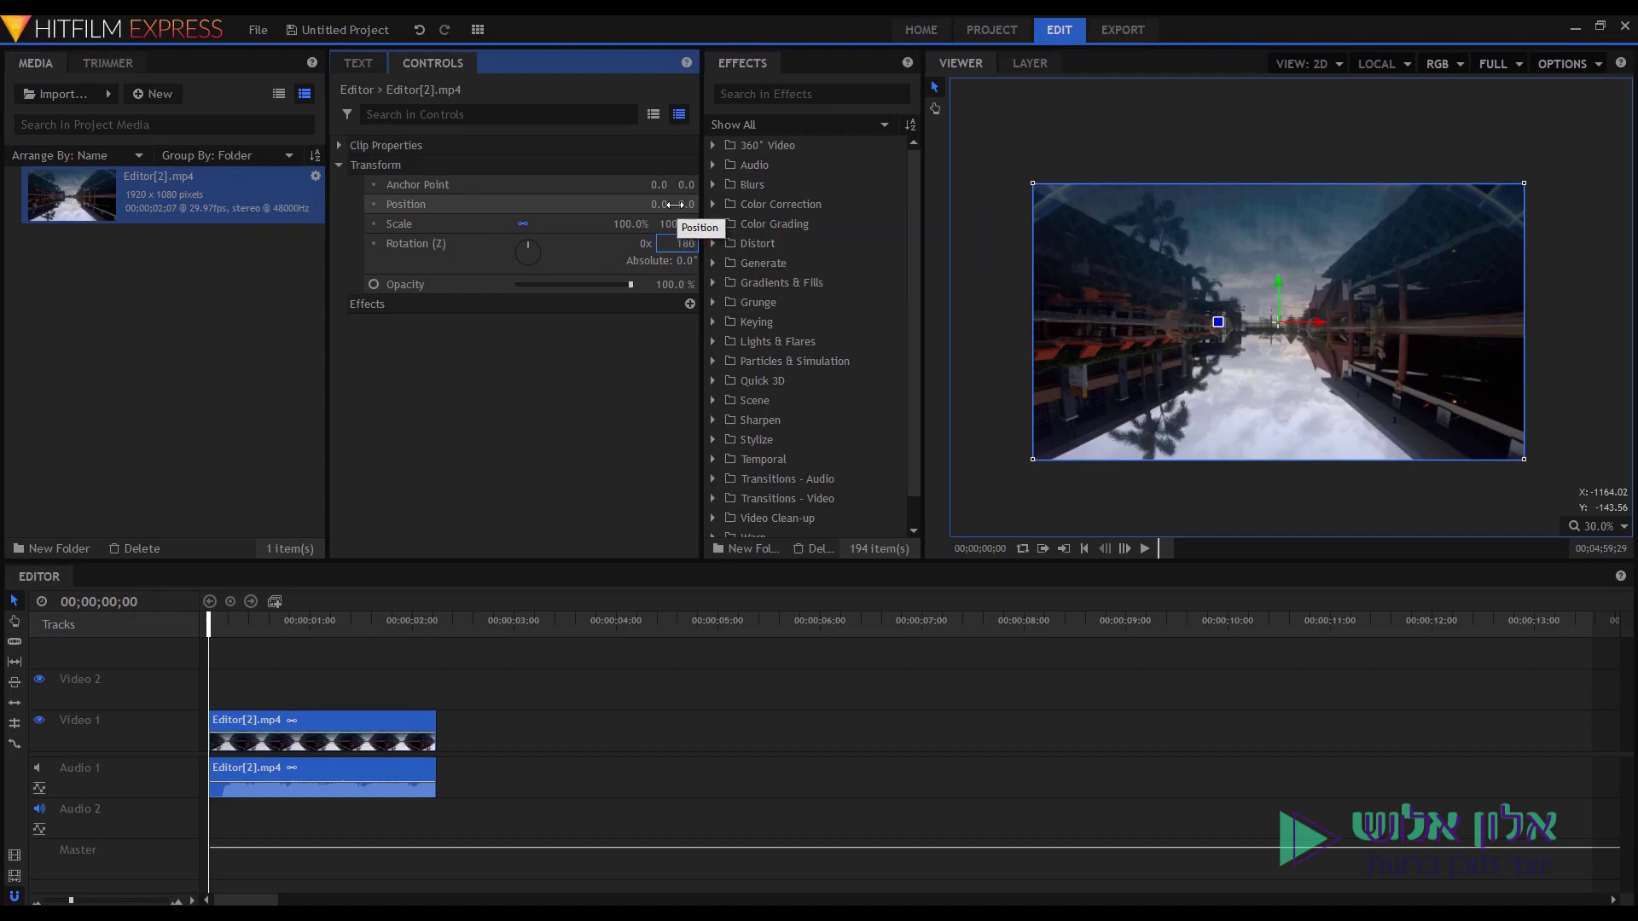
text(0)
key(Return)
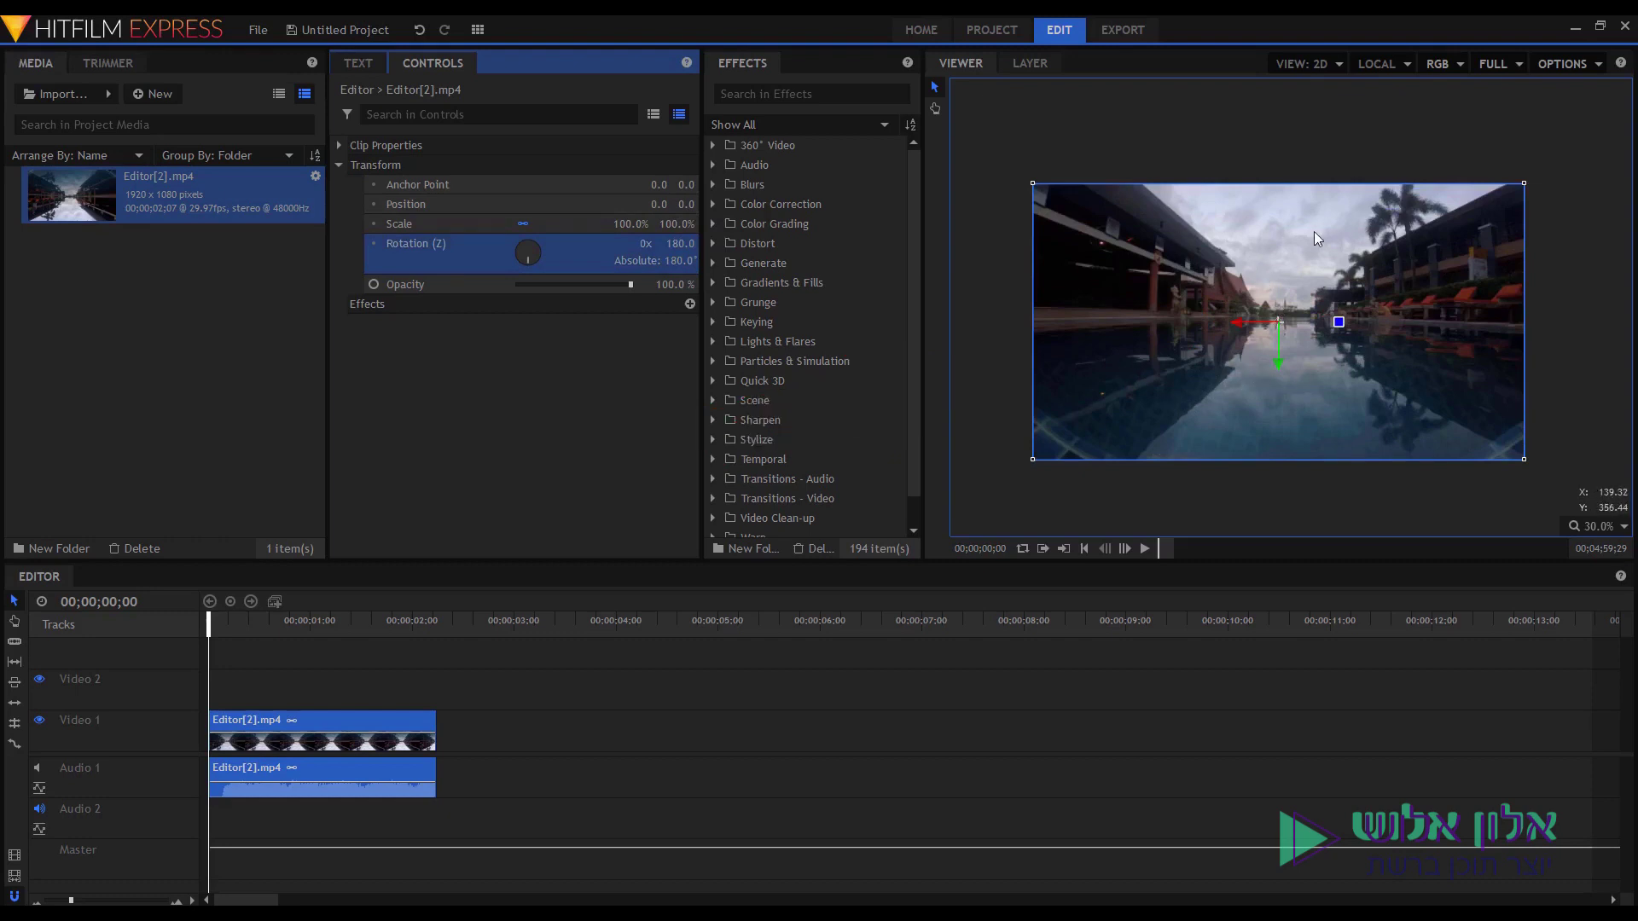
click(802, 732)
key(space)
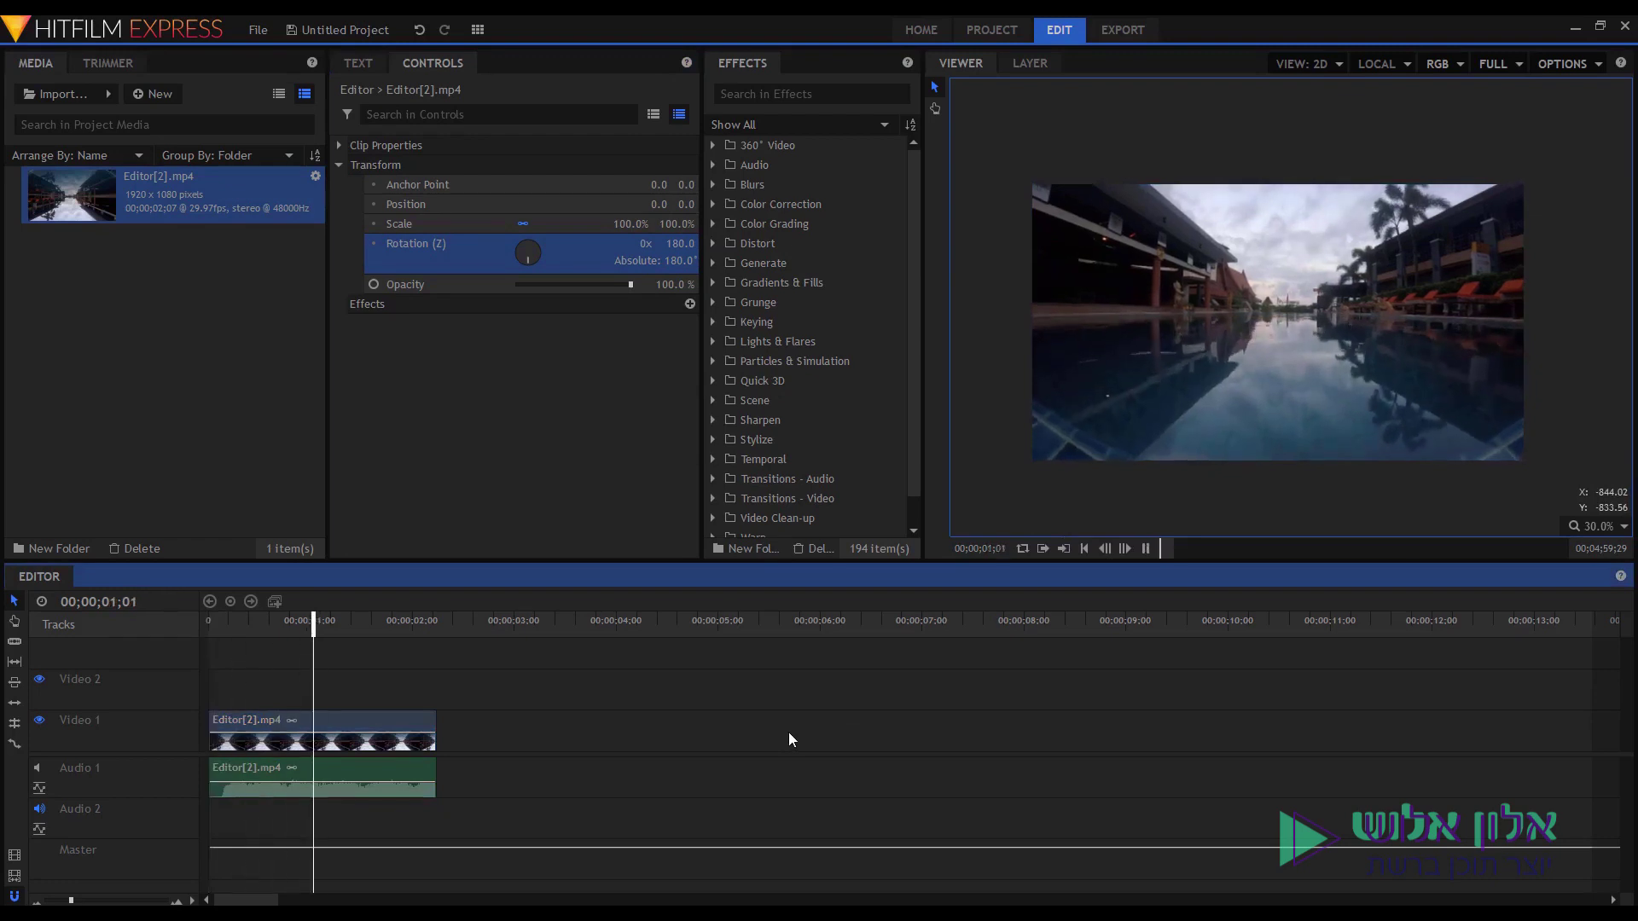
key(space)
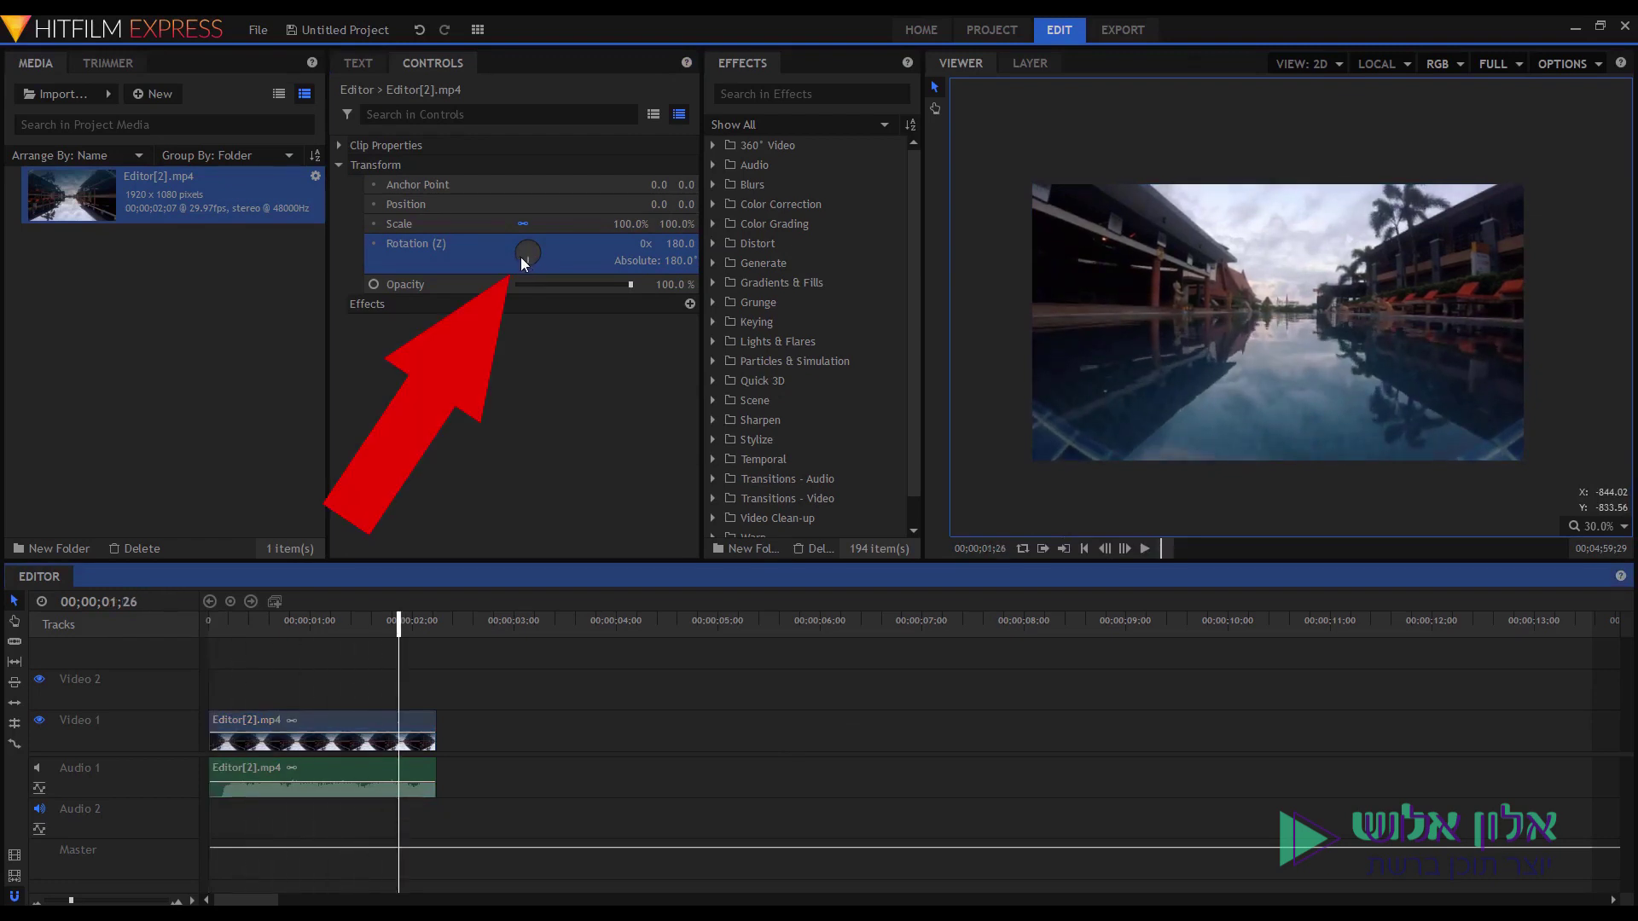
Try a free spin and 90° and -90° rotations, then settle back on 180°.
drag(524, 259, 524, 256)
double_click(676, 243)
text(90)
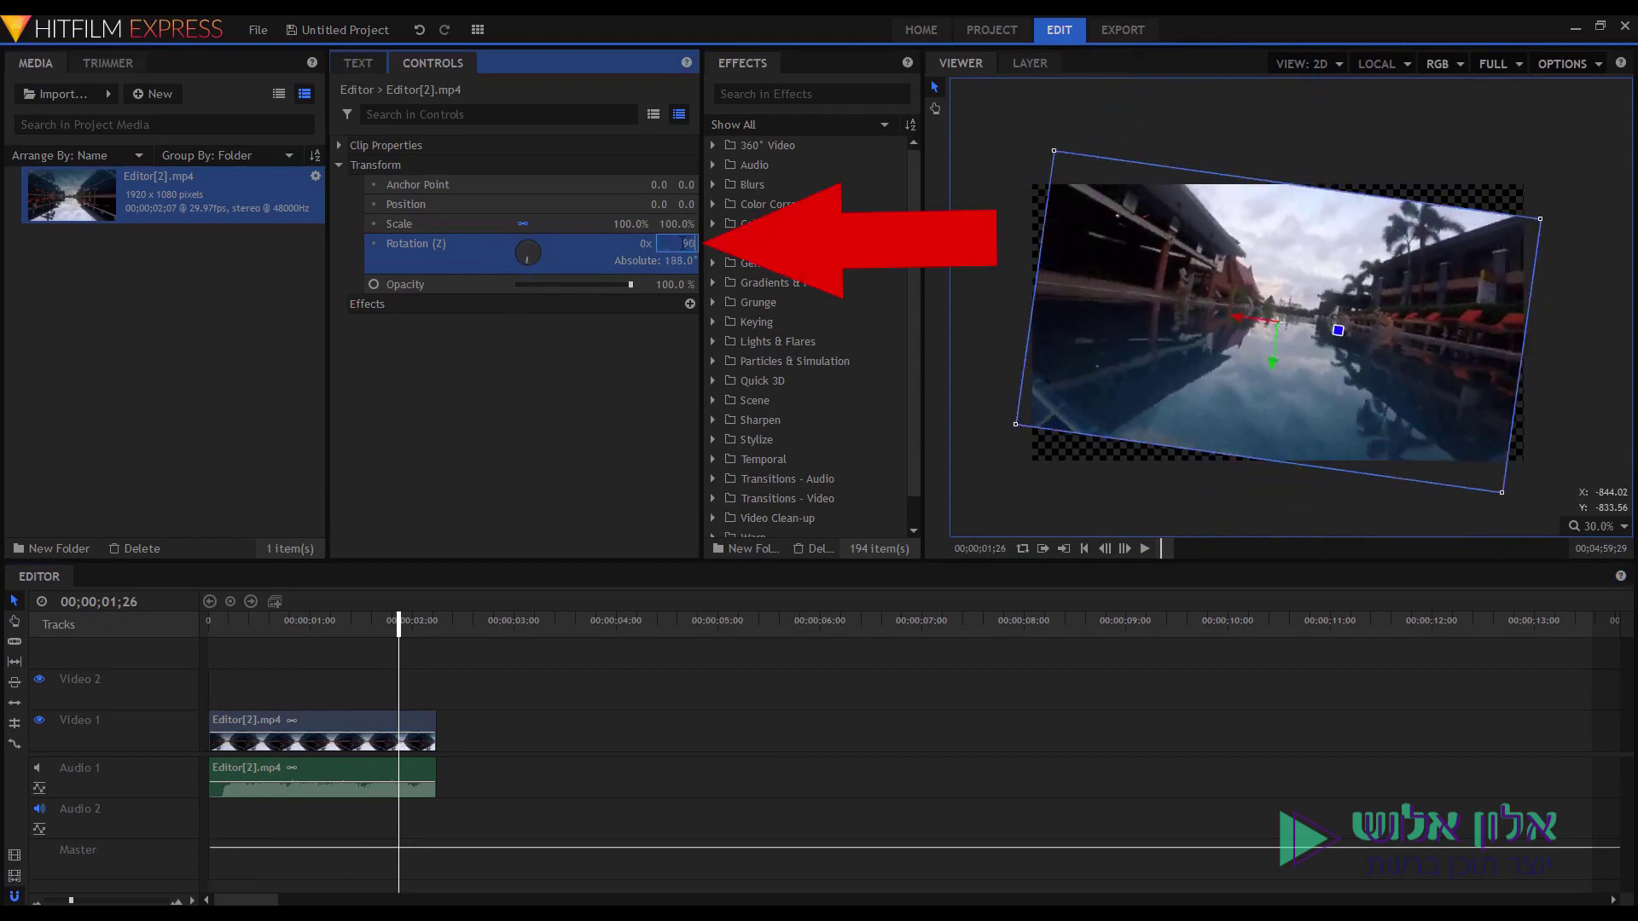
key(Return)
click(681, 244)
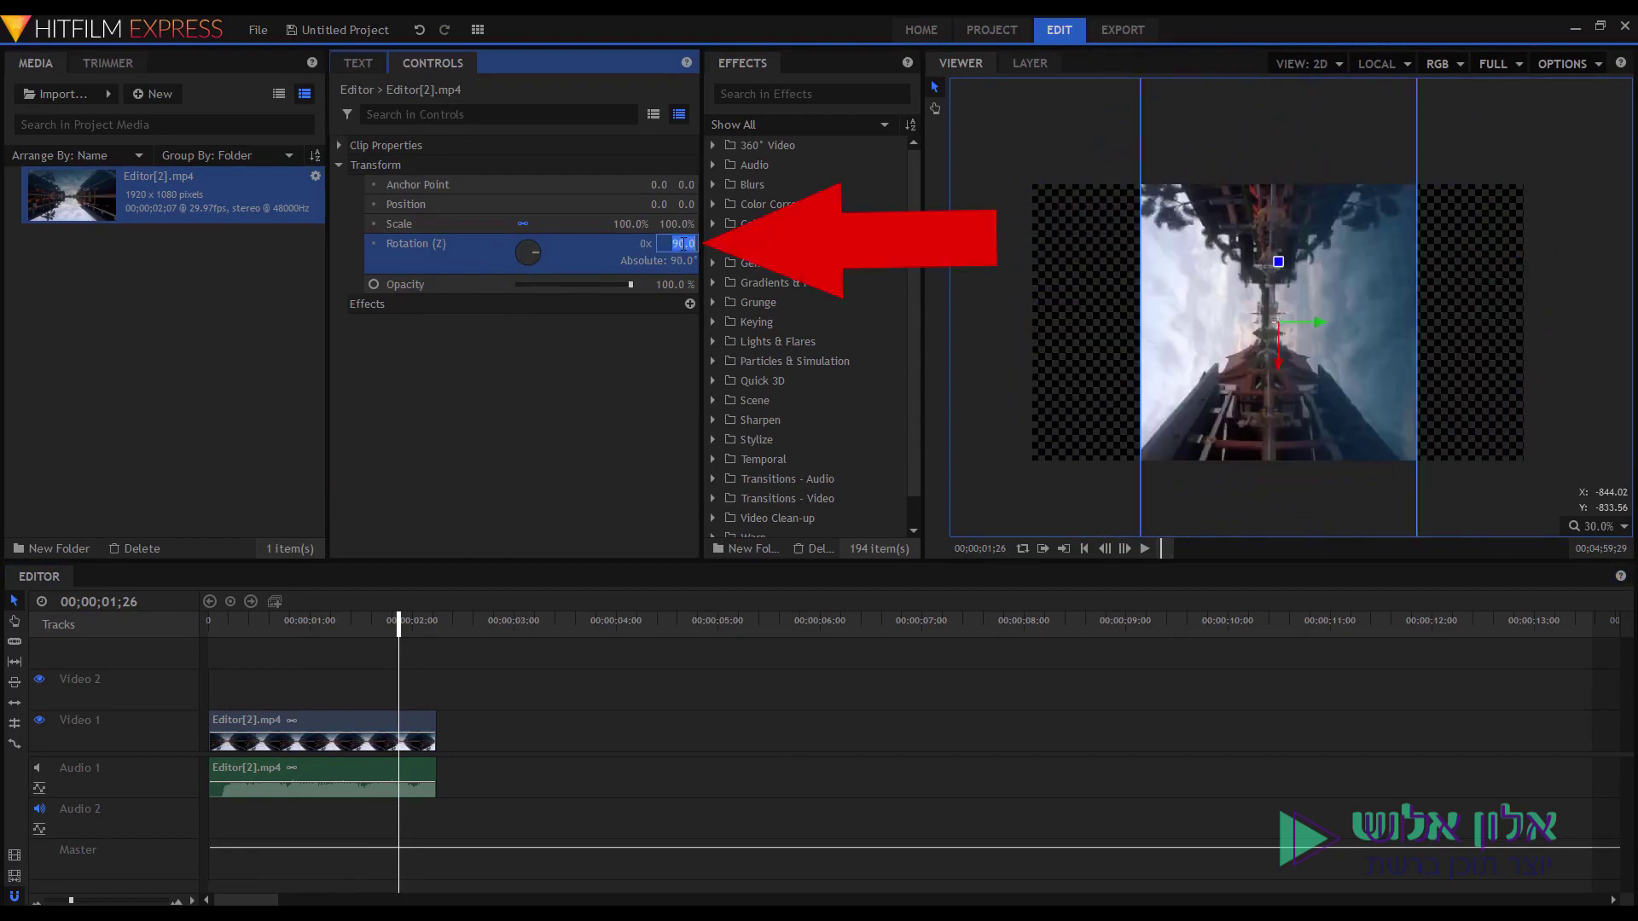
text(-90)
key(Return)
click(681, 243)
text(180)
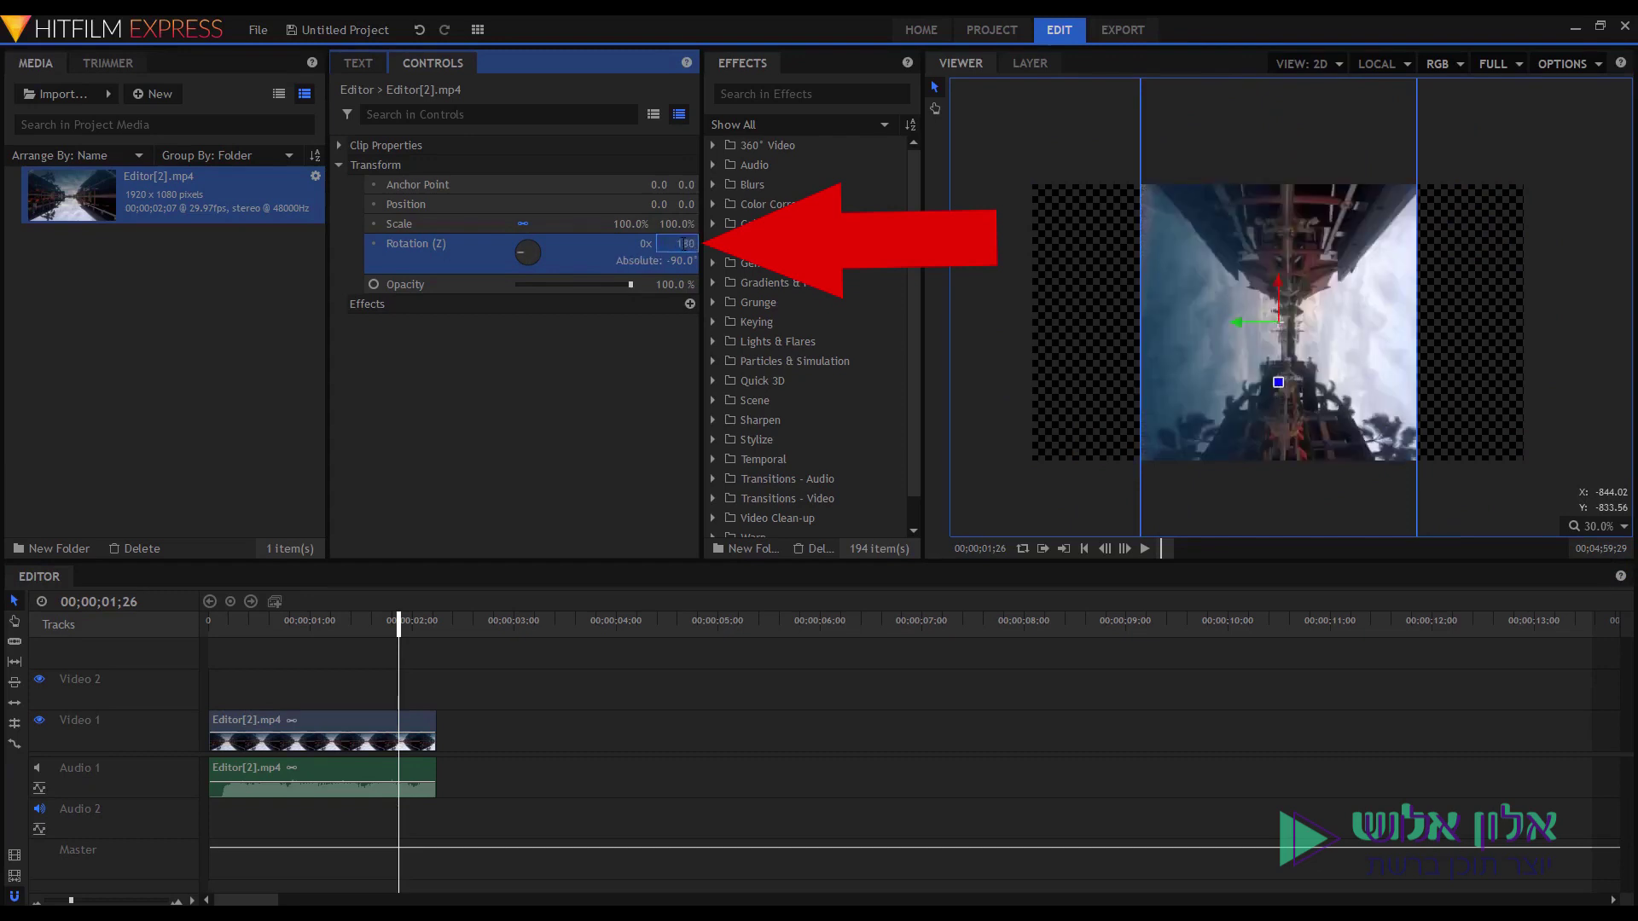
key(Return)
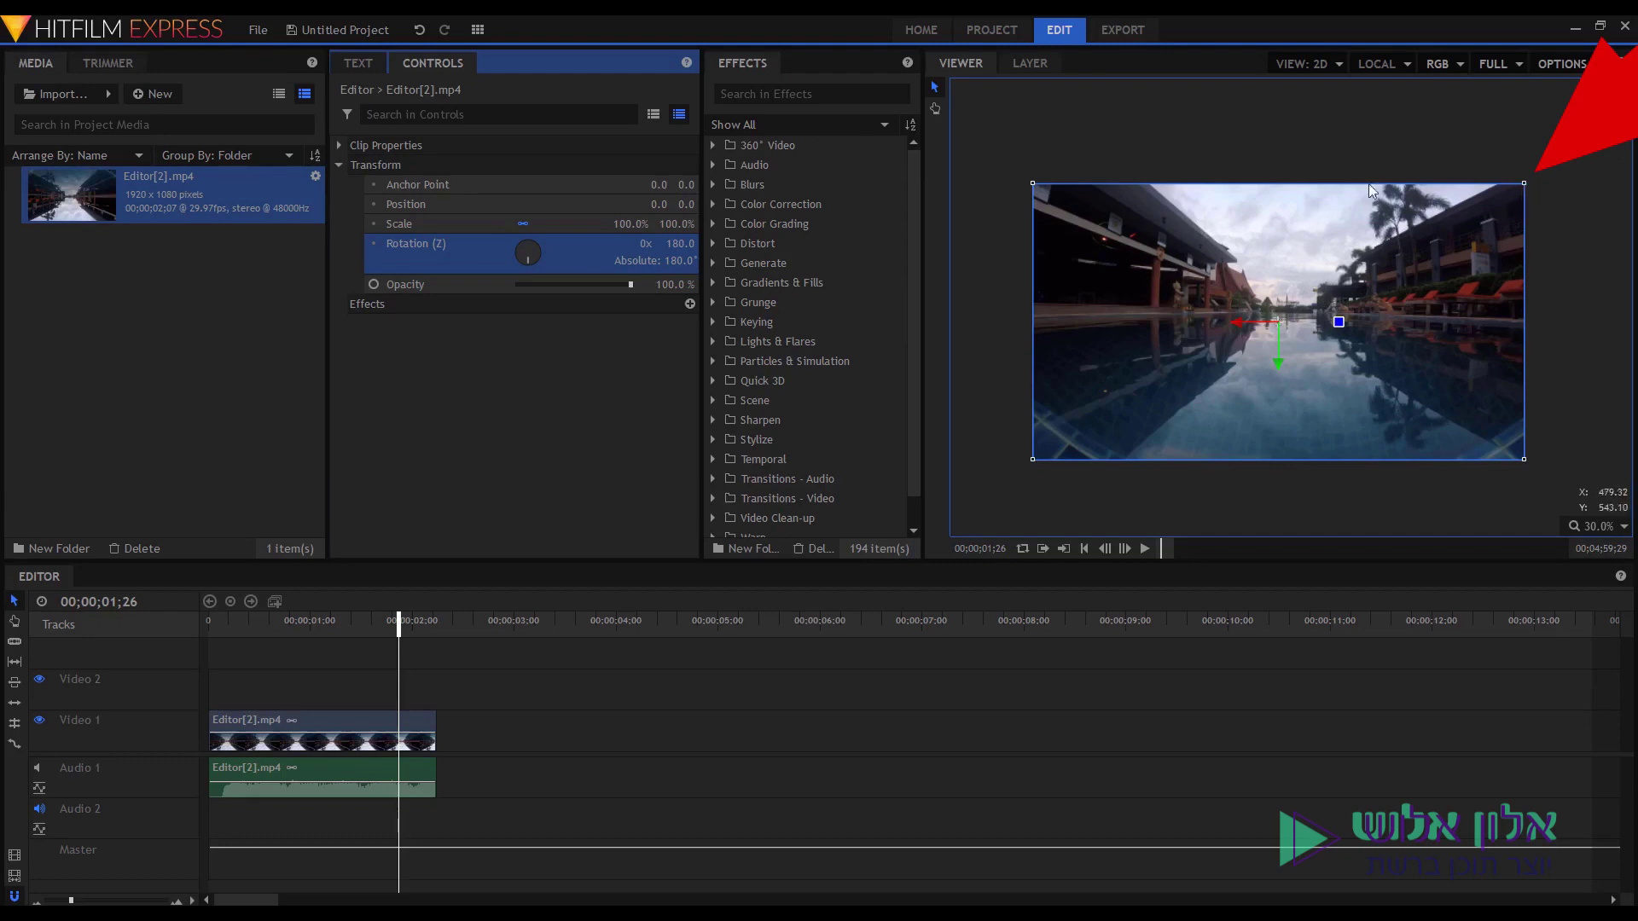
Scale the clip down proportionally to about 40% with a Shift-drag, undoing an uneven stretch.
click(1212, 218)
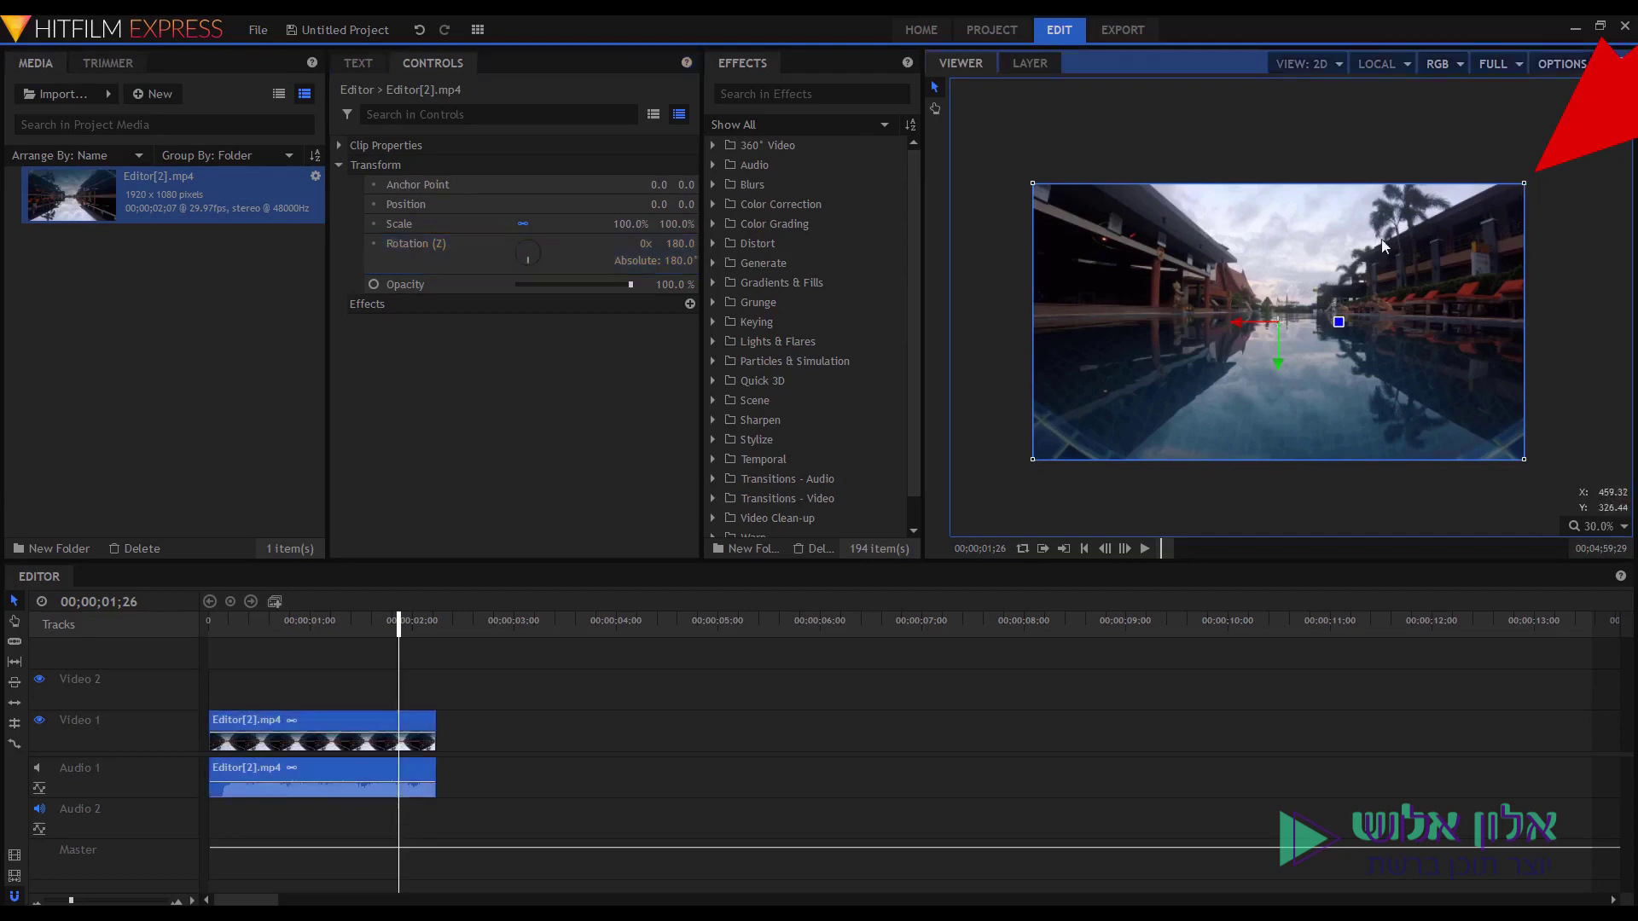
drag(1523, 183, 1411, 232)
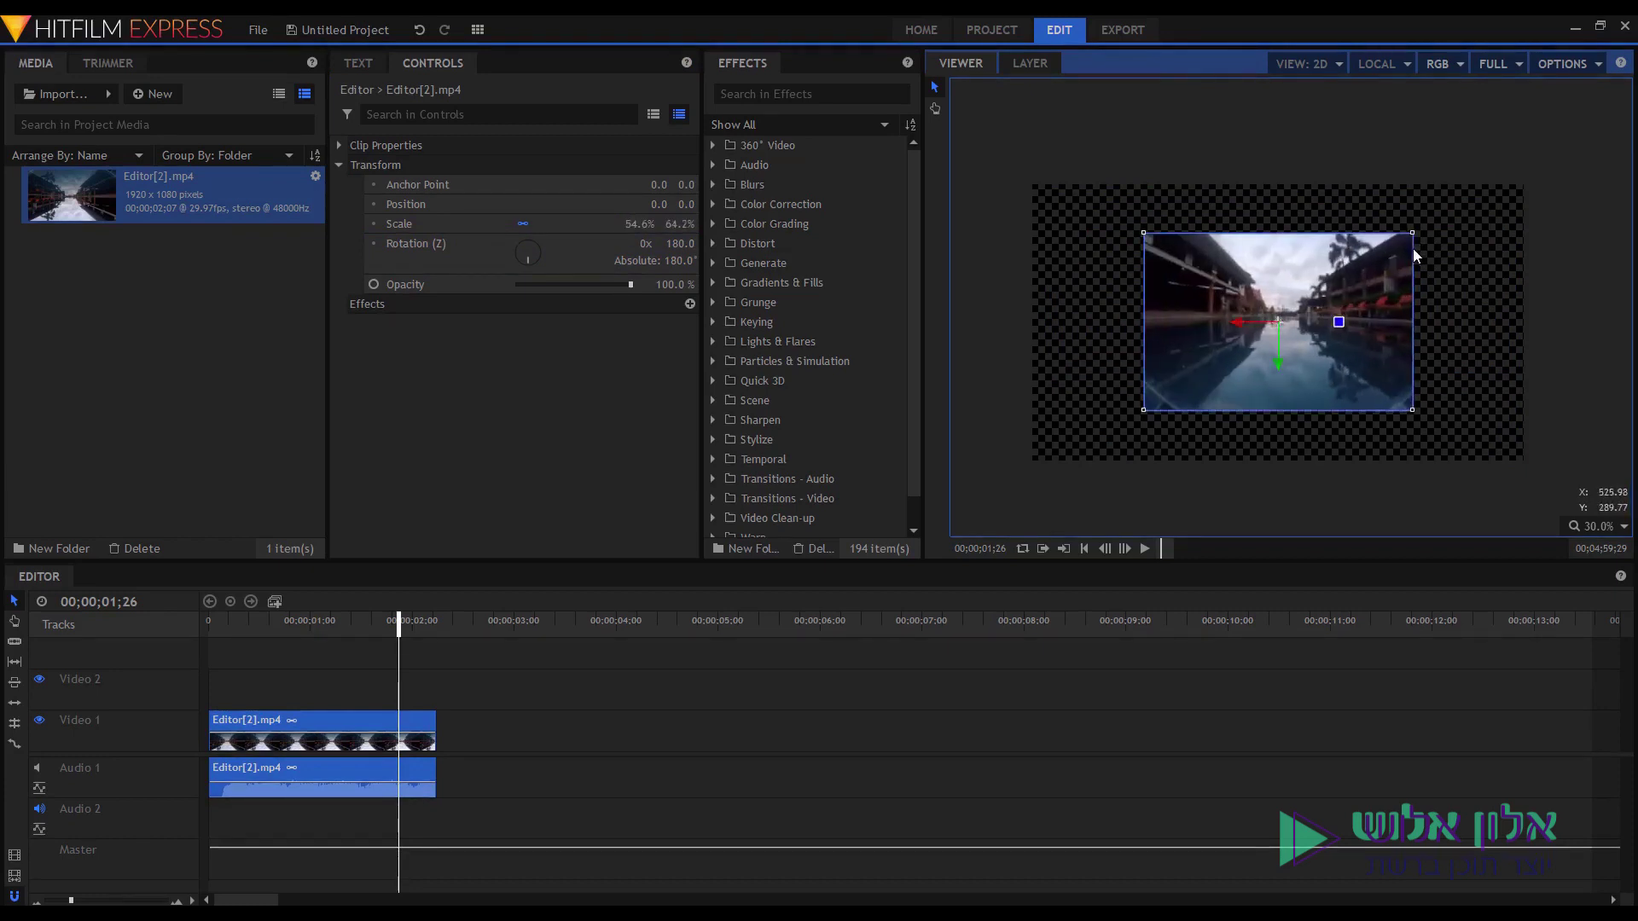
key(ctrl+z)
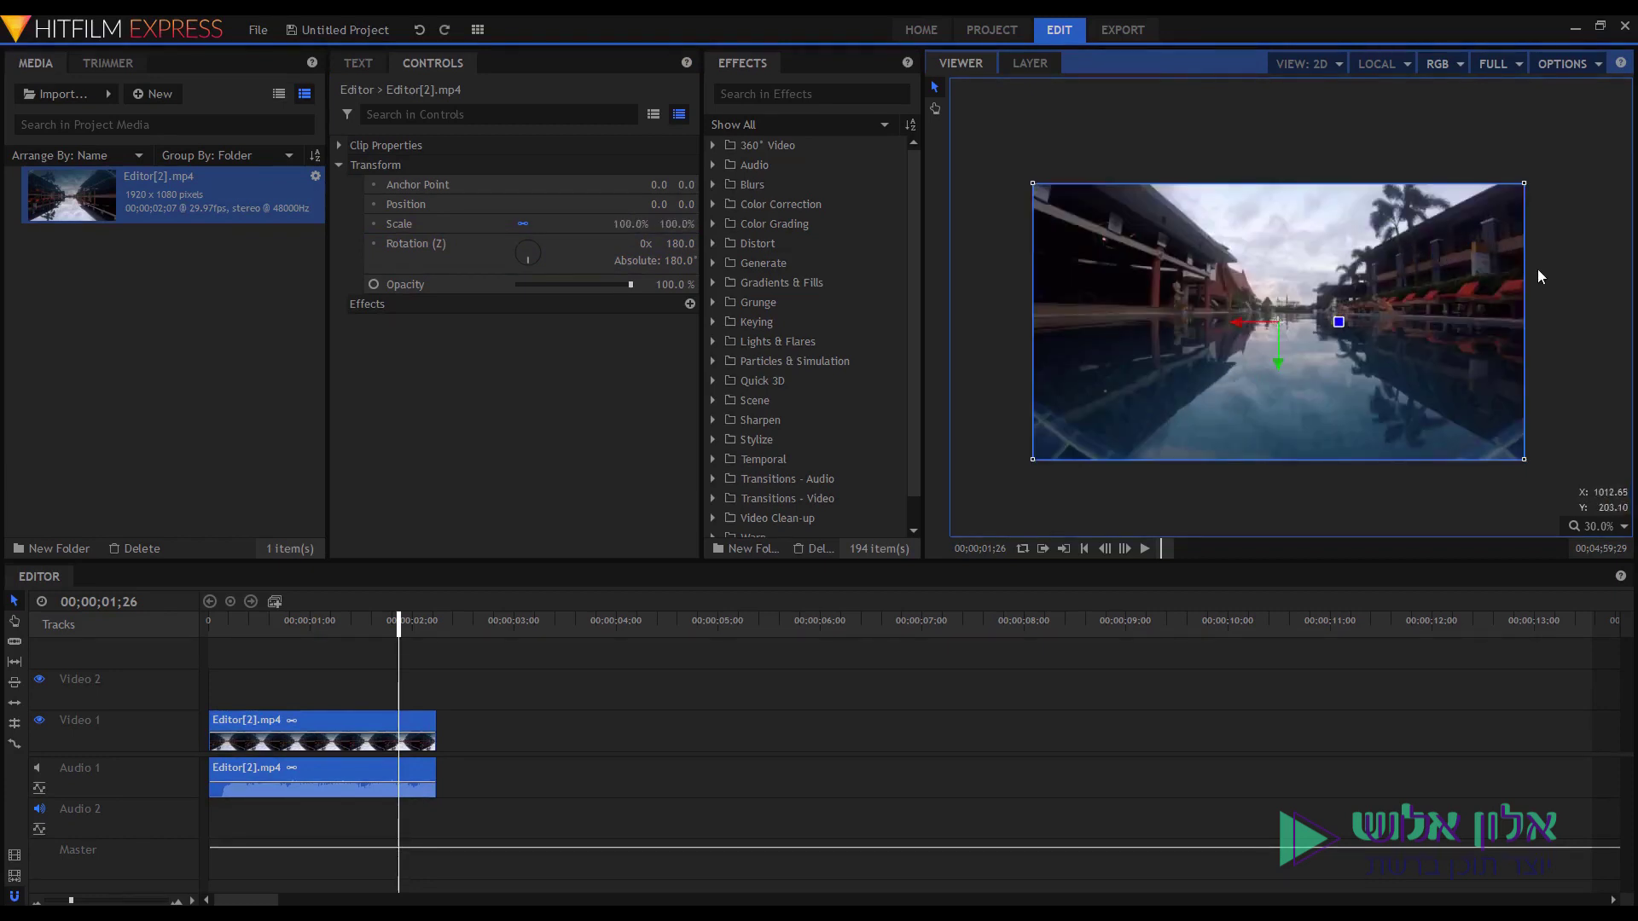
key(shift)
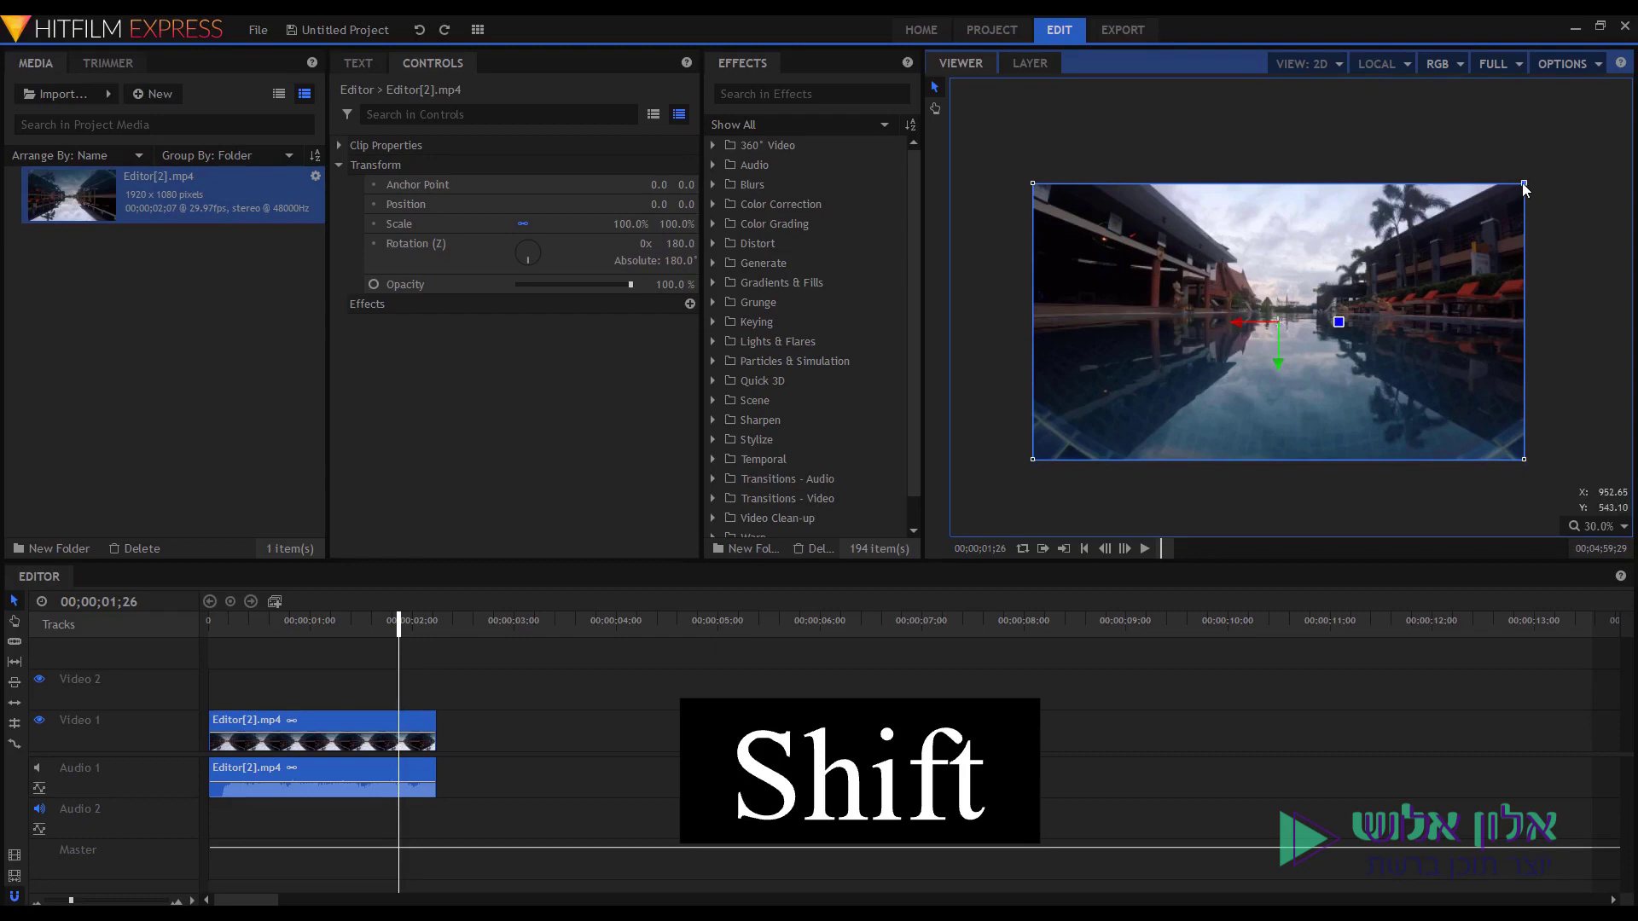
drag(1524, 184, 1379, 266)
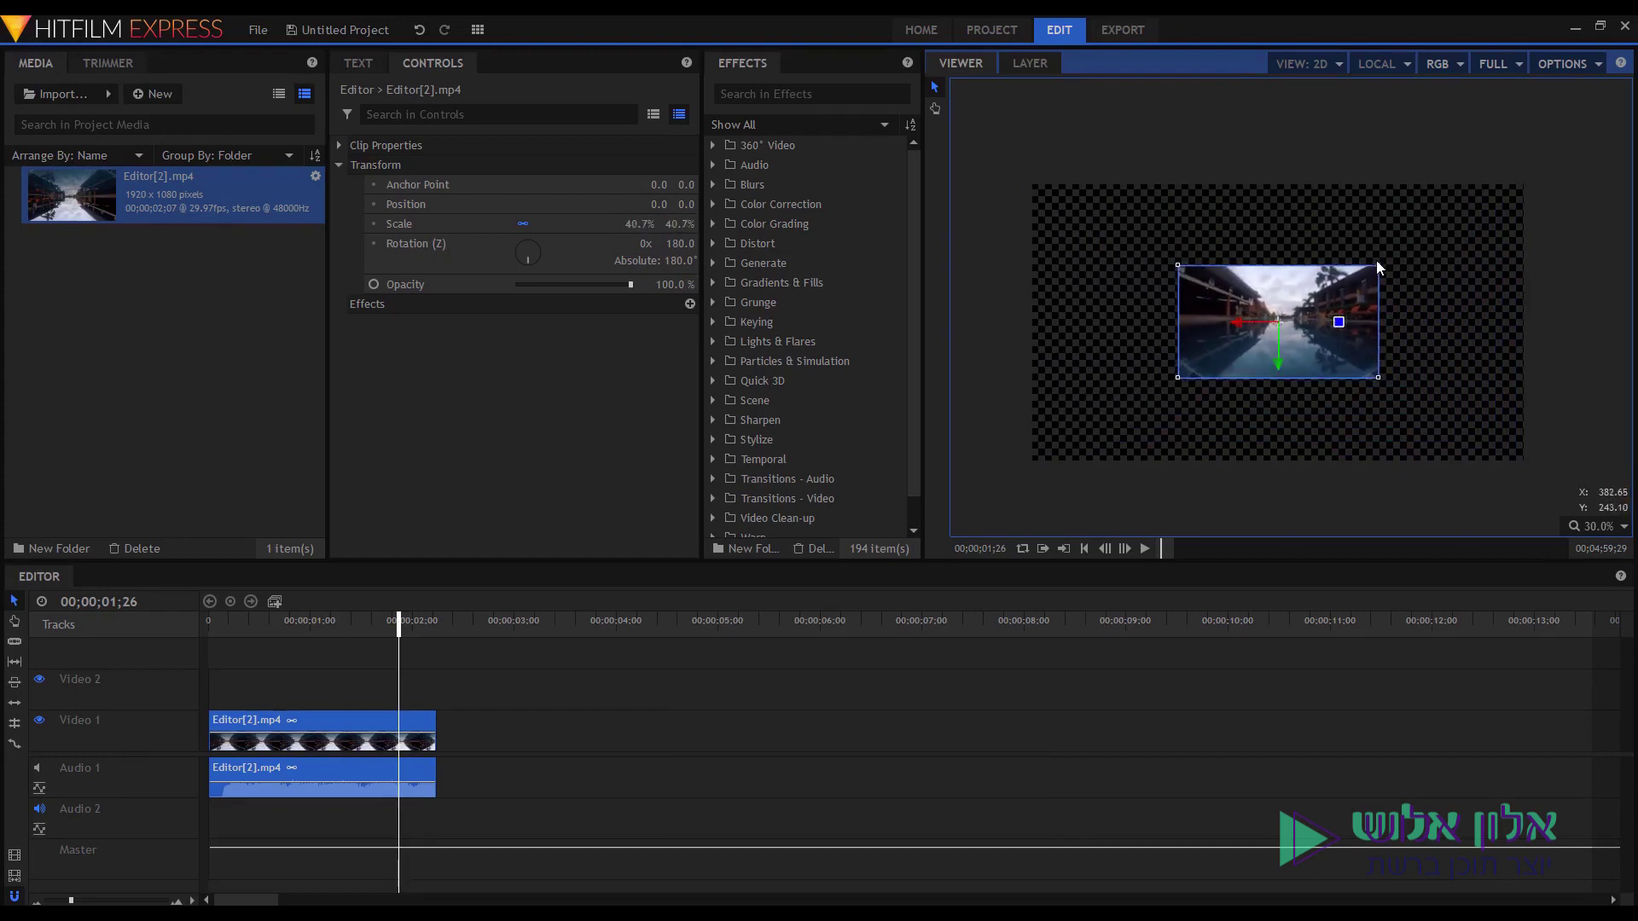
Move the shrunken clip into the top-left corner and add a second Editor[2].mp4 on Video 2.
click(1401, 200)
drag(1241, 310, 1091, 227)
drag(173, 524, 213, 689)
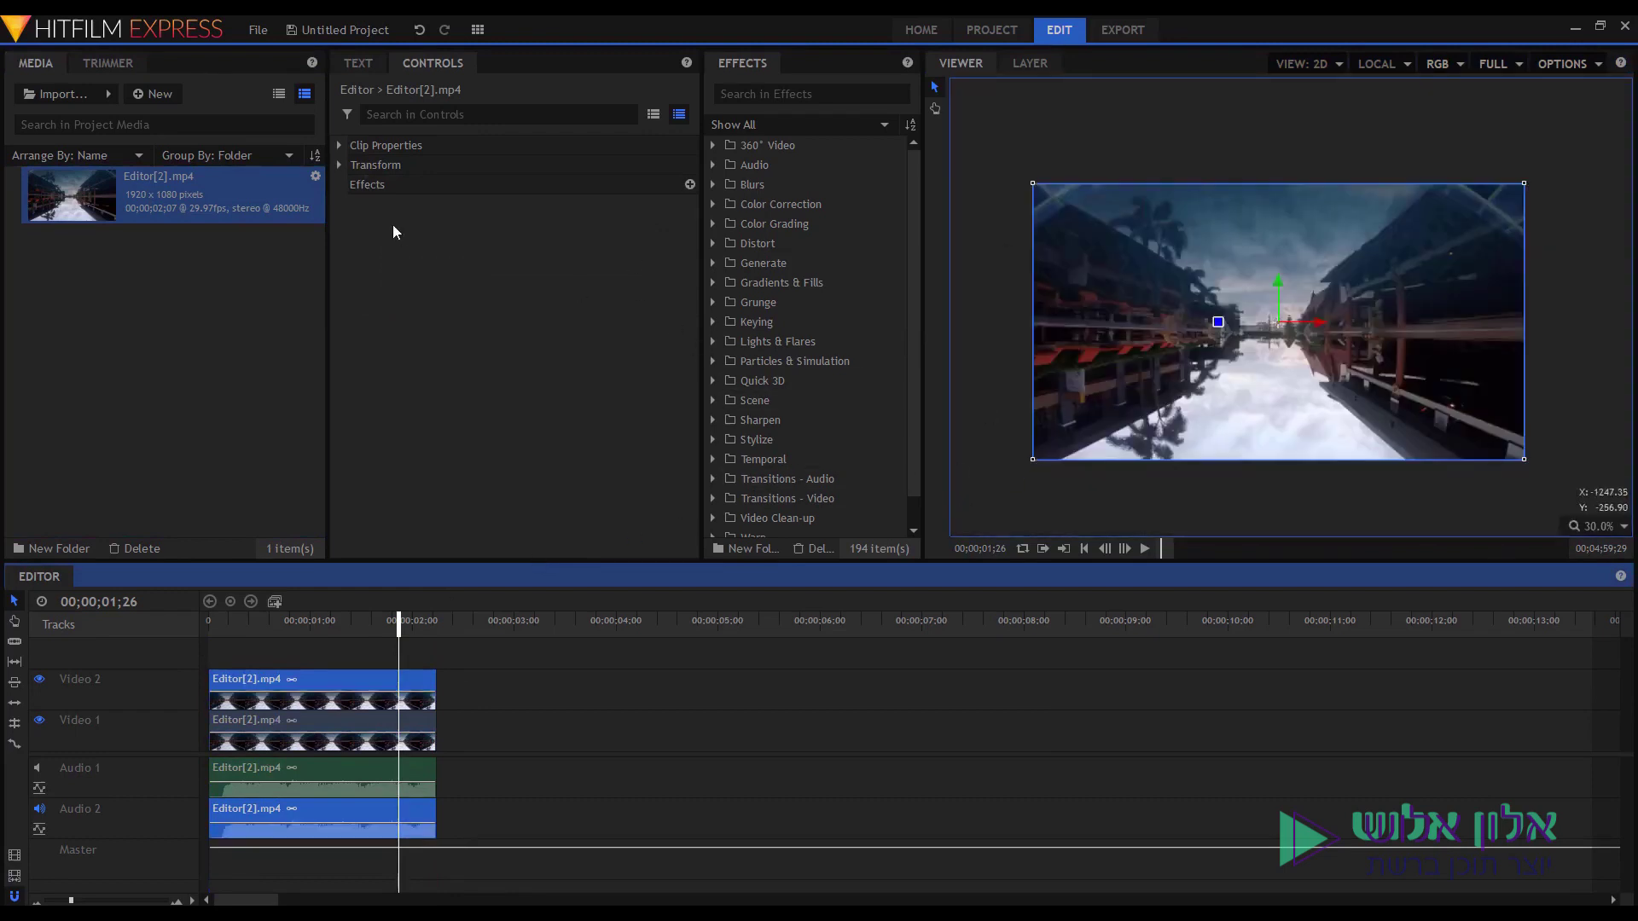
Set the Video 2 clip's Rotation (Z) to 180°.
click(340, 166)
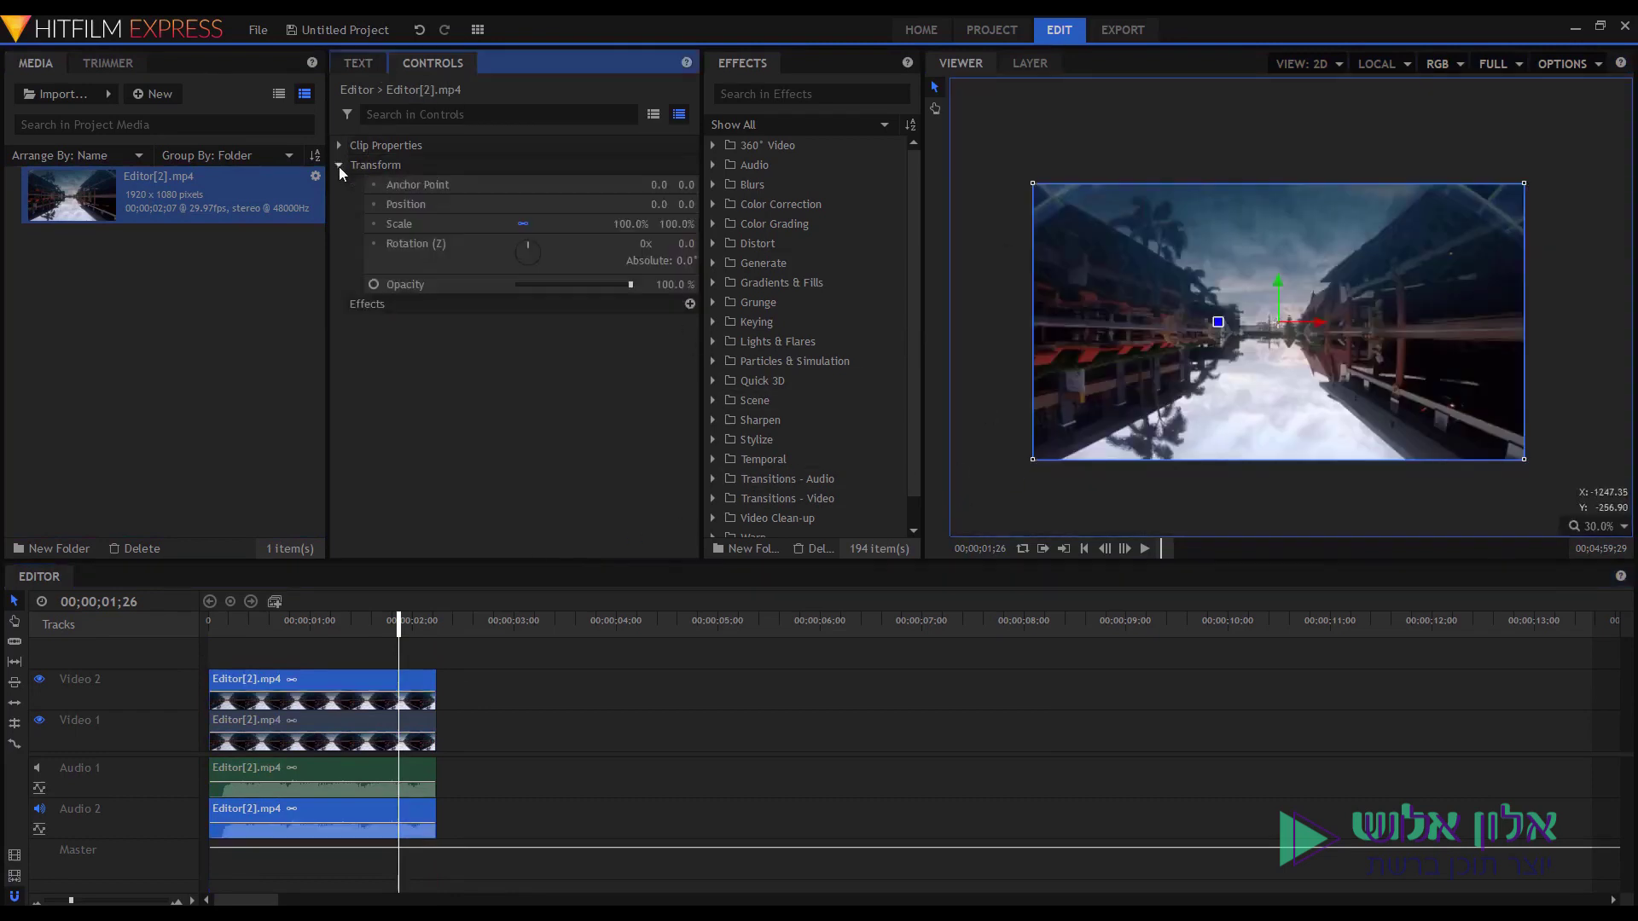
click(686, 243)
text(180)
key(Return)
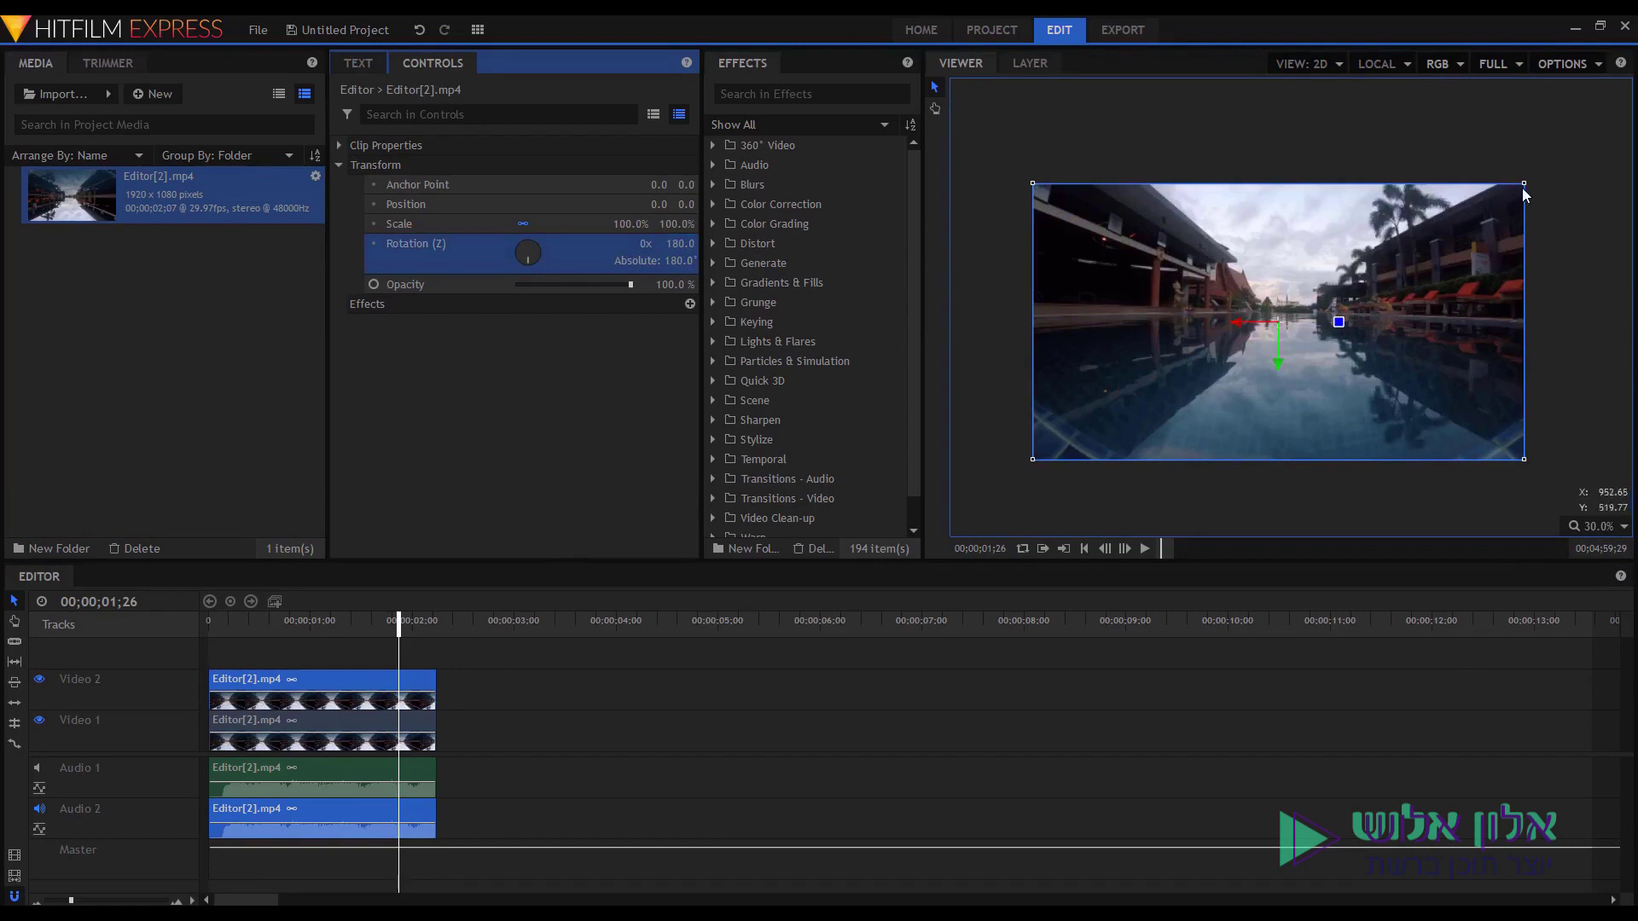
Resize and reposition the second clip into a smaller picture below-right of the first.
drag(1524, 185, 1457, 244)
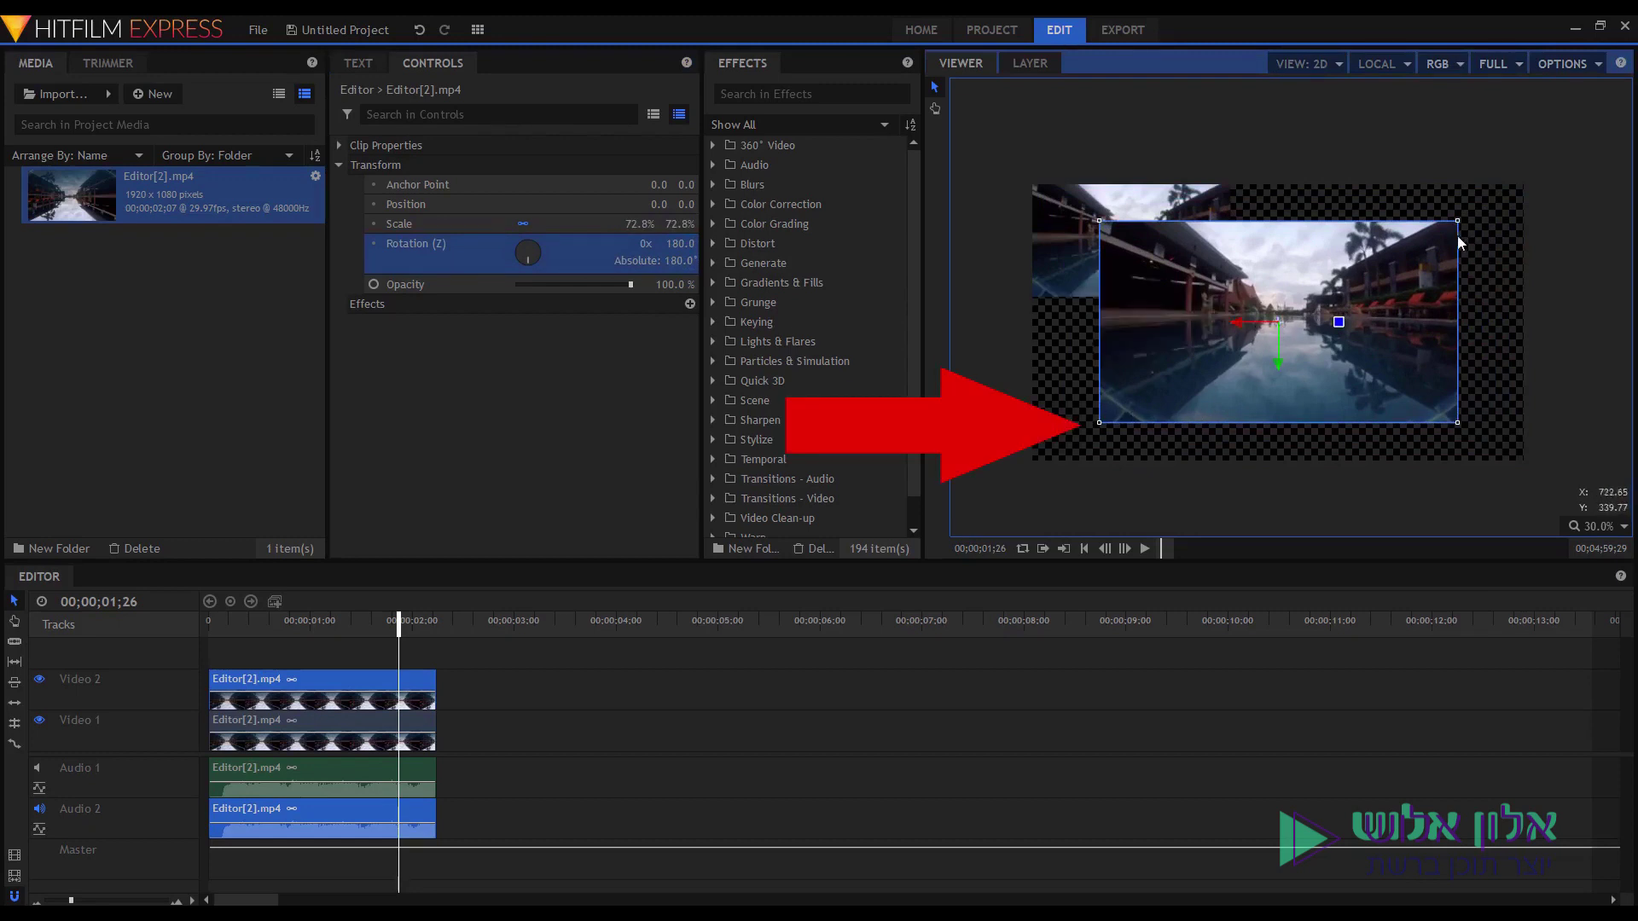
key(ctrl+z)
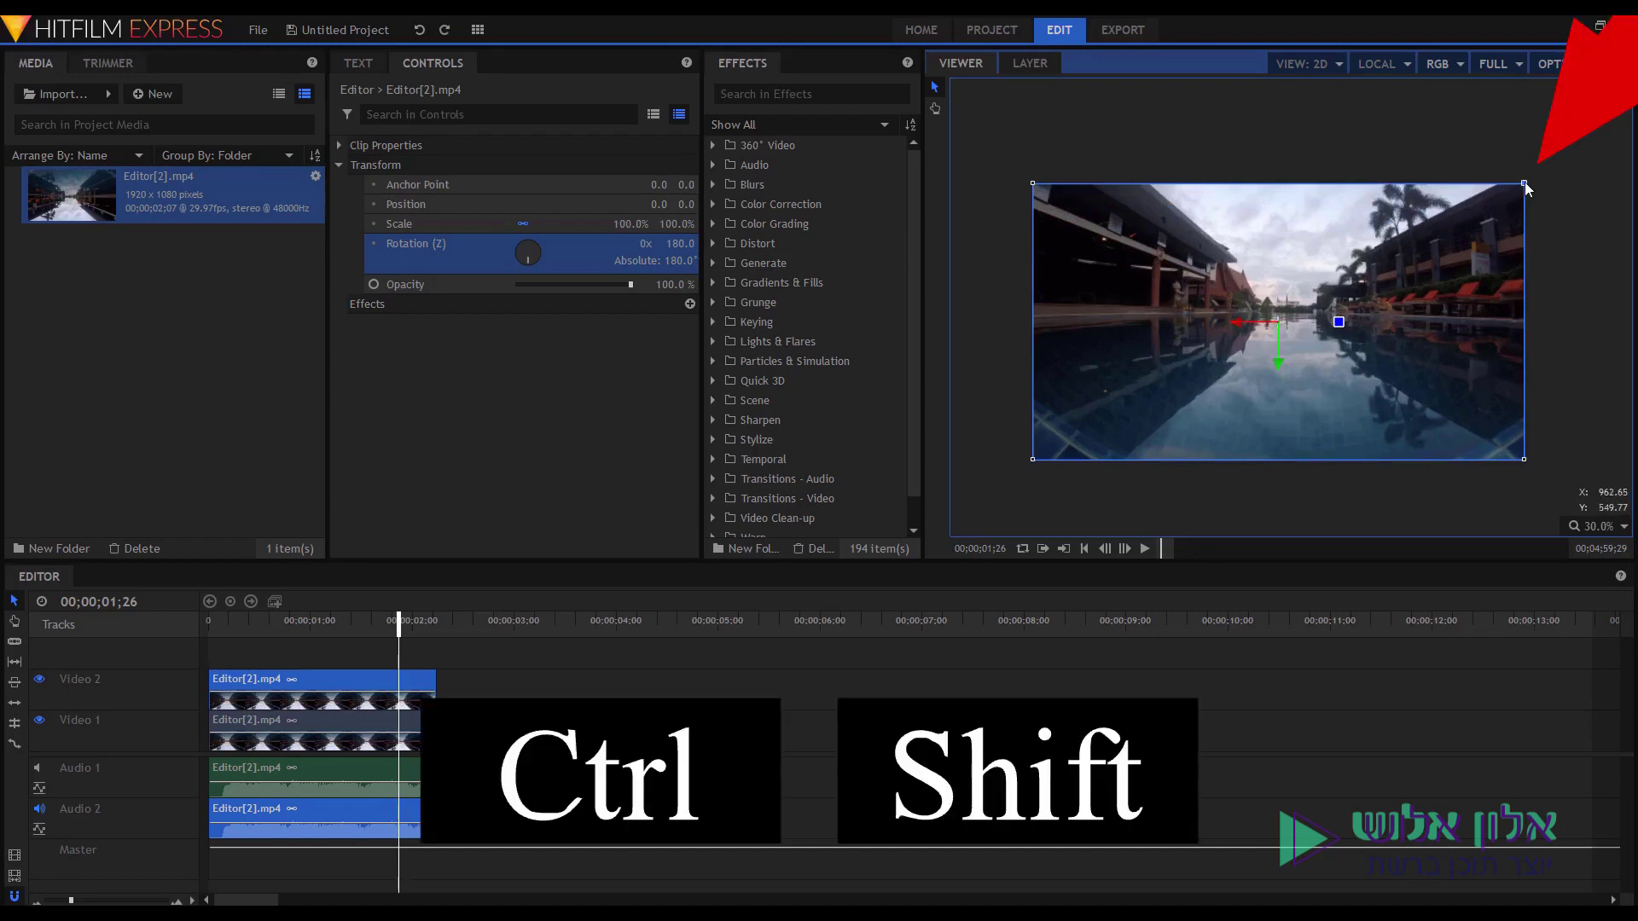
drag(1526, 190, 1312, 282)
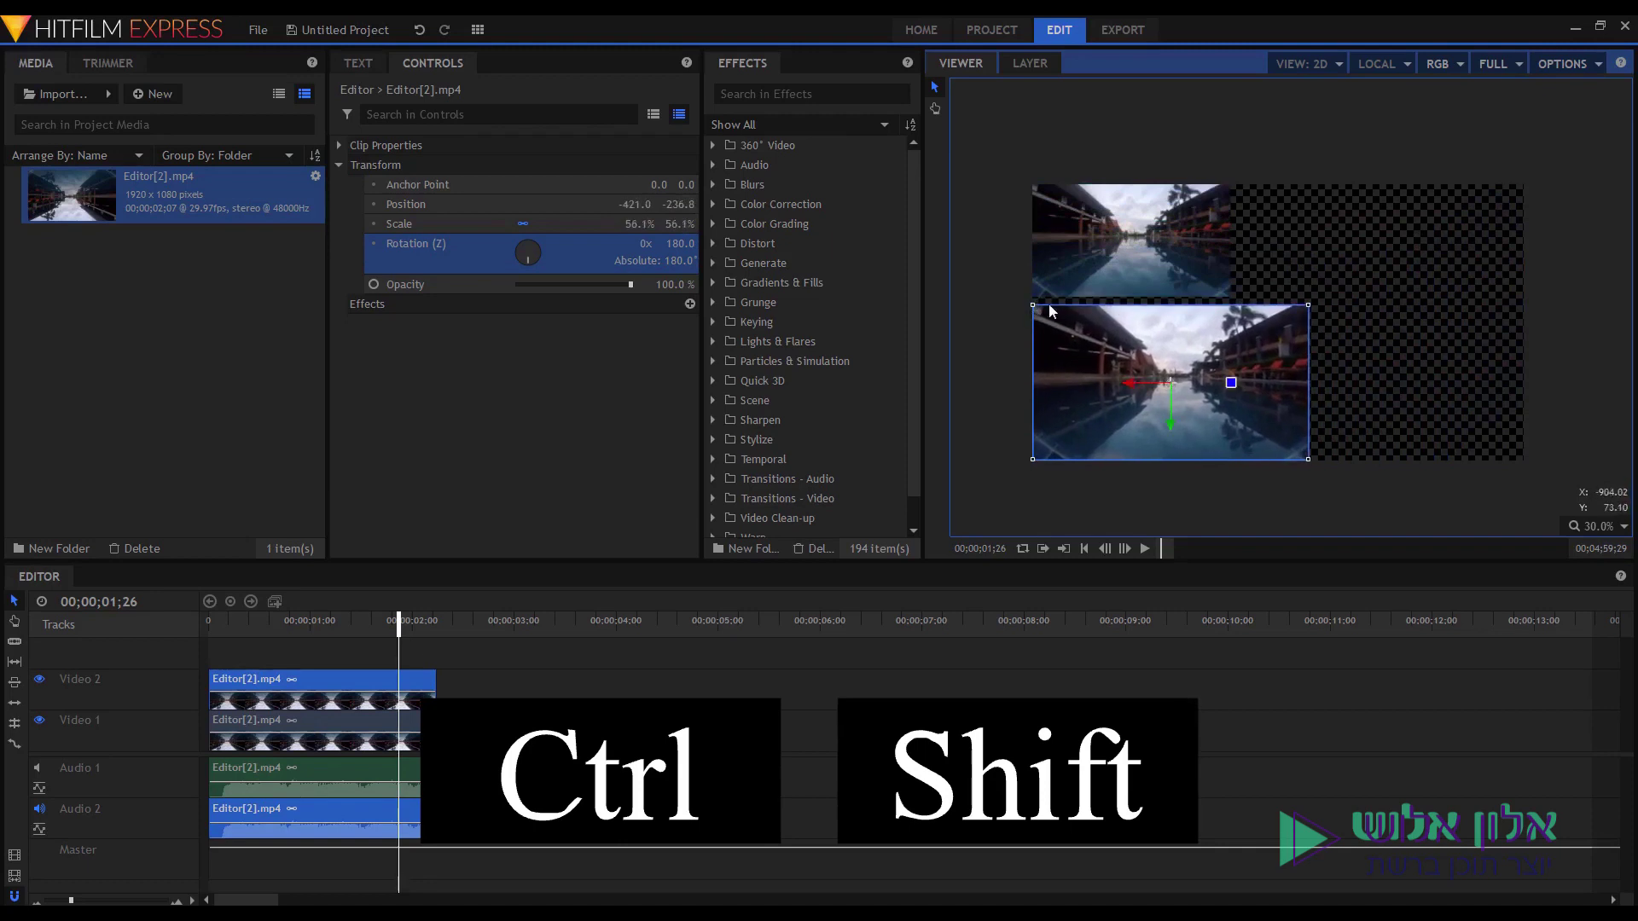
drag(1032, 305, 1055, 316)
drag(1171, 348, 1293, 315)
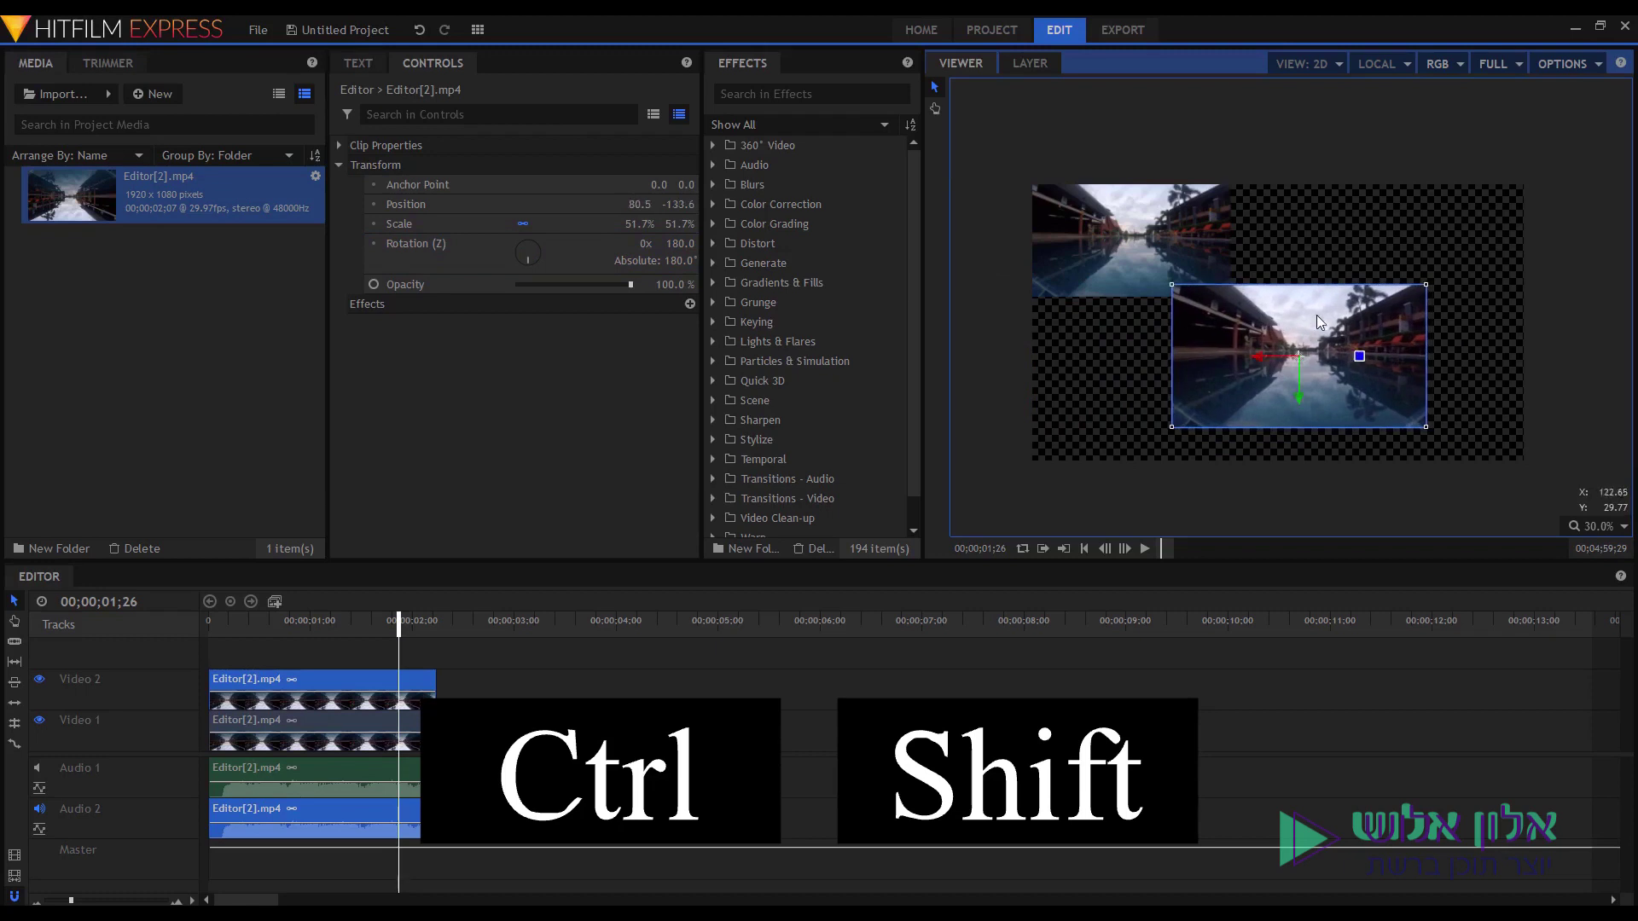
drag(1424, 285, 1387, 327)
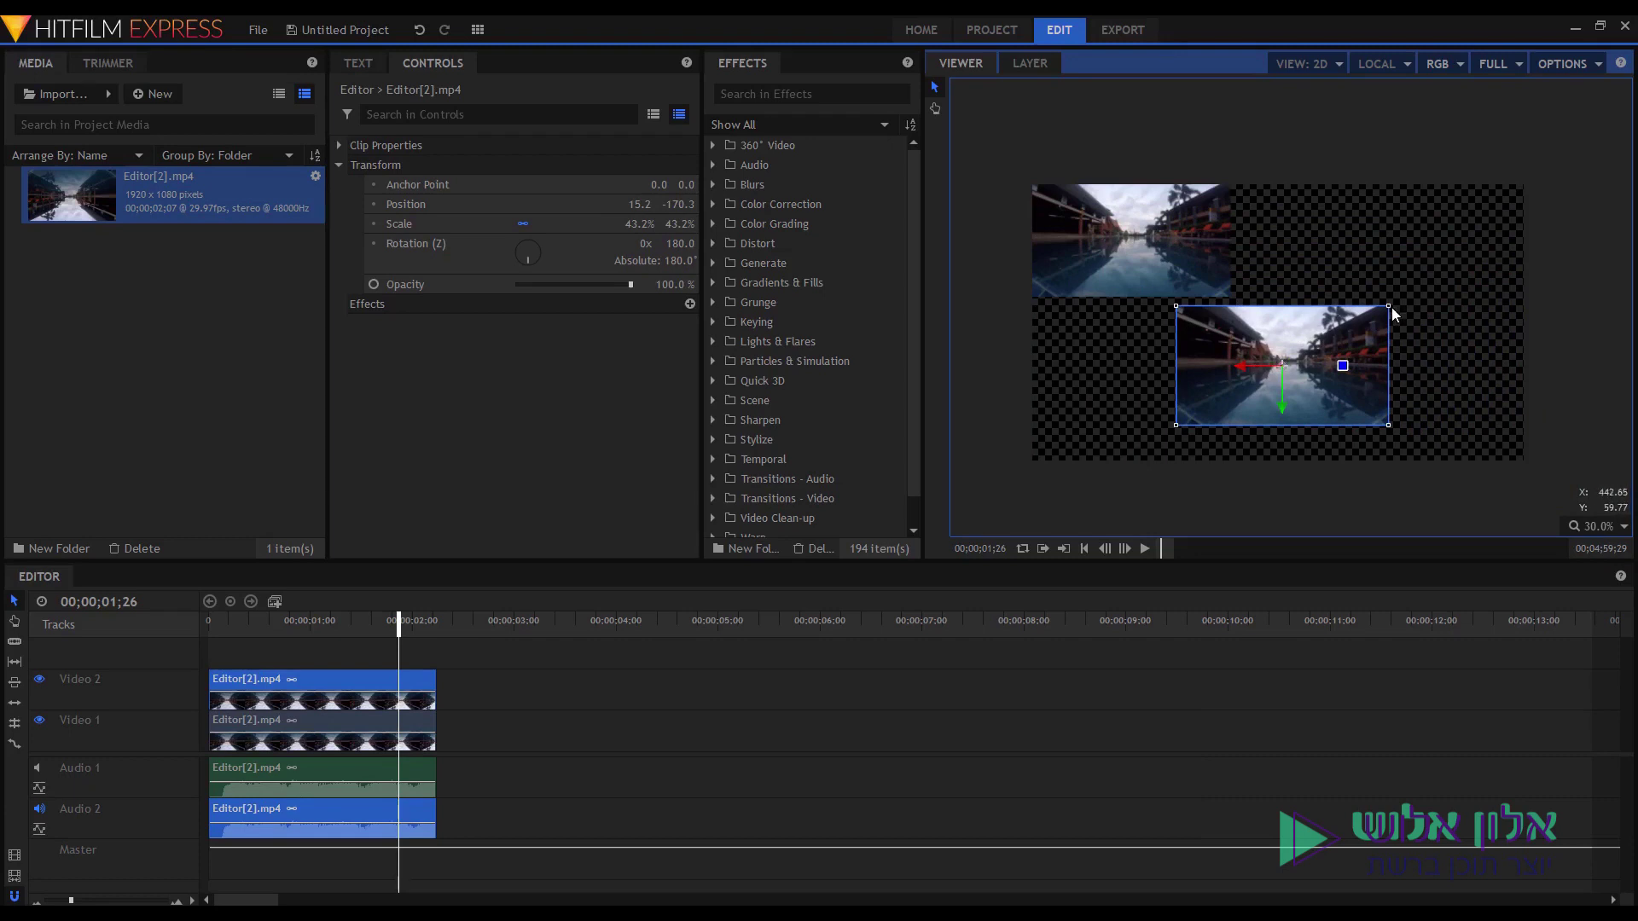
drag(1390, 307, 1626, 170)
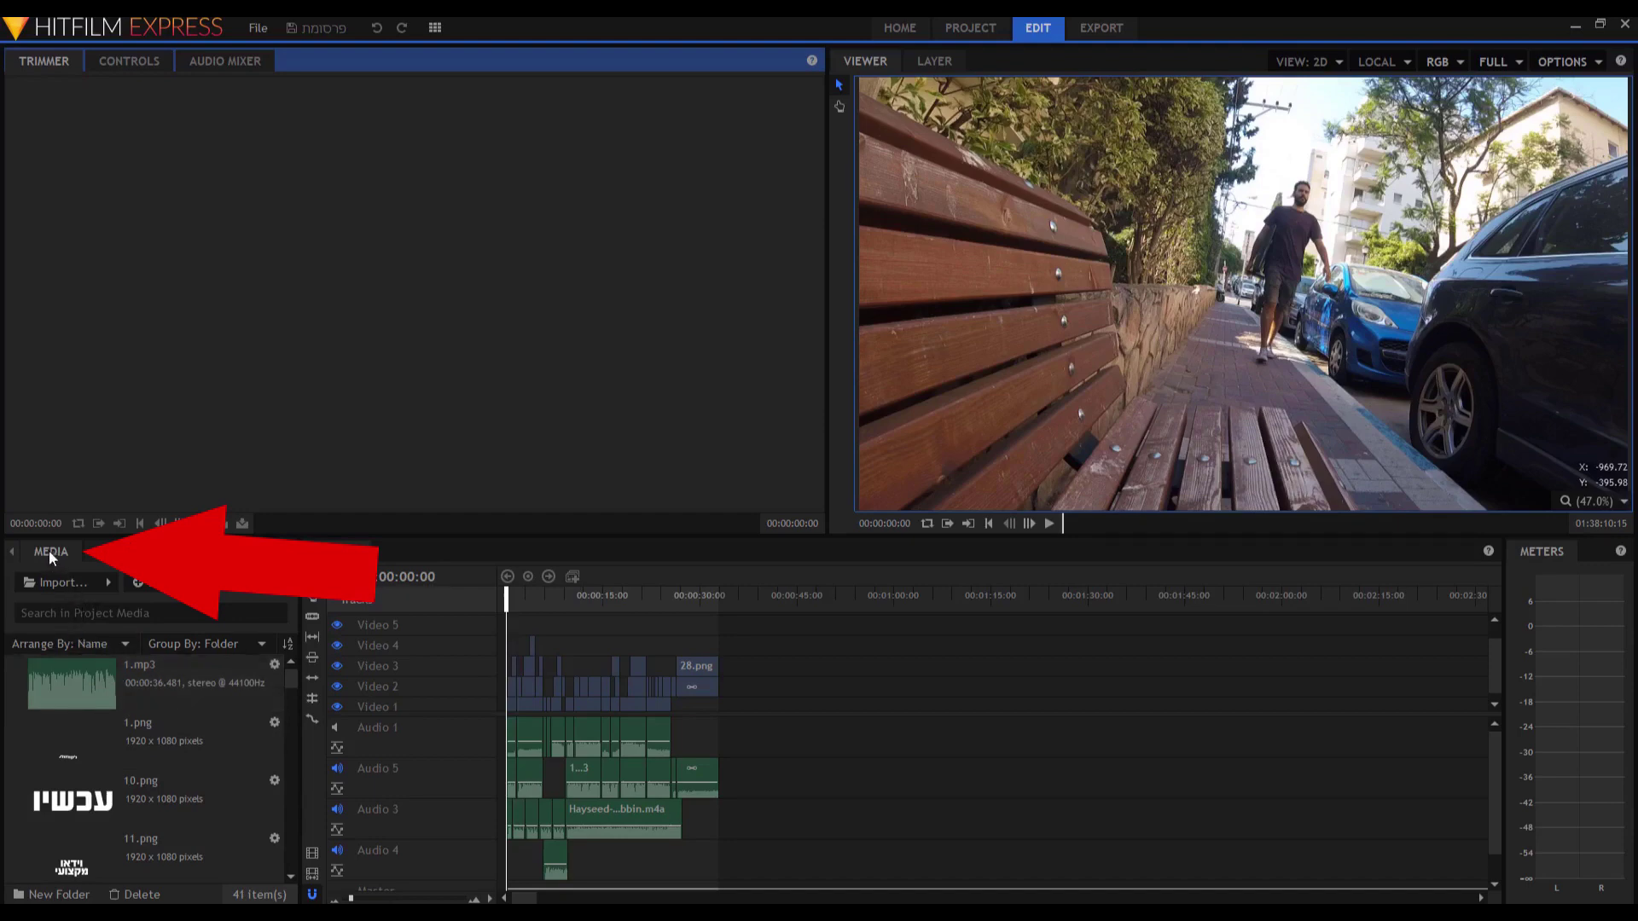
Undock the Media panel, try it as a left column, then dock it with Effects/Text.
mouse_move(47, 556)
mouse_down()
mouse_move(128, 576)
mouse_move(242, 446)
mouse_move(168, 392)
mouse_move(421, 325)
mouse_move(384, 245)
mouse_move(285, 260)
mouse_move(293, 299)
mouse_move(373, 305)
mouse_up()
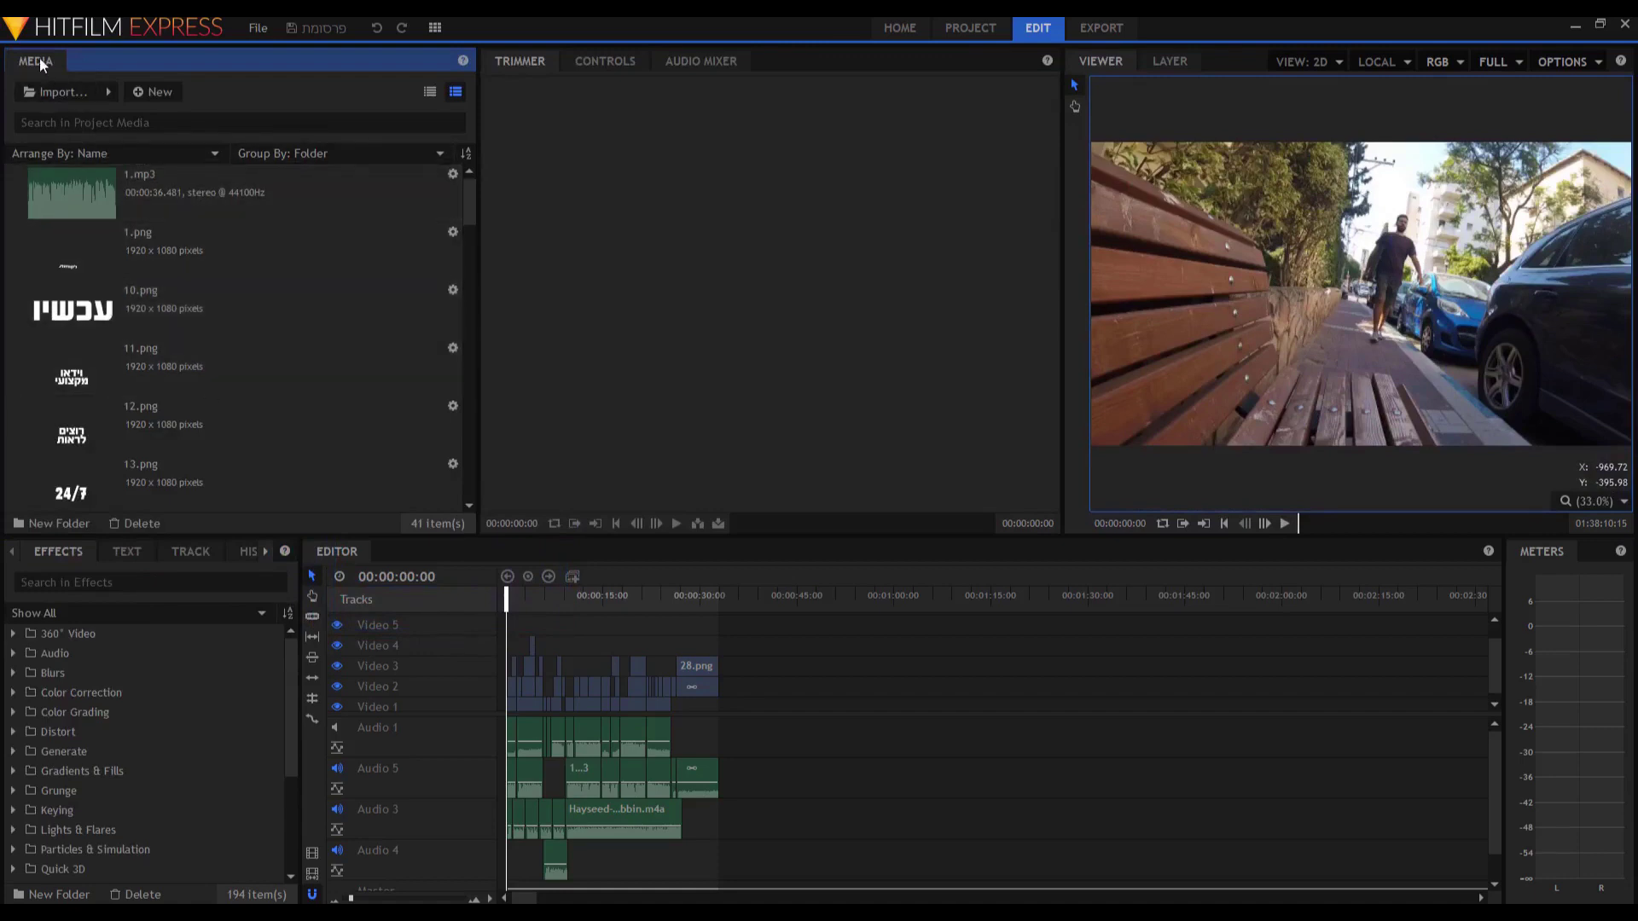
drag(40, 64, 8, 262)
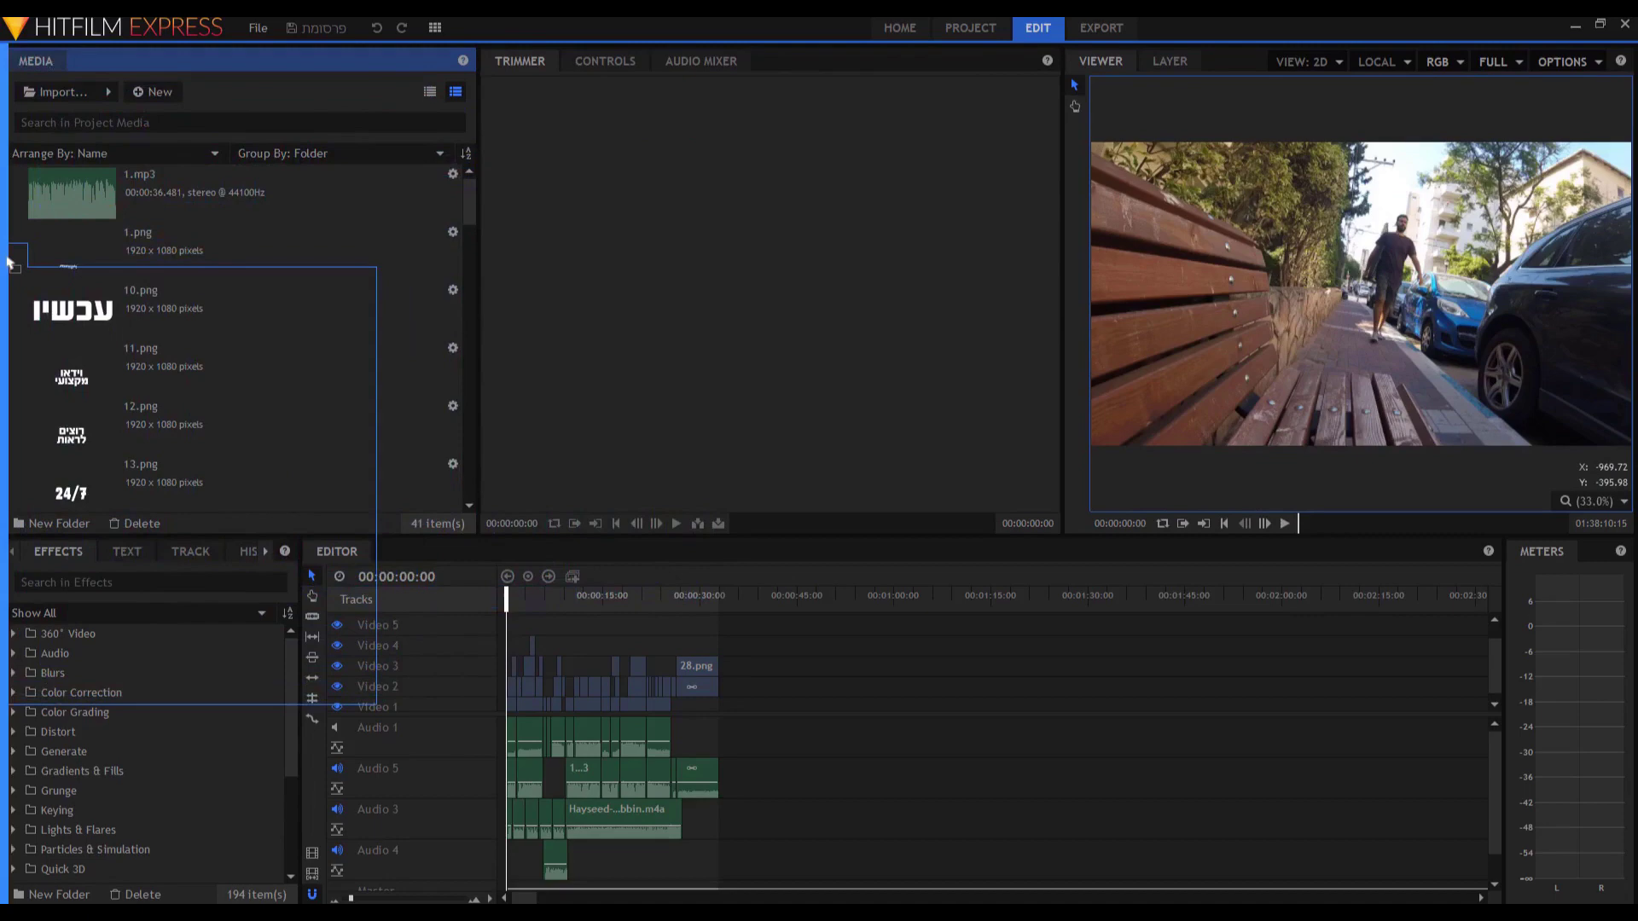
drag(9, 262, 8, 259)
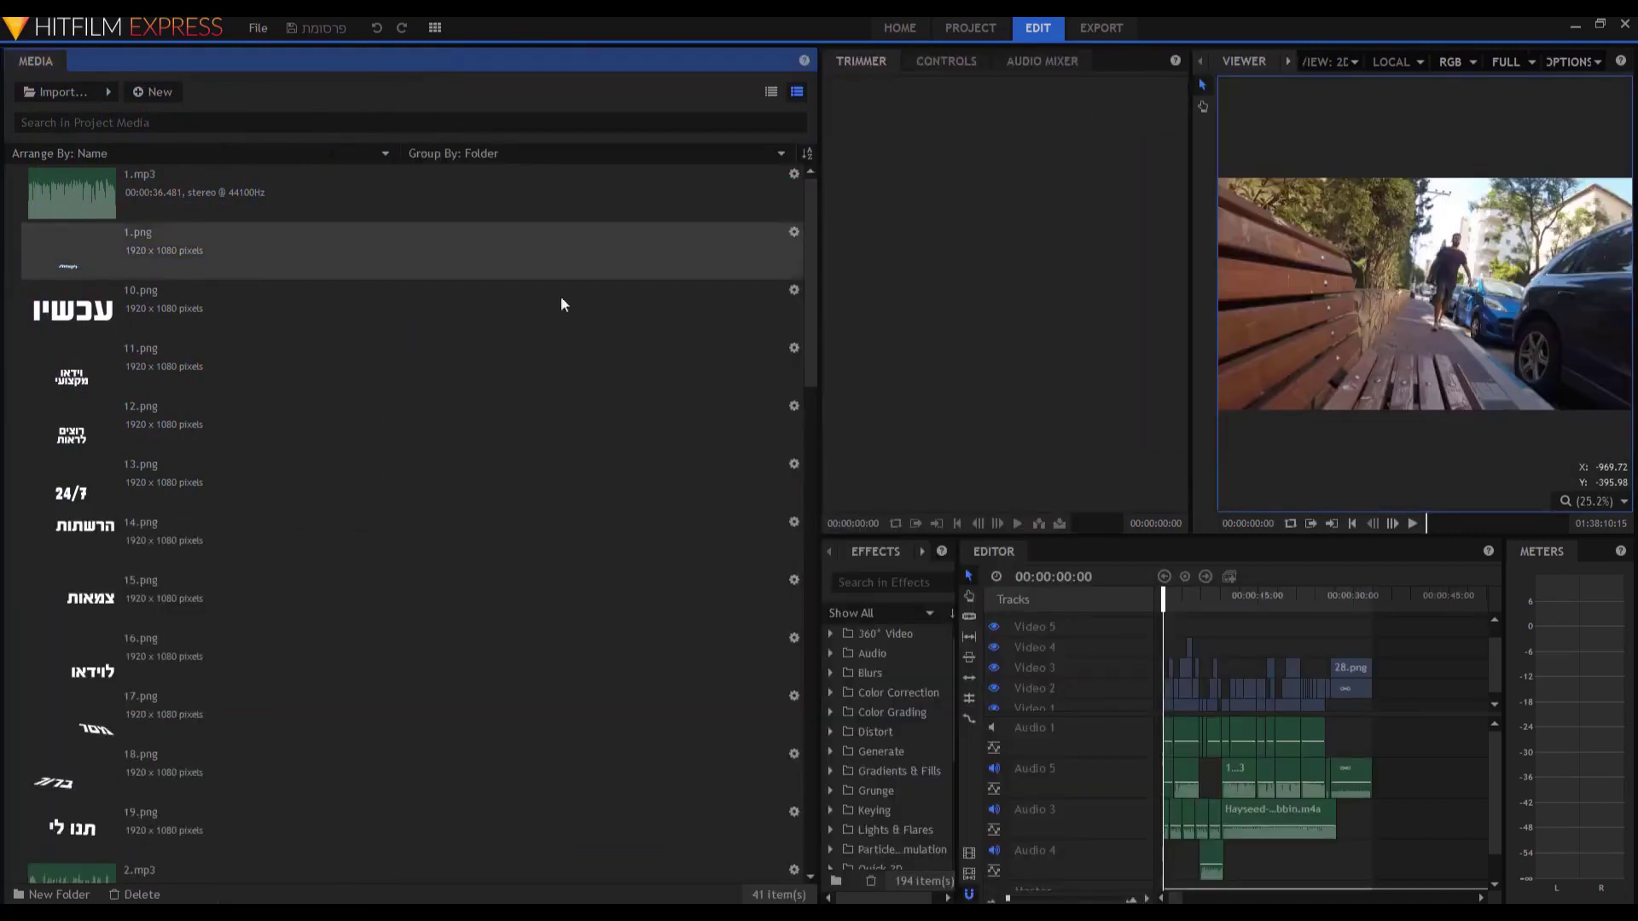
drag(820, 331, 380, 357)
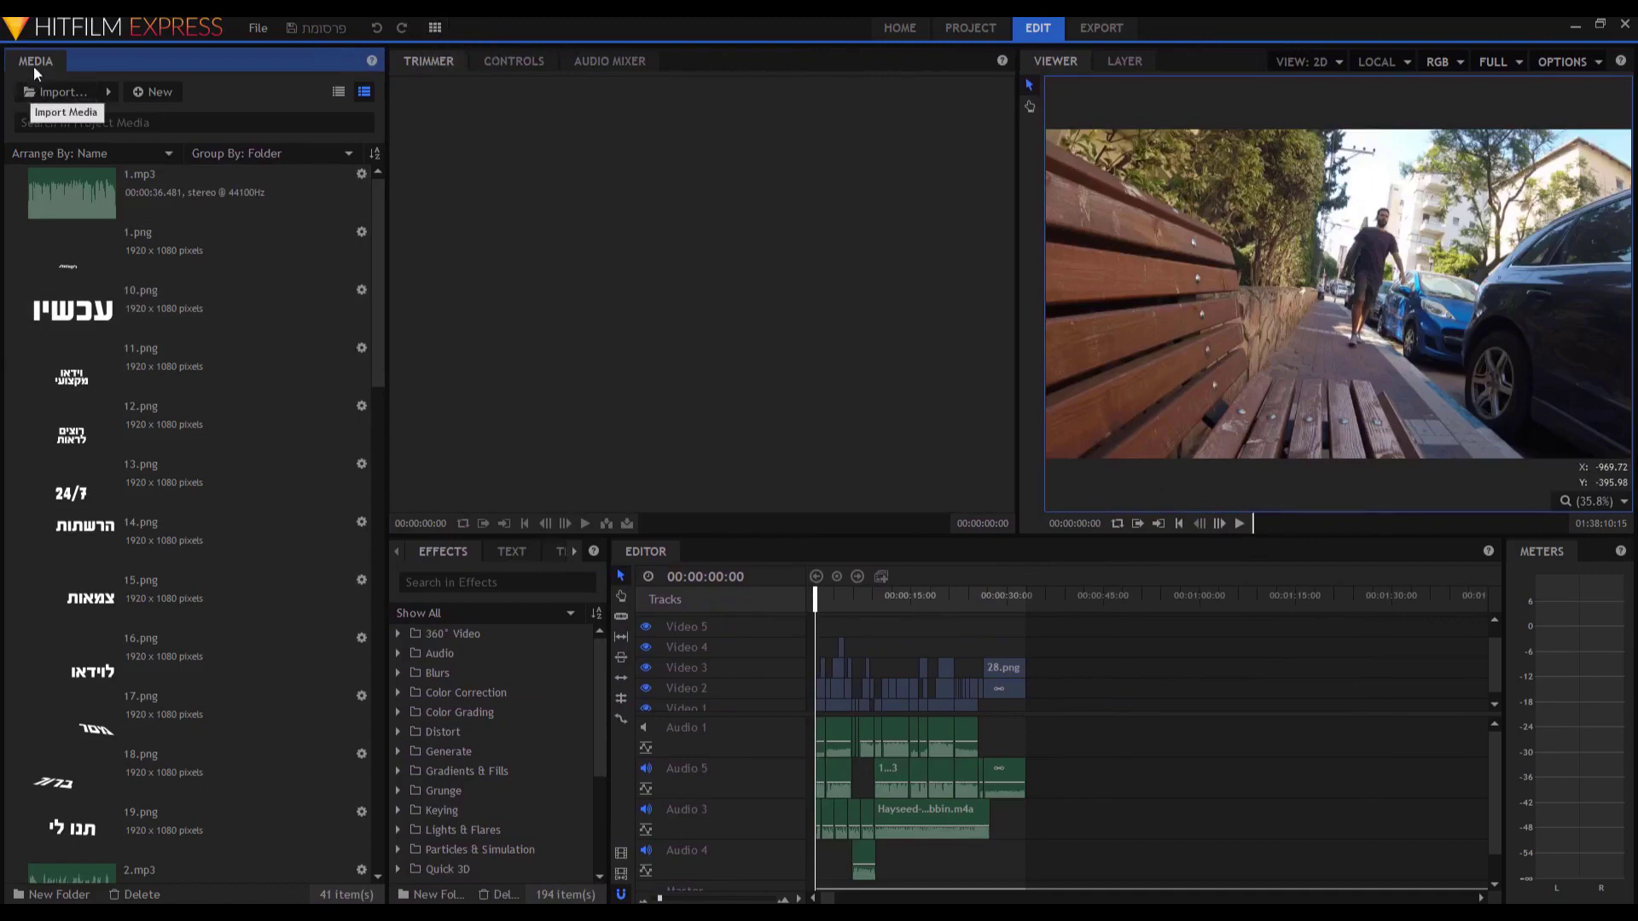
drag(40, 60, 423, 555)
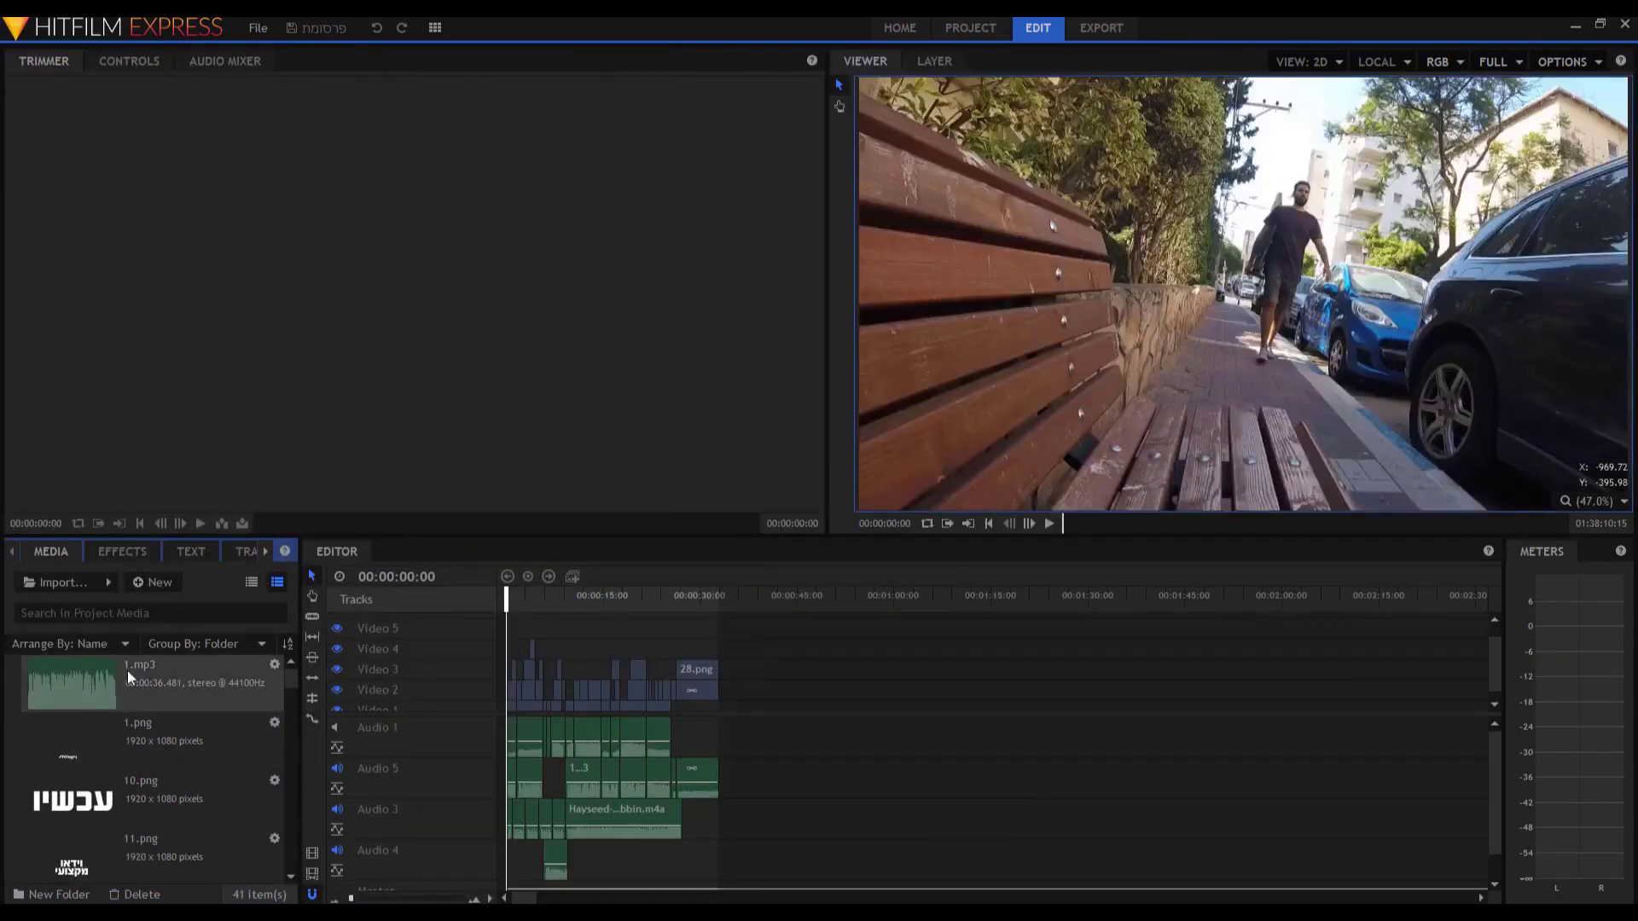
Test the media search with '1', then clear it to show all media.
click(133, 613)
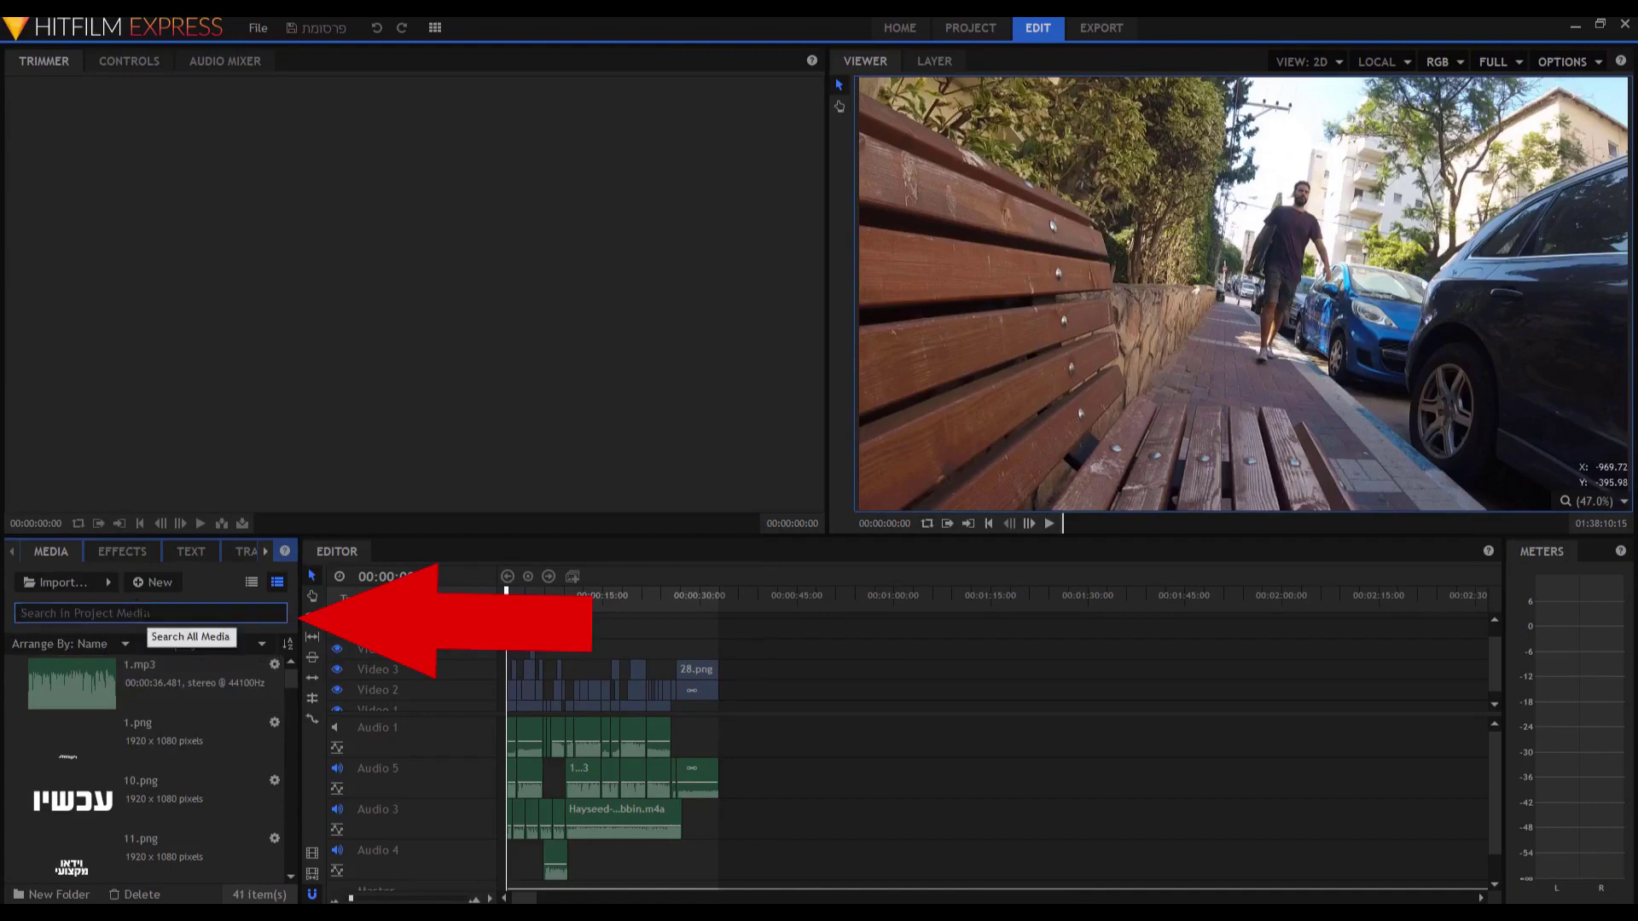
text(1)
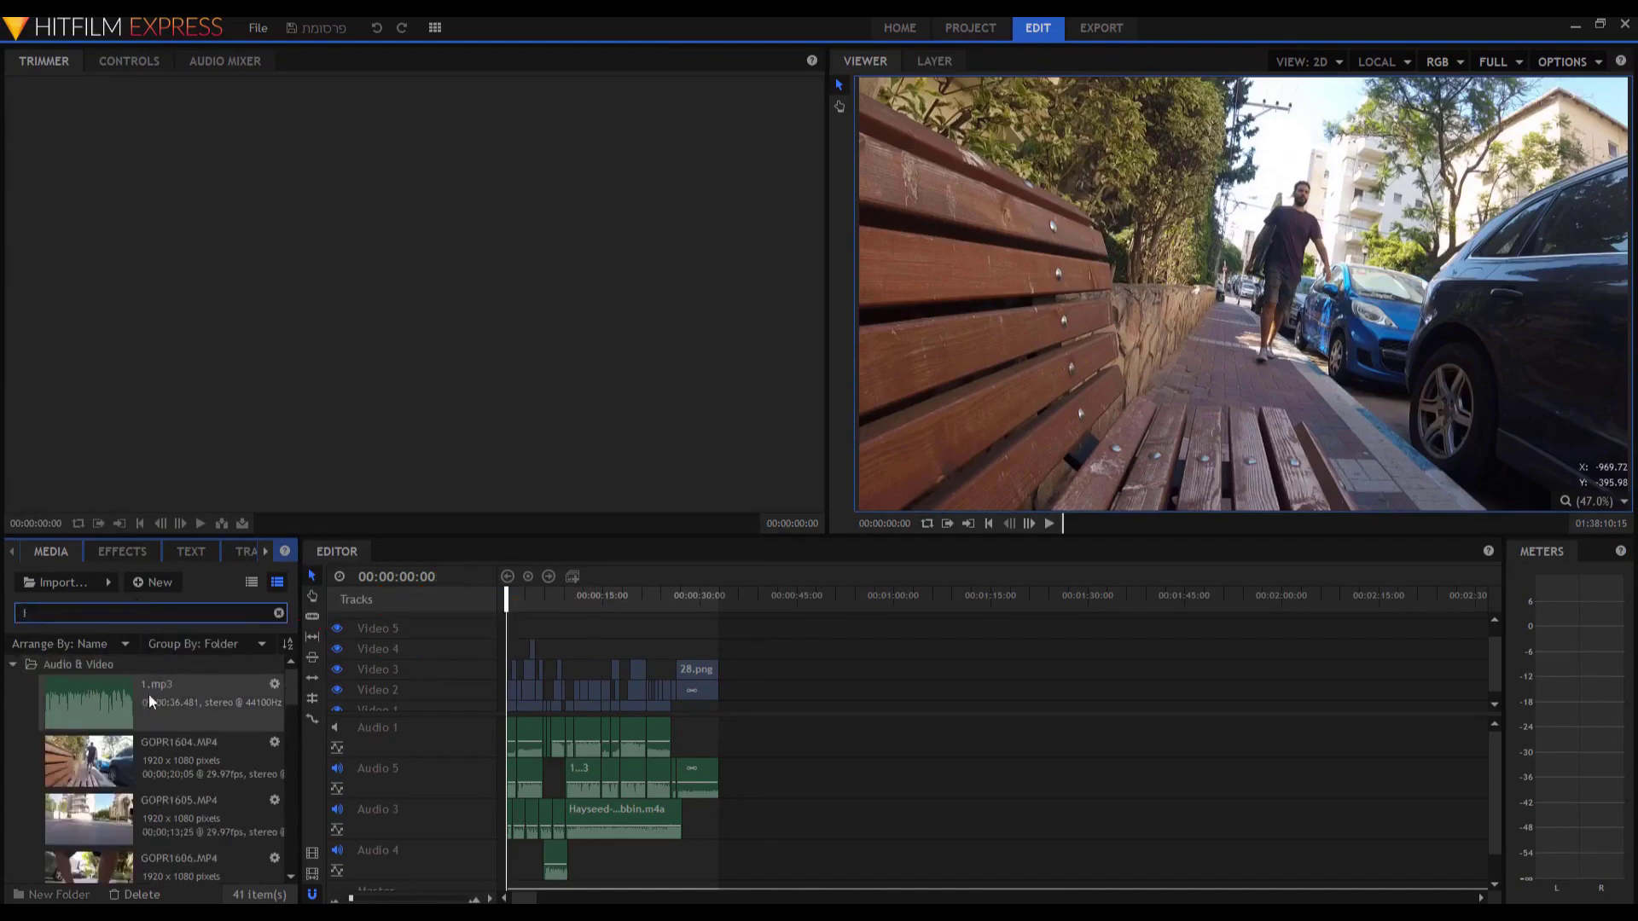
key(BackSpace)
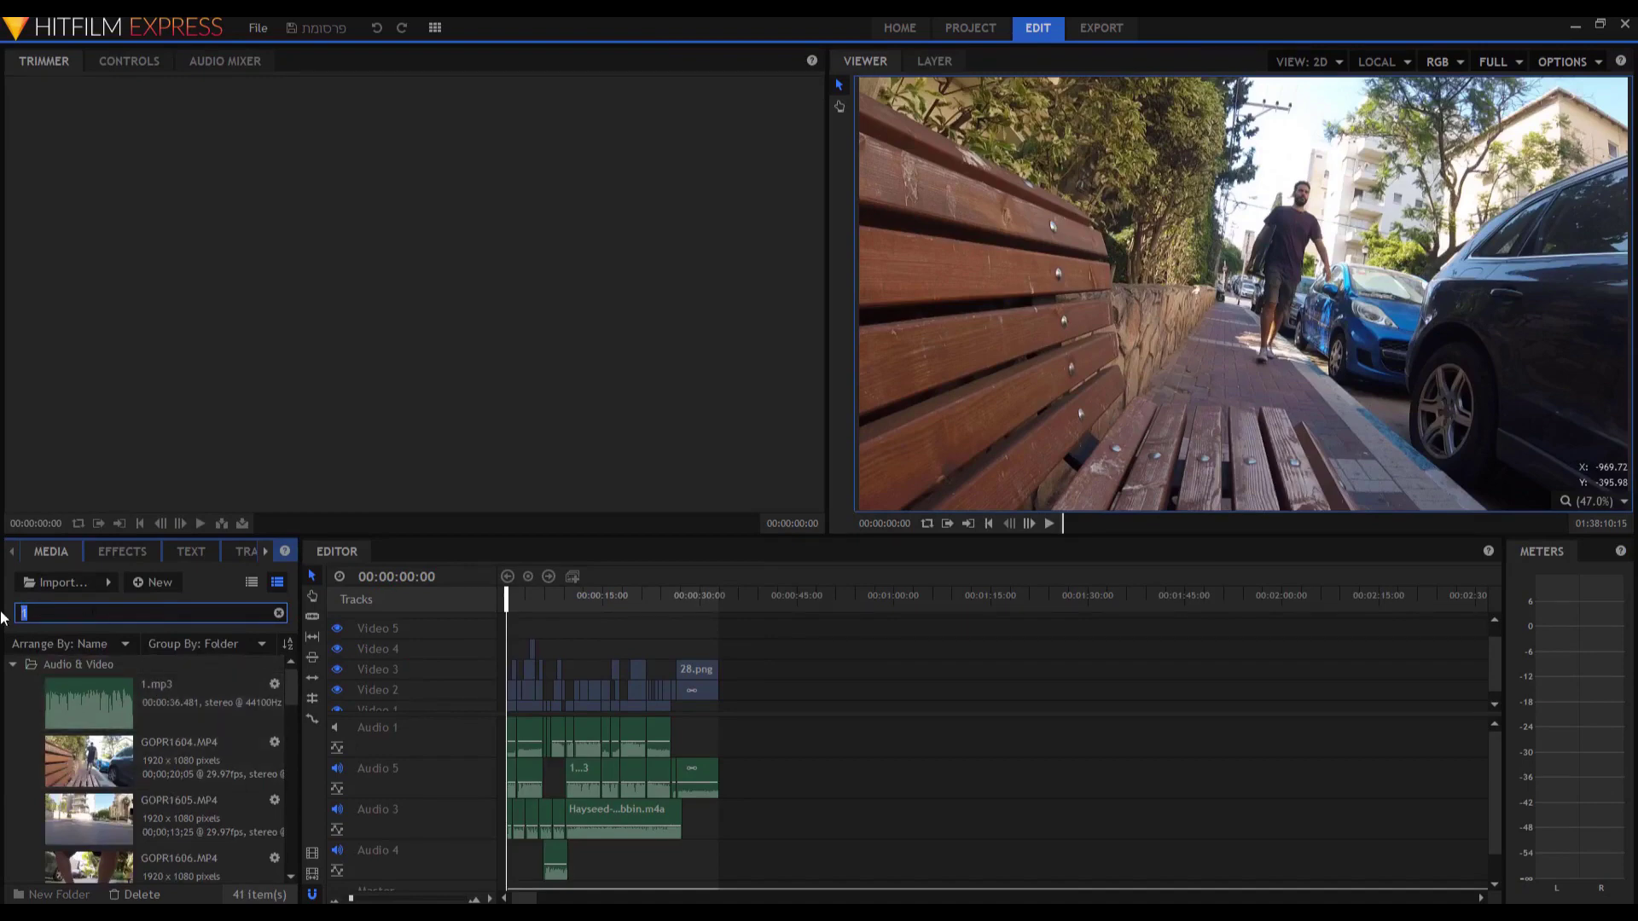
drag(290, 688, 295, 723)
drag(297, 780, 290, 658)
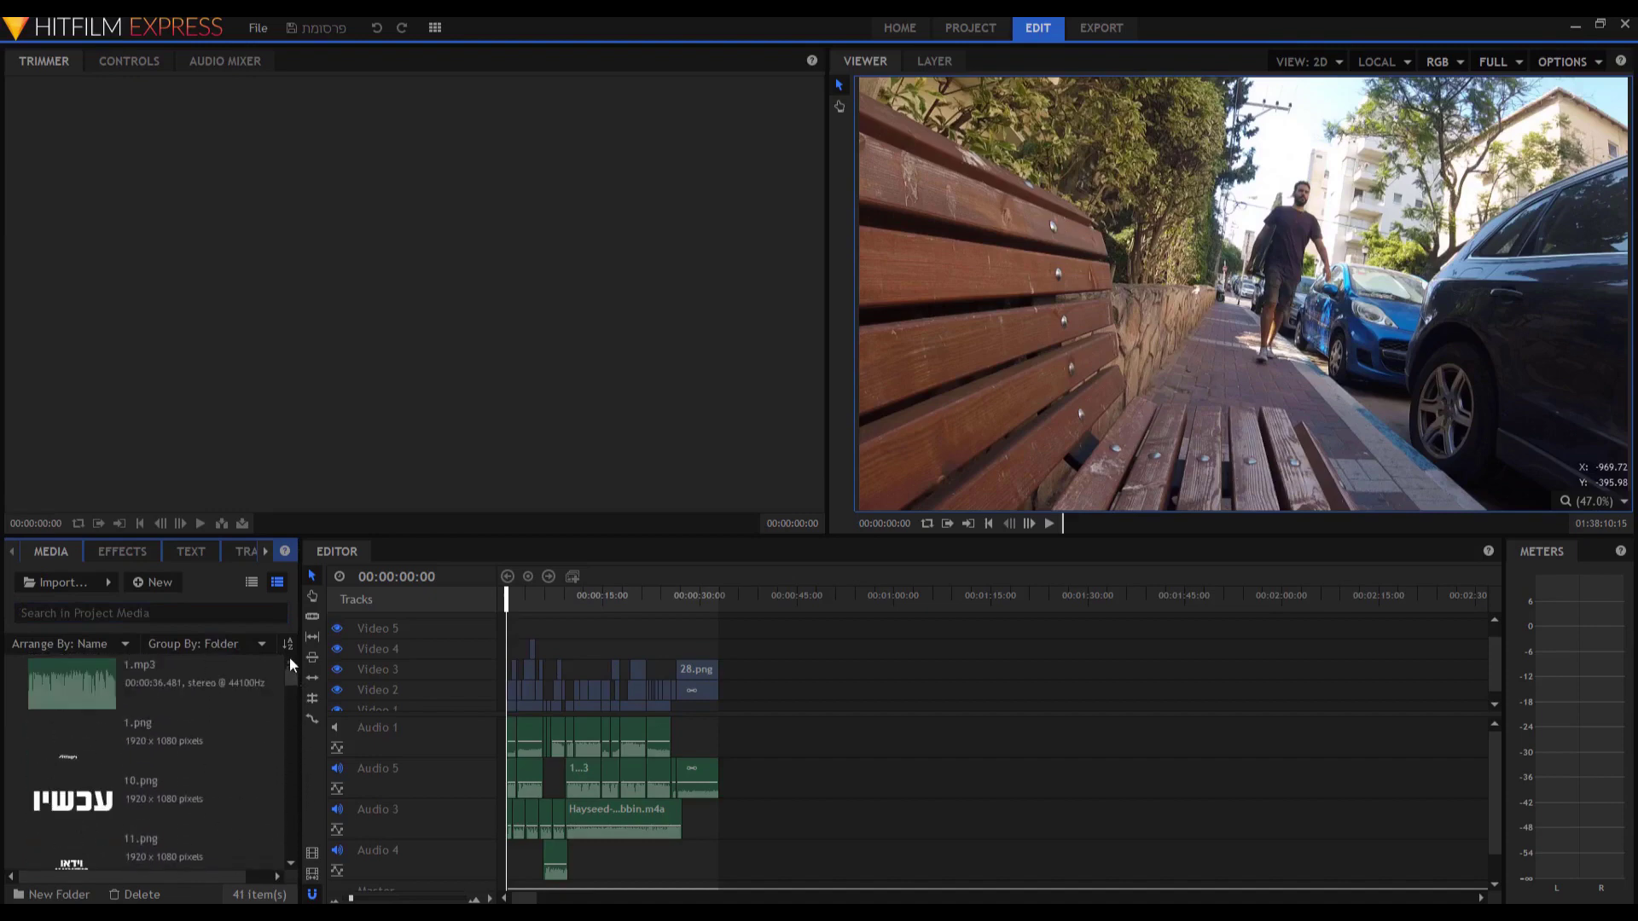
Group the media by Media into Audio & Video and Images folders, inspecting each folder.
click(217, 643)
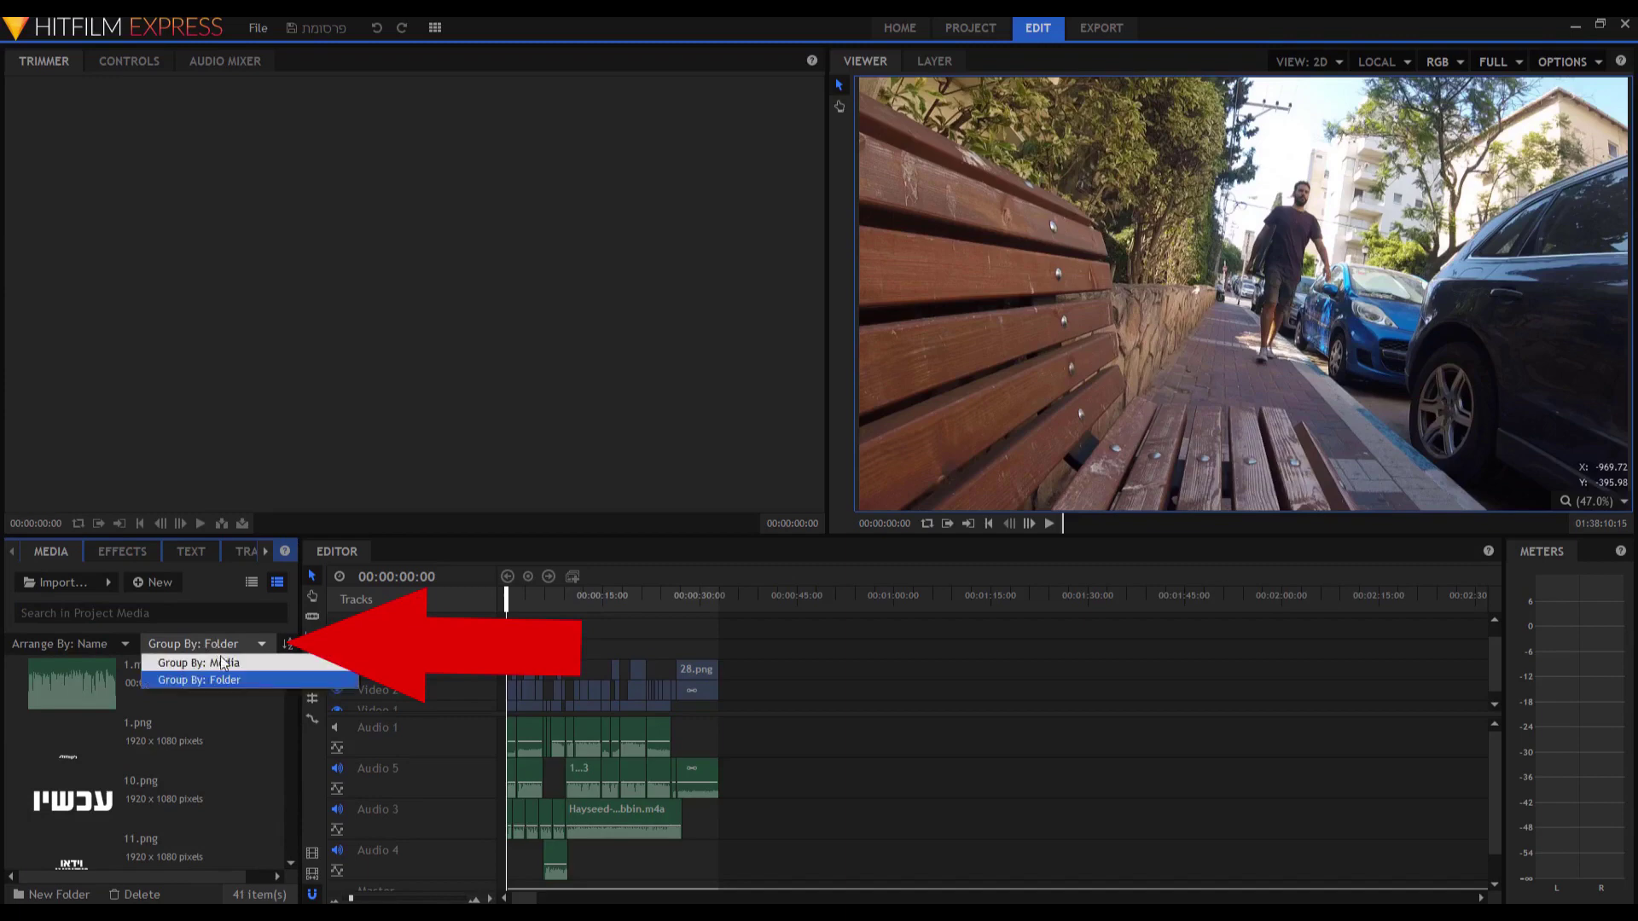
click(223, 664)
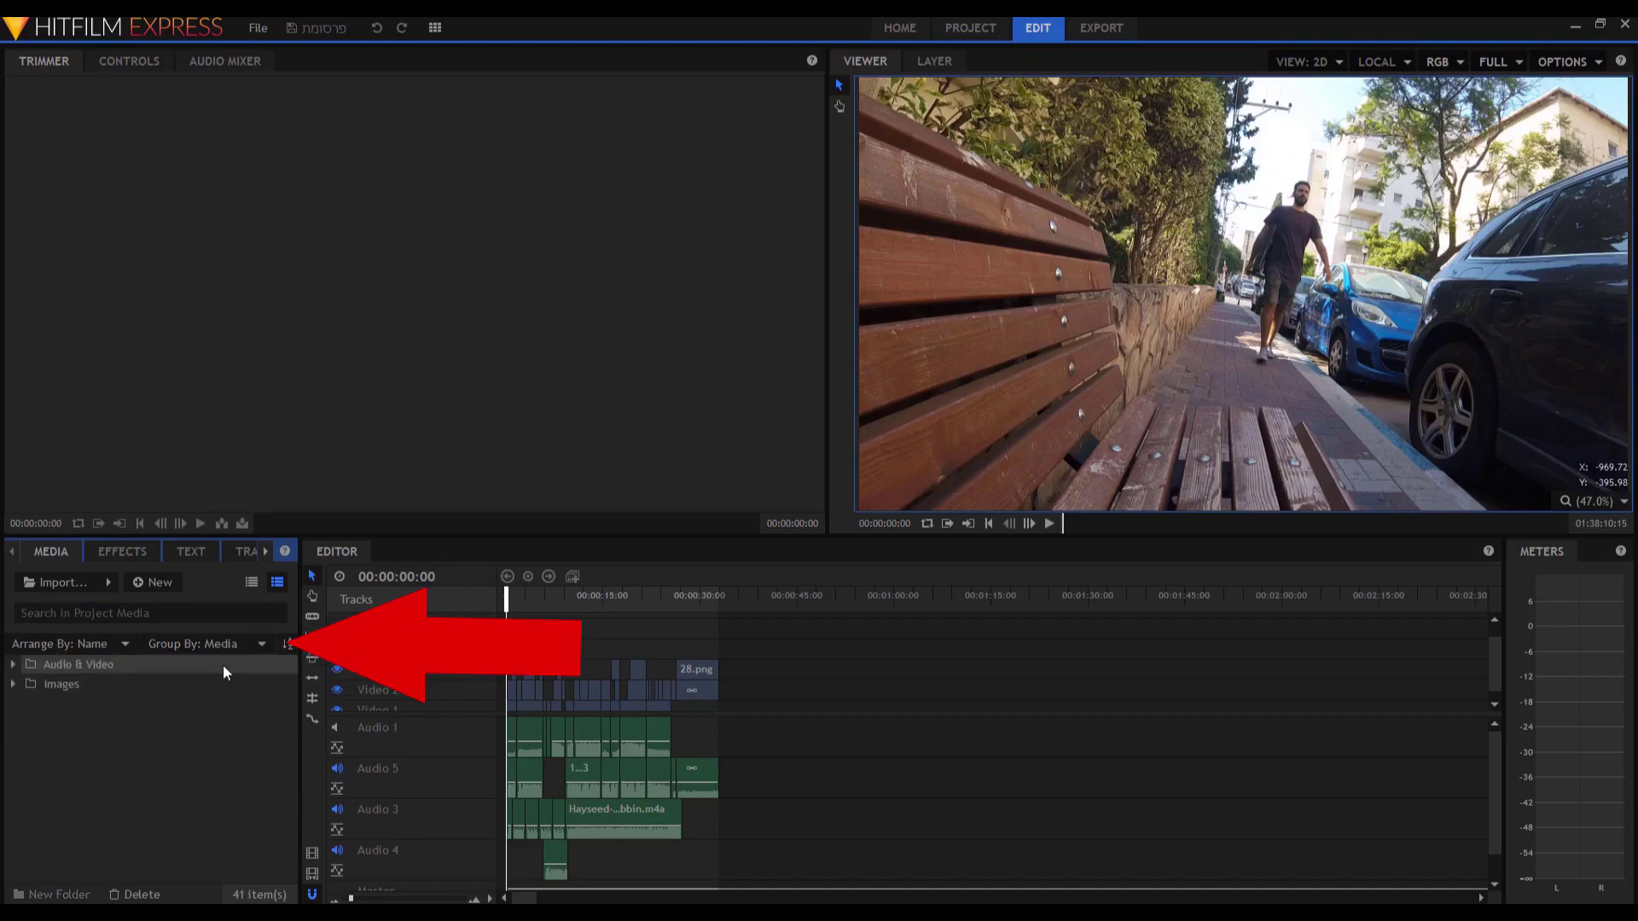
click(13, 684)
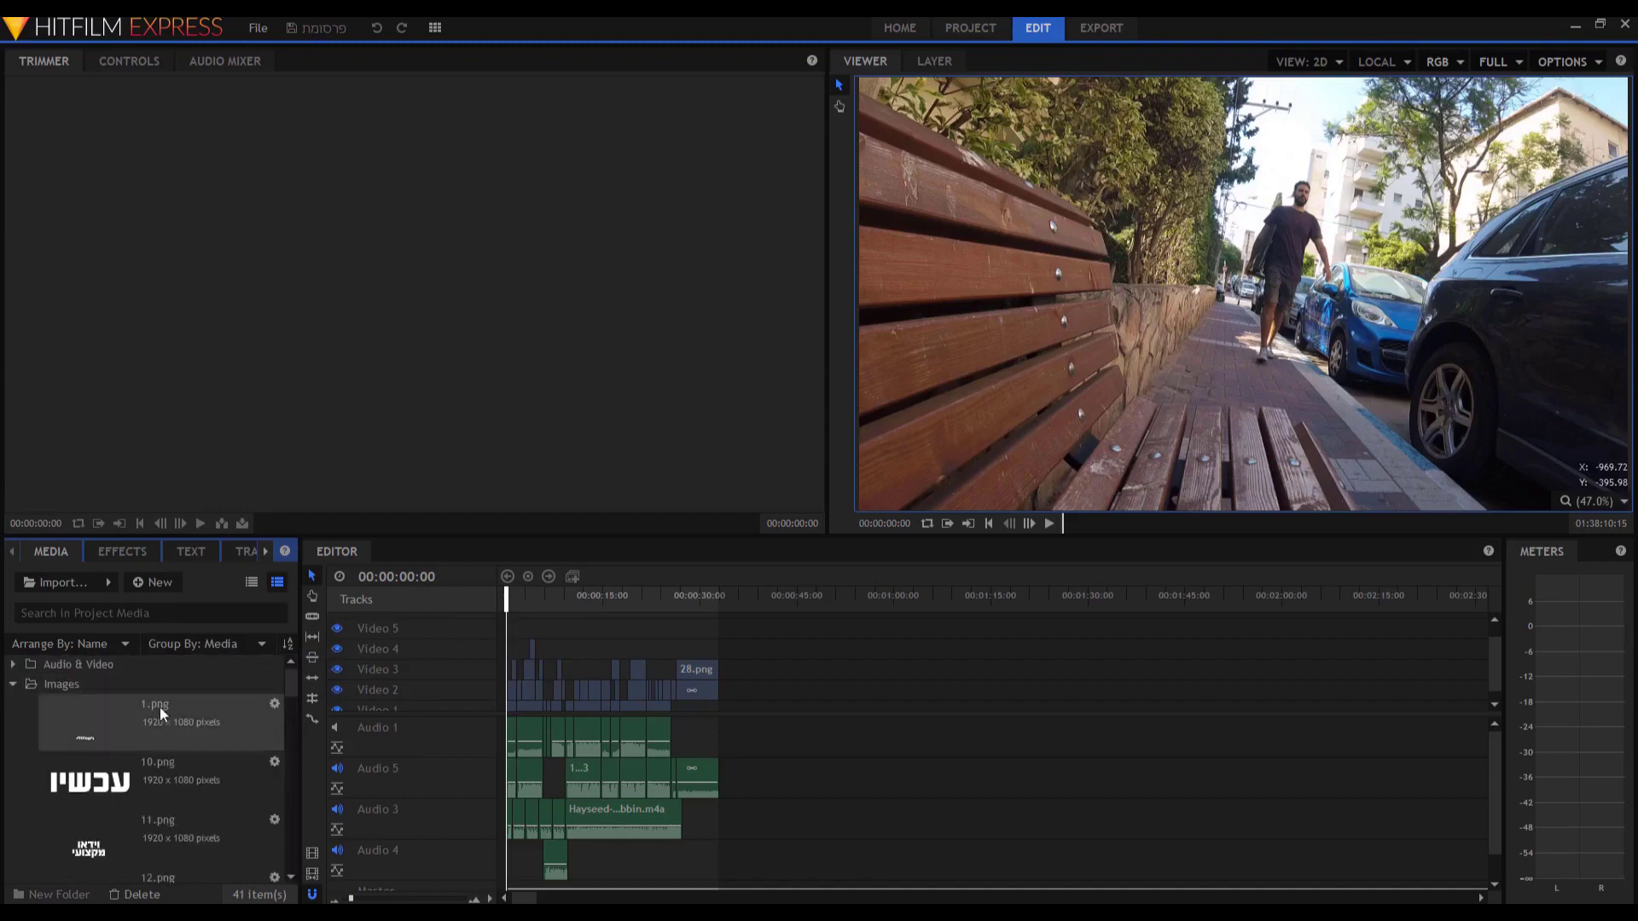
scroll(275, 793, down, 5)
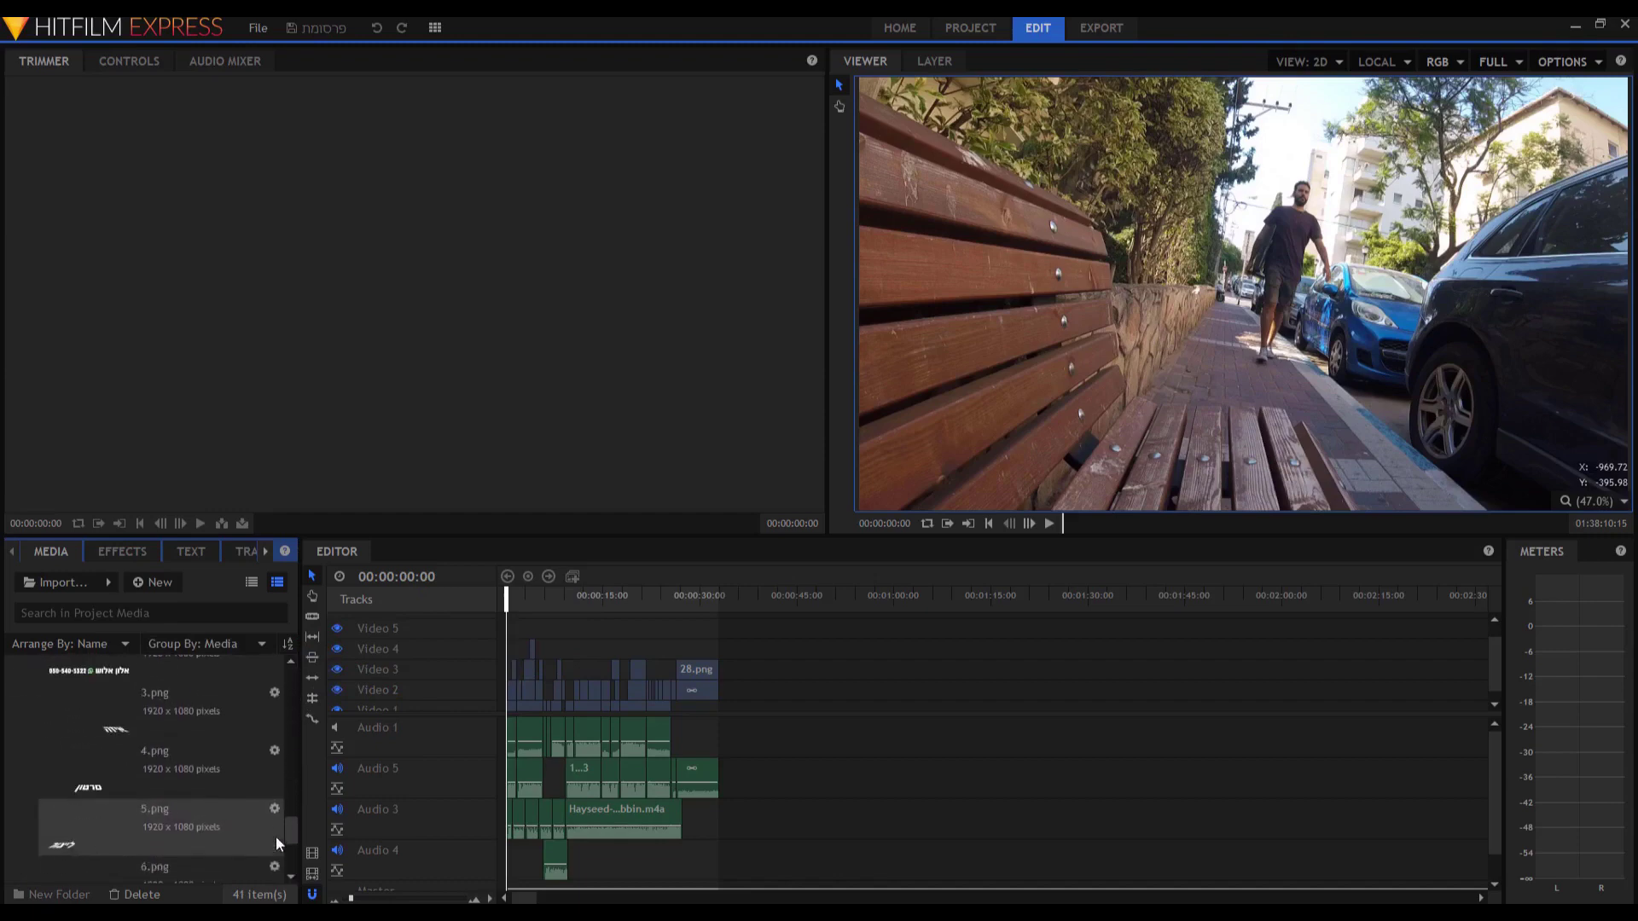
scroll(280, 724, up, 5)
click(13, 683)
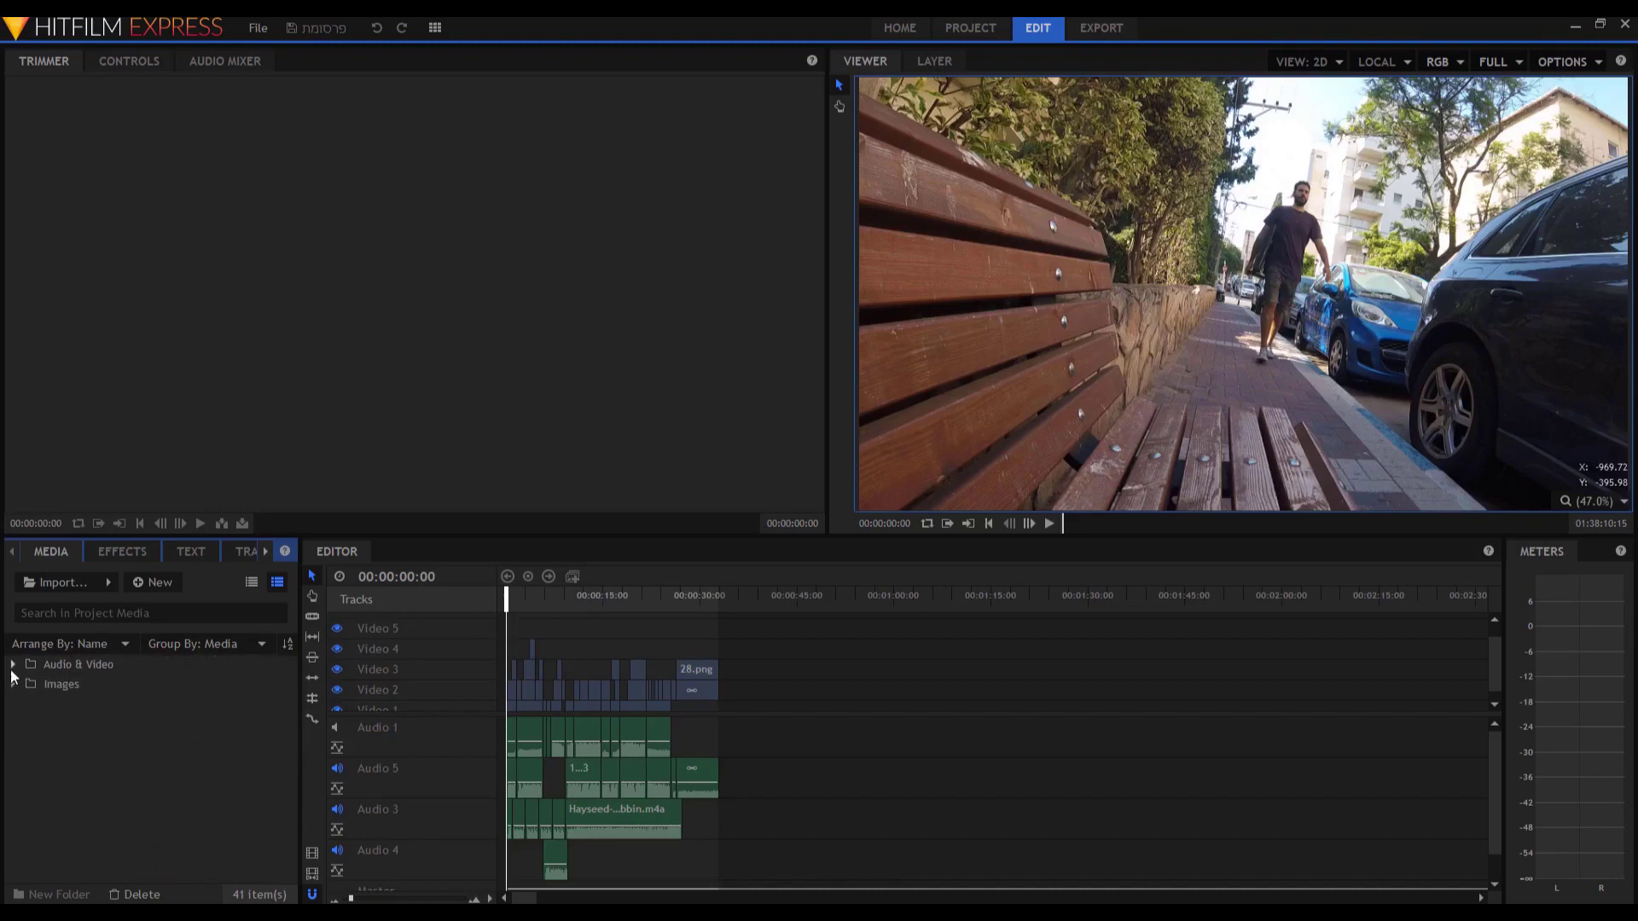
click(12, 665)
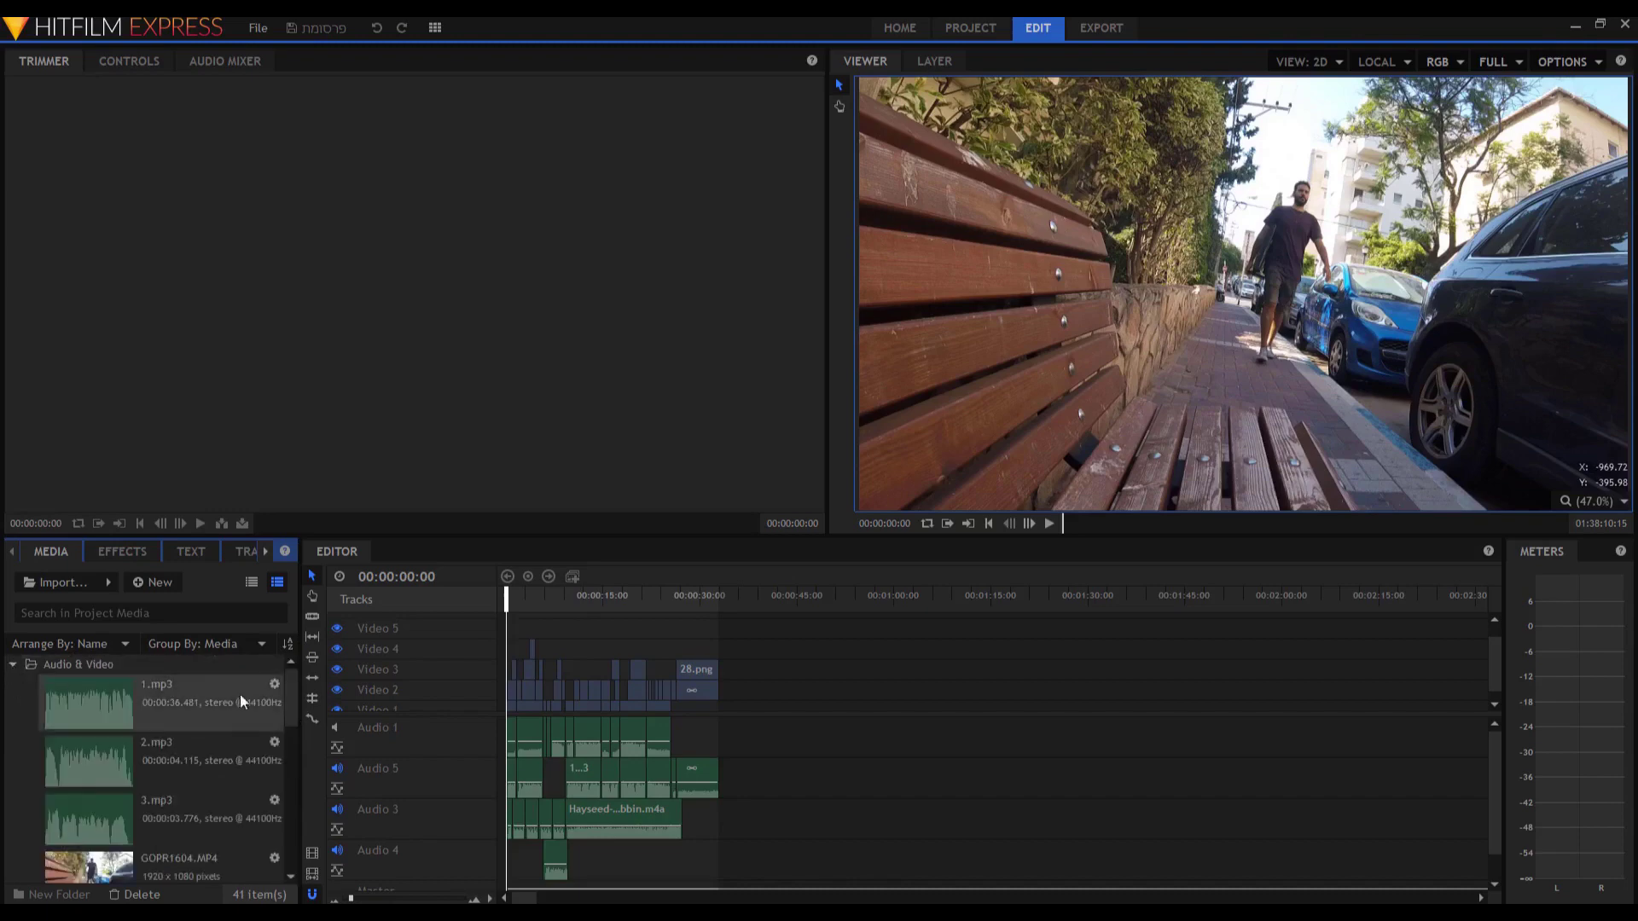
scroll(295, 724, down, 2)
drag(295, 724, 309, 659)
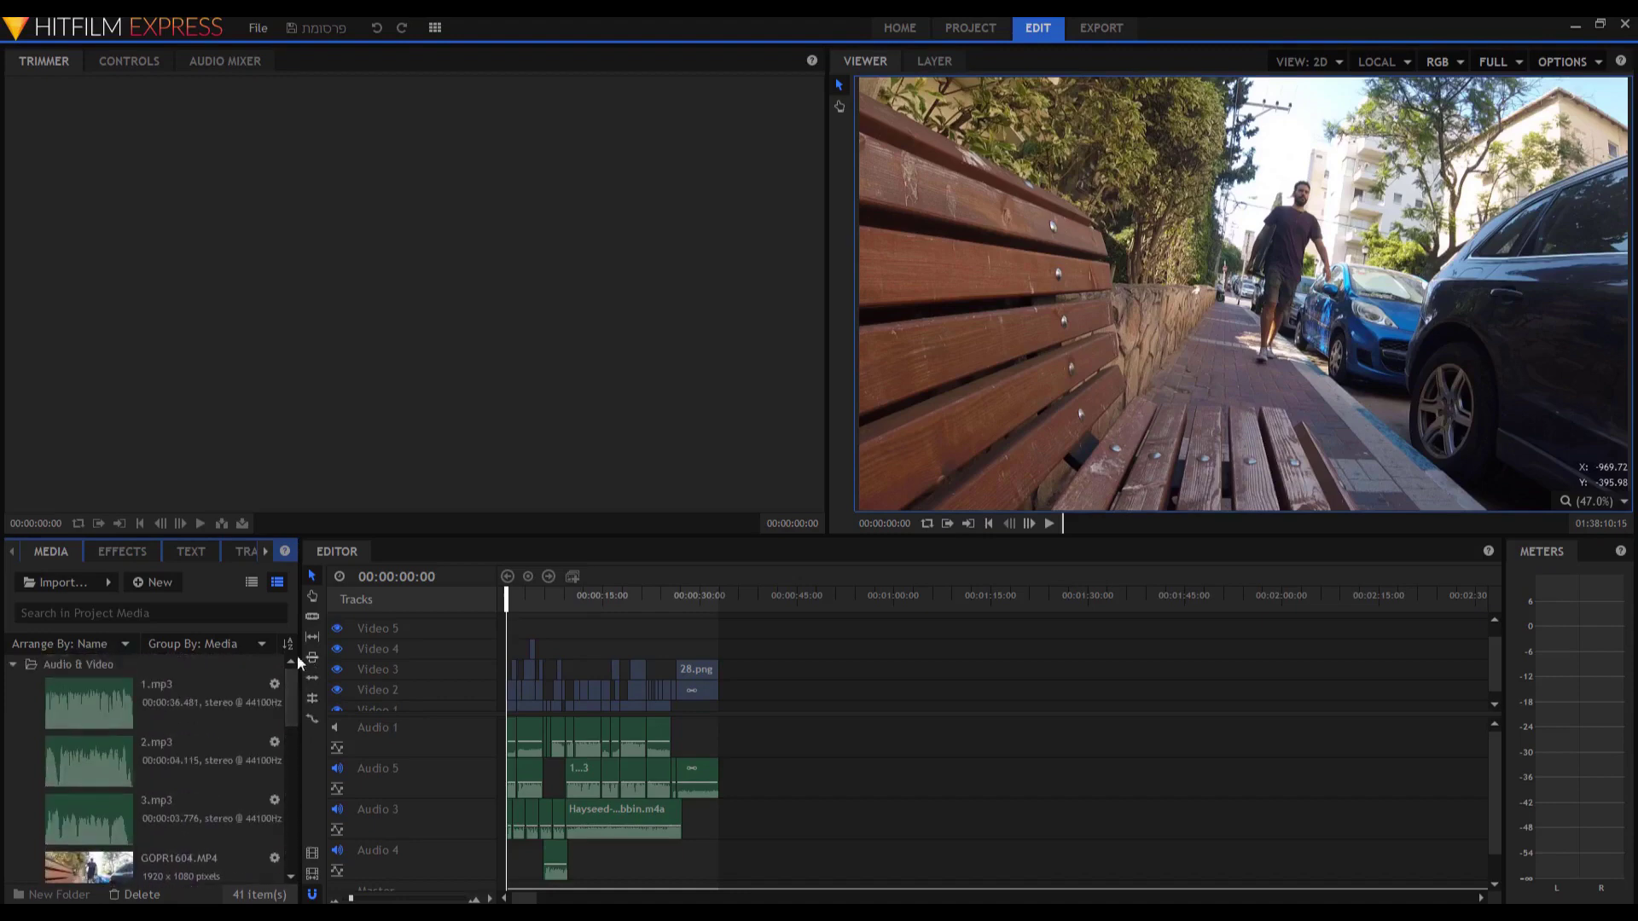
click(14, 666)
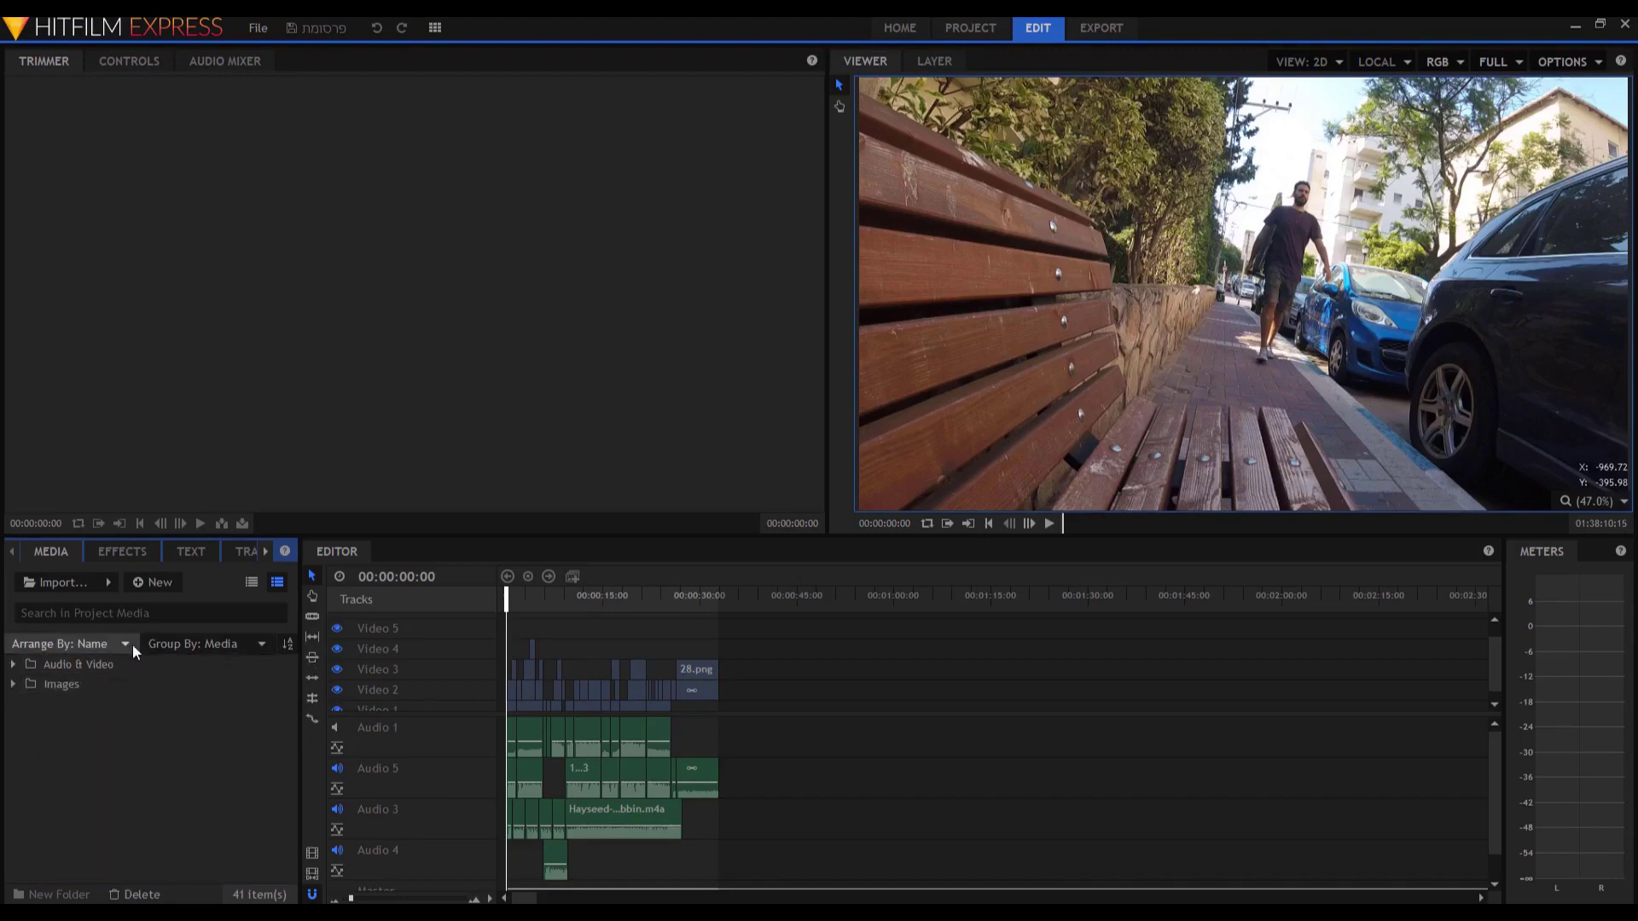
click(13, 664)
Arrange the media by Type and collapse the Audio & Video folder.
click(102, 645)
click(107, 680)
drag(290, 747, 75, 654)
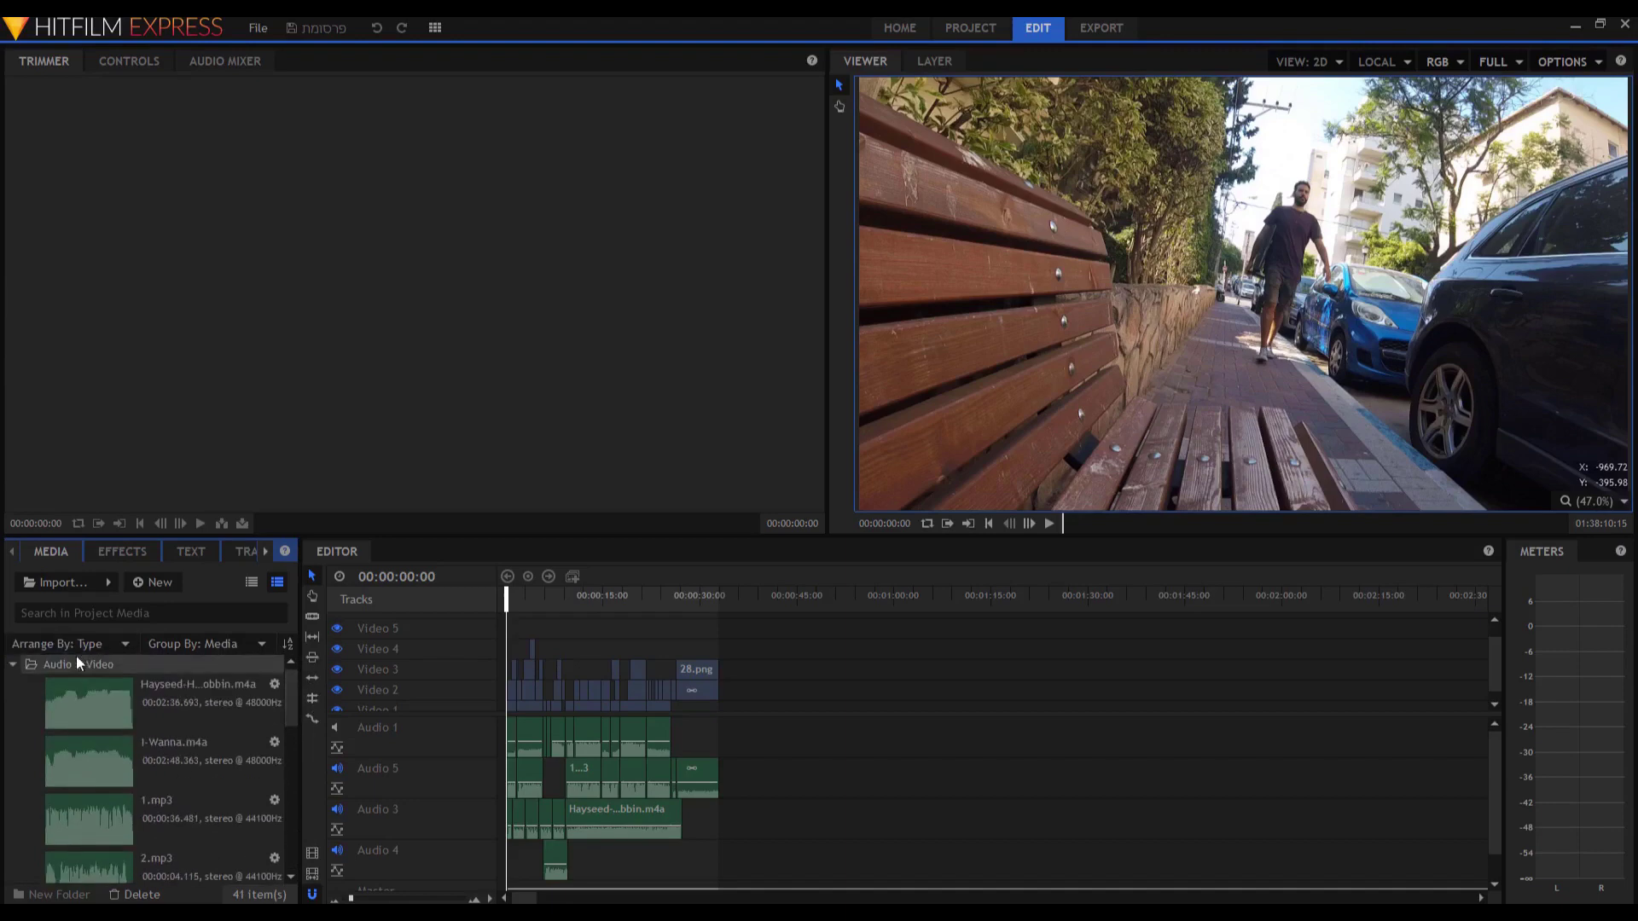
click(15, 663)
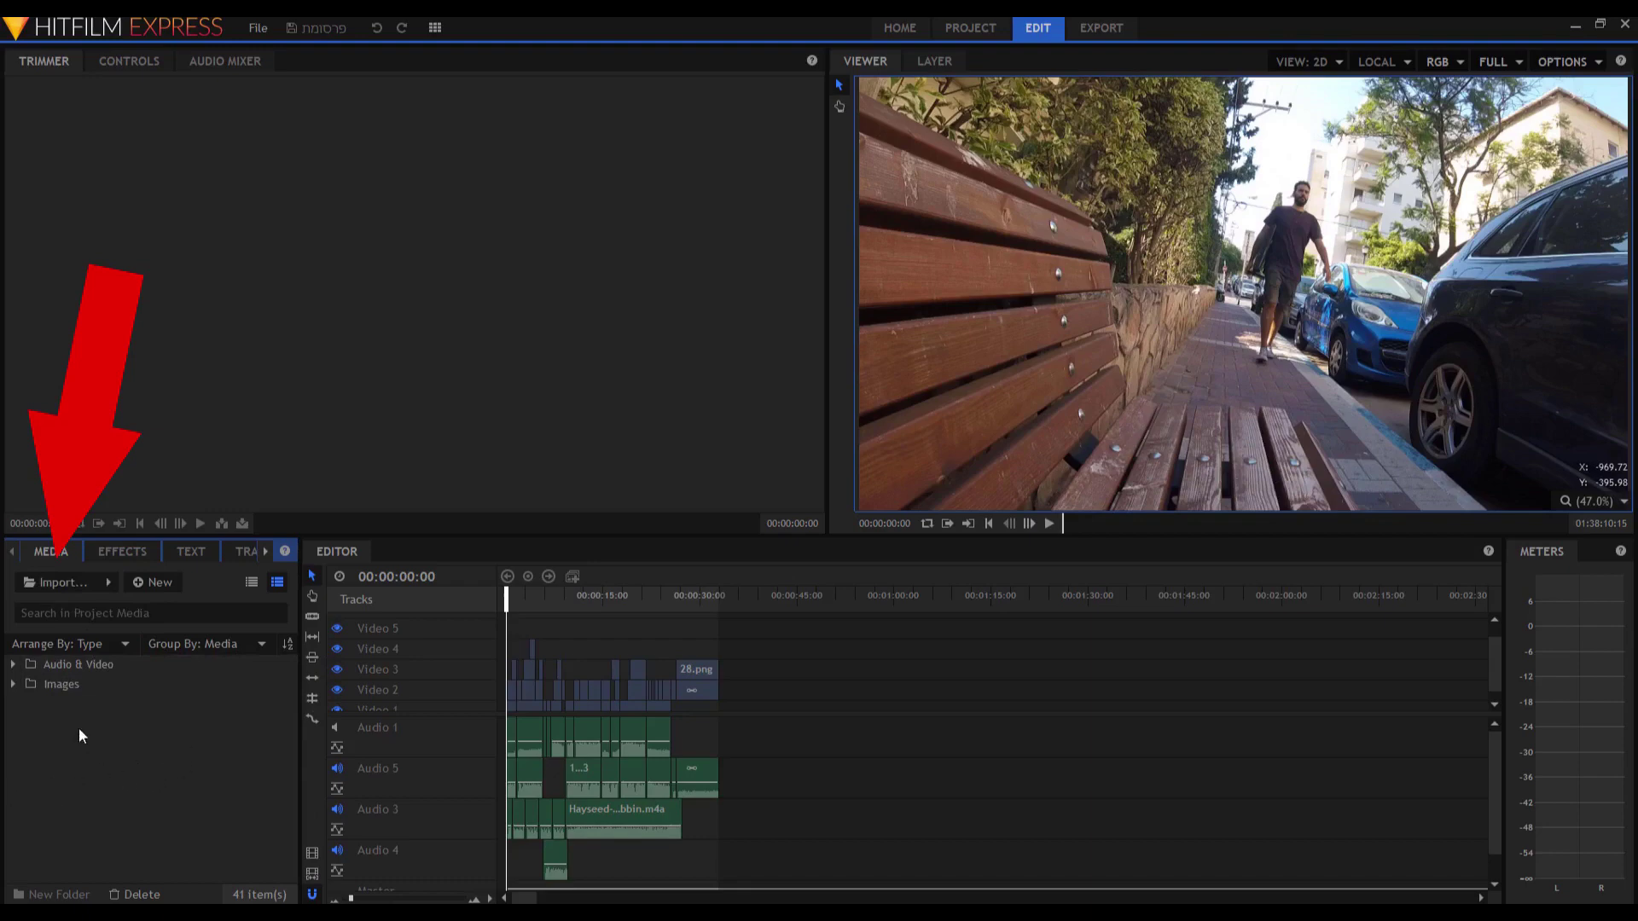
Cancel the Import dialog, then bring up File Explorer and open the videos folder.
click(63, 577)
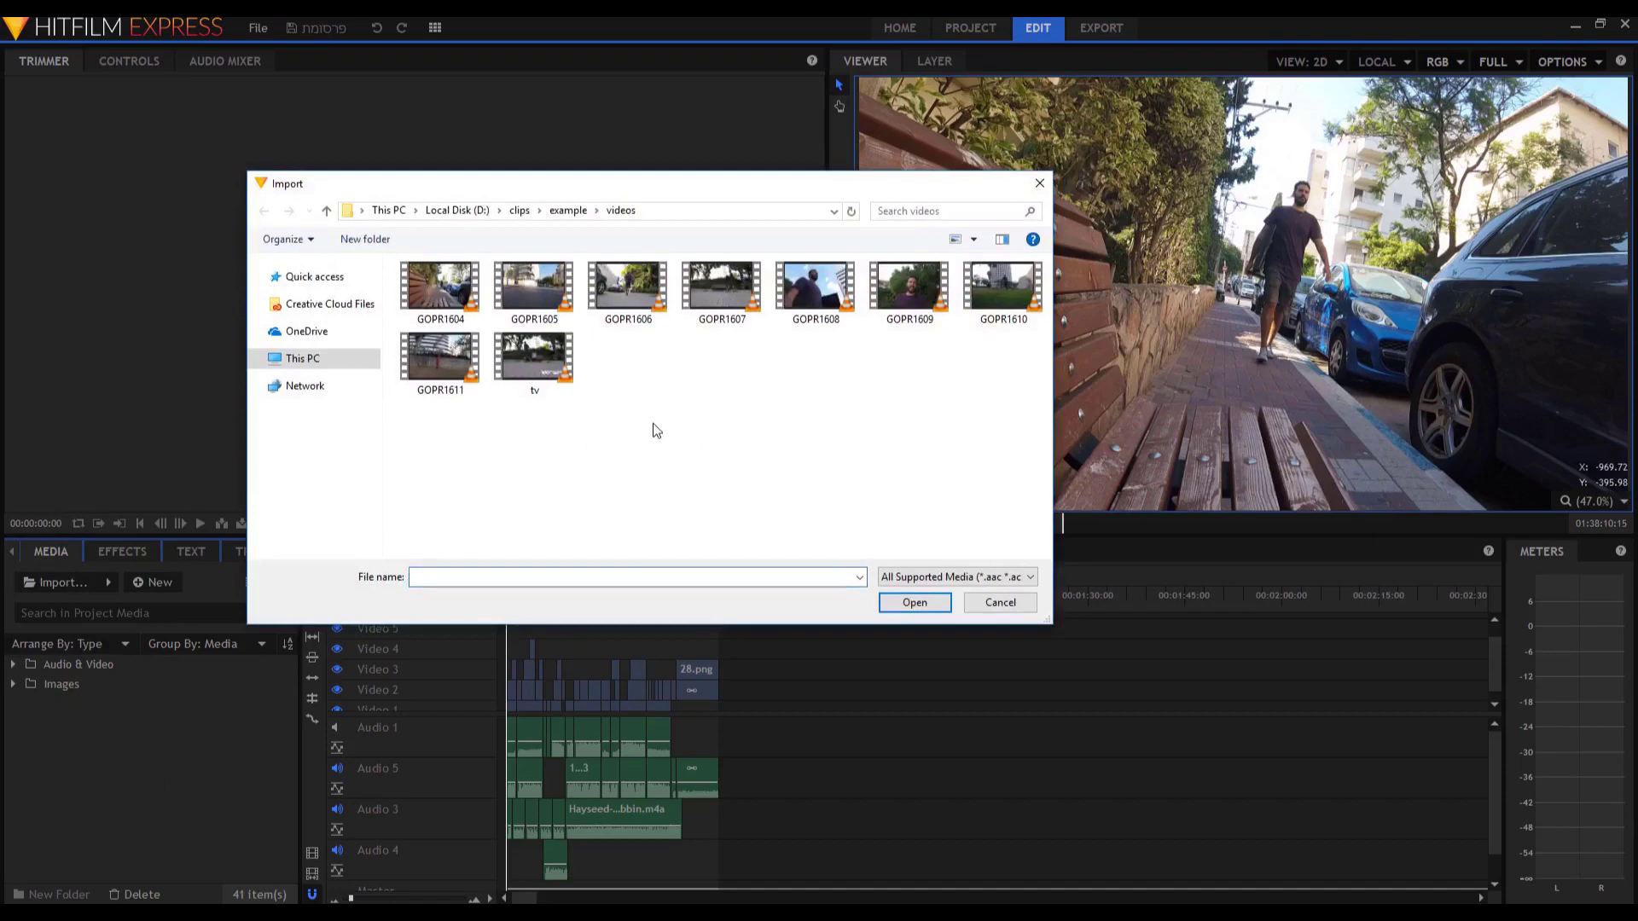
key(Escape)
key(alt+Tab)
drag(843, 261, 793, 295)
double_click(807, 403)
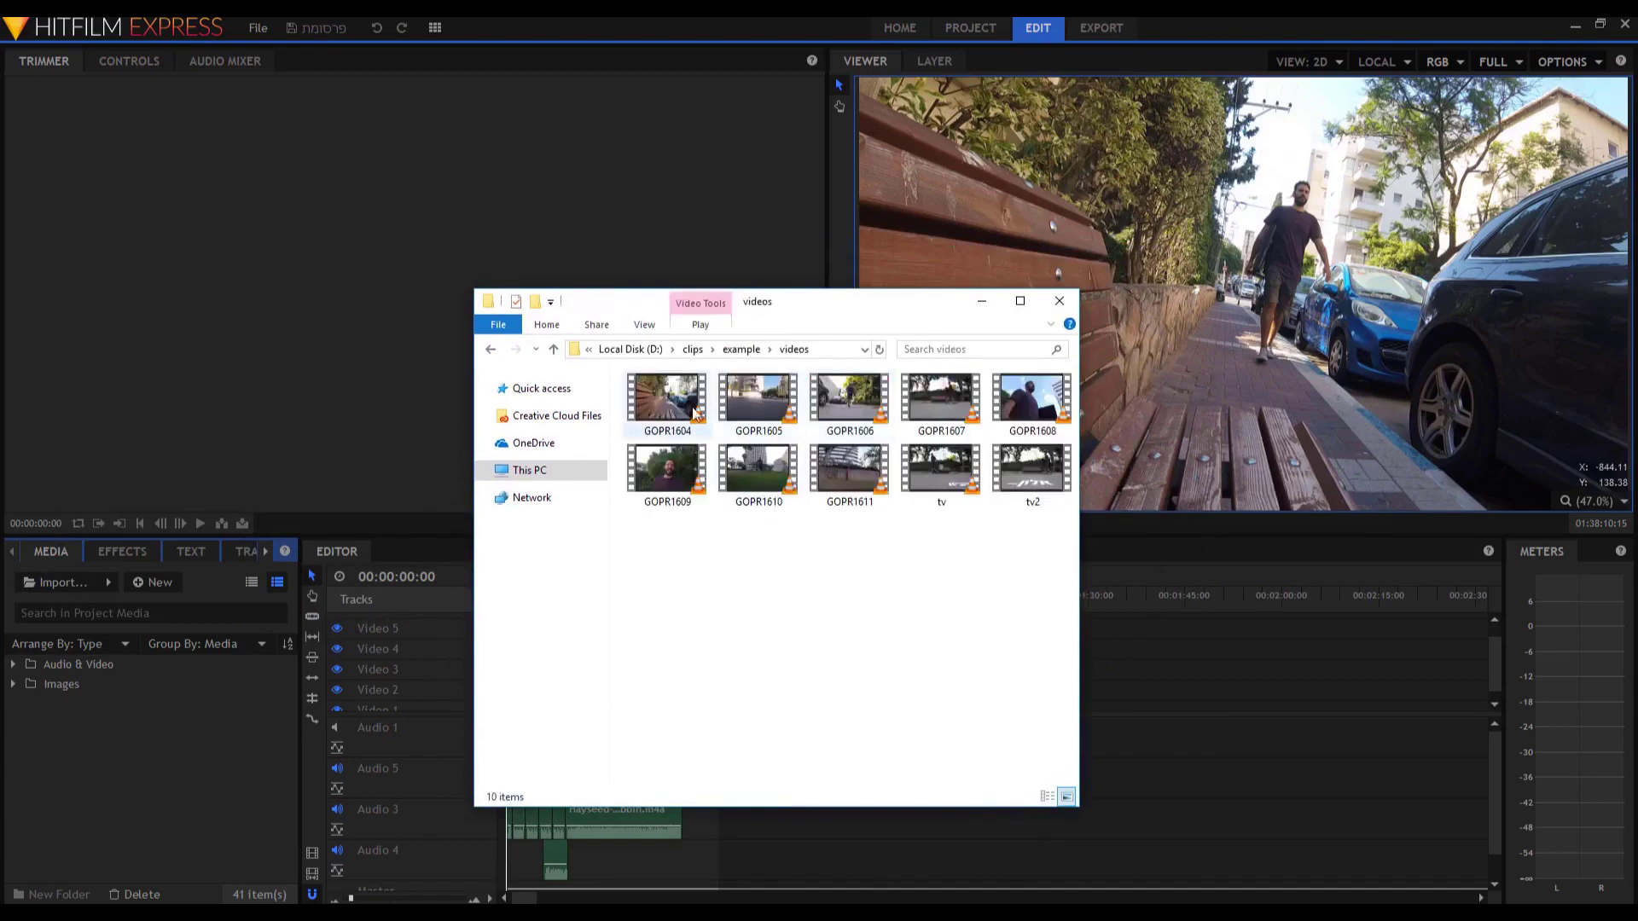
Drag the GOPR clips from Explorer into HitFilm's Media panel and return to HitFilm.
drag(849, 474, 207, 728)
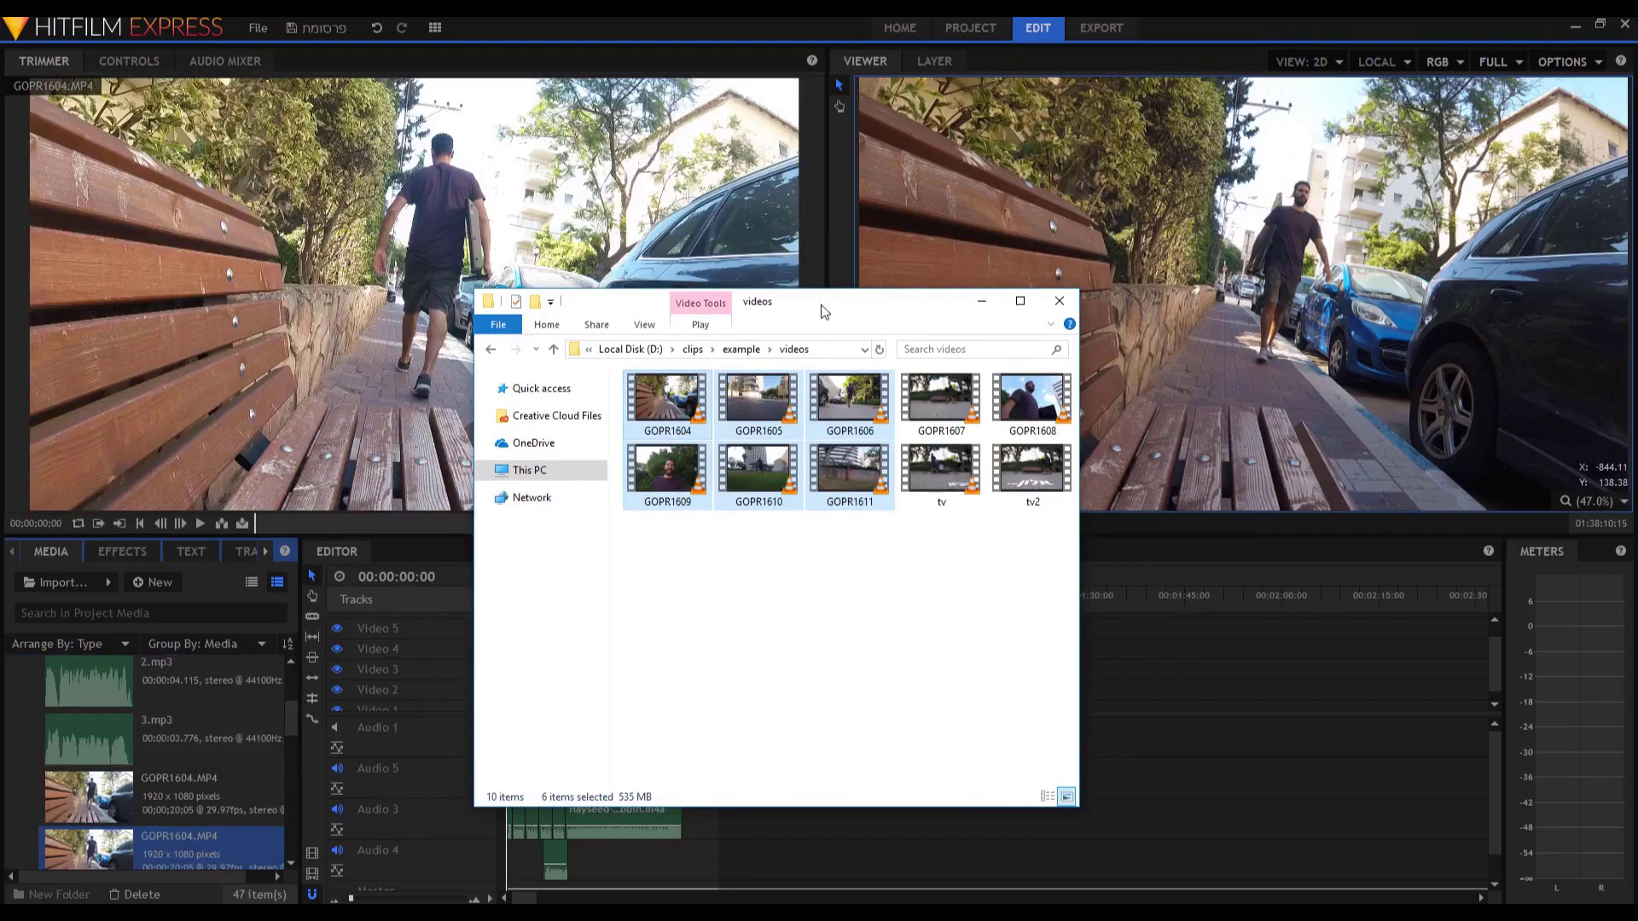
click(177, 747)
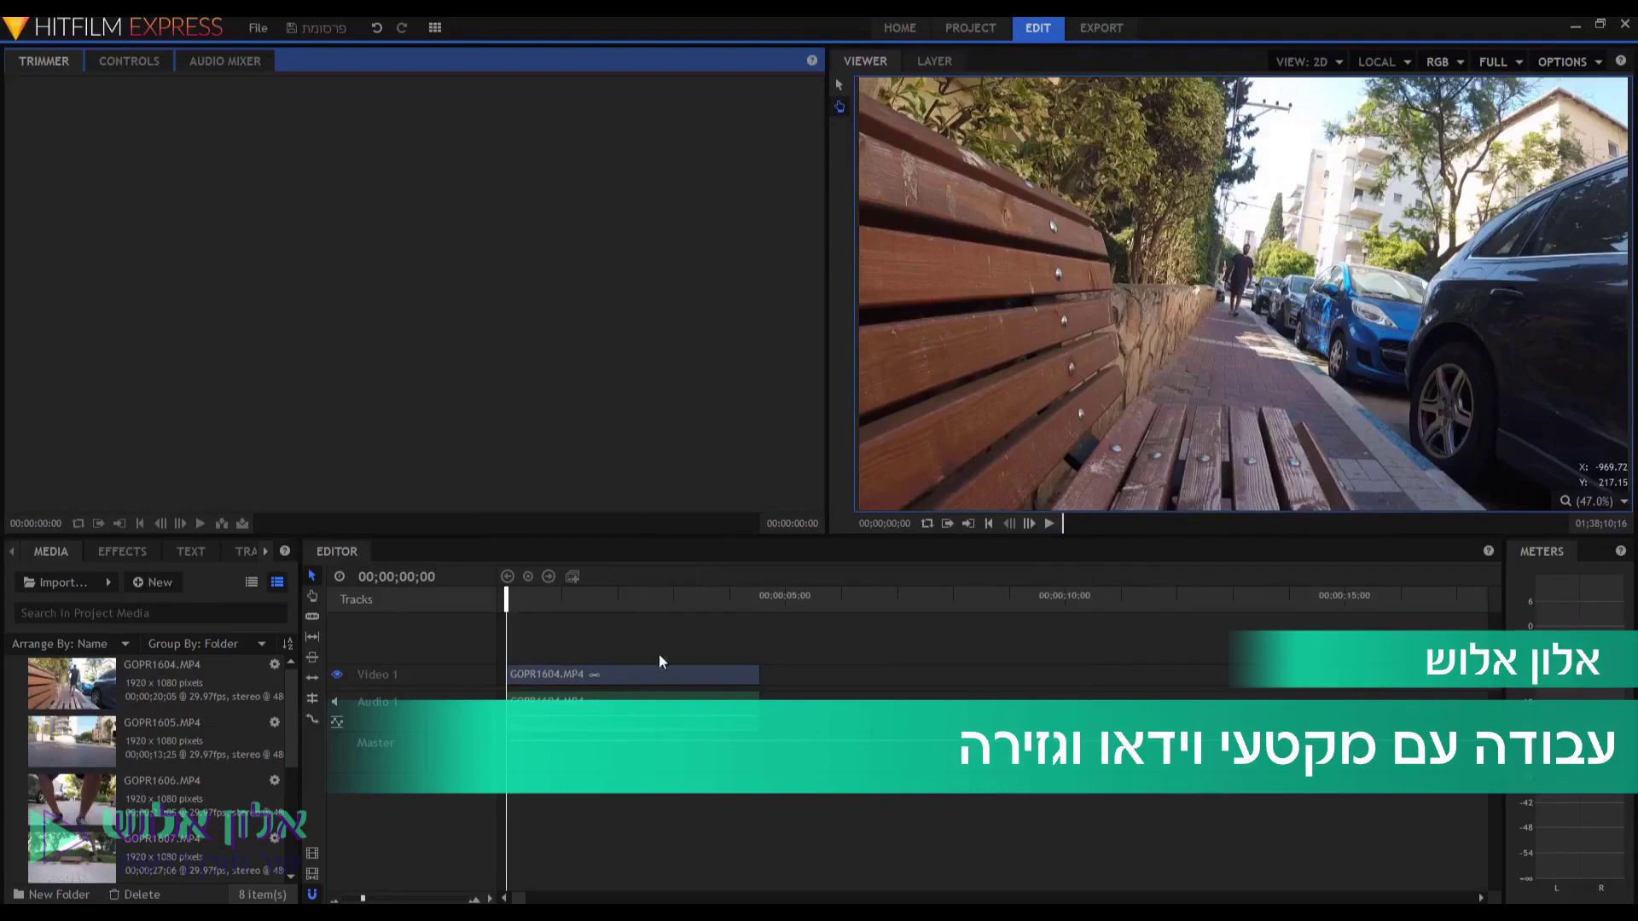
Scrub the playhead to the end of GOPR1604.MP4 and confirm the timecode reads 00;00;04;15.
click(557, 674)
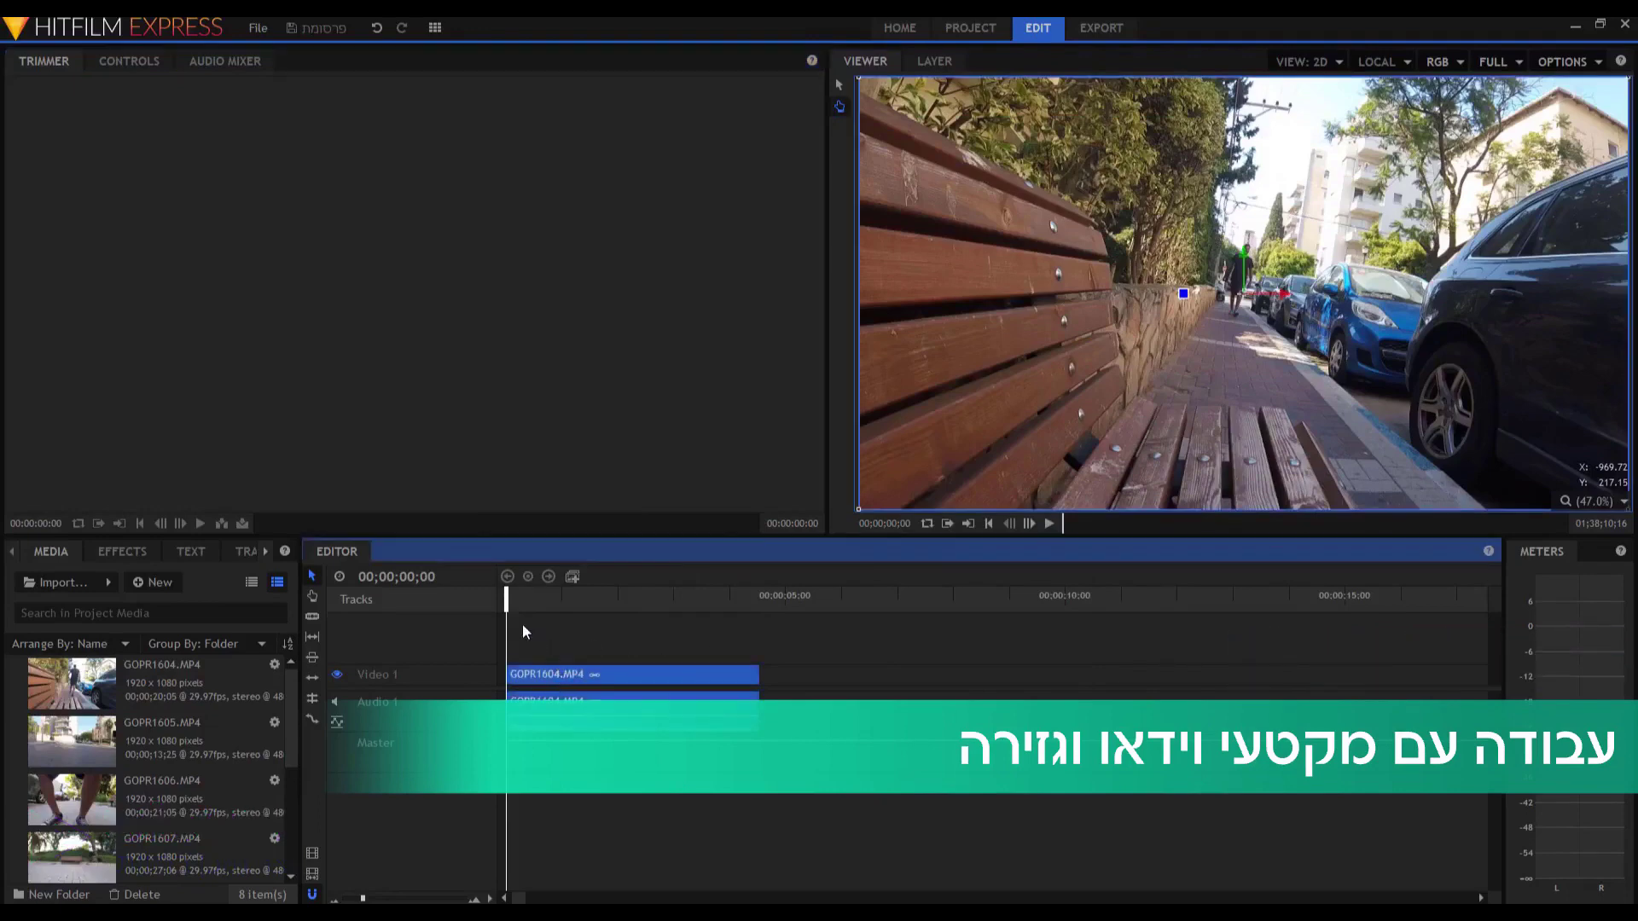
drag(510, 605, 756, 630)
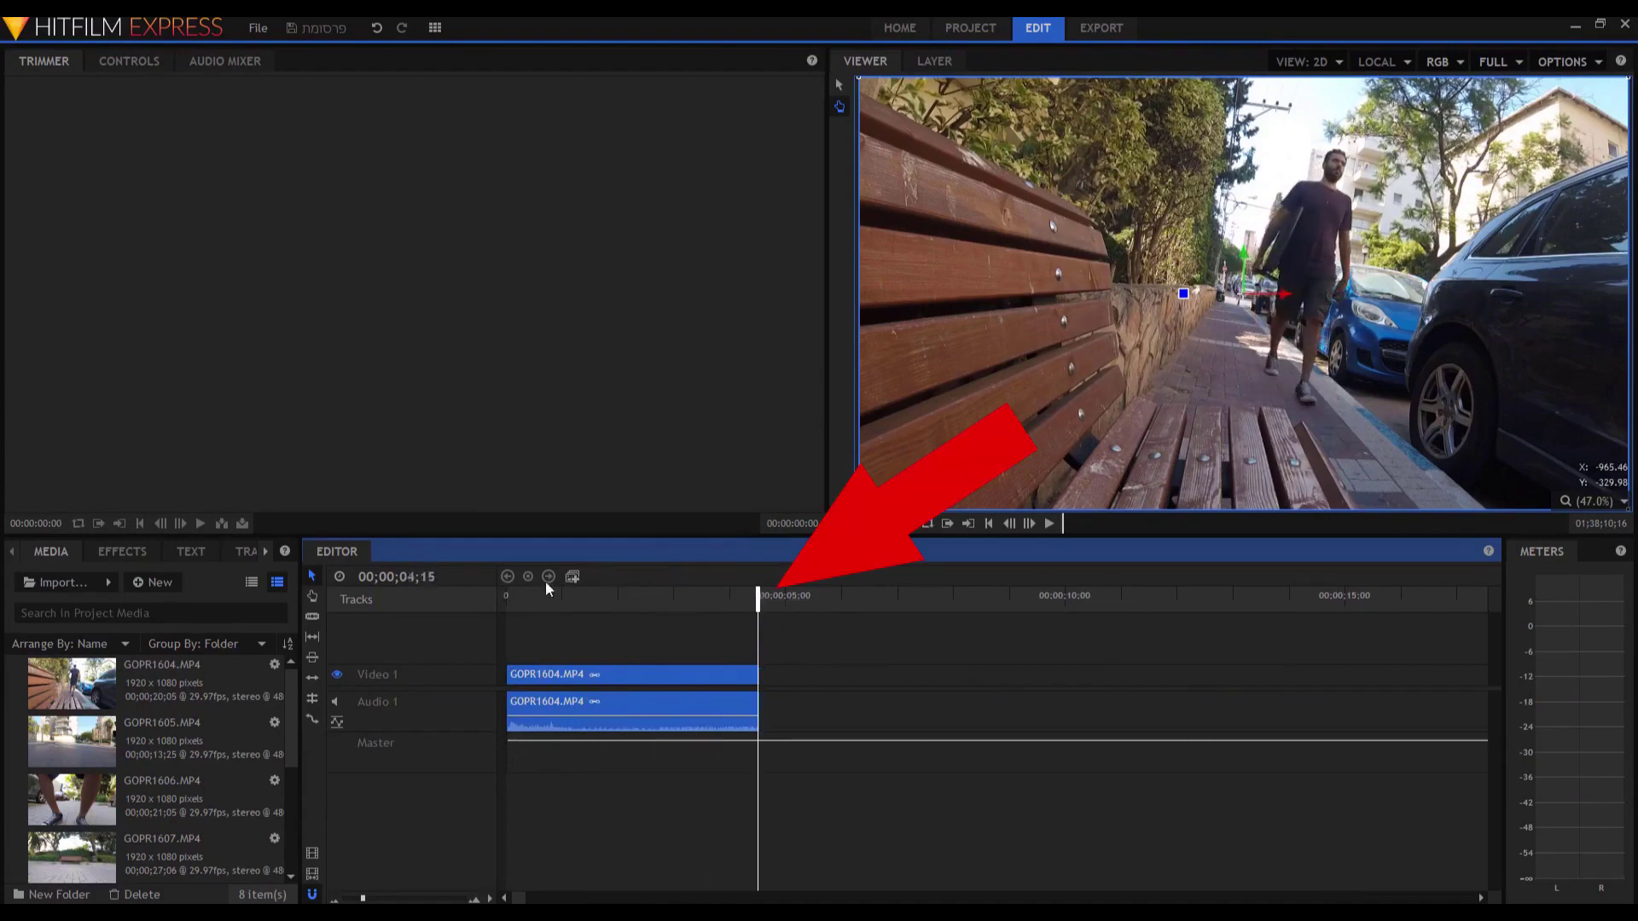
click(415, 577)
drag(416, 577, 386, 577)
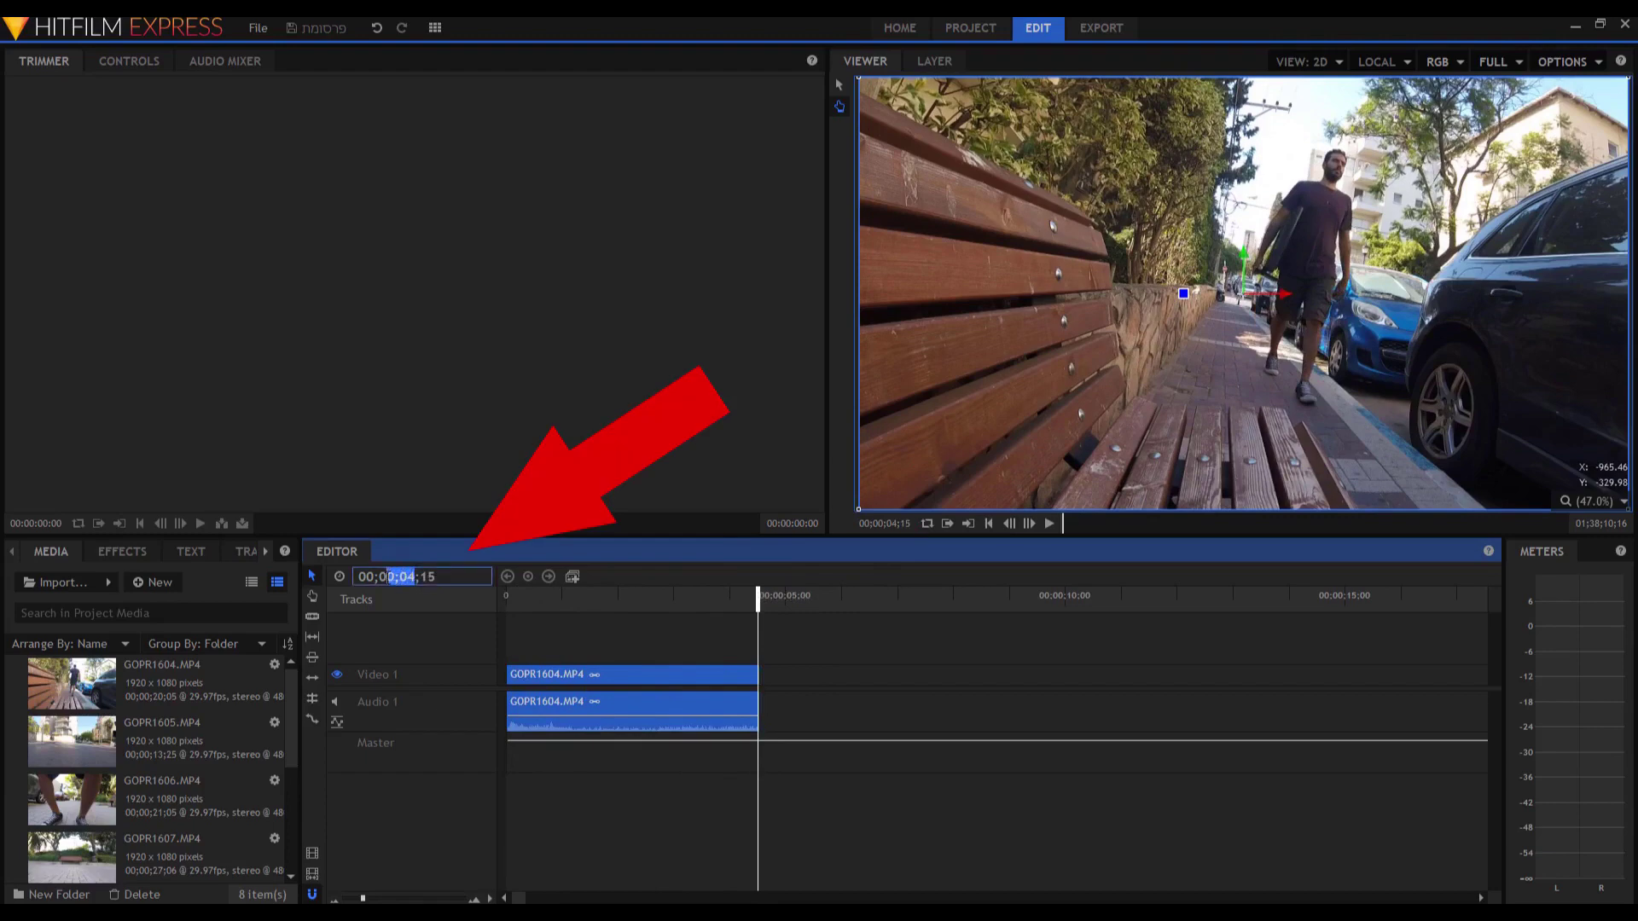
click(647, 642)
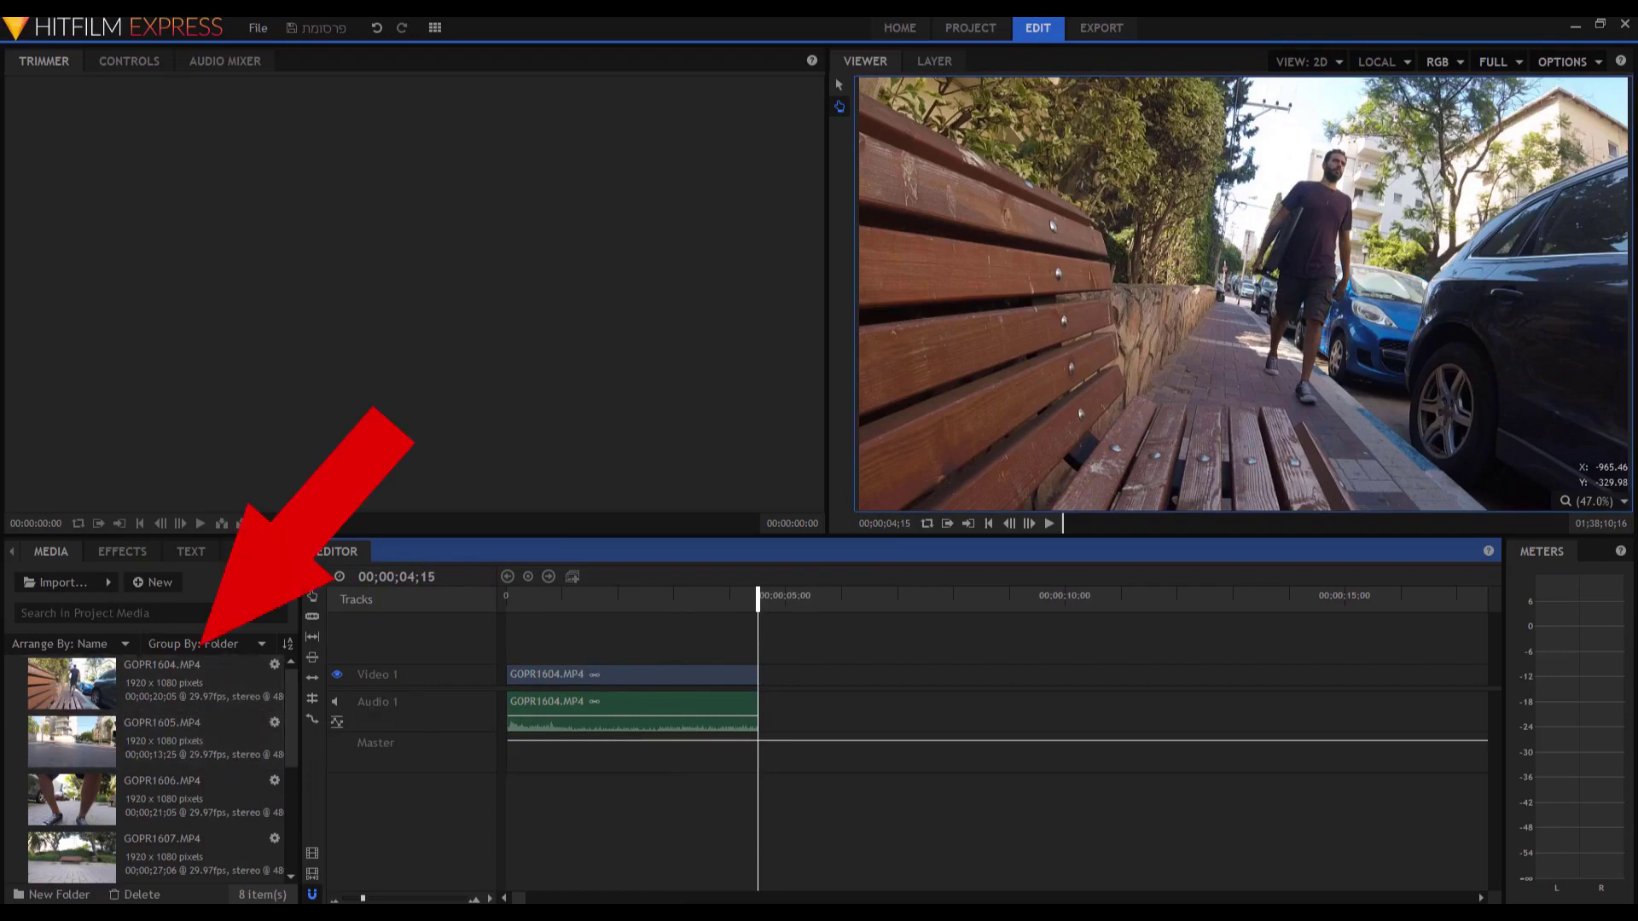
Load GOPR1605.MP4 into the Trimmer and set its in point at 04;09.
click(133, 746)
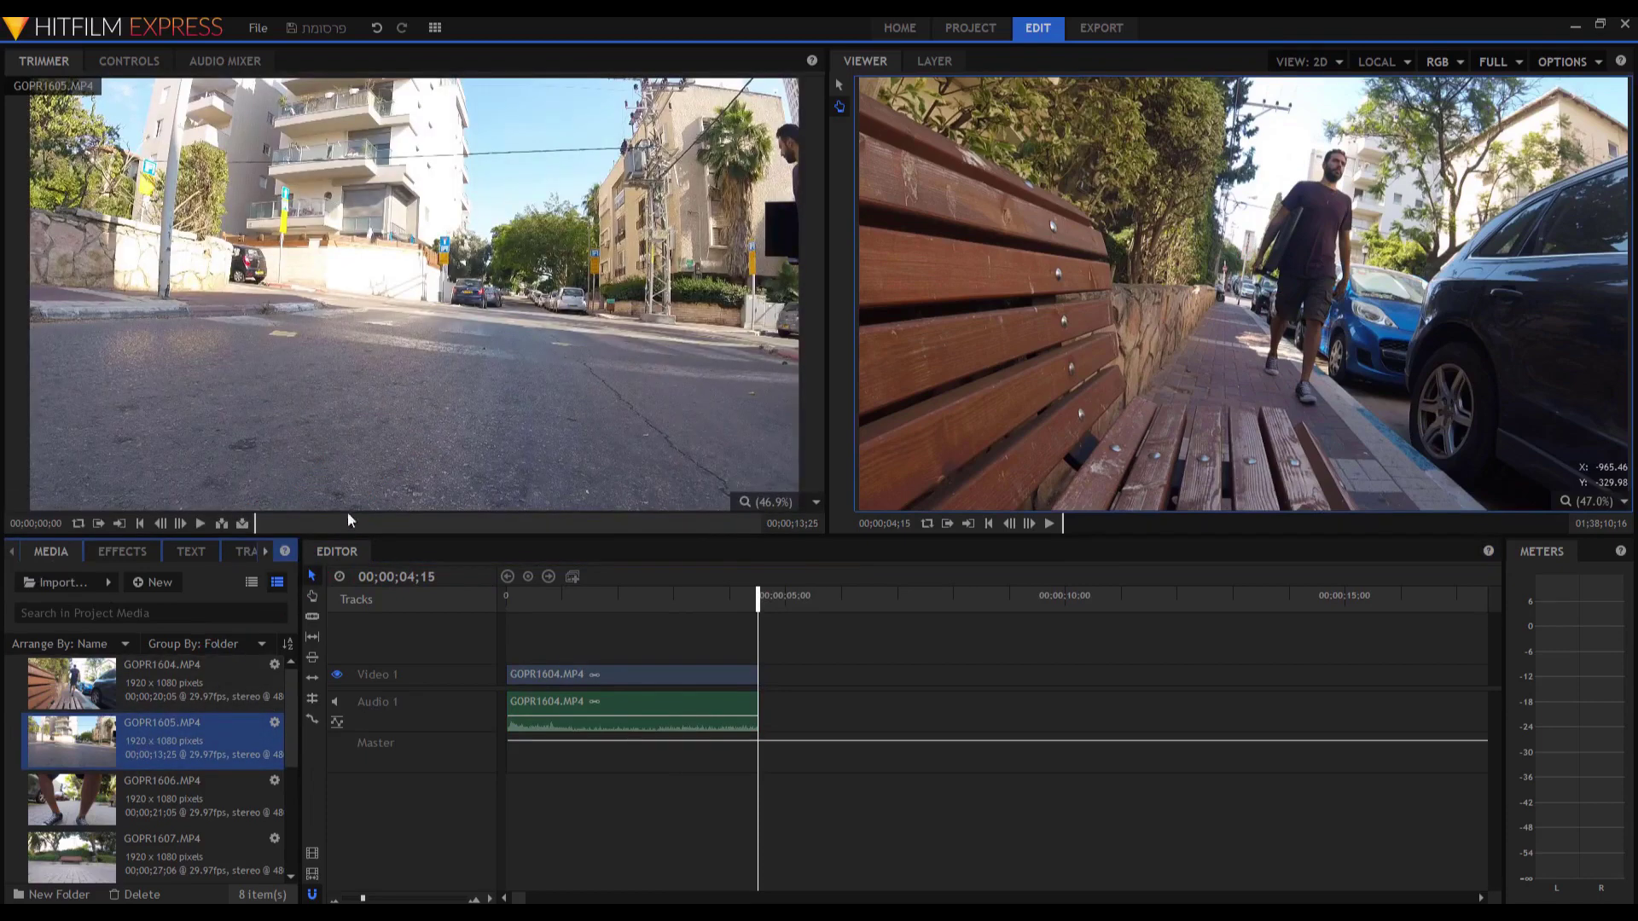
click(198, 525)
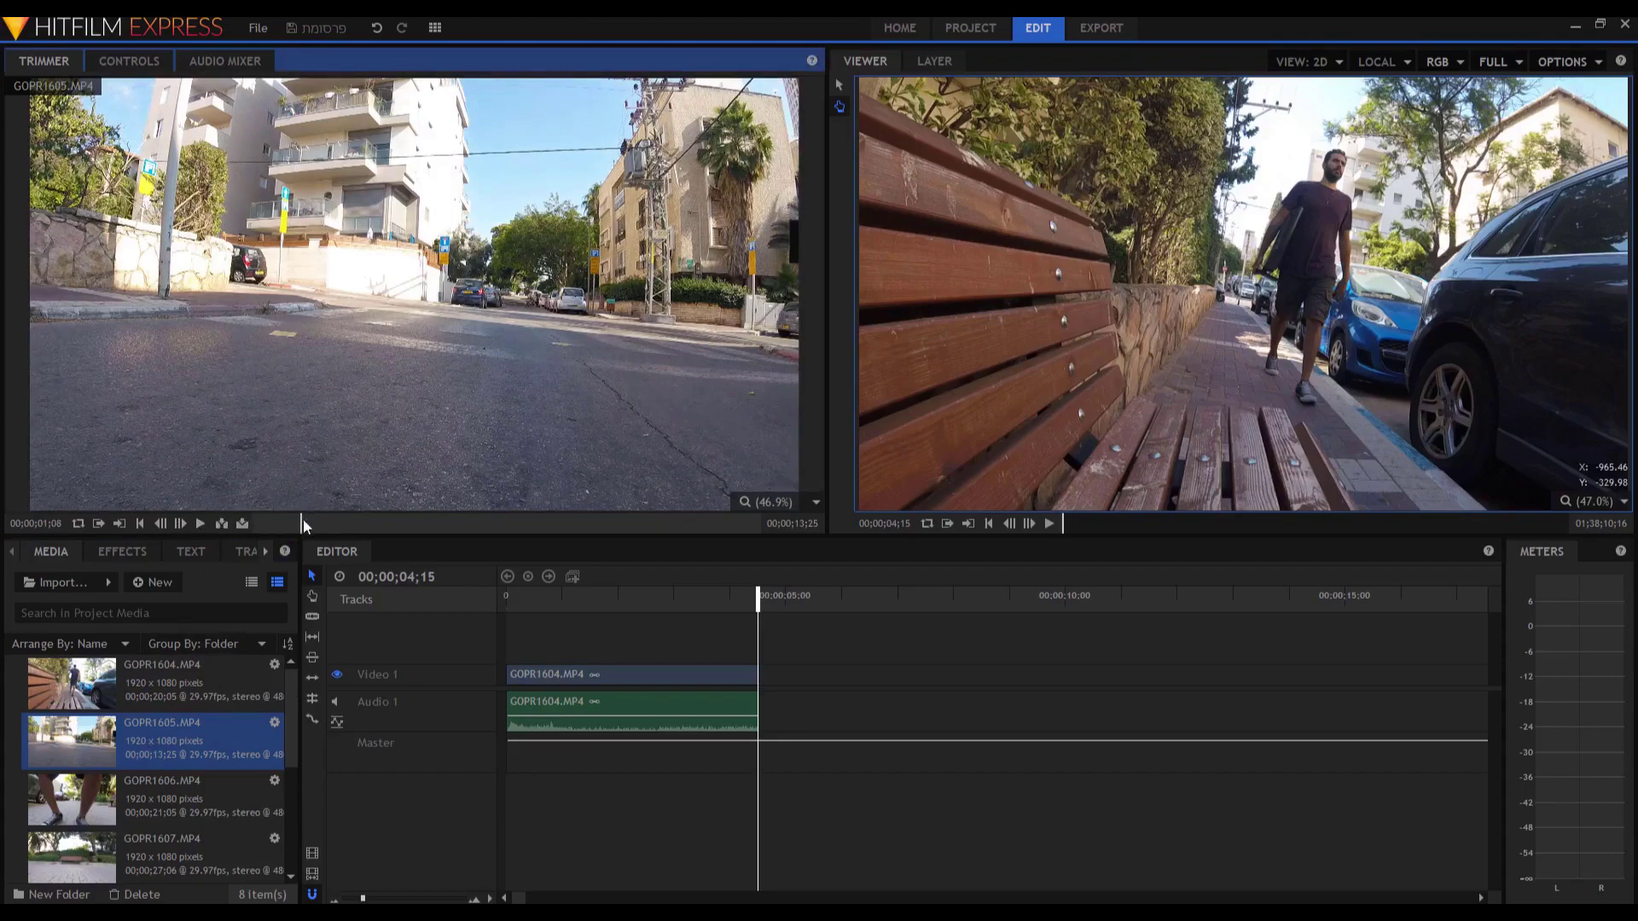
mouse_move(301, 524)
drag(300, 524, 464, 526)
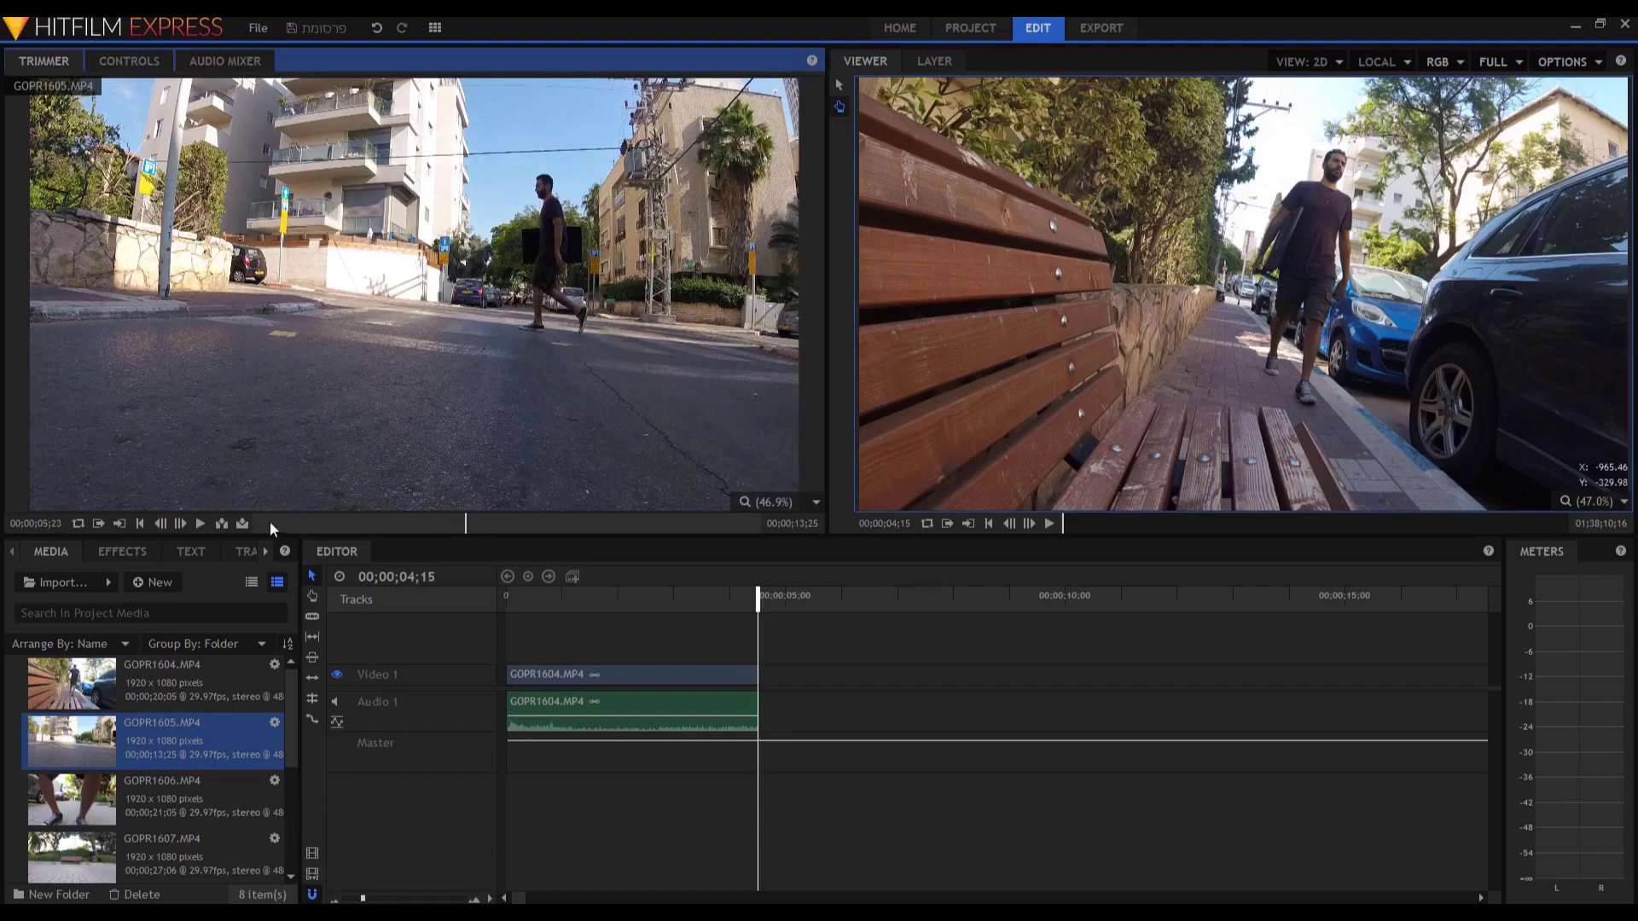
click(411, 523)
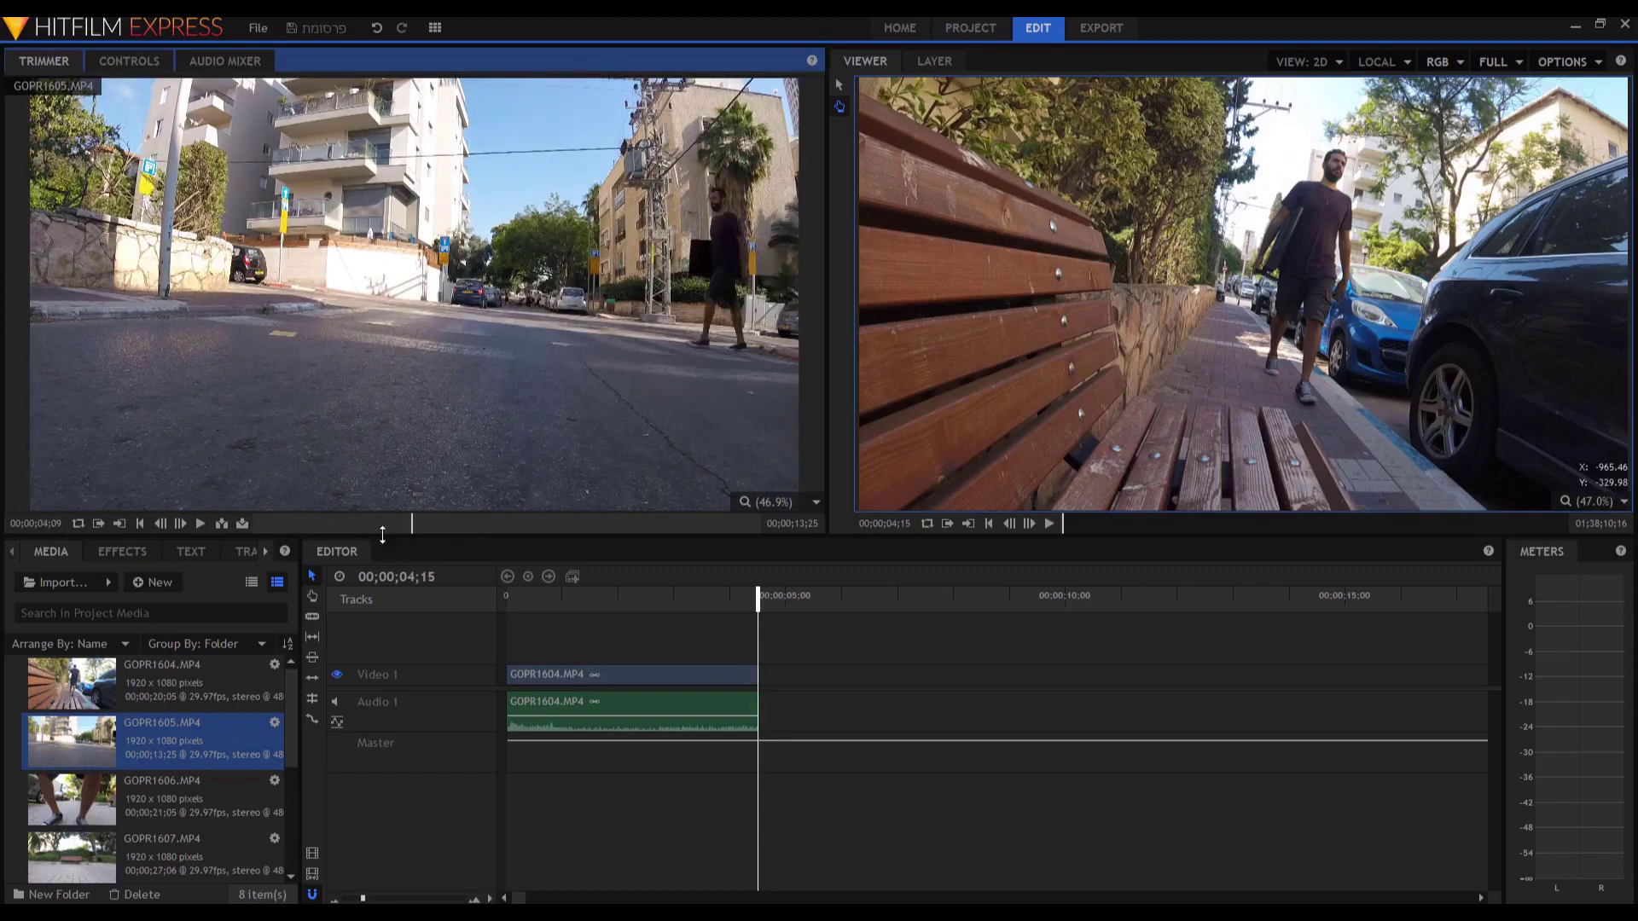
click(100, 525)
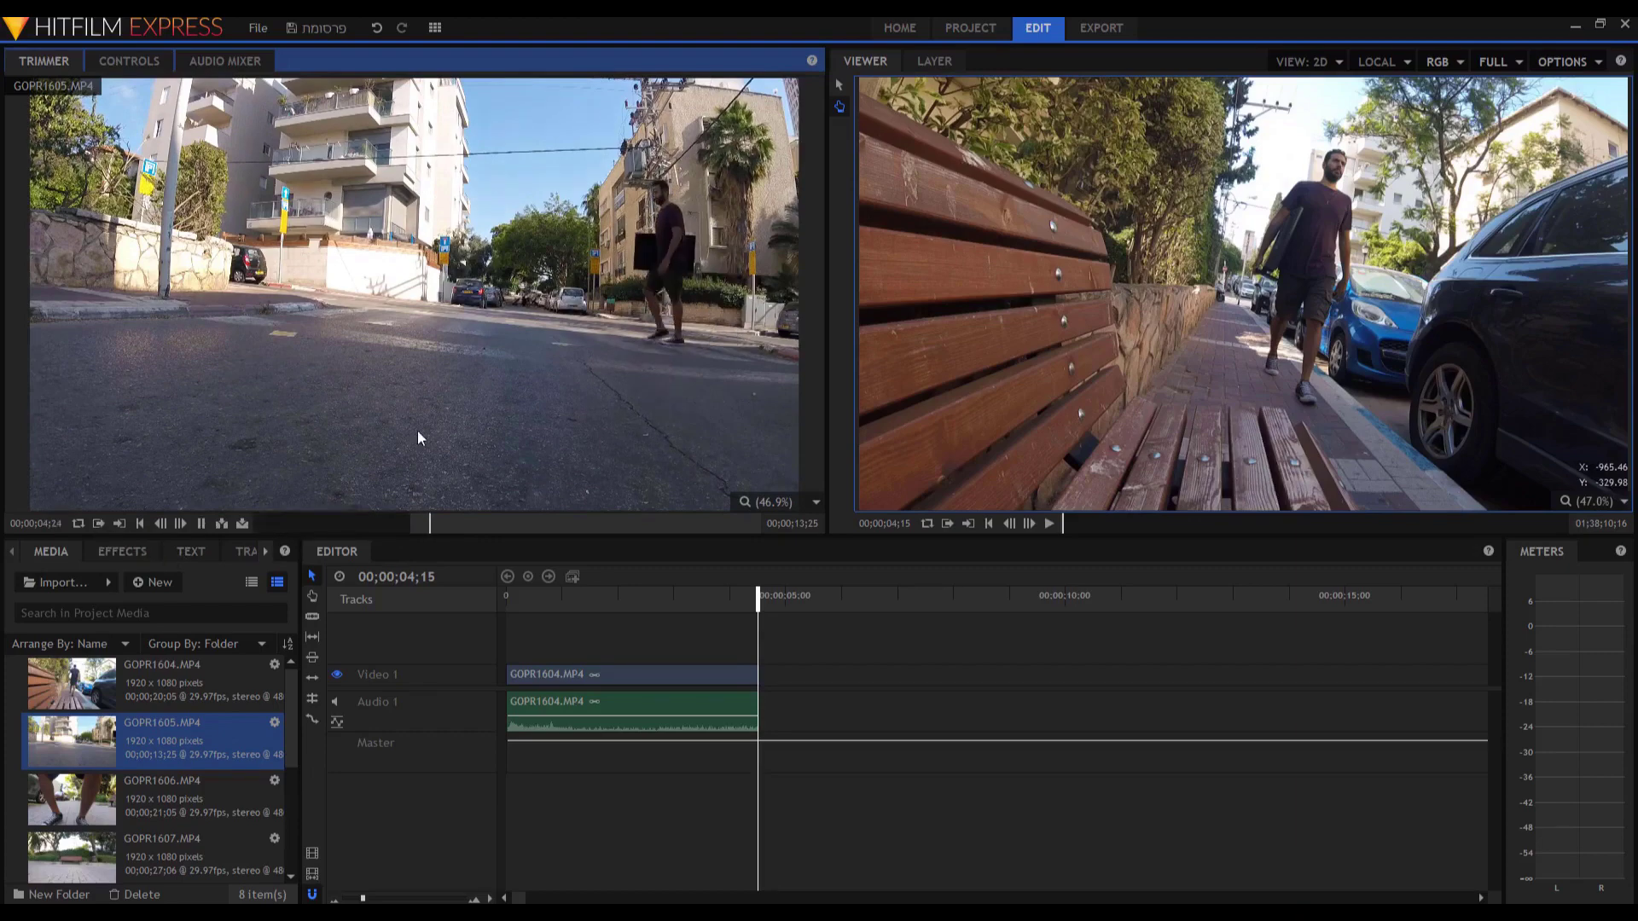
Set the out point at 07;12 and drop the trimmed clip after GOPR1604.
key(space)
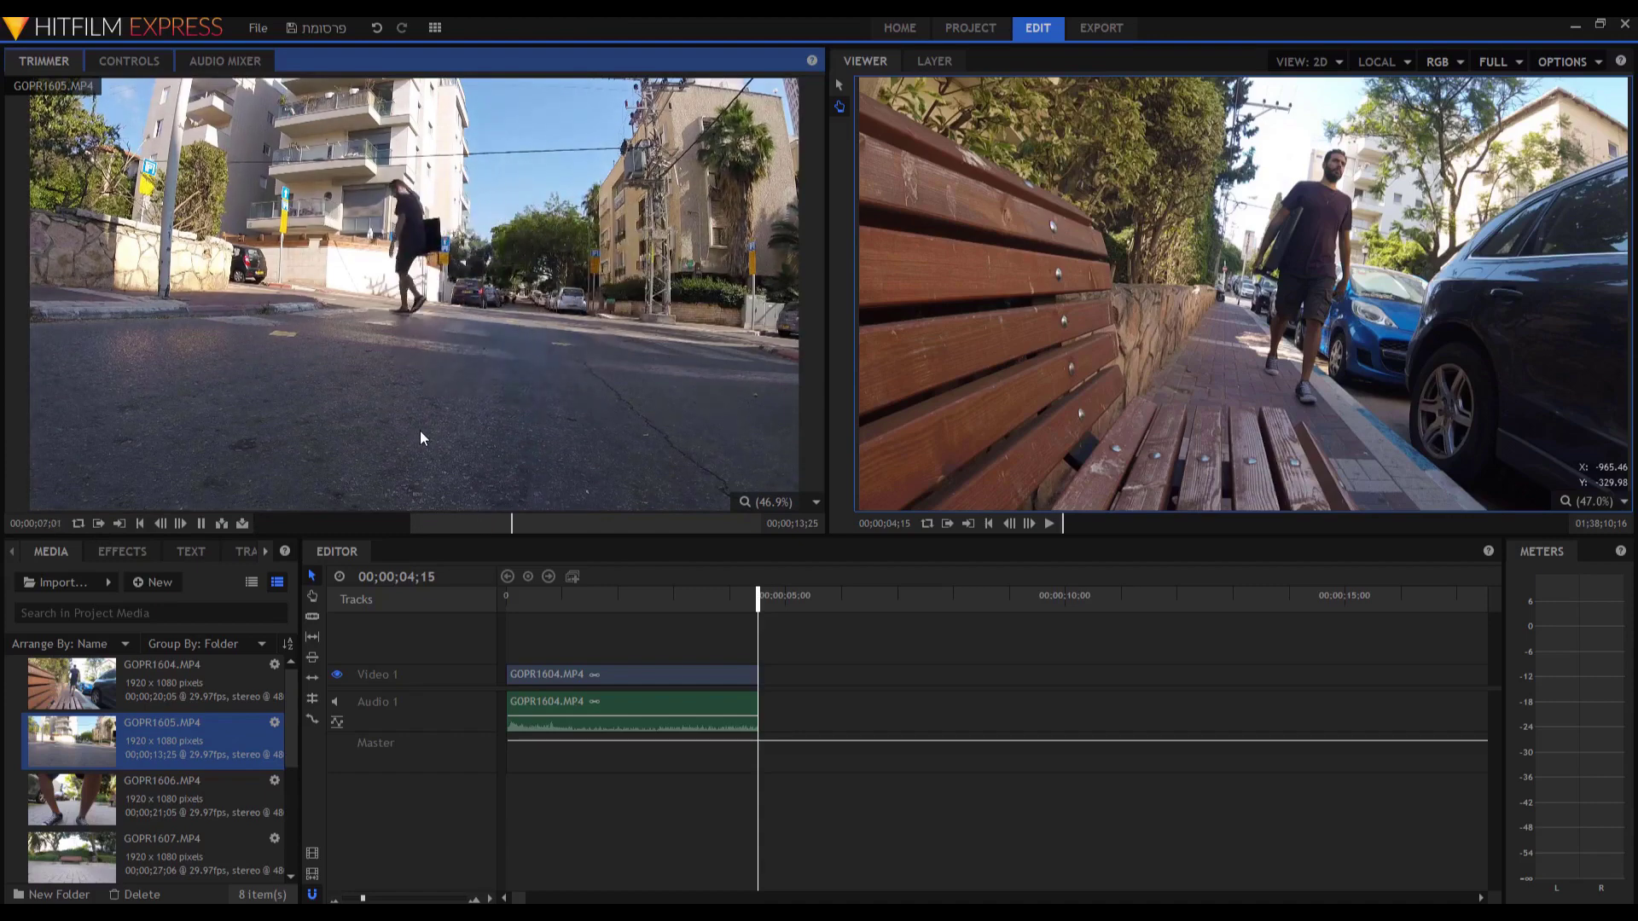
key(space)
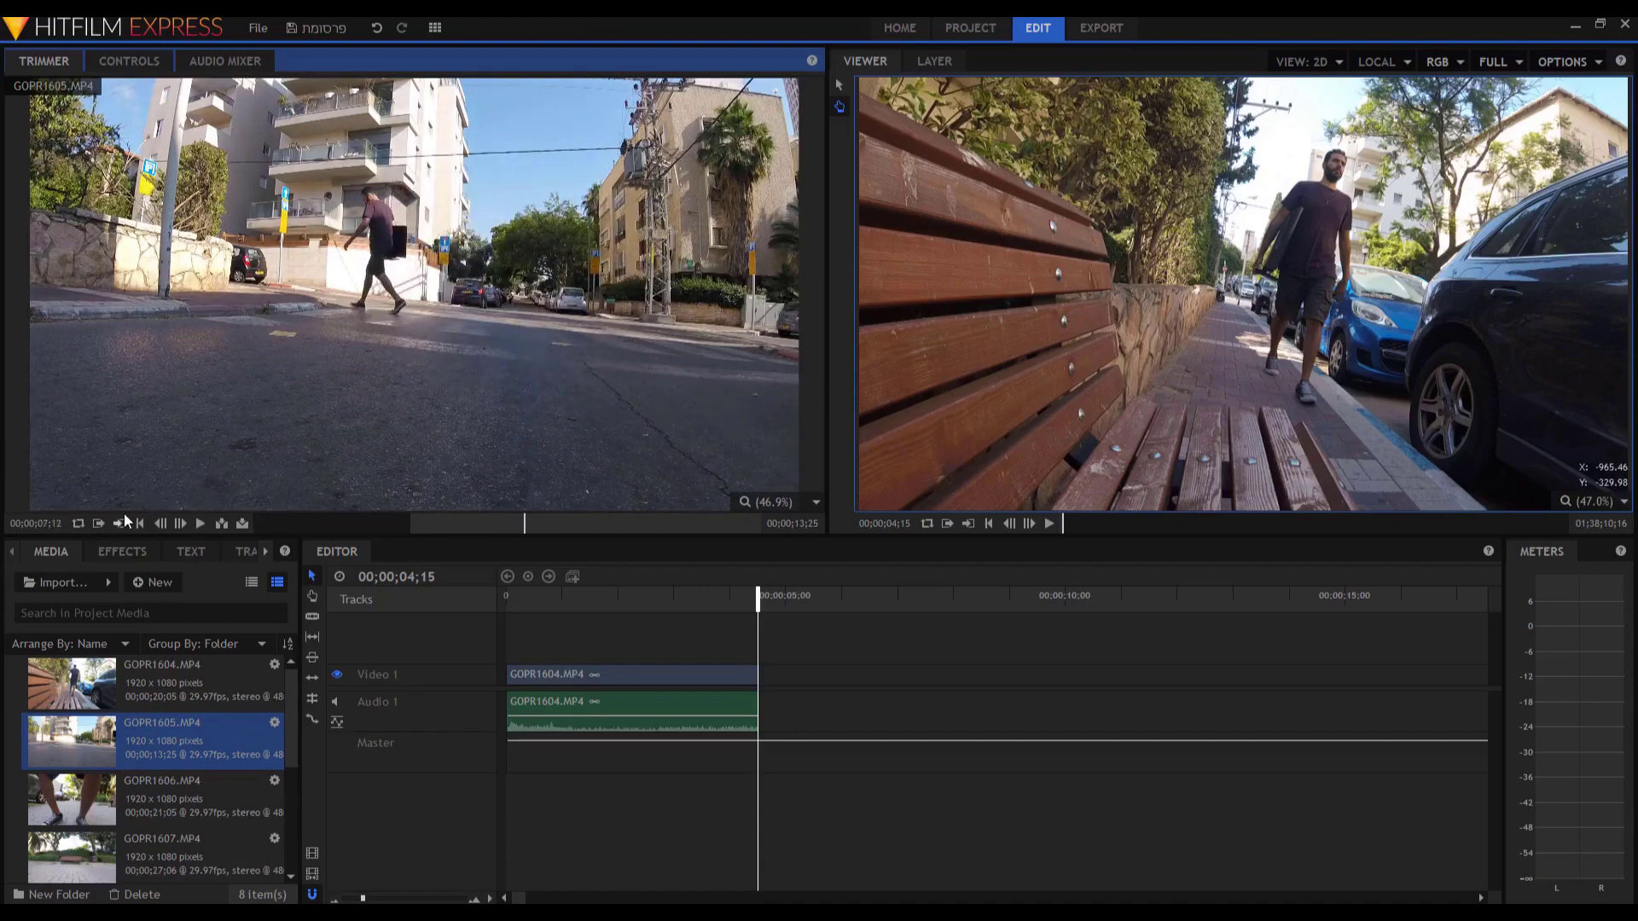
click(120, 523)
drag(456, 298, 778, 690)
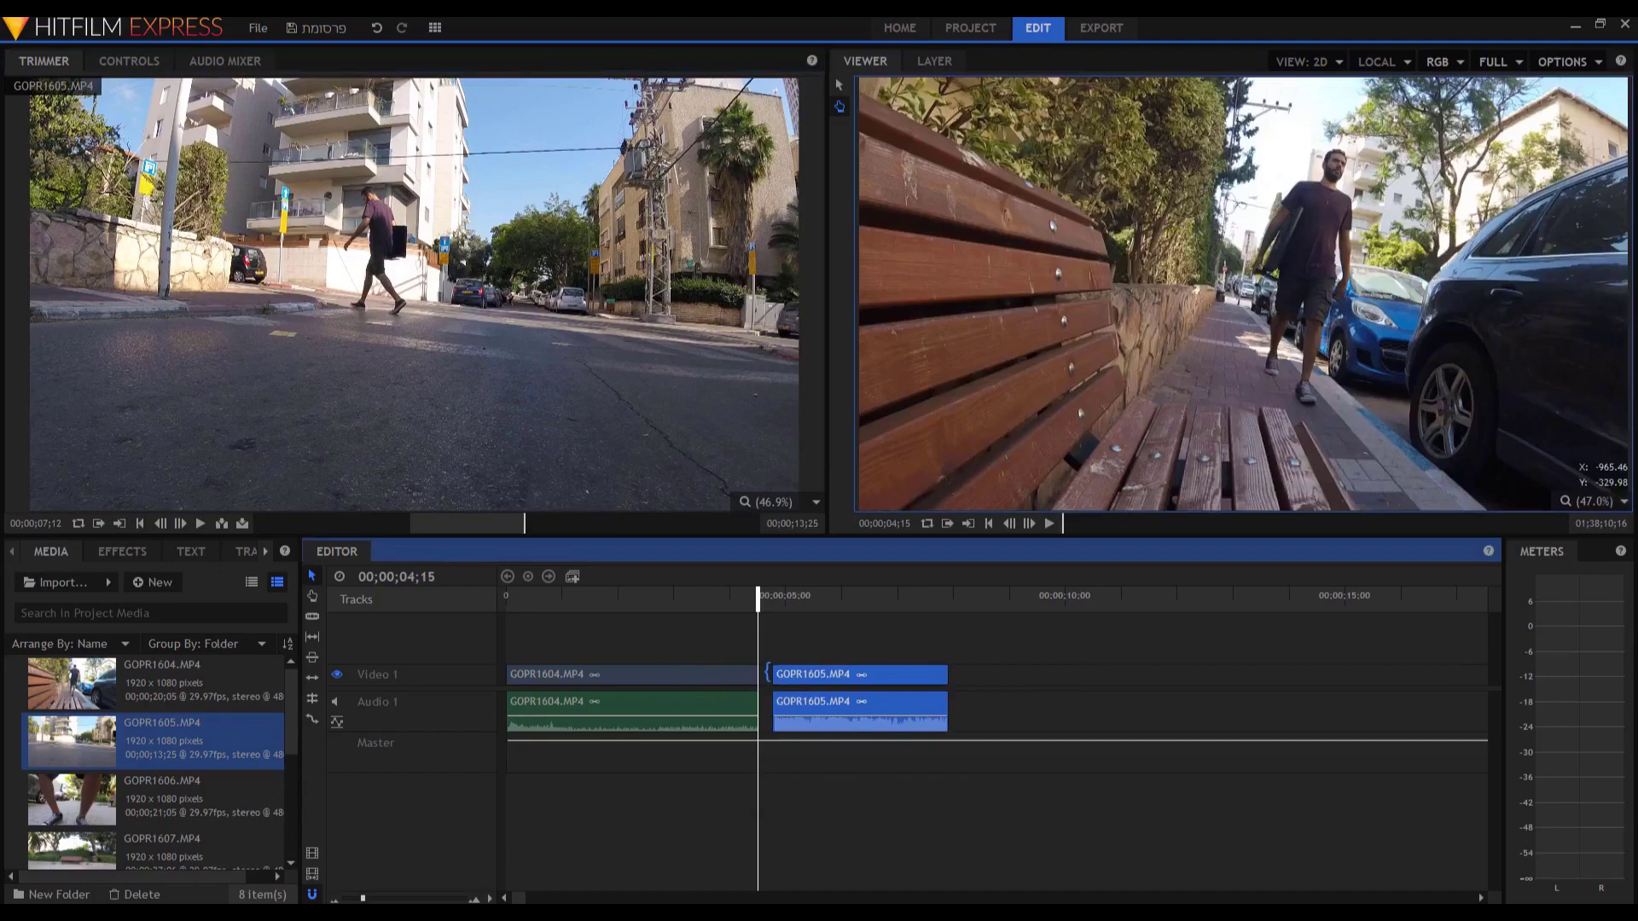
Move GOPR1604 after GOPR1605 at about 9;01 and preview the junction.
drag(798, 674, 930, 691)
drag(628, 678, 1064, 683)
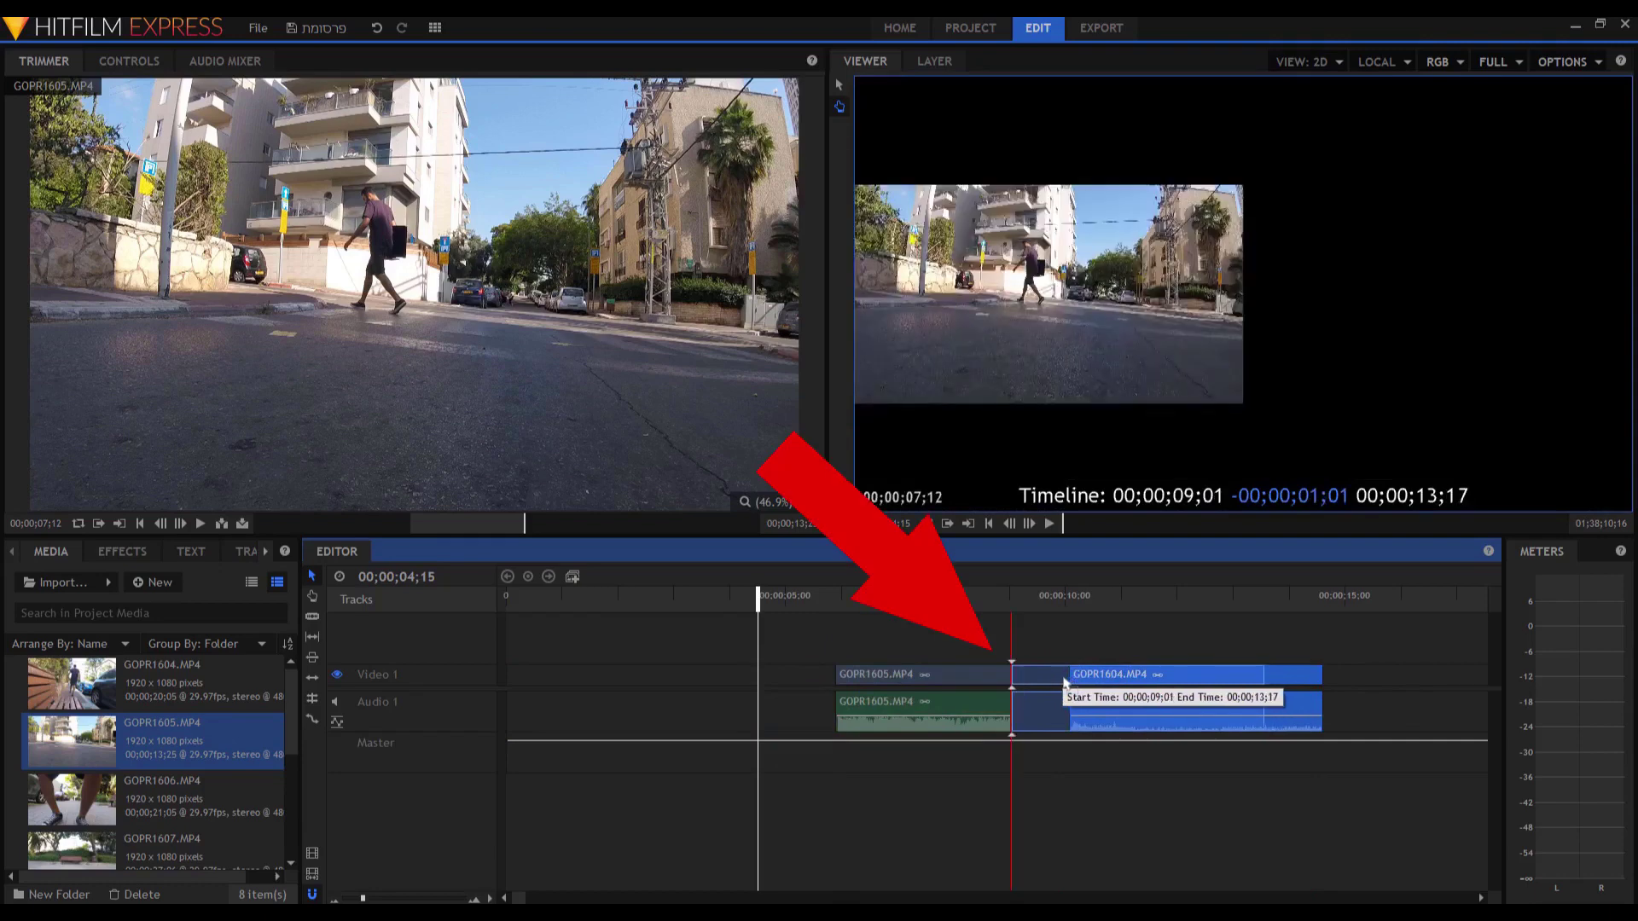
drag(1064, 683, 1062, 680)
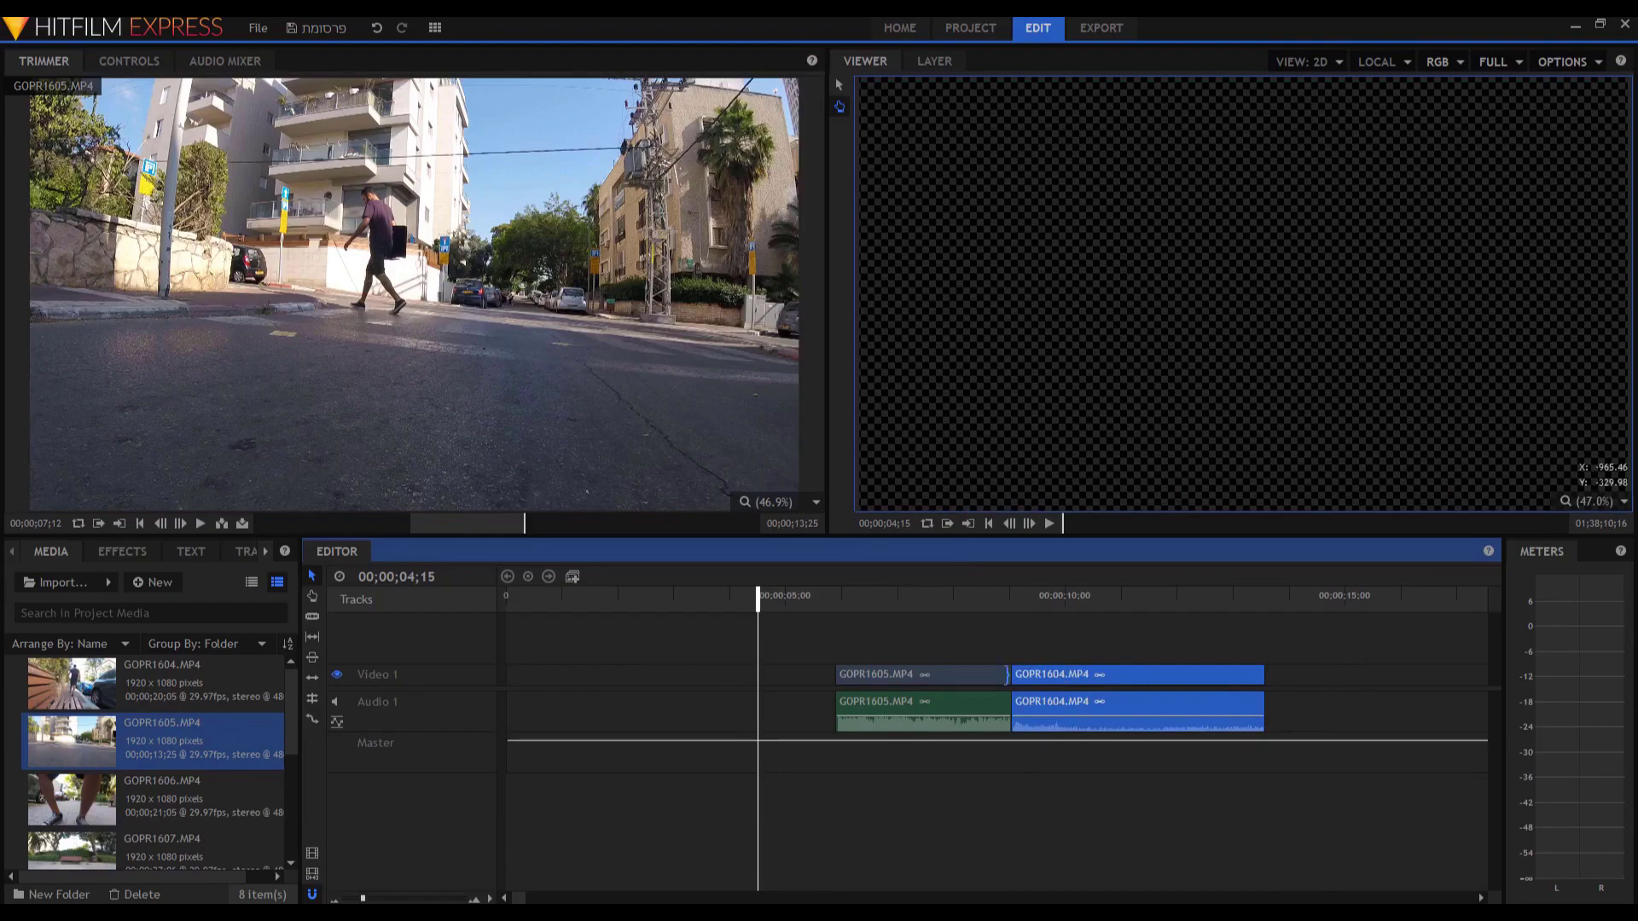
click(988, 602)
key(space)
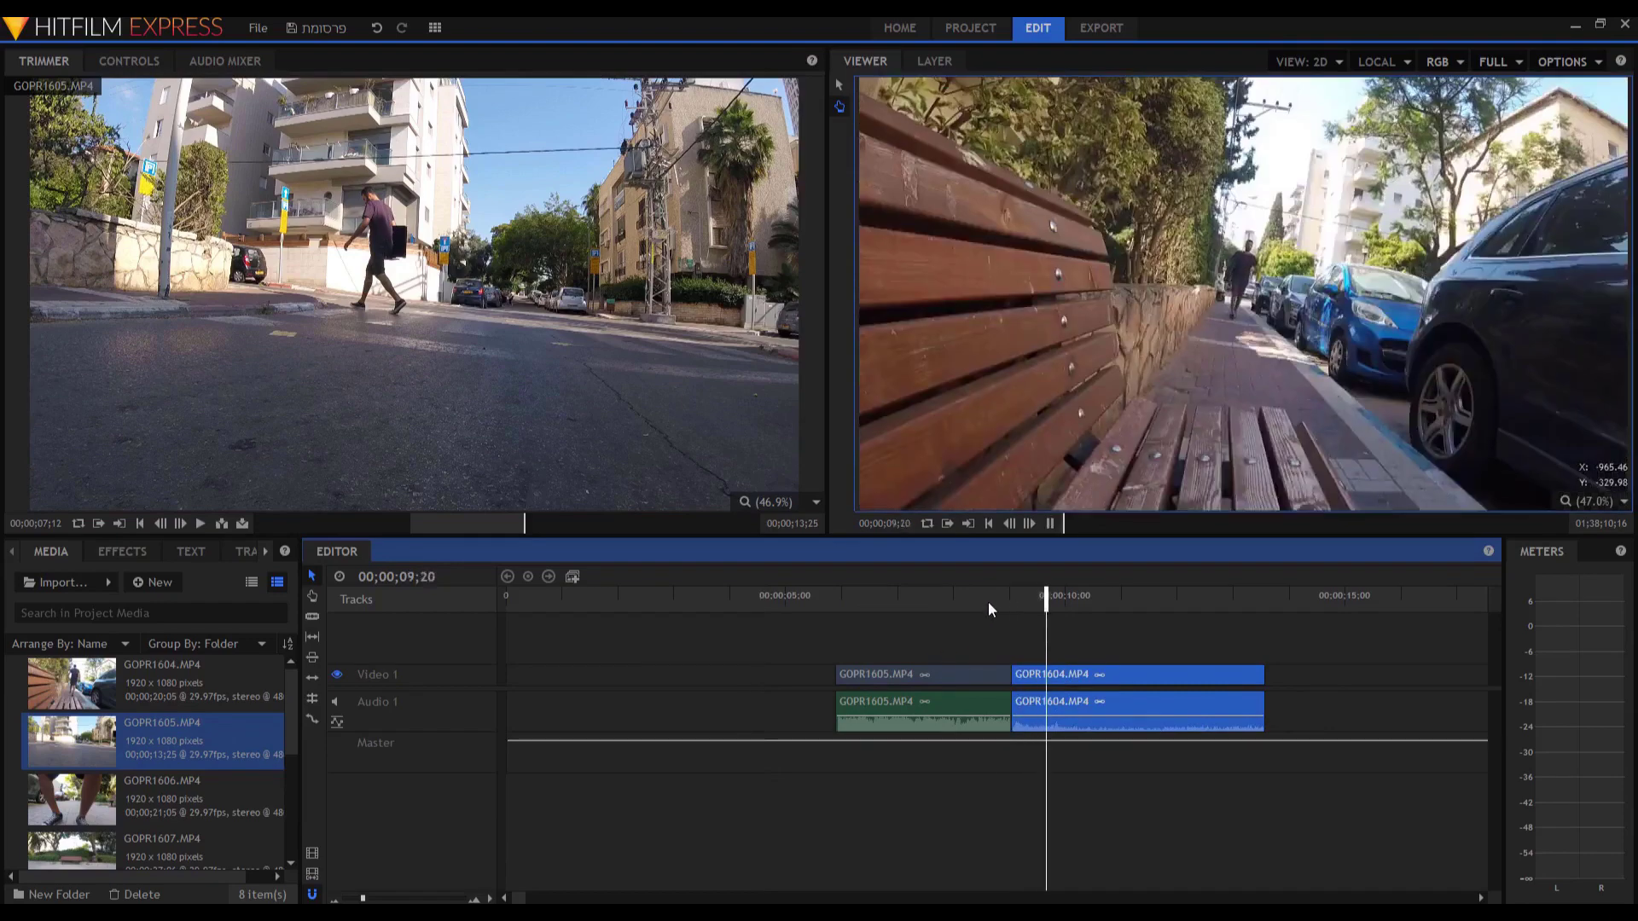
click(988, 602)
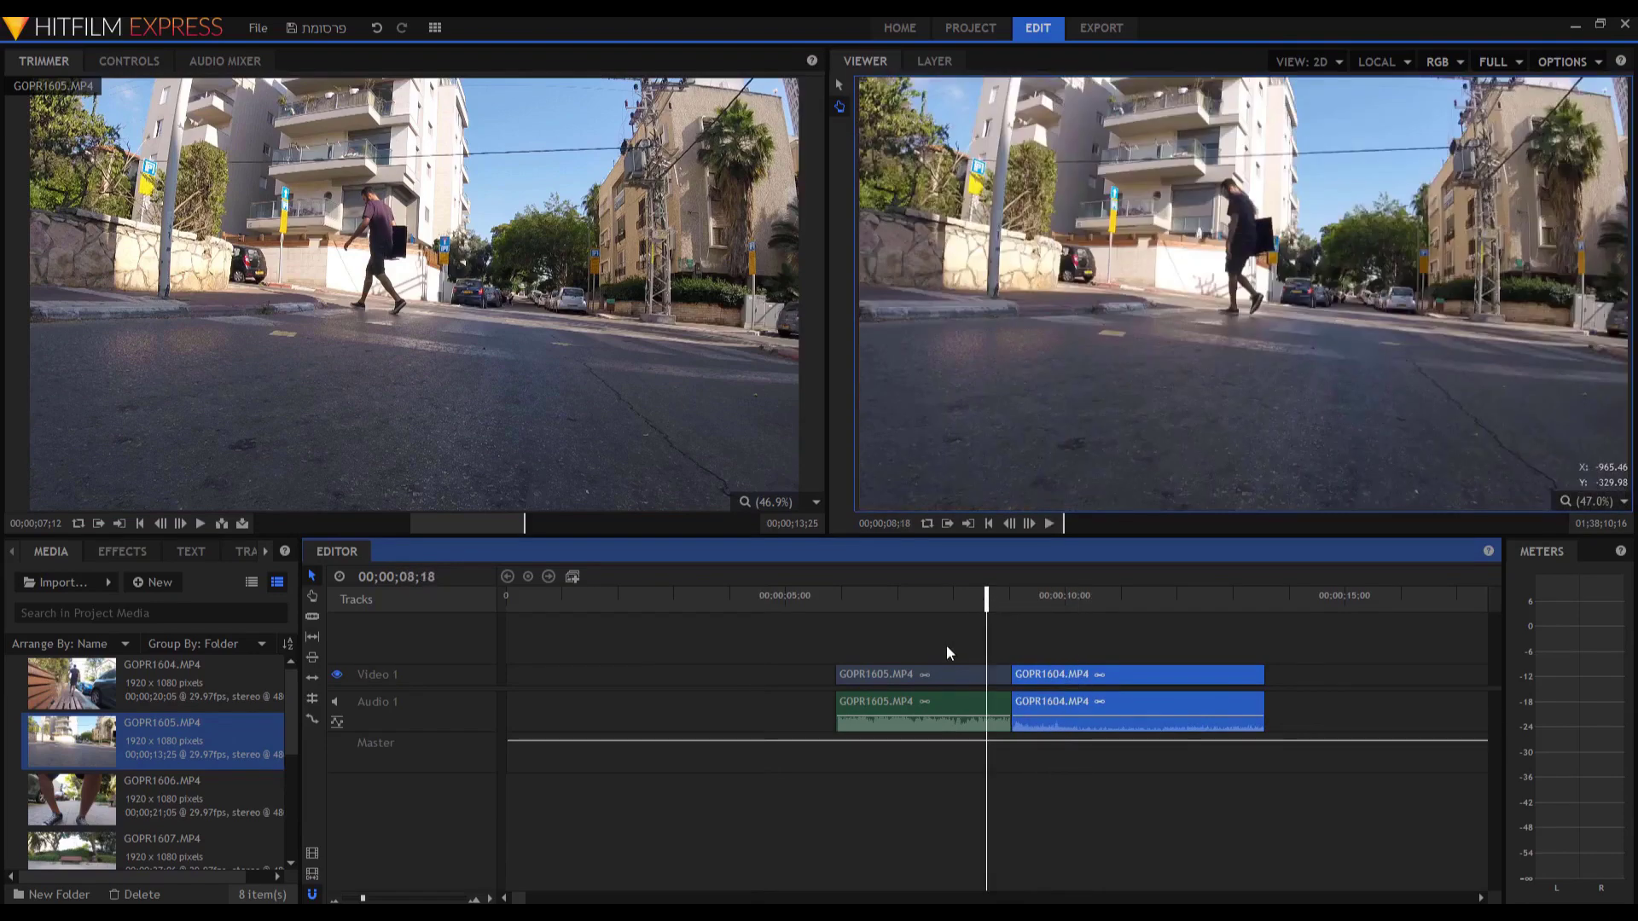
Nudge GOPR1605 slightly right and play back across the cut to check it.
drag(976, 669, 967, 668)
key(space)
click(1003, 604)
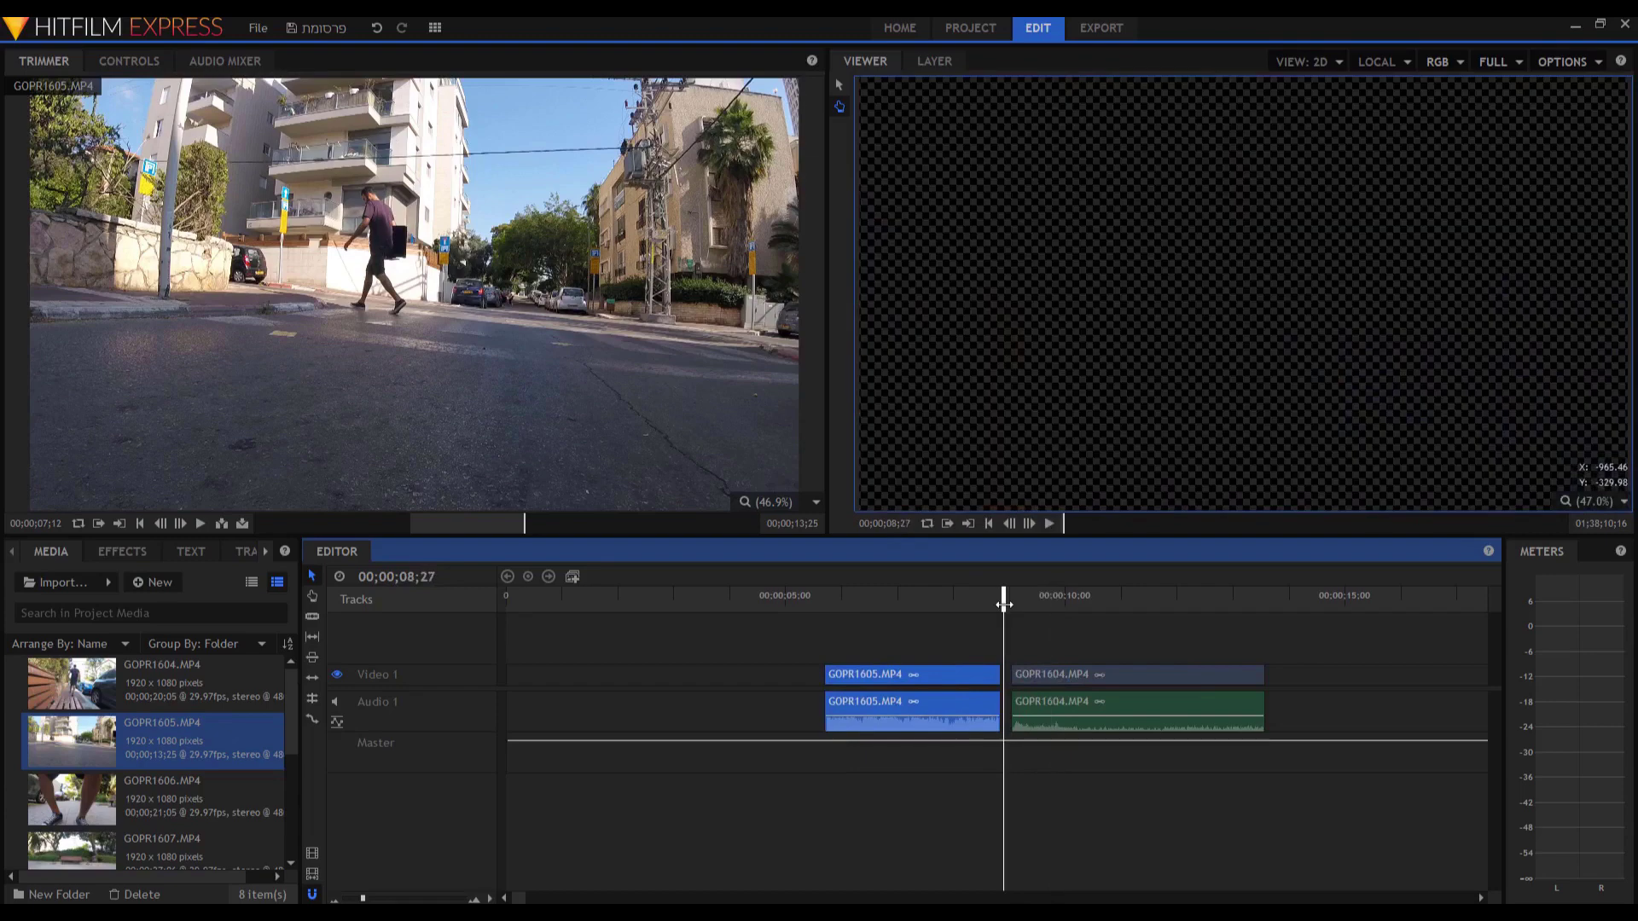
click(987, 642)
click(959, 604)
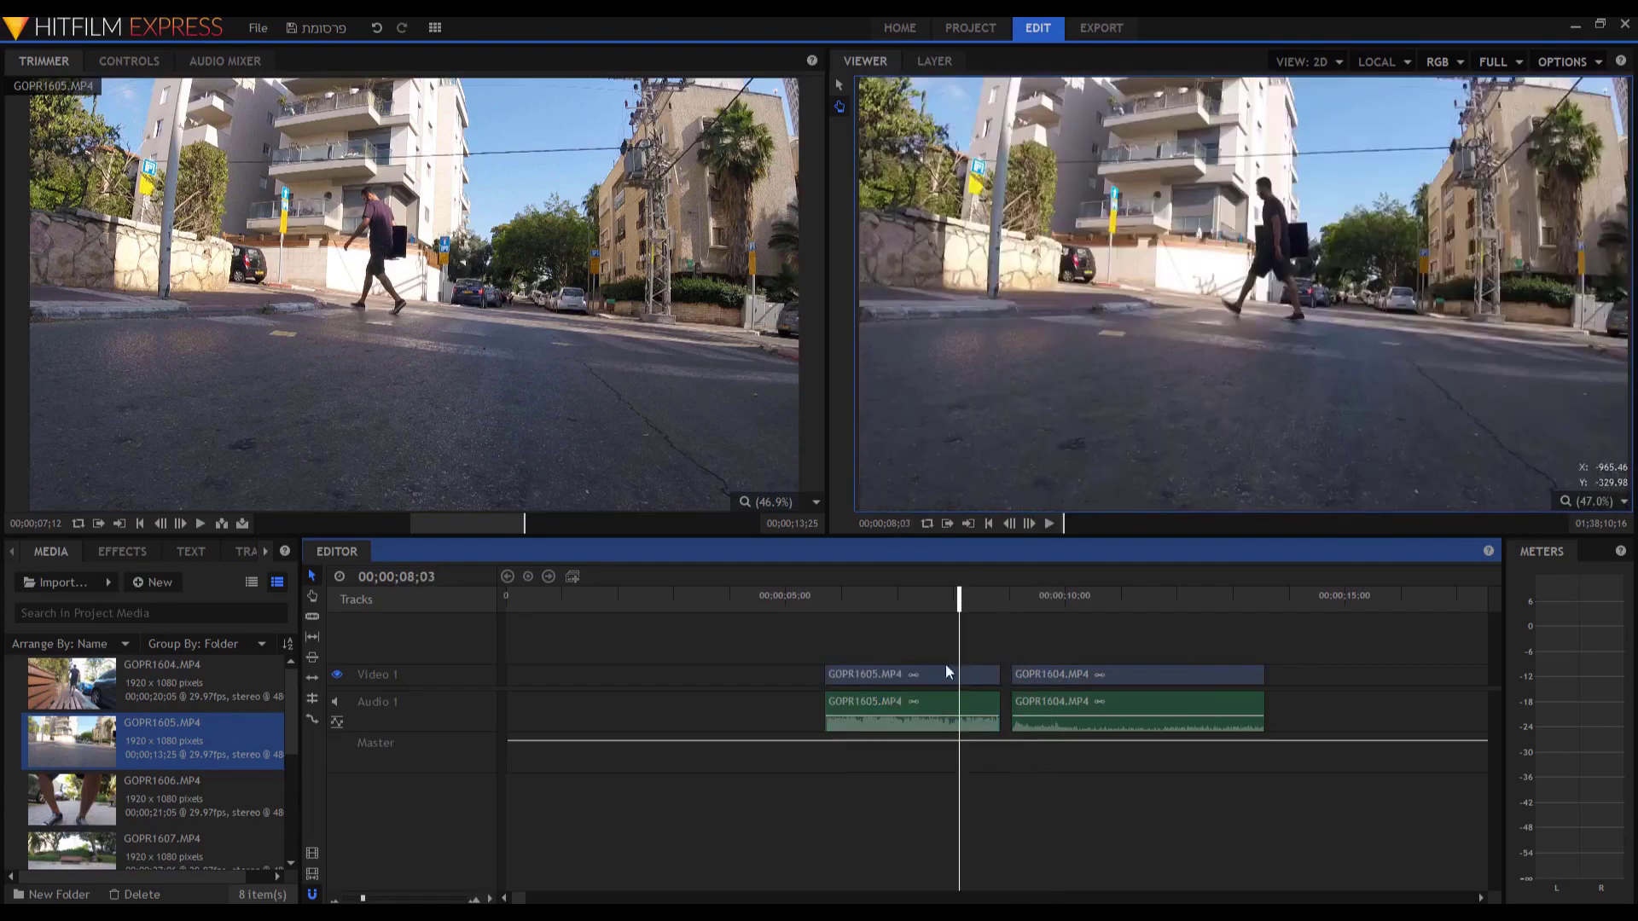
drag(914, 678, 942, 683)
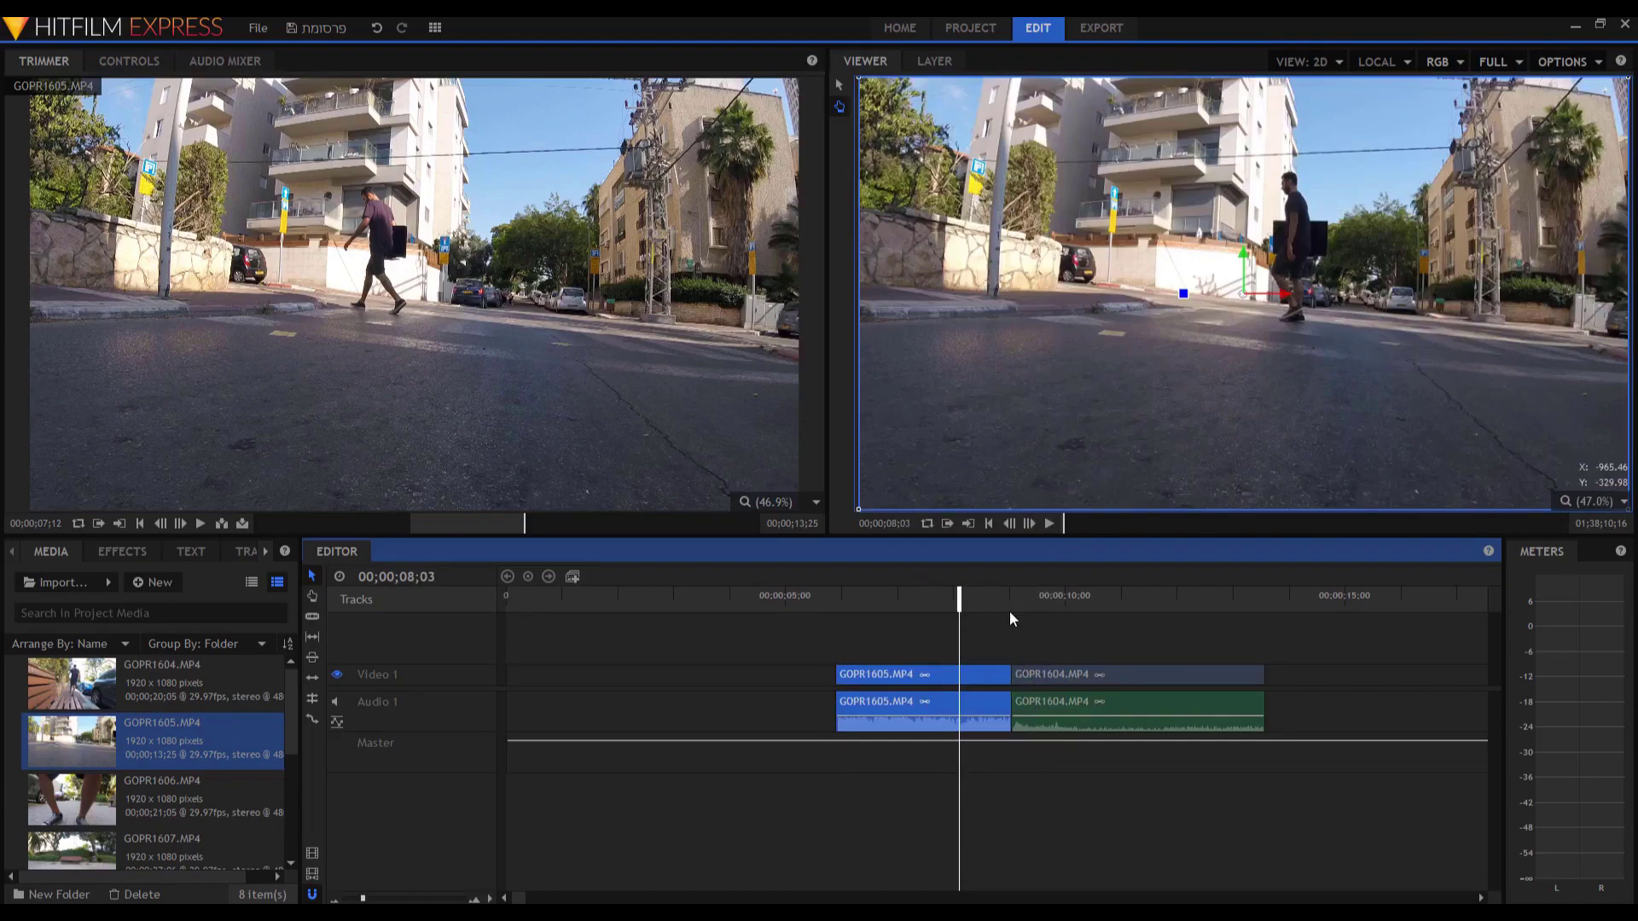
key(space)
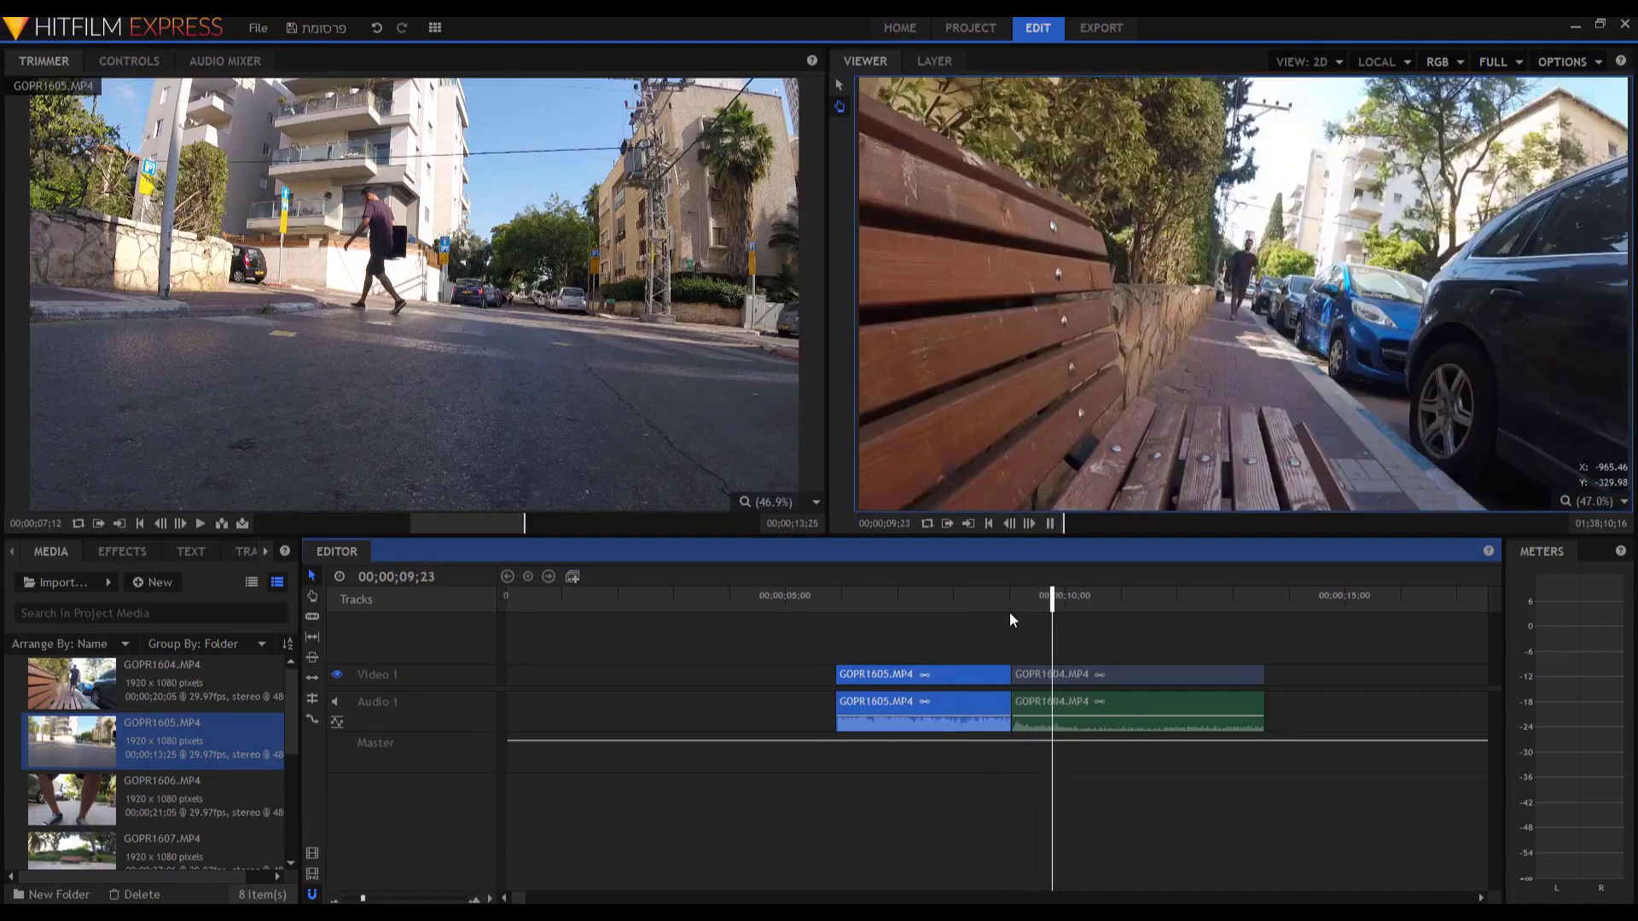
key(space)
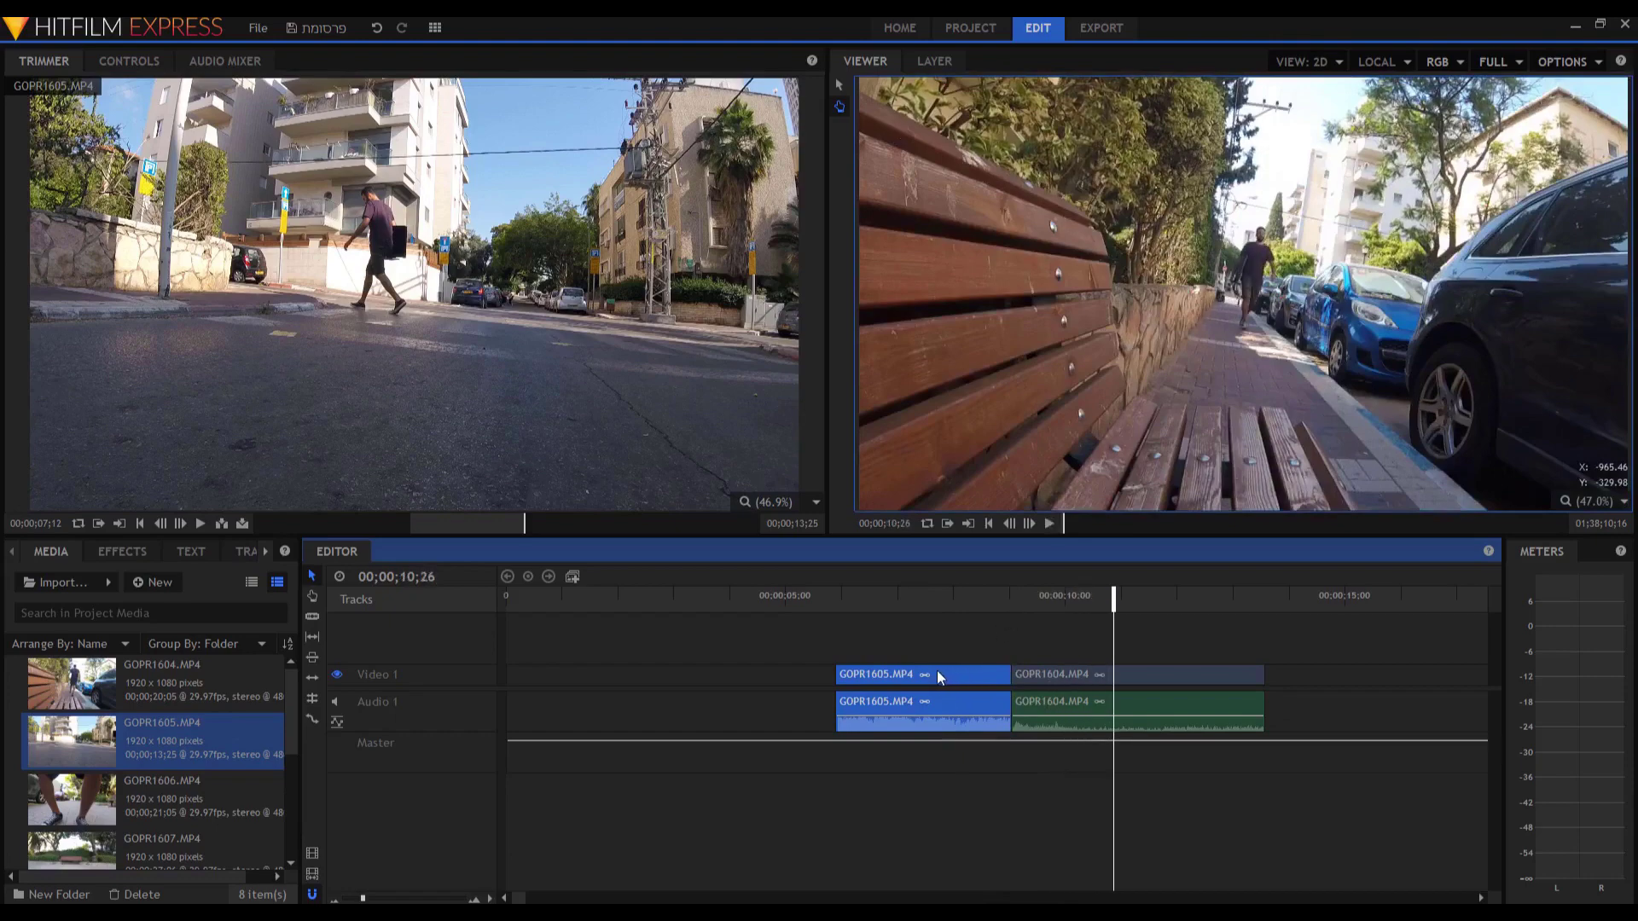
Put GOPR1604 at the timeline start and GOPR1605 at 00;00;09;01.
drag(1102, 676, 589, 687)
click(866, 677)
drag(865, 676, 1042, 675)
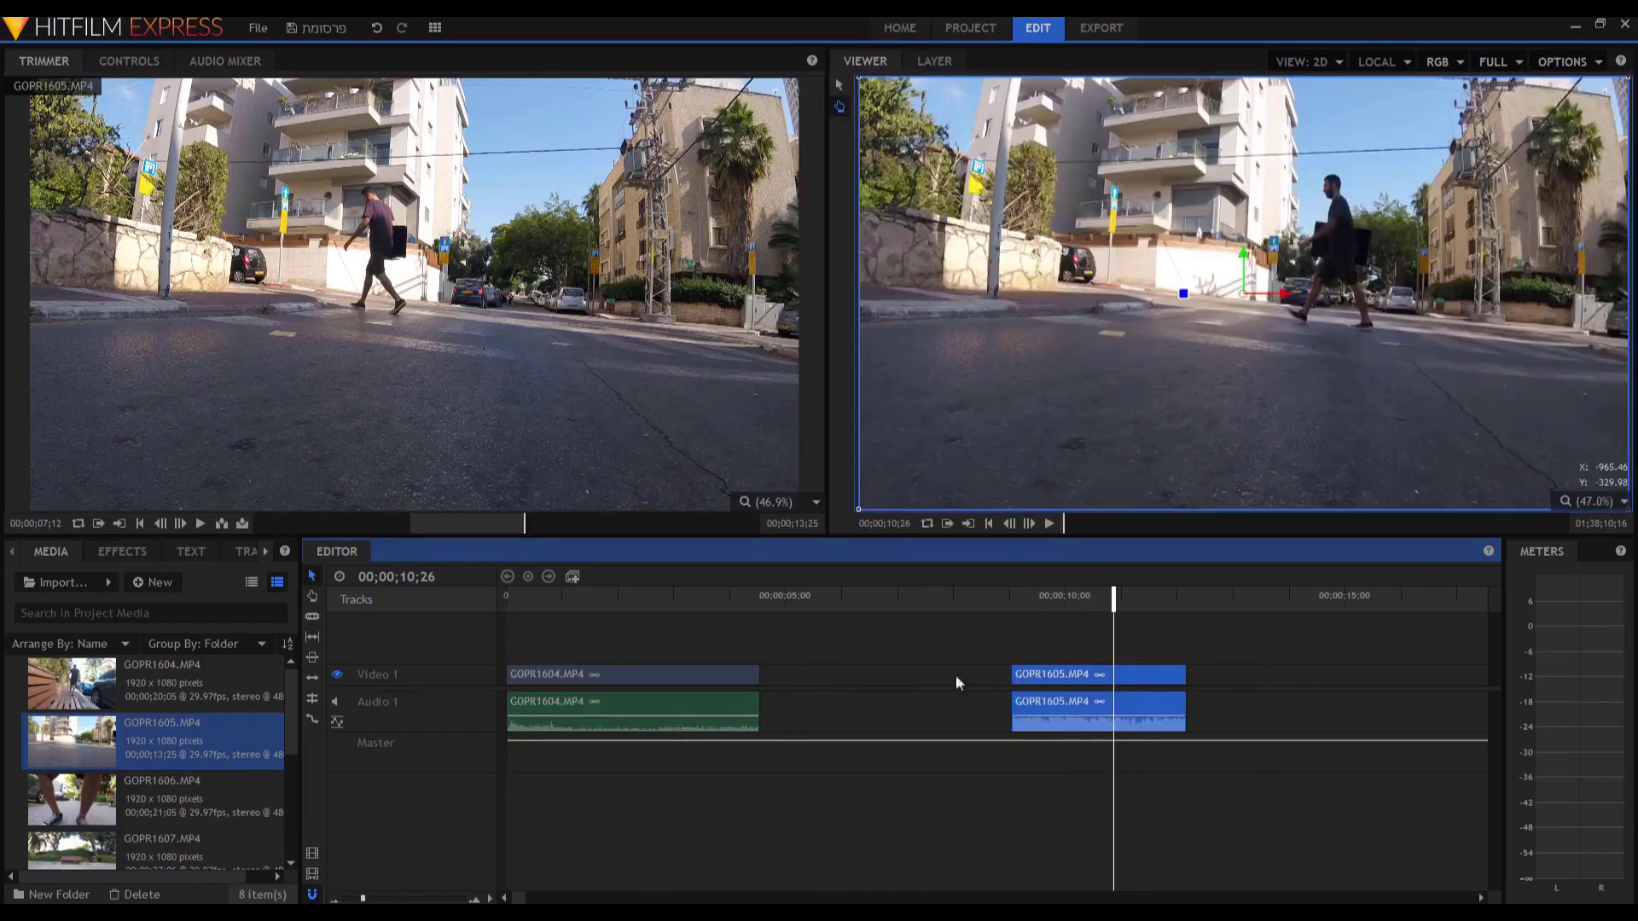
Remove the empty gap between GOPR1604 and GOPR1605 with Ripple Delete Gap.
right_click(877, 668)
click(806, 669)
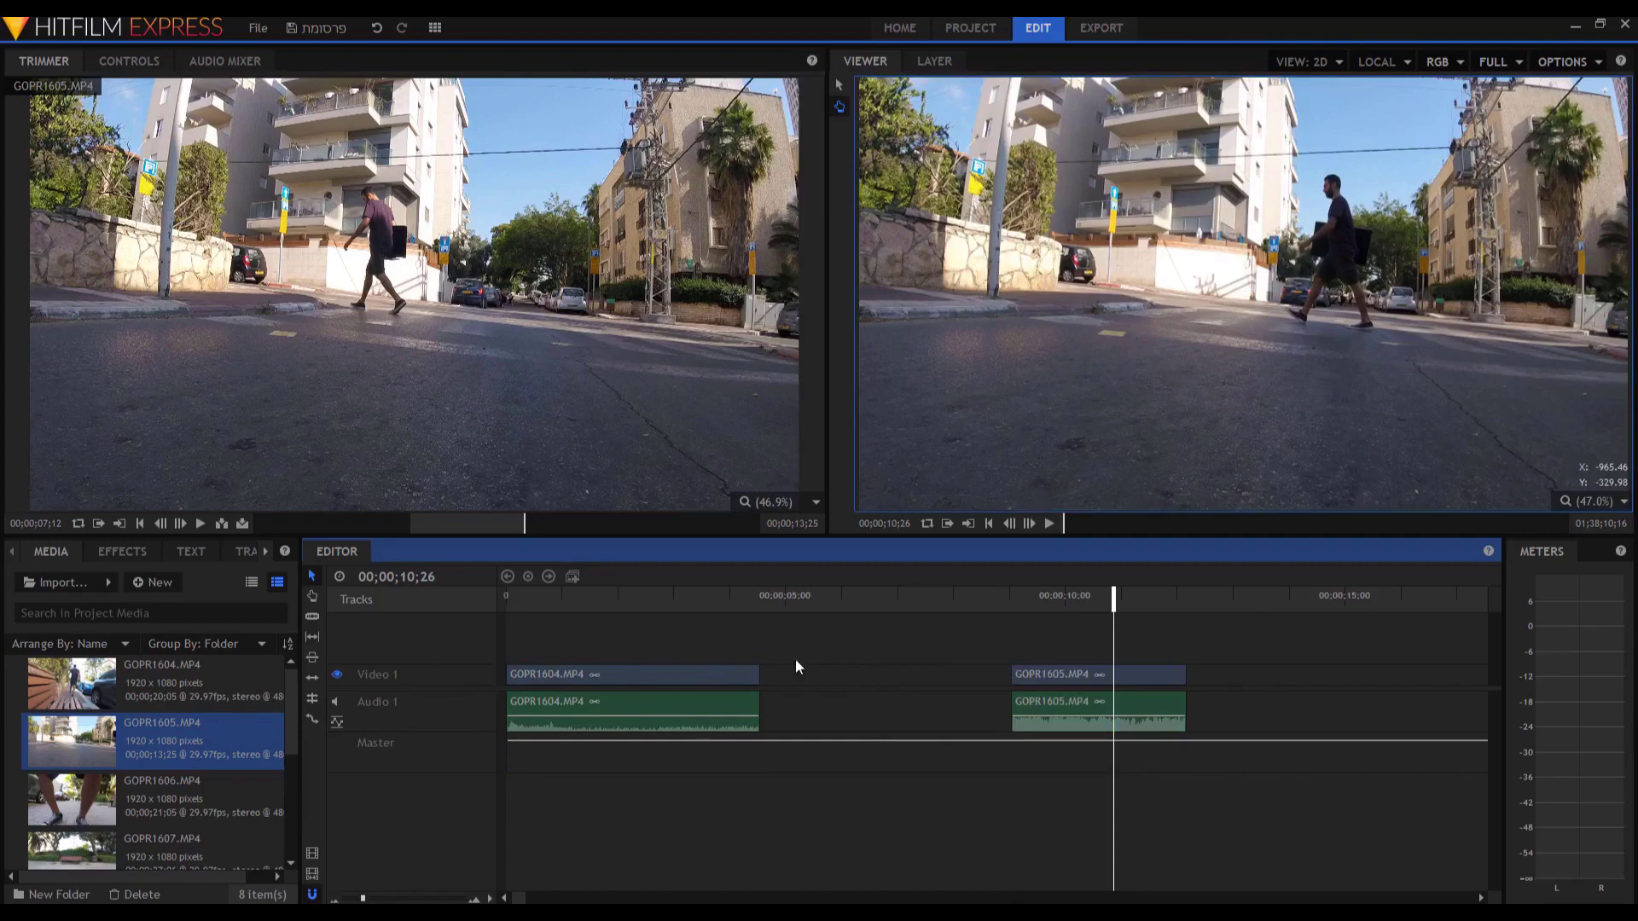
right_click(824, 680)
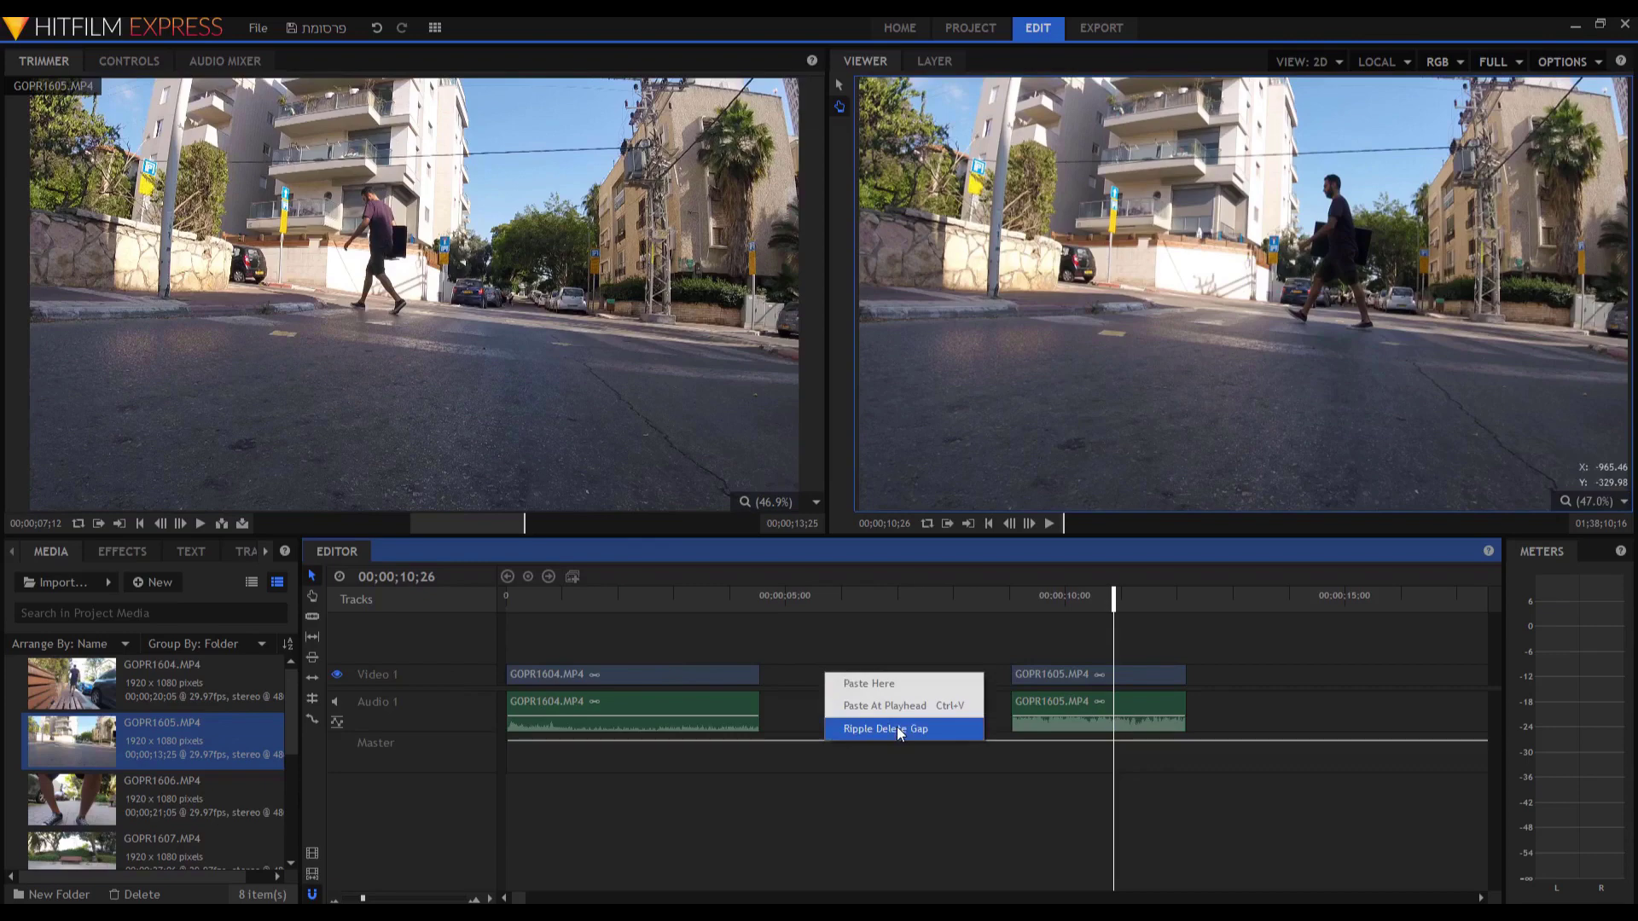
click(897, 731)
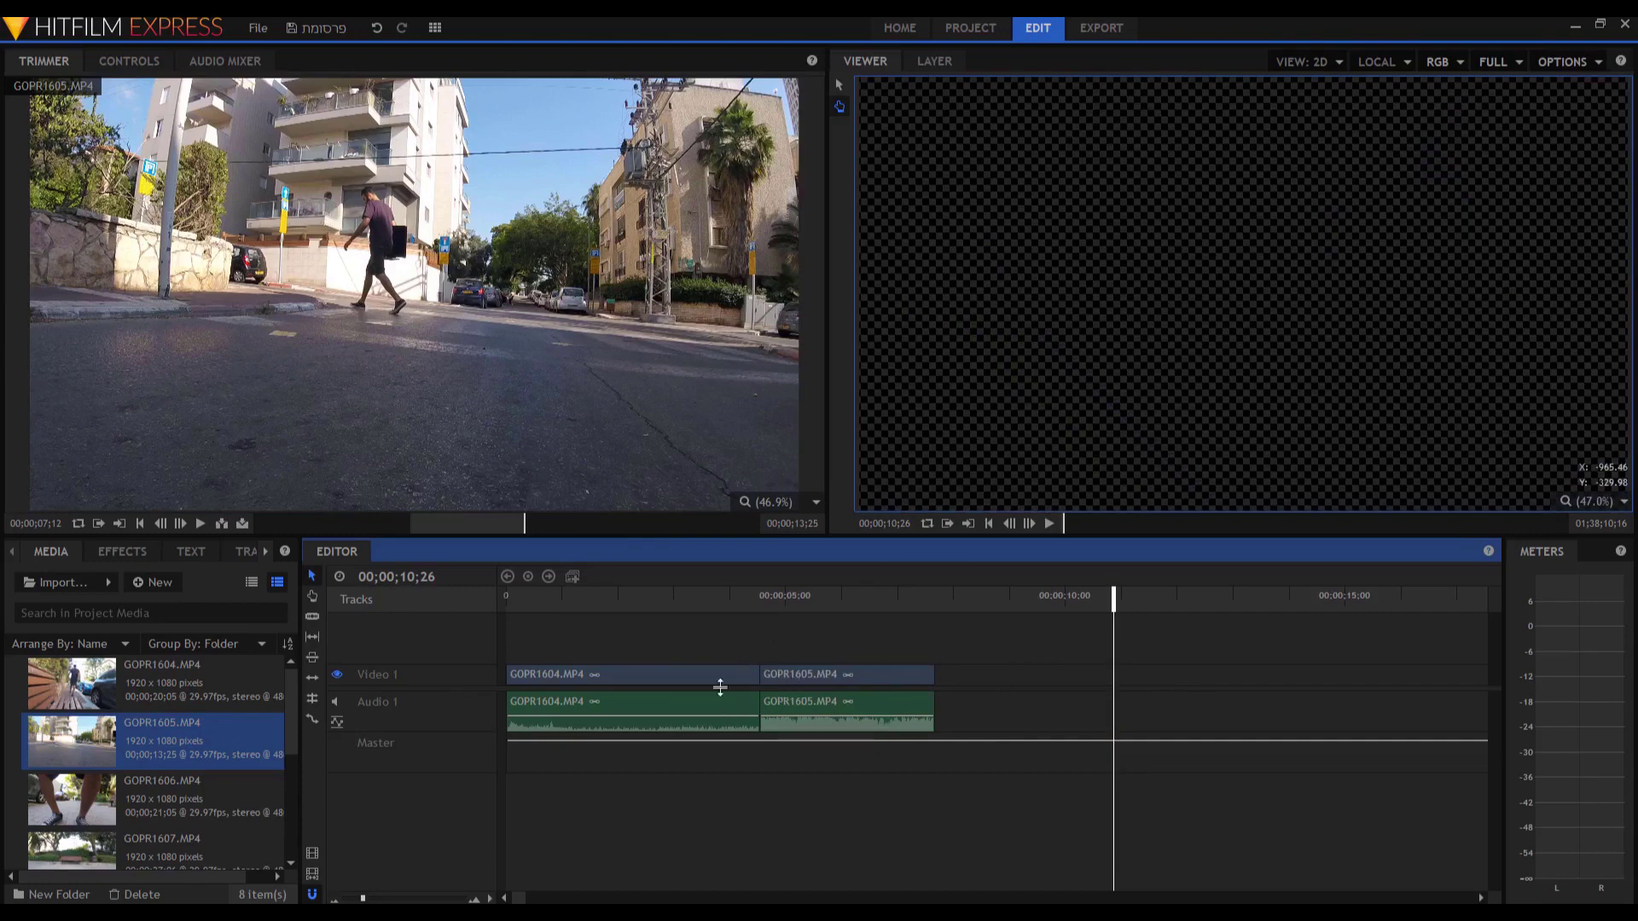
Preview the edit across the cut, then replay it from the timeline start.
click(708, 595)
key(space)
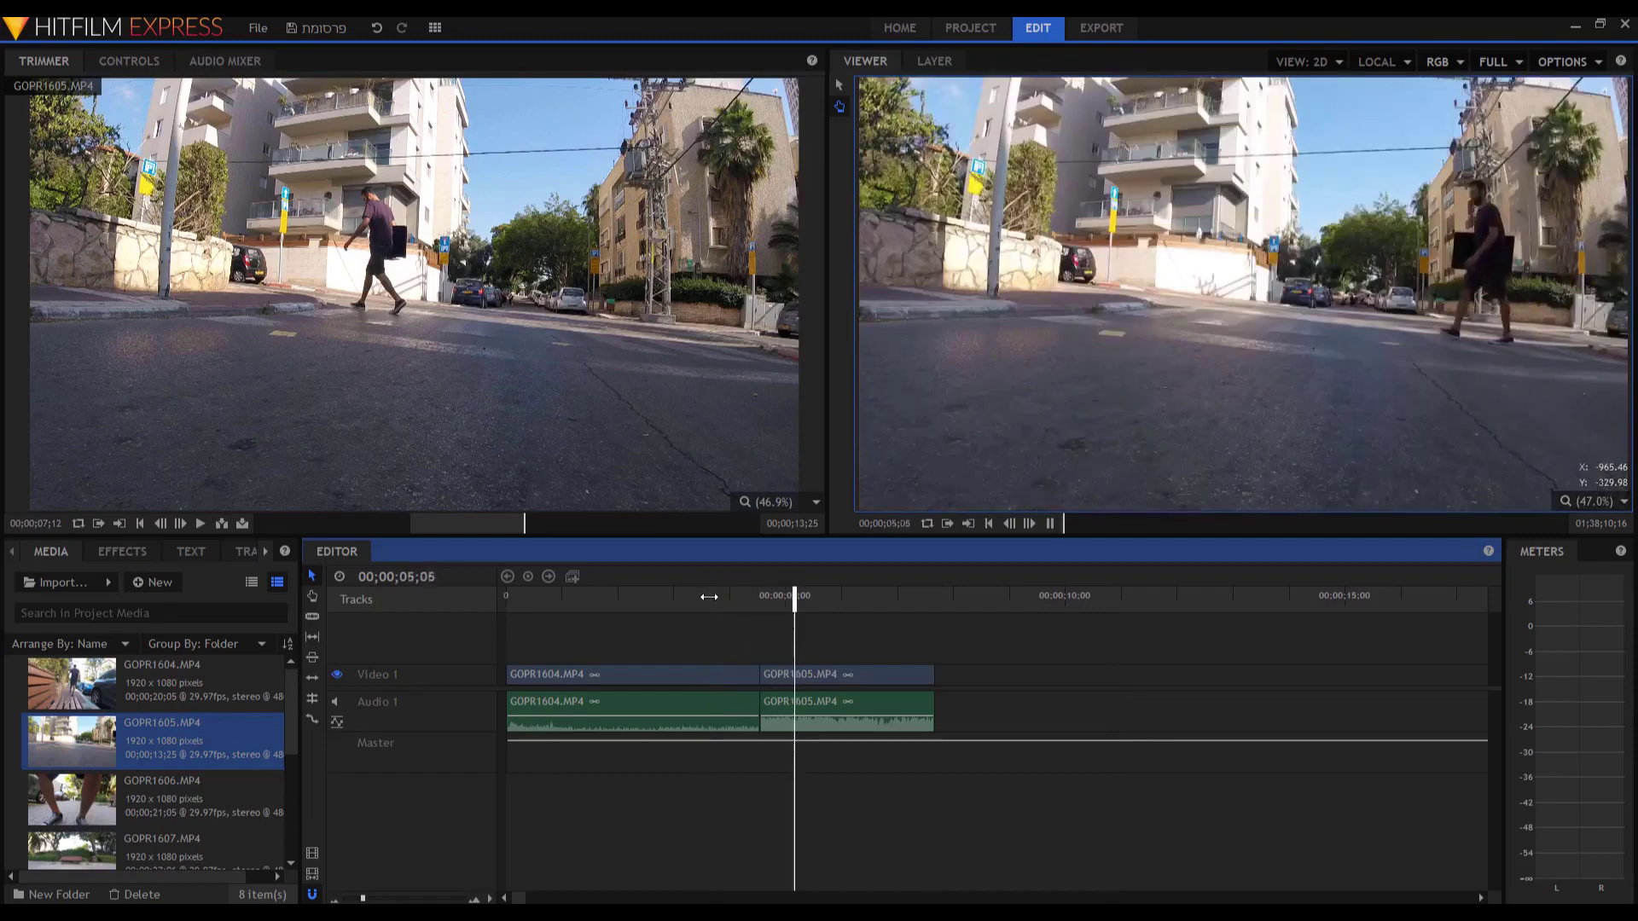
key(space)
drag(549, 596, 473, 606)
key(space)
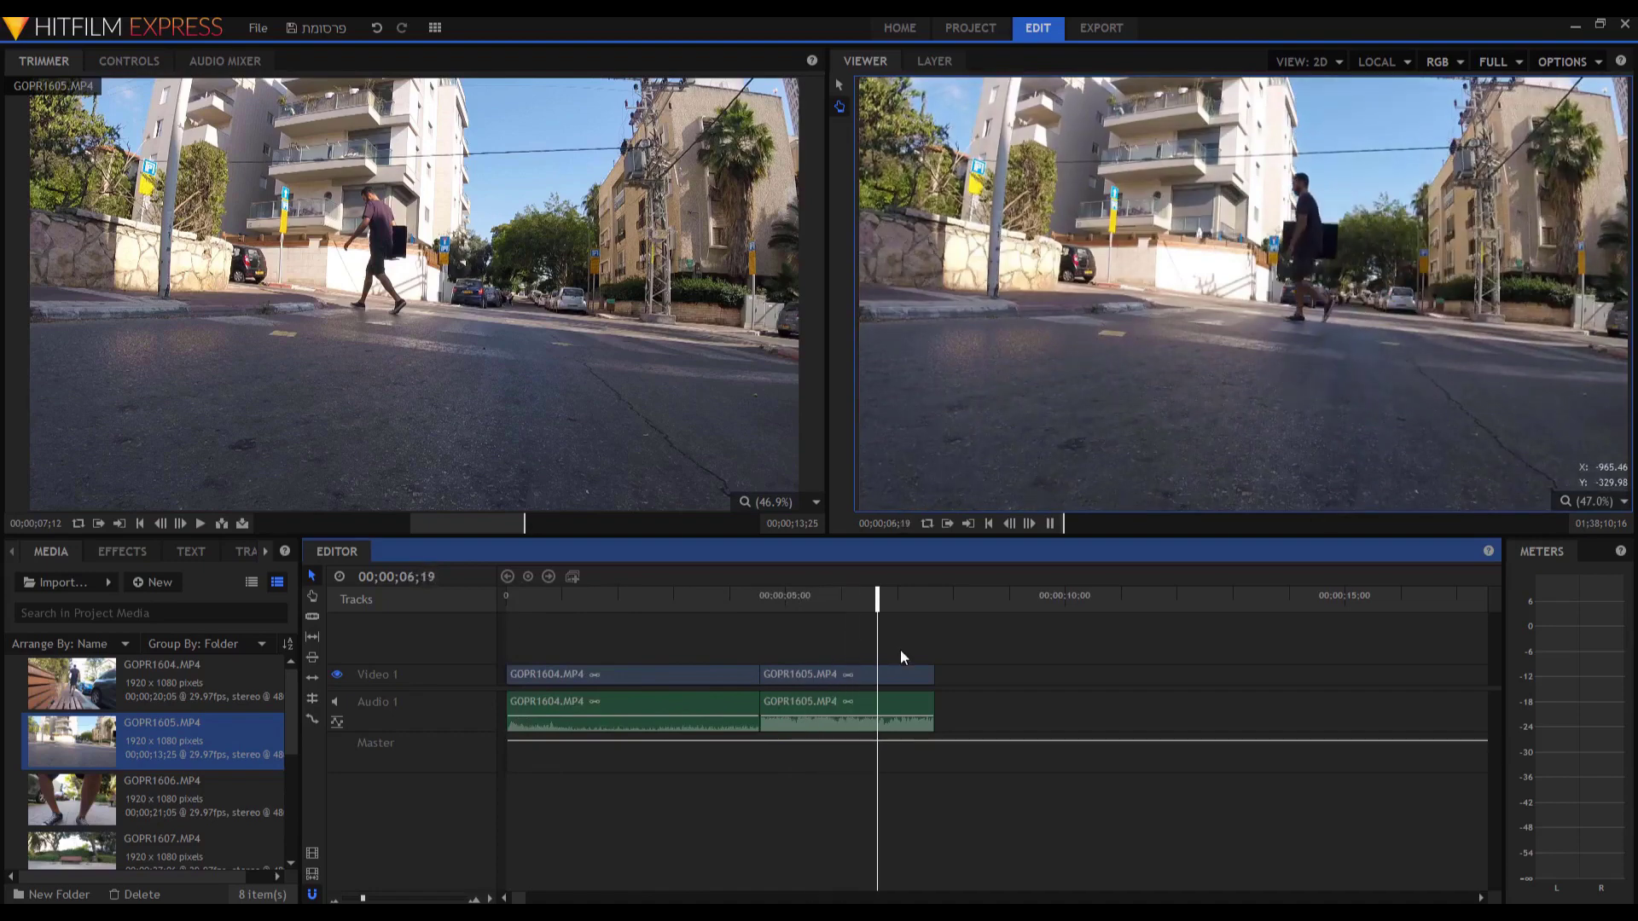
key(space)
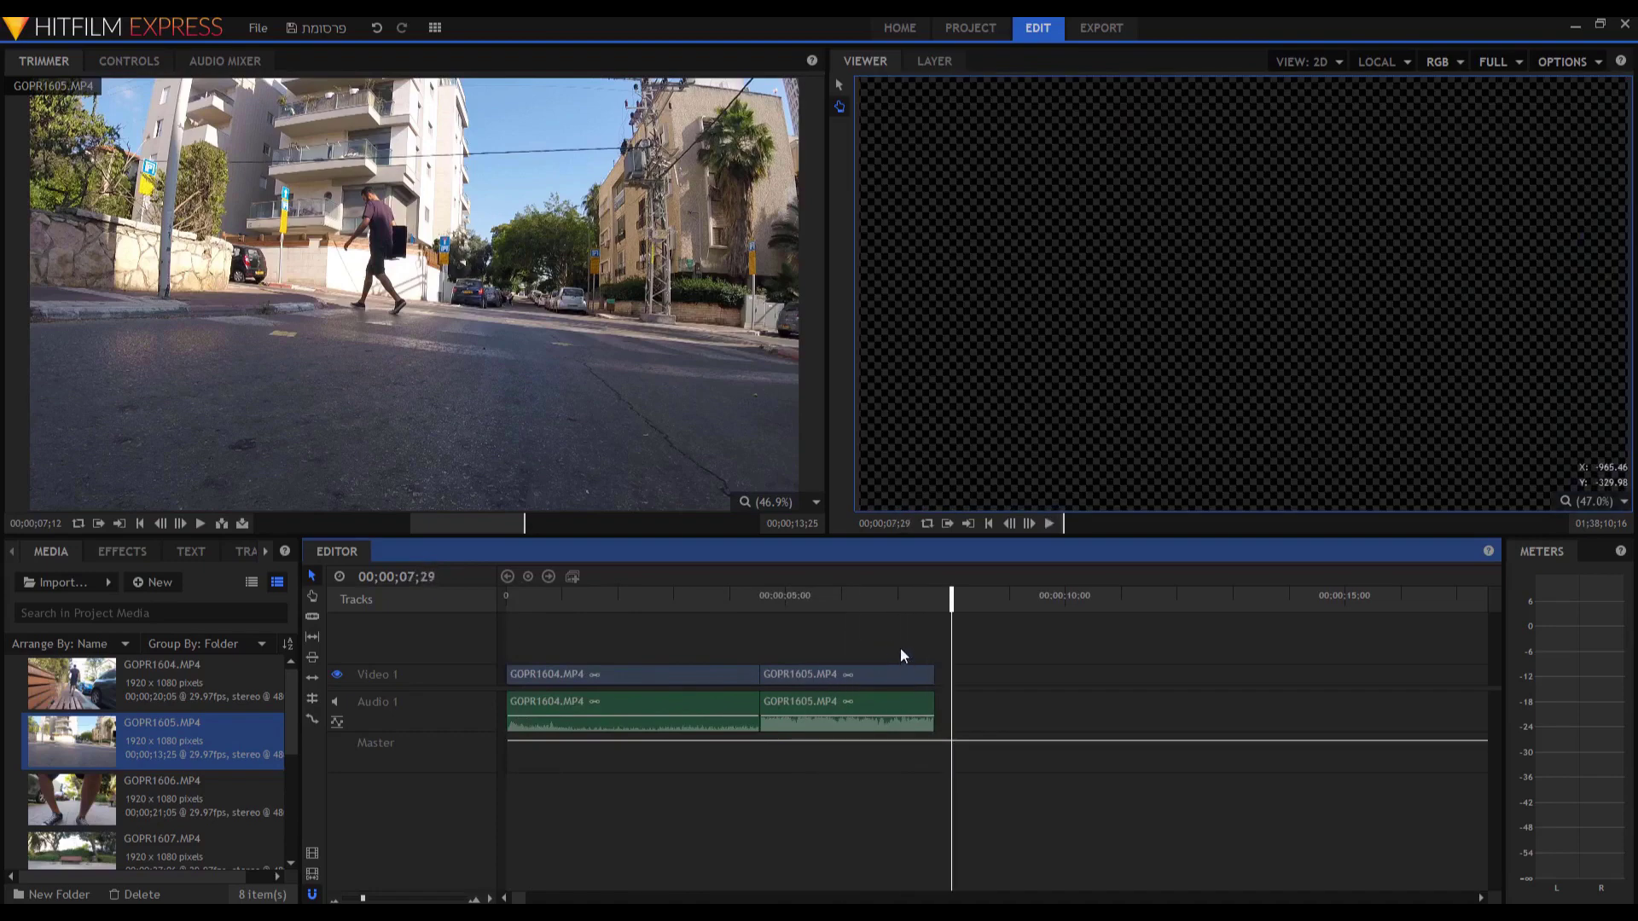
Move GOPR1605 later to about 07 seconds and replay from 00;00;00;00.
drag(843, 674, 965, 674)
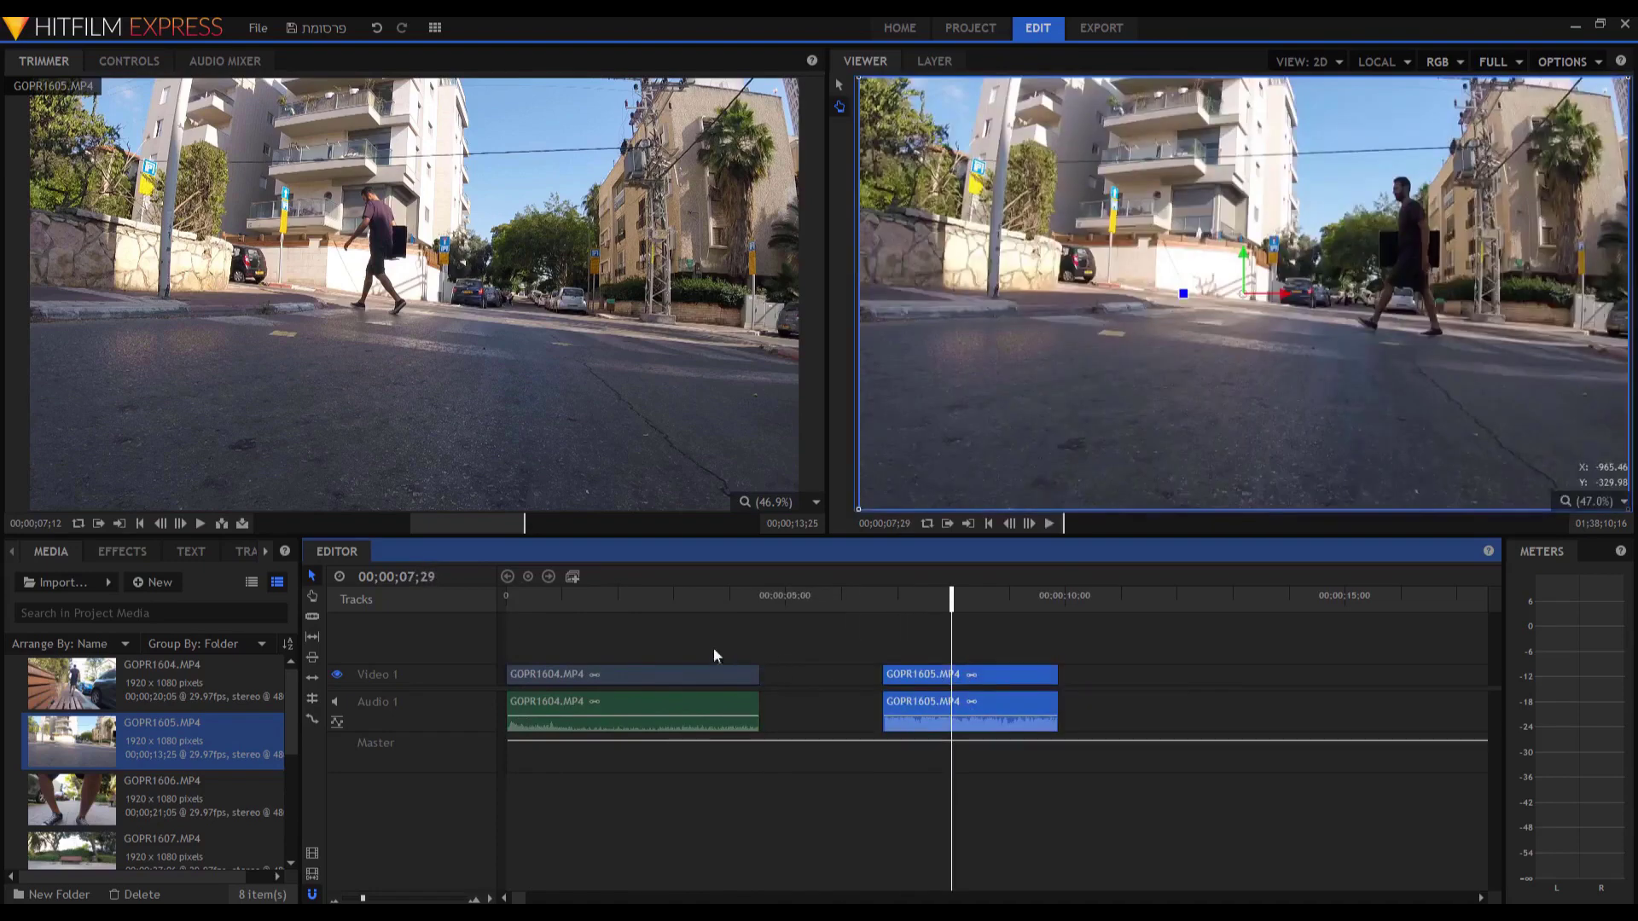
click(507, 600)
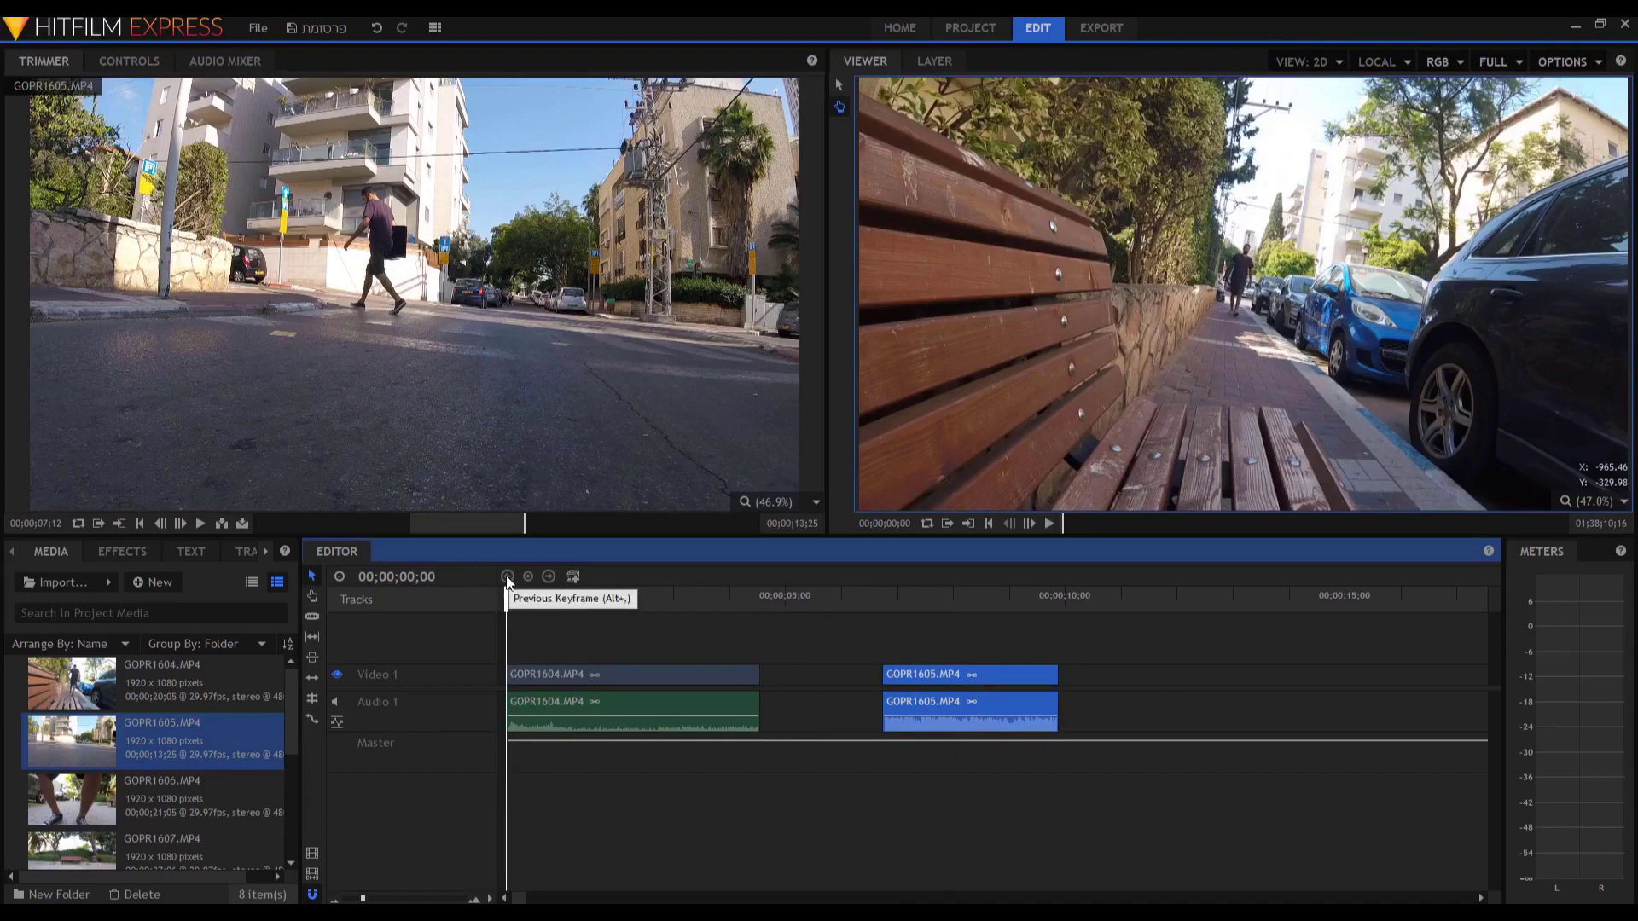
key(space)
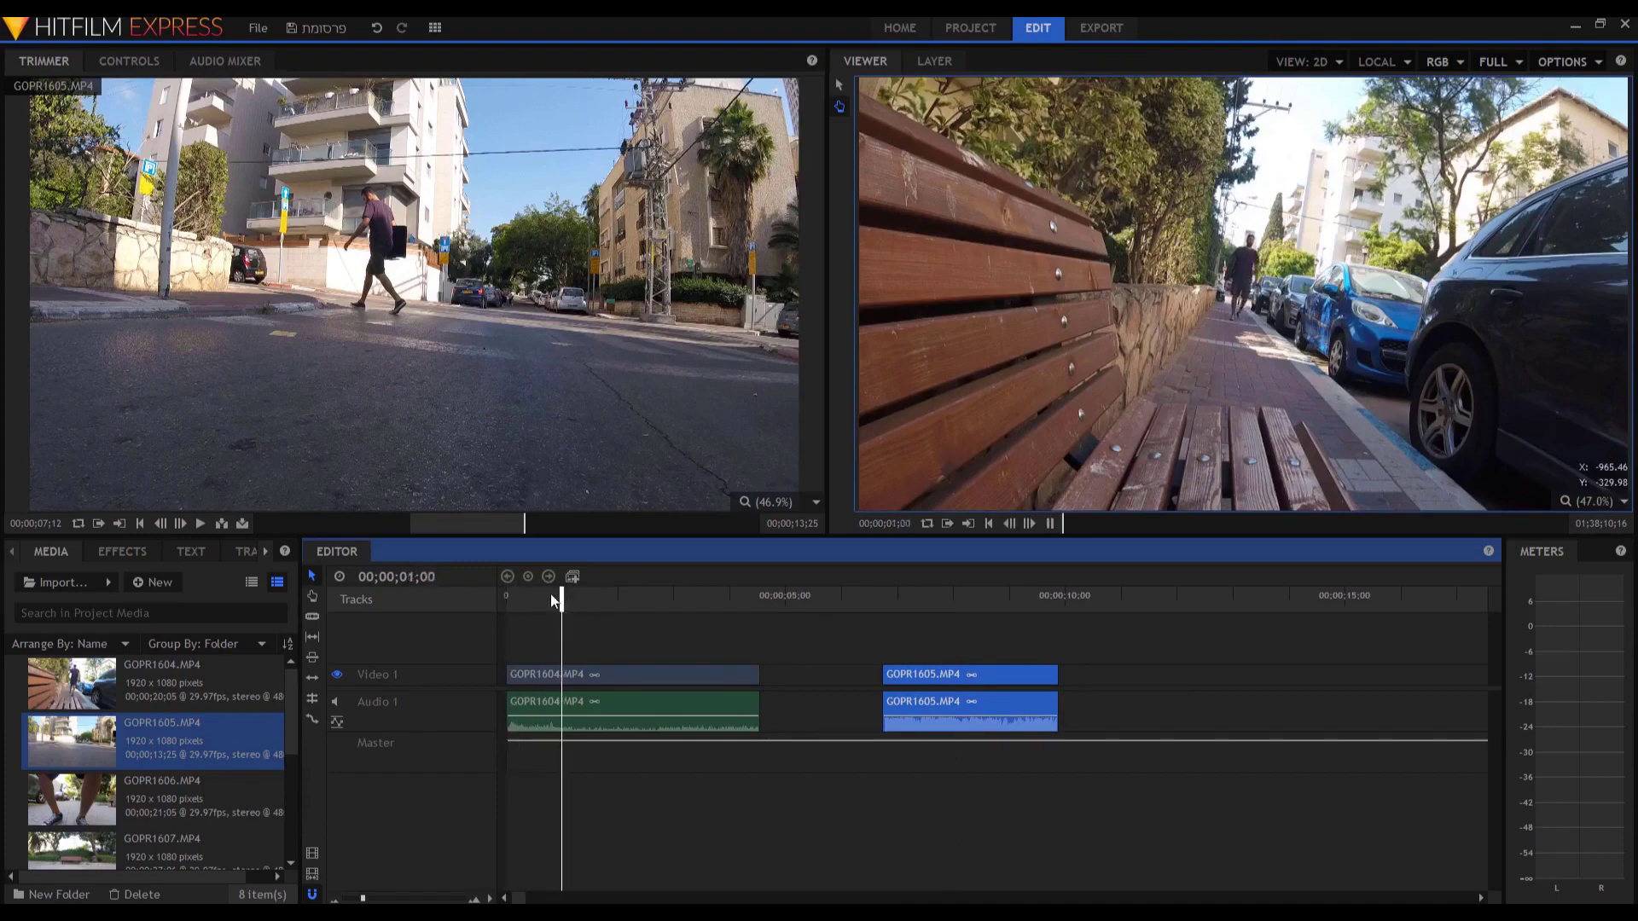
key(space)
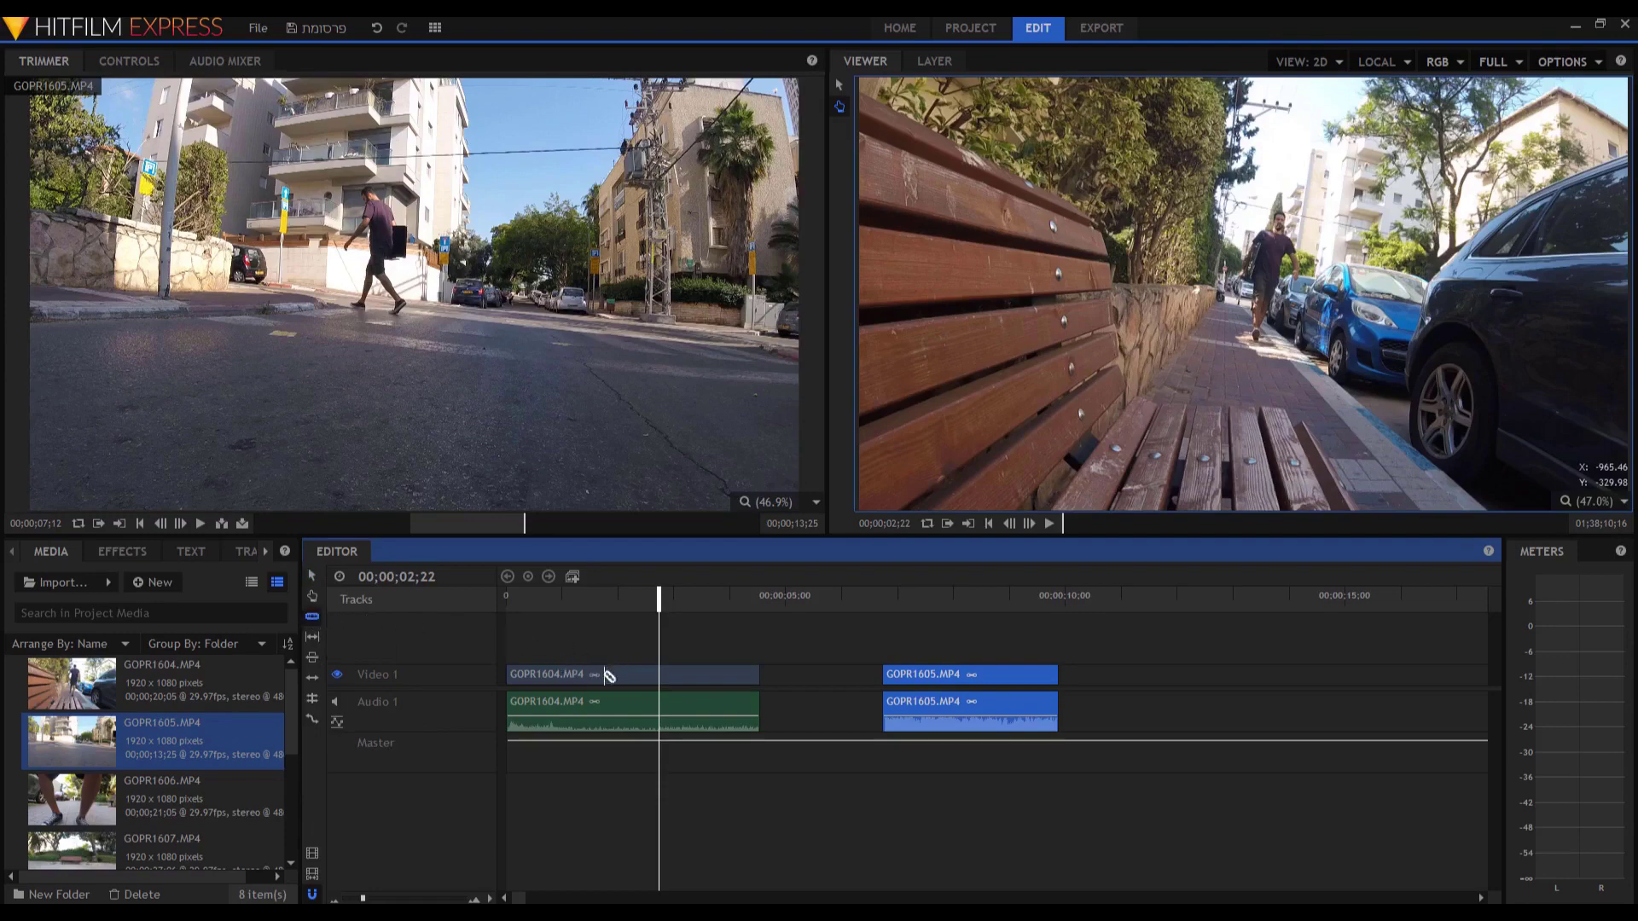
Split GOPR1604 at the playhead, move and delete its pieces, then undo those edits.
click(660, 680)
click(313, 575)
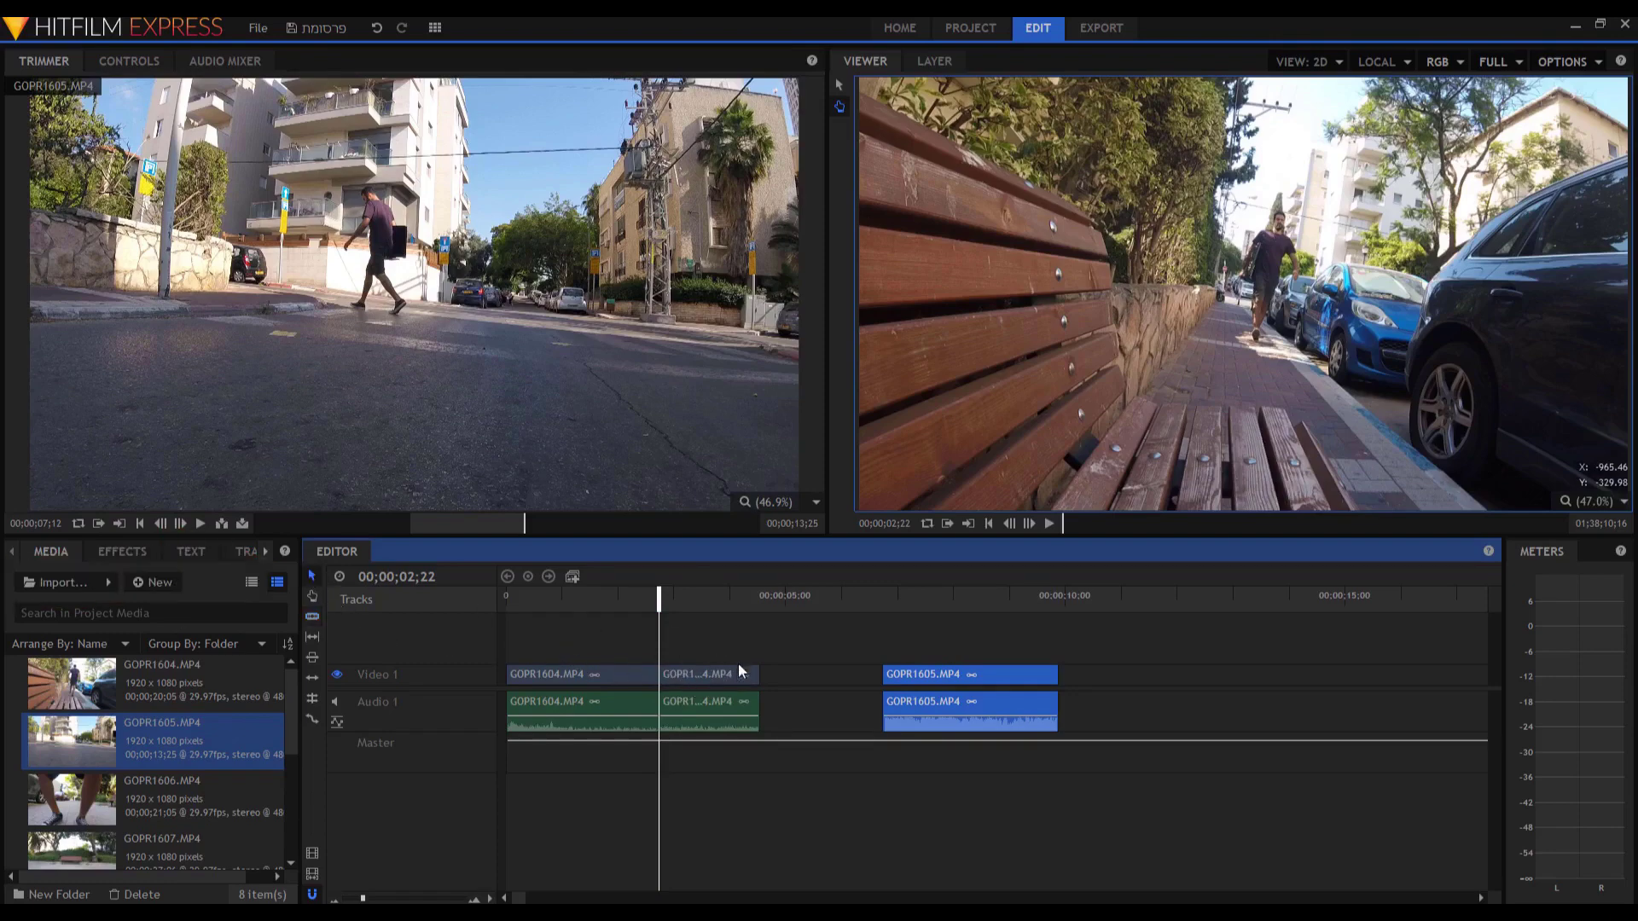
click(713, 674)
drag(714, 674, 771, 676)
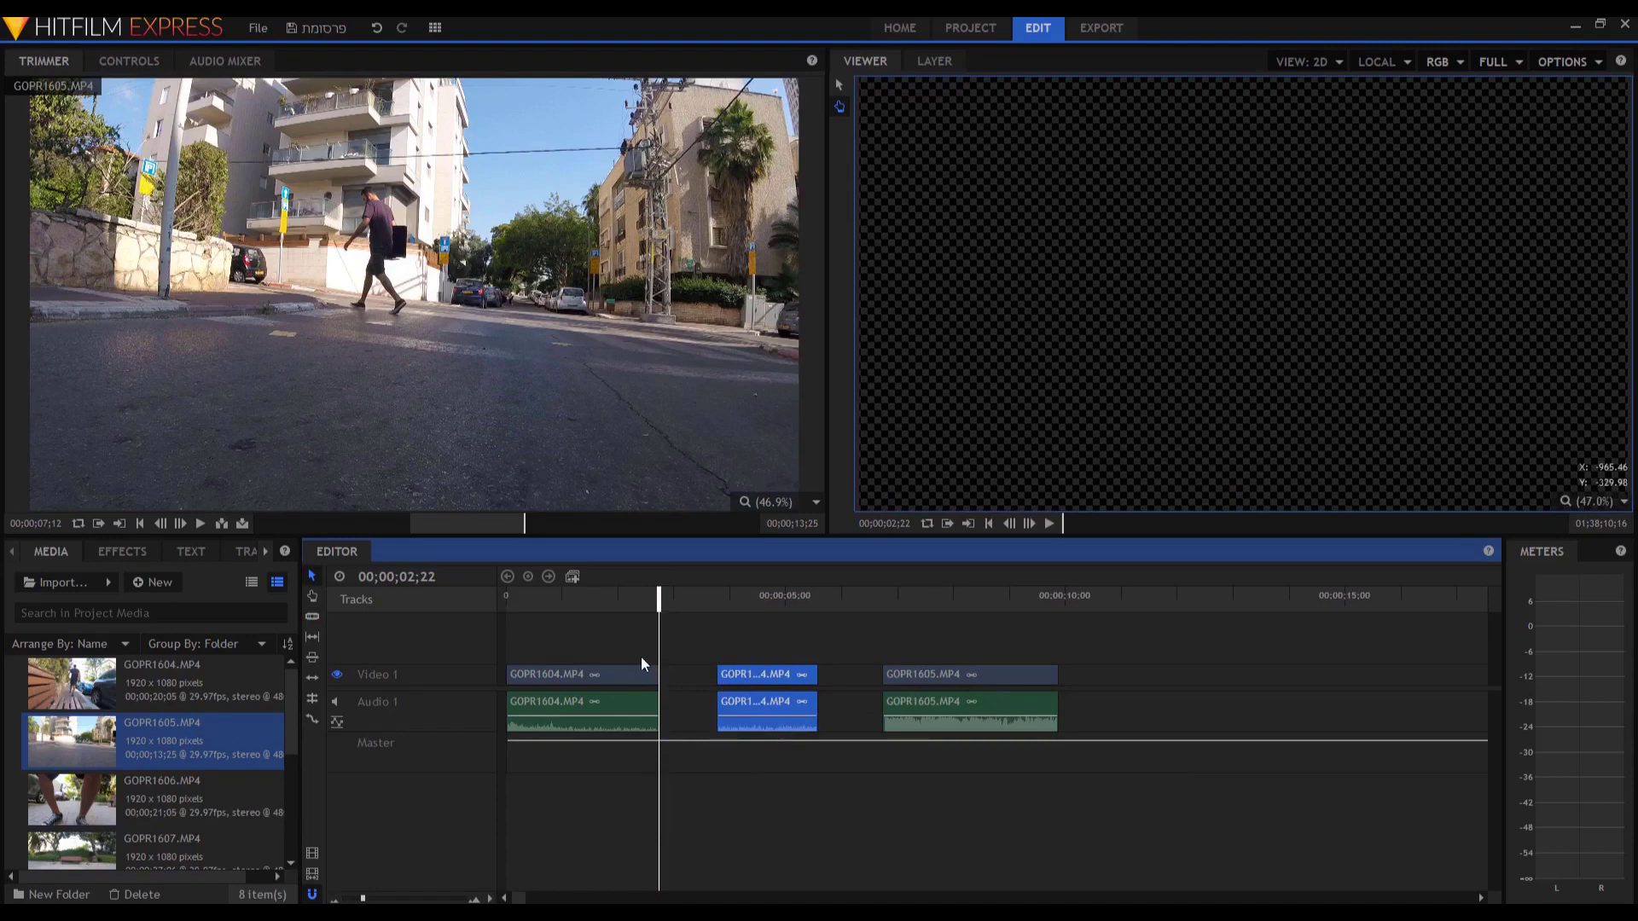
drag(659, 606, 805, 606)
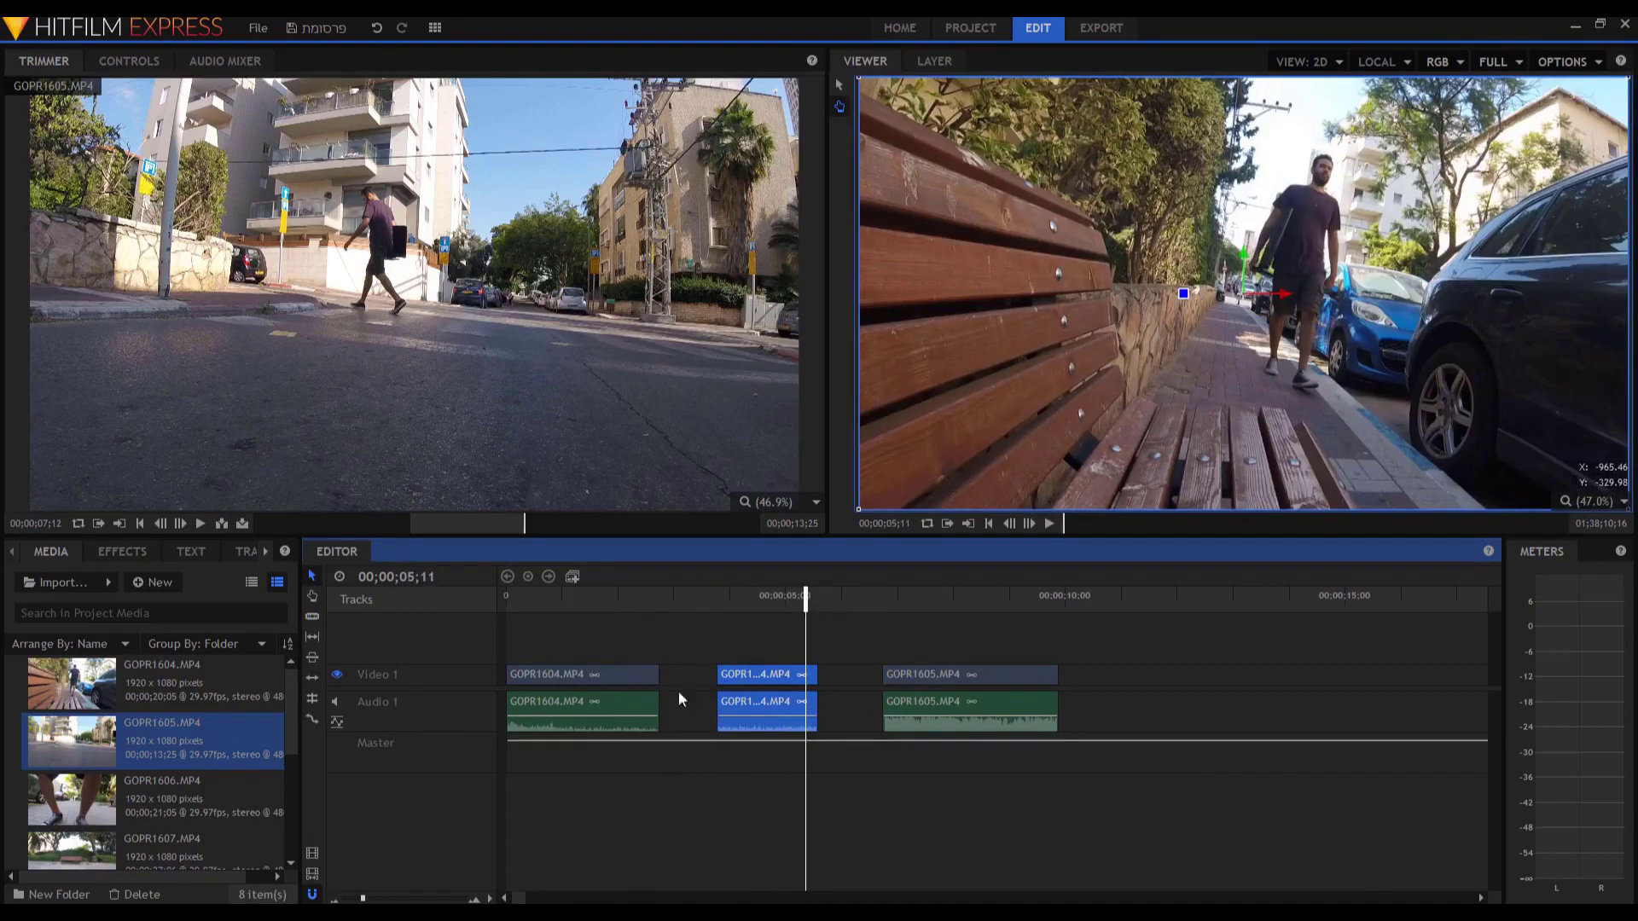
click(622, 674)
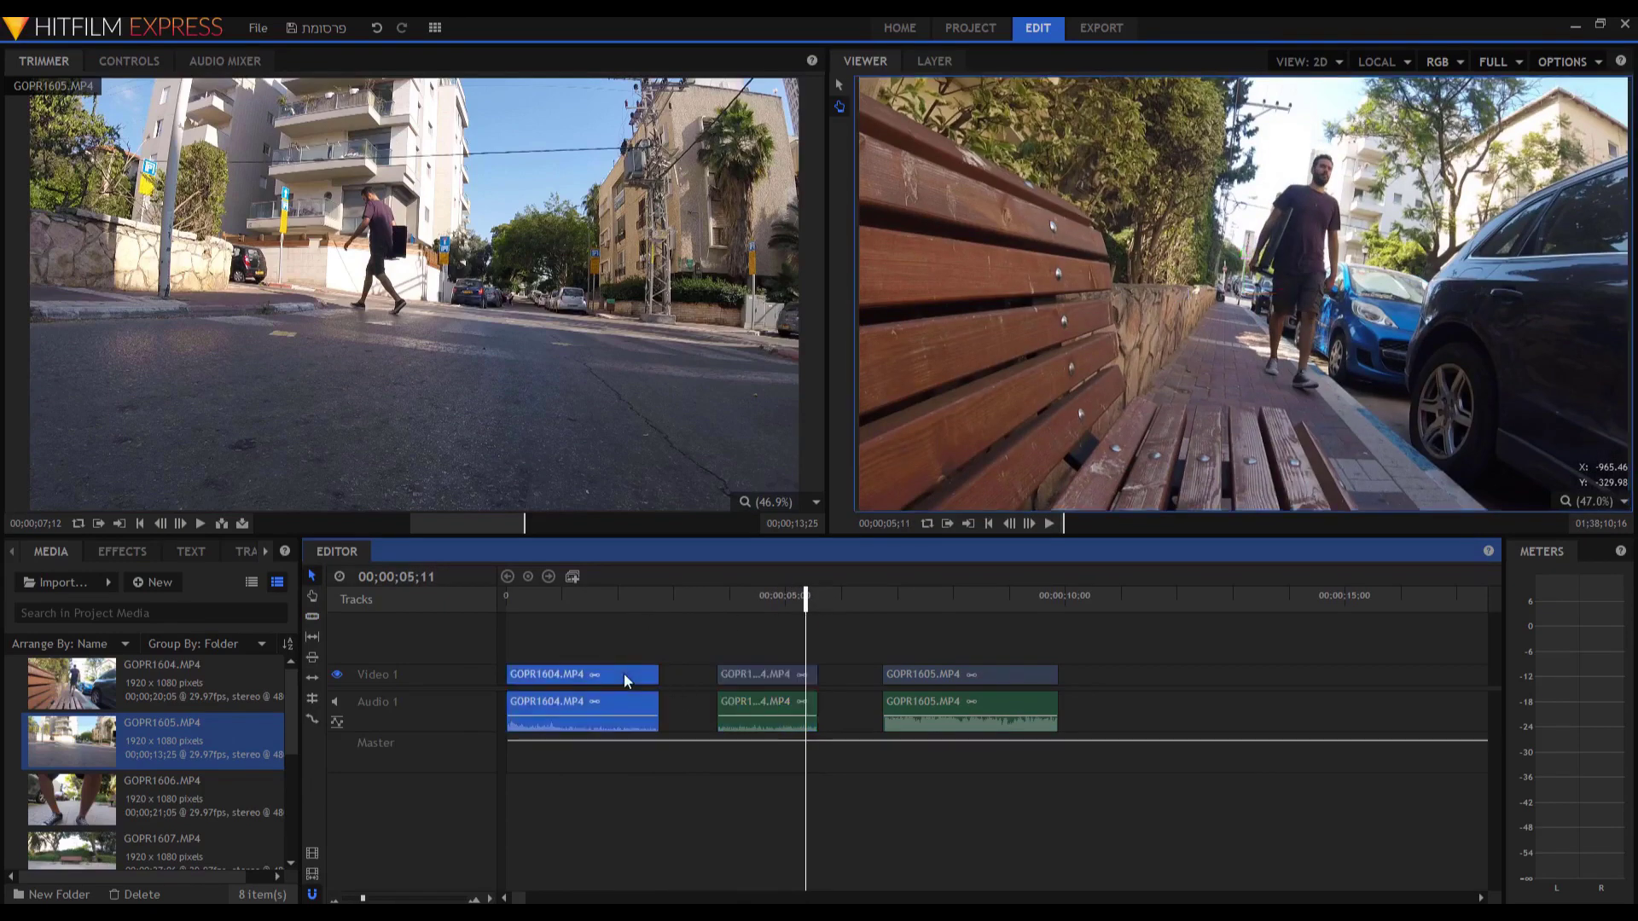
right_click(593, 680)
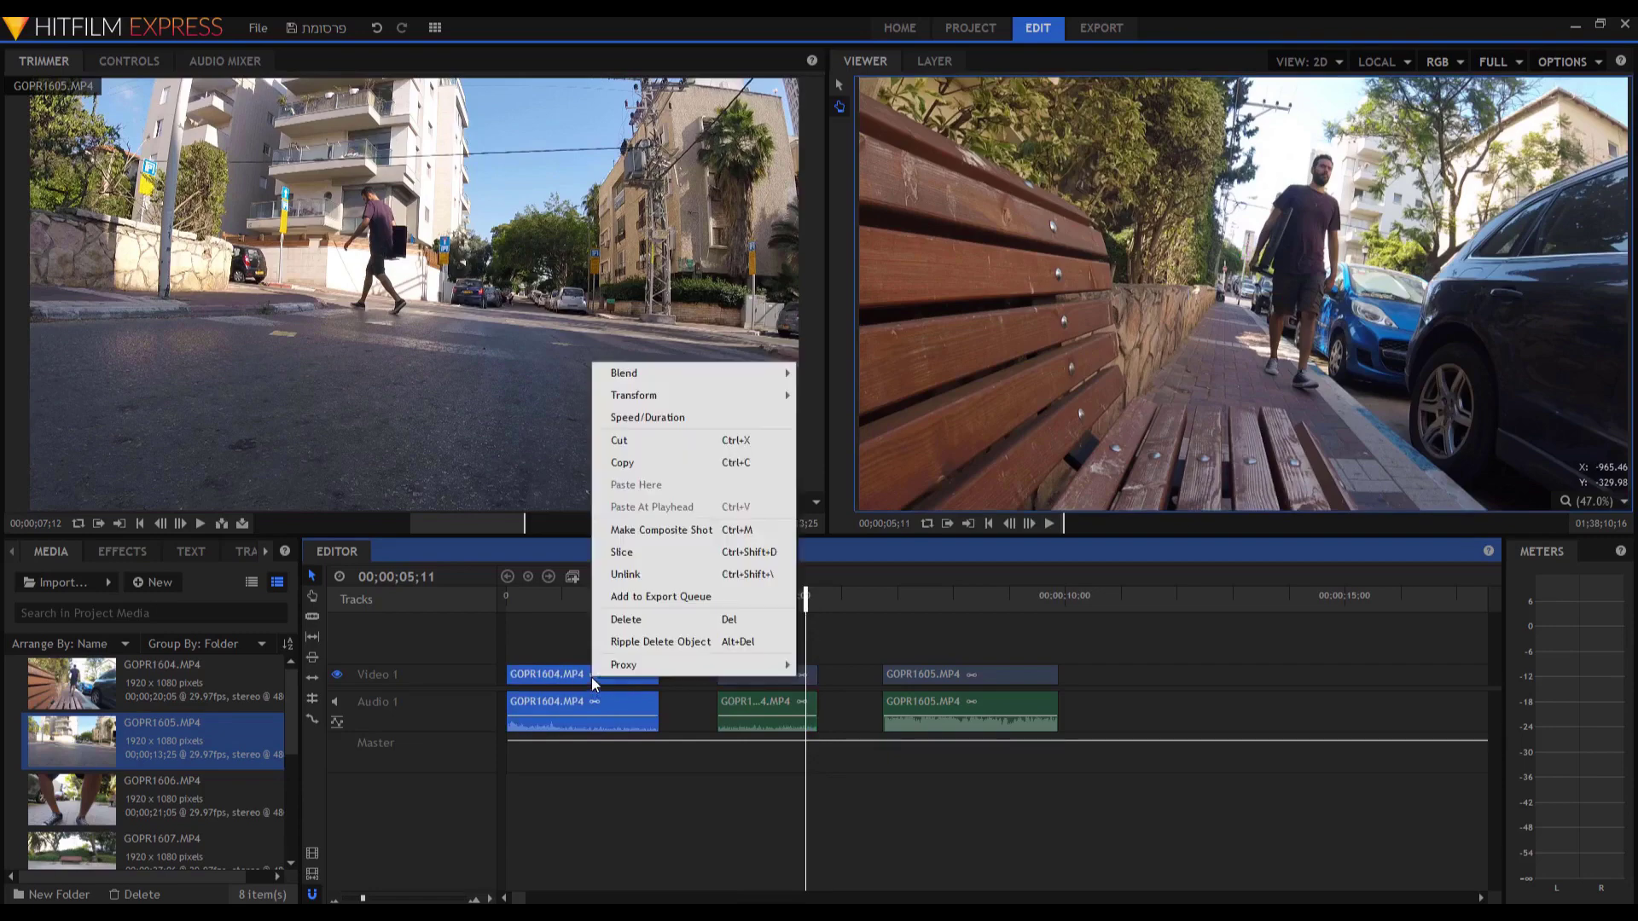
click(622, 622)
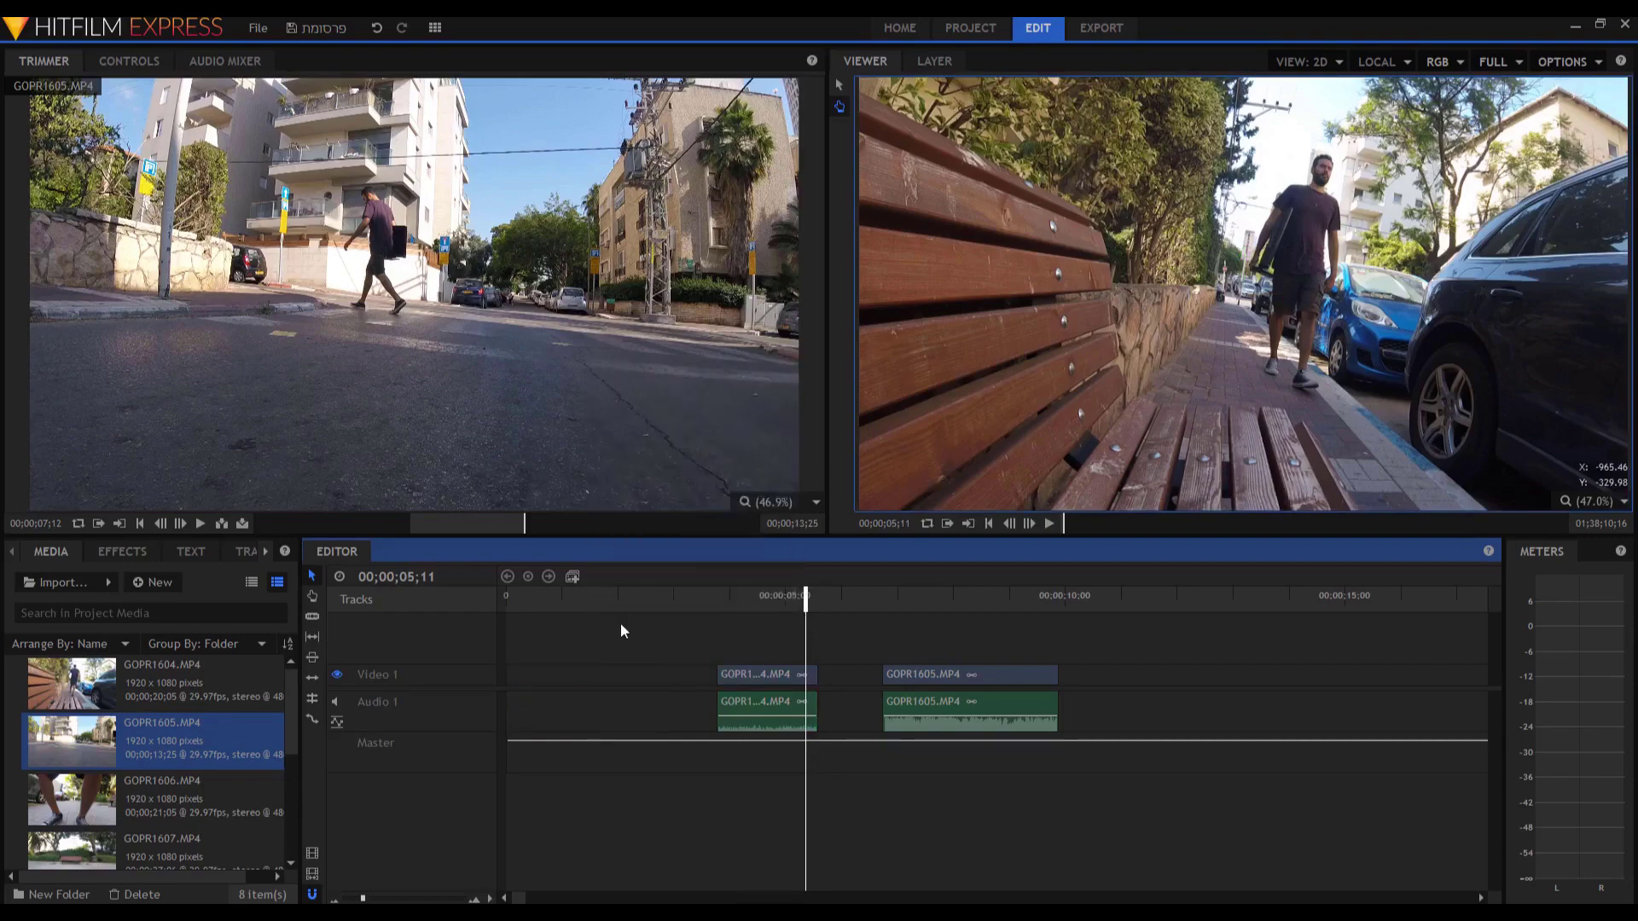
drag(735, 672, 559, 677)
key(ctrl+z)
key(ctrl+z)
key(ctrl+z)
key(ctrl+z)
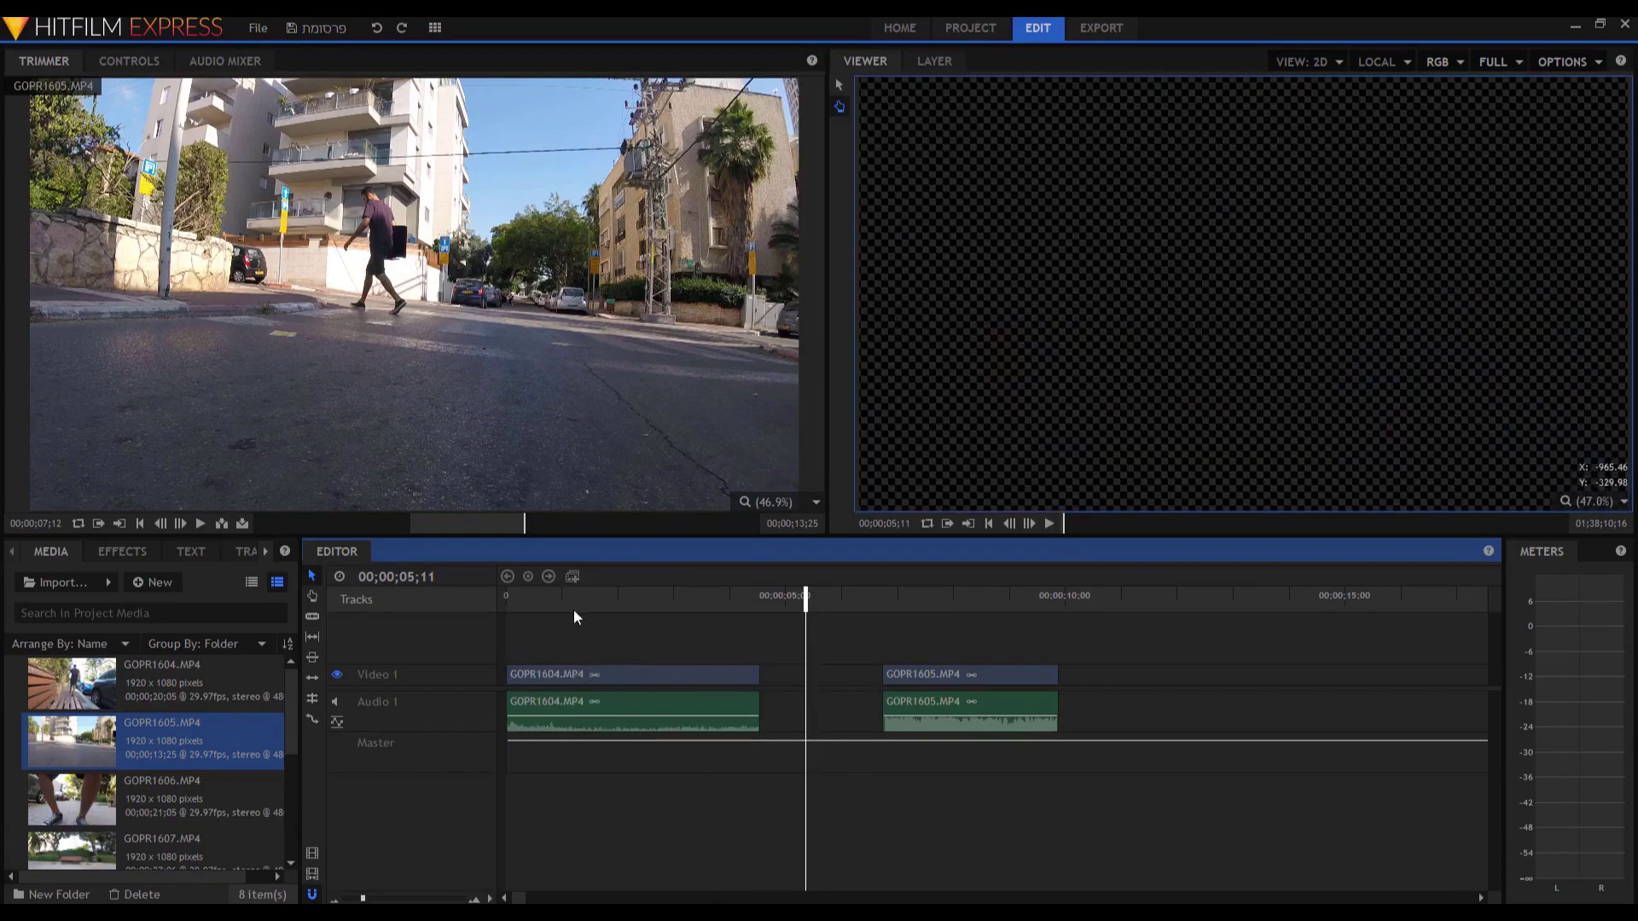
Play from the start, then trim GOPR1604's start and end to about 3 seconds.
click(529, 597)
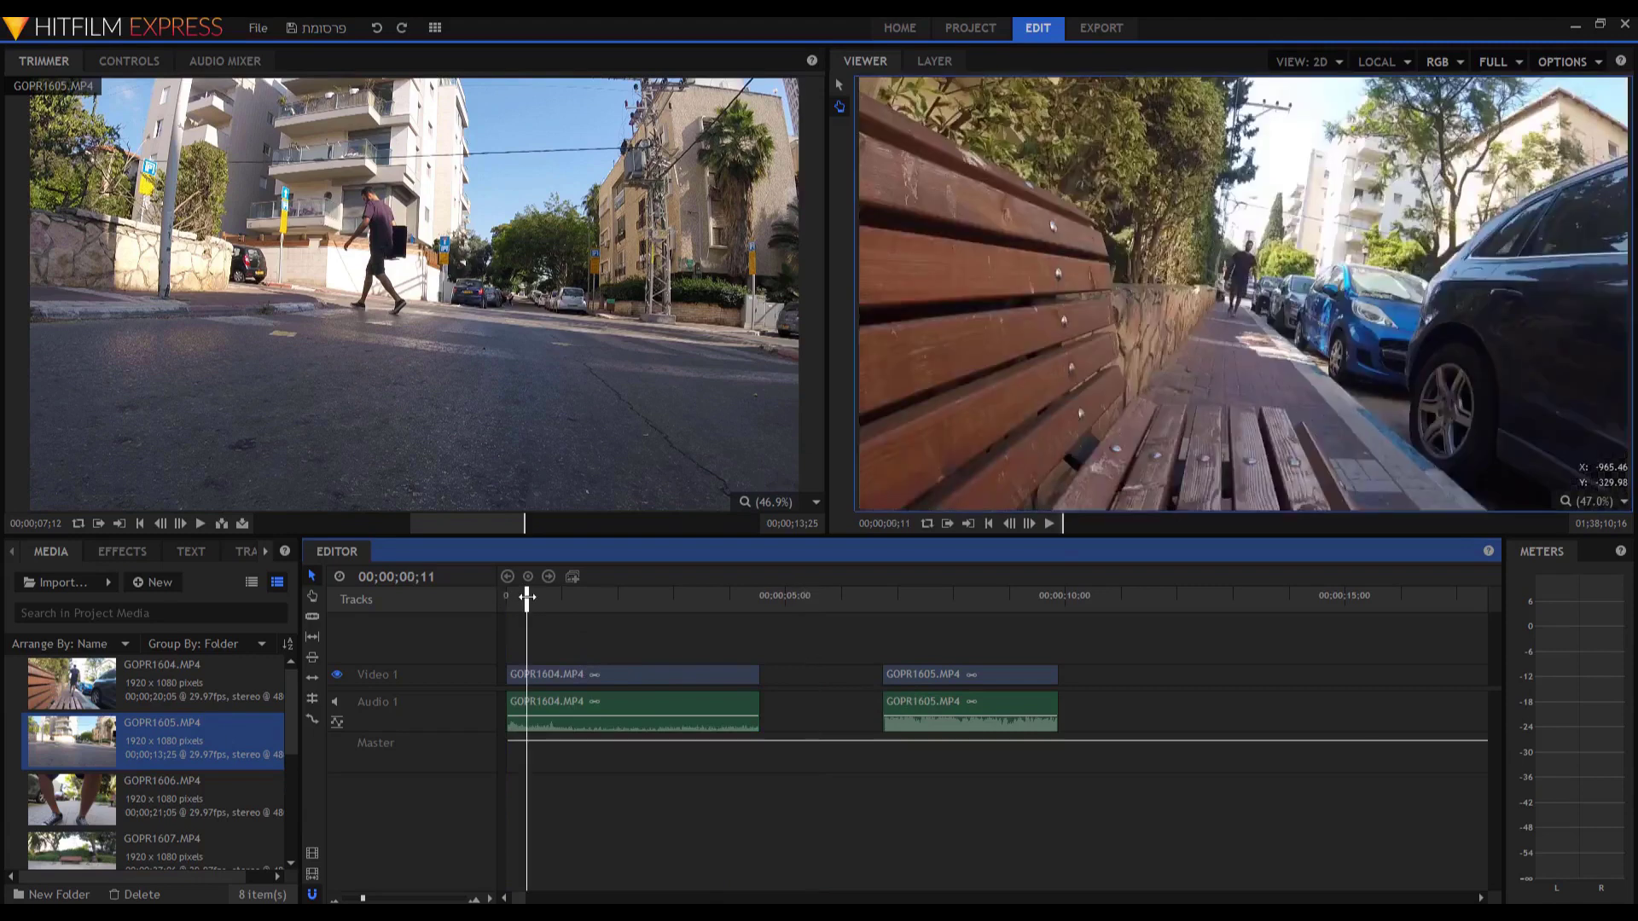
key(space)
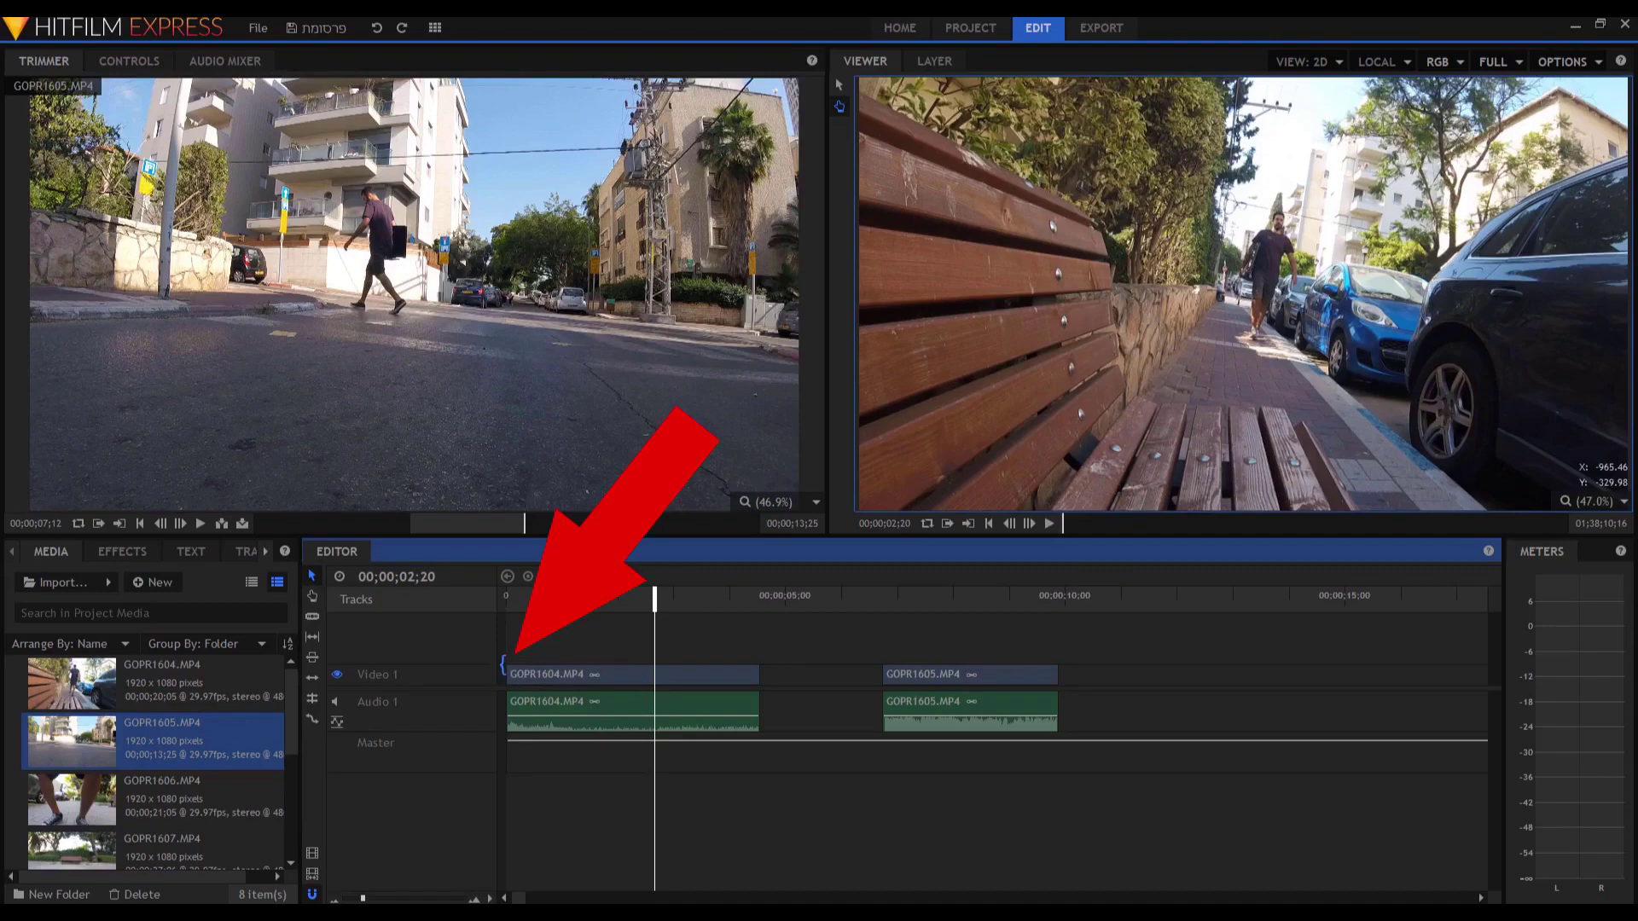
click(502, 670)
drag(502, 665, 681, 680)
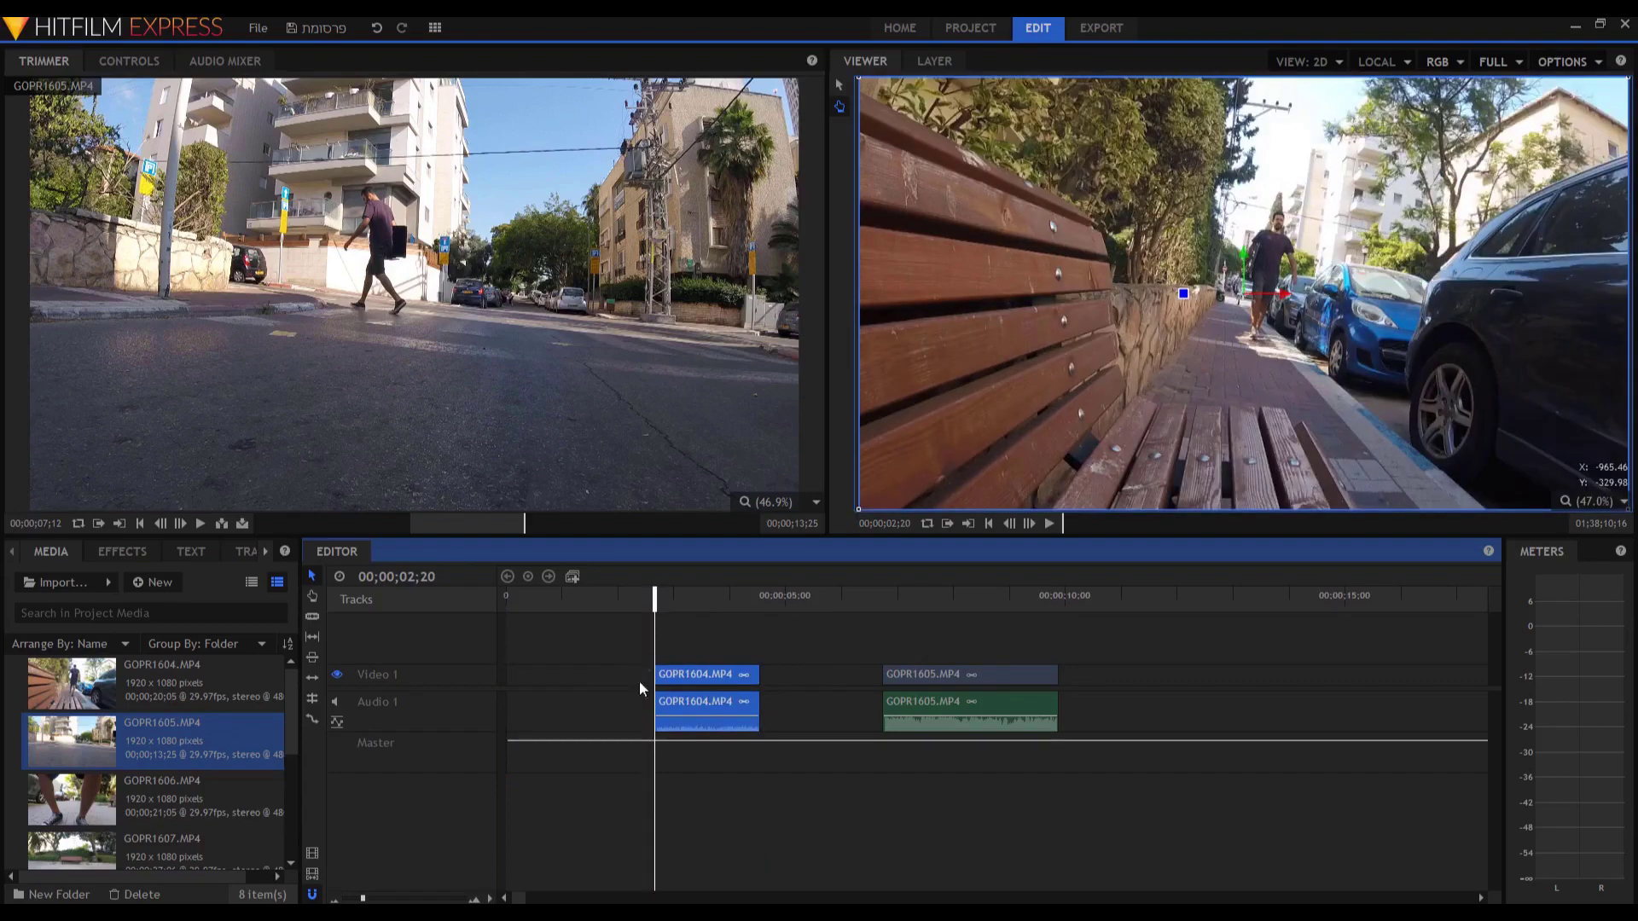
drag(655, 679, 655, 676)
drag(762, 669, 795, 692)
Cut and re-paste GOPR1604, then Ripple Delete the gaps before and between the clips.
key(Delete)
right_click(616, 674)
click(572, 683)
key(ctrl+z)
right_click(559, 682)
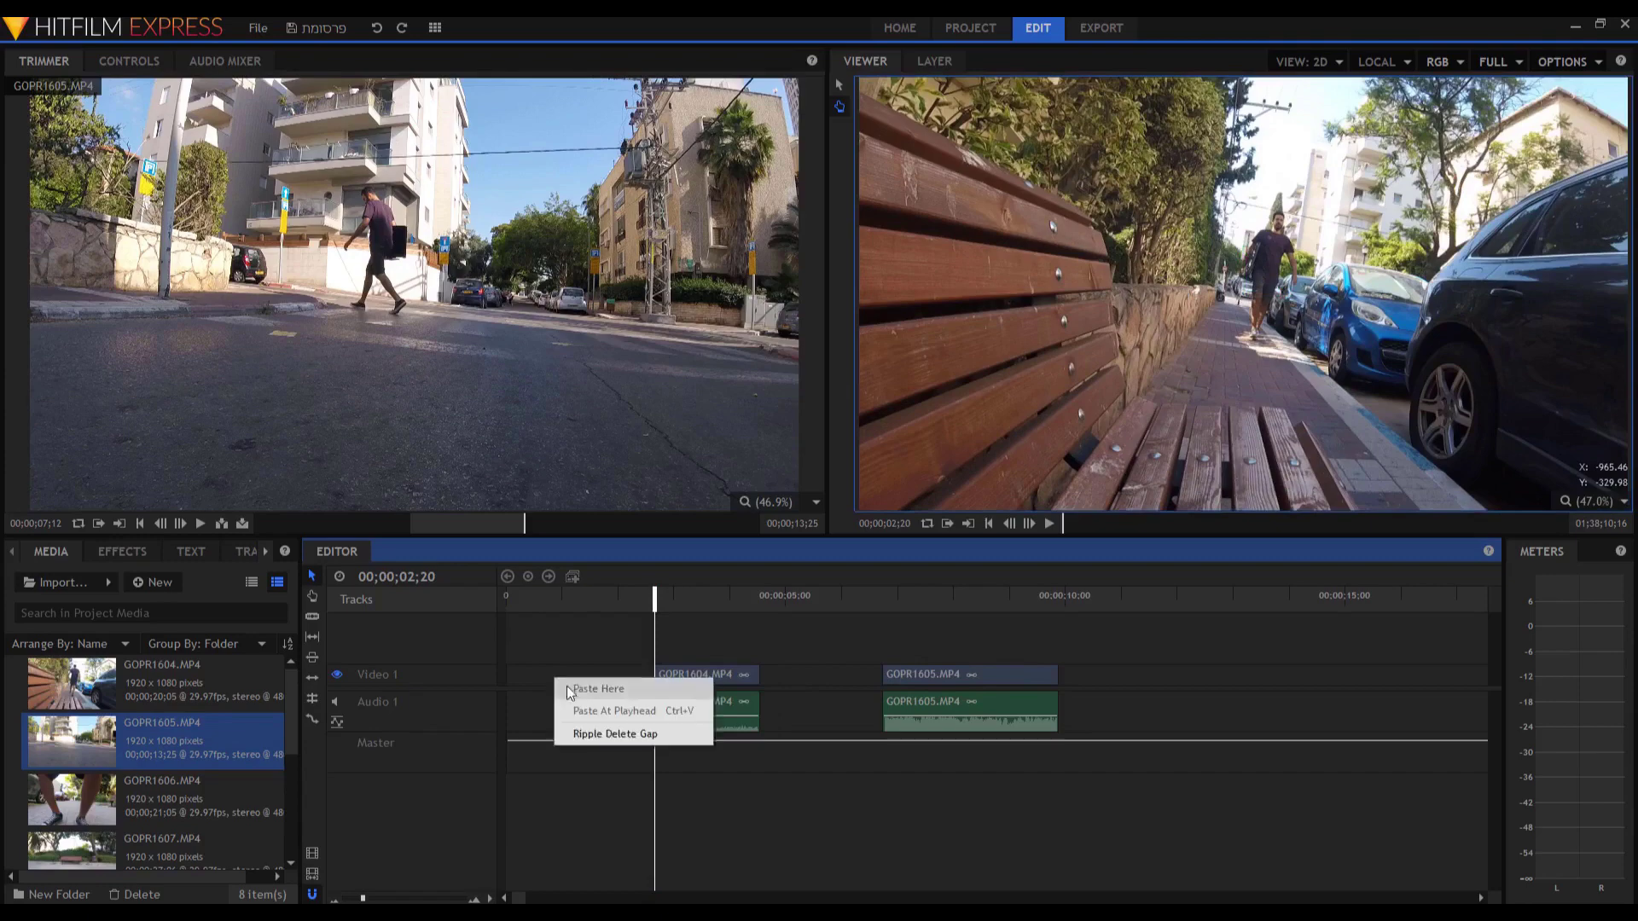
click(592, 740)
right_click(644, 678)
click(676, 734)
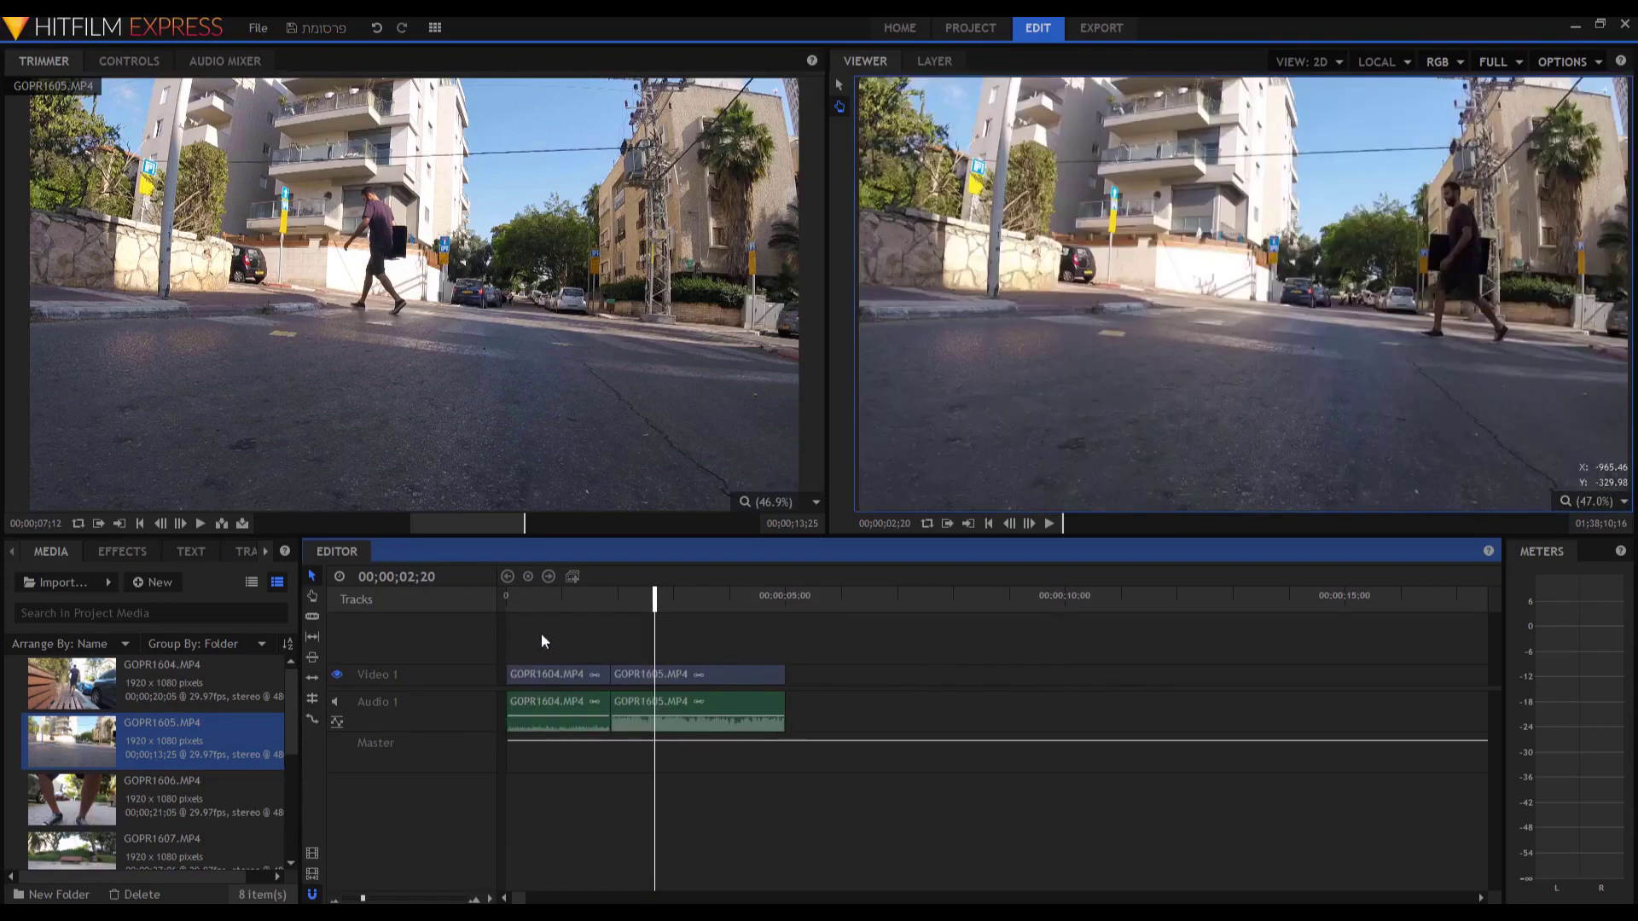
Play the edit from the start and try trimming GOPR1605's end, then undo it.
drag(655, 597, 507, 608)
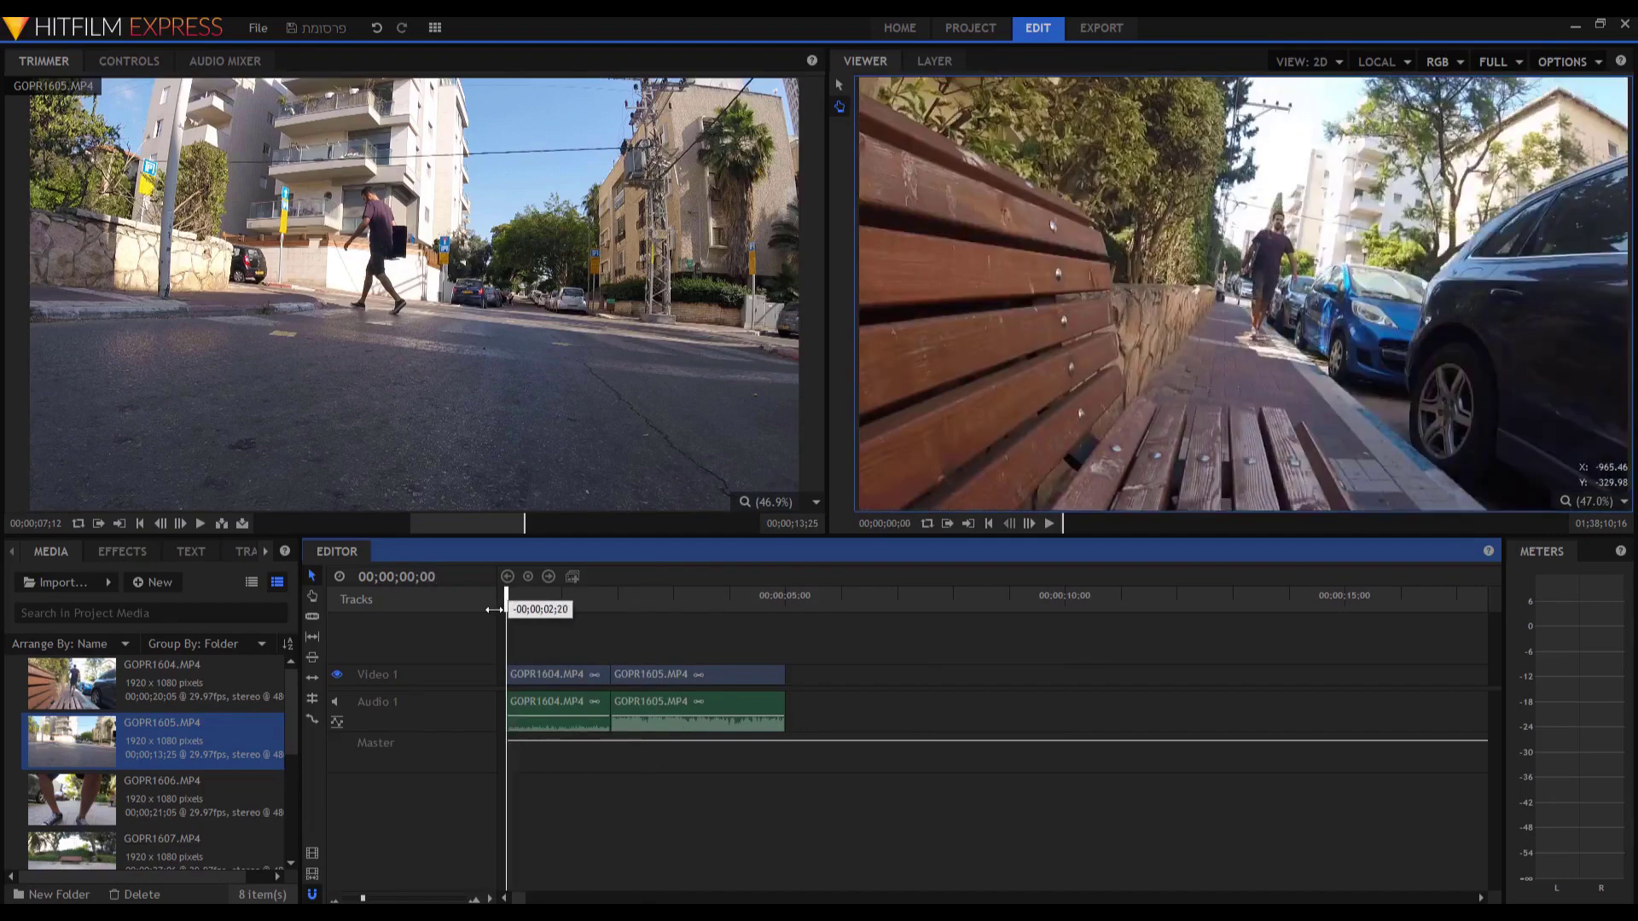
key(space)
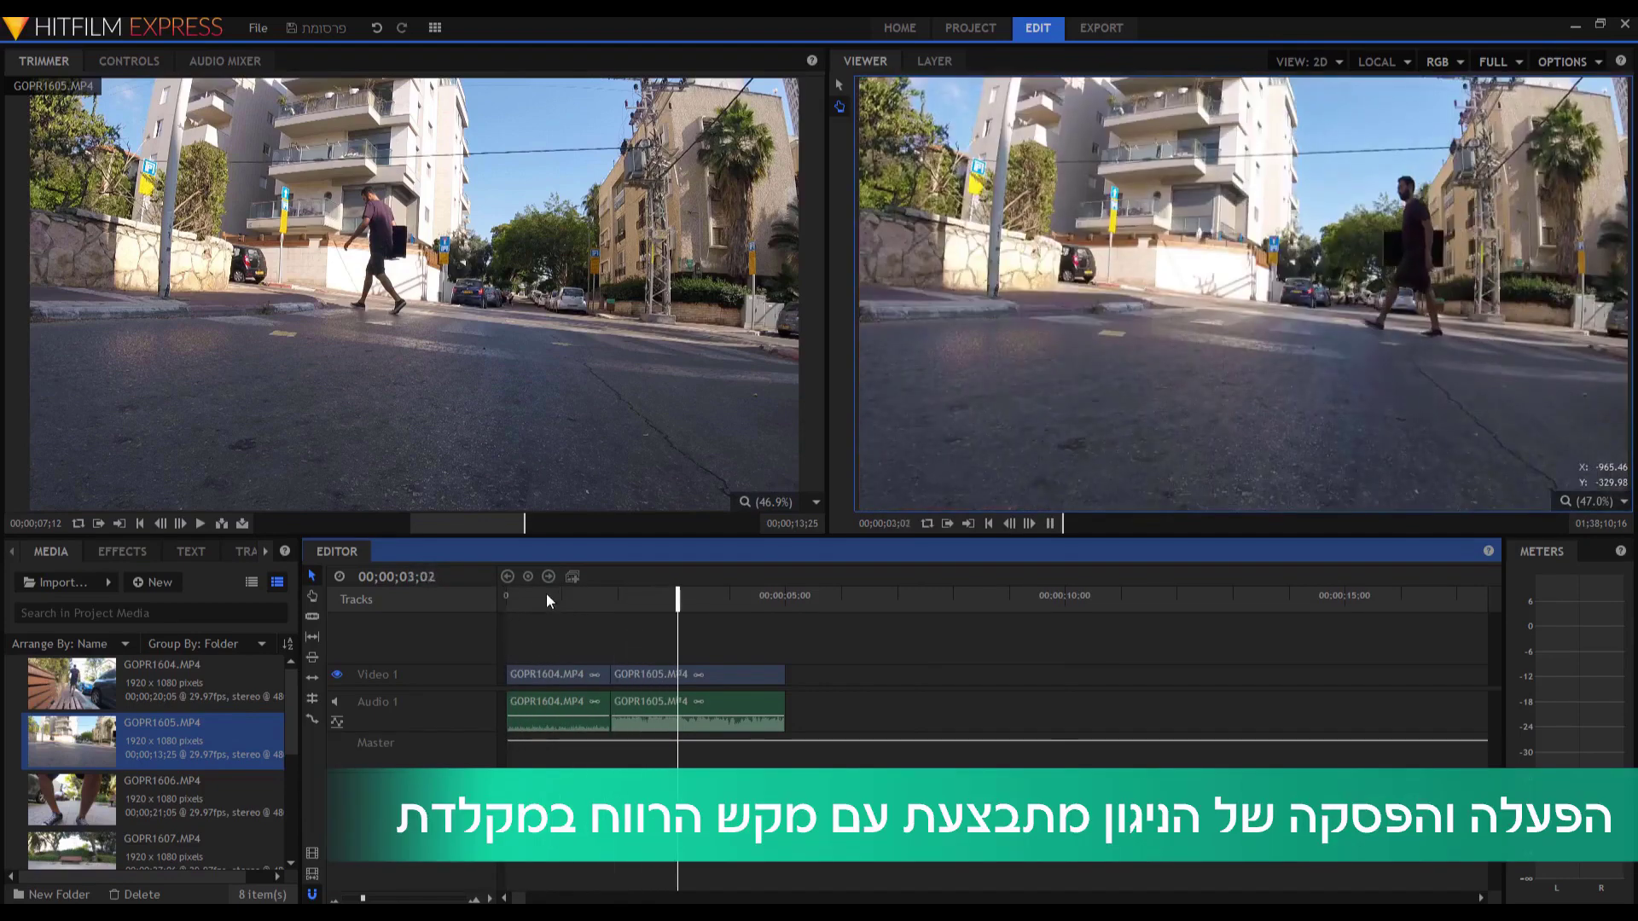
key(space)
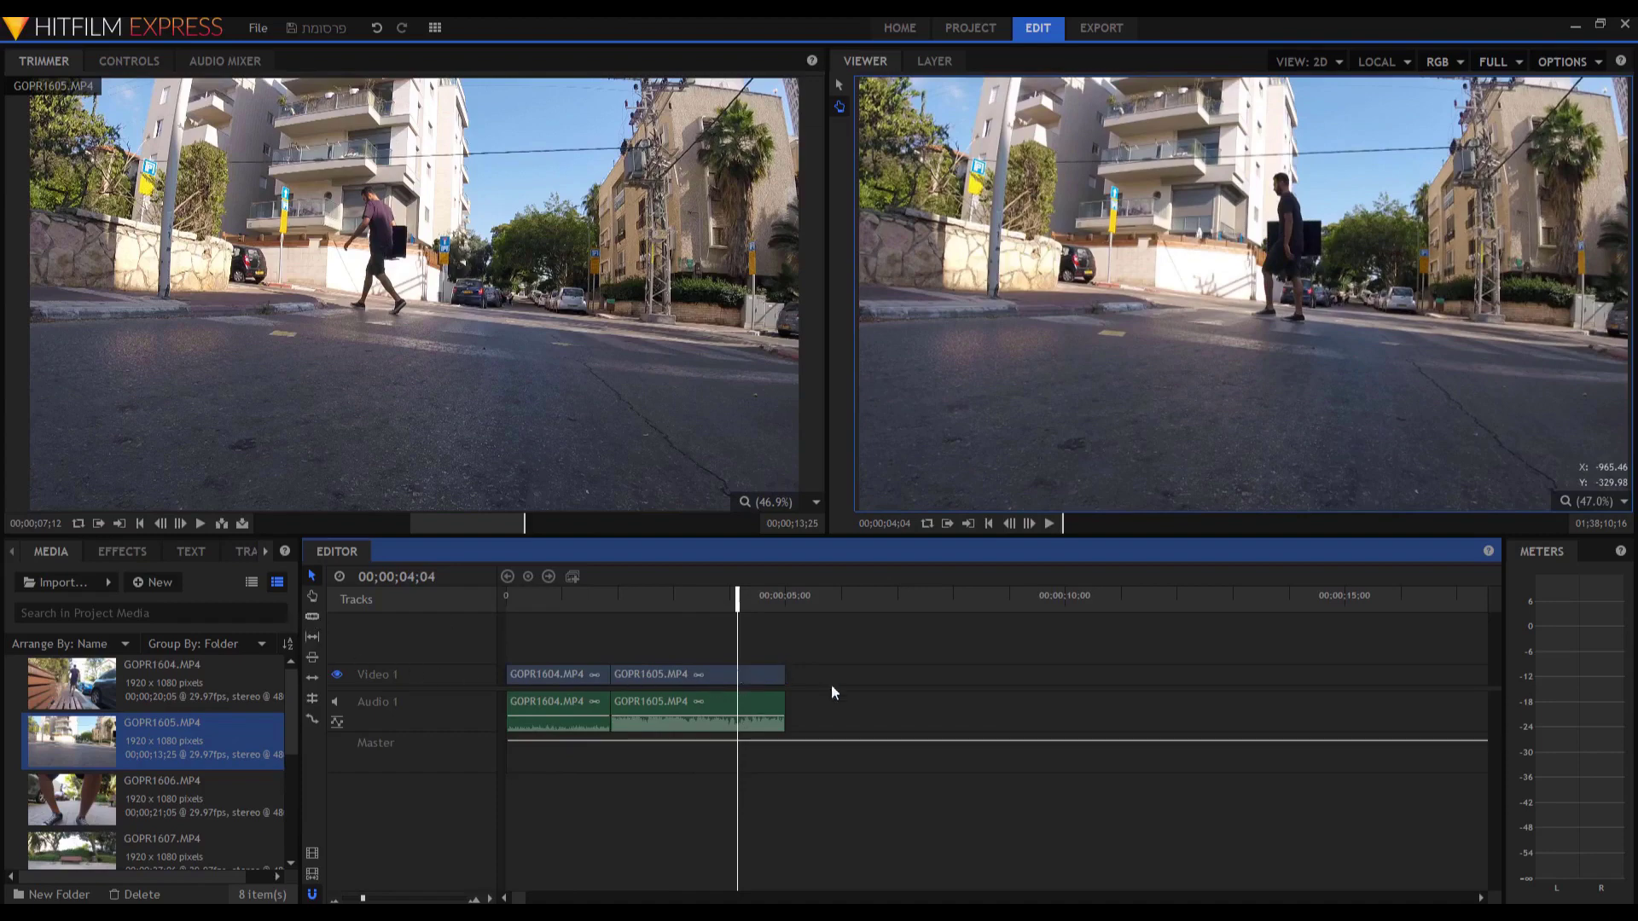
drag(784, 675, 737, 675)
key(ctrl+z)
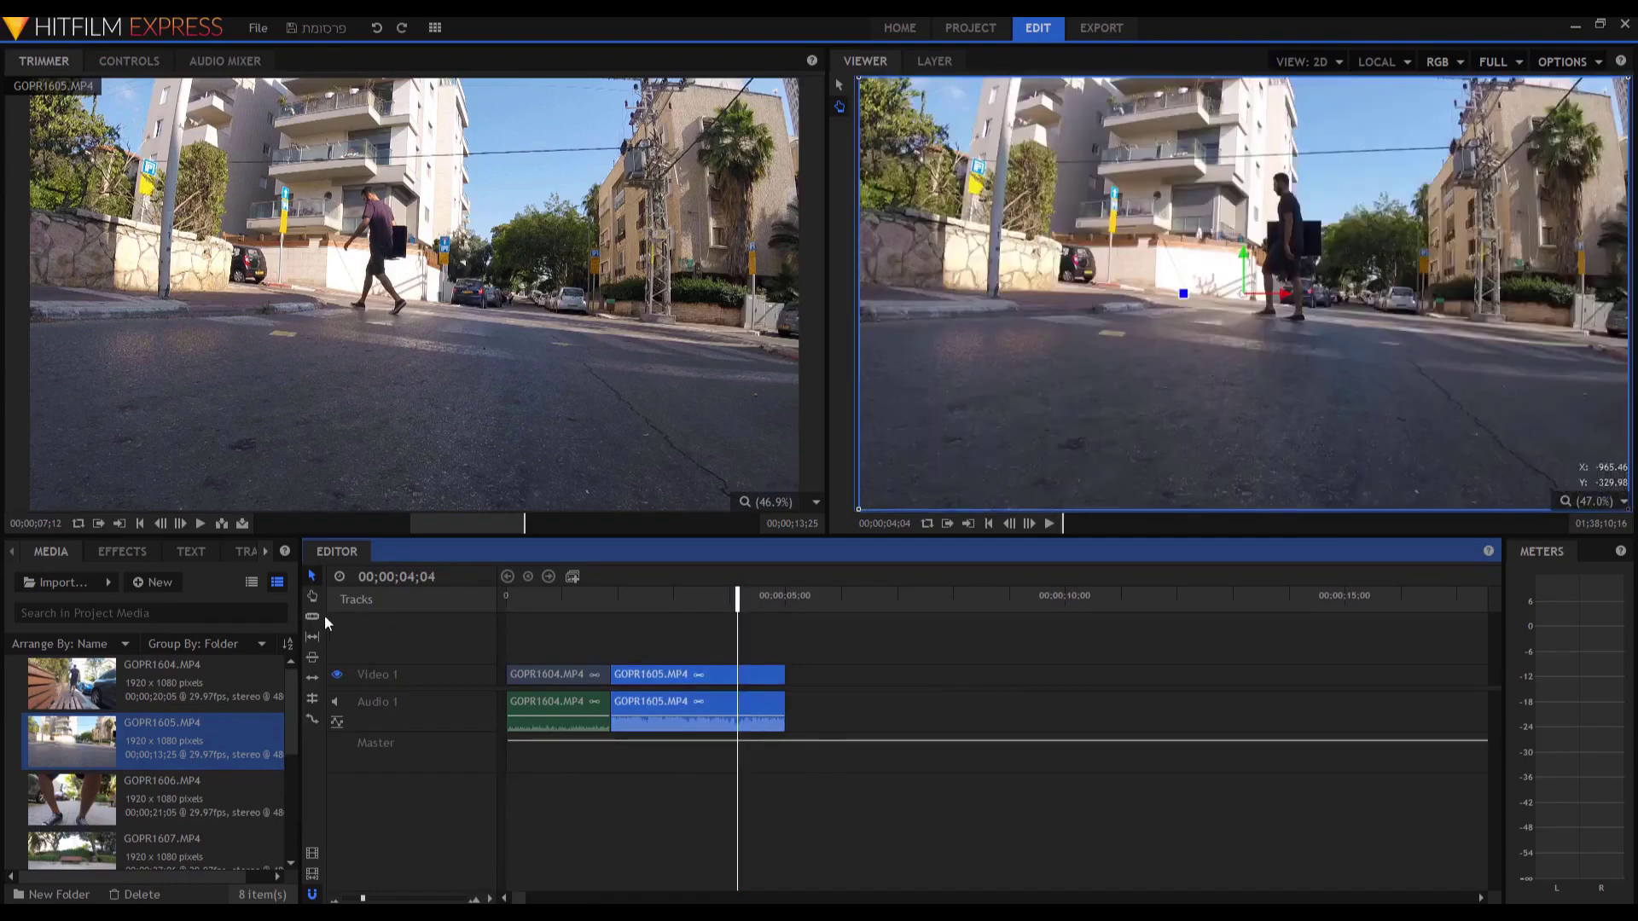
Slice GOPR1605 at 04;04, delete the tail piece, and play the edit from the start.
click(313, 617)
click(739, 674)
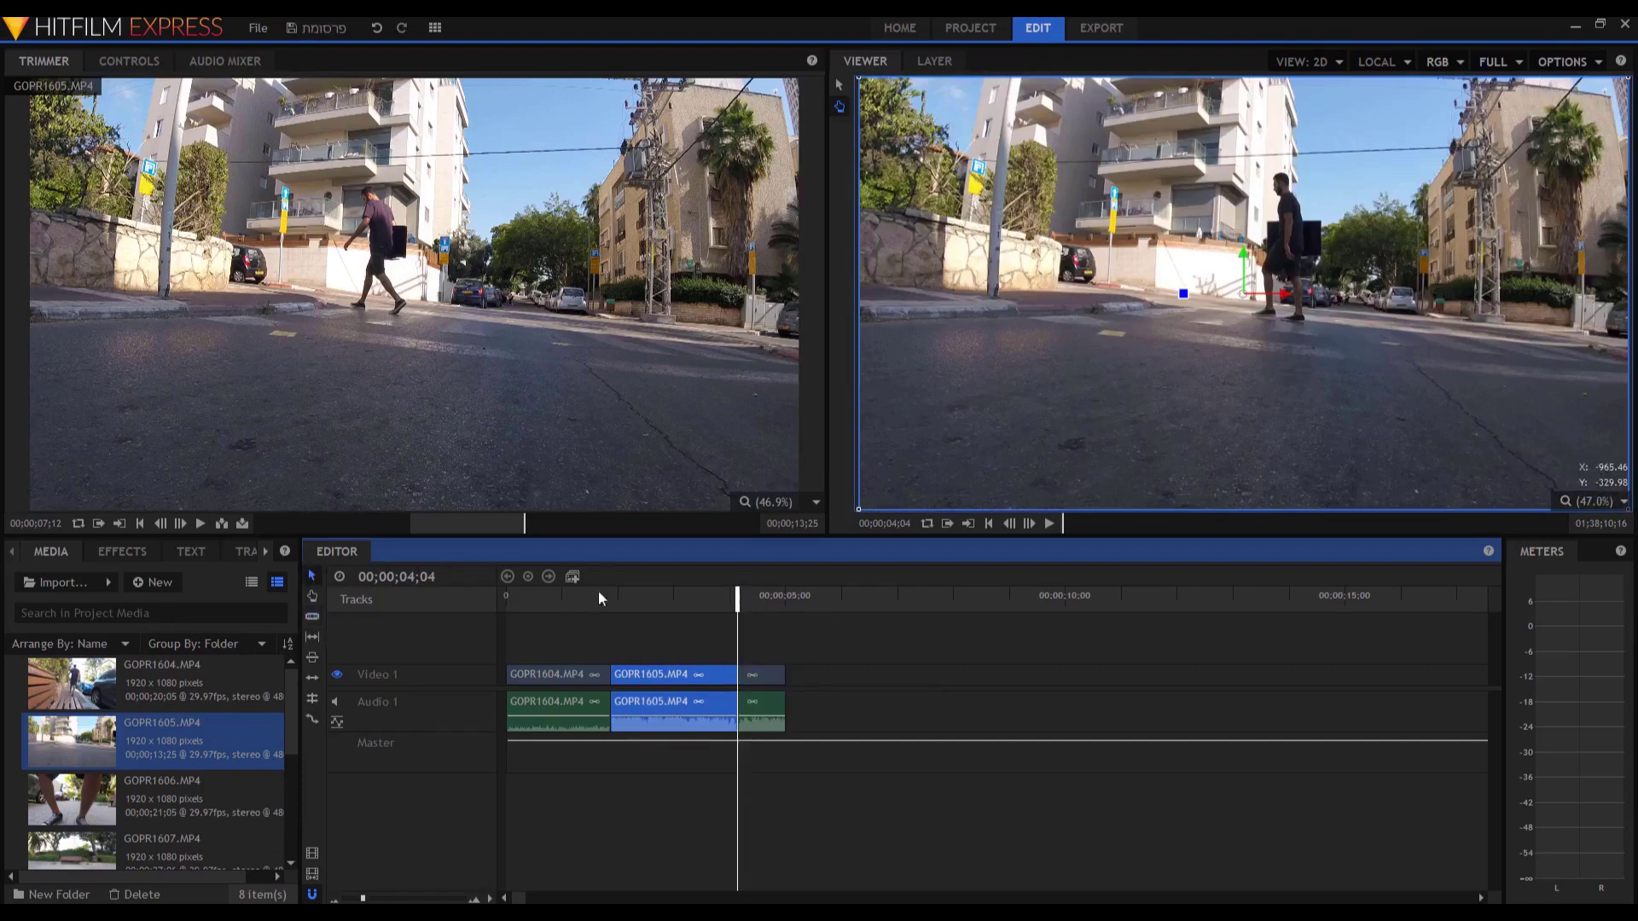
click(761, 675)
right_click(762, 672)
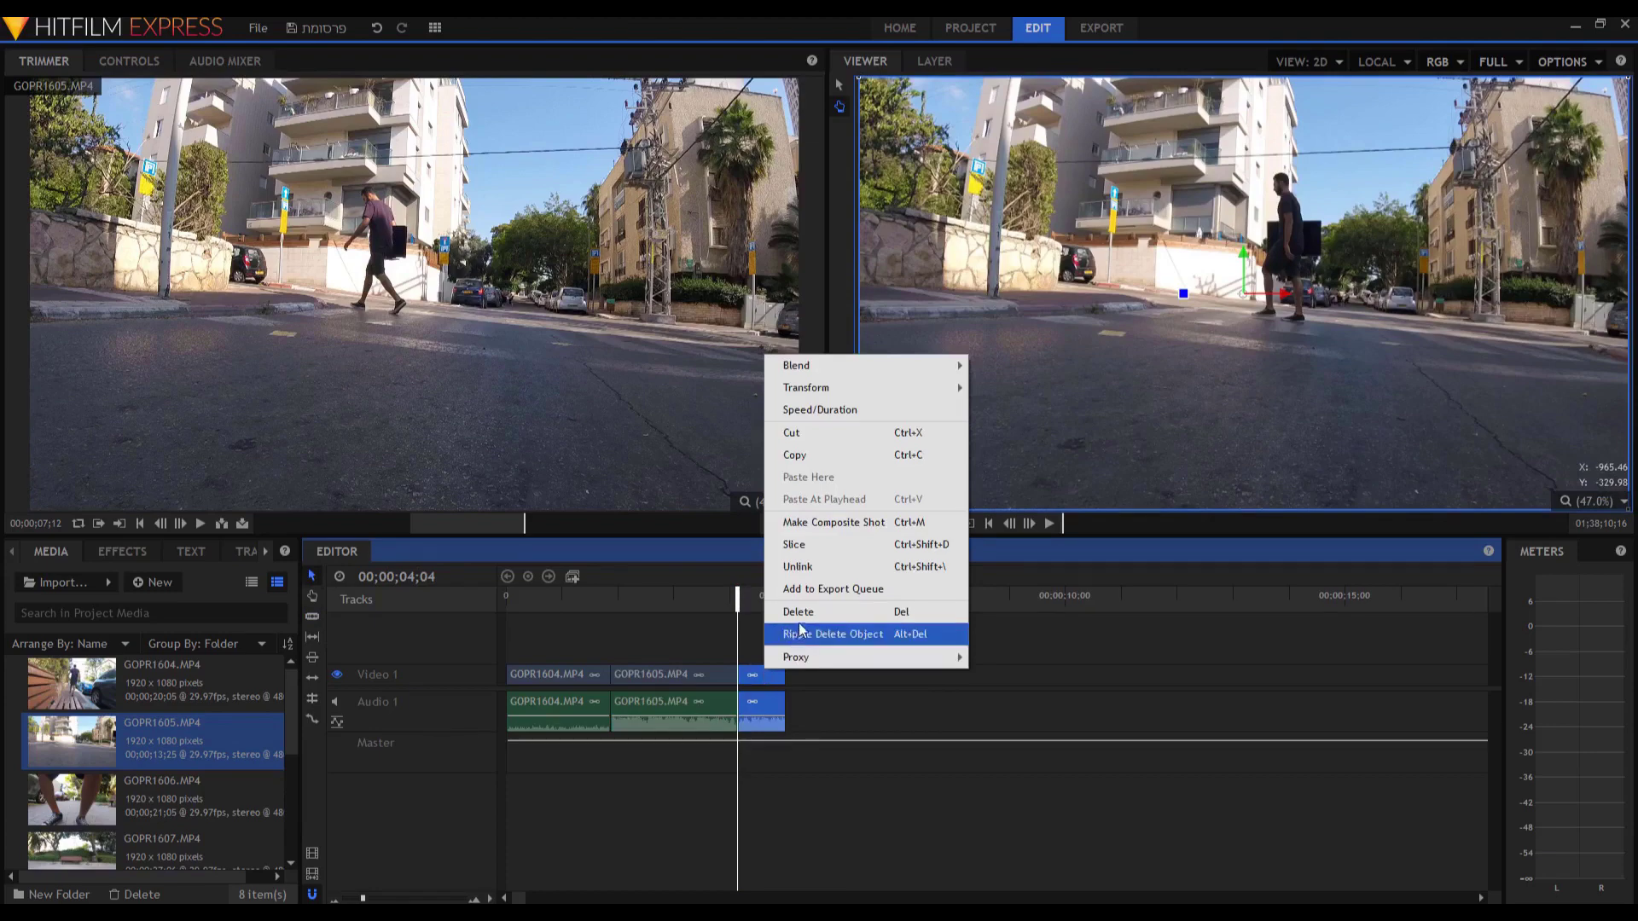
click(798, 620)
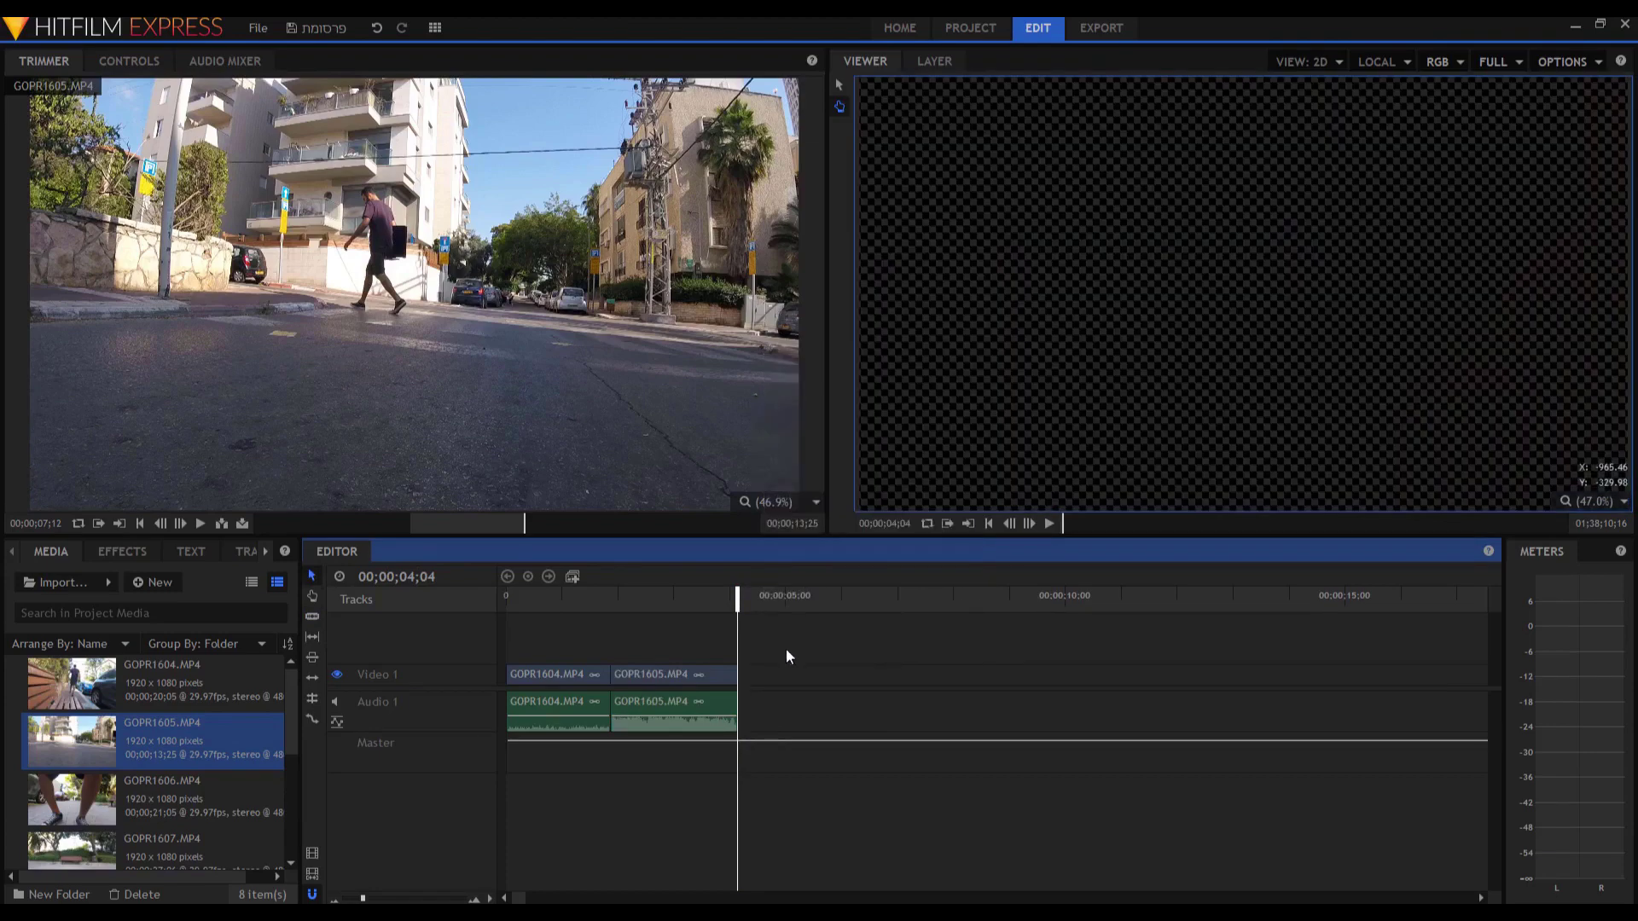
key(Home)
key(space)
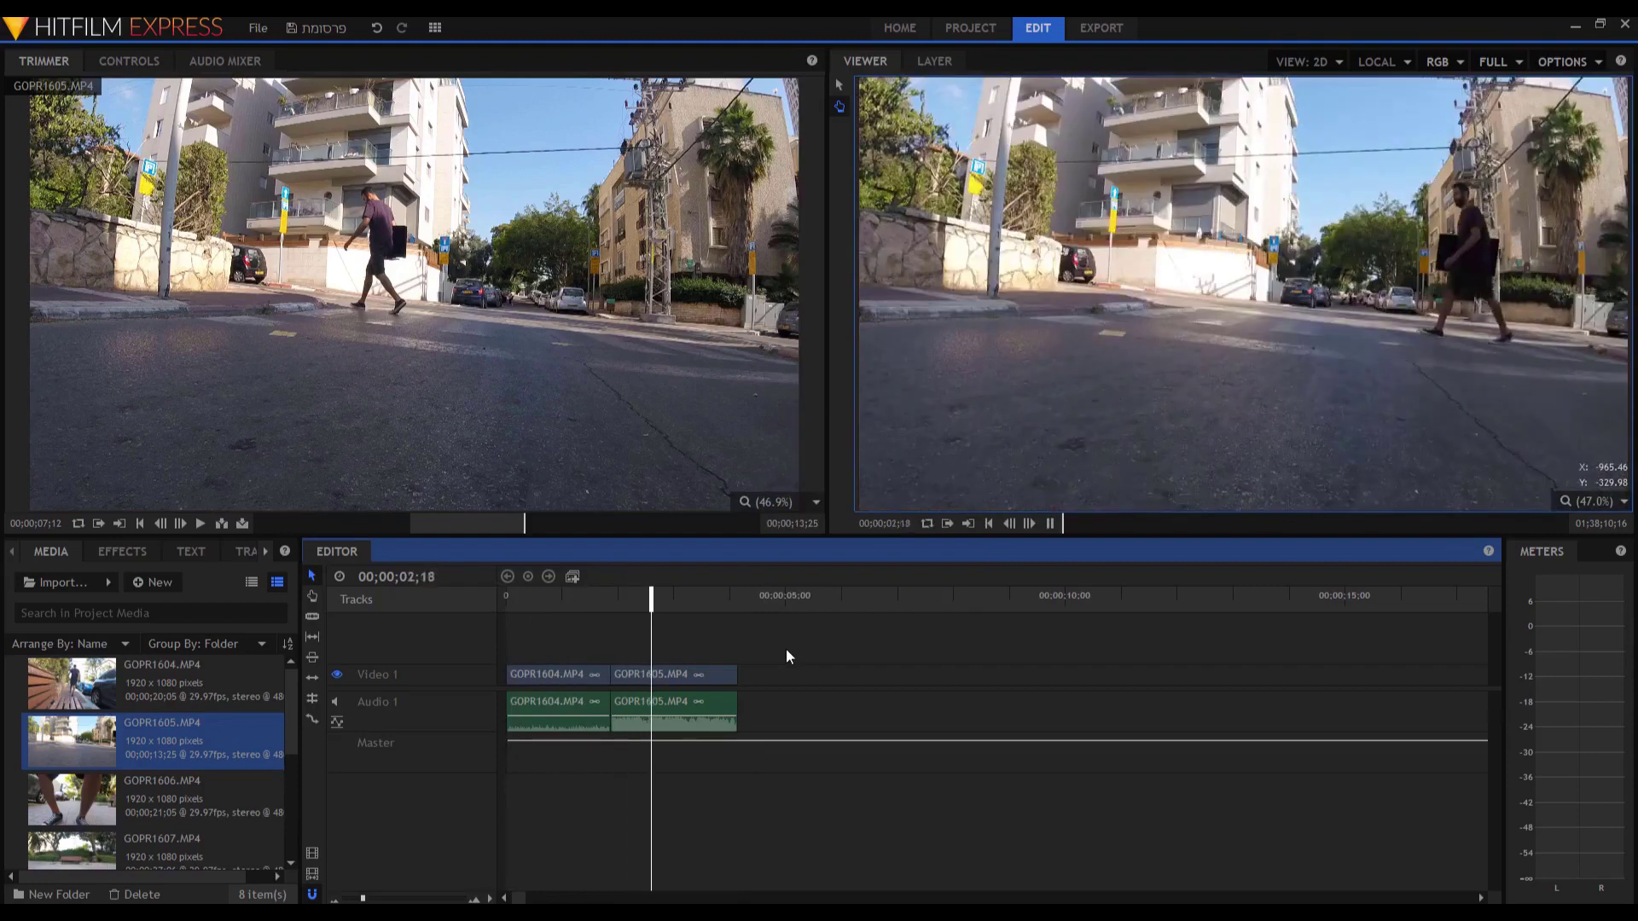
key(space)
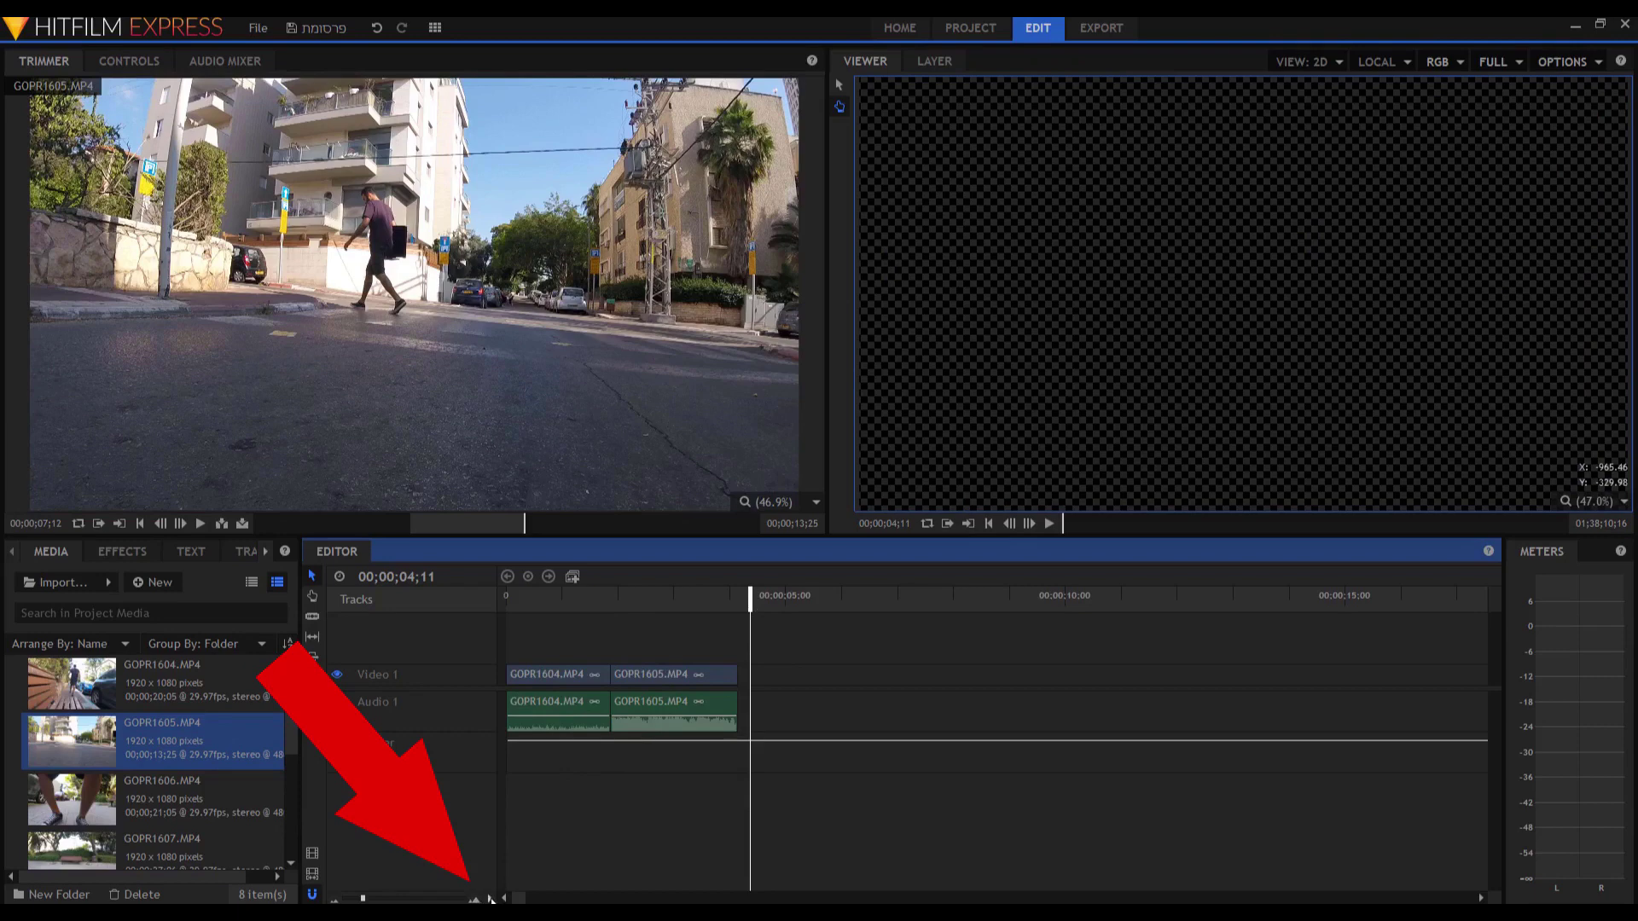
Set the video track to Medium size with thumbnails and zoom the timeline to one-second marks.
click(491, 899)
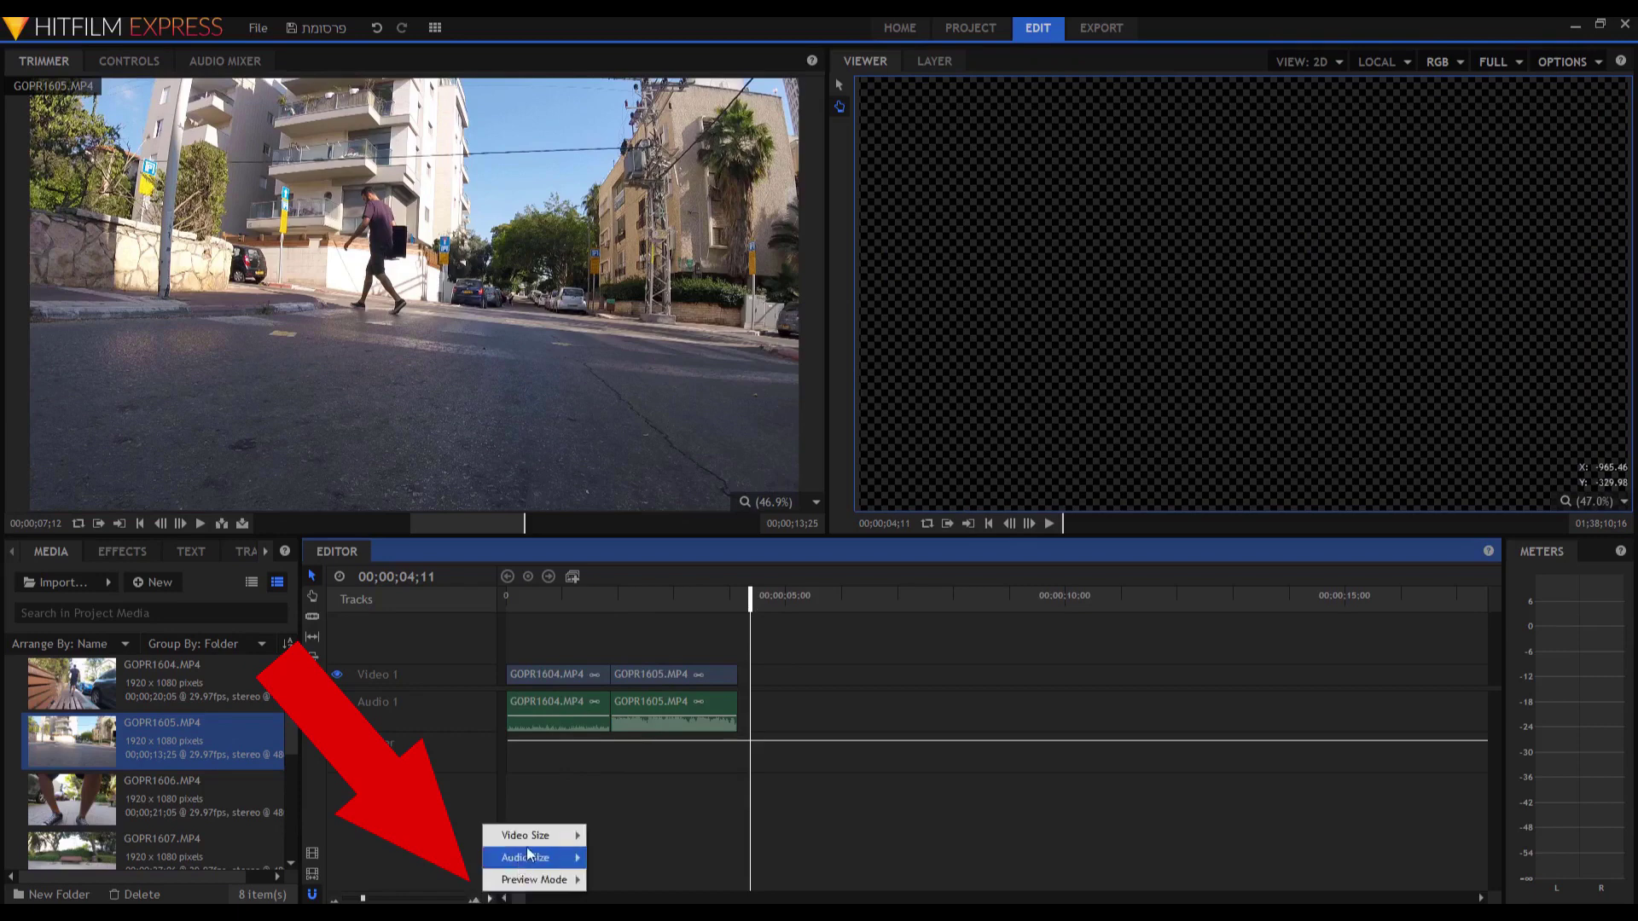
mouse_move(536, 845)
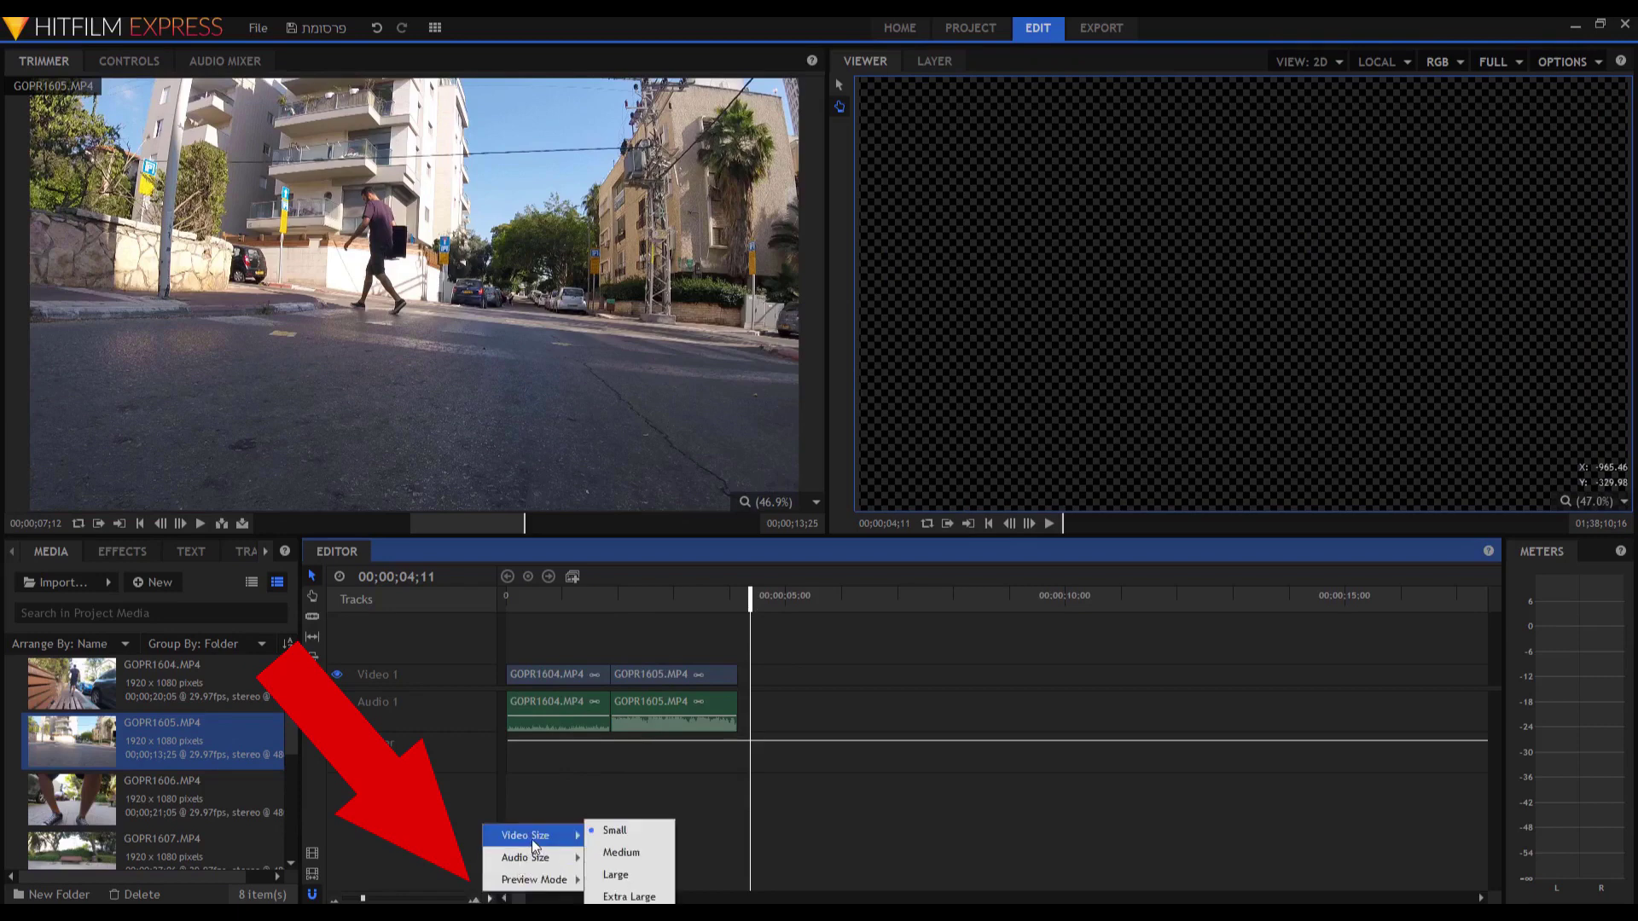
click(609, 853)
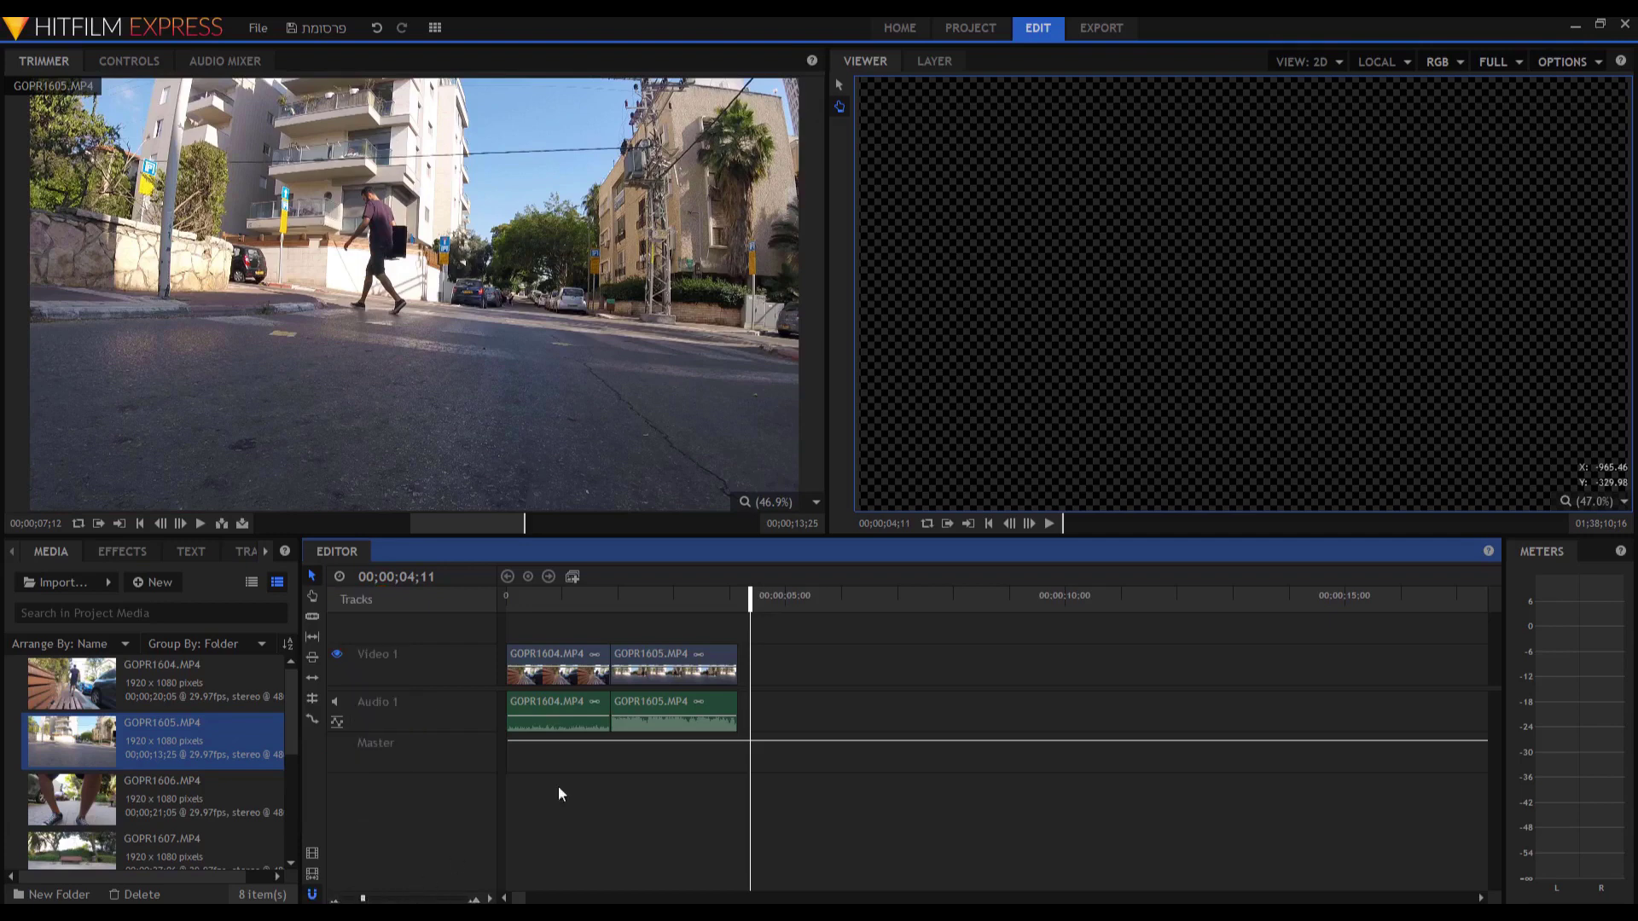
drag(750, 599, 607, 610)
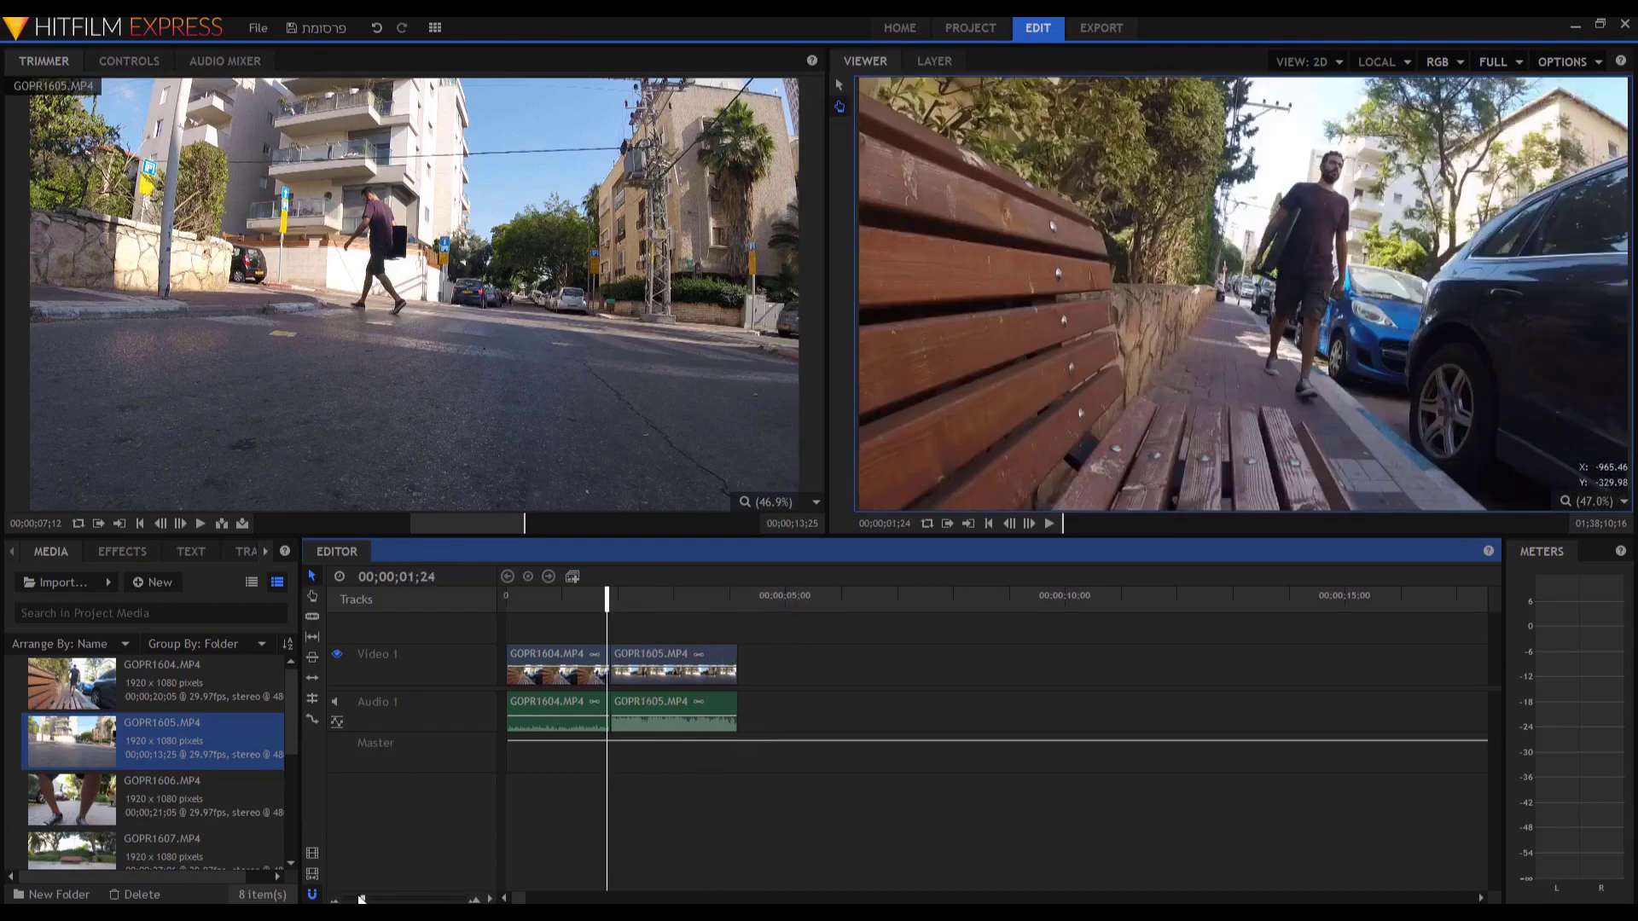
drag(363, 898, 383, 899)
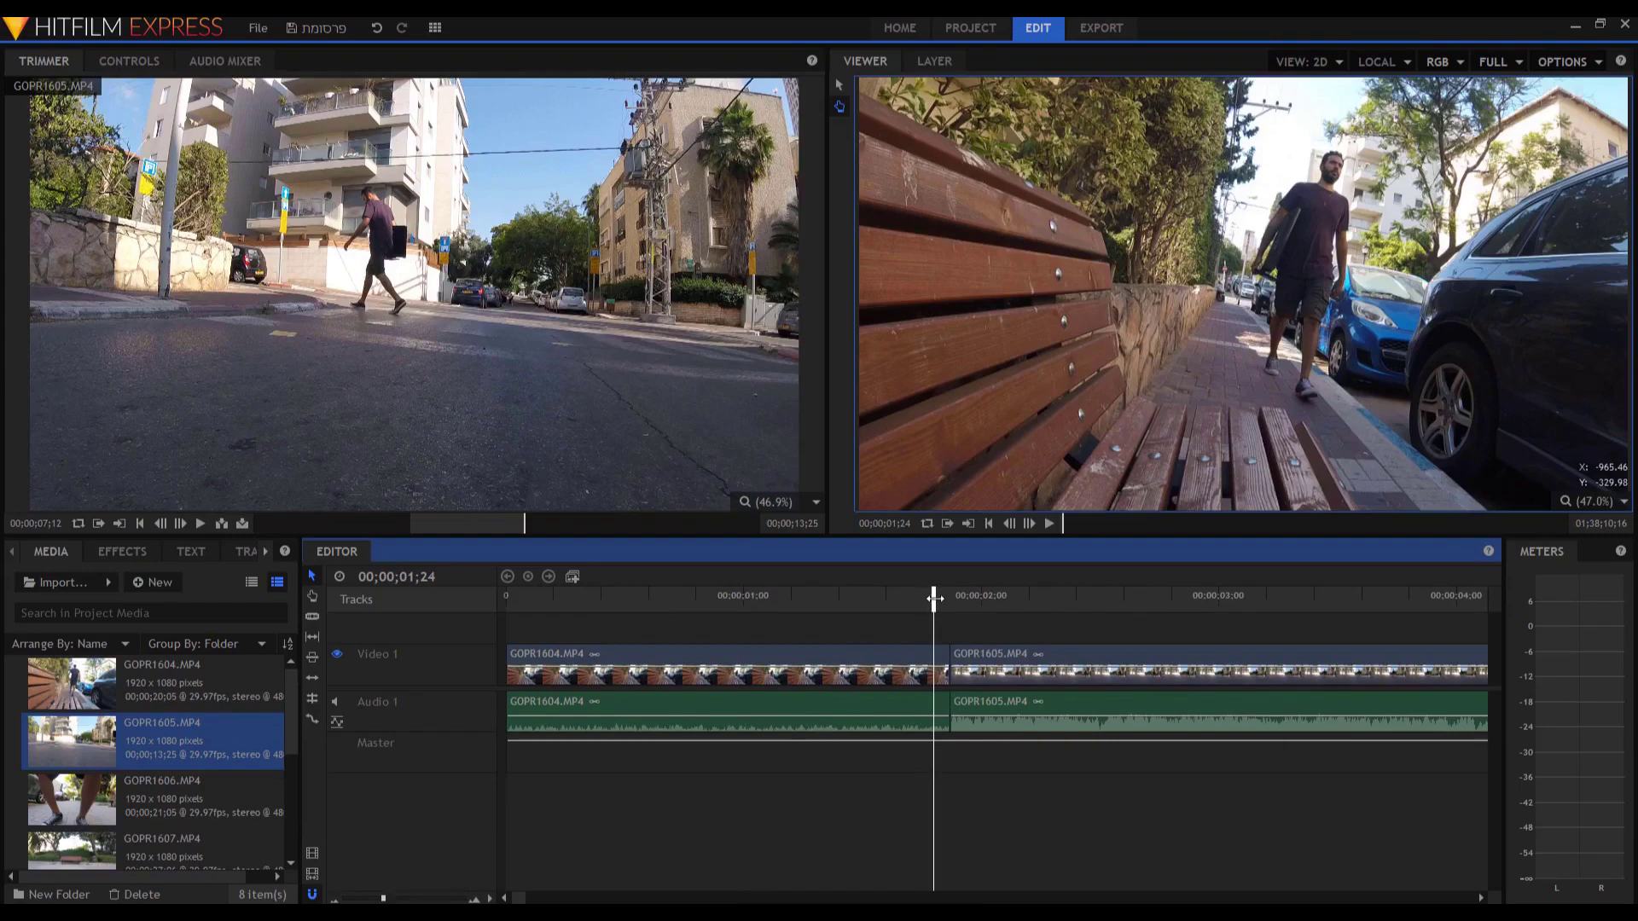
drag(386, 899, 367, 901)
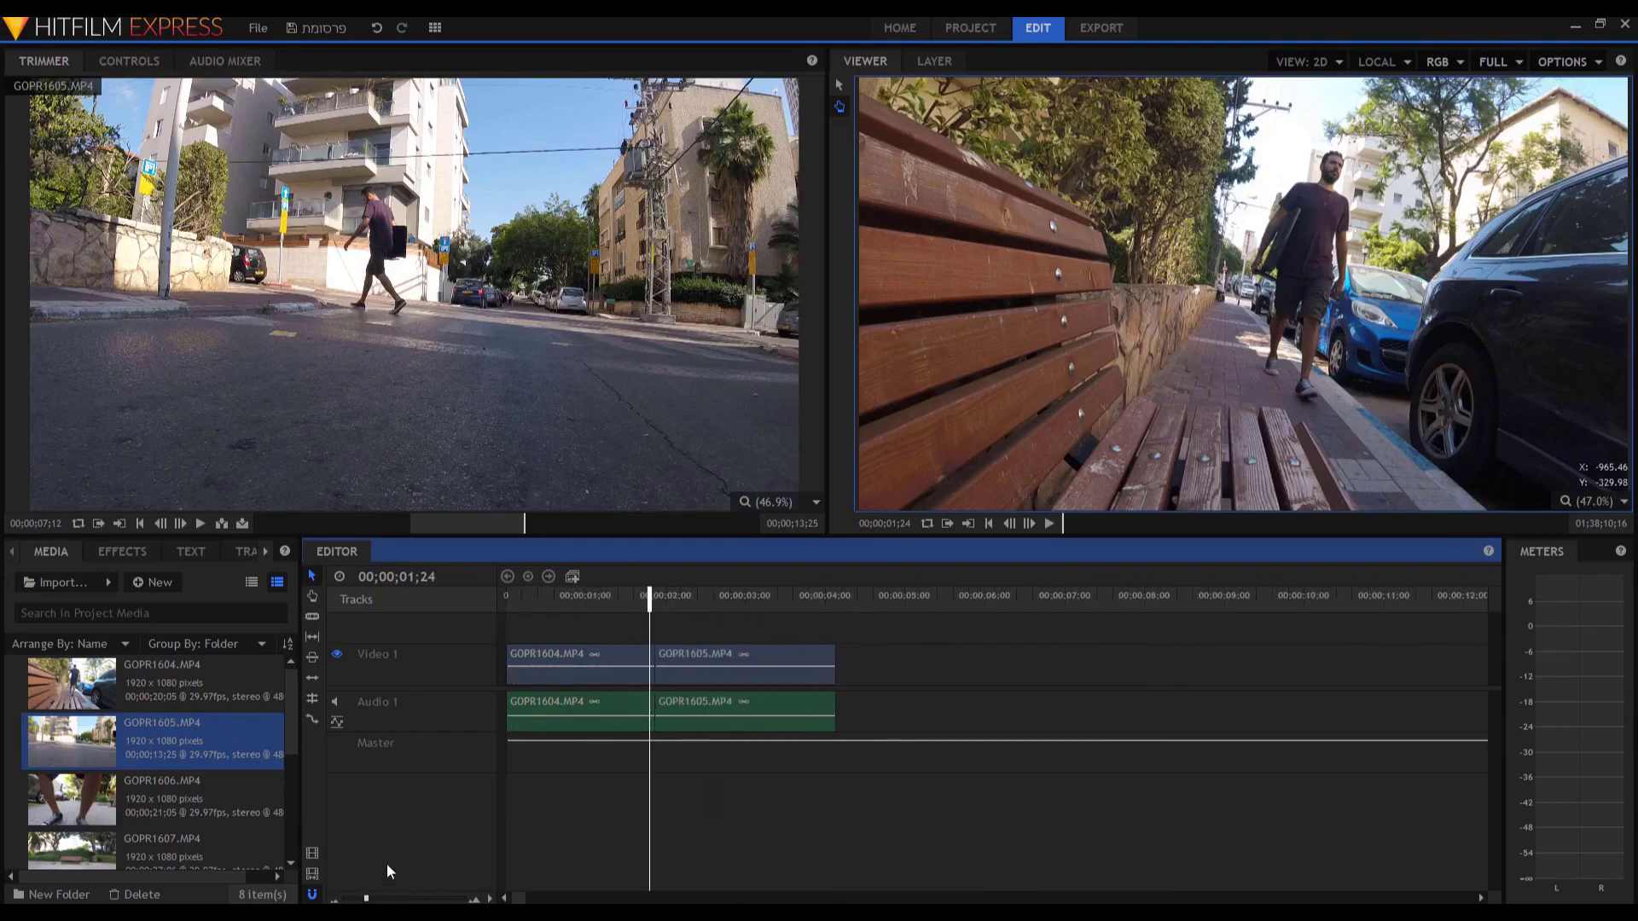
click(833, 595)
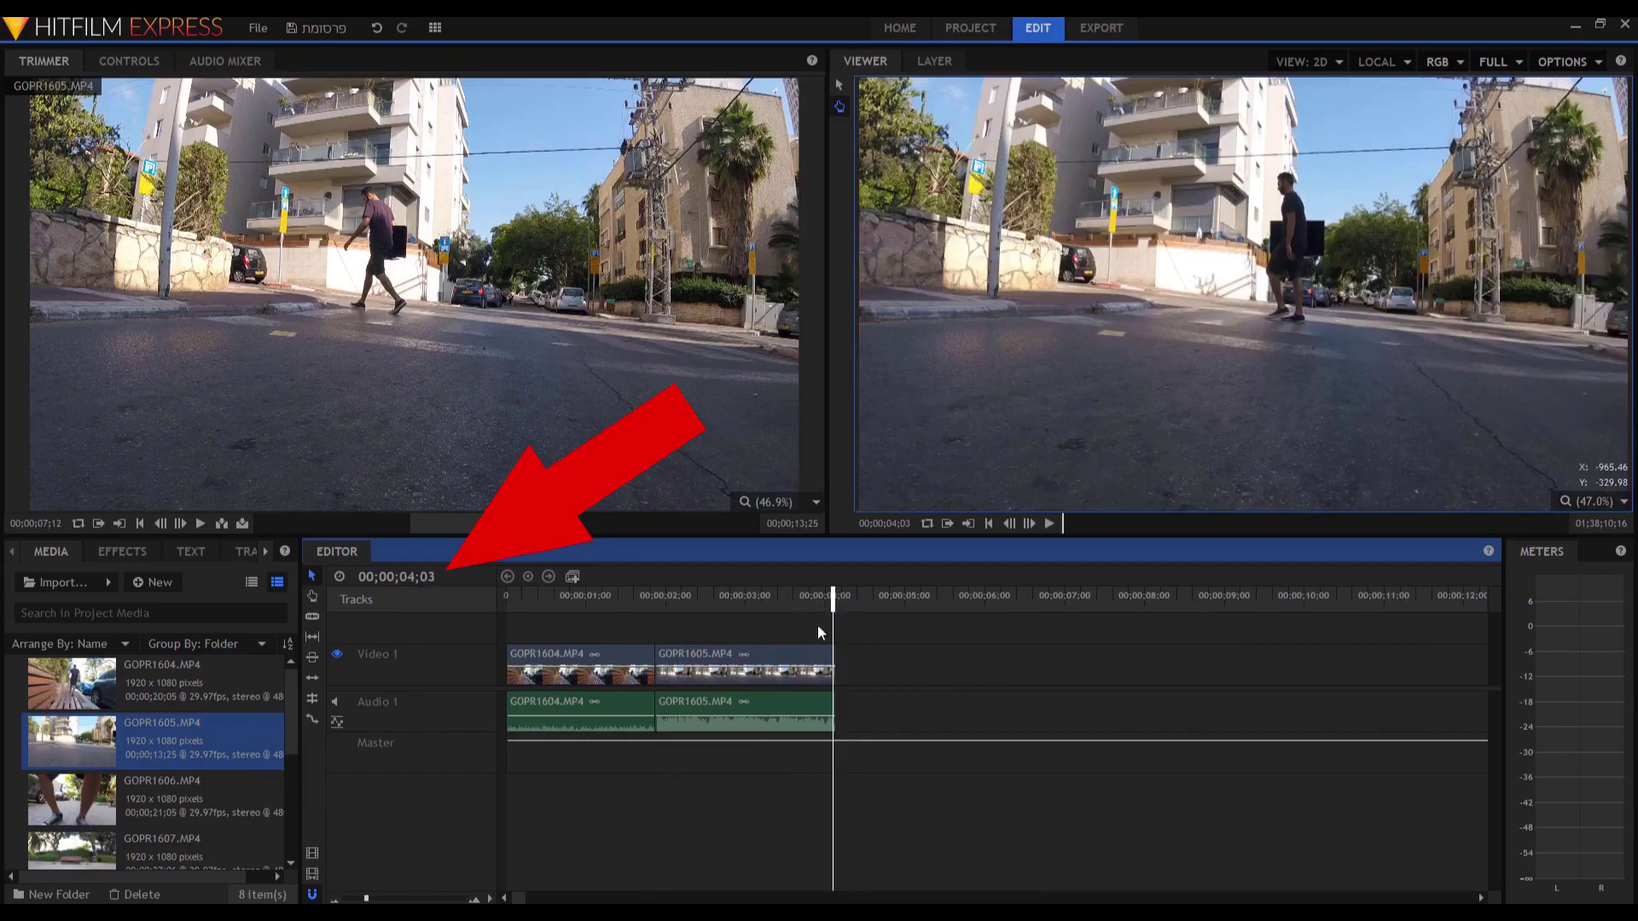
click(660, 595)
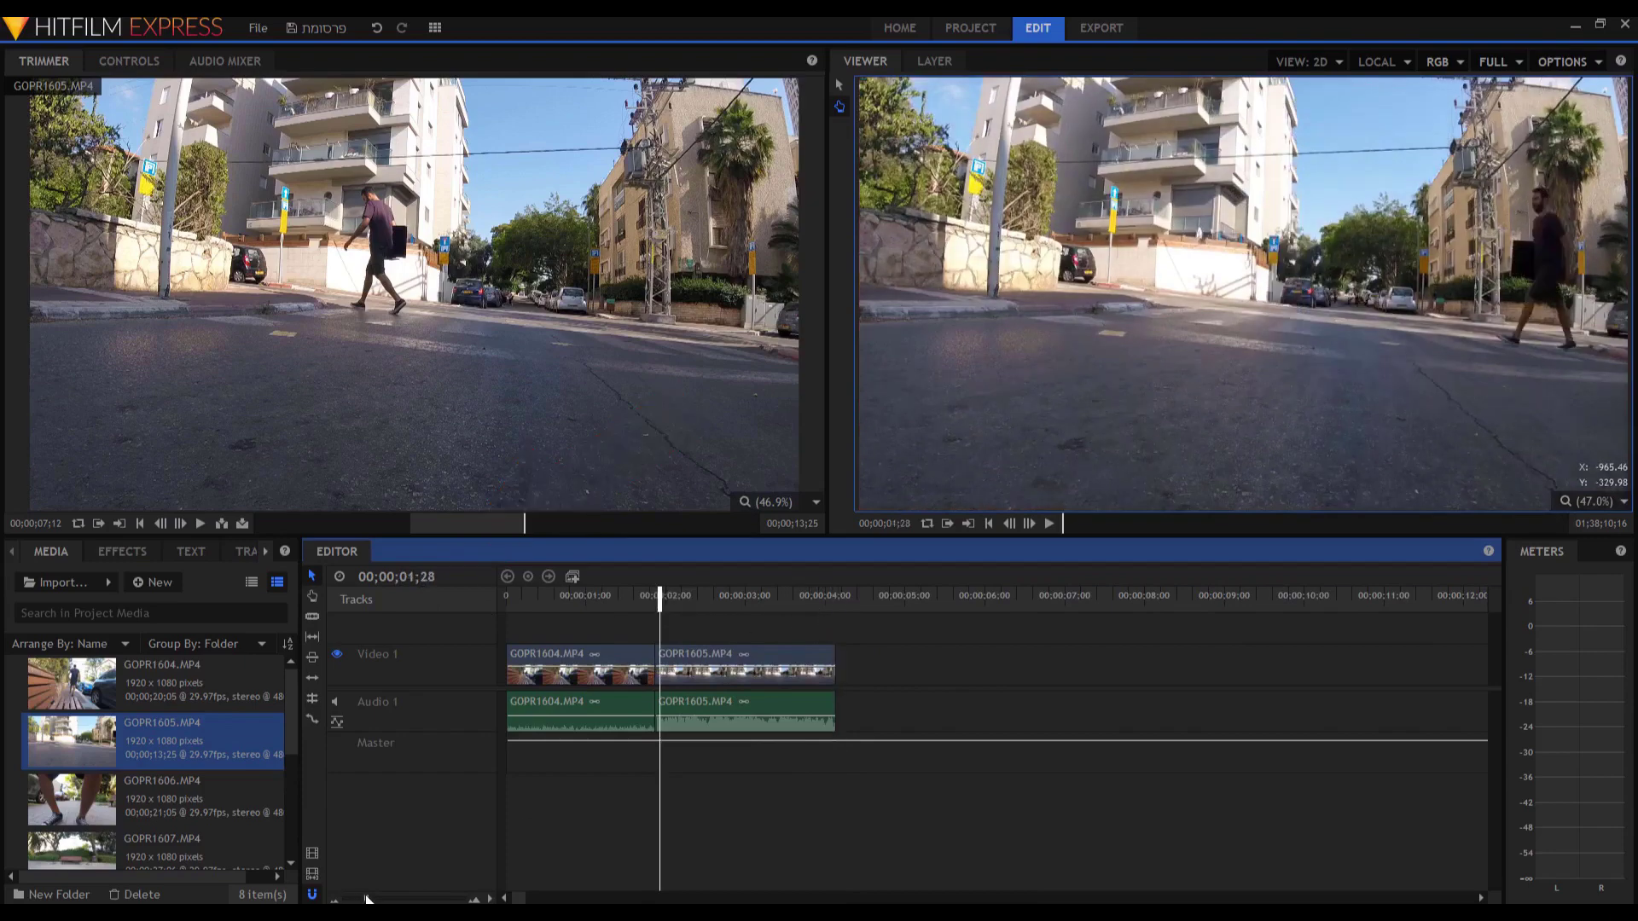
drag(367, 898, 384, 898)
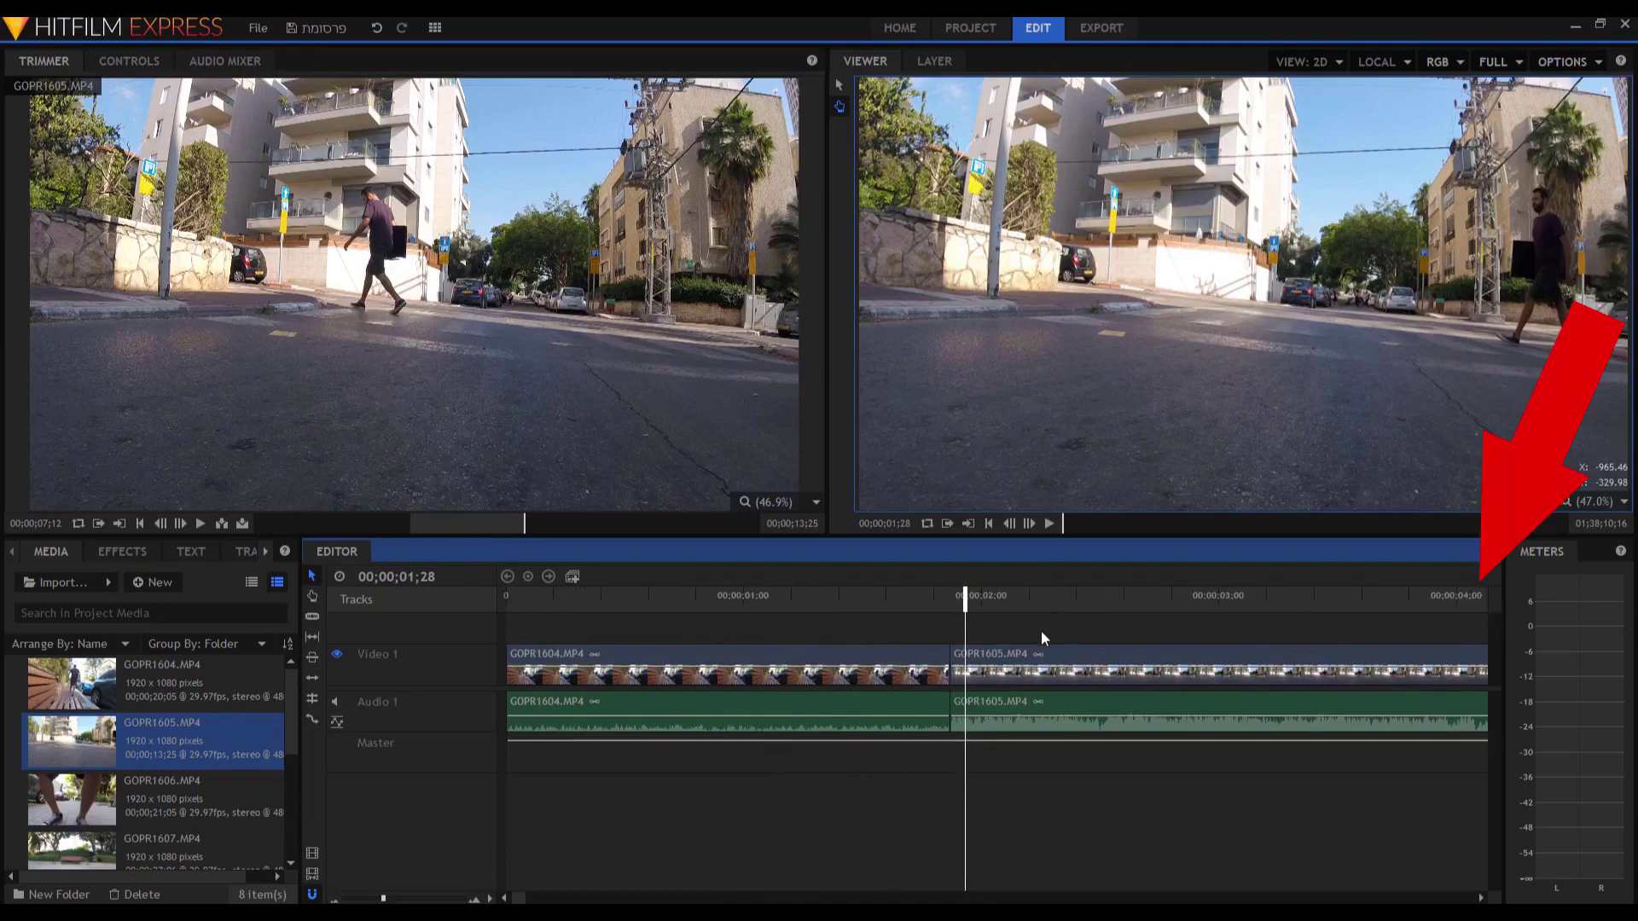
drag(965, 604, 452, 626)
key(space)
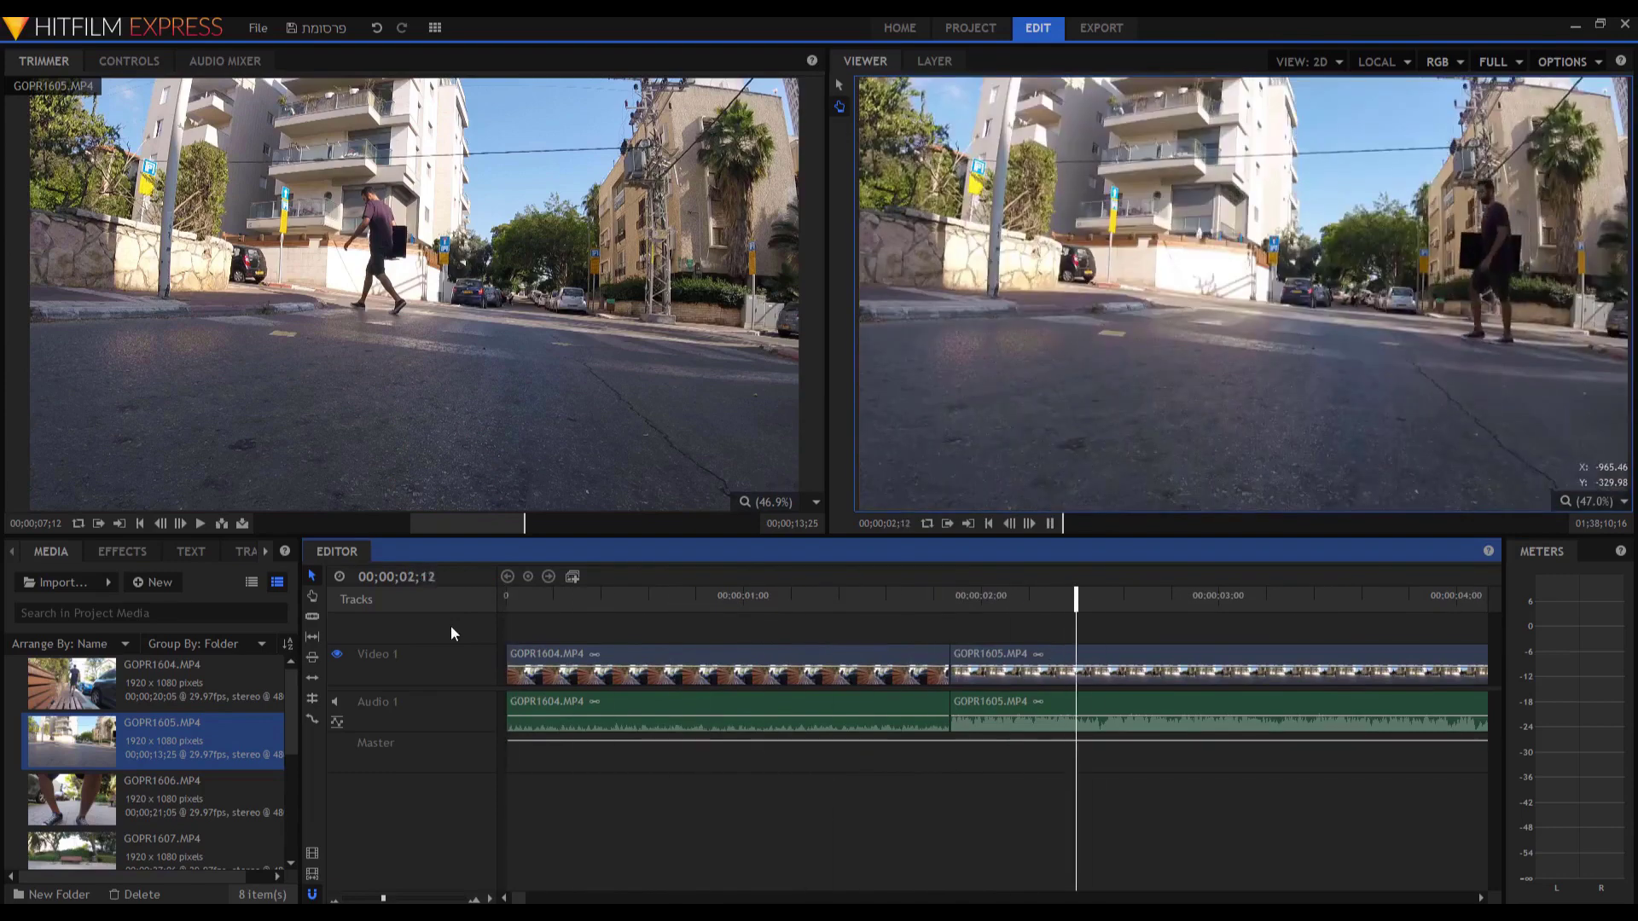
key(space)
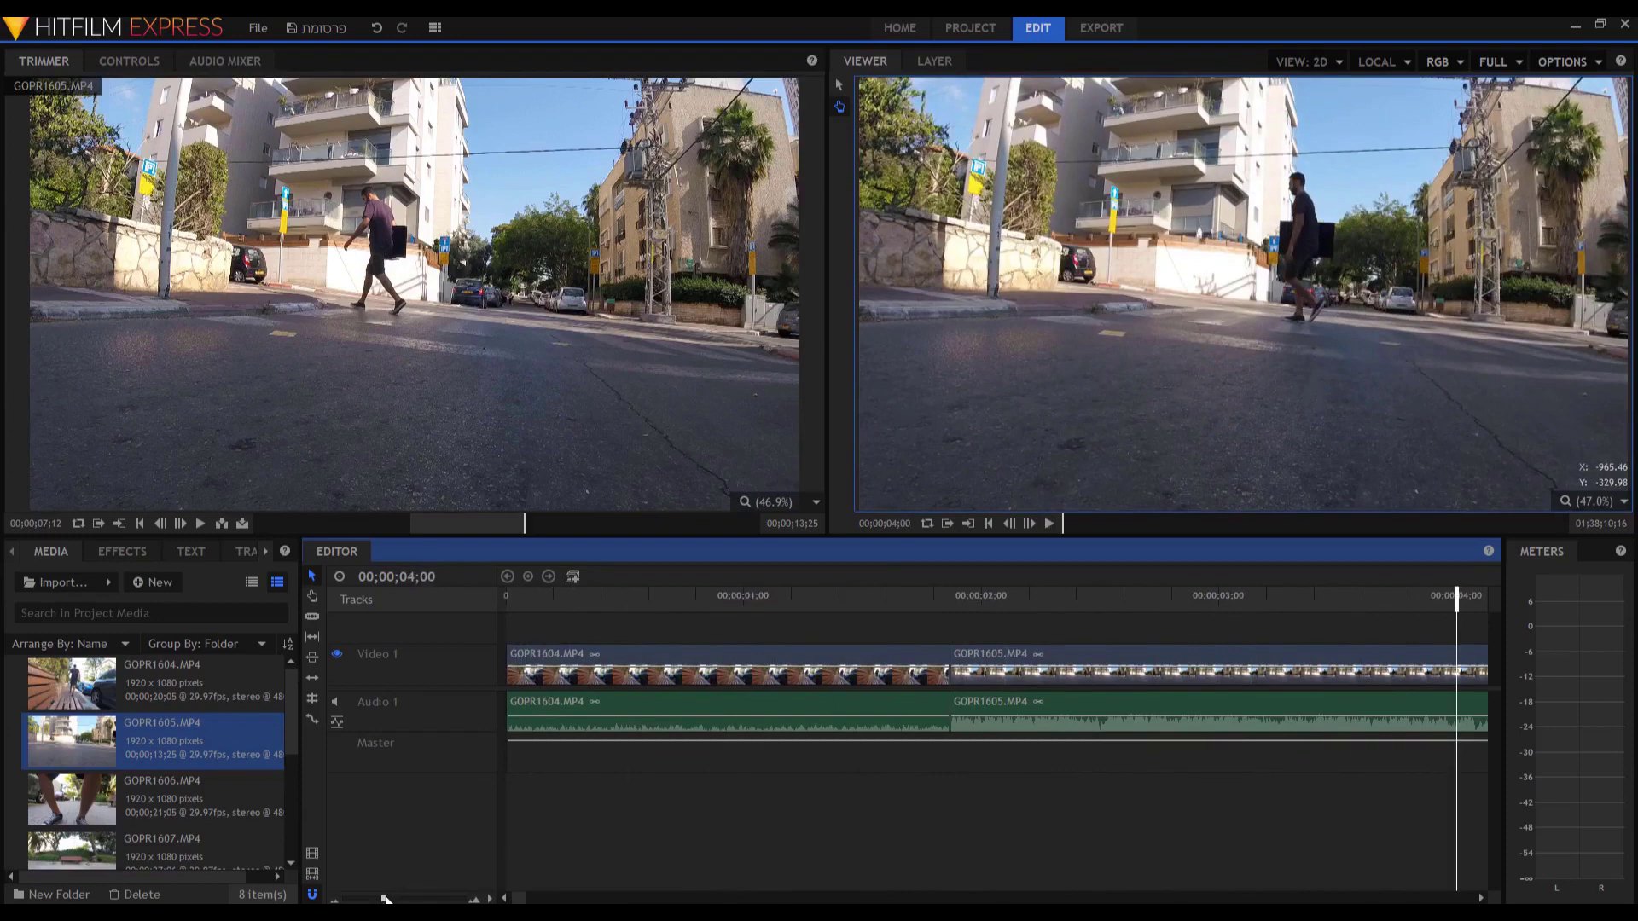
drag(384, 900, 376, 900)
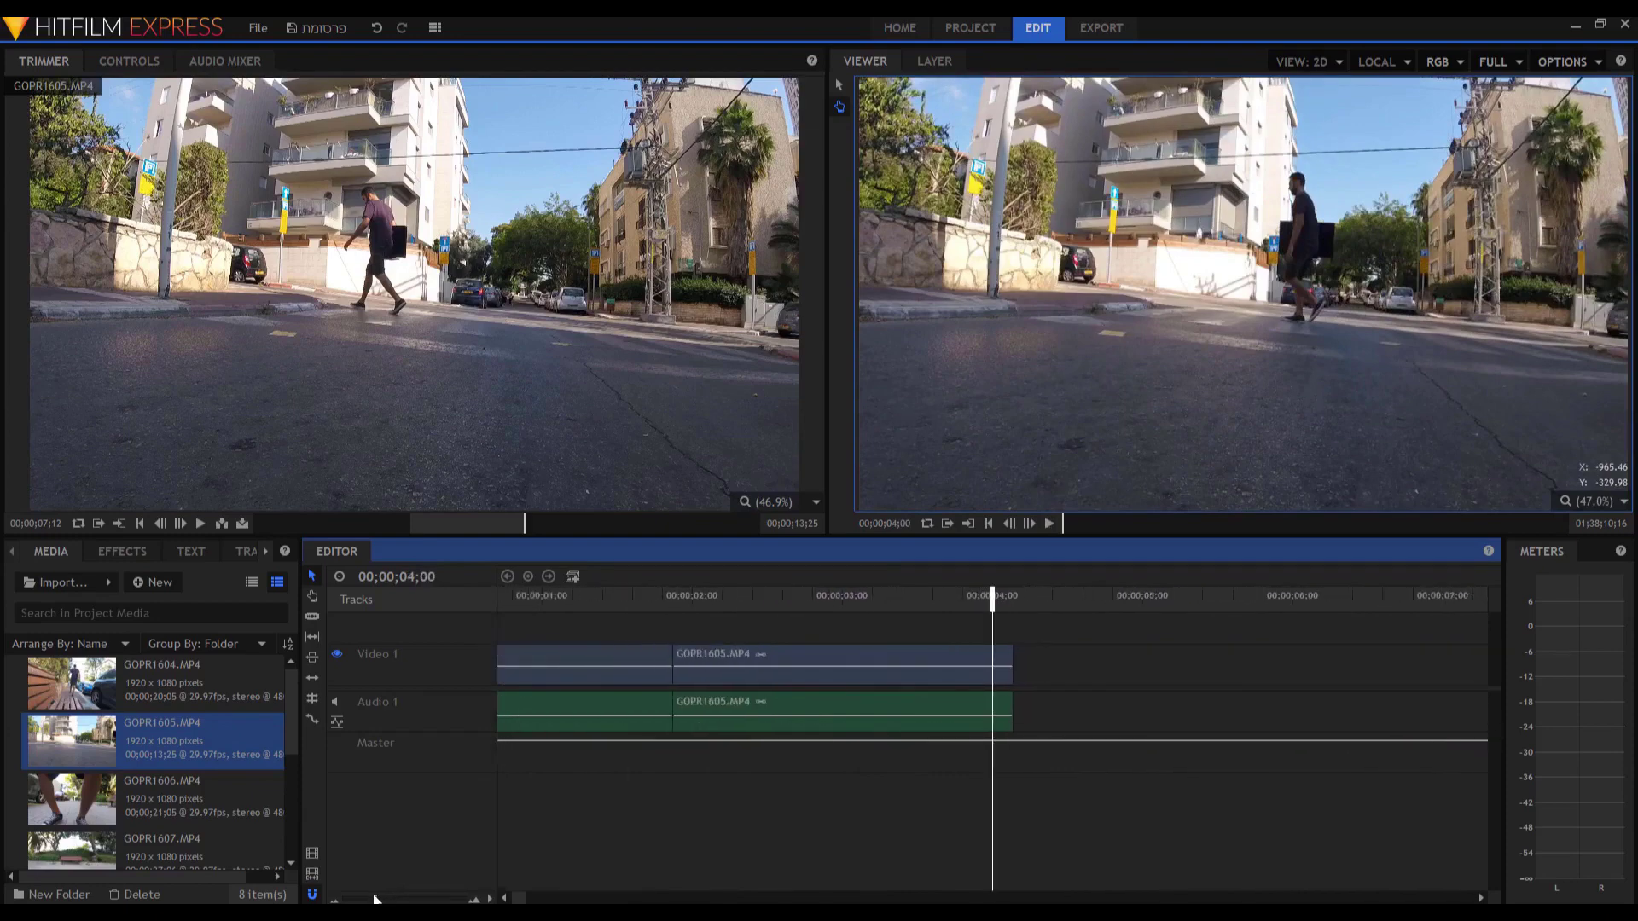
drag(1109, 704, 385, 648)
click(506, 807)
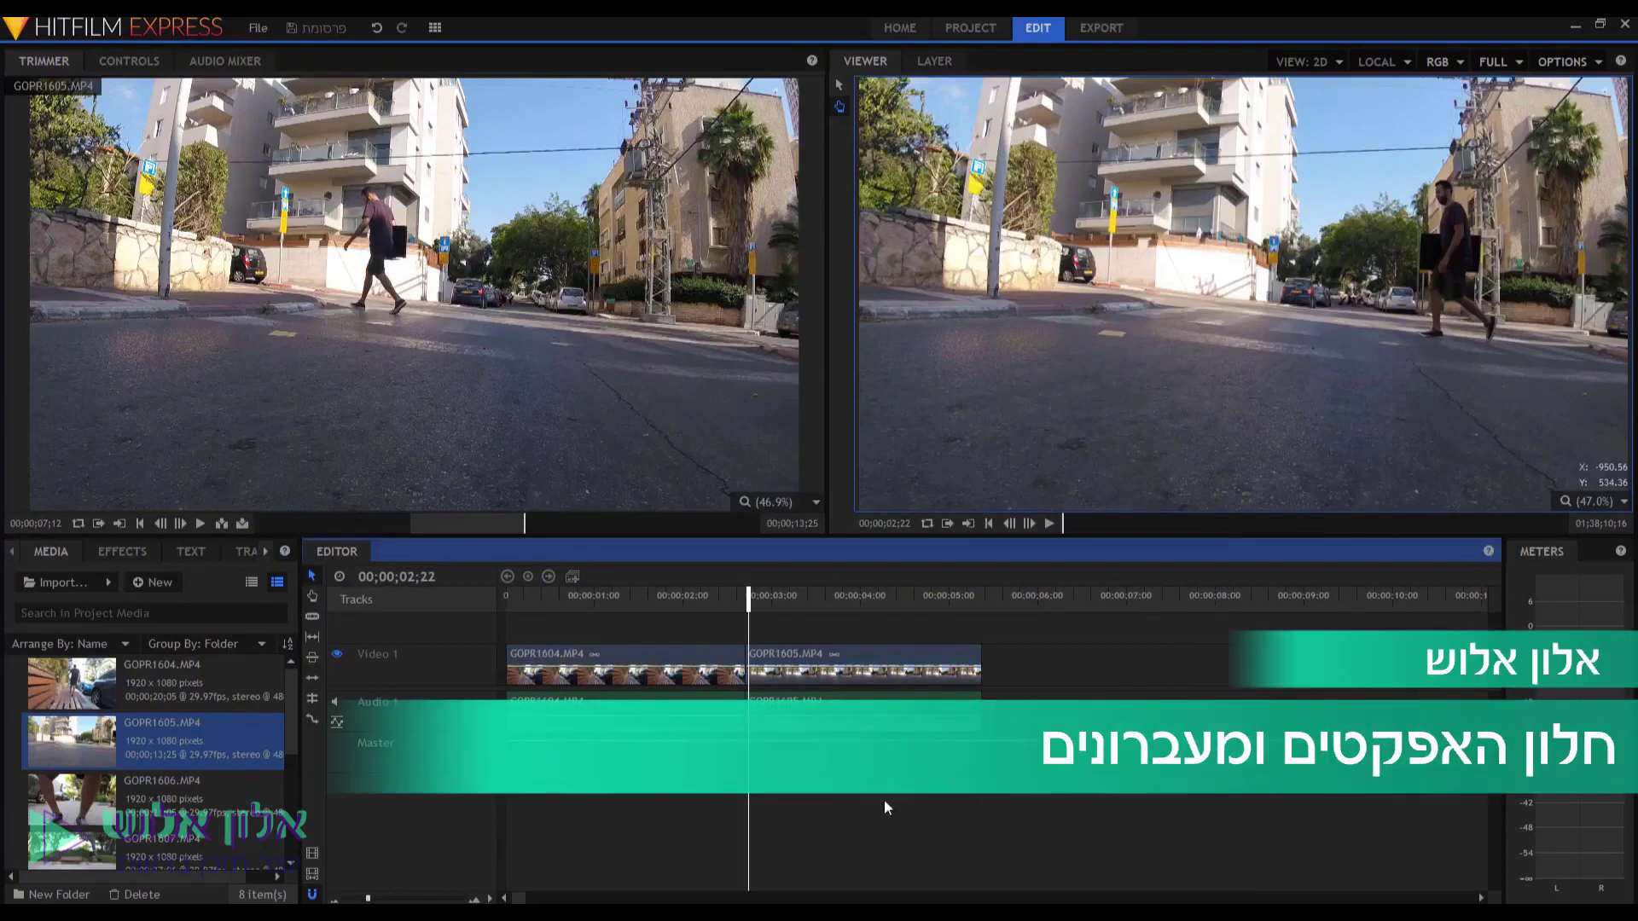
click(648, 602)
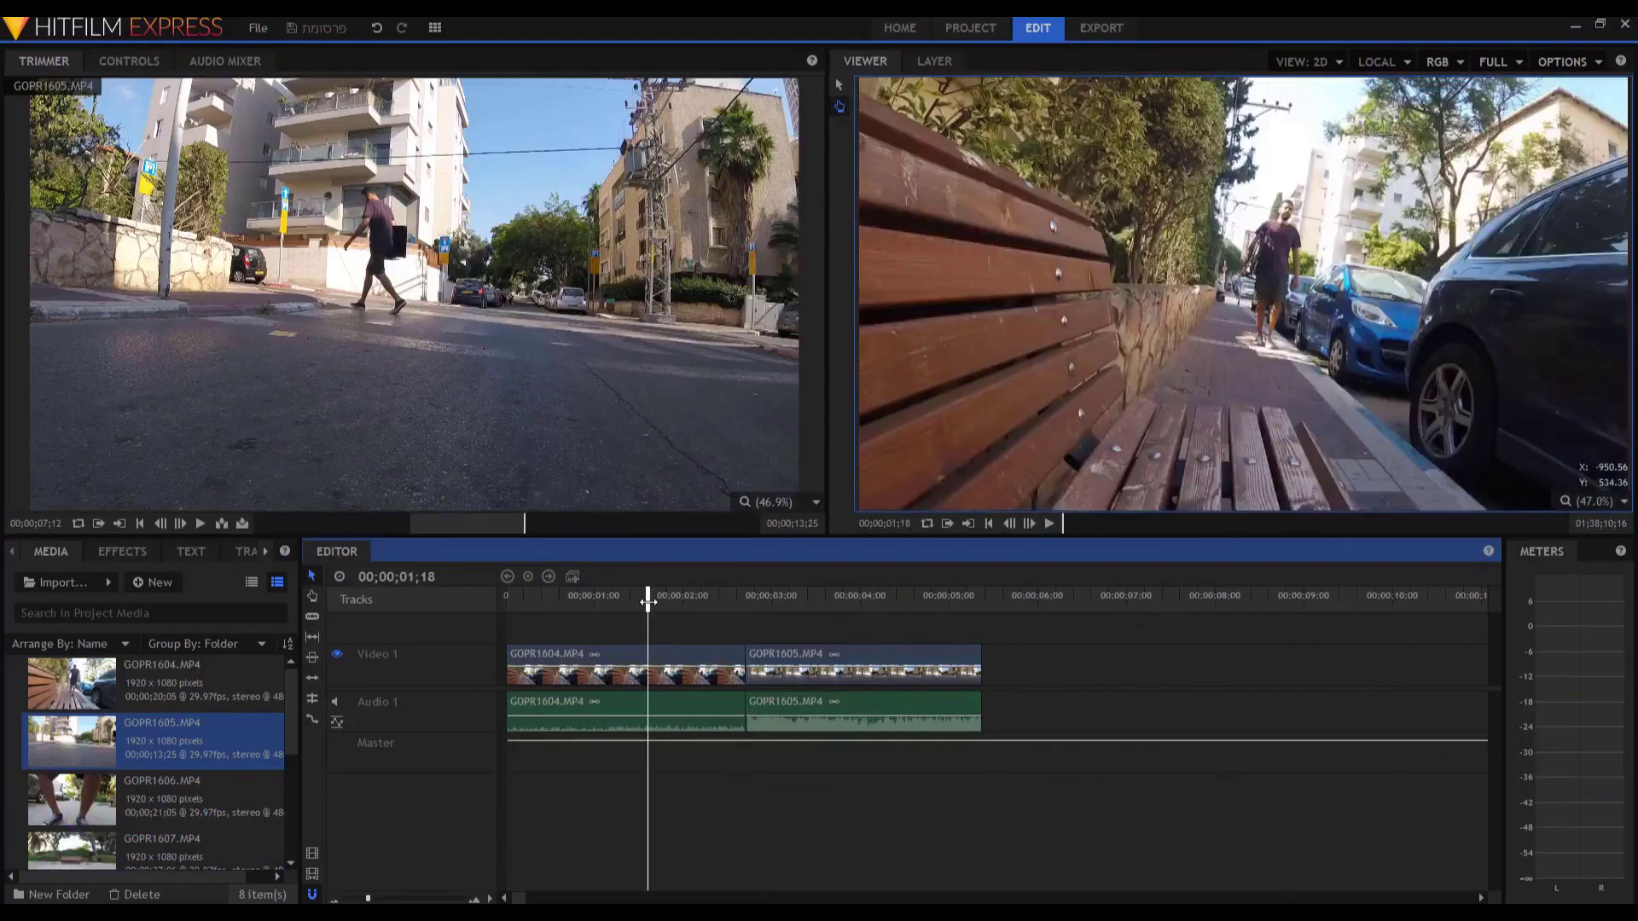
key(space)
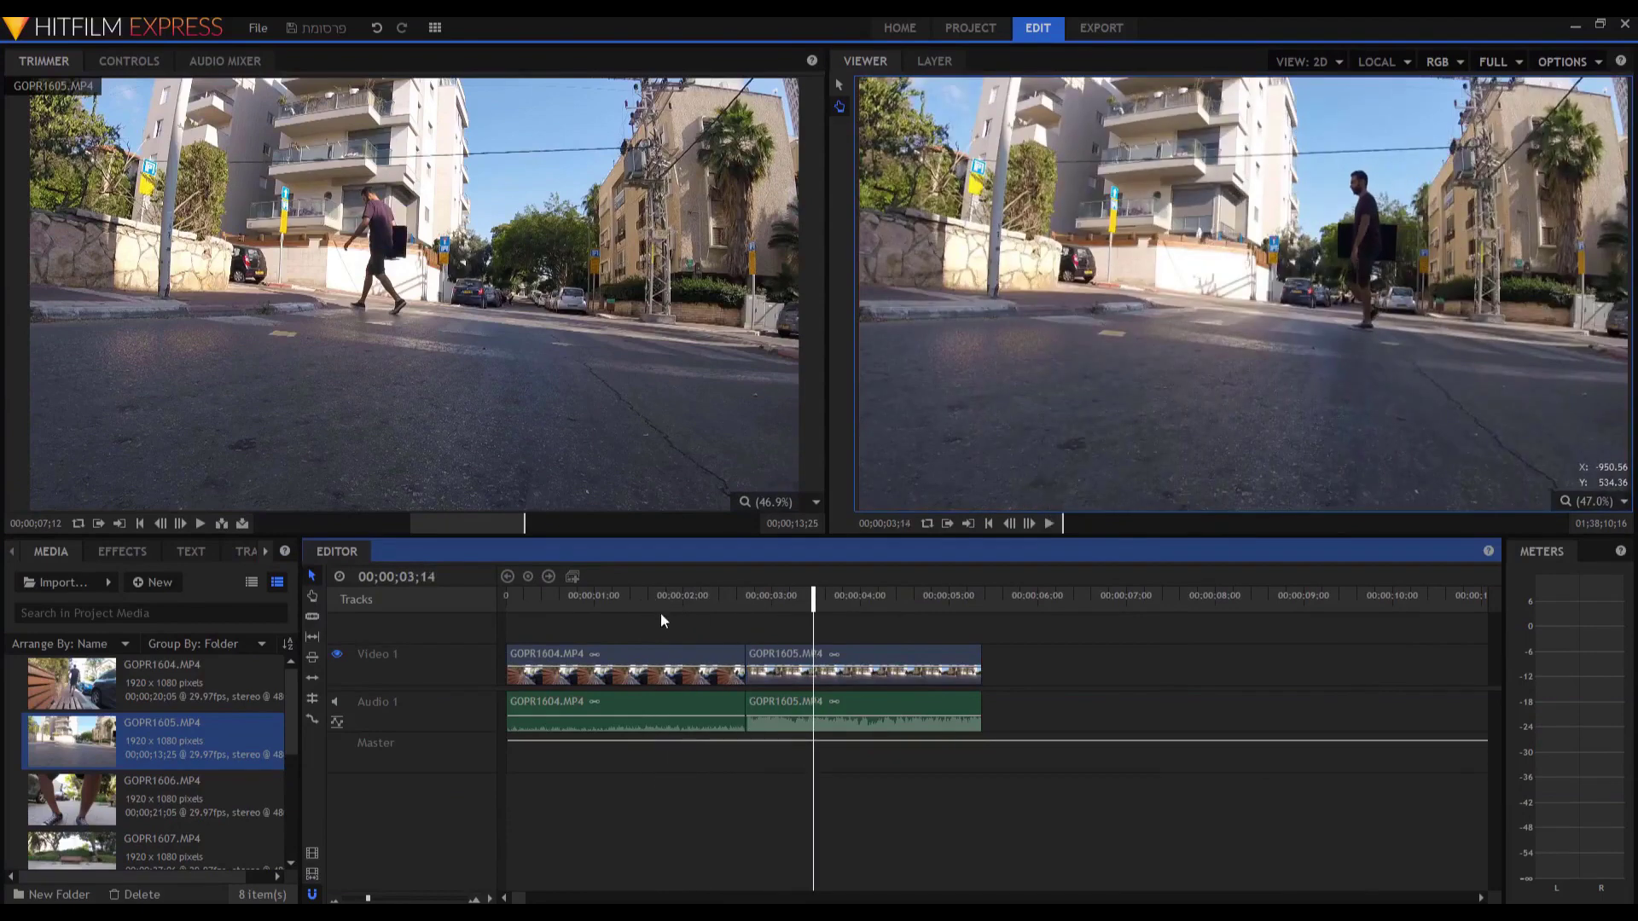
drag(736, 595, 680, 596)
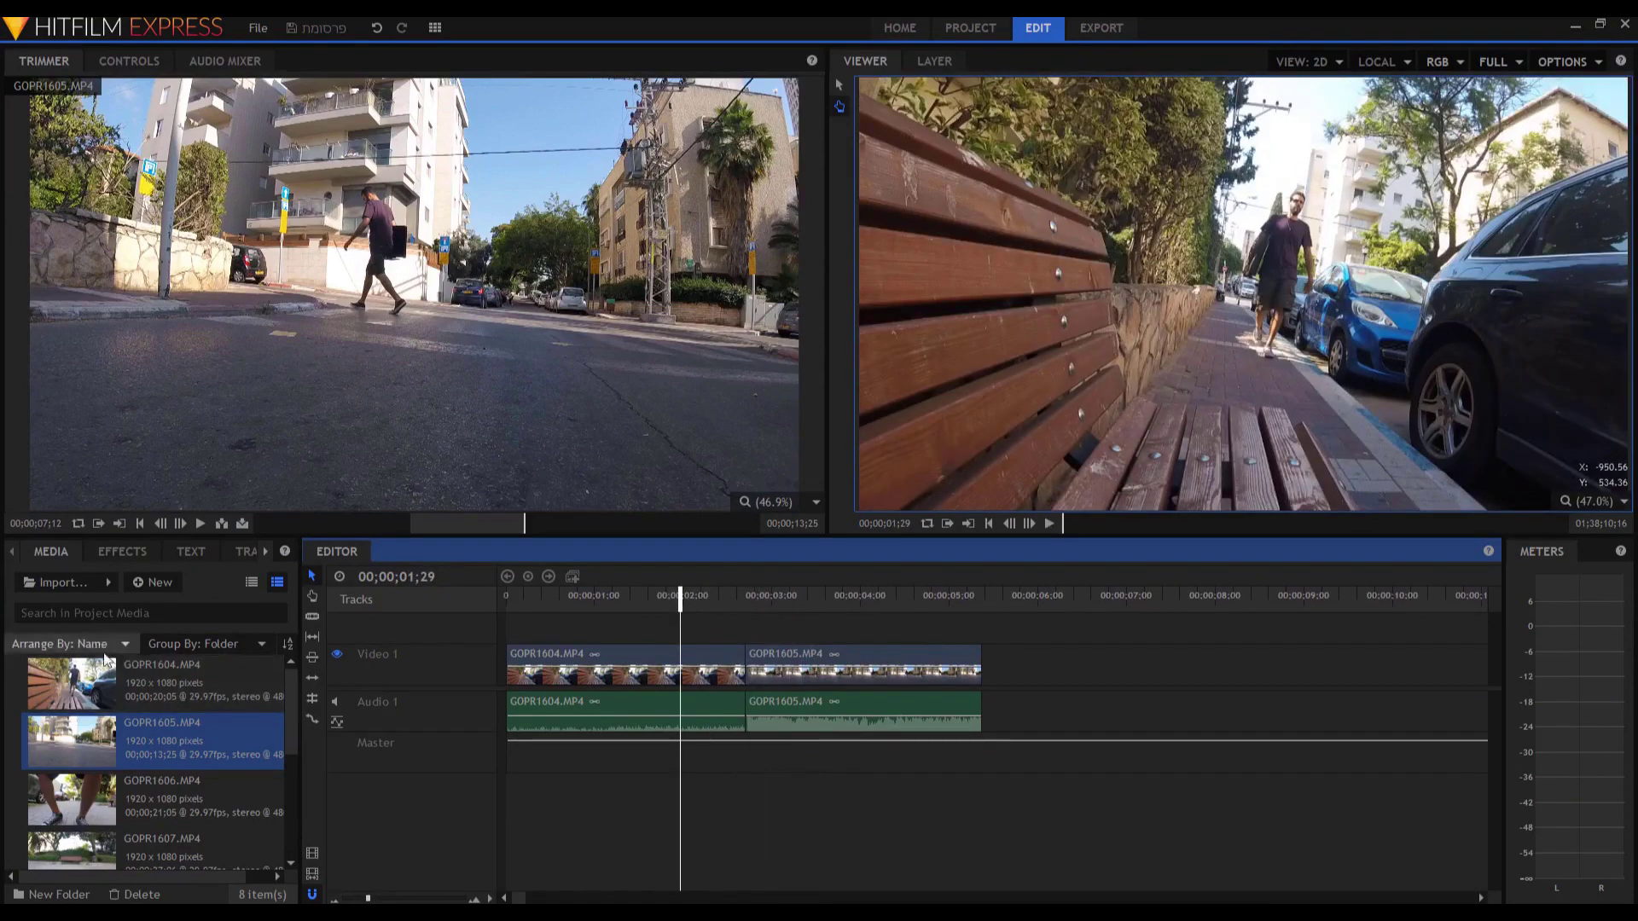
Drop Clock Wipe from Transitions - Video > Wipe onto the cut between GOPR1604 and GOPR1605.
click(118, 555)
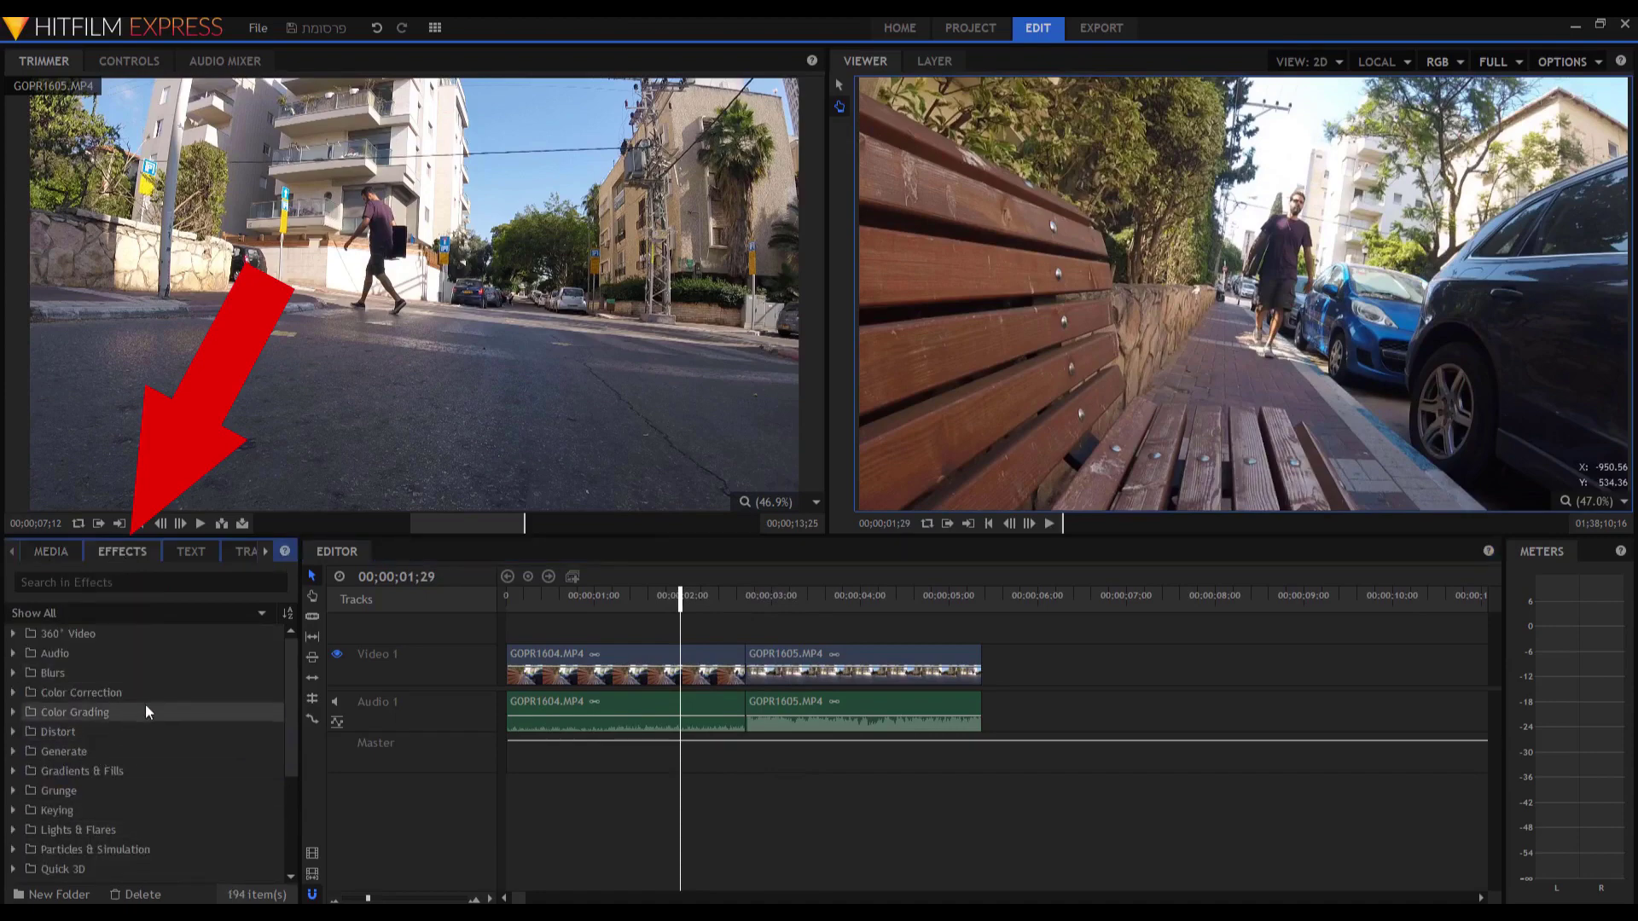
scroll(134, 727, down, 2)
scroll(135, 729, up, 3)
scroll(132, 708, down, 2)
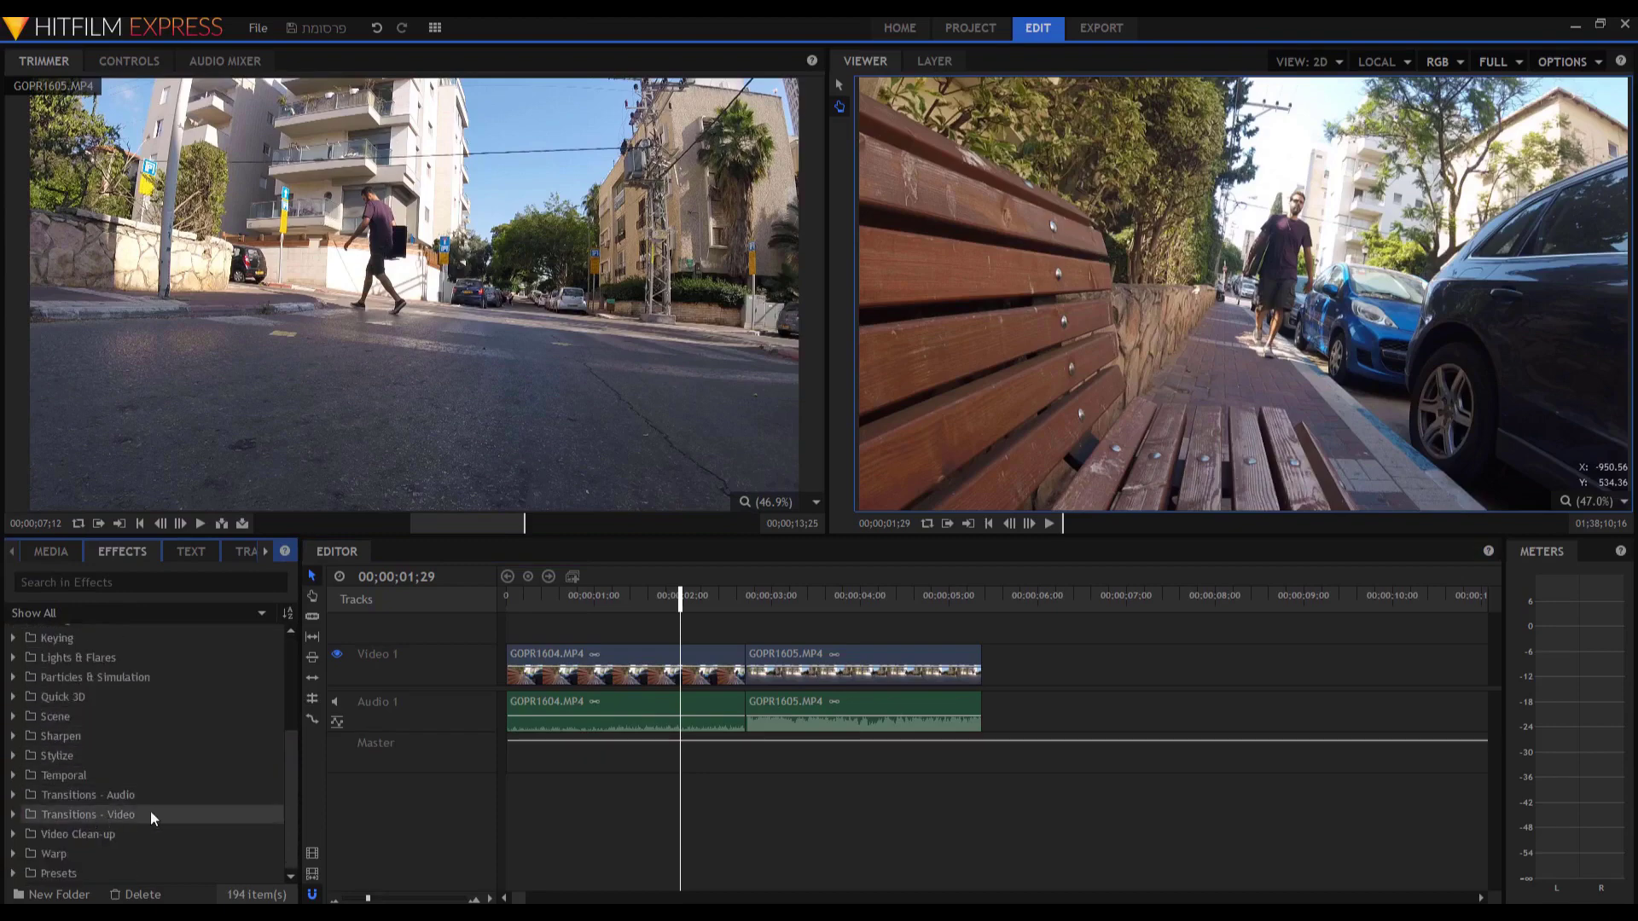
click(15, 815)
scroll(55, 812, down, 2)
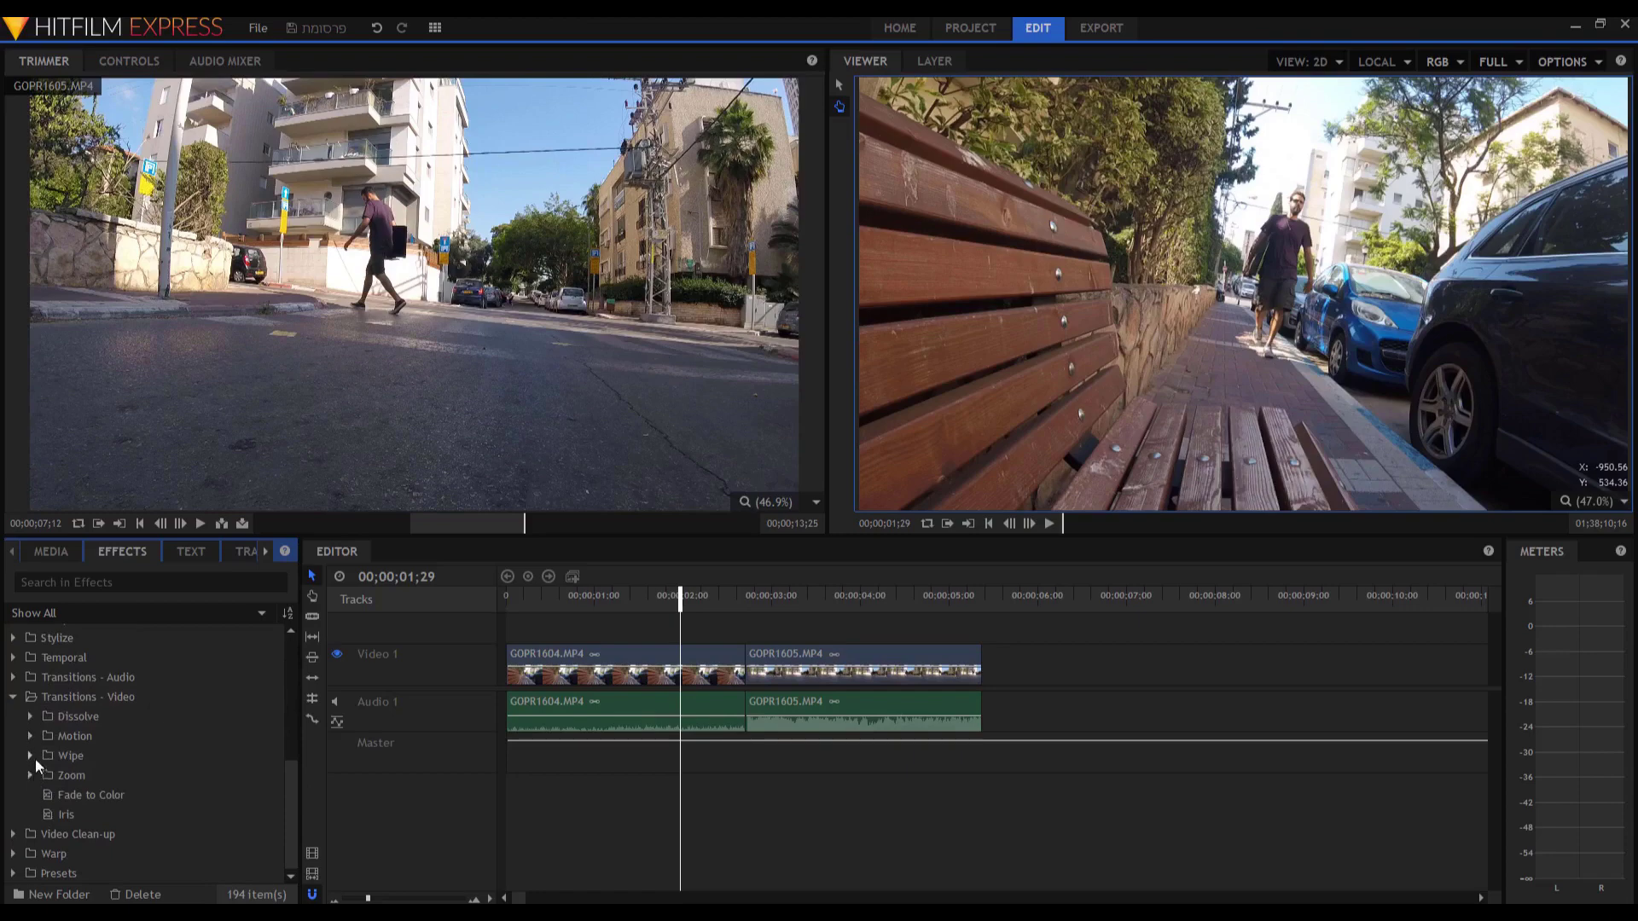
click(33, 755)
drag(90, 776, 744, 596)
click(744, 595)
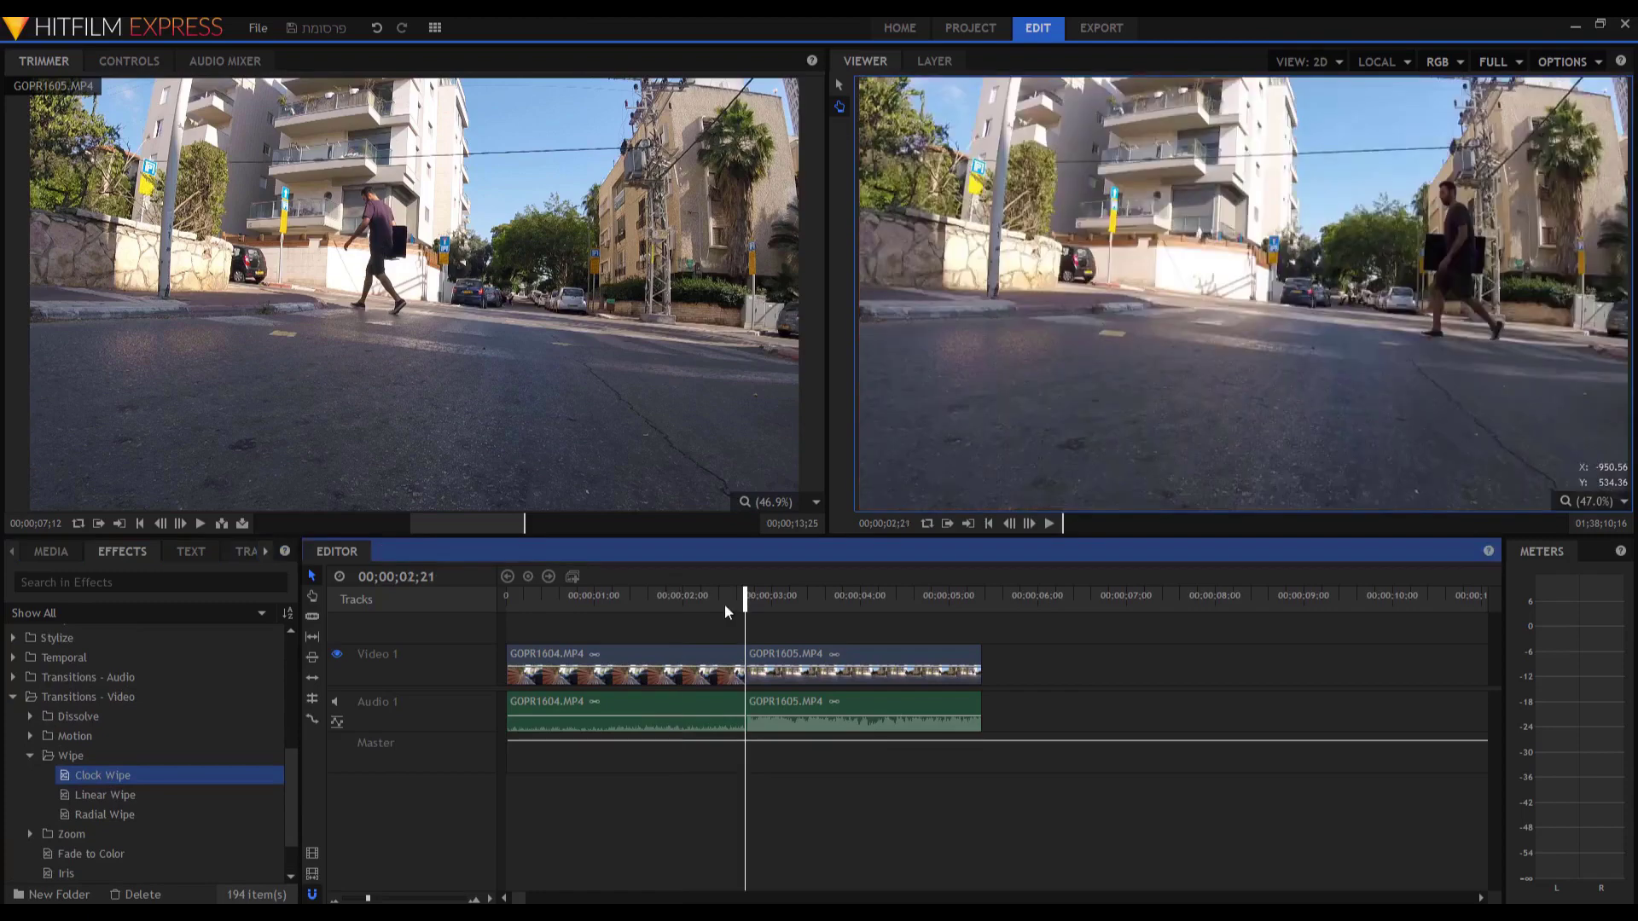
click(725, 602)
click(740, 596)
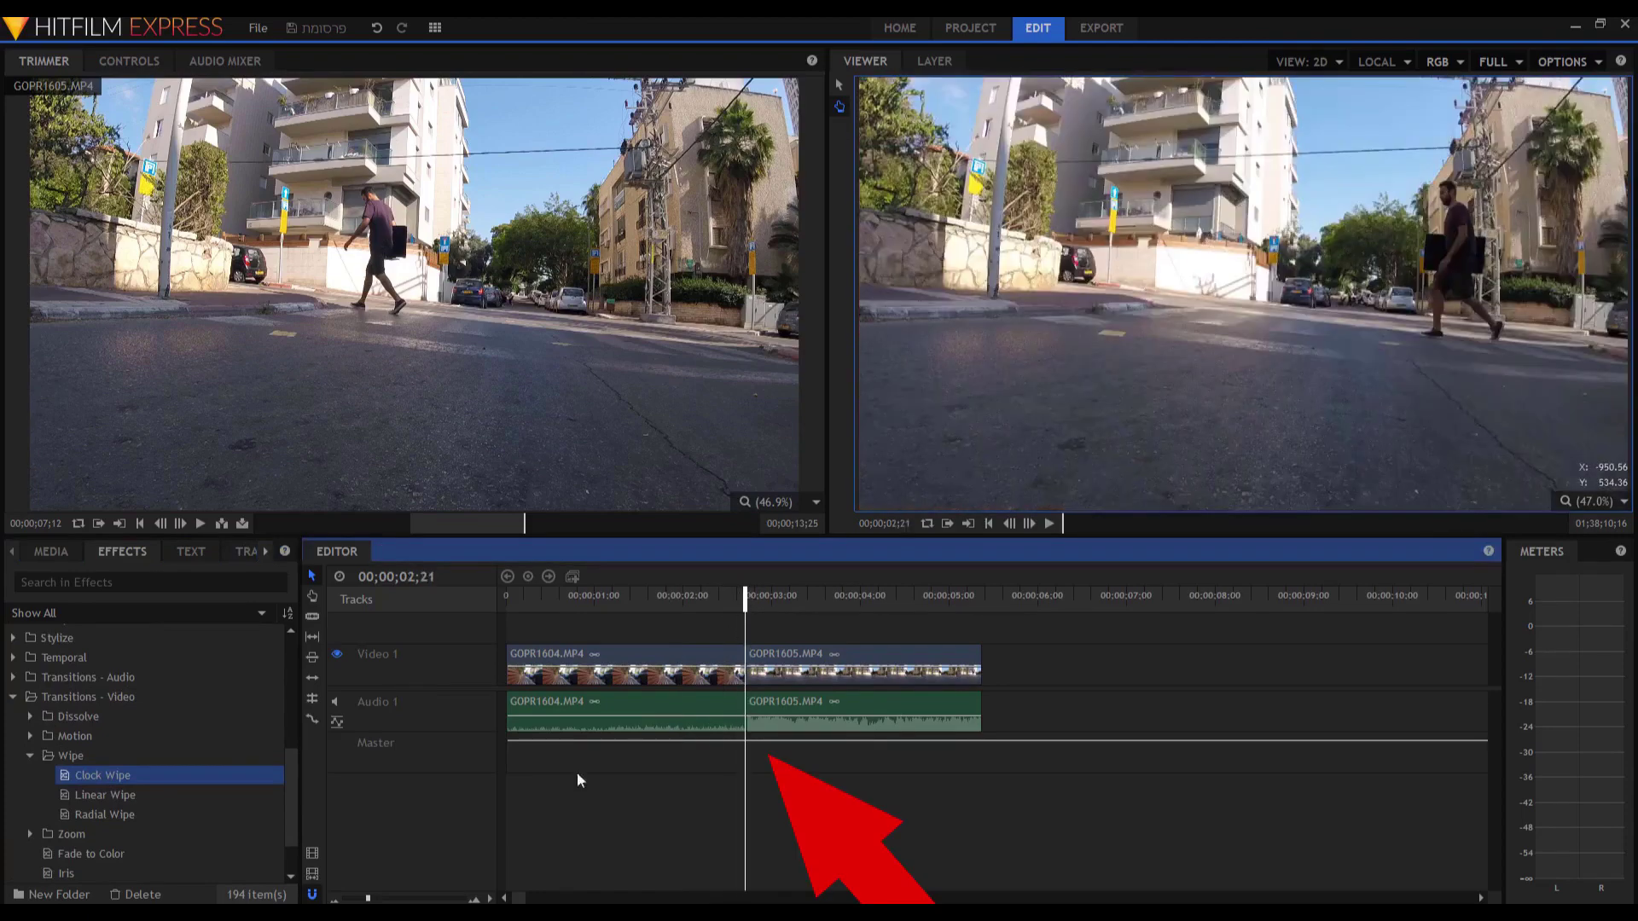
click(475, 899)
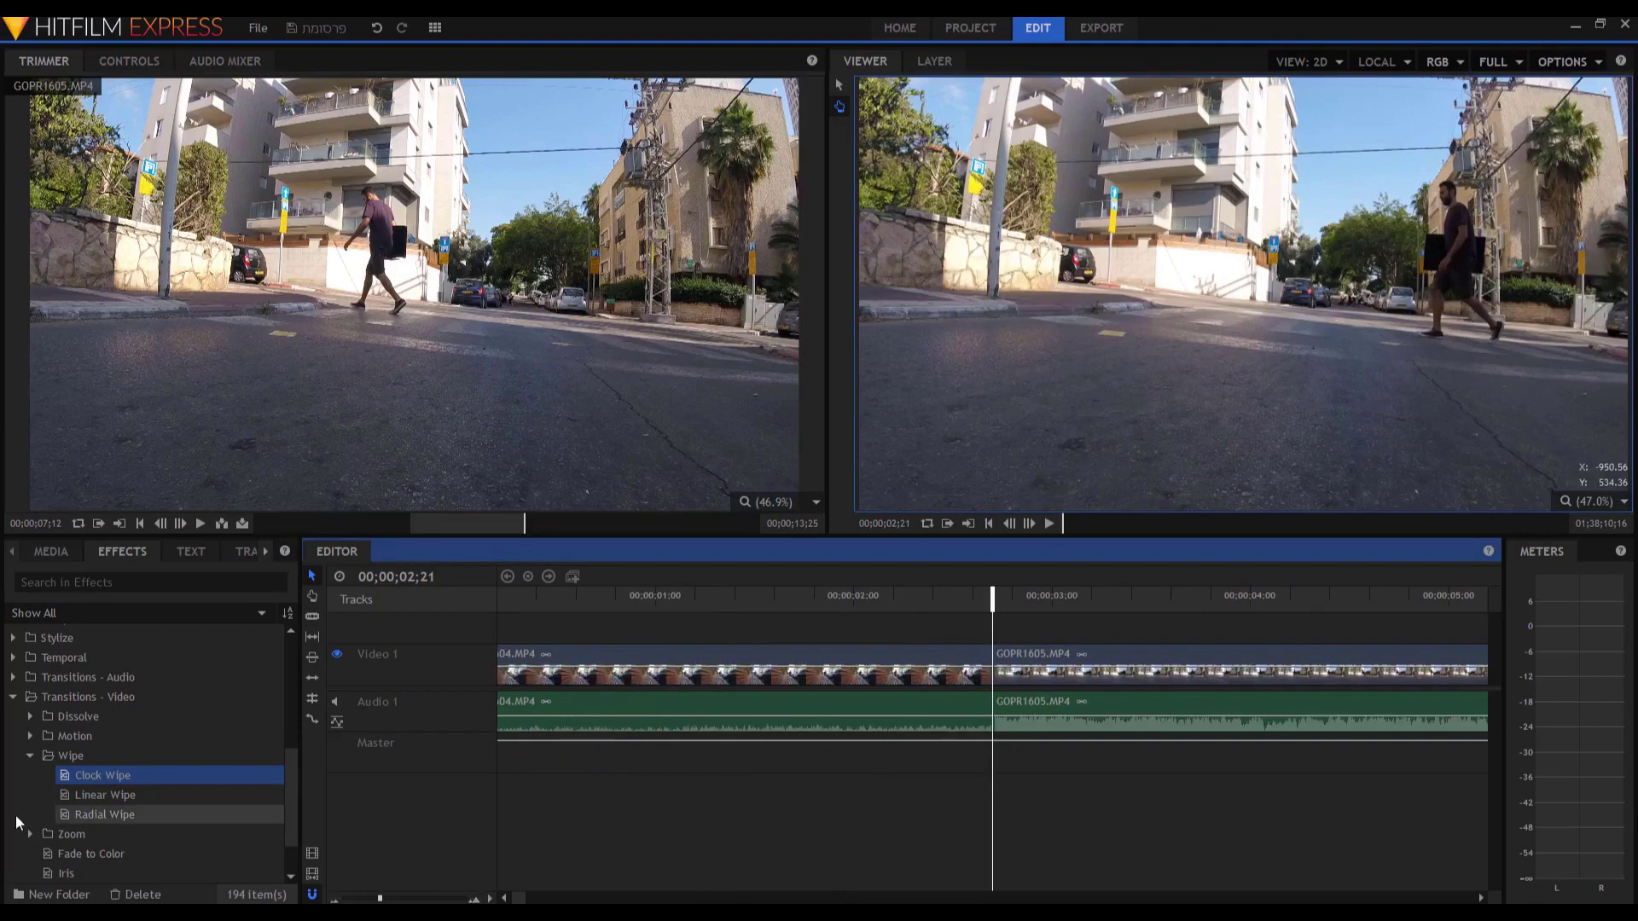
mouse_move(95, 776)
mouse_down()
mouse_move(618, 747)
mouse_move(853, 665)
mouse_move(1063, 661)
mouse_move(769, 654)
mouse_up()
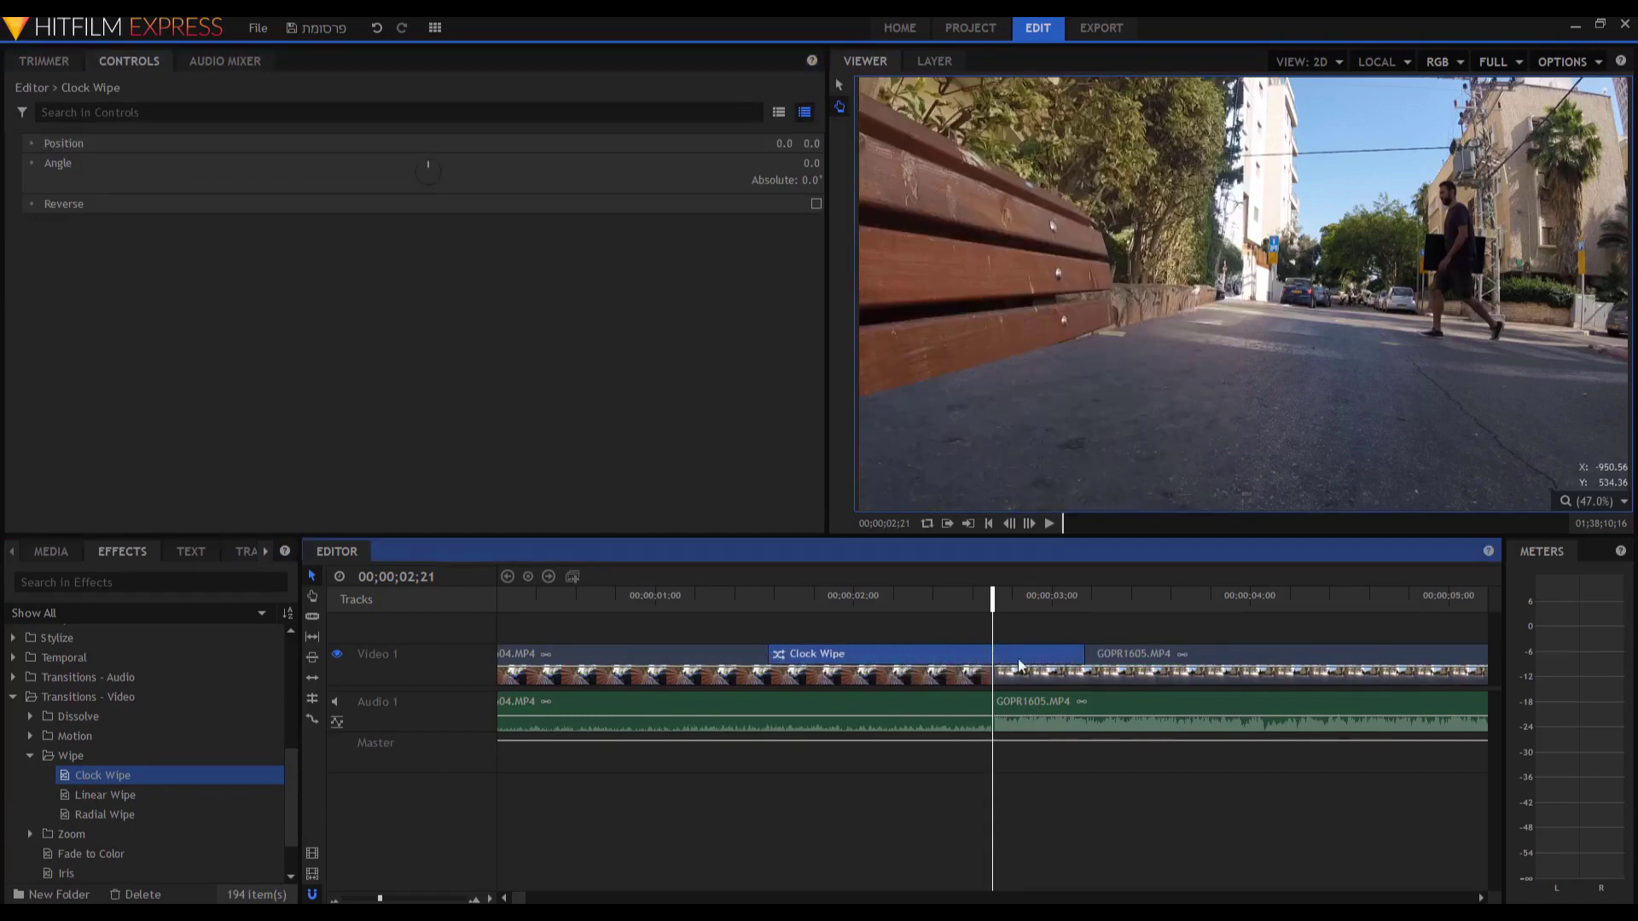
Preview the Clock Wipe and shorten it by trimming its left edge.
drag(1084, 654, 1029, 658)
key(ctrl+z)
key(ctrl+z)
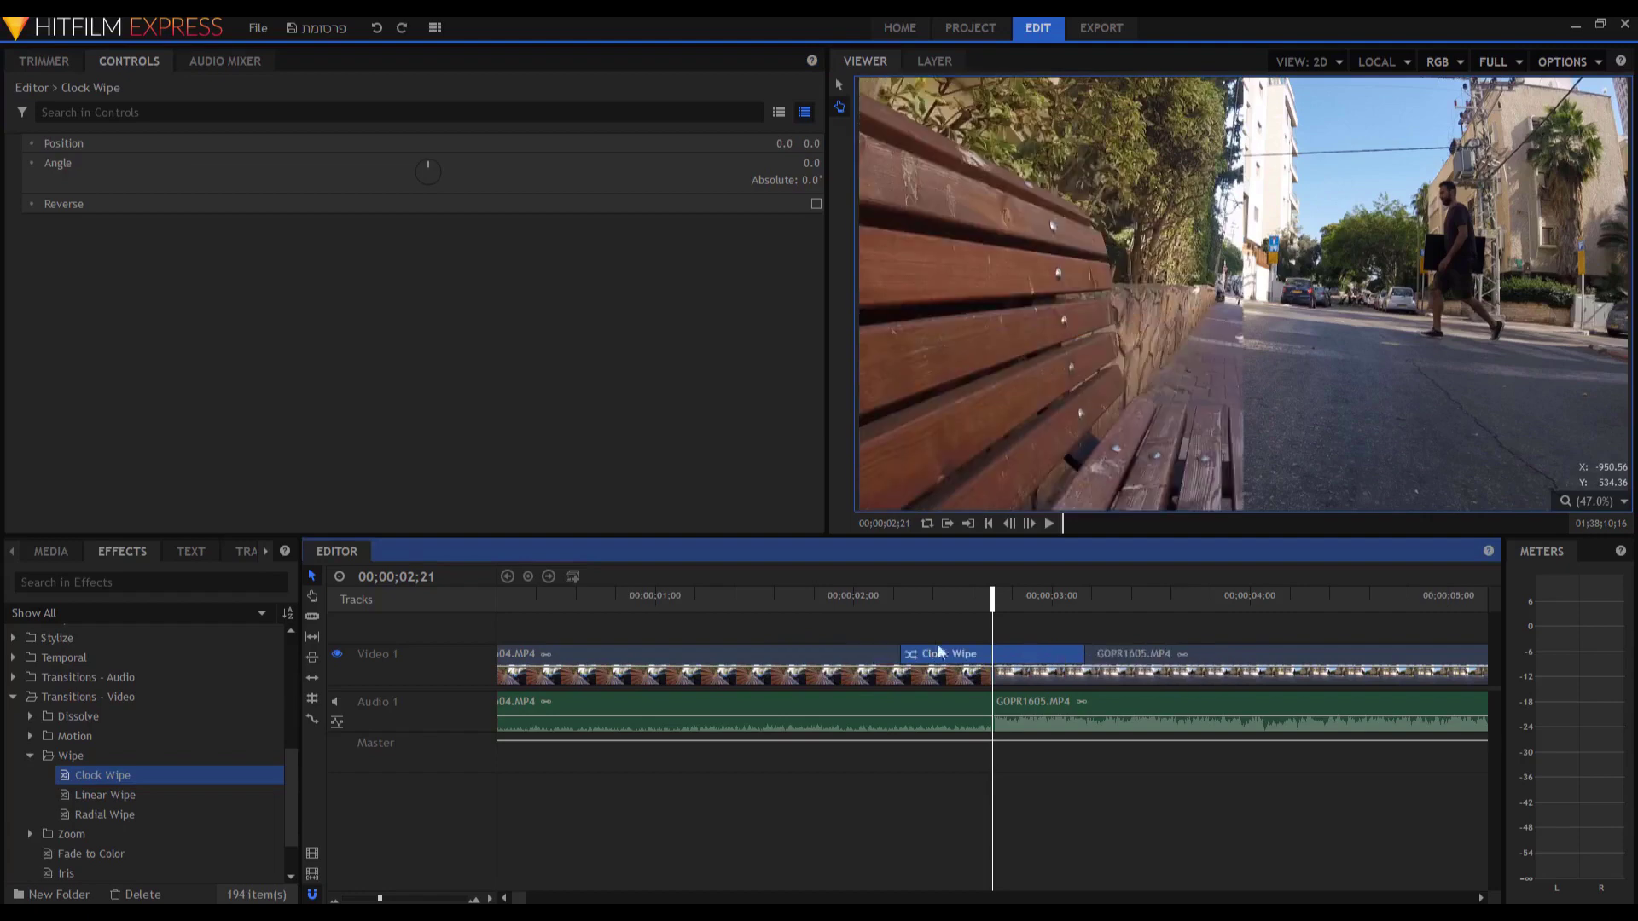
click(695, 599)
key(space)
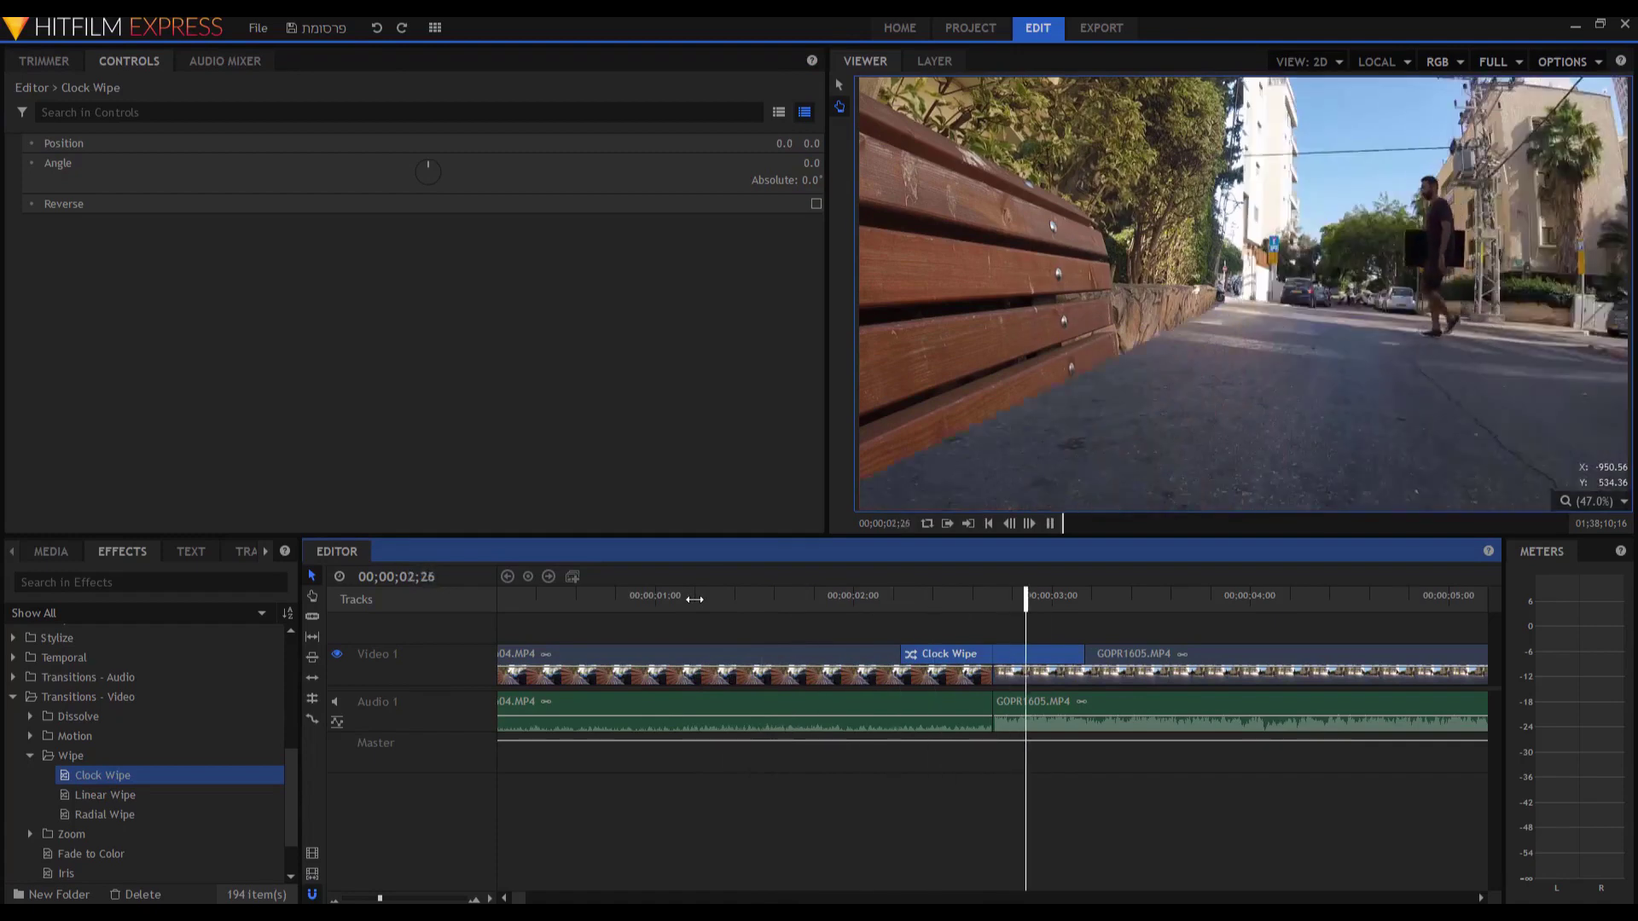
key(space)
drag(879, 607, 1098, 622)
drag(783, 653, 902, 655)
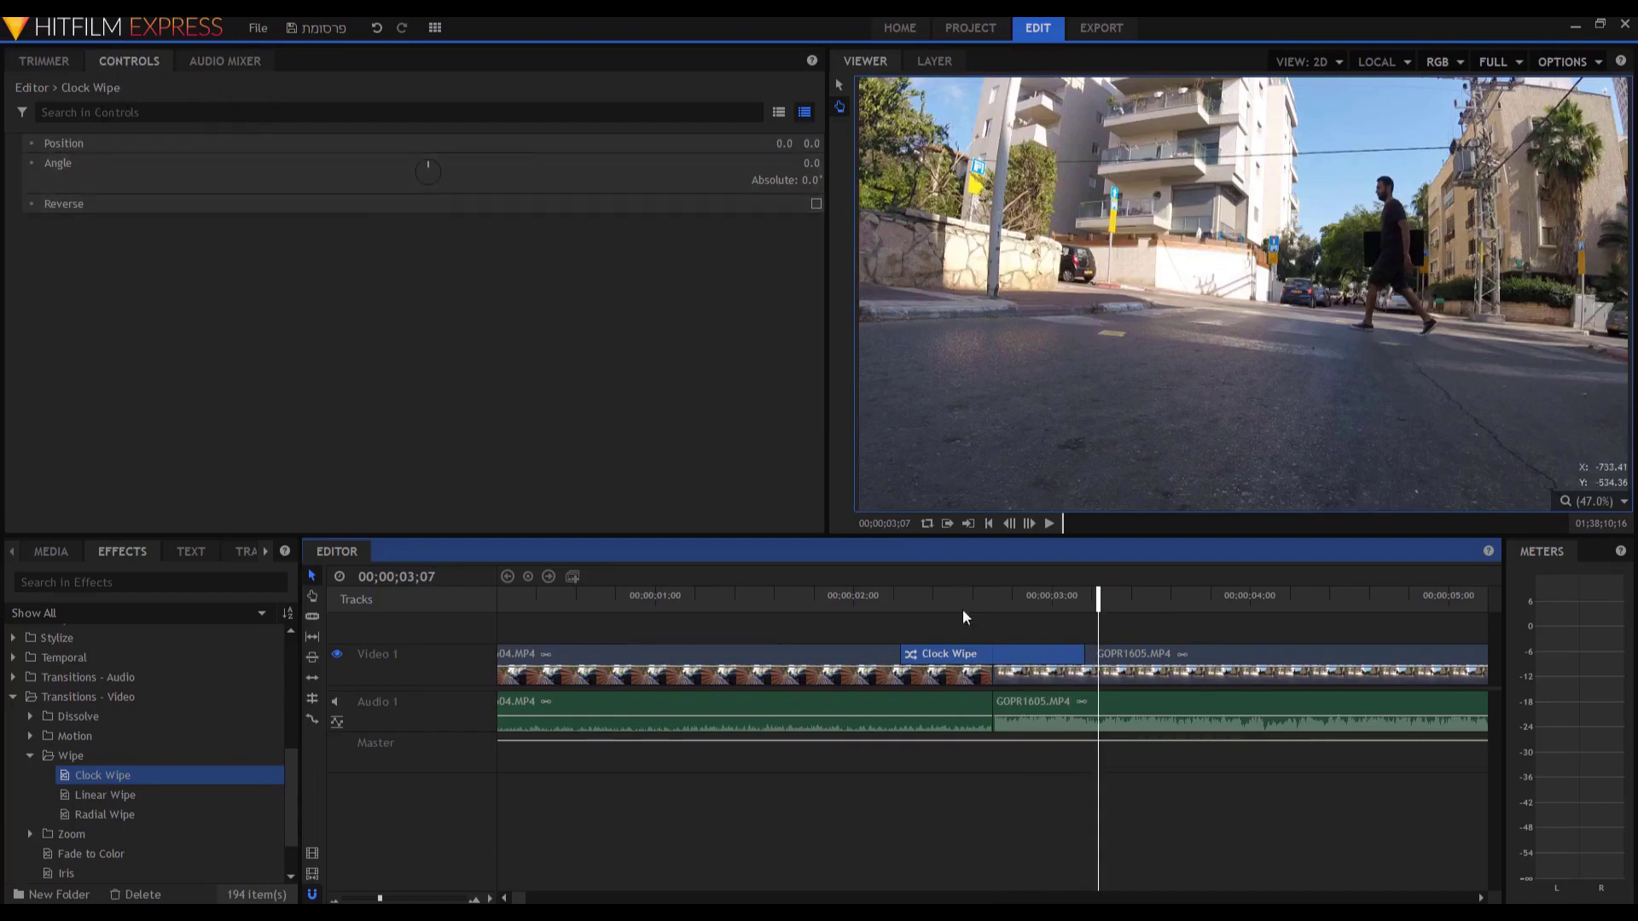
drag(941, 595, 959, 595)
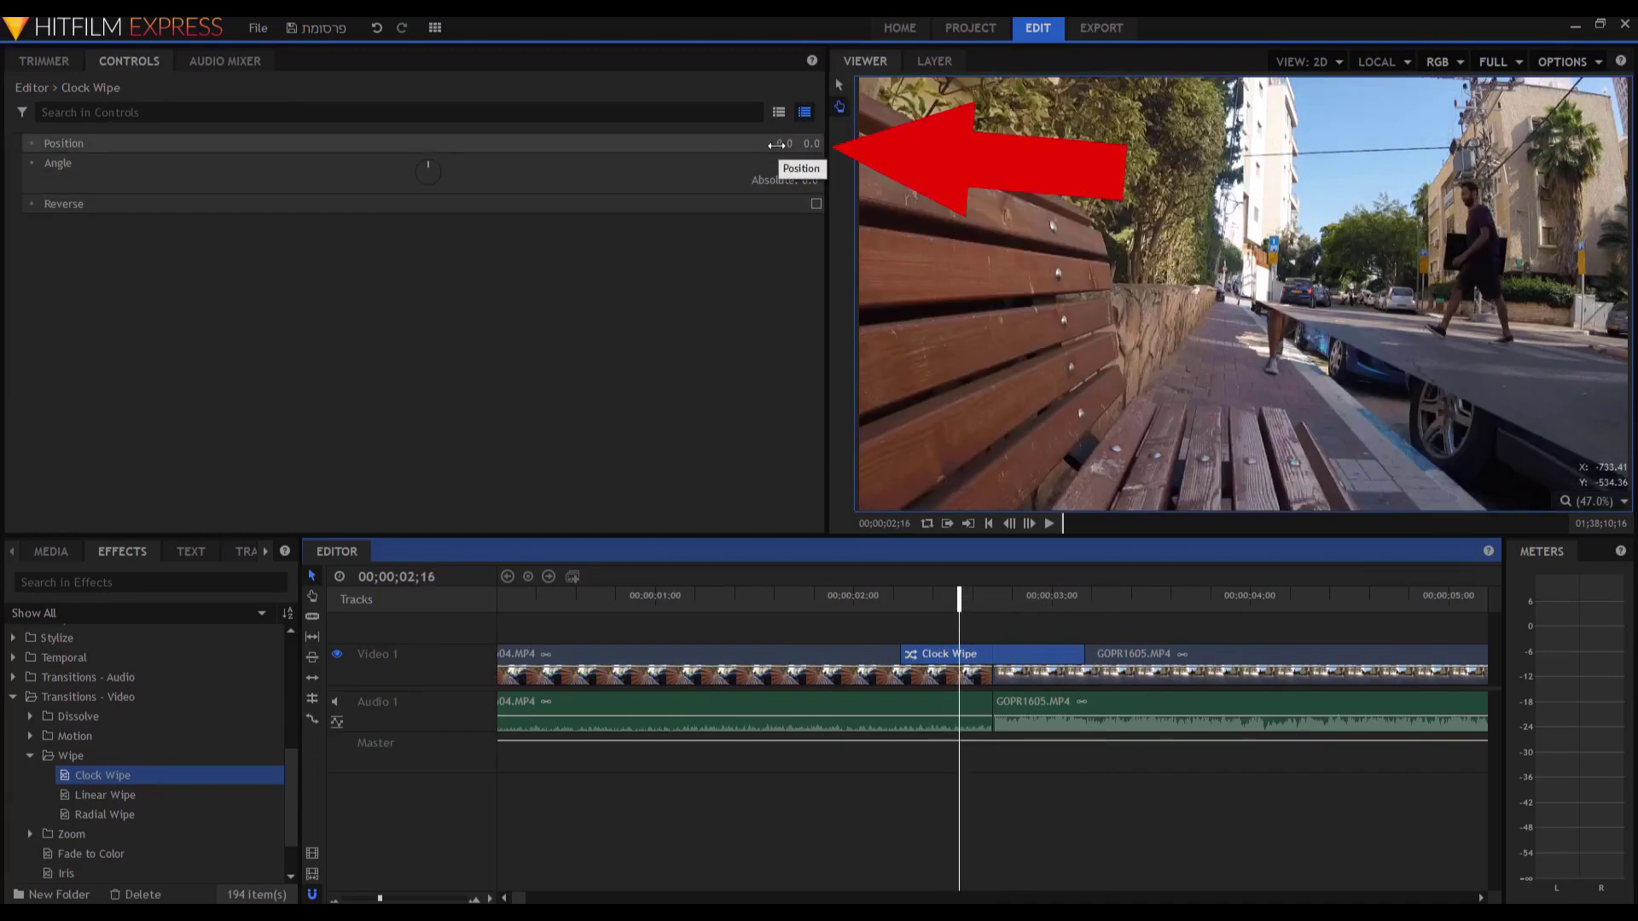
Try different Clock Wipe Position and Angle values while scrubbing, resetting Position to 0.
drag(766, 143, 760, 143)
click(889, 608)
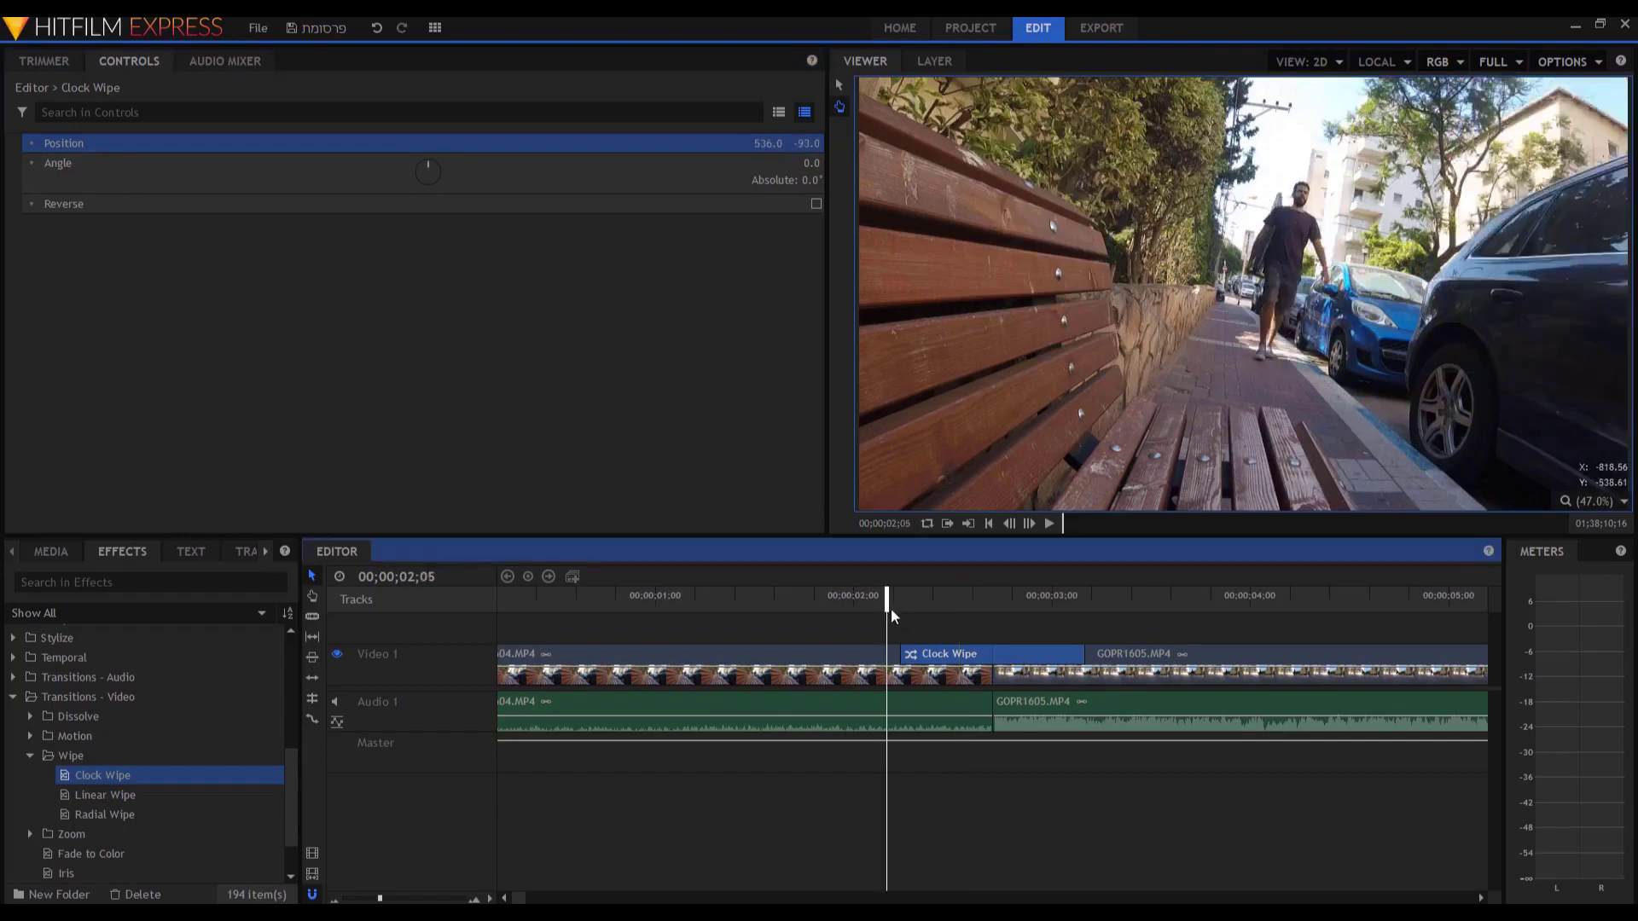
drag(887, 596, 935, 596)
drag(986, 603, 1082, 591)
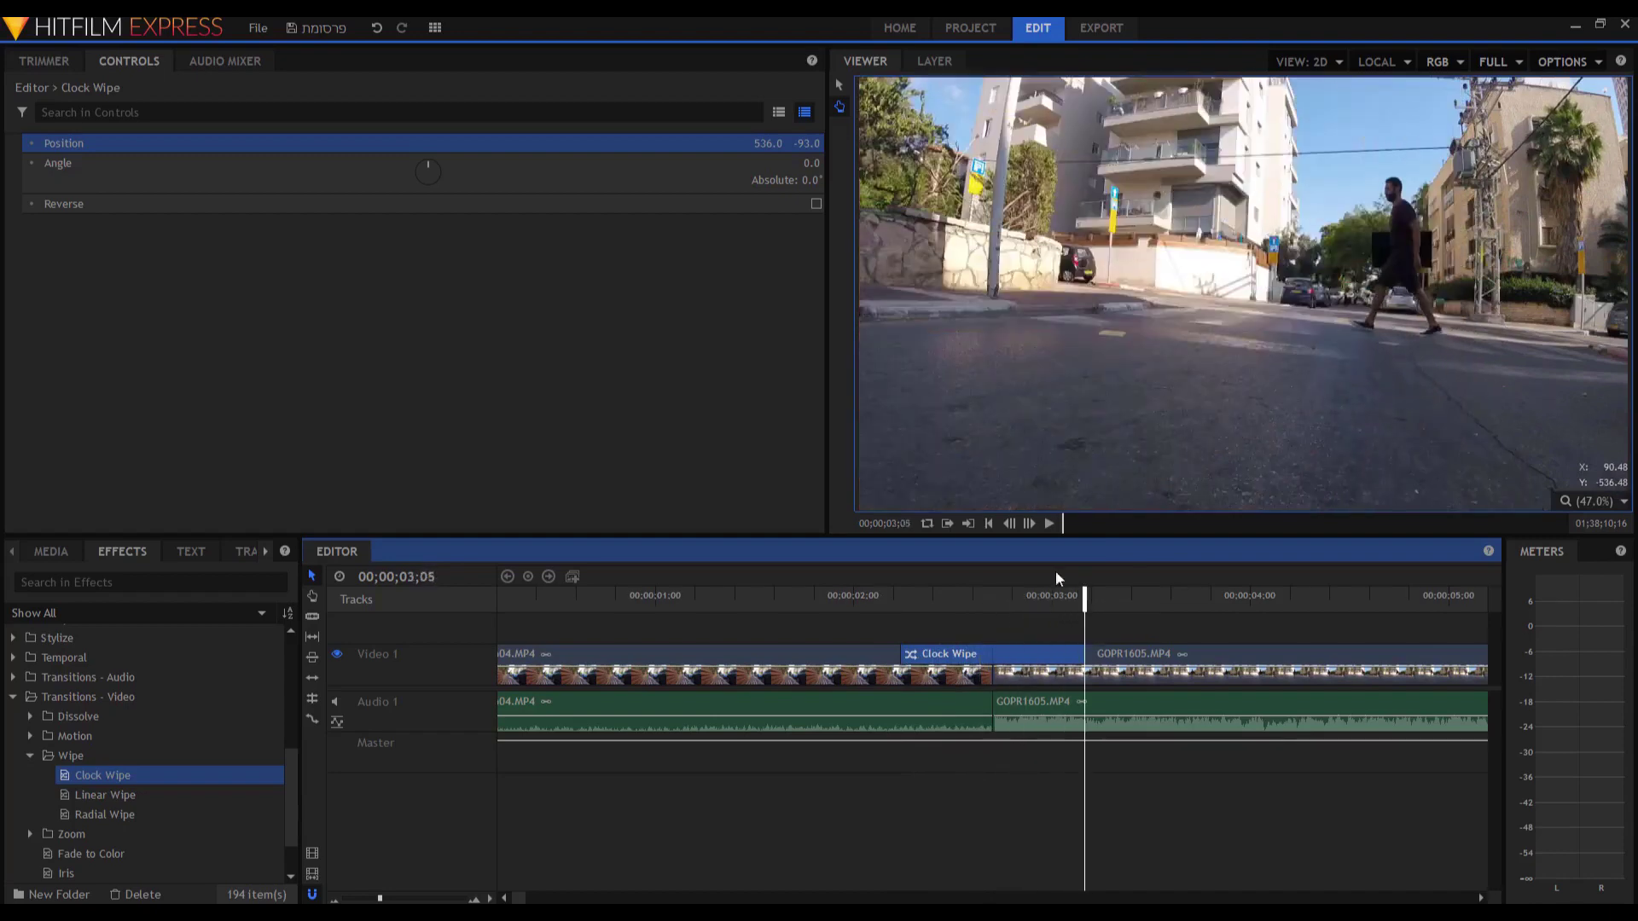
drag(772, 143, 739, 136)
key(Up)
drag(460, 181, 437, 151)
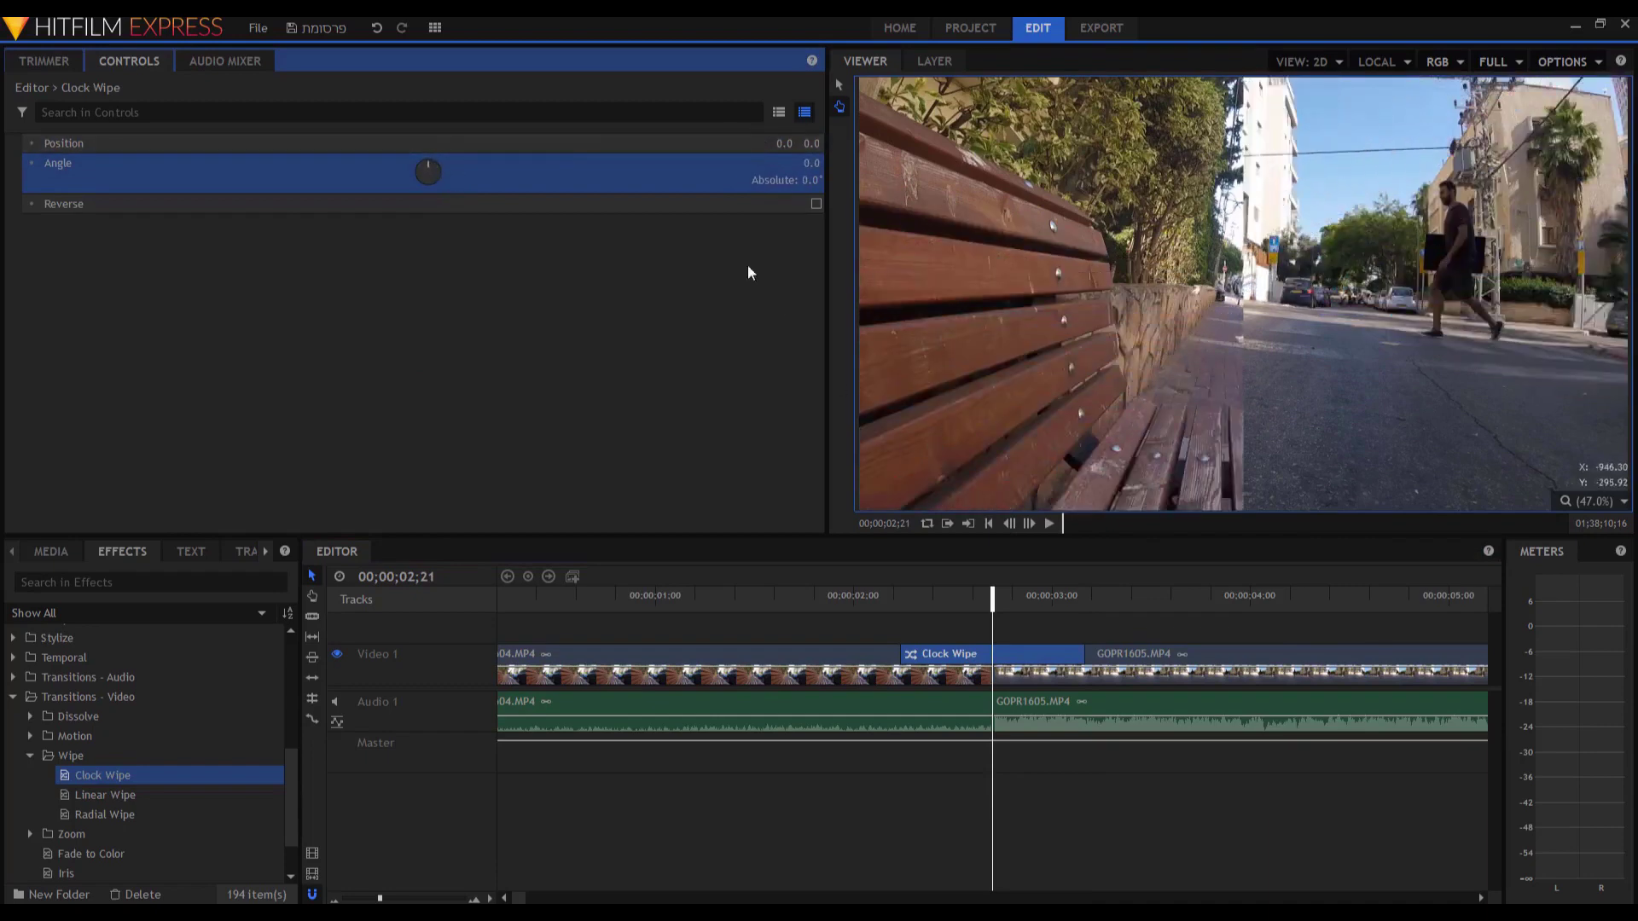
Compare the wipe with Reverse on and off, leaving Reverse ticked.
click(816, 203)
click(894, 598)
key(space)
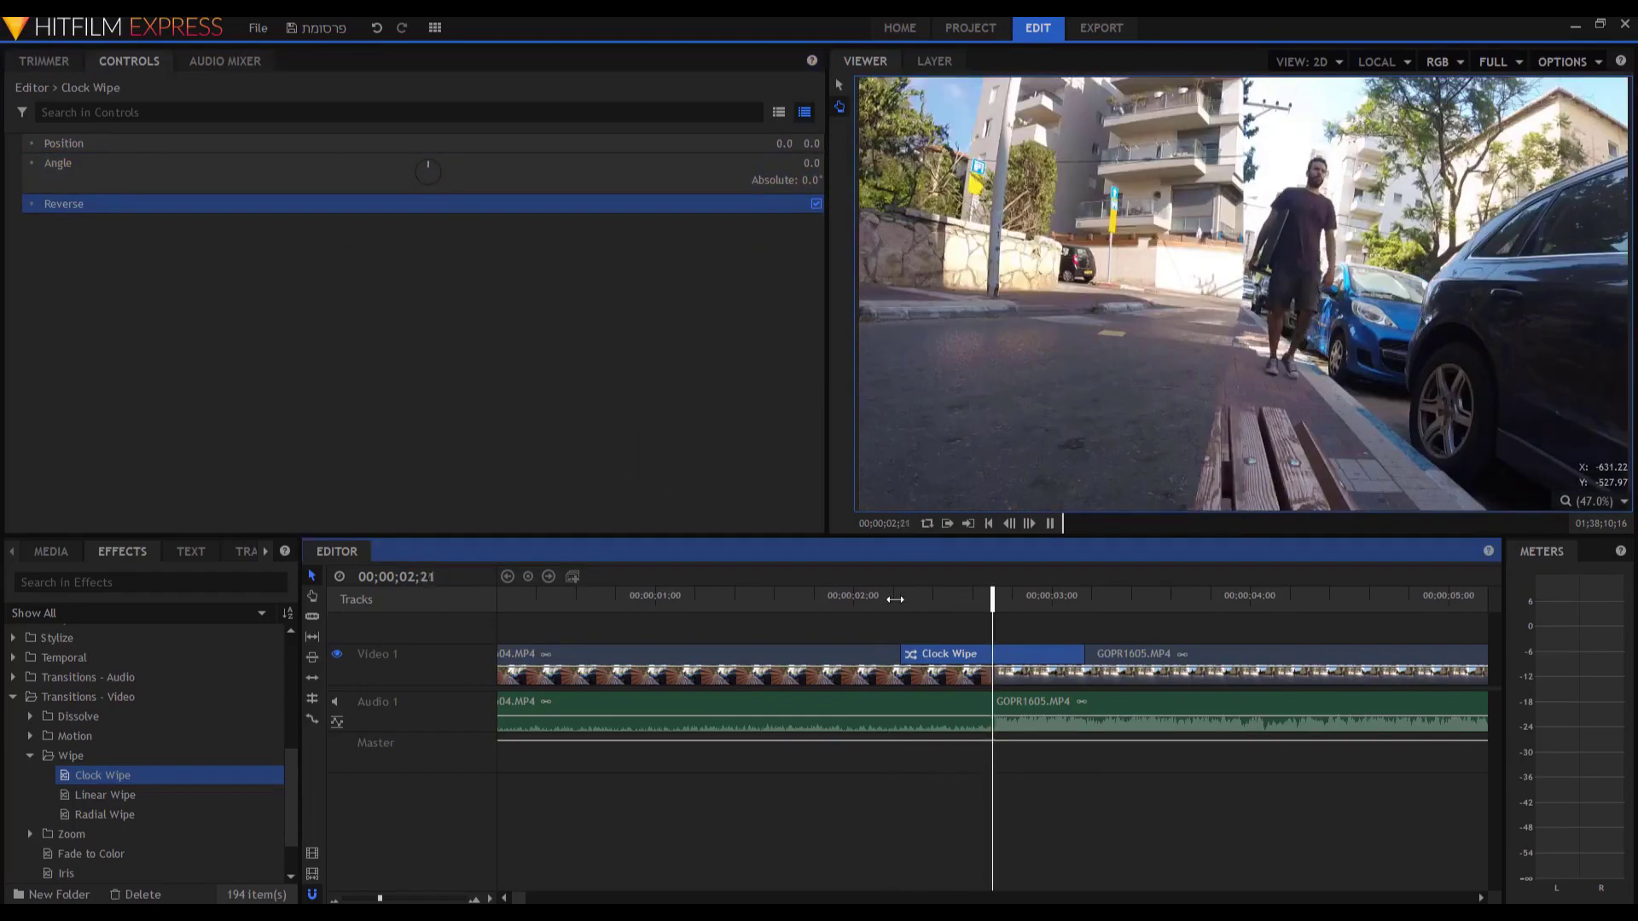
key(space)
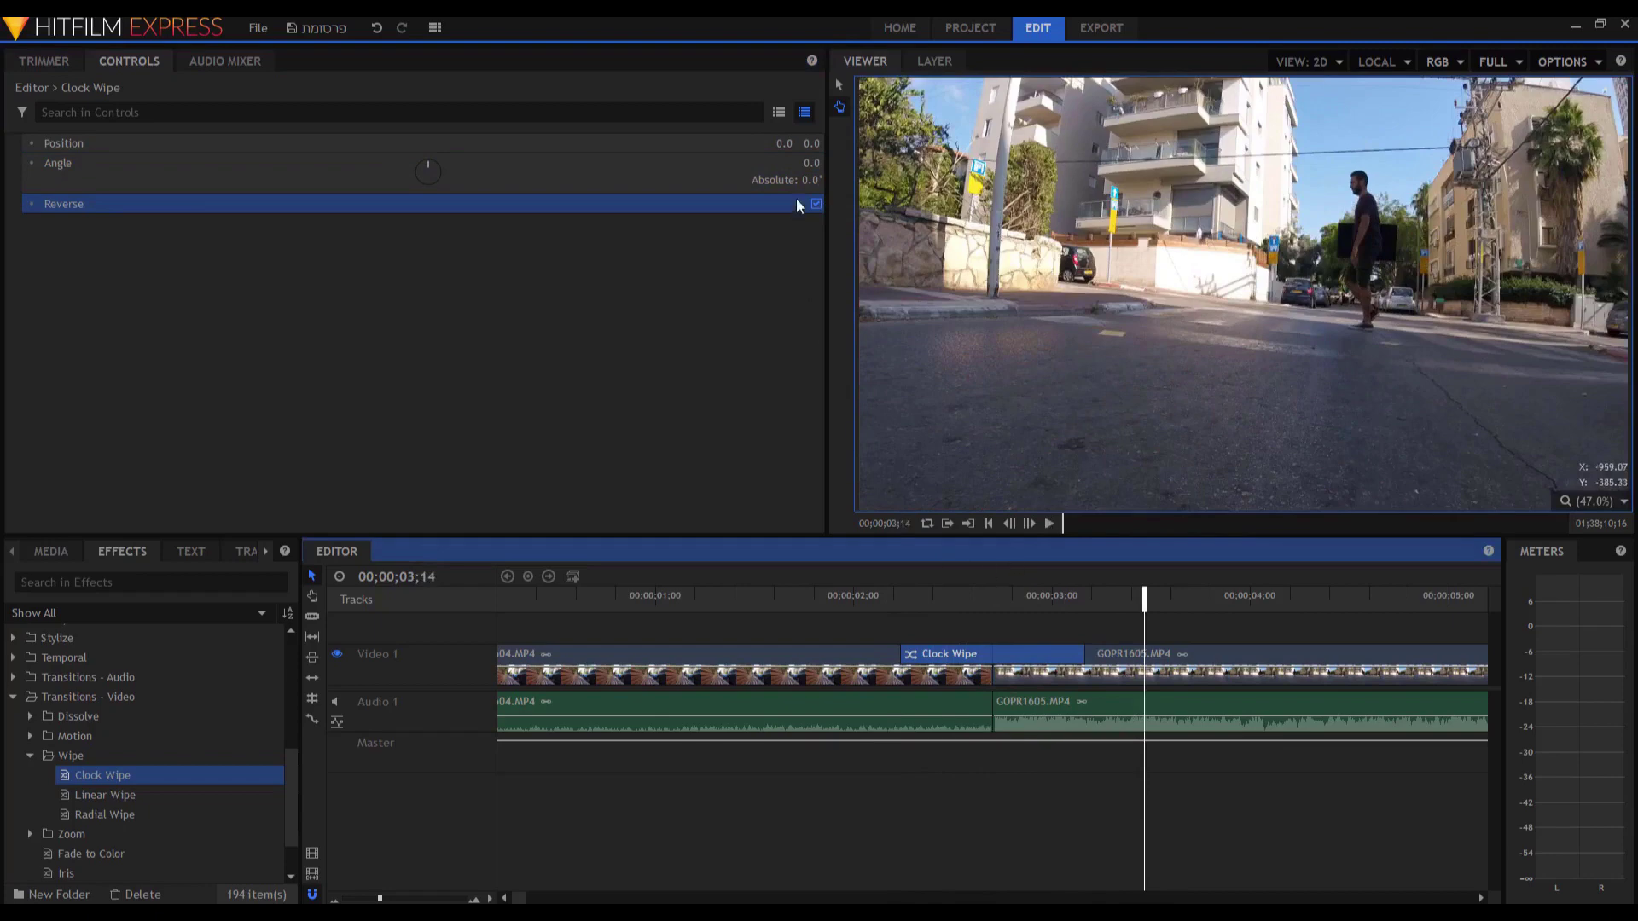
click(816, 203)
click(874, 600)
key(space)
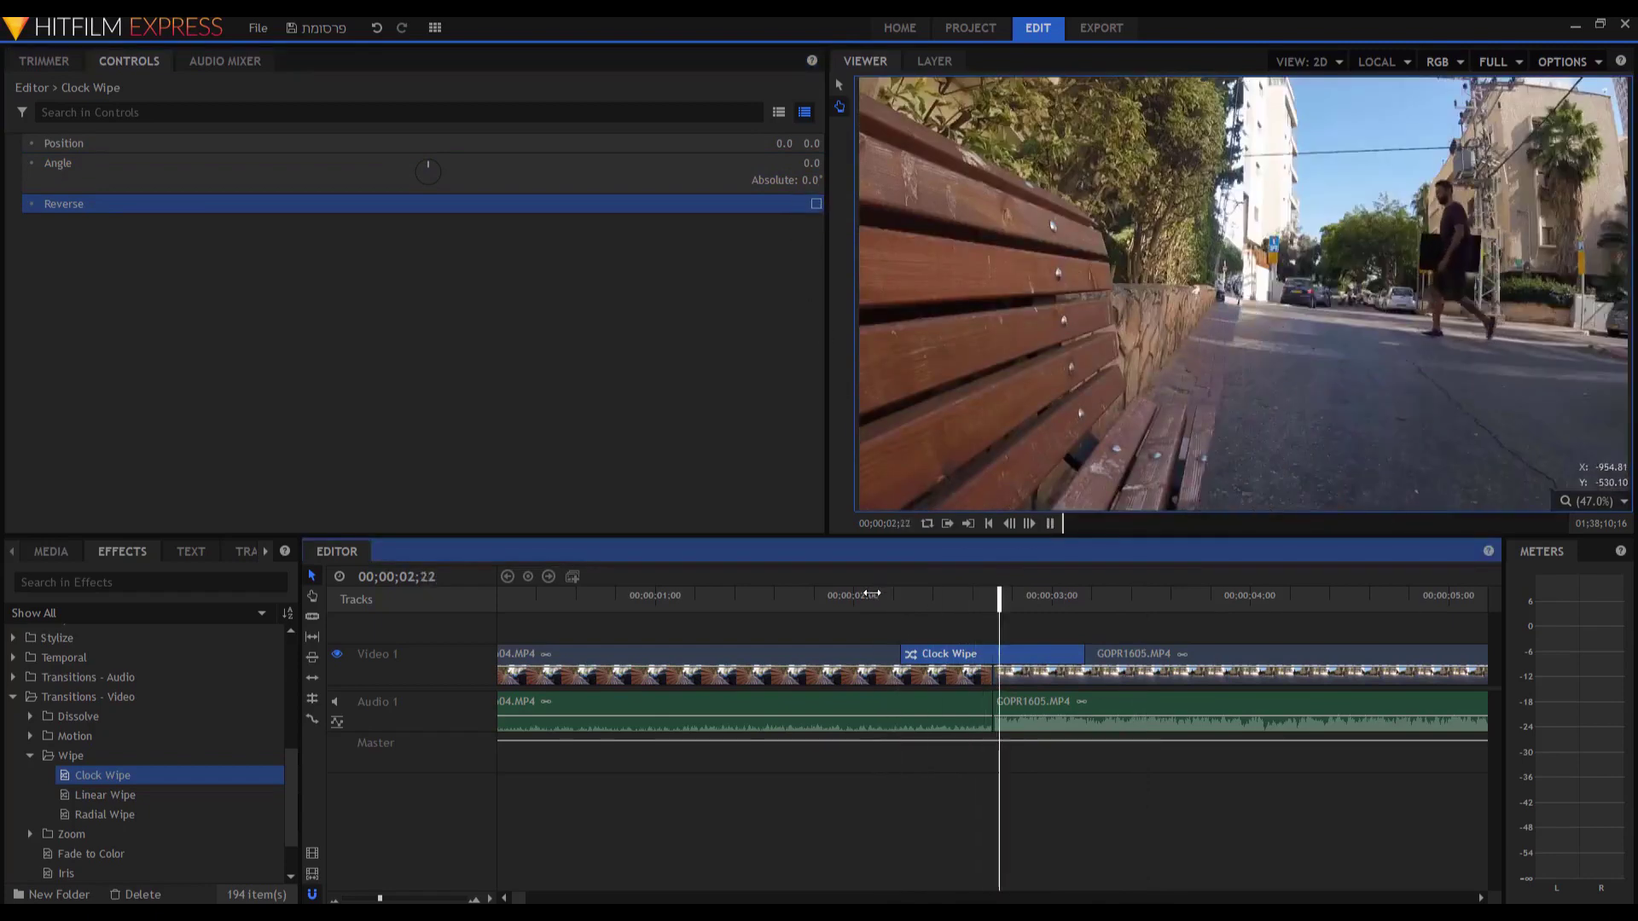
key(space)
click(816, 203)
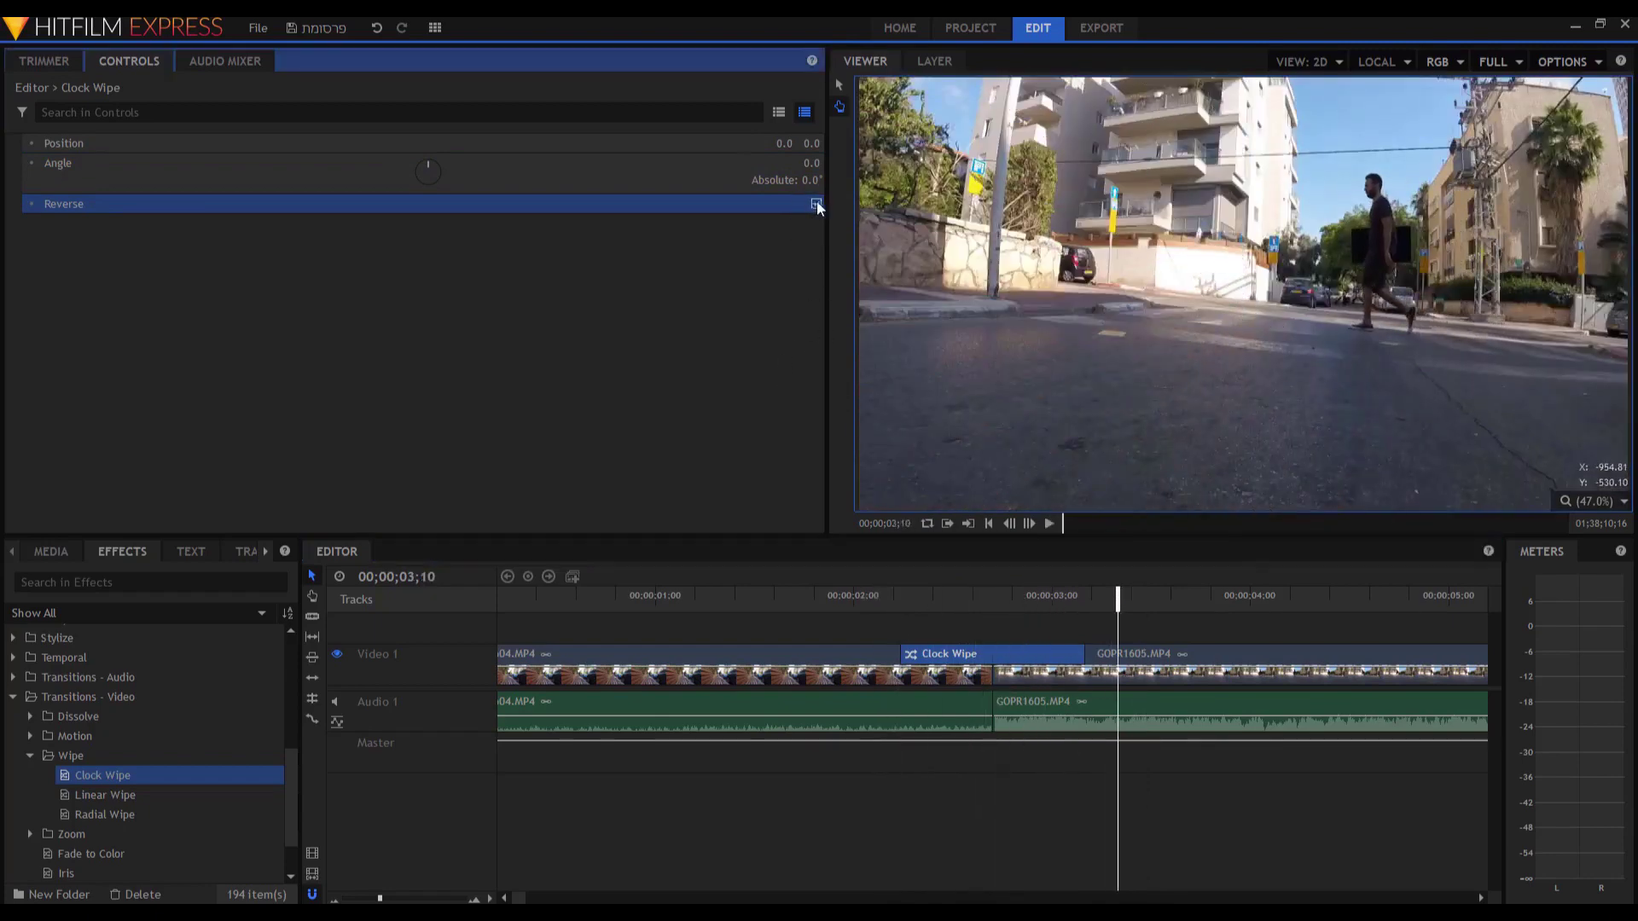
click(894, 605)
key(space)
key(space)
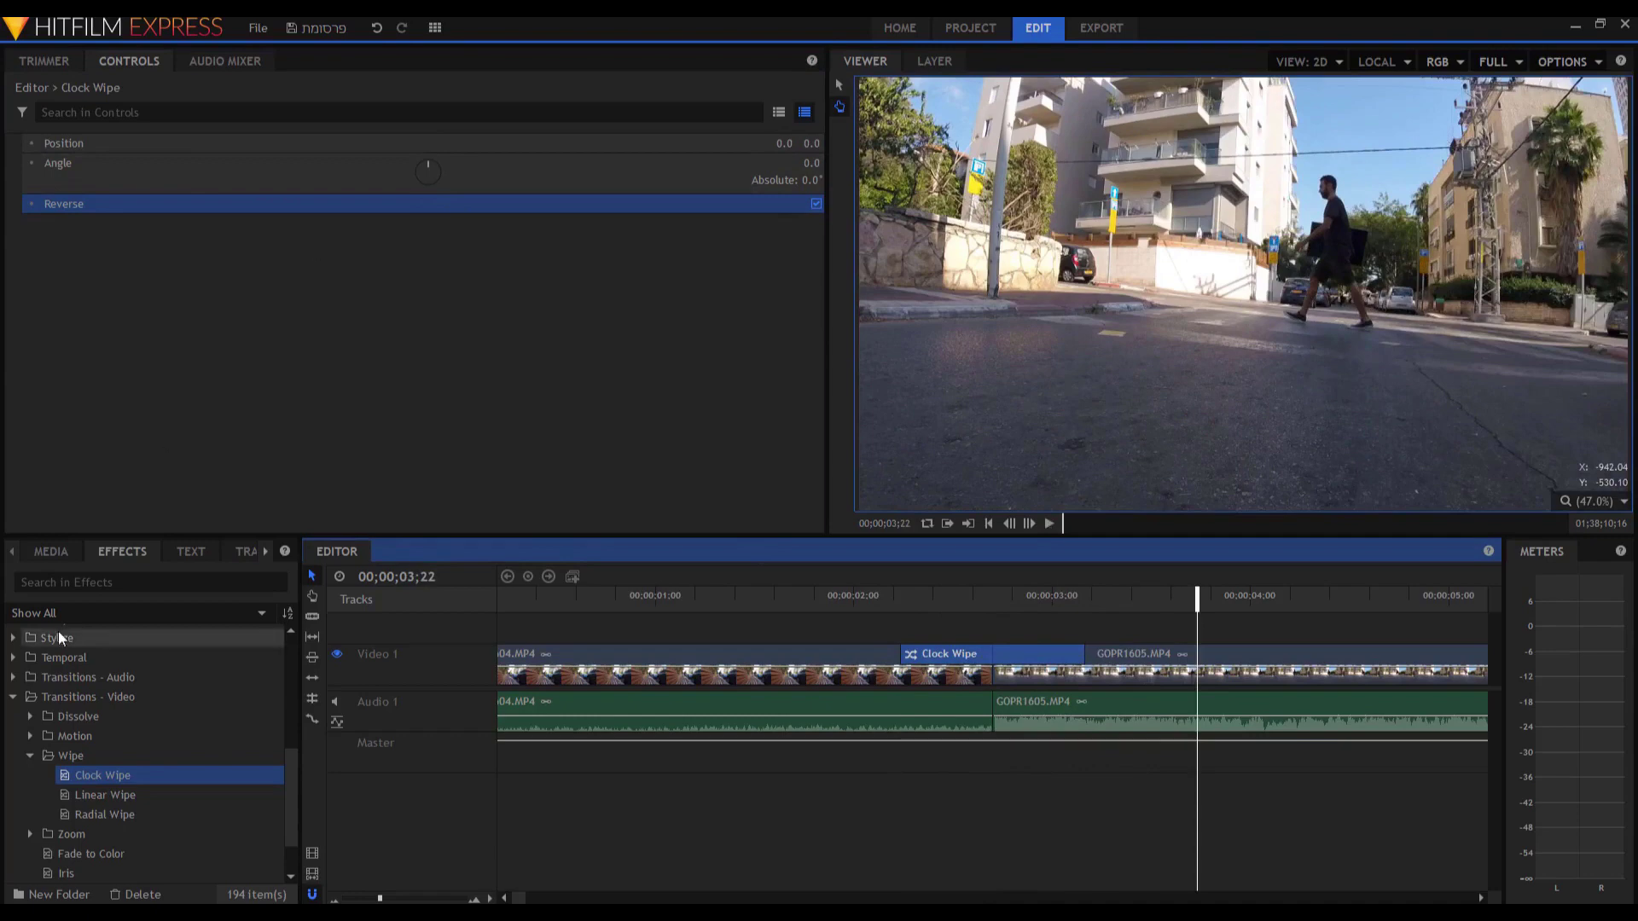
Replace the Clock Wipe with a Push transition set to direction Up, and preview it.
click(30, 737)
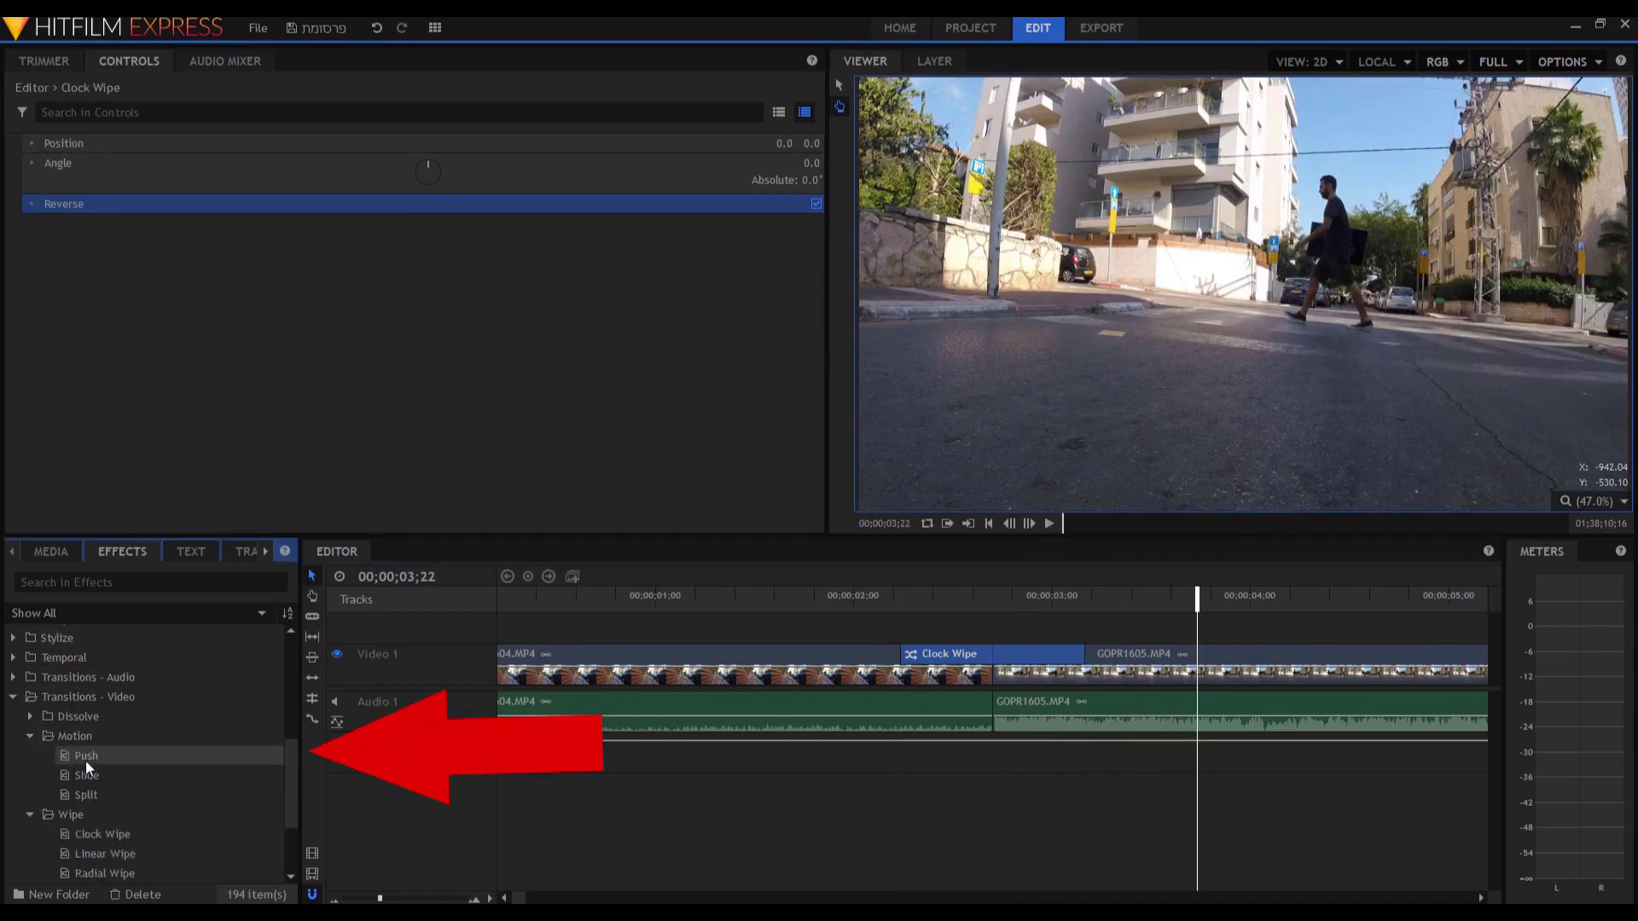
drag(81, 760, 986, 663)
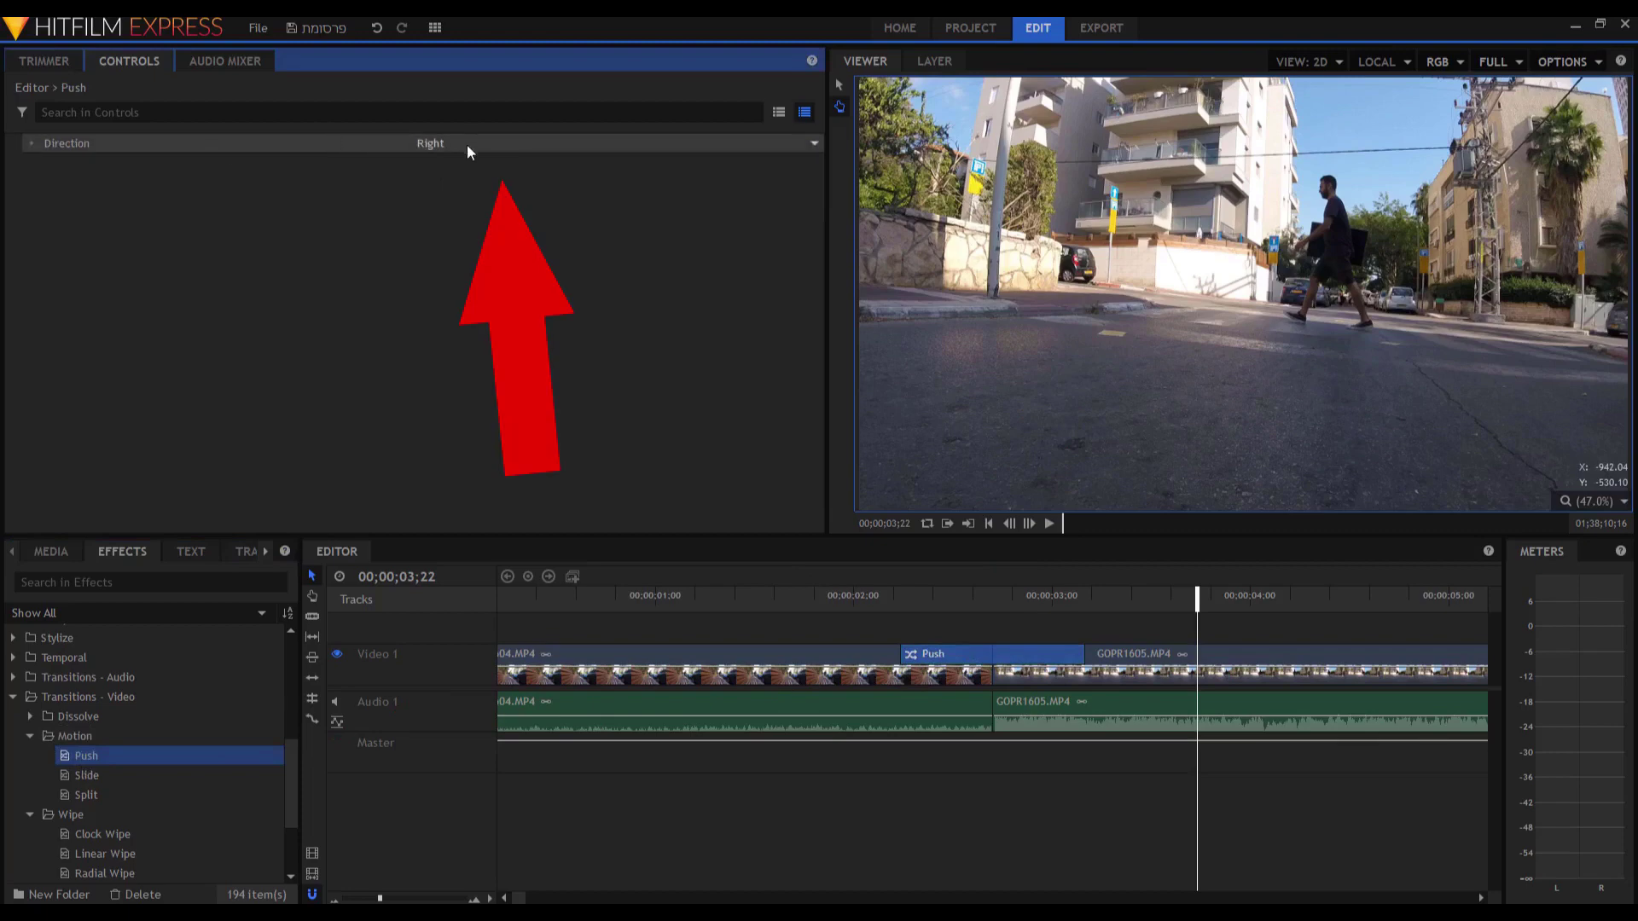
click(832, 596)
key(space)
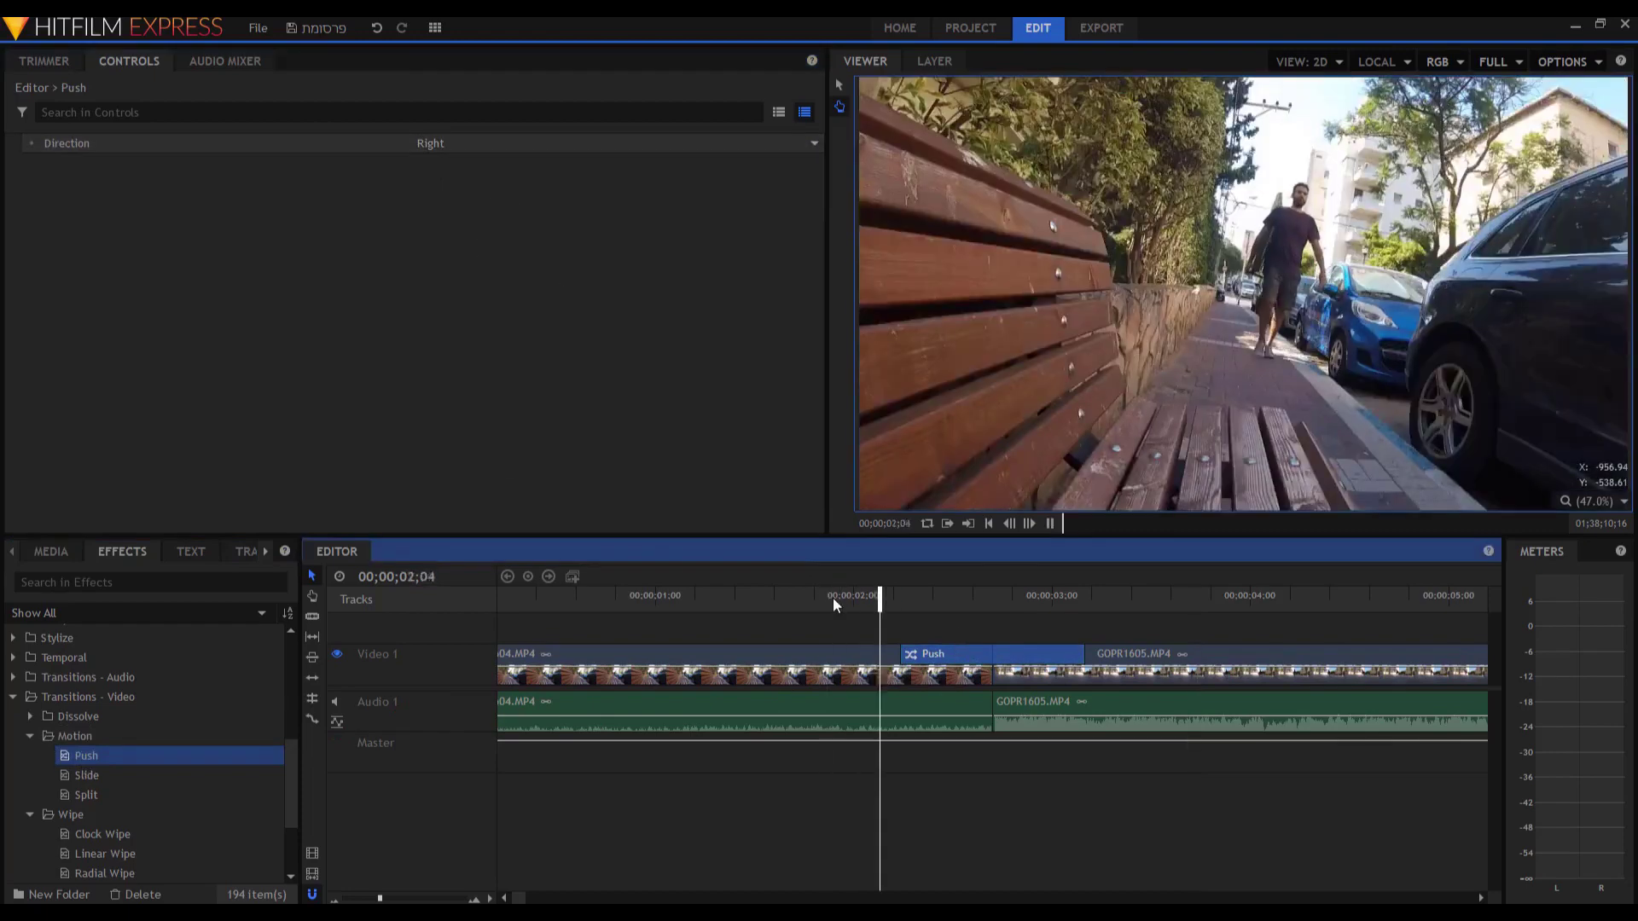
key(space)
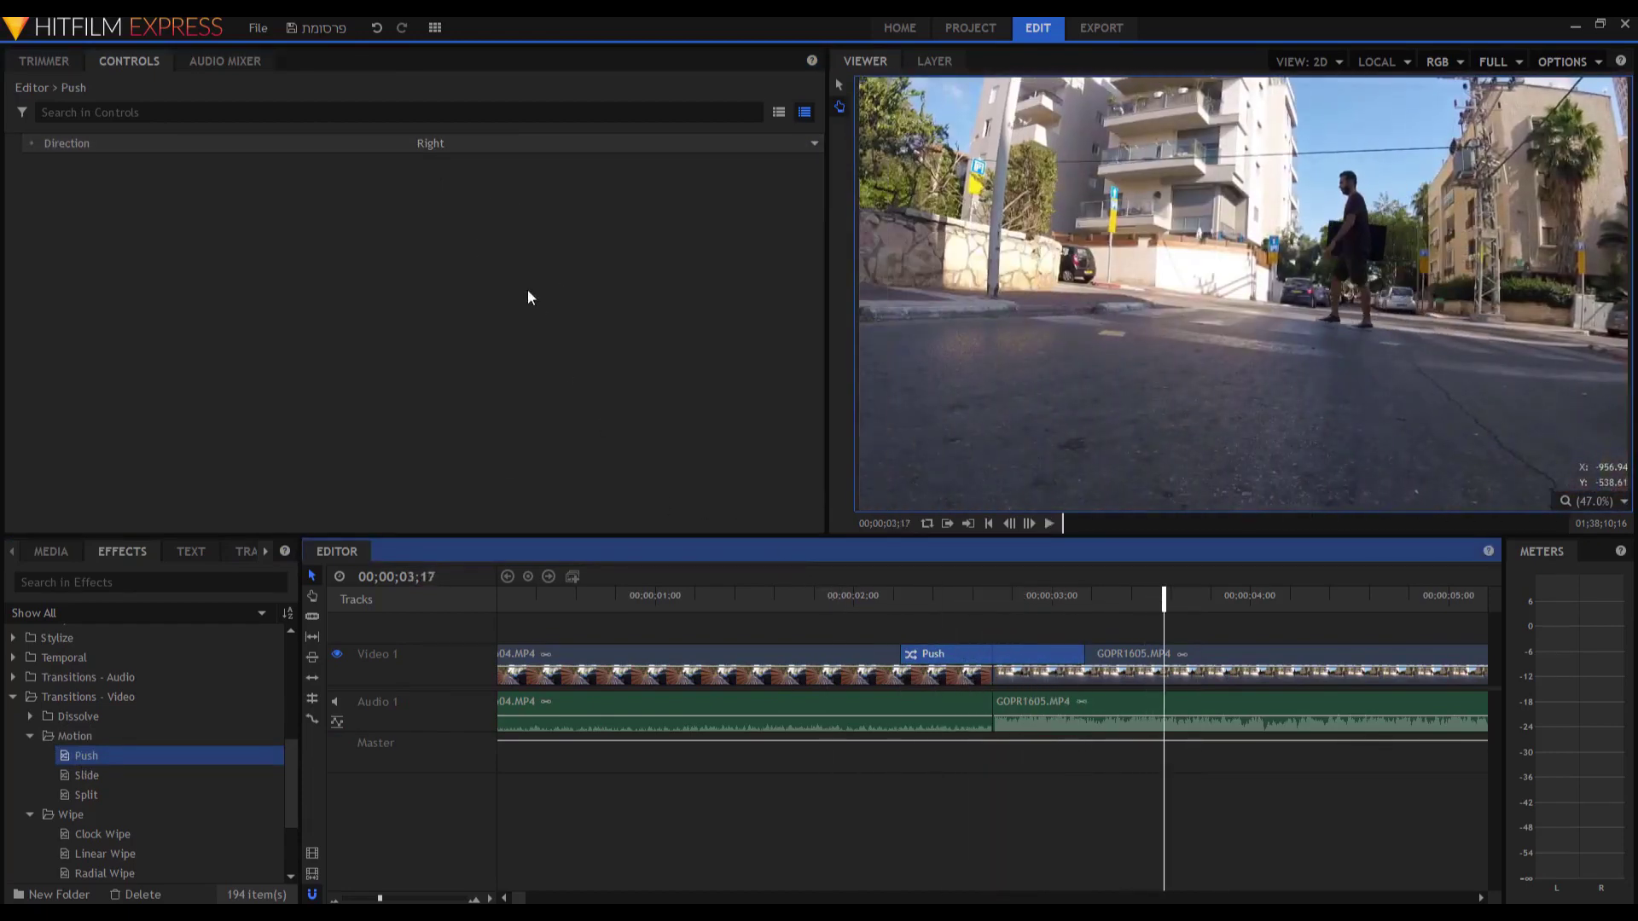
click(491, 162)
click(501, 191)
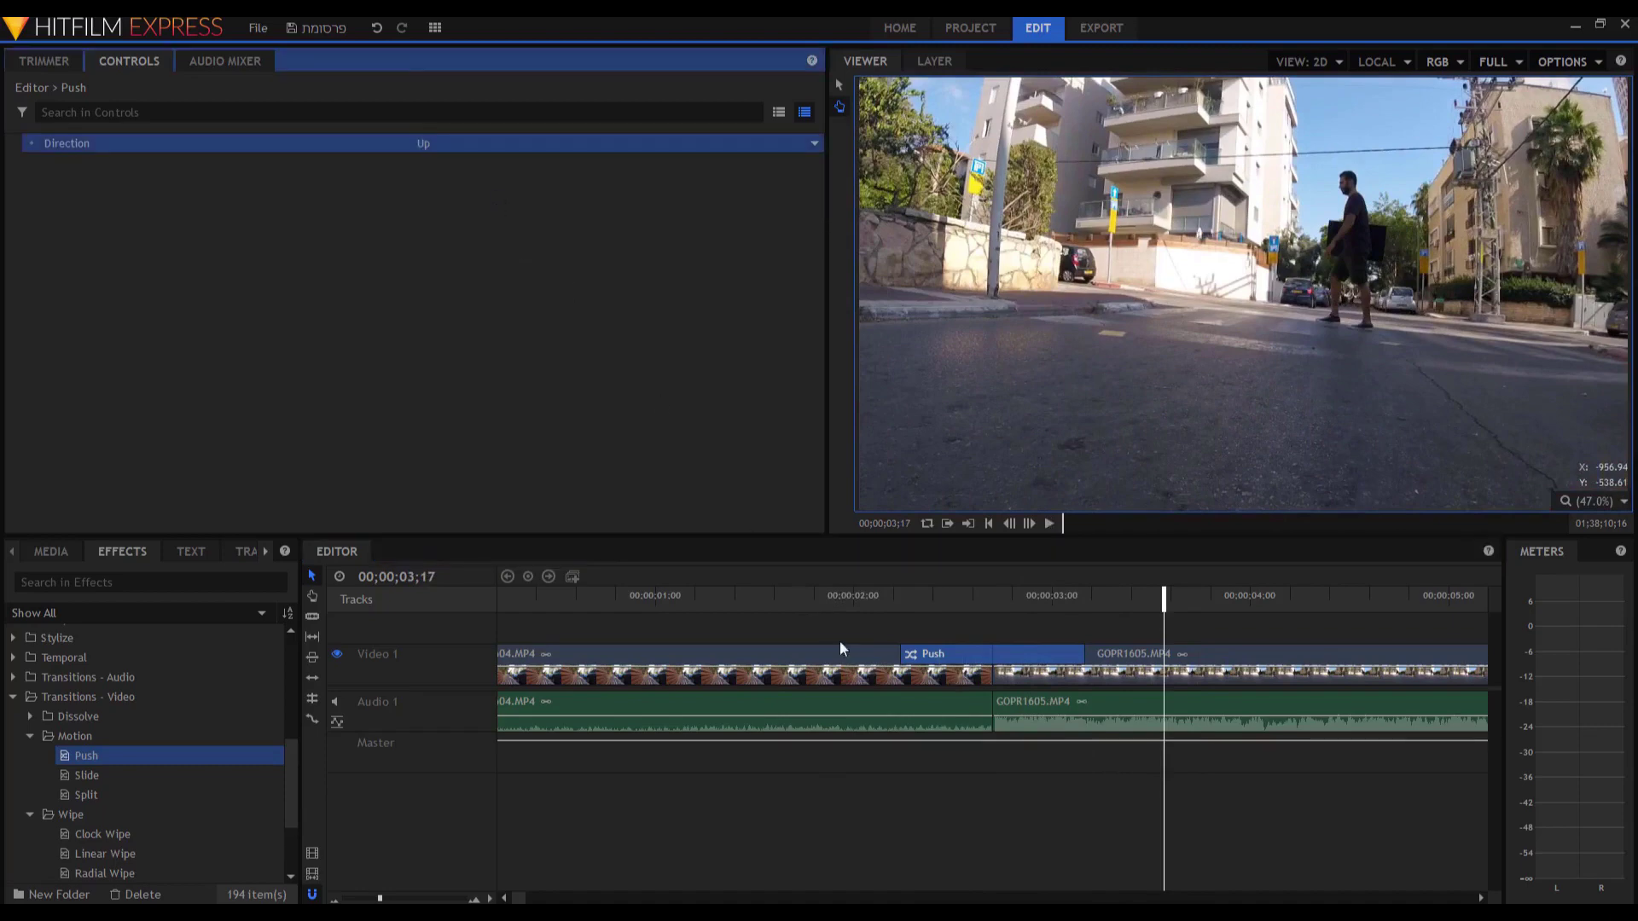
click(825, 597)
key(space)
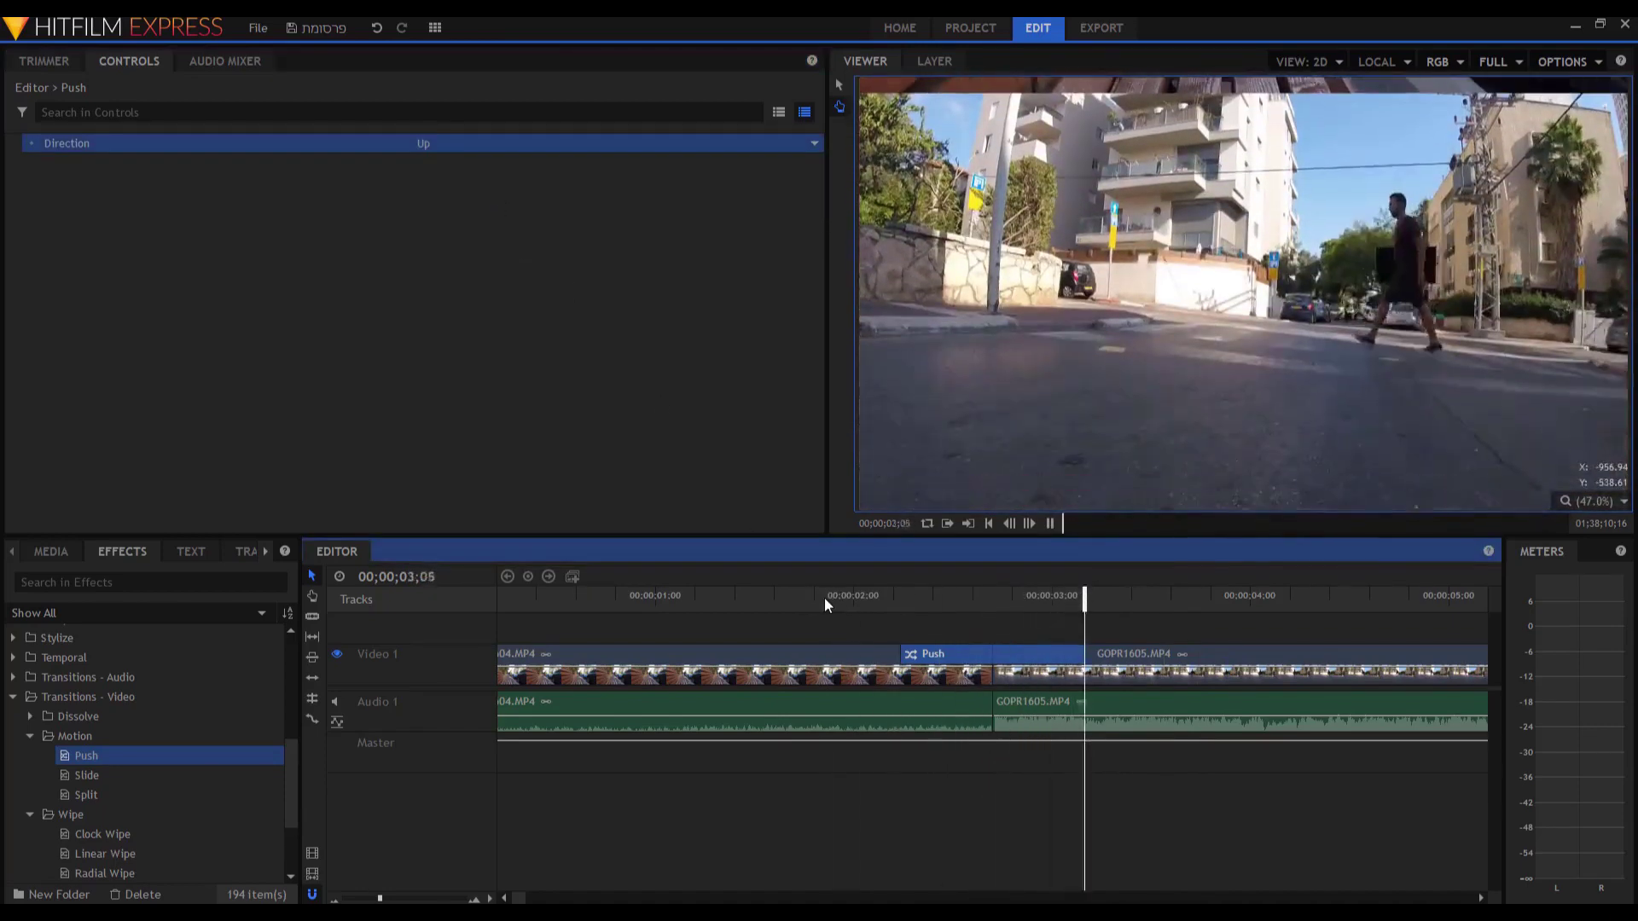
key(space)
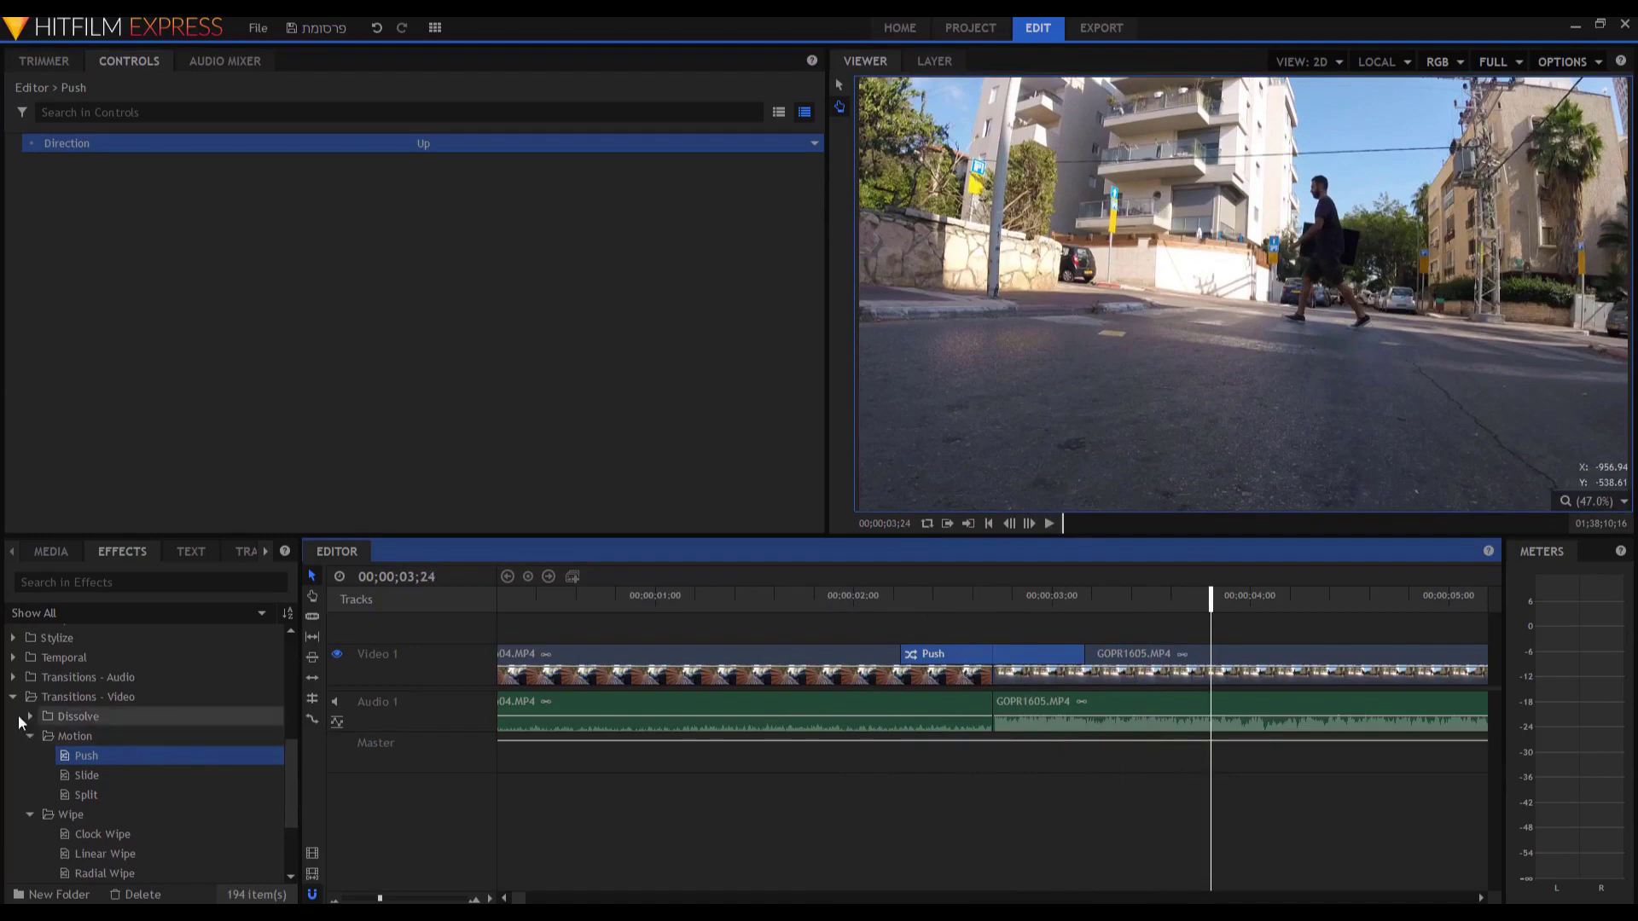
Replace the Push with a Cross Dissolve and preview it.
click(31, 718)
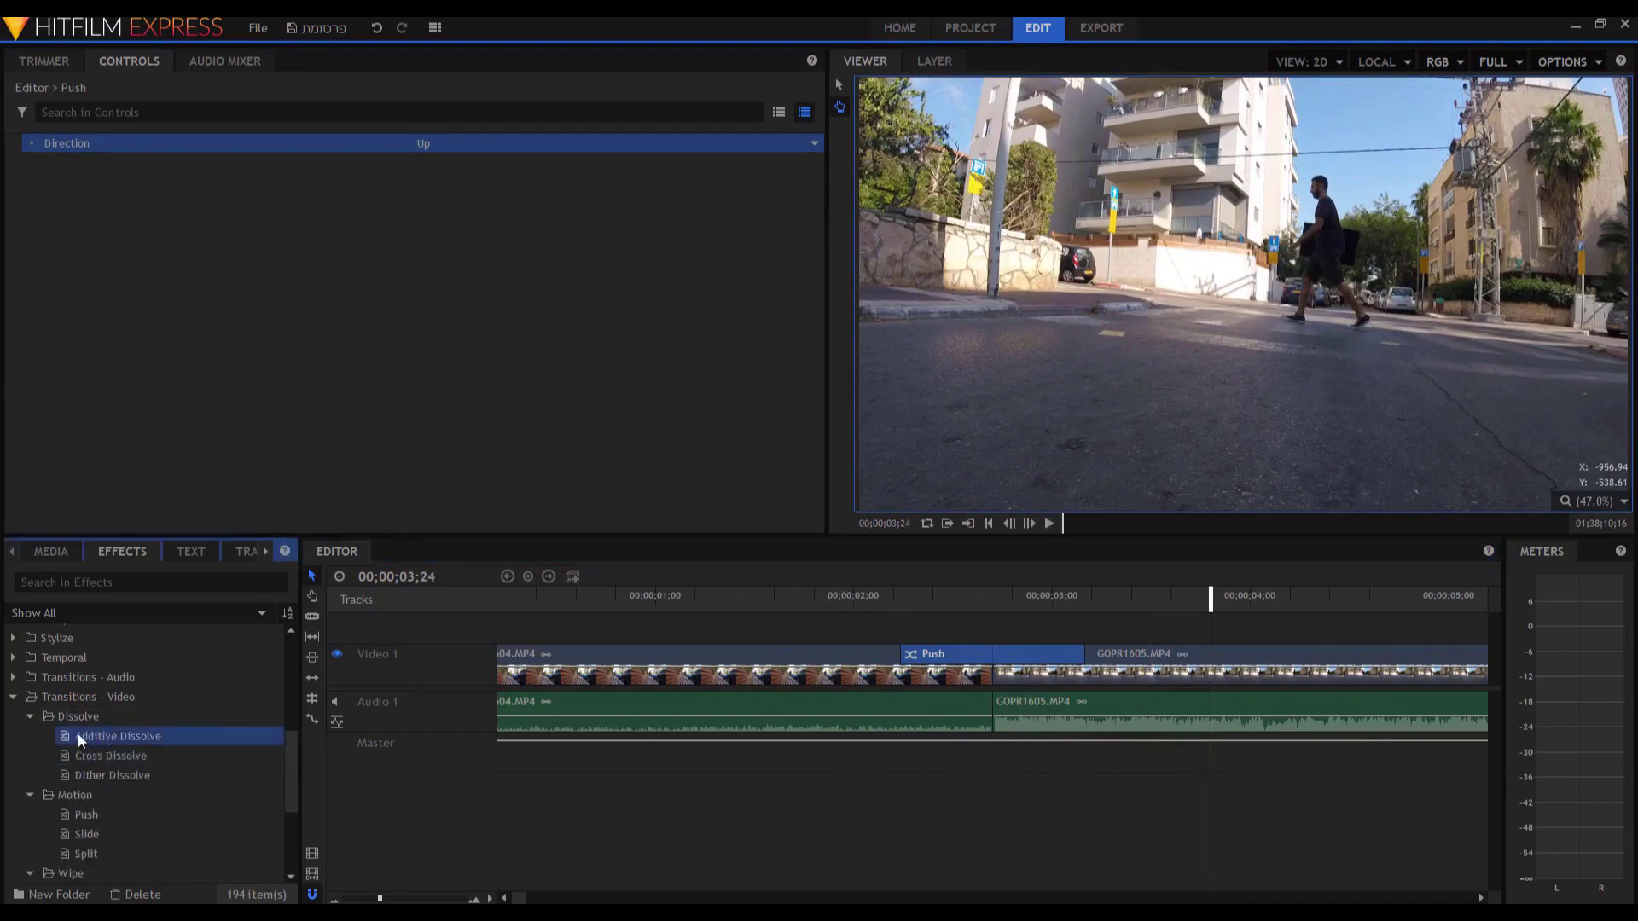
drag(111, 757, 994, 659)
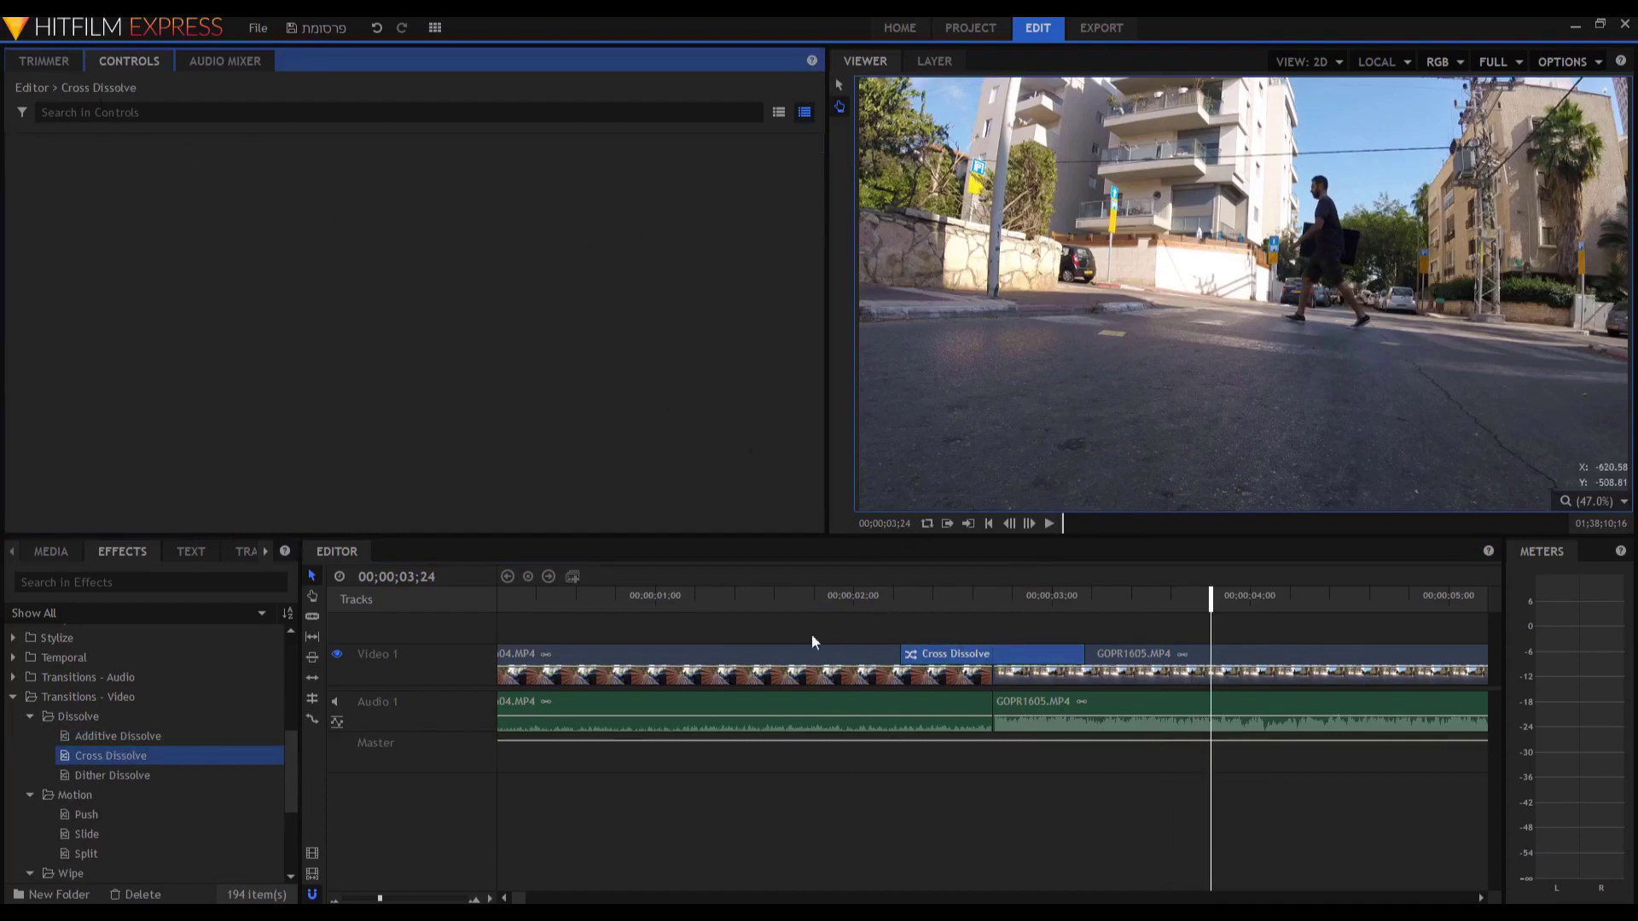
click(811, 594)
key(space)
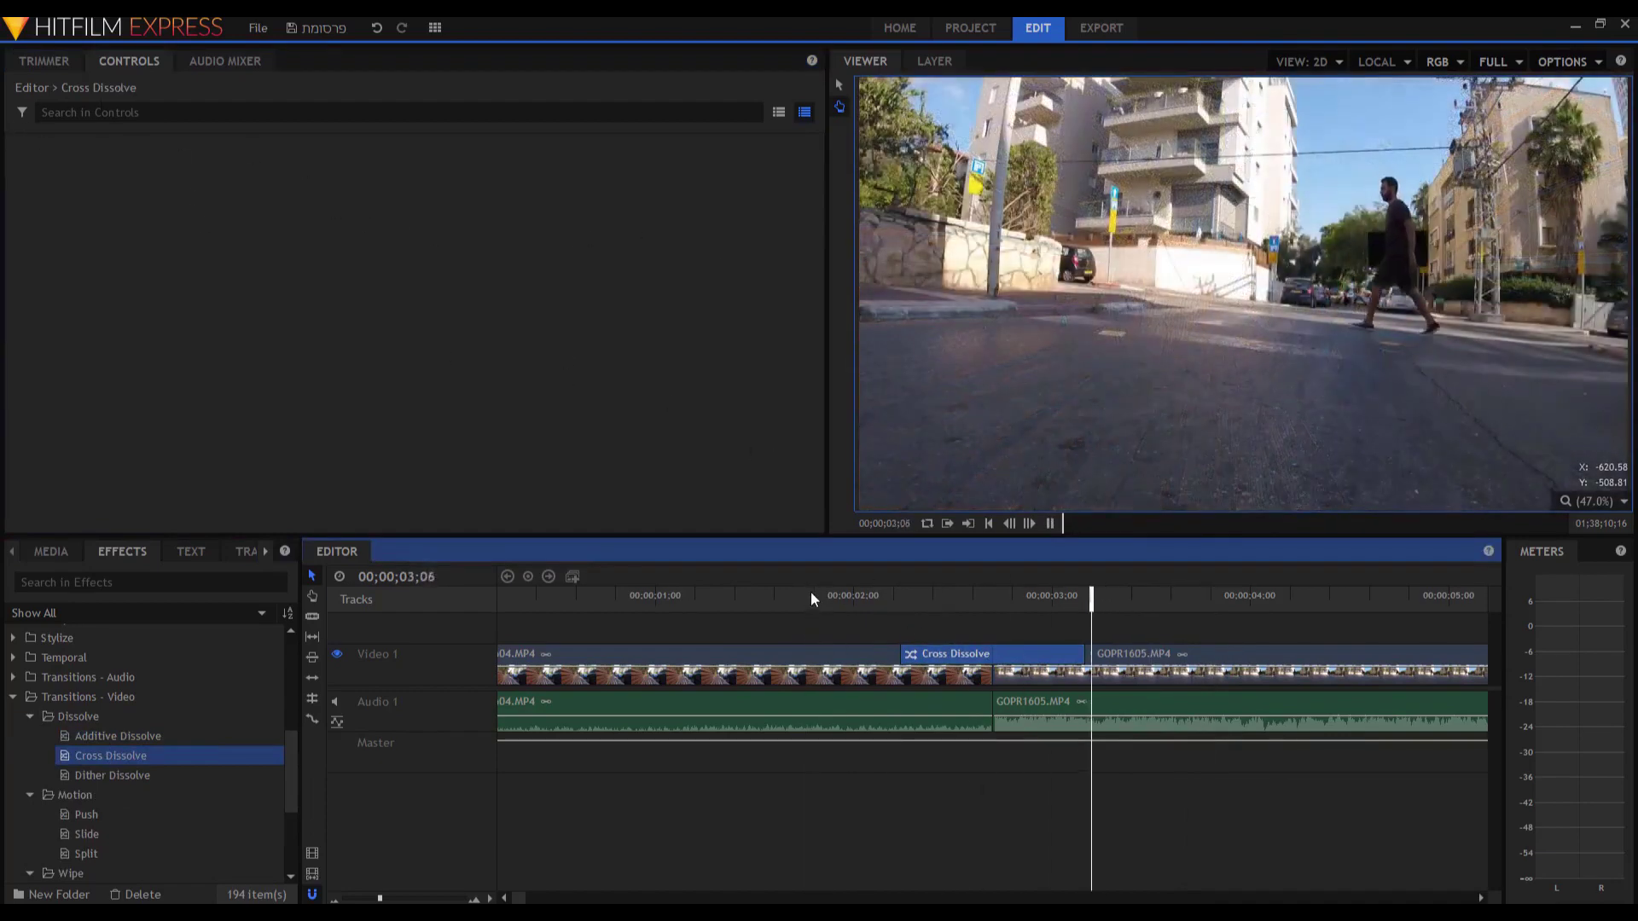
key(space)
Replace the Cross Dissolve with the Zoom transition from the Zoom folder.
scroll(146, 798, down, 2)
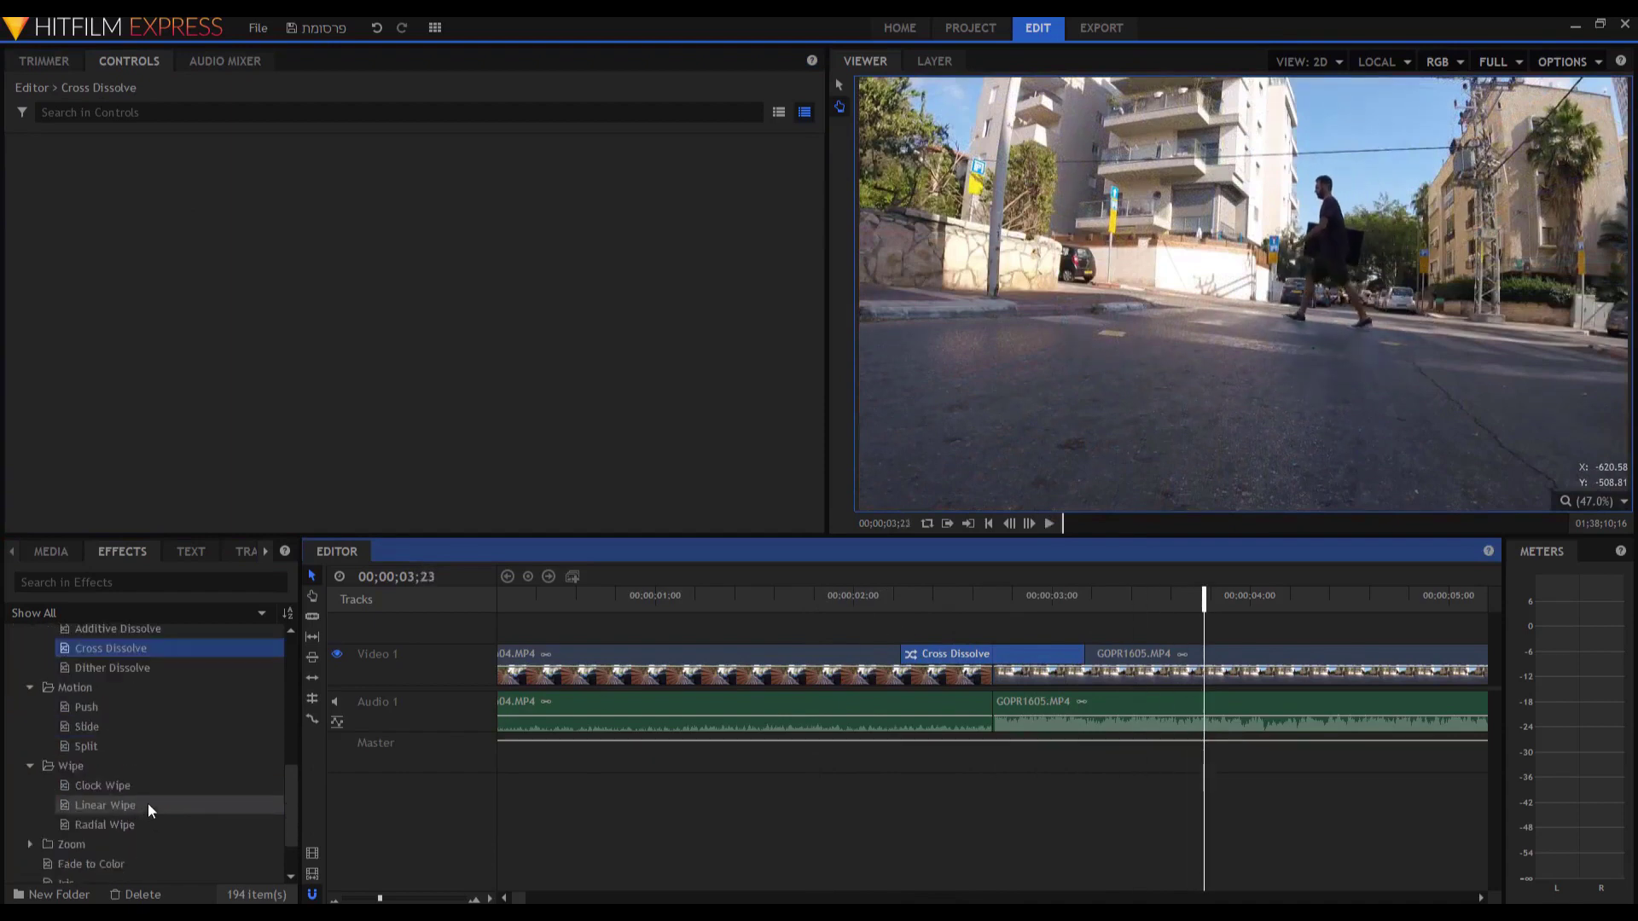
scroll(136, 822, down, 1)
double_click(97, 792)
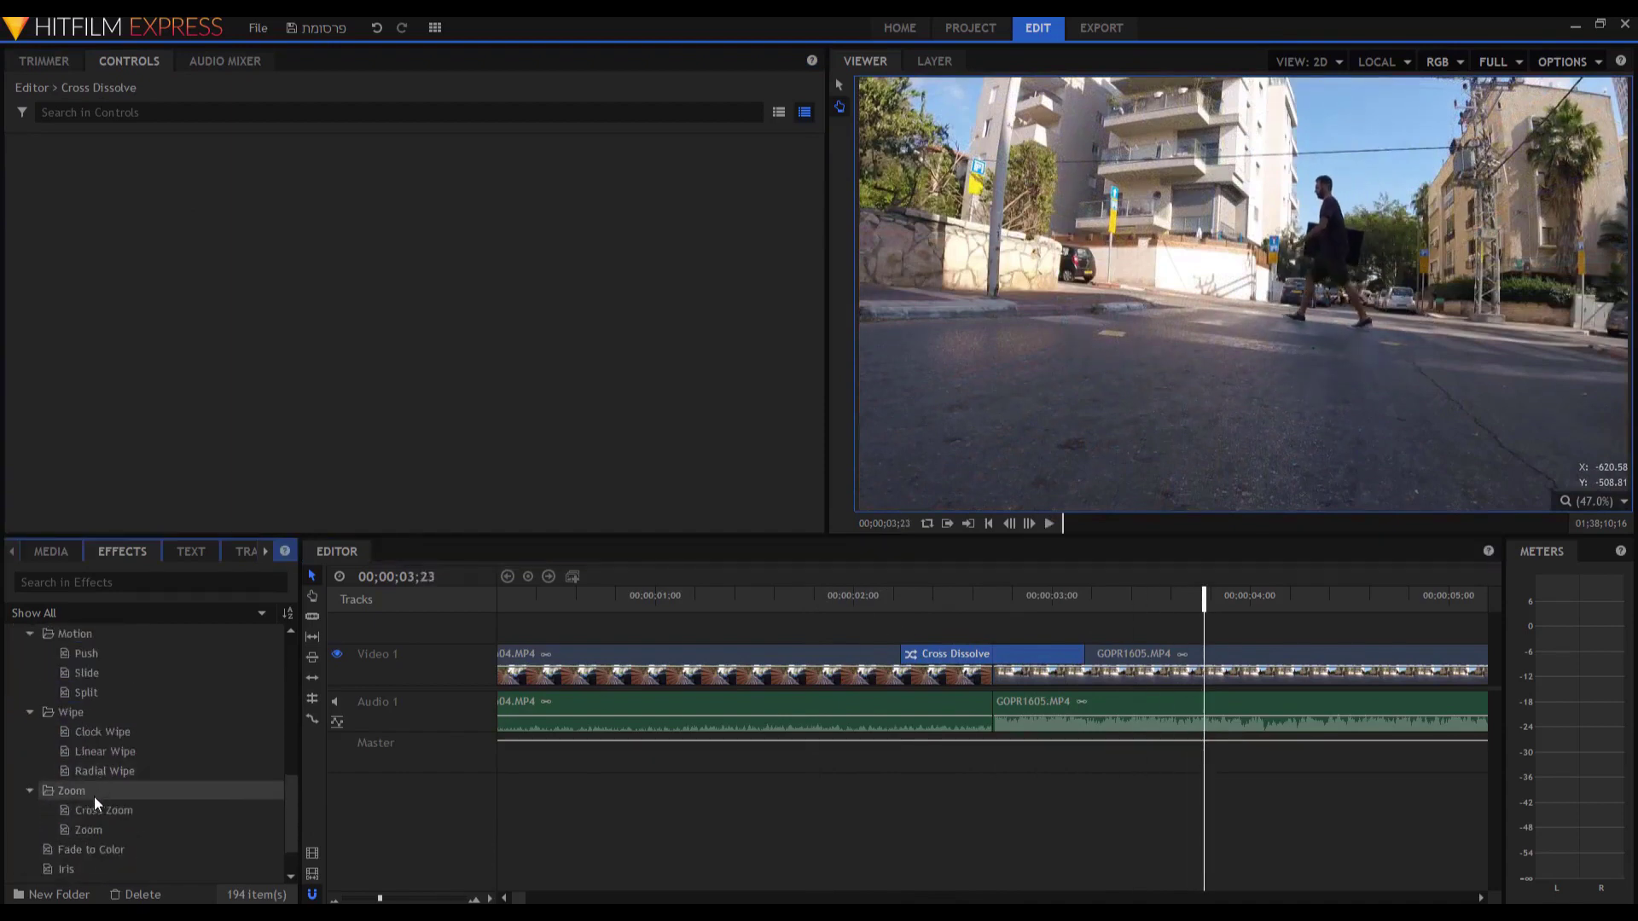
click(95, 810)
drag(91, 826, 1009, 664)
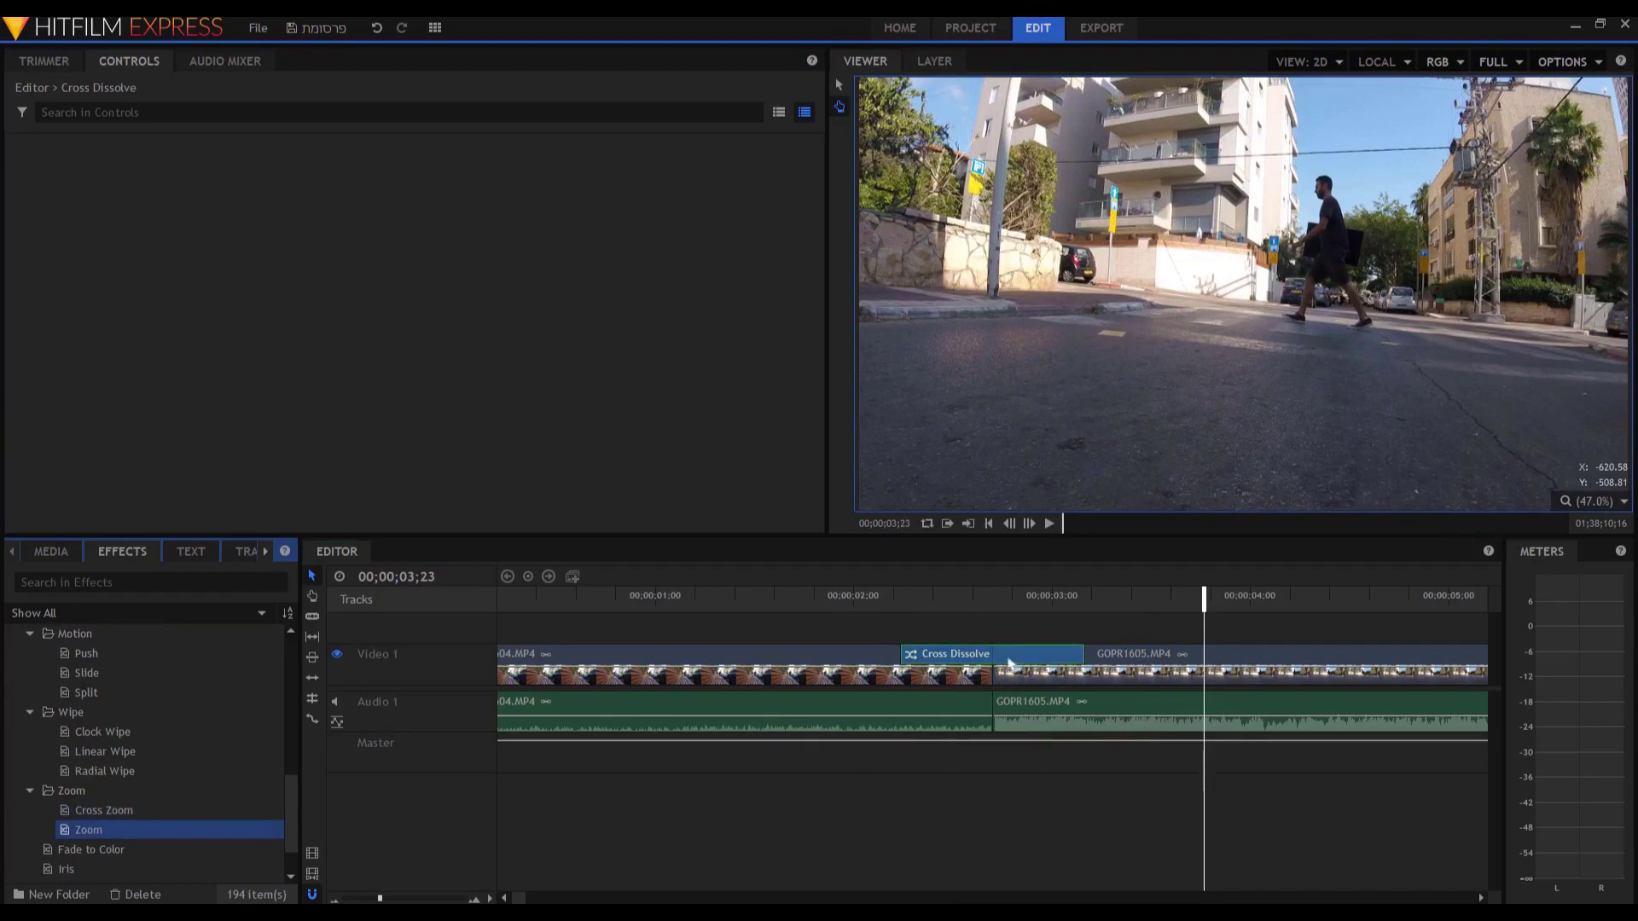
Give the Zoom transition an orange border (255, 170, 0) with radius 13.
click(856, 608)
key(space)
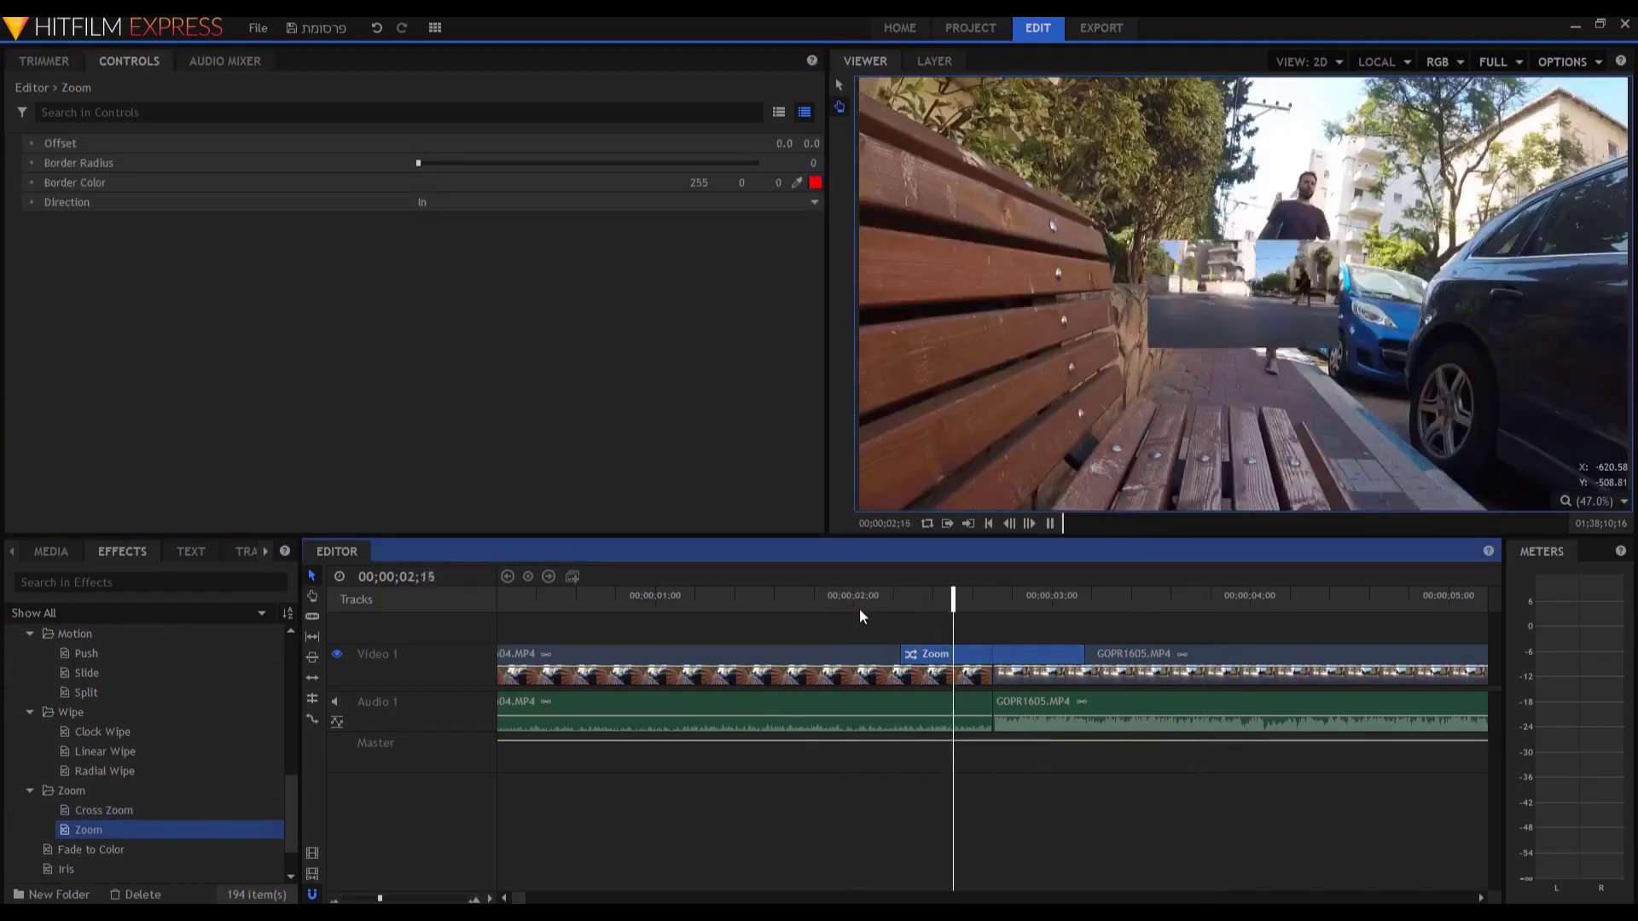
key(space)
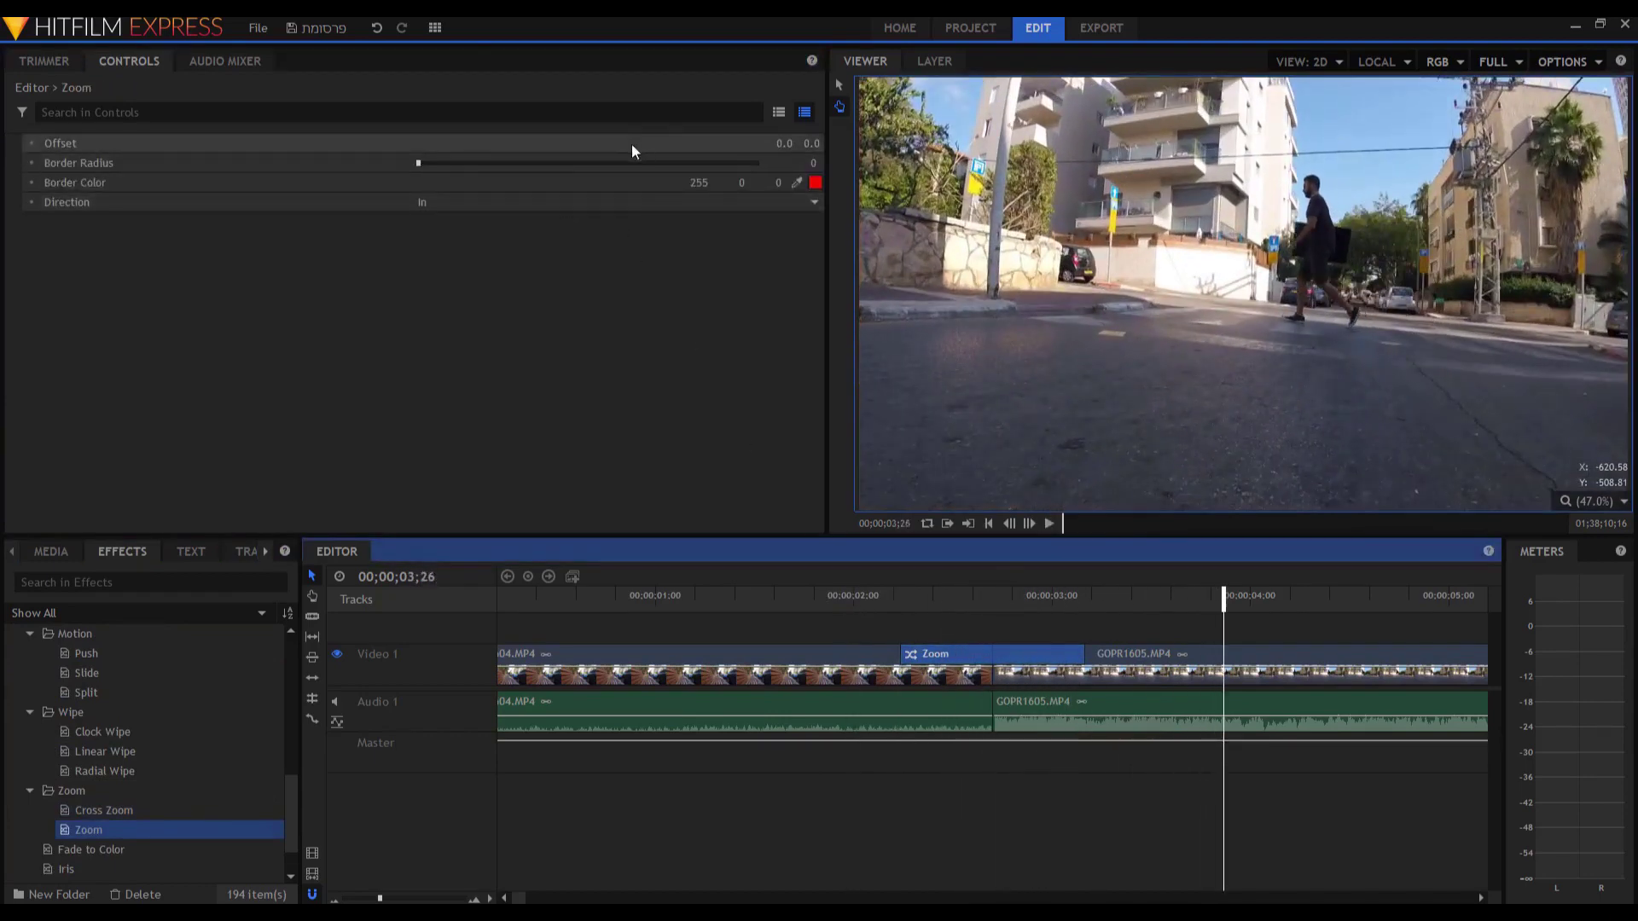
click(1015, 603)
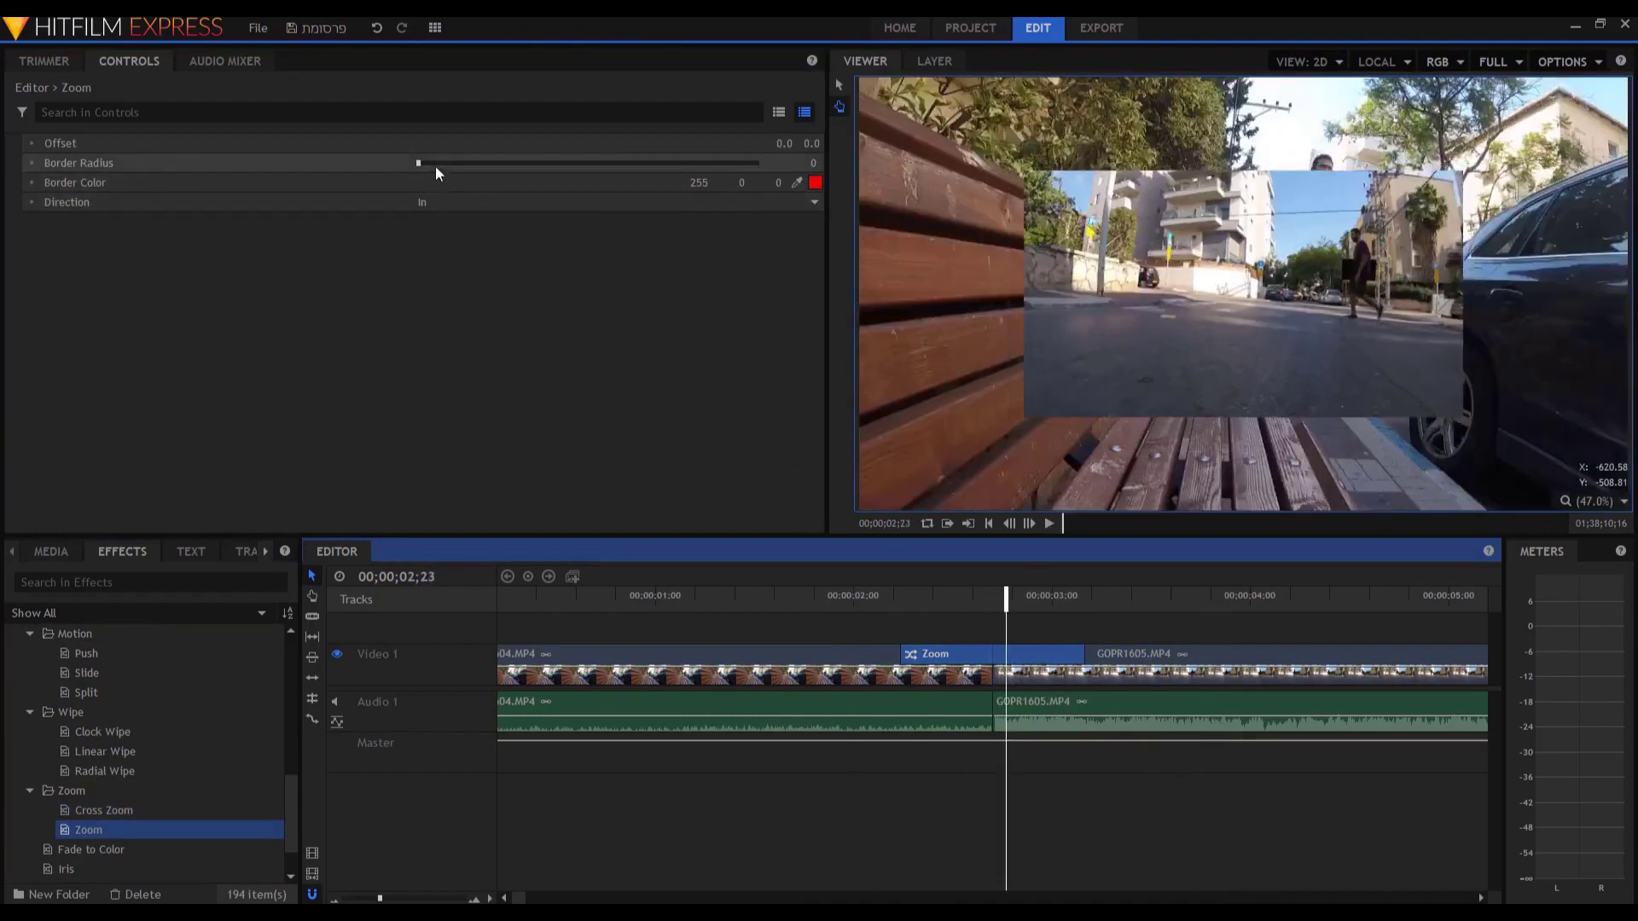
drag(419, 162, 594, 186)
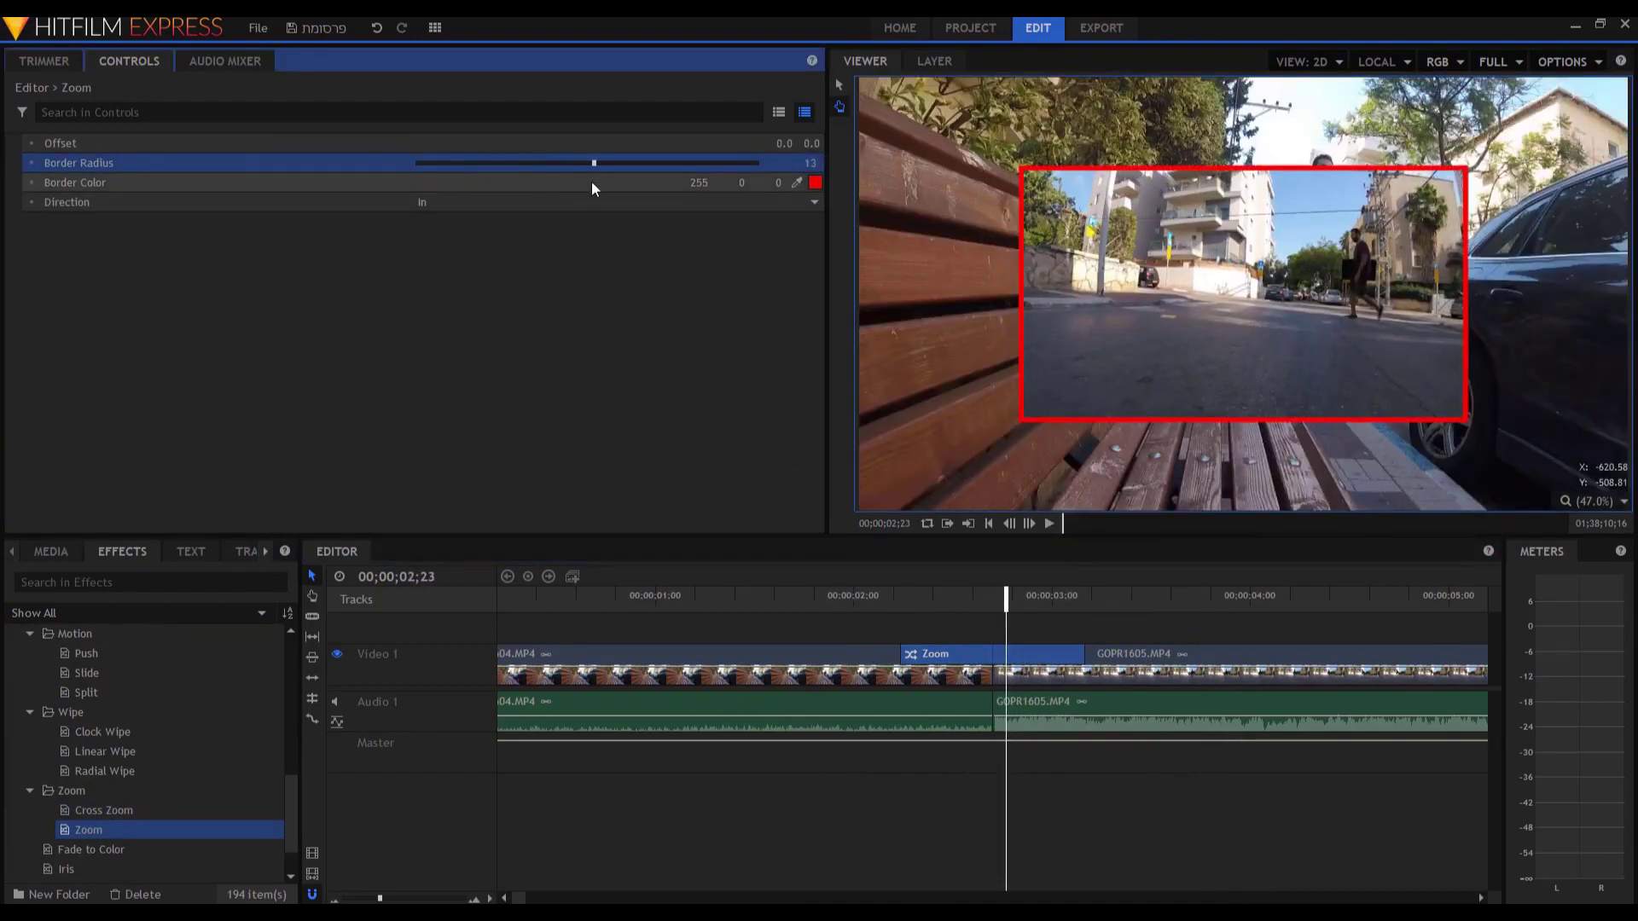
click(815, 183)
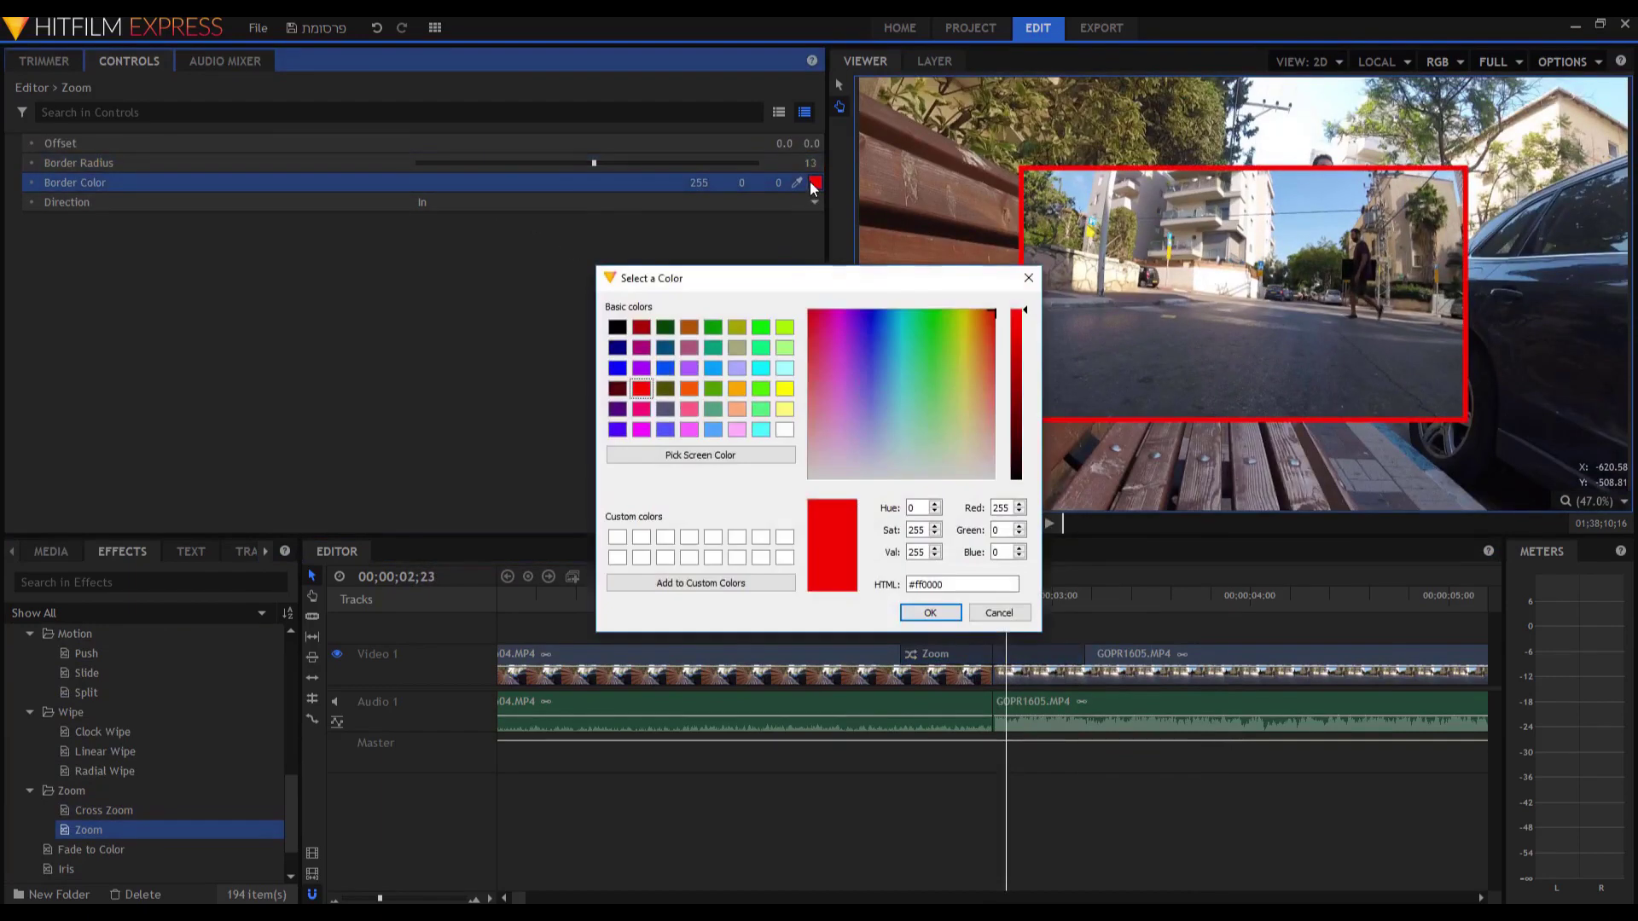
click(737, 389)
click(930, 612)
Set the Zoom direction to Out and offset to 85, 151, previewing each change.
click(514, 200)
click(510, 199)
click(505, 235)
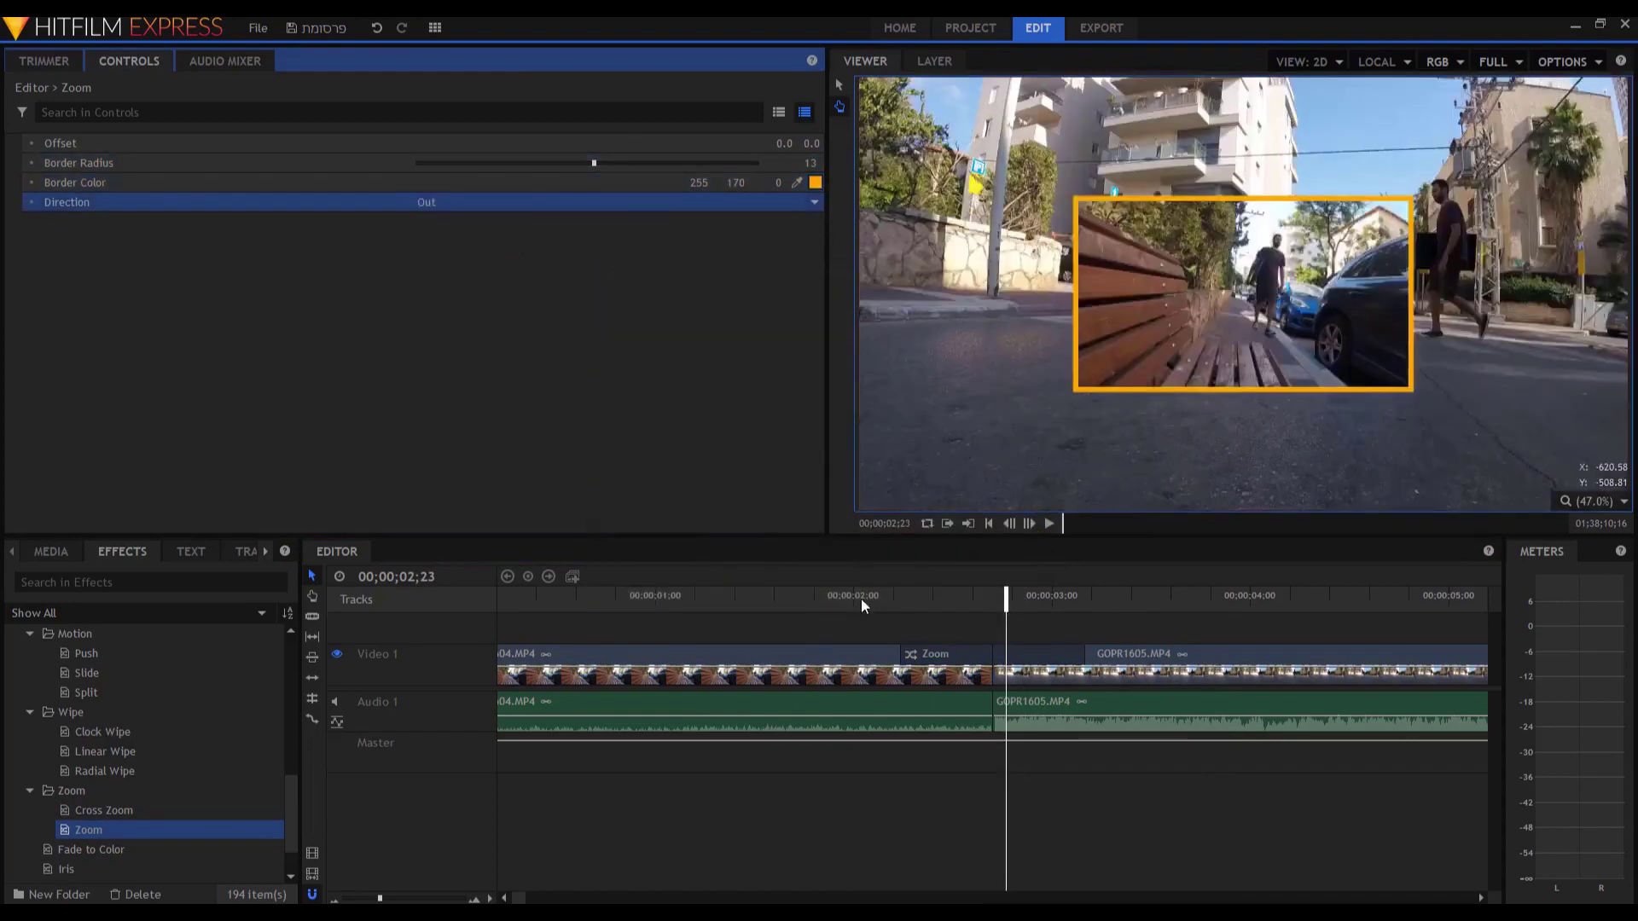
click(812, 602)
key(space)
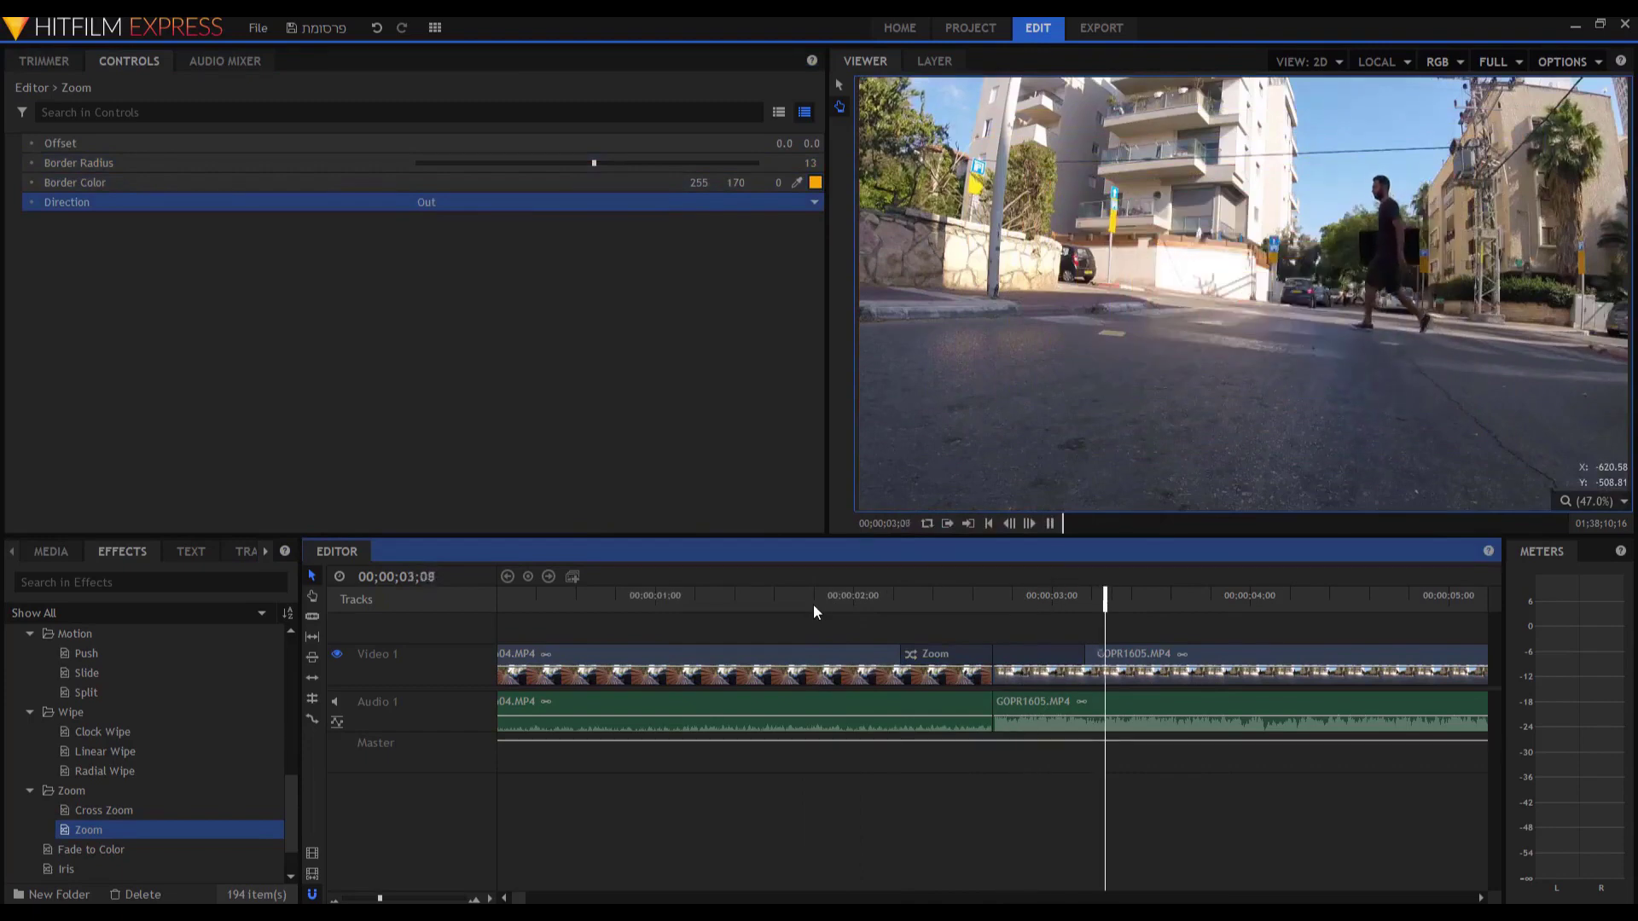
key(space)
click(512, 142)
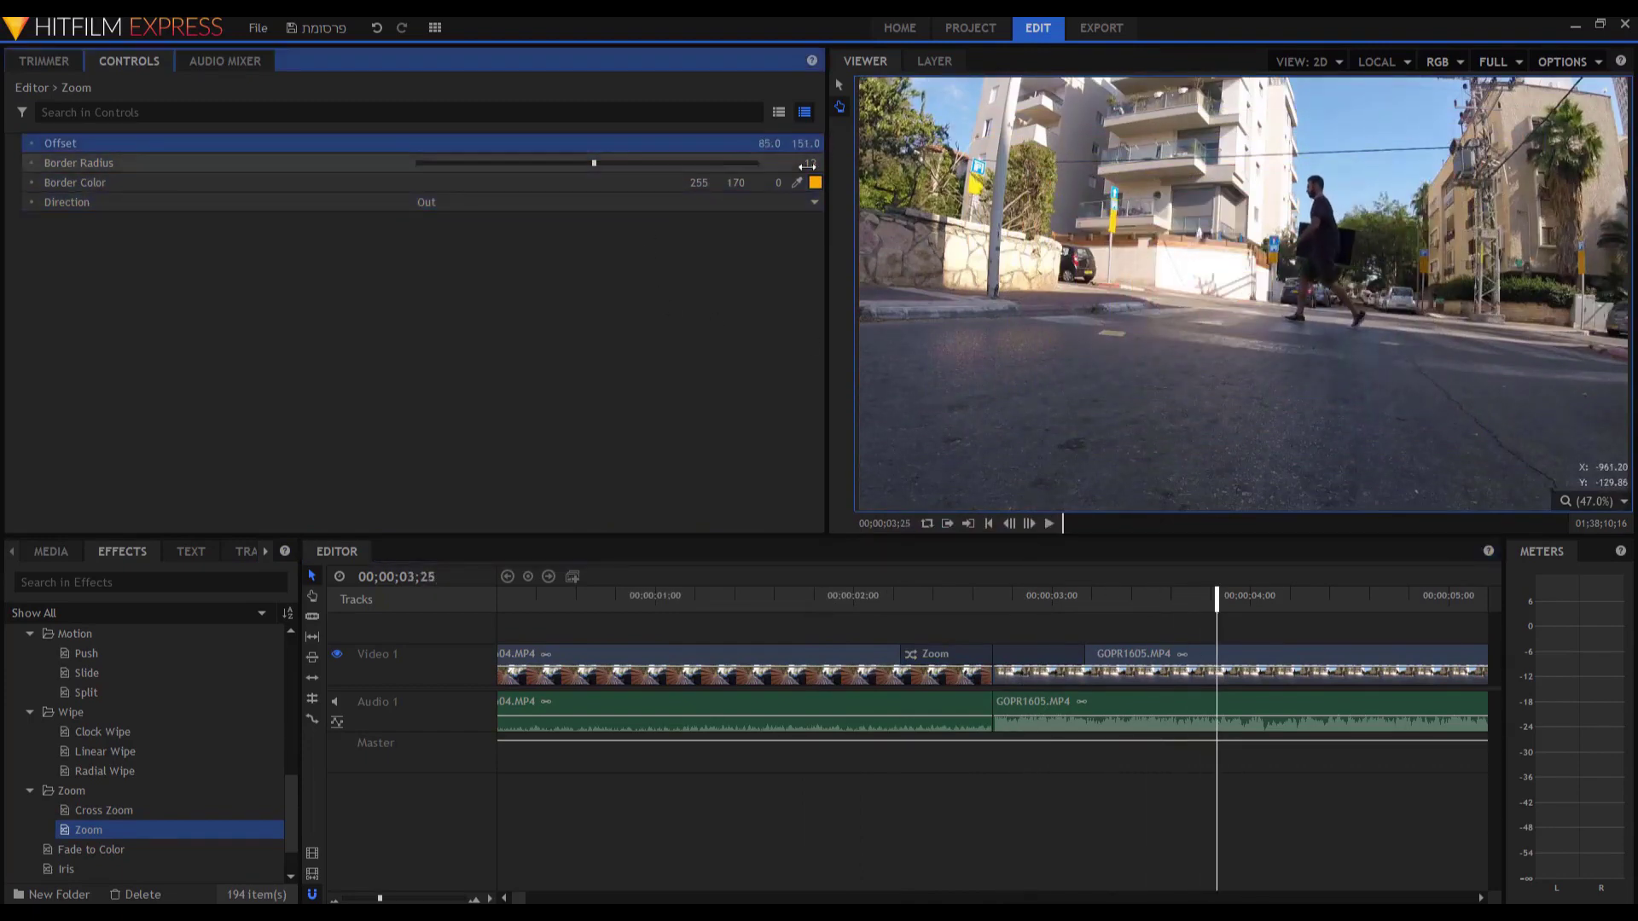
click(803, 603)
key(space)
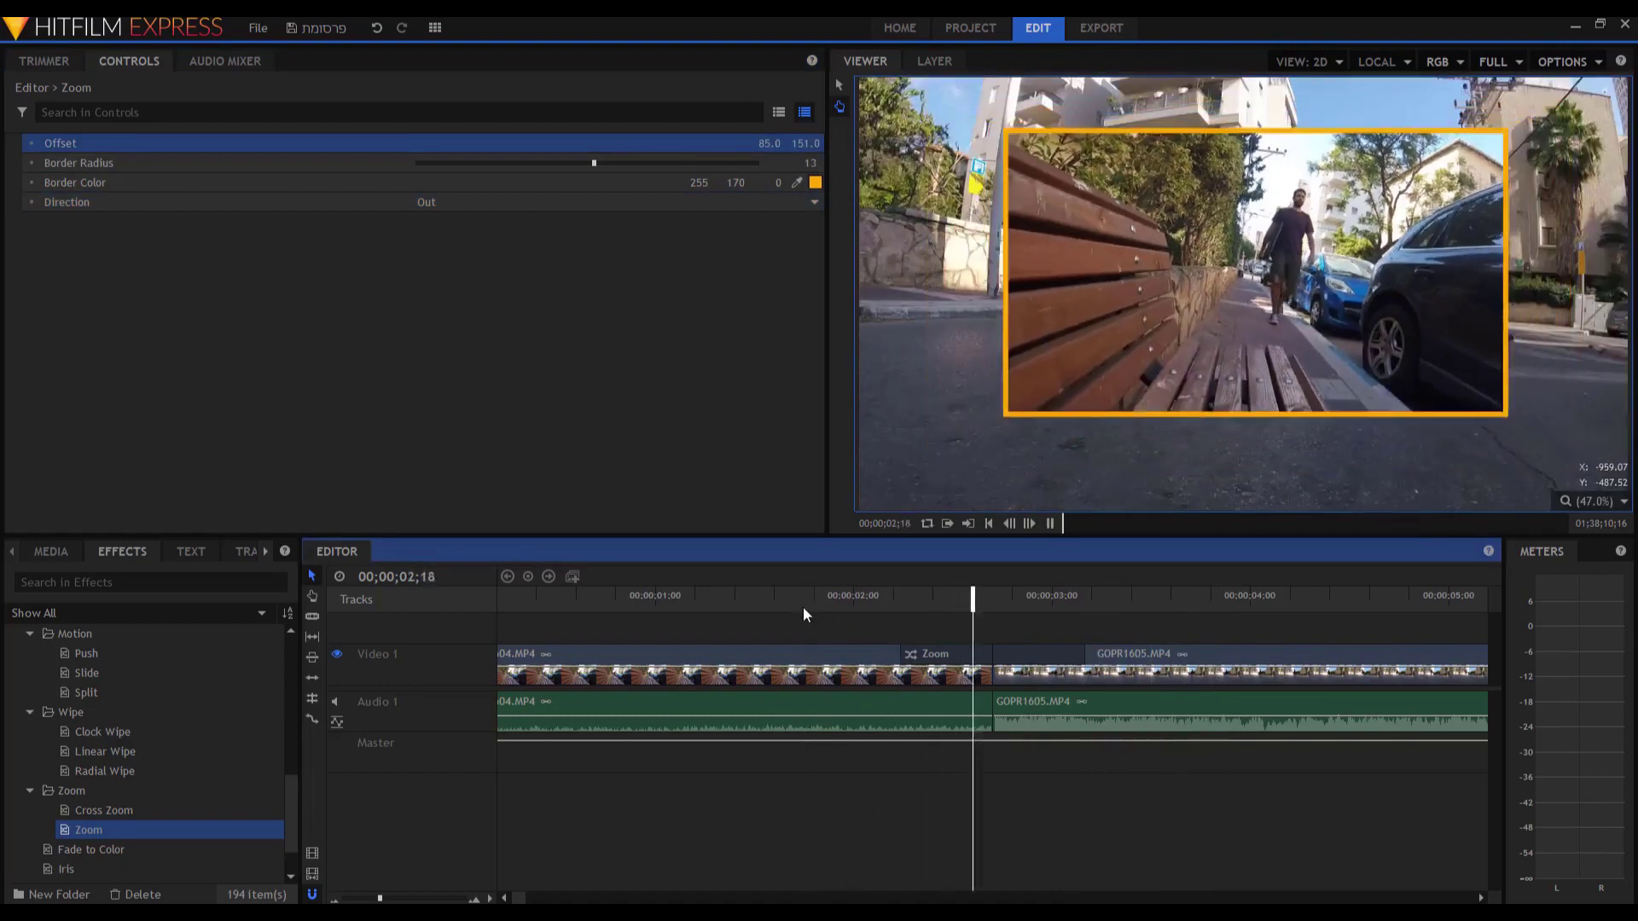
key(space)
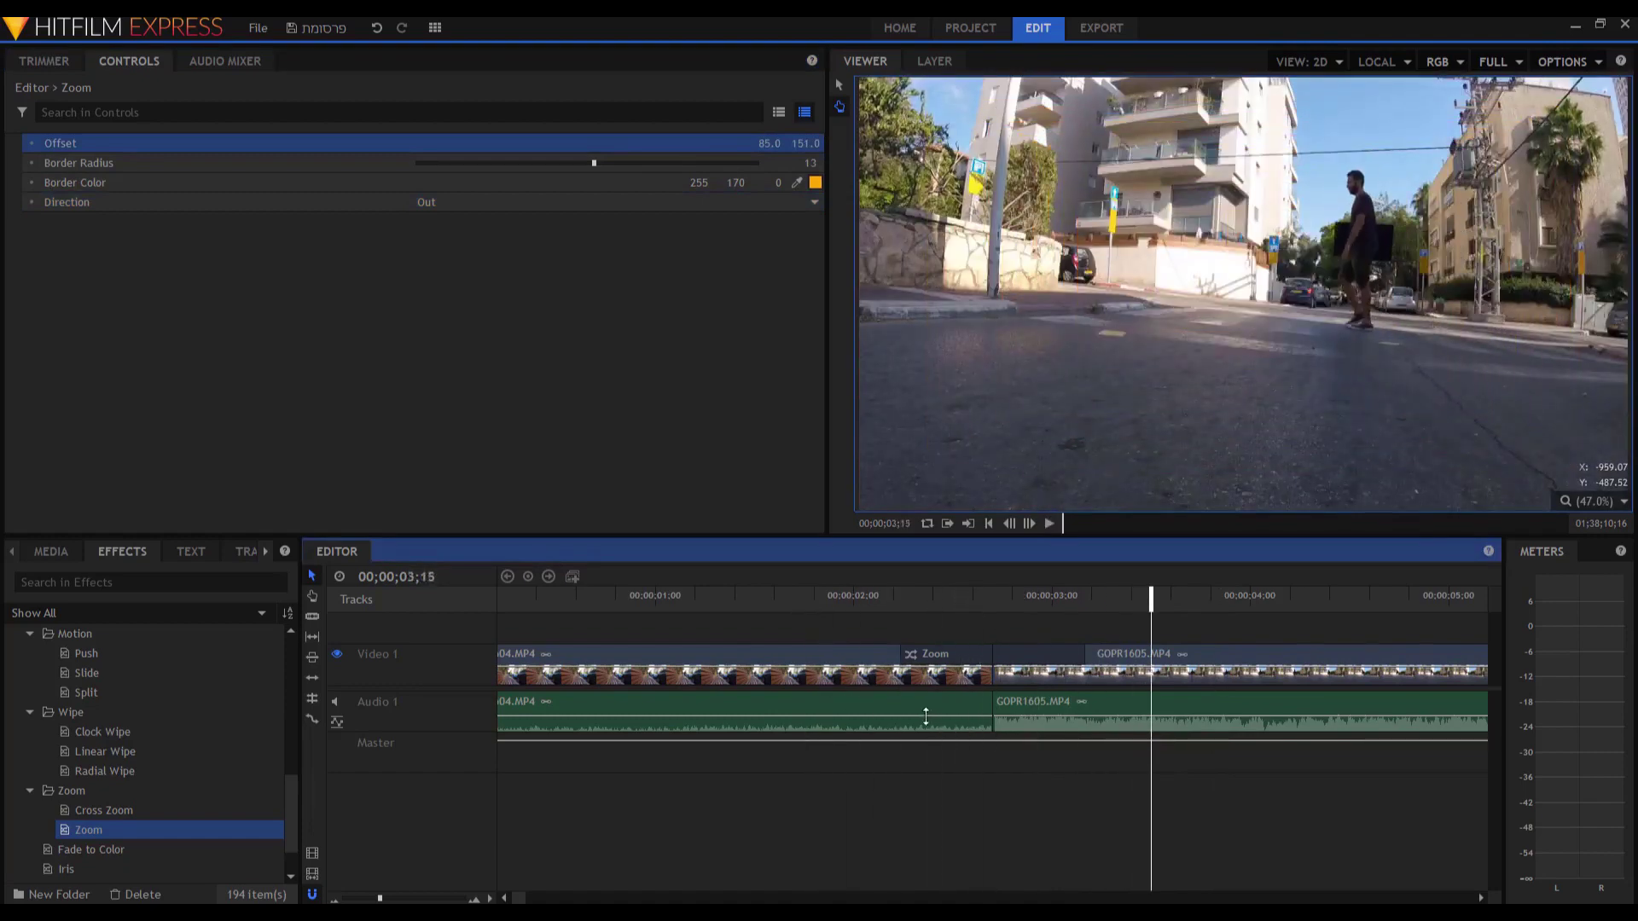
scroll(927, 717, down, 2)
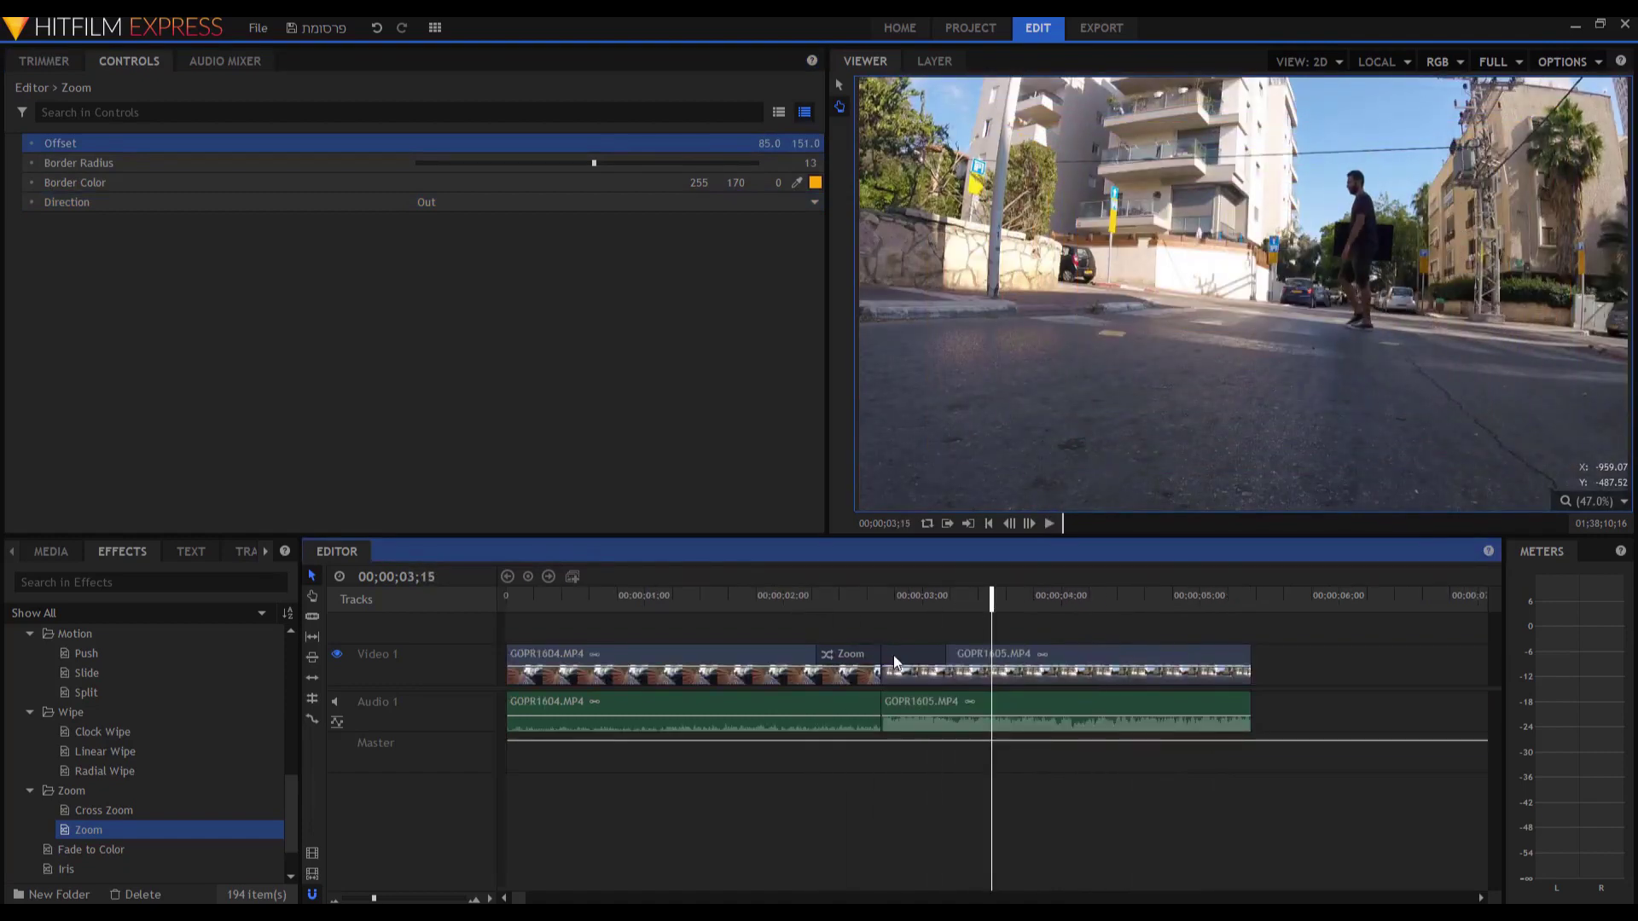
click(895, 662)
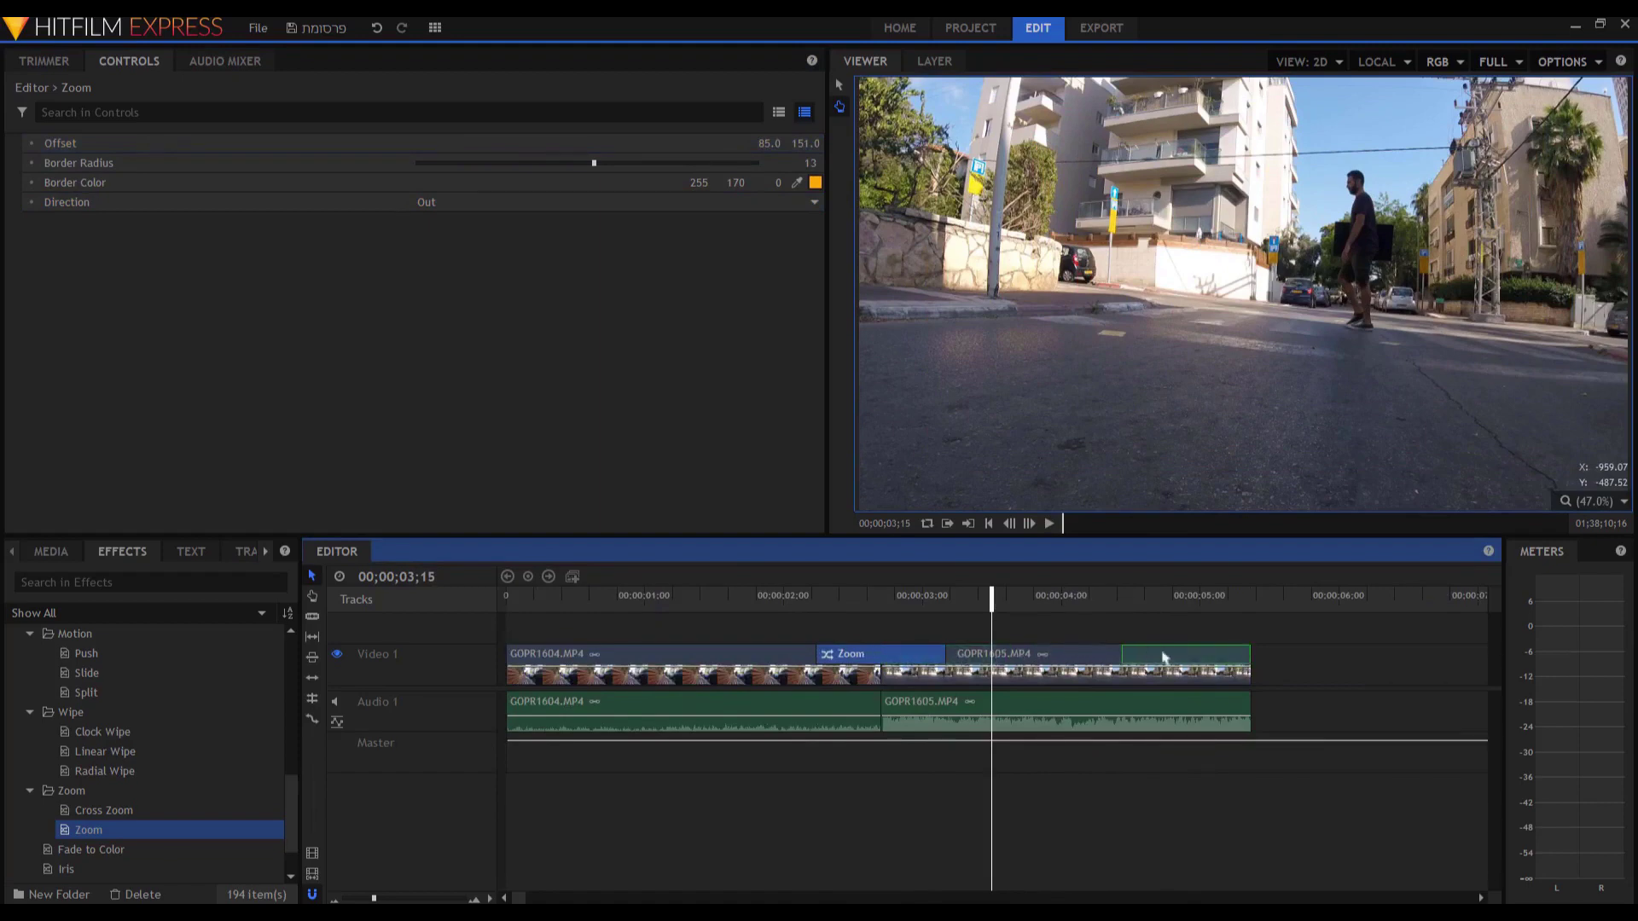
drag(1199, 657, 1190, 650)
key(space)
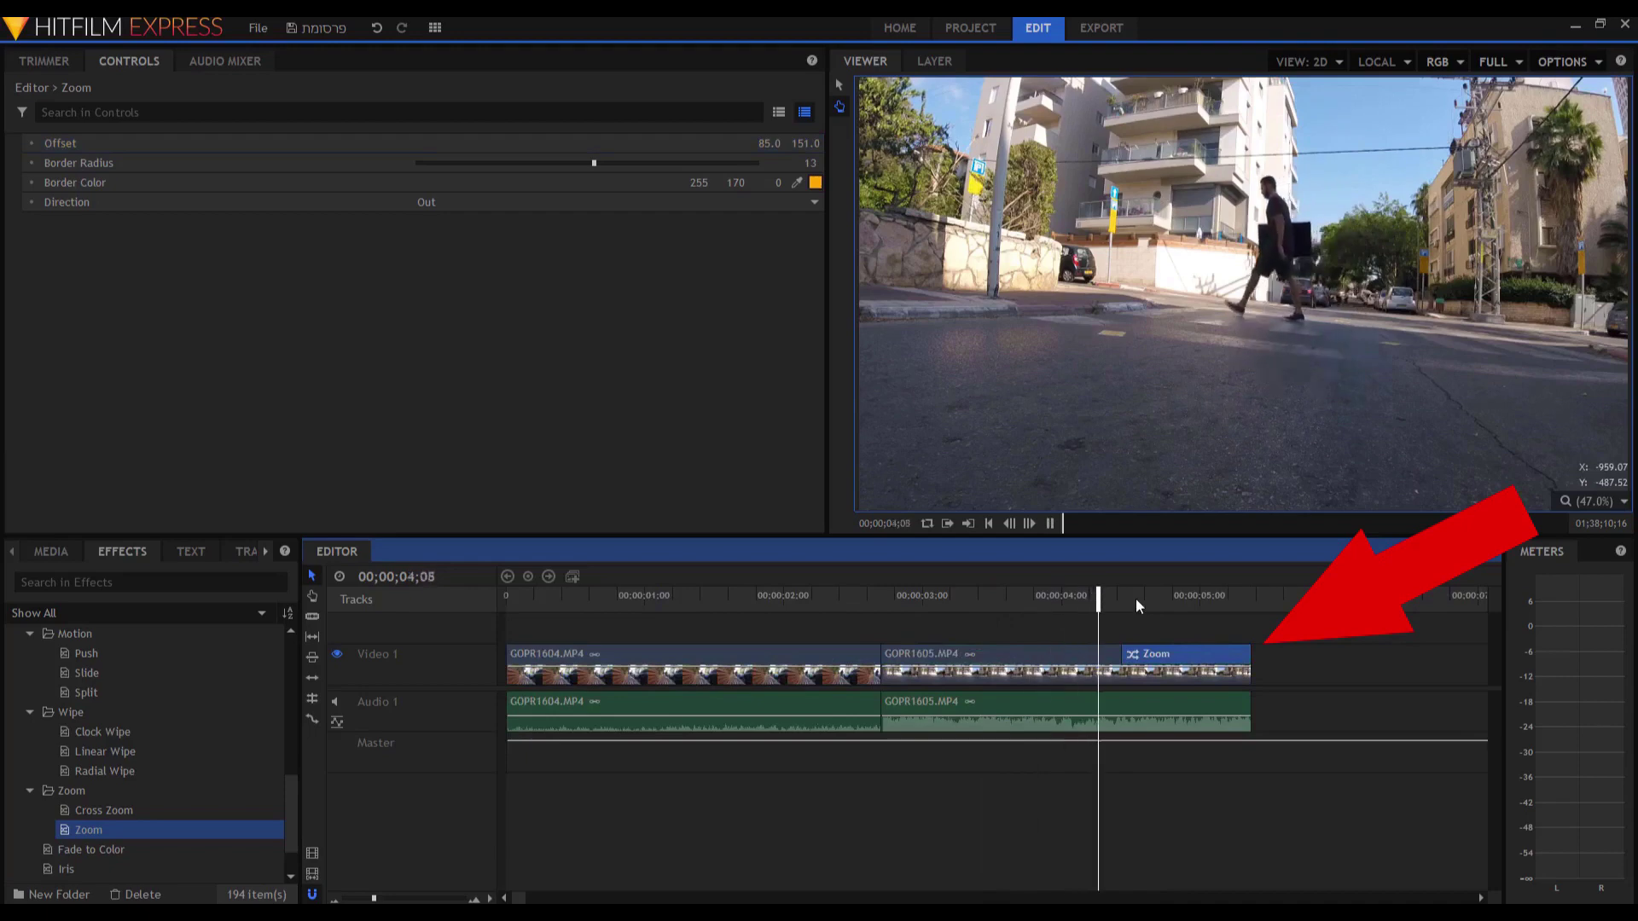
key(space)
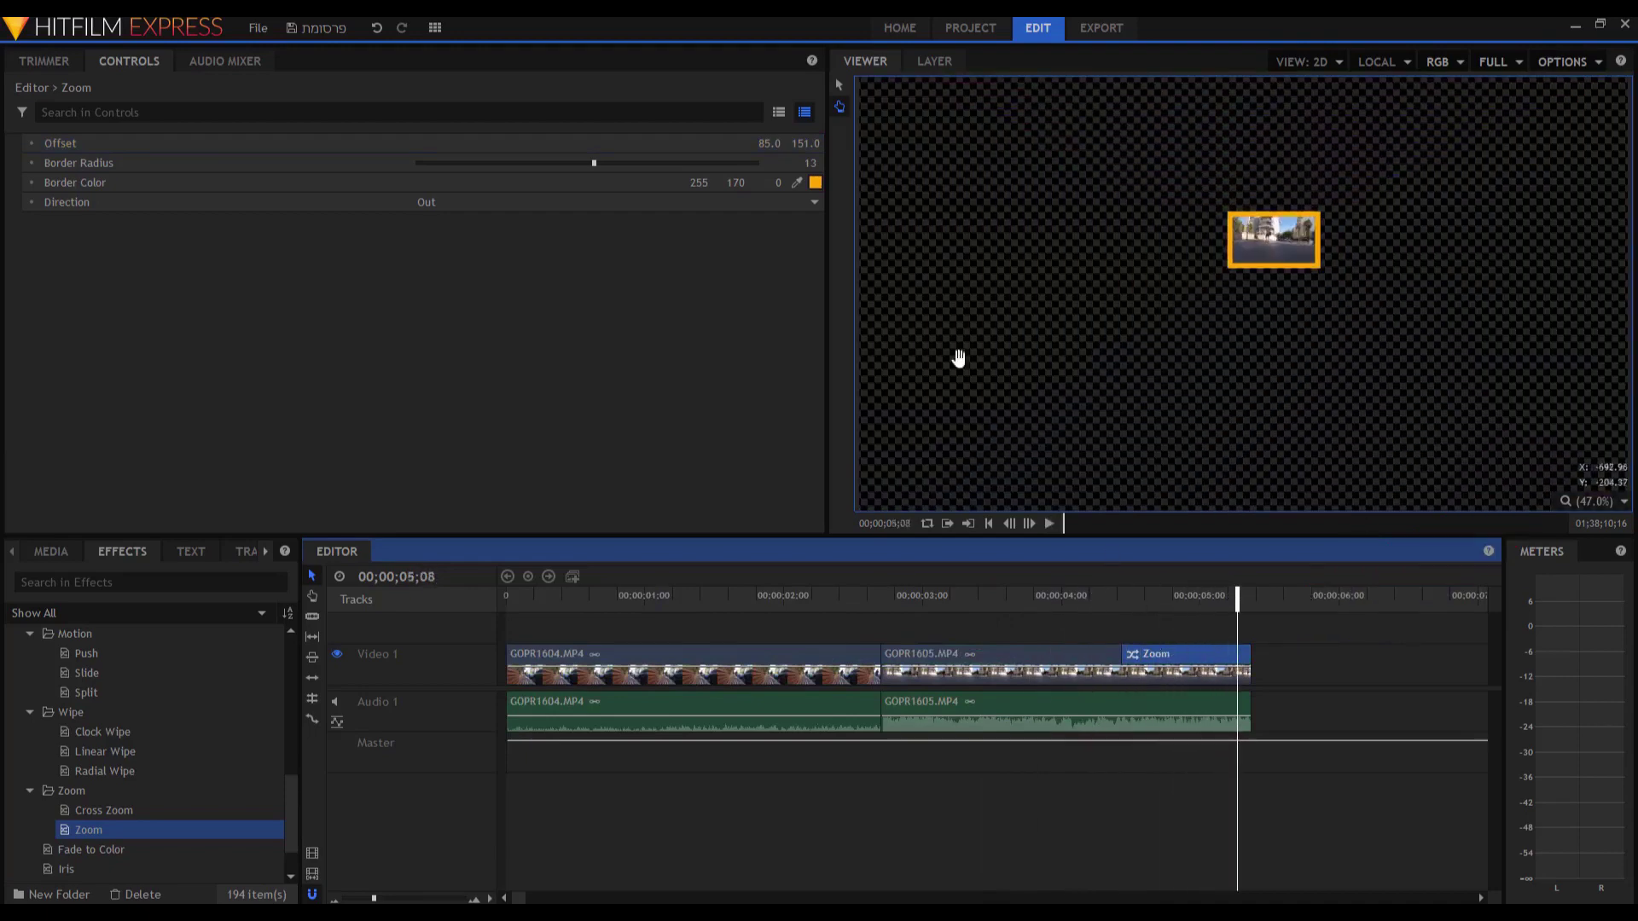
key(Right)
key(Right)
key(Right)
key(Right)
key(Right)
key(Right)
key(Right)
key(Right)
key(Right)
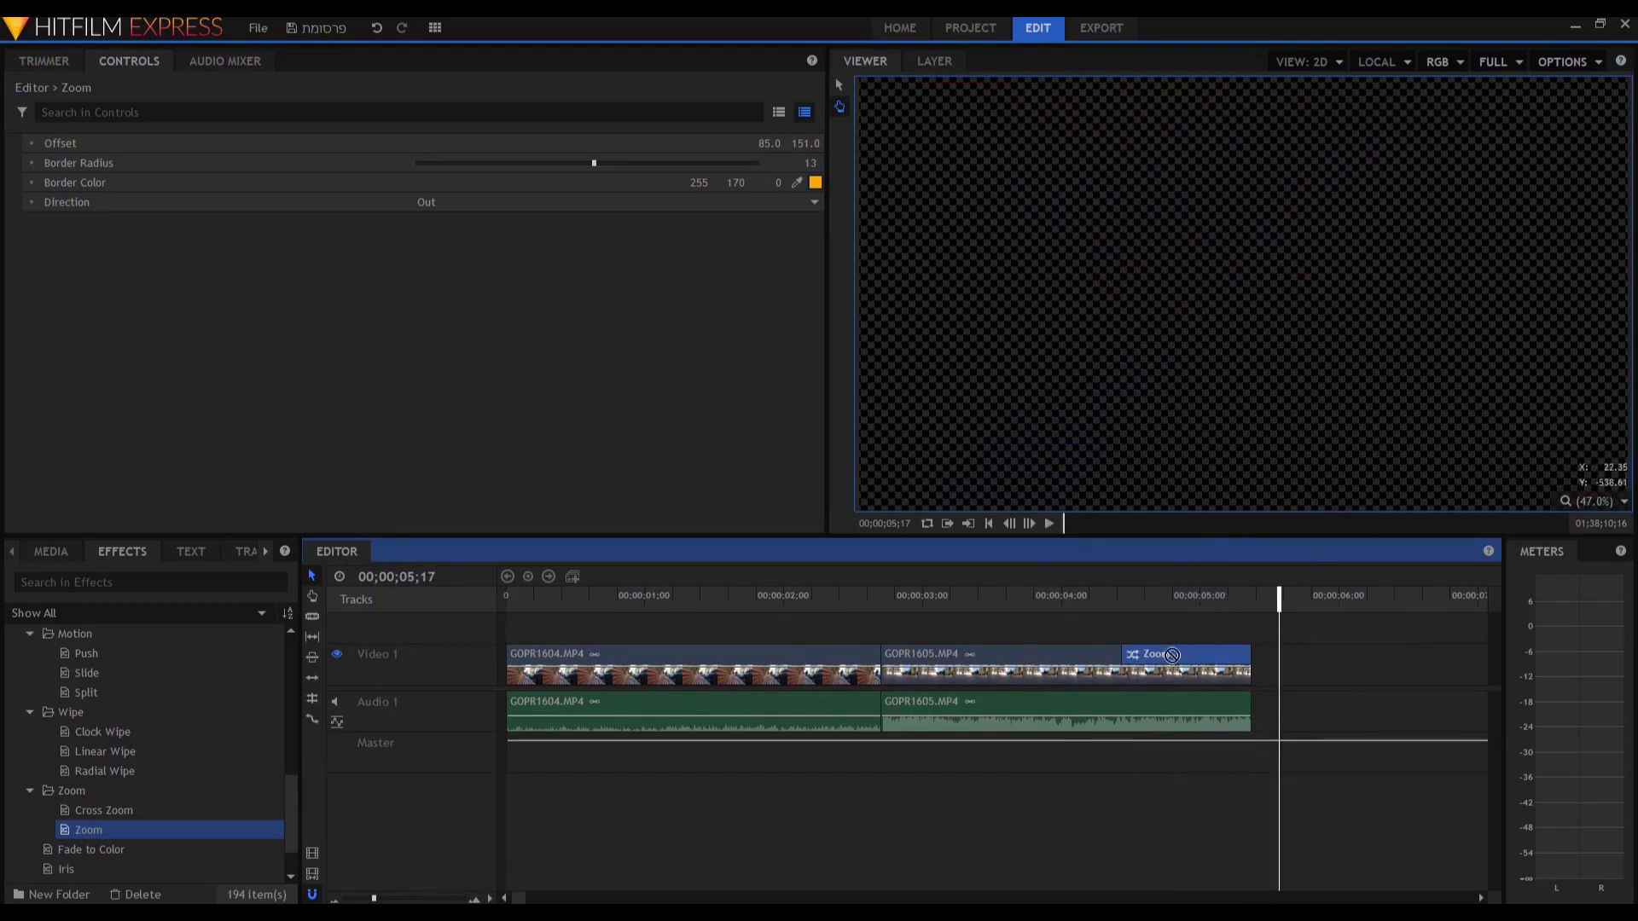
drag(1193, 656, 815, 654)
click(741, 597)
key(space)
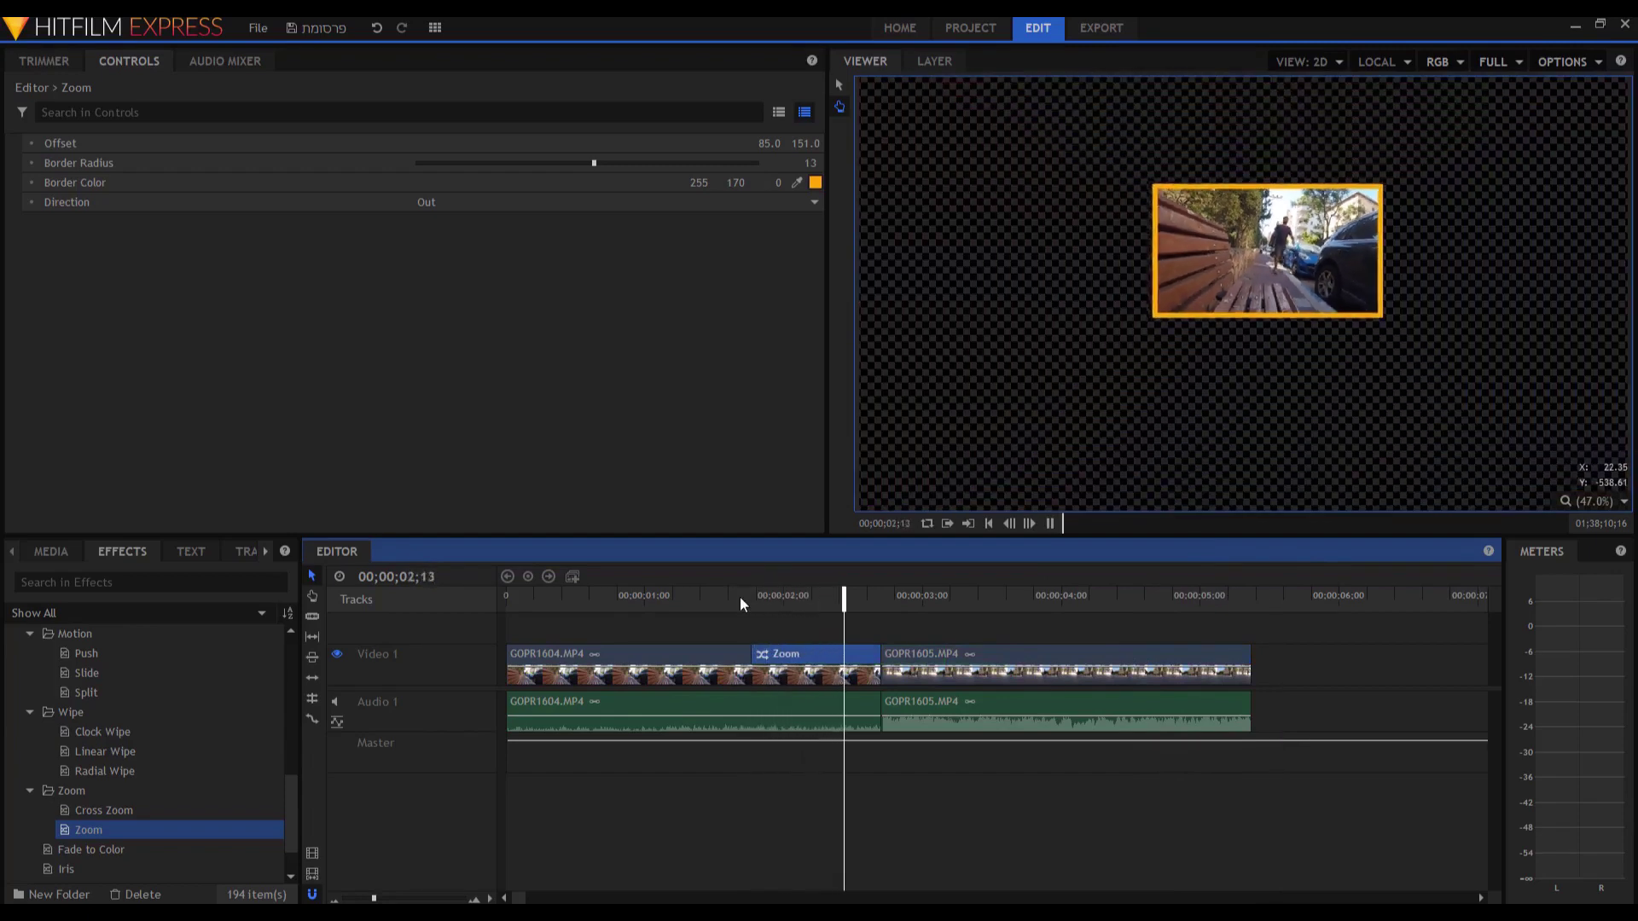
drag(774, 596, 890, 605)
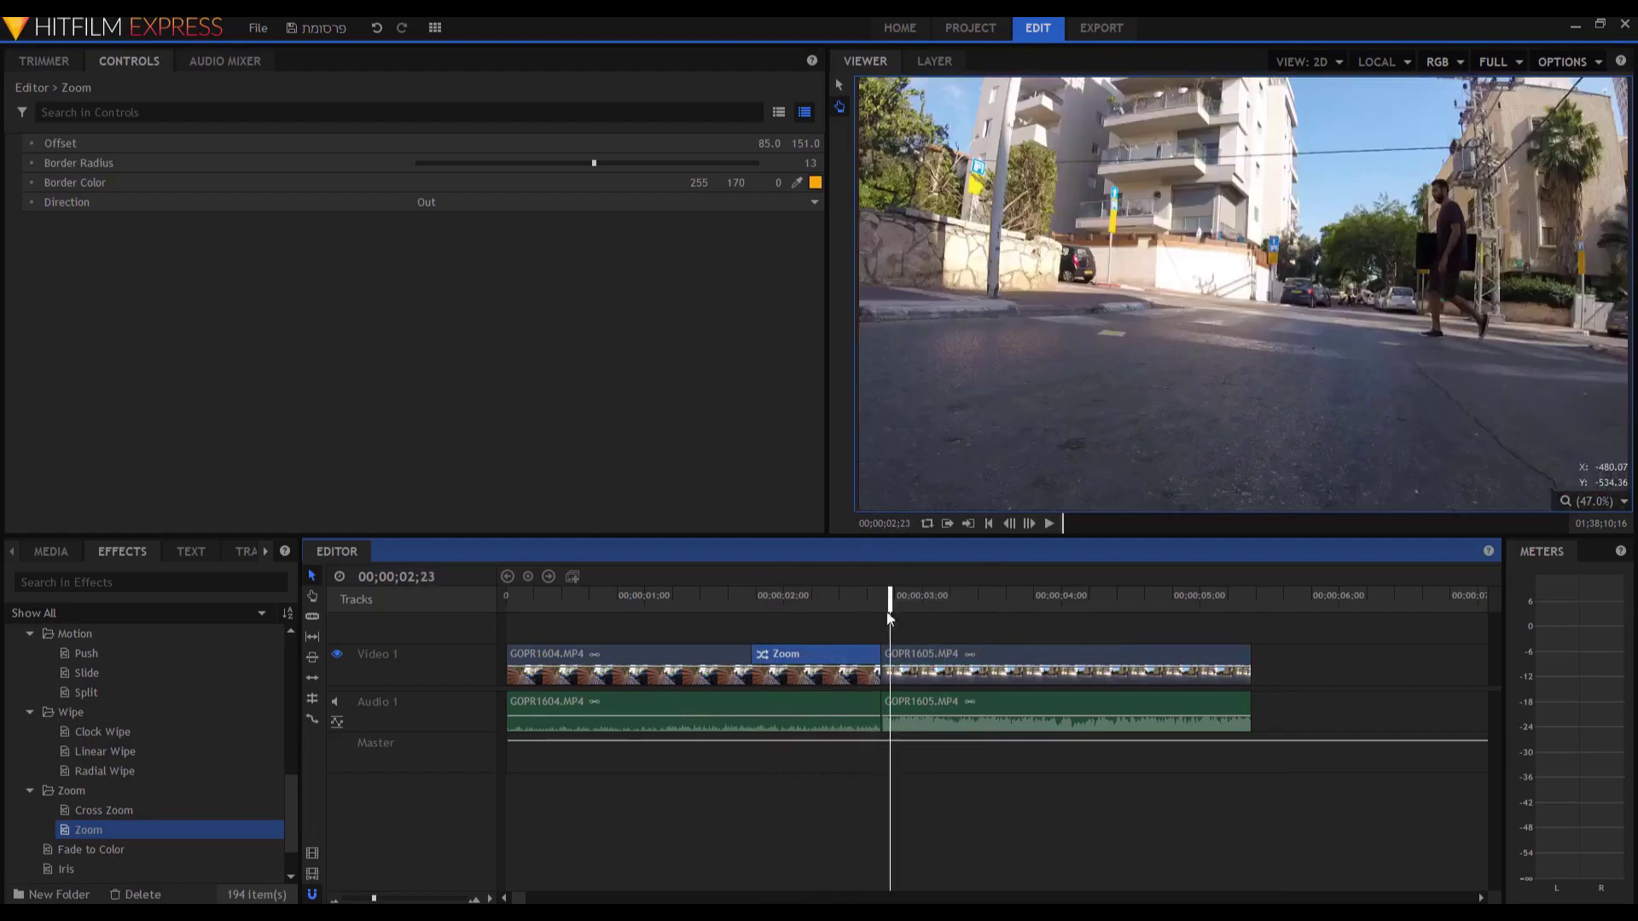
drag(836, 653, 901, 653)
drag(890, 597, 961, 638)
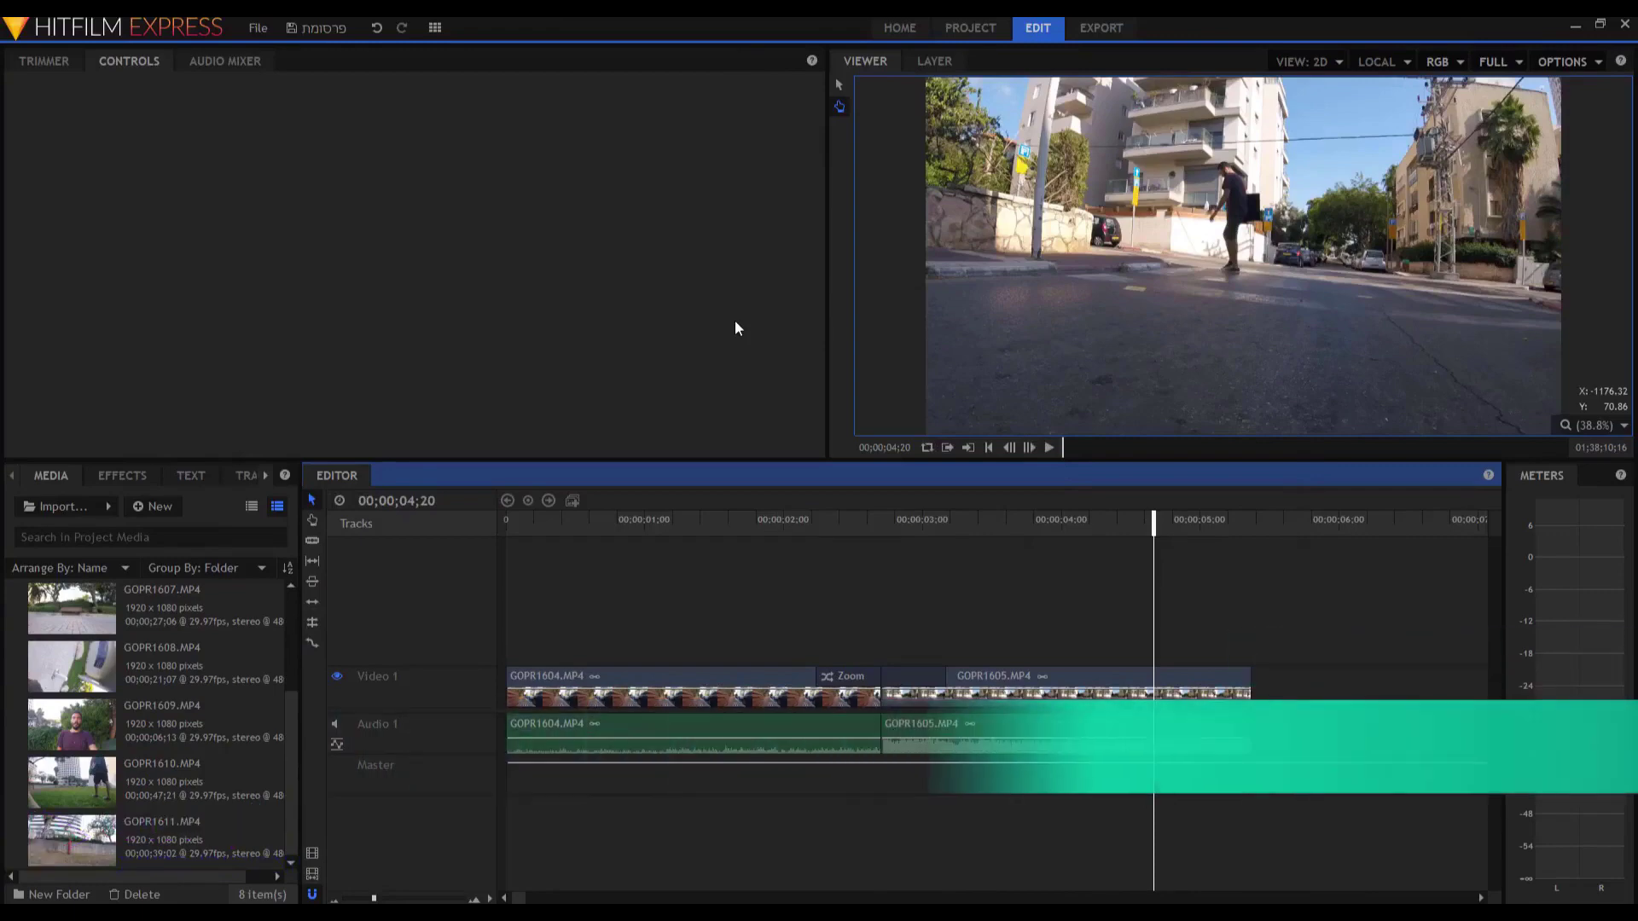
Scrub back to the bench shot near 01;07 and drag the Viewer/Editor splitter slightly down.
drag(835, 519, 663, 531)
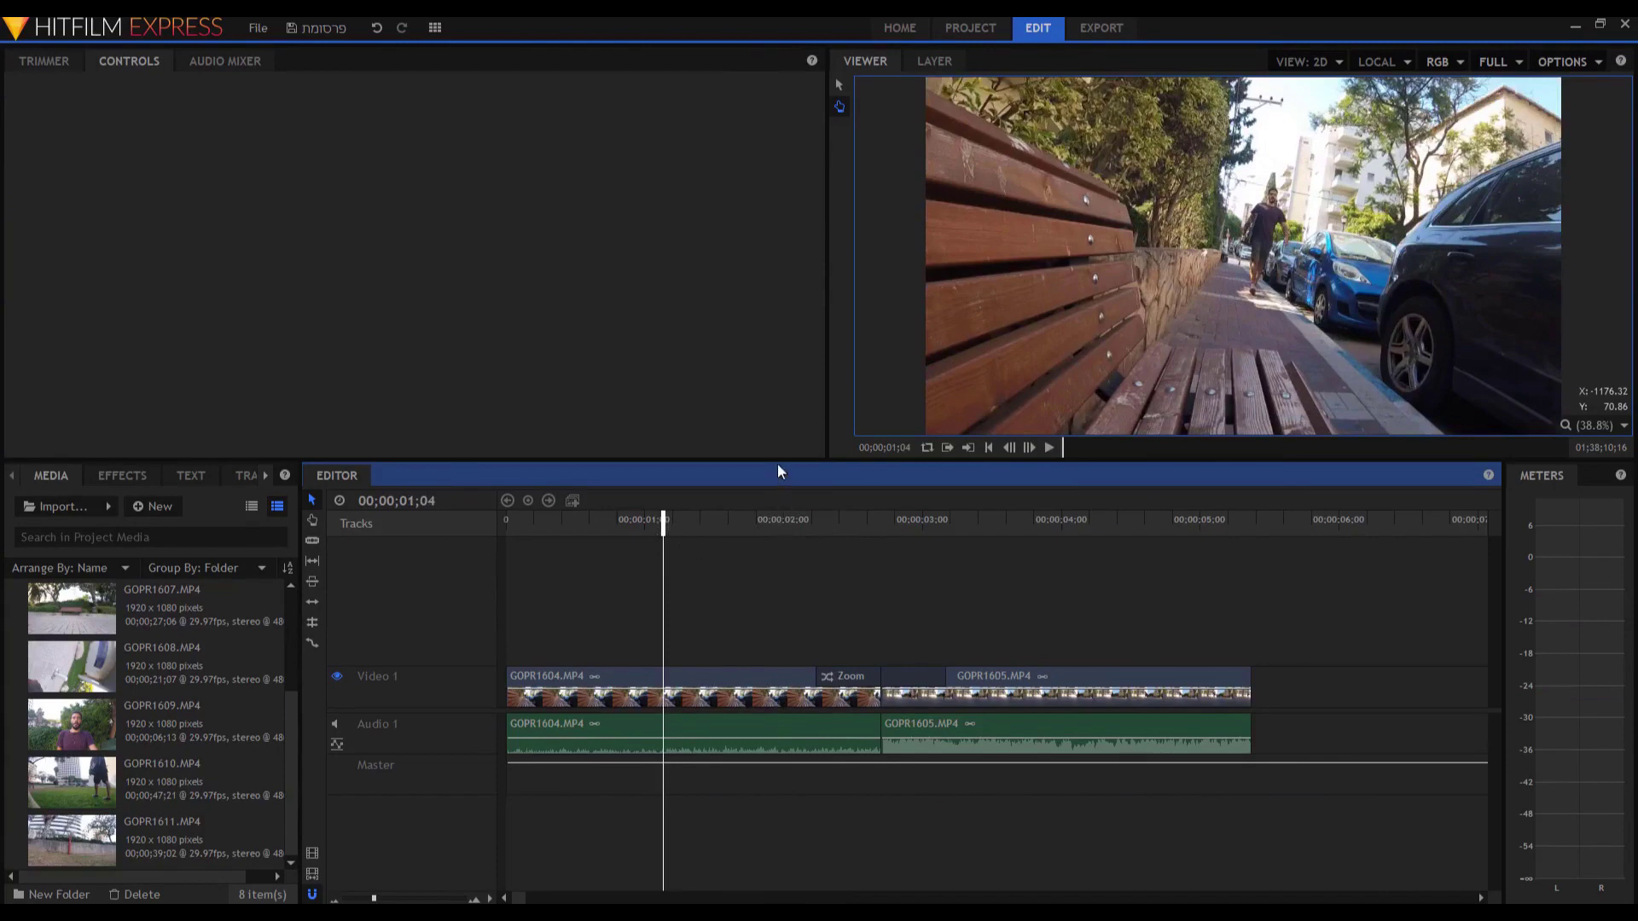
drag(783, 460, 786, 472)
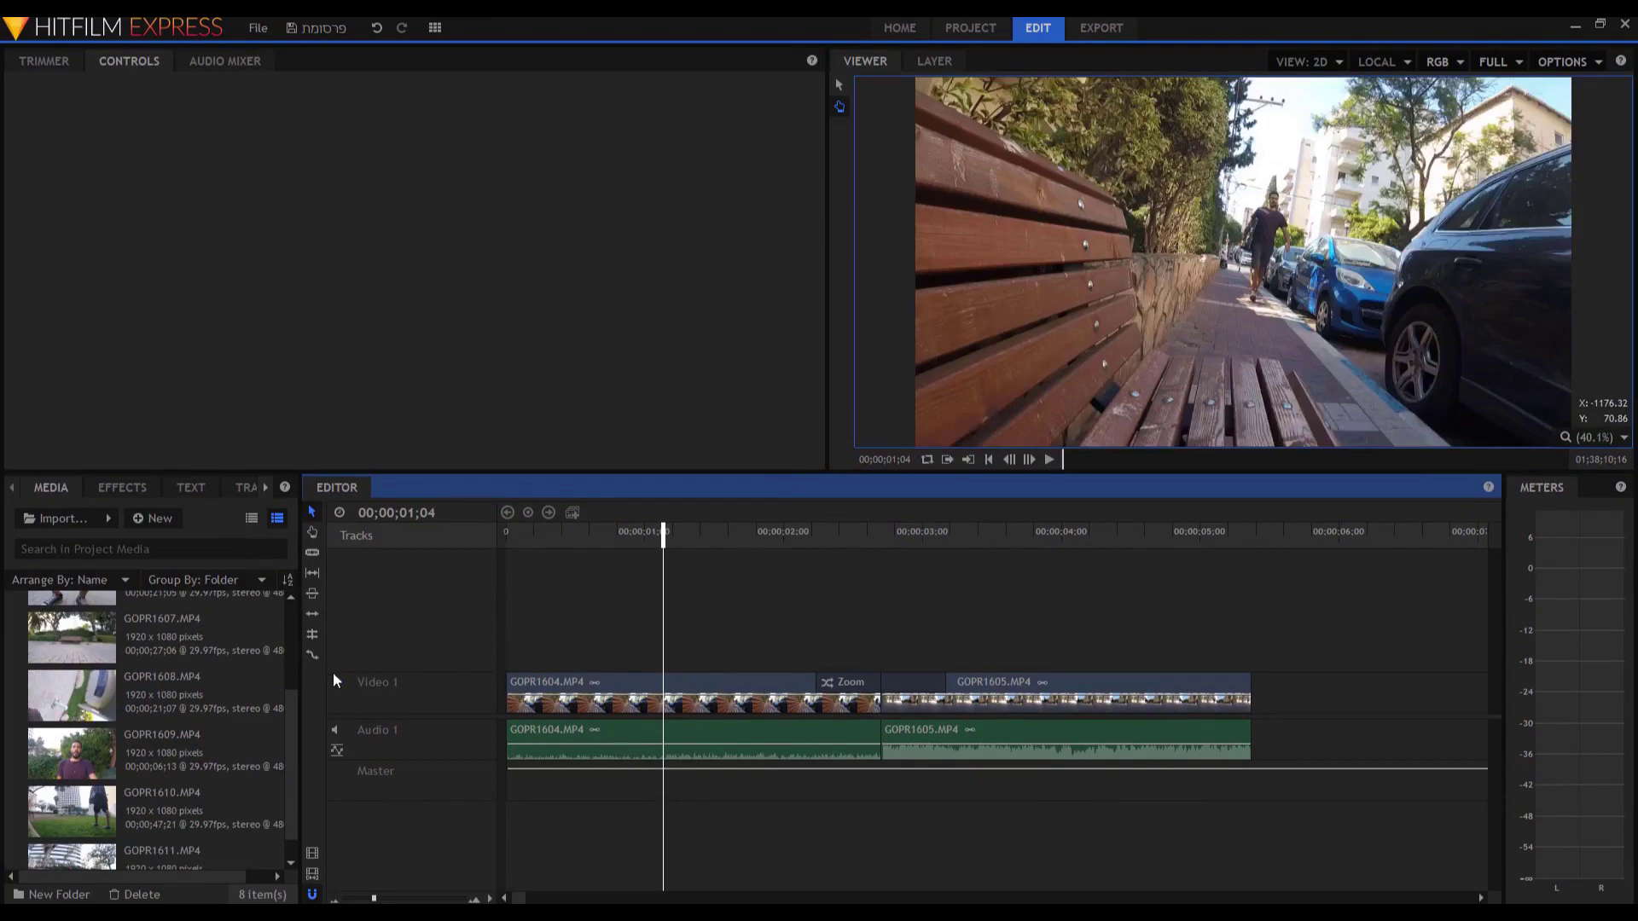
Import logo.png and place it on a new track above the footage, then play from the start.
click(63, 518)
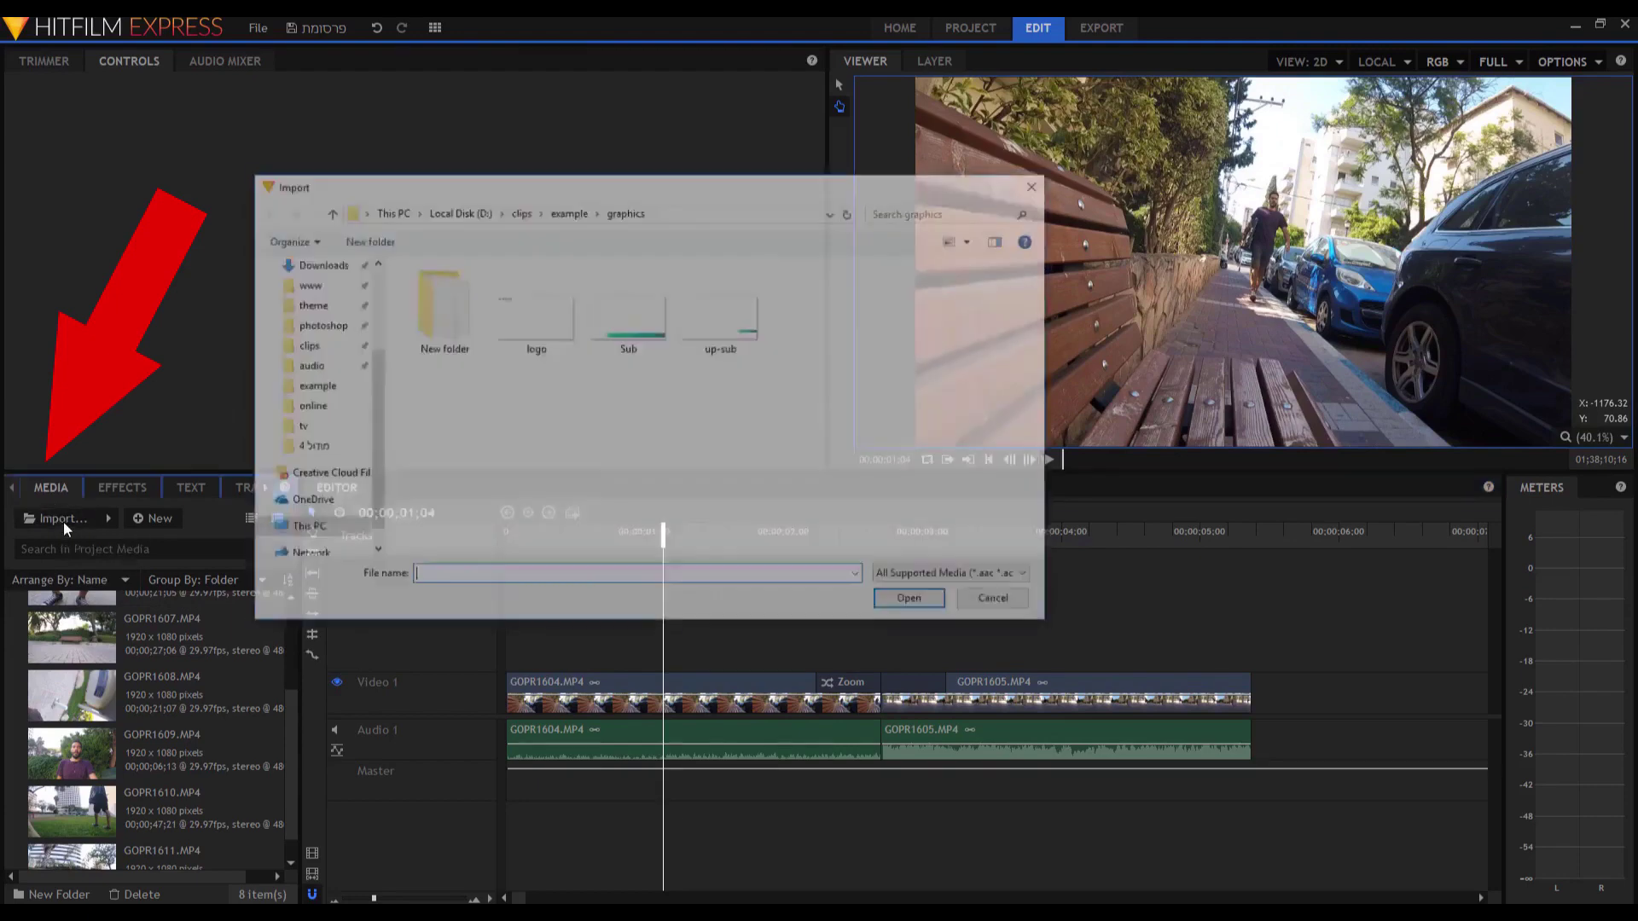
double_click(526, 324)
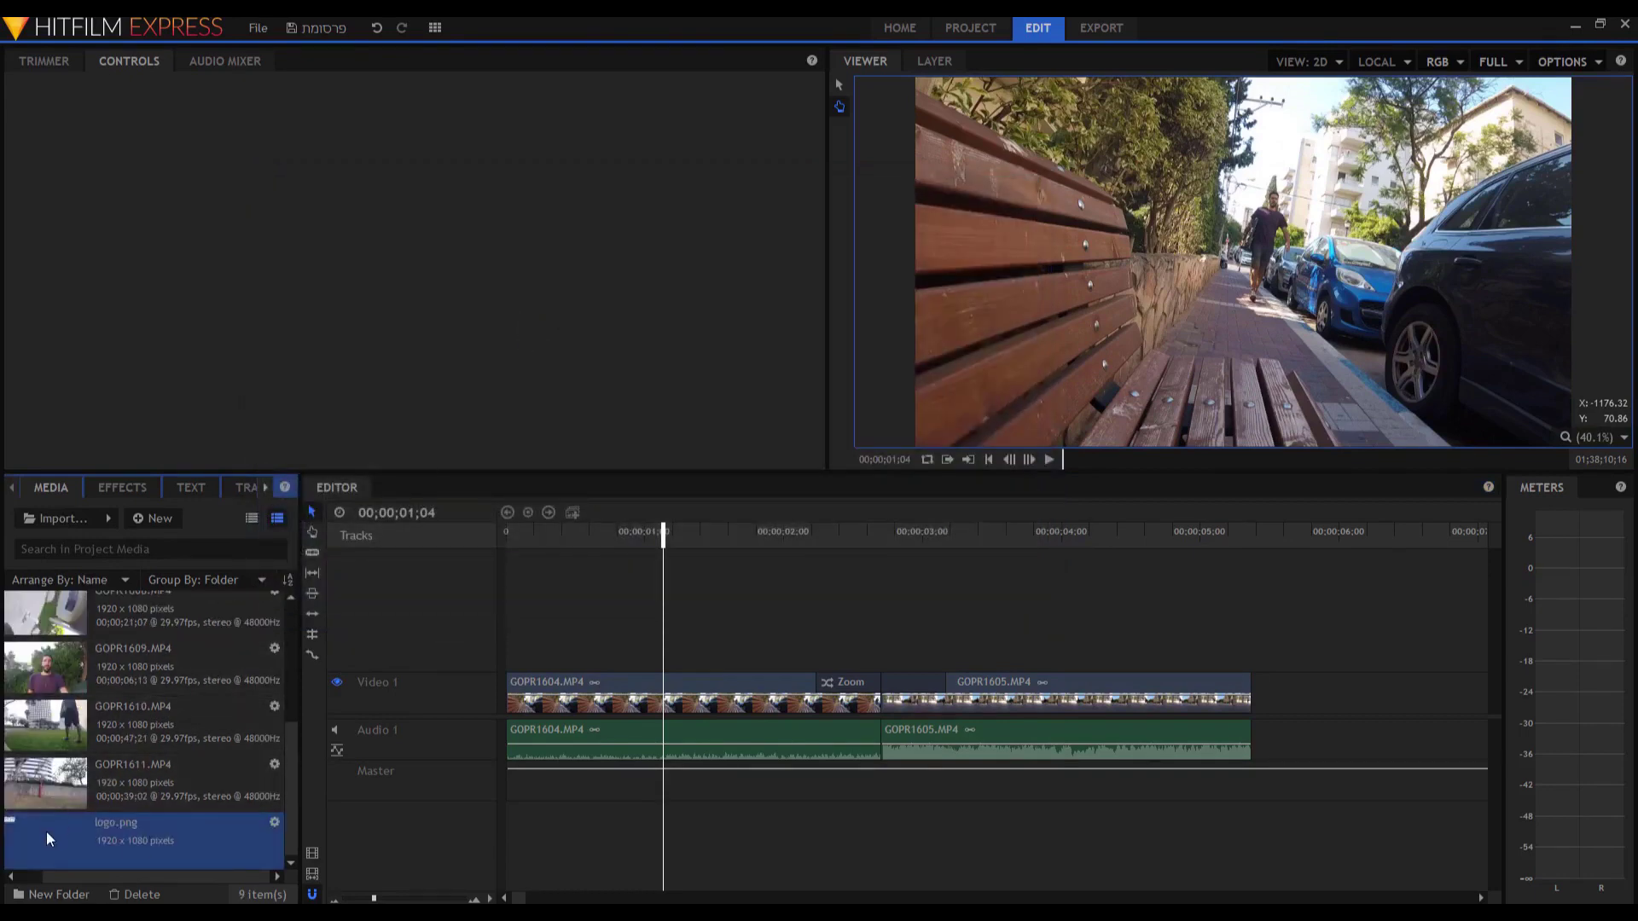
drag(269, 760, 512, 662)
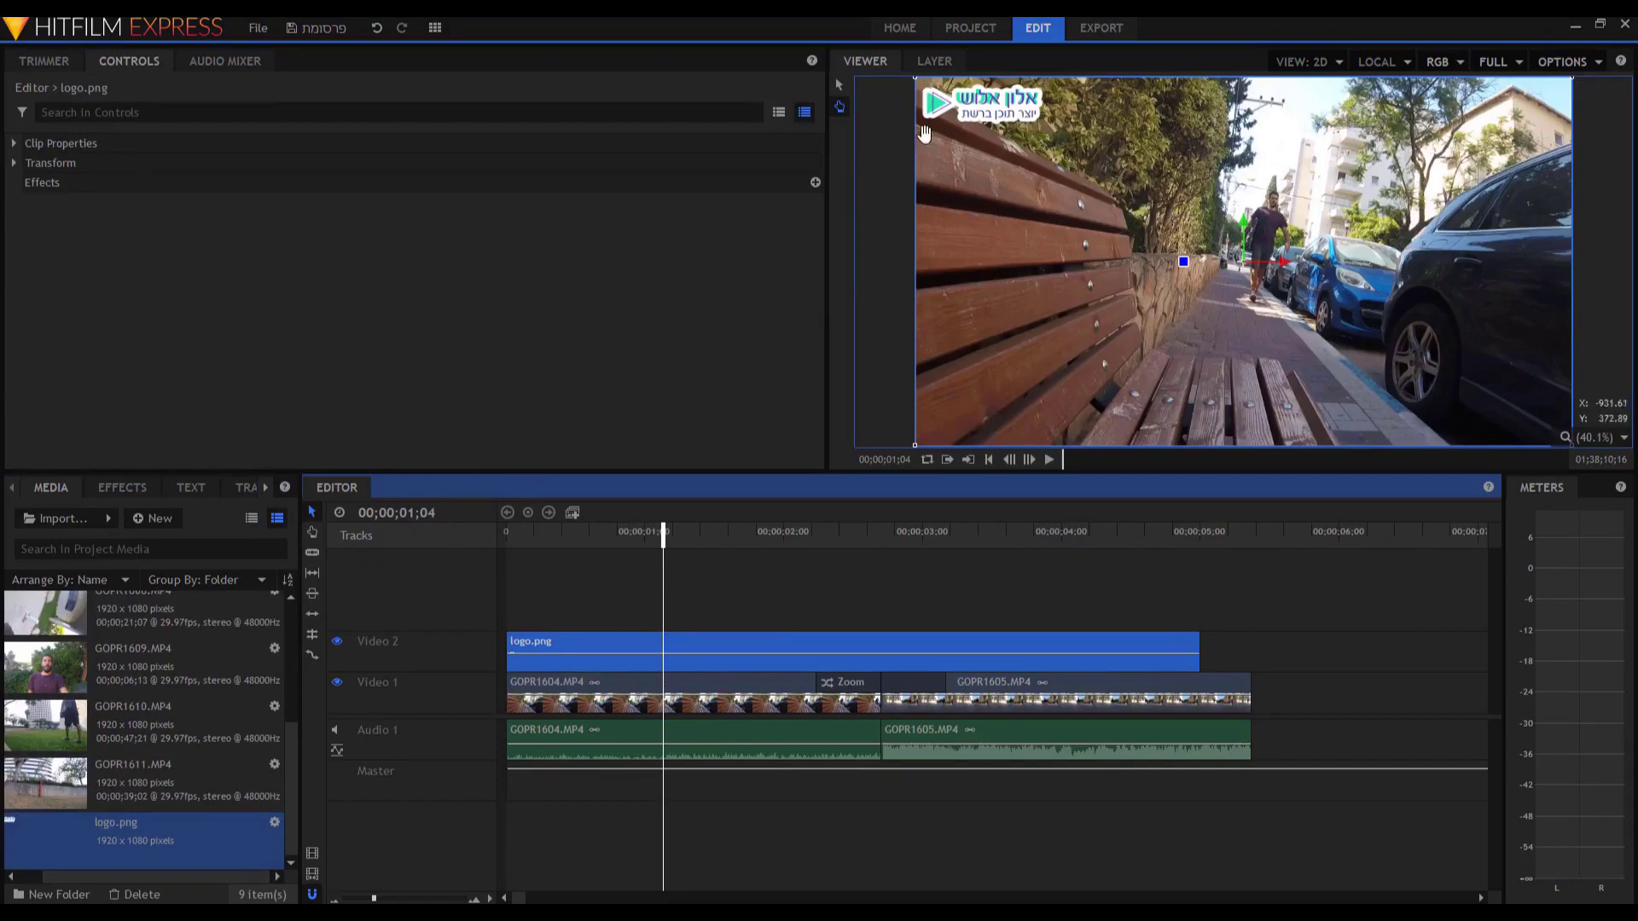
drag(632, 542, 464, 542)
key(space)
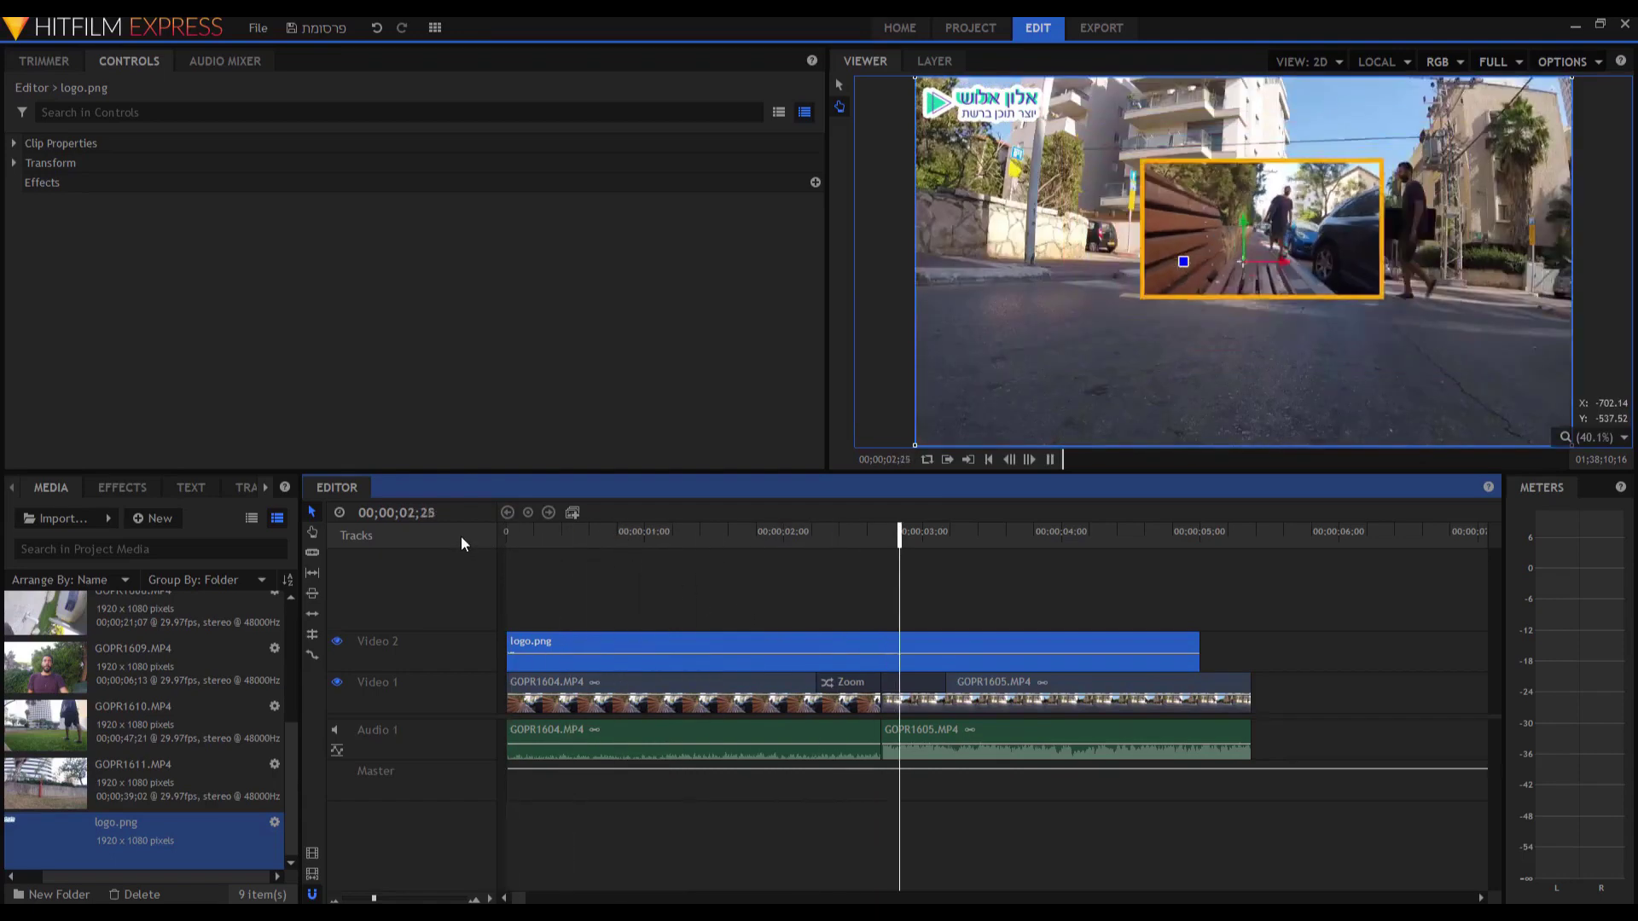
key(space)
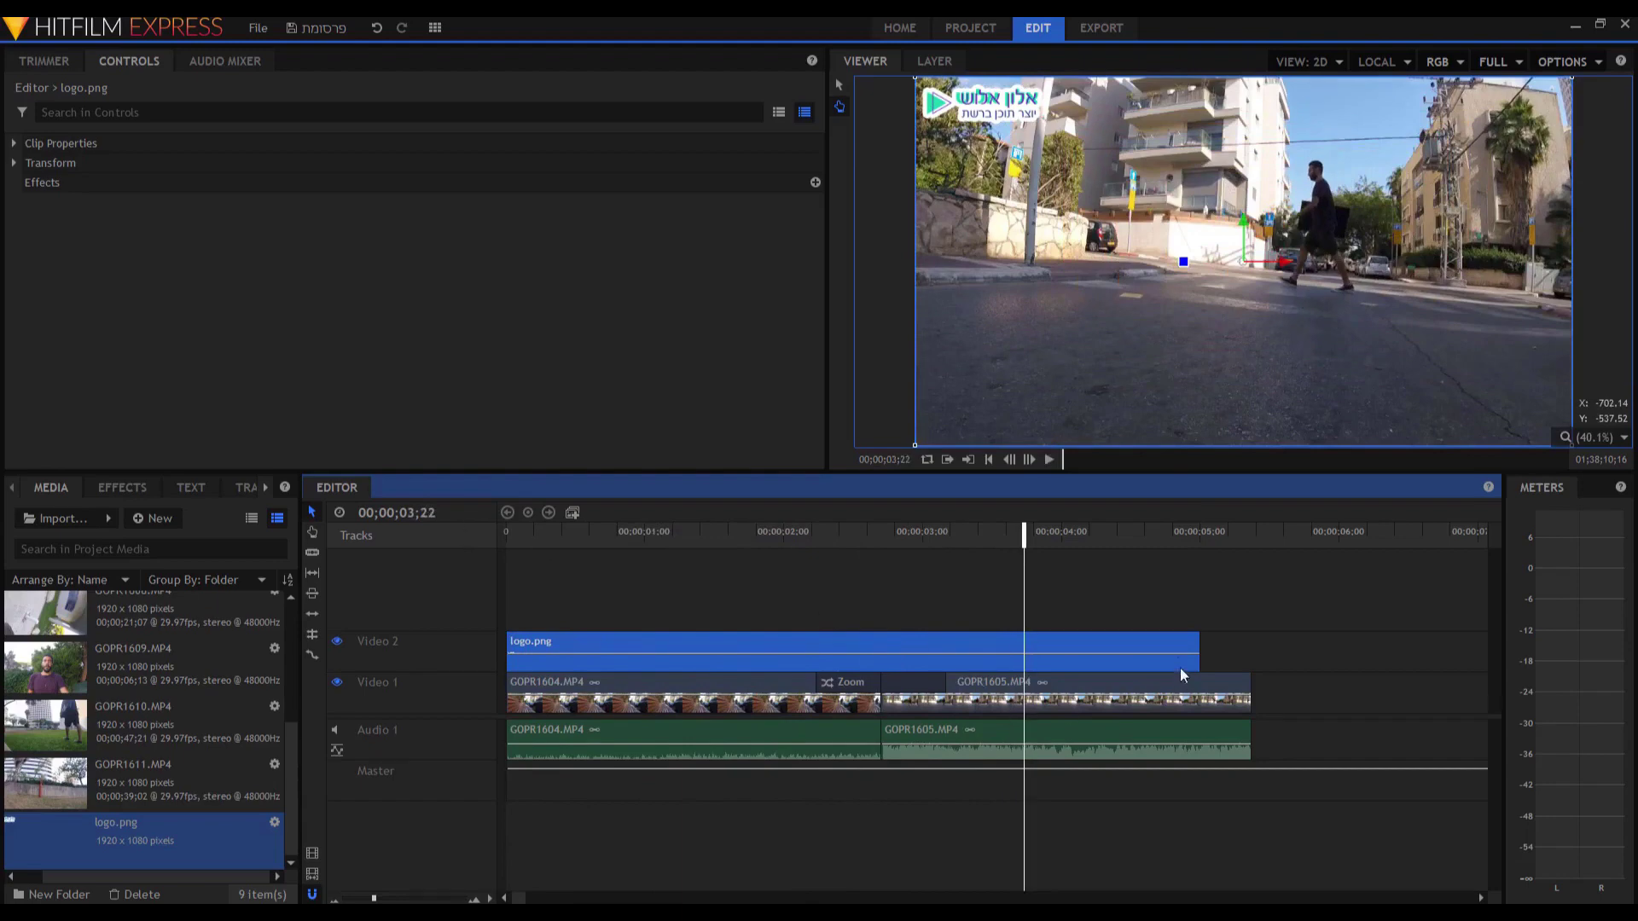
Trim the logo clip's end to match the footage, and undo an accidental second logo copy.
drag(1202, 640, 1252, 632)
click(603, 533)
key(space)
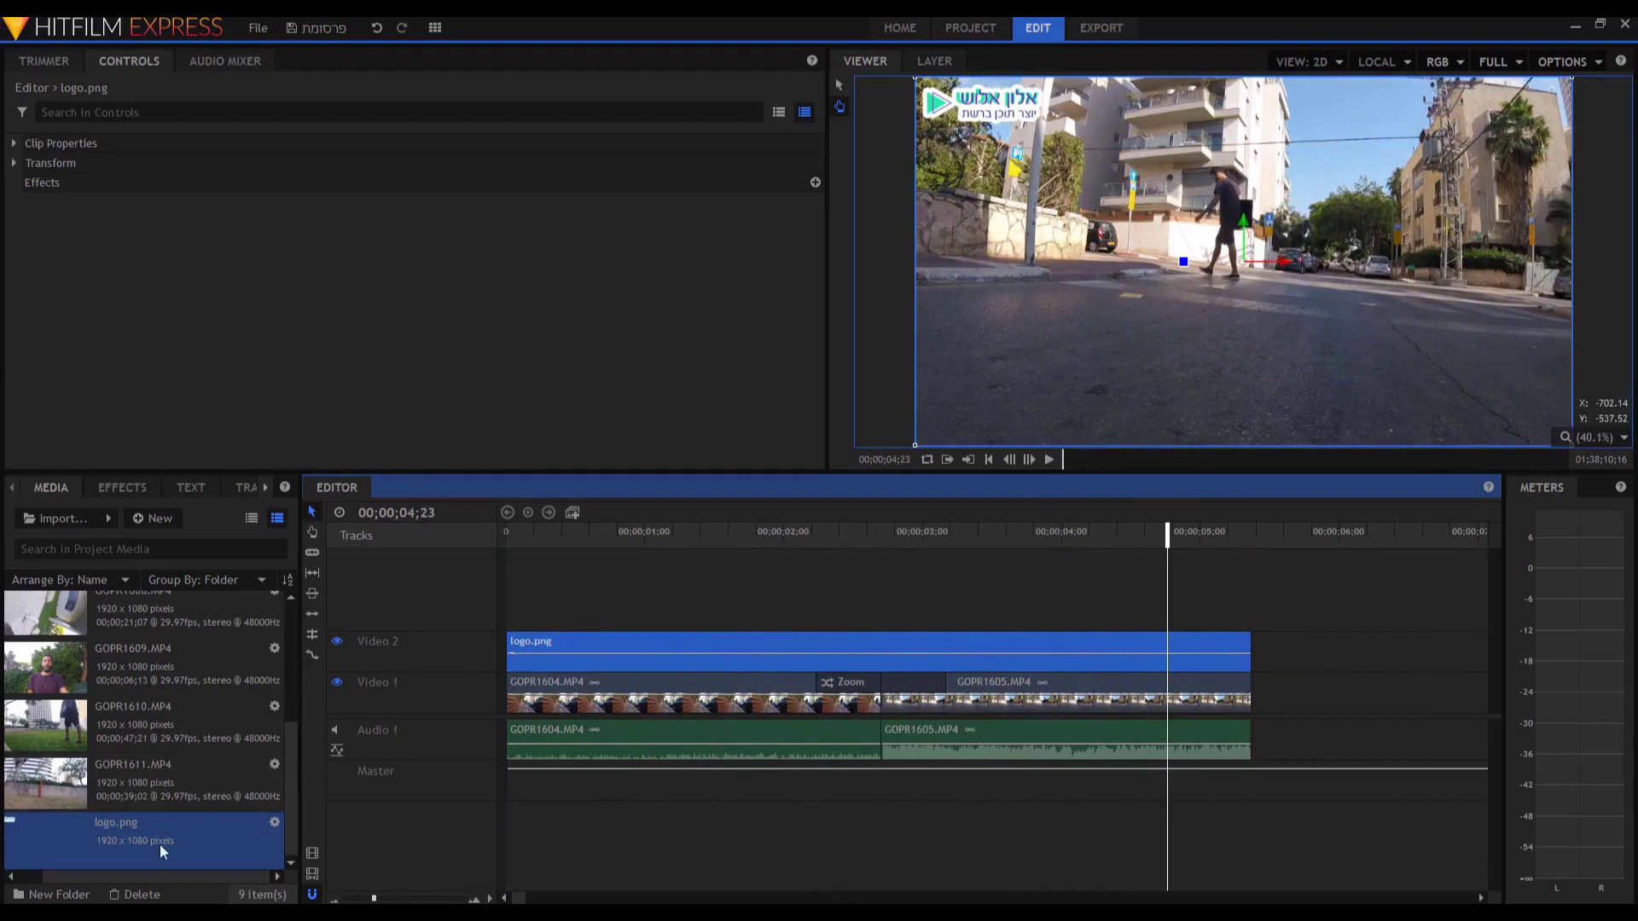
drag(159, 852, 505, 607)
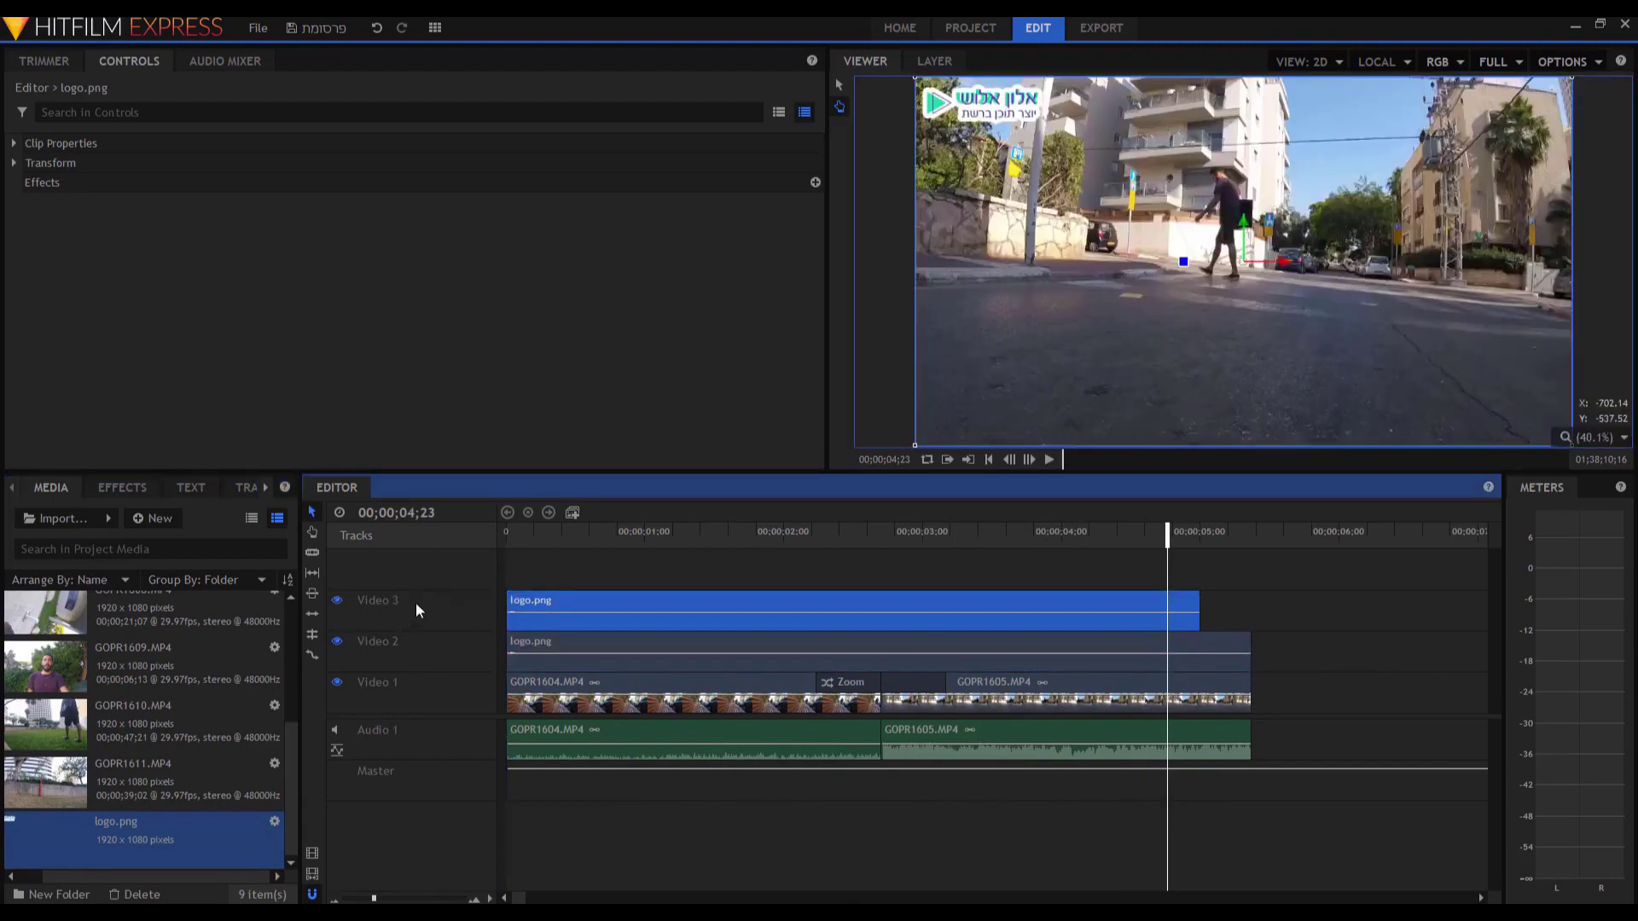
key(ctrl+z)
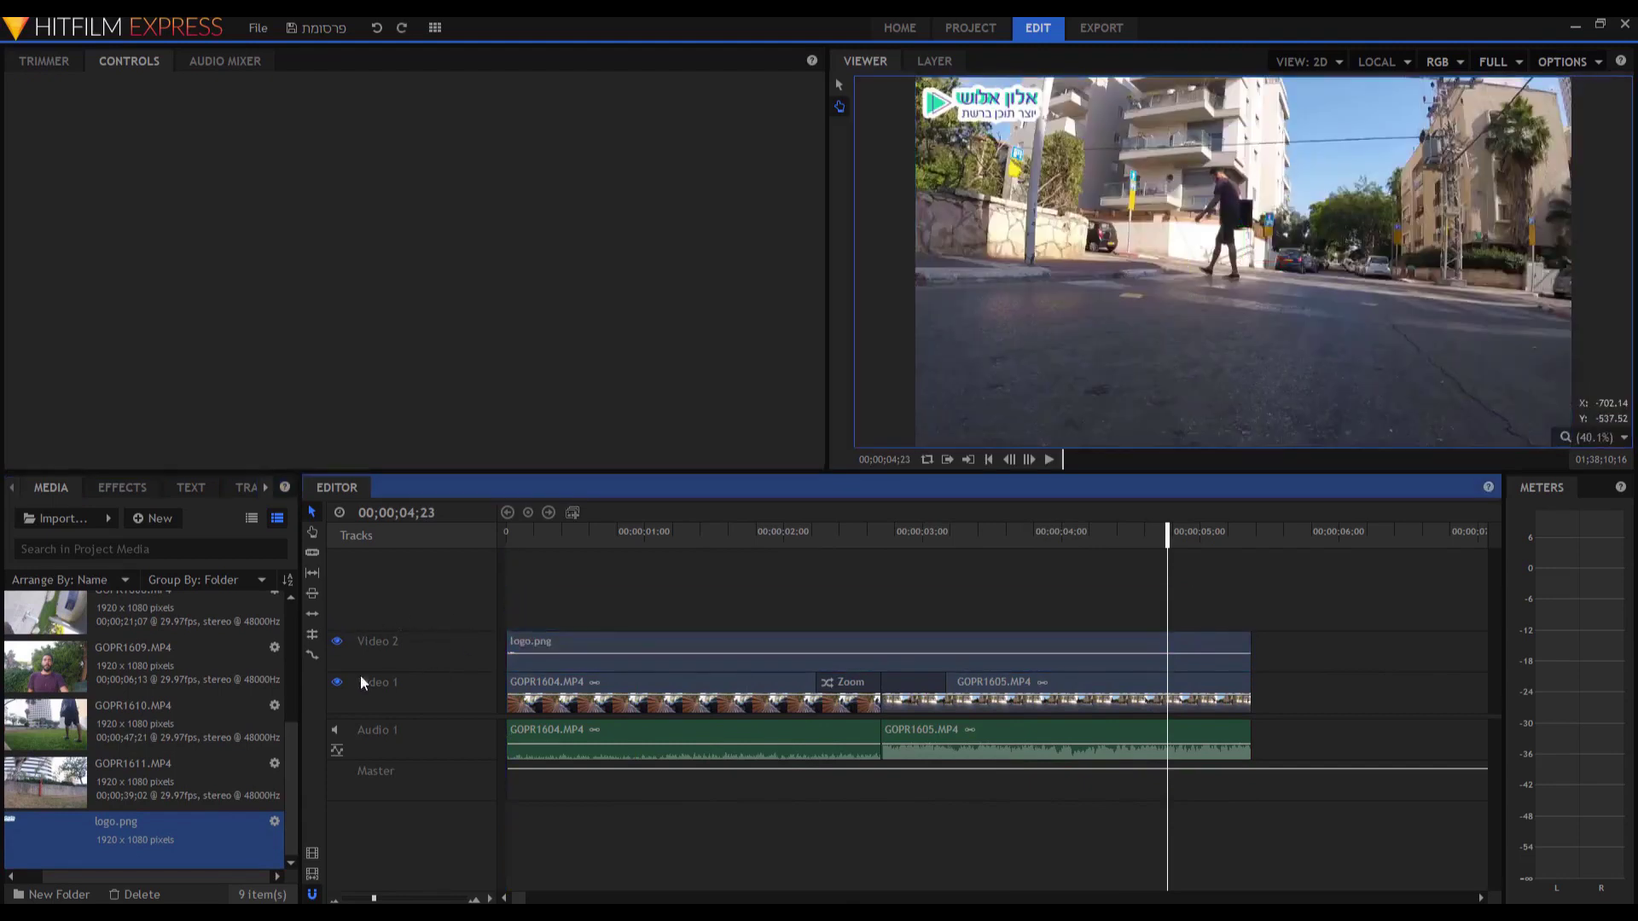
click(674, 533)
click(337, 644)
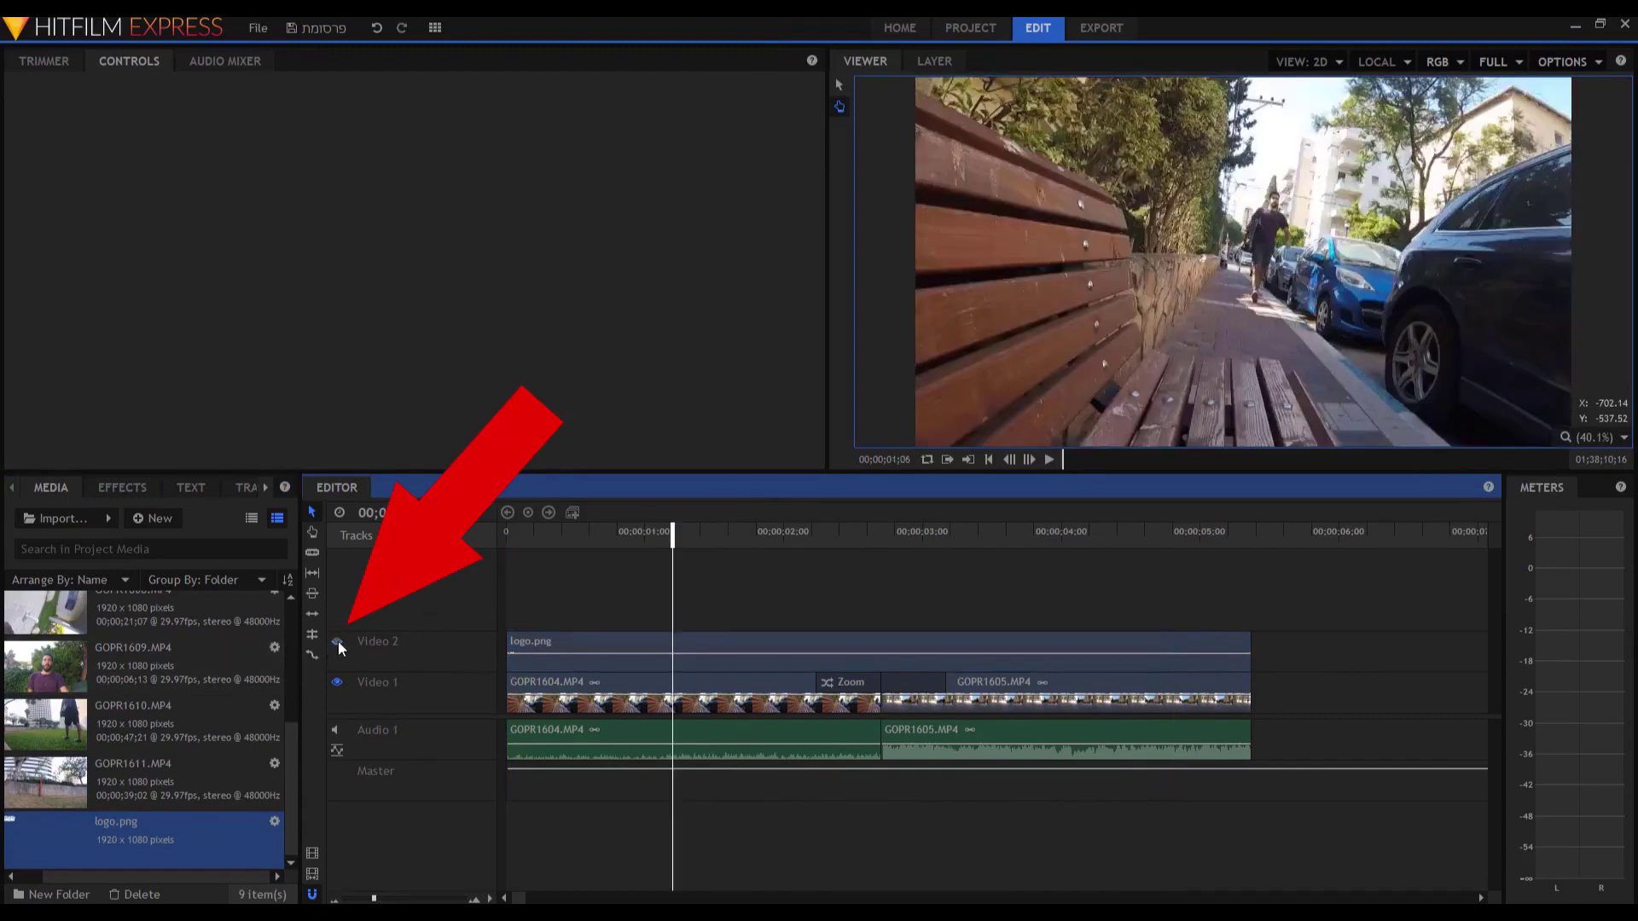
click(337, 642)
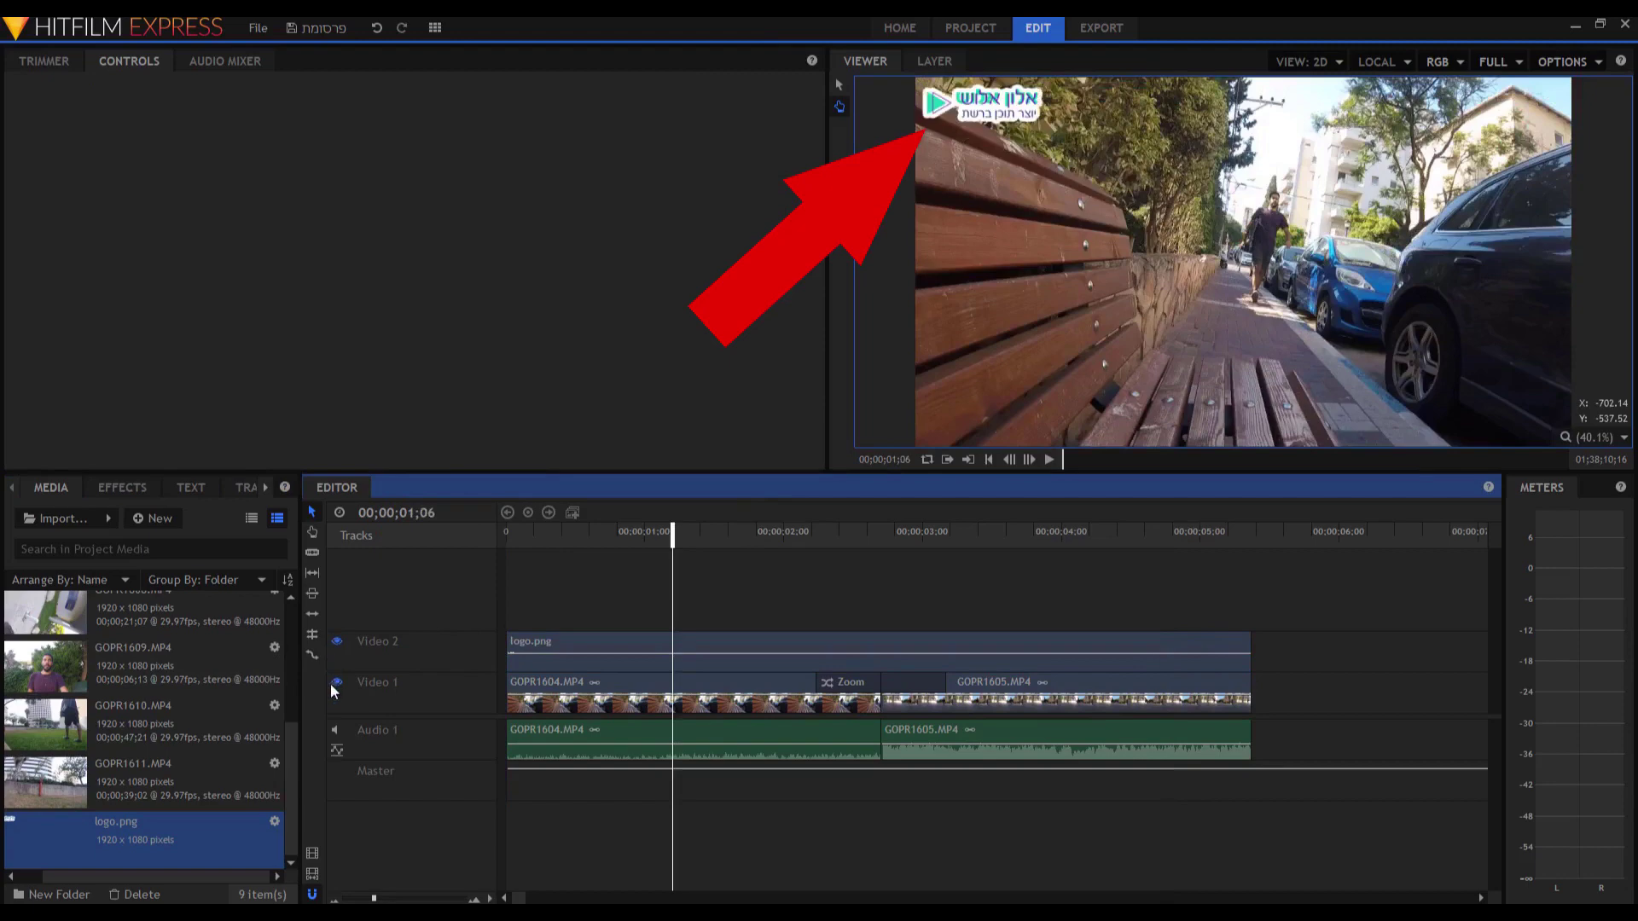
click(336, 682)
click(336, 683)
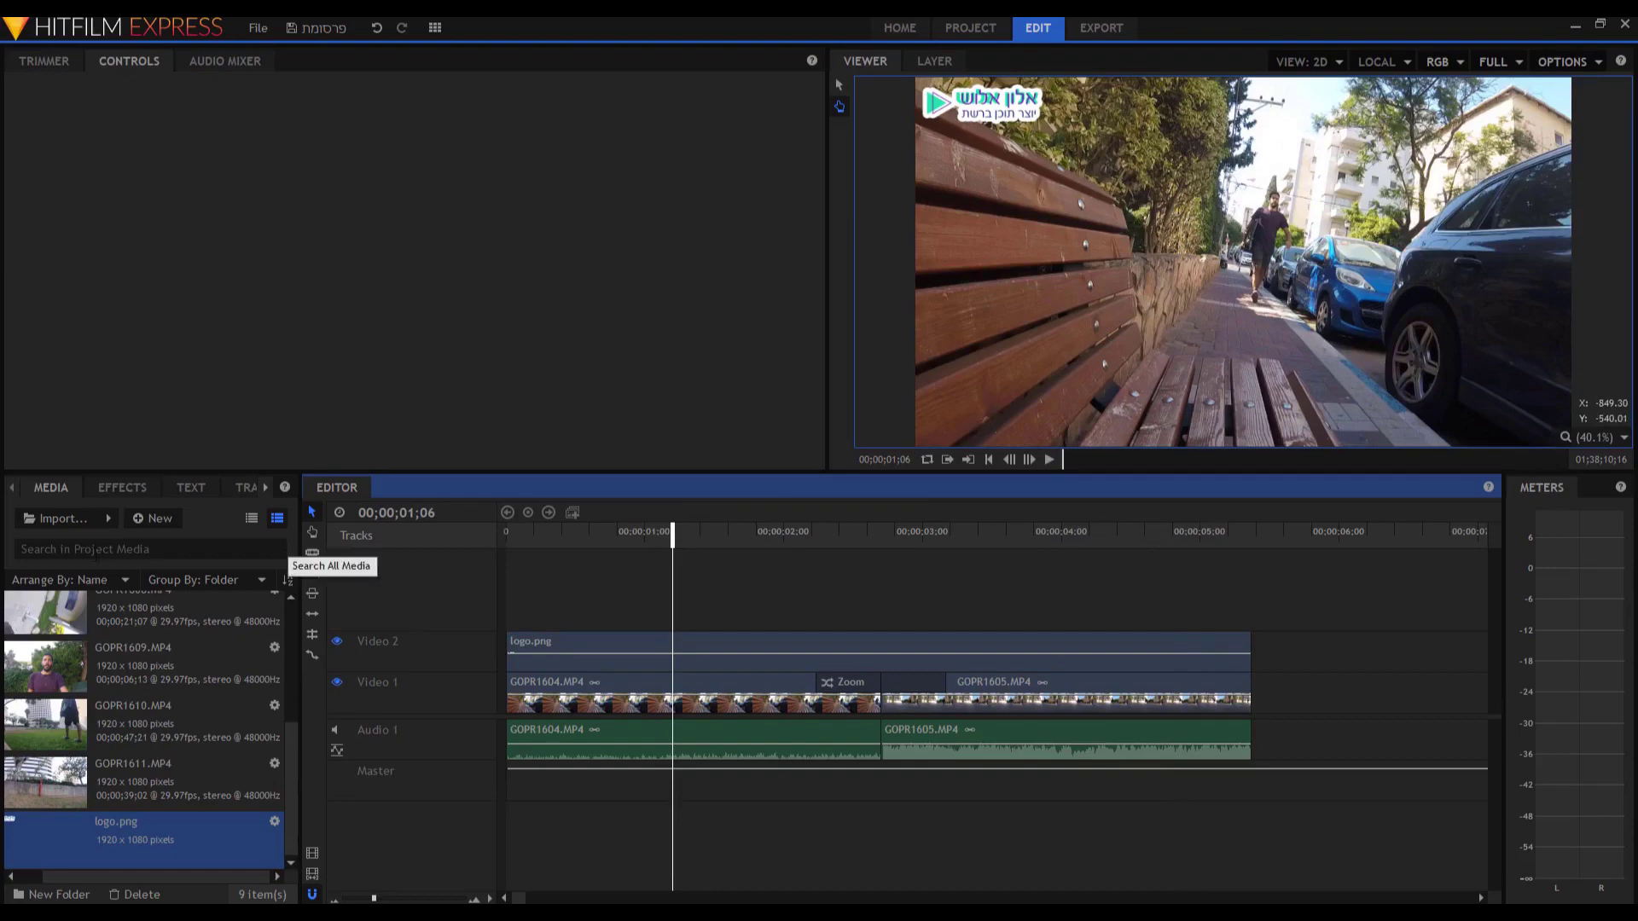
click(50, 515)
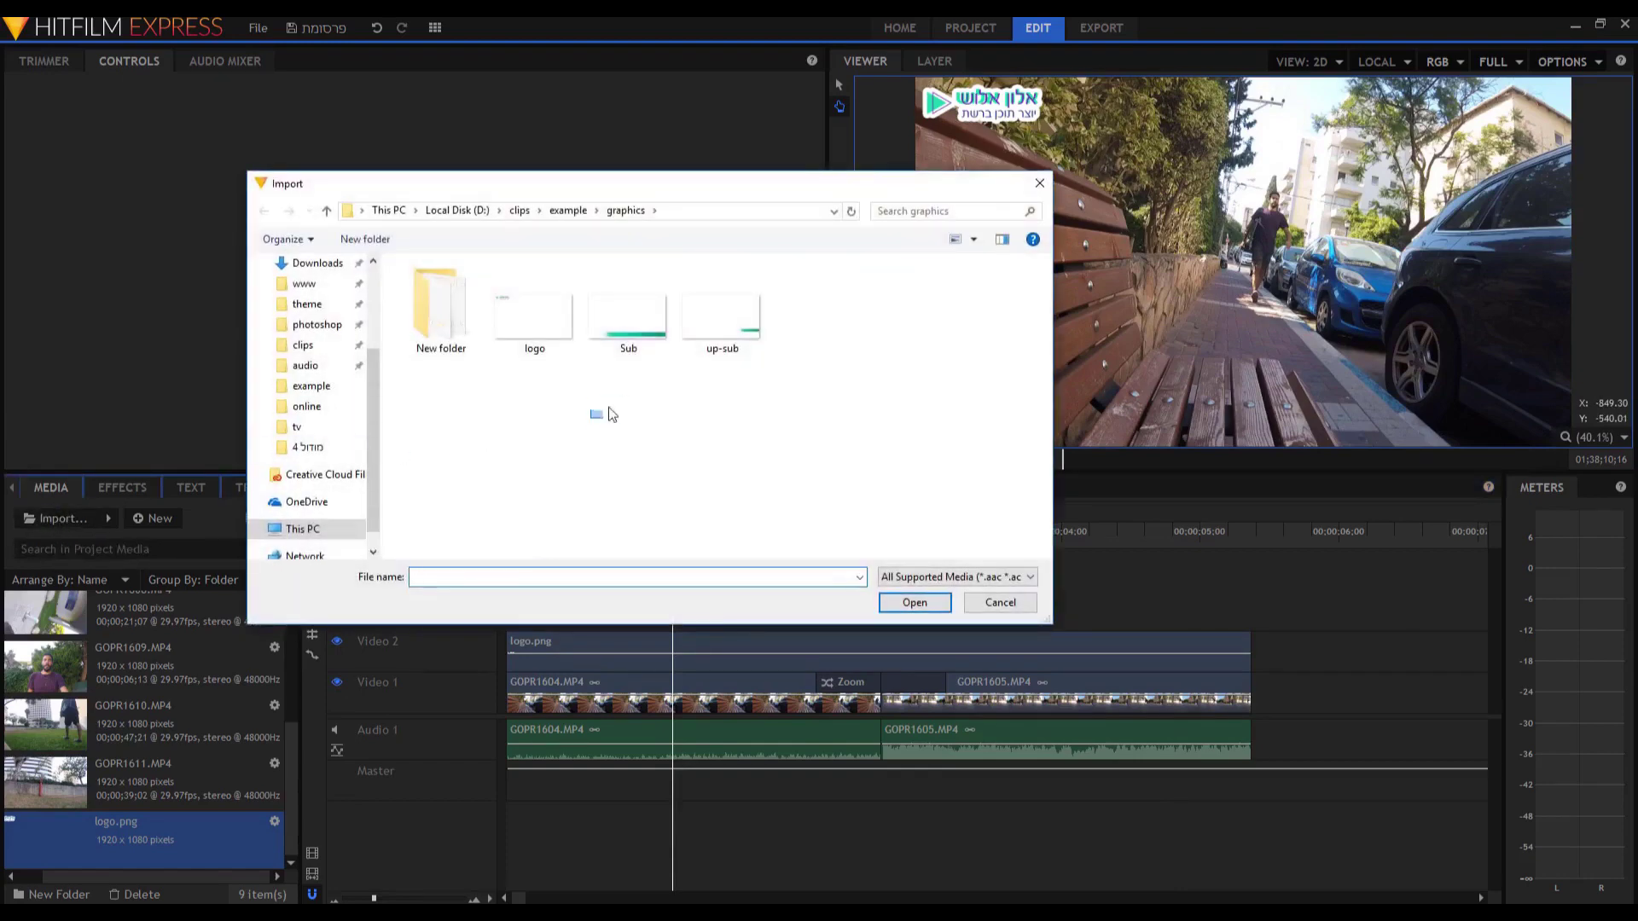
drag(638, 377, 638, 375)
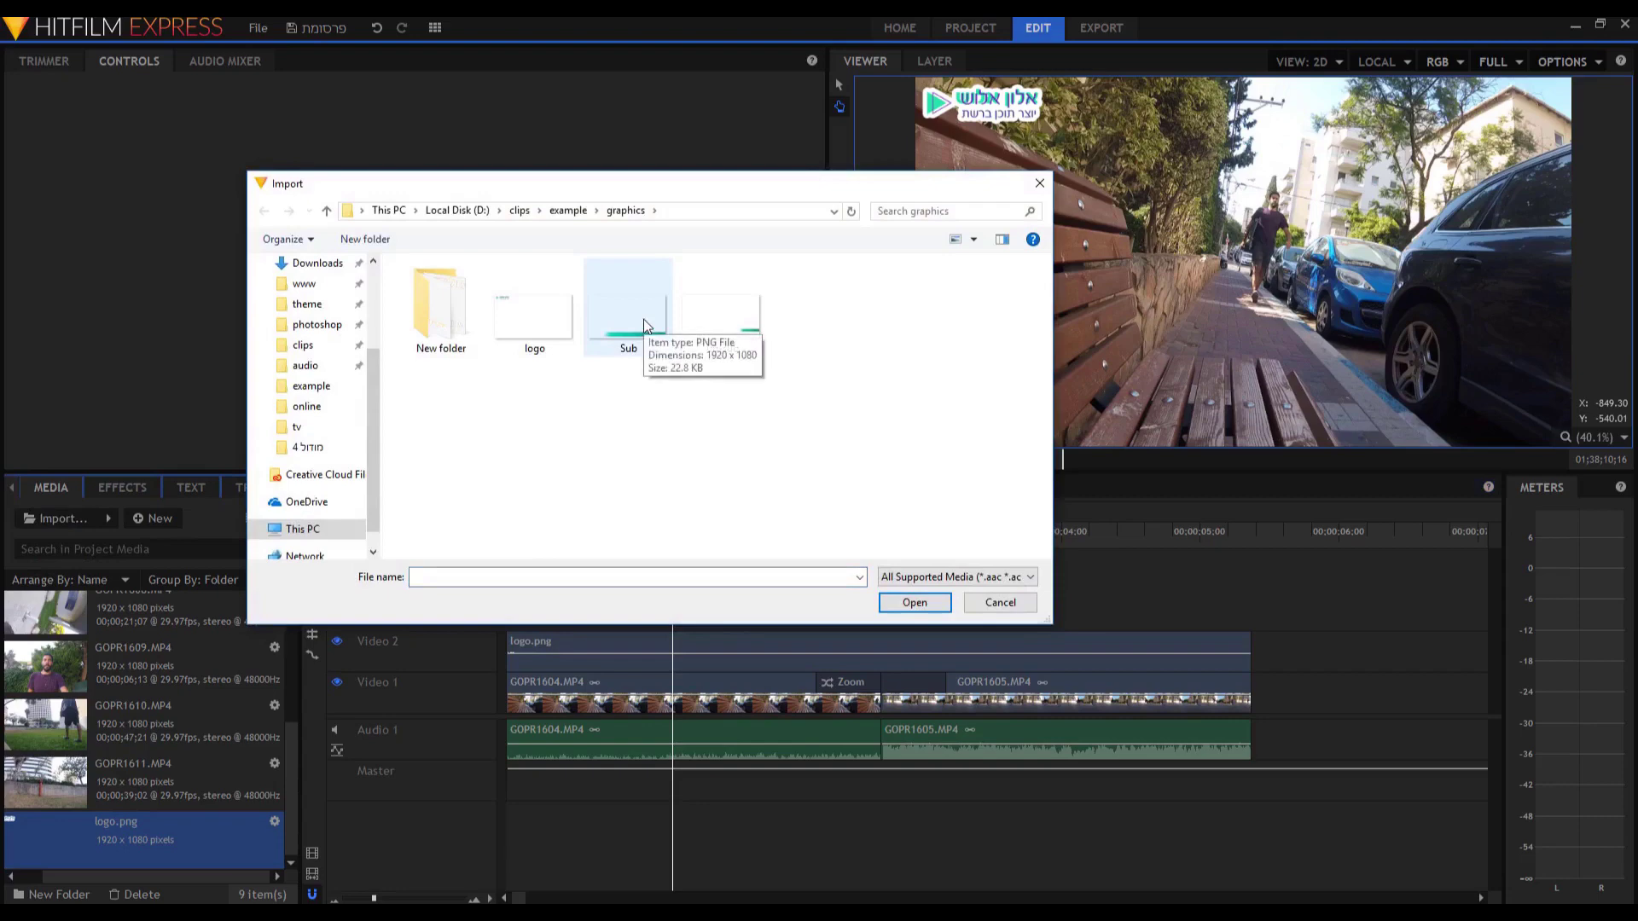
double_click(643, 319)
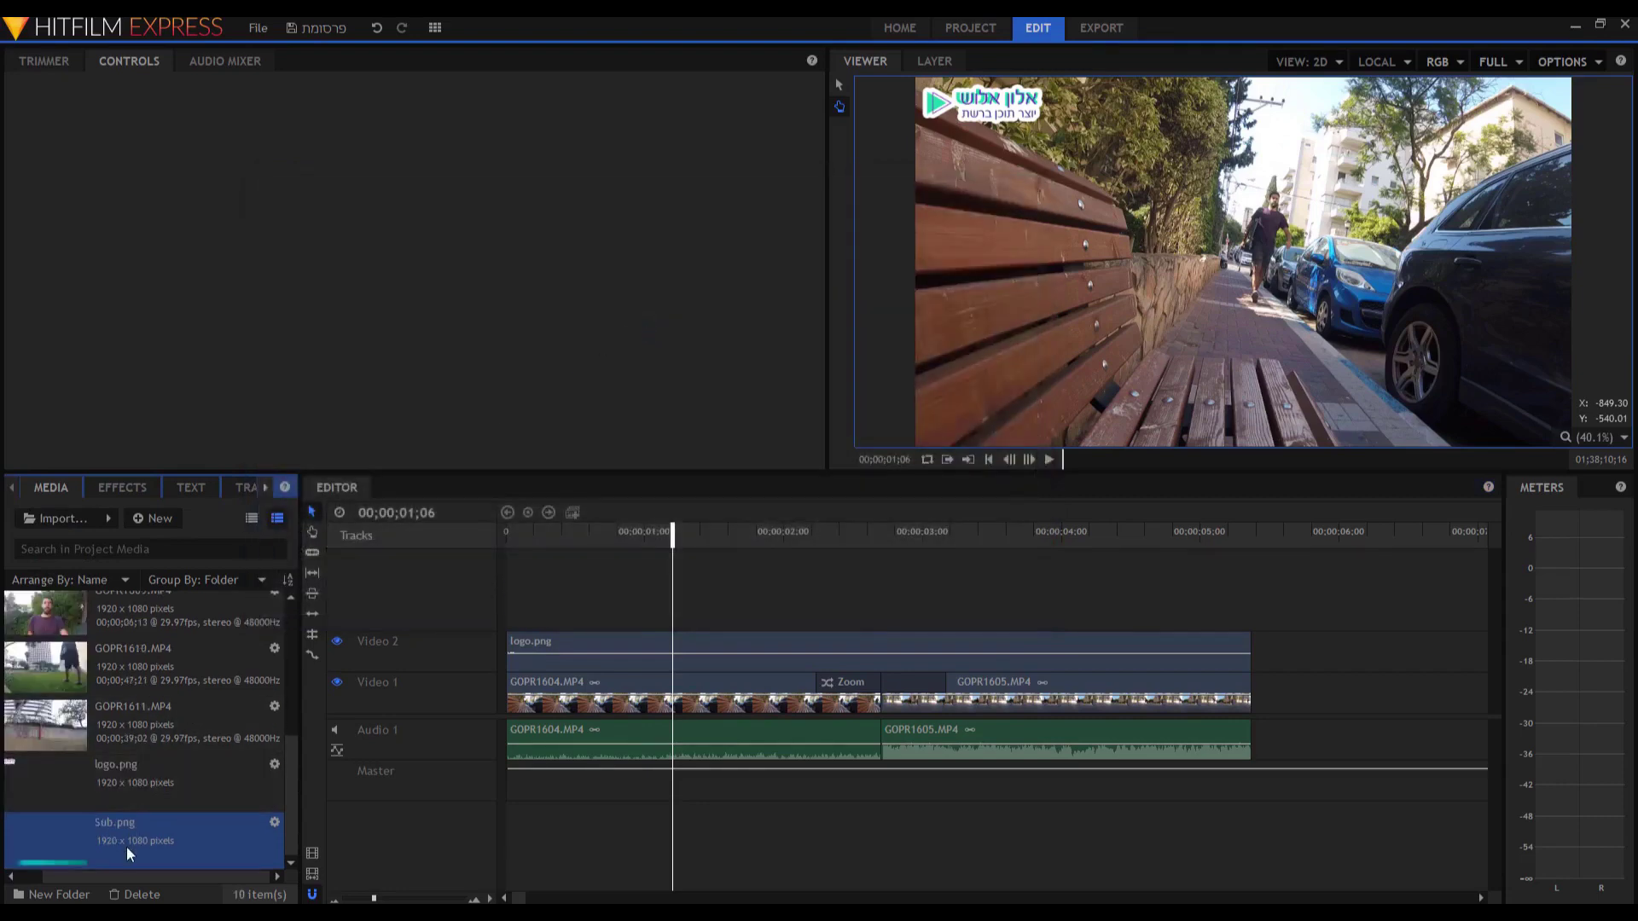
drag(123, 846, 514, 628)
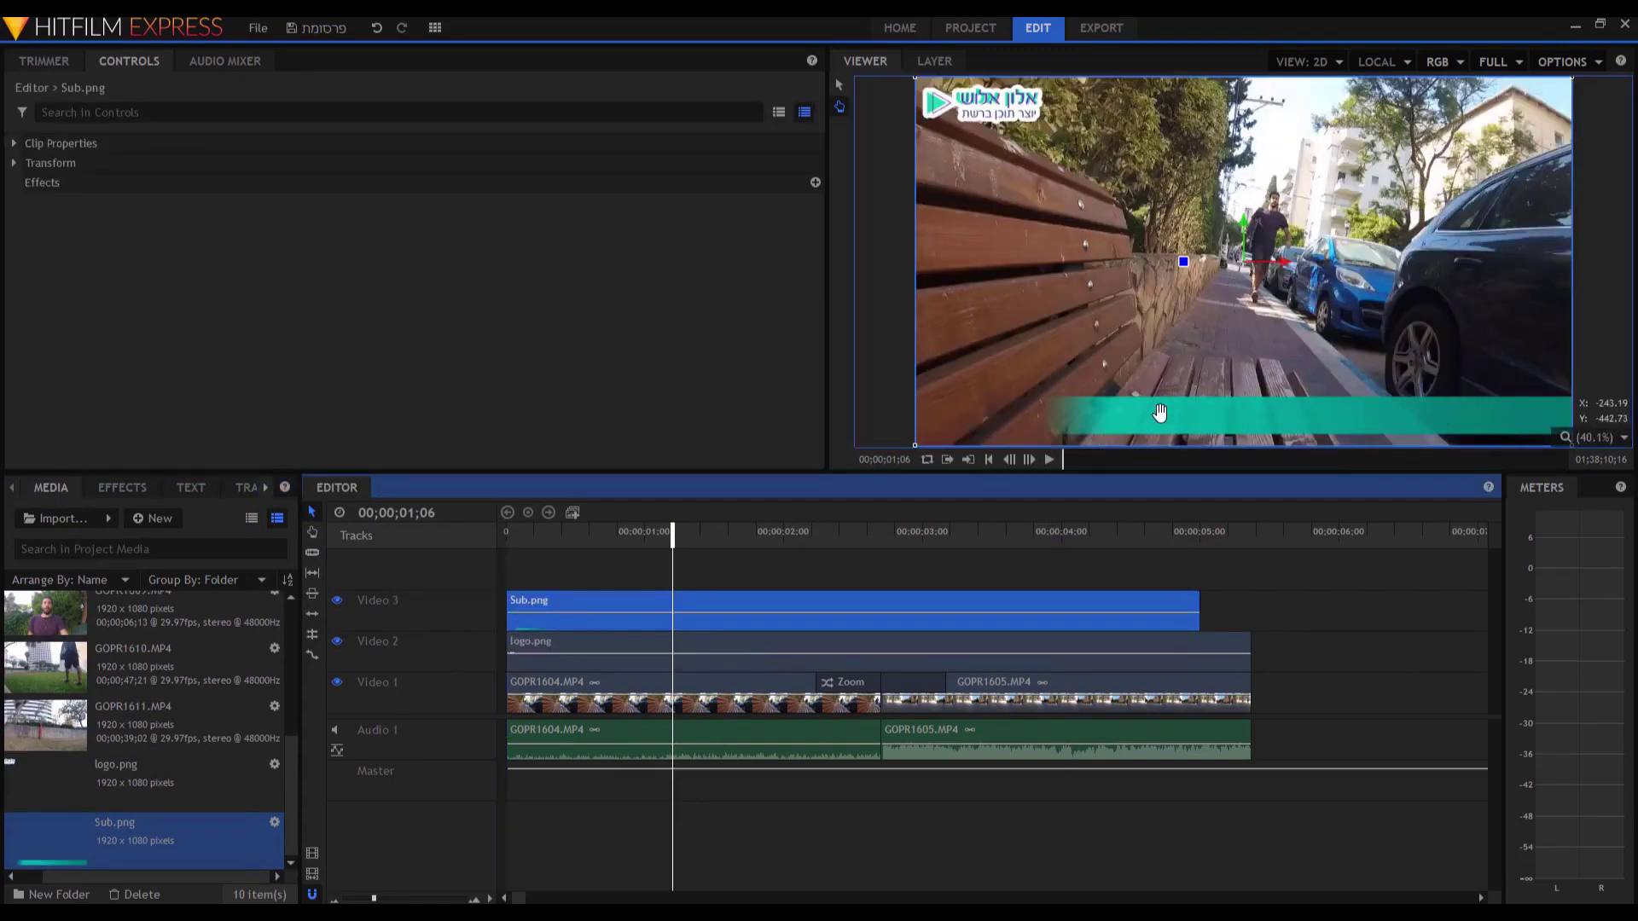
key(ctrl+z)
key(ctrl+z)
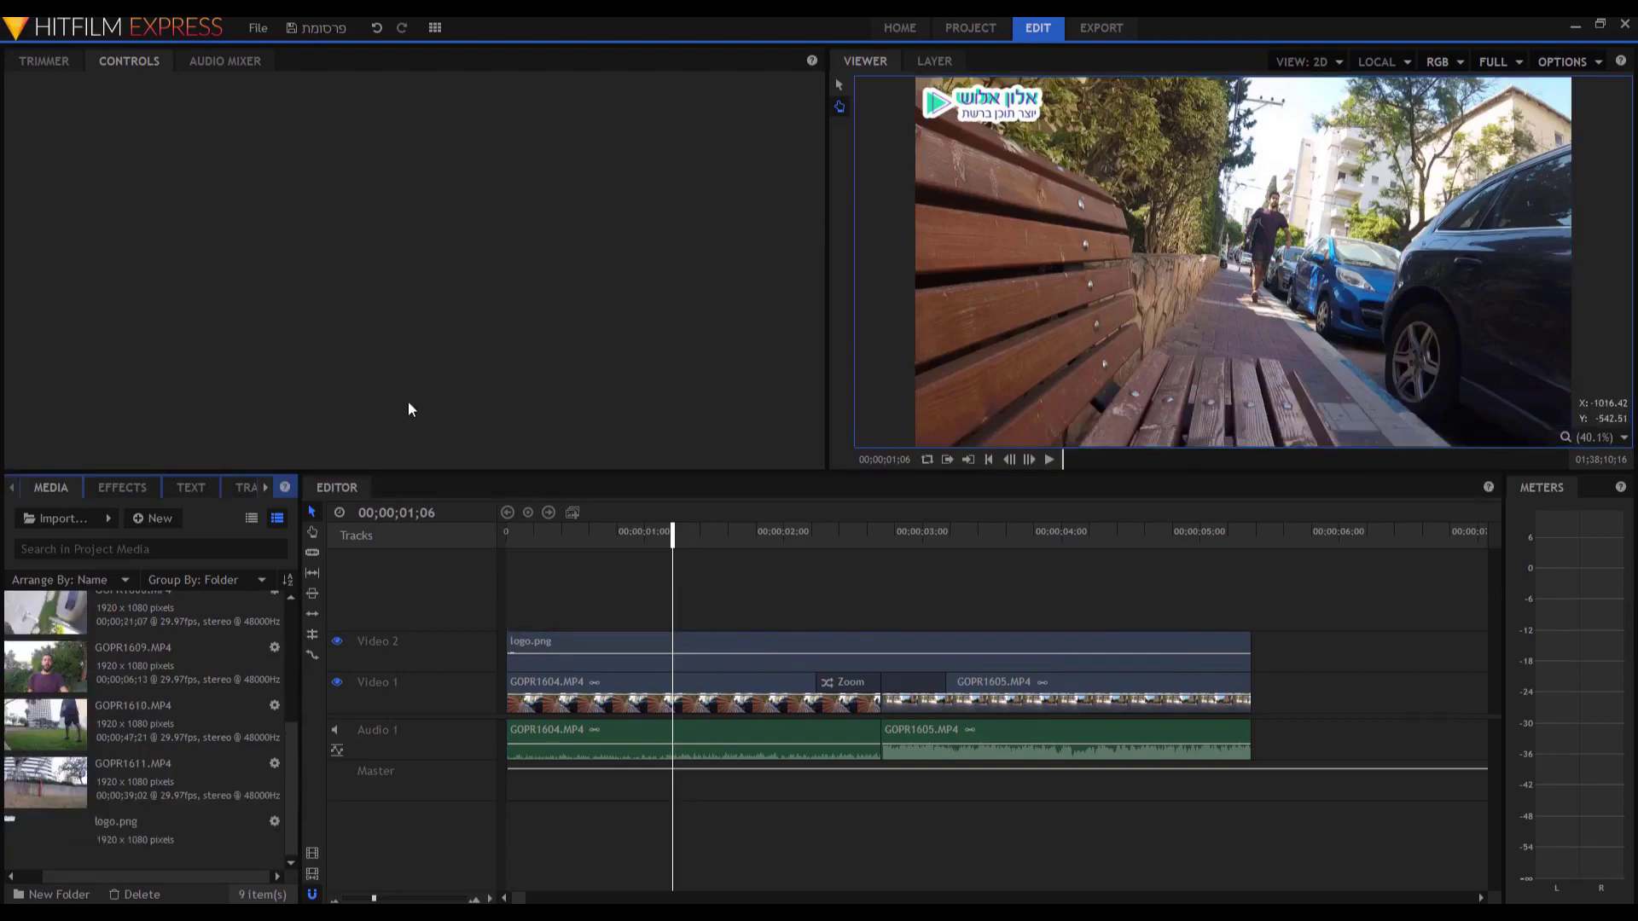
scroll(1165, 269, down, 1)
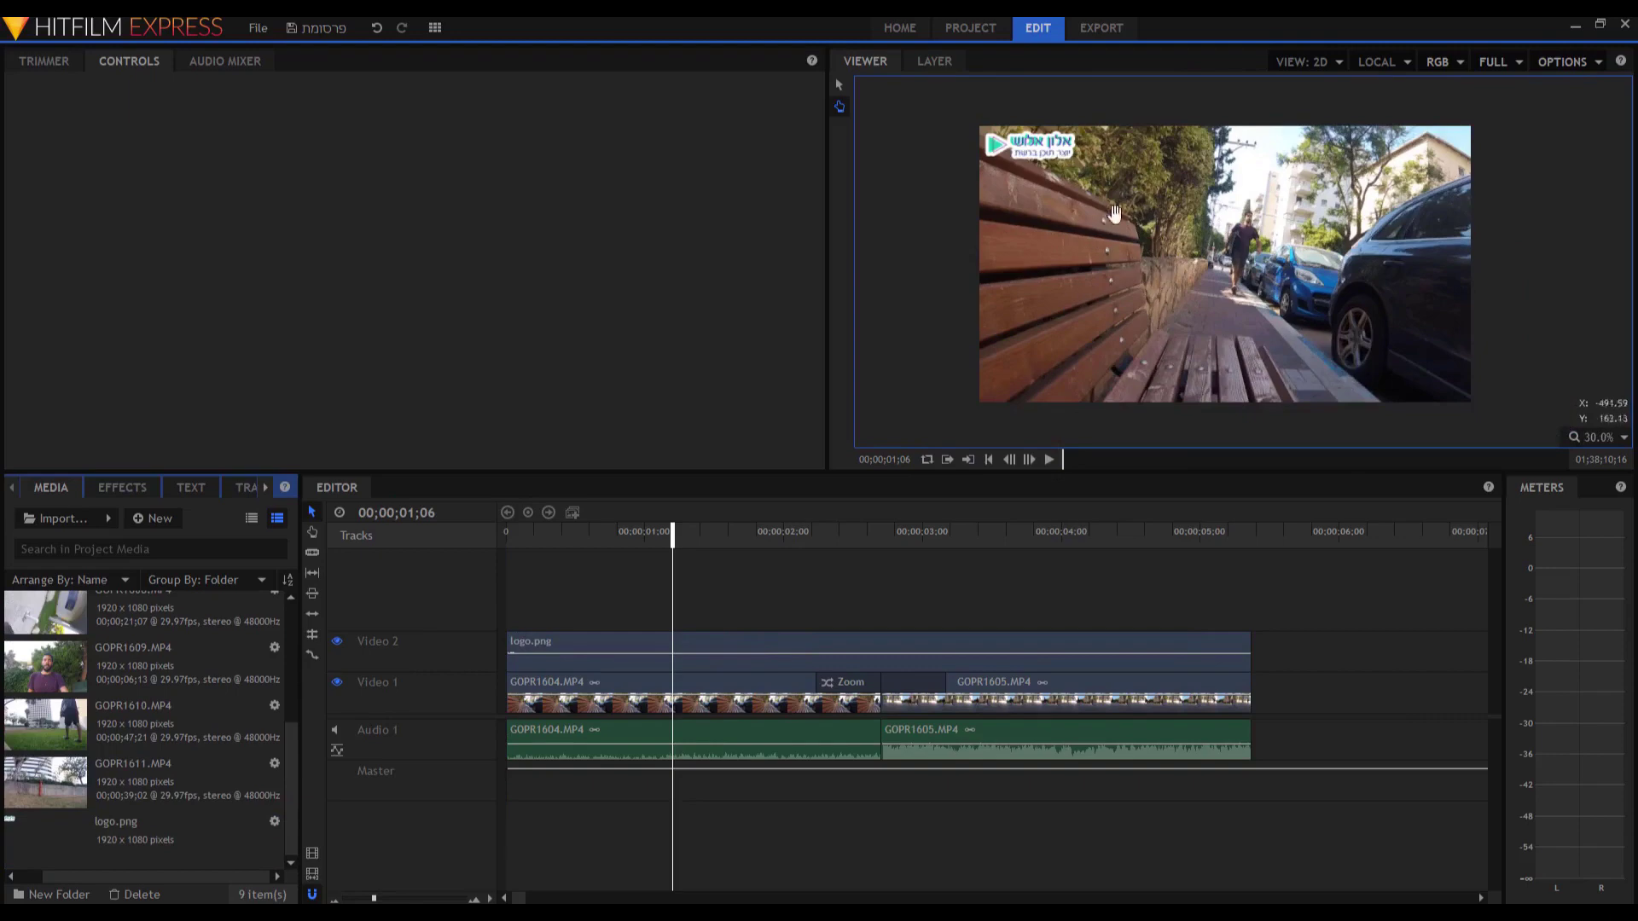
Select the logo clip, nudge the viewer picture, then deselect it and return to layer selection.
click(741, 645)
drag(1051, 150, 1038, 153)
click(684, 583)
click(839, 85)
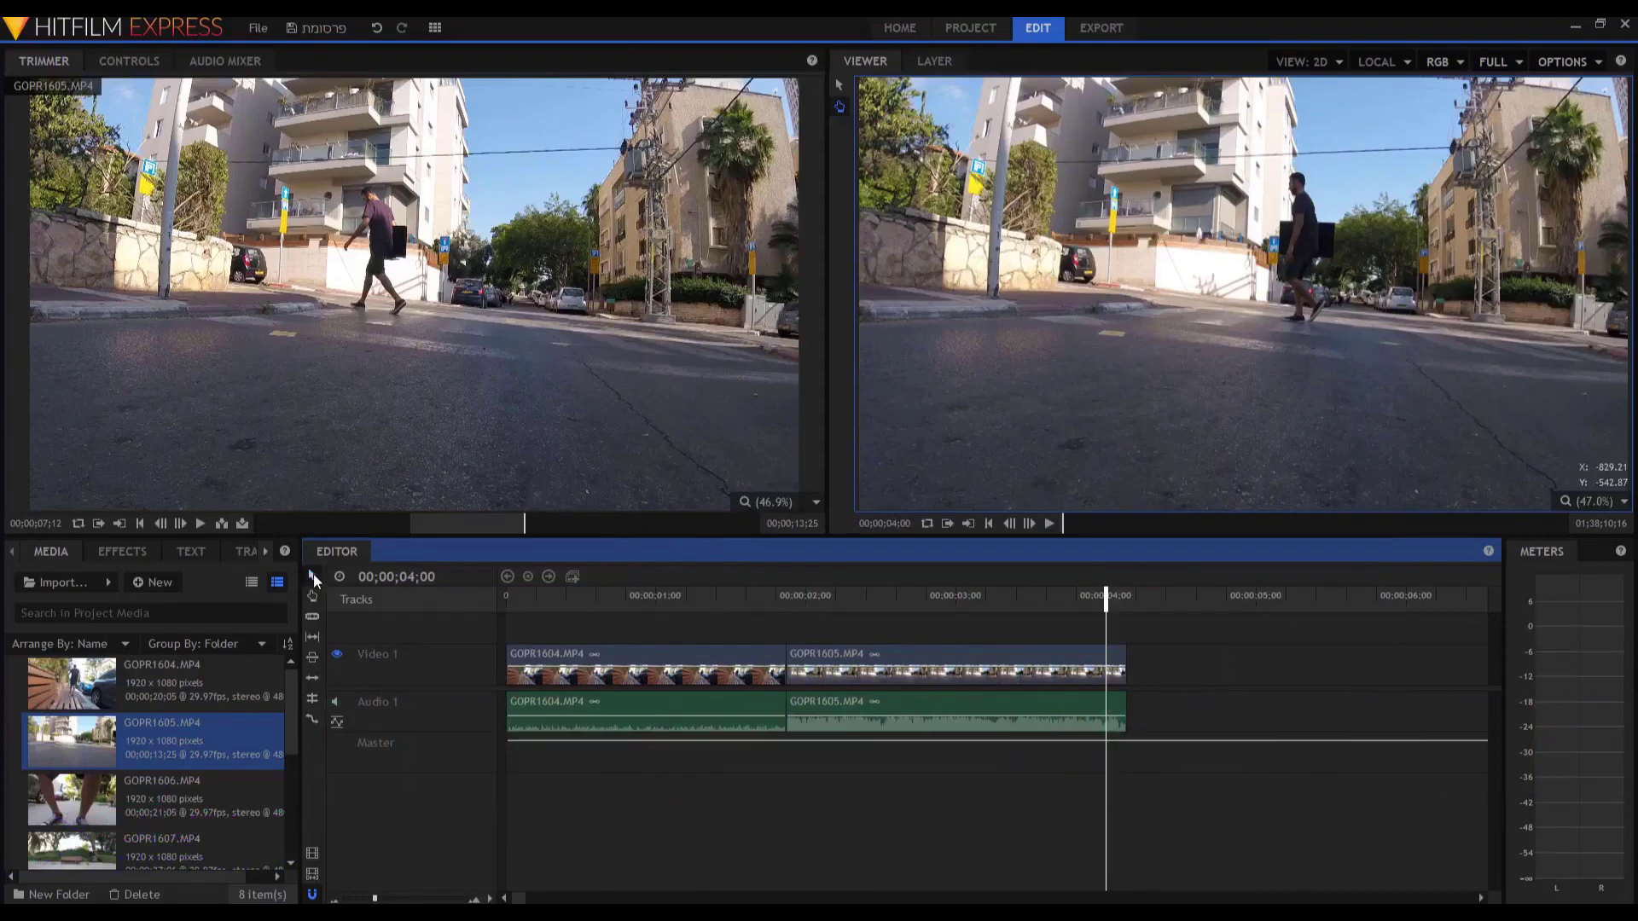
click(799, 662)
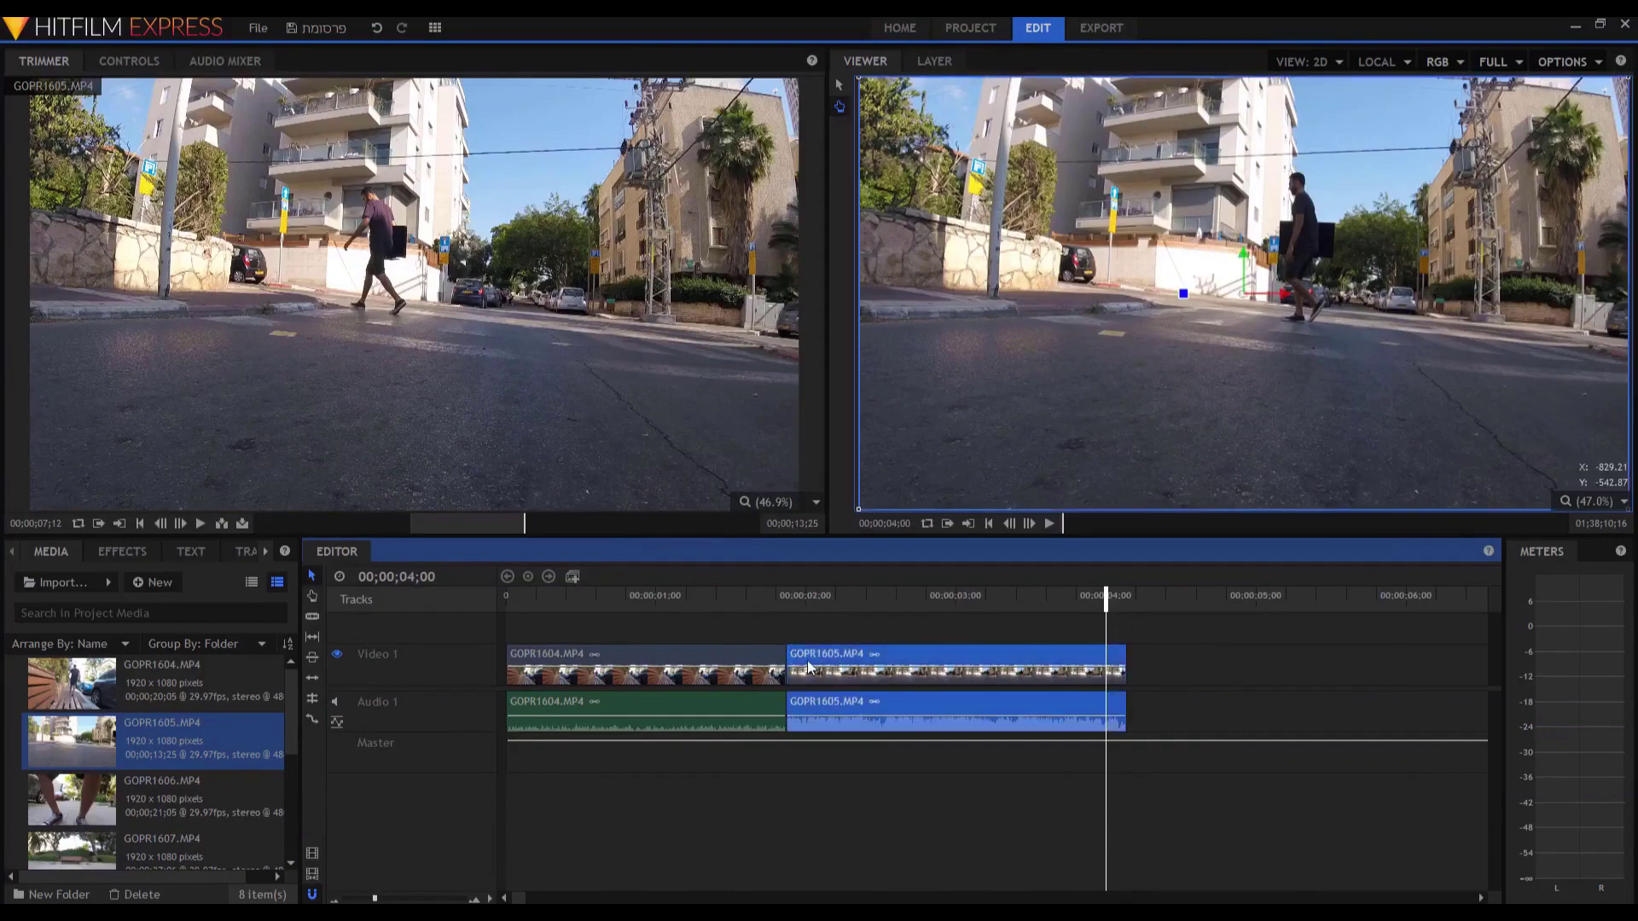
drag(806, 664, 1063, 666)
drag(681, 665, 685, 715)
click(779, 683)
key(Delete)
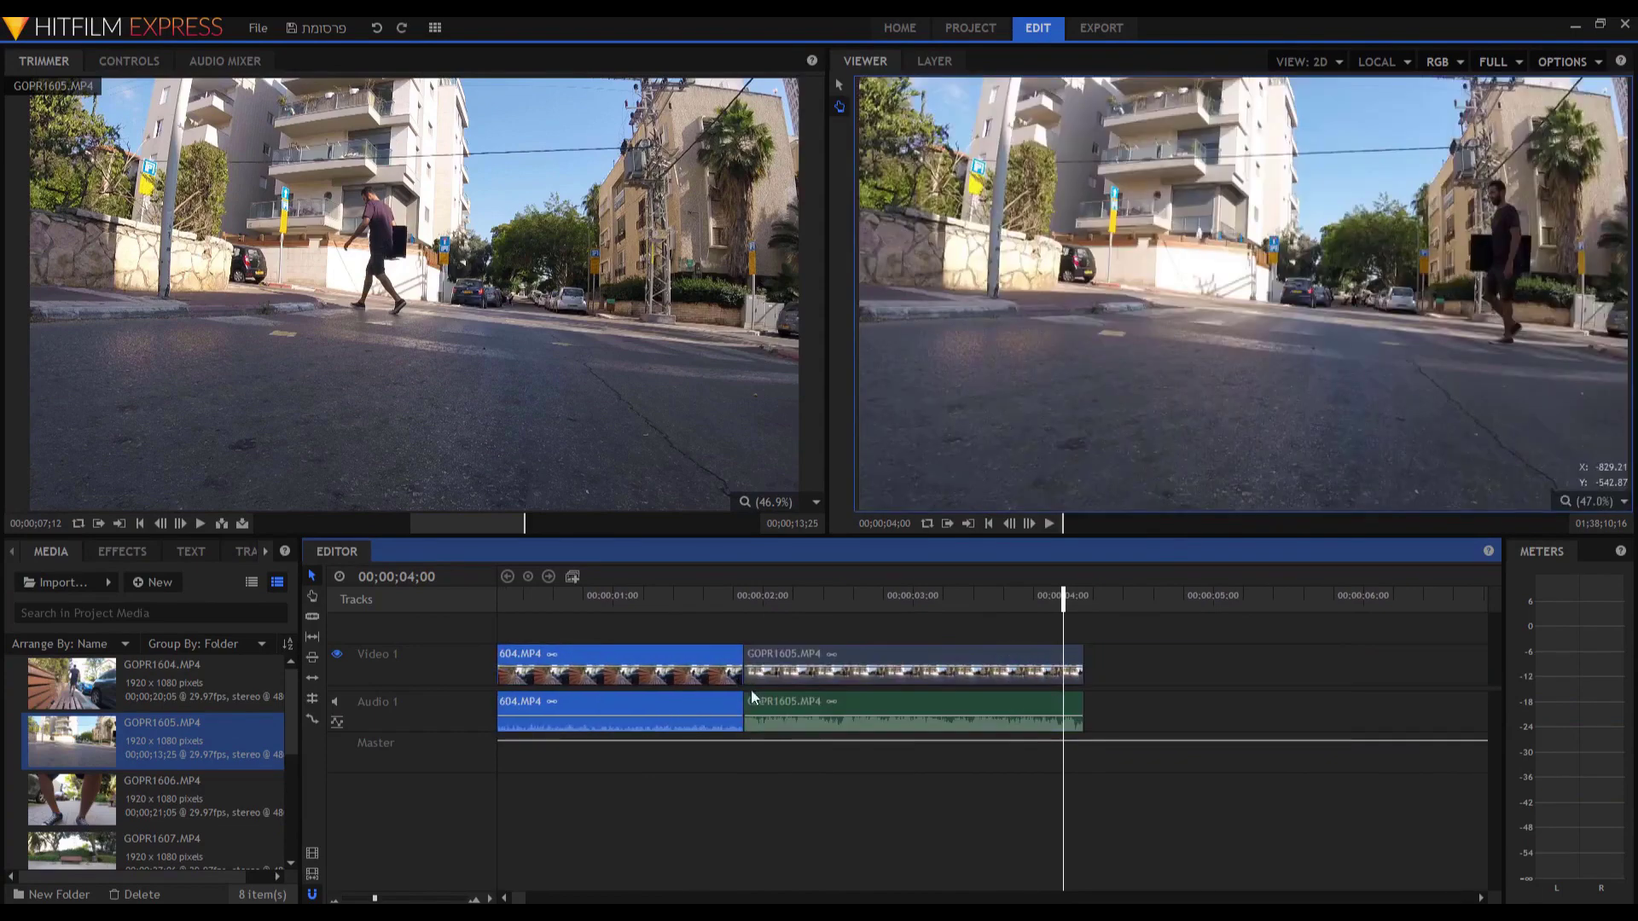
click(313, 596)
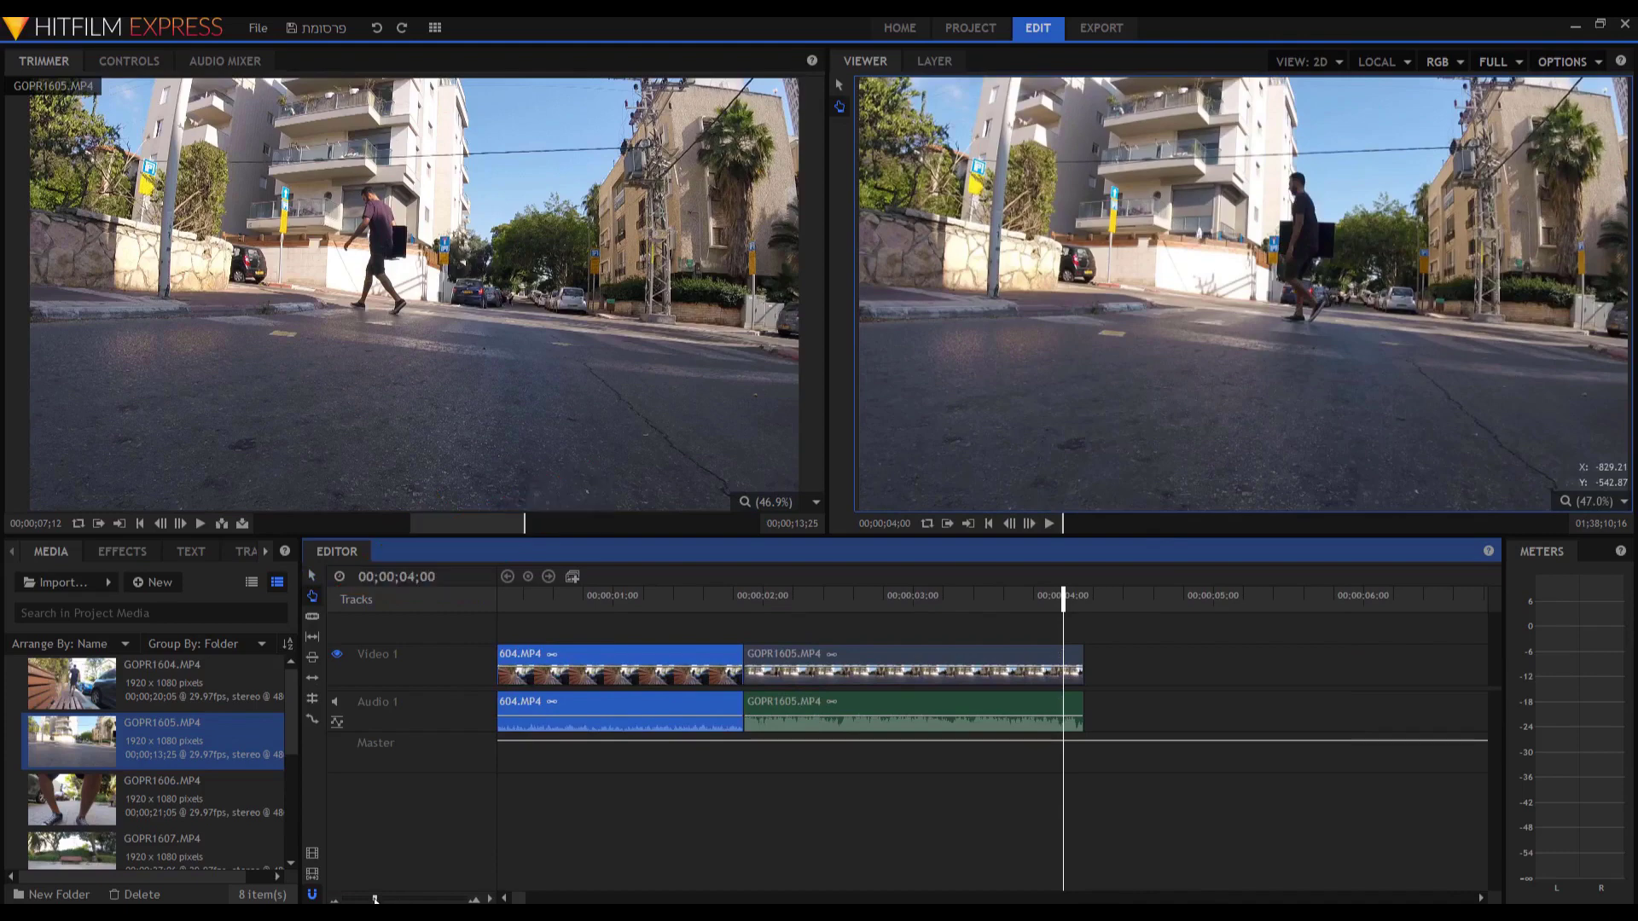
scroll(600, 759, down, 5)
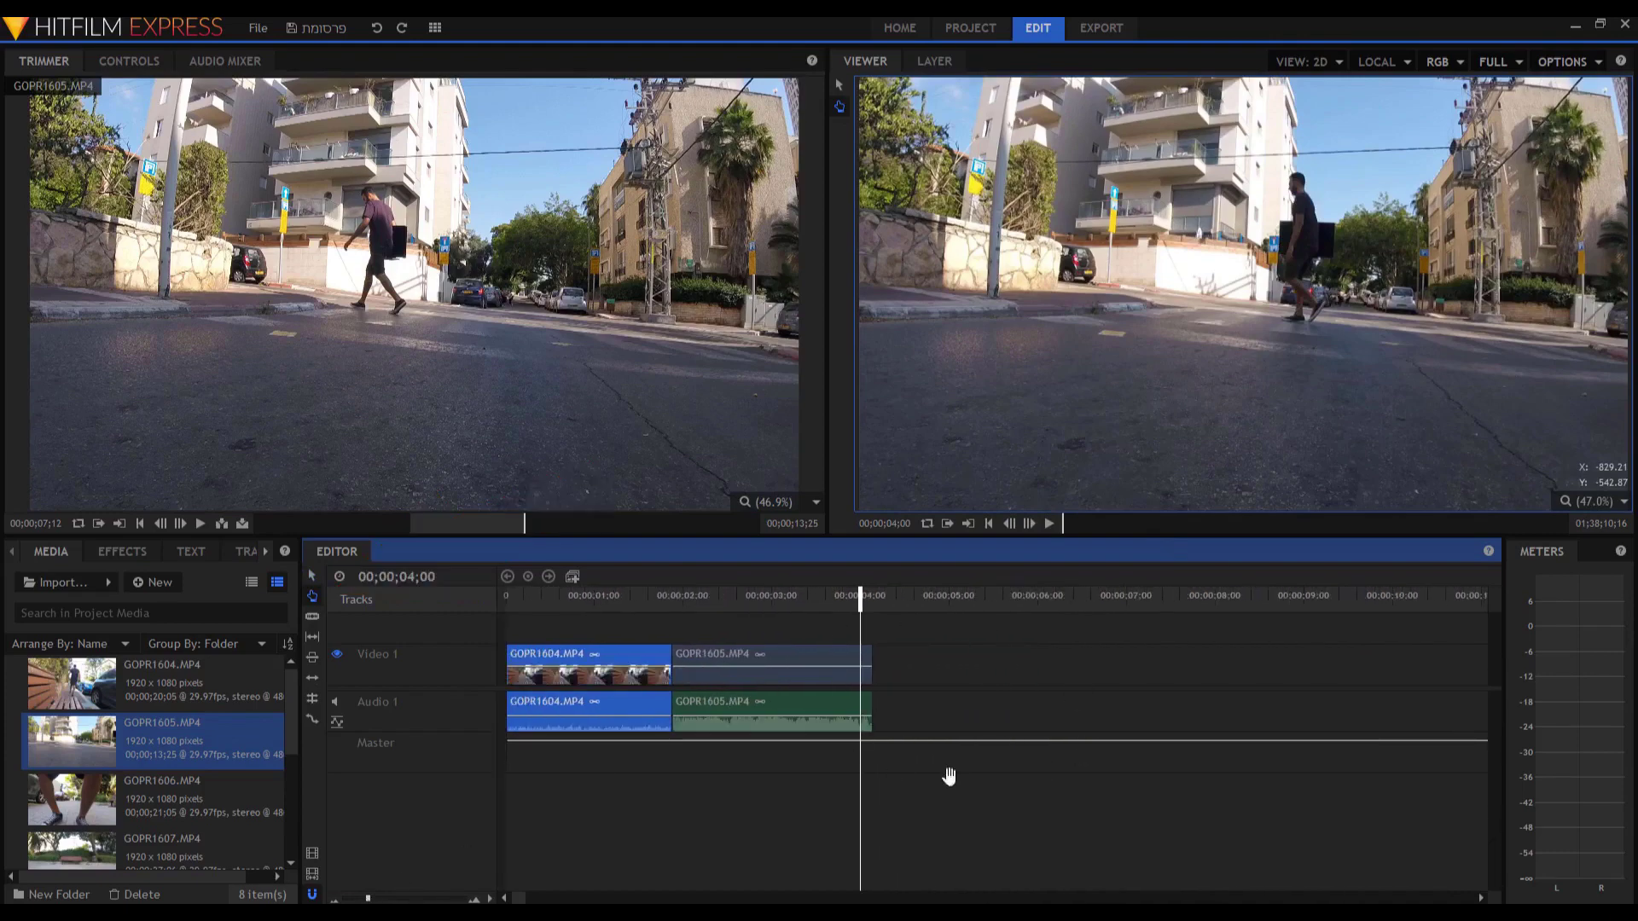
click(741, 697)
scroll(831, 694, right, 3)
scroll(810, 708, right, 3)
scroll(903, 724, left, 6)
click(666, 672)
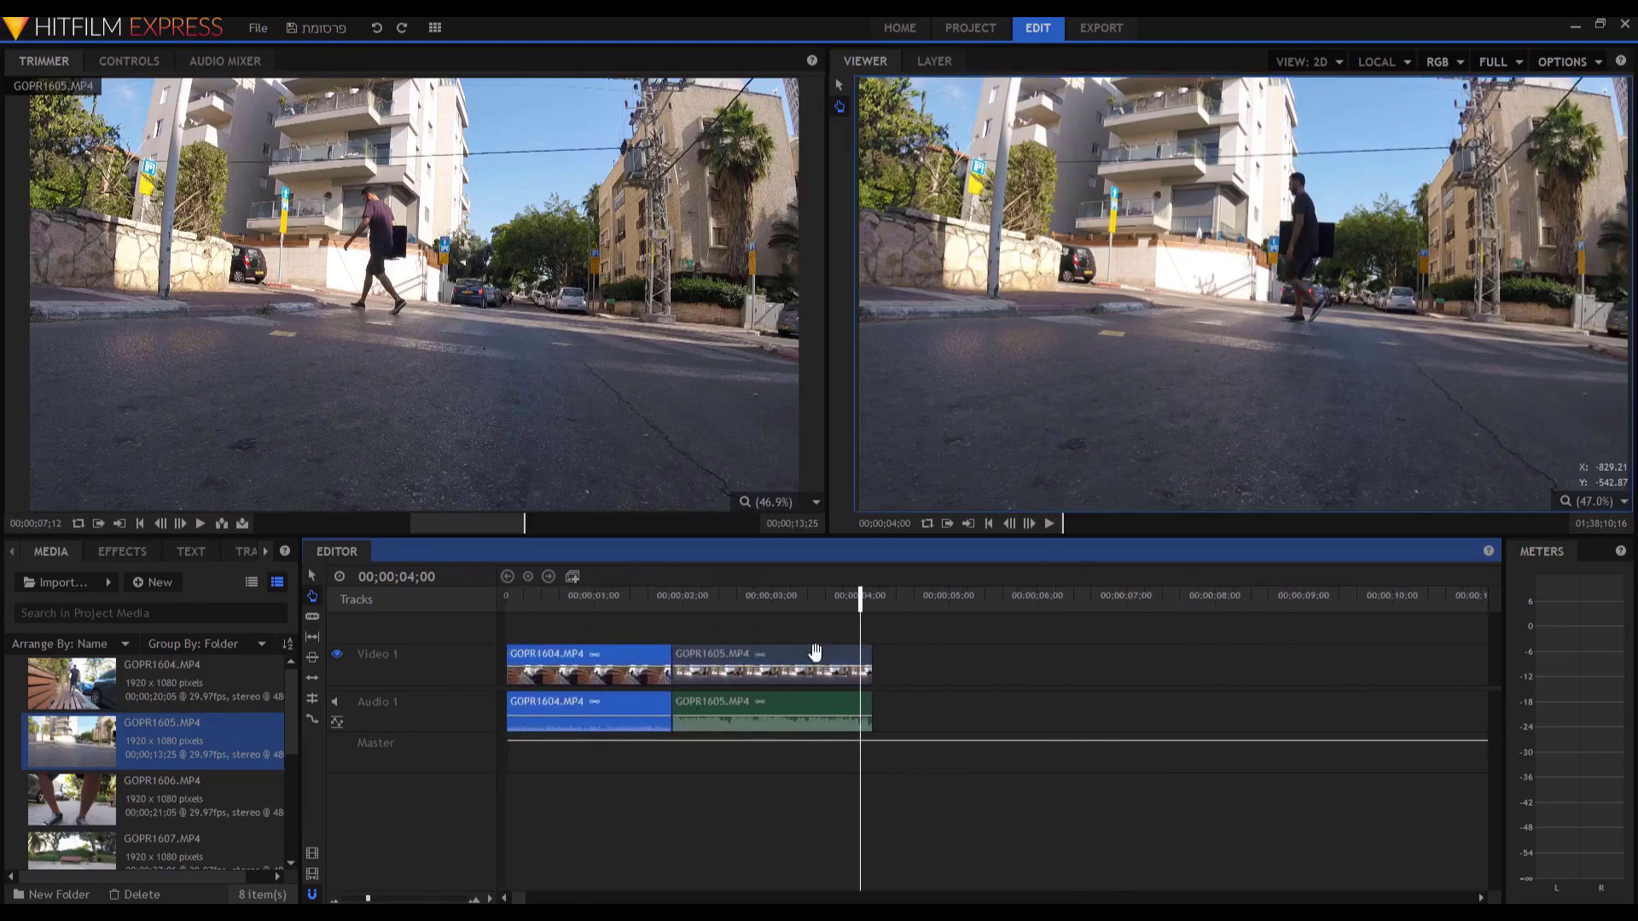
scroll(808, 694, right, 4)
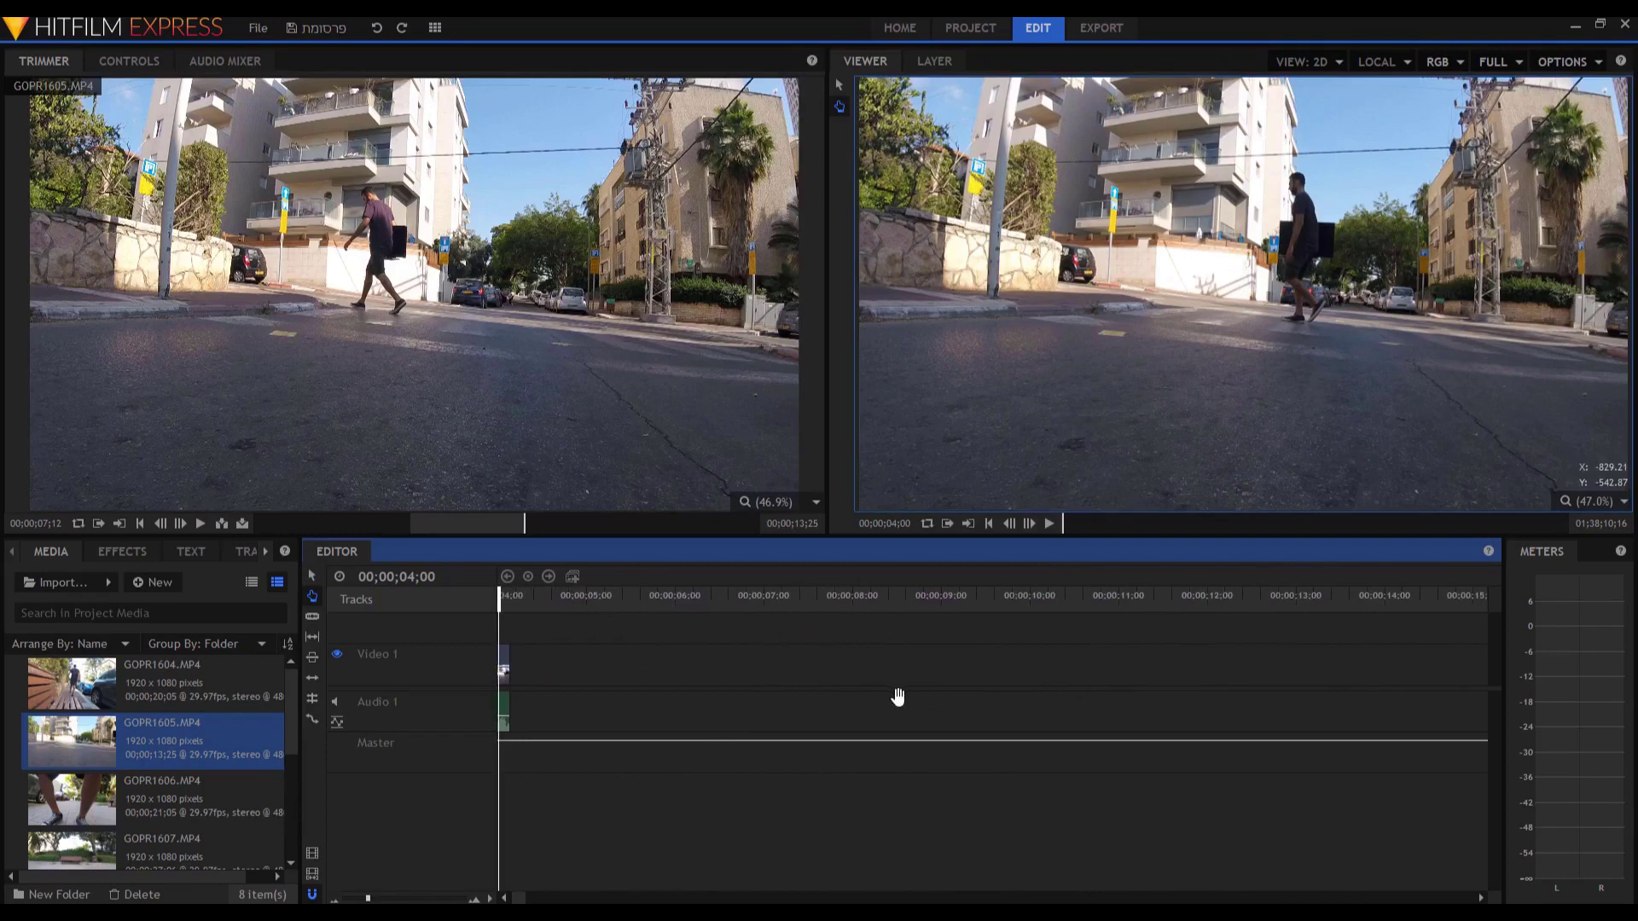
scroll(856, 680, left, 2)
scroll(1071, 680, left, 3)
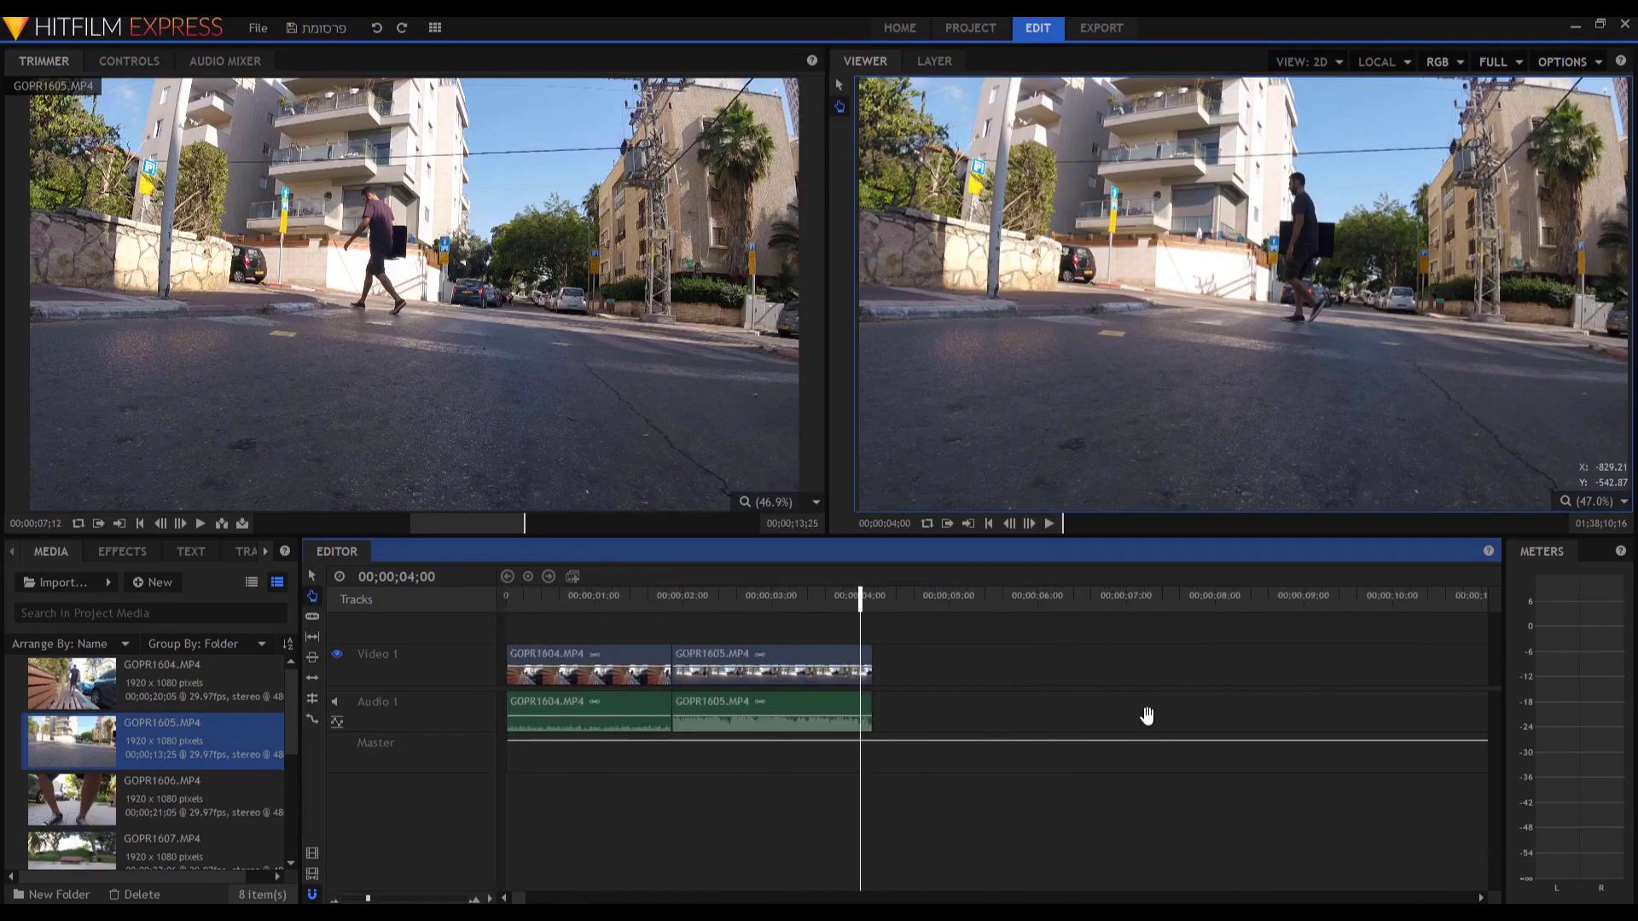
Slice GOPR1605 into several short pieces with the Slice tool.
click(312, 616)
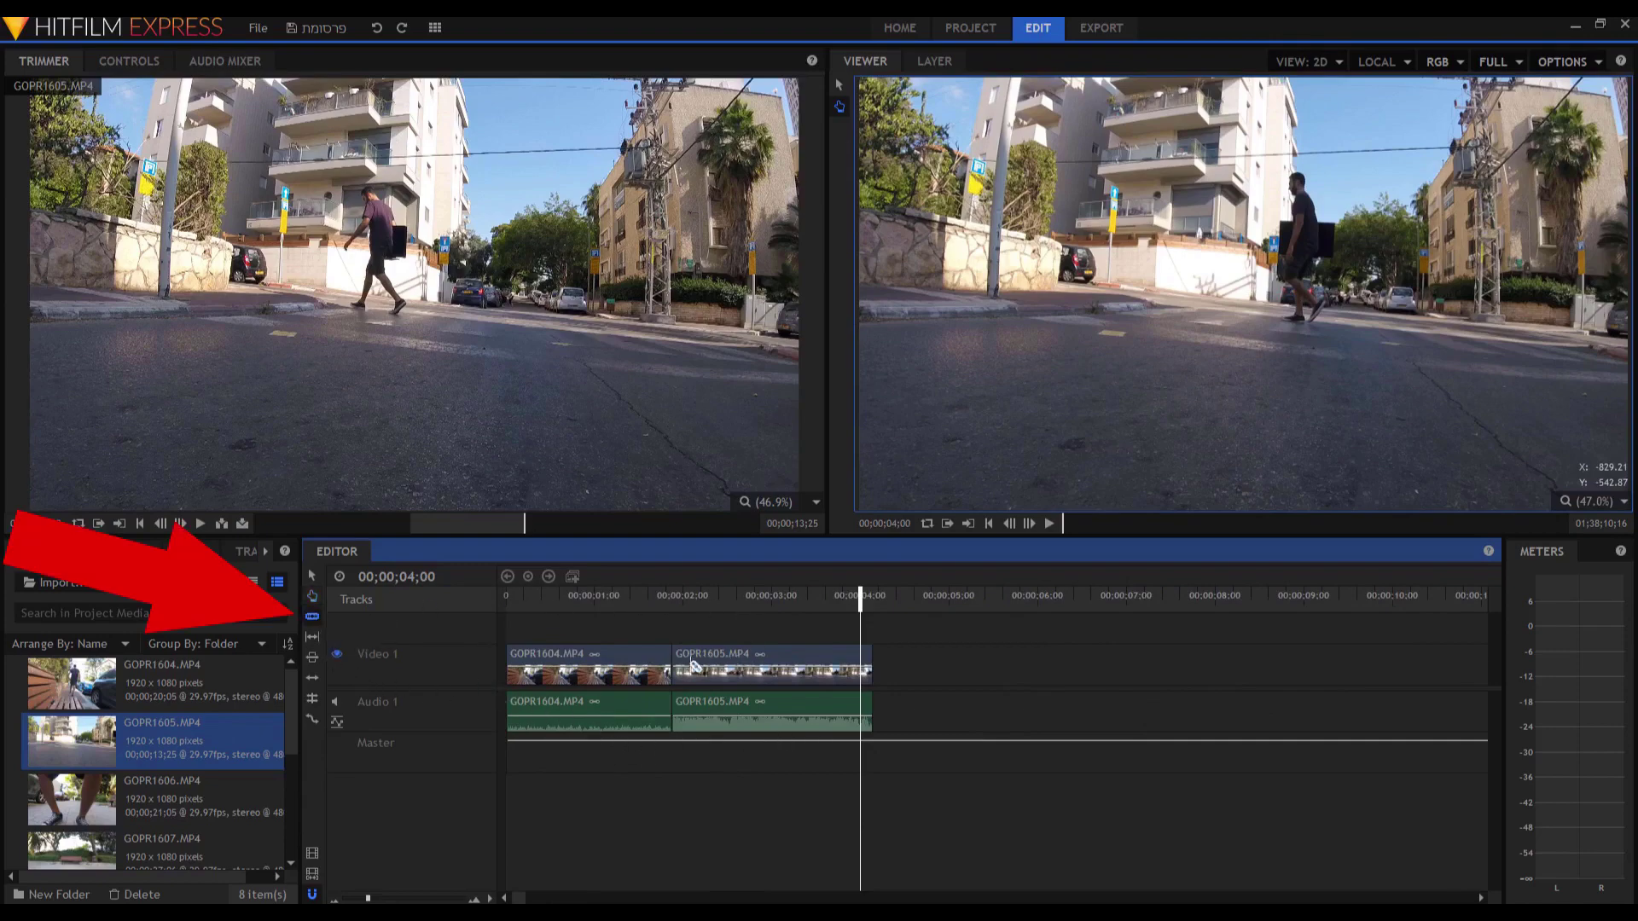
click(690, 666)
click(707, 666)
click(740, 664)
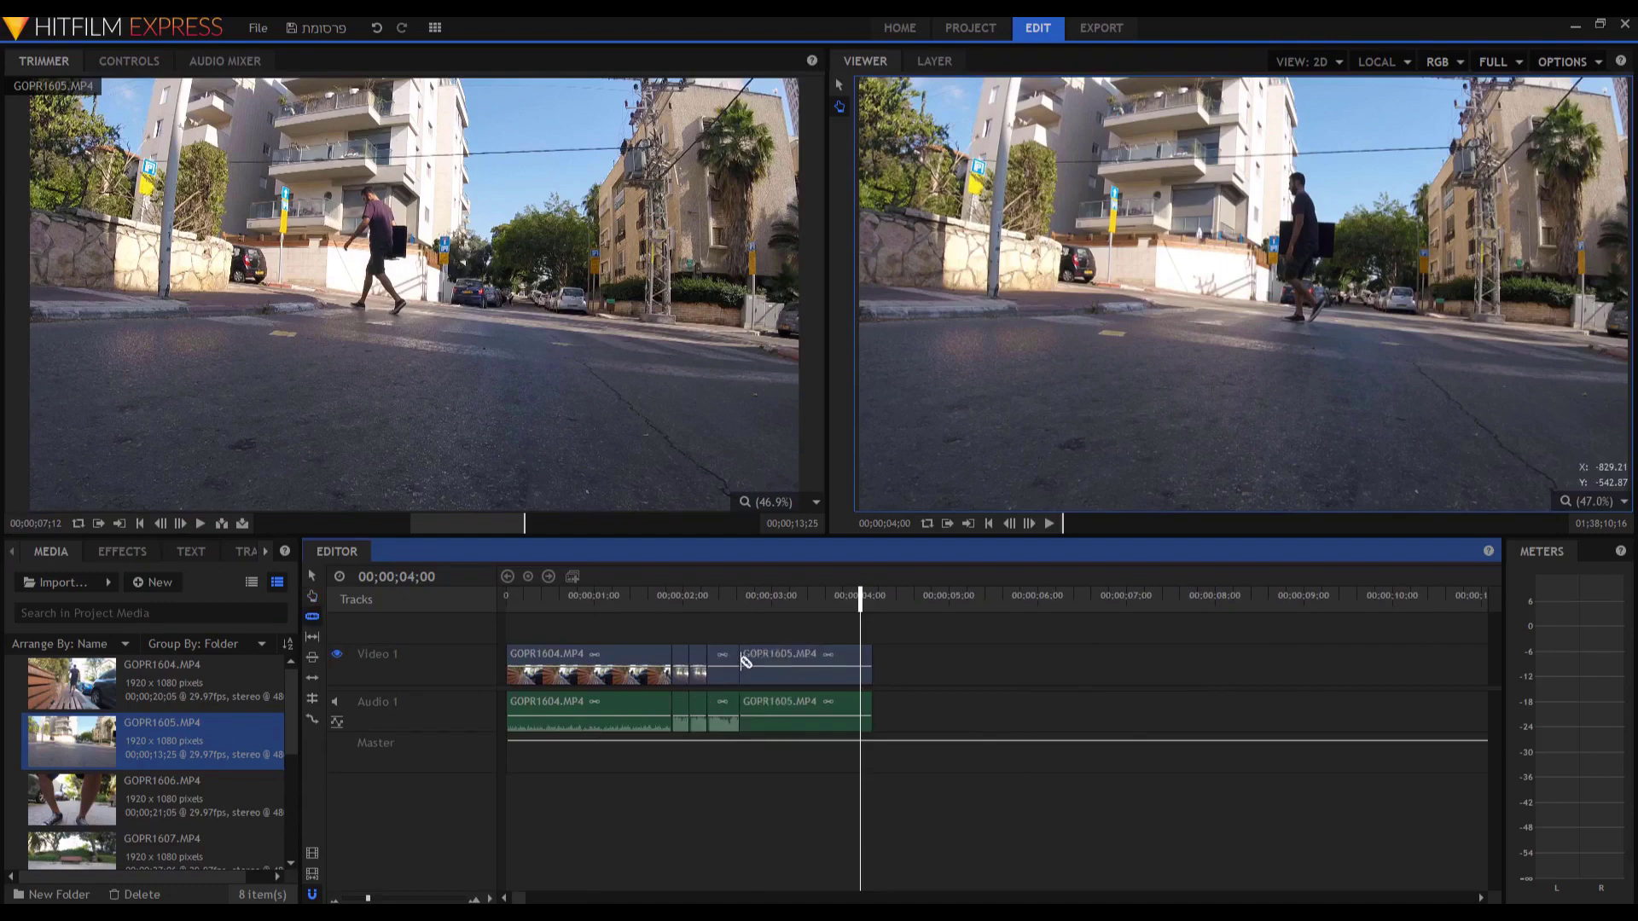
click(766, 664)
click(796, 664)
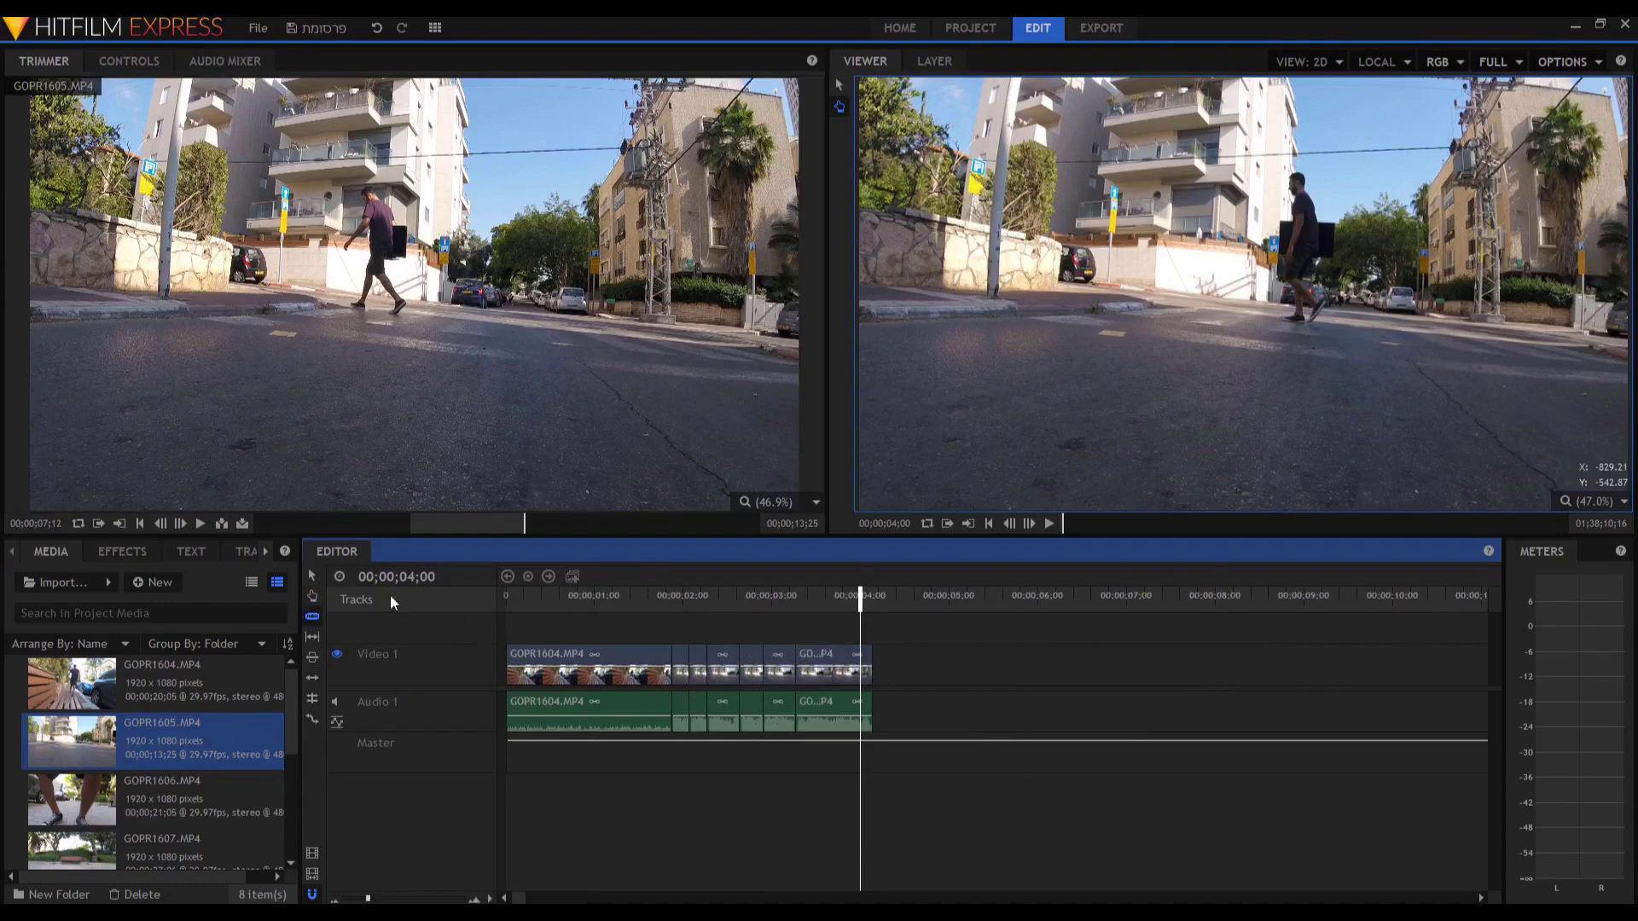
Drag the cut pieces apart, then undo the moves and cuts with Ctrl+Z.
click(313, 576)
drag(822, 662, 790, 674)
click(759, 657)
key(ctrl+z)
key(ctrl+z)
key(ctrl+z)
key(ctrl+z)
key(ctrl+z)
key(ctrl+z)
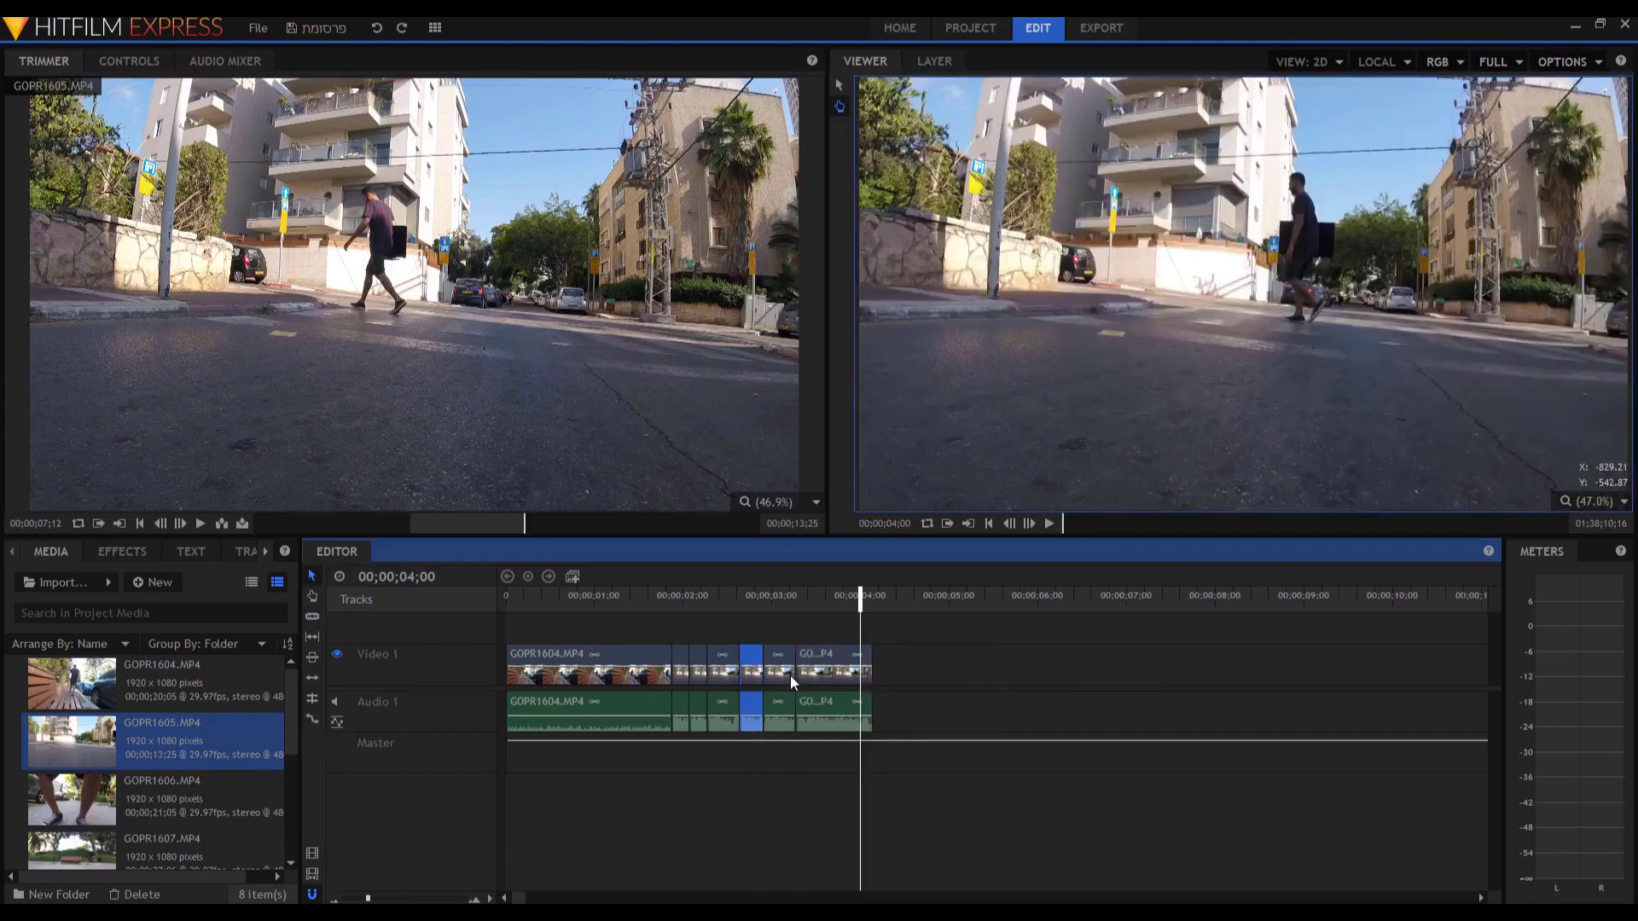
key(ctrl+z)
key(ctrl+z)
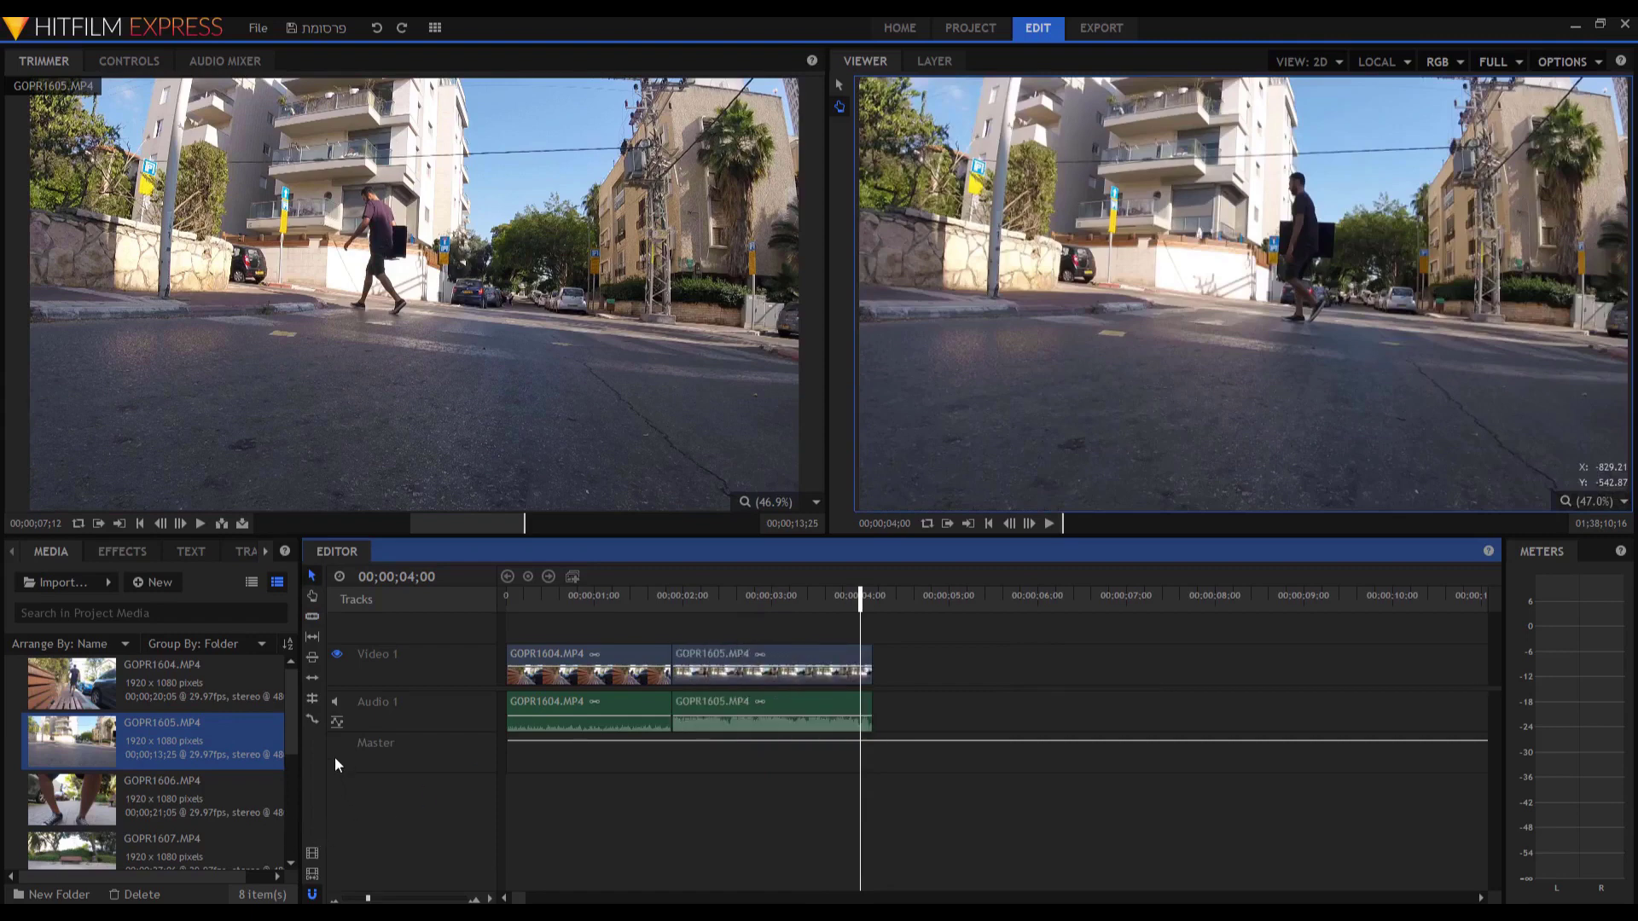
Move GOPR1605 much later and lengthen GOPR1604 to a 4;21 duration, previewing playback.
drag(766, 655, 1081, 667)
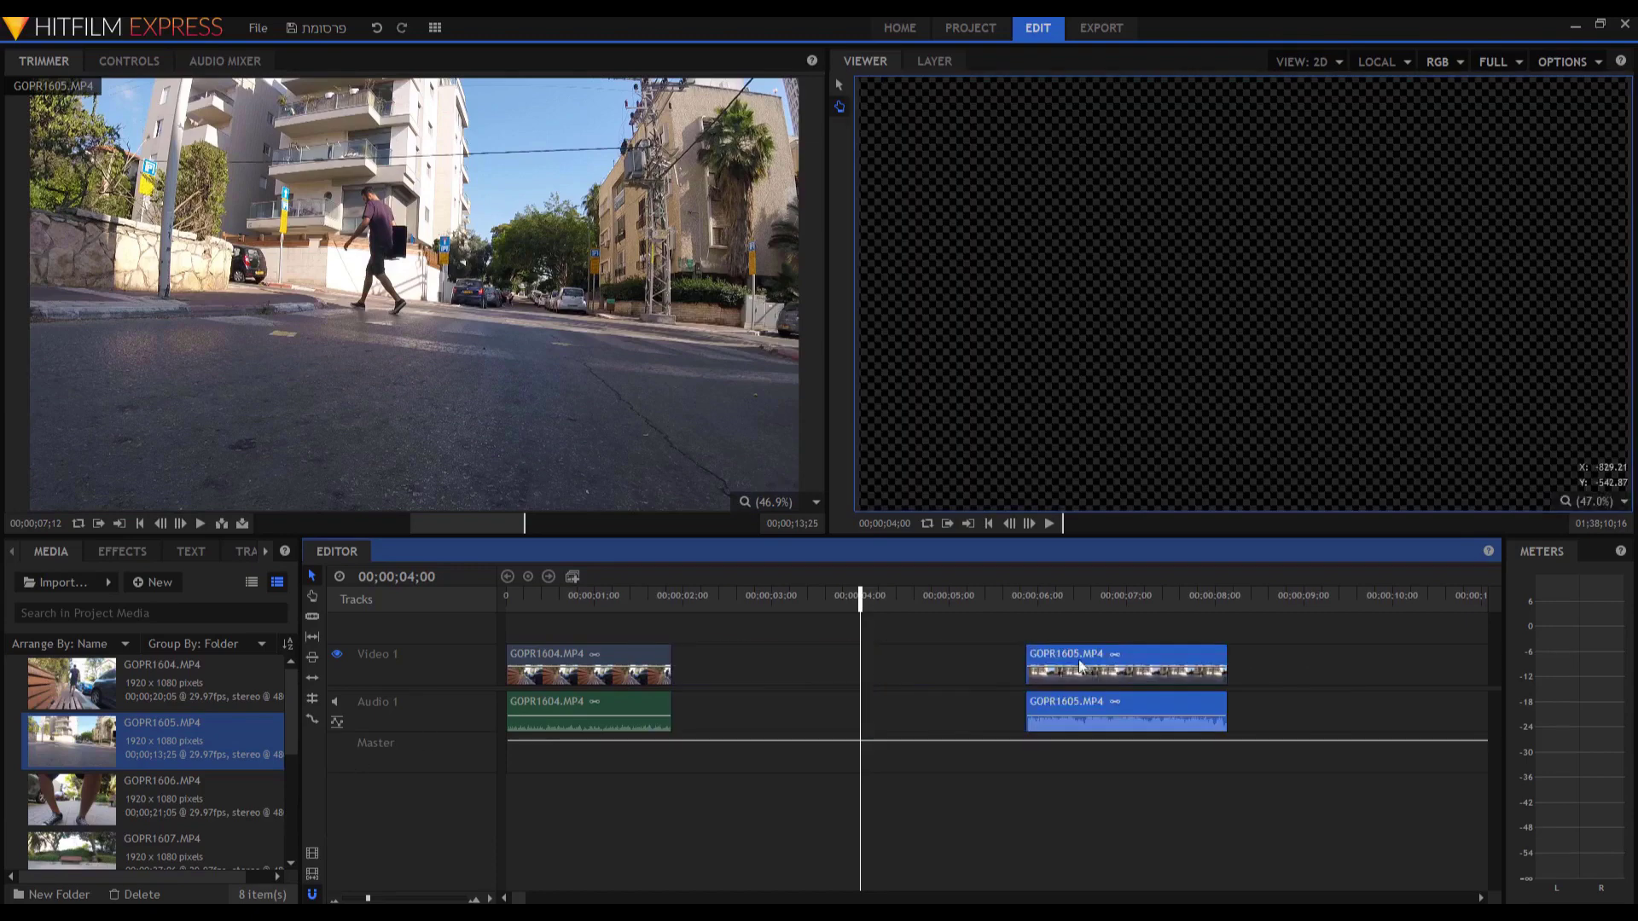
click(512, 598)
key(space)
key(space)
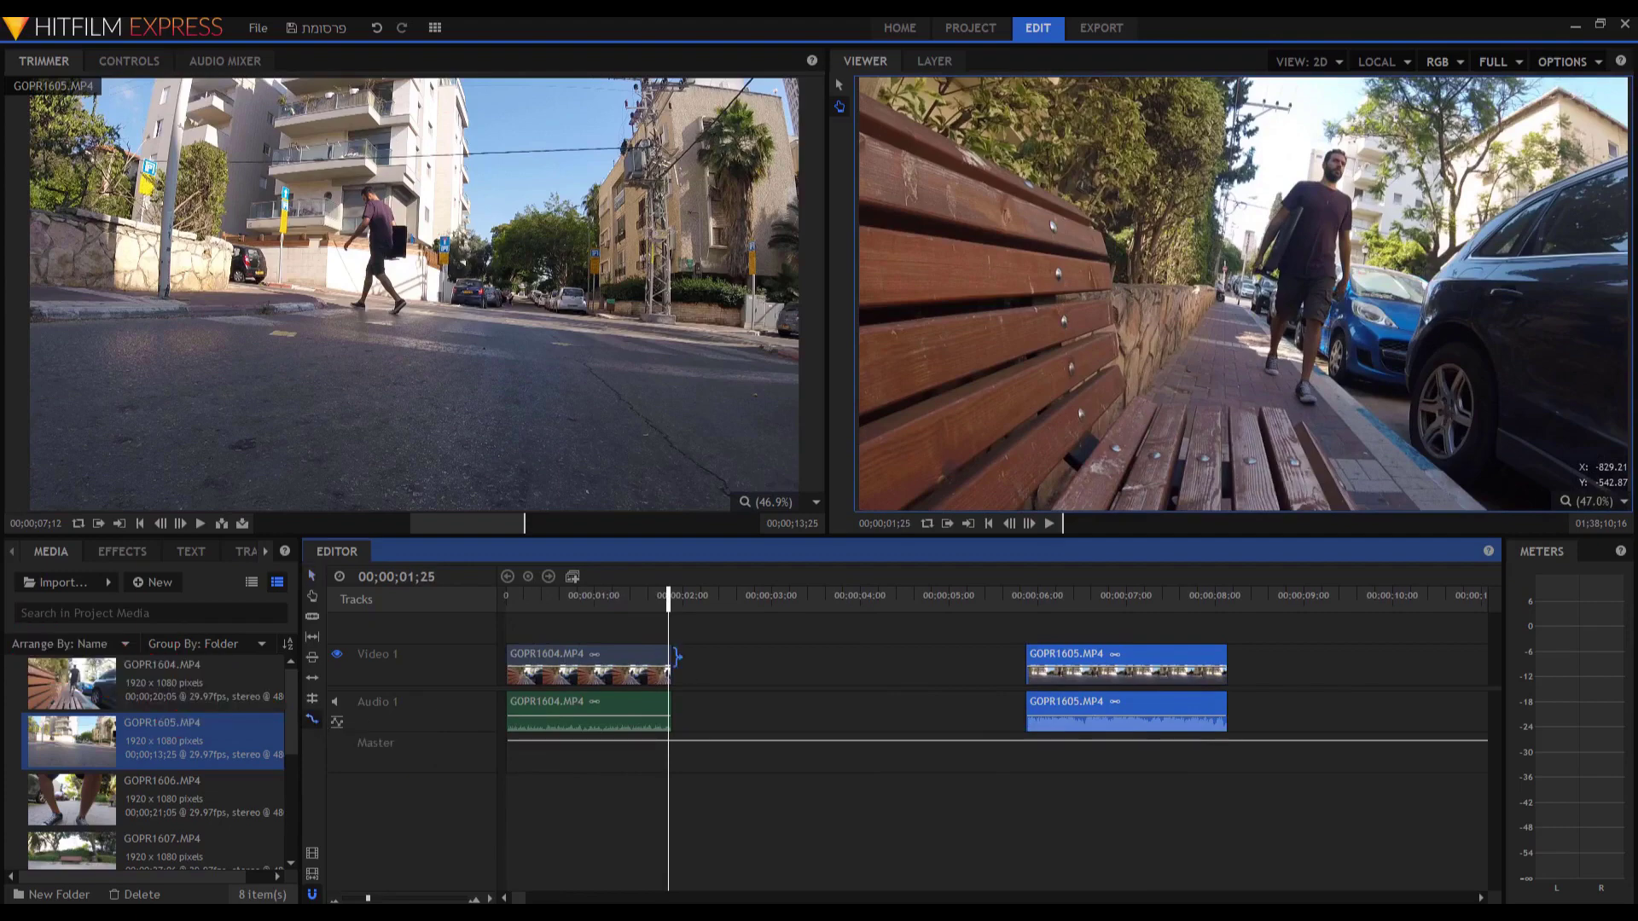
click(629, 601)
drag(680, 654, 1008, 657)
key(Home)
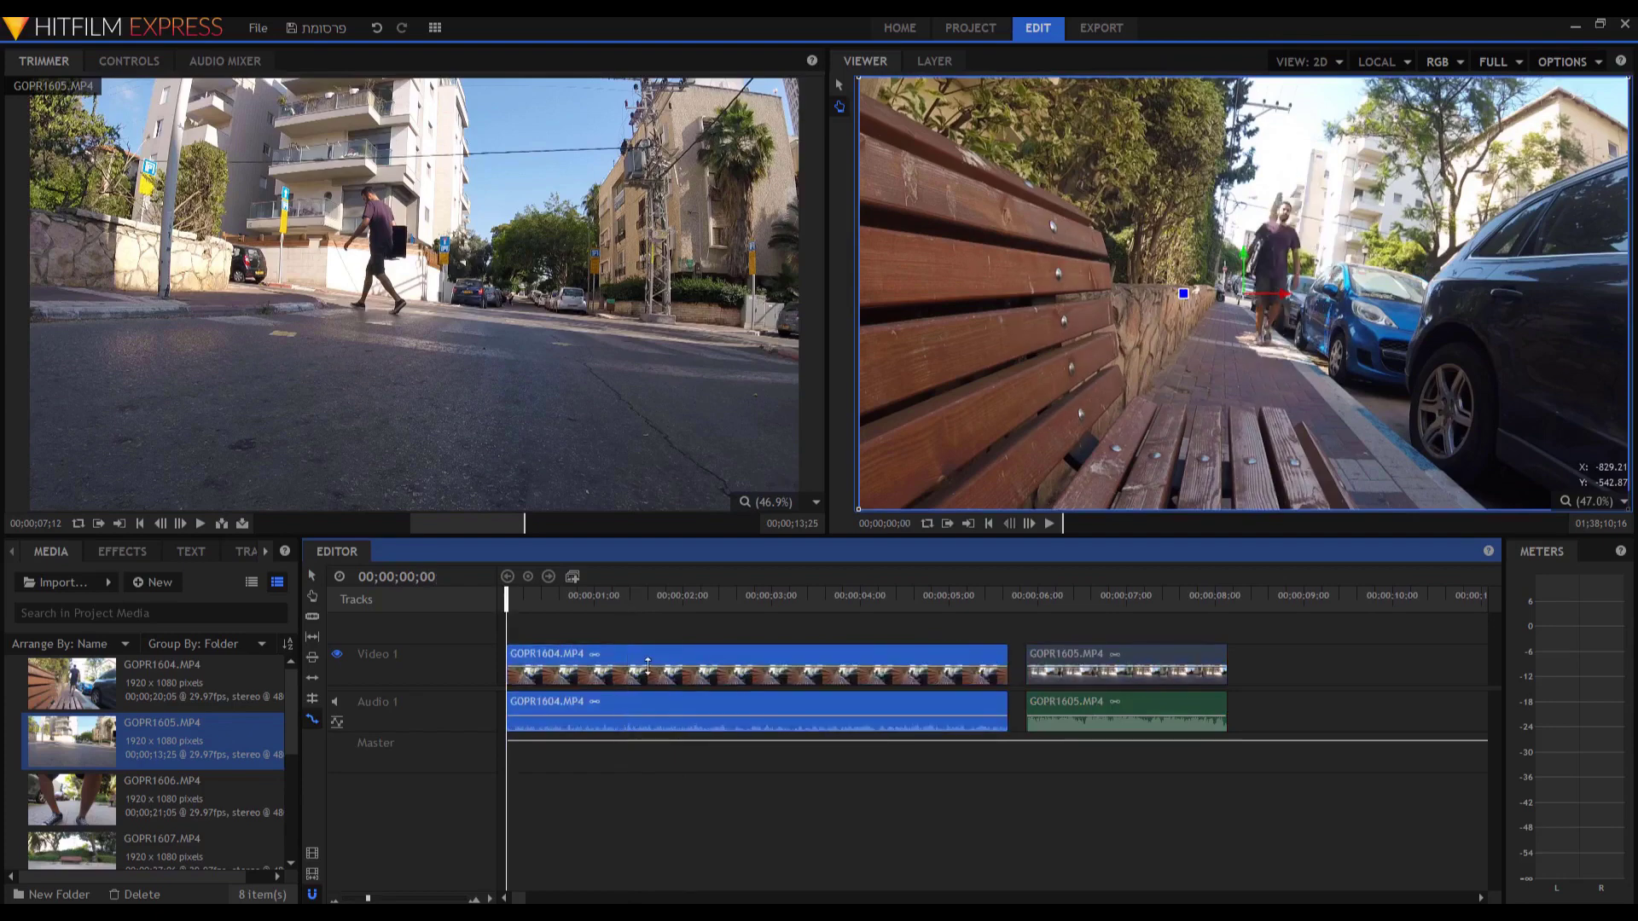
key(space)
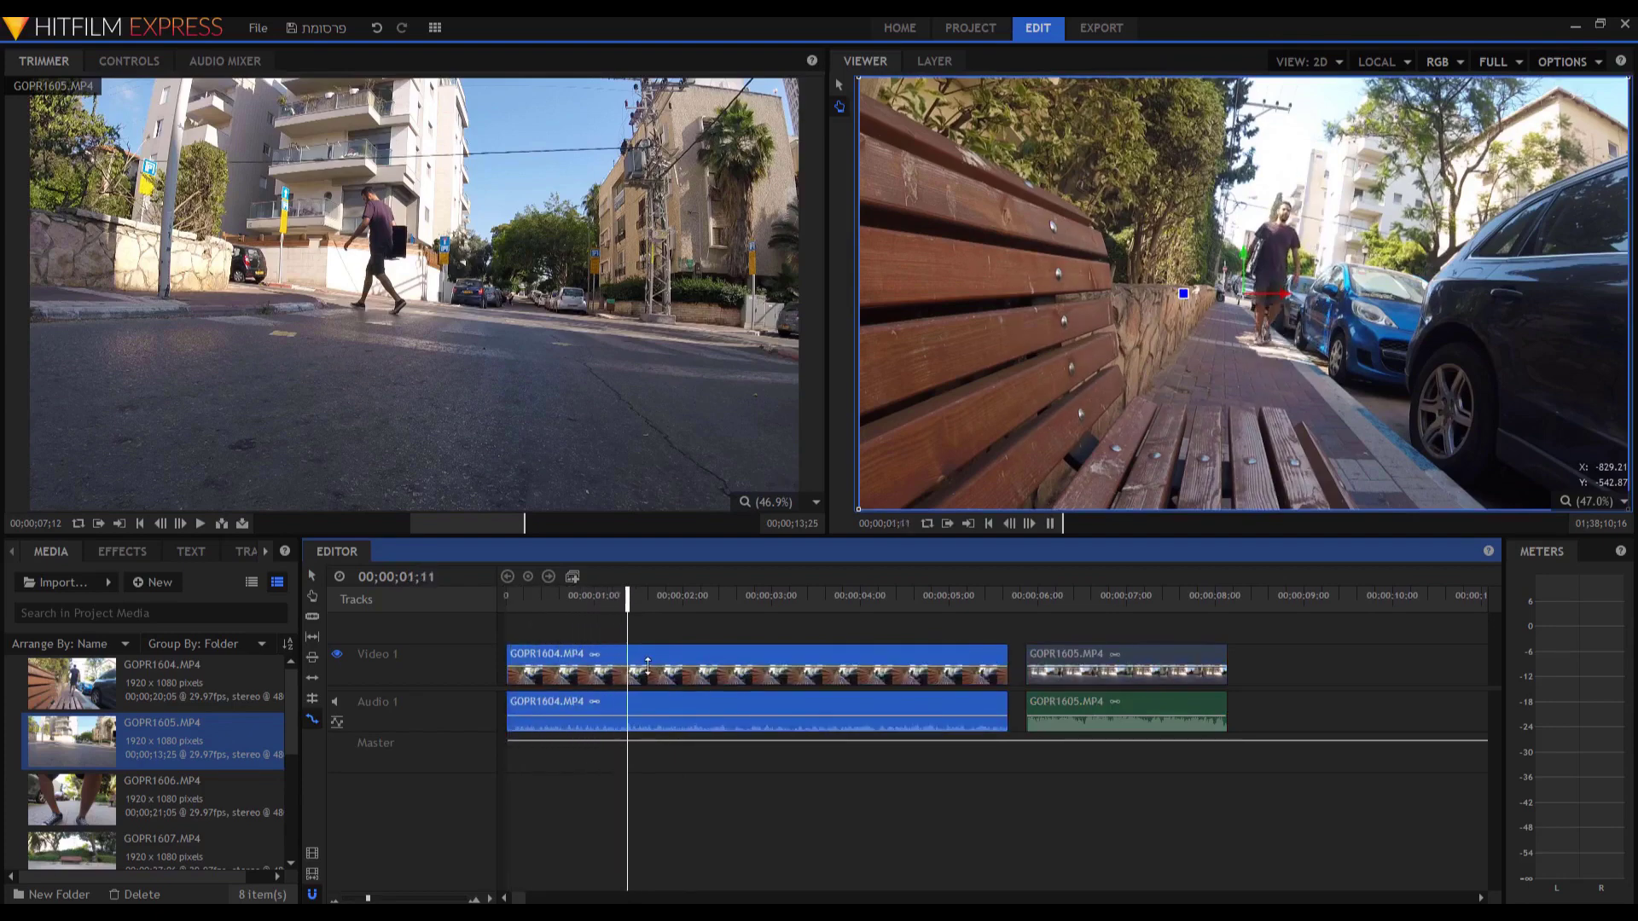
key(space)
Trim GOPR1604's end much shorter and replay the timeline from the start.
drag(648, 665, 564, 668)
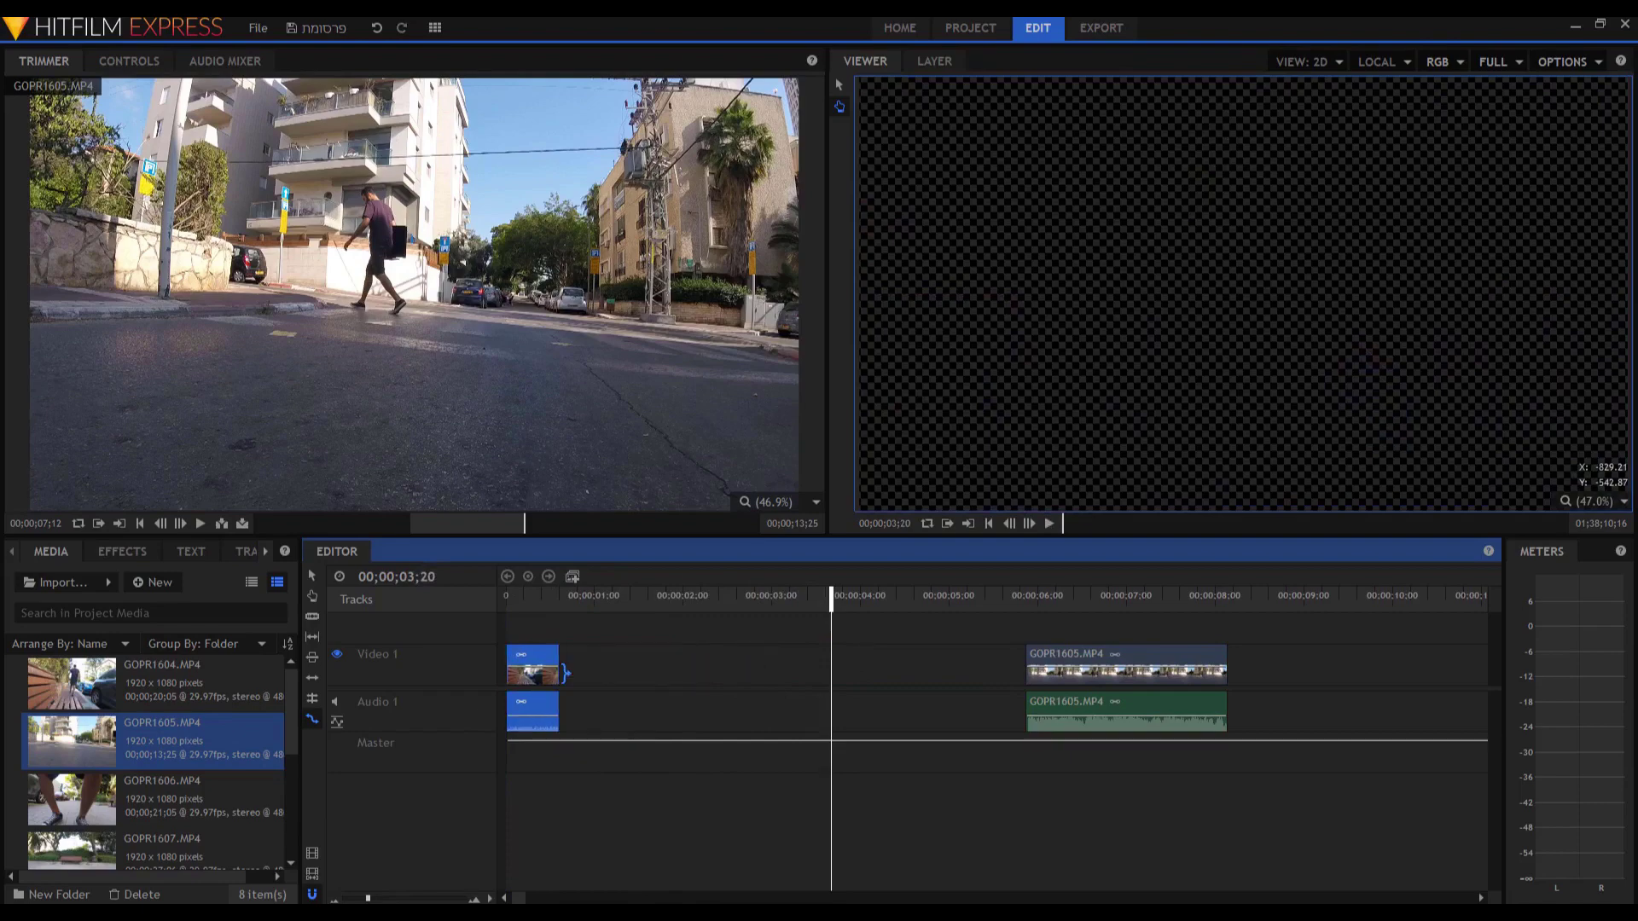
key(Home)
key(space)
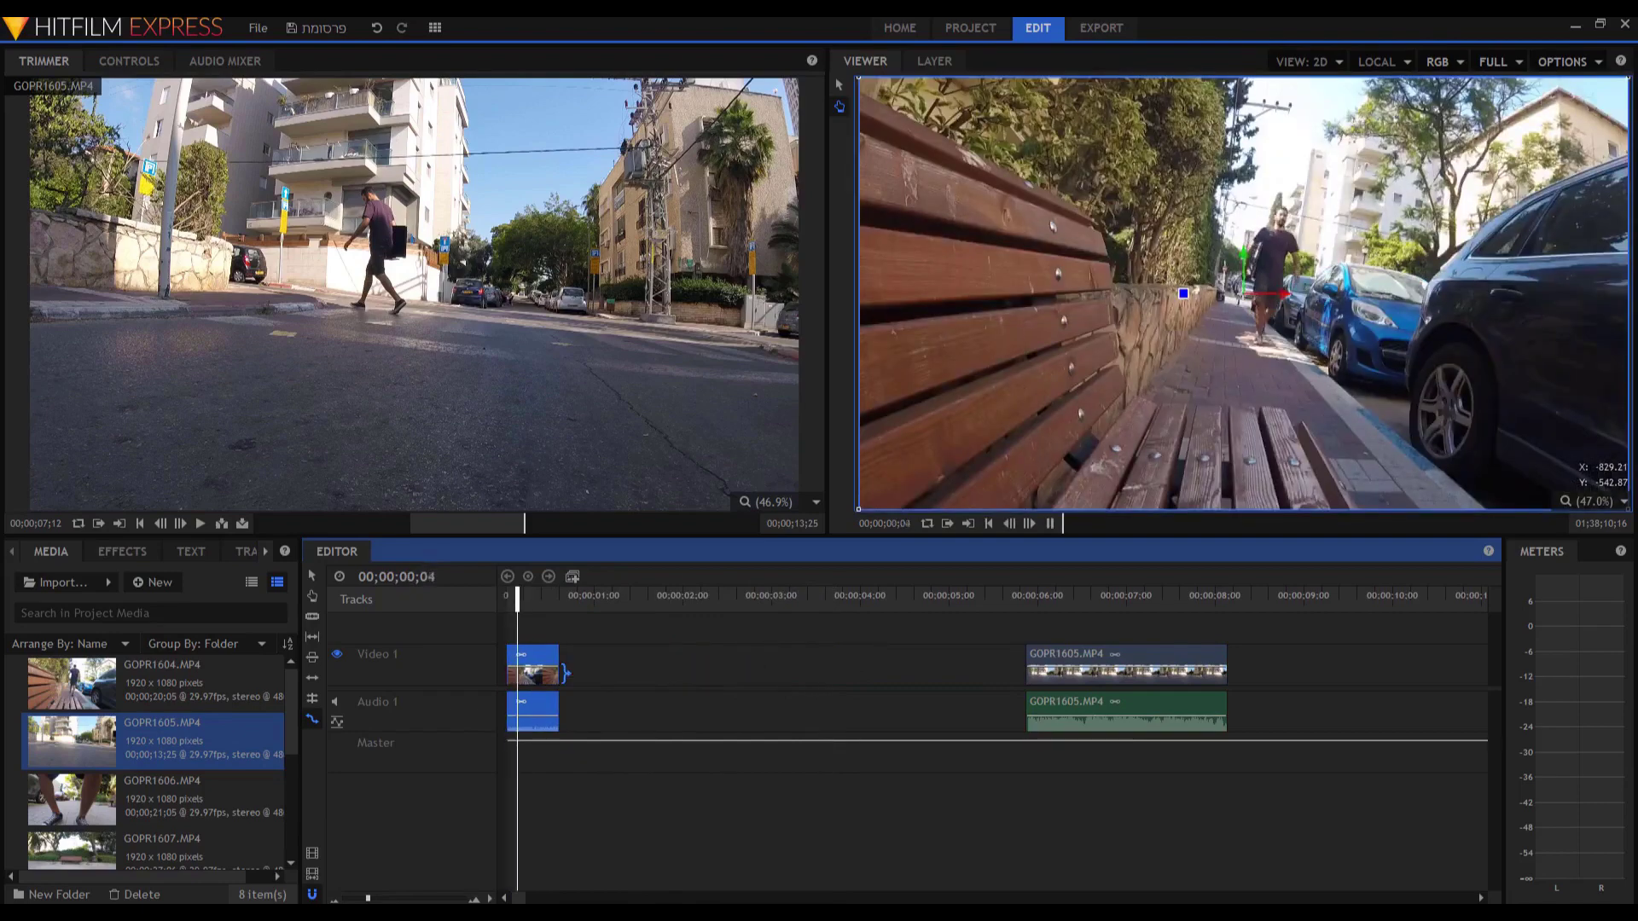
key(space)
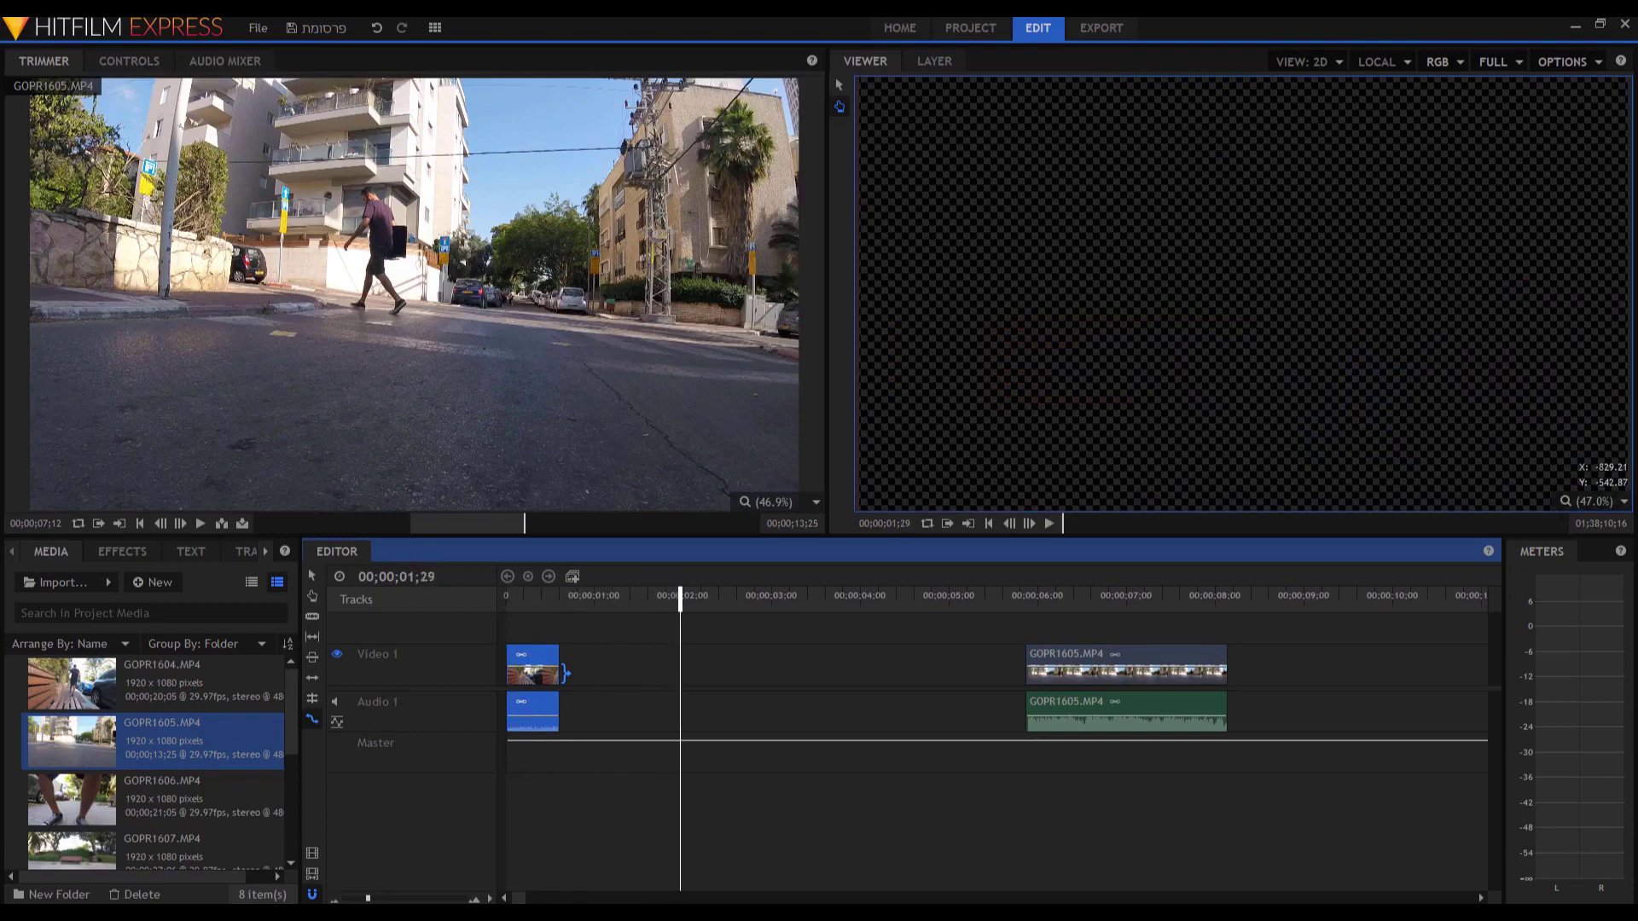
click(513, 598)
key(Home)
key(space)
key(space)
Undo the trim, move GOPR1604 later, and load it as the source clip.
key(ctrl+z)
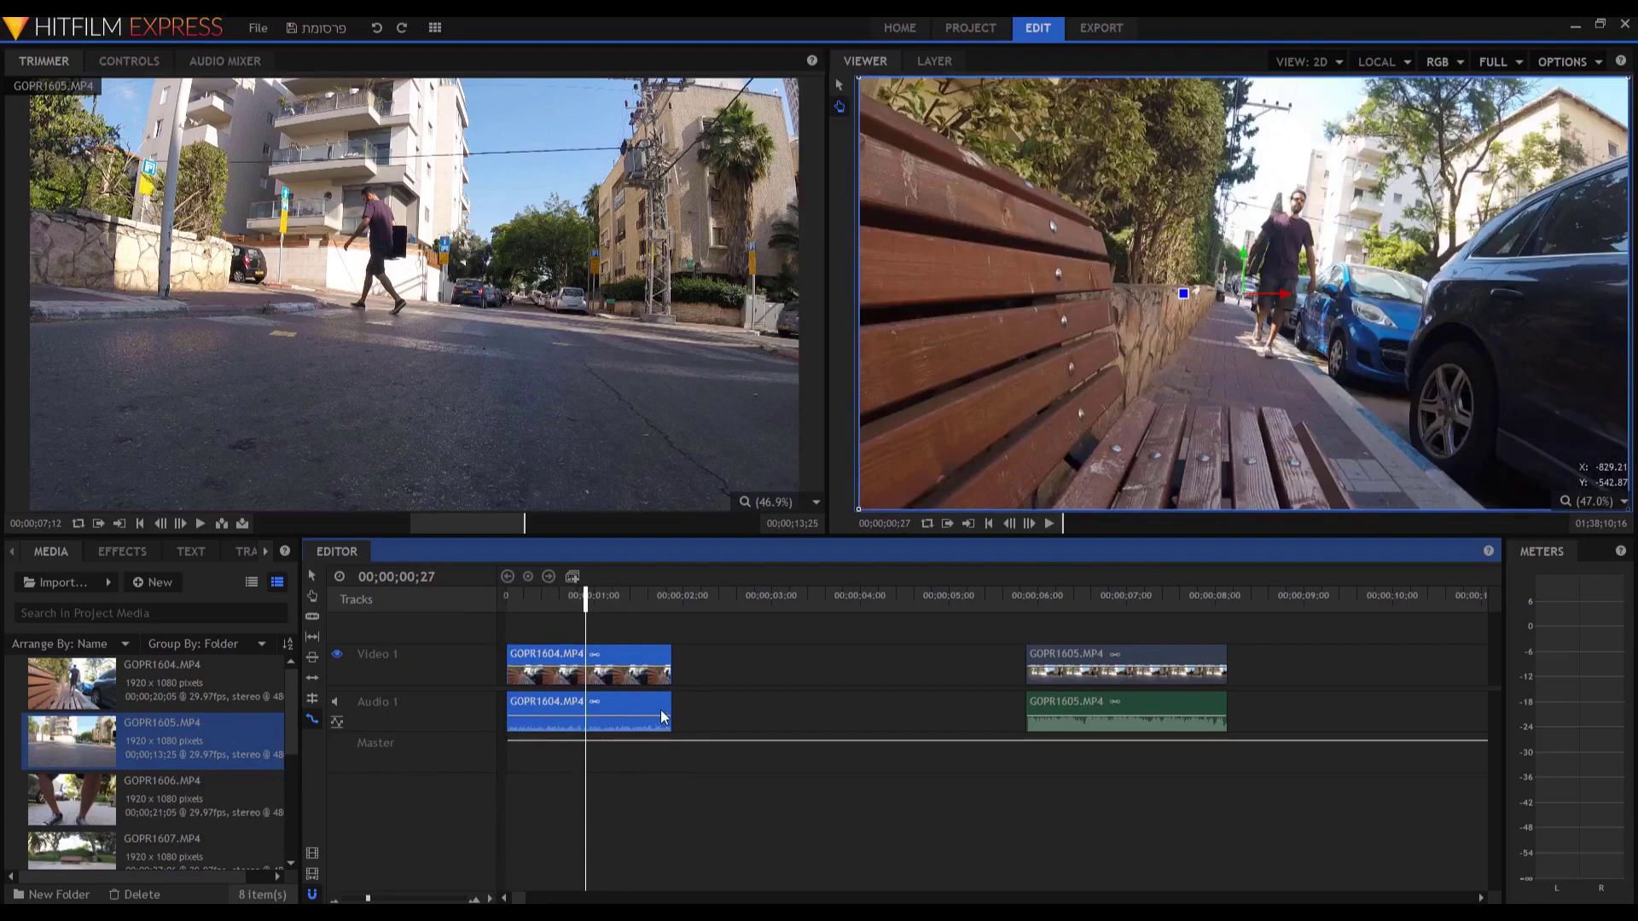
drag(600, 680, 732, 680)
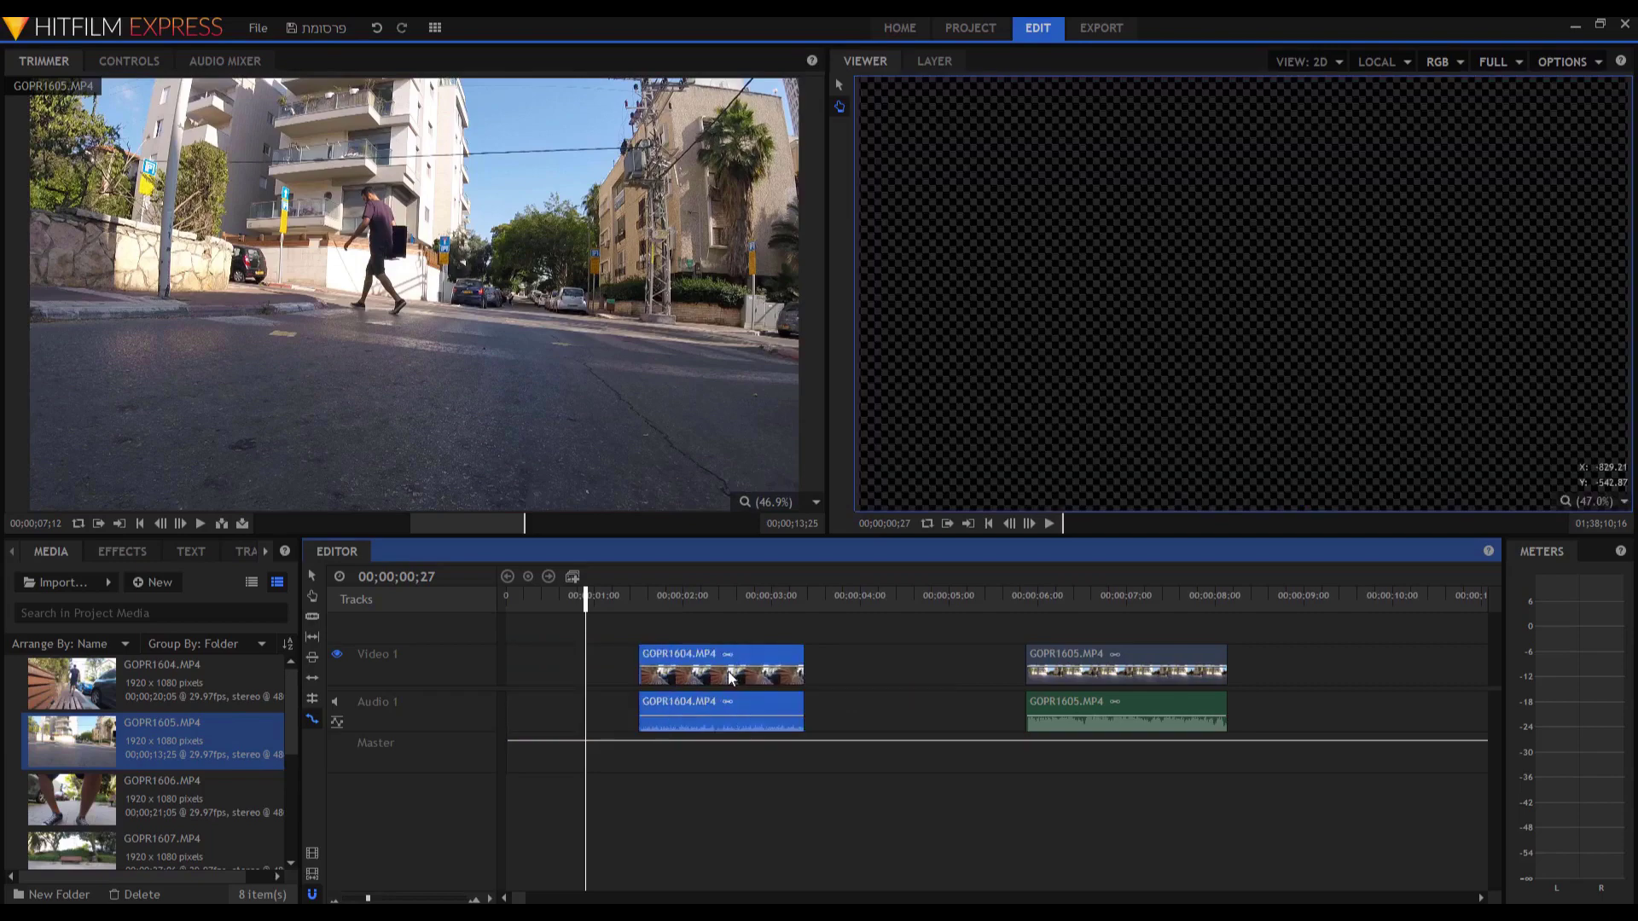
click(732, 680)
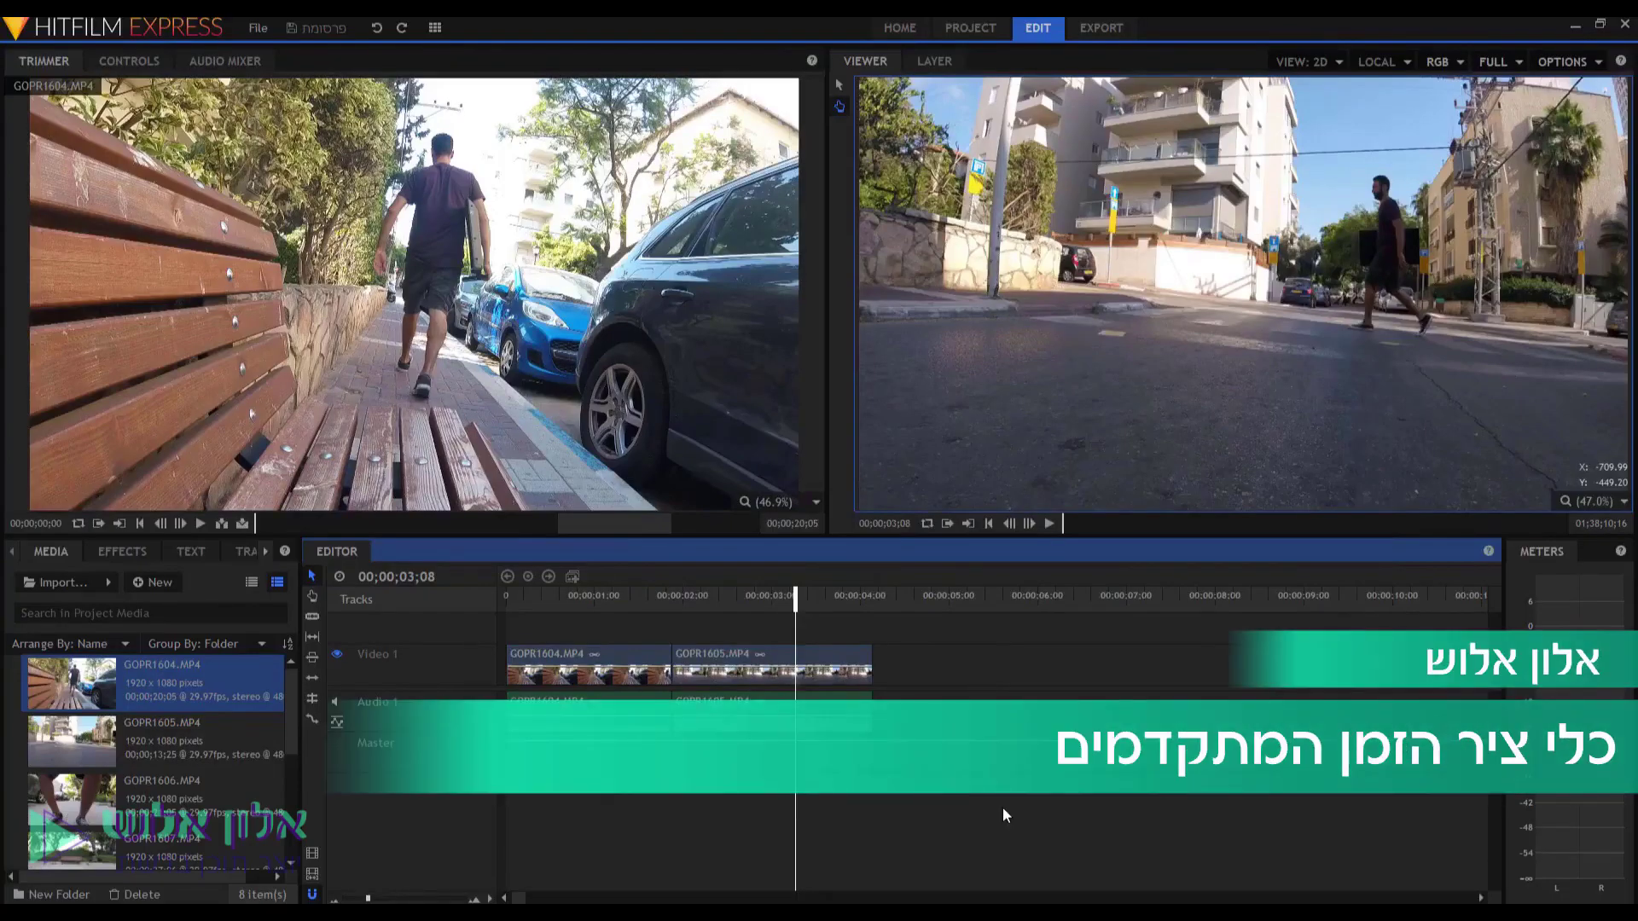
Push GOPR1605 slightly later to extend GOPR1604's end, with the playhead at 01;02.
click(313, 638)
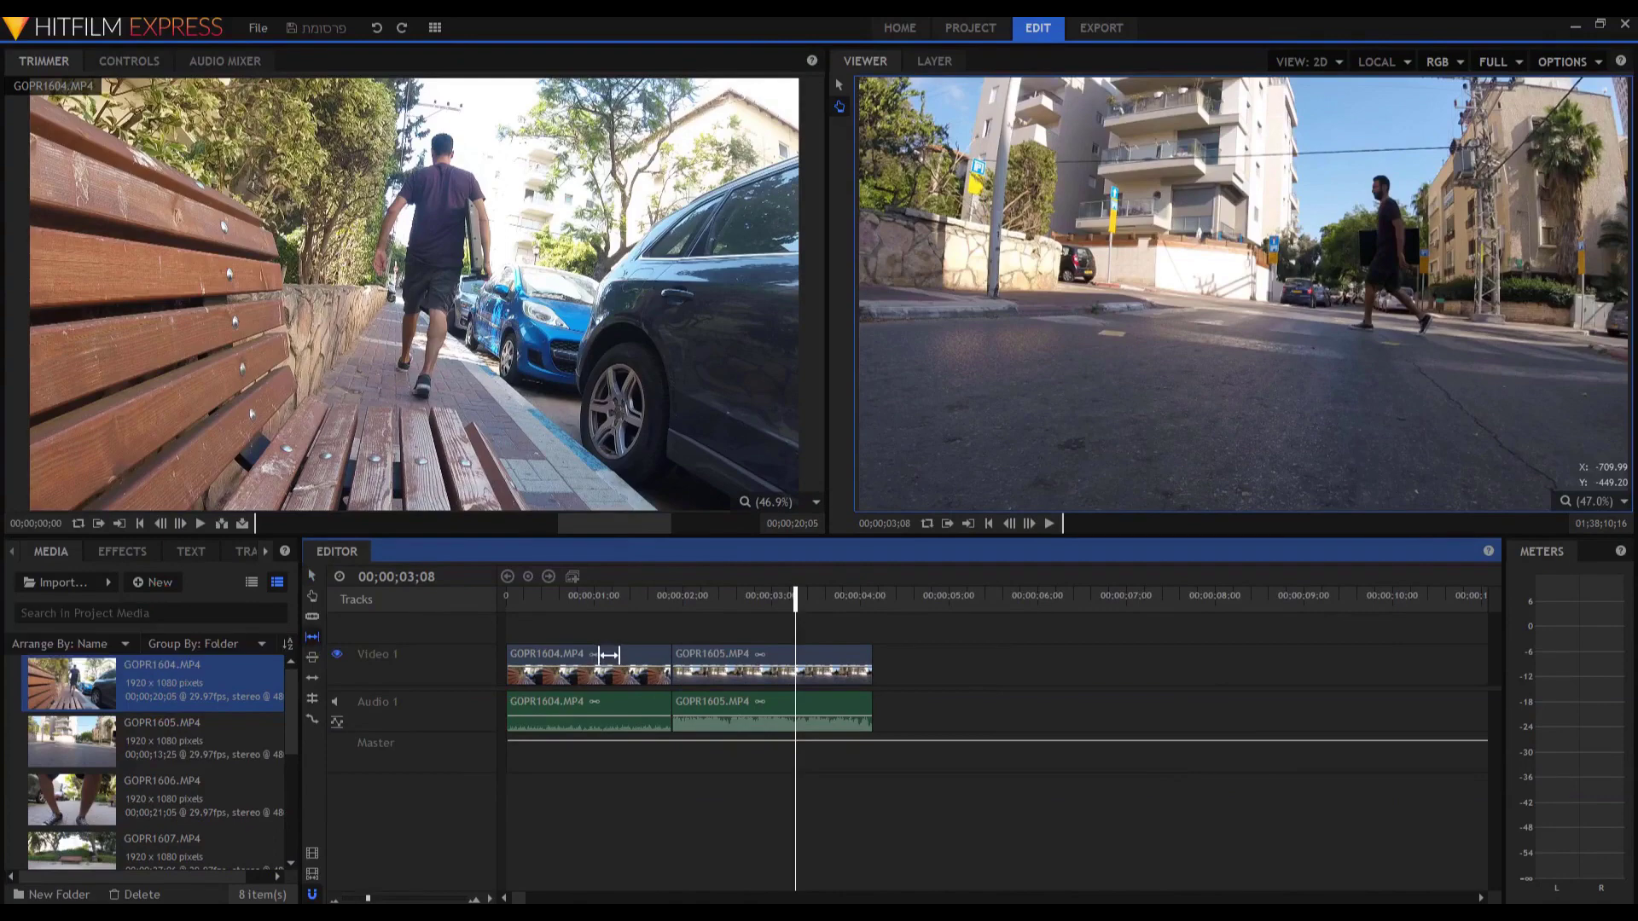
click(601, 597)
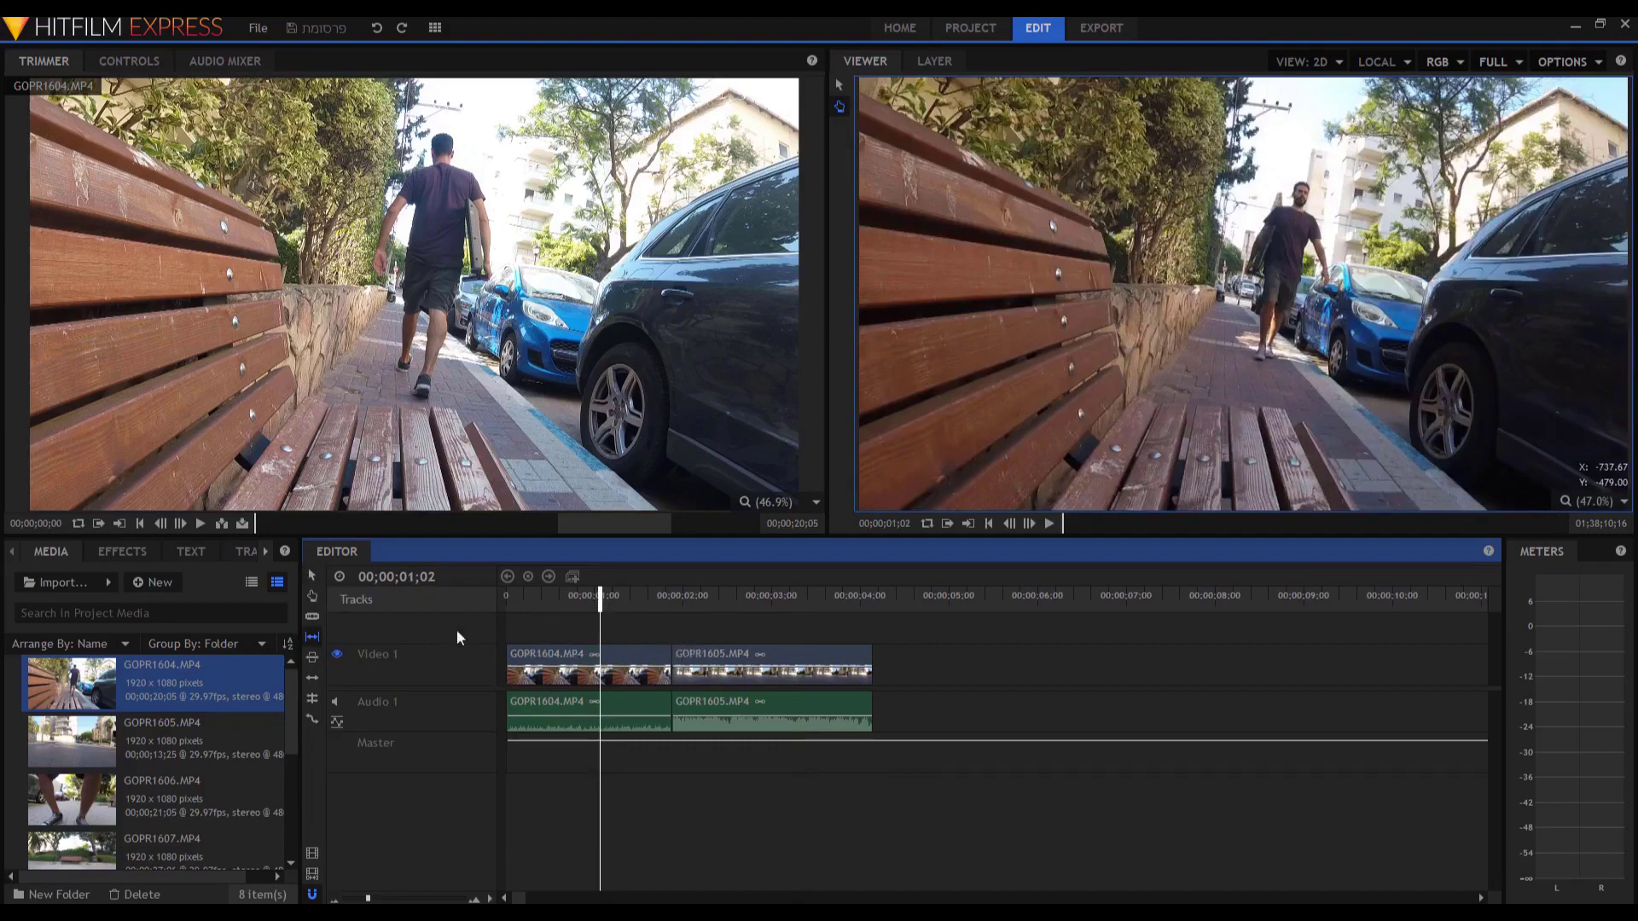
click(311, 576)
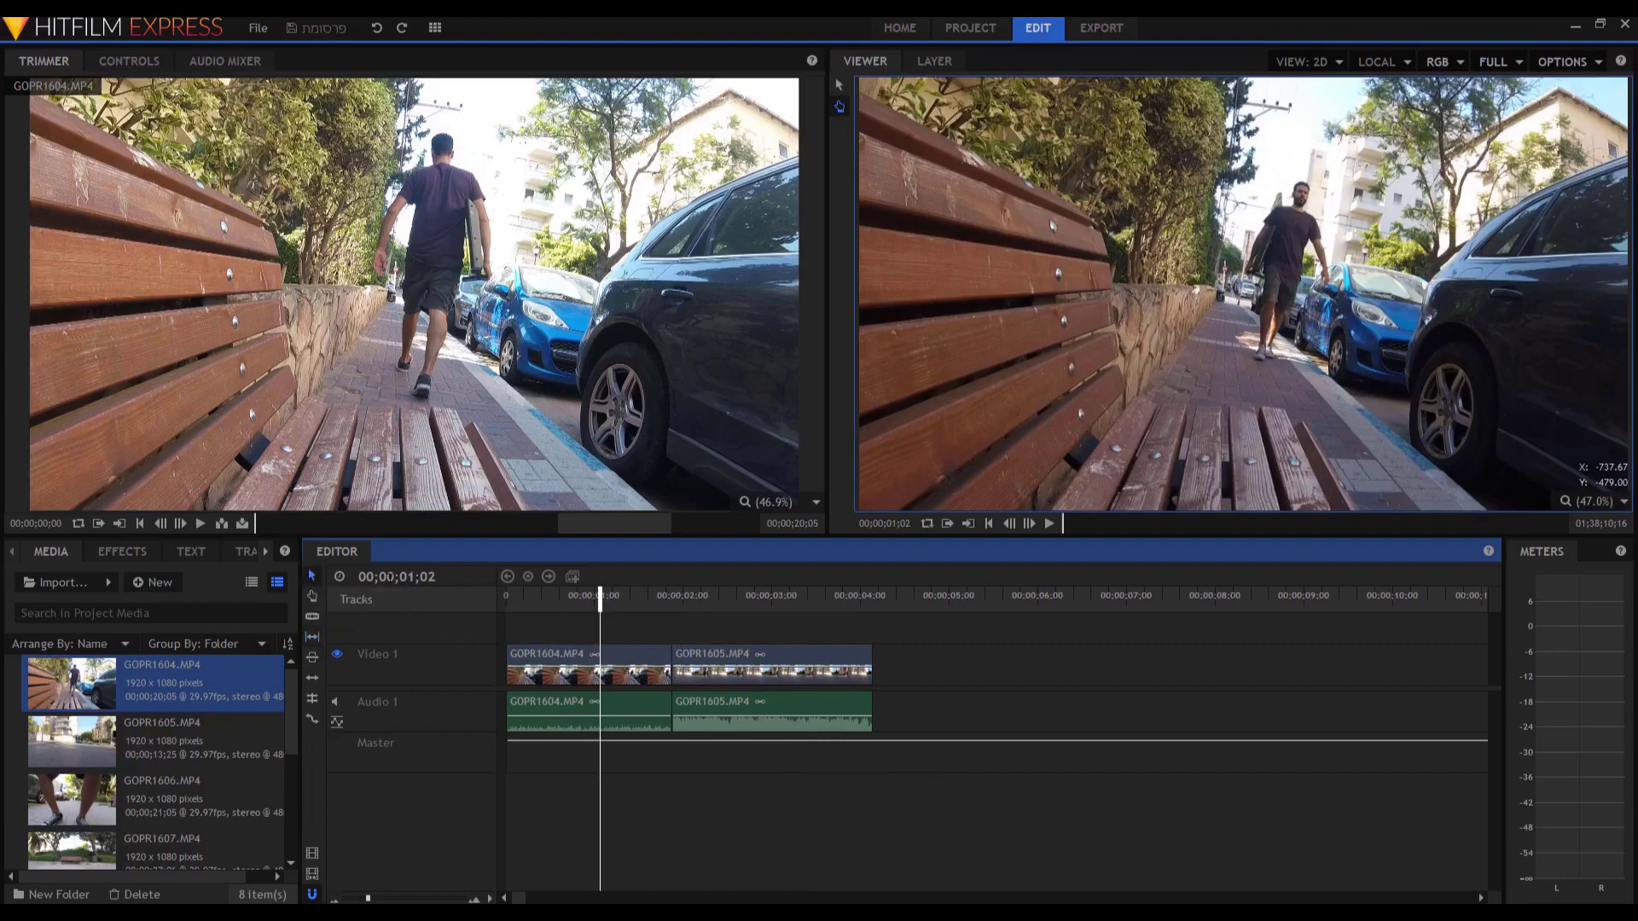
click(696, 657)
drag(693, 657, 710, 661)
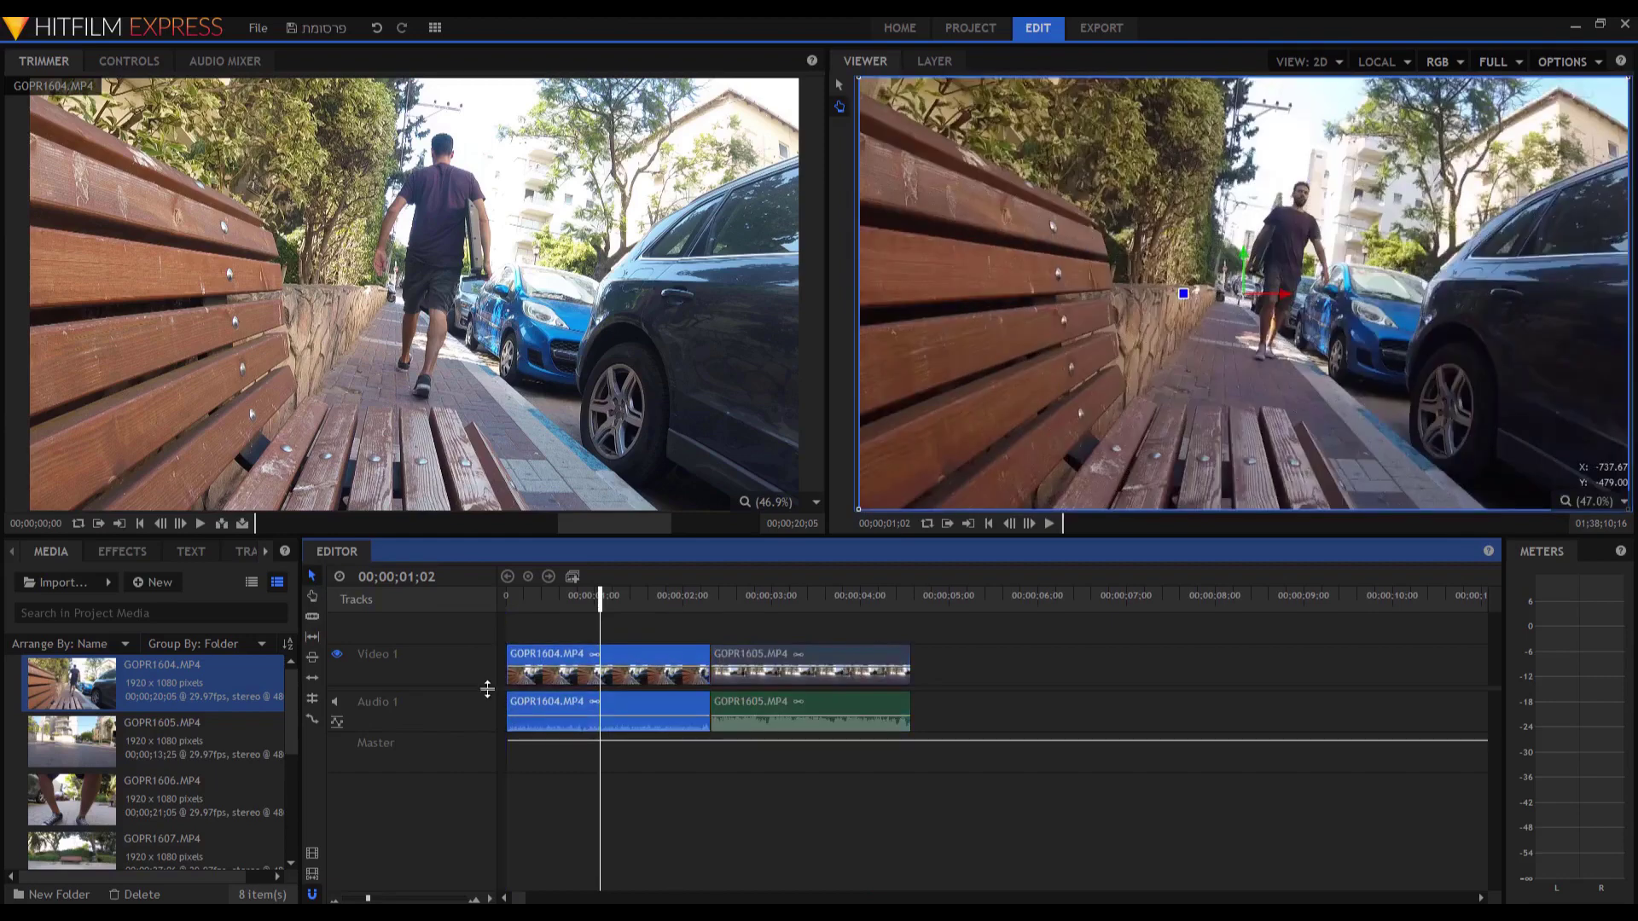
Cut and delete GOPR1604's short opening piece, then move both clips to the timeline start.
click(312, 617)
click(540, 667)
key(Delete)
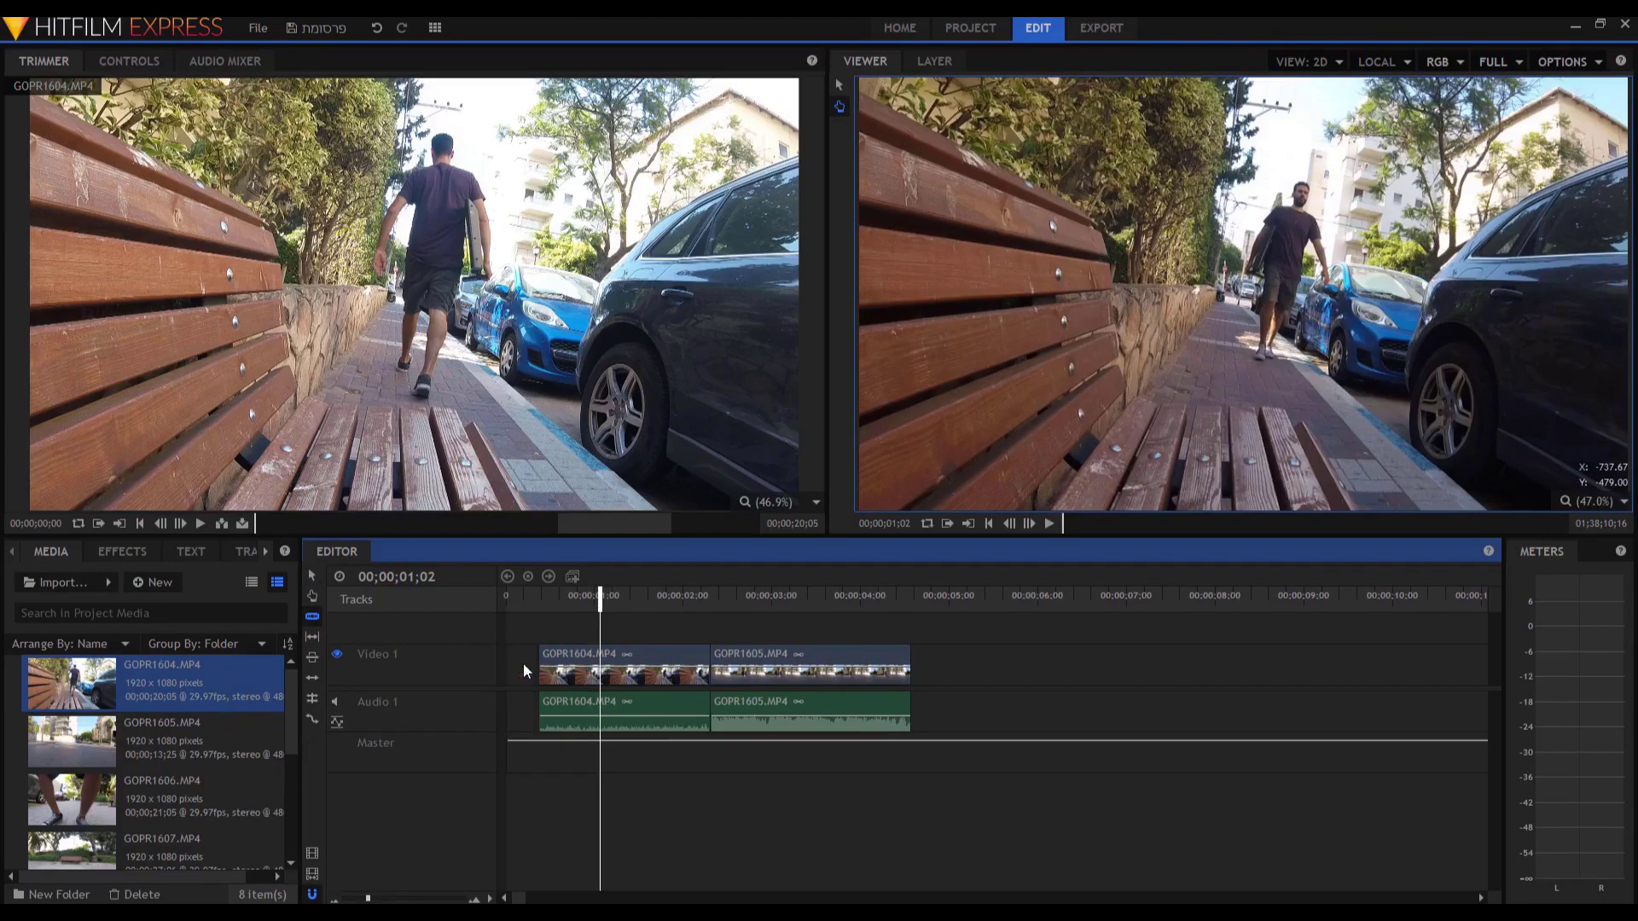
key(v)
drag(764, 625, 655, 661)
drag(664, 674, 631, 674)
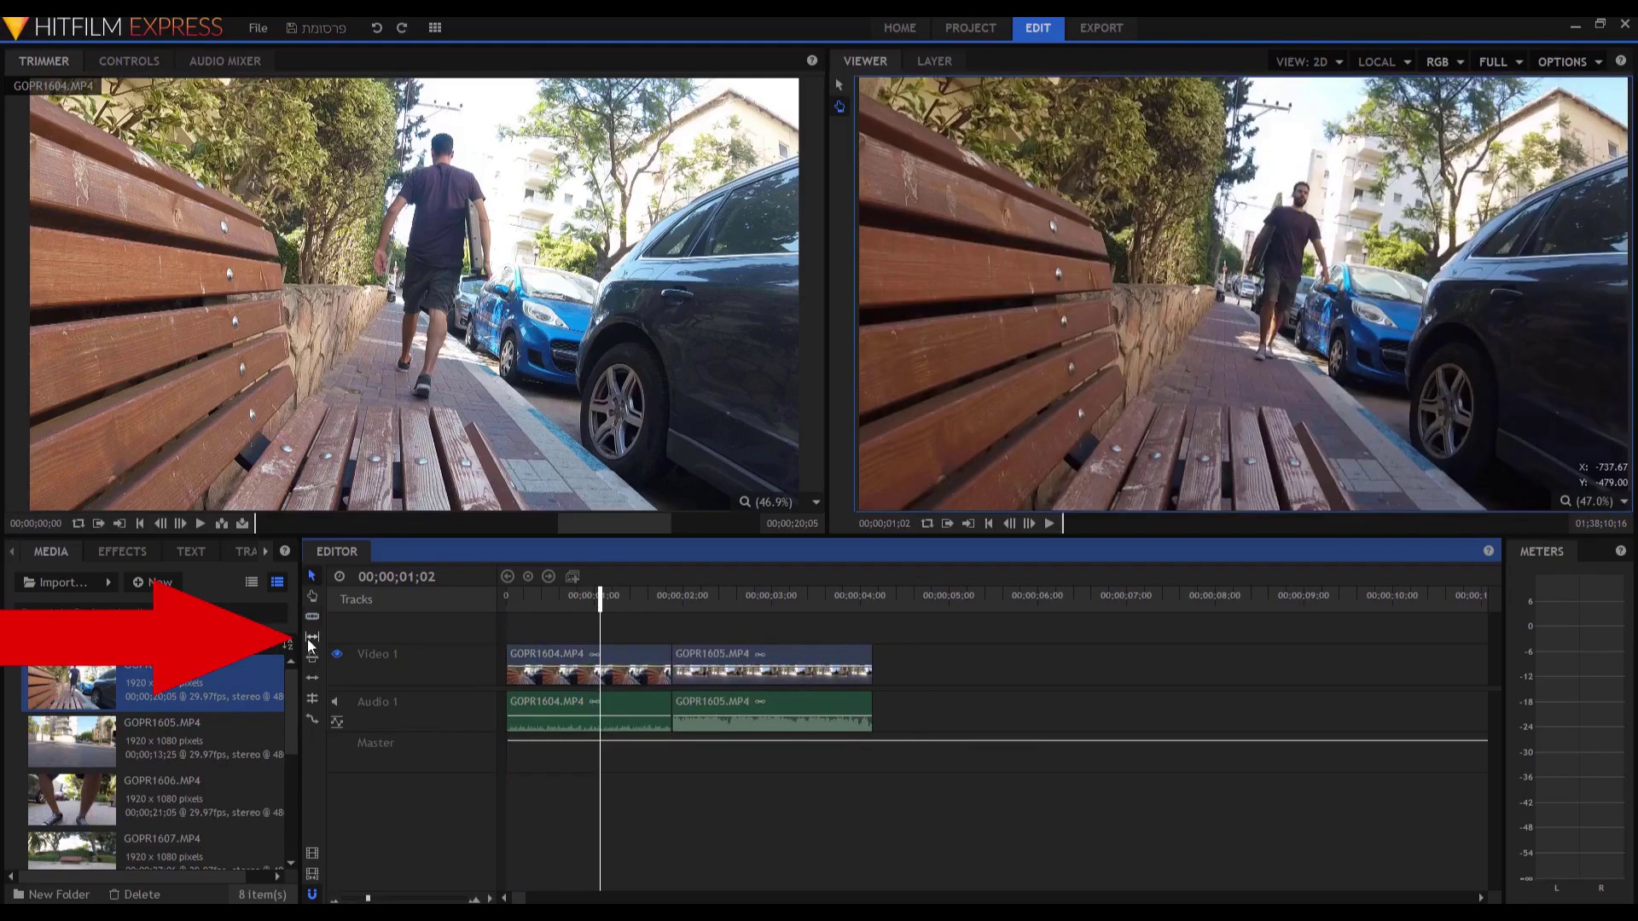
Slip GOPR1604's footage by 2 then 8 frames with the Slip tool, replaying to check.
click(311, 640)
drag(580, 655, 501, 628)
key(space)
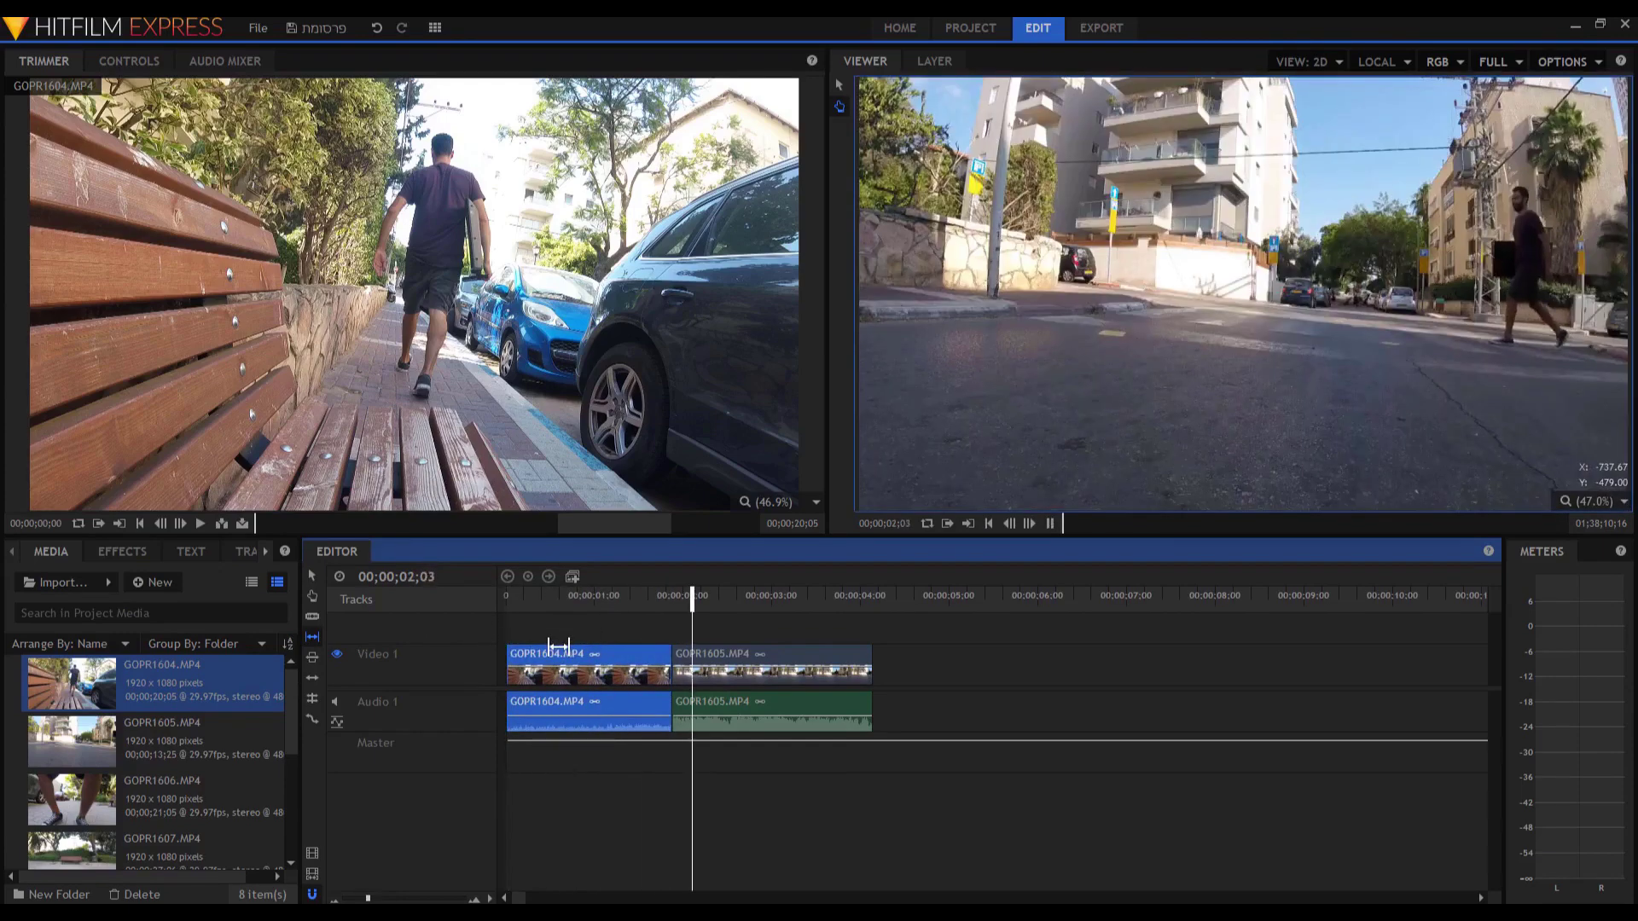
drag(597, 661, 792, 661)
key(Home)
key(space)
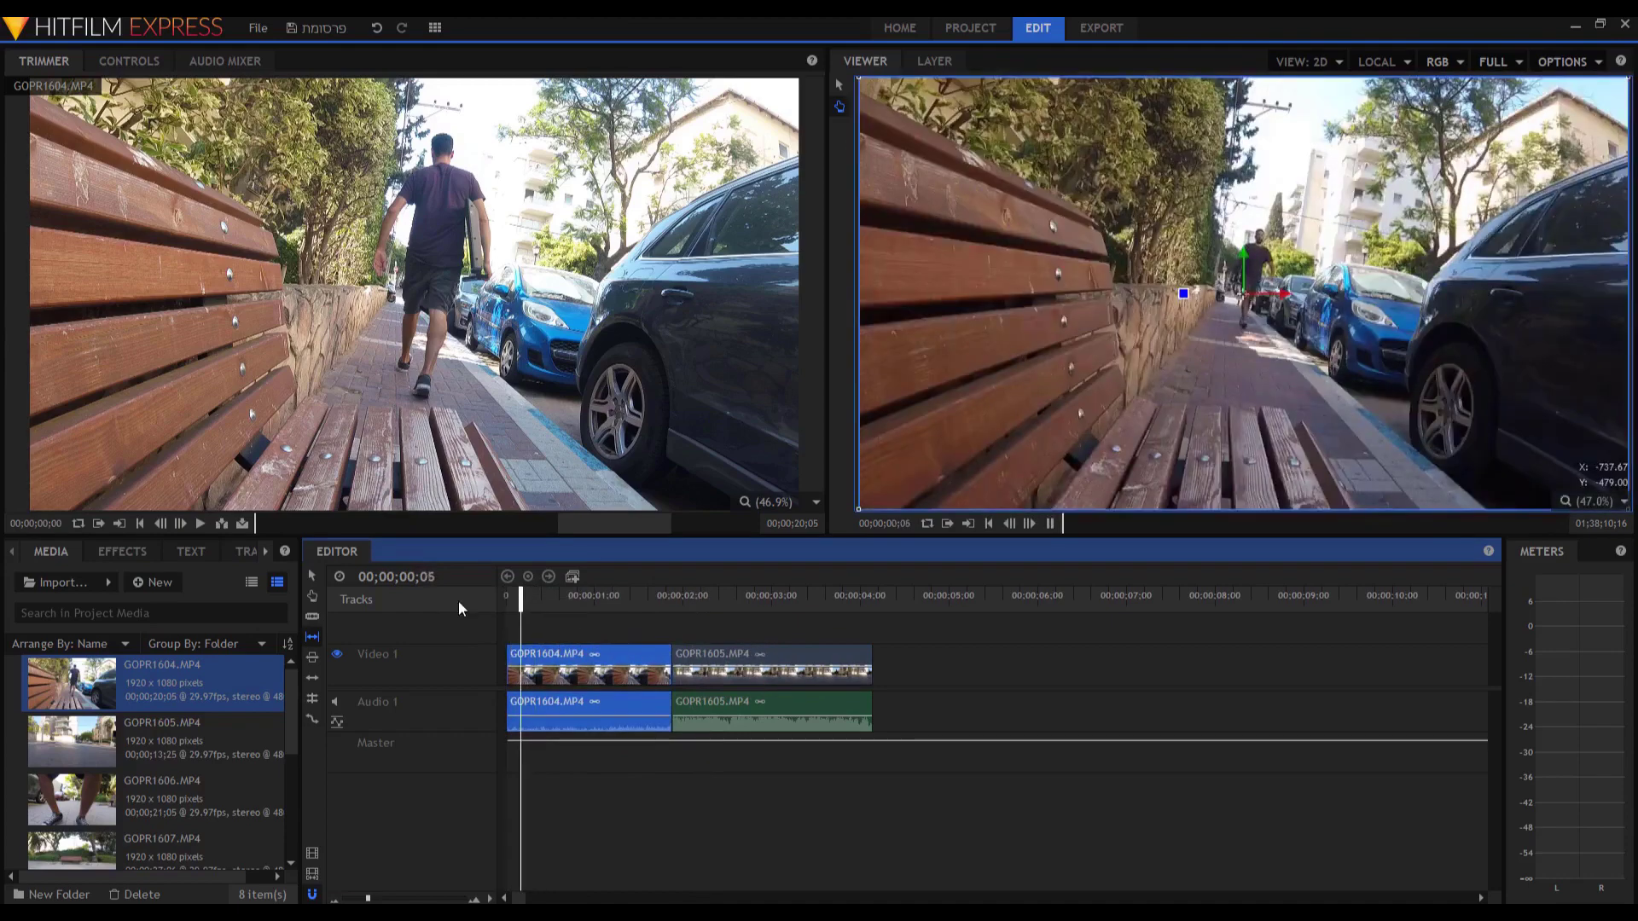
key(space)
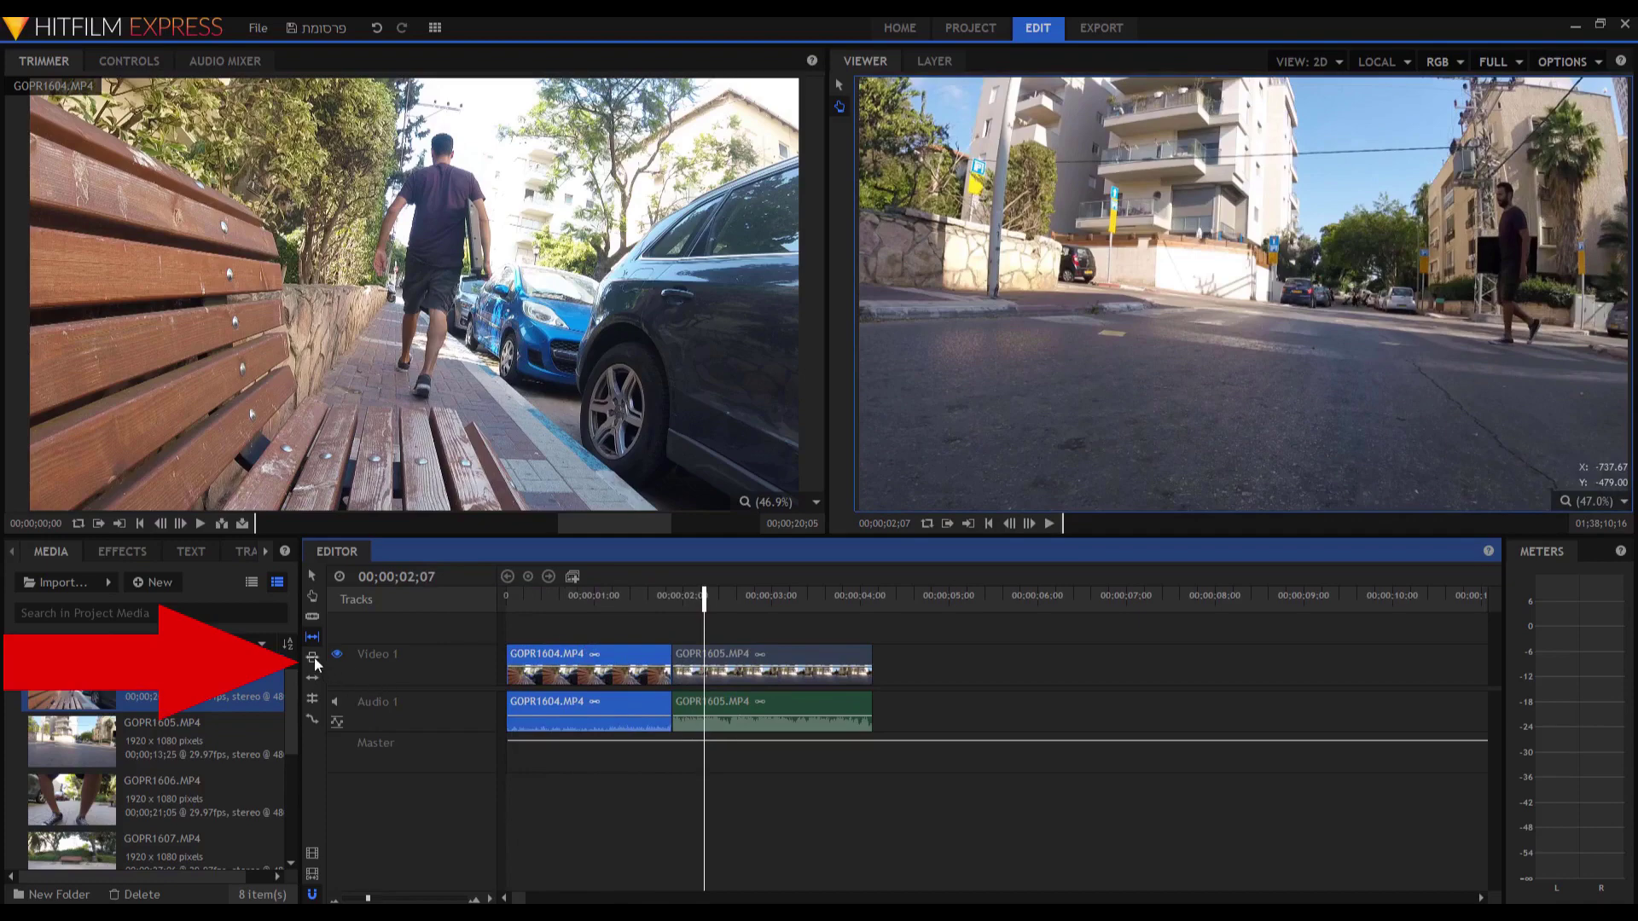
click(313, 658)
drag(626, 659, 607, 664)
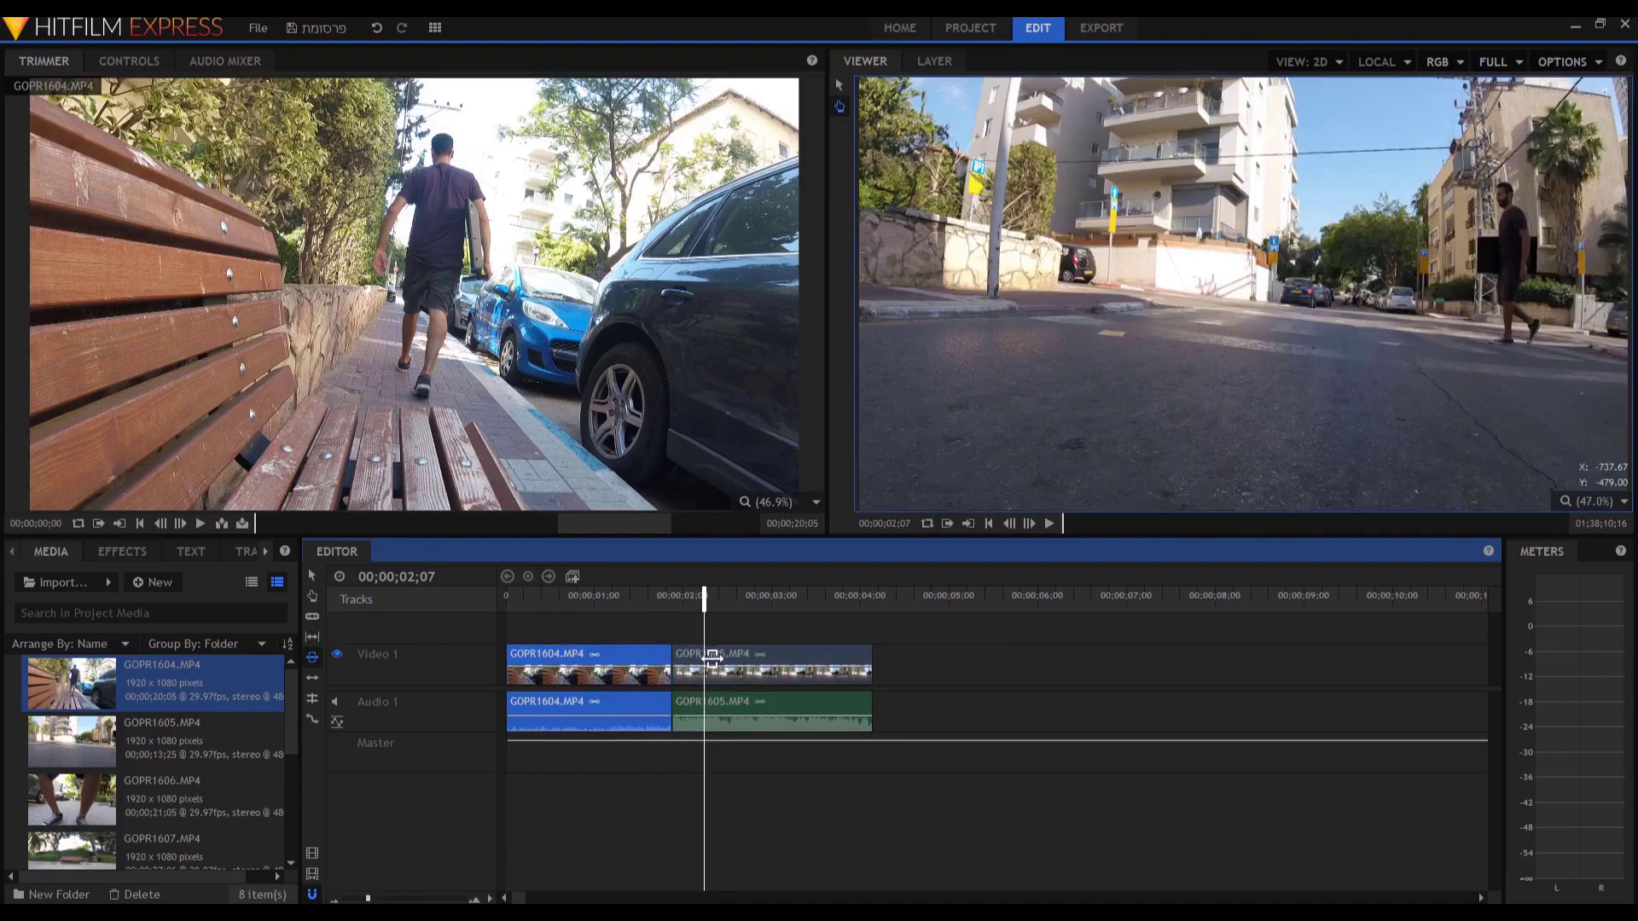
drag(611, 661, 724, 663)
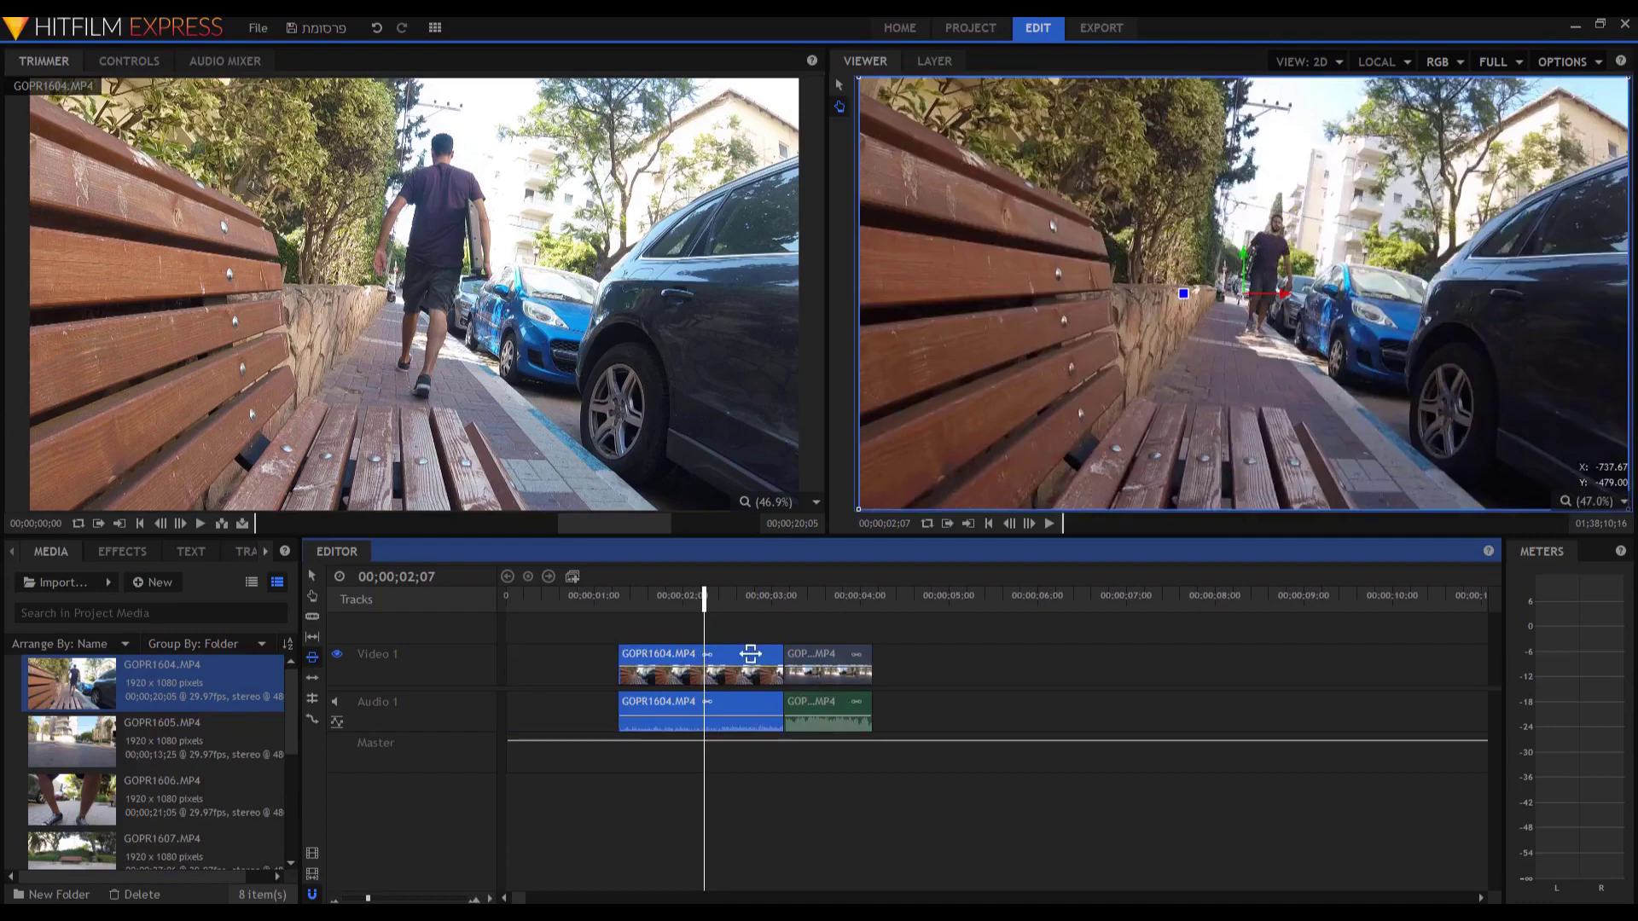
key(ctrl+z)
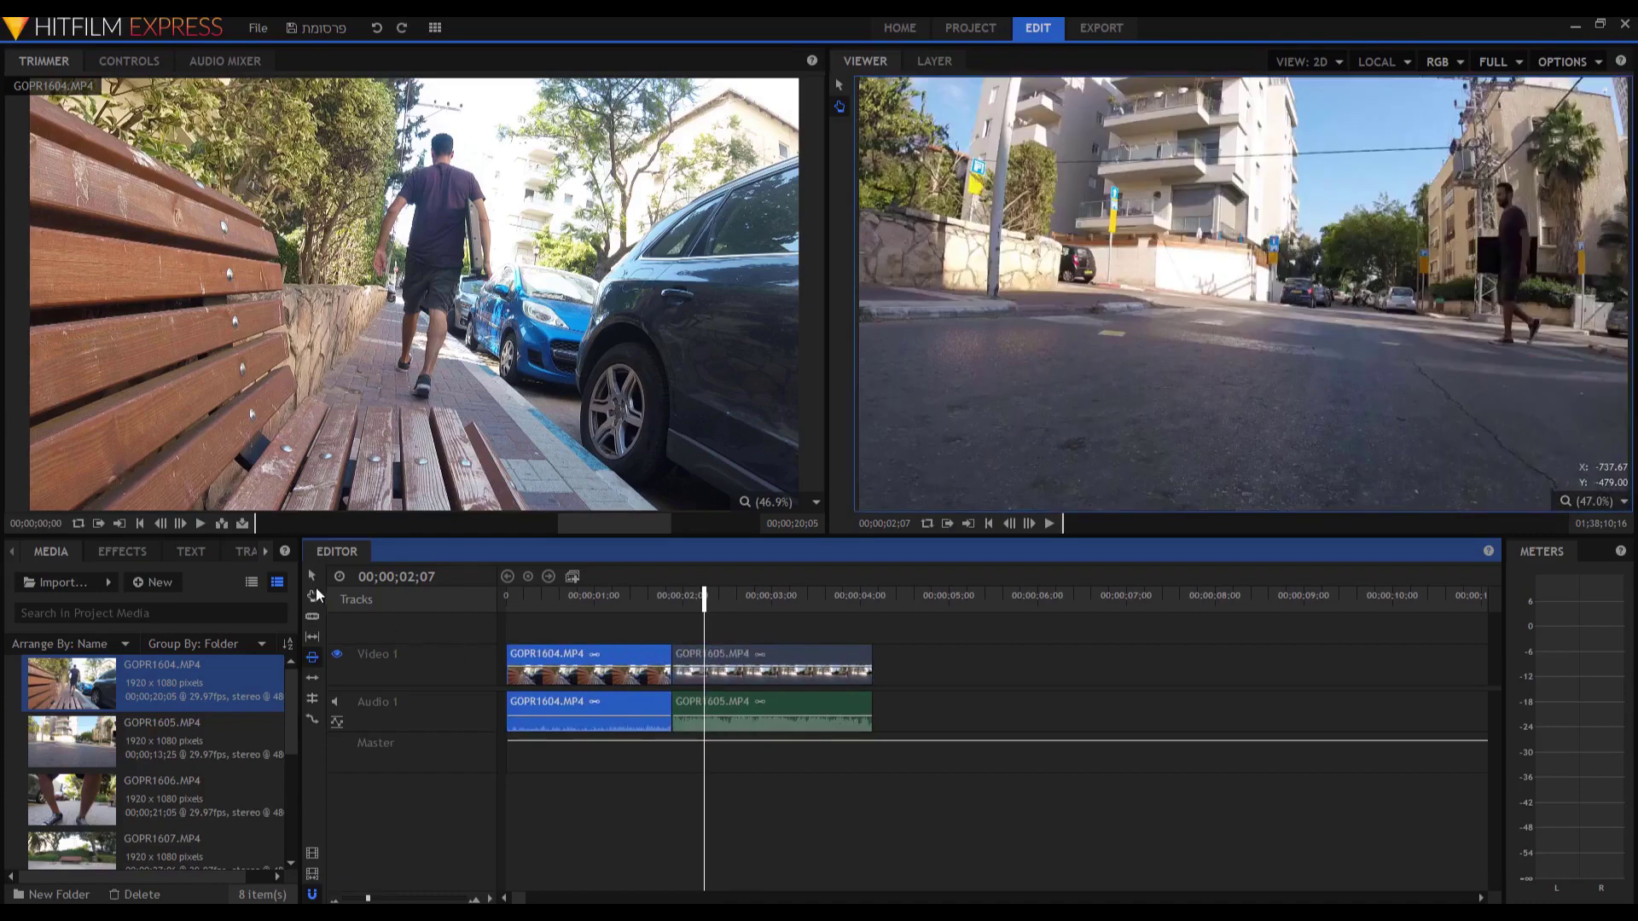
click(742, 655)
key(v)
click(715, 669)
key(Delete)
drag(791, 657, 721, 657)
key(ctrl+z)
key(ctrl+z)
key(ctrl+z)
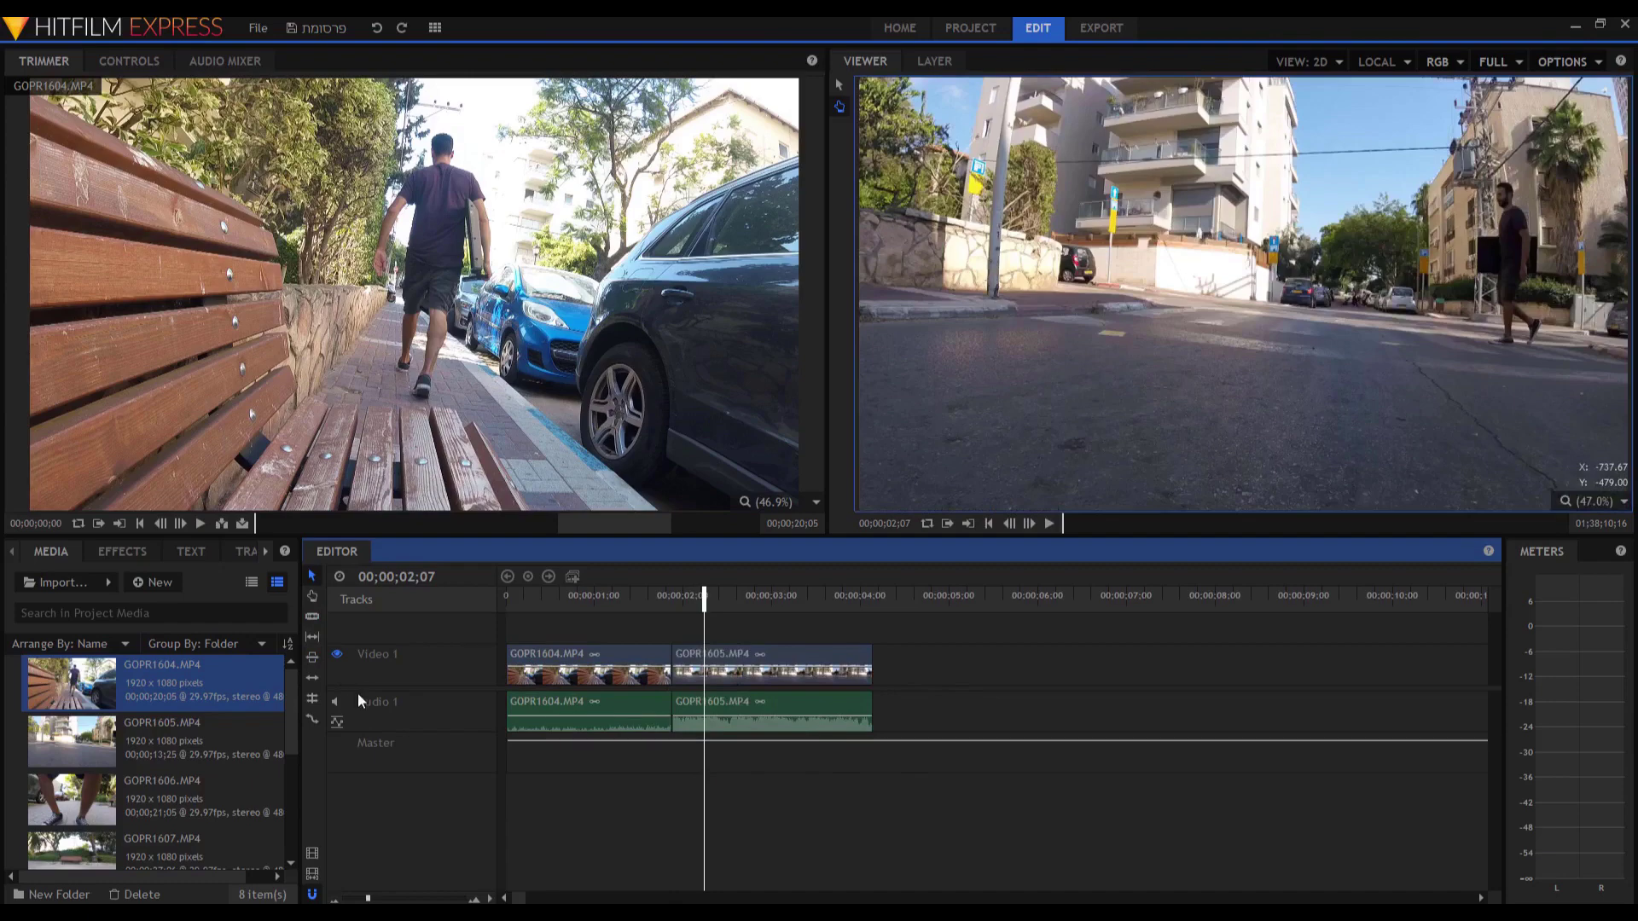
click(313, 679)
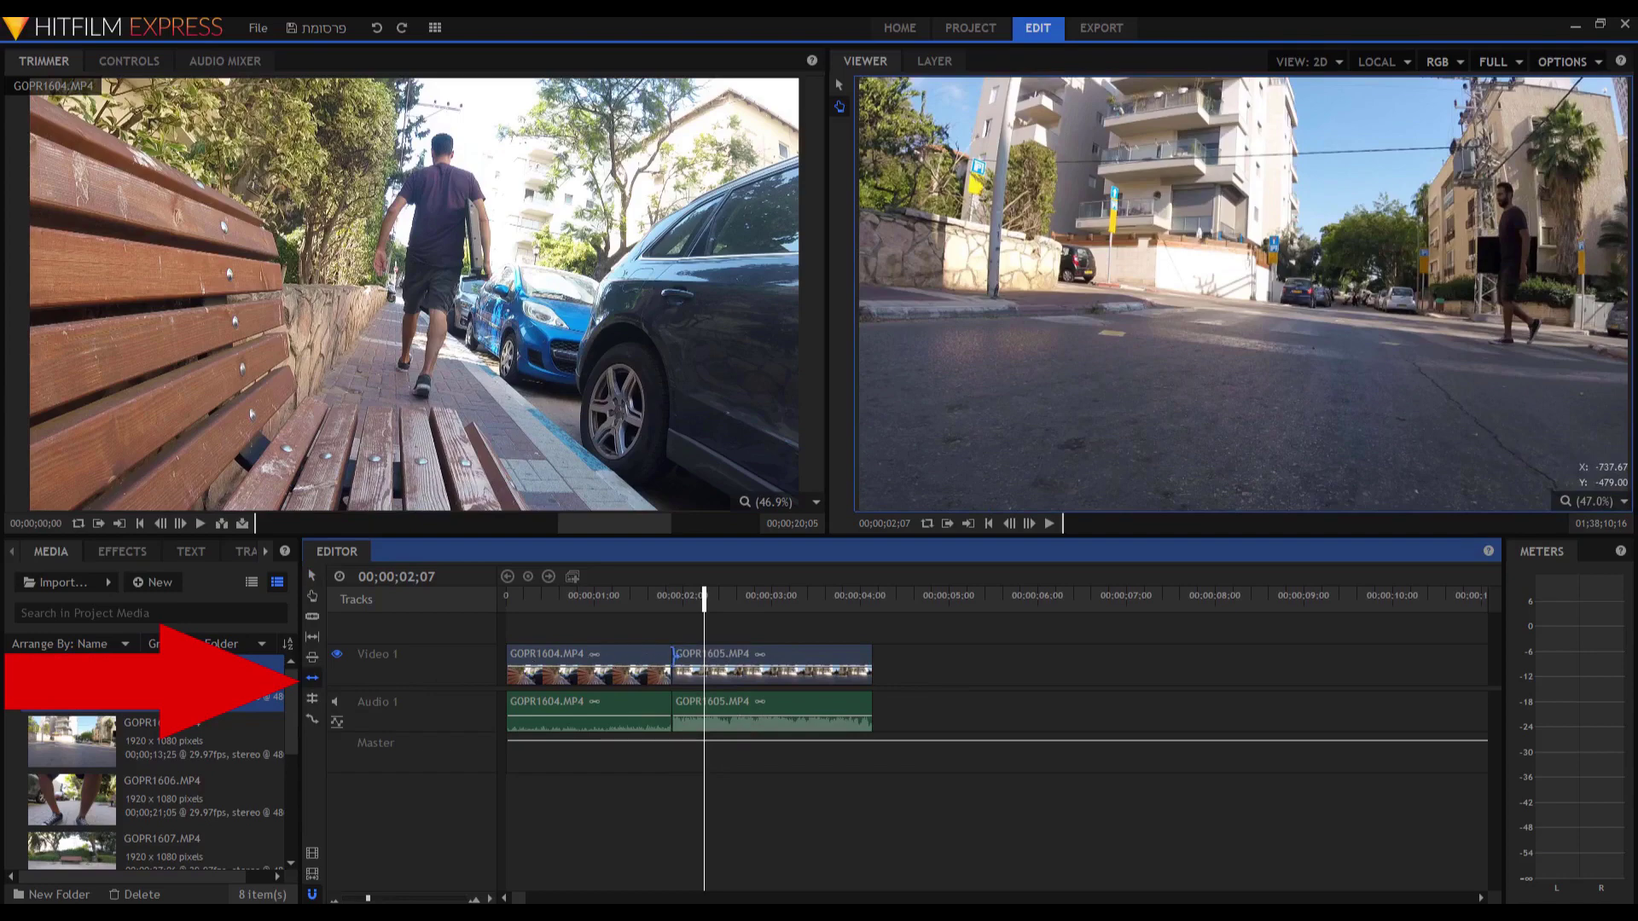
click(673, 656)
drag(673, 655, 733, 658)
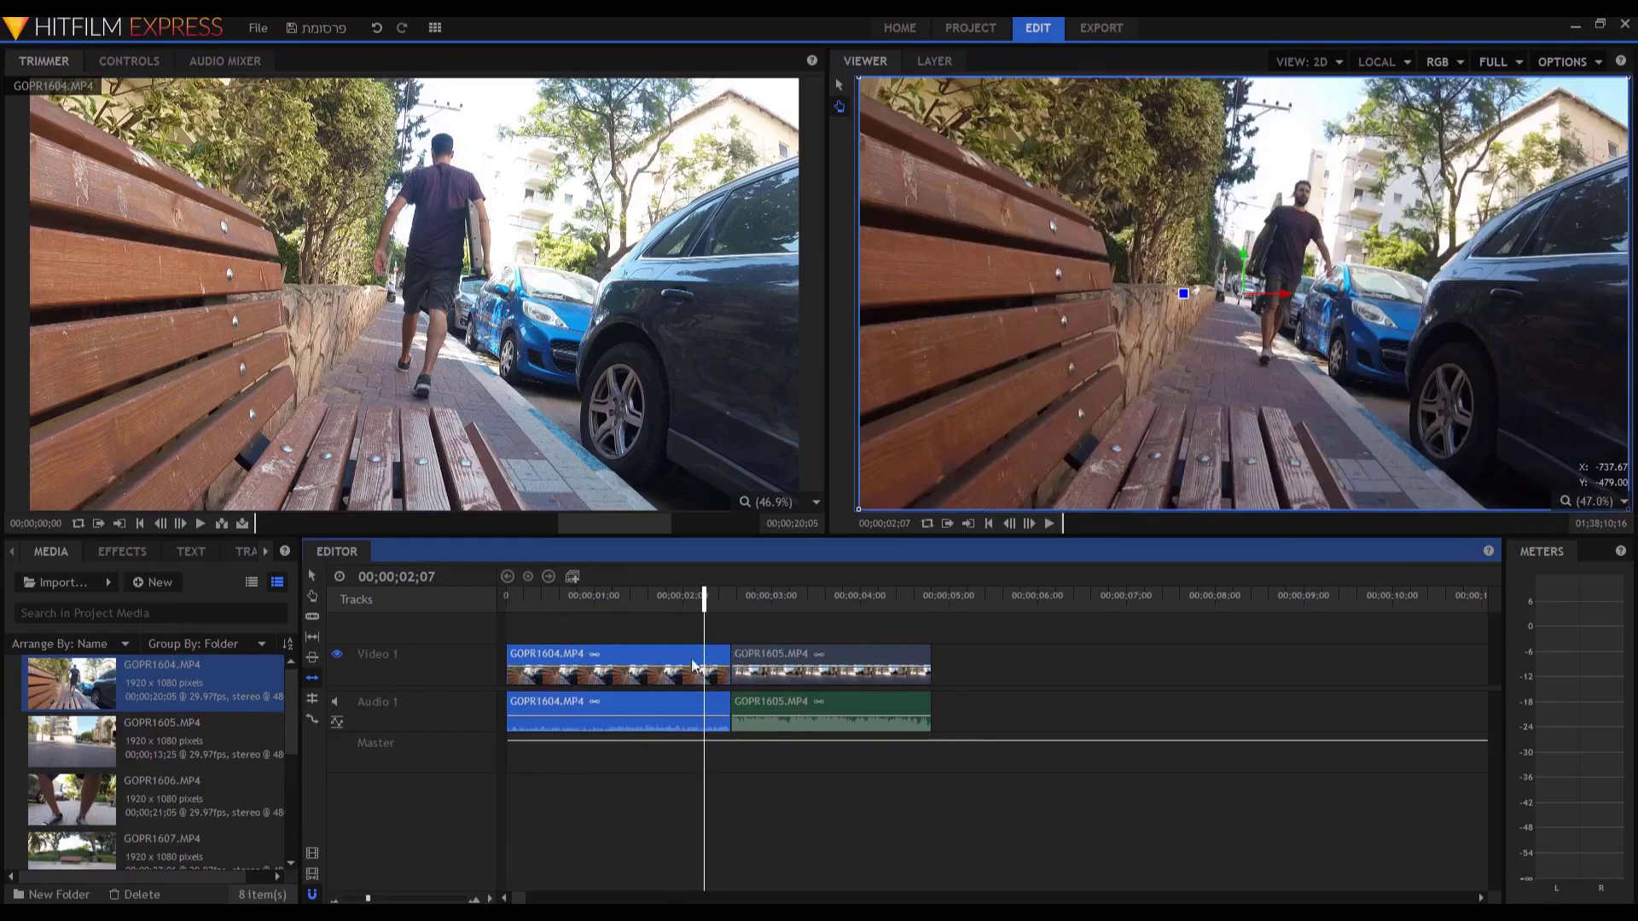
drag(731, 655, 602, 693)
click(314, 576)
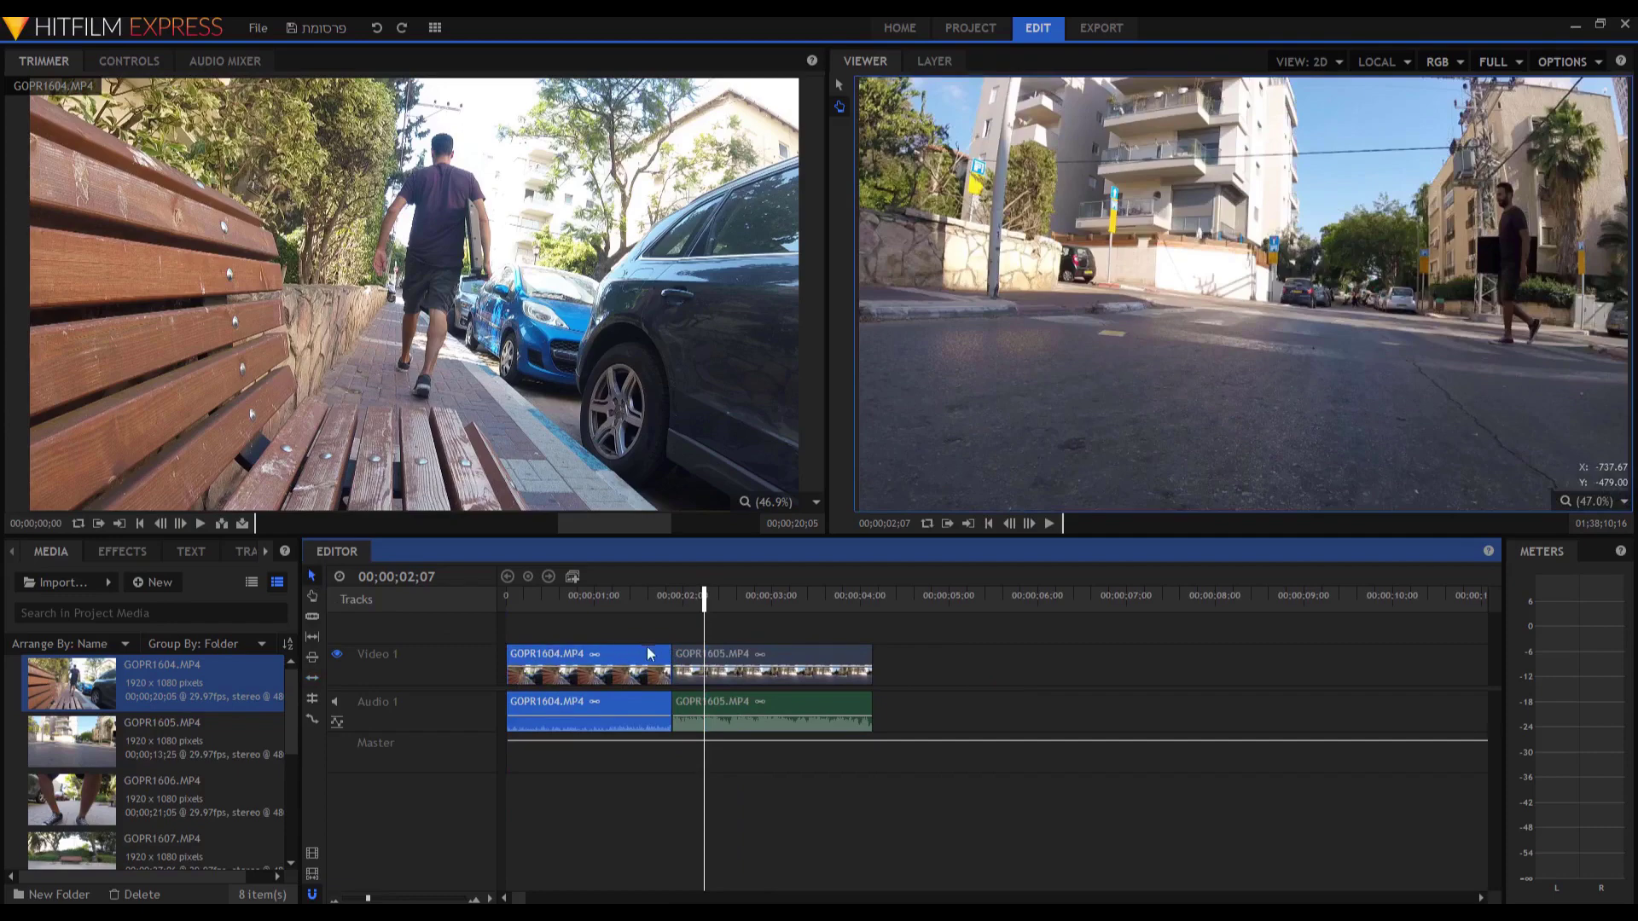
drag(724, 661, 853, 671)
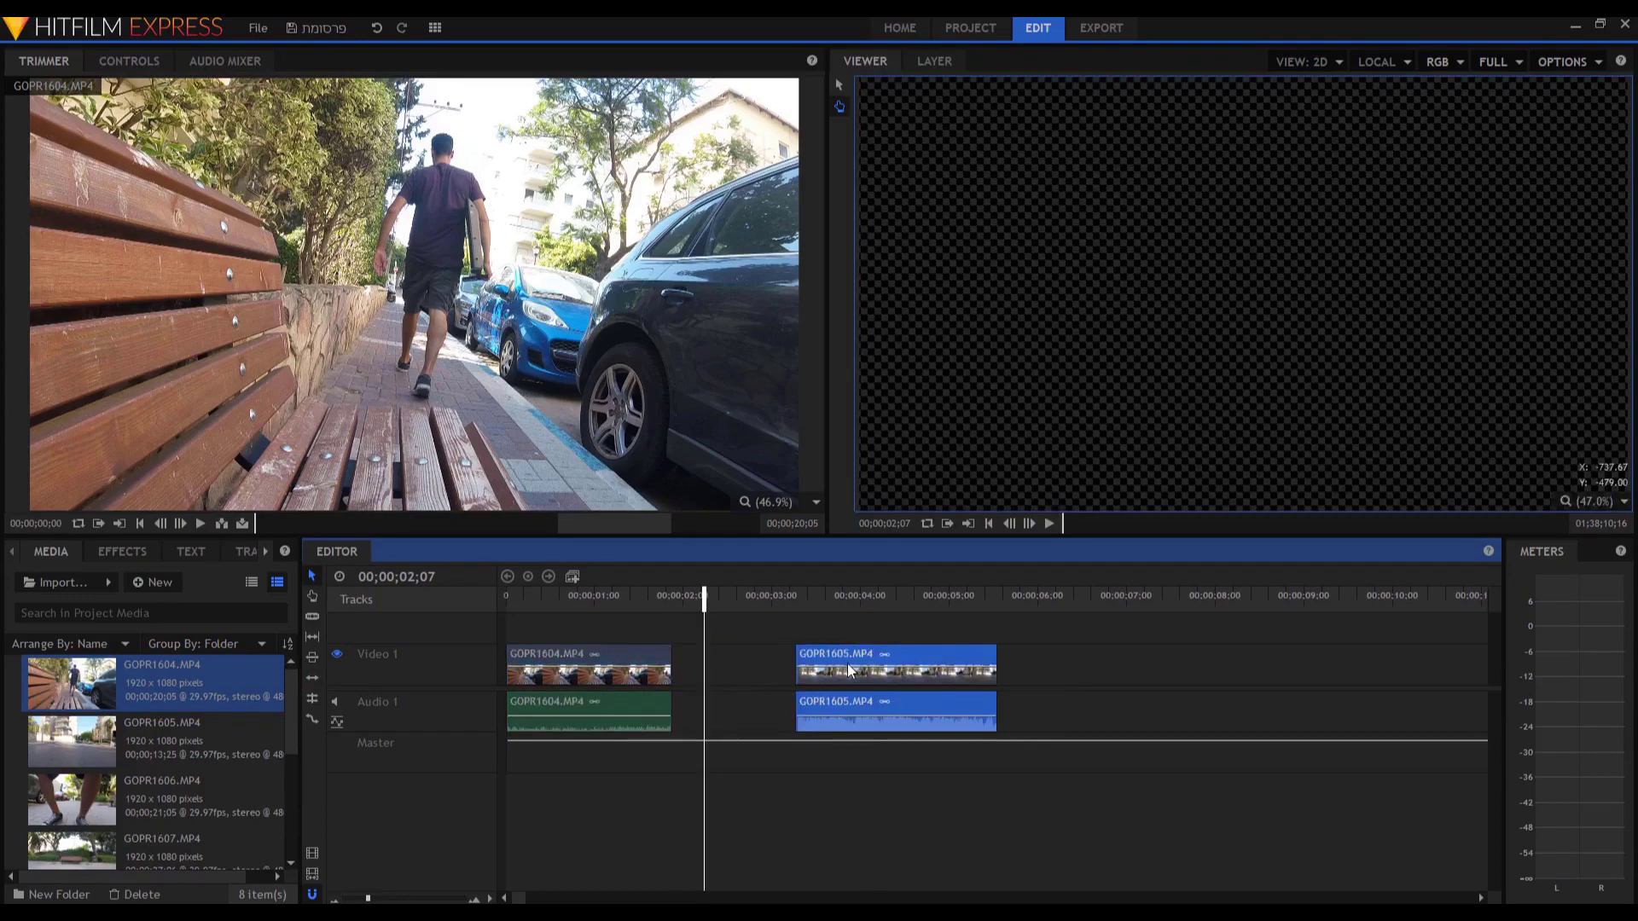
drag(675, 655, 758, 664)
key(ctrl+z)
key(ctrl+z)
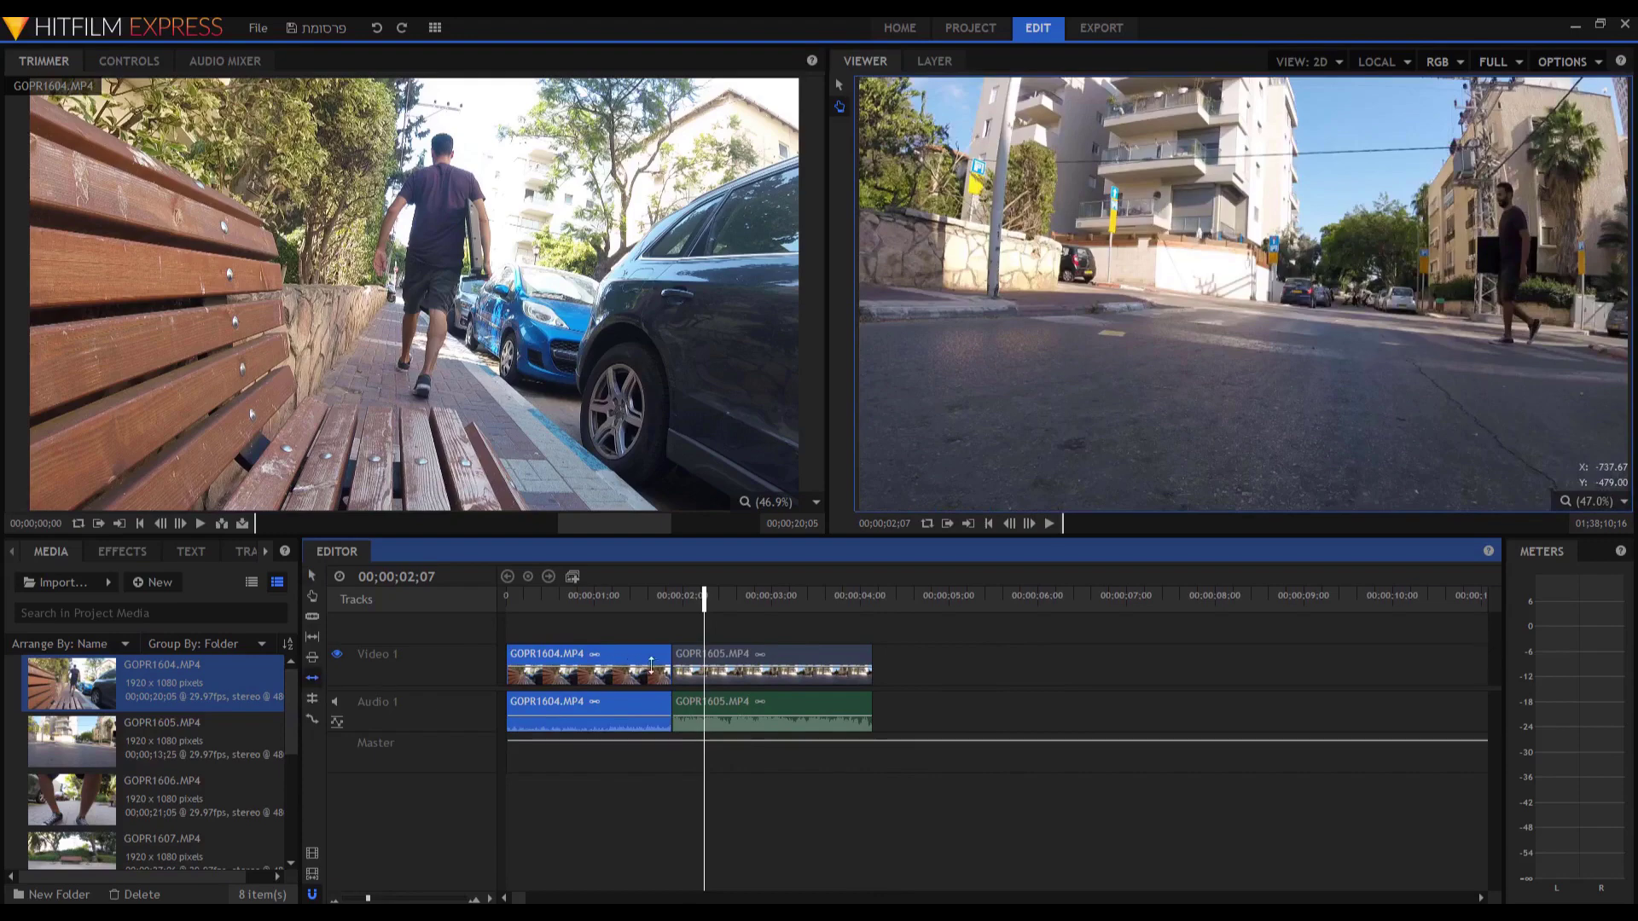
drag(674, 655, 739, 650)
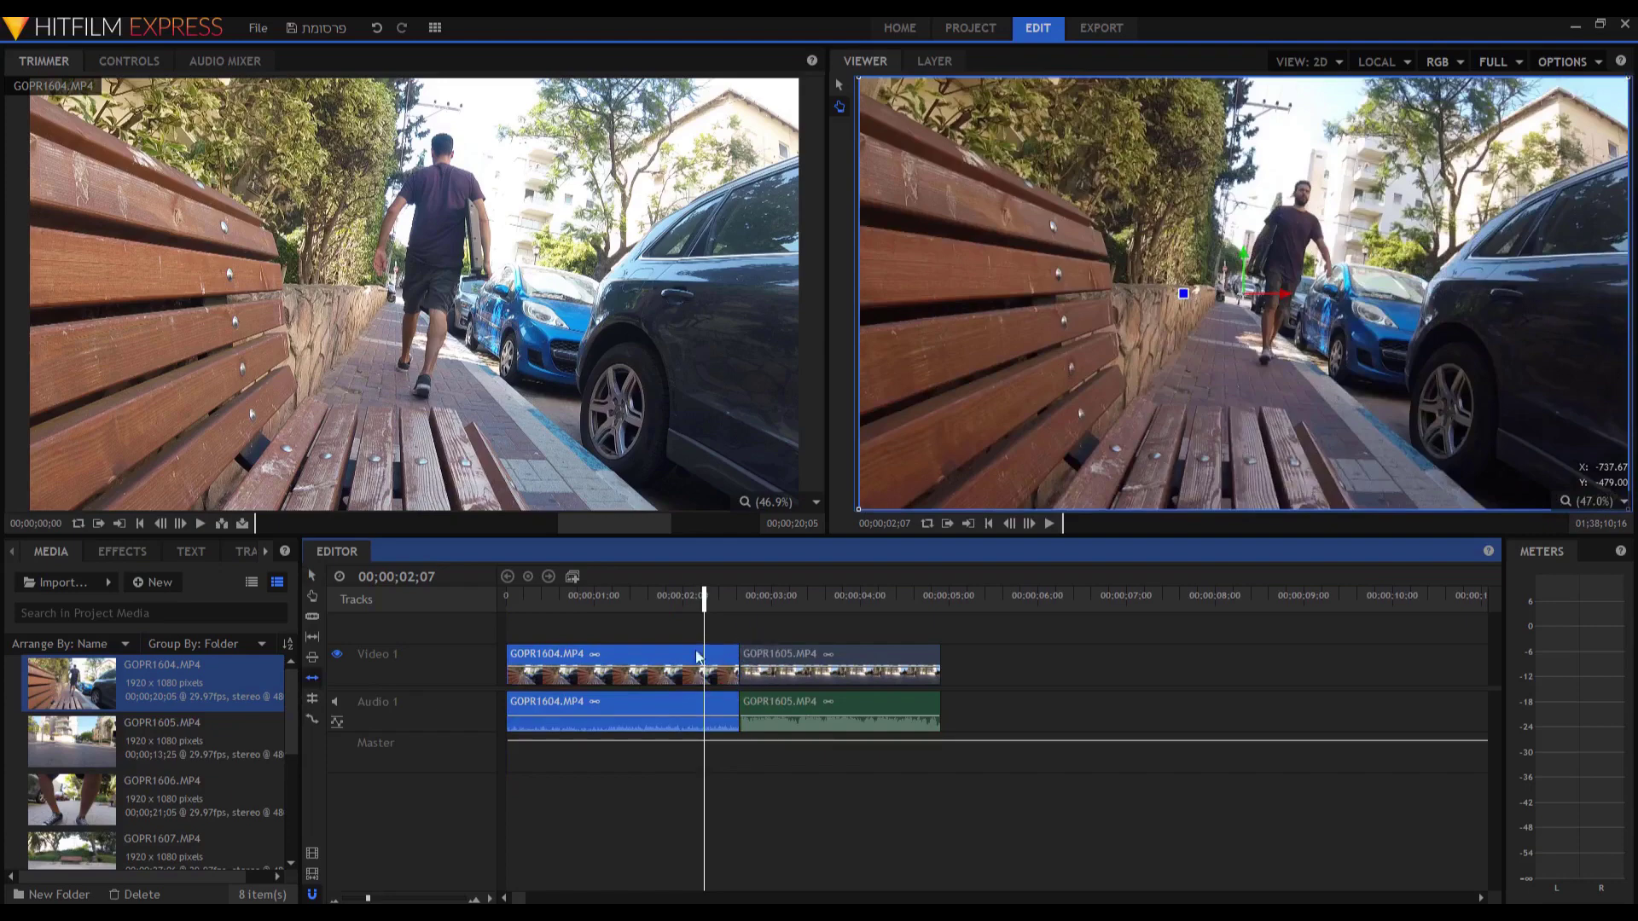
key(ctrl+z)
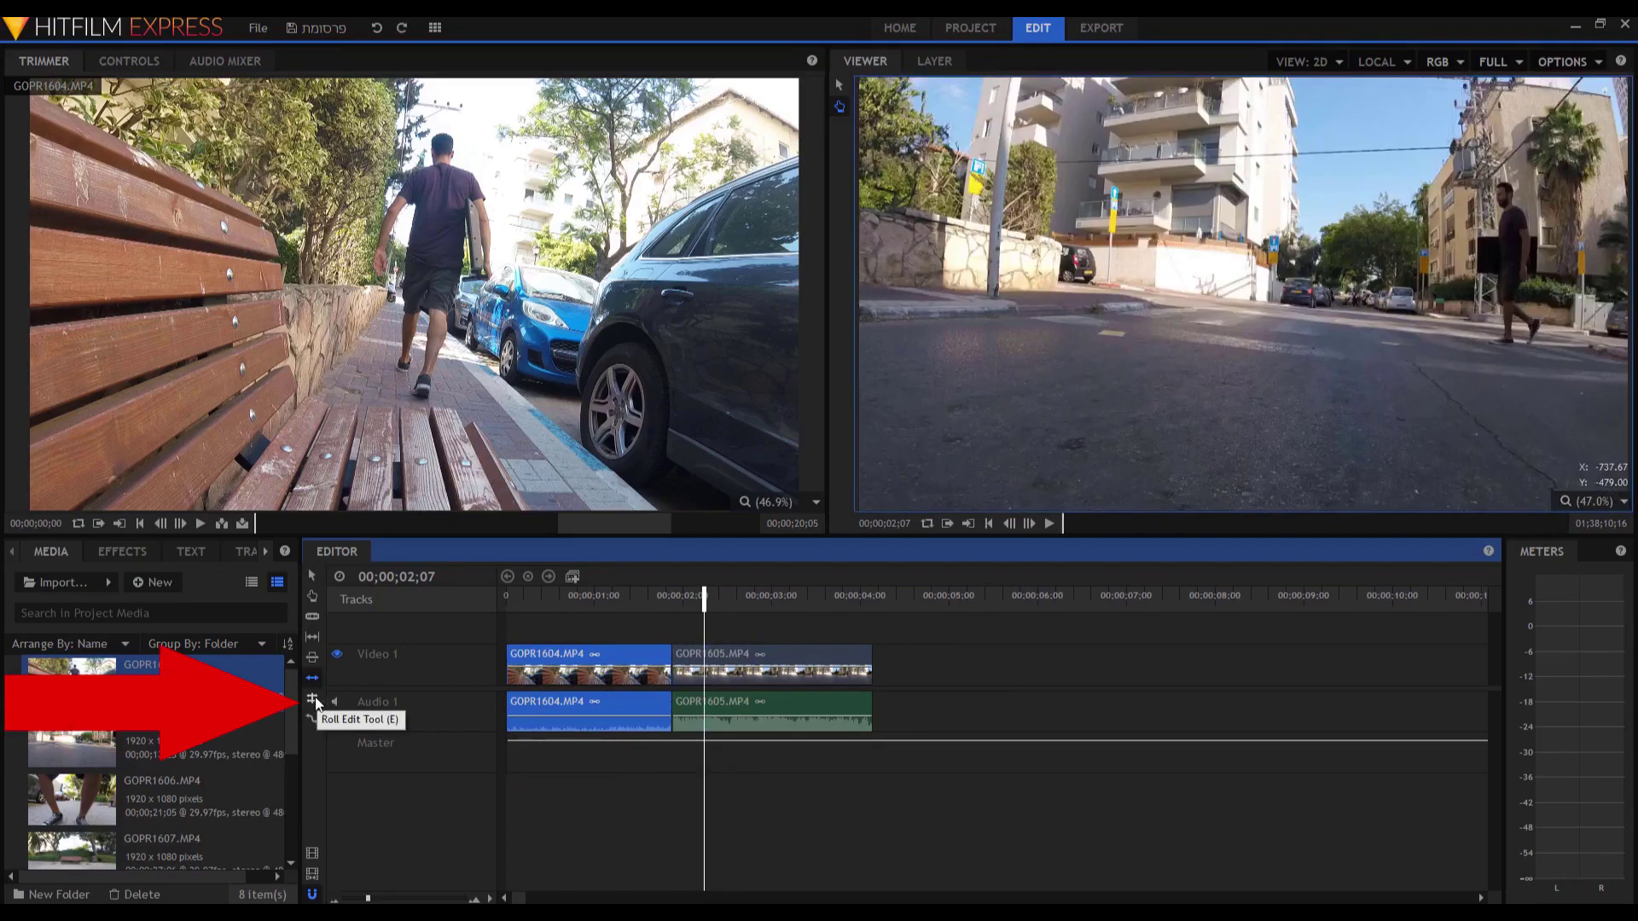
Roll the GOPR1604/GOPR1605 cut point later with the Roll Edit tool.
click(314, 699)
drag(668, 654, 672, 655)
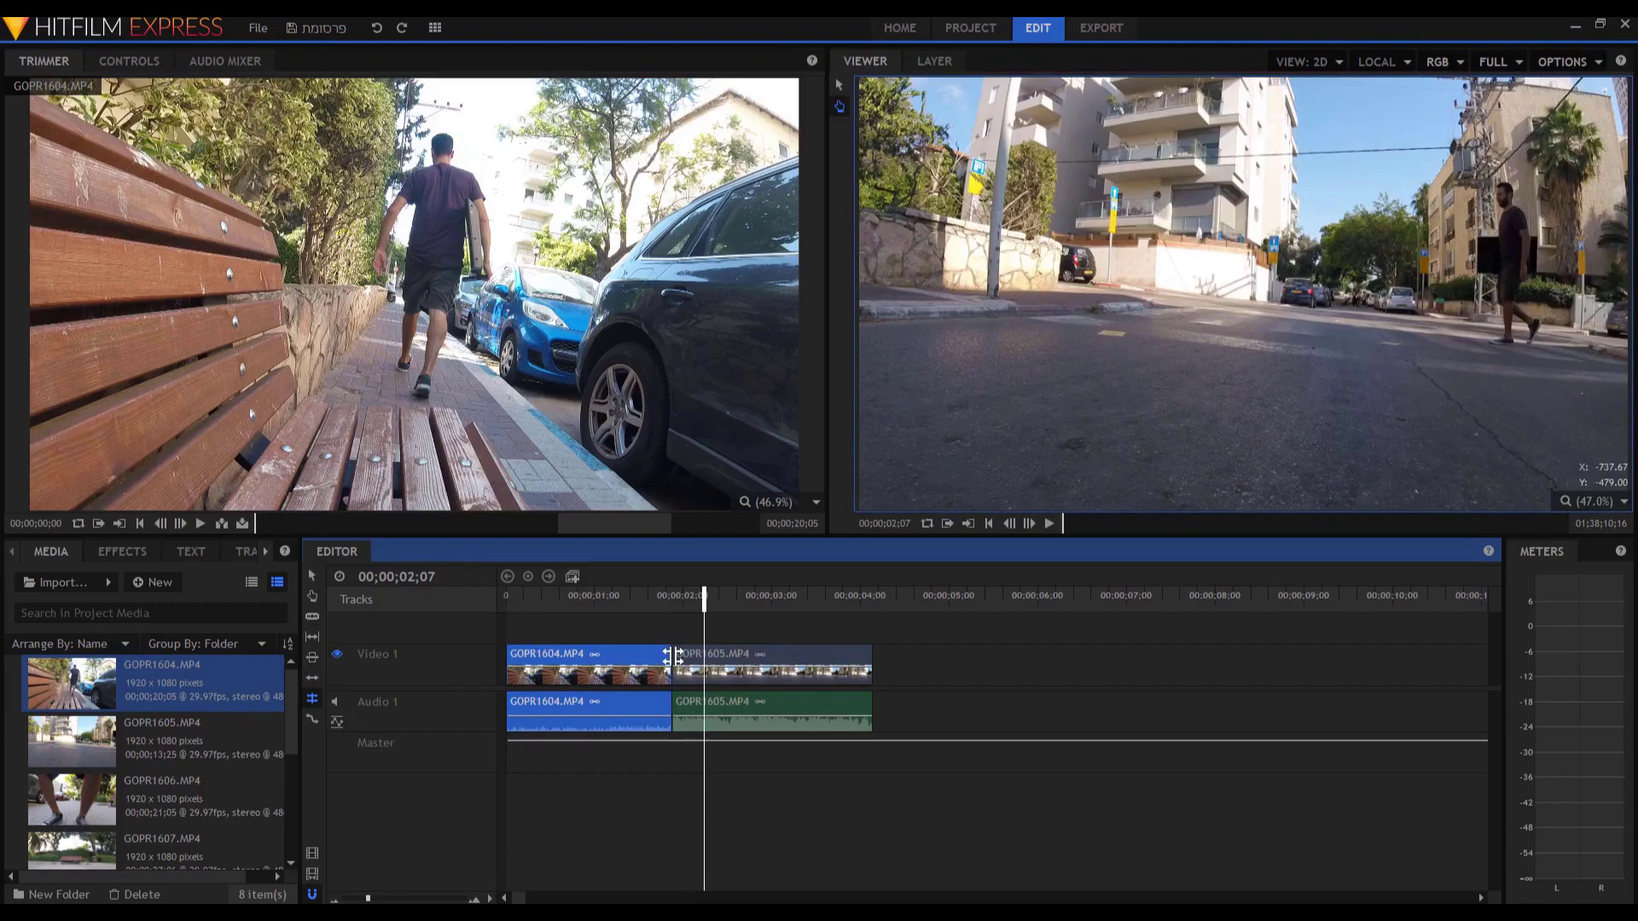
drag(673, 655, 746, 659)
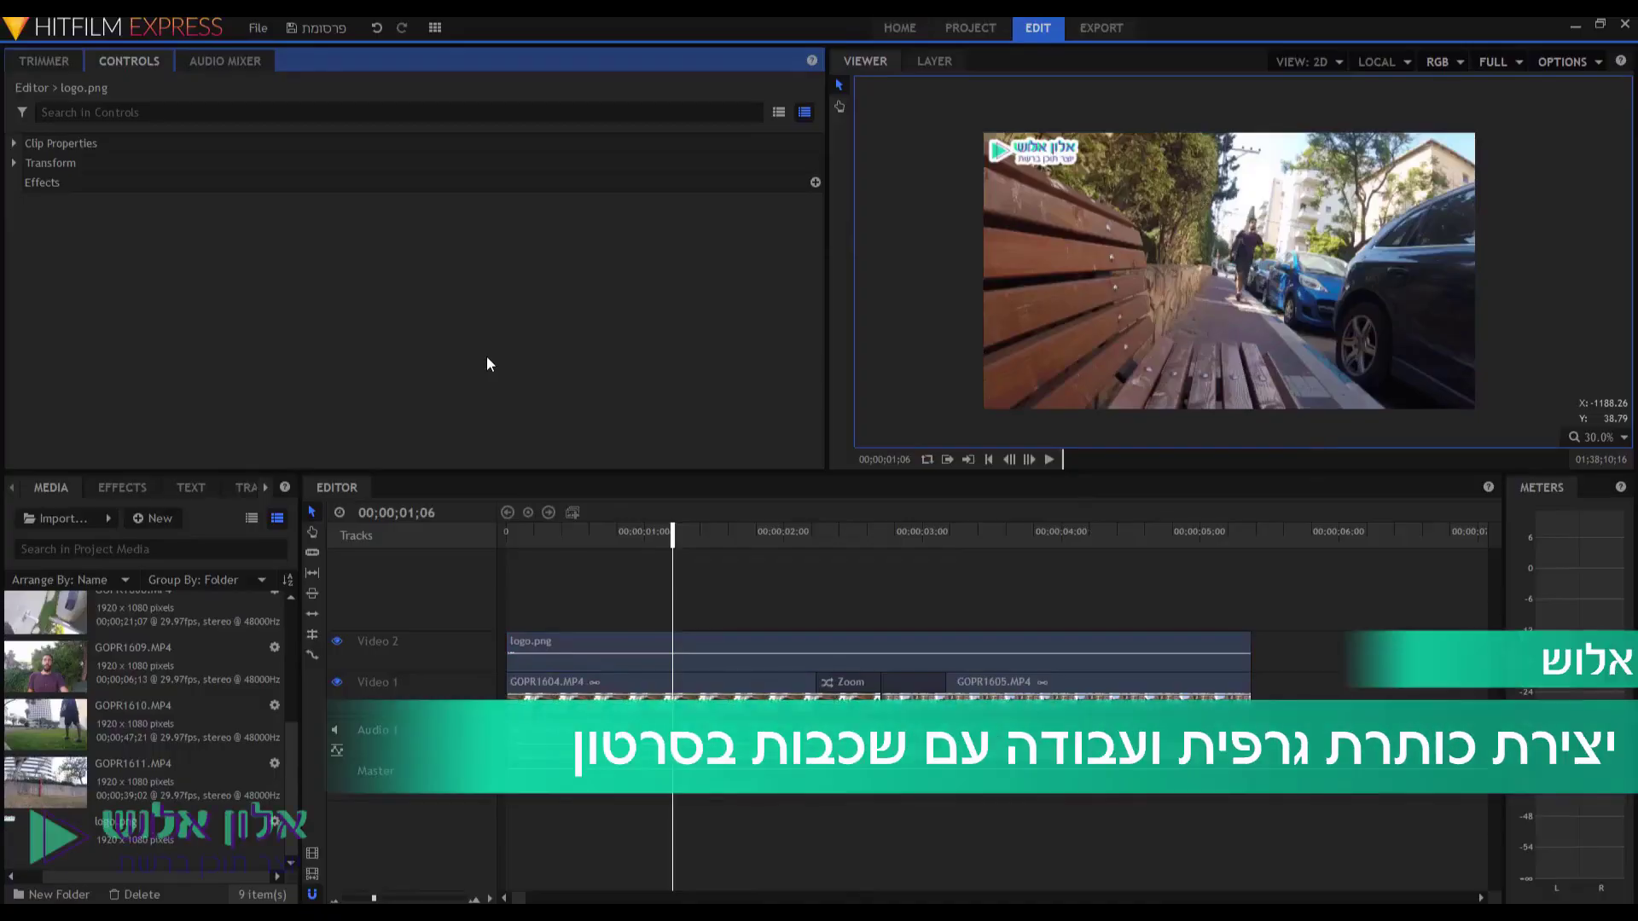
key(space)
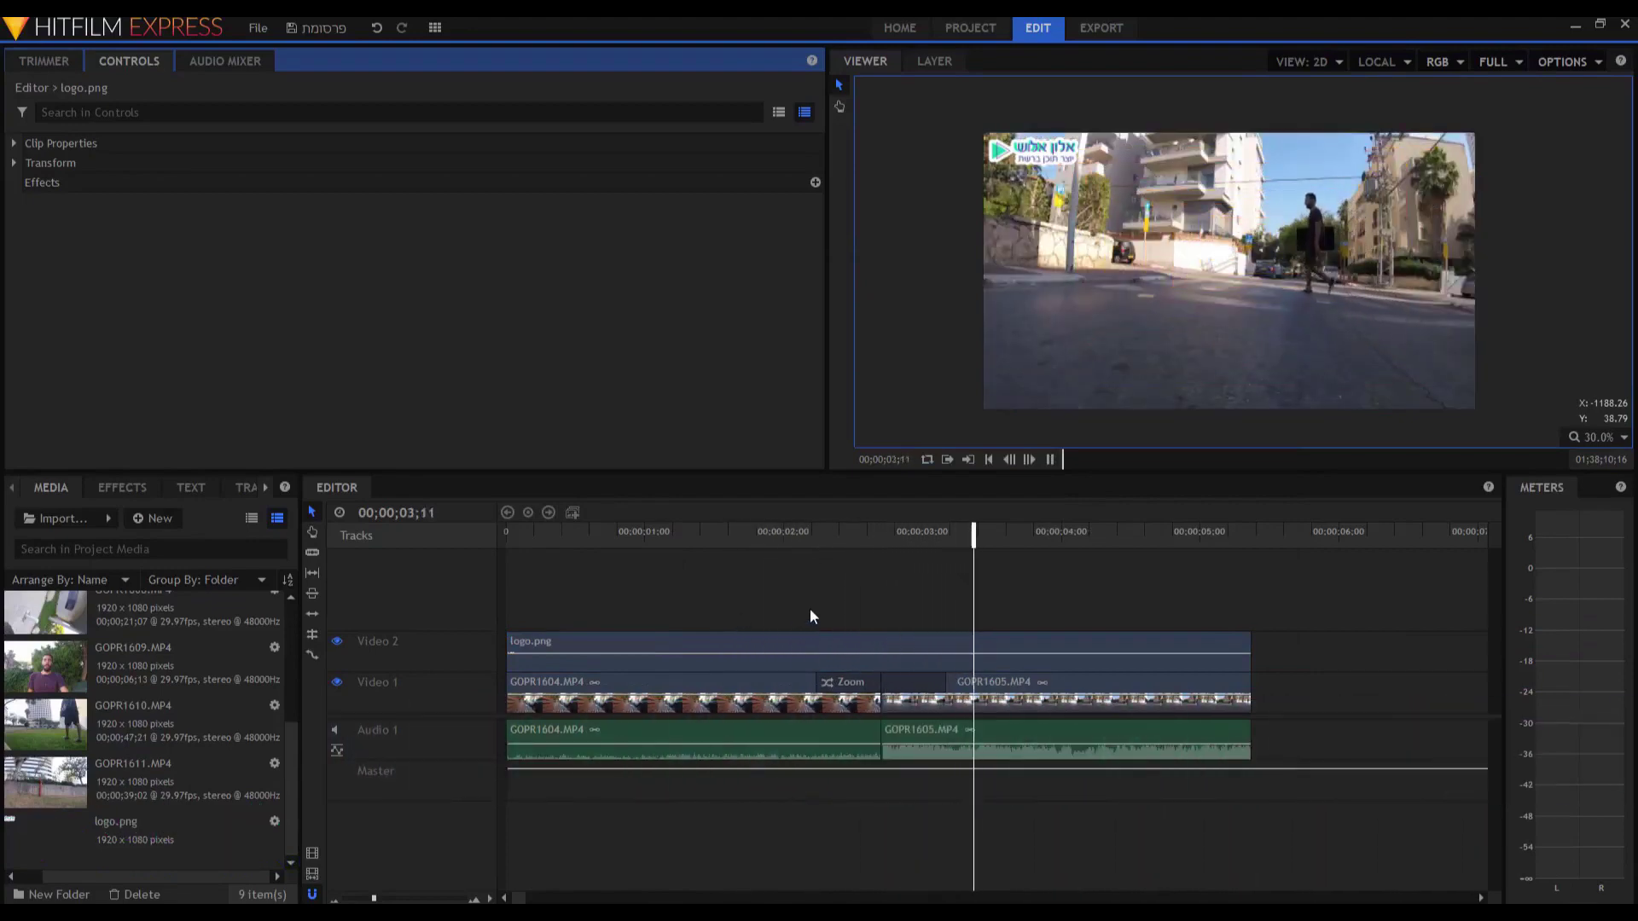
key(space)
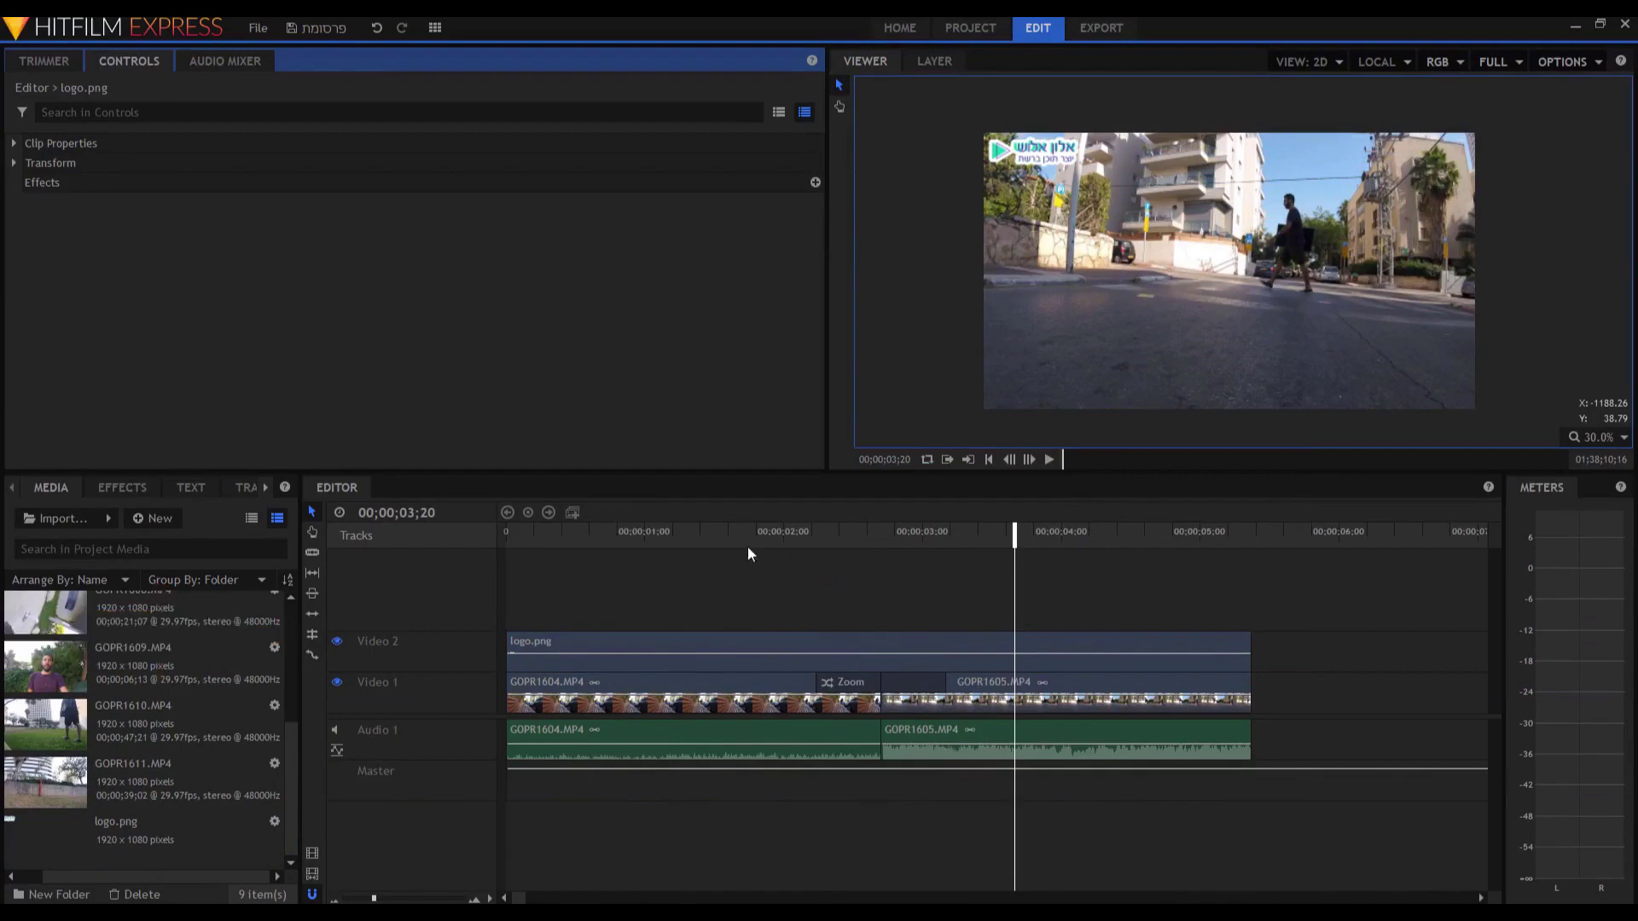
drag(703, 538, 506, 538)
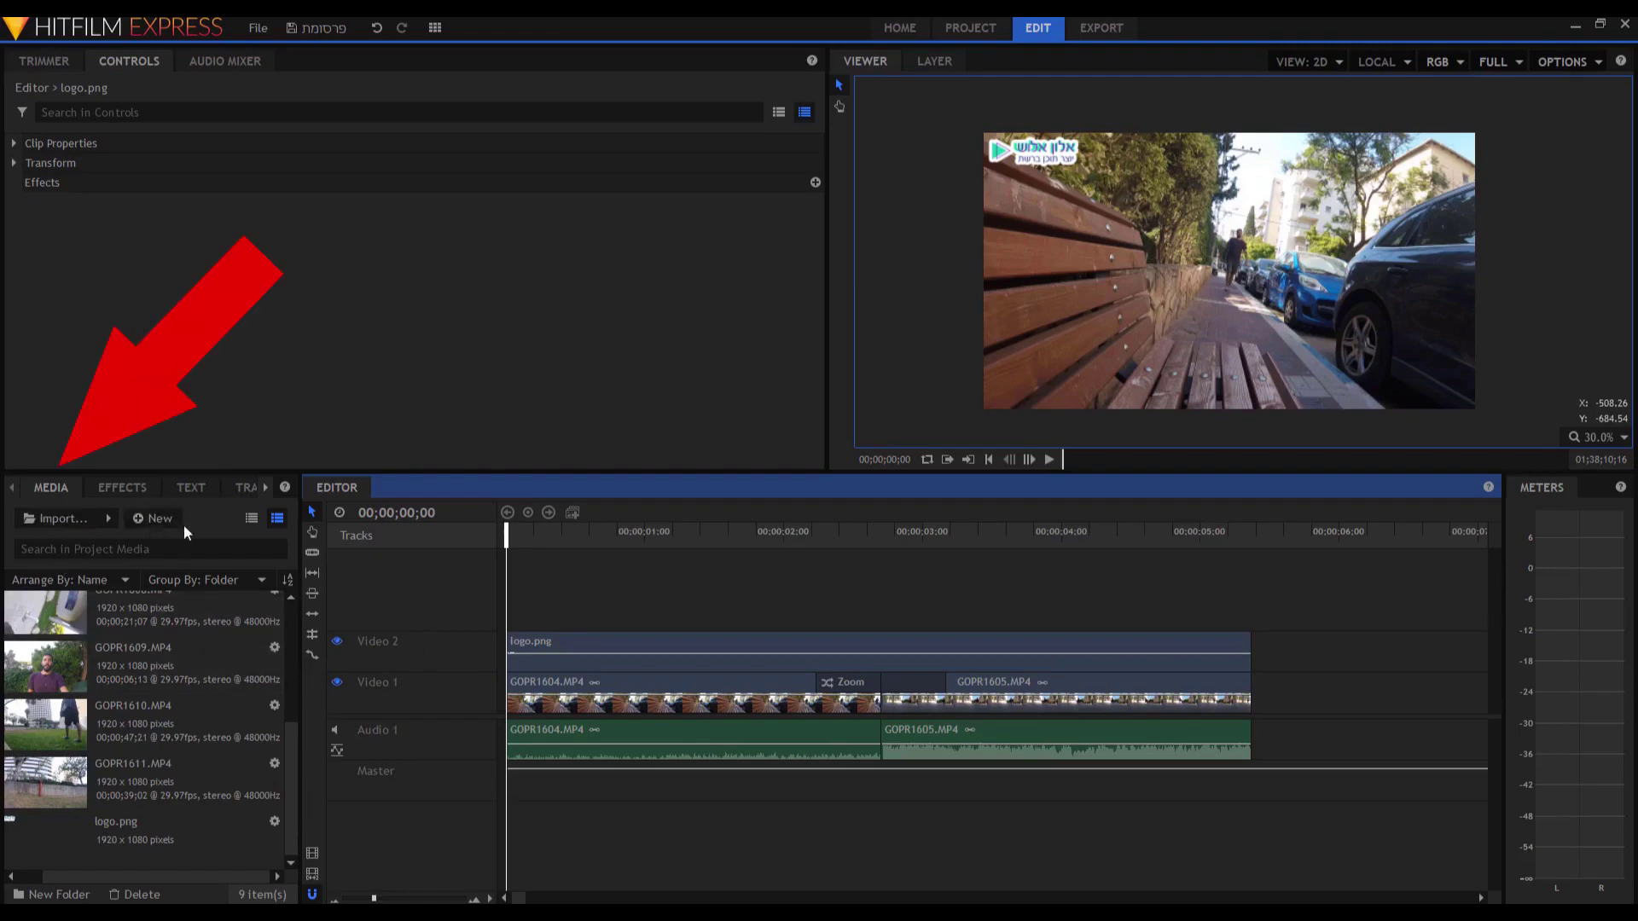
Create composite shot כותרת with duration 00:05:30:00, then flip between the Editor and composite timelines.
click(156, 520)
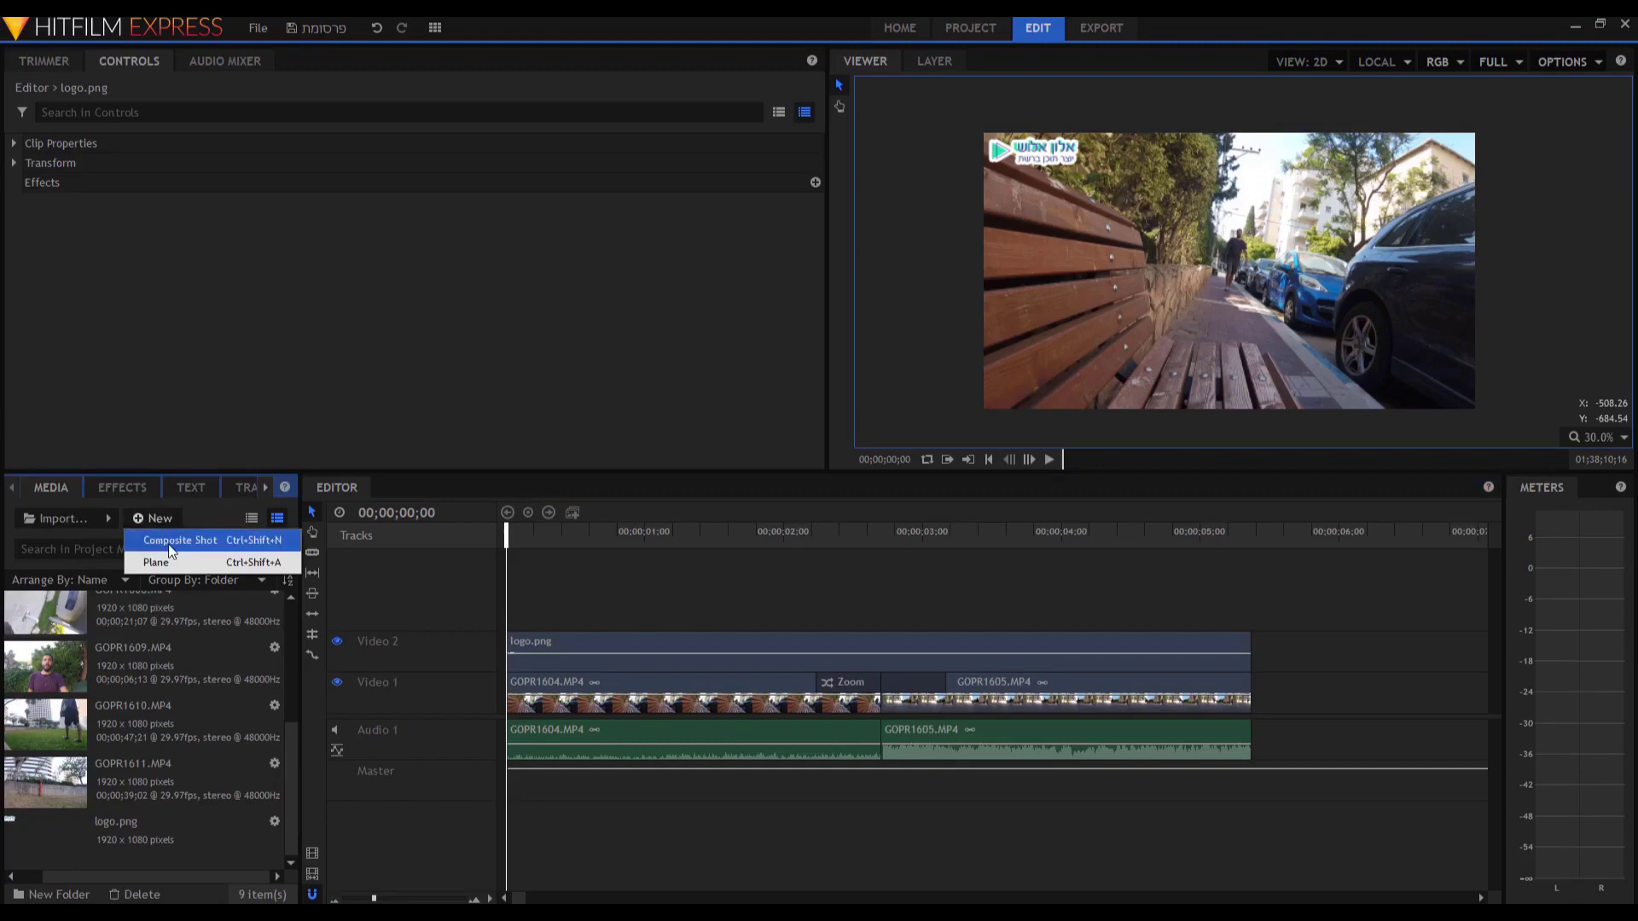
click(169, 546)
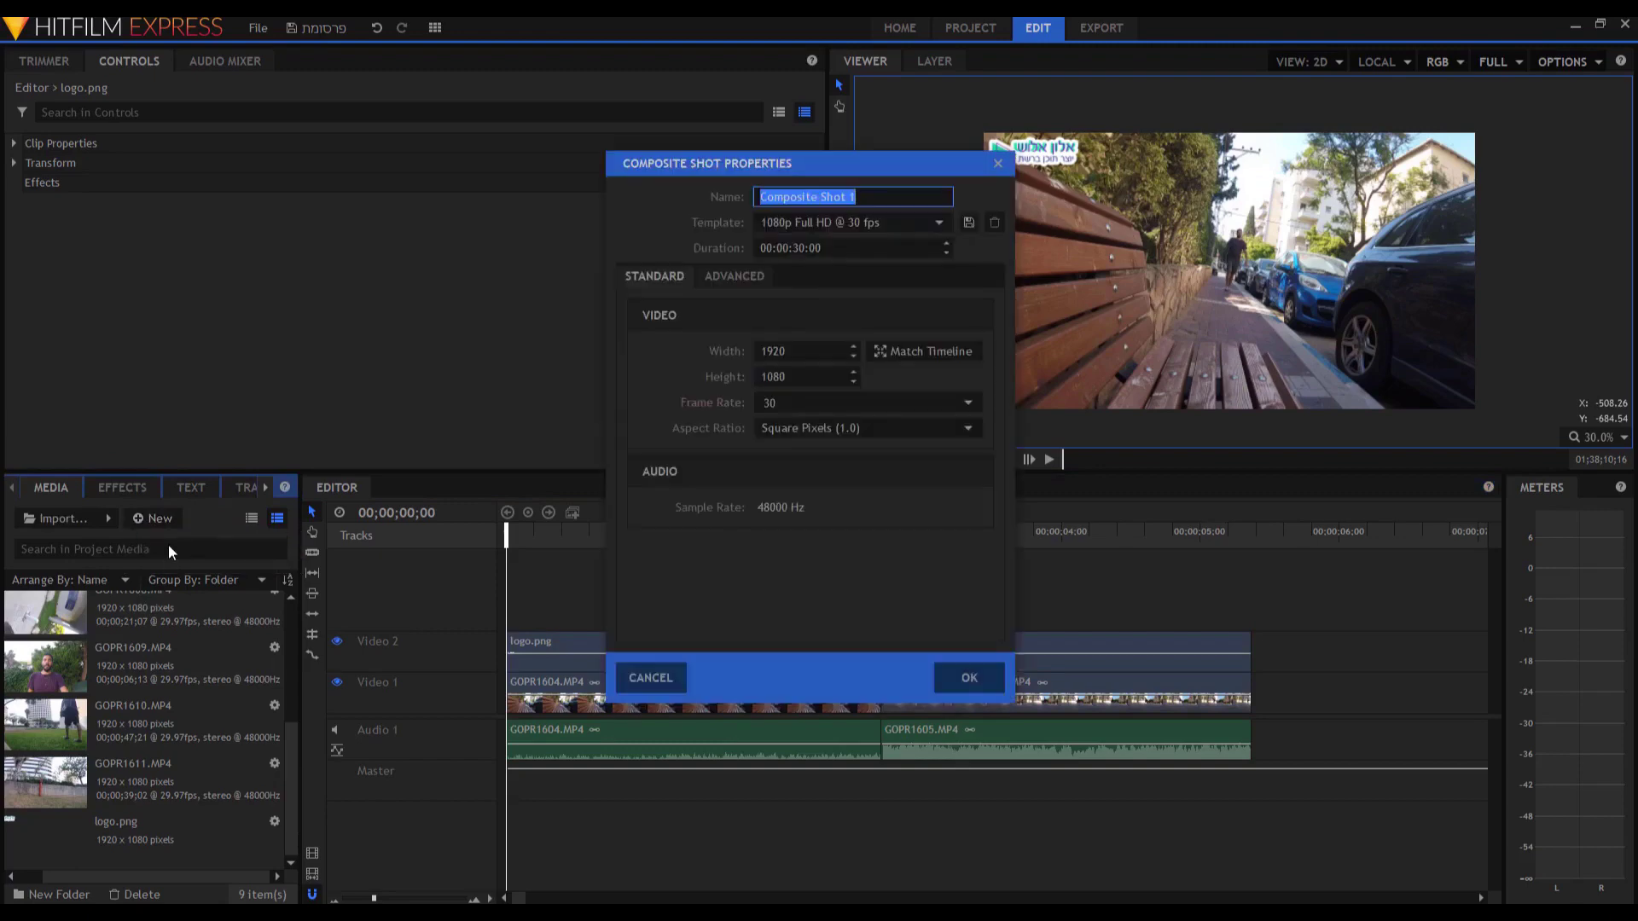
text(כותרת)
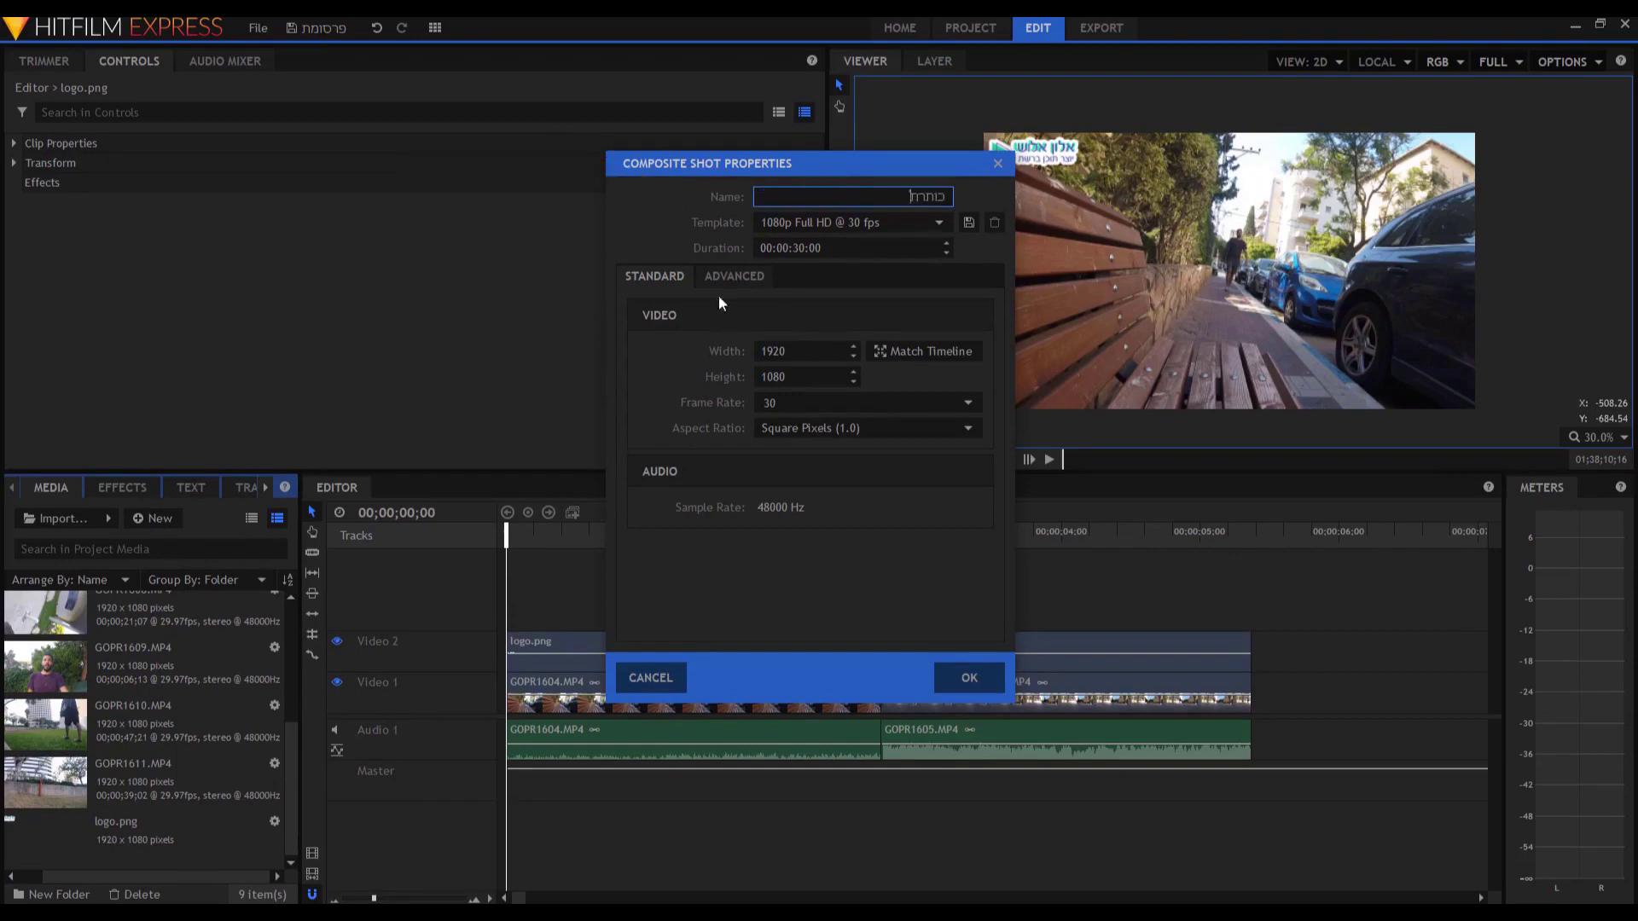
click(775, 247)
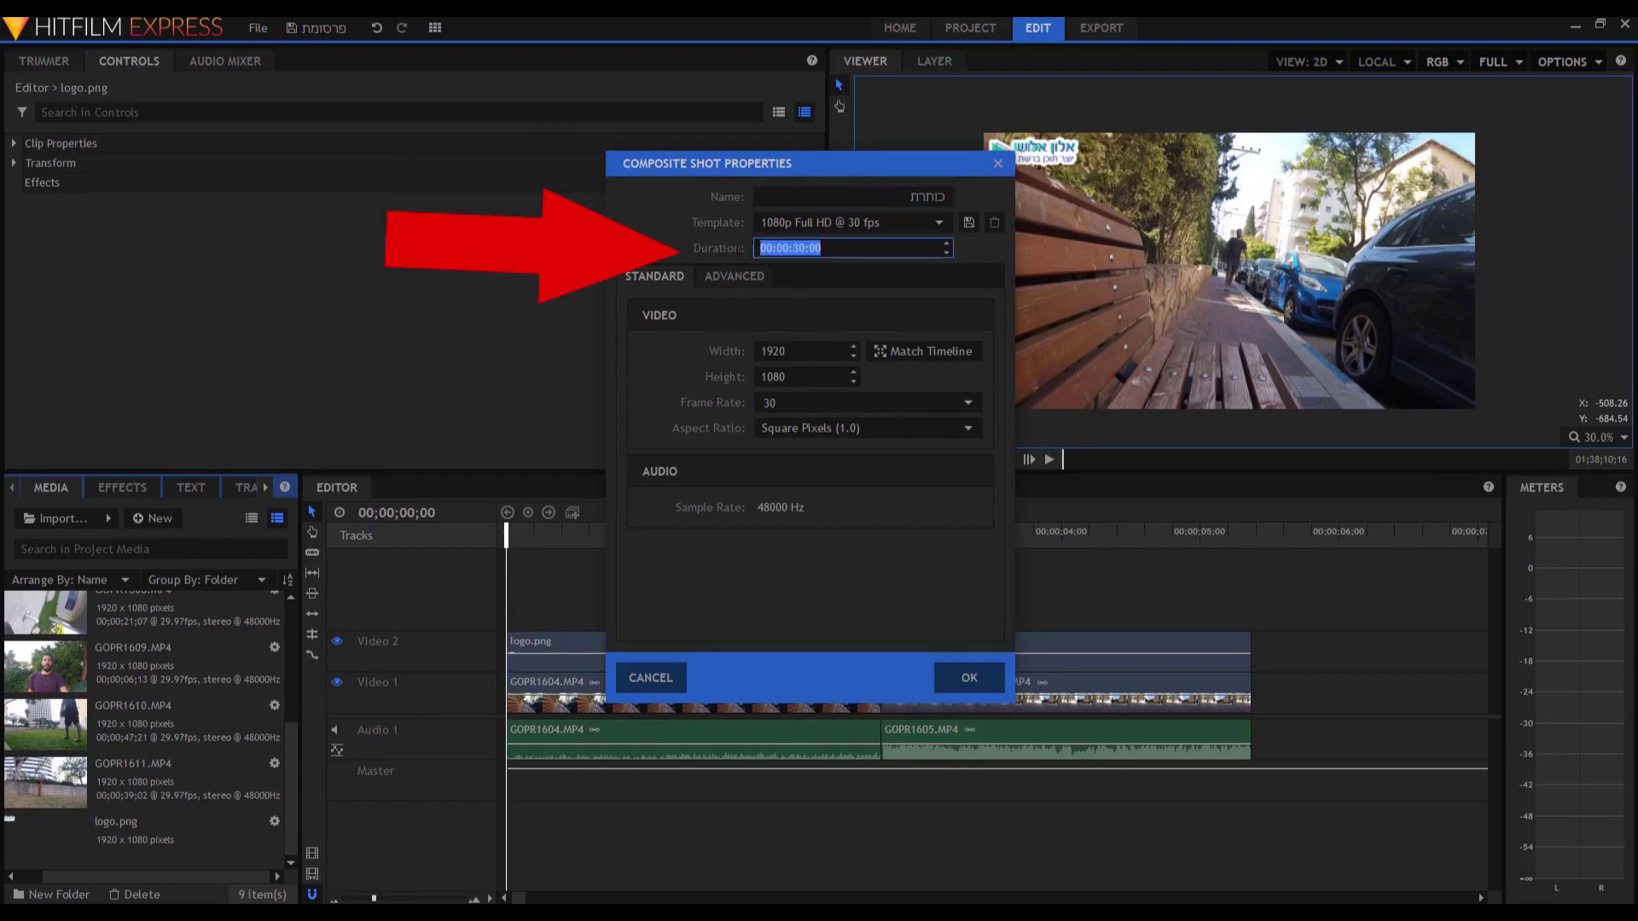
click(790, 247)
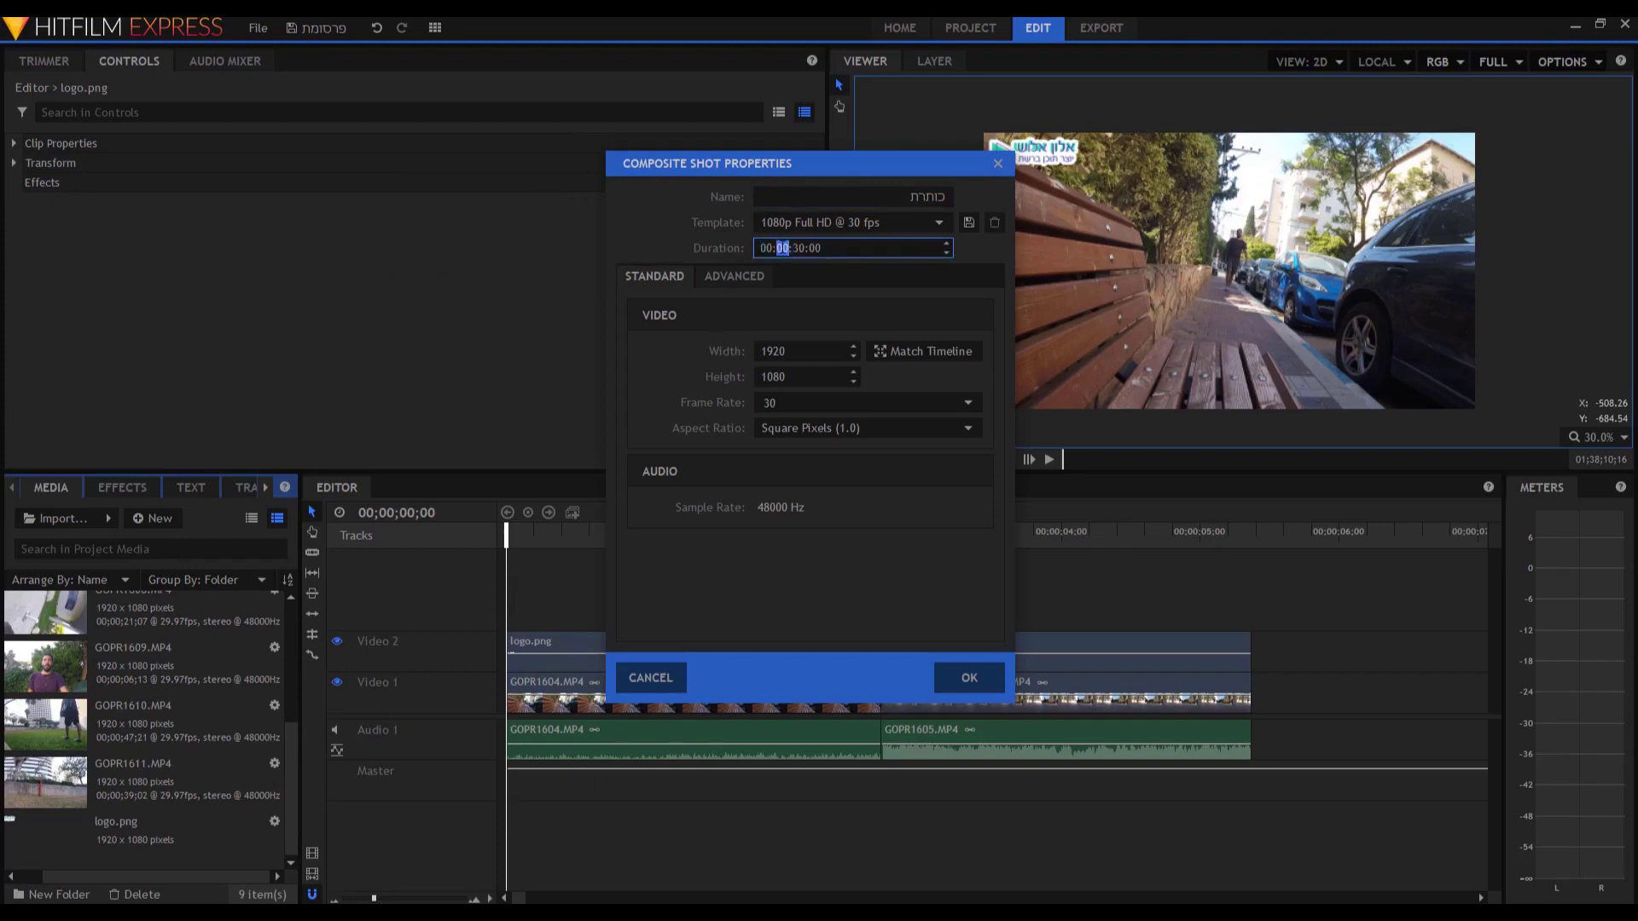
key(Return)
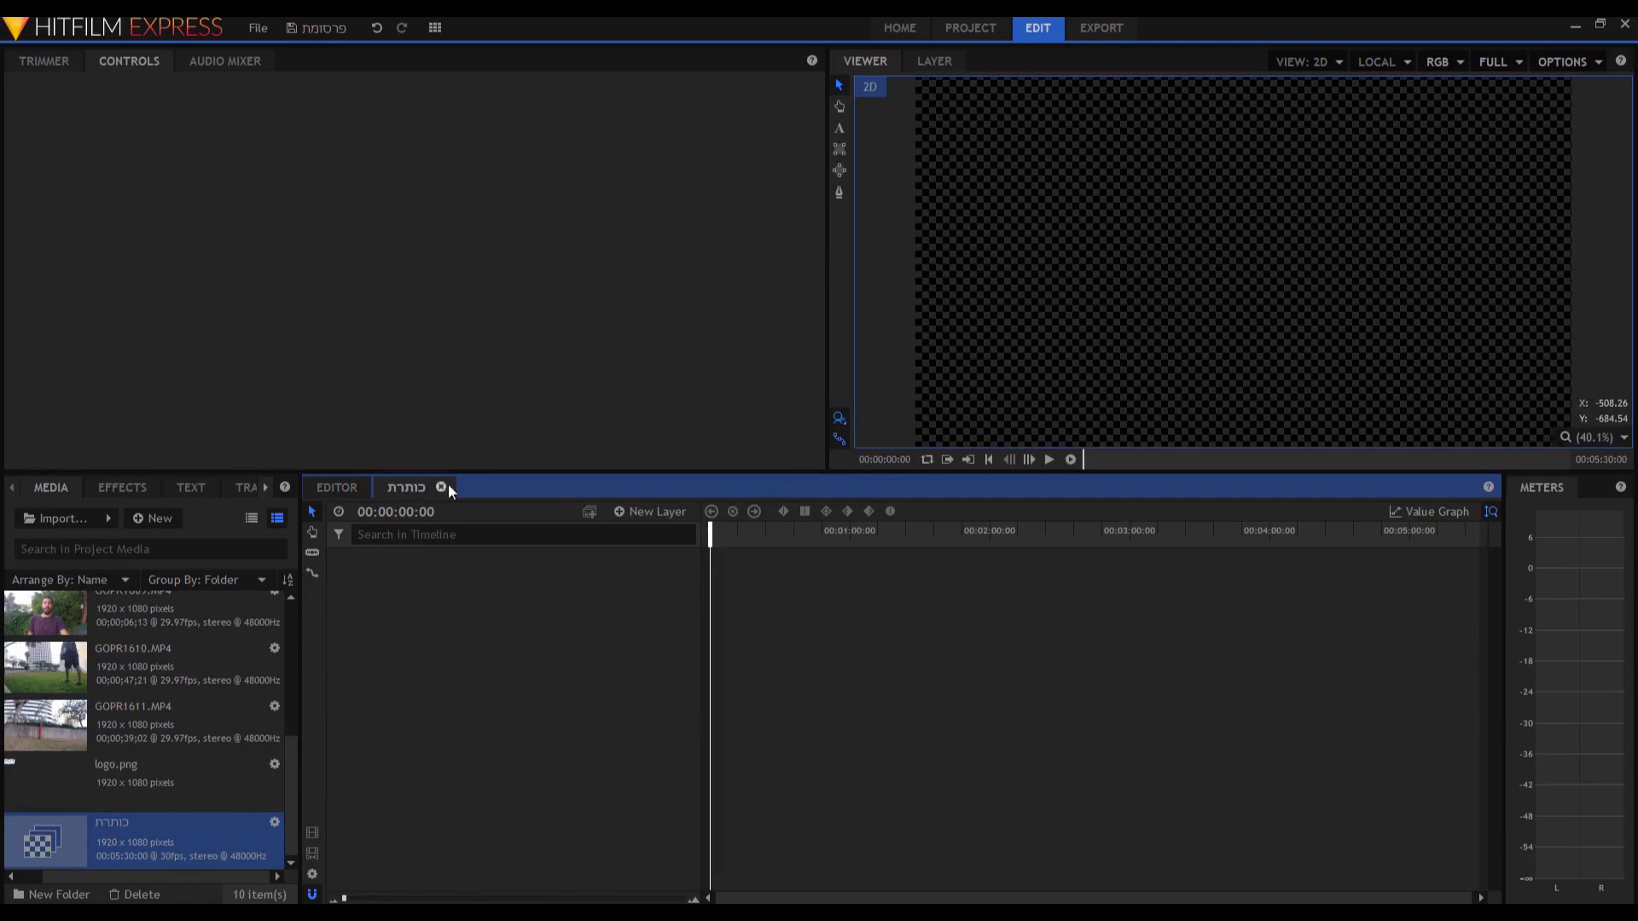
click(341, 491)
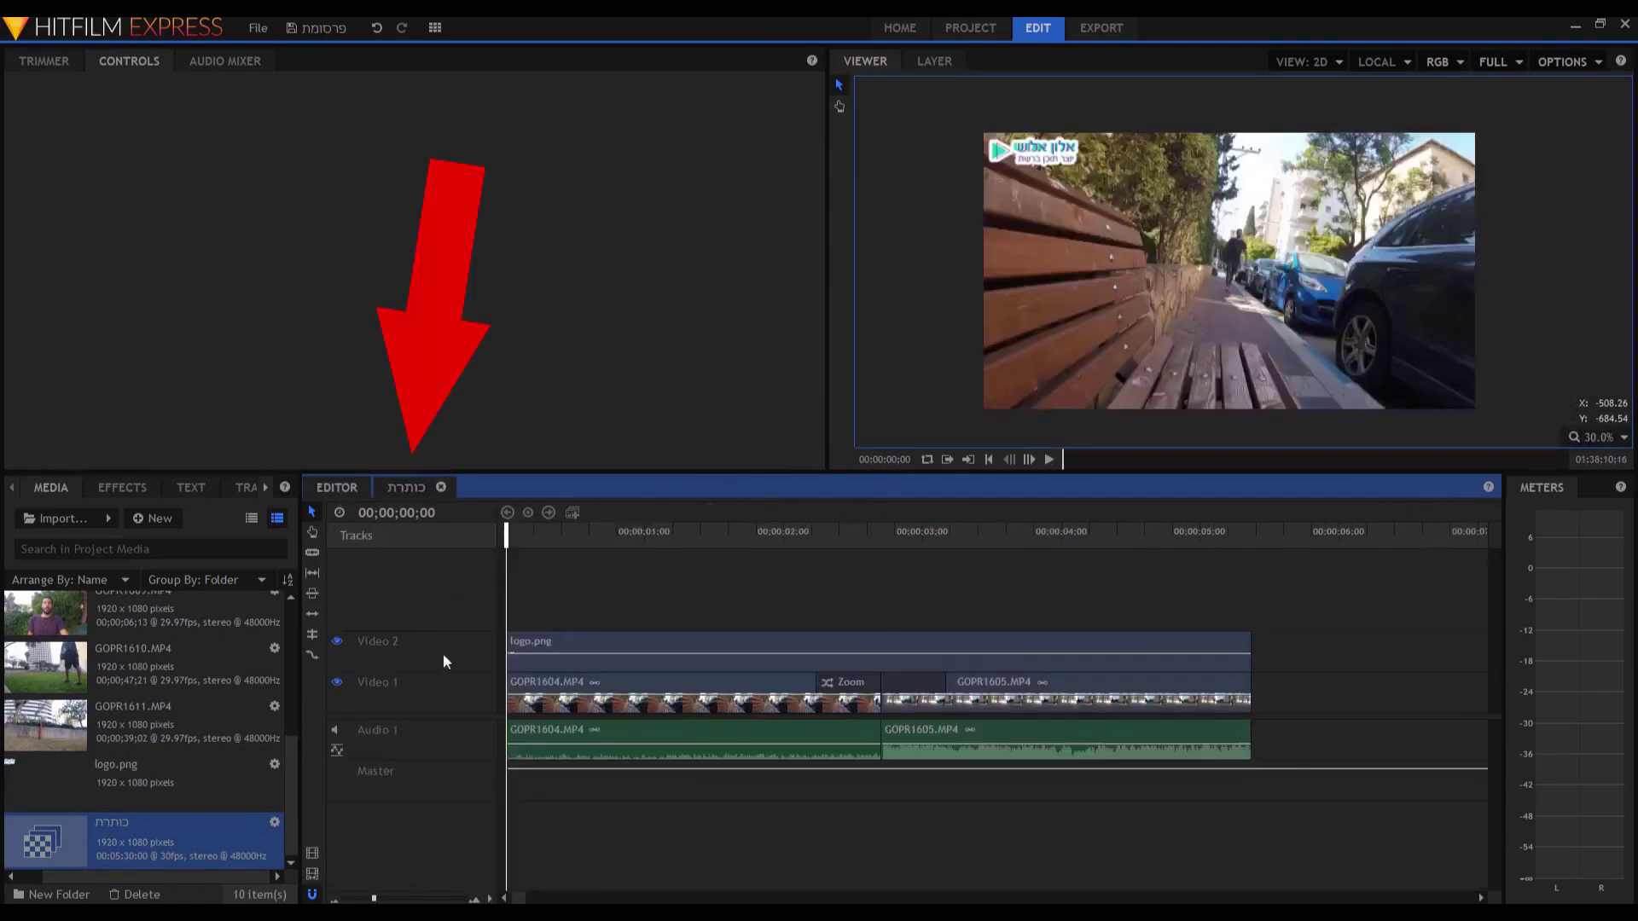
click(406, 485)
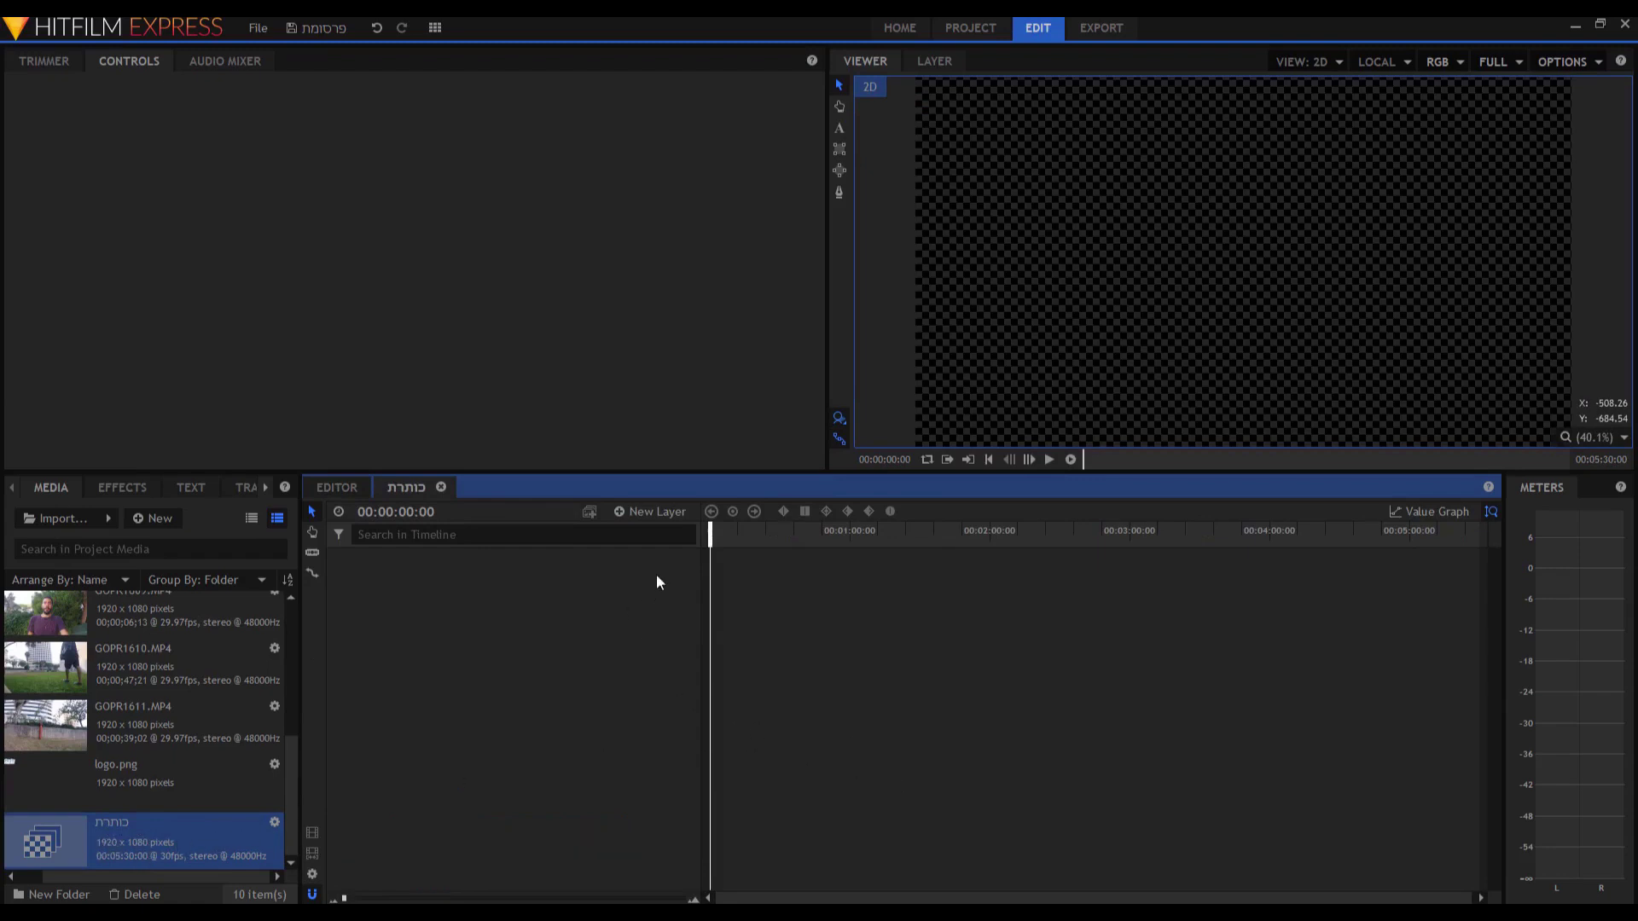
Add a plane layer coloured blue #0055ff to the כותרת composite.
click(638, 514)
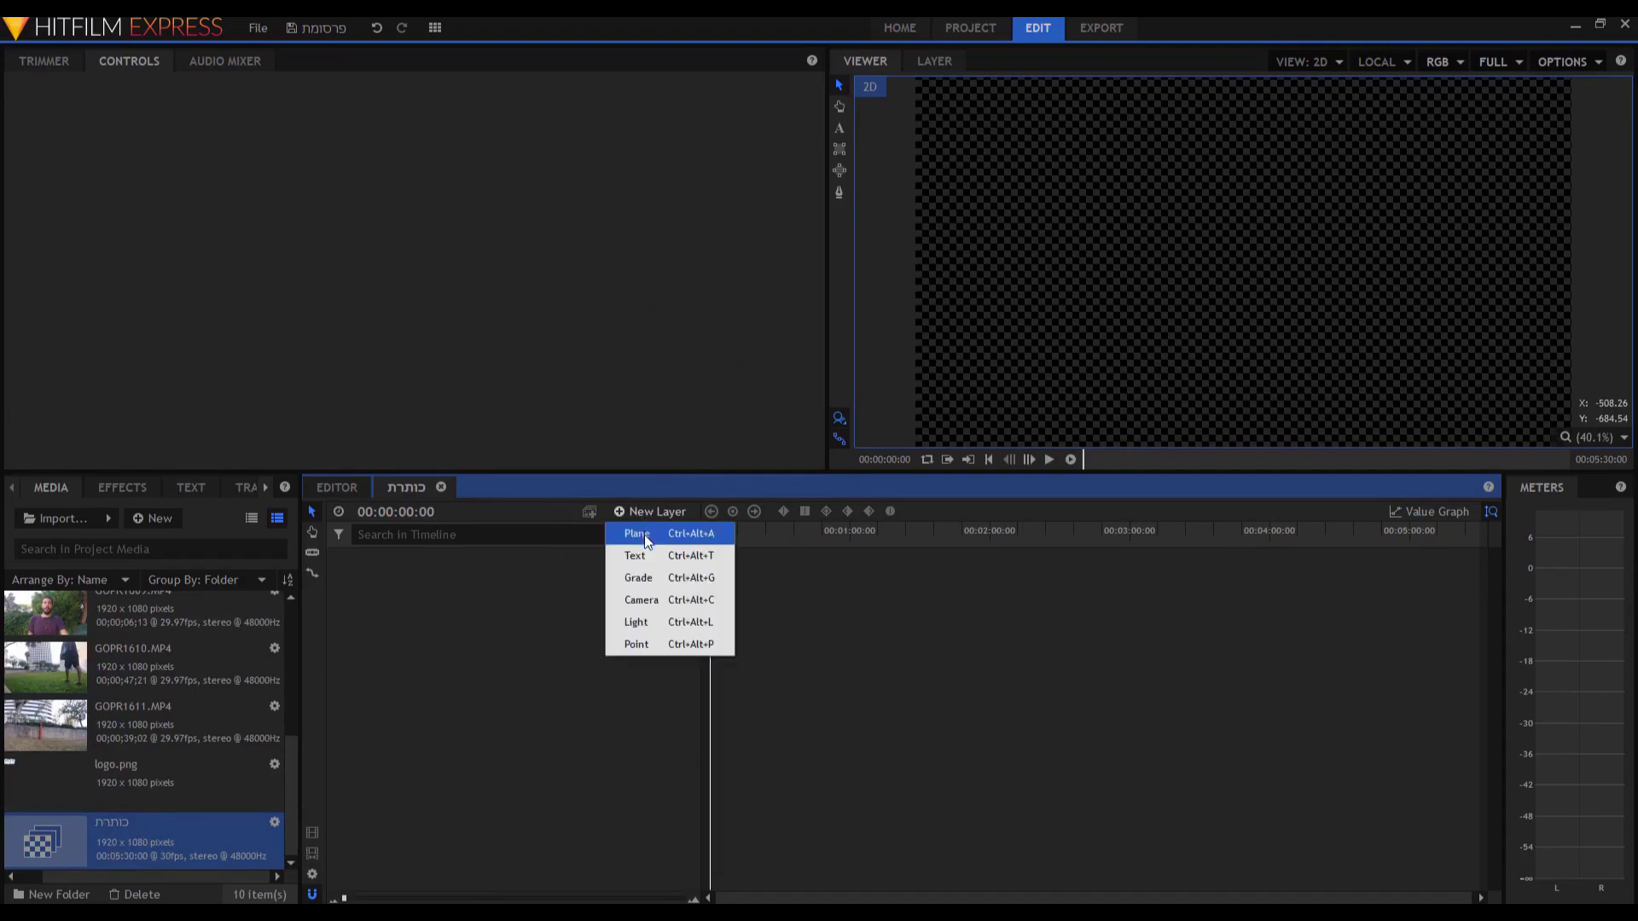
click(644, 534)
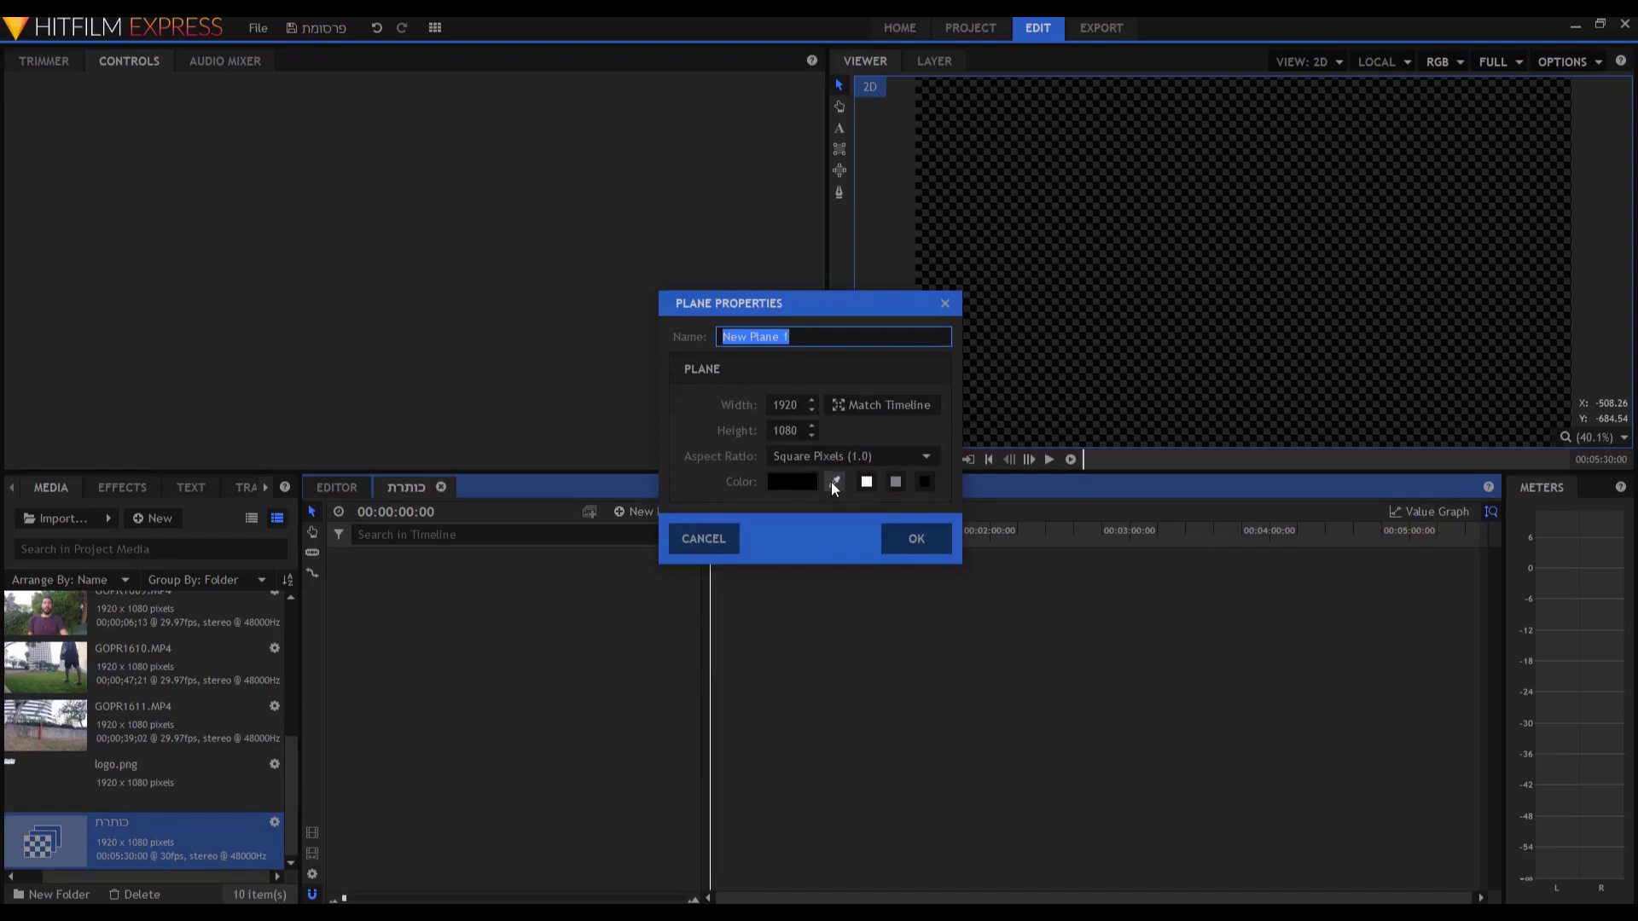
click(776, 481)
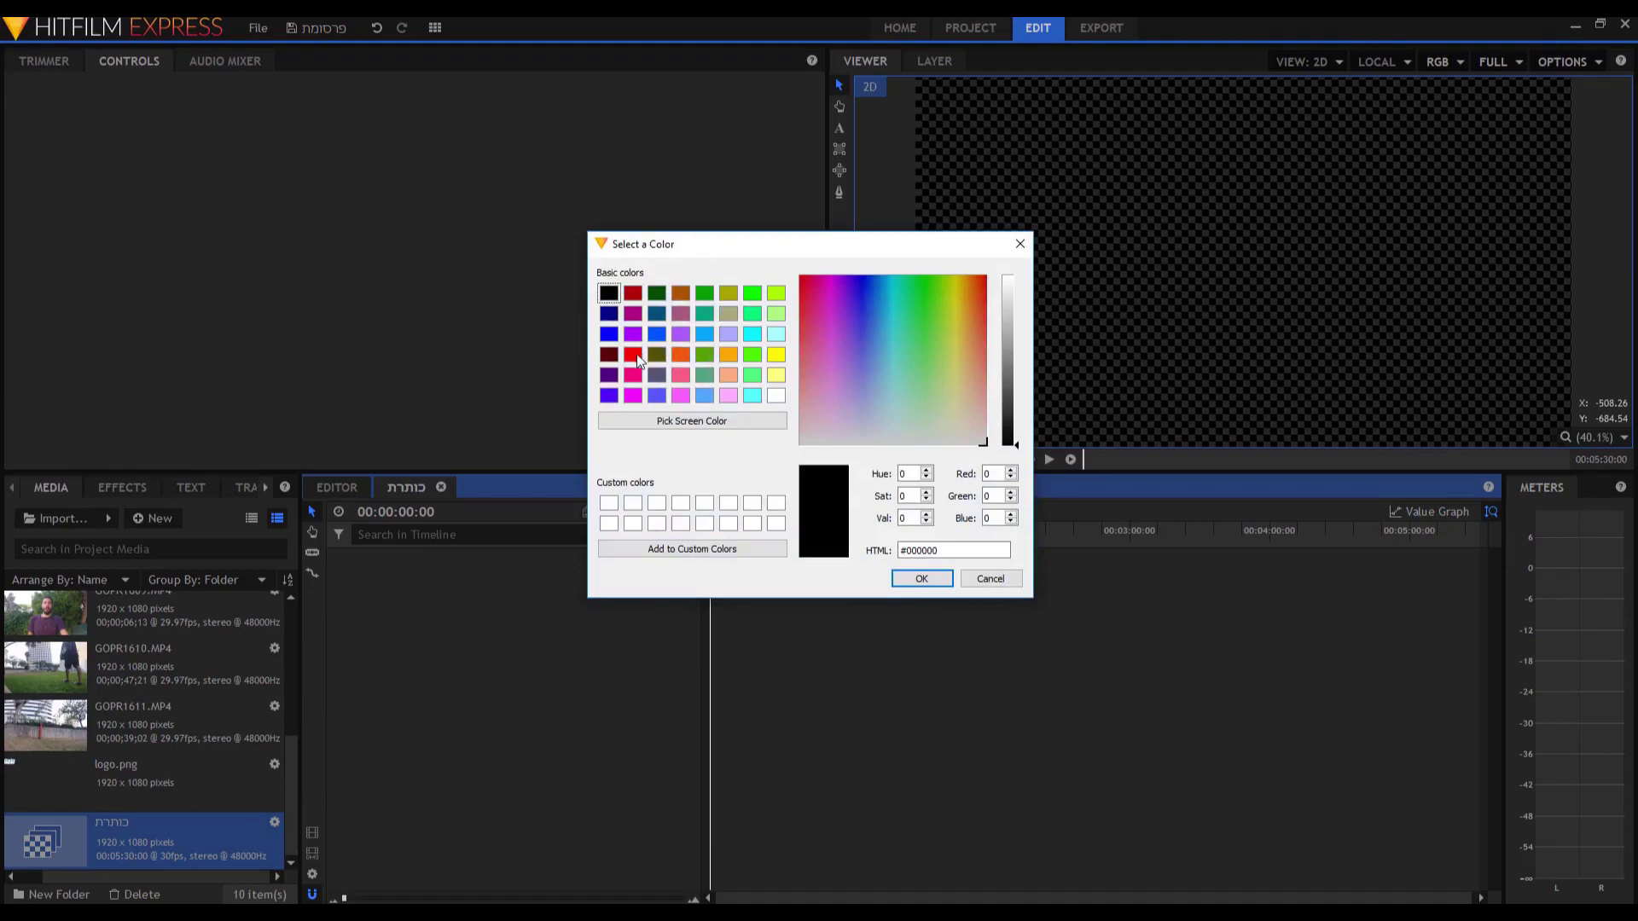
click(656, 336)
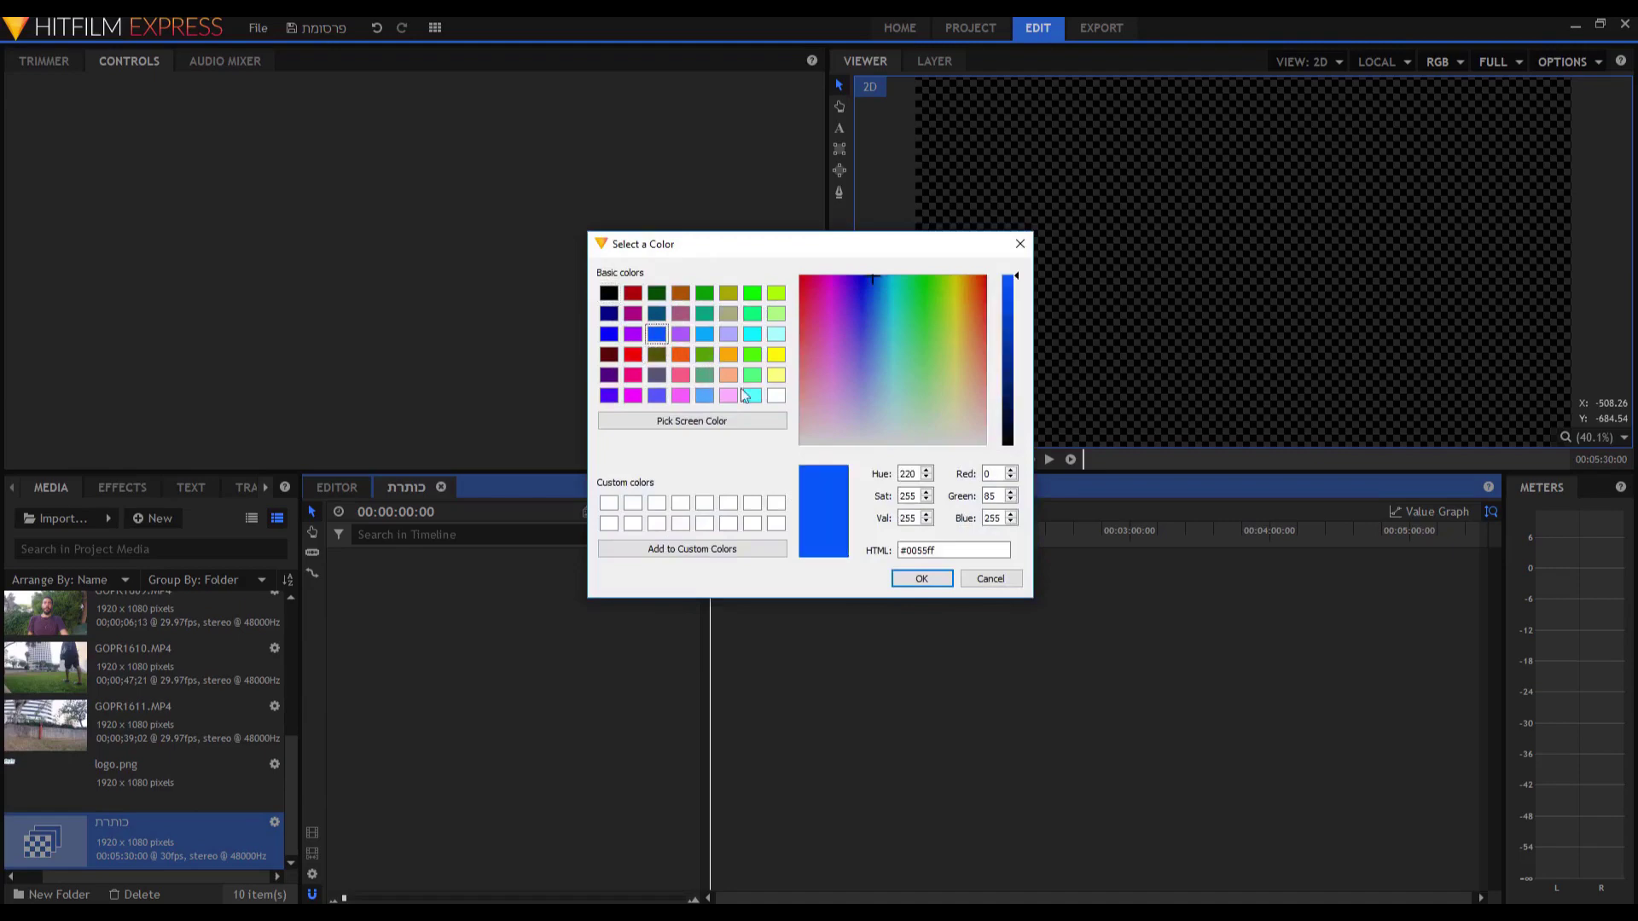
click(911, 587)
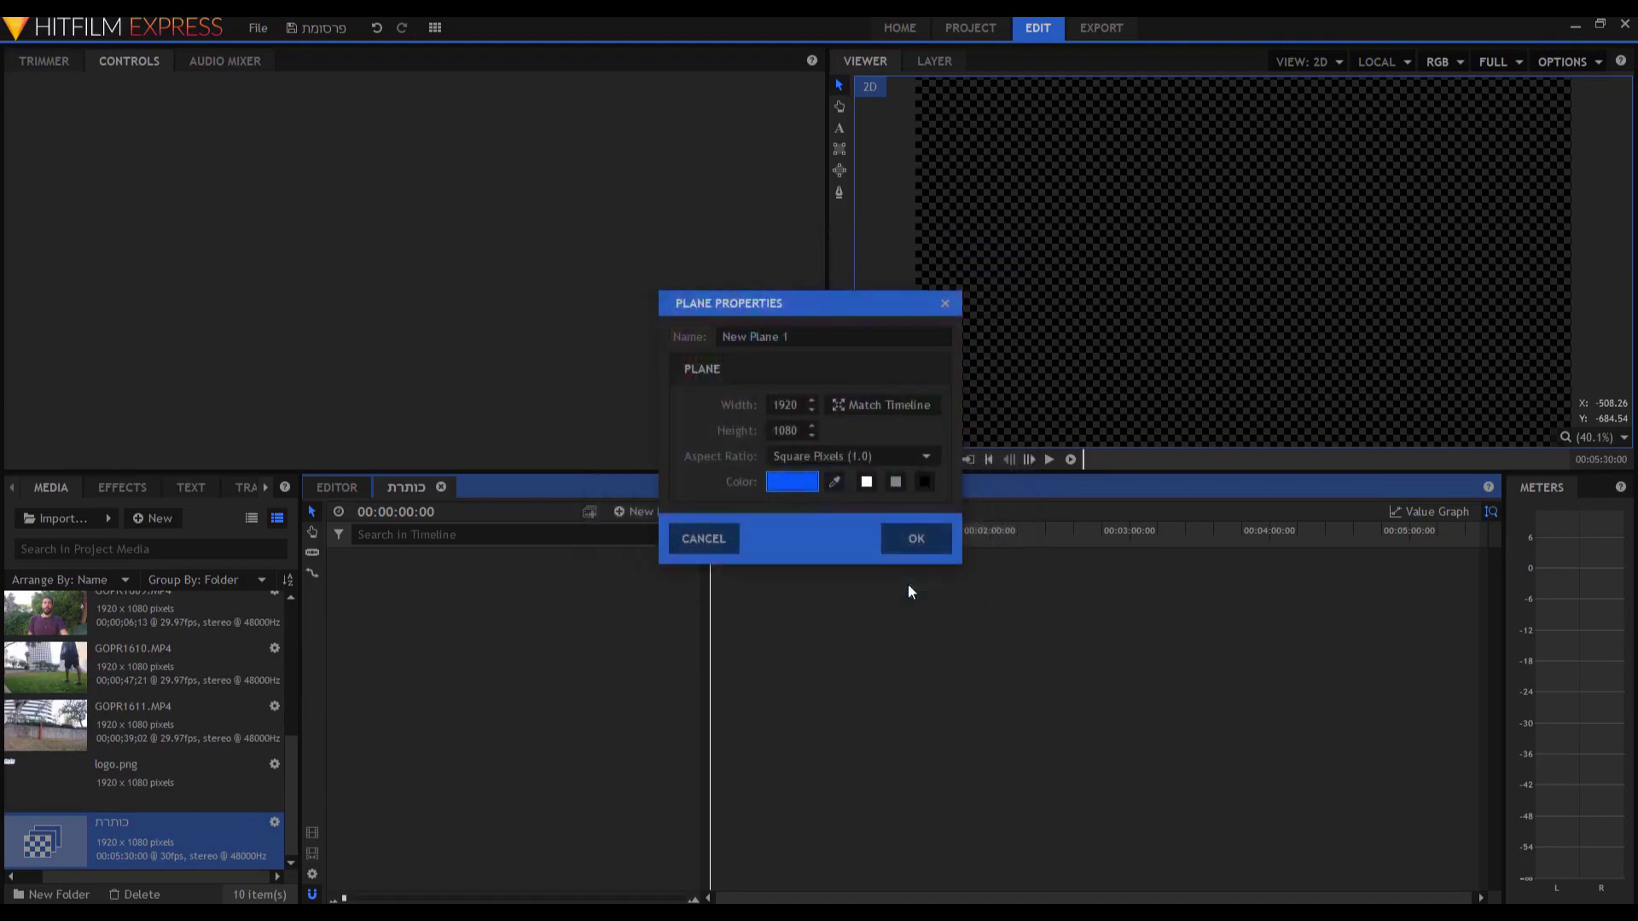
click(911, 539)
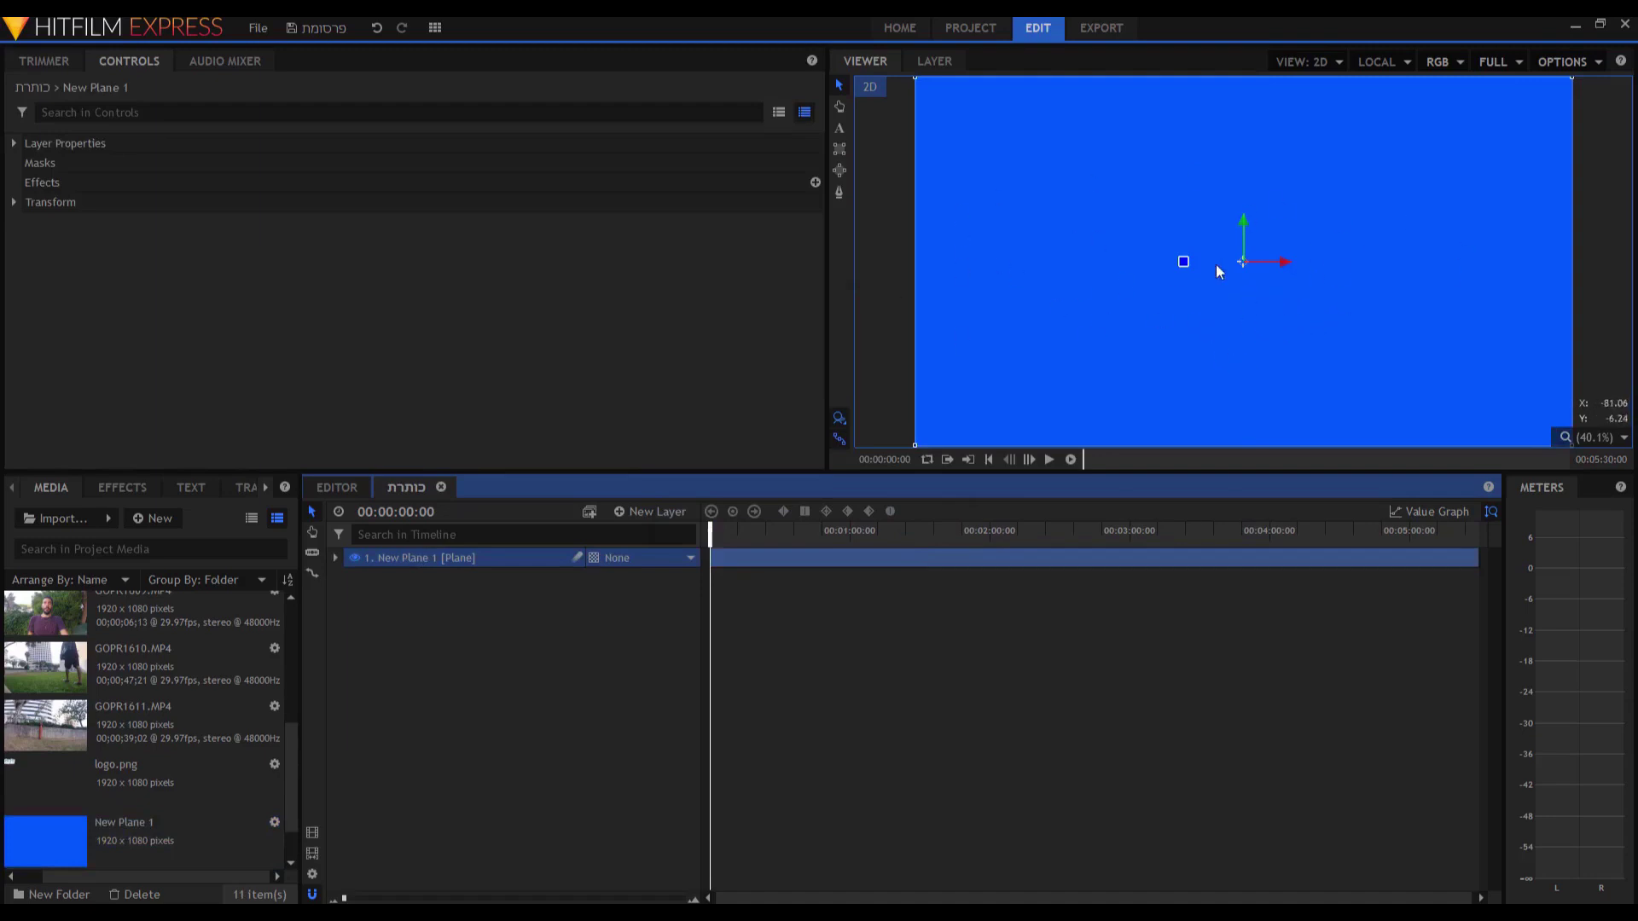
scroll(1216, 273, down, 1)
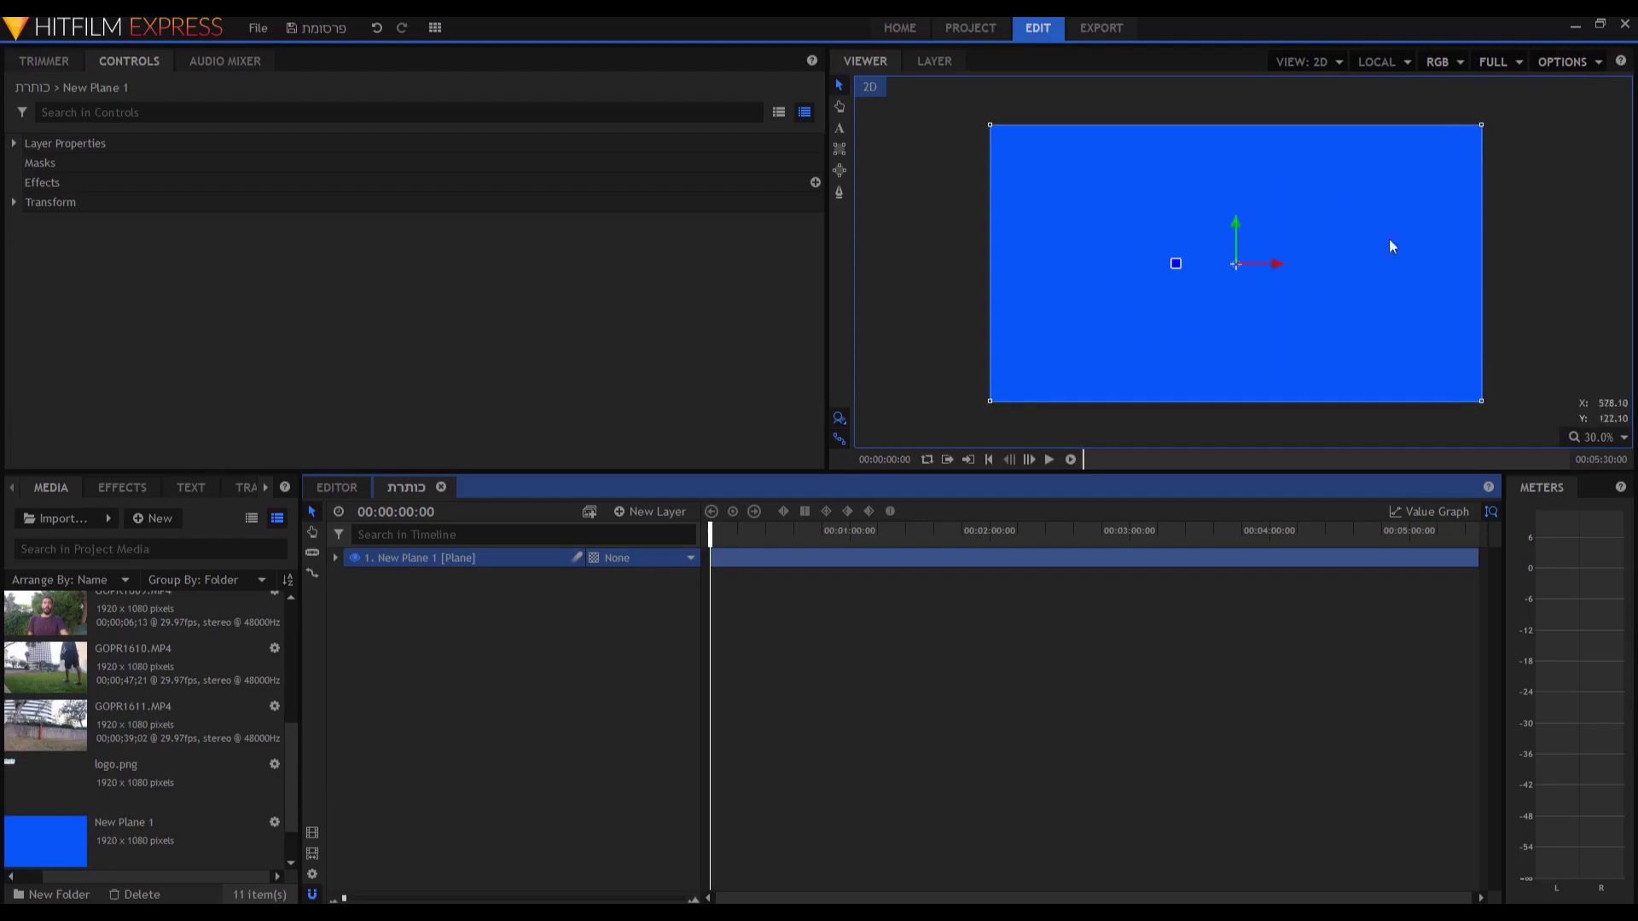
Drag the blue plane's top-right corner down to squash it into a thin lower bar.
drag(1481, 125, 1418, 361)
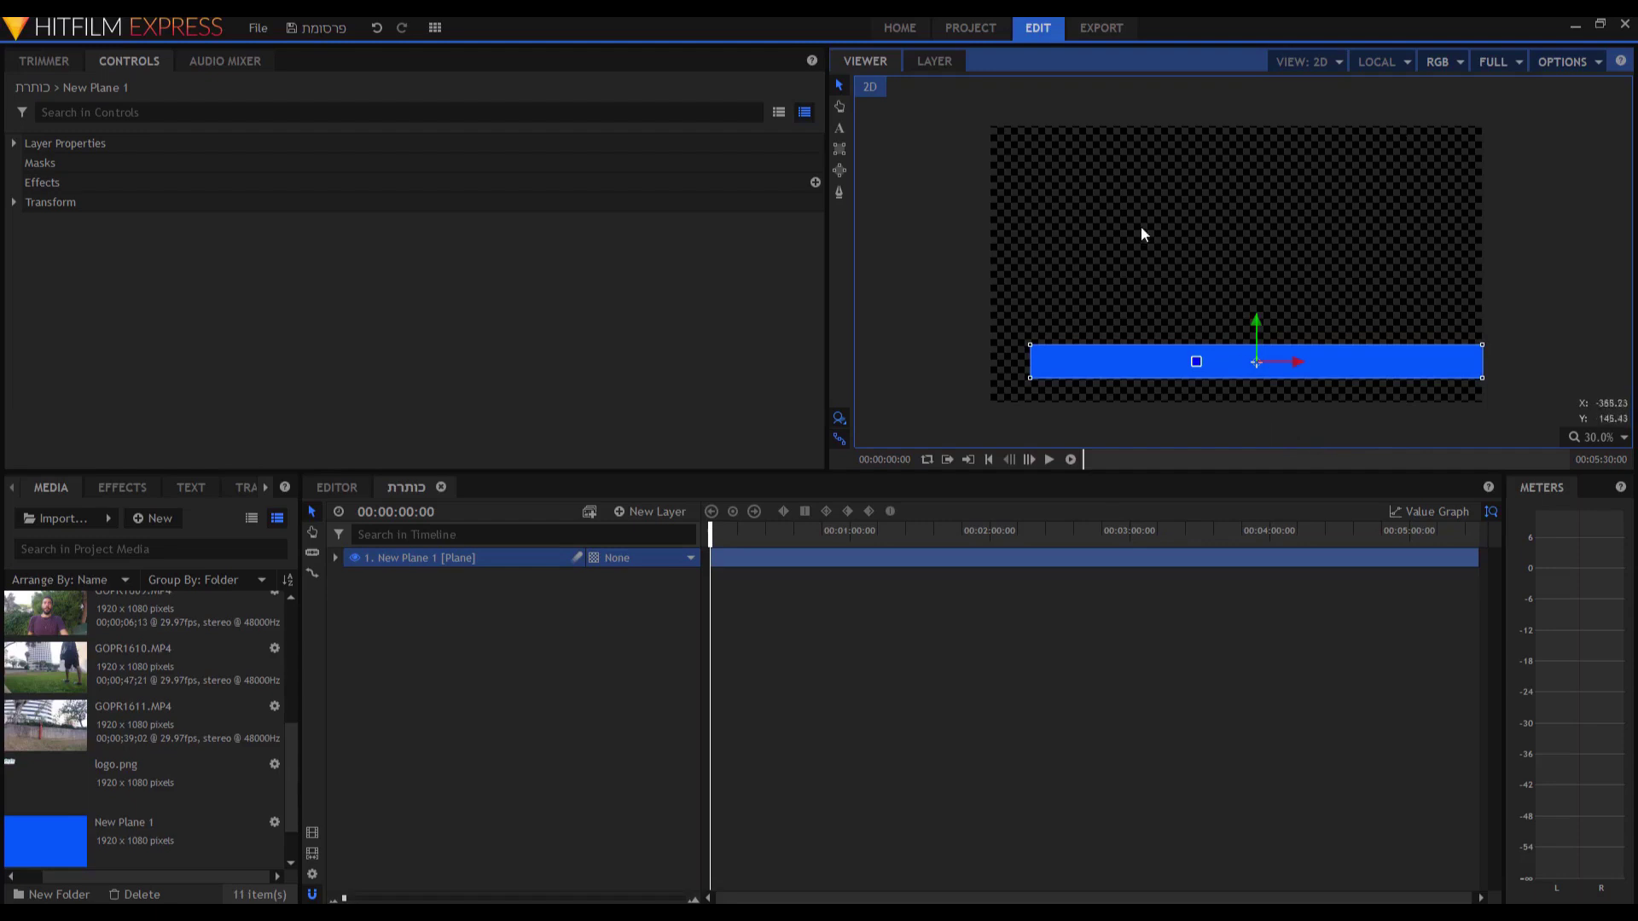
In Notepad, type the Hebrew caption: a person's name followed by 'יוצר תוכן ברשת'.
key(alt+Tab)
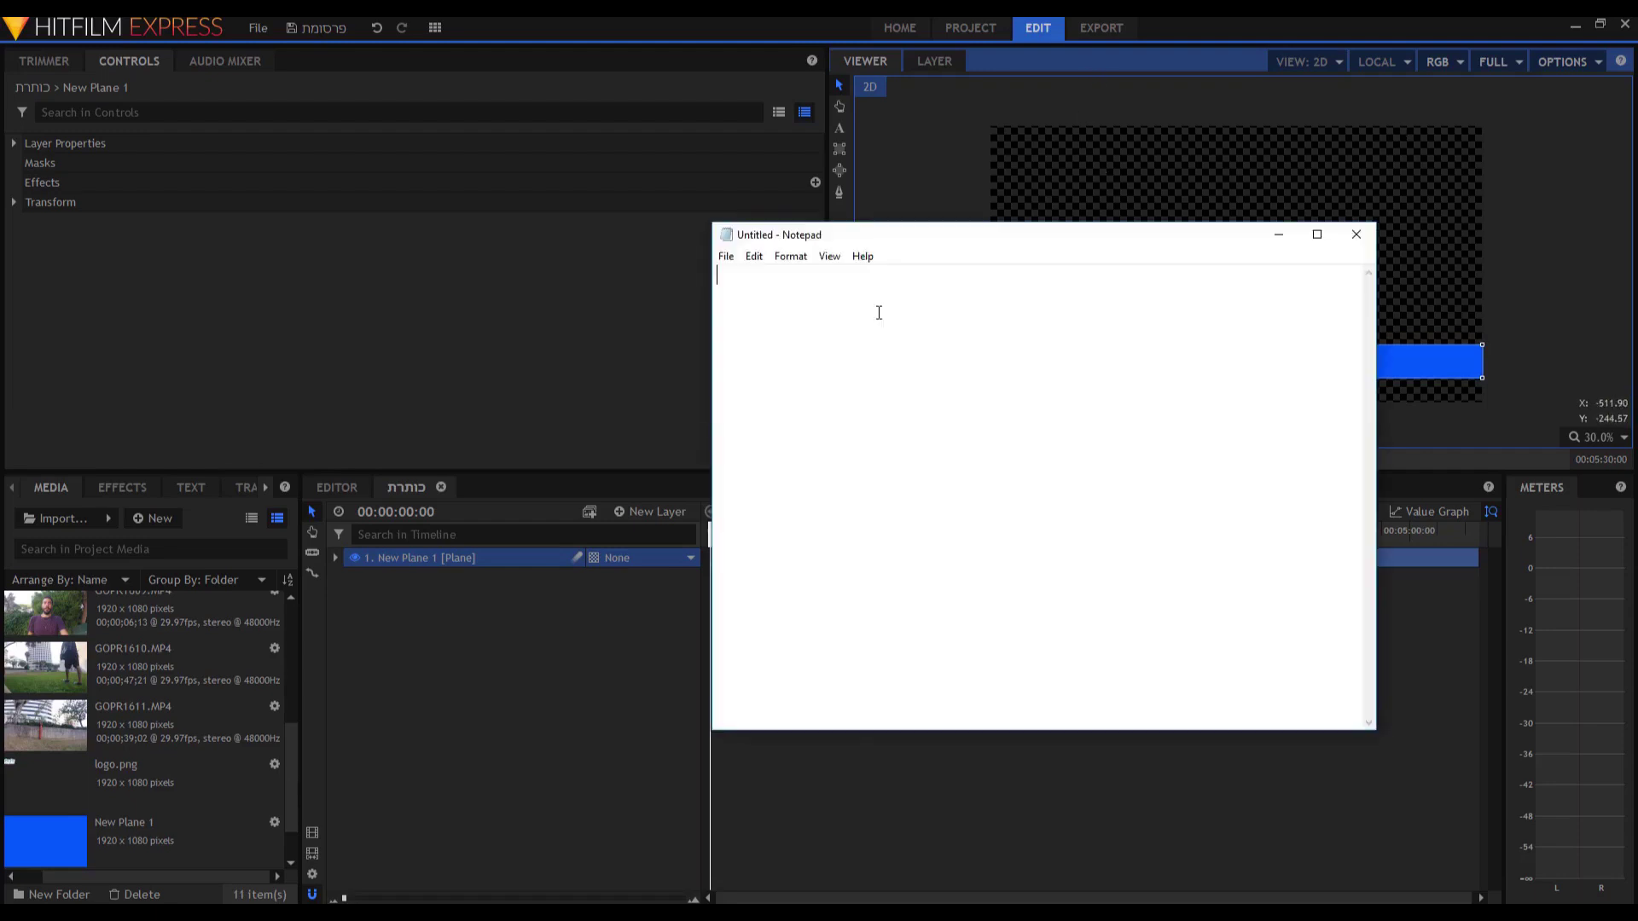
drag(951, 231, 954, 239)
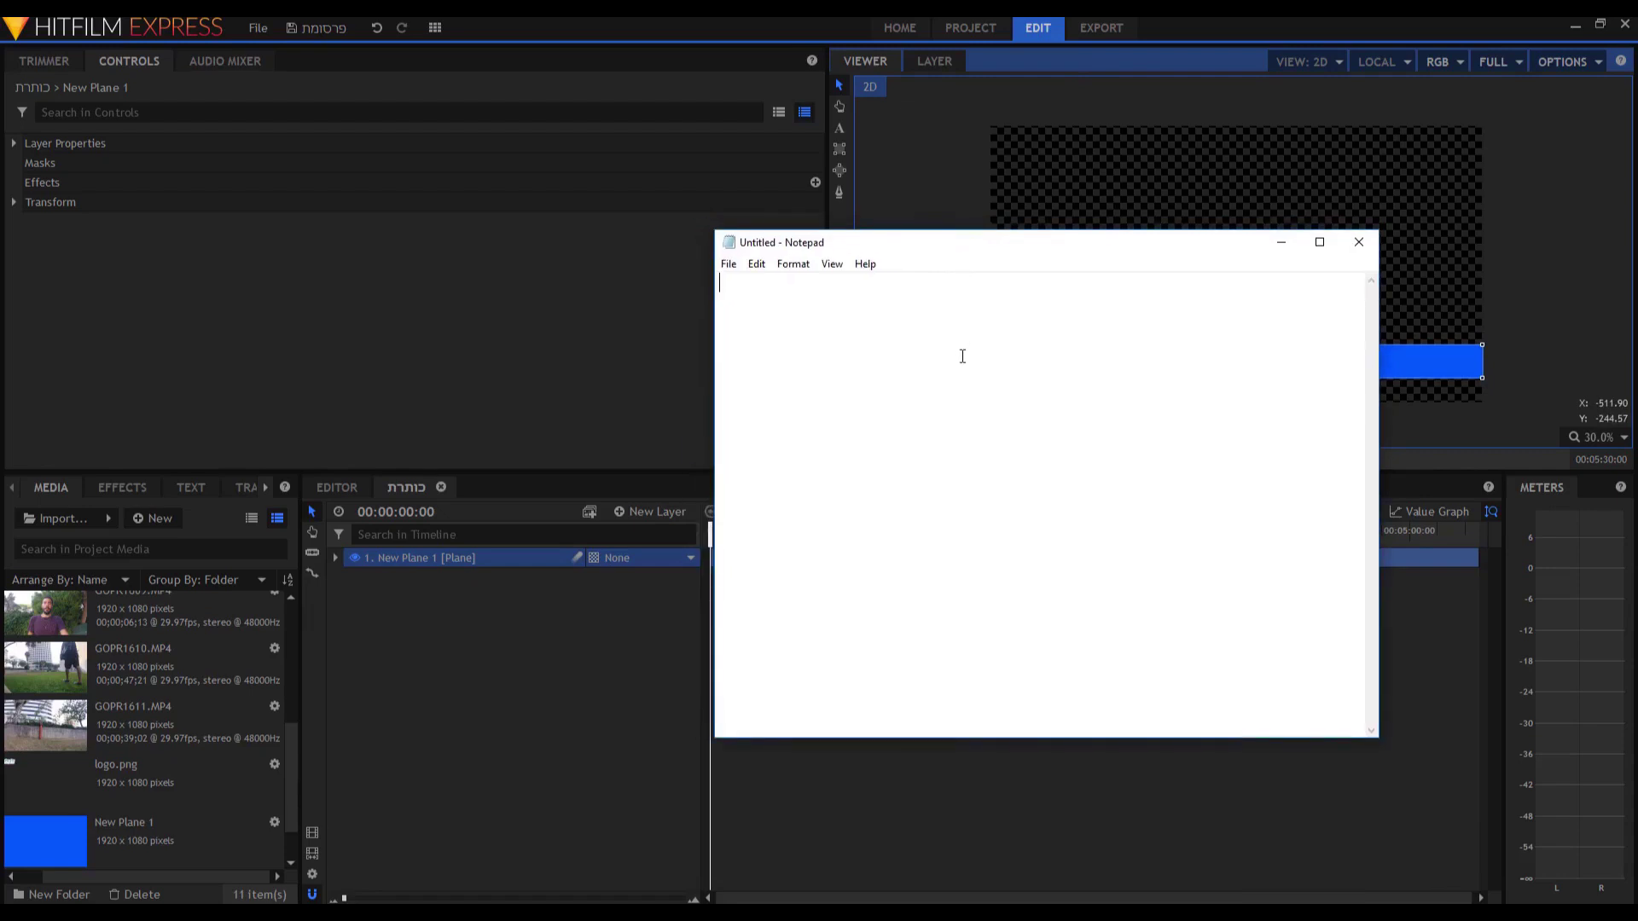
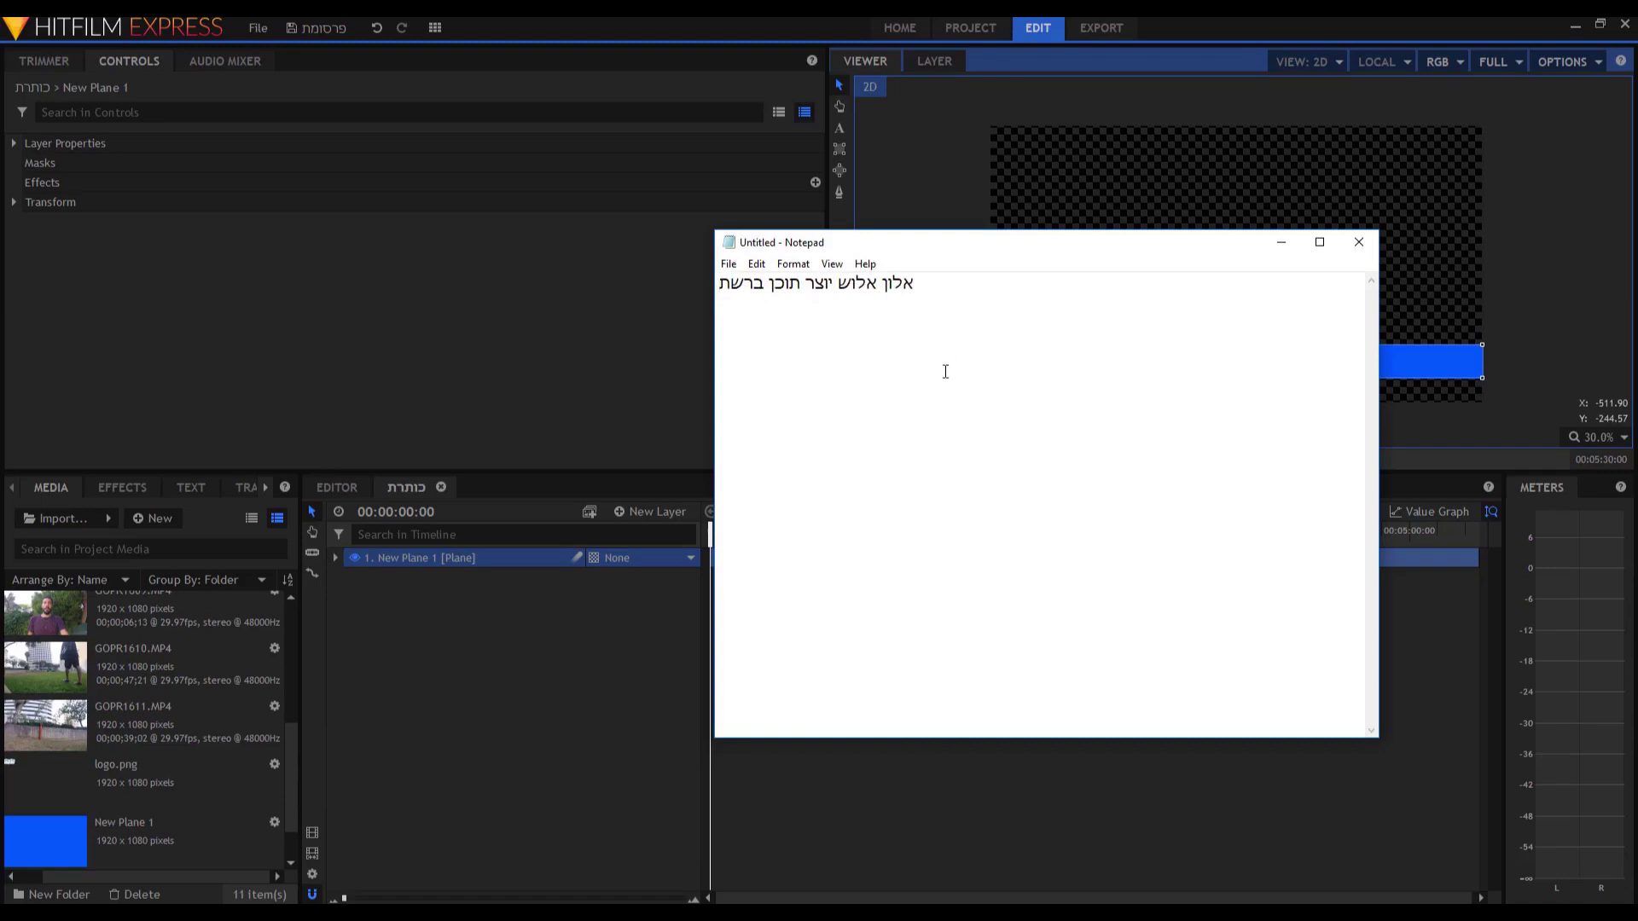
Replace the line with its reversed text, copy it, and return to HitFilm.
key(ctrl+a)
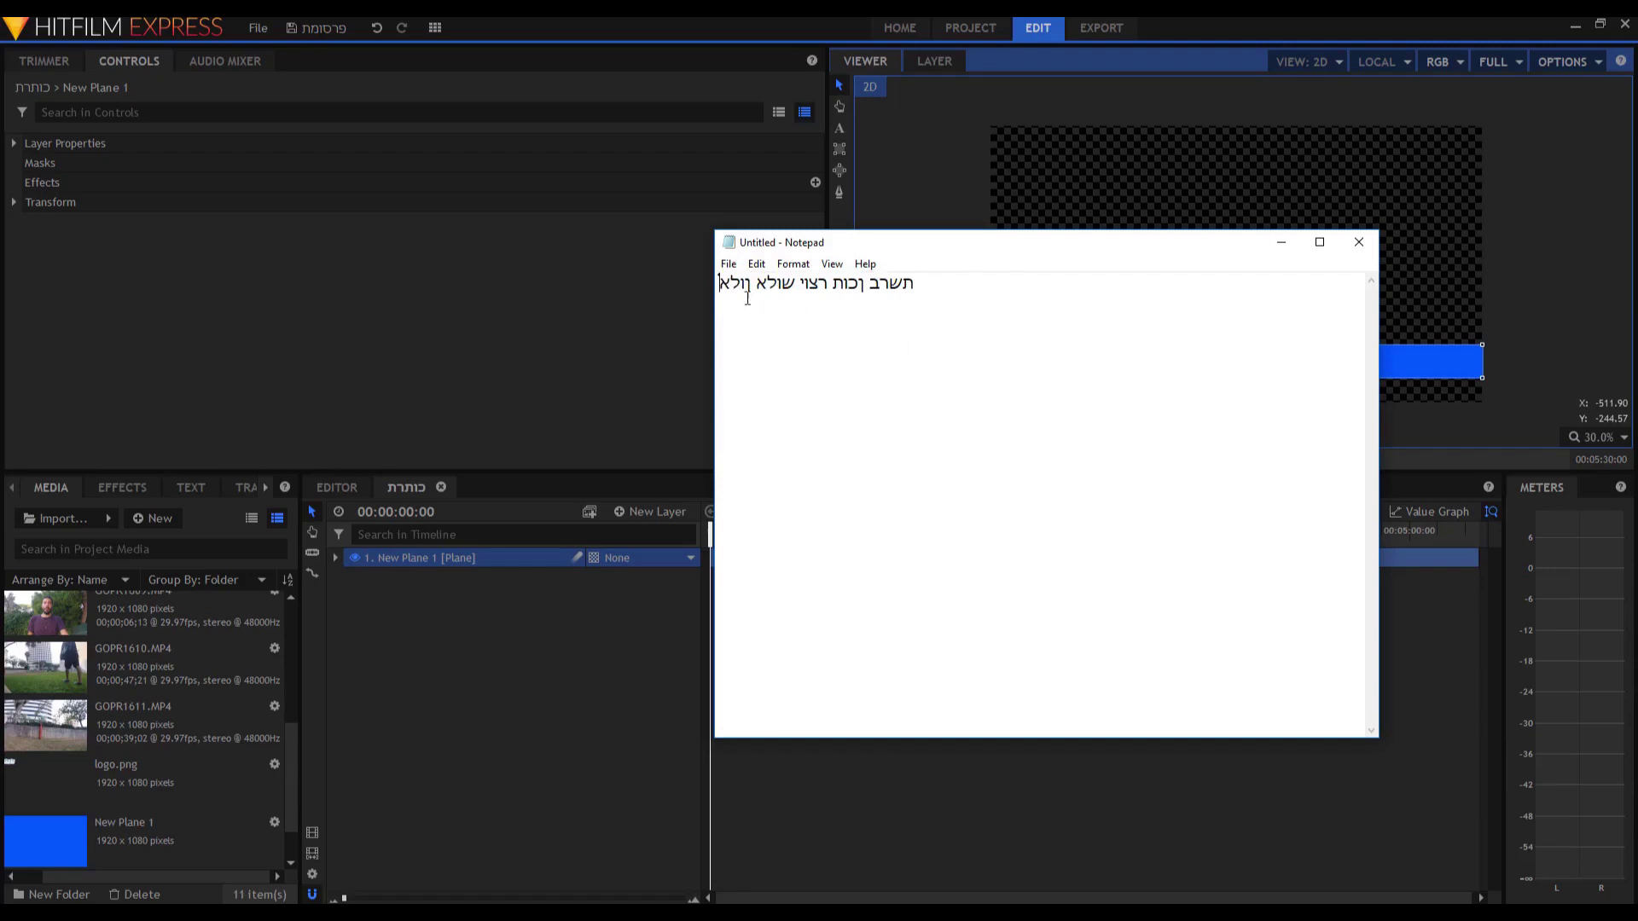
drag(934, 281, 704, 290)
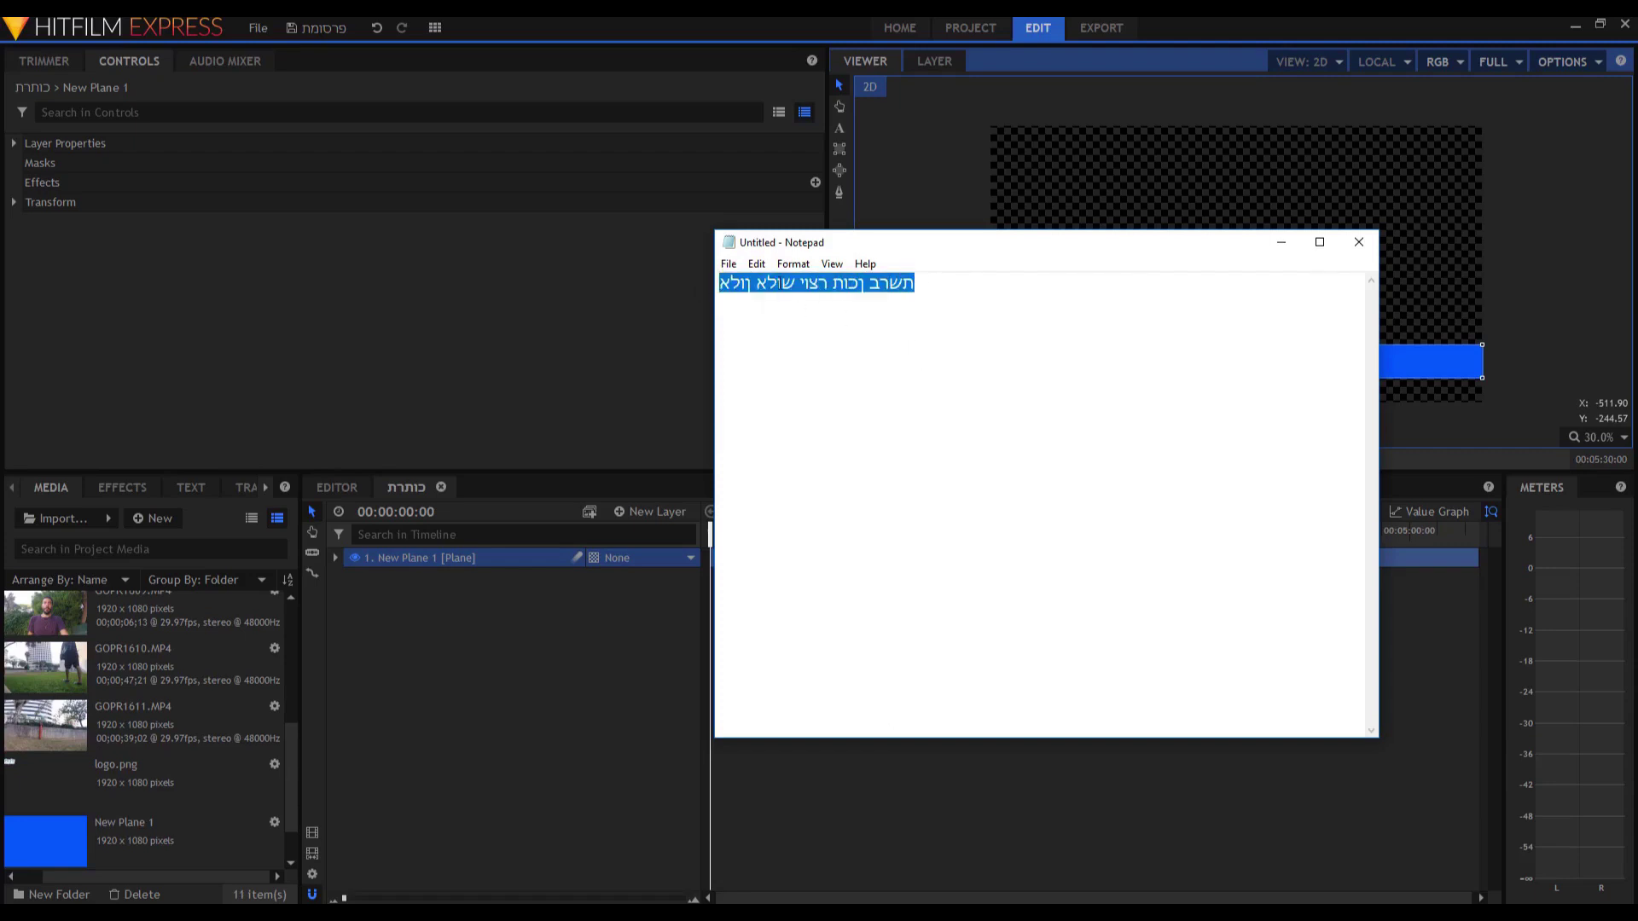
right_click(779, 283)
click(818, 336)
key(alt+Tab)
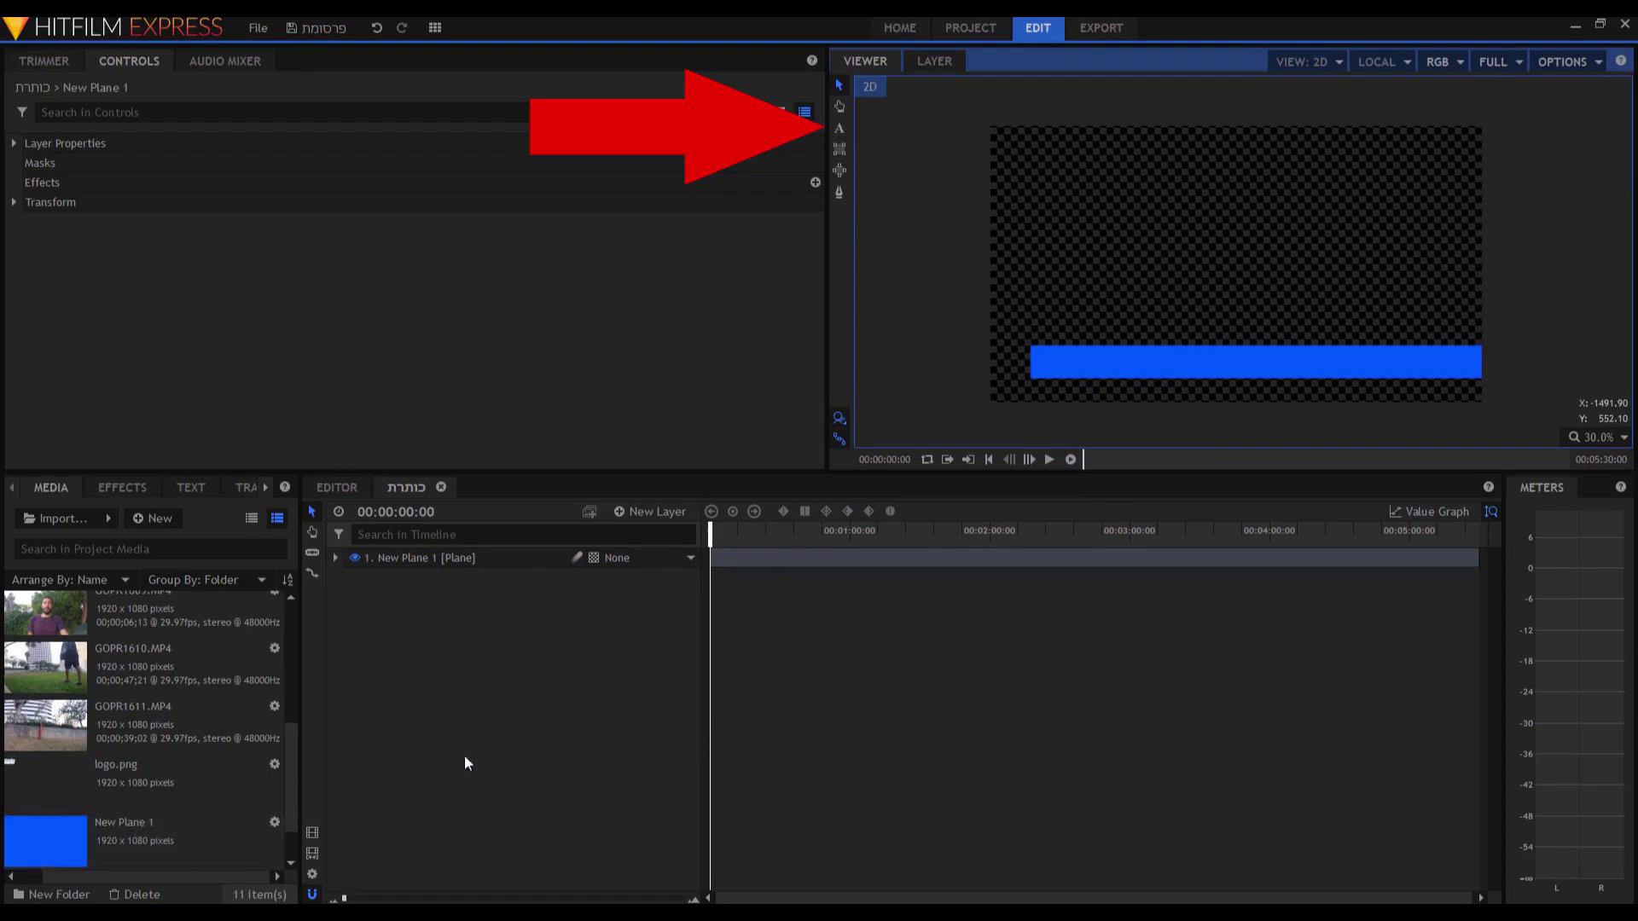
Draw a text box across the blue bar, paste the Hebrew caption, and select it for formatting.
click(840, 128)
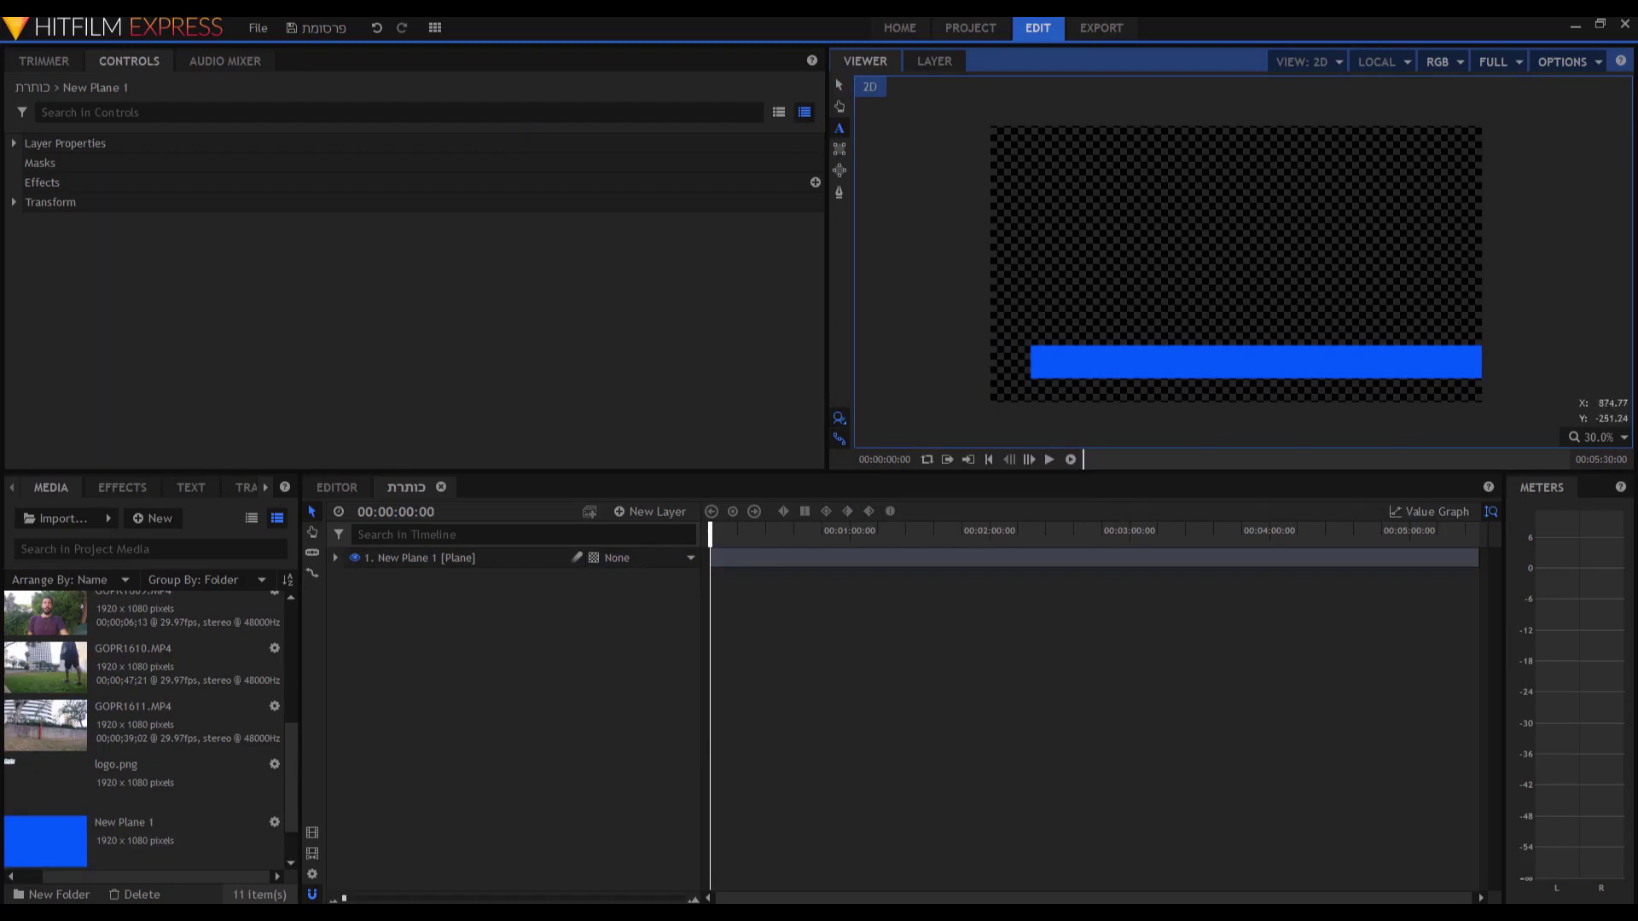
drag(1479, 332, 1029, 369)
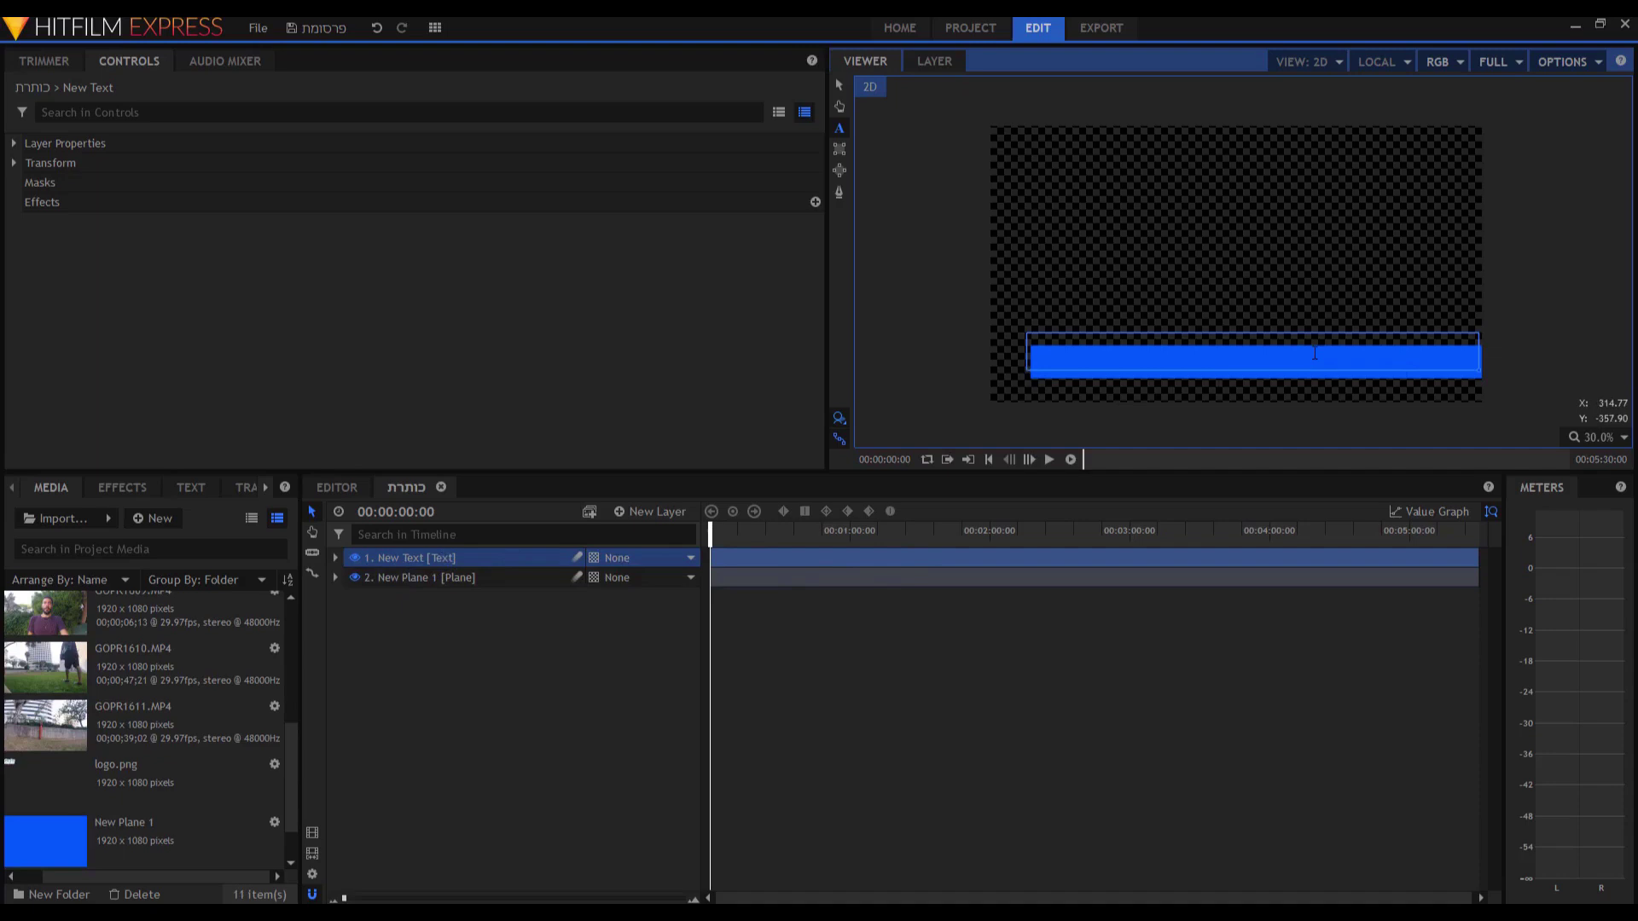
key(ctrl+v)
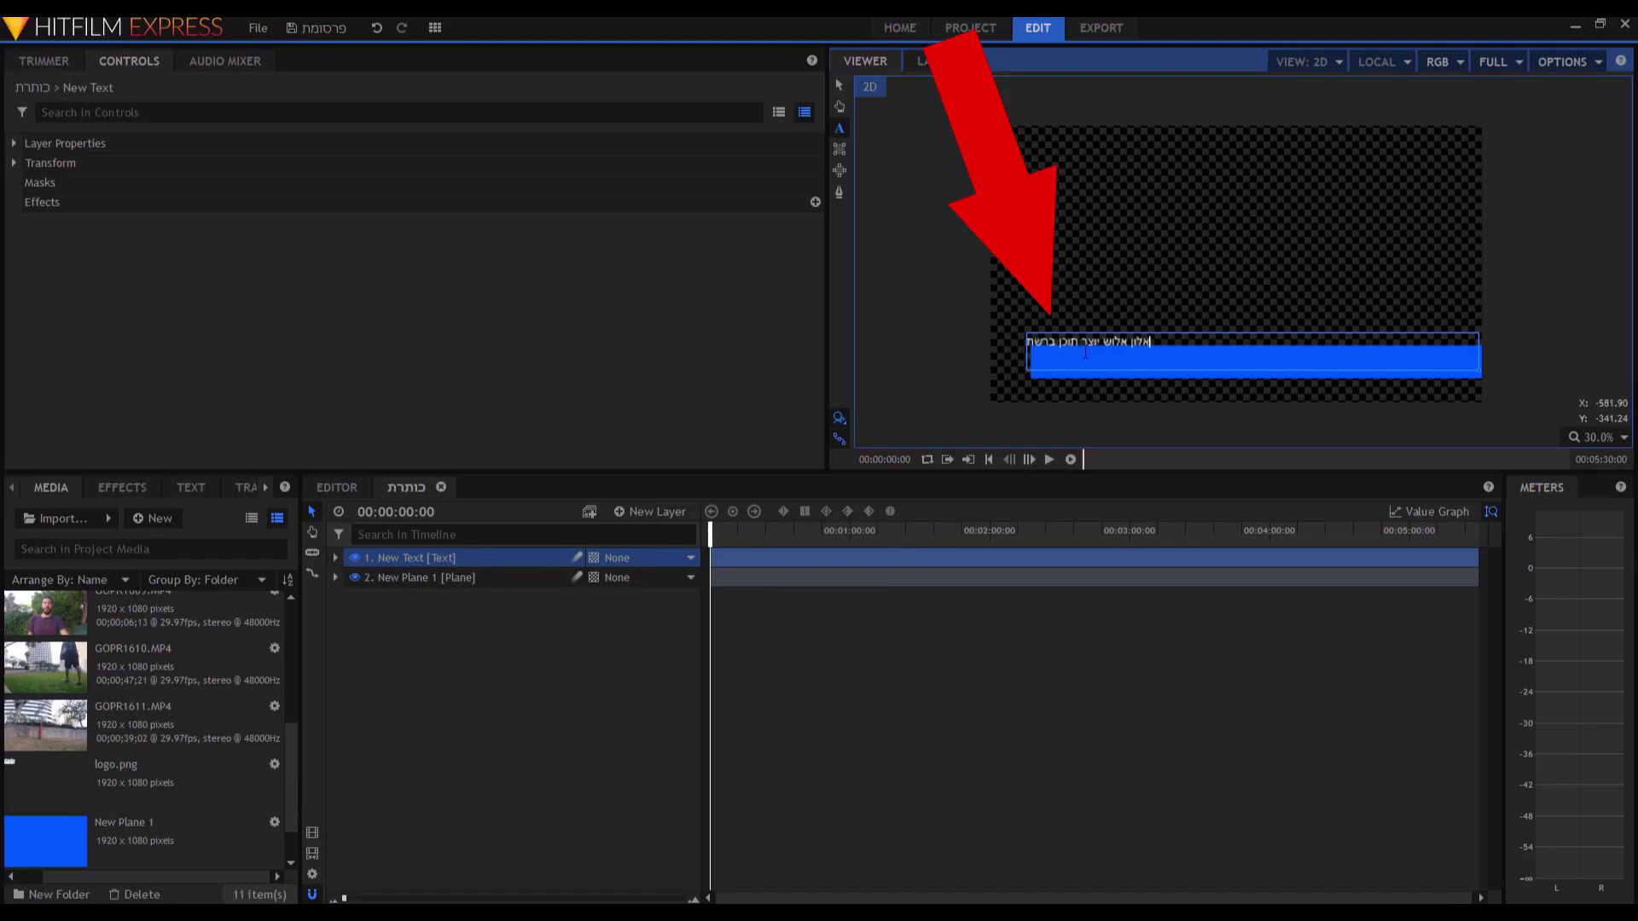
drag(1150, 342, 1025, 343)
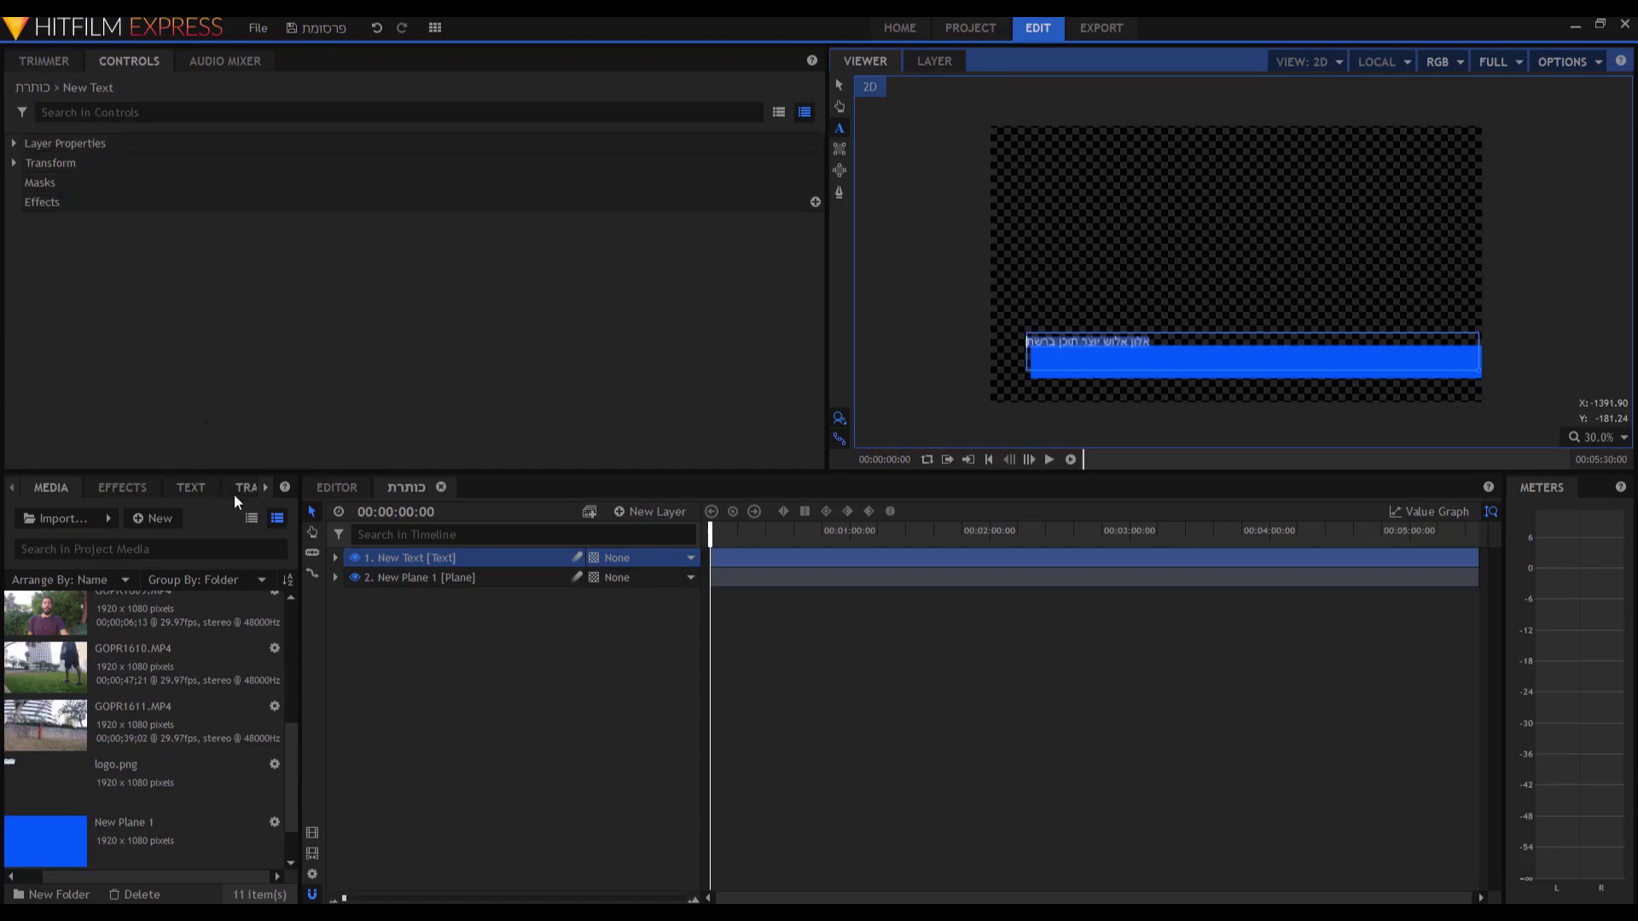
click(185, 487)
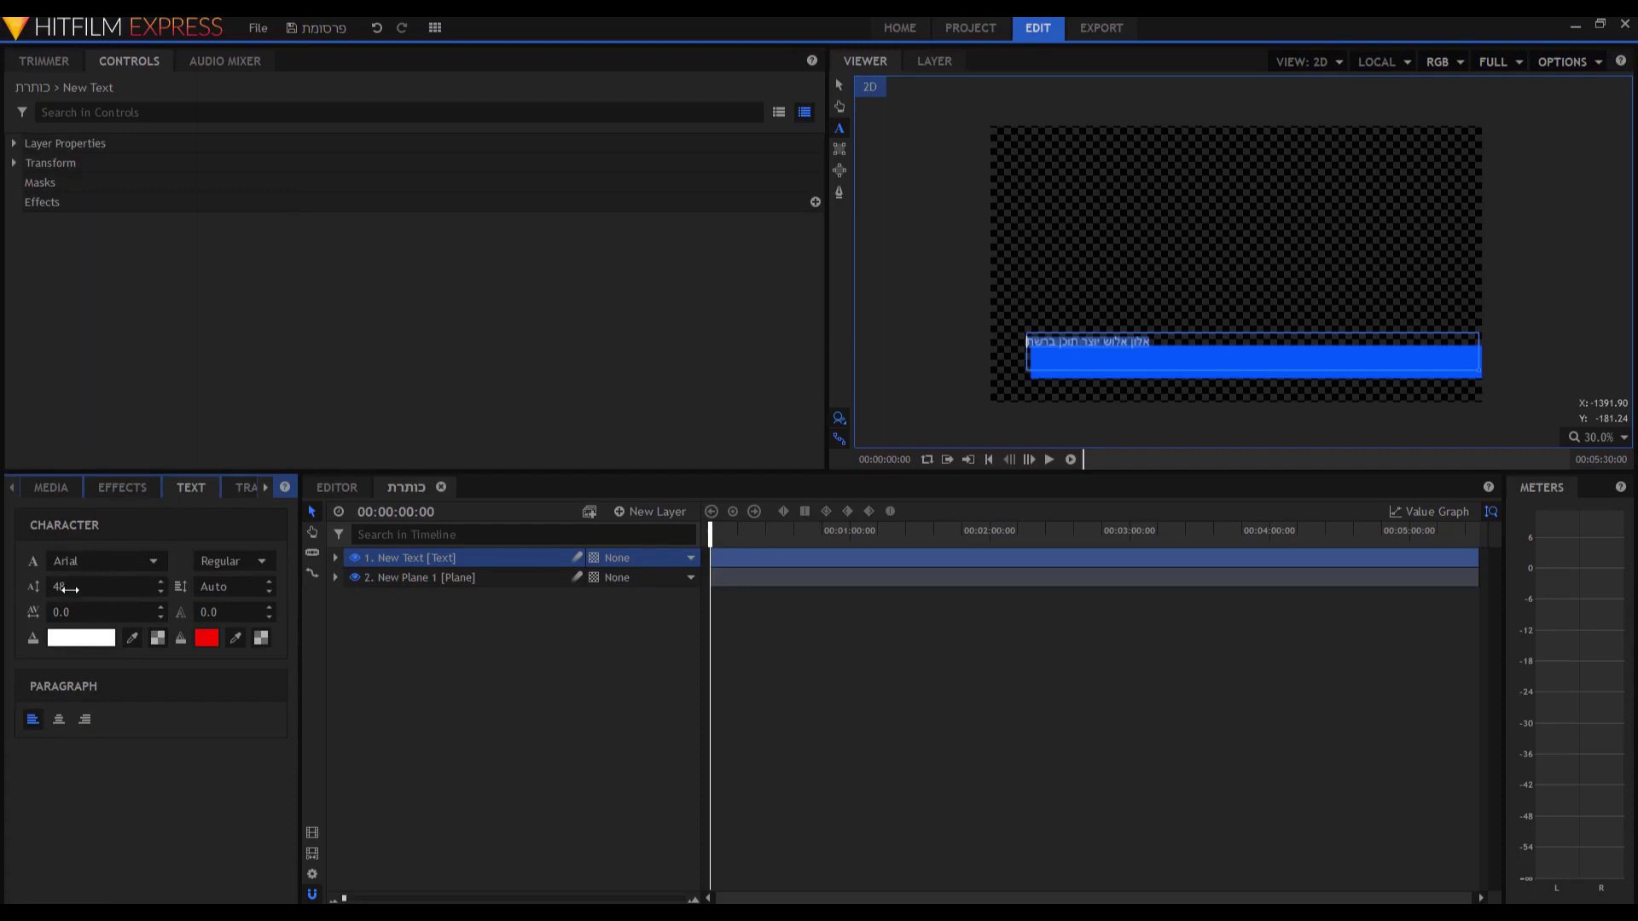
Format the Hebrew title as Trampolina Bold, size 113, right-aligned.
drag(68, 584, 139, 583)
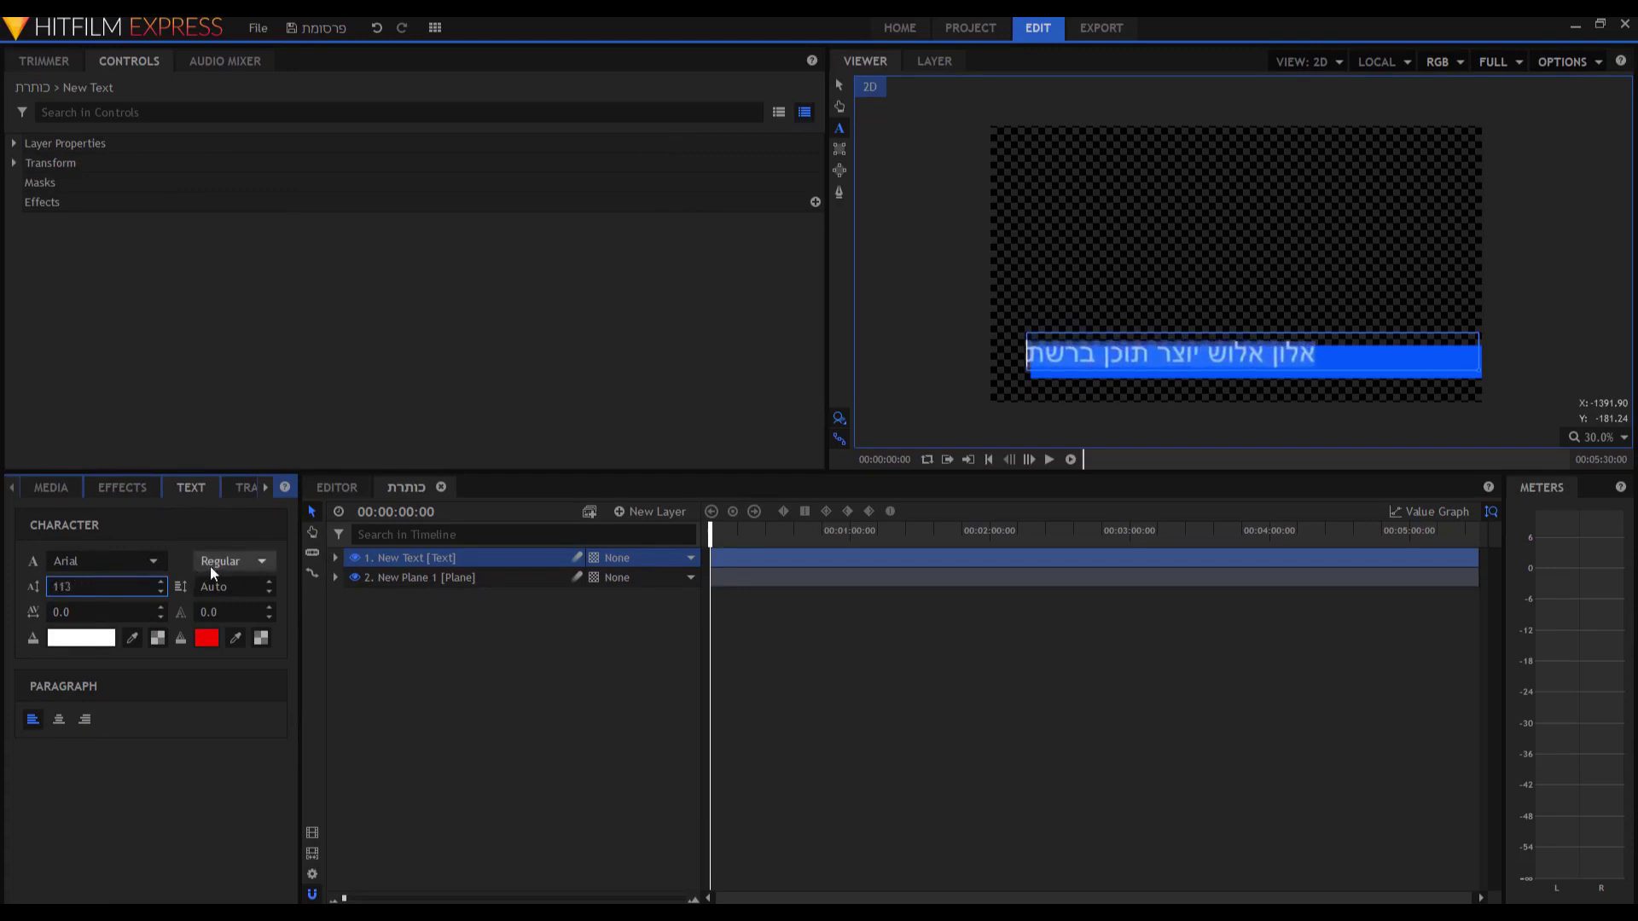
click(101, 563)
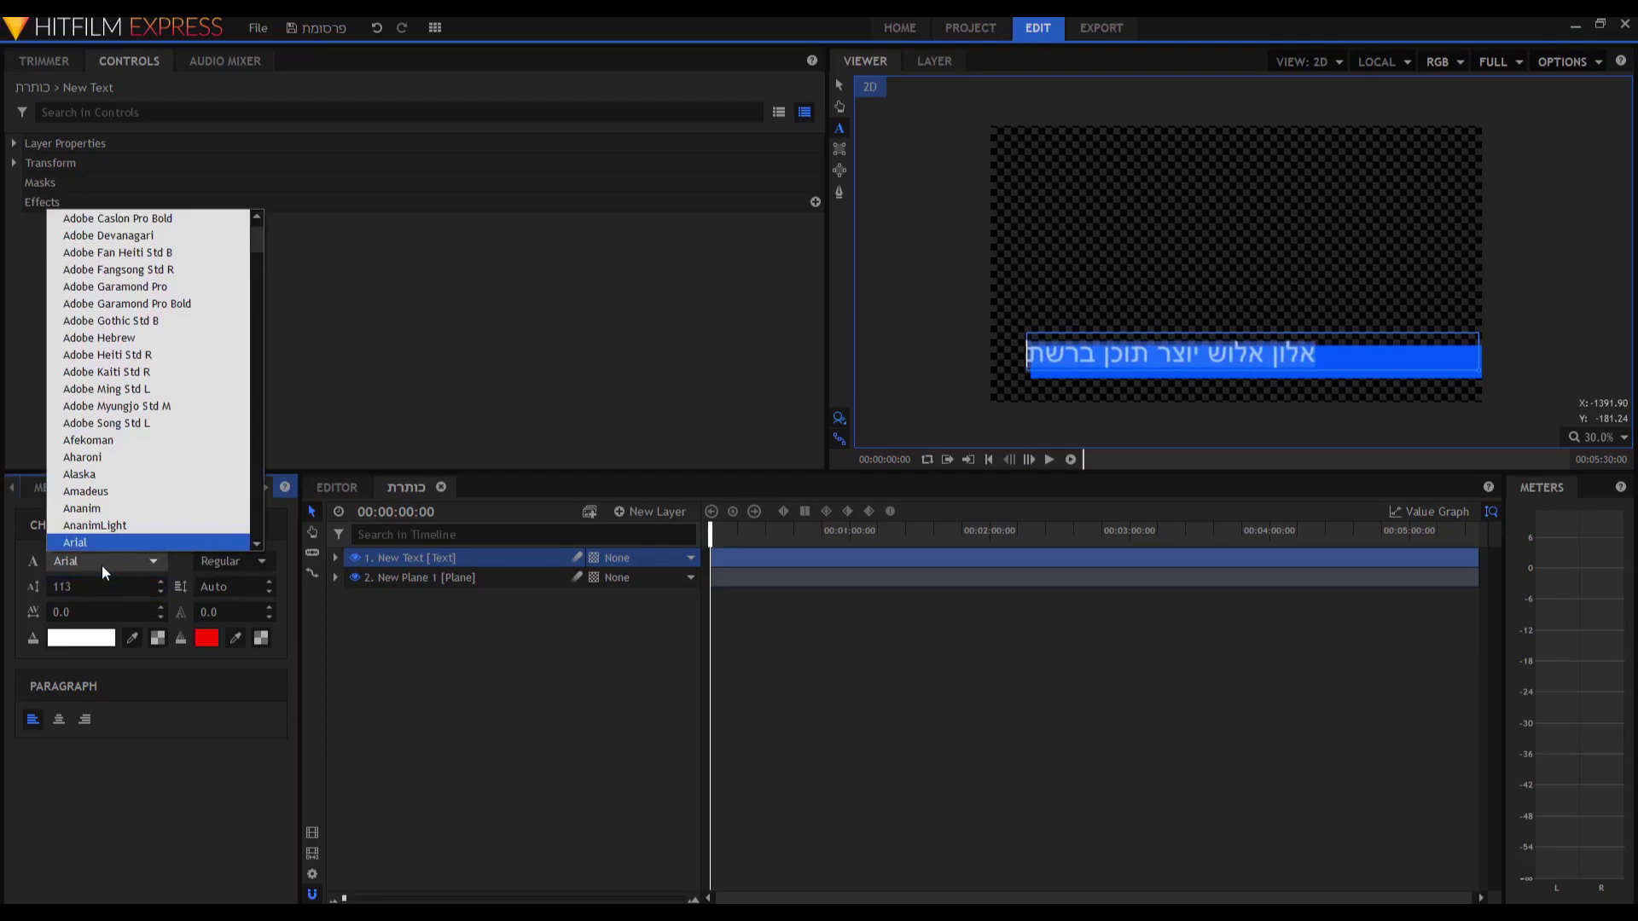
scroll(100, 565, down, 20)
scroll(101, 565, down, 1)
key(Return)
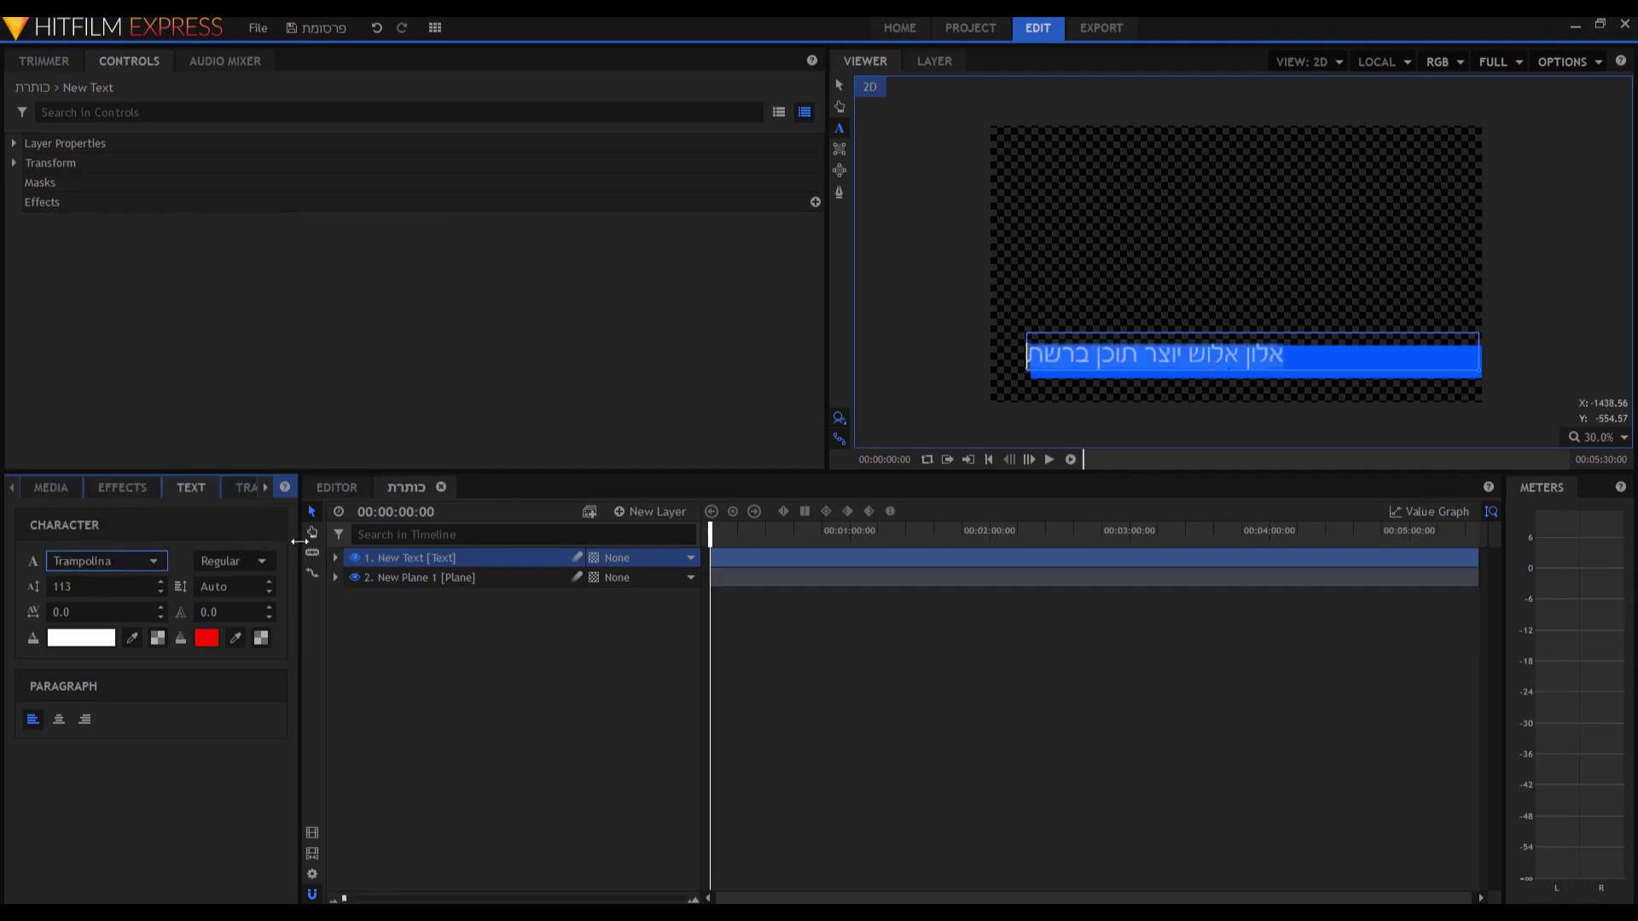
click(256, 565)
click(259, 582)
click(84, 719)
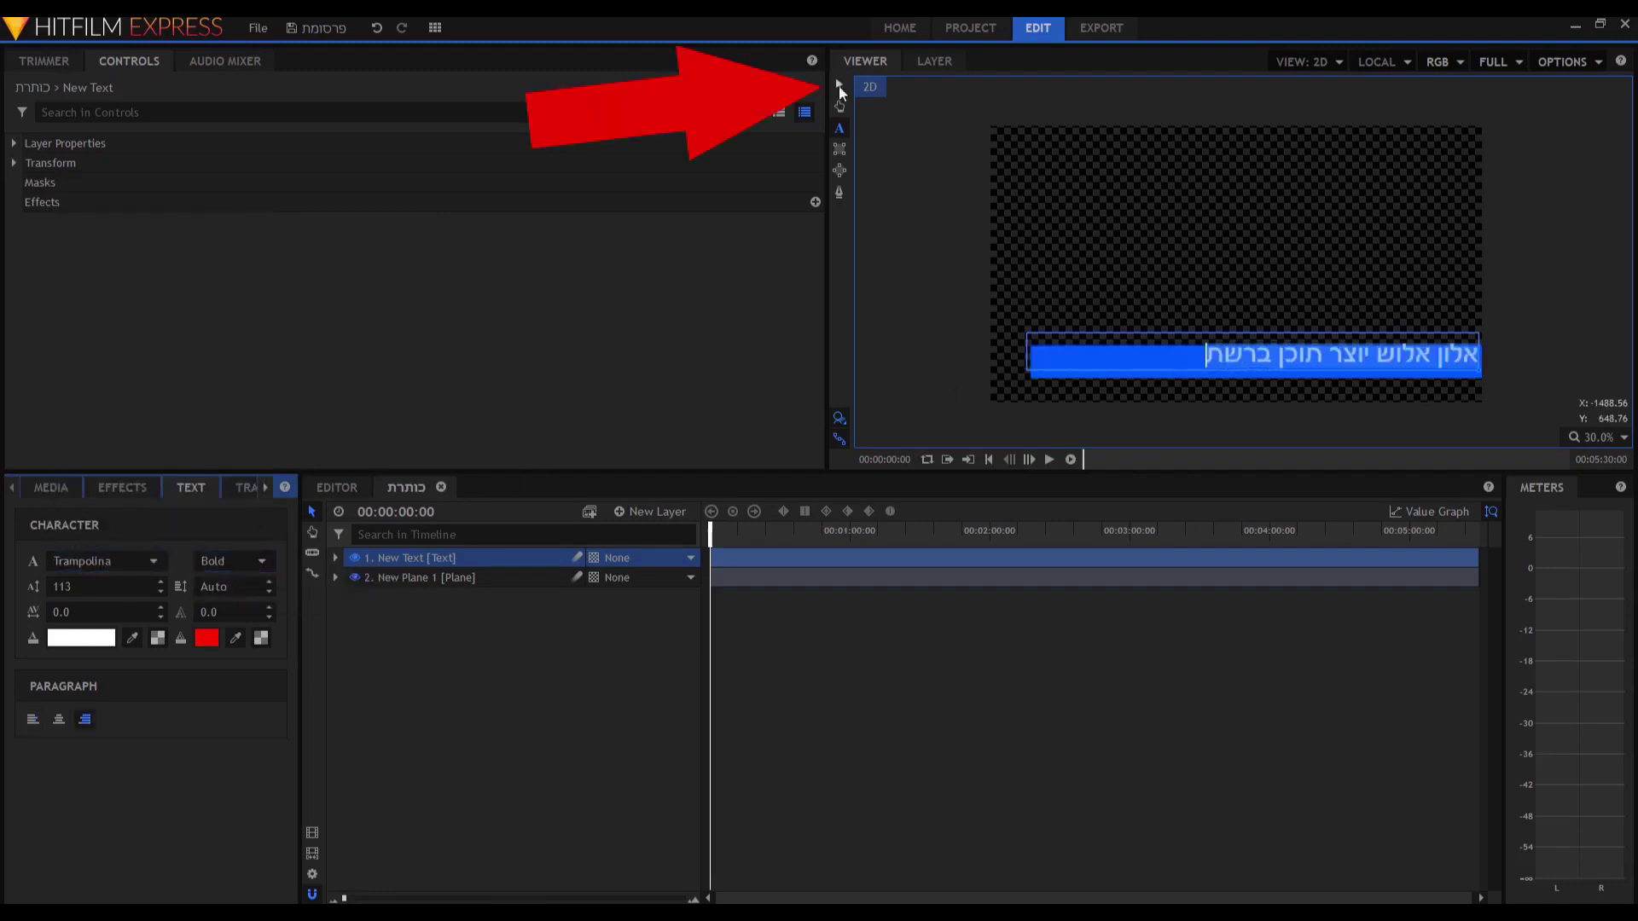
Move the Hebrew title down into the blue bar with the Select tool.
click(839, 85)
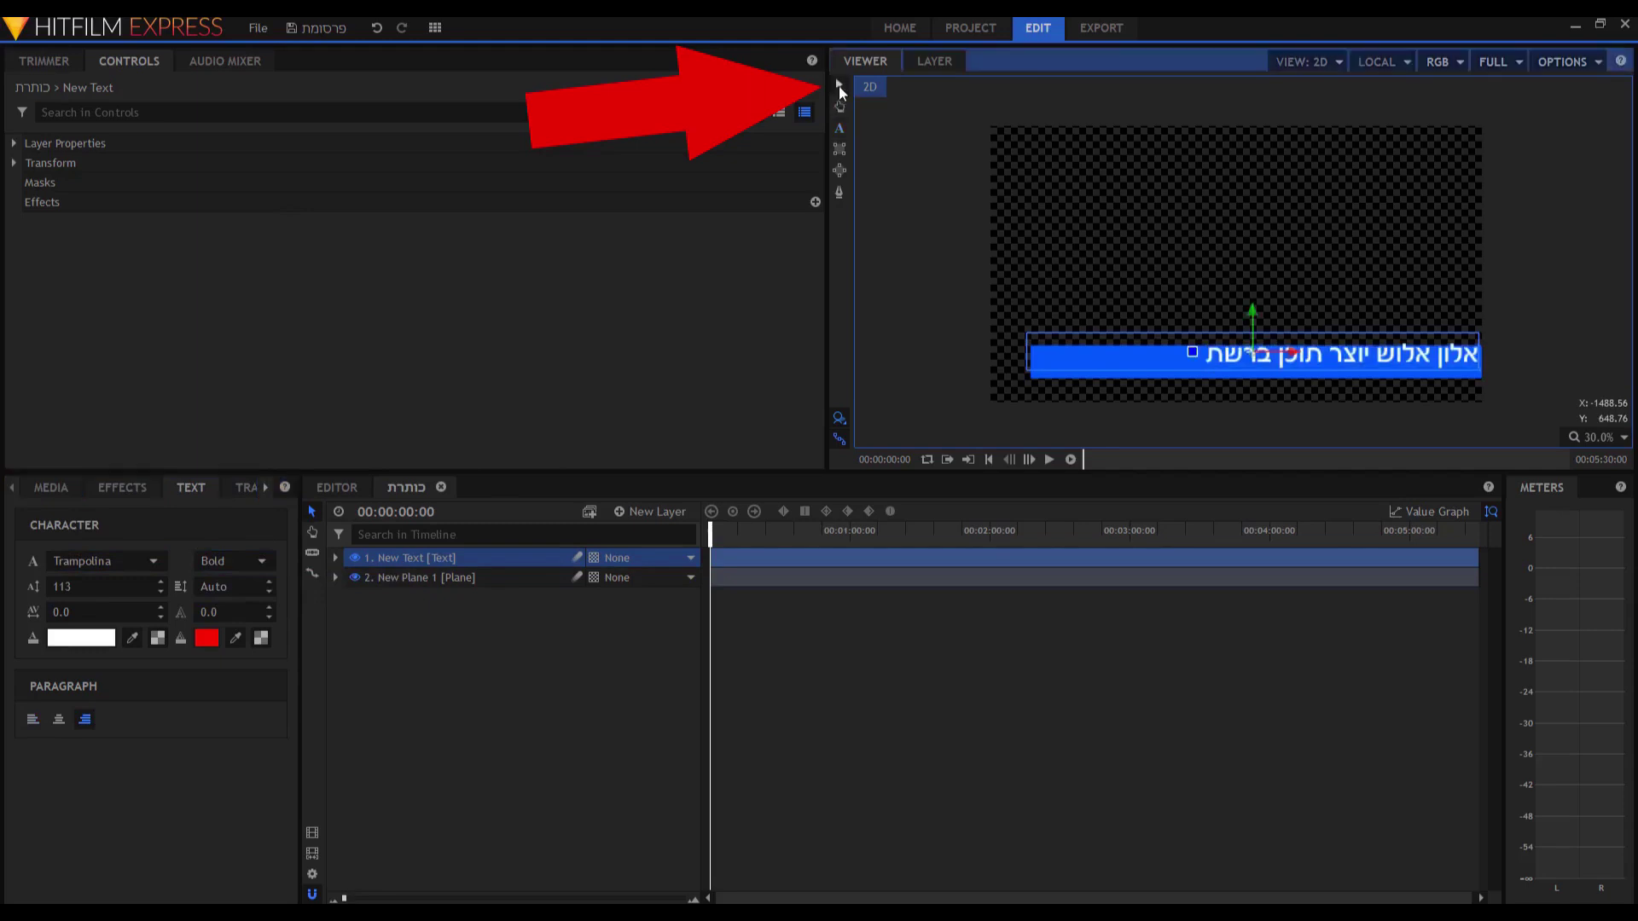
drag(1363, 360, 1363, 364)
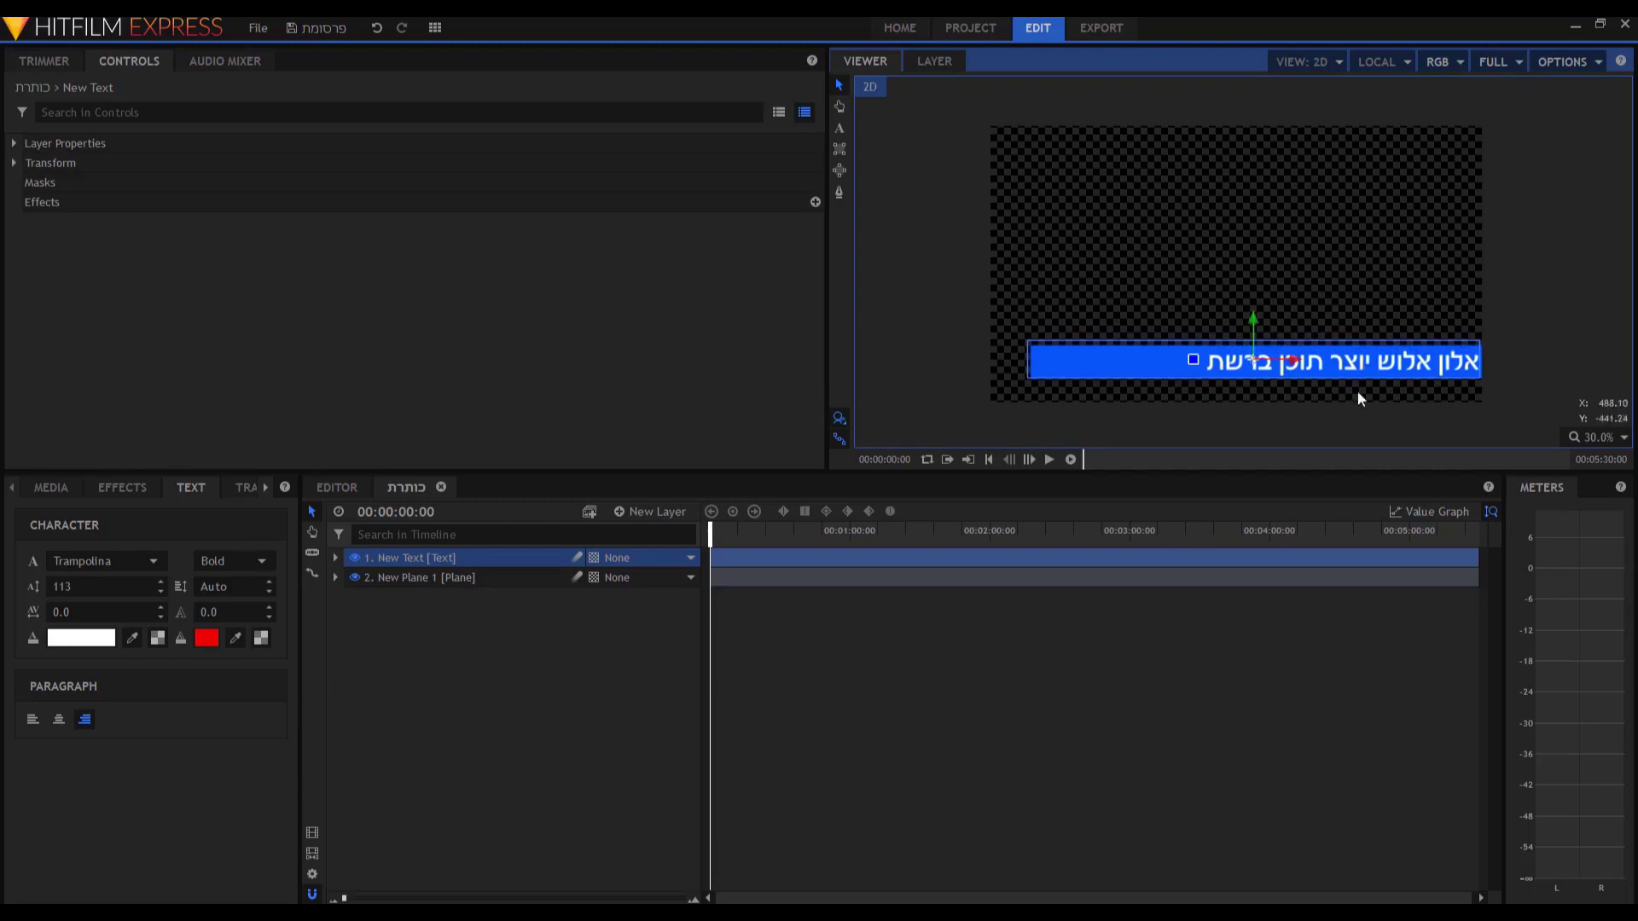
click(1525, 356)
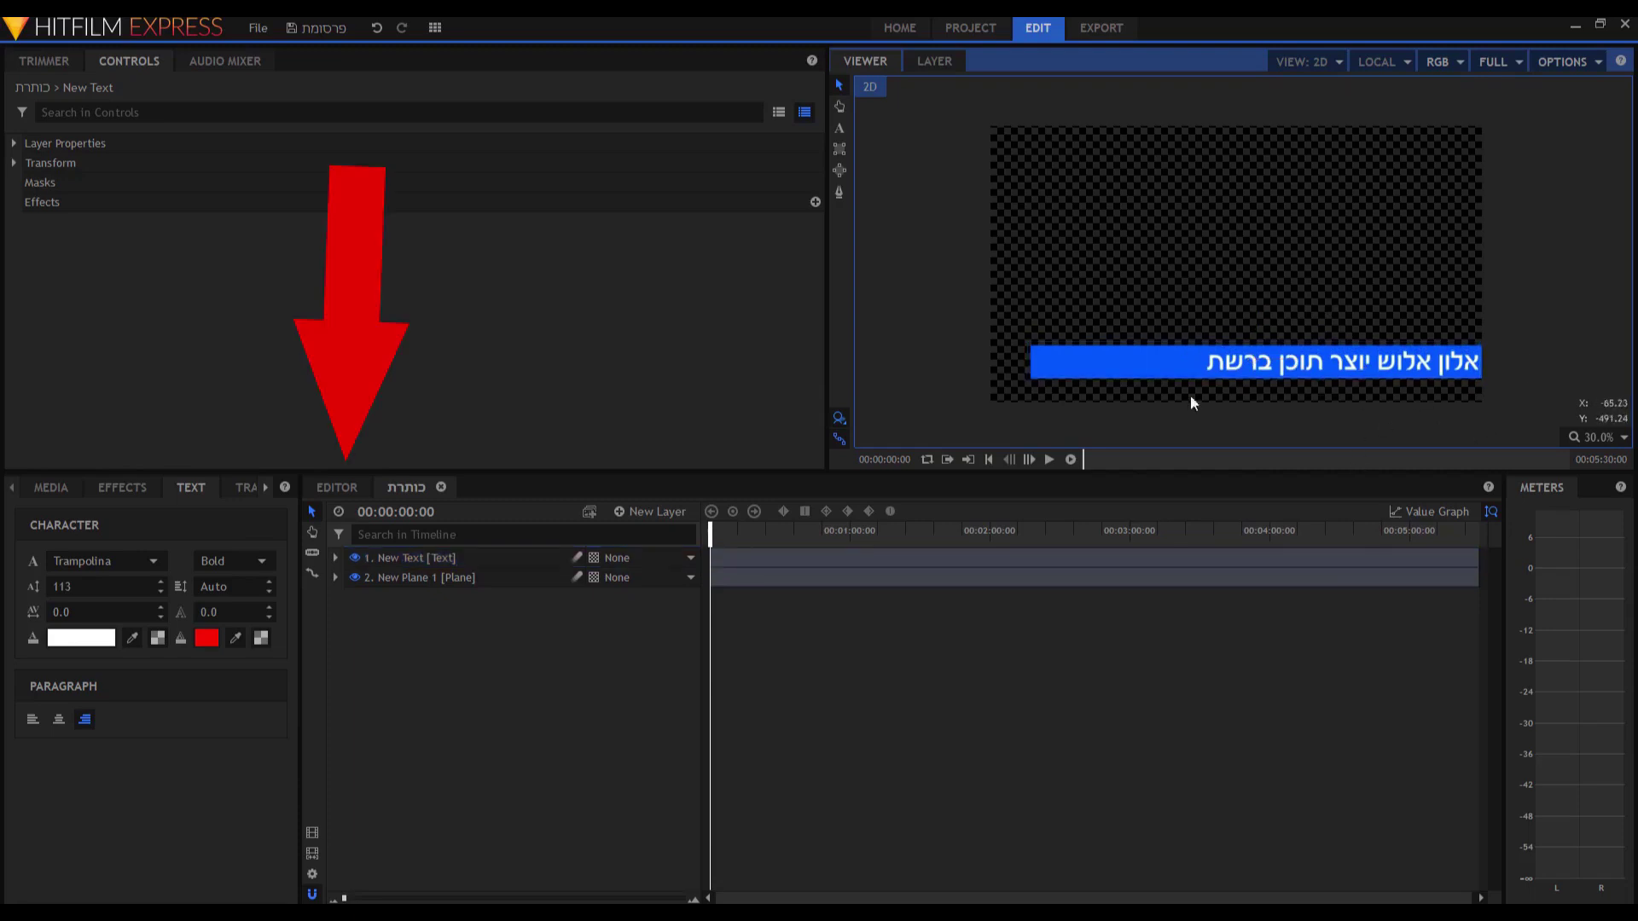
click(340, 490)
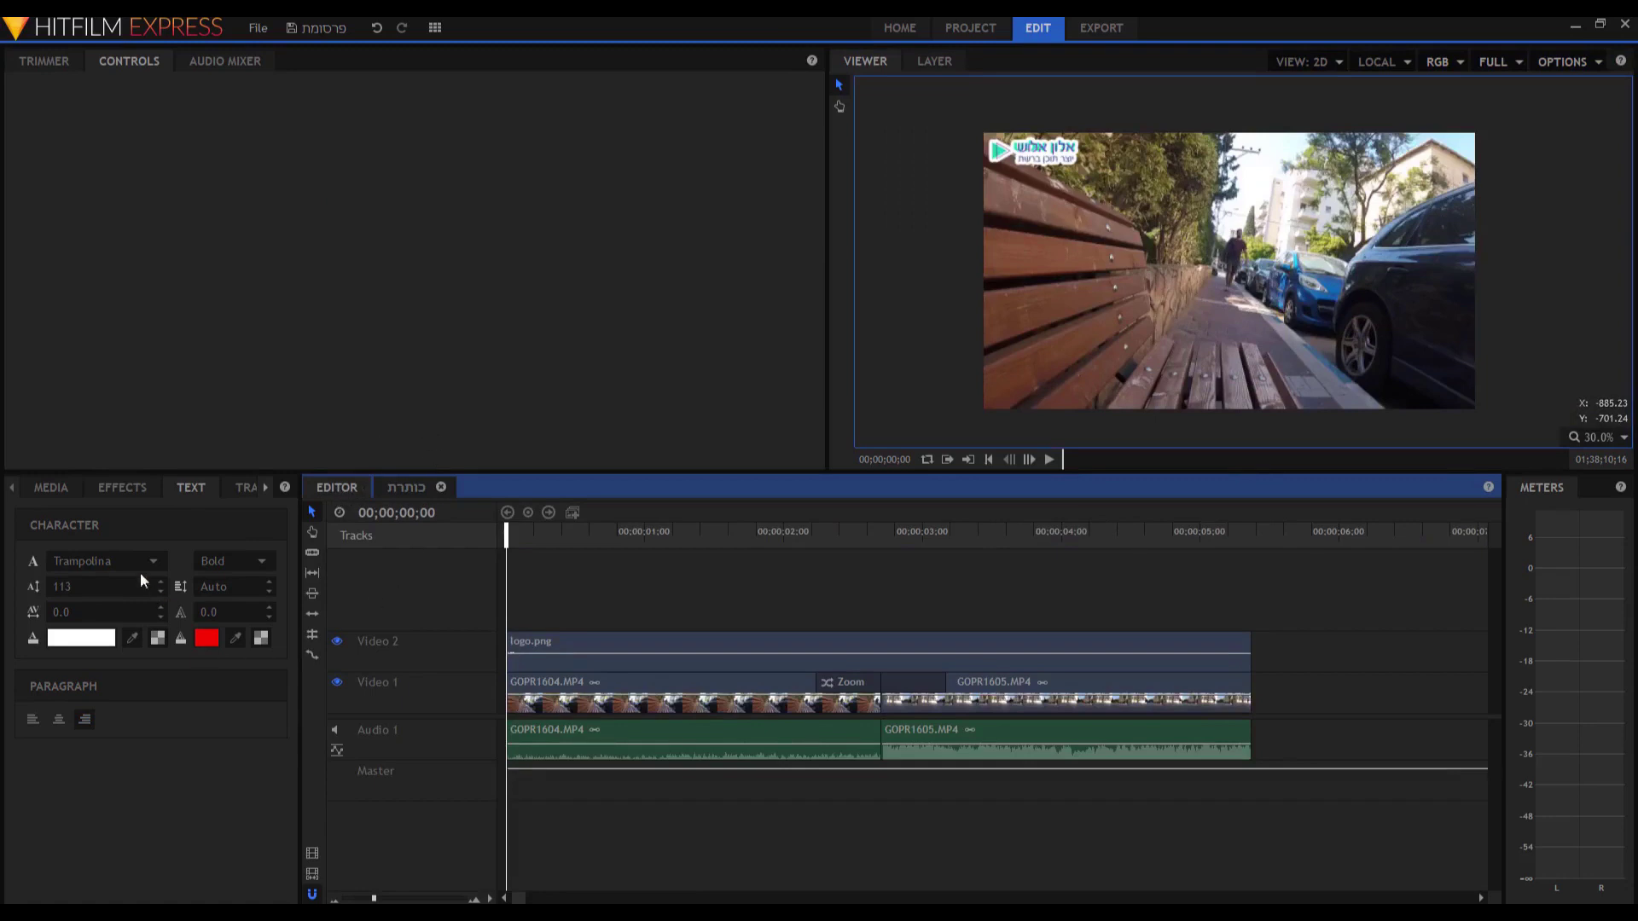
Drag the כותרת composite from the Media panel onto a new Video 3 track above the footage.
click(53, 489)
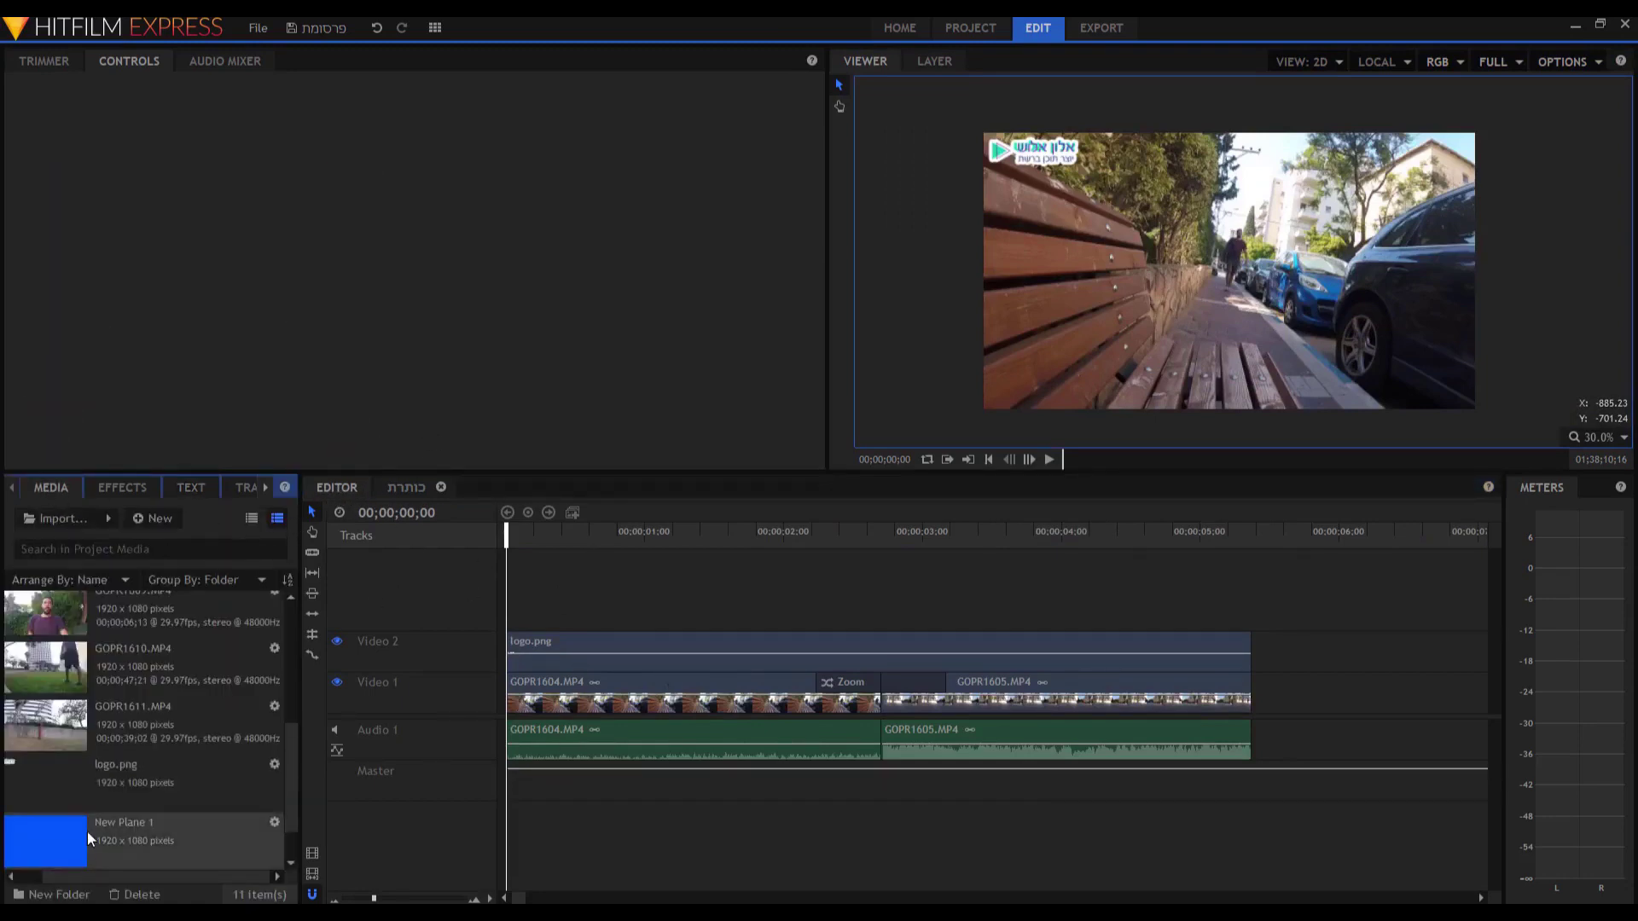
scroll(89, 827, down, 1)
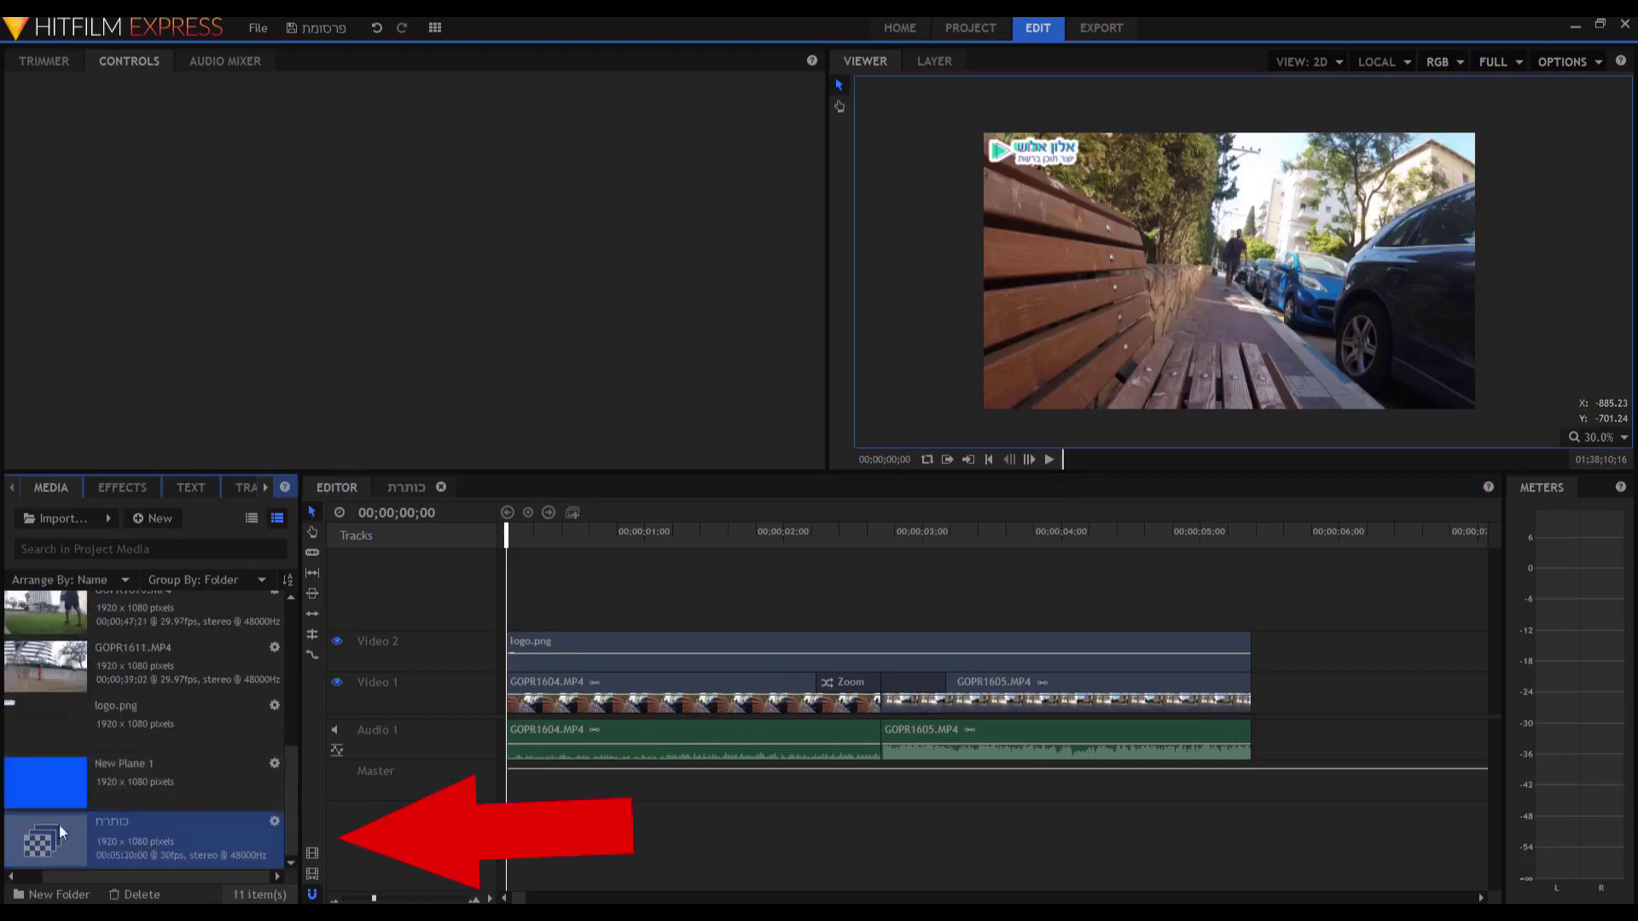
drag(69, 841, 511, 623)
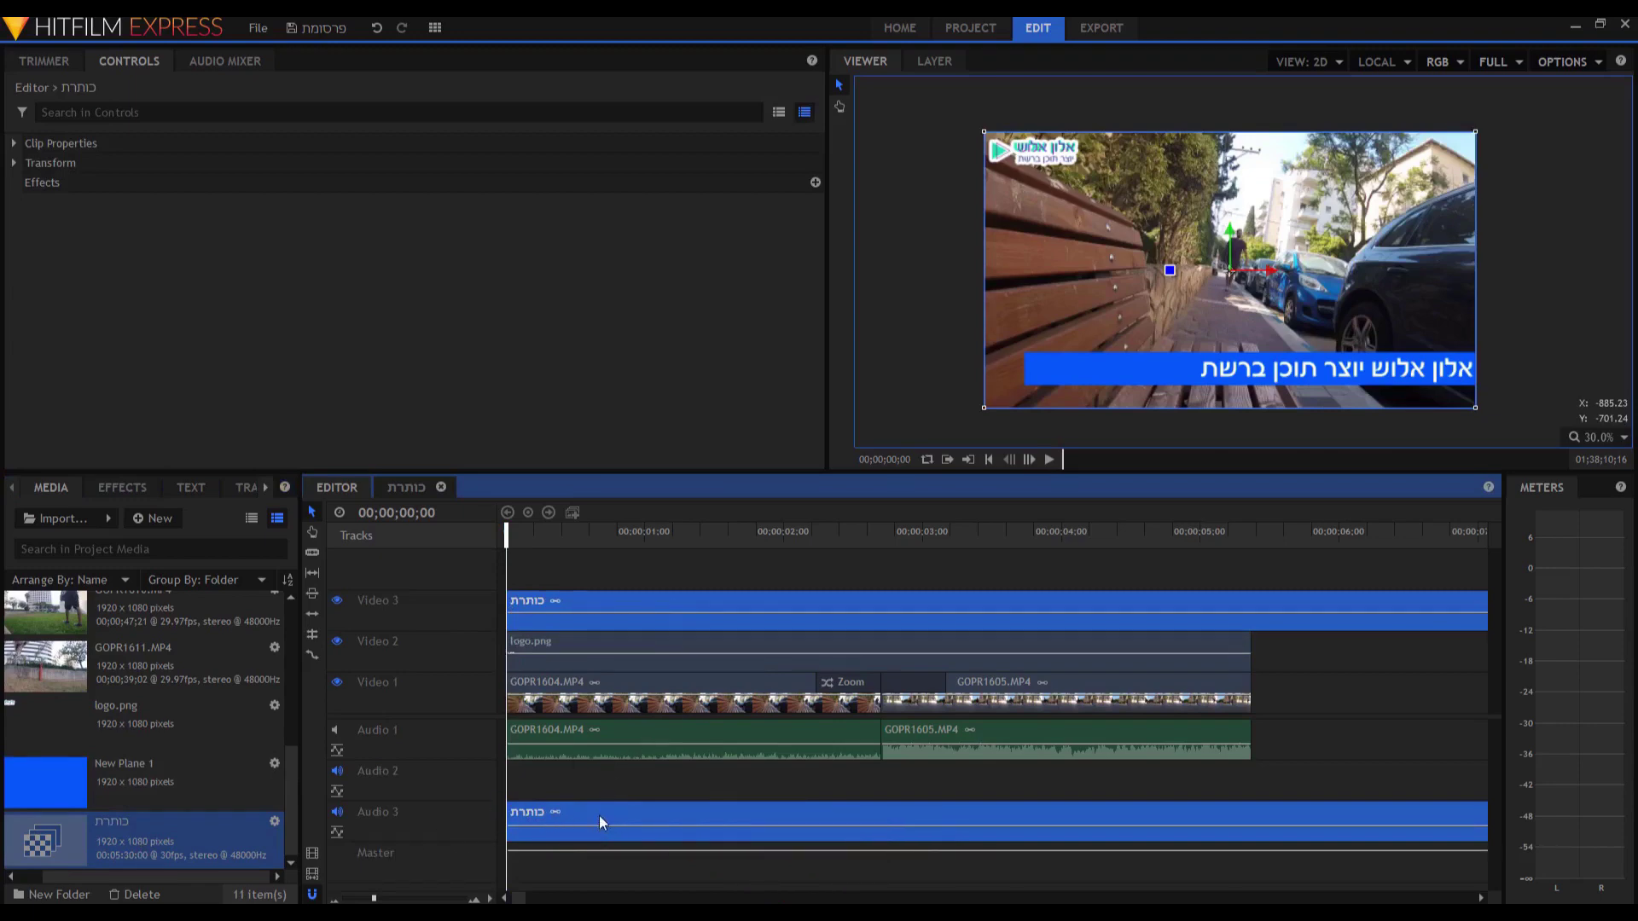
Unlink the title clip, delete its audio from Audio 3, and play back to check.
right_click(651, 604)
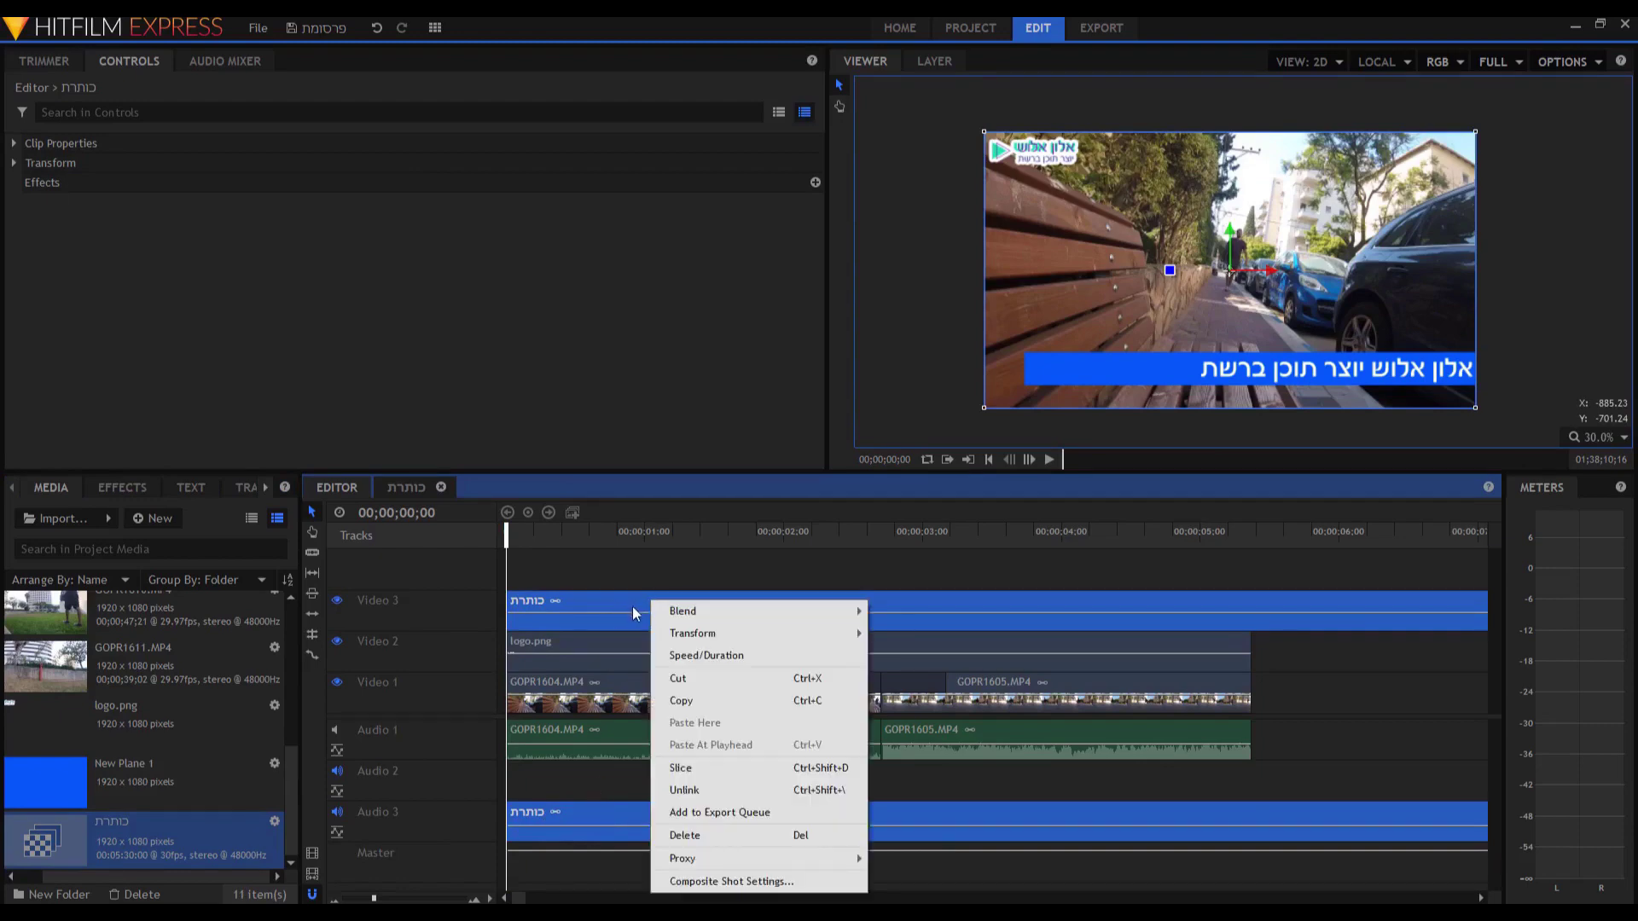
click(702, 795)
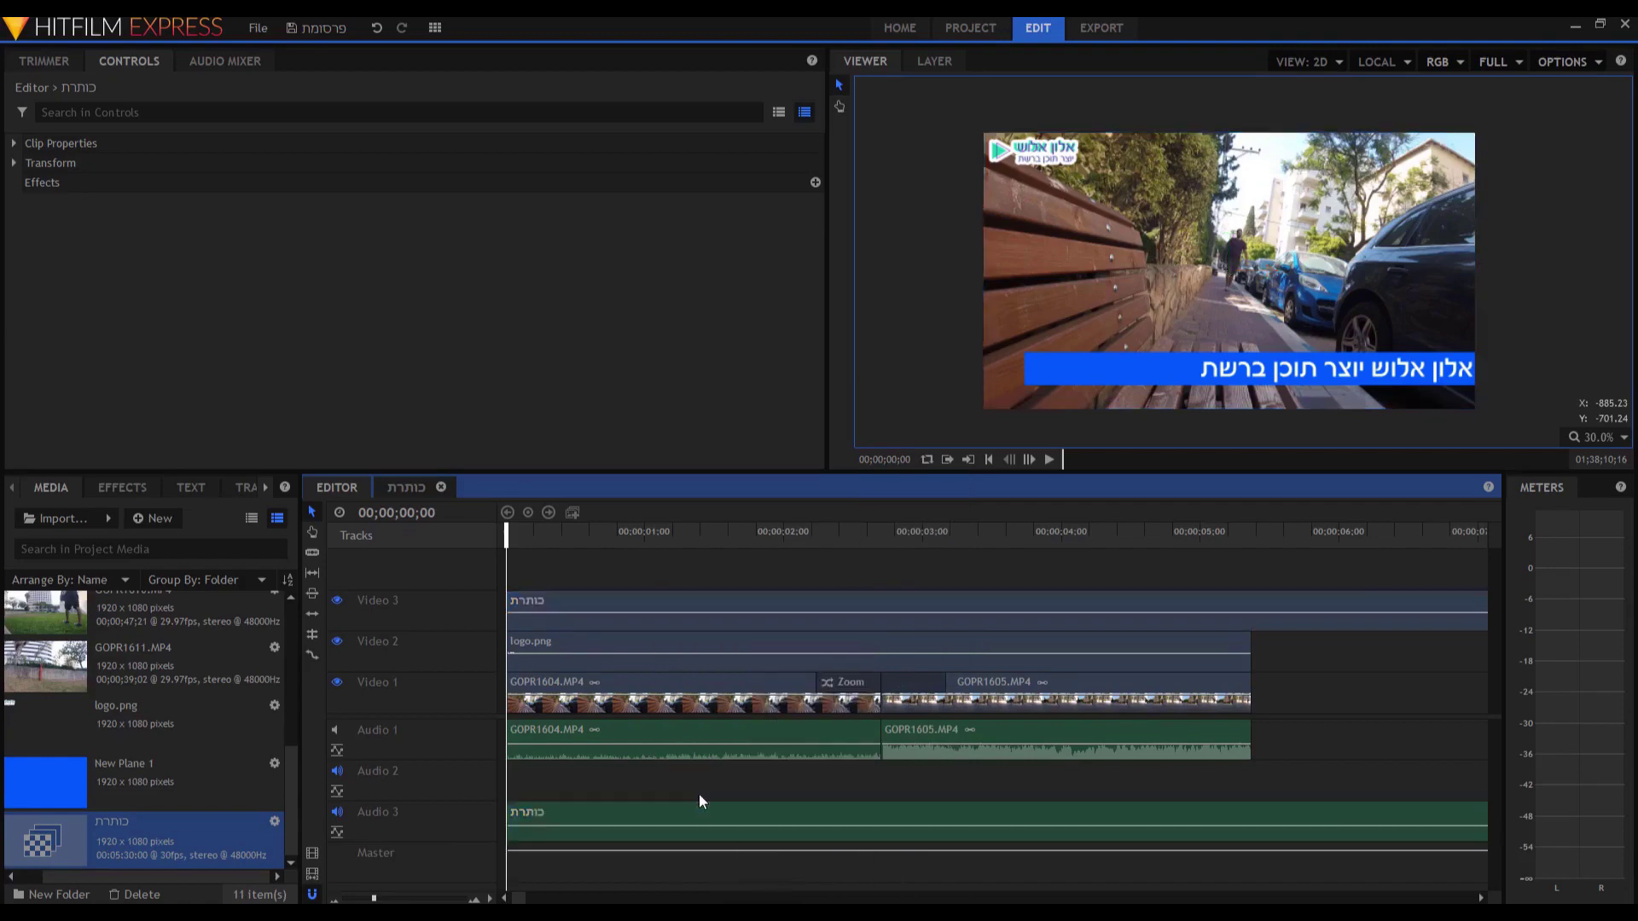
click(693, 813)
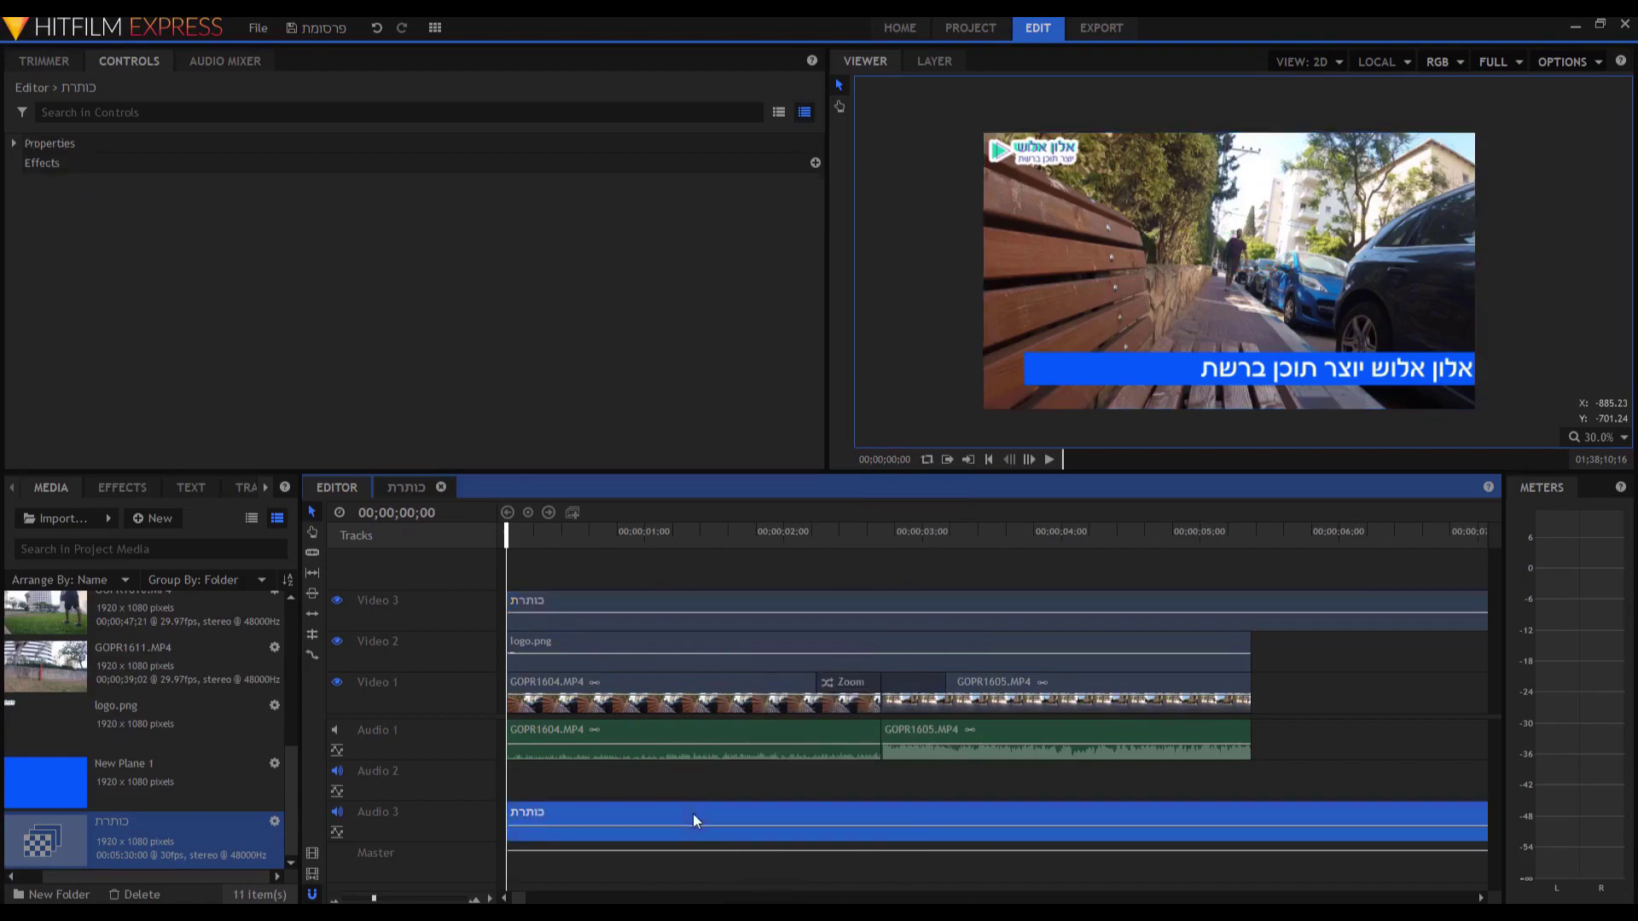
right_click(693, 814)
click(720, 786)
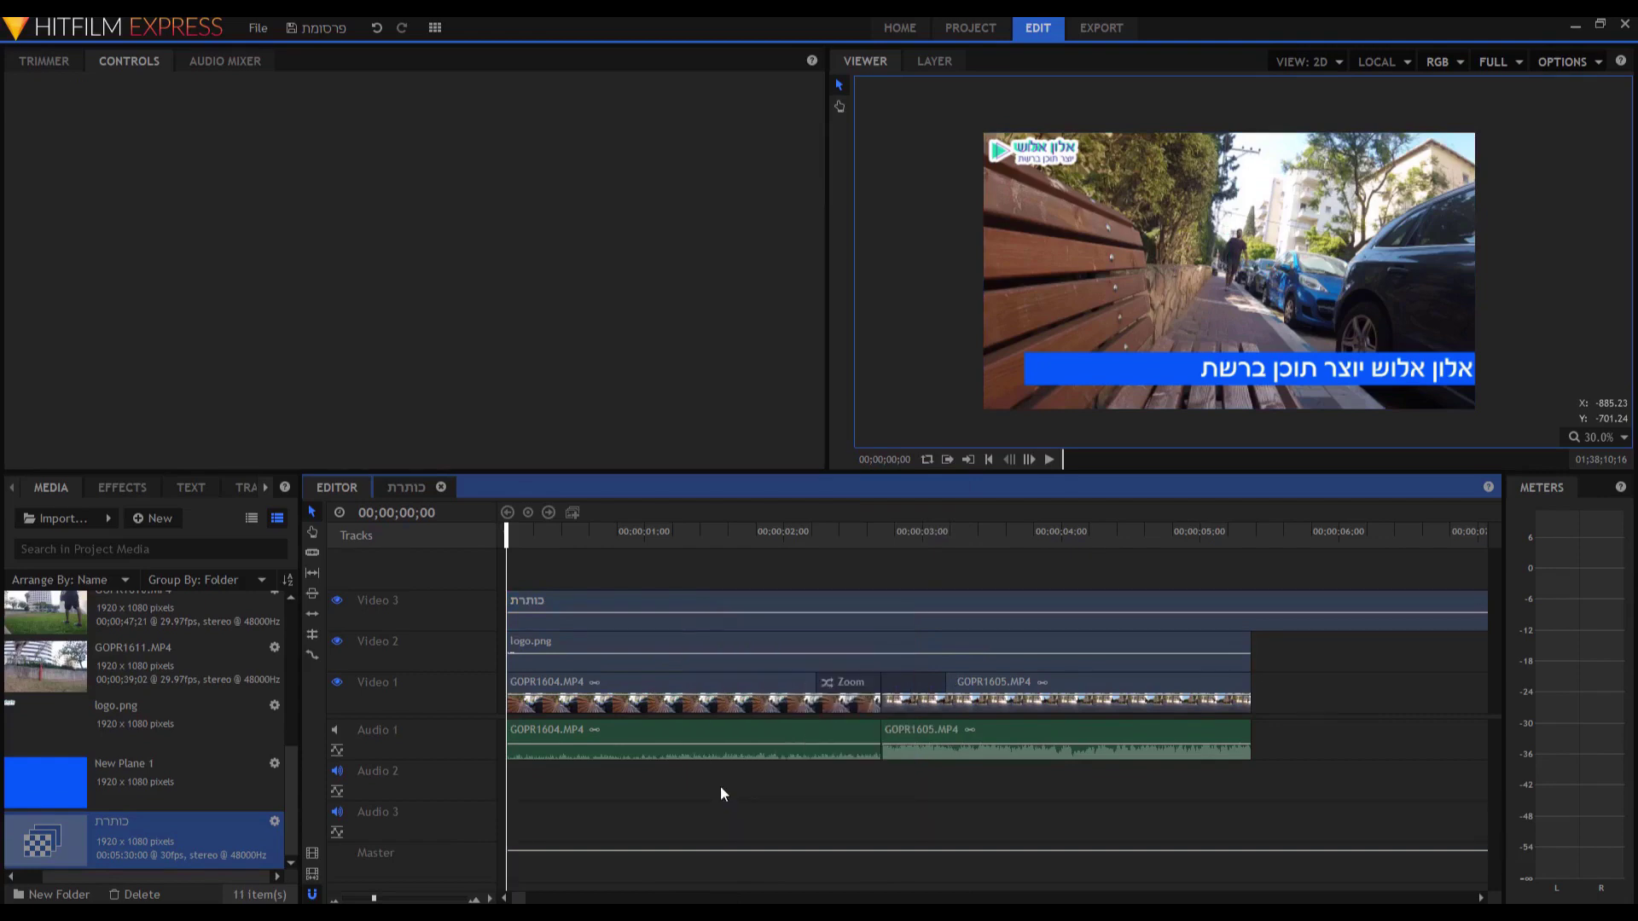
key(space)
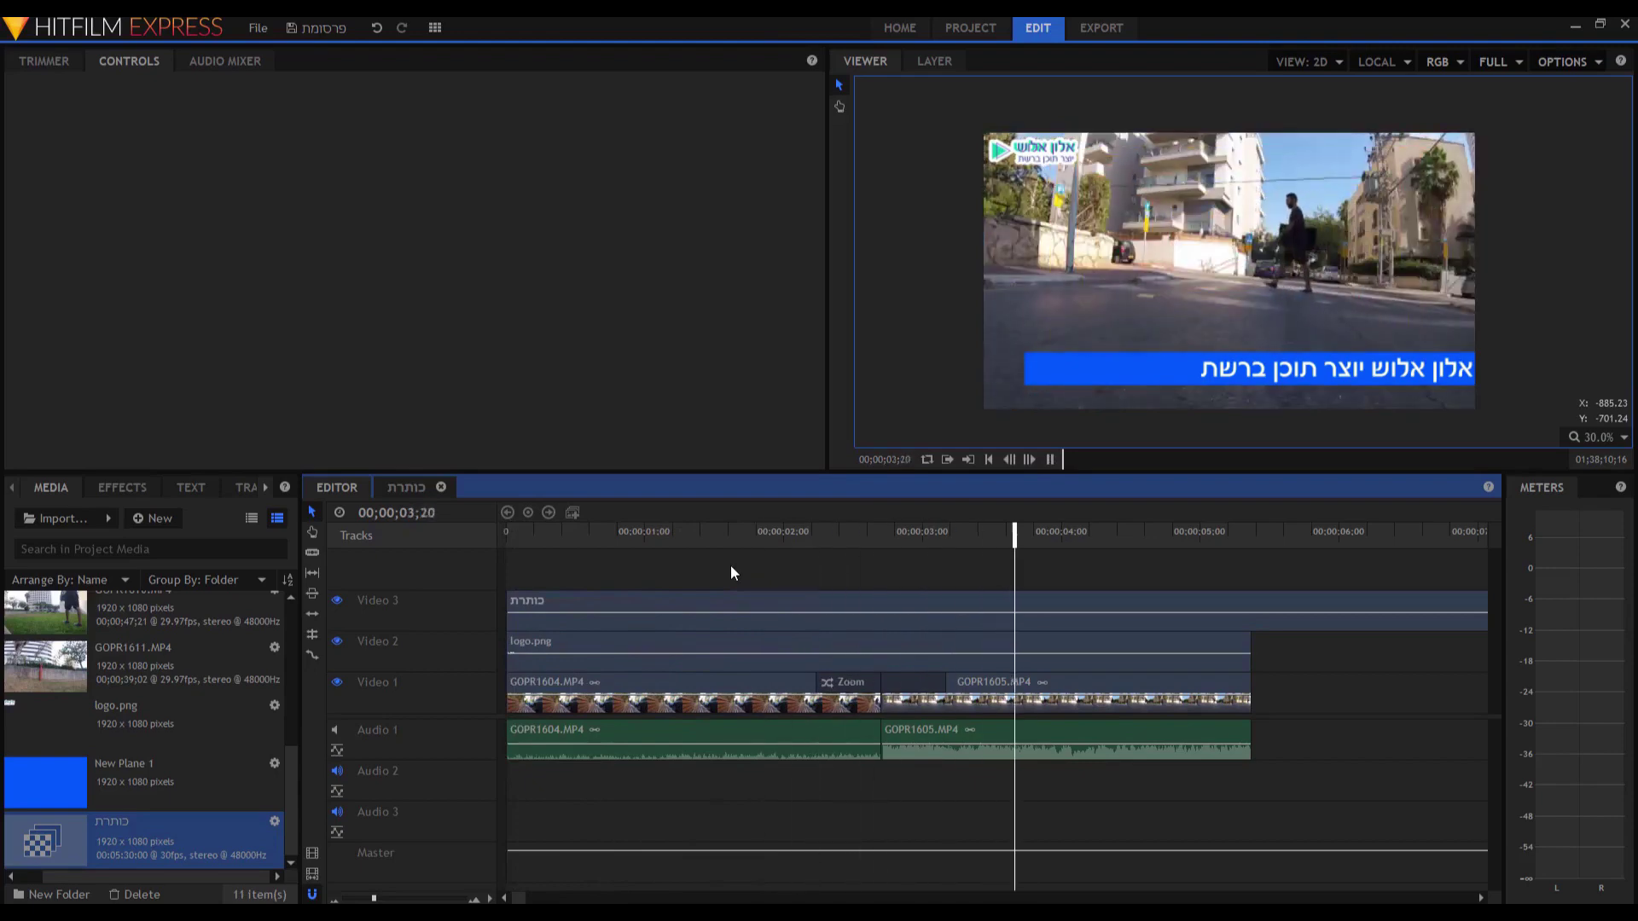
key(space)
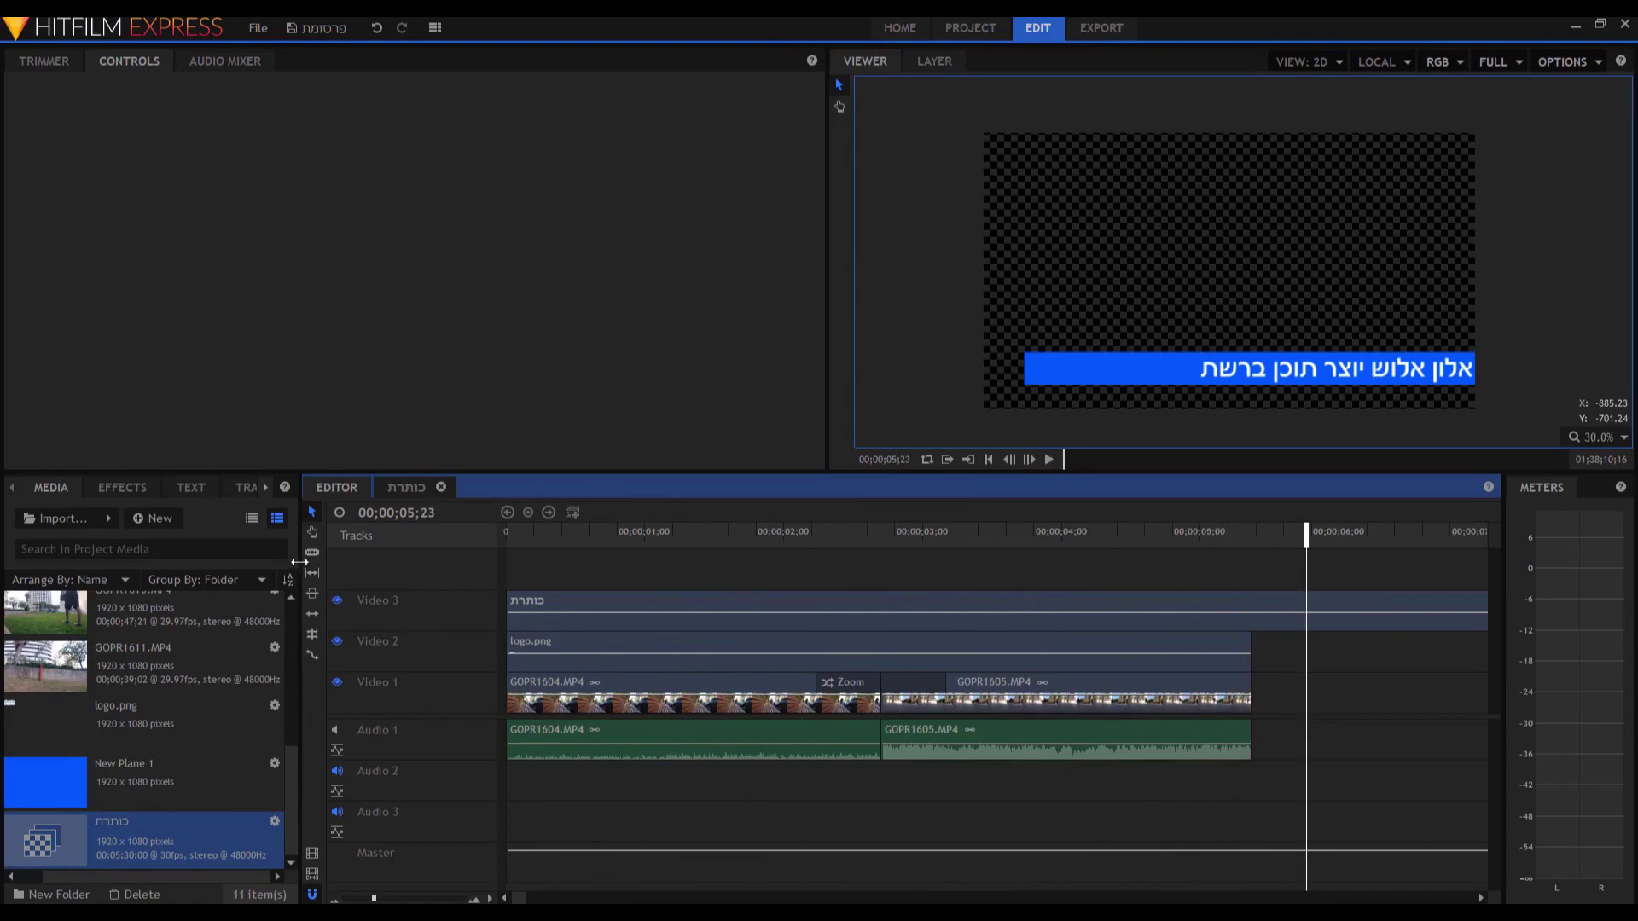
Slice the Video 3 title where the footage ends, delete the leftover part, and rewind.
click(1252, 612)
click(314, 511)
click(1337, 609)
right_click(1336, 607)
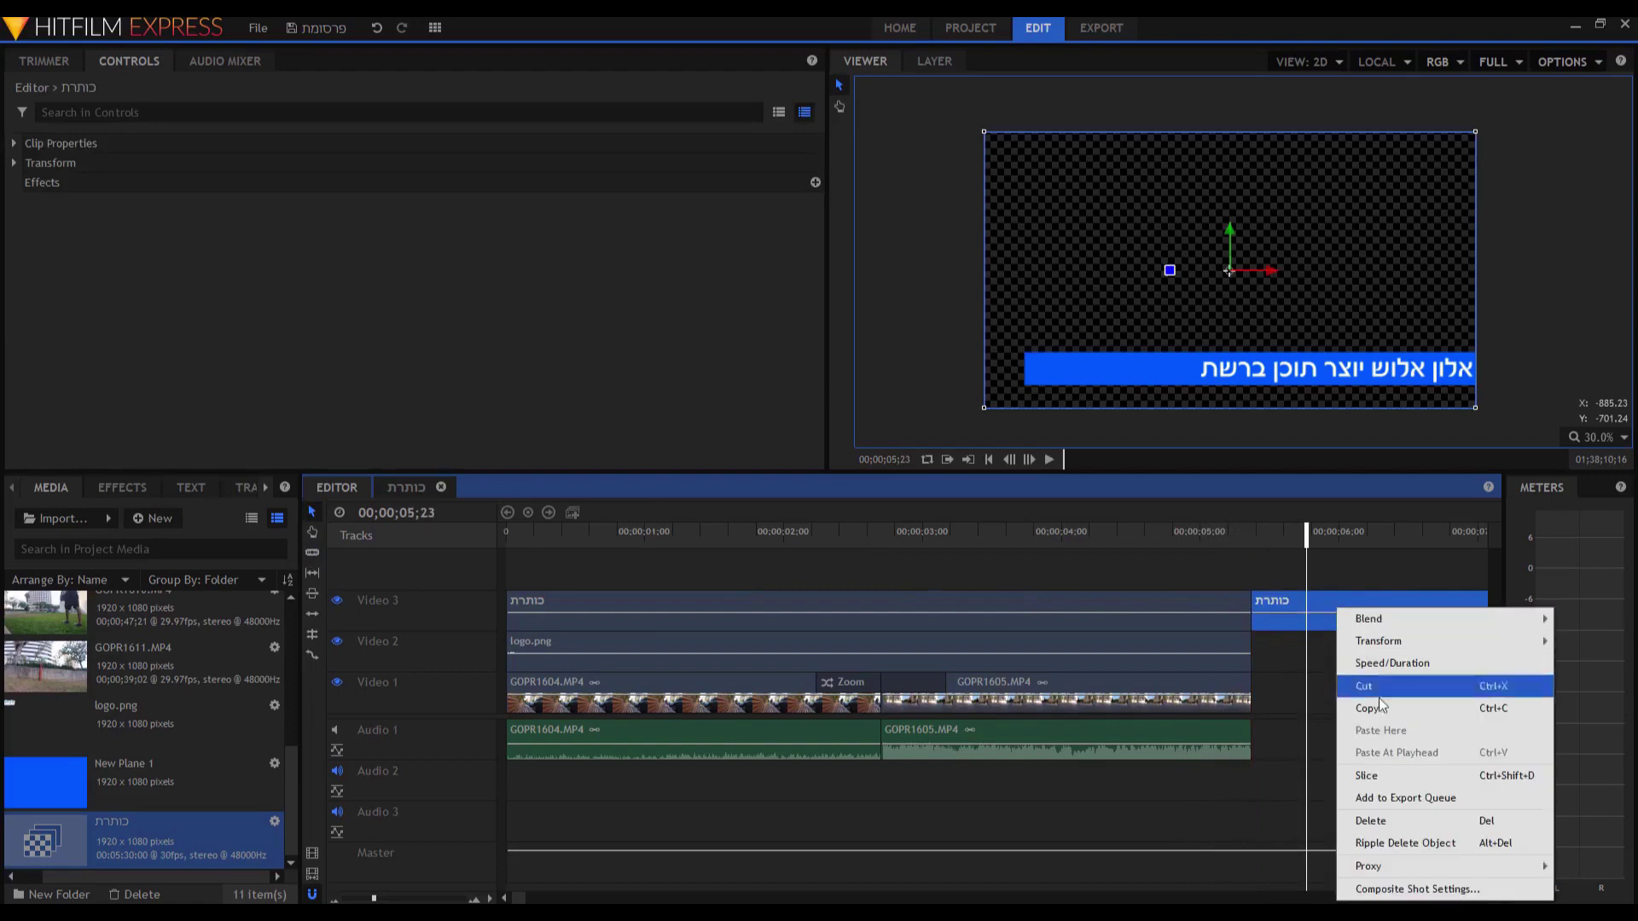
click(1399, 821)
drag(1235, 543, 881, 580)
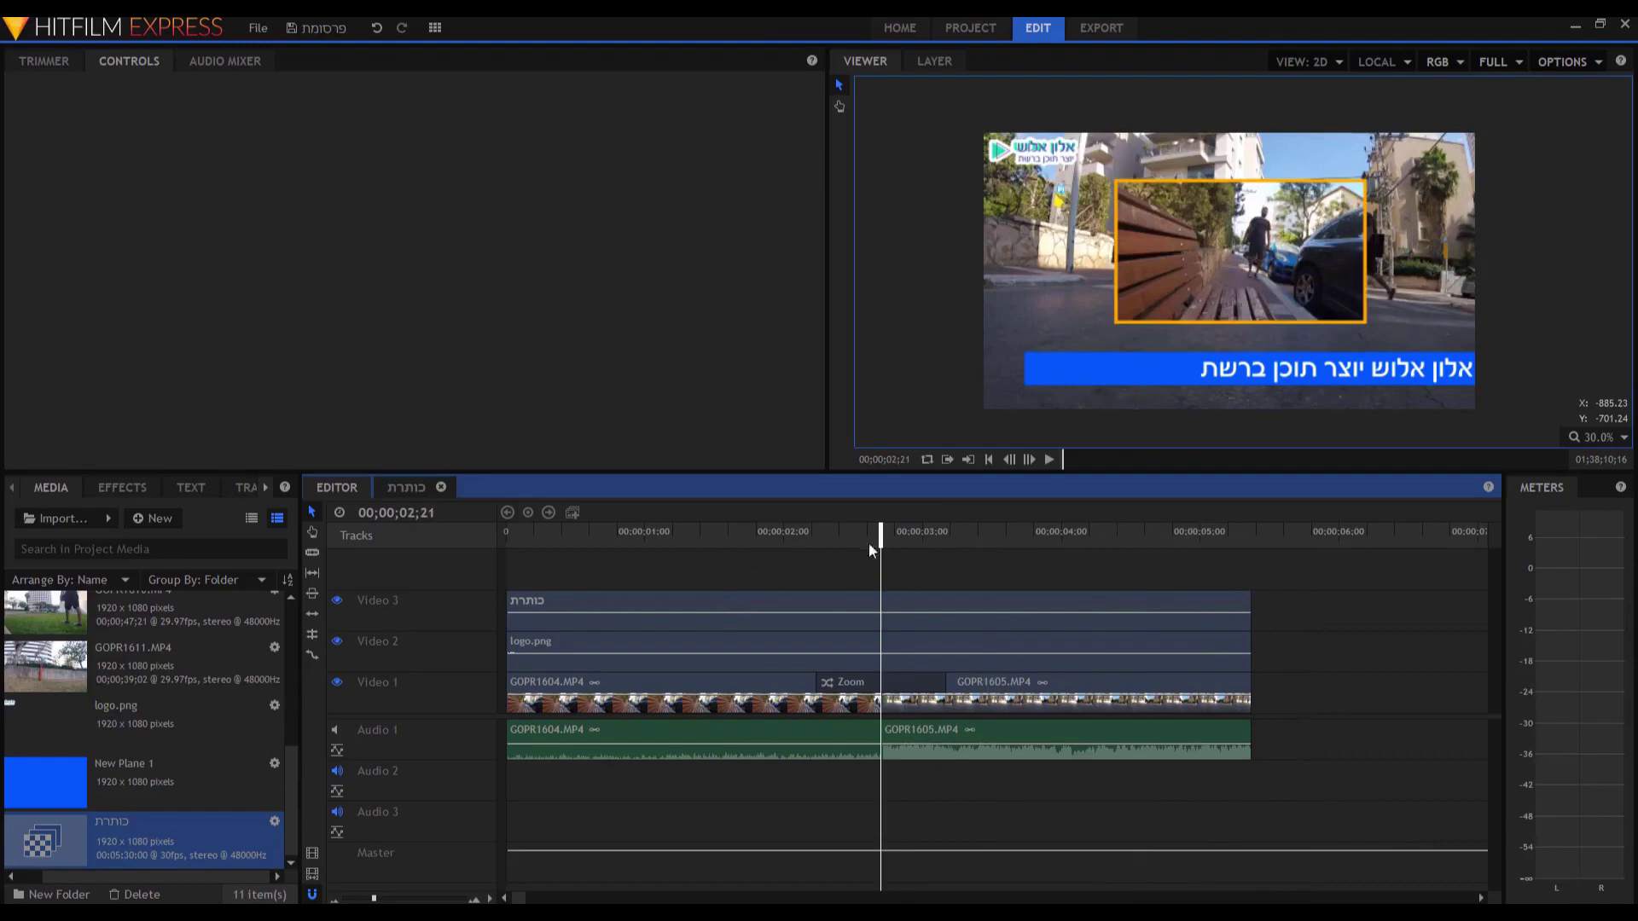
drag(881, 539, 488, 550)
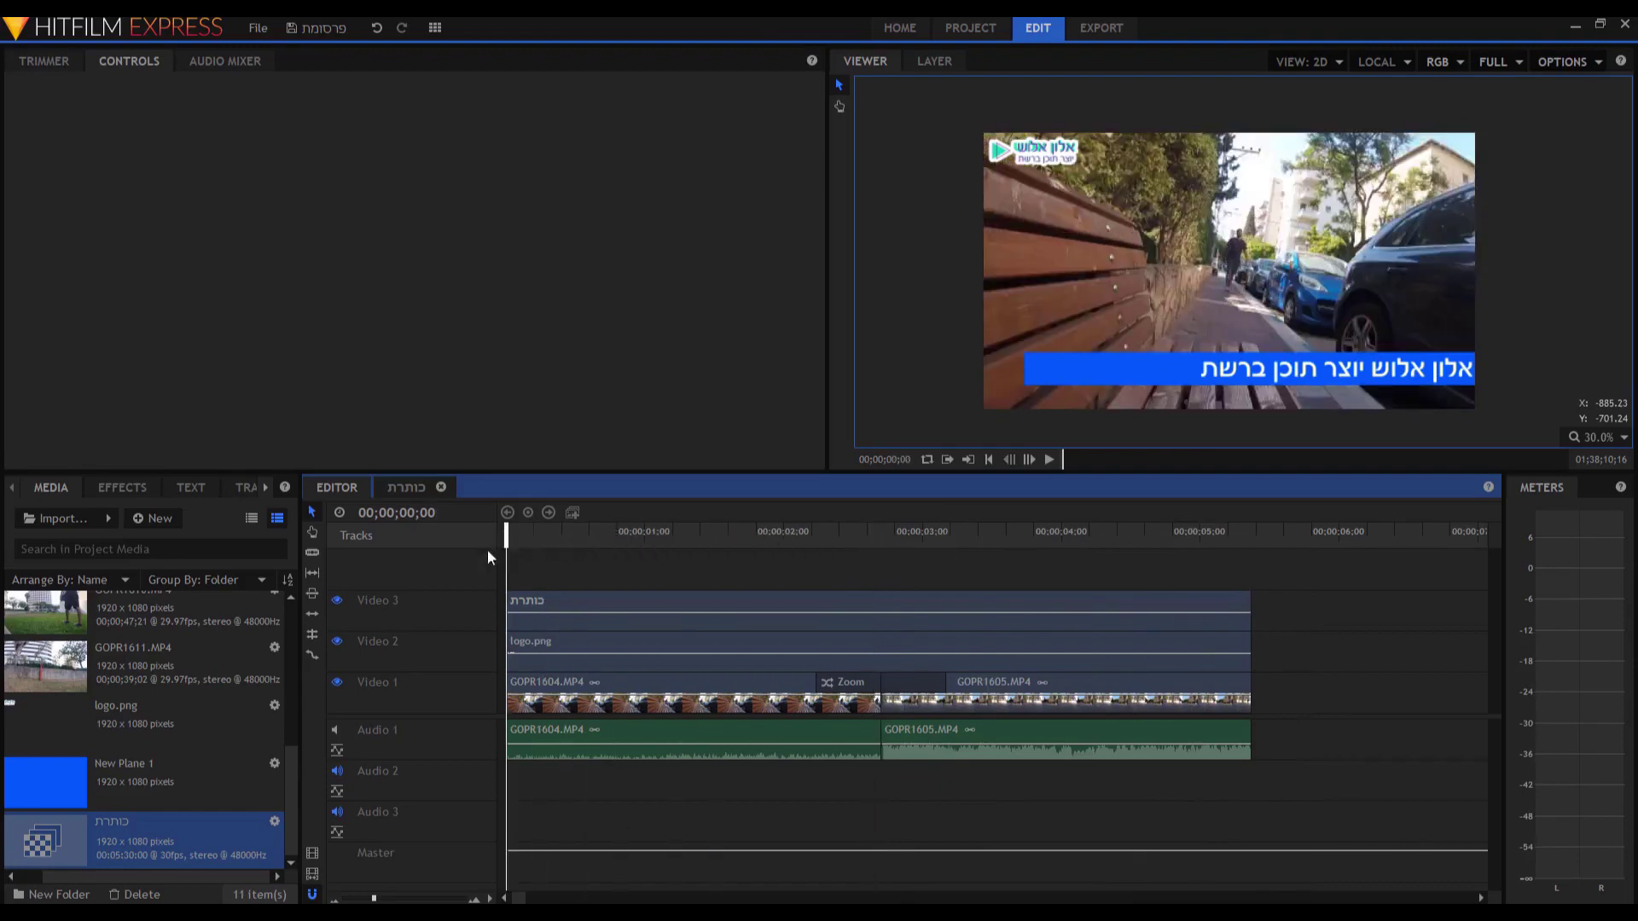
Apply the Push transition to the start of the כותרת title clip and preview it.
click(116, 488)
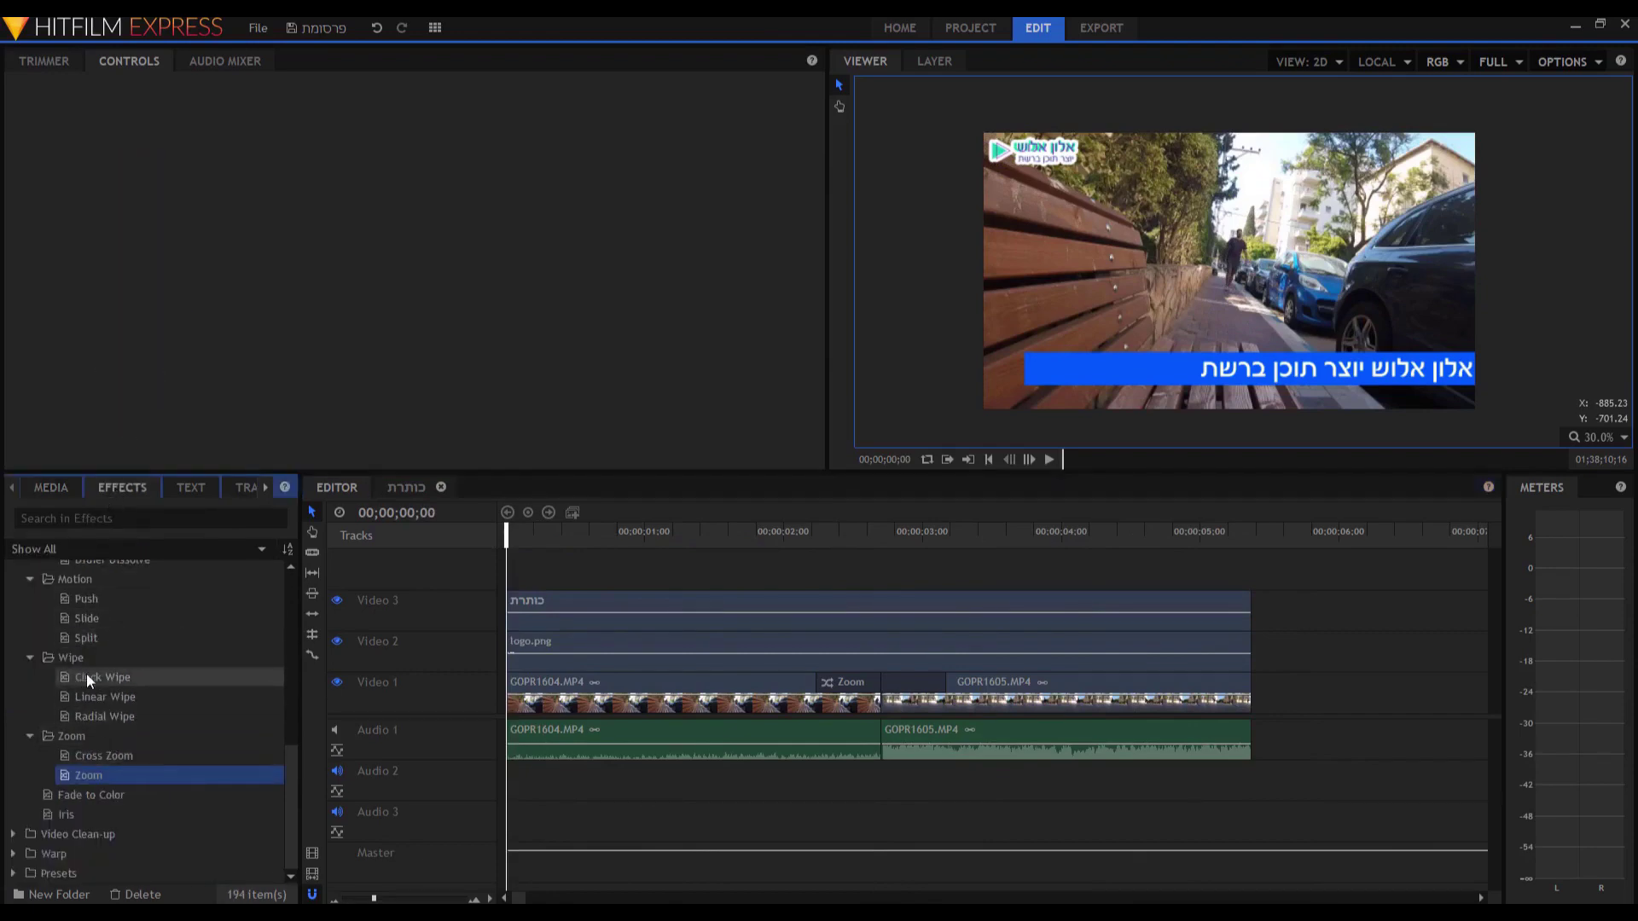
drag(80, 601, 519, 606)
key(space)
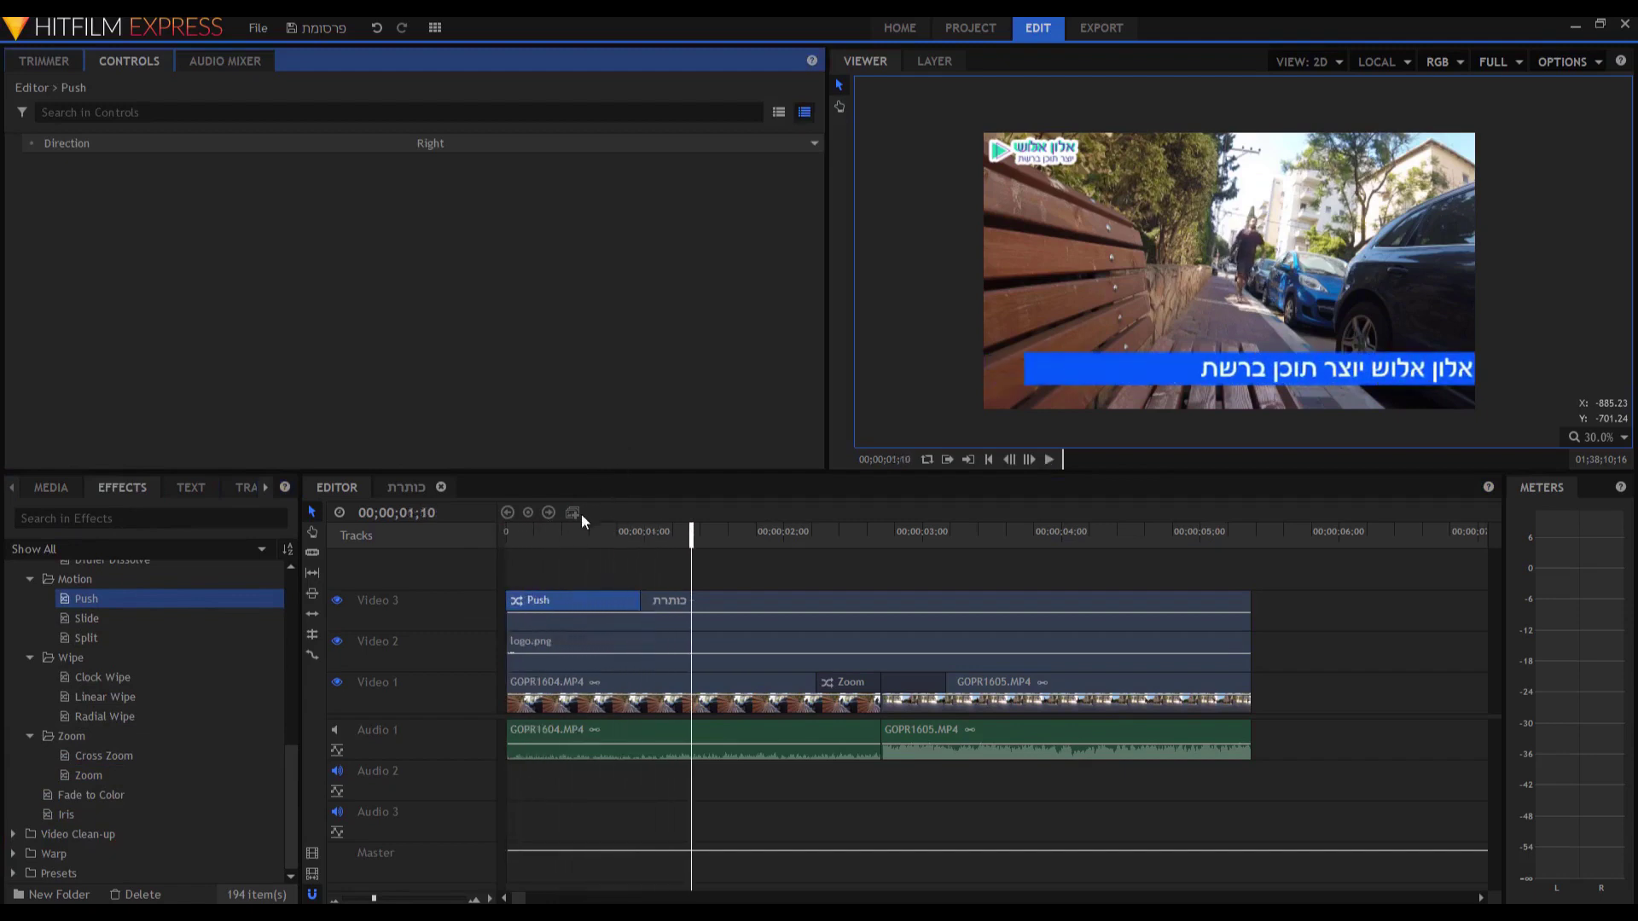
Set the Push transition's direction to Left and preview the title entrance.
click(572, 602)
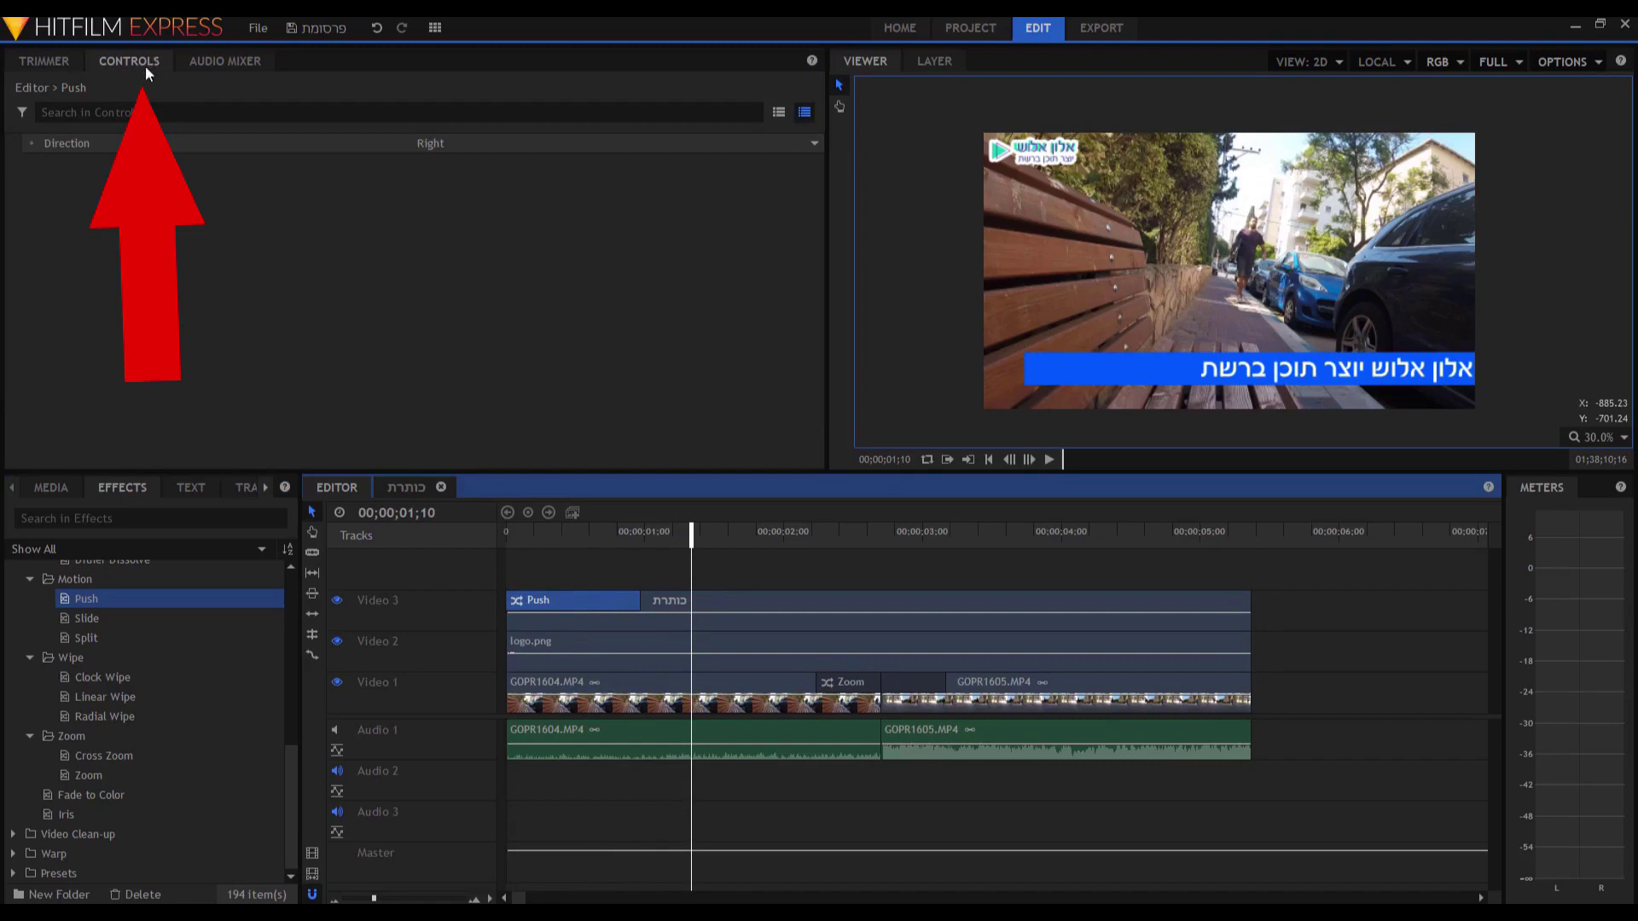
click(429, 144)
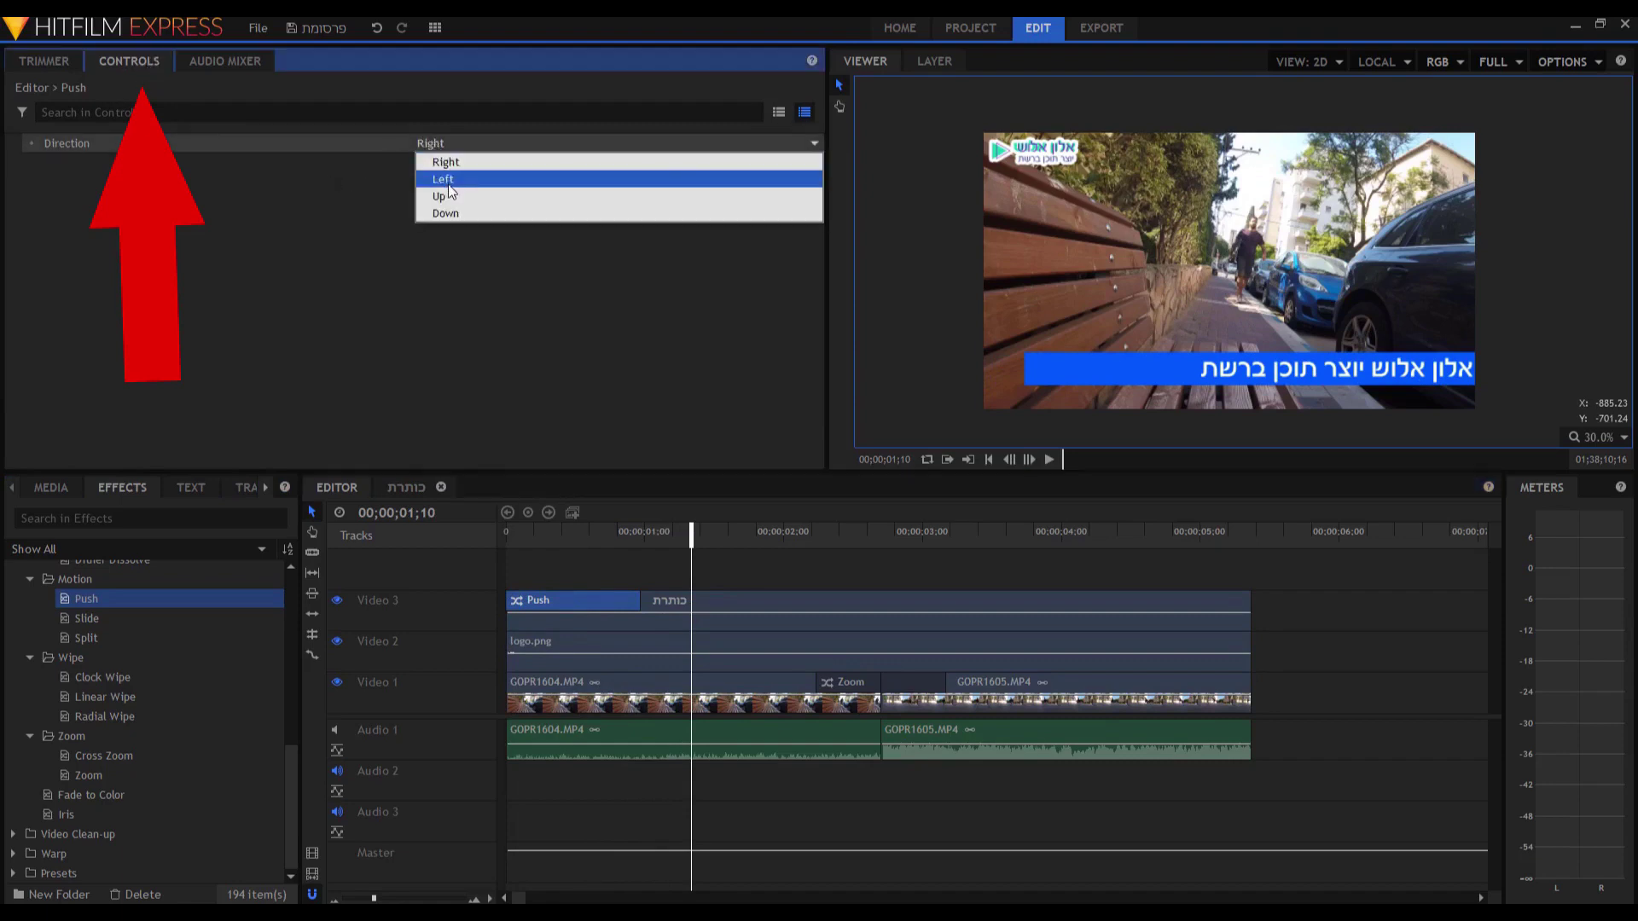
click(452, 192)
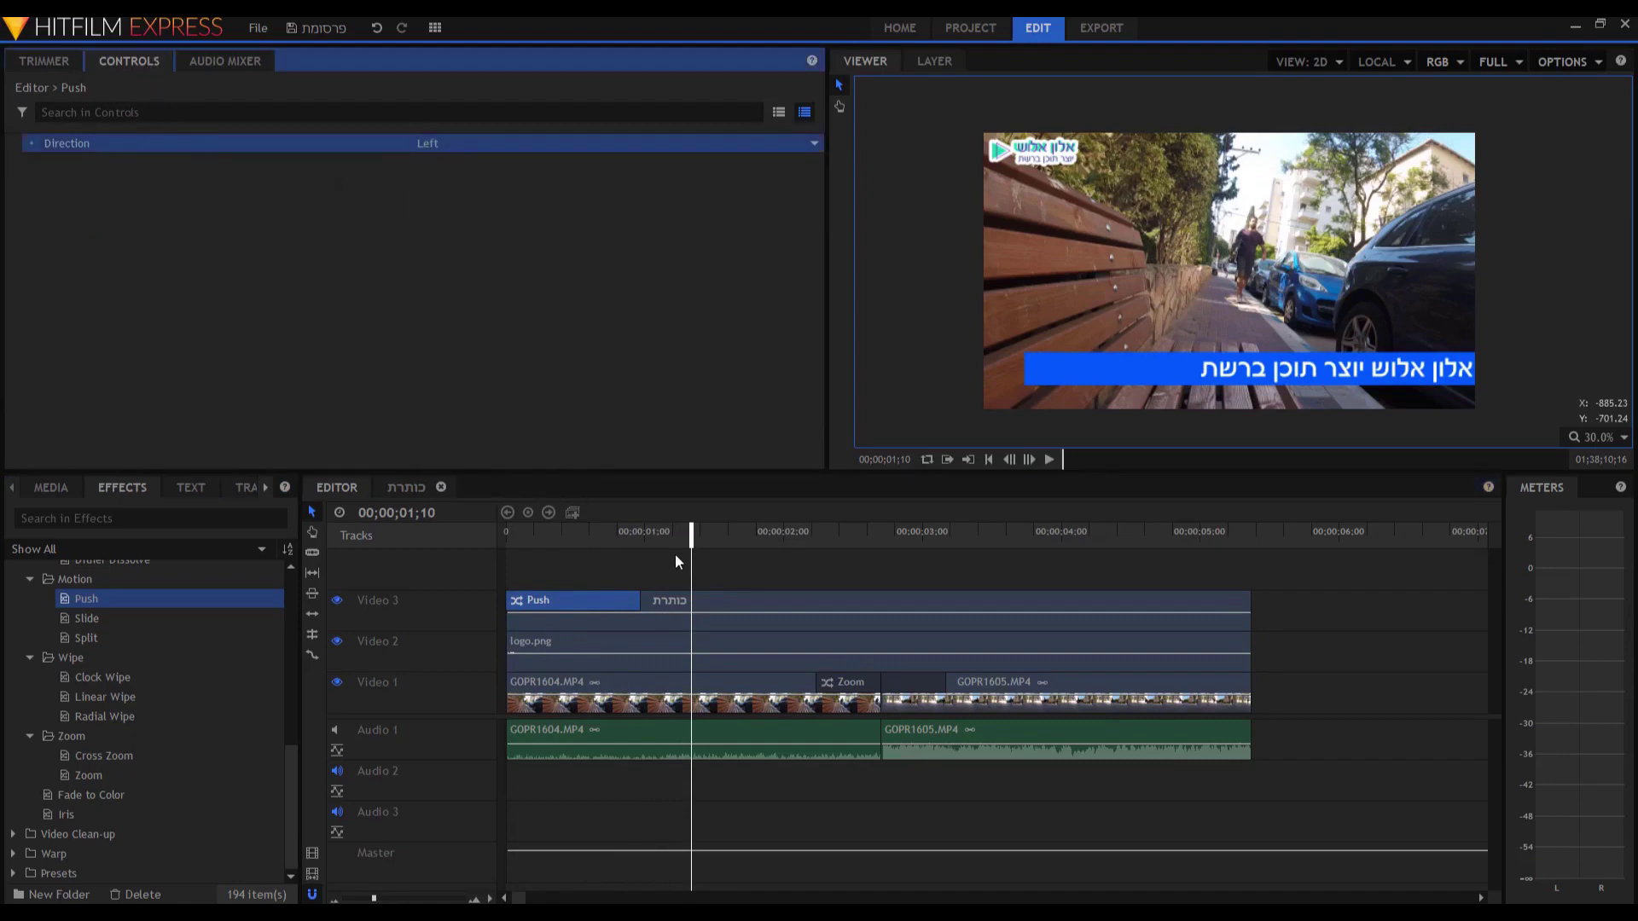
drag(669, 543, 423, 573)
key(space)
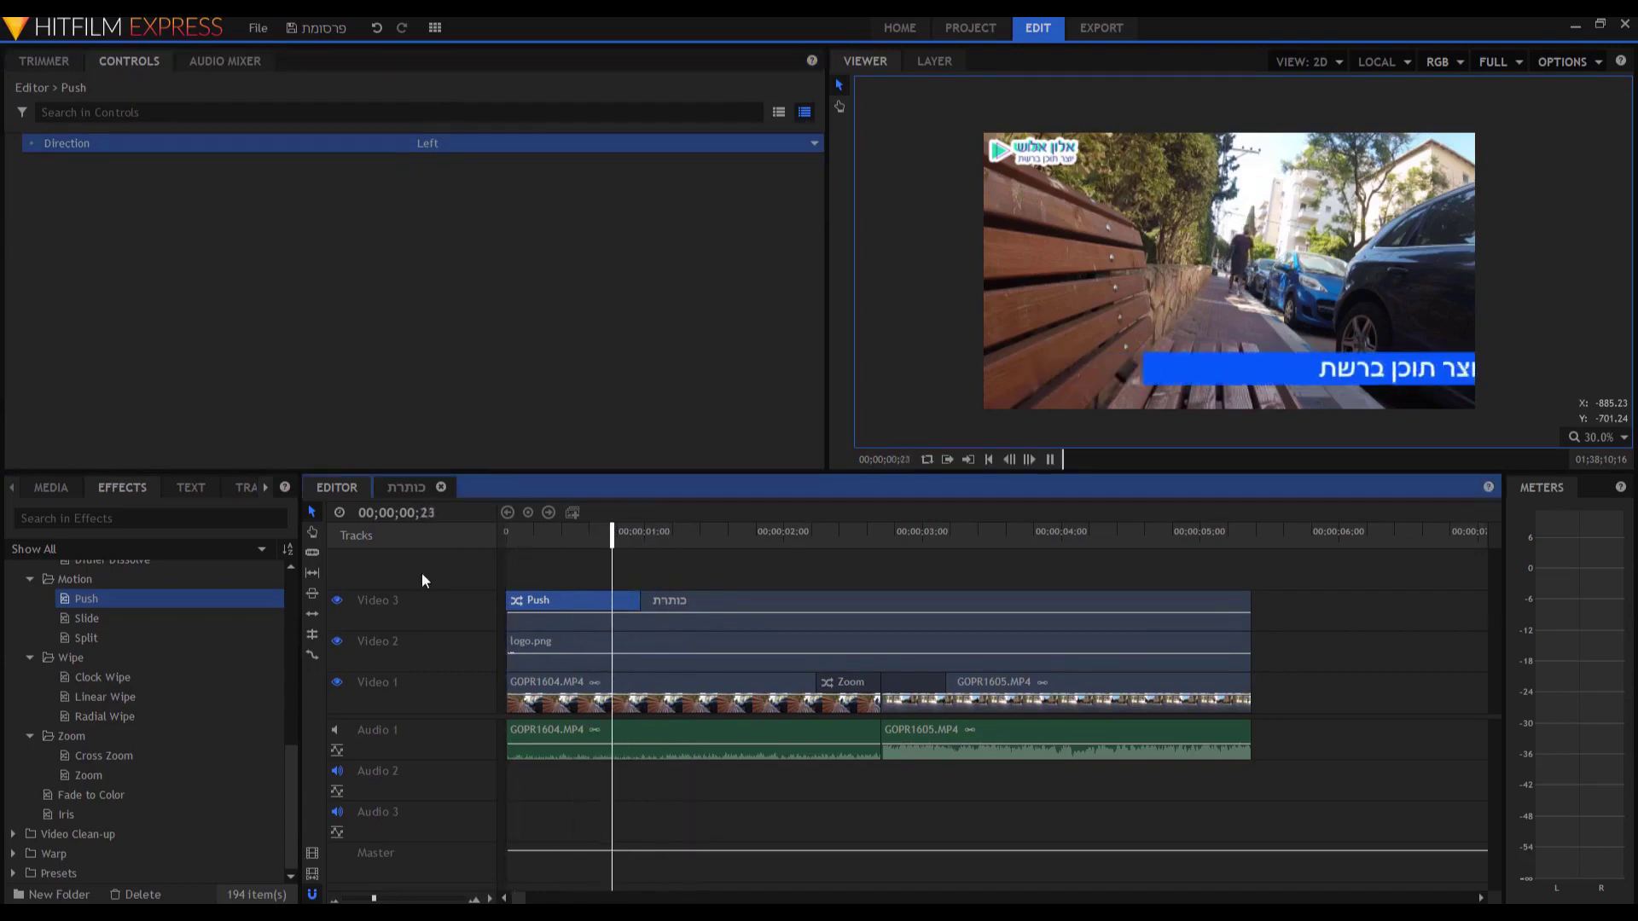
key(space)
Shorten the Push transition, replay it, and select the Zoom transition on Video 1.
drag(648, 602, 557, 602)
drag(522, 537, 499, 545)
key(space)
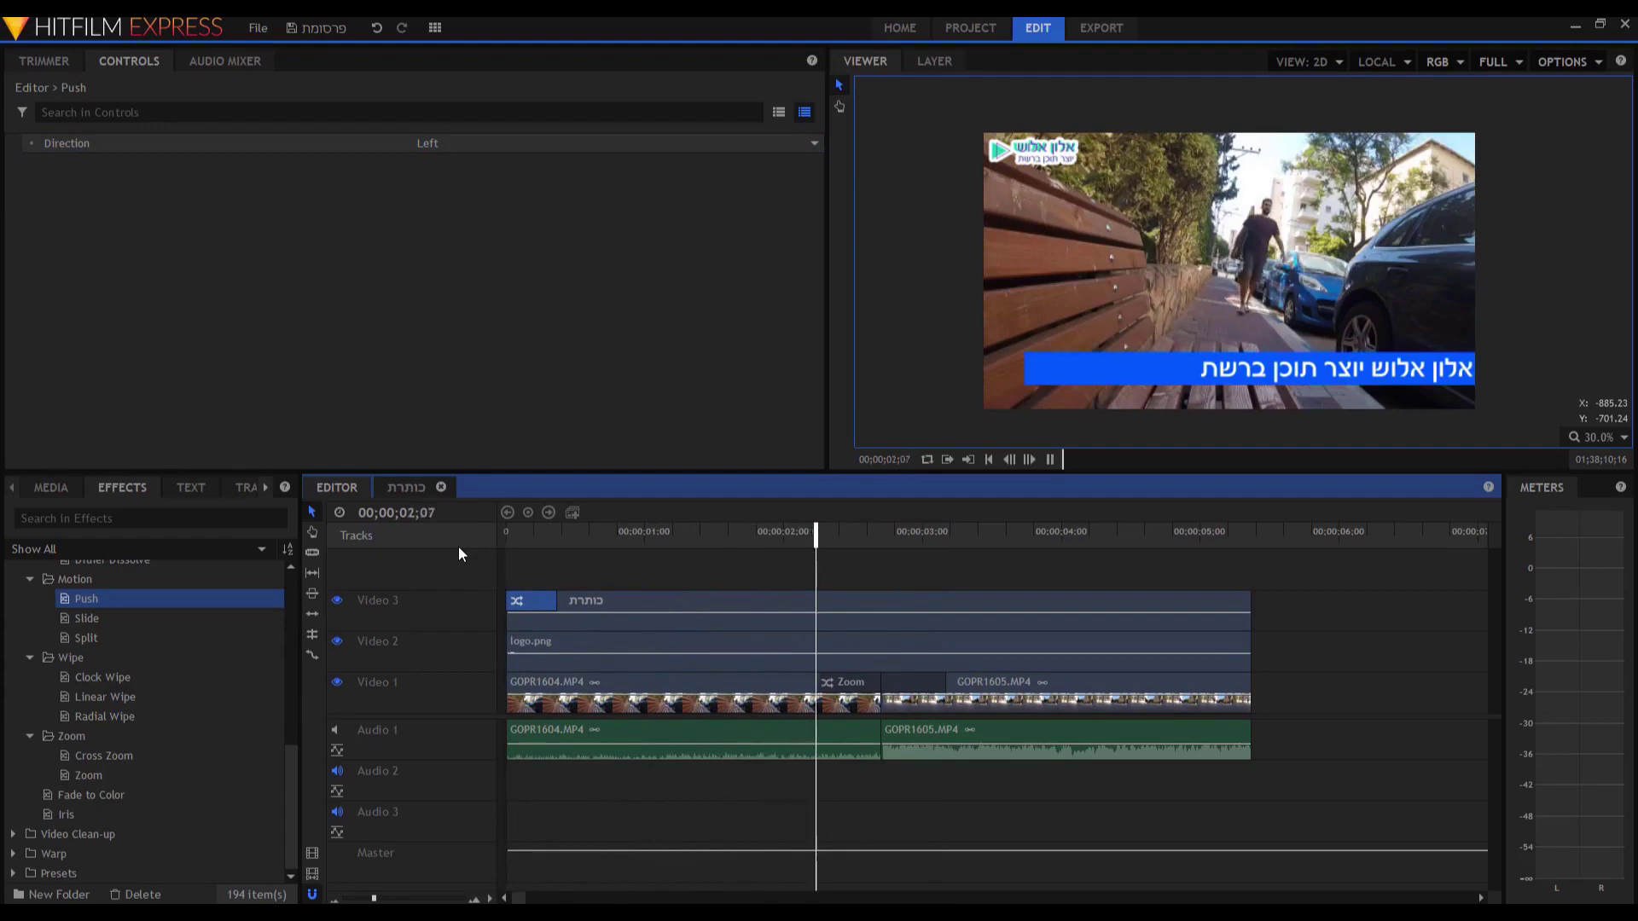
key(space)
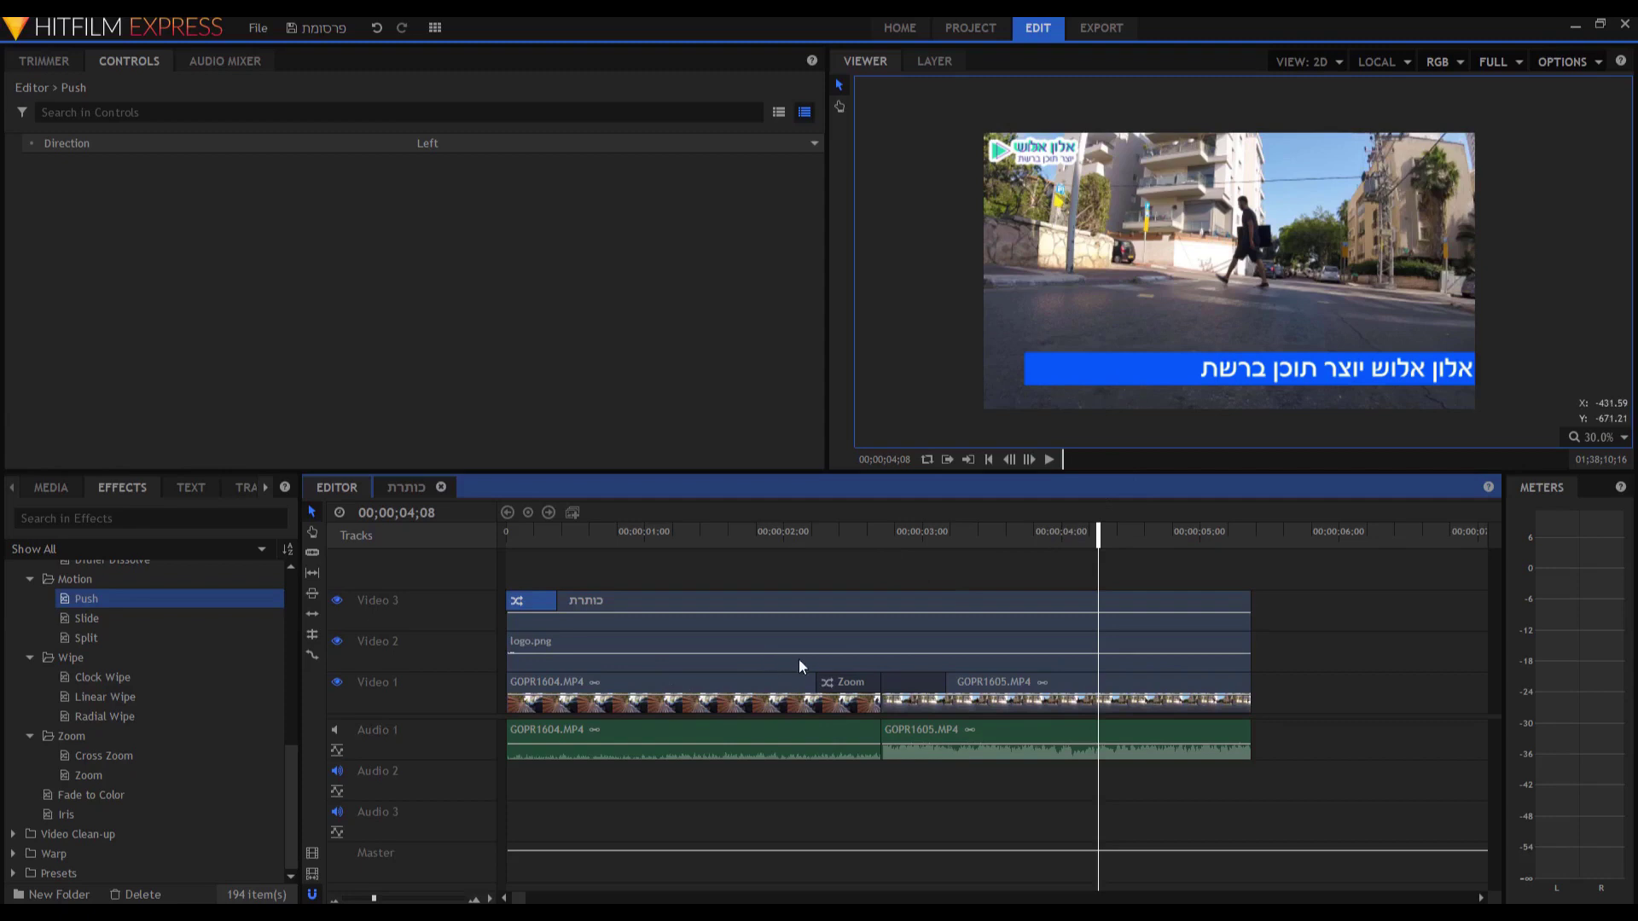
click(867, 676)
Delete the Zoom transition and scale GOPR1604.MP4 down to 59% in its Transform controls.
key(Delete)
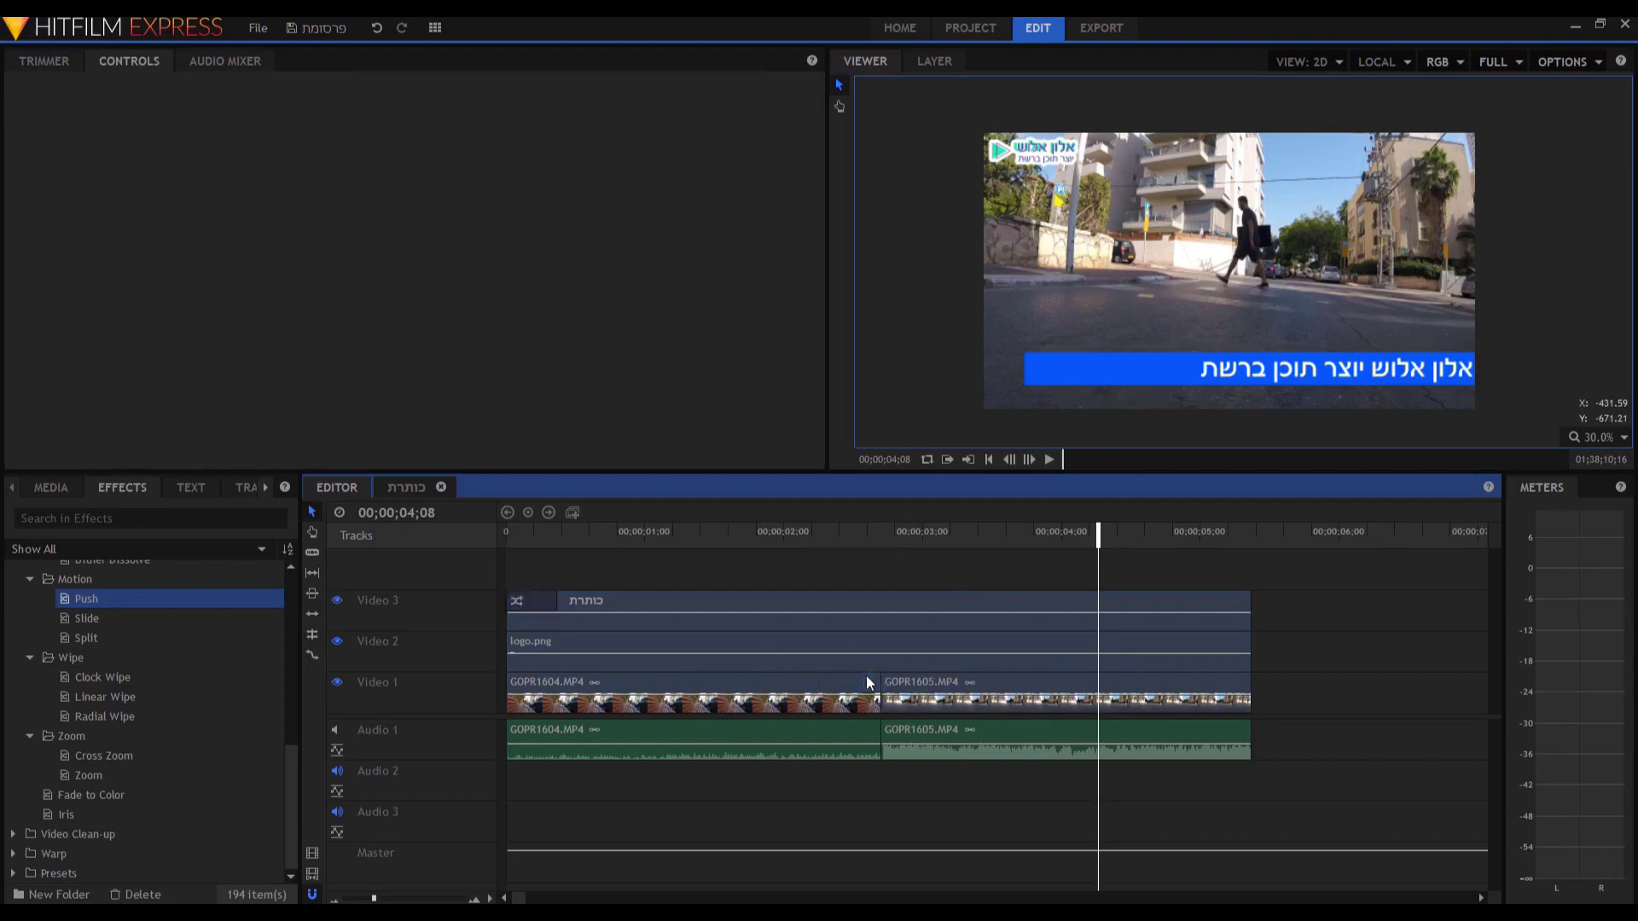
click(742, 538)
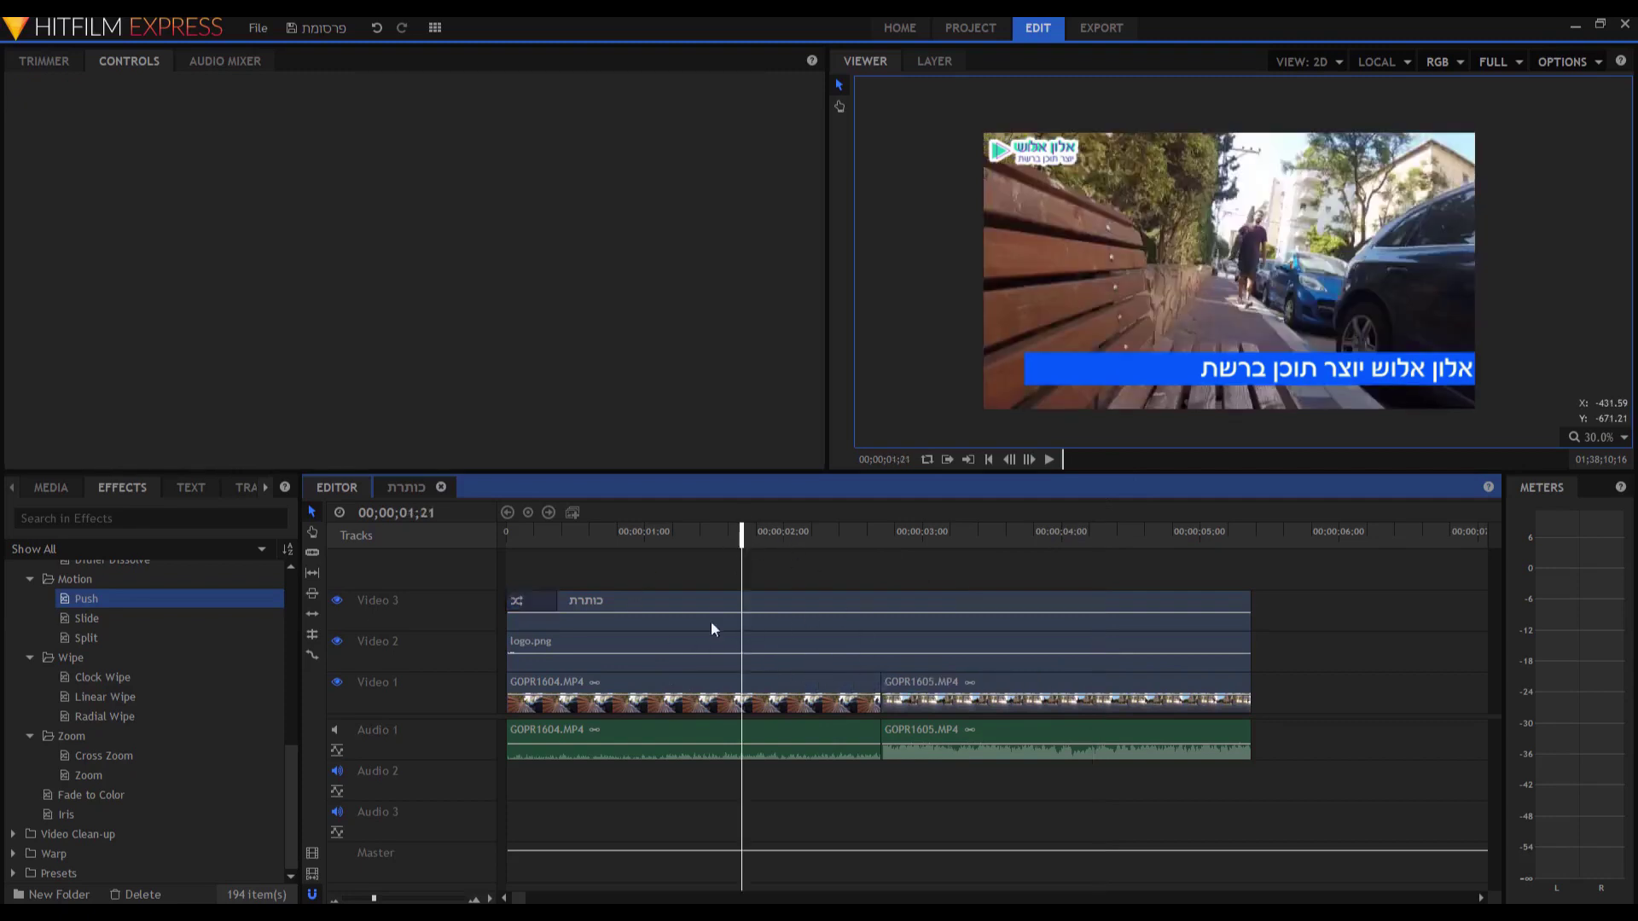
click(732, 683)
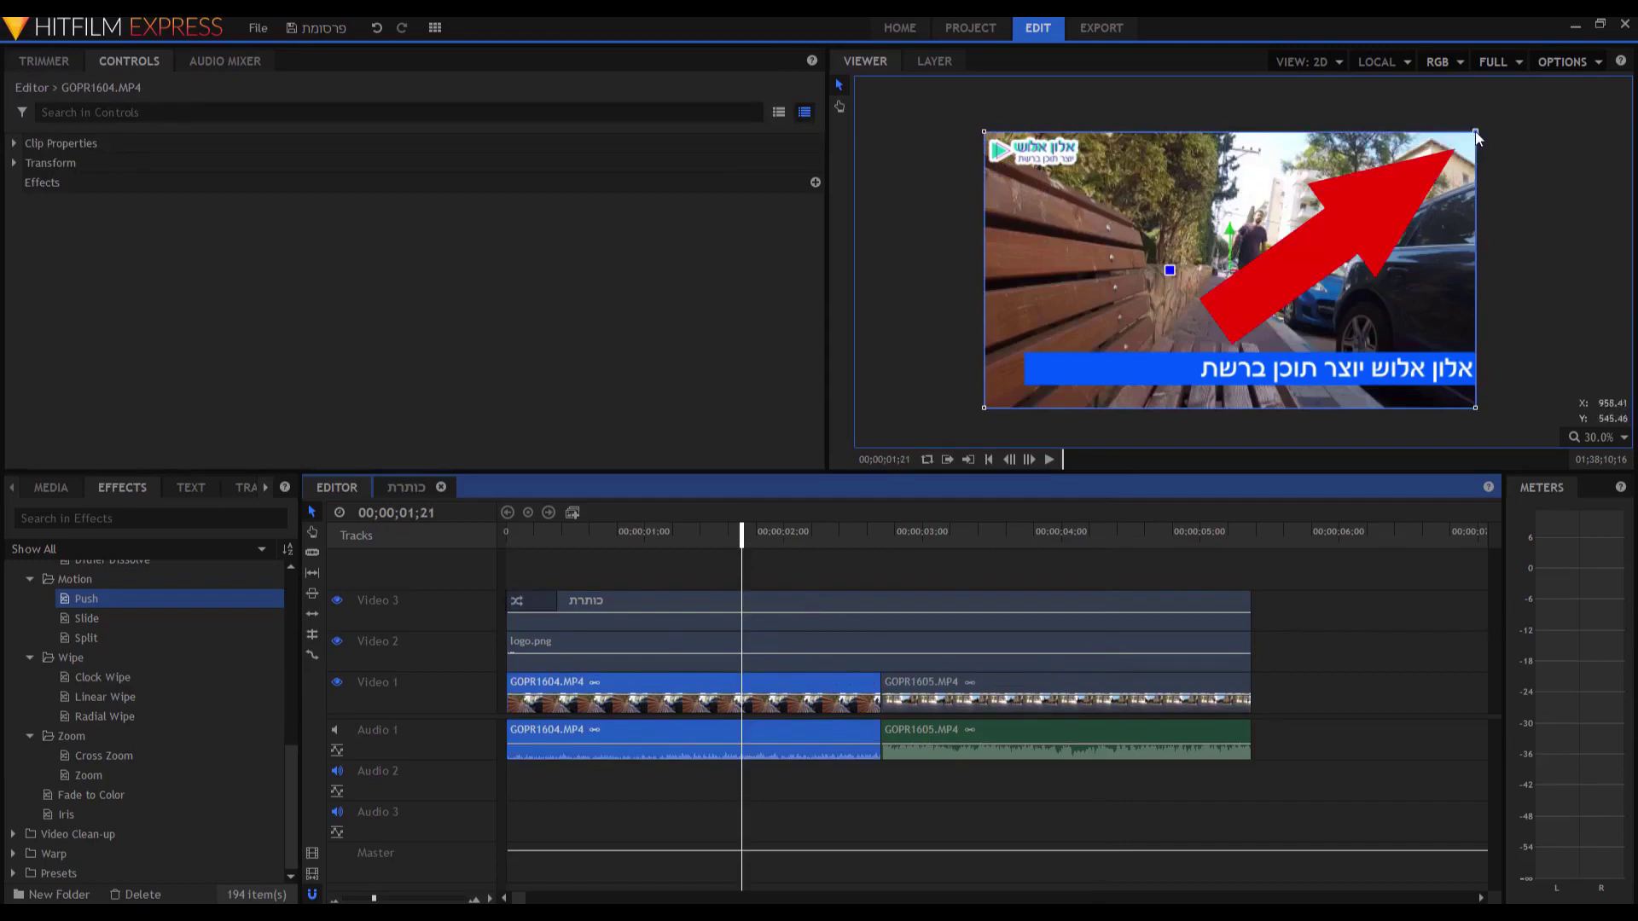
drag(1477, 139, 1396, 177)
key(ctrl+z)
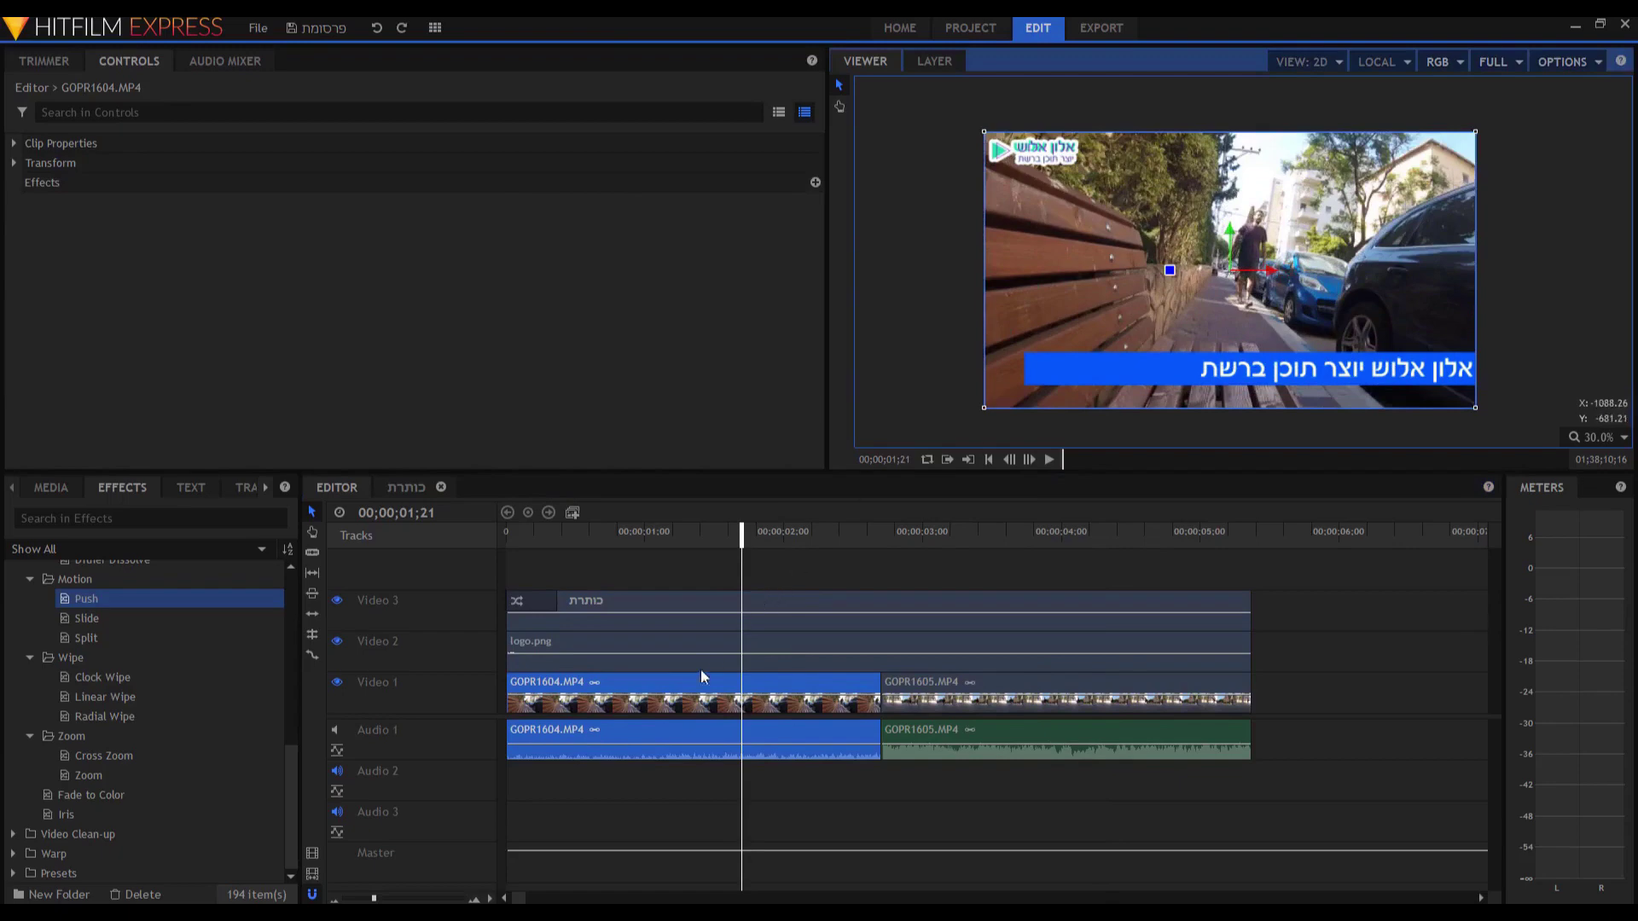
click(15, 162)
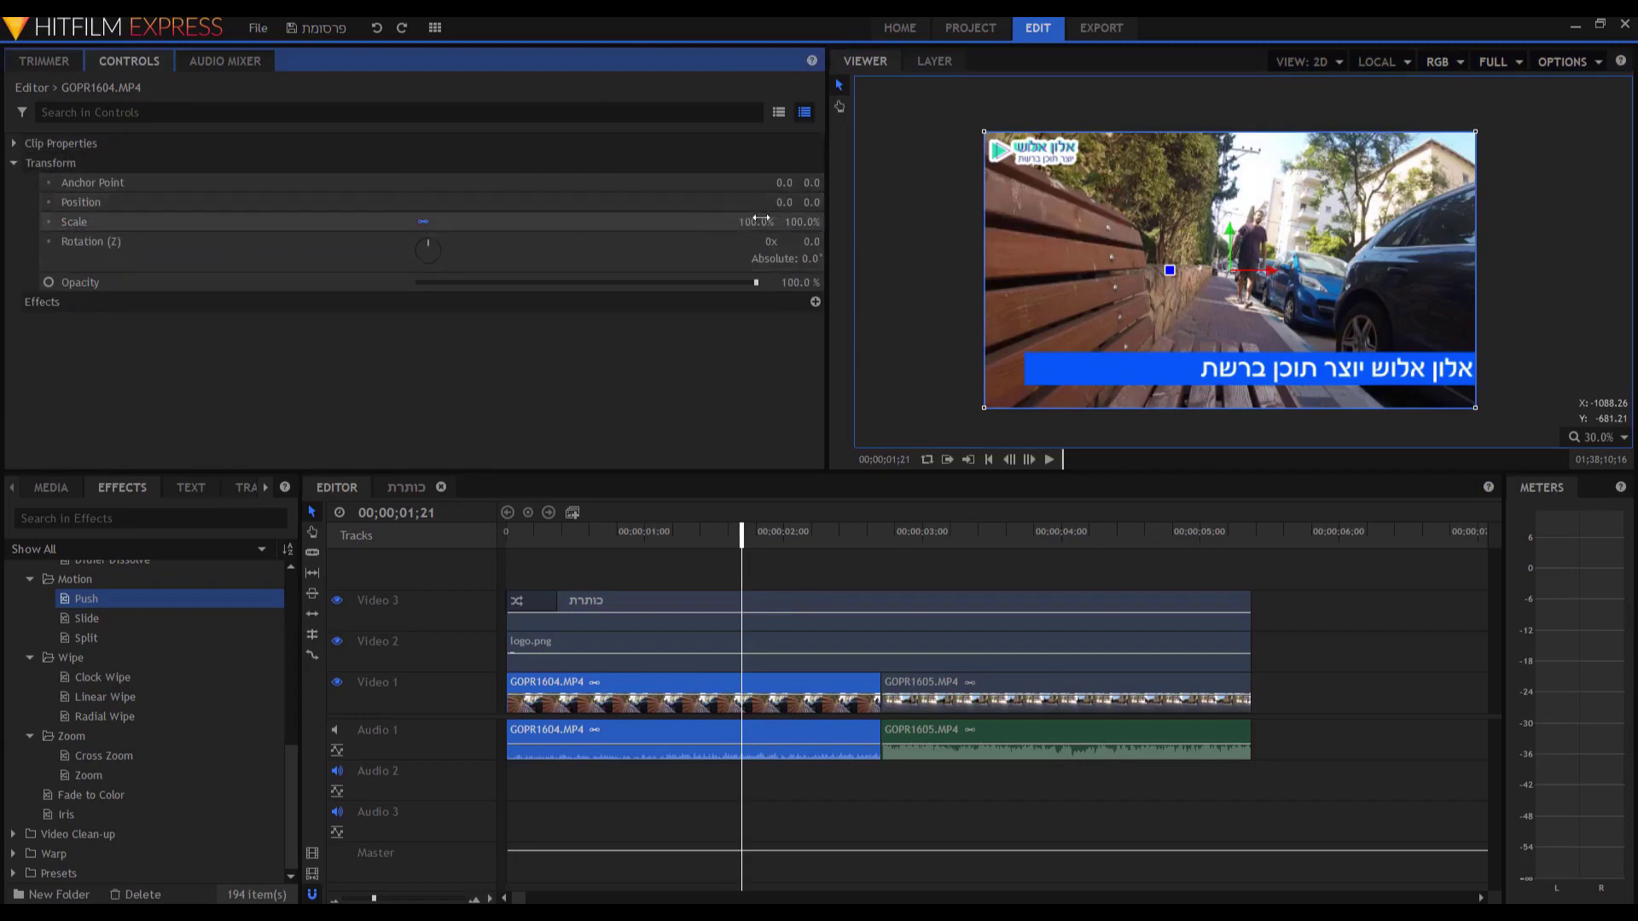
drag(757, 222, 718, 221)
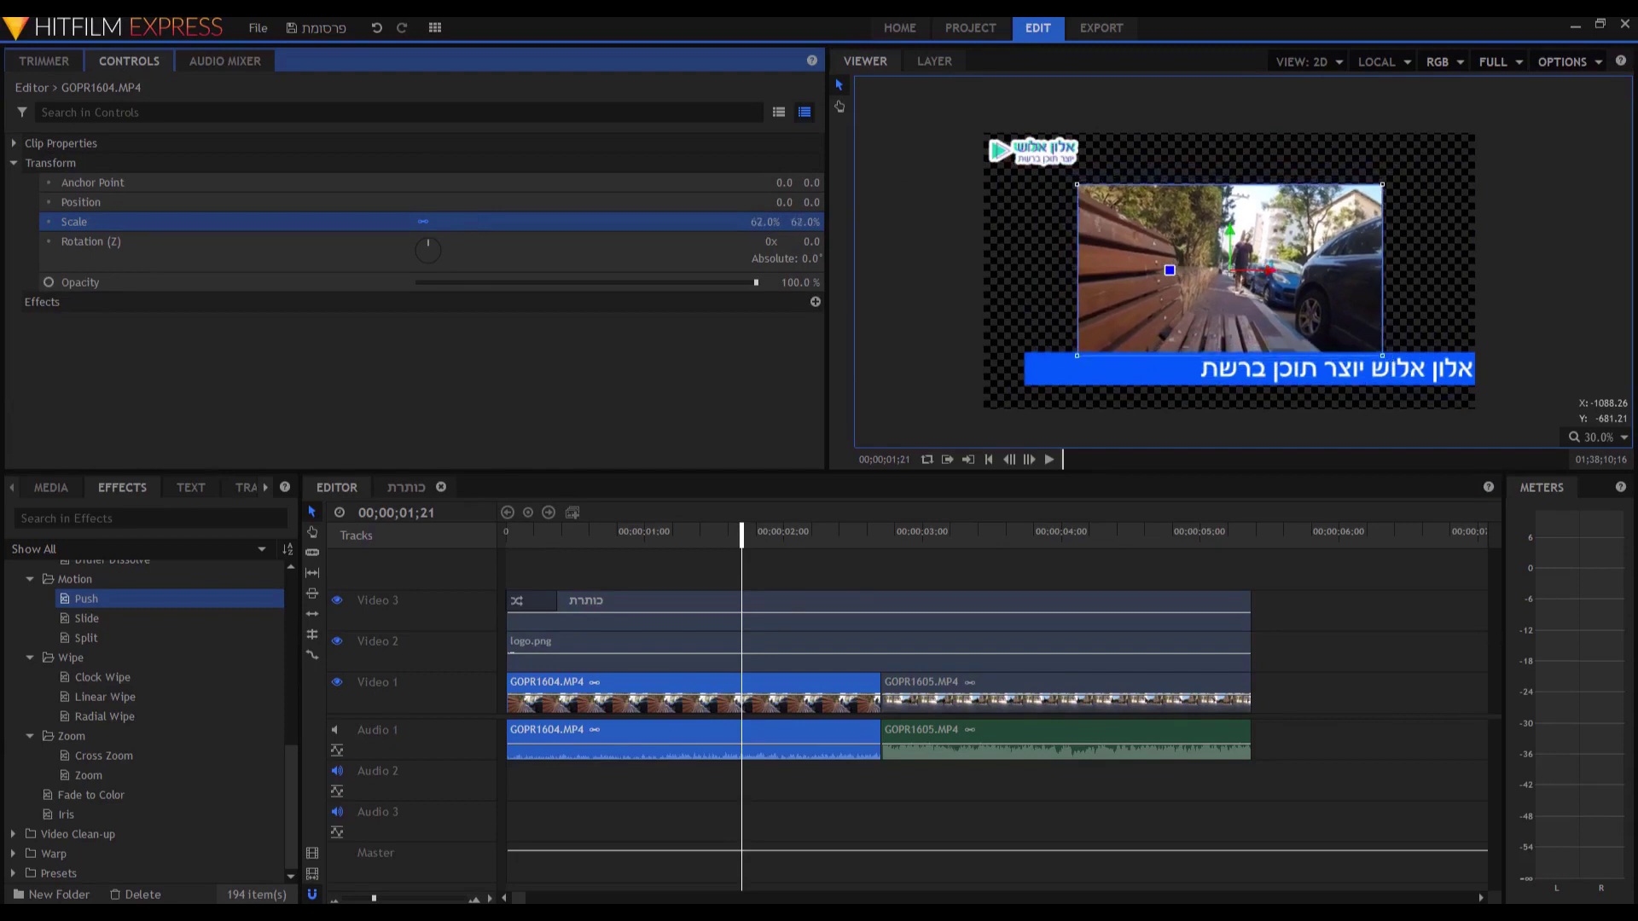
Nudge the title, then move GOPR1604.MP4 up and right to position 46.6, 30.0.
click(1289, 228)
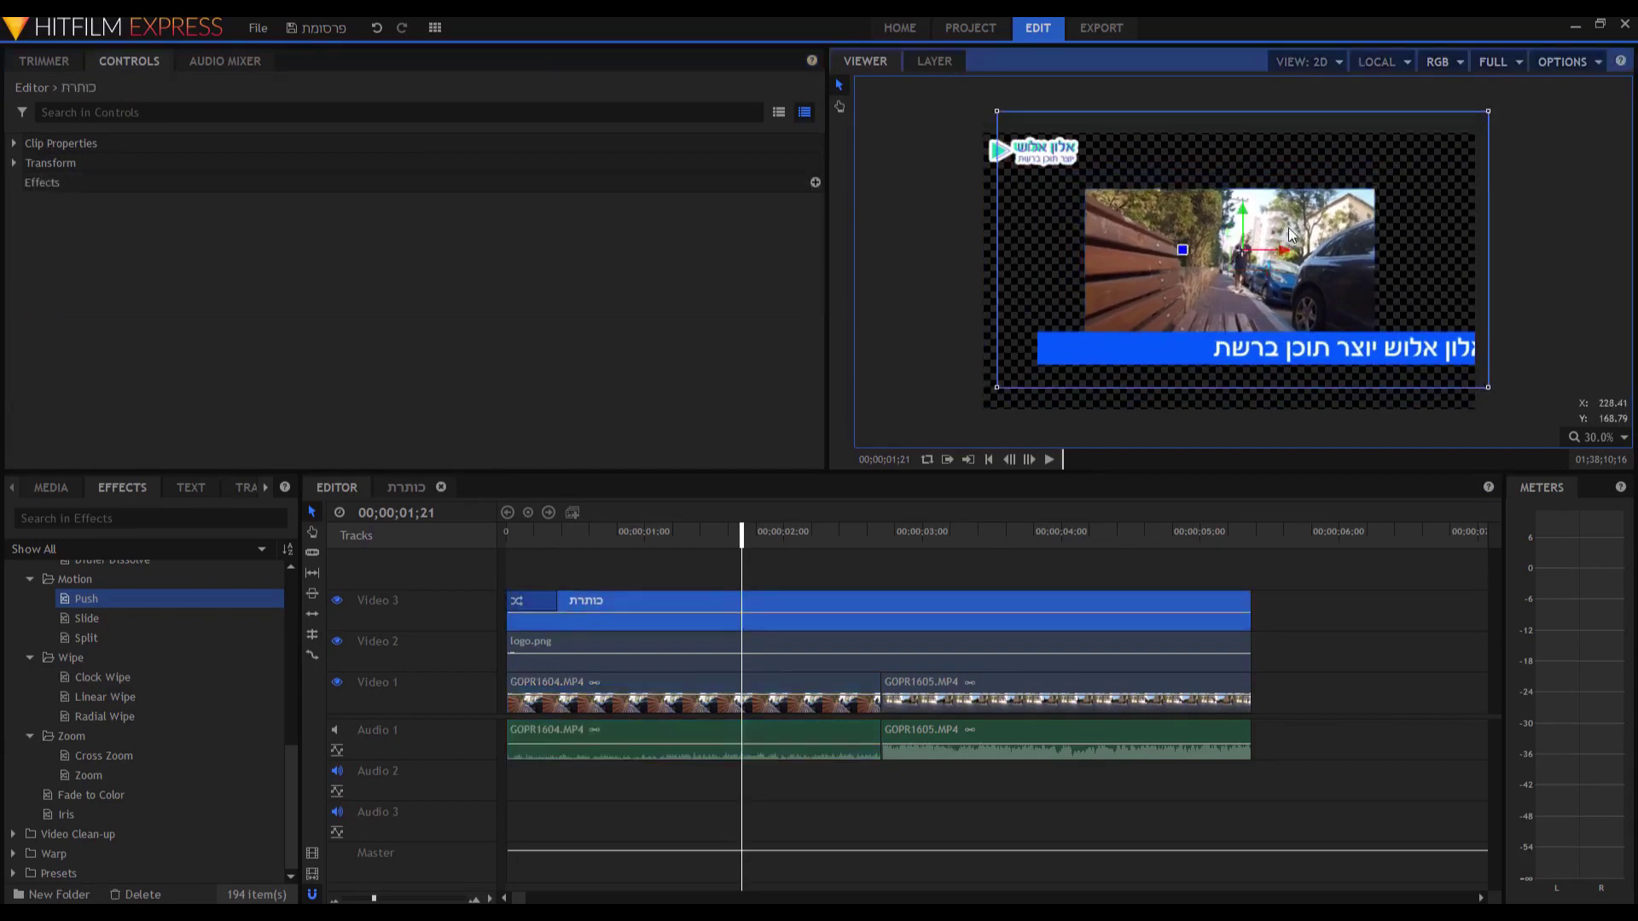
drag(1288, 227, 1275, 248)
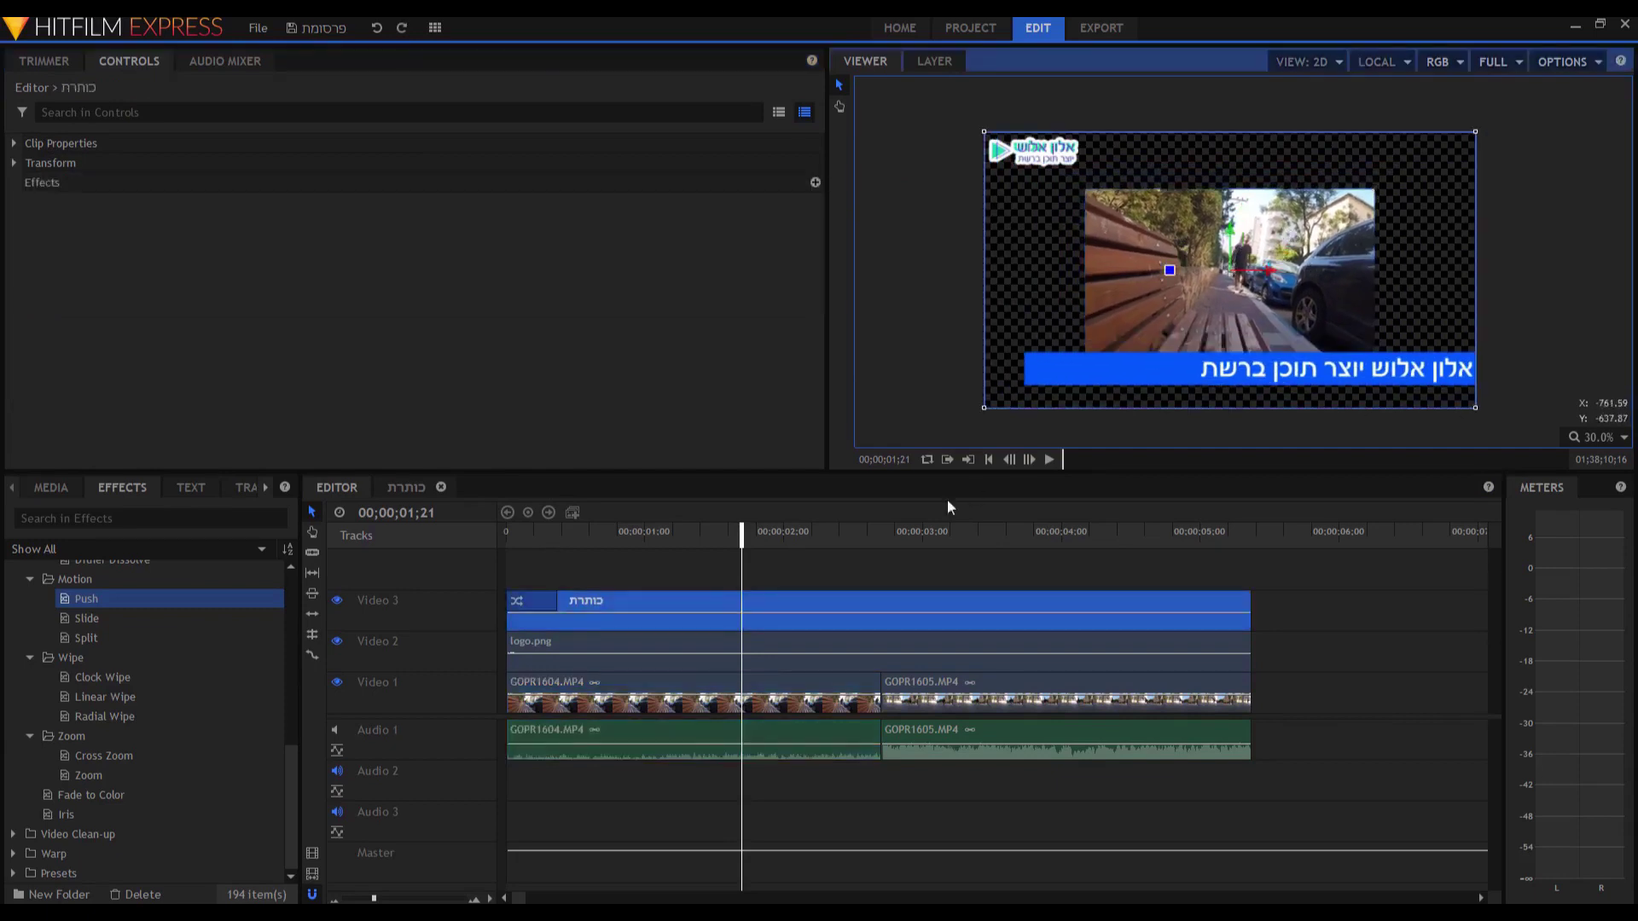
click(650, 690)
drag(1238, 239, 1282, 264)
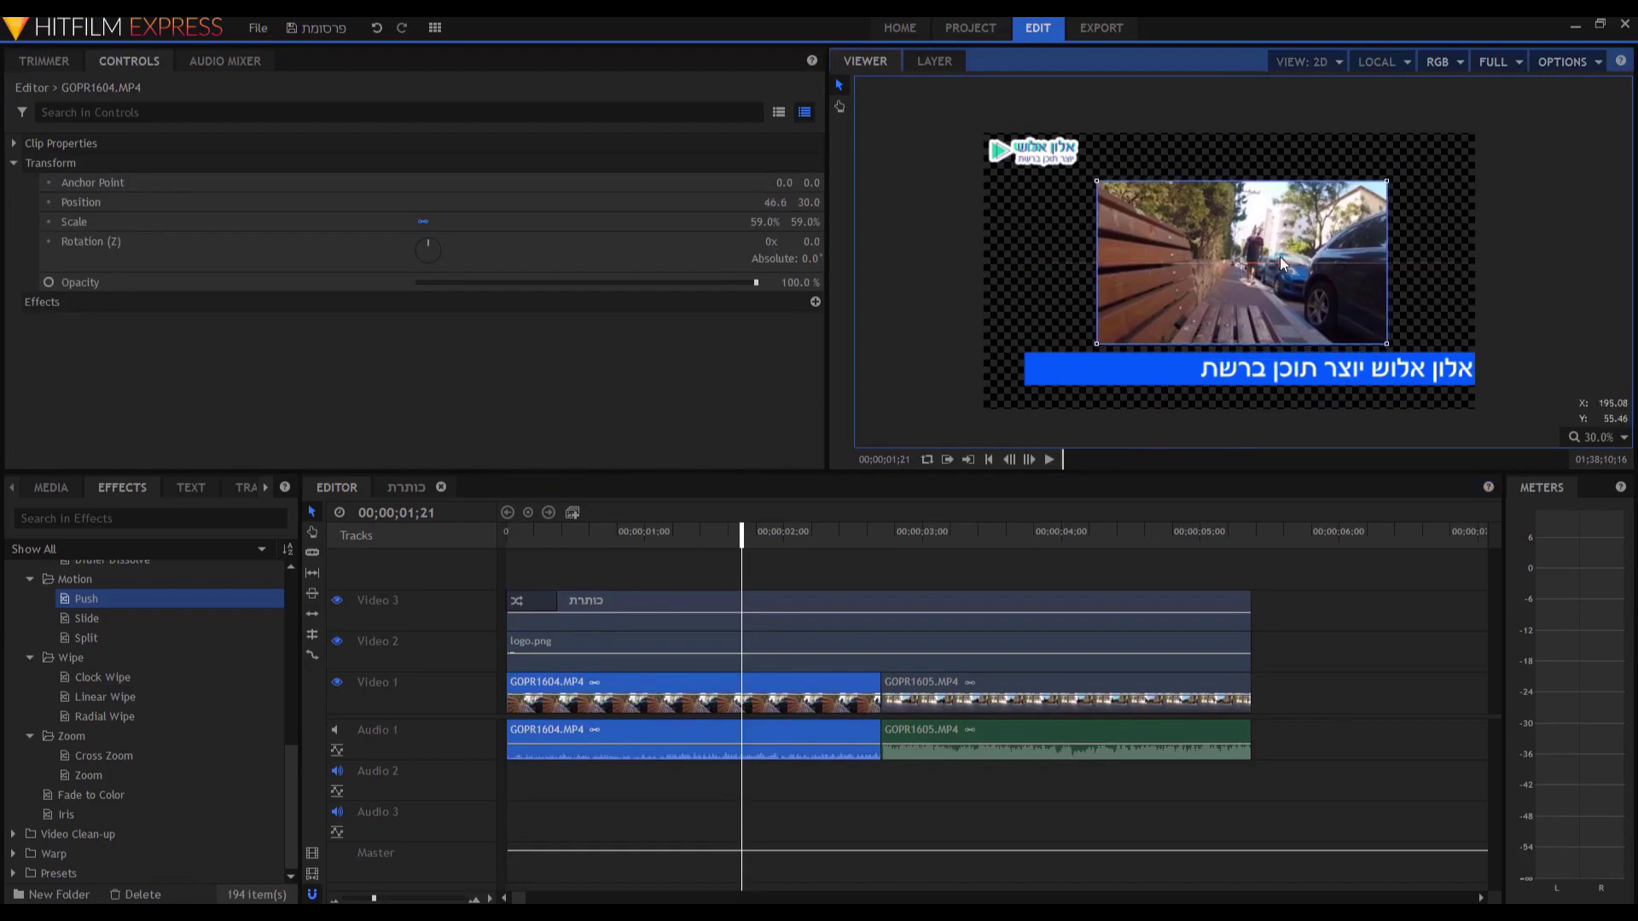
click(1192, 366)
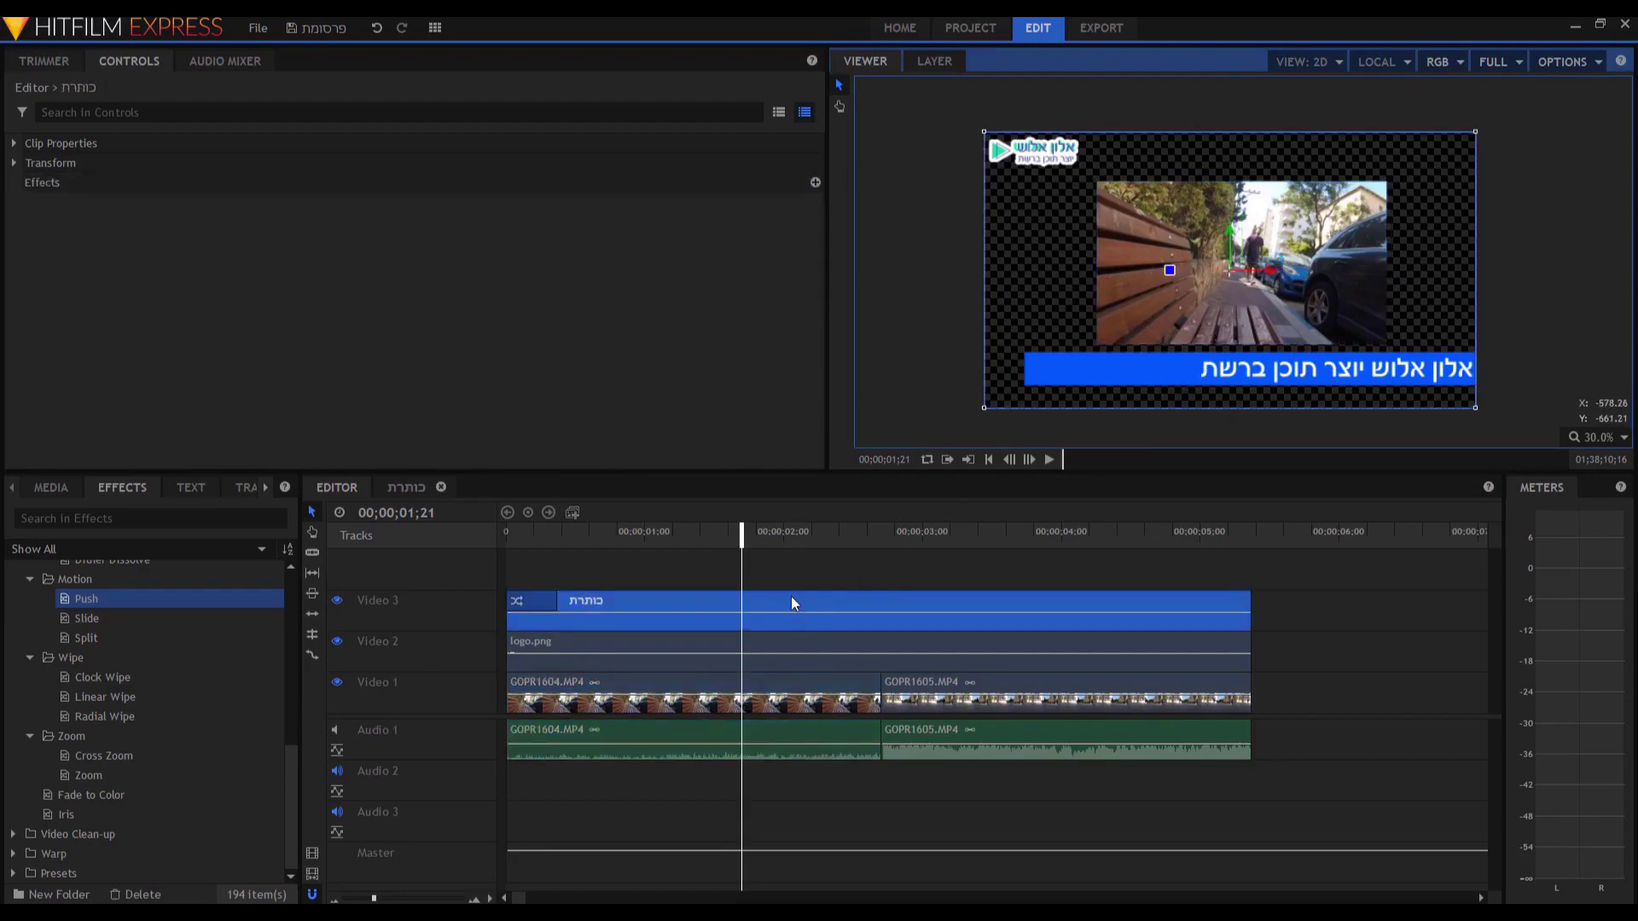
double_click(792, 600)
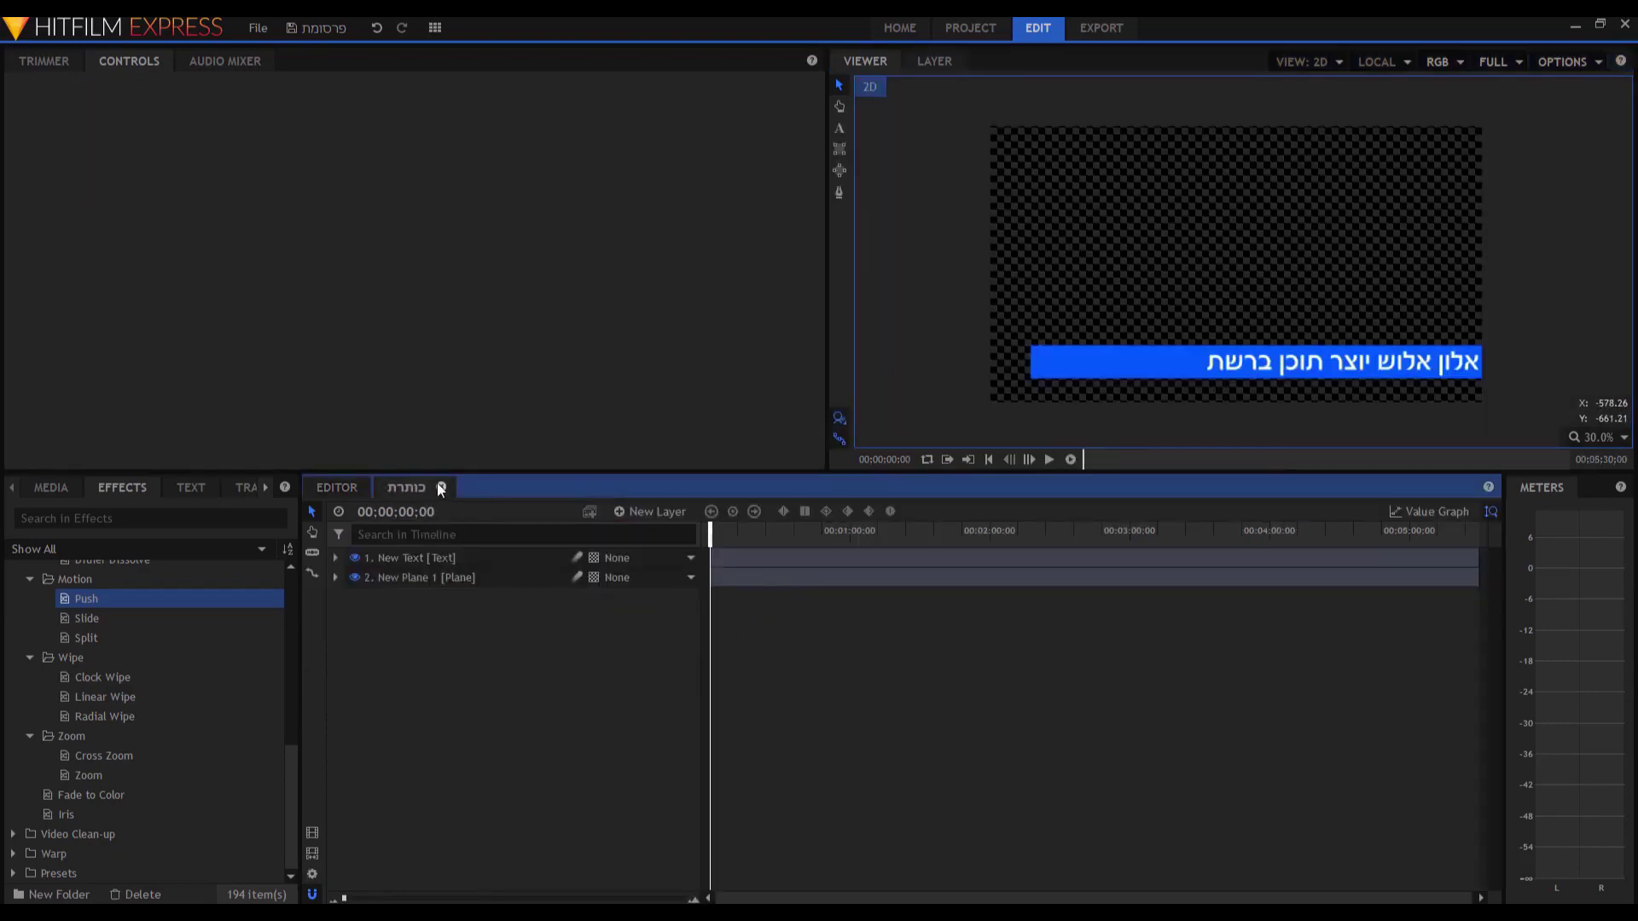
Widen New Plane 1 to the full frame width and centre the New Text layer on it.
click(441, 488)
double_click(780, 601)
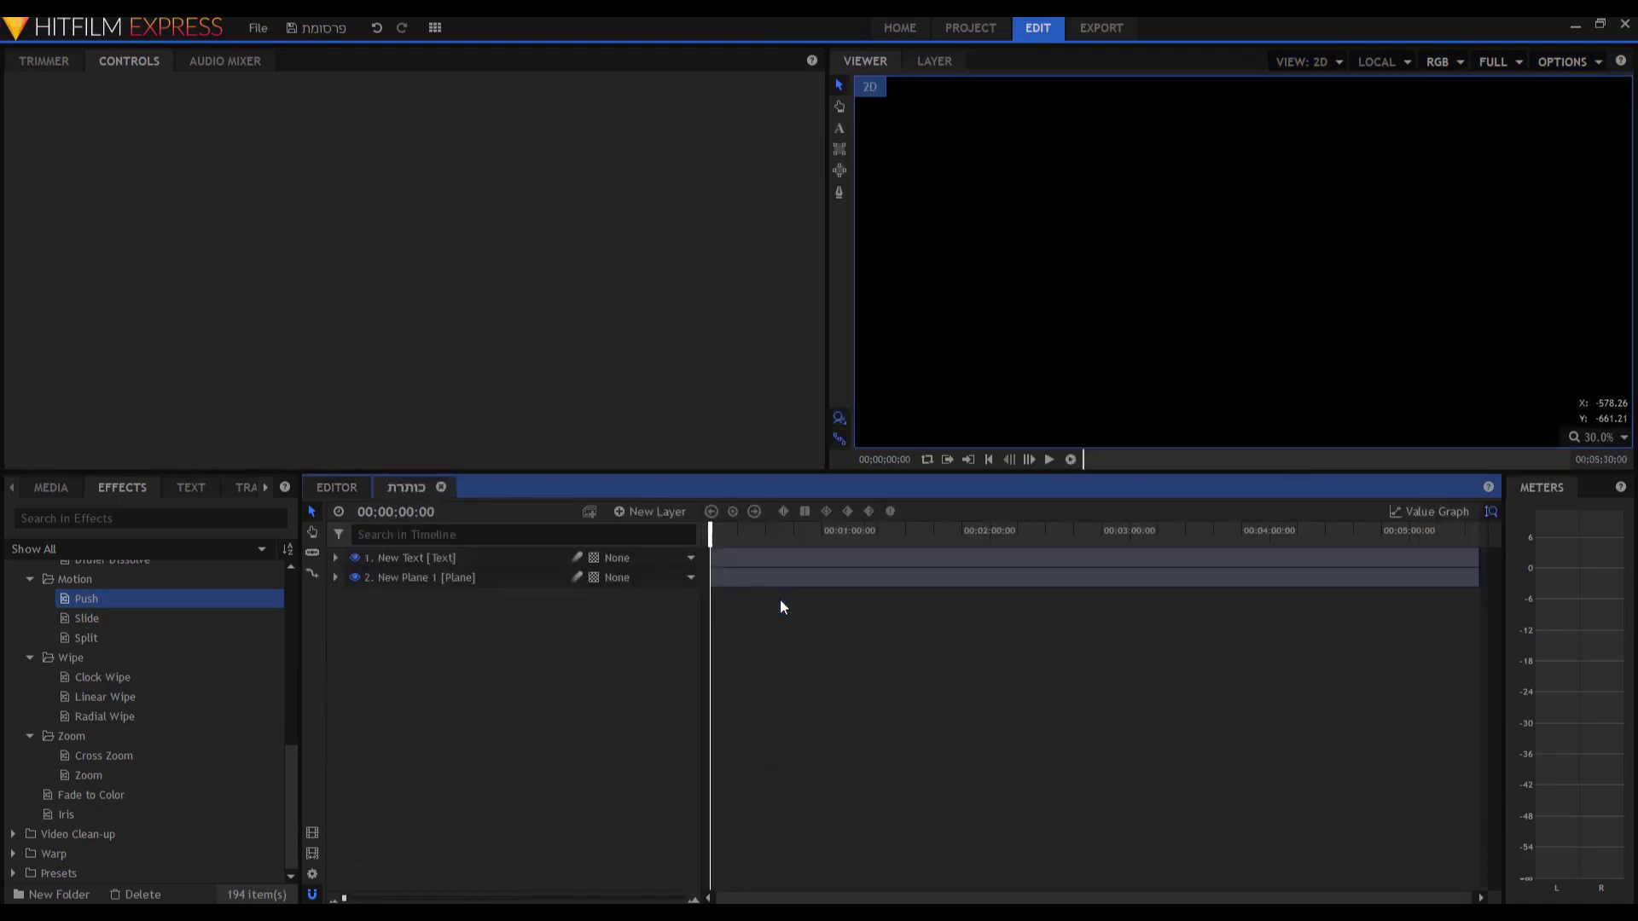
click(1101, 361)
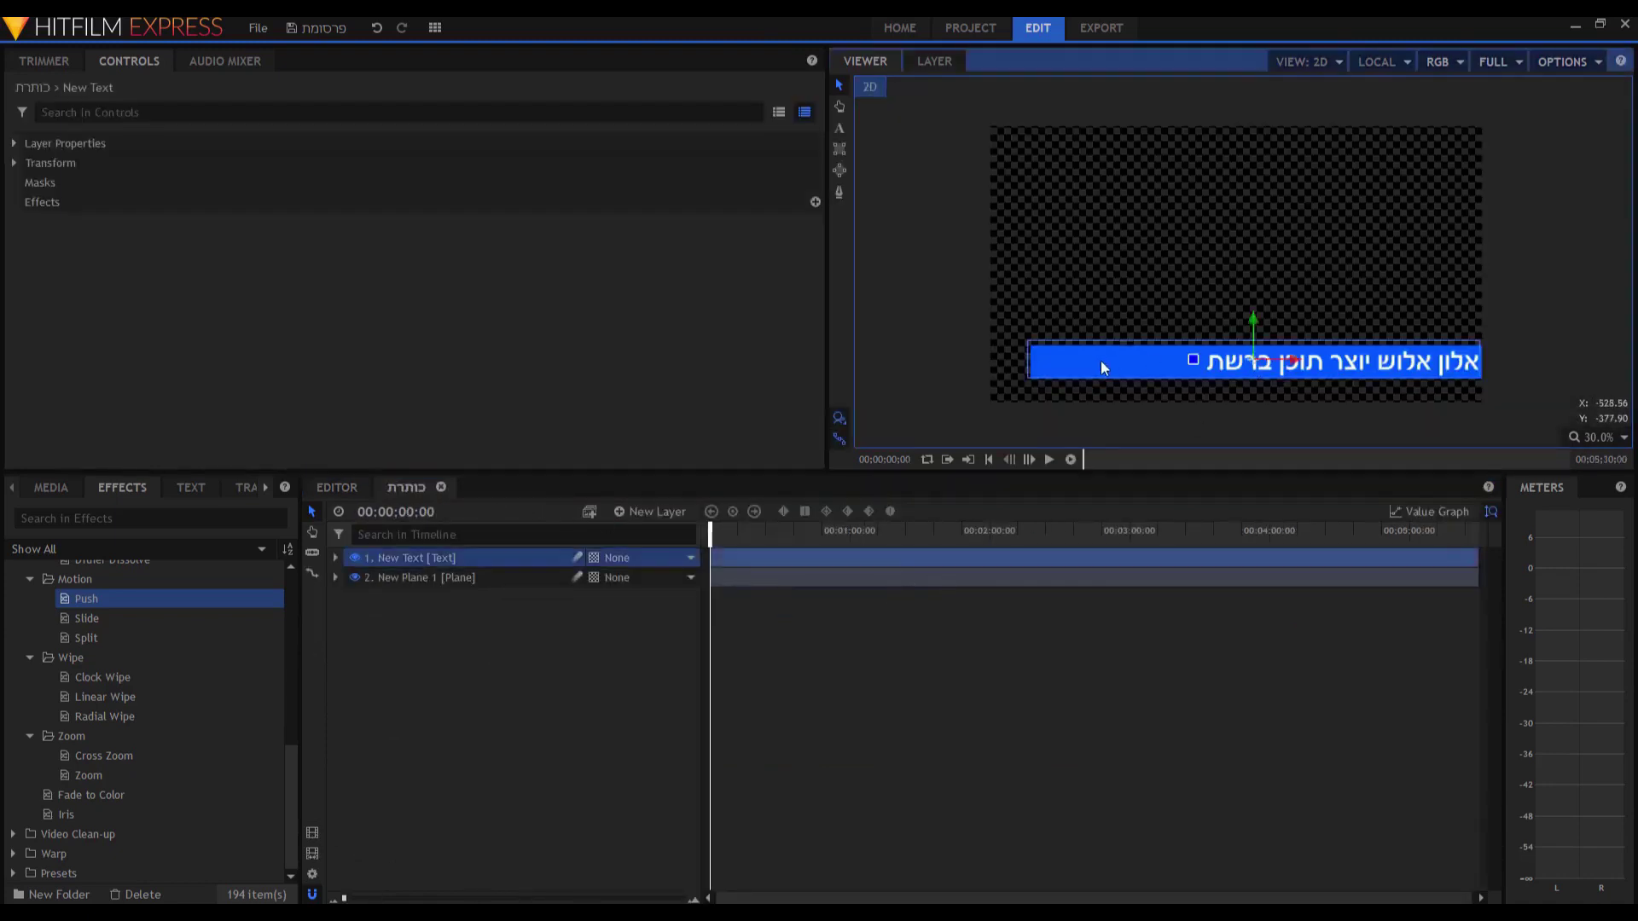
drag(1101, 361, 1101, 315)
click(1109, 376)
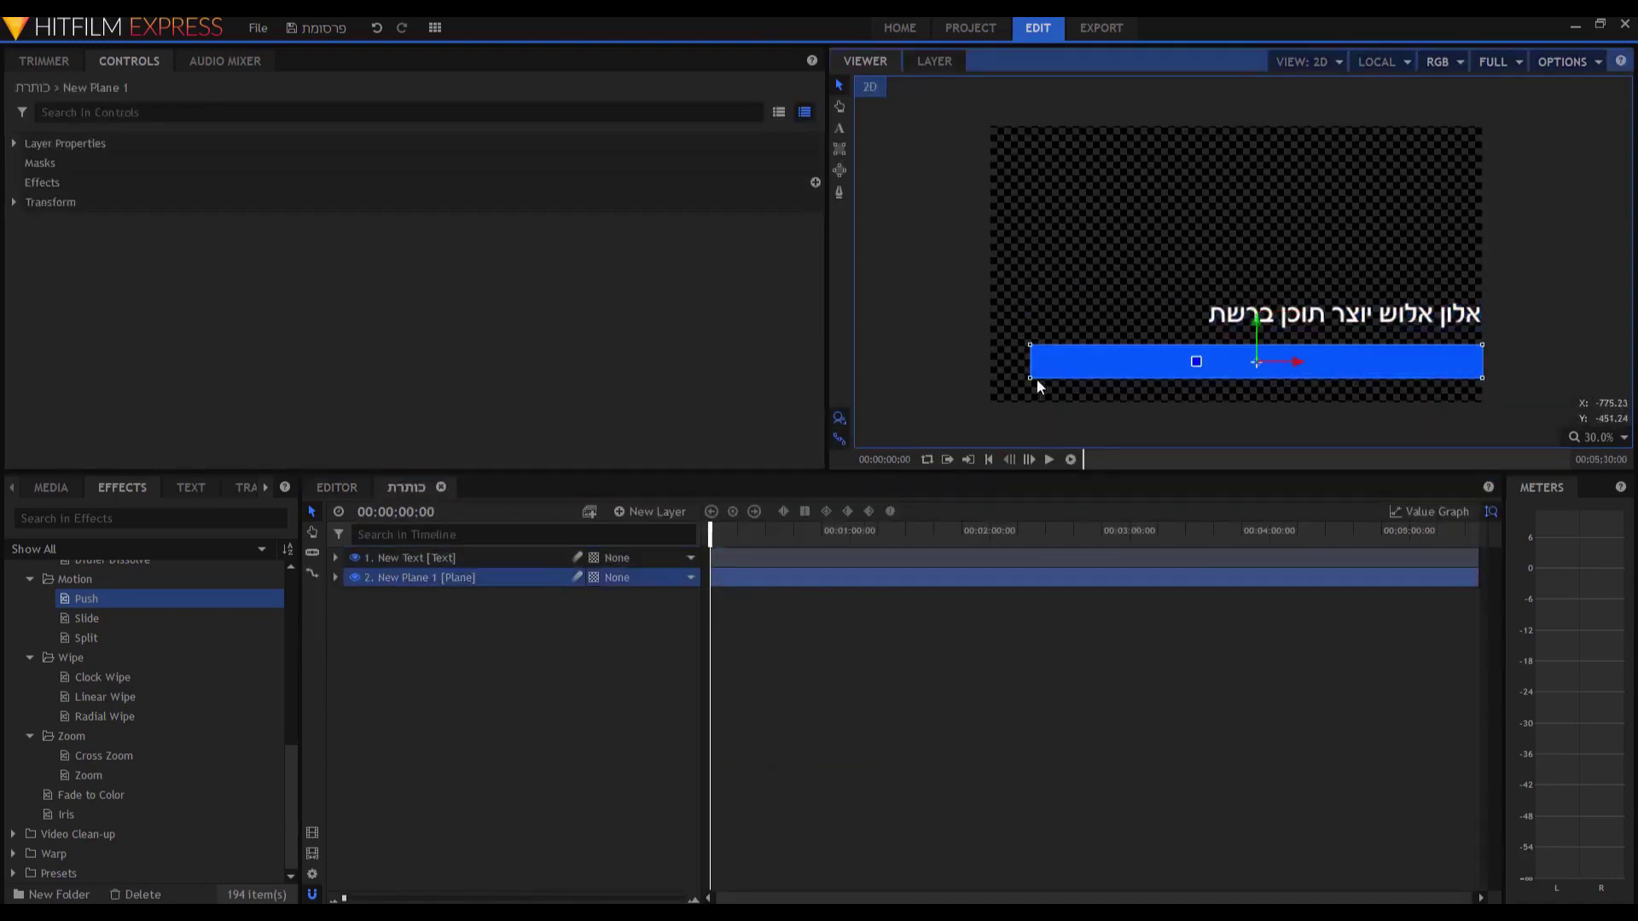
drag(1031, 378, 1016, 381)
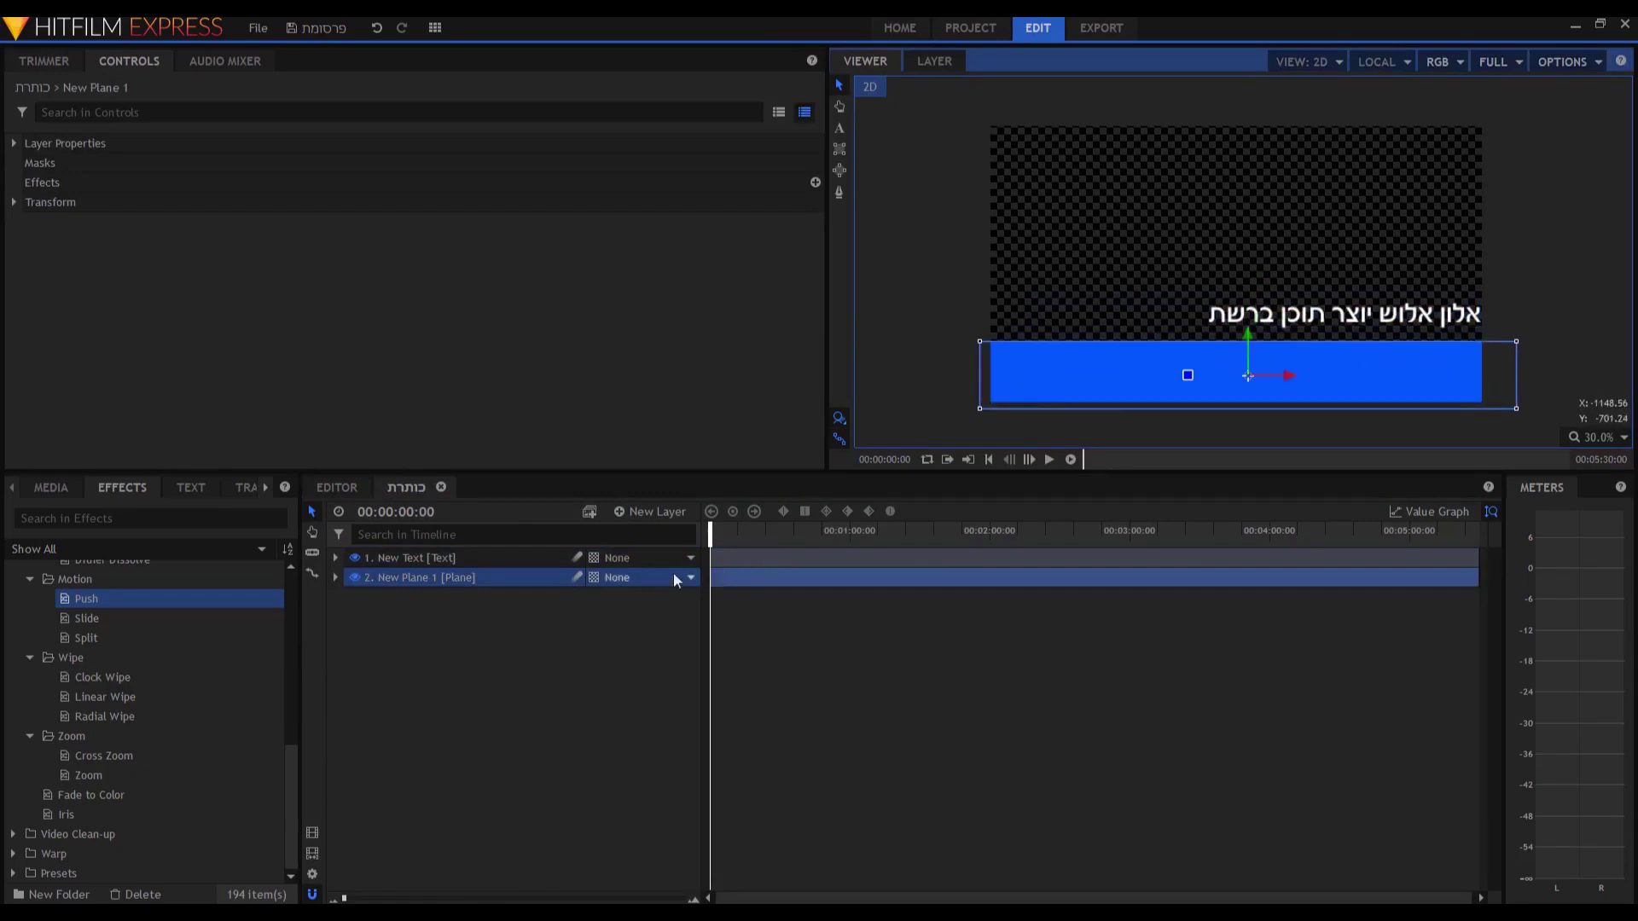
drag(1339, 316, 1243, 373)
click(338, 489)
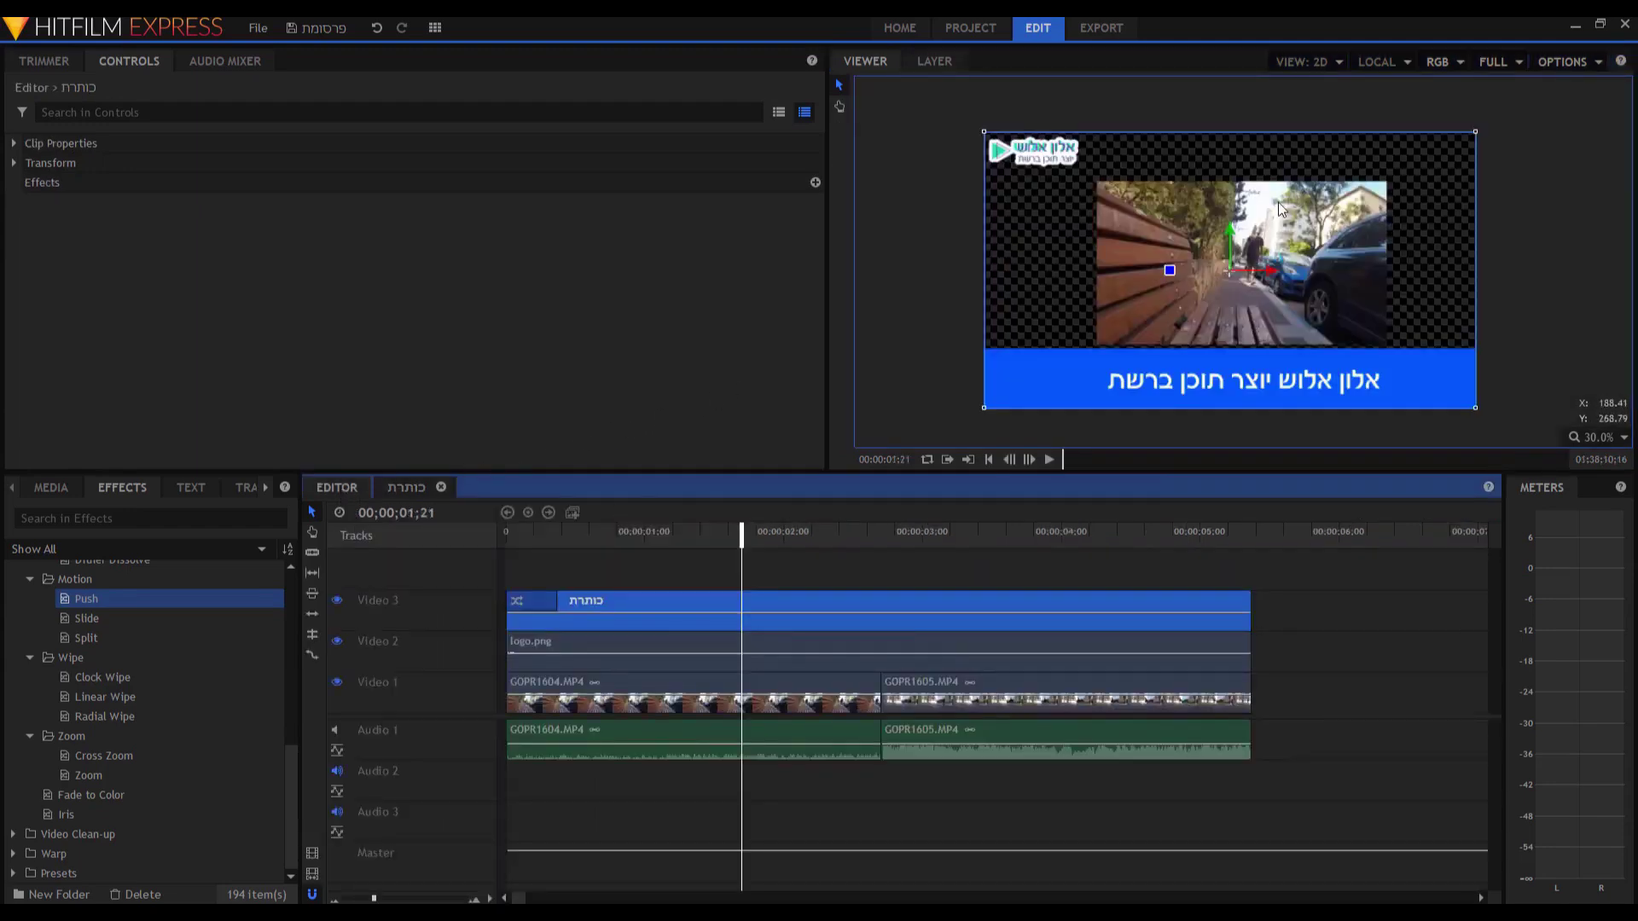
Scale GOPR1604.MP4 up to 104% and preview the edit from near the start.
click(679, 693)
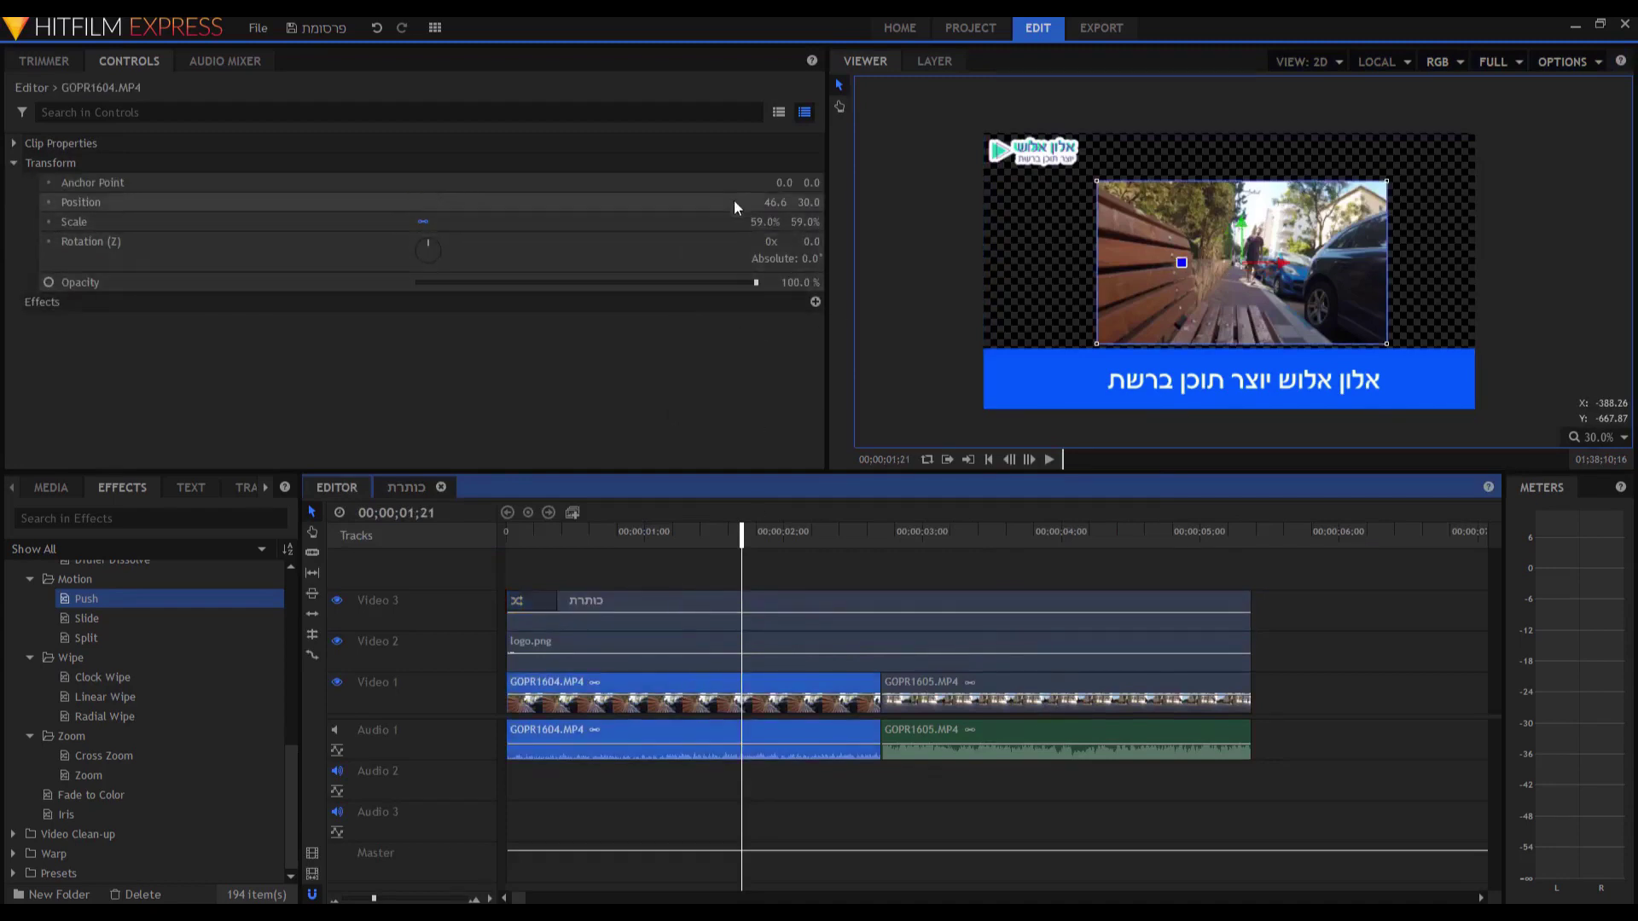
drag(766, 221, 854, 222)
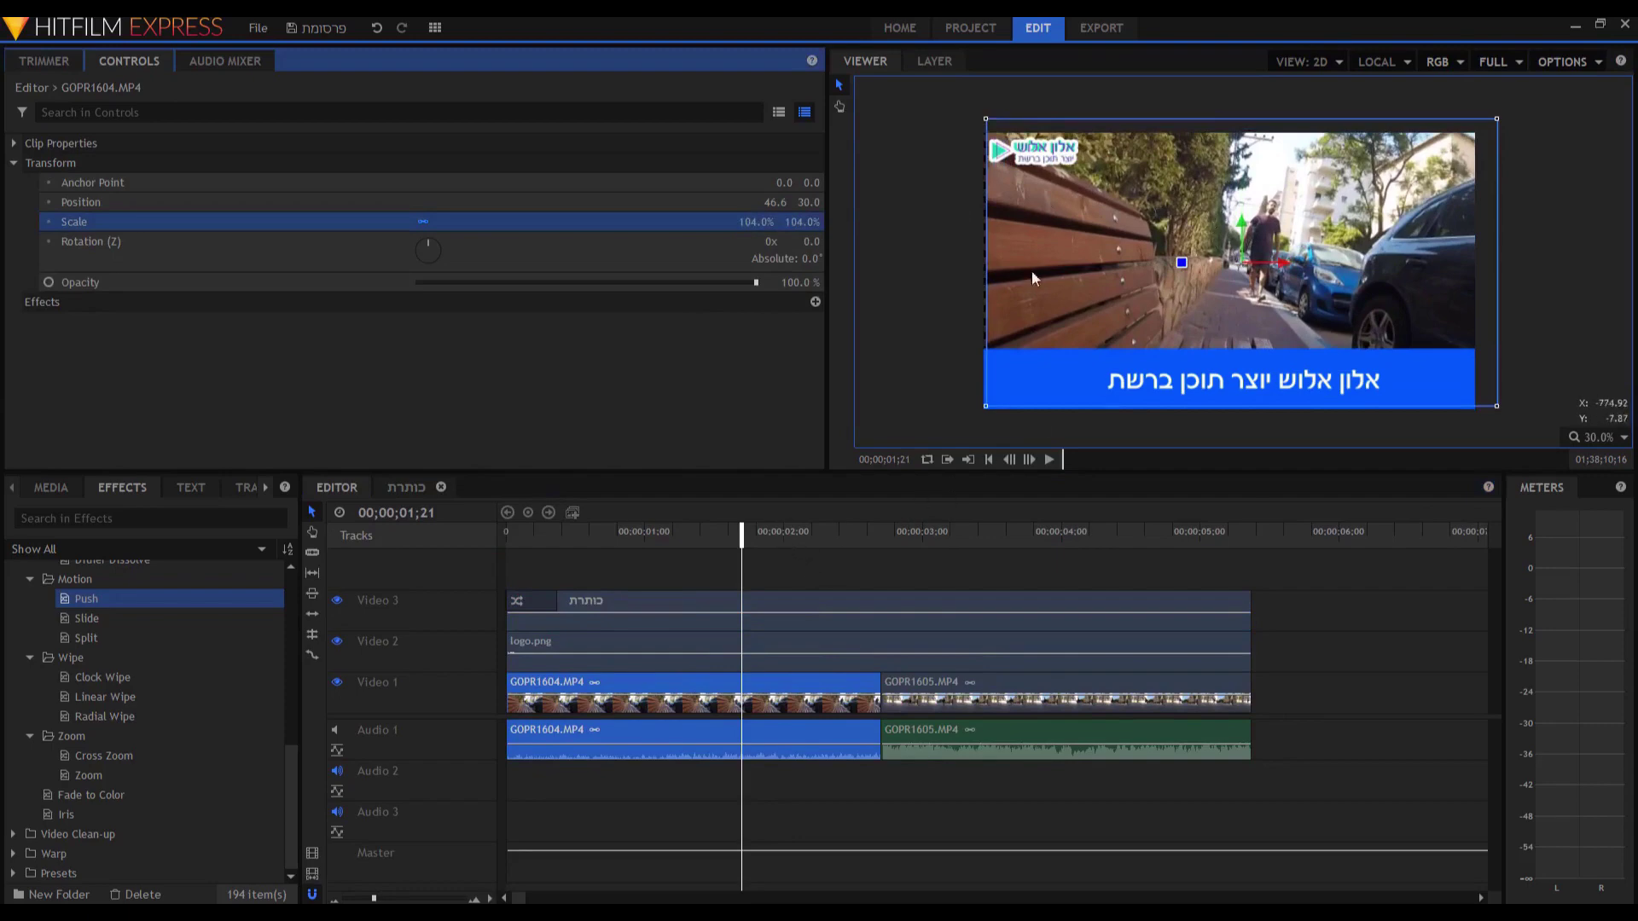
click(1029, 256)
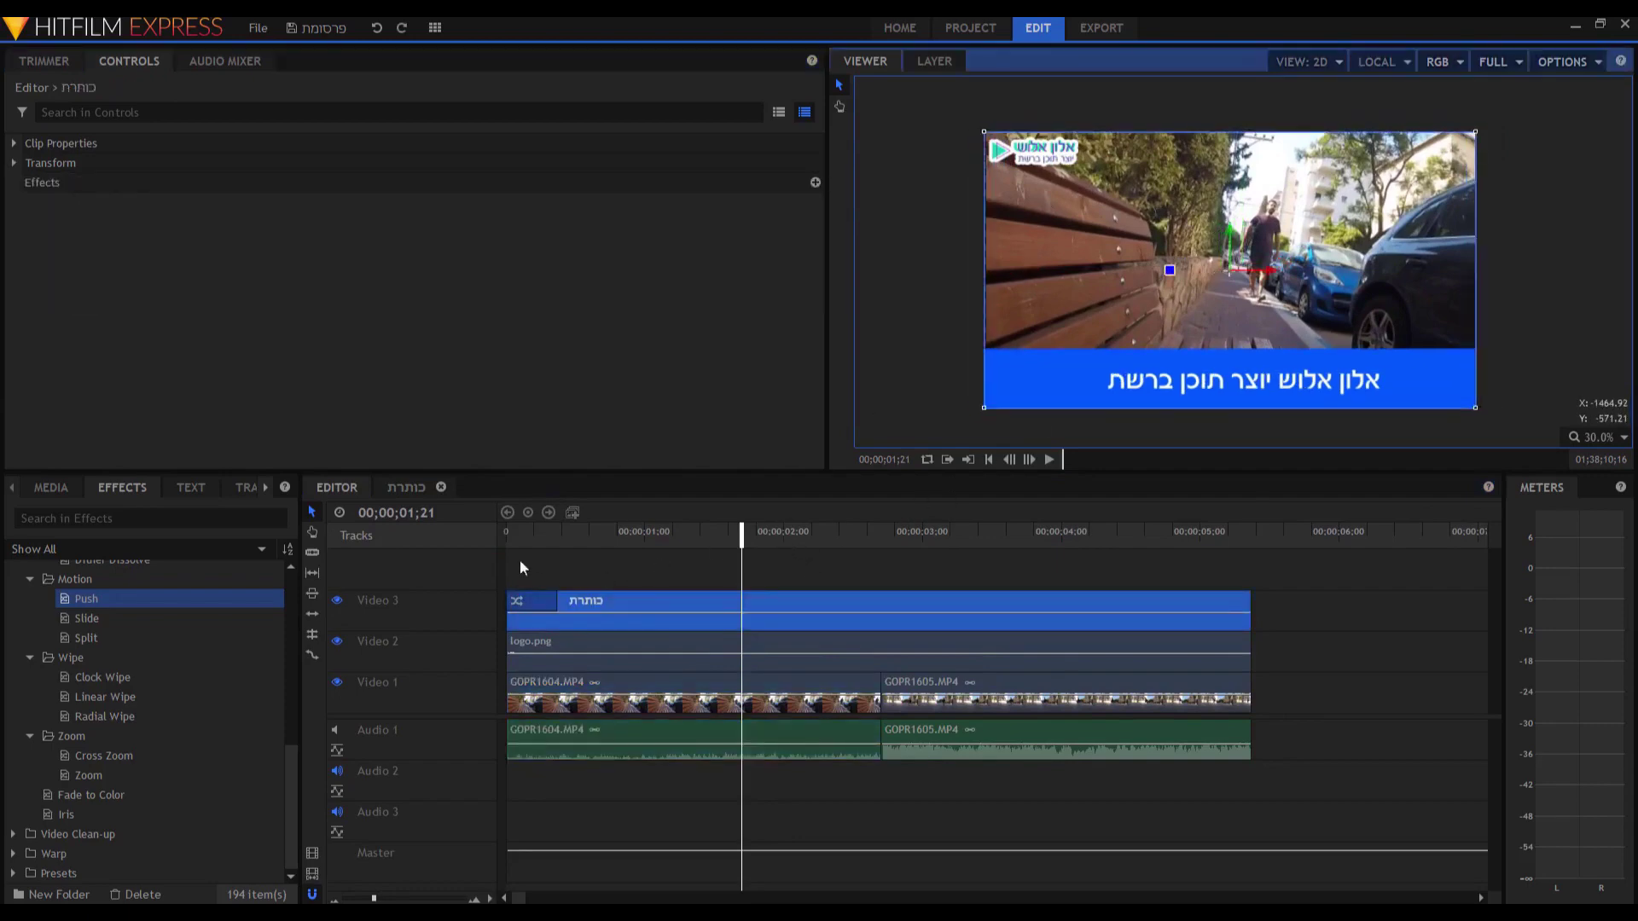
click(535, 532)
key(space)
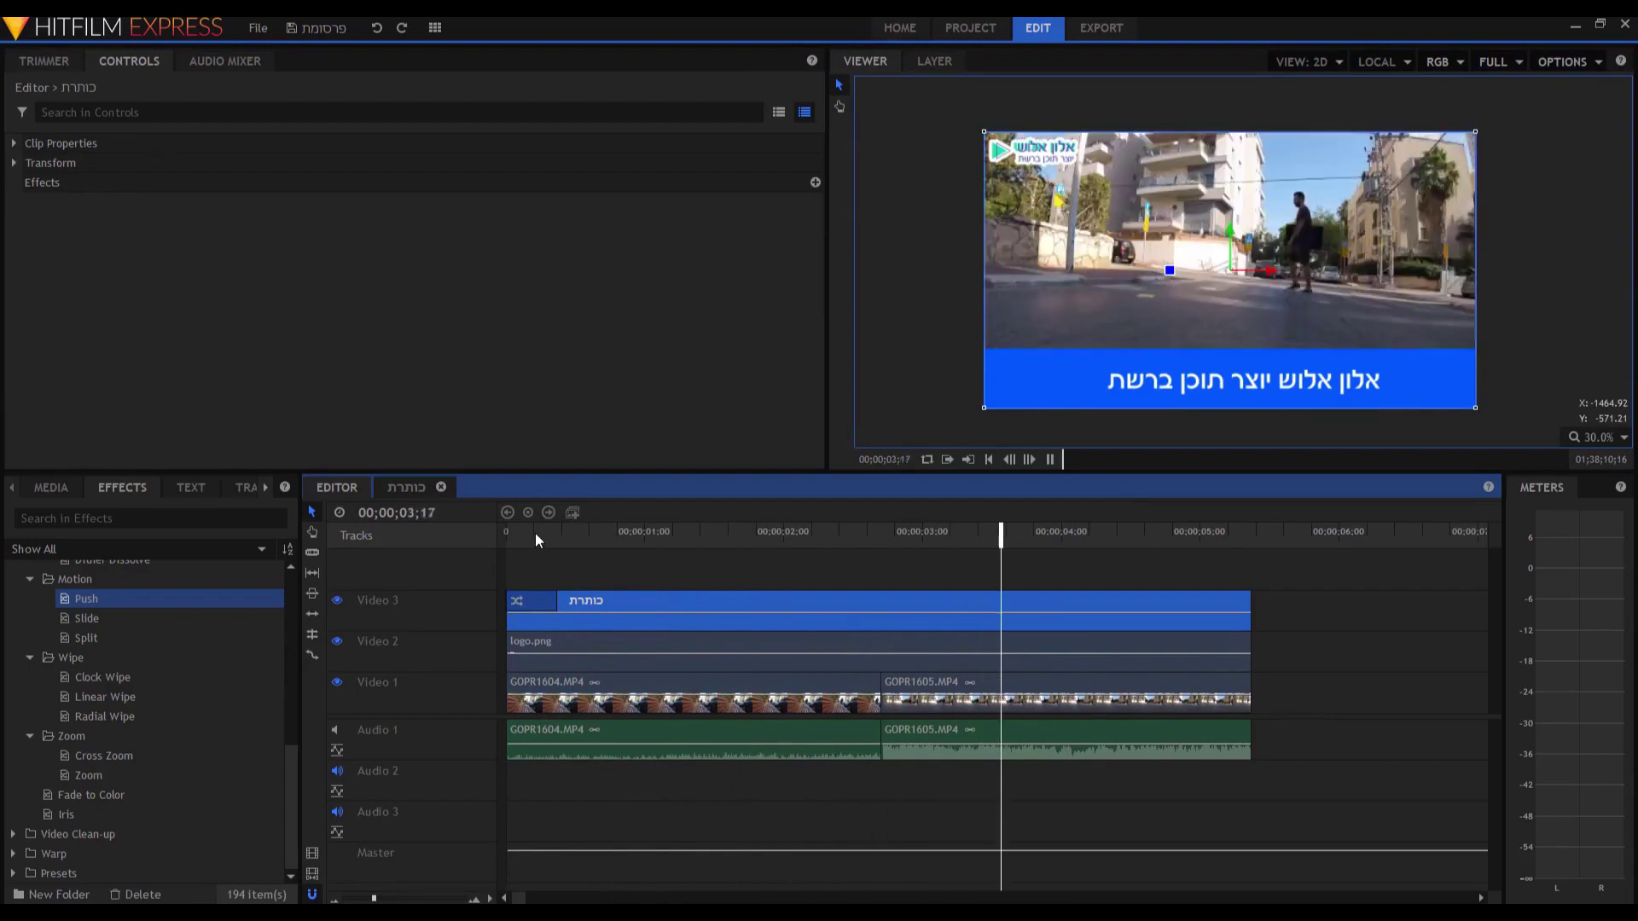
key(space)
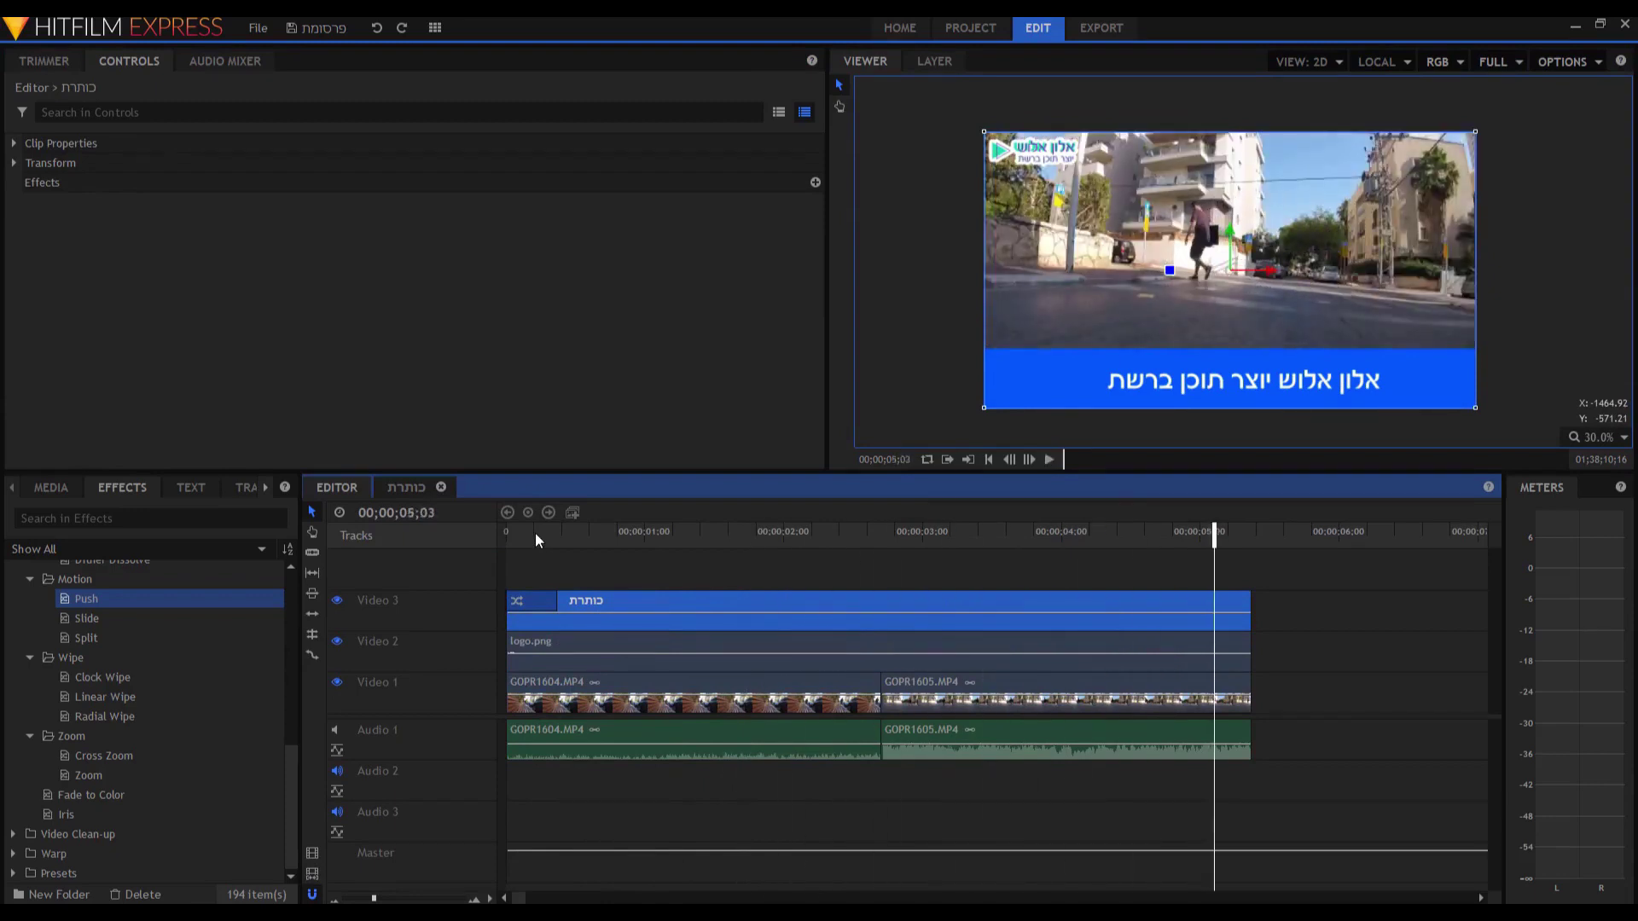
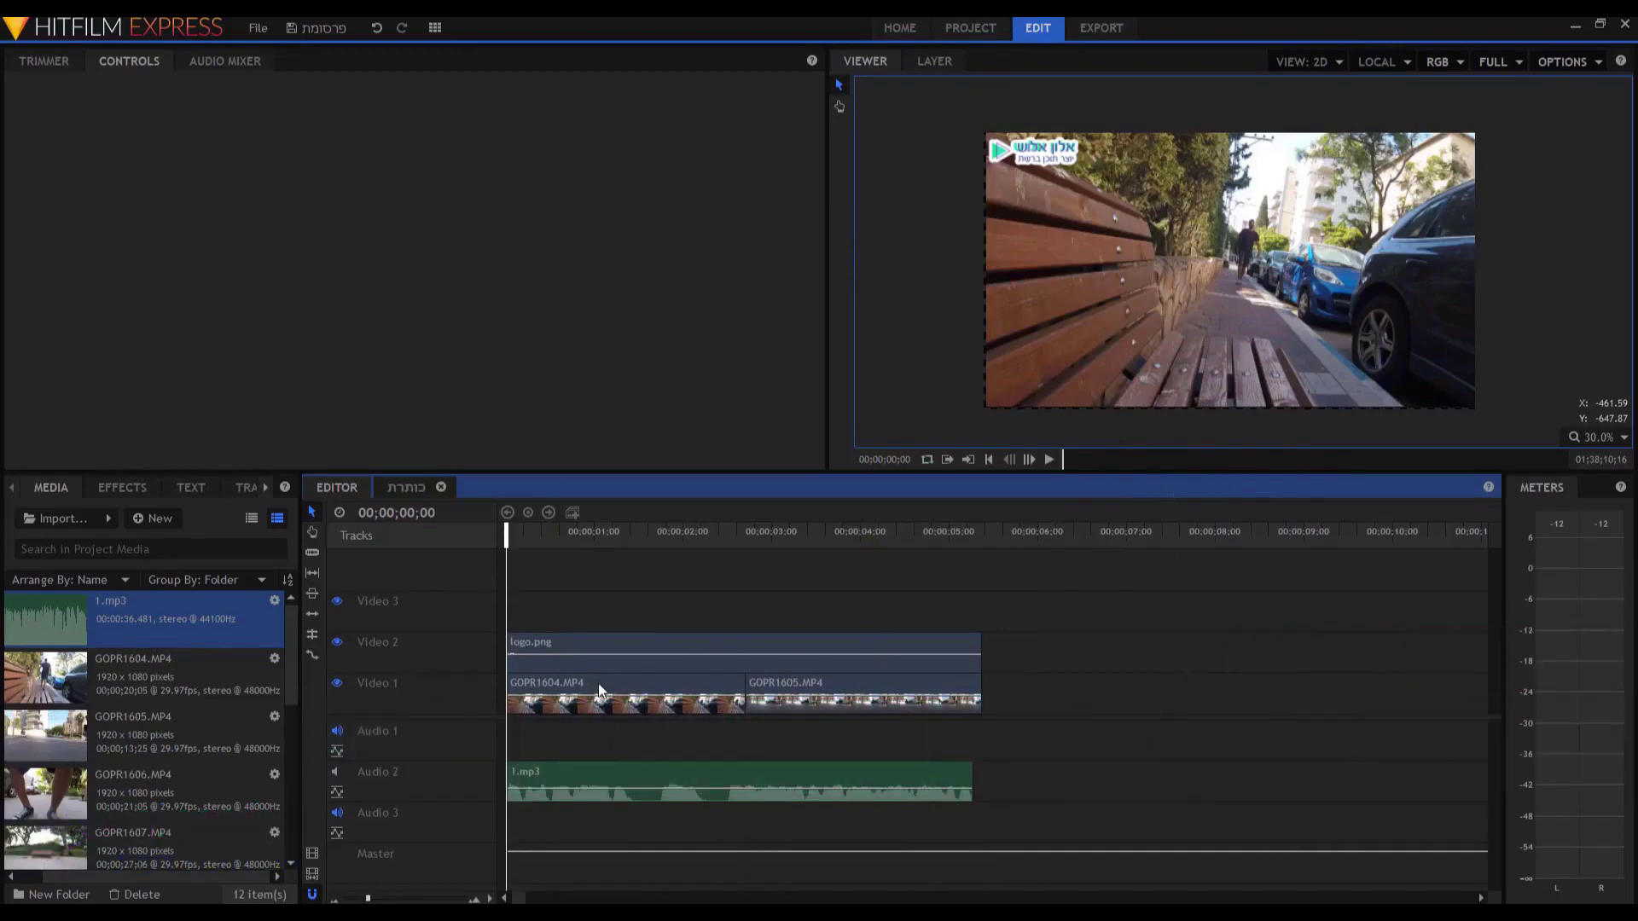
Drag the logo layer and the GOPR1604 footage right in the preview.
click(1088, 368)
drag(1088, 368, 1225, 404)
drag(1100, 315, 1217, 318)
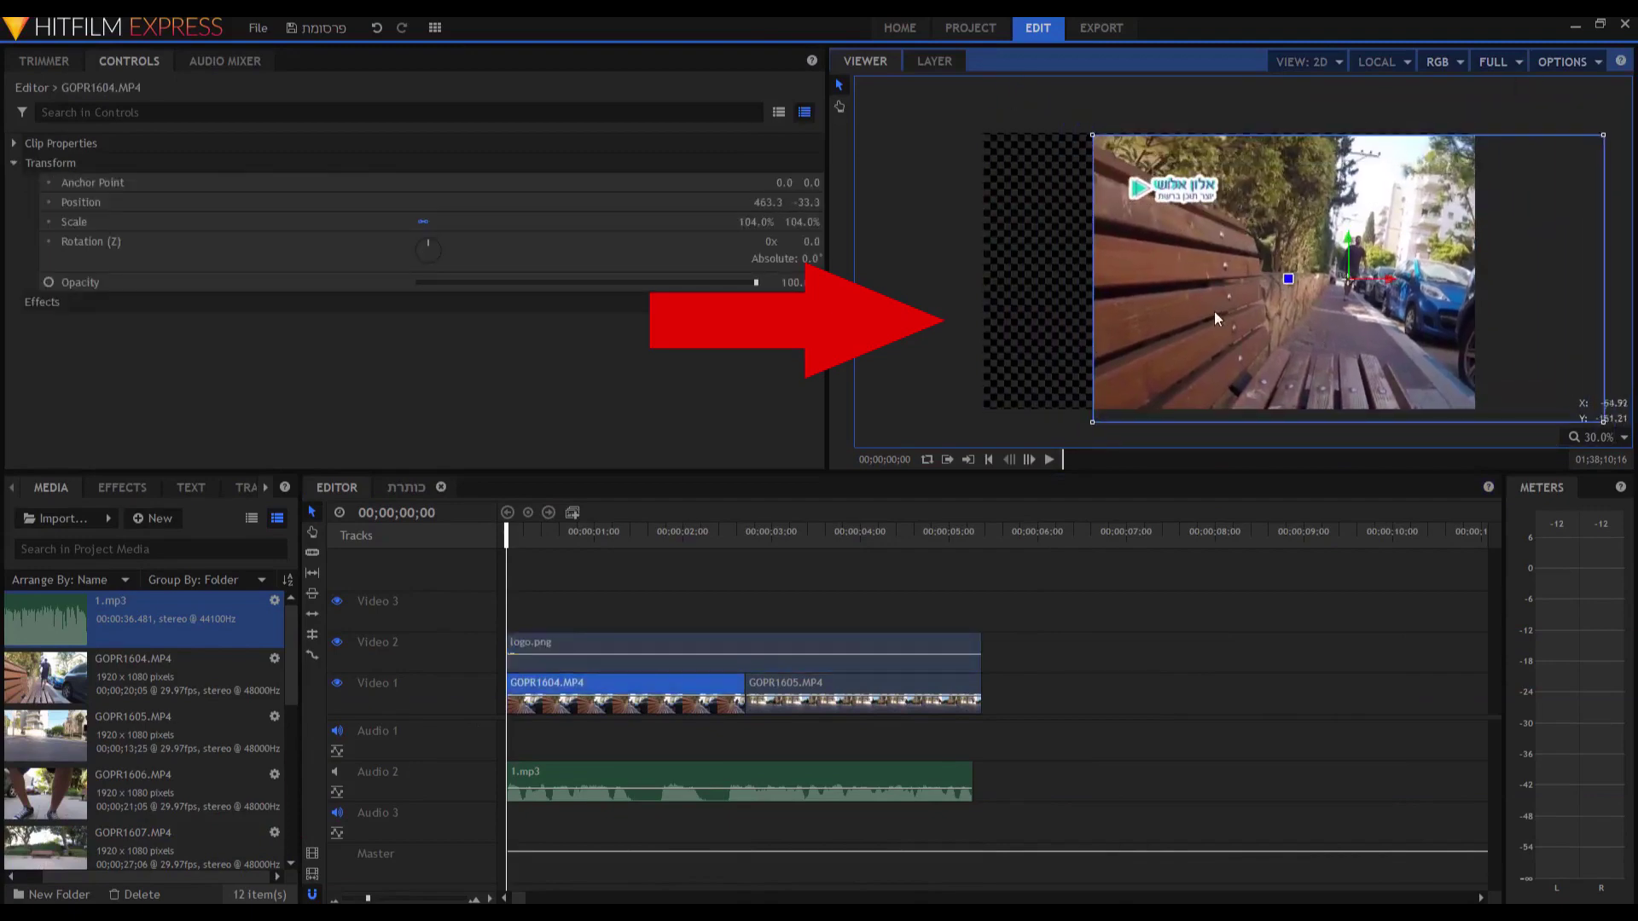
Apply Transform > Fit To Frame to GOPR1604.MP4 and then logo.png.
right_click(583, 691)
mouse_move(757, 431)
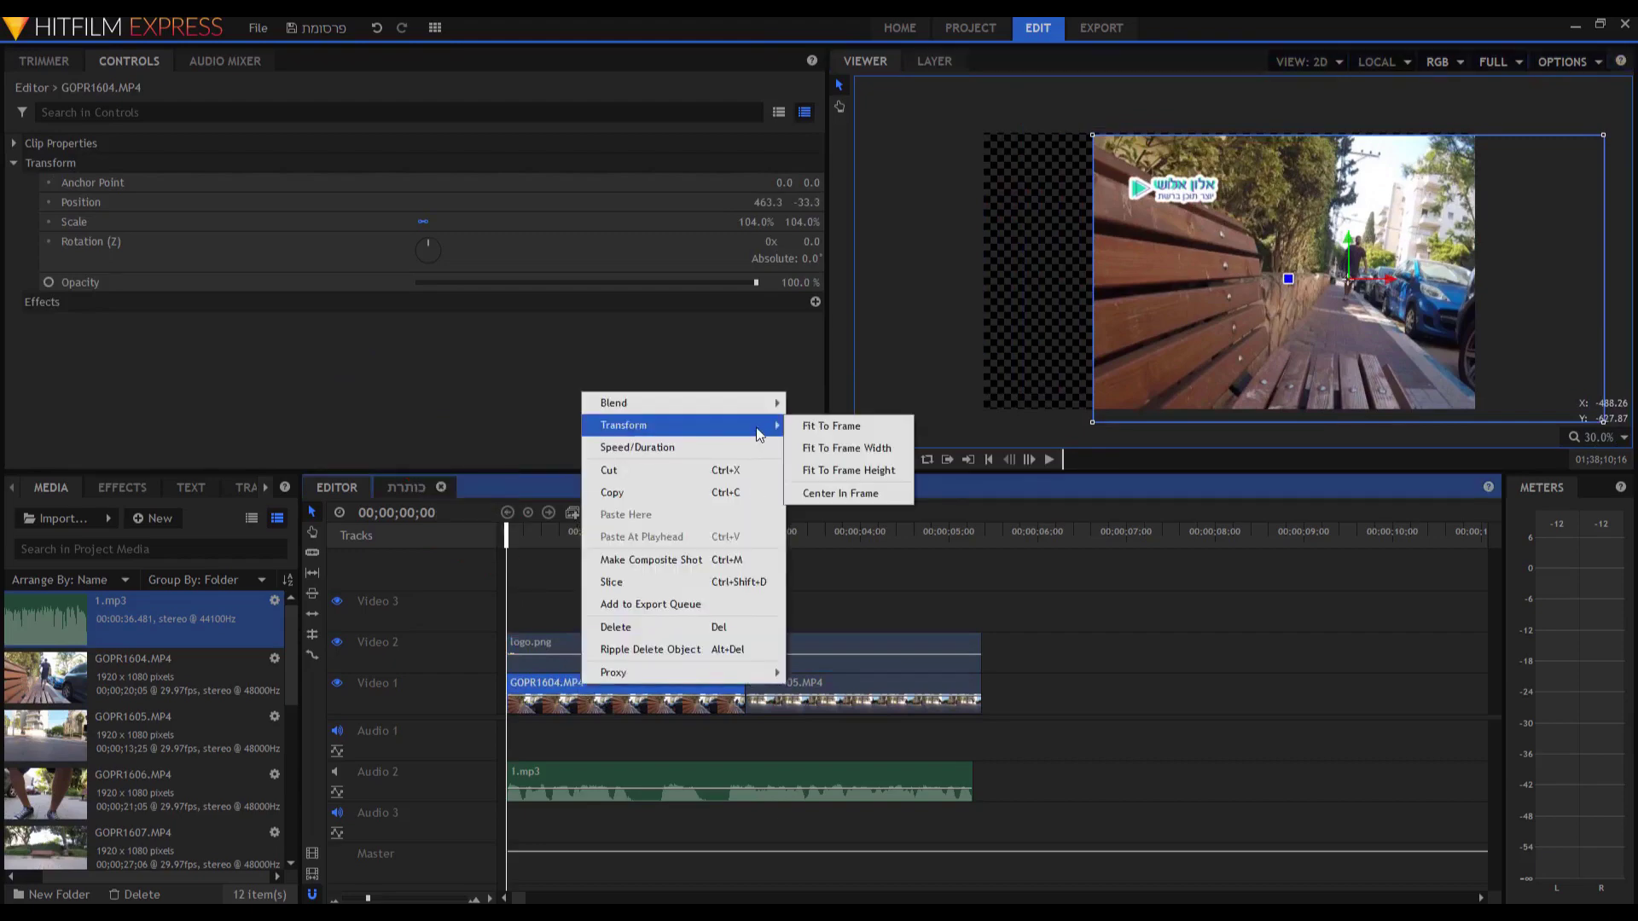
click(811, 426)
right_click(671, 643)
mouse_move(708, 677)
click(888, 676)
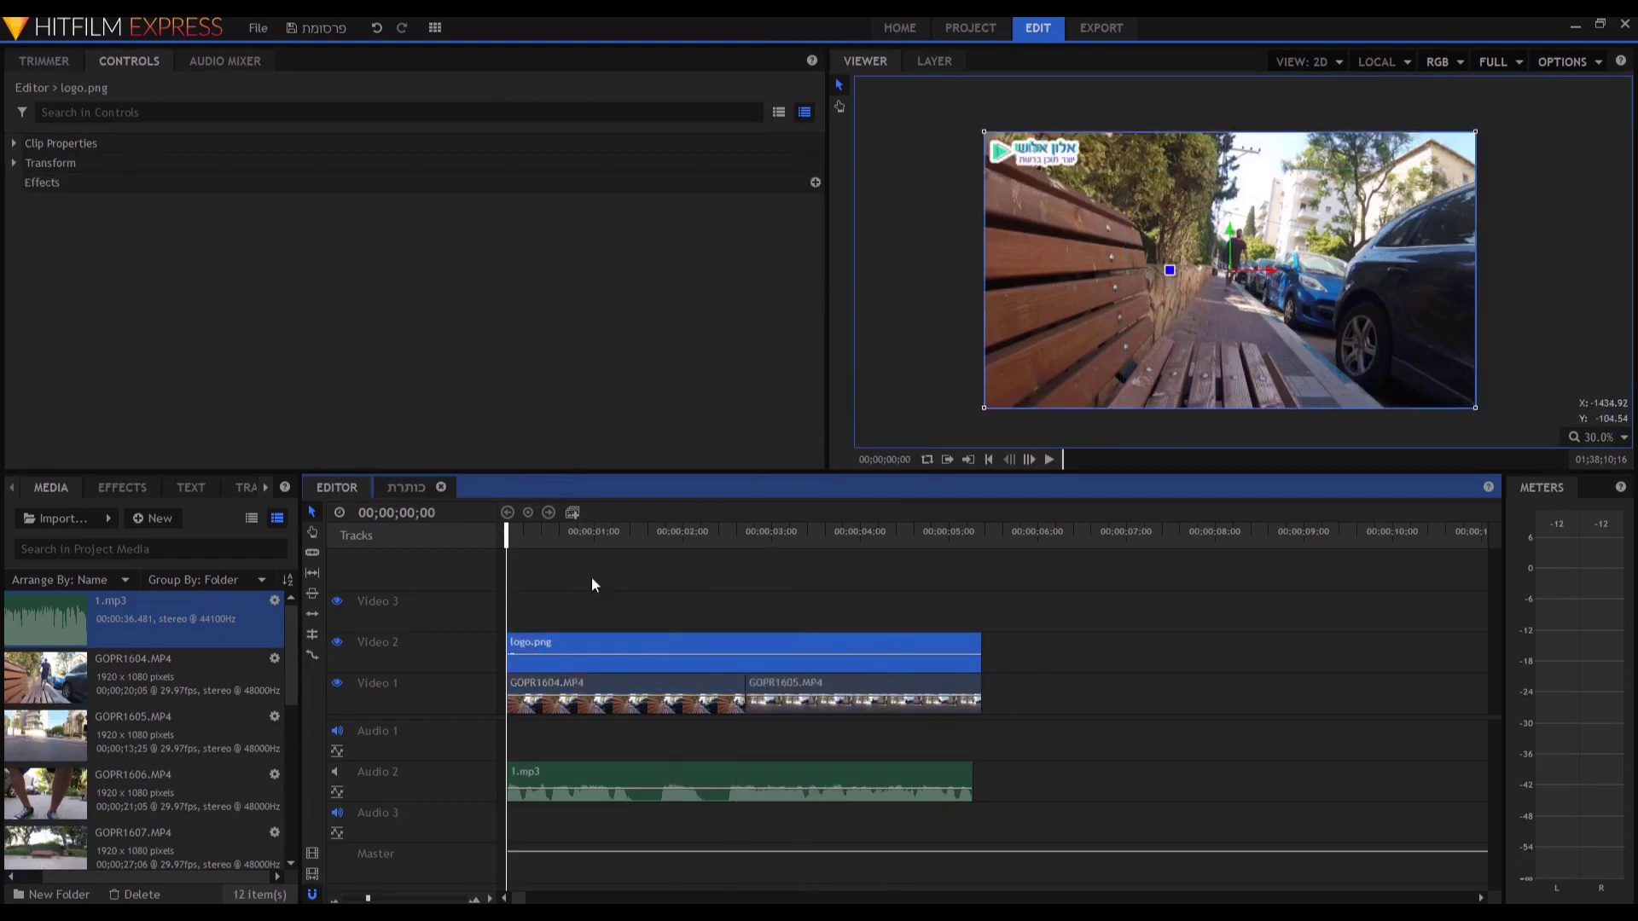
Import 1.png and 2.png from the graphics New folder into Media.
click(70, 515)
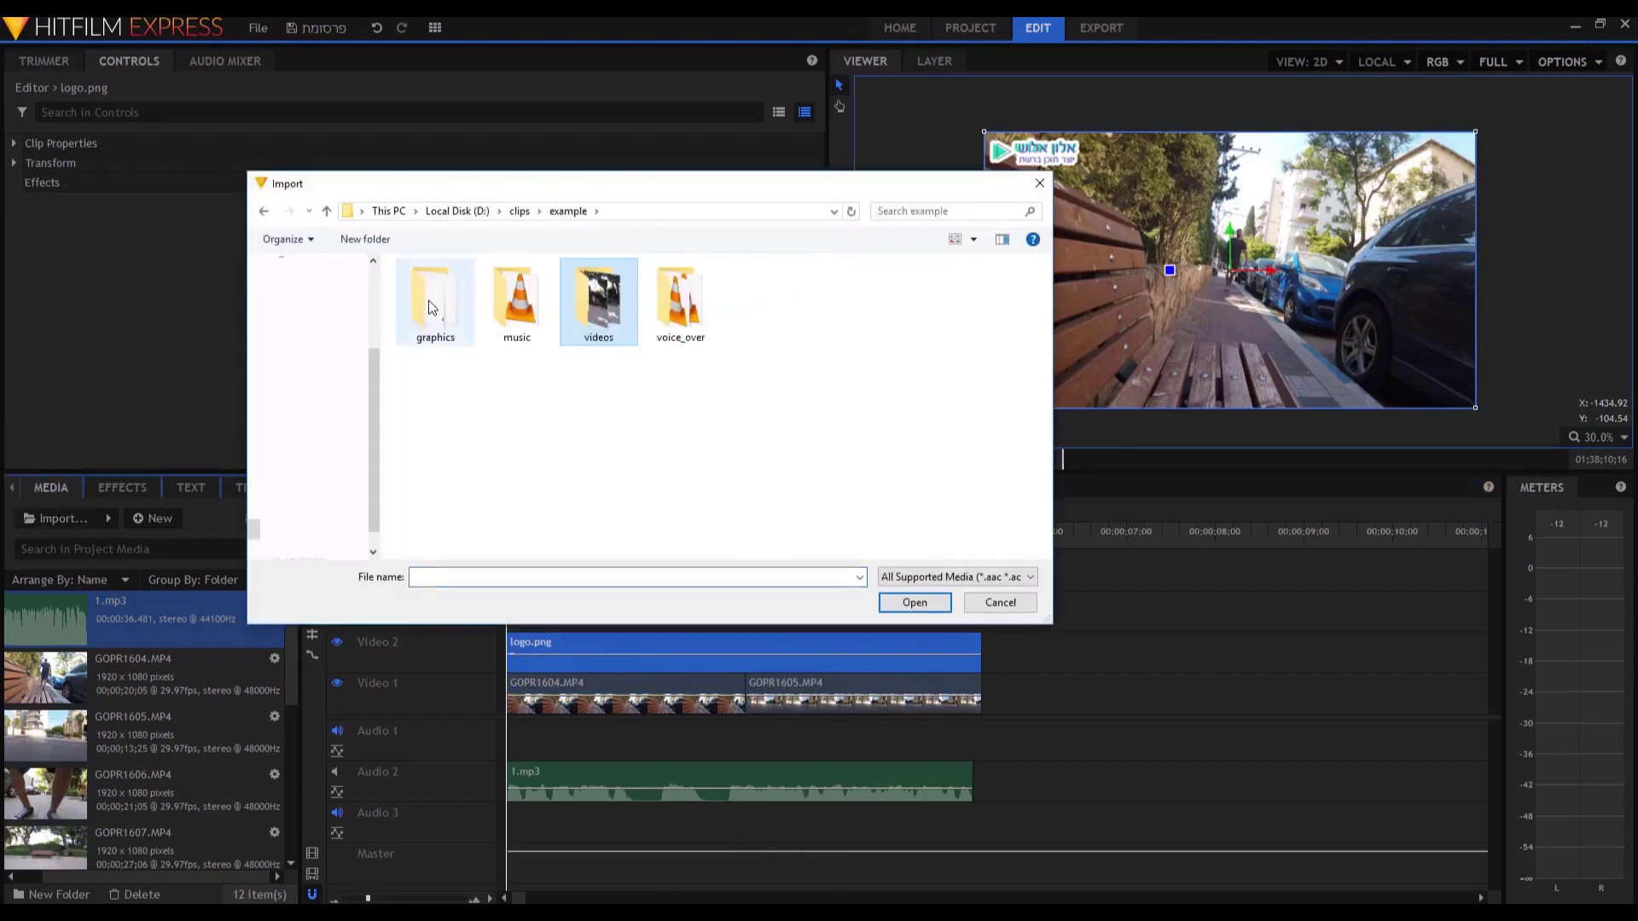
double_click(450, 290)
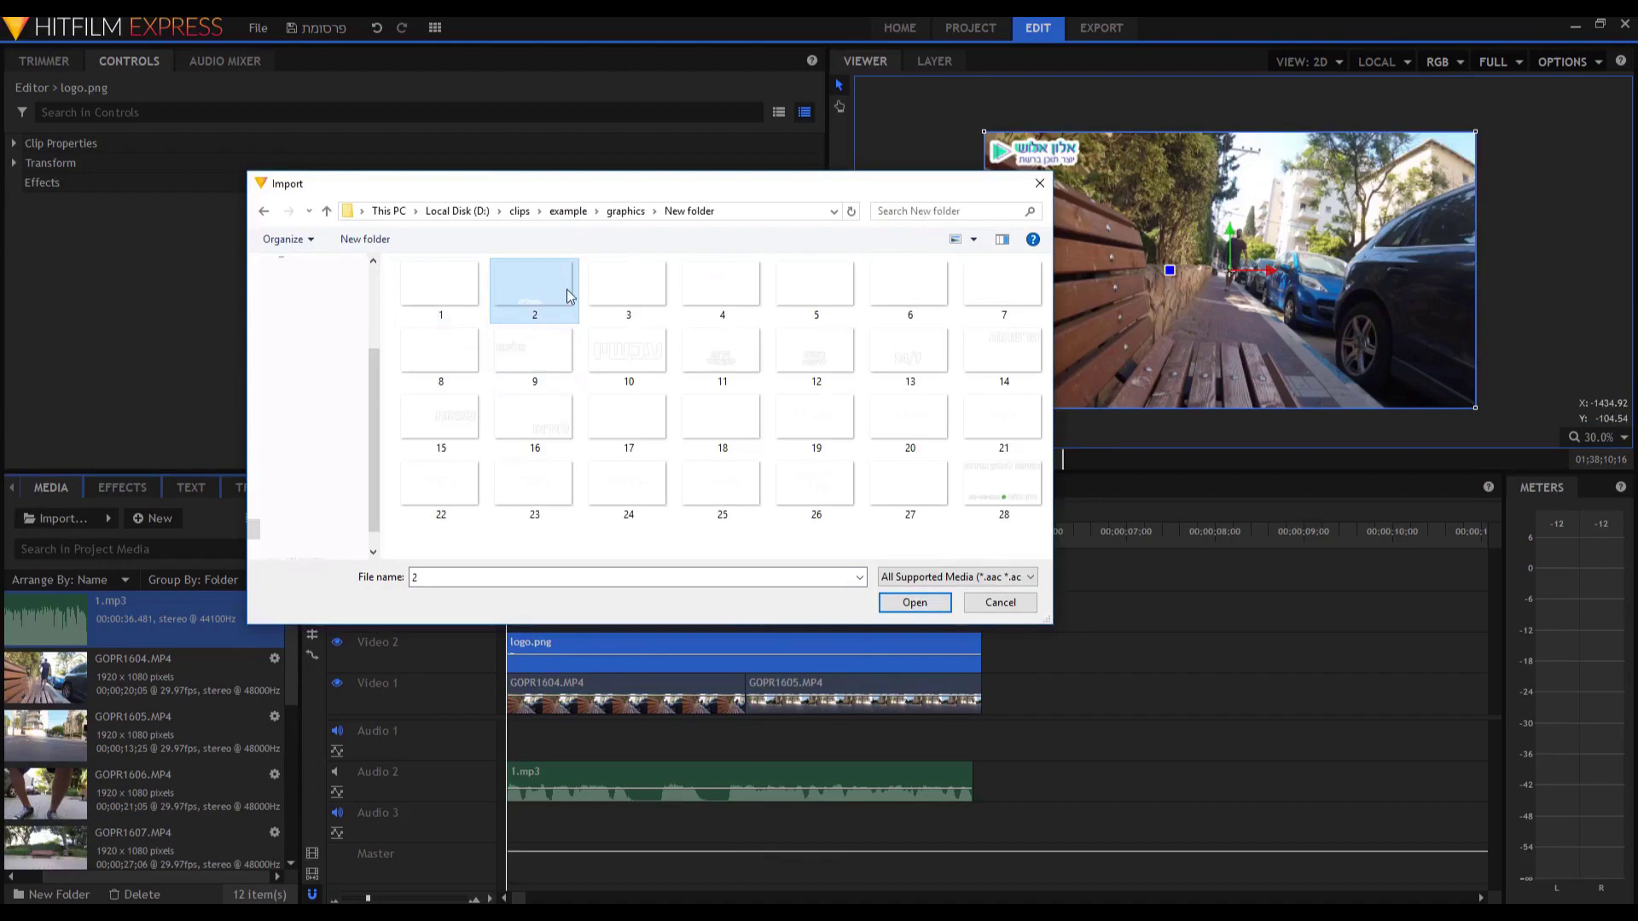
click(437, 287)
ctrl+click(524, 282)
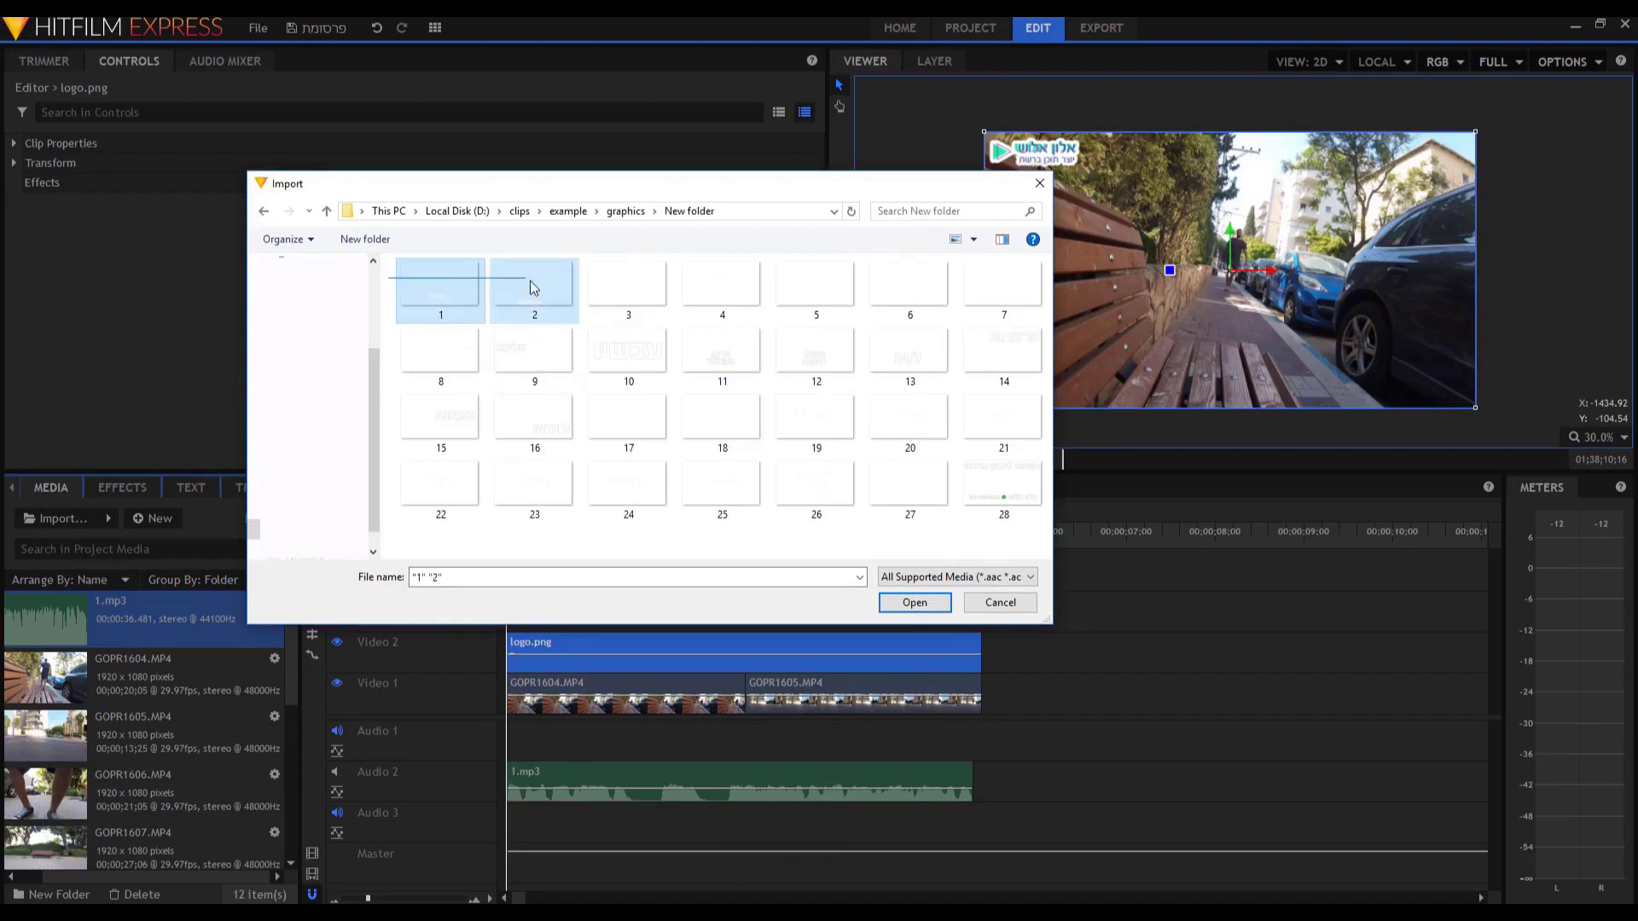
key(Return)
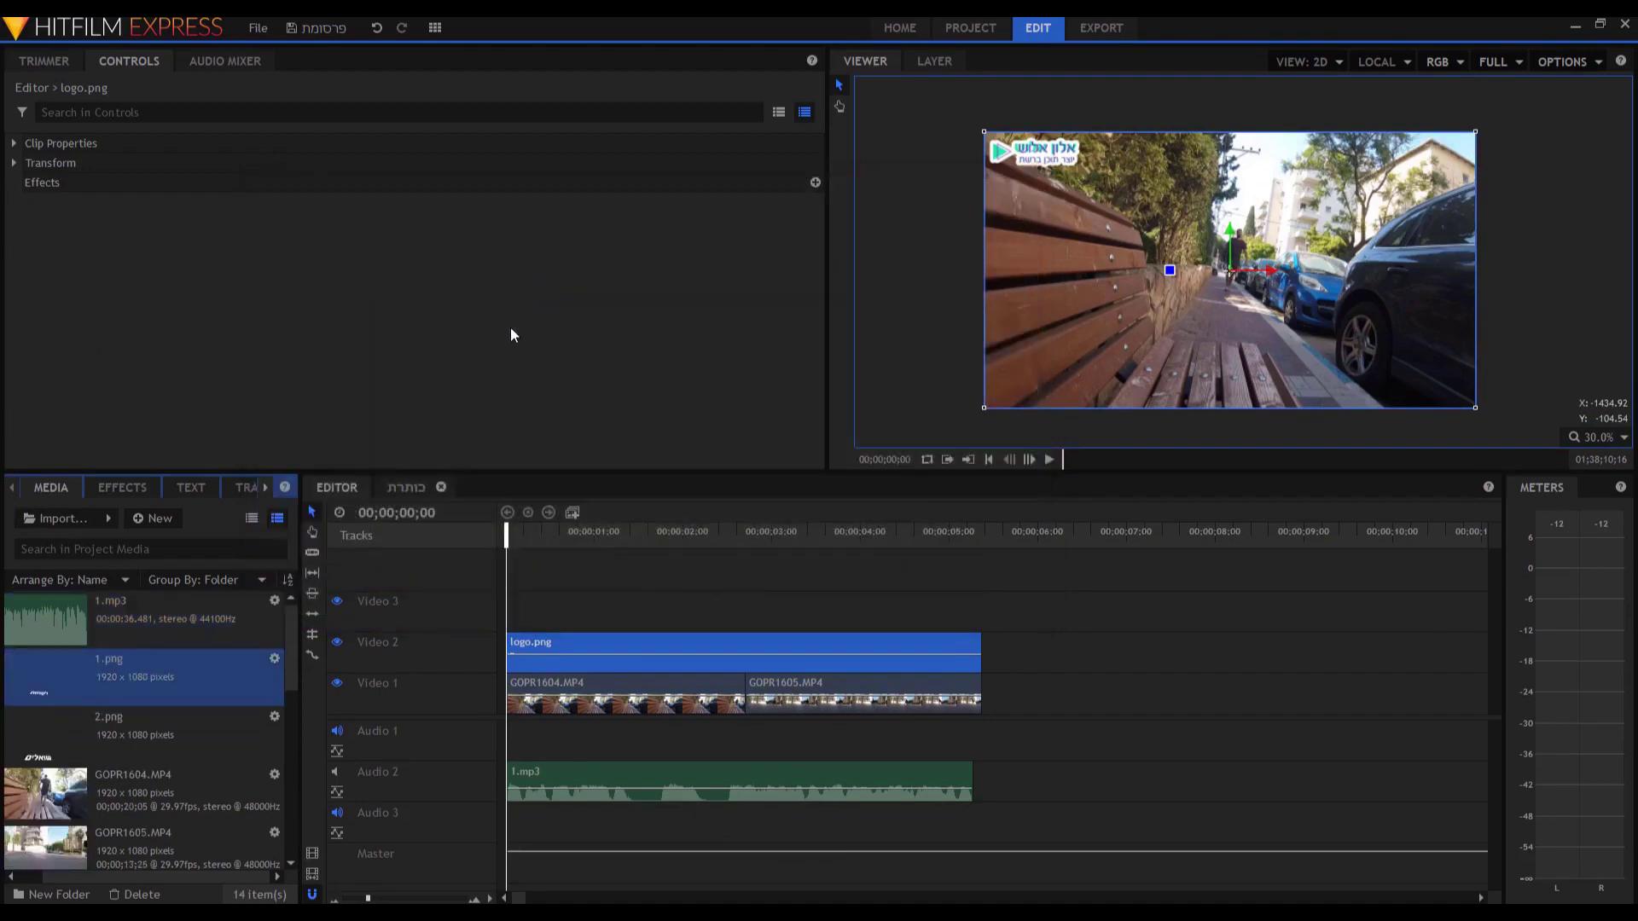
click(172, 715)
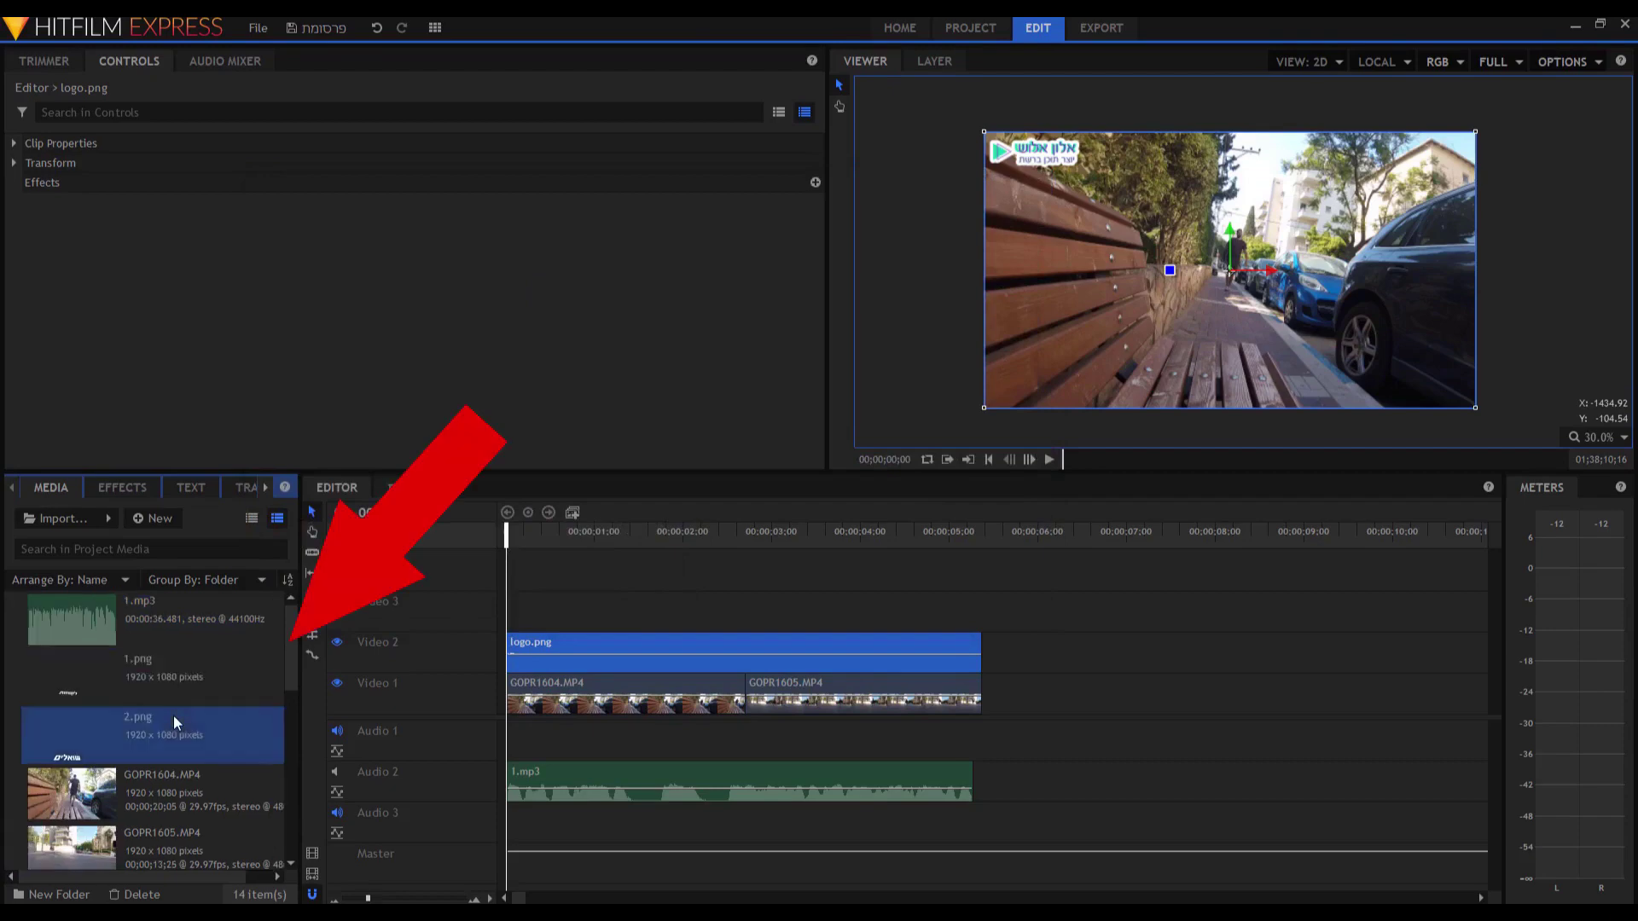
Place 1.png and 2.png on Video 3 and Video 4, shortening and stacking them.
shift+click(170, 686)
drag(171, 685, 510, 620)
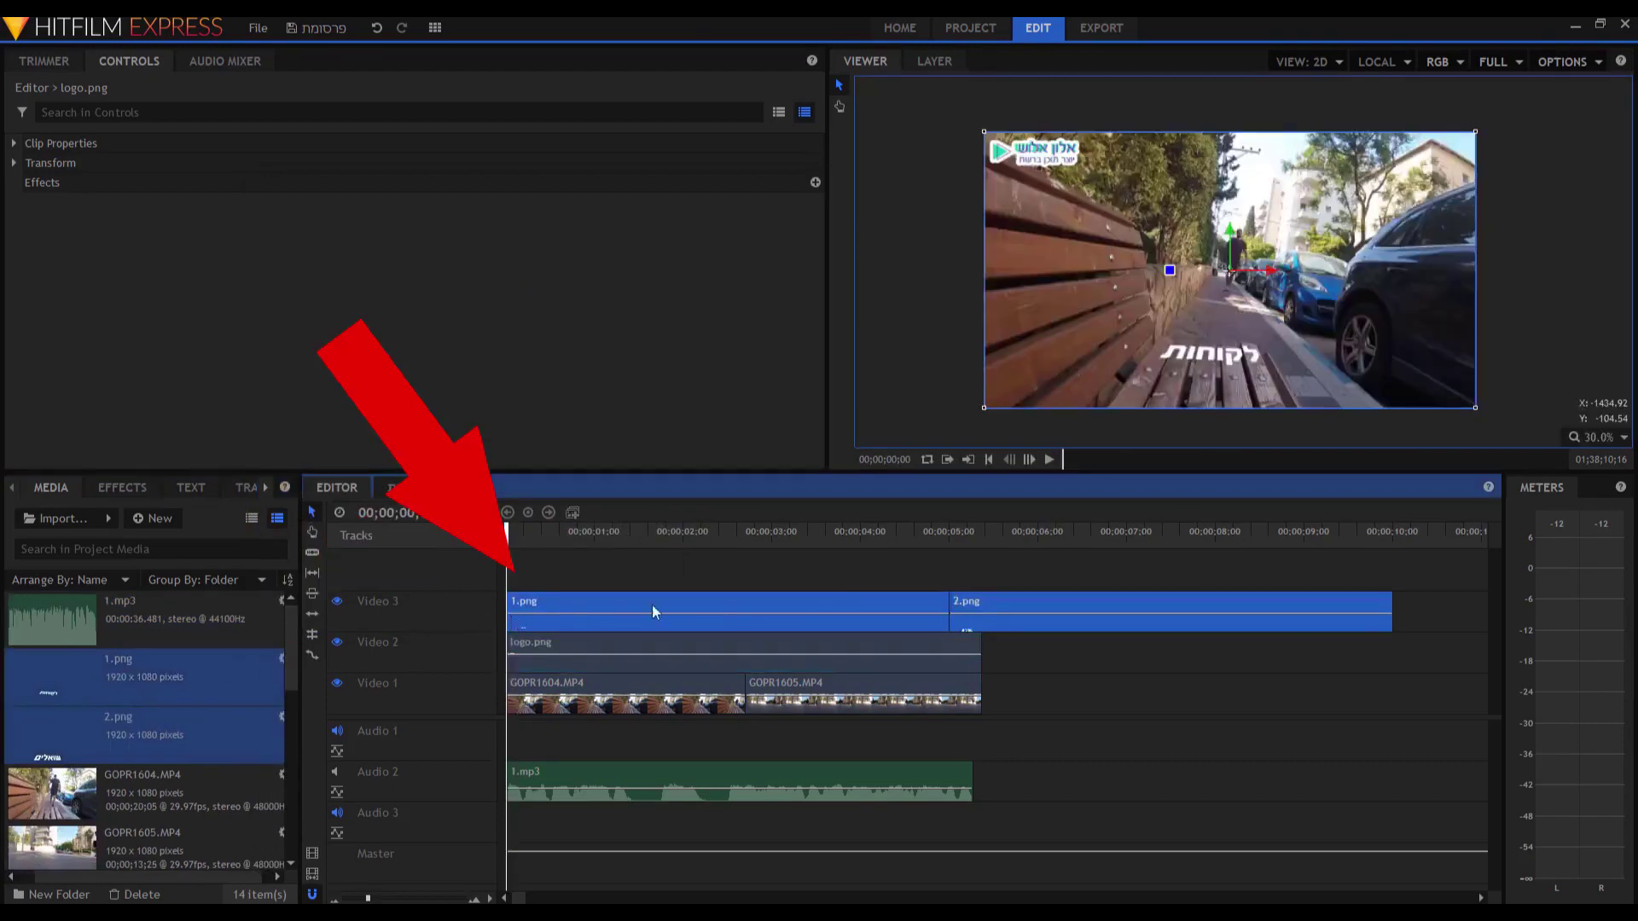
drag(950, 607, 566, 614)
mouse_move(963, 614)
mouse_down()
mouse_move(583, 614)
mouse_move(577, 564)
mouse_move(526, 570)
mouse_up()
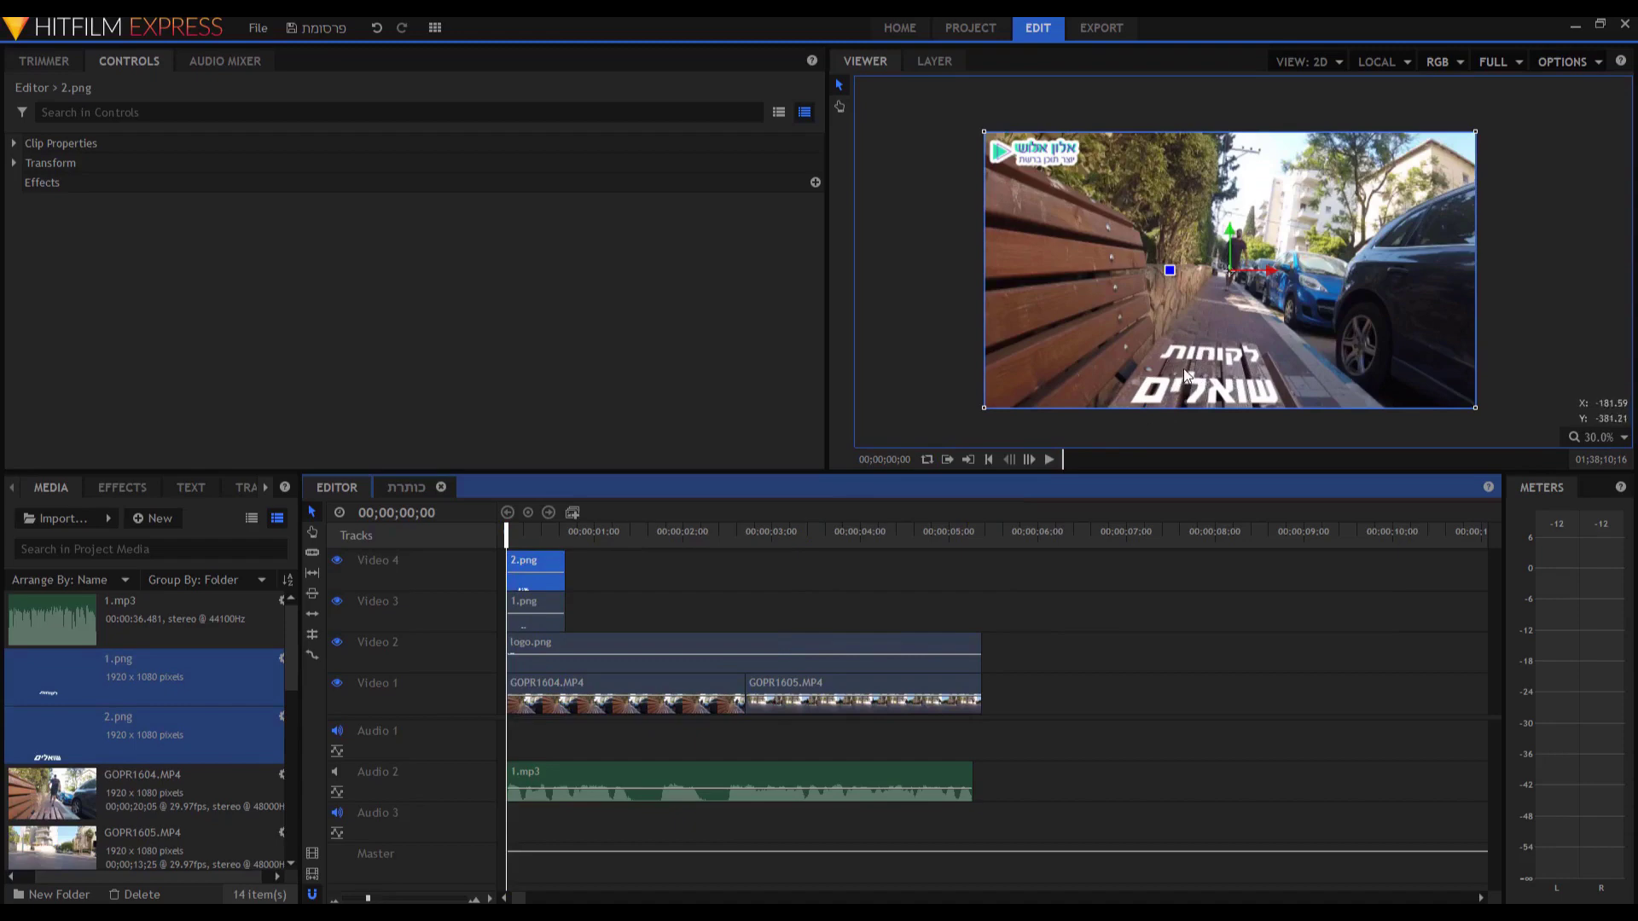
Preview the captions from the start and select both caption clips.
key(space)
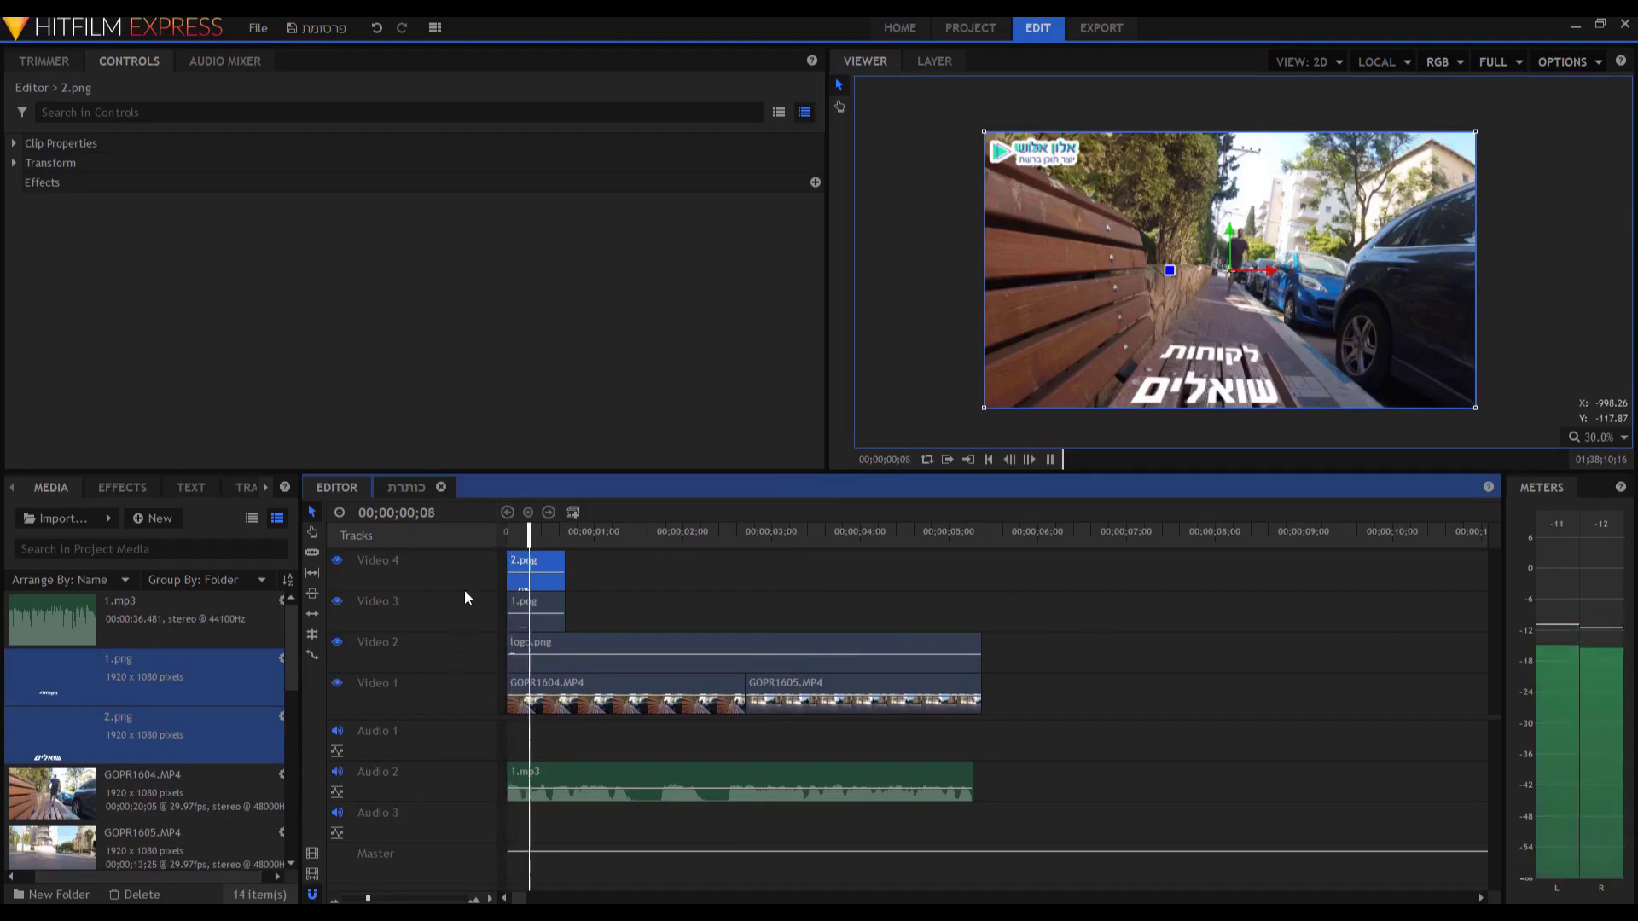
key(space)
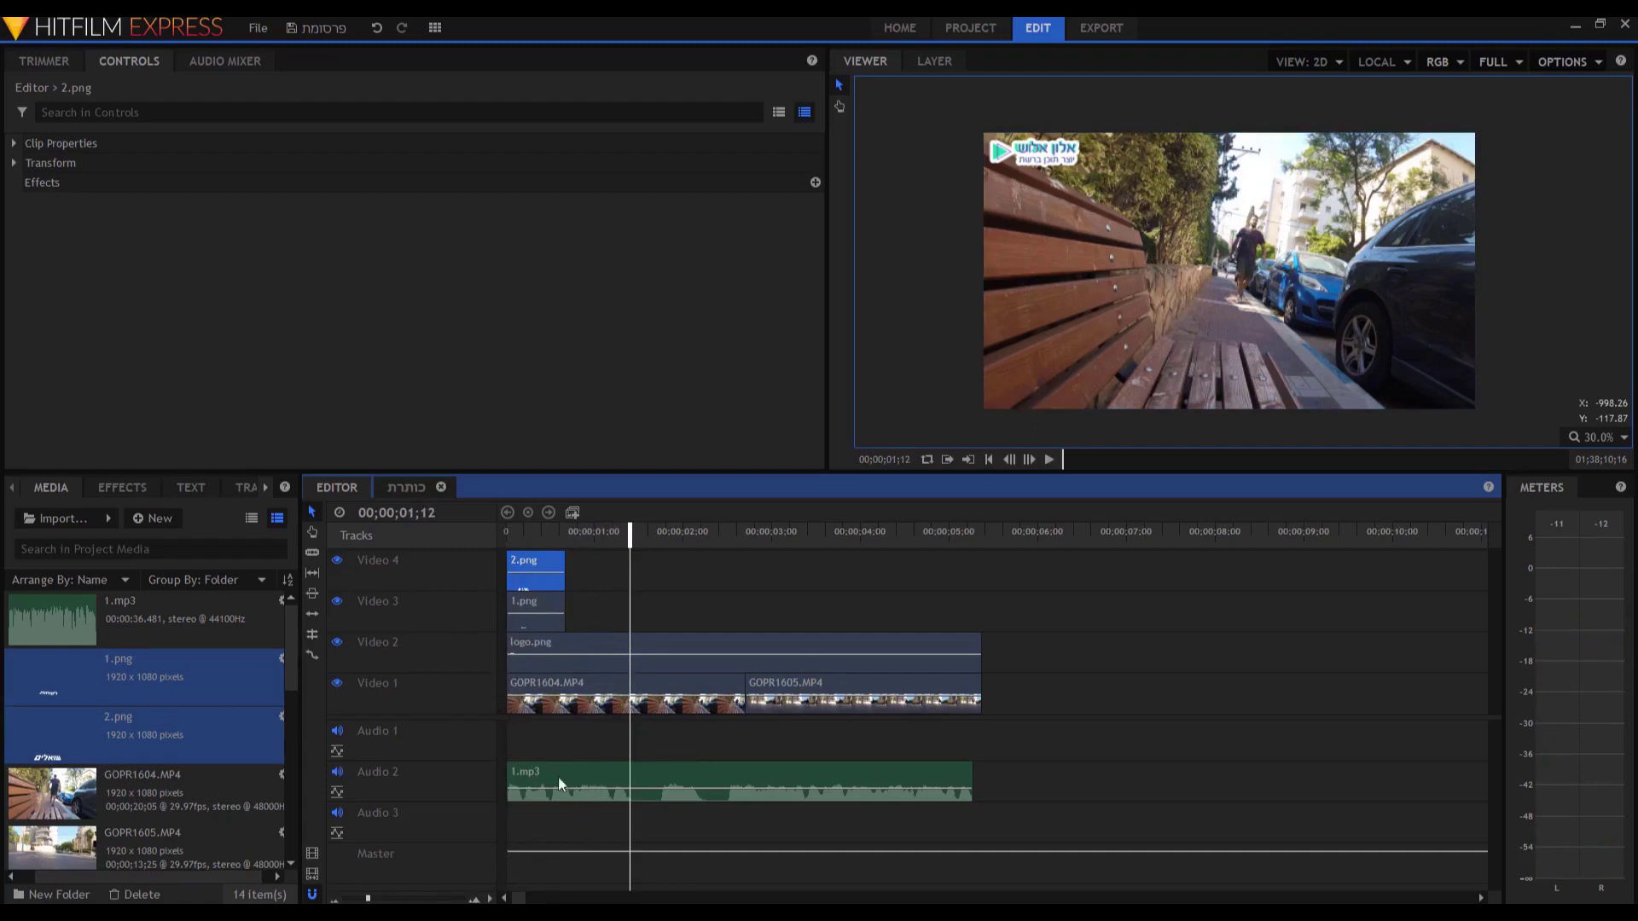
drag(368, 898, 378, 898)
drag(660, 534, 290, 553)
key(space)
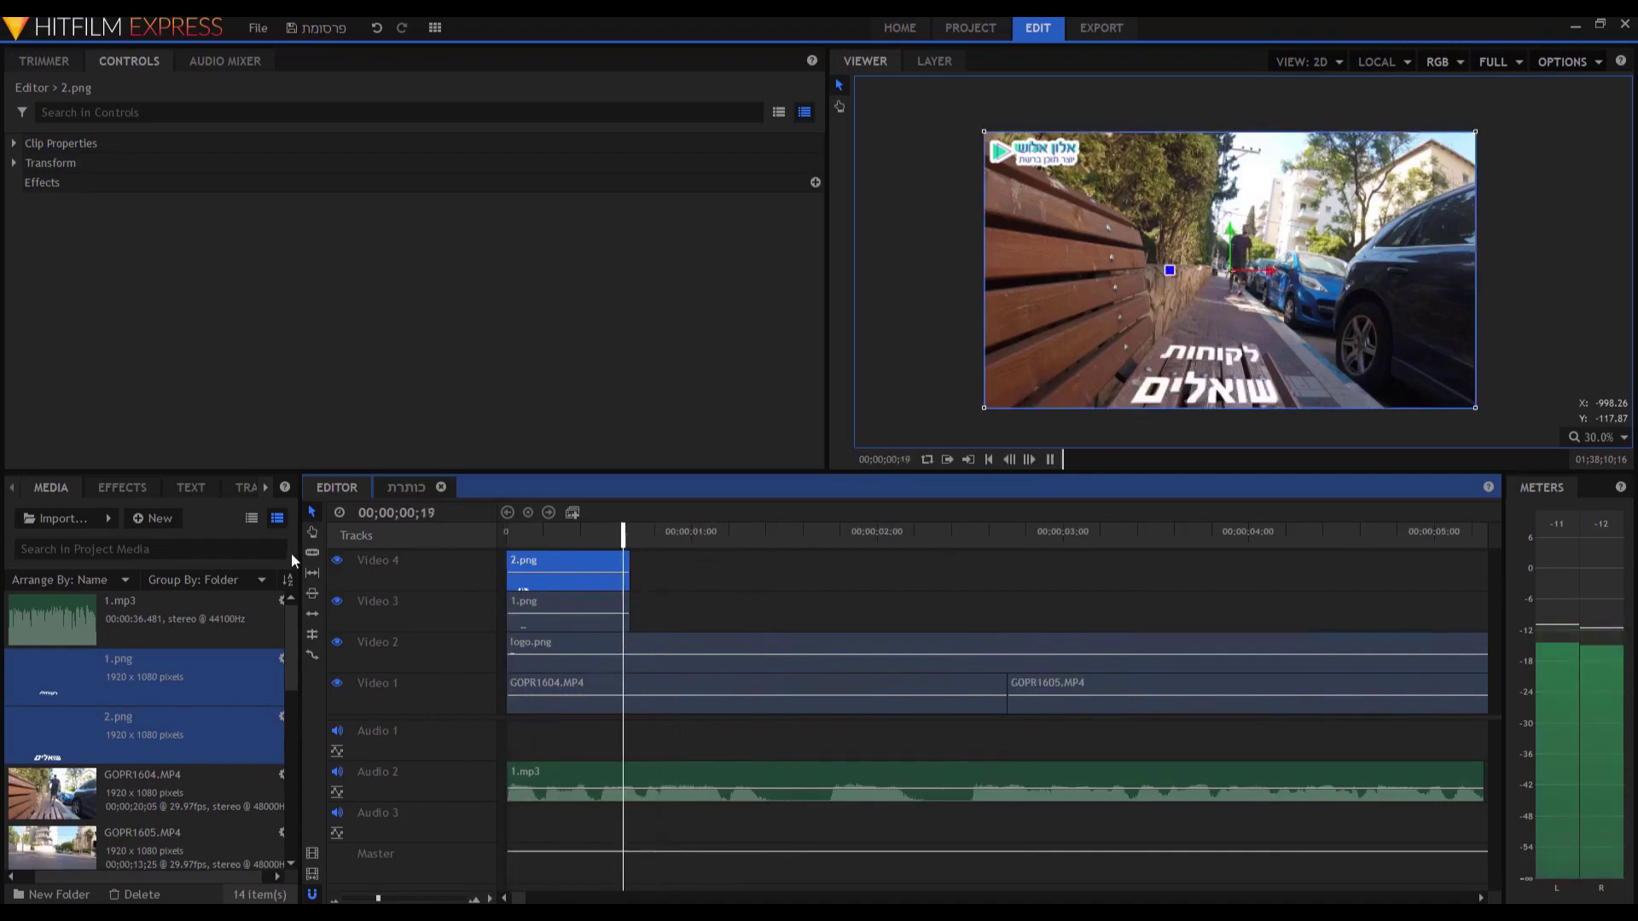
key(space)
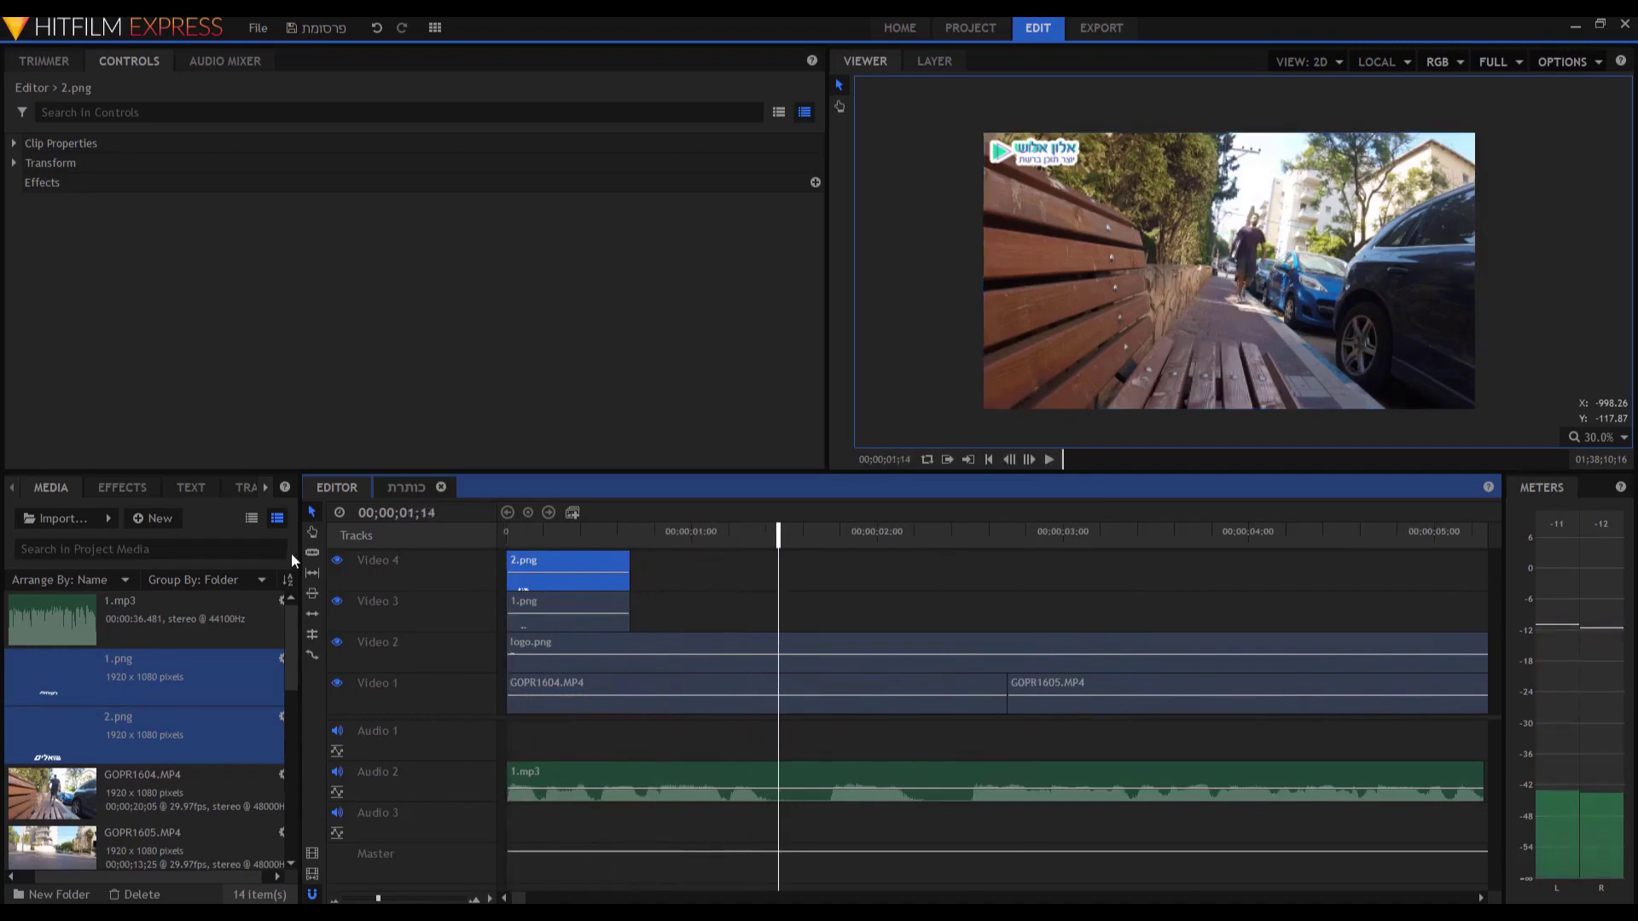
drag(661, 610, 778, 570)
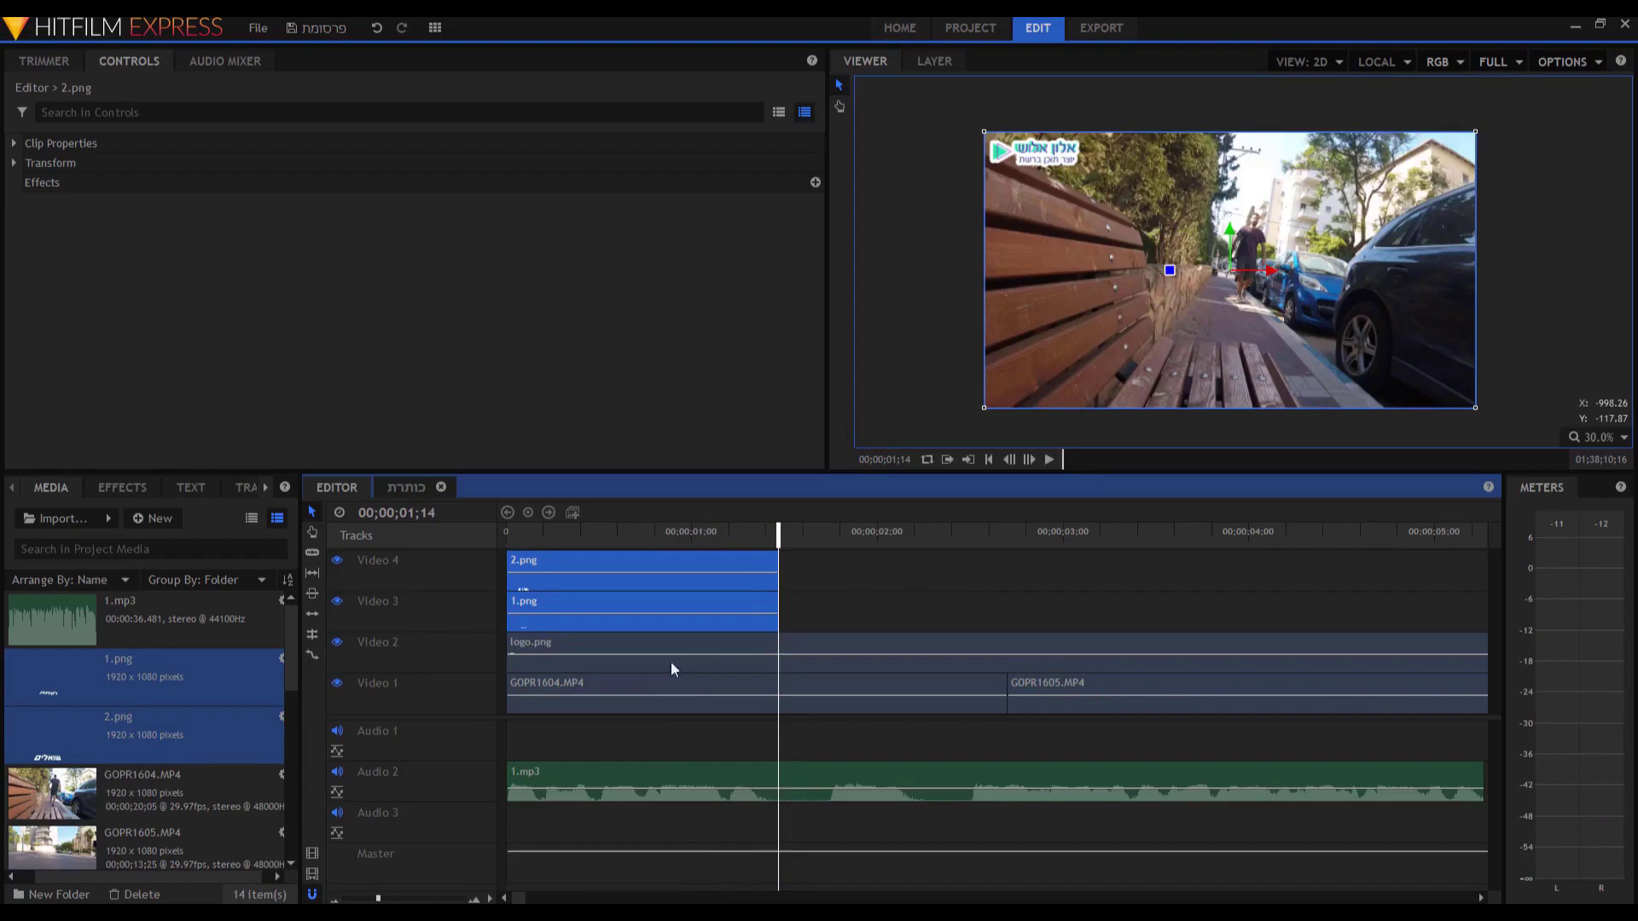
Play the captions back from the start.
click(686, 533)
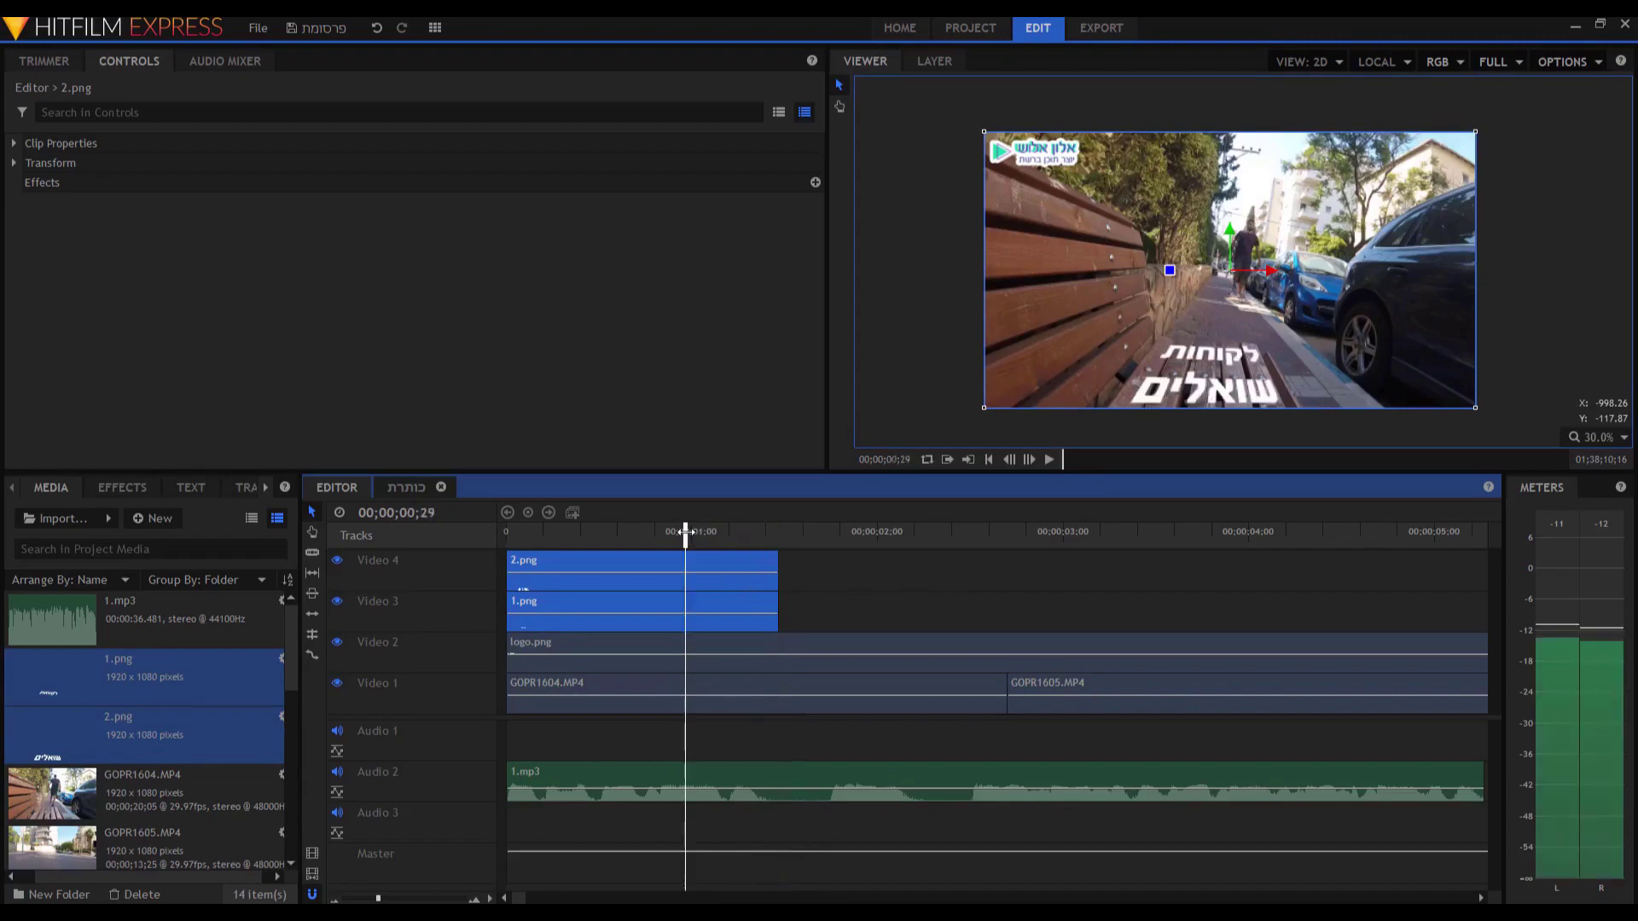
key(Home)
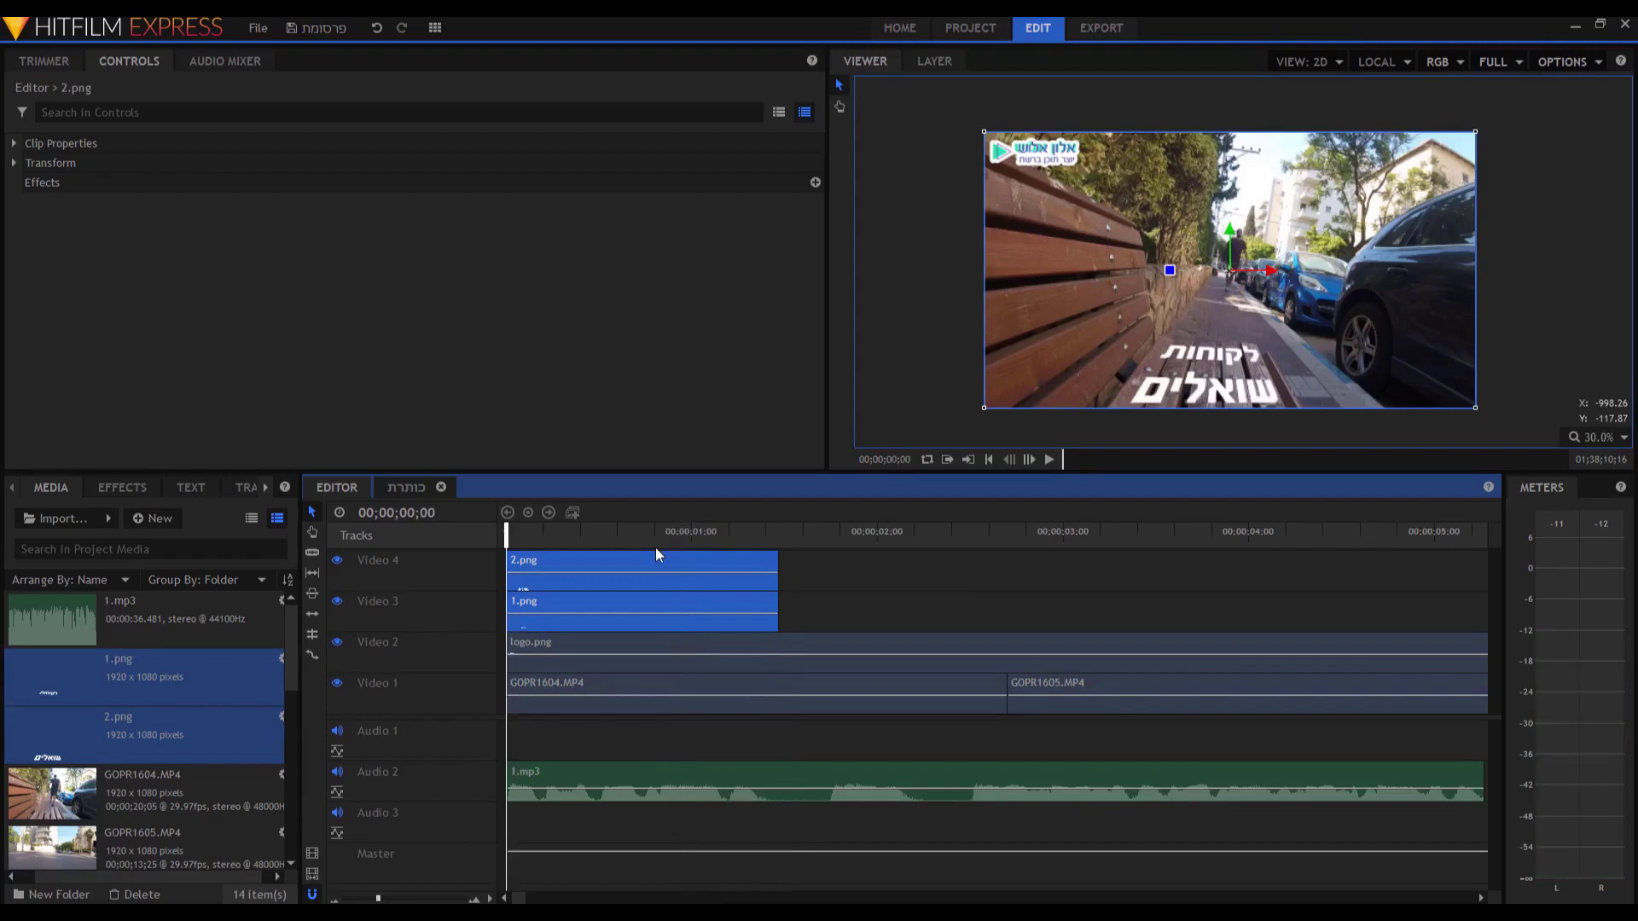
key(space)
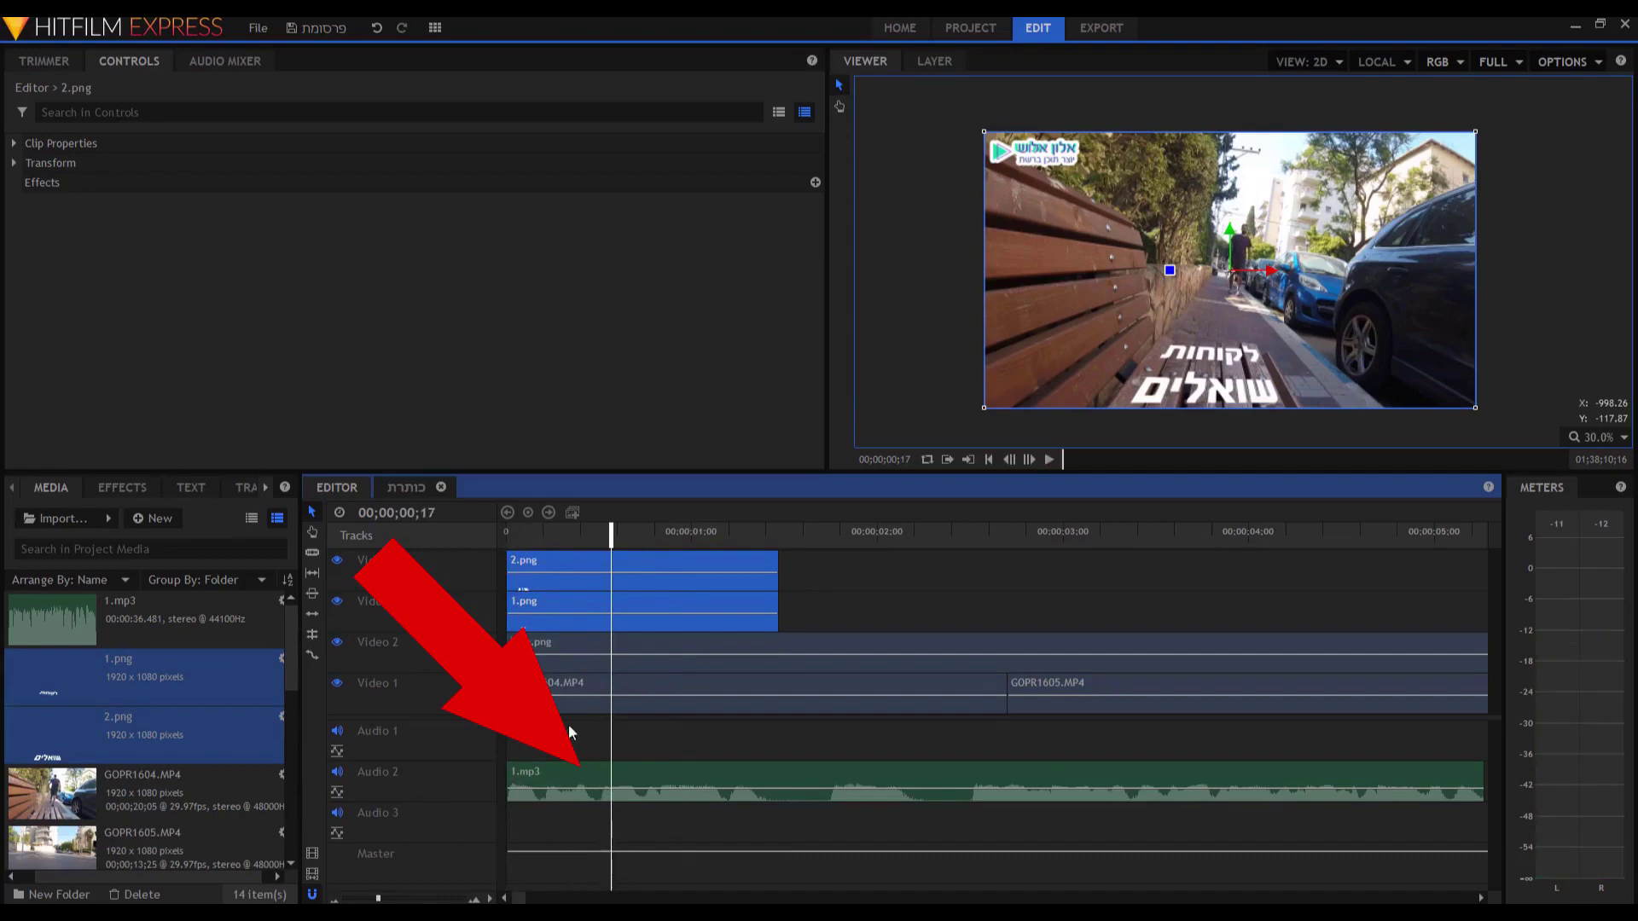
Slice 2.png at 00;00;00;22, delete its first part, and preview the staggered captions.
key(y)
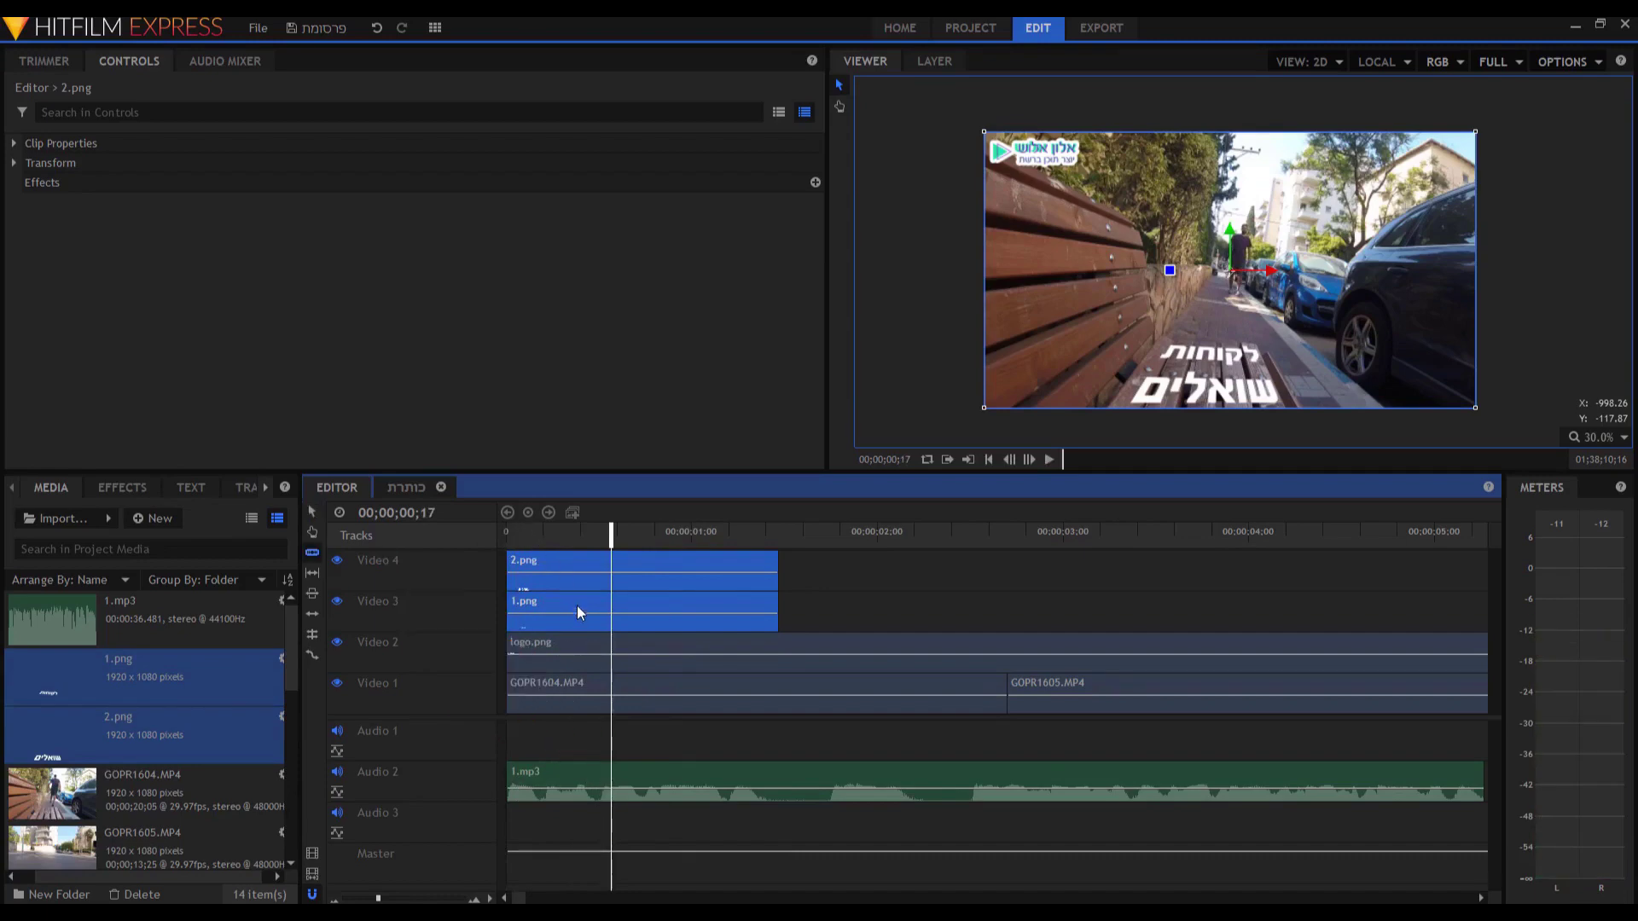
key(Home)
key(space)
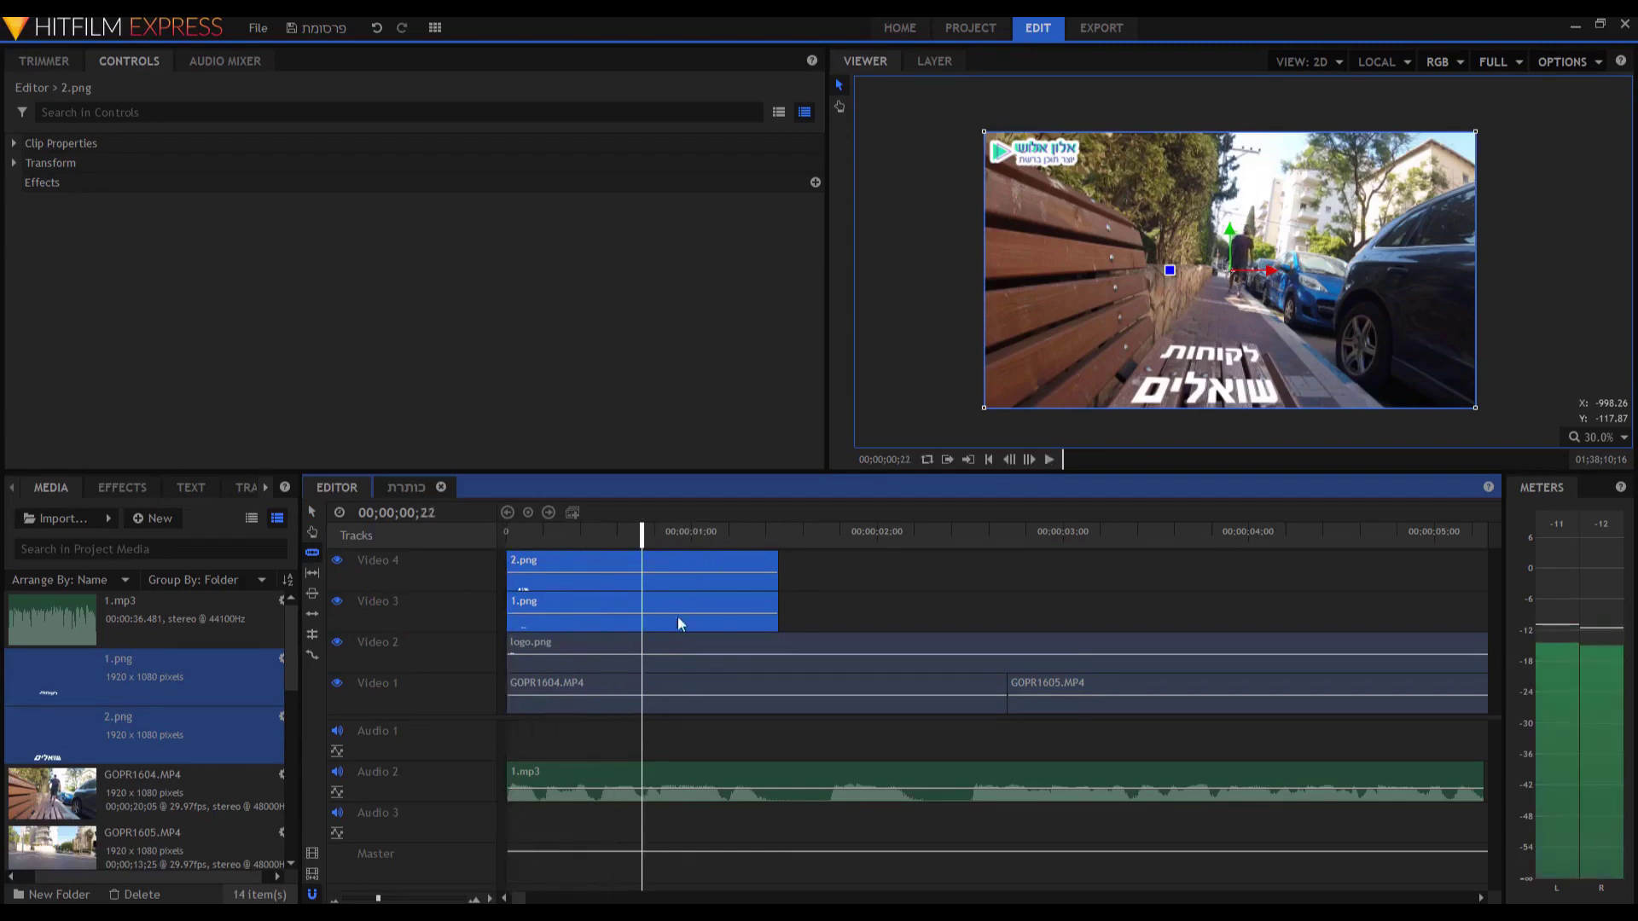
click(641, 564)
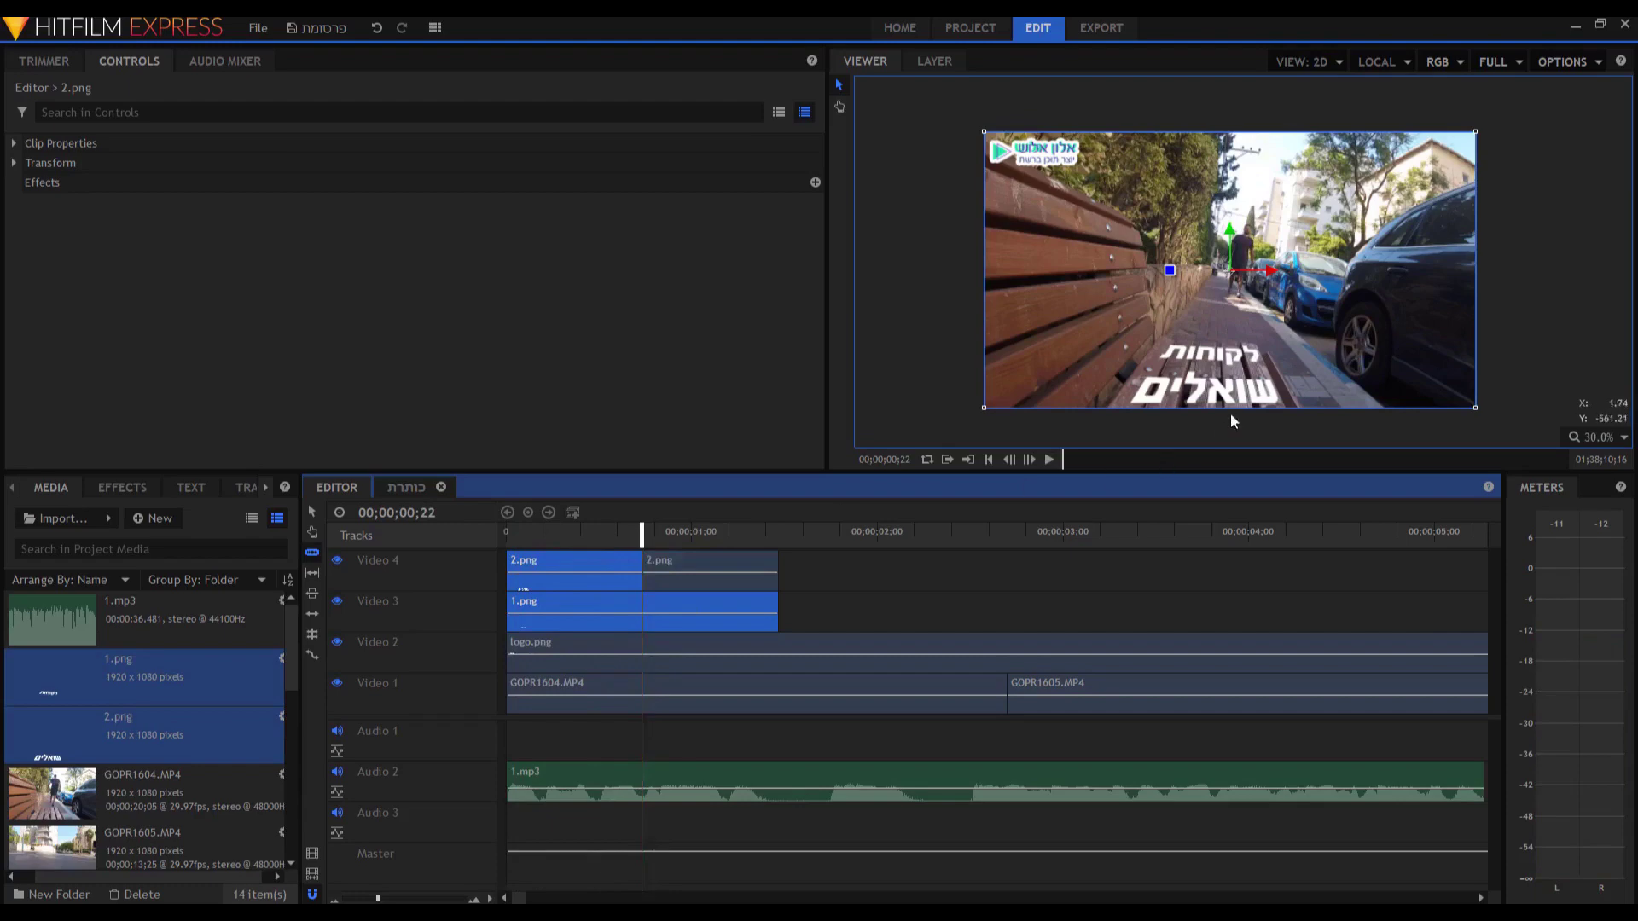
key(v)
click(542, 565)
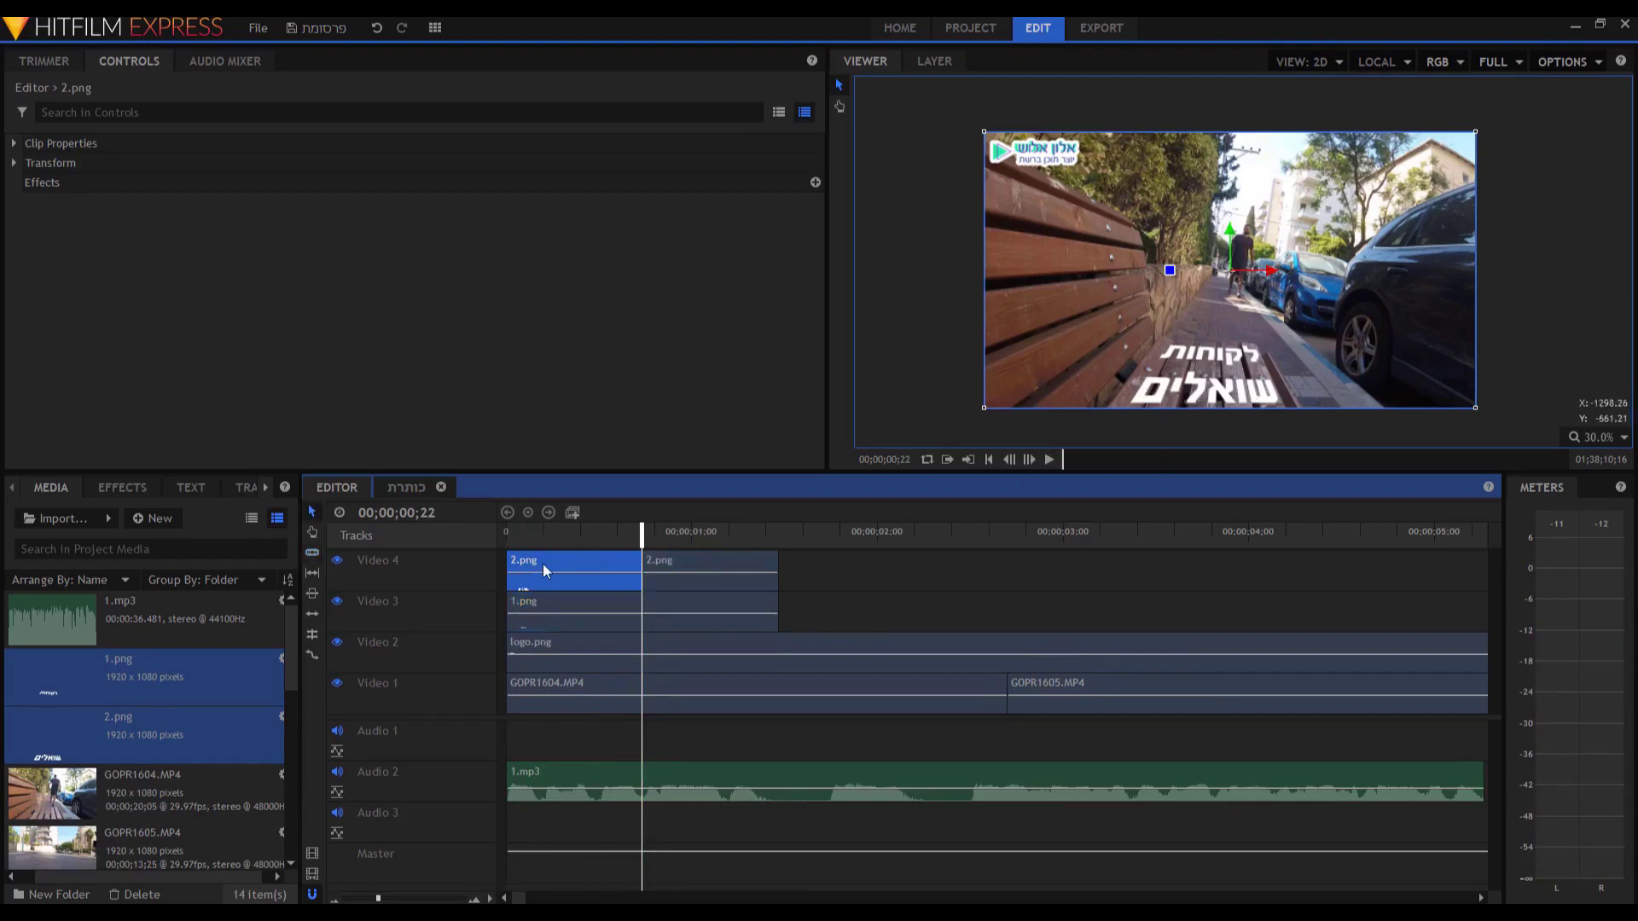
key(Delete)
key(Home)
key(space)
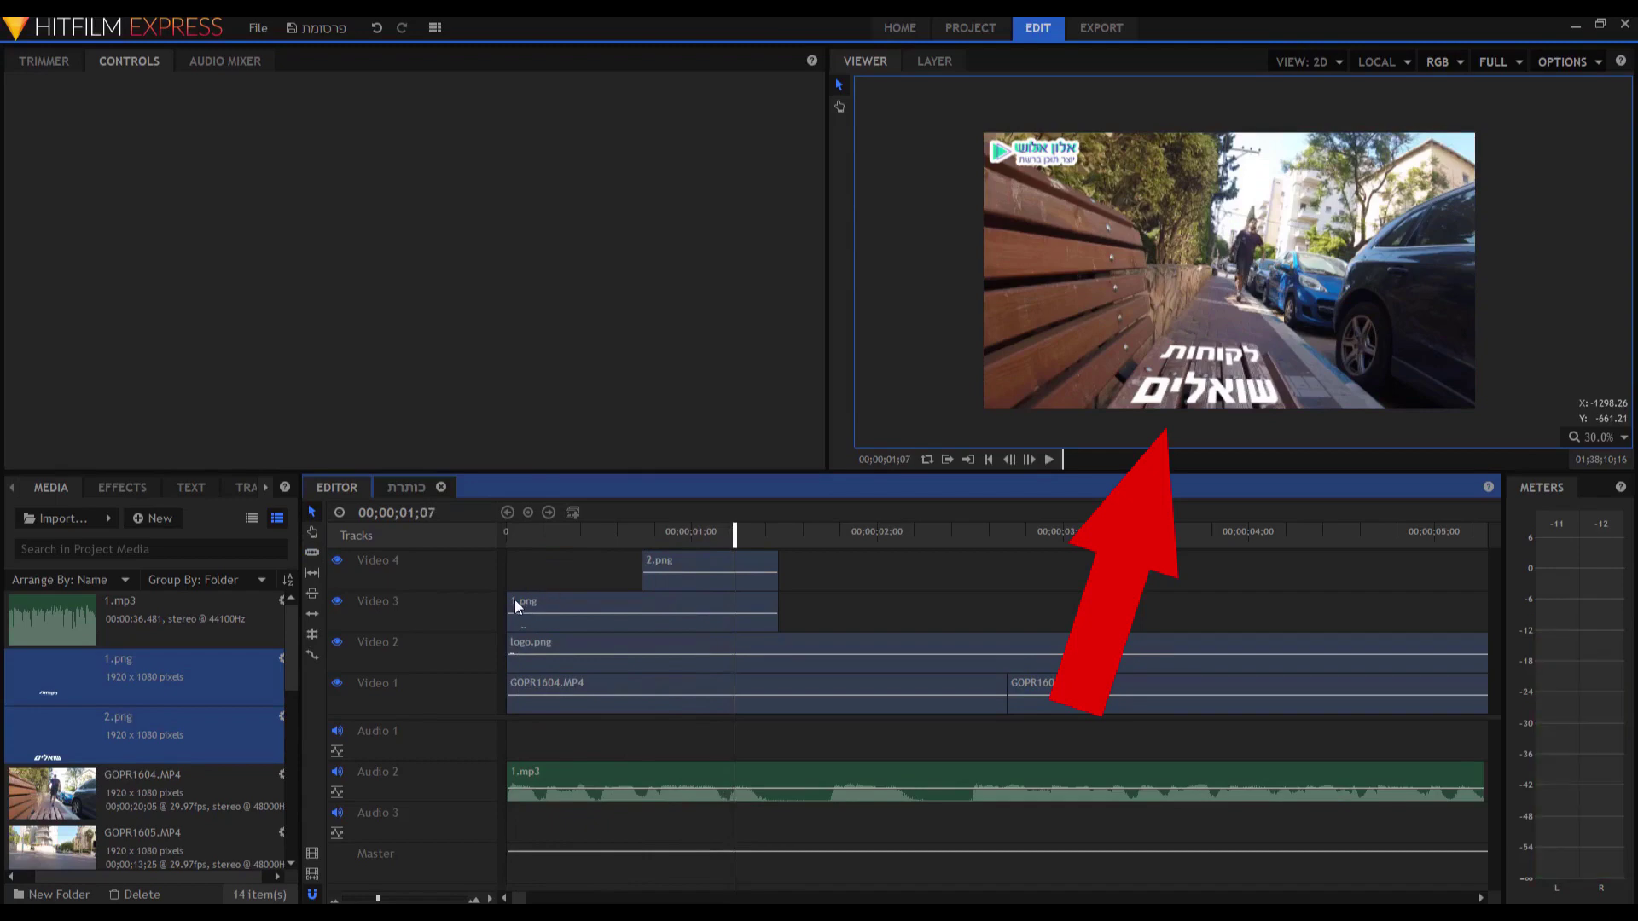
Trim the start of 1.png slightly later and preview the captions.
drag(502, 599, 541, 601)
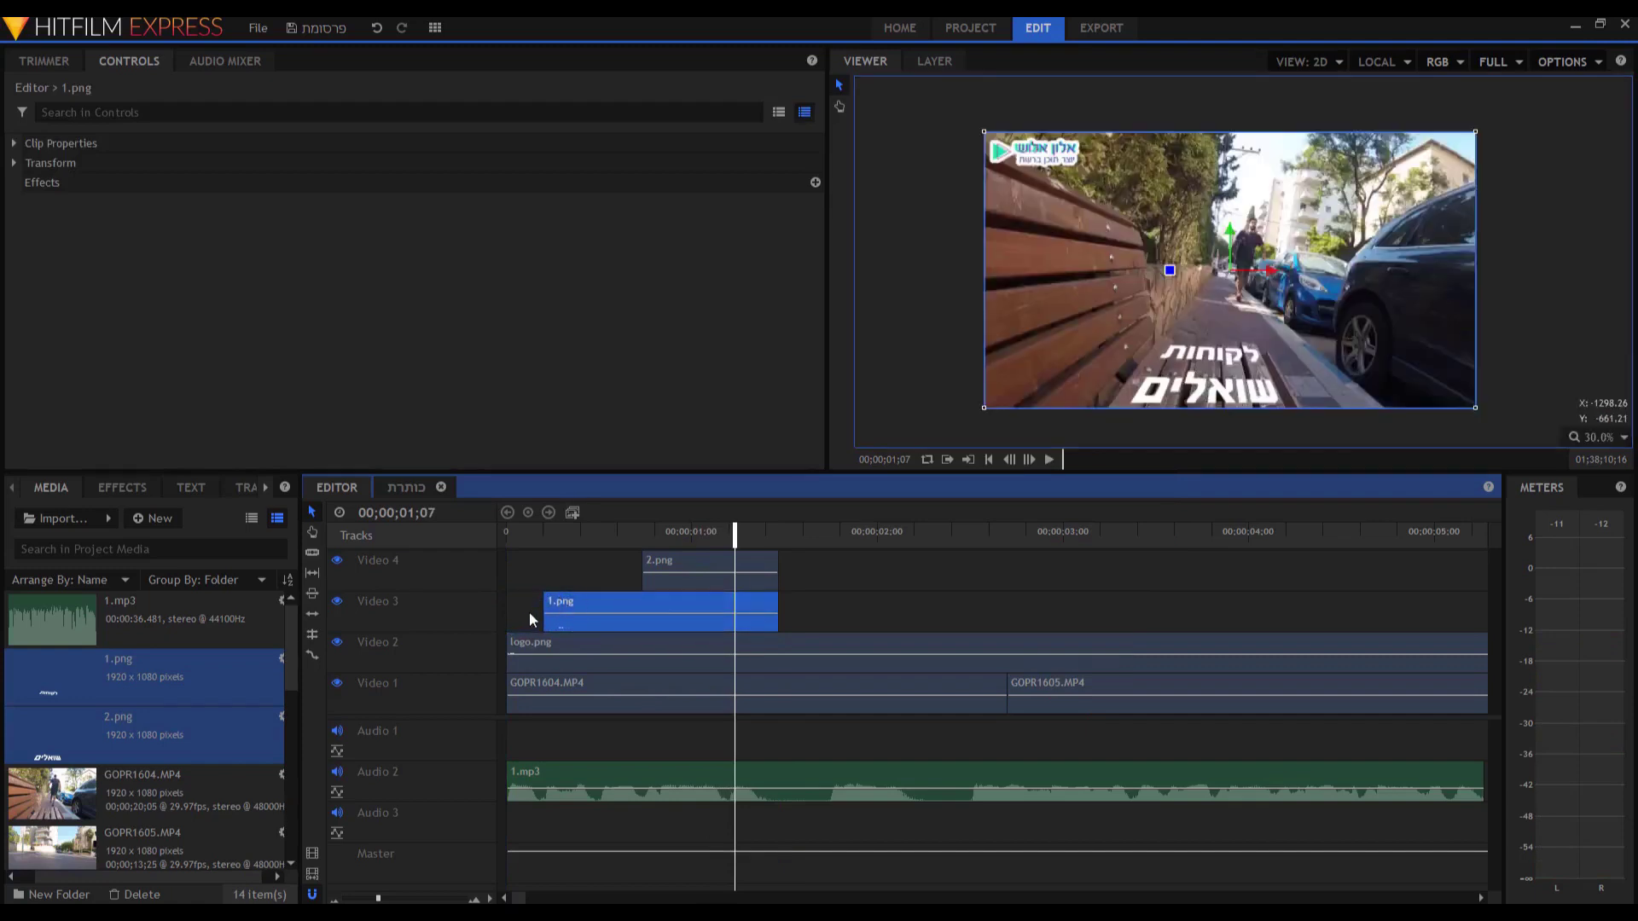
key(Home)
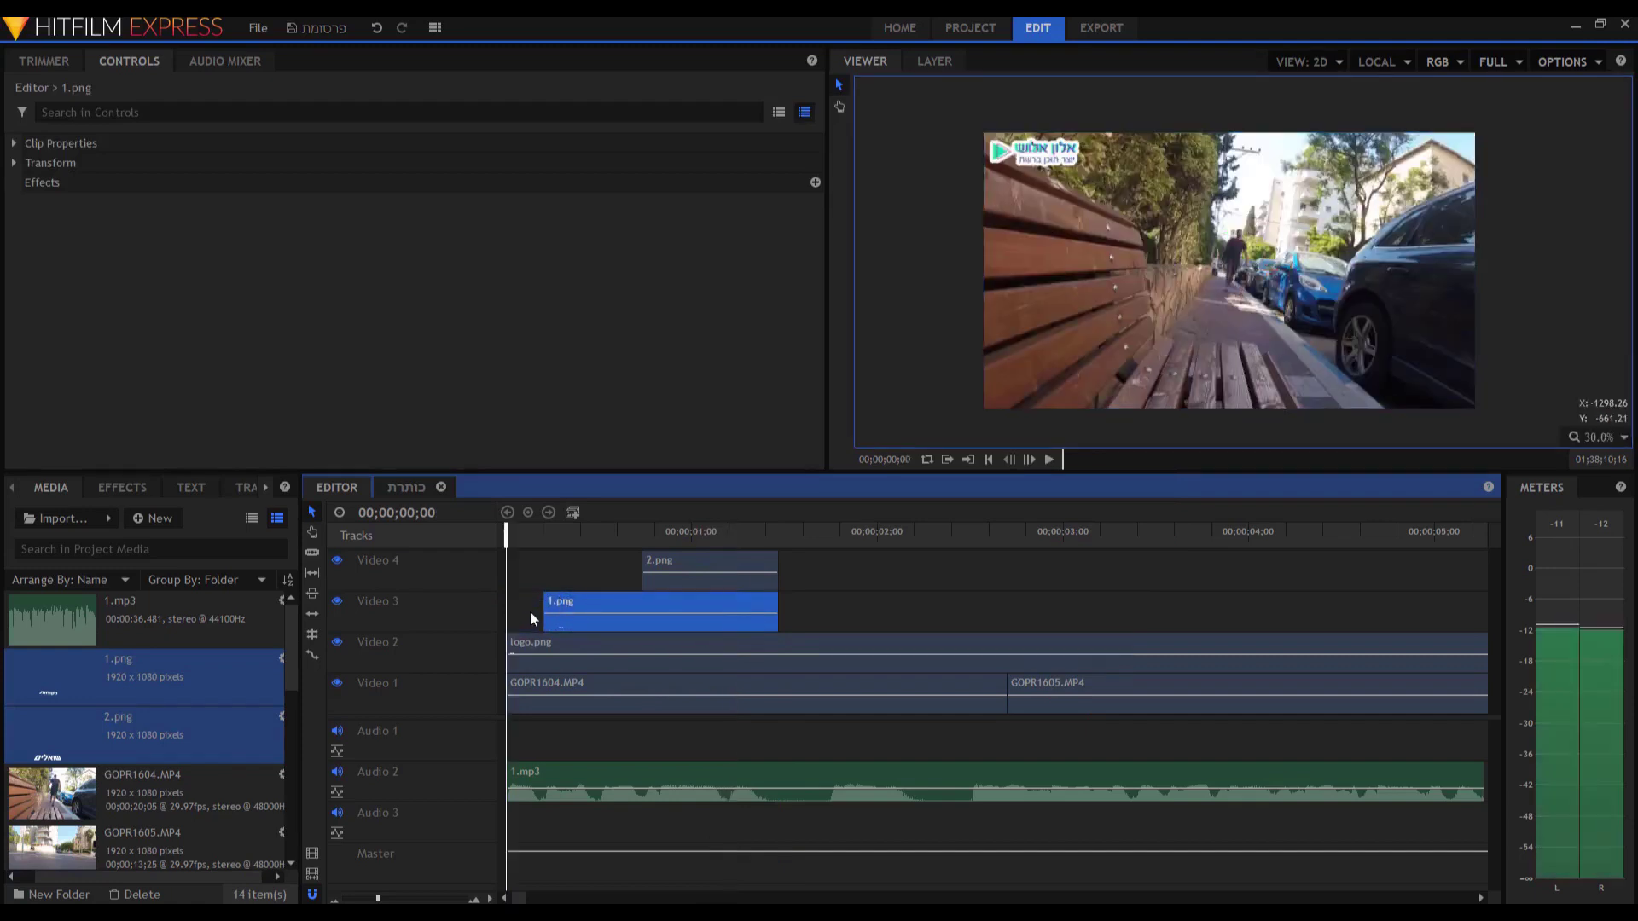
key(space)
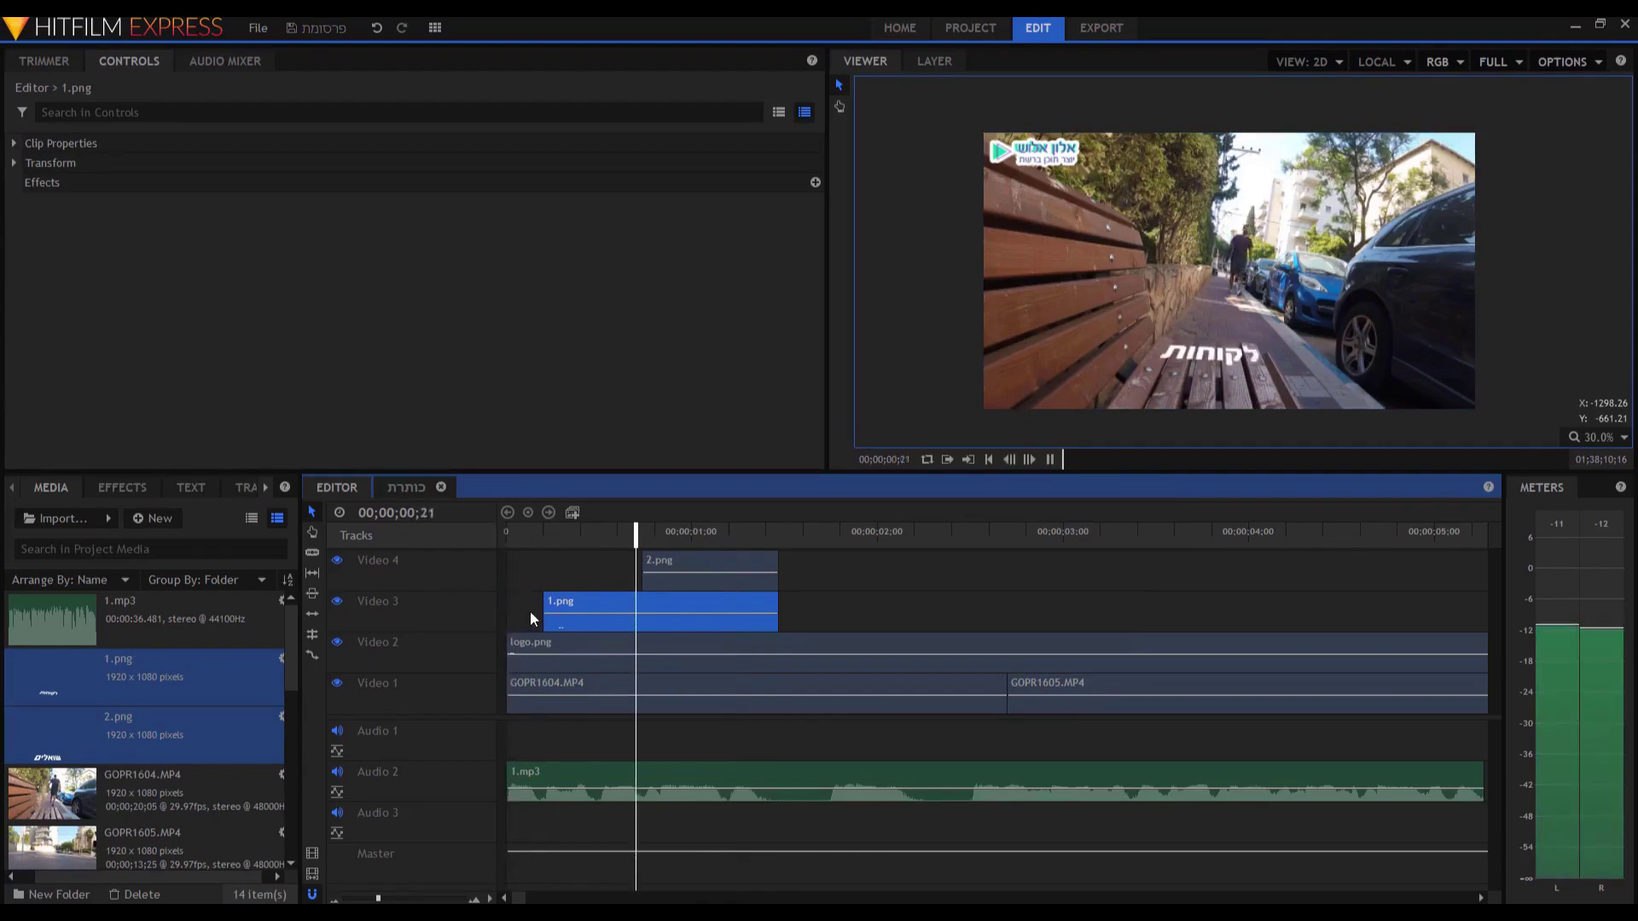
key(space)
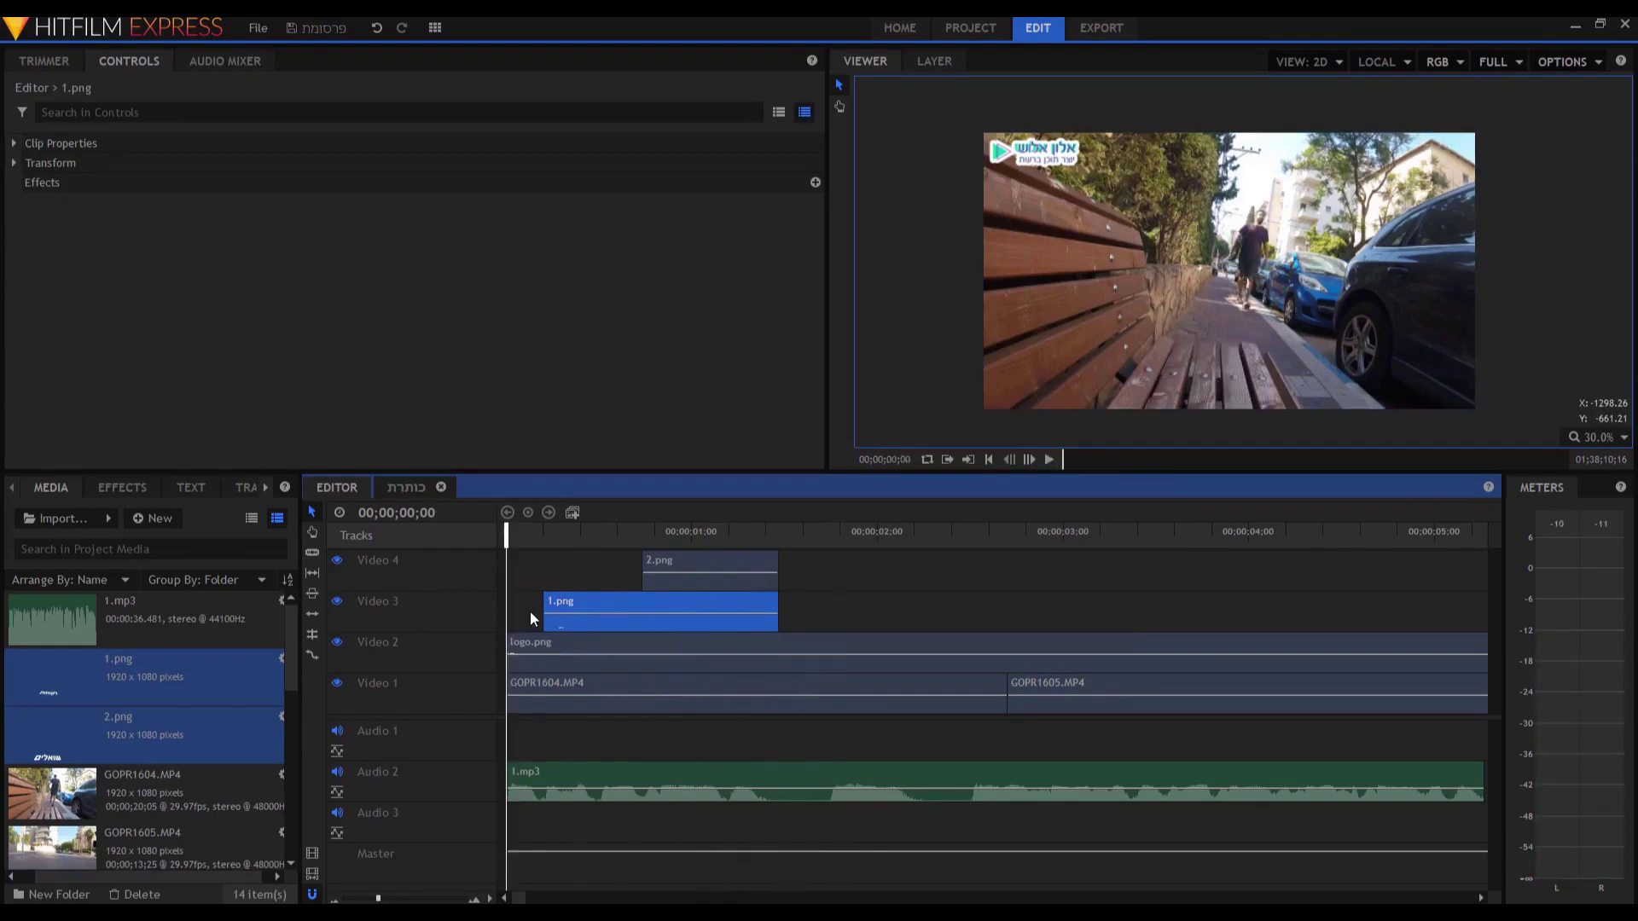
Replay the timeline, then delete the 1.png and 2.png clips from Video 3 and Video 4.
key(Home)
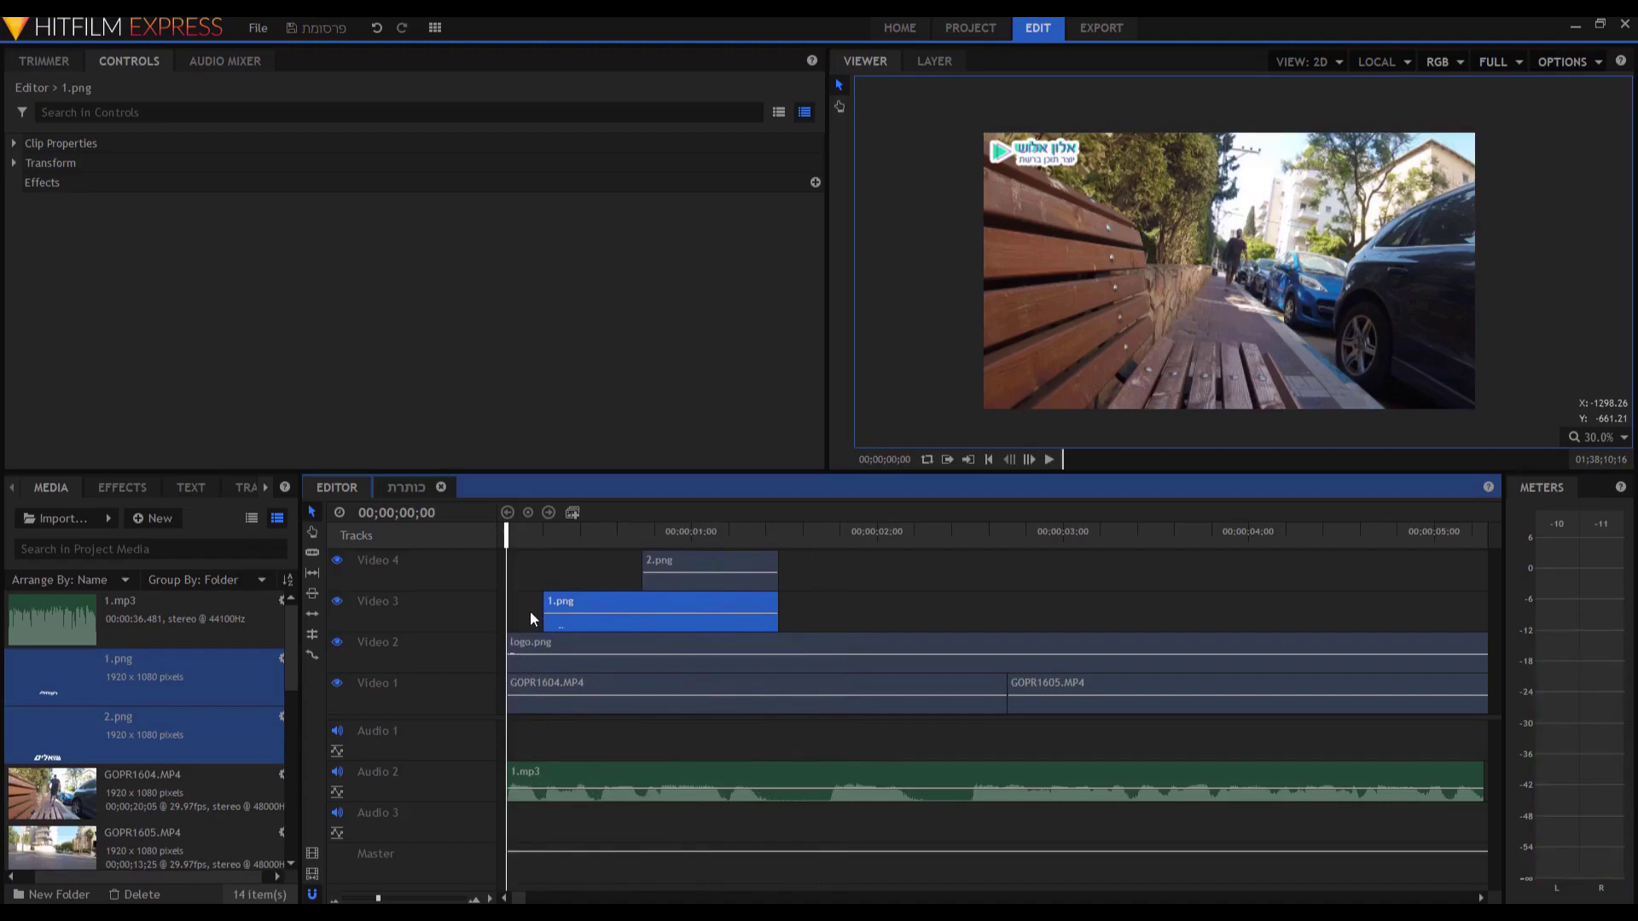
key(space)
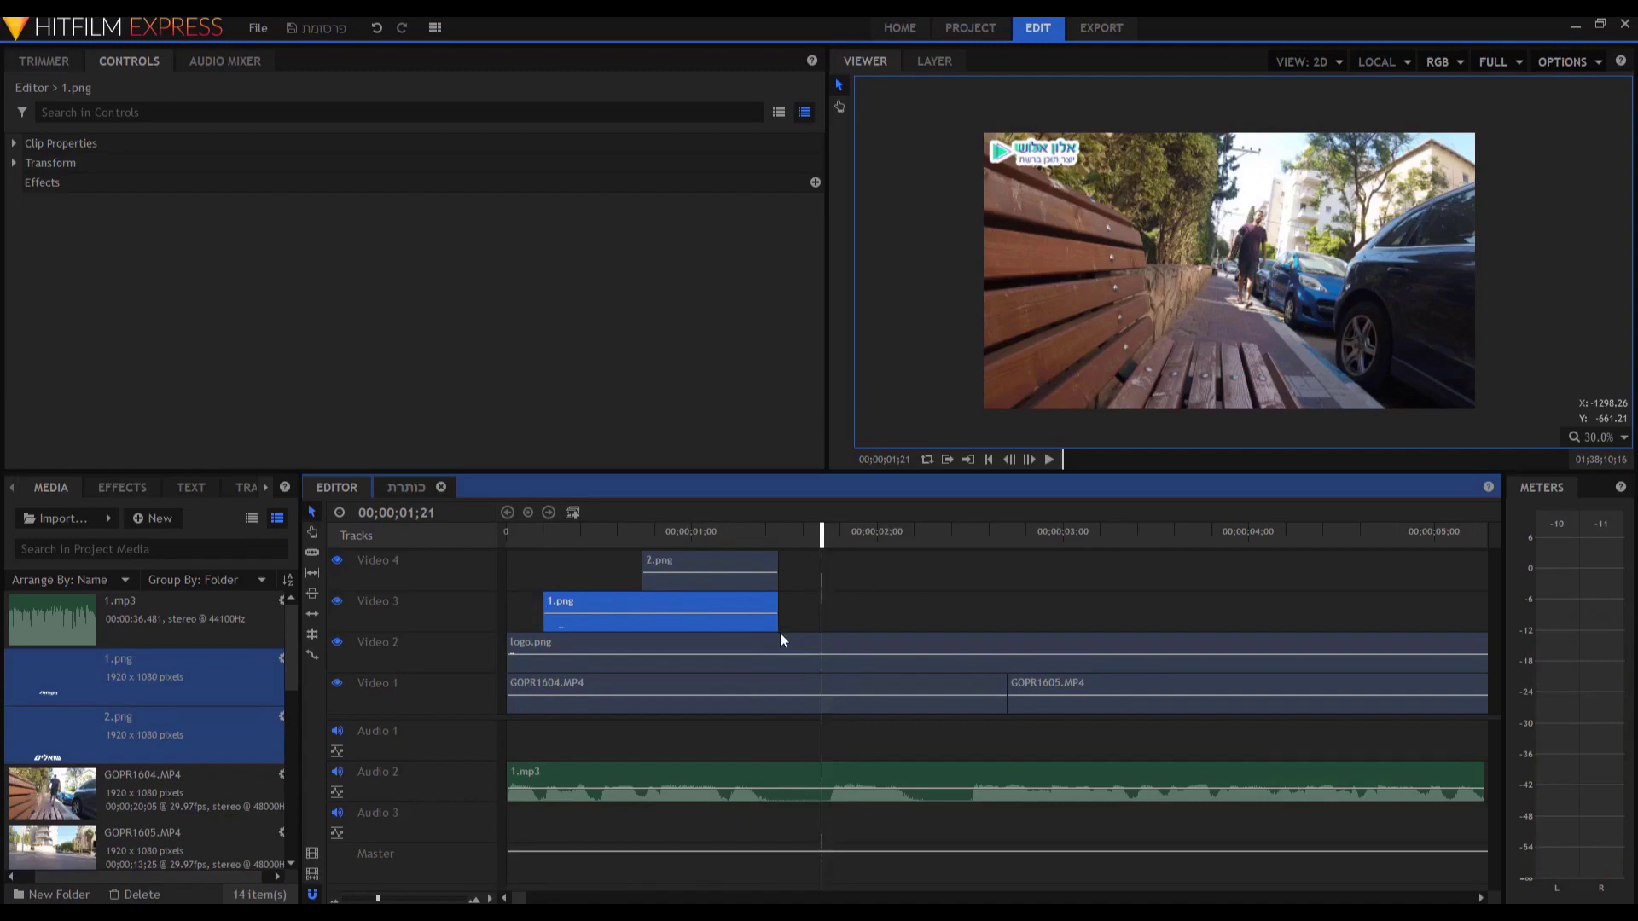
drag(789, 607, 732, 555)
key(Delete)
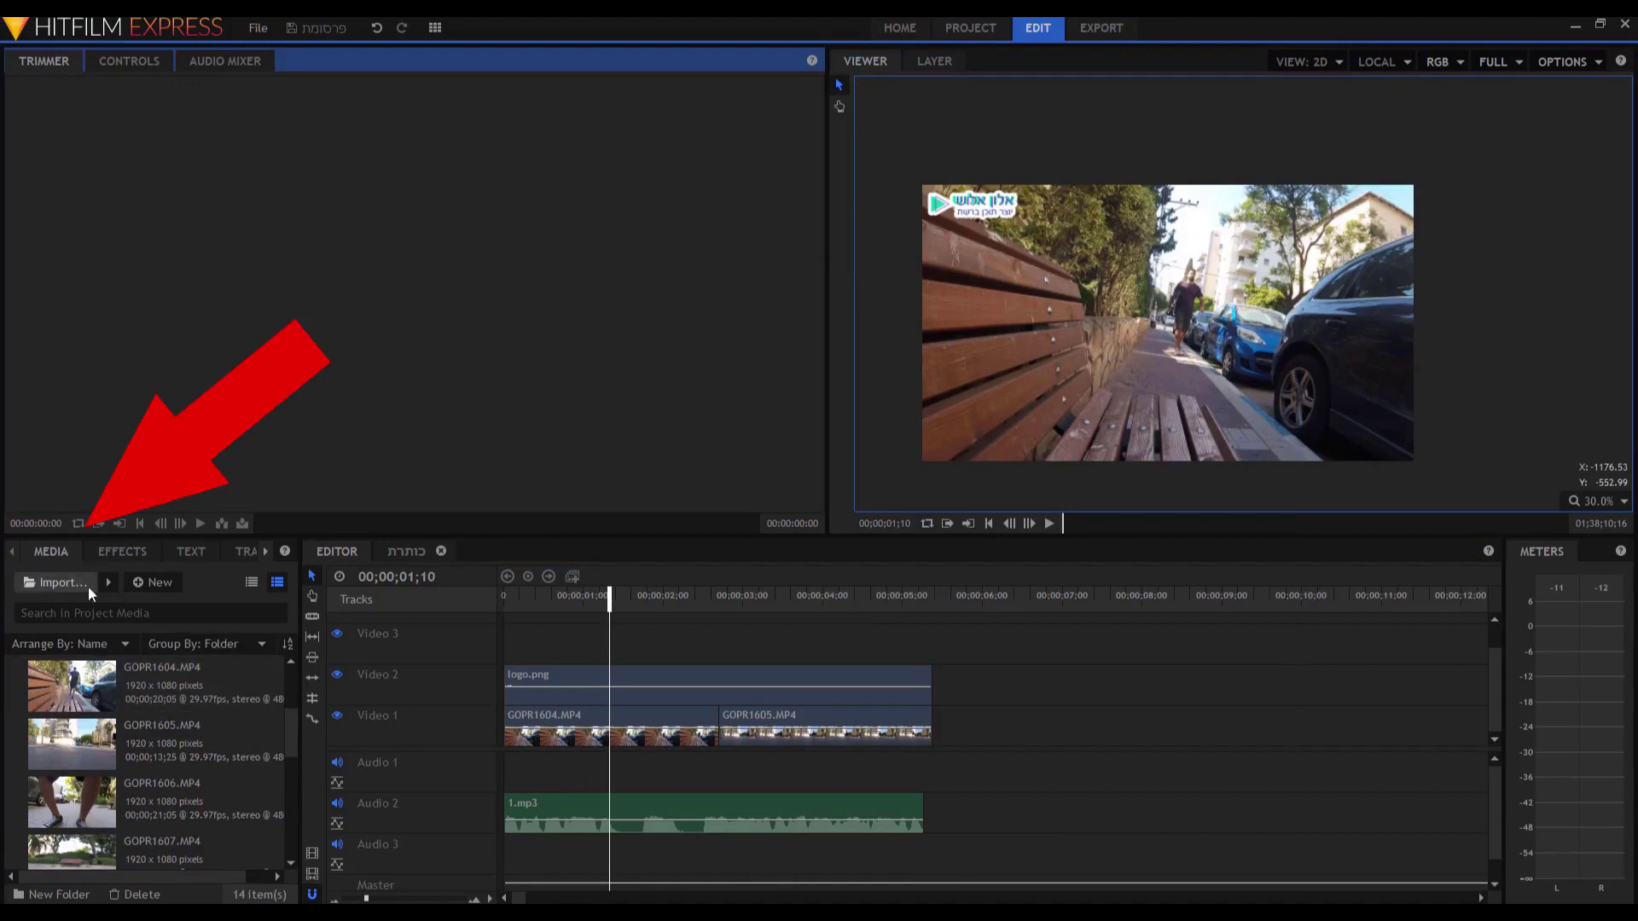
Create a 00:05:30:00 composite shot named 'כותרת 1'.
click(150, 582)
click(173, 609)
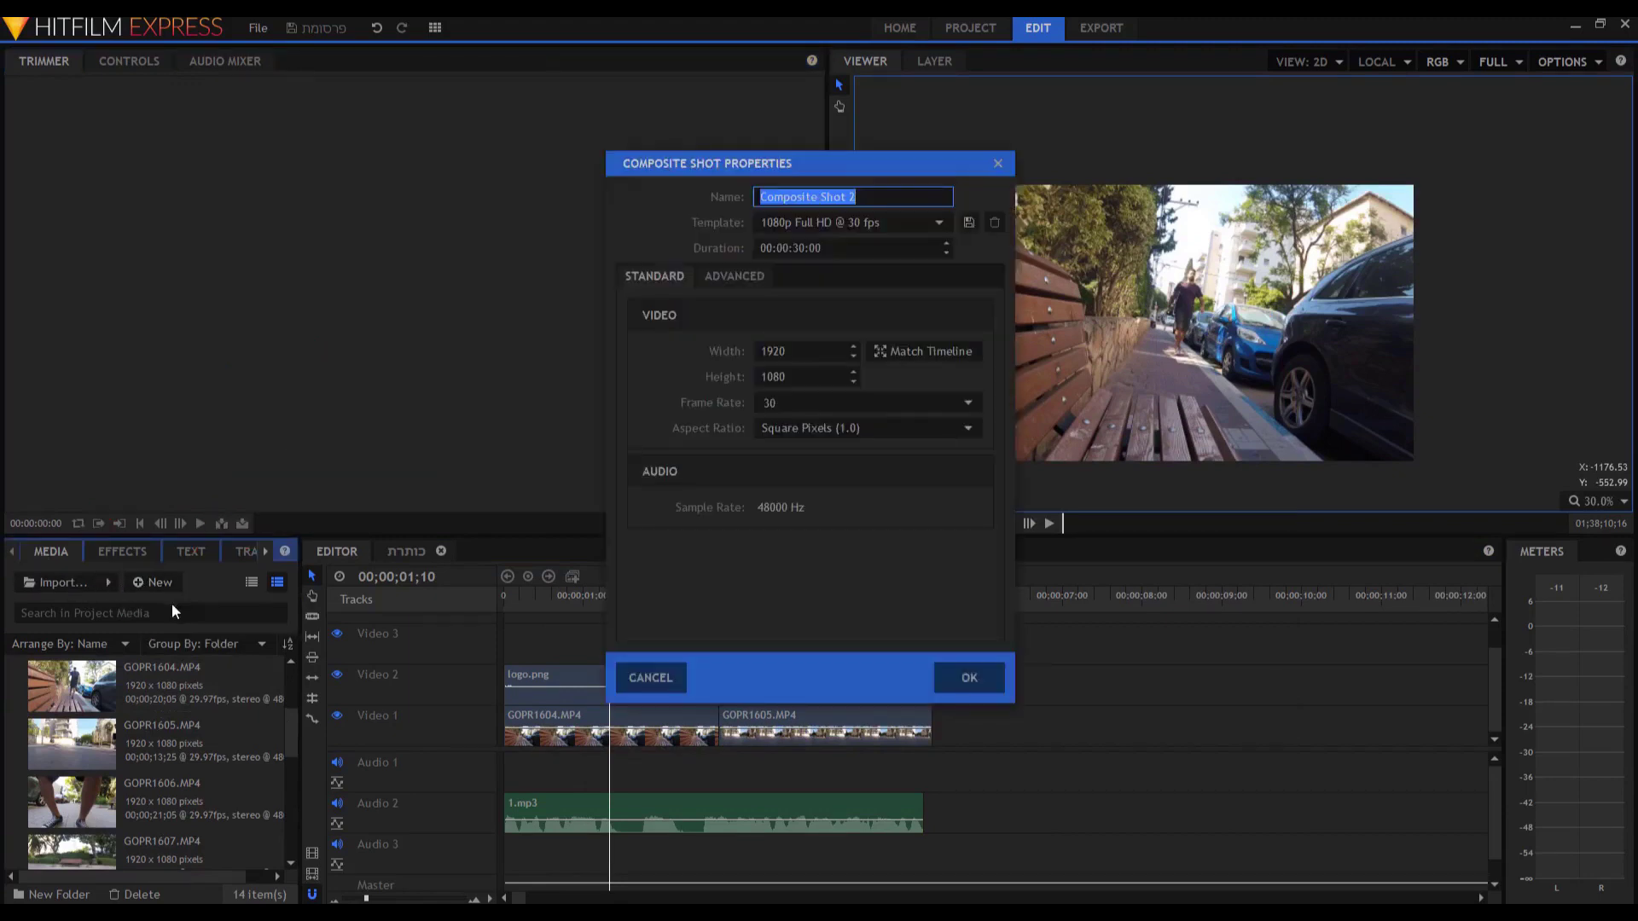
click(781, 247)
text(1)
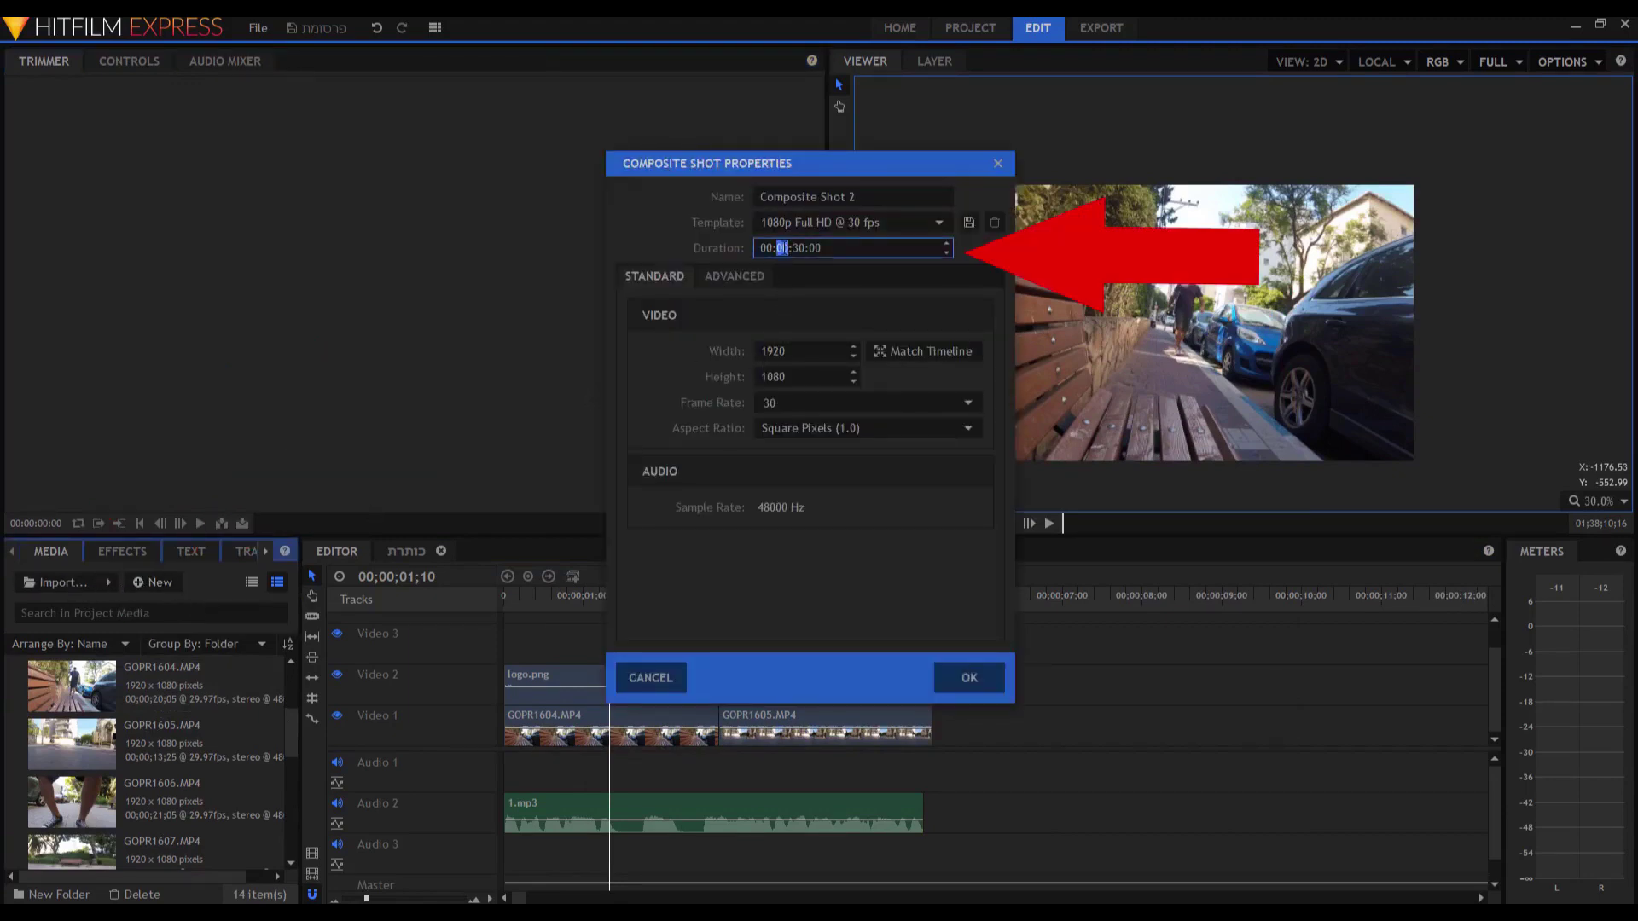
text(5)
key(Tab)
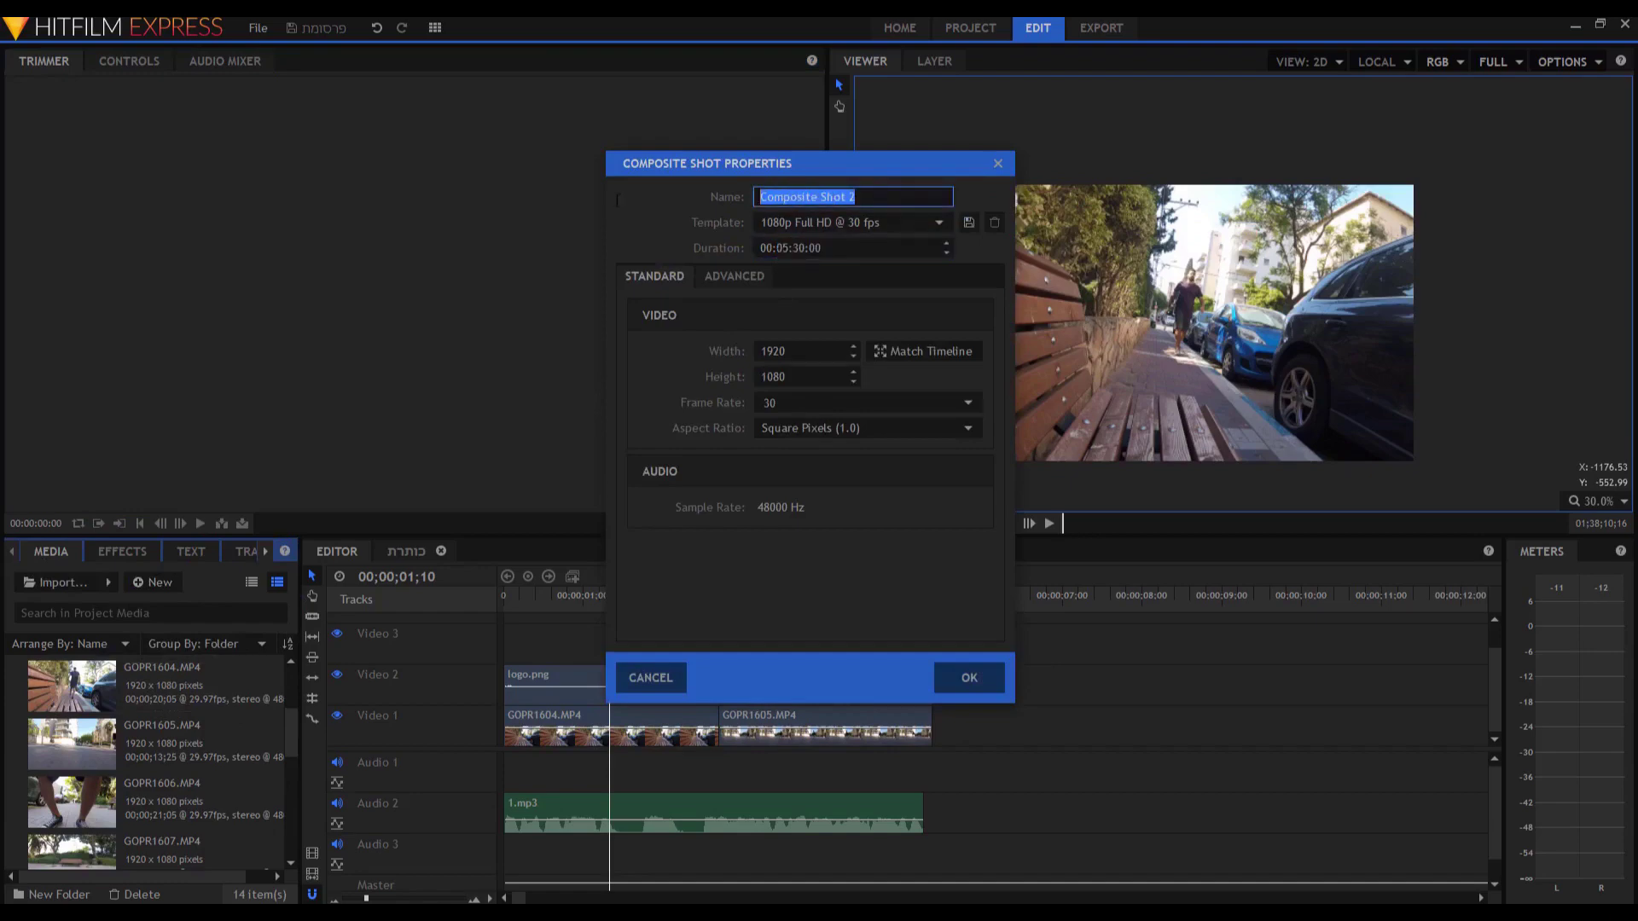
text(כותרת 1)
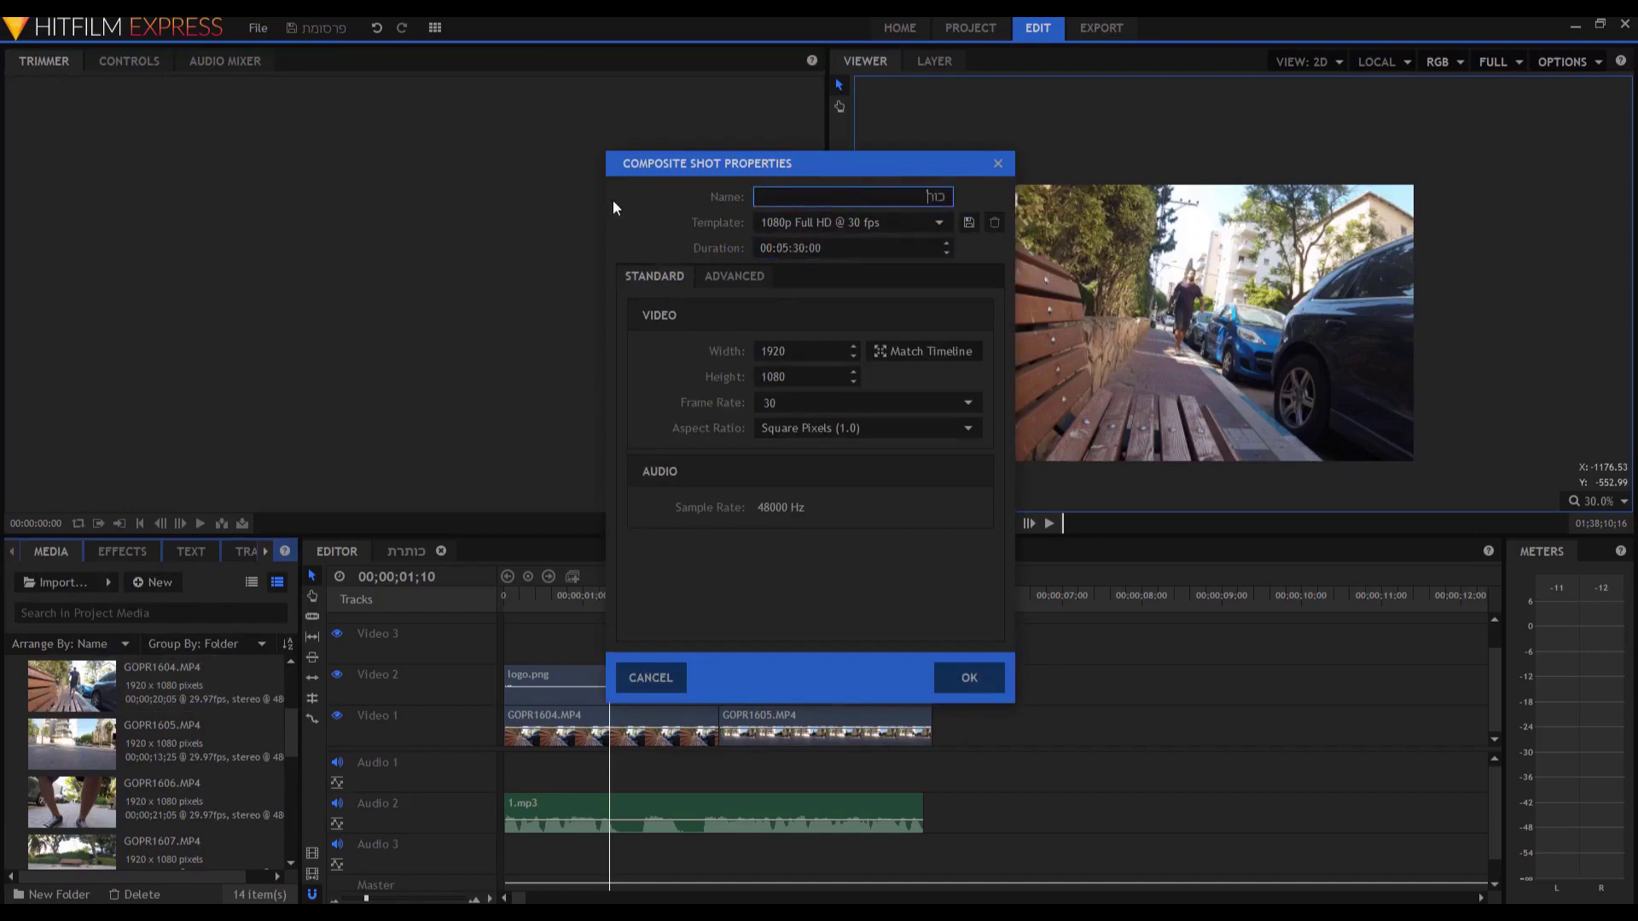
key(Return)
Draw a New Text box across the composite frame, then select all text in Notepad.
click(839, 128)
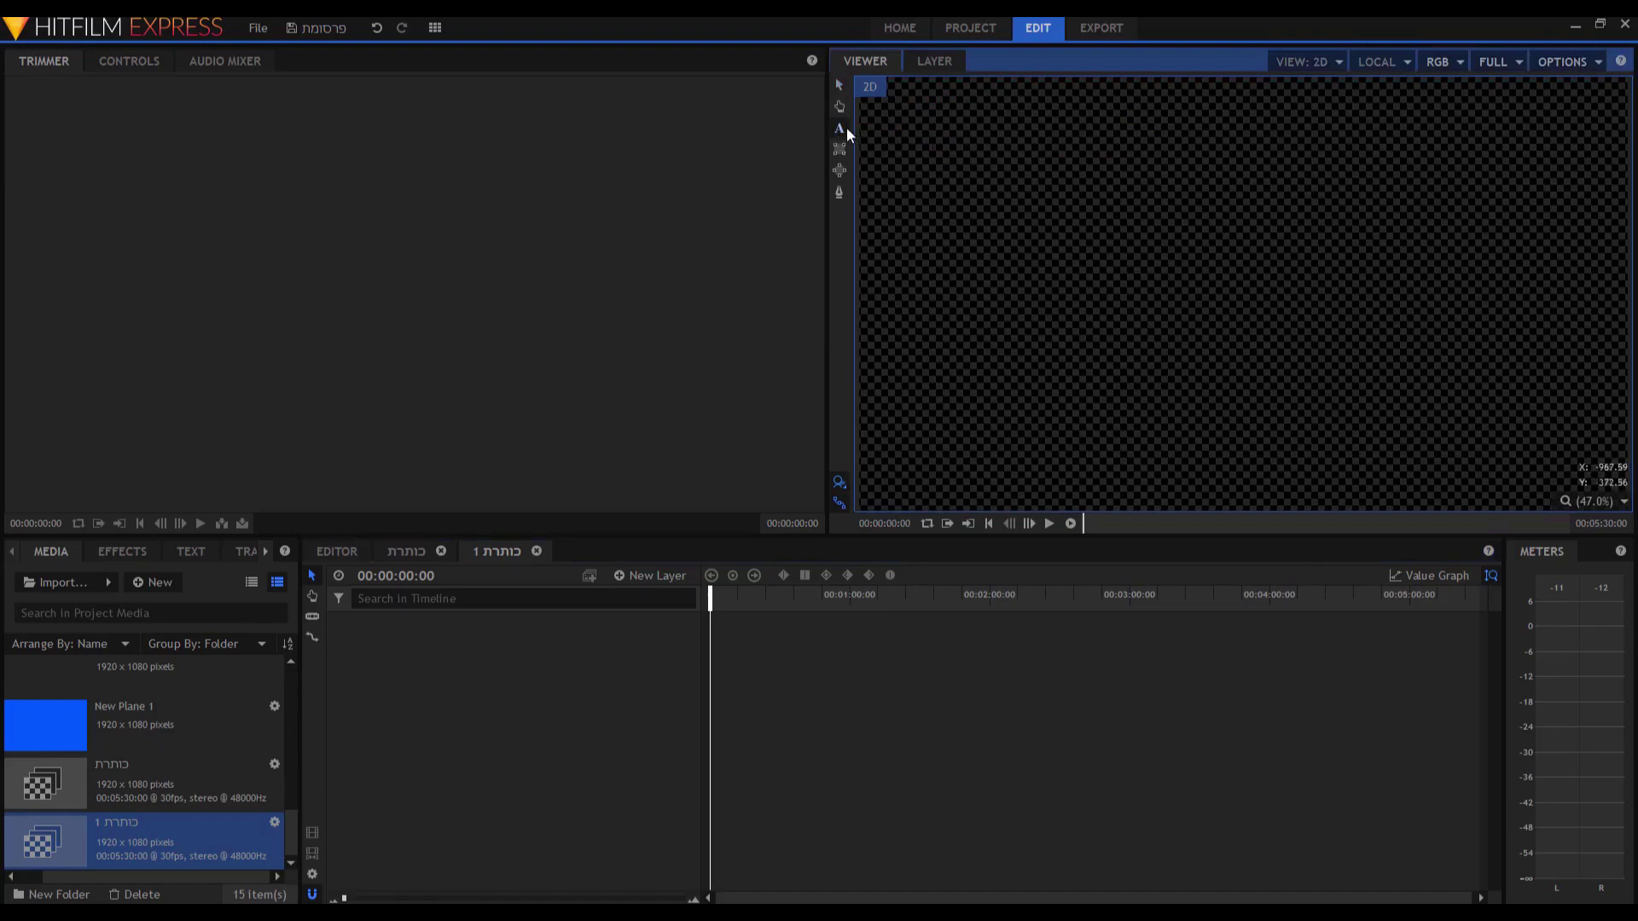
drag(907, 144, 1590, 418)
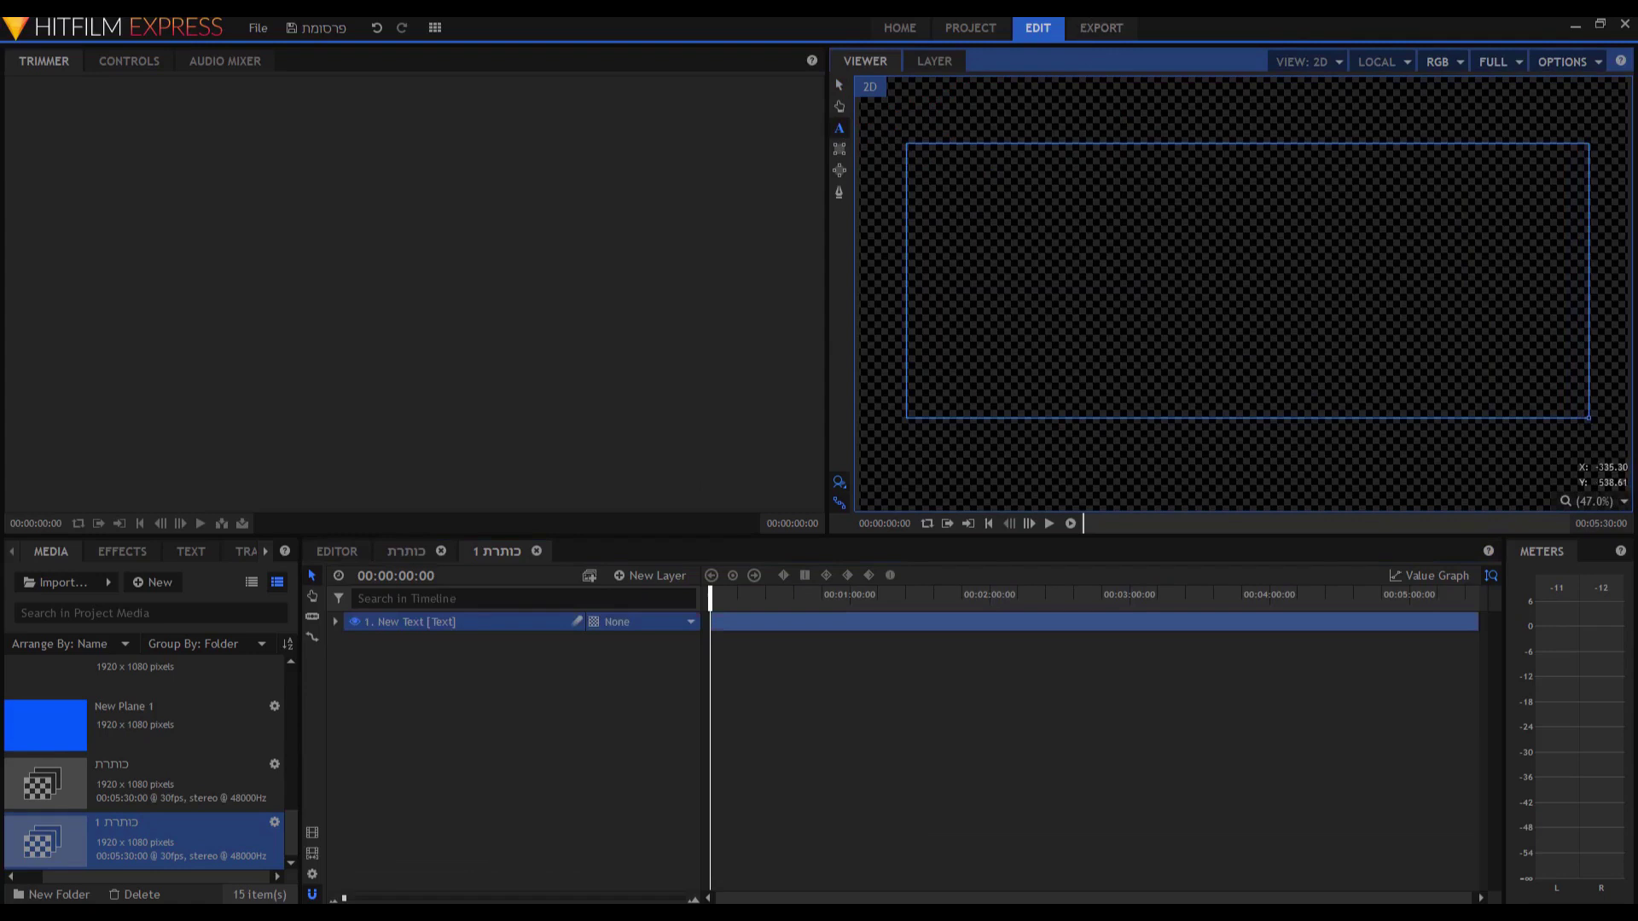
key(alt+Tab)
key(ctrl+a)
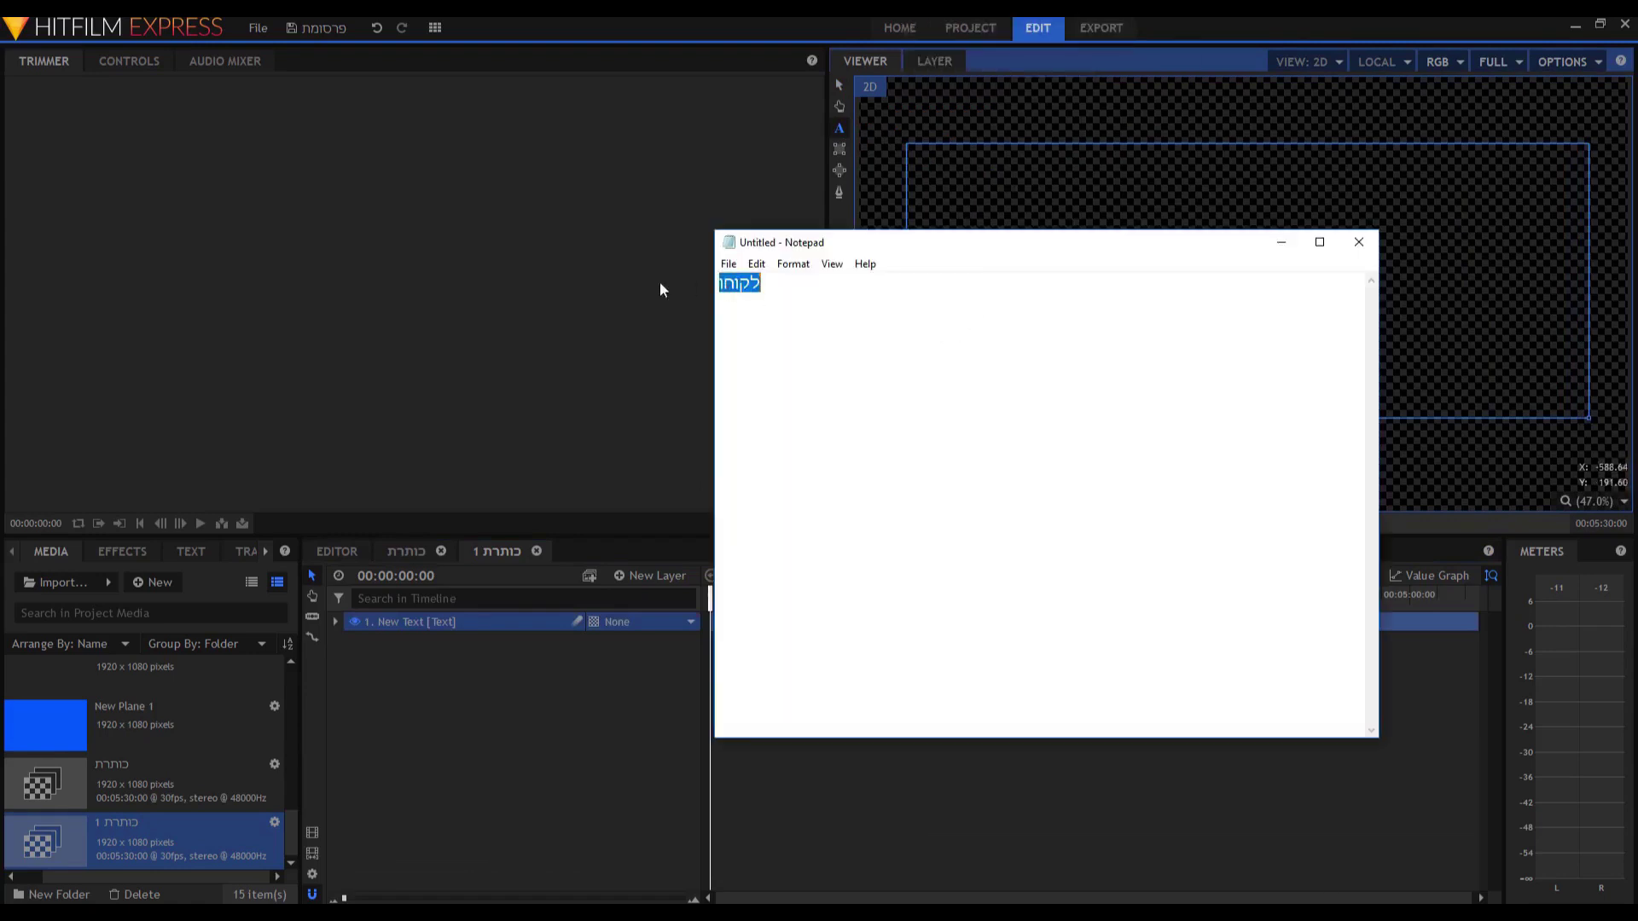
Enter 'לקוחות שואלים' in Notepad, reverse its direction, copy it, and minimize Notepad.
text(לקוחות שואלים)
key(ctrl+a)
text(םילאוש תוחוקל)
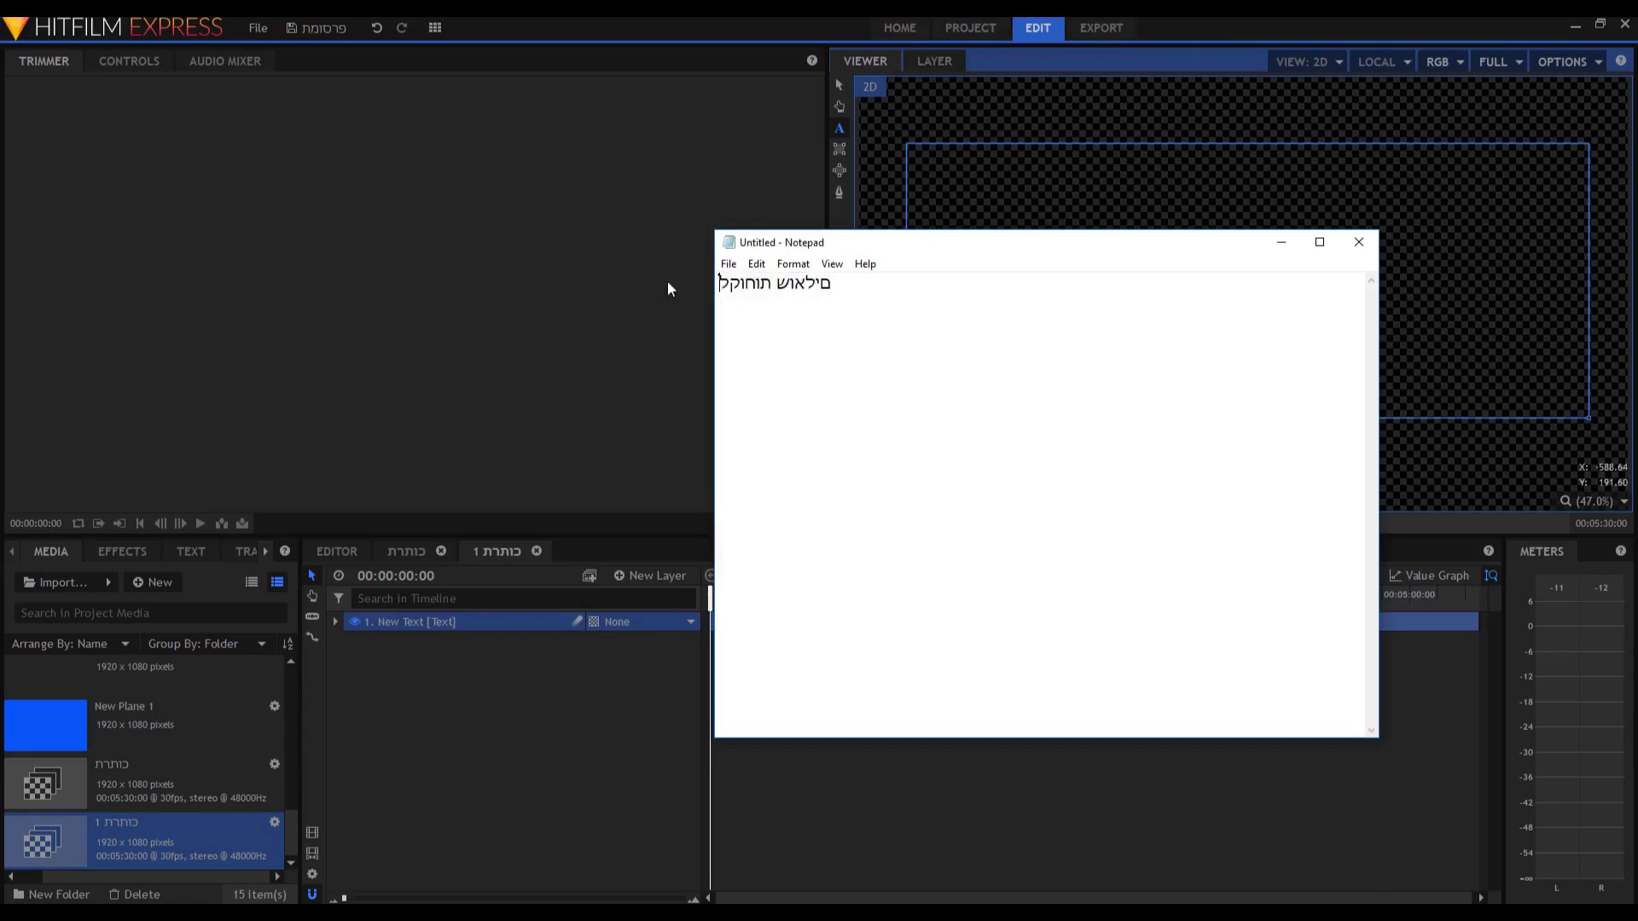
key(ctrl+a)
right_click(821, 291)
click(862, 340)
click(1280, 242)
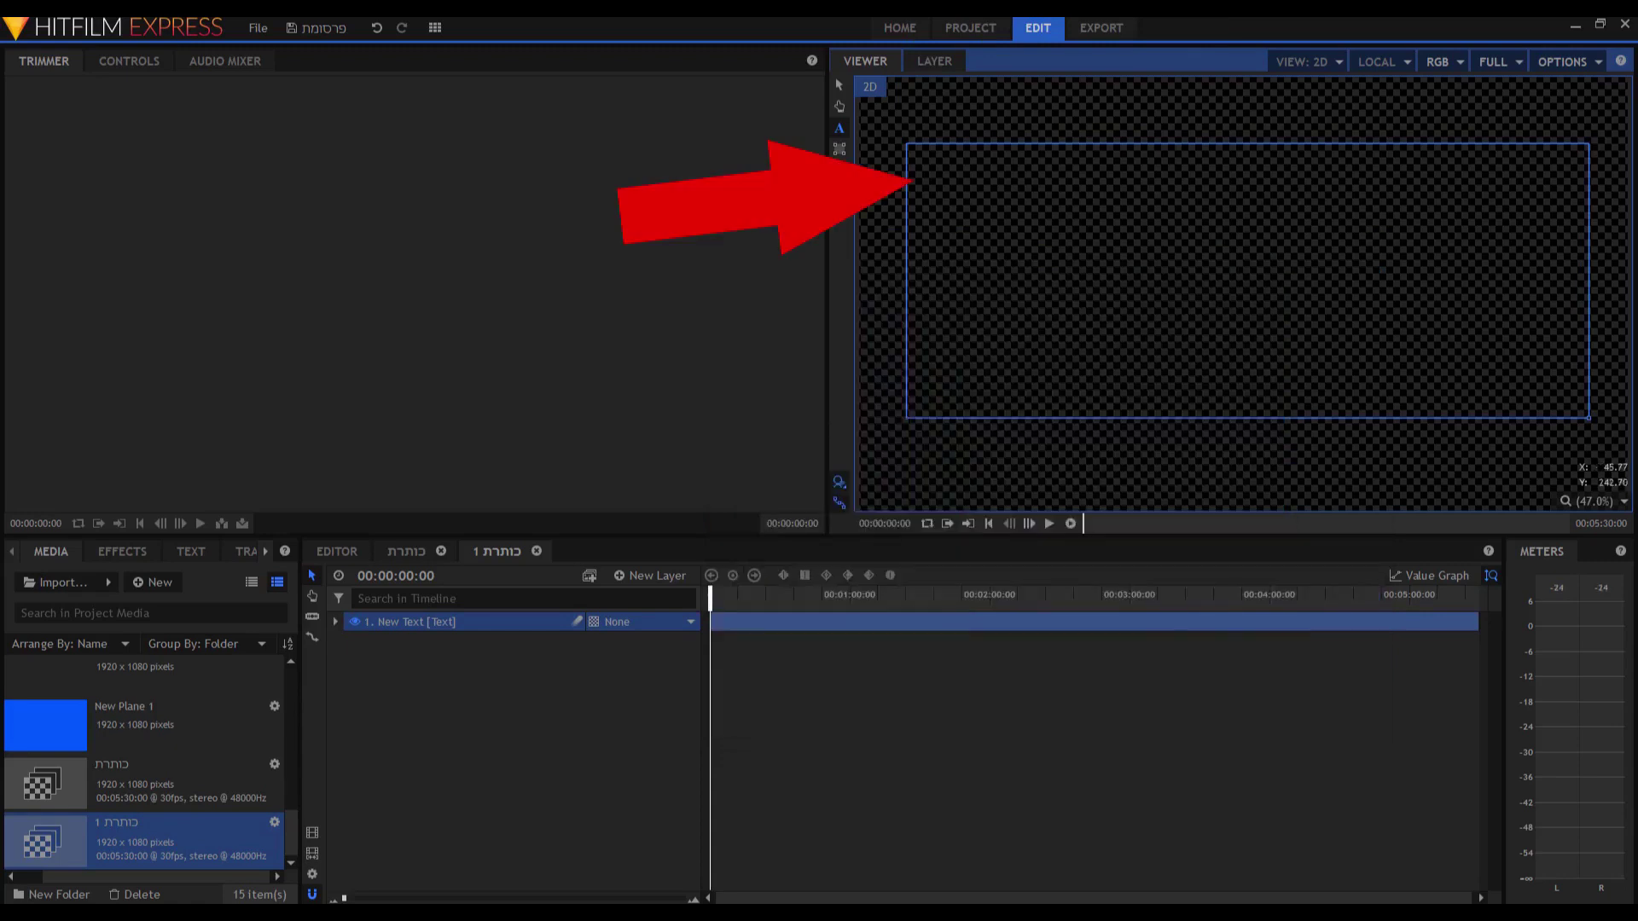
Paste the Hebrew phrase into the text box and select the title text.
key(ctrl+v)
key(ctrl+a)
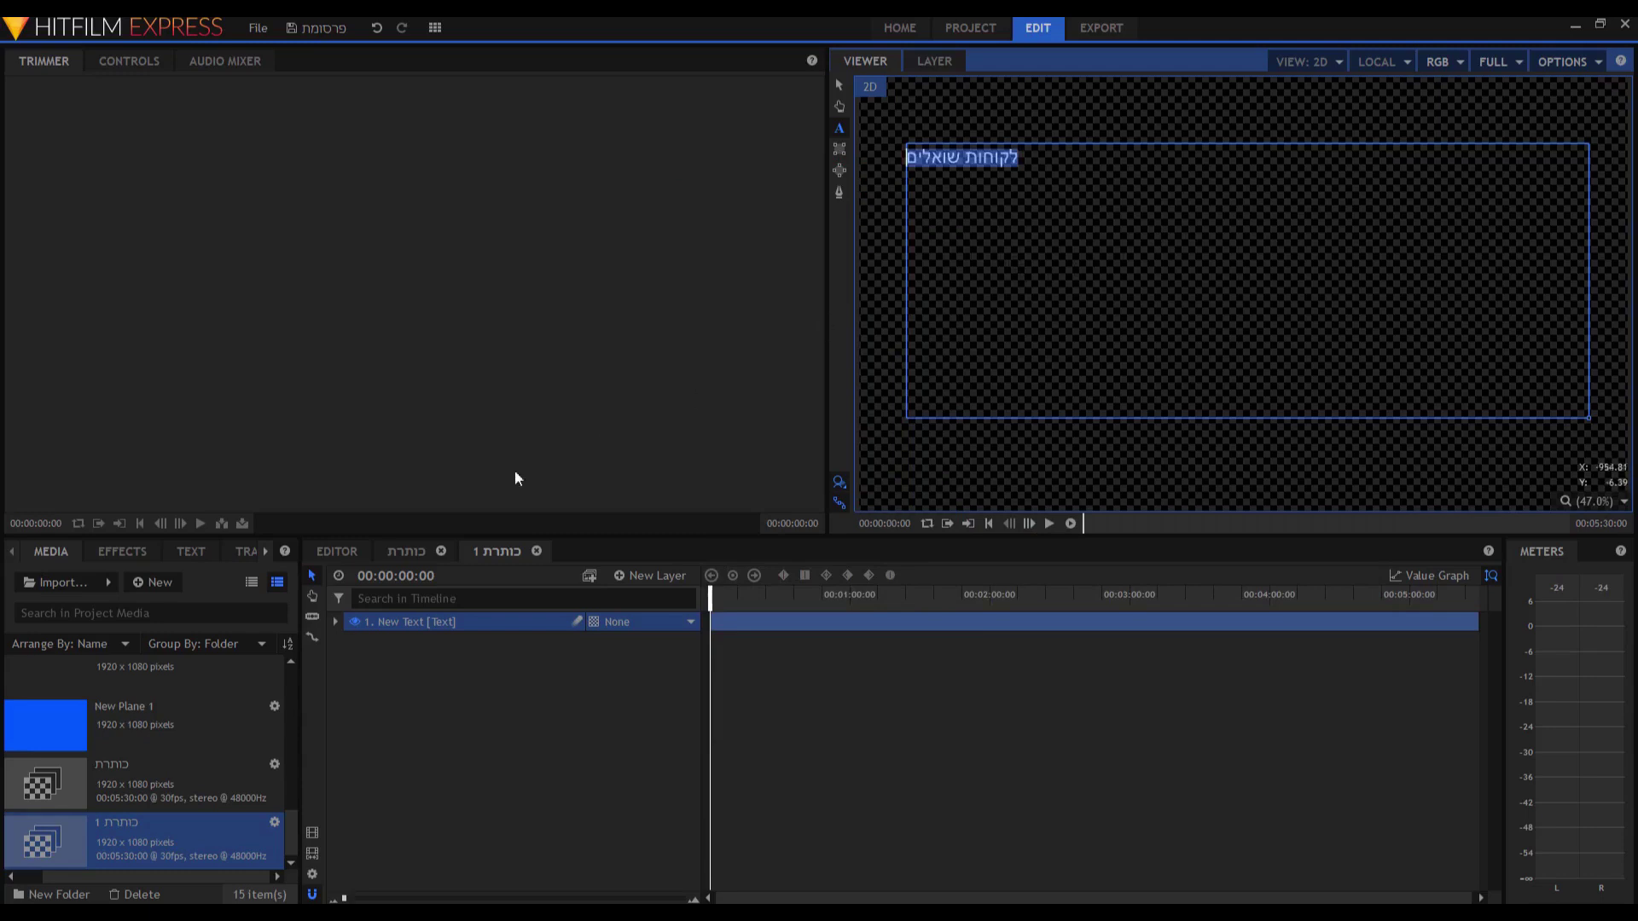
click(961, 157)
key(ctrl+a)
drag(1018, 157, 853, 158)
Set the title's font size to 175 and centre-align it.
click(187, 551)
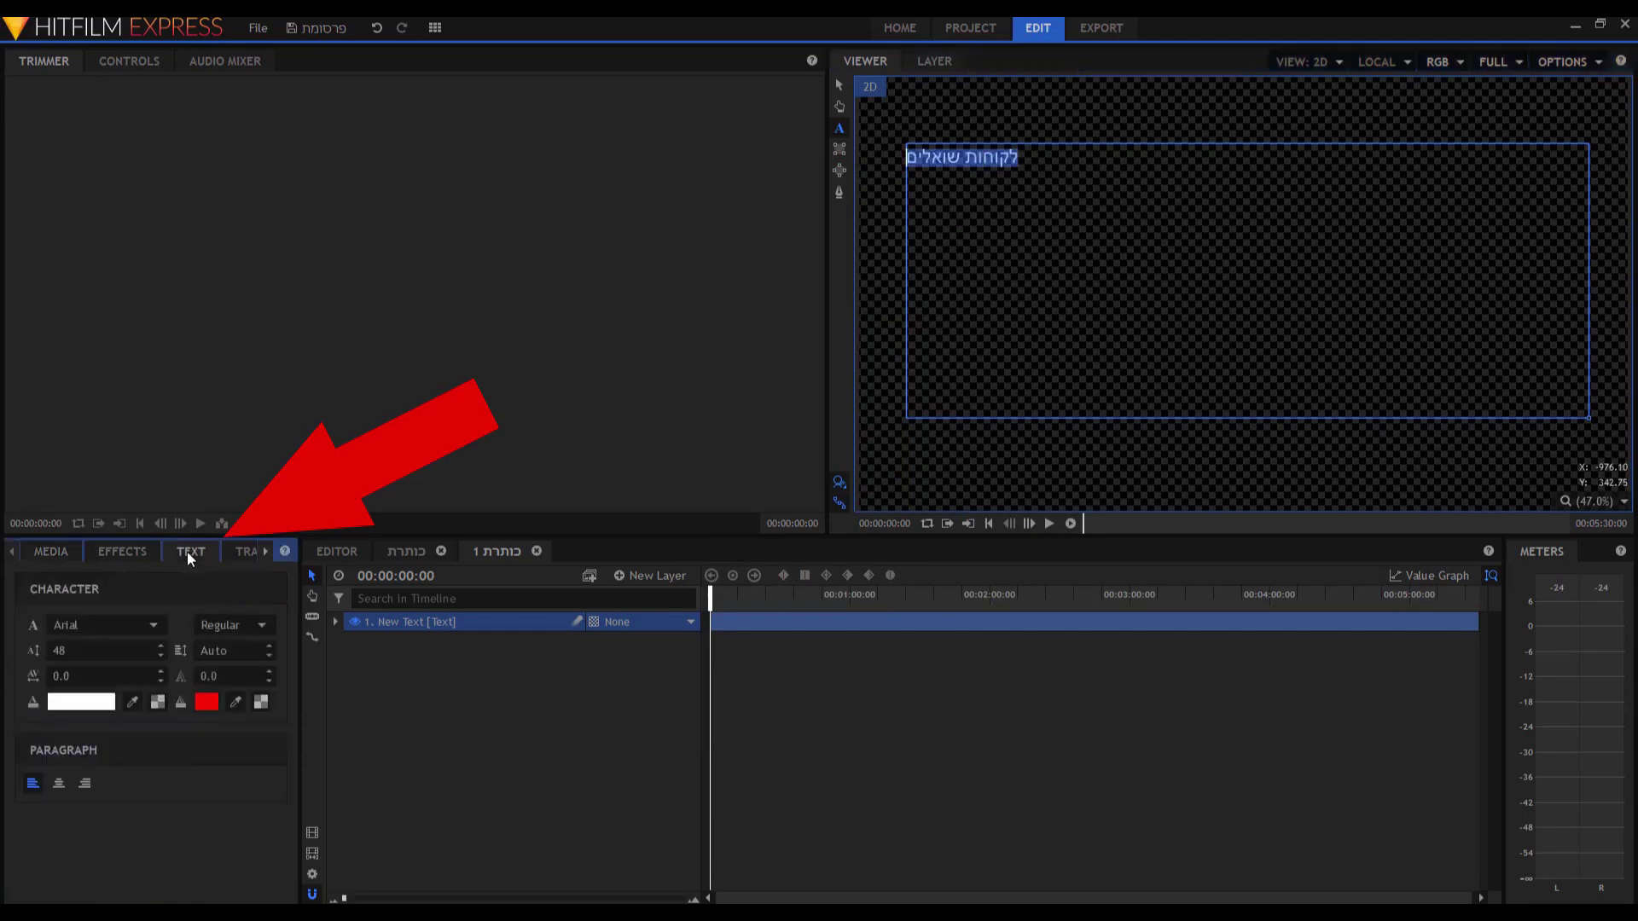
double_click(90, 650)
text(160)
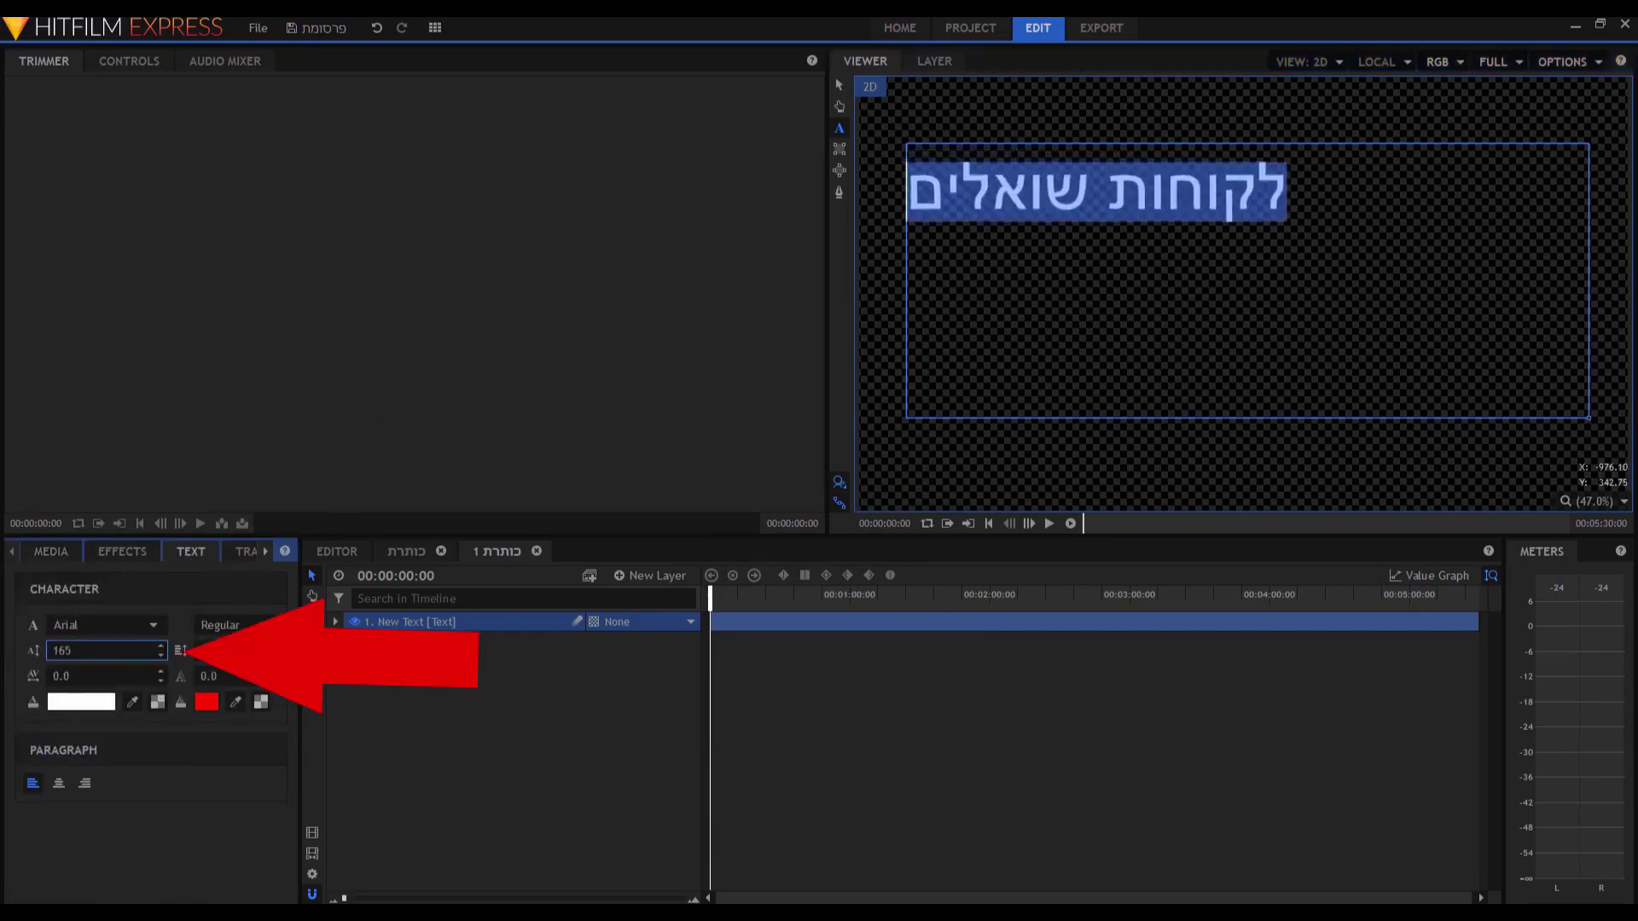
key(BackSpace)
key(BackSpace)
key(BackSpace)
text(175)
click(58, 783)
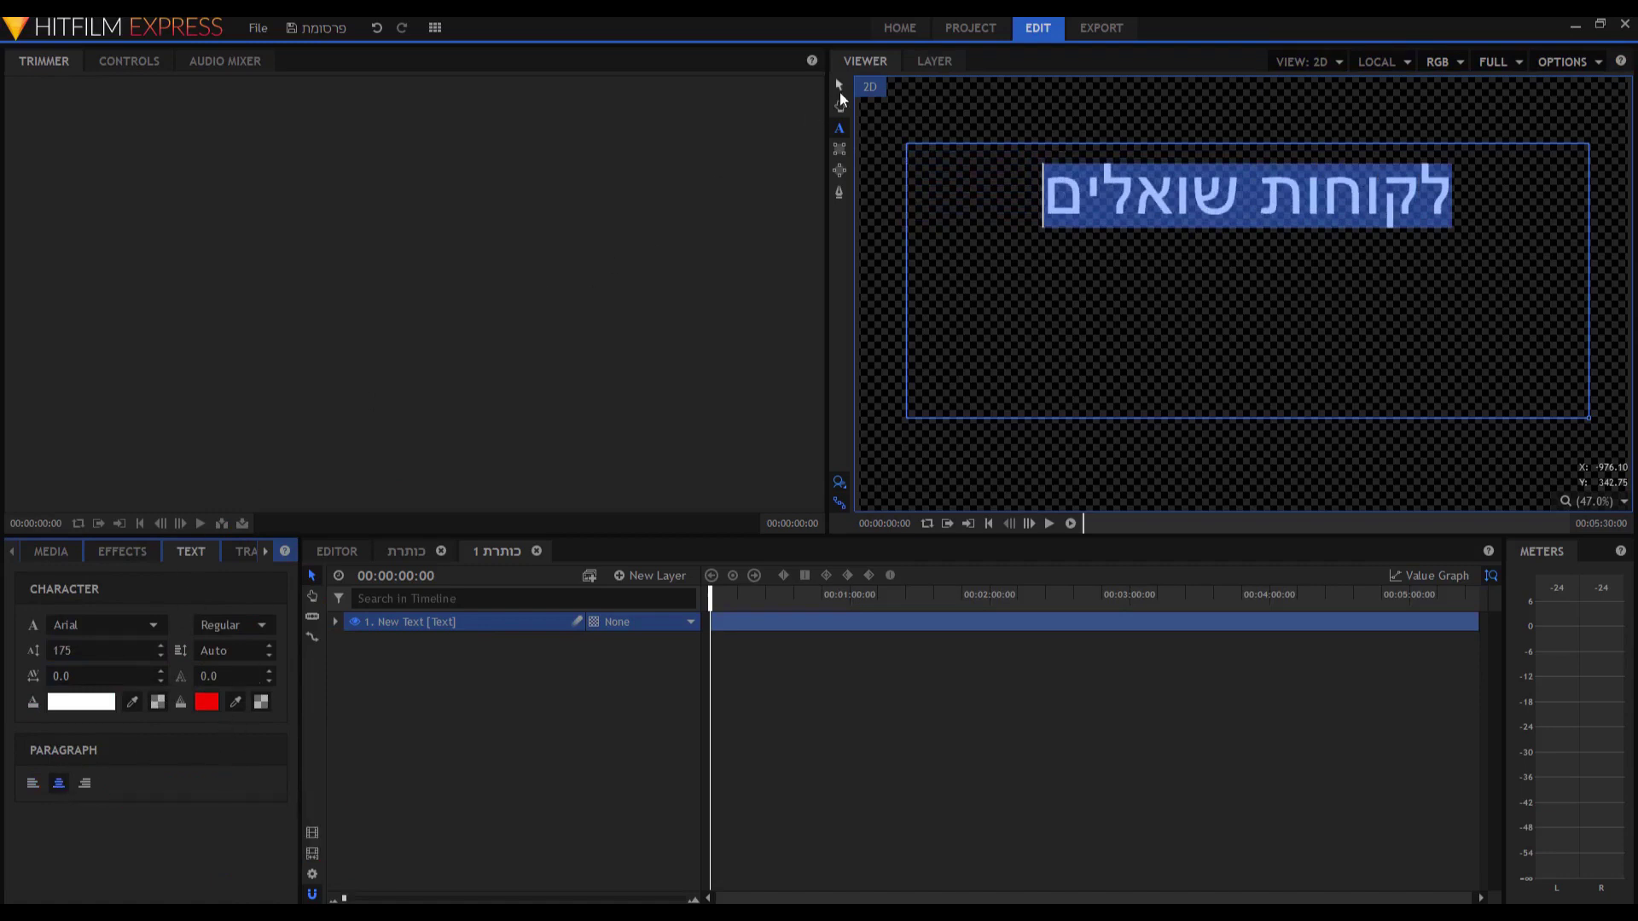
click(839, 89)
Place the 'כותרת 1' composite on Video 3 of the main timeline and preview it.
click(345, 551)
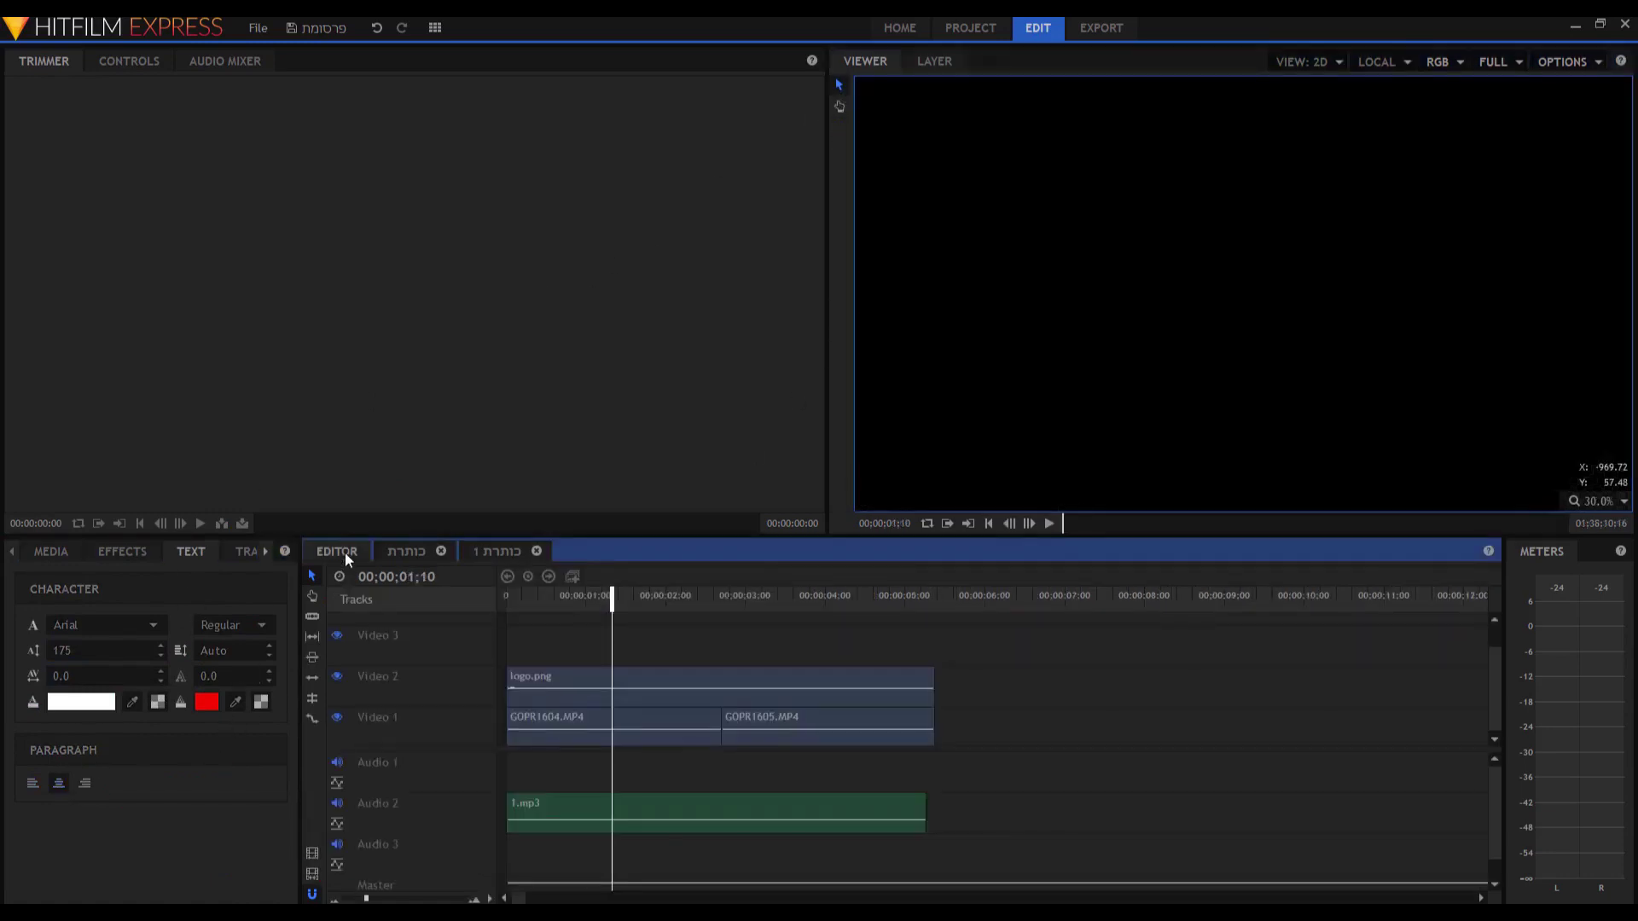
click(50, 551)
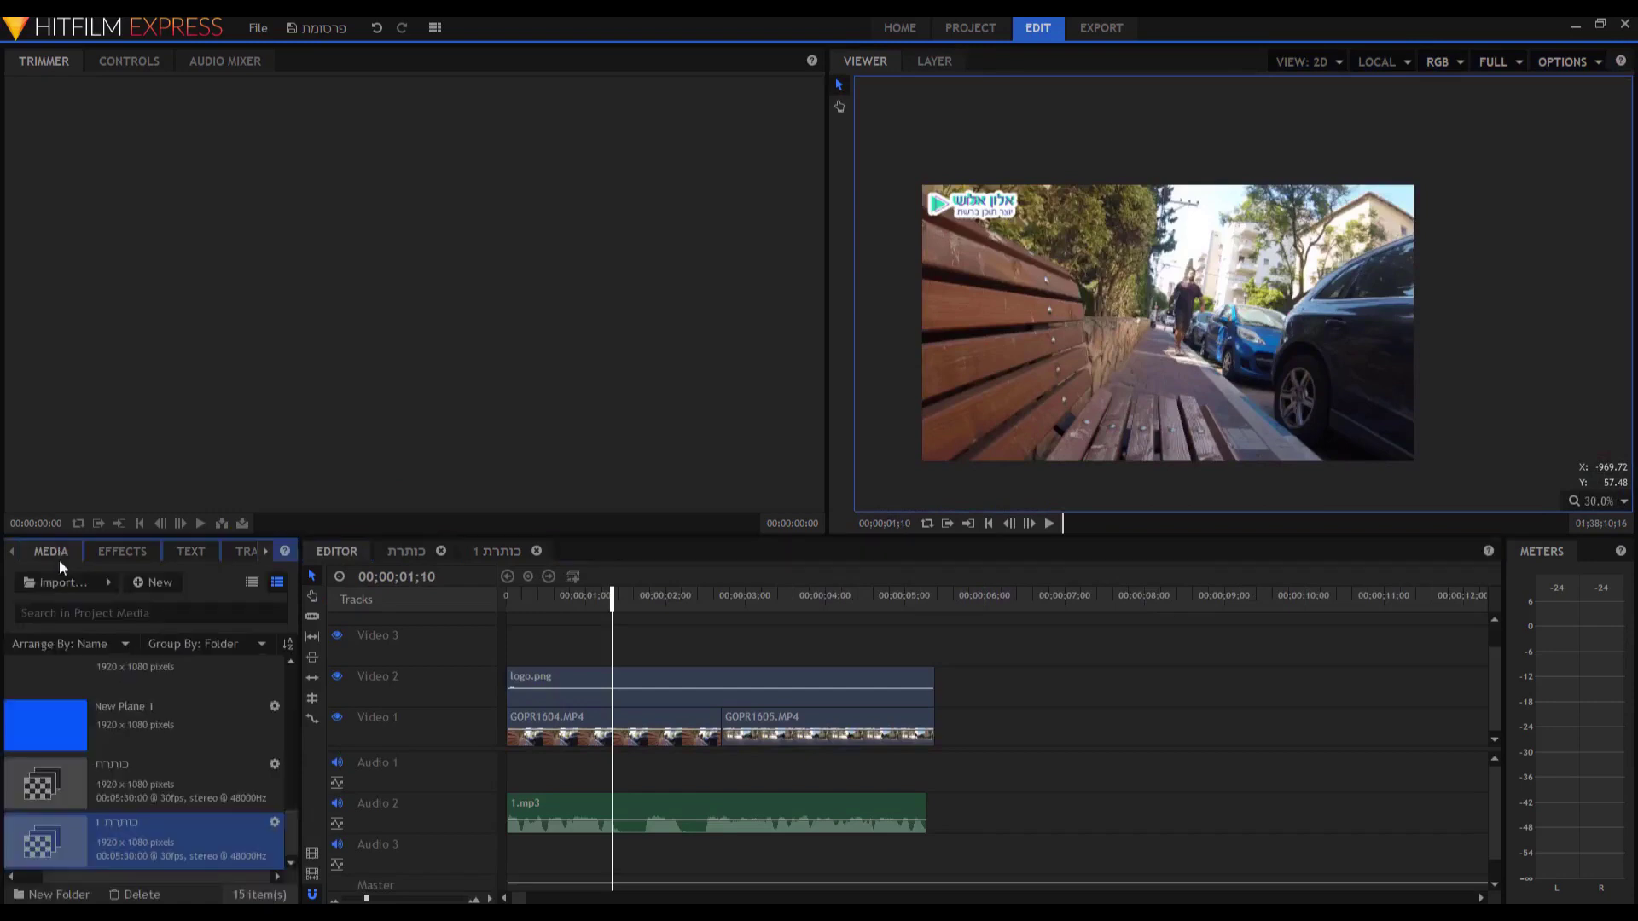
drag(82, 863, 544, 643)
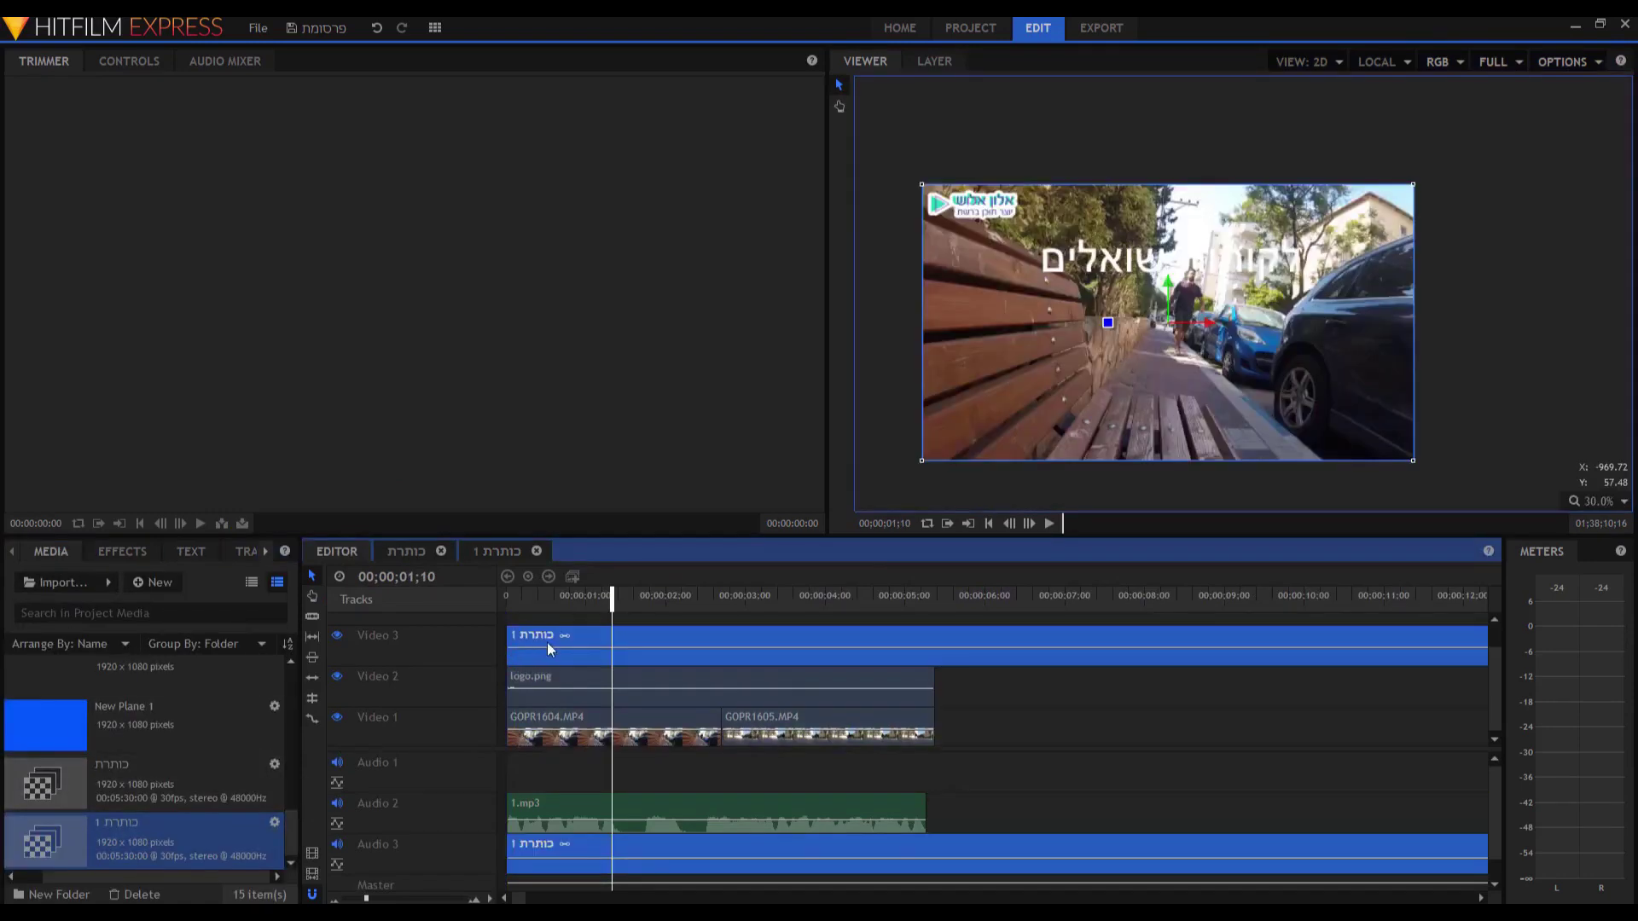
key(Home)
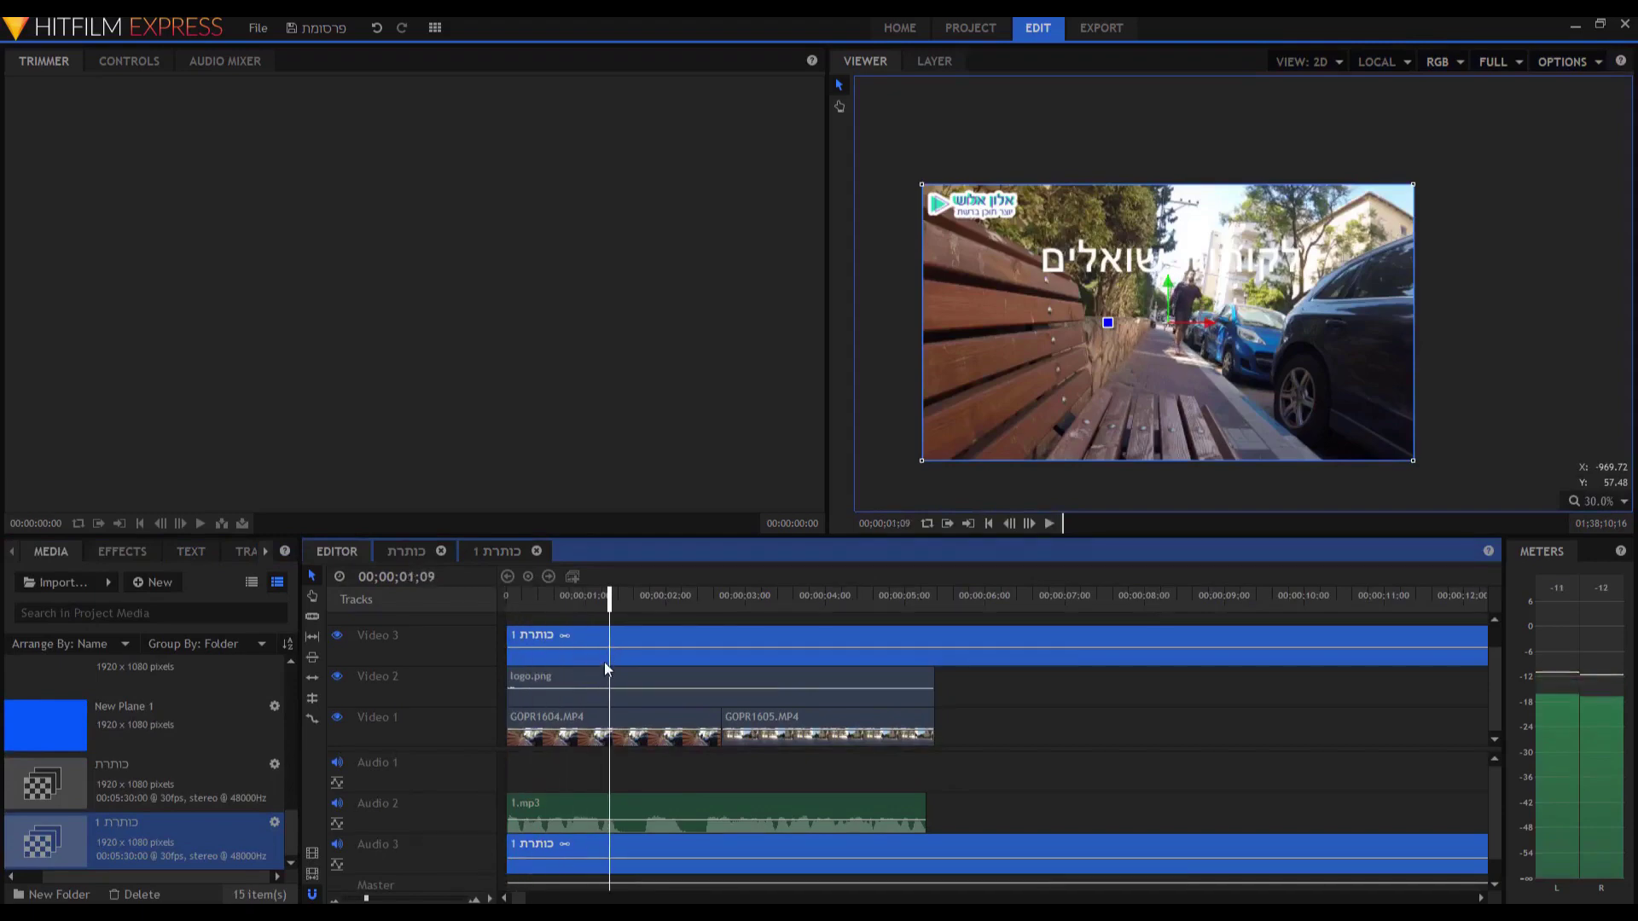
key(y)
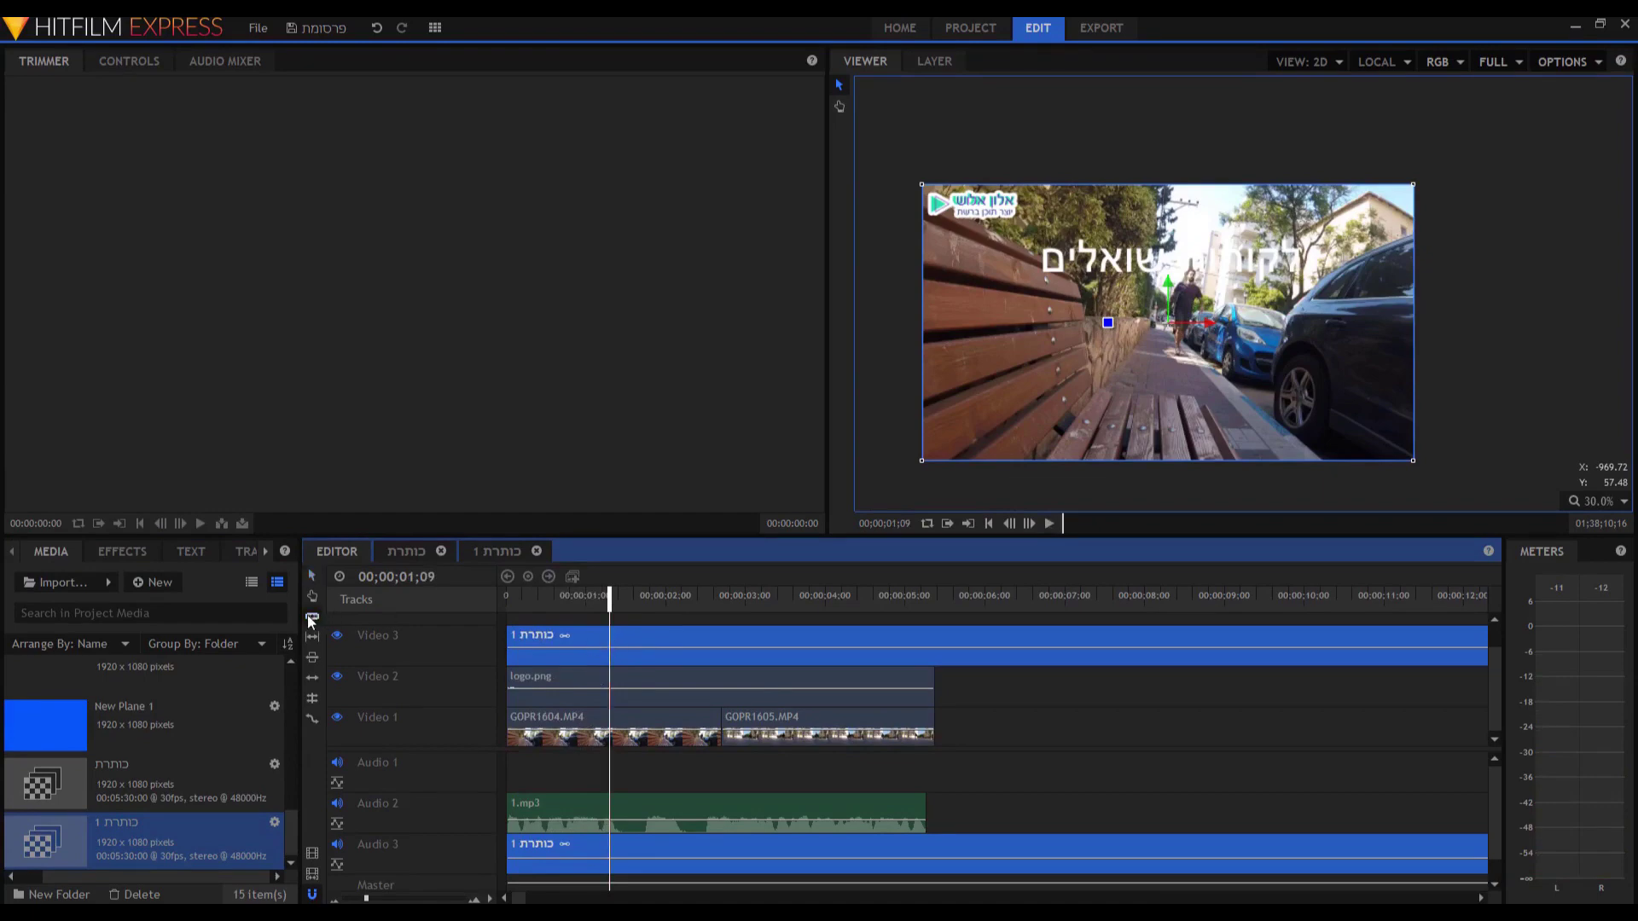
Cut the title clip to end at 00;00;01;09 and delete the right-hand piece.
click(610, 648)
click(660, 637)
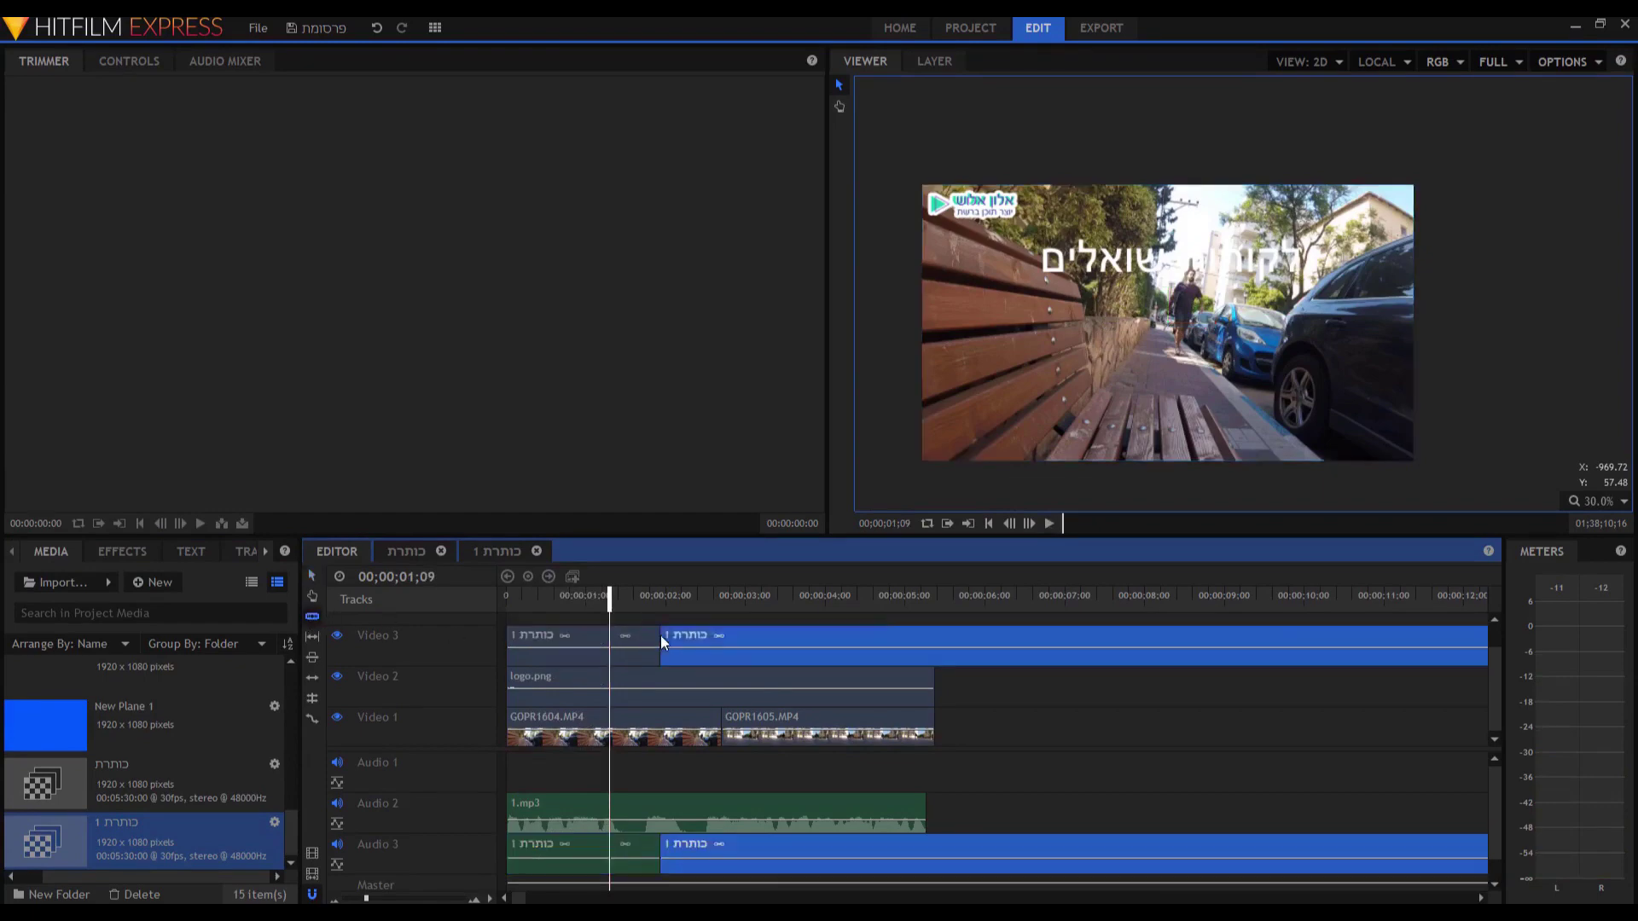
right_click(660, 636)
click(638, 619)
key(ctrl+z)
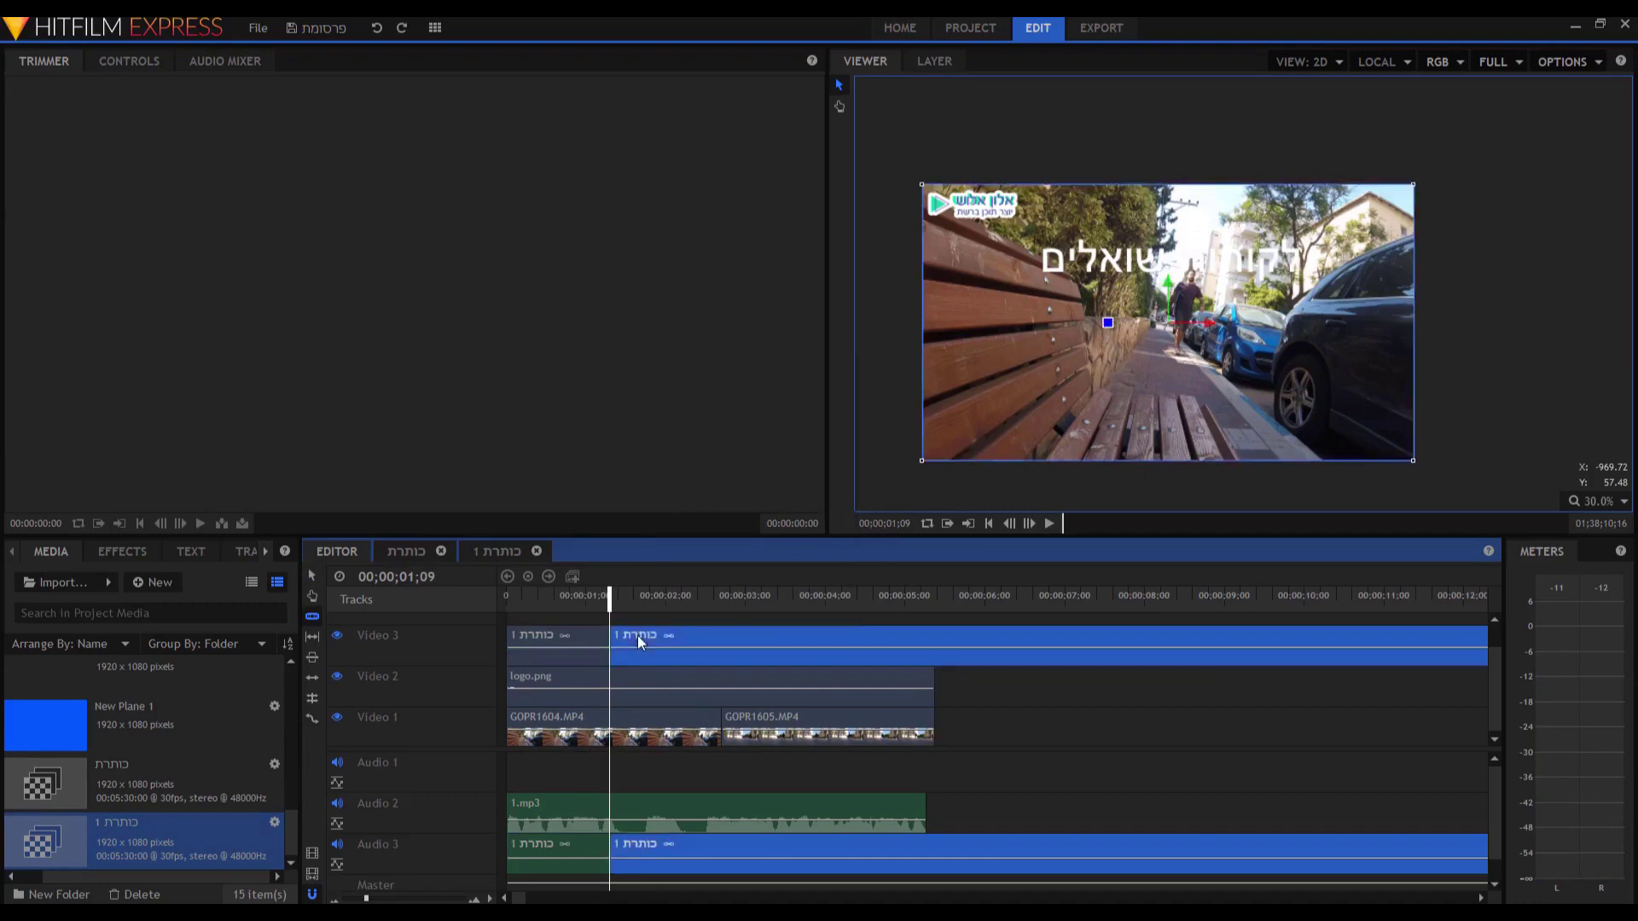
right_click(637, 636)
click(672, 578)
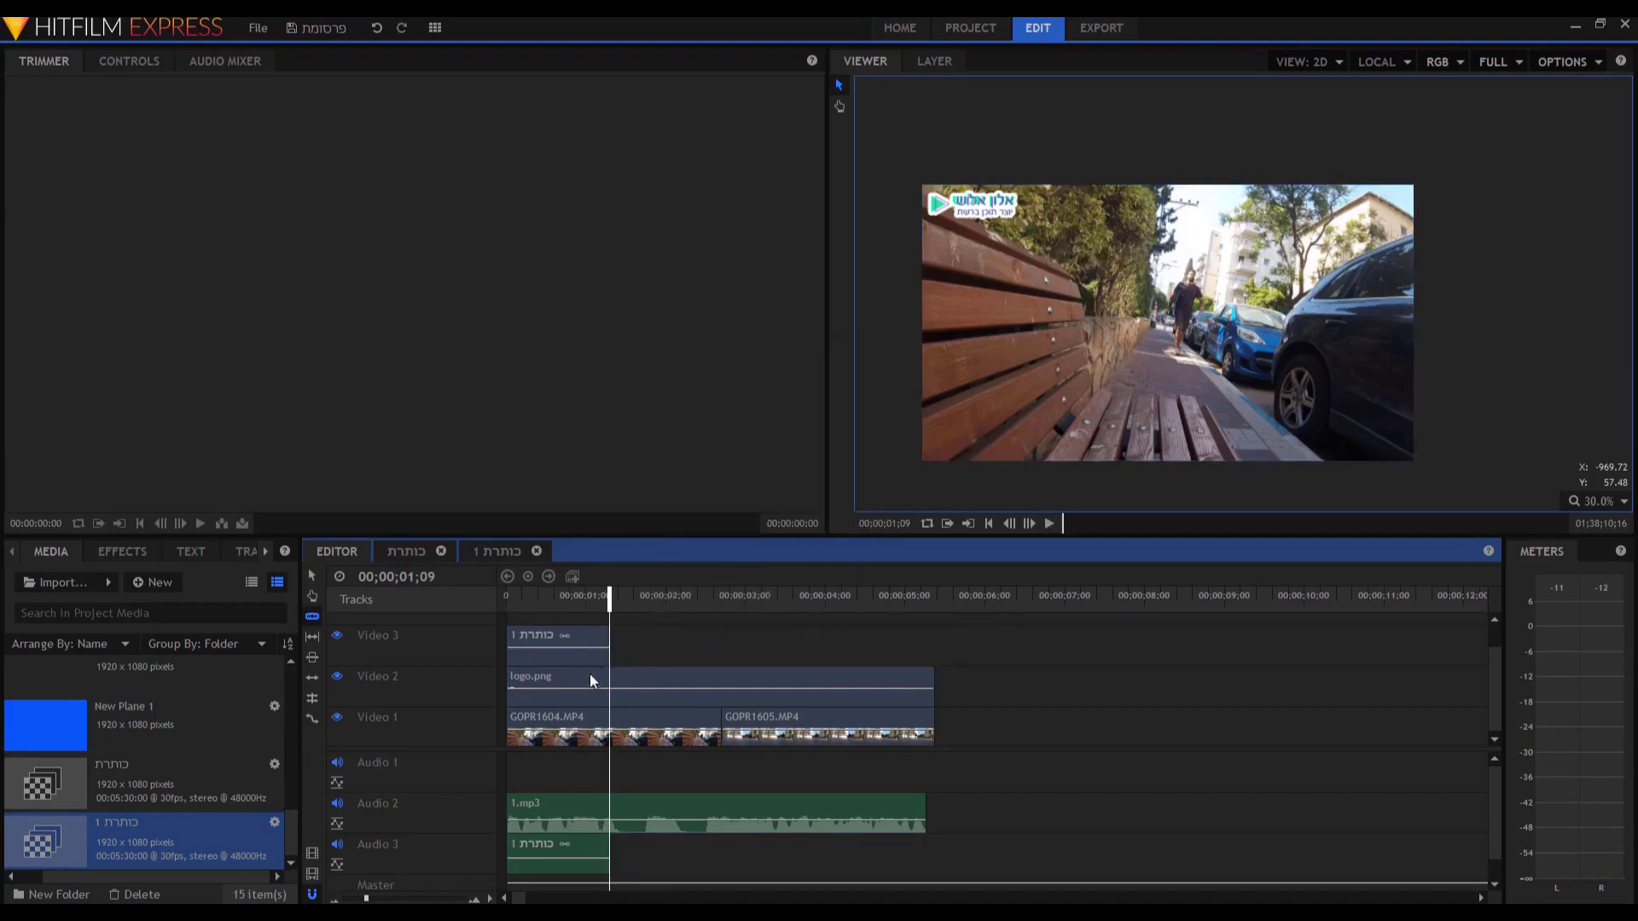
Select the short title clip on Video 3 and open its composite.
click(314, 576)
click(563, 631)
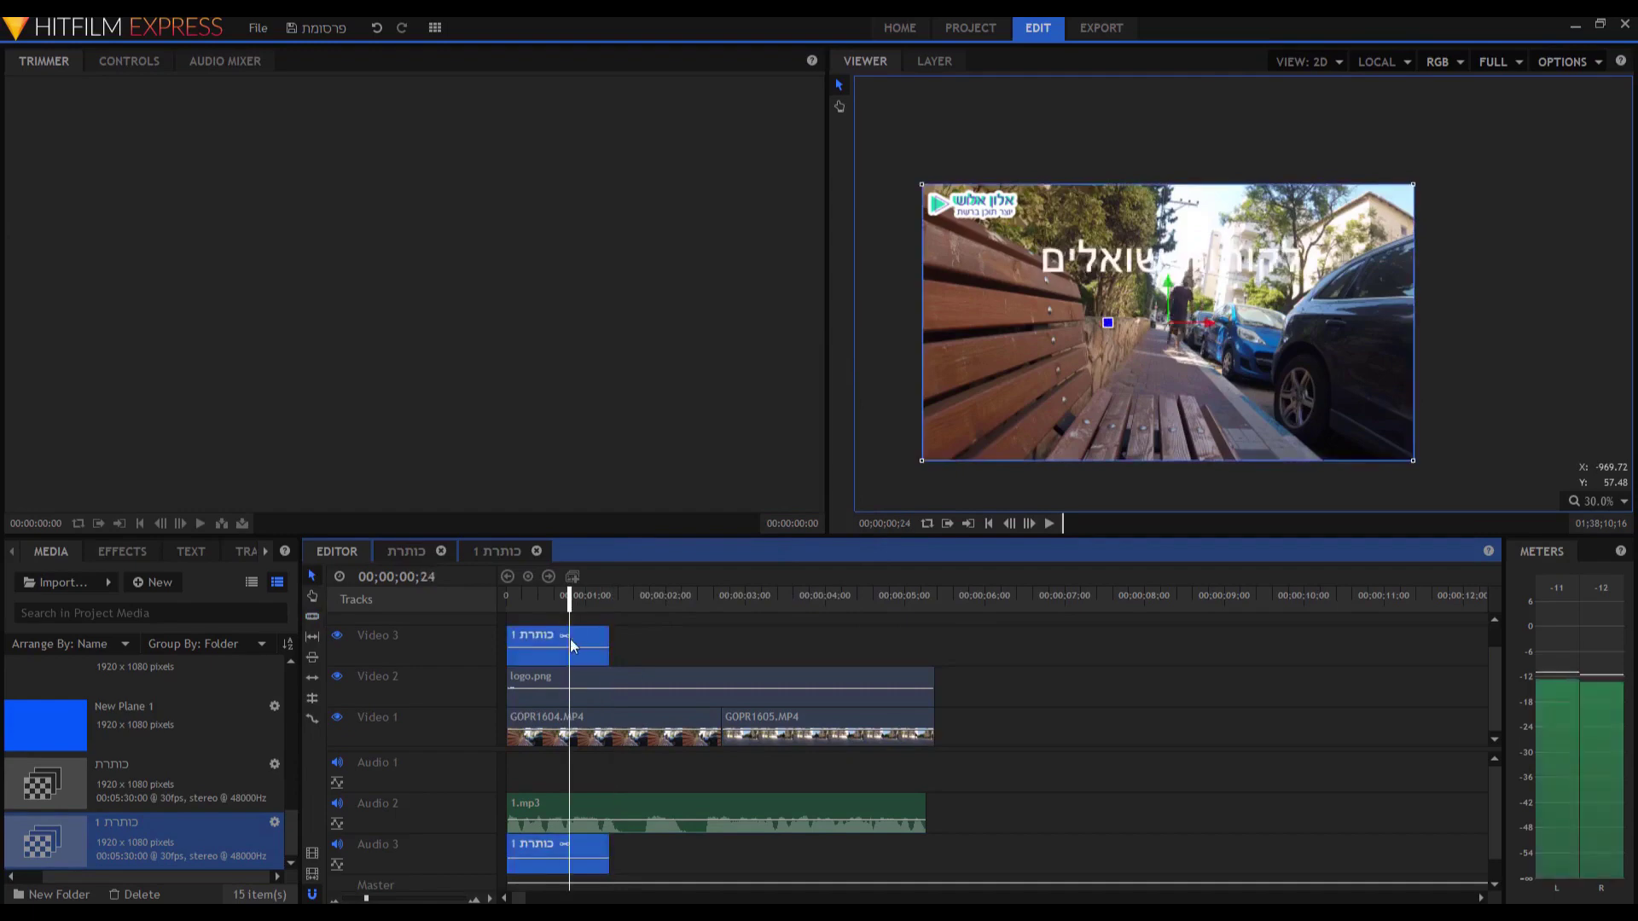
double_click(570, 638)
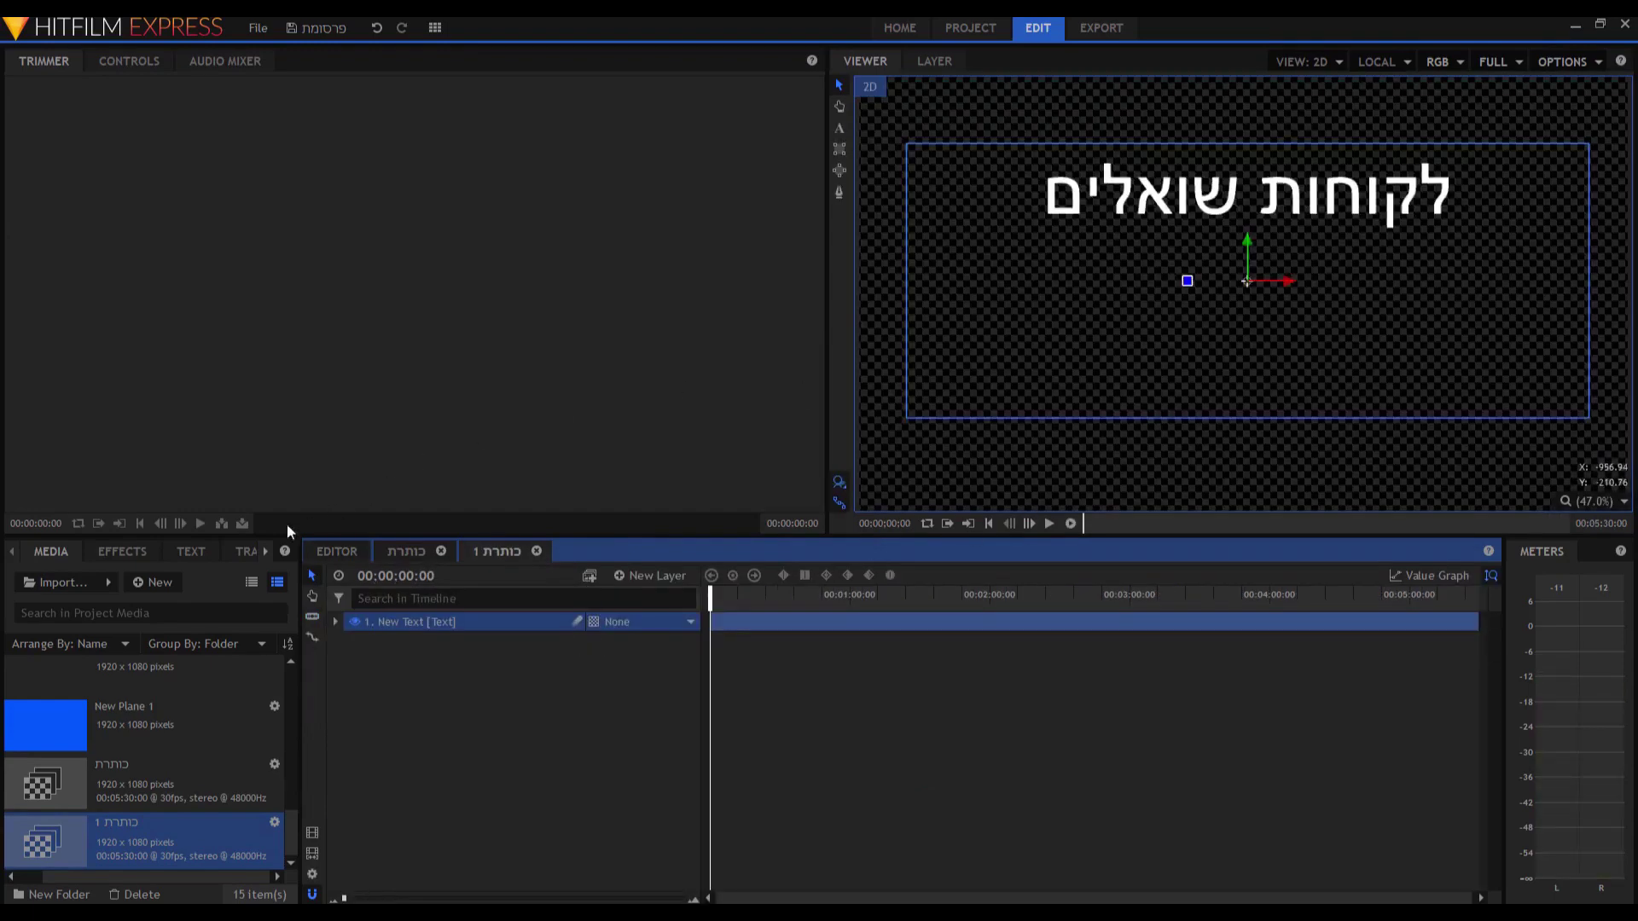
Give the 'לקוחות שואלים' title a red 8.0-width stroke and check it on the timeline.
click(201, 553)
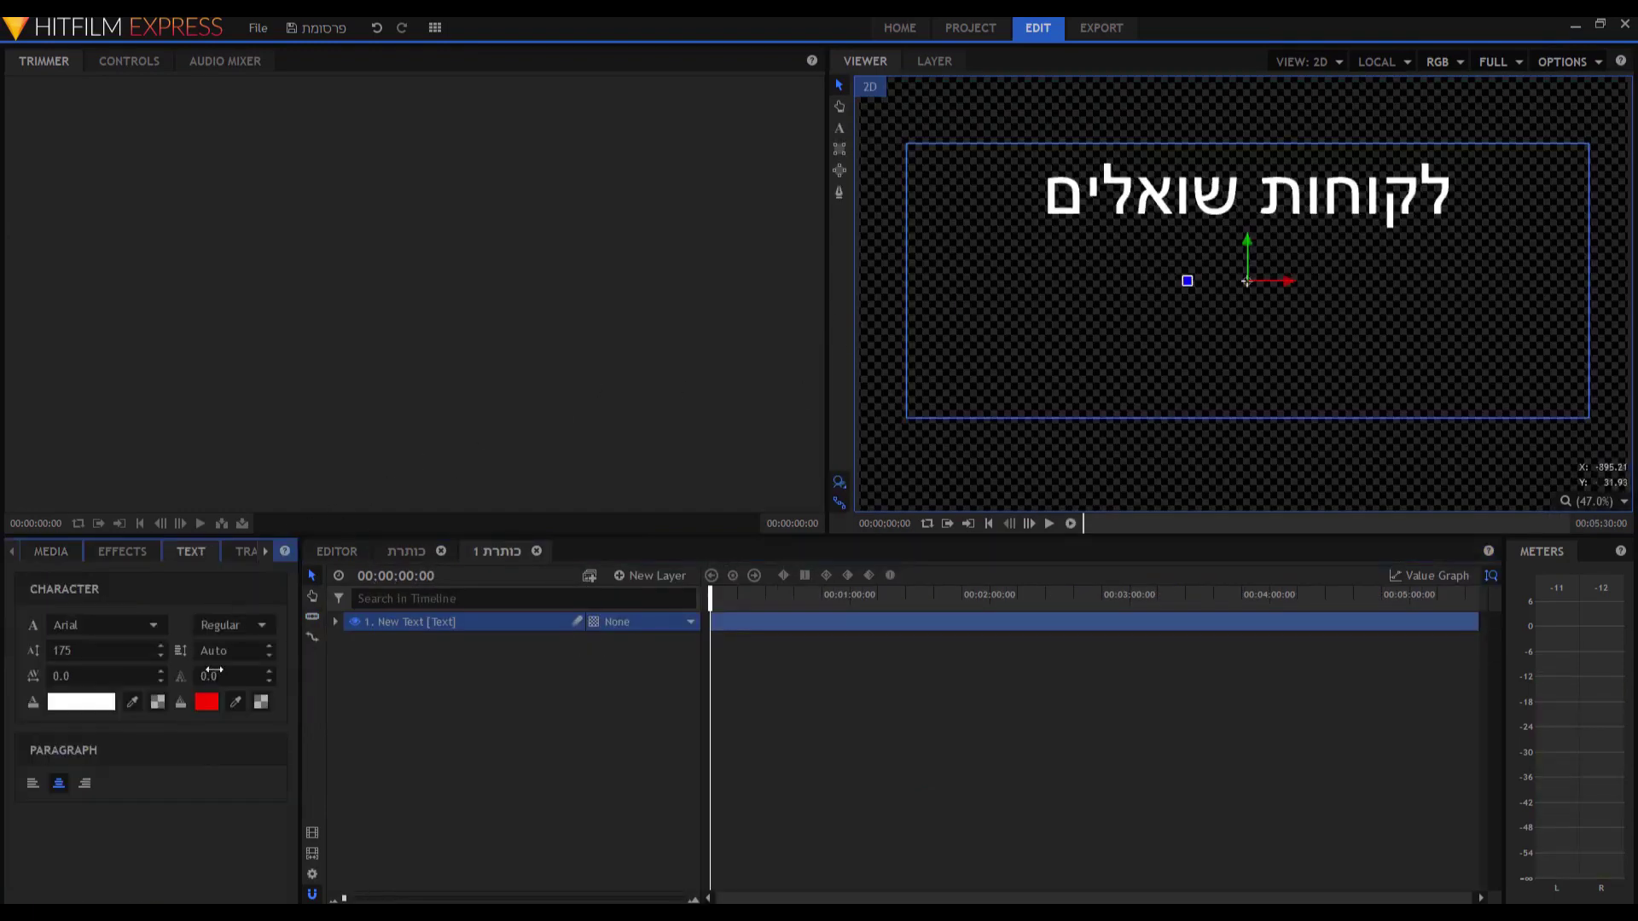
double_click(1262, 195)
drag(1451, 195, 1043, 195)
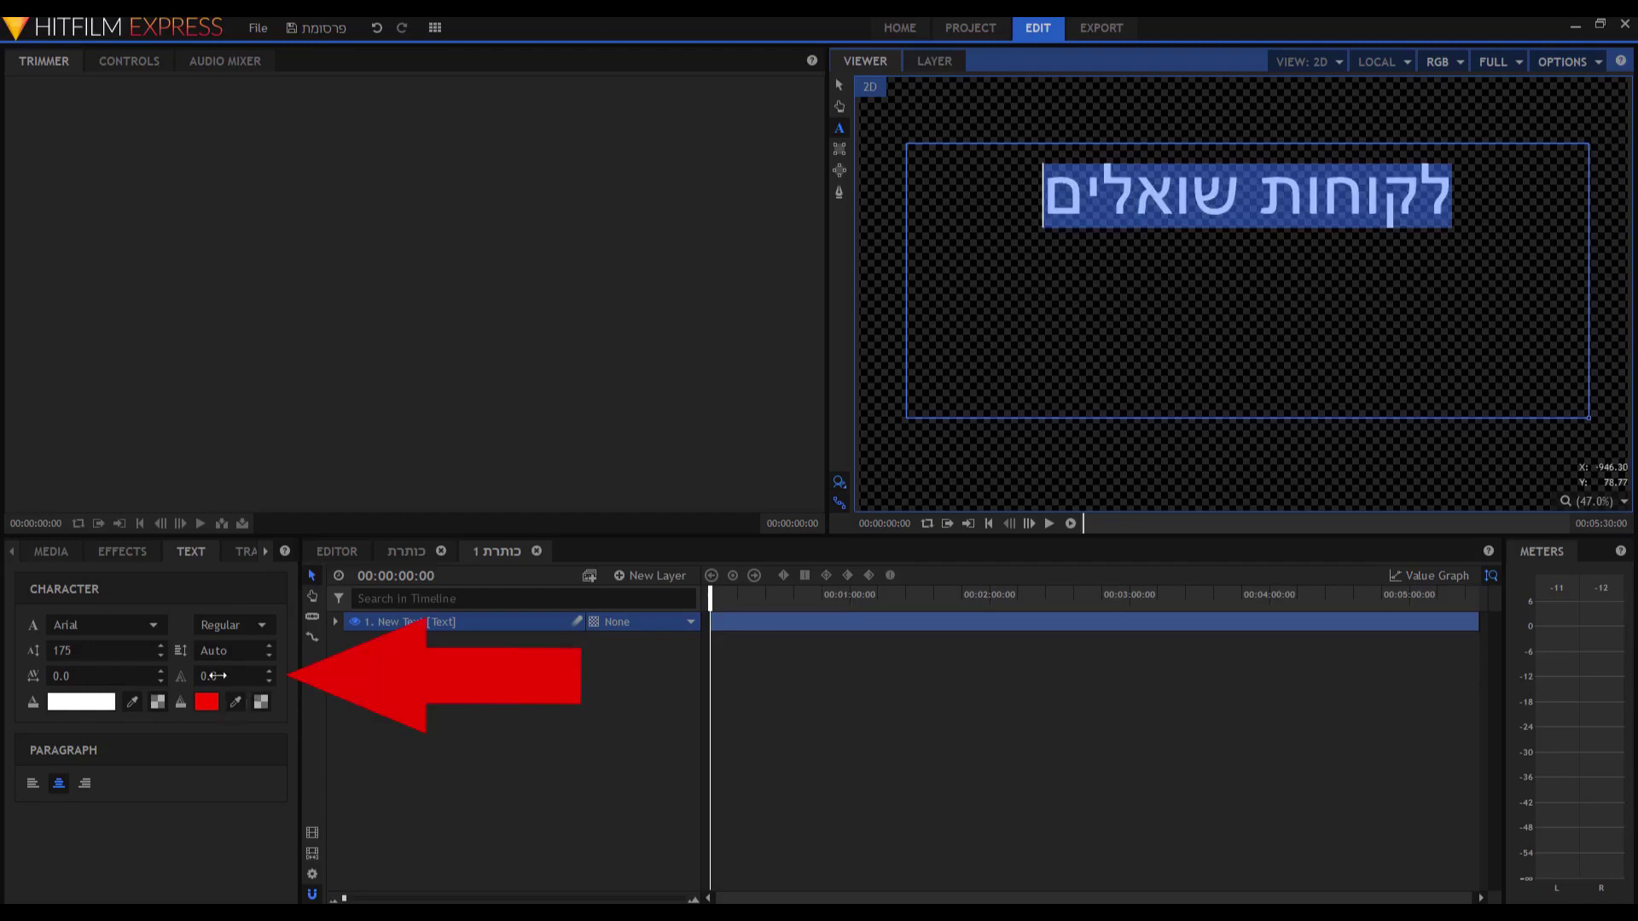
drag(182, 685, 198, 685)
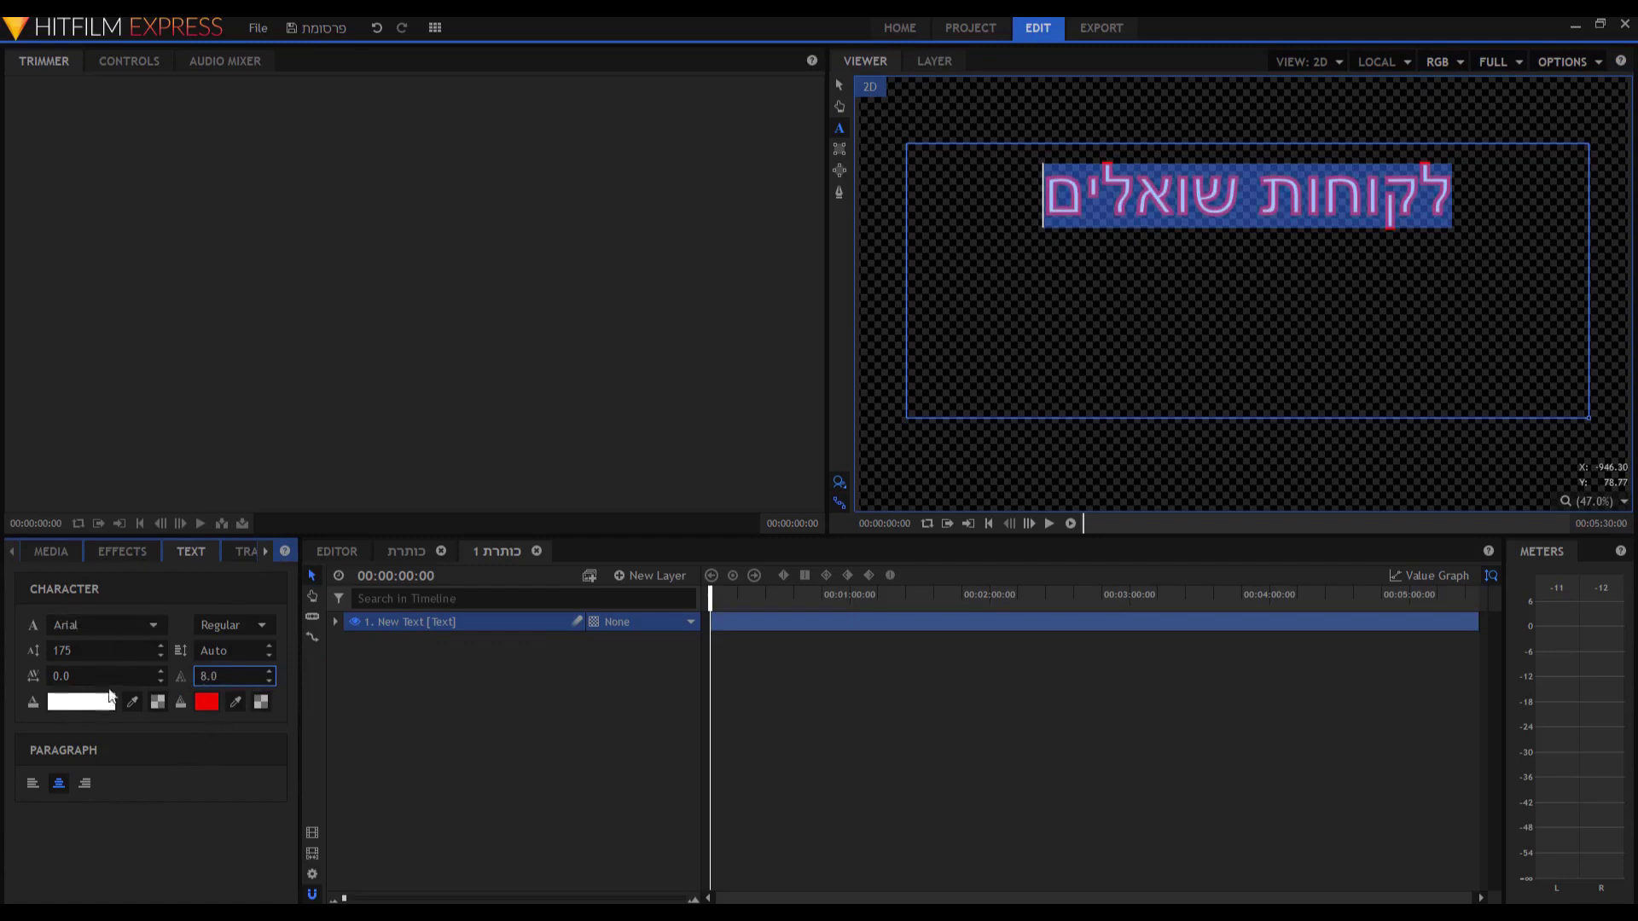
click(329, 555)
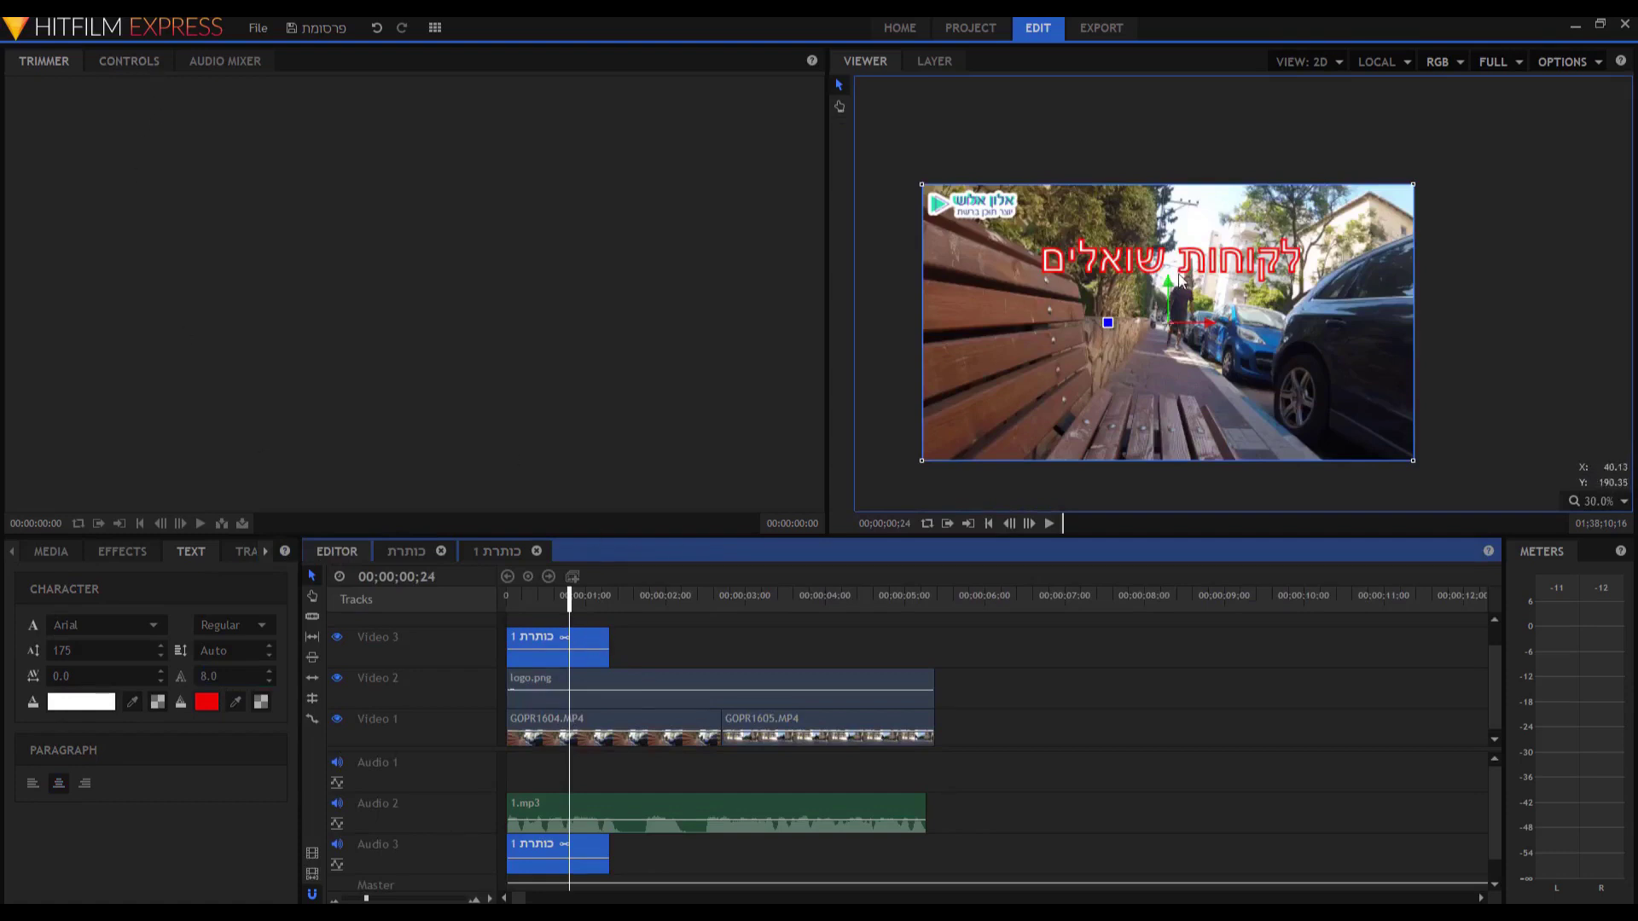
Scale the כותרת 1 title to 174% and lower it to Y -270.
click(135, 63)
click(14, 164)
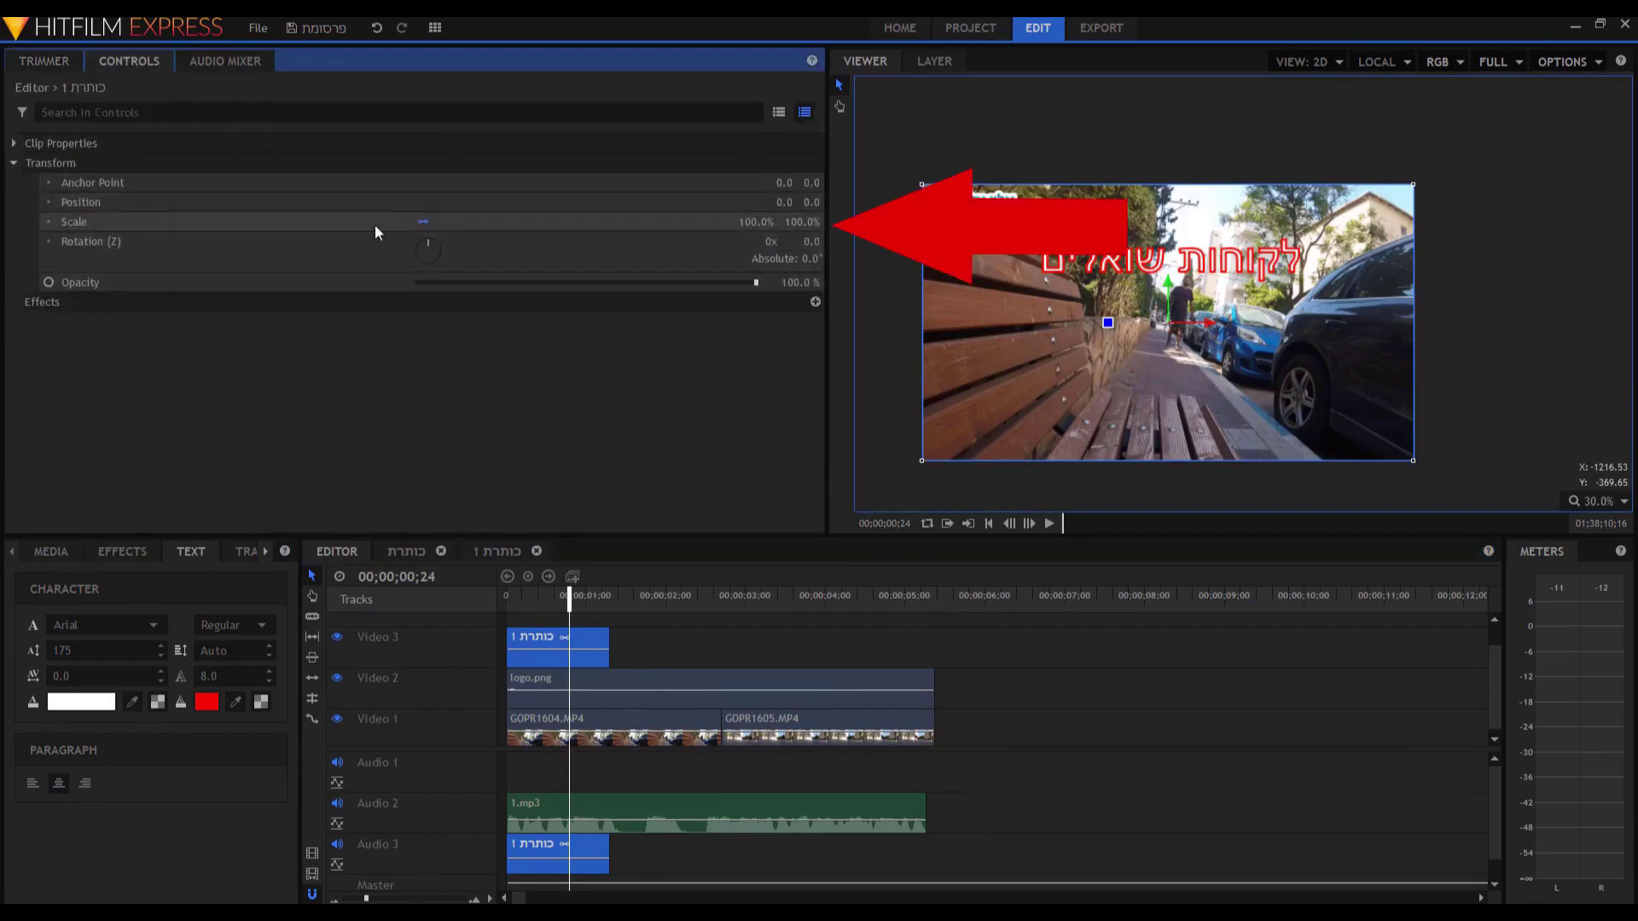
drag(719, 223, 779, 222)
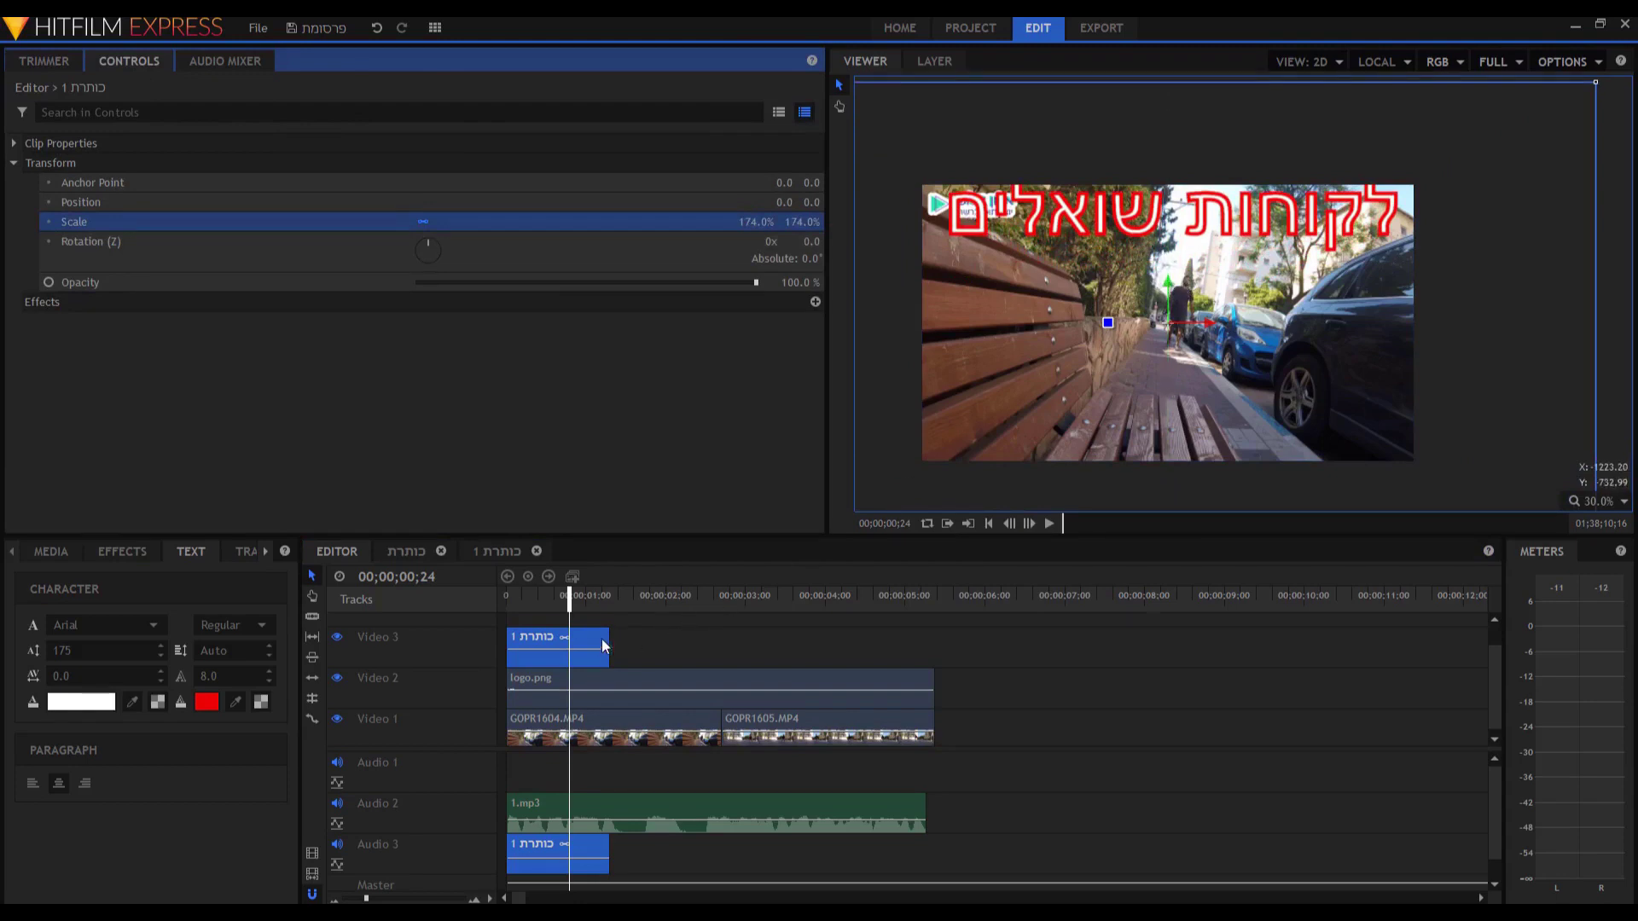
drag(1170, 289, 1174, 353)
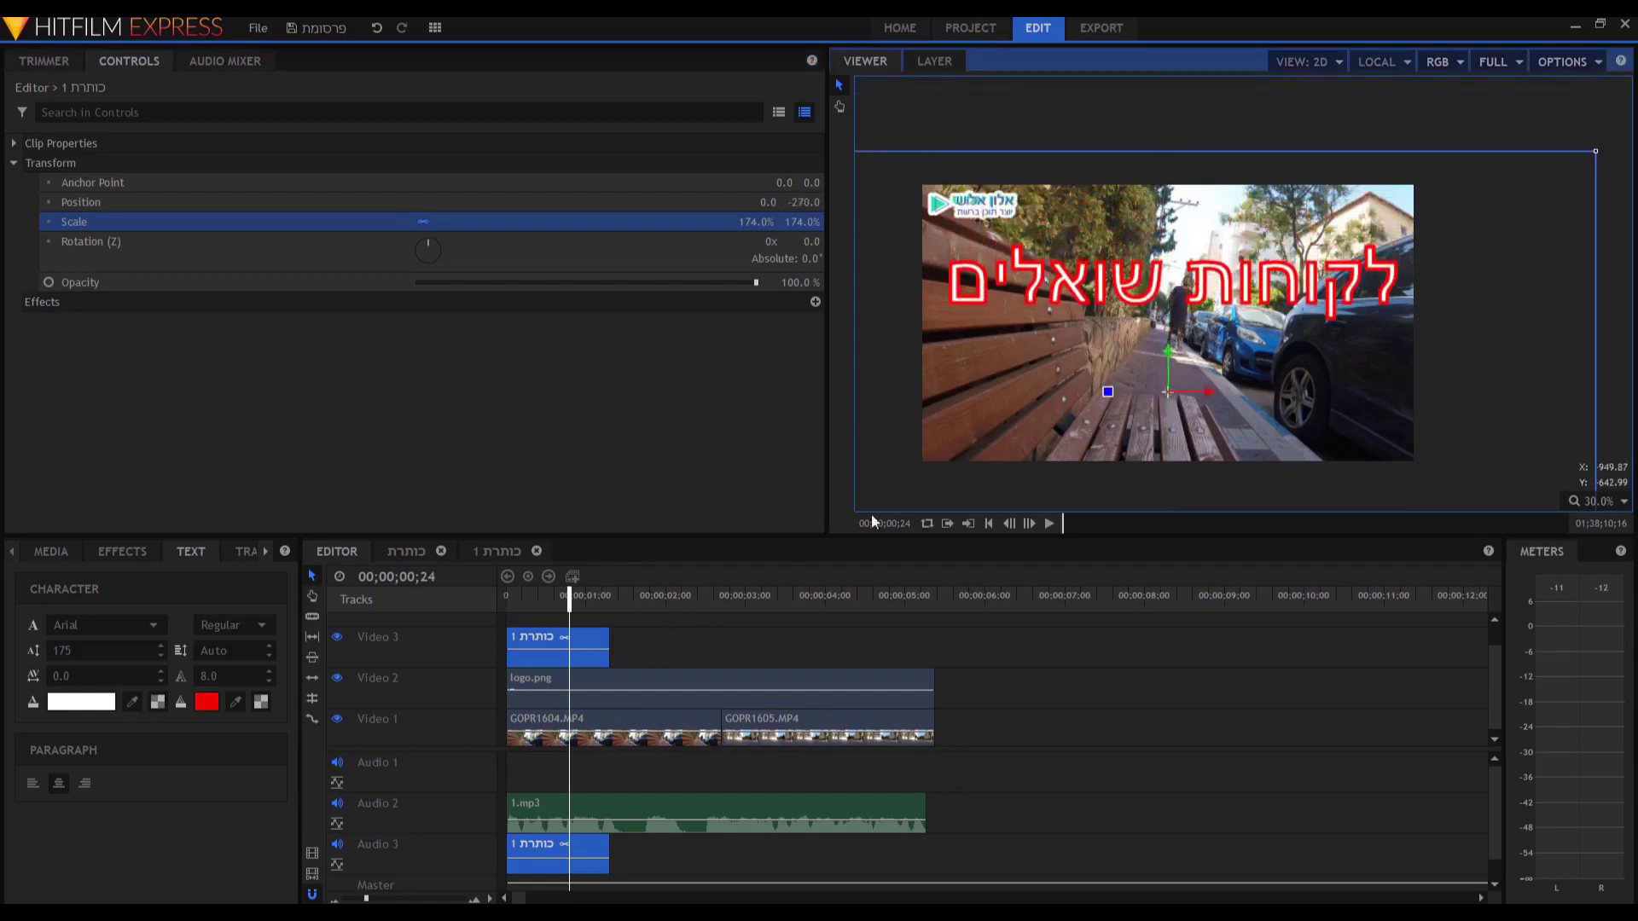
click(49, 554)
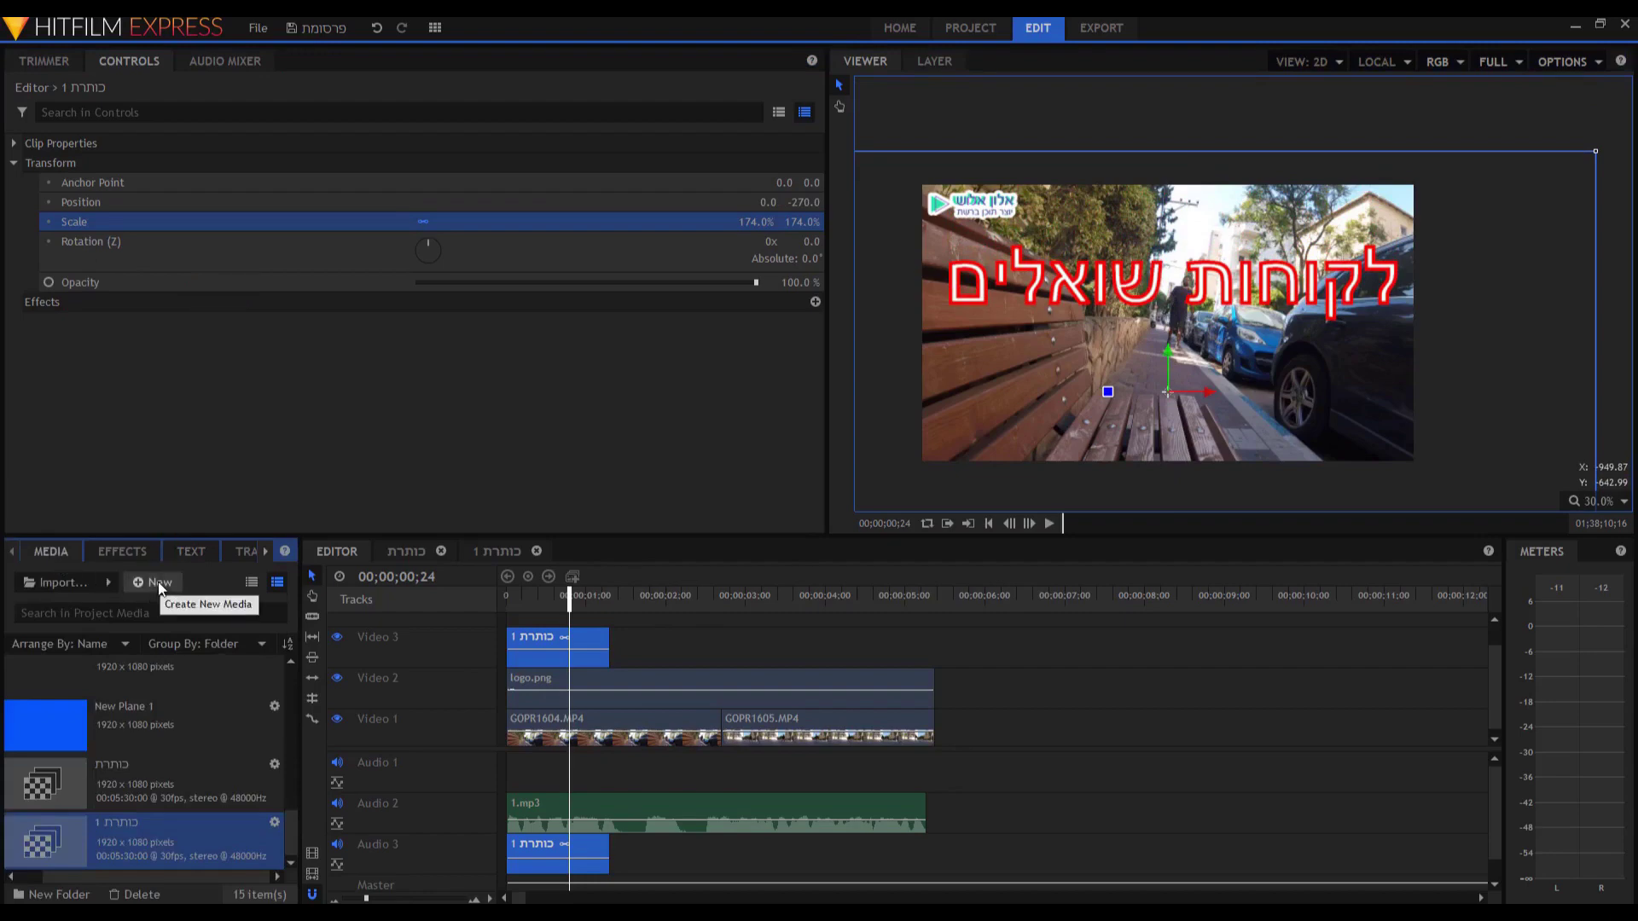
Create a new composite shot named כותרת, then close it and remove it from the project.
click(159, 584)
click(159, 603)
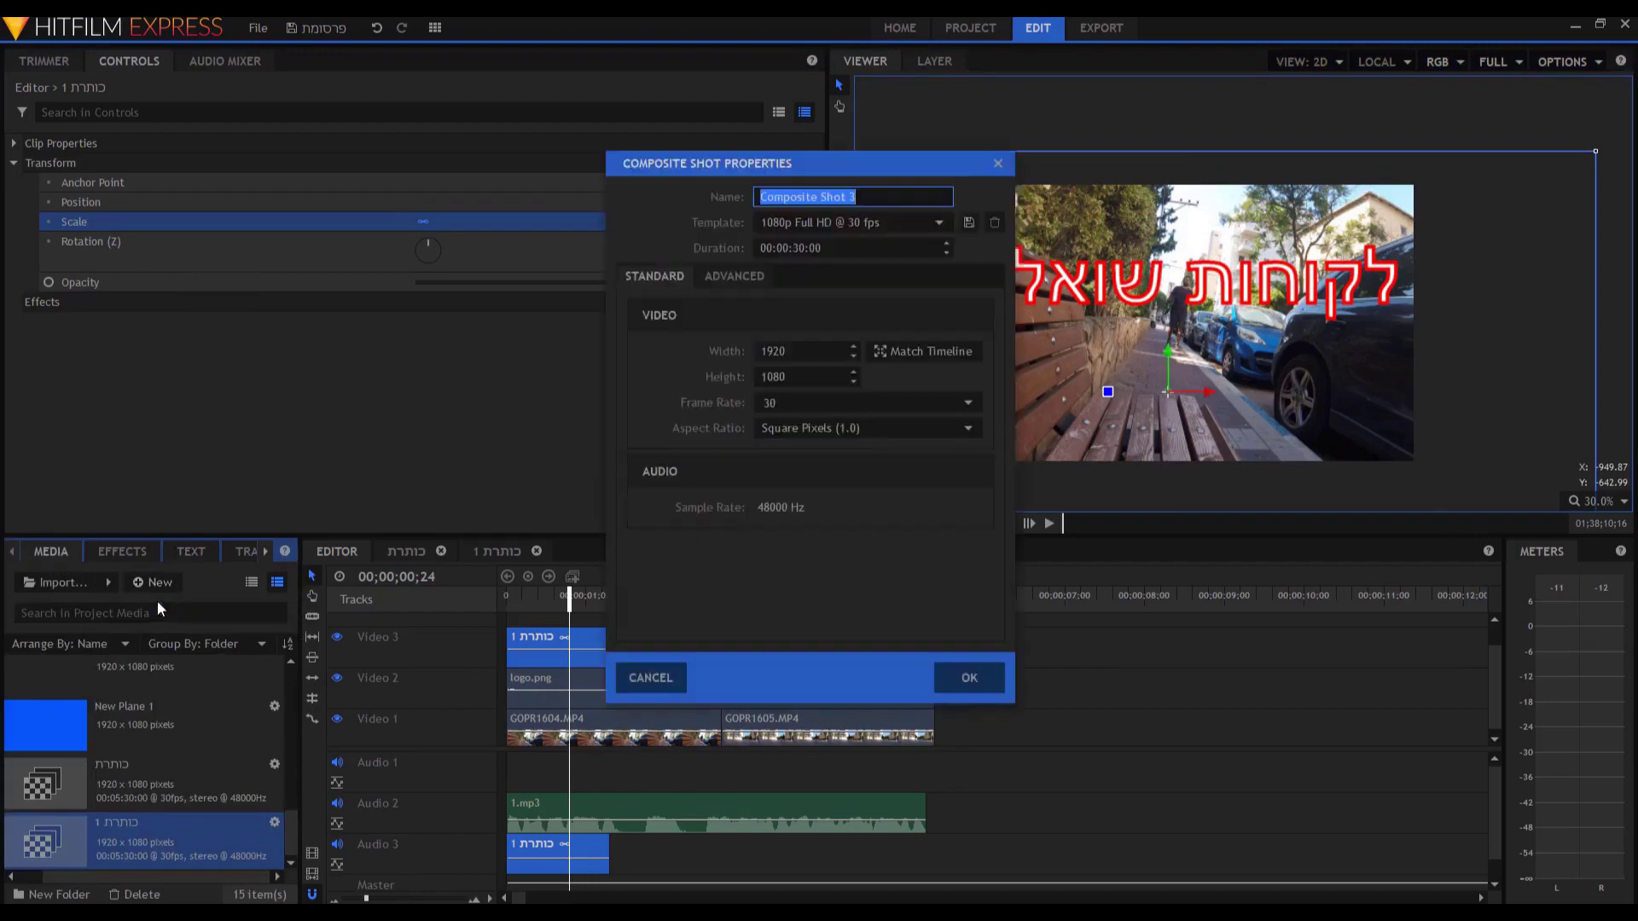
text(כותרת 2)
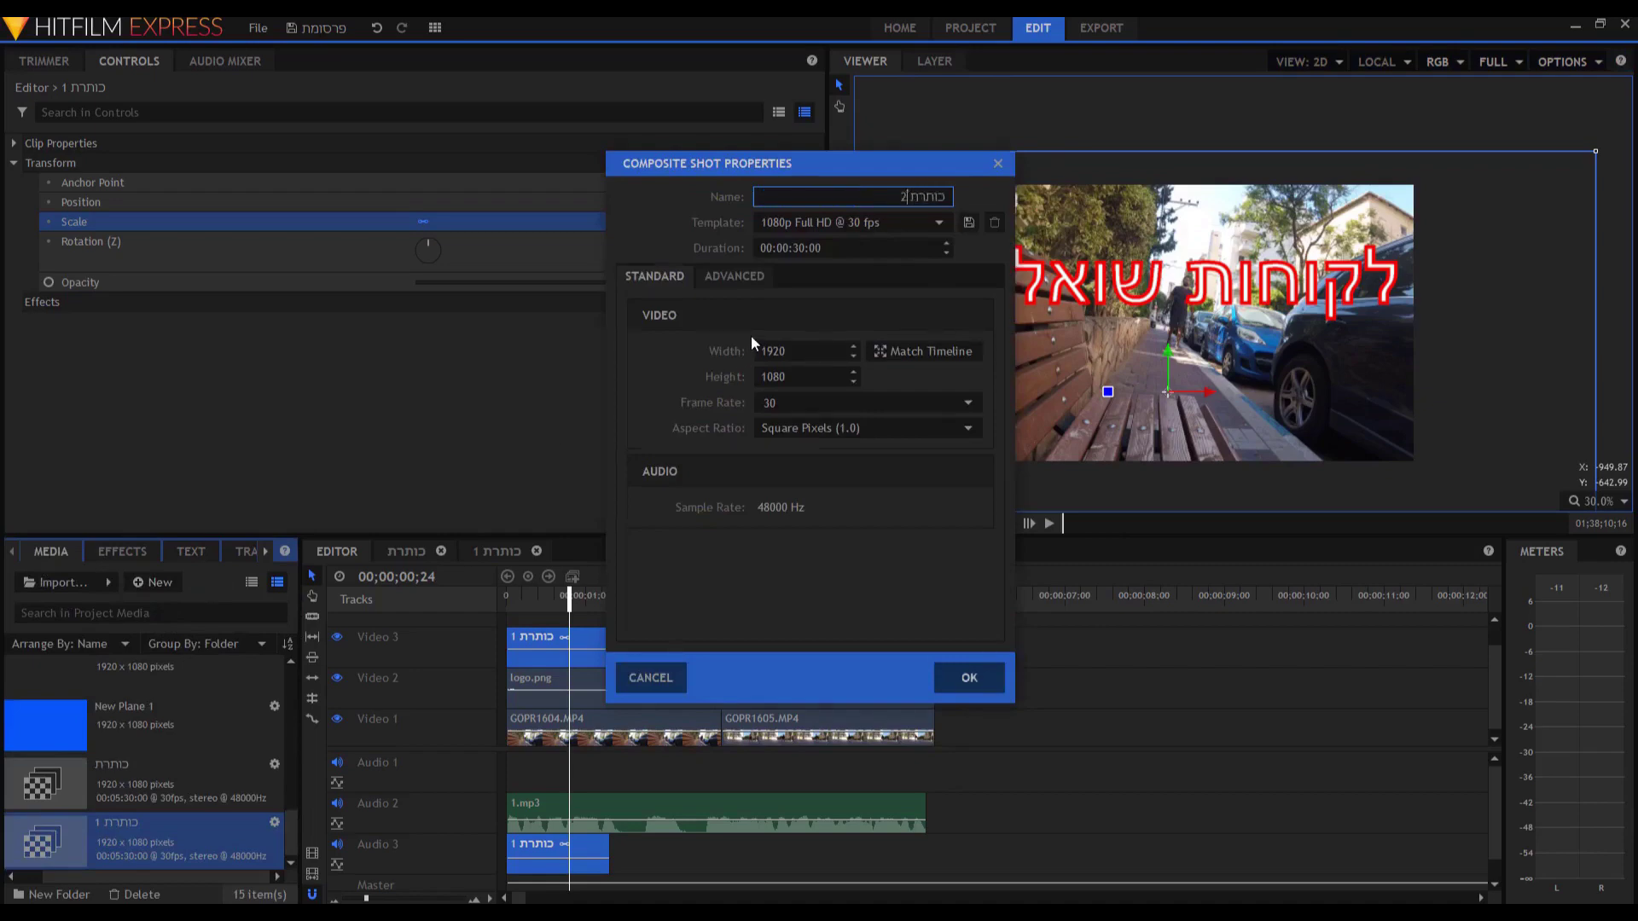
key(Return)
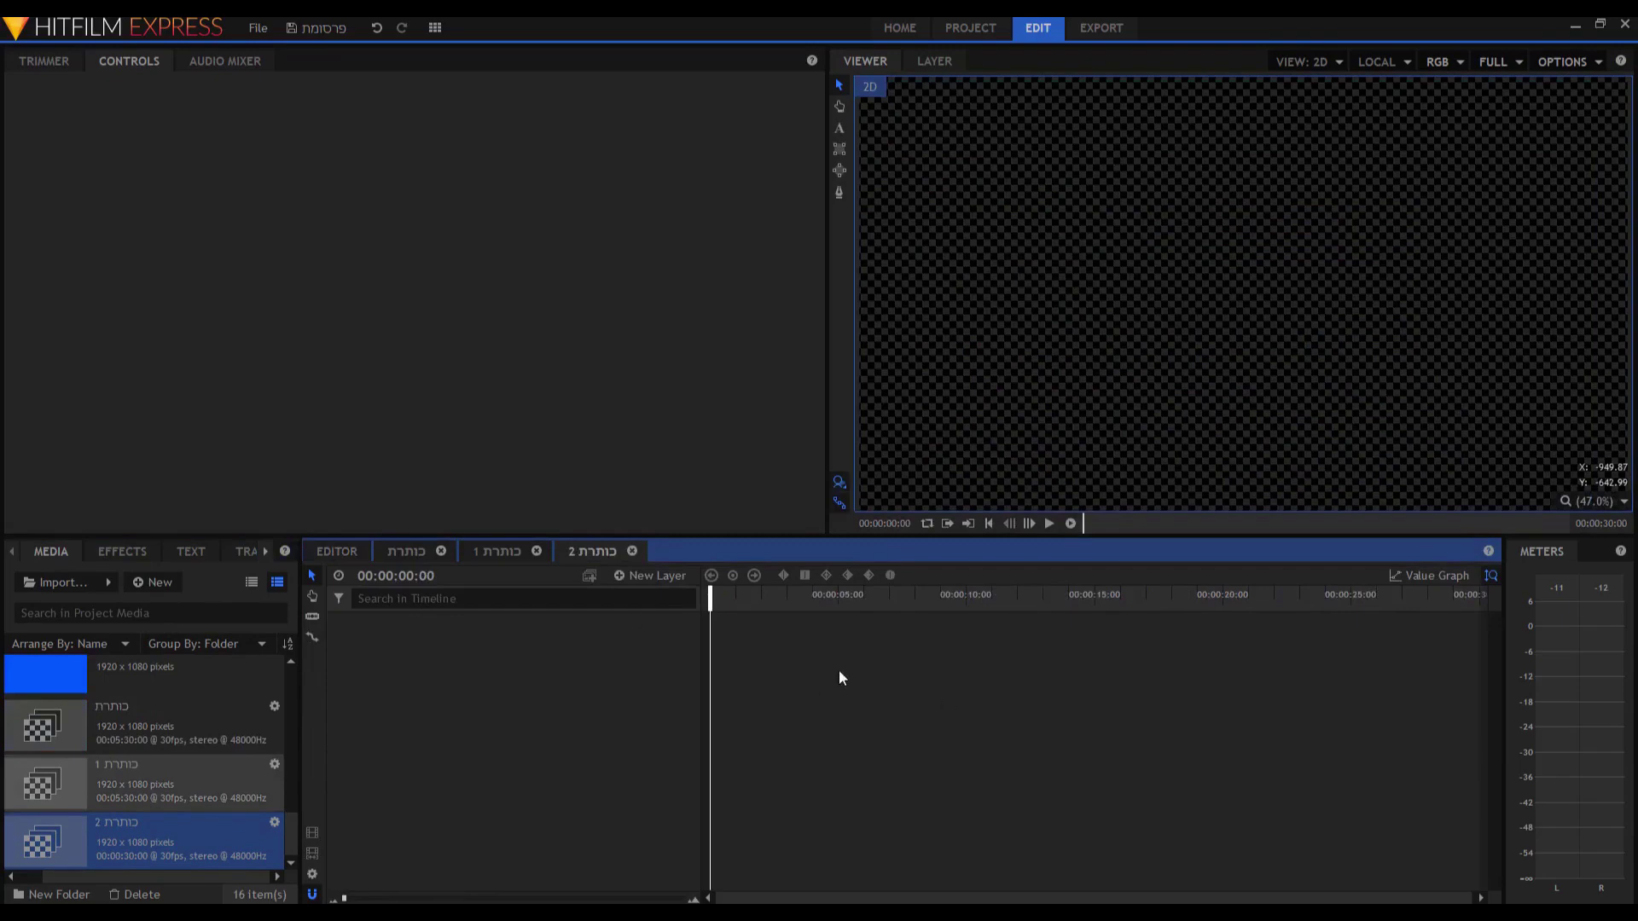
click(632, 551)
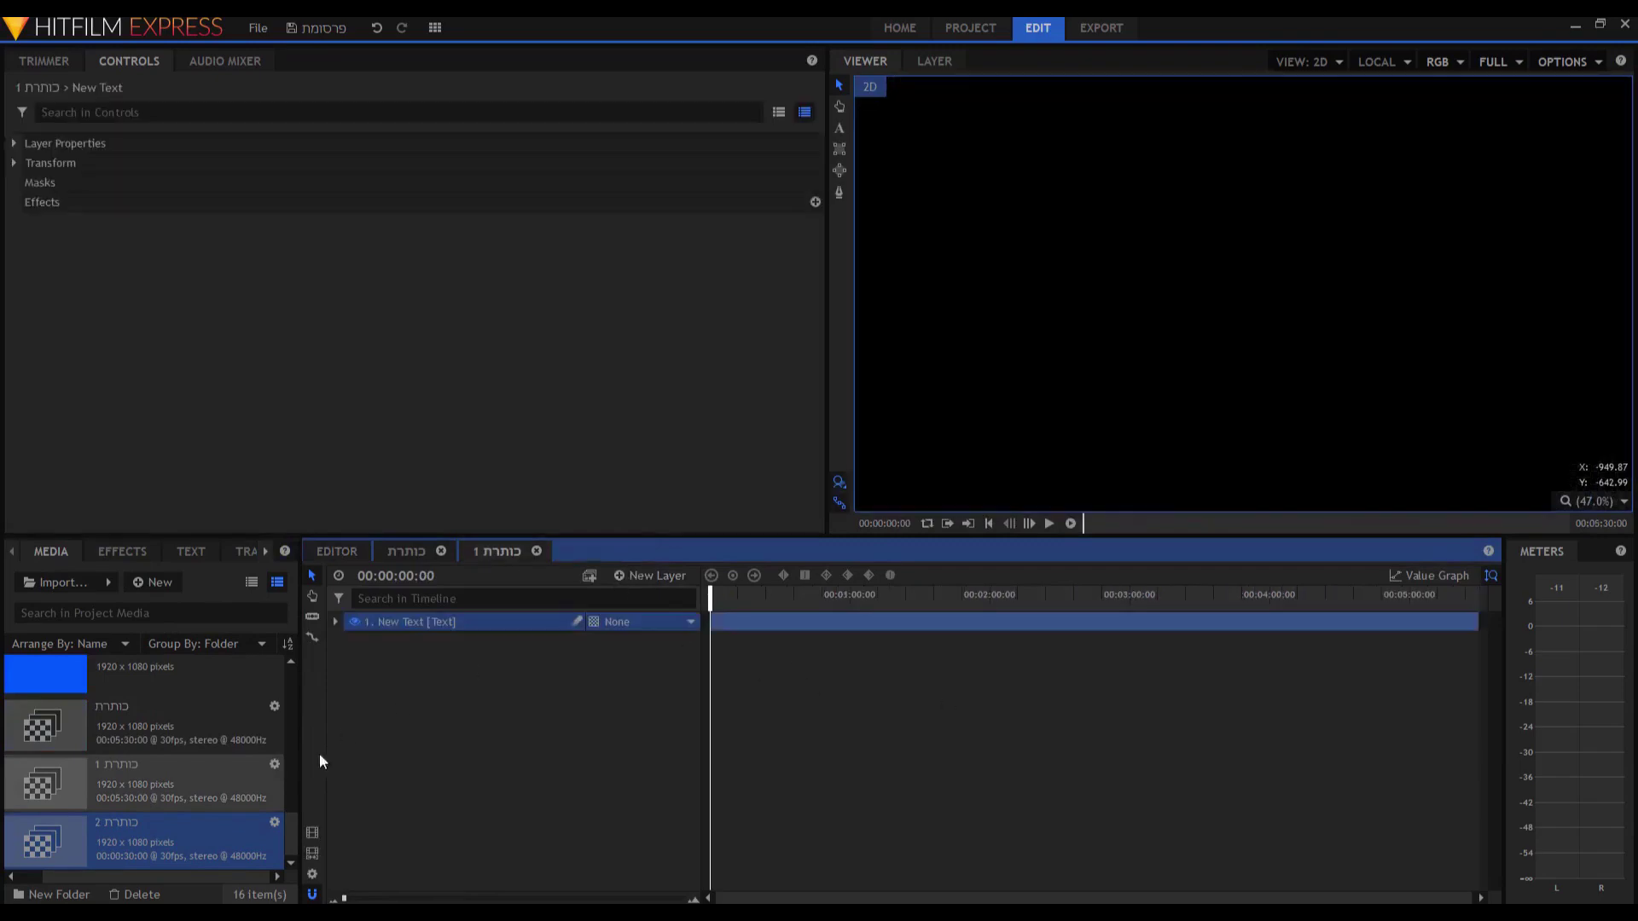
right_click(152, 838)
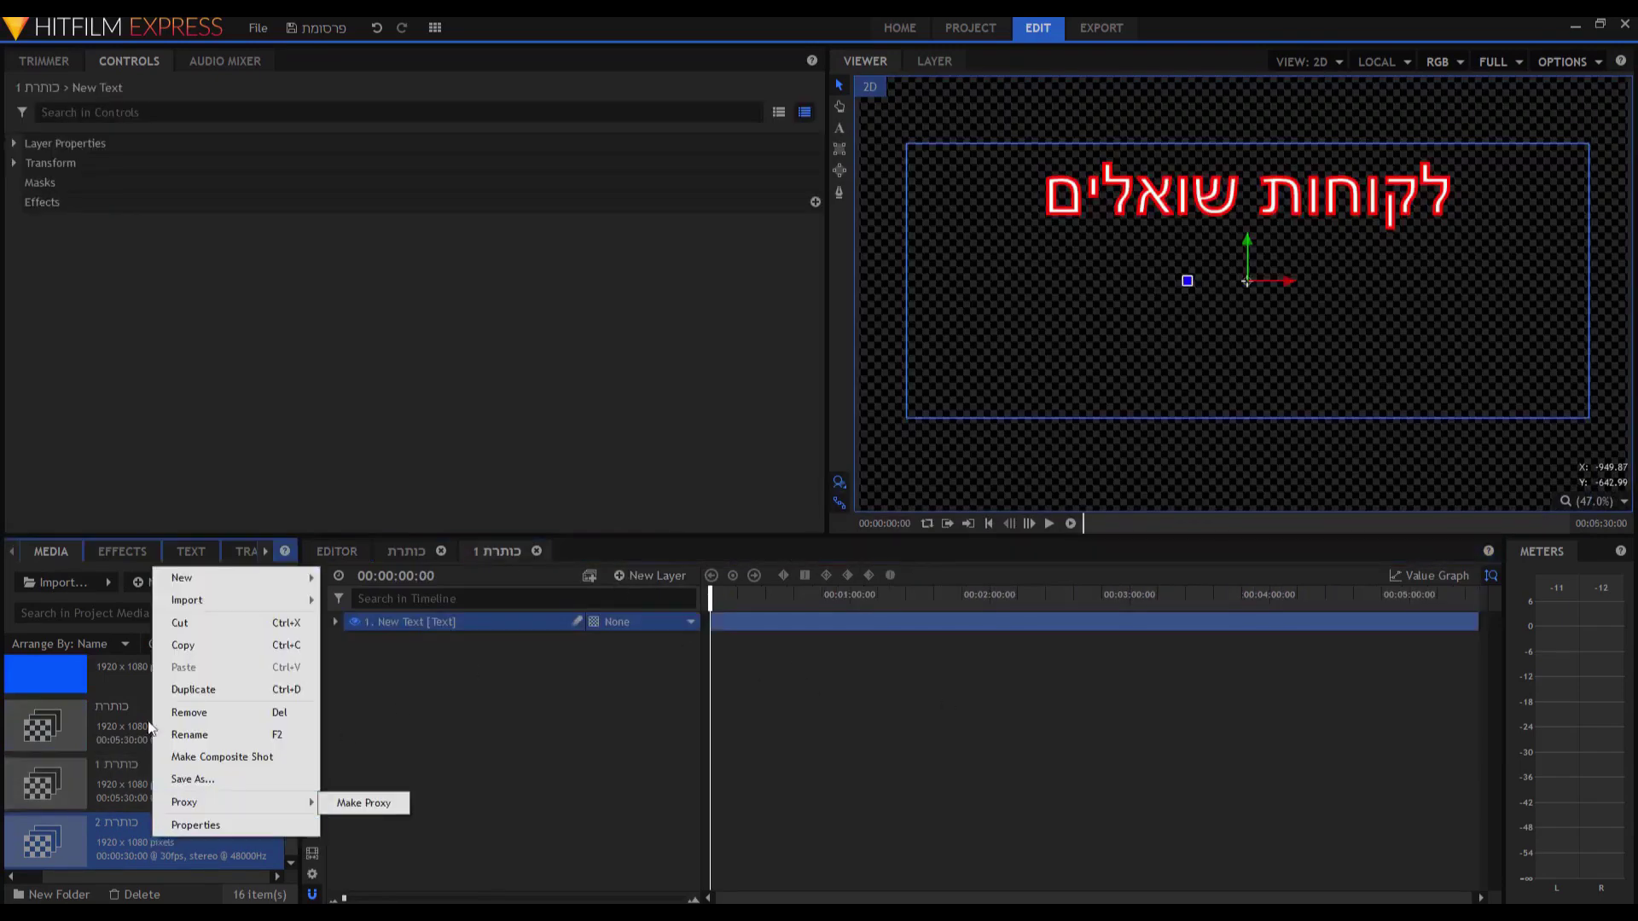
click(189, 713)
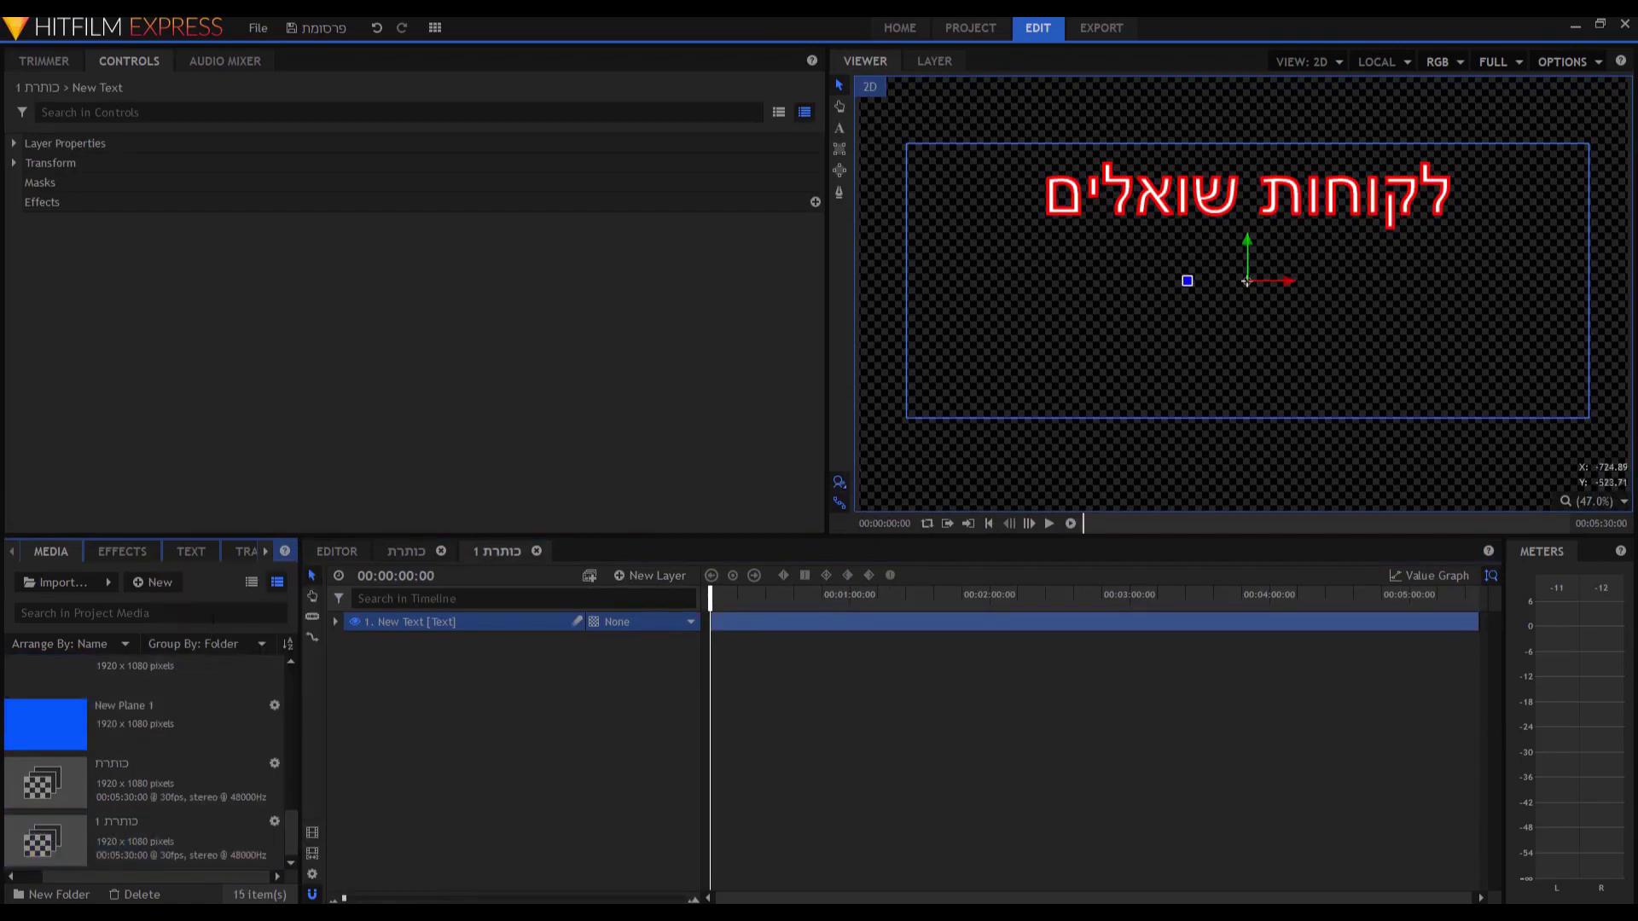
Duplicate the title composite shot from the Editor and open the copy.
click(335, 552)
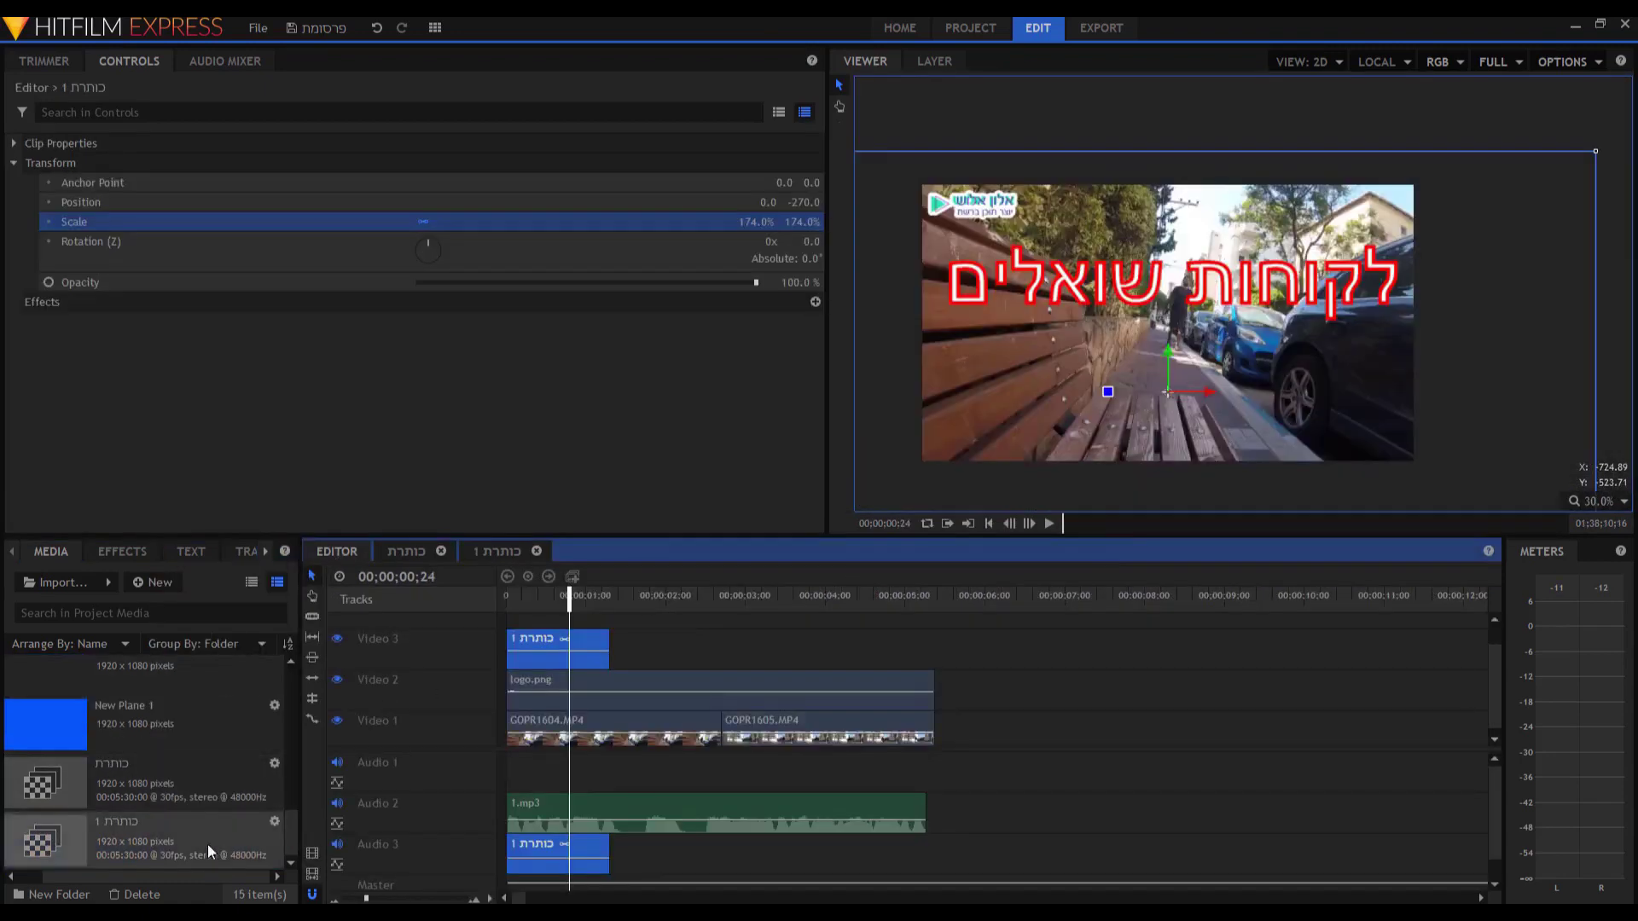
right_click(142, 830)
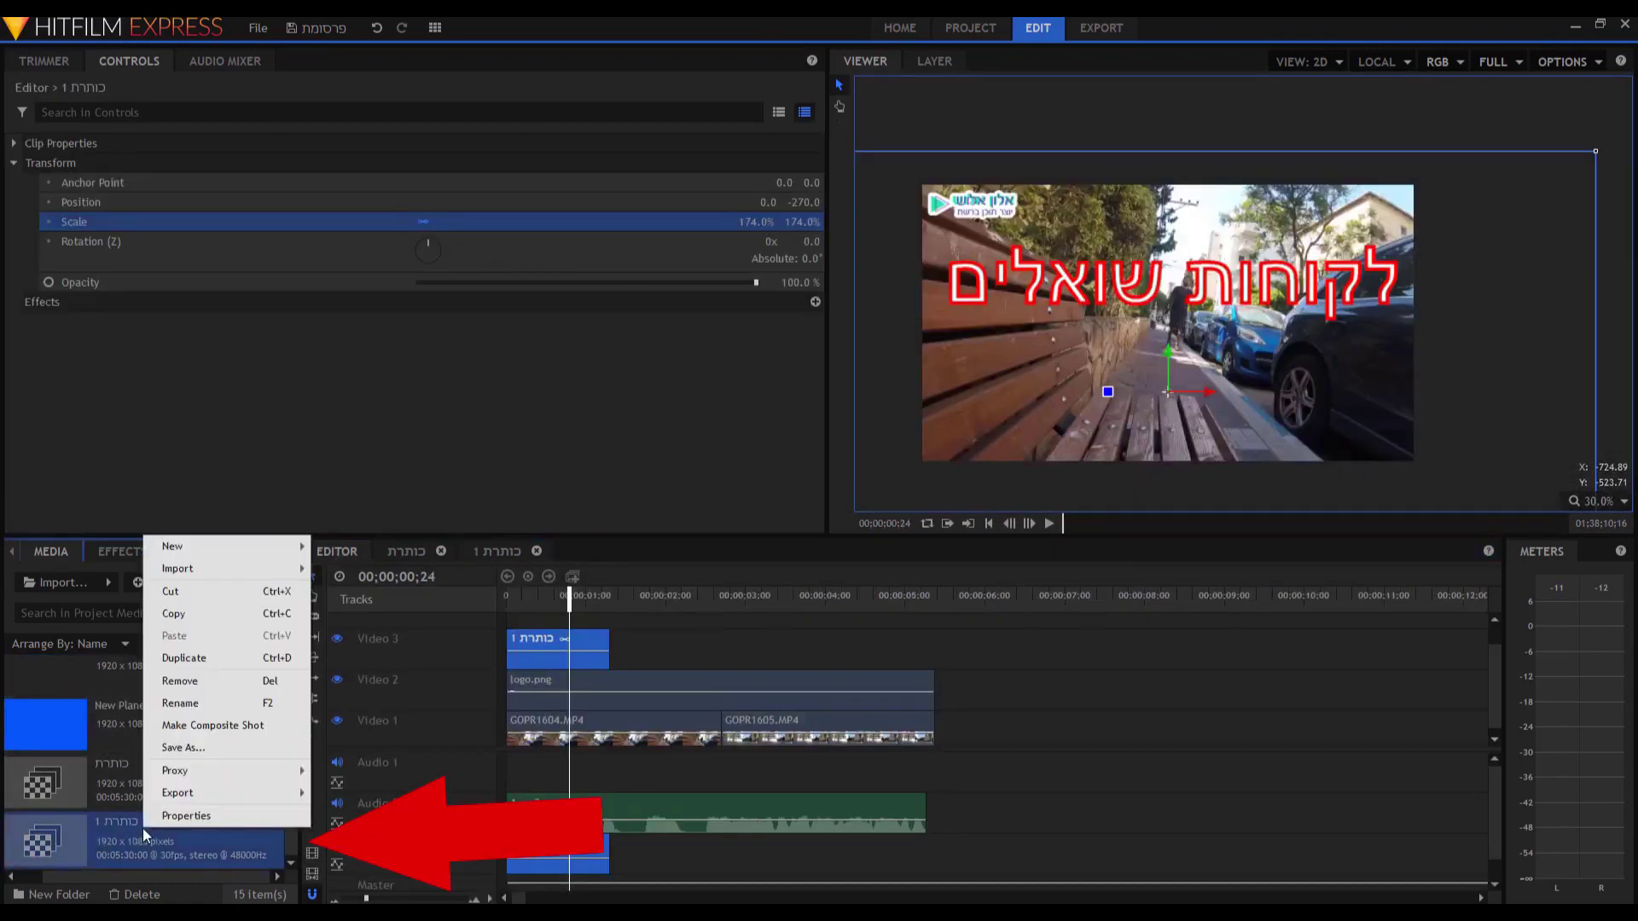
click(227, 659)
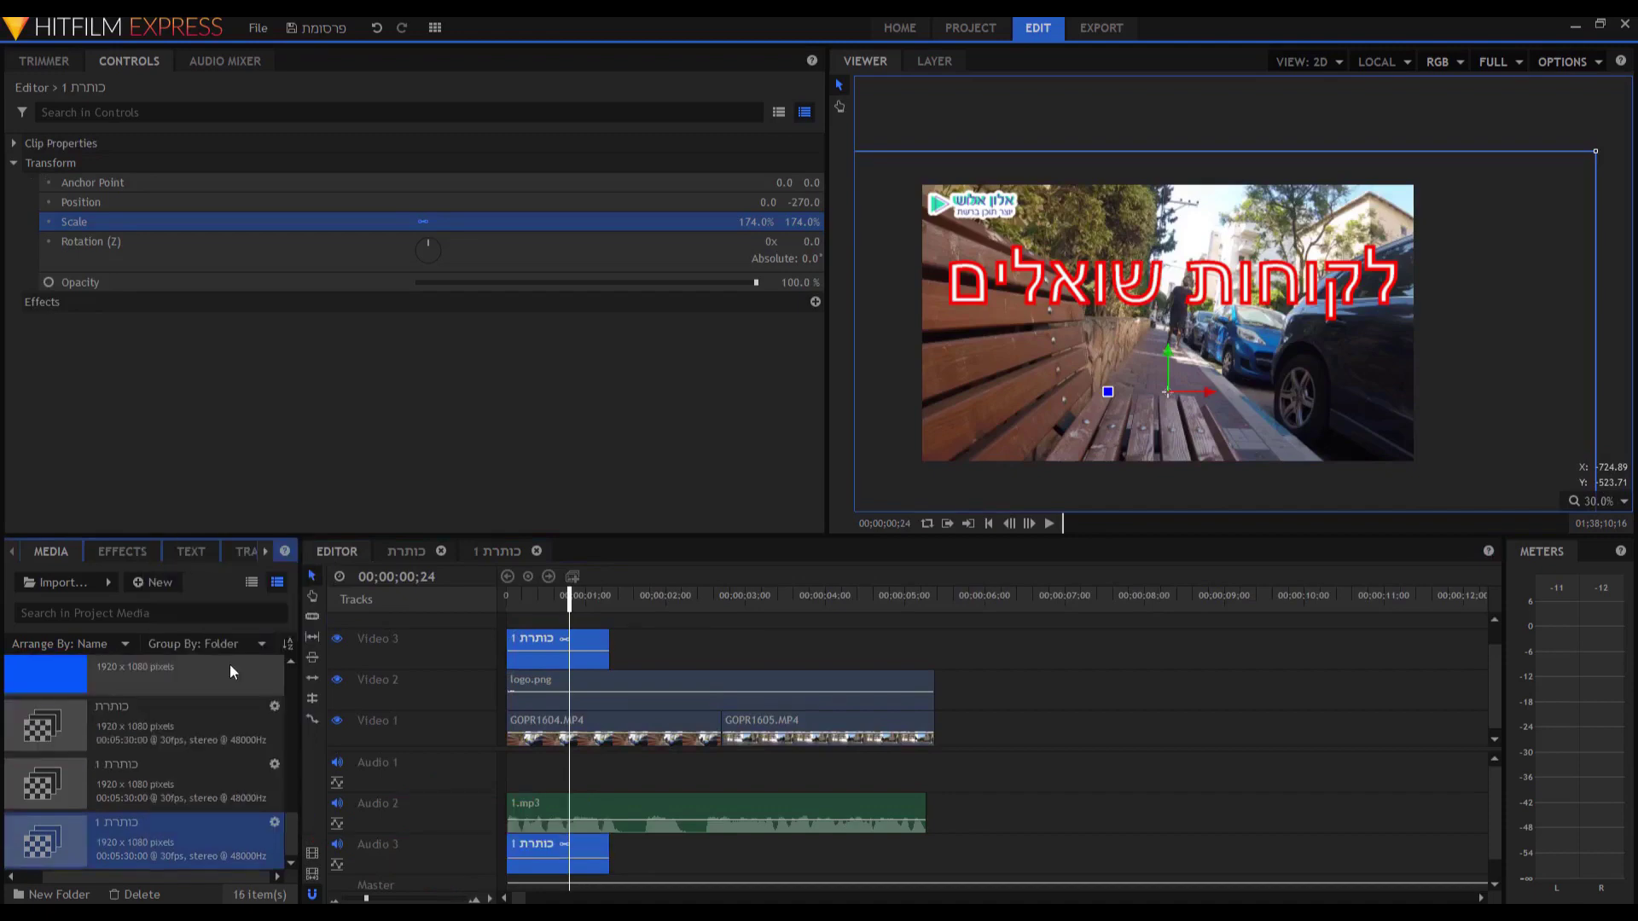
double_click(189, 833)
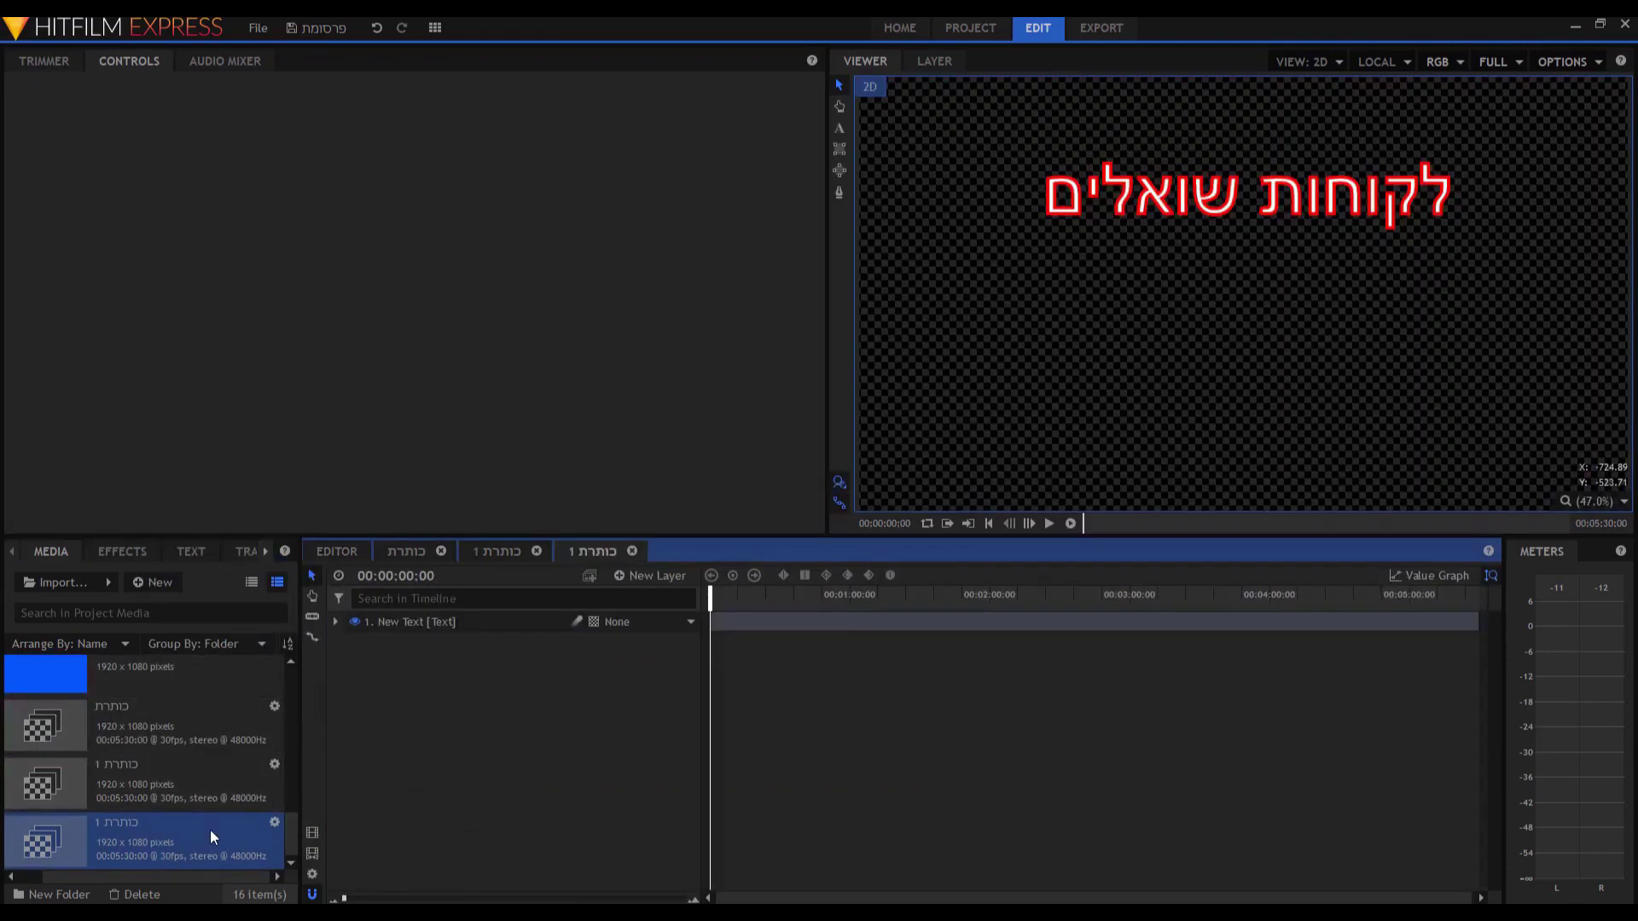
Rename the duplicated composite to כותרת 2.
right_click(138, 824)
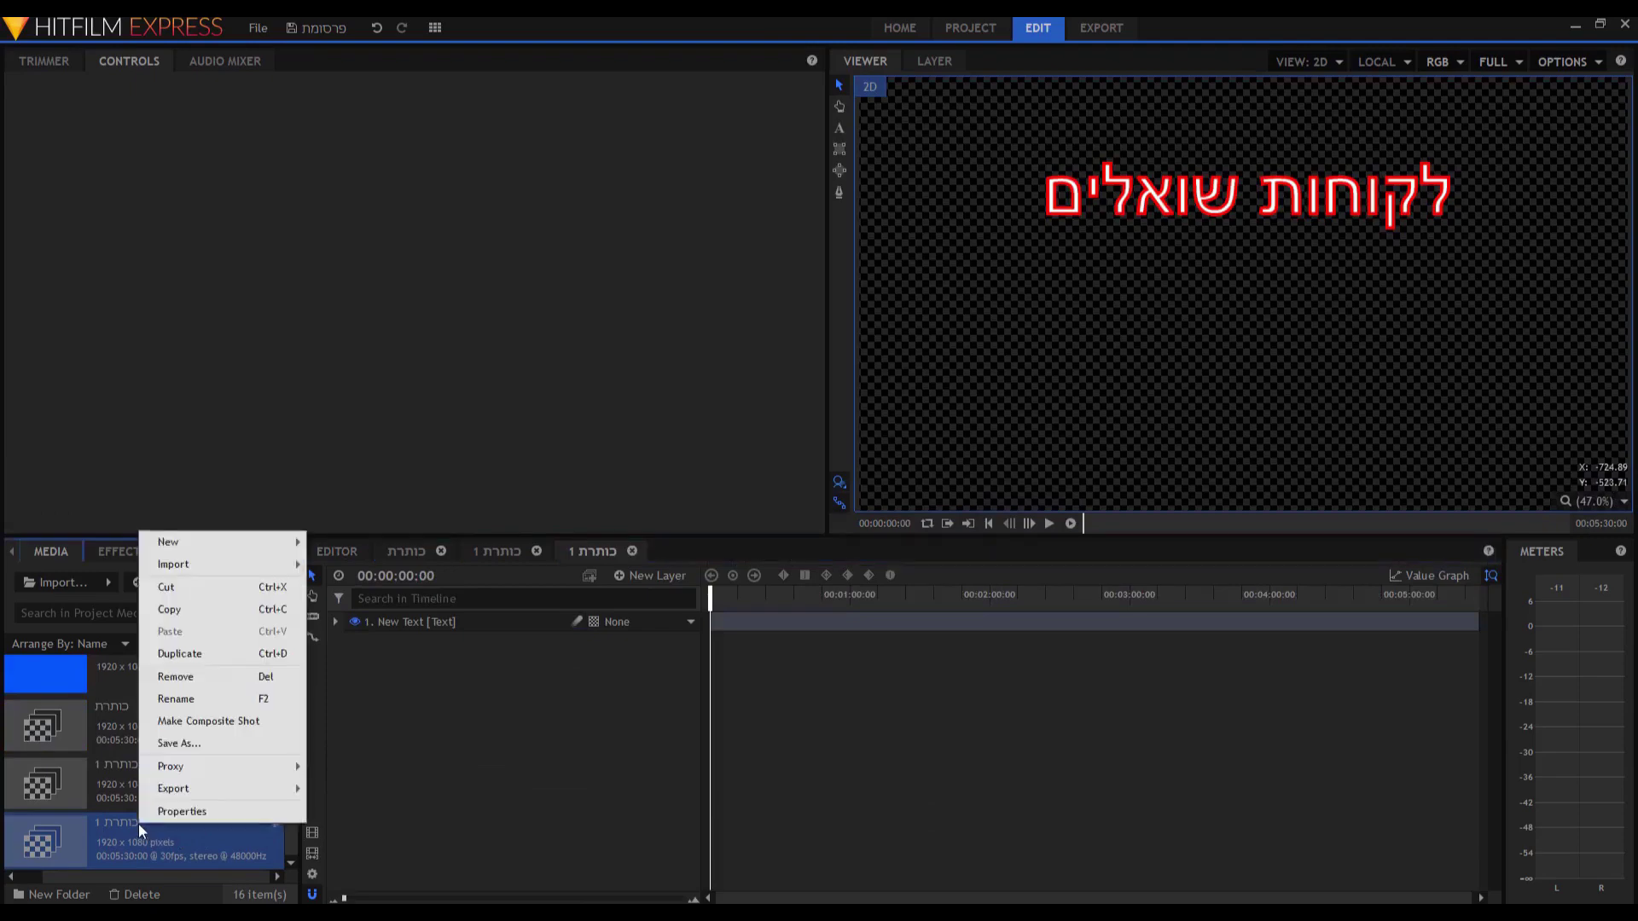
click(252, 711)
double_click(218, 824)
text(2)
key(Return)
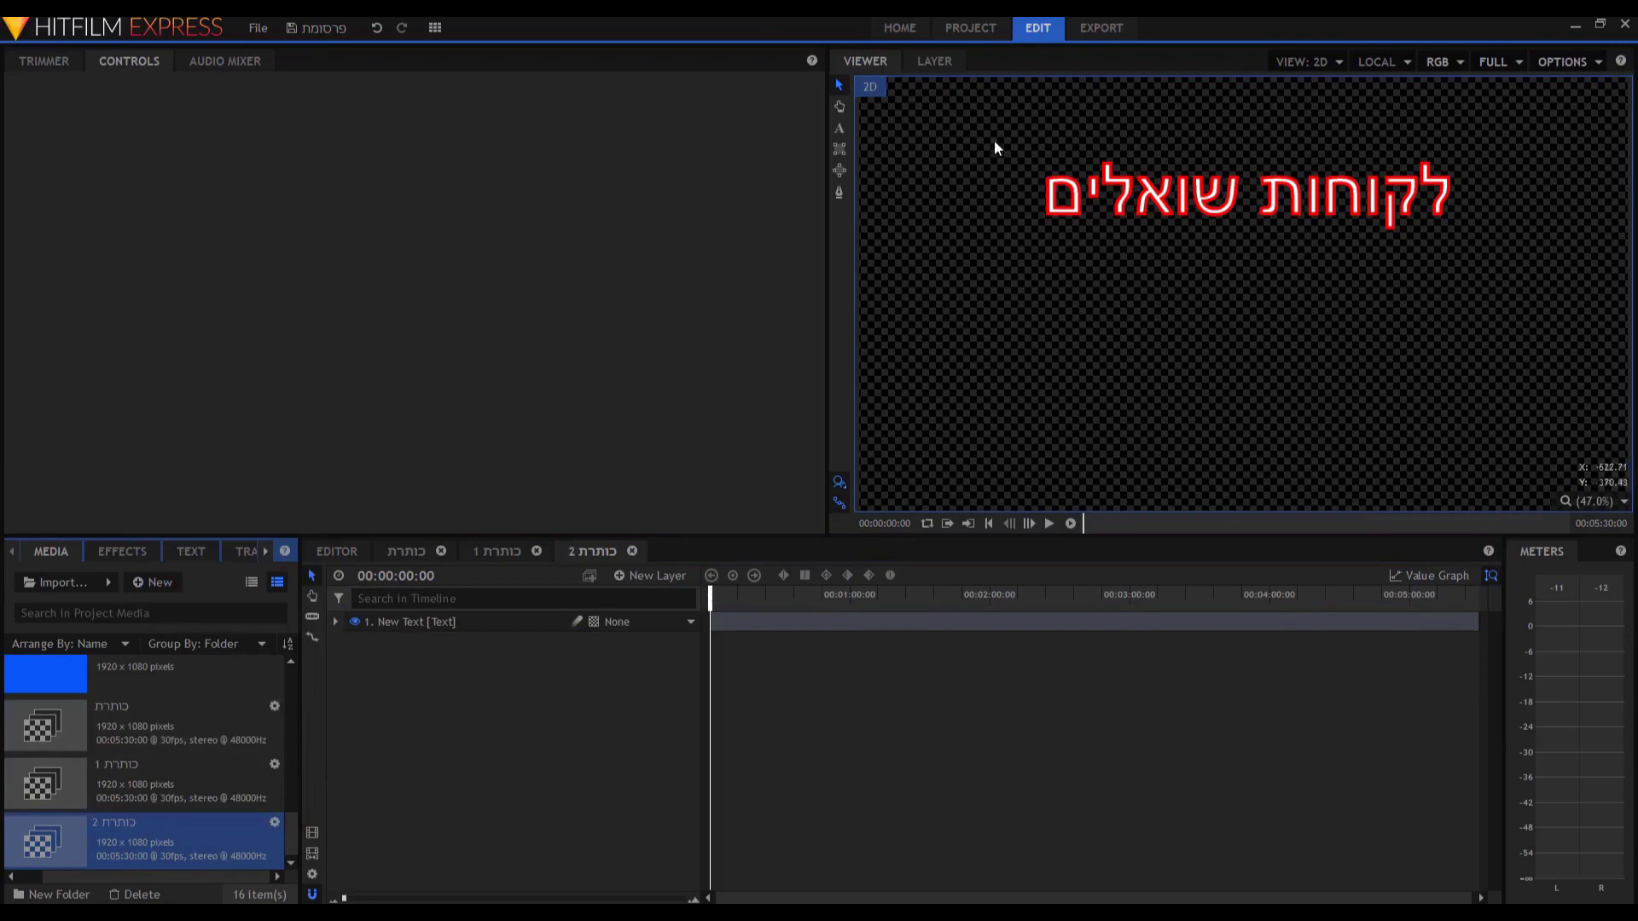
In Notepad, type 'תמיד שואלים', reverse its letter order and copy it.
key(alt+Tab)
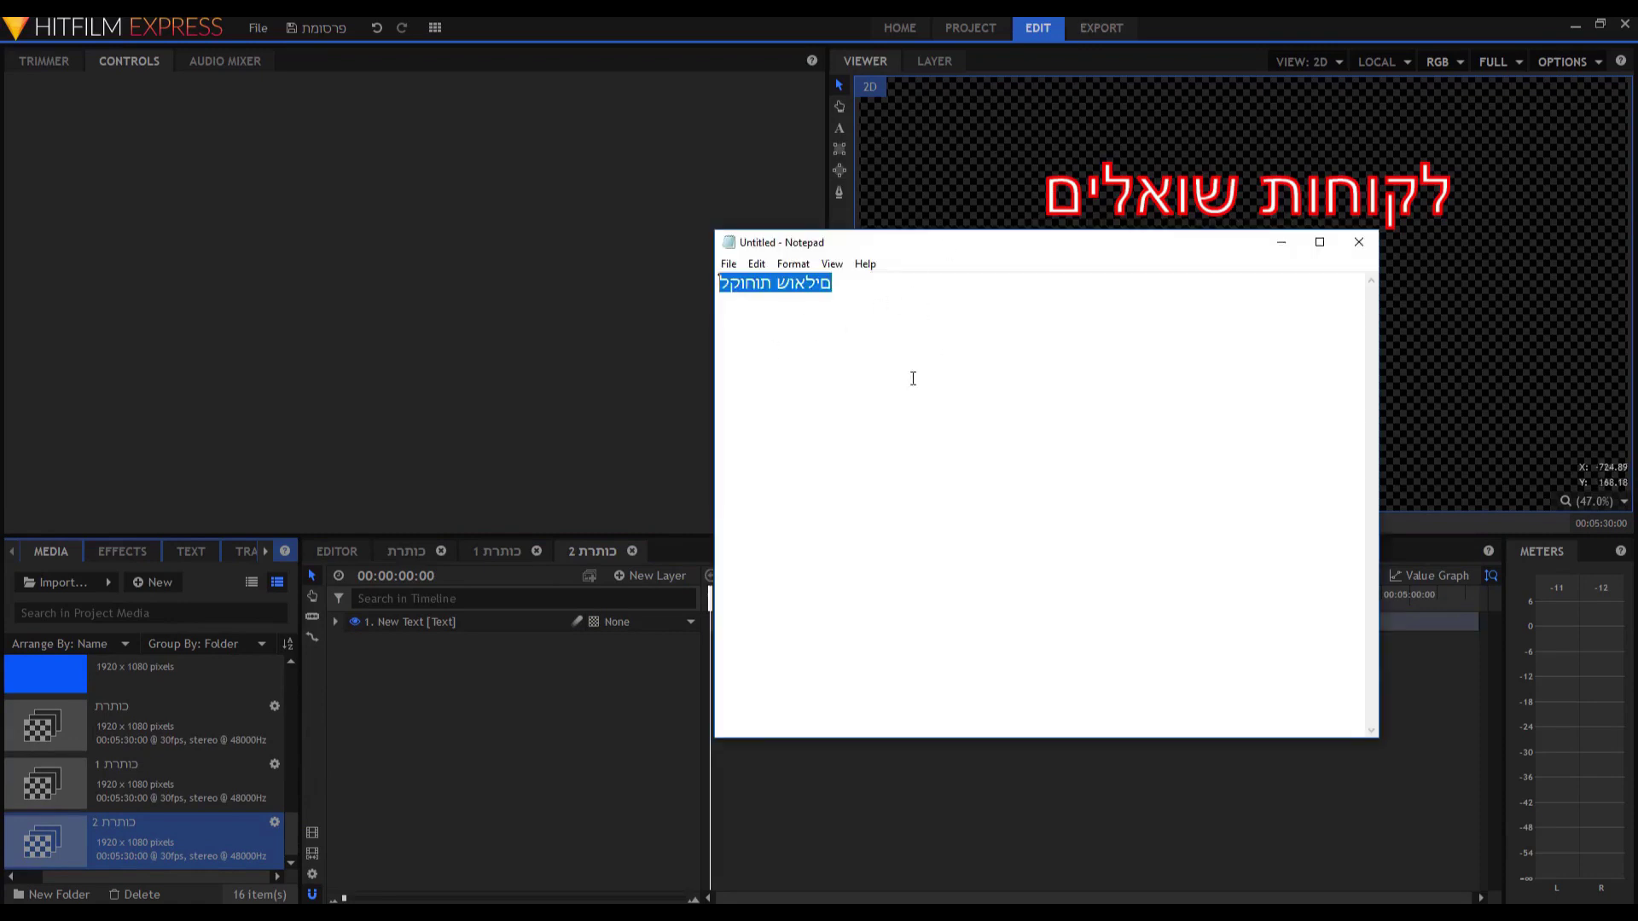
key(BackSpace)
text(תמיד שואלים)
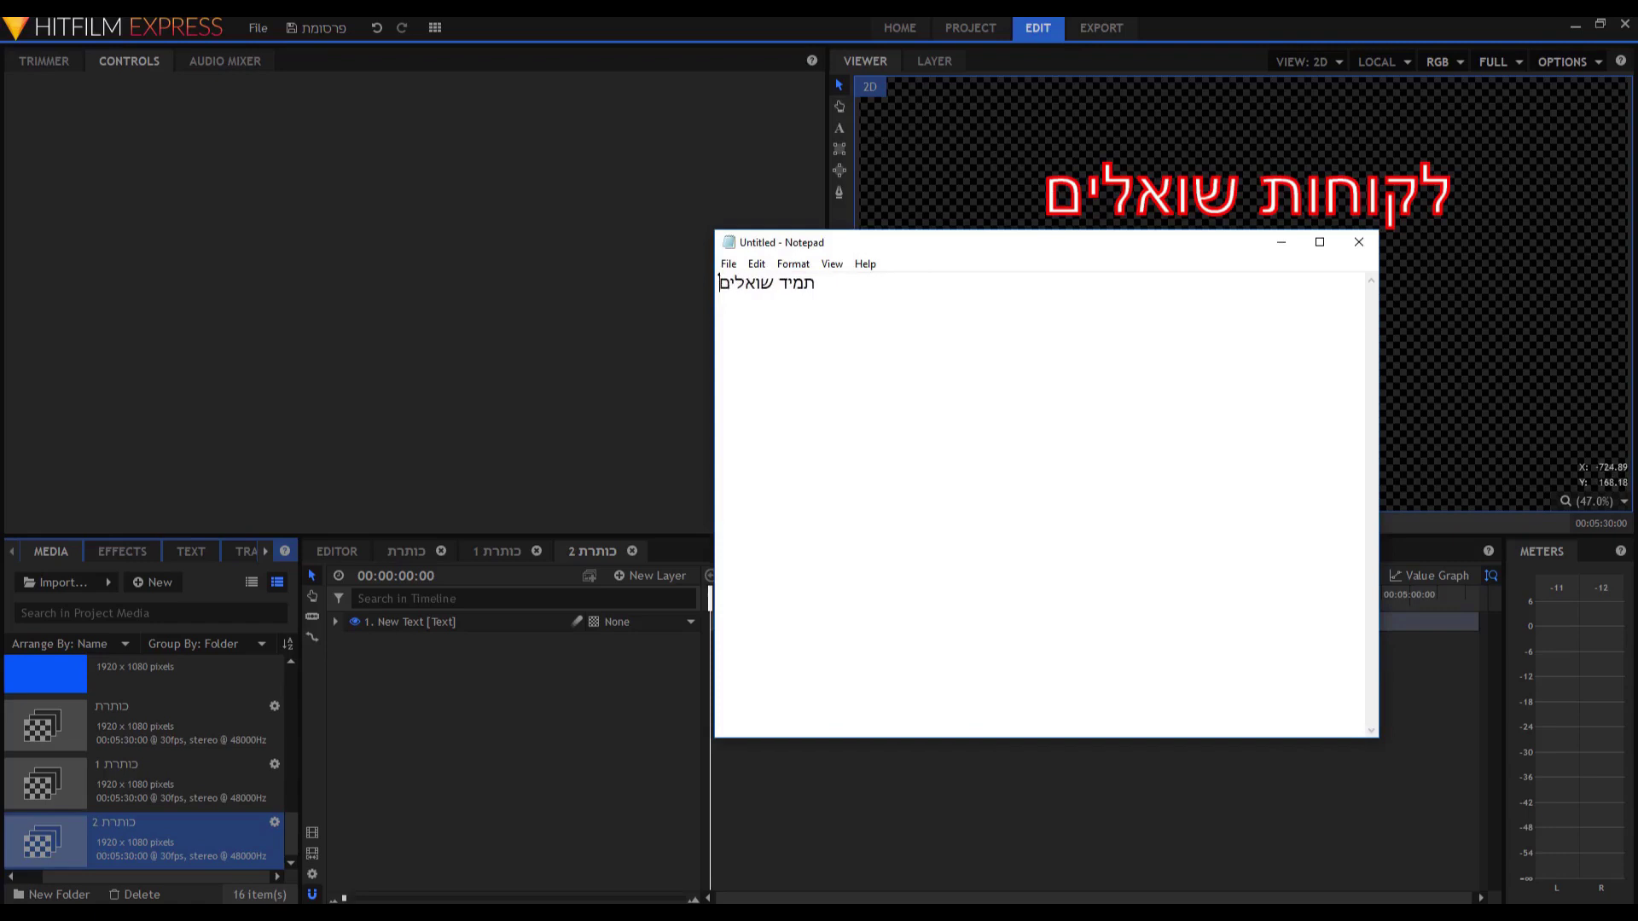
key(ctrl+a)
text(םילאוש דימת)
key(ctrl+shift+Left)
key(ctrl+shift+Left)
right_click(772, 284)
click(812, 332)
Replace the title layer's text with the copied line and return to the Editor timeline.
click(1212, 207)
double_click(1211, 207)
drag(1450, 196, 1041, 198)
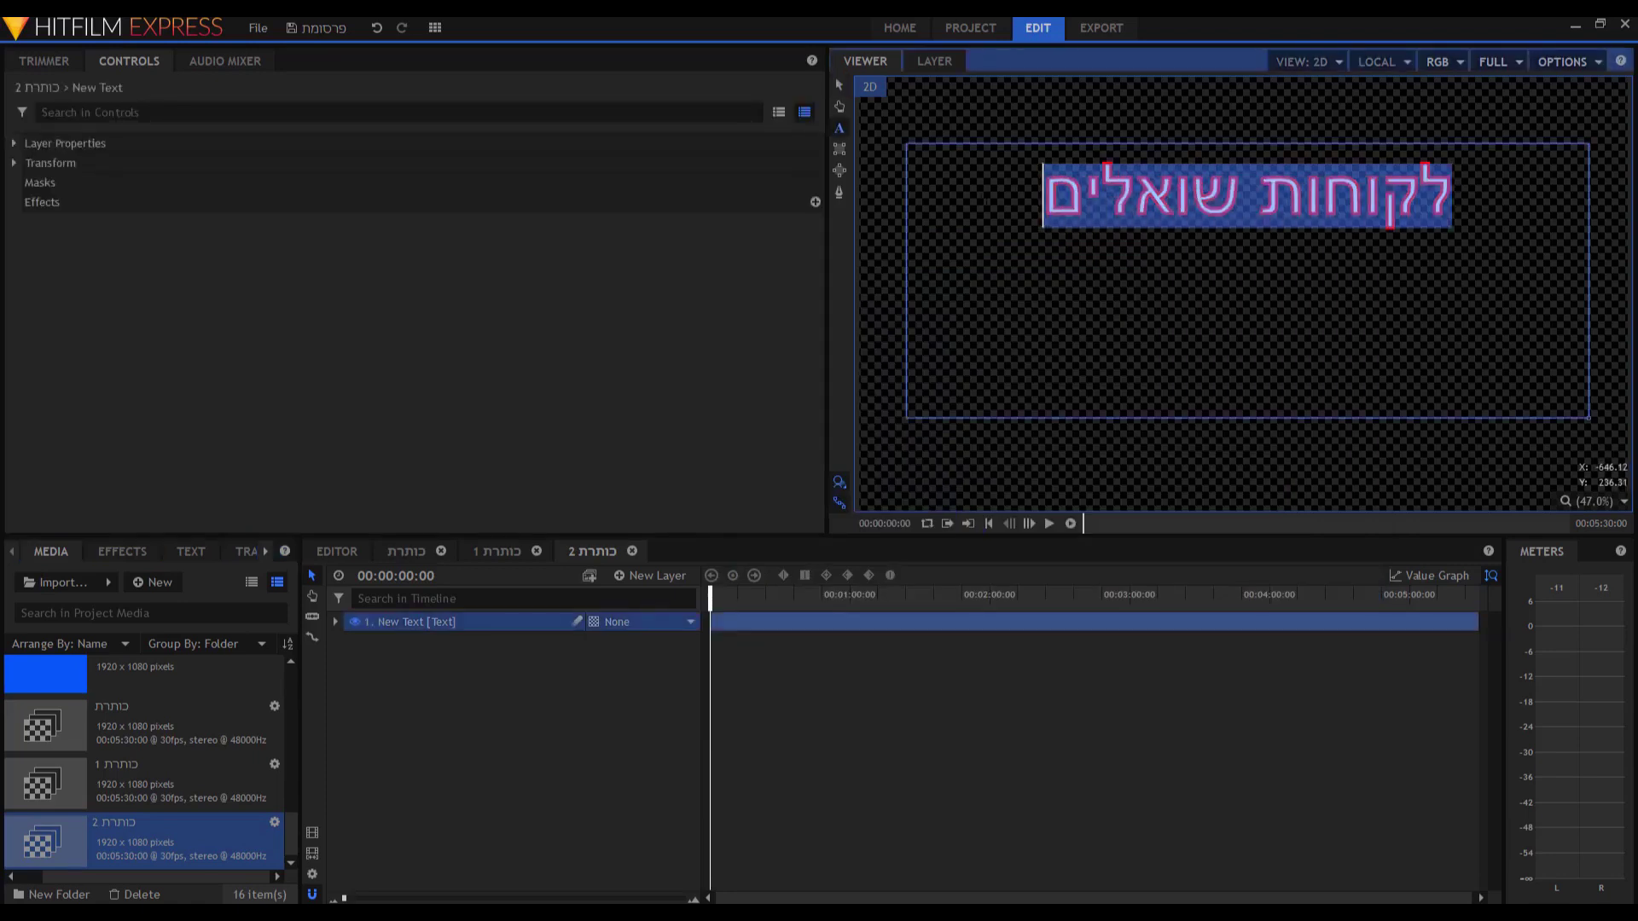
key(ctrl+v)
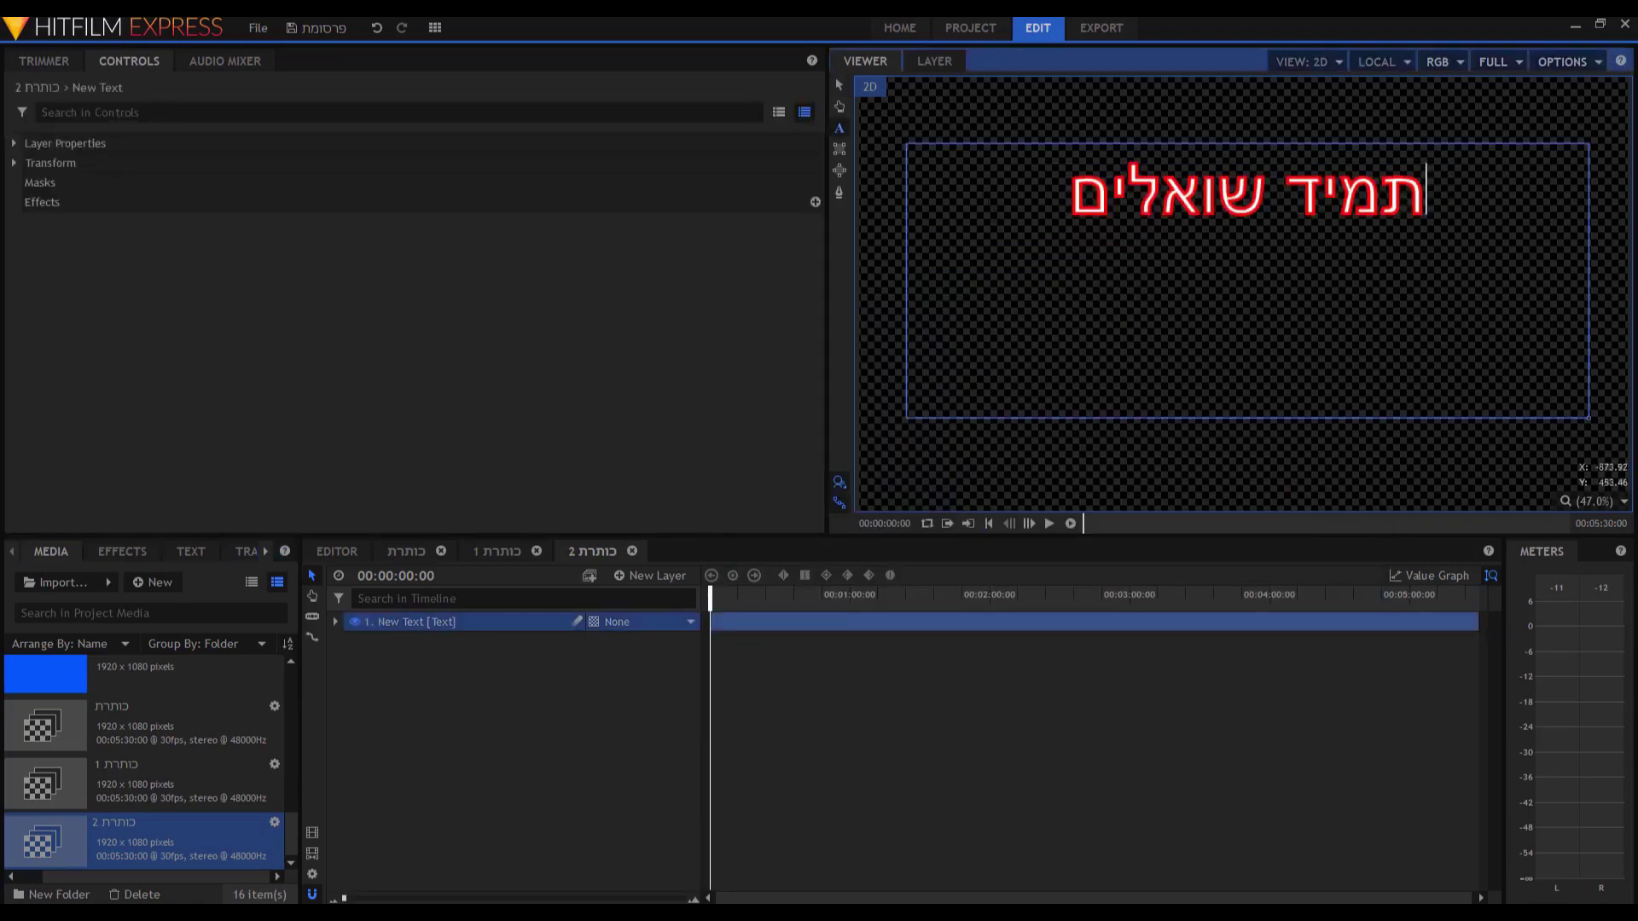
click(841, 86)
click(324, 553)
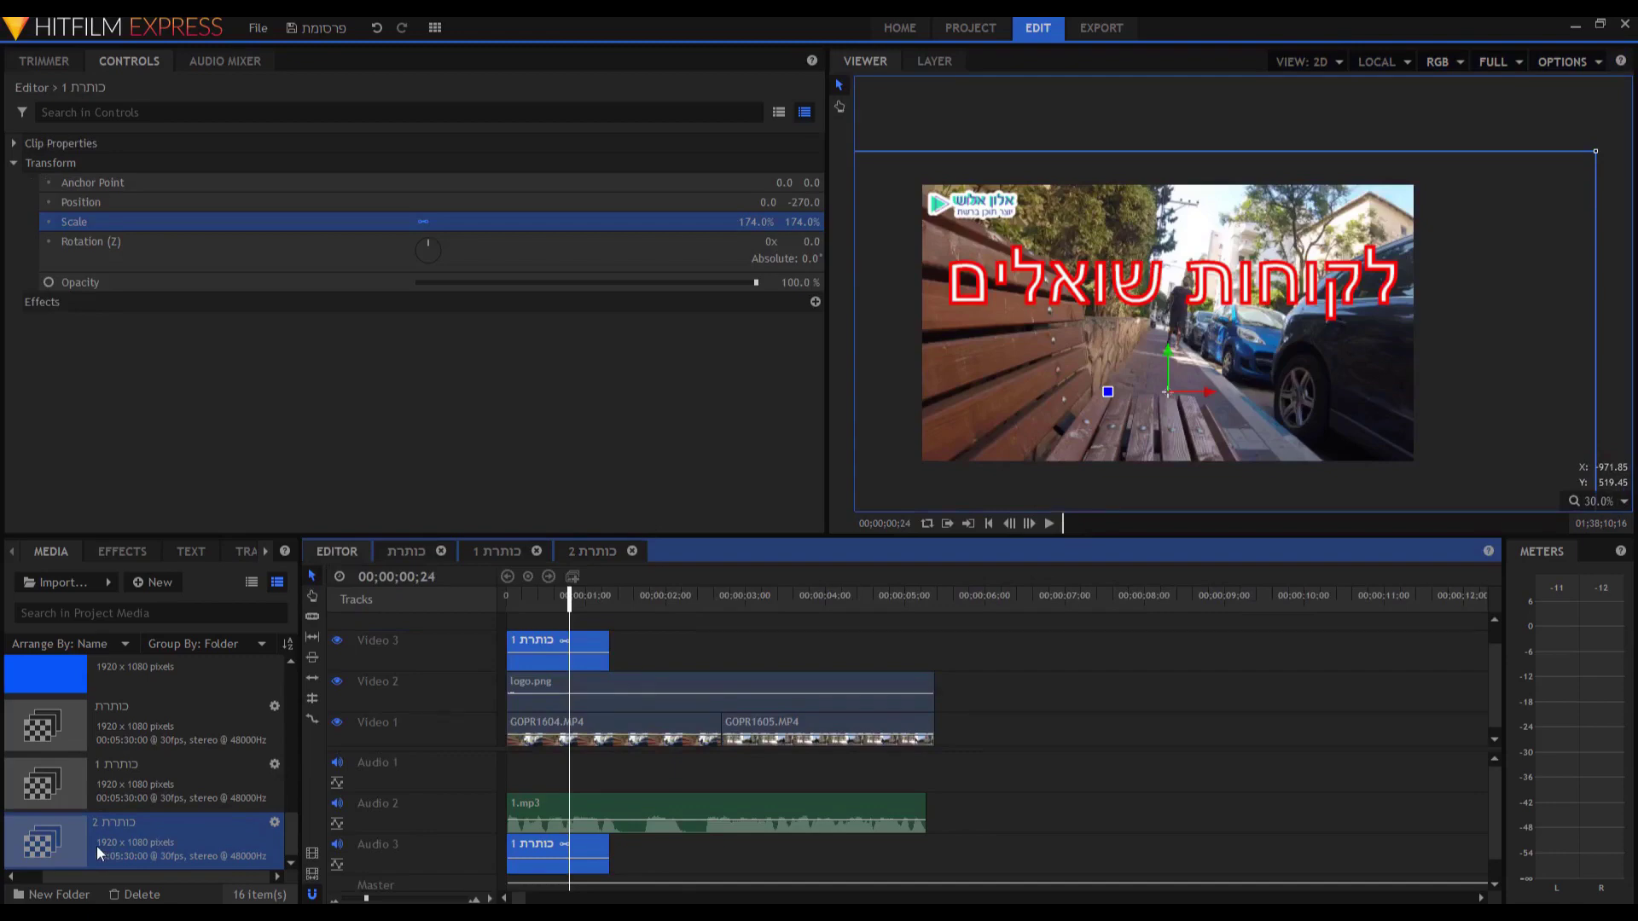
Place כותרת 2 on Video 4, scaled to 200% and positioned below the first title.
drag(101, 846, 512, 628)
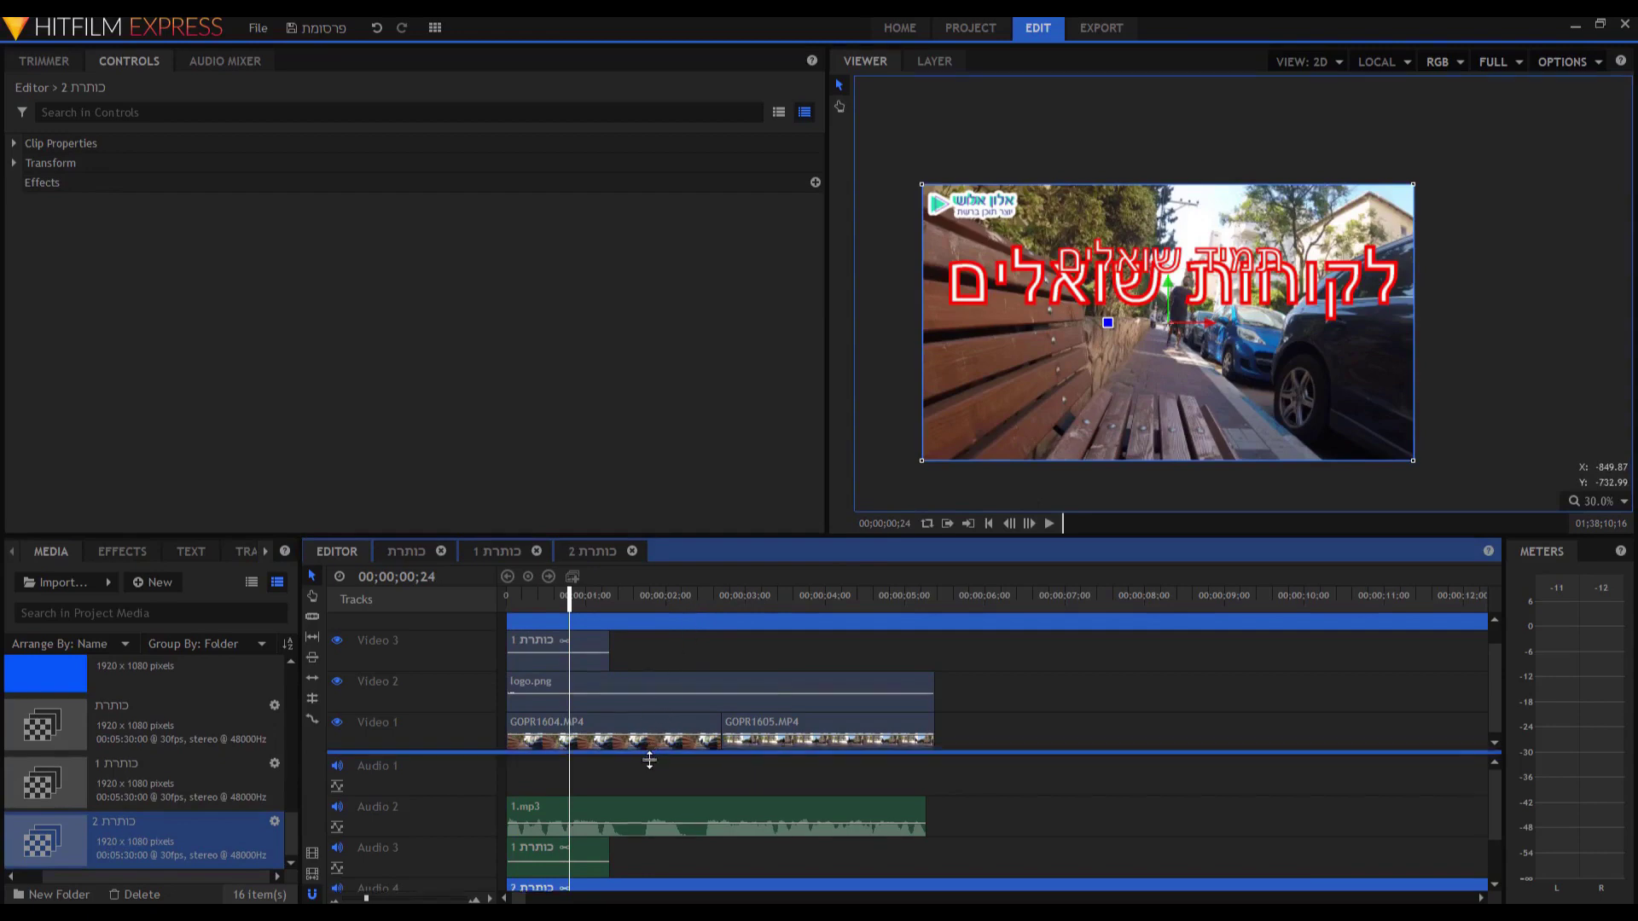
scroll(654, 741, up, 1)
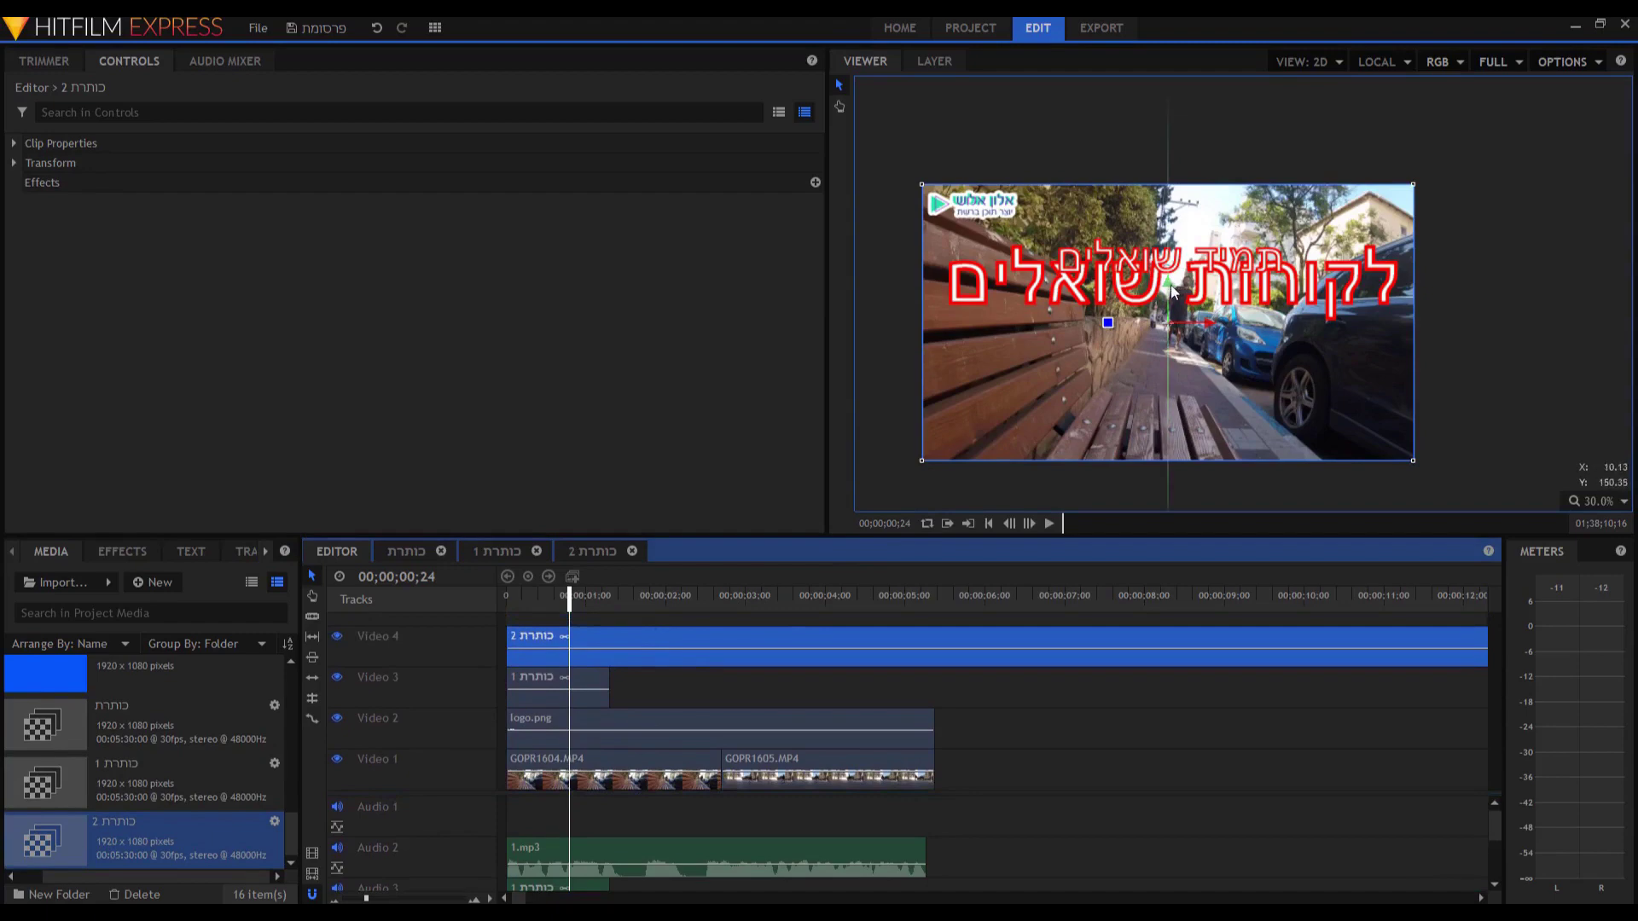
drag(1169, 285, 1170, 391)
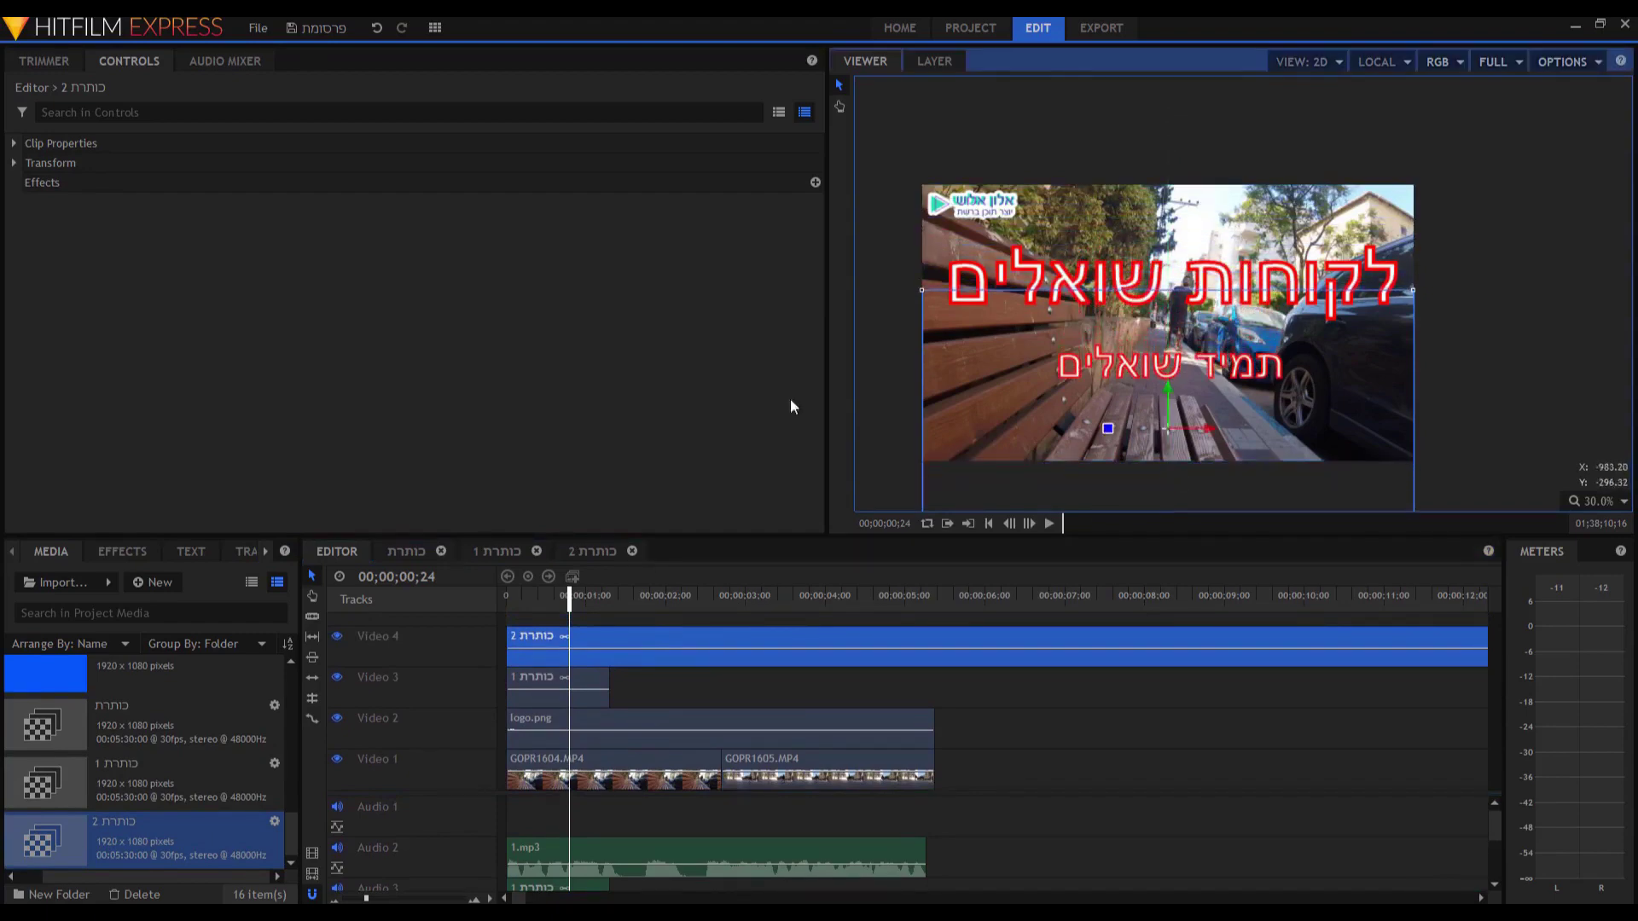
click(563, 650)
double_click(74, 160)
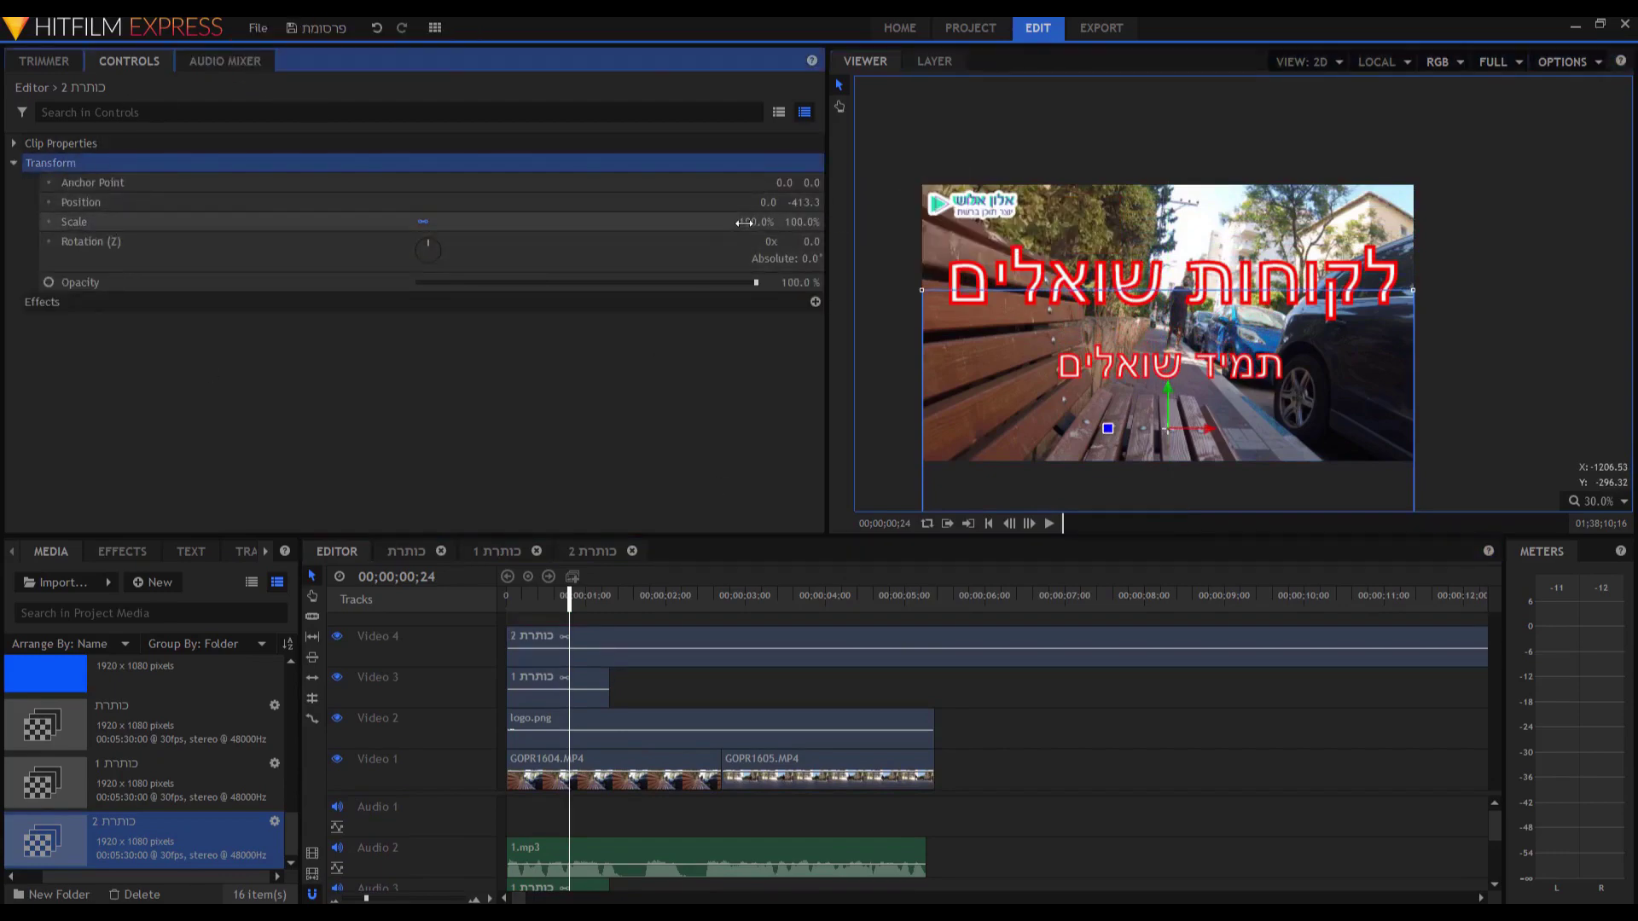
drag(756, 222, 828, 222)
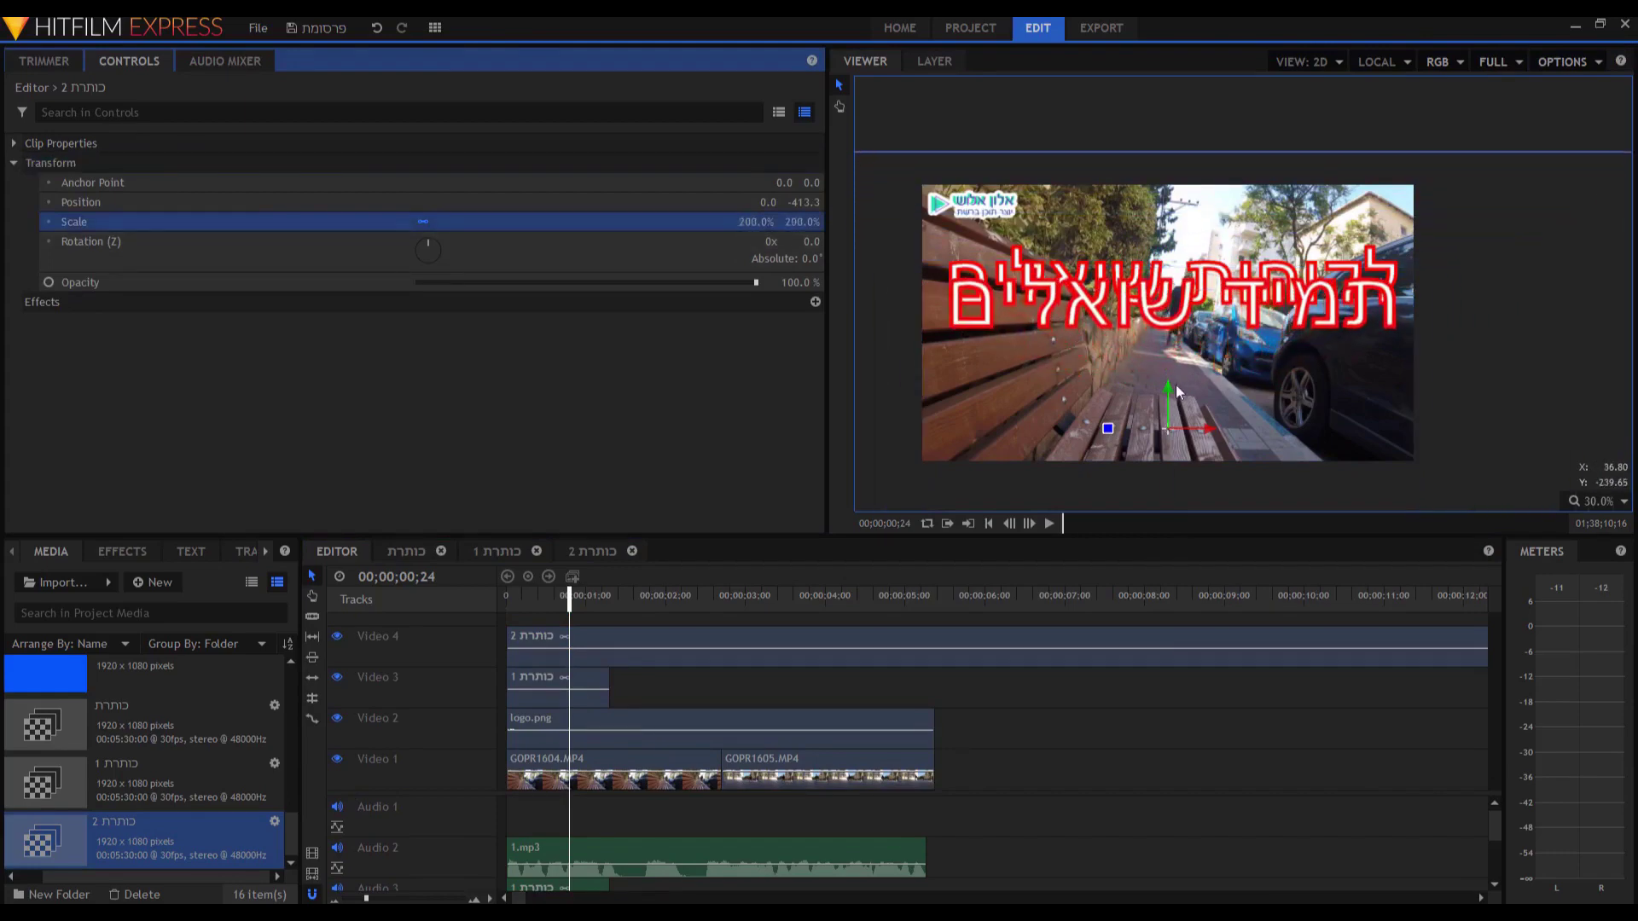
drag(1165, 388, 1167, 458)
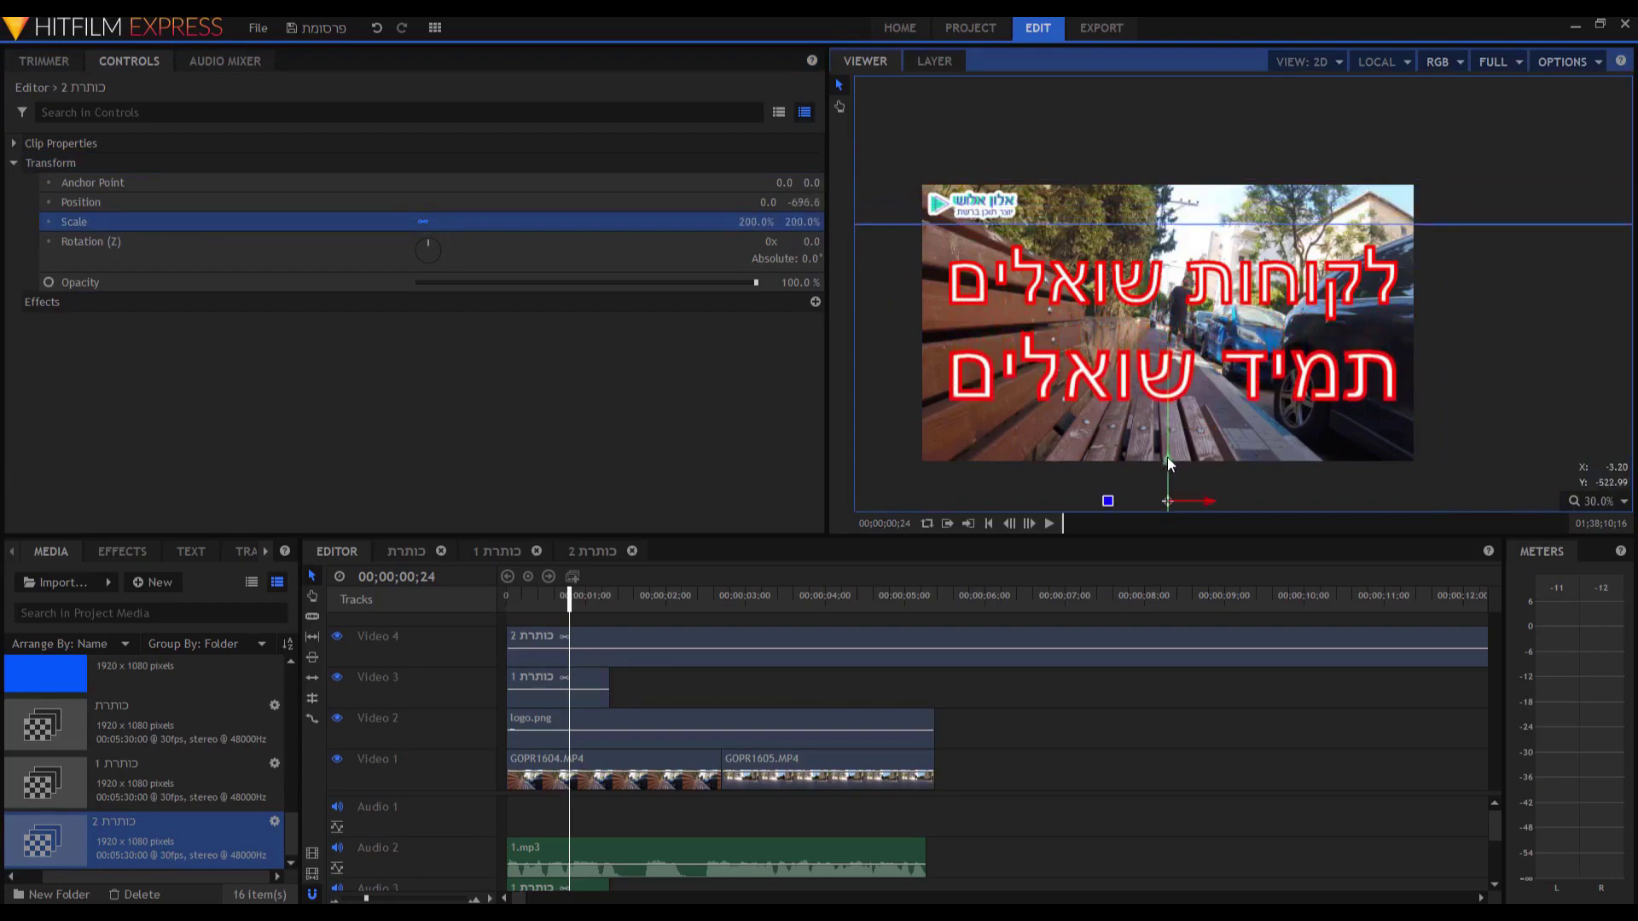
Trim the second title to end where the first title ends, then return to the start.
click(312, 616)
click(611, 636)
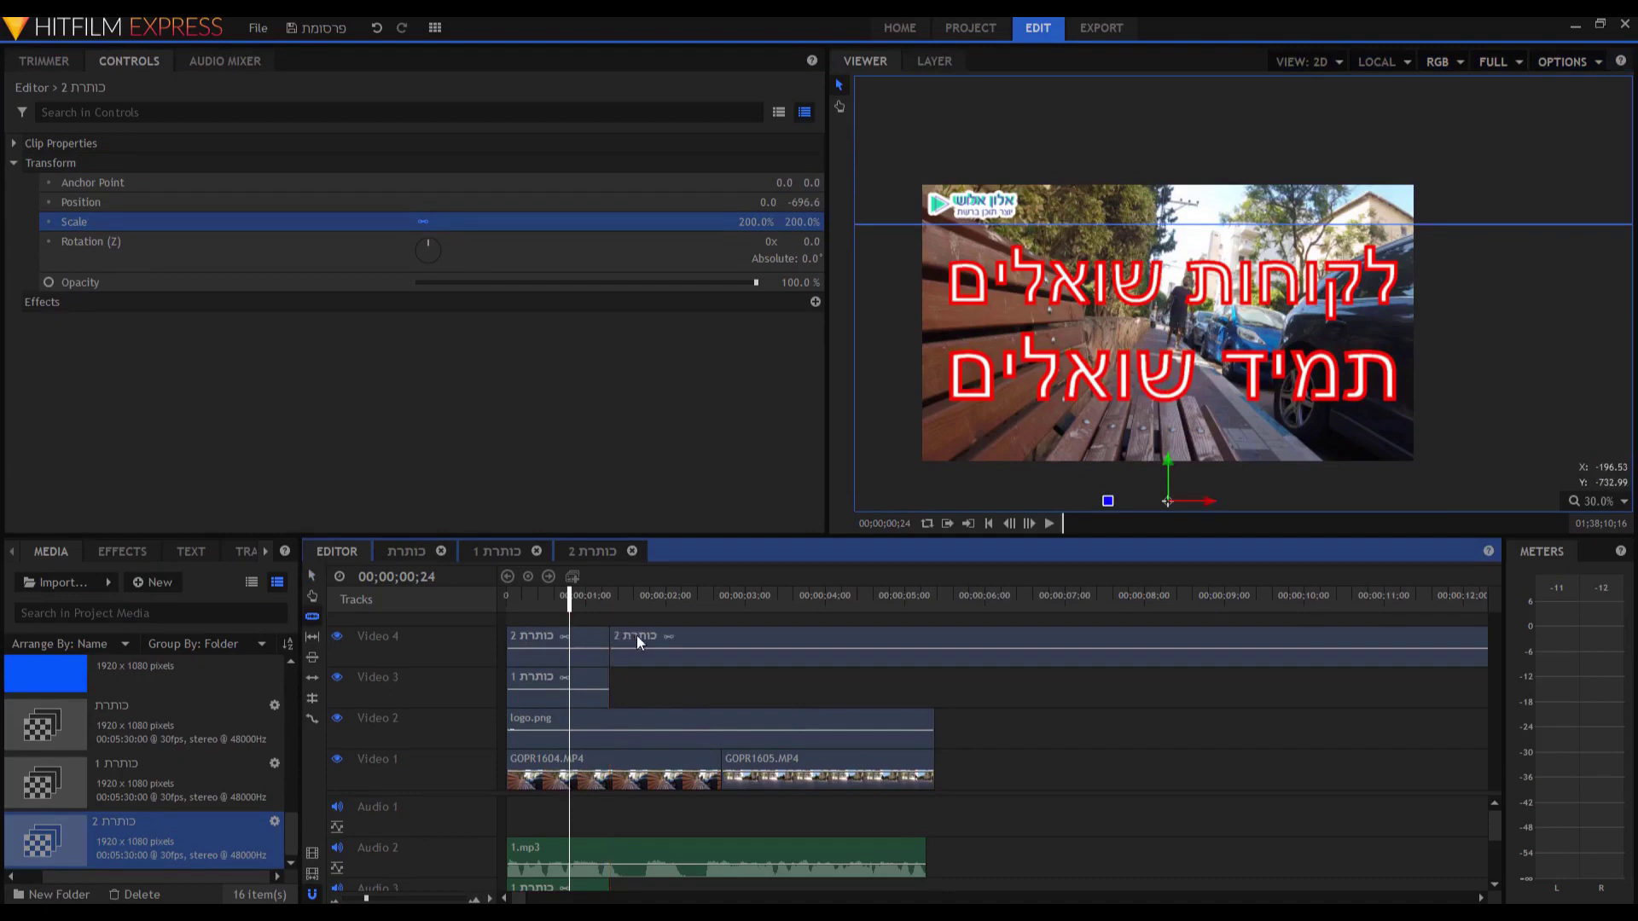
key(v)
click(636, 637)
key(Delete)
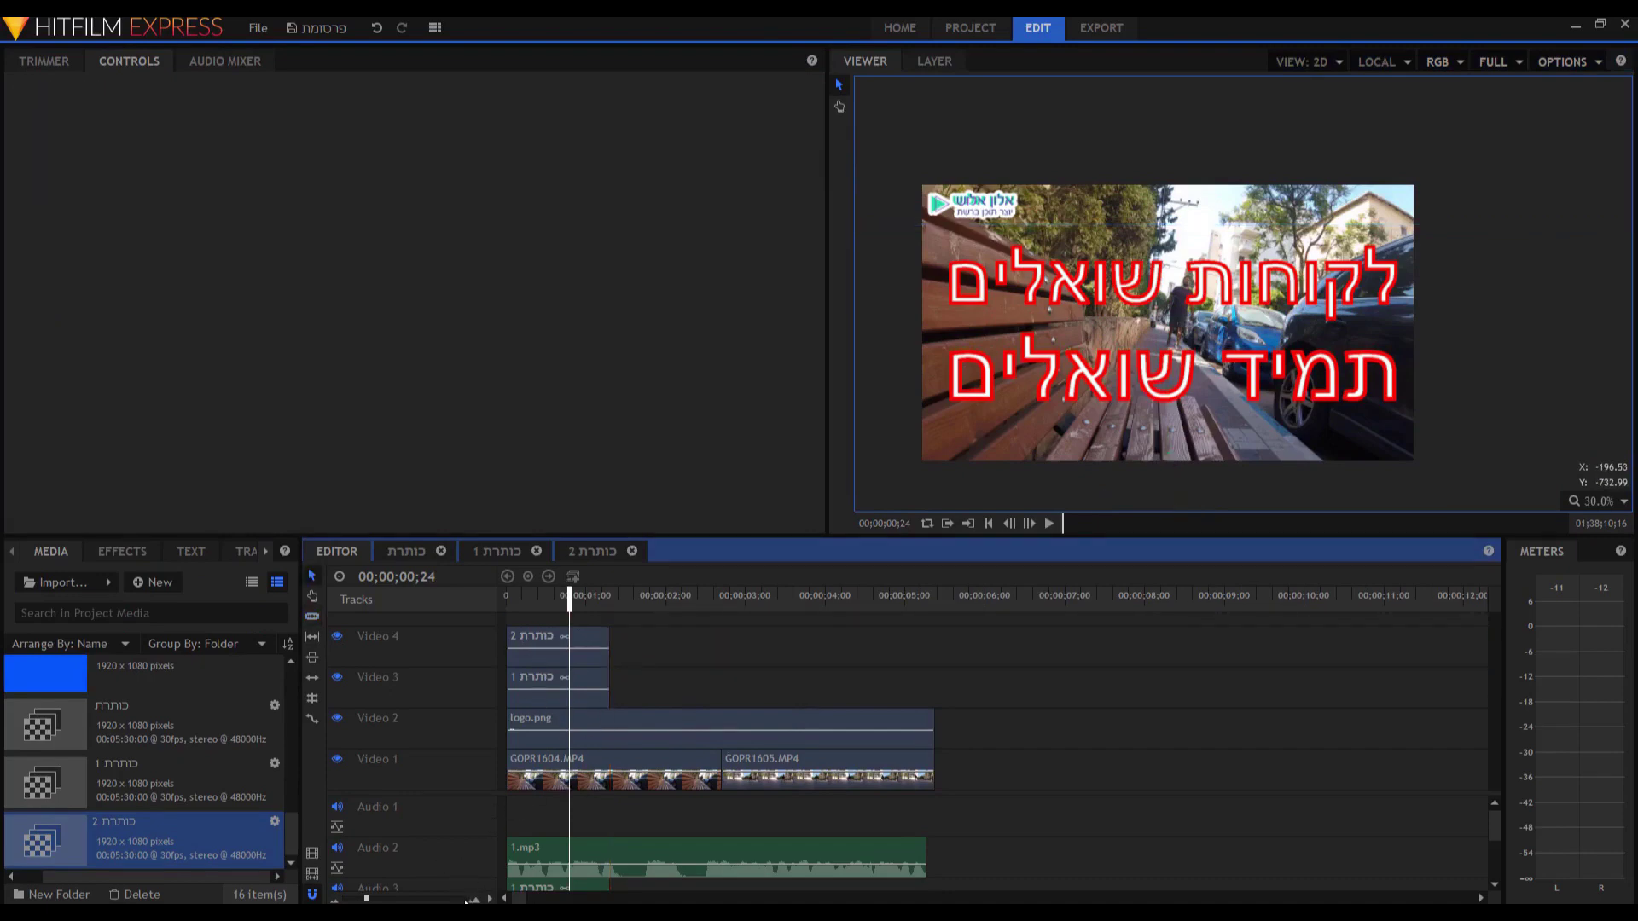
drag(367, 898, 384, 899)
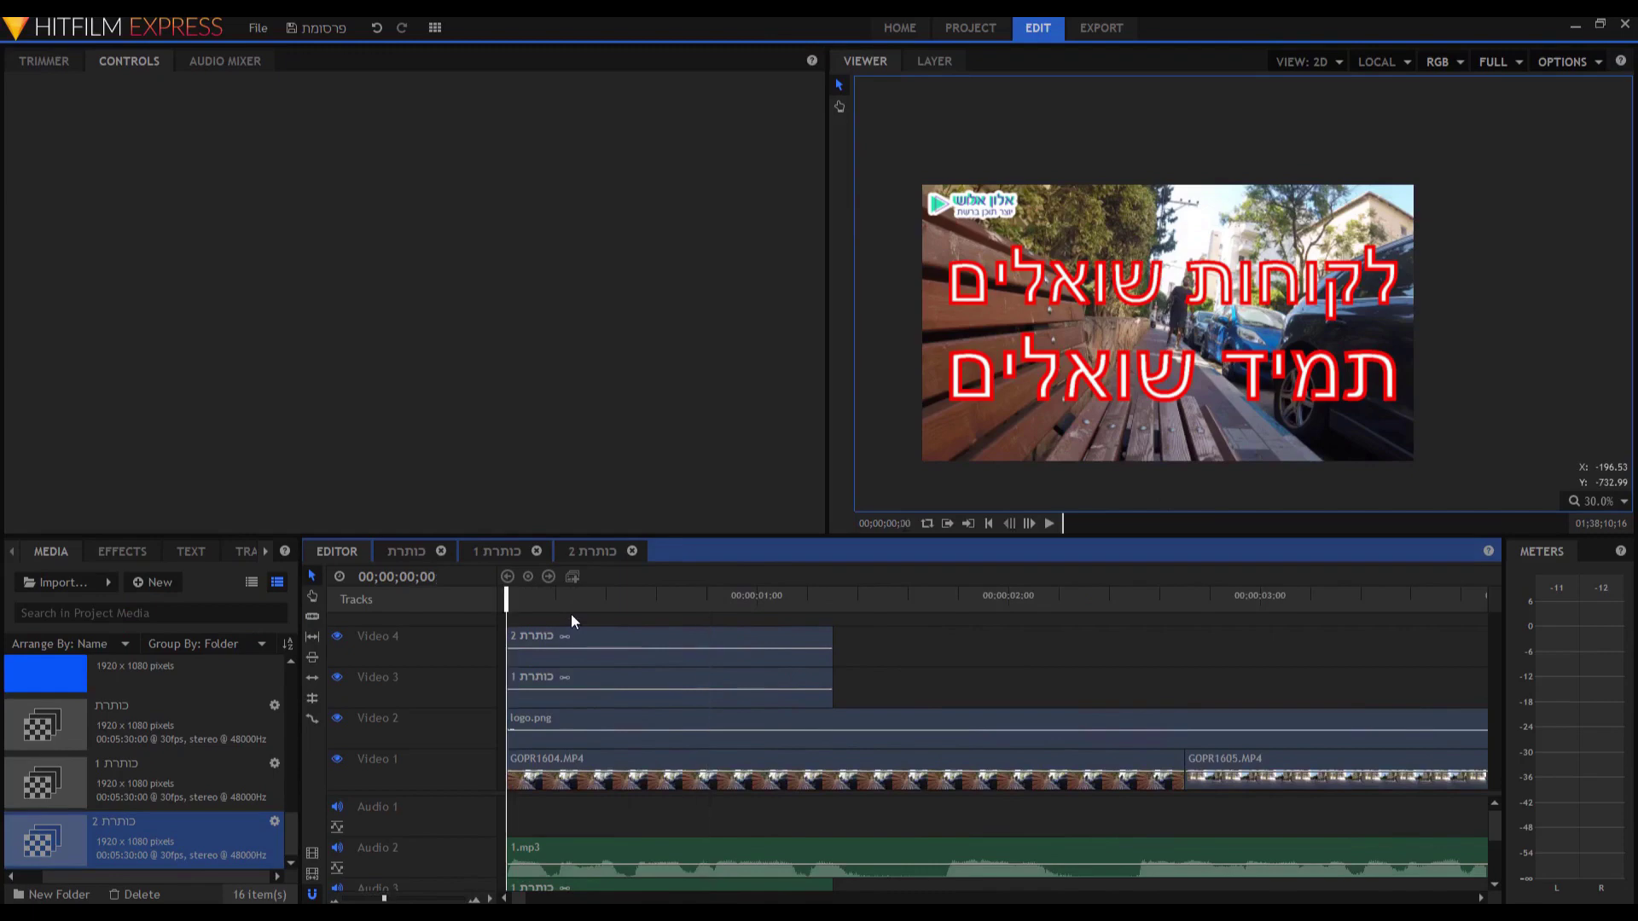
key(Home)
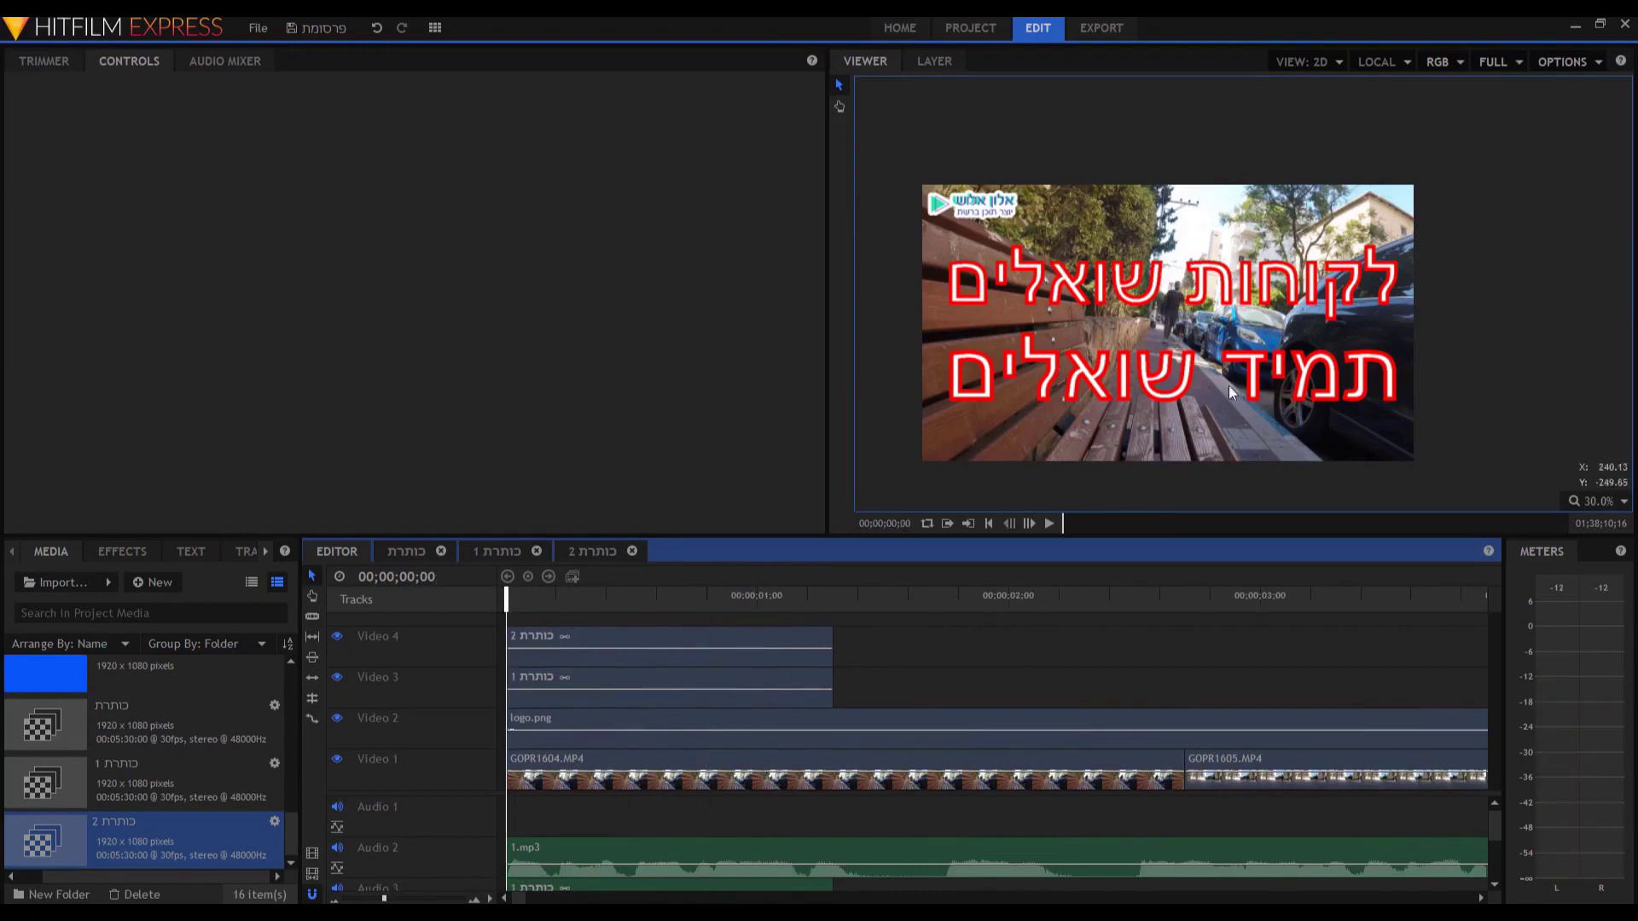
Cut the Video 4 title at 00;00;00;15 and delete its left piece.
key(space)
key(space)
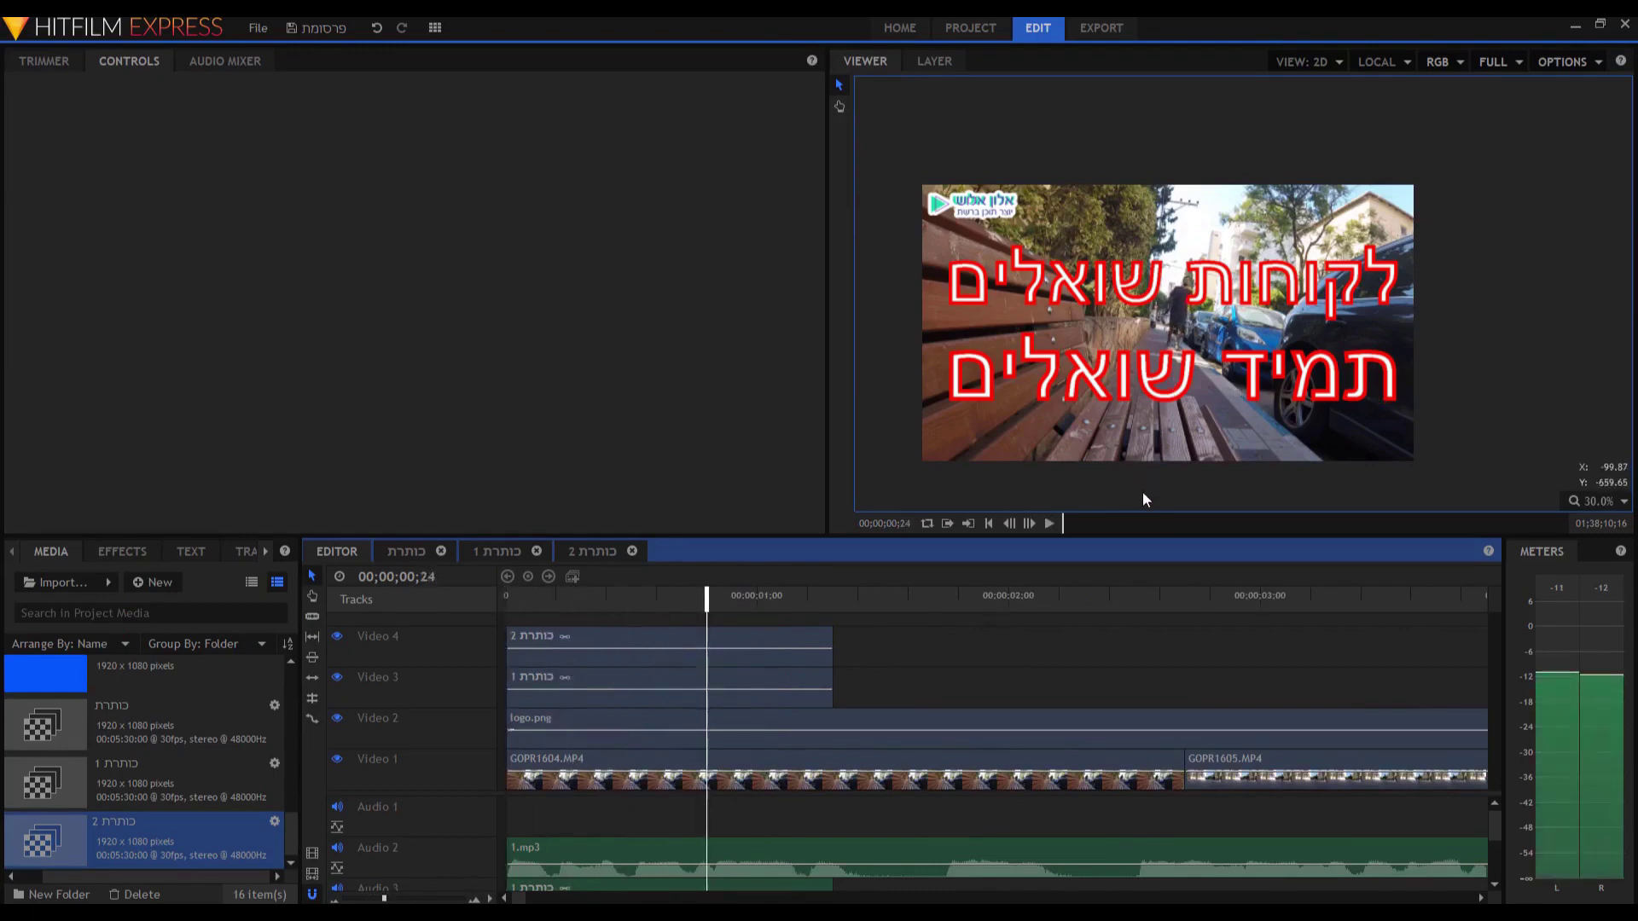
click(632, 599)
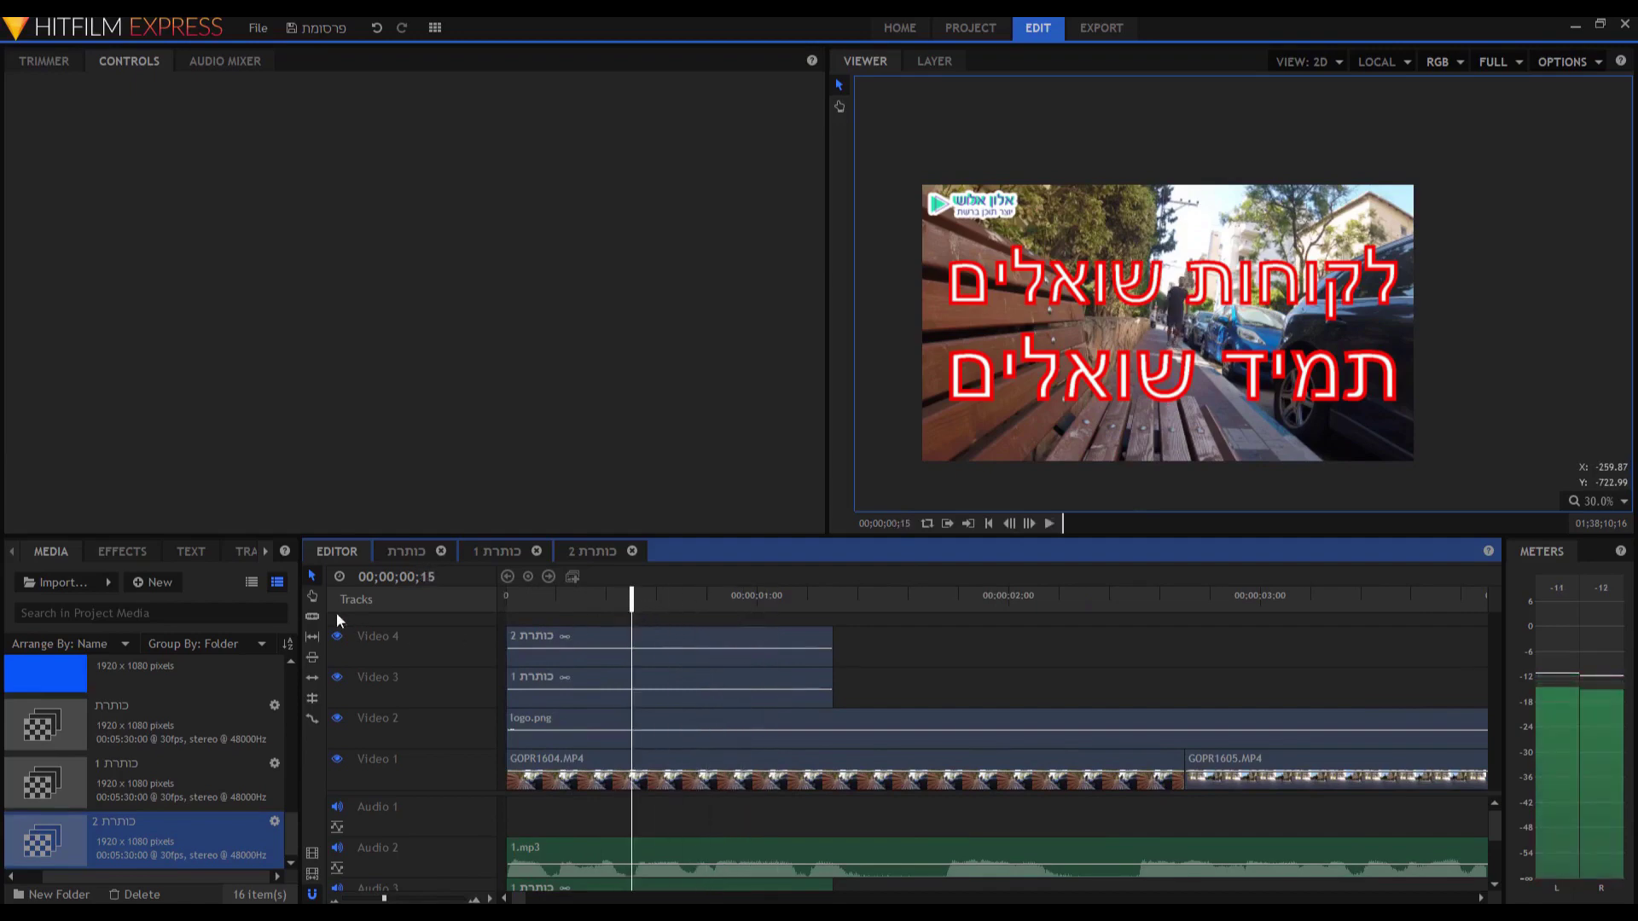
click(632, 647)
key(v)
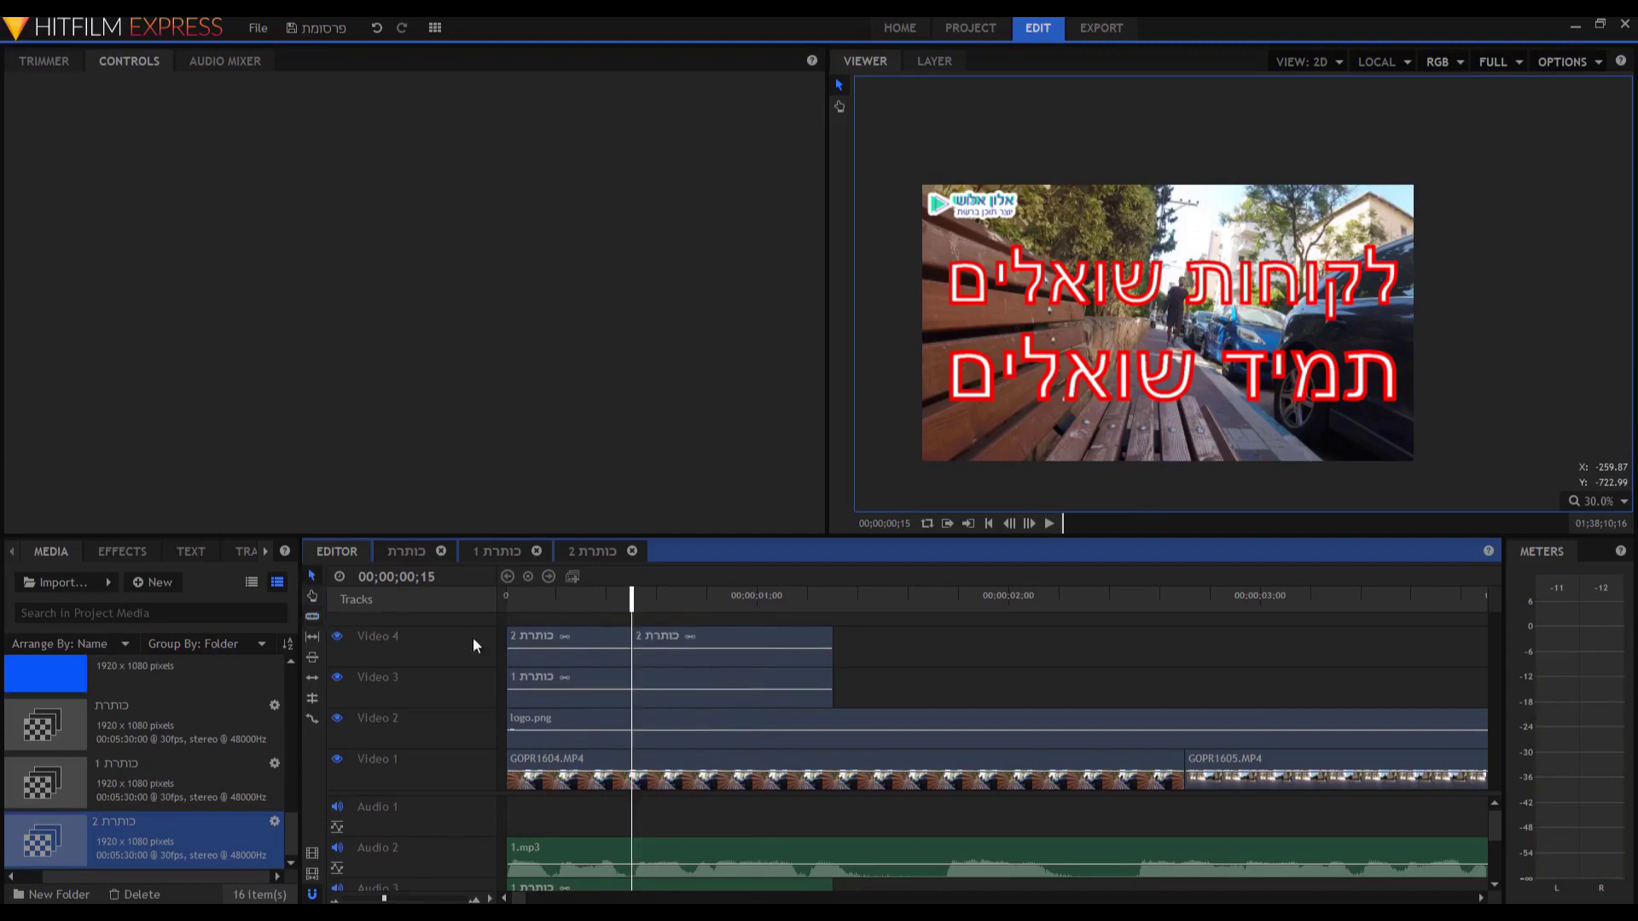
click(561, 639)
right_click(561, 638)
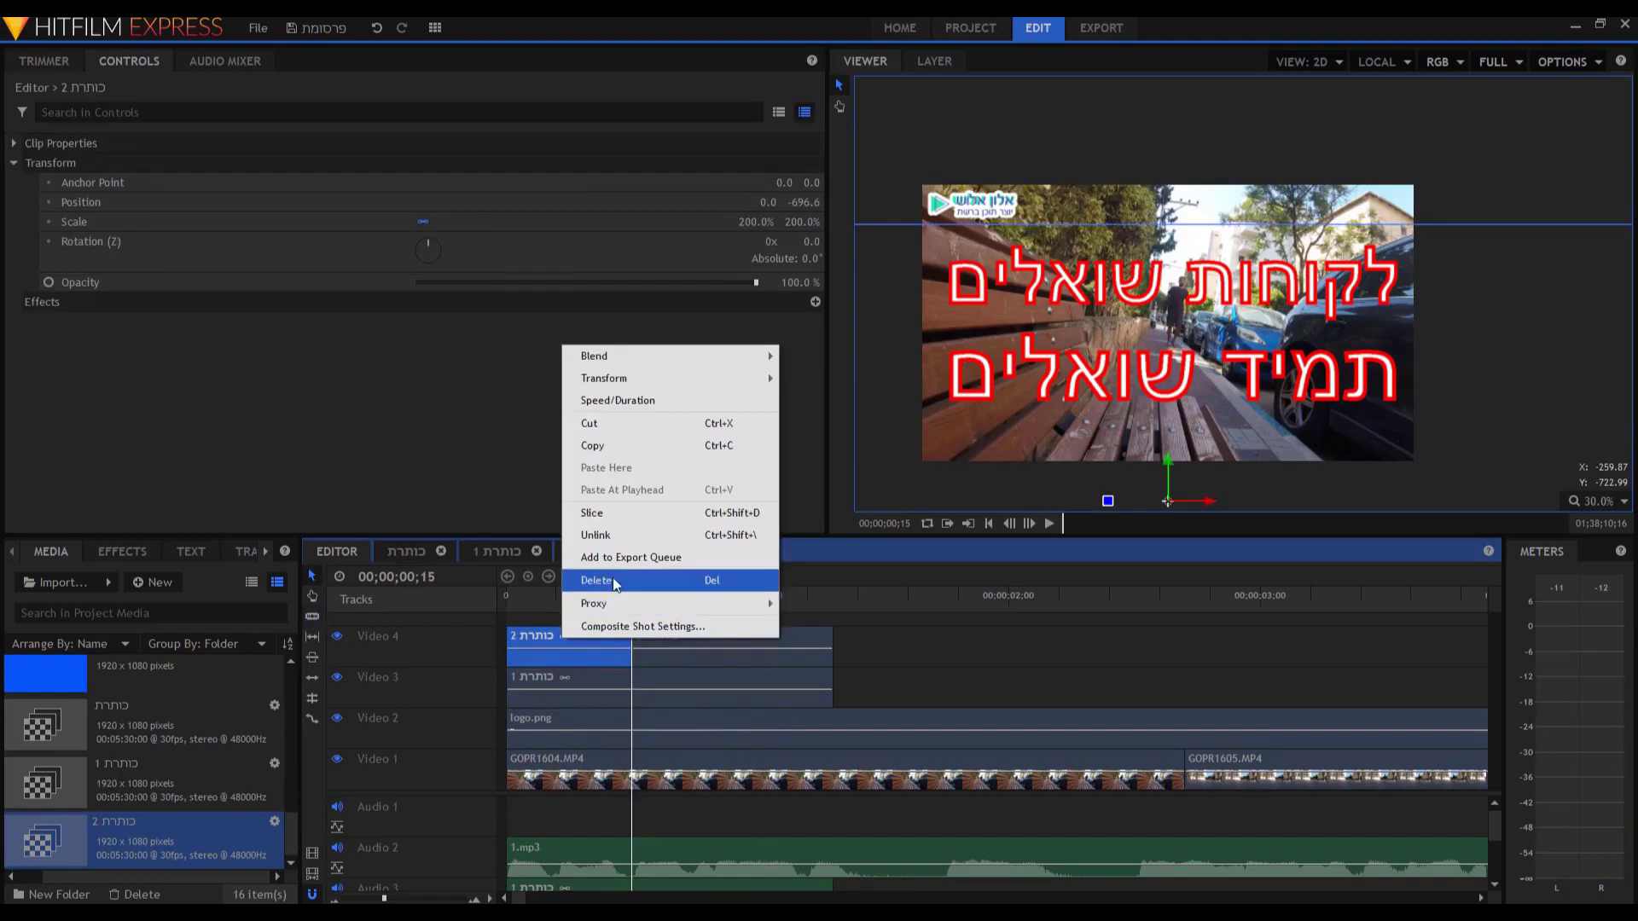
click(614, 583)
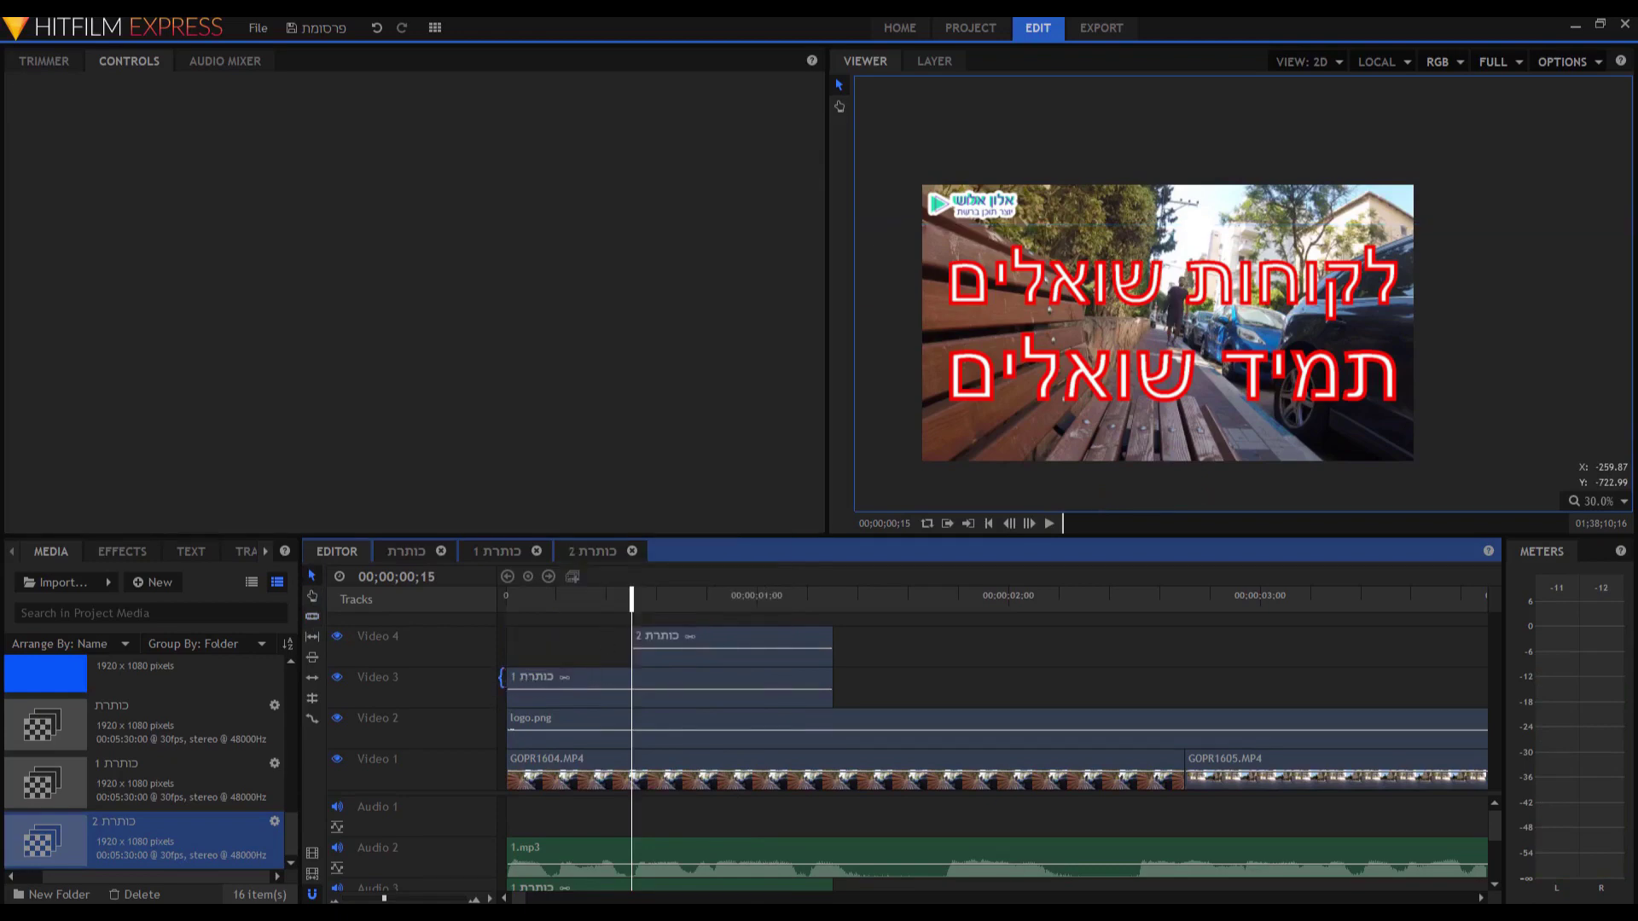
Delay the Video 3 title's start by three frames and review the staggered titles.
drag(500, 676, 538, 682)
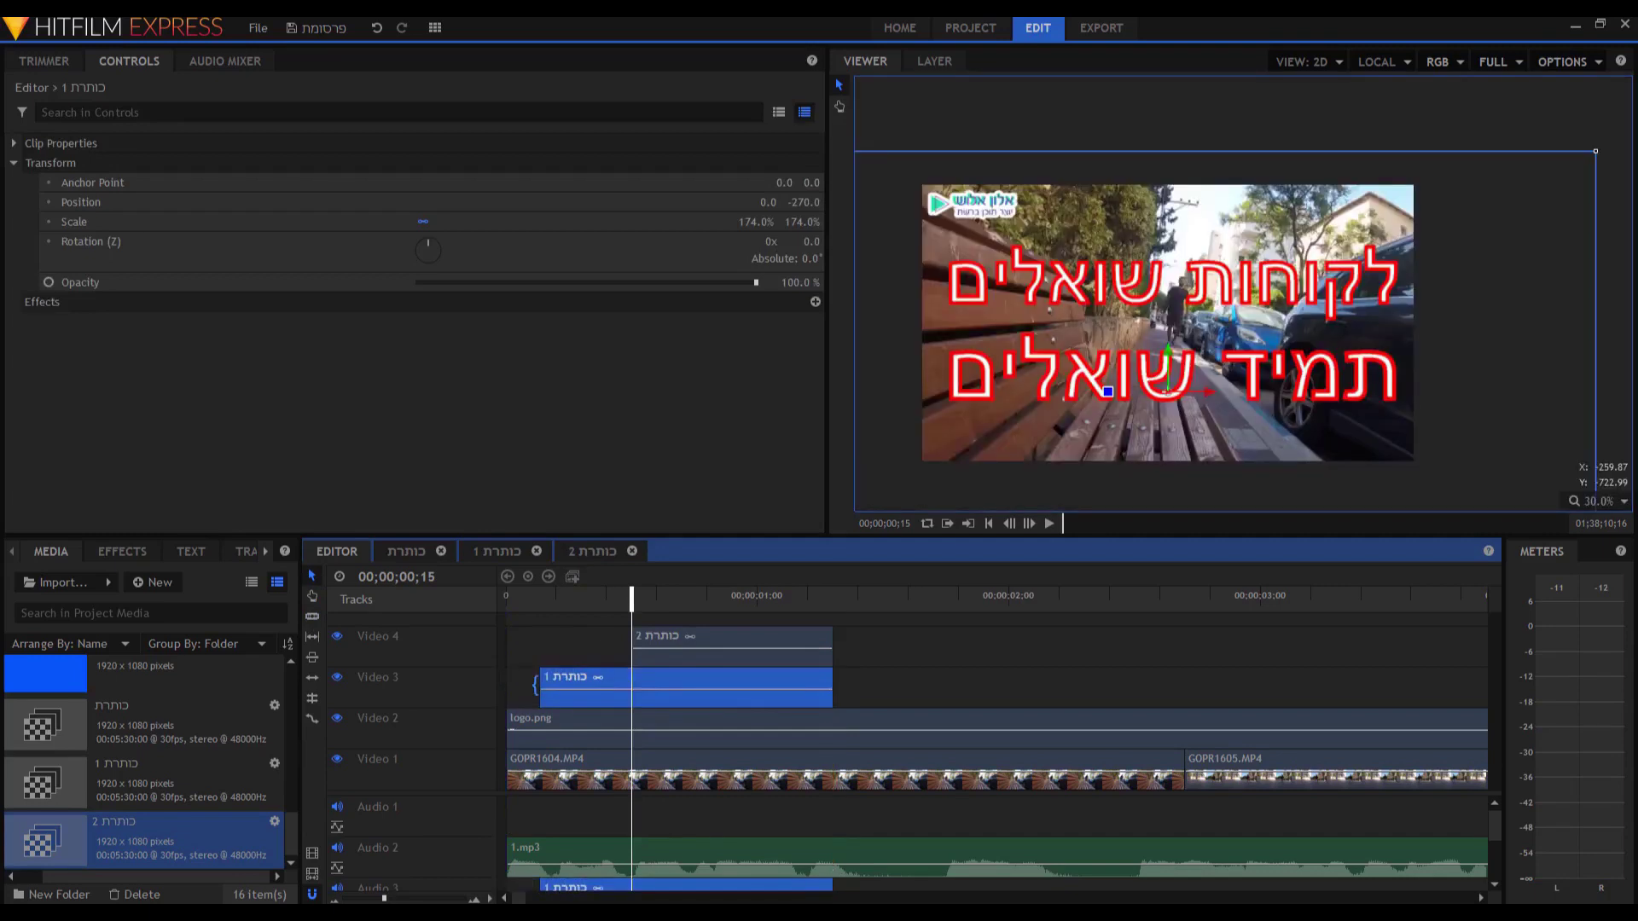
key(Home)
key(space)
key(space)
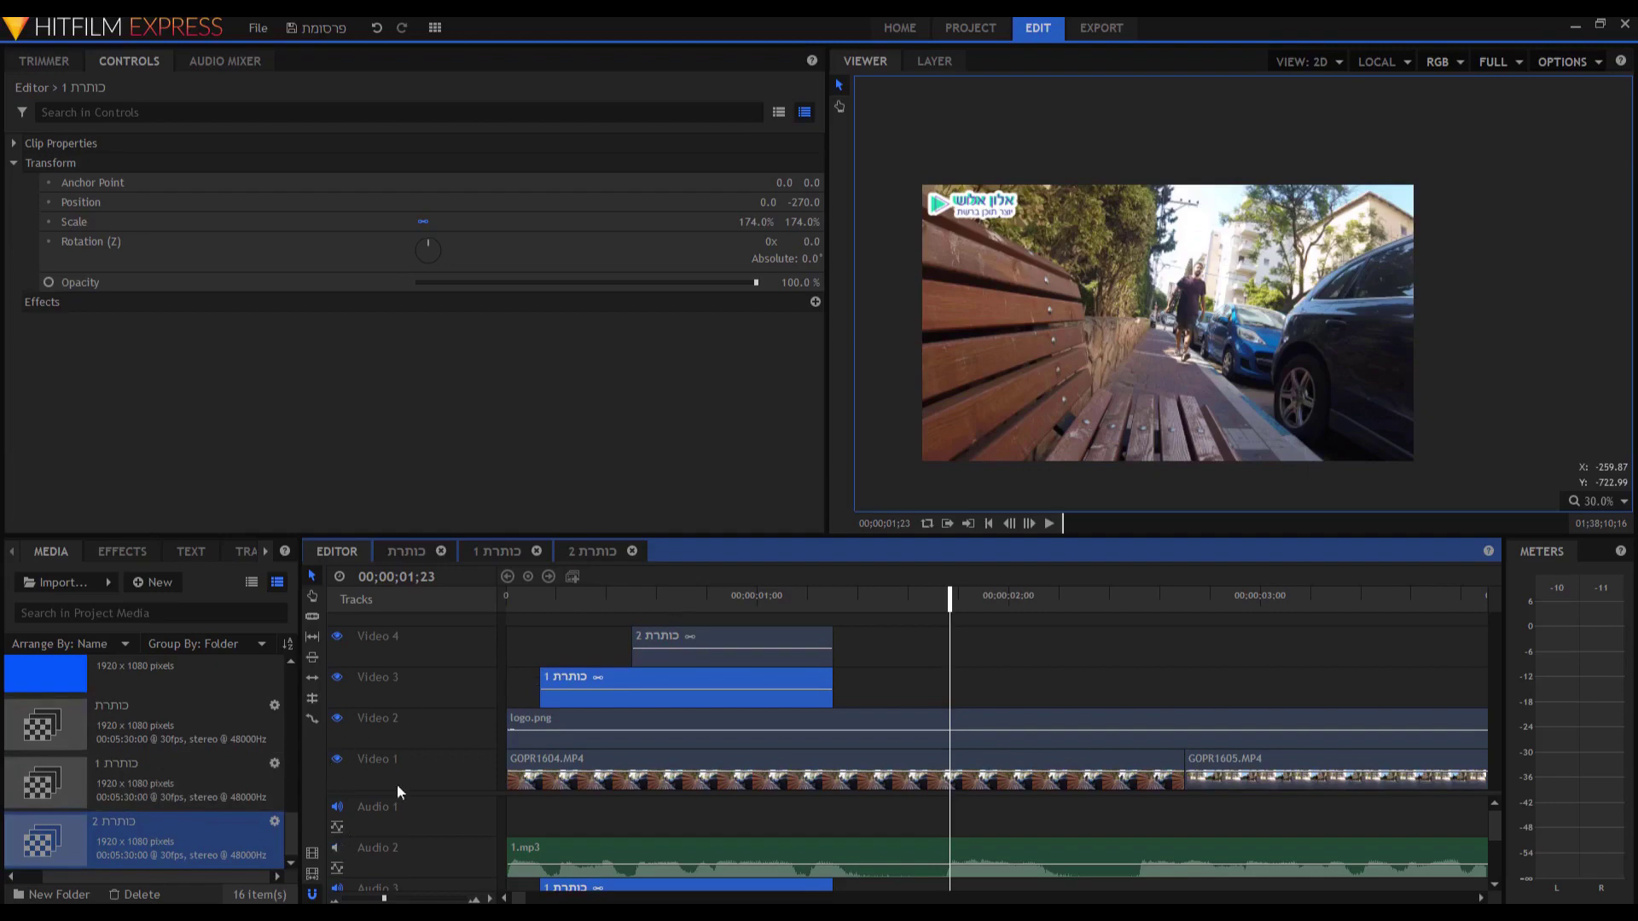
drag(632, 616, 510, 625)
drag(518, 628, 890, 641)
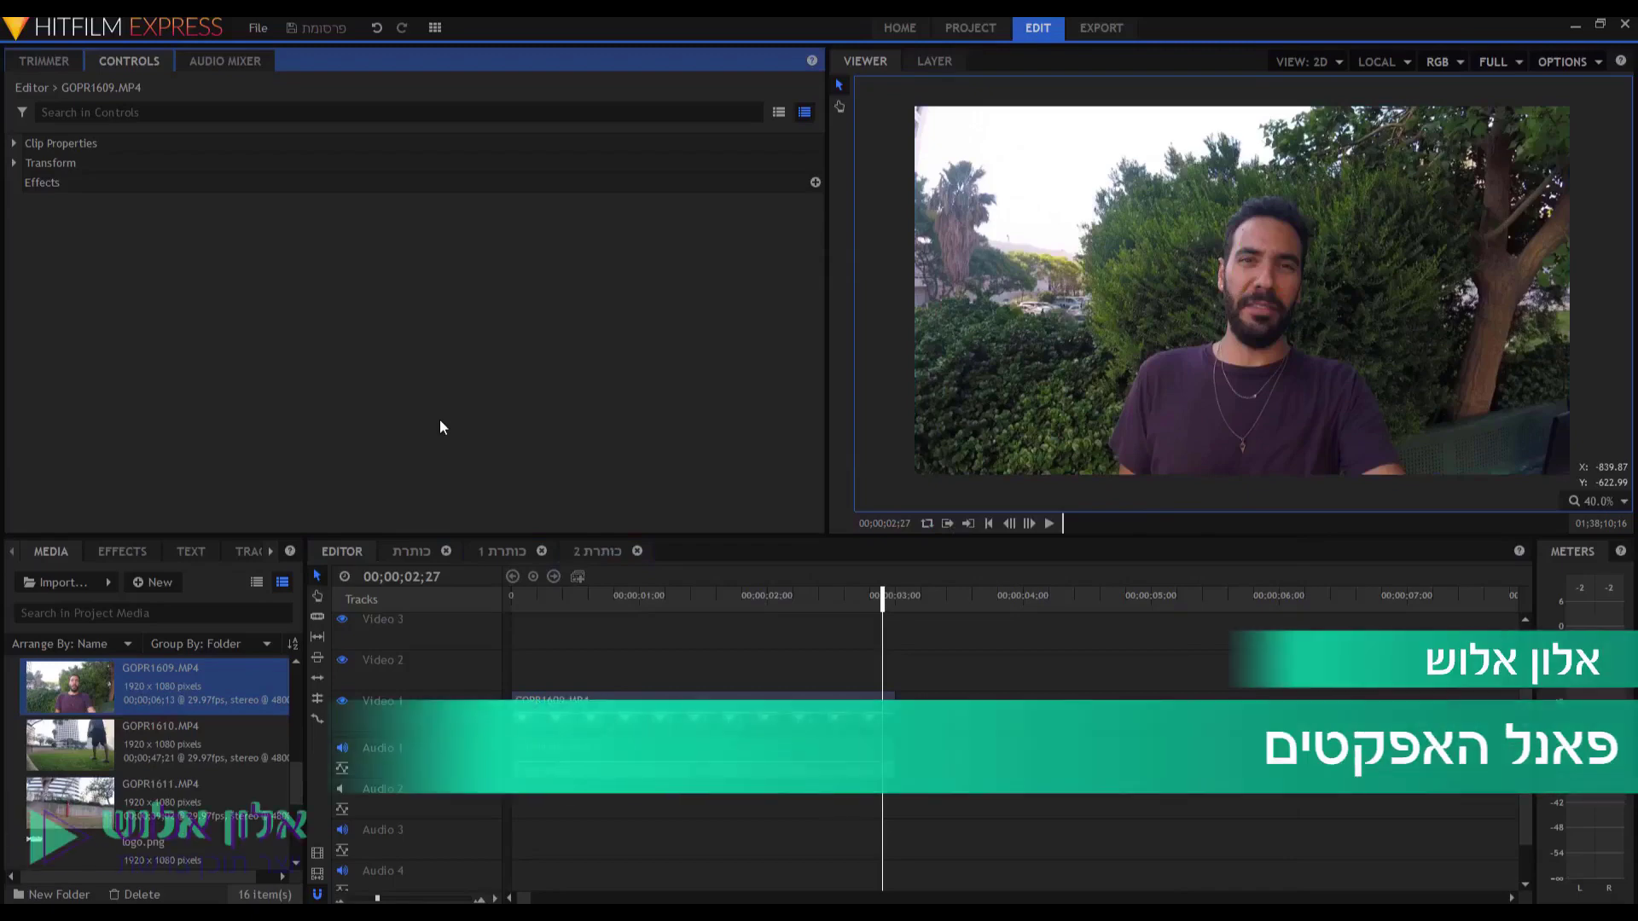
Apply the Black & White film look preset to GOPR1609.MP4 on Video 1.
click(131, 550)
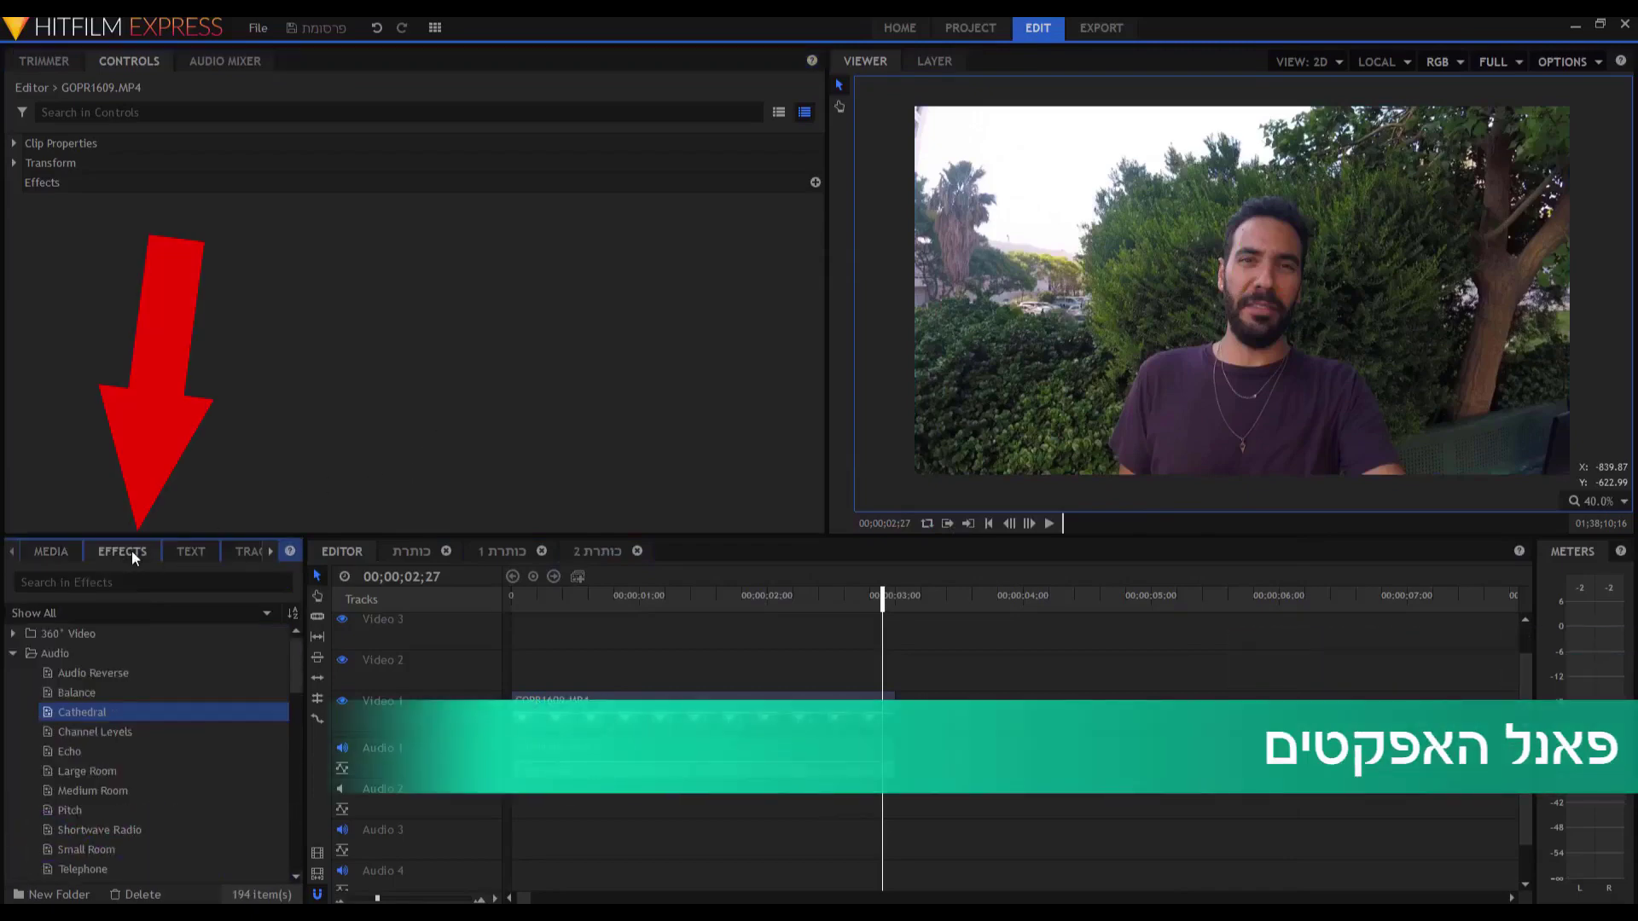
click(12, 653)
scroll(230, 709, down, 4)
double_click(242, 701)
scroll(181, 729, down, 5)
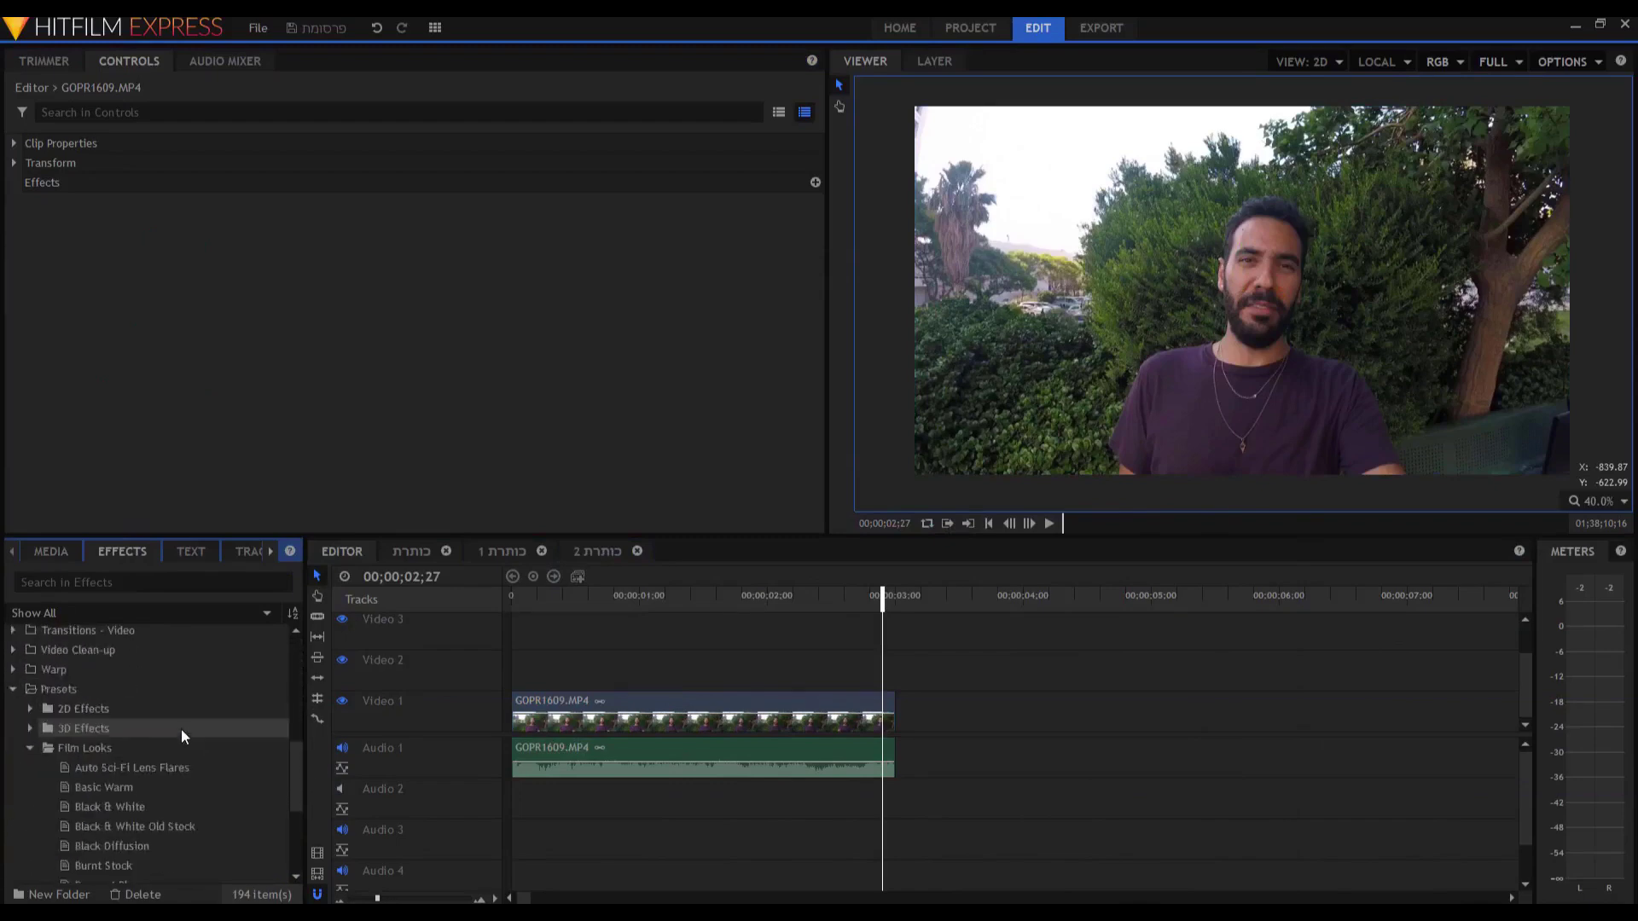
click(14, 696)
click(14, 775)
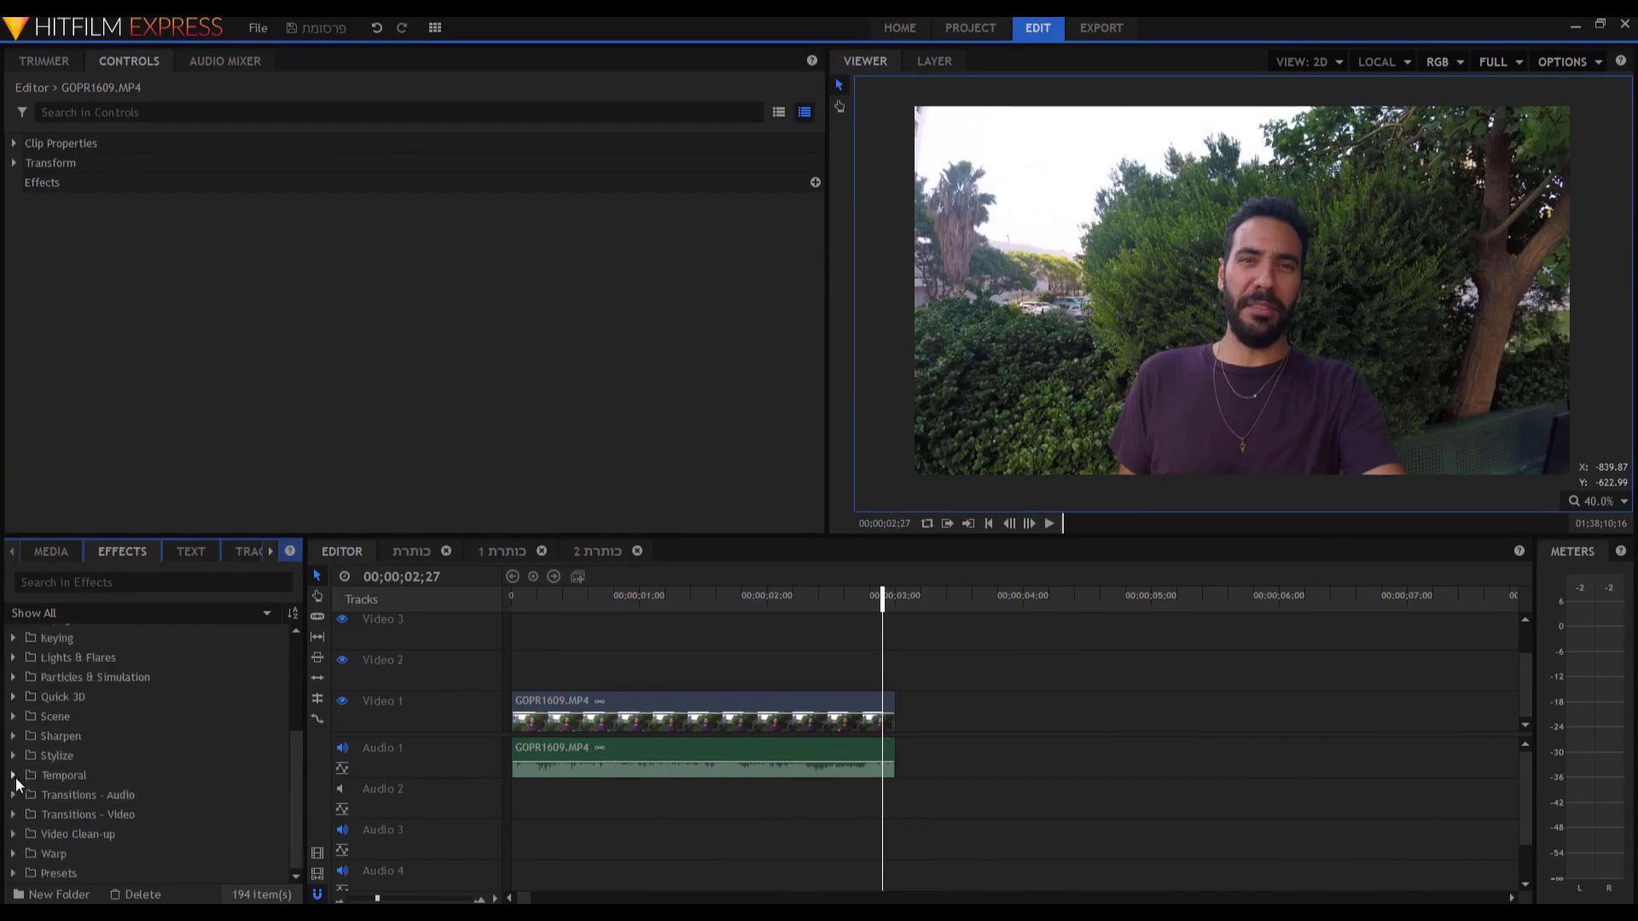
click(13, 874)
scroll(23, 867, down, 5)
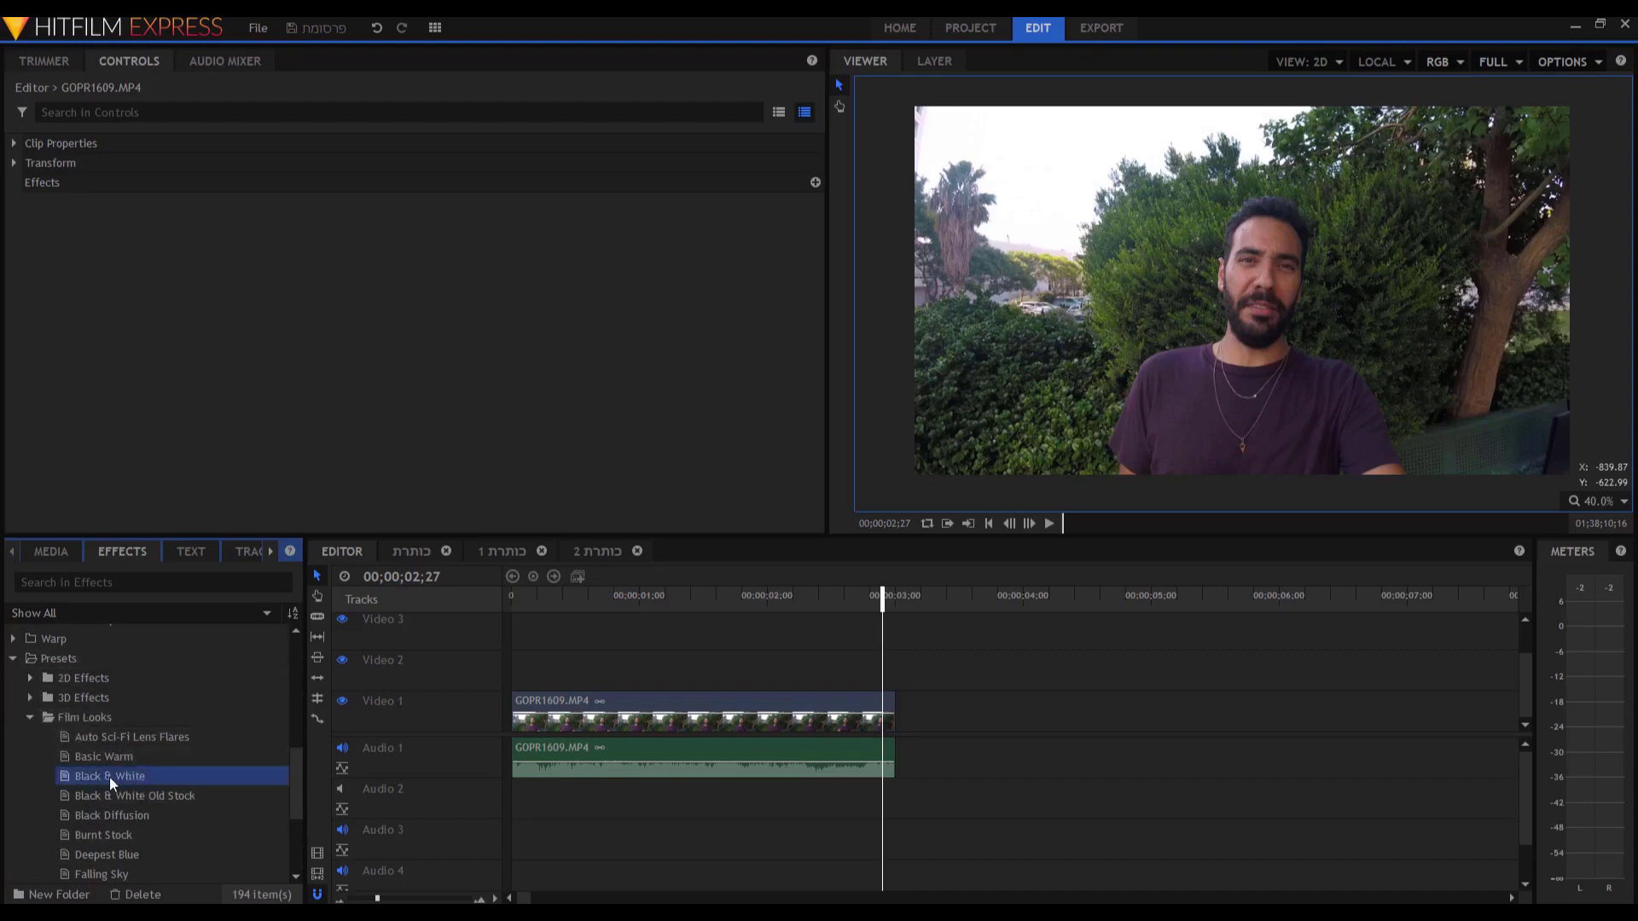
drag(109, 776, 636, 717)
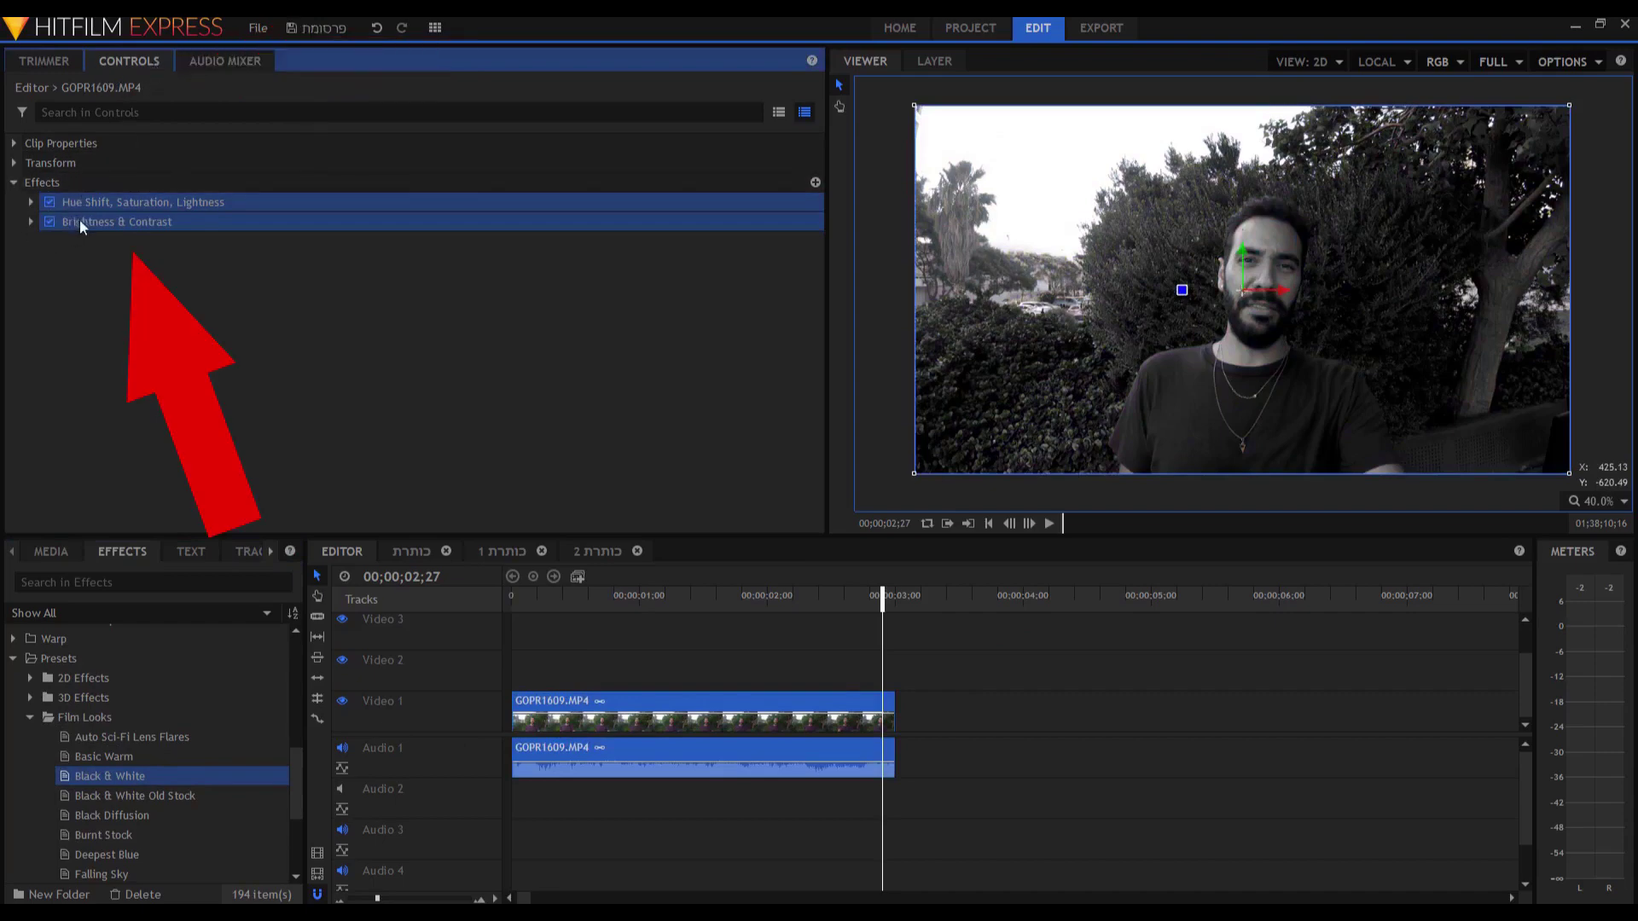
Try Hue Shift -15 and brightness 48 on the clip, then disable the Hue Shift effect.
click(31, 222)
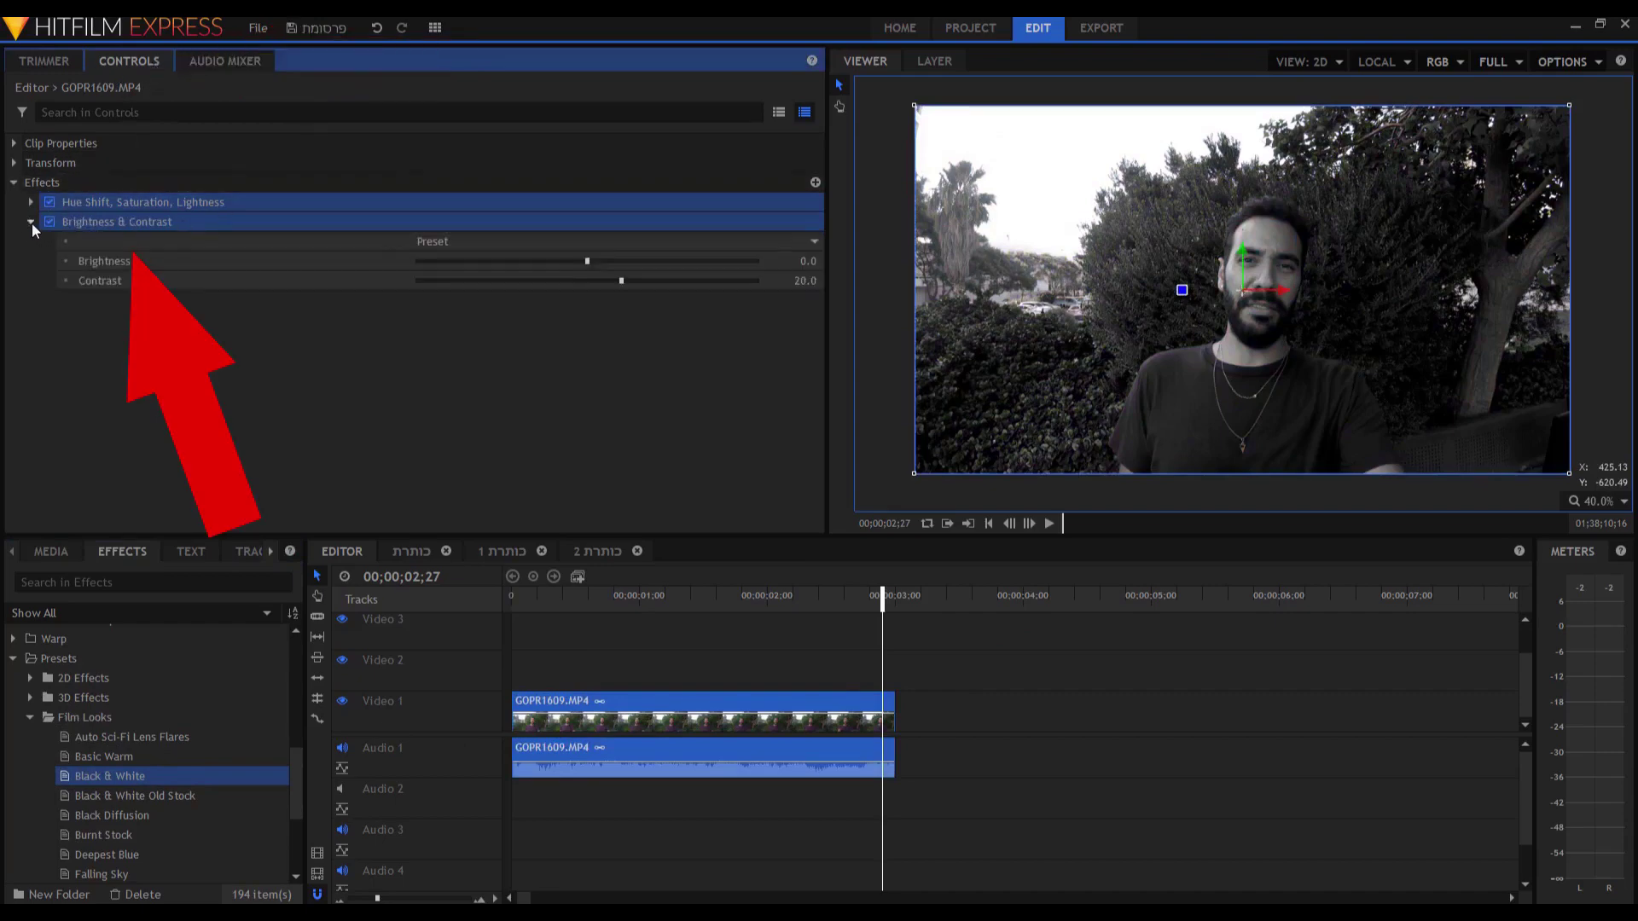
click(32, 202)
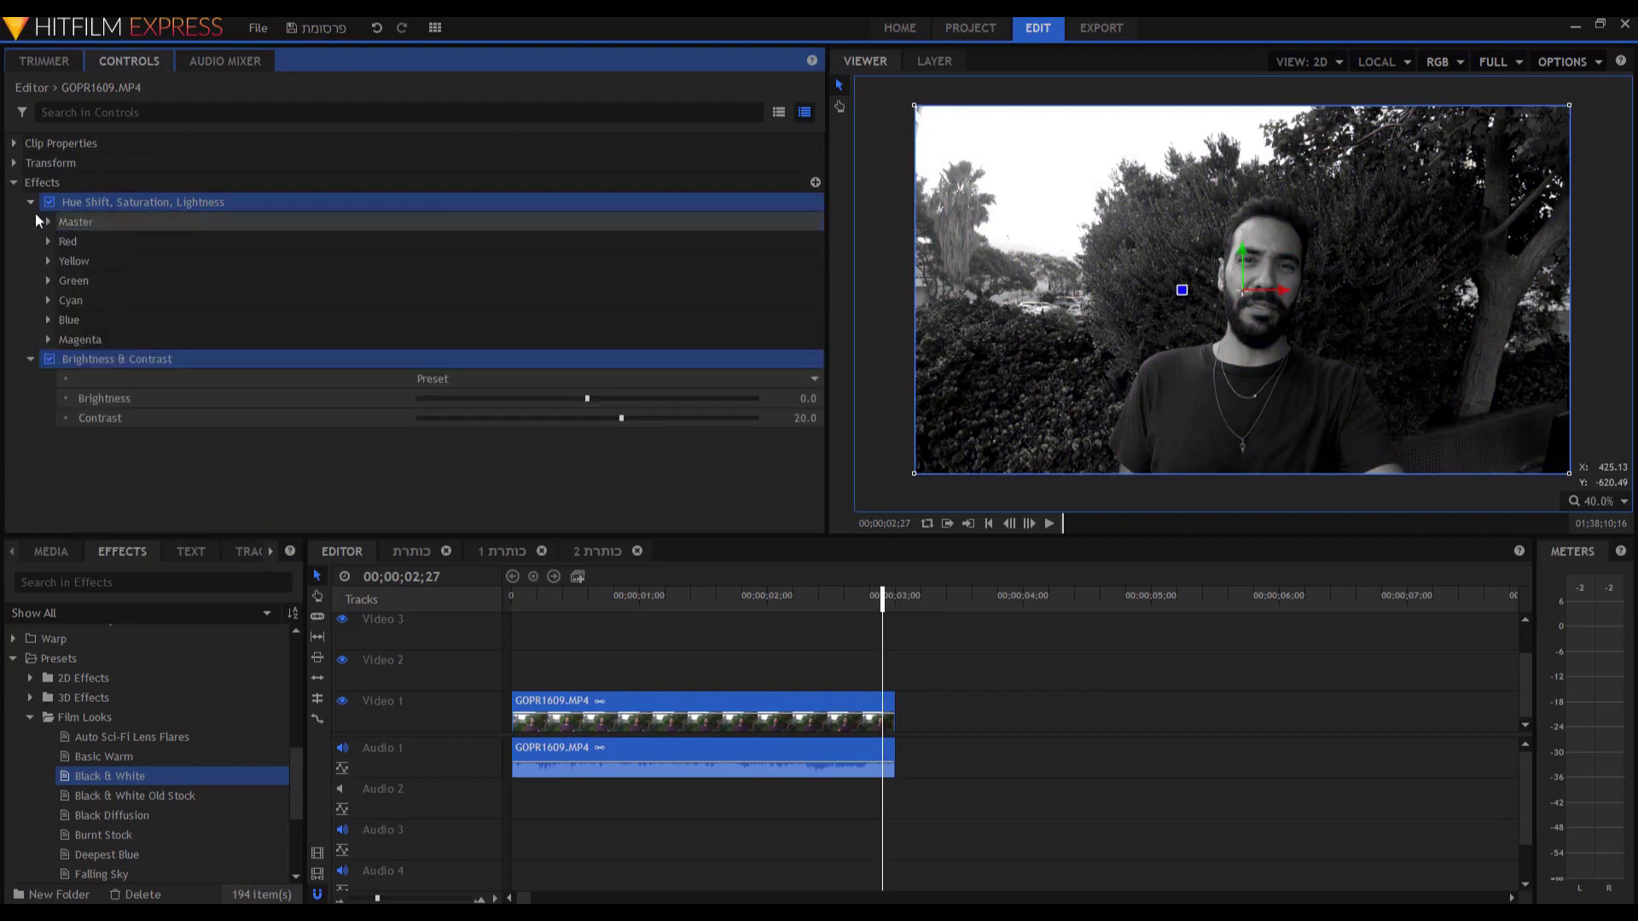
click(49, 221)
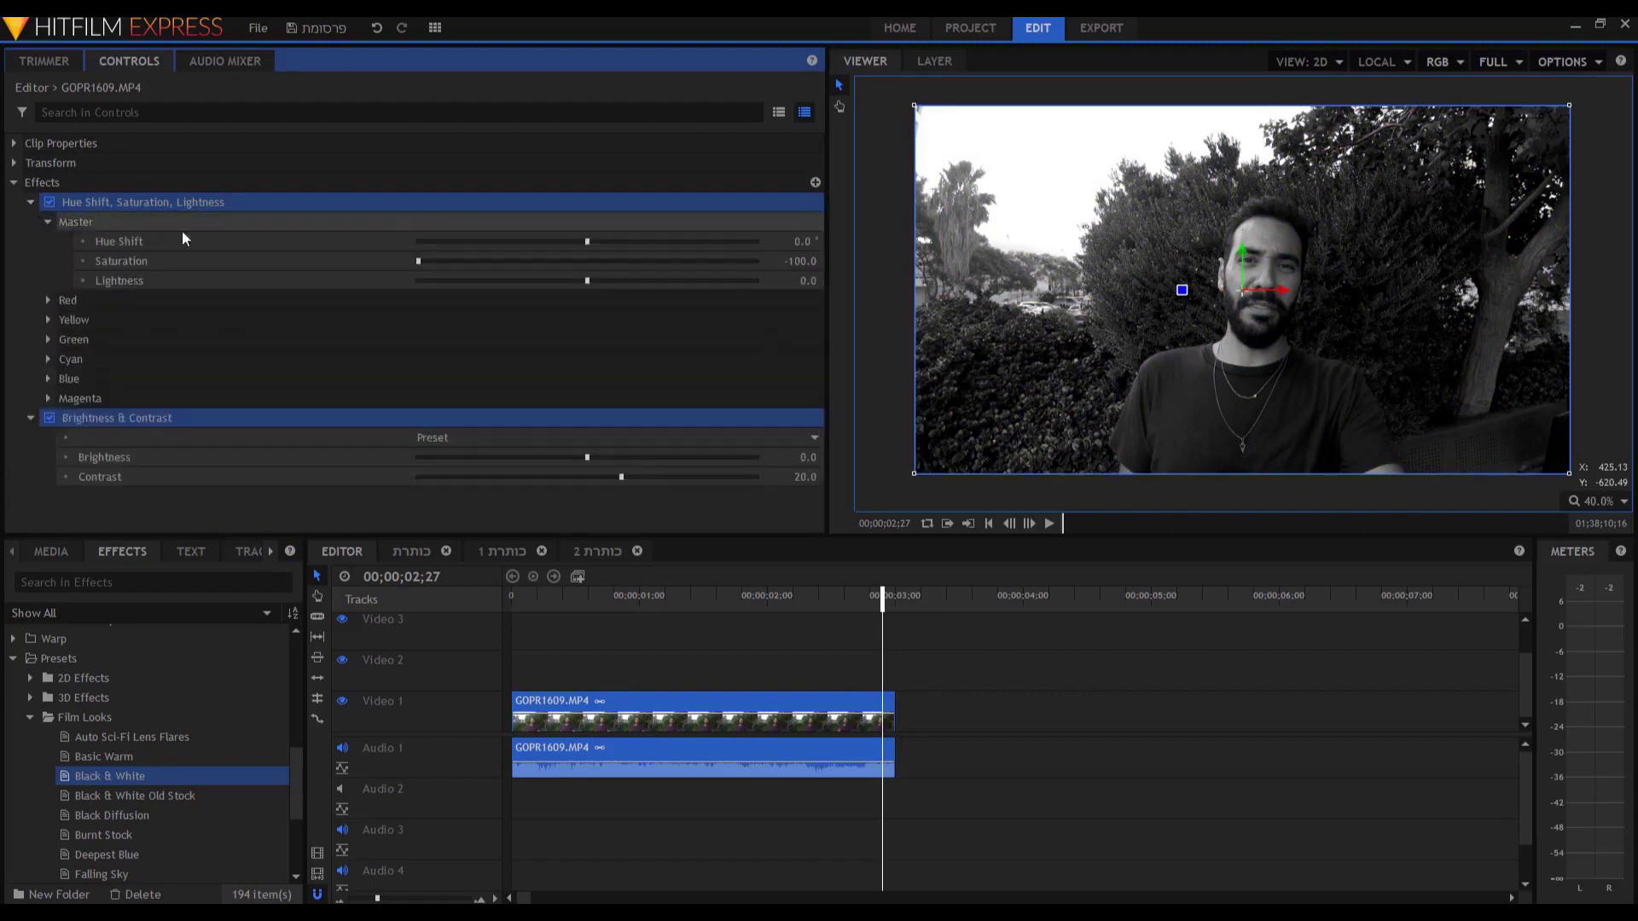
drag(802, 240, 805, 260)
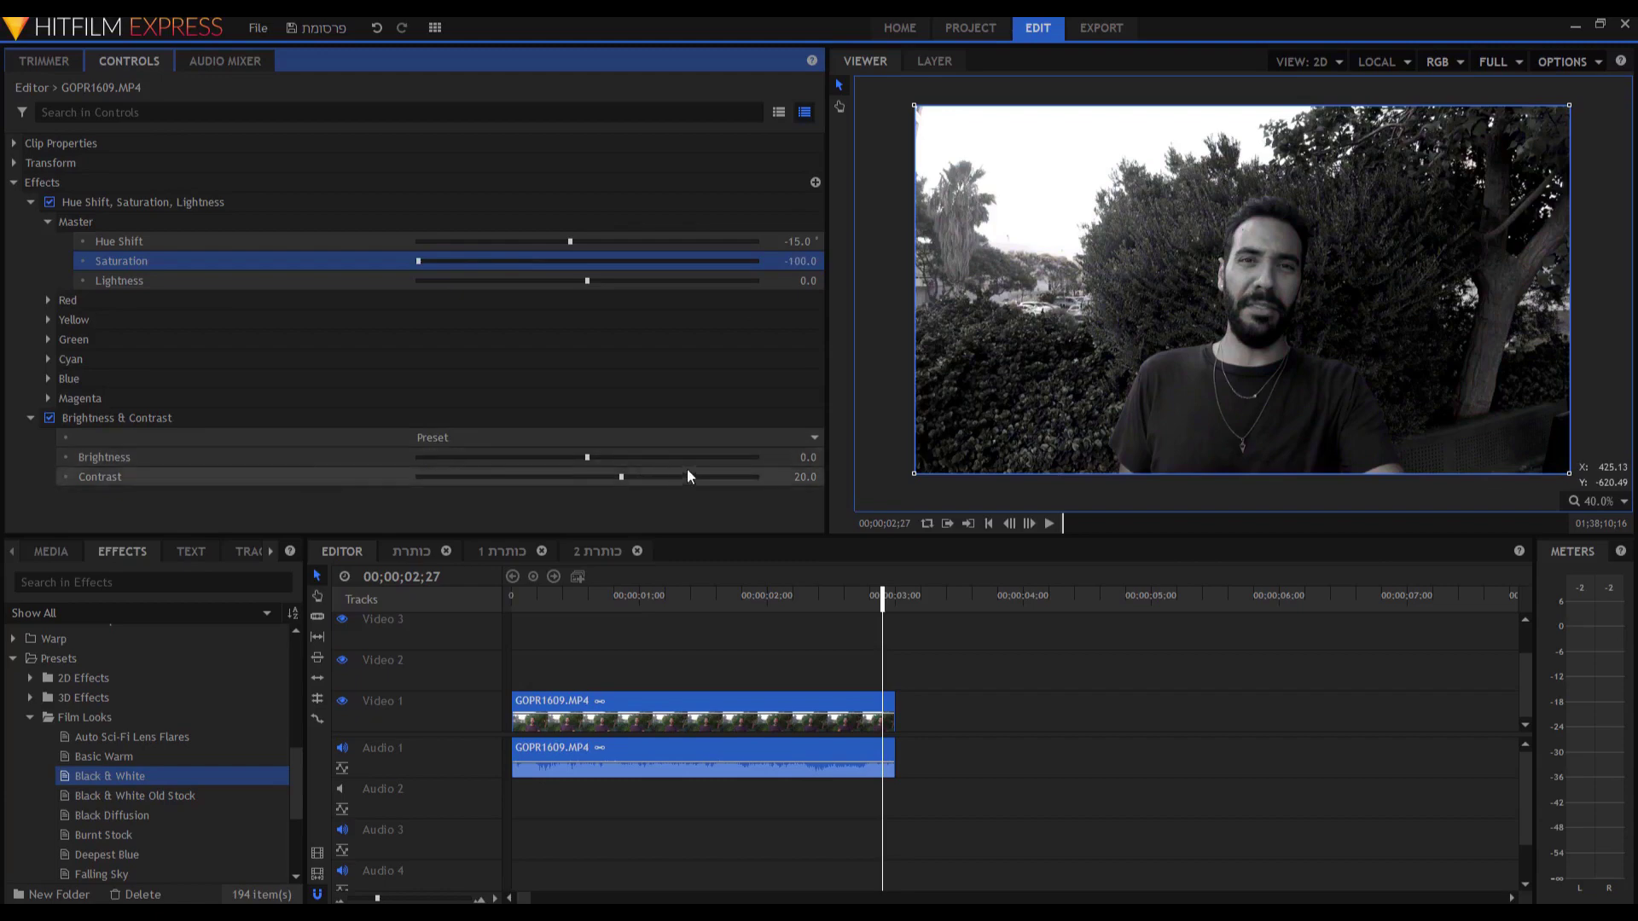
drag(802, 455, 820, 477)
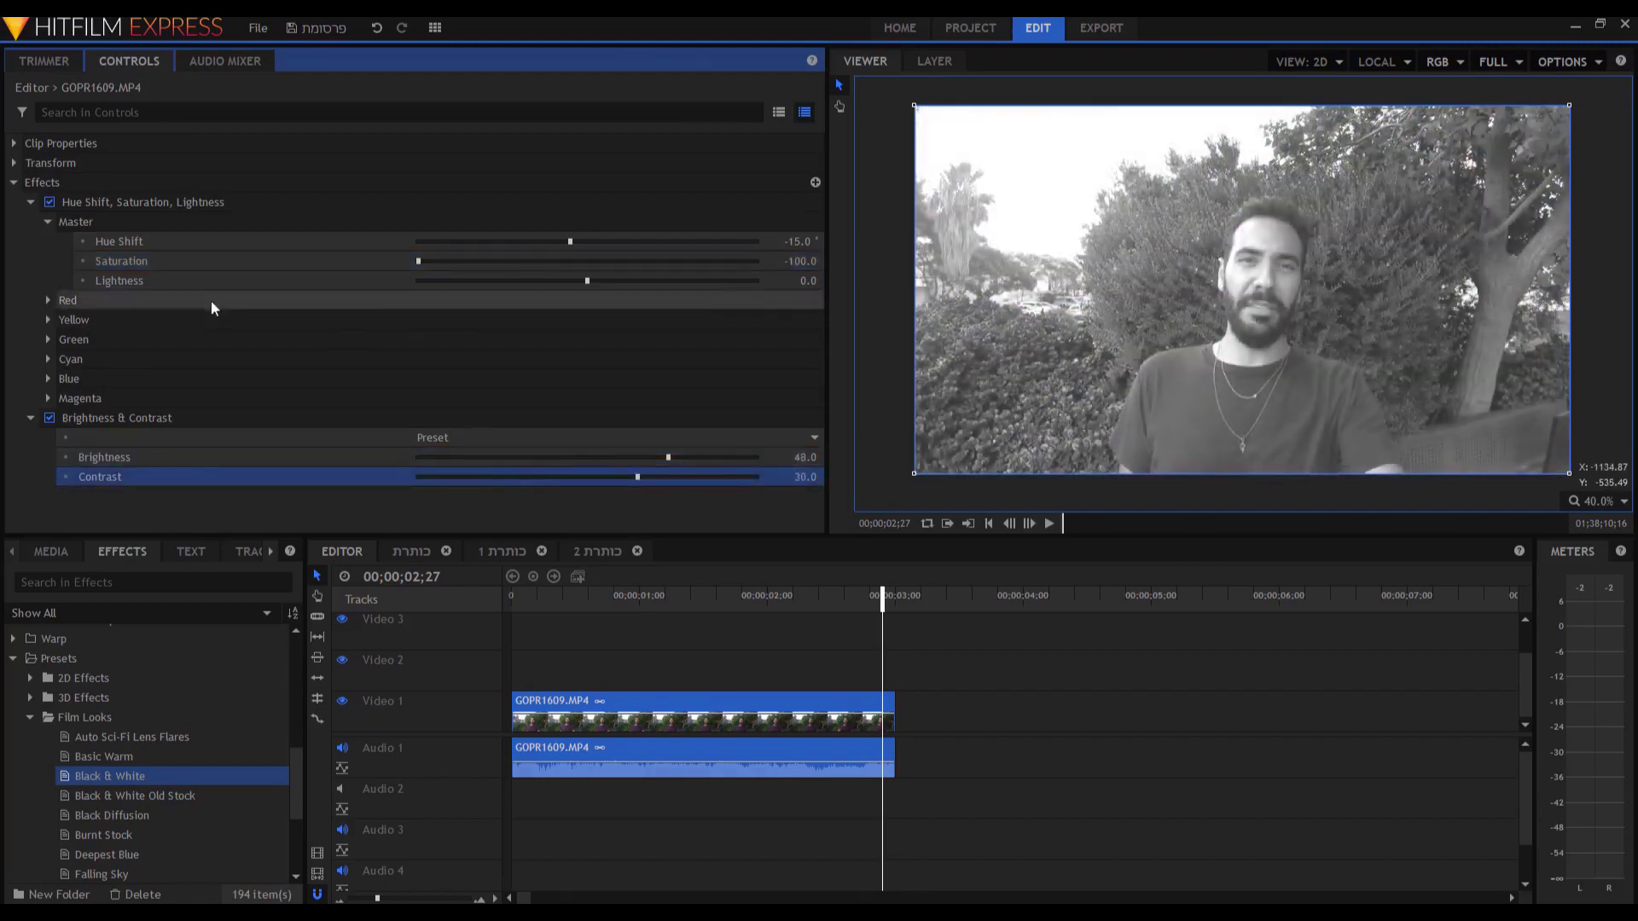
click(49, 202)
drag(805, 477, 791, 477)
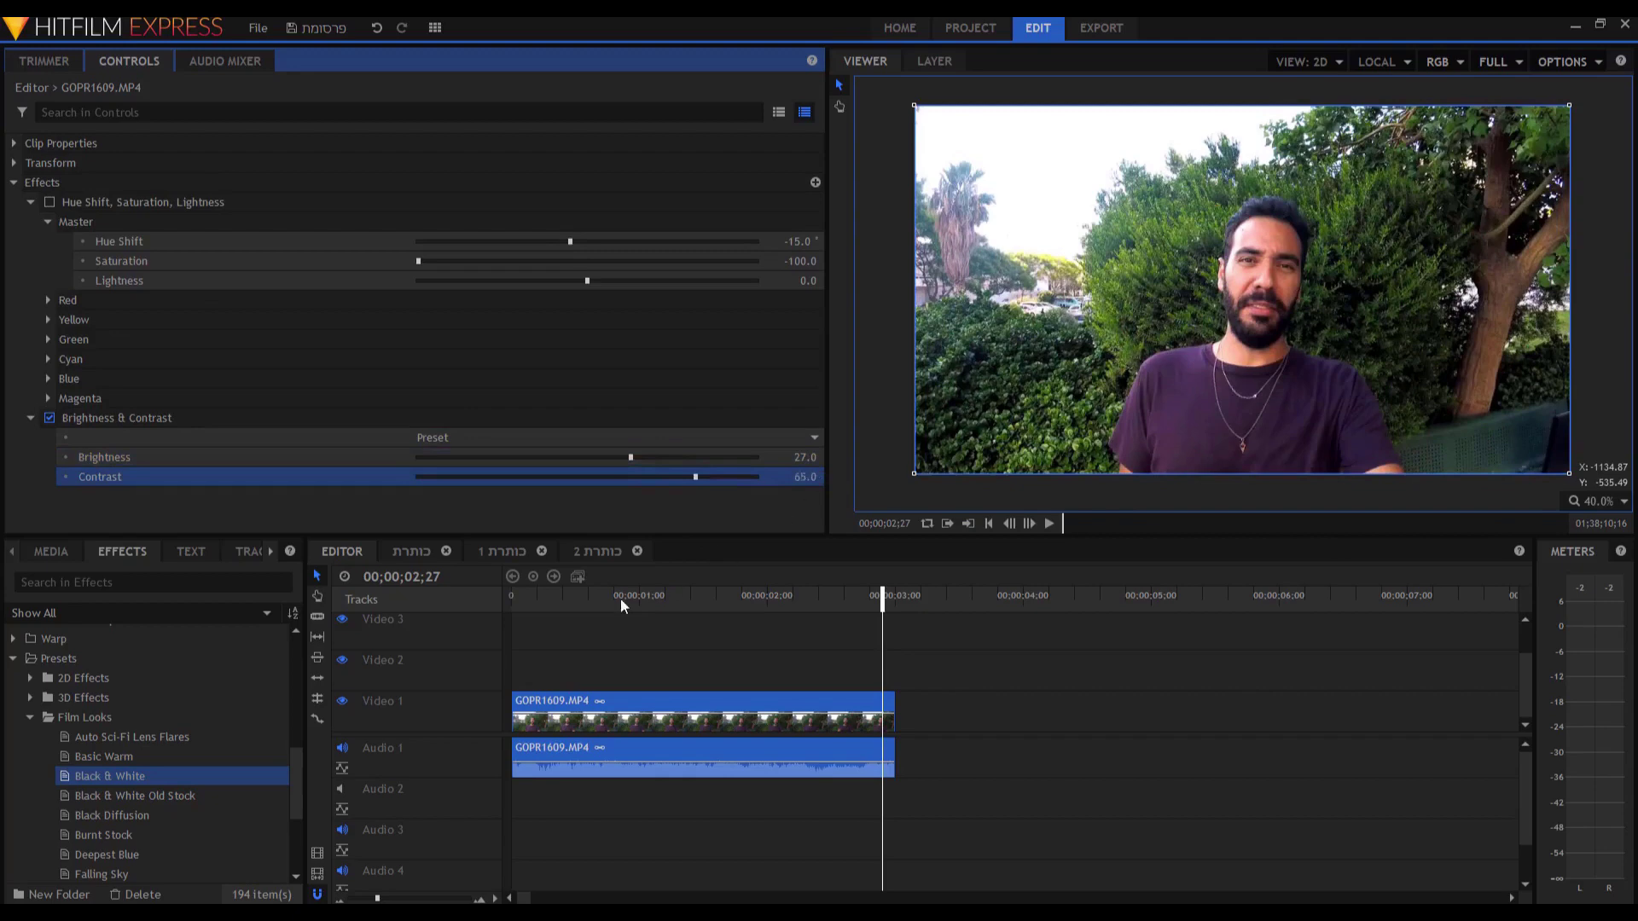
Delete the Hue Shift, Saturation, Lightness and Brightness & Contrast effects.
click(79, 202)
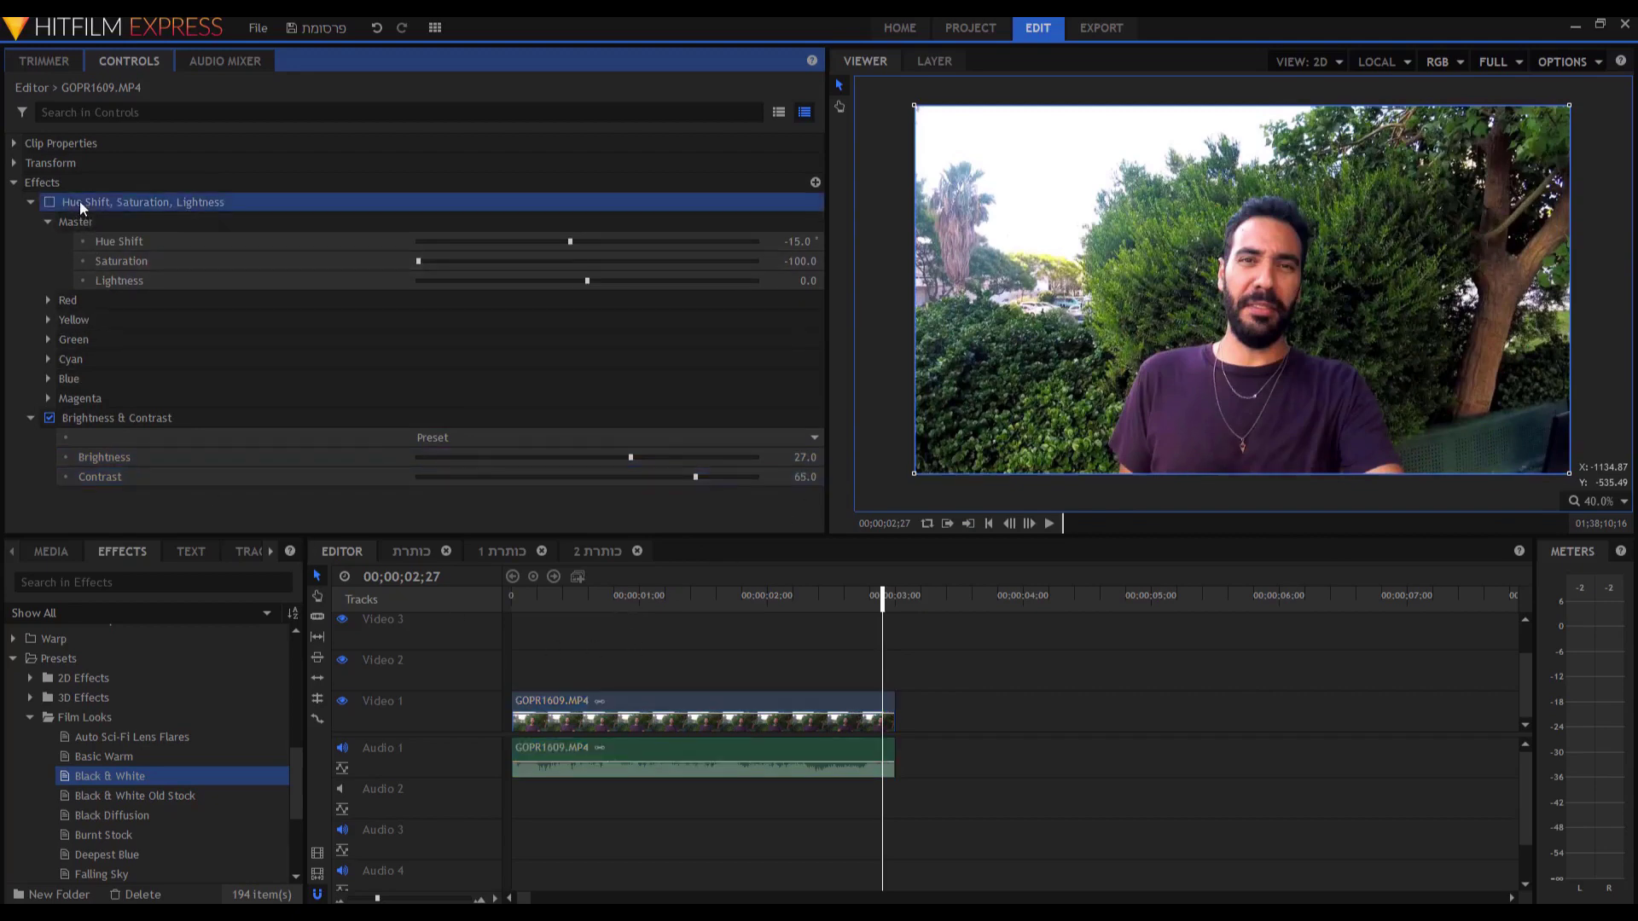
right_click(128, 200)
click(154, 344)
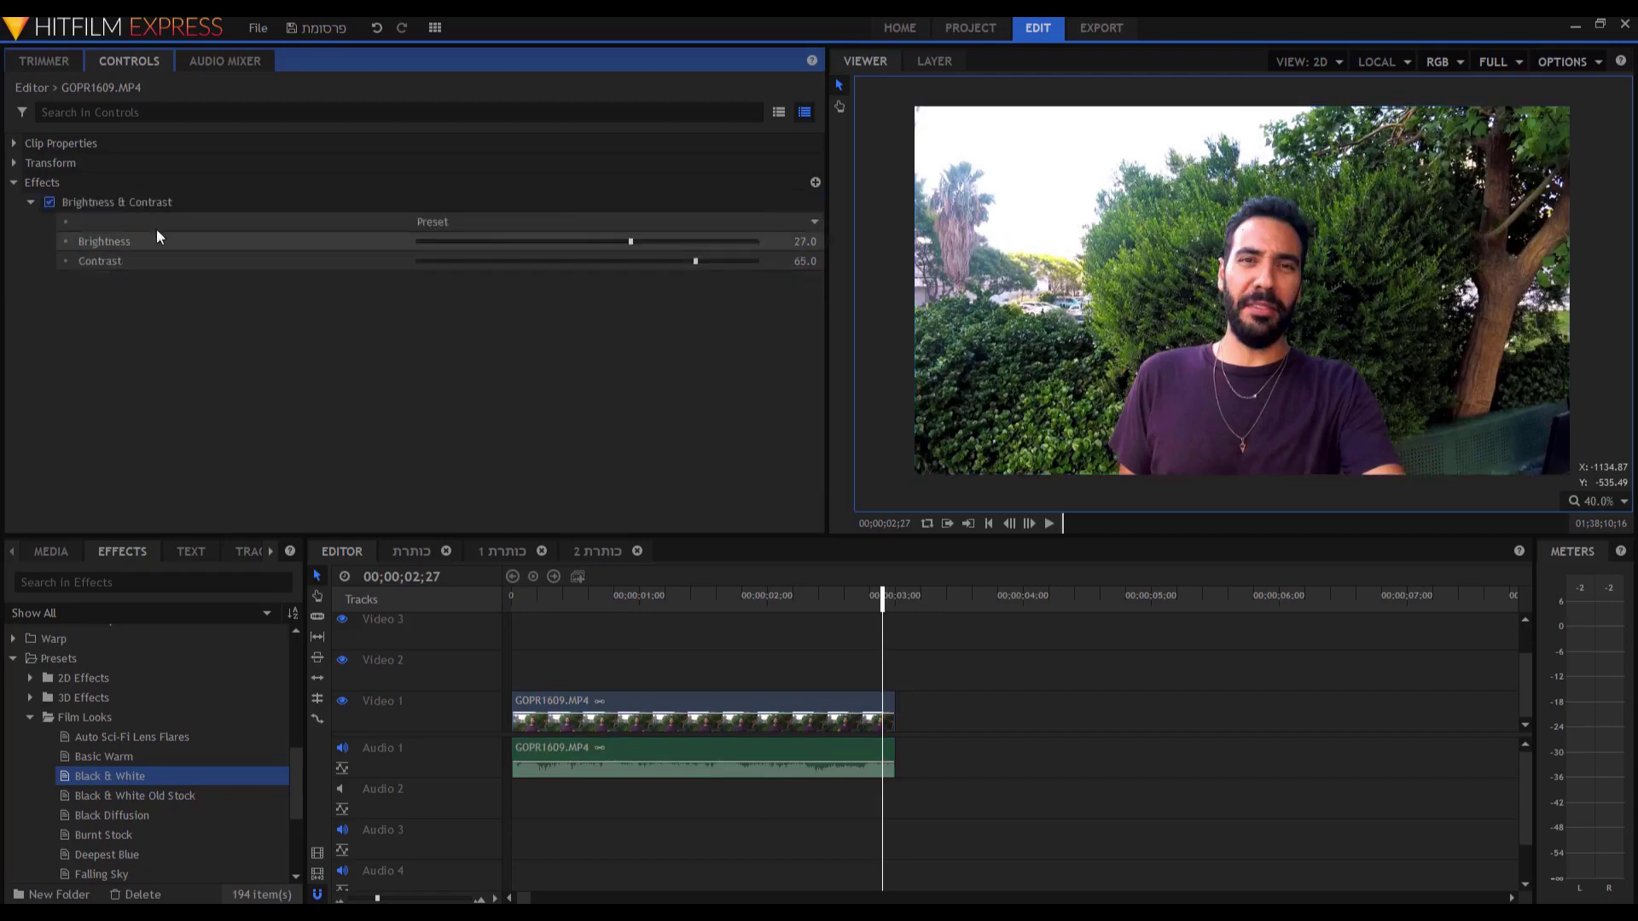
right_click(147, 202)
click(219, 346)
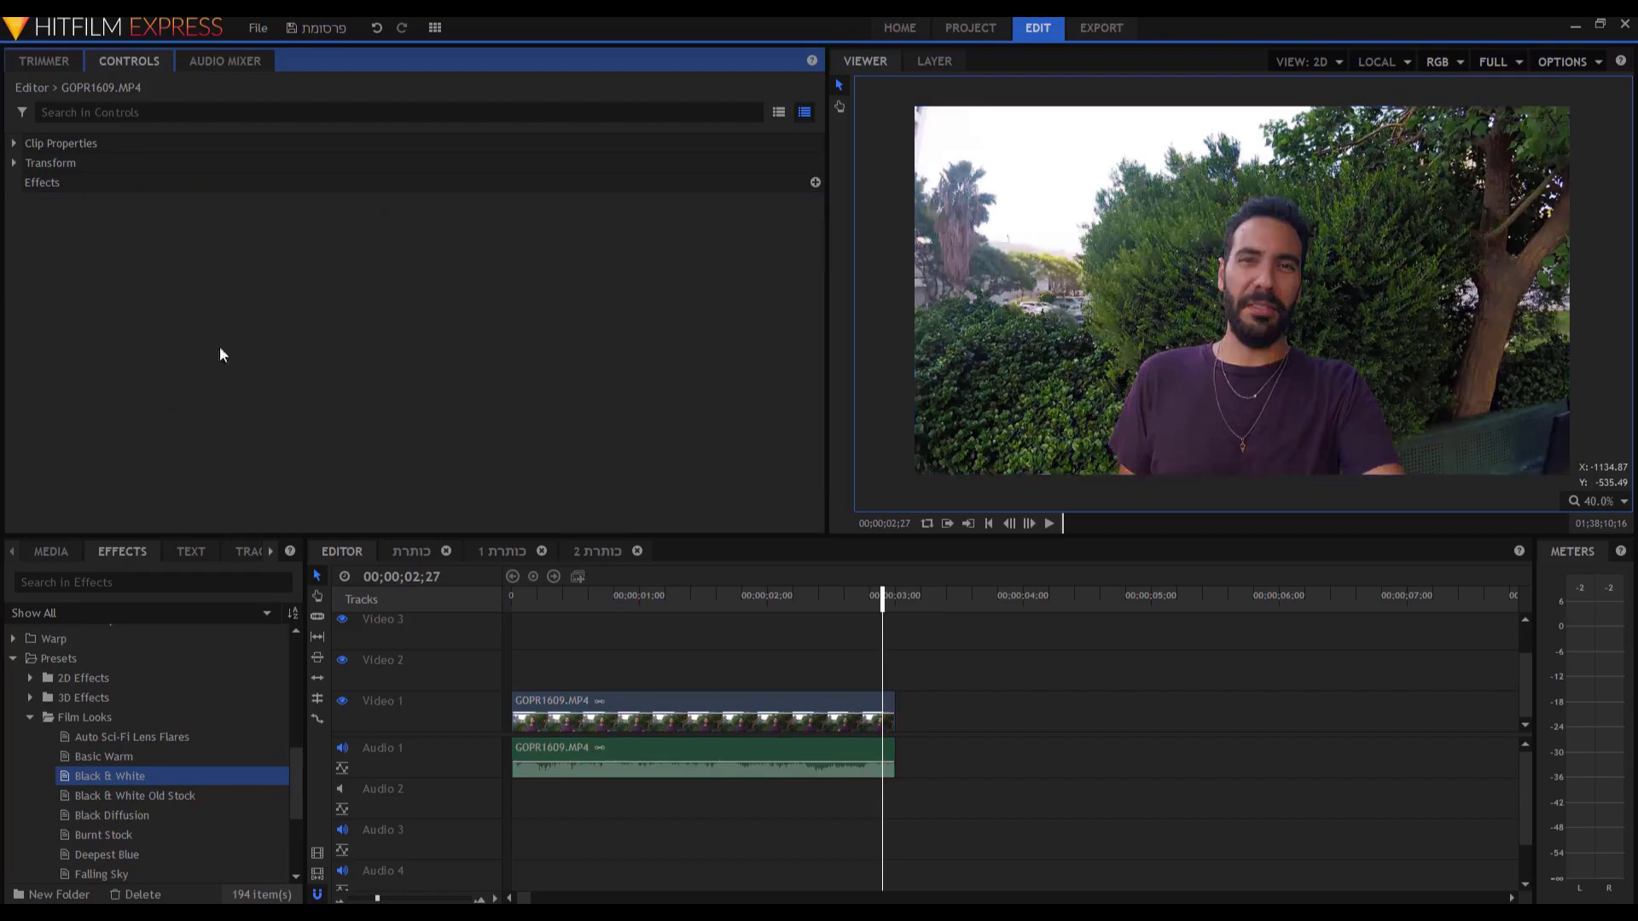
Apply the Pitch audio effect to the GOPR1609.MP4 clip on Audio 1.
click(14, 657)
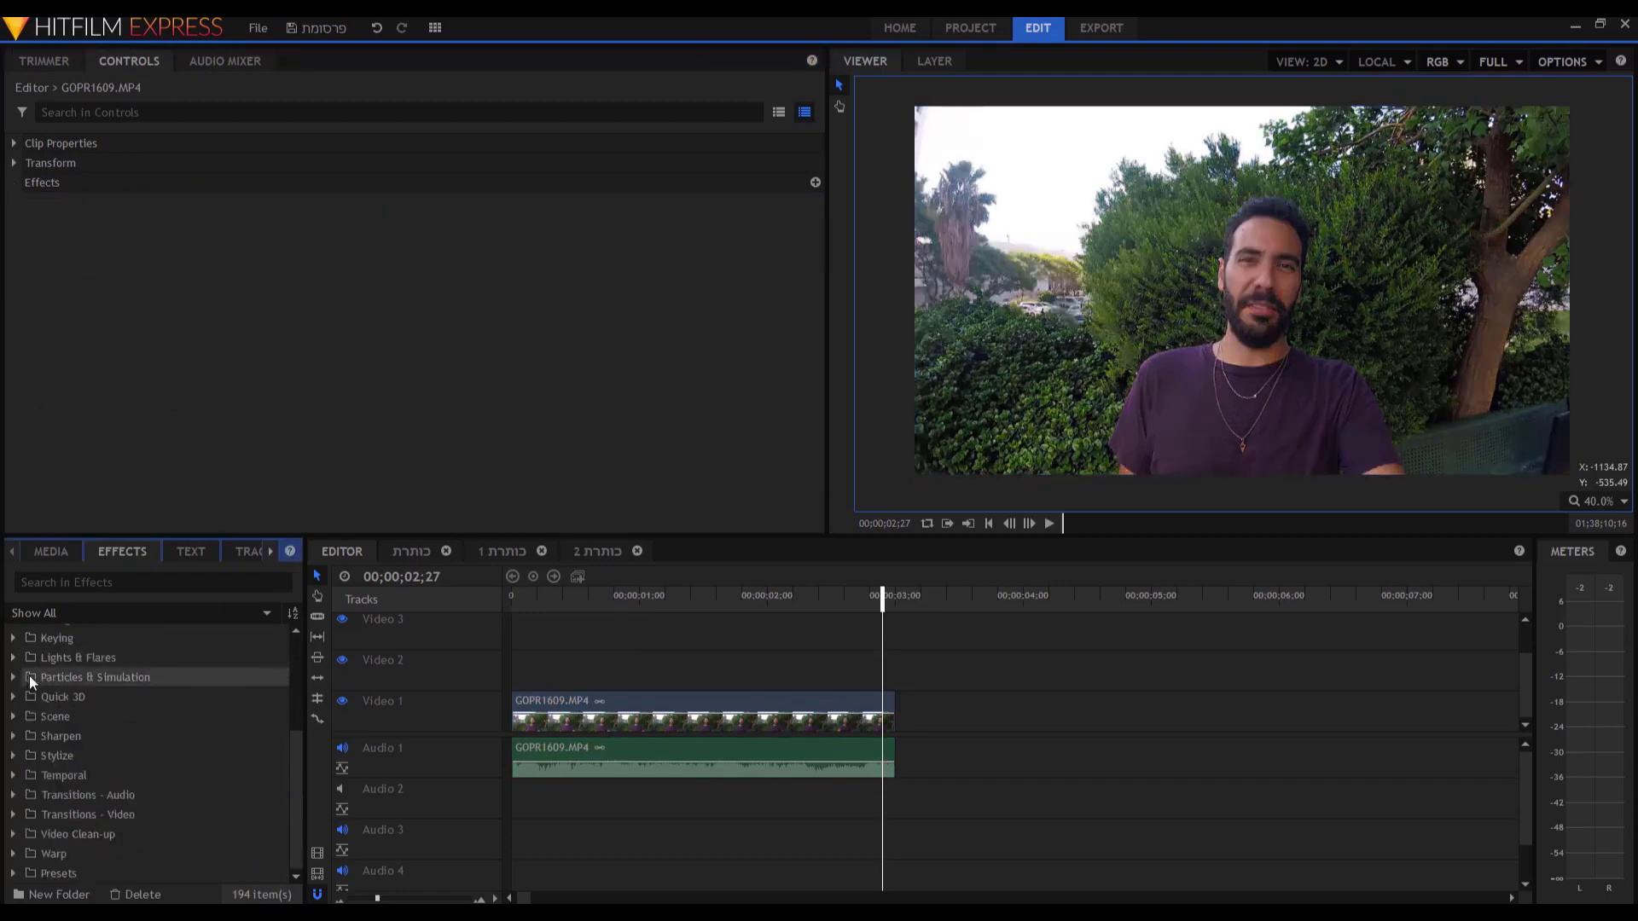
click(14, 654)
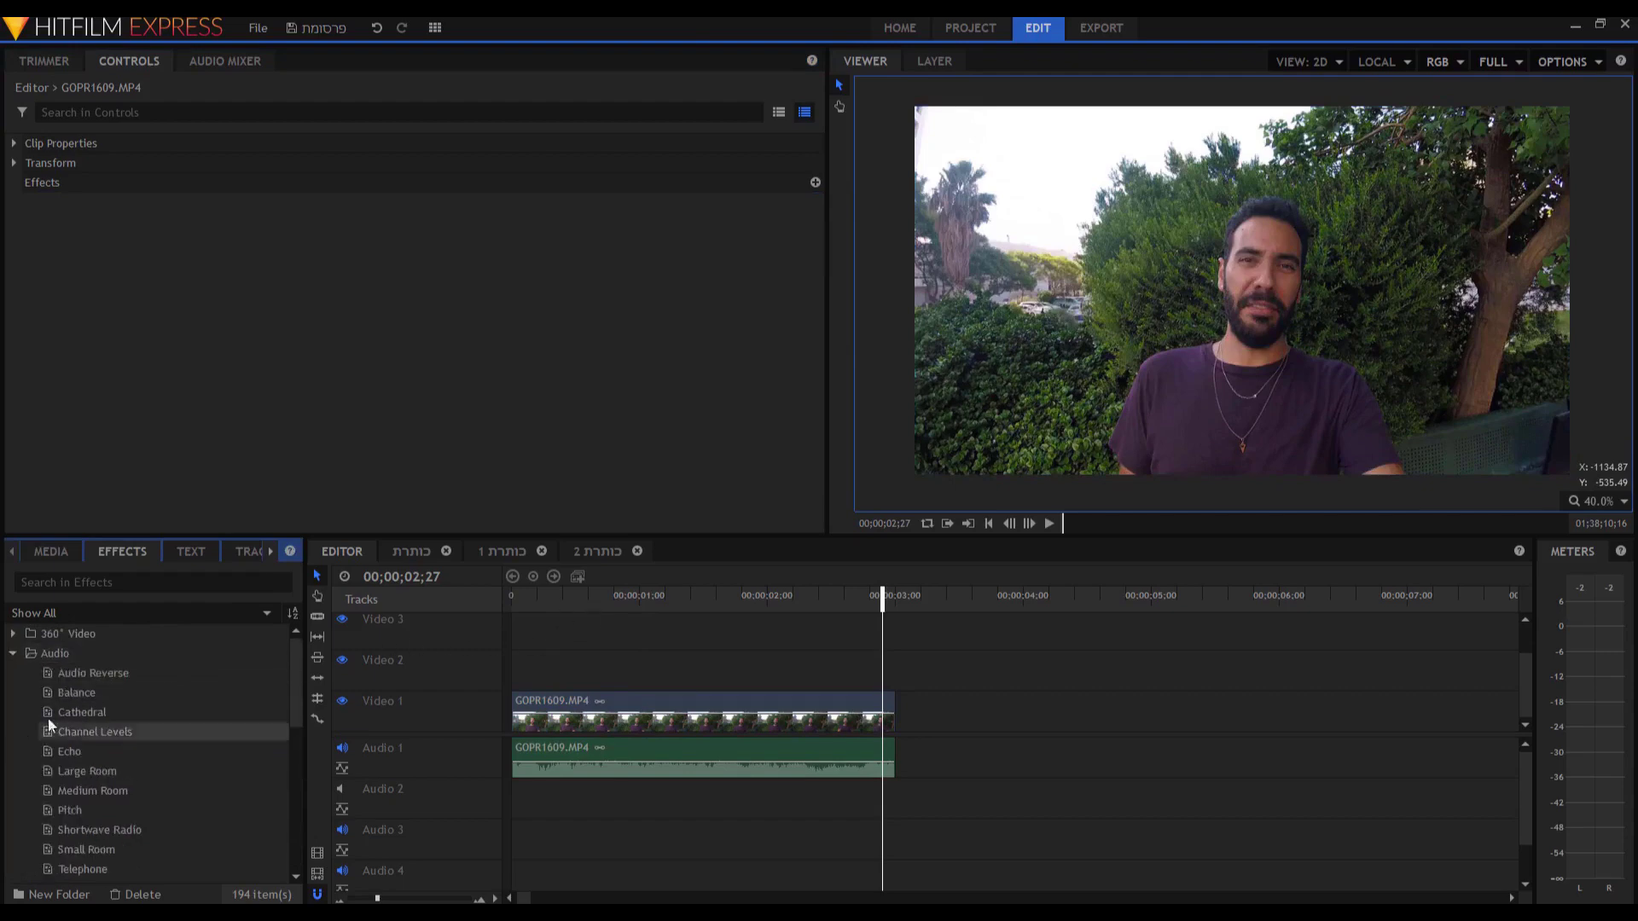
drag(70, 809, 134, 806)
drag(502, 771, 584, 763)
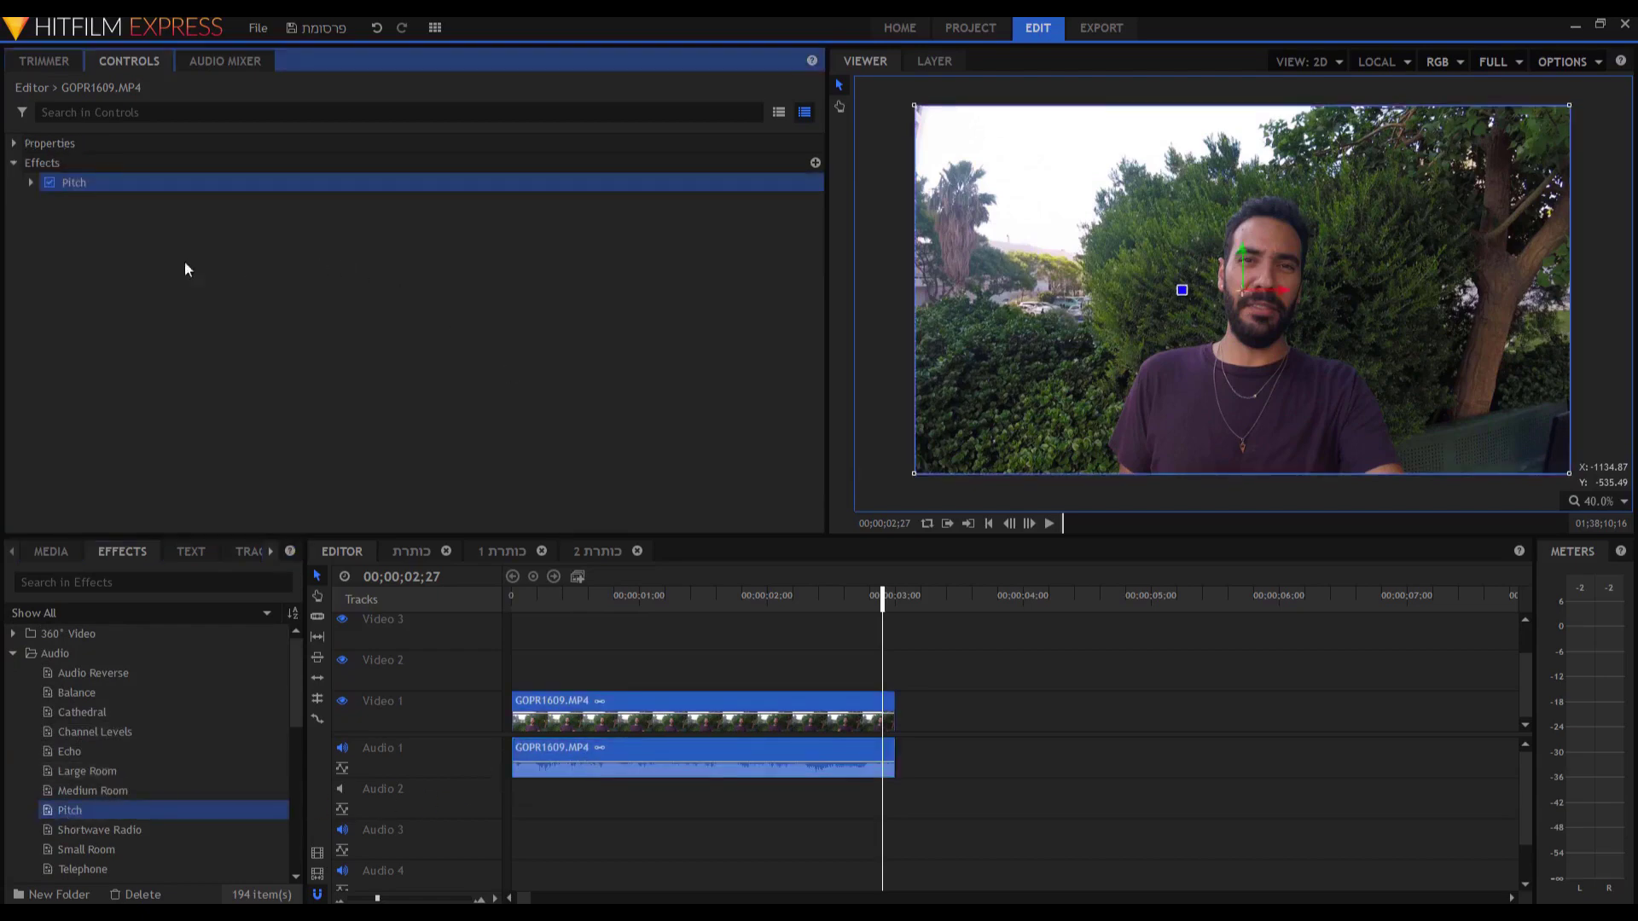
Set Pitch's Semitone Shift to about -9.36, previewing playback to judge it.
click(31, 183)
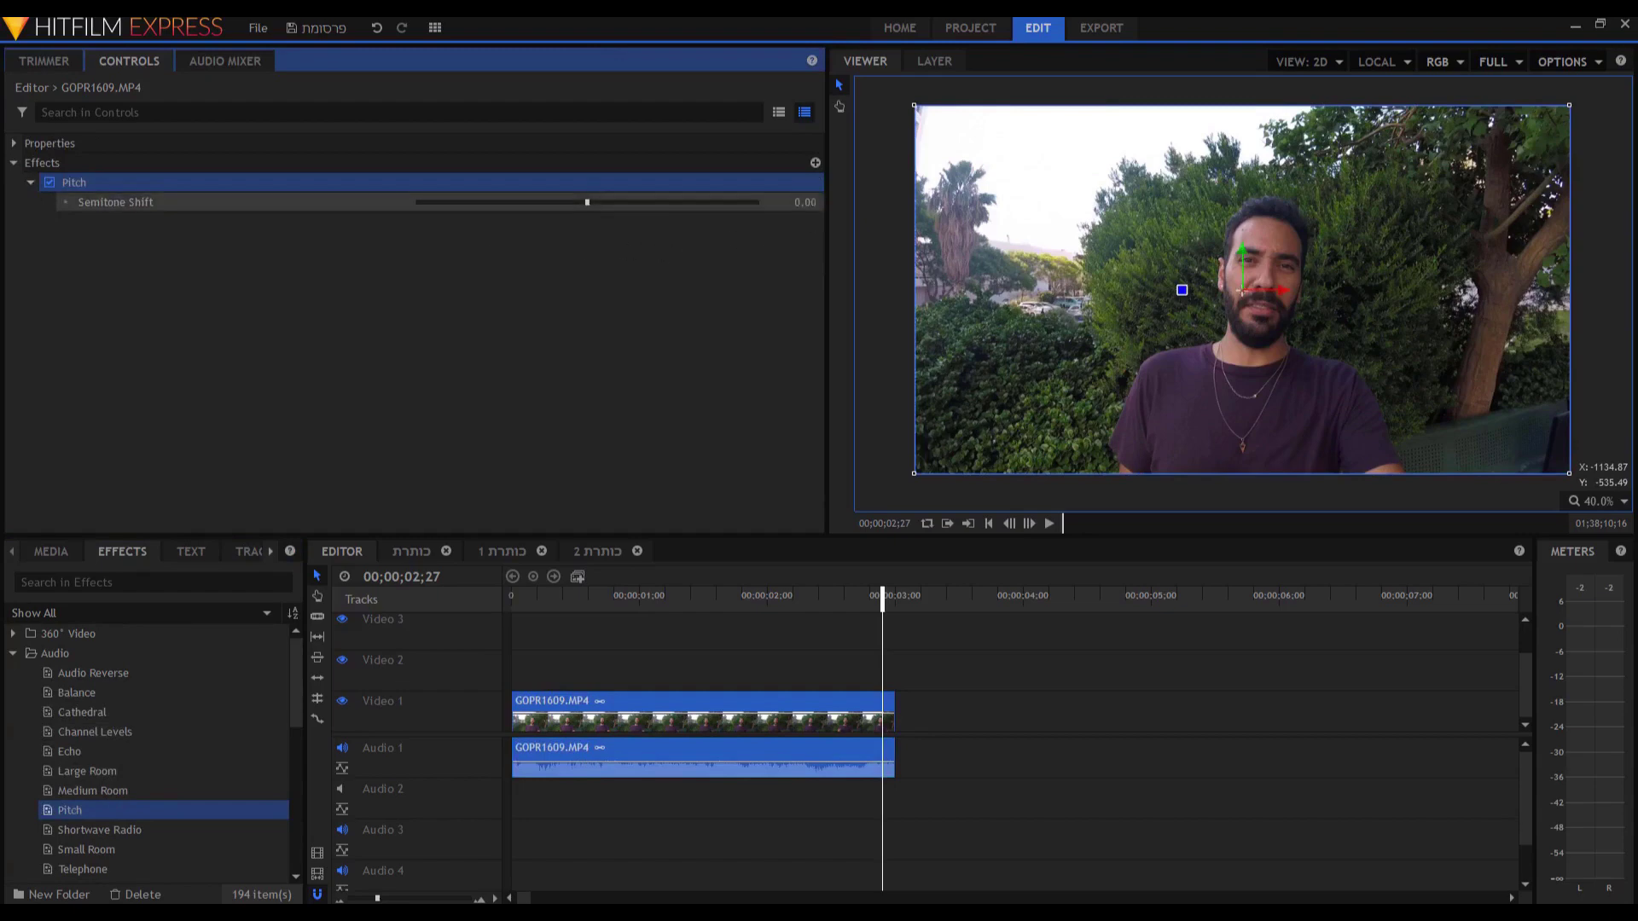
click(587, 202)
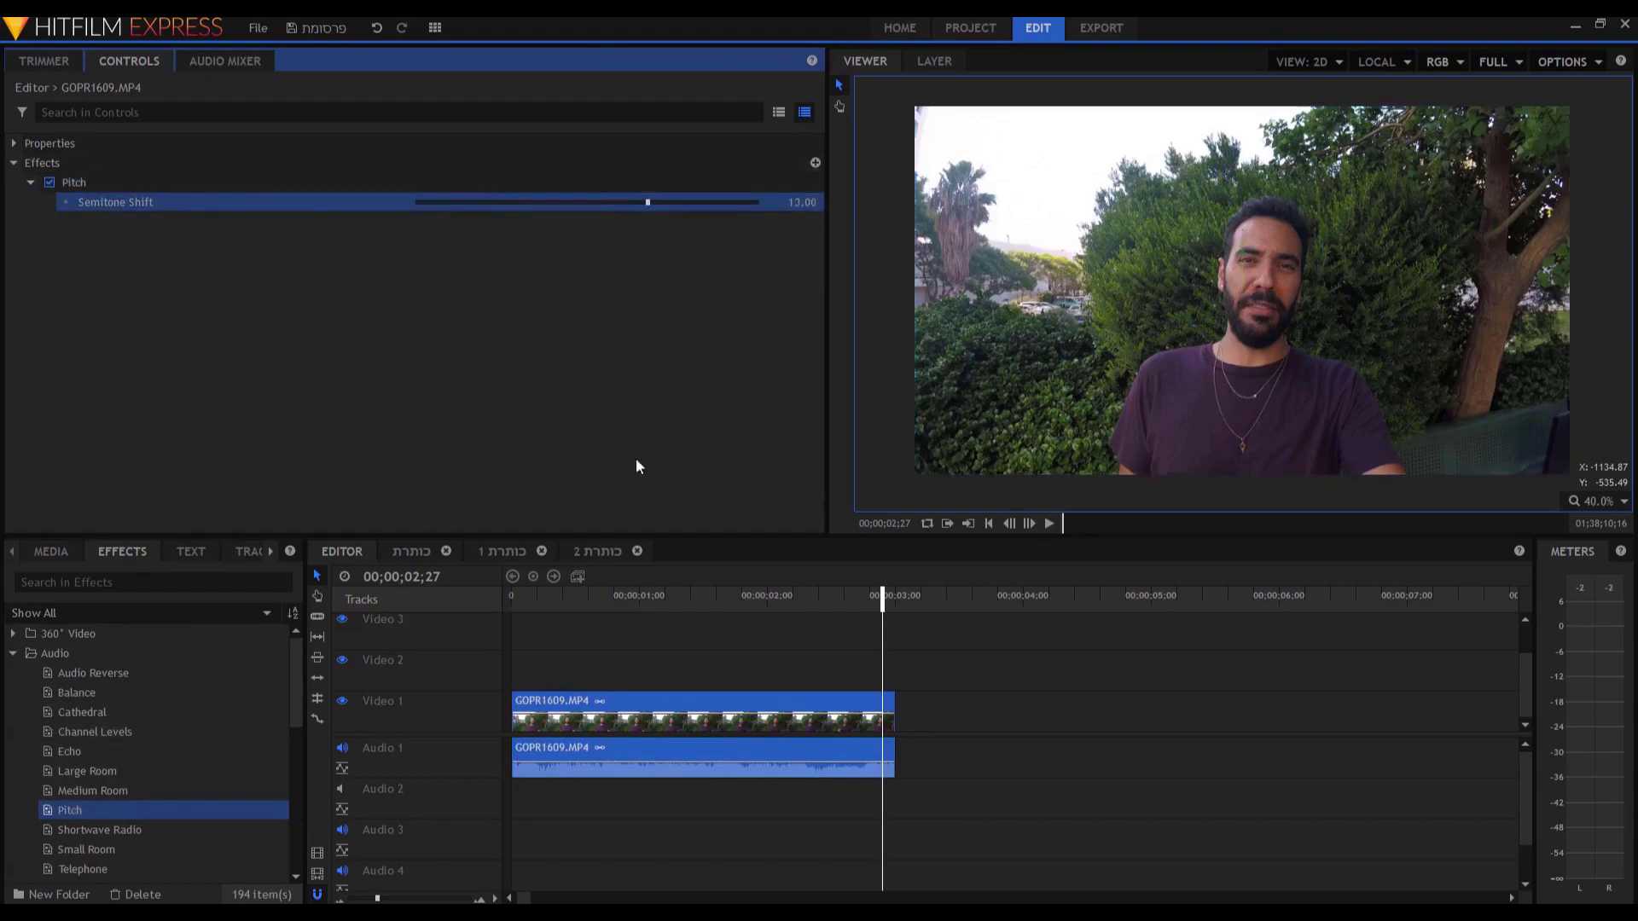
click(524, 595)
key(space)
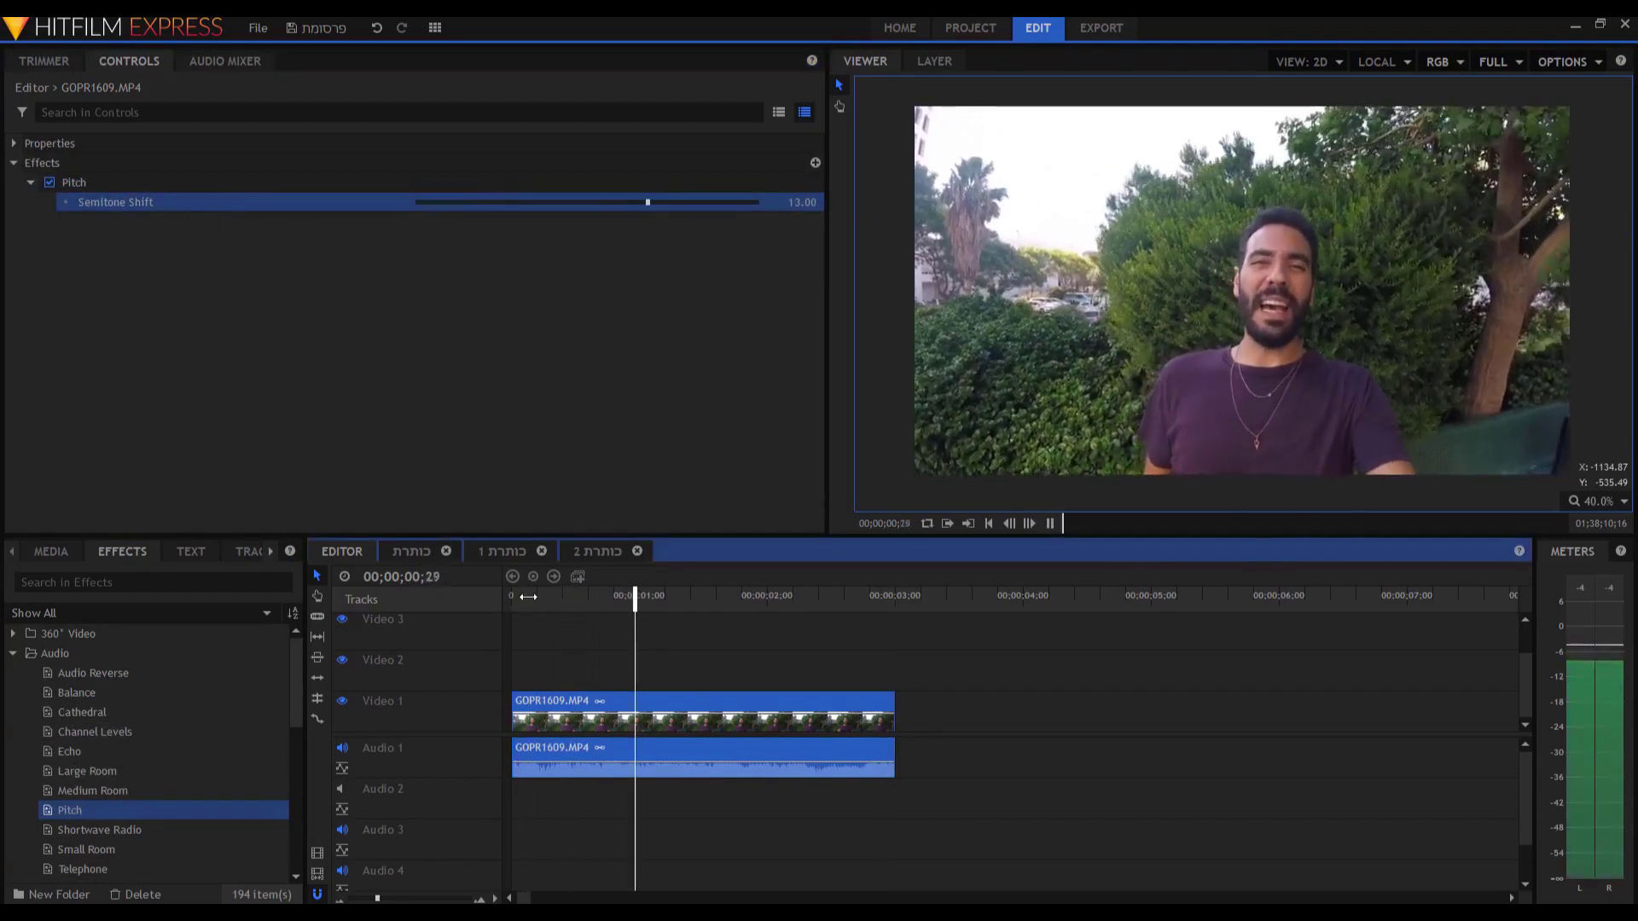
key(space)
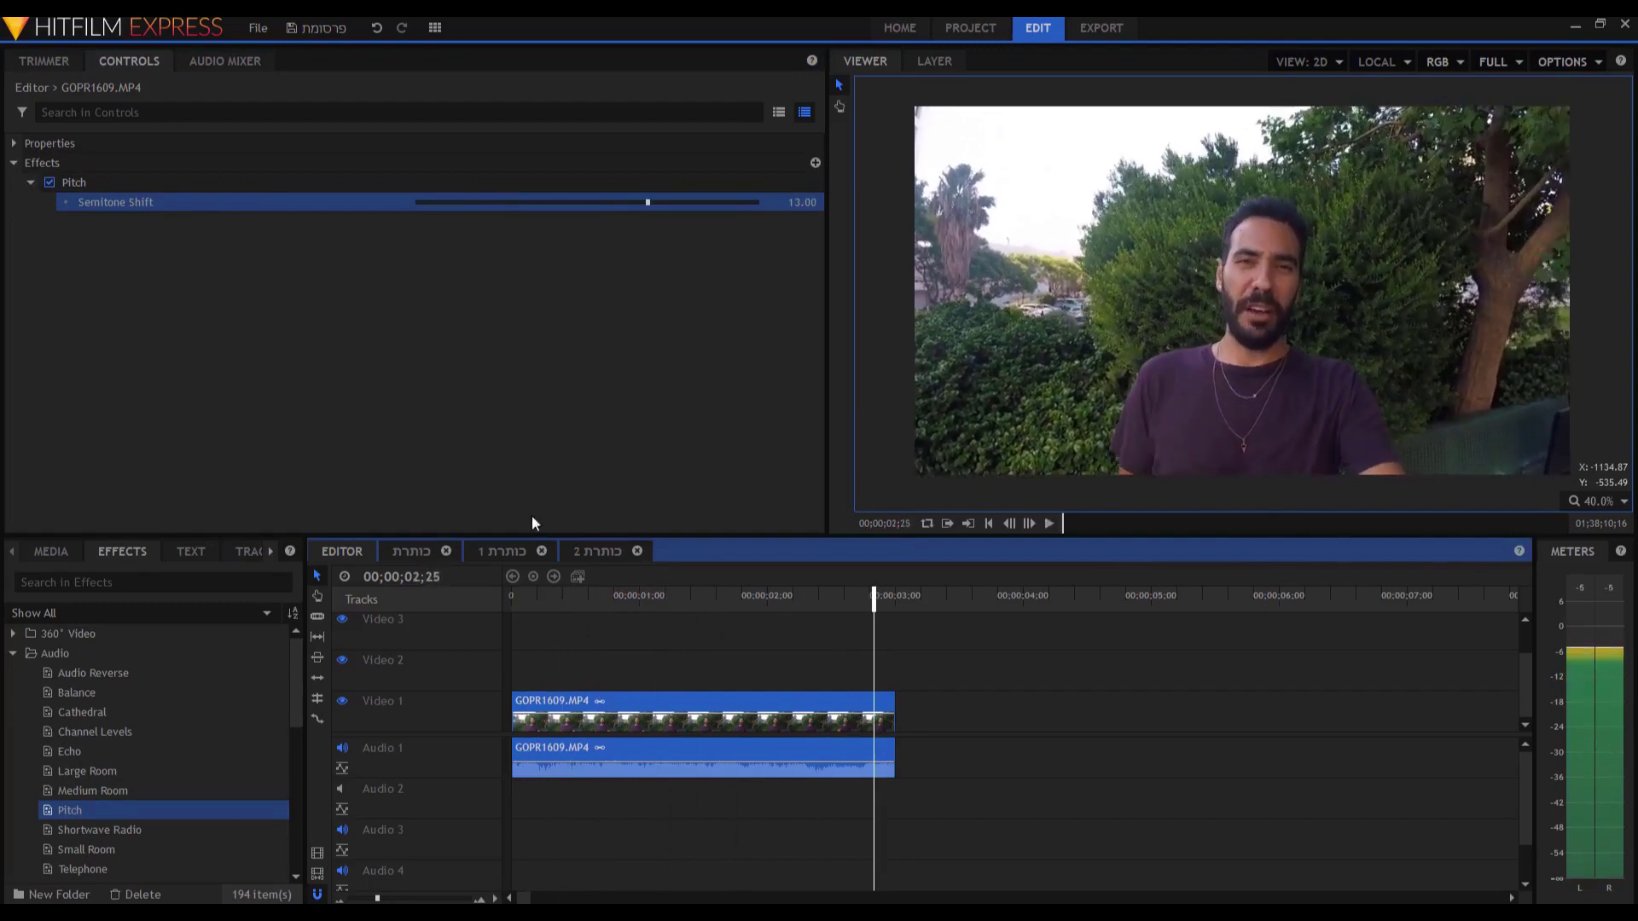
drag(803, 202, 794, 202)
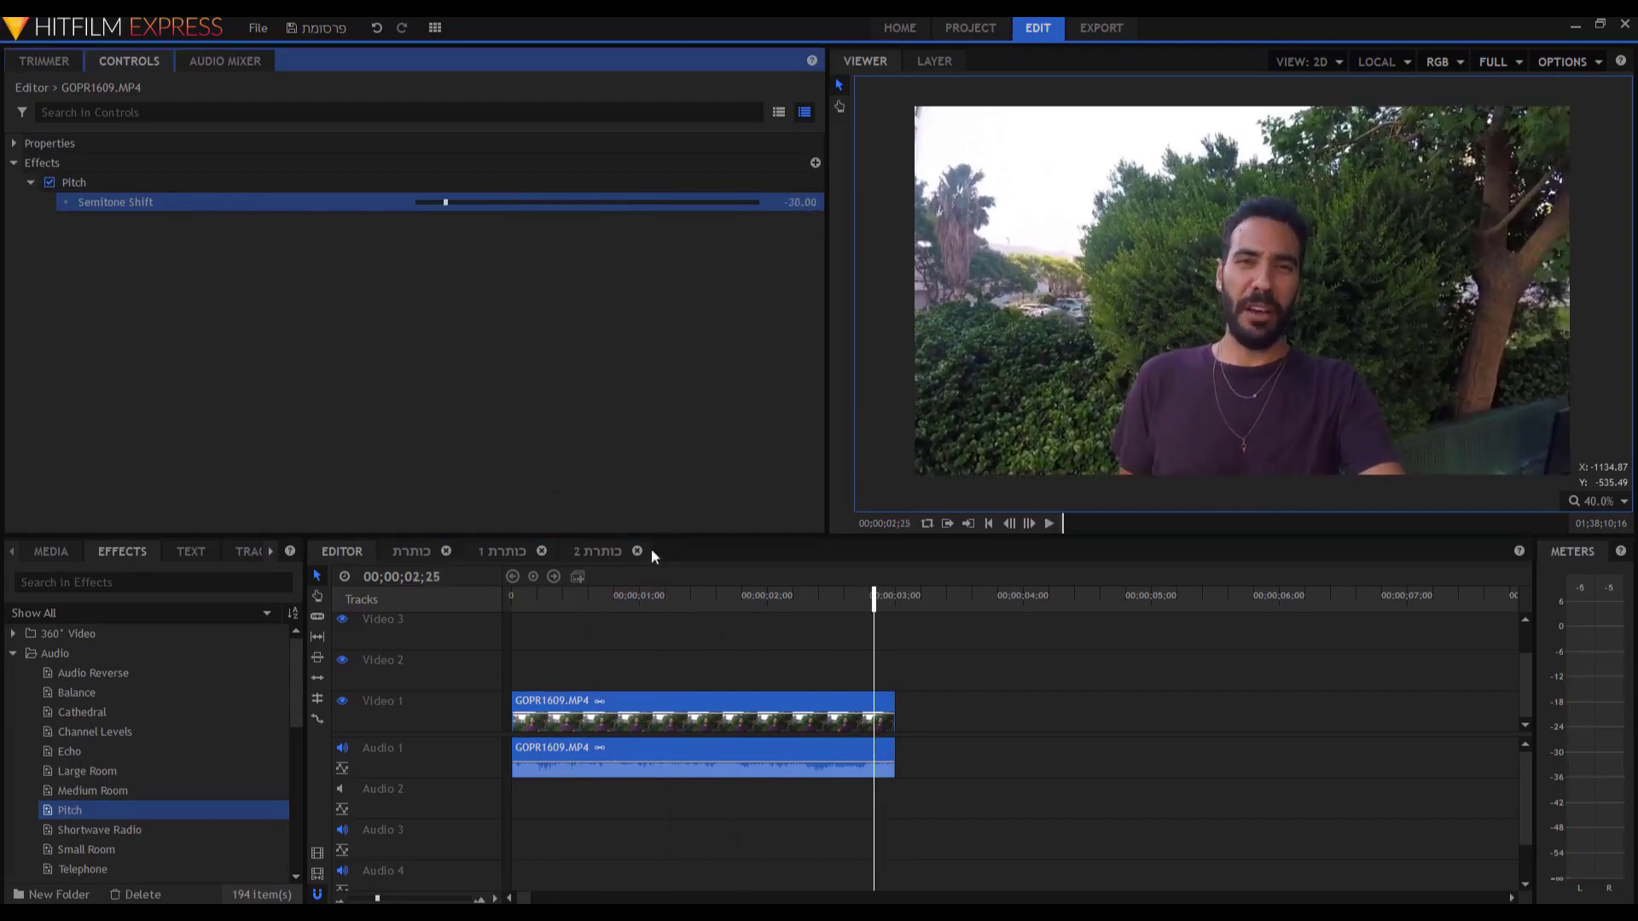
click(580, 602)
key(space)
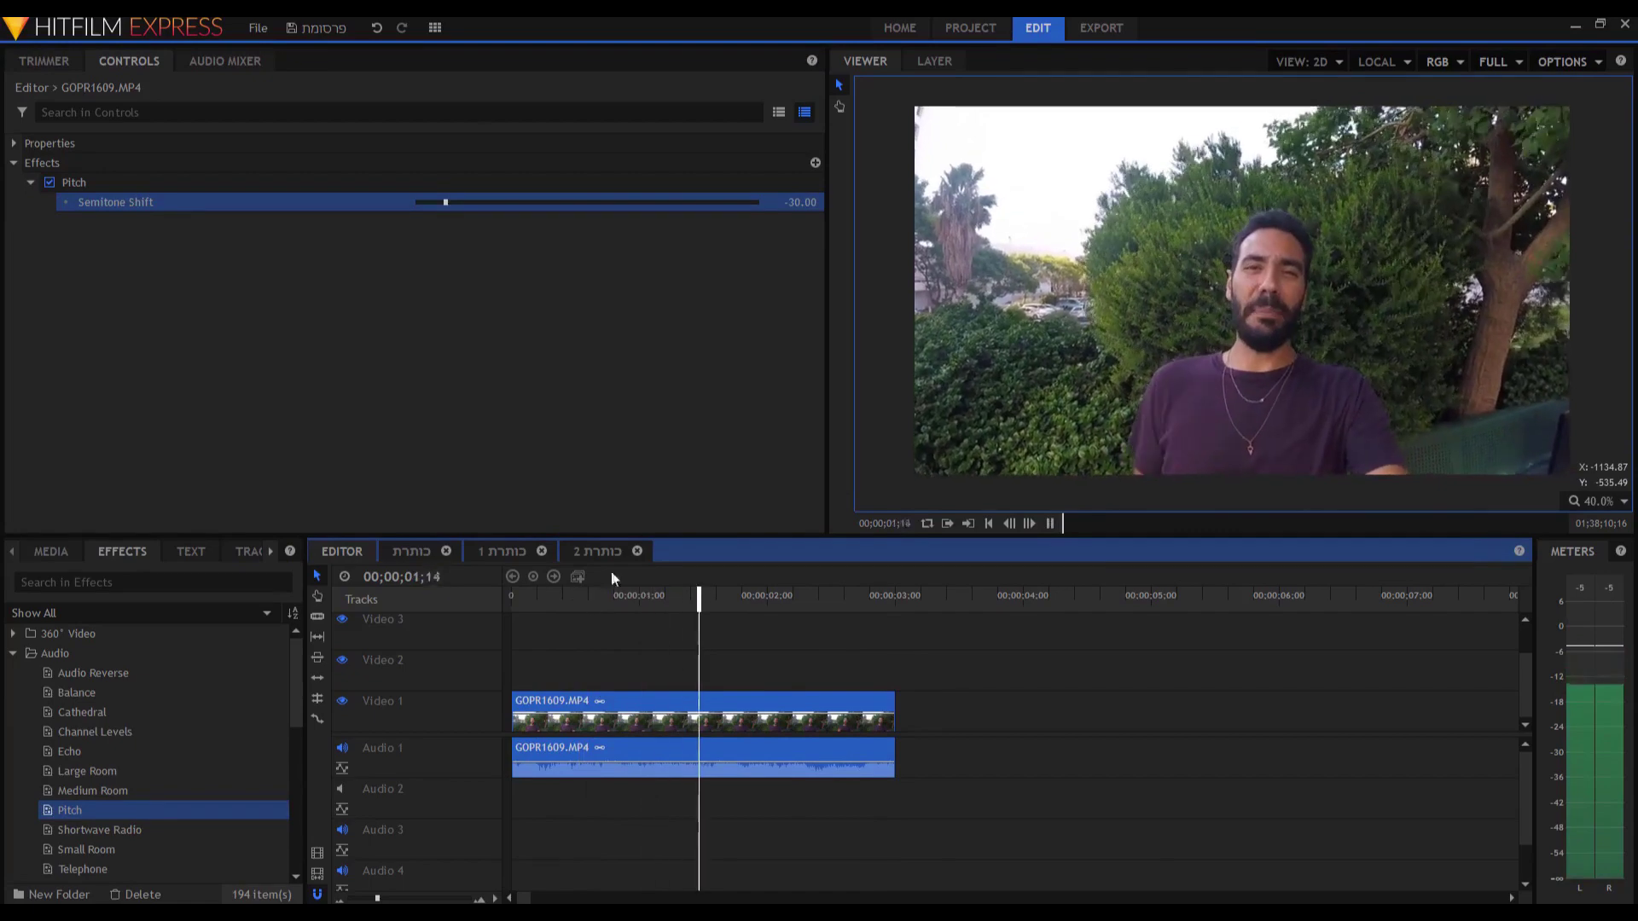
click(535, 203)
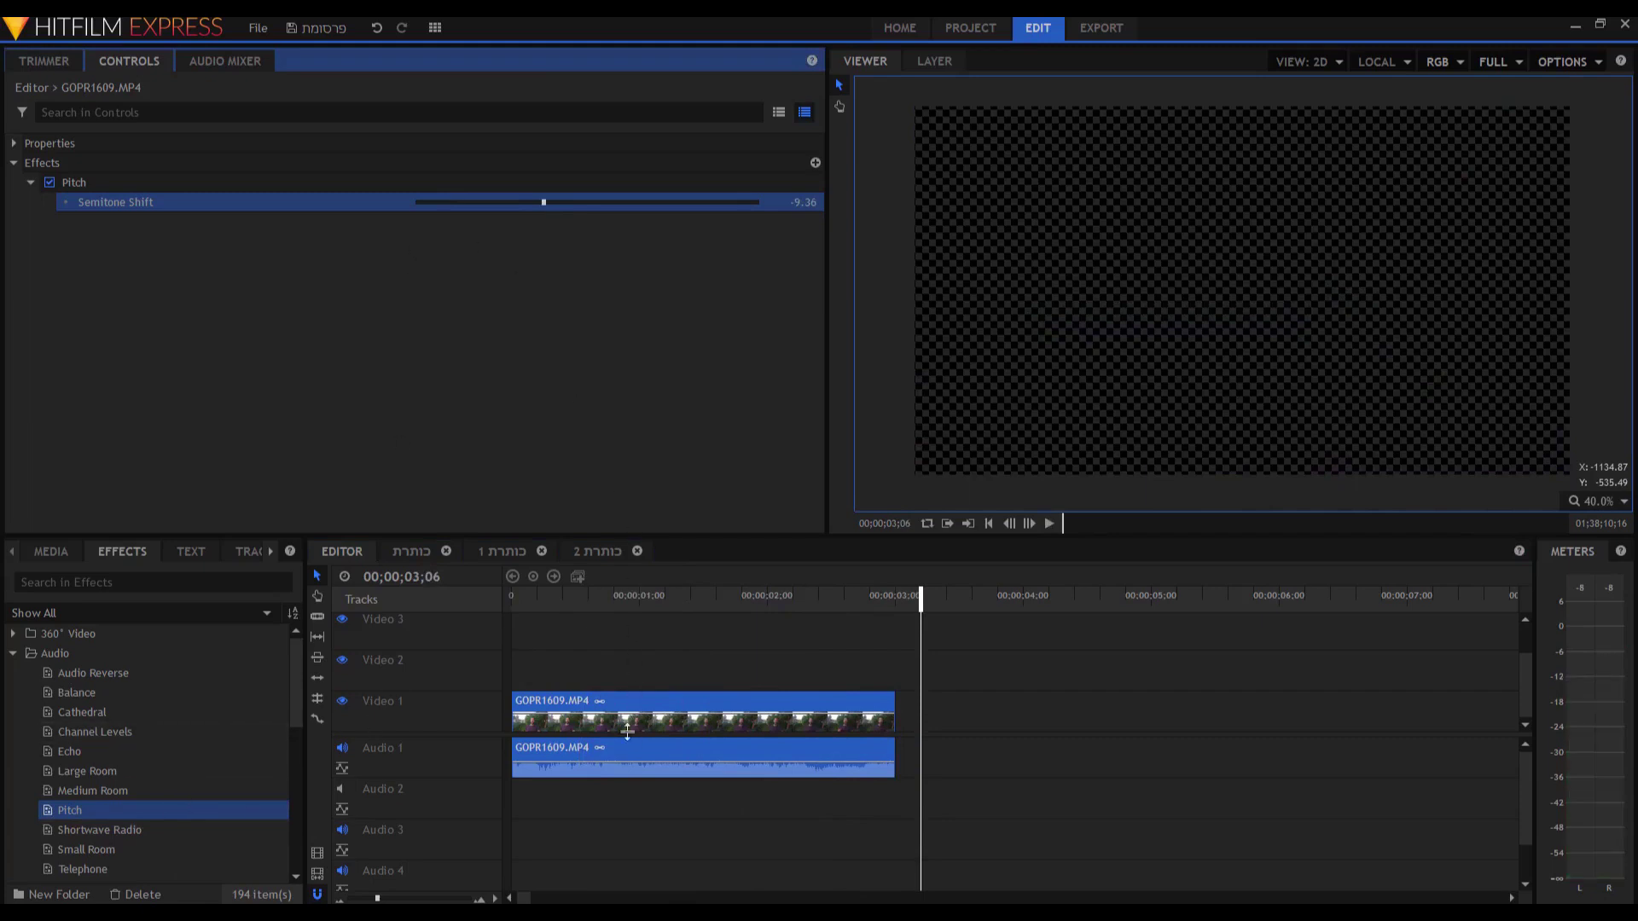
Remove the Pitch effect from GOPR1609.MP4.
click(91, 185)
key(Delete)
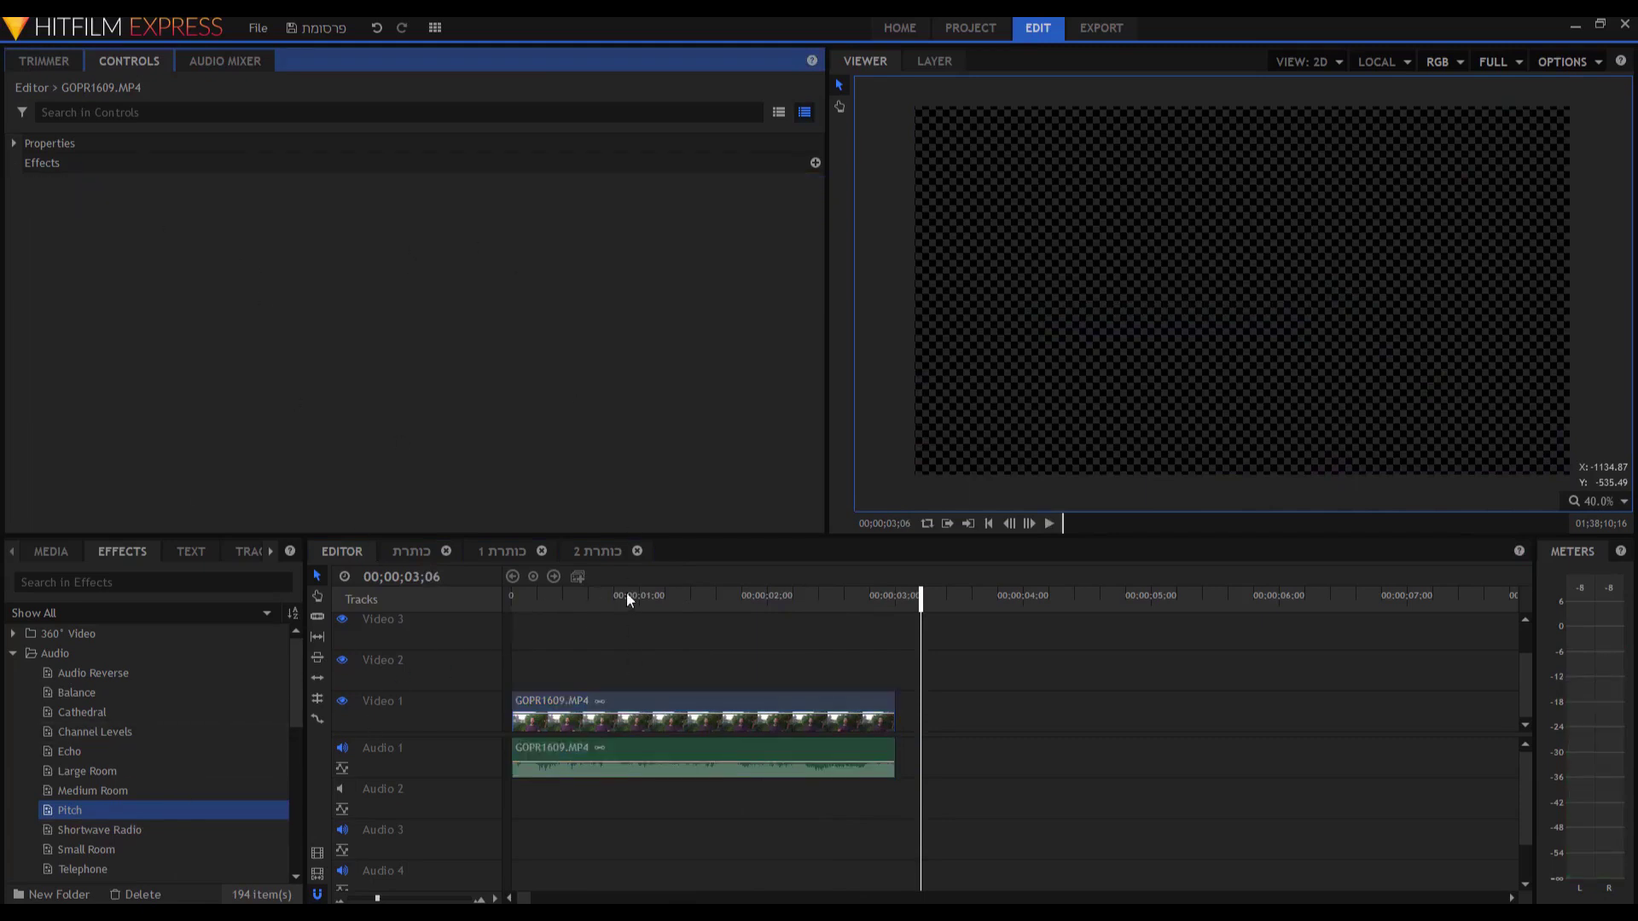
click(635, 595)
Try a Zoom transition at the clip start, preview it, then remove it.
scroll(178, 756, down, 1)
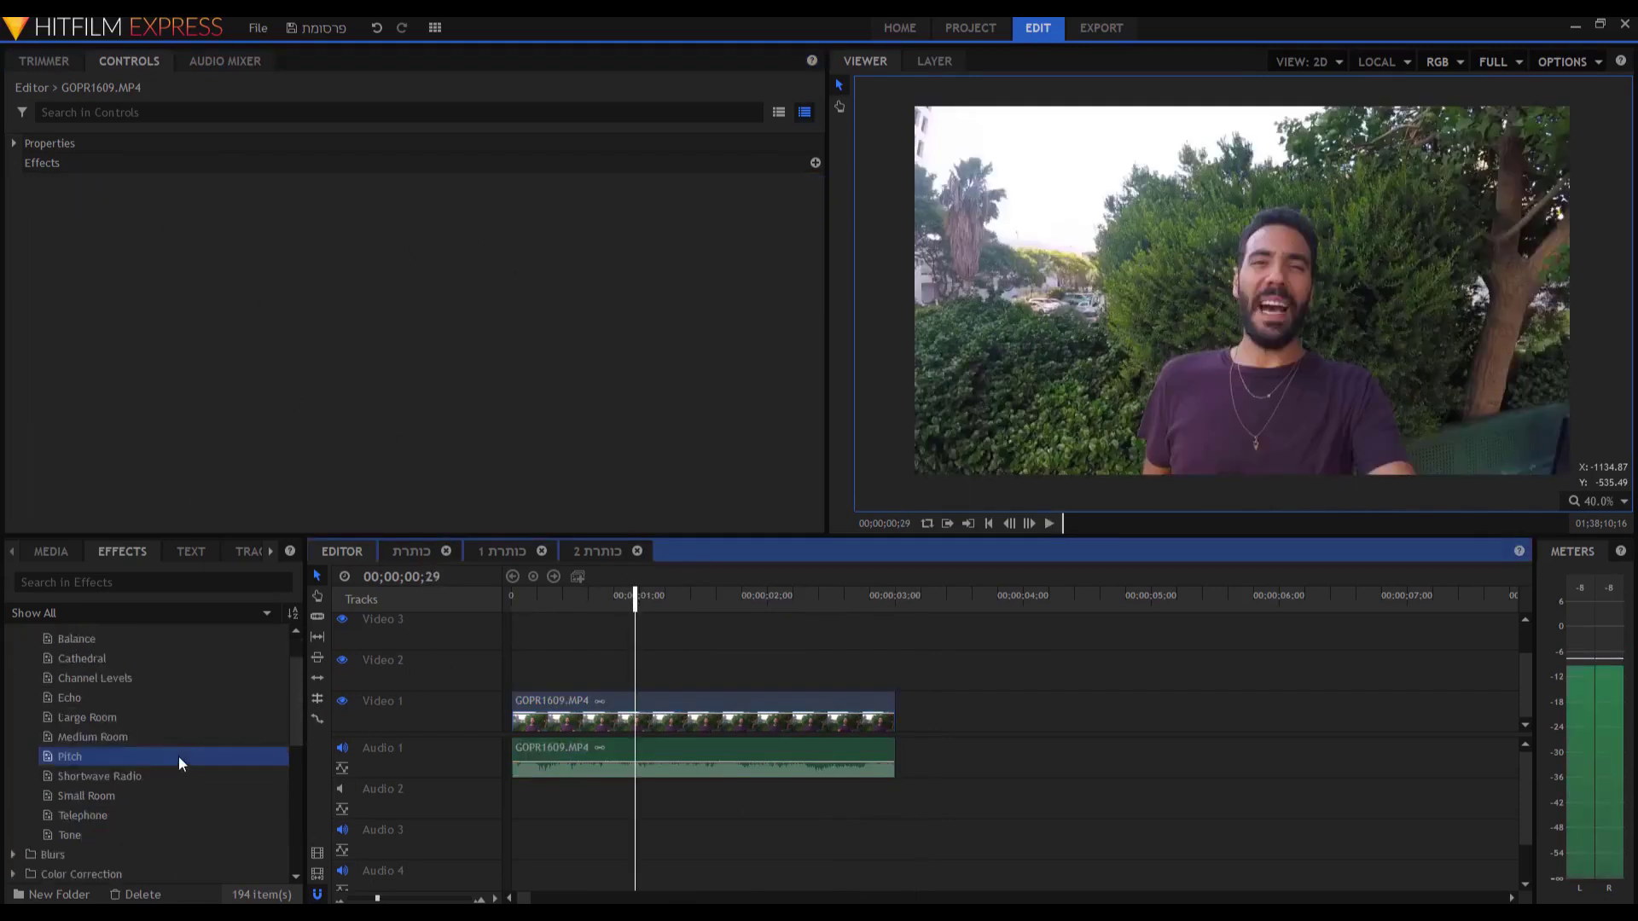
scroll(182, 756, down, 4)
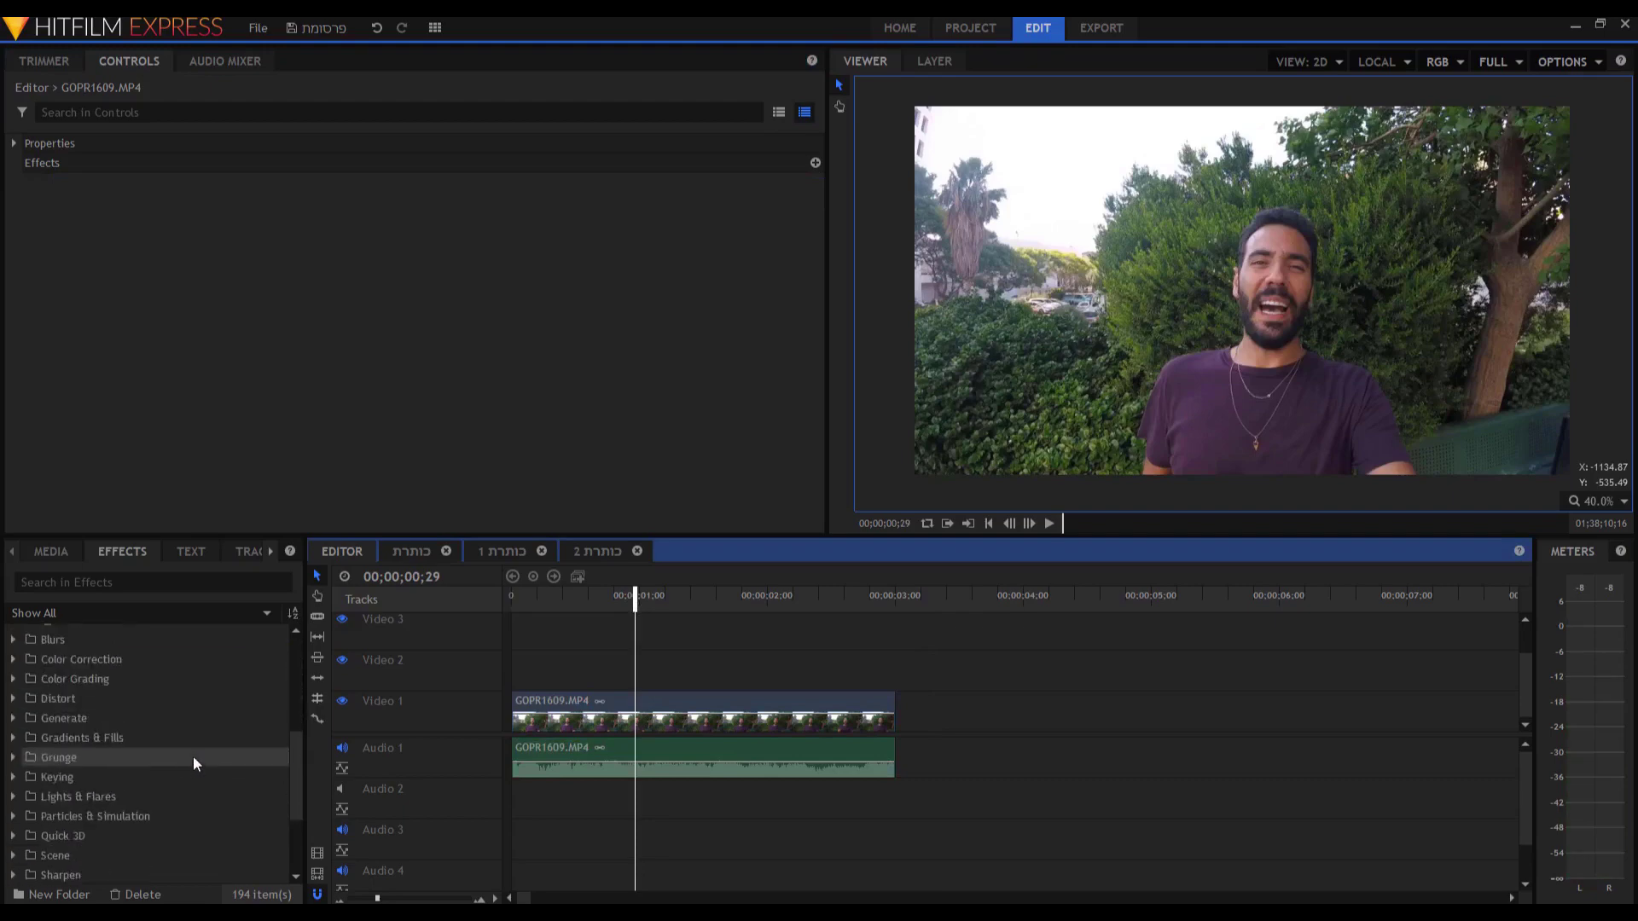
scroll(192, 756, down, 3)
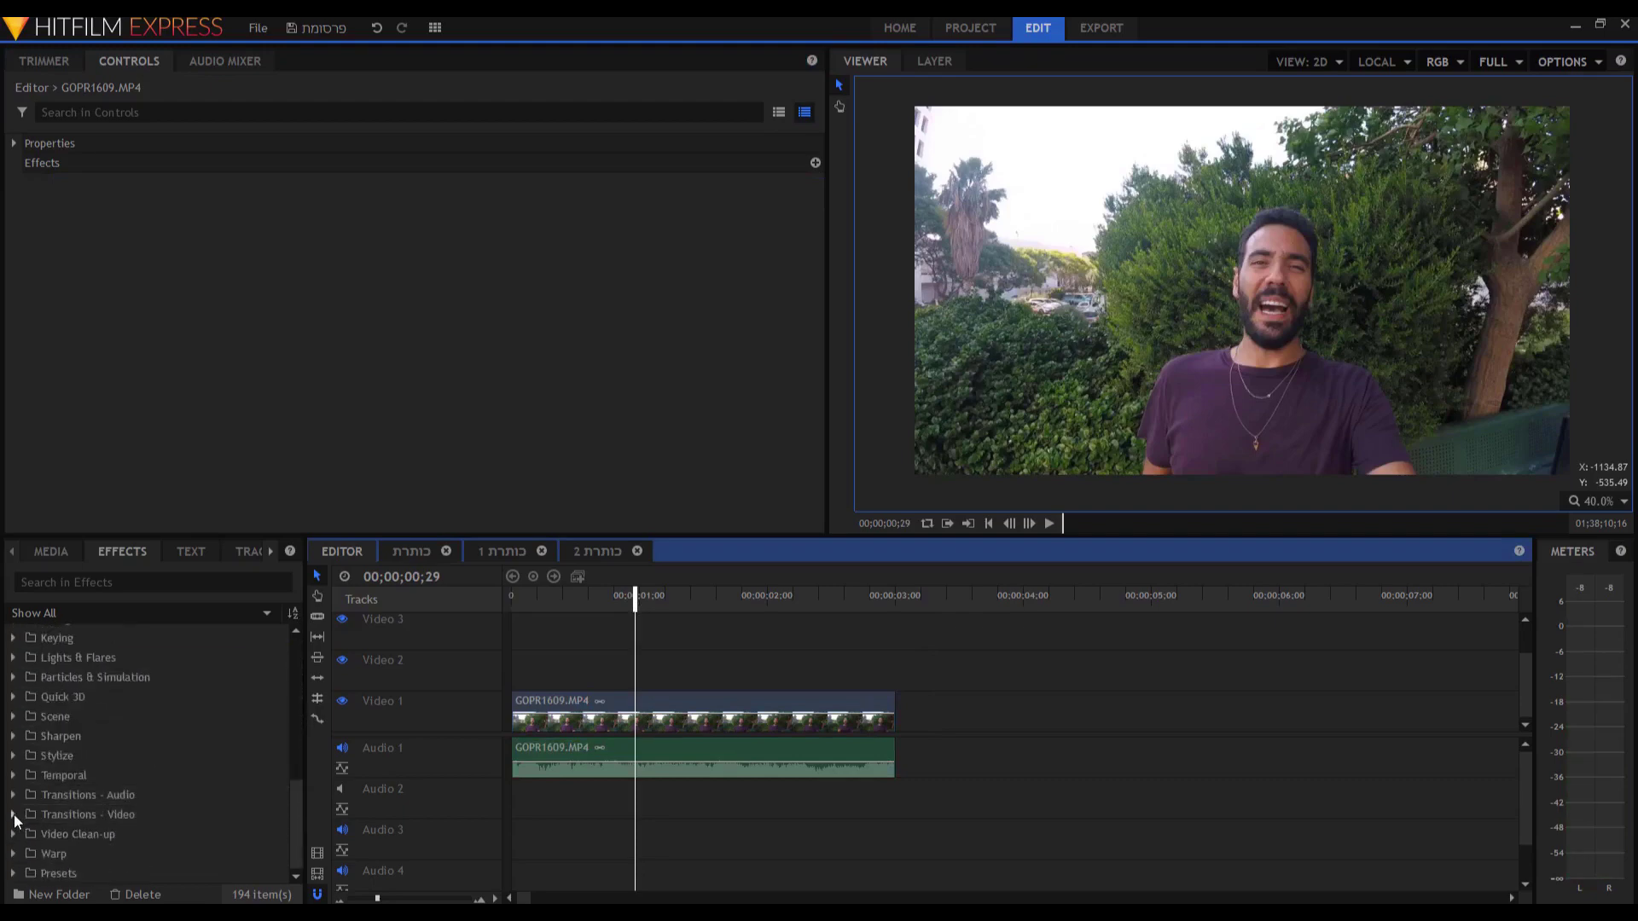
click(14, 814)
scroll(72, 805, down, 2)
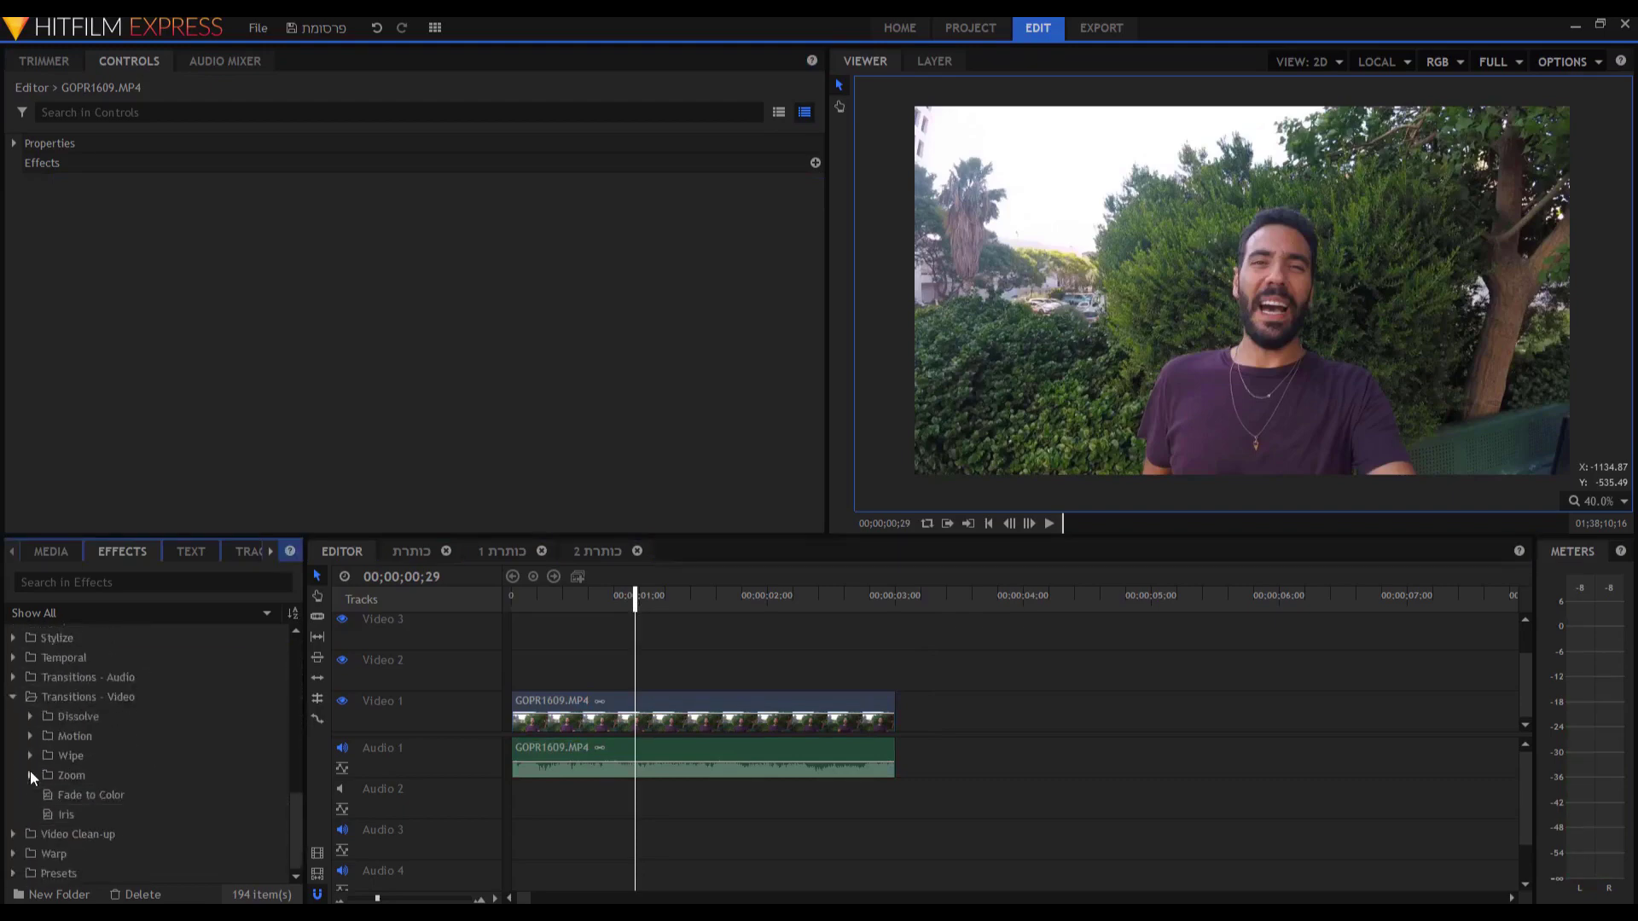
click(30, 773)
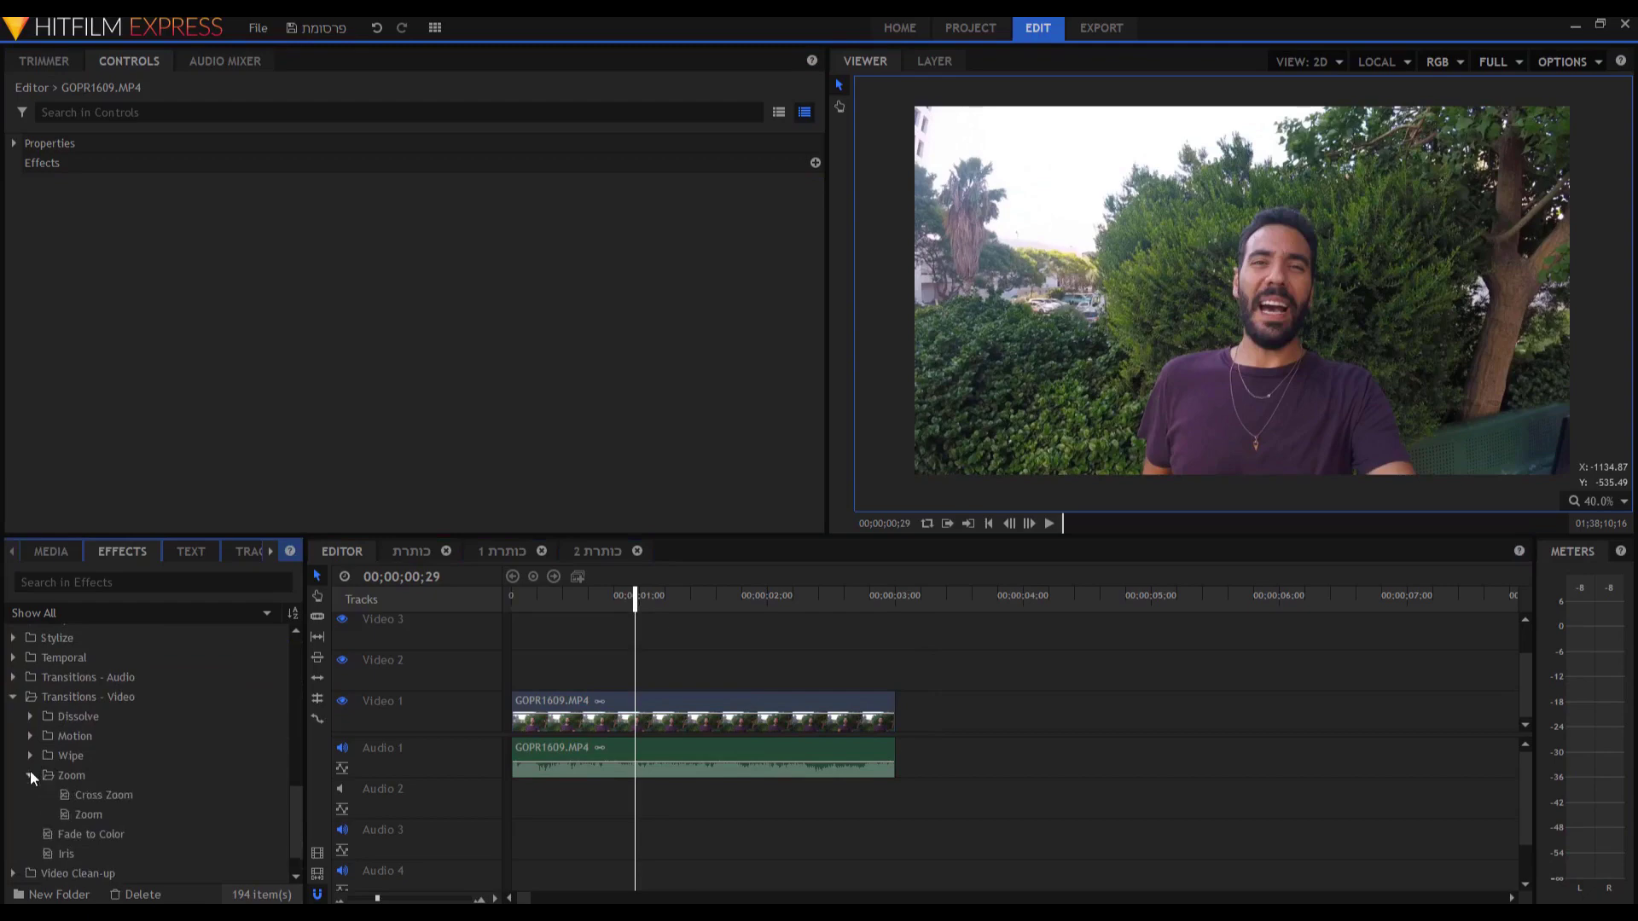
click(89, 814)
drag(597, 706, 599, 708)
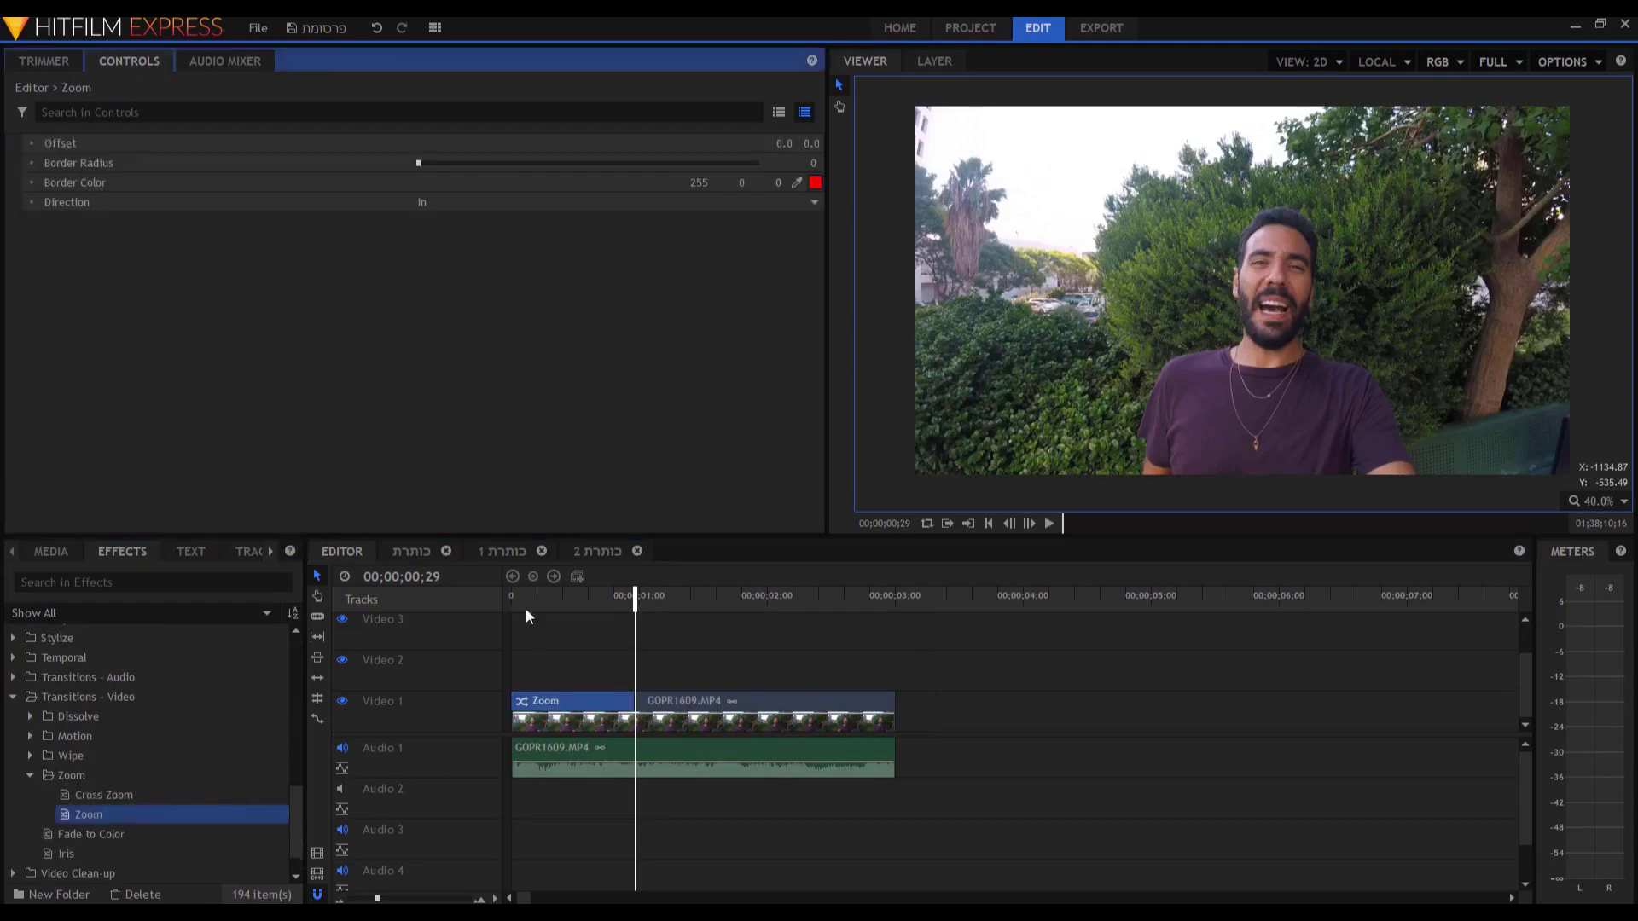
click(524, 599)
key(space)
key(space)
key(Delete)
Apply Brightness & Contrast to GOPR1609.MP4, settling on brightness -6 and contrast 11.
scroll(137, 725, up, 15)
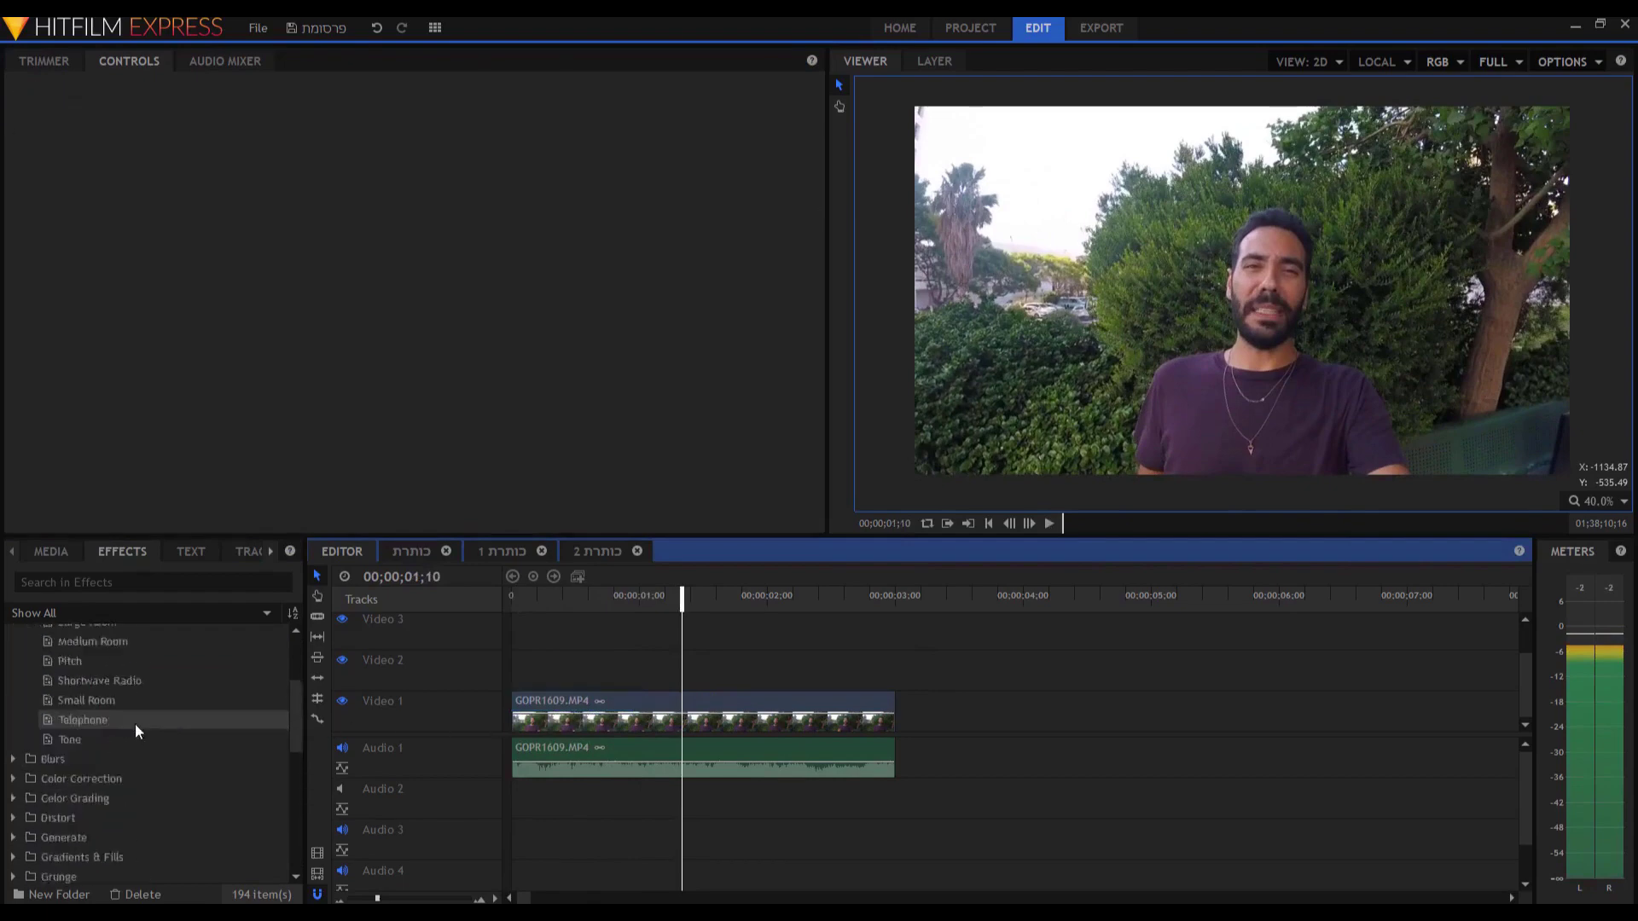
click(14, 654)
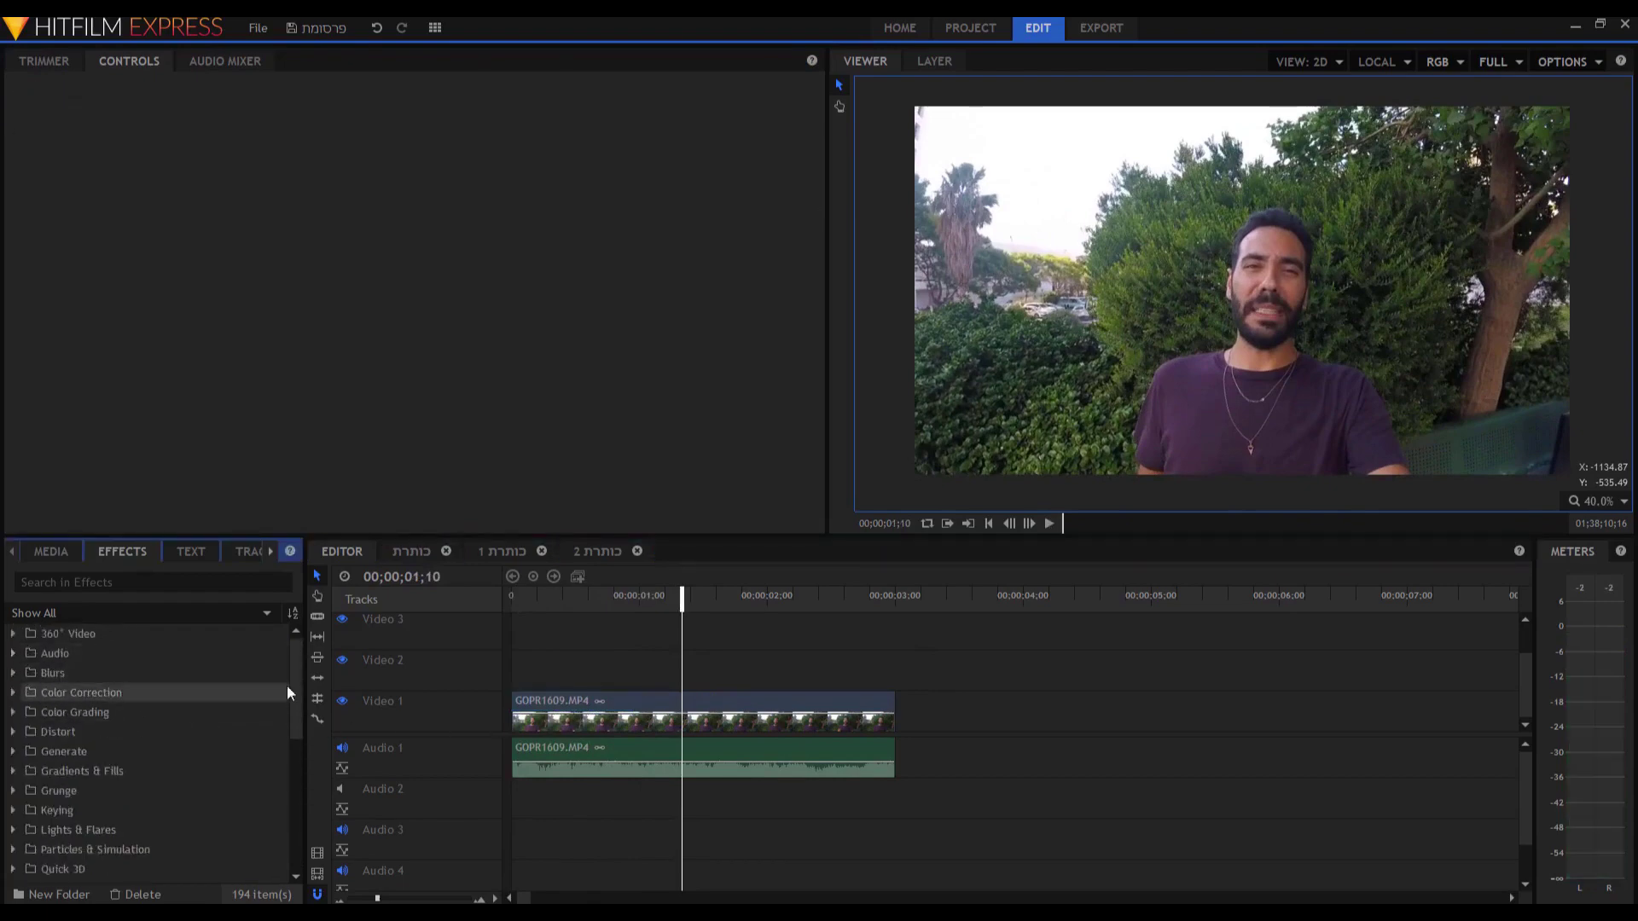
click(14, 693)
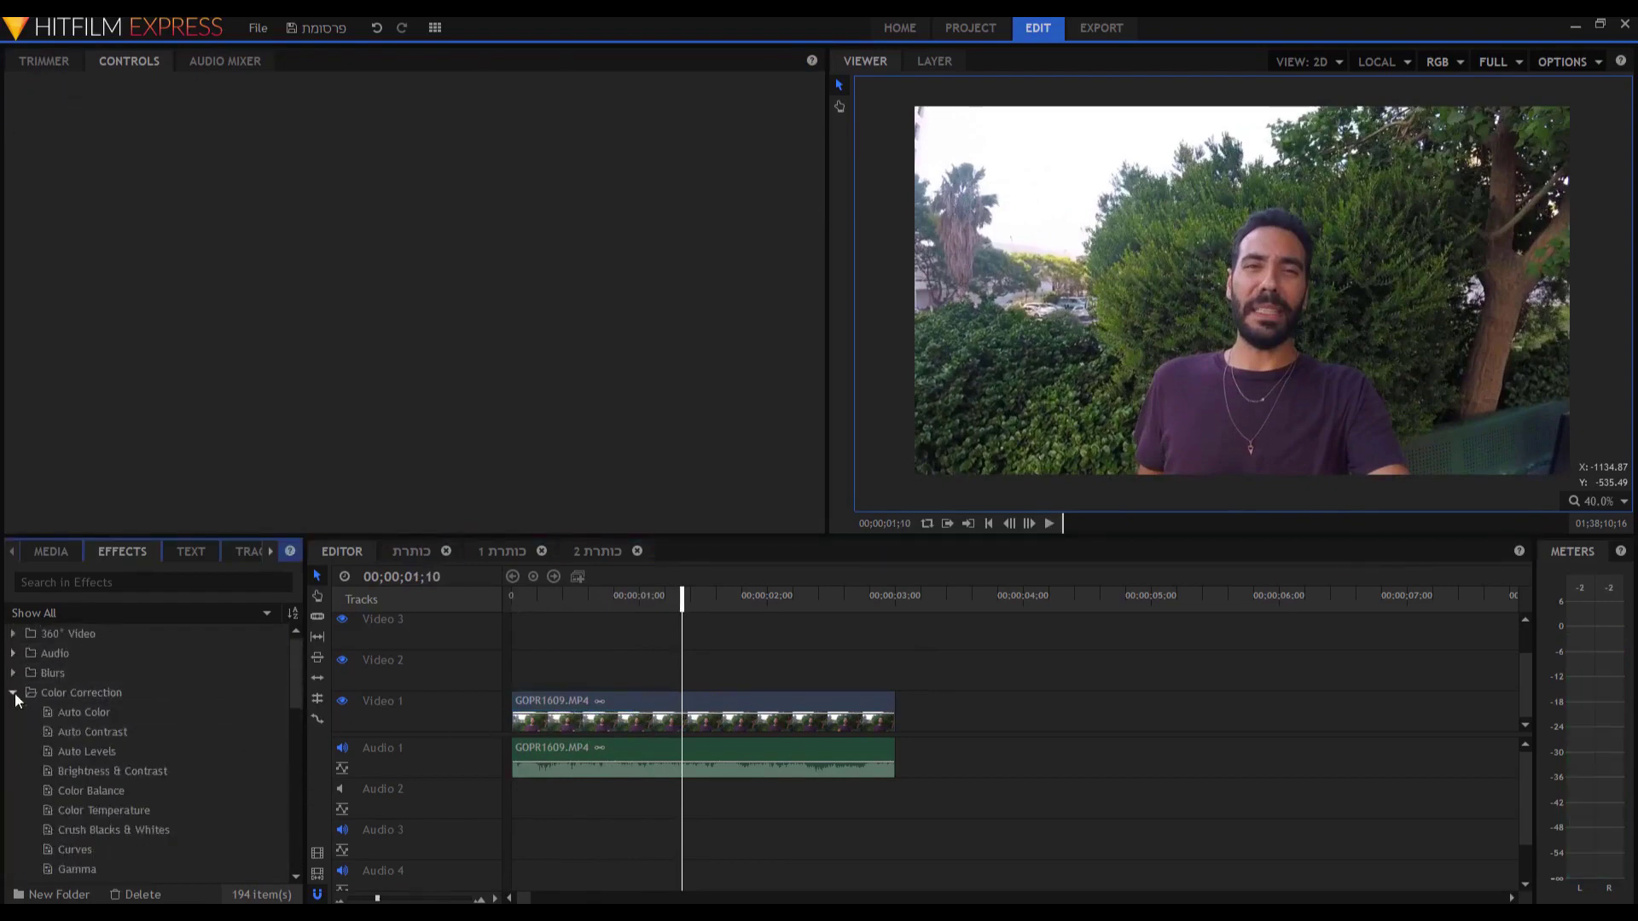
drag(94, 770, 567, 712)
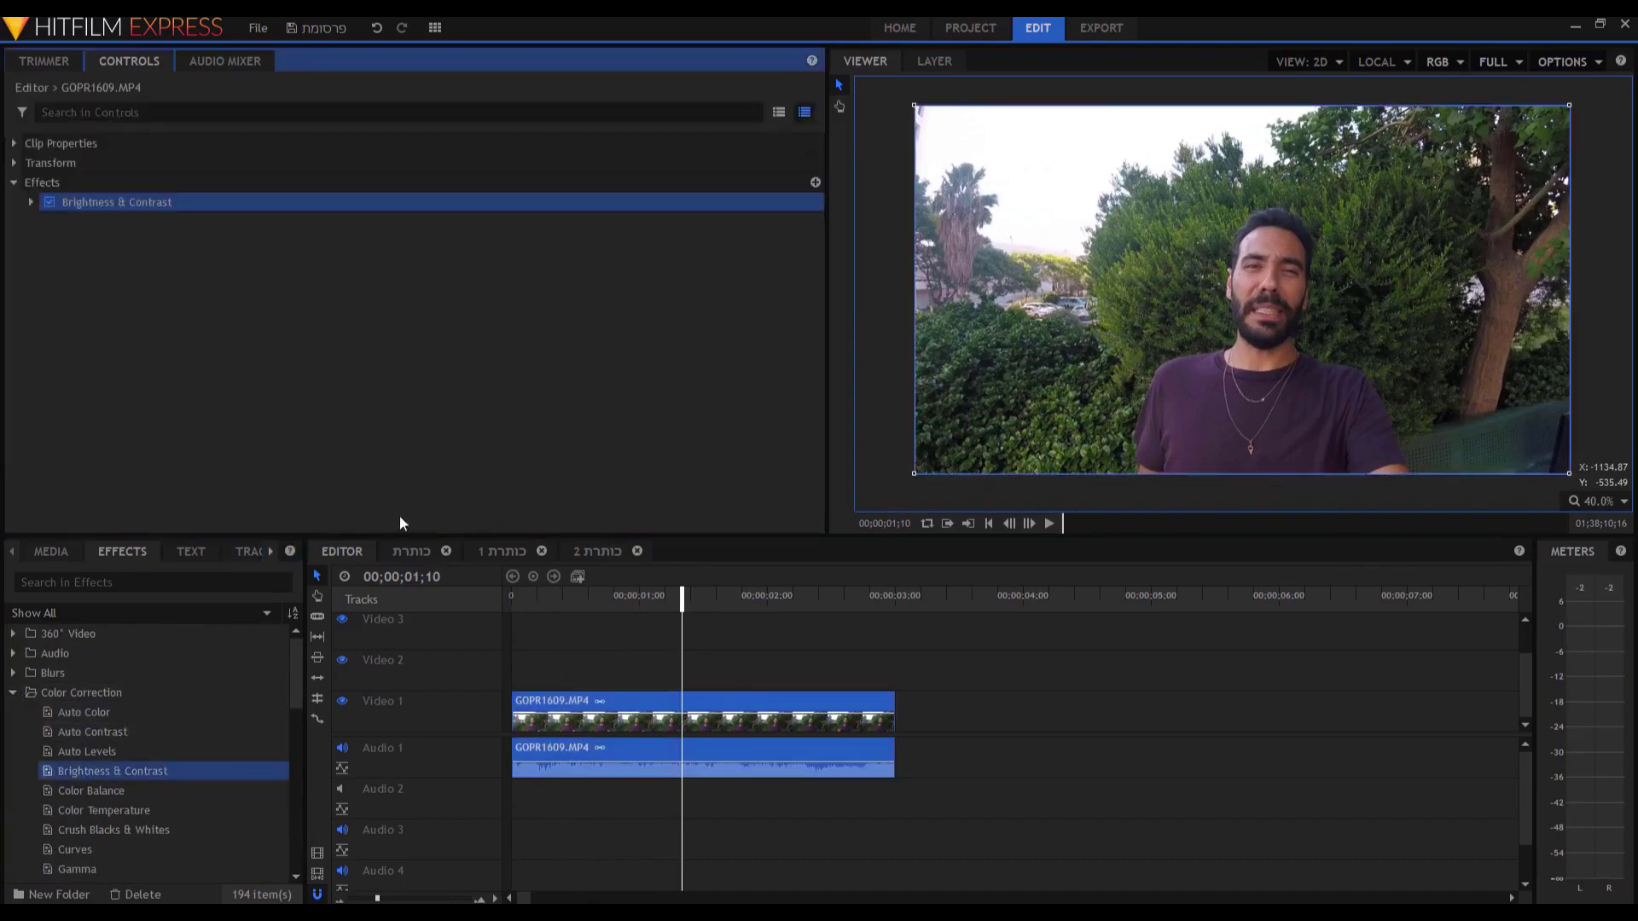
click(29, 202)
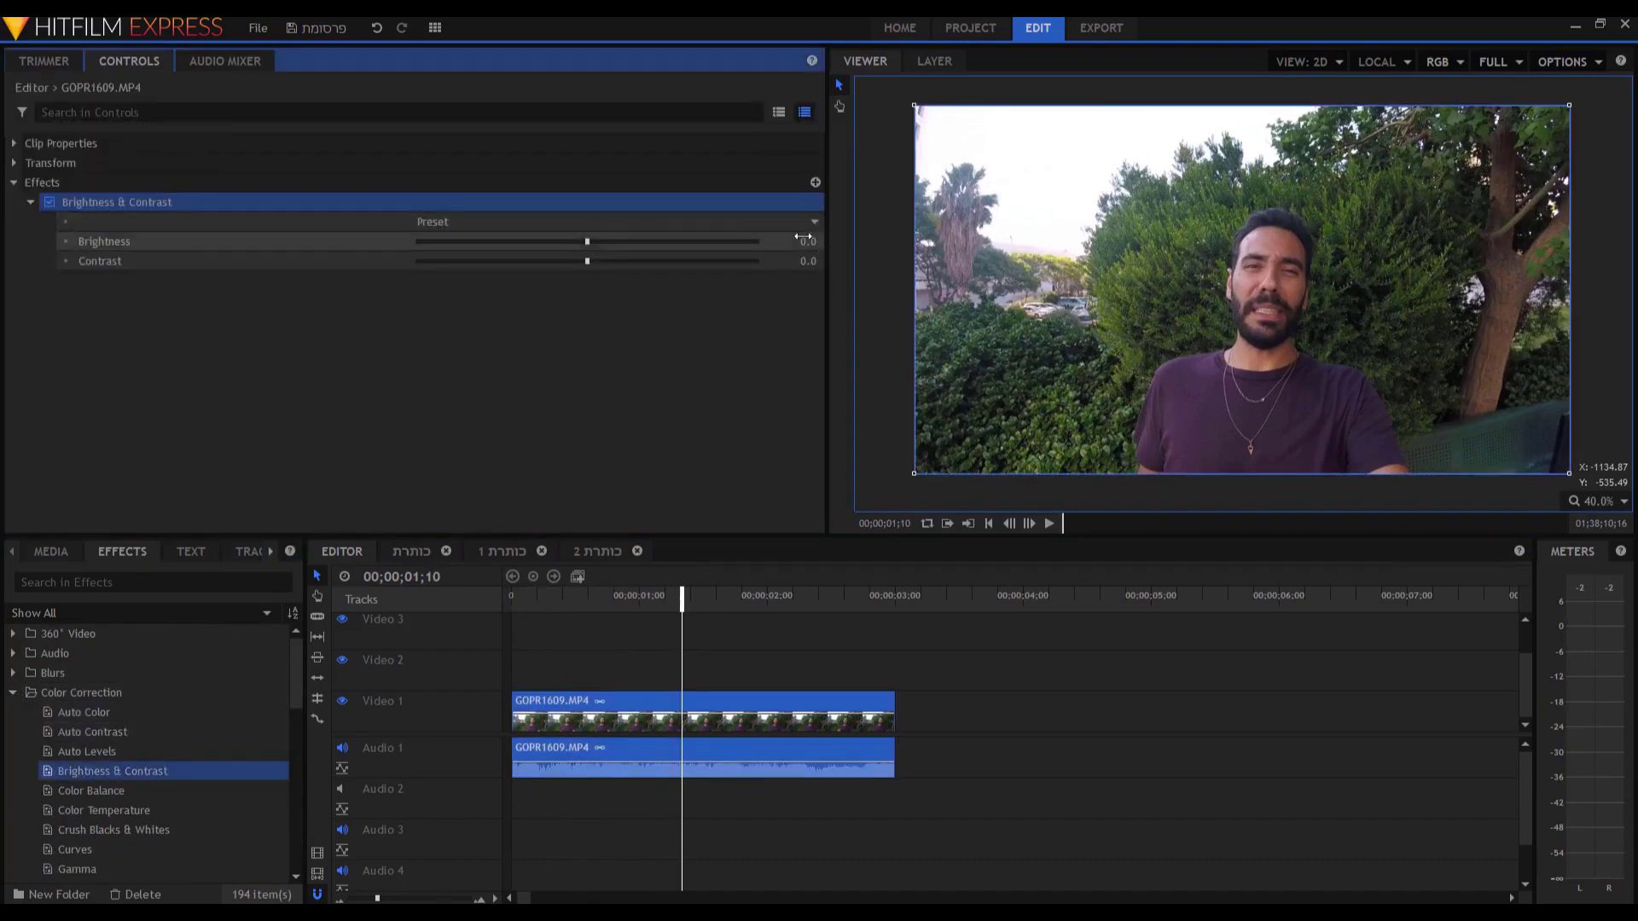
drag(587, 241, 668, 242)
drag(587, 261, 475, 261)
drag(668, 241, 577, 242)
drag(476, 261, 537, 261)
Add Auto Color to the clip and delete the Brightness & Contrast effect.
drag(86, 717, 555, 716)
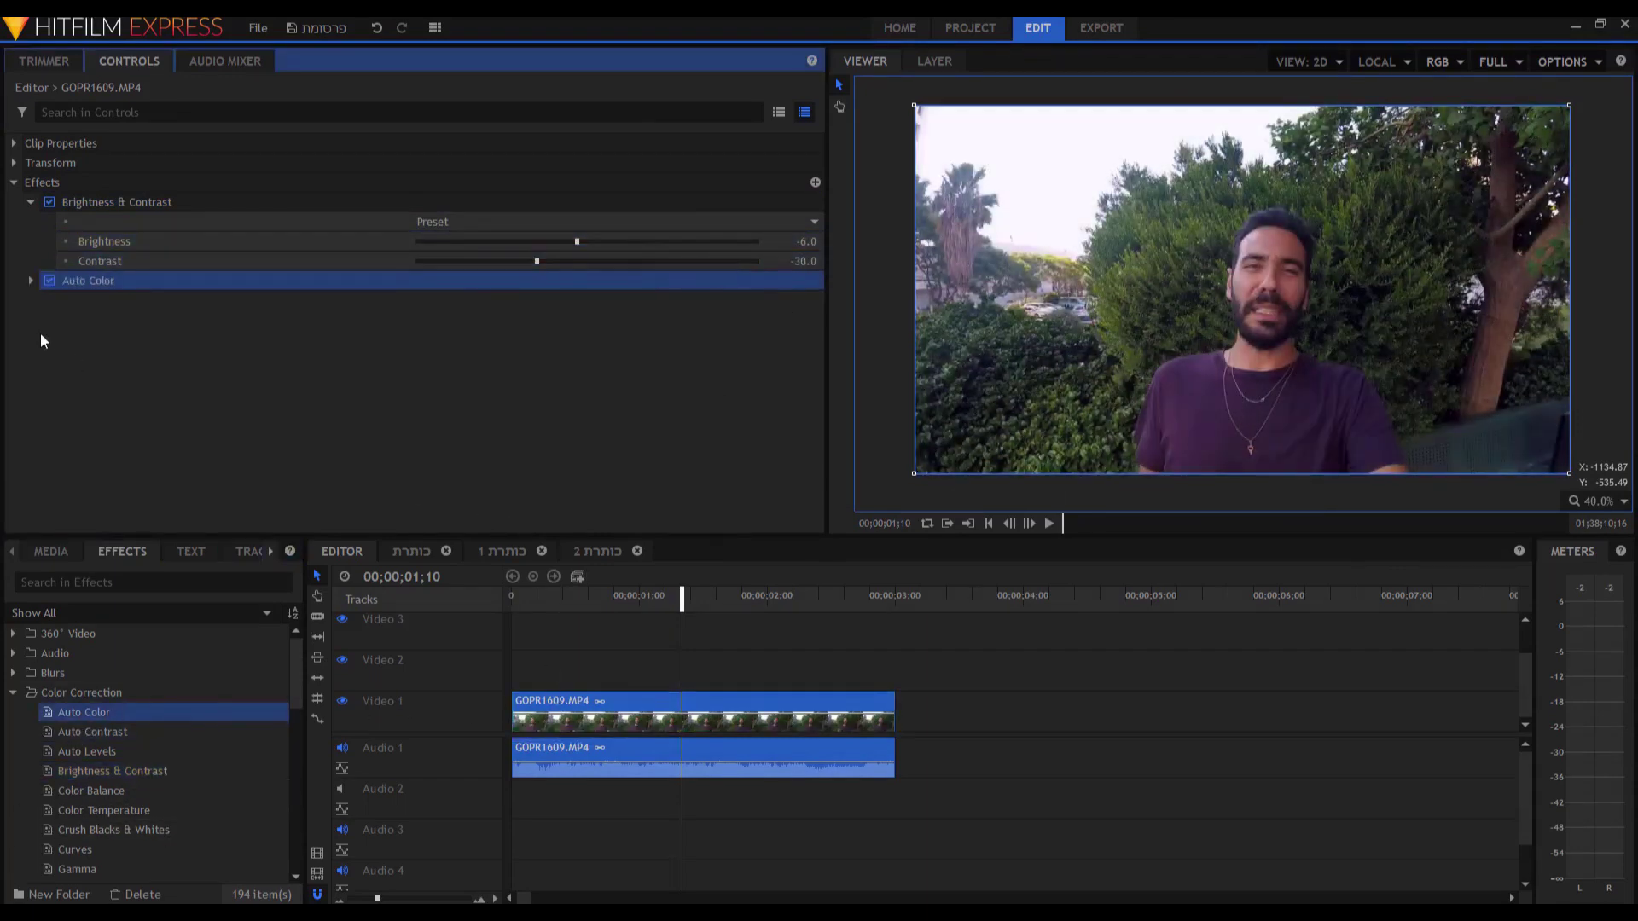
click(89, 208)
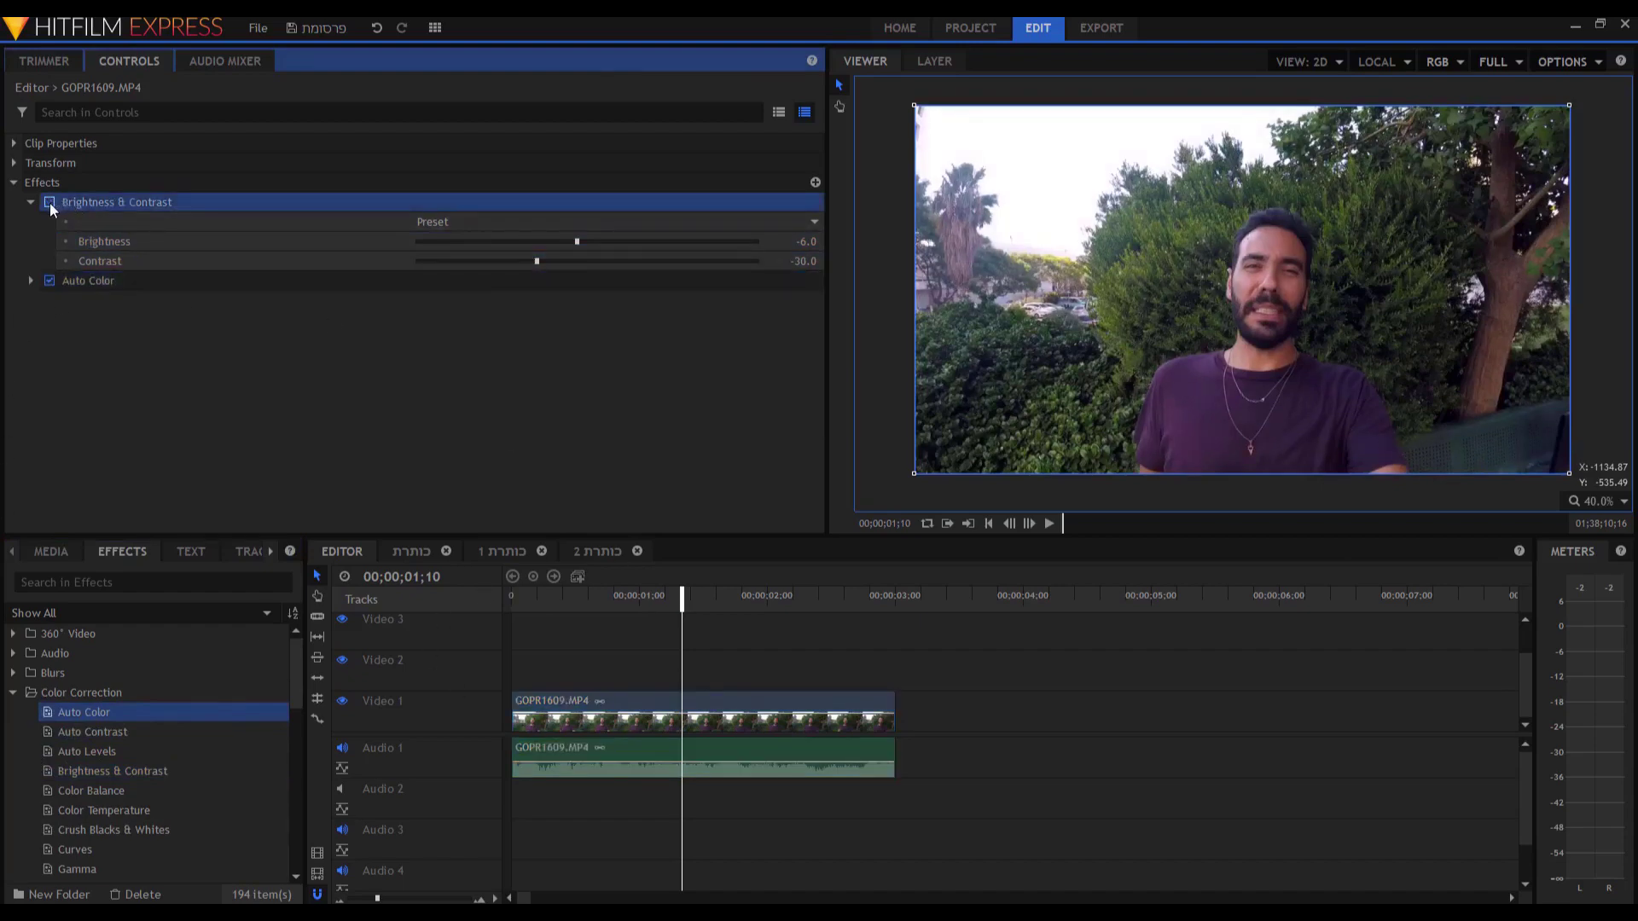
right_click(116, 203)
click(196, 350)
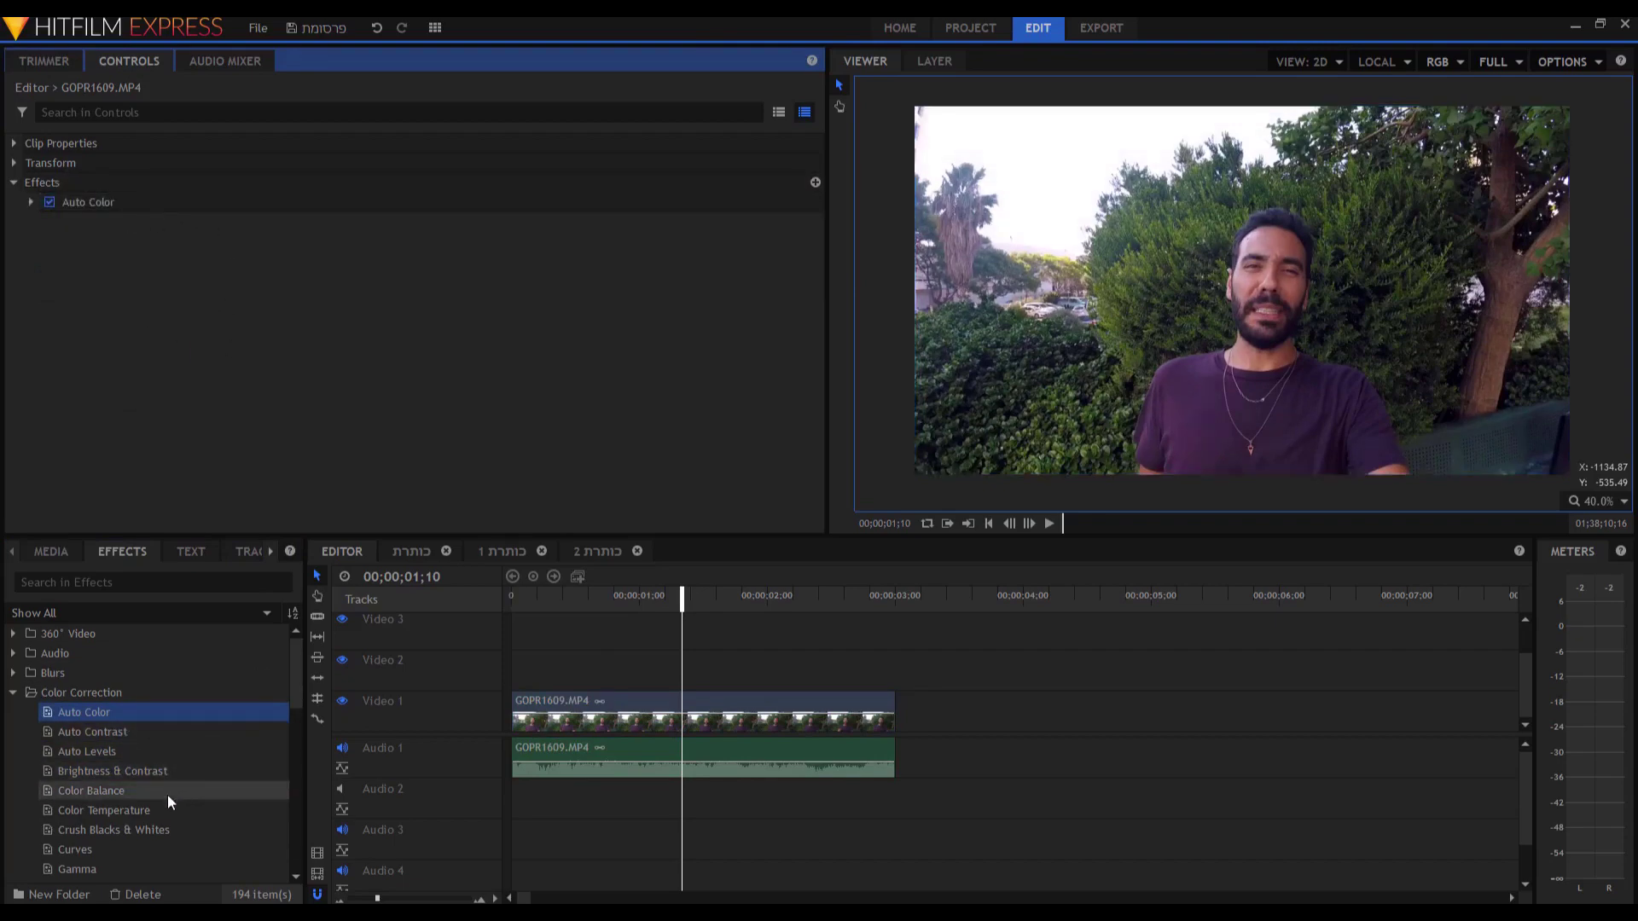
scroll(168, 795, down, 1)
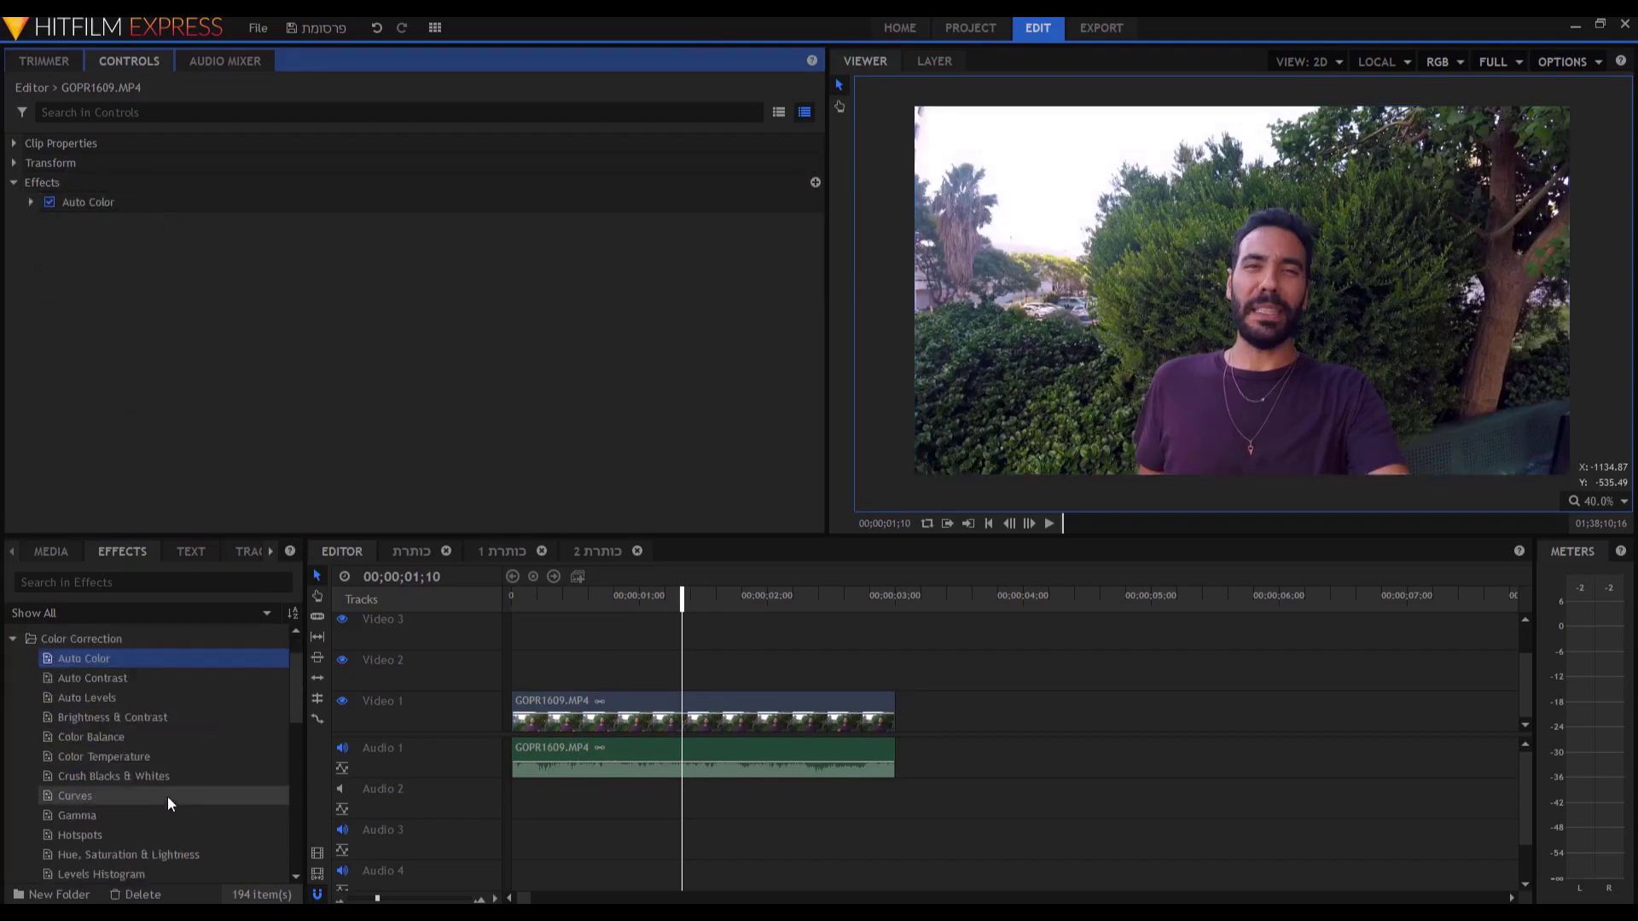
click(145, 851)
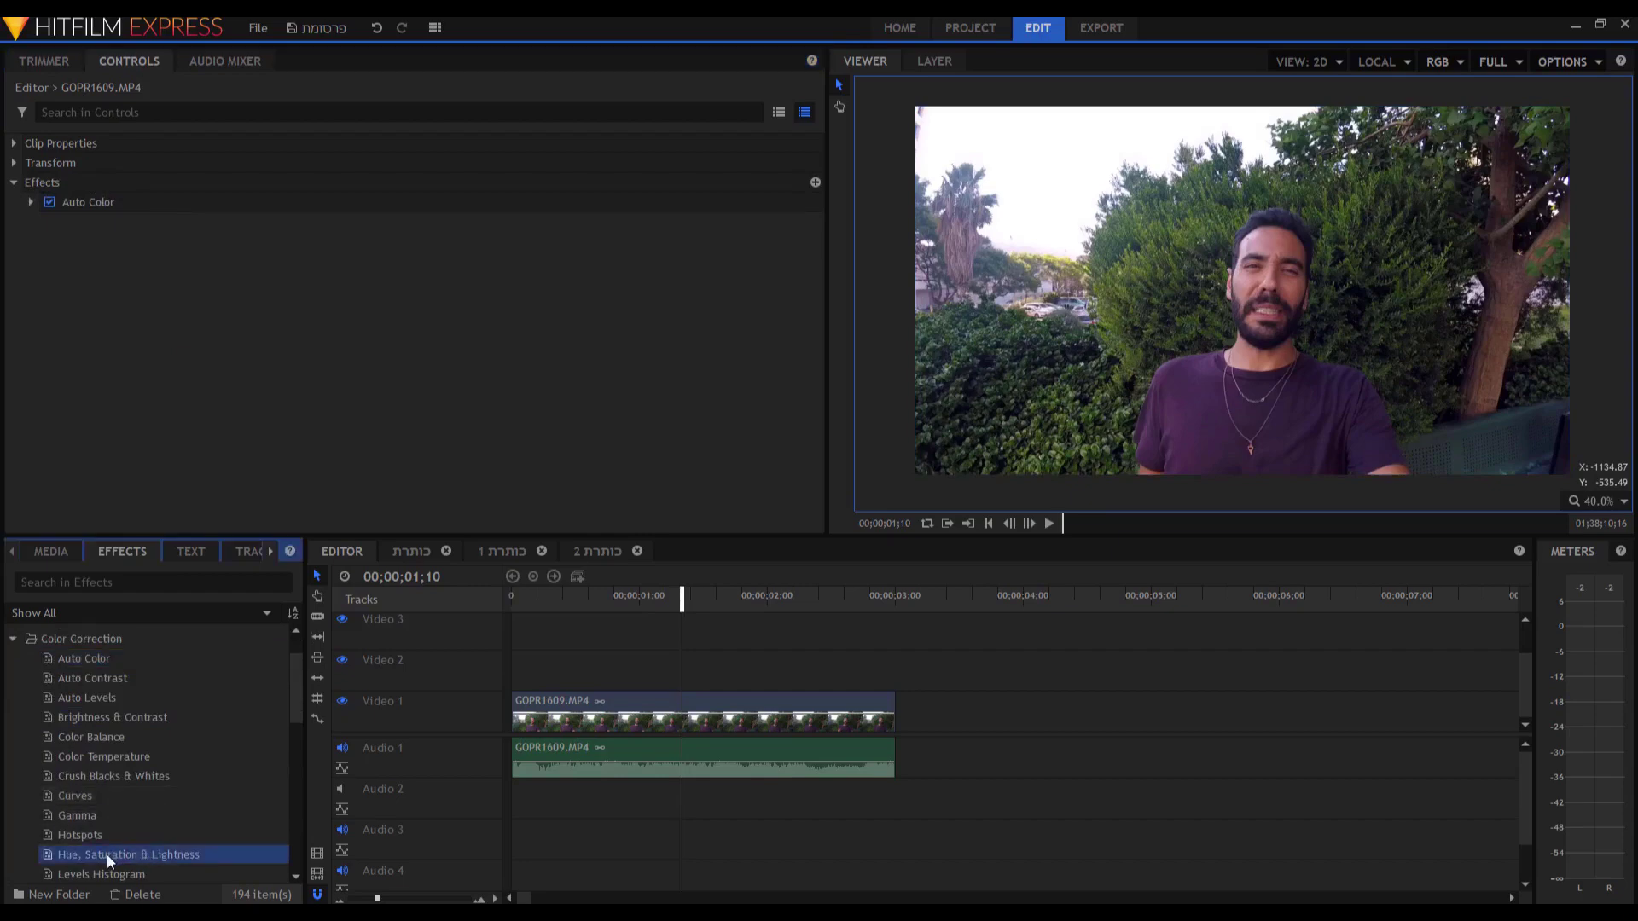
drag(108, 858, 521, 725)
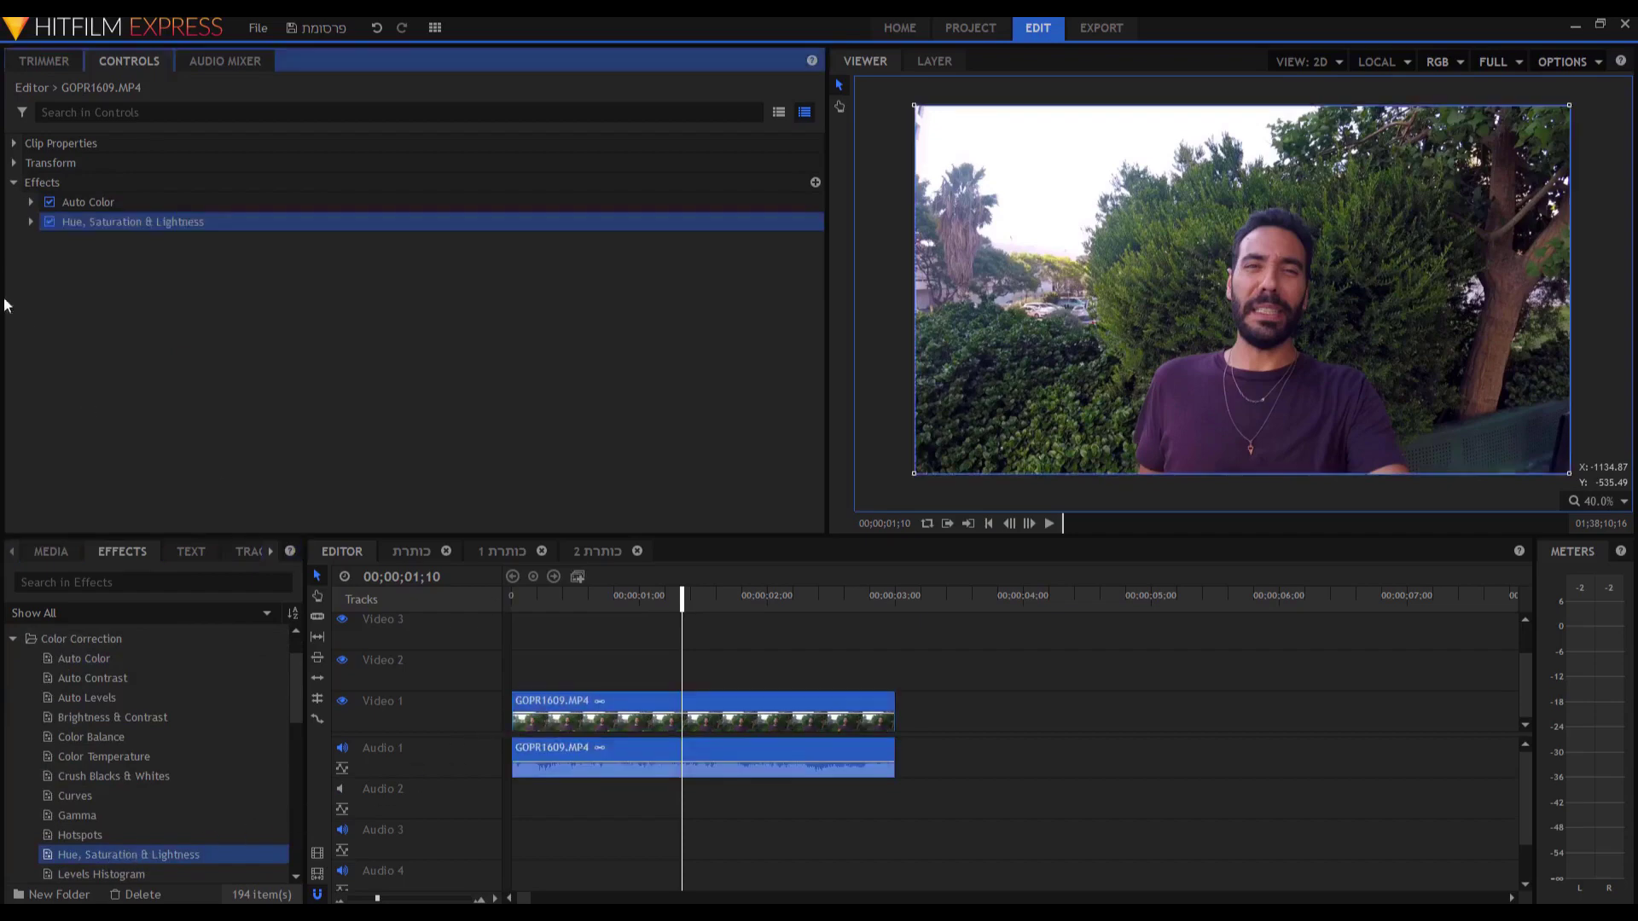
click(30, 222)
click(48, 241)
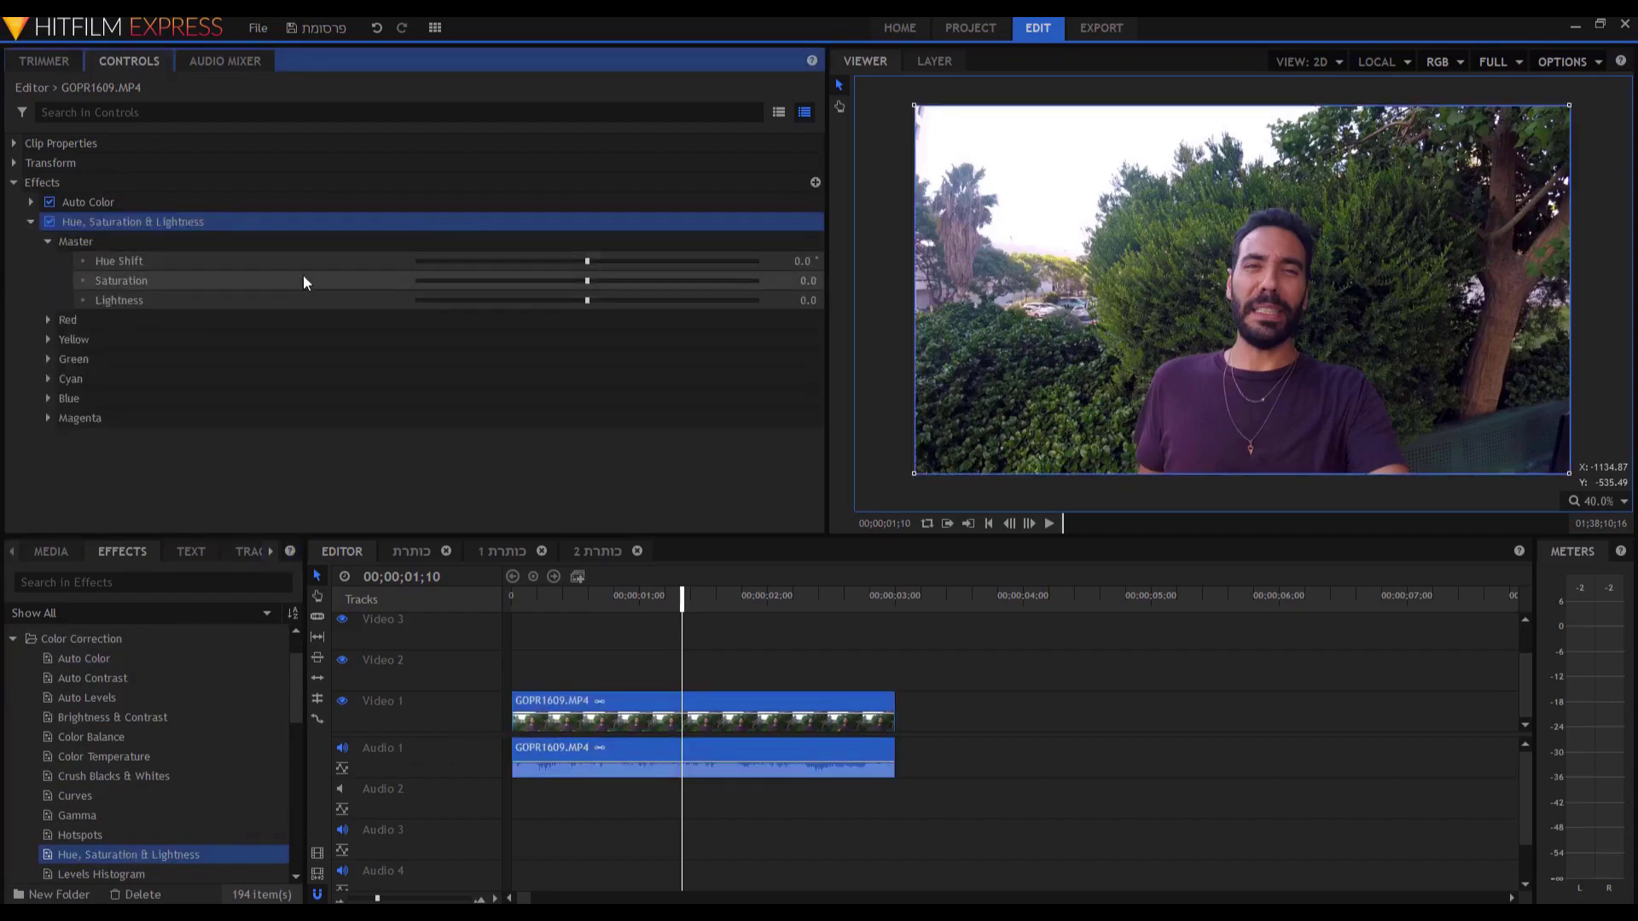
drag(807, 281, 793, 281)
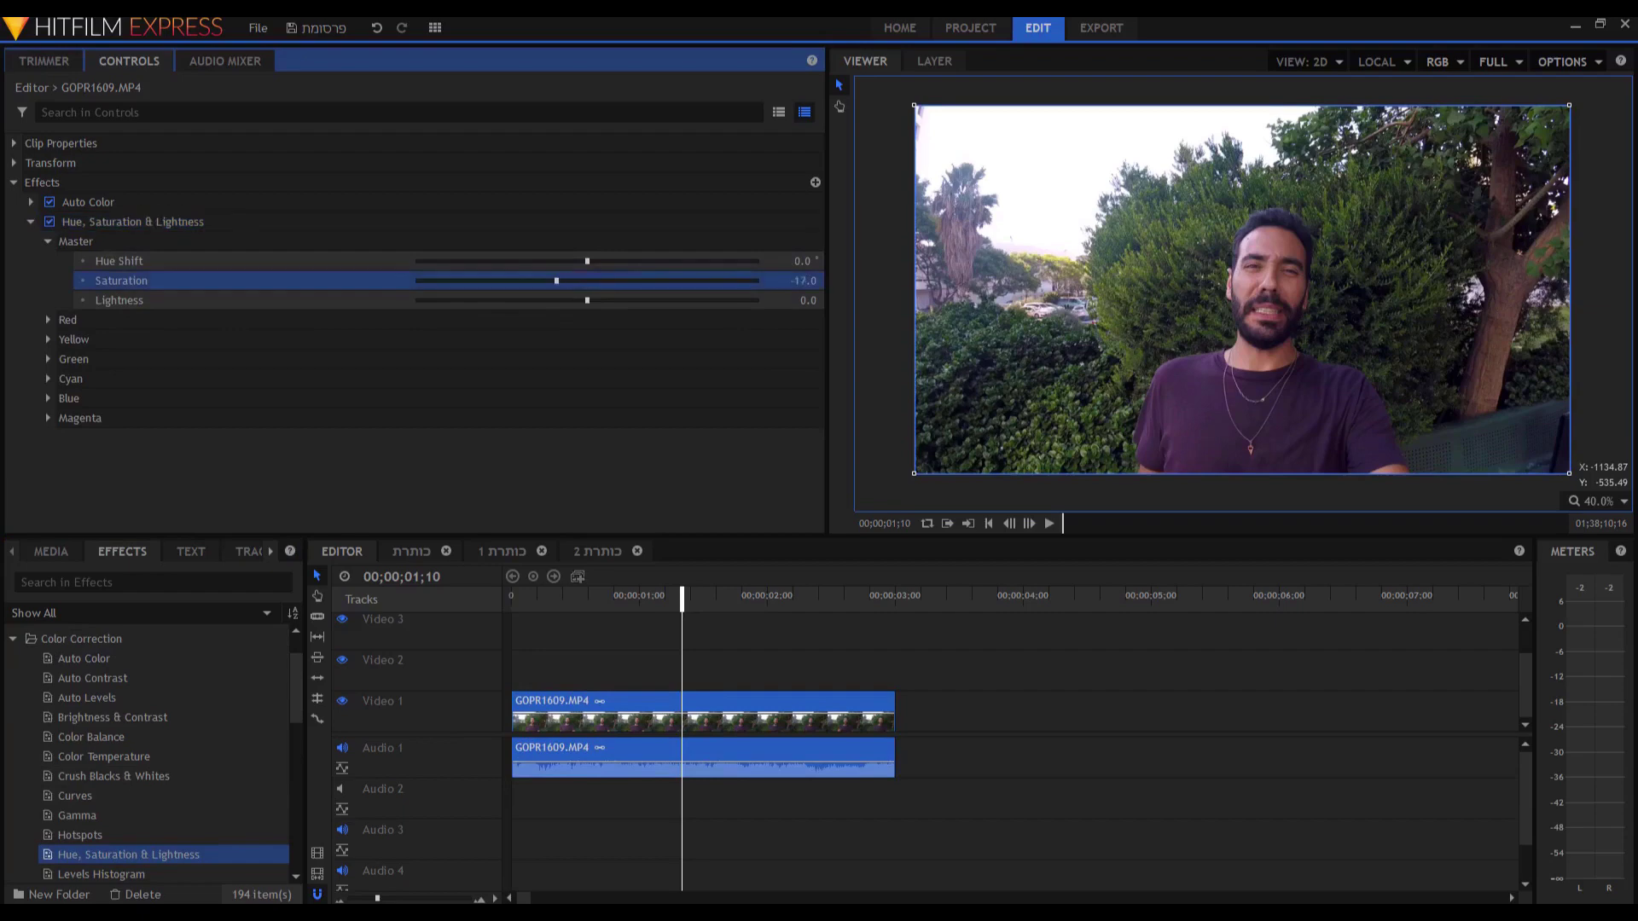
click(119, 222)
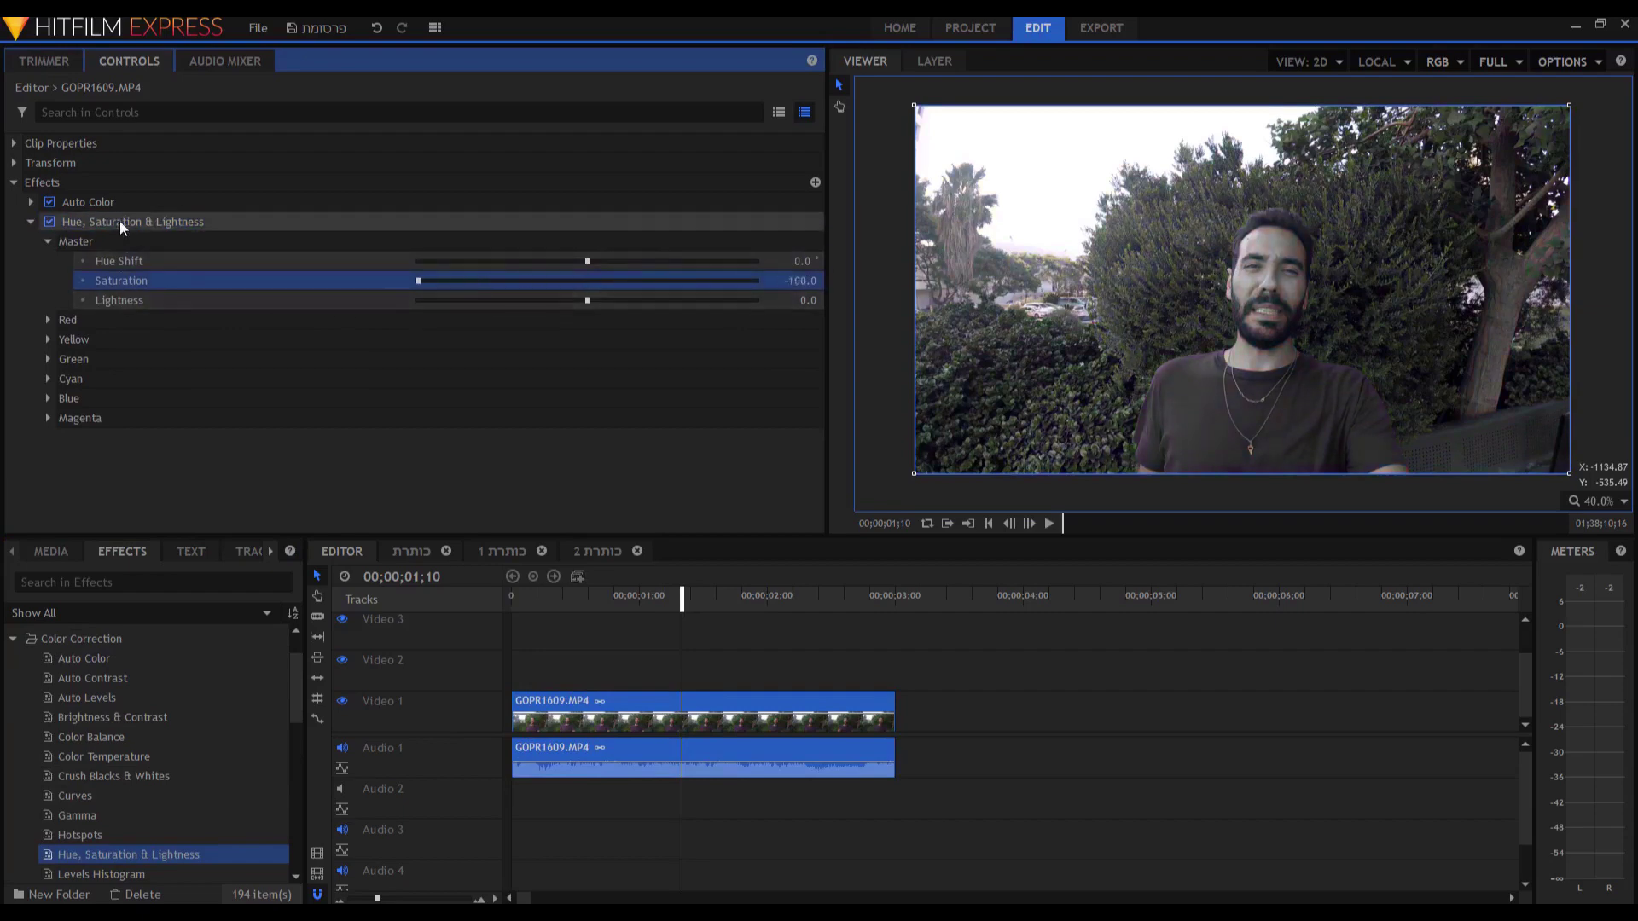
key(Delete)
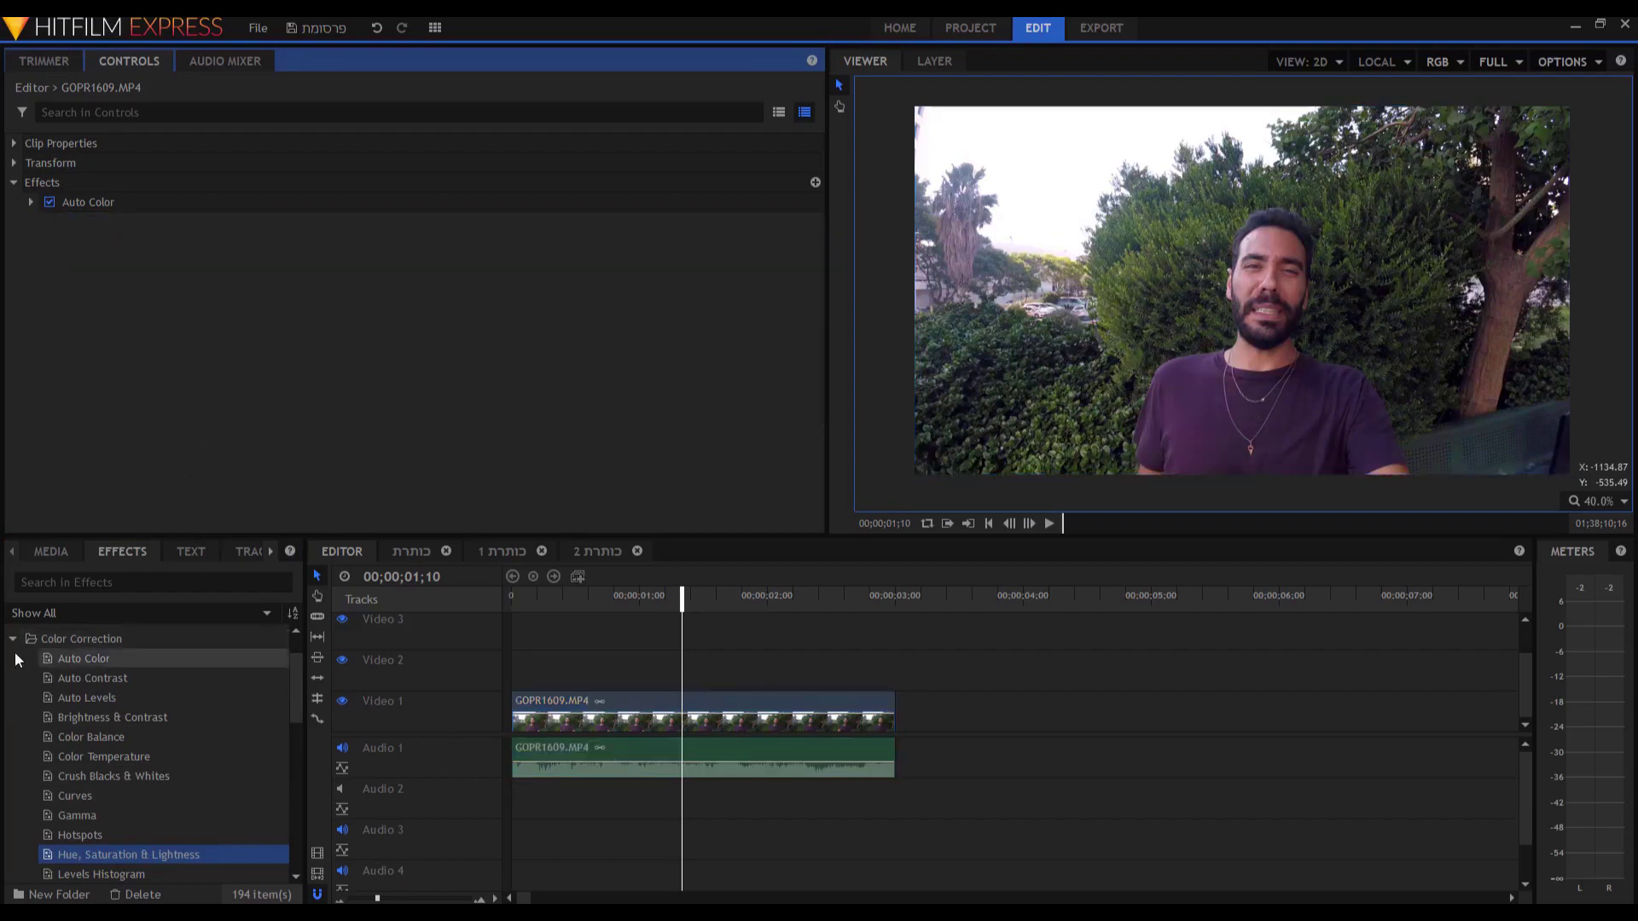
click(12, 639)
Tune the Cartoon effect to edge Detail Scale 3.7, Threshold about 0.73, fill Smooth Source 30, then preview it.
scroll(91, 765, down, 1)
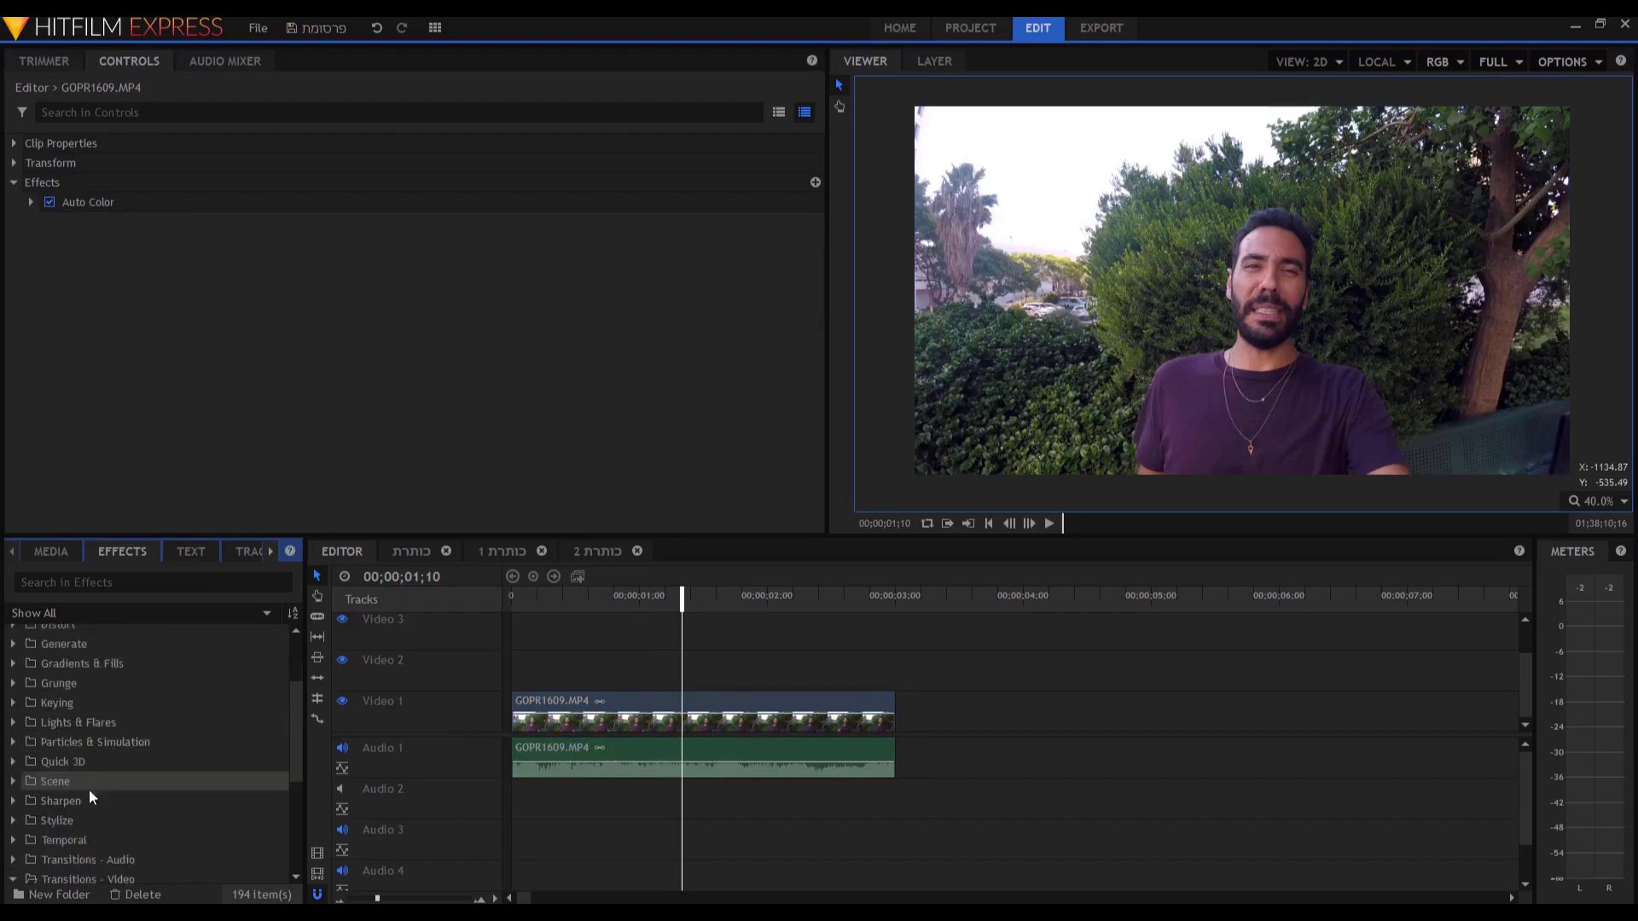
click(12, 821)
scroll(80, 802, down, 1)
drag(79, 788, 540, 719)
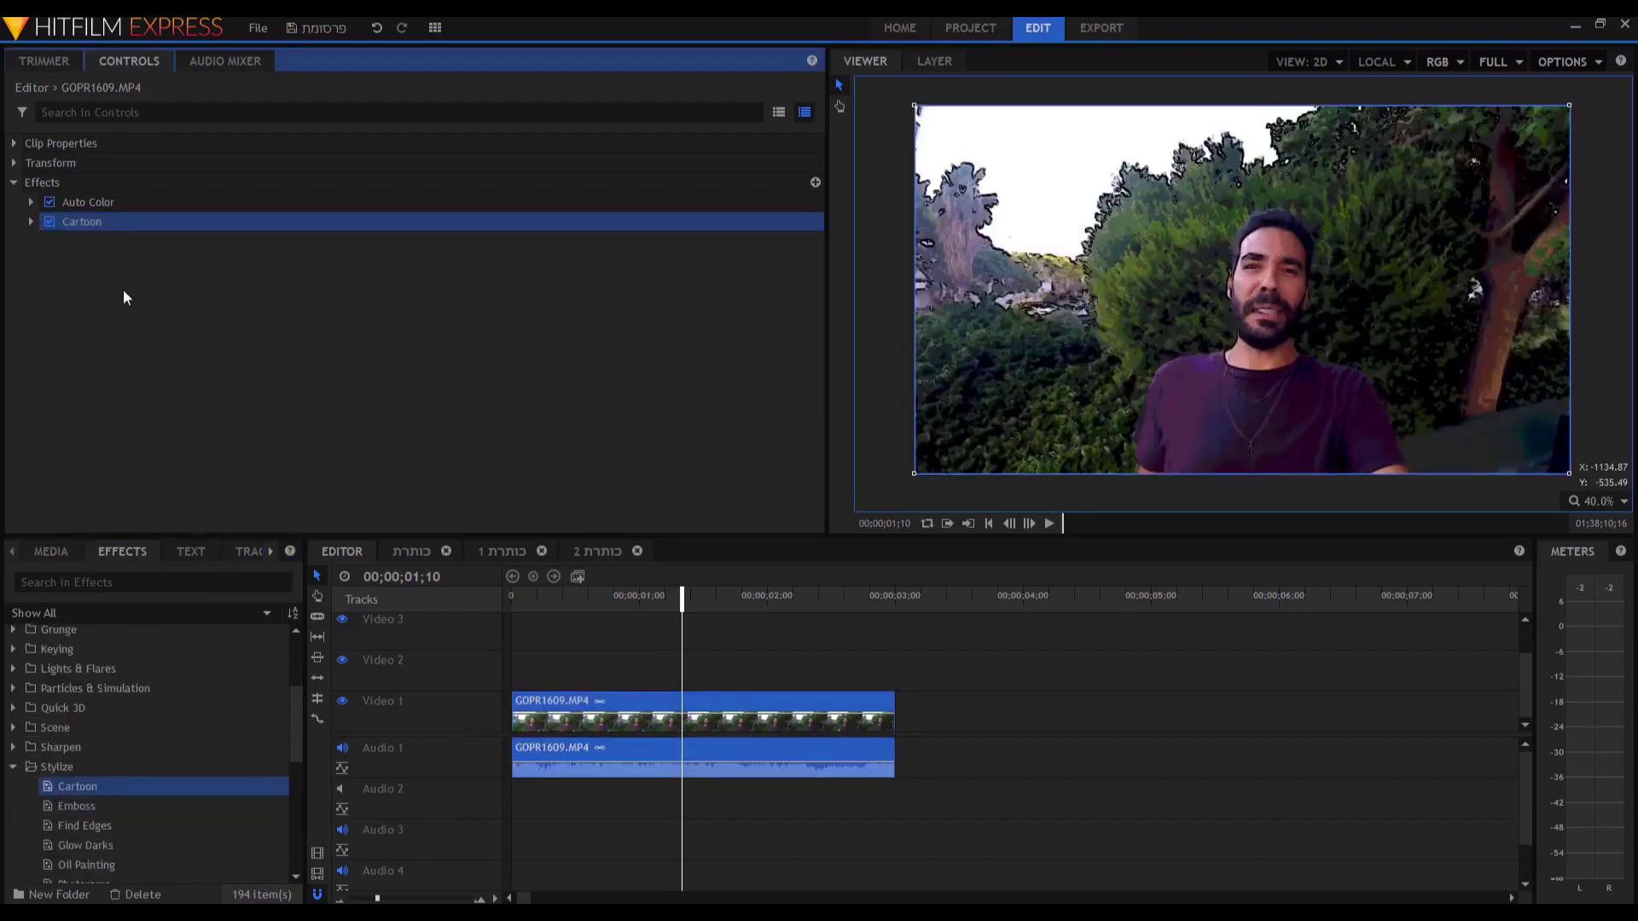
click(34, 222)
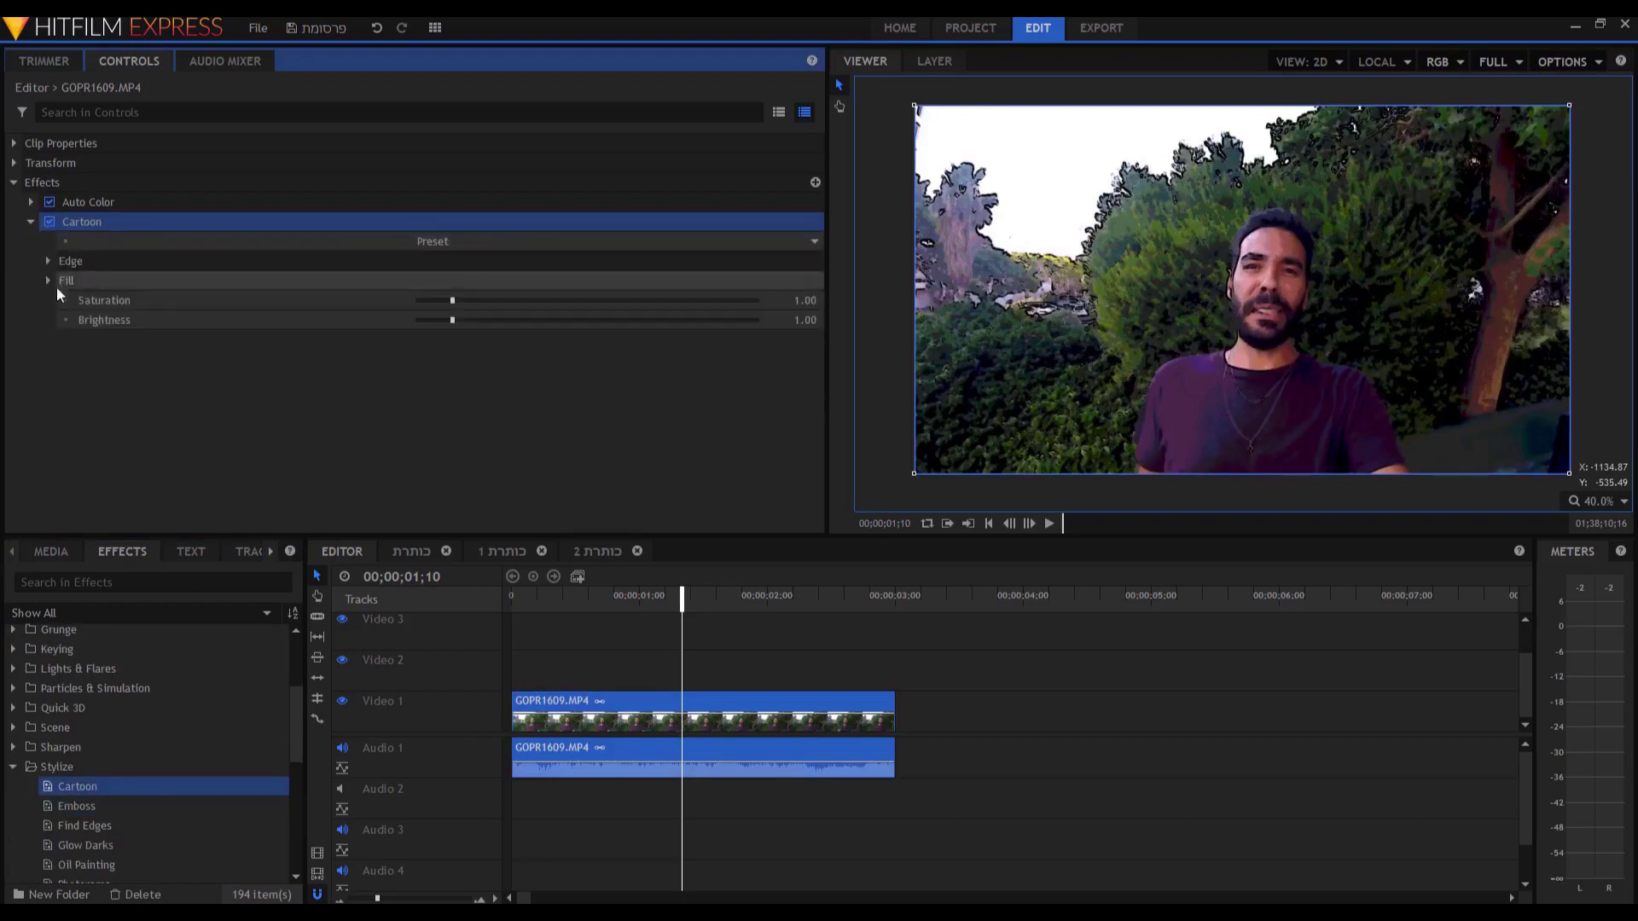
click(49, 260)
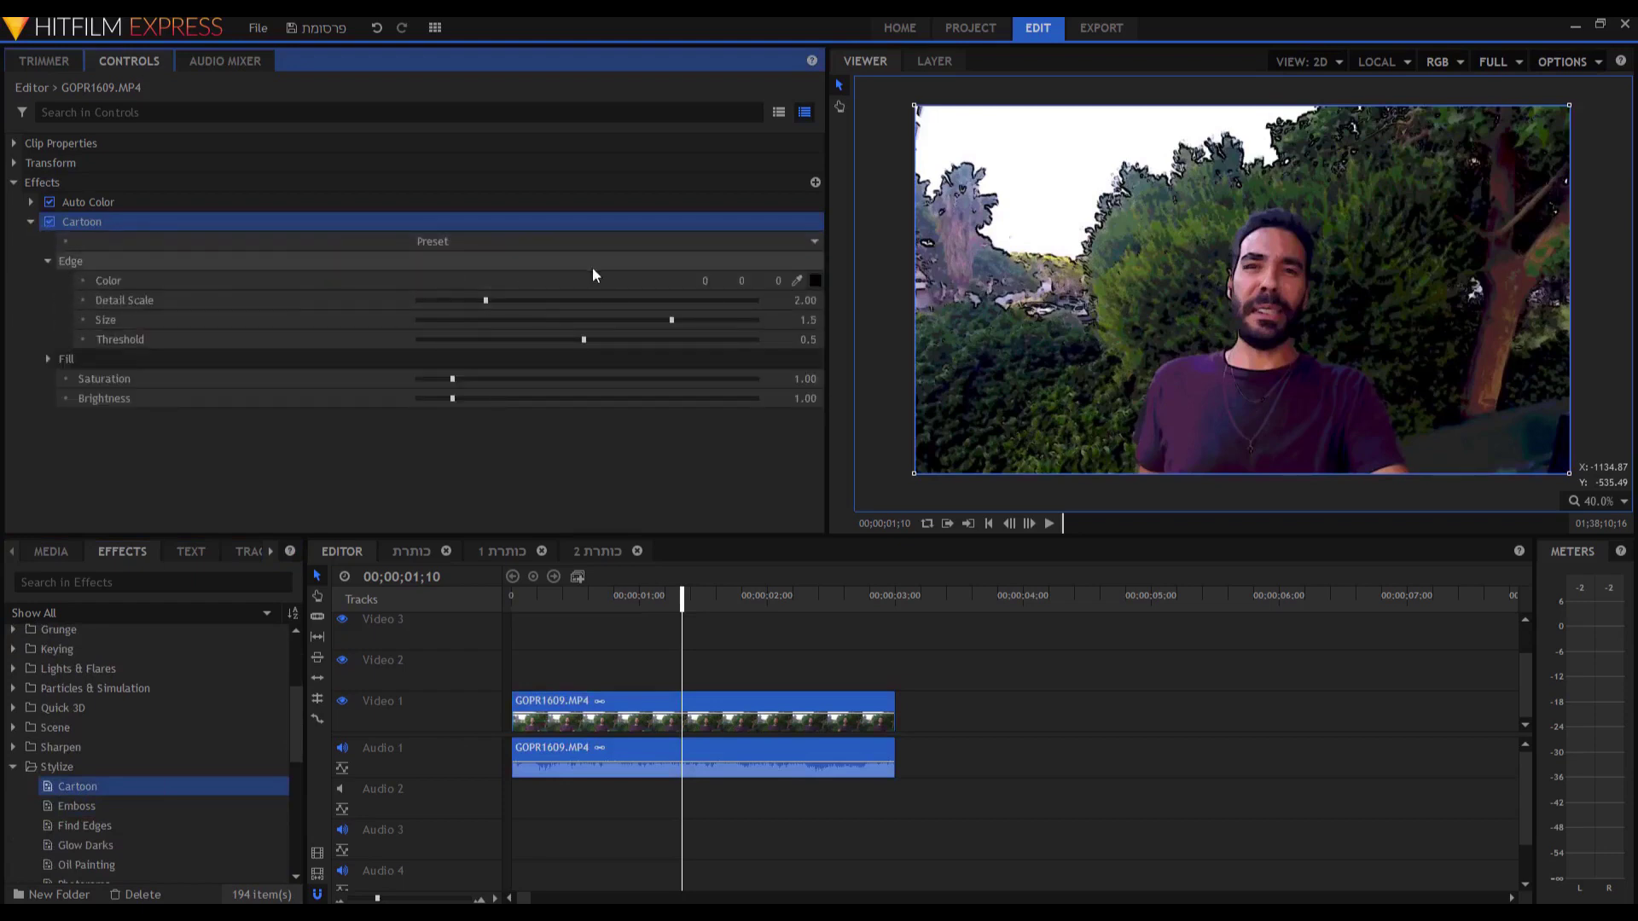
drag(489, 301, 546, 300)
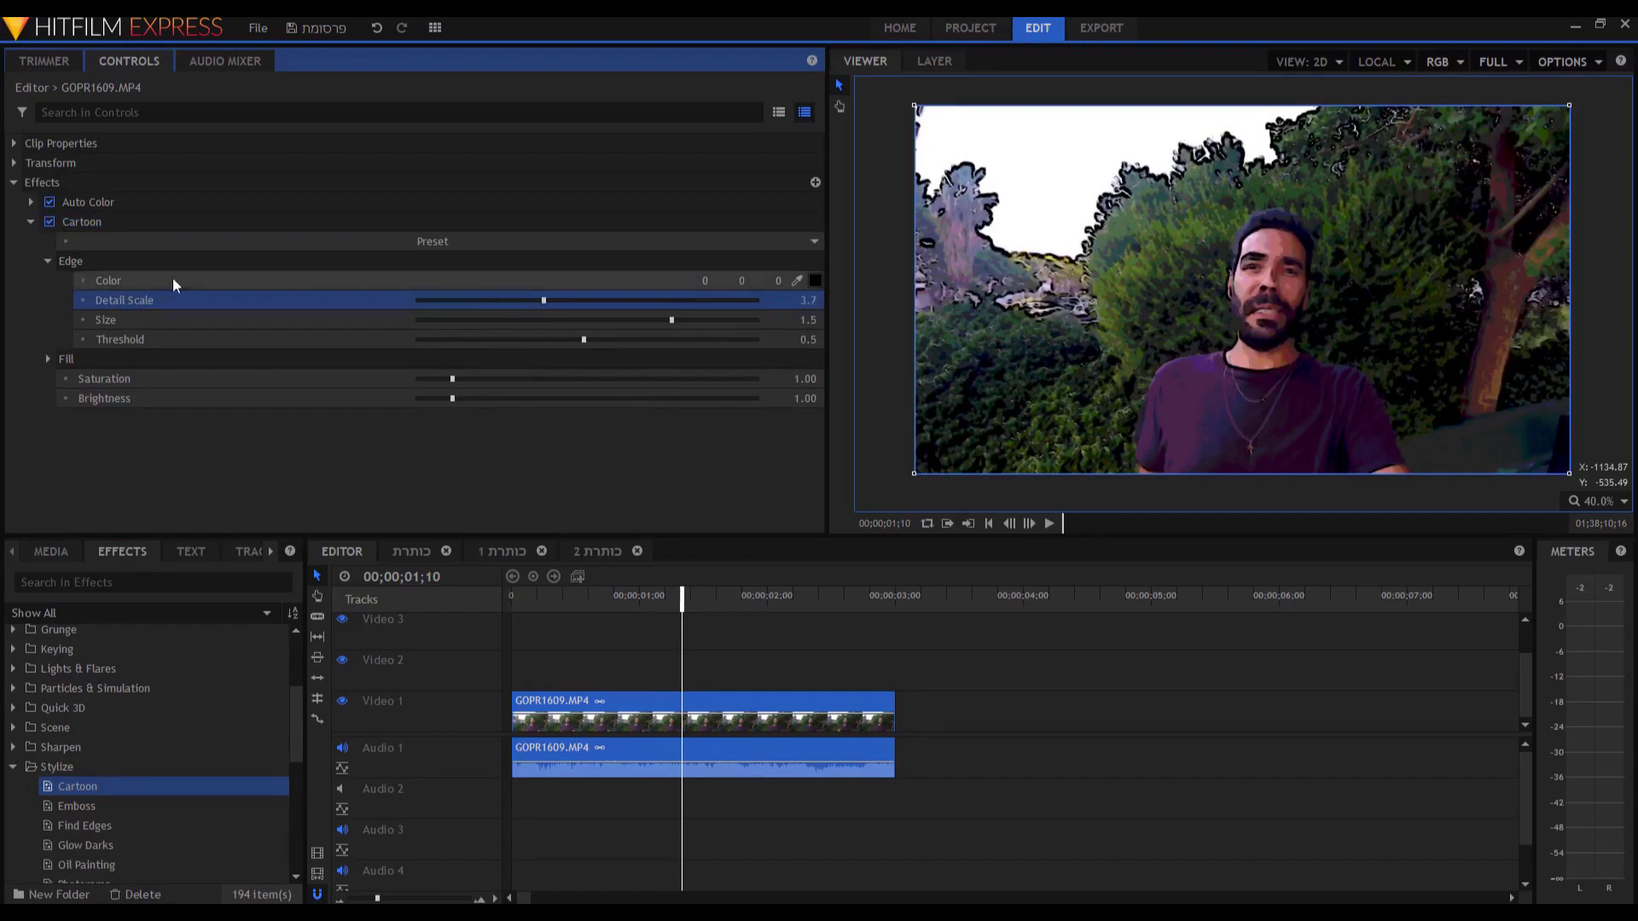
drag(579, 340, 627, 353)
click(49, 360)
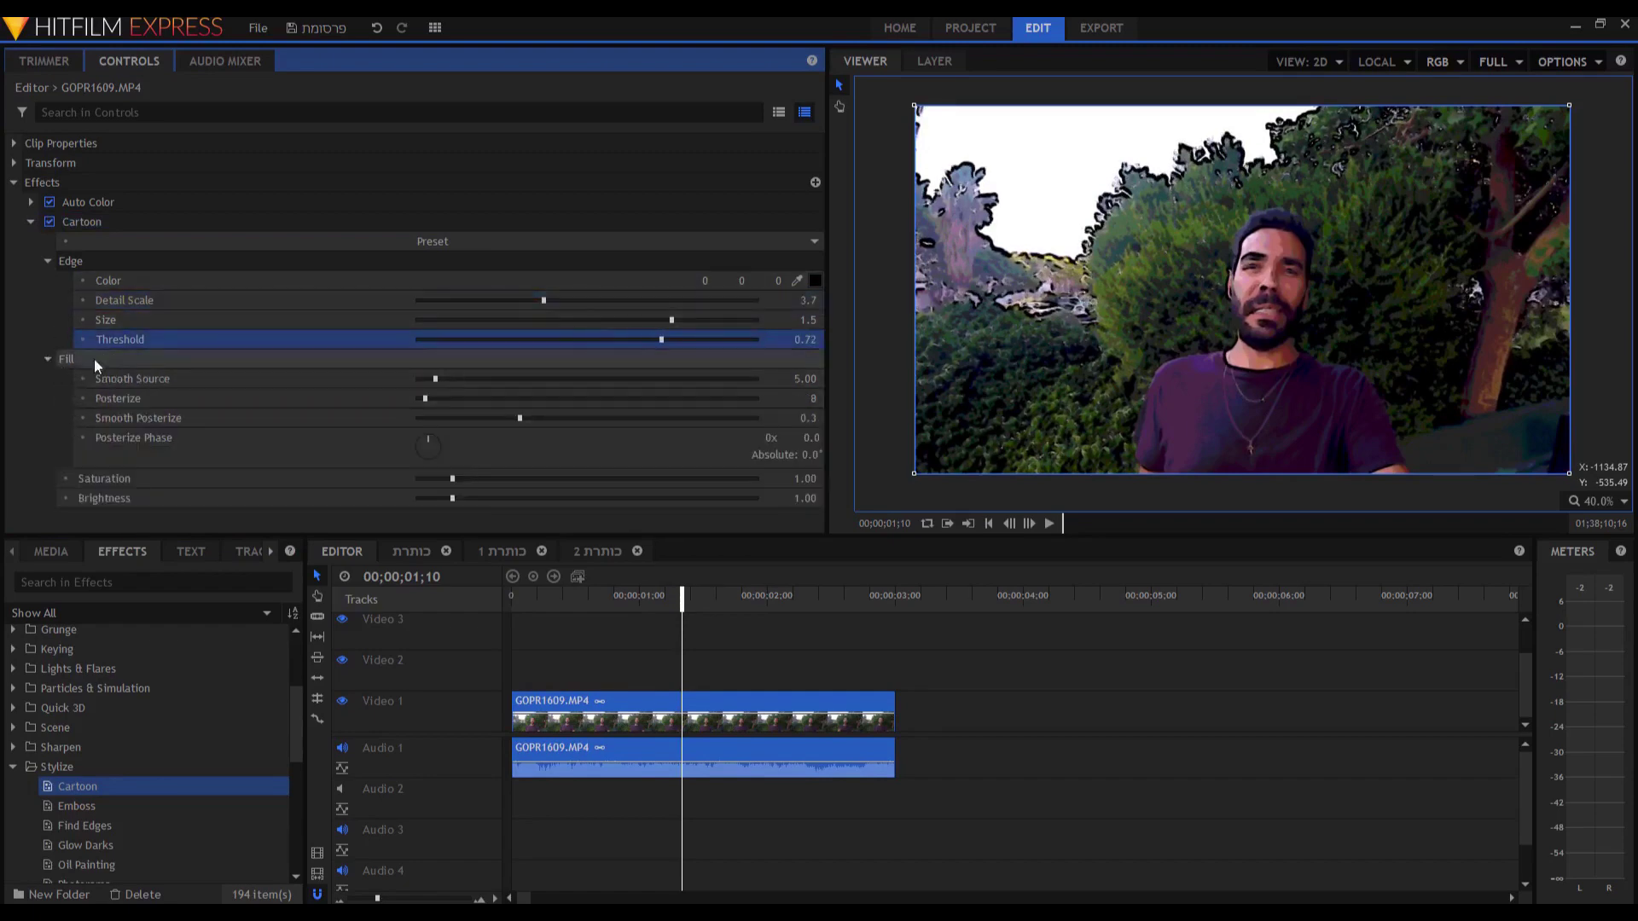
drag(439, 377, 508, 380)
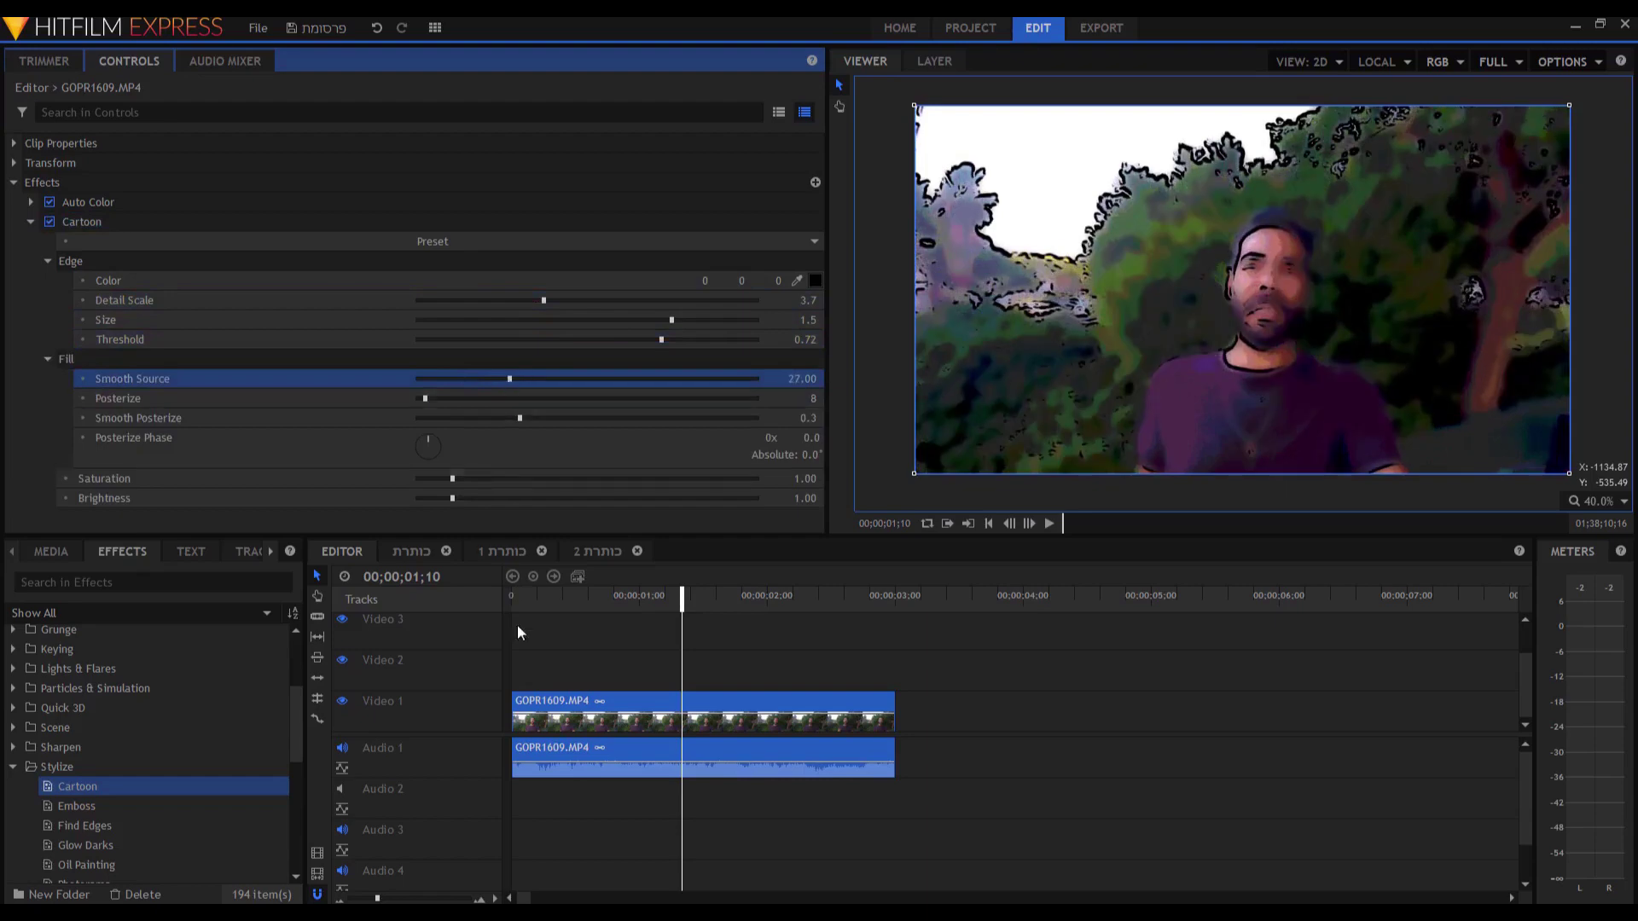
click(556, 604)
key(space)
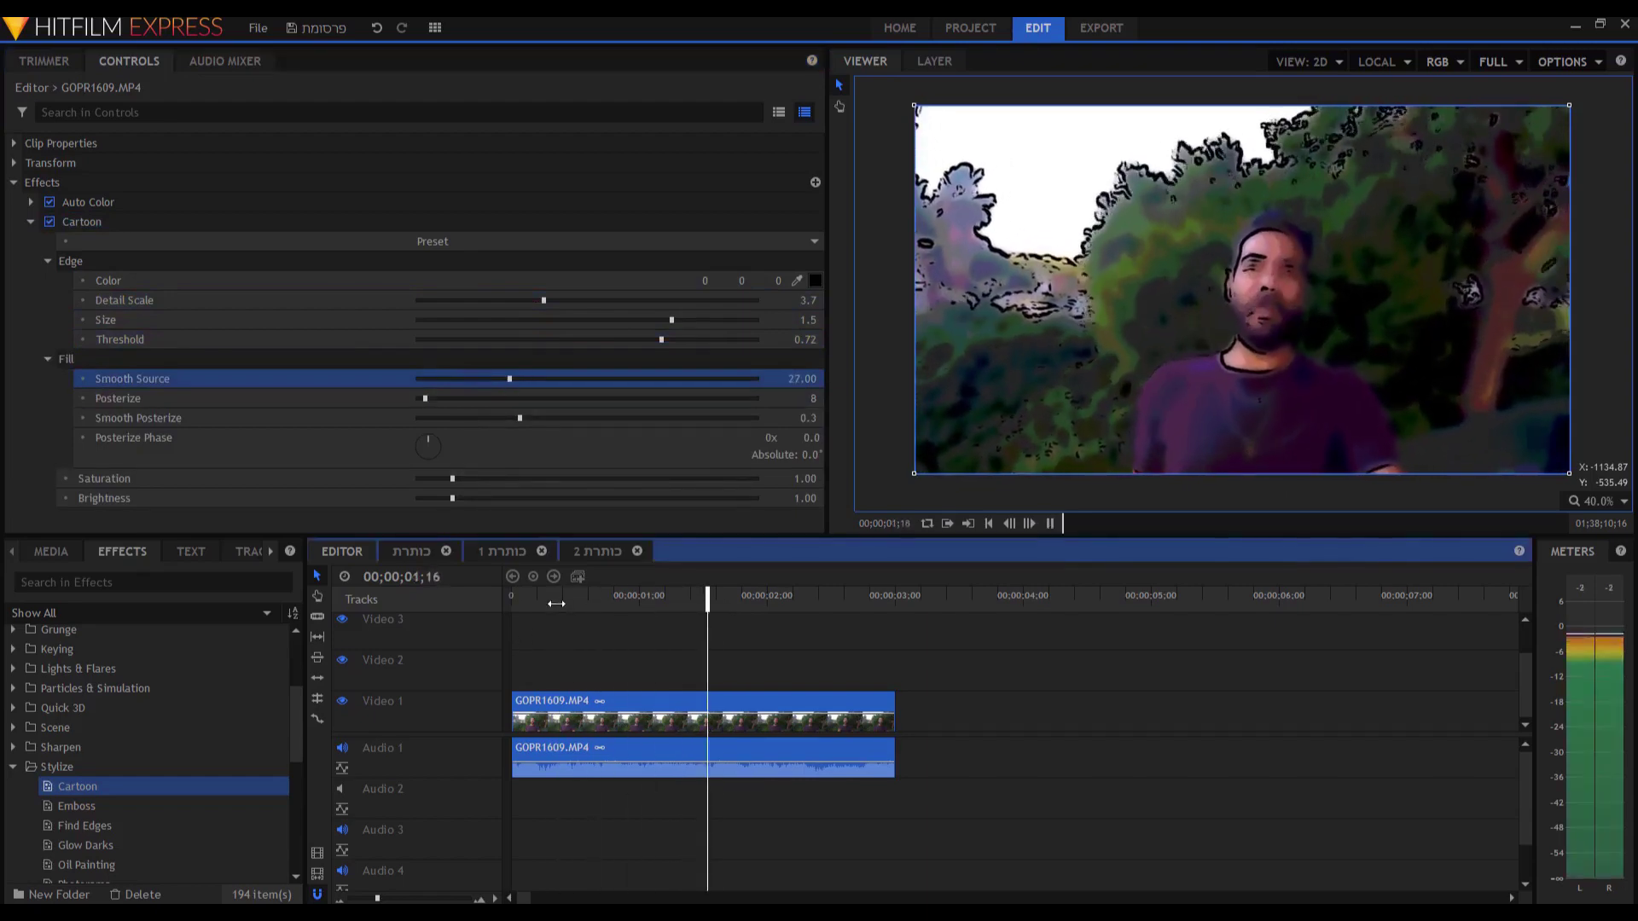
key(space)
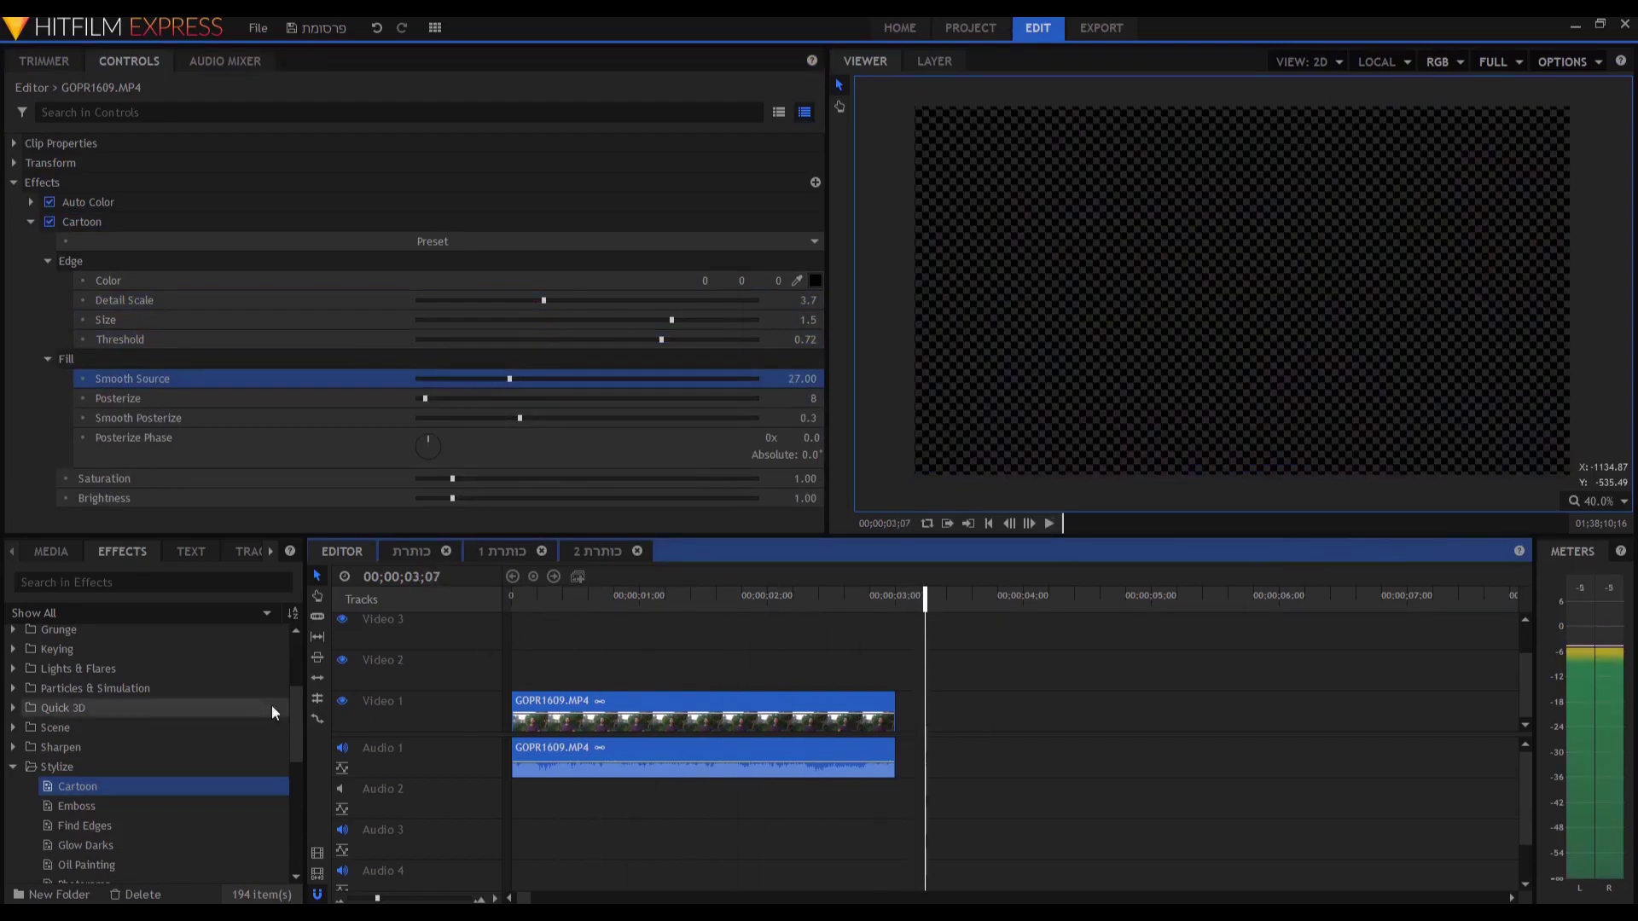
Delete the Auto Color and Cartoon effects from GOPR1609.MP4 and collapse the Stylize folder.
click(151, 205)
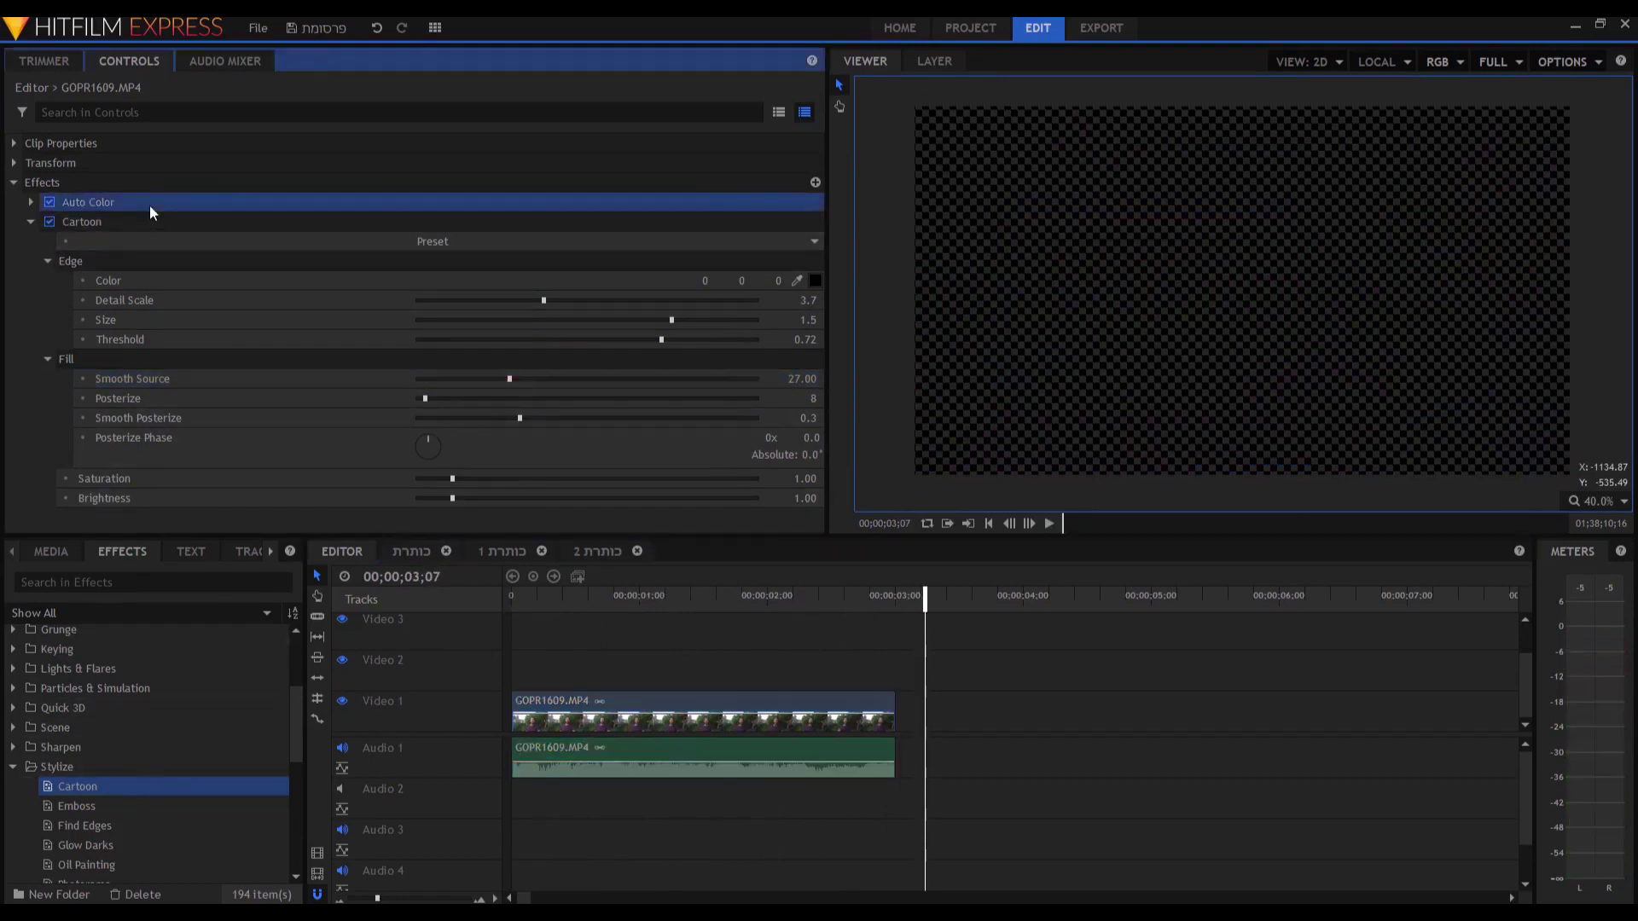
key(Delete)
click(151, 203)
key(Delete)
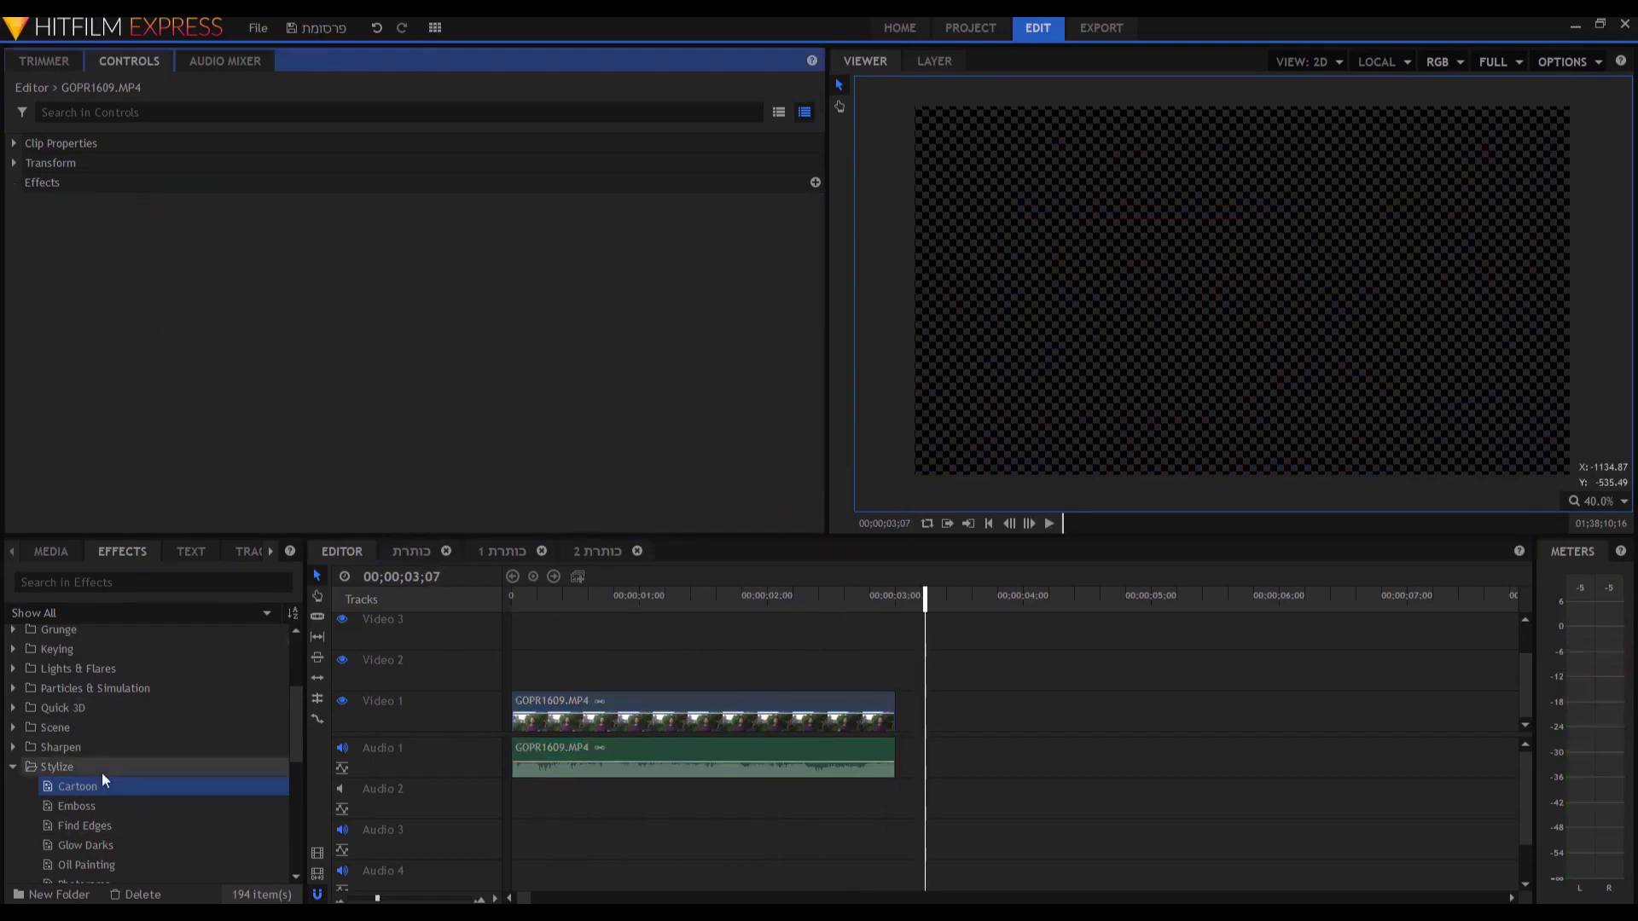
click(17, 766)
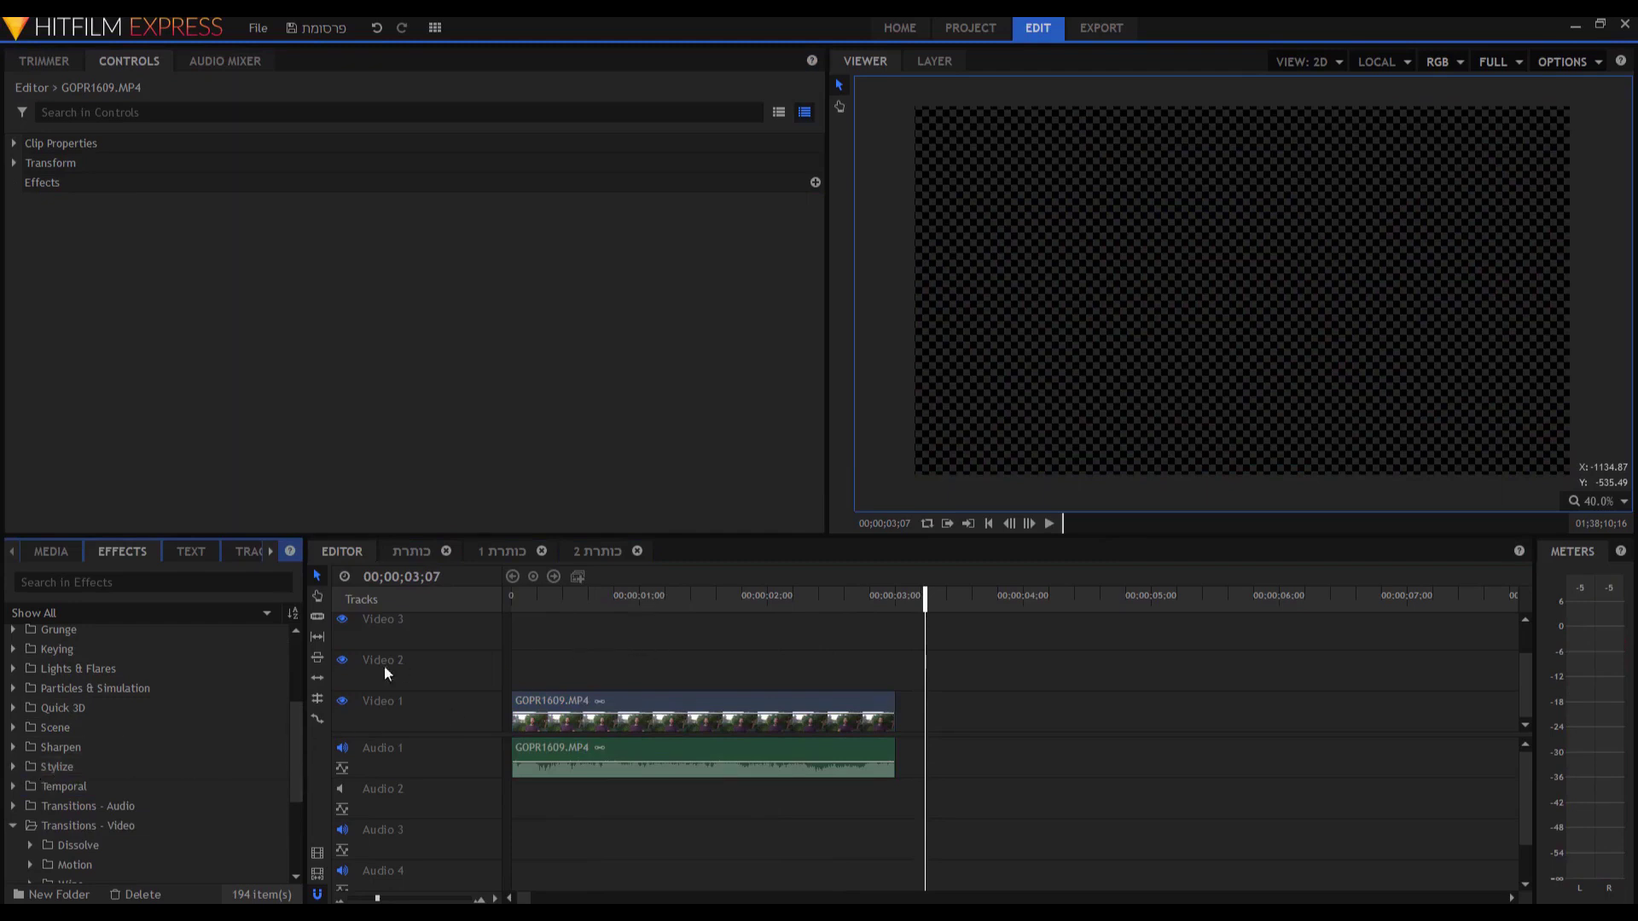
Search 'fade' and add Fade to the audio's end and Fade to Color to the video's end.
scroll(86, 719, up, 3)
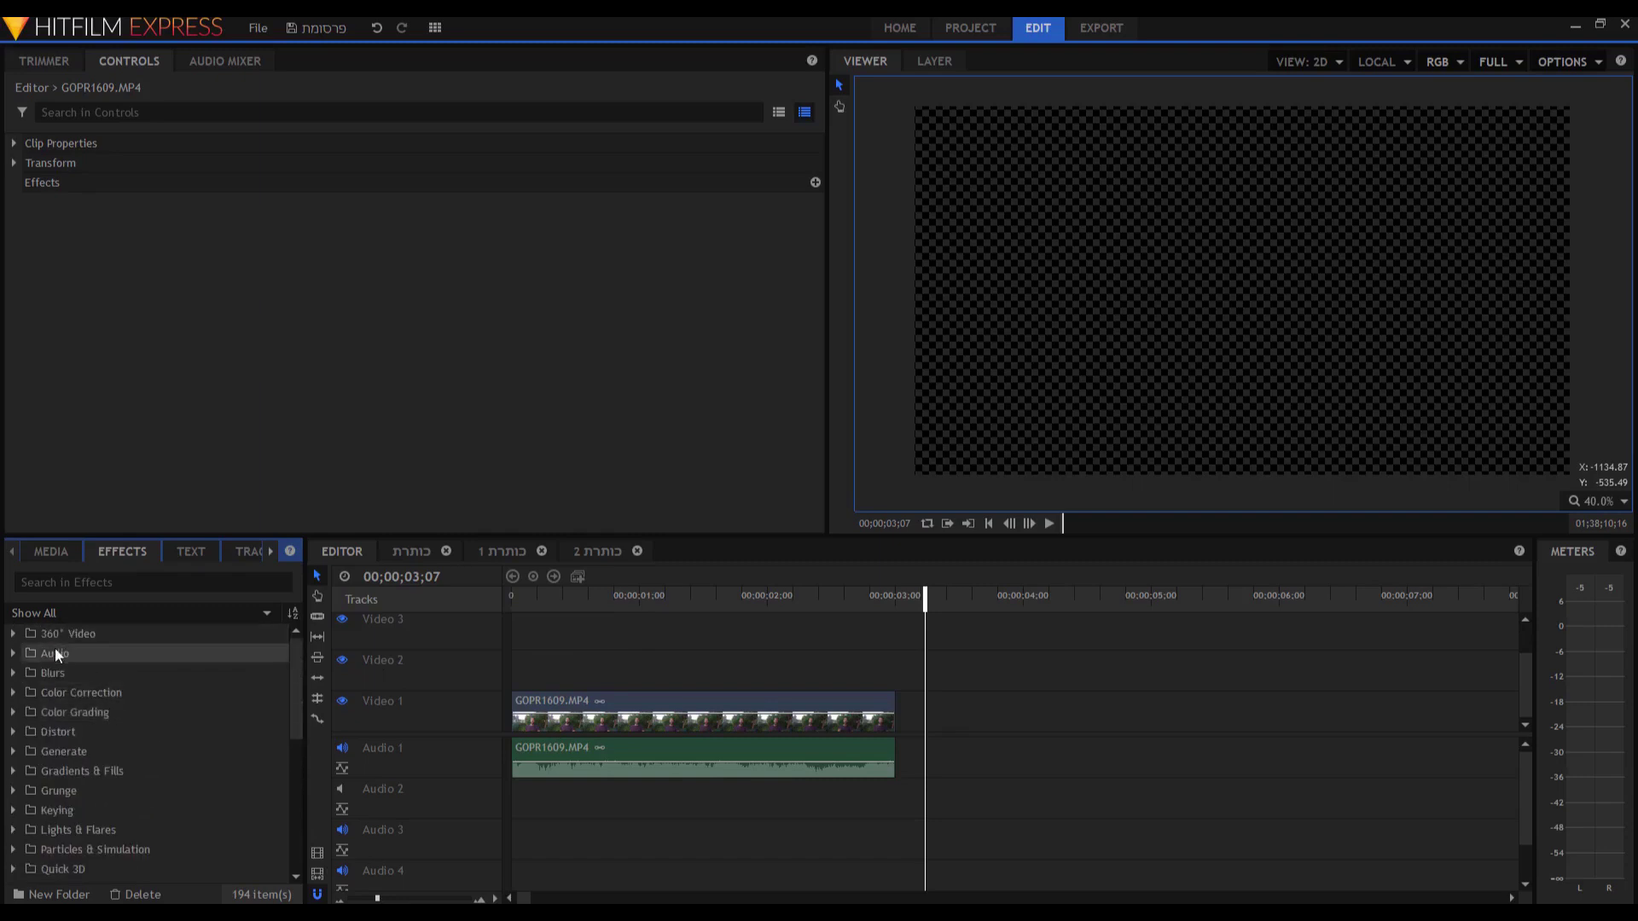
click(99, 583)
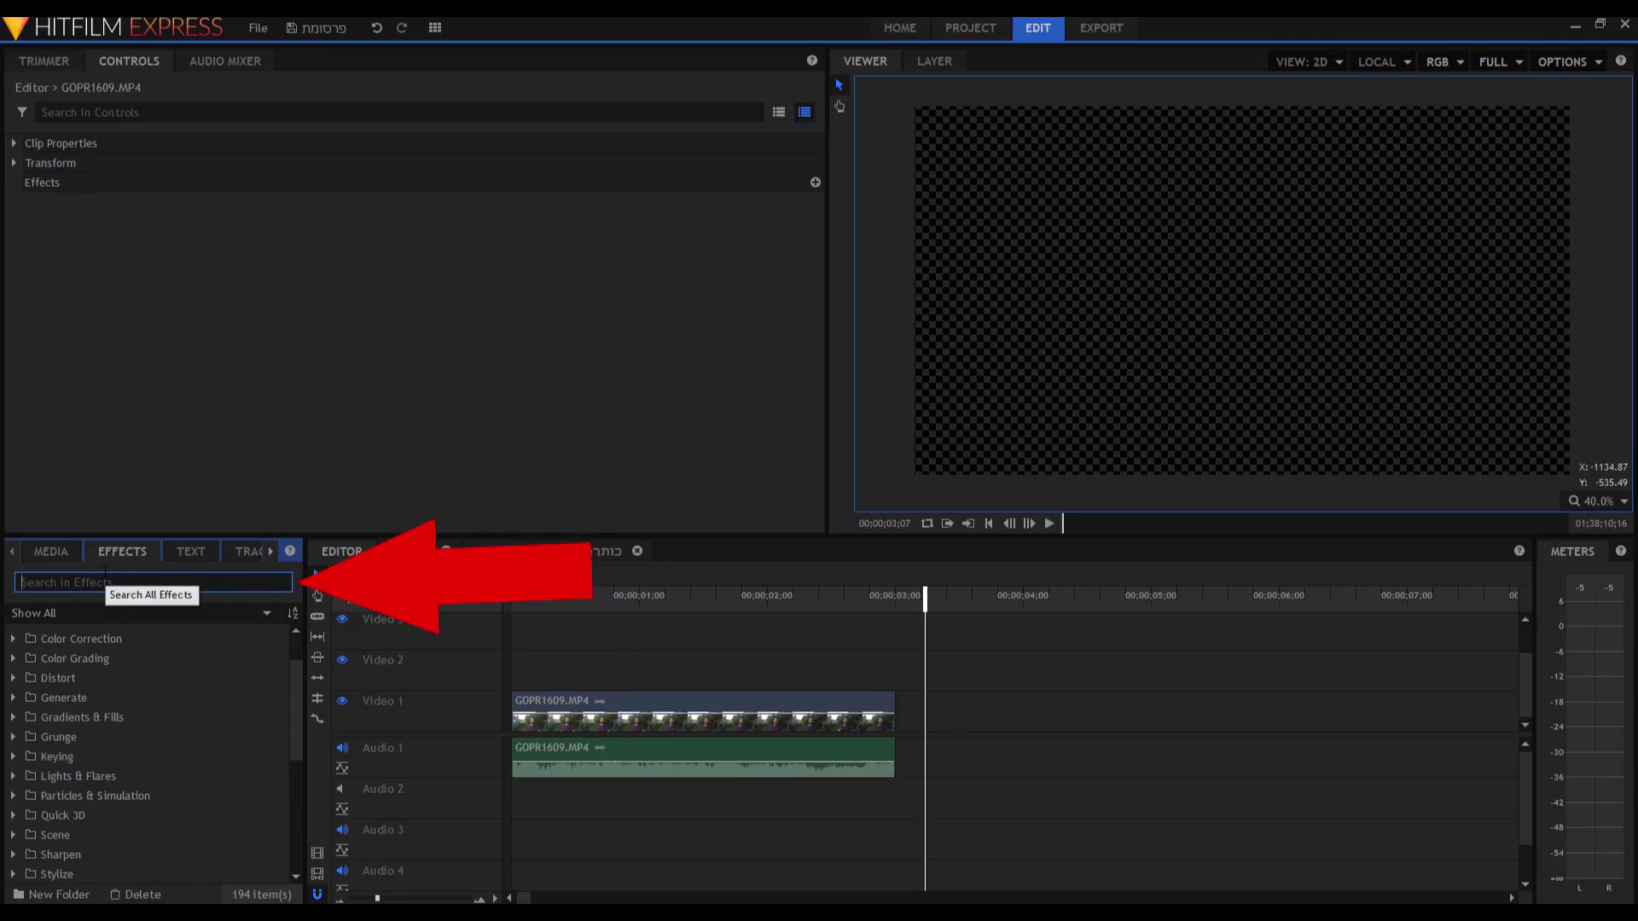
text(fade)
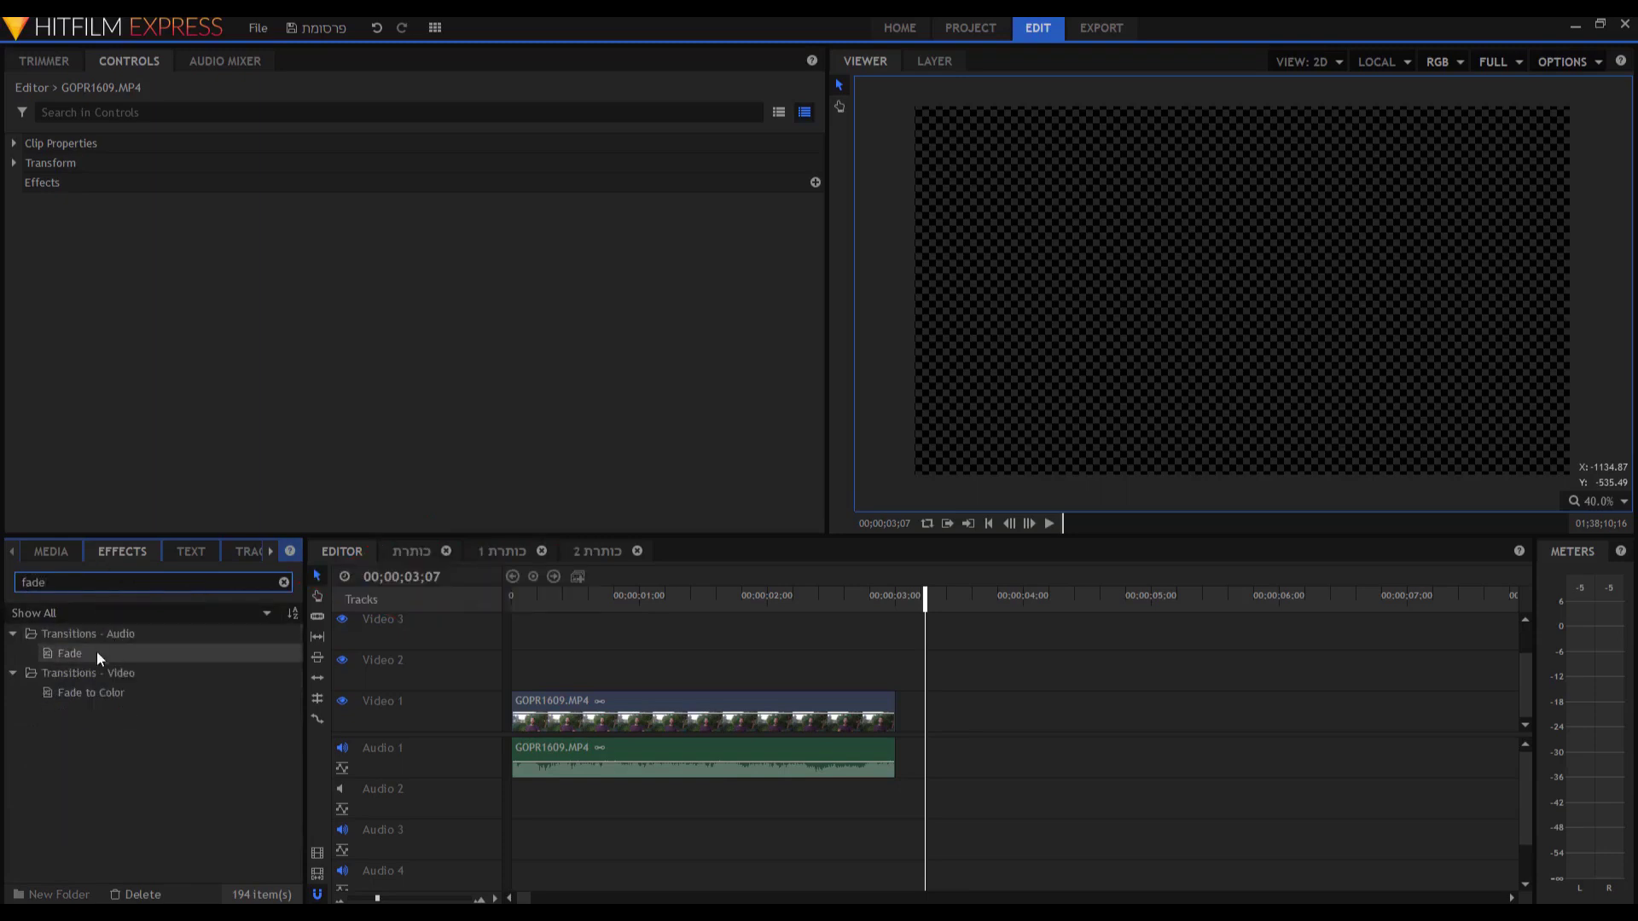
drag(80, 657, 848, 759)
click(92, 696)
drag(90, 704, 857, 719)
click(695, 599)
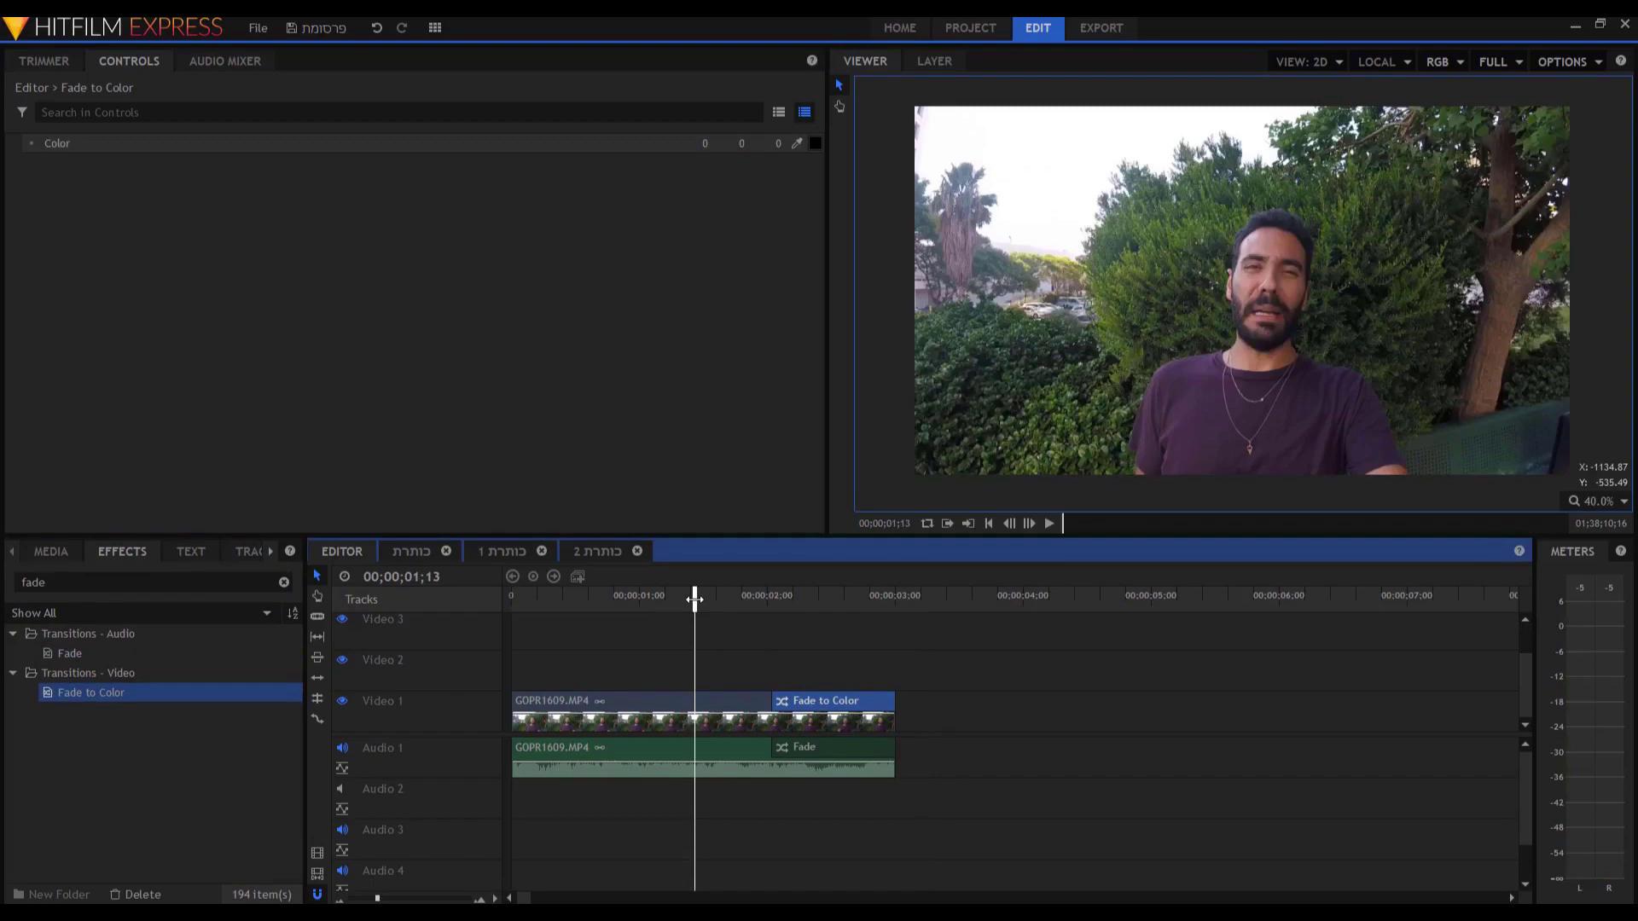
Preview the fade-out, add Fade and Fade to Color to the clip's start, and replay.
key(space)
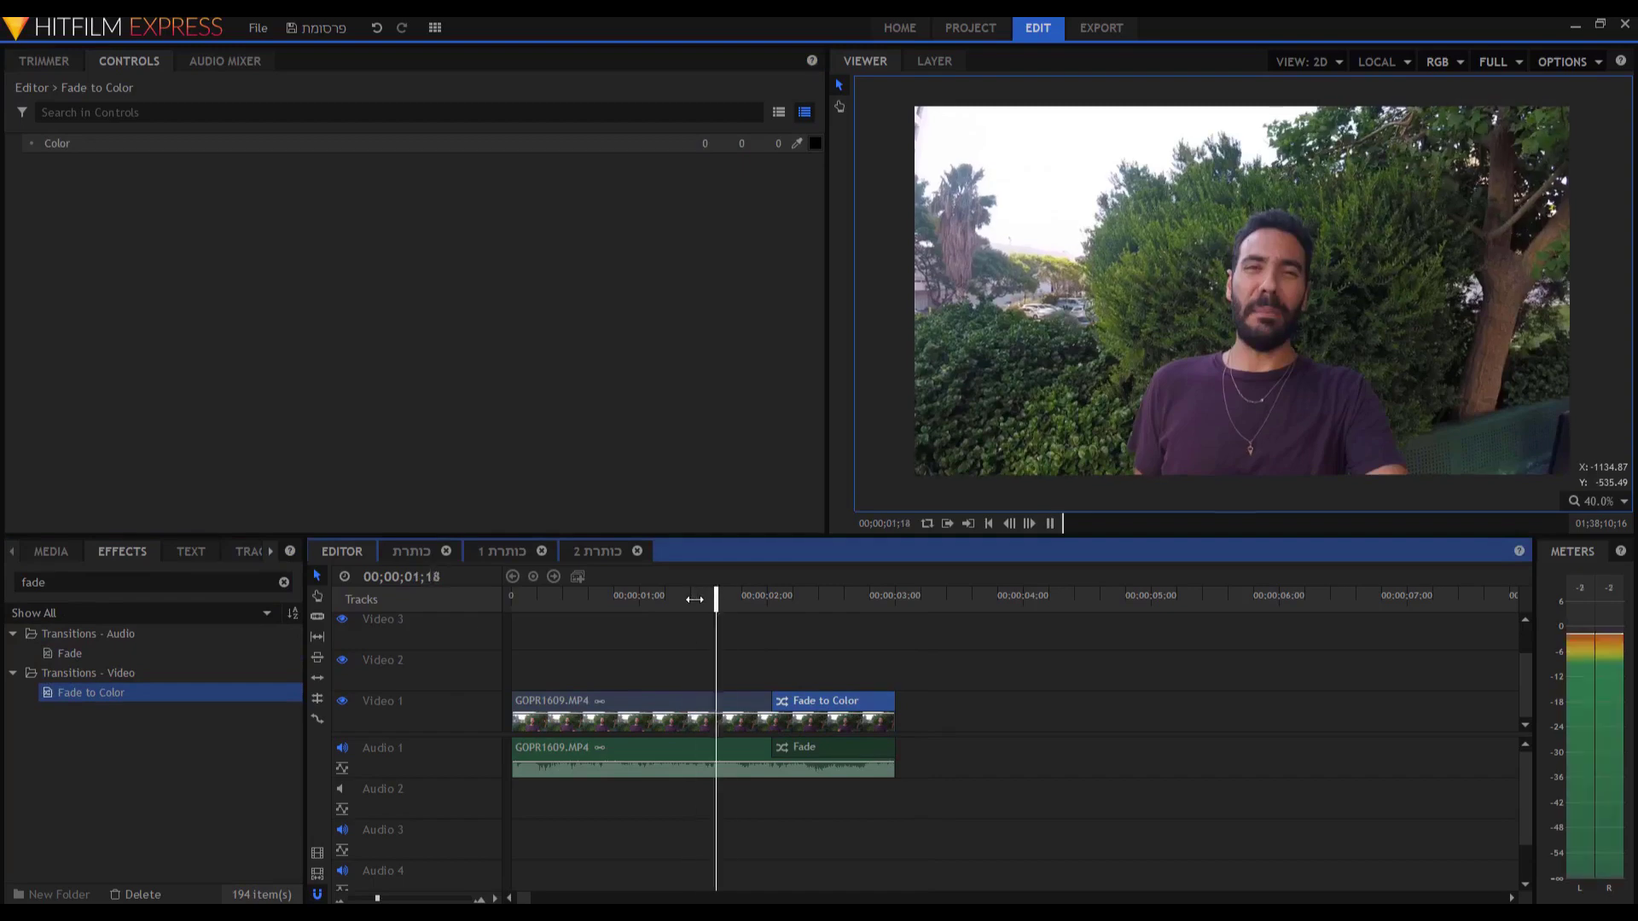
key(space)
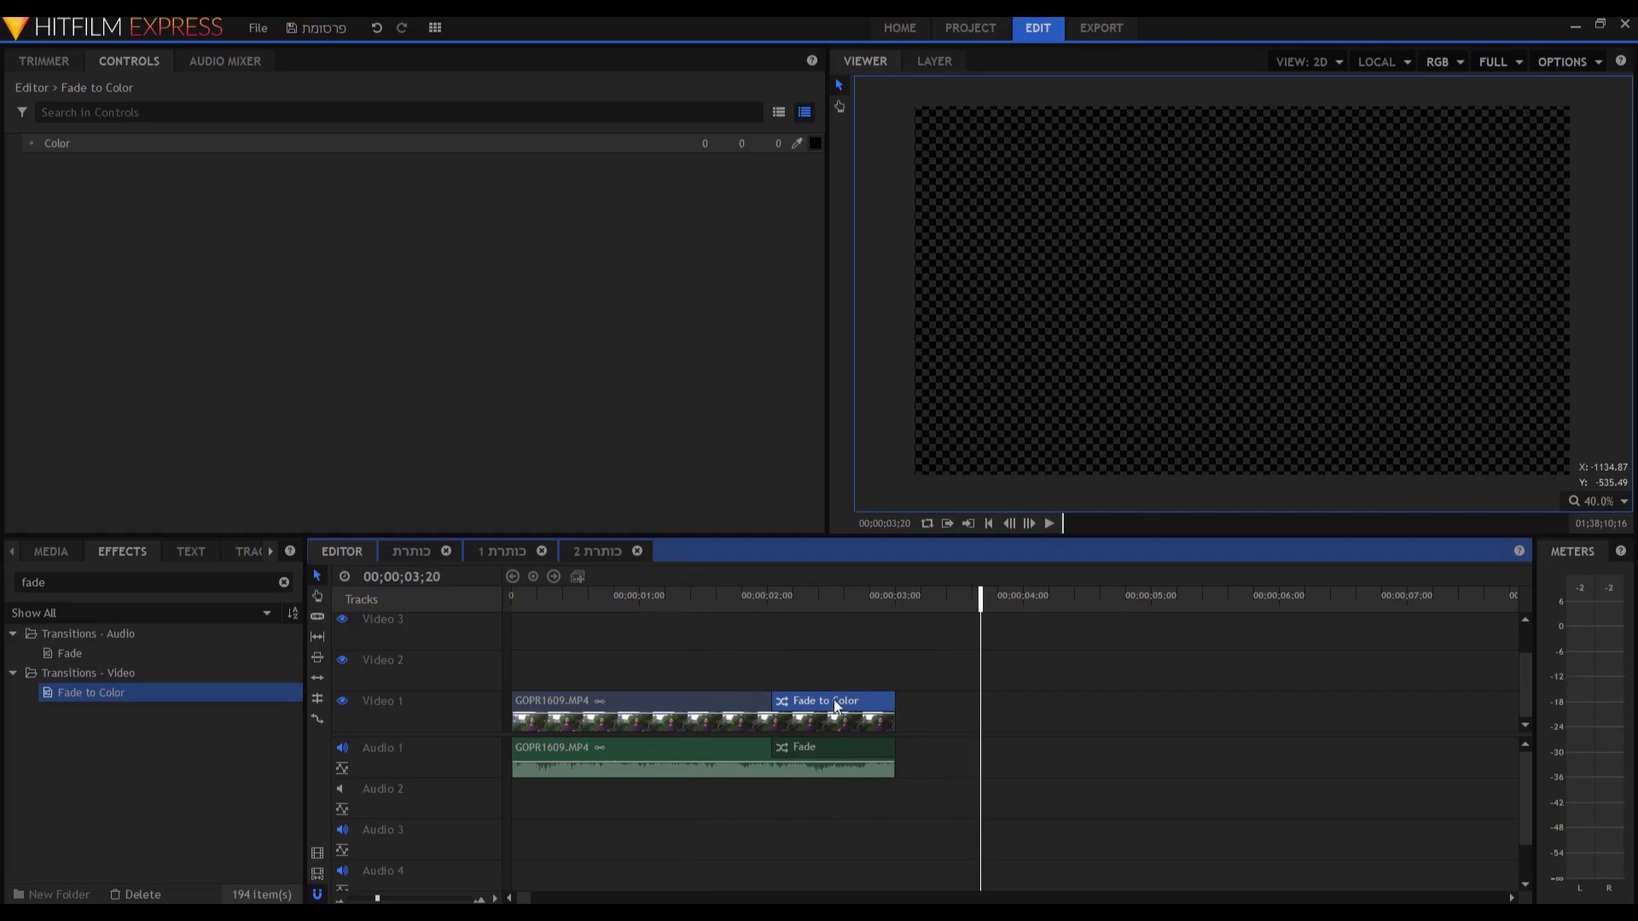
drag(64, 653, 518, 756)
drag(140, 688, 534, 721)
click(522, 590)
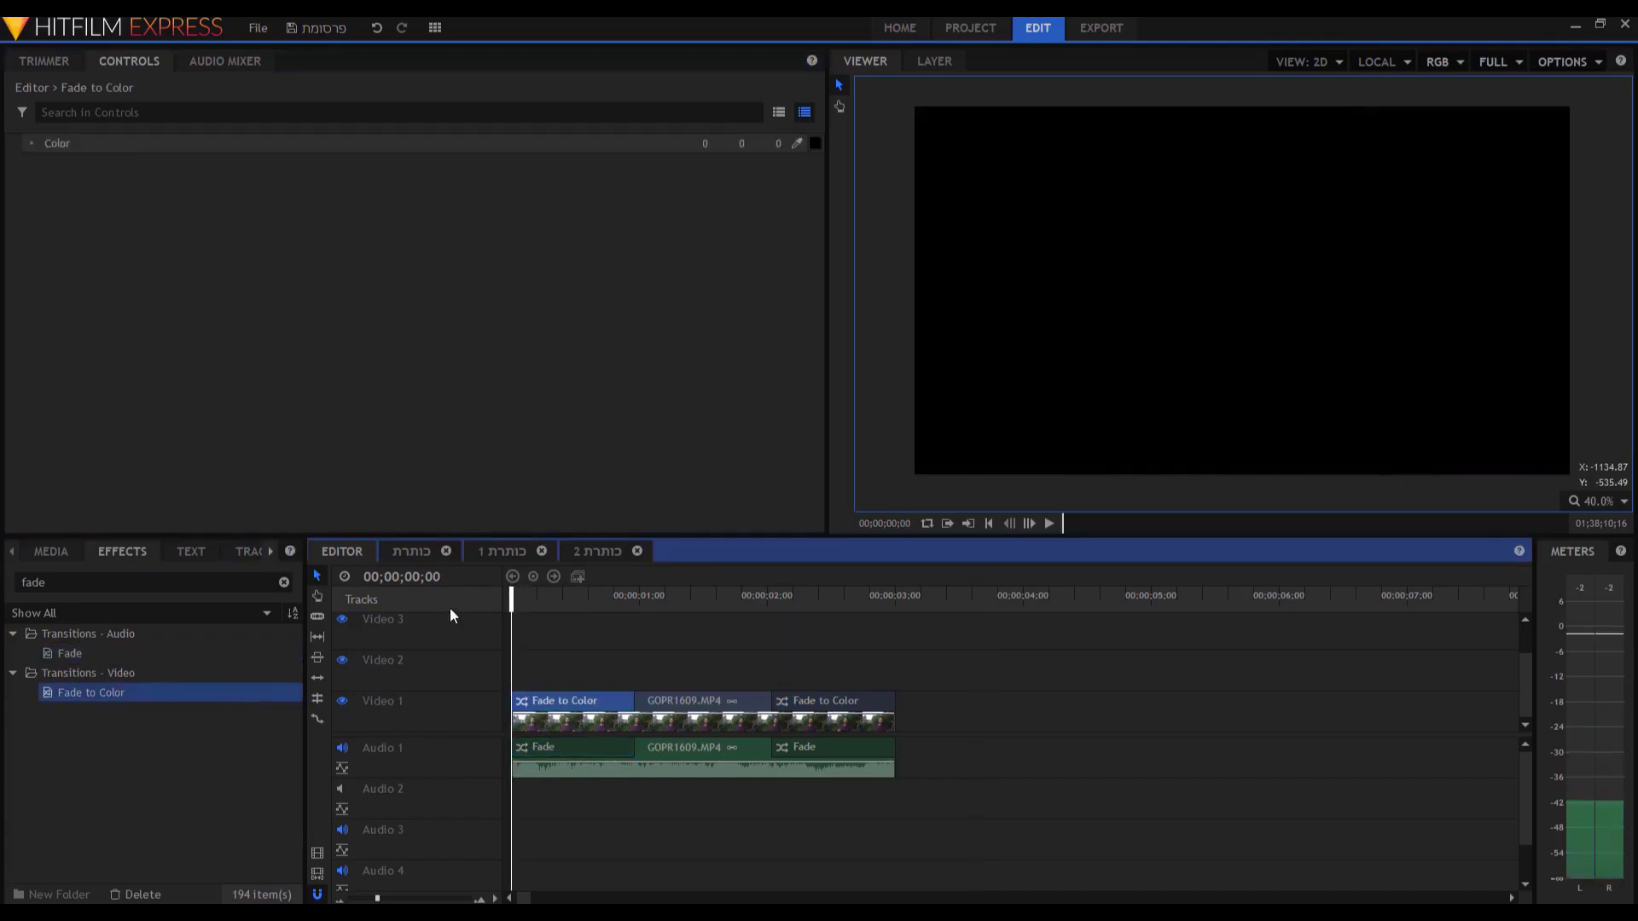
key(space)
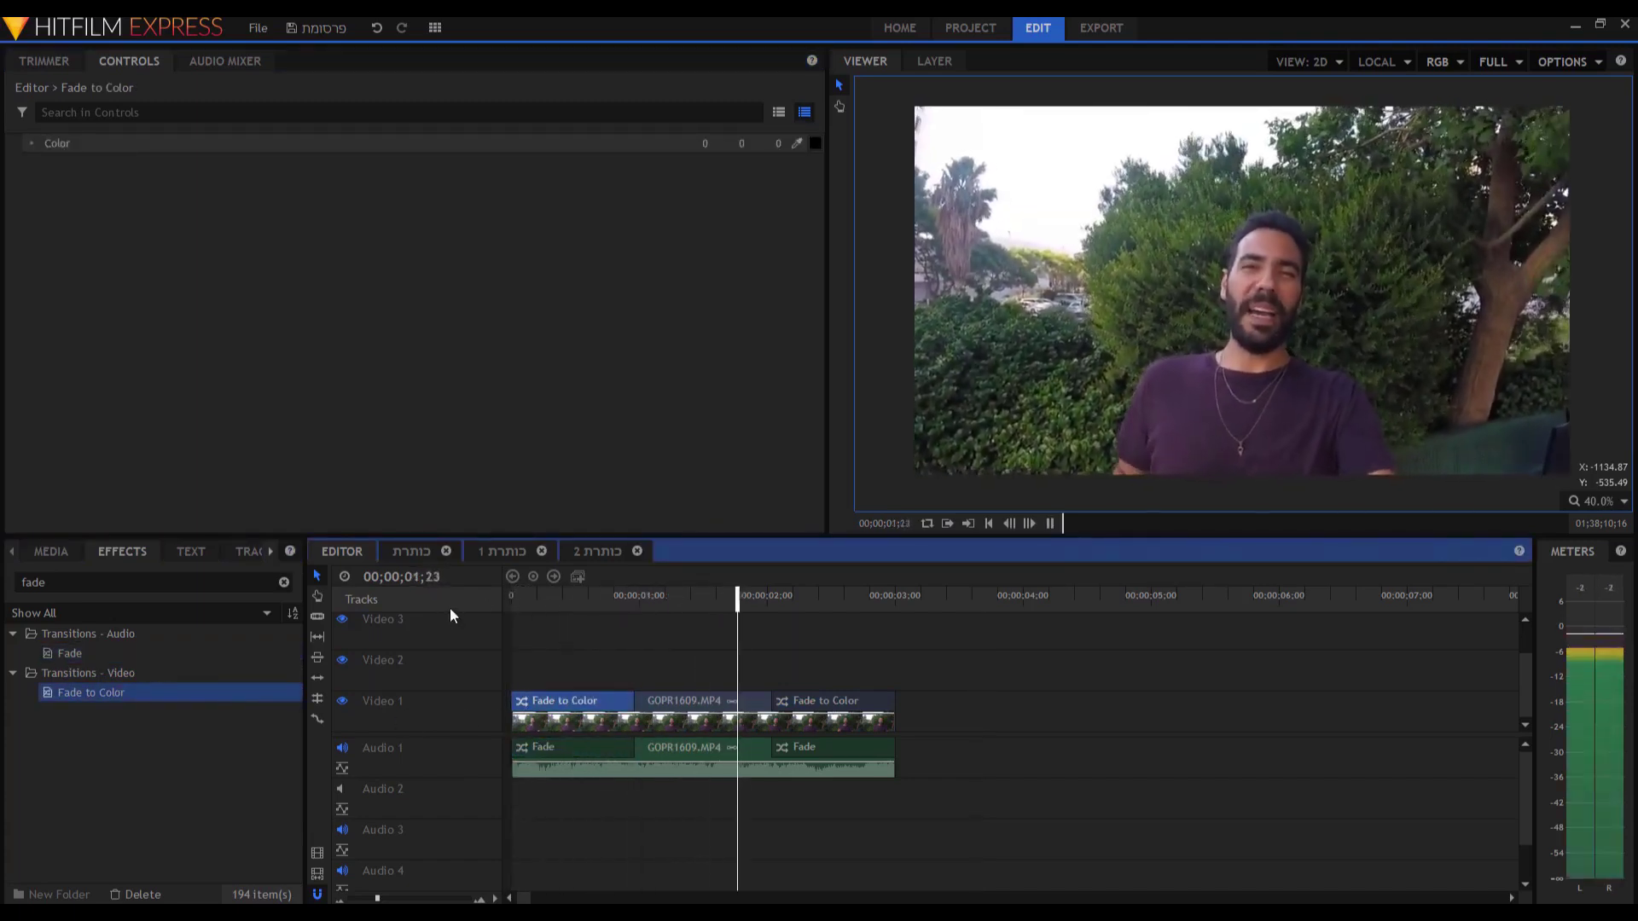
key(space)
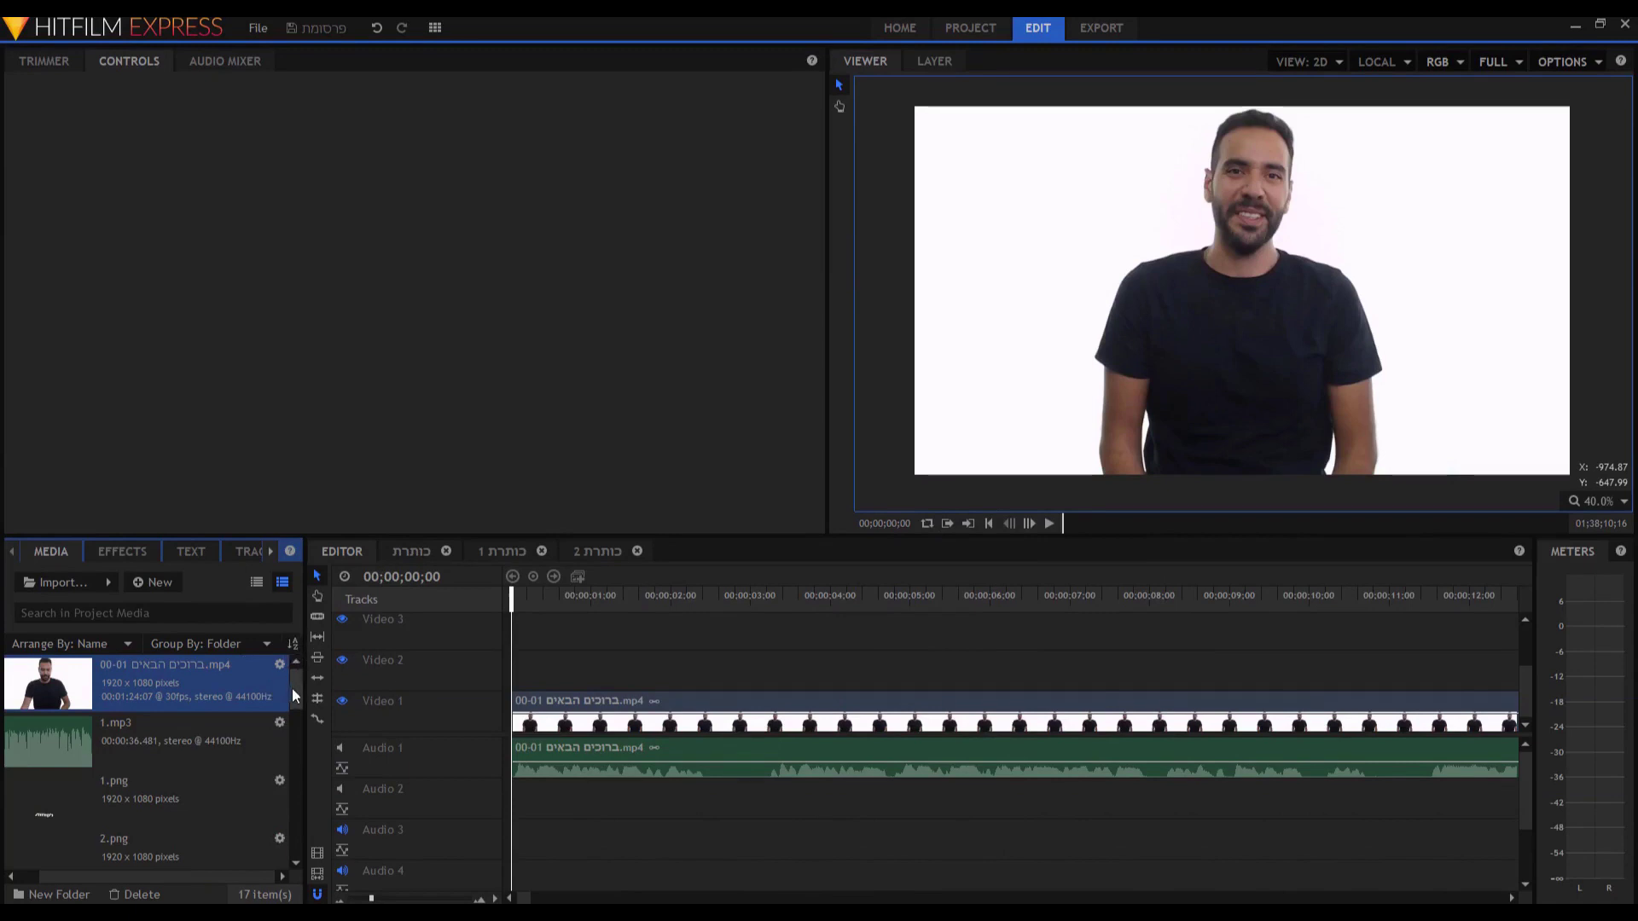
Switch to the 00-01 talking-head timeline, play it briefly, and select logo.png in Media.
drag(299, 695, 274, 826)
scroll(274, 818, up, 3)
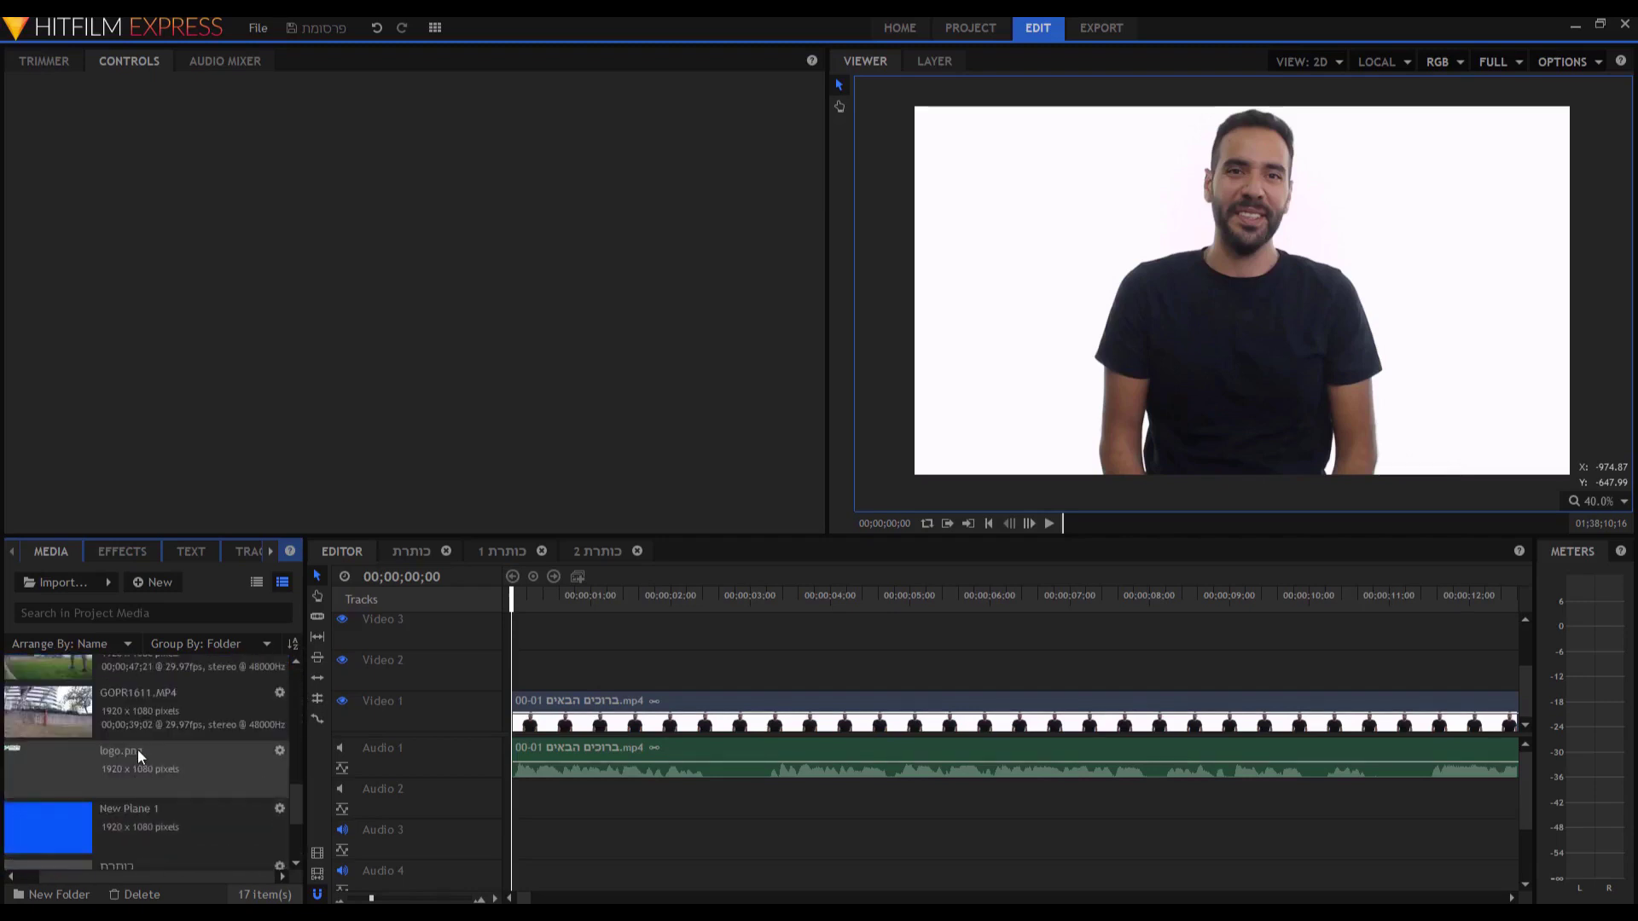
click(857, 608)
key(space)
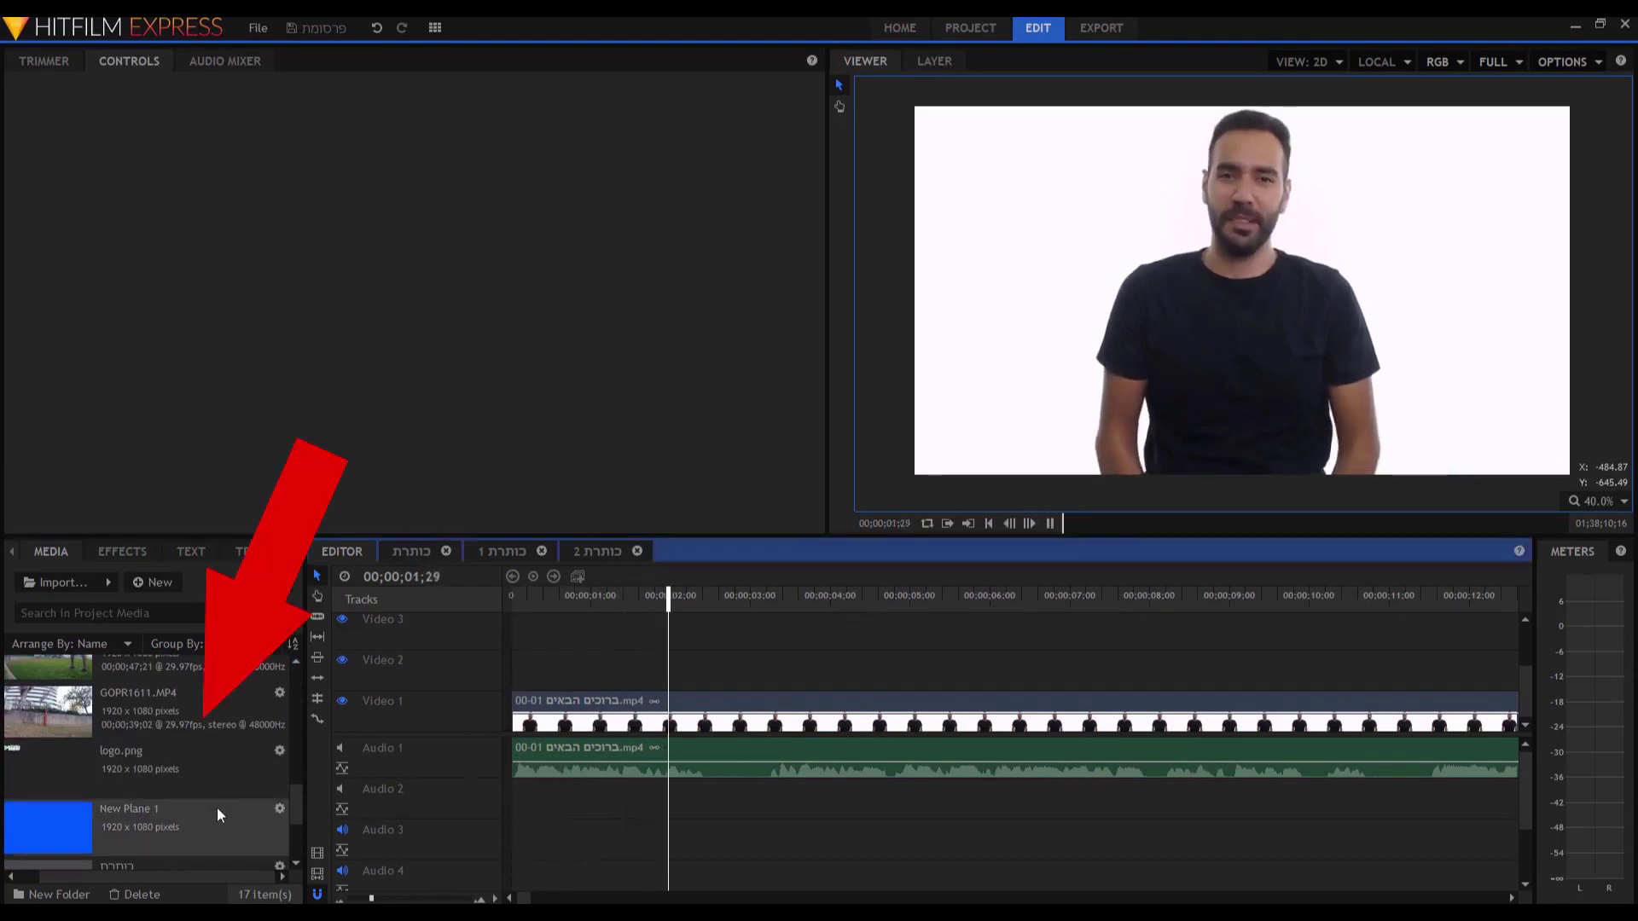
key(space)
click(36, 782)
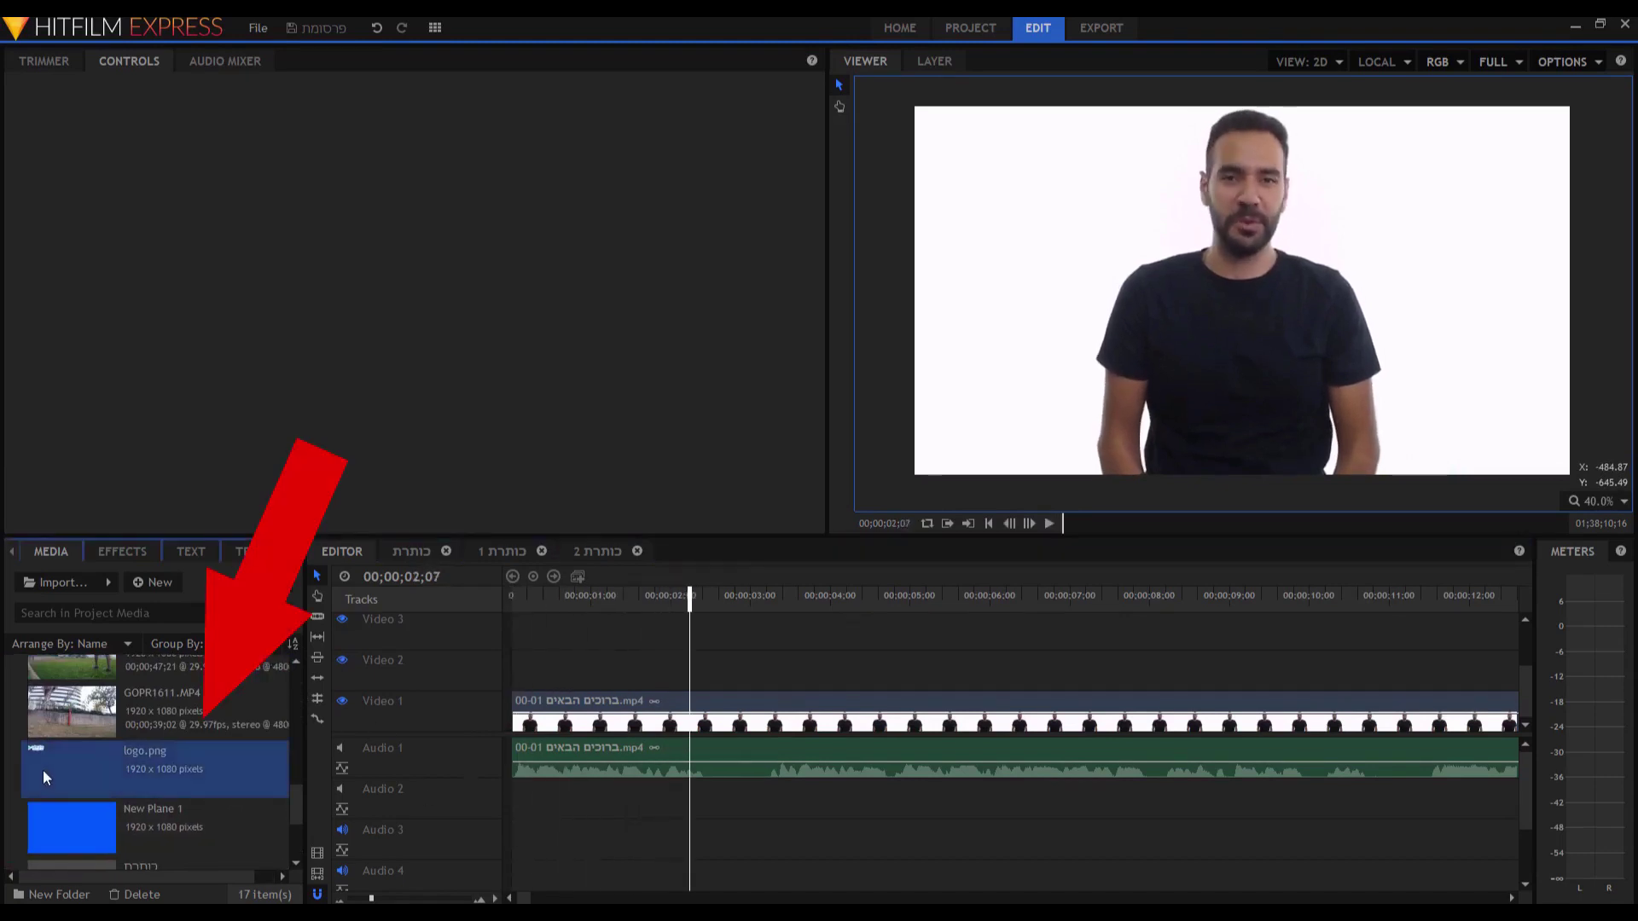
Place logo.png on Video 2 and add a Push transition to its start.
drag(39, 766, 517, 682)
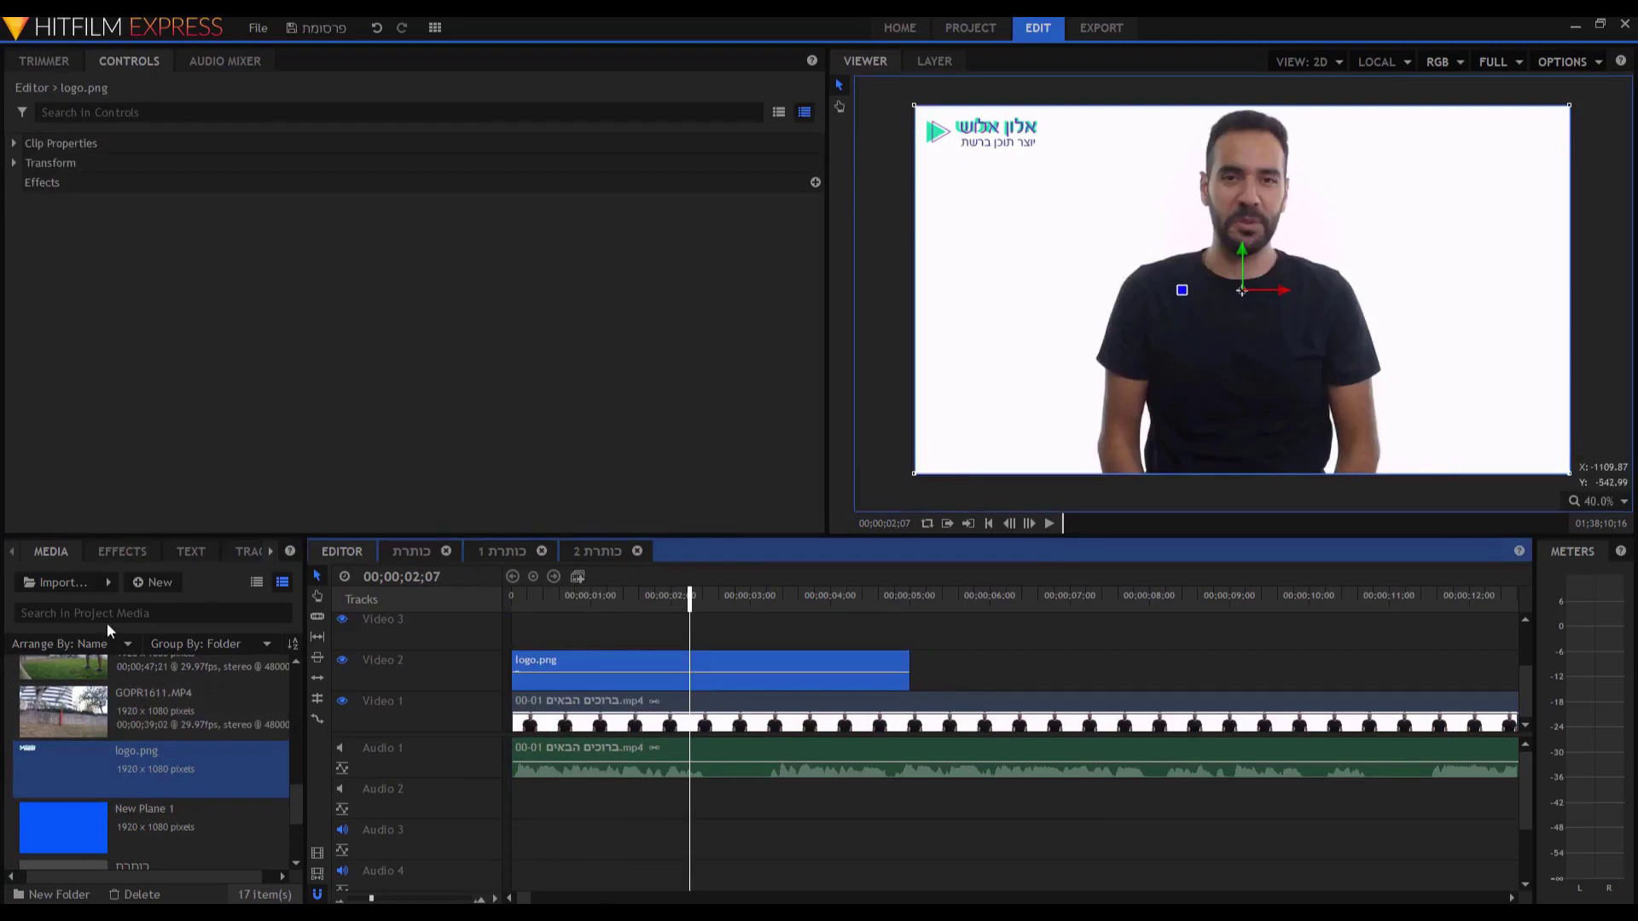
click(120, 553)
click(104, 583)
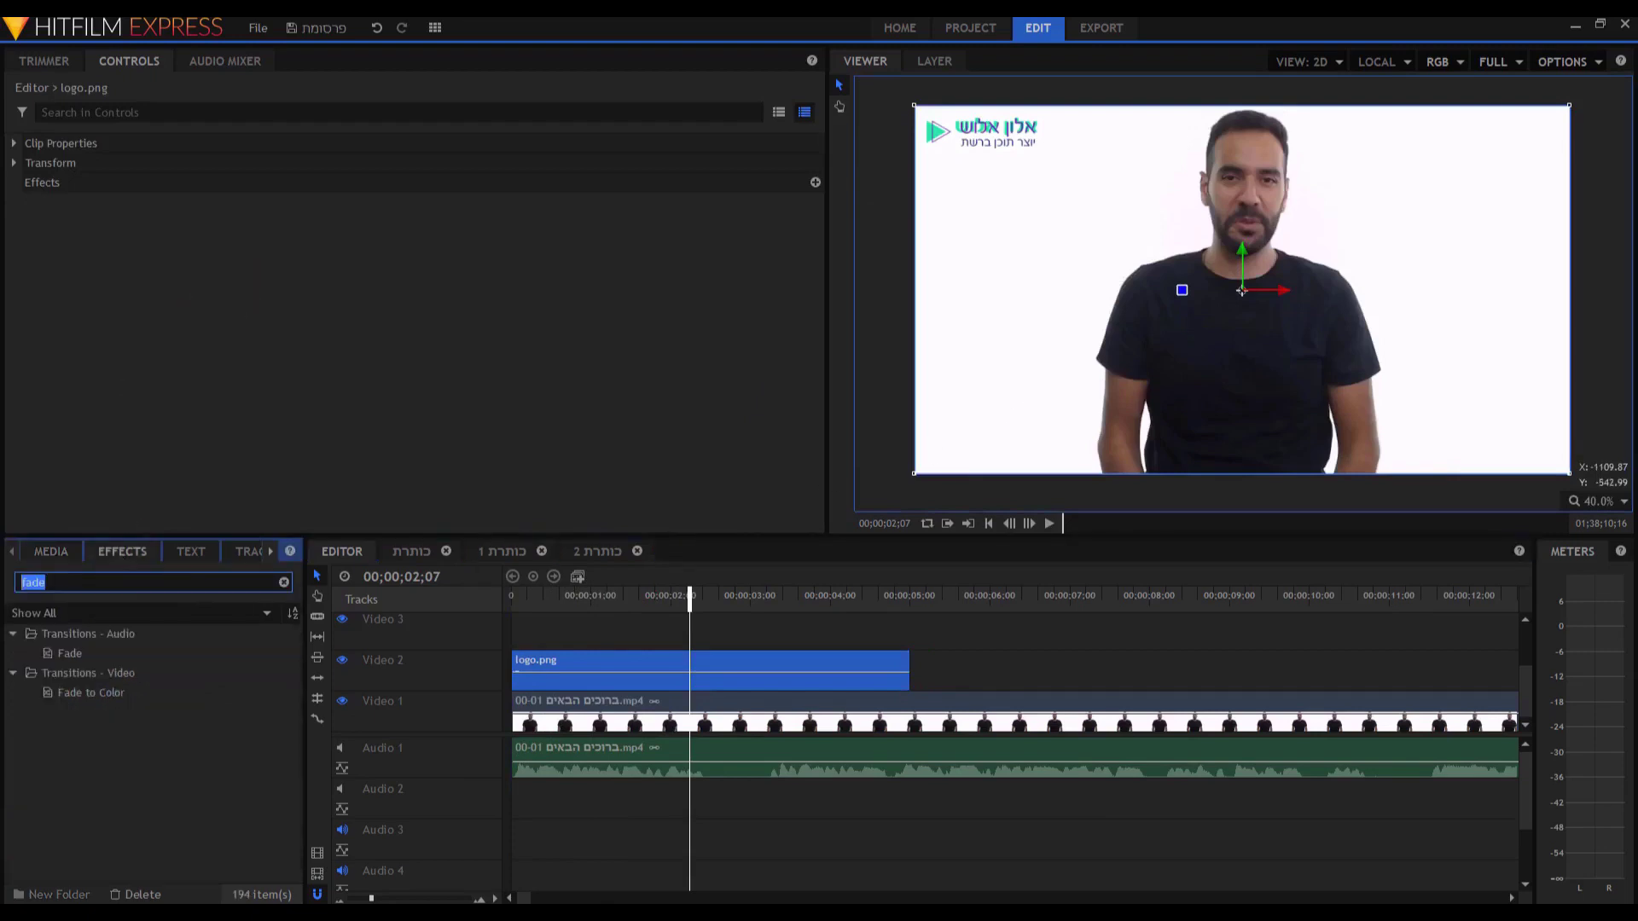
text(פודי)
key(BackSpace)
key(BackSpace)
key(BackSpace)
key(BackSpace)
text(push)
click(67, 680)
drag(65, 677, 518, 663)
Preview the logo pushing in from the start, then return to the Media list.
key(Home)
key(space)
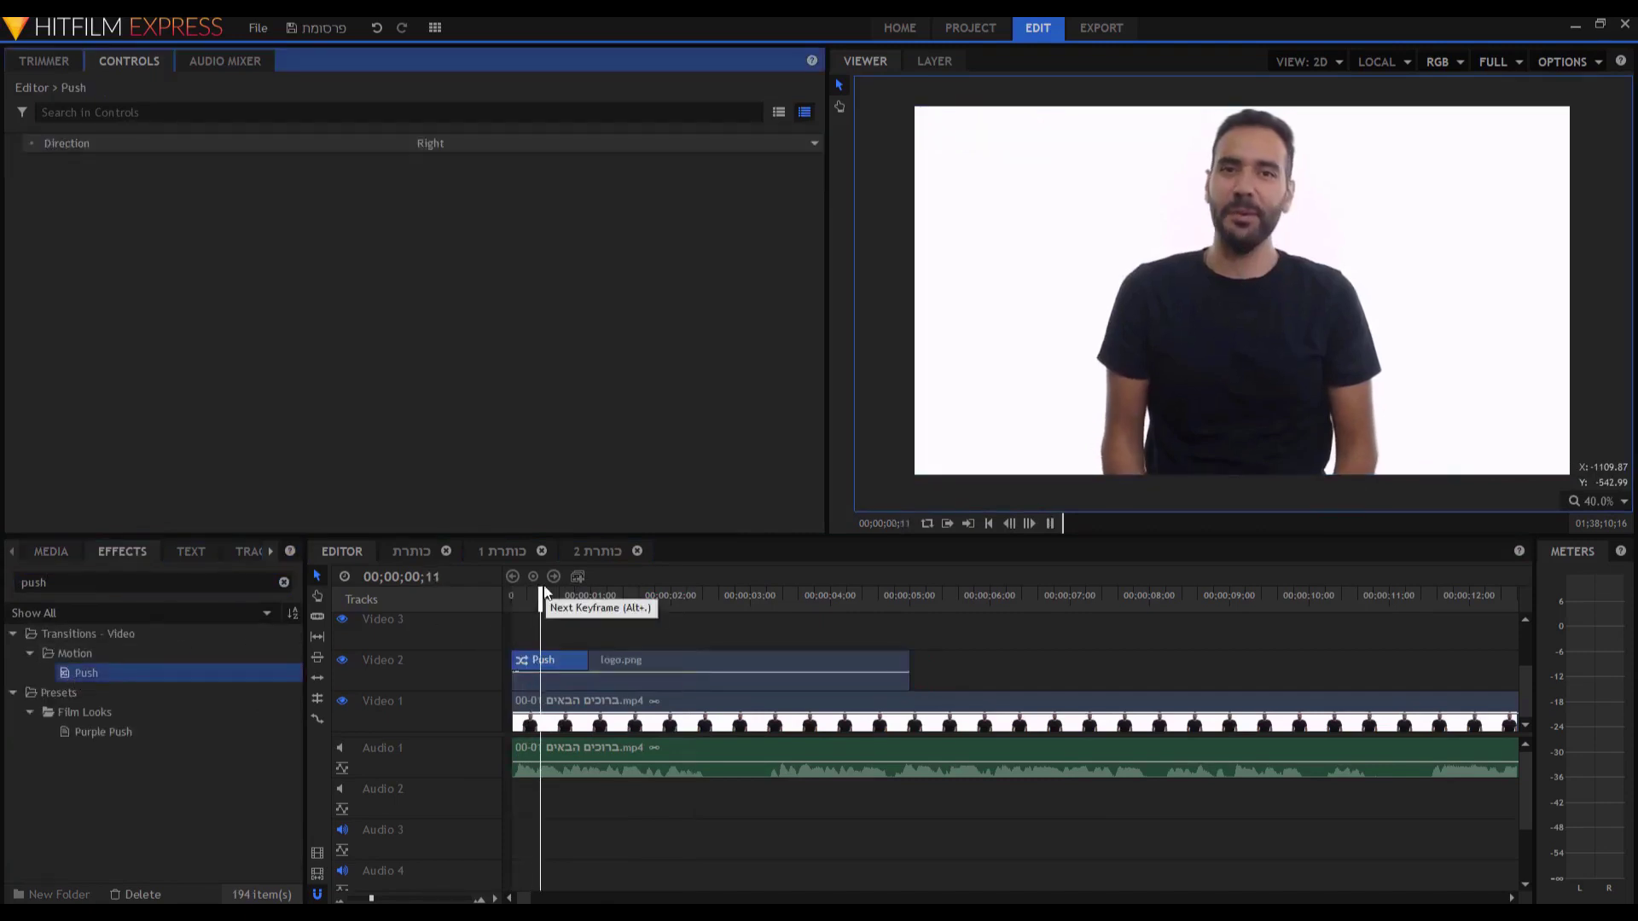
key(space)
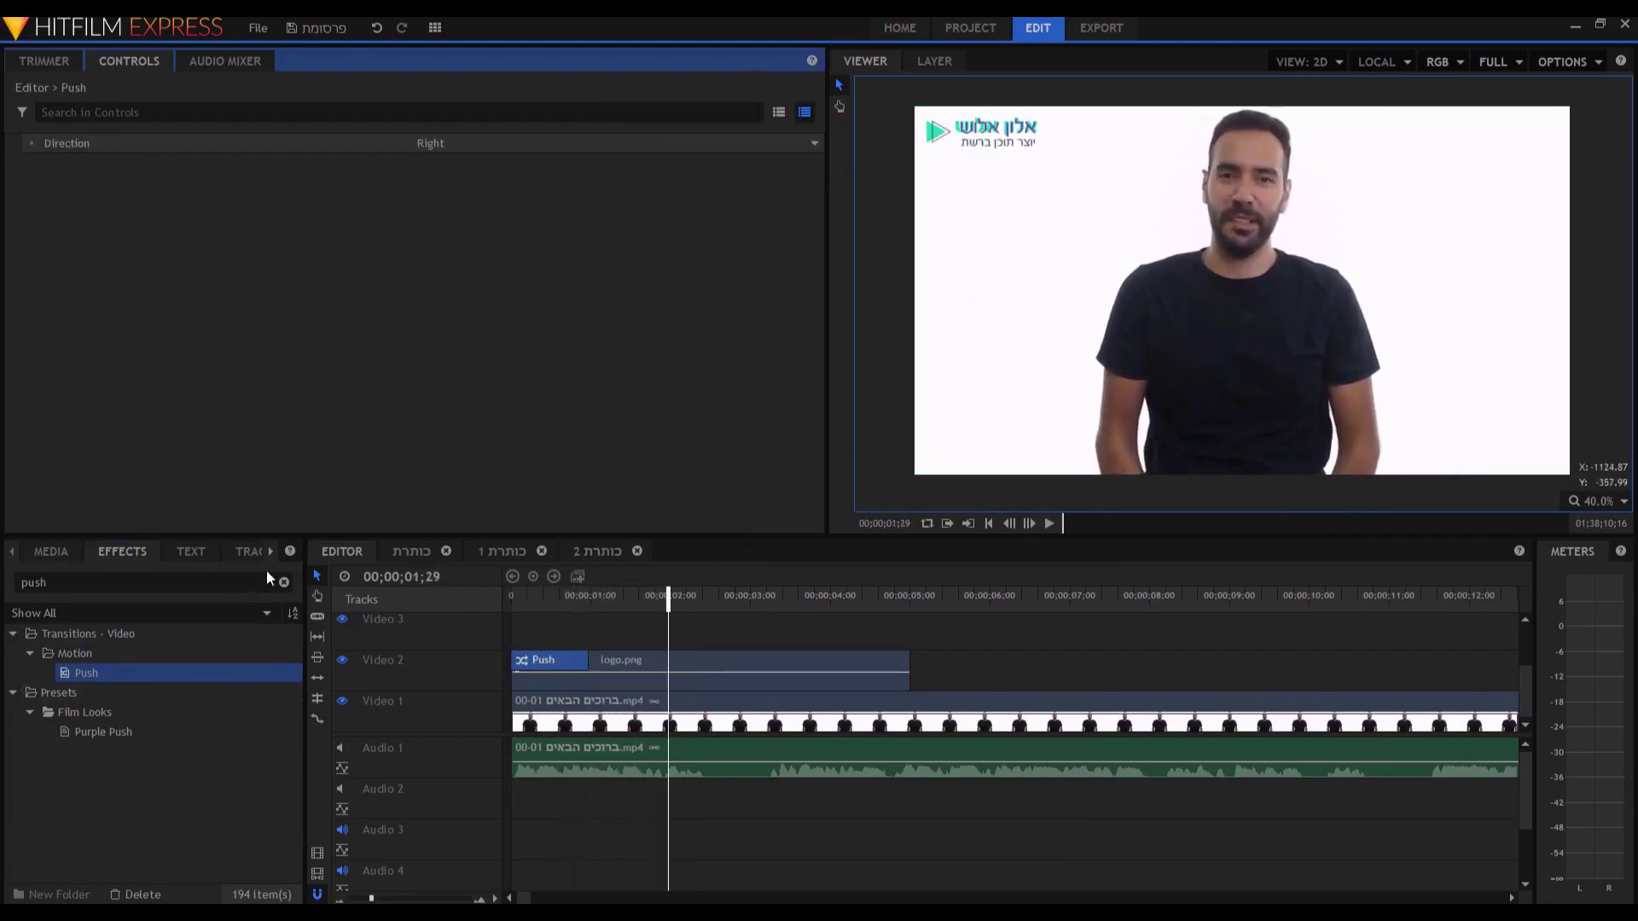
click(53, 552)
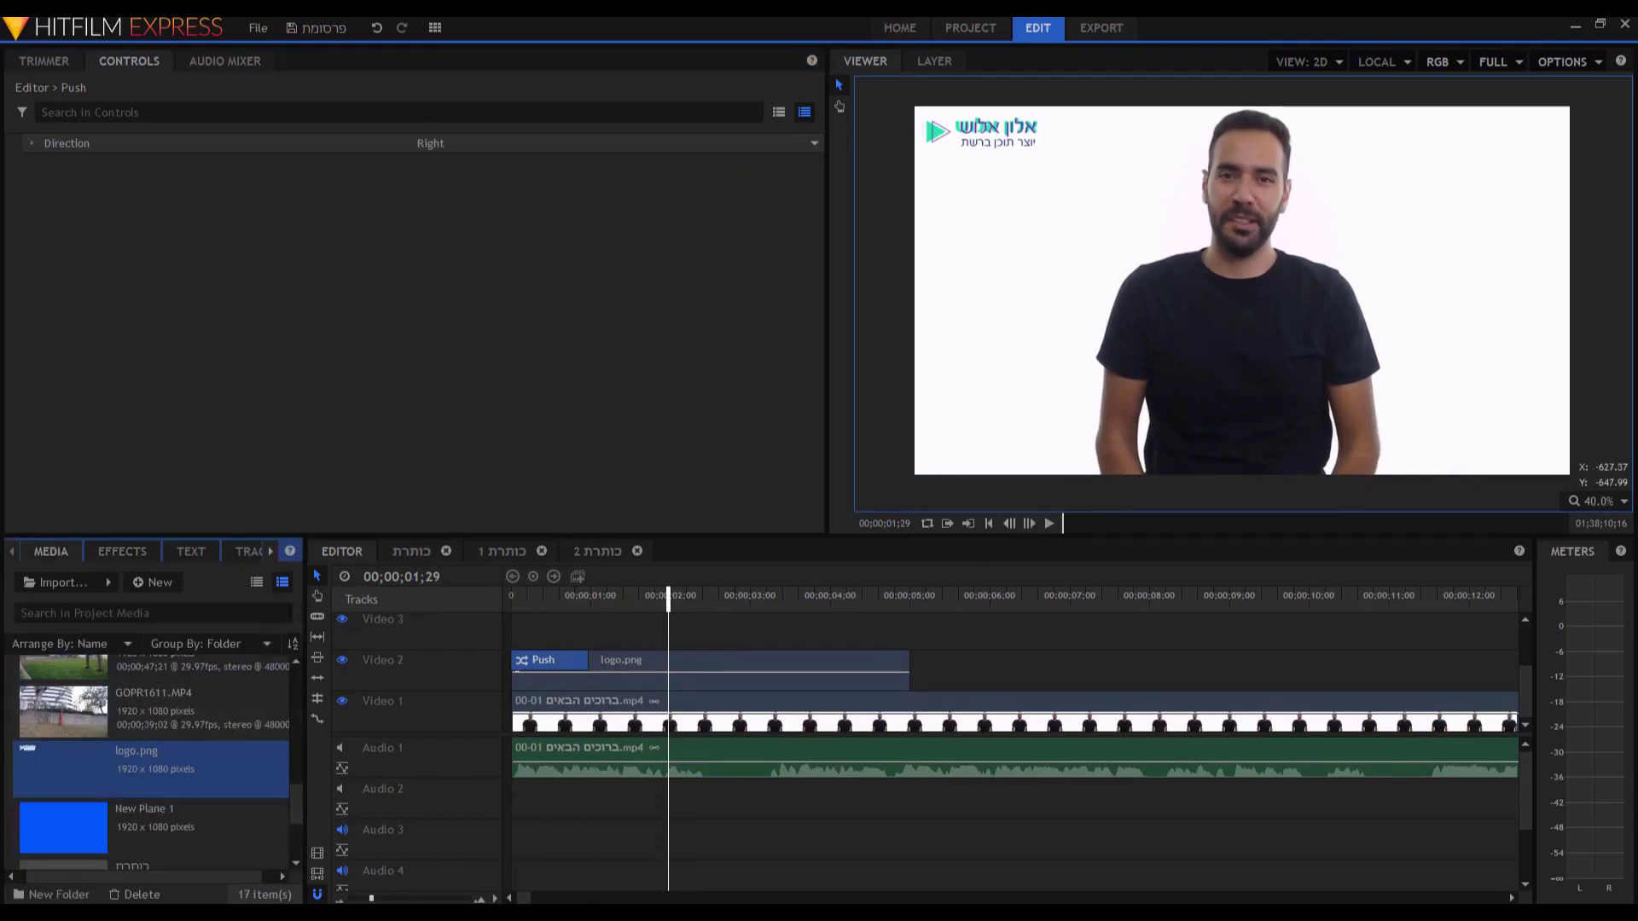
Create Composite Shot 4 with a 00:05:30:00 duration and add a new plane layer.
click(156, 583)
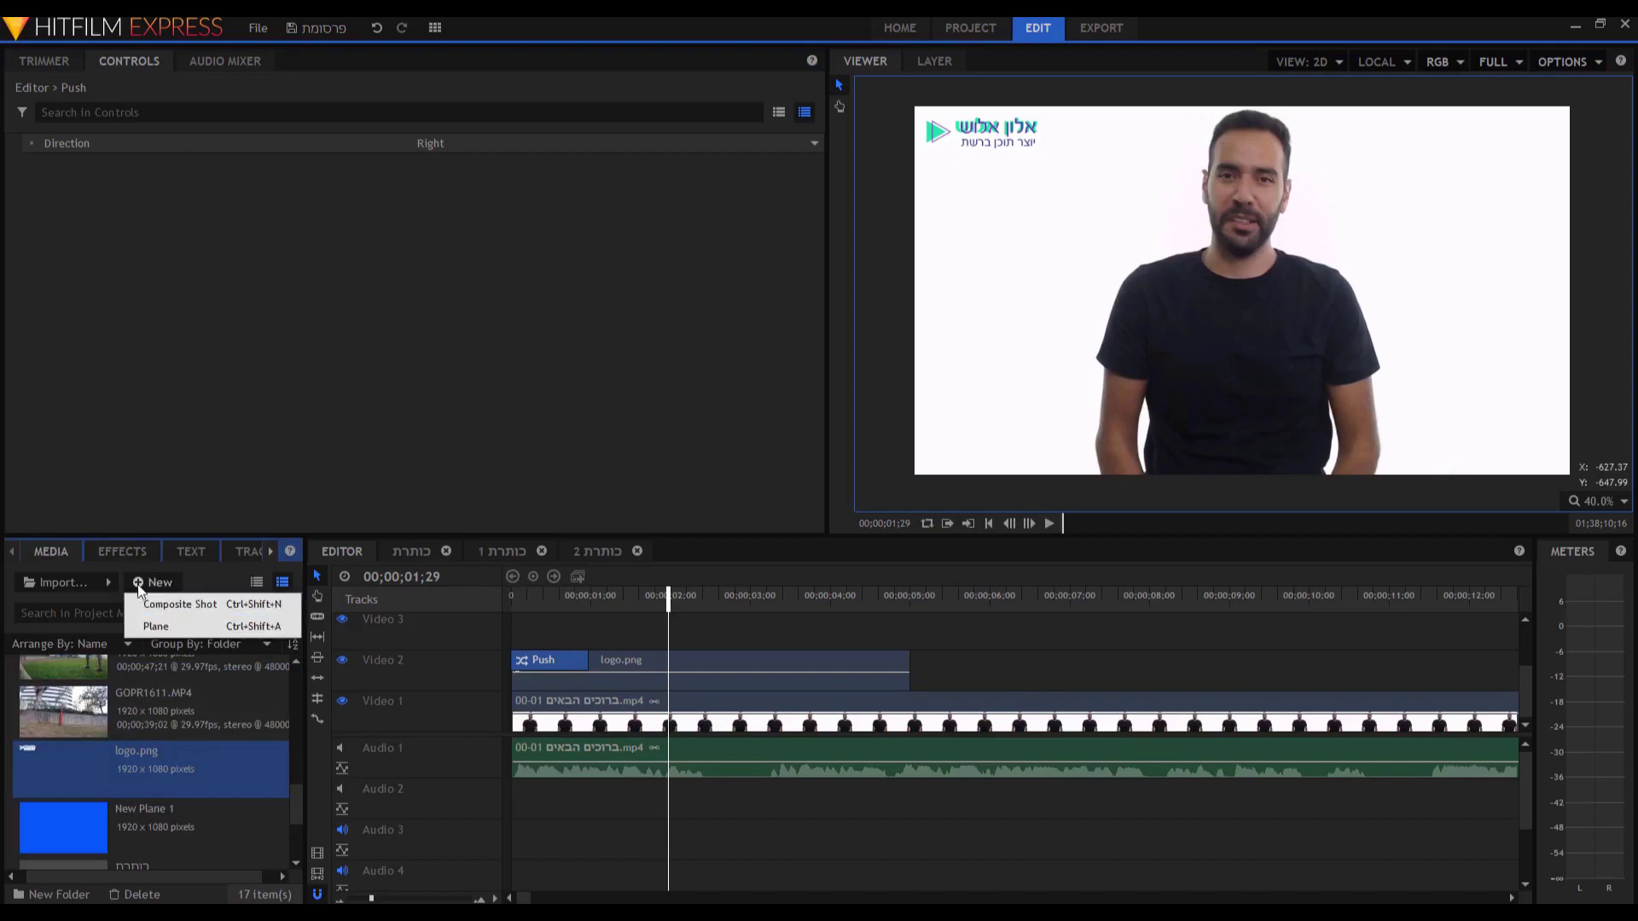
click(161, 604)
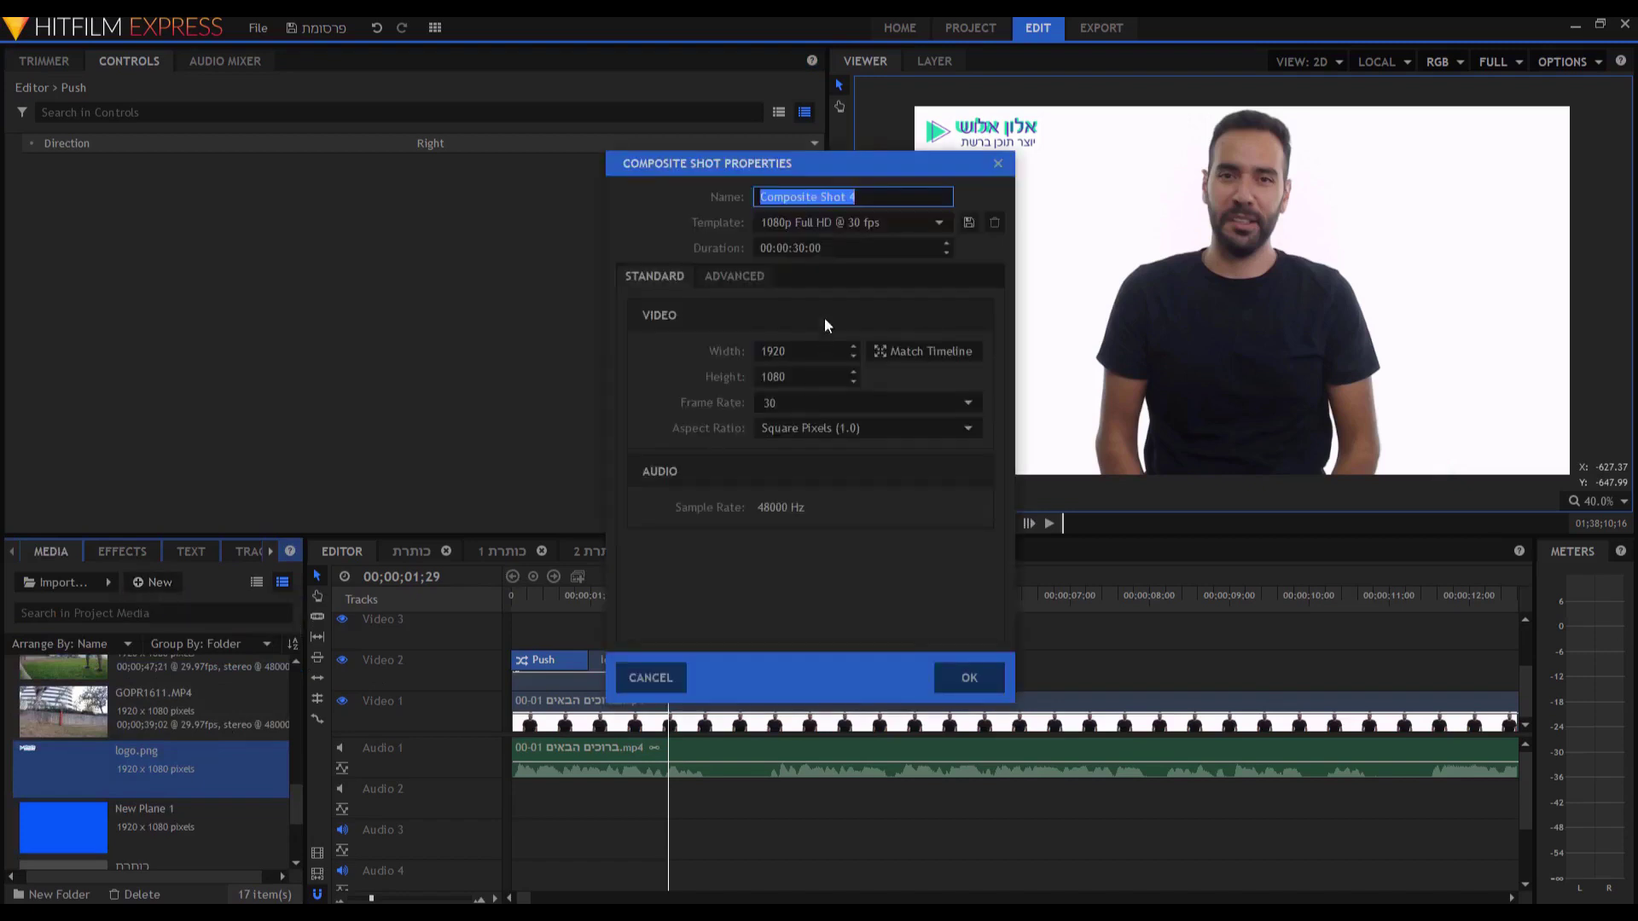
double_click(780, 248)
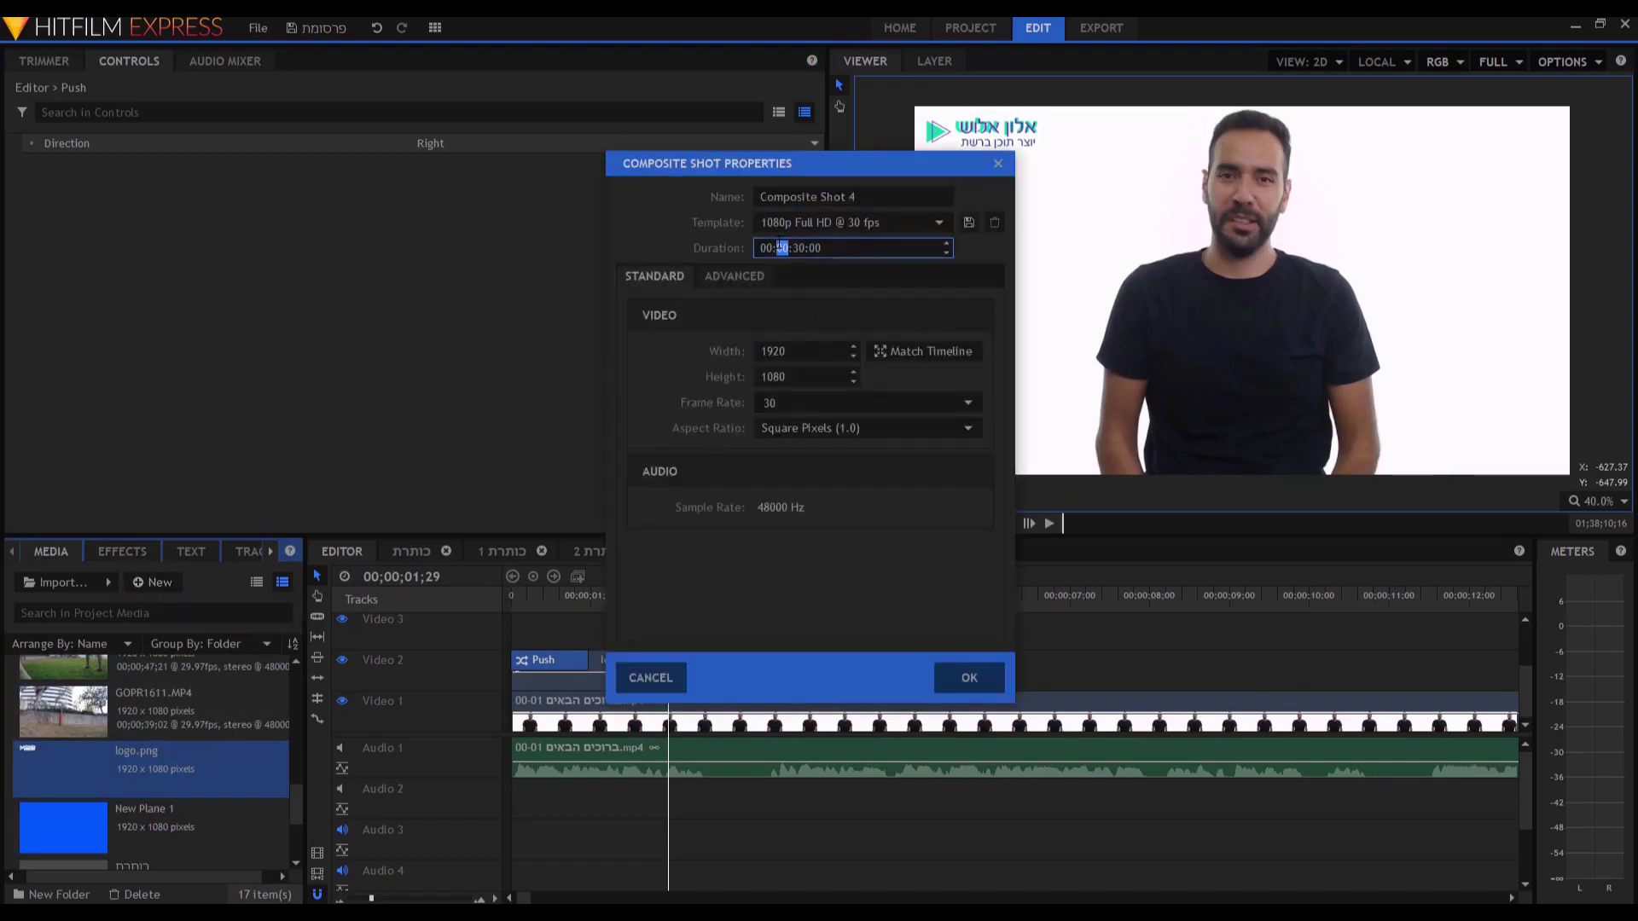
text(5)
click(970, 678)
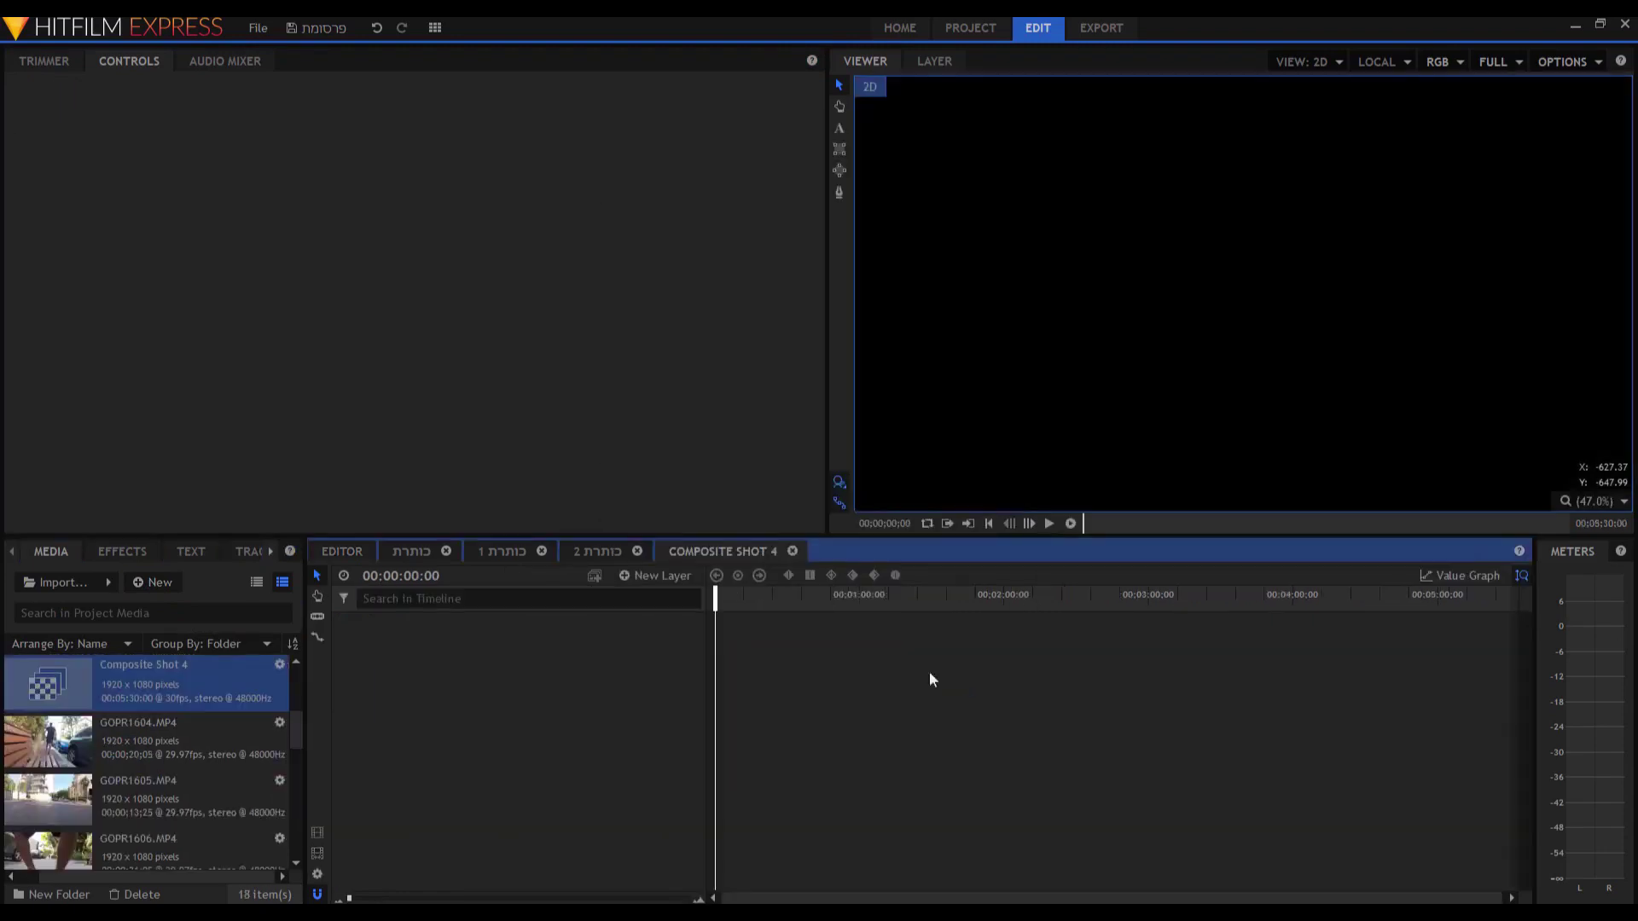
click(656, 576)
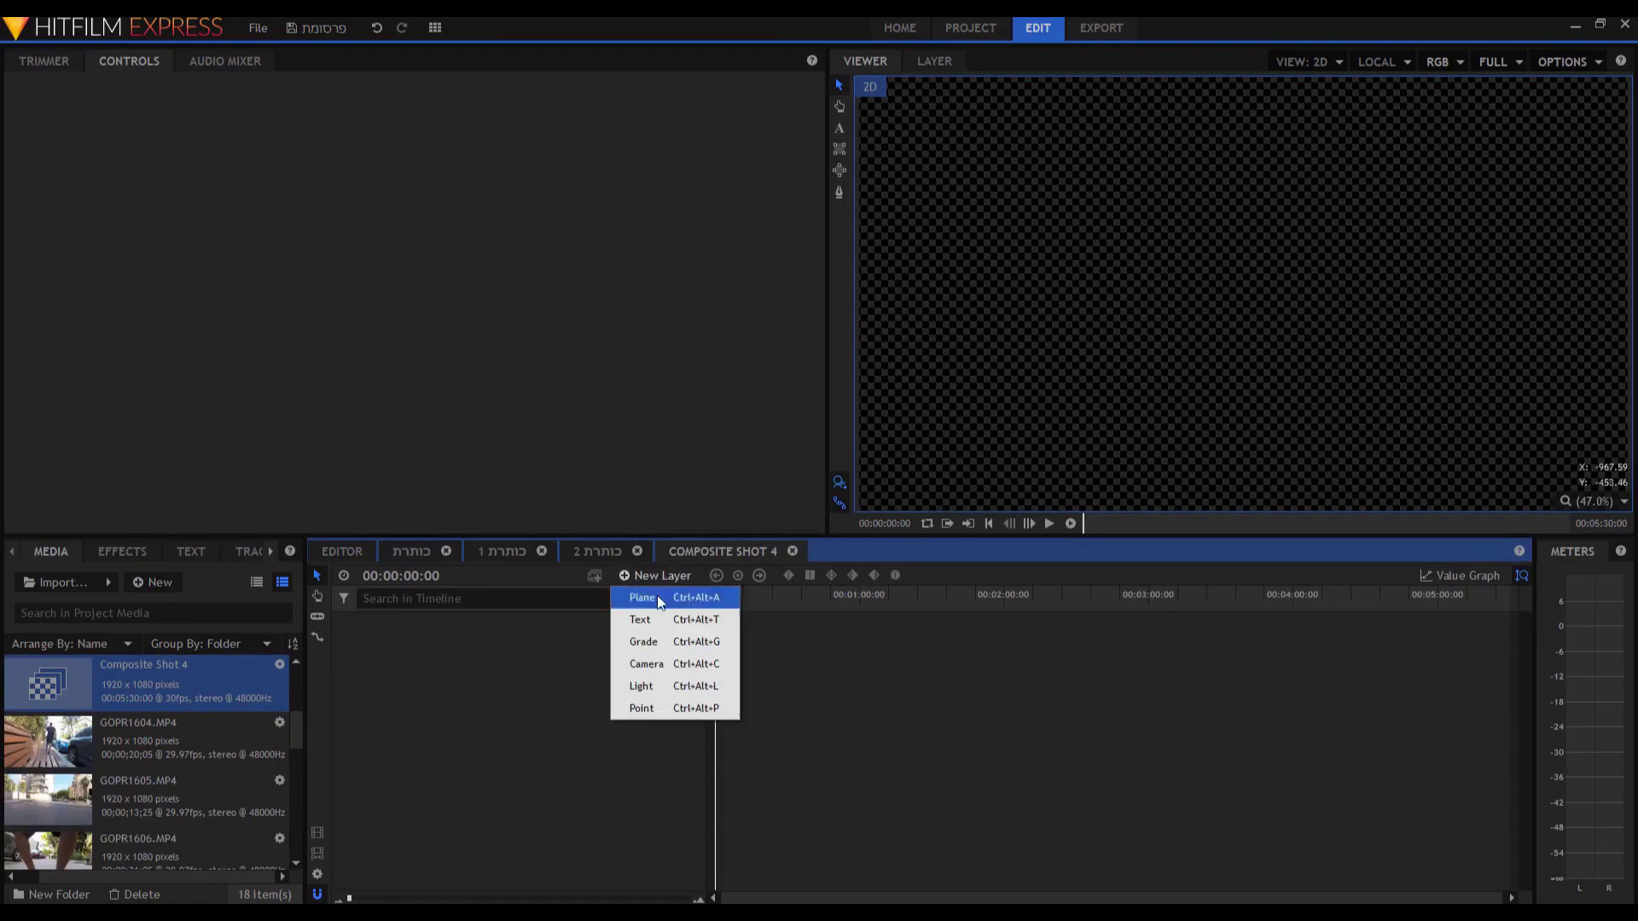
click(657, 594)
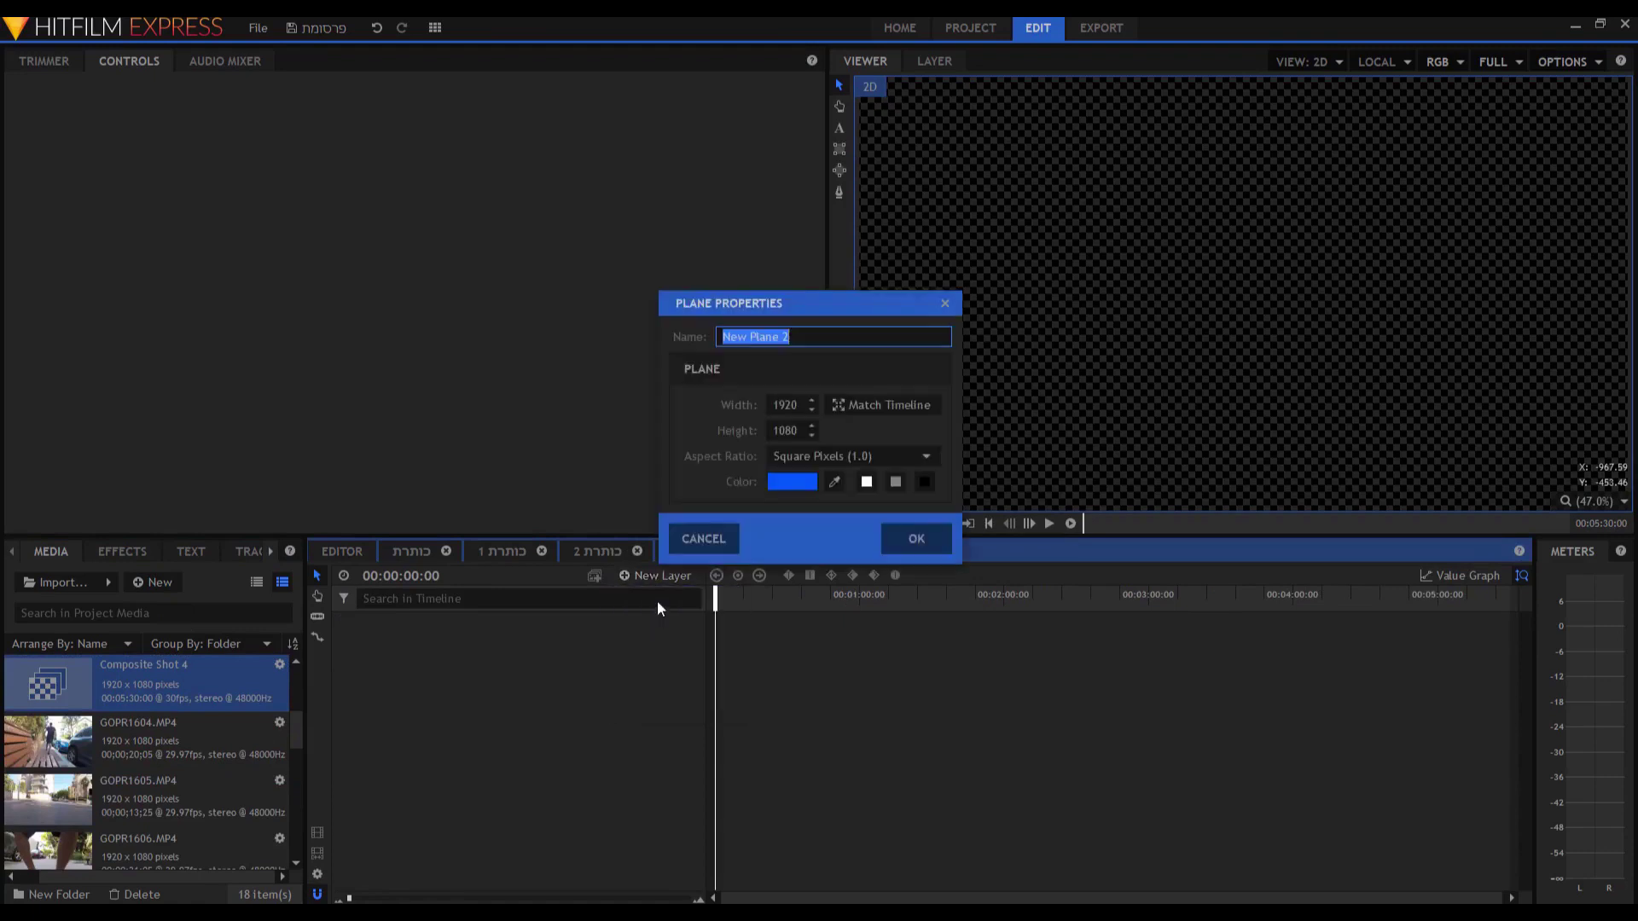
Make the plane blue, squash it into a thin lower bar, and draw a text box over it.
click(802, 479)
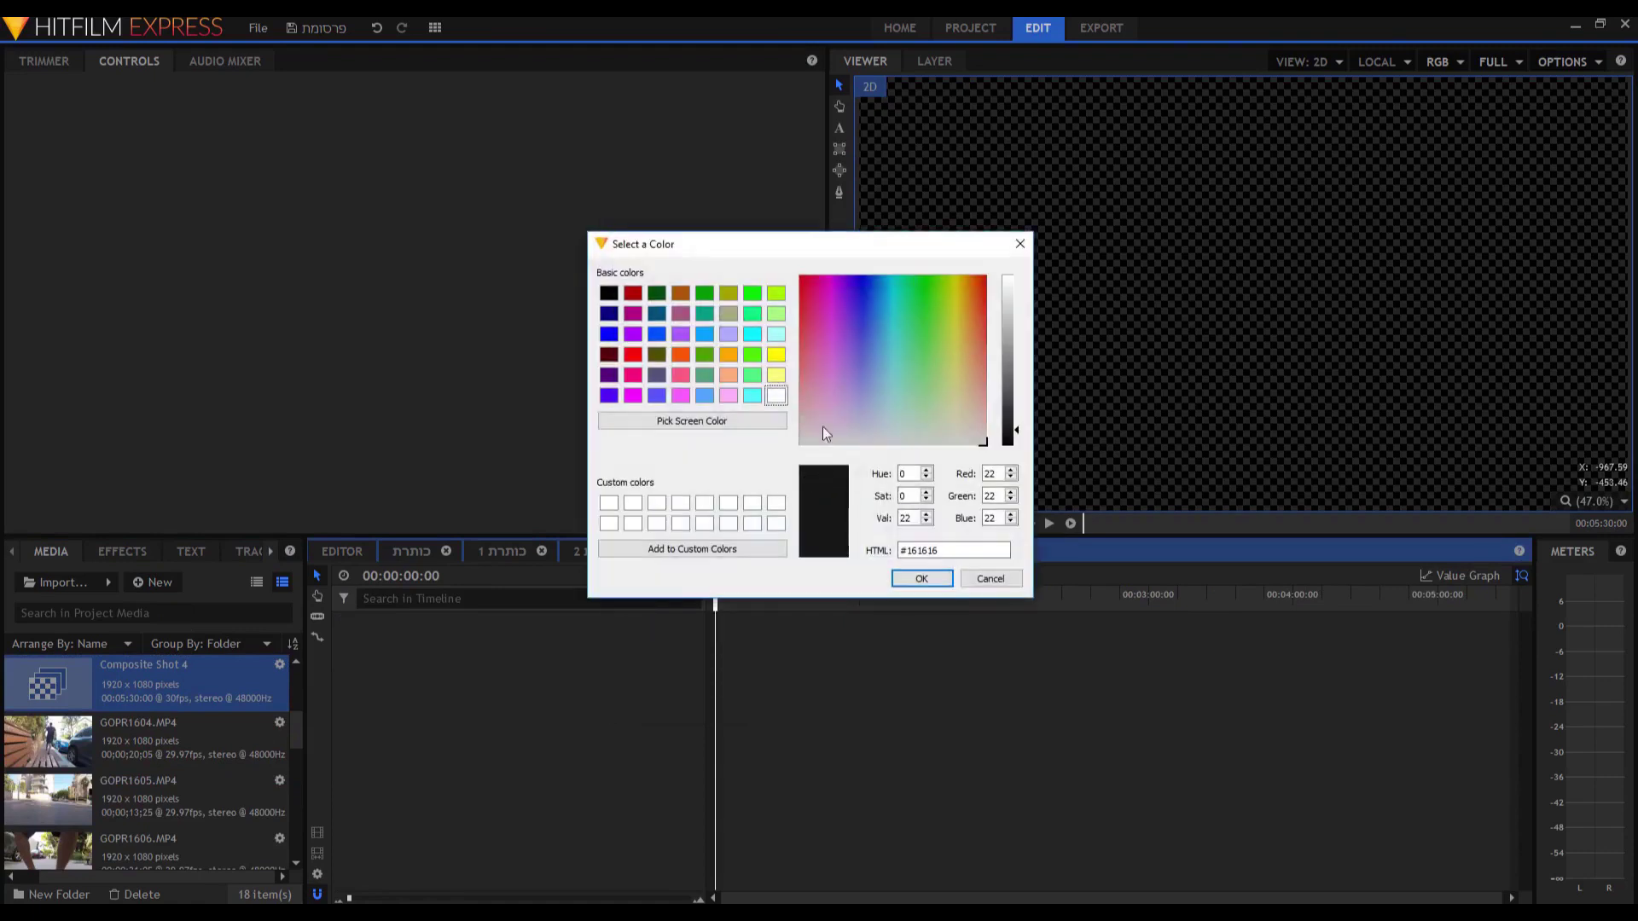
click(657, 334)
click(913, 578)
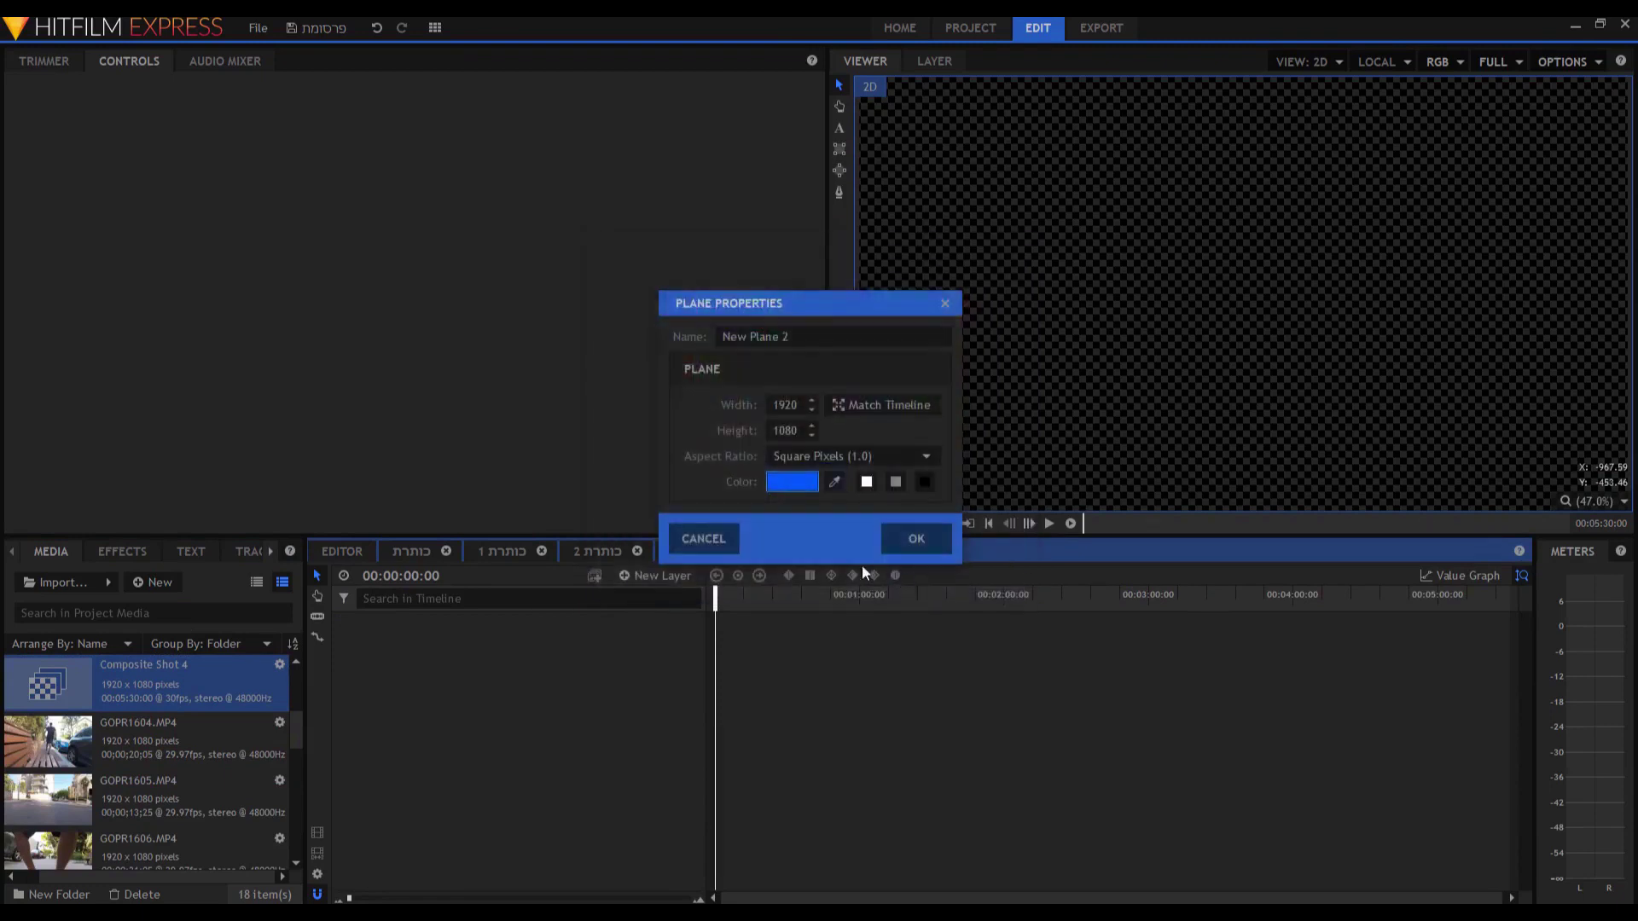
click(915, 540)
scroll(1289, 271, down, 1)
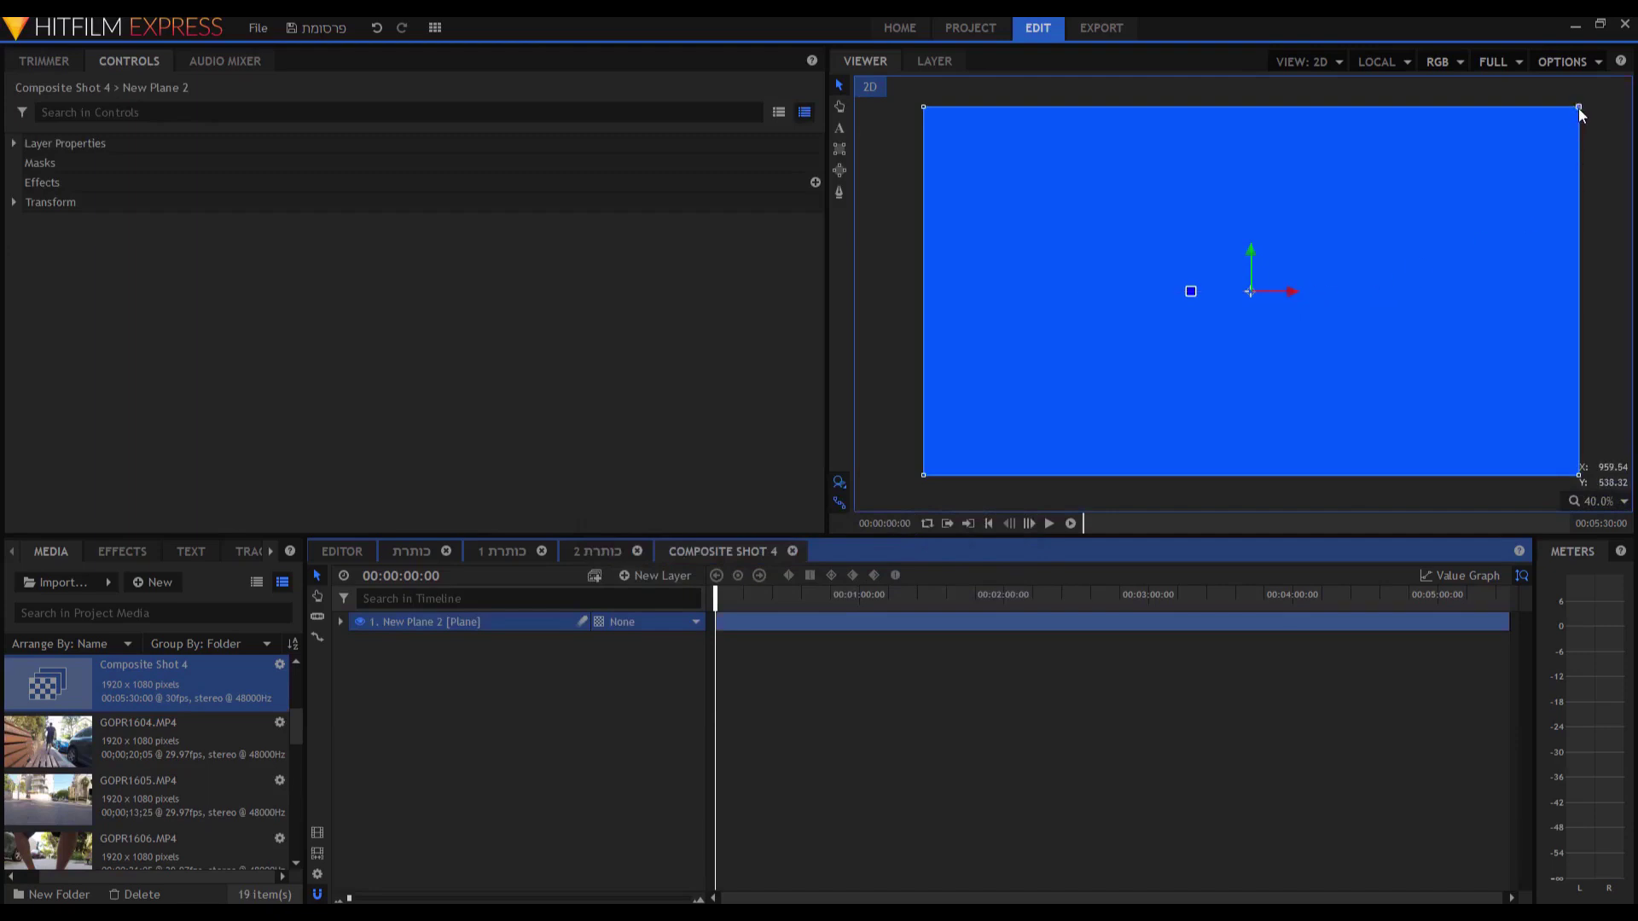
drag(1579, 110, 1525, 382)
click(839, 128)
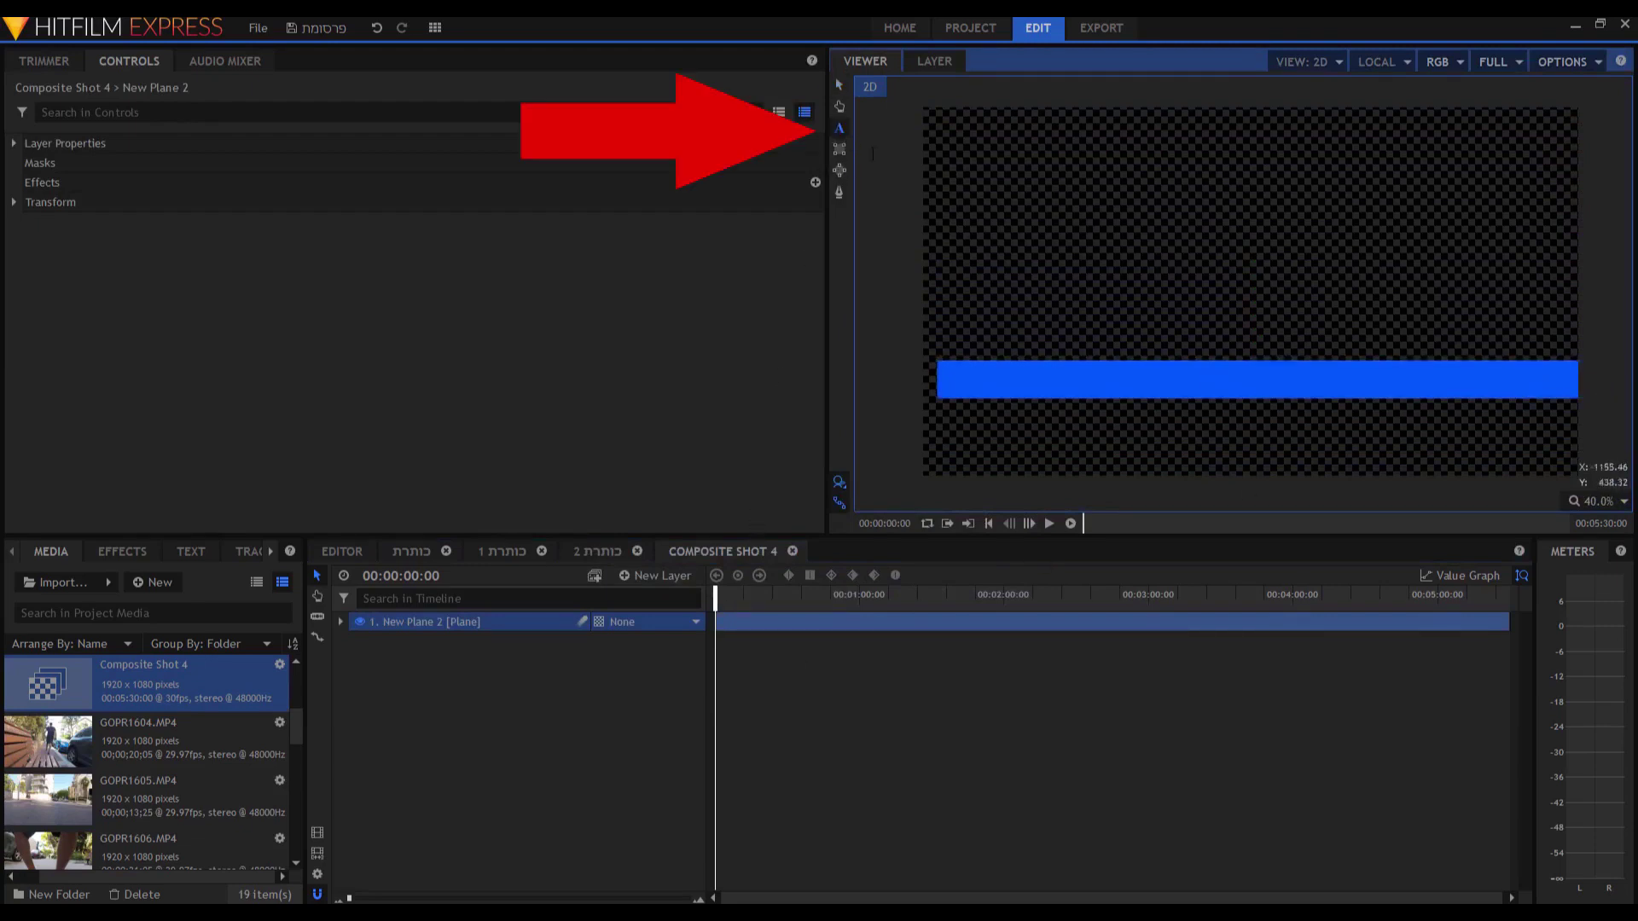
drag(1578, 358, 938, 397)
Type the Hebrew name-and-title caption in Notepad, reverse it, copy it, and return to HitFilm.
key(alt+Tab)
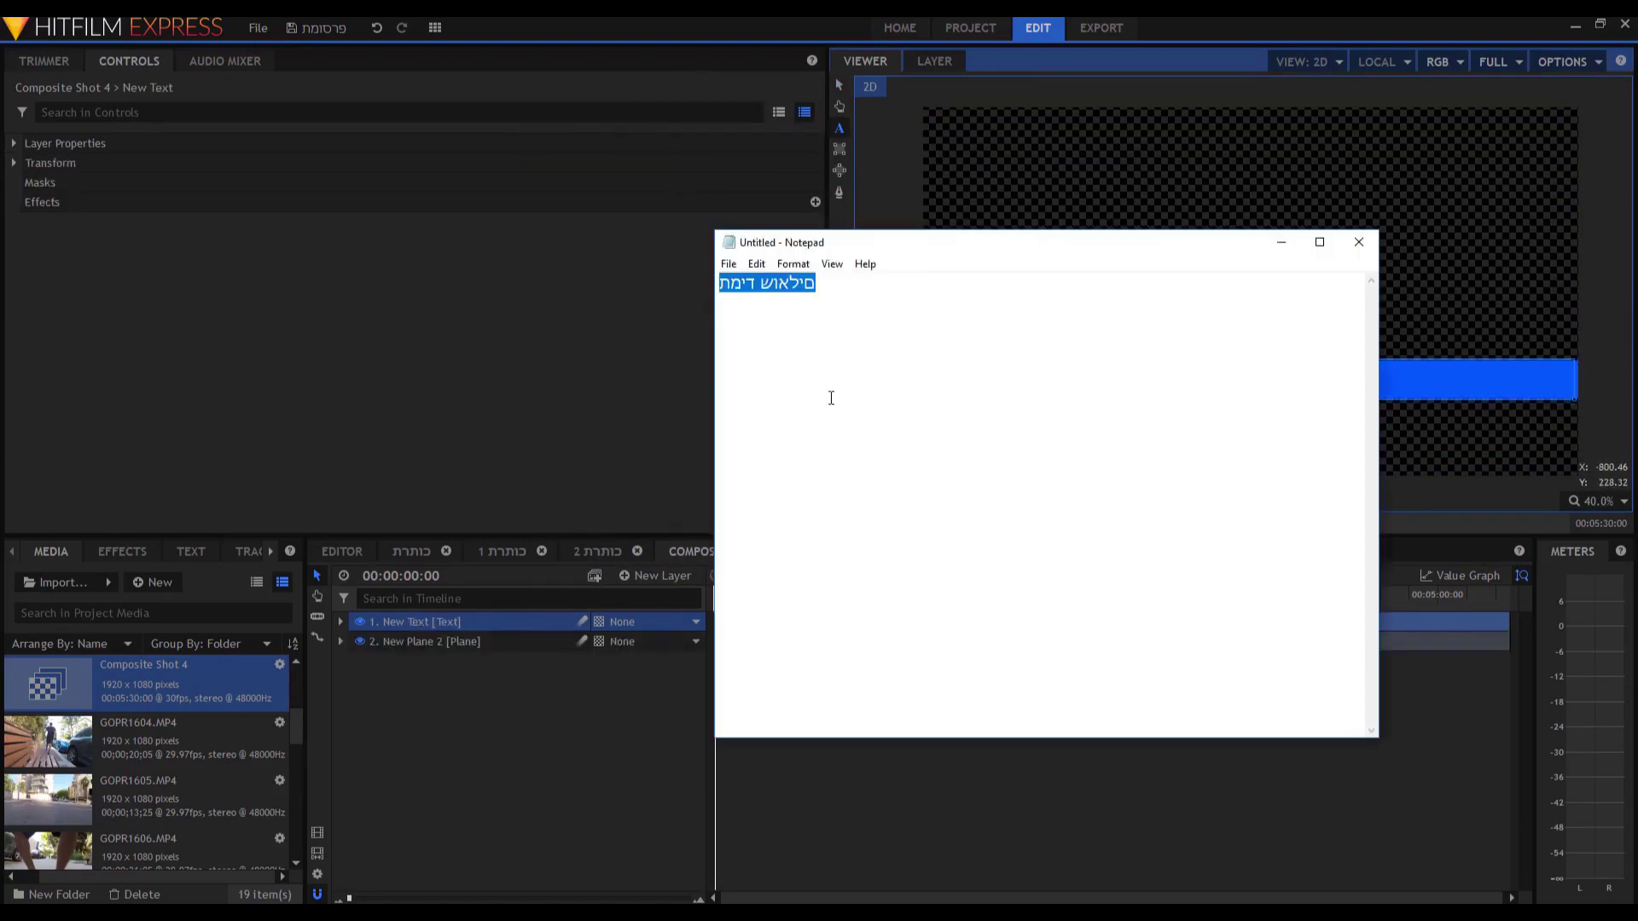
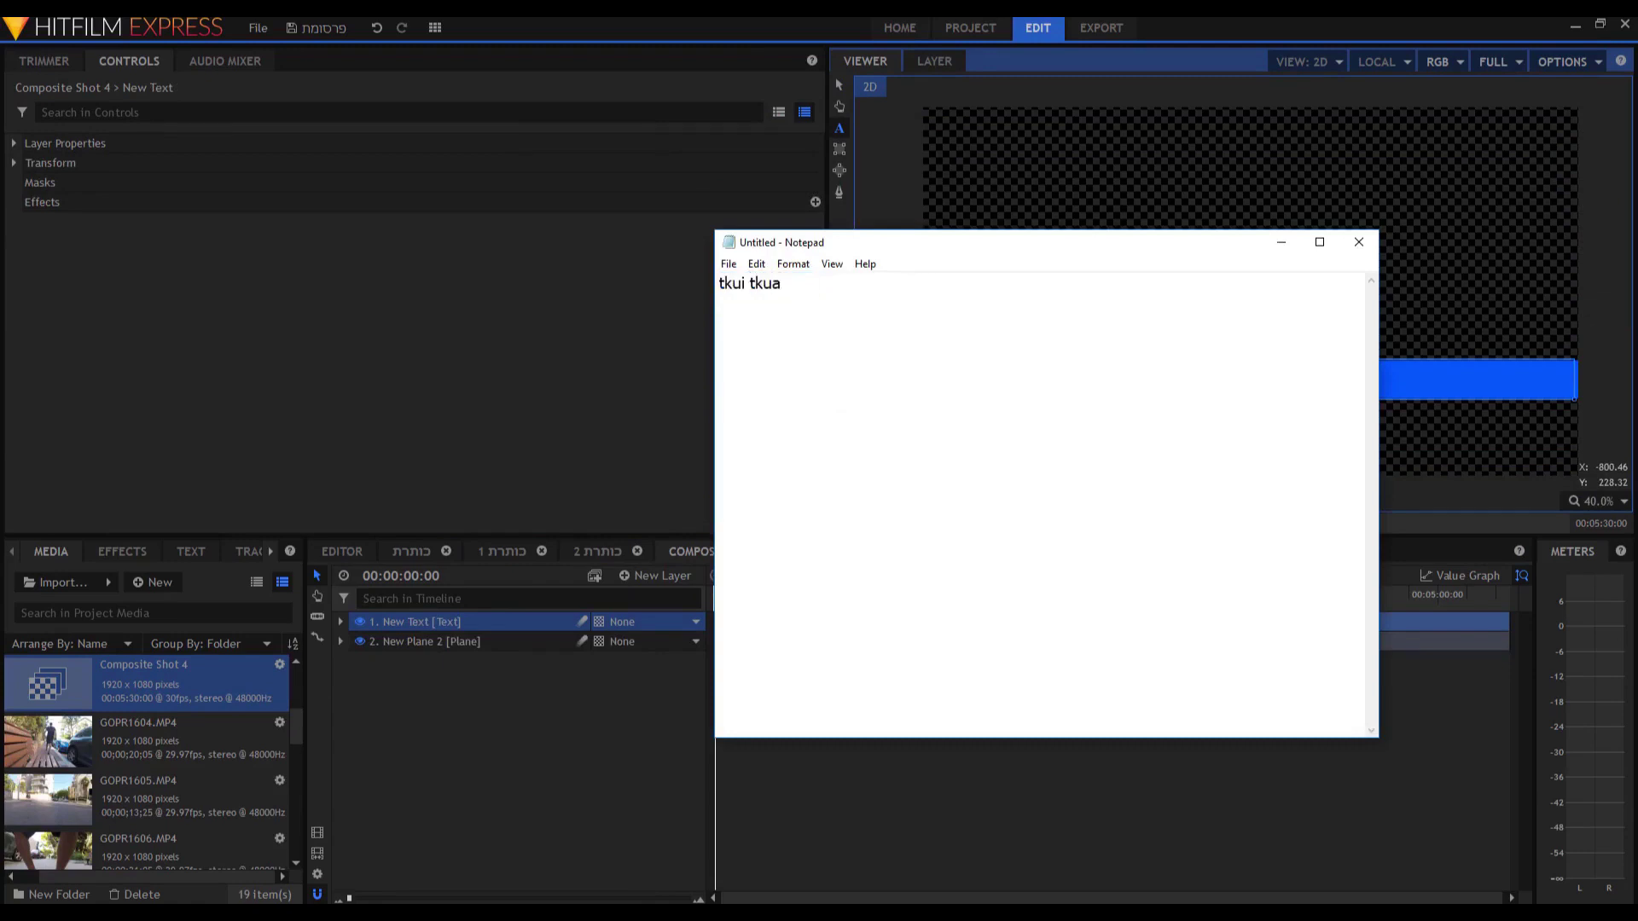
key(ctrl+a)
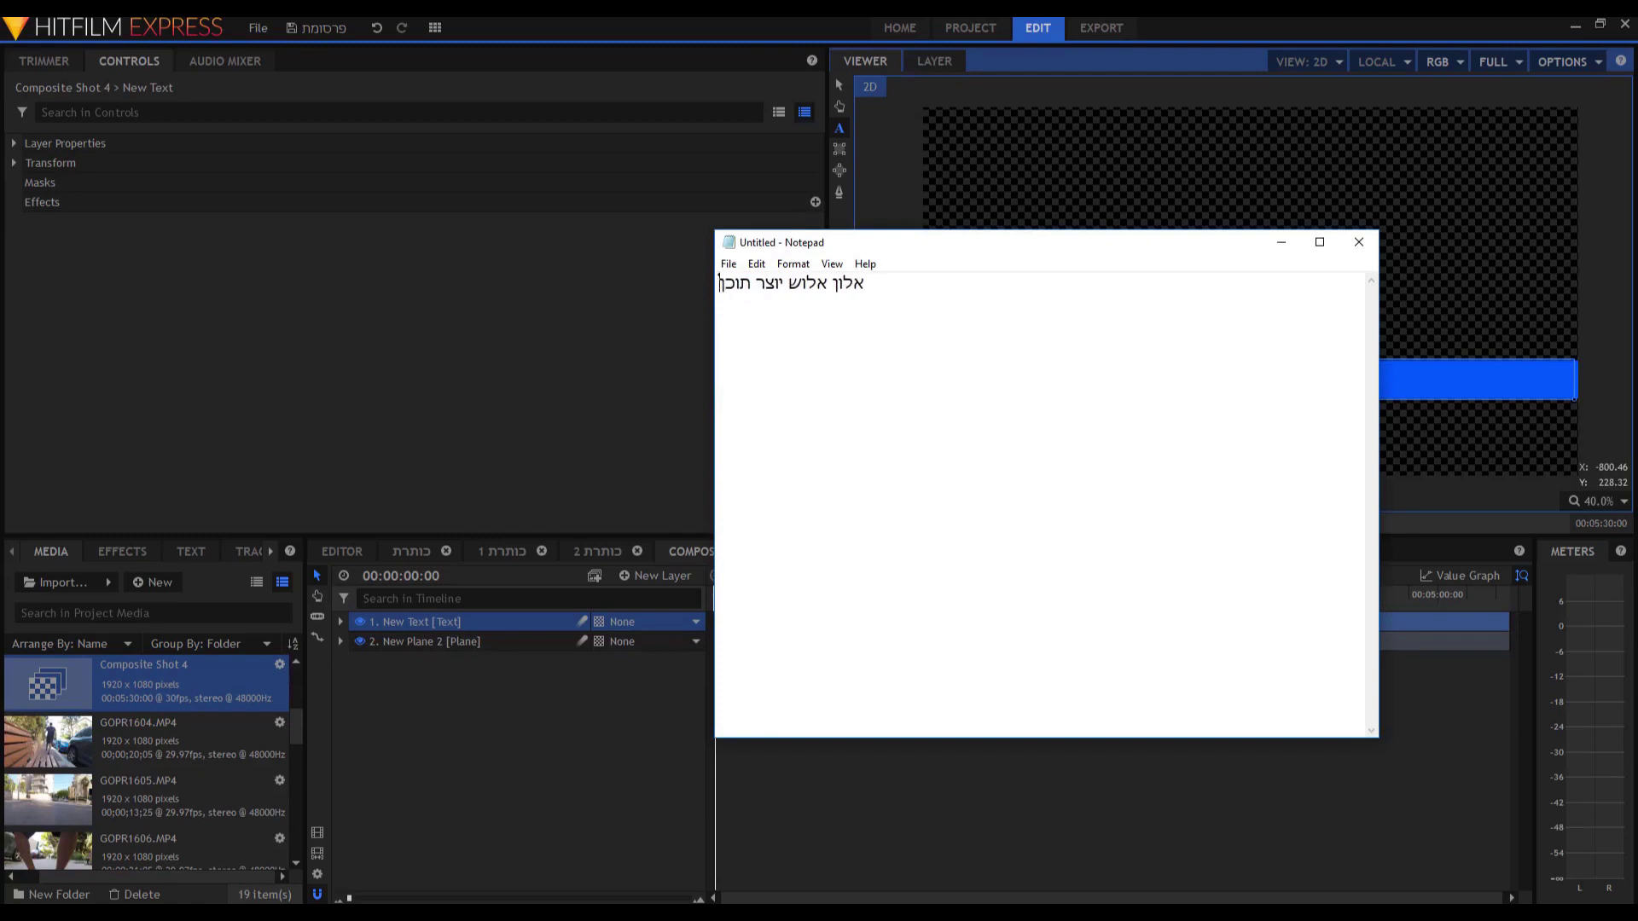
text( ברשת)
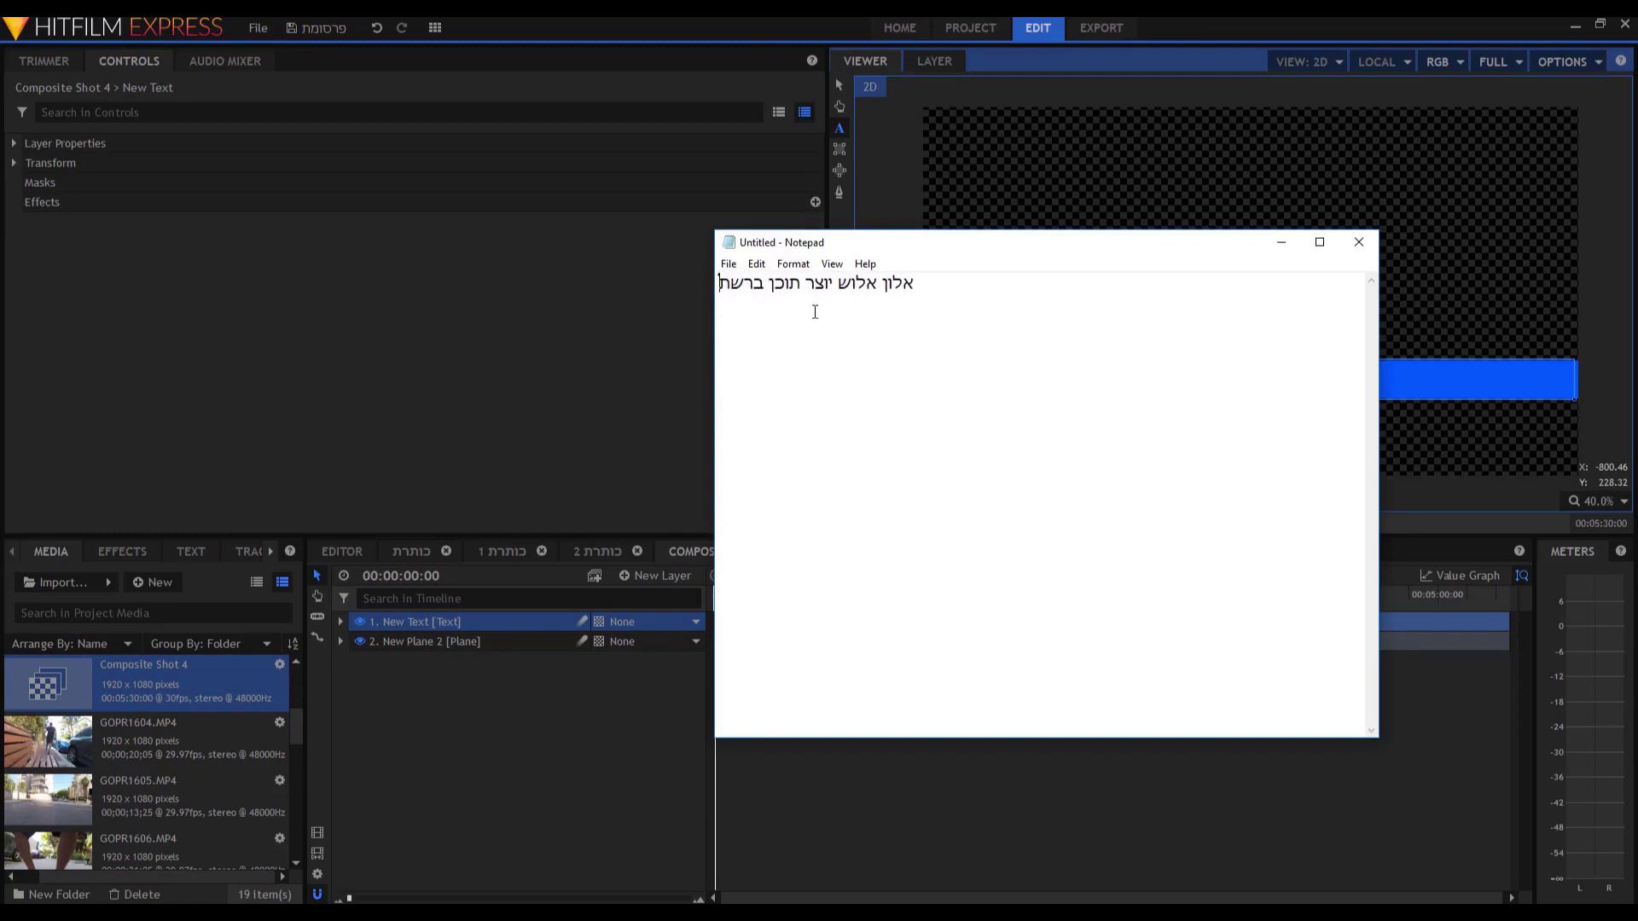
key(ctrl+a)
drag(945, 289, 695, 288)
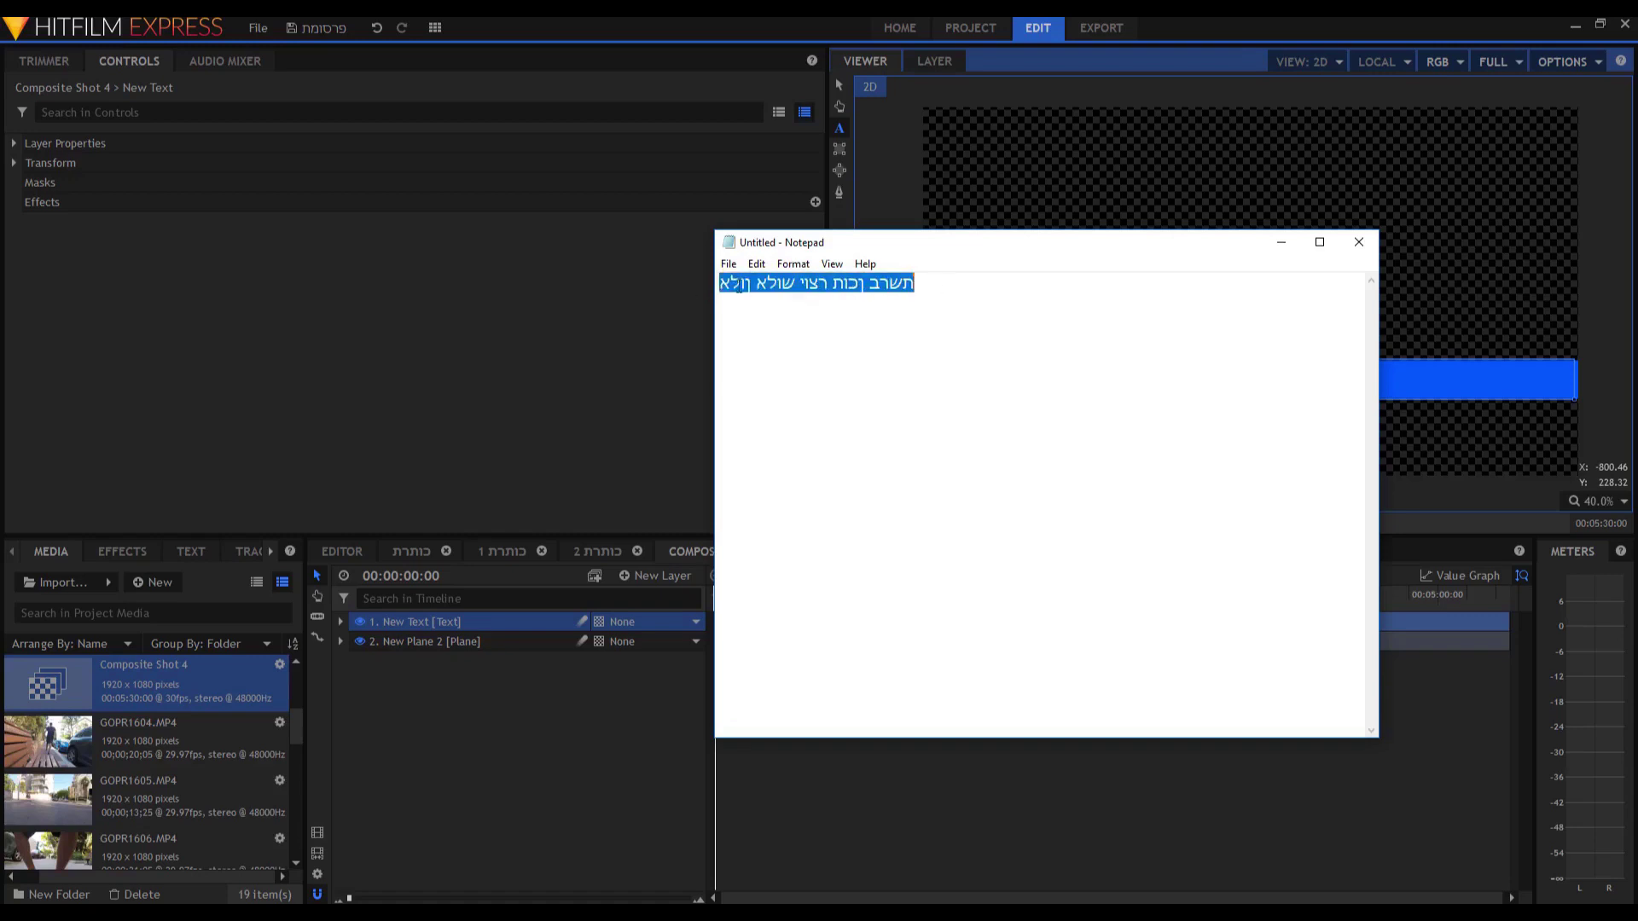
right_click(771, 283)
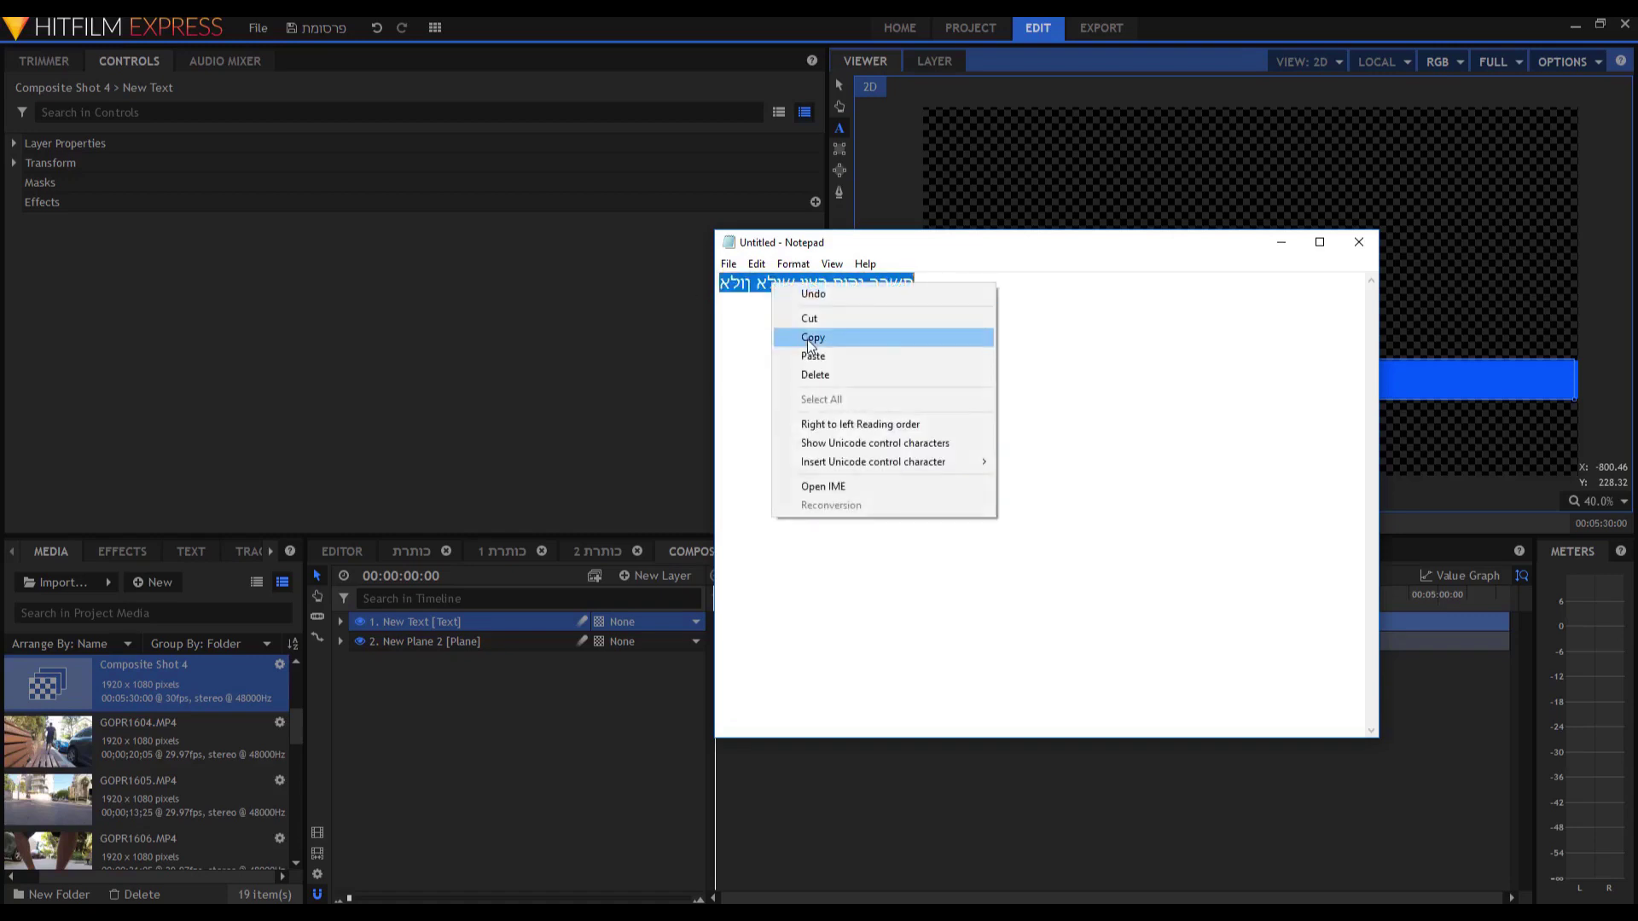
click(812, 337)
click(1168, 62)
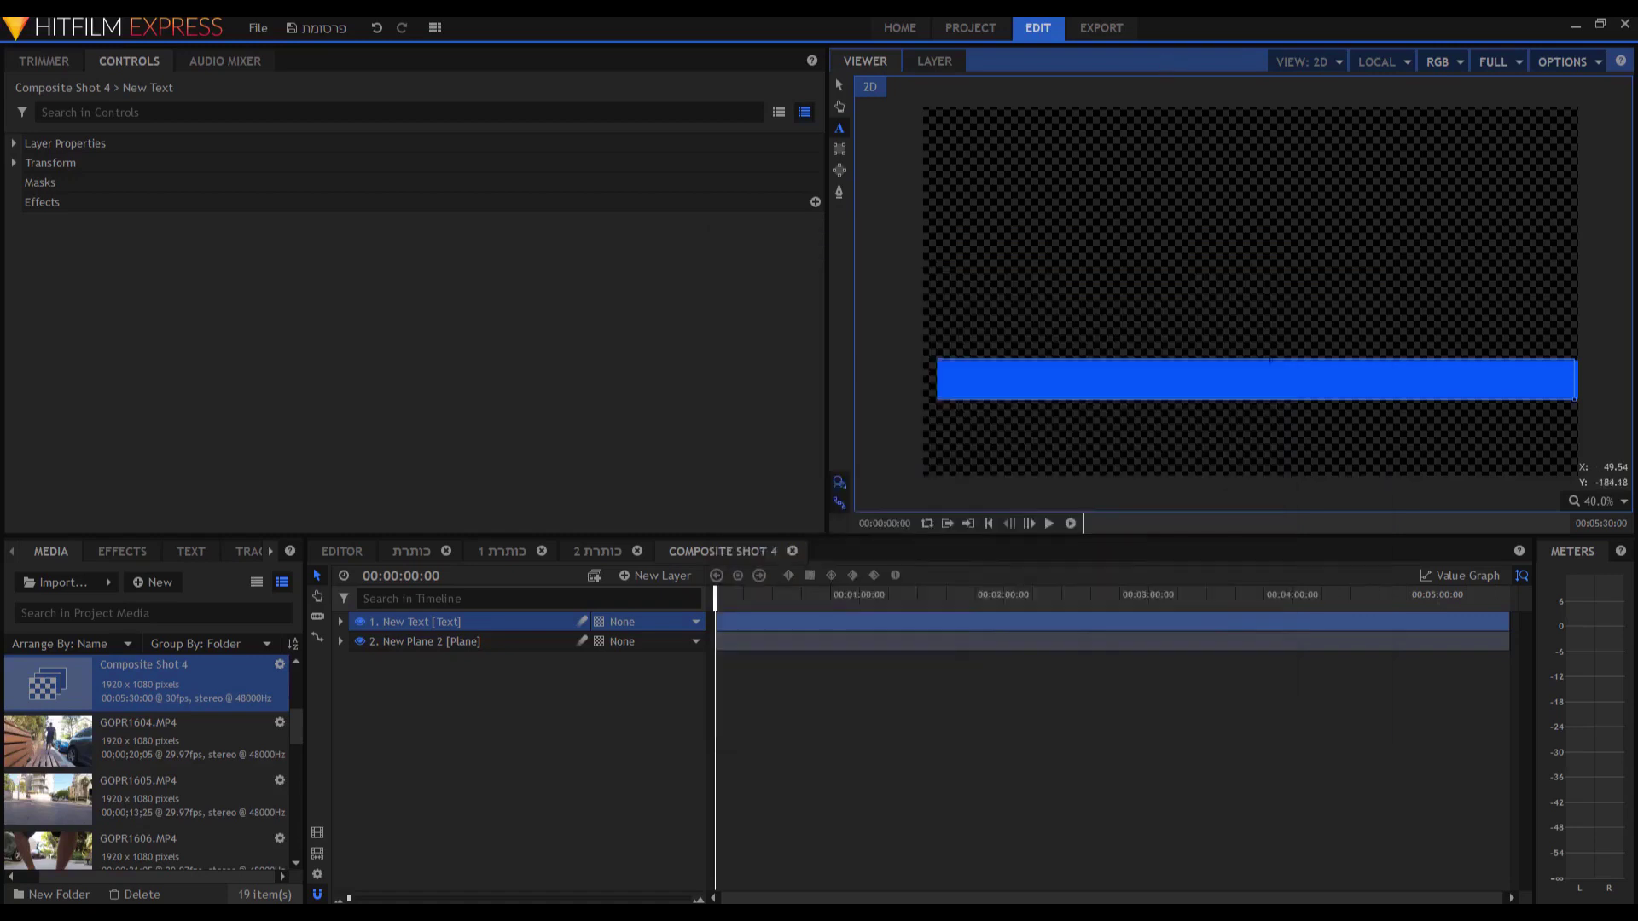
Format the pasted caption as bold and right-aligned with stroke set to 0.
click(1270, 385)
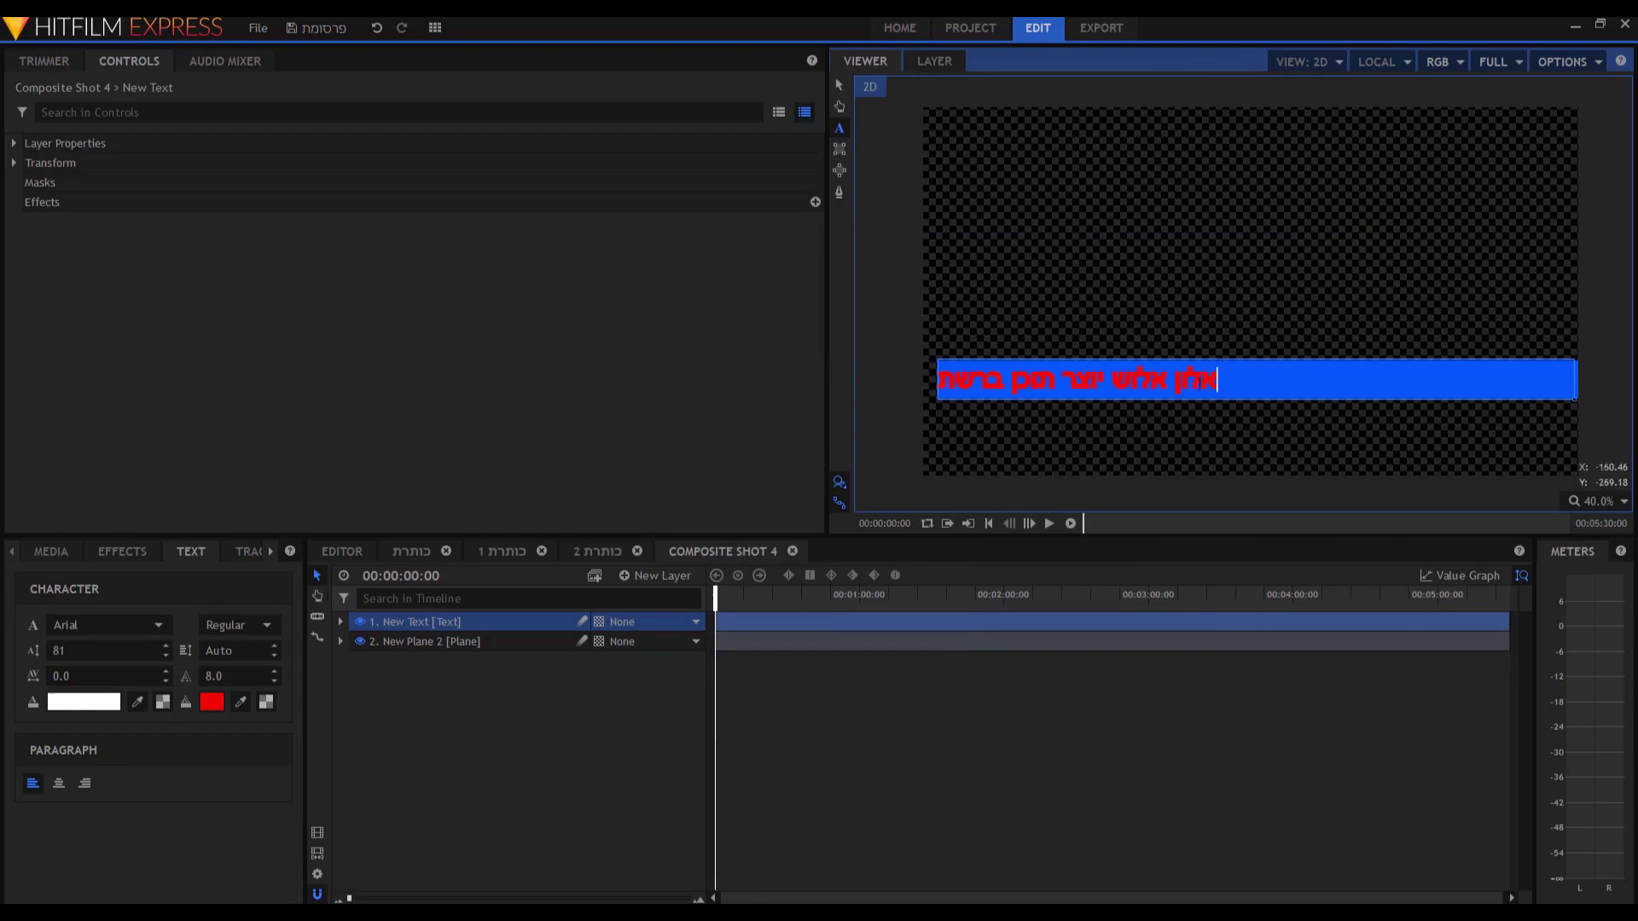
drag(1218, 379, 853, 379)
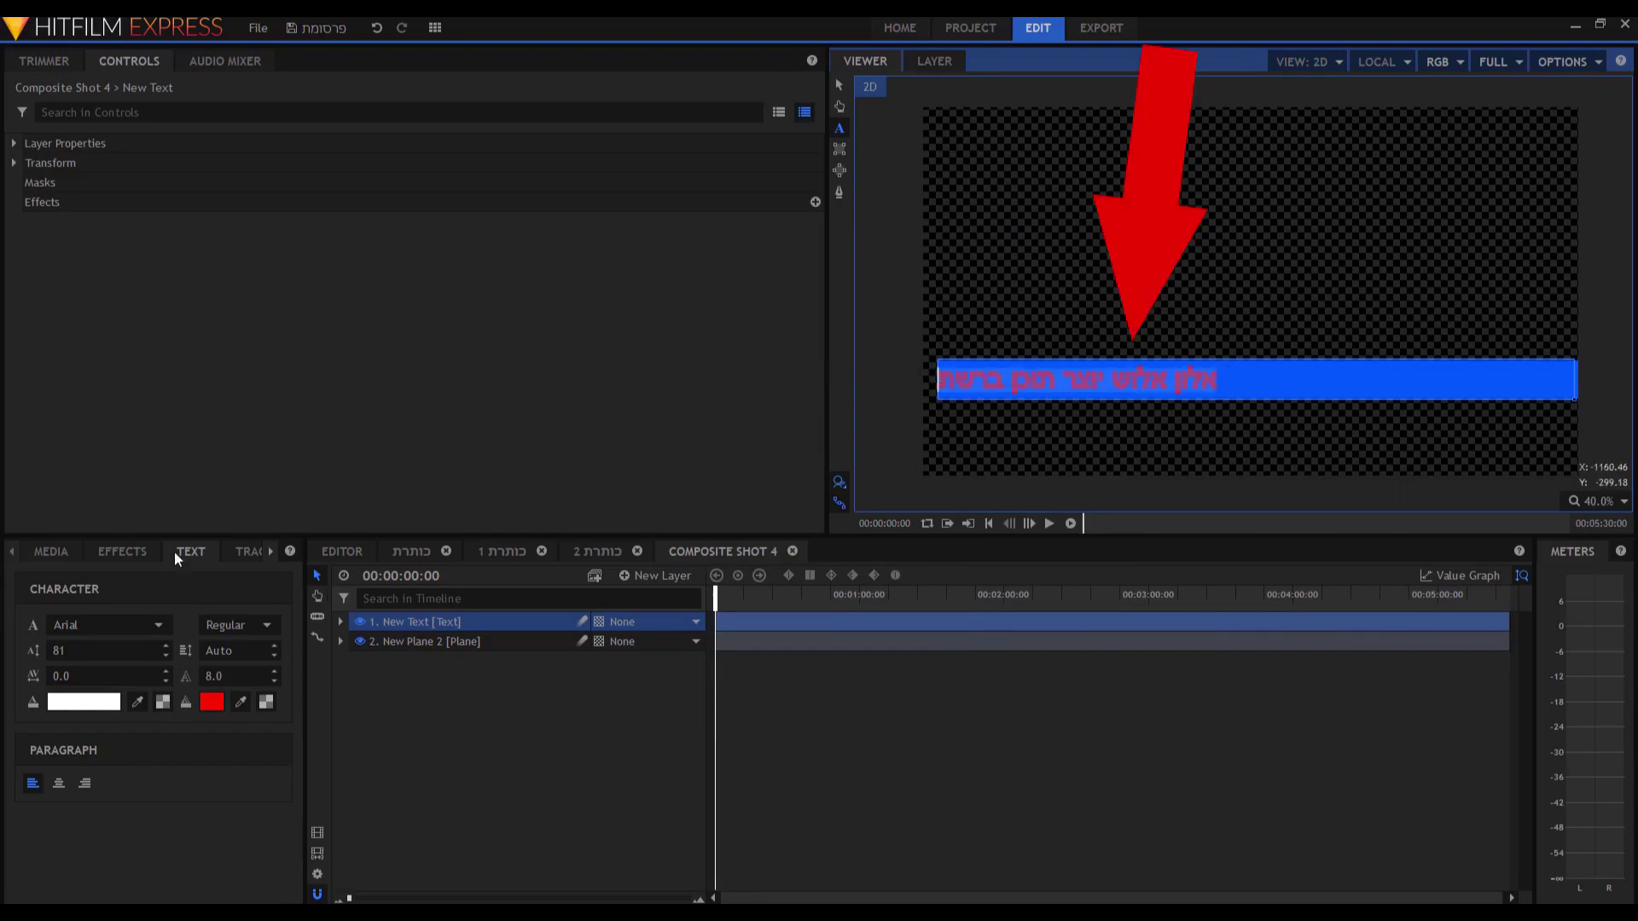
drag(211, 676, 192, 676)
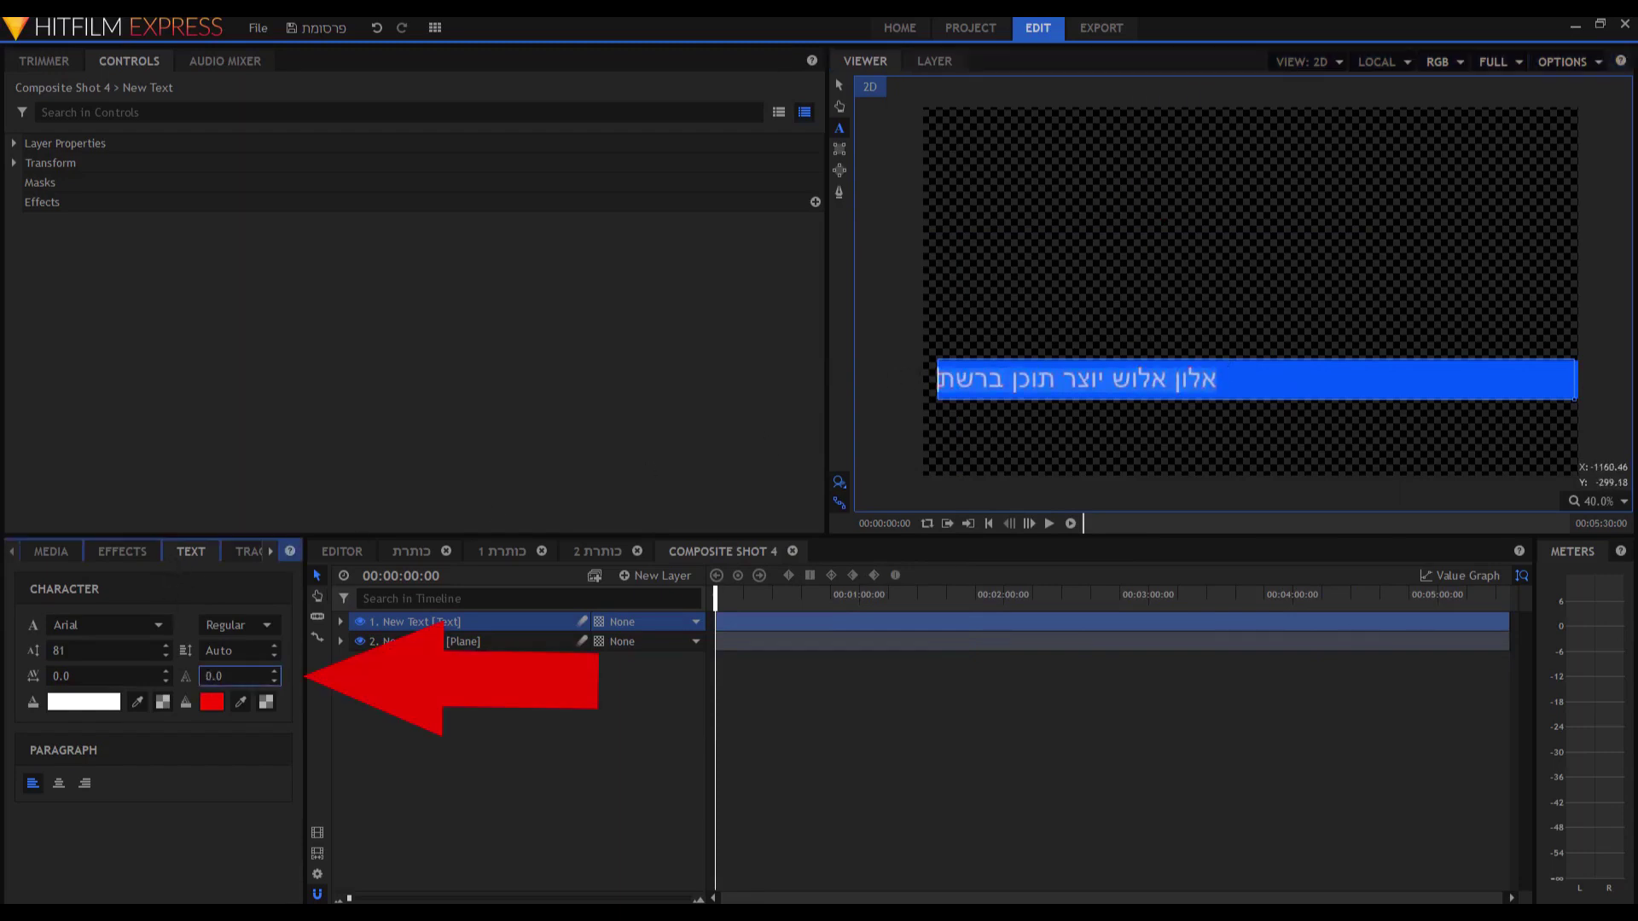
click(86, 784)
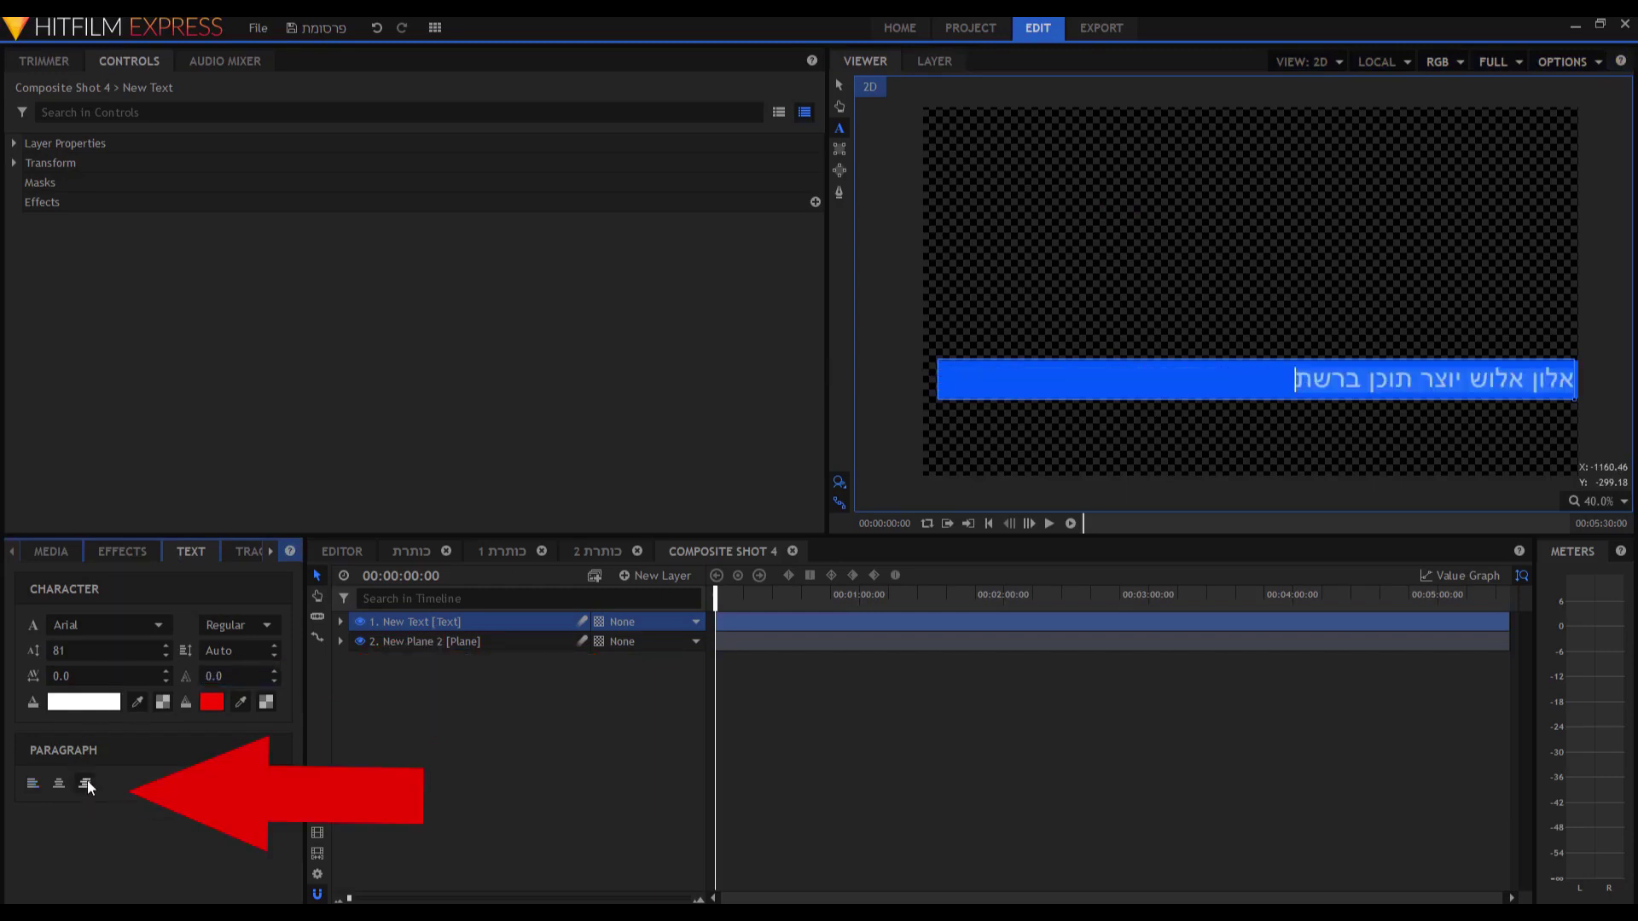
click(243, 625)
click(255, 650)
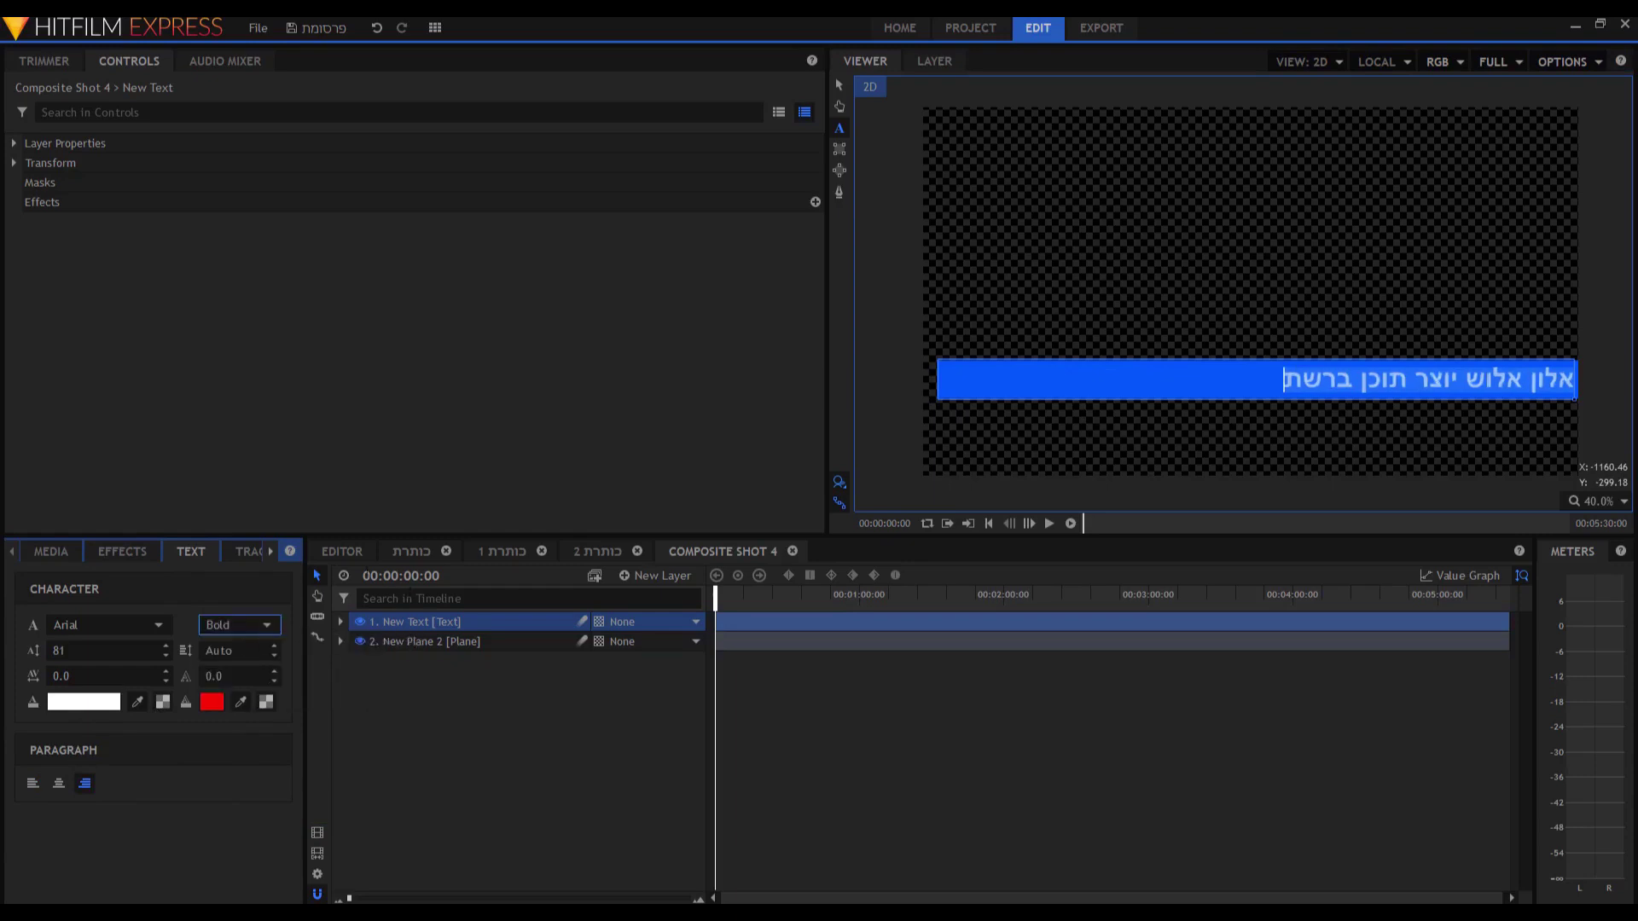
Nudge the caption slightly left, then return to the main Editor timeline.
click(839, 86)
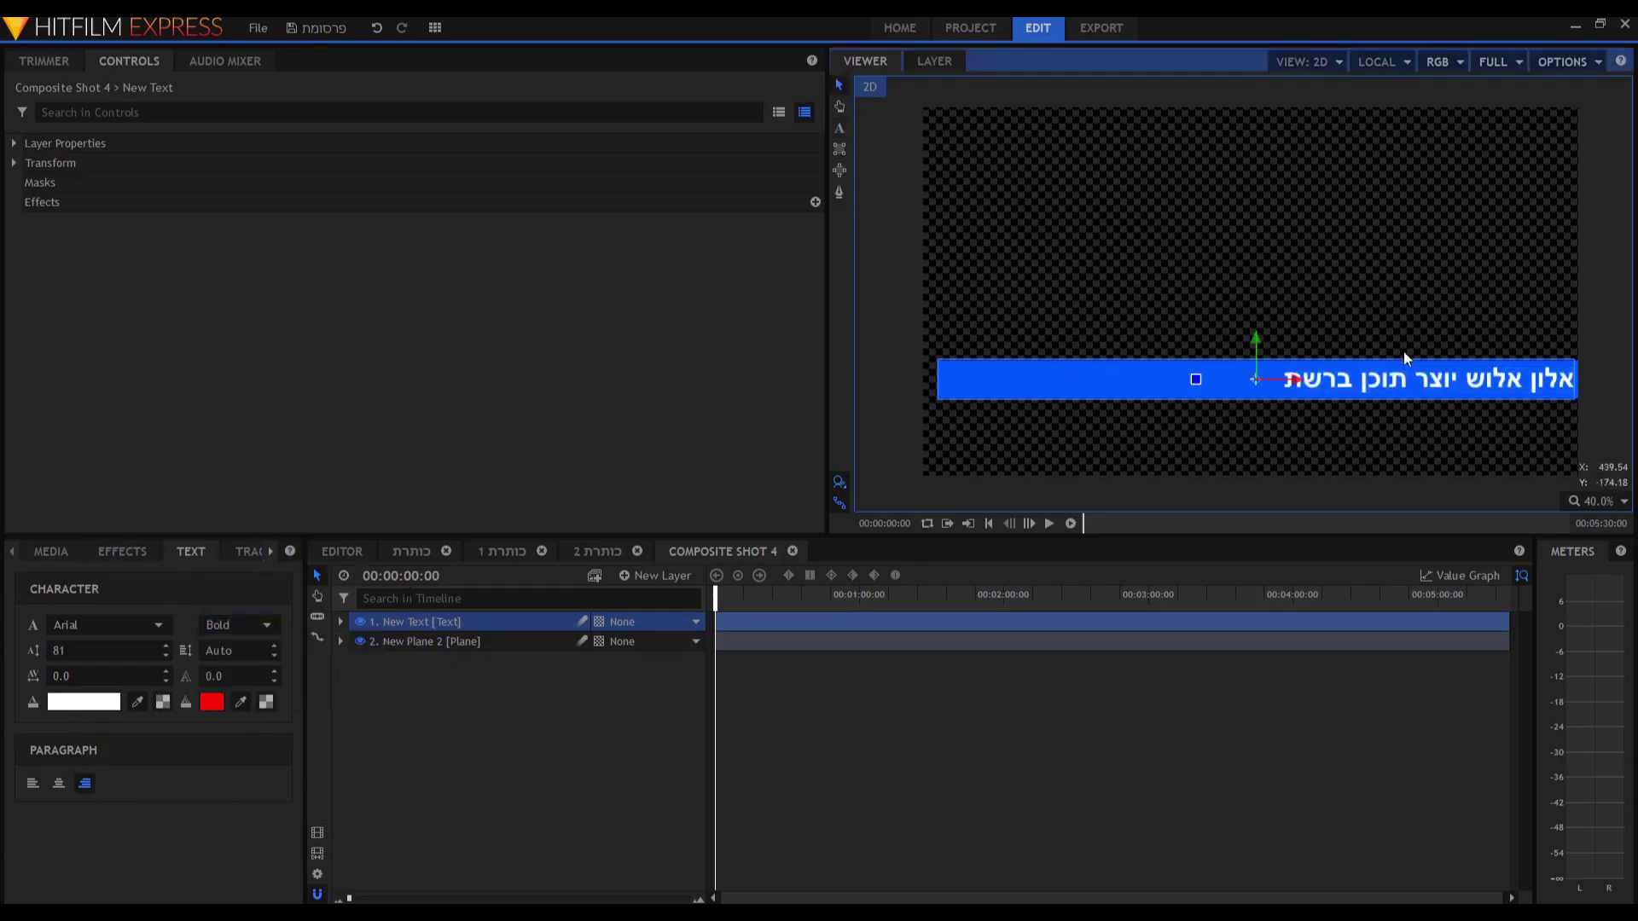
drag(1293, 379, 1288, 379)
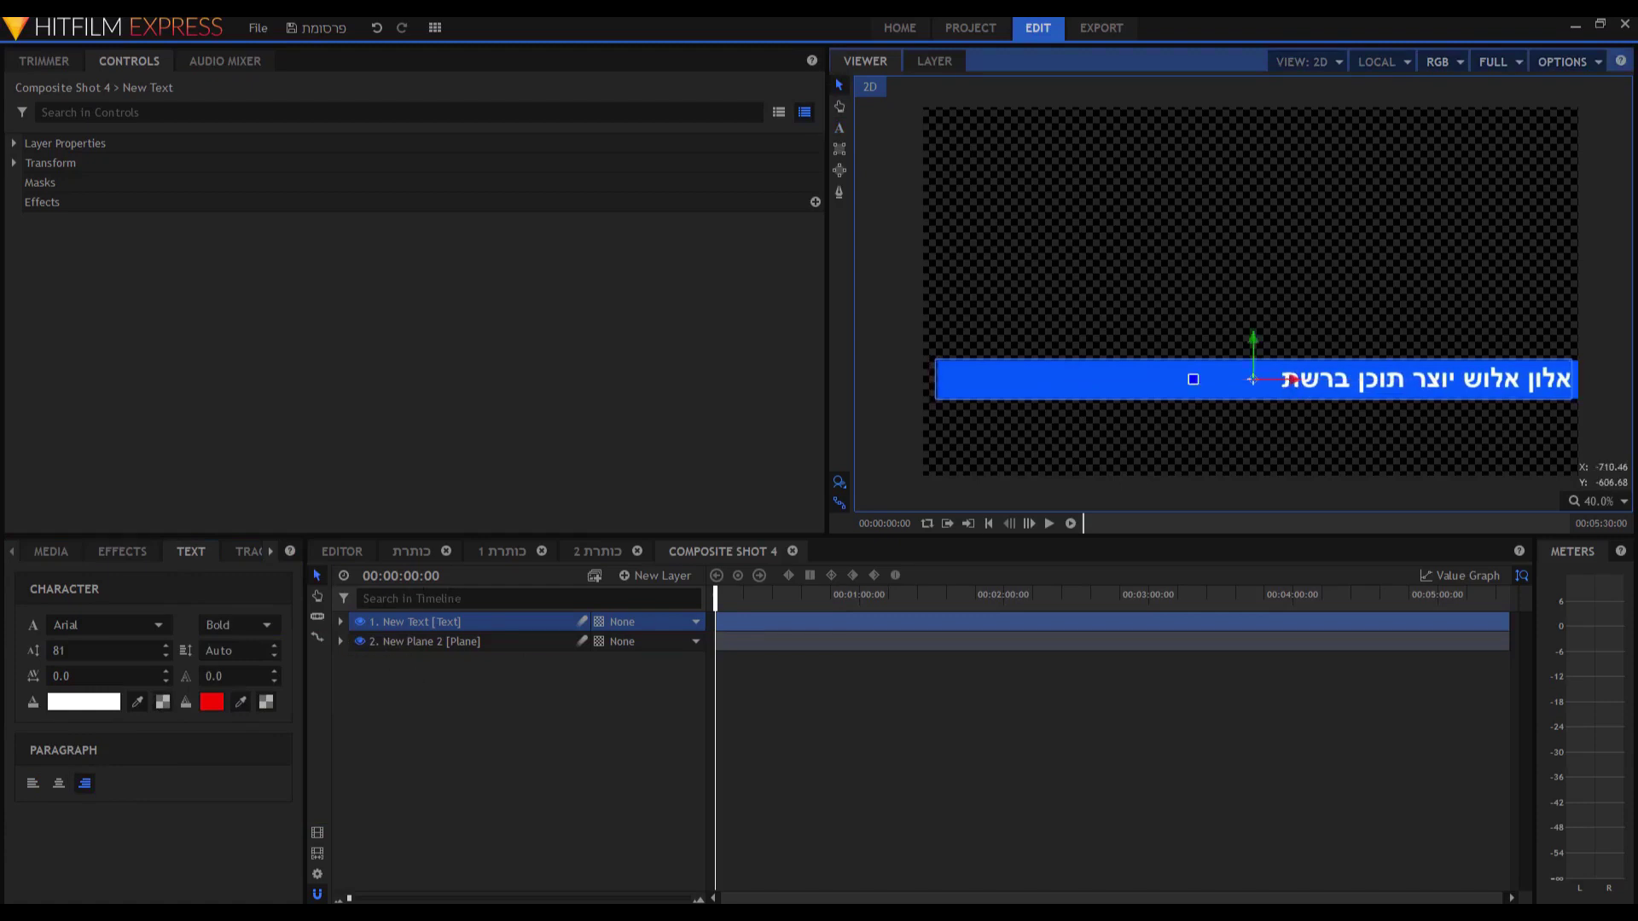
click(68, 554)
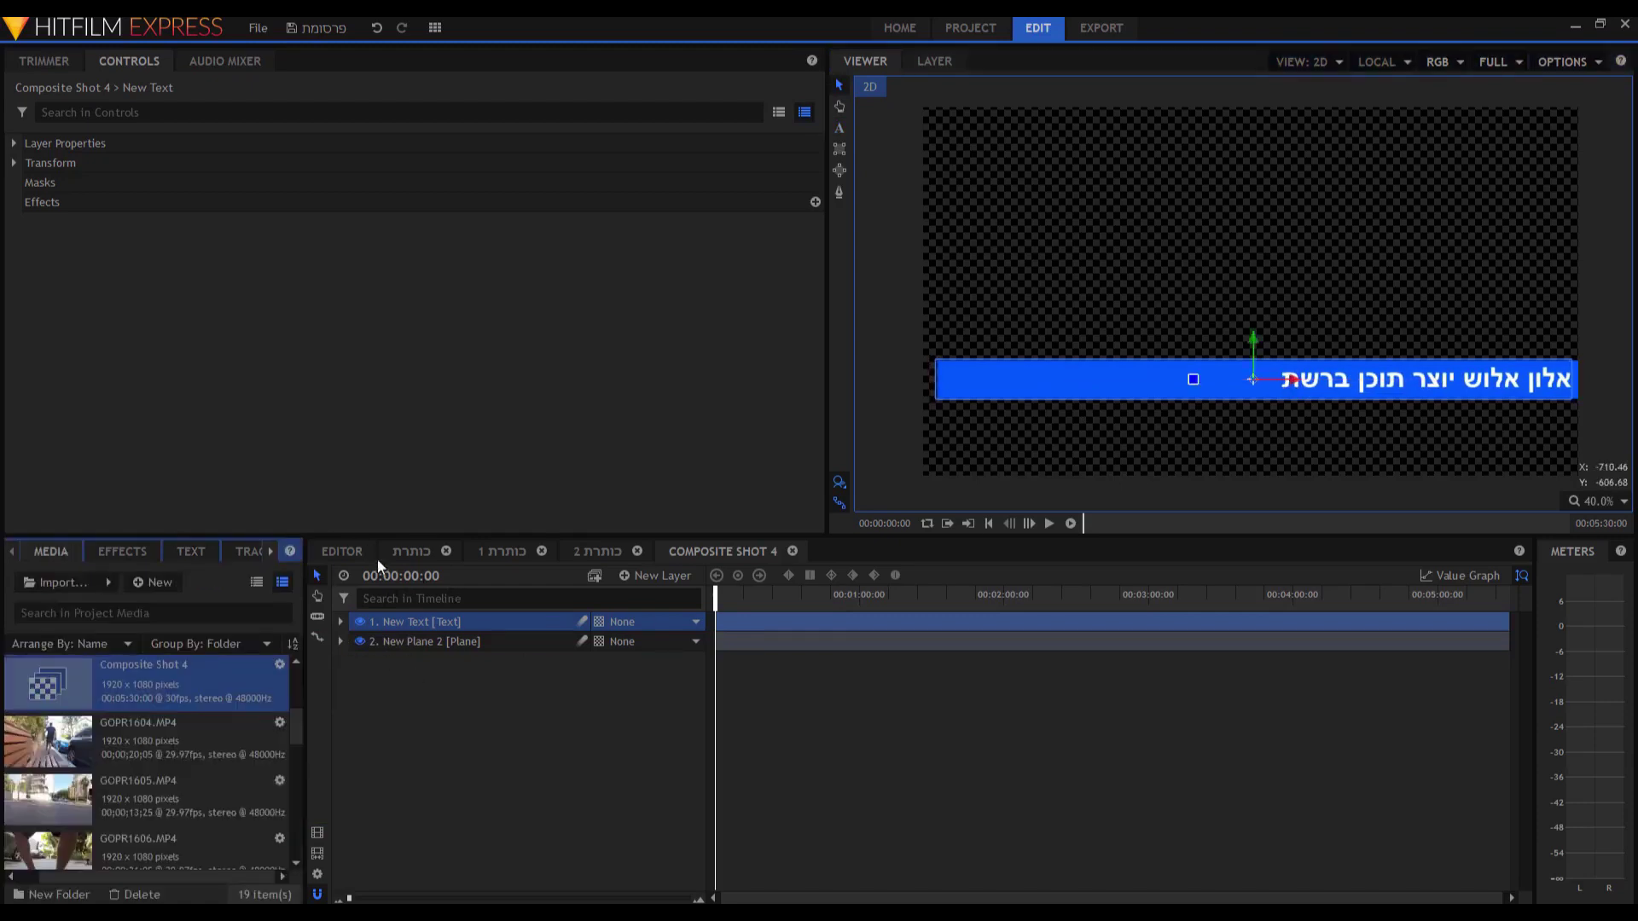
click(352, 552)
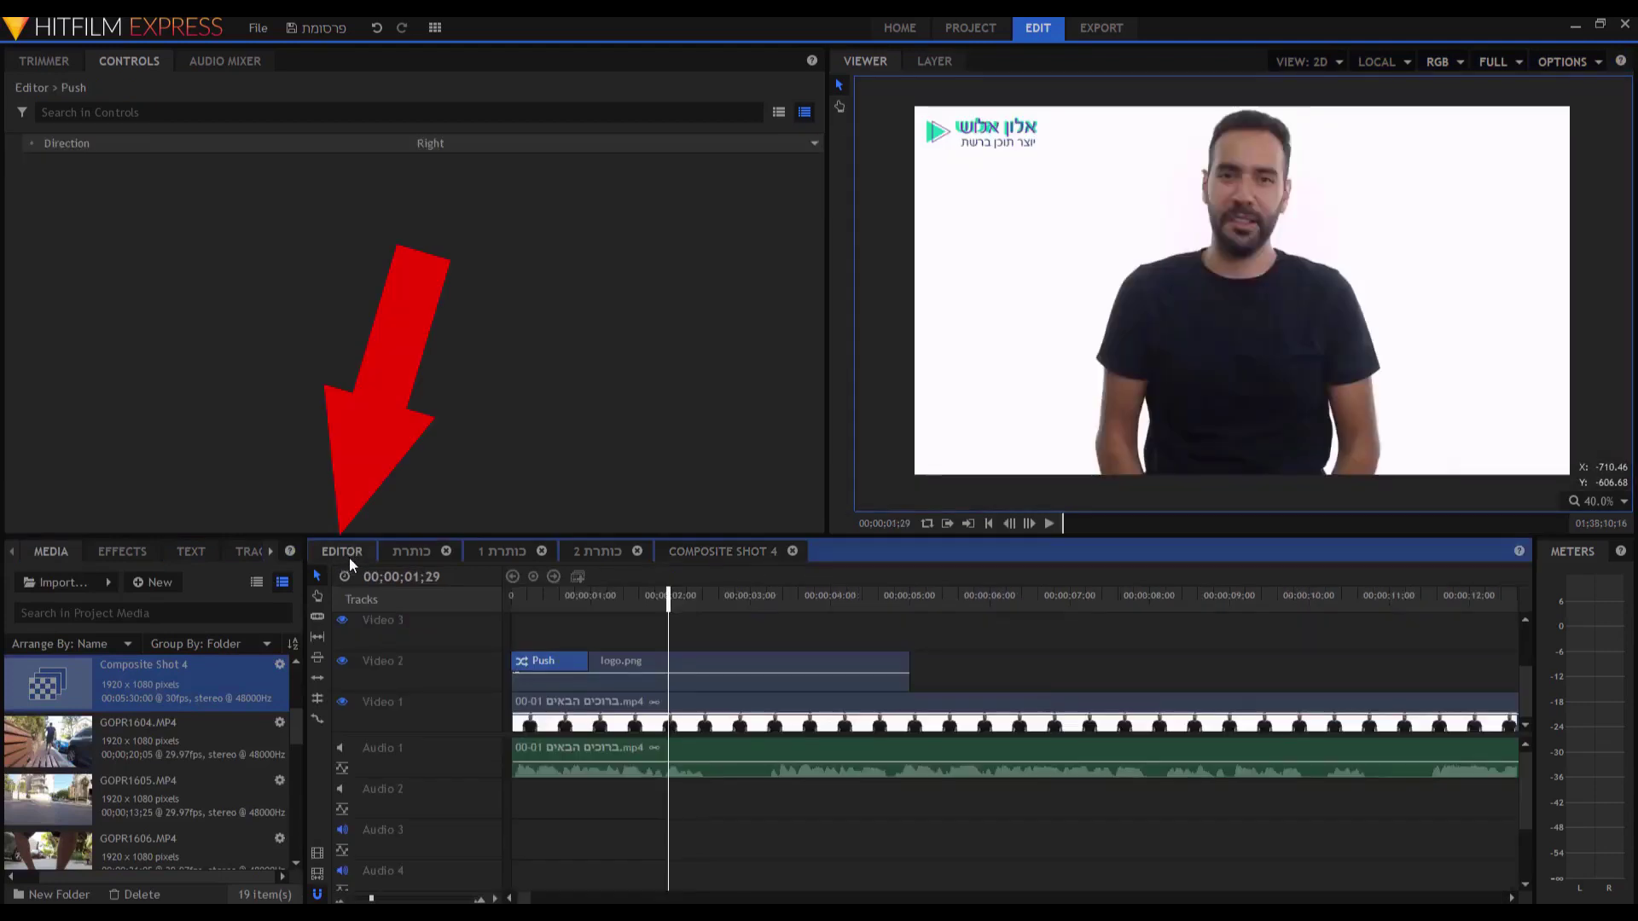
Rename Composite Shot 4 to 'כותרת תחתונה' and drop it on Video 3 above the talking-head clip.
right_click(165, 668)
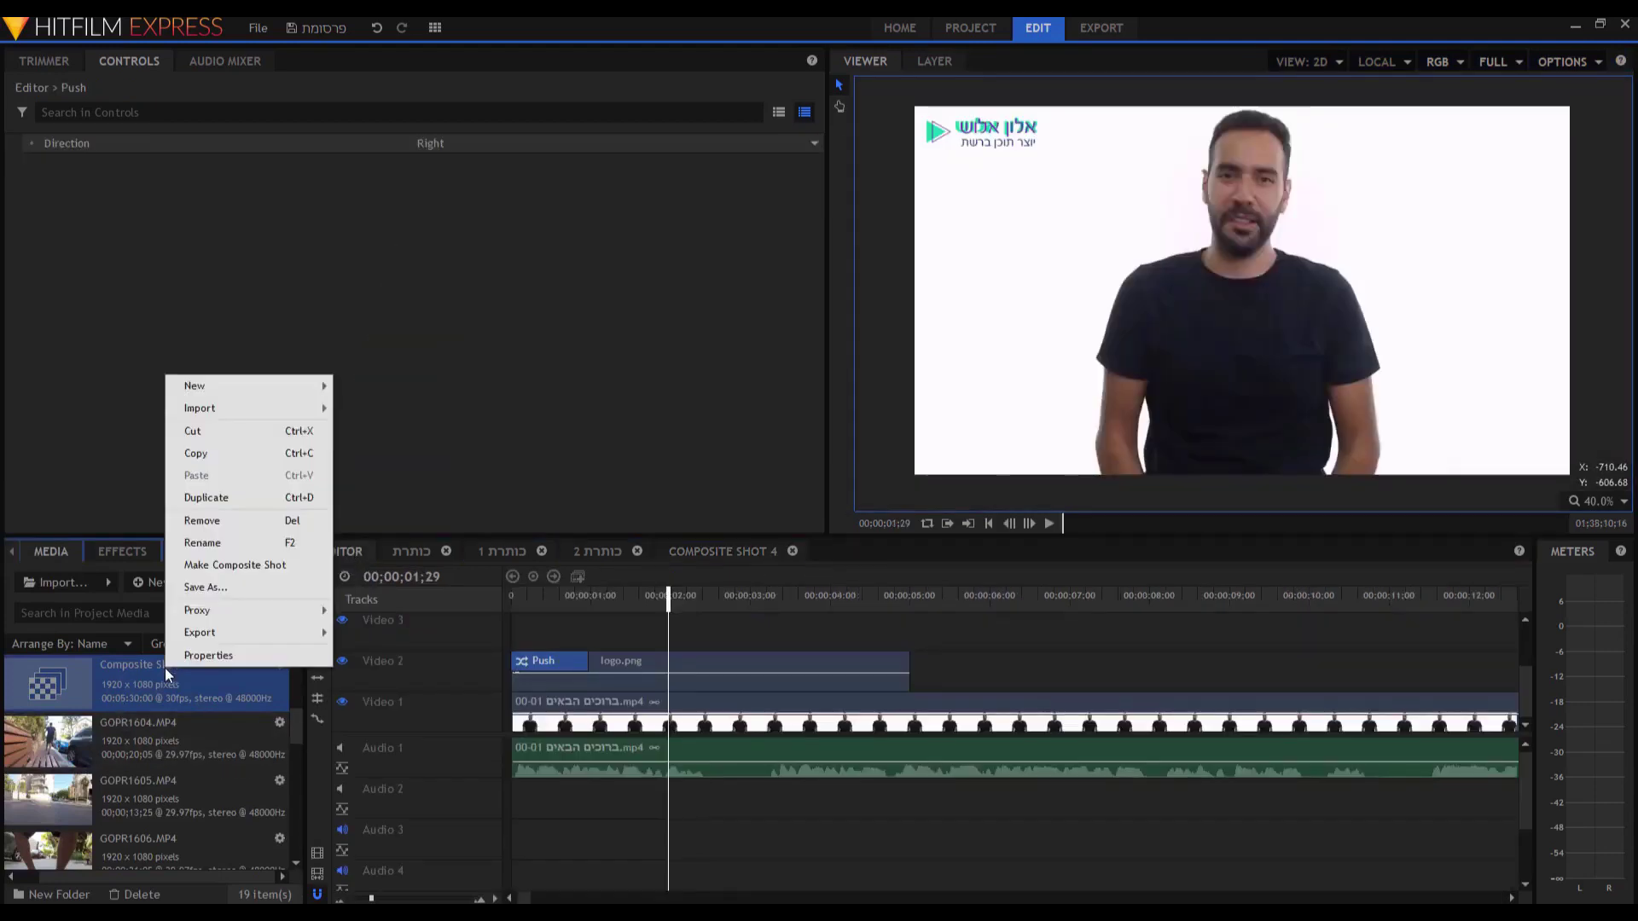
right_click(131, 674)
right_click(132, 674)
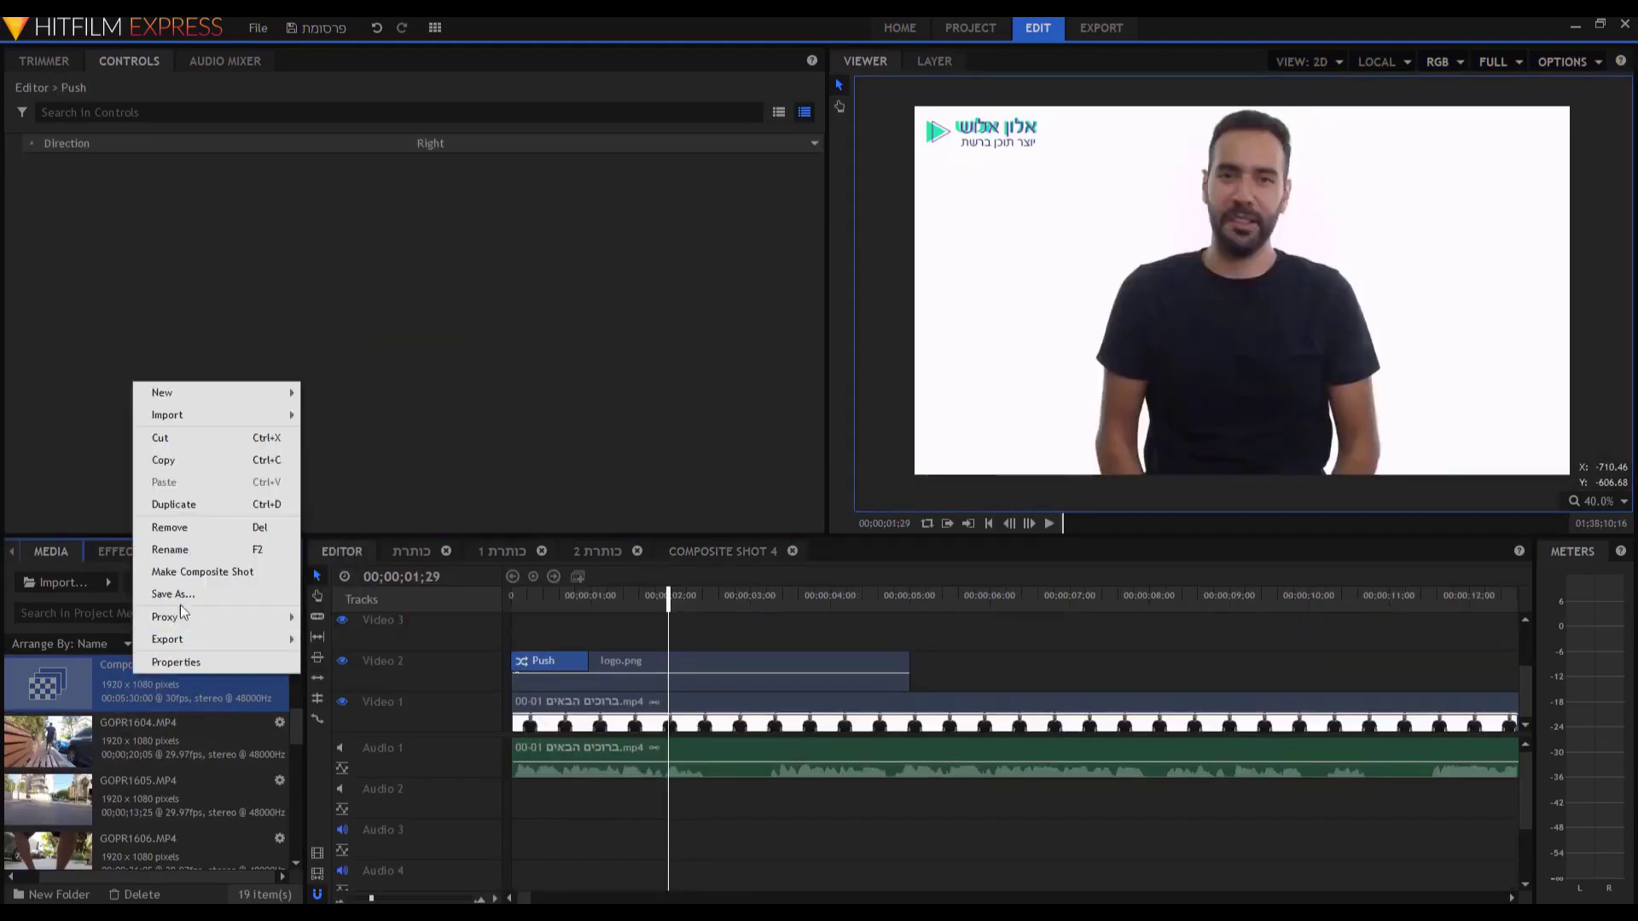
click(205, 549)
text(כותרת)
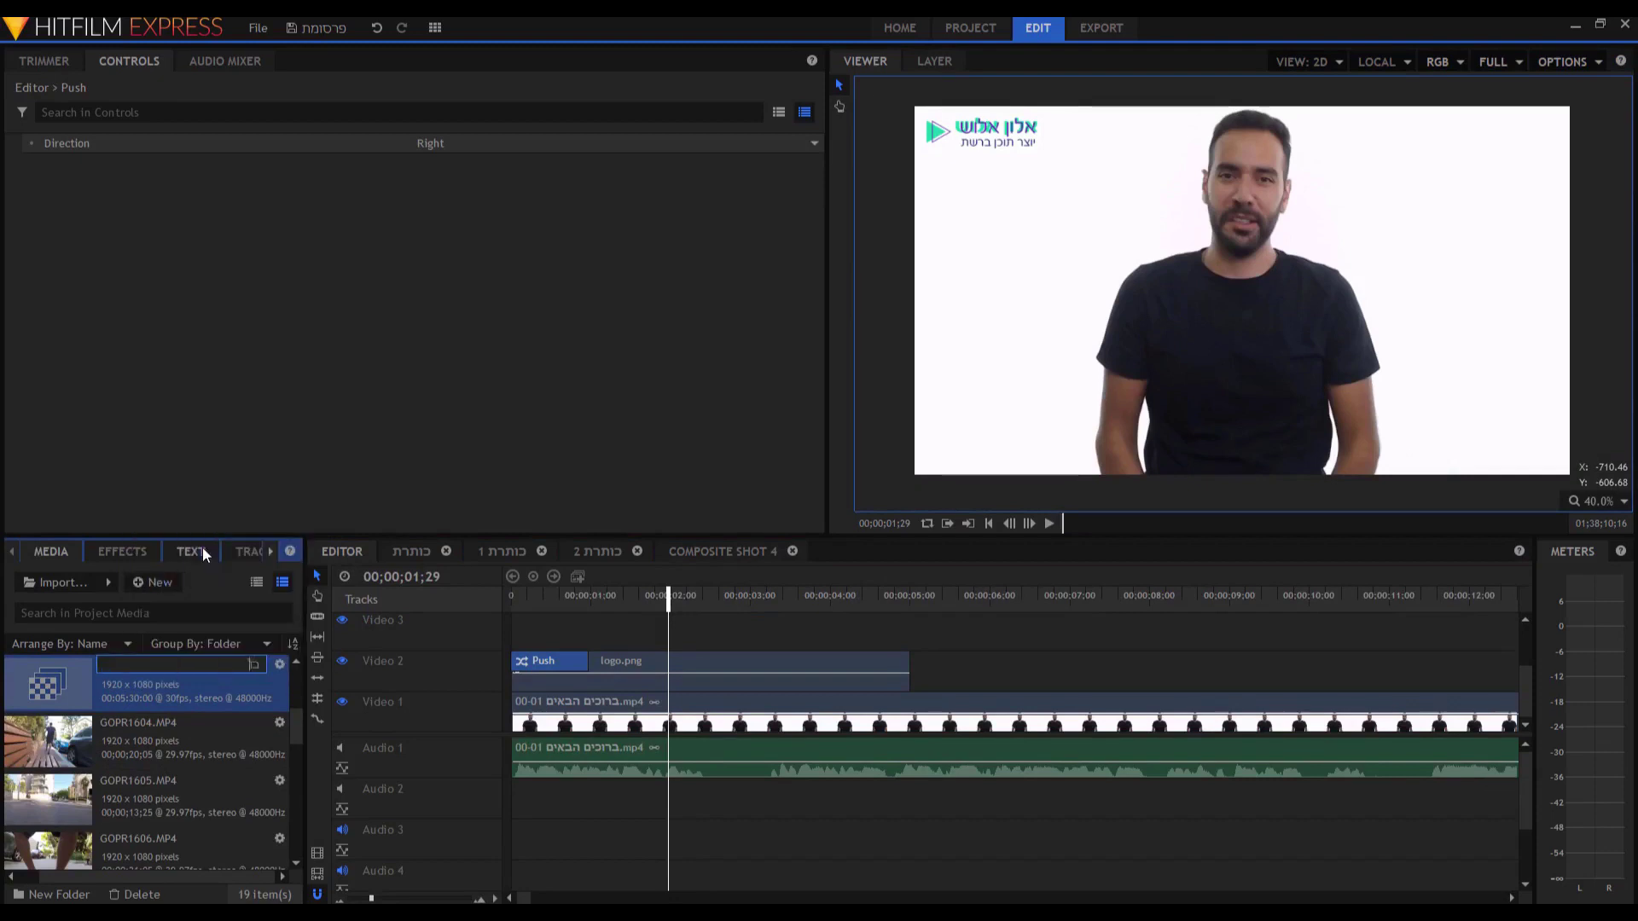
text( תחתונה)
key(Return)
drag(137, 833, 517, 649)
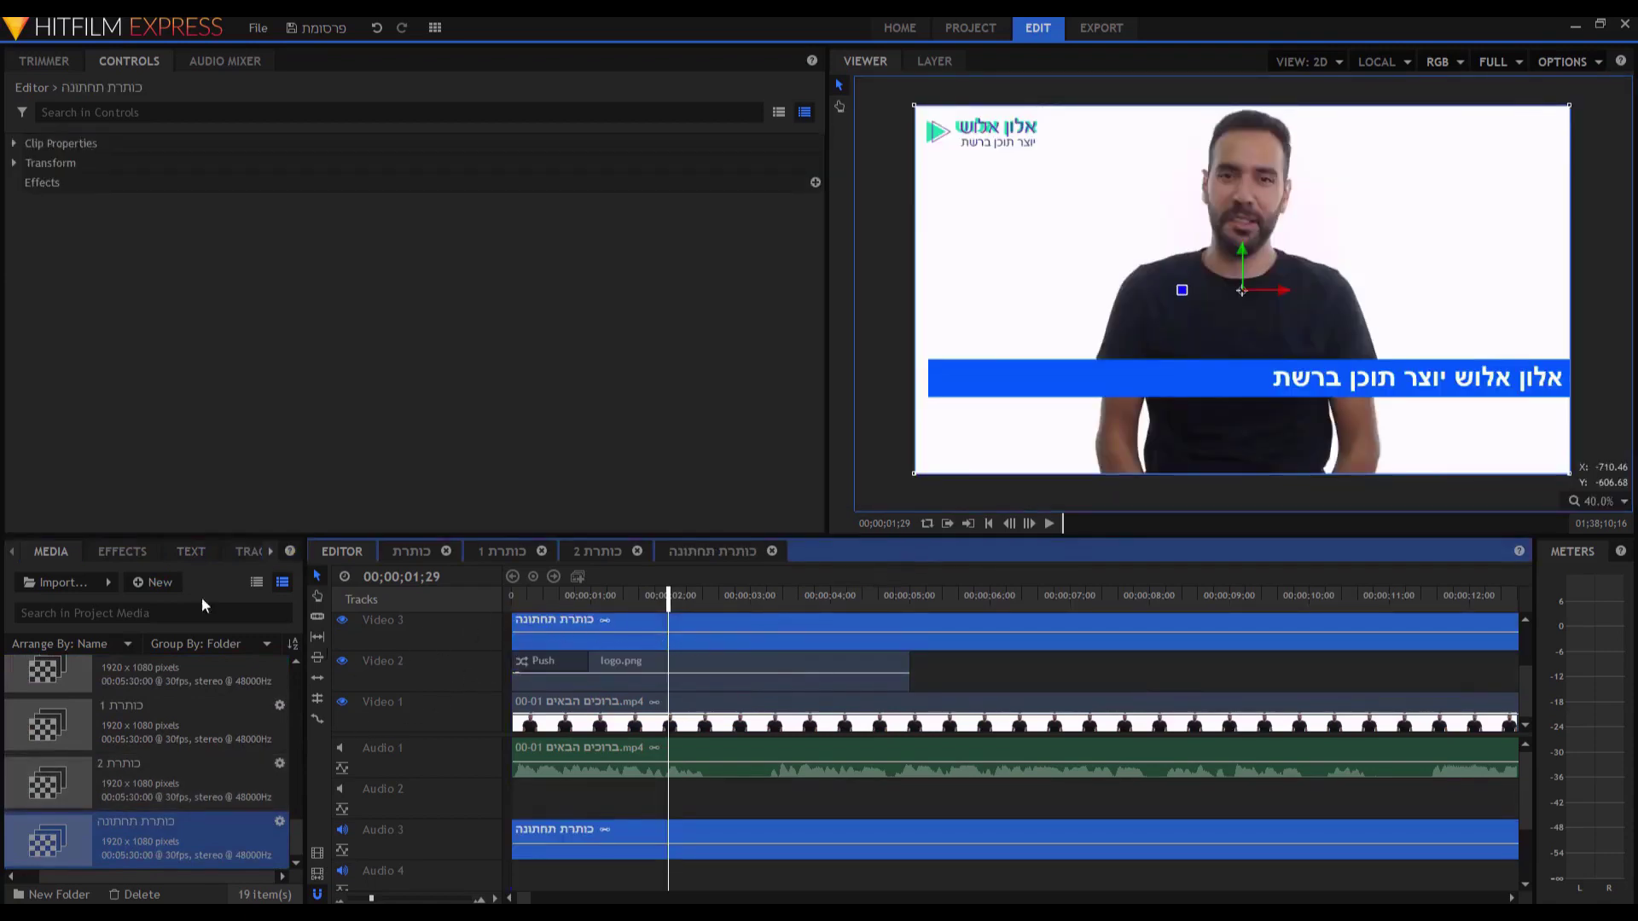
Add a left-moving Push transition to the lower-third title clip and preview it.
click(121, 554)
drag(80, 666, 519, 633)
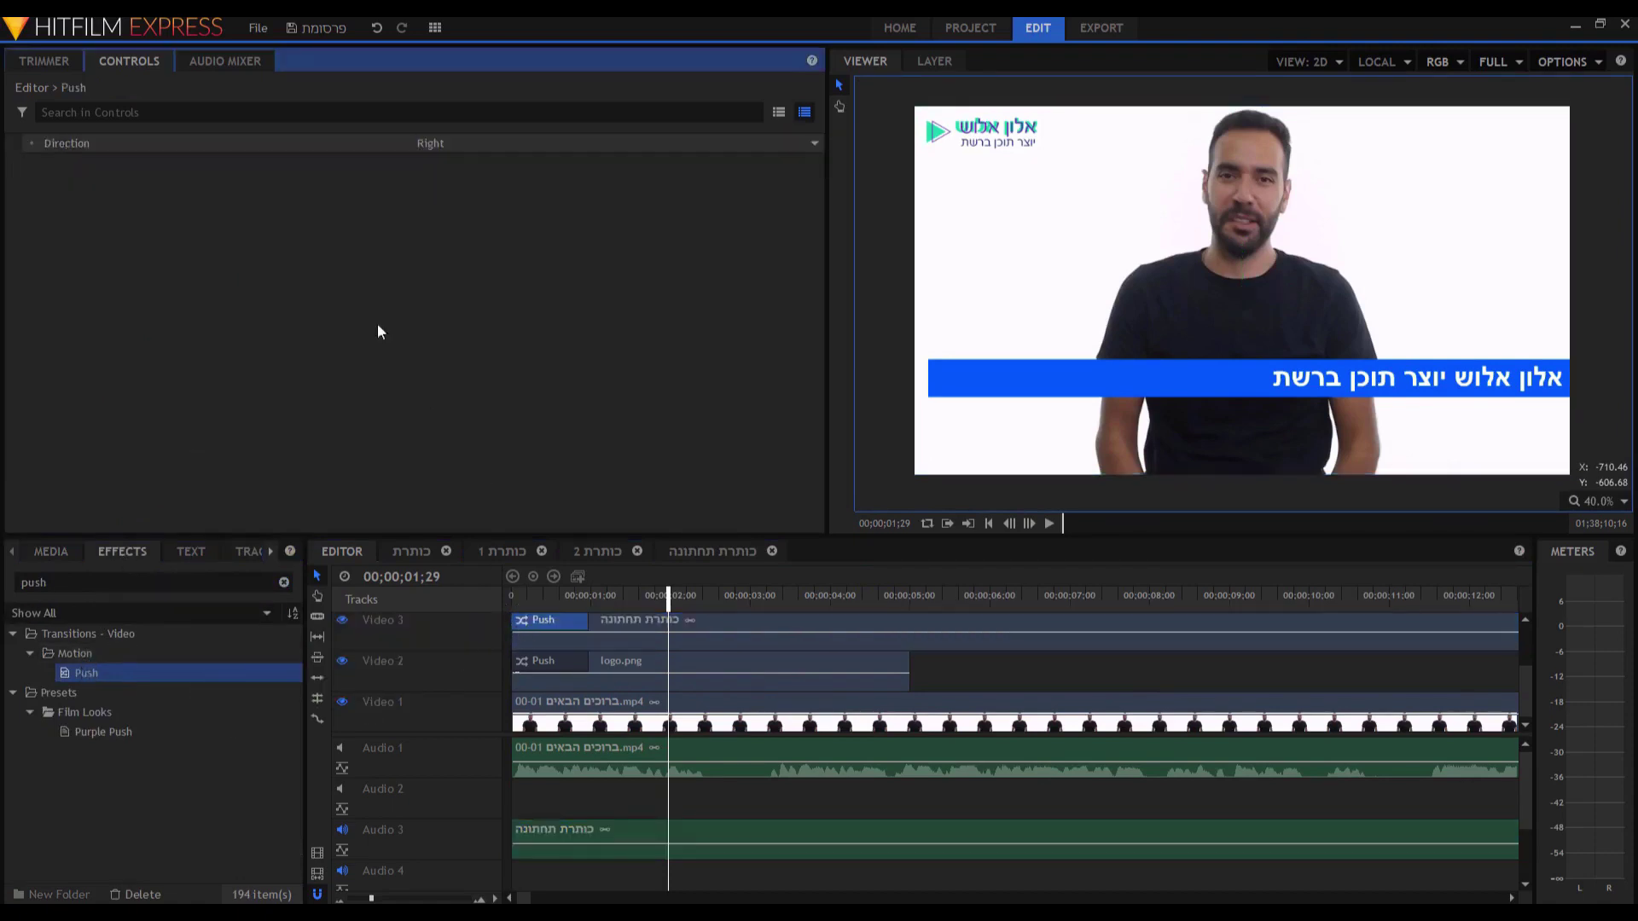
click(437, 141)
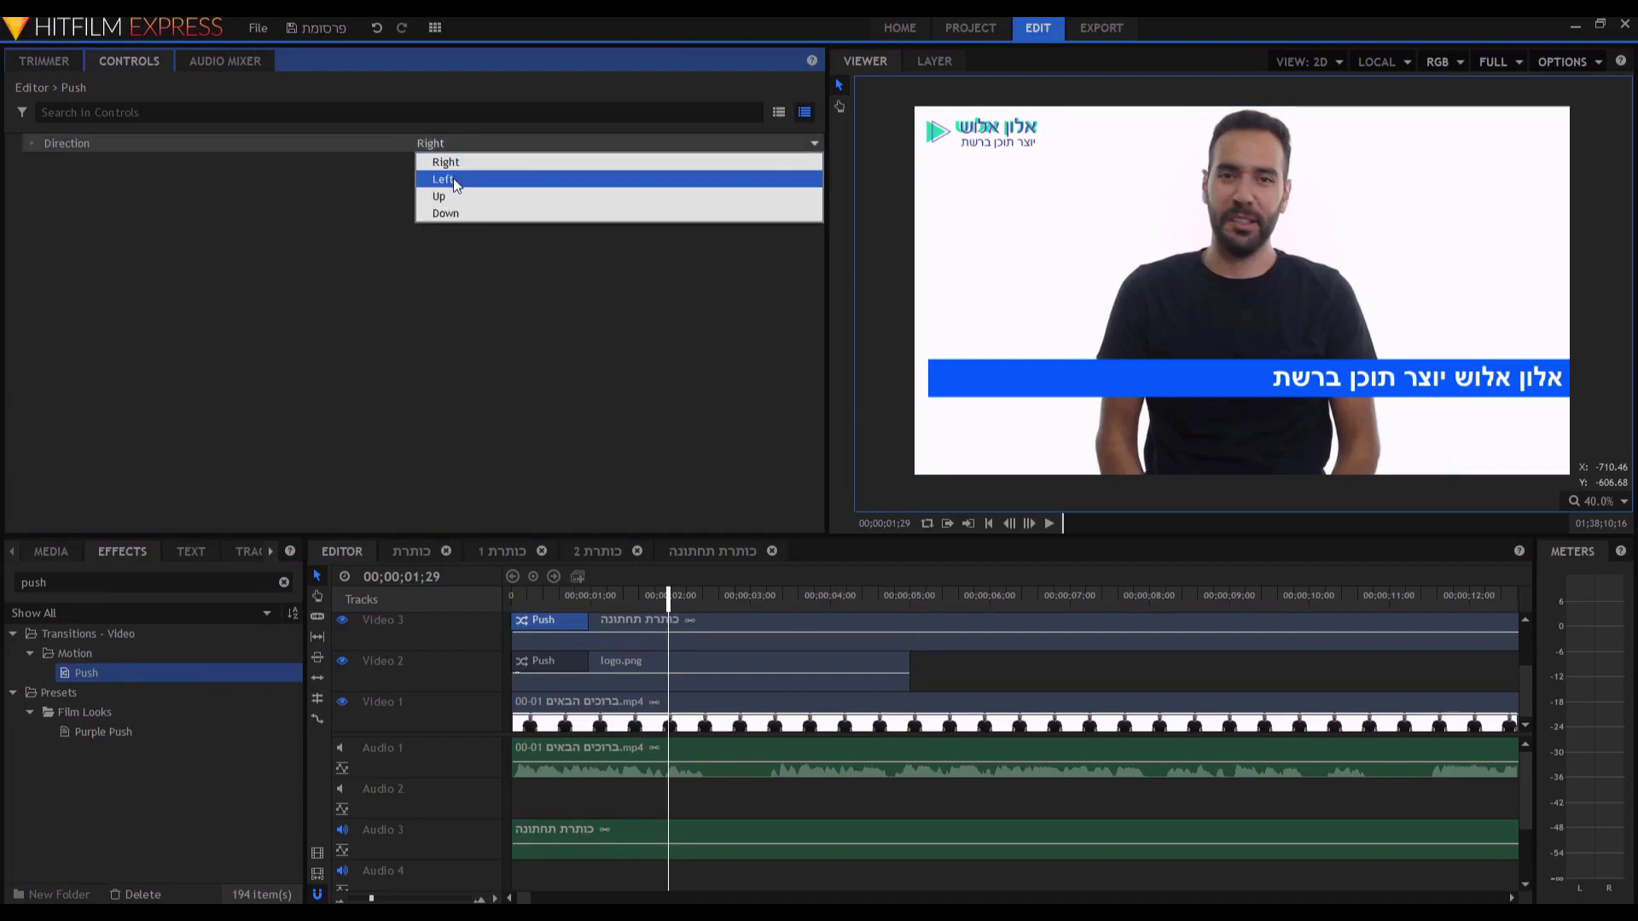
click(454, 183)
click(473, 599)
key(Home)
key(space)
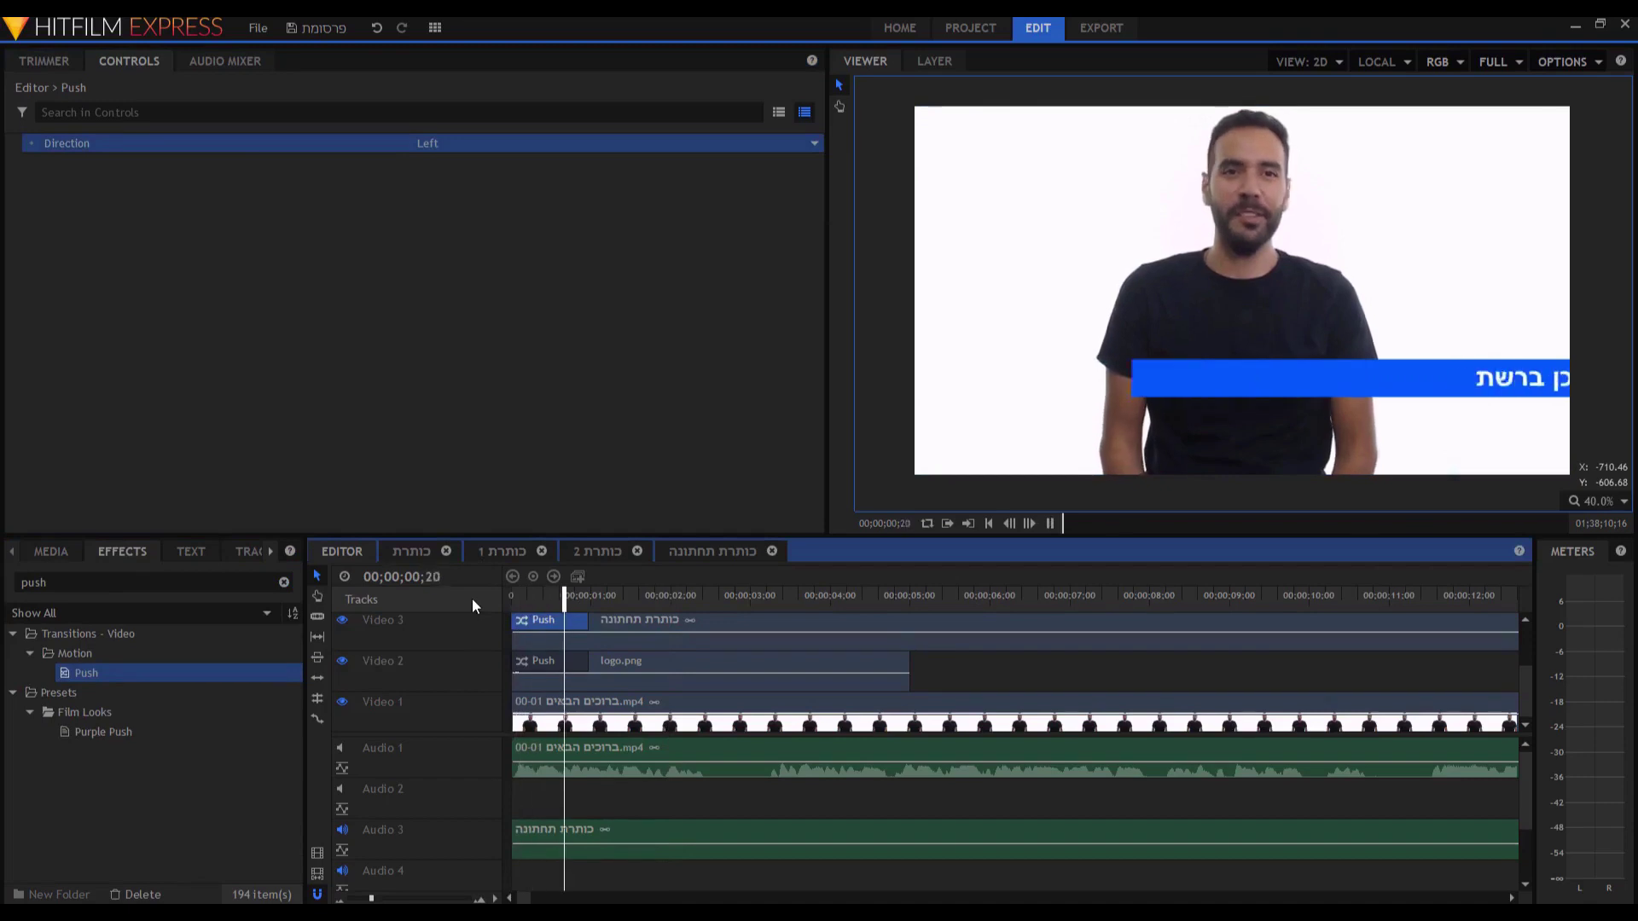
key(space)
Delay the lower-third title to start about one second in, then replay from the start.
drag(642, 627, 693, 638)
key(Home)
key(space)
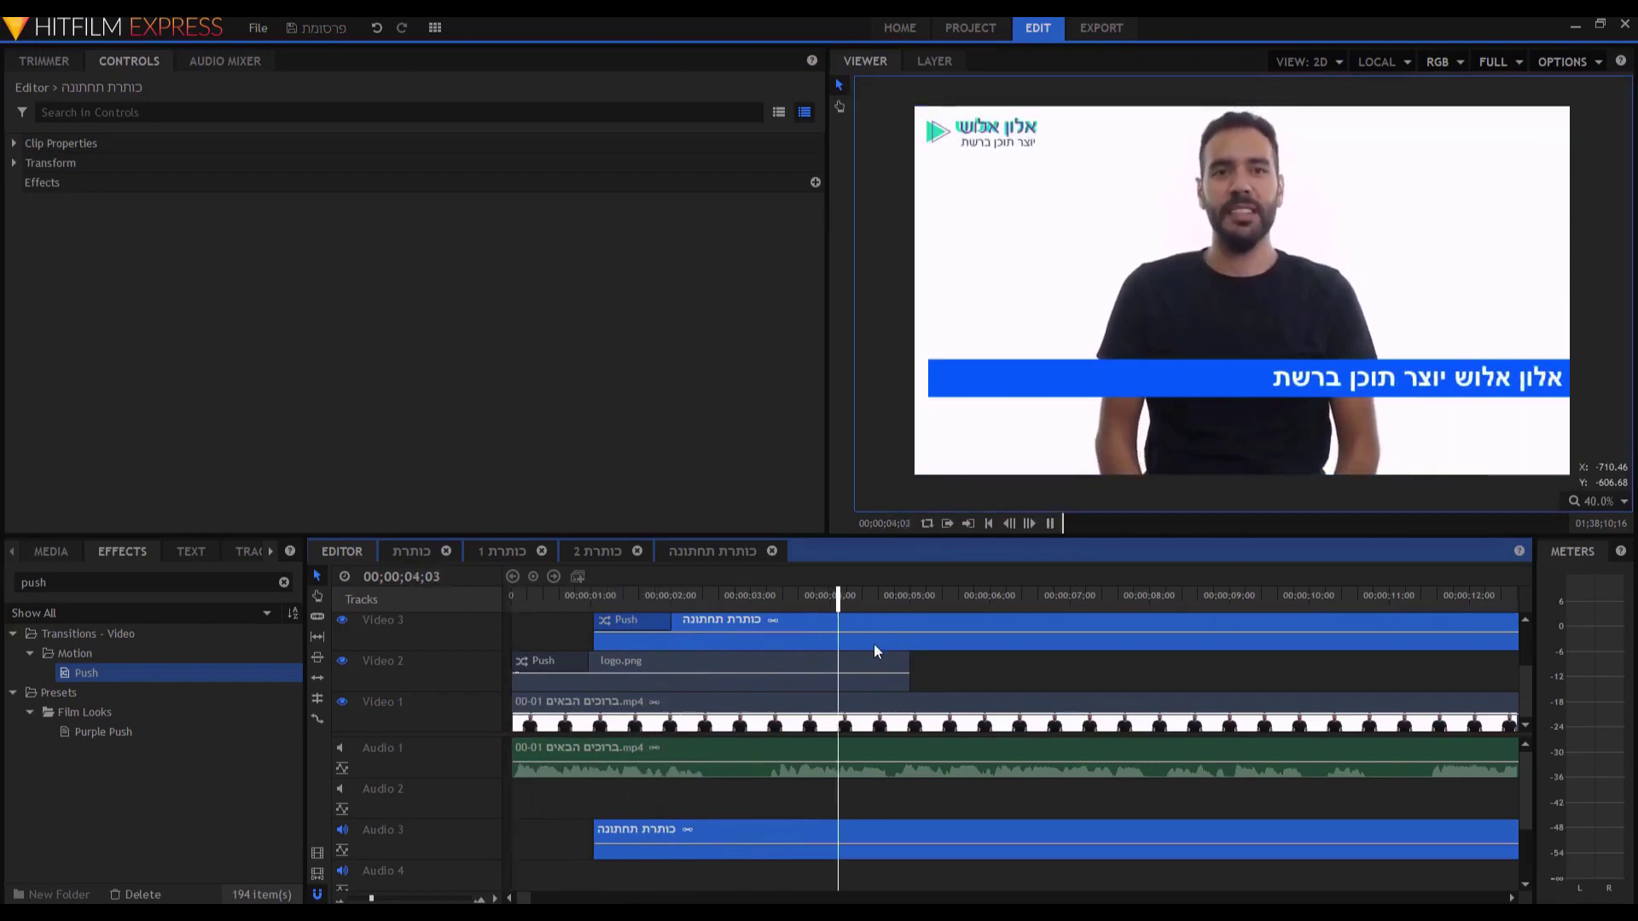
key(space)
Give the video tracks more room and select GOPR1604.MP4 in the project media list.
drag(622, 736, 607, 762)
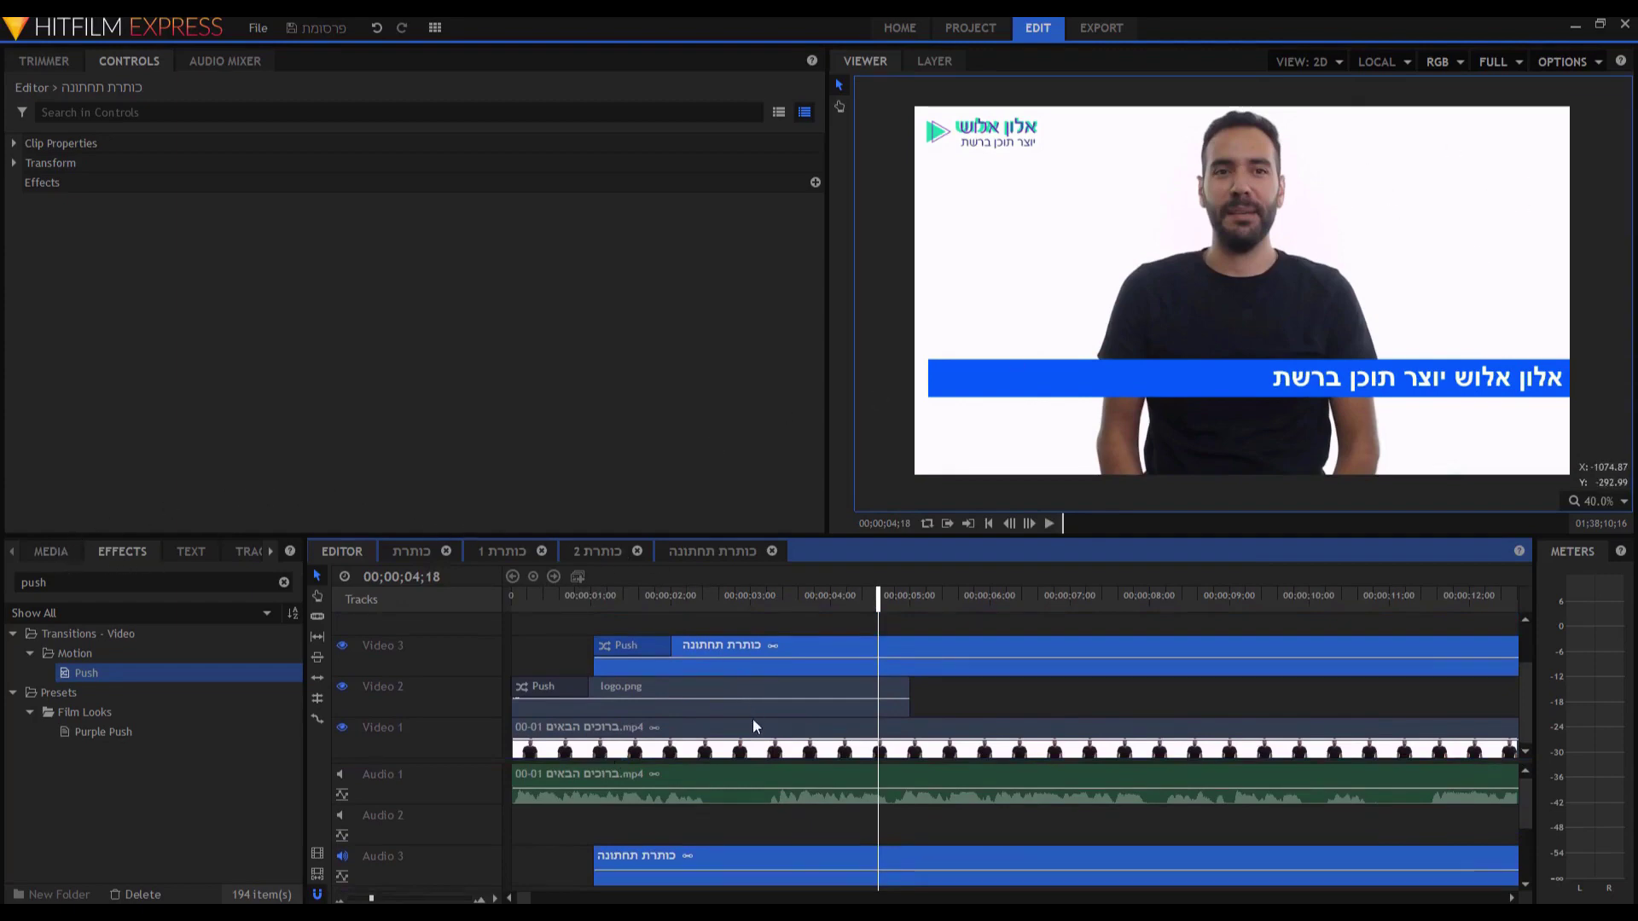
click(48, 551)
drag(294, 841, 299, 719)
click(207, 738)
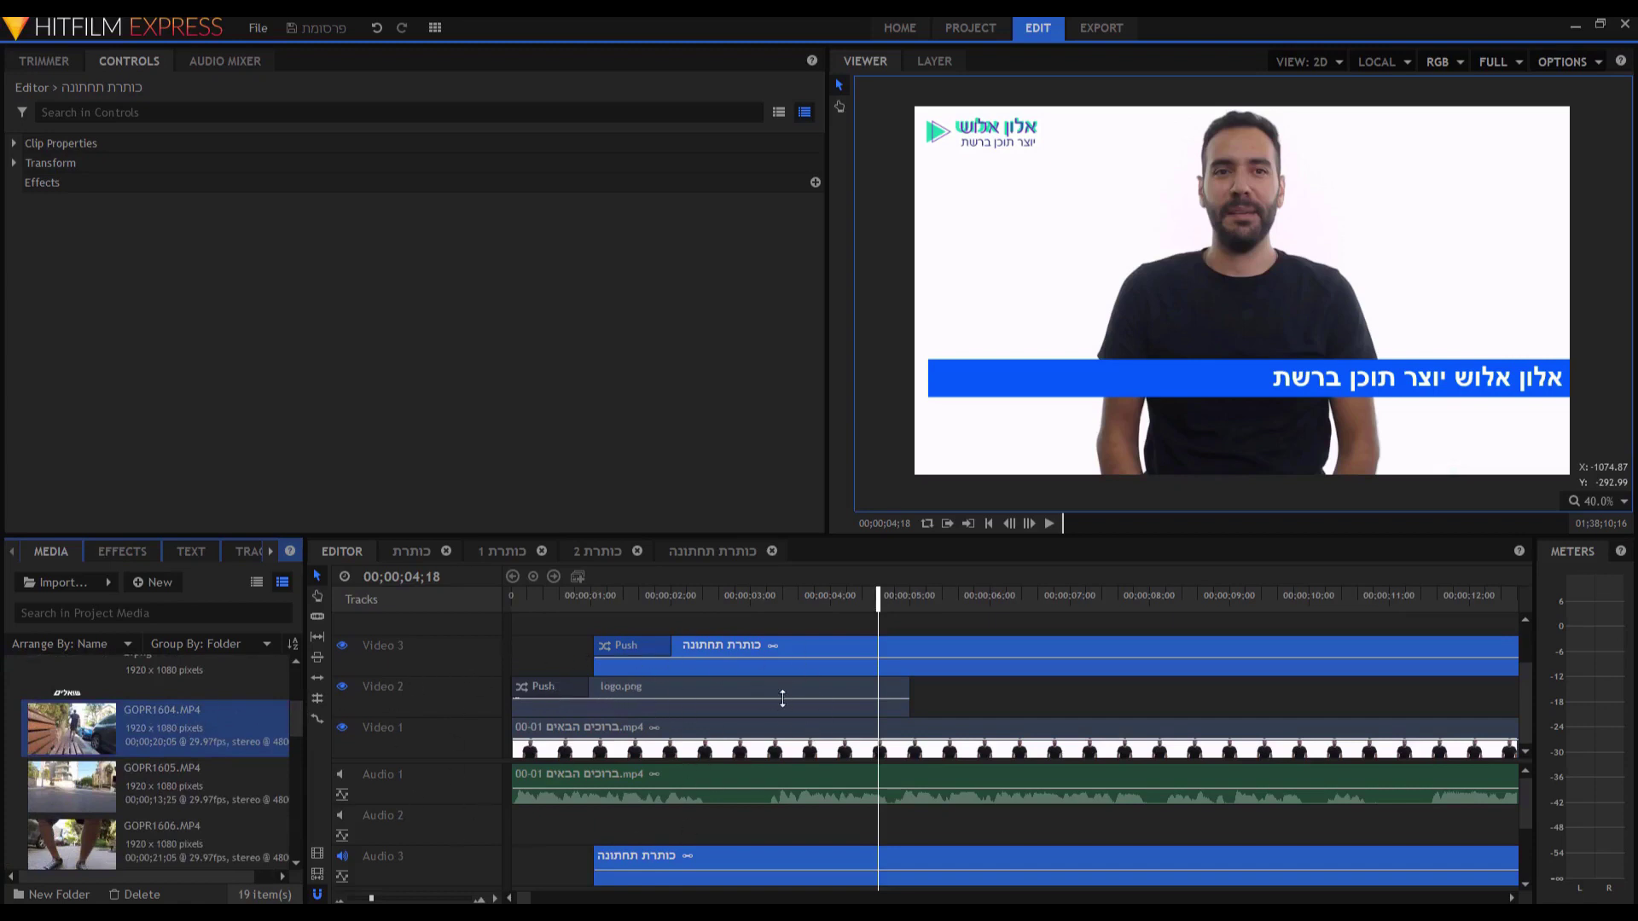
Set the timeline's video track size to Small, revealing Video 4 and Video 5.
click(494, 898)
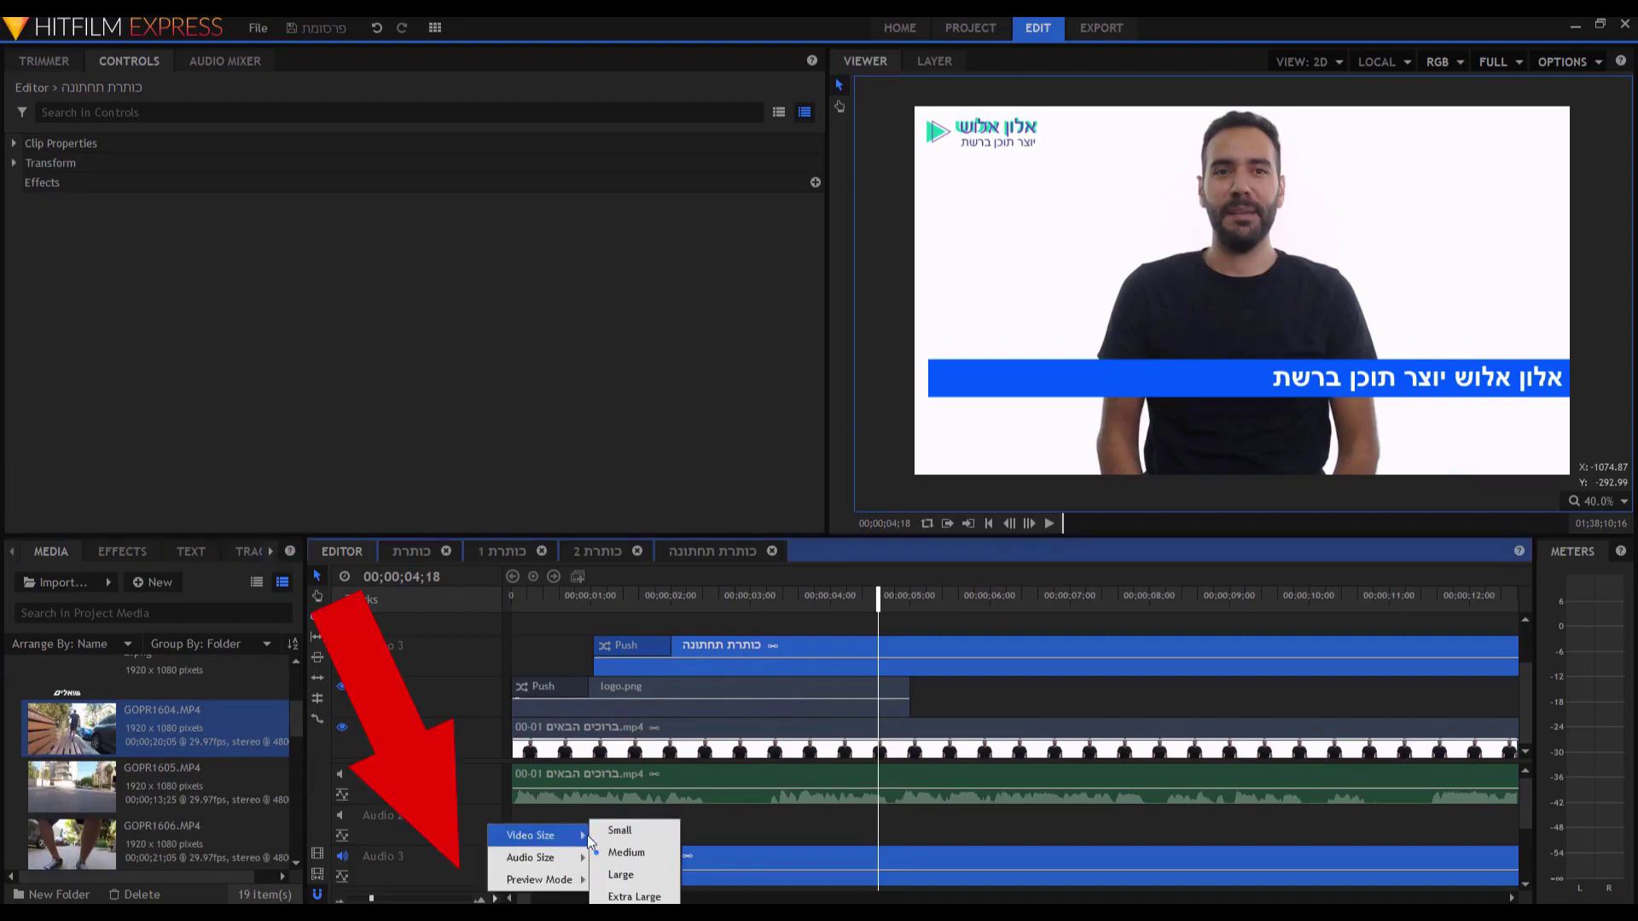
click(598, 833)
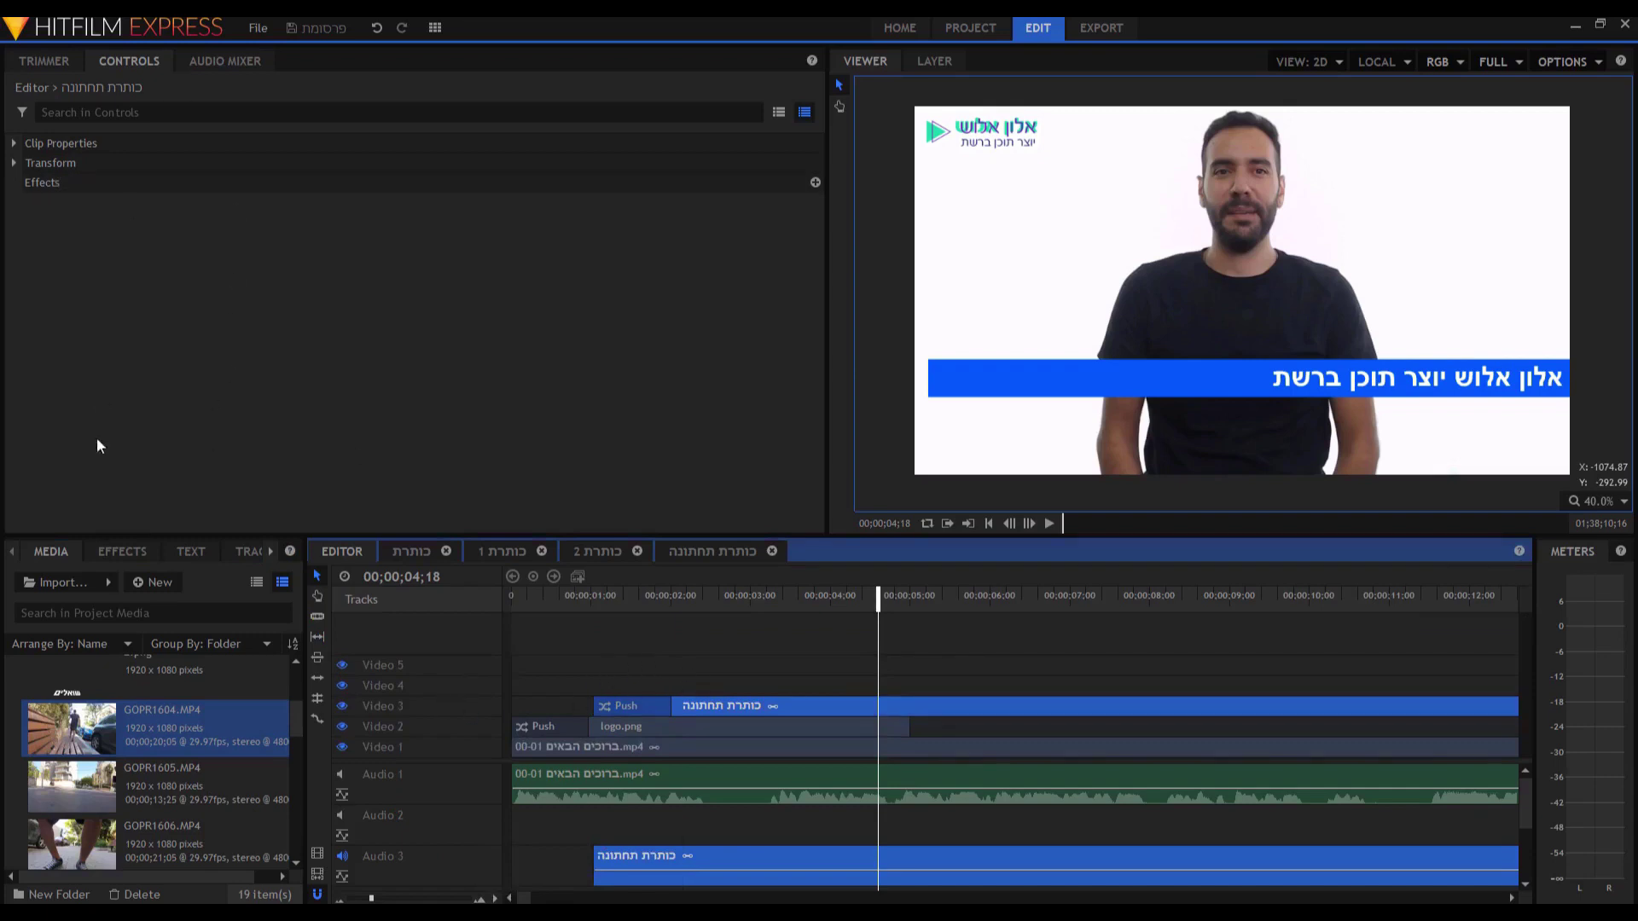
click(125, 722)
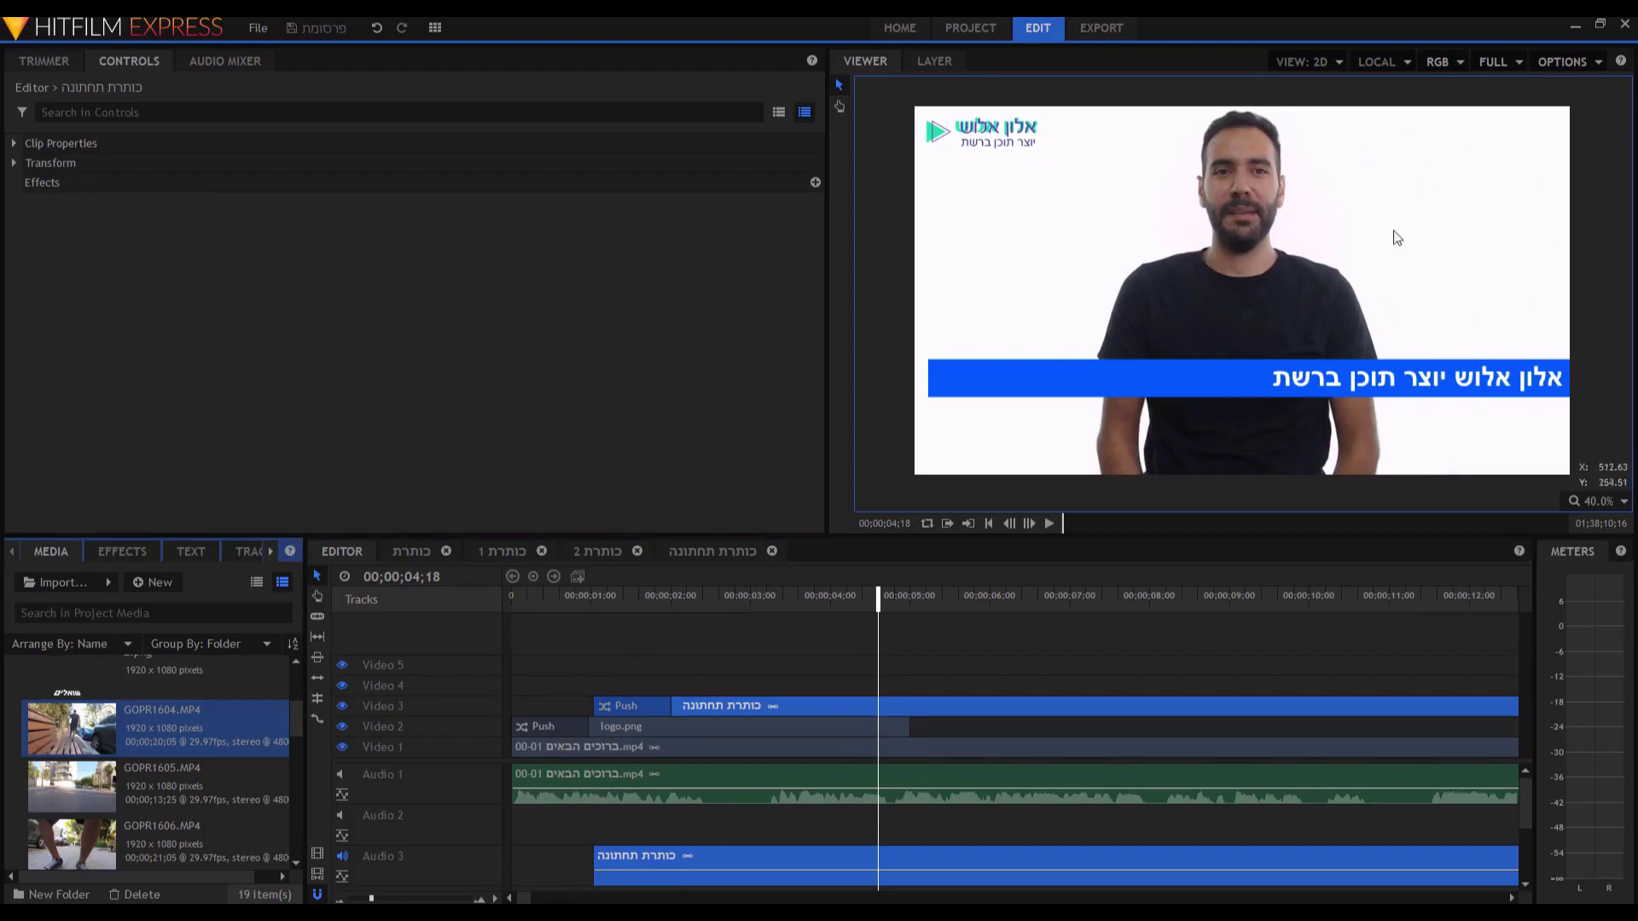
Trim GOPR1604.MP4 in the Trimmer with in point 06;26 and out point 15;15.
click(77, 57)
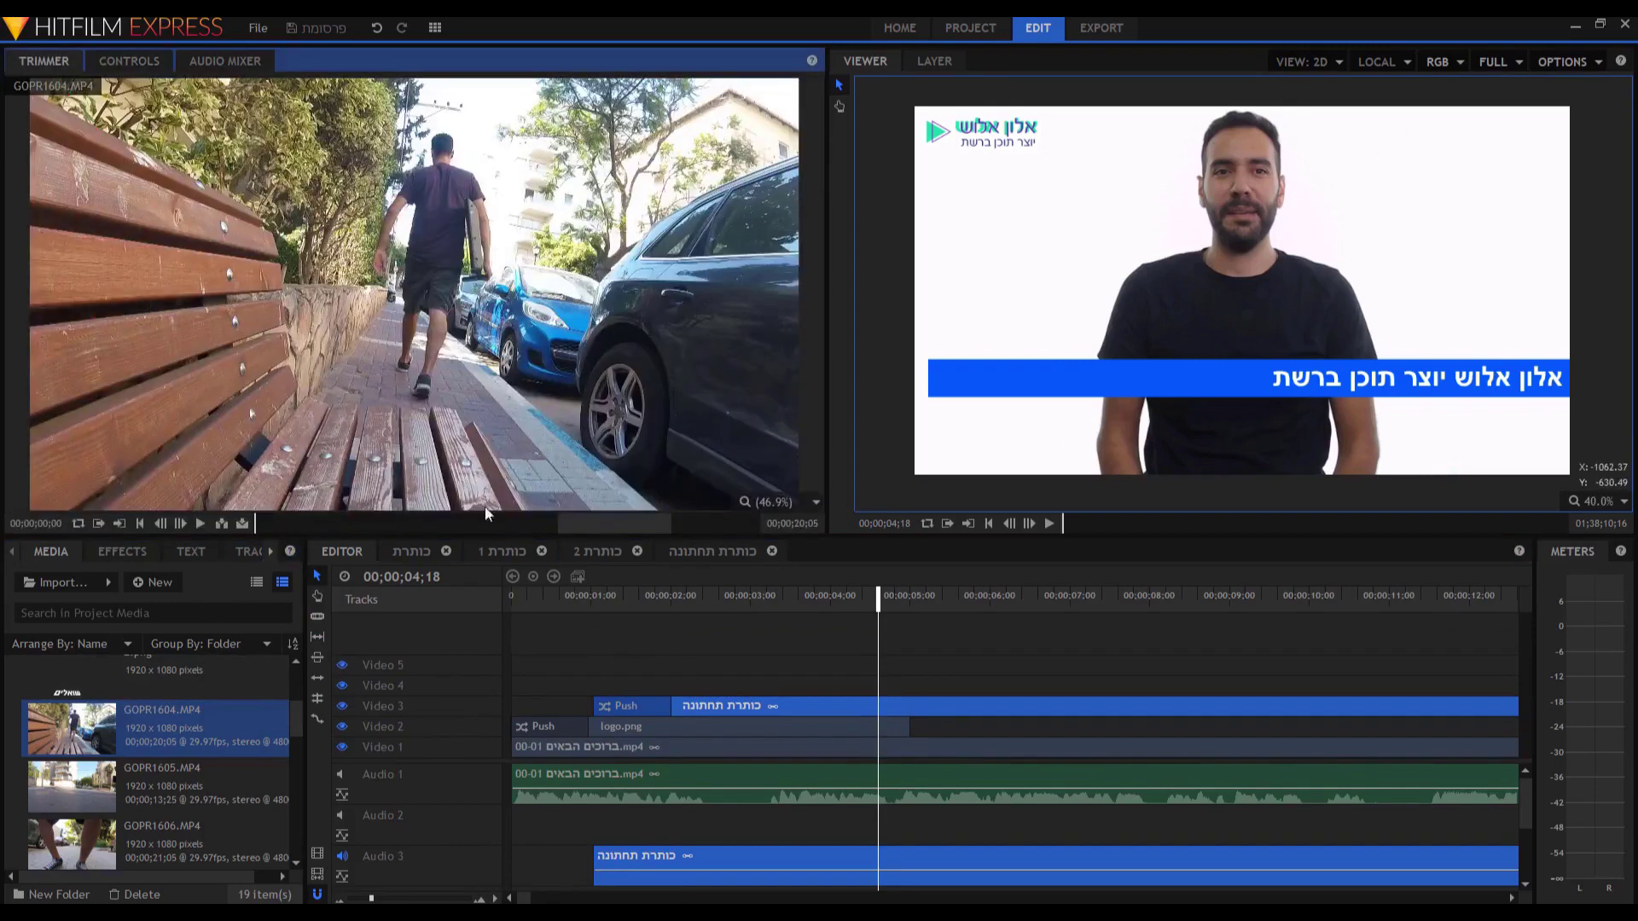
click(427, 524)
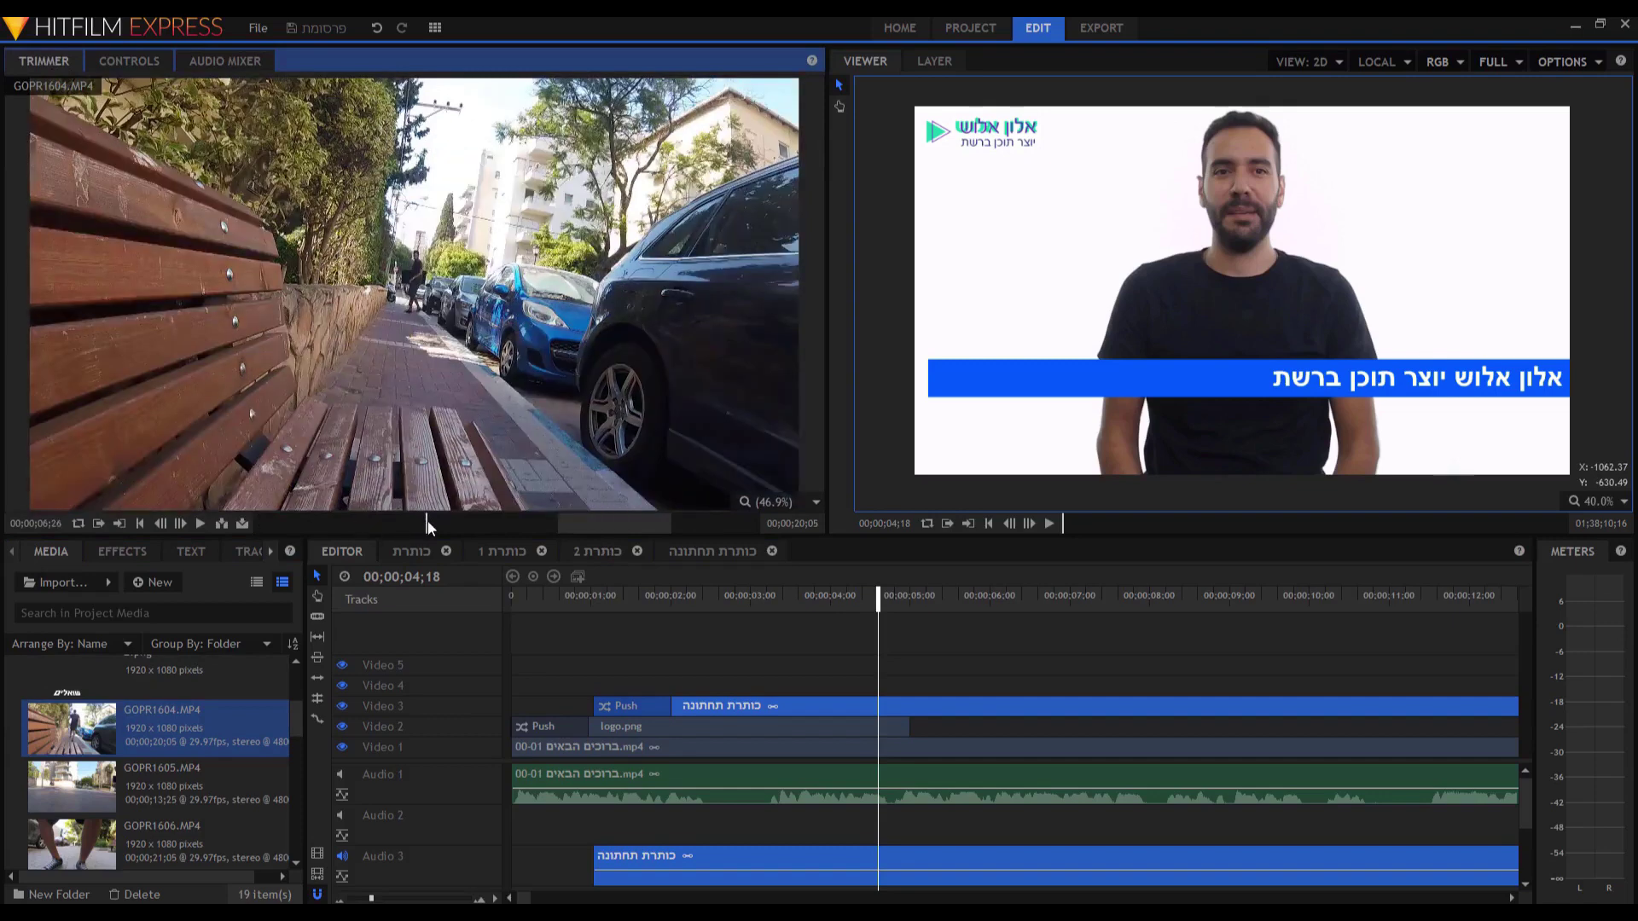
click(96, 524)
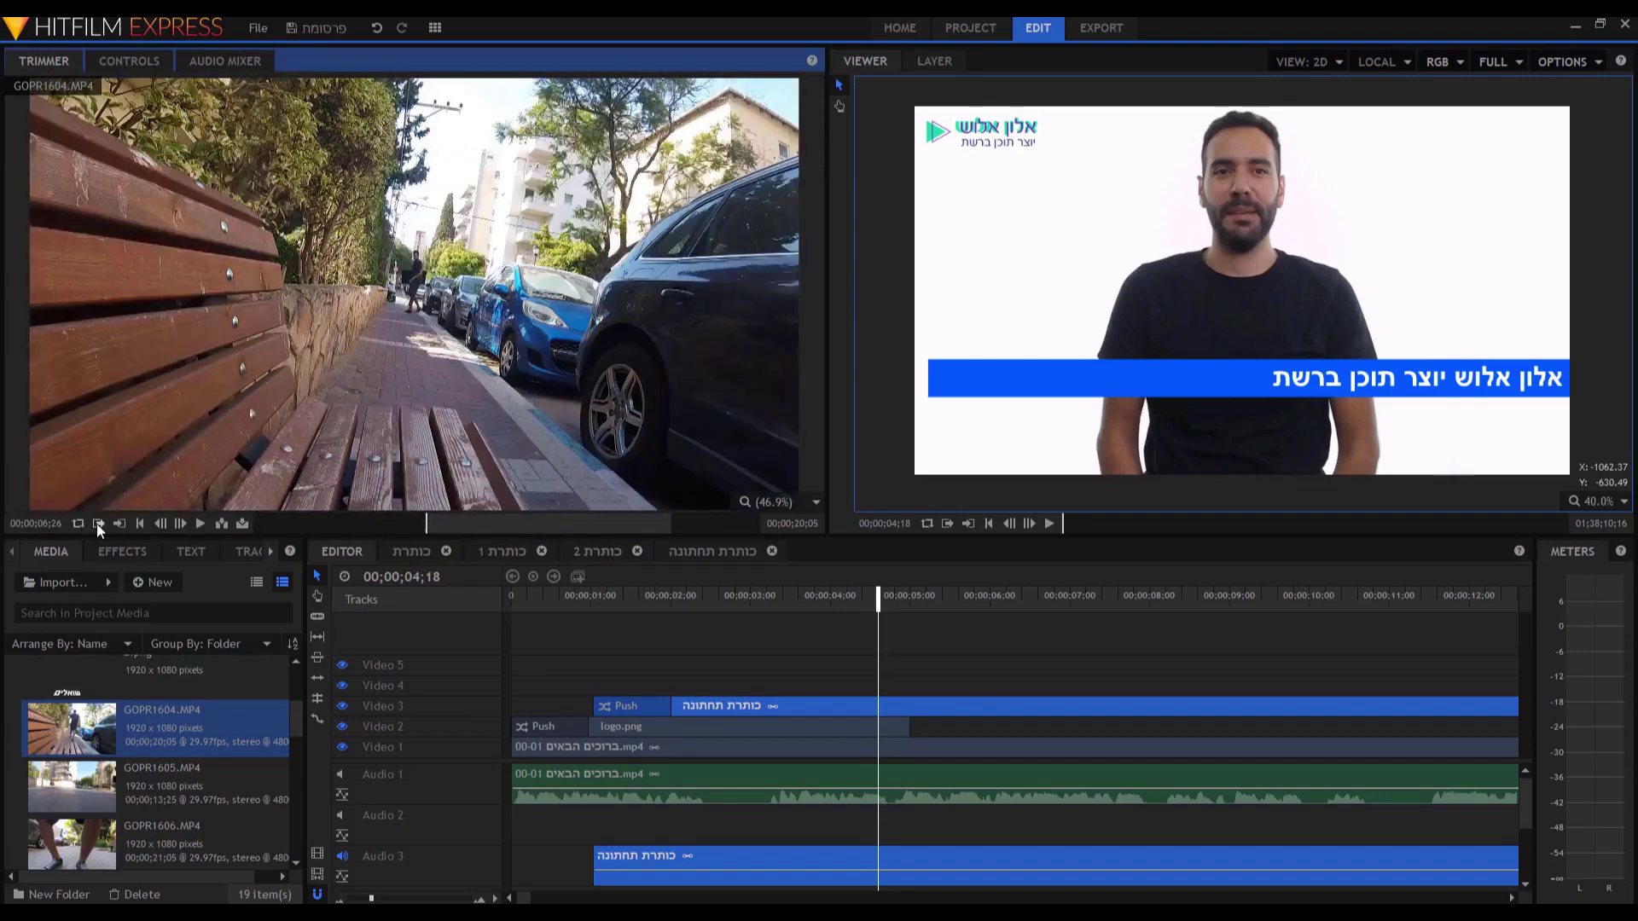
click(641, 526)
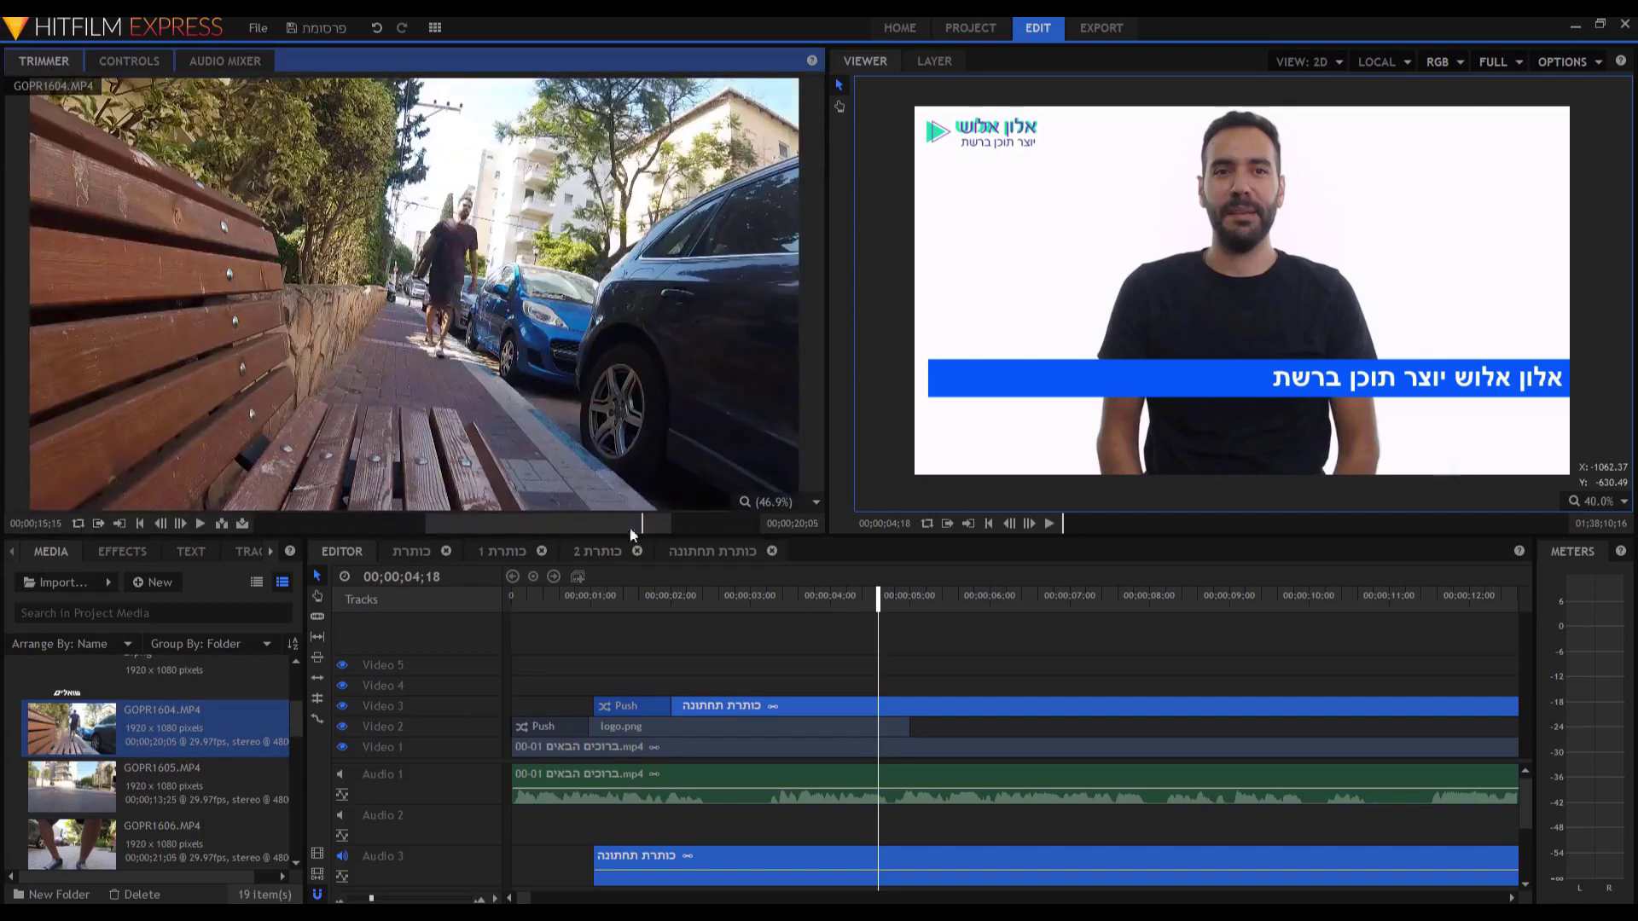
click(119, 524)
Place the trimmed GOPR1604.MP4 on Video 4 starting about one second in.
drag(416, 263, 602, 696)
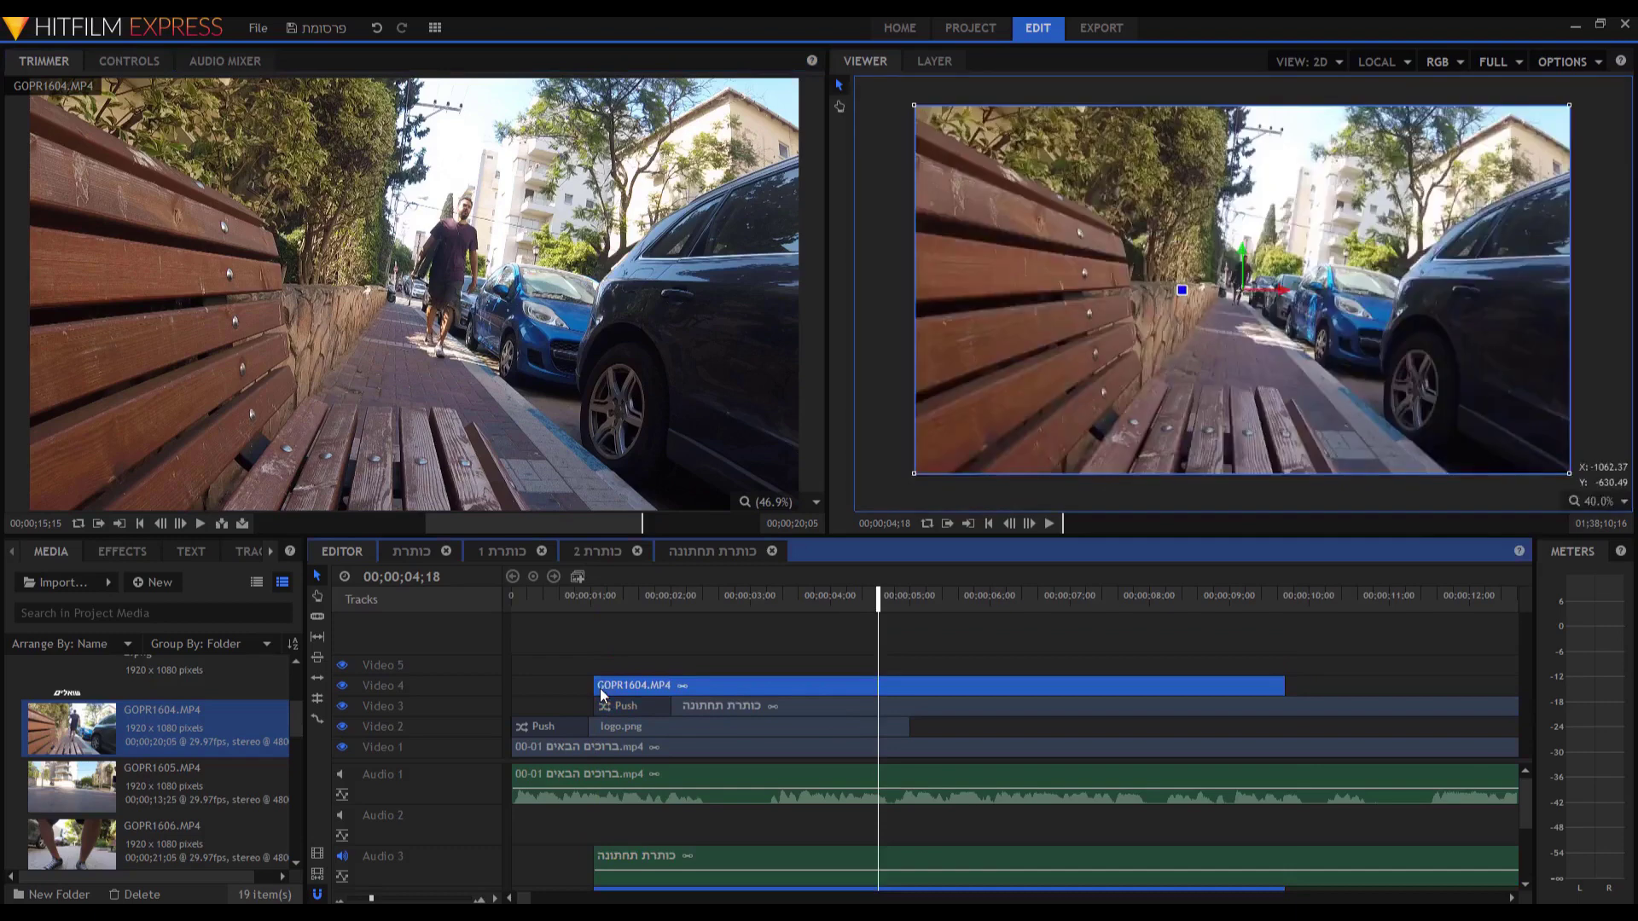
key(ctrl+z)
drag(72, 727, 644, 699)
key(ctrl+z)
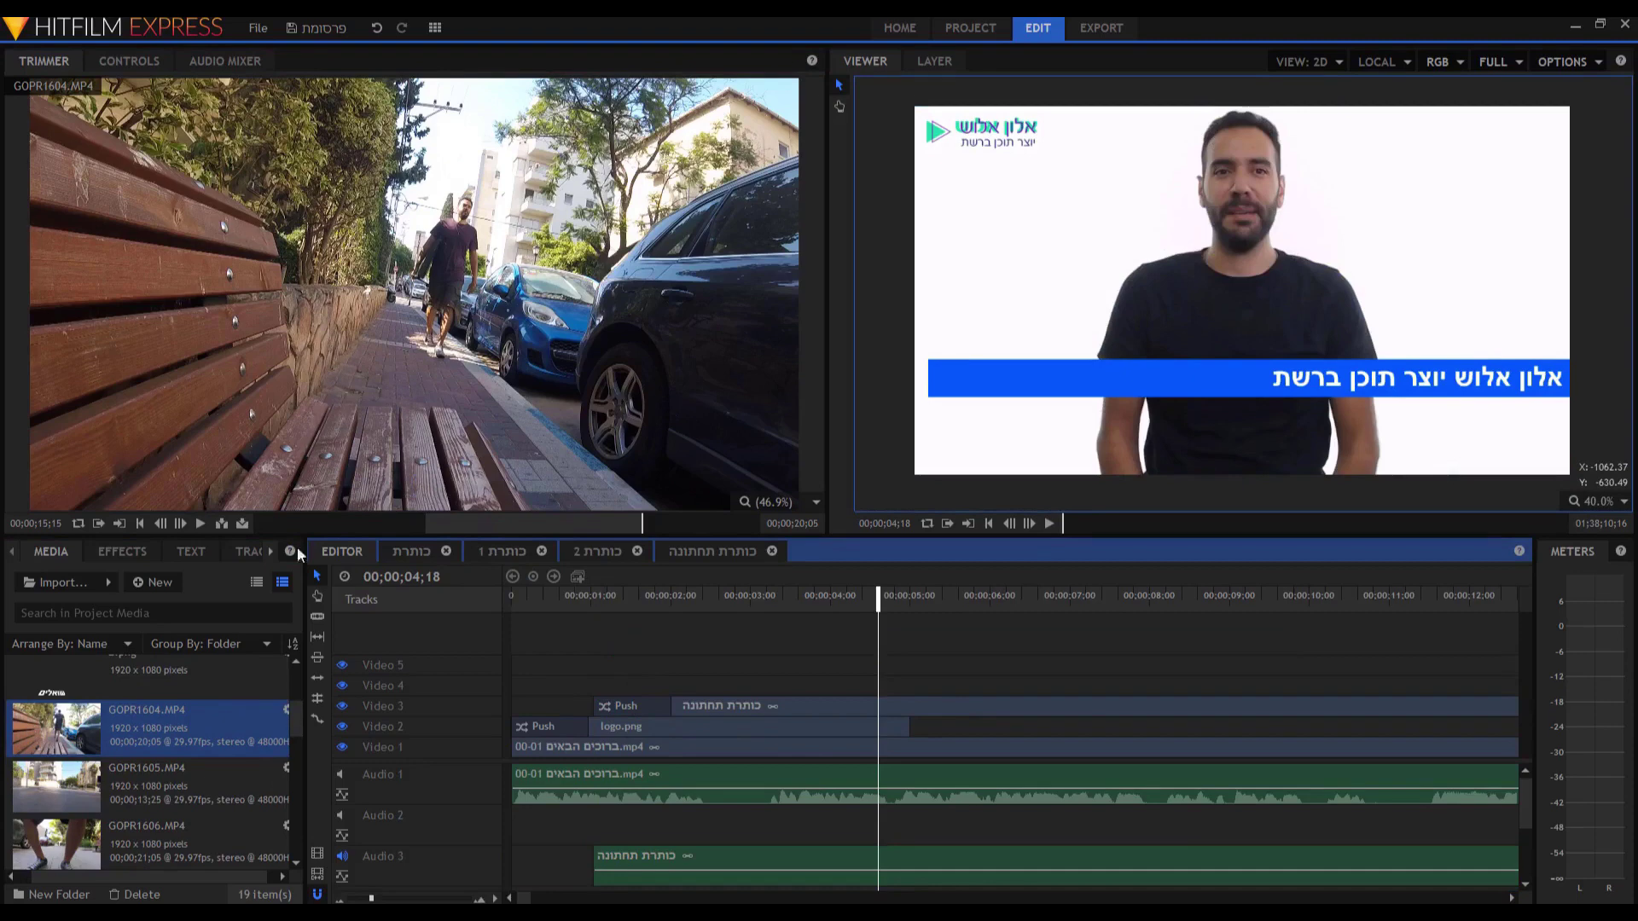
drag(548, 352, 606, 696)
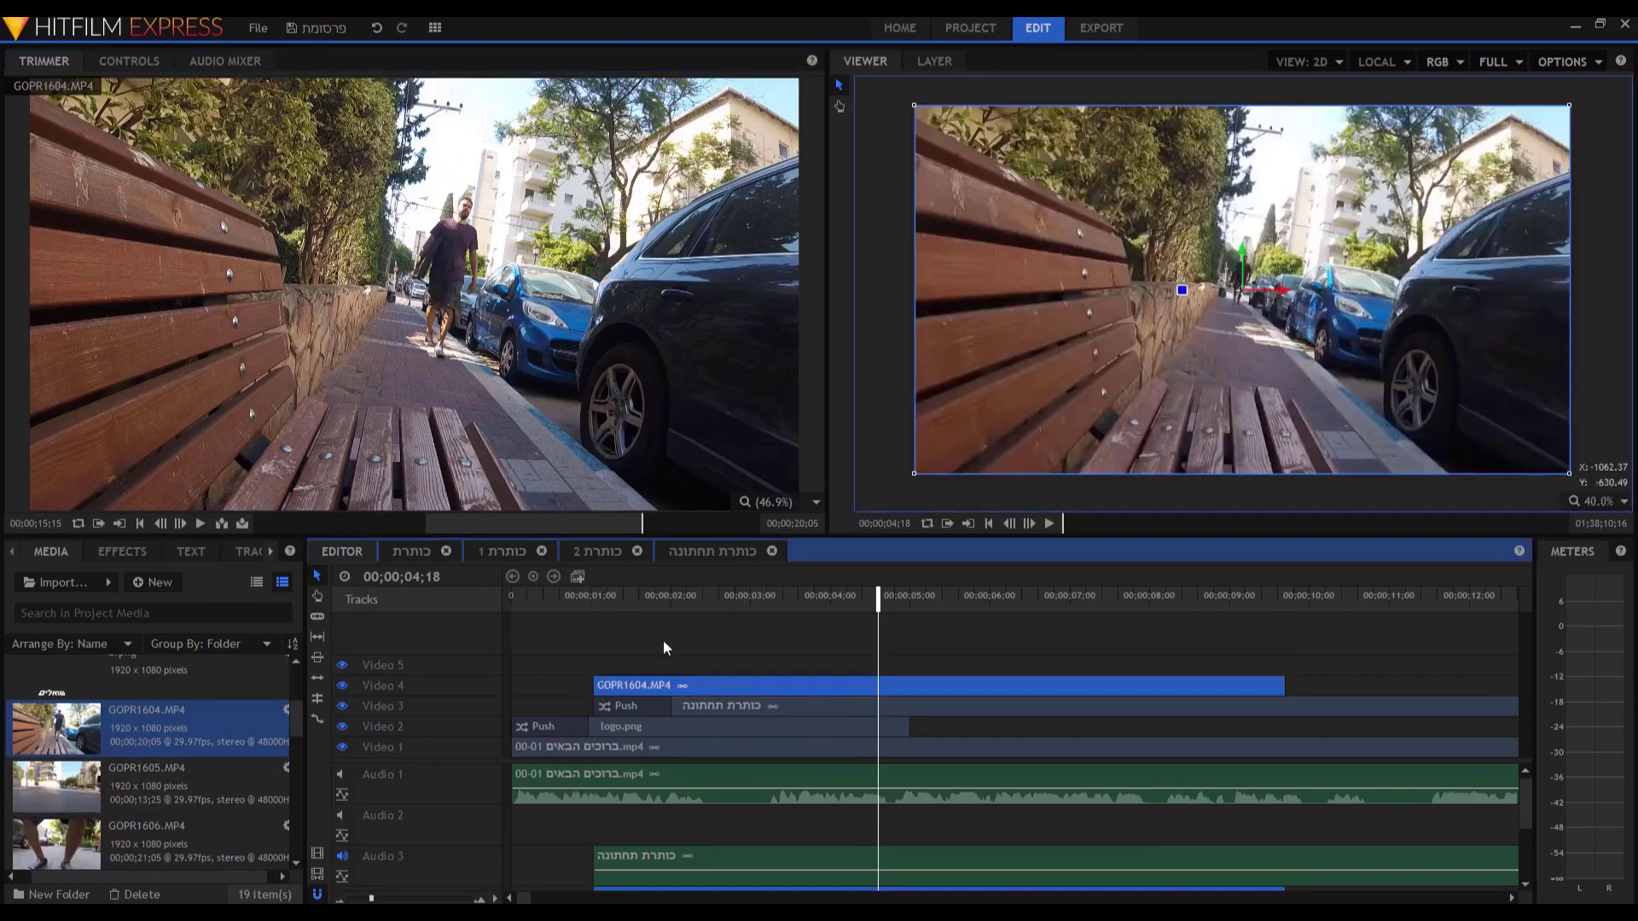
Enlarge the timeline to show Audio 5, unmute Audio 1, and preview from 01;17.
drag(853, 539, 852, 450)
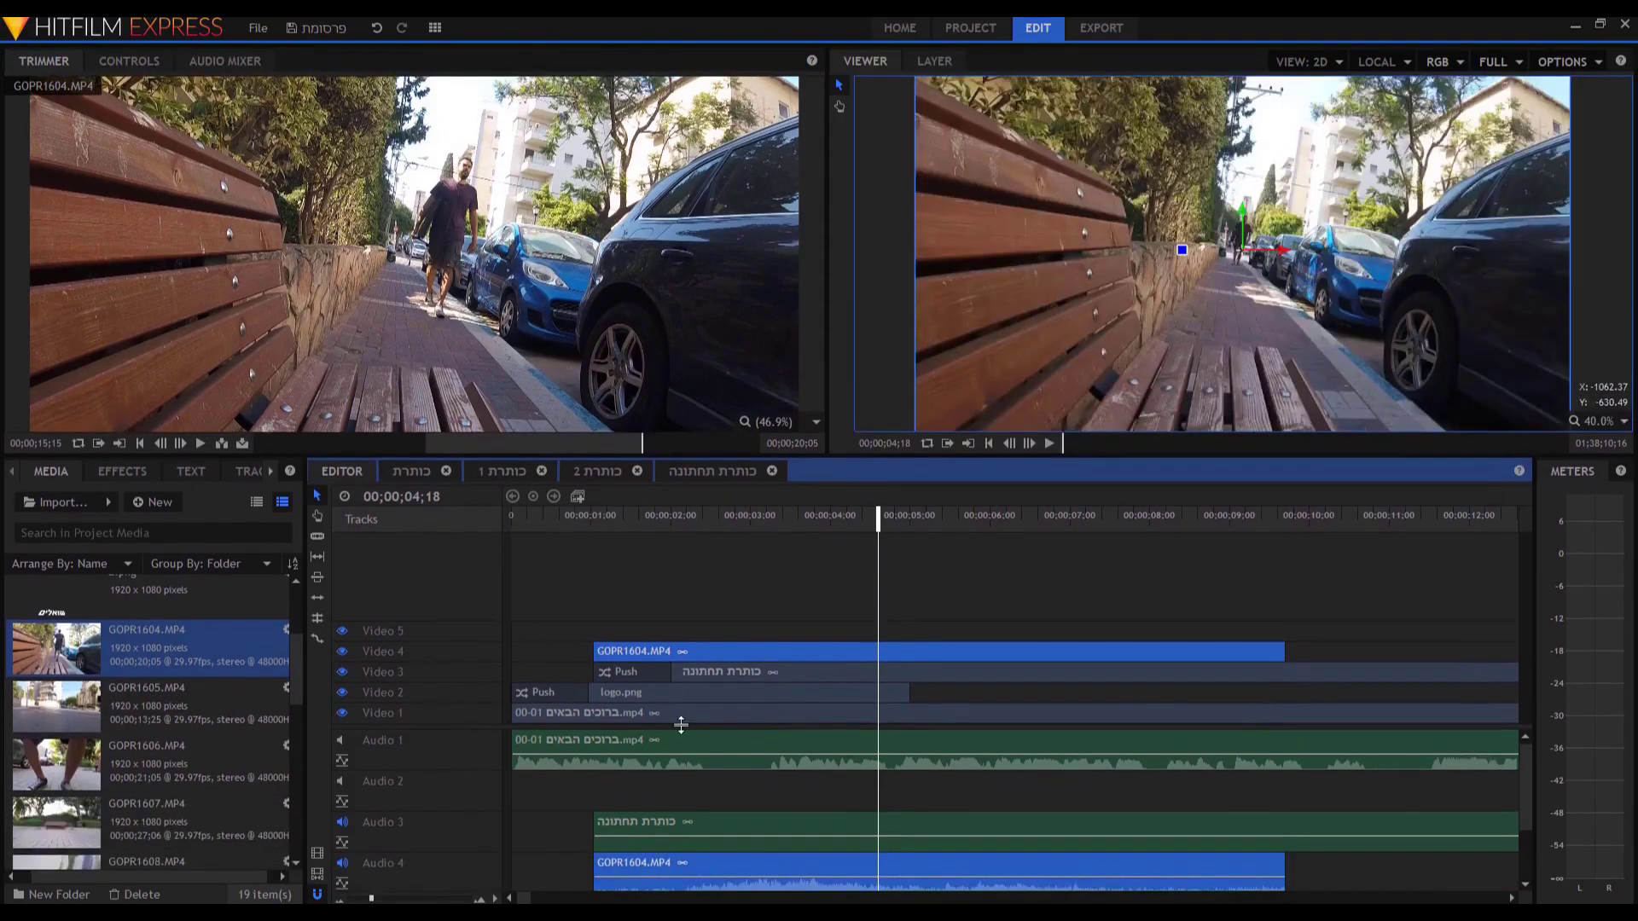
drag(681, 722, 692, 690)
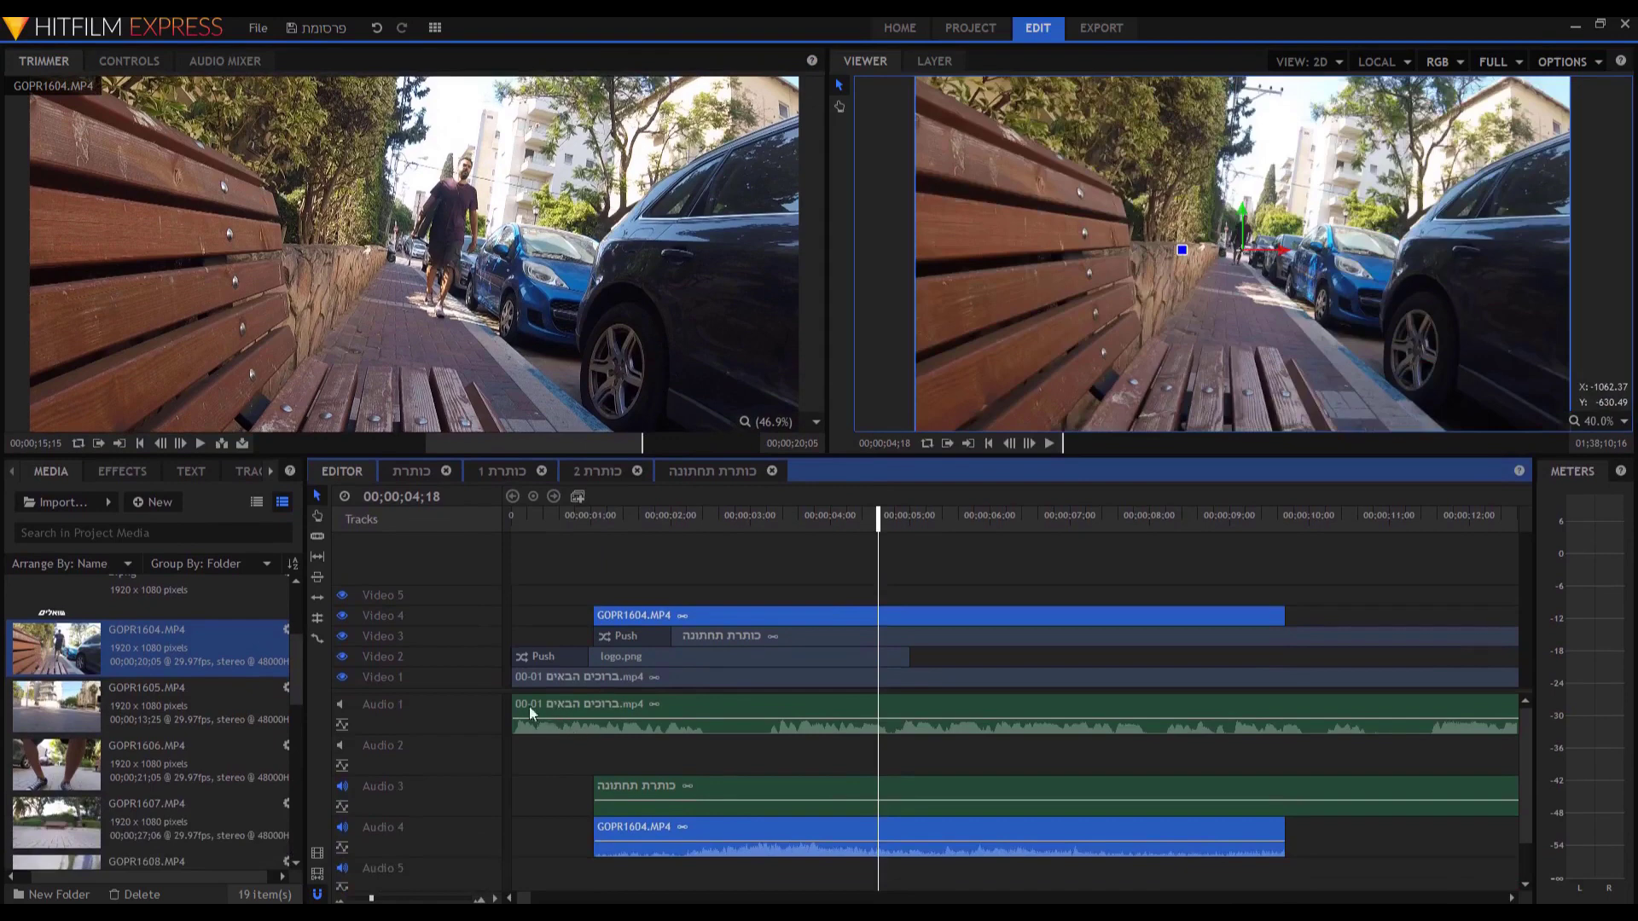
click(342, 706)
click(636, 514)
key(space)
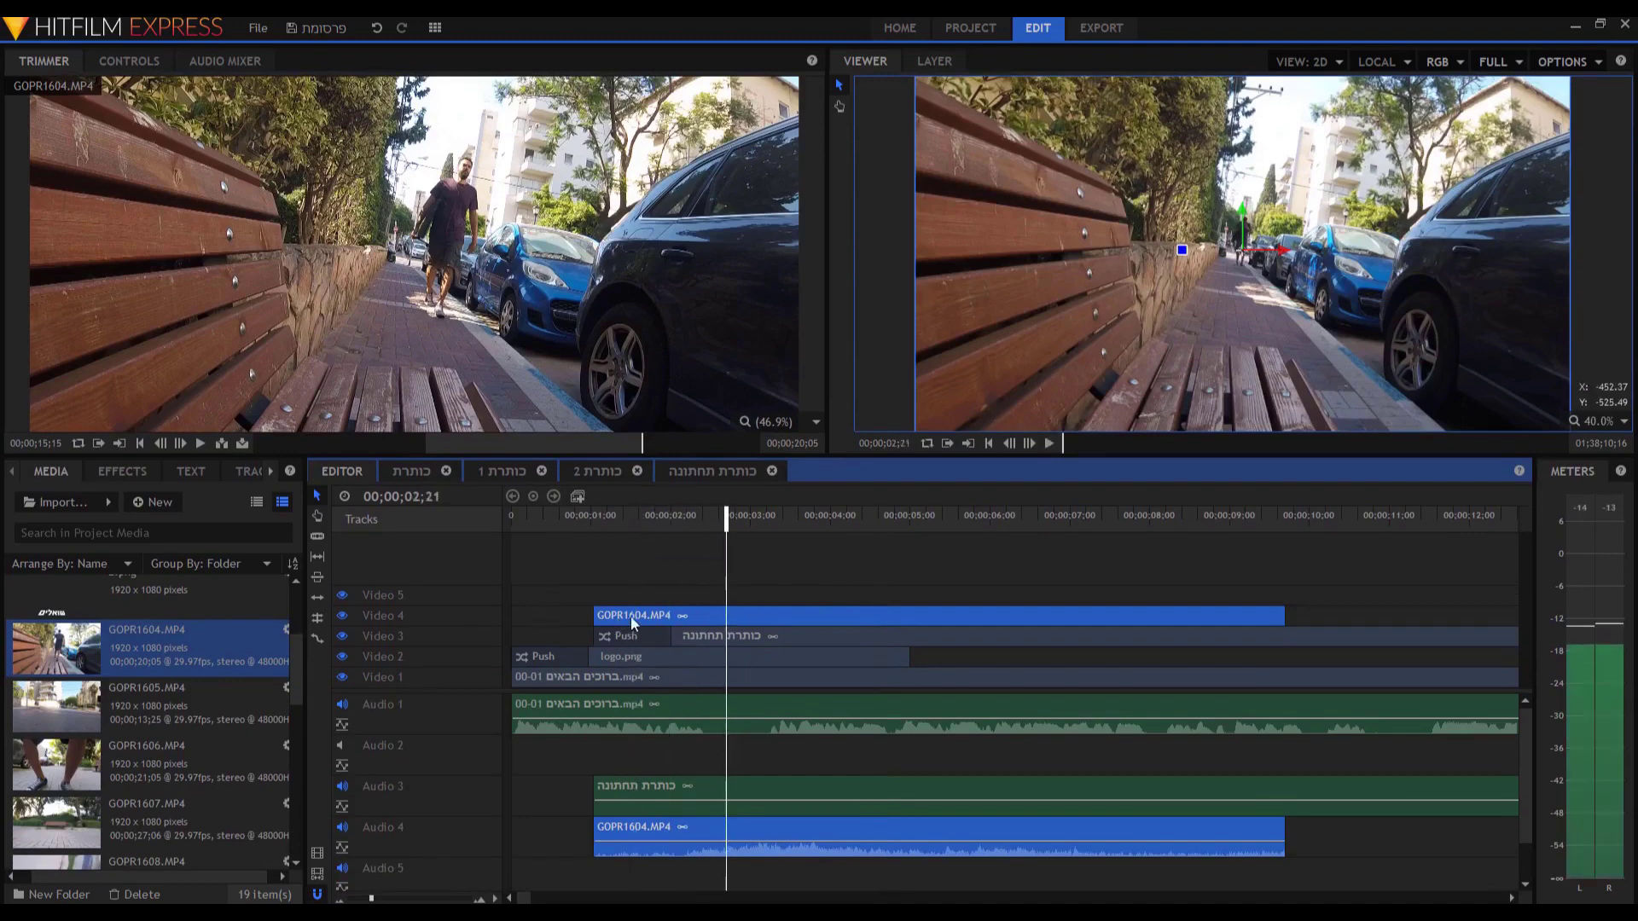
click(683, 590)
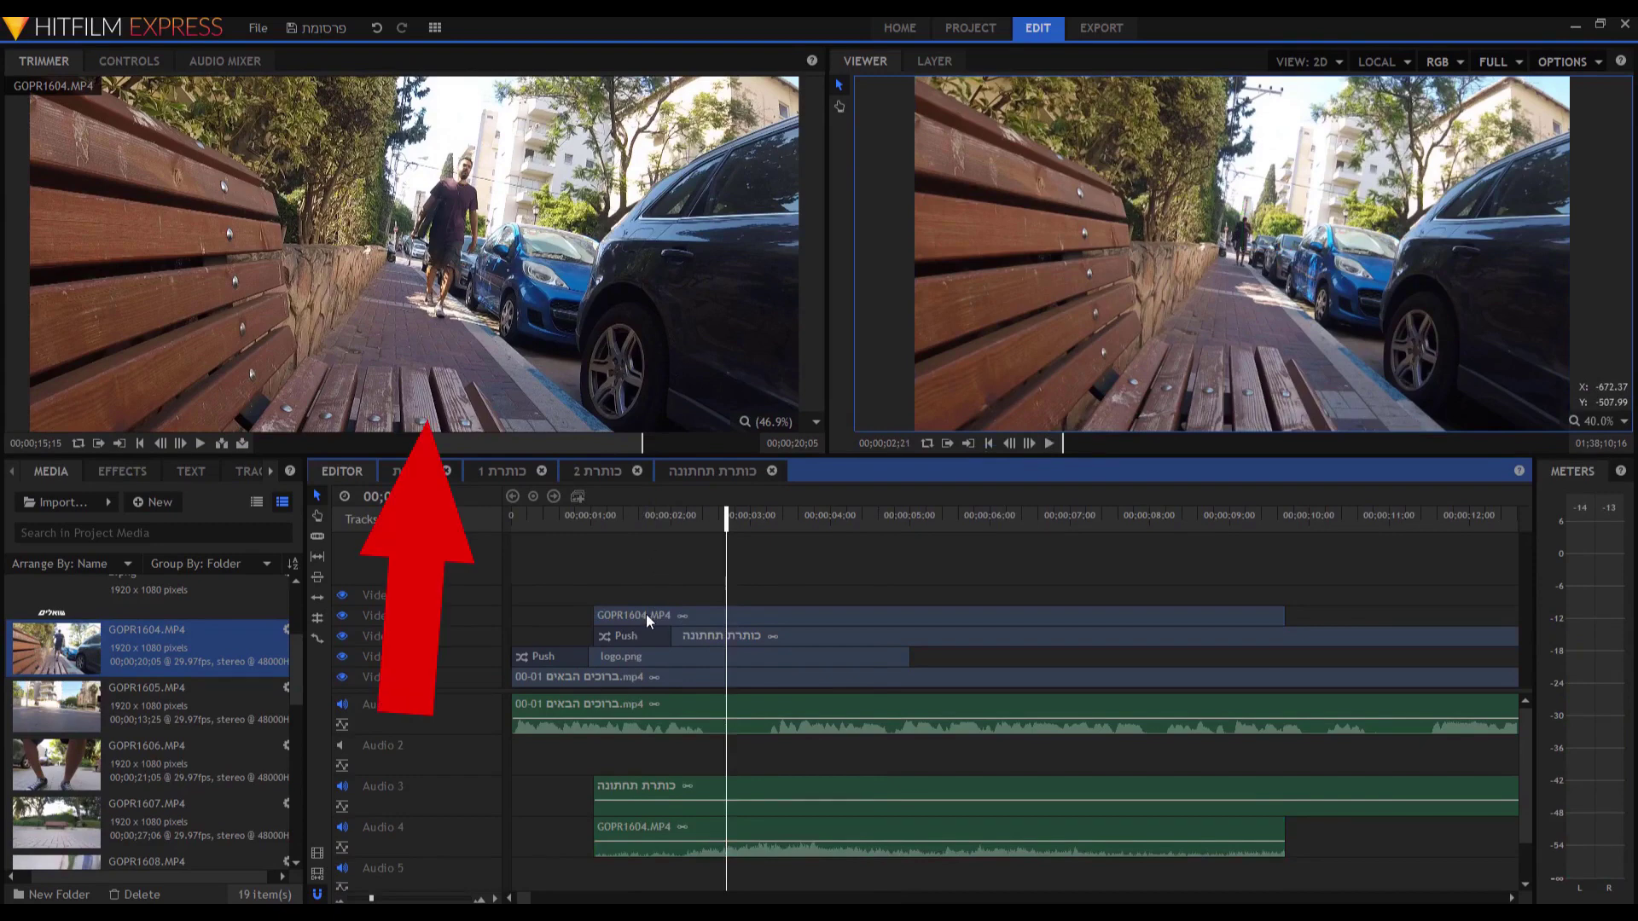
Unlink GOPR1604.MP4's audio, delete its Audio 4 clip, and preview the video-only B-roll.
click(647, 616)
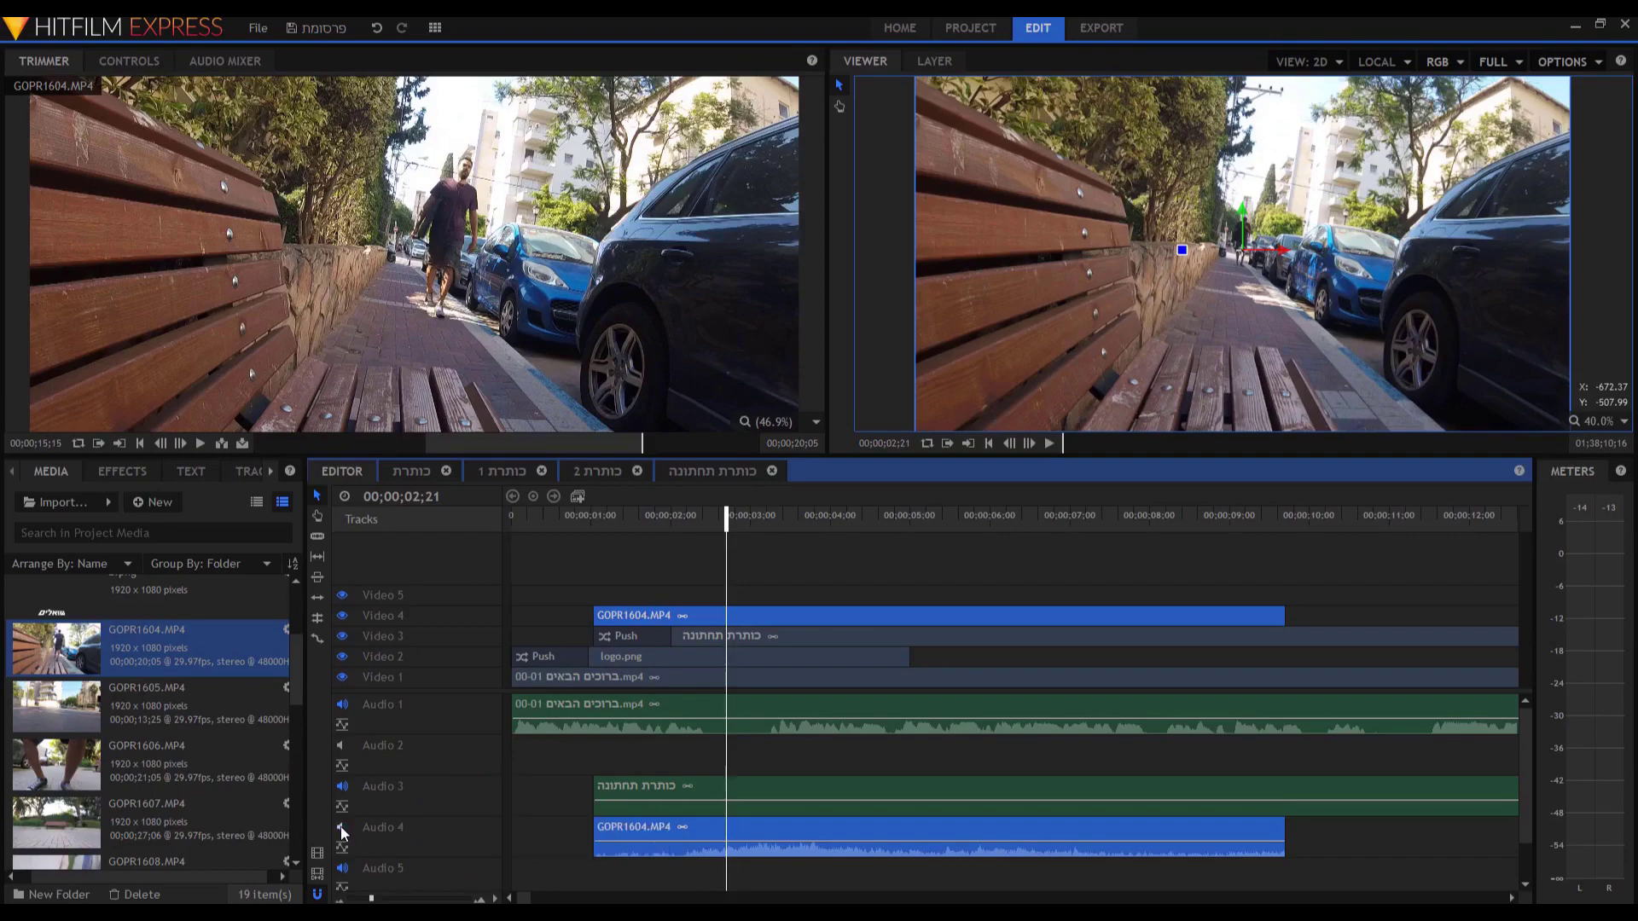
right_click(666, 833)
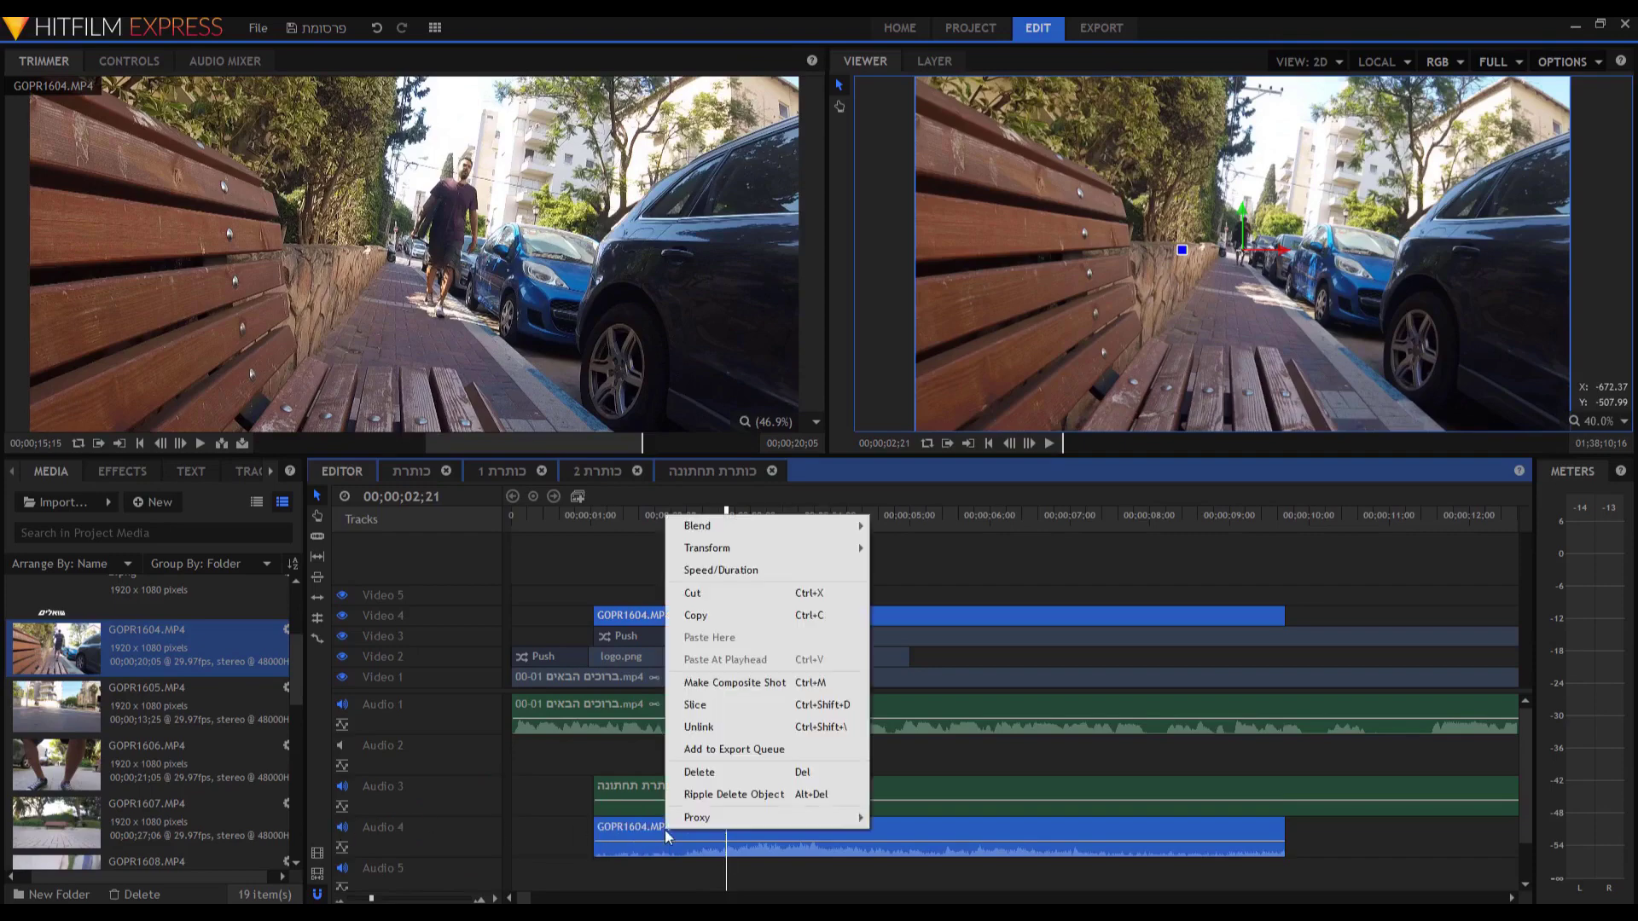
click(714, 730)
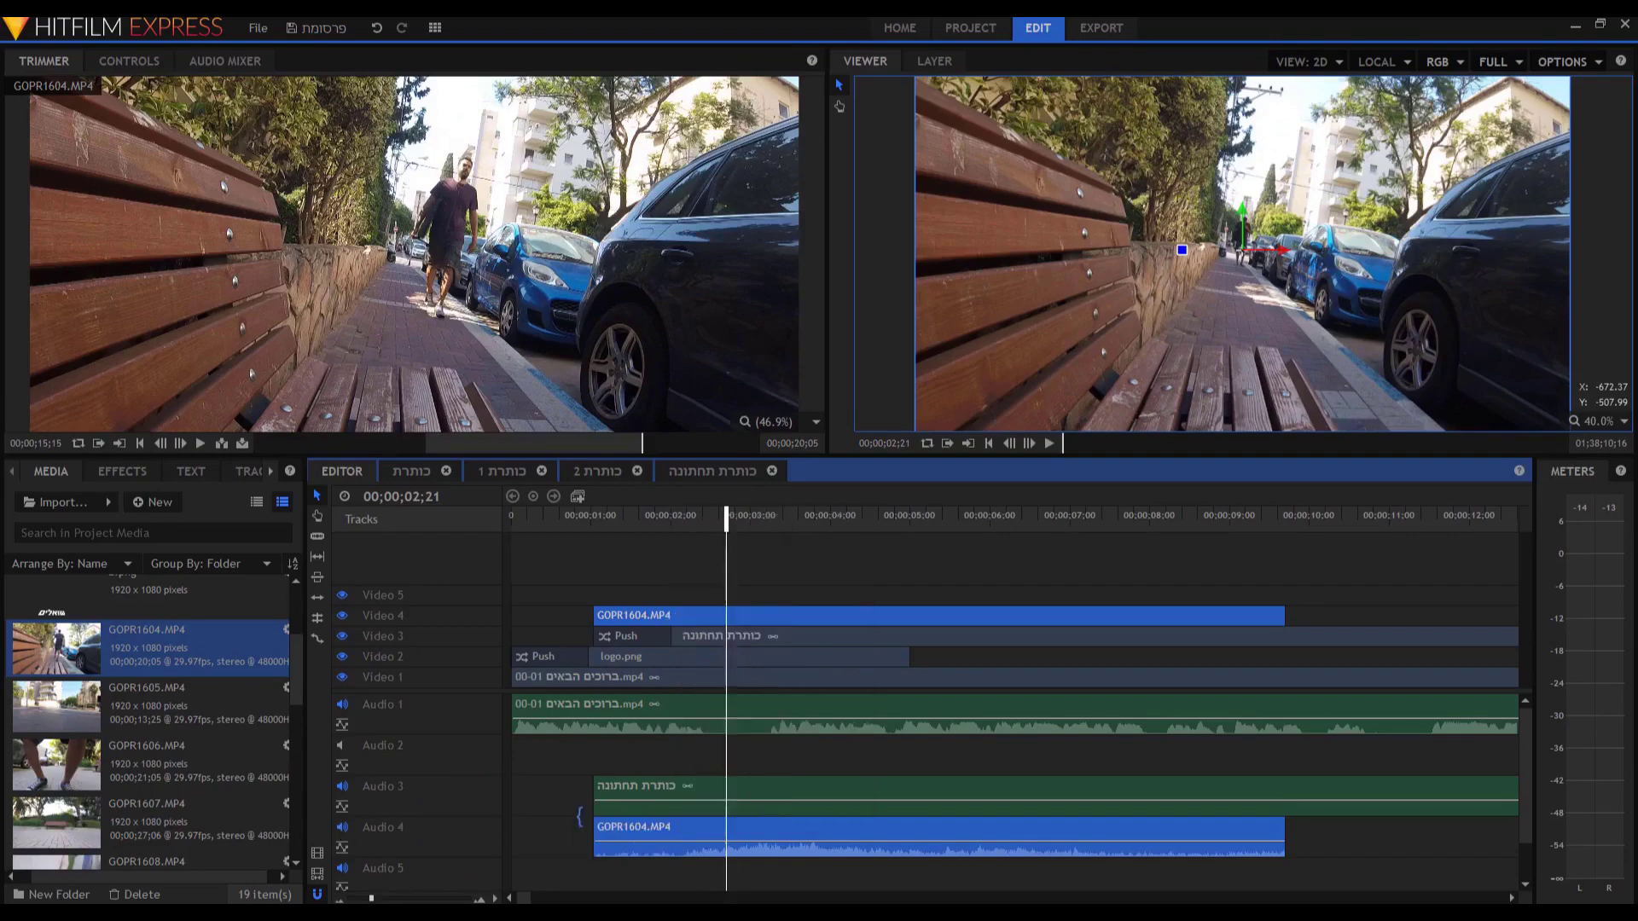
click(534, 833)
click(607, 829)
right_click(607, 829)
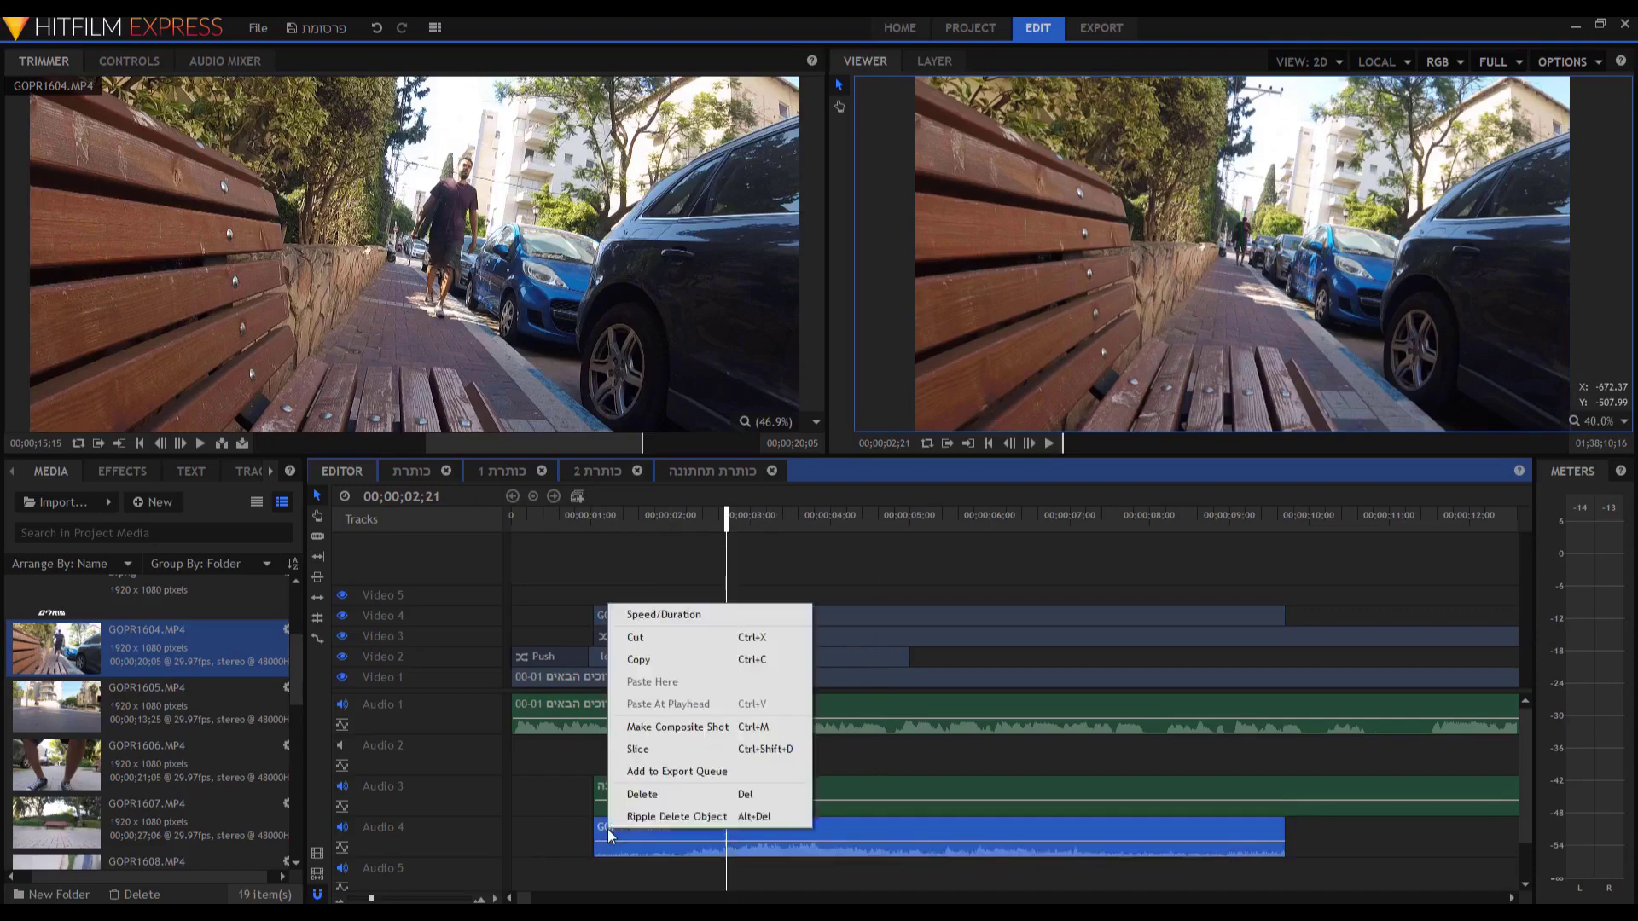
click(646, 795)
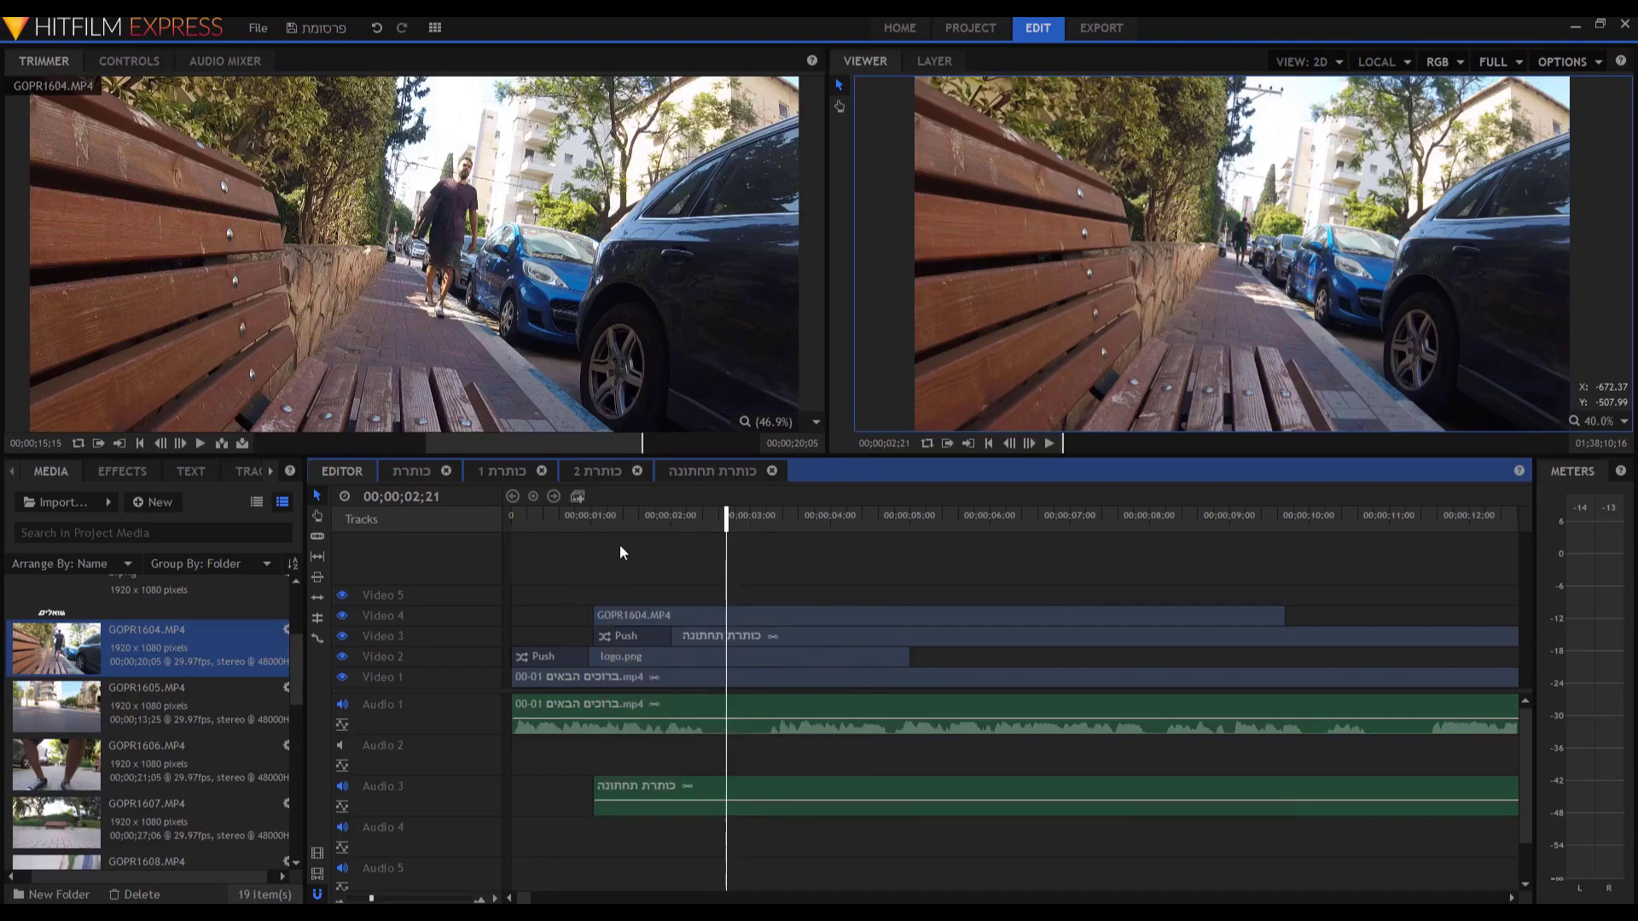
scroll(1255, 331, down, 1)
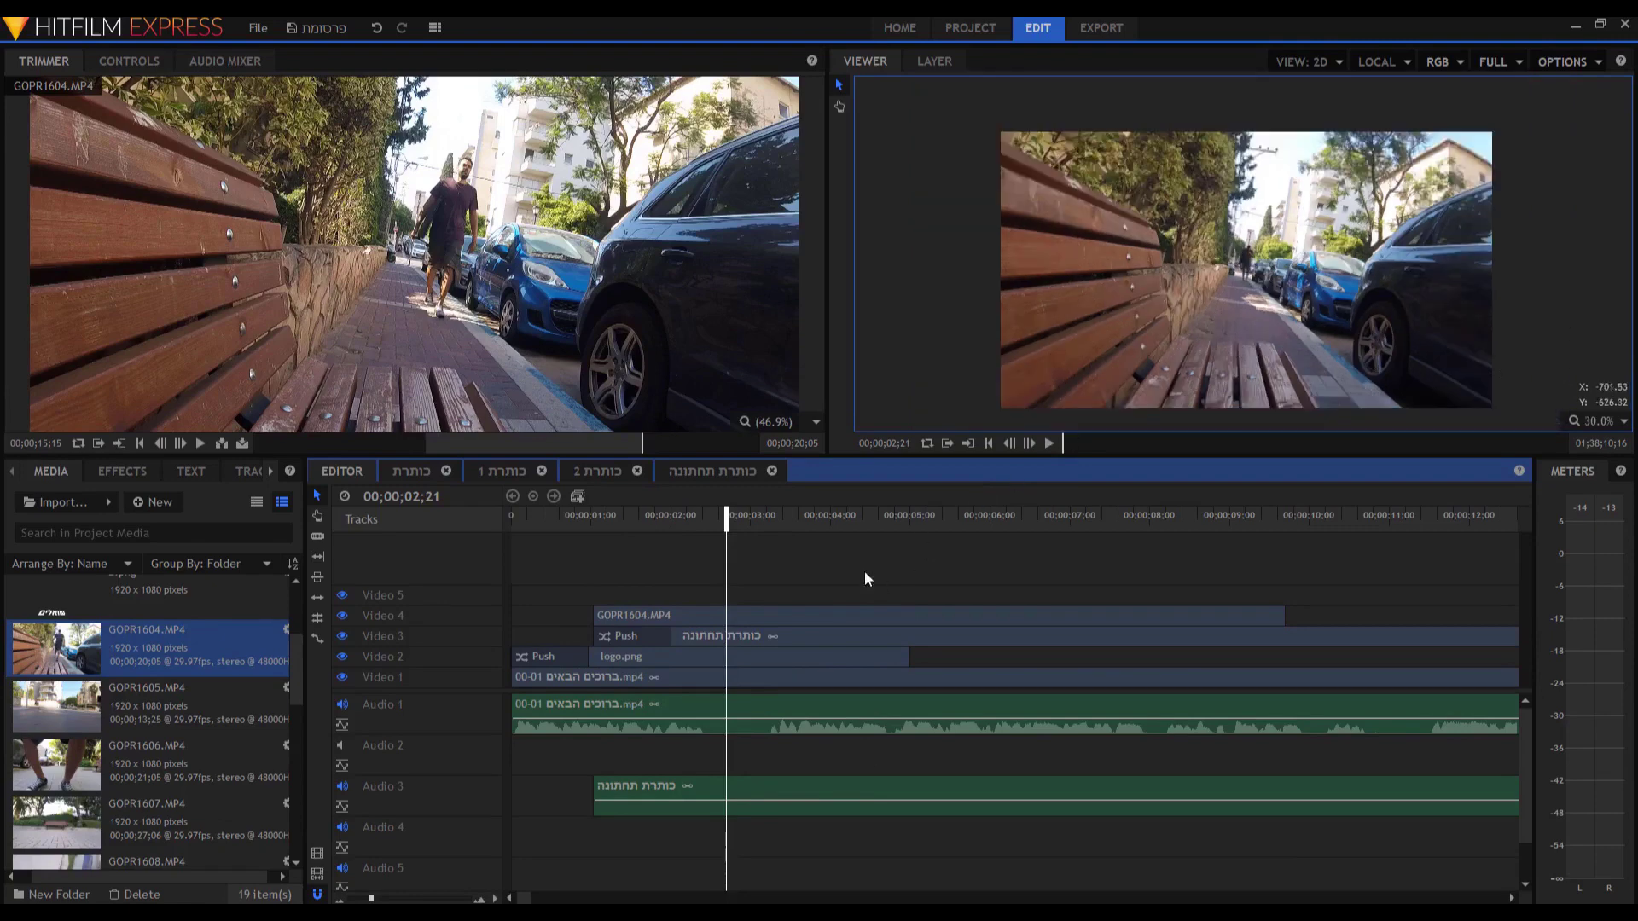
key(space)
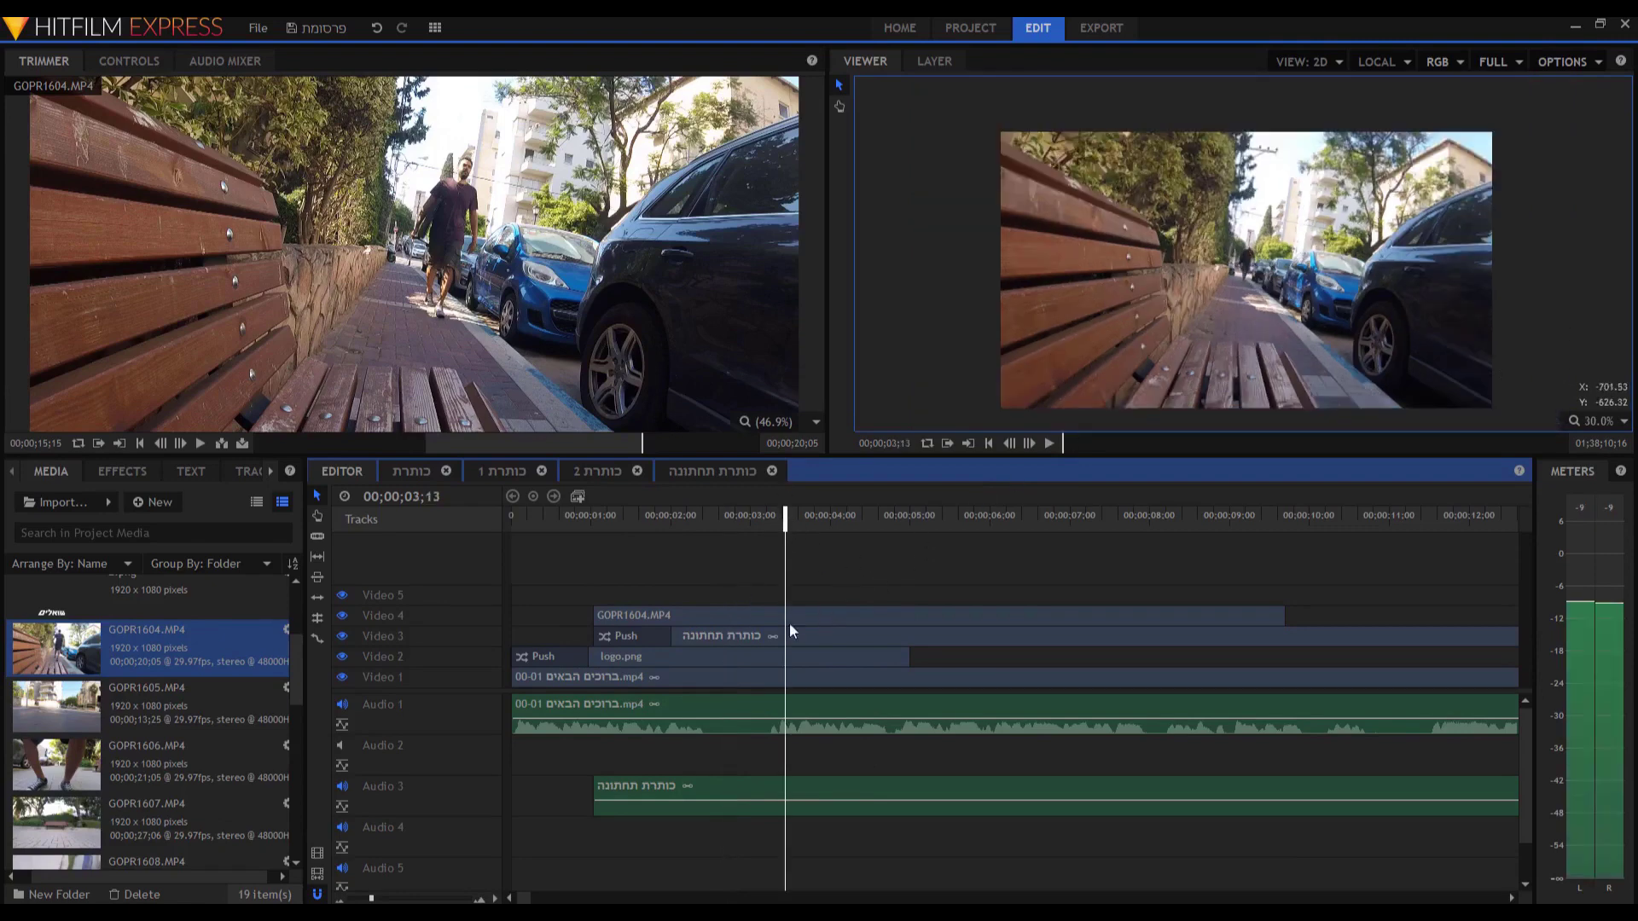
Mute Audio 1 and shrink the Video 4 B-roll into a small picture-in-picture inset.
click(342, 704)
click(764, 616)
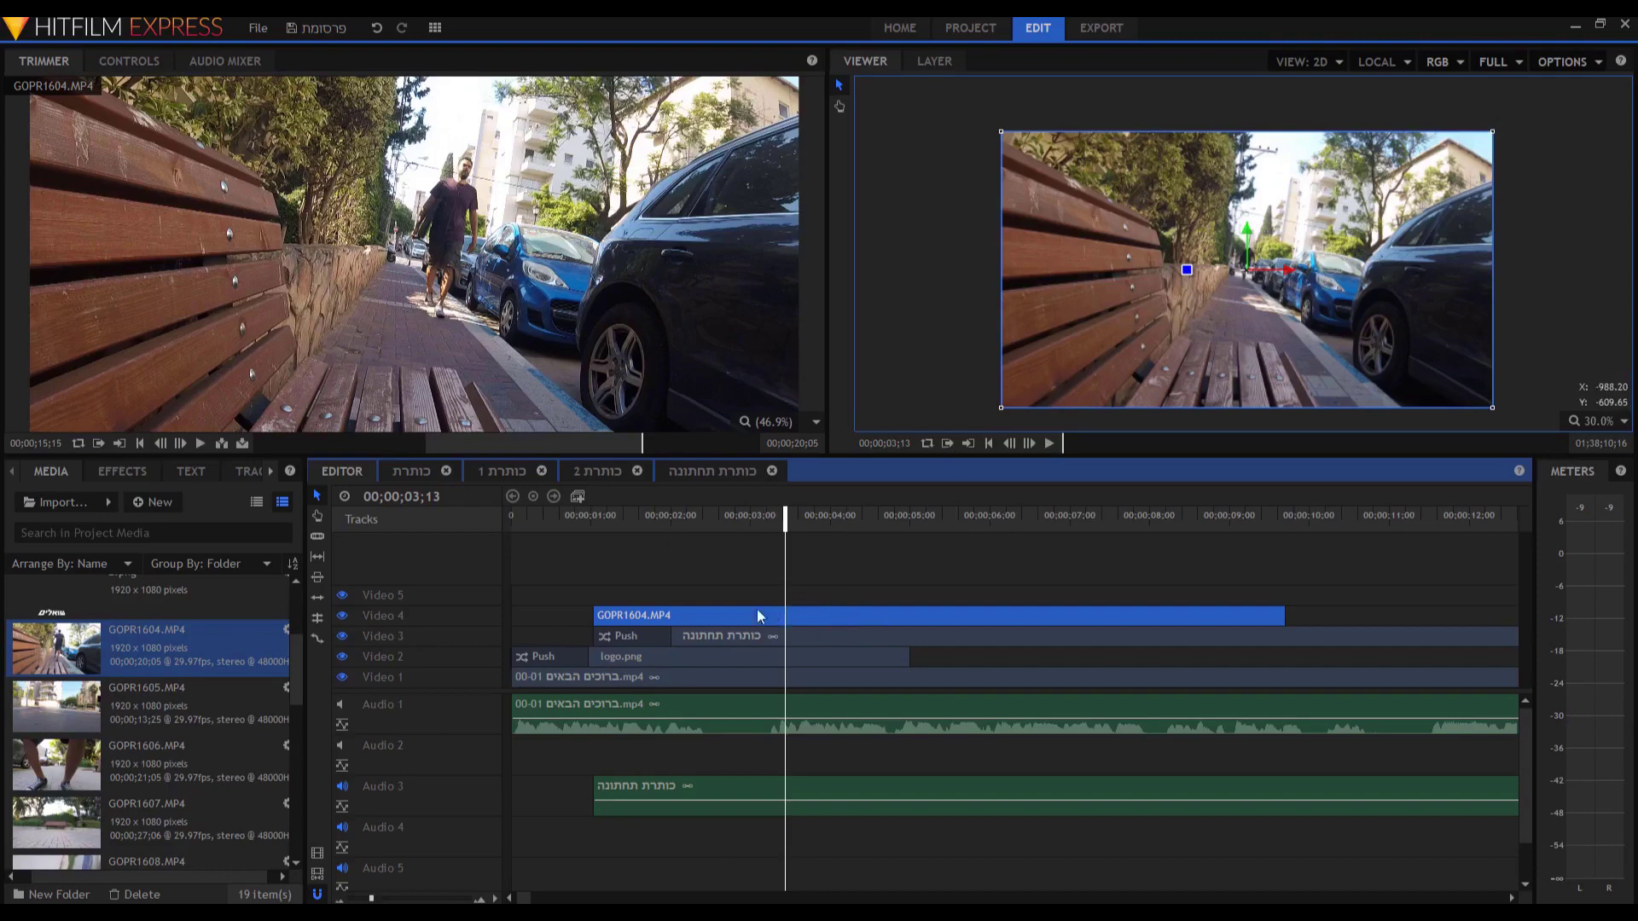
click(136, 60)
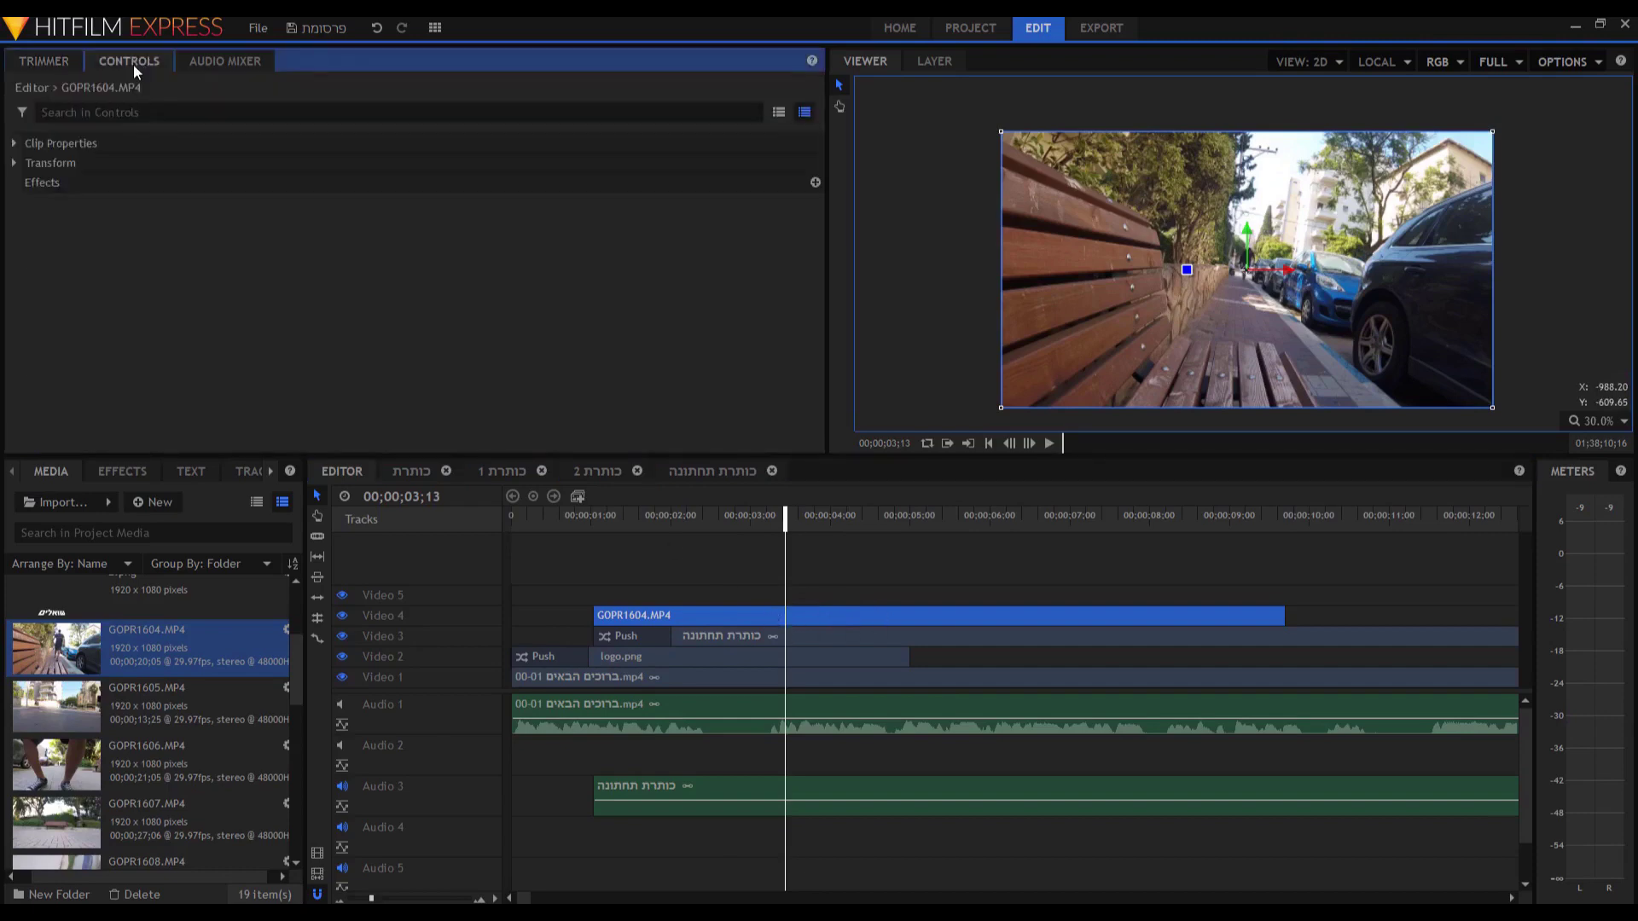
click(14, 163)
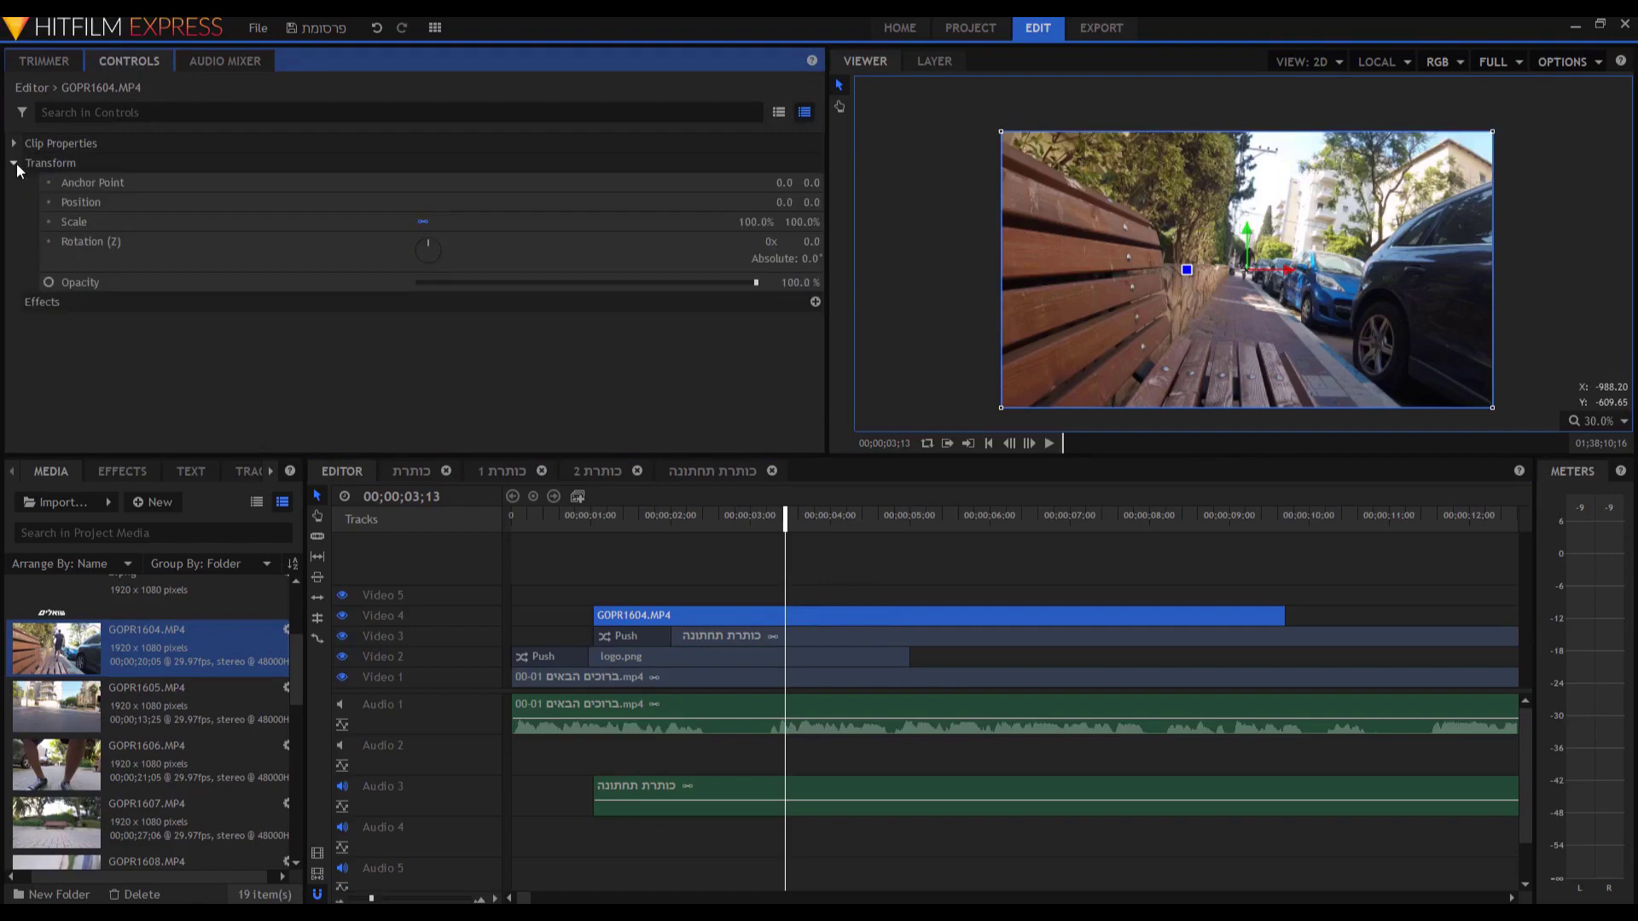
drag(755, 222, 640, 222)
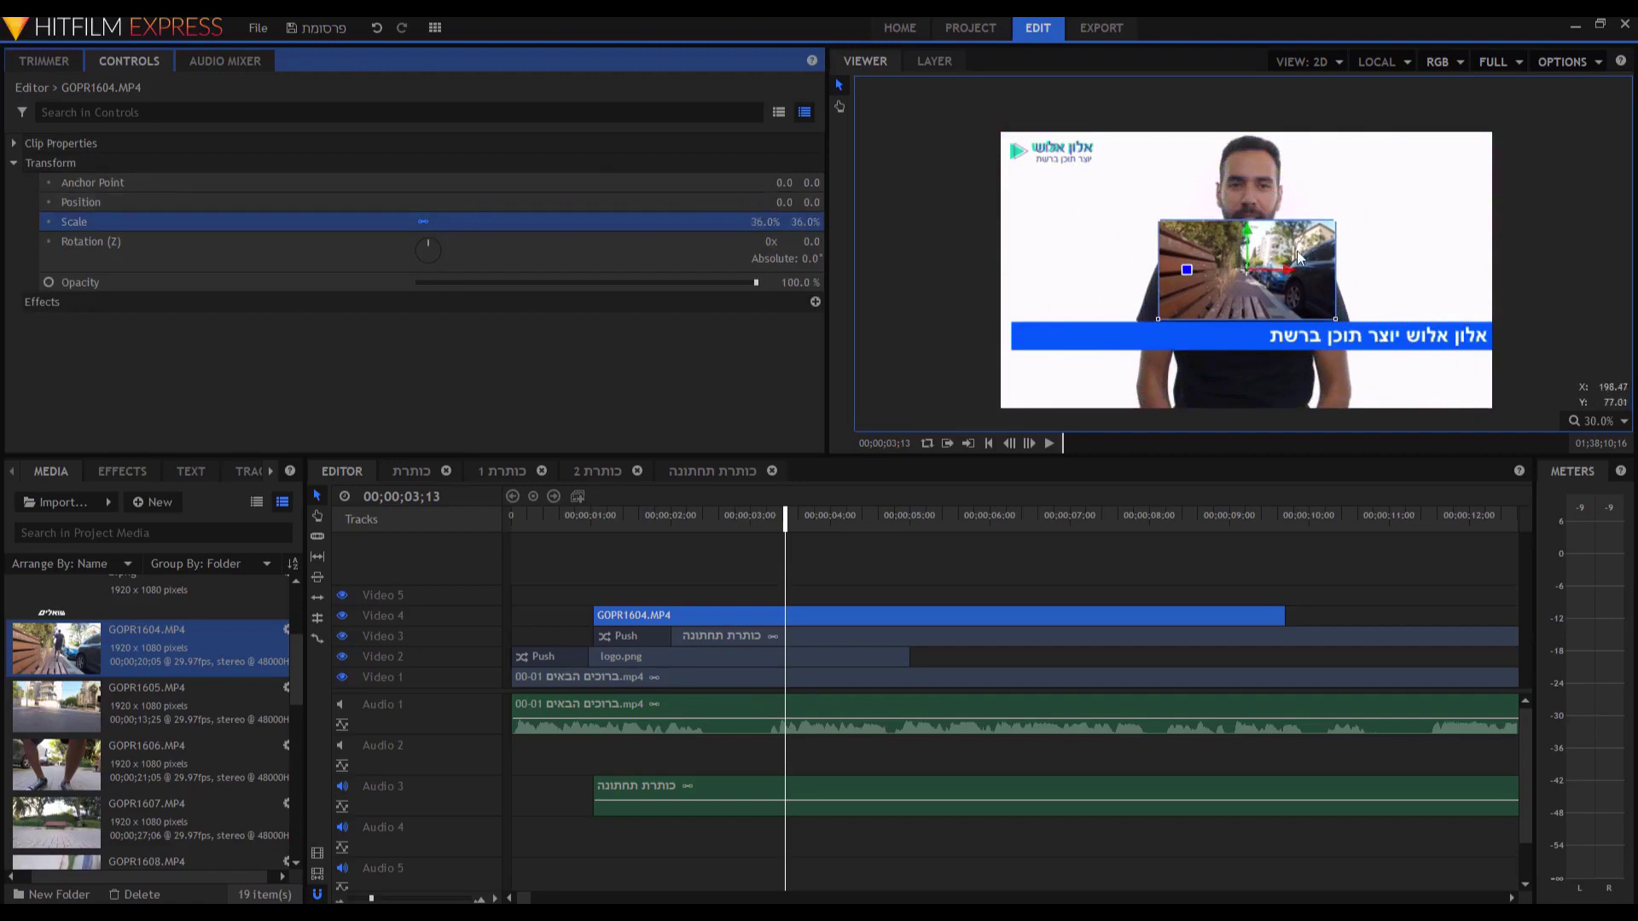
drag(1295, 256, 1325, 245)
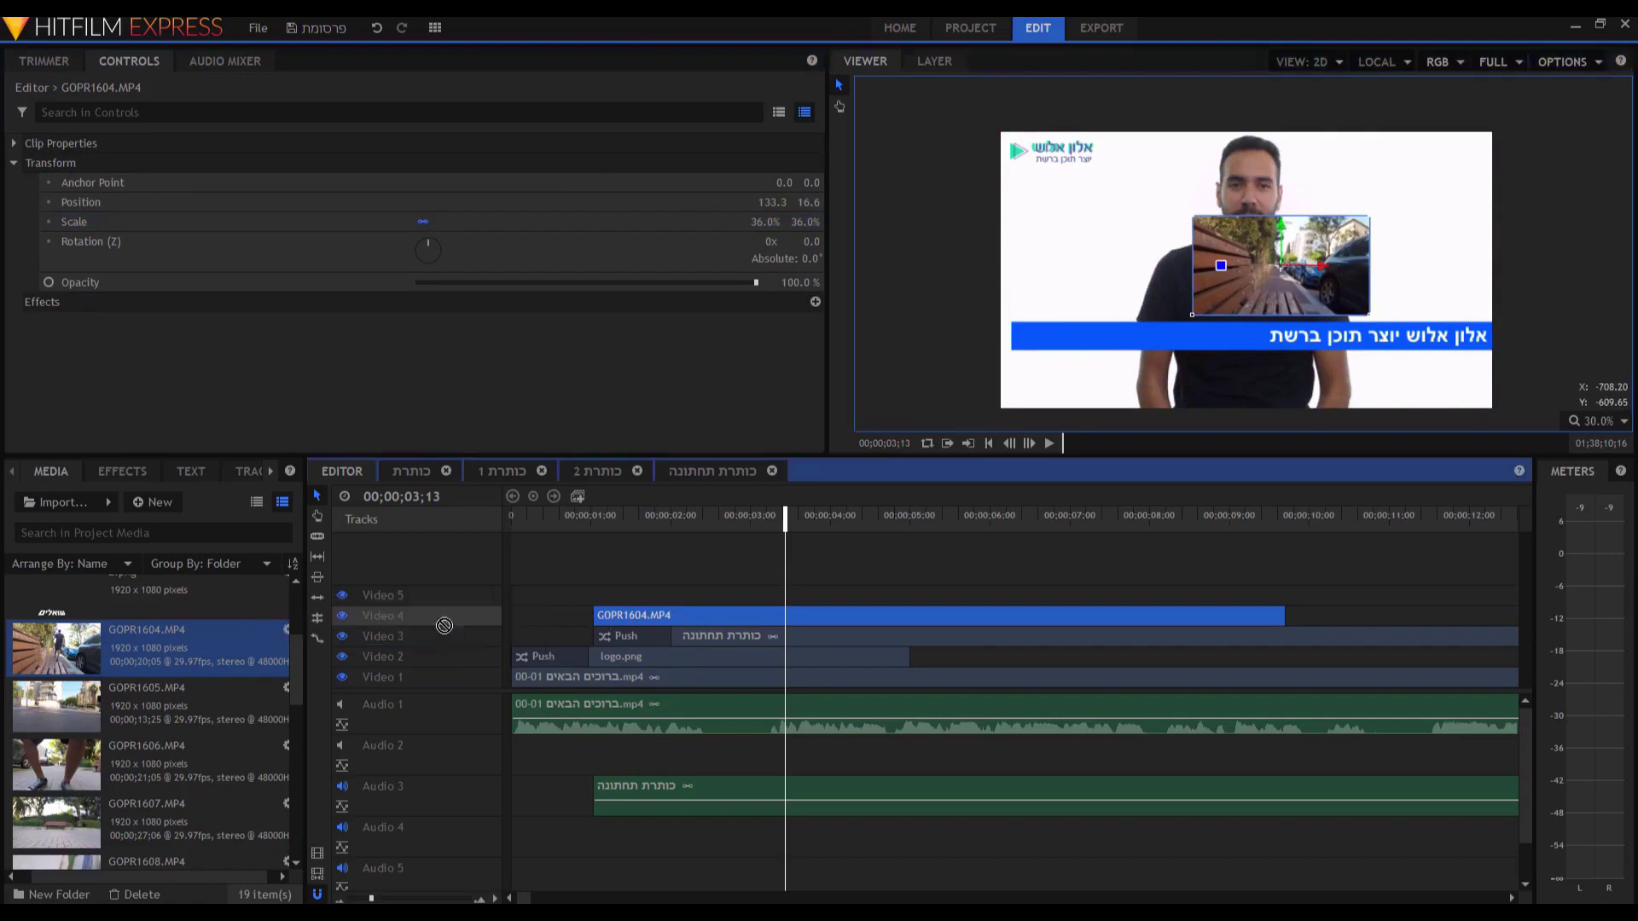
Try moving the title track and banner, then undo the change.
drag(443, 635, 444, 615)
click(1154, 224)
drag(1154, 223, 1127, 218)
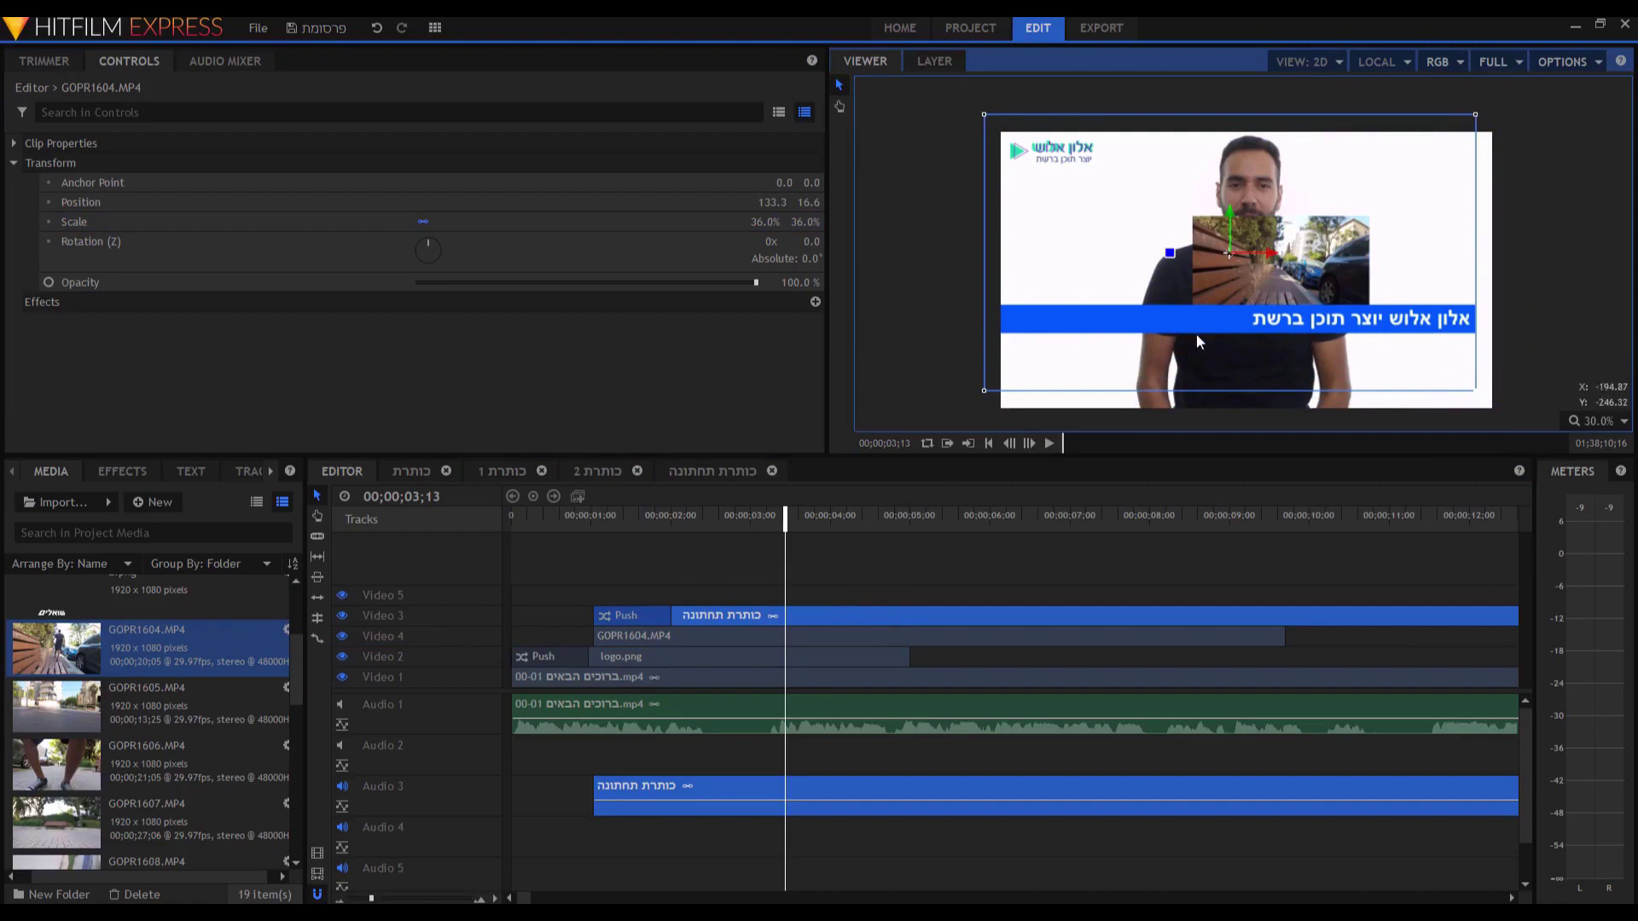
key(ctrl+z)
key(ctrl+z)
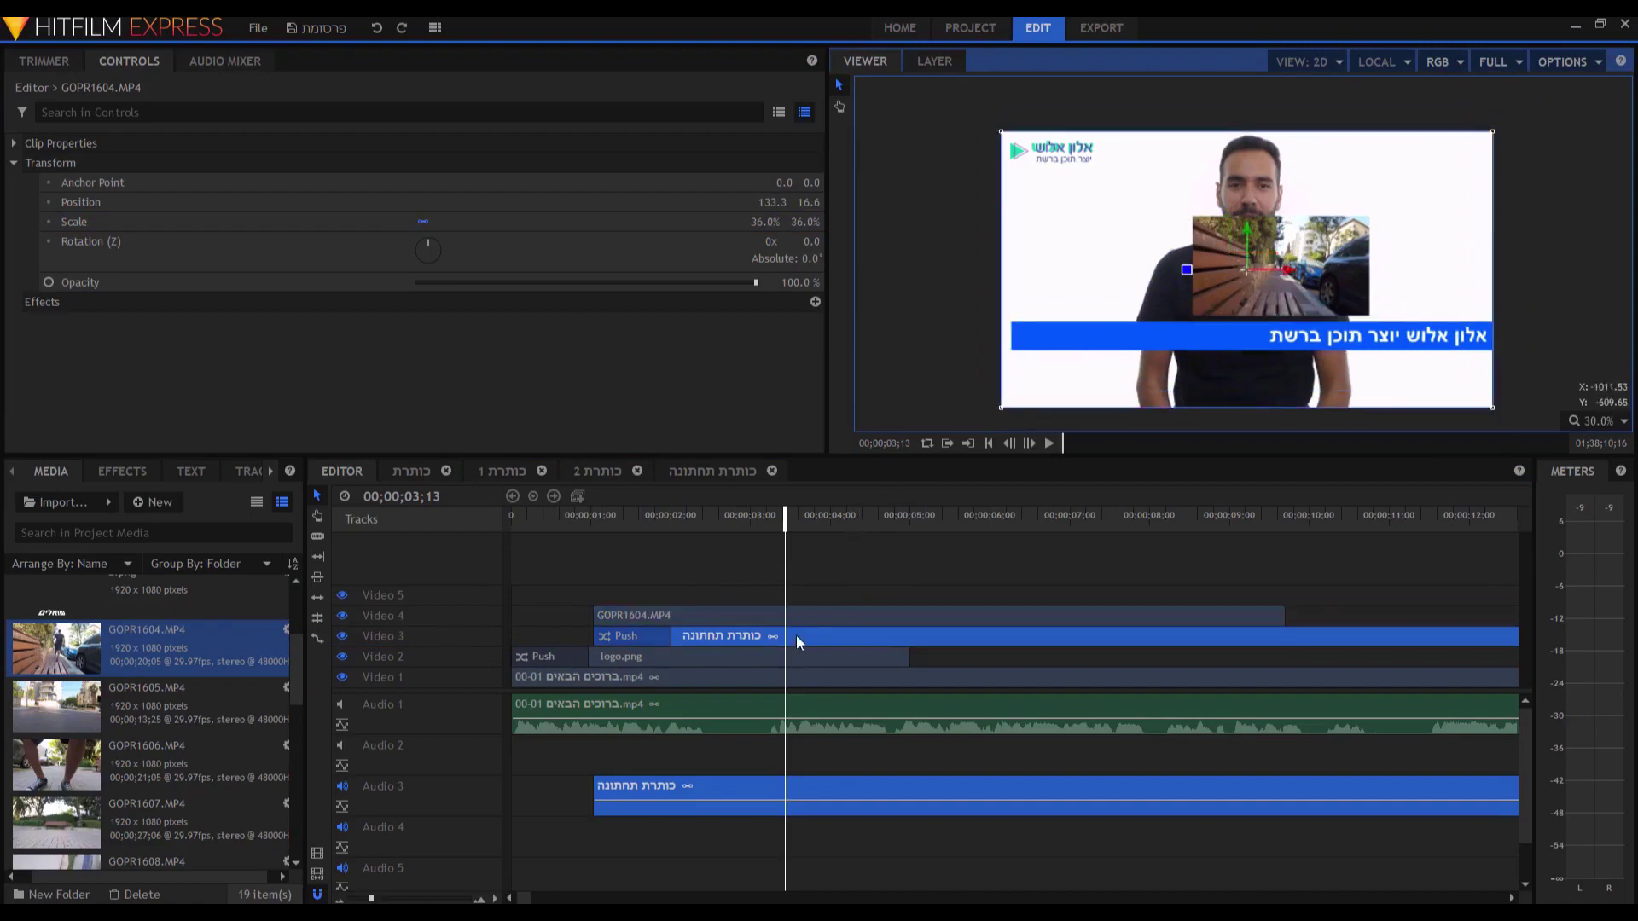
Move the GOPR1604.MP4 inset to the upper right at 570, 300 and preview it.
click(798, 618)
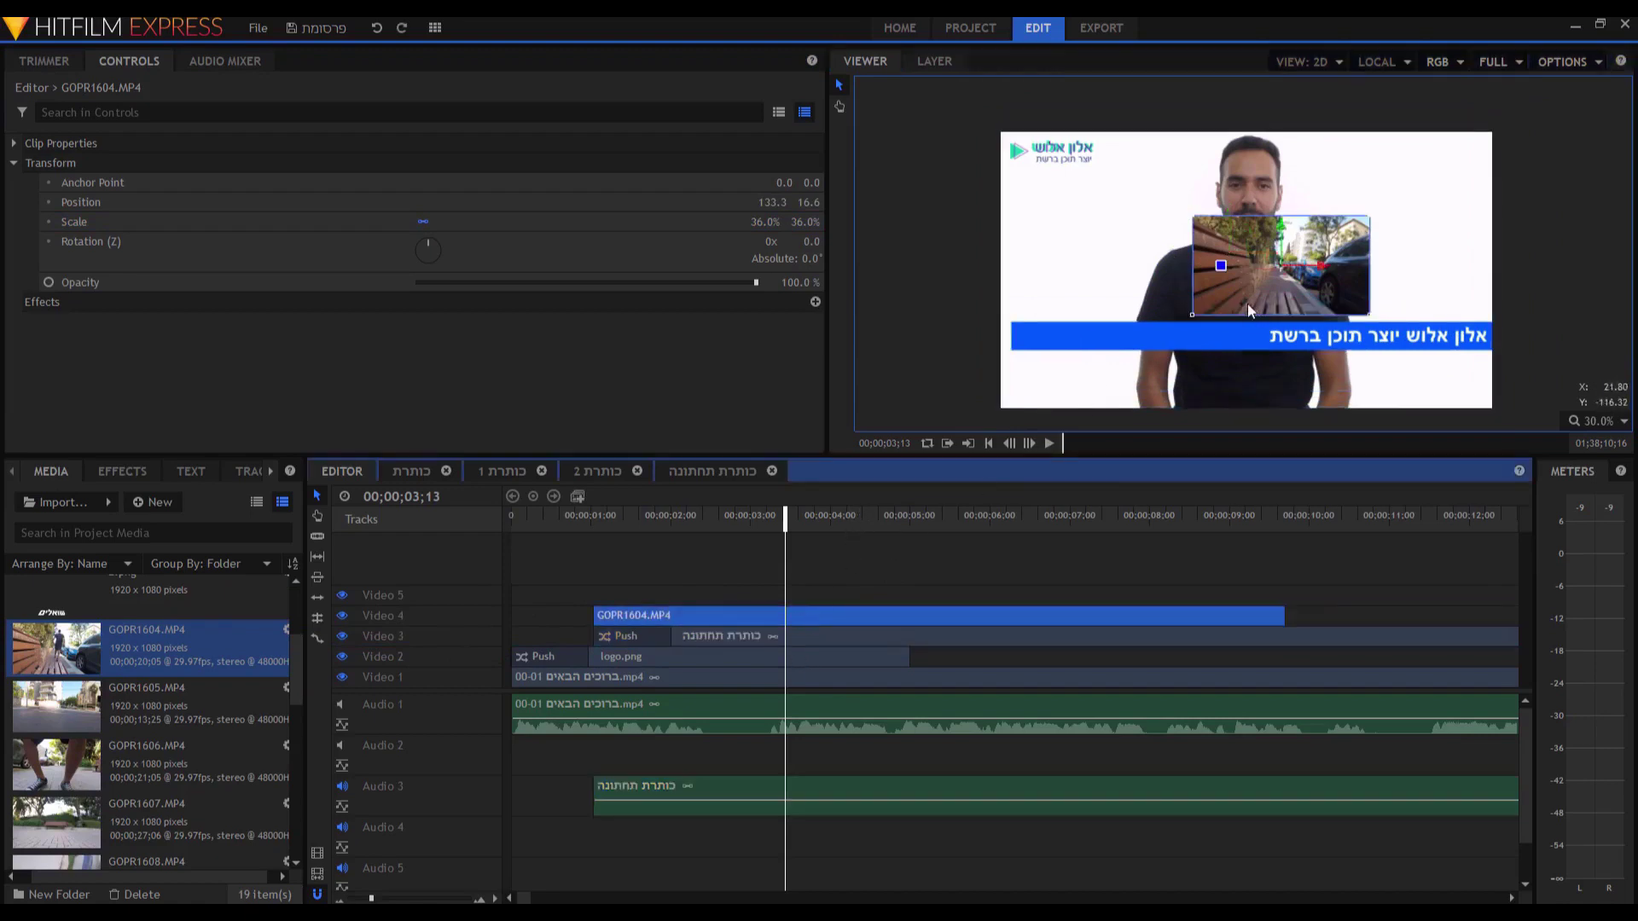
drag(1235, 290, 1345, 217)
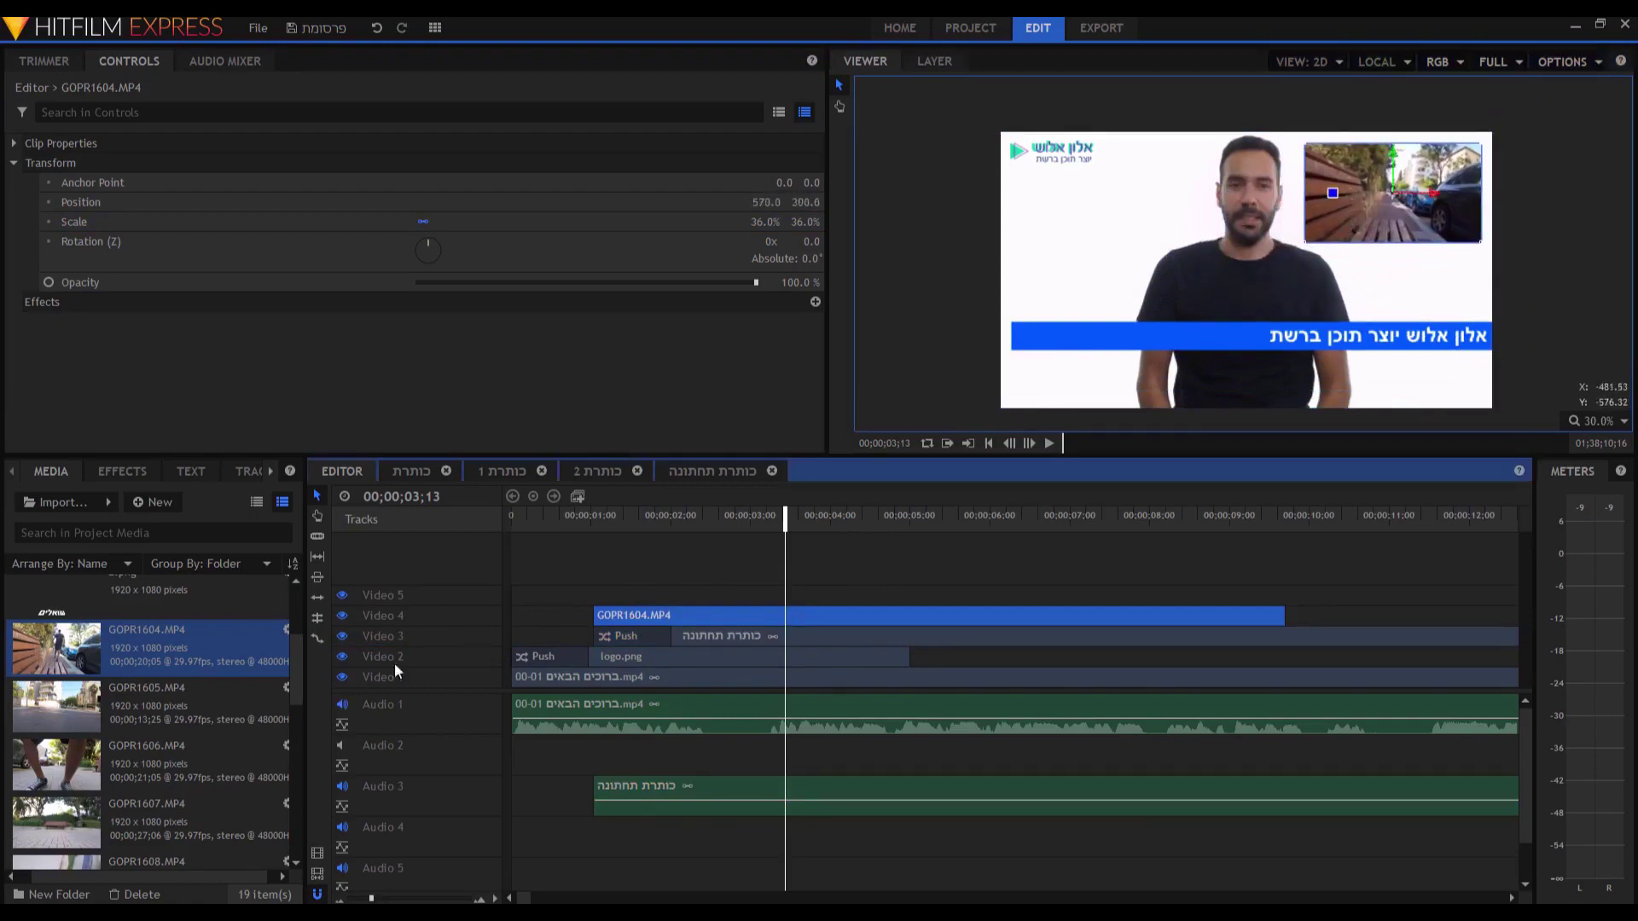
key(Home)
key(space)
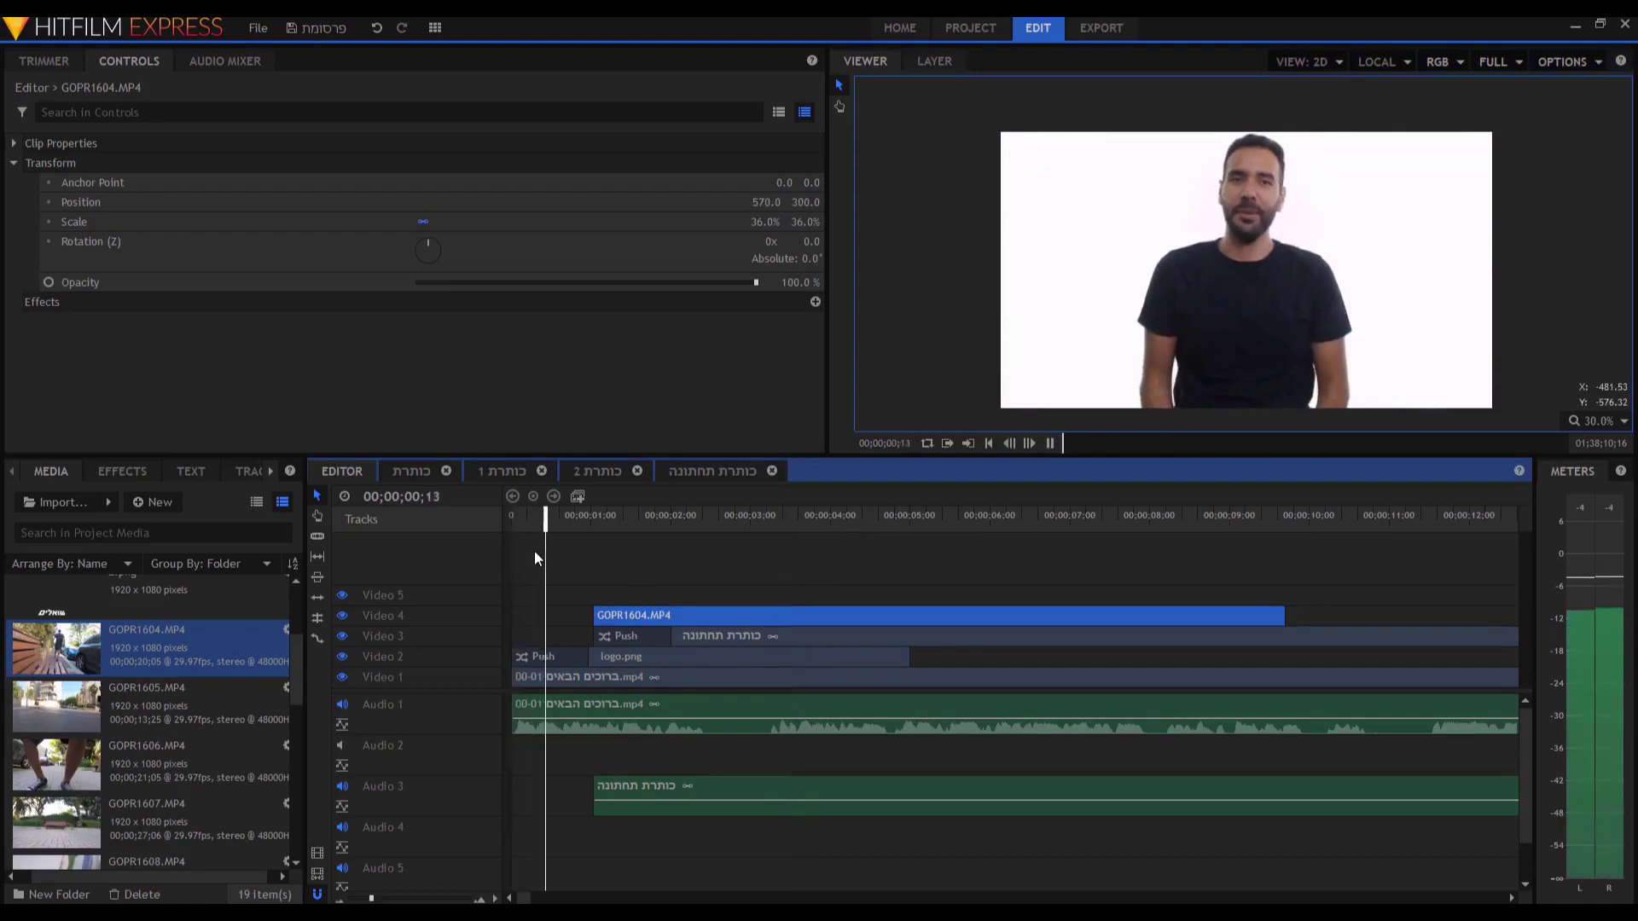
key(space)
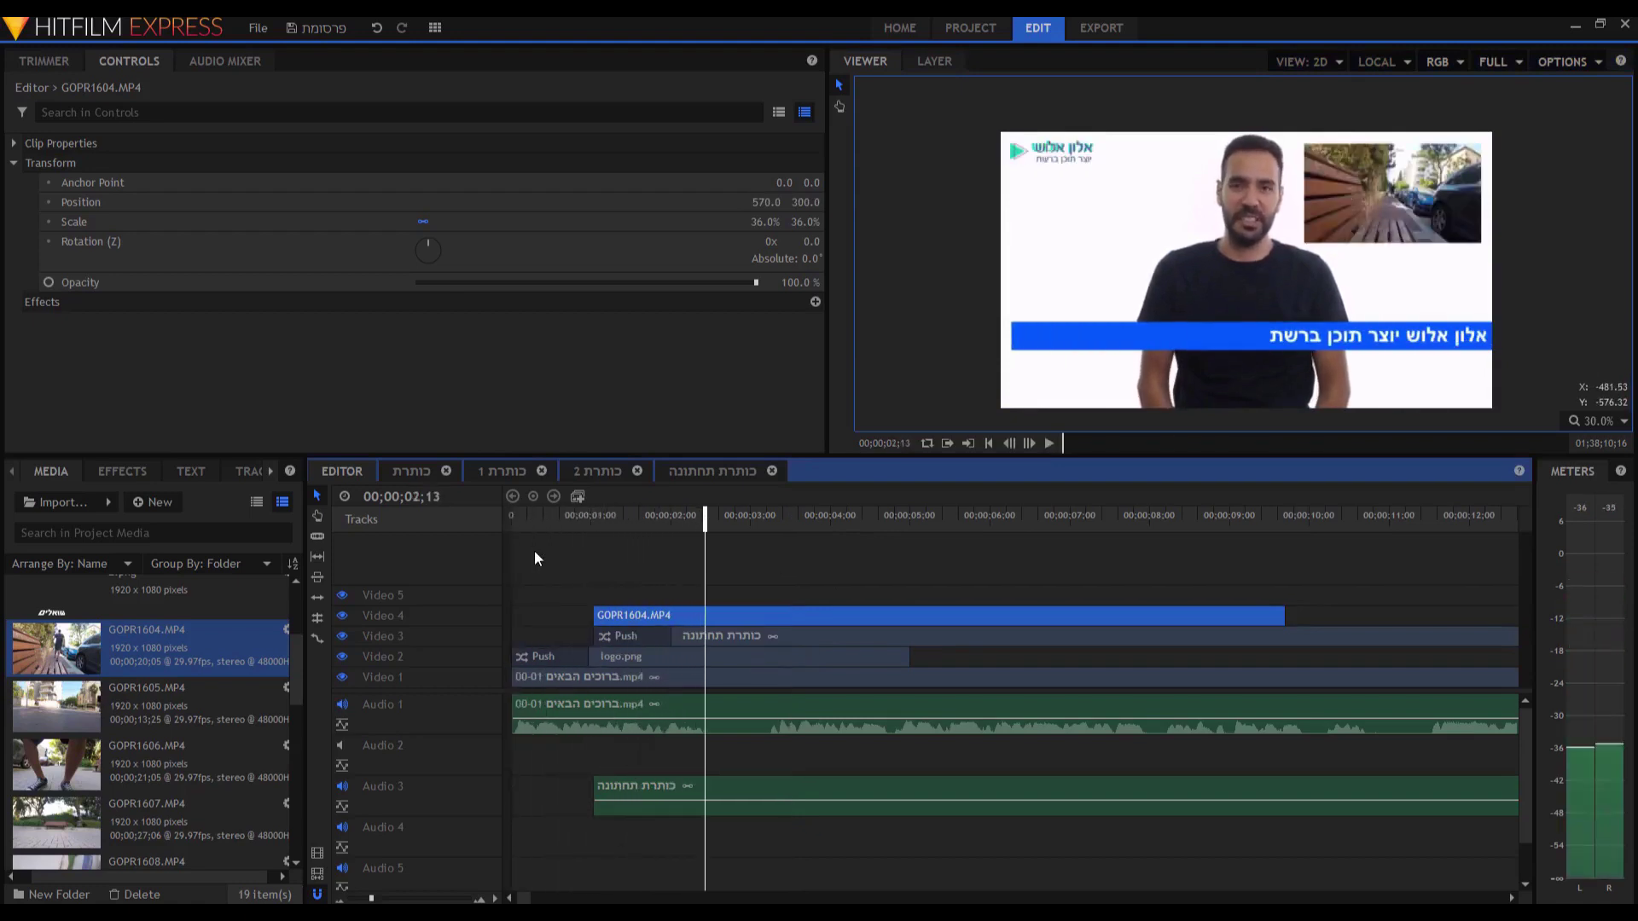
Search effects for 'fade' and apply Fade to Color to the start of GOPR1604.MP4.
click(118, 473)
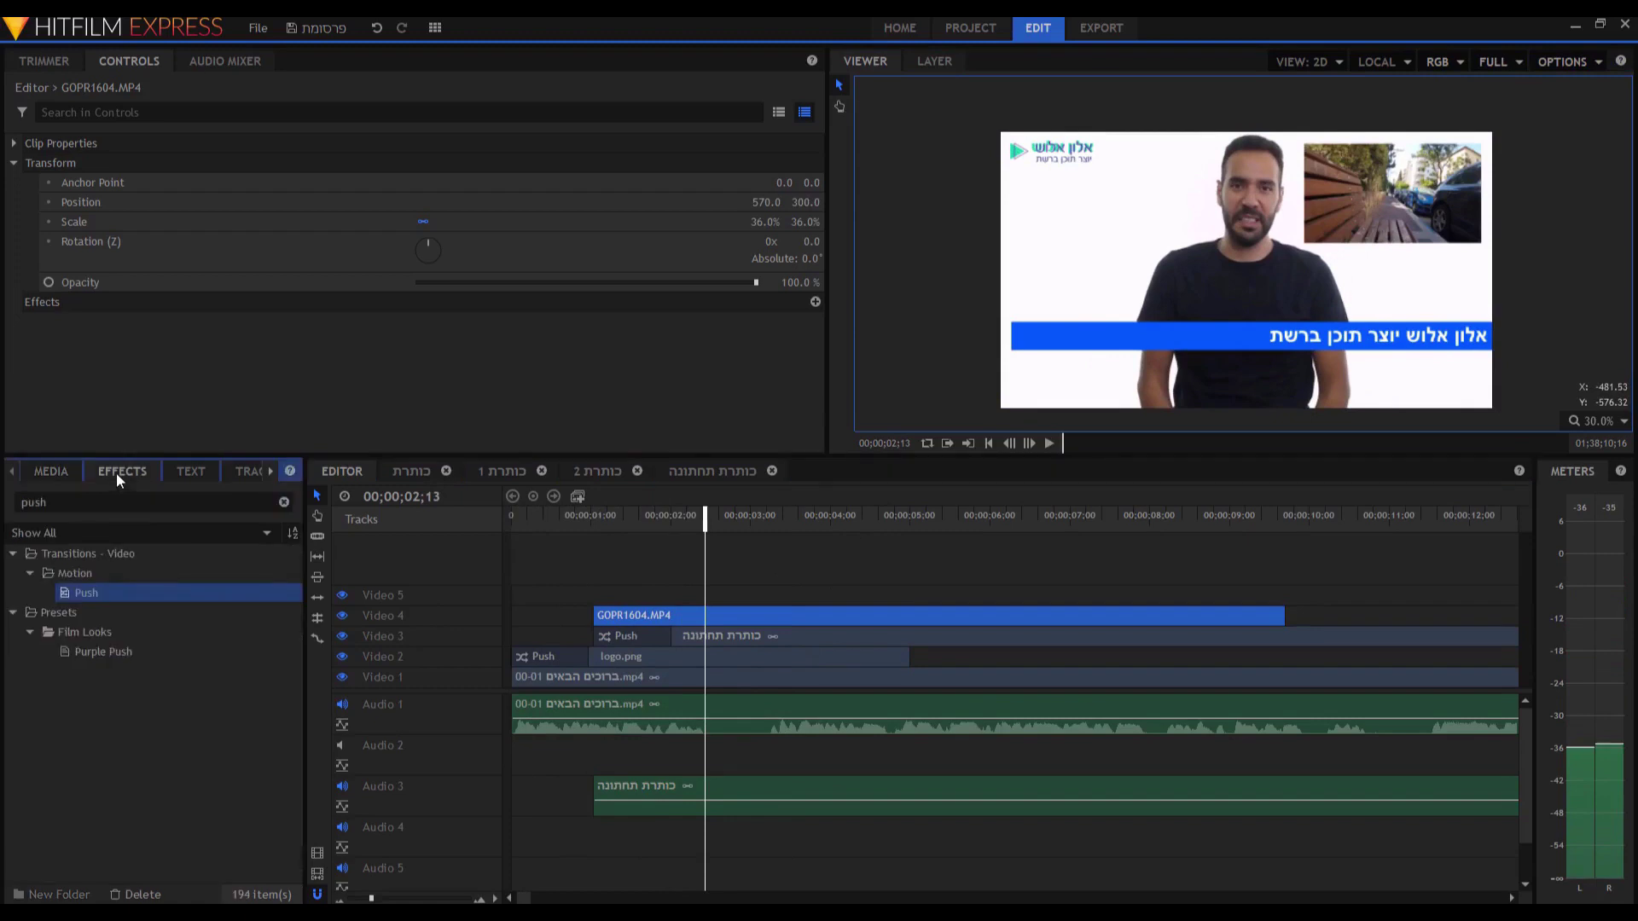
double_click(34, 503)
text(כשגק)
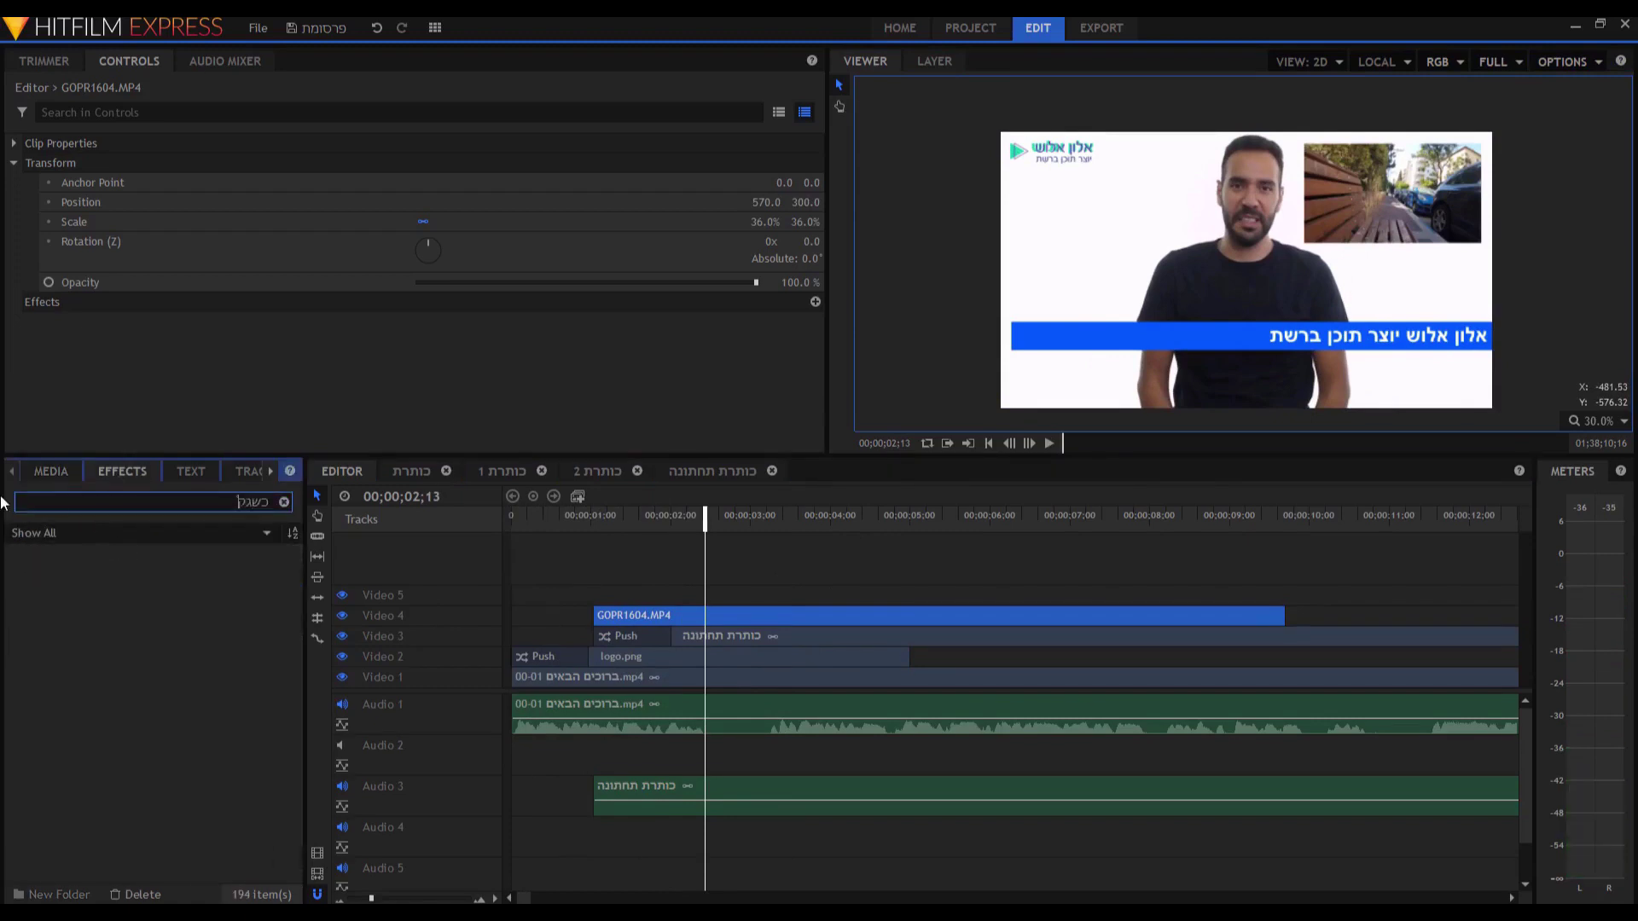
key(BackSpace)
key(BackSpace)
key(BackSpace)
key(BackSpace)
text(fade)
click(77, 614)
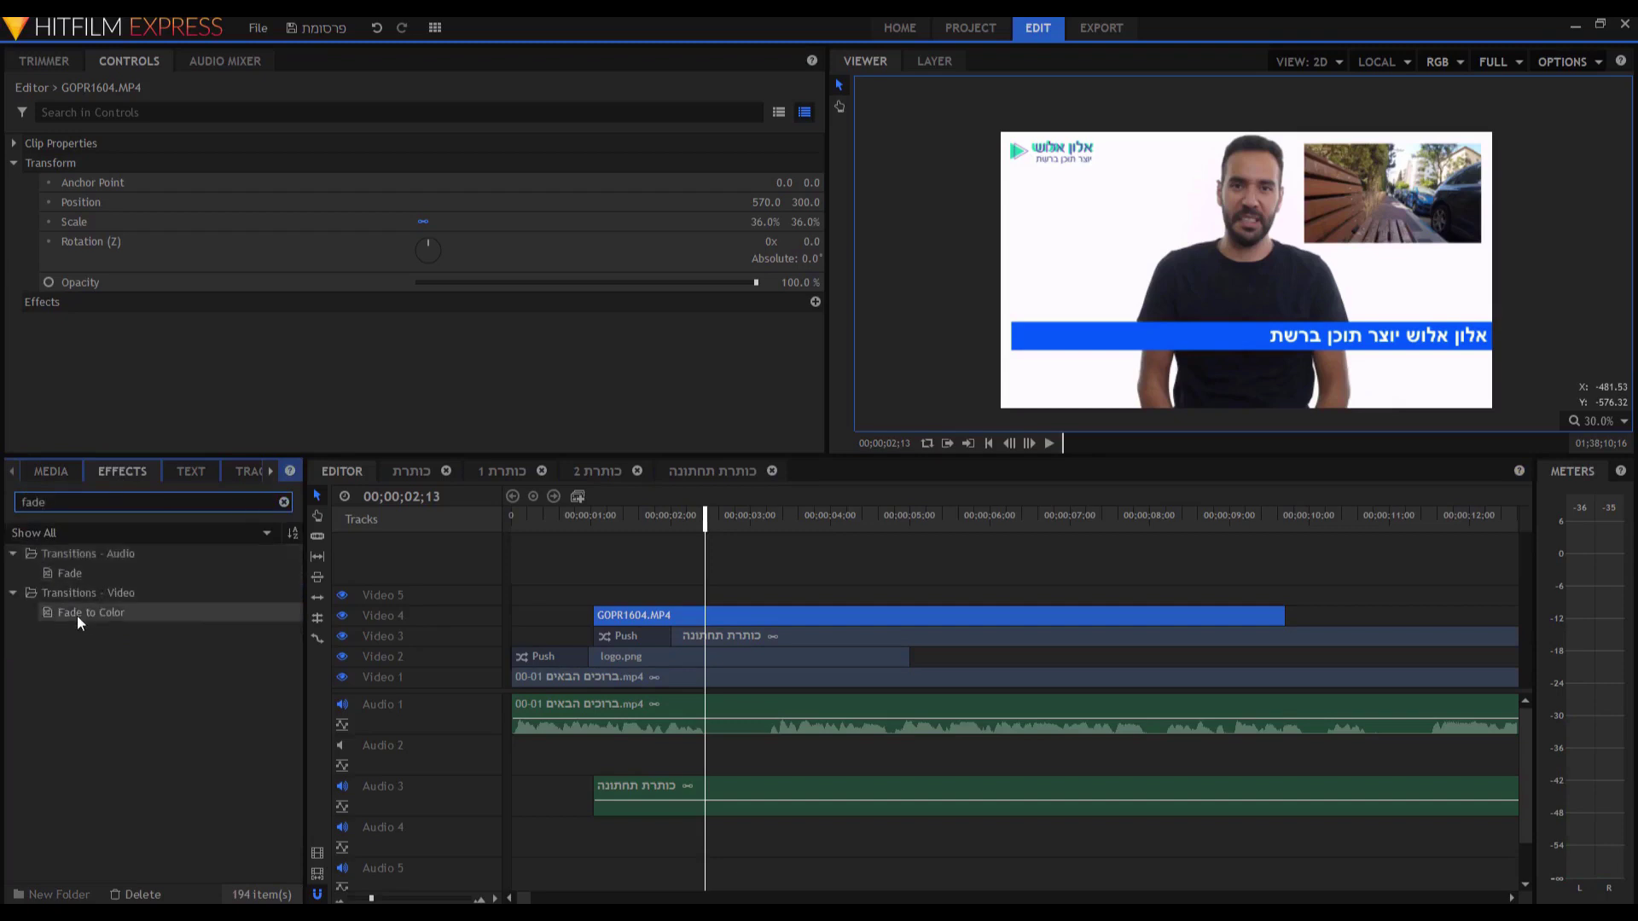
drag(72, 613, 662, 615)
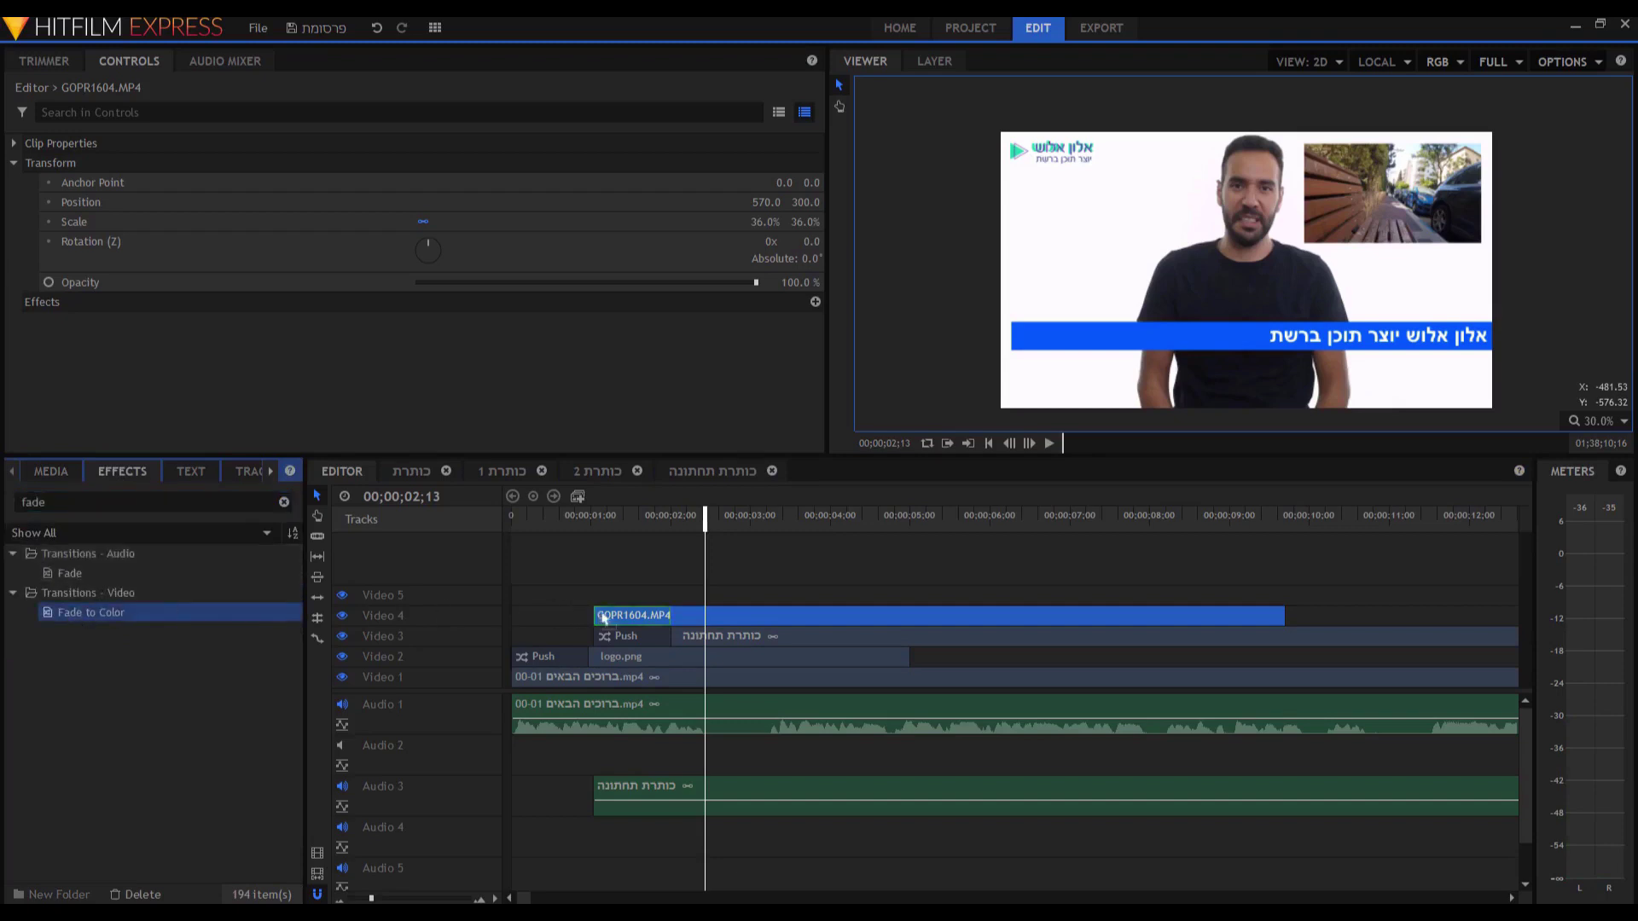
click(663, 615)
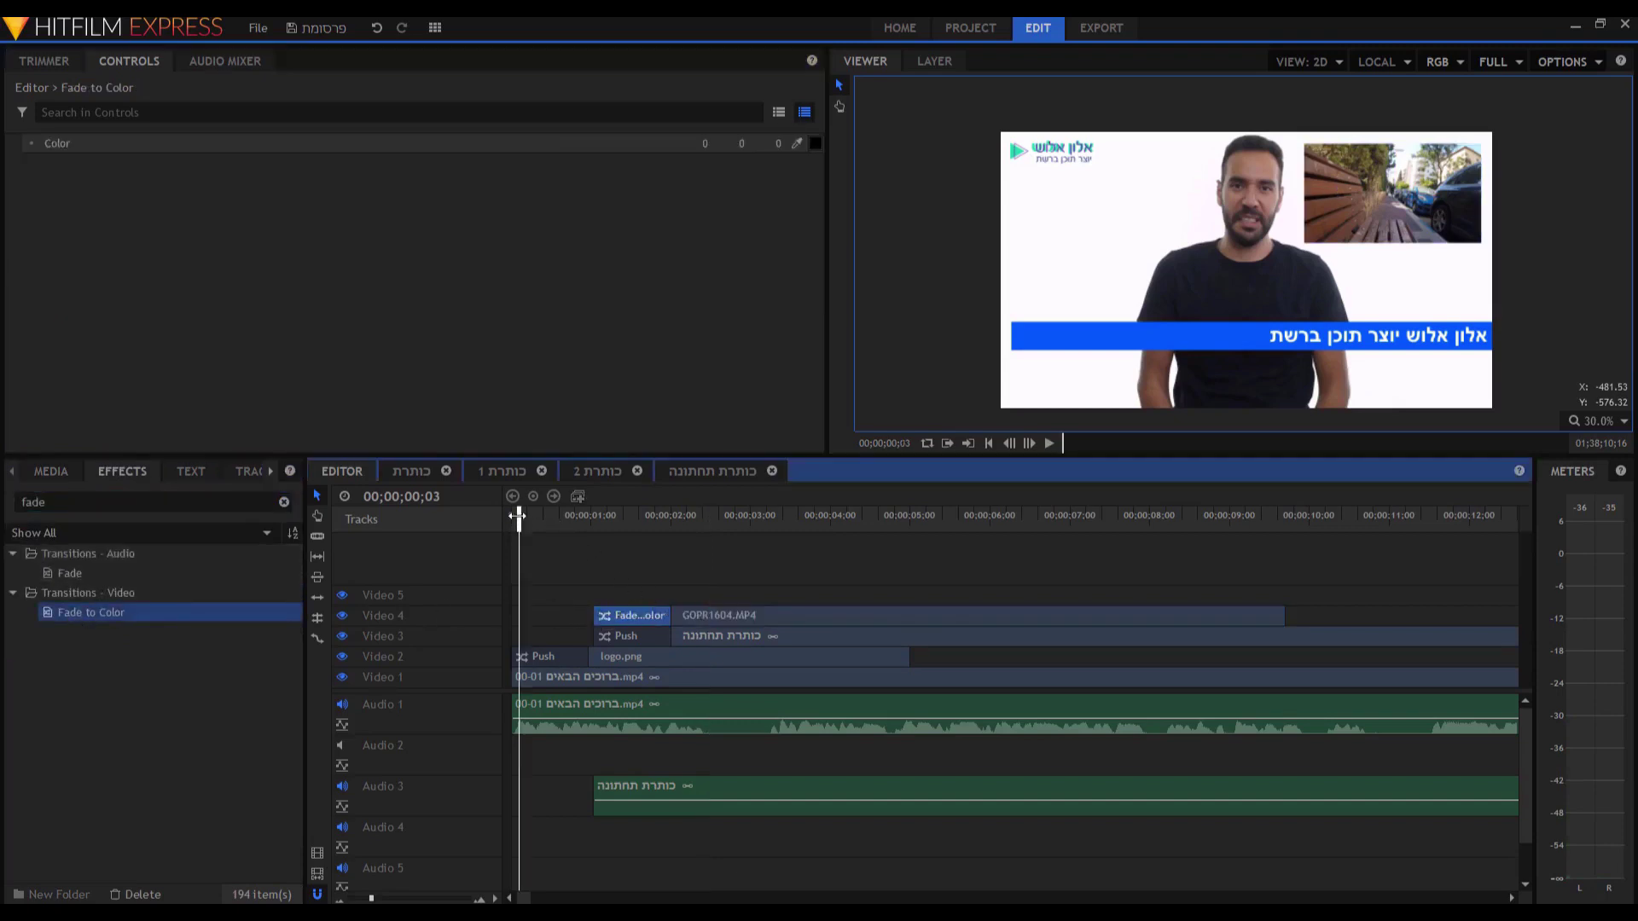
Shift the title clips earlier and preview the opening fade.
drag(708, 638, 658, 642)
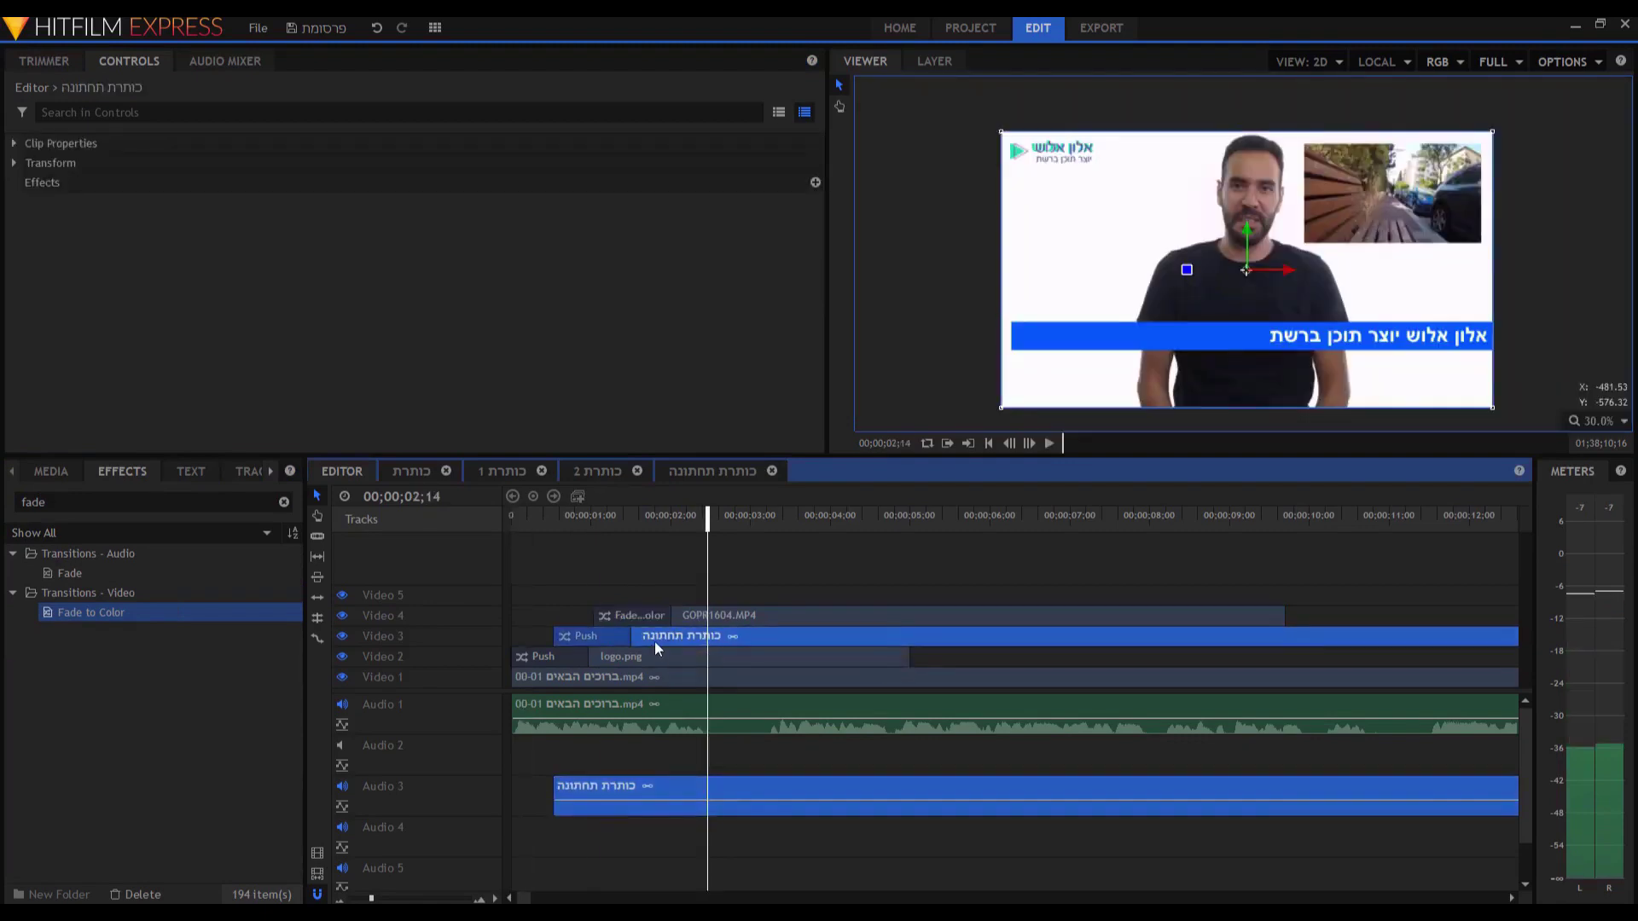
key(Home)
key(space)
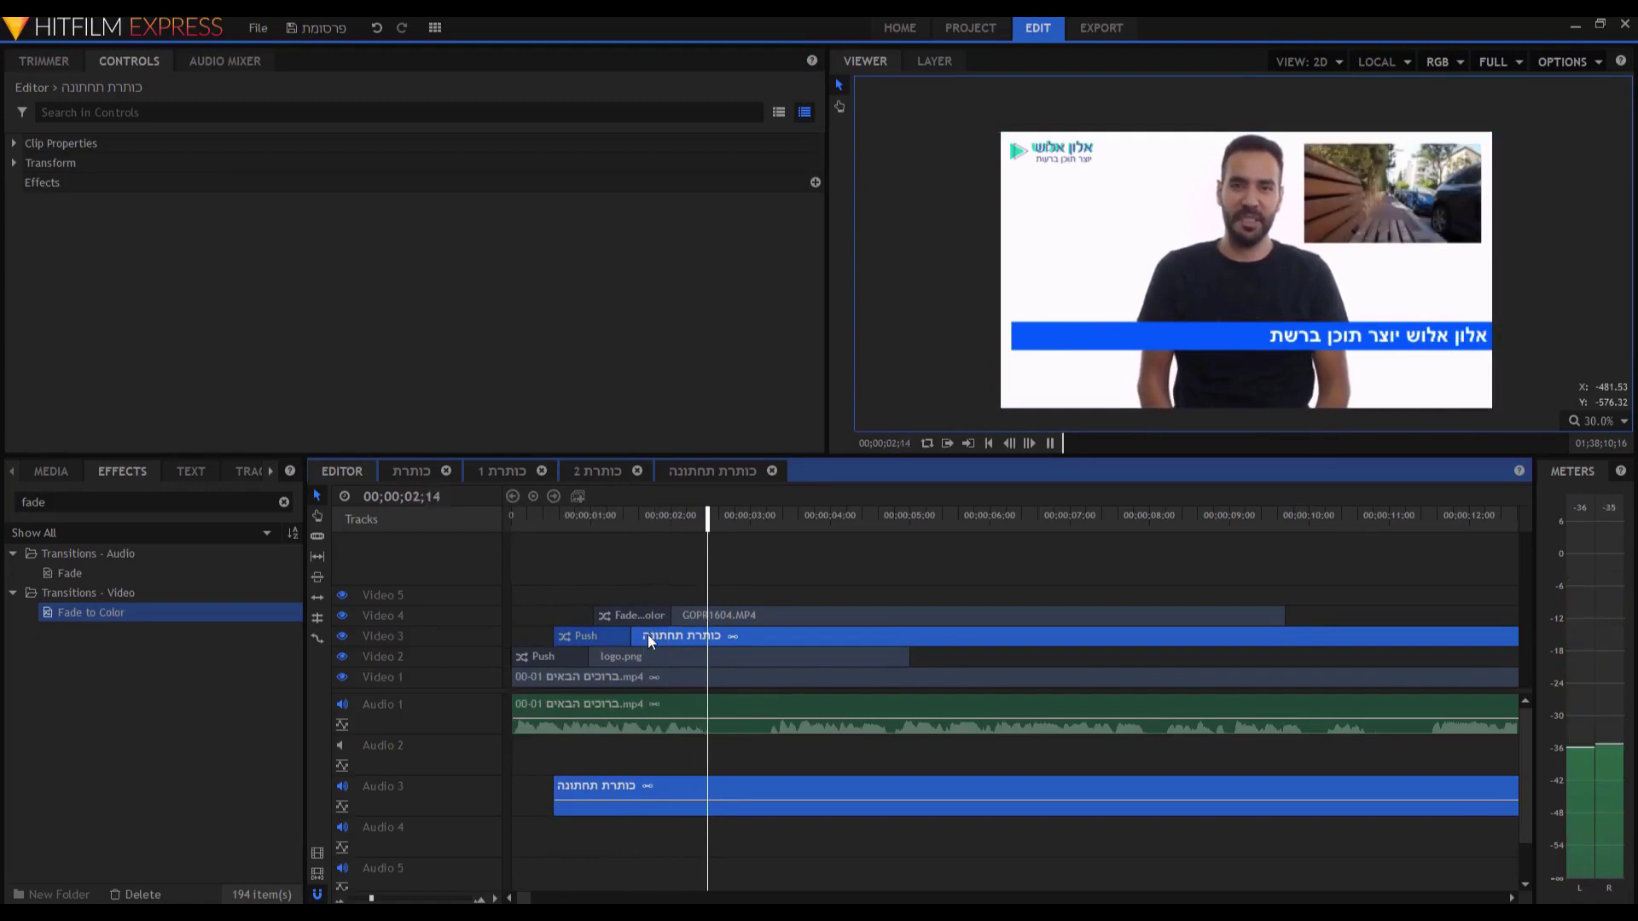
Lengthen GOPR1604.MP4, cut away its first part, and slide the remainder earlier.
drag(1282, 614, 1502, 611)
key(y)
click(1164, 612)
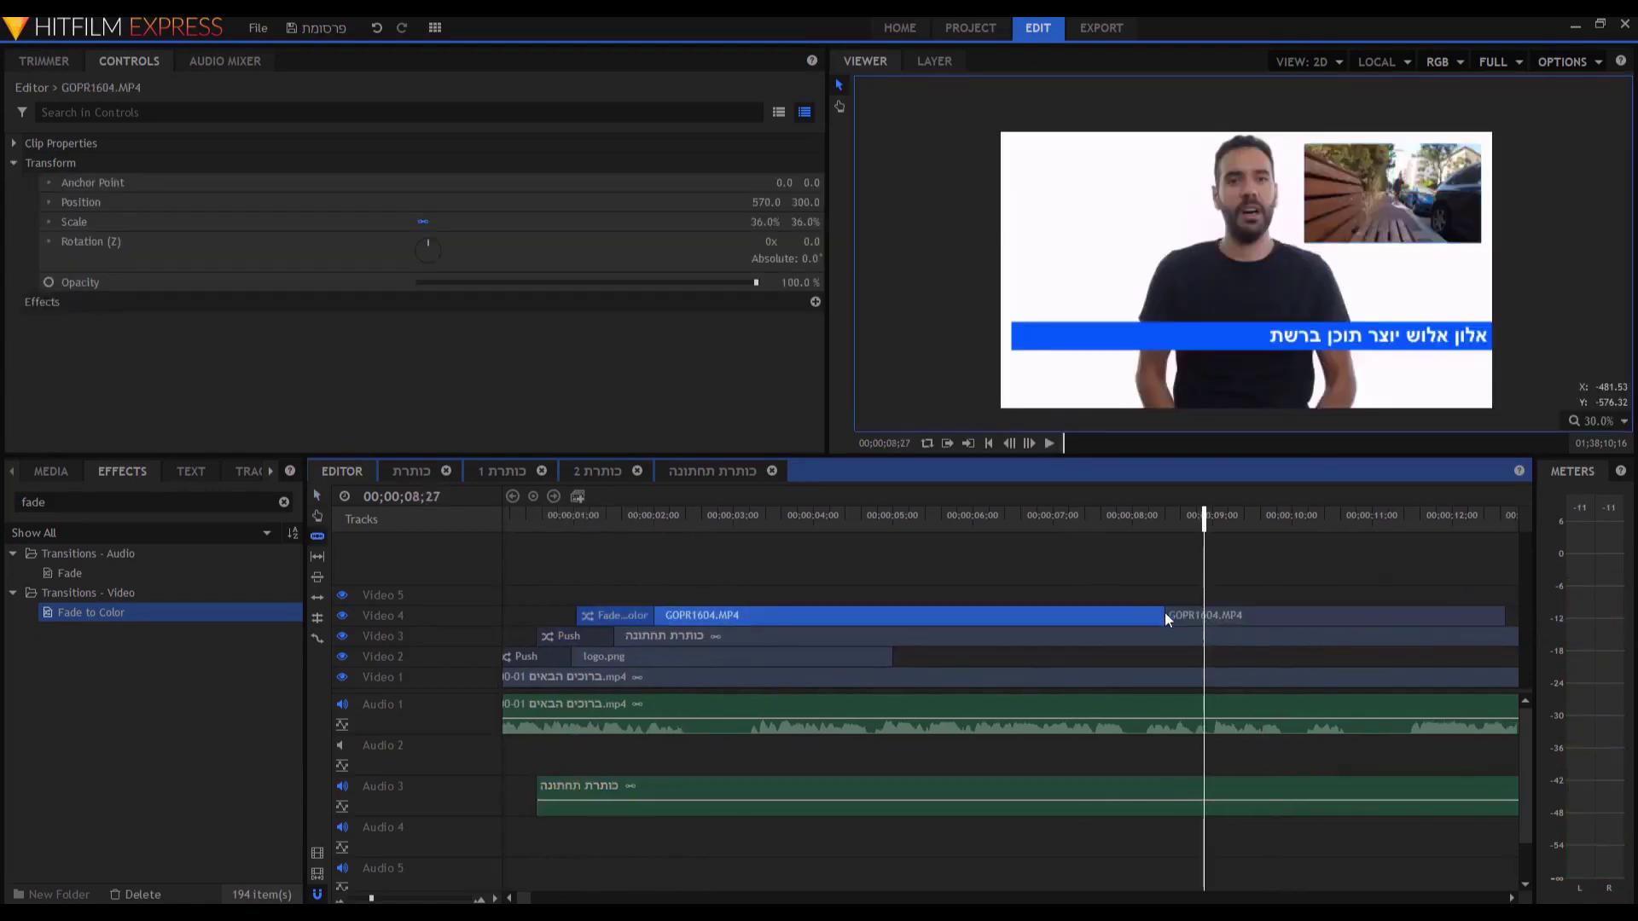
key(v)
key(Delete)
drag(1191, 614, 639, 614)
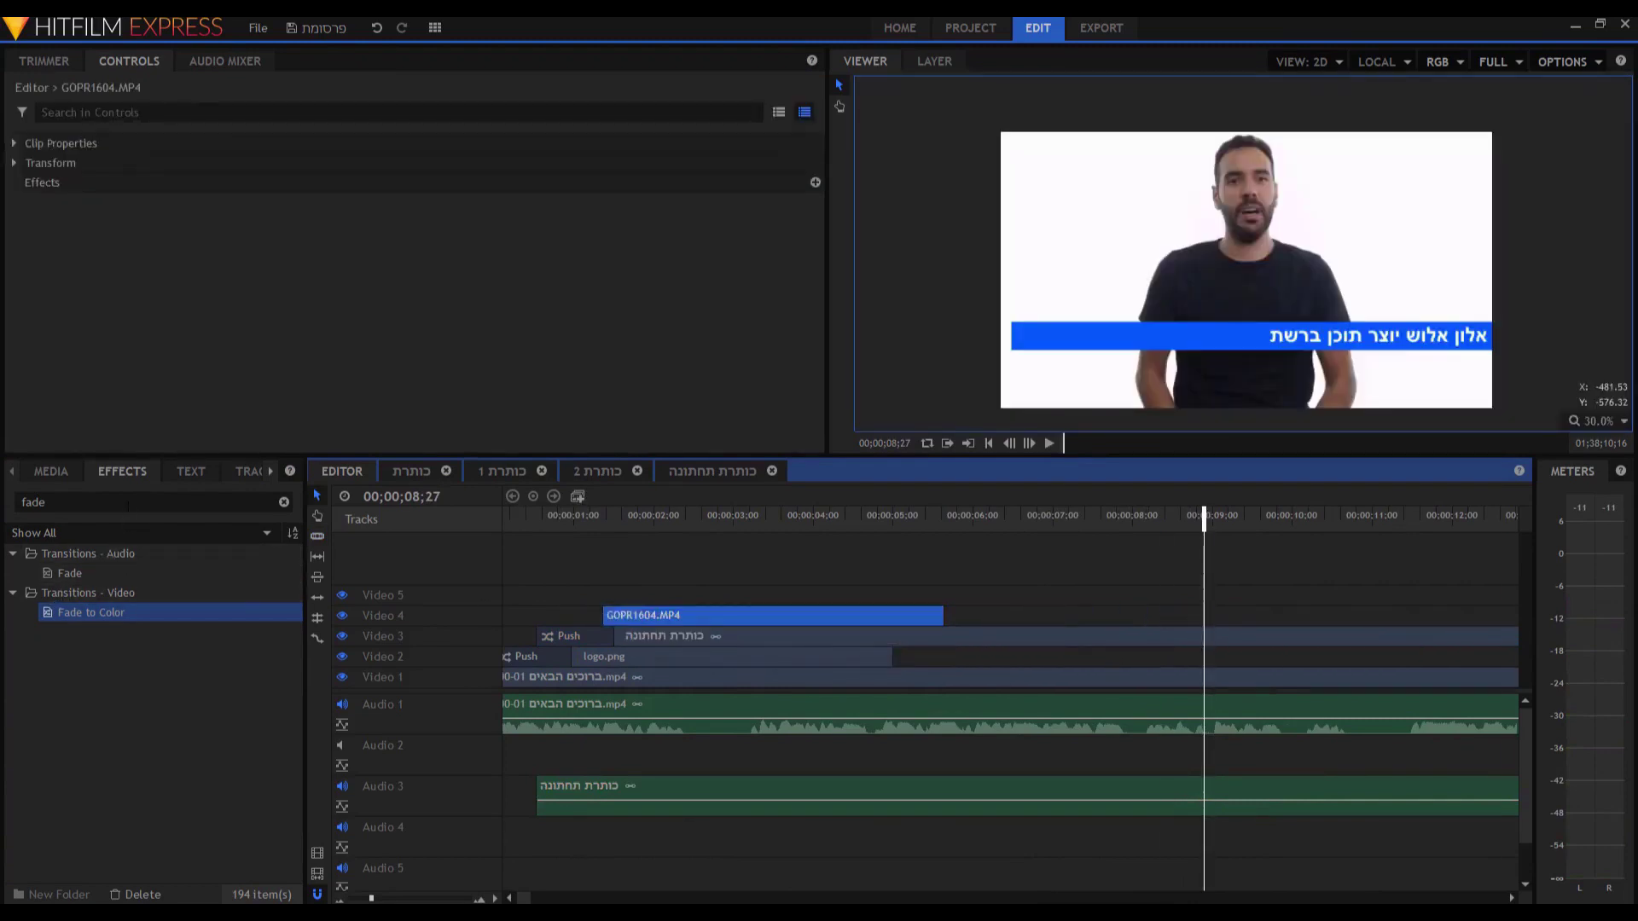
Reapply Fade to Color to the clip's start and add another to its end.
click(153, 503)
drag(106, 613, 595, 604)
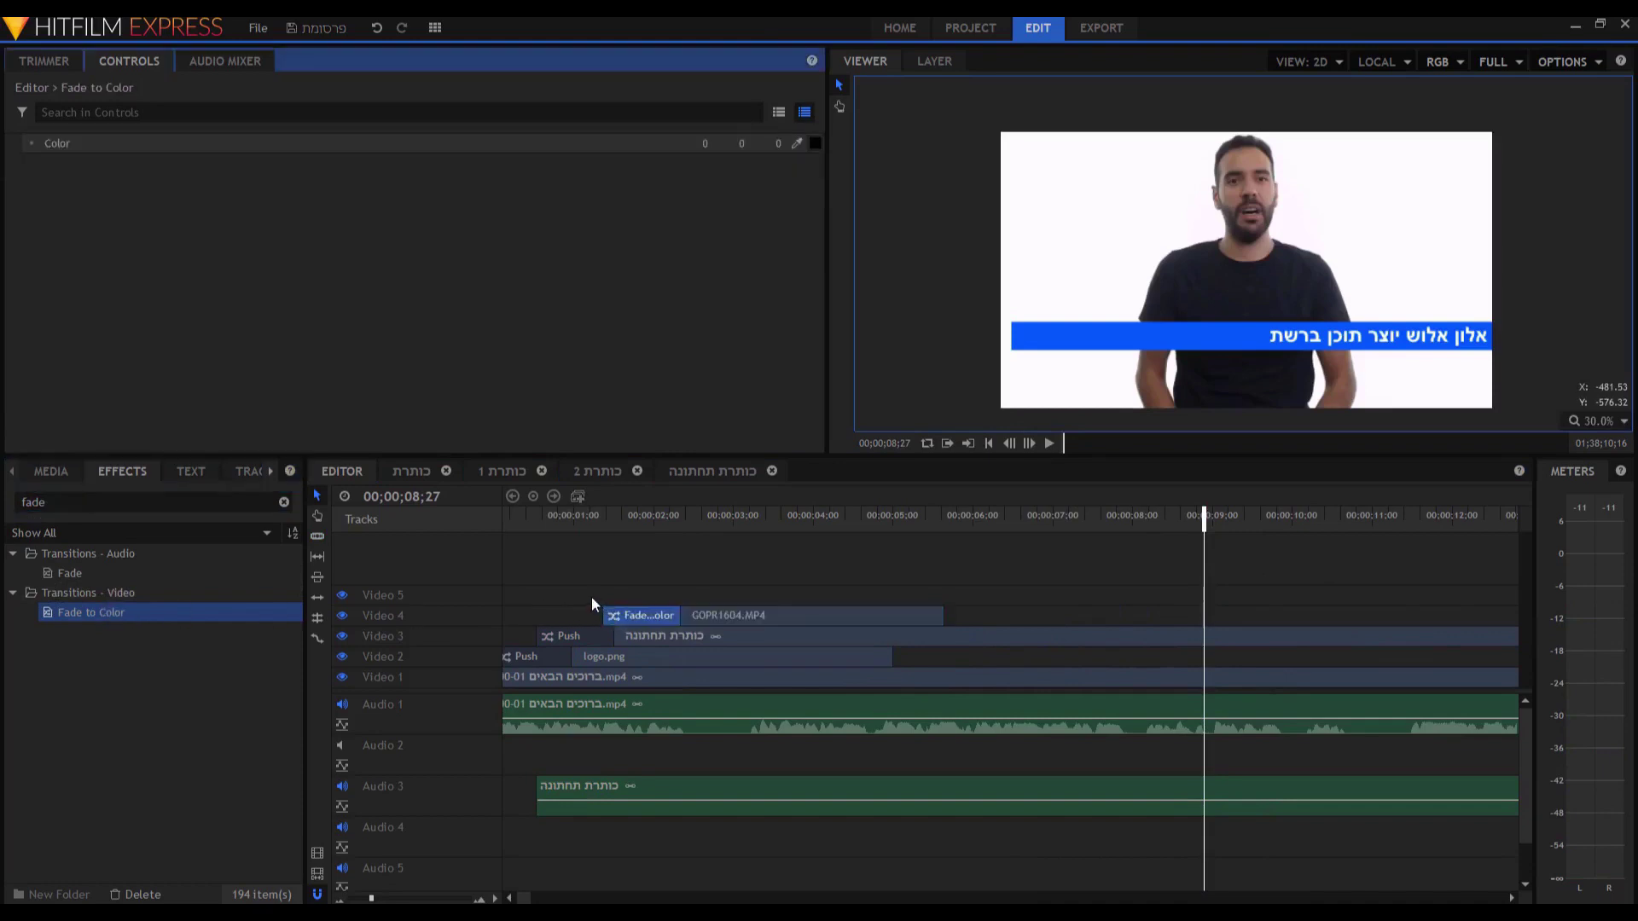
key(Home)
key(space)
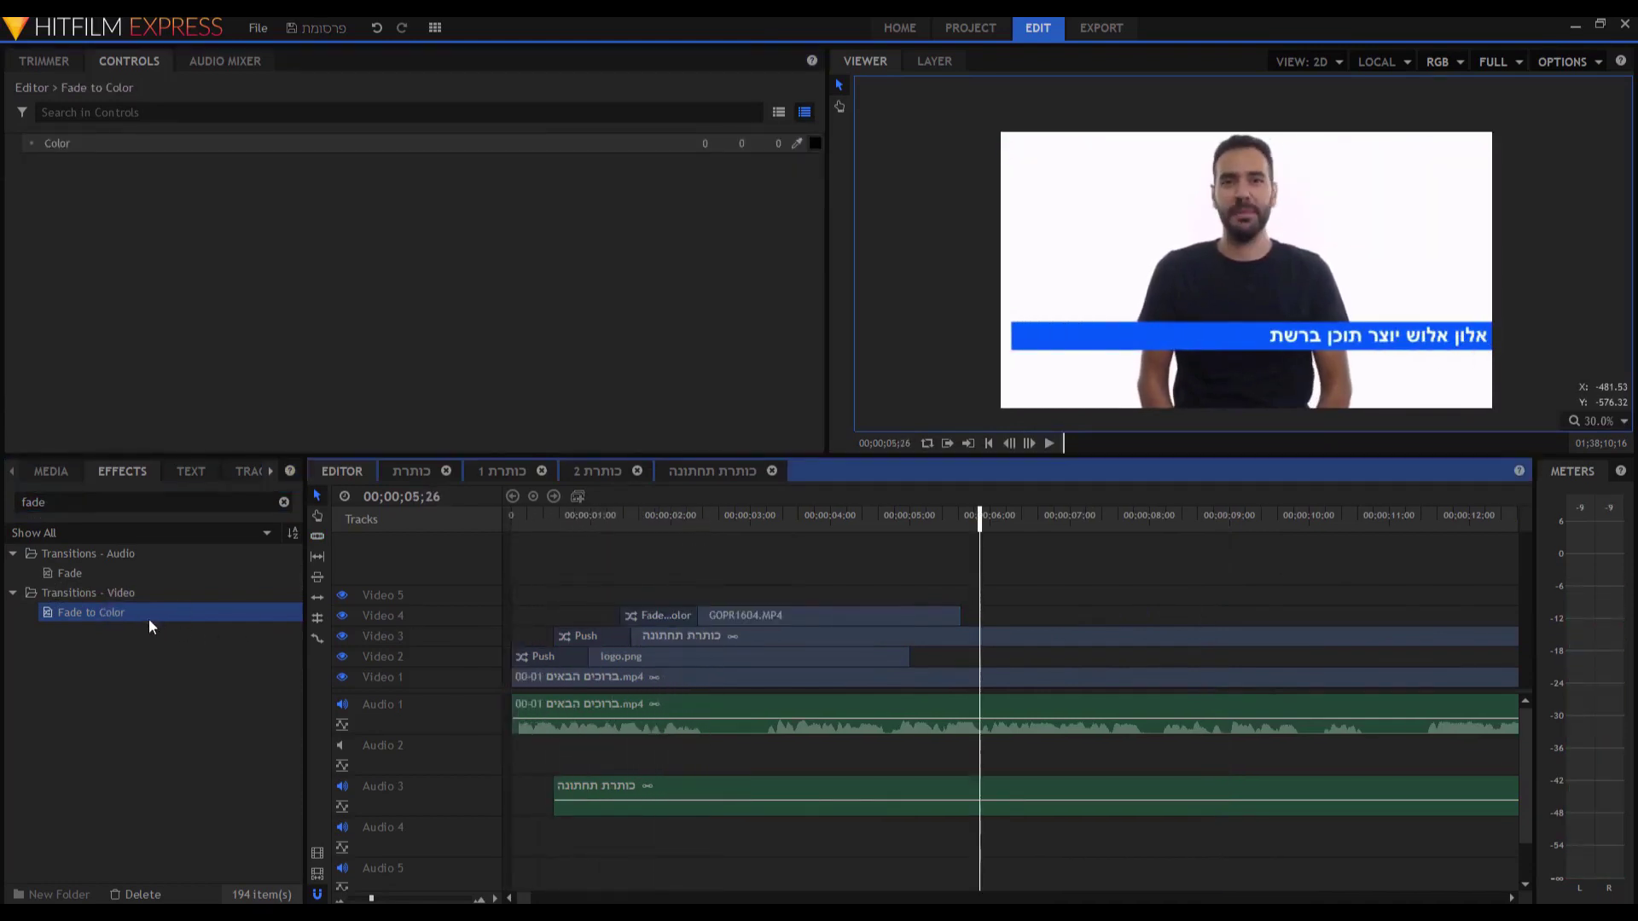
drag(104, 609, 949, 620)
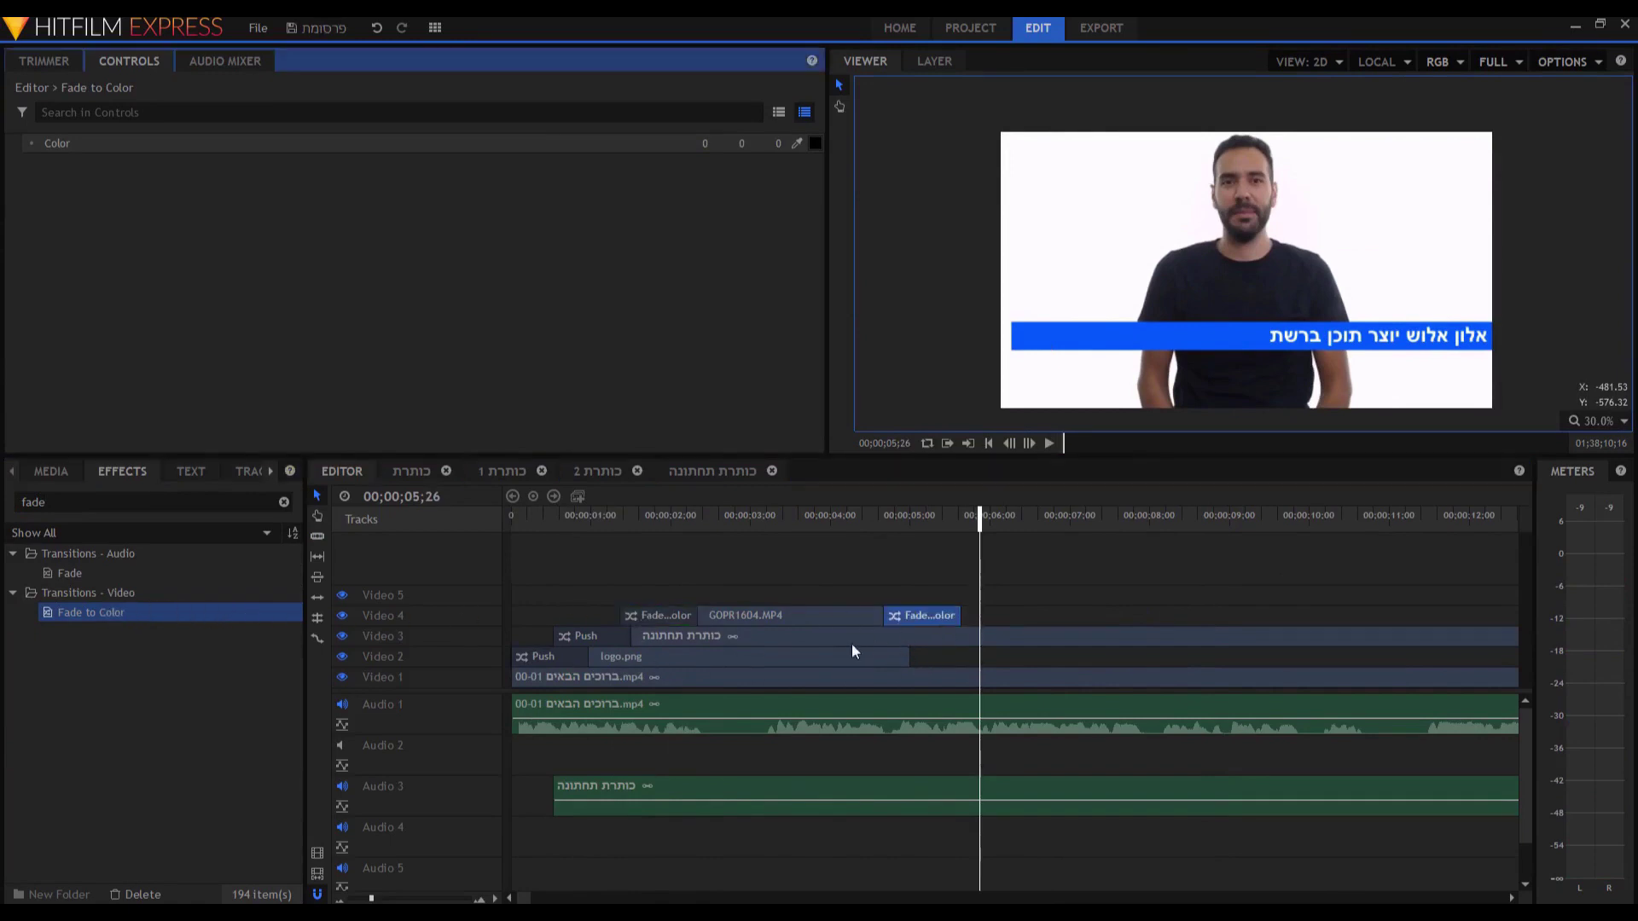
Play back the GOPR1604.MP4 fade-out to check it.
click(839, 522)
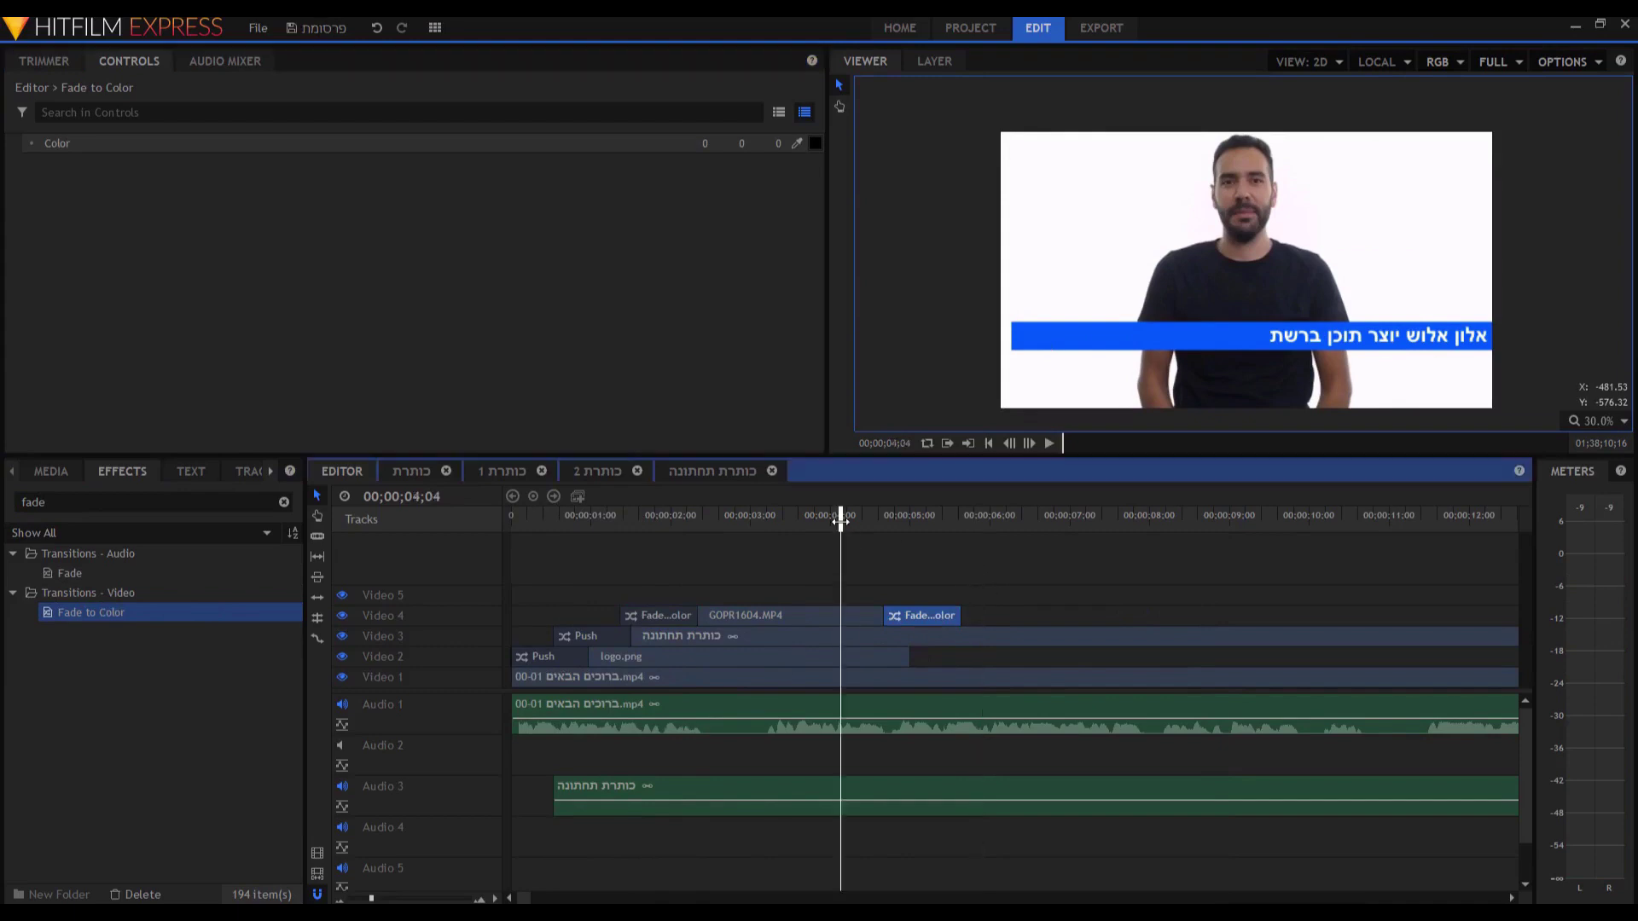
key(space)
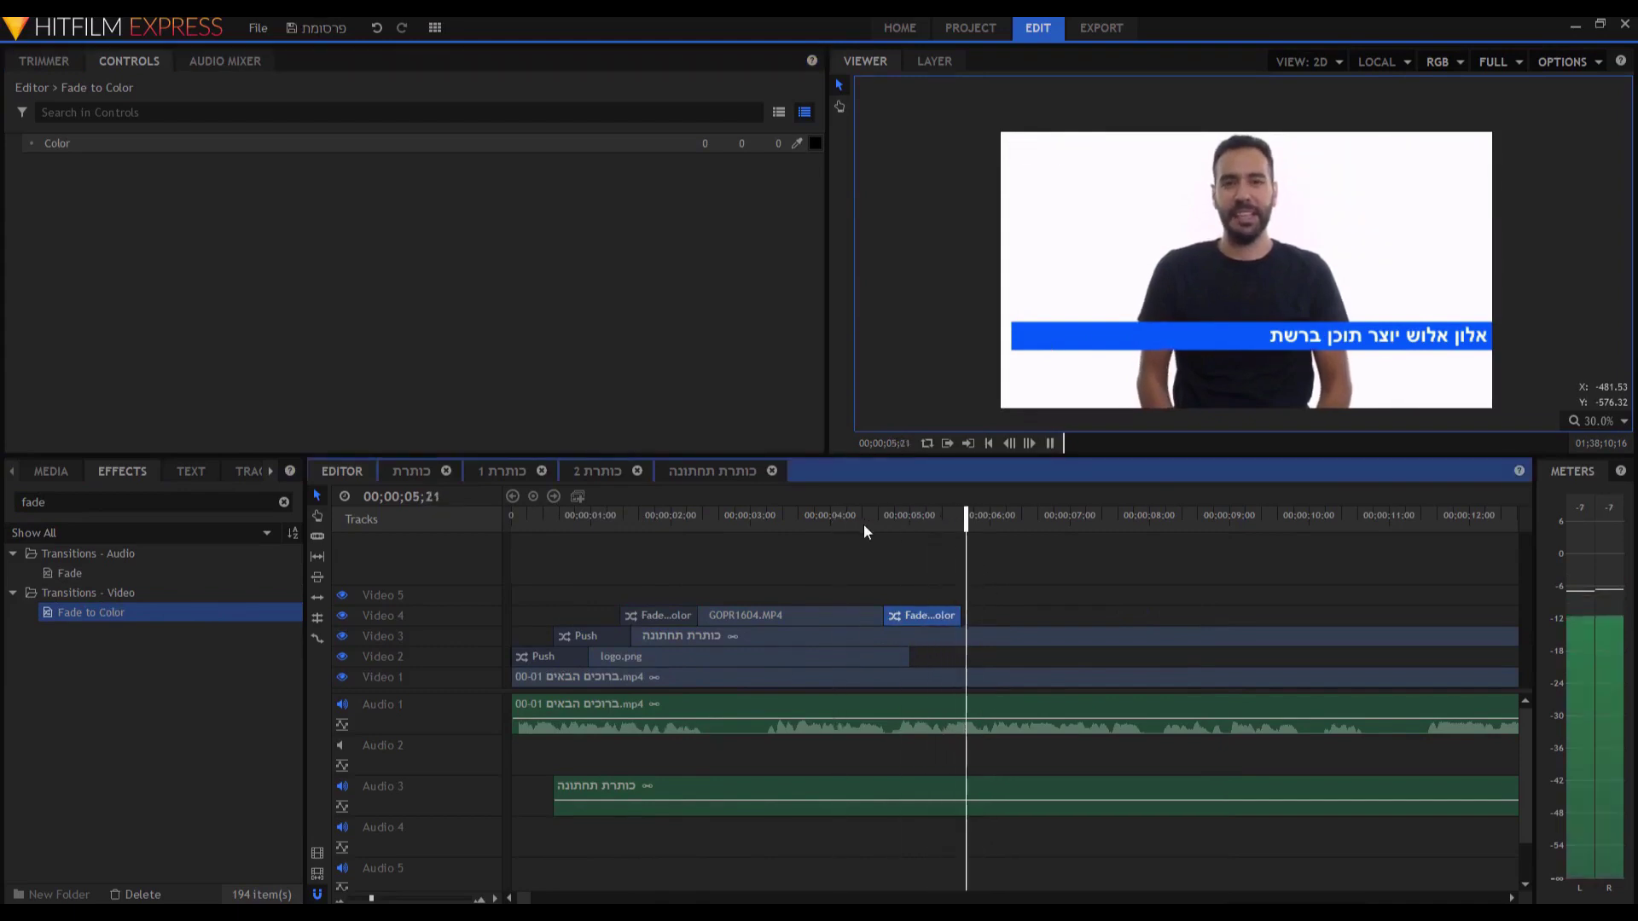
key(space)
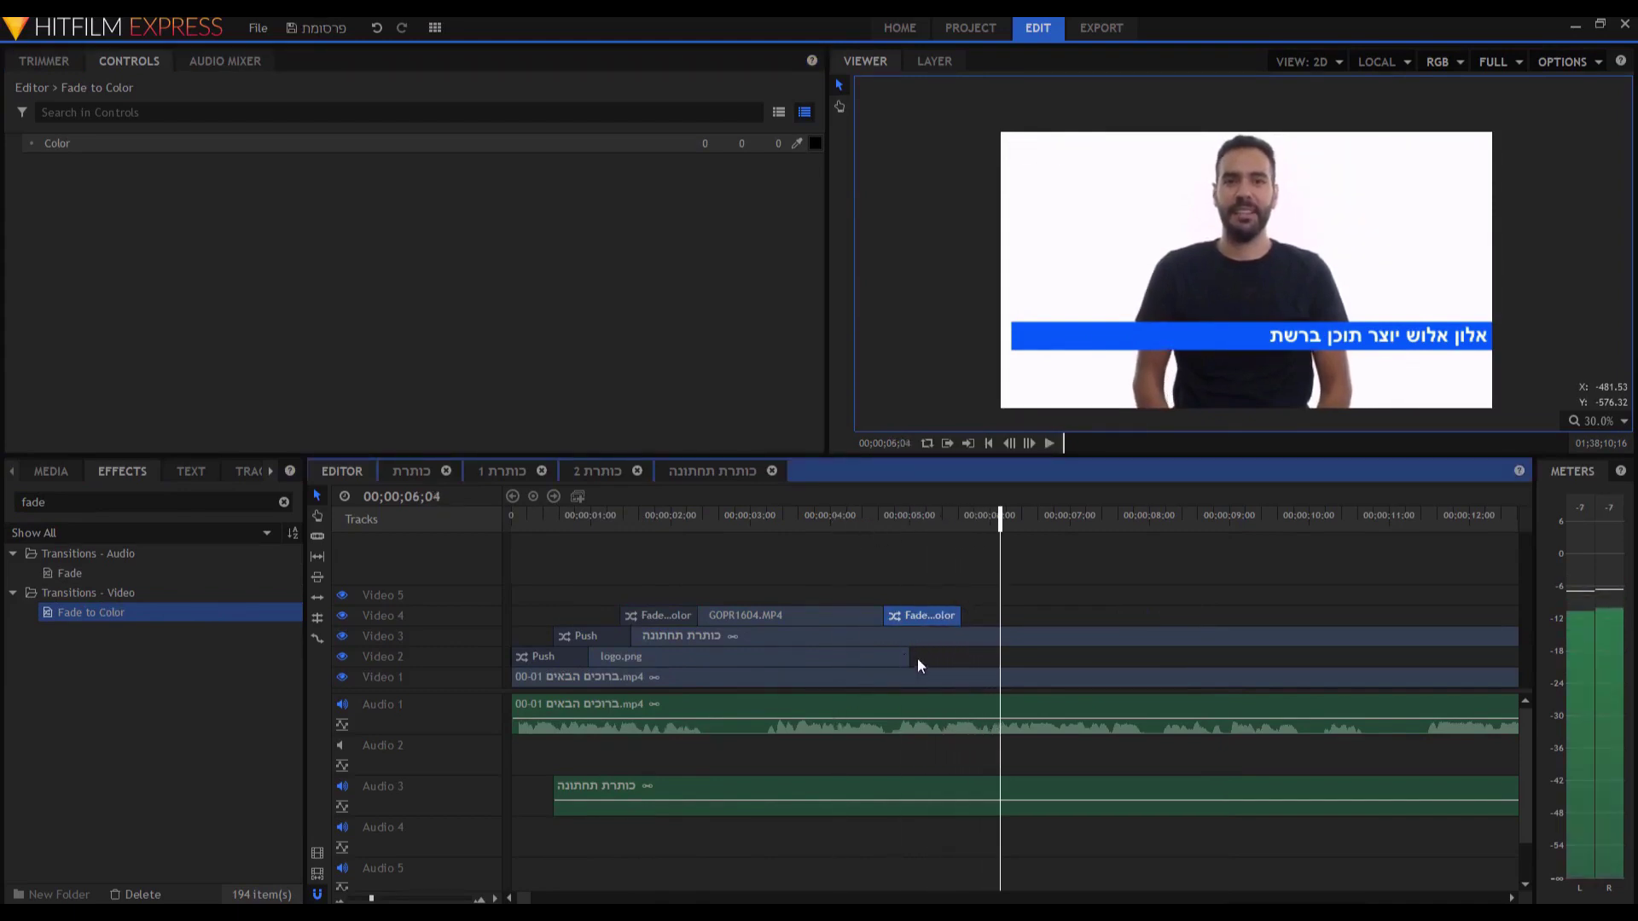
Extend logo.png on Video 2 to about 00;01;21;16, matching the talking-head clip.
drag(916, 656, 1495, 658)
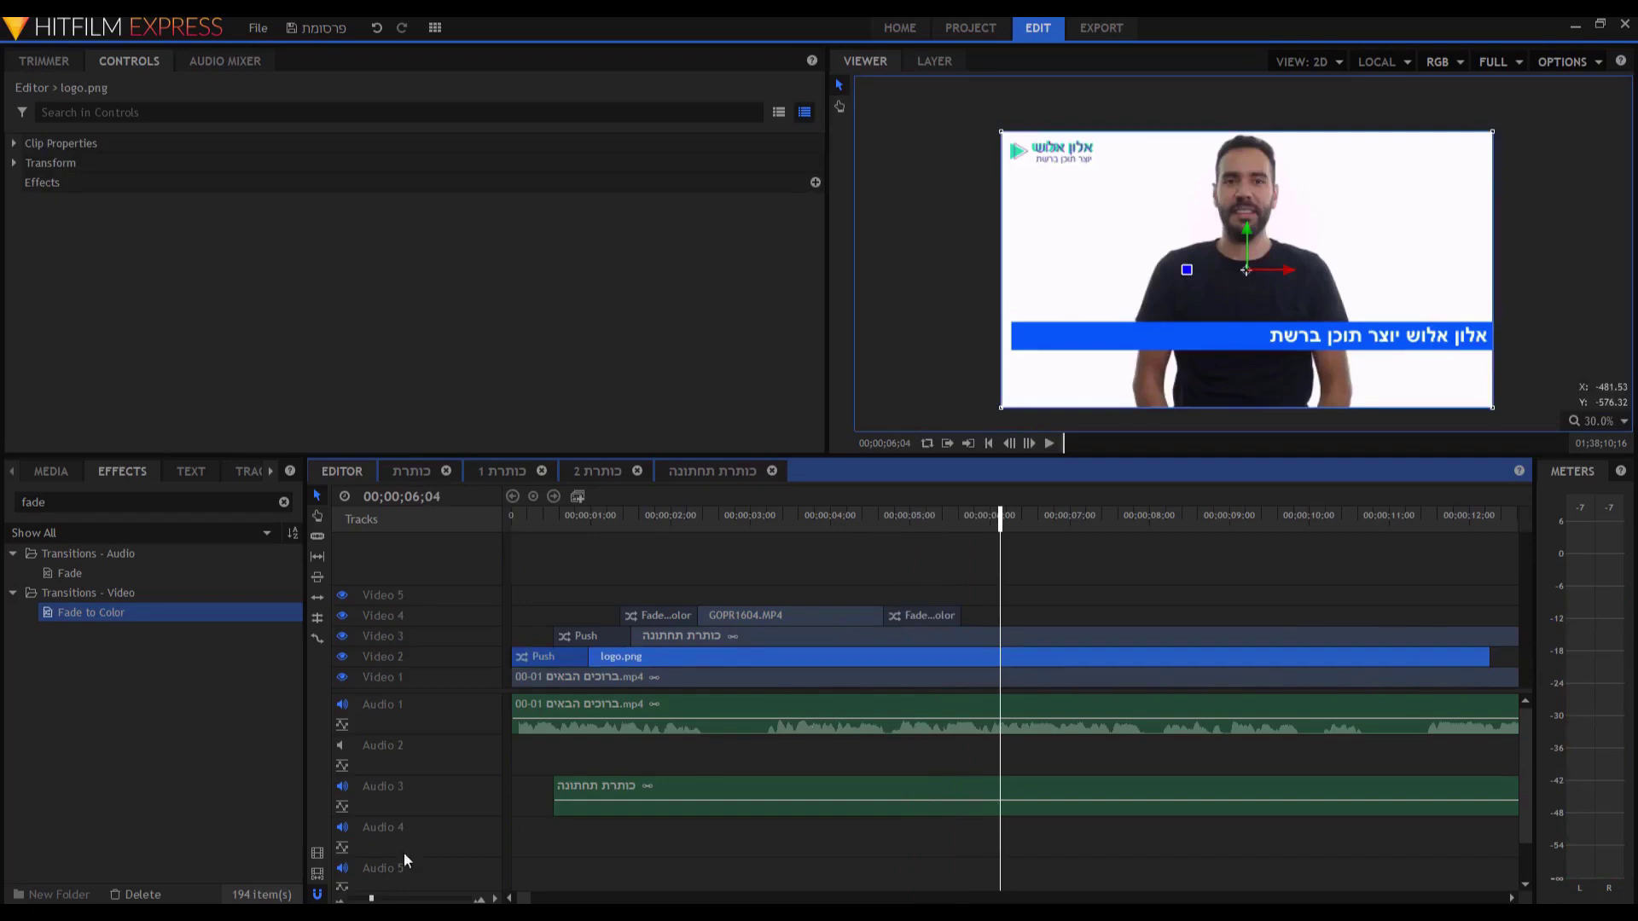
key(minus)
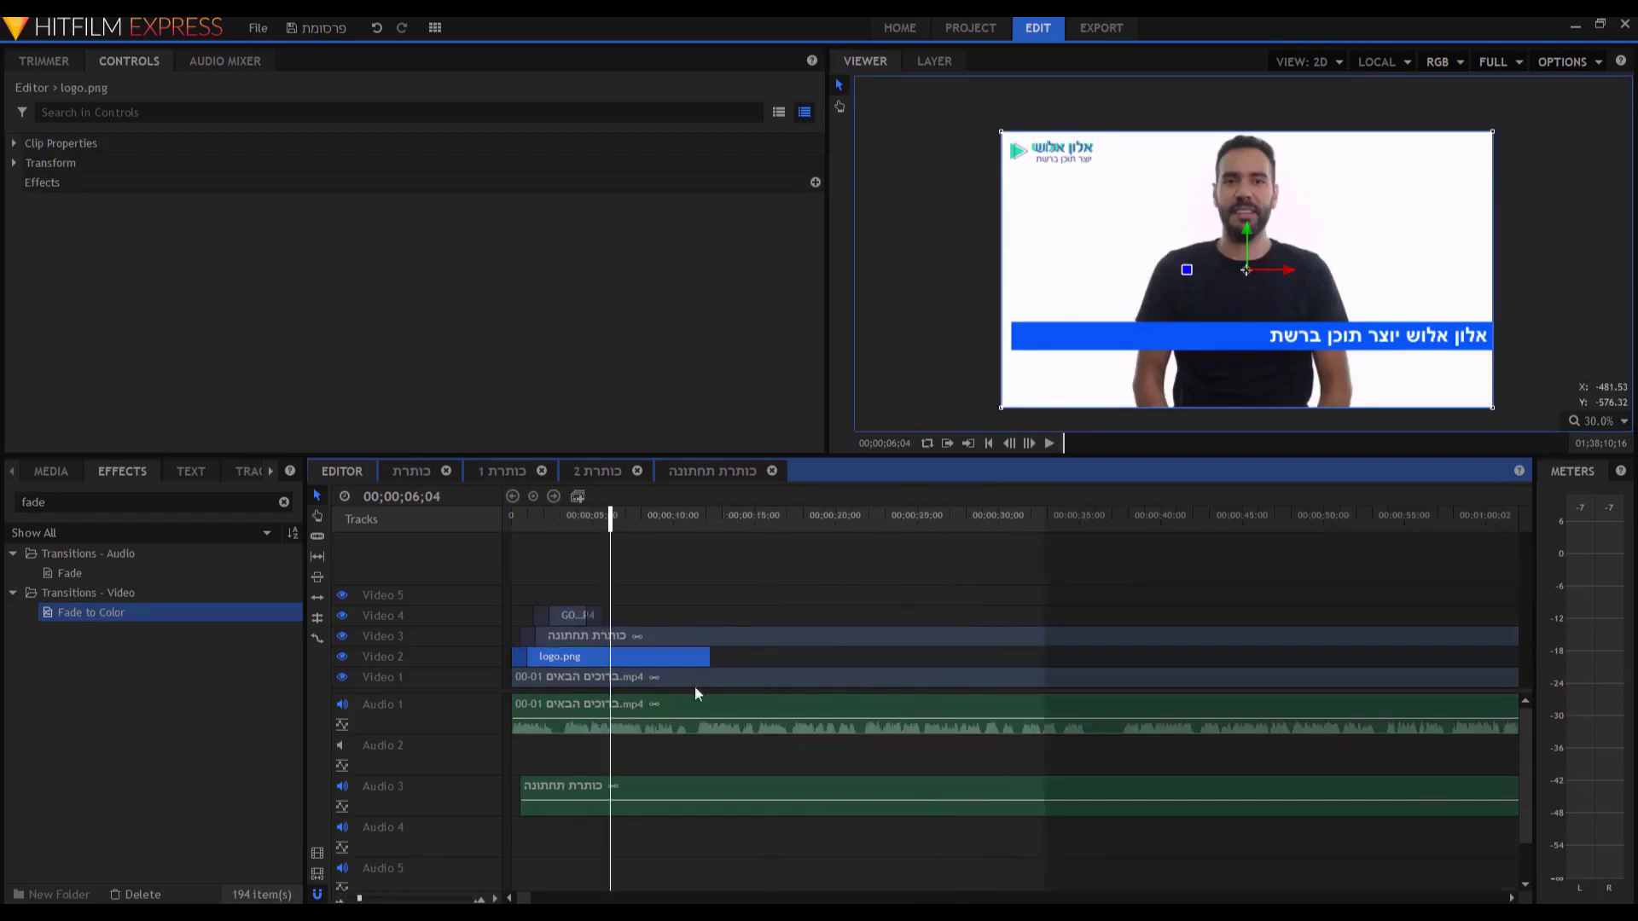
key(minus)
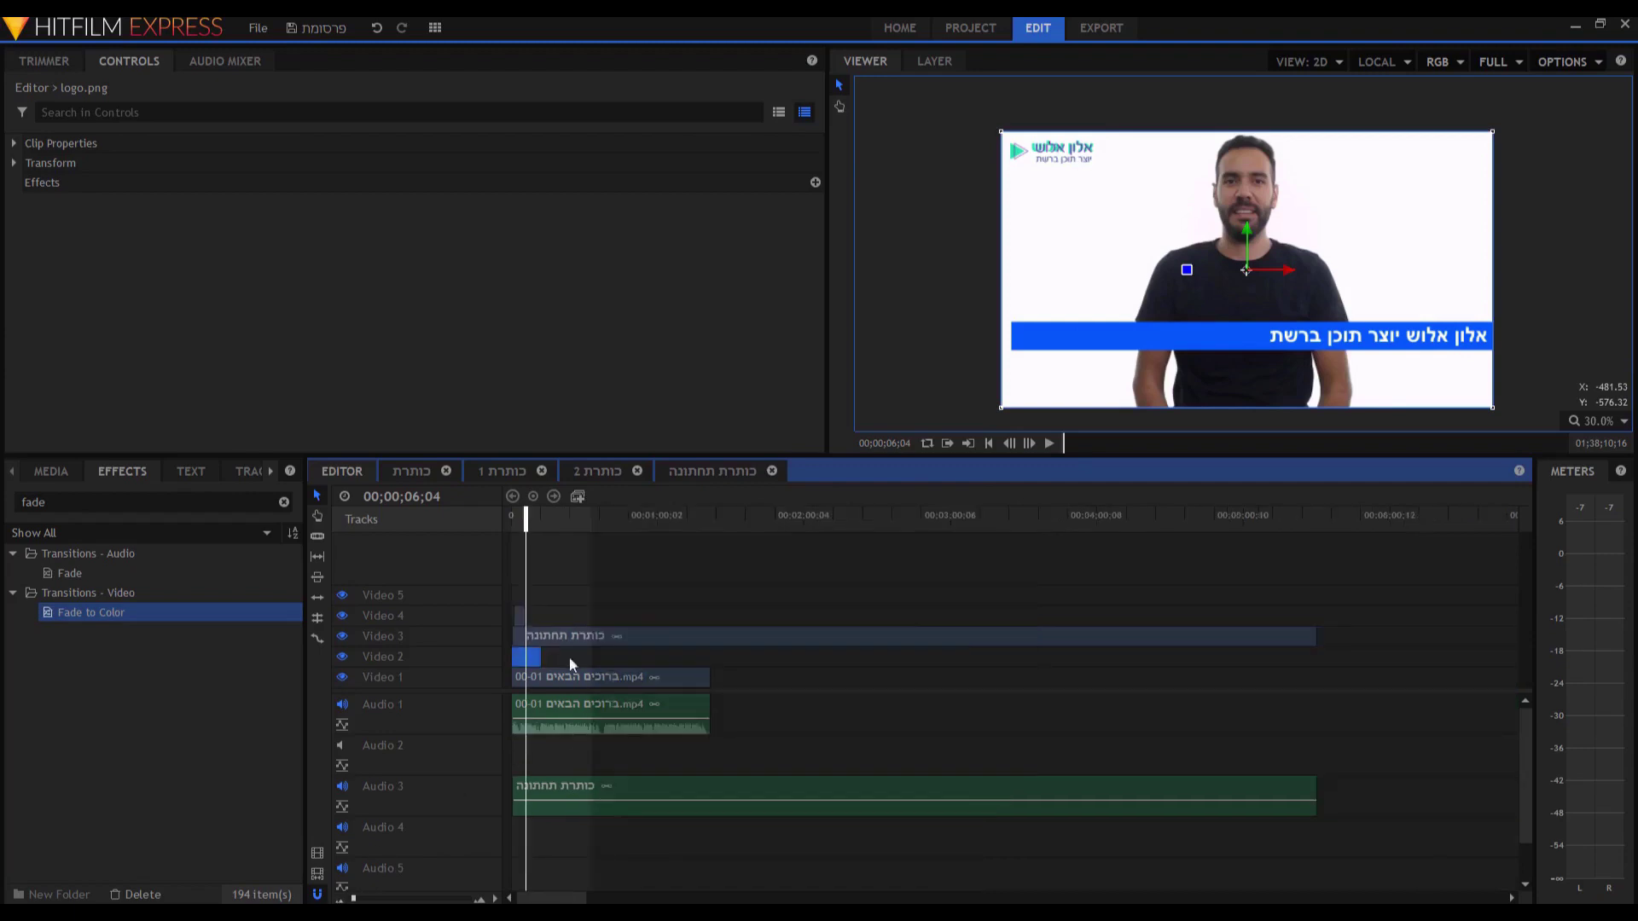
drag(551, 657, 708, 653)
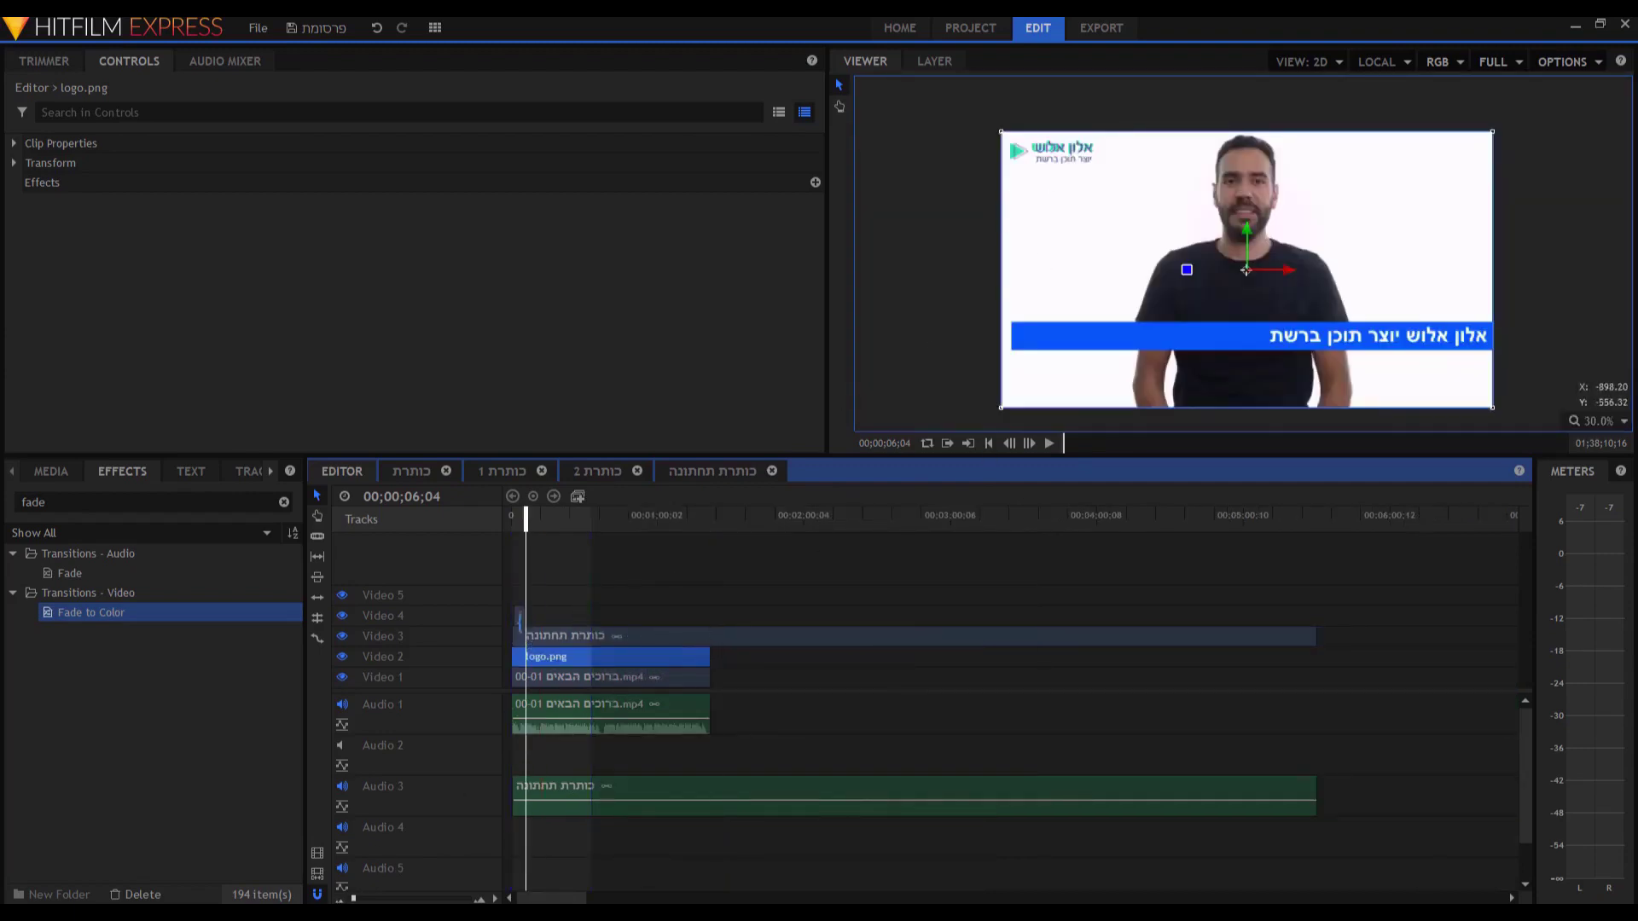
click(479, 900)
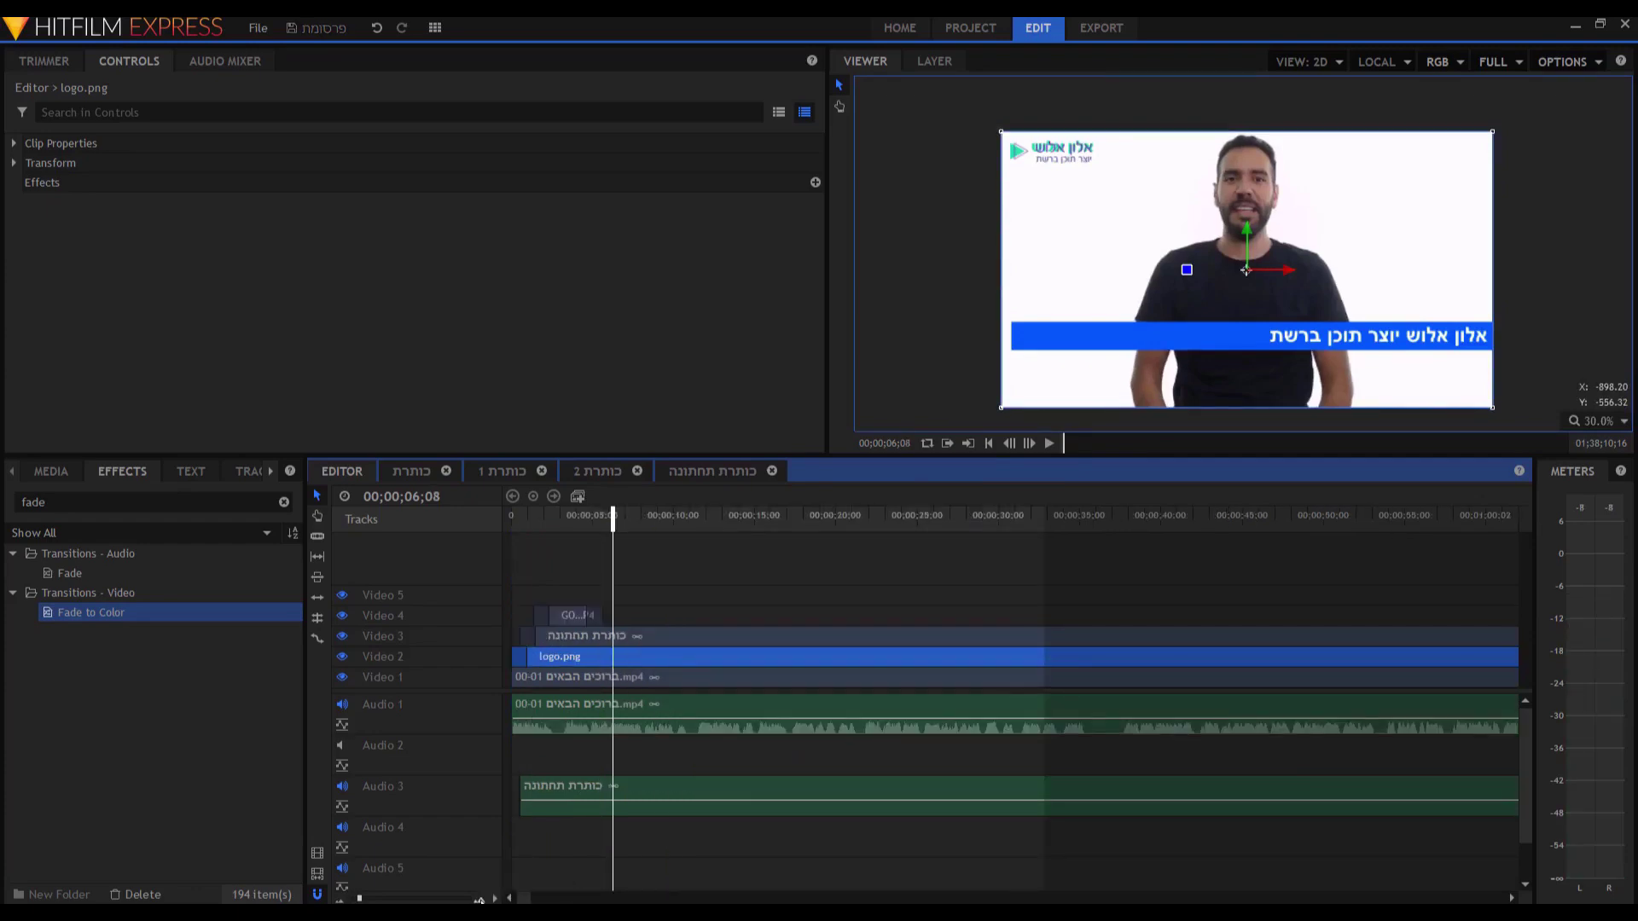
click(563, 515)
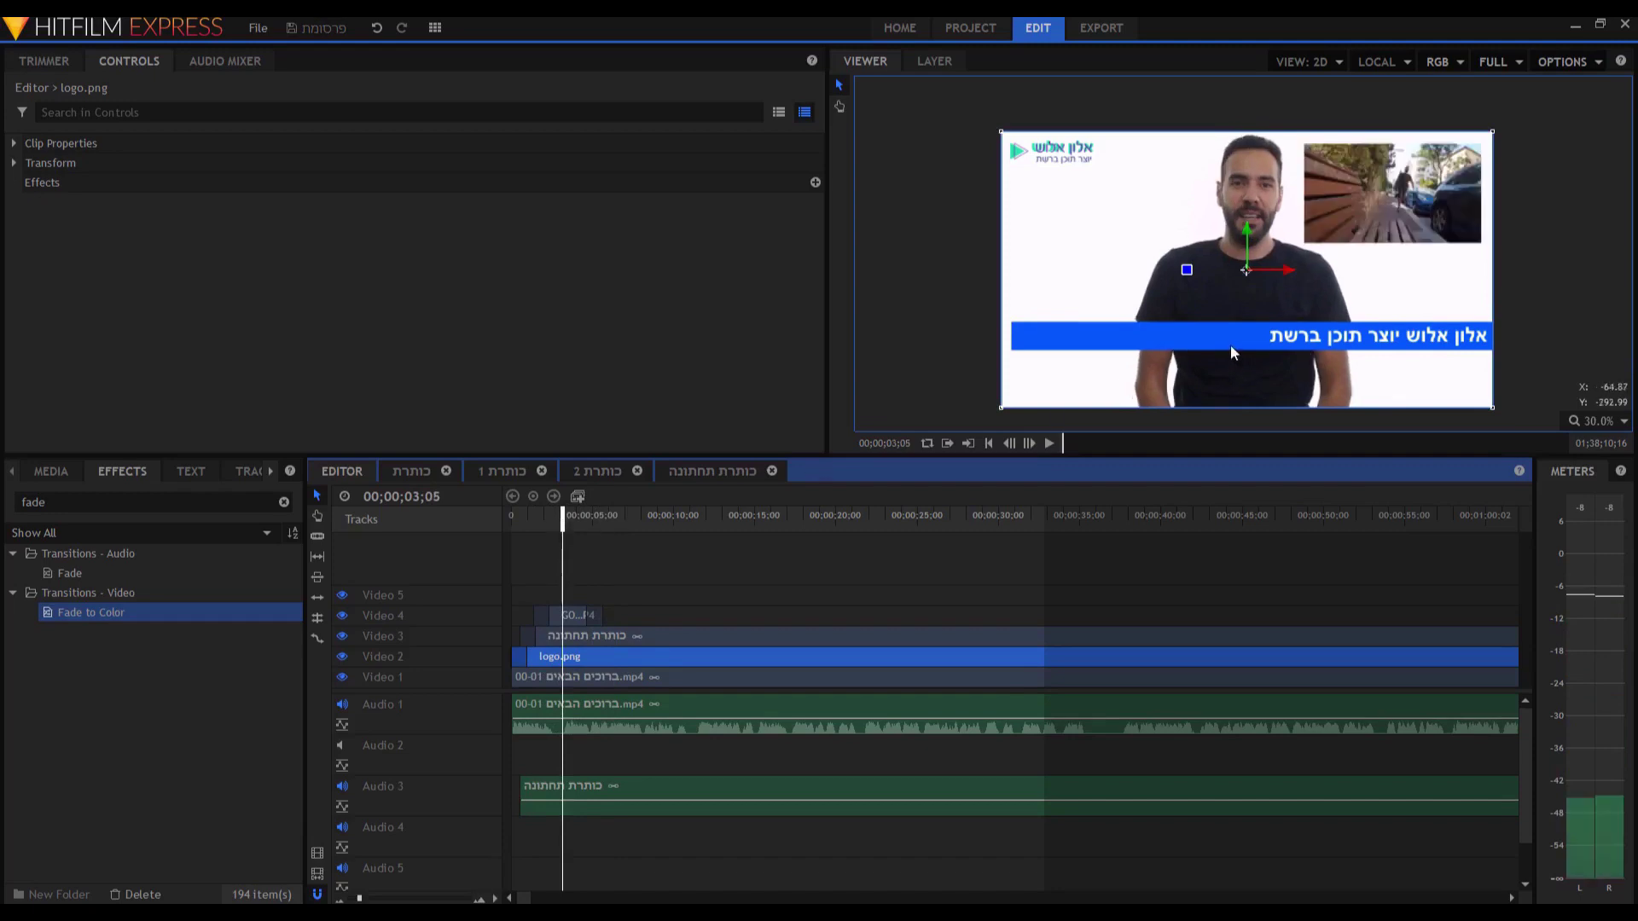
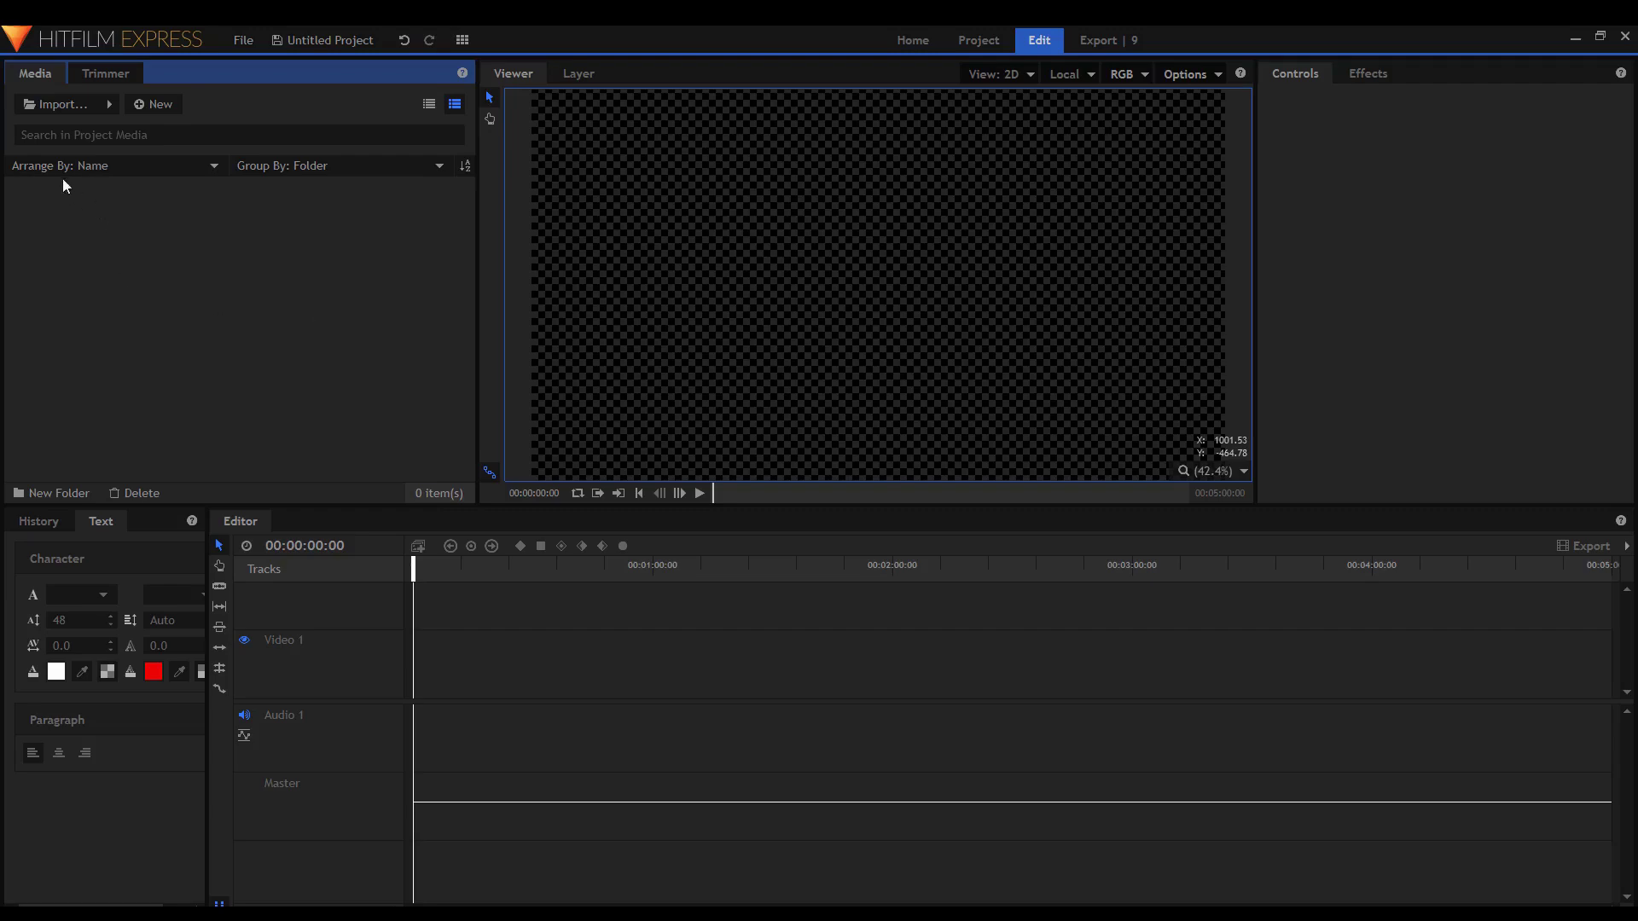
Import the audio file פודקאסט1.mp3 into the project's Media panel.
double_click(200, 296)
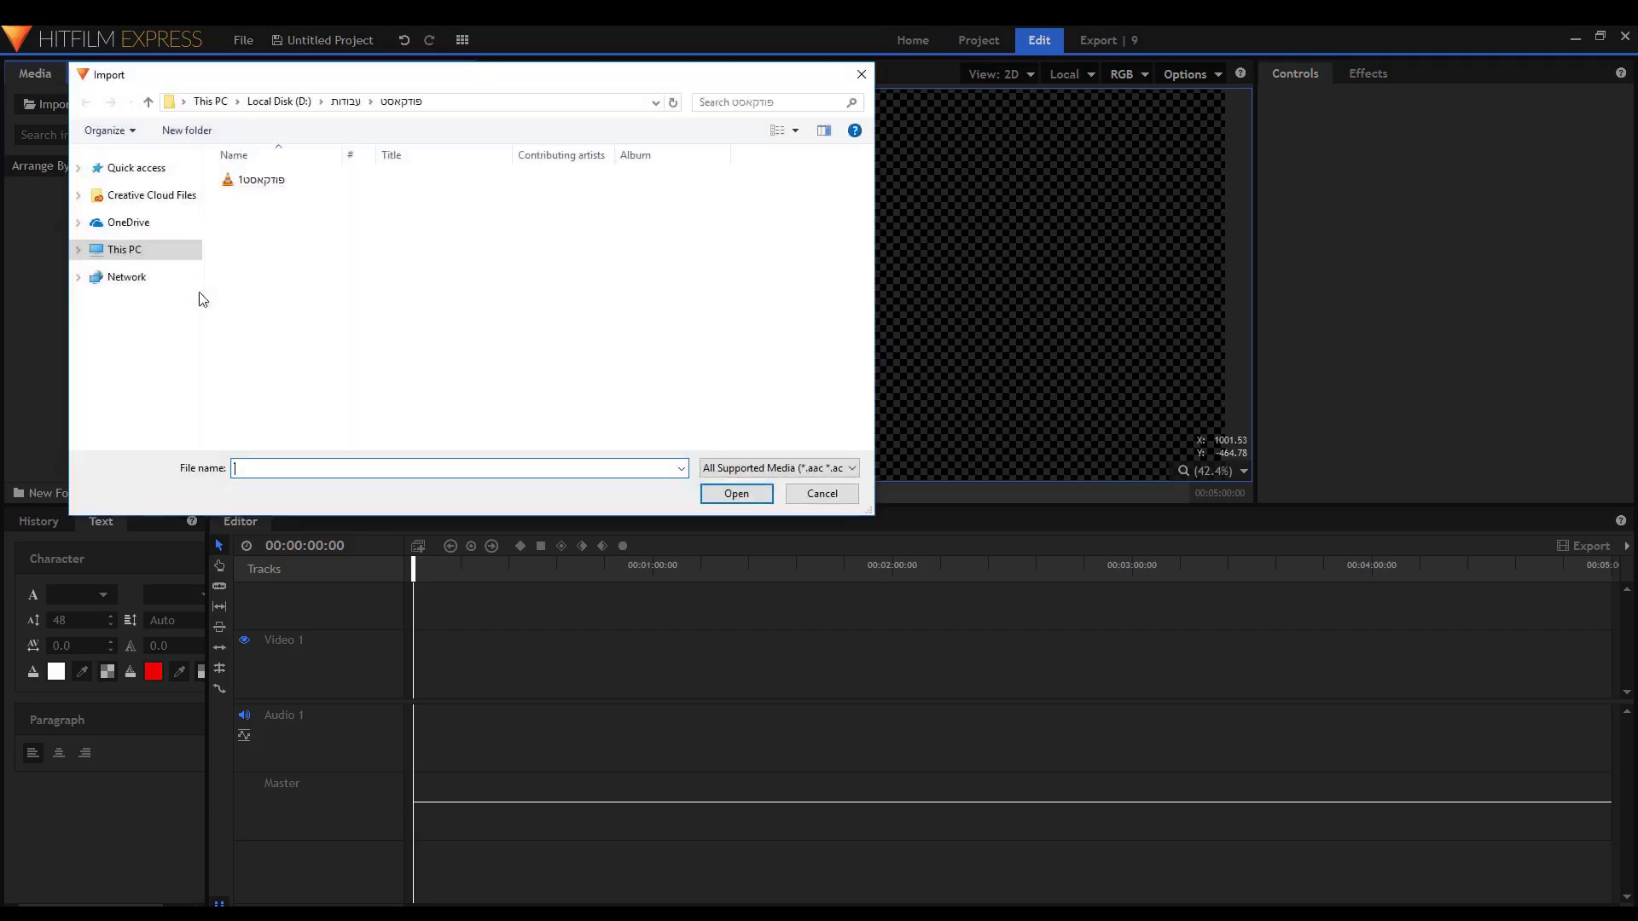
key(Escape)
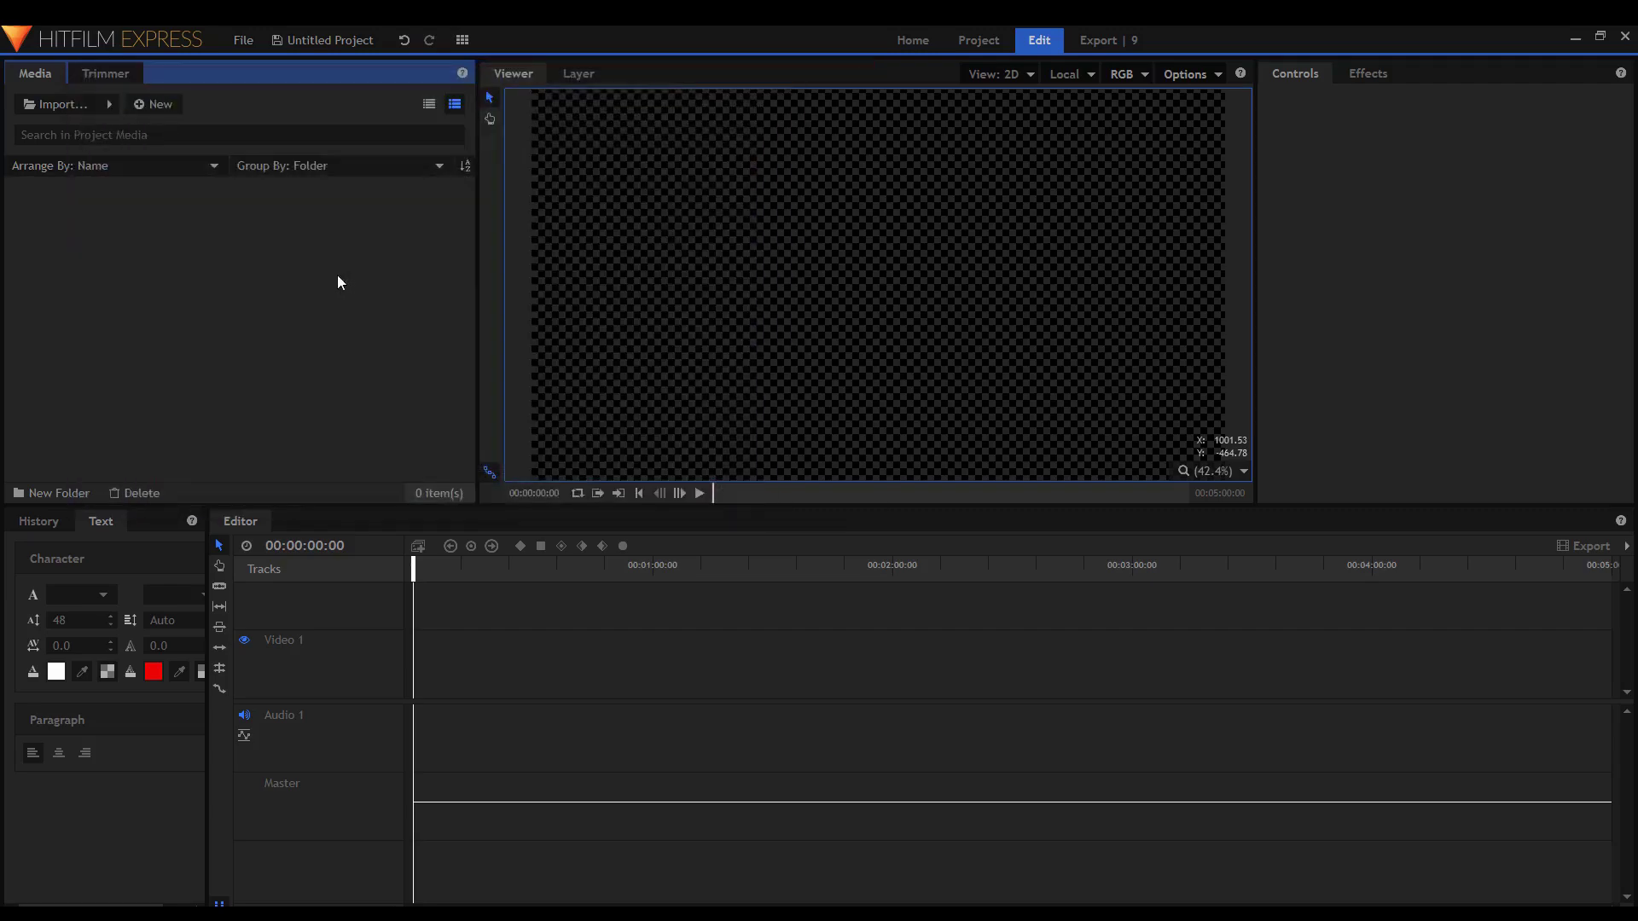
click(93, 104)
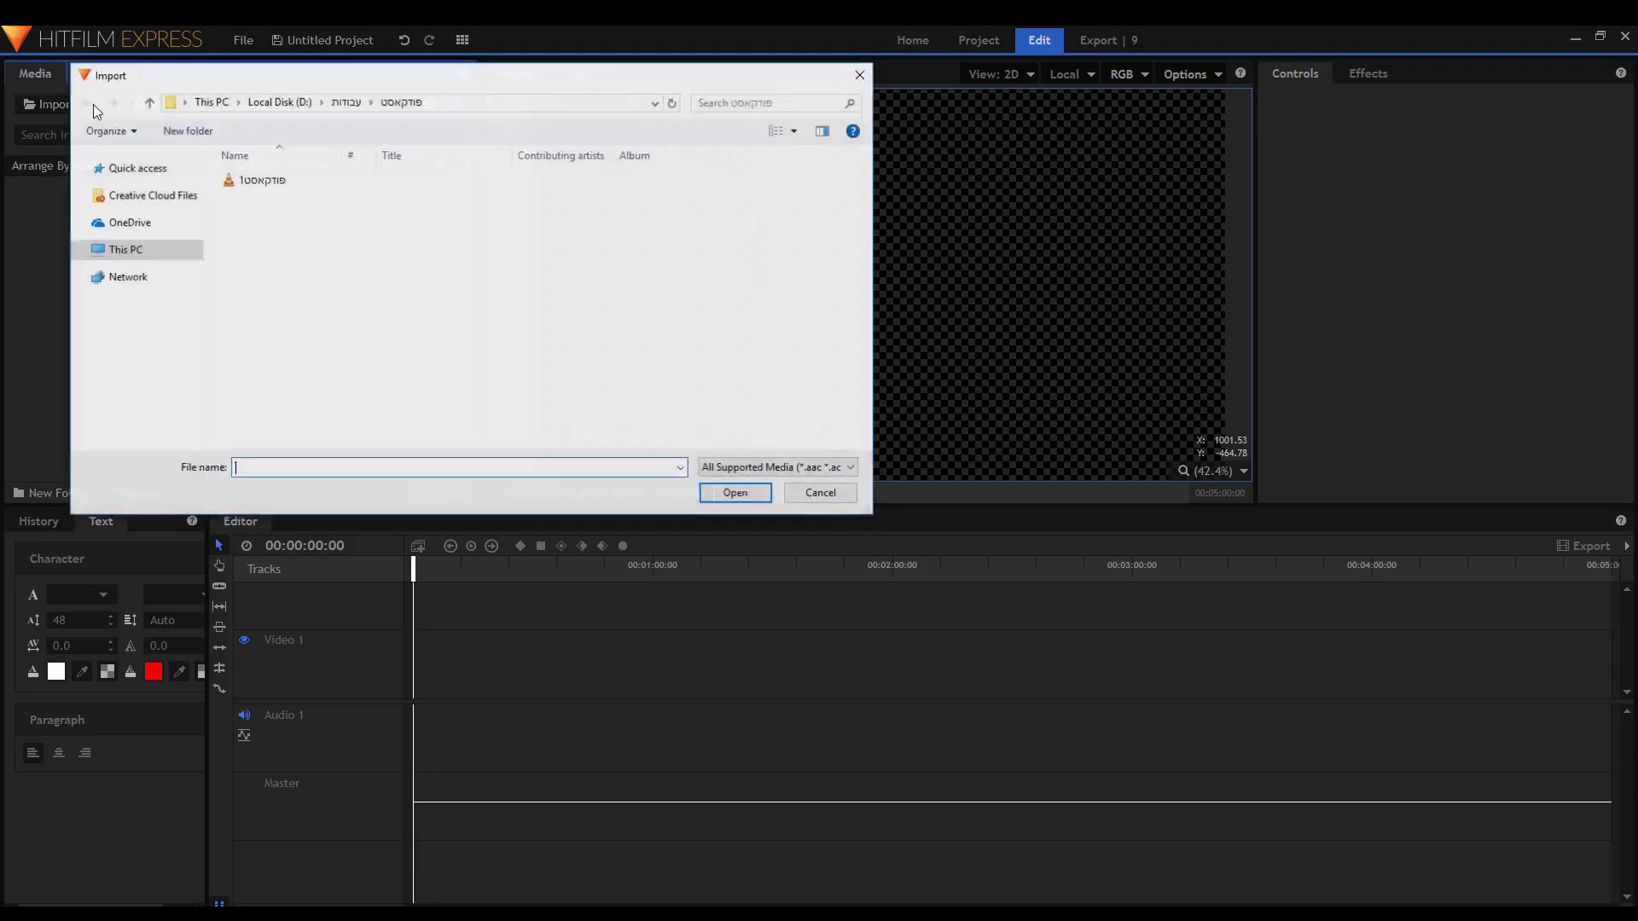
click(288, 179)
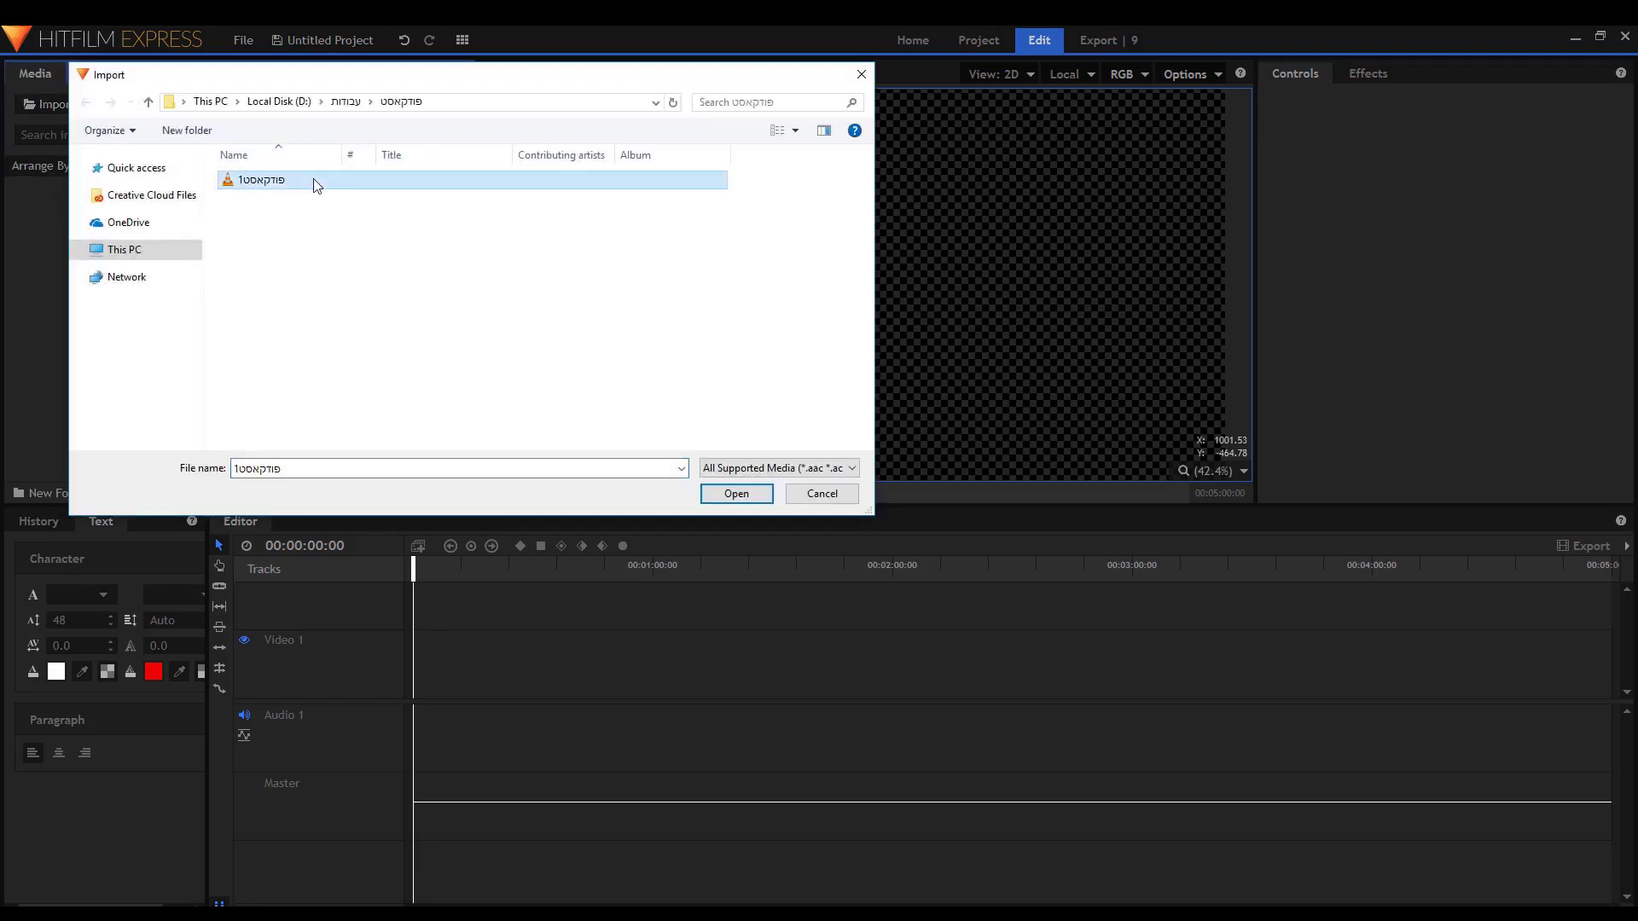
click(317, 186)
click(715, 496)
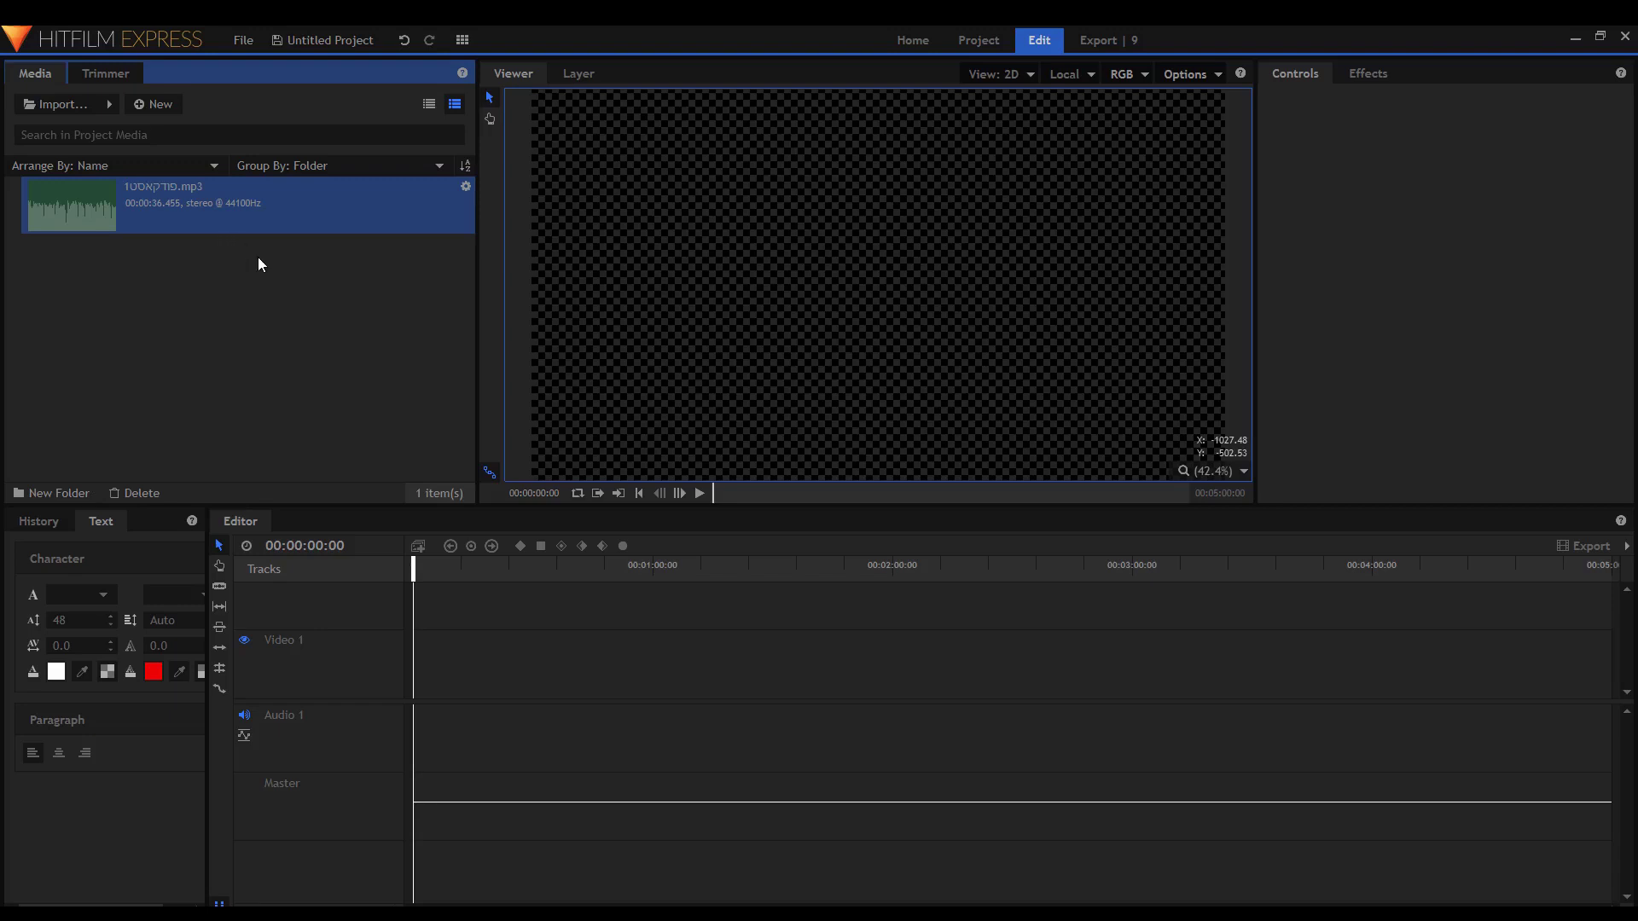
Place פודקאסט1.mp3 on Audio 1 at the timeline start, play it and zoom in.
drag(263, 216, 408, 725)
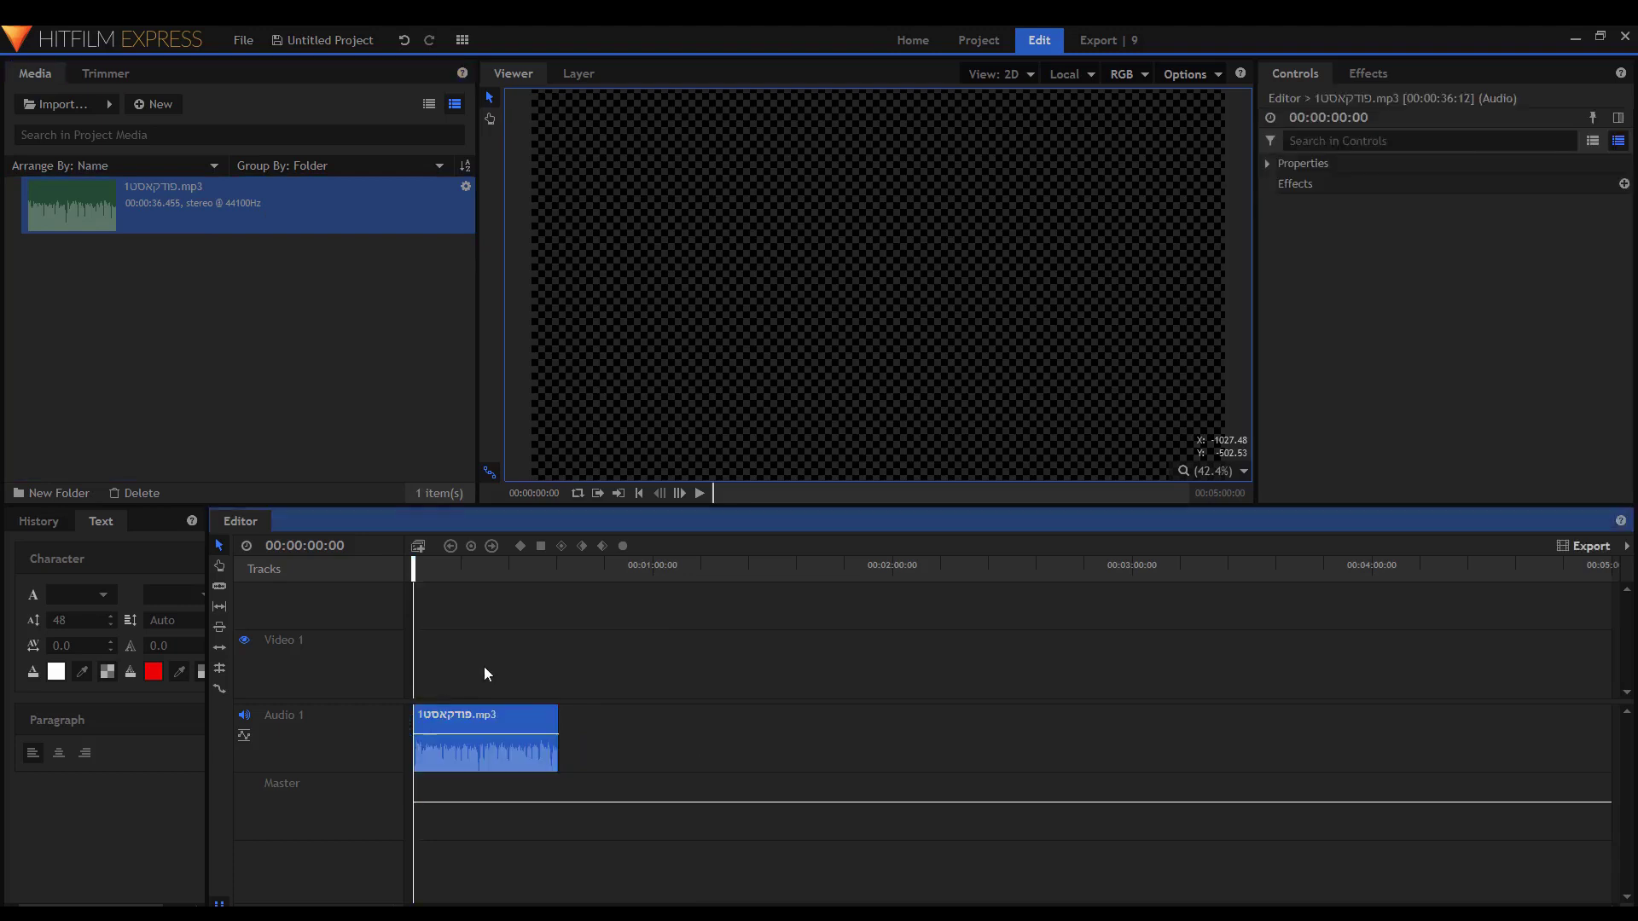
key(space)
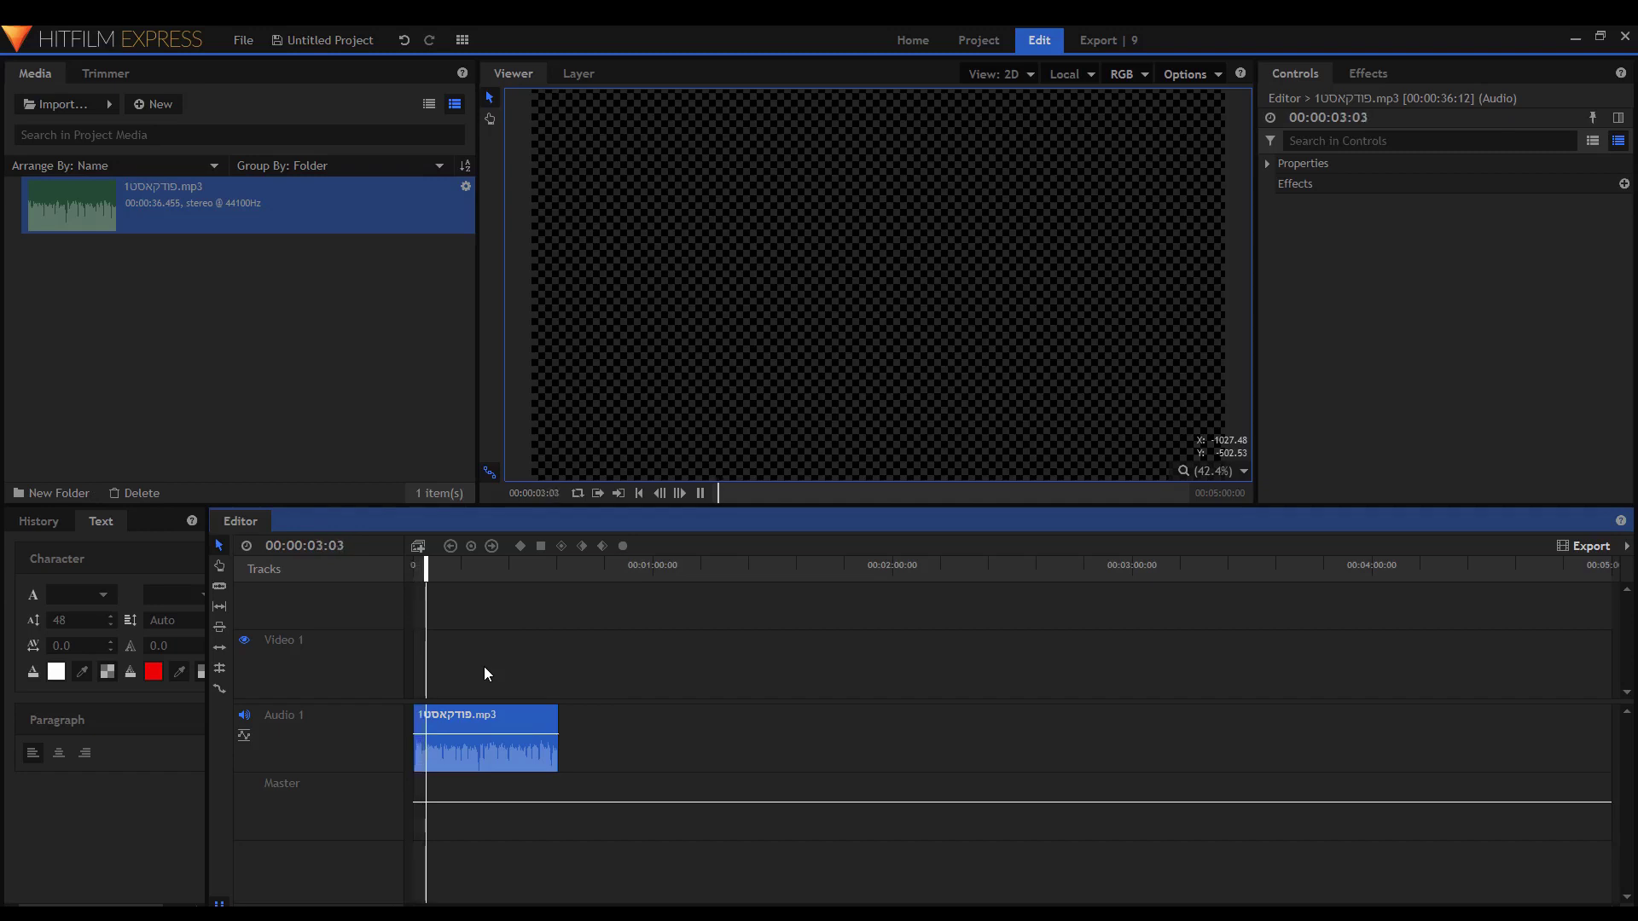
key(space)
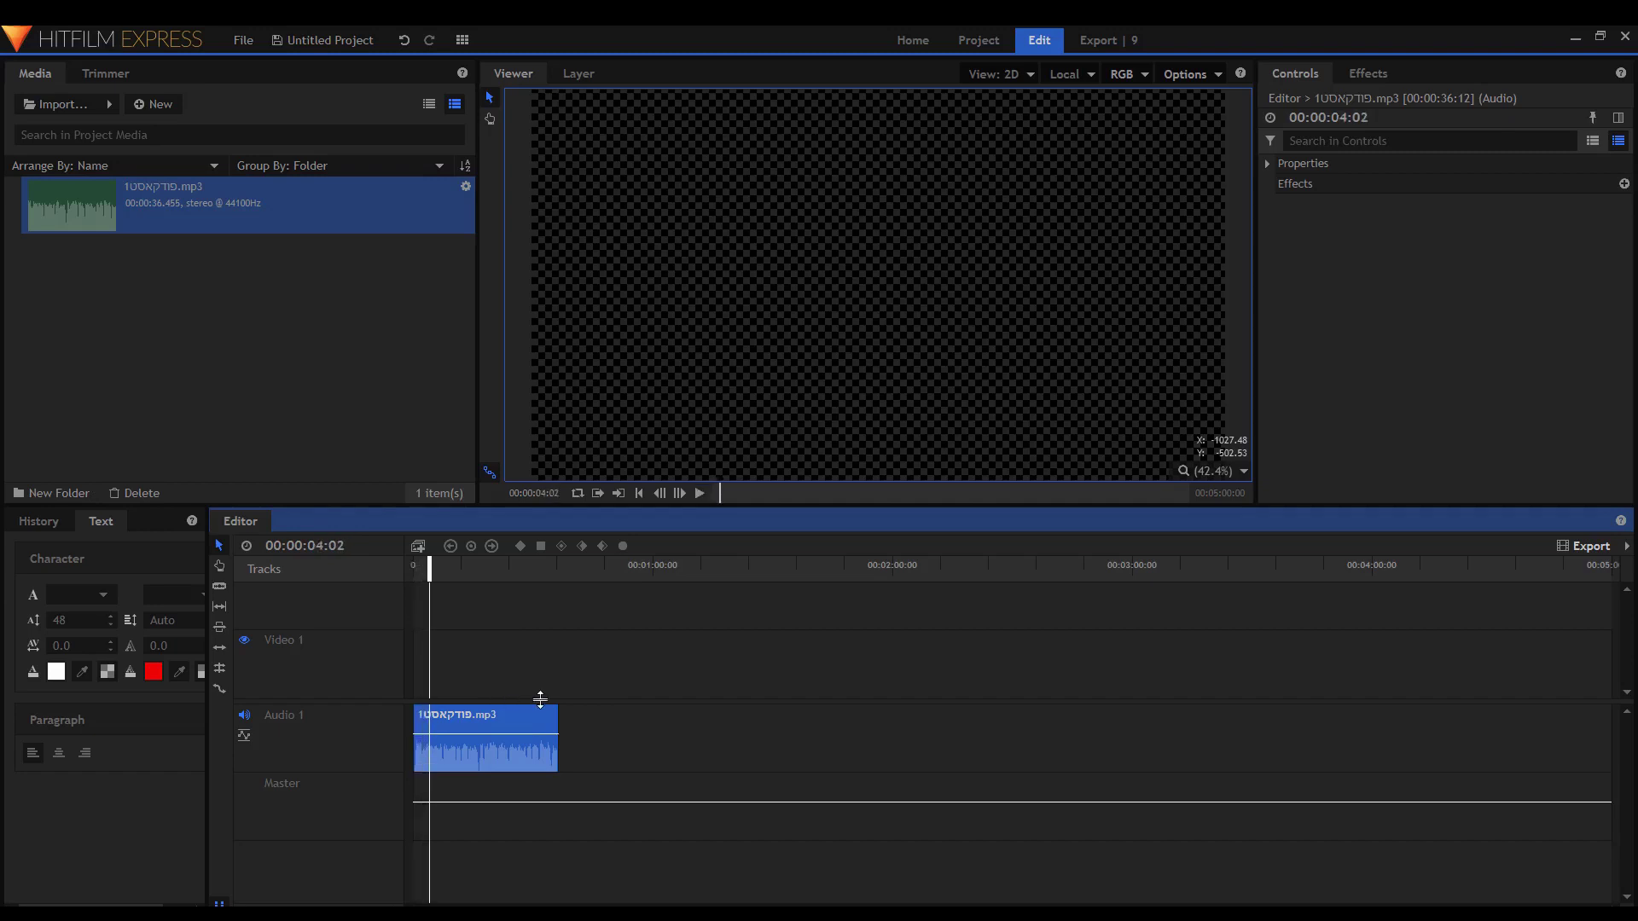
scroll(546, 696, up, 3)
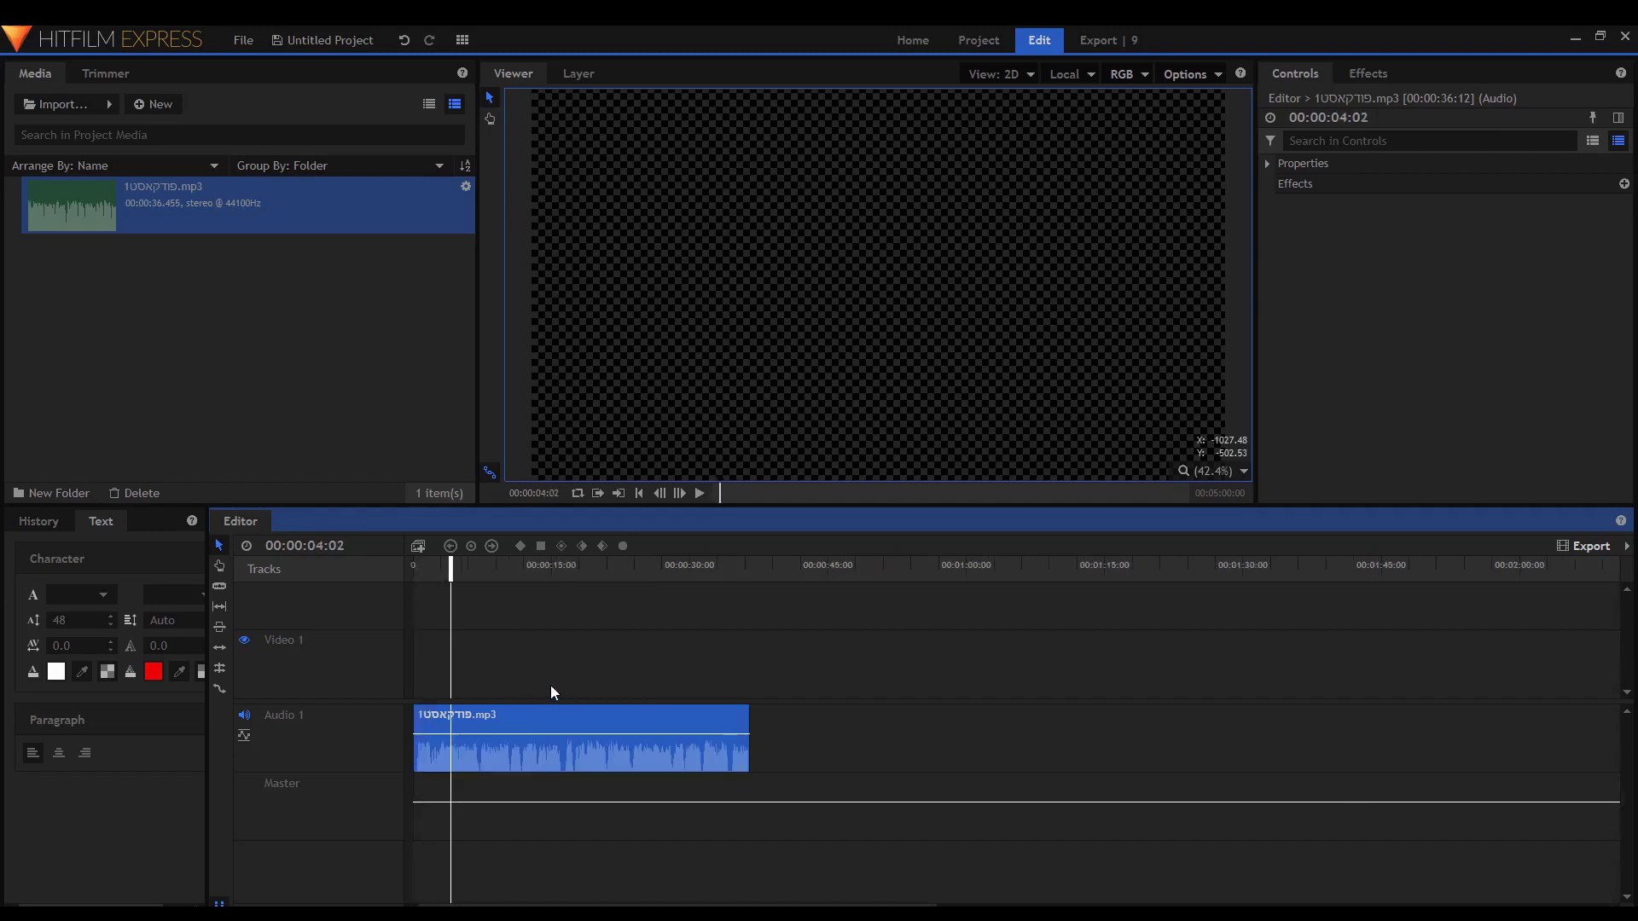
scroll(550, 689, up, 3)
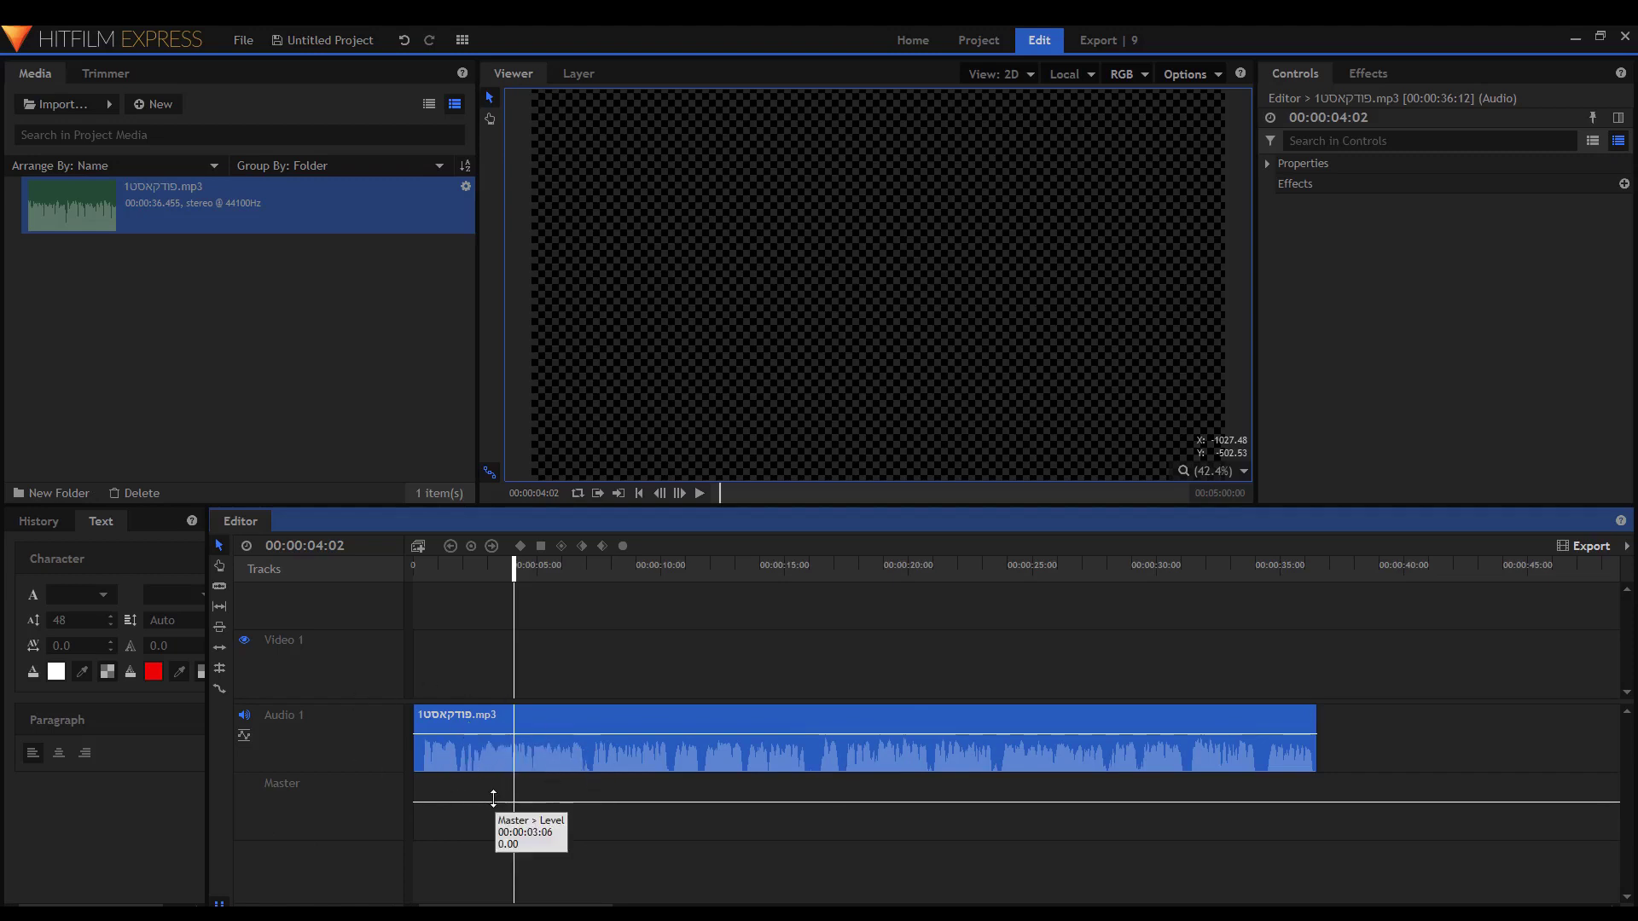
Test lowering the Master level, then undo the change.
drag(493, 800, 523, 794)
key(space)
key(space)
key(space)
key(space)
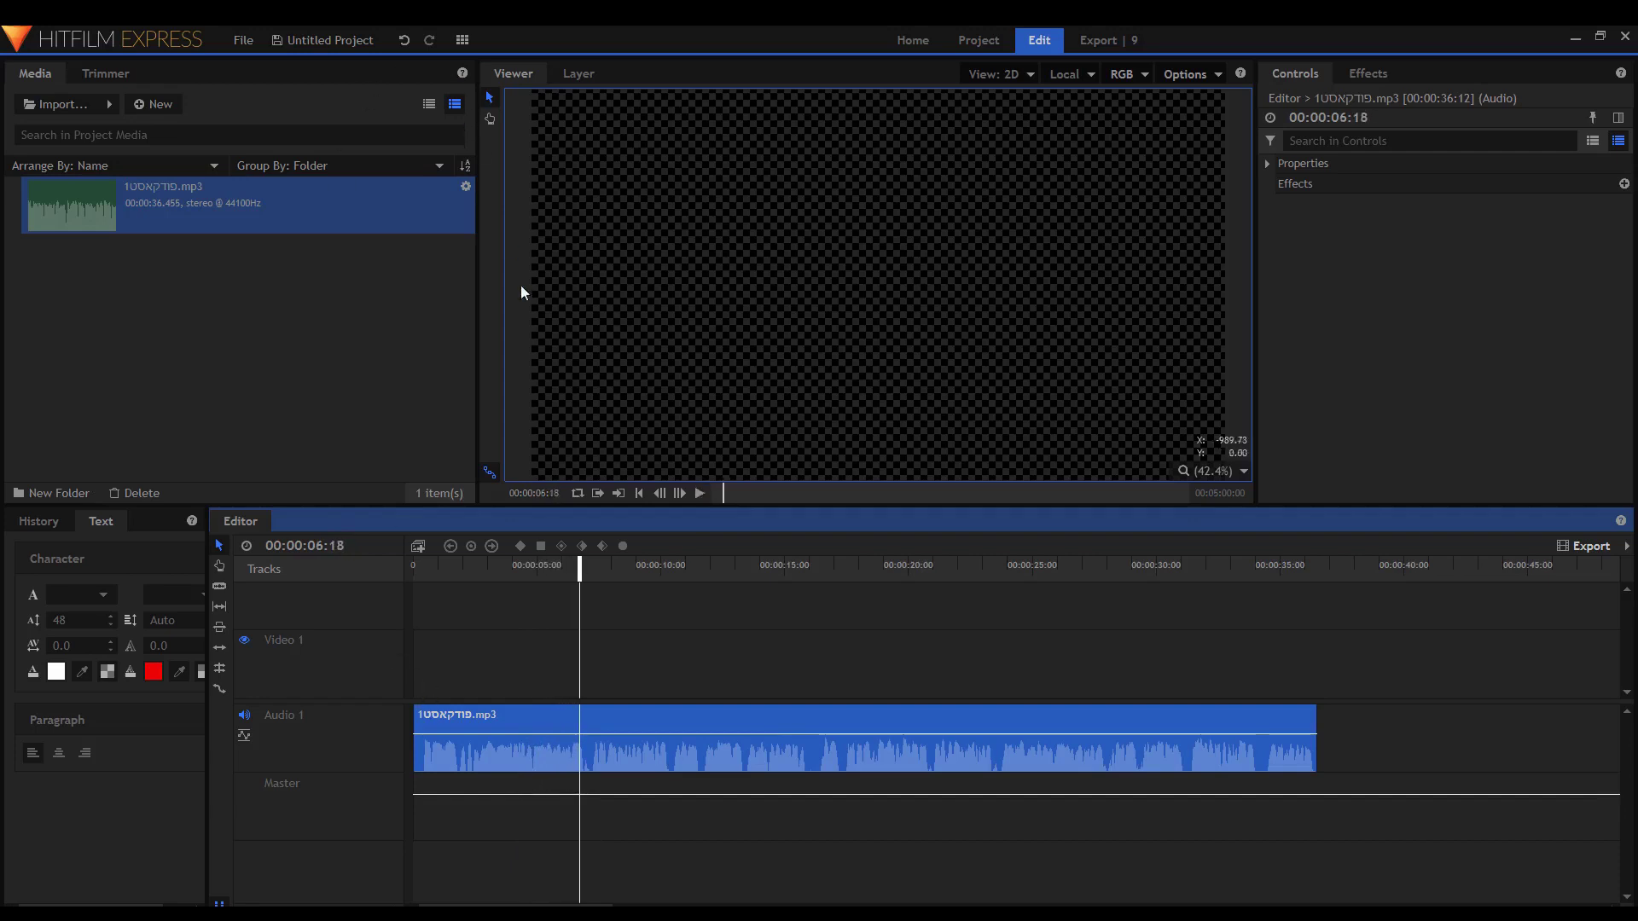
key(ctrl+z)
key(ctrl+y)
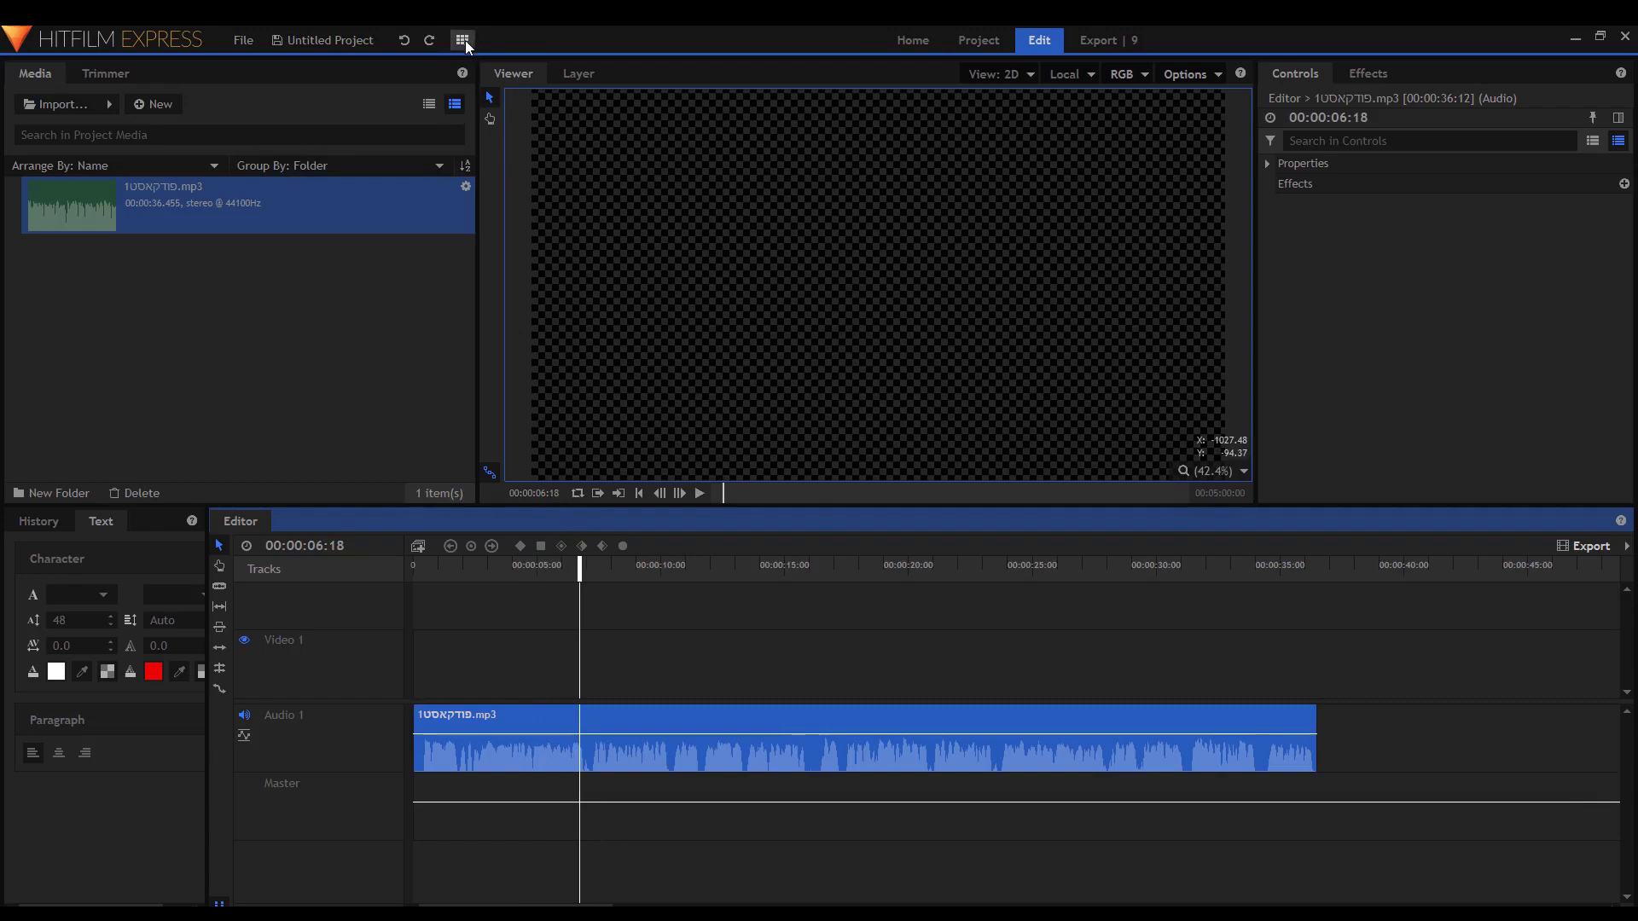
Add the Meters panel from the Workspace menu and dock it with Media/Trimmer.
click(462, 41)
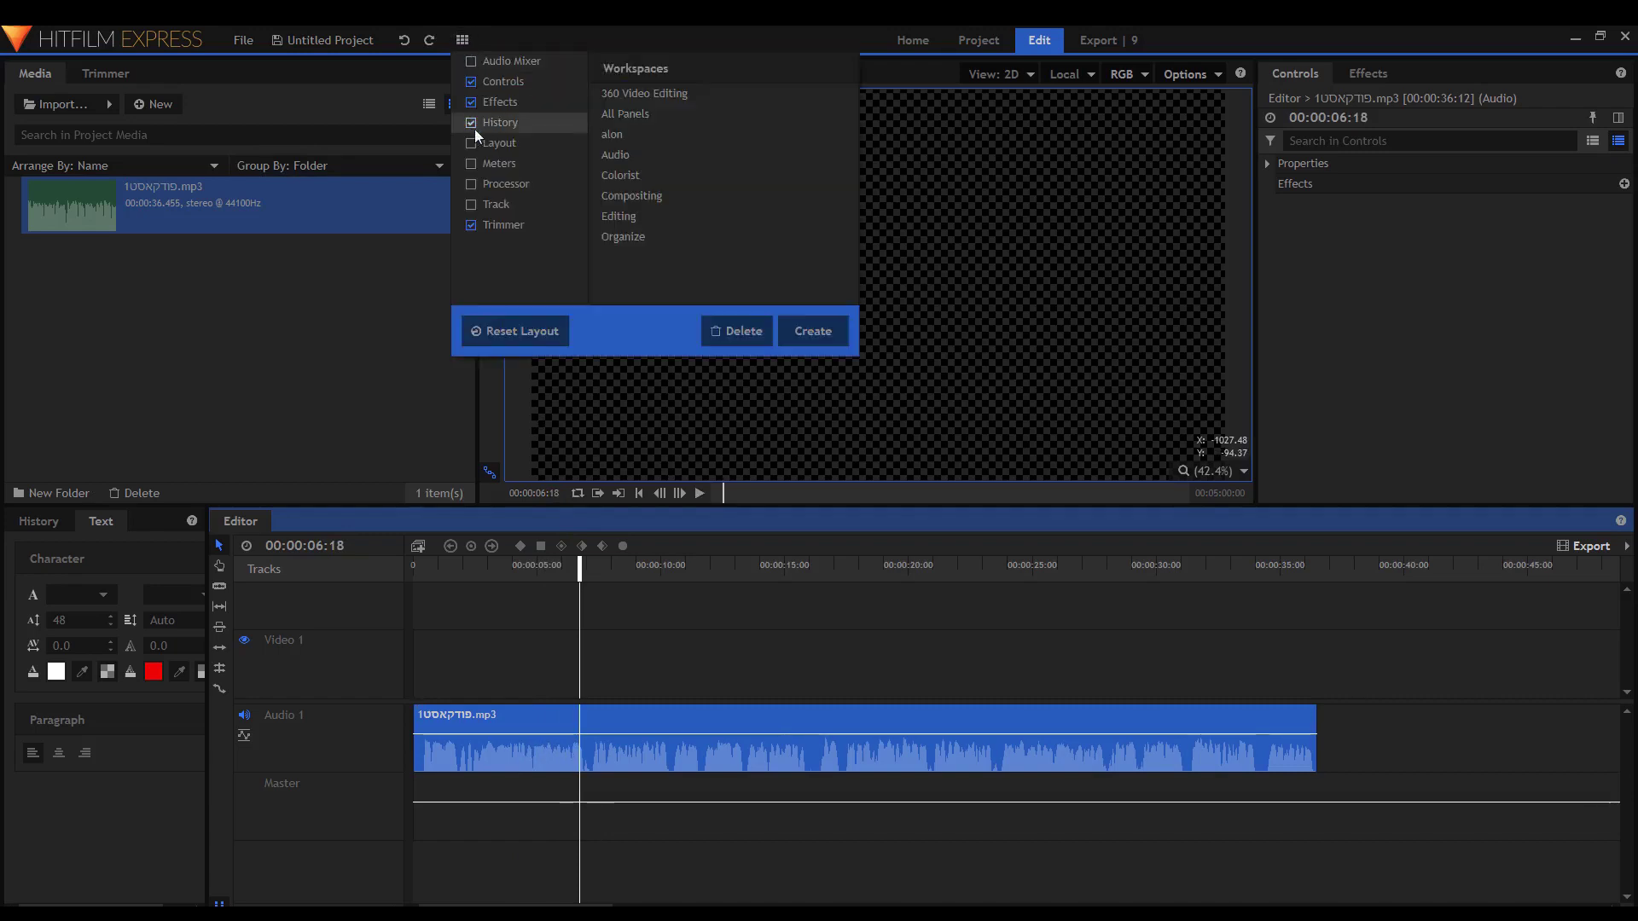
click(470, 162)
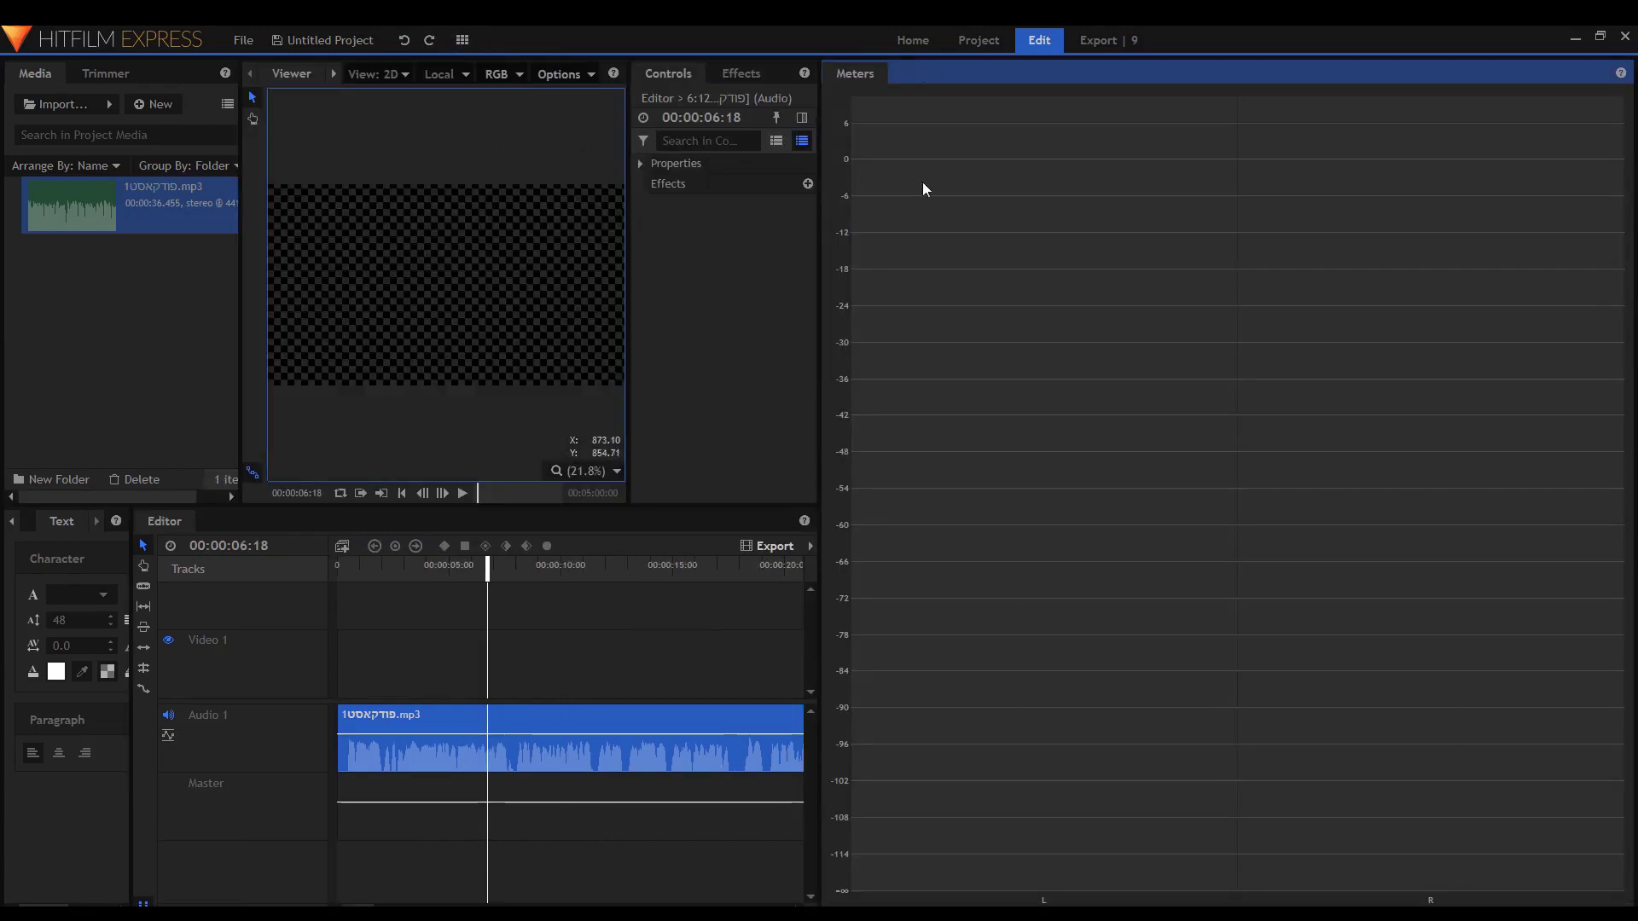
drag(863, 75, 145, 70)
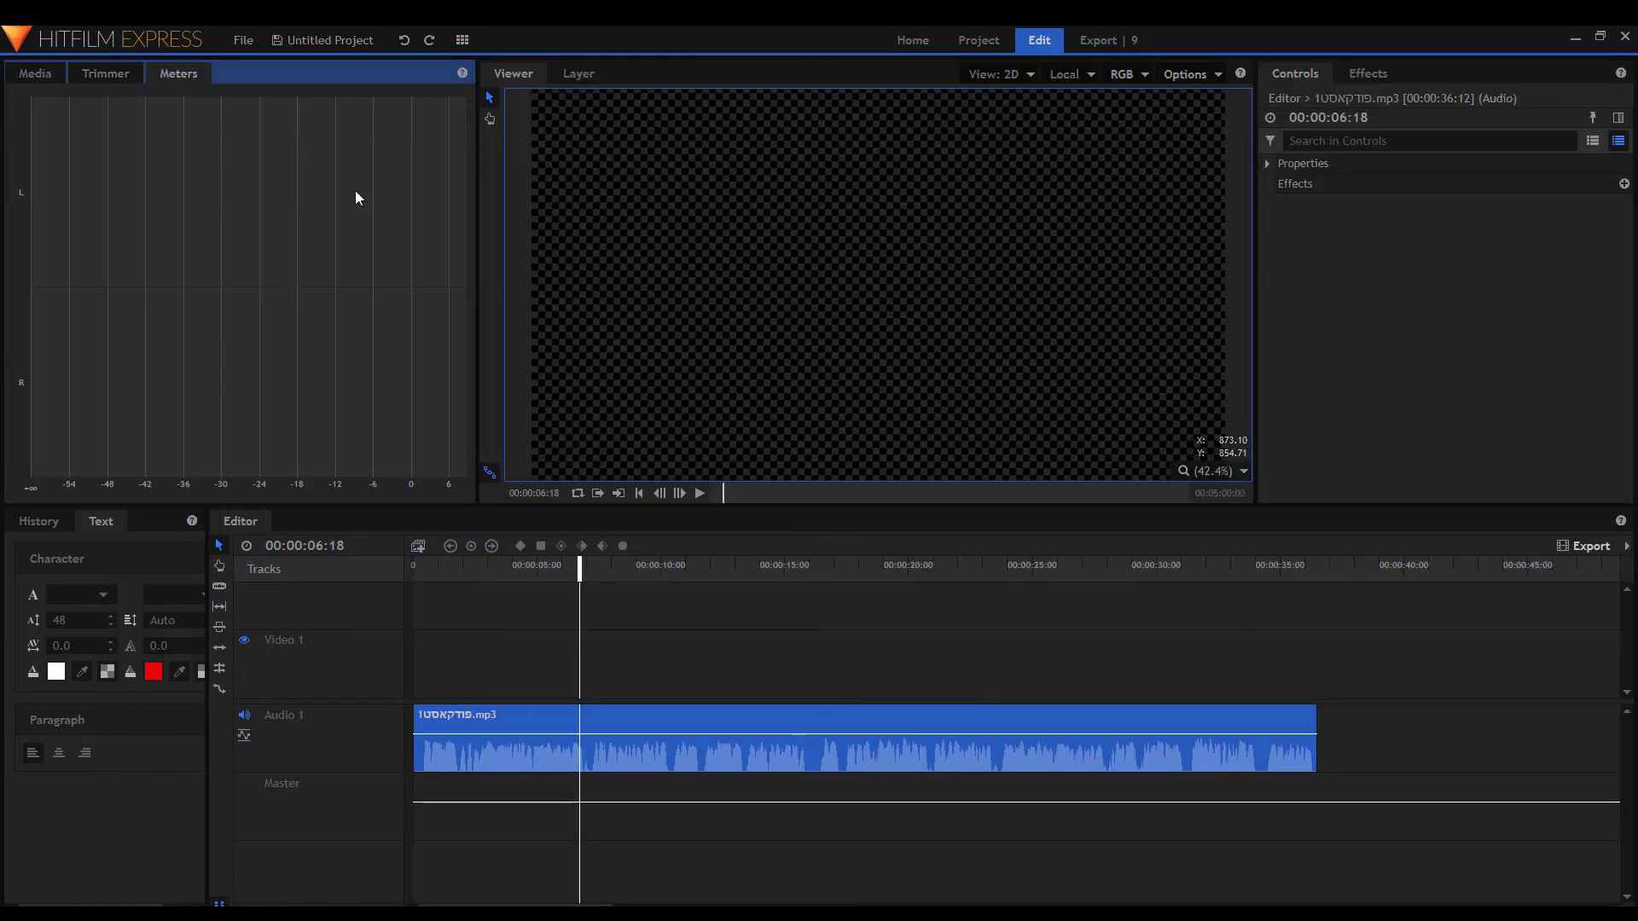
Play while watching meters, raise the Master level to 12, then reset it to 0.00.
key(space)
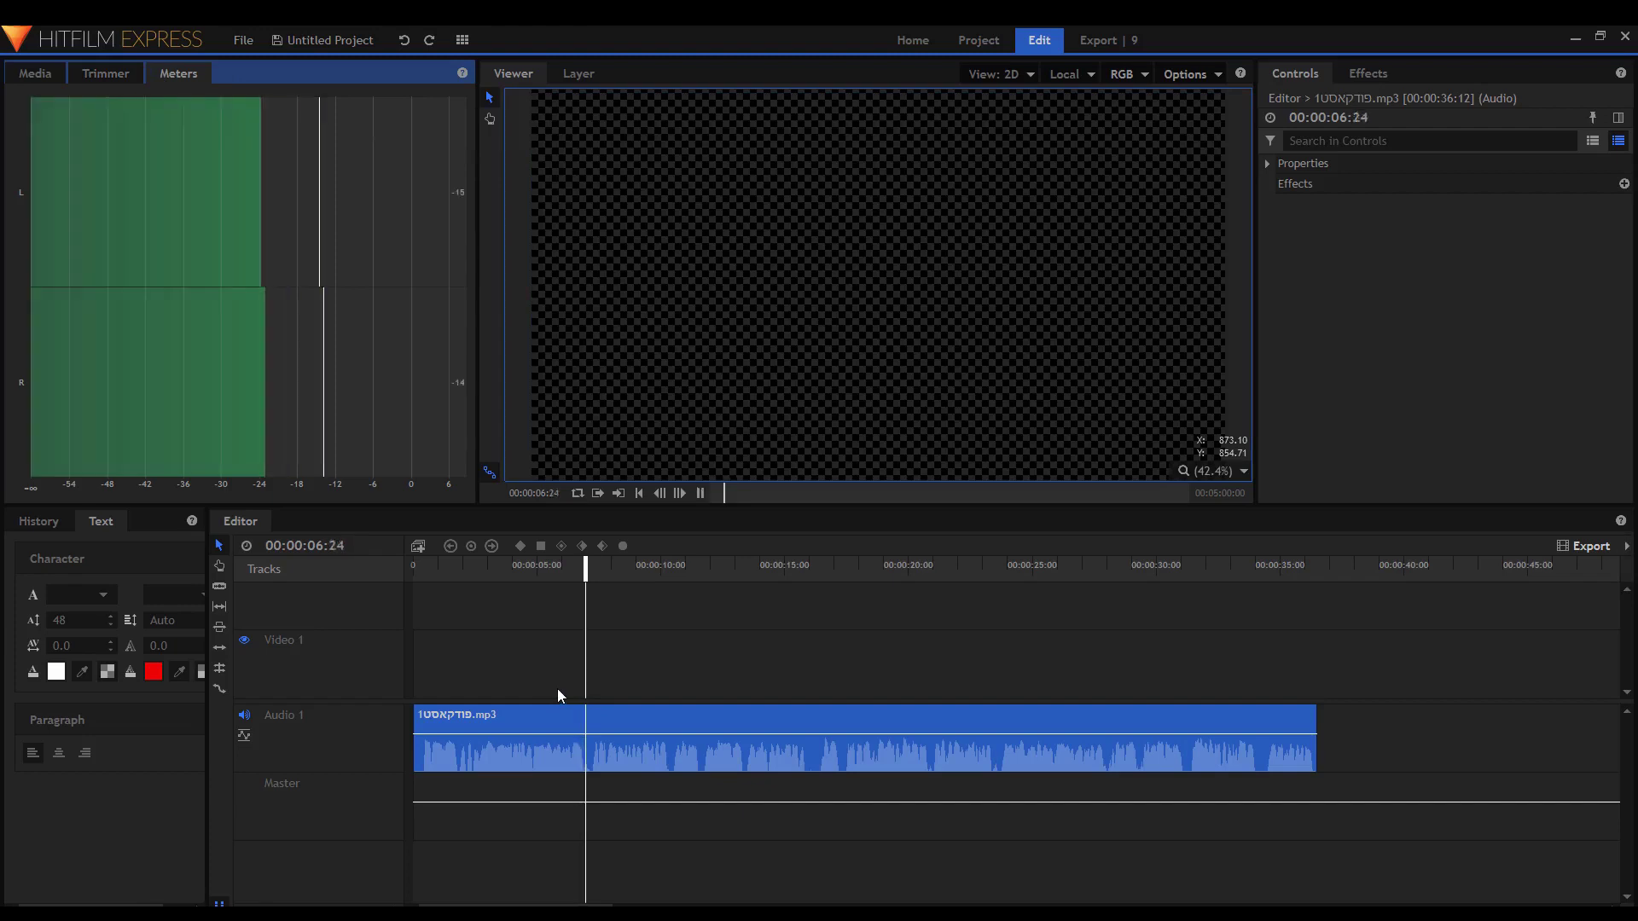
key(space)
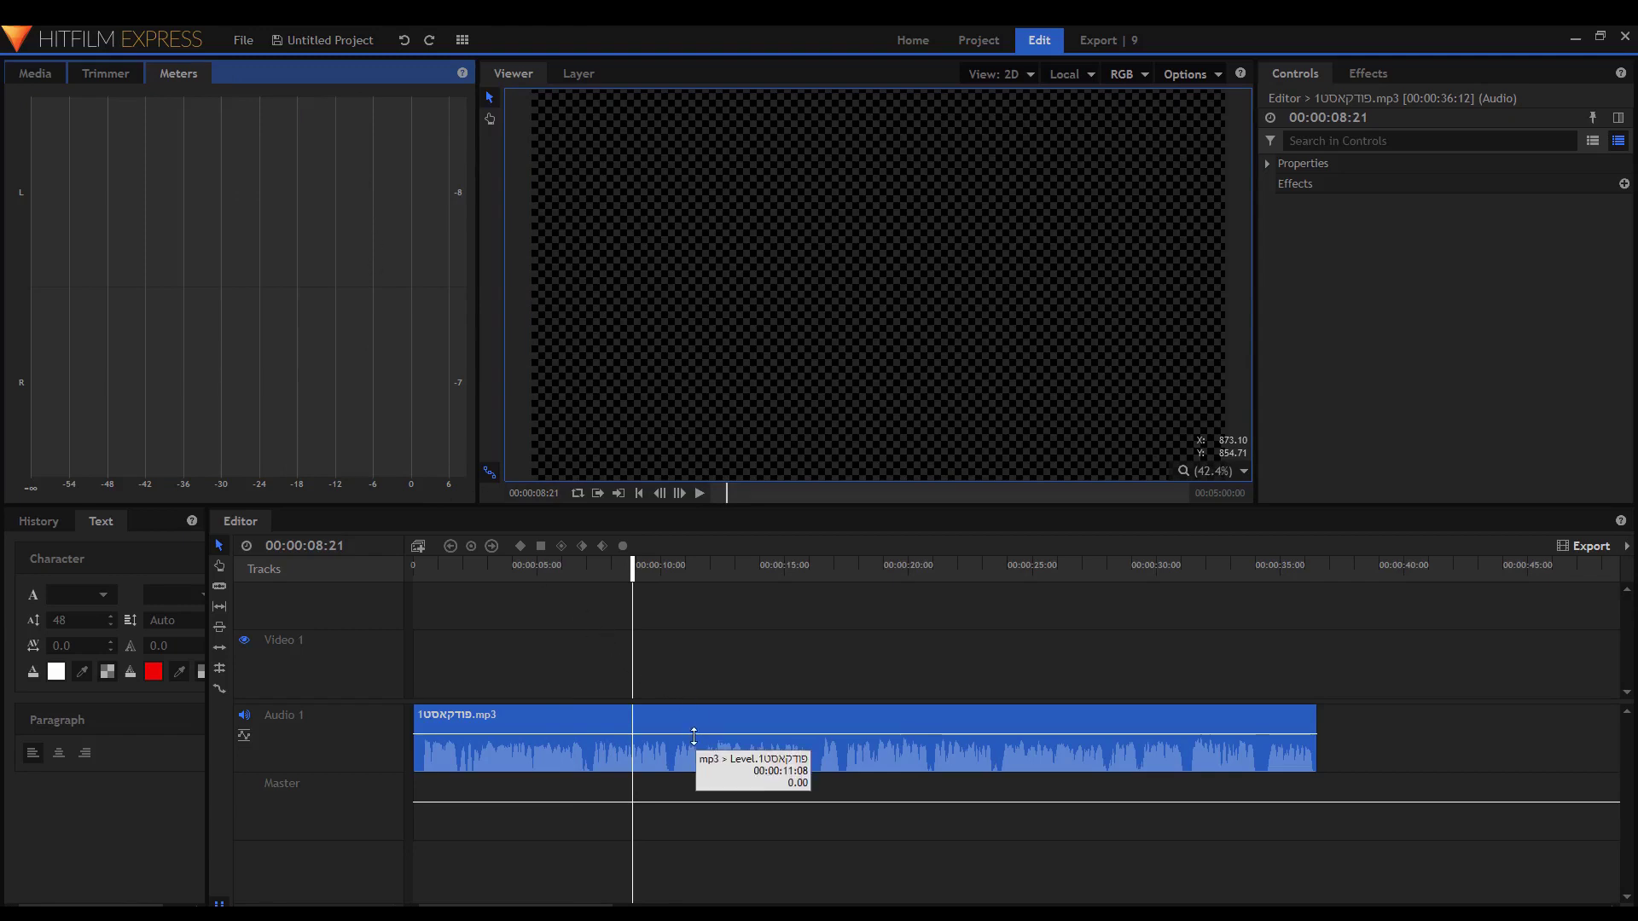
drag(691, 800, 700, 771)
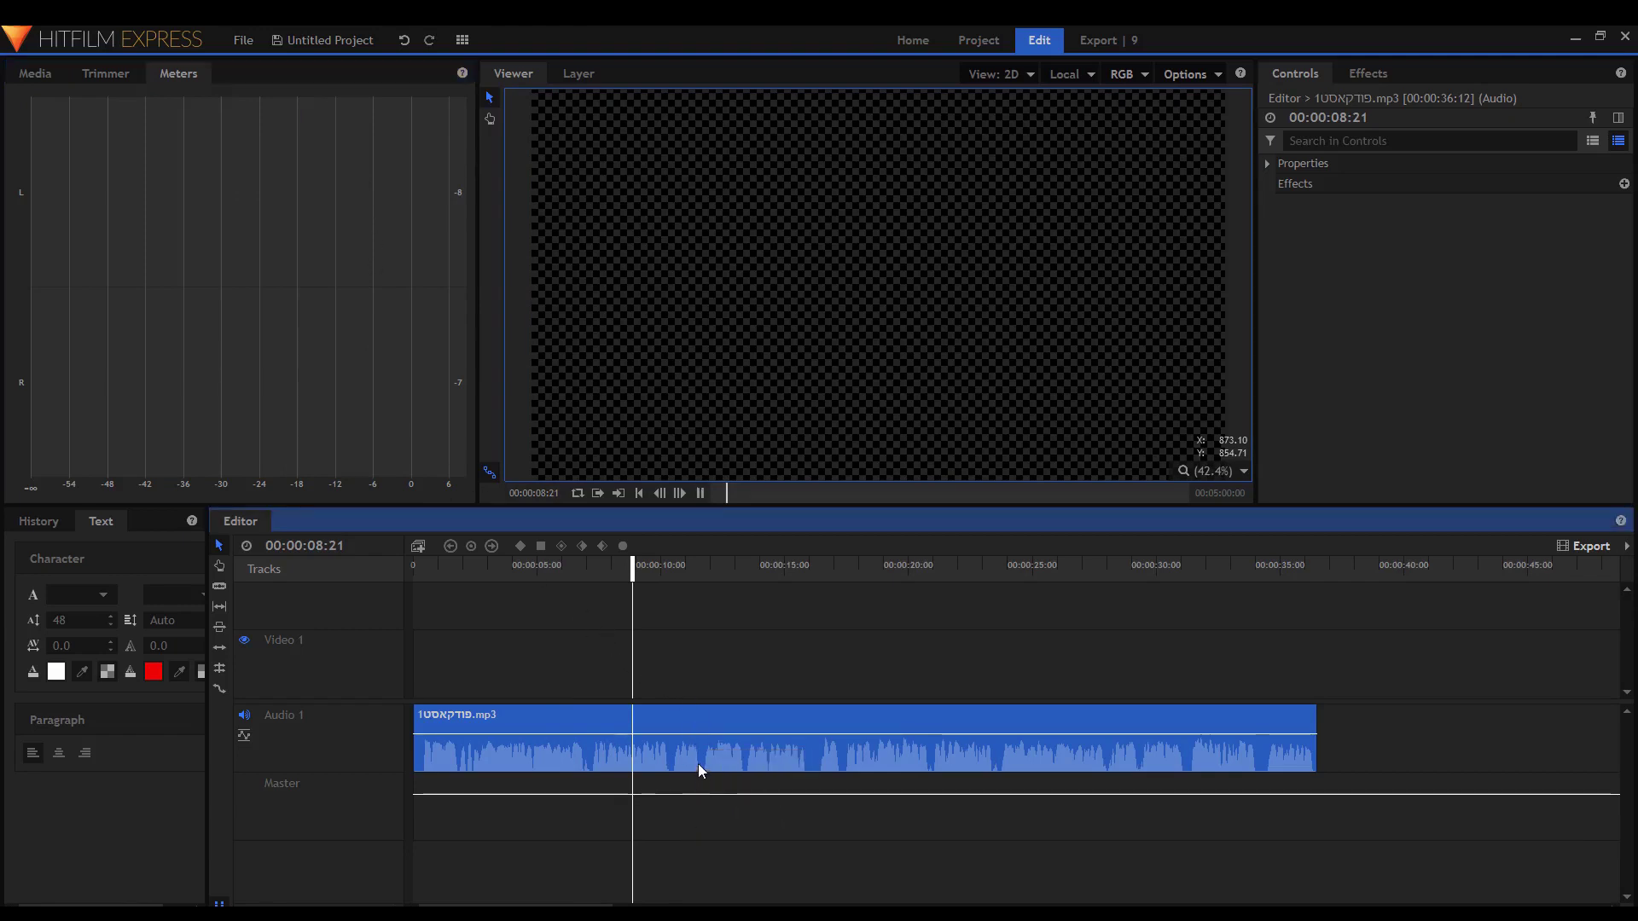
key(space)
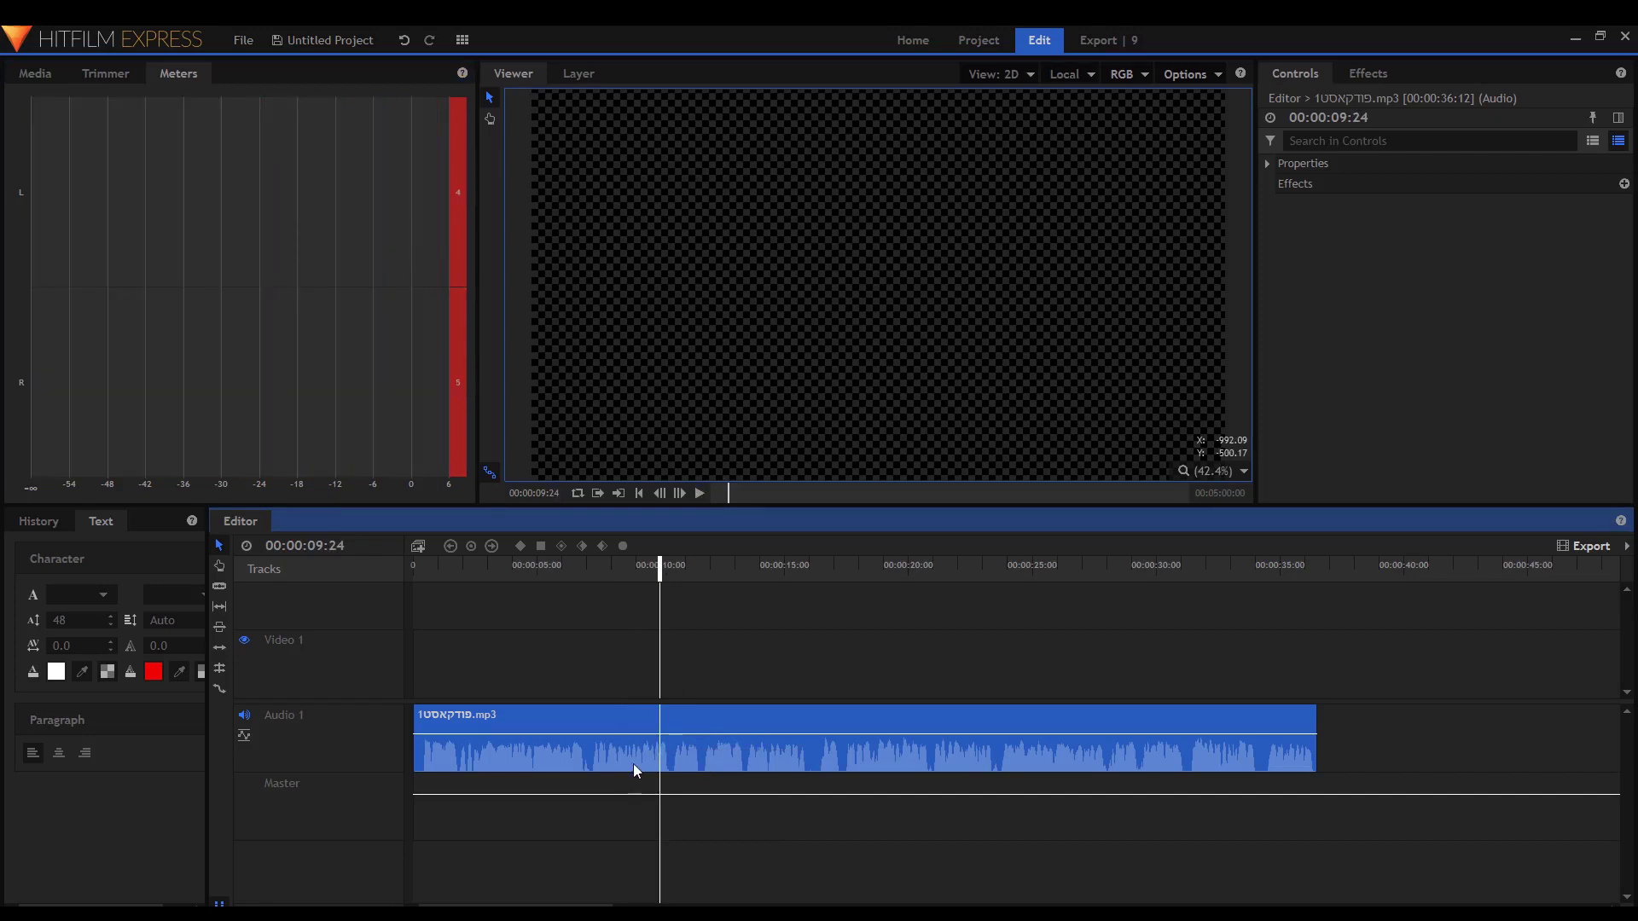
drag(612, 795, 562, 803)
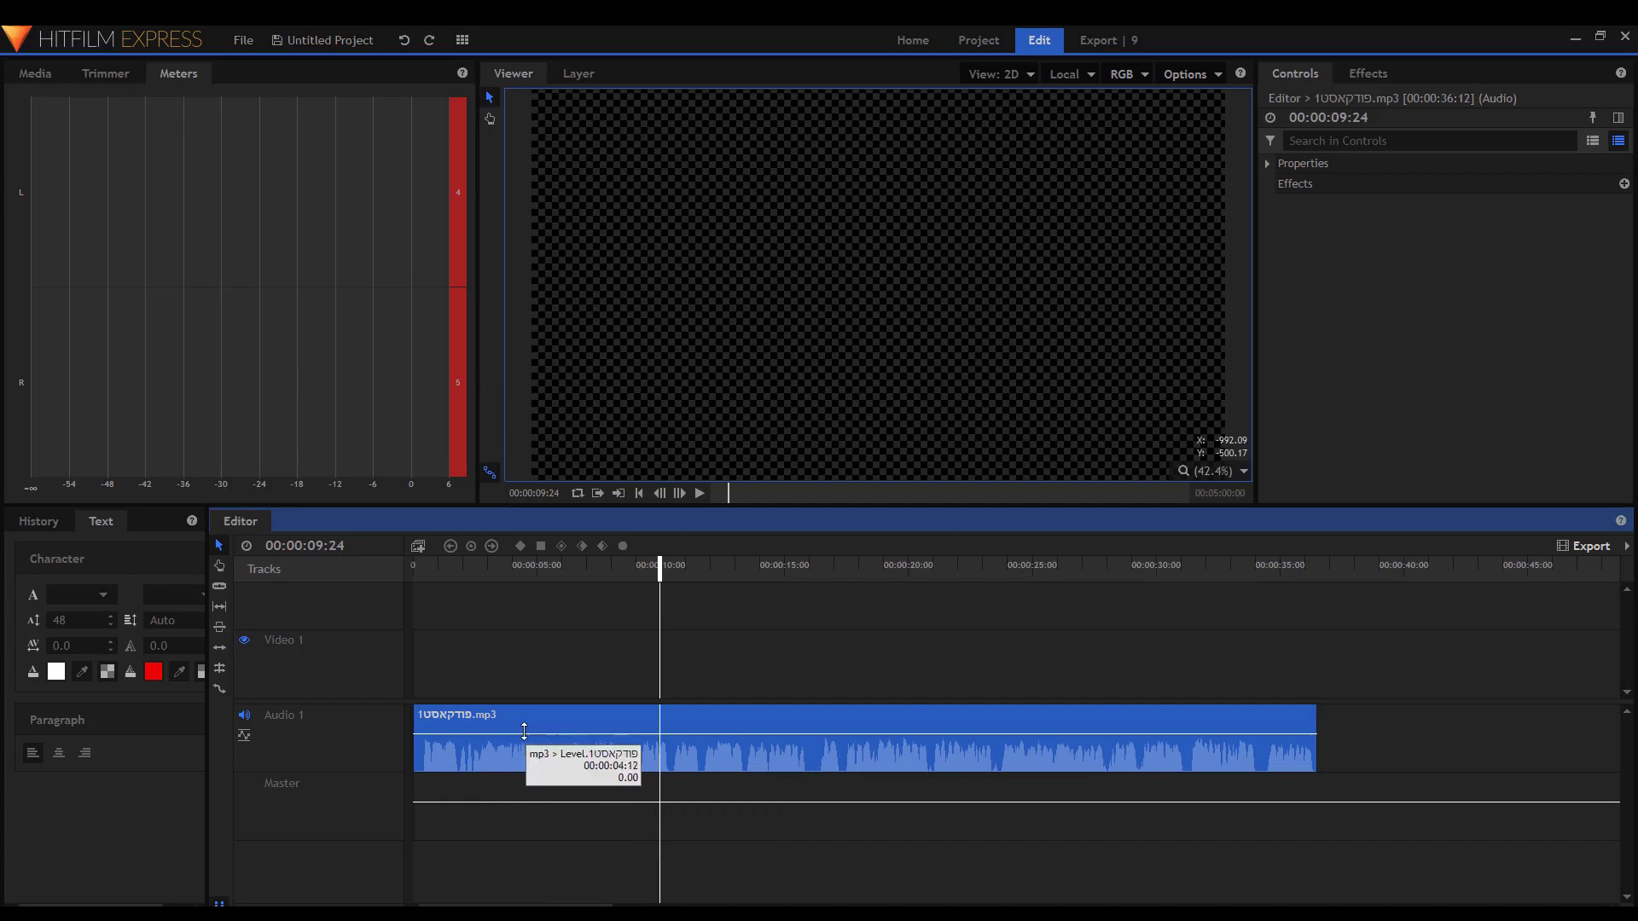
click(440, 831)
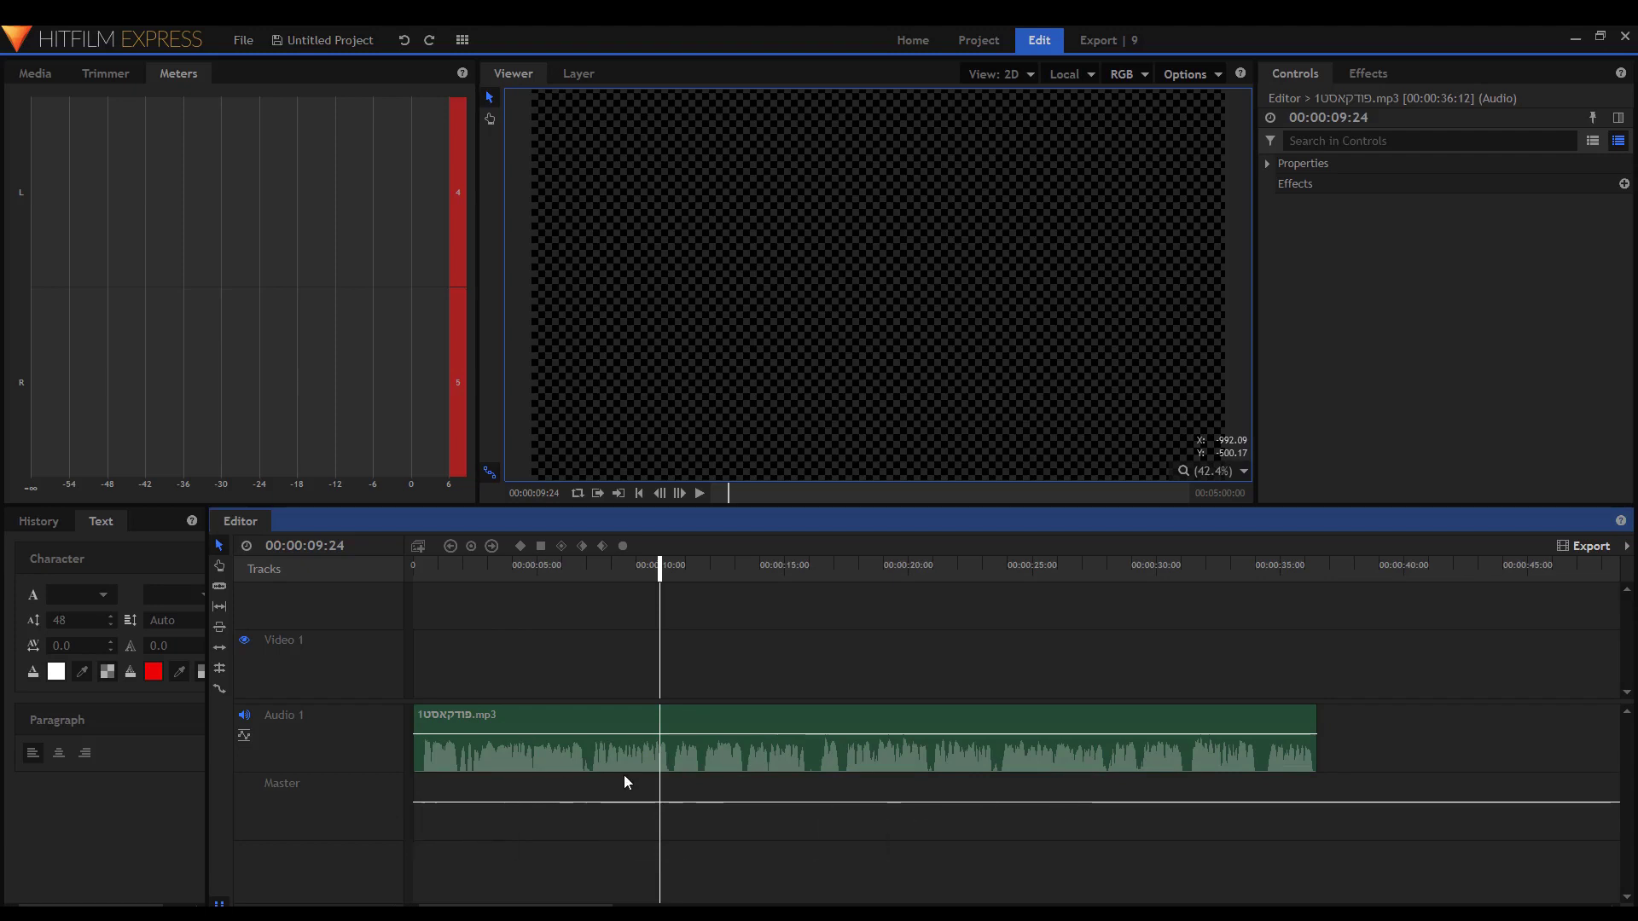
right_click(348, 740)
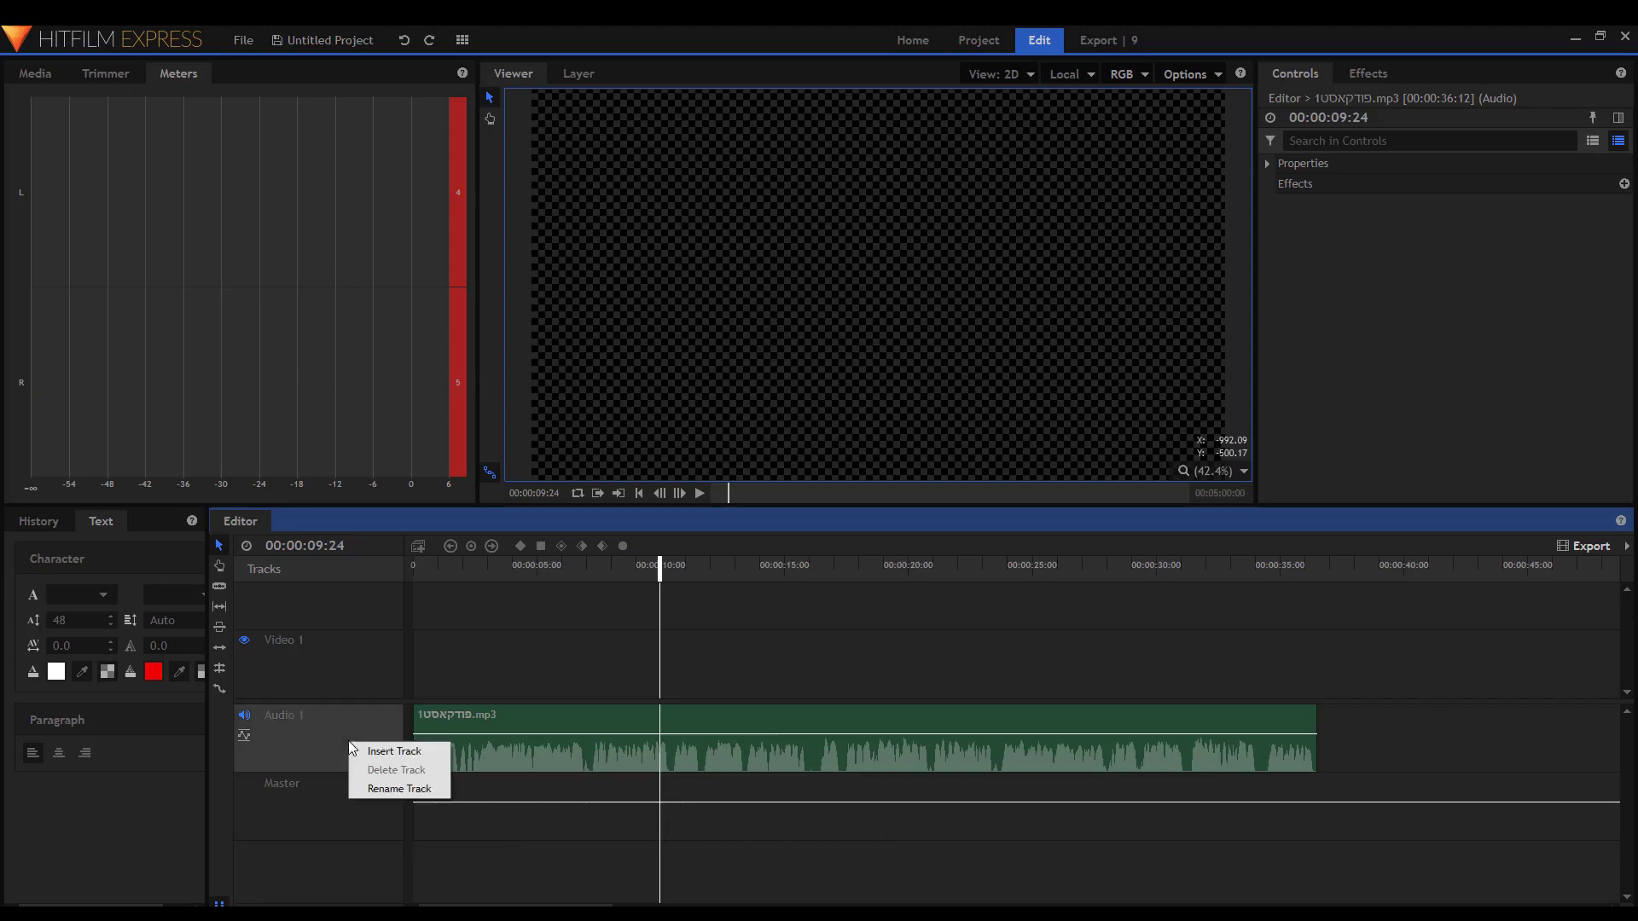
click(364, 753)
key(Return)
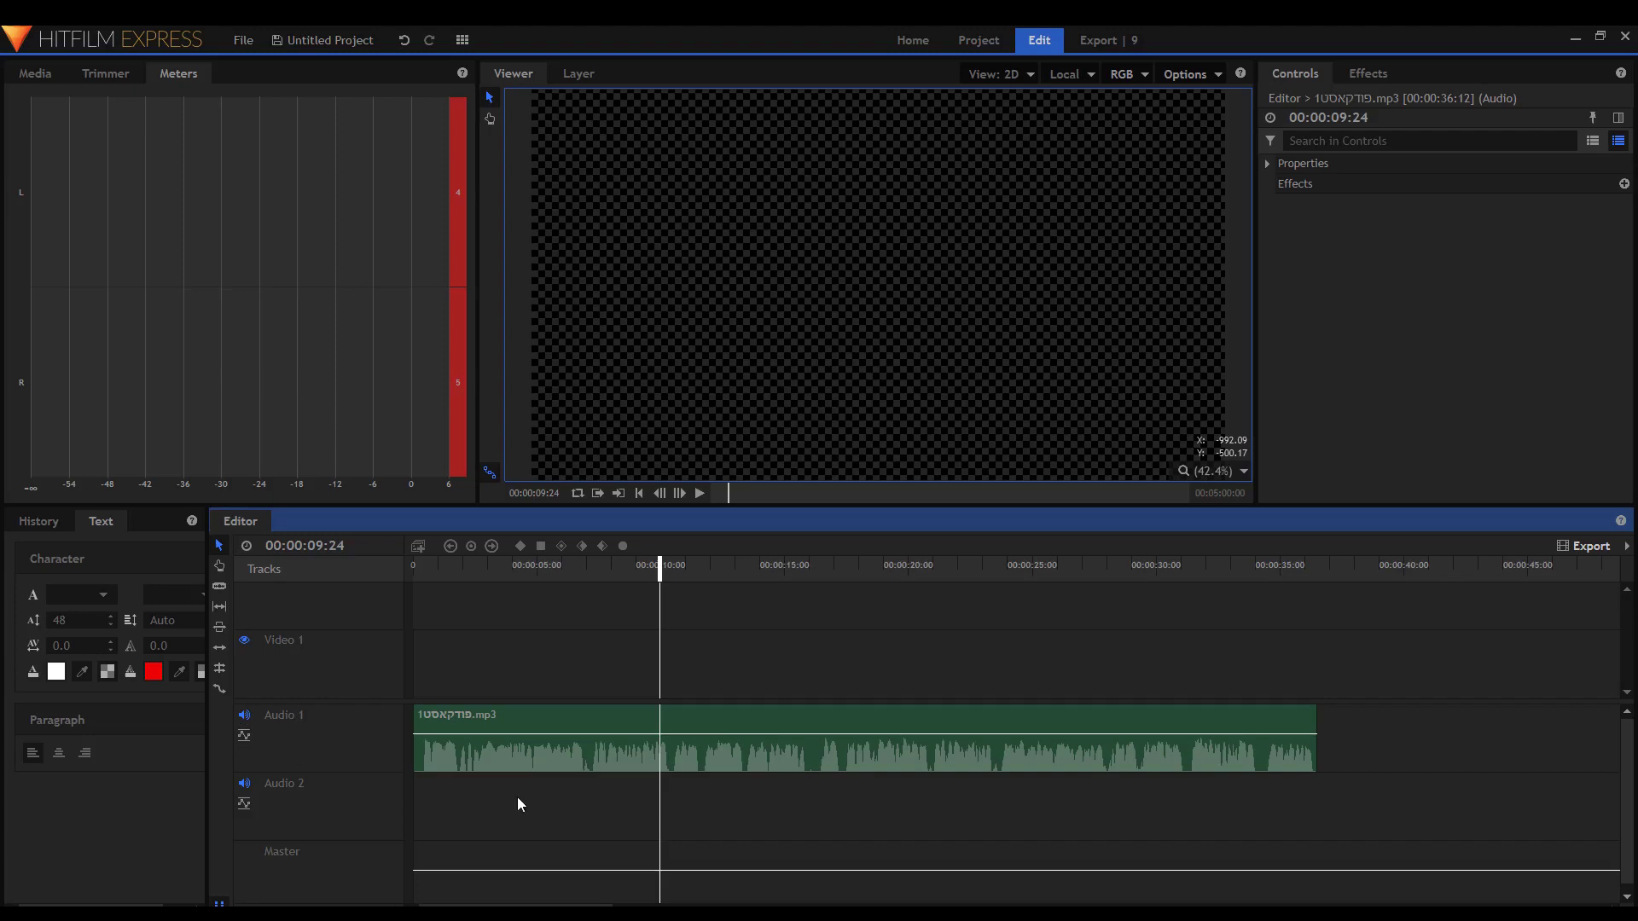
click(518, 752)
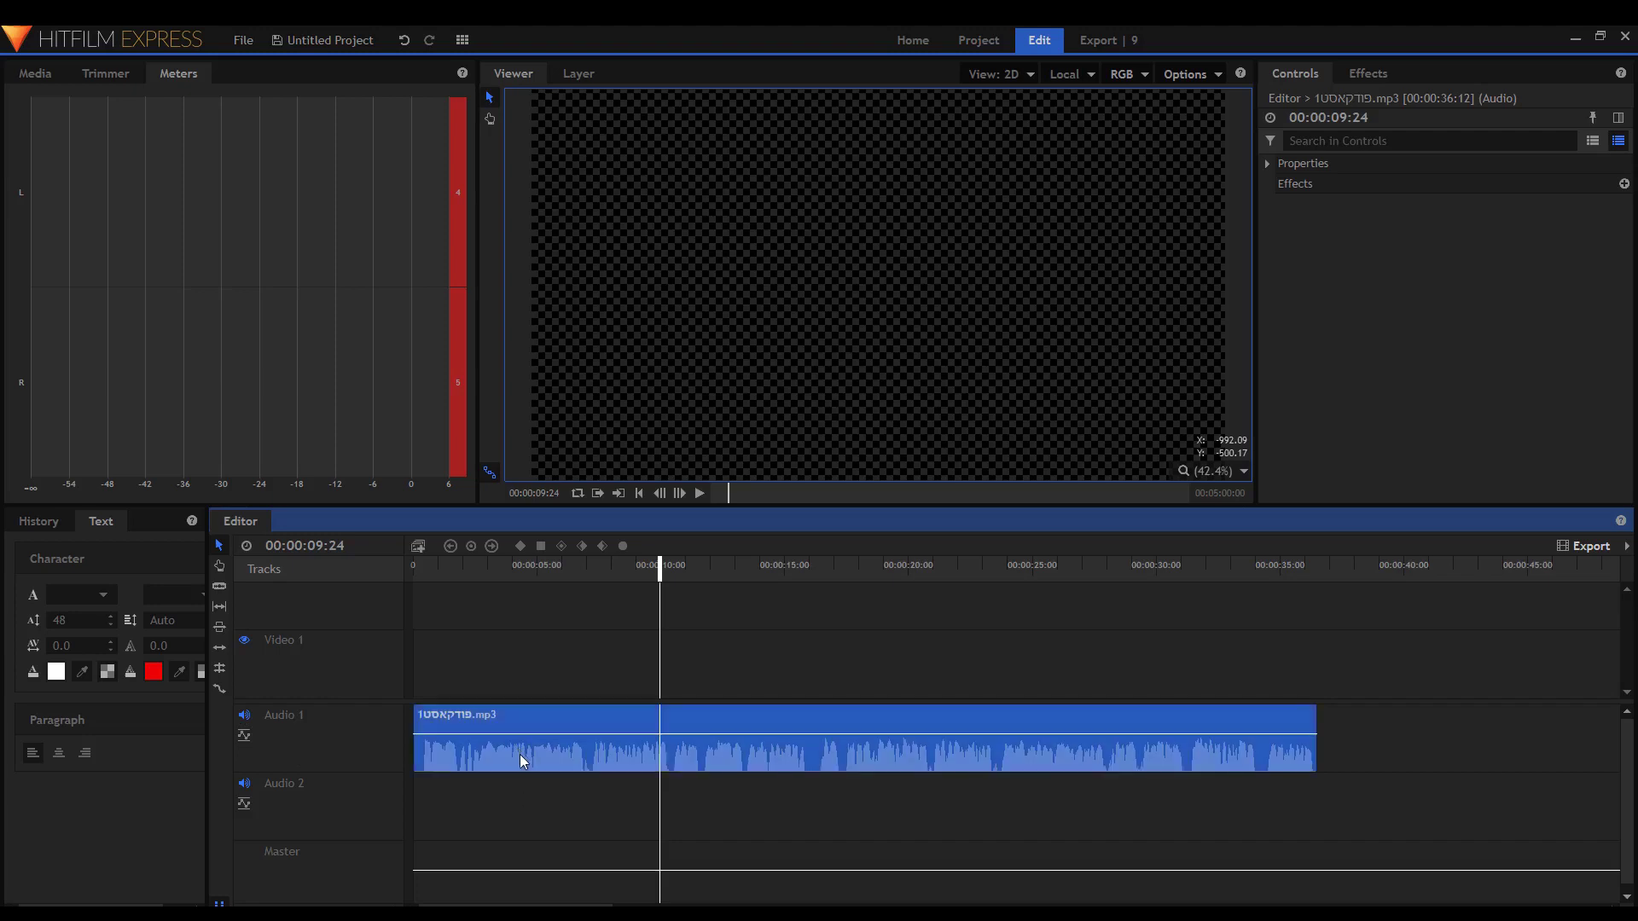
click(530, 782)
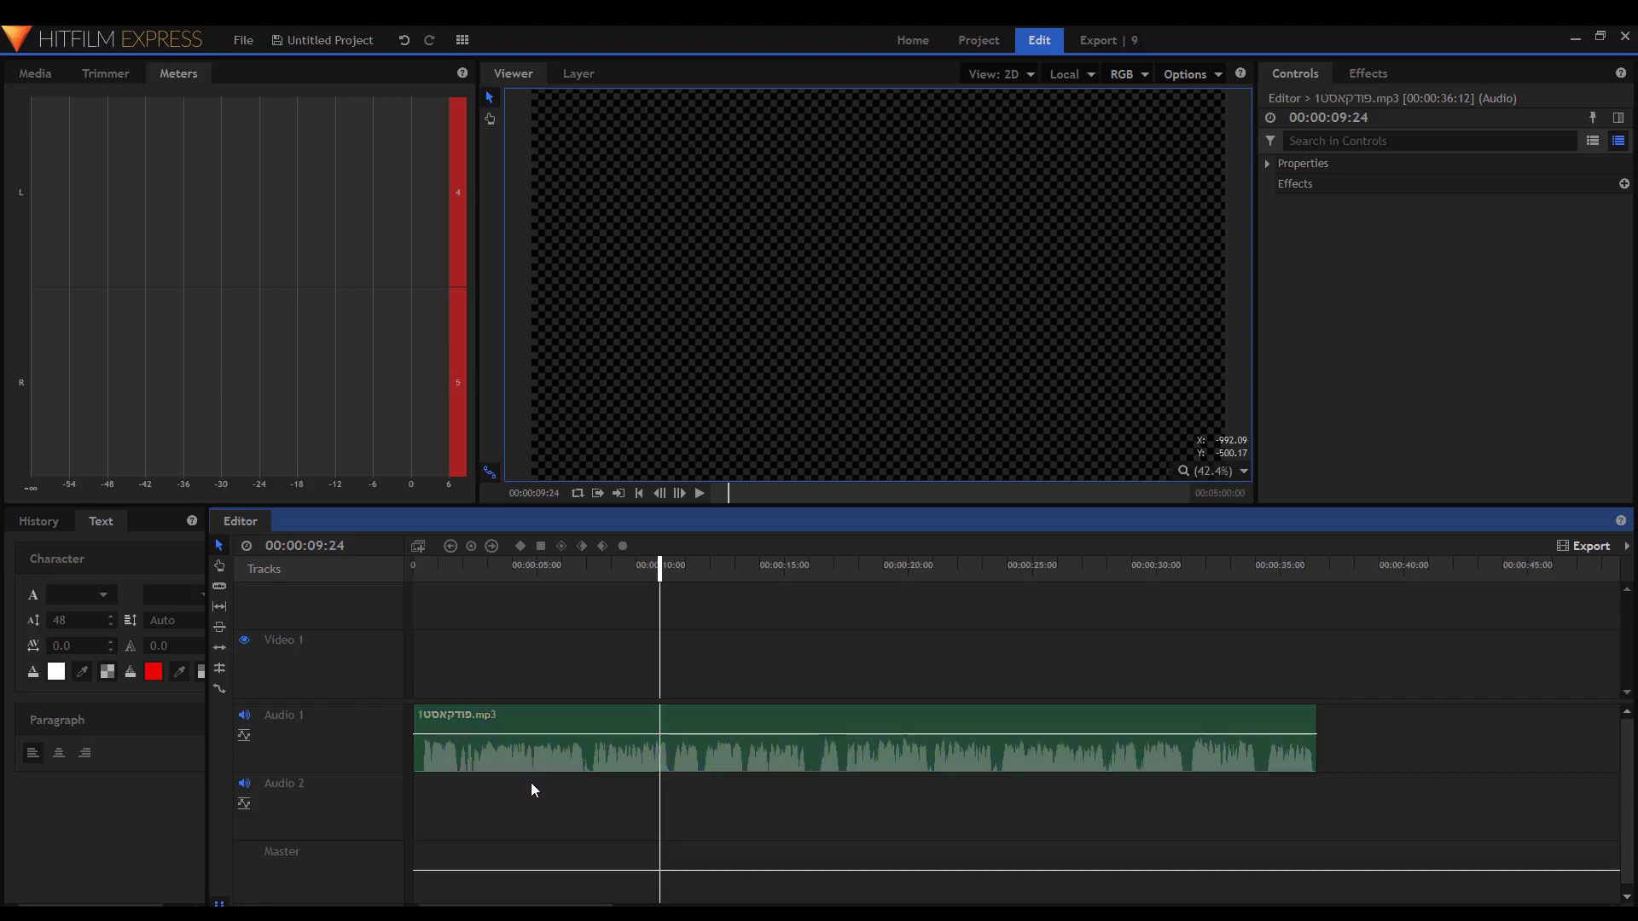
key(space)
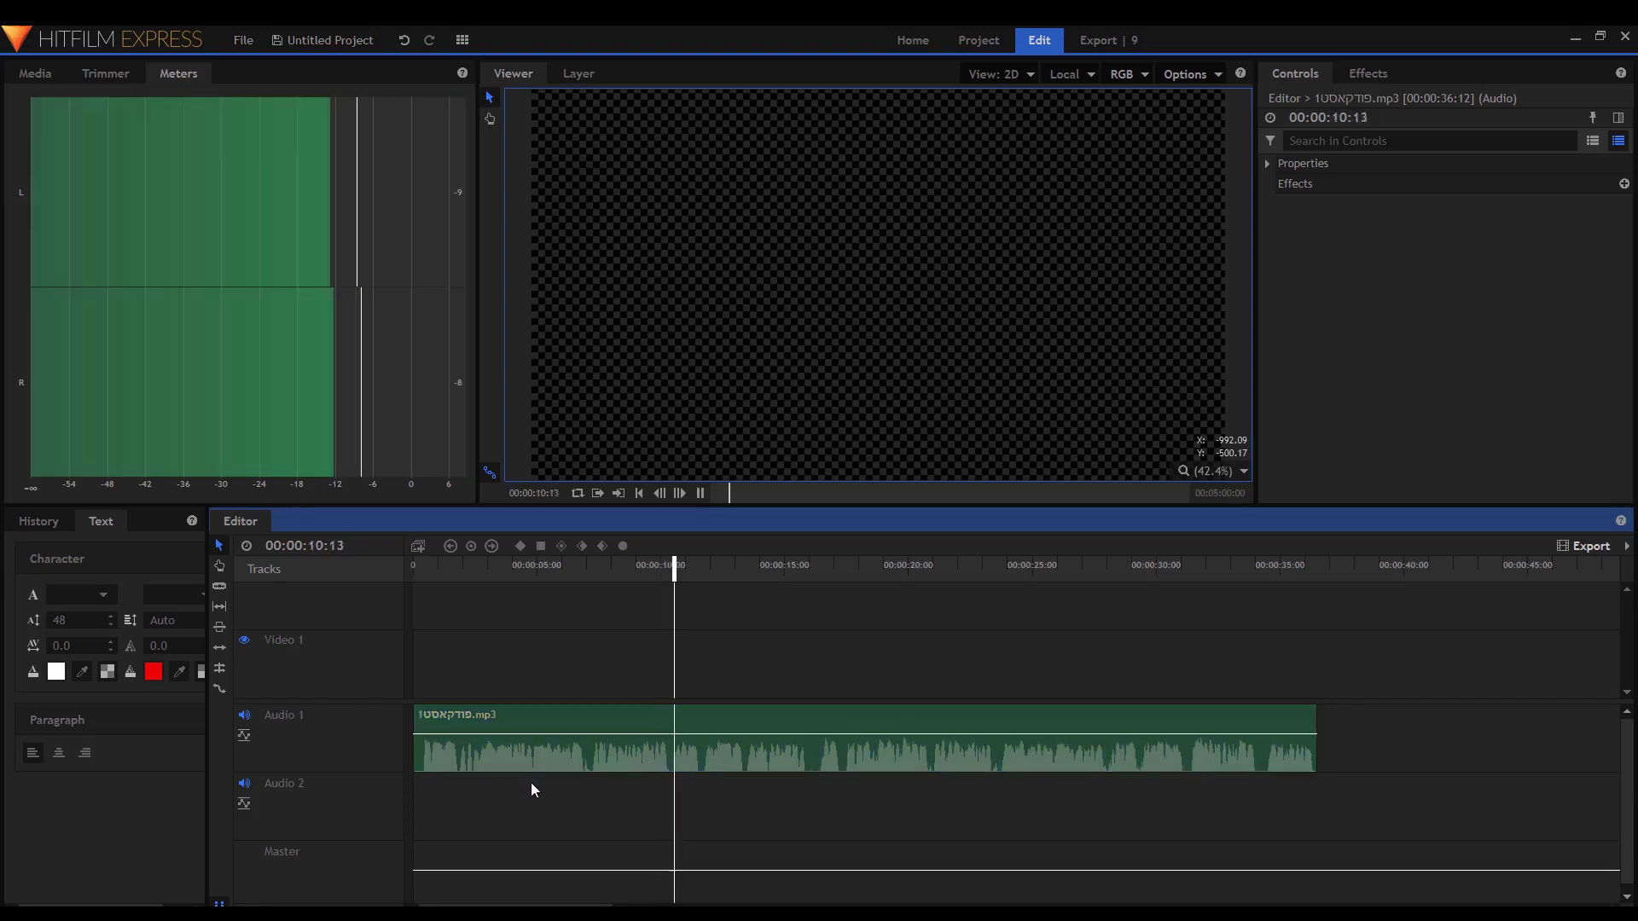
key(space)
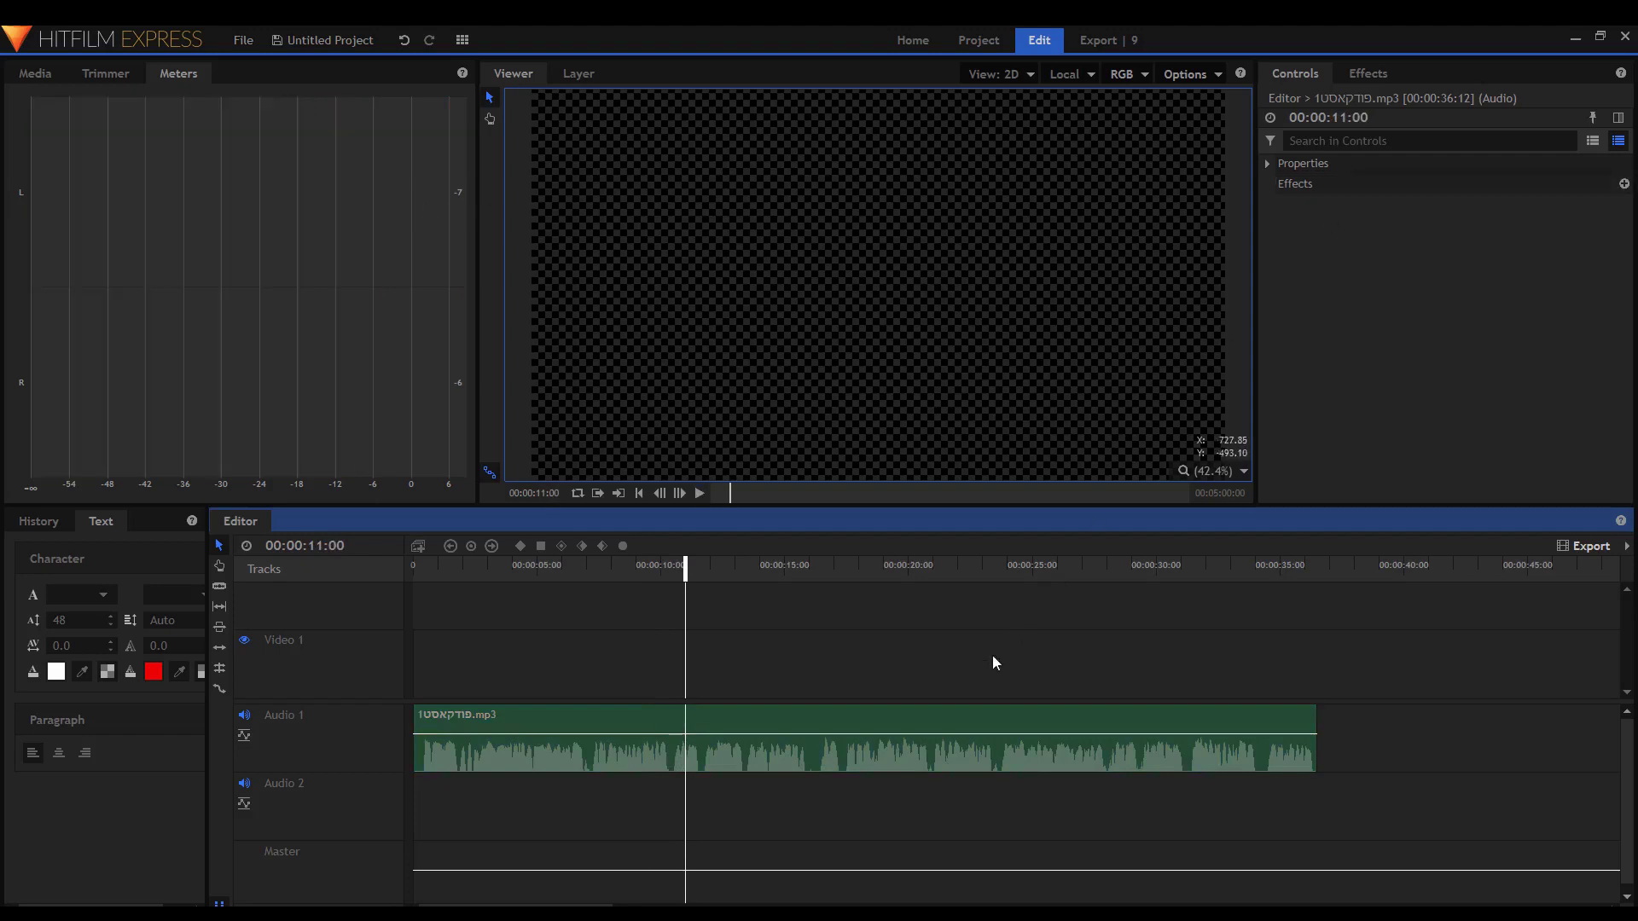
click(957, 721)
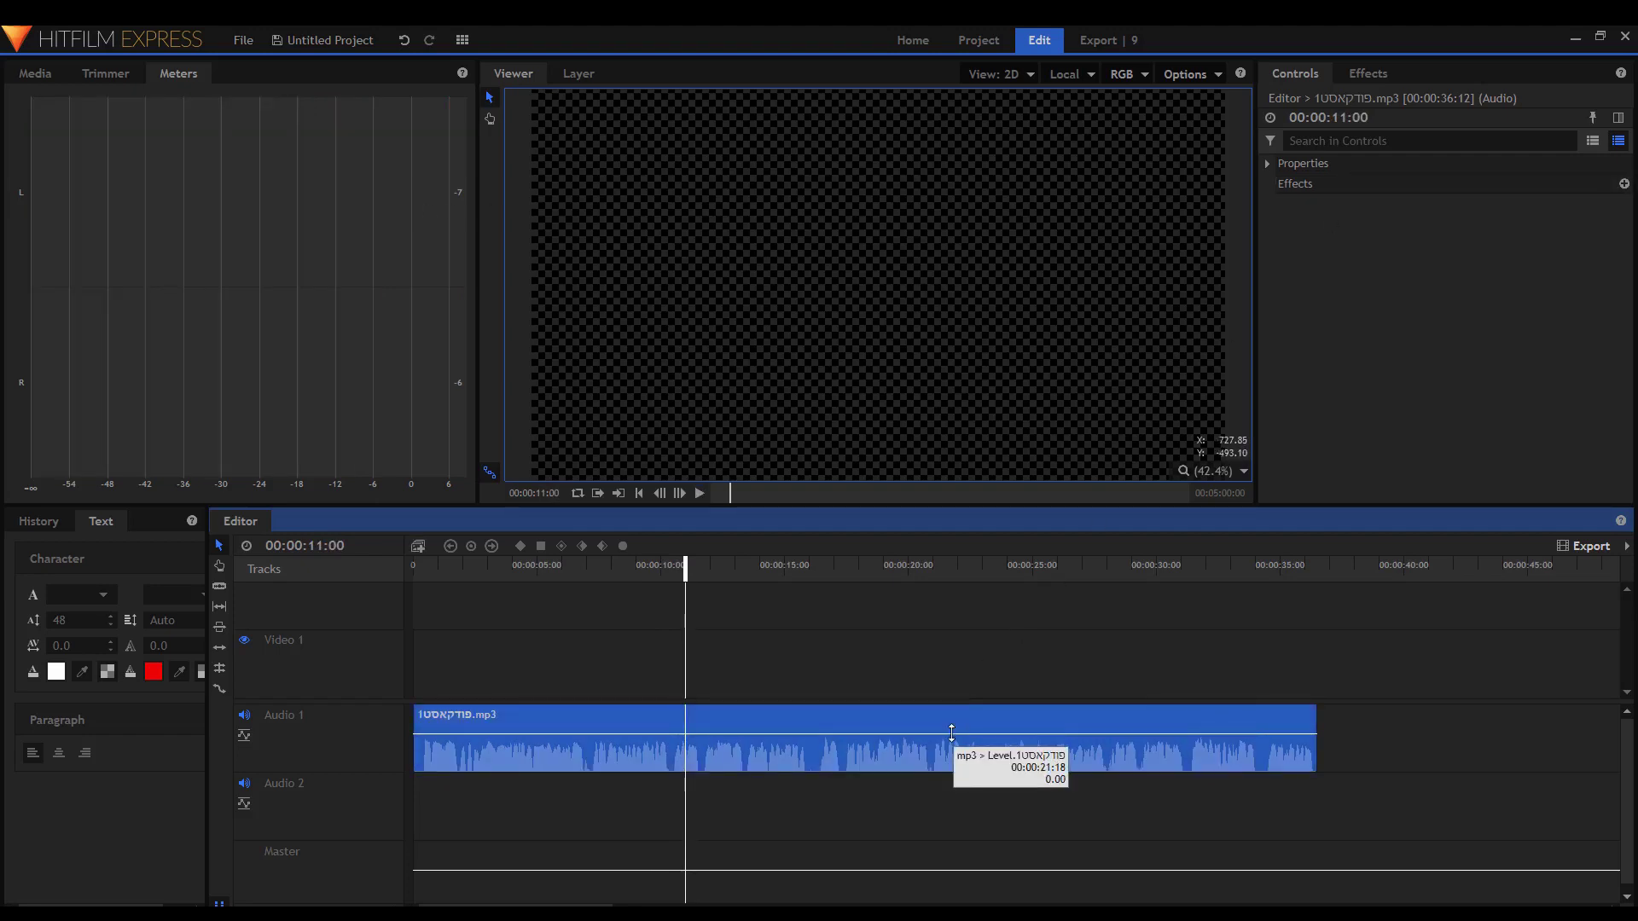
drag(952, 732, 954, 726)
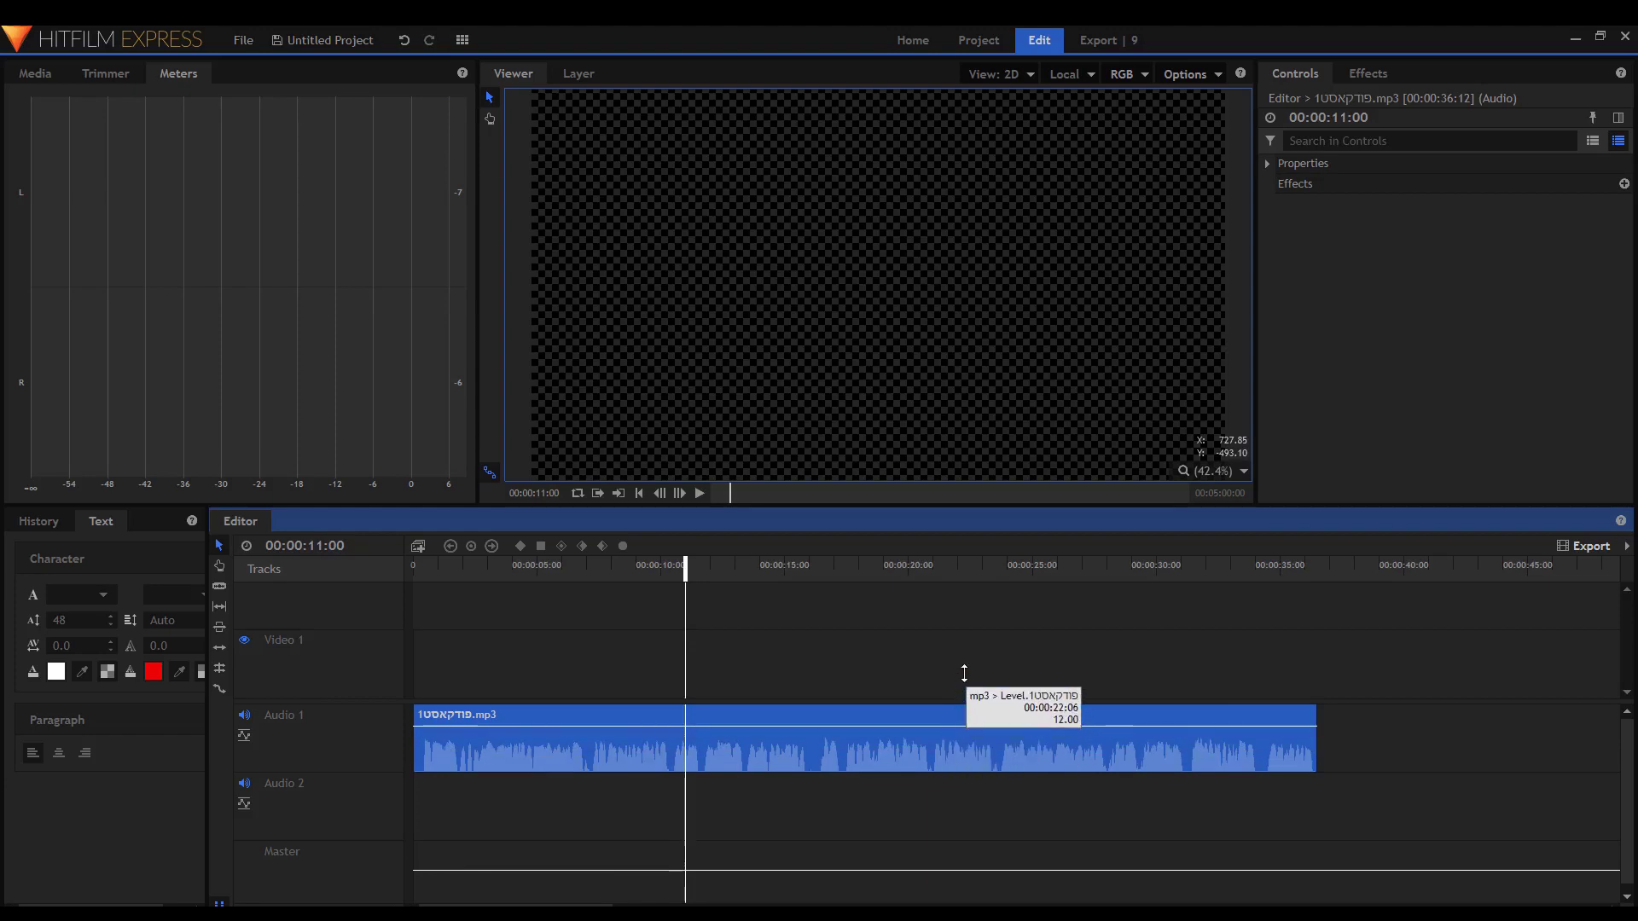
key(space)
key(ctrl+z)
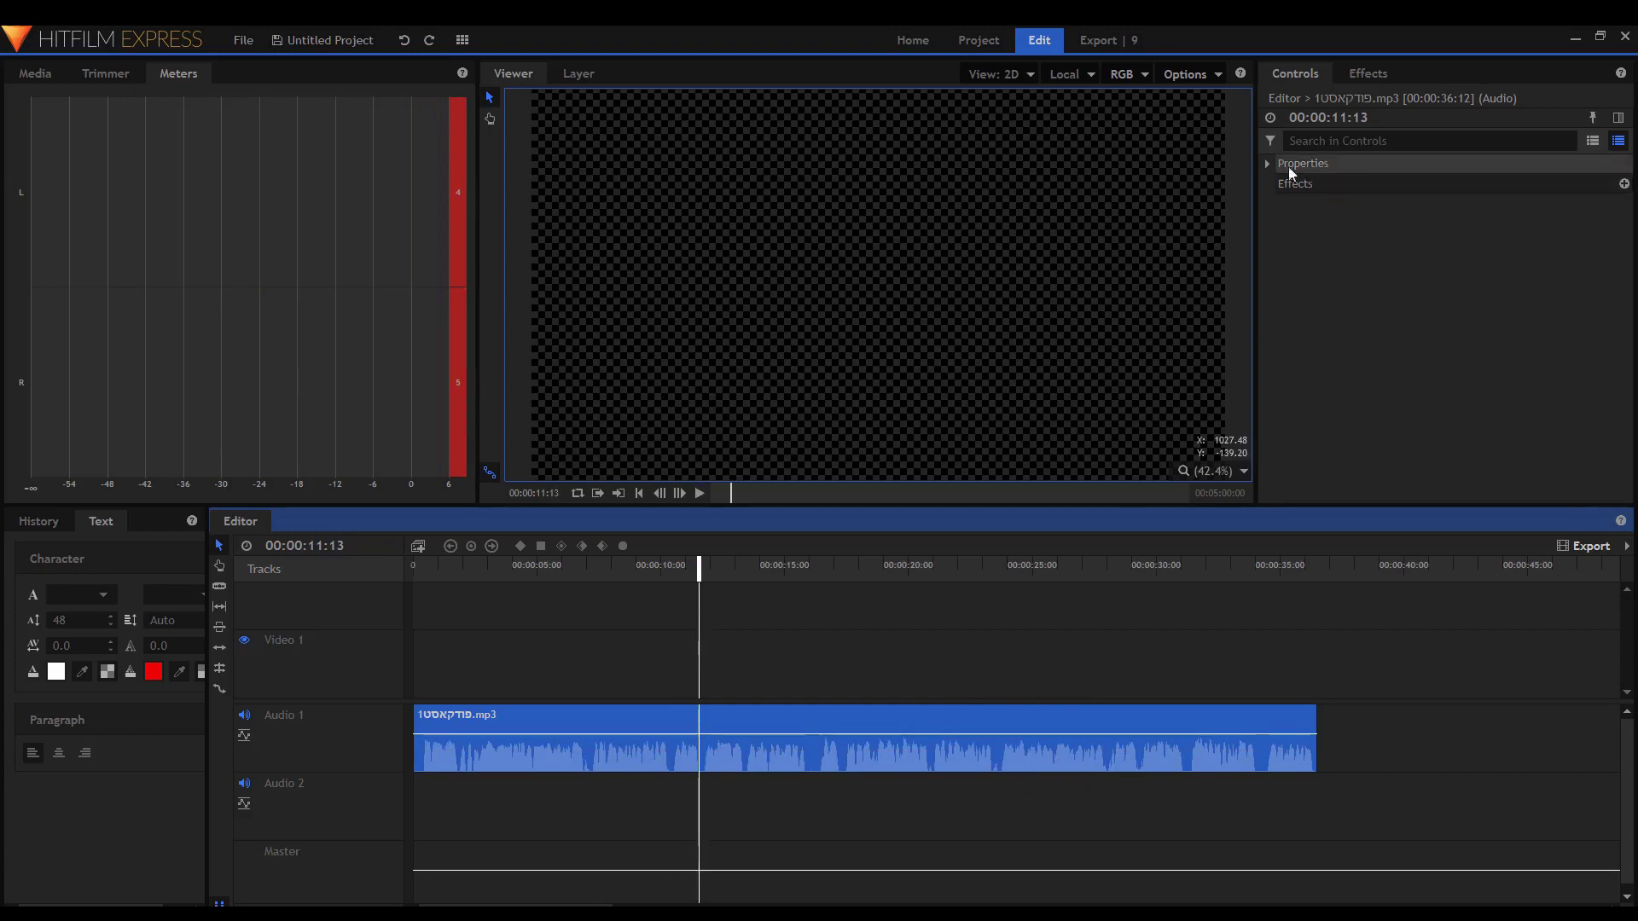
Set the clip's Level property to 5 dB in Controls.
click(1266, 163)
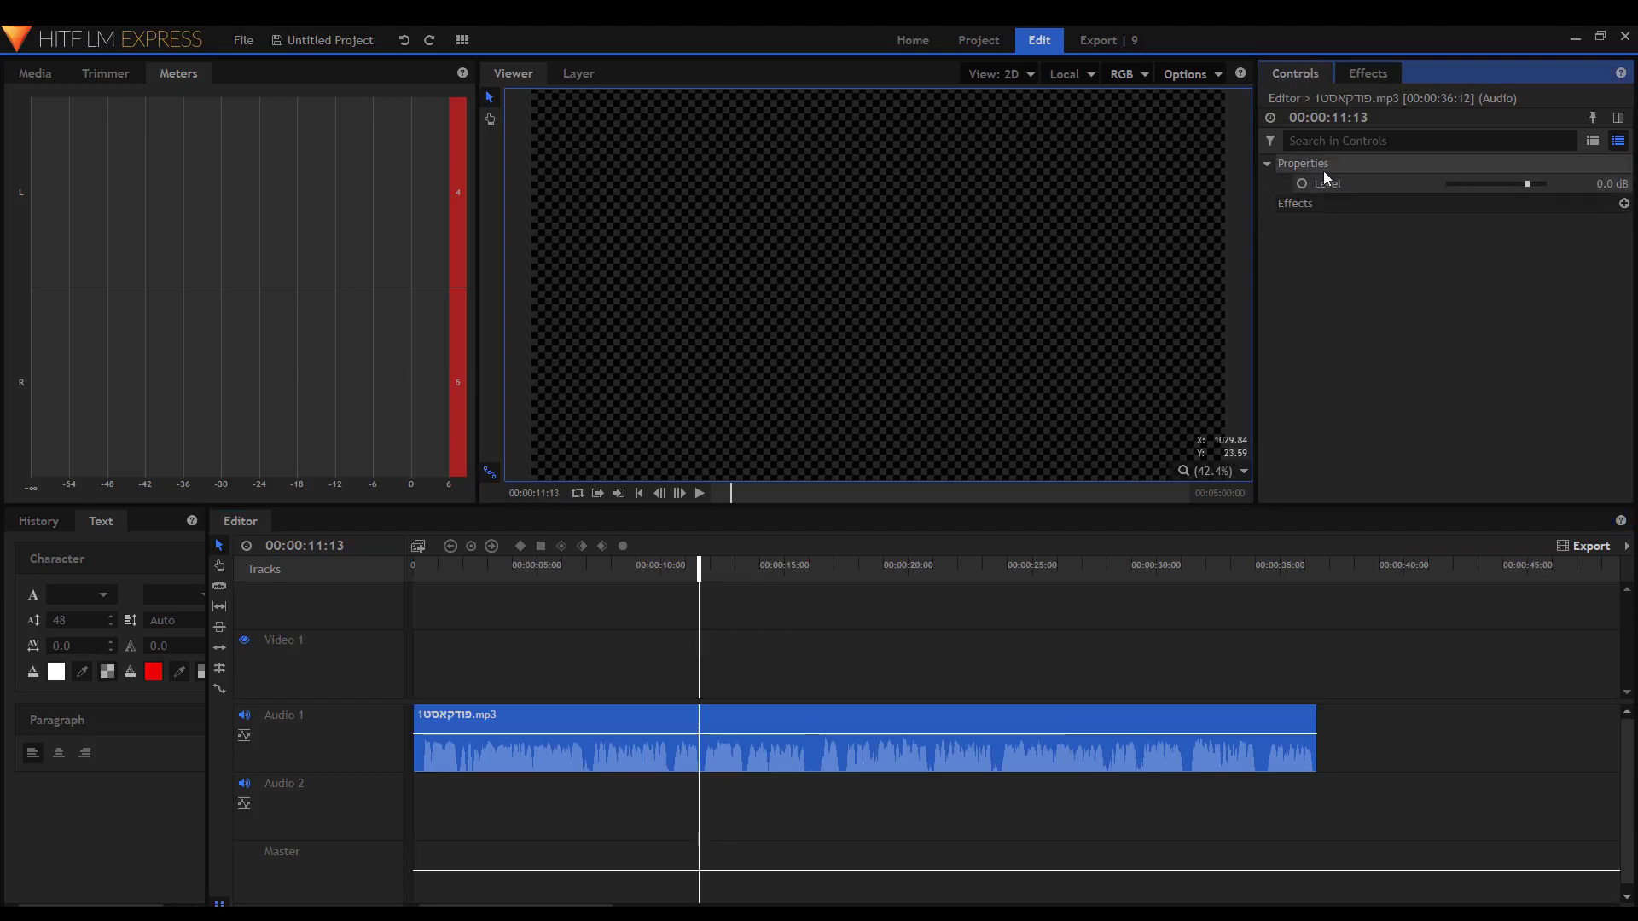
click(1604, 186)
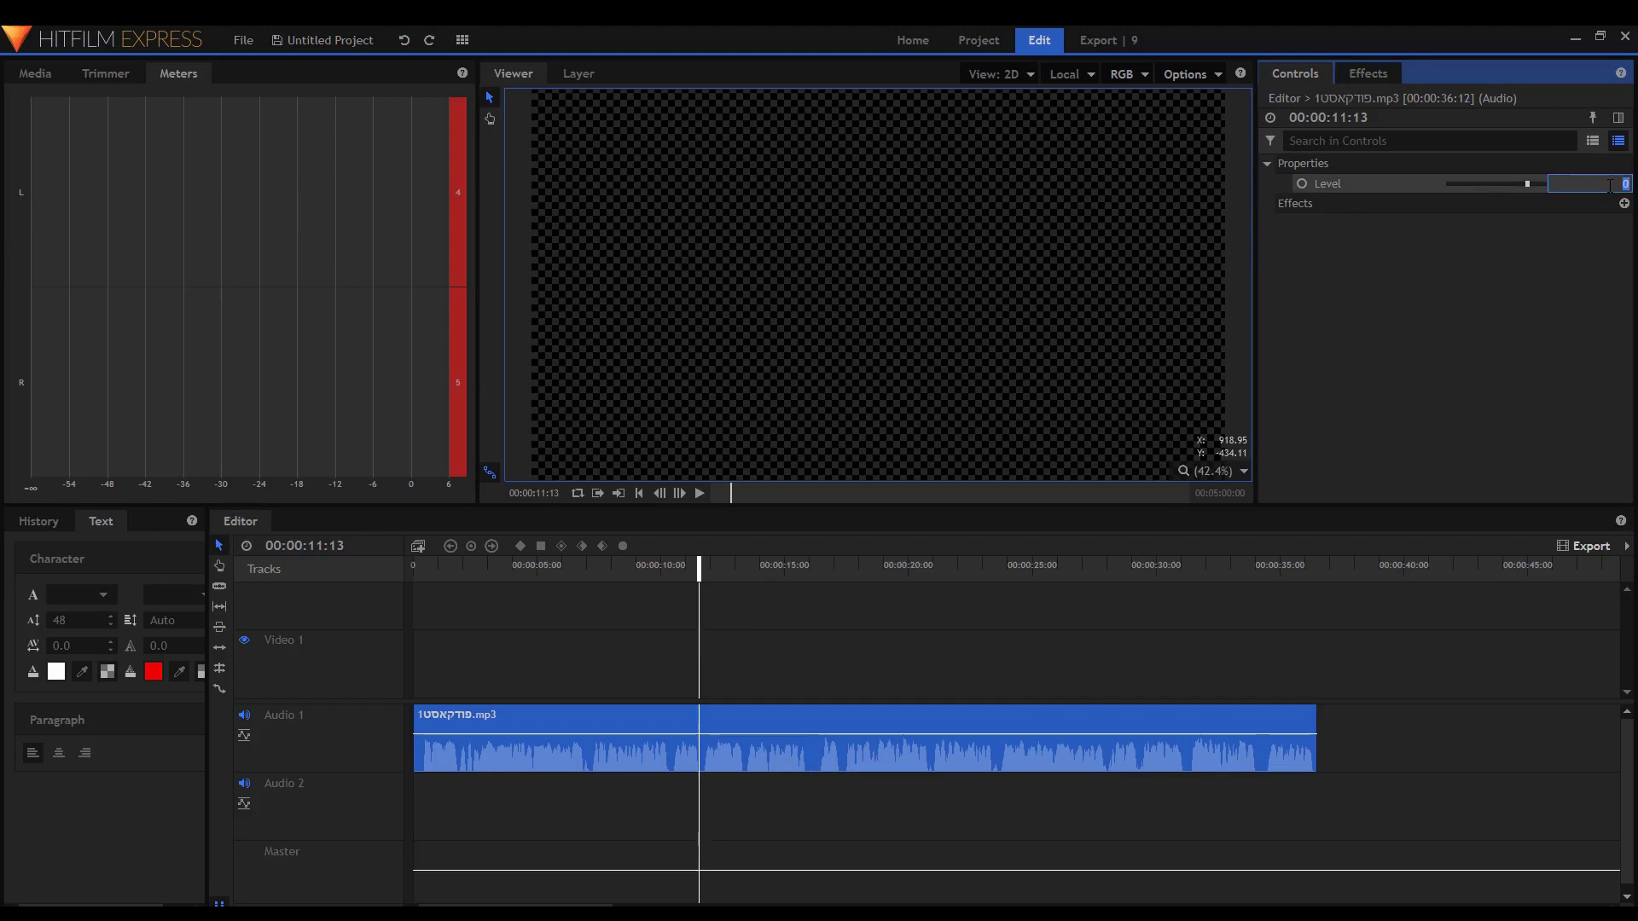
key(Return)
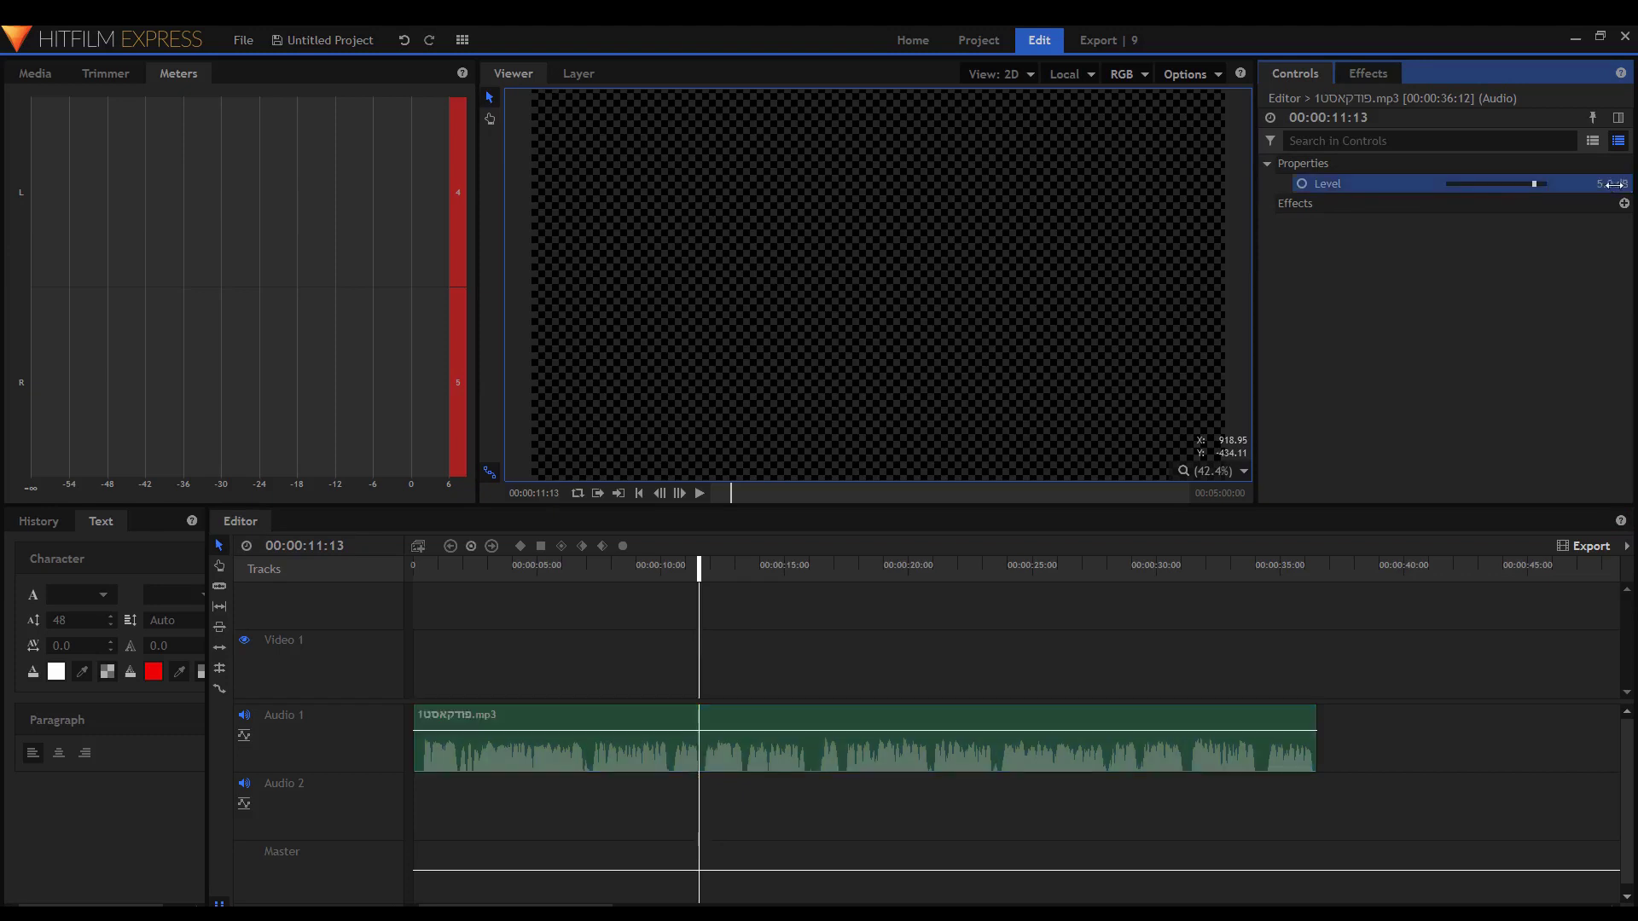
Play the timeline to hear the louder audio and return to the start.
click(541, 643)
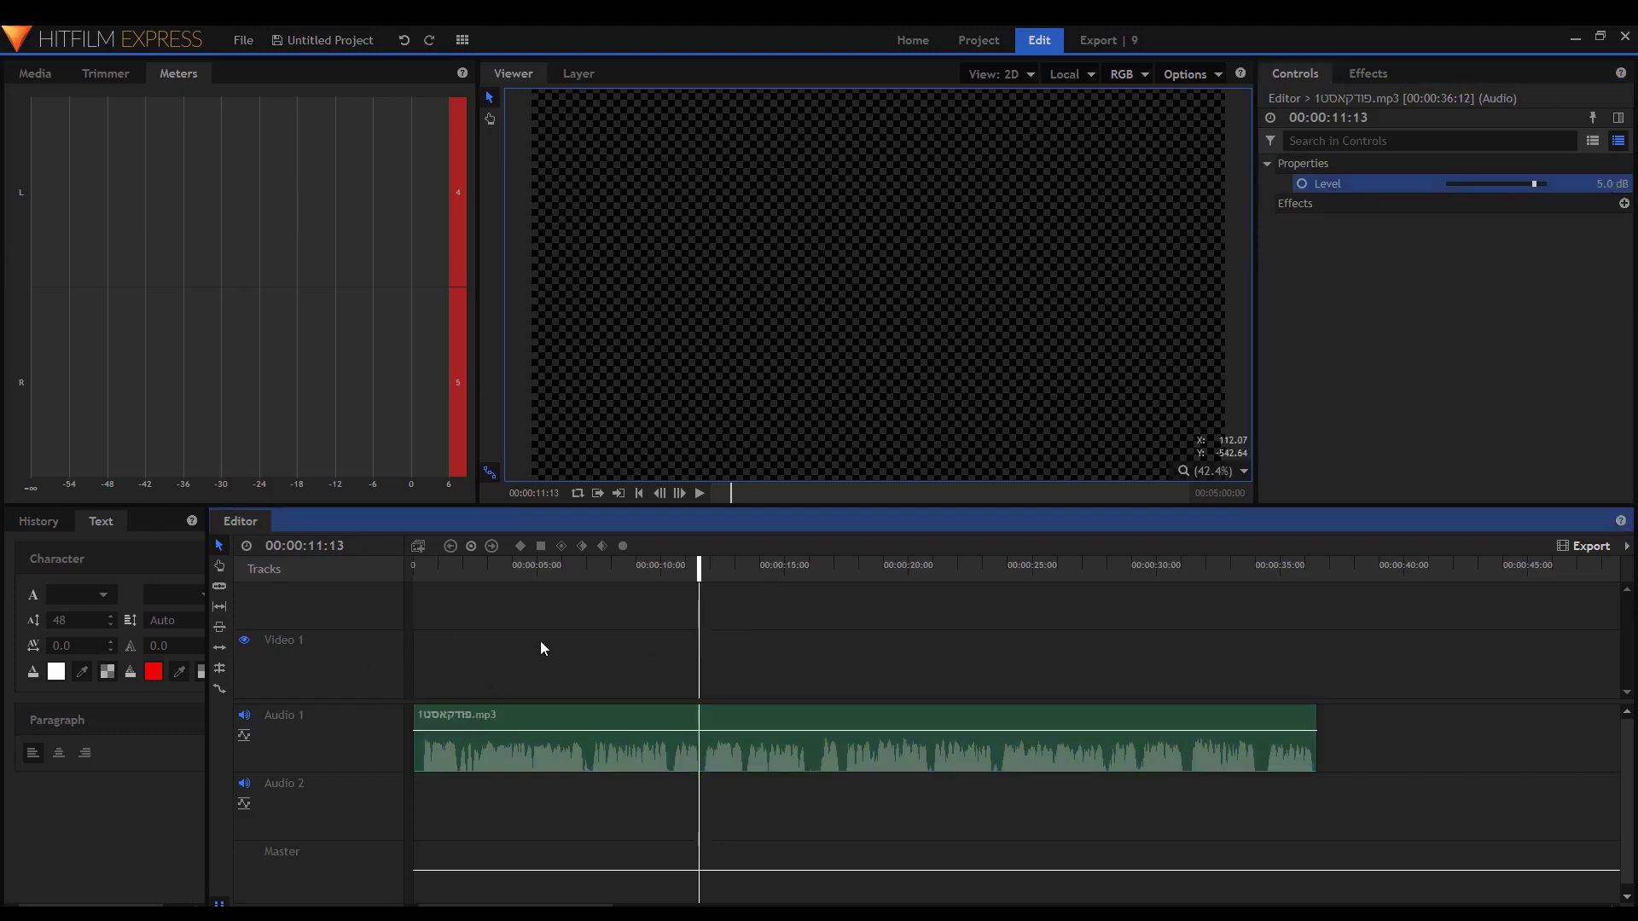
key(space)
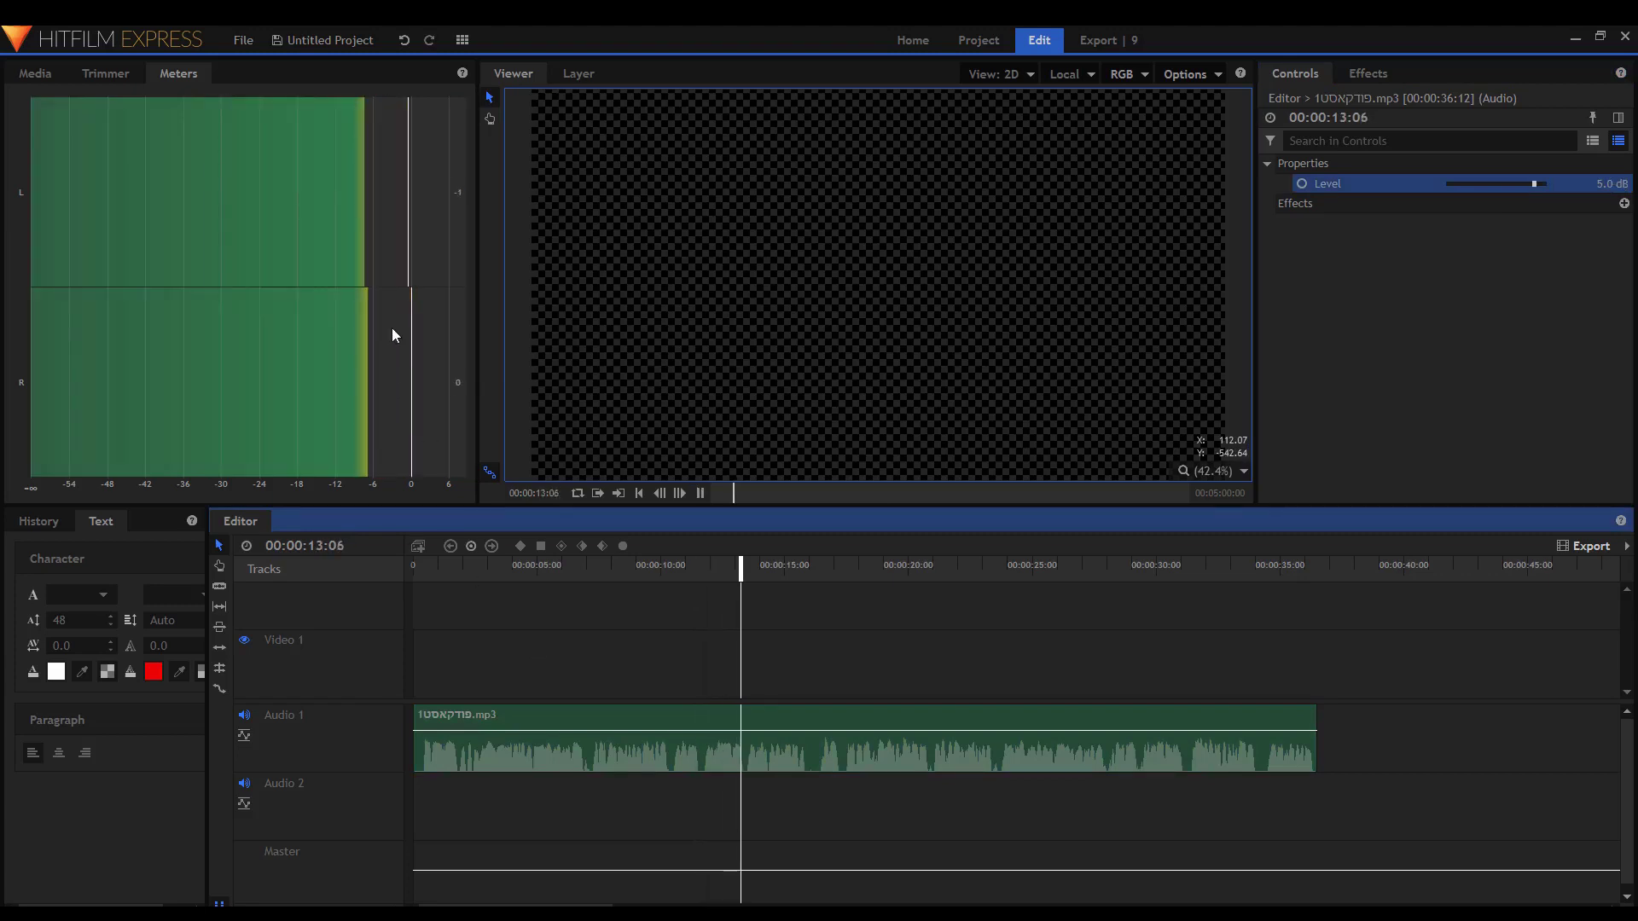
key(space)
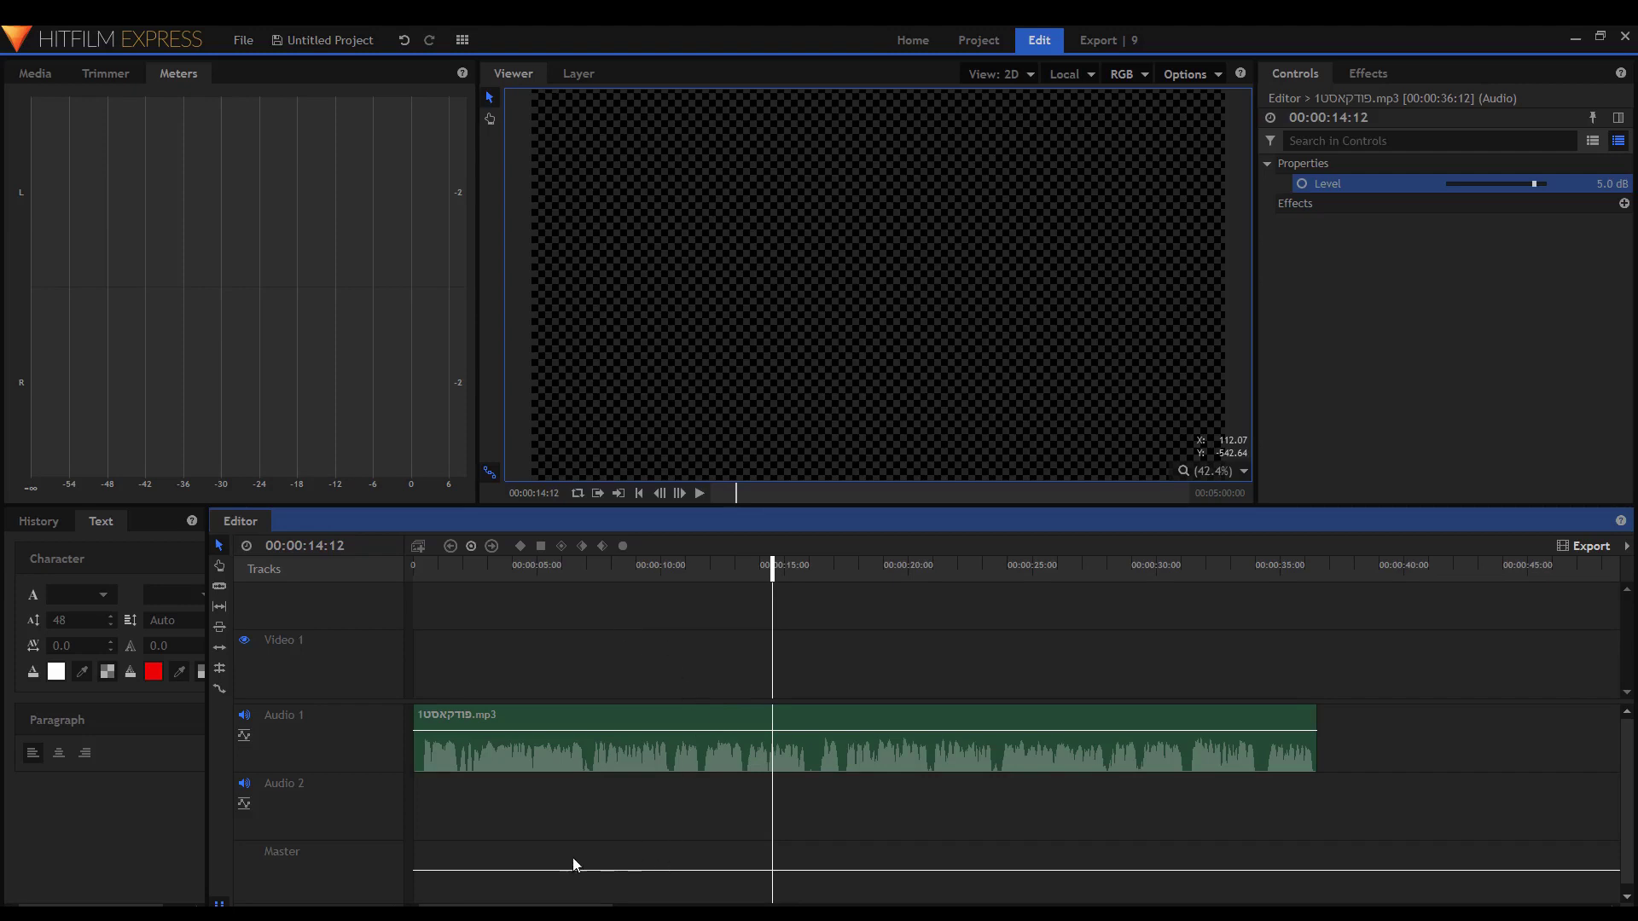
scroll(341, 832, down, 1)
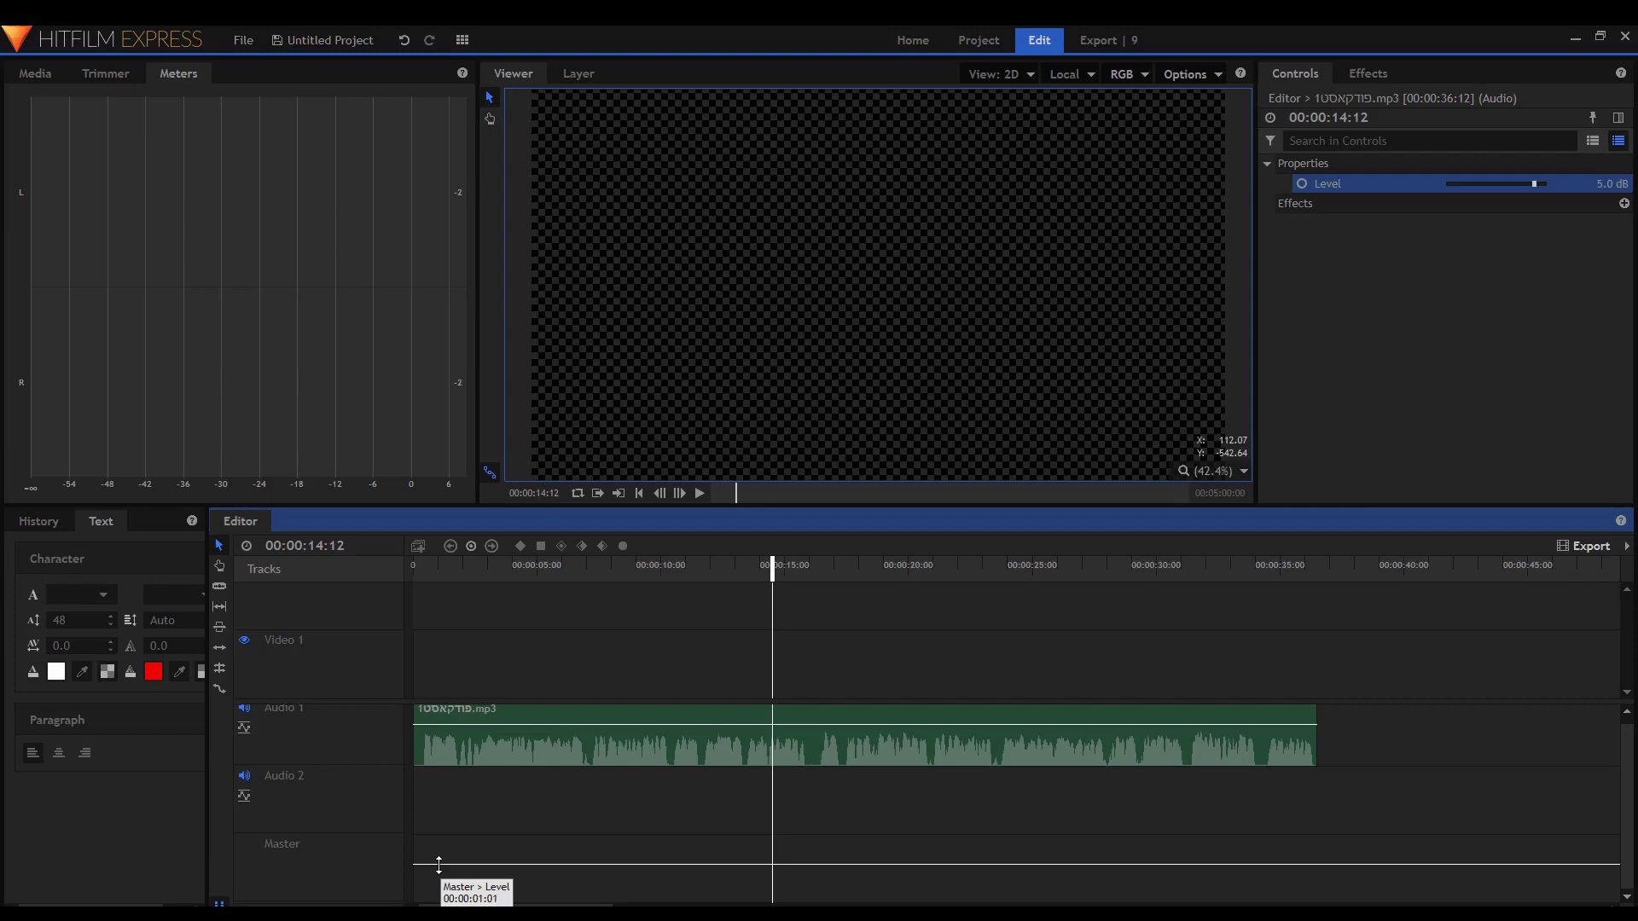
key(Home)
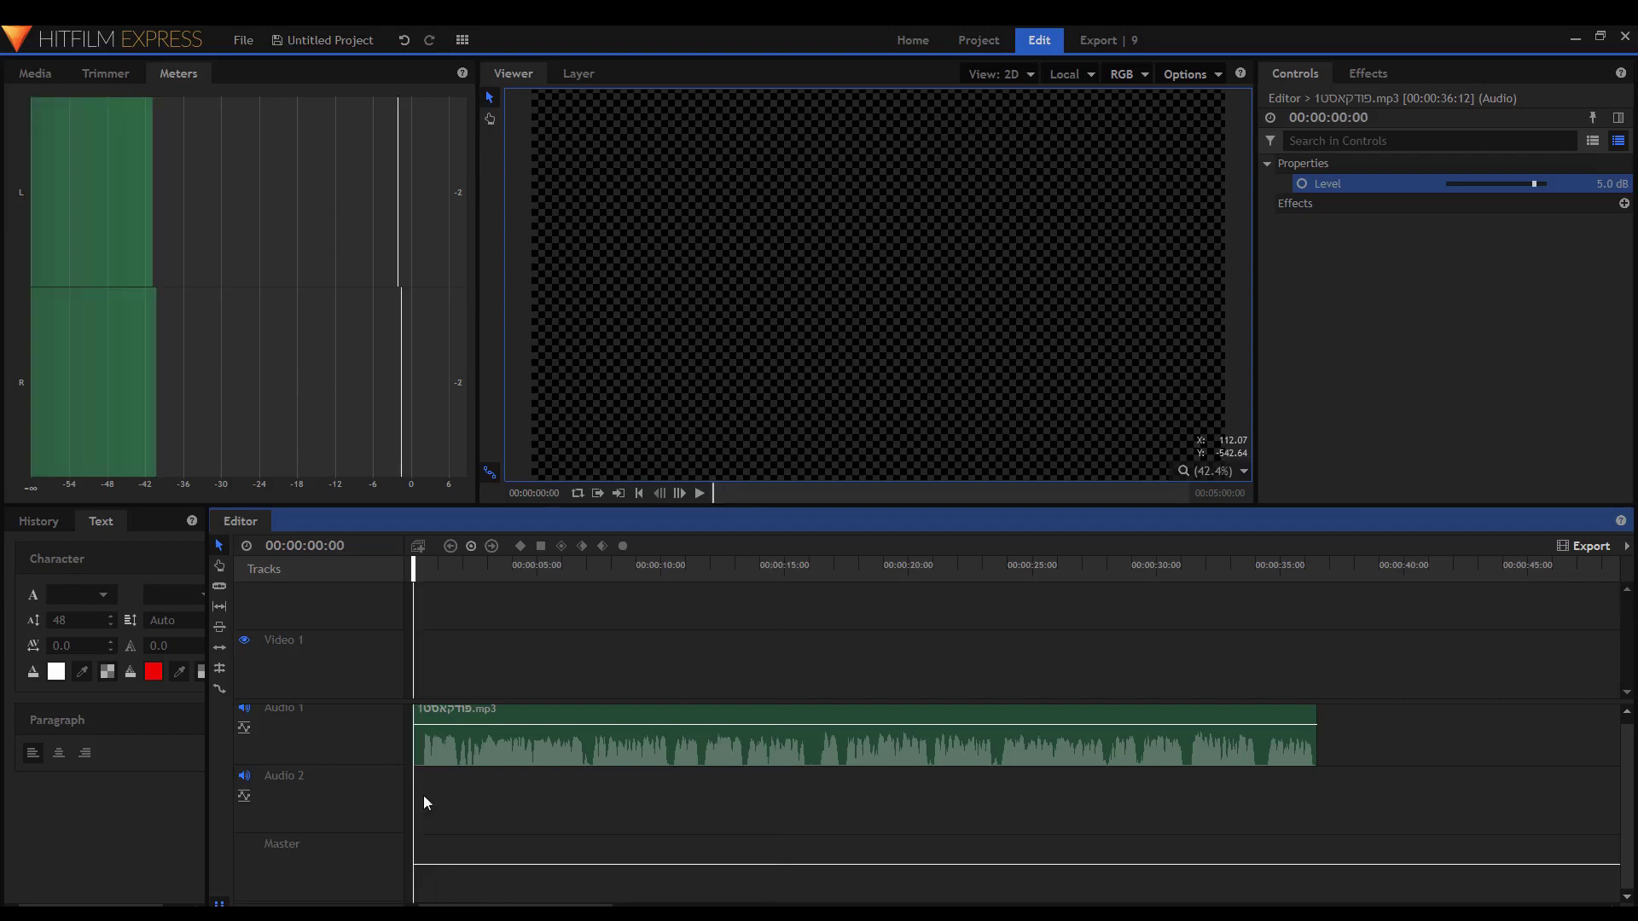
scroll(568, 776, up, 1)
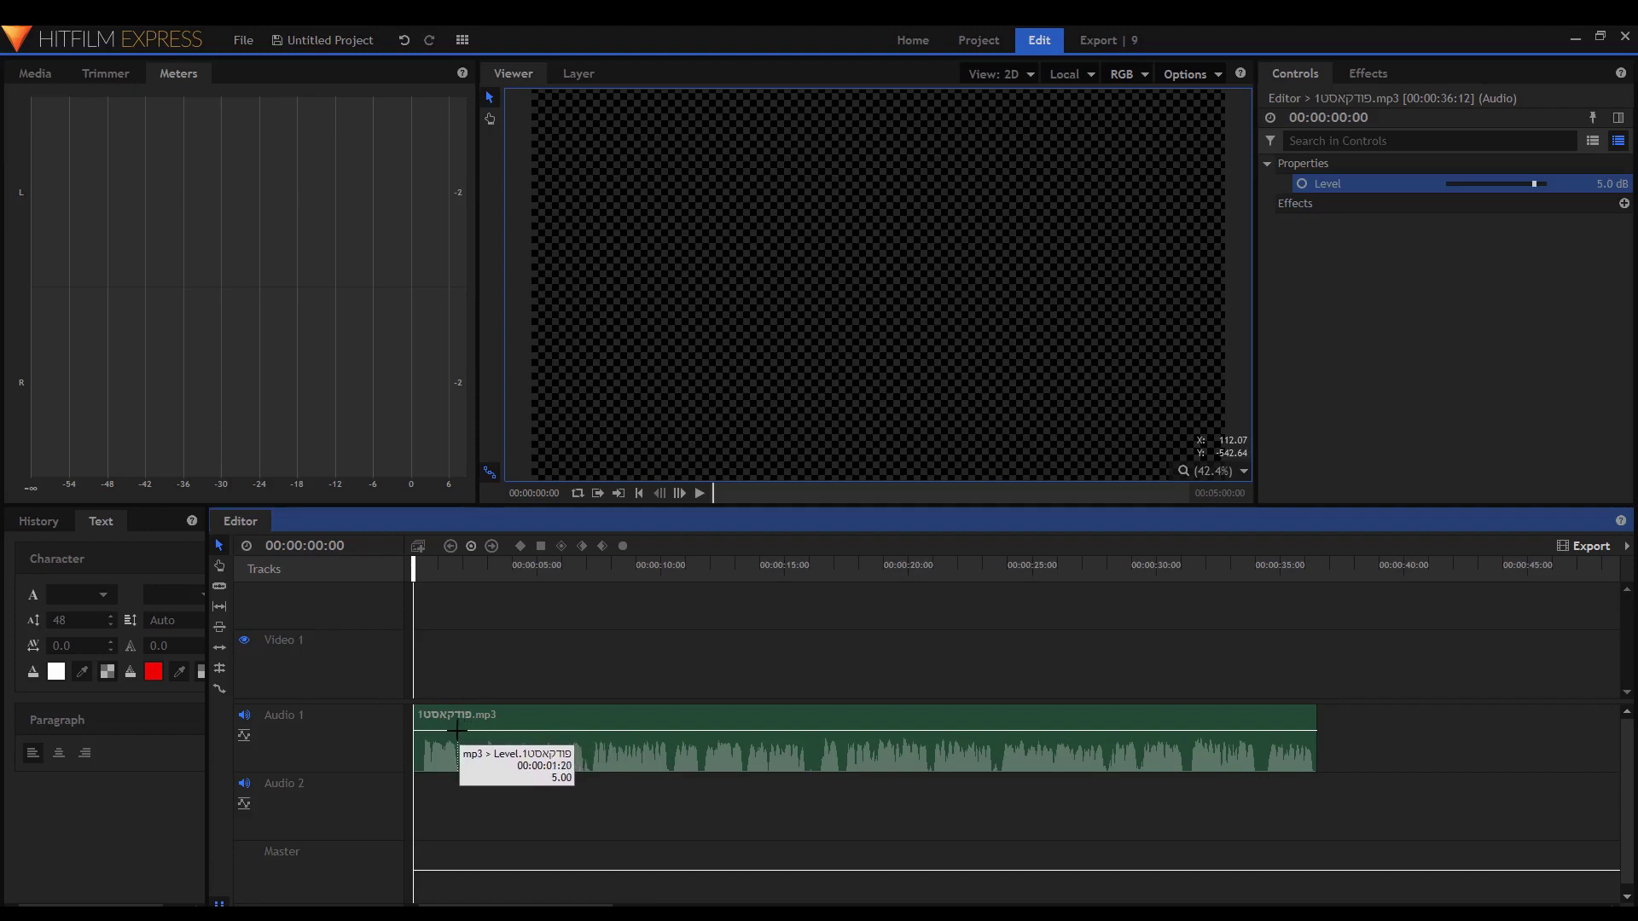
Add eight level keyframes along the clip's level line, from the start to about 9 seconds.
double_click(458, 730)
double_click(476, 731)
double_click(495, 731)
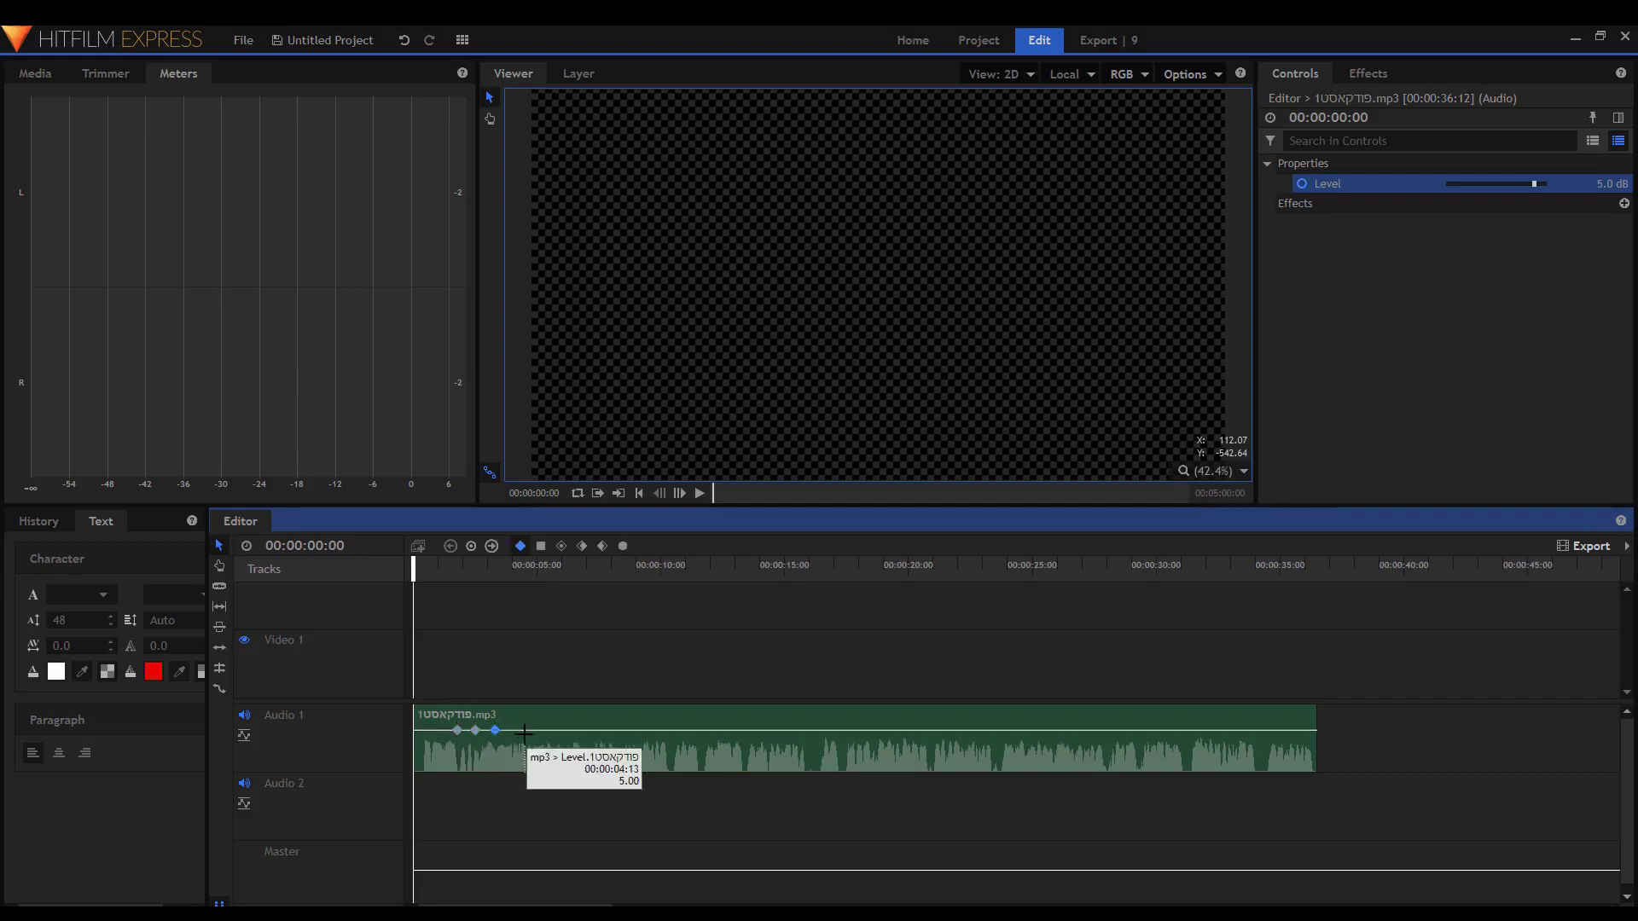
scroll(516, 732, up, 3)
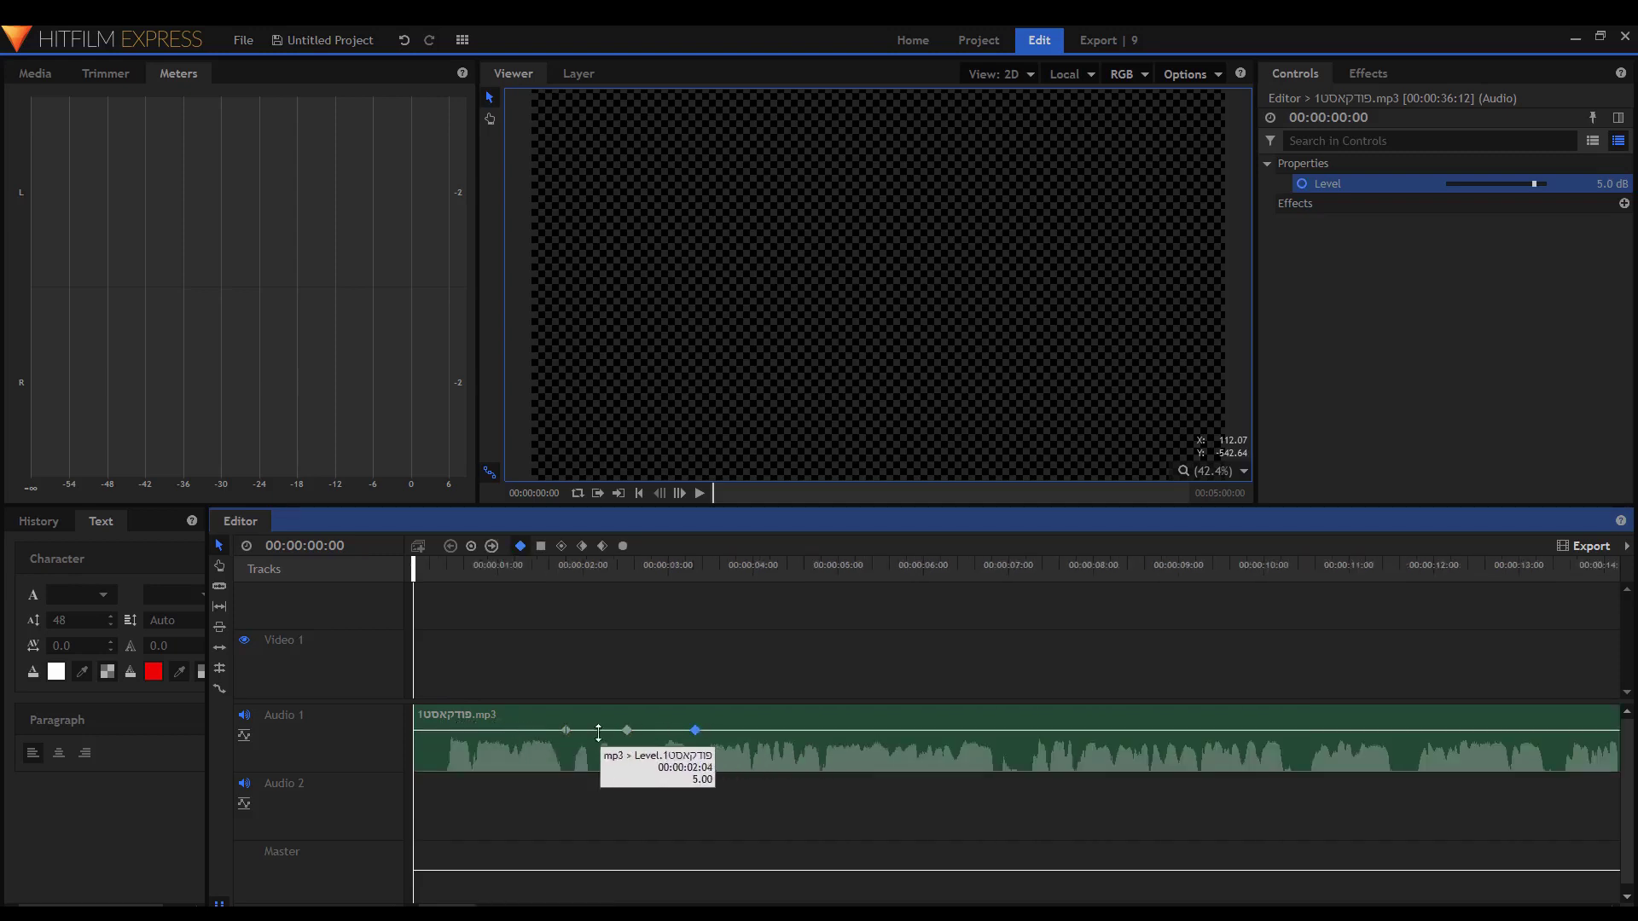
double_click(746, 730)
double_click(856, 730)
double_click(974, 730)
double_click(1133, 730)
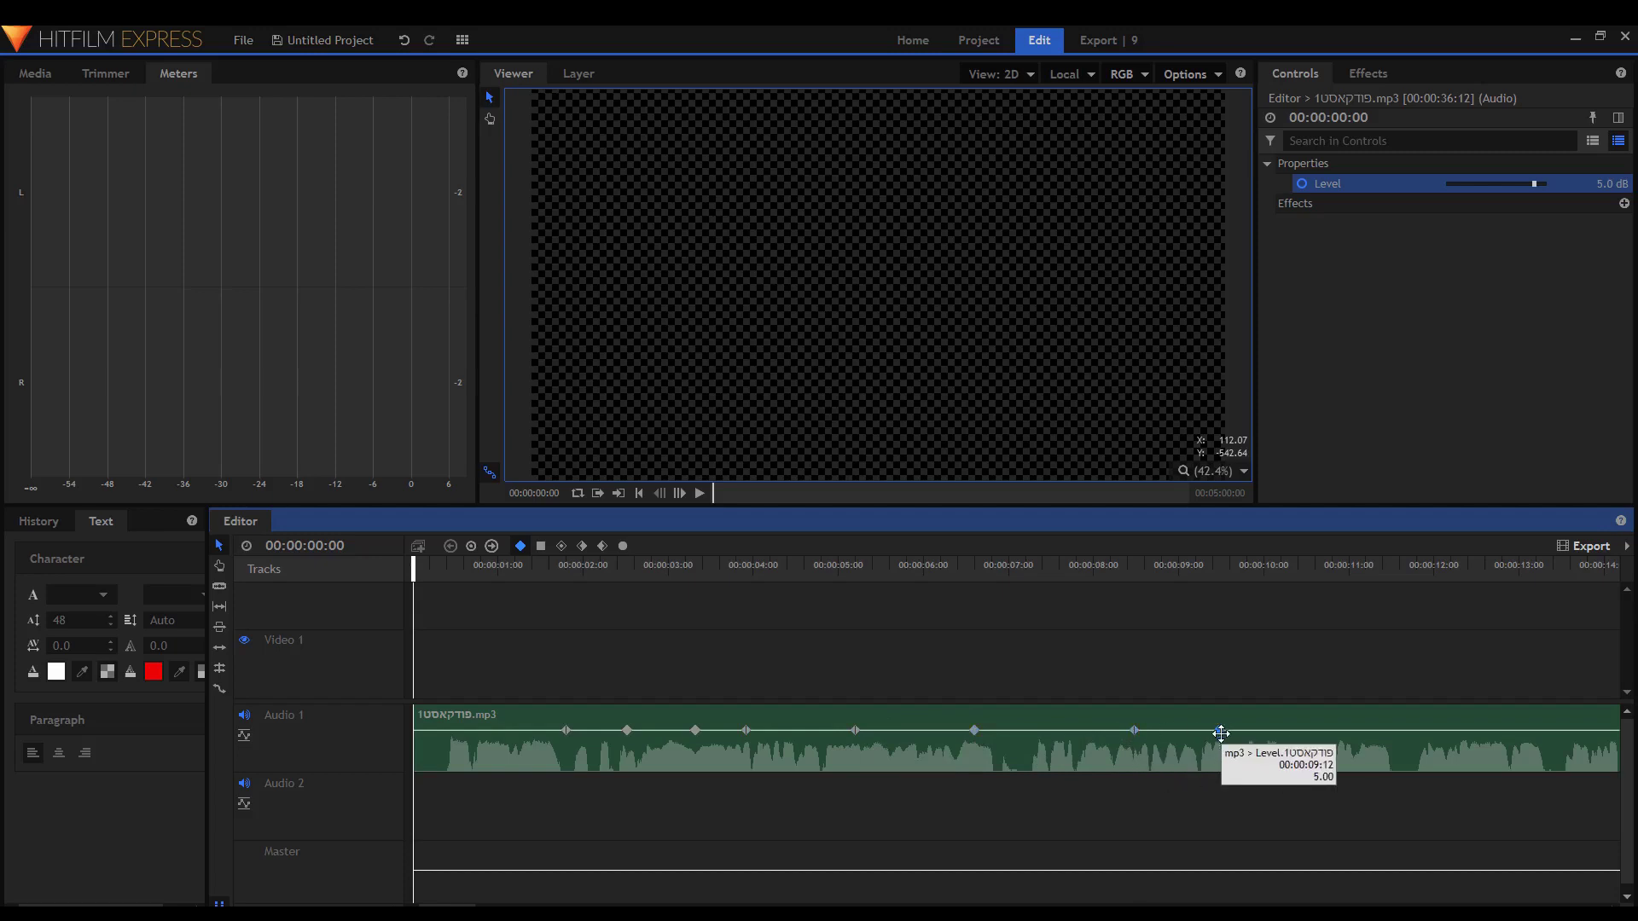
double_click(1221, 730)
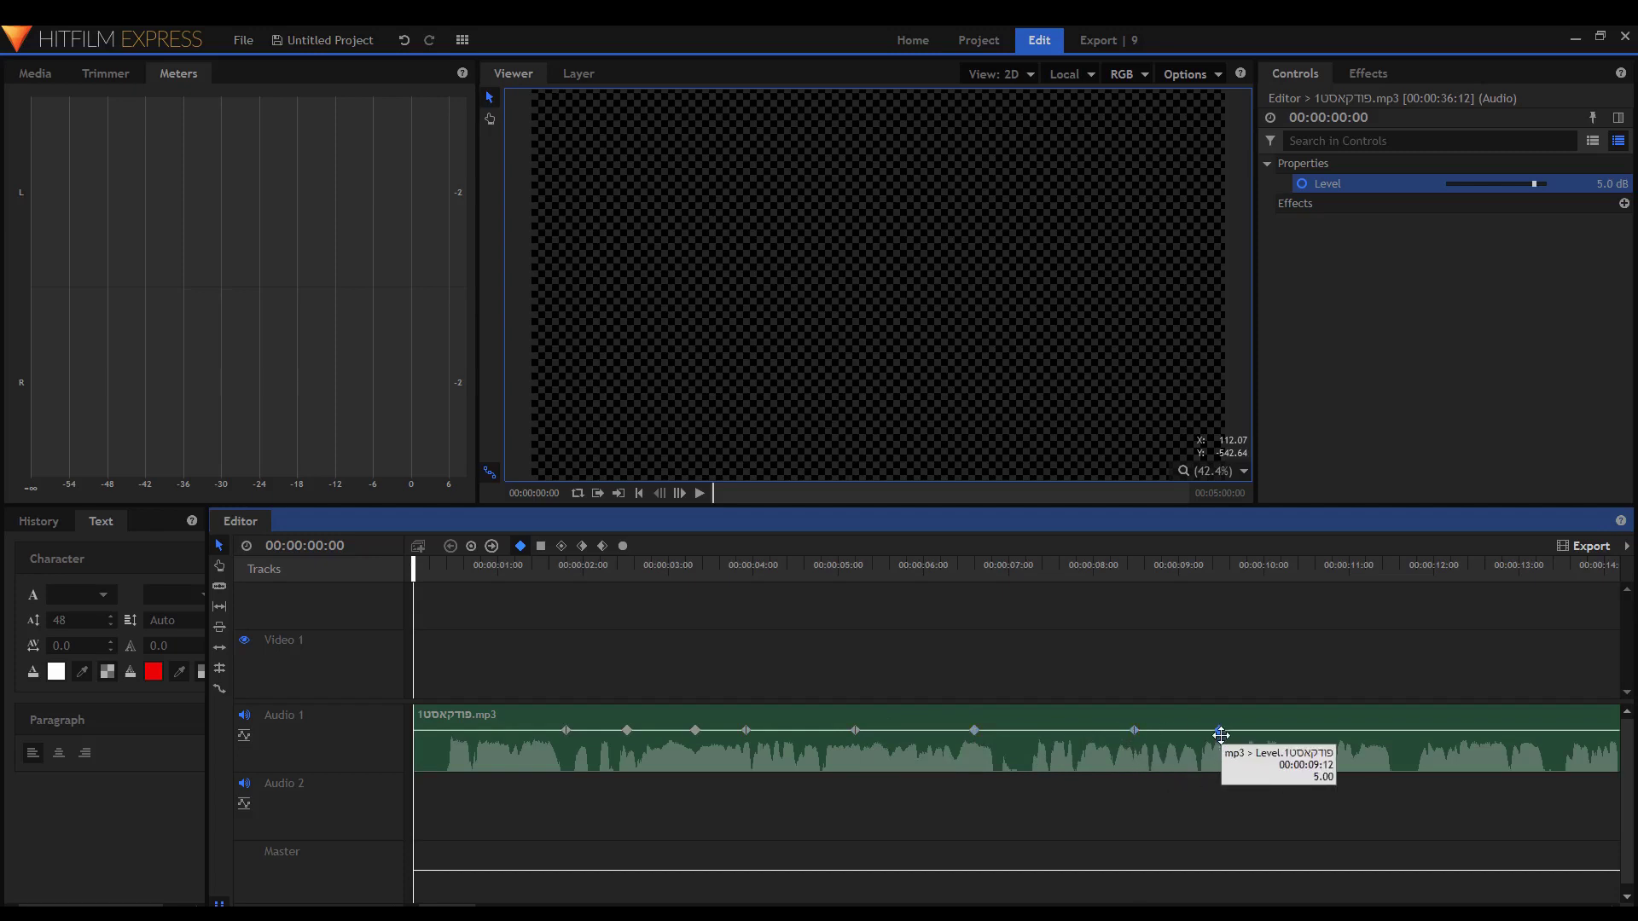
Lower the first keyframe to -35 dB for a fade-in and play it back.
click(565, 730)
drag(565, 731, 533, 756)
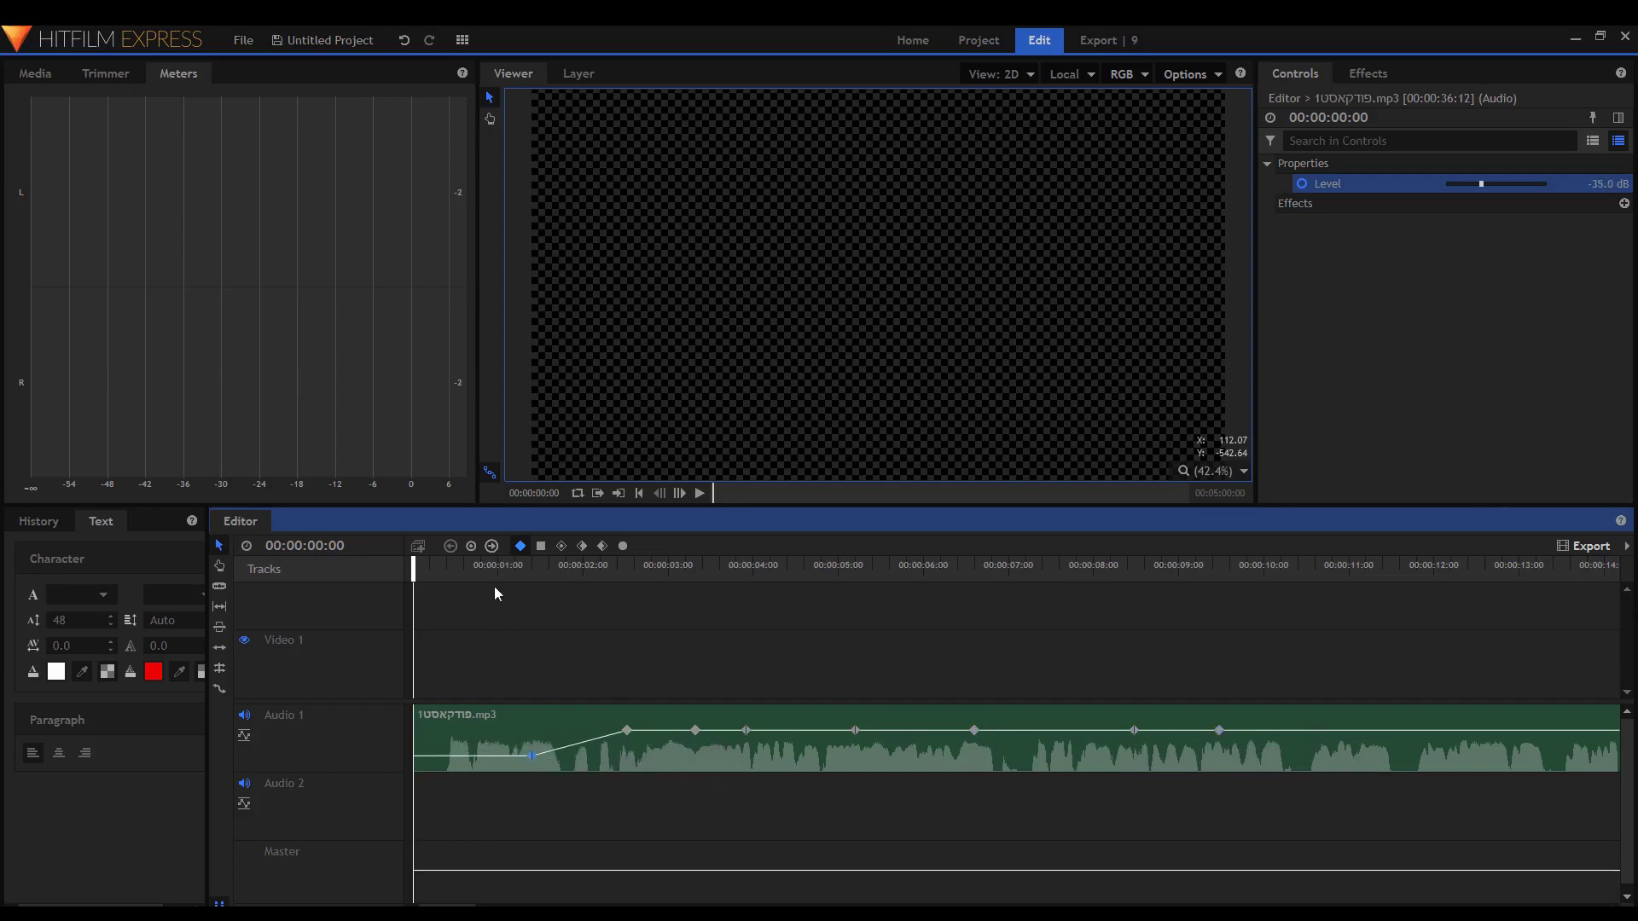
click(484, 570)
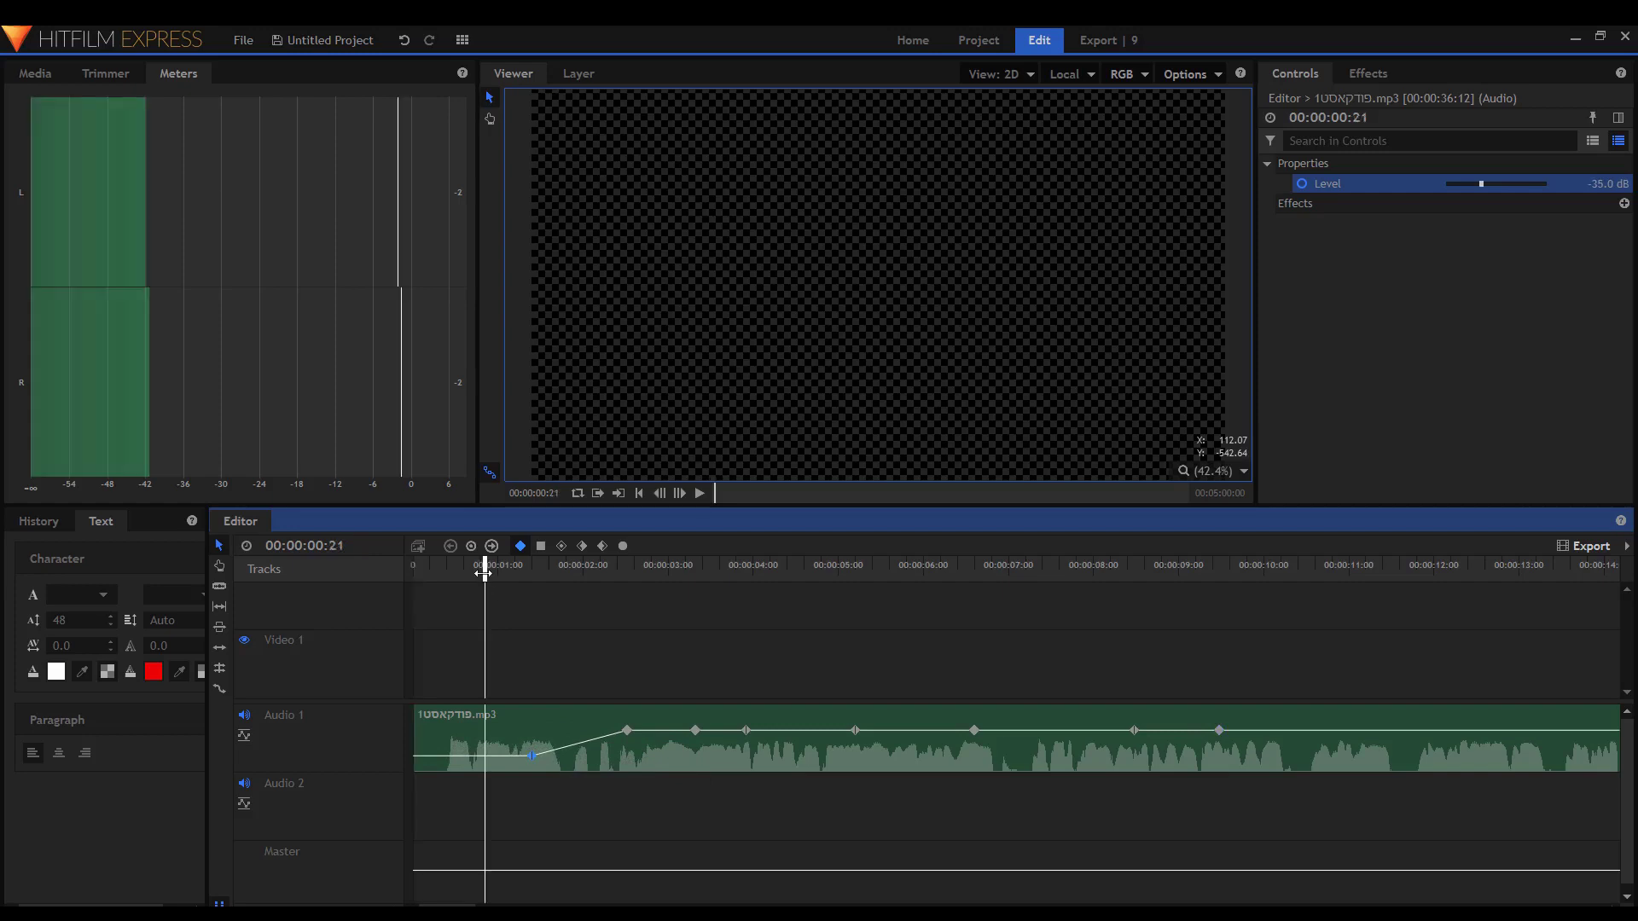
key(space)
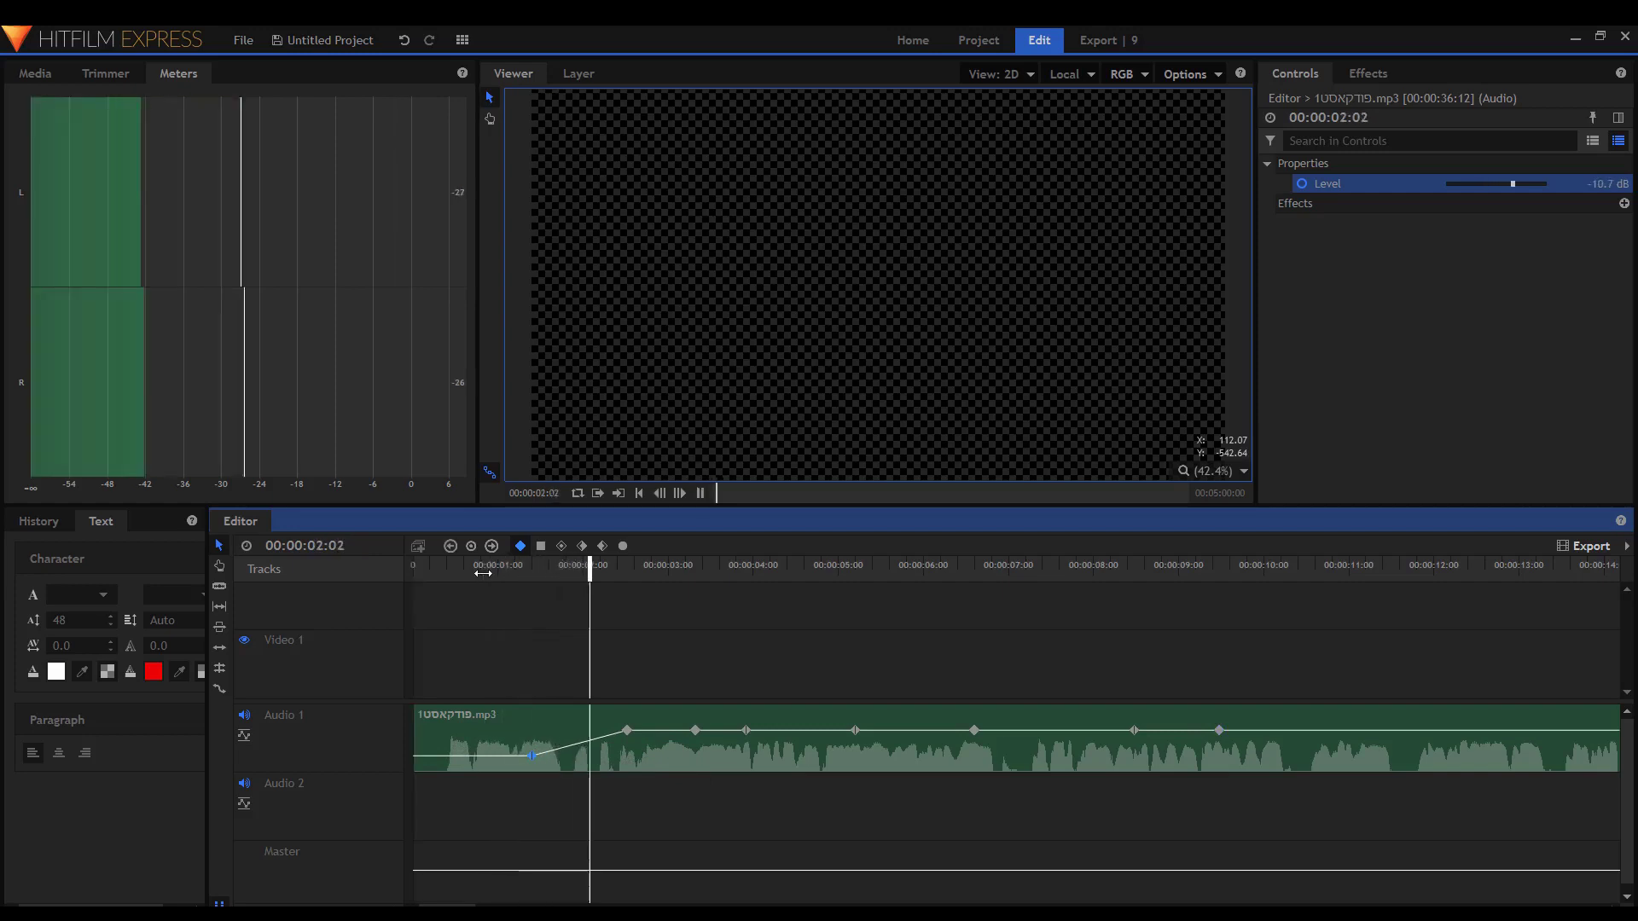
key(space)
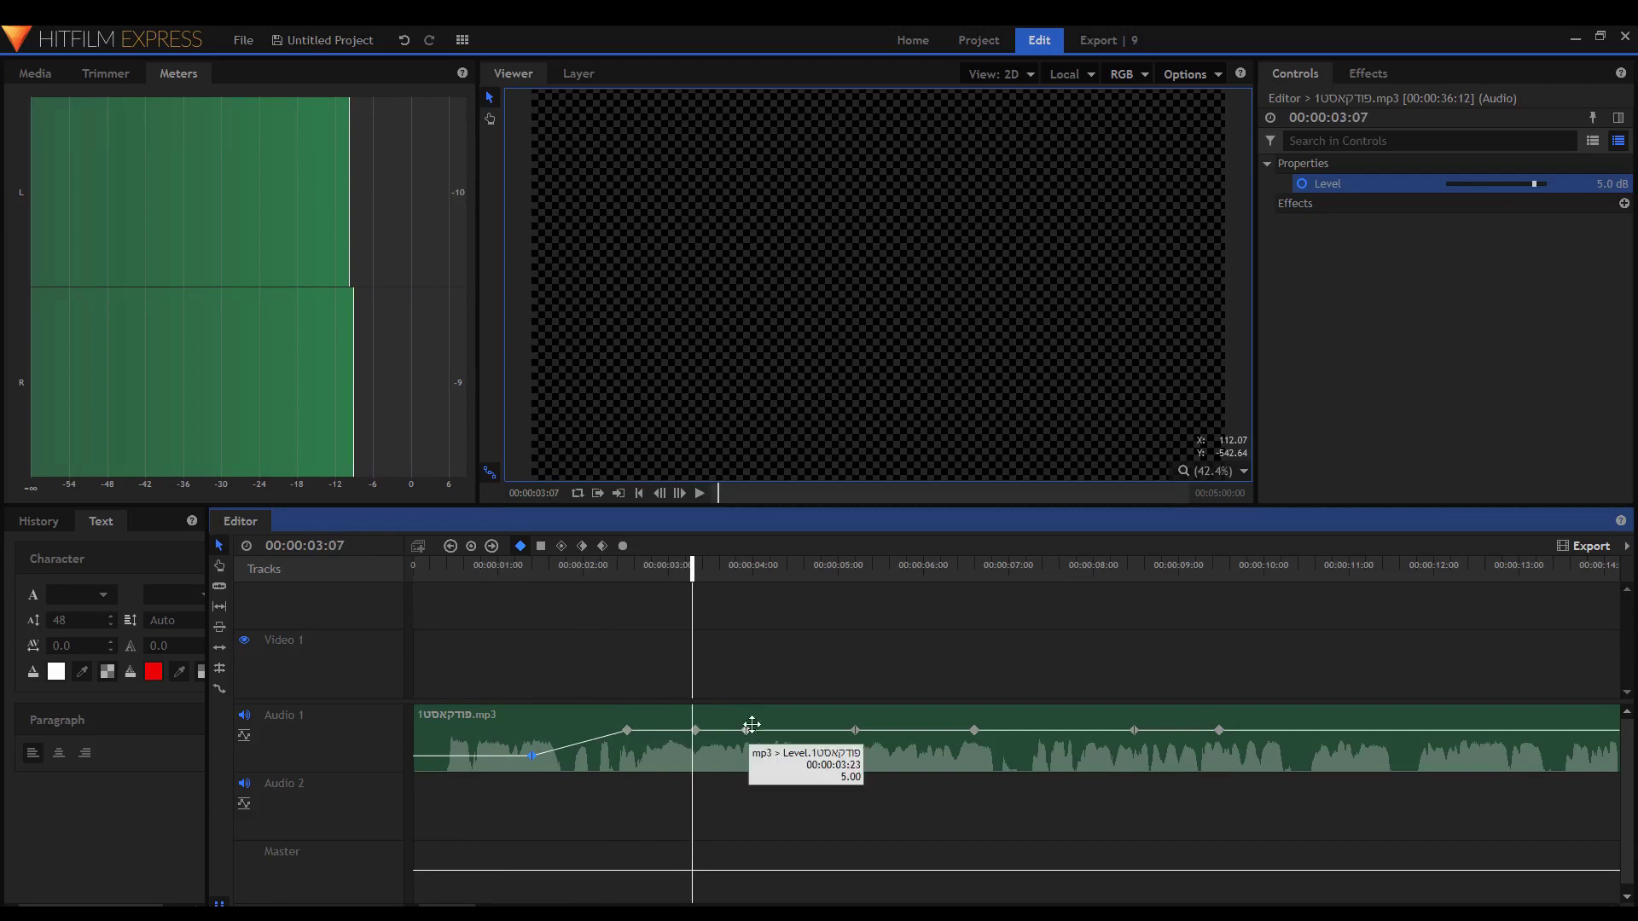
Pull keyframes down into dips near 4 and 6 seconds, and drop one near 10 s to -60 dB.
drag(755, 731, 774, 755)
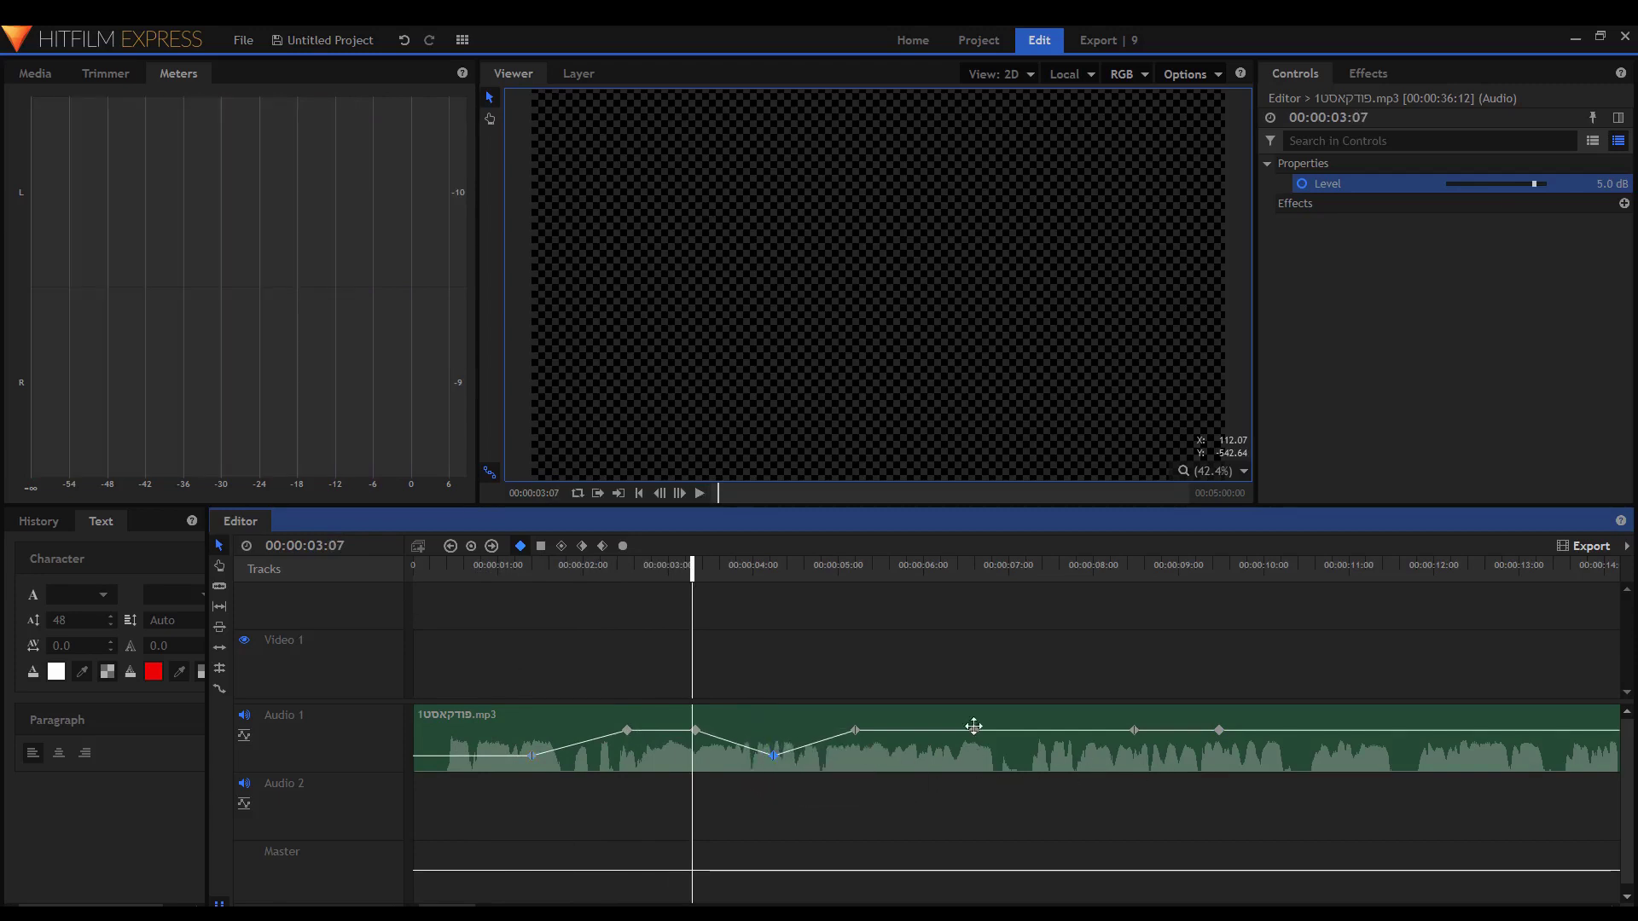
key(space)
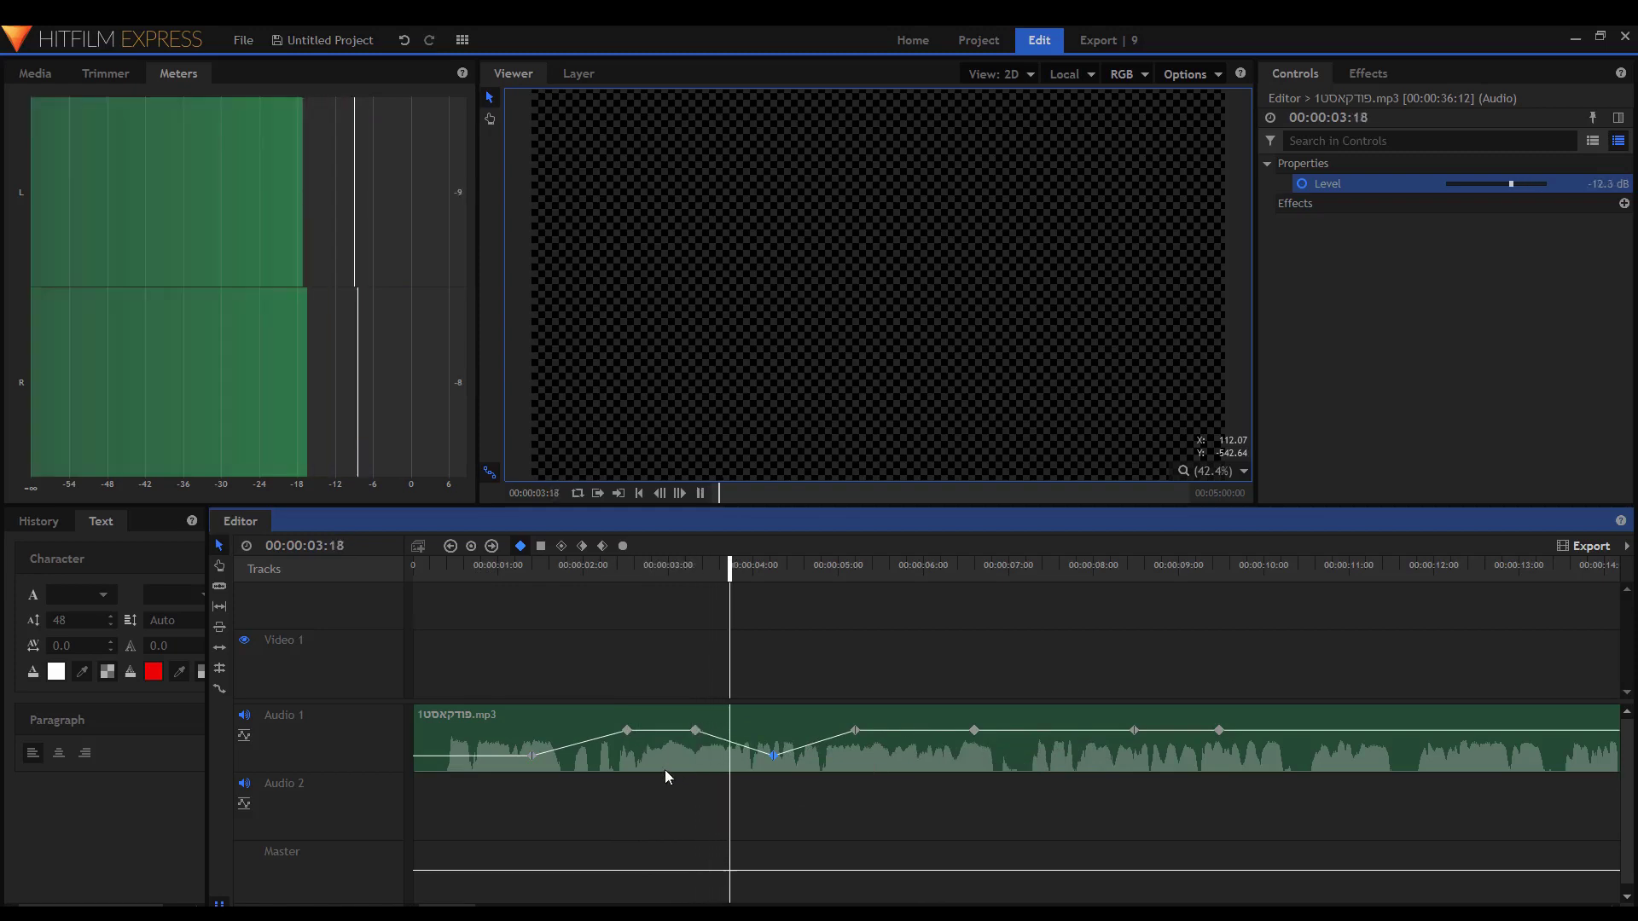
key(space)
drag(975, 730, 995, 758)
key(space)
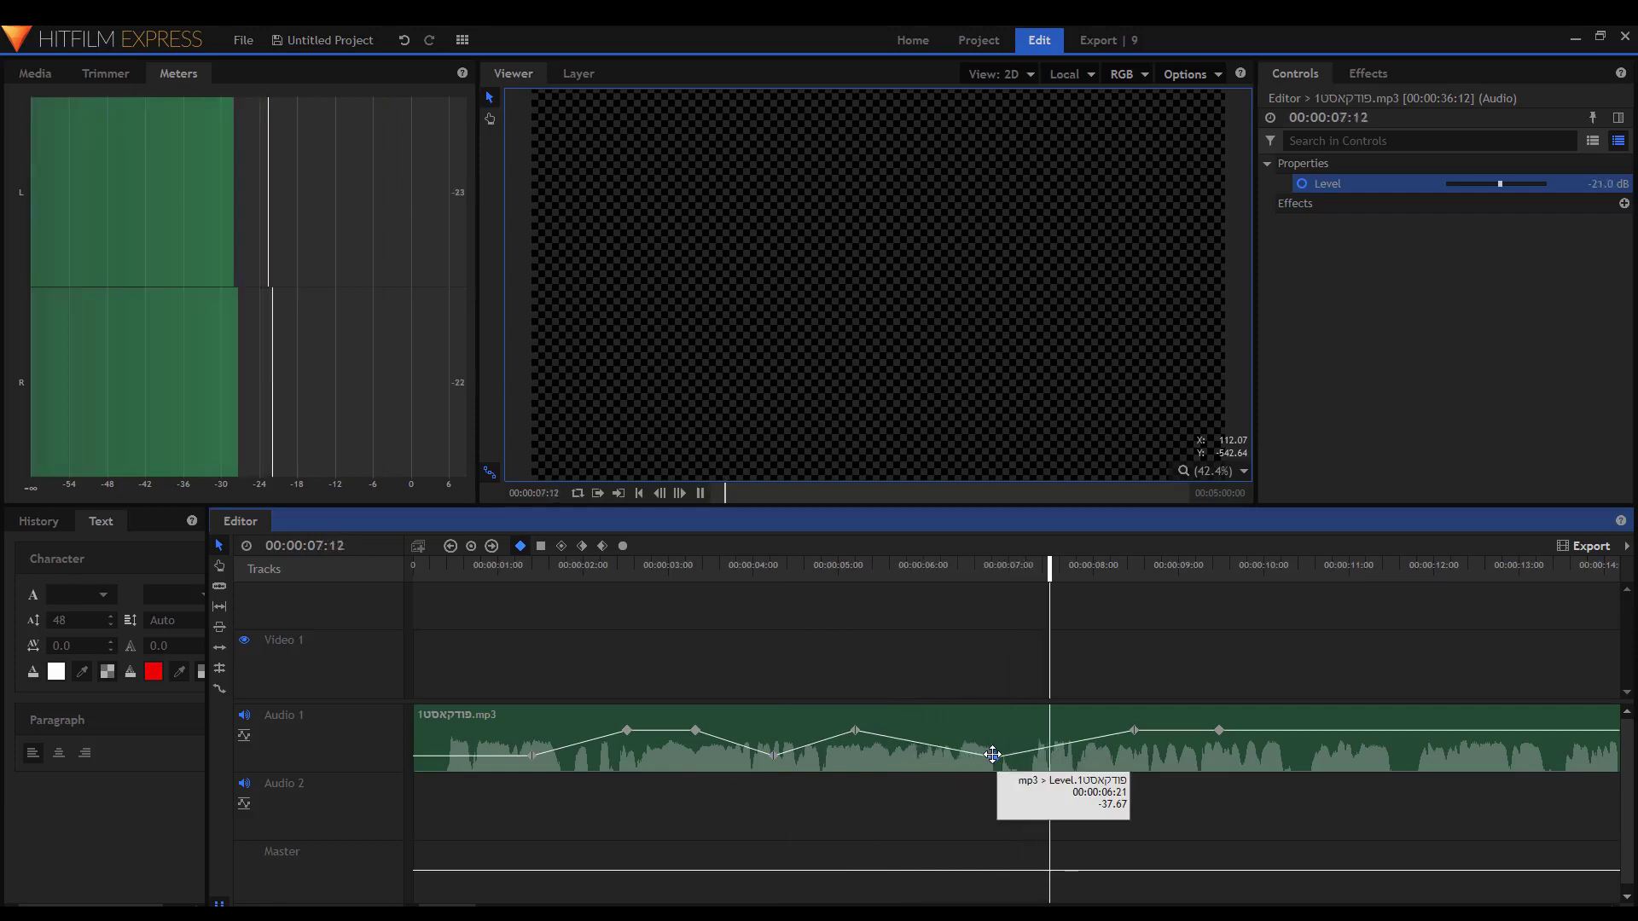
key(space)
drag(1216, 726, 1275, 770)
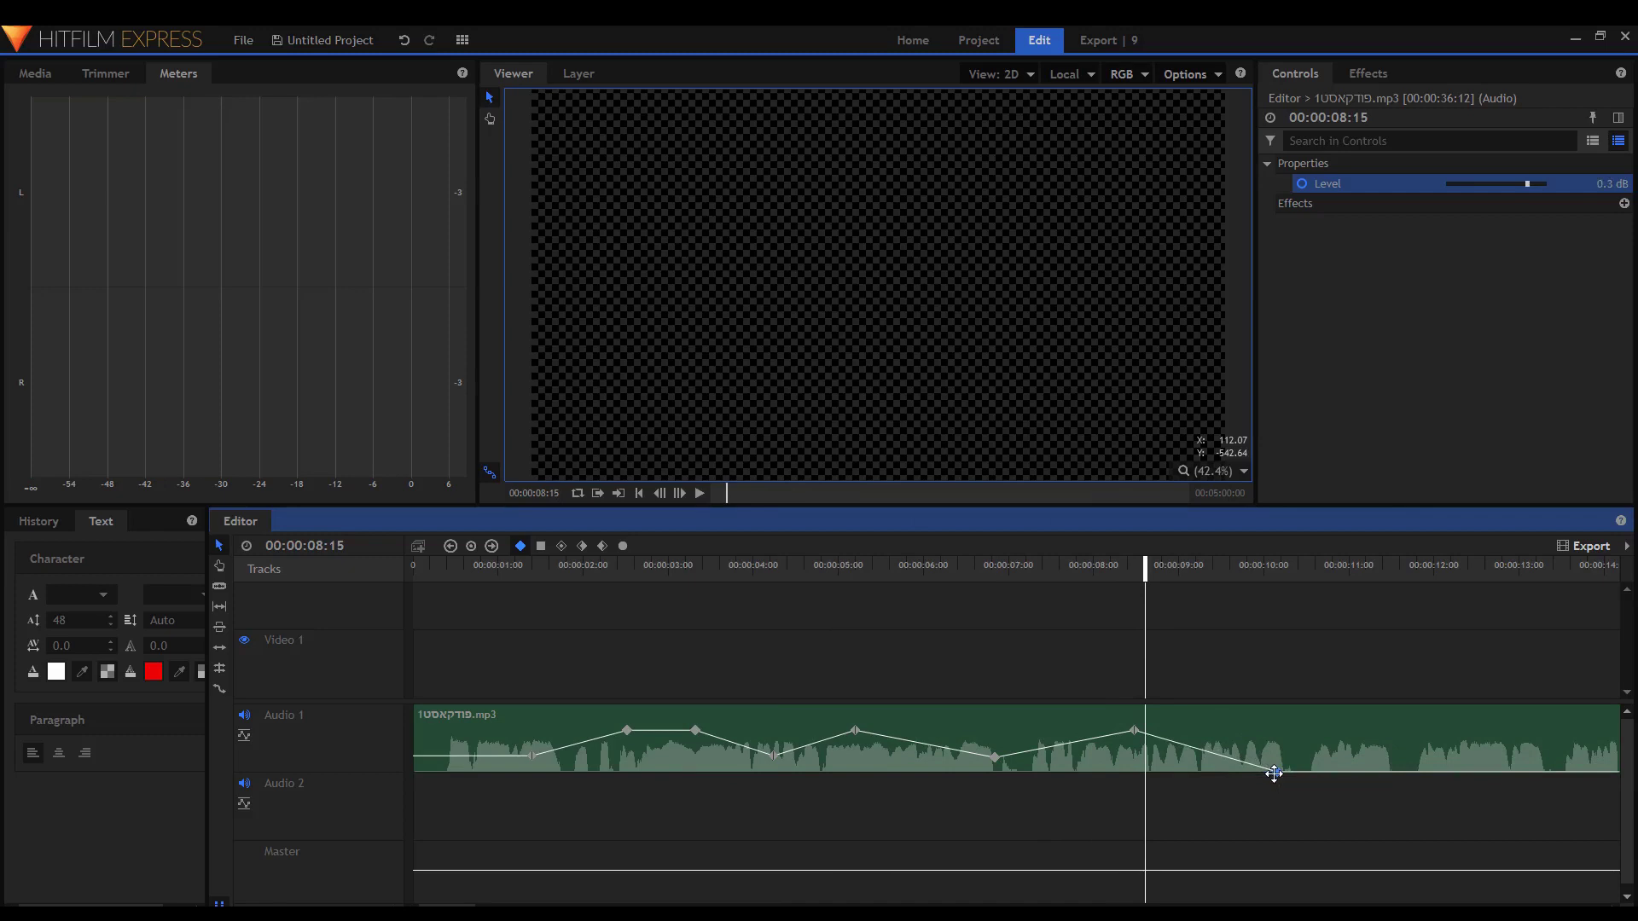
key(space)
key(space)
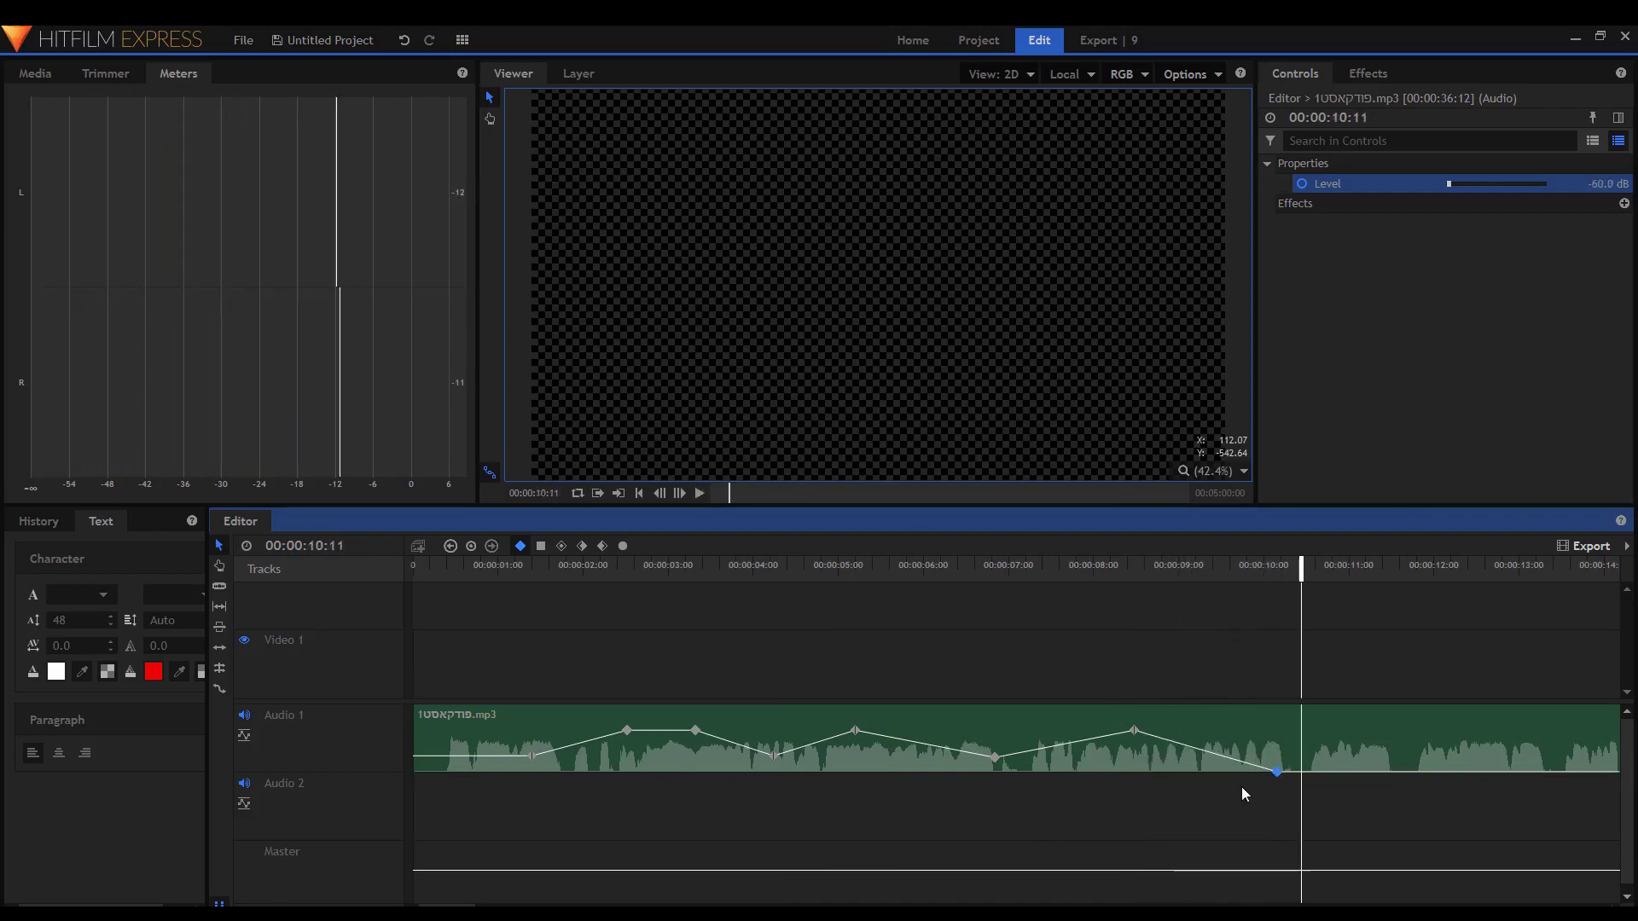
scroll(1257, 793, down, 5)
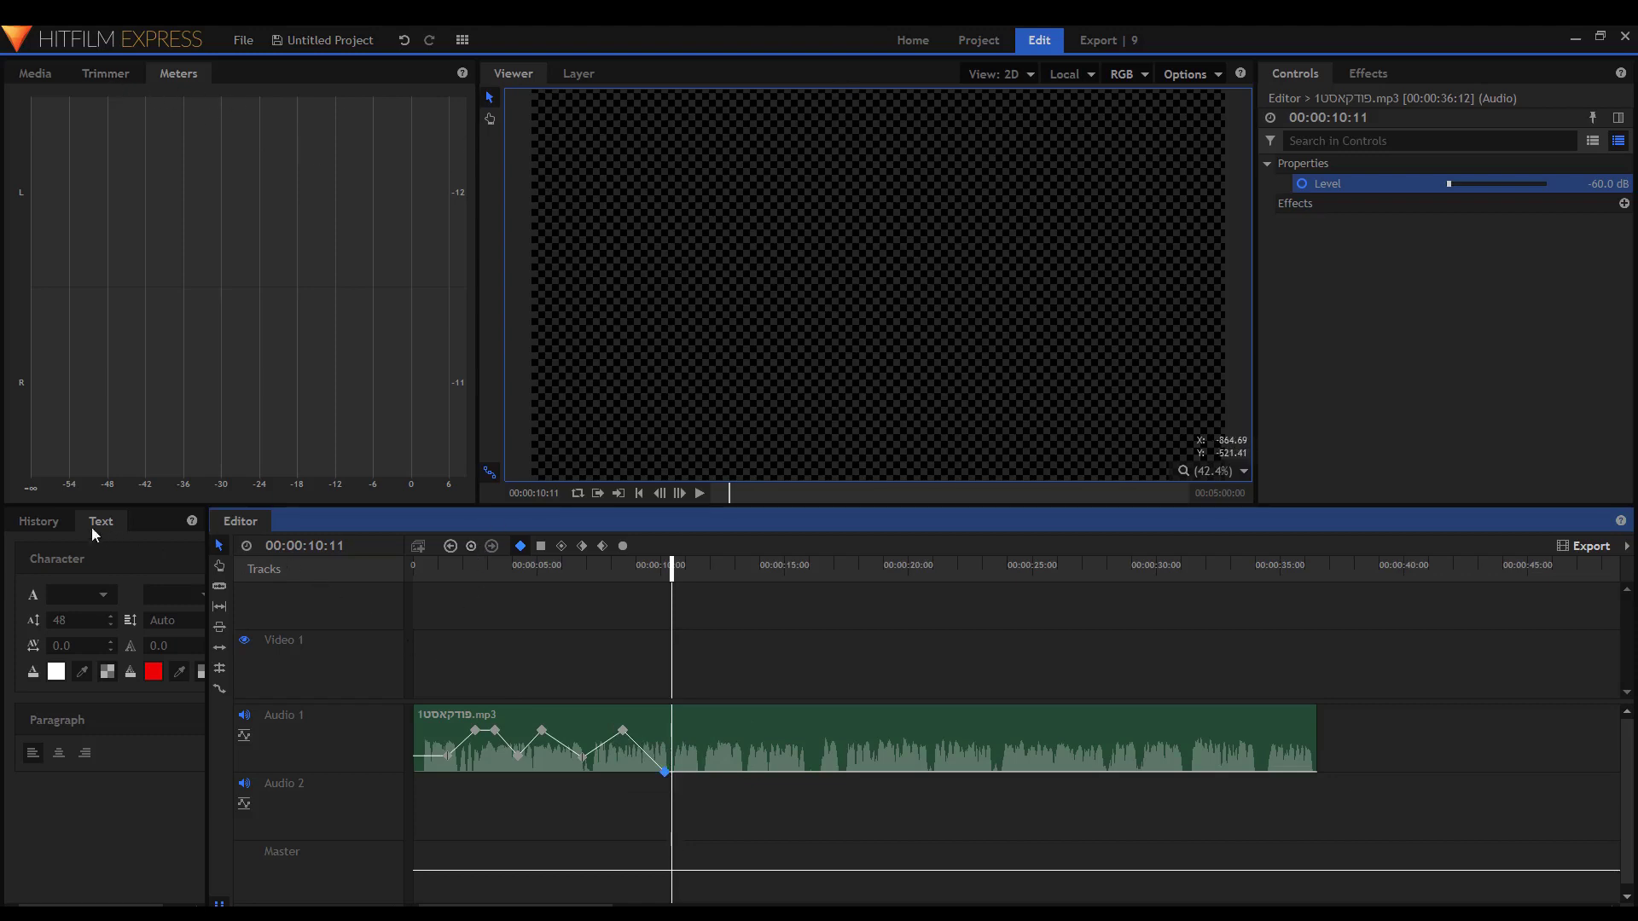
Drag _MG_6452.jpg from the photo_1 Explorer window into Media and onto Video 1.
click(35, 74)
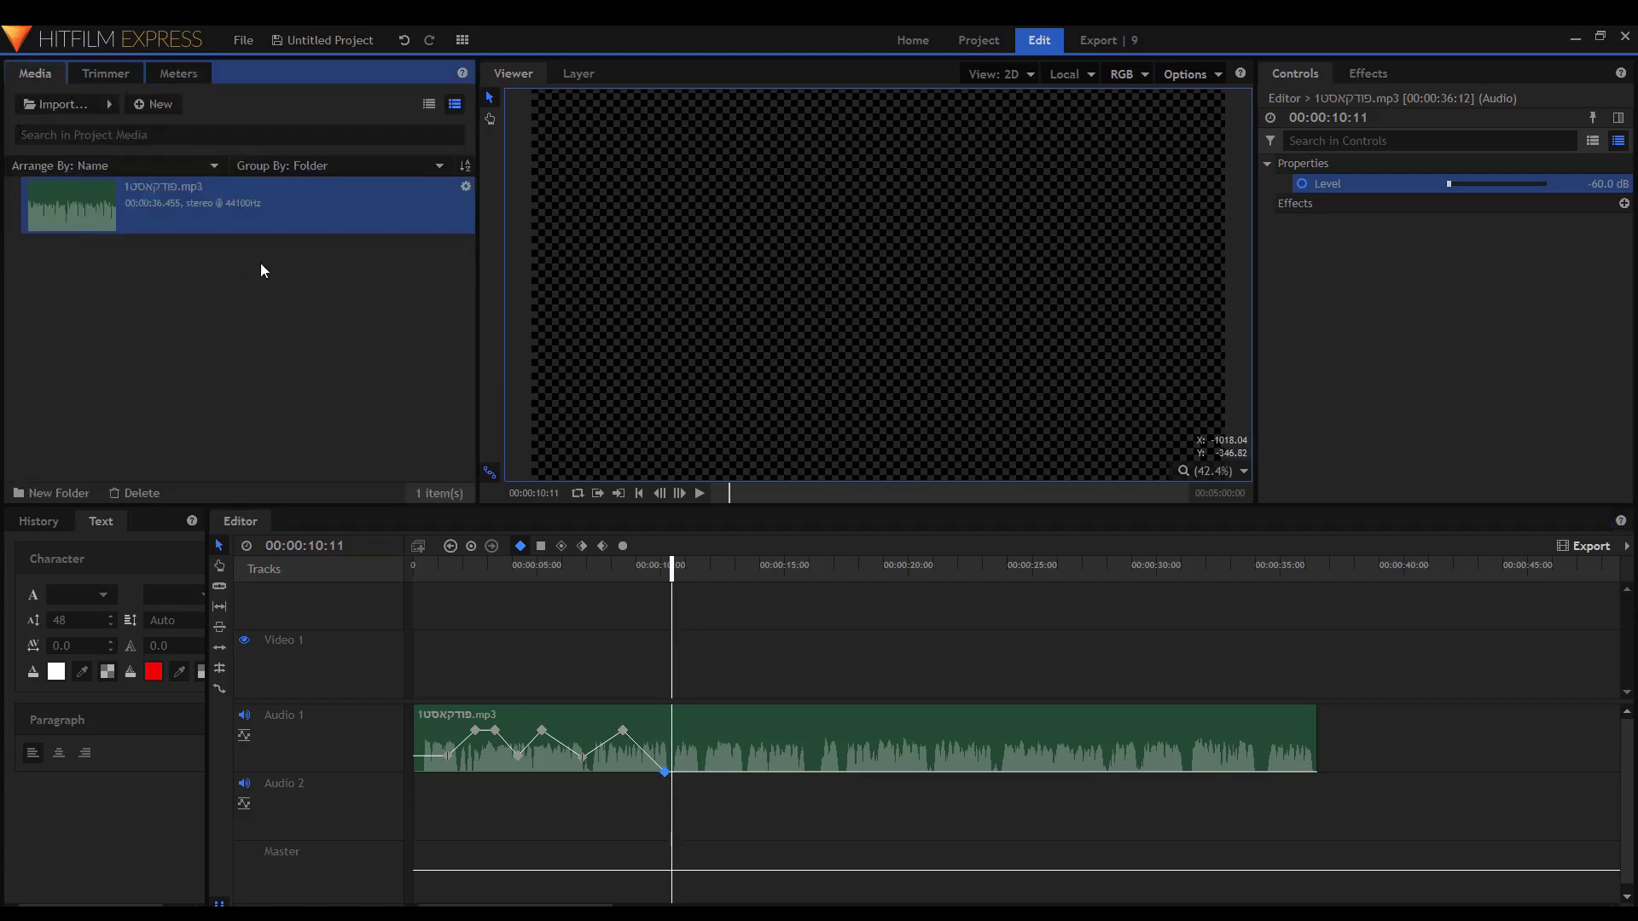
mouse_move(913, 8)
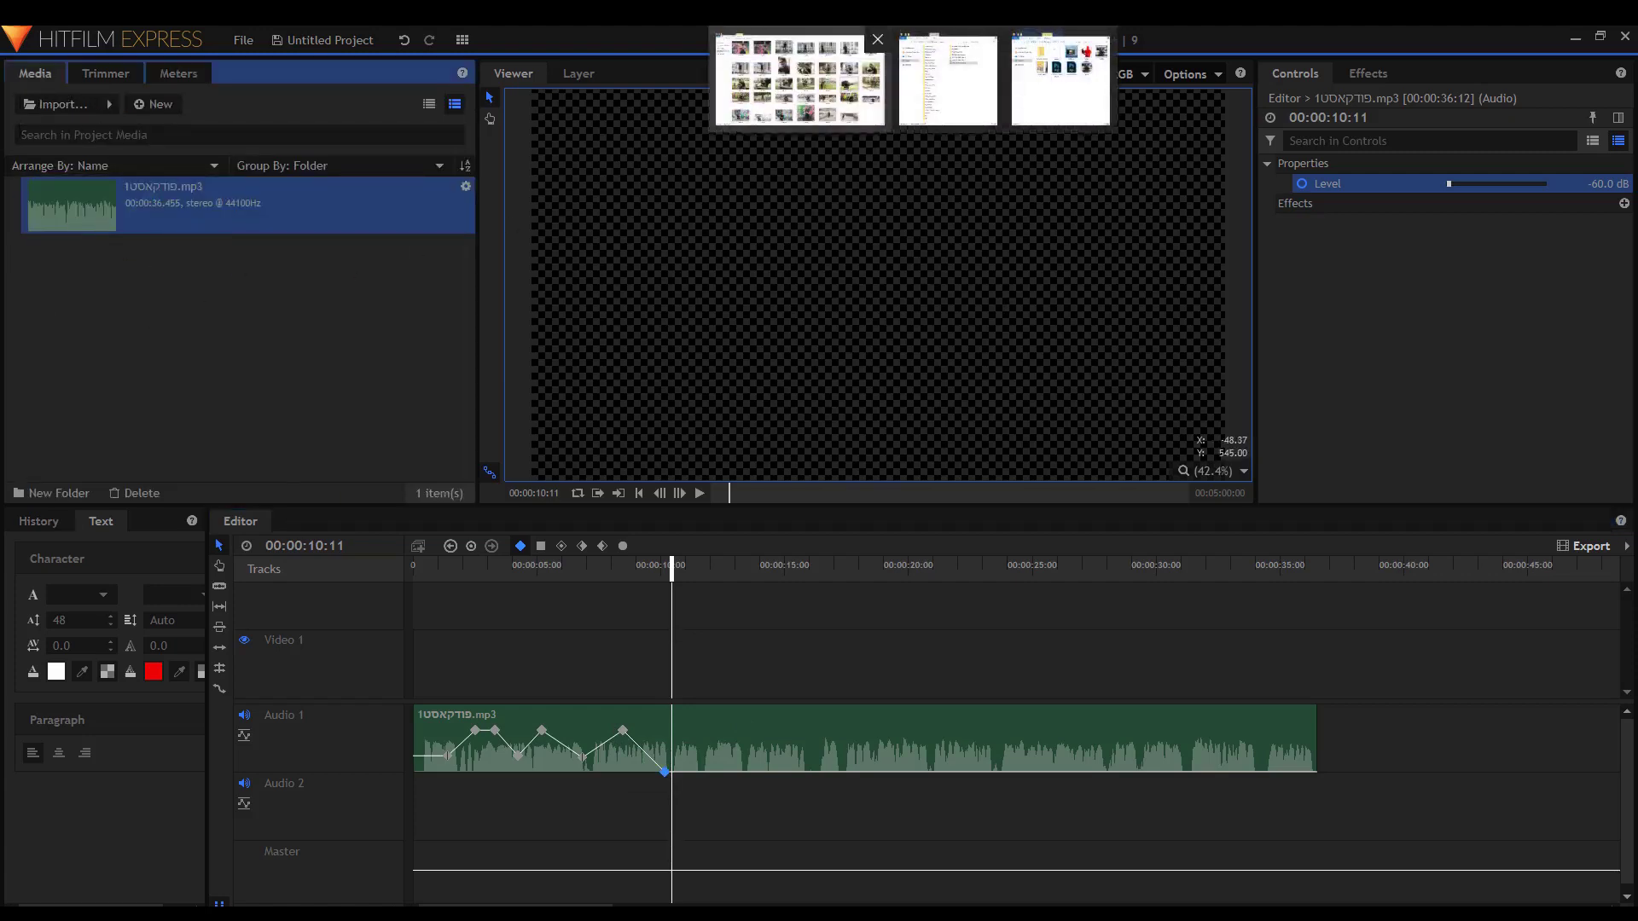
click(799, 80)
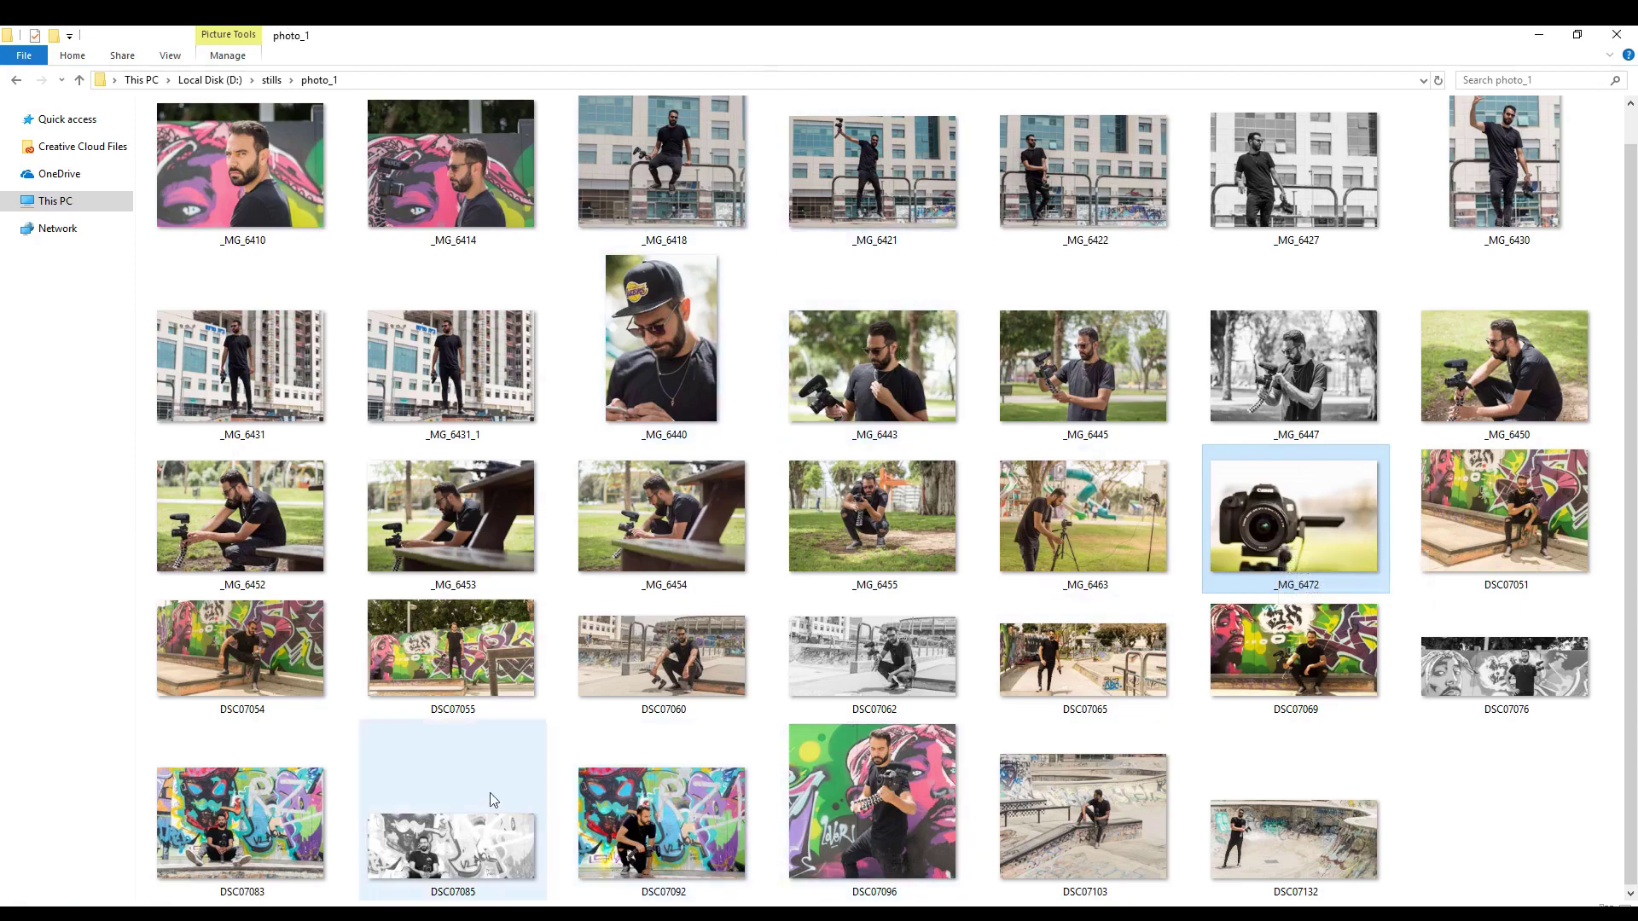
click(256, 528)
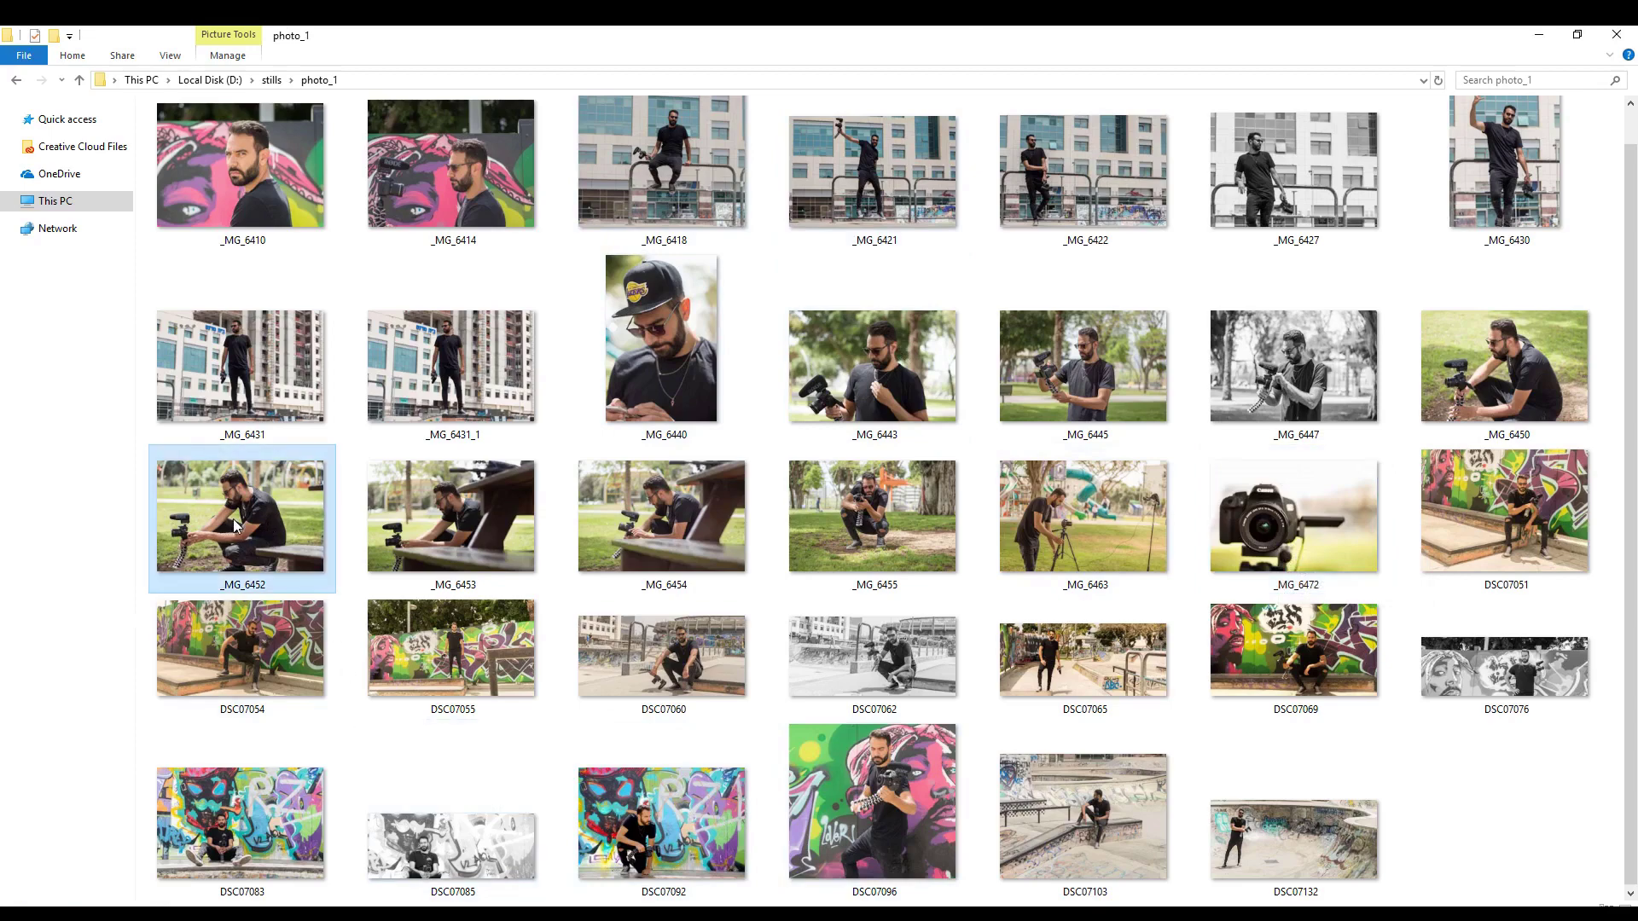
drag(233, 519, 406, 338)
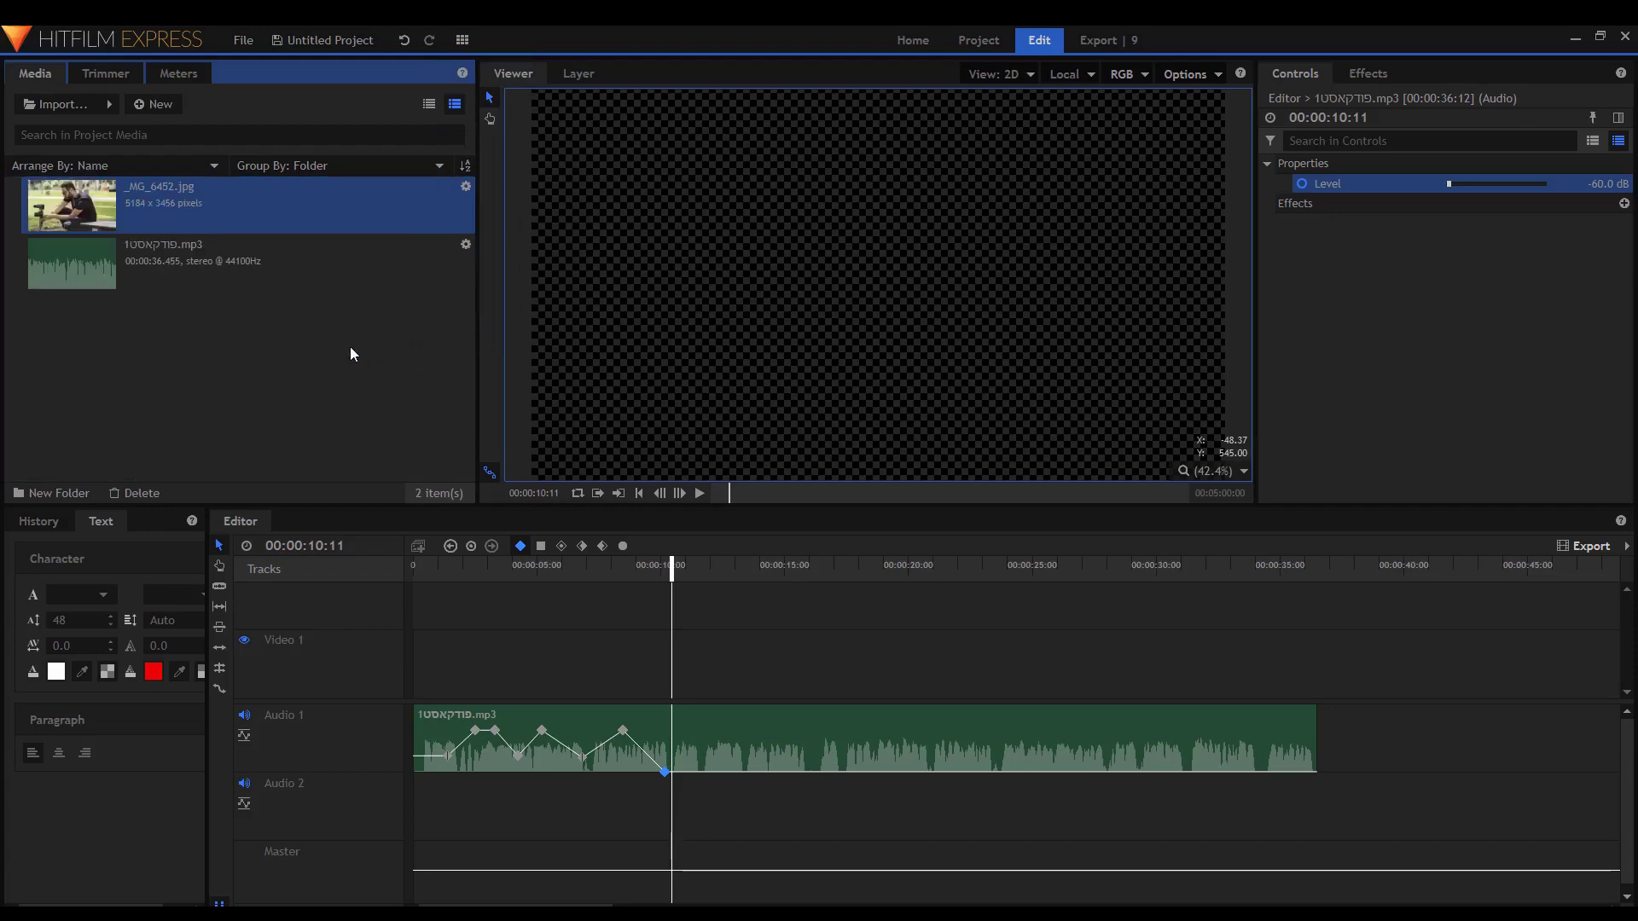
drag(157, 200, 1319, 681)
Zoom the Viewer from 10% to 30% and scale the photo to fit the frame.
scroll(836, 333, down, 3)
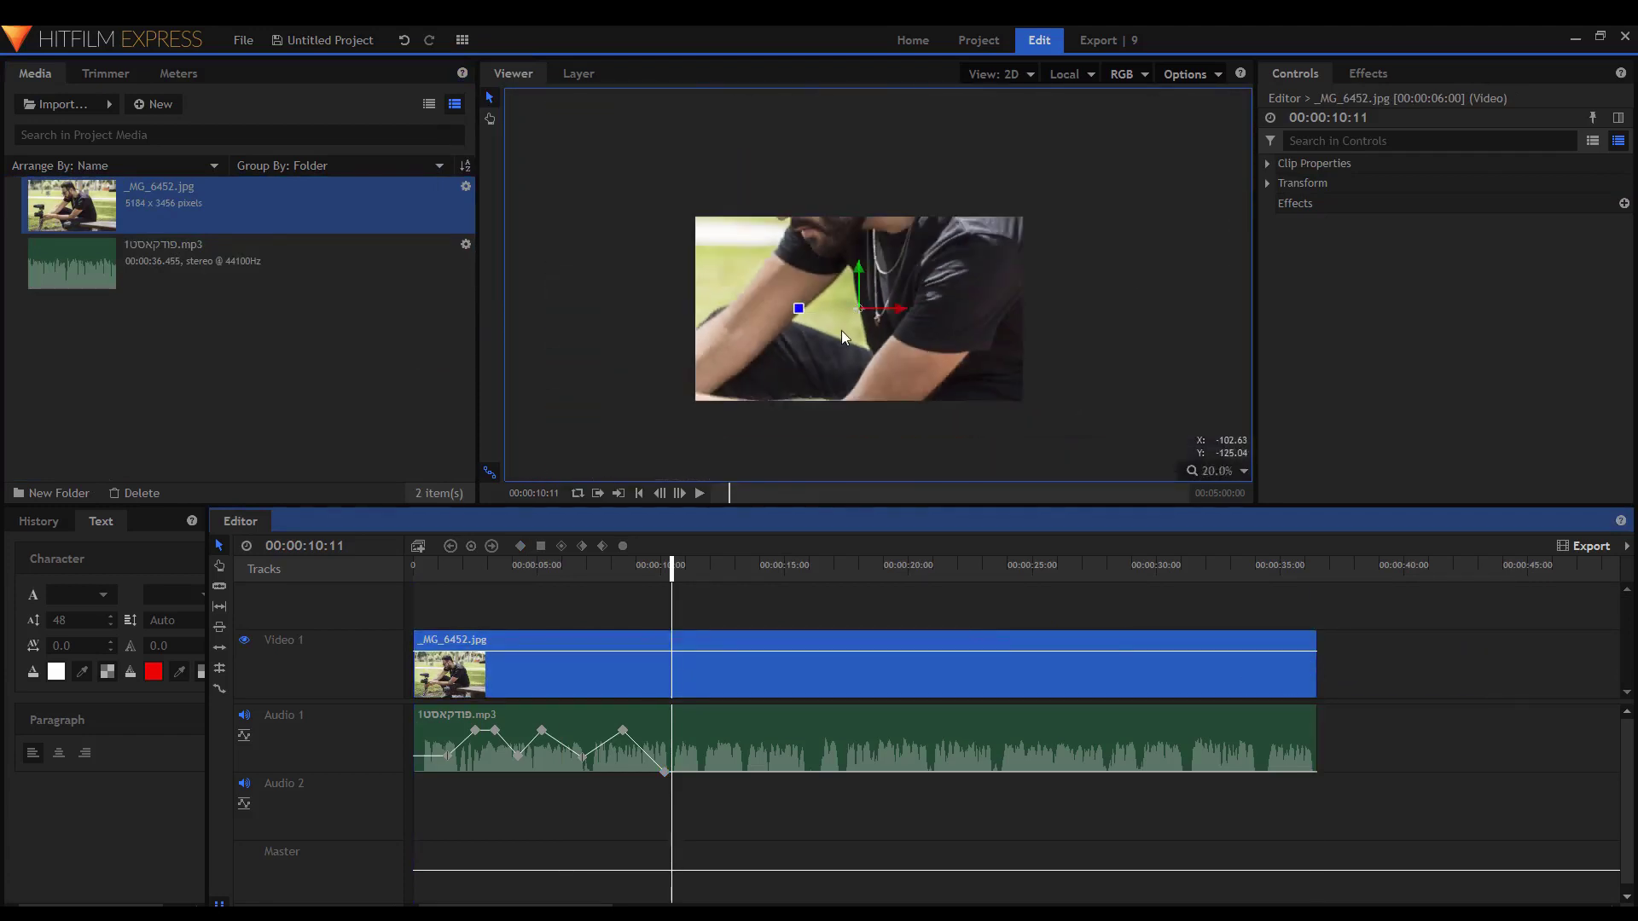
click(853, 329)
scroll(920, 314, down, 1)
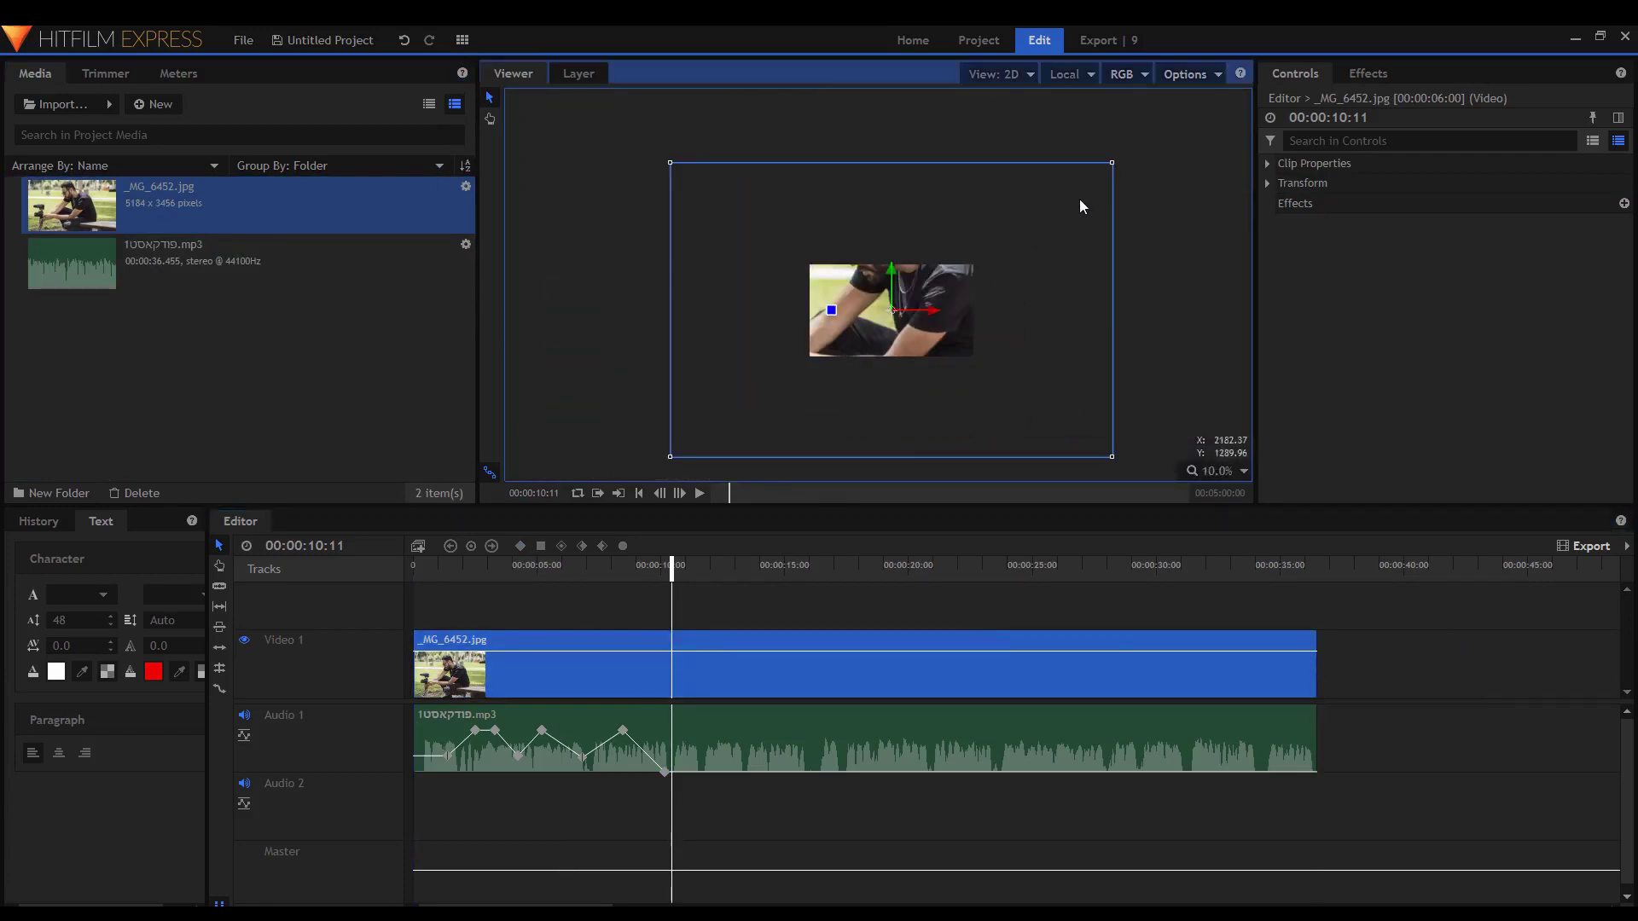
drag(1113, 166, 981, 252)
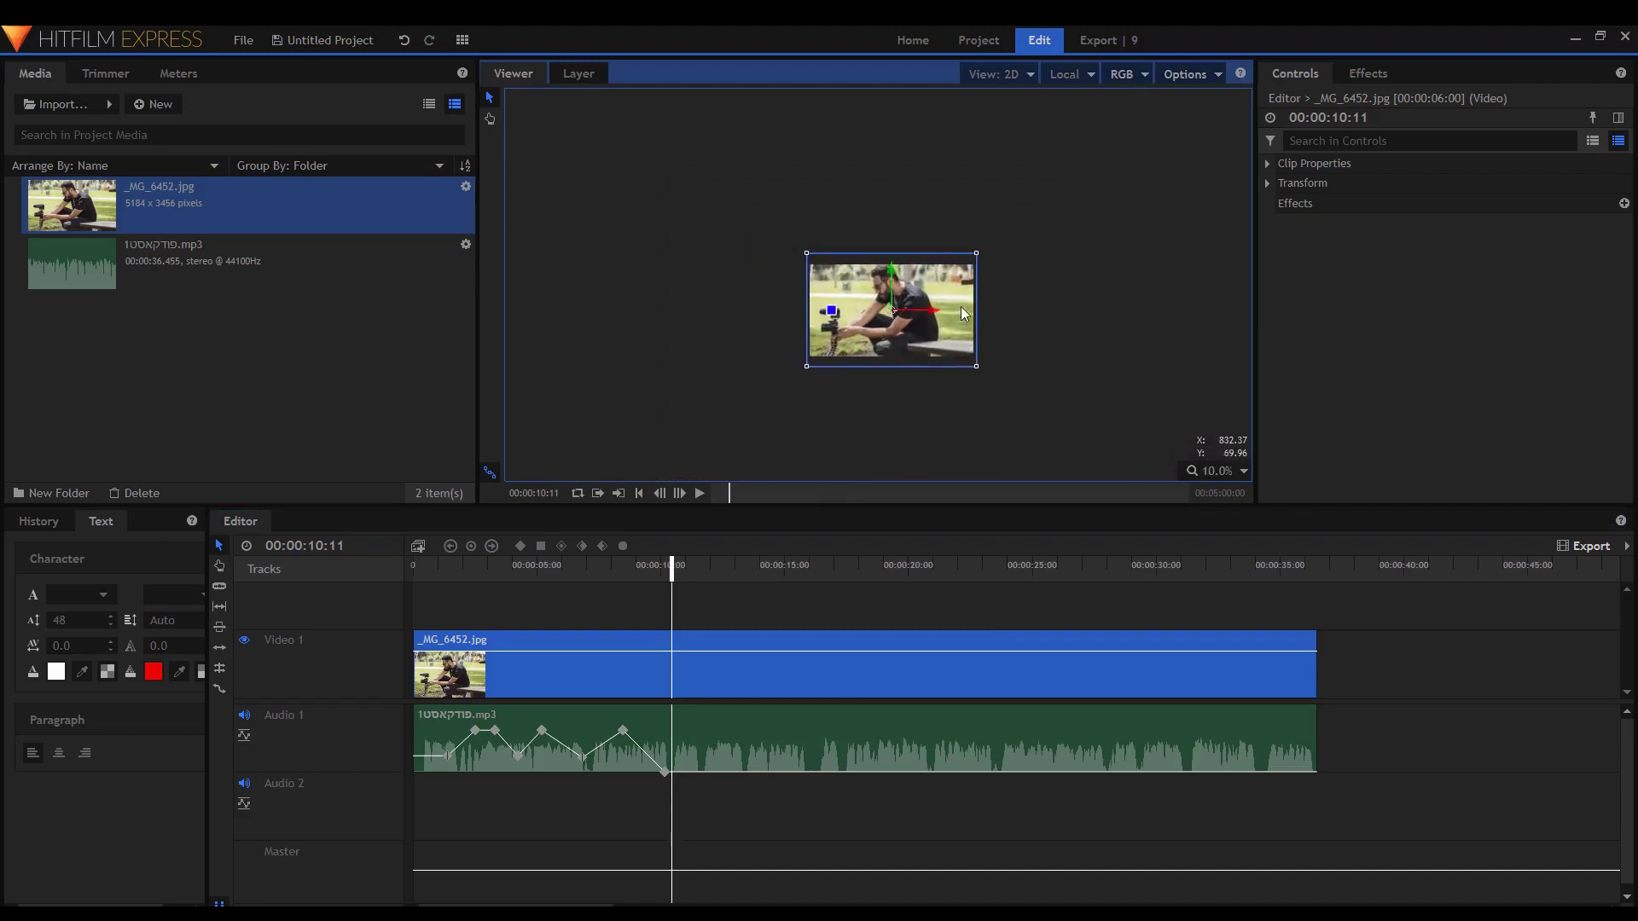
scroll(883, 339, up, 2)
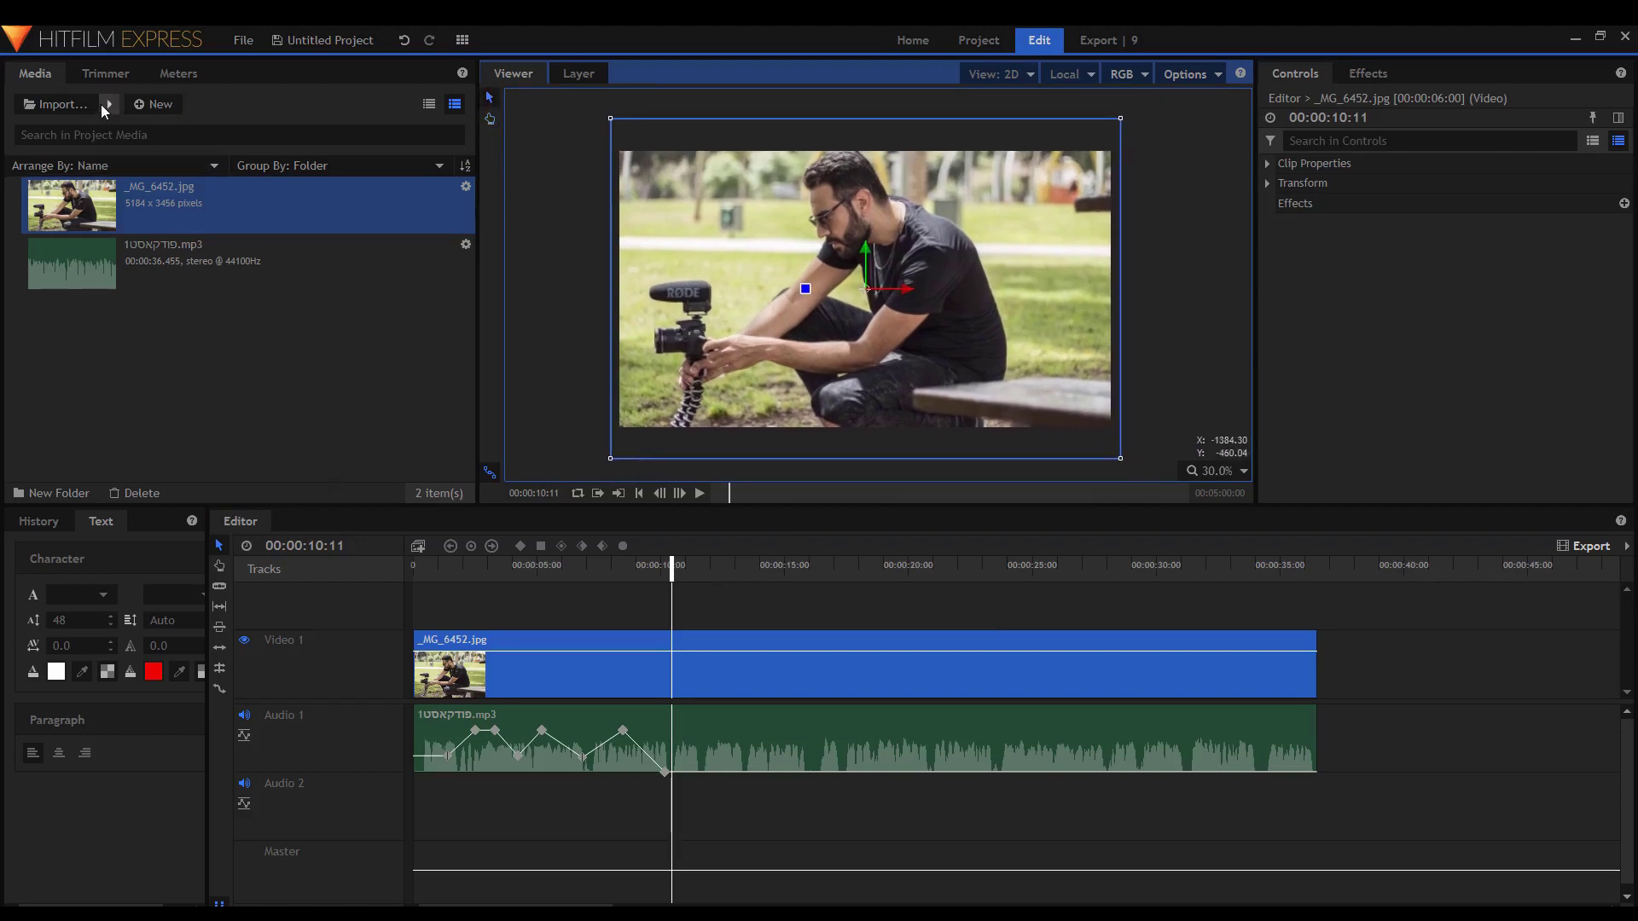
Create a new 1920×1080 Composite Shot 1 via Media > New > Composite Shot.
click(149, 108)
click(177, 127)
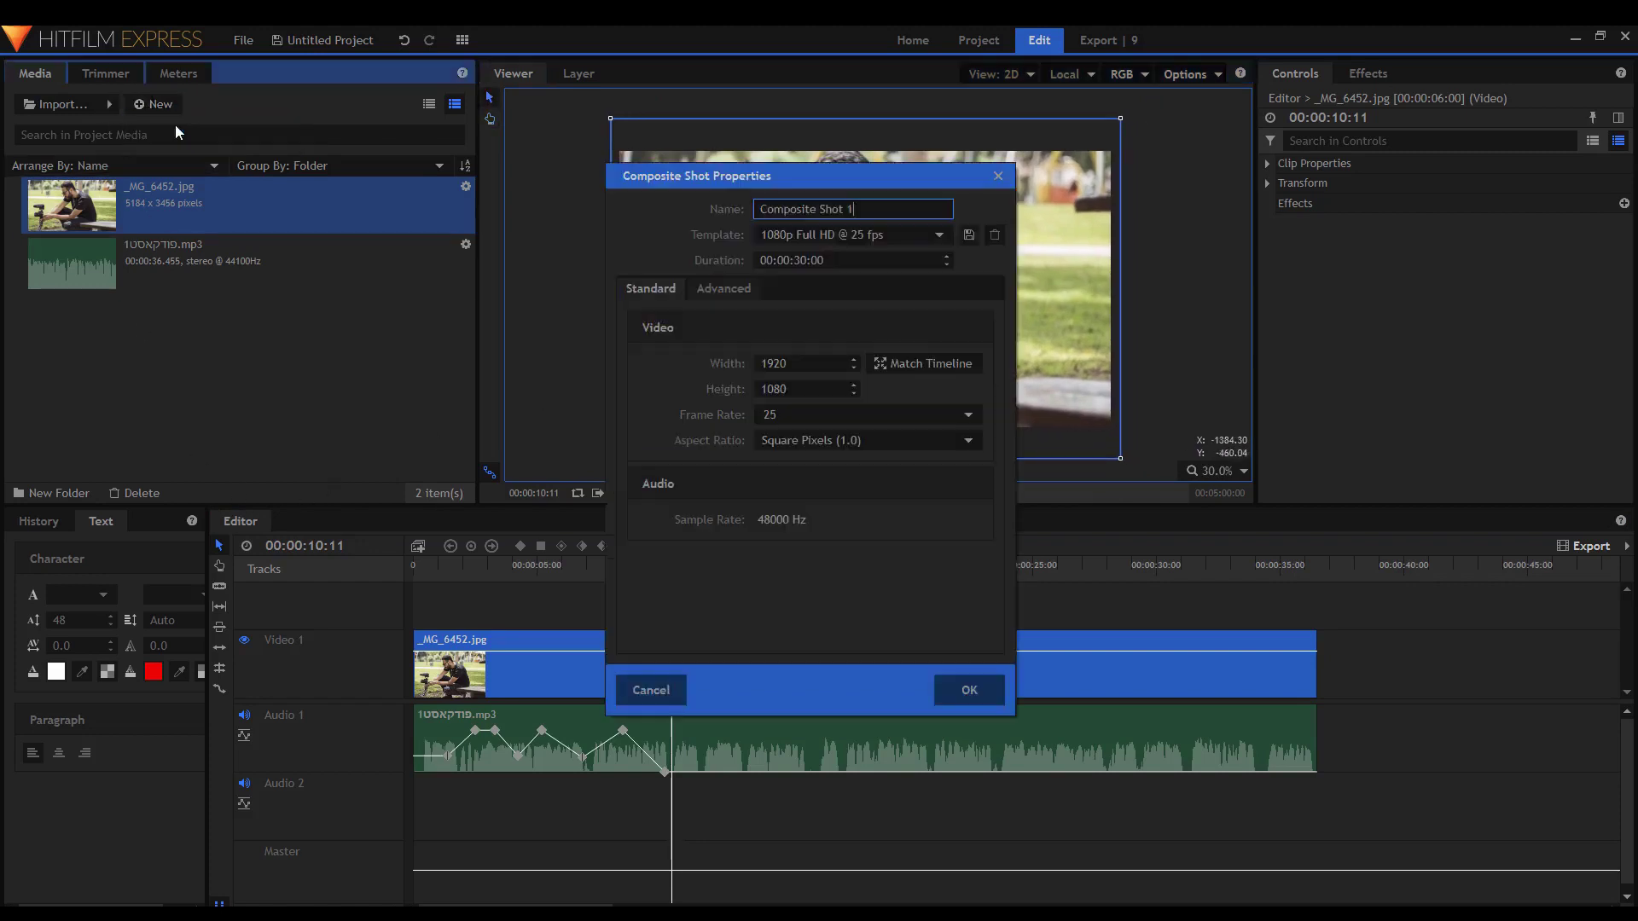
triple_click(878, 213)
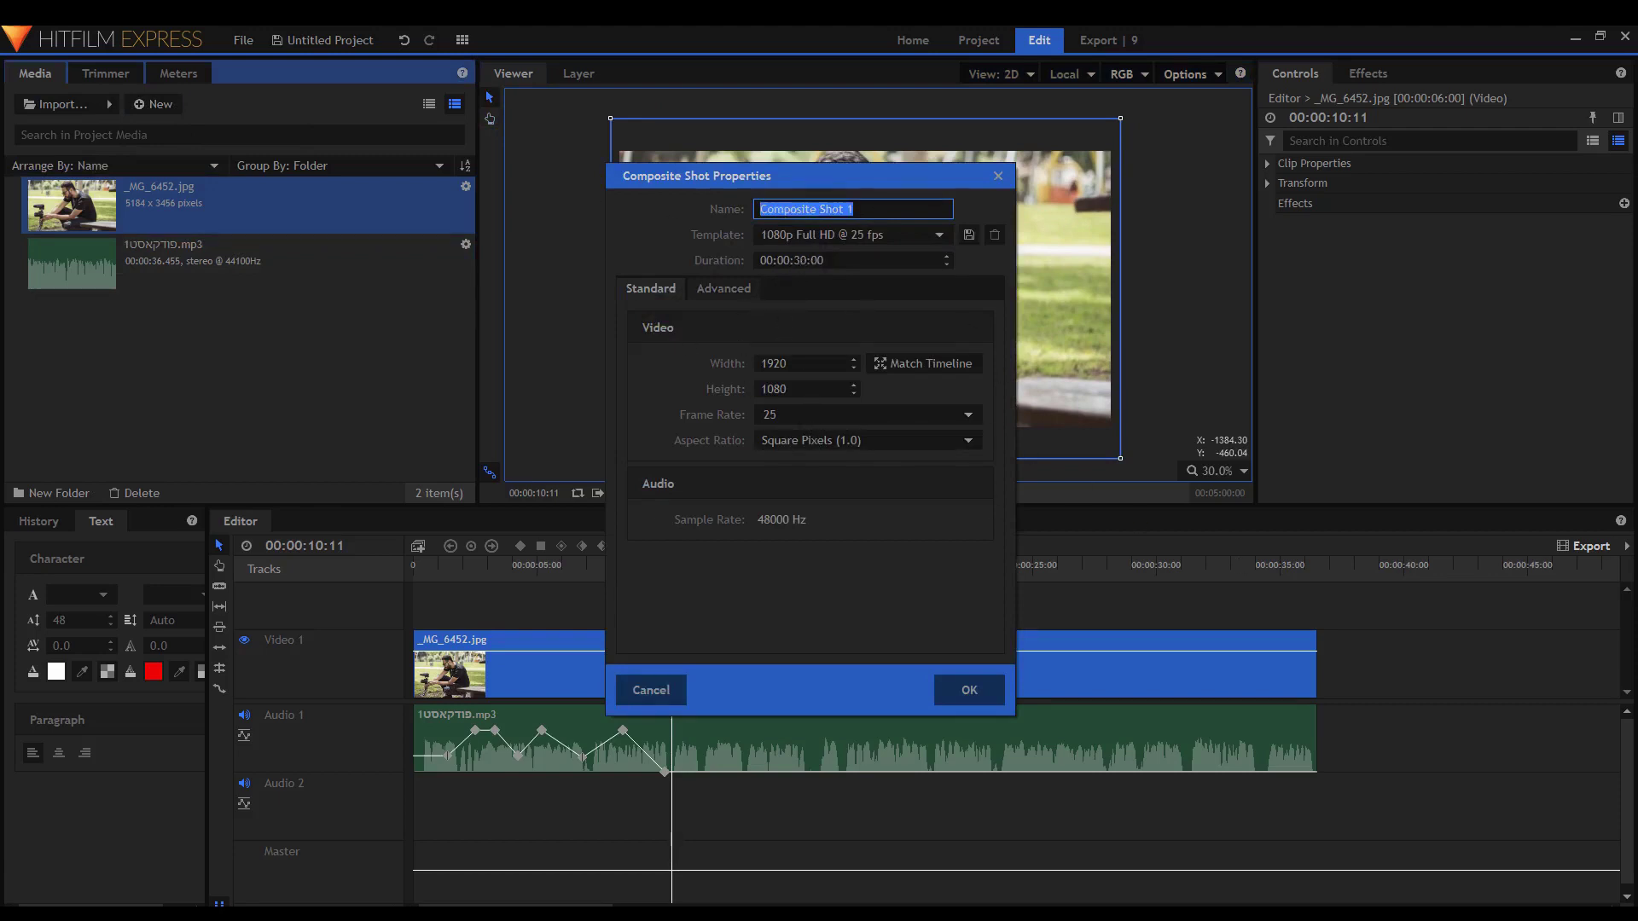
click(794, 259)
key(Escape)
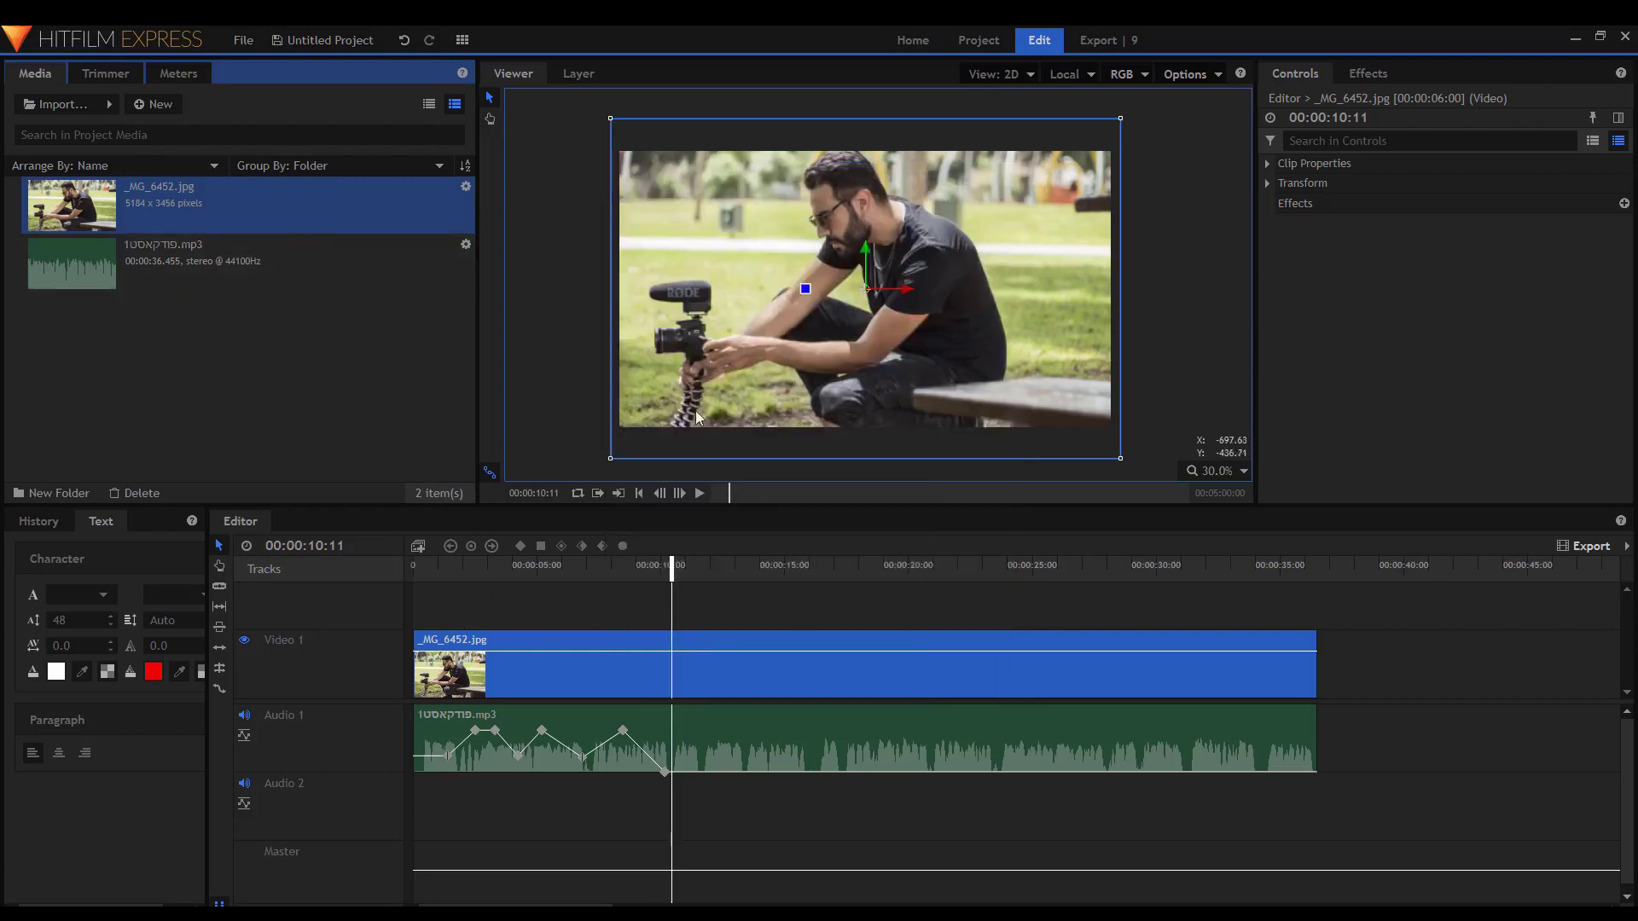
click(174, 104)
click(184, 120)
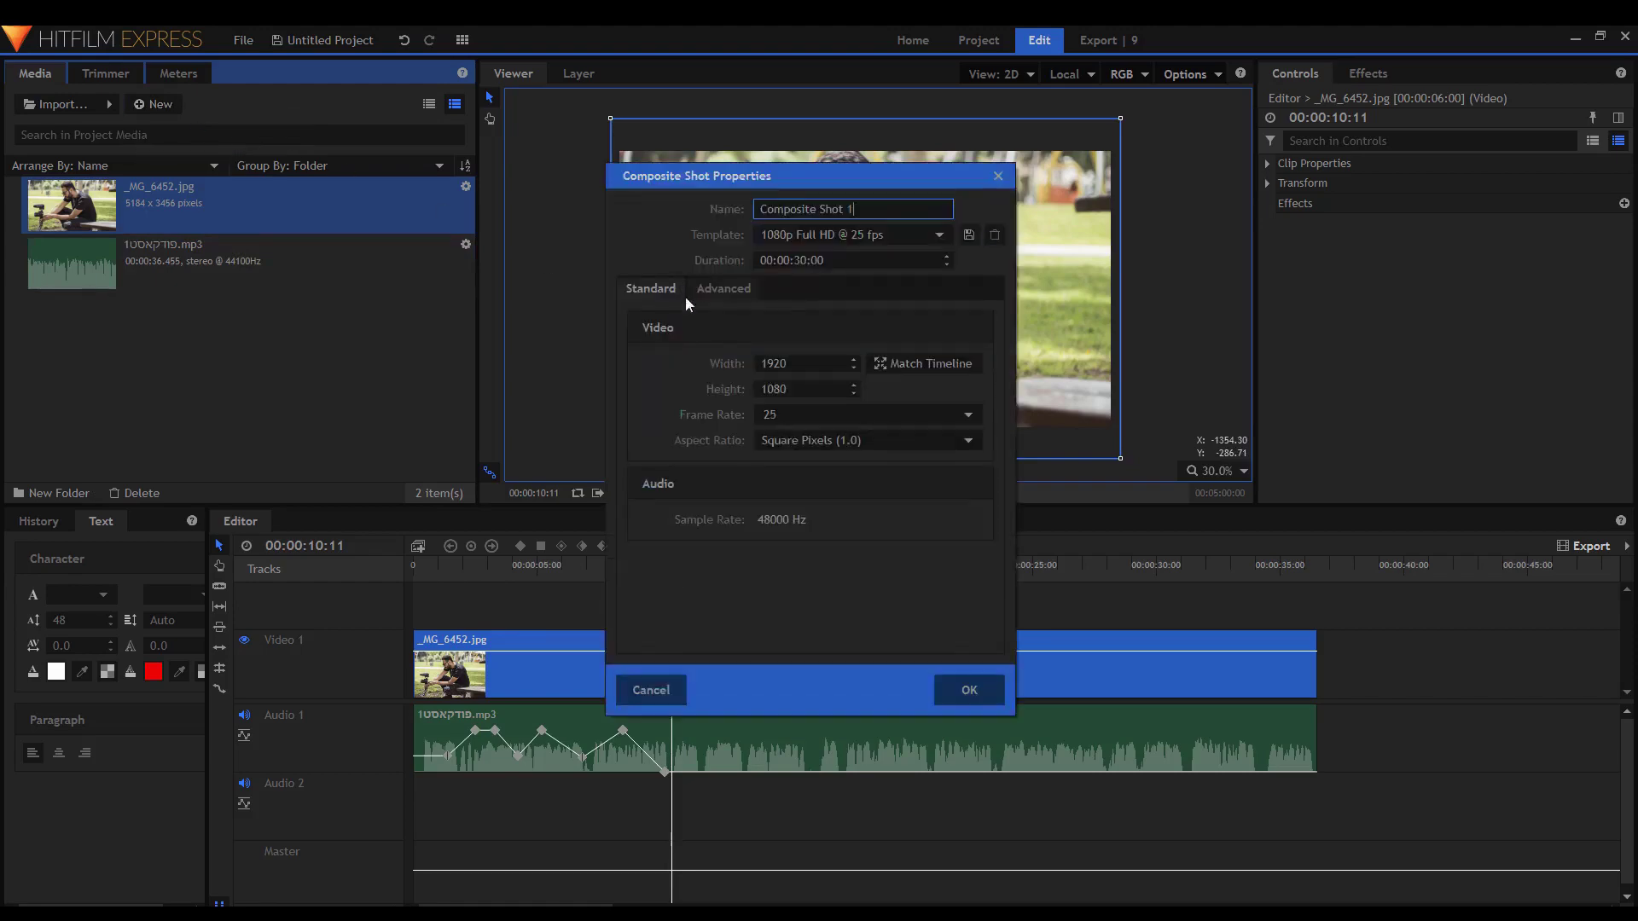
key(Return)
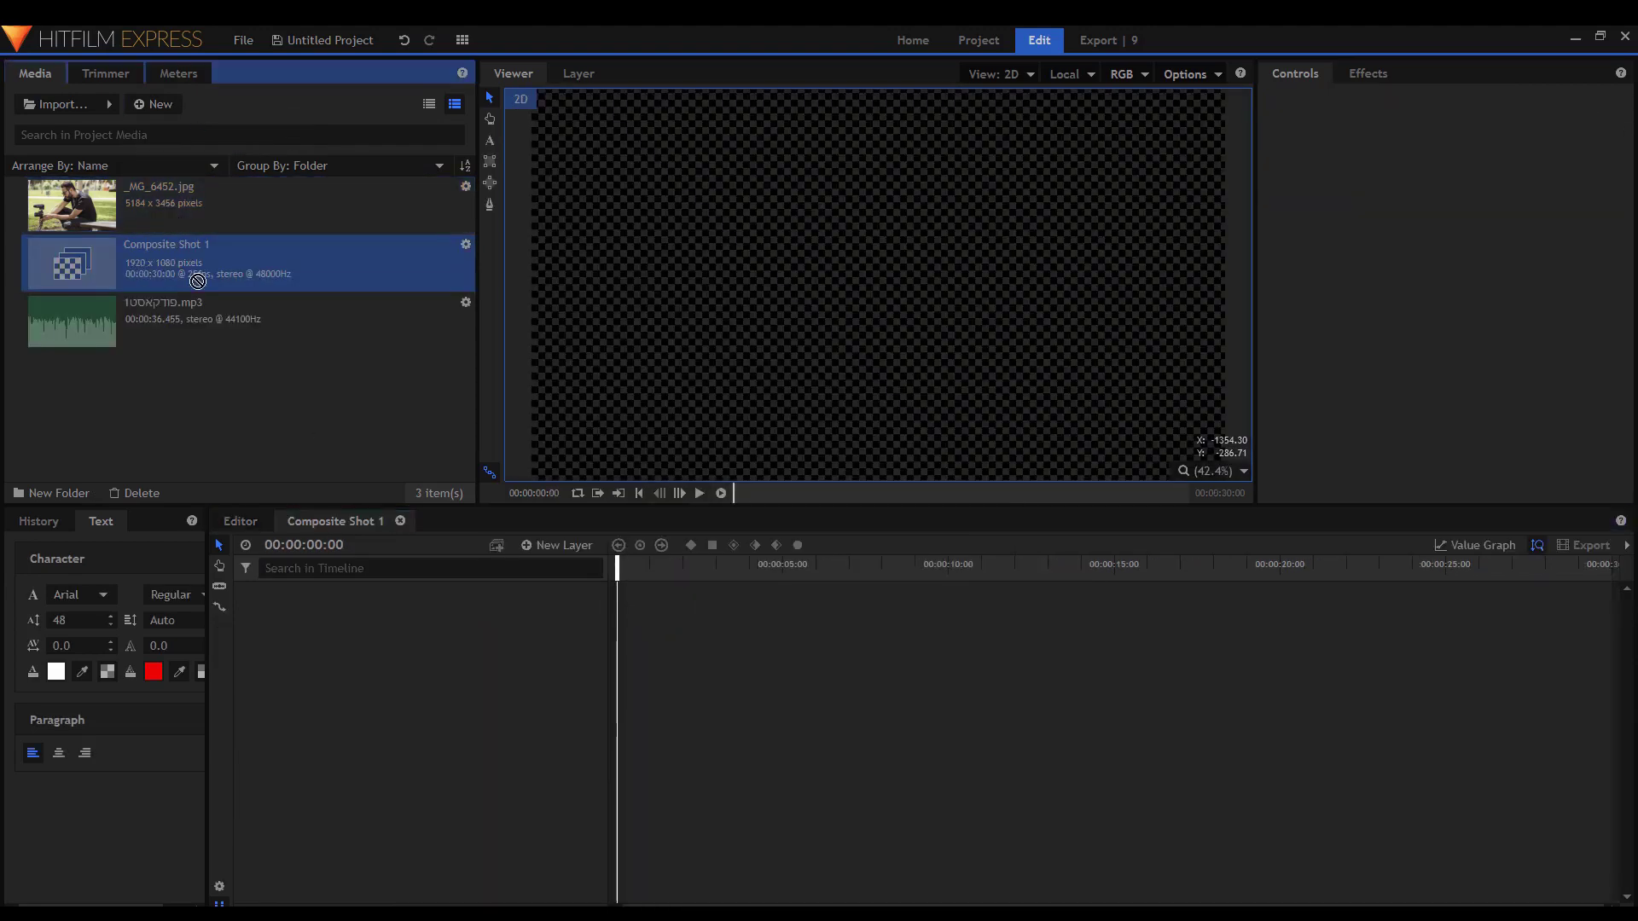
Place Composite Shot 1 on the Editor timeline above the photo, then delete that clip.
click(234, 519)
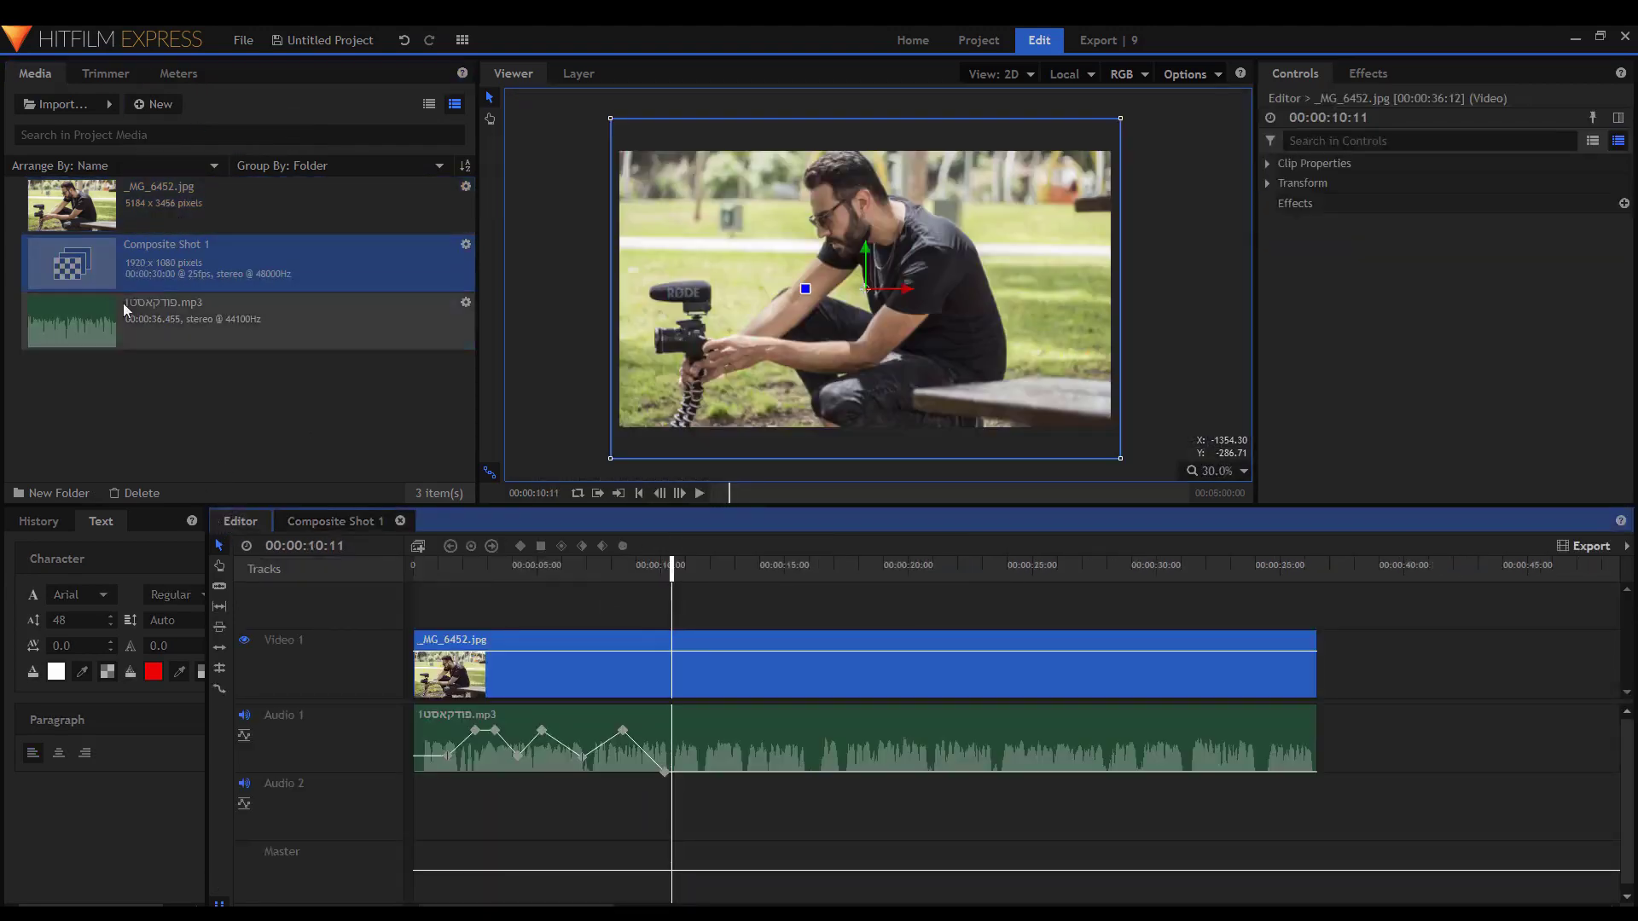
drag(275, 375, 407, 614)
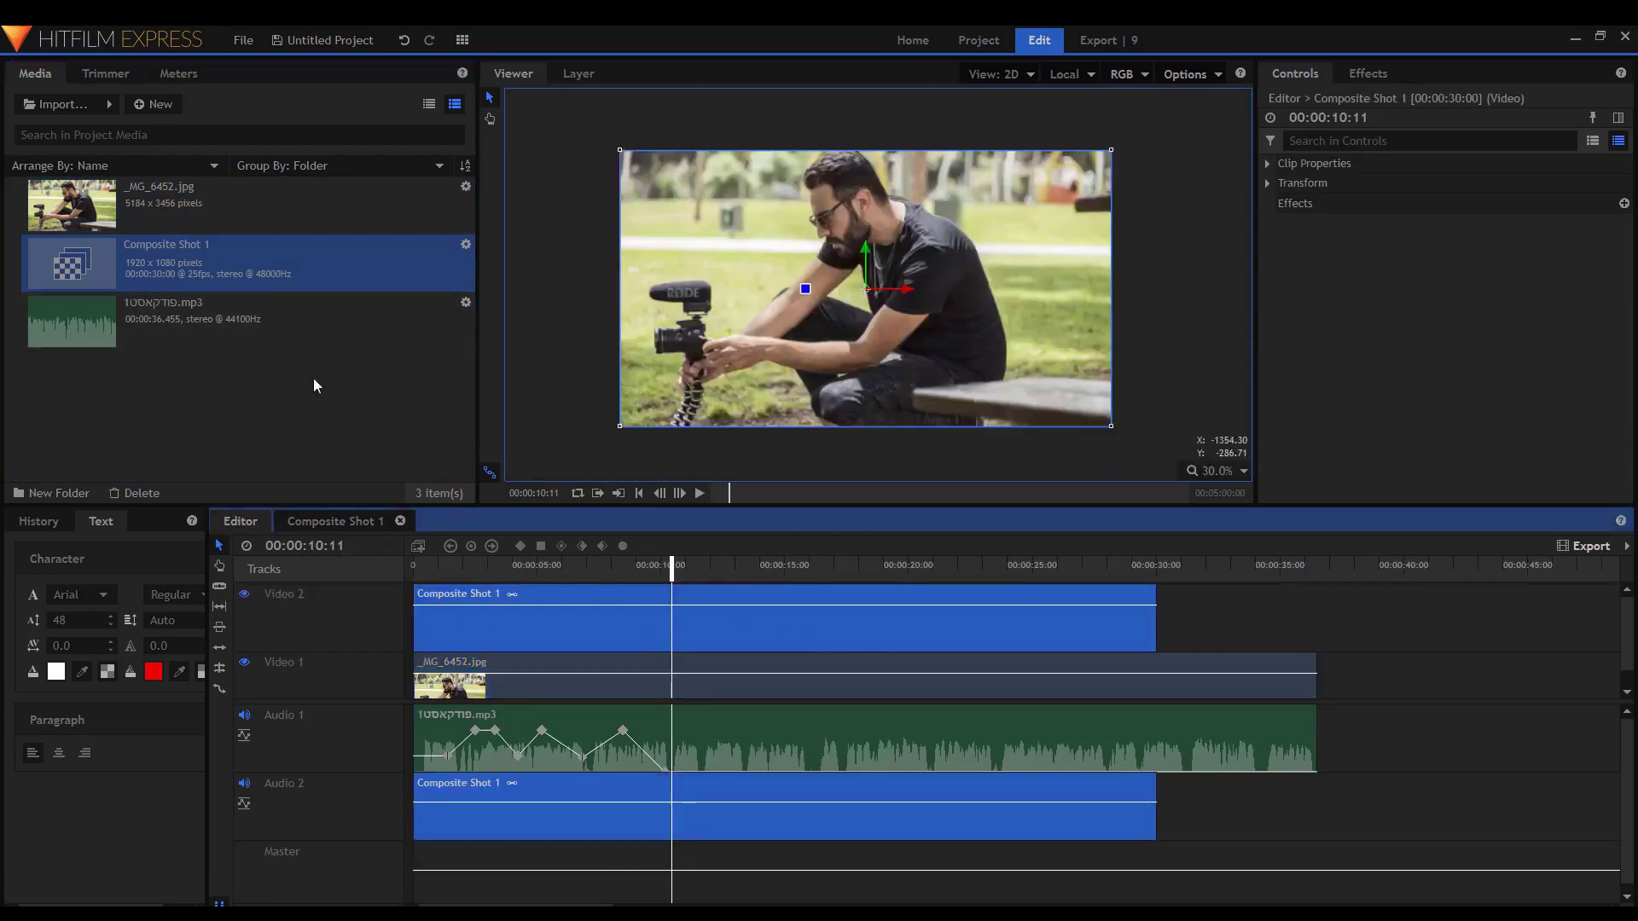
drag(1157, 623, 1211, 601)
click(1309, 564)
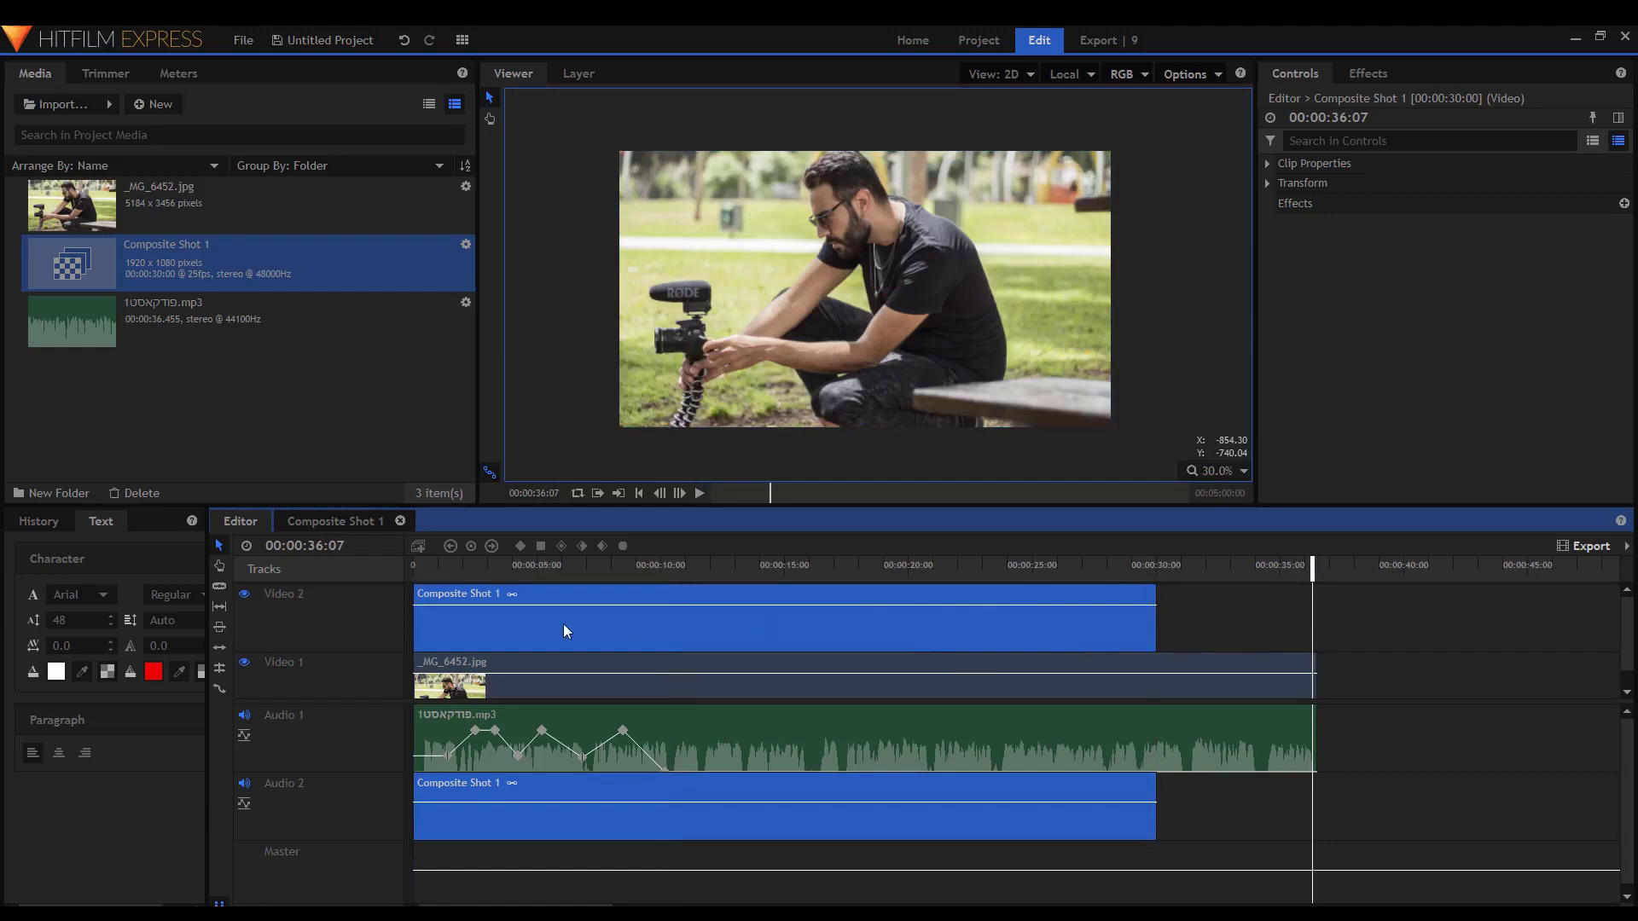
key(Delete)
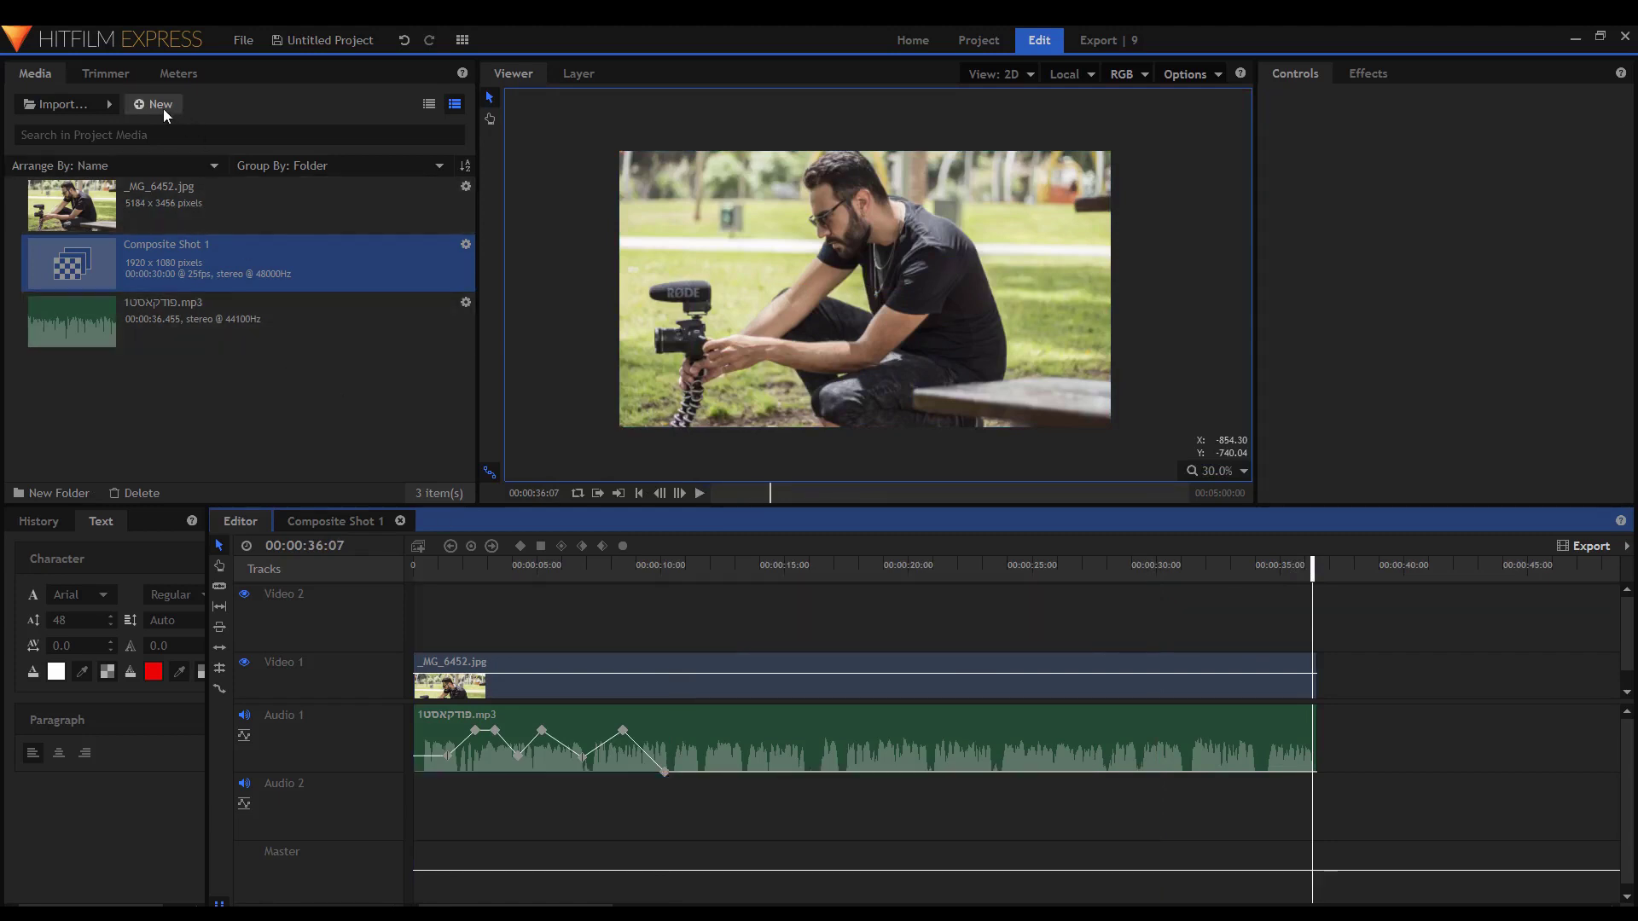
Delete Composite Shot 1 and recreate it with a duration of 00:00:37:00.
click(162, 106)
key(Escape)
key(Delete)
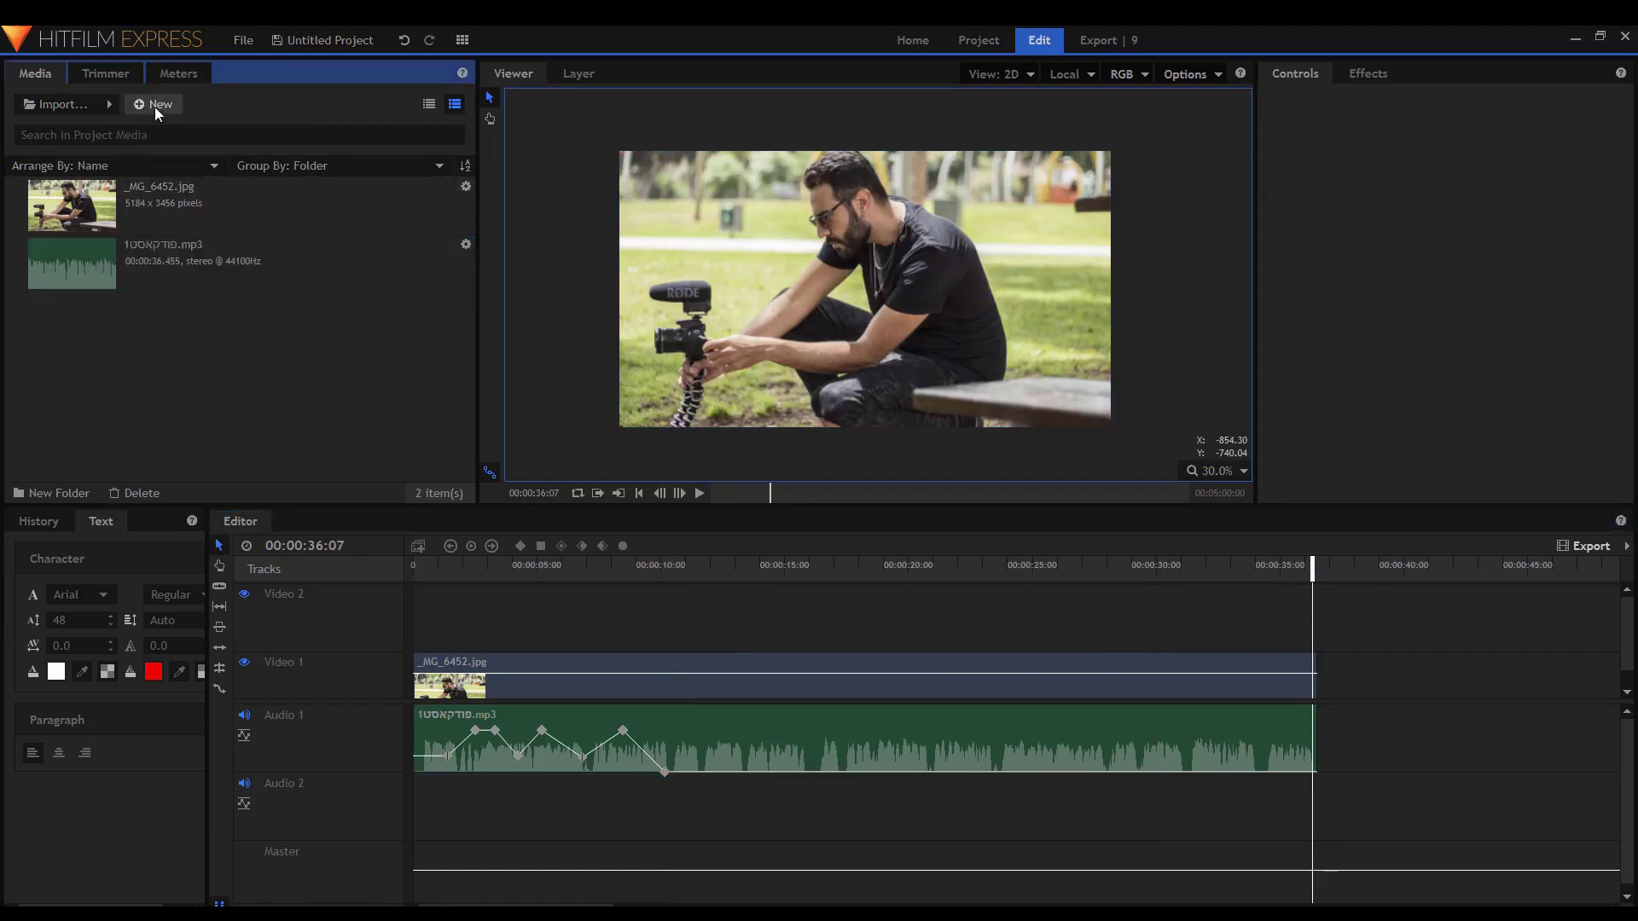
click(156, 106)
click(166, 120)
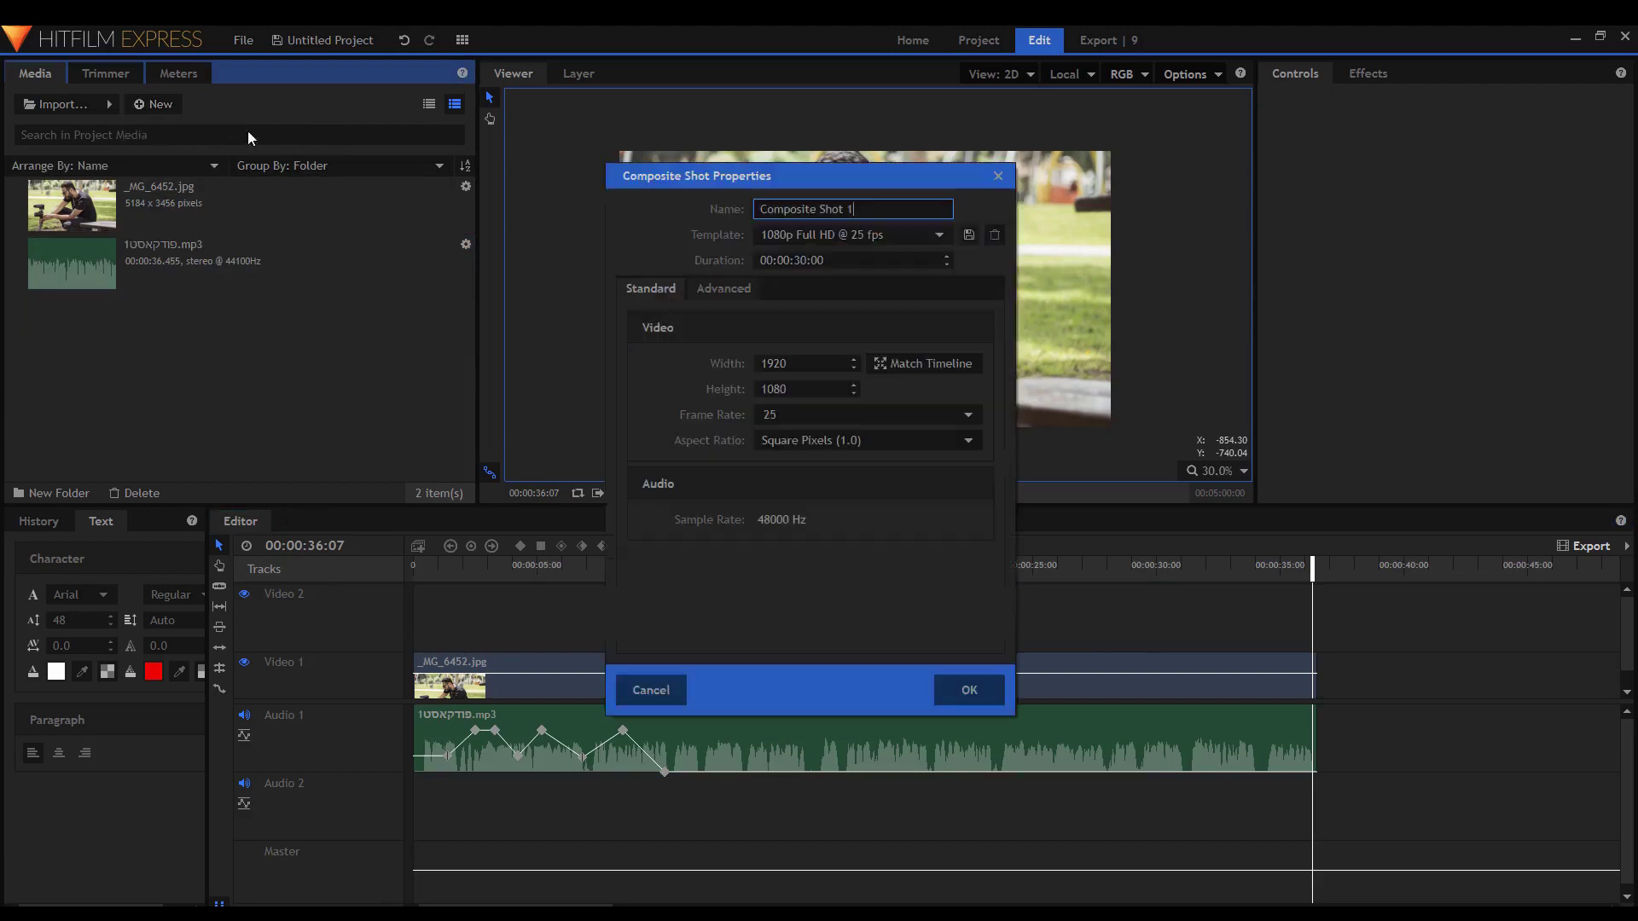
click(785, 260)
click(798, 260)
text(67)
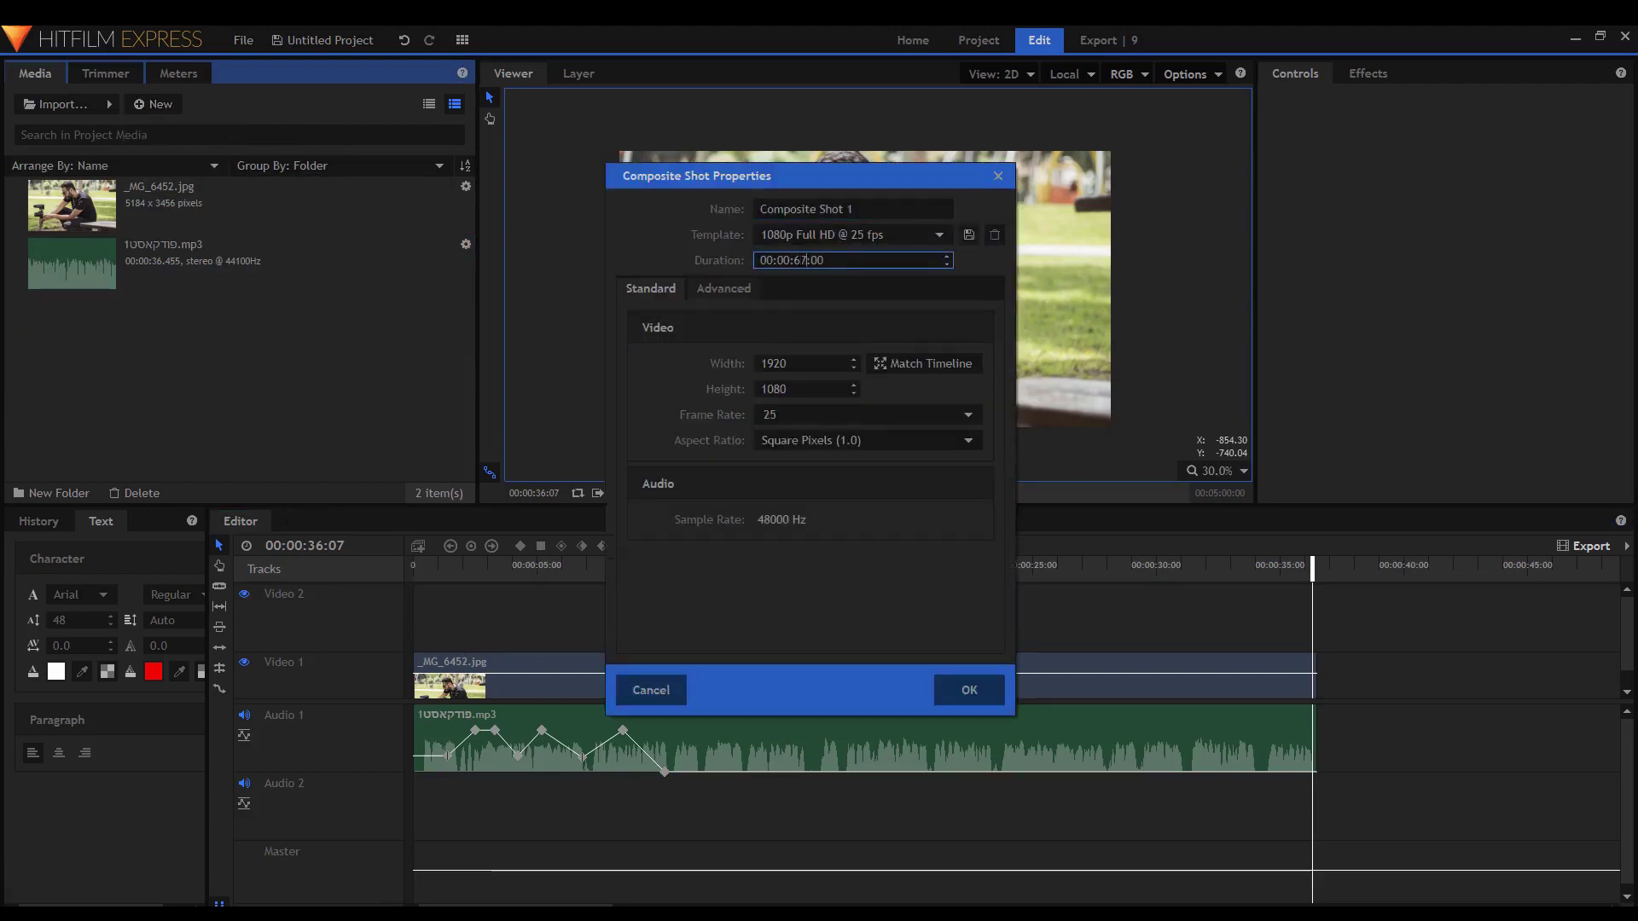
key(BackSpace)
key(BackSpace)
text(35)
key(BackSpace)
text(7)
key(Return)
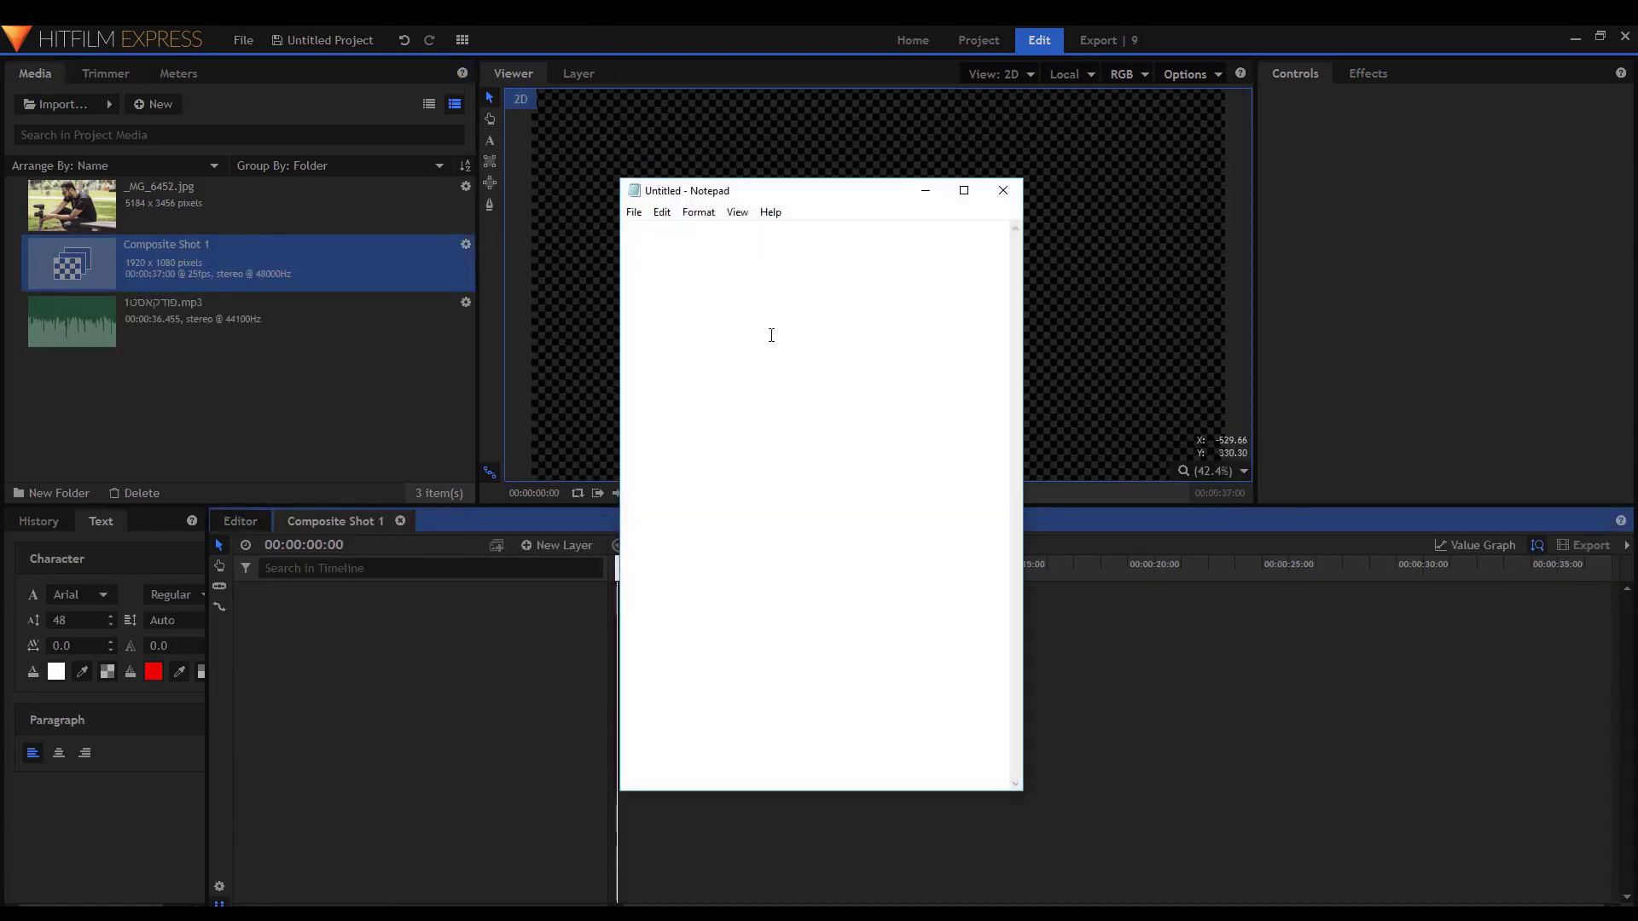
Type the Hebrew podcast title in Notepad, set right-to-left order, and select it all.
text(ודקאסט)
text(של אלון)
key(ctrl+shift)
key(ctrl+a)
key(ctrl+c)
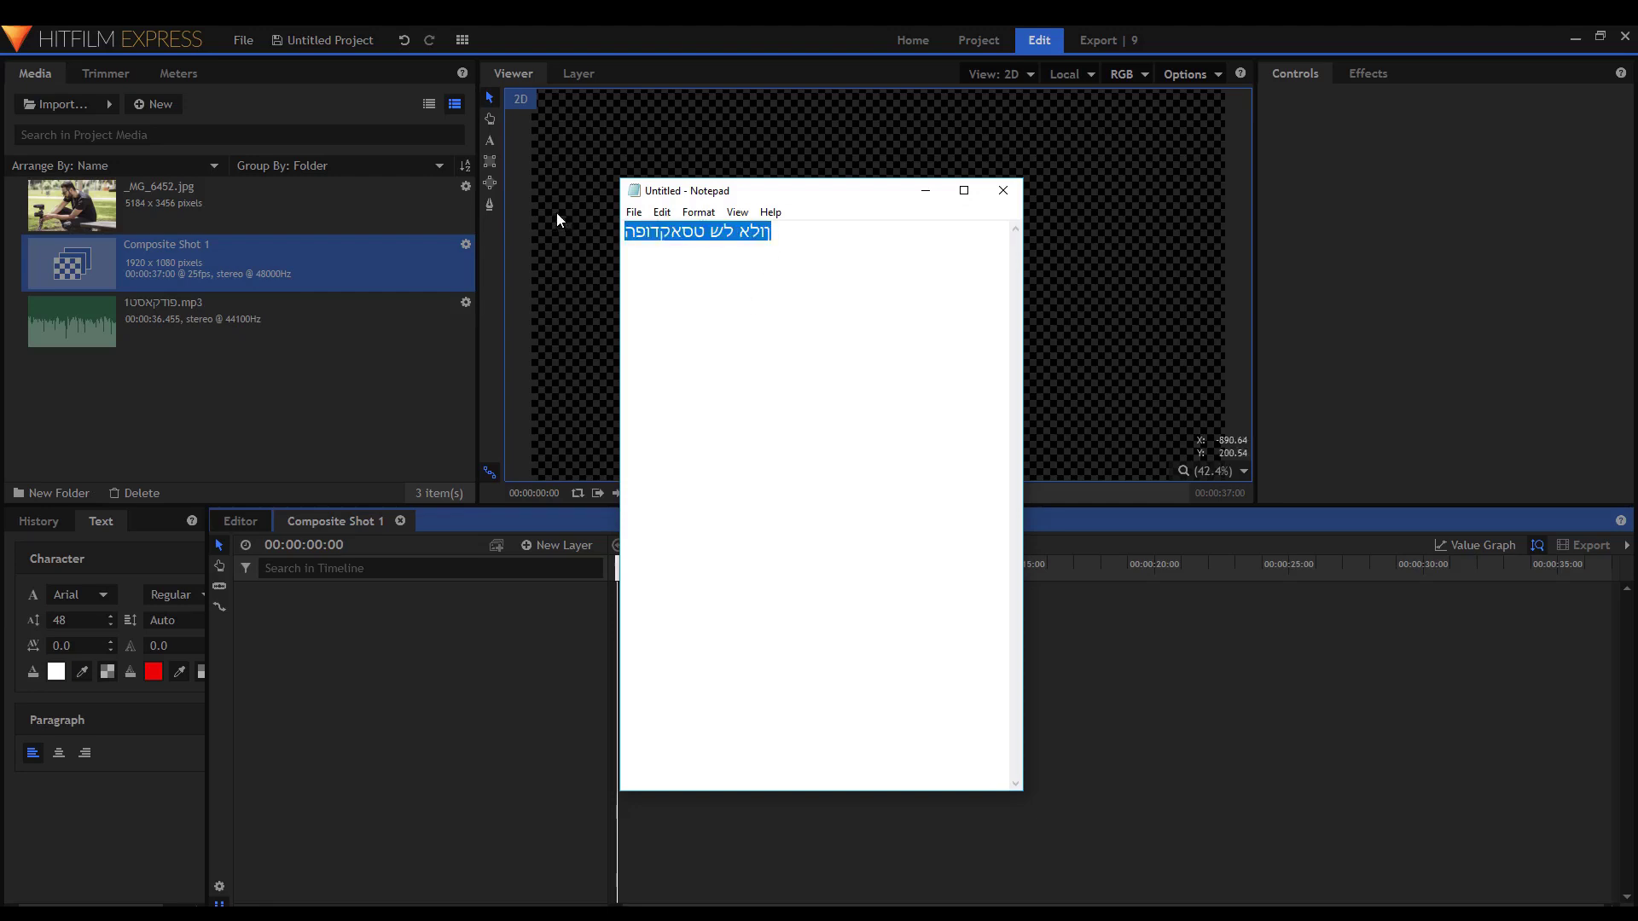
click(249, 408)
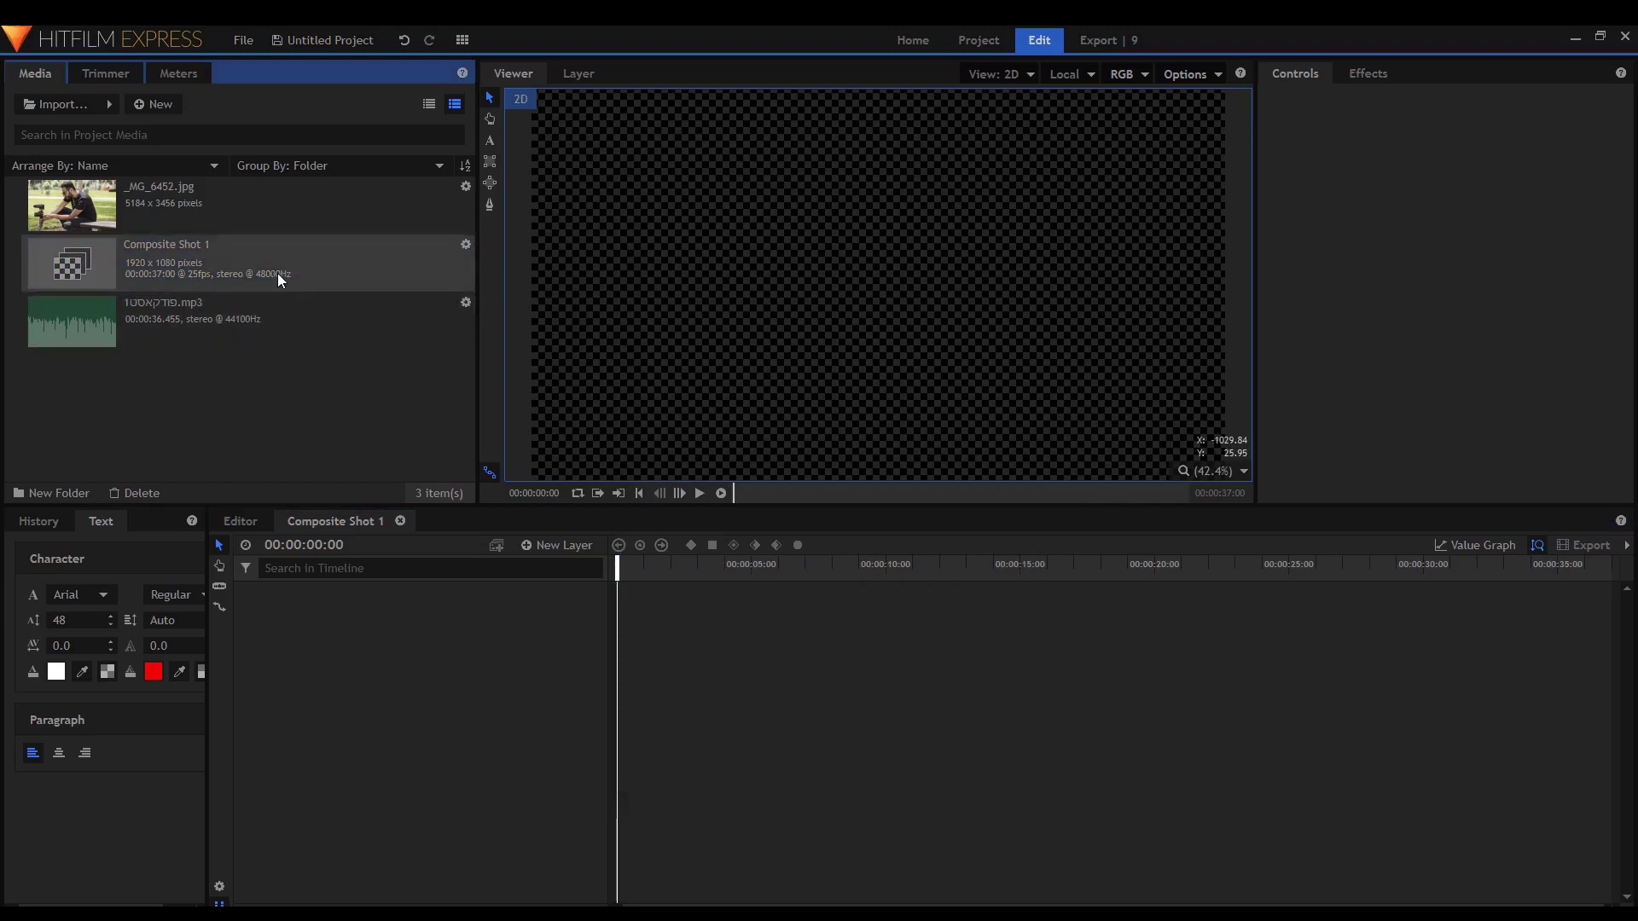
Draw a text box in the composite and paste the Hebrew podcast title.
click(490, 141)
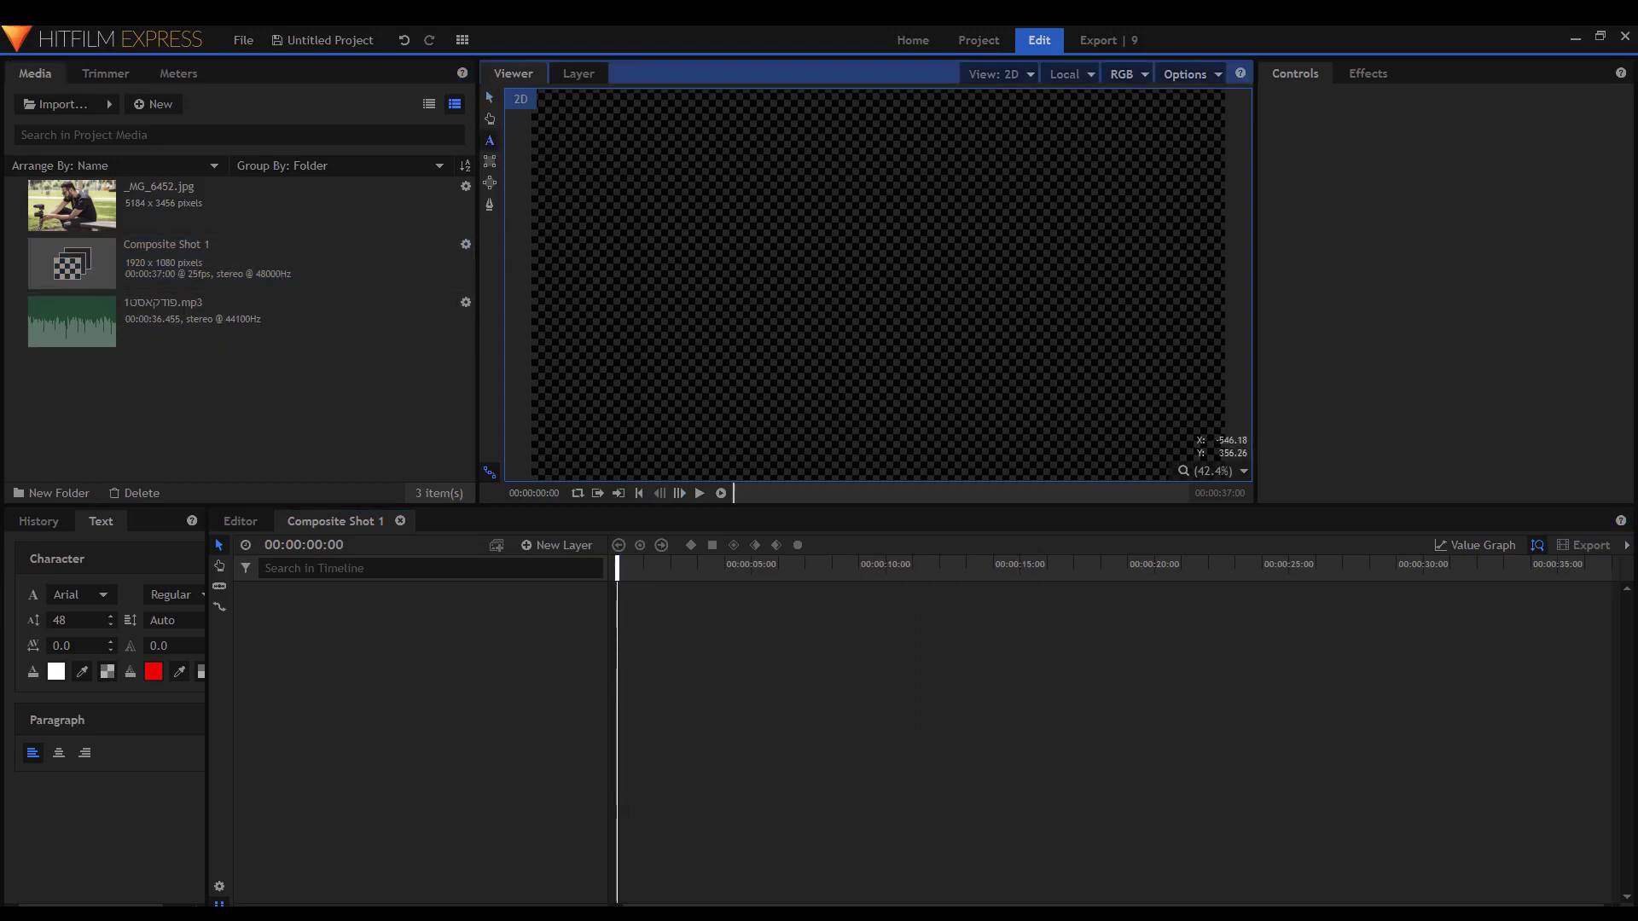
drag(566, 116, 1195, 388)
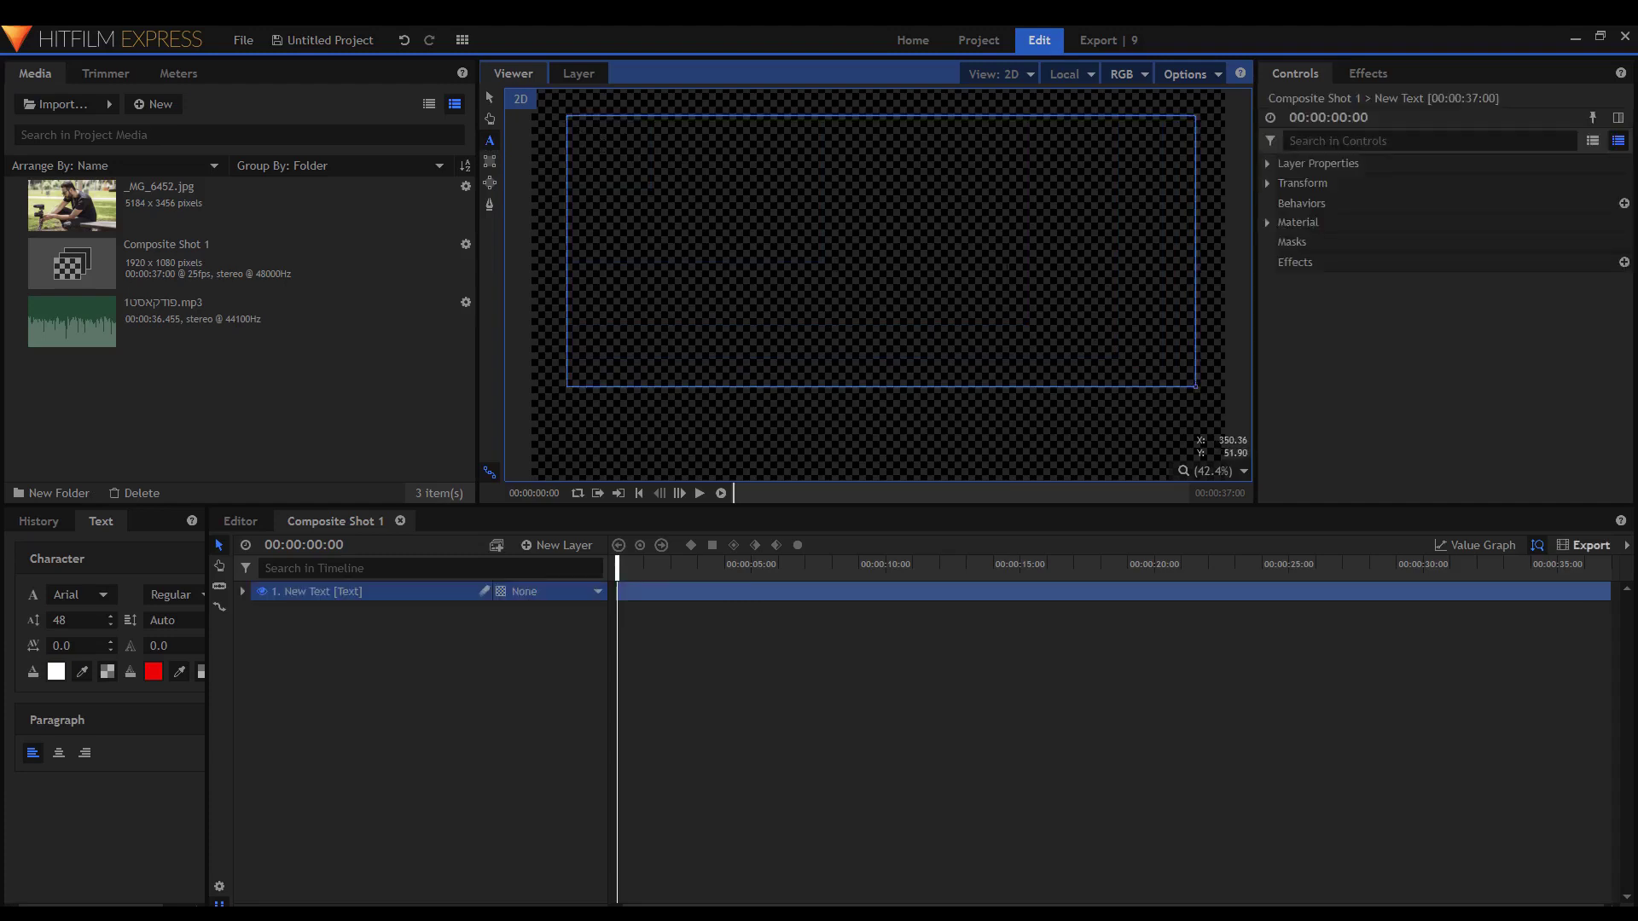
key(ctrl+v)
key(ctrl+a)
click(712, 134)
key(ctrl+a)
Style the title HaimDesign, centred, size 177, and put Composite Shot 1 on Video 2.
click(80, 595)
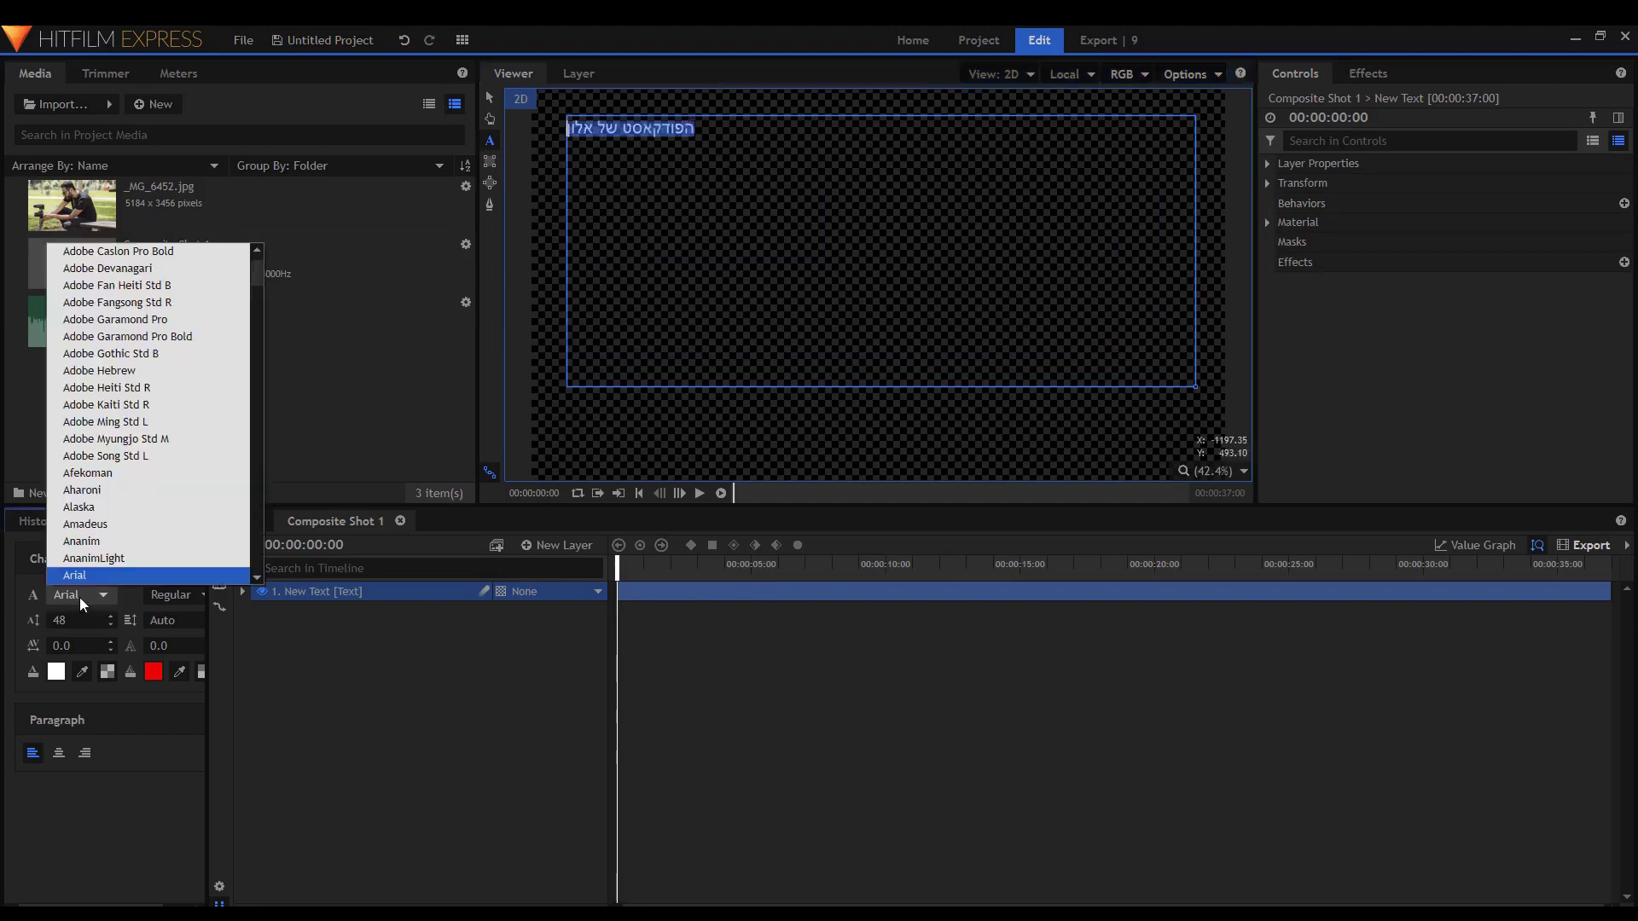
text(hai)
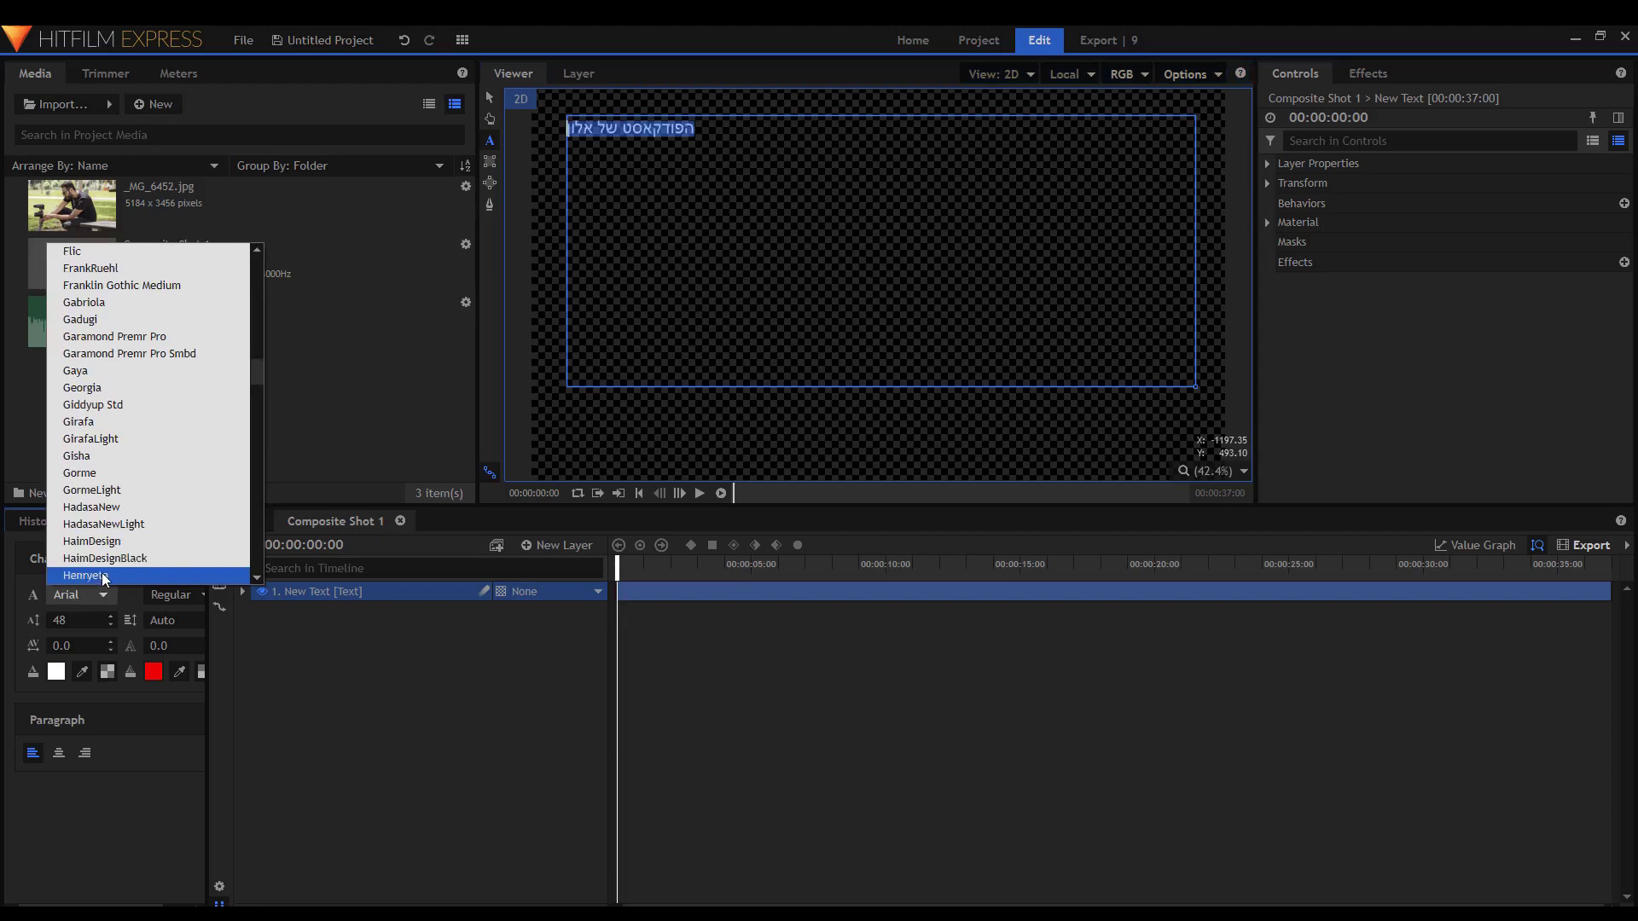
click(110, 556)
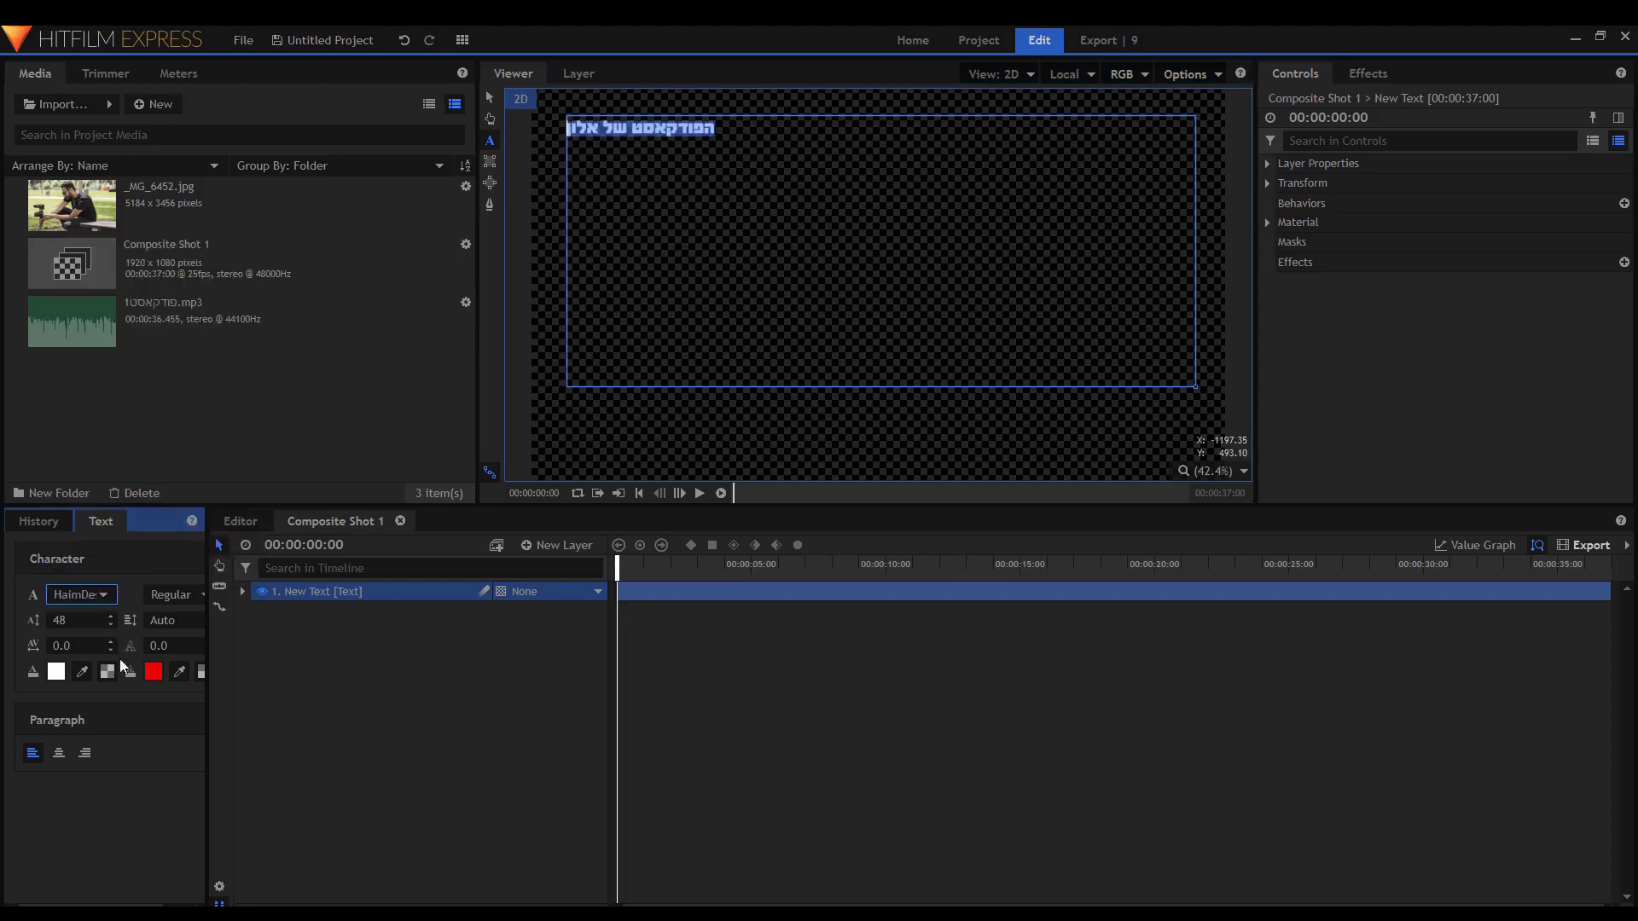
click(59, 753)
double_click(77, 621)
text(72)
key(Return)
drag(17, 620, 110, 620)
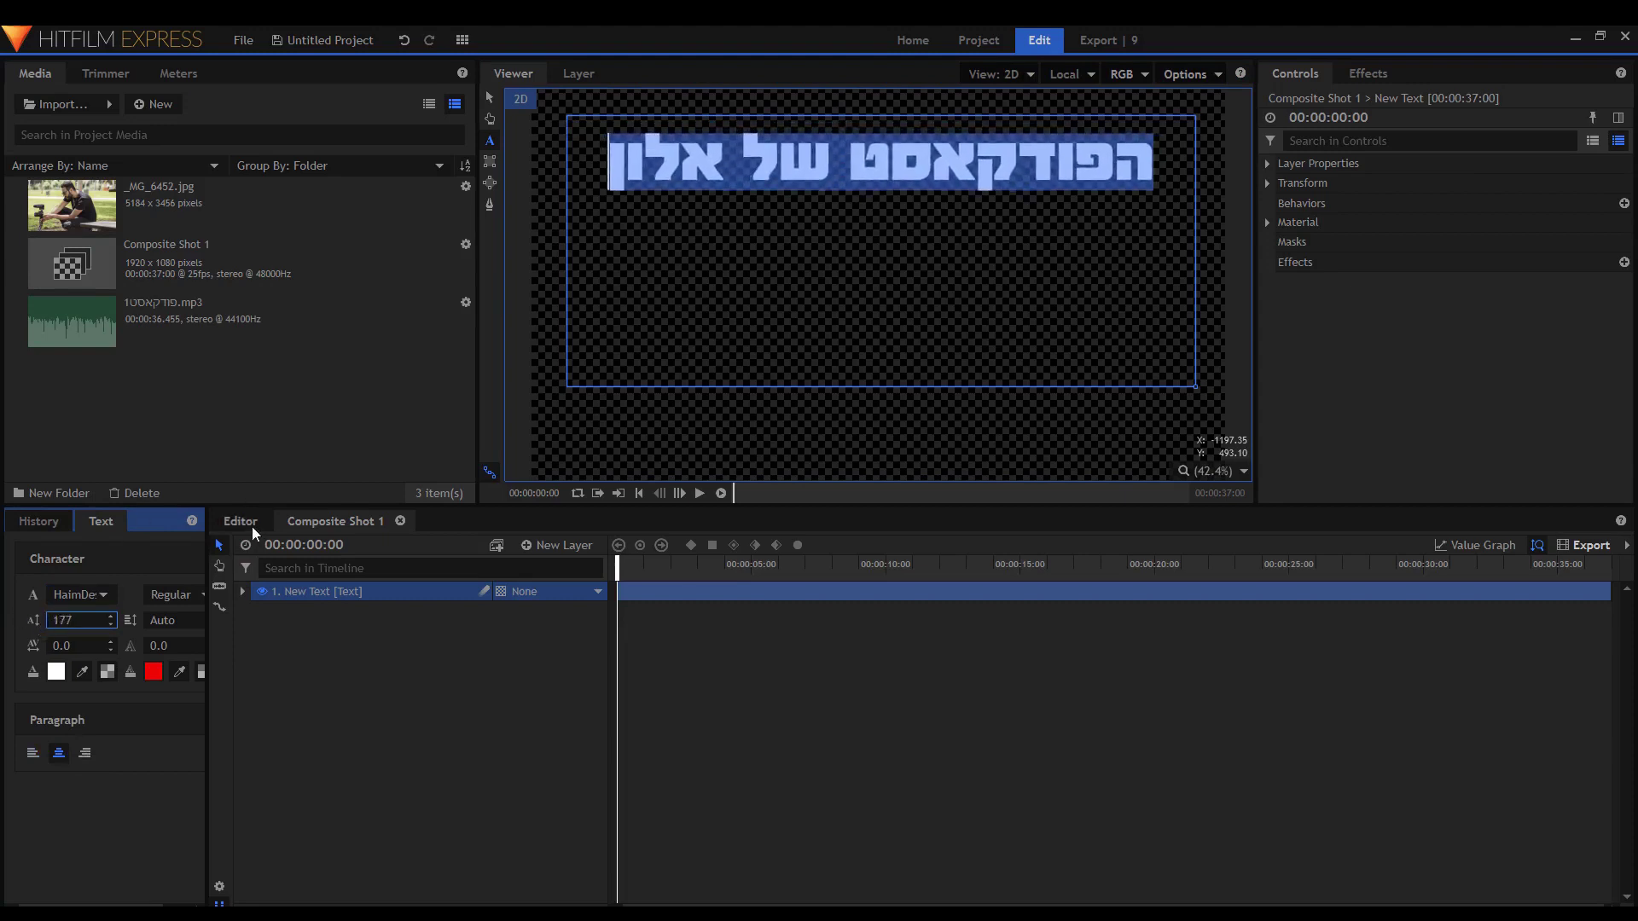
click(253, 526)
drag(124, 259, 419, 627)
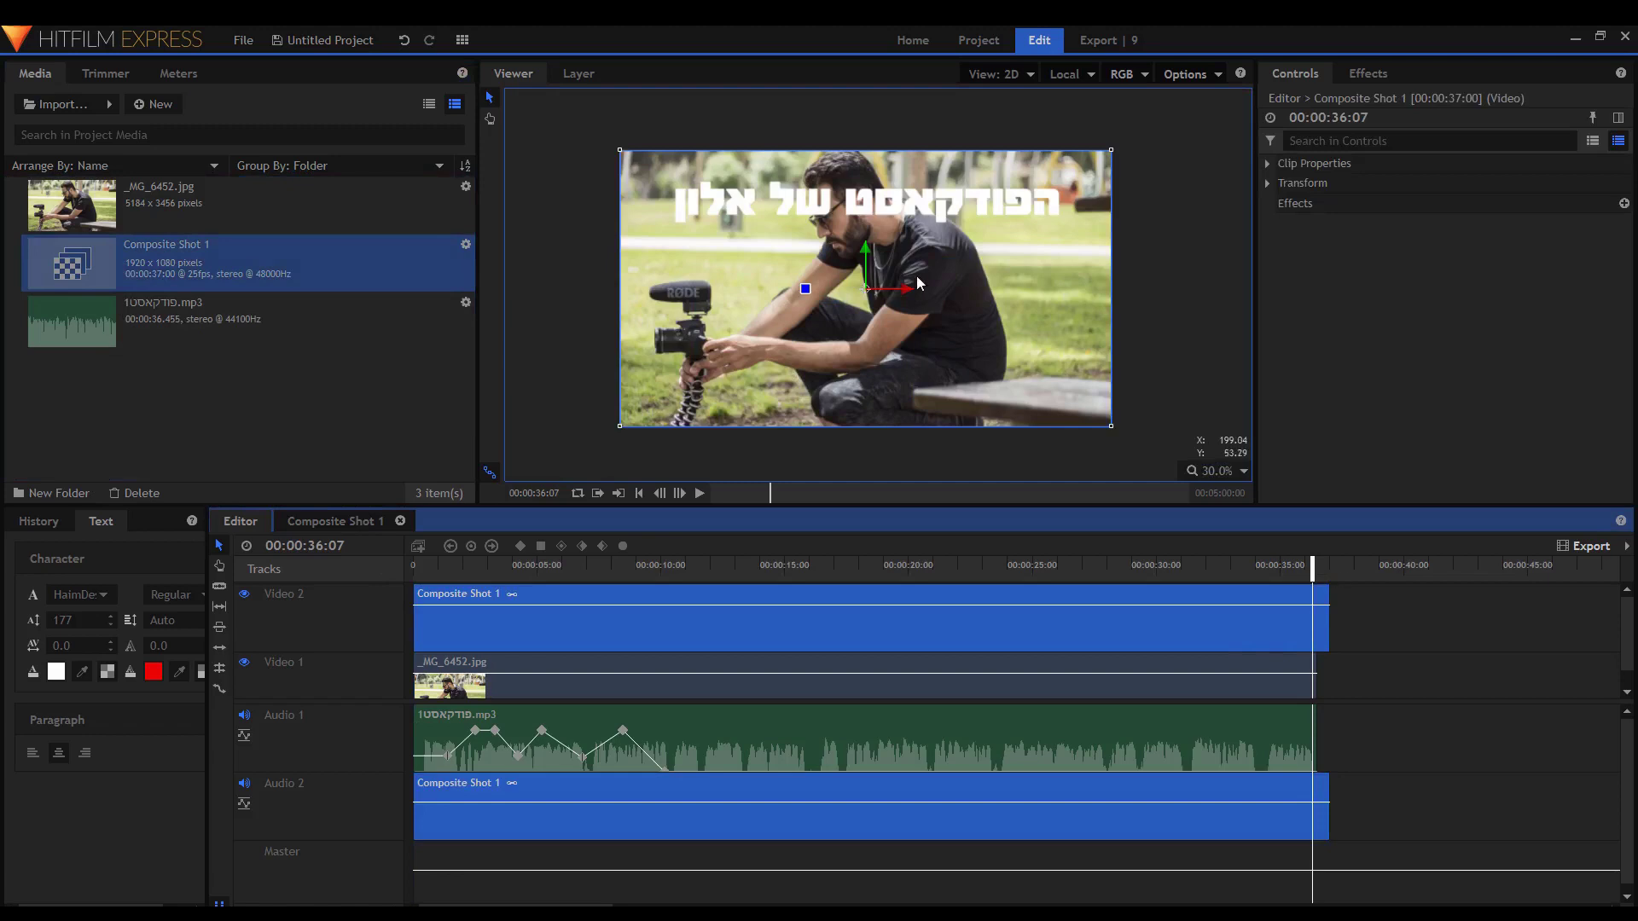
Move the title overlay lower in the frame and scale it down to sit just below centre.
drag(919, 212, 936, 335)
drag(1113, 282, 1022, 304)
drag(953, 354, 959, 318)
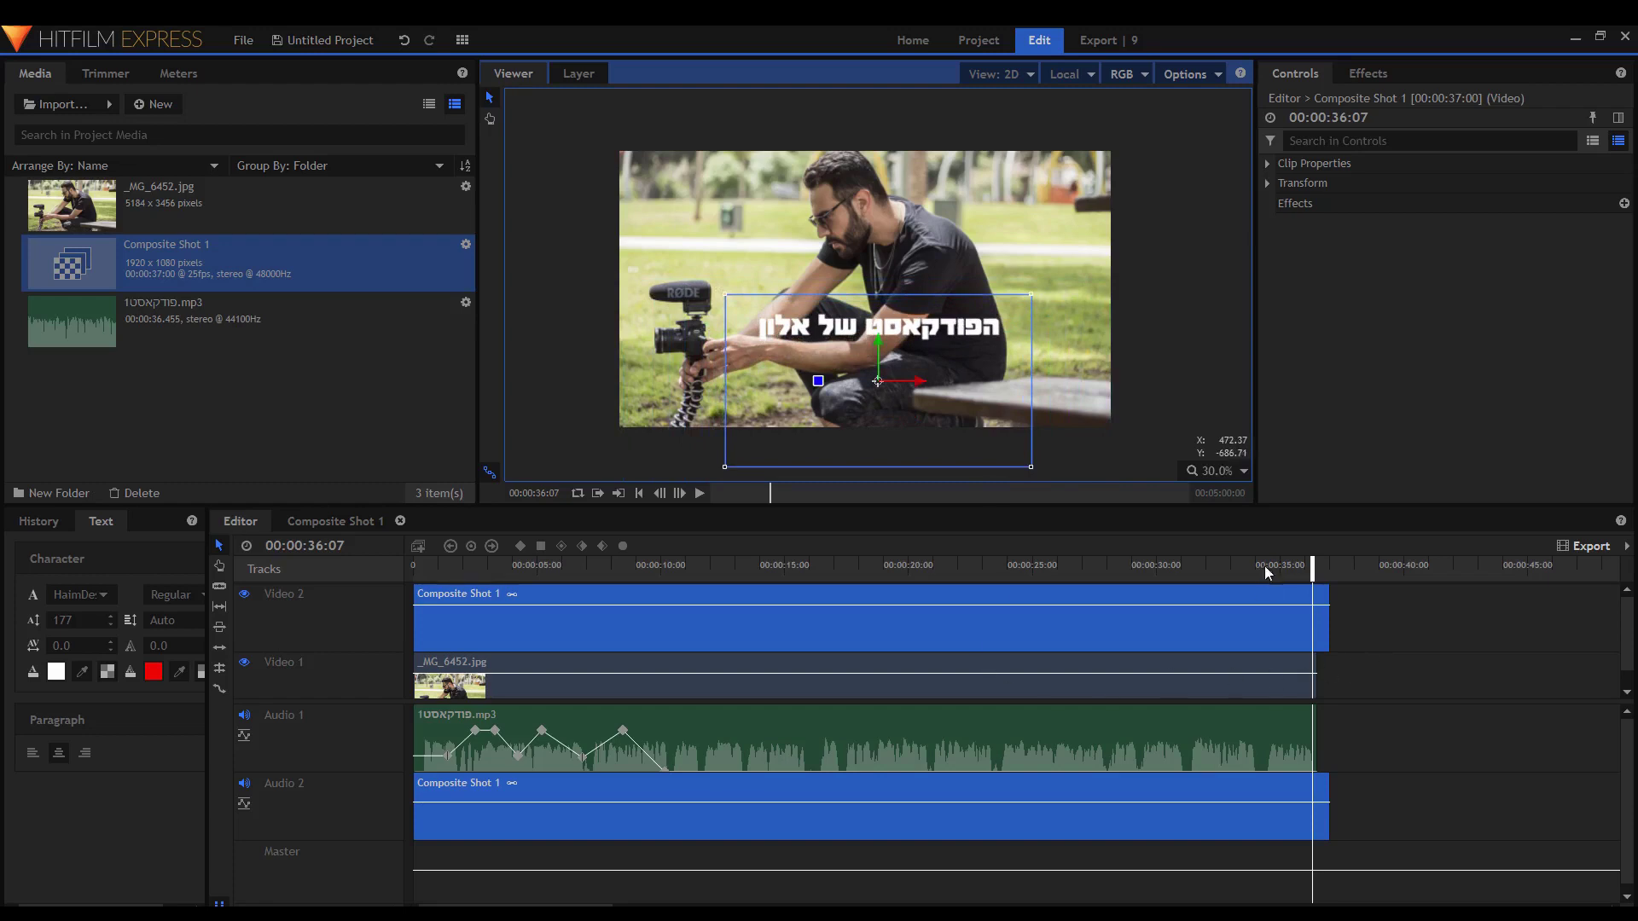
Preview the last second of the edit and select the music clip to check its level.
click(1286, 569)
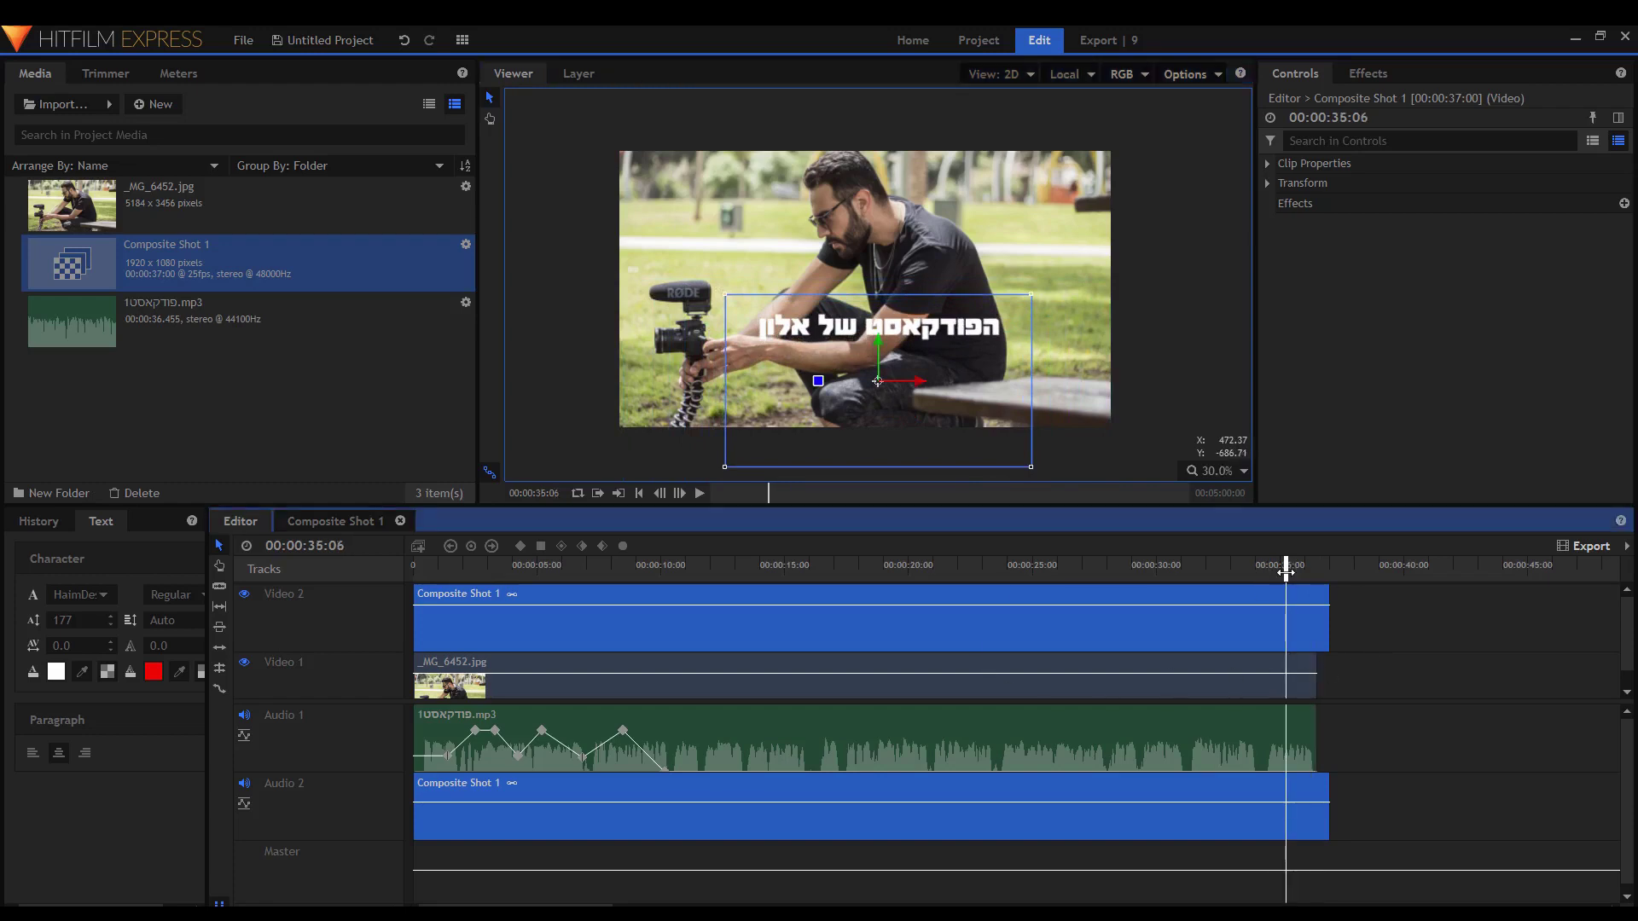
key(space)
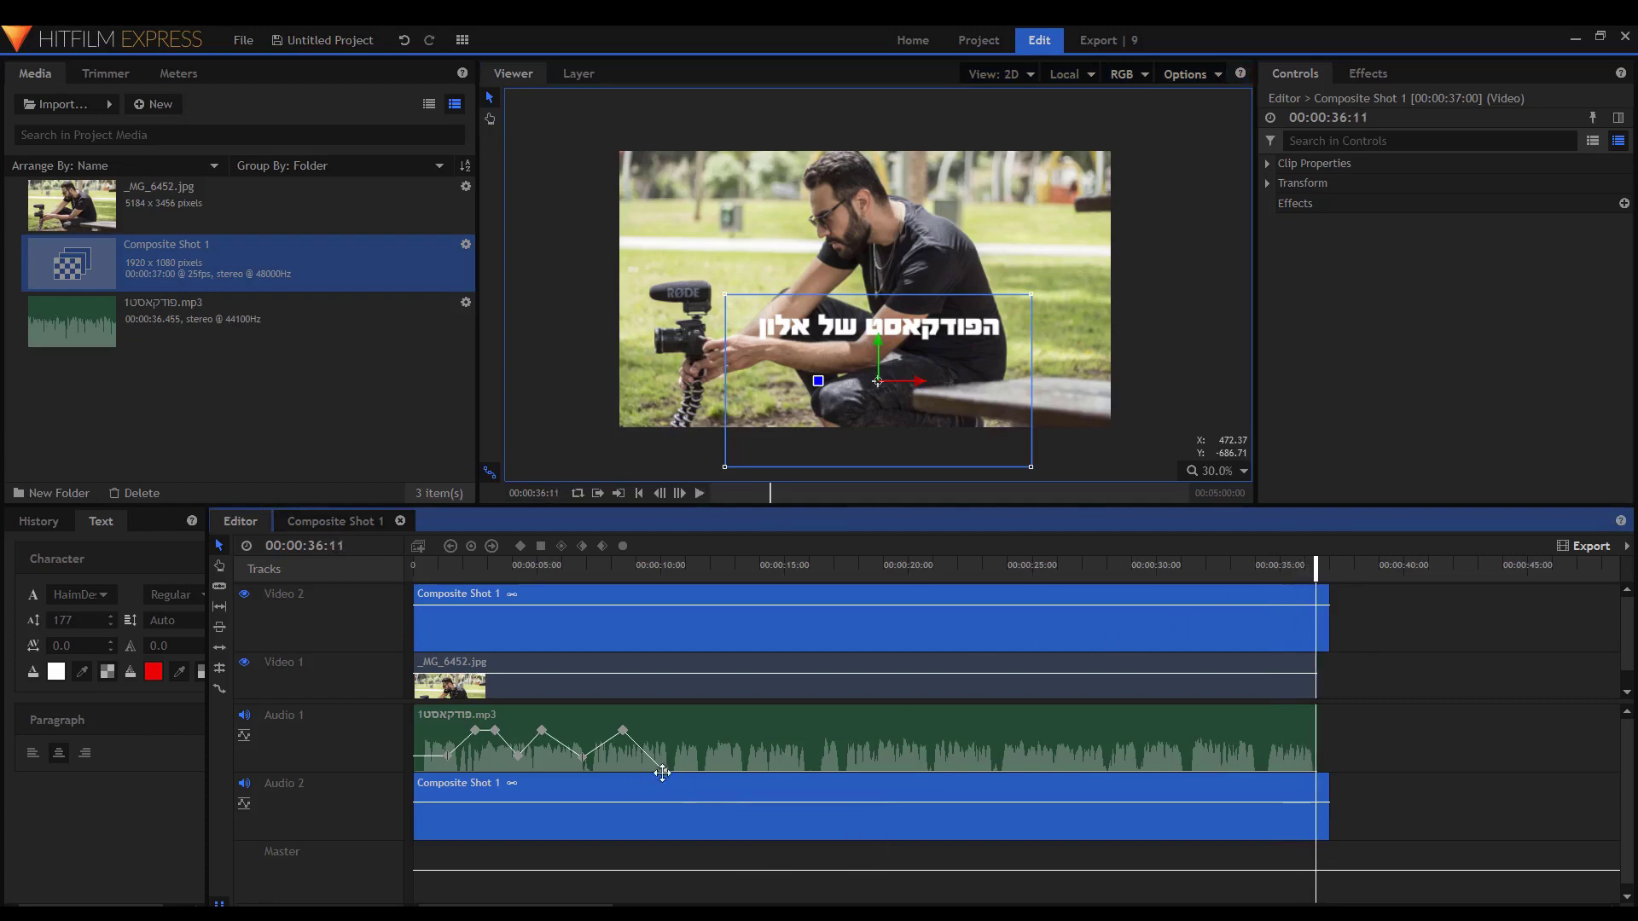
click(665, 745)
Nudge the podcast audio level up near the end and play back the ending.
drag(665, 745, 665, 739)
click(1272, 568)
key(space)
key(space)
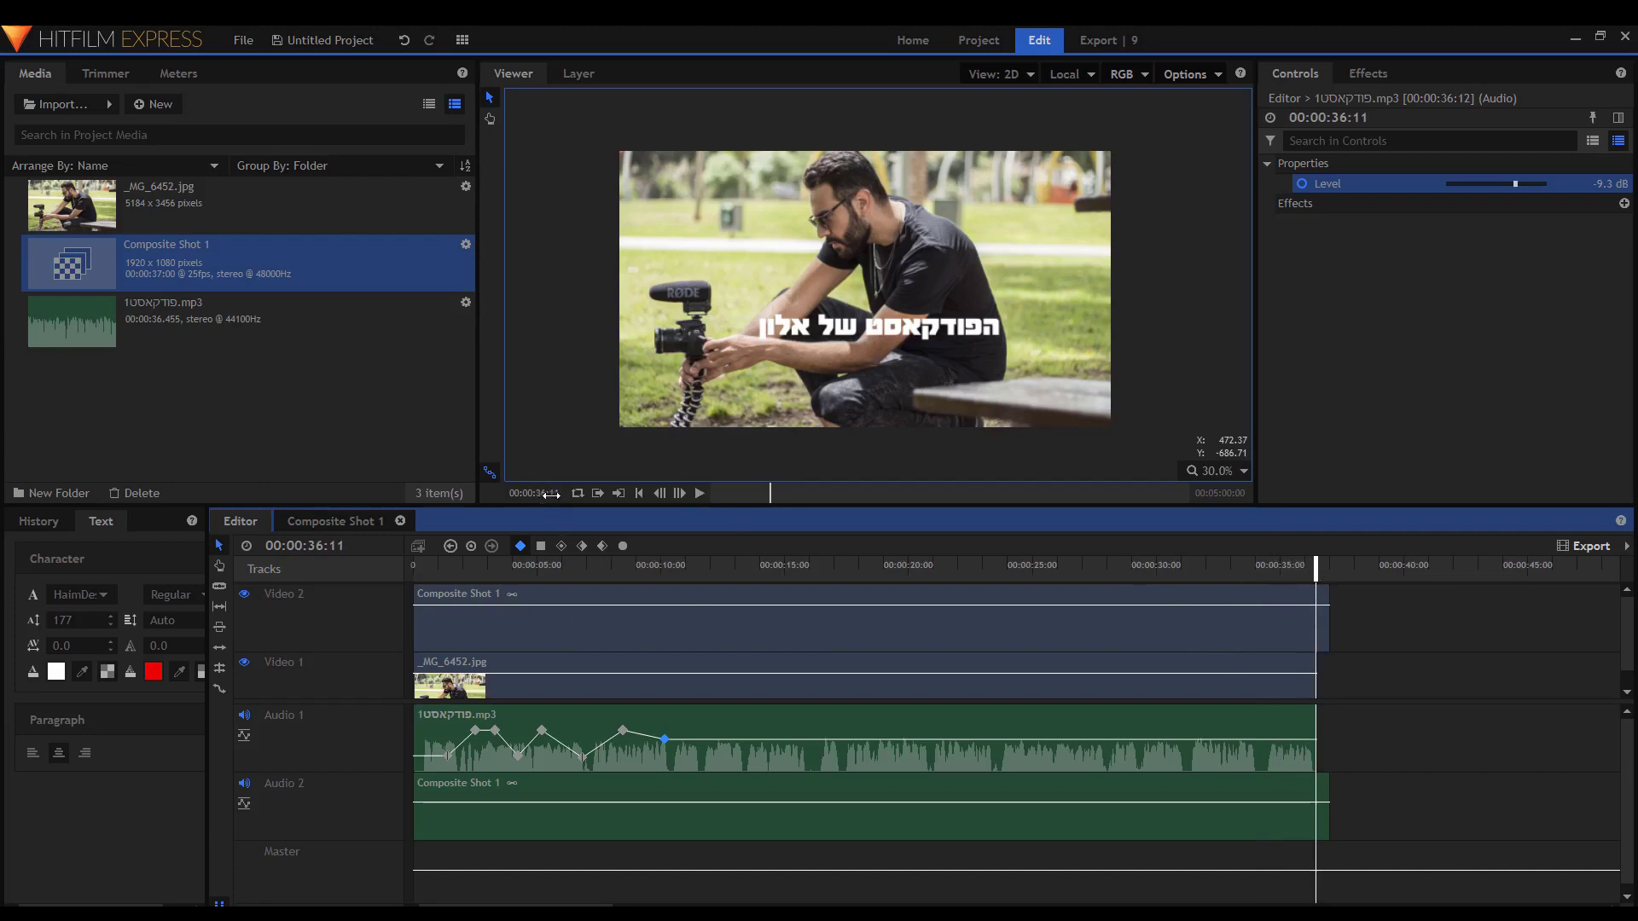
click(619, 497)
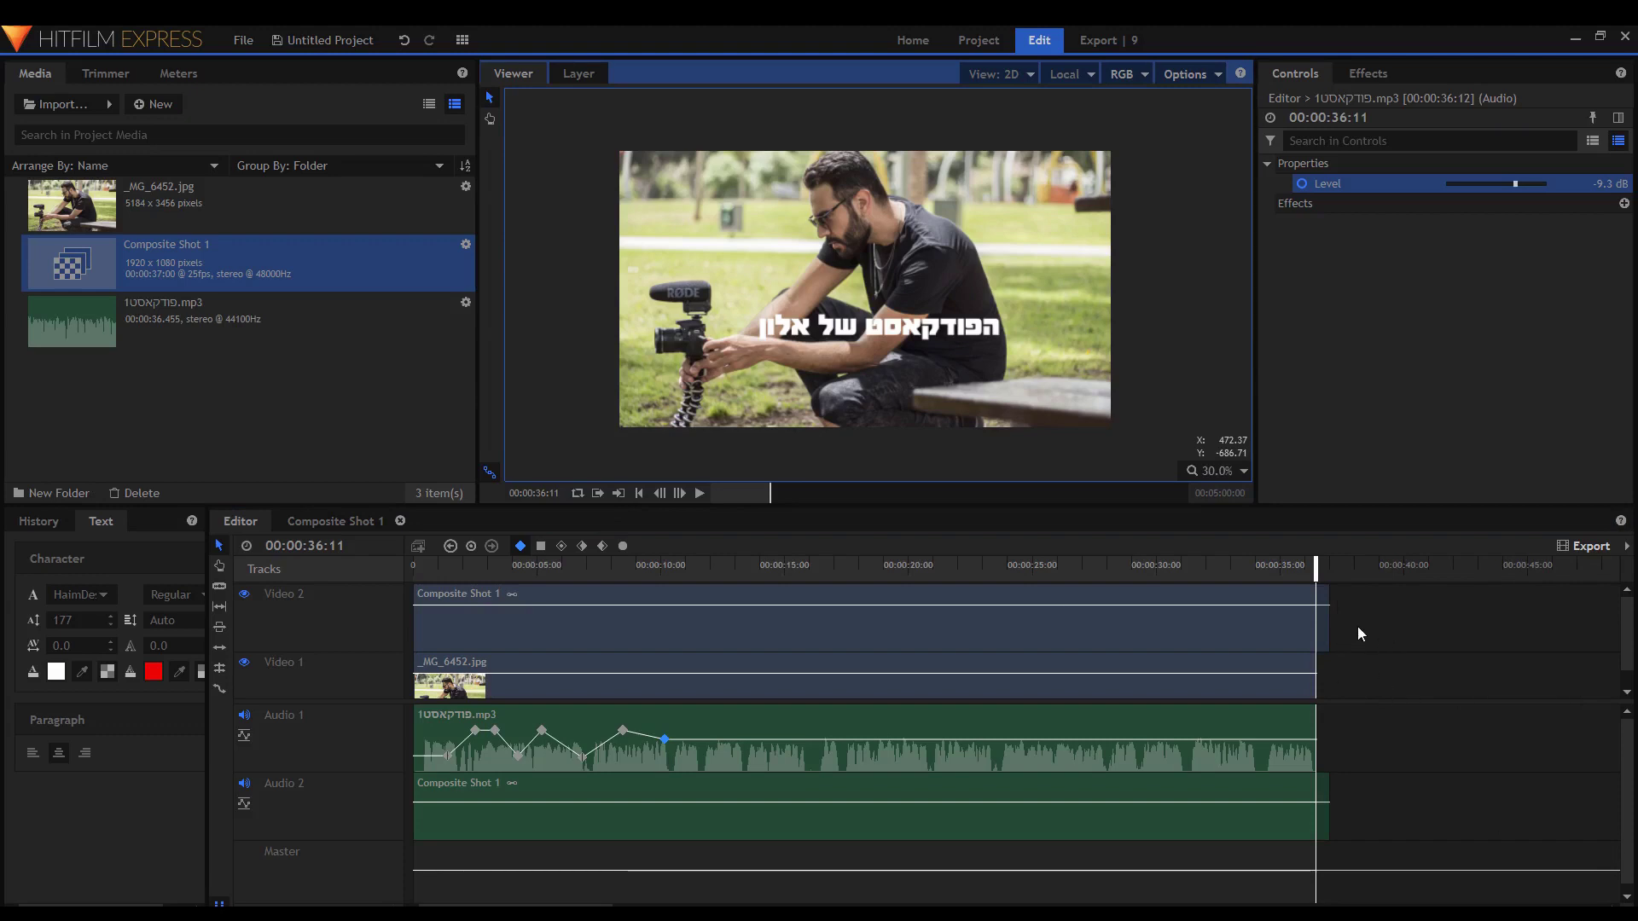
Move the playhead back to about 32 seconds and zoom the timeline around it.
click(1225, 569)
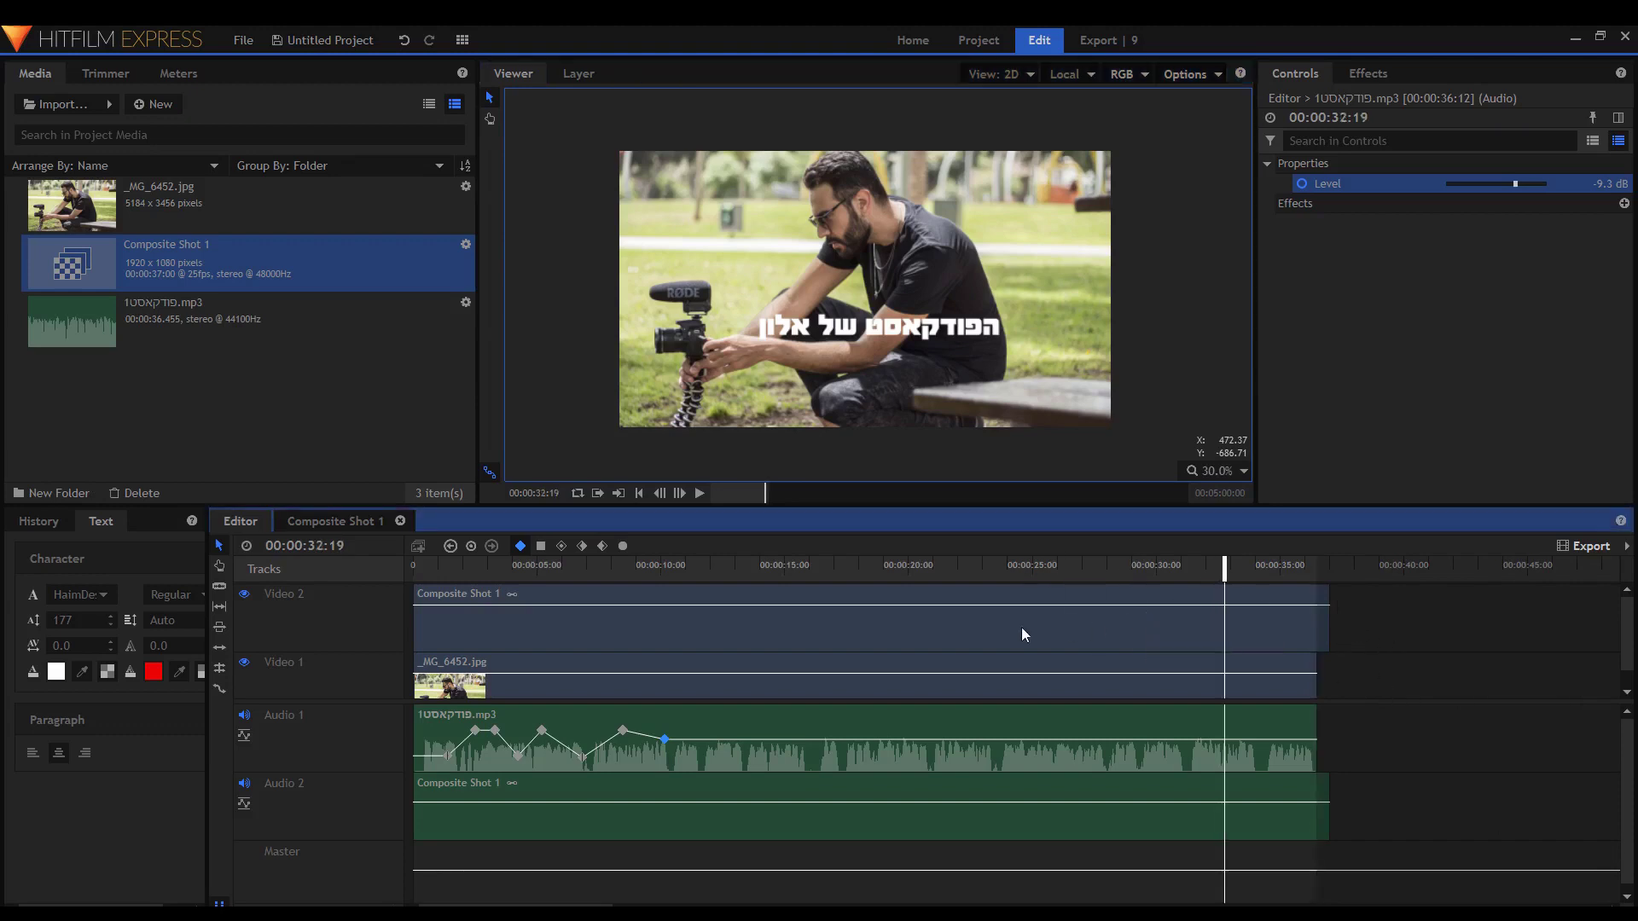
scroll(1071, 629, down, 3)
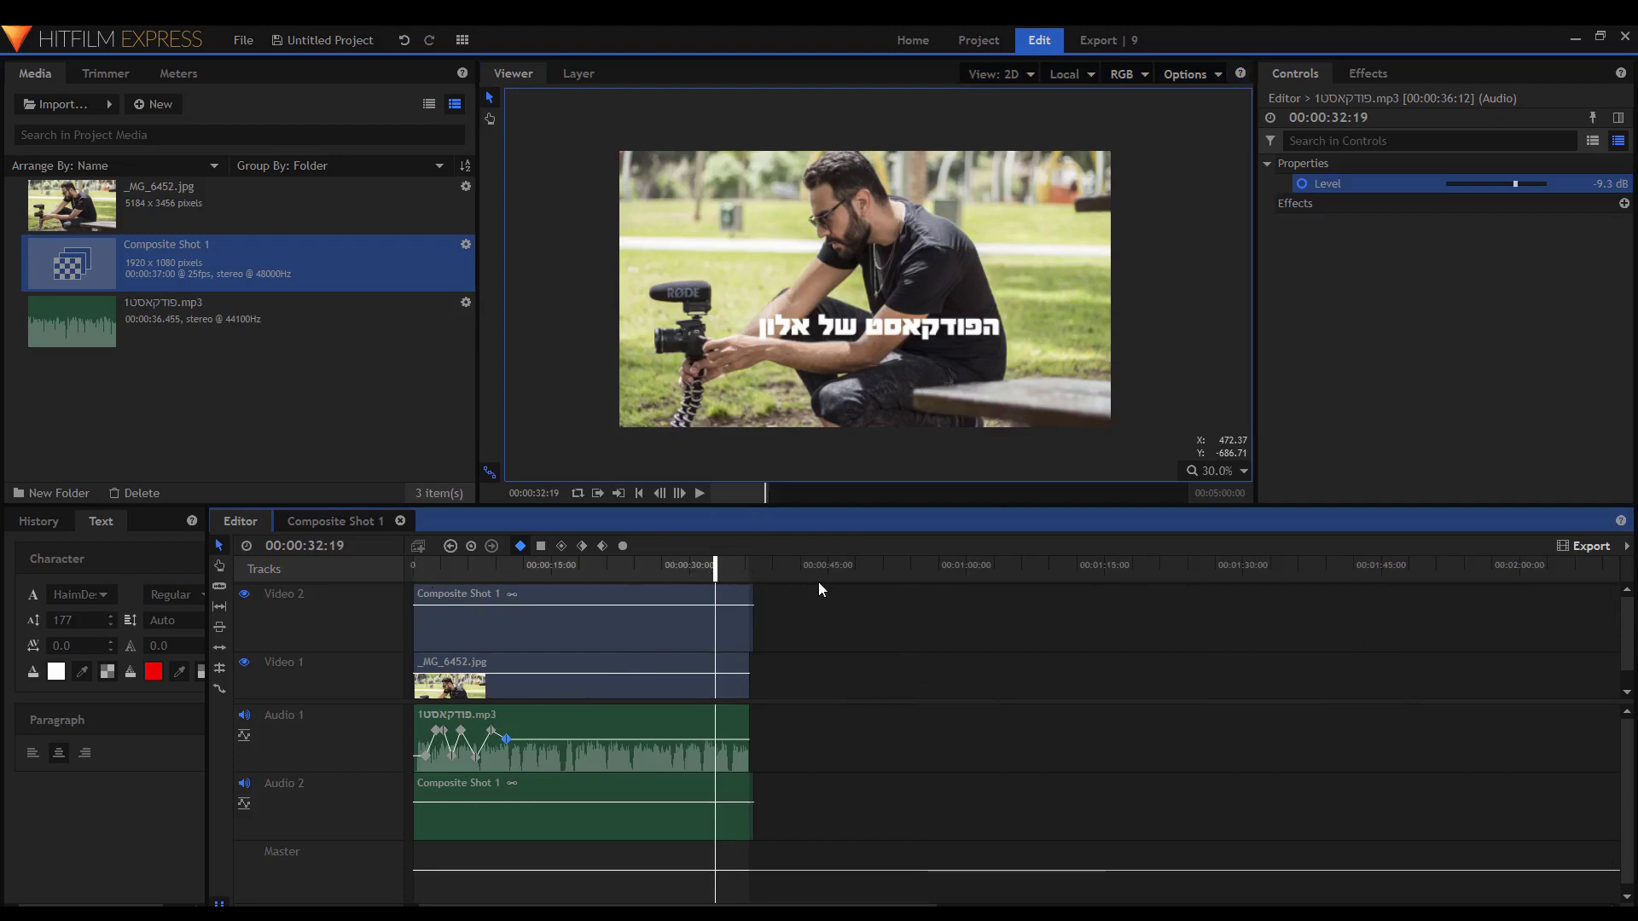
scroll(1067, 611, up, 3)
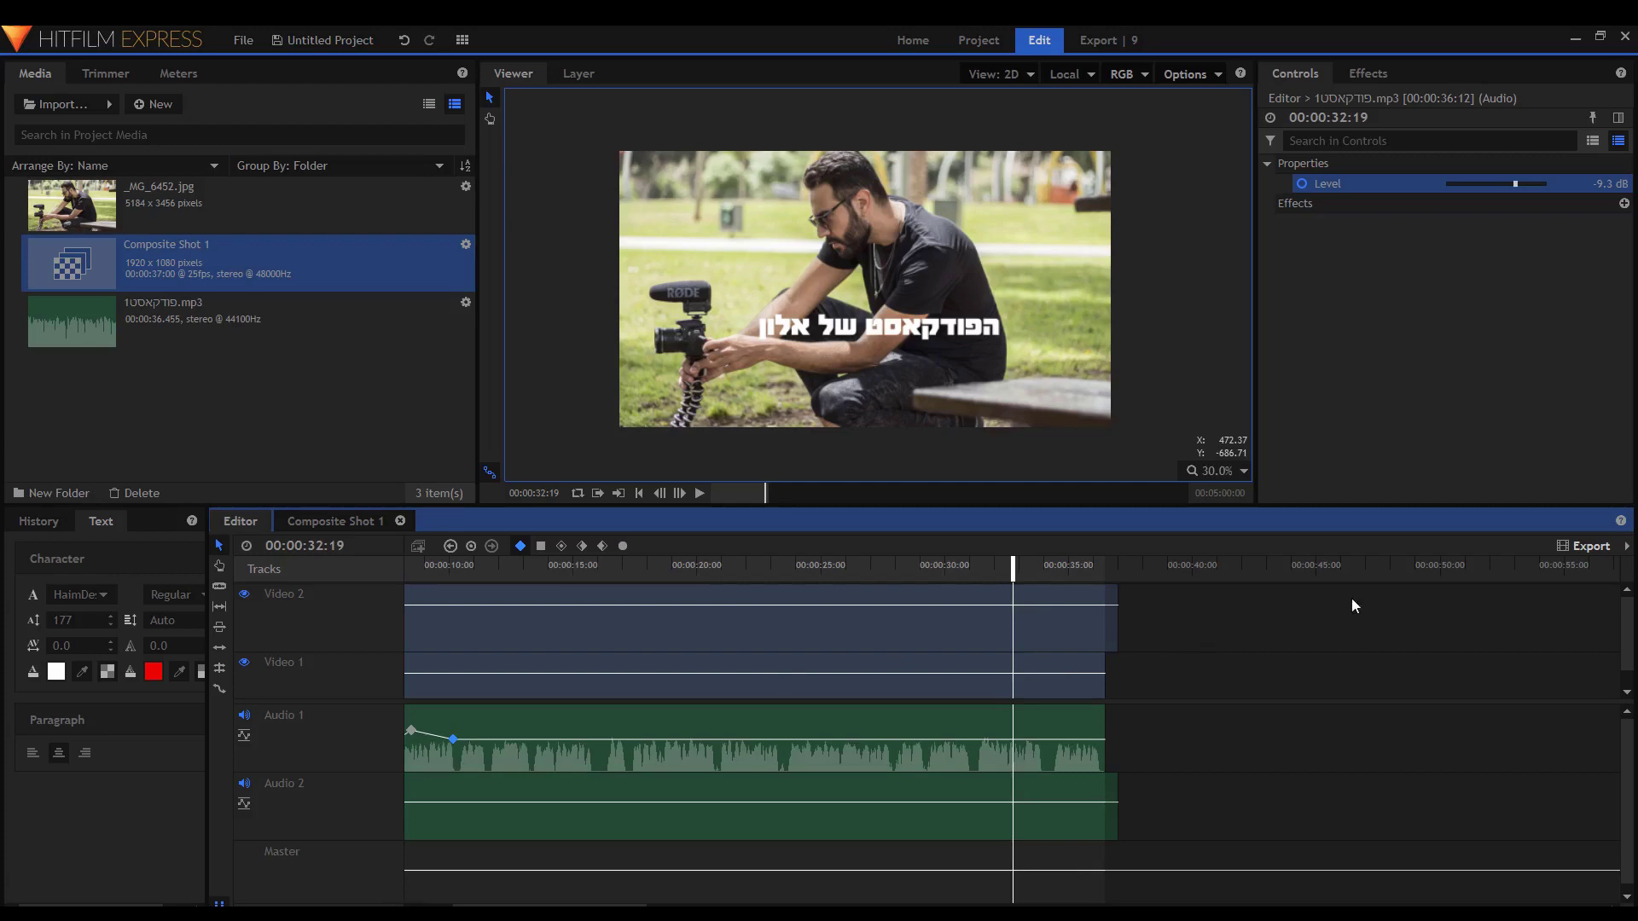
Queue the timeline's In-Out Area for export and go to the export queue.
click(1603, 549)
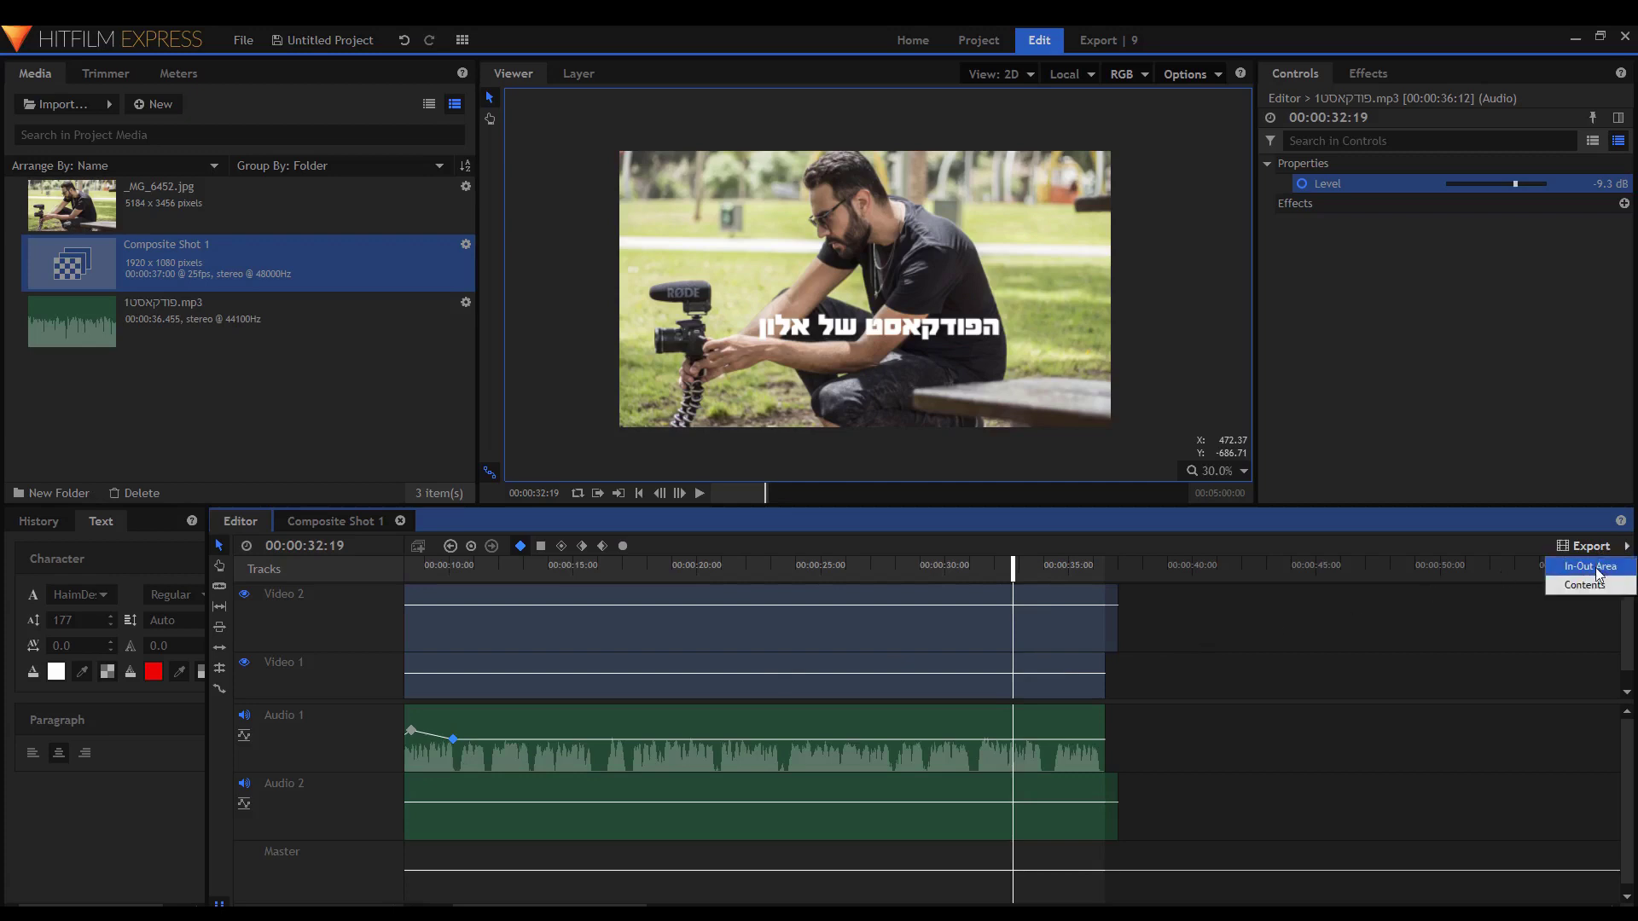
click(1598, 570)
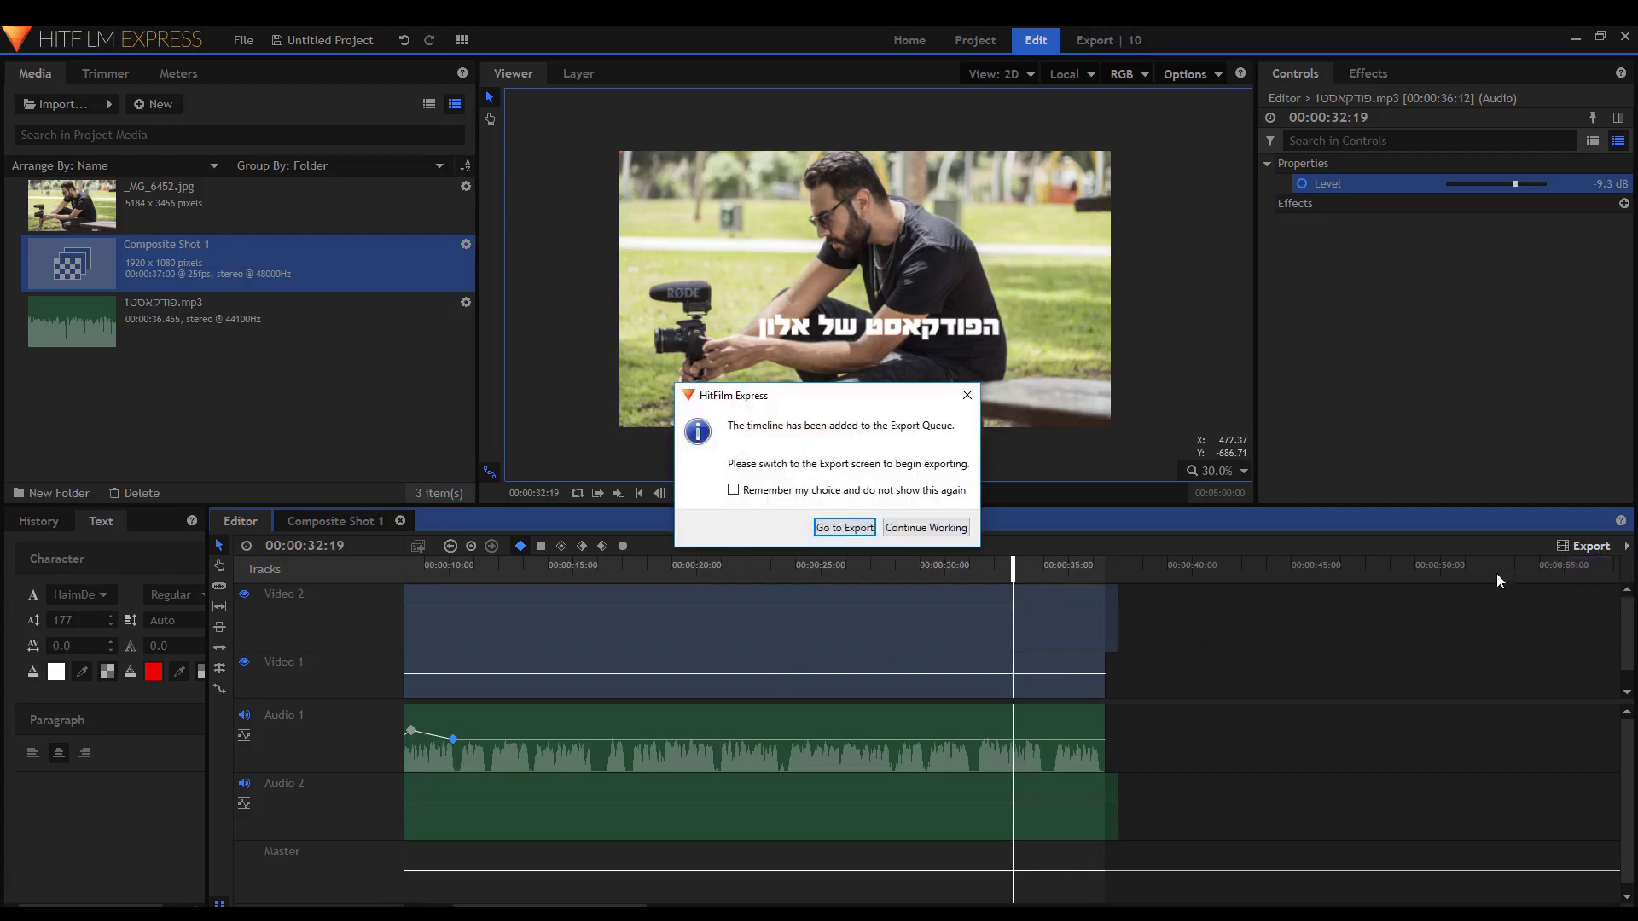
click(844, 528)
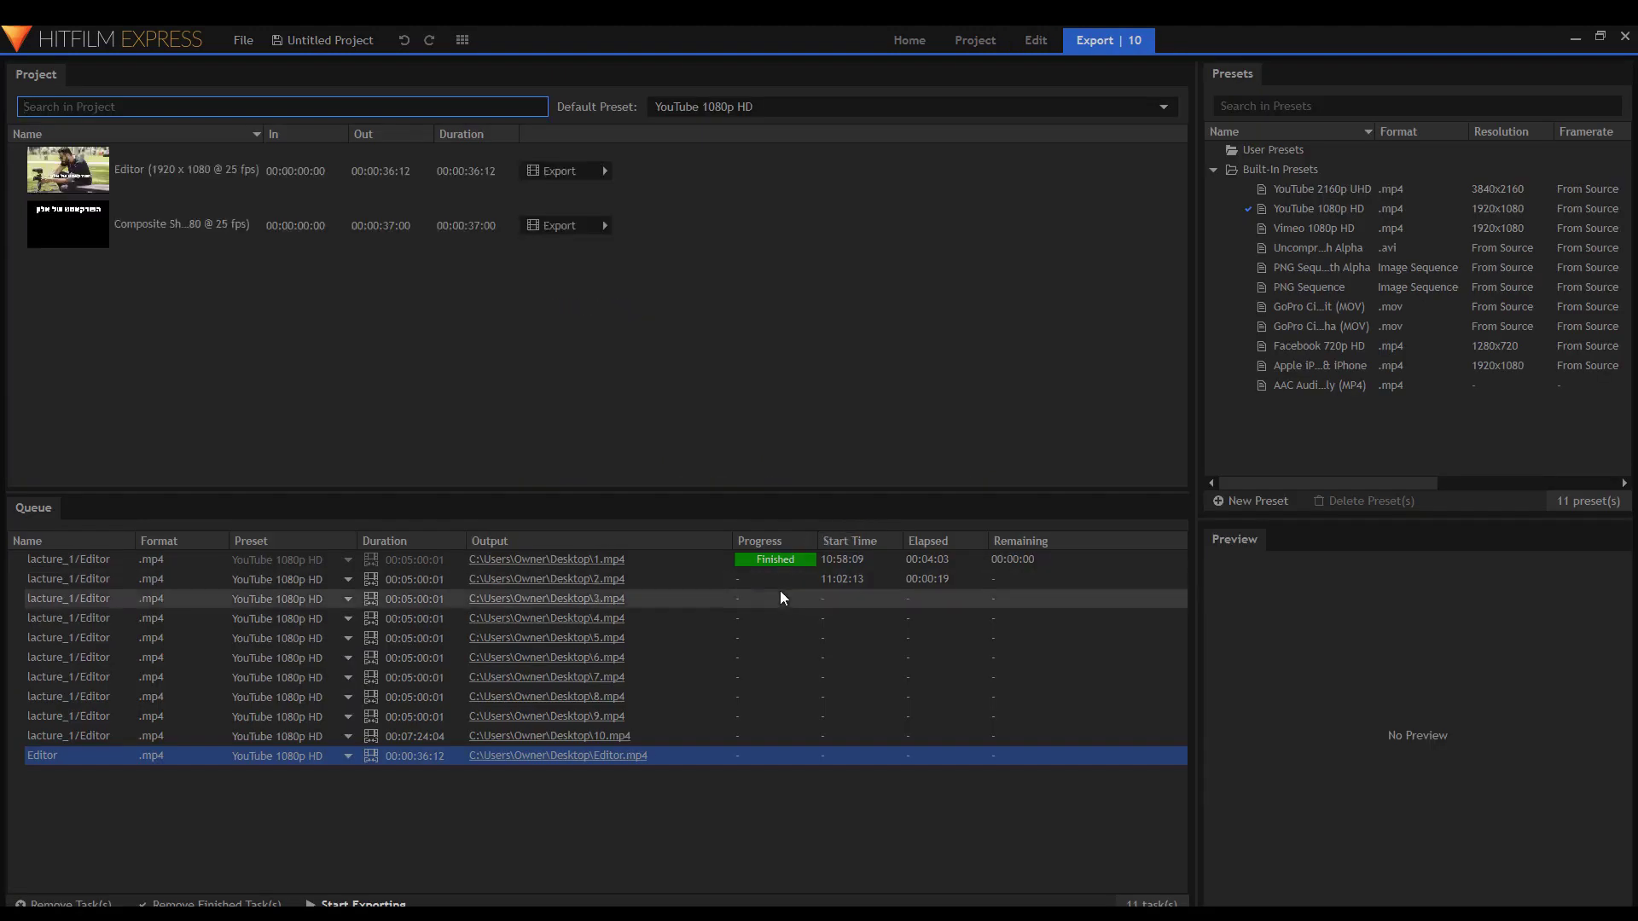
Delete the ten old lacture_1 tasks from the queue and return to the Edit workspace.
click(1055, 560)
shift+click(1037, 730)
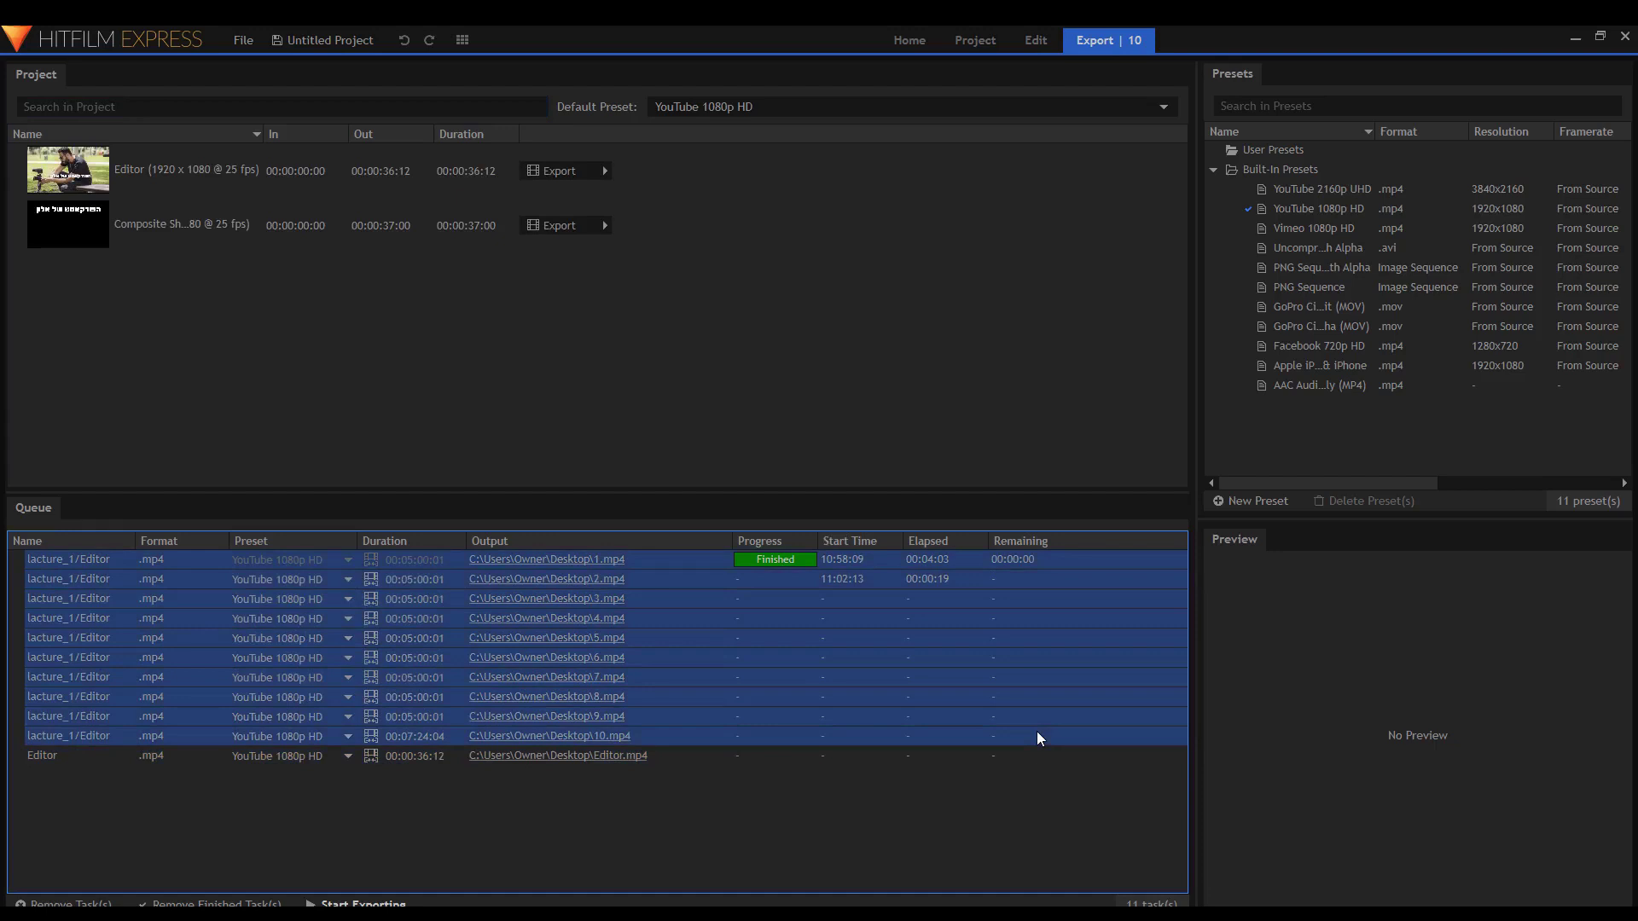
key(Delete)
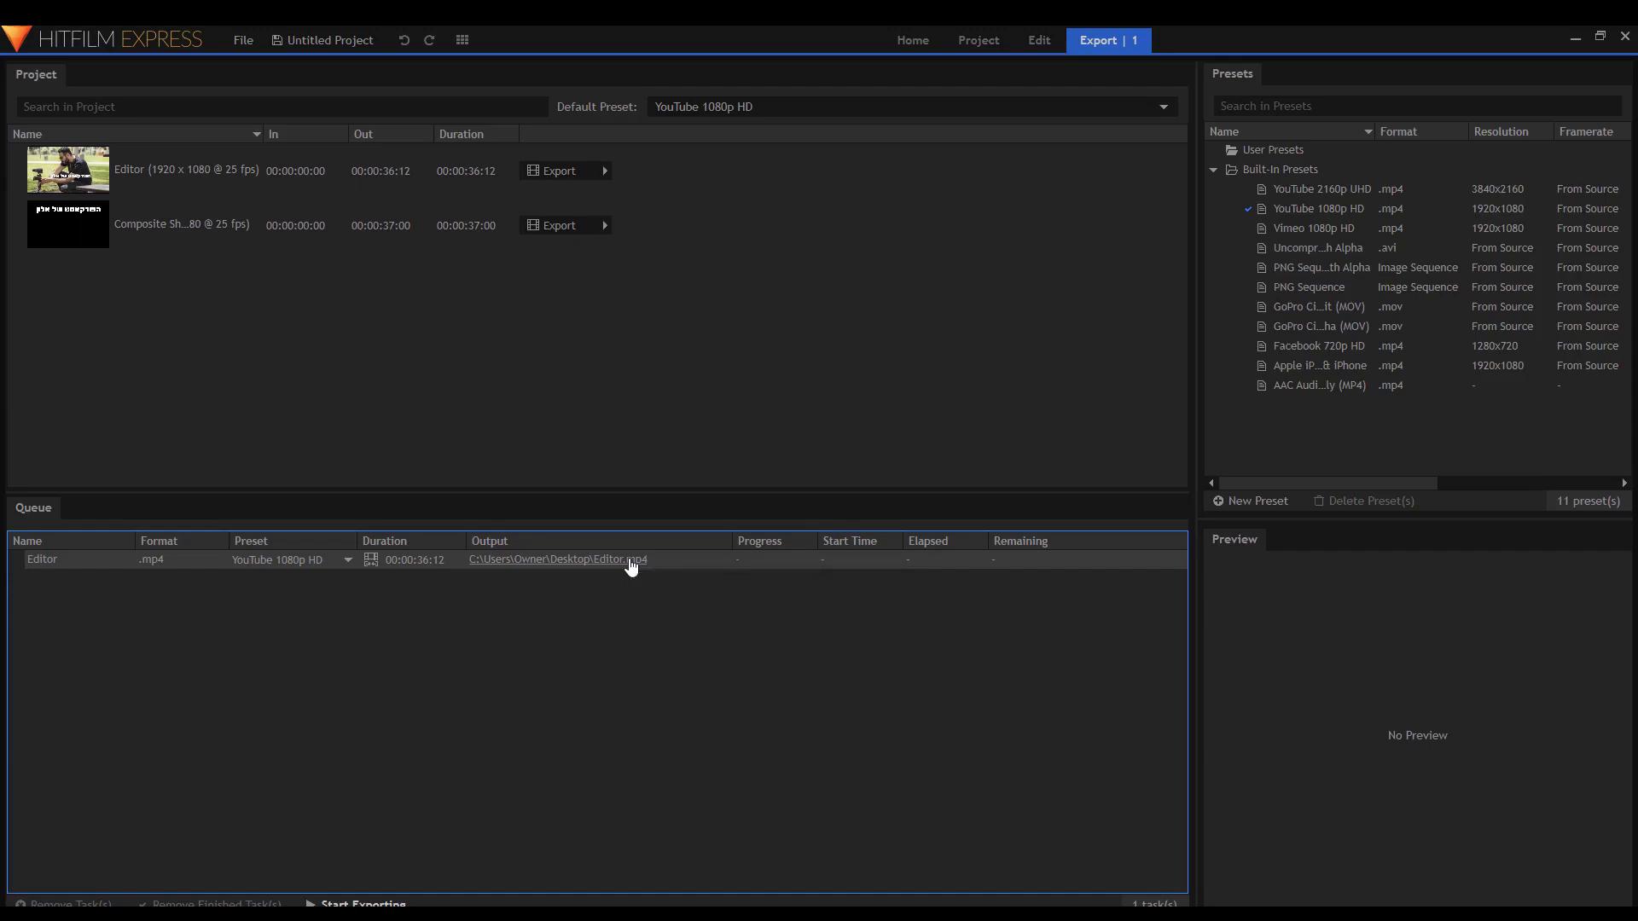
click(1034, 43)
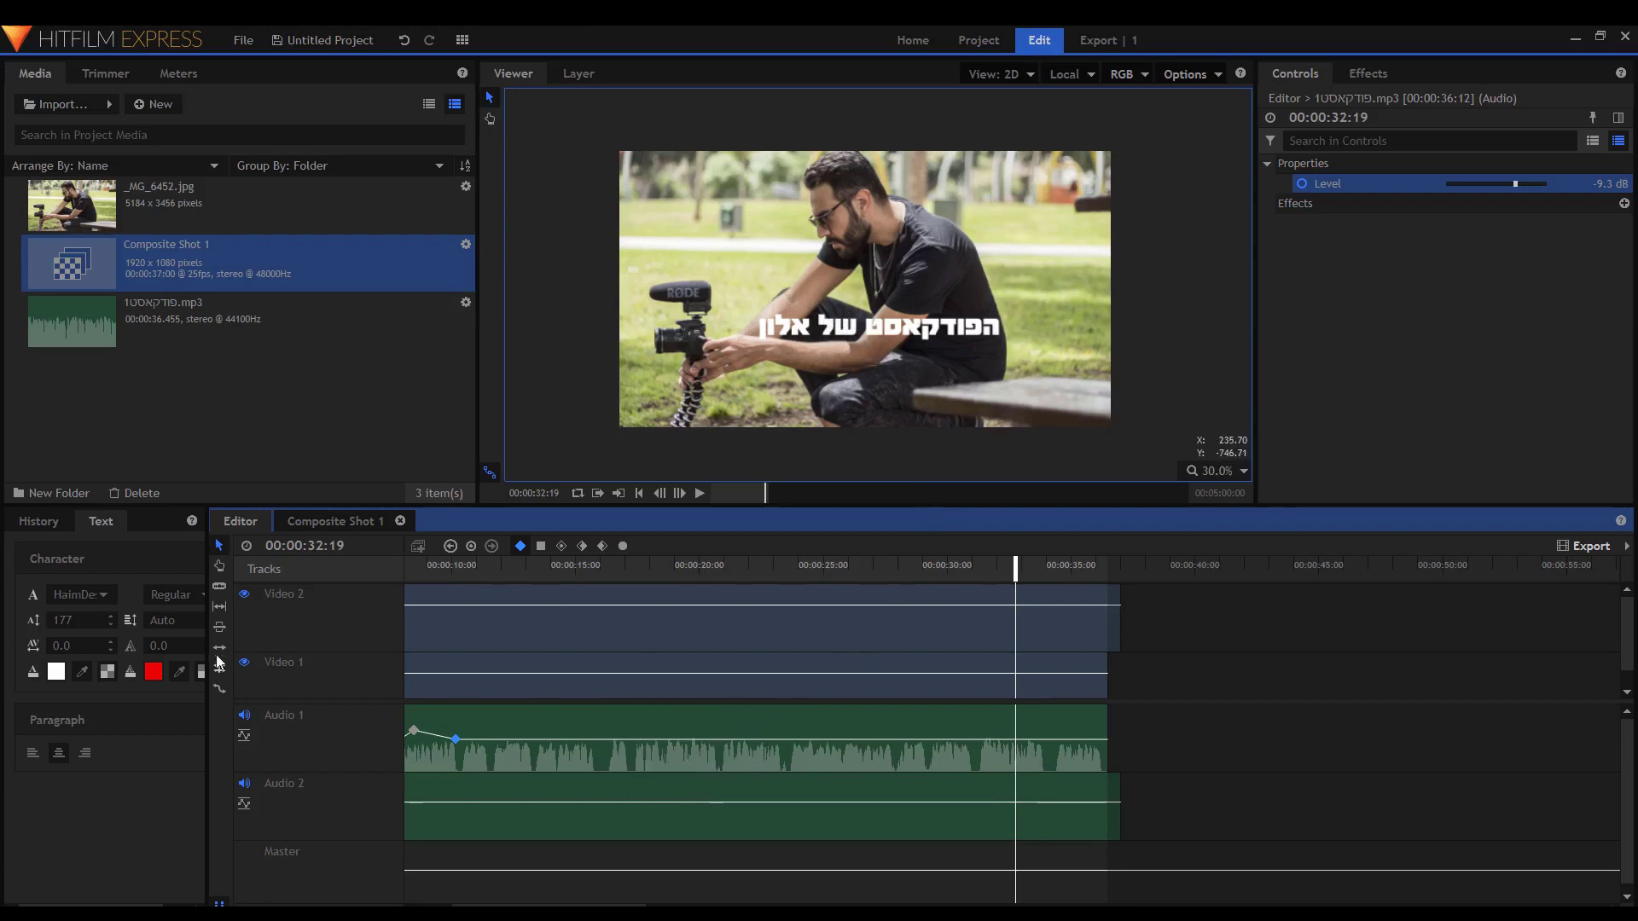
Slice the photo, title and podcast audio tracks at about 00:00:16 and just before it.
click(220, 587)
click(611, 567)
scroll(995, 774, up, 3)
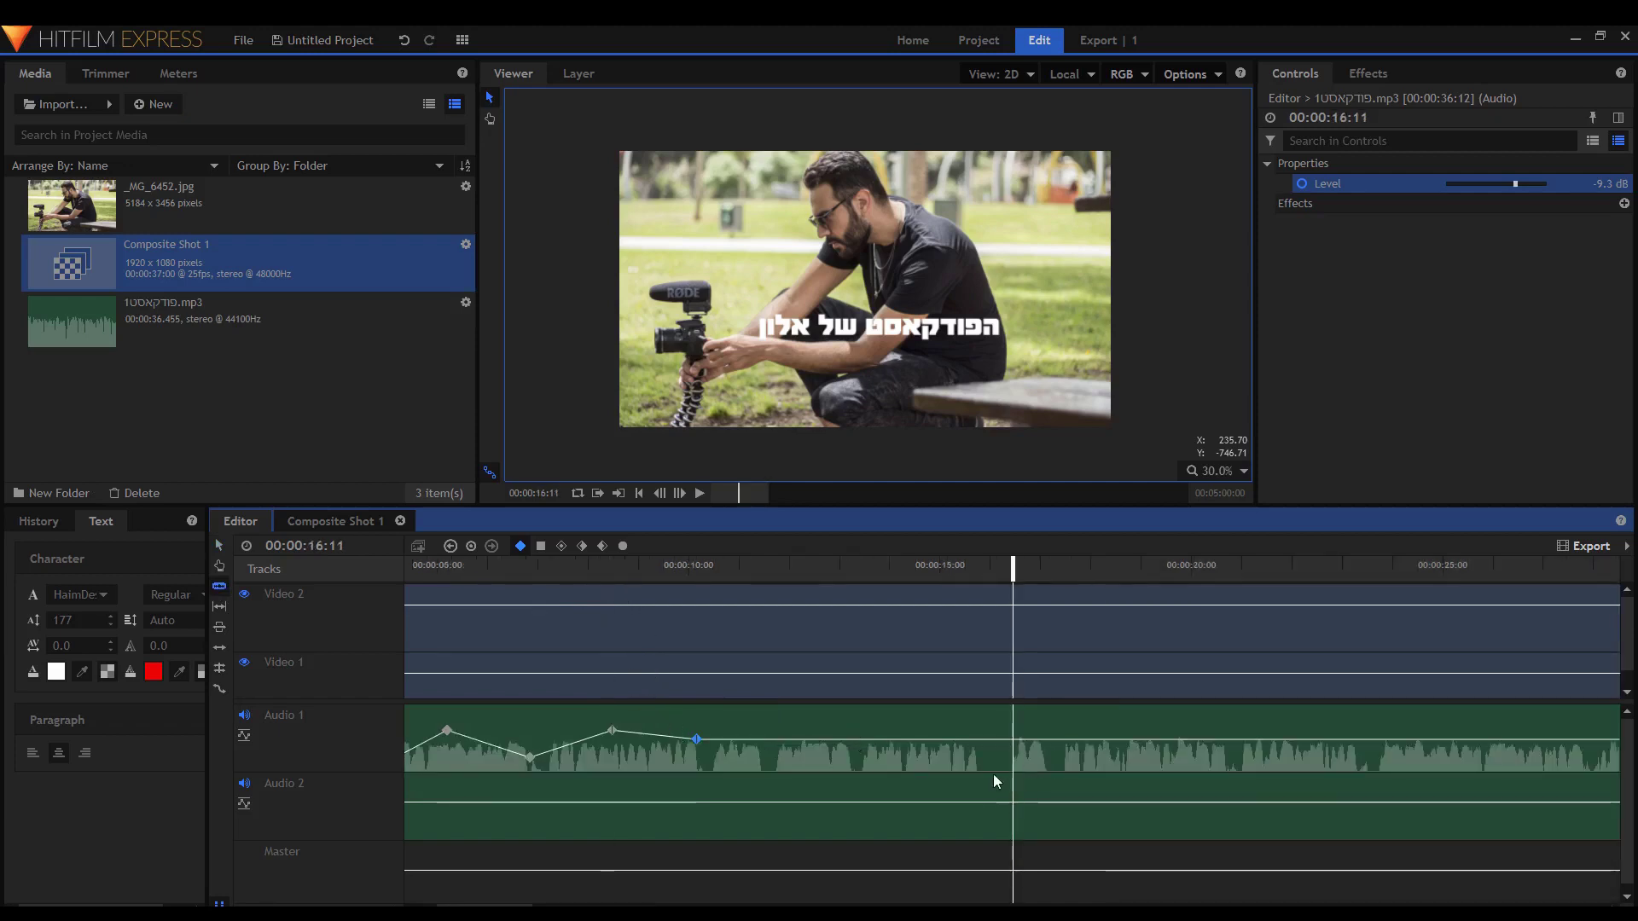
key(ctrl+z)
click(1011, 747)
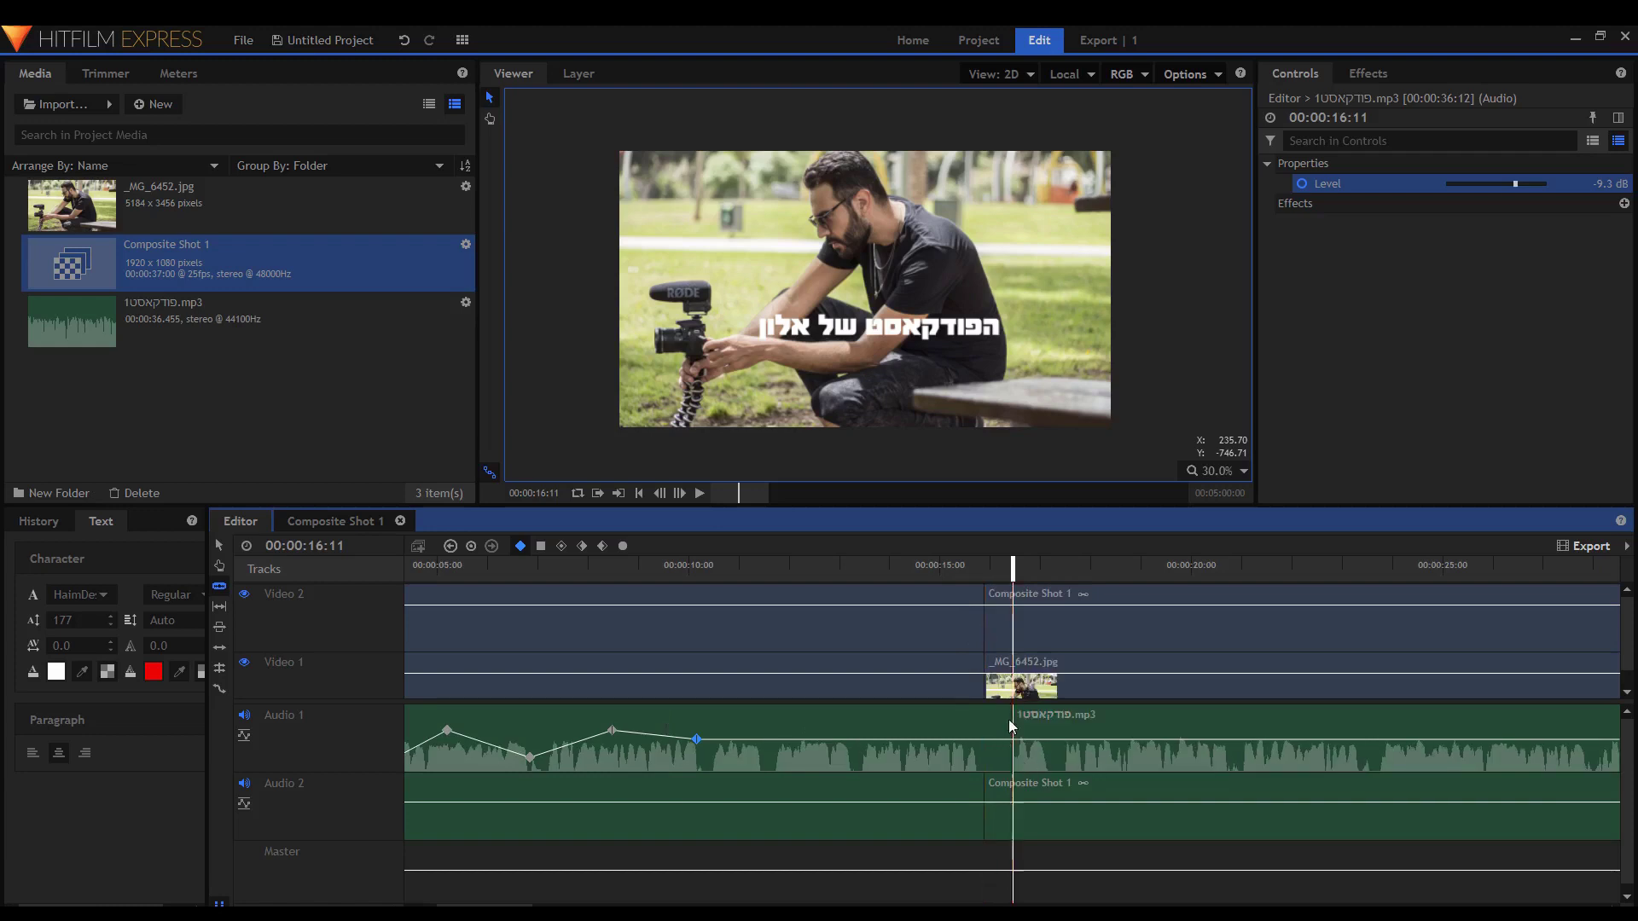
click(1012, 683)
click(1012, 625)
click(984, 747)
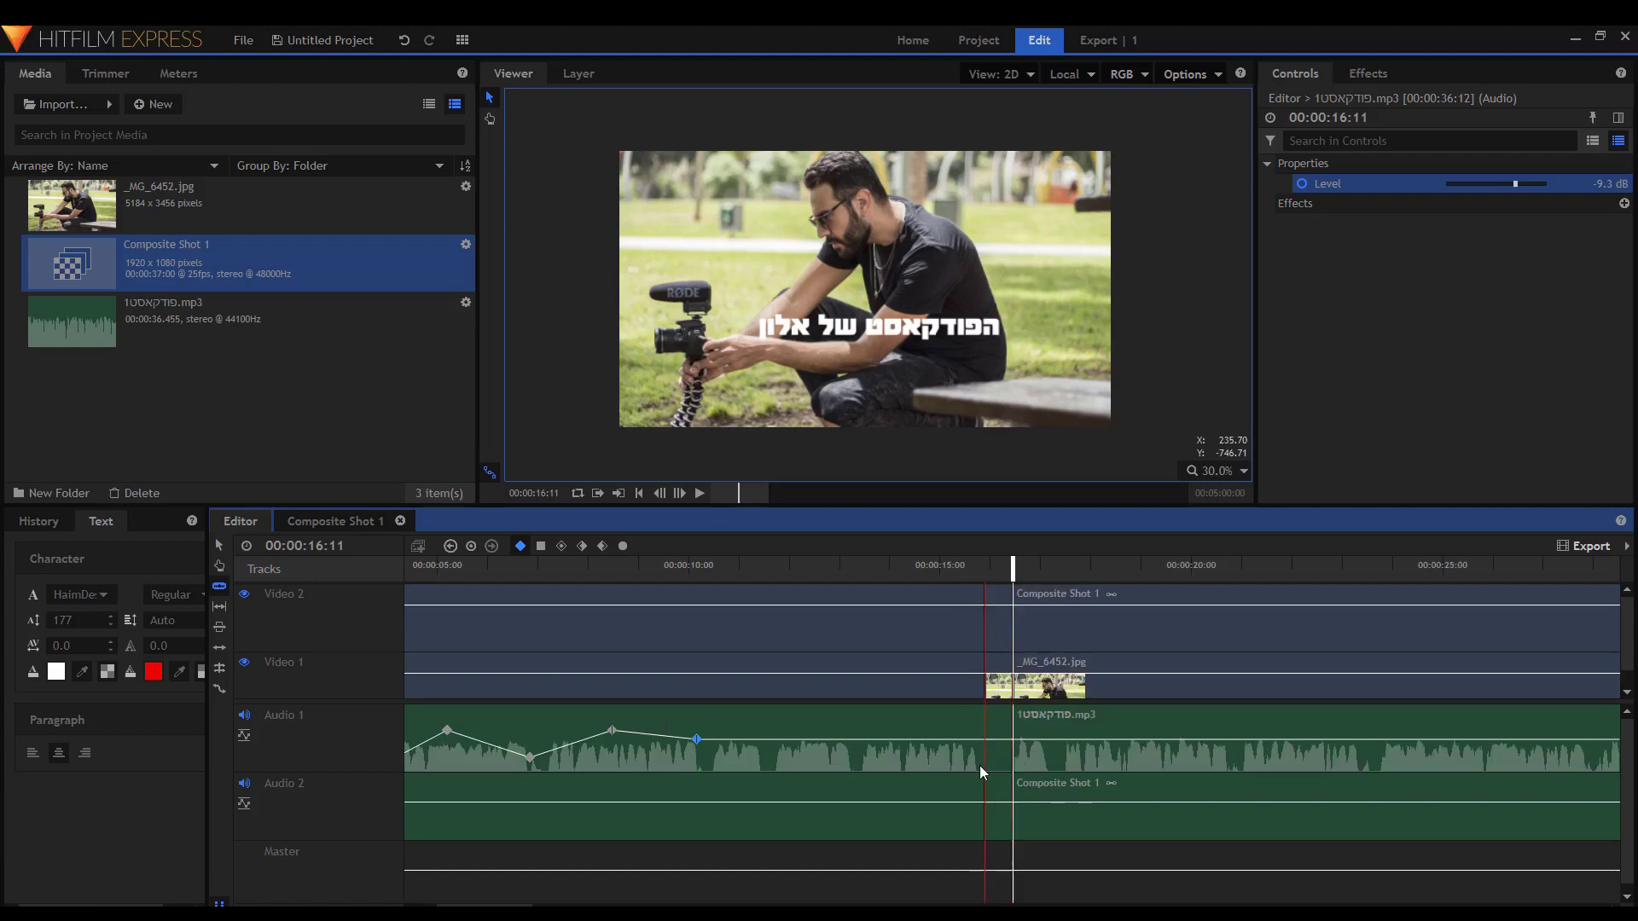
Delete the short pieces between the cuts, ripple delete the gap, and select both podcast clips.
key(v)
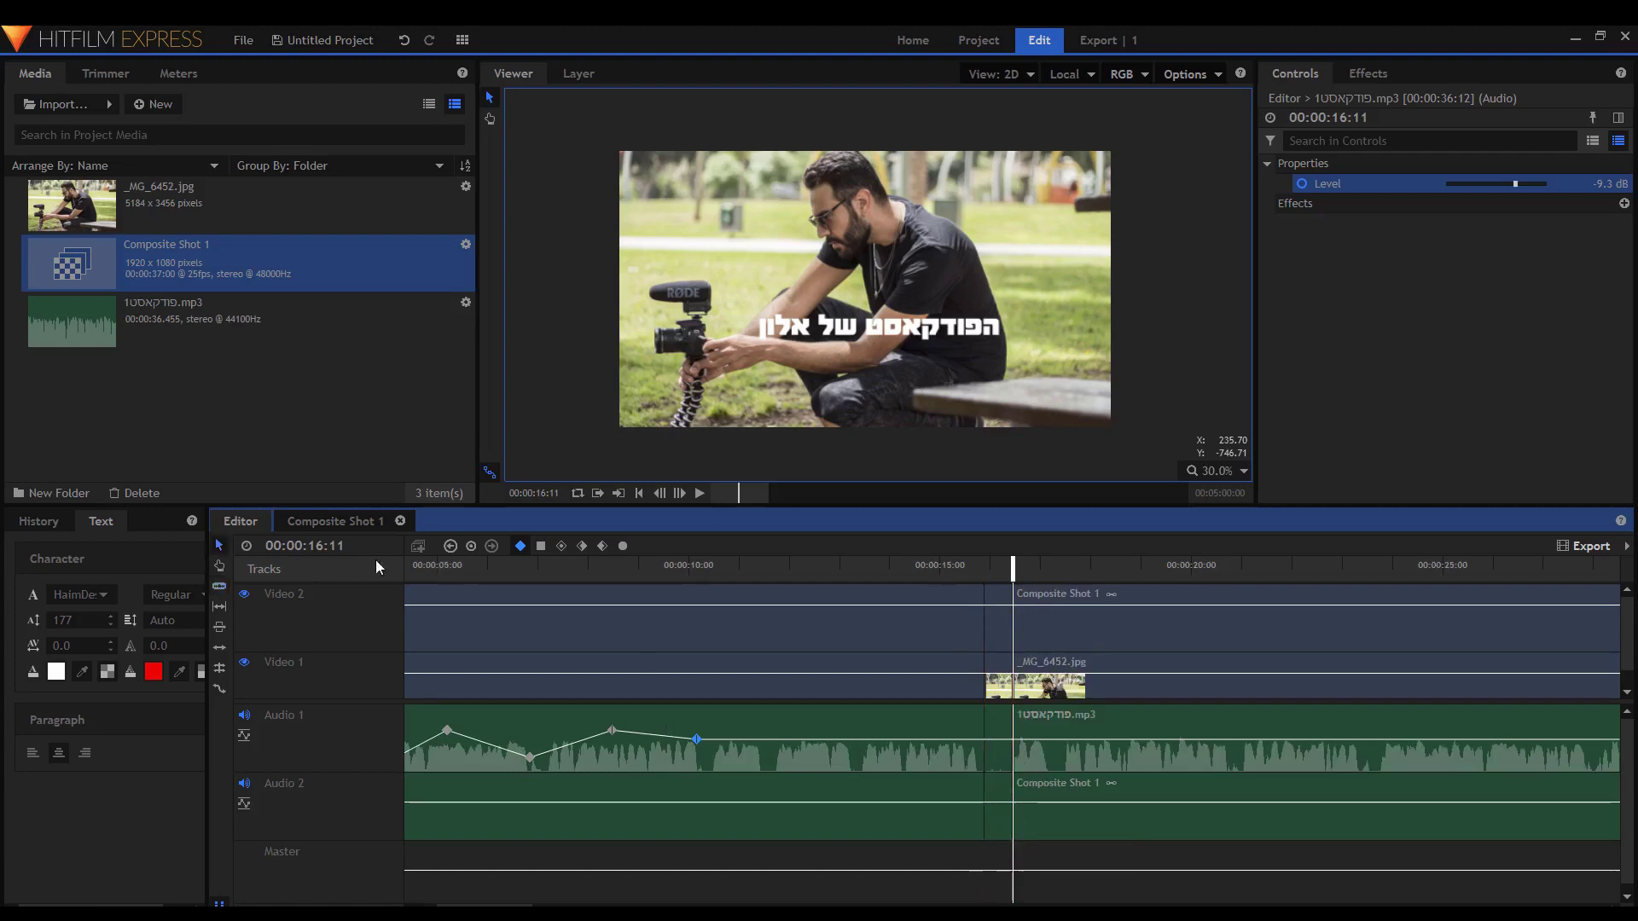
drag(987, 852, 995, 625)
key(Delete)
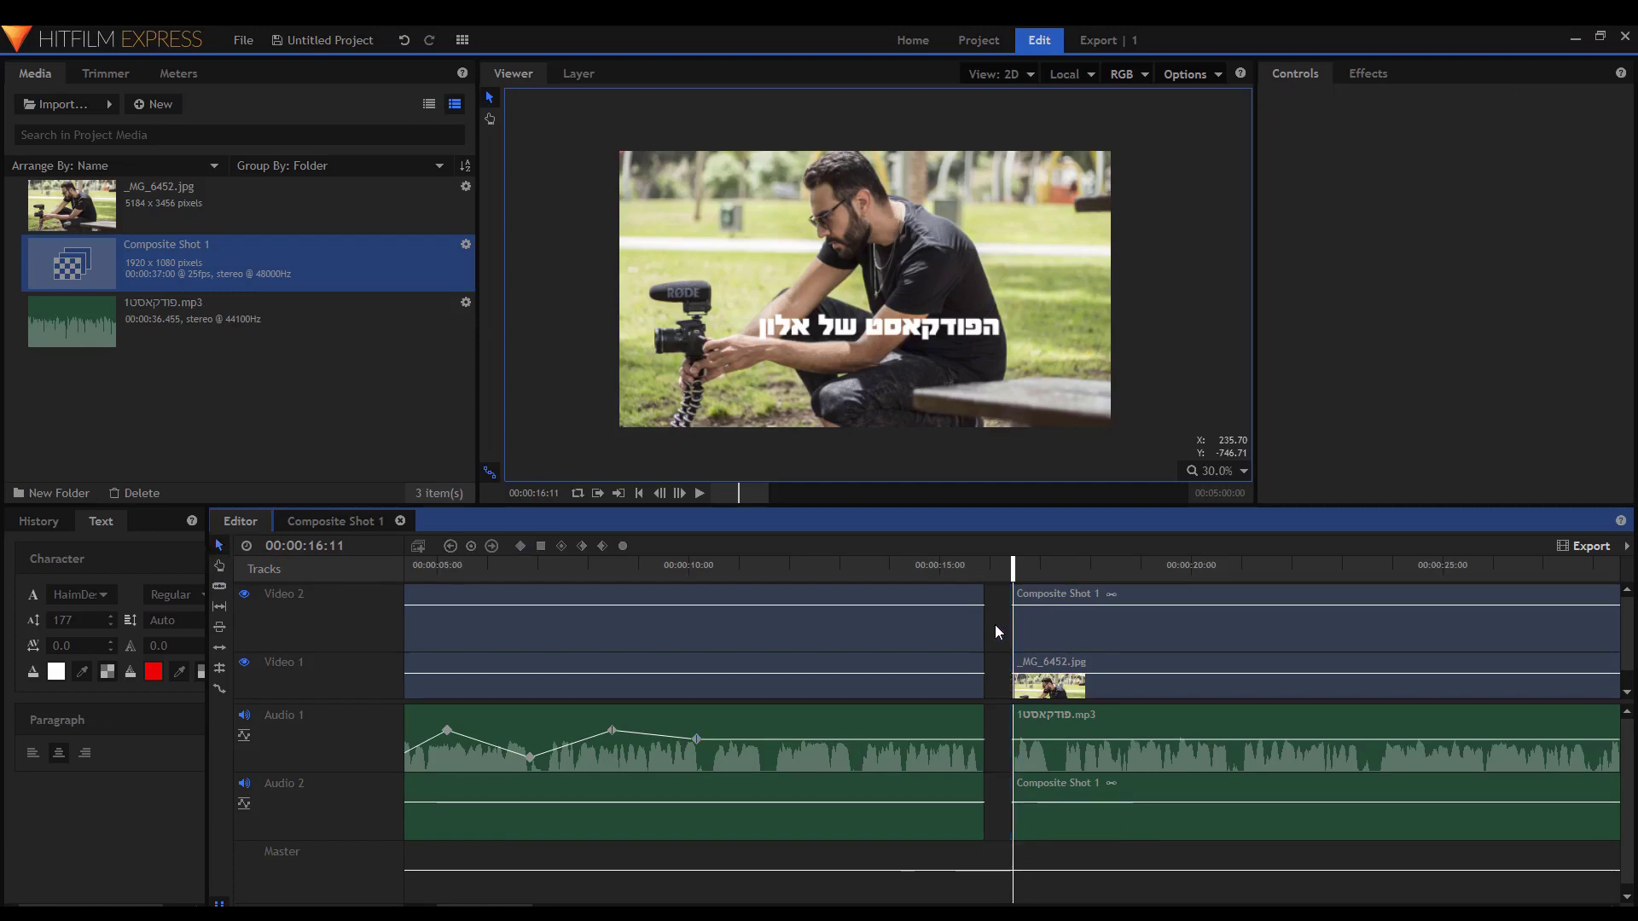
right_click(994, 632)
click(1034, 674)
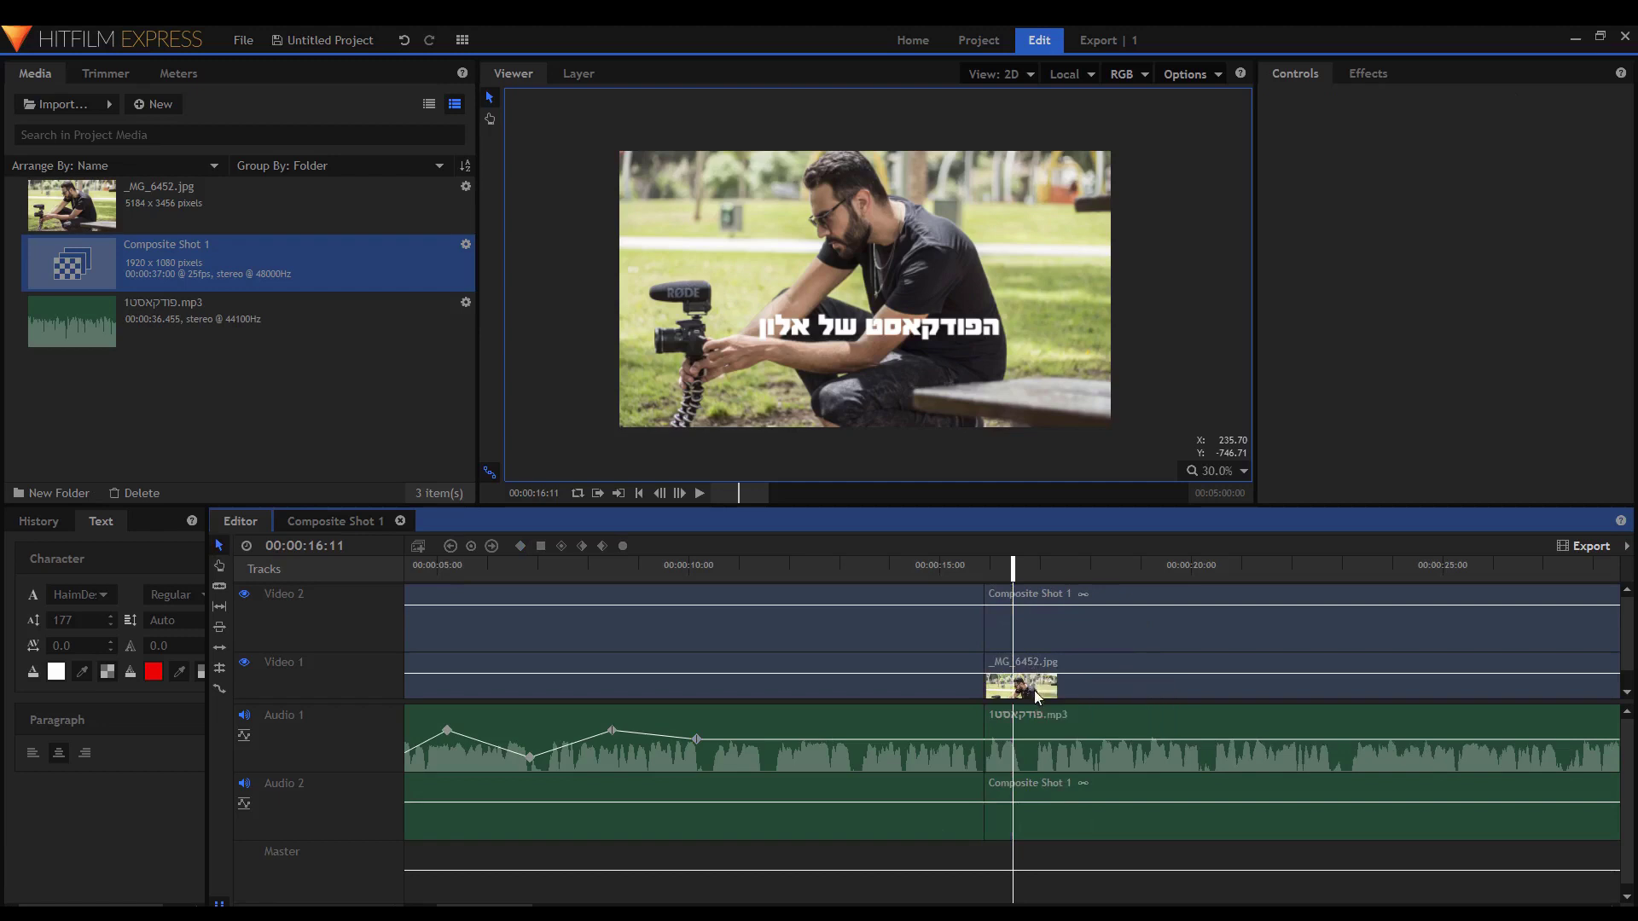
scroll(1037, 695, down, 3)
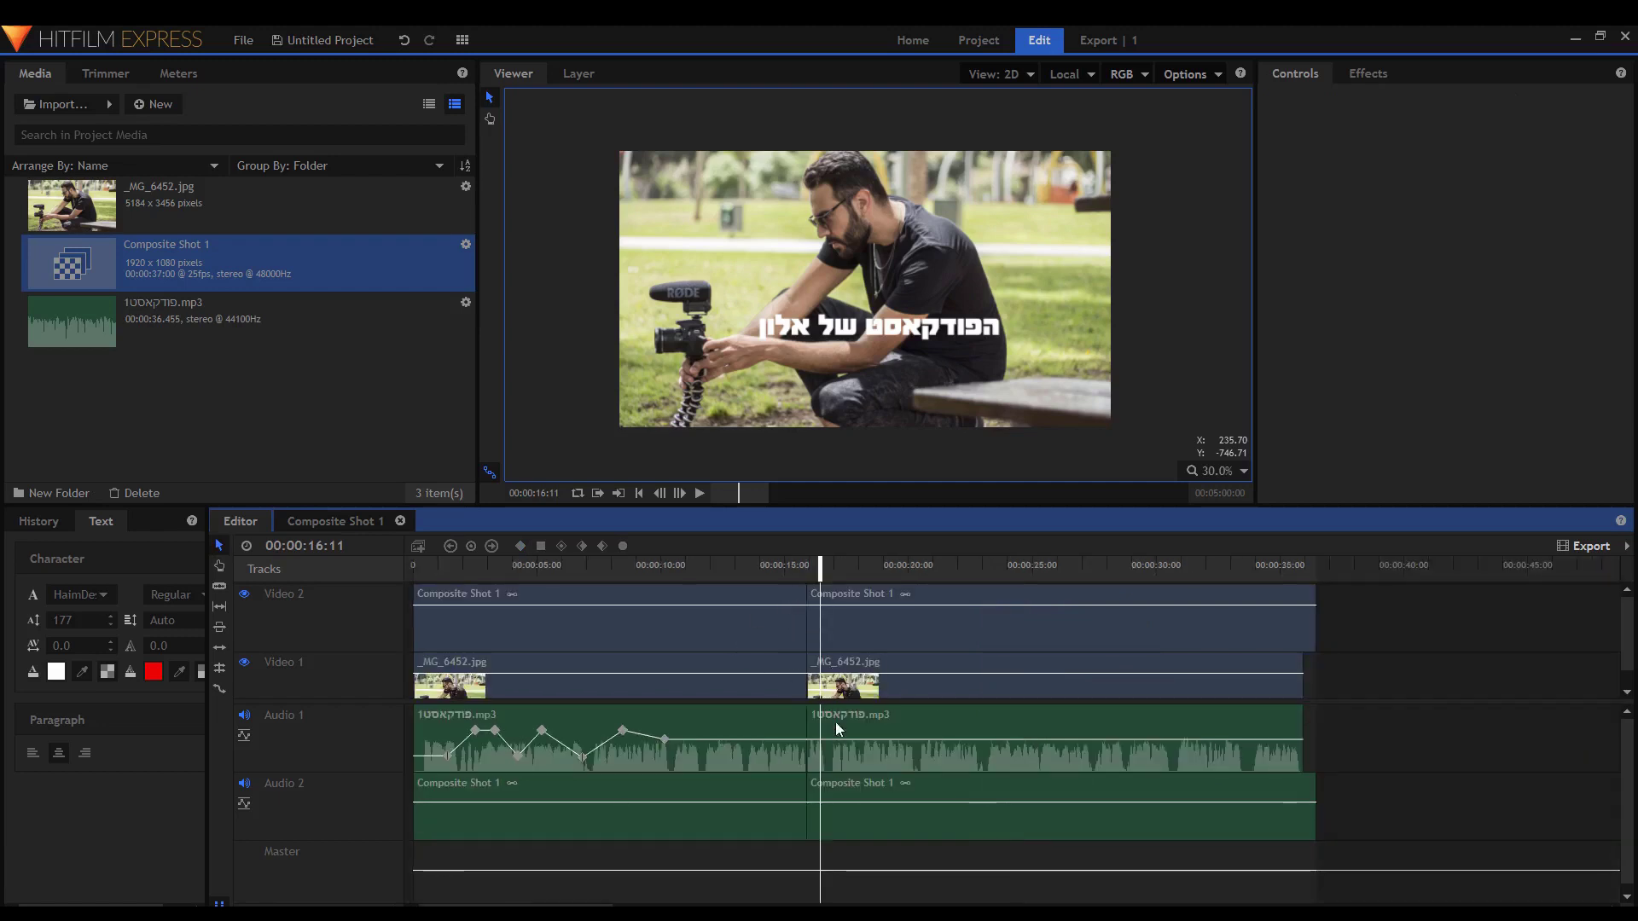
click(703, 731)
drag(853, 725, 853, 725)
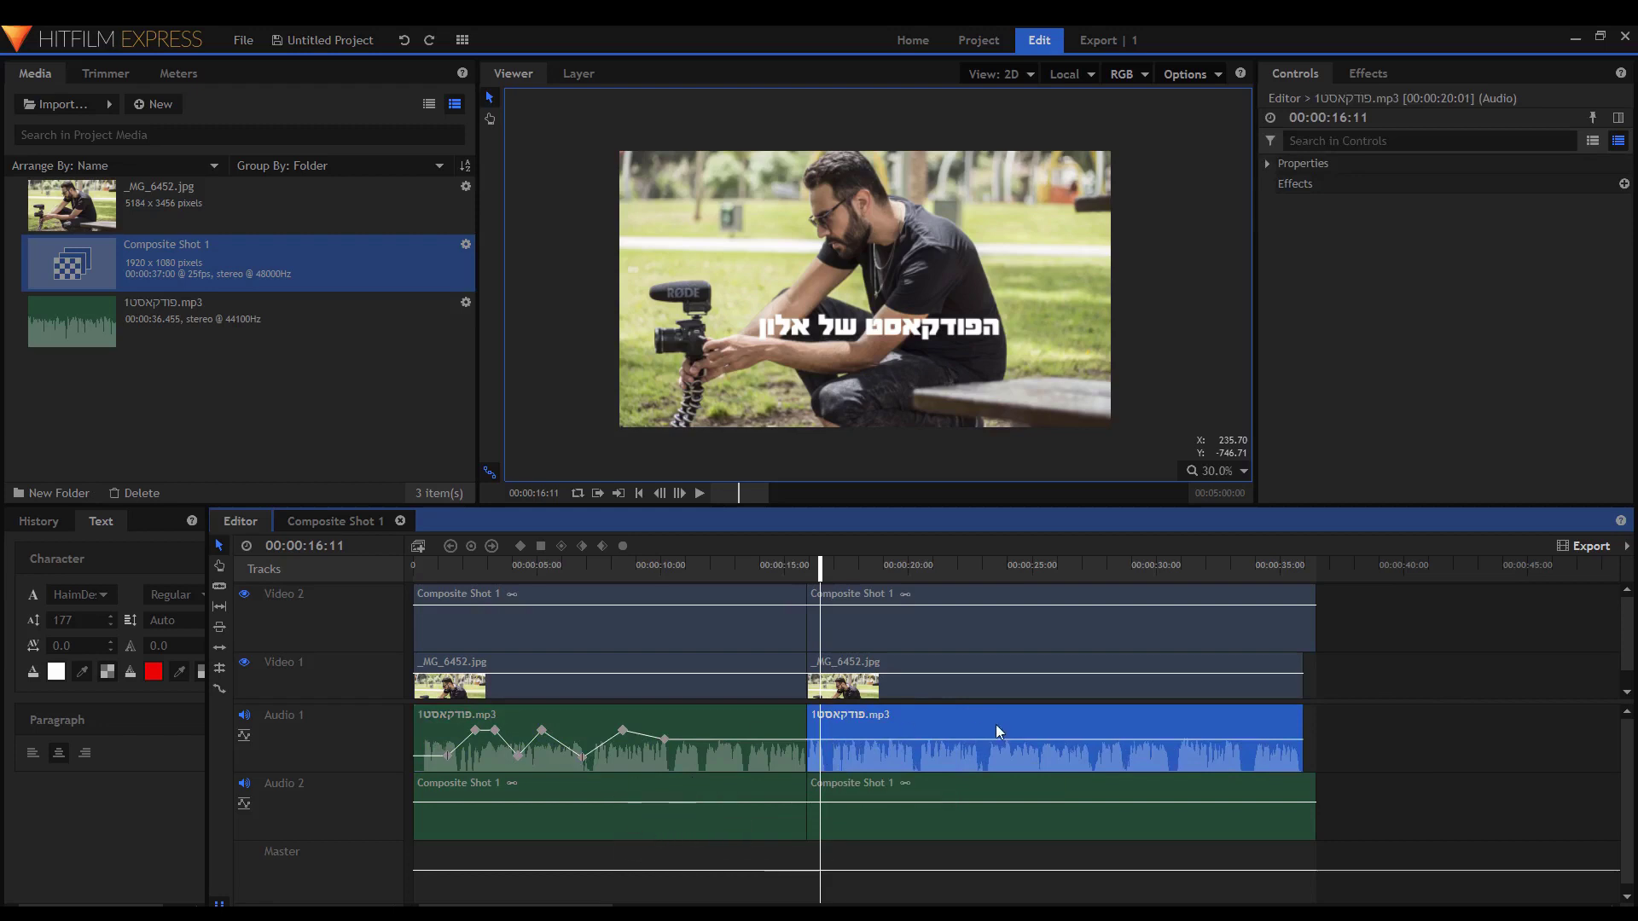
Insert an empty Audio 3 track and lower a Level keyframe on the first podcast clip slightly.
right_click(321, 747)
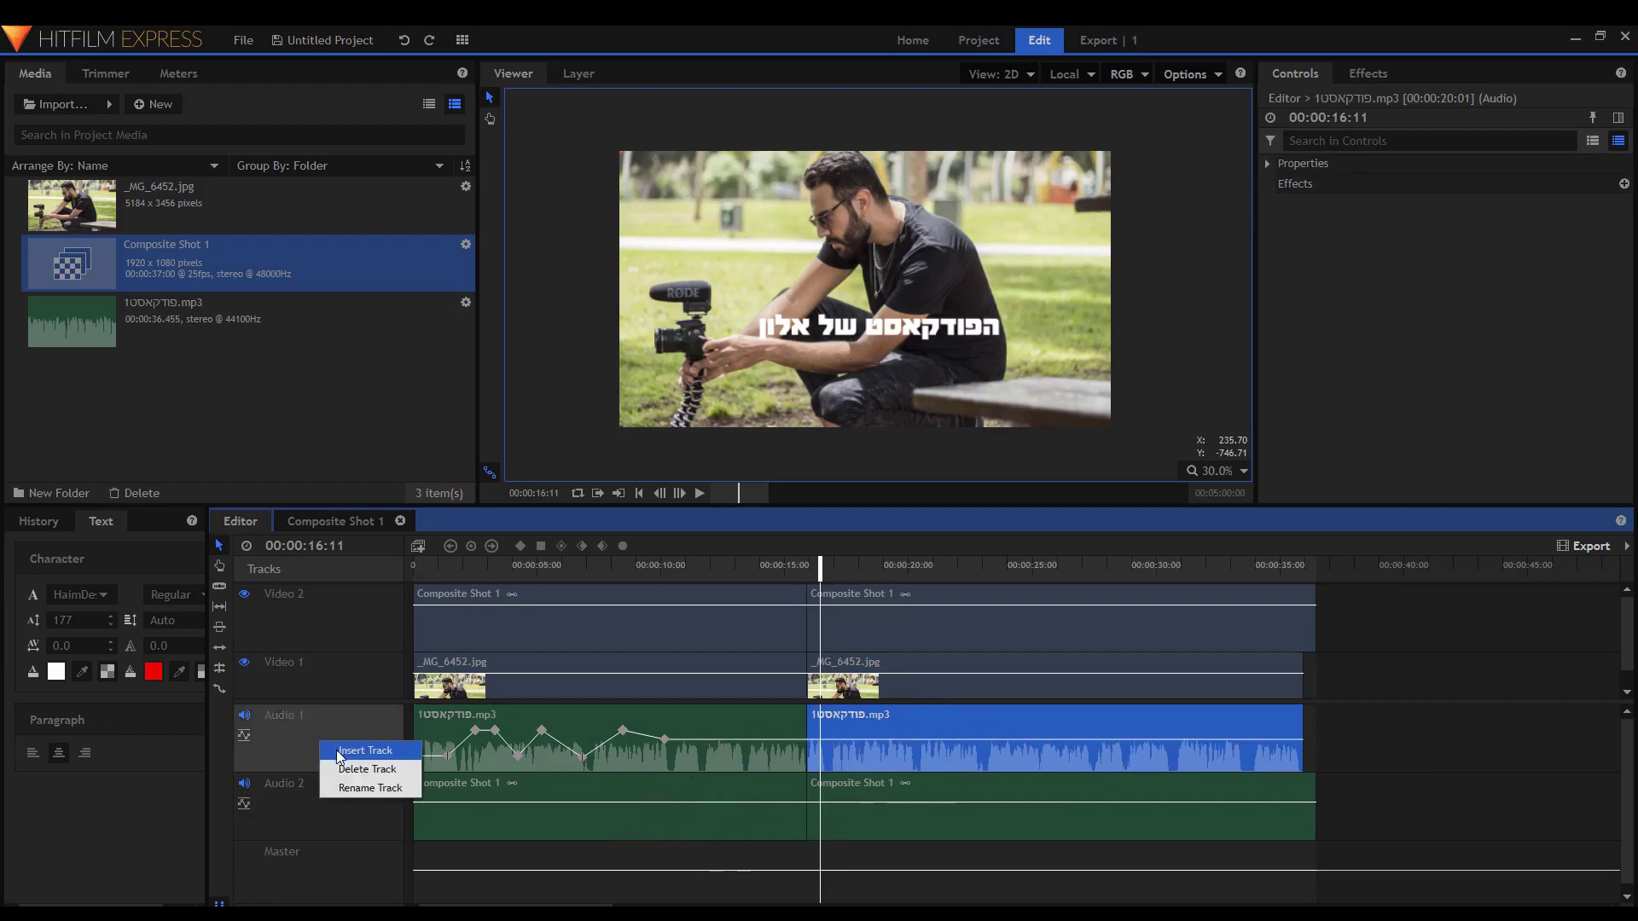
click(340, 752)
click(454, 802)
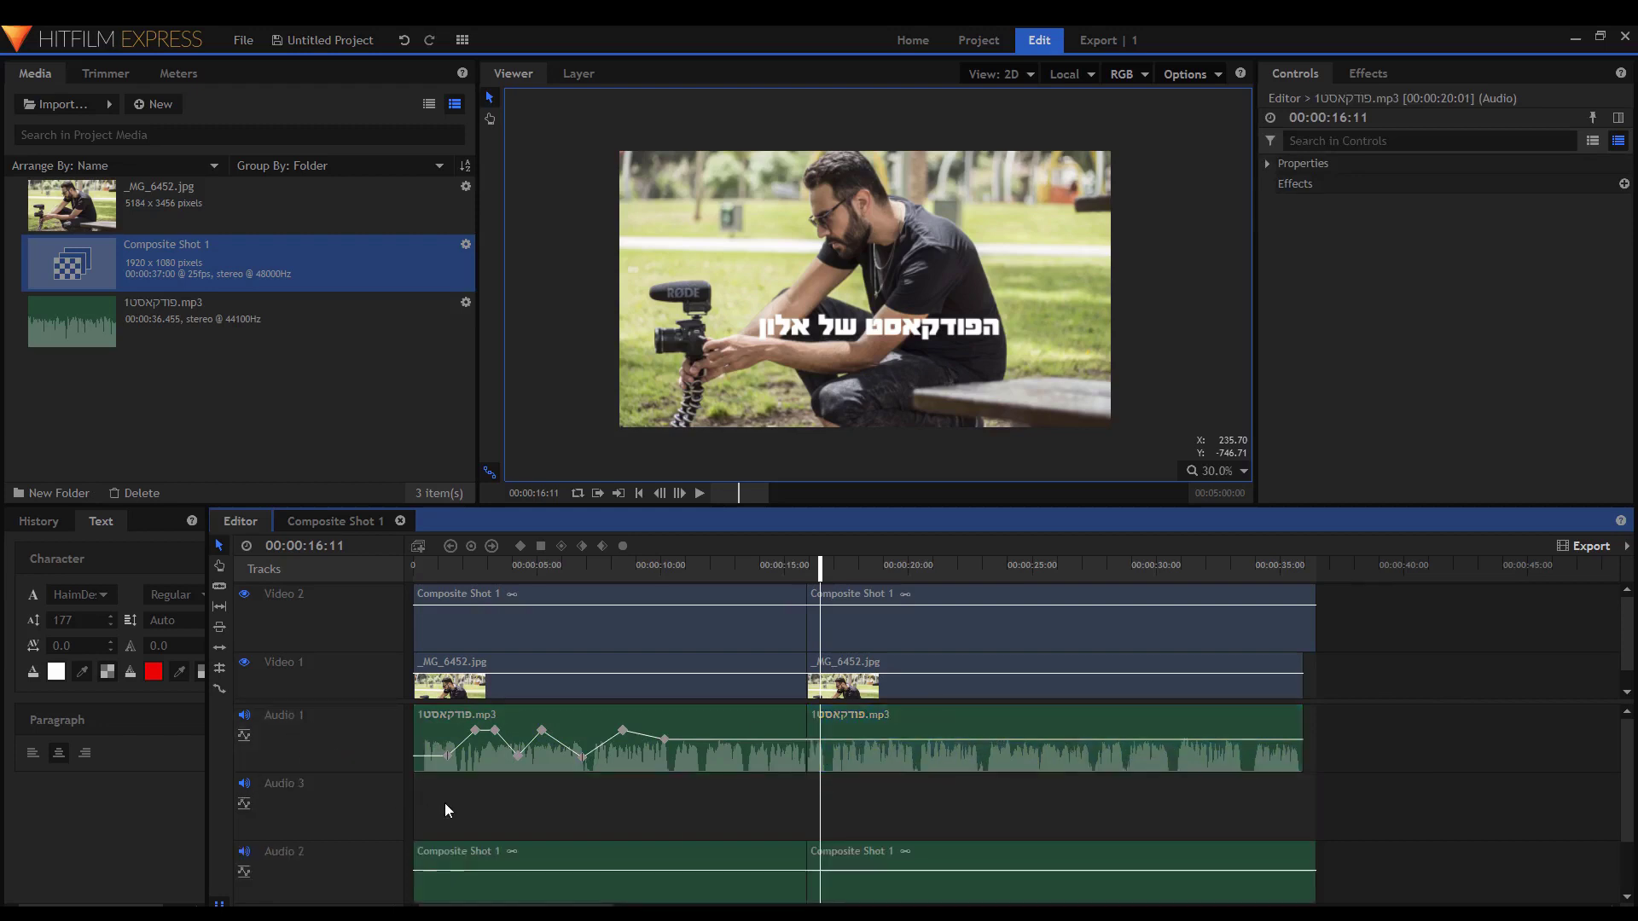
click(517, 752)
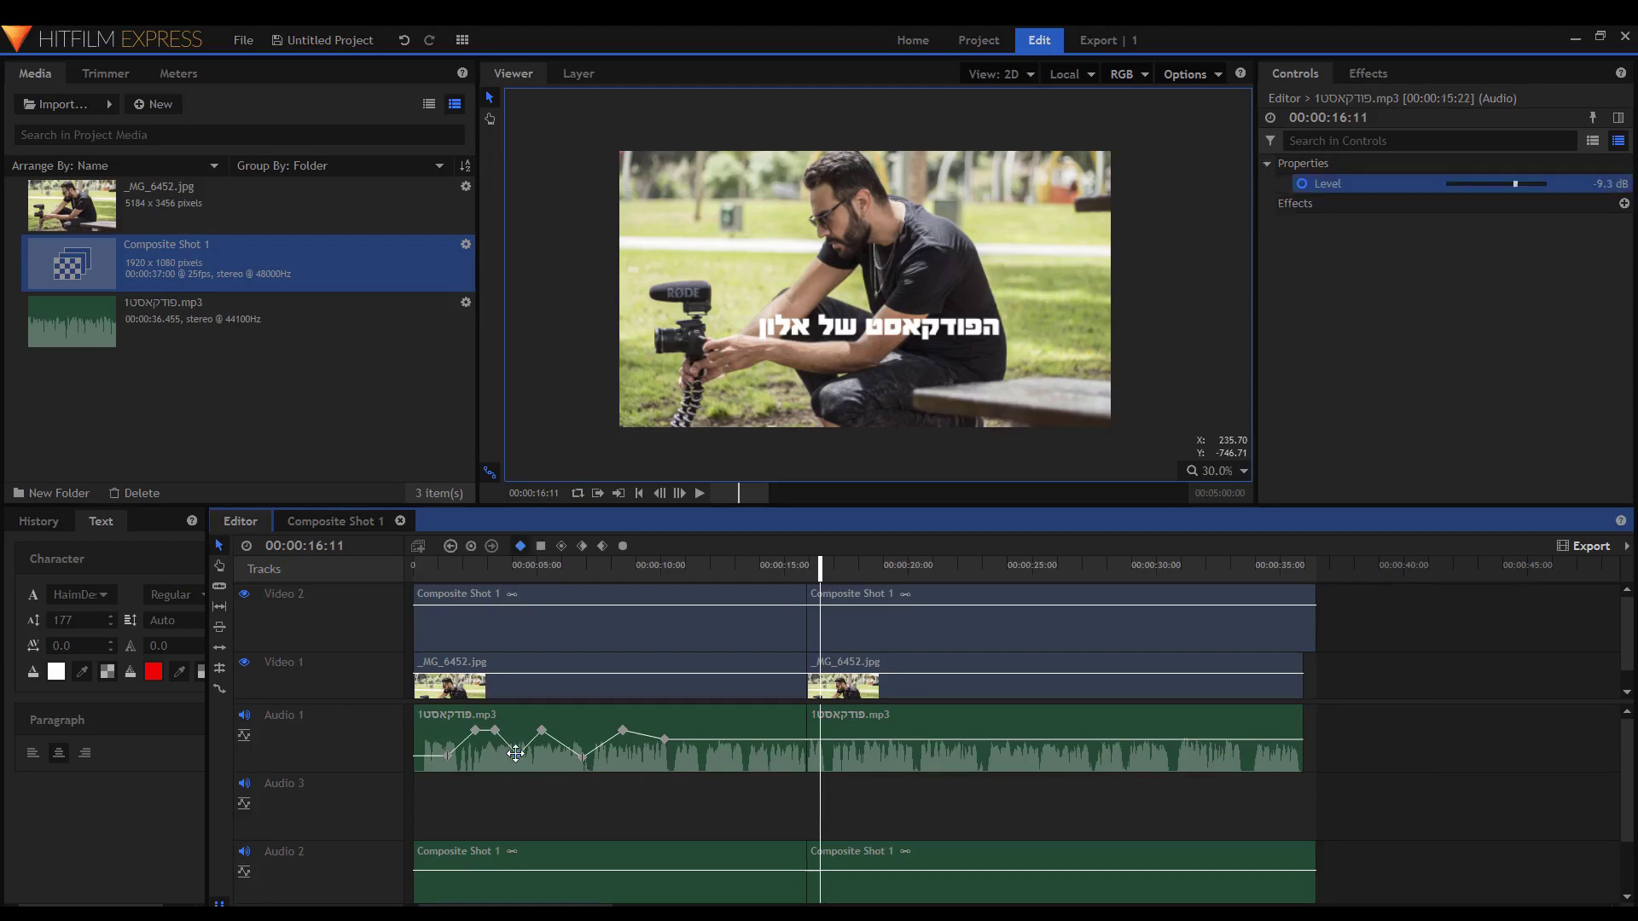
drag(517, 752, 516, 756)
Raise the second podcast clip's Level to -6.7 dB and show the audio meters.
click(882, 715)
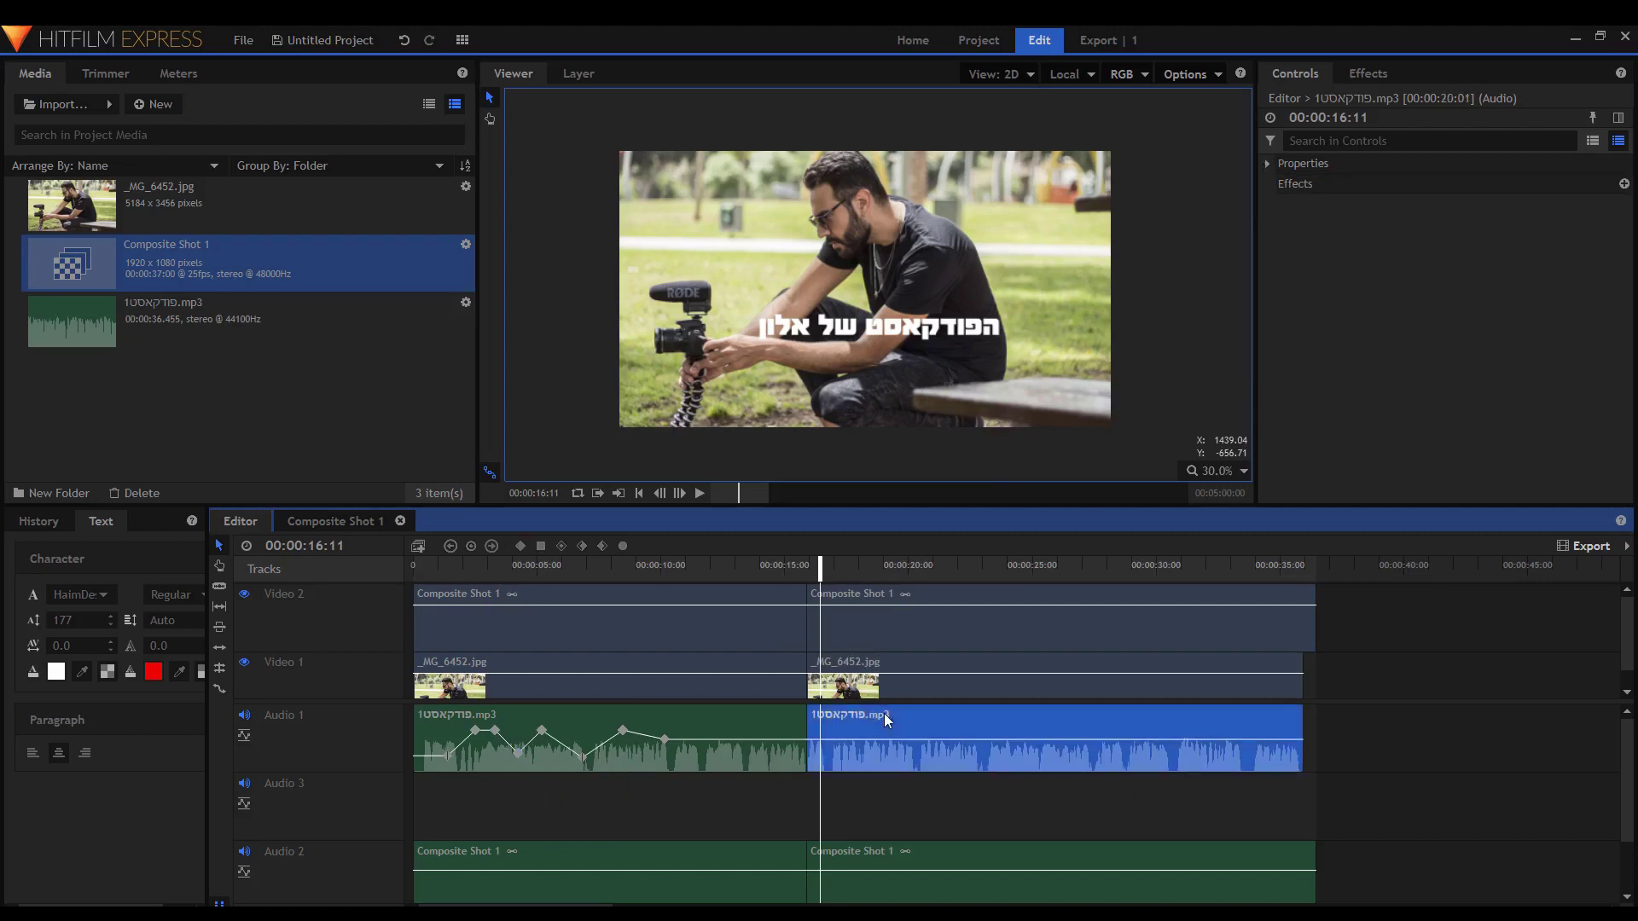
click(1424, 166)
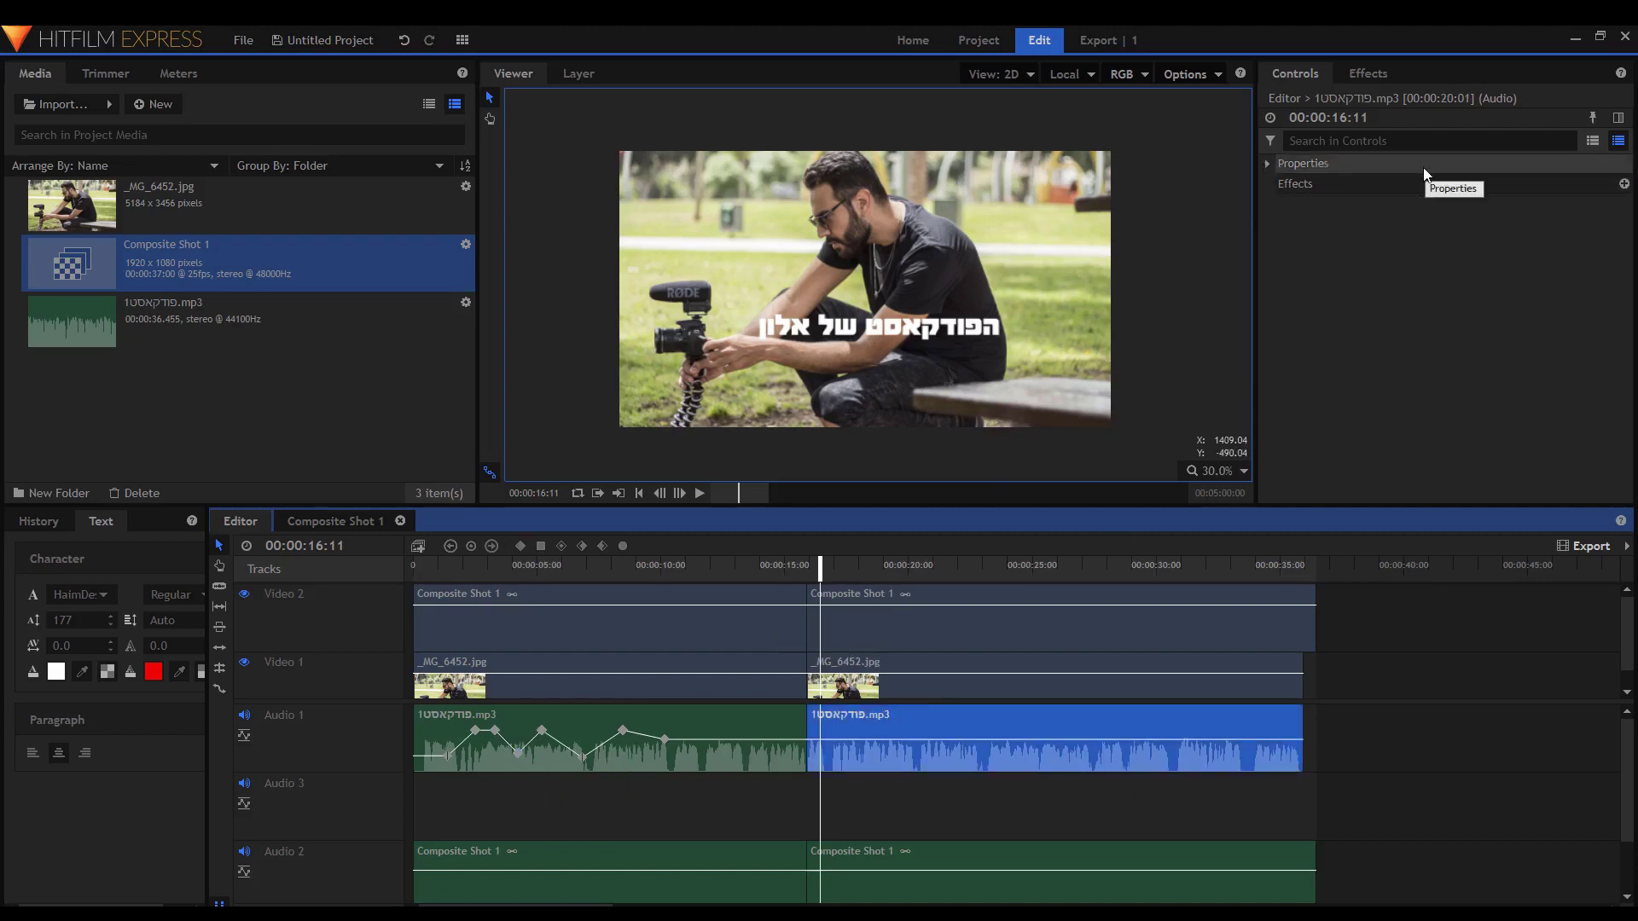
drag(1512, 186, 1519, 186)
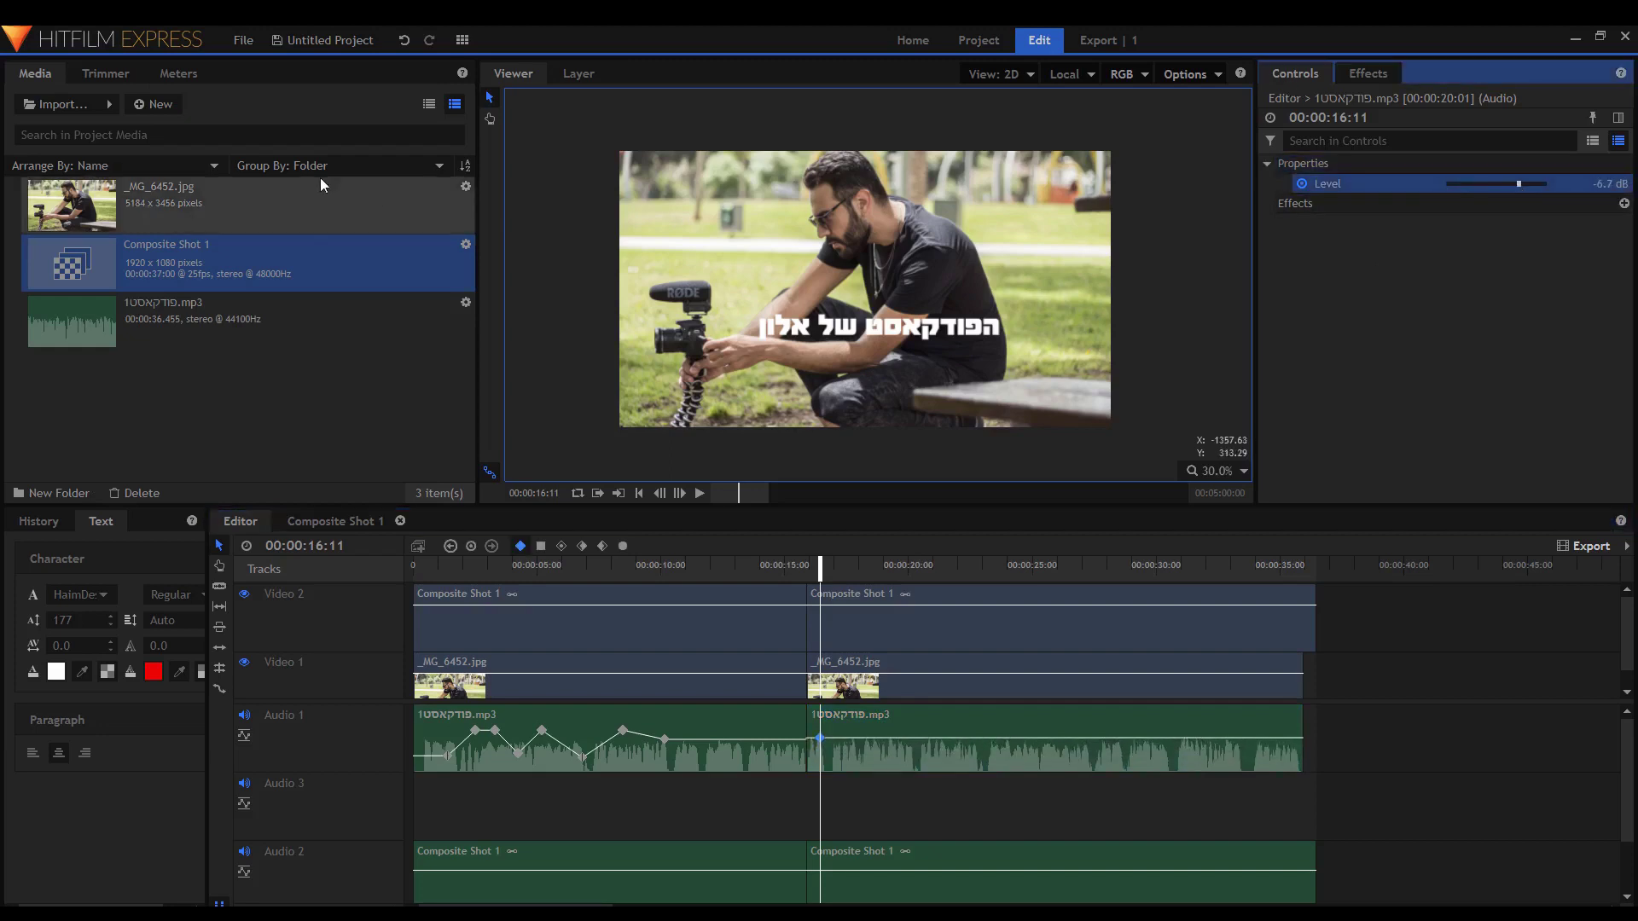
click(178, 73)
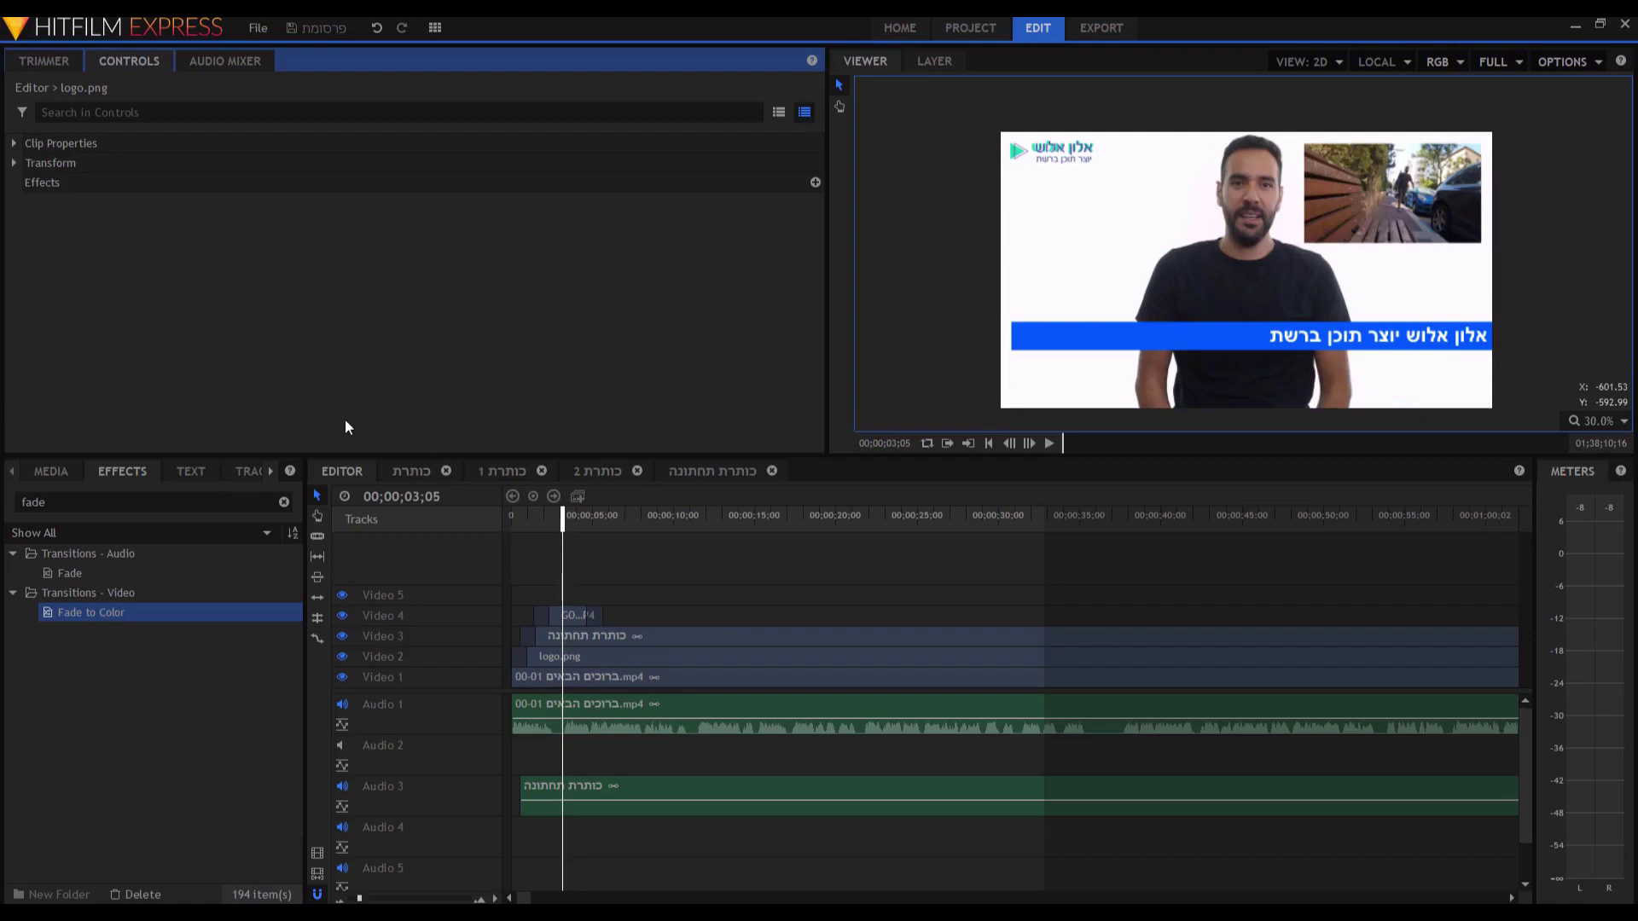
Create a new 1920×1080, 30 fps composite shot with its duration minutes set to 05.
click(47, 471)
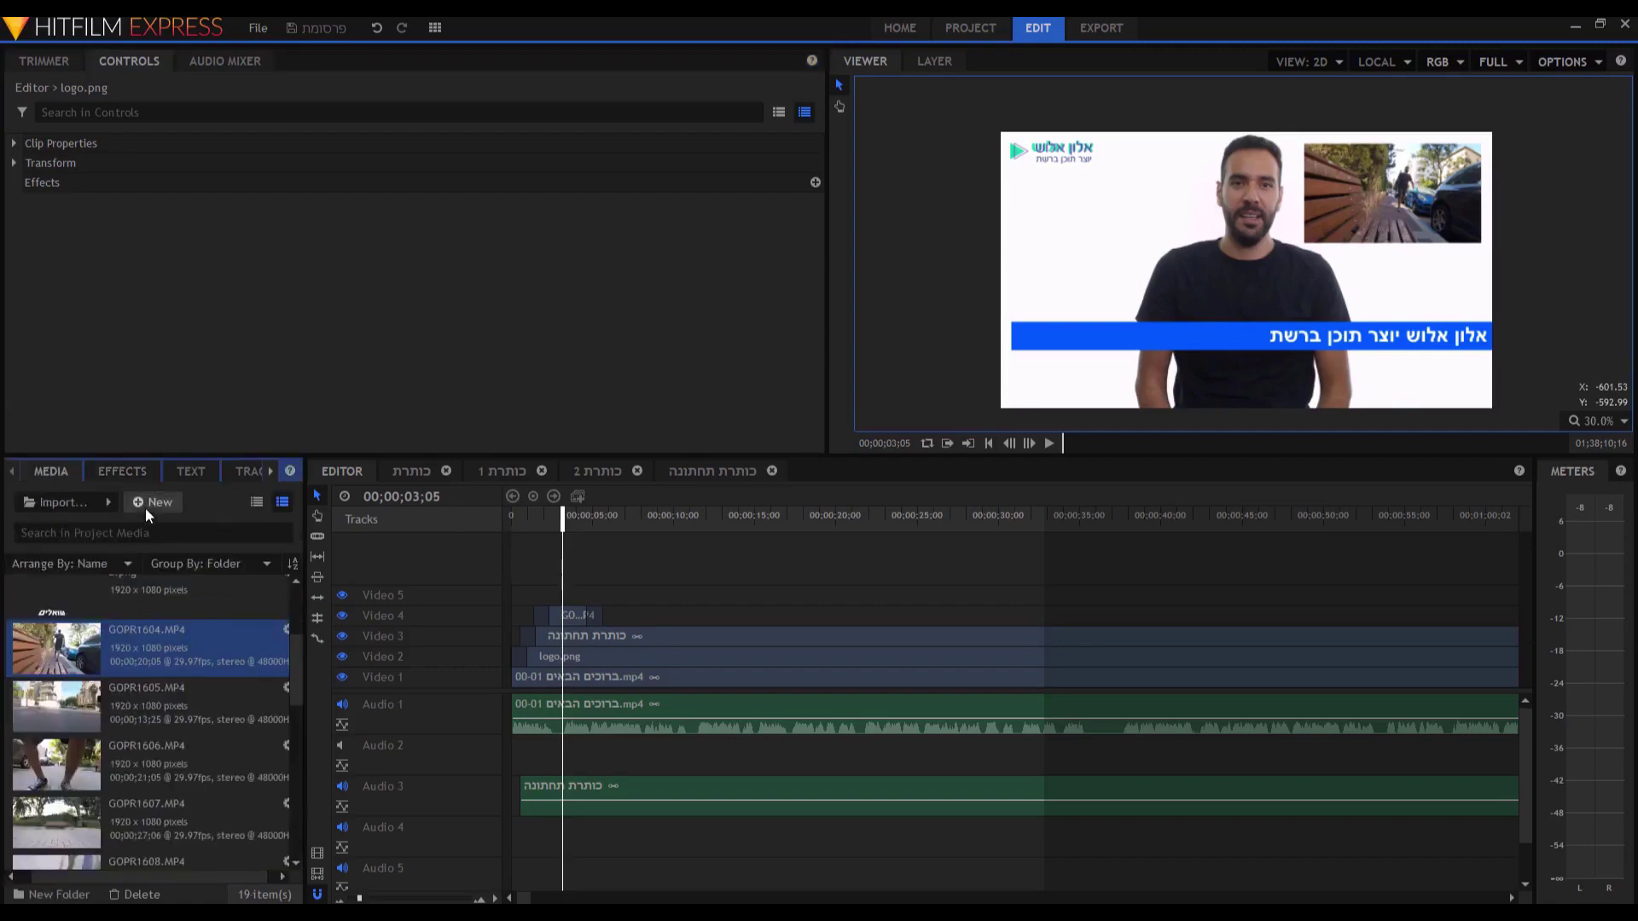
click(145, 505)
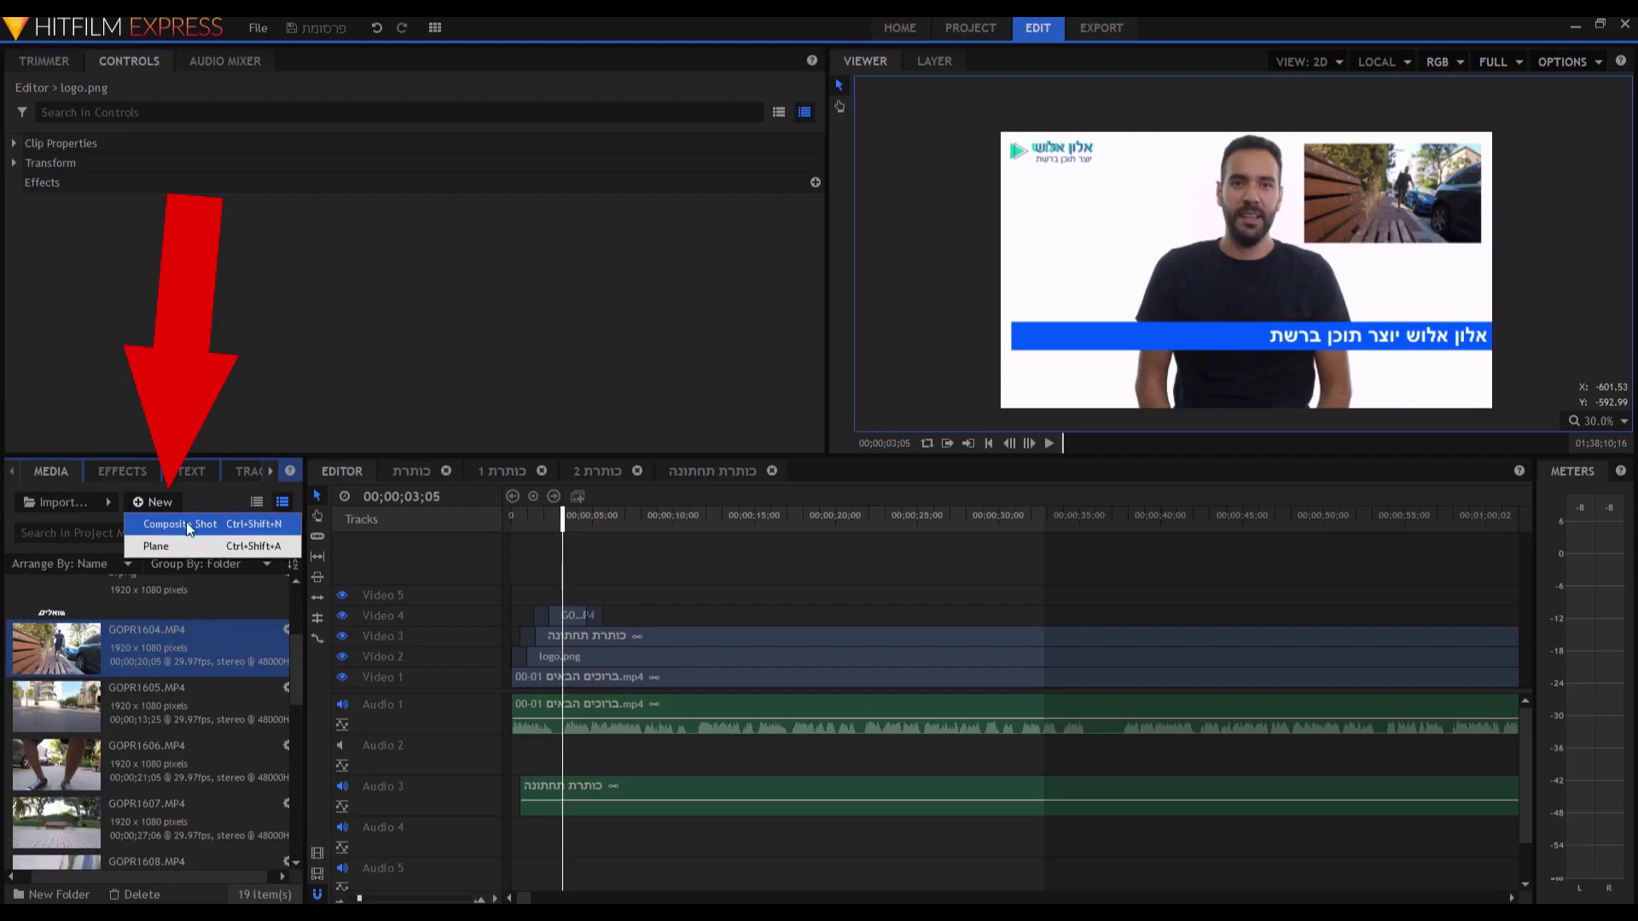
click(161, 524)
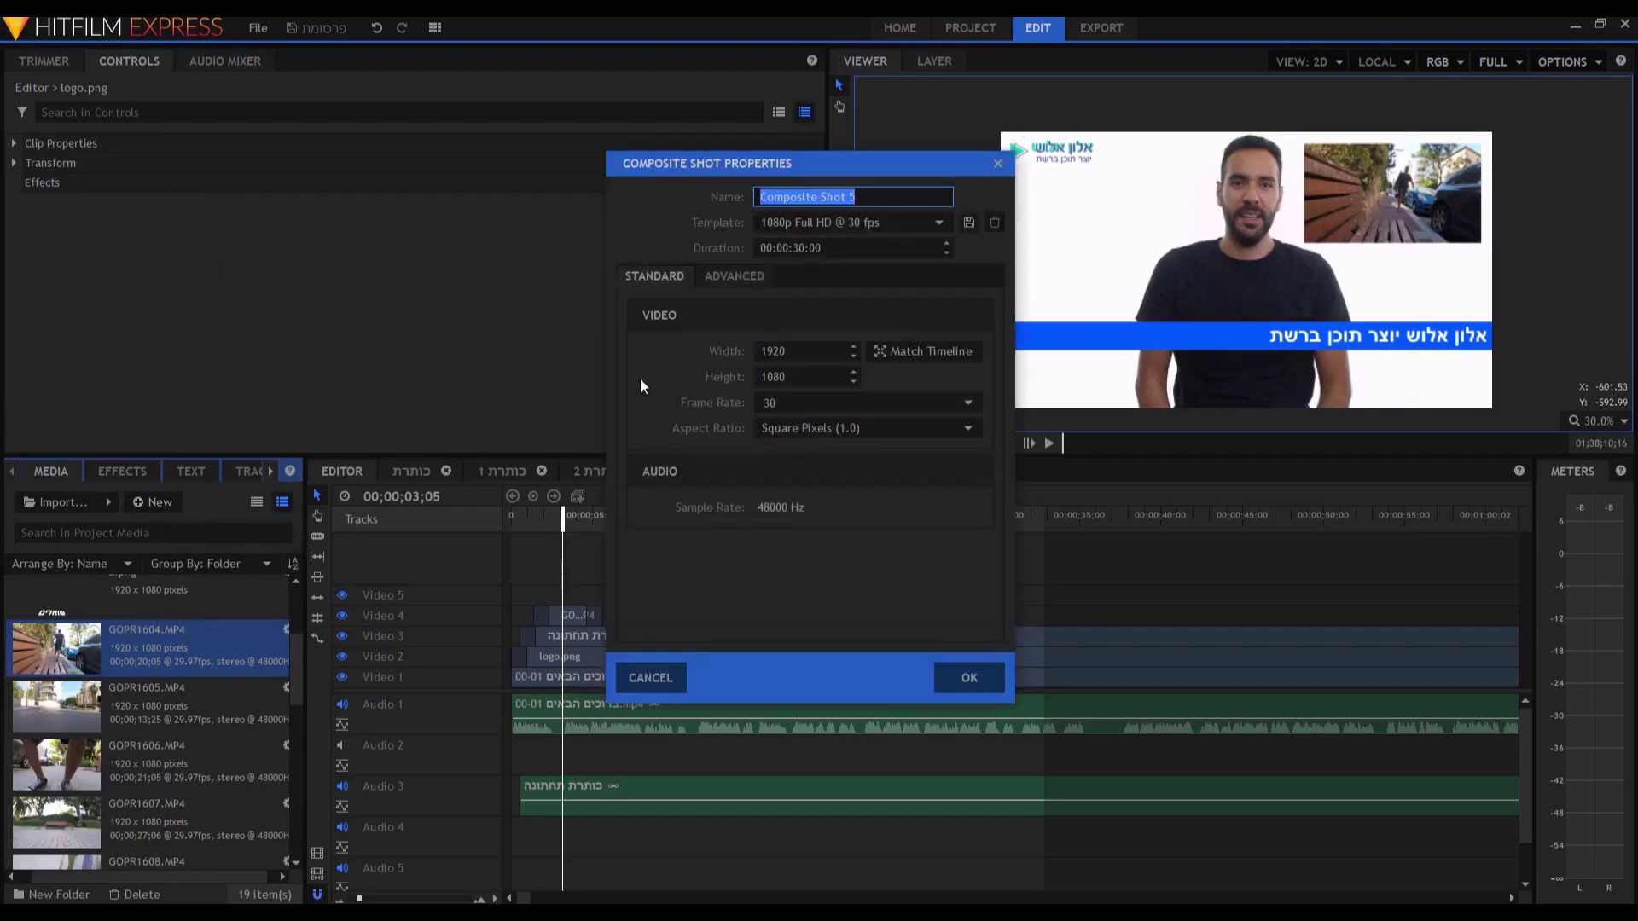
click(781, 248)
double_click(782, 248)
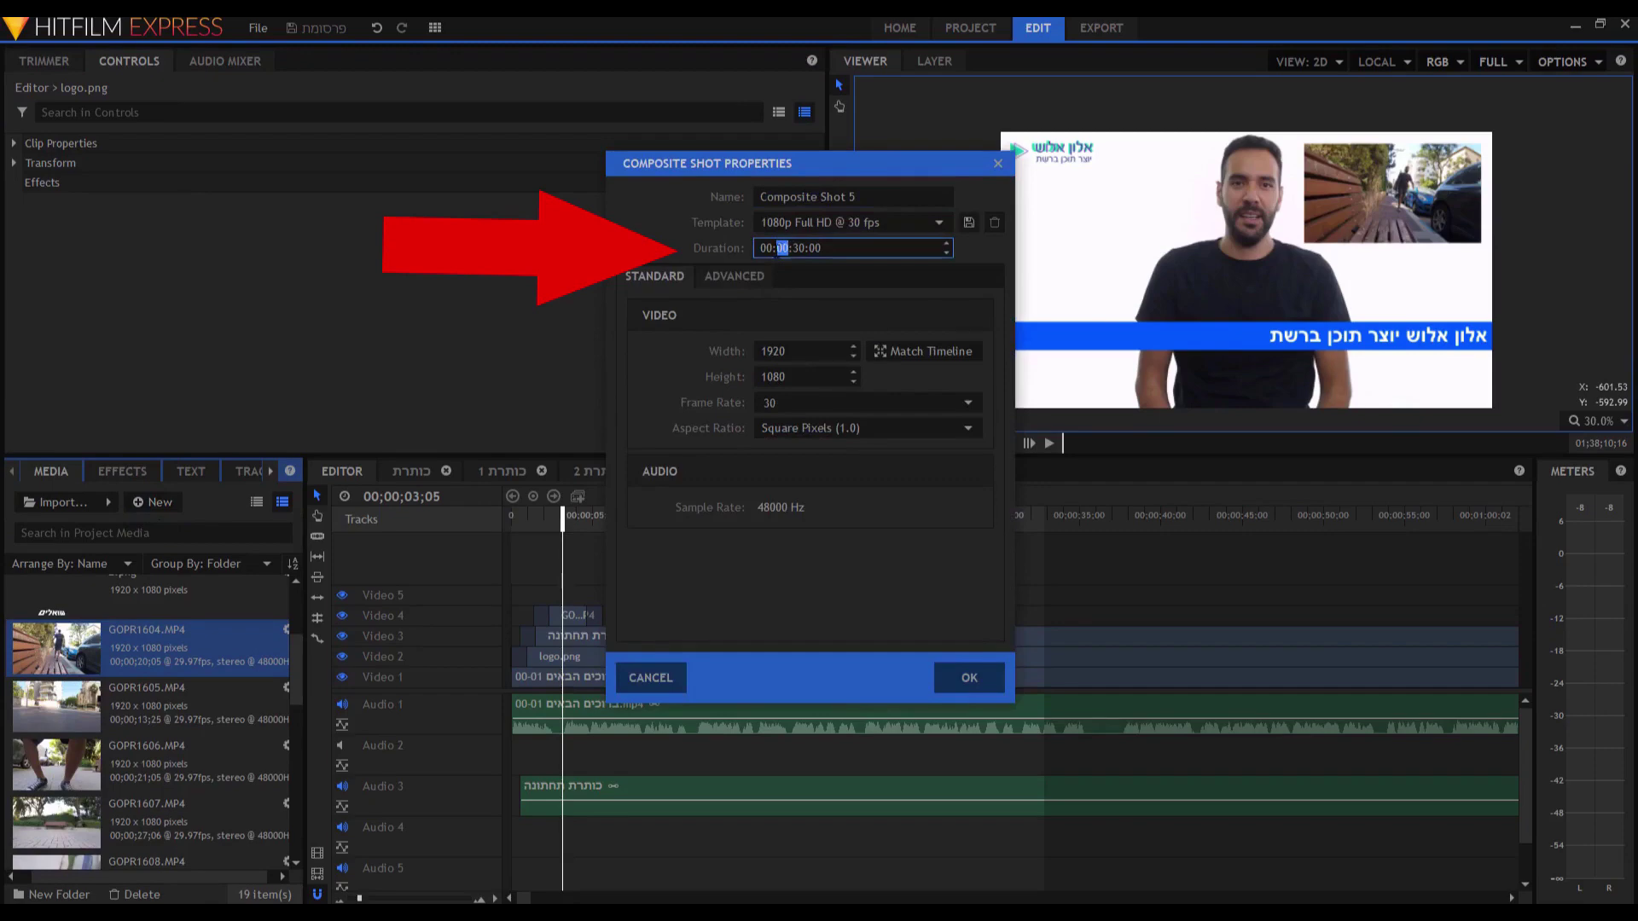
text(05)
key(Return)
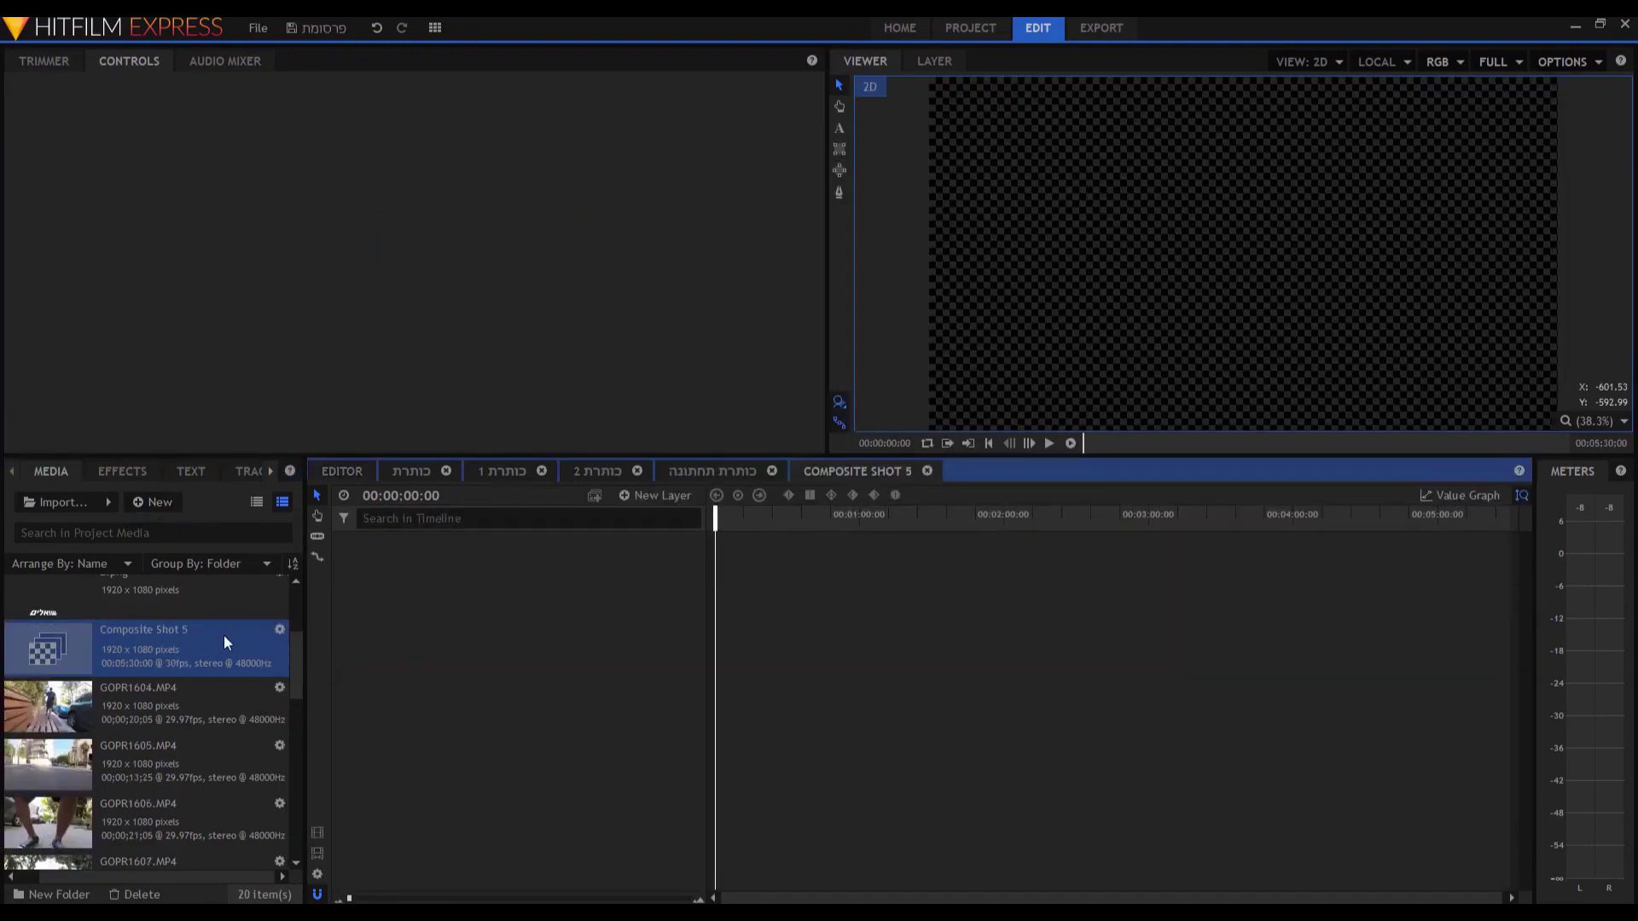
Rename the new composite shot to 'כתובית'.
right_click(225, 636)
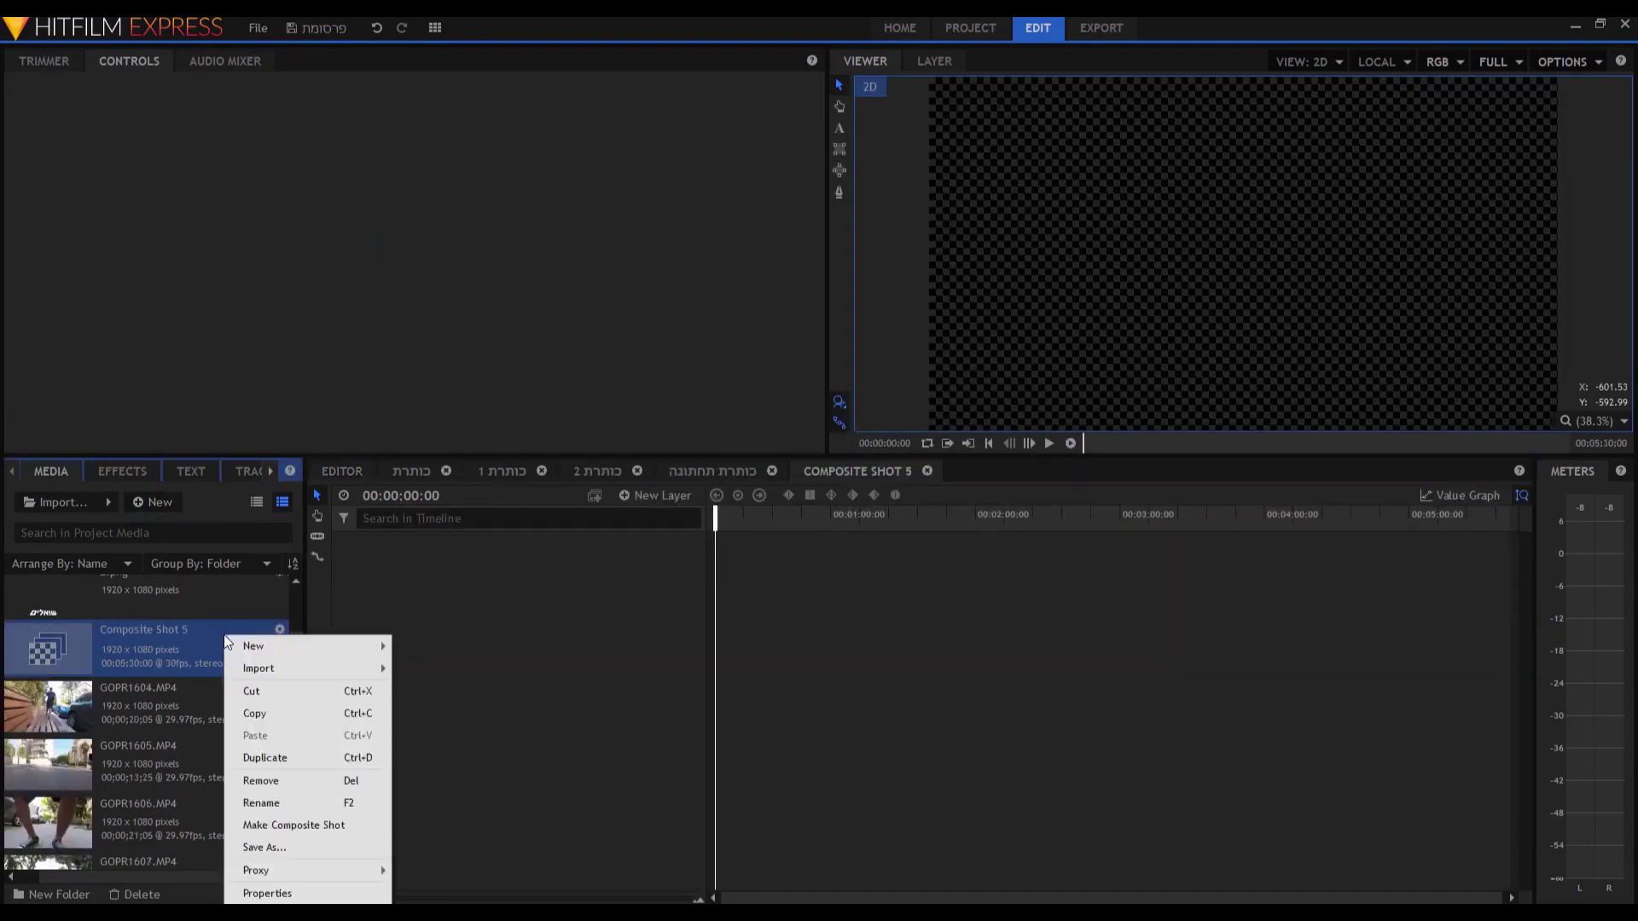
click(285, 802)
text(כ)
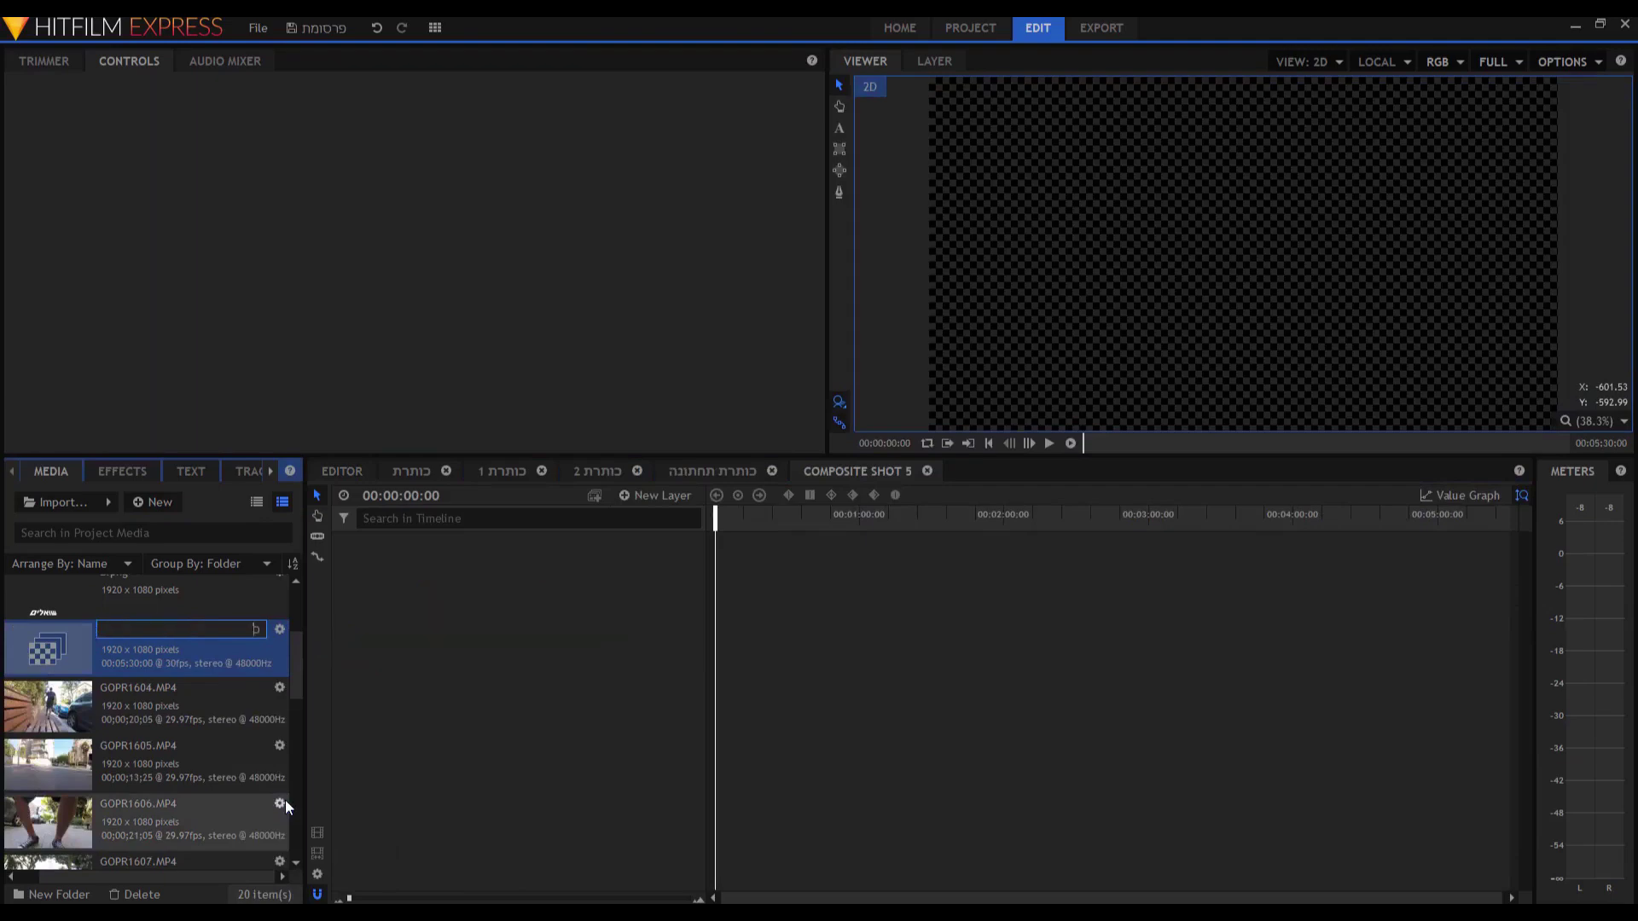
text(תובית)
key(Return)
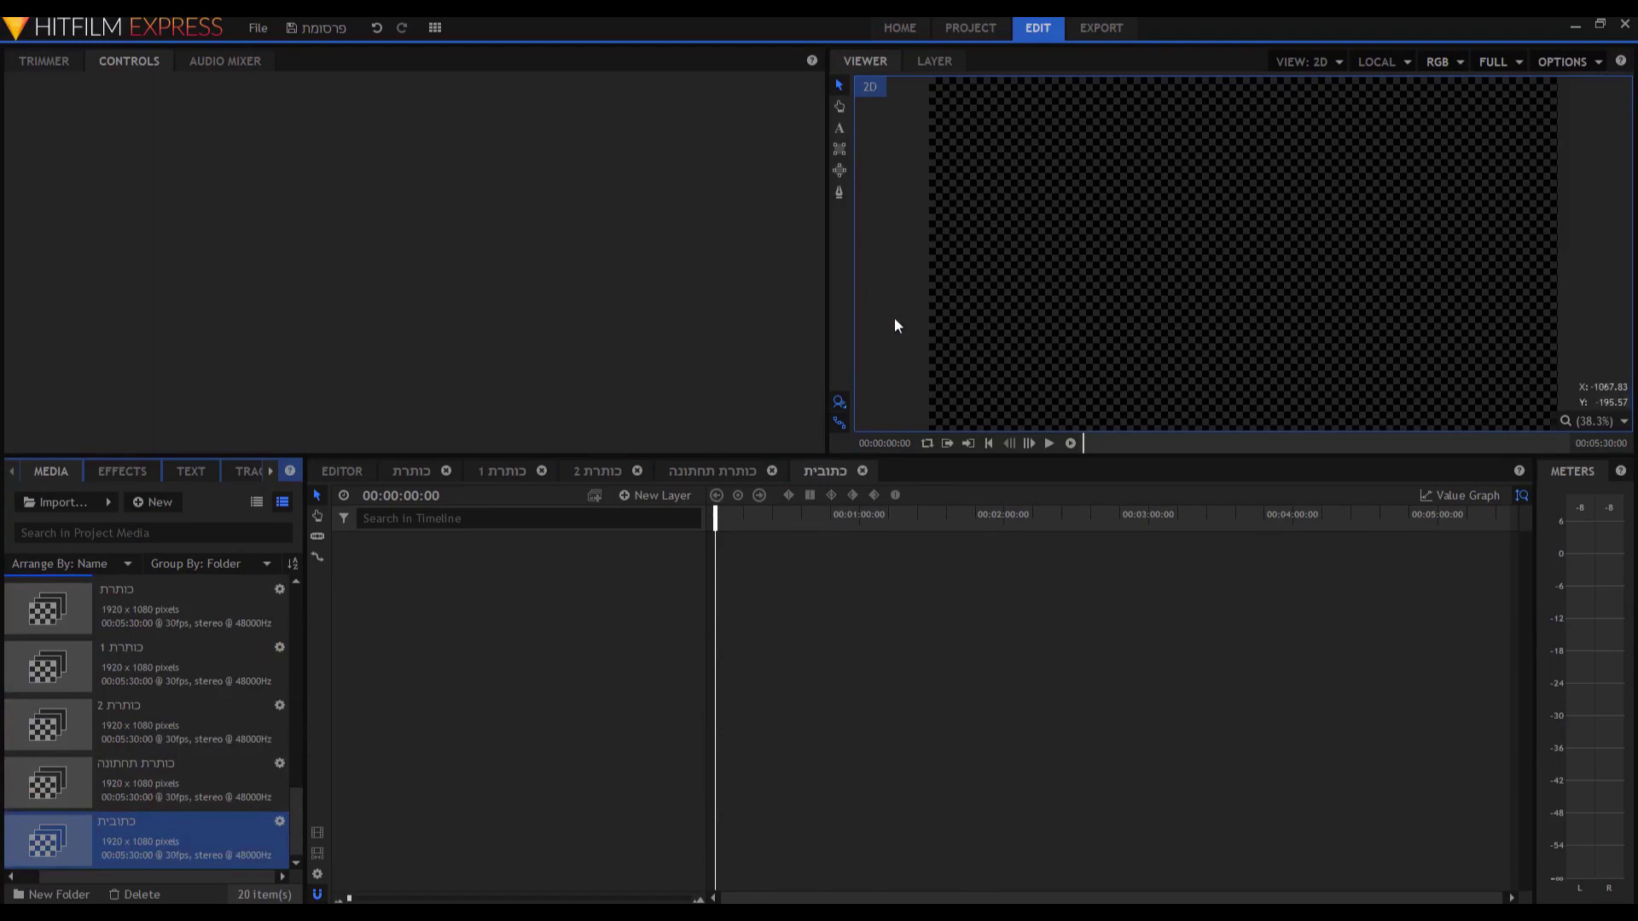
Add a black plane layer to the composite and squash it into a thin bottom strip.
click(656, 496)
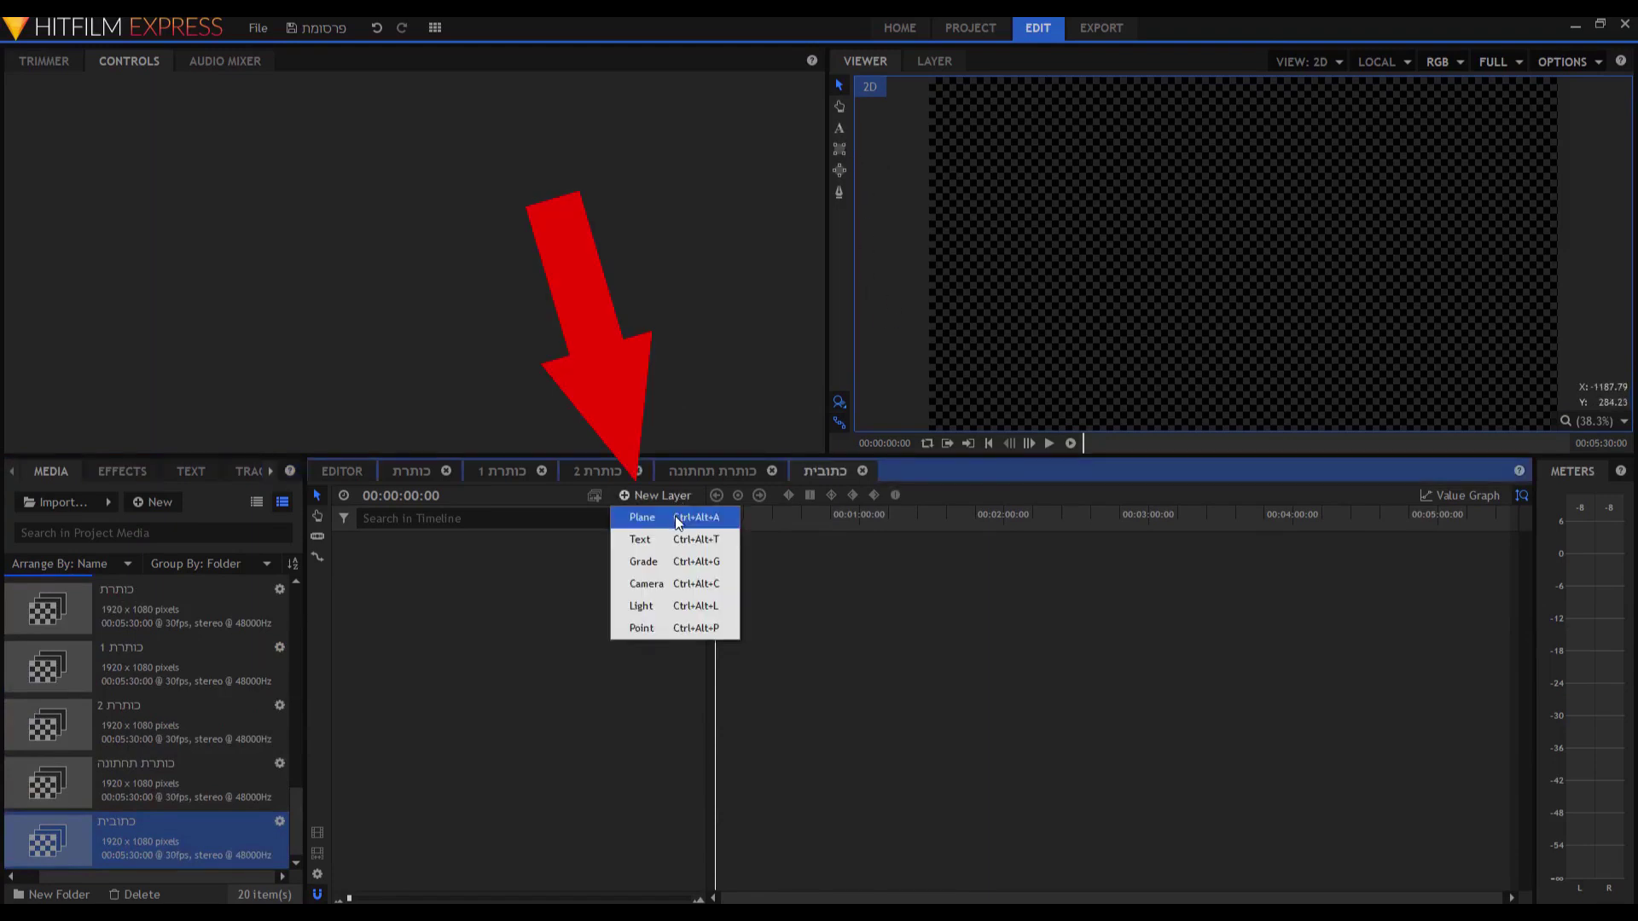
click(677, 518)
click(925, 482)
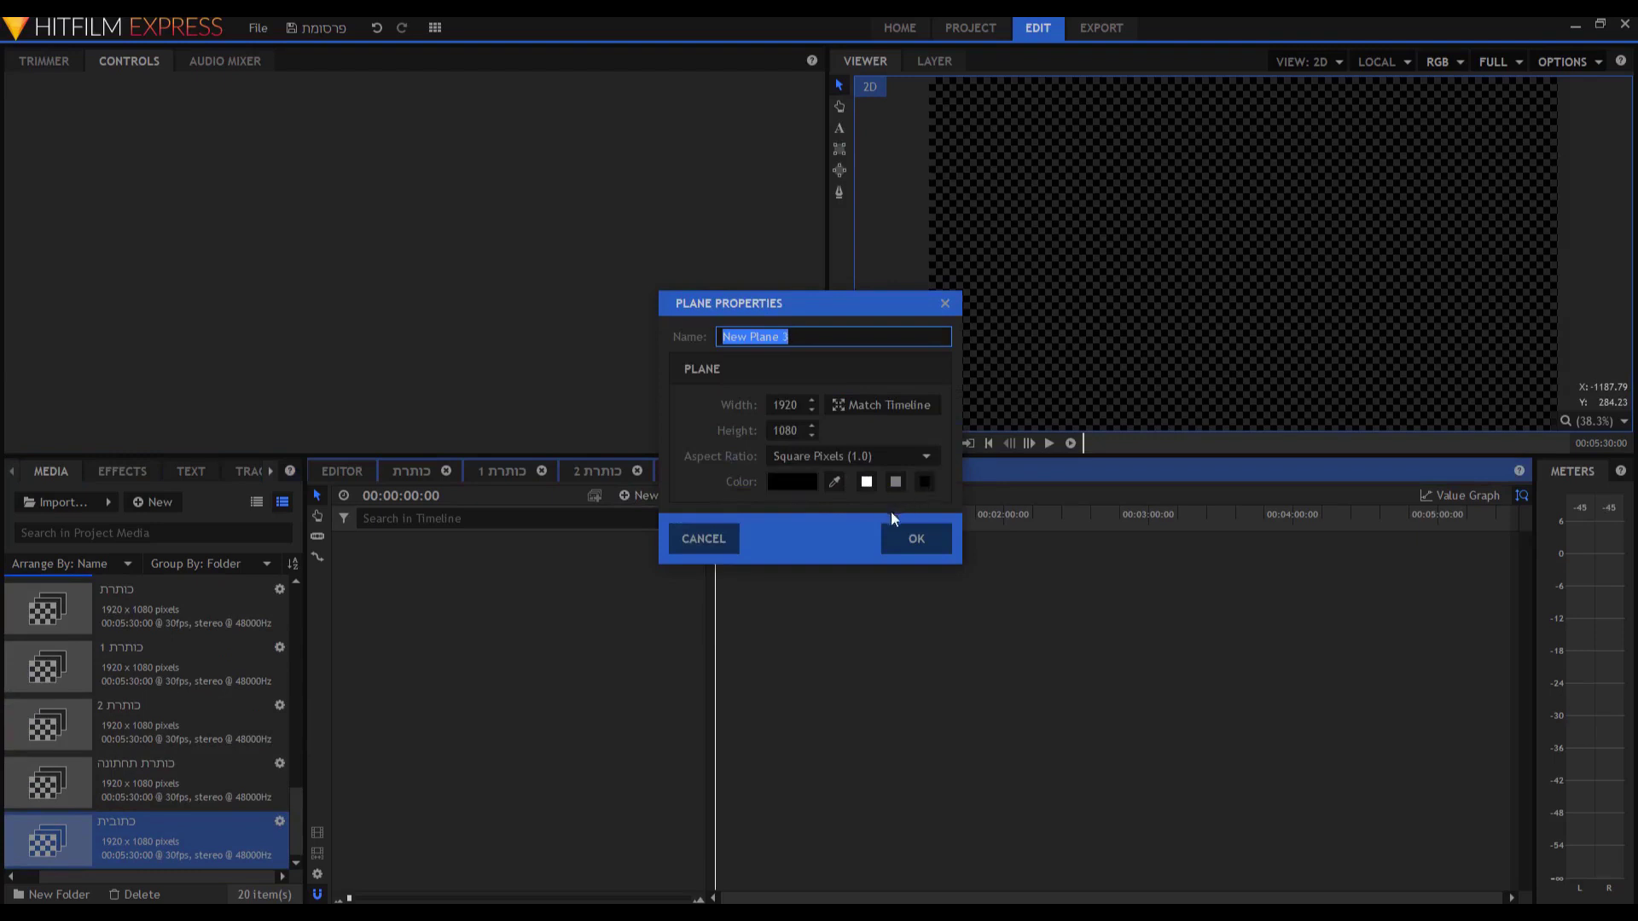
click(884, 534)
drag(1541, 111, 1463, 370)
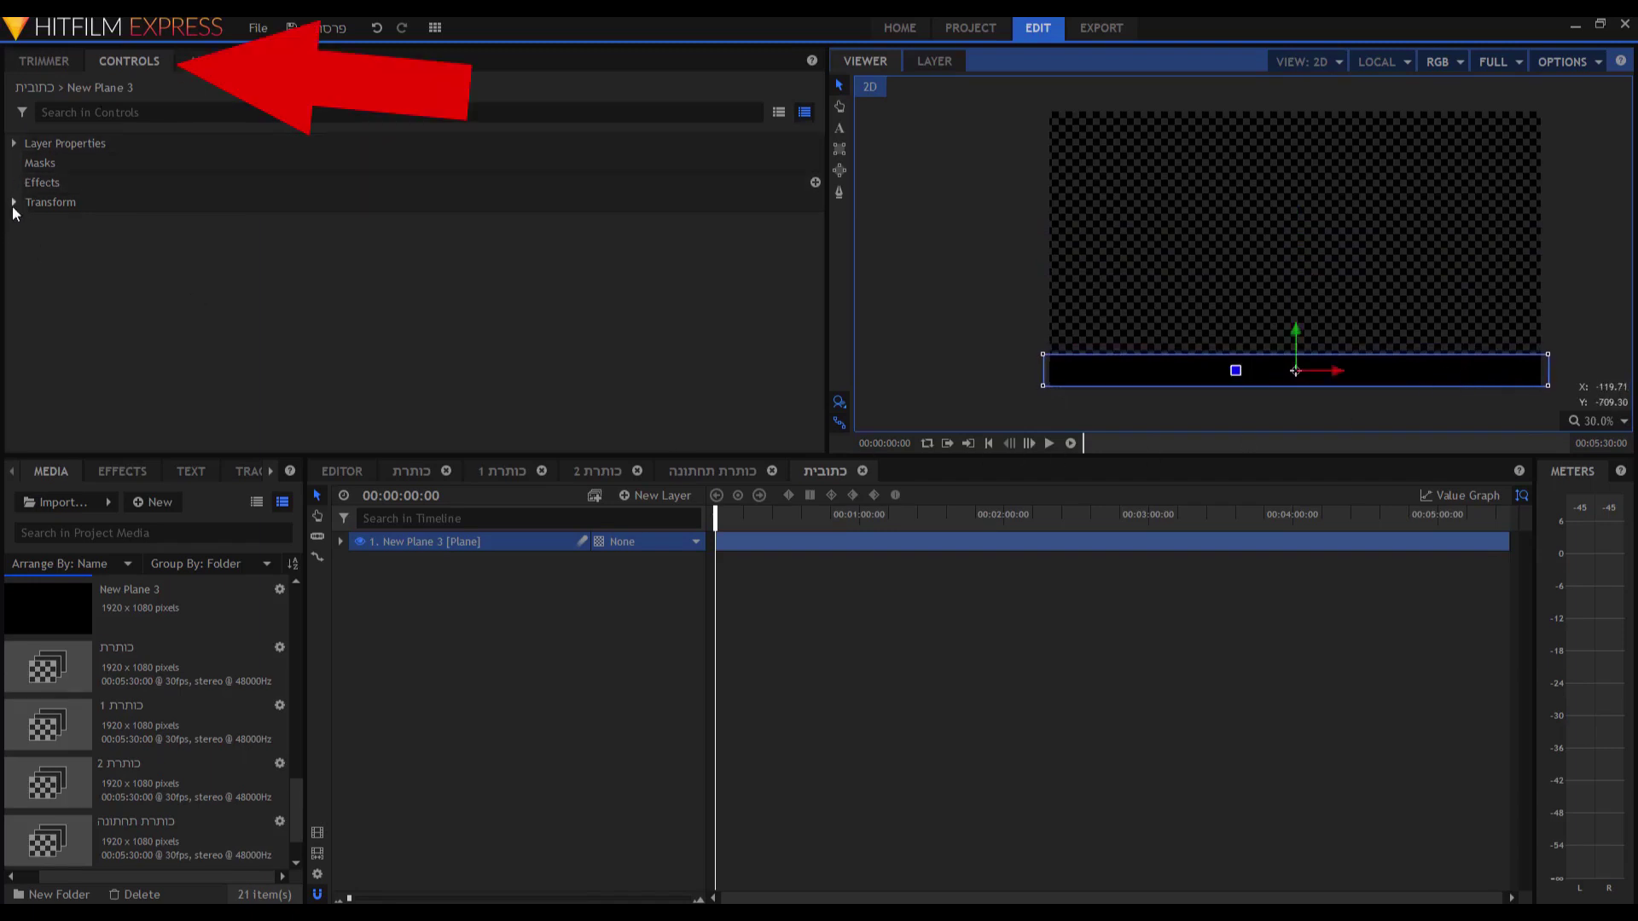
Set the plane's Transform Opacity to 41% and return to the main Editor timeline.
click(15, 202)
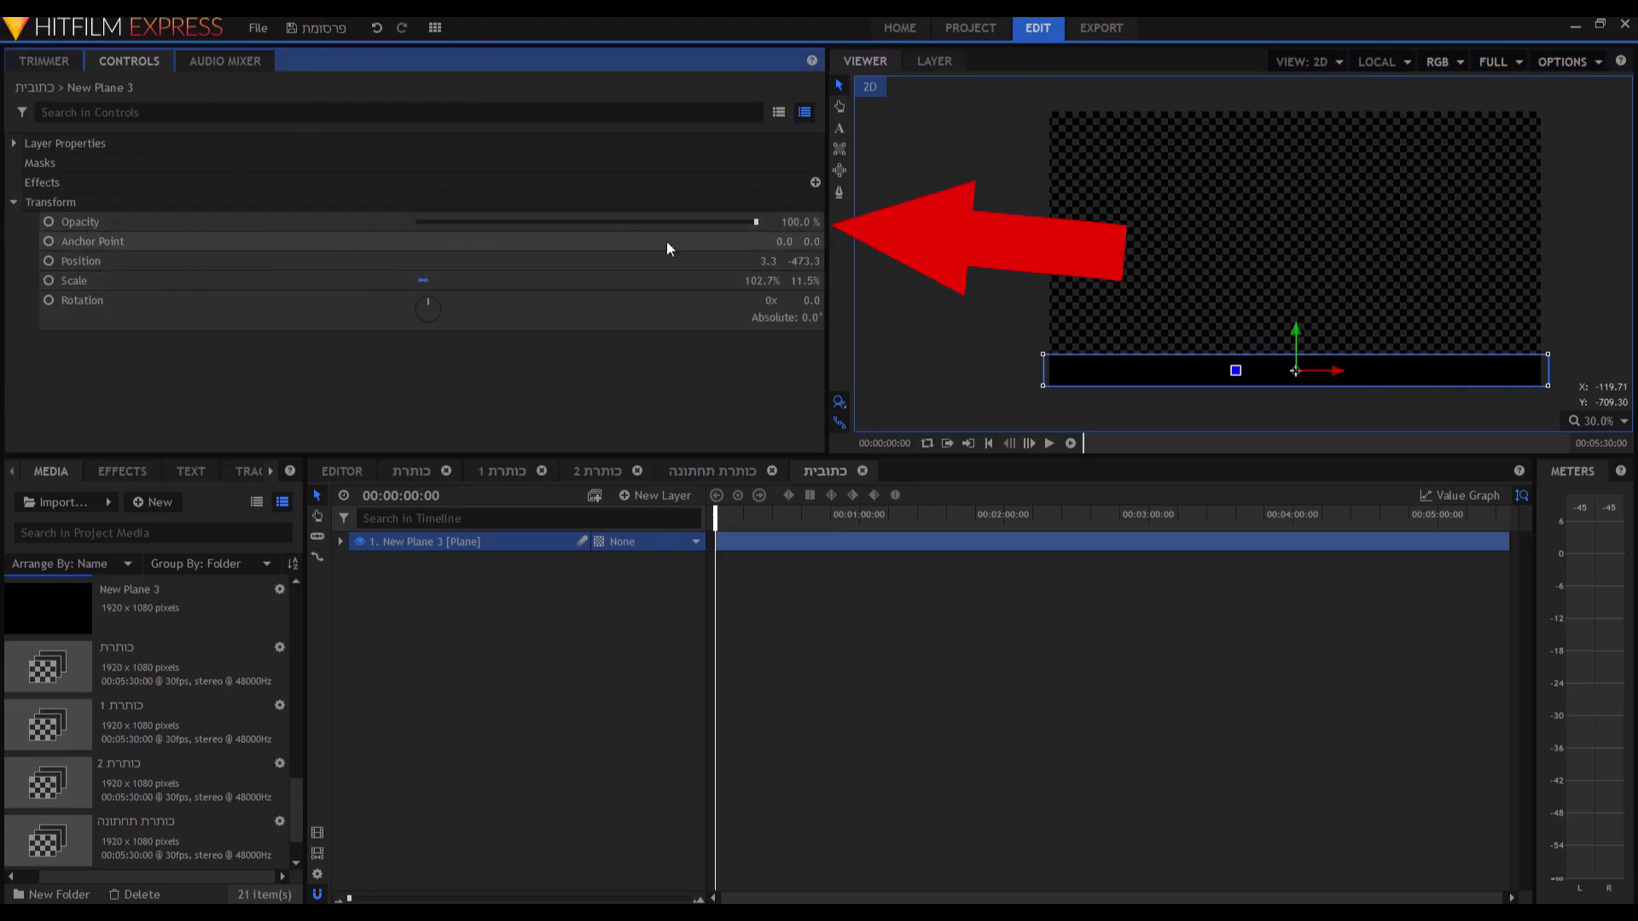
drag(756, 224, 681, 222)
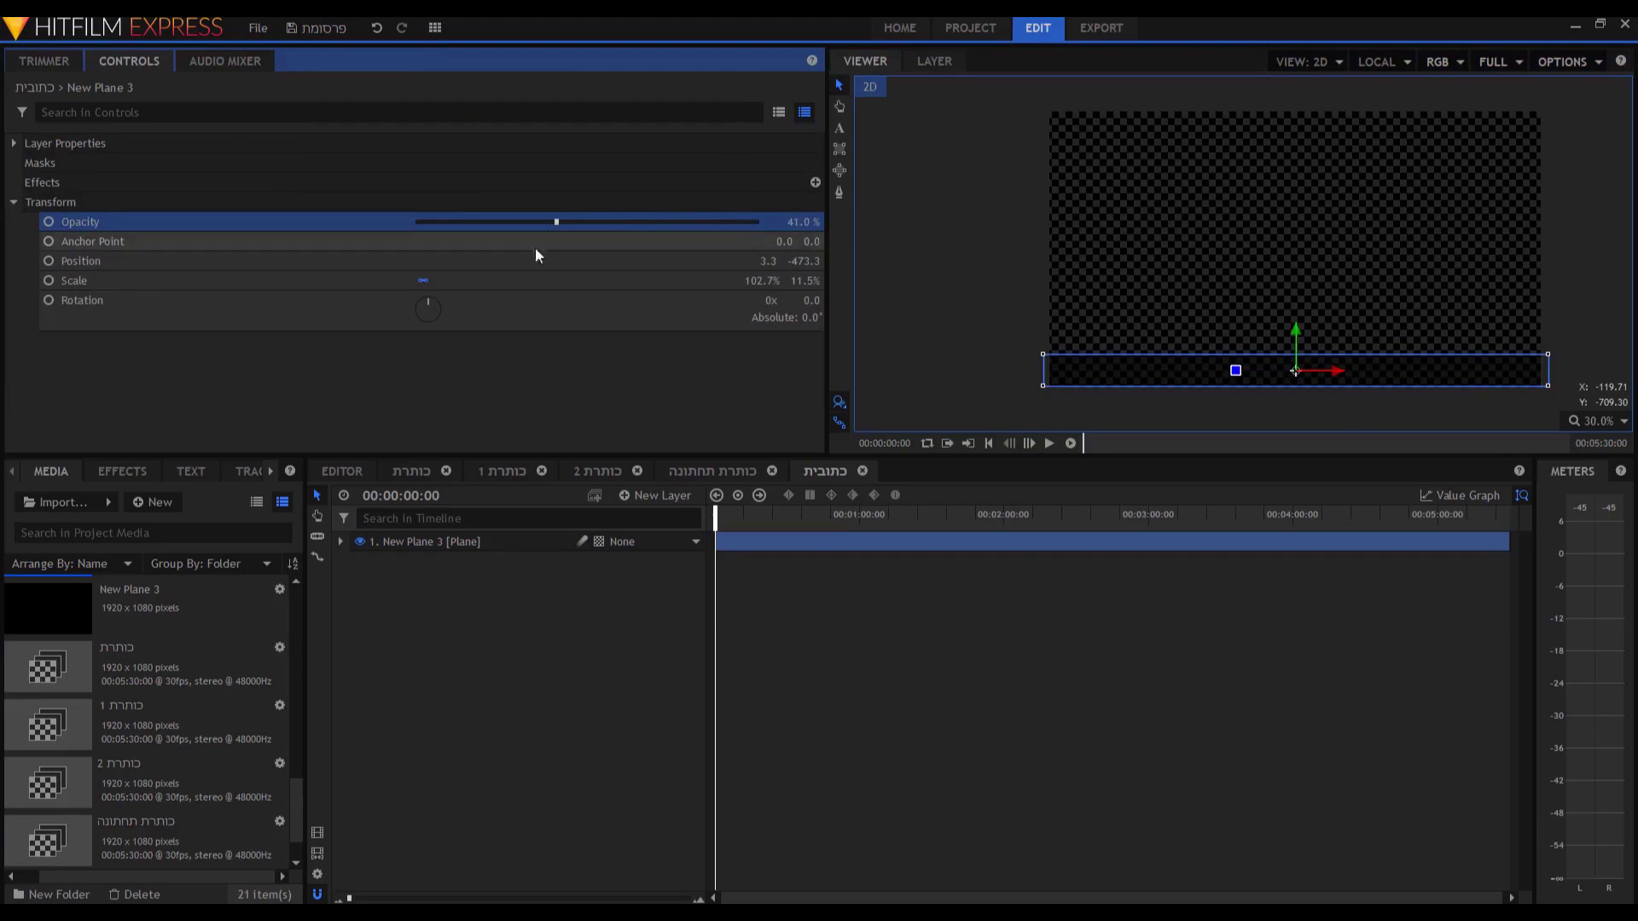
click(772, 471)
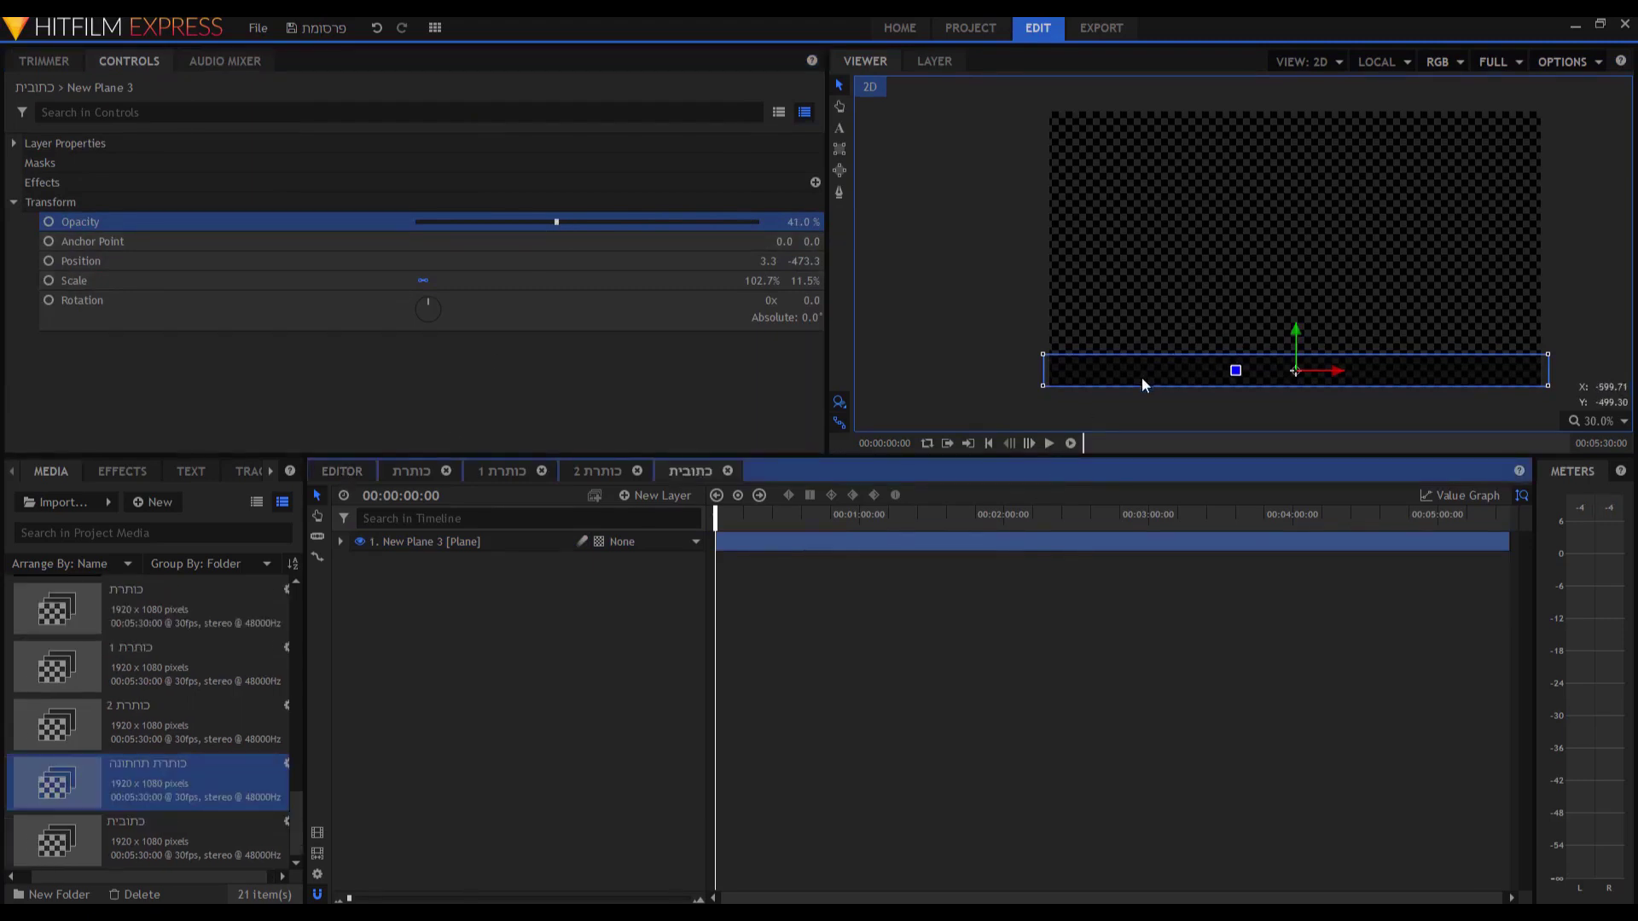
click(341, 471)
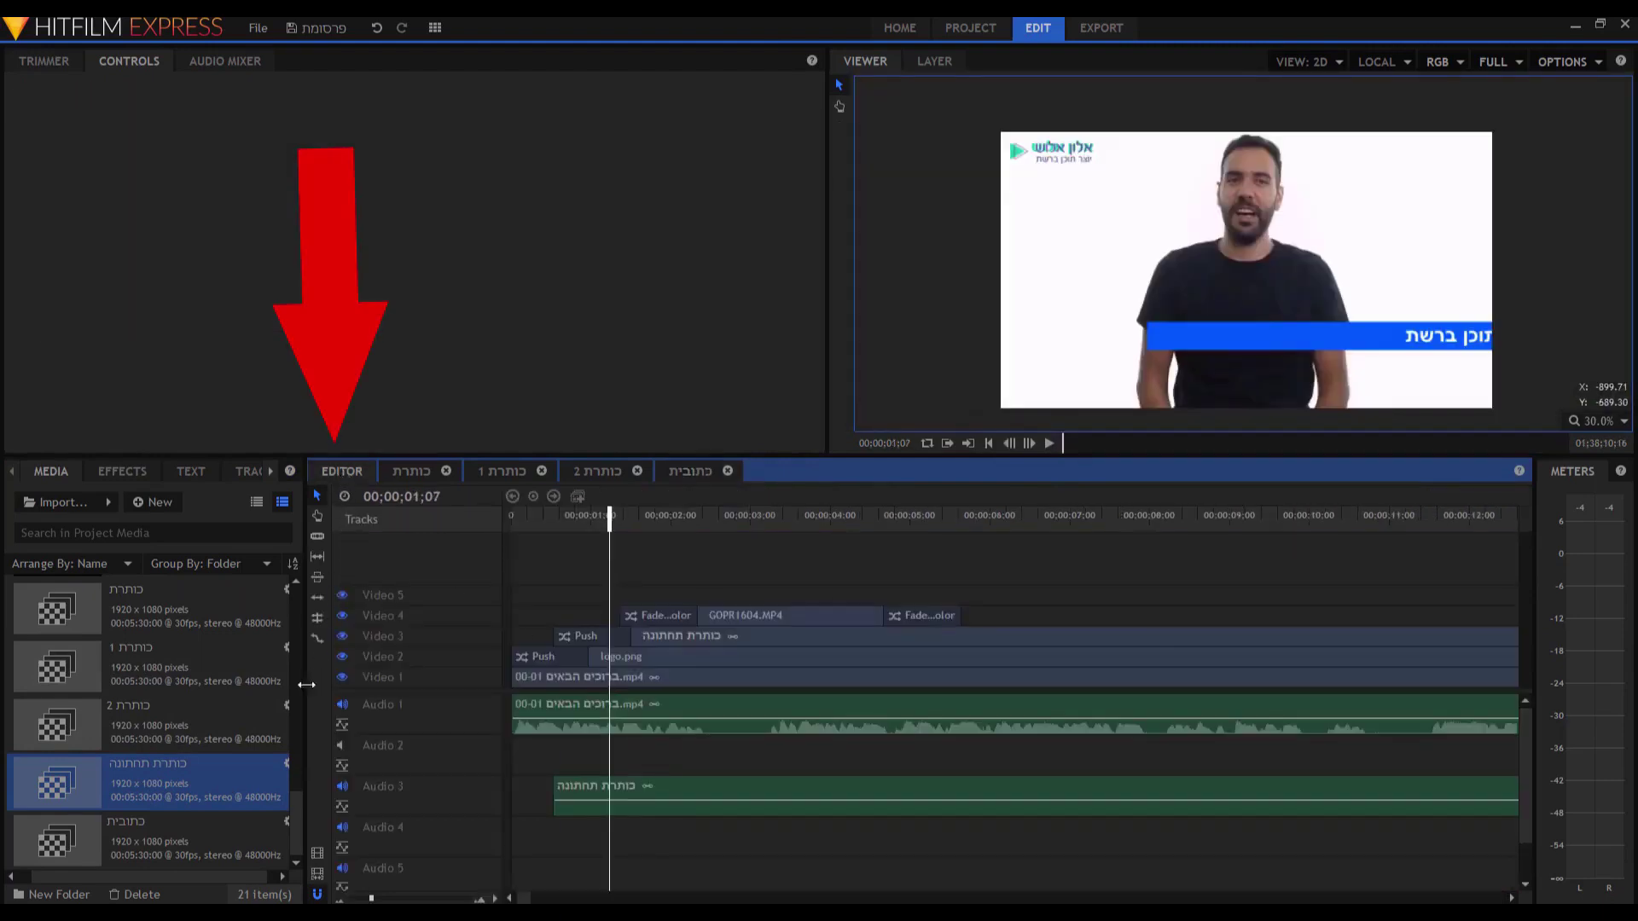
Place the כתובית composite on Video 5, raise its dark strip slightly, and check it in the main edit.
click(98, 842)
drag(99, 843, 516, 599)
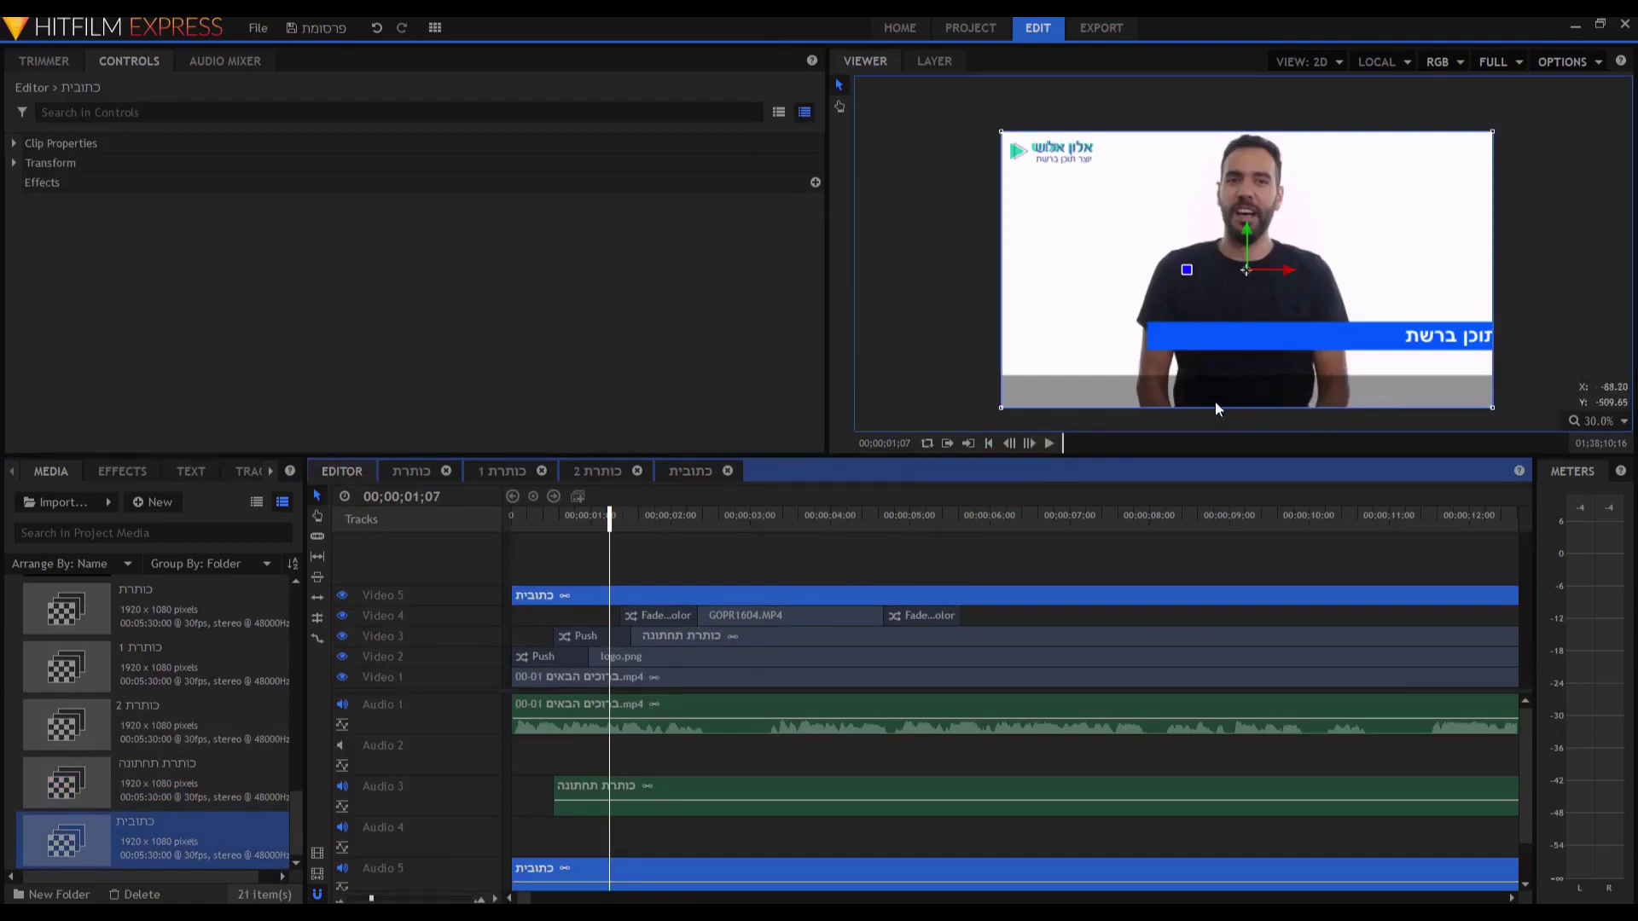
double_click(610, 591)
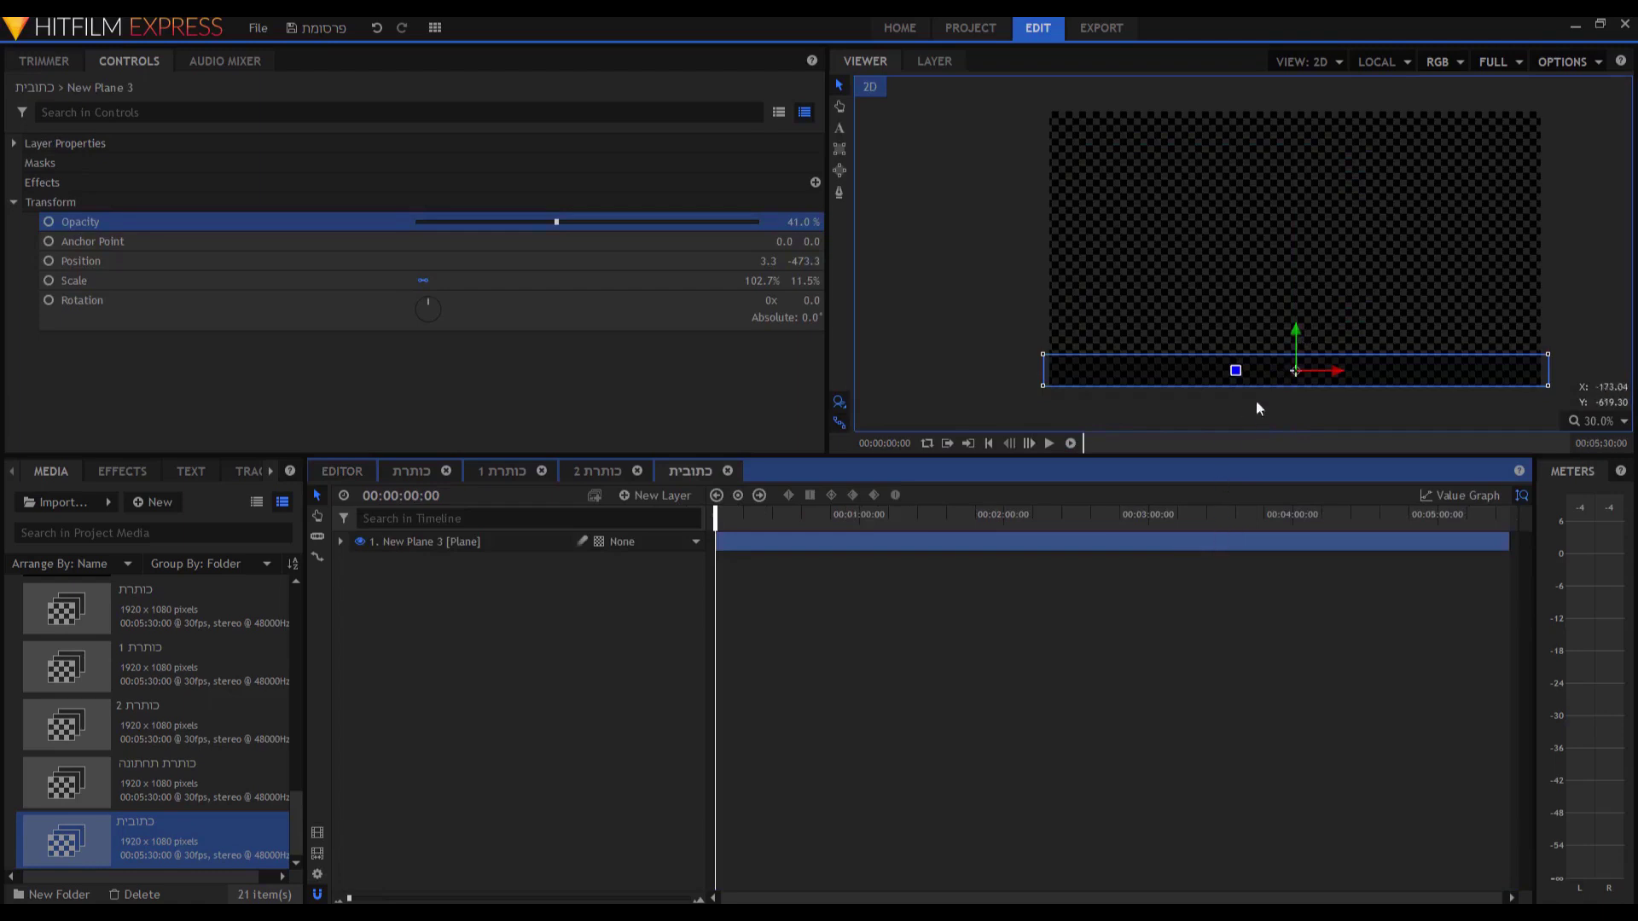
drag(1297, 334, 1298, 323)
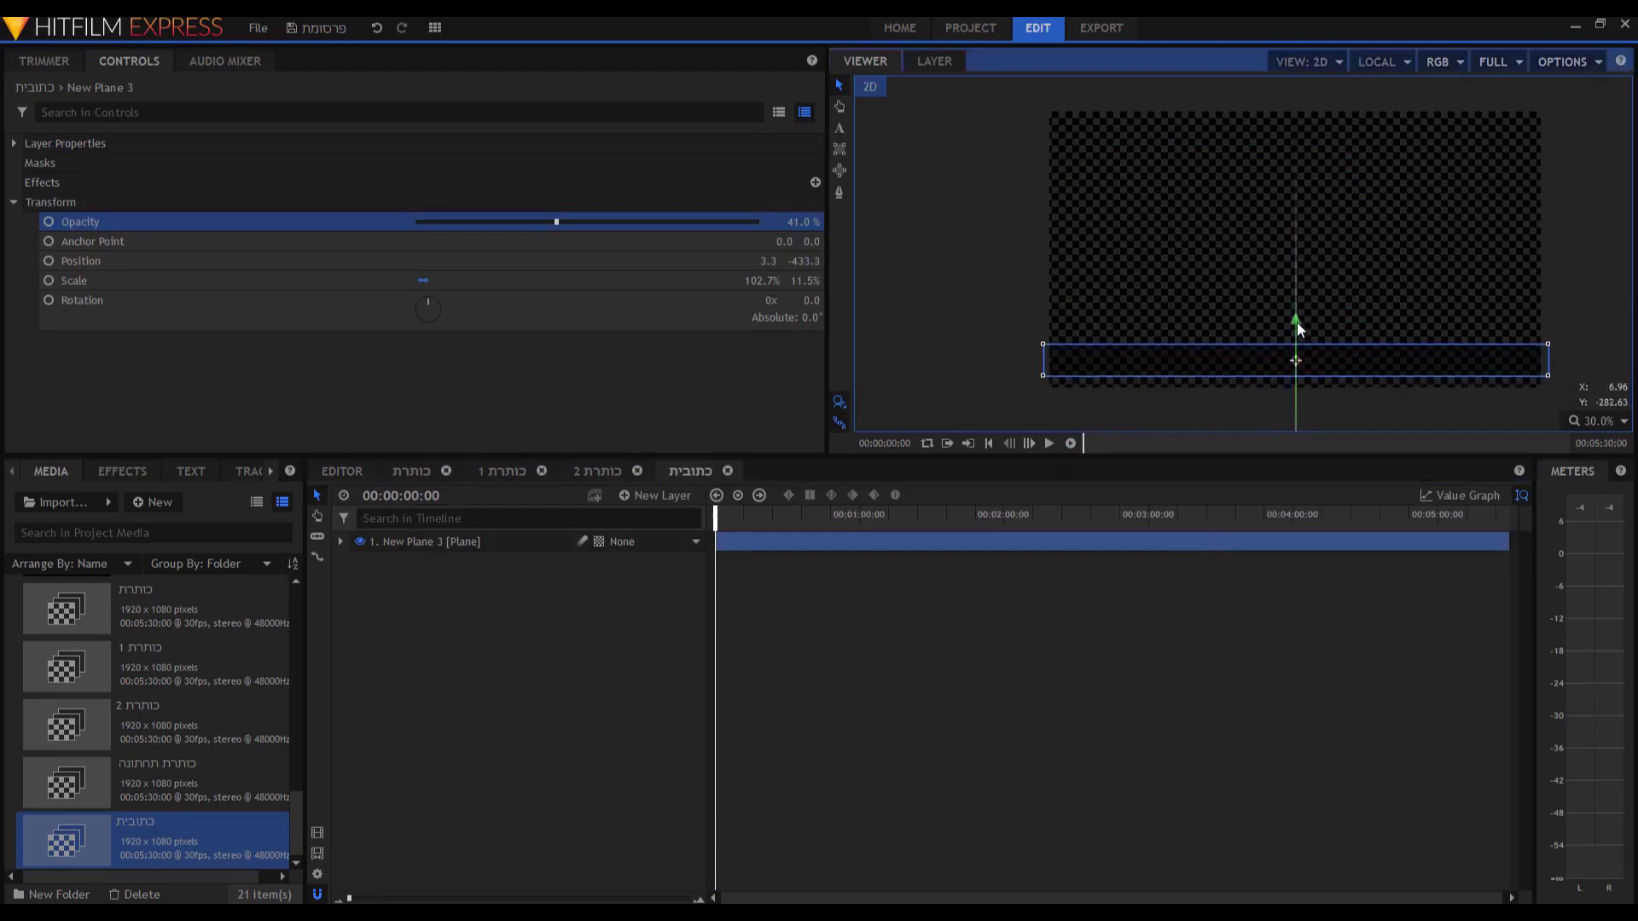
click(341, 471)
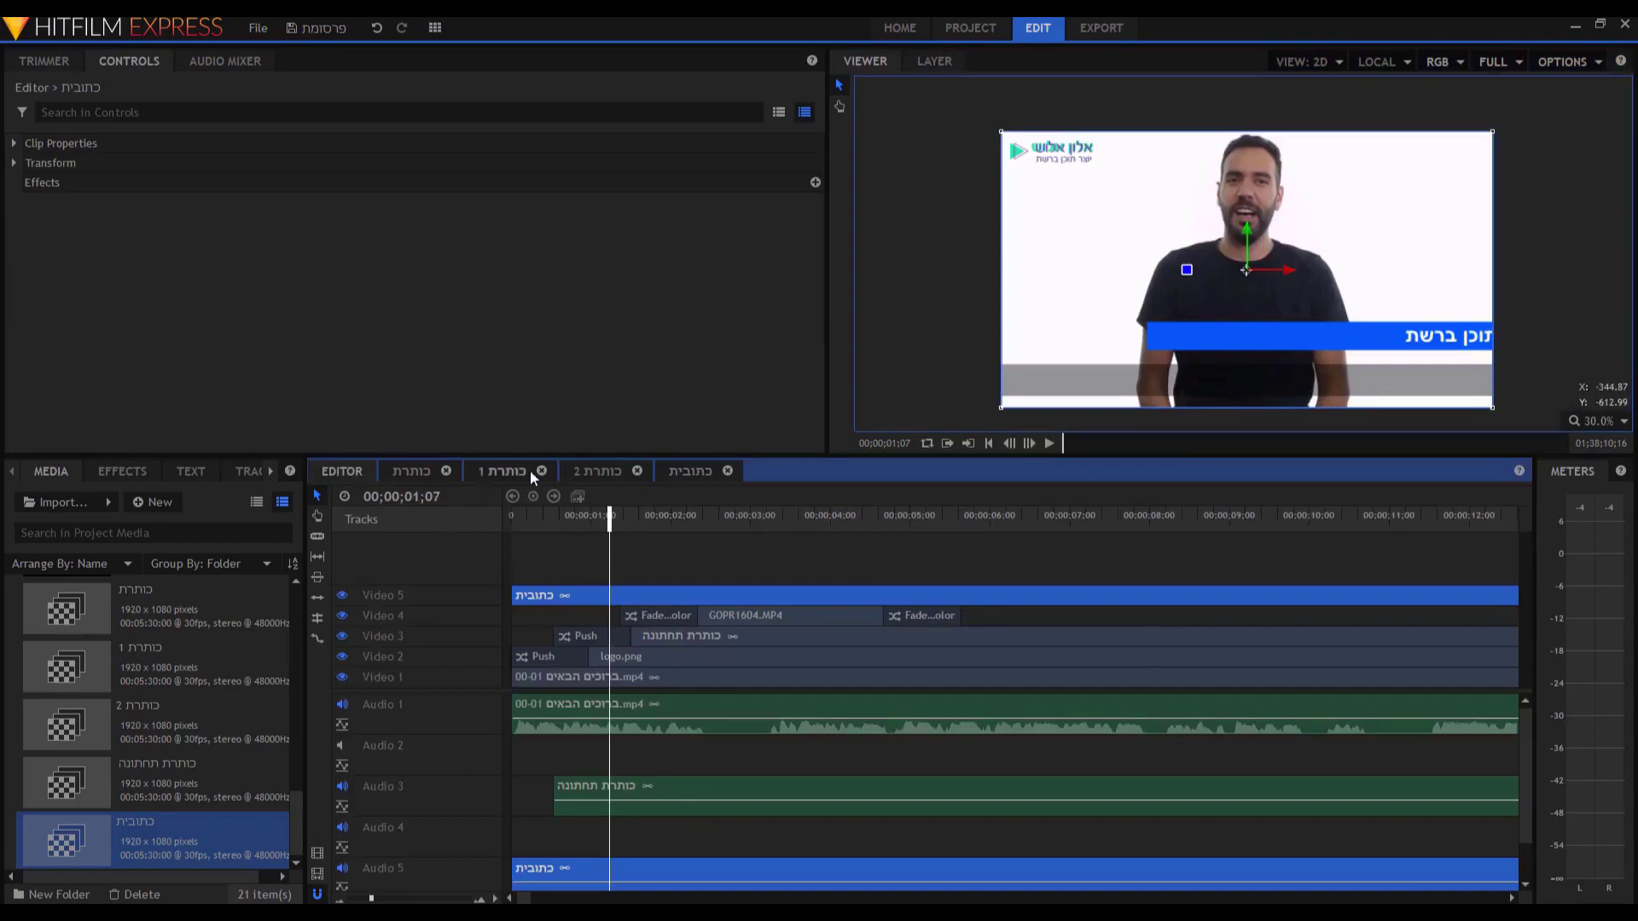
Back in the כתובית composite, draw a text box across the dark strip with the Text tool.
click(692, 469)
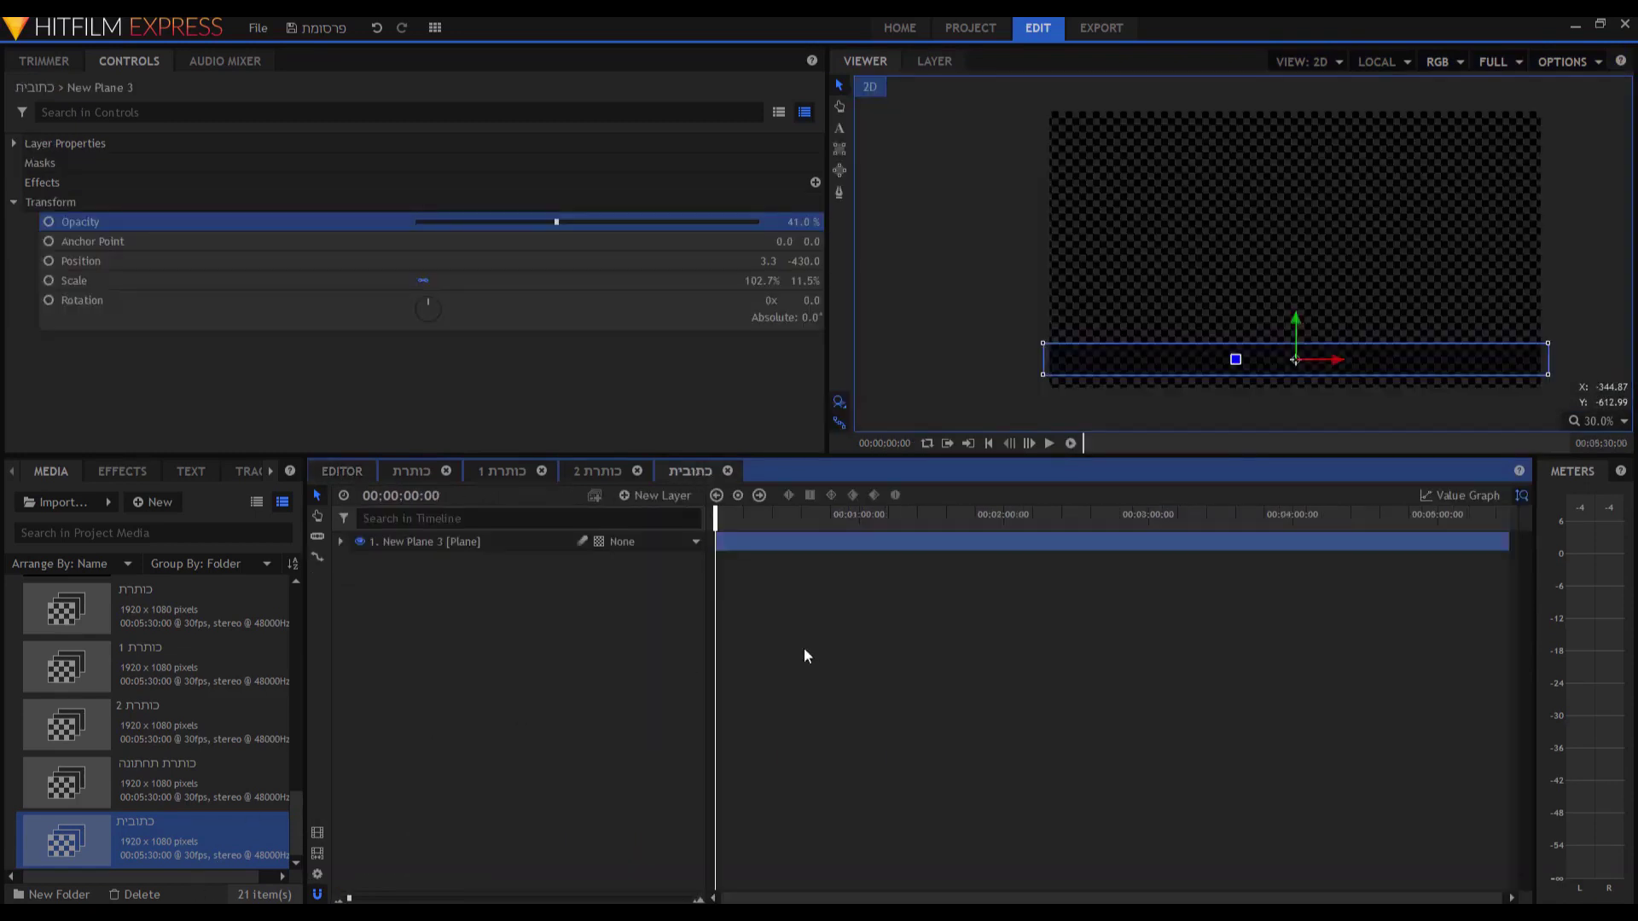
click(838, 133)
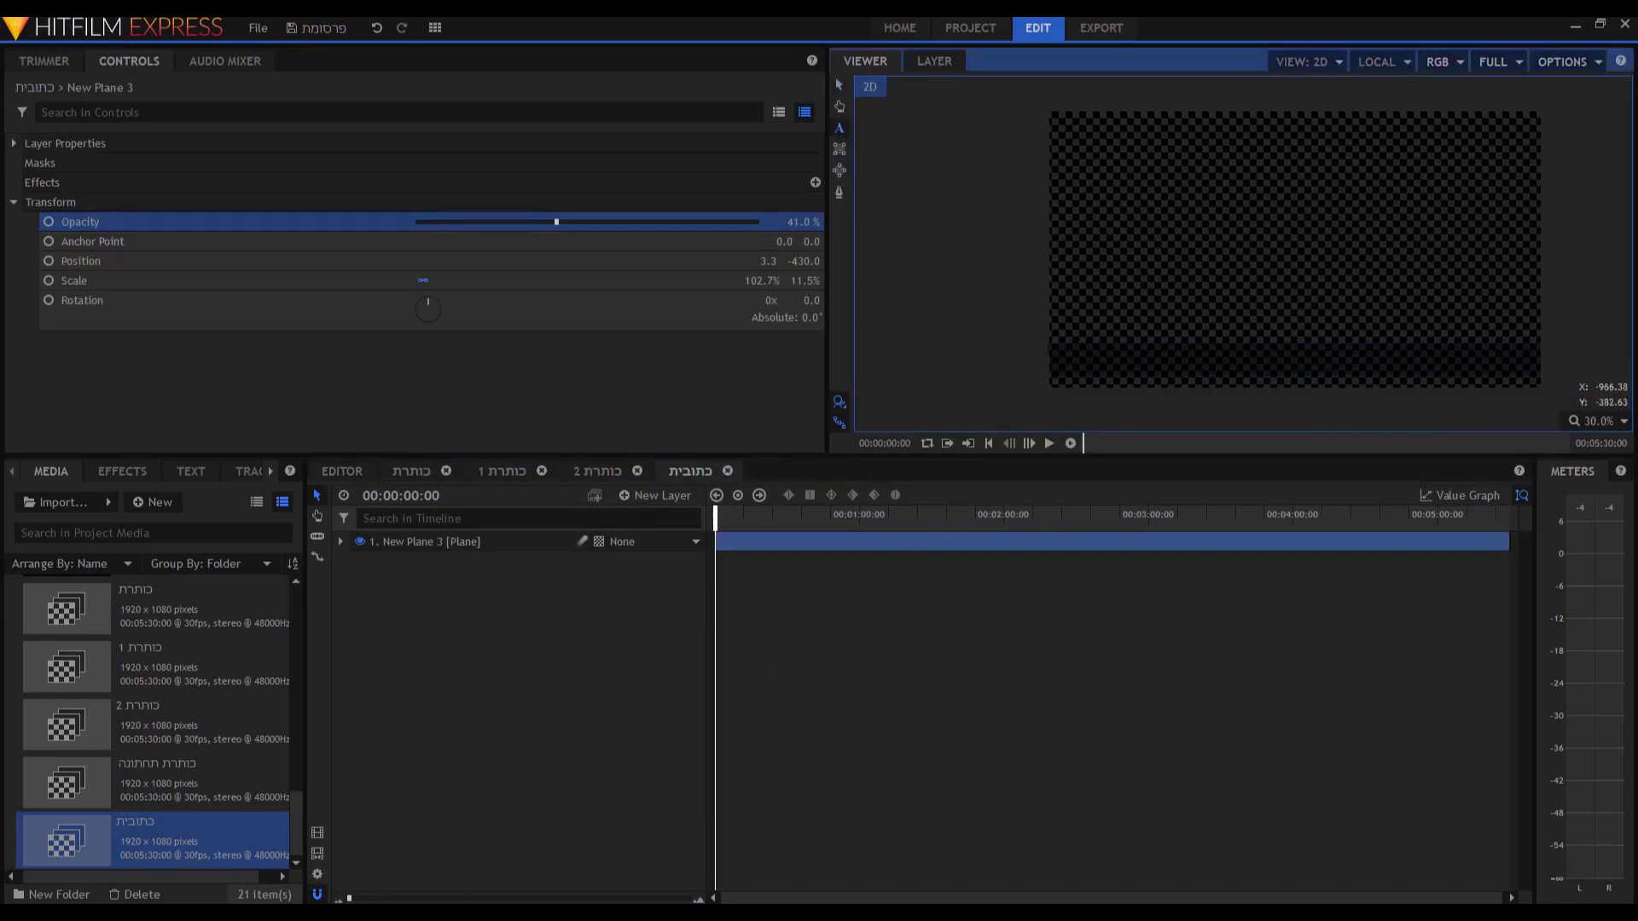
drag(1048, 344, 1539, 376)
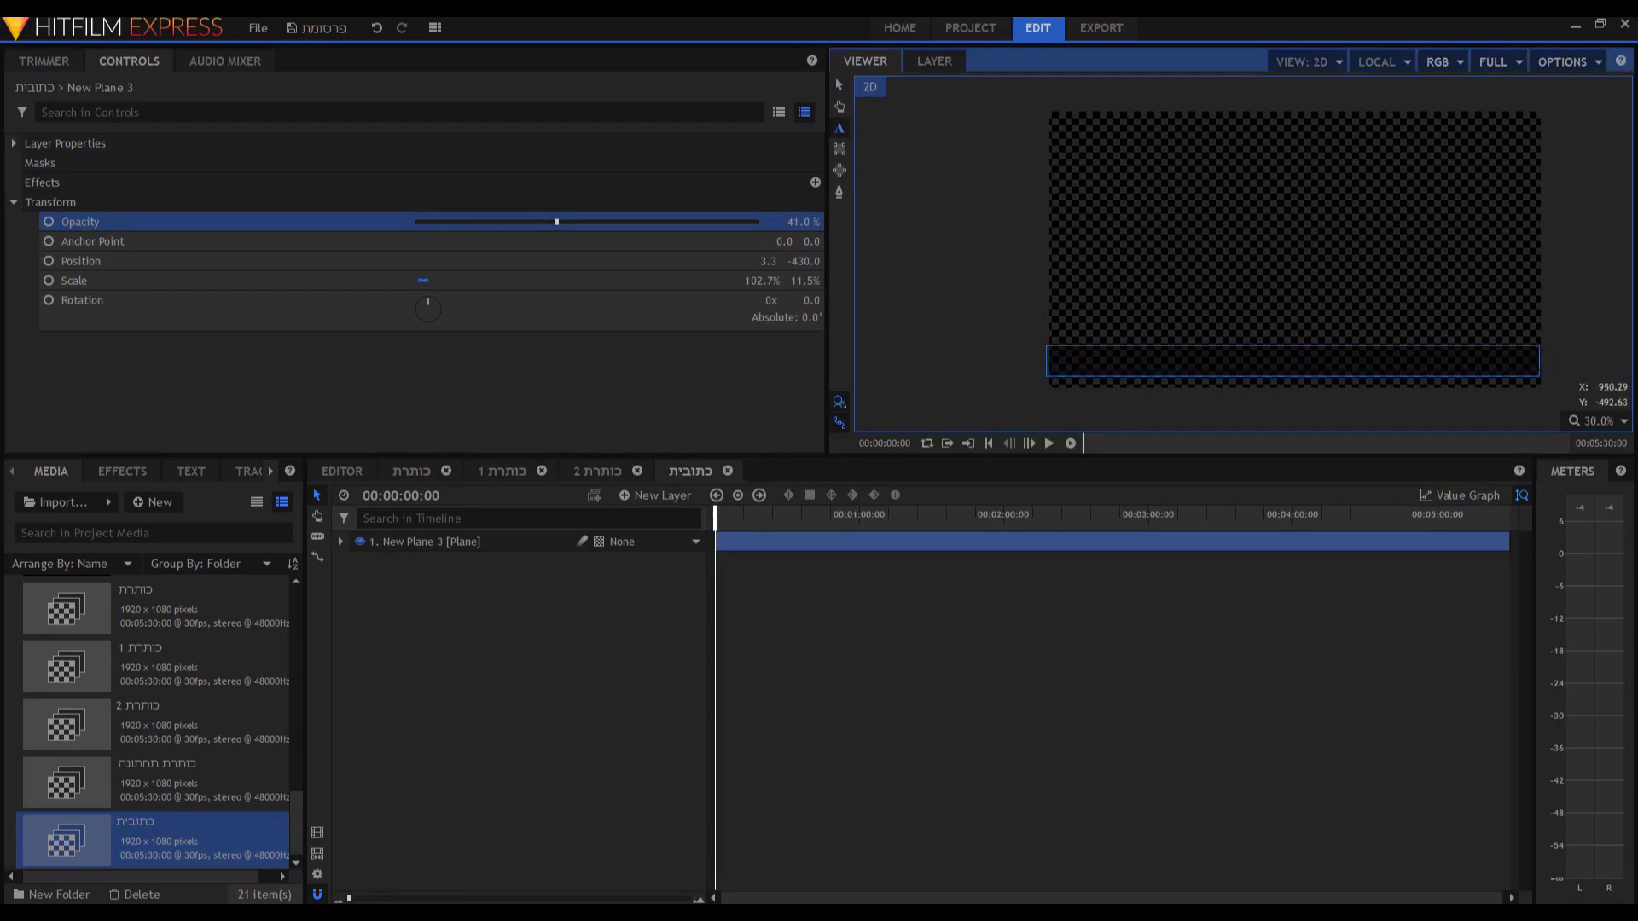
Type 'קודם כל' in Notepad, reverse its characters, and copy the result.
key(alt+Tab)
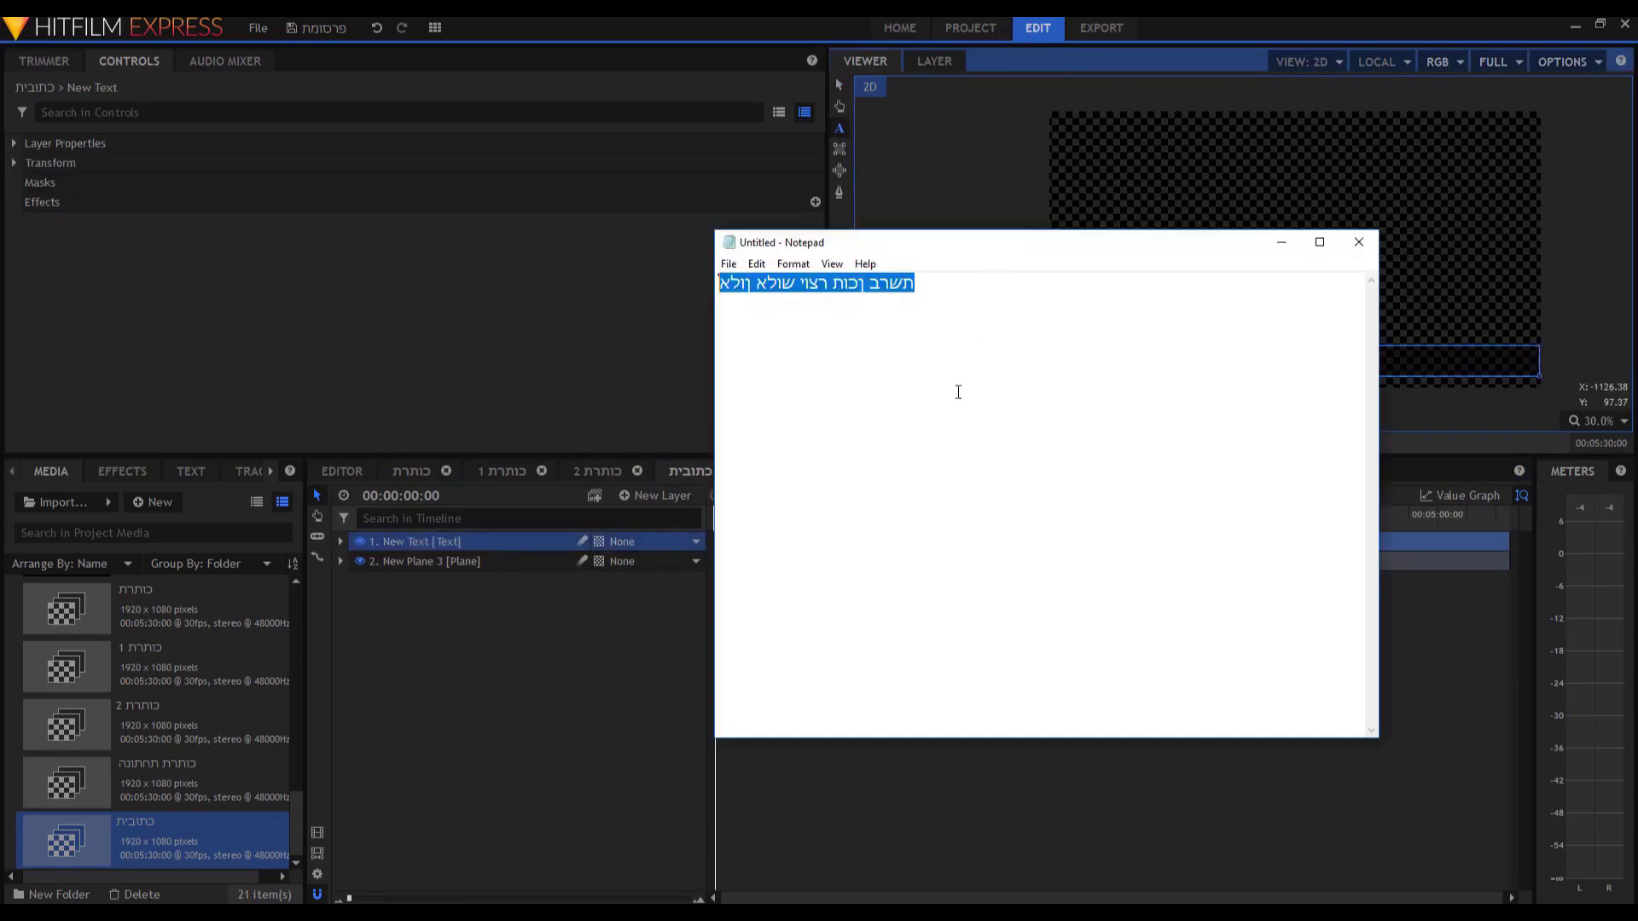
text(קודם כל)
key(ctrl+a)
text(לכ םדוק)
key(ctrl+a)
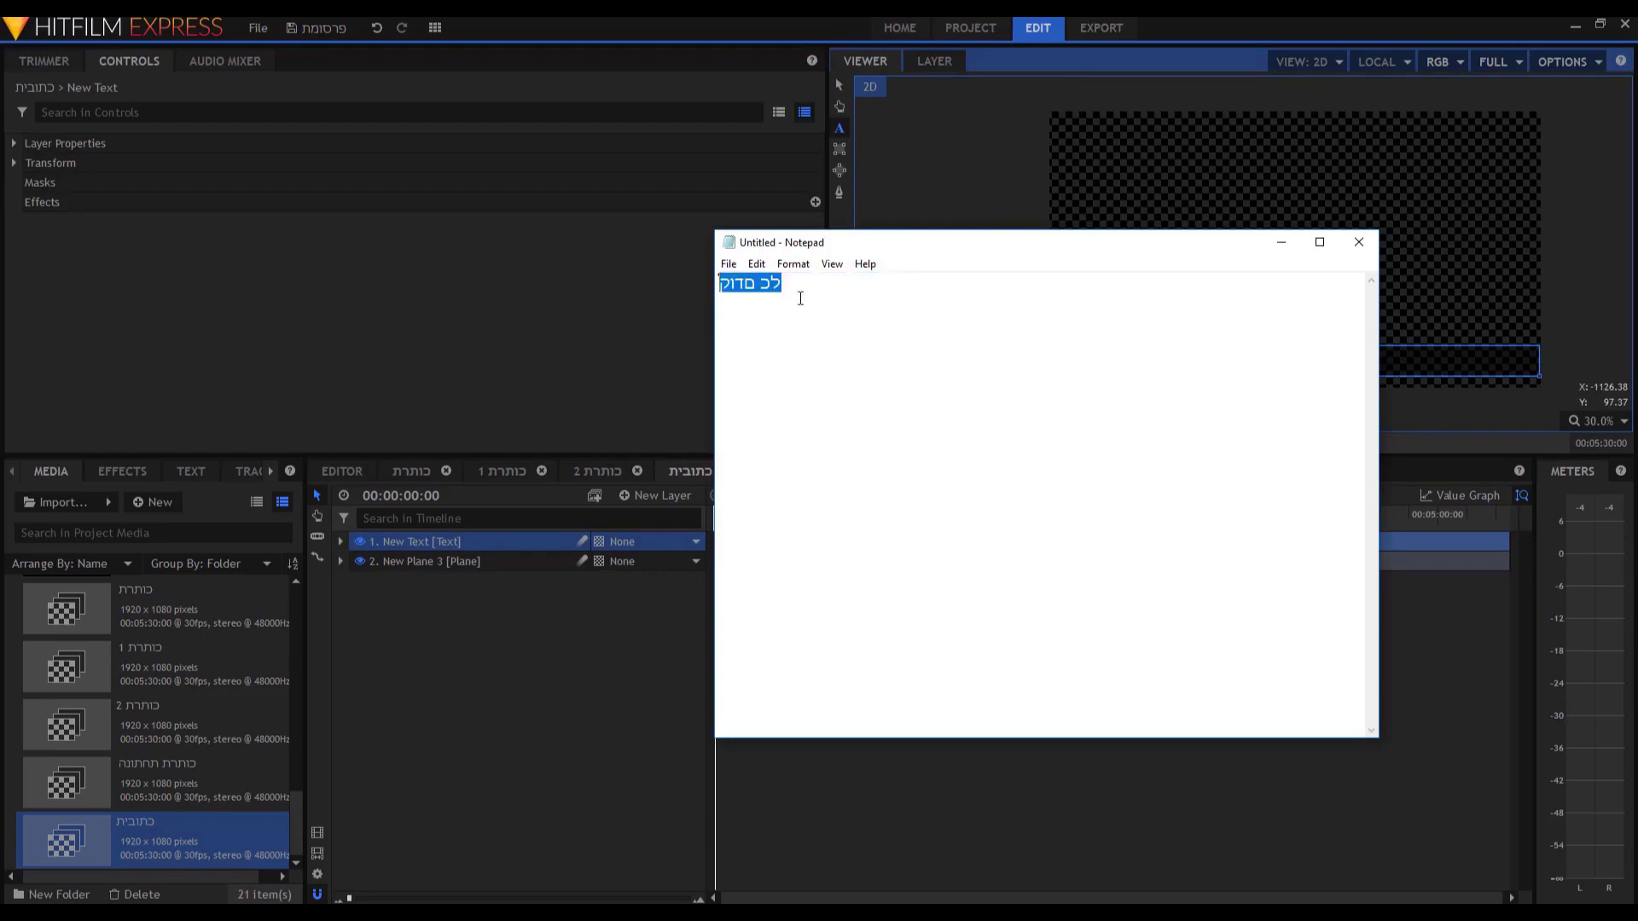
right_click(809, 305)
click(826, 335)
Paste the caption into the text box, centre it via Paragraph, and return to the main edit.
click(1391, 358)
key(ctrl+v)
key(ctrl+a)
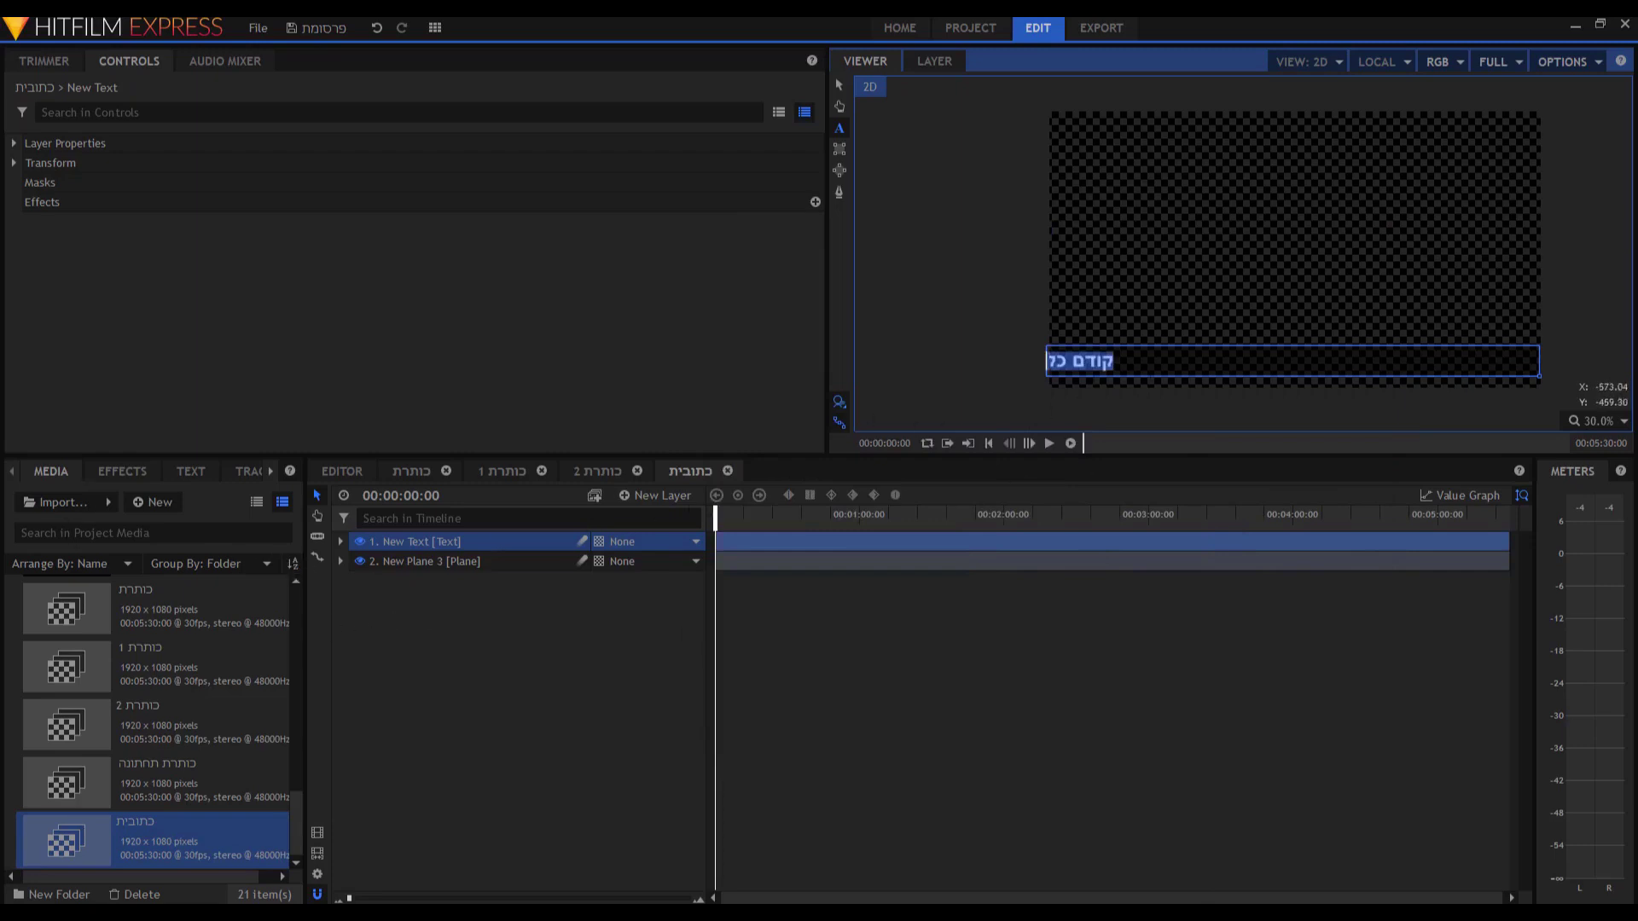
click(191, 473)
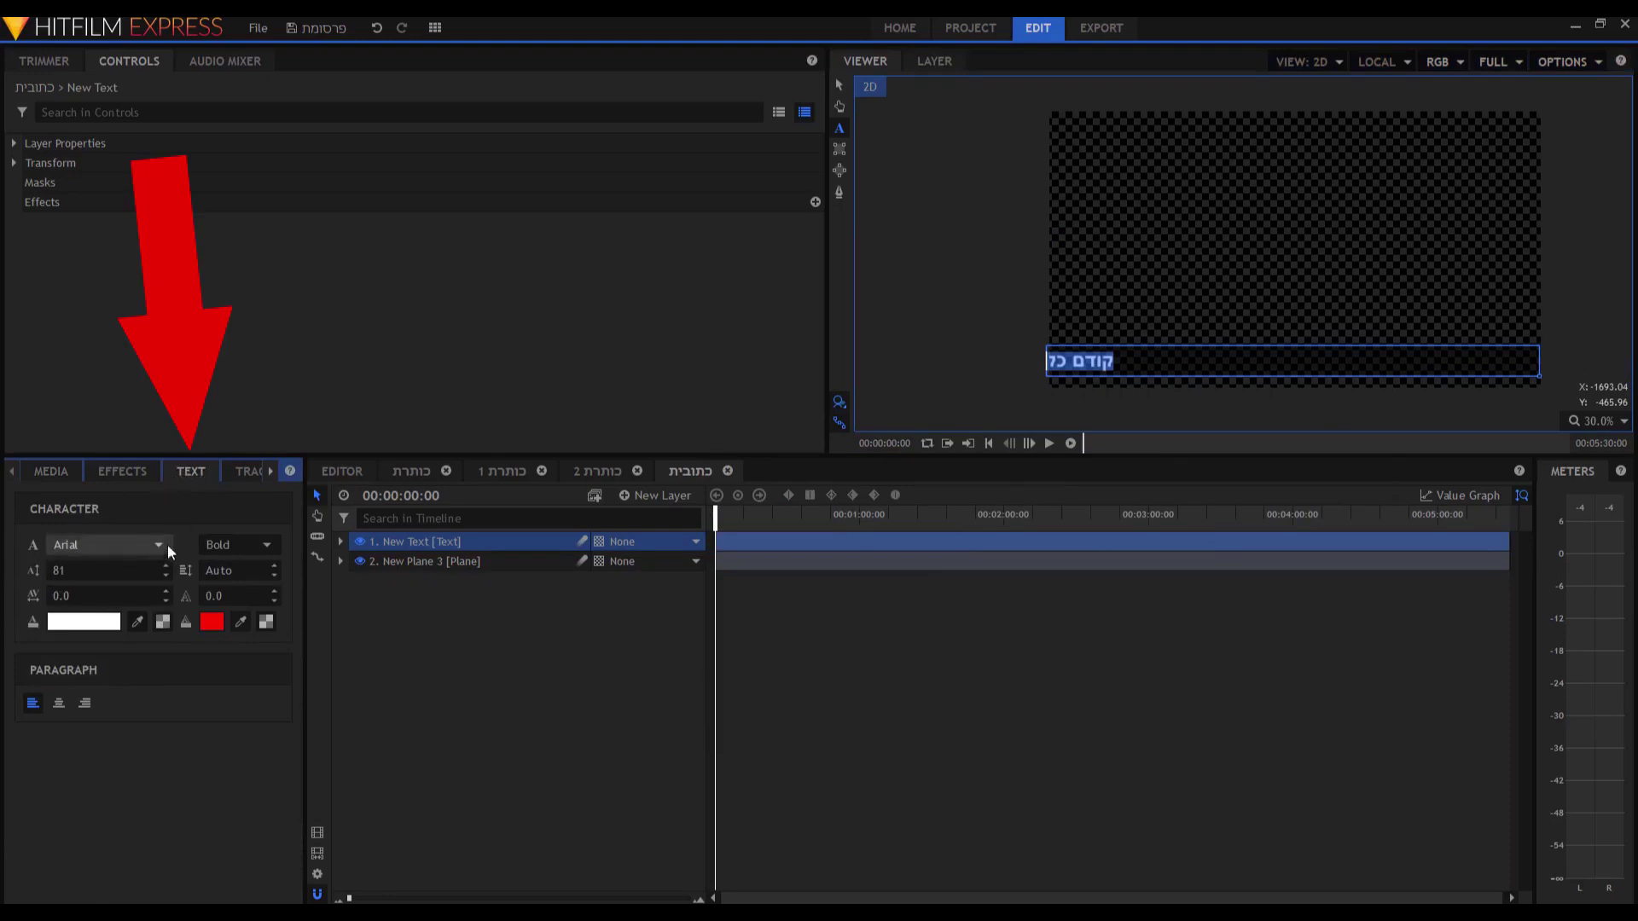
click(58, 703)
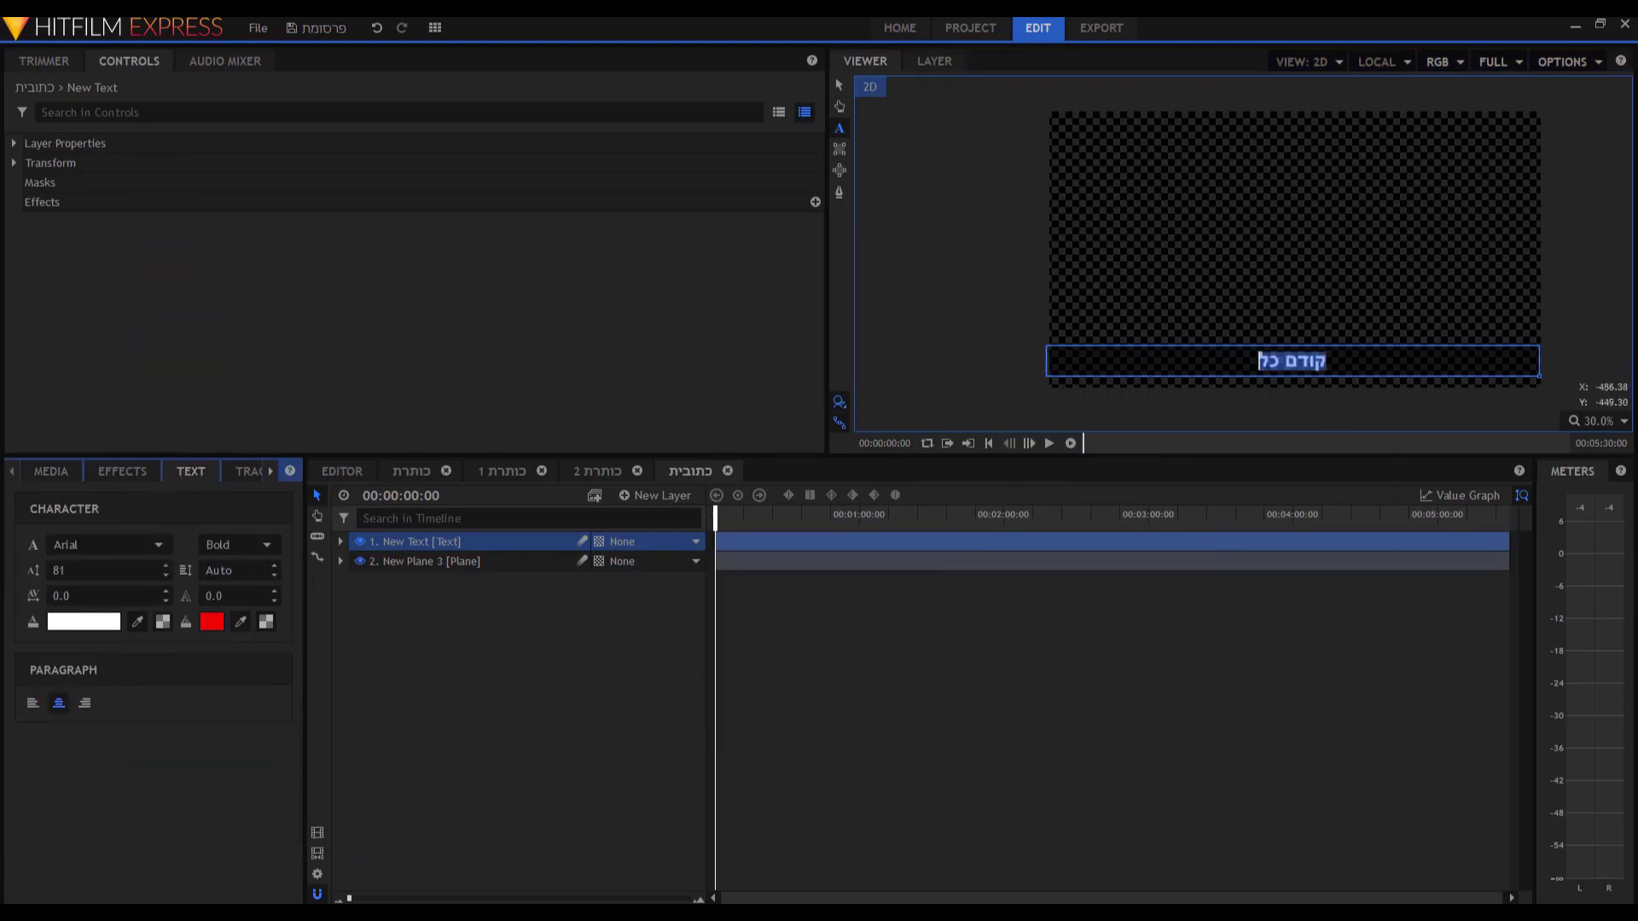
click(335, 472)
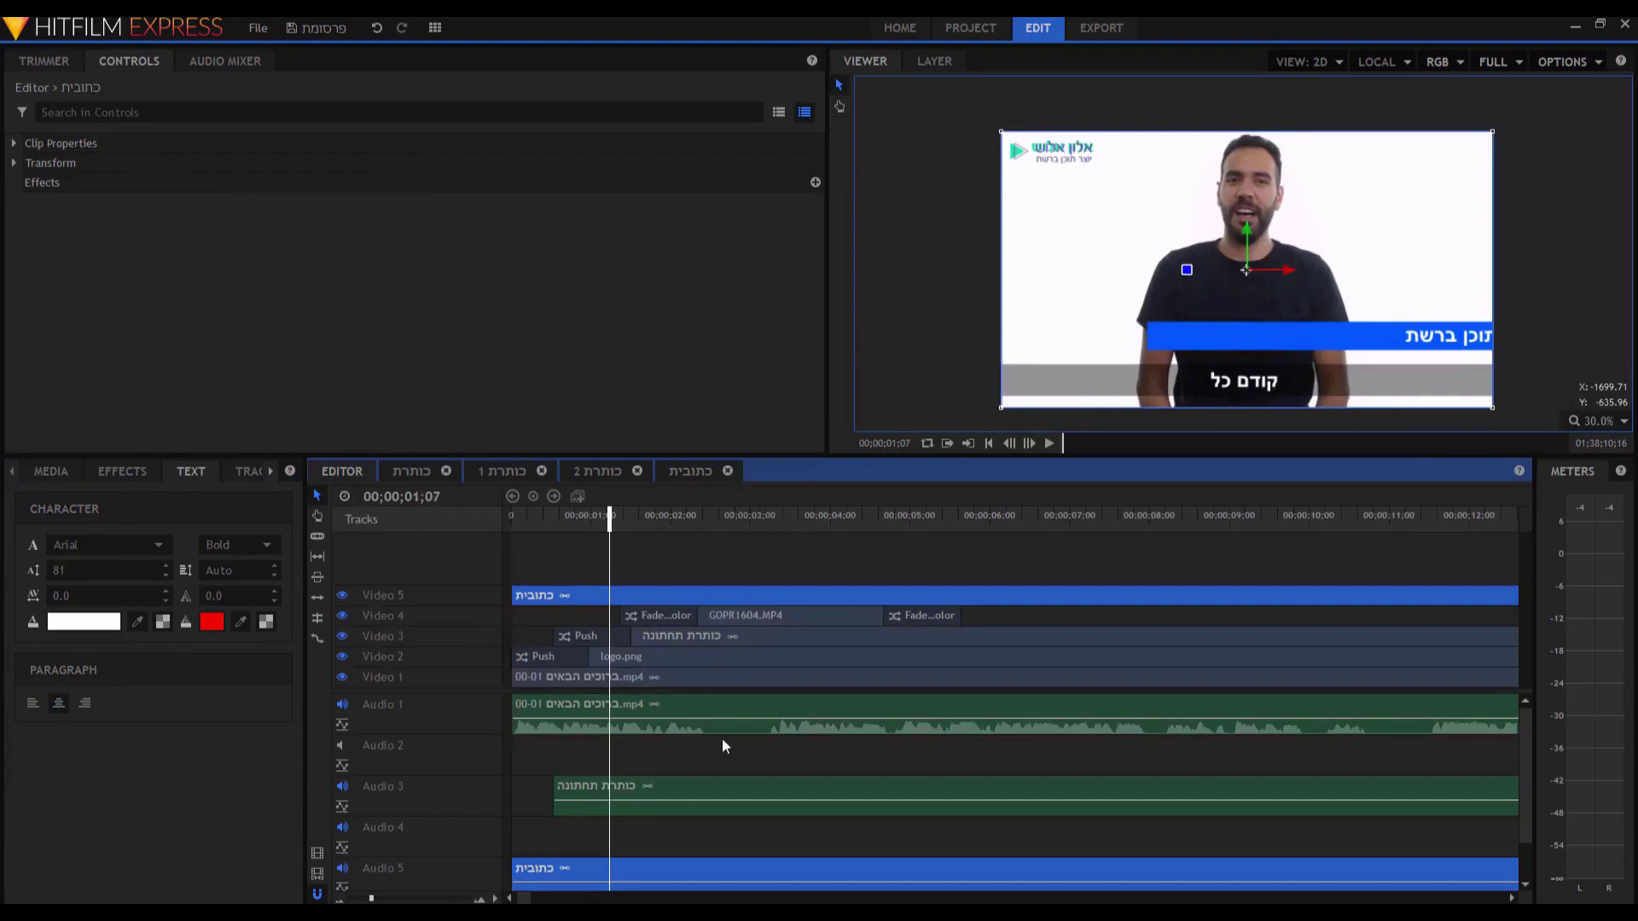
Cut the Video 5 caption clip at about 2 seconds, delete the rest, and preview from the start.
key(c)
click(698, 594)
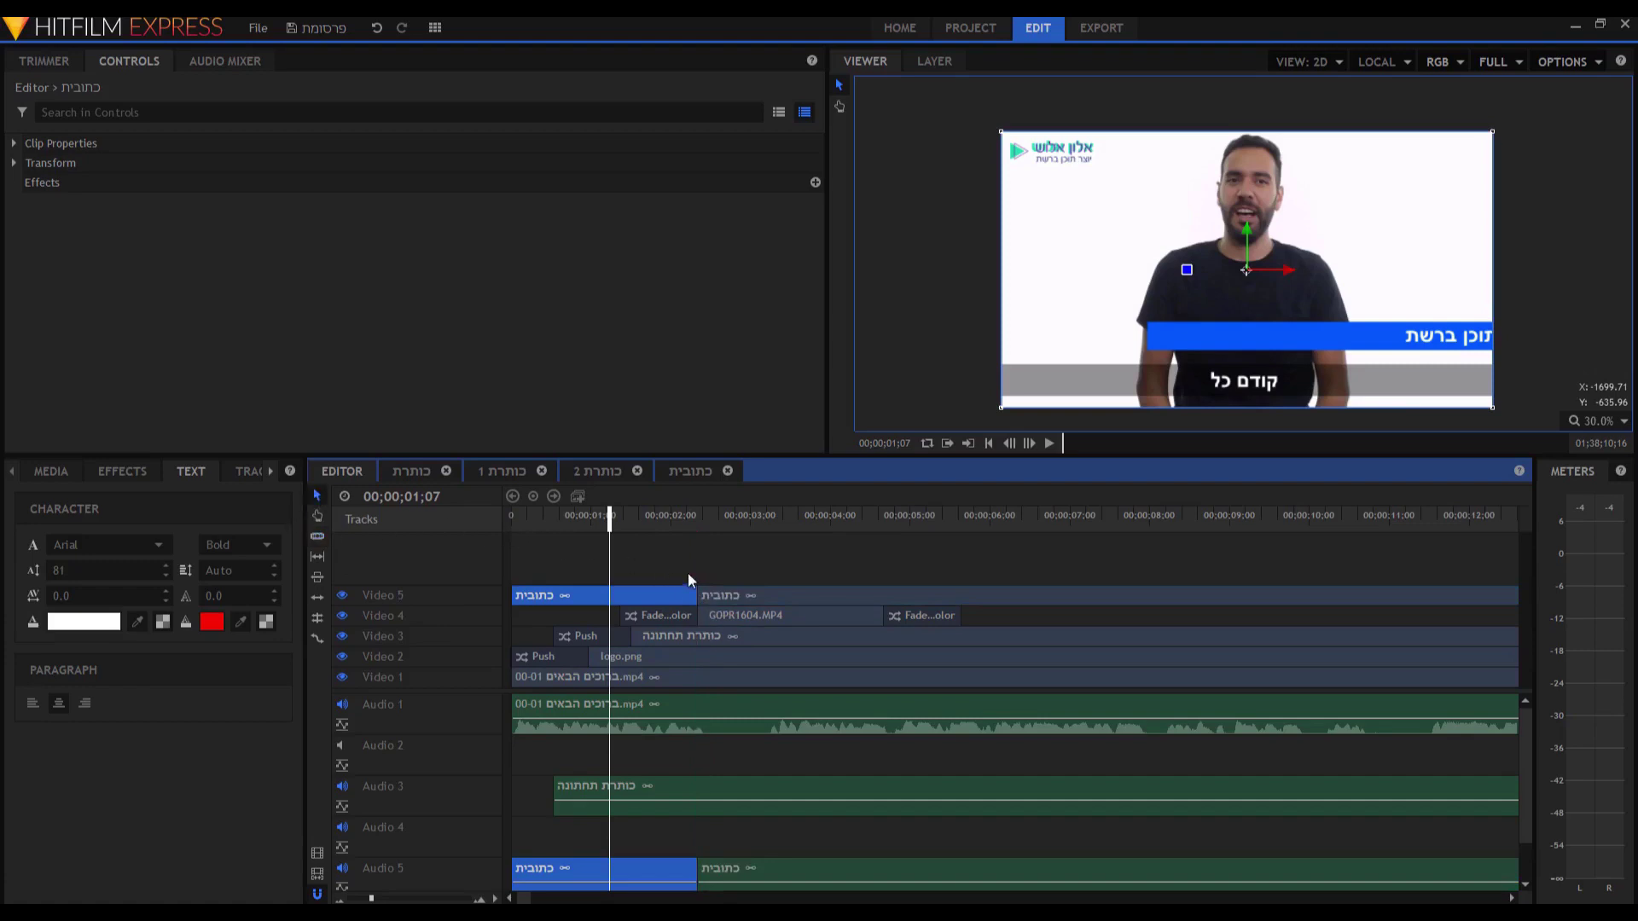
click(724, 601)
key(Delete)
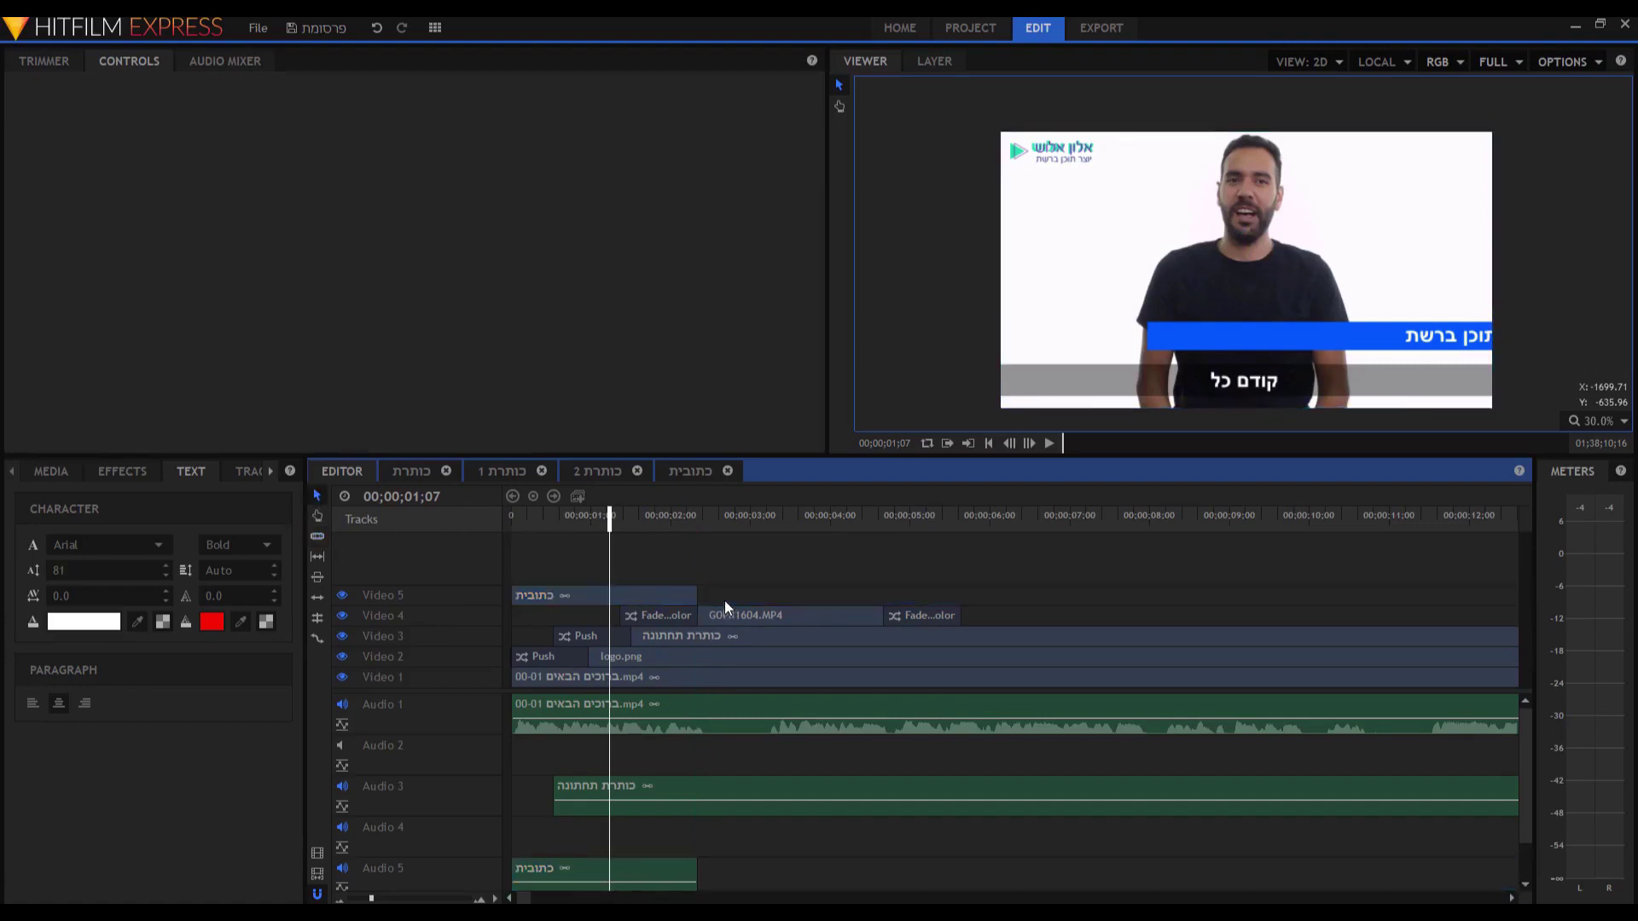
key(Home)
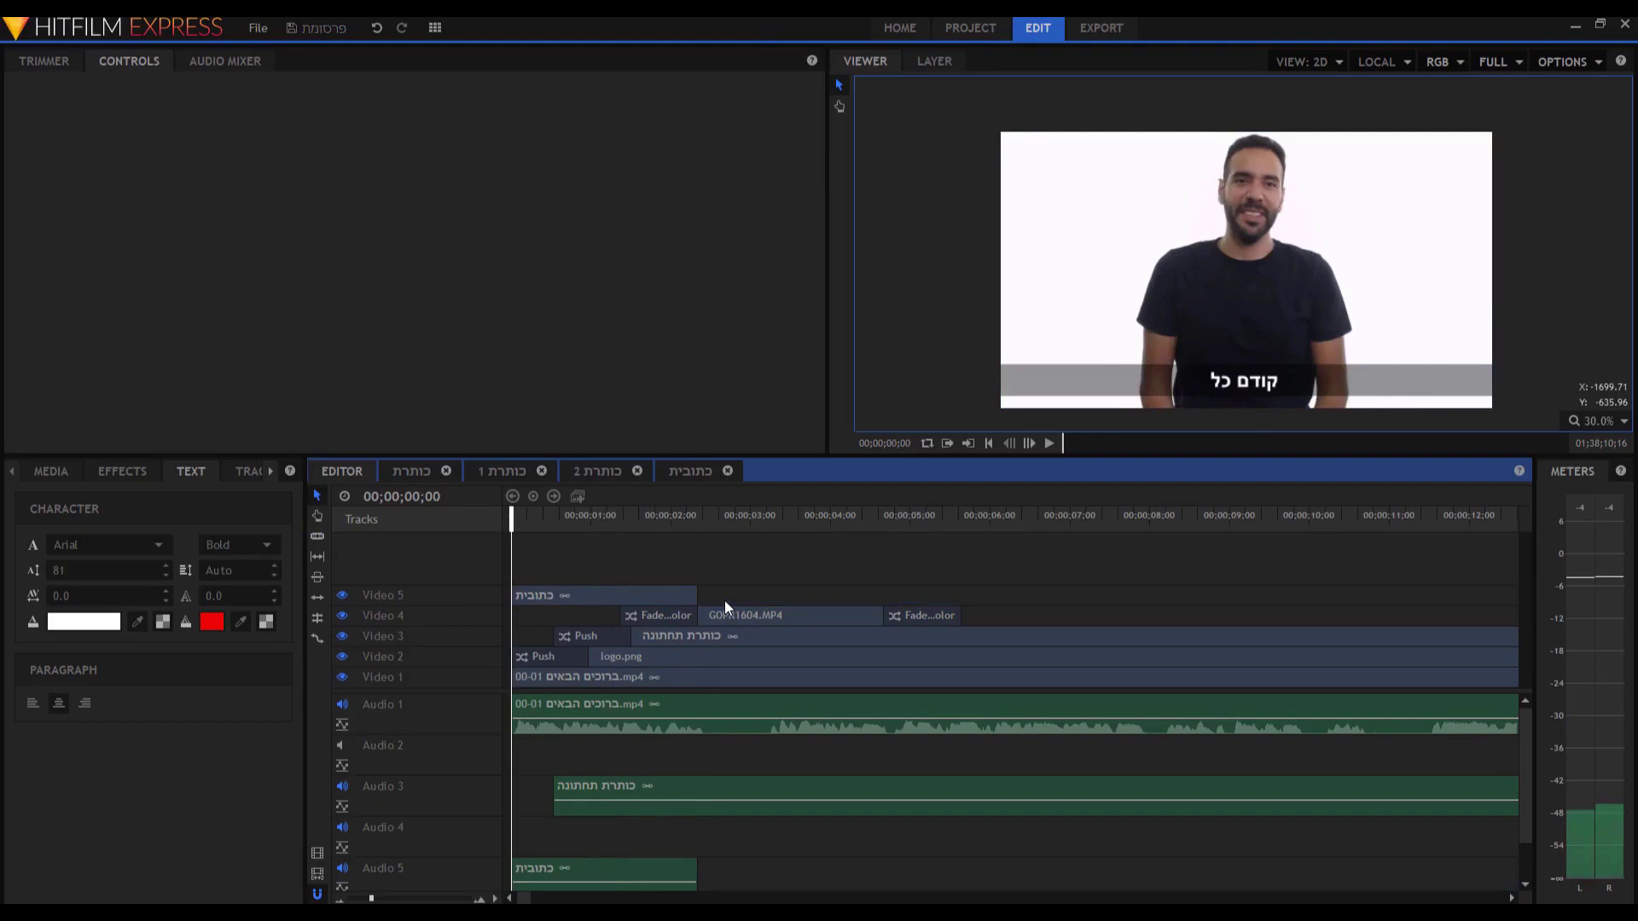
key(space)
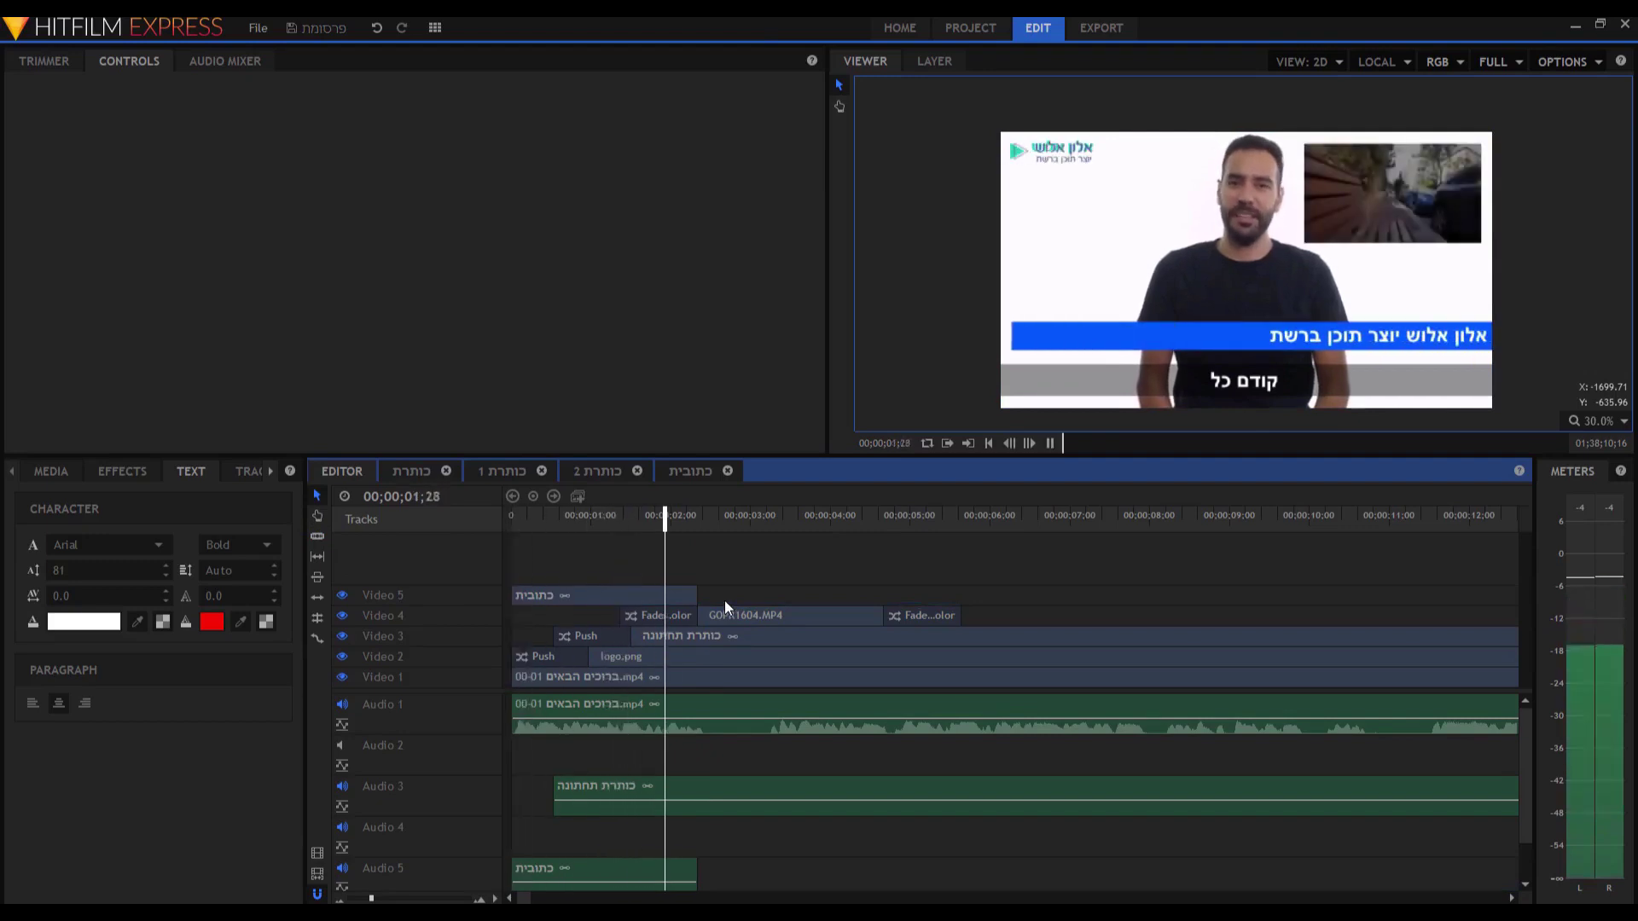
key(space)
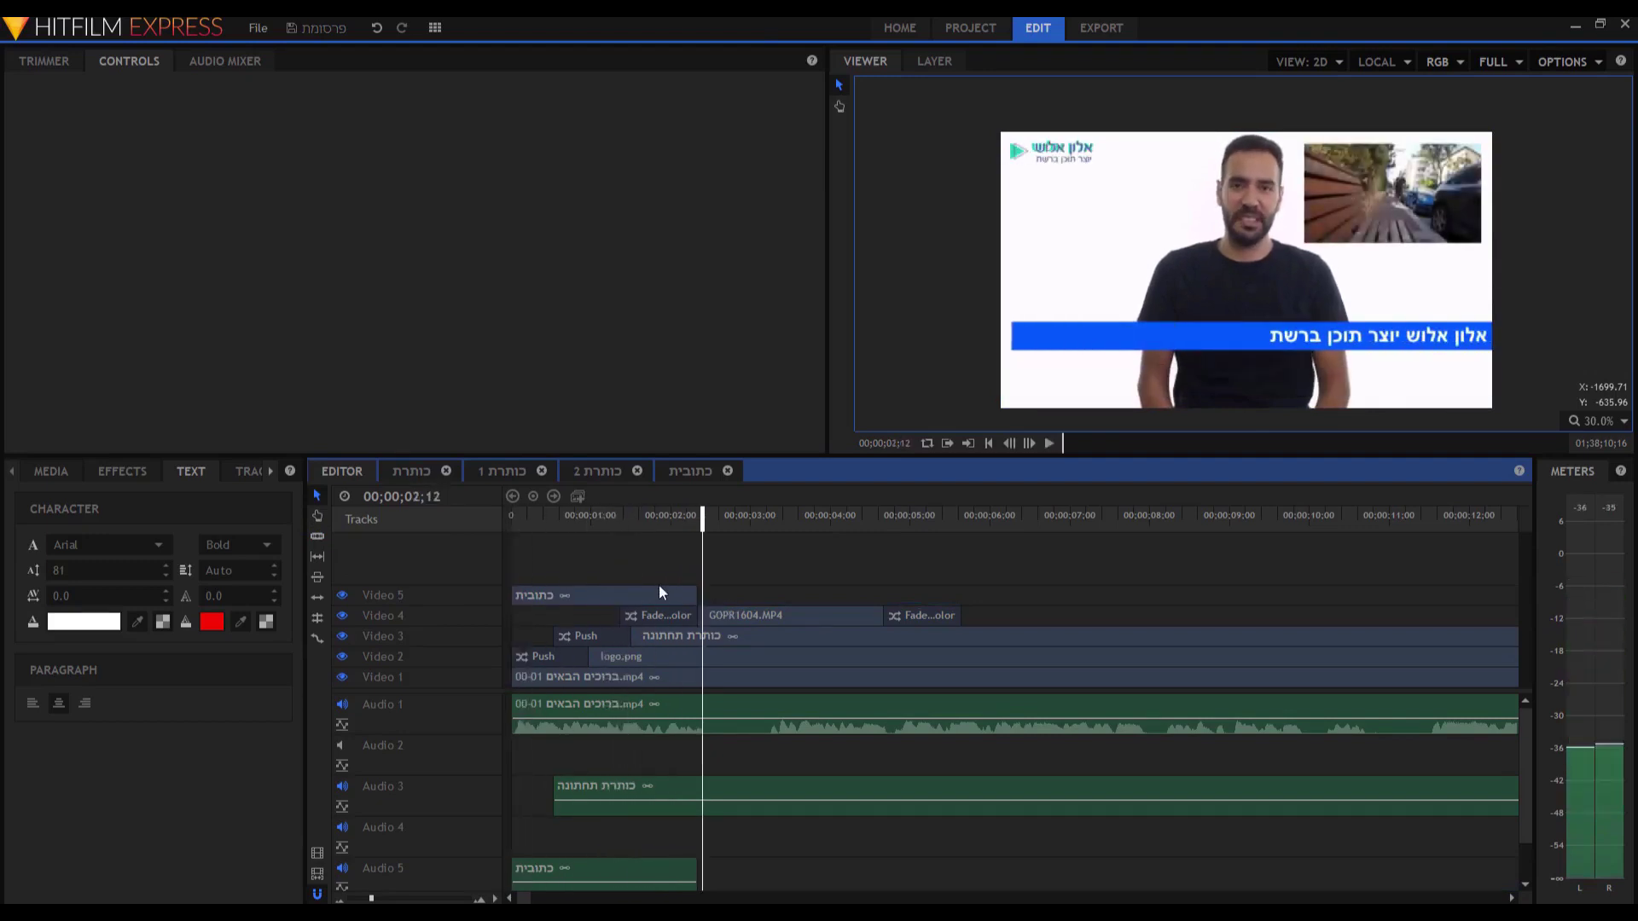
In Notepad, reverse the sentence 'קודם כל תודה שרכשתם את הקורס הזה' and copy it.
key(alt+Tab)
text(קודם כל תודה שרכשתם את הקורס הזה)
key(ctrl+a)
key(ctrl+v)
key(ctrl+a)
right_click(860, 294)
click(899, 342)
Paste the full sentence 'קודם כל תודה שרכשתם את הקורס הזה' into the כתובית caption.
click(609, 592)
double_click(613, 595)
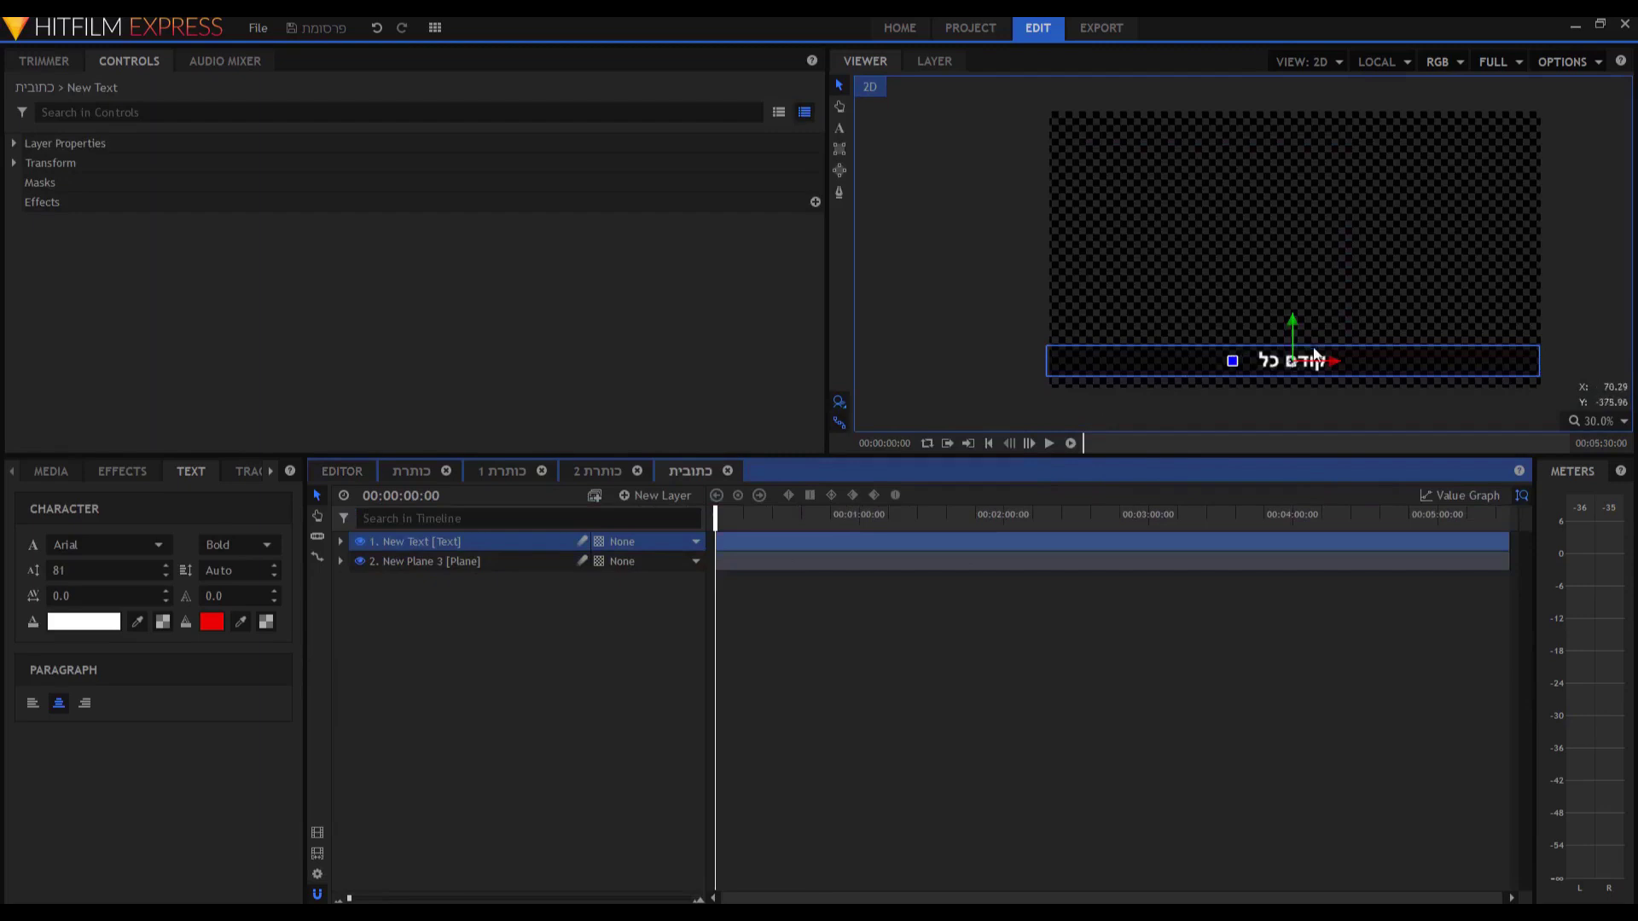
double_click(1318, 358)
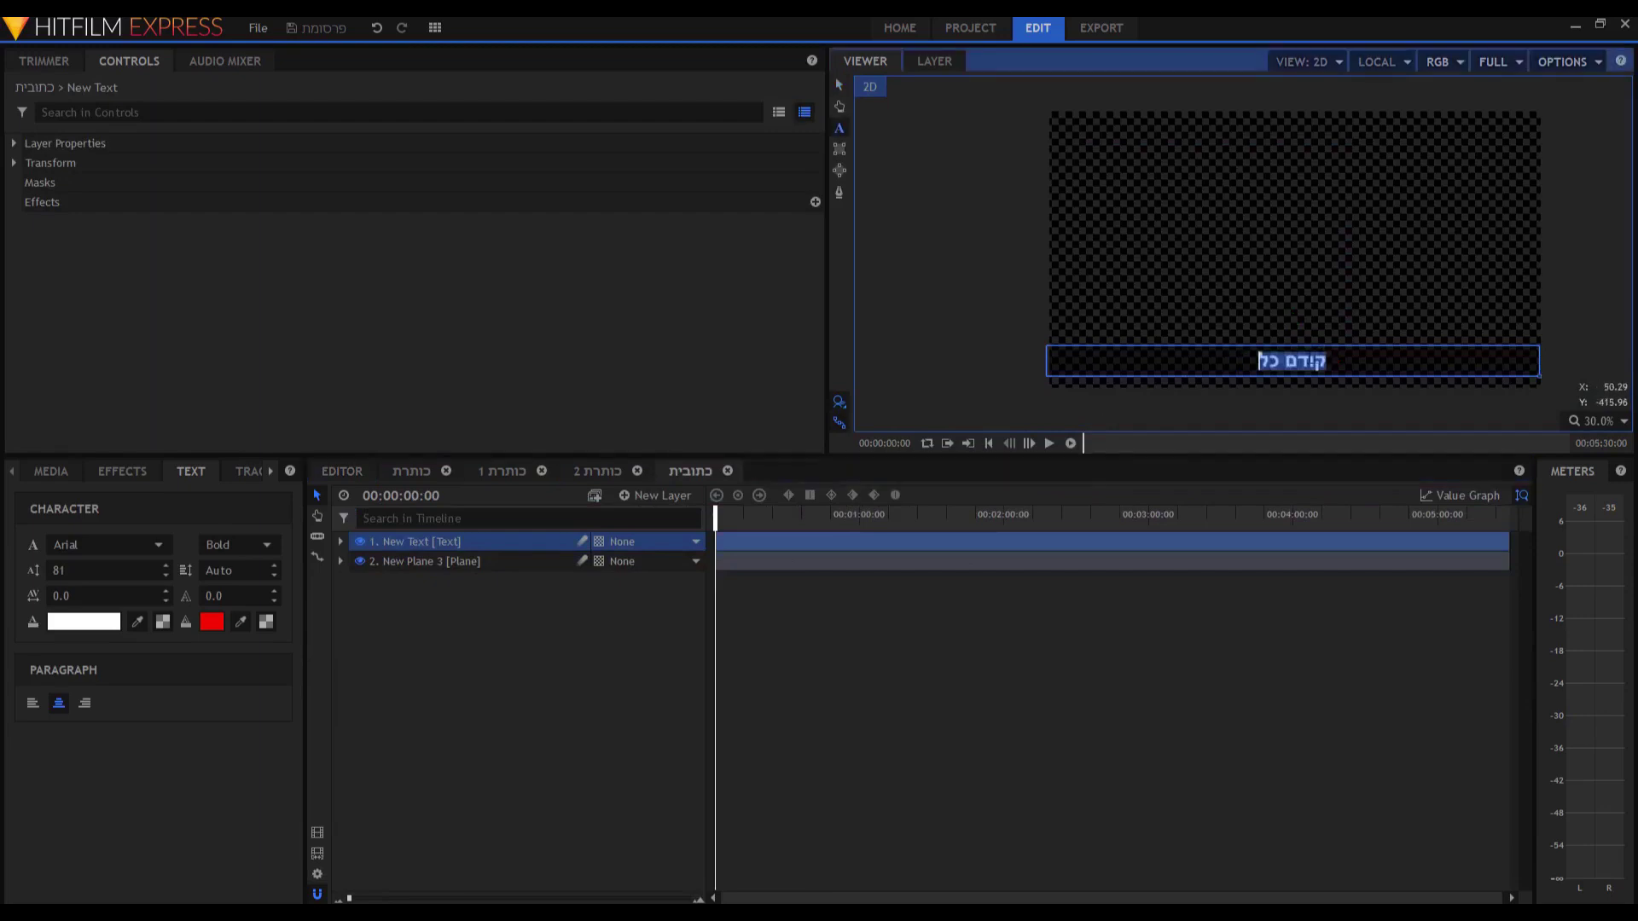
key(ctrl+v)
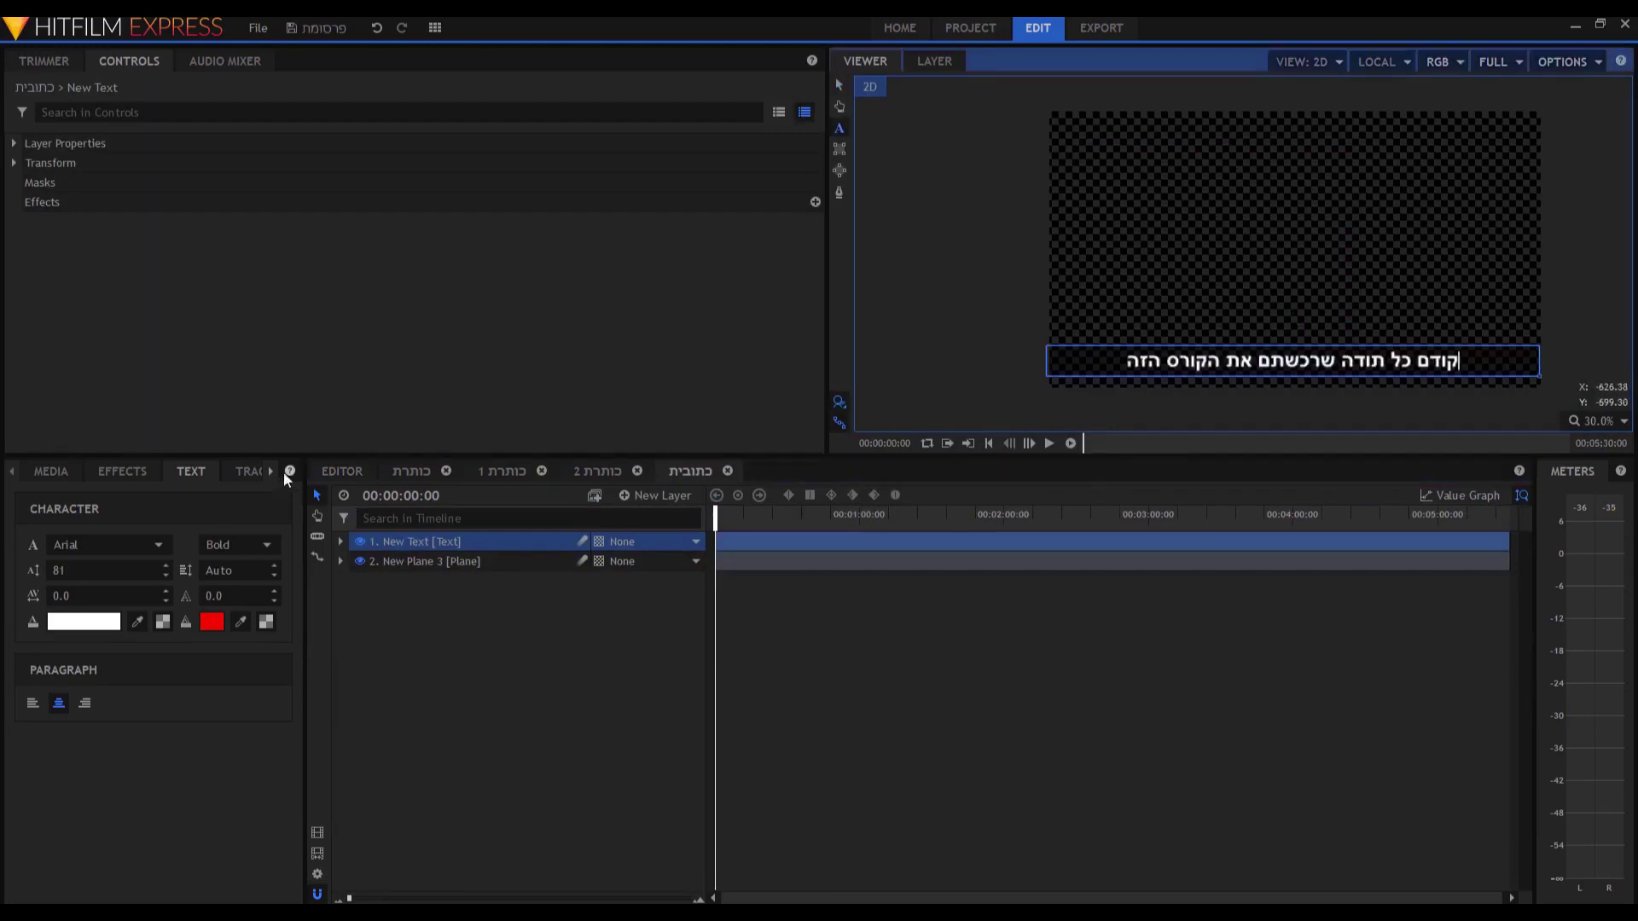
Preview the updated caption from the start of the edit, then show the project media list.
click(337, 472)
key(Home)
key(space)
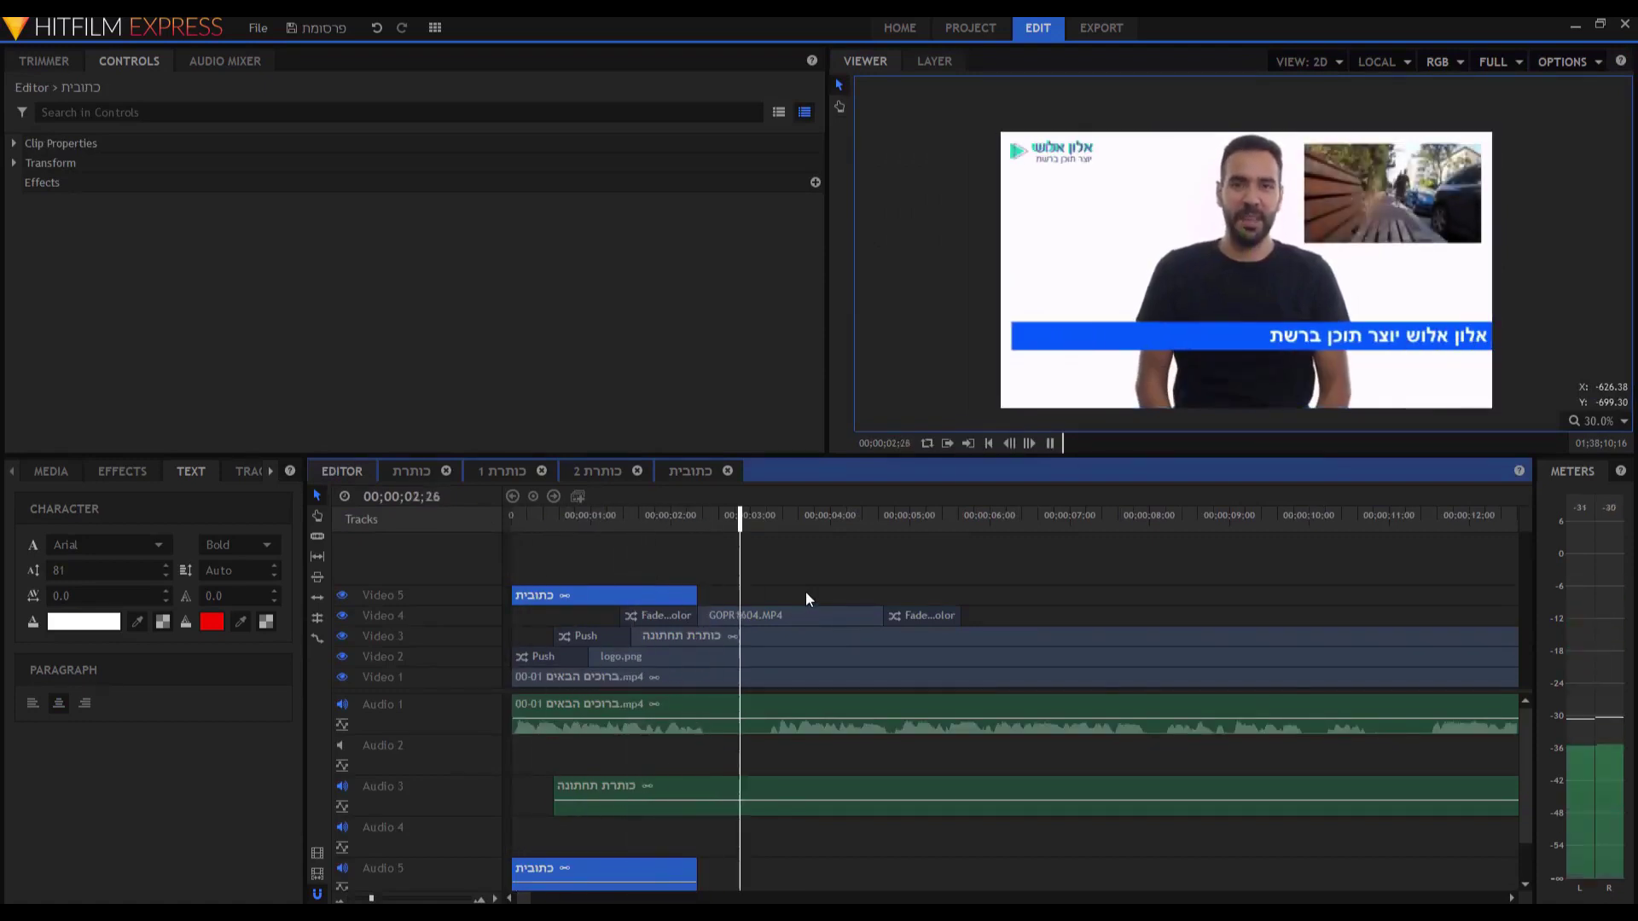
key(space)
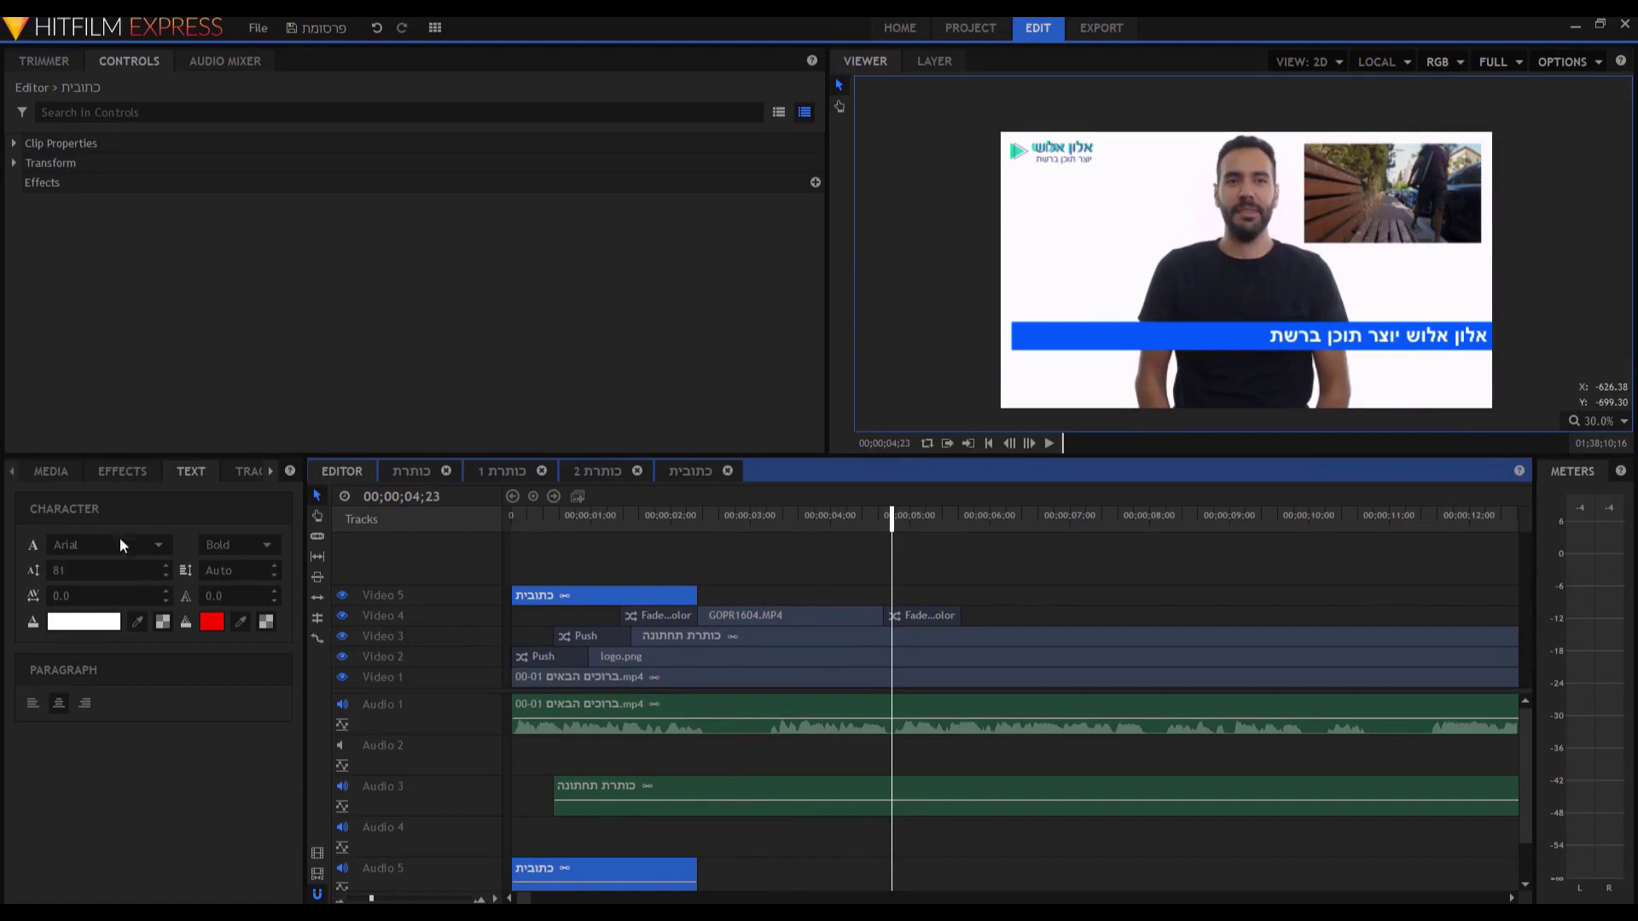
click(53, 468)
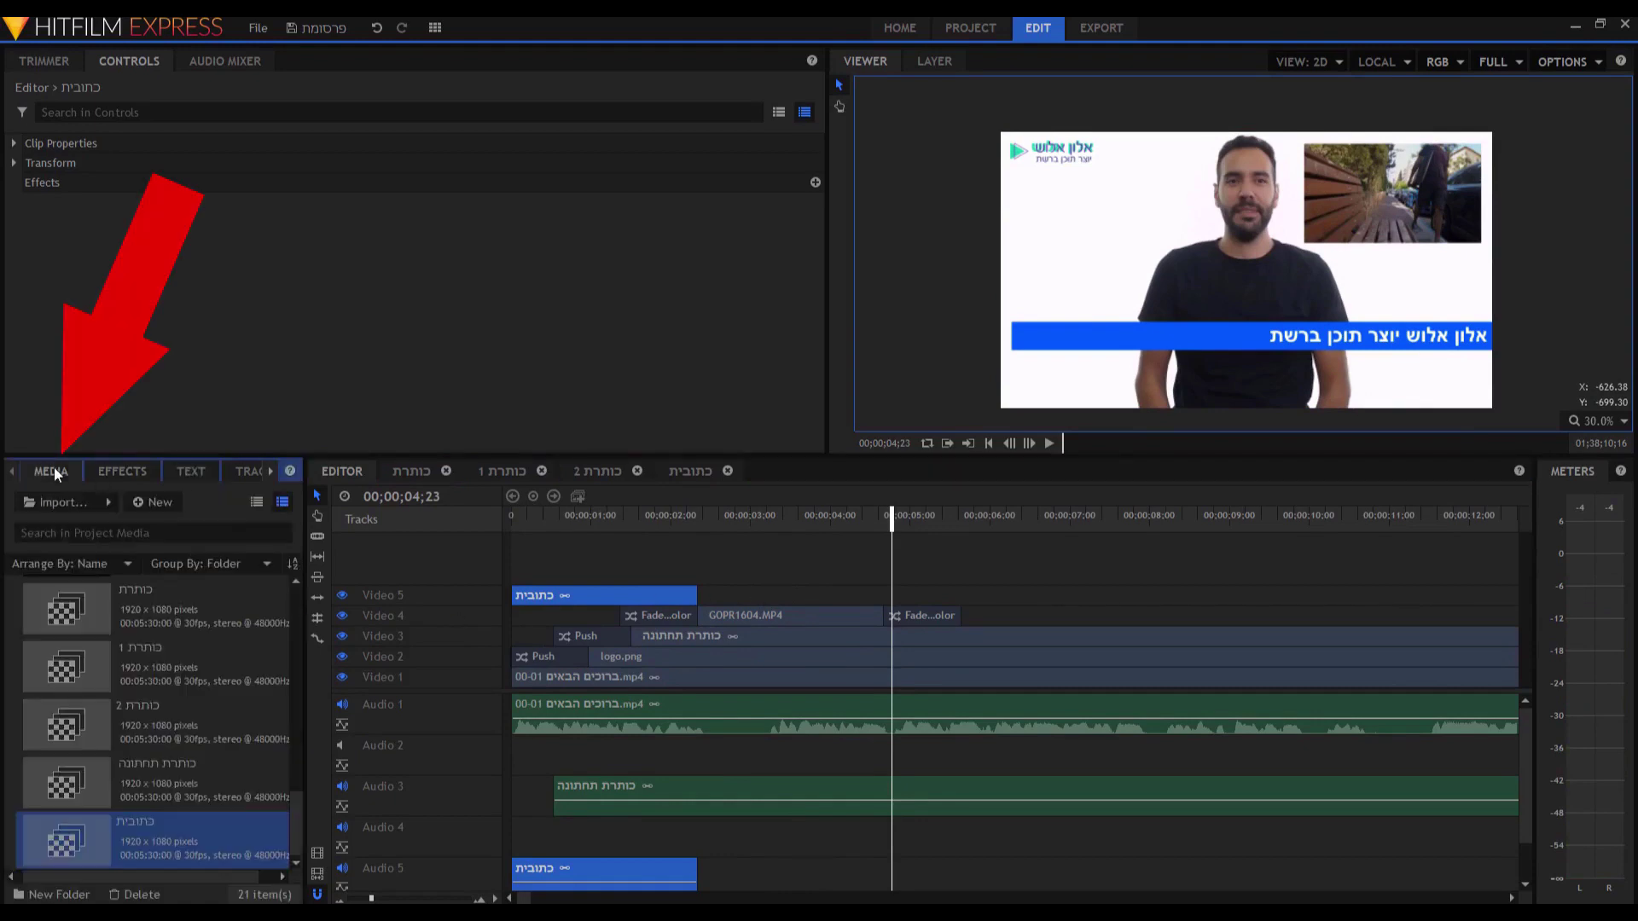
Duplicate the כתובית composite shot and rename the copy 'כתובית 1'.
right_click(186, 840)
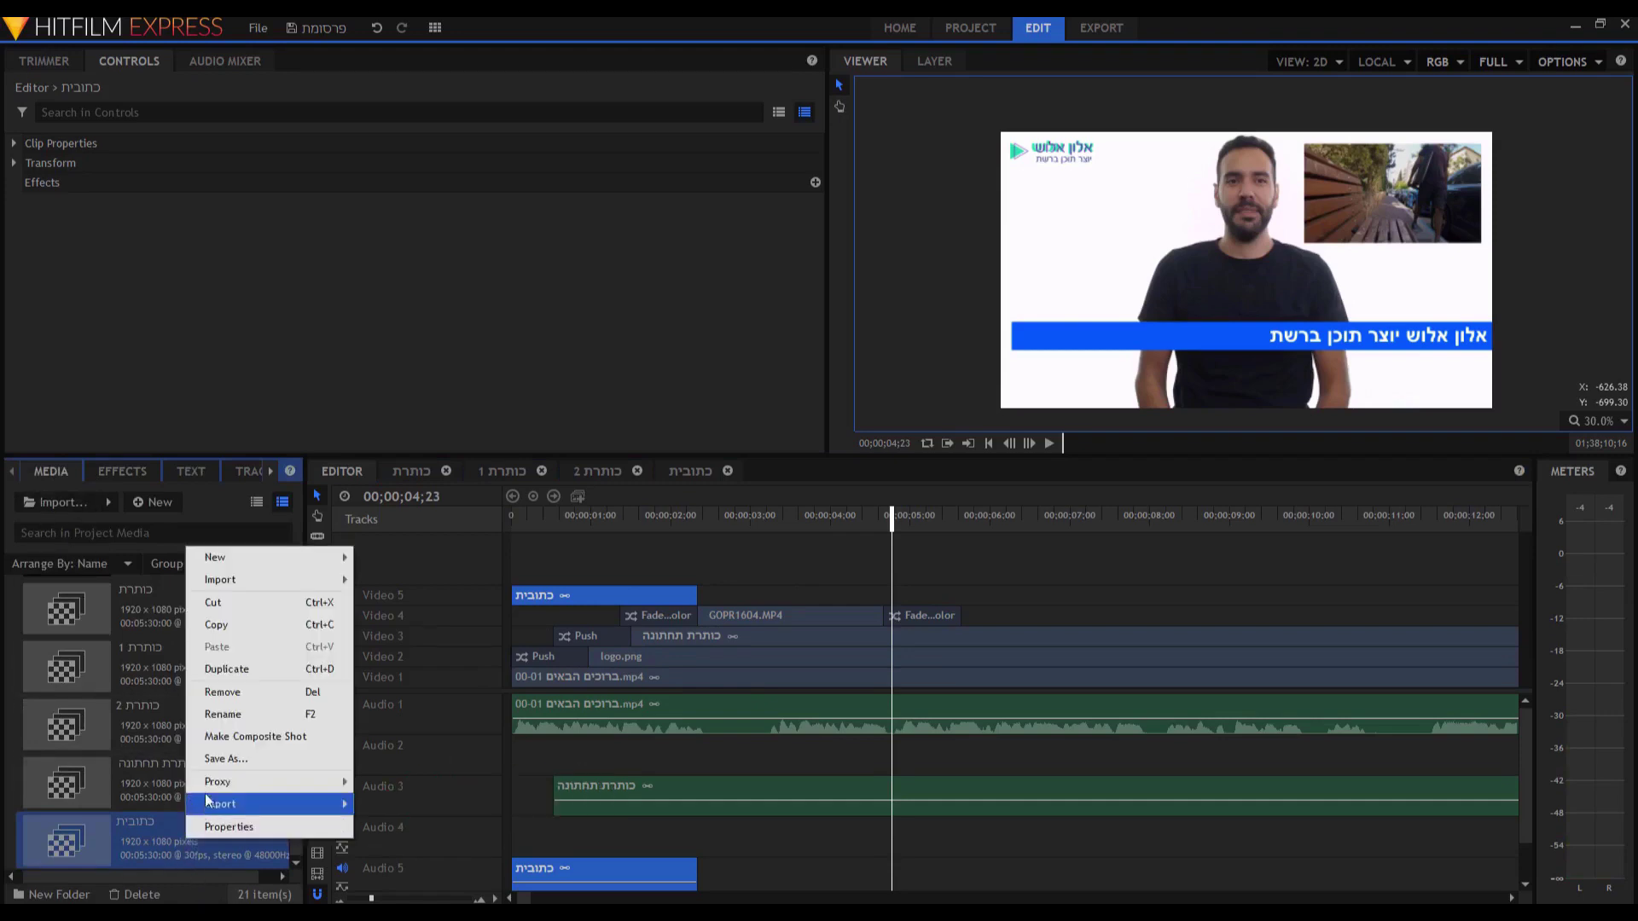
click(254, 669)
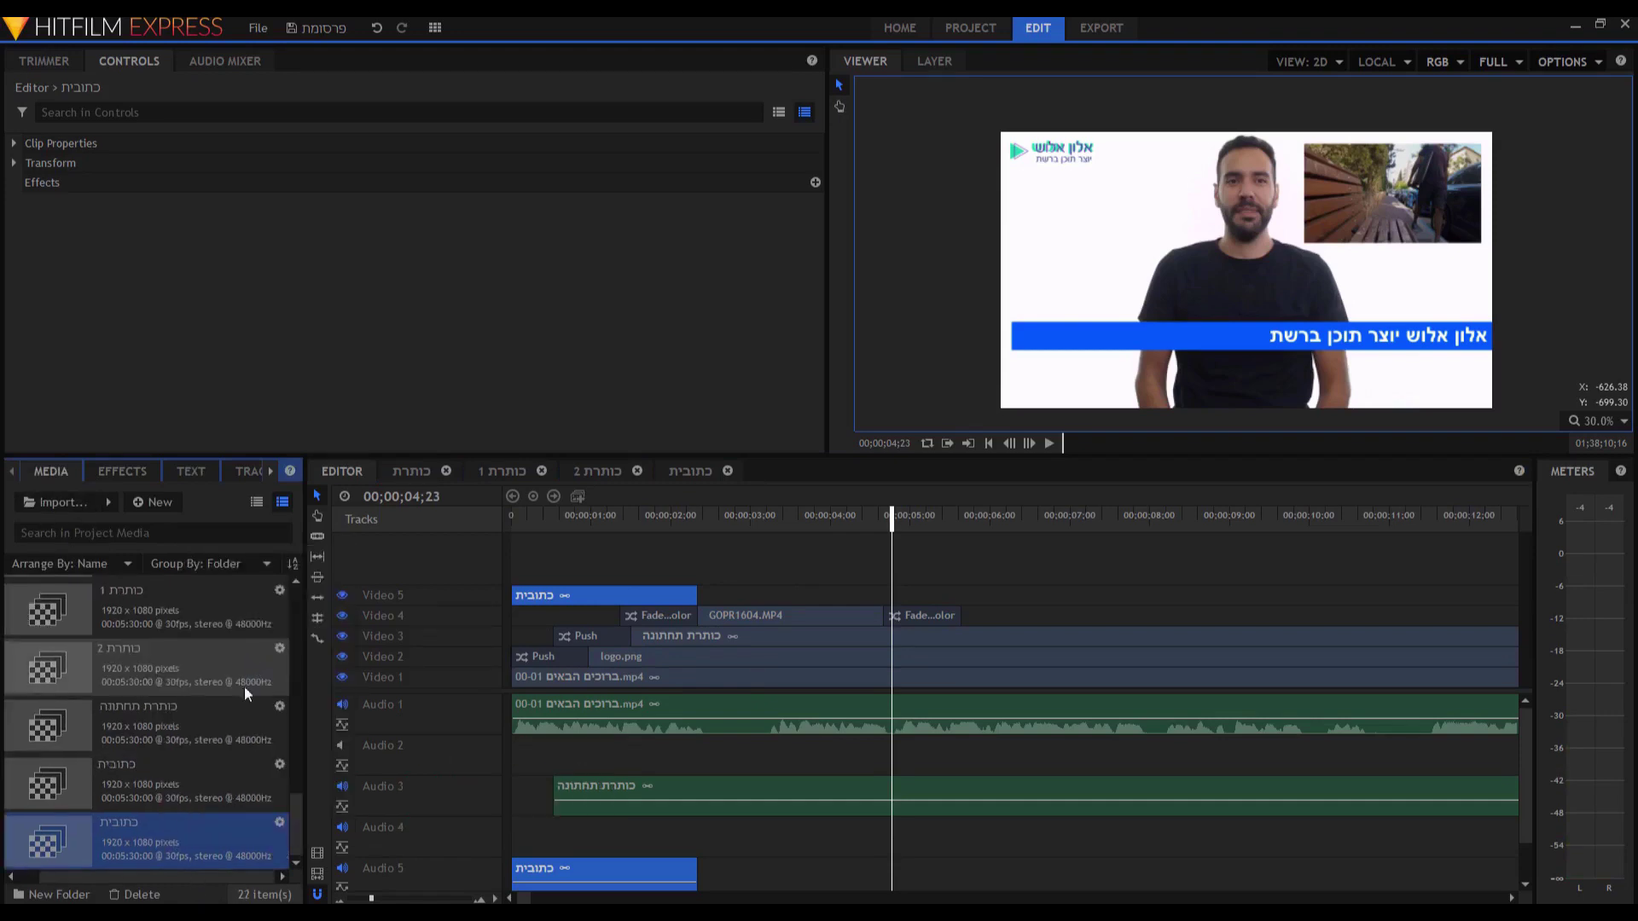
right_click(119, 819)
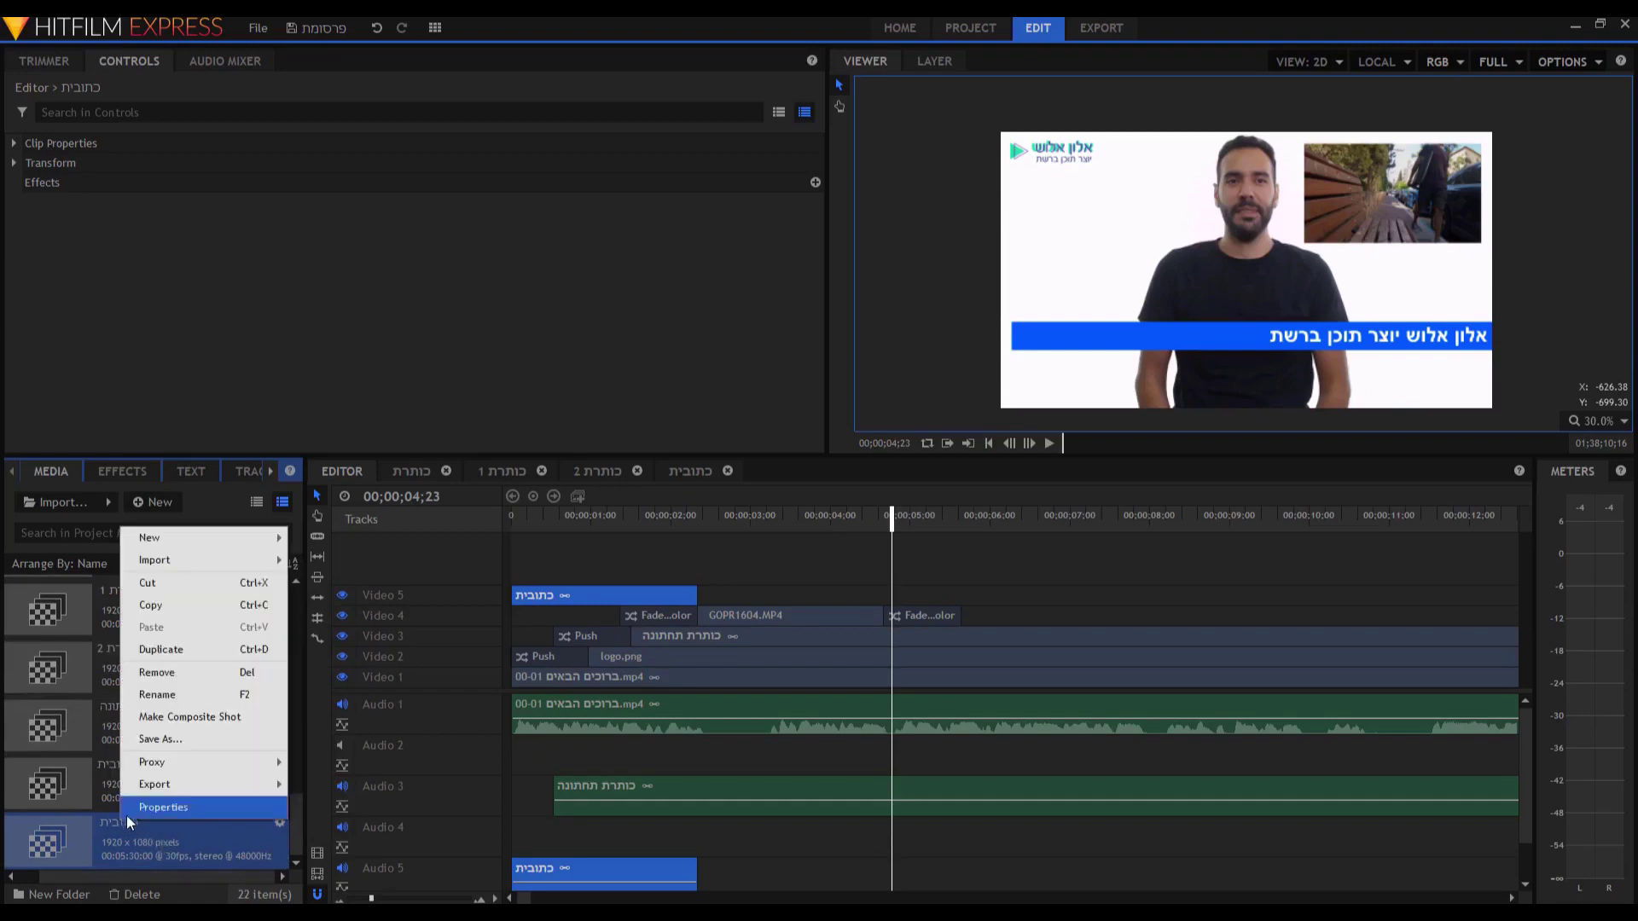
click(158, 694)
click(174, 821)
text(1)
key(Return)
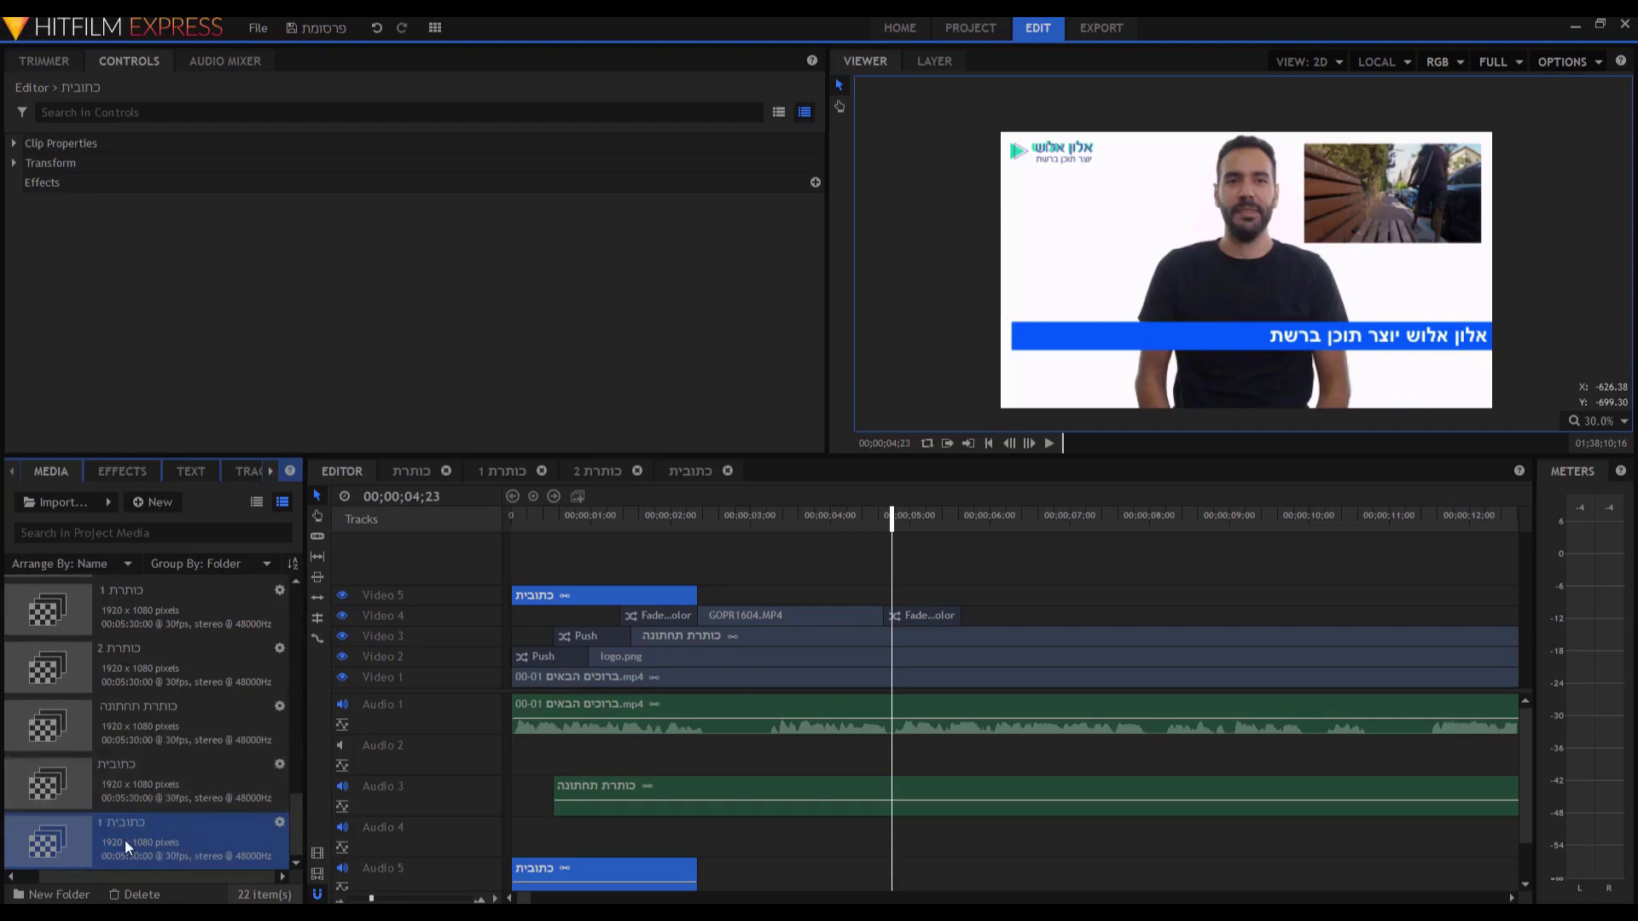
Place כתובית 1 on Video 5 after the first subtitle and trim it at the playhead.
drag(124, 841, 763, 601)
drag(763, 600, 762, 602)
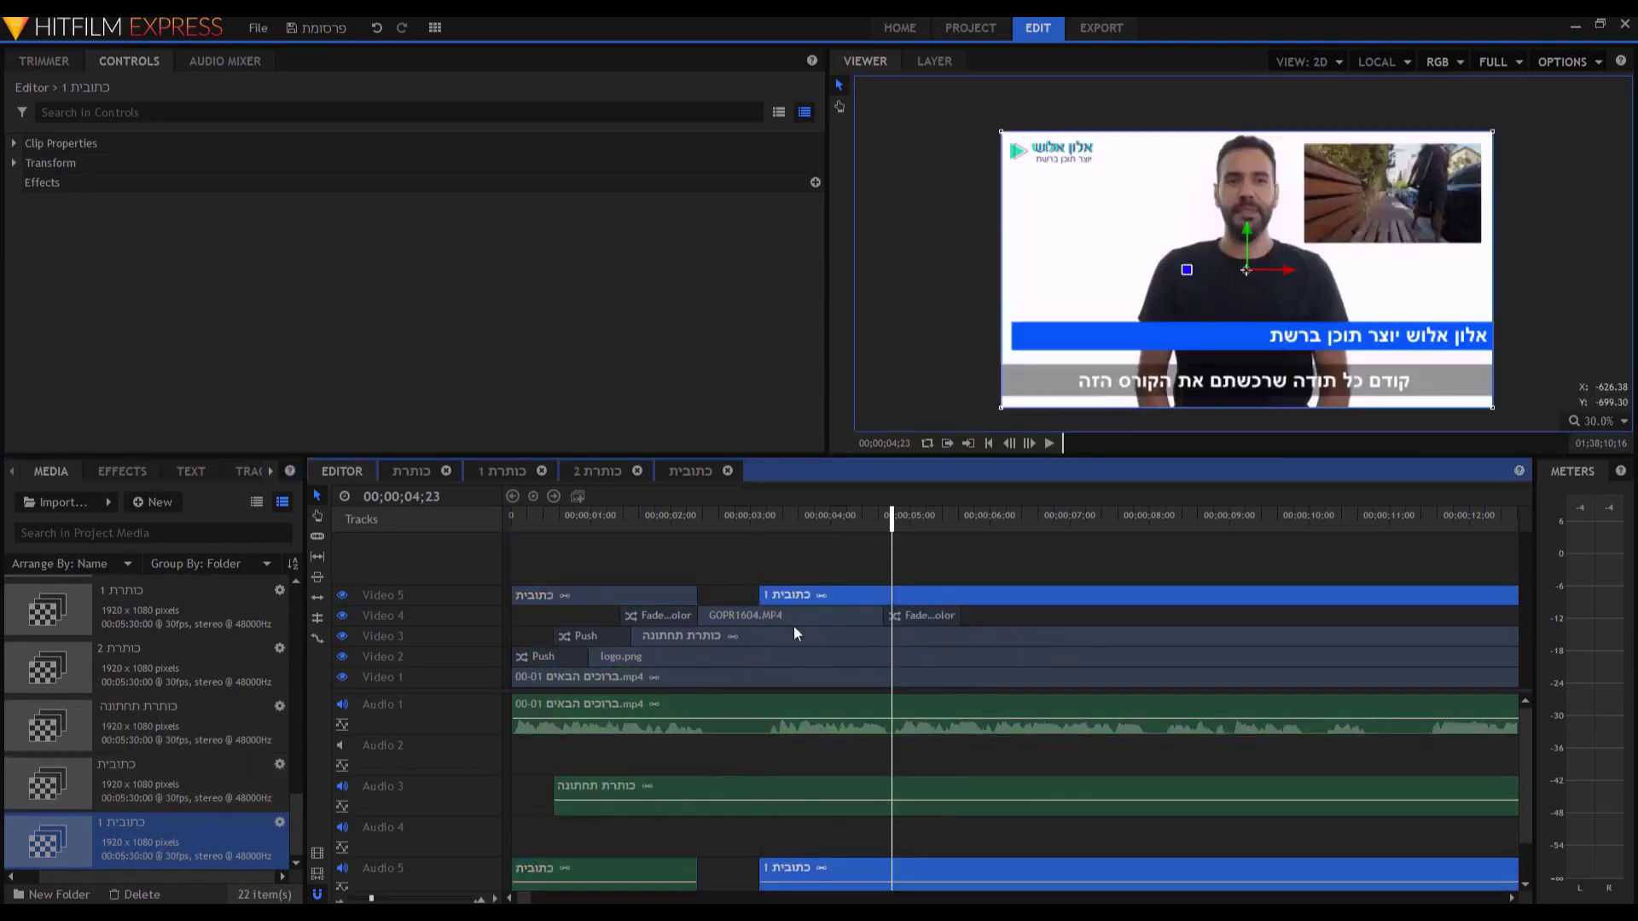
click(317, 538)
click(889, 593)
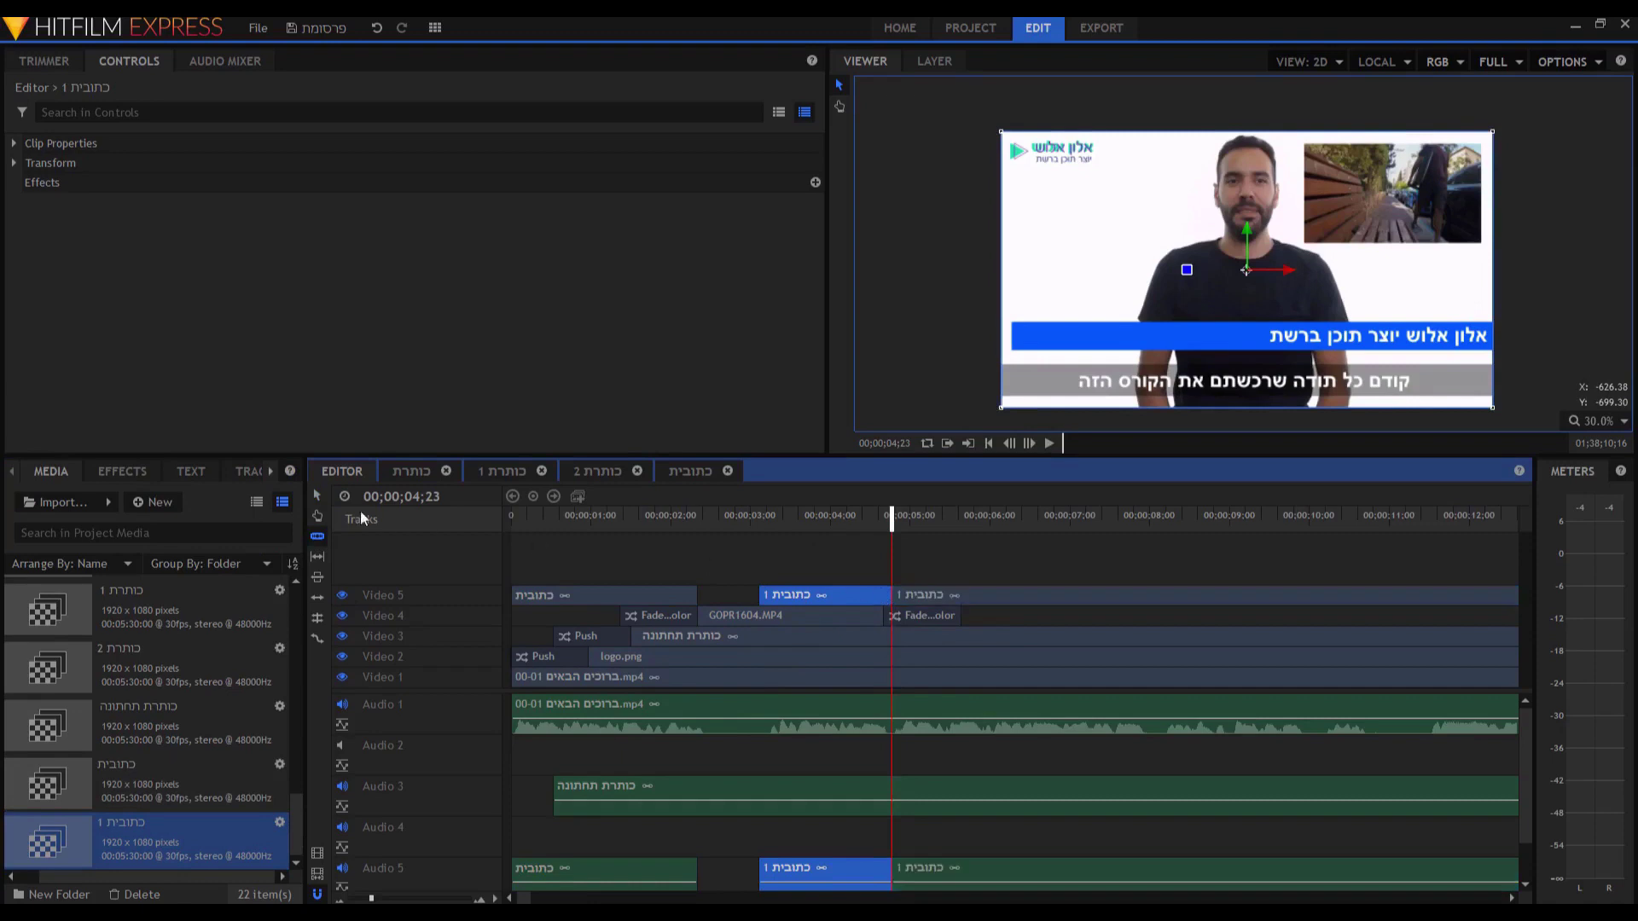
key(v)
click(969, 599)
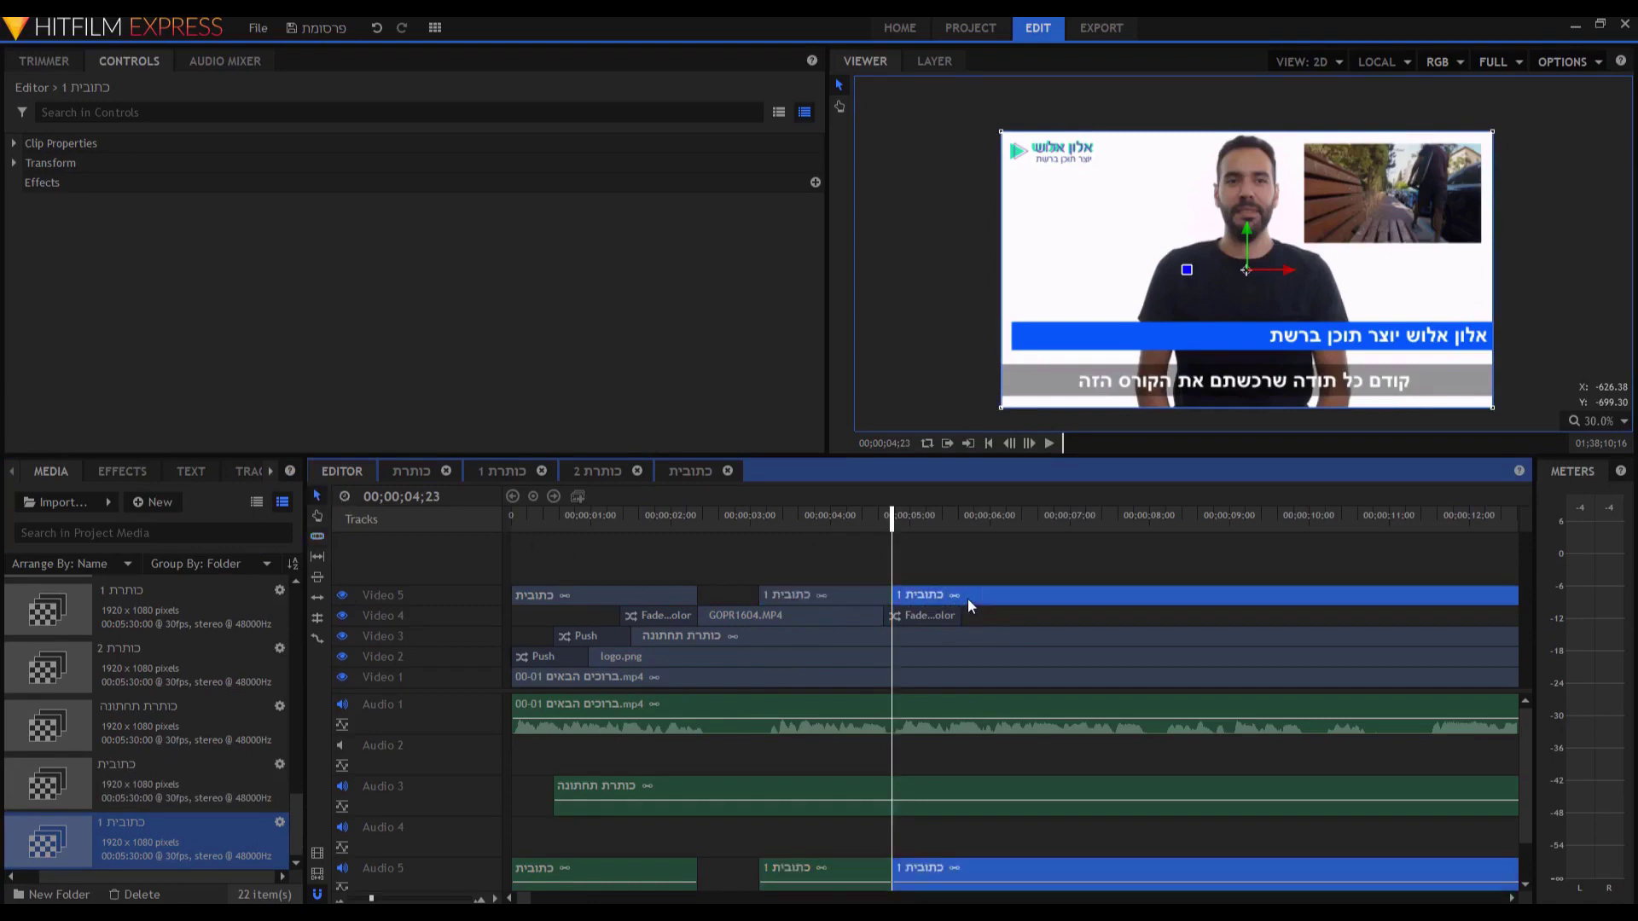
key(Delete)
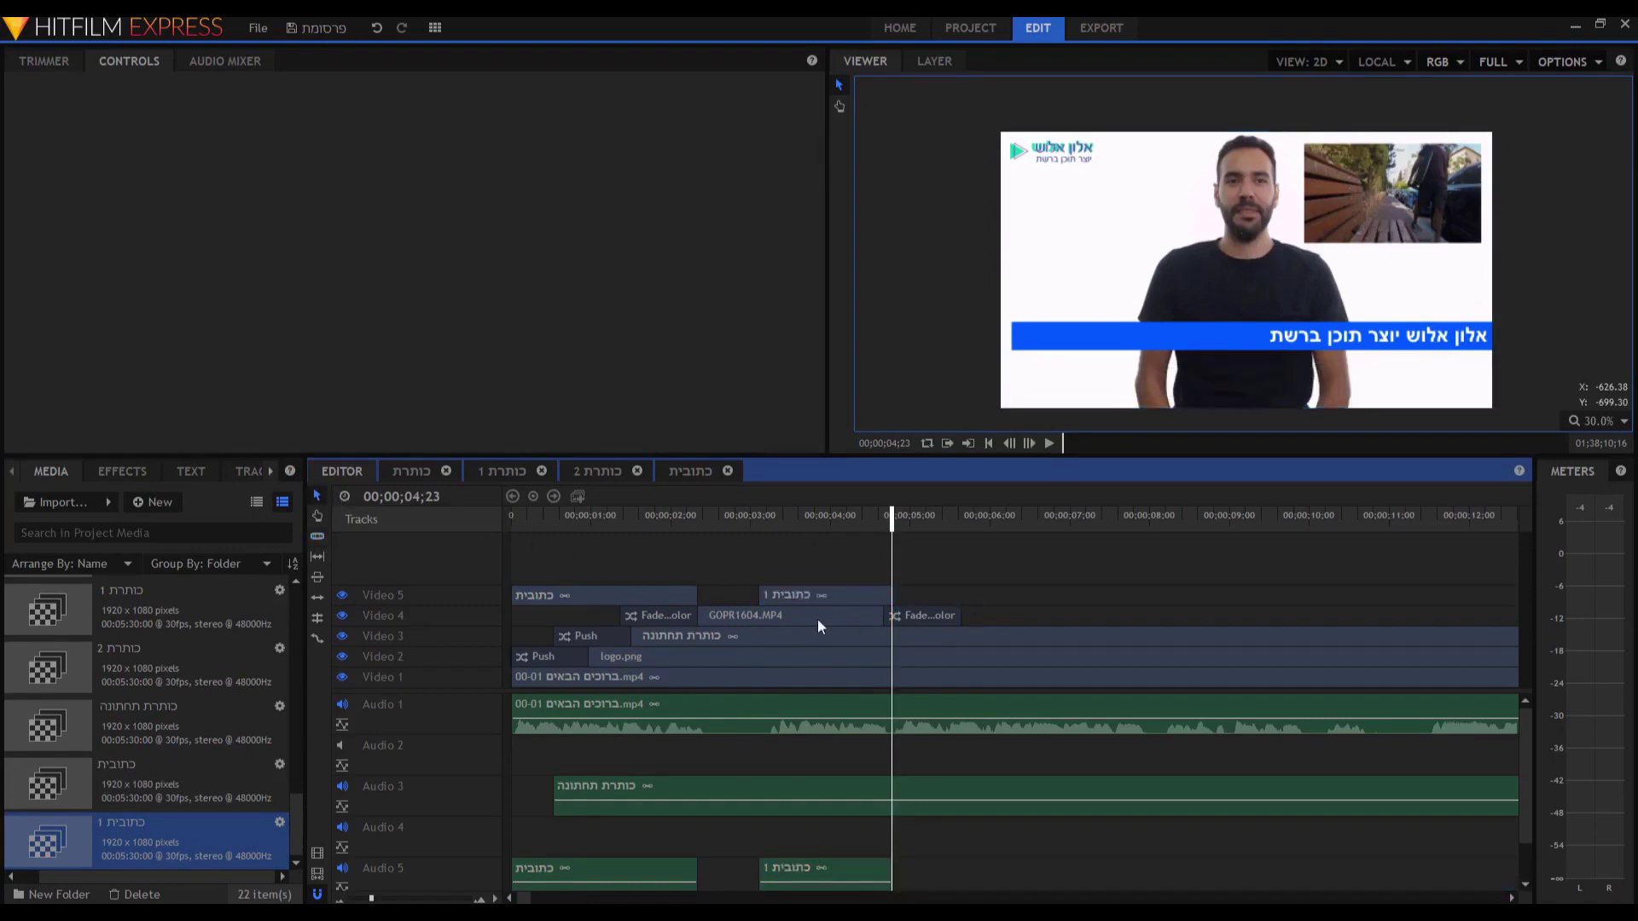
Play back the new כתובית 1 subtitle from just before it.
click(756, 512)
key(space)
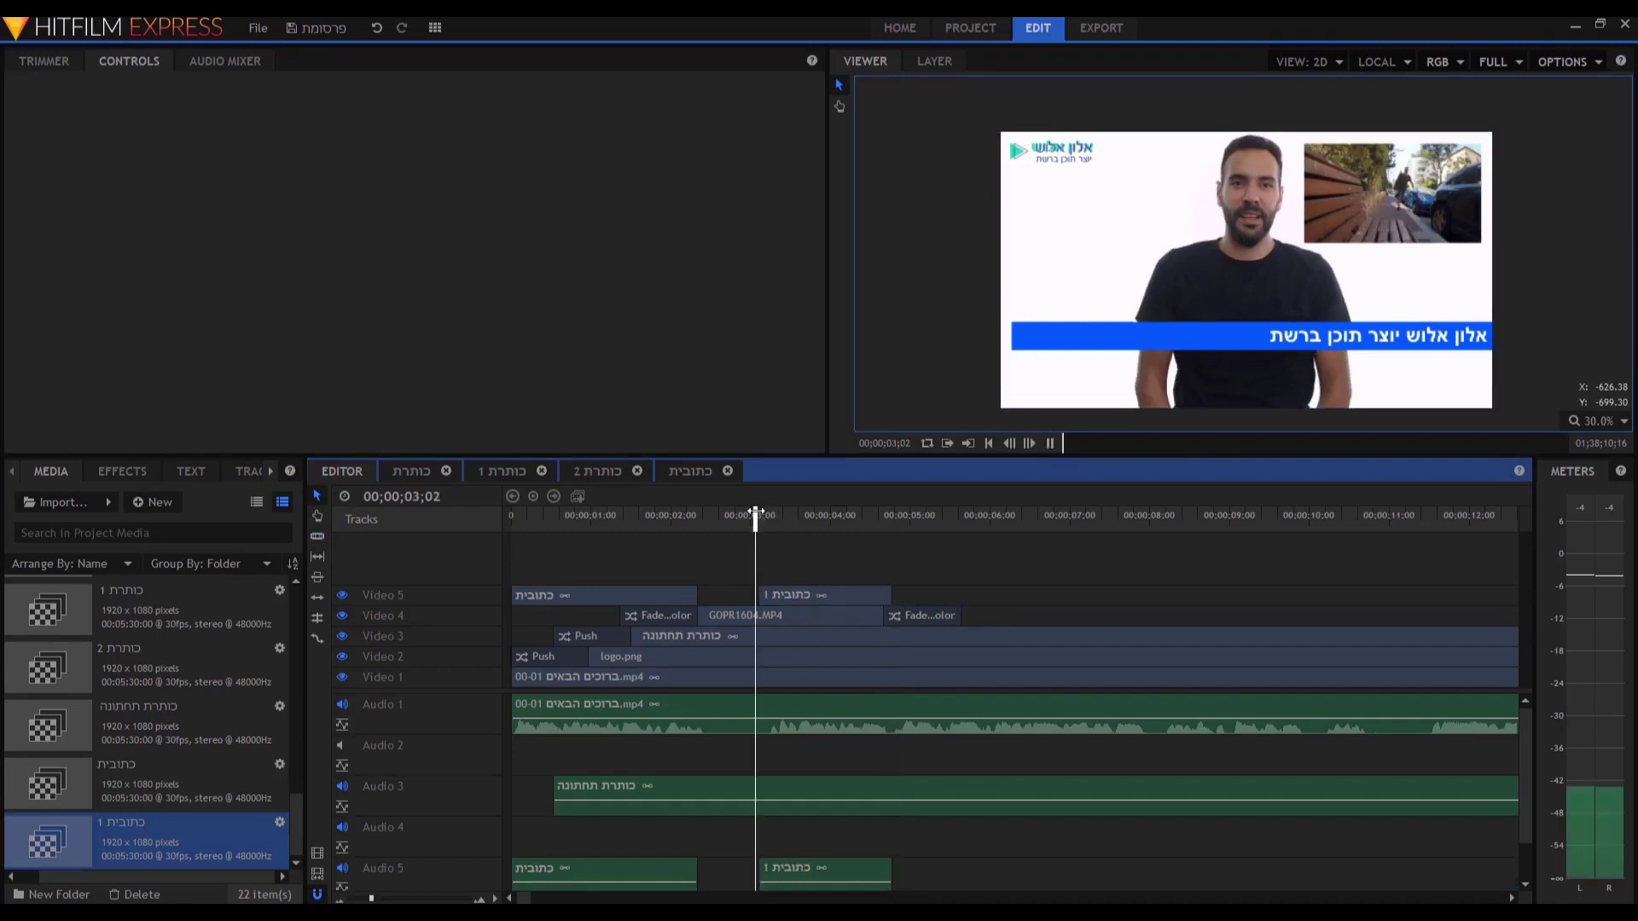
key(space)
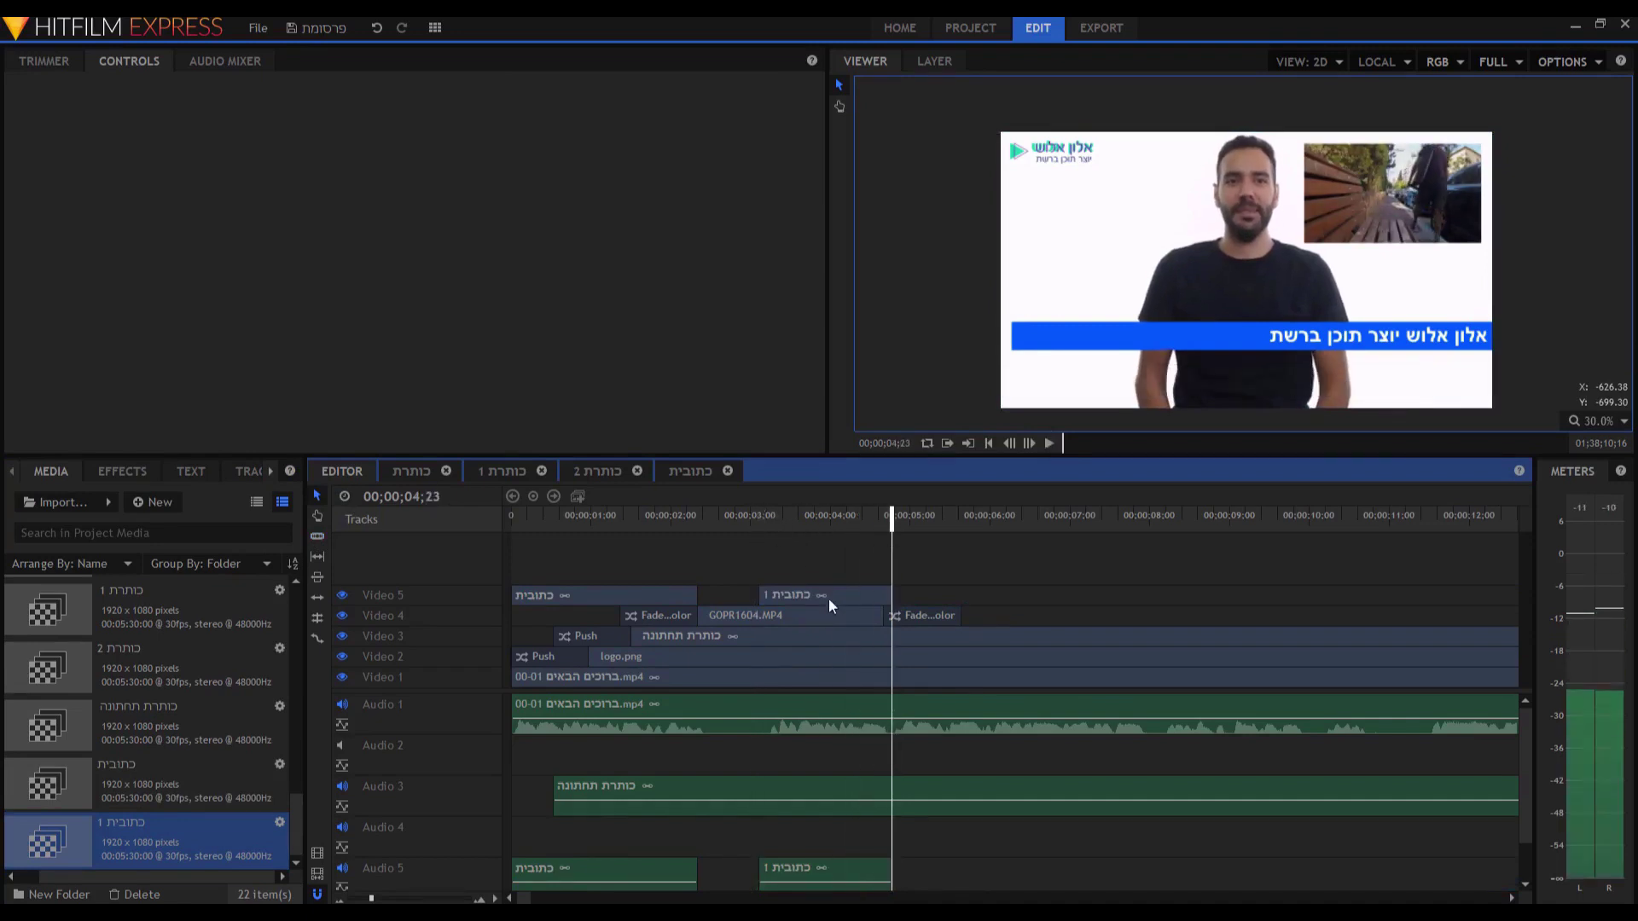
Copy the line 'מטרת הקורס היא לתת לכם' from the subtitle notes.
key(alt+Tab)
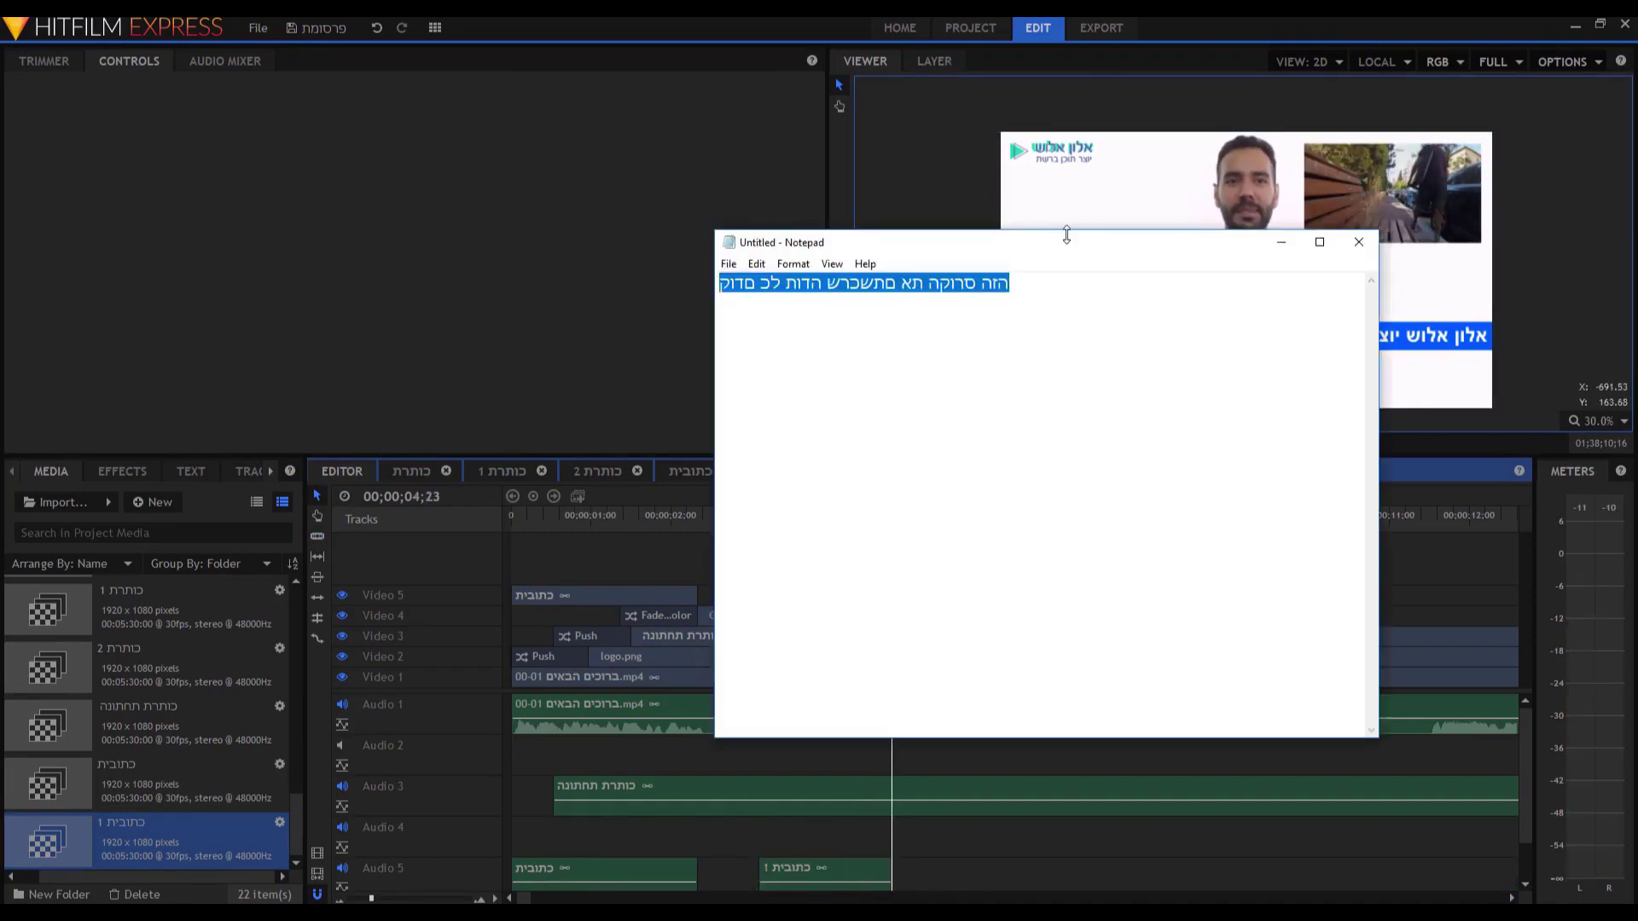
text(מטרת היח)
text(רס היא לתת לכם)
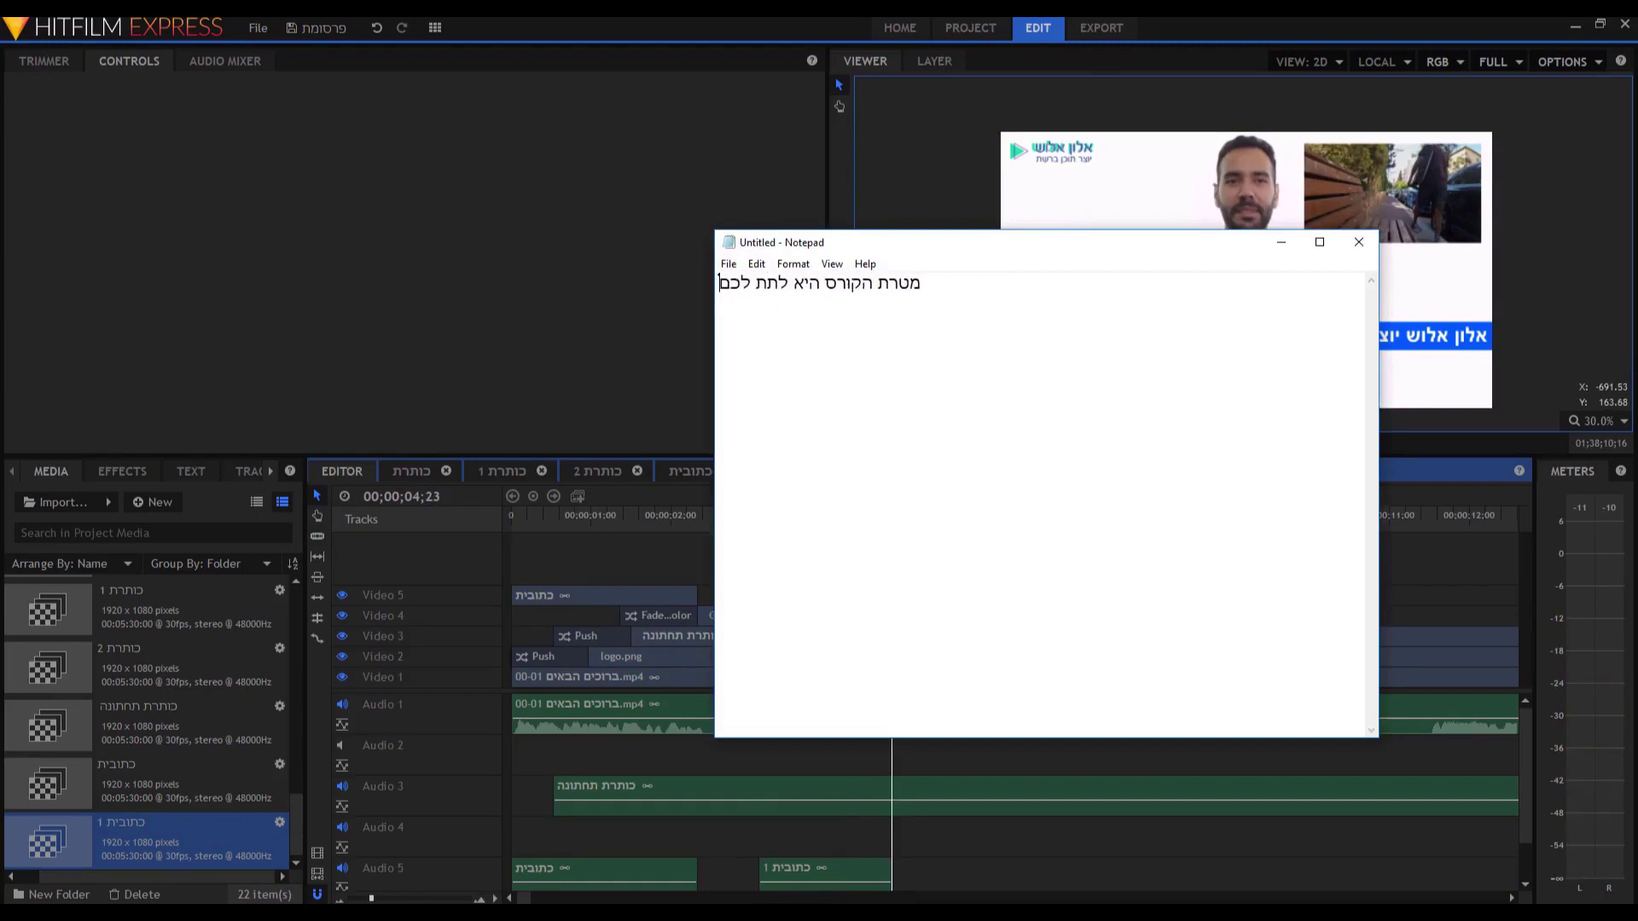
key(ctrl+a)
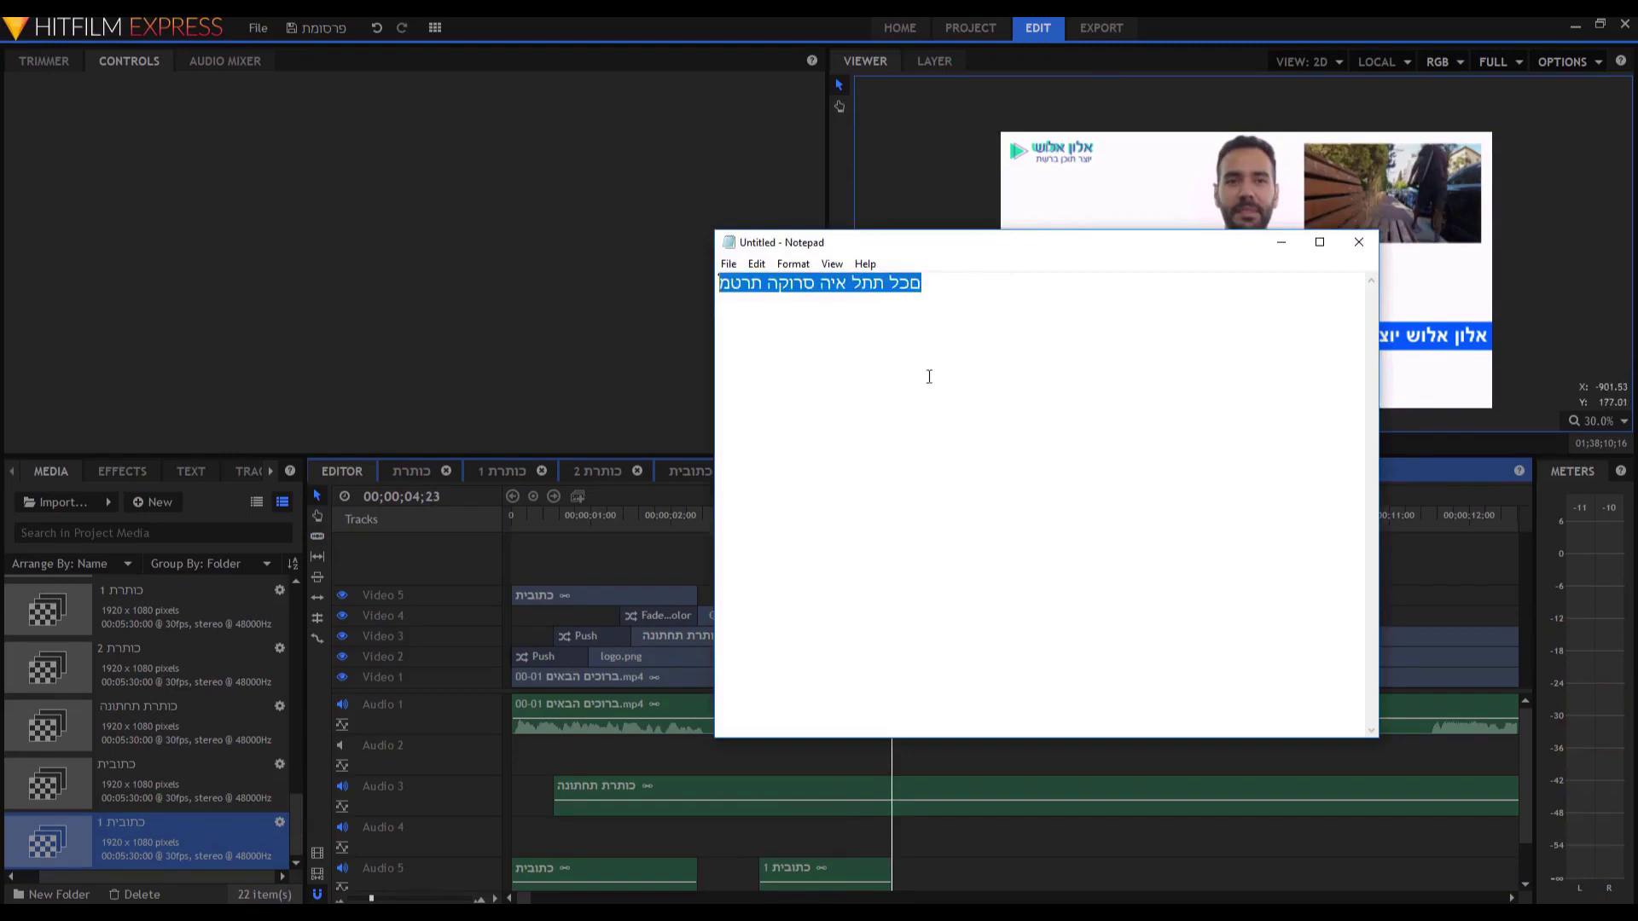
key(alt+Tab)
Paste the copied line over the כתובית 1 caption text and return to the main timeline.
double_click(817, 594)
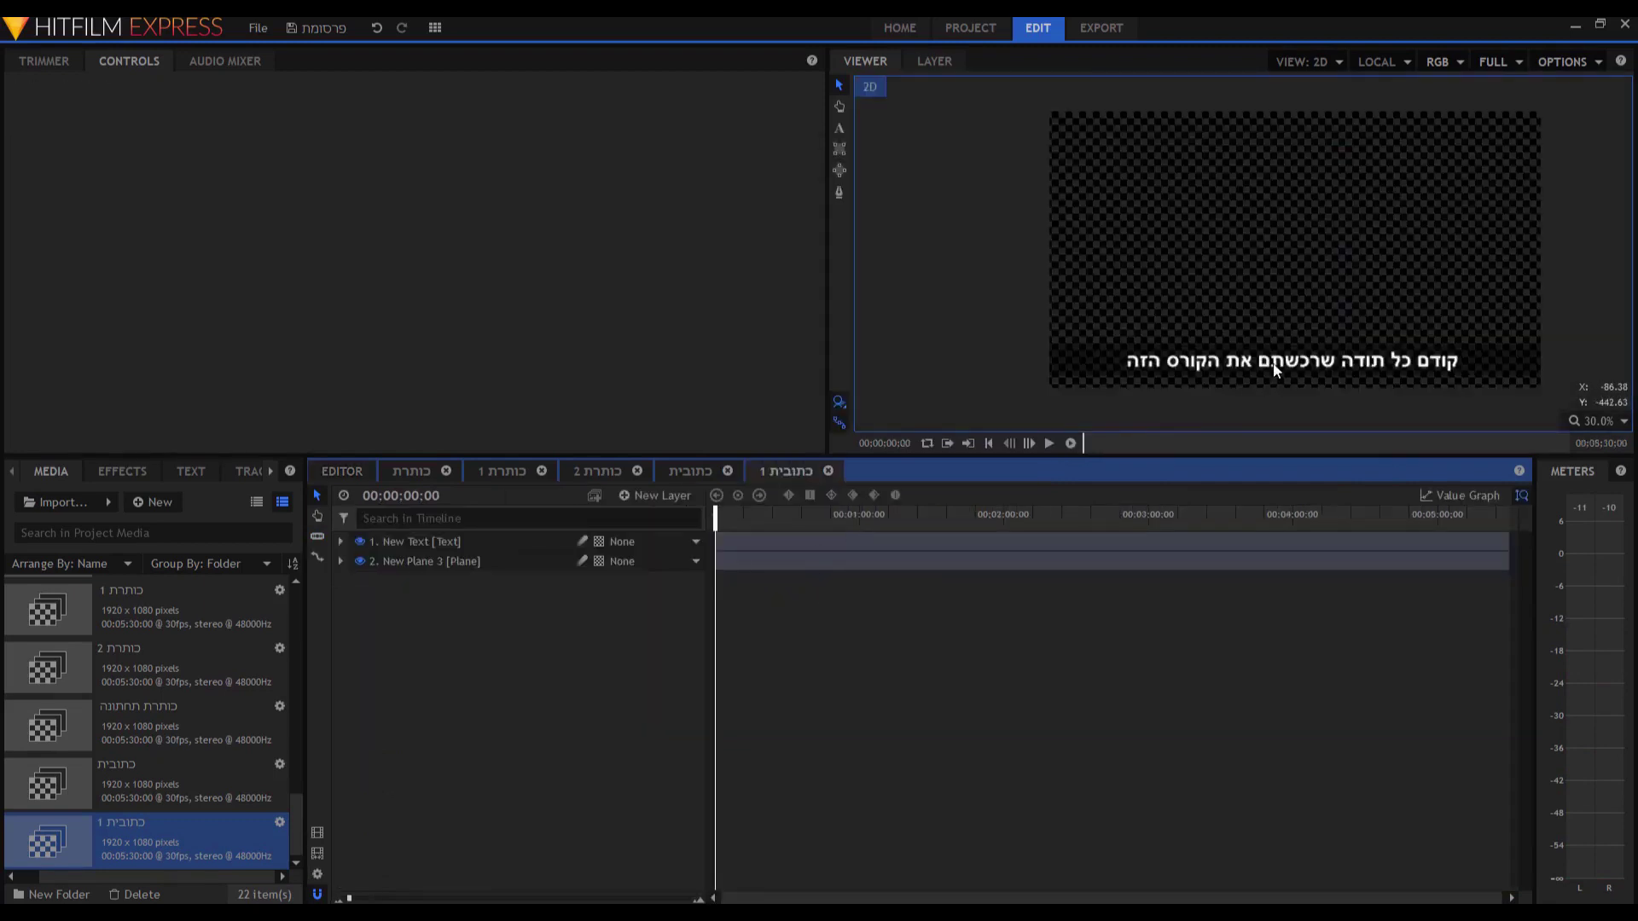
double_click(1277, 368)
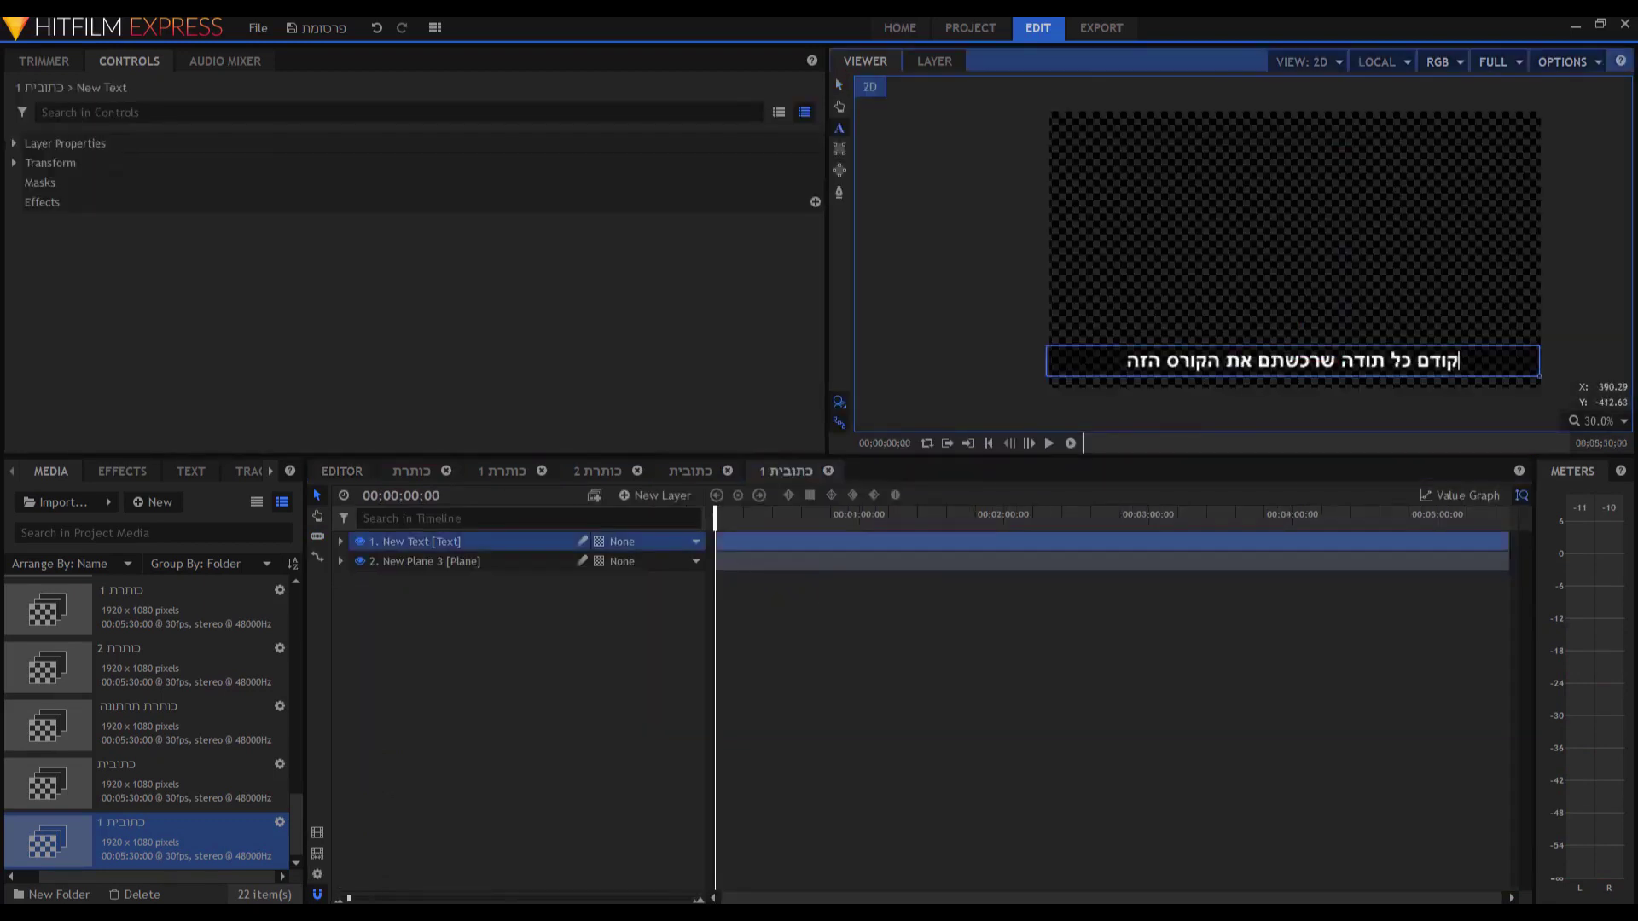
drag(1461, 361, 1109, 362)
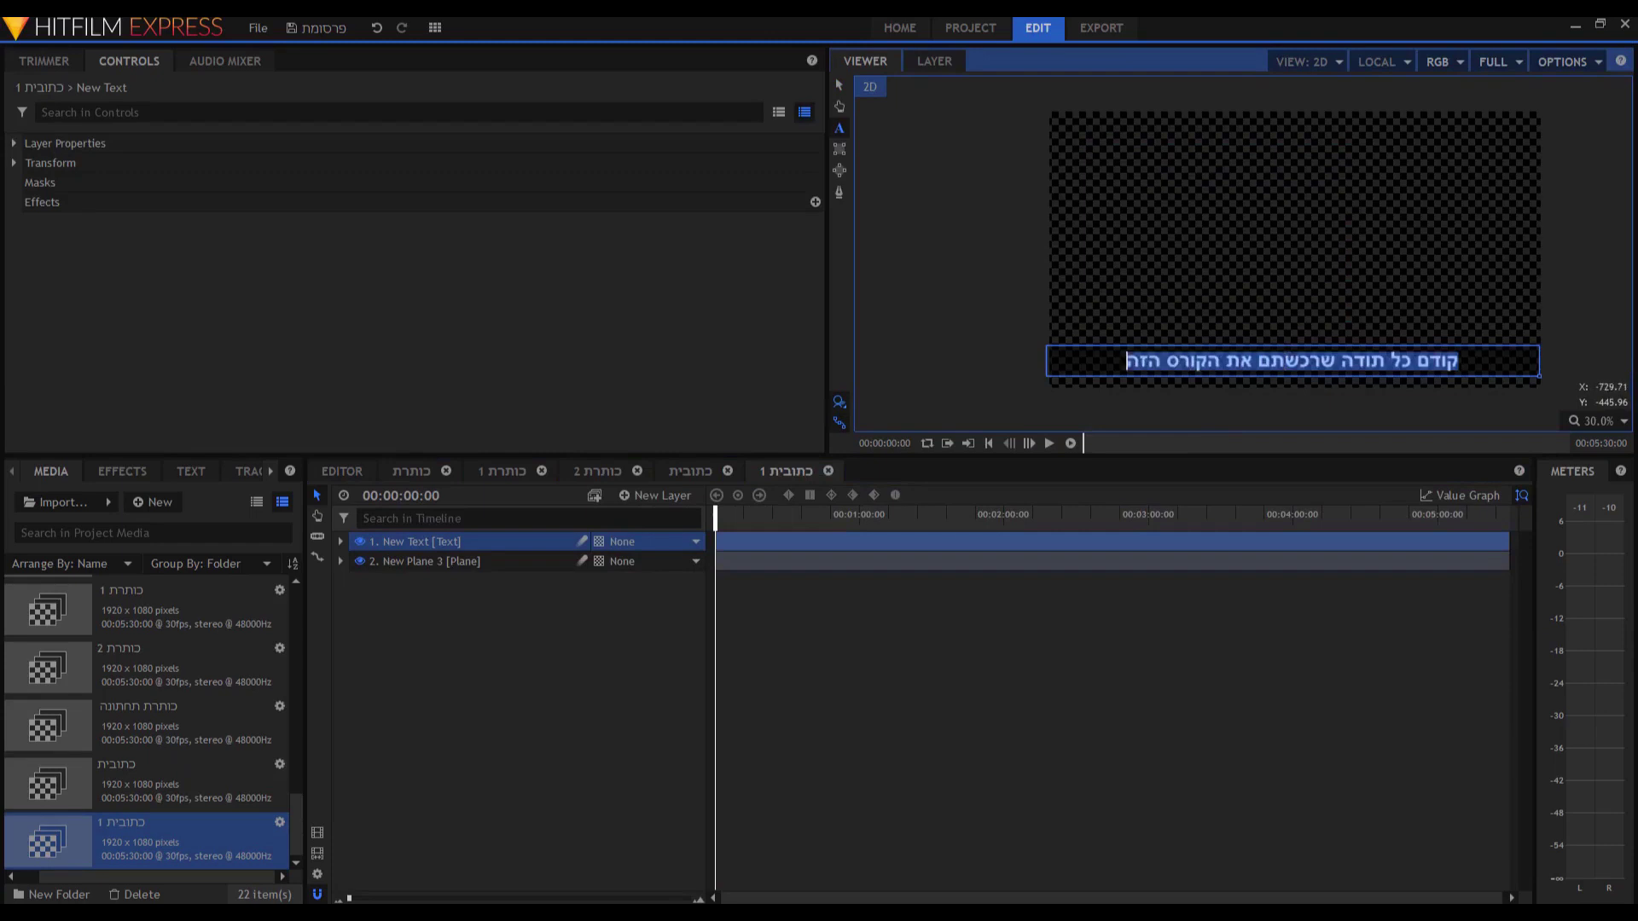
key(ctrl+v)
click(342, 471)
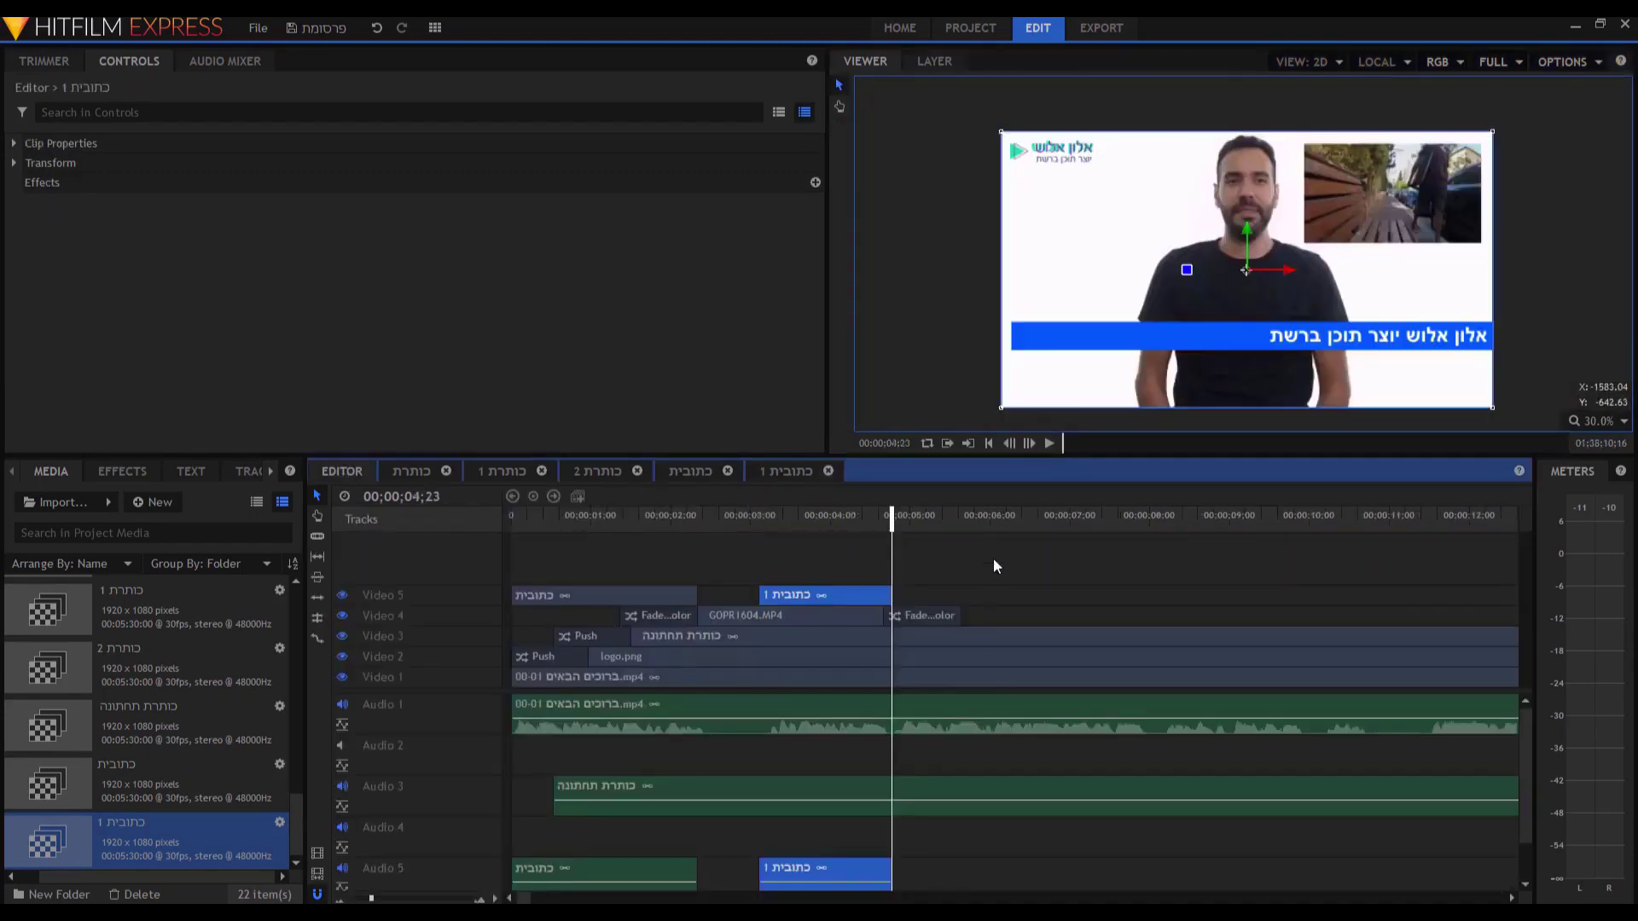
click(994, 561)
key(Home)
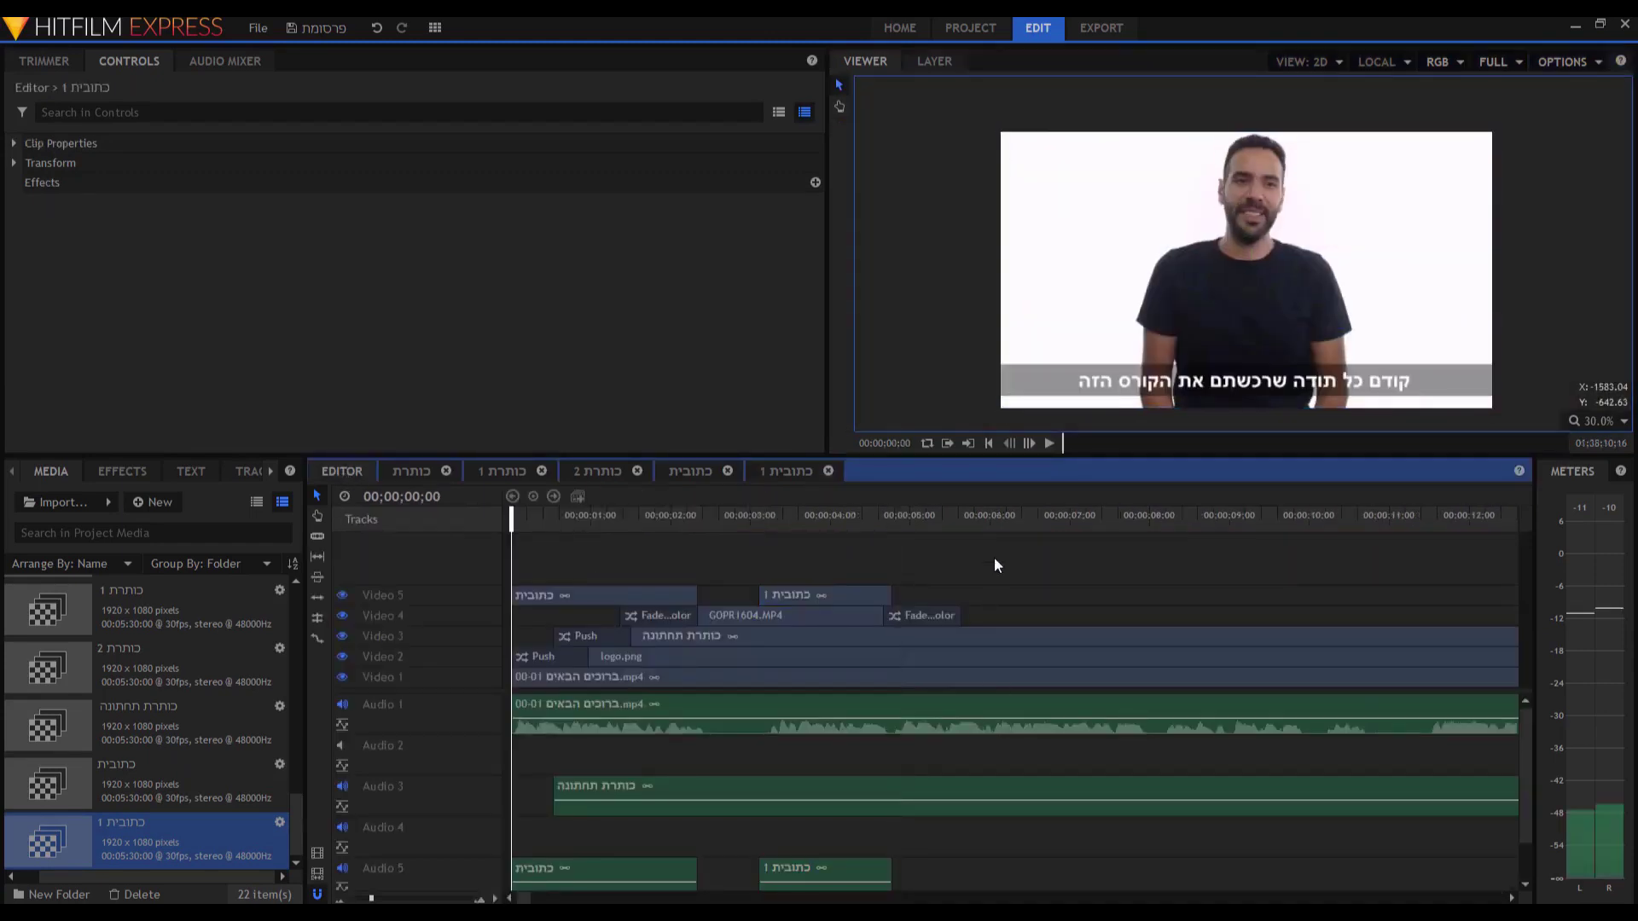
key(space)
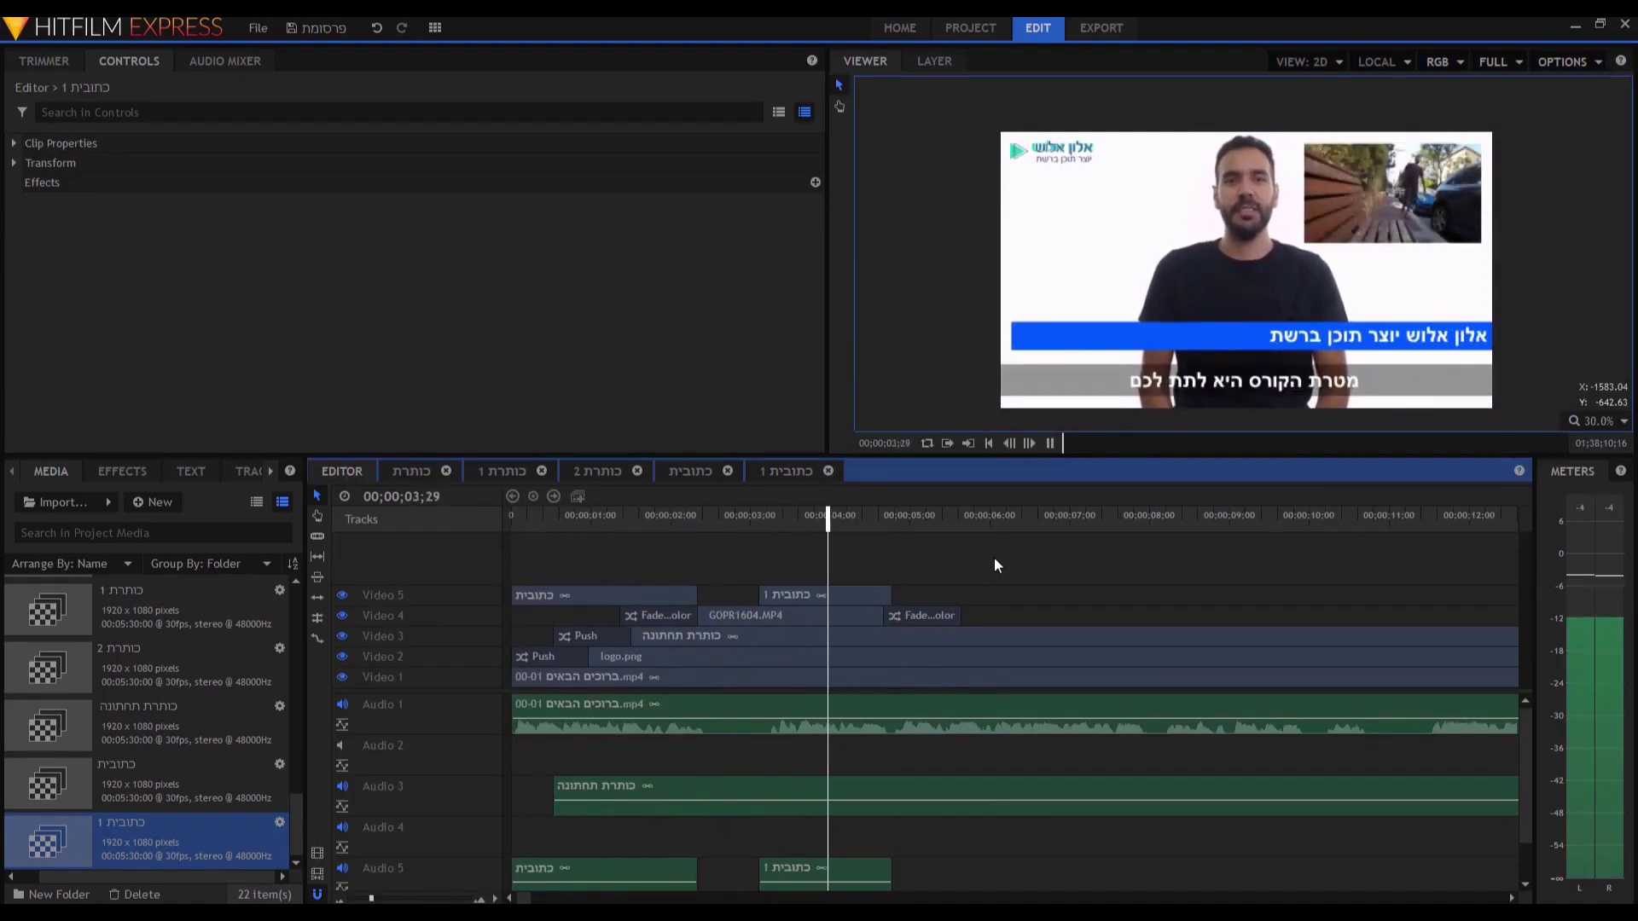
key(space)
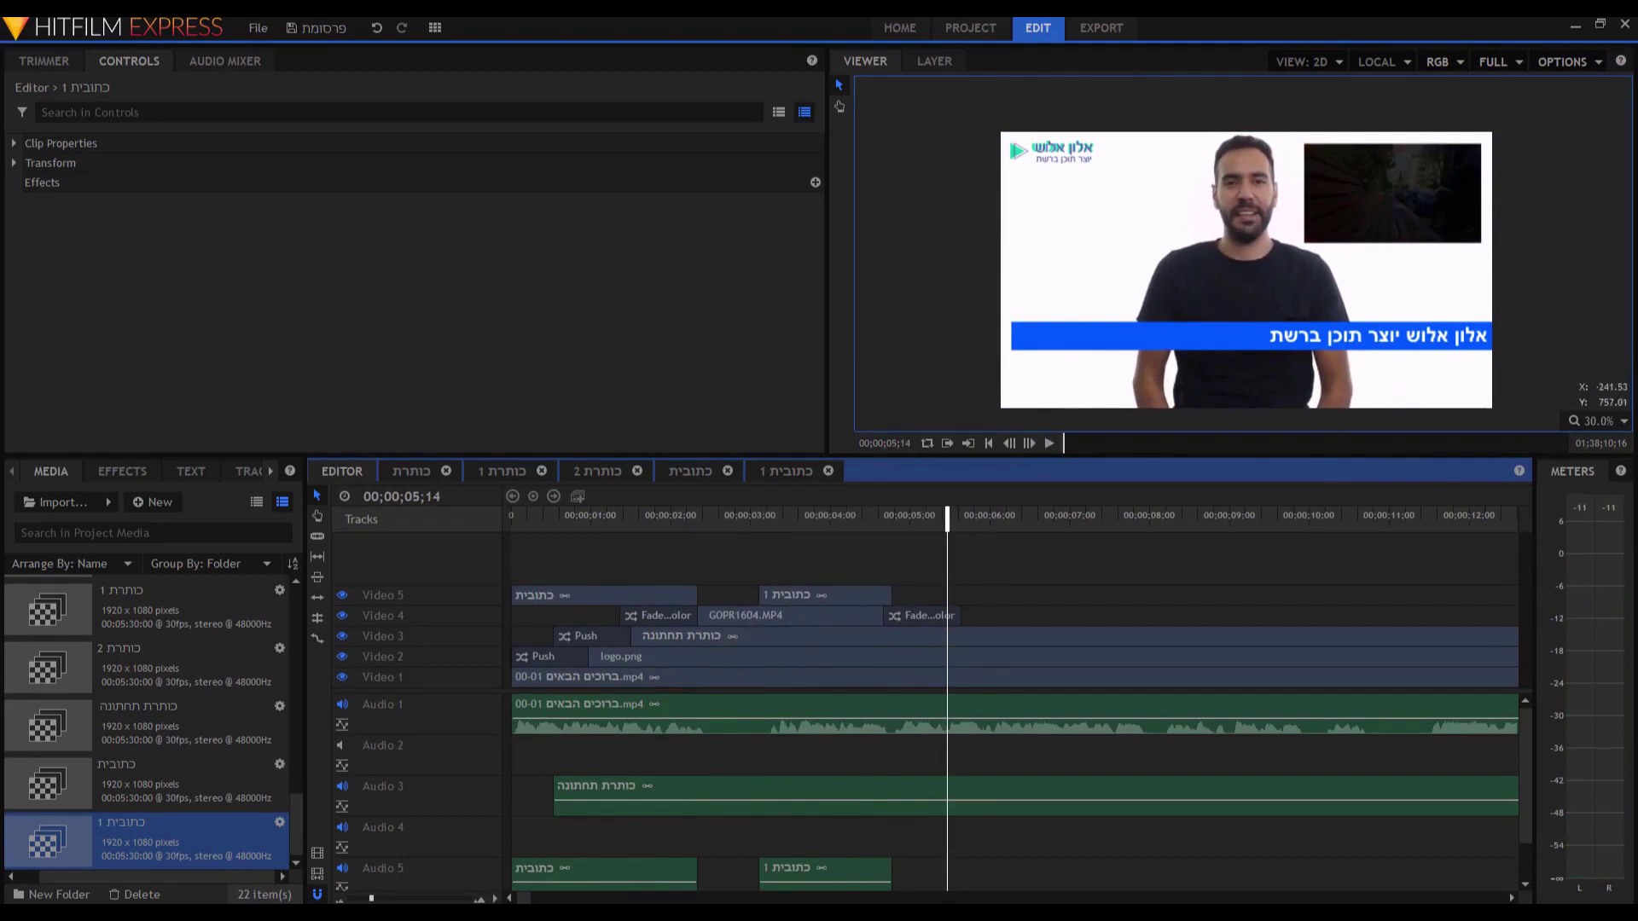
key(alt+Tab)
drag(1066, 252, 584, 162)
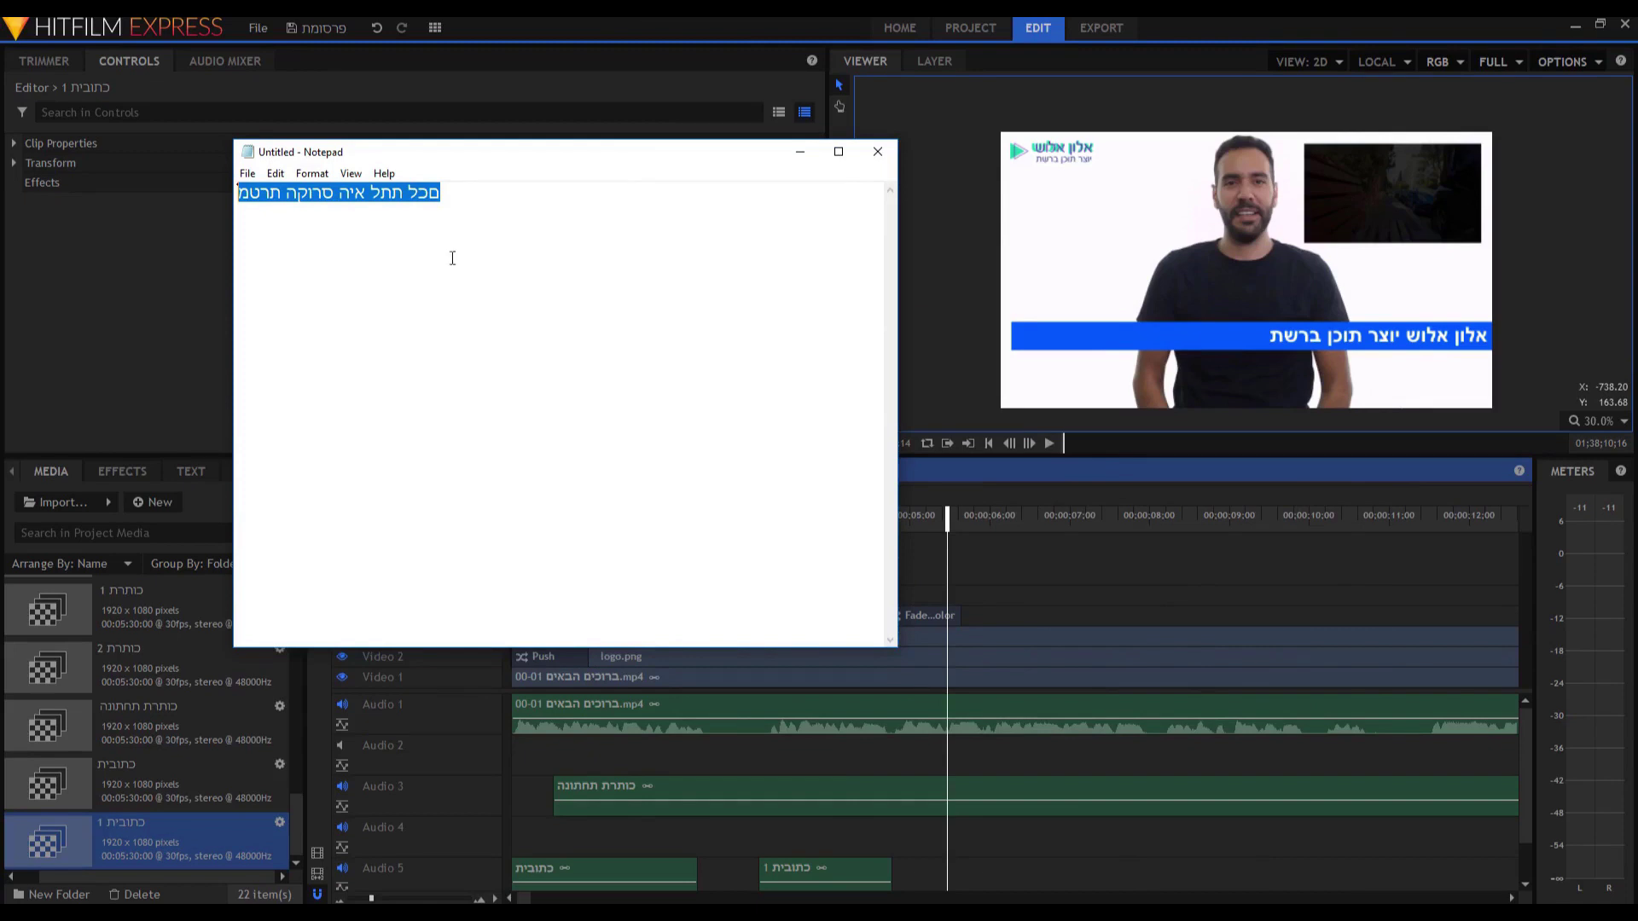
click(1227, 34)
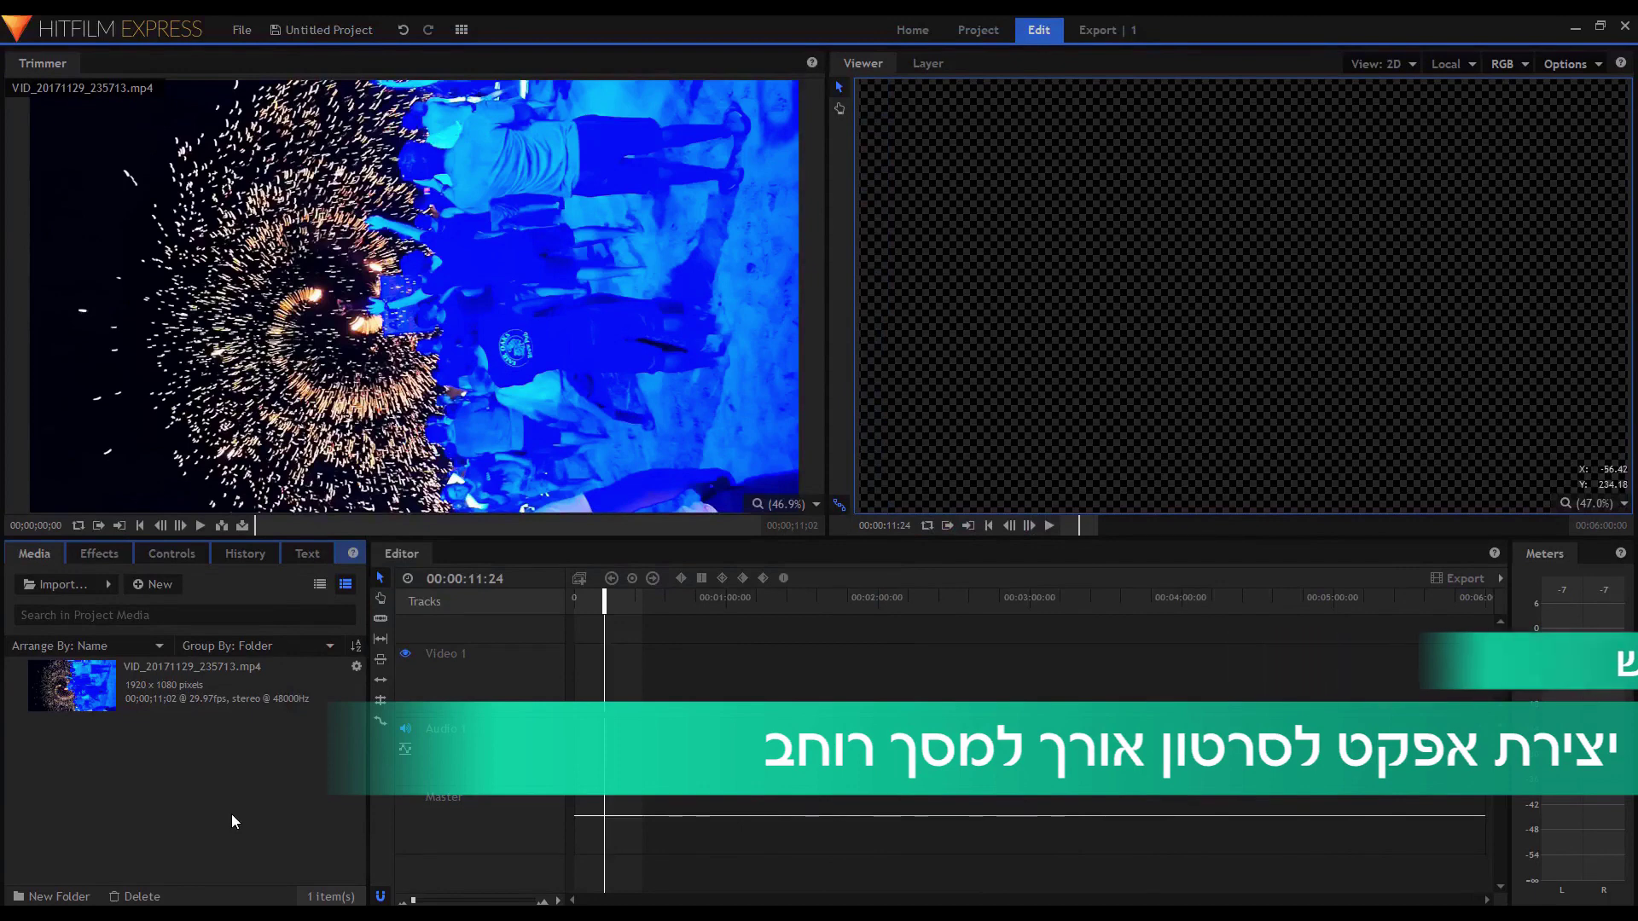
Add VID_20171129_235713.mp4 to the timeline, match the sequence to it, and mute Audio 1.
scroll(1191, 326, down, 1)
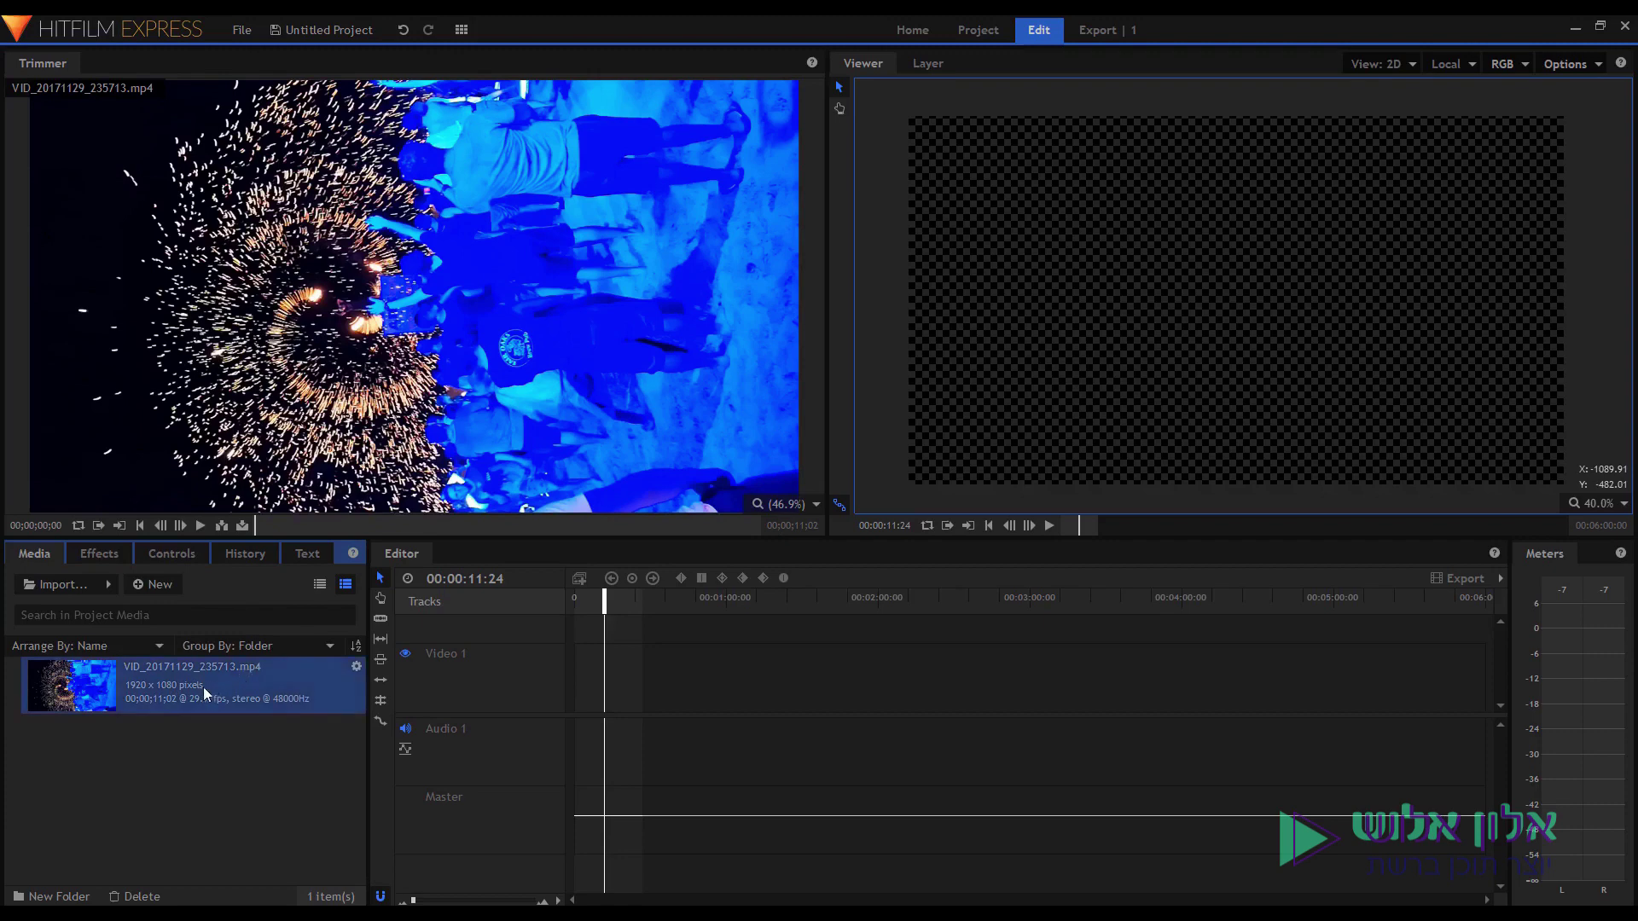
drag(193, 689, 583, 691)
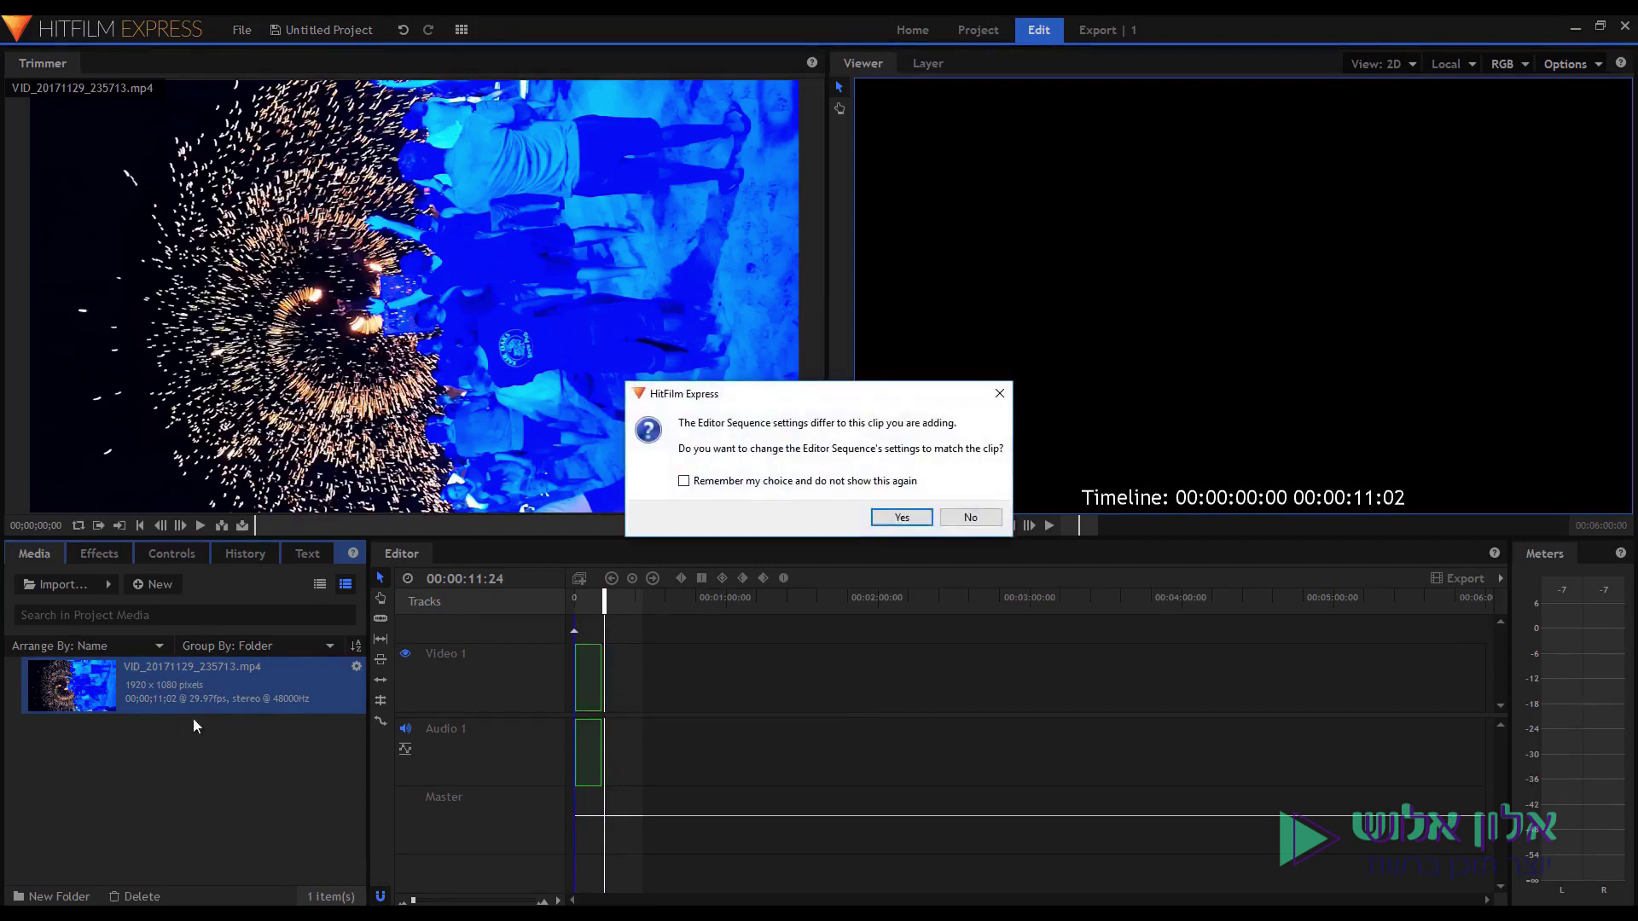
click(888, 516)
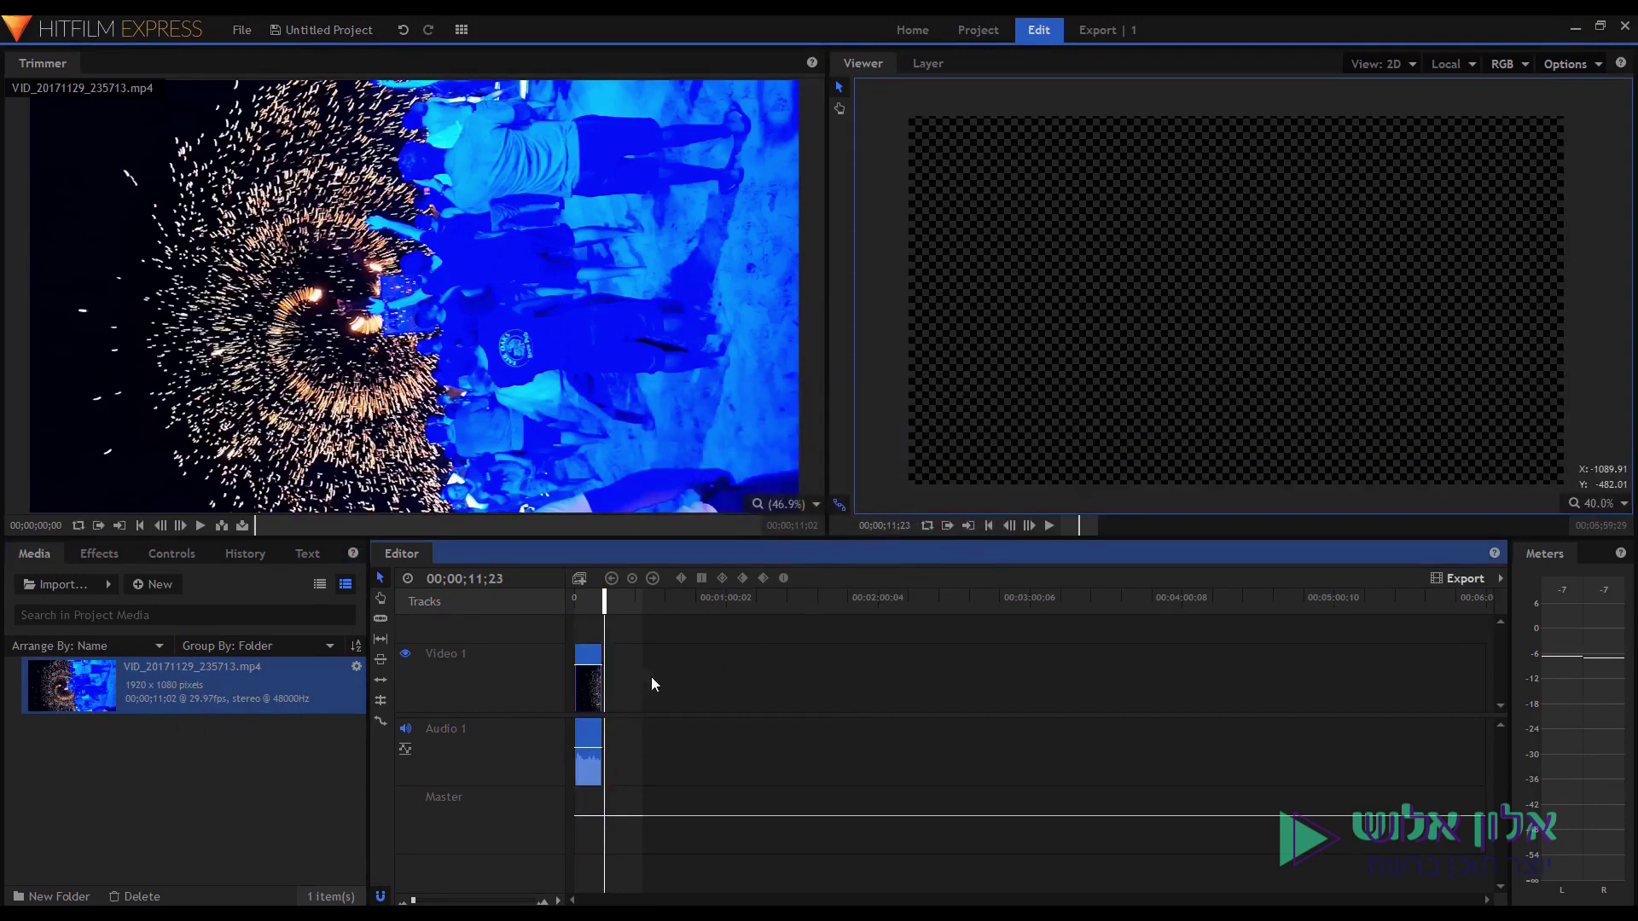
scroll(648, 676, up, 5)
click(698, 604)
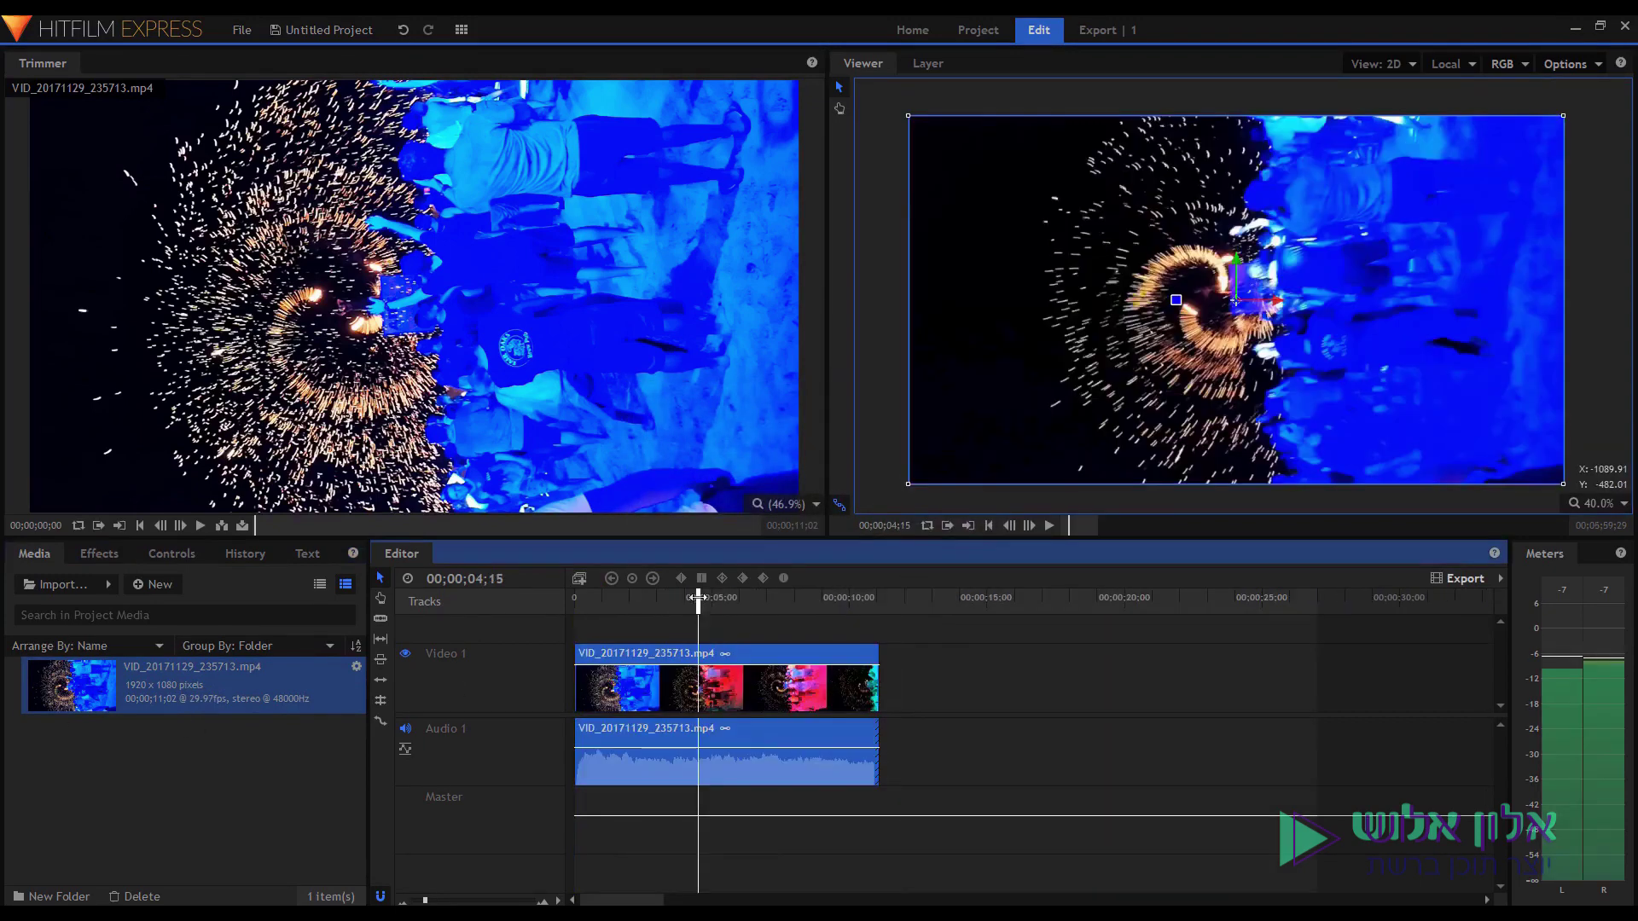
click(405, 729)
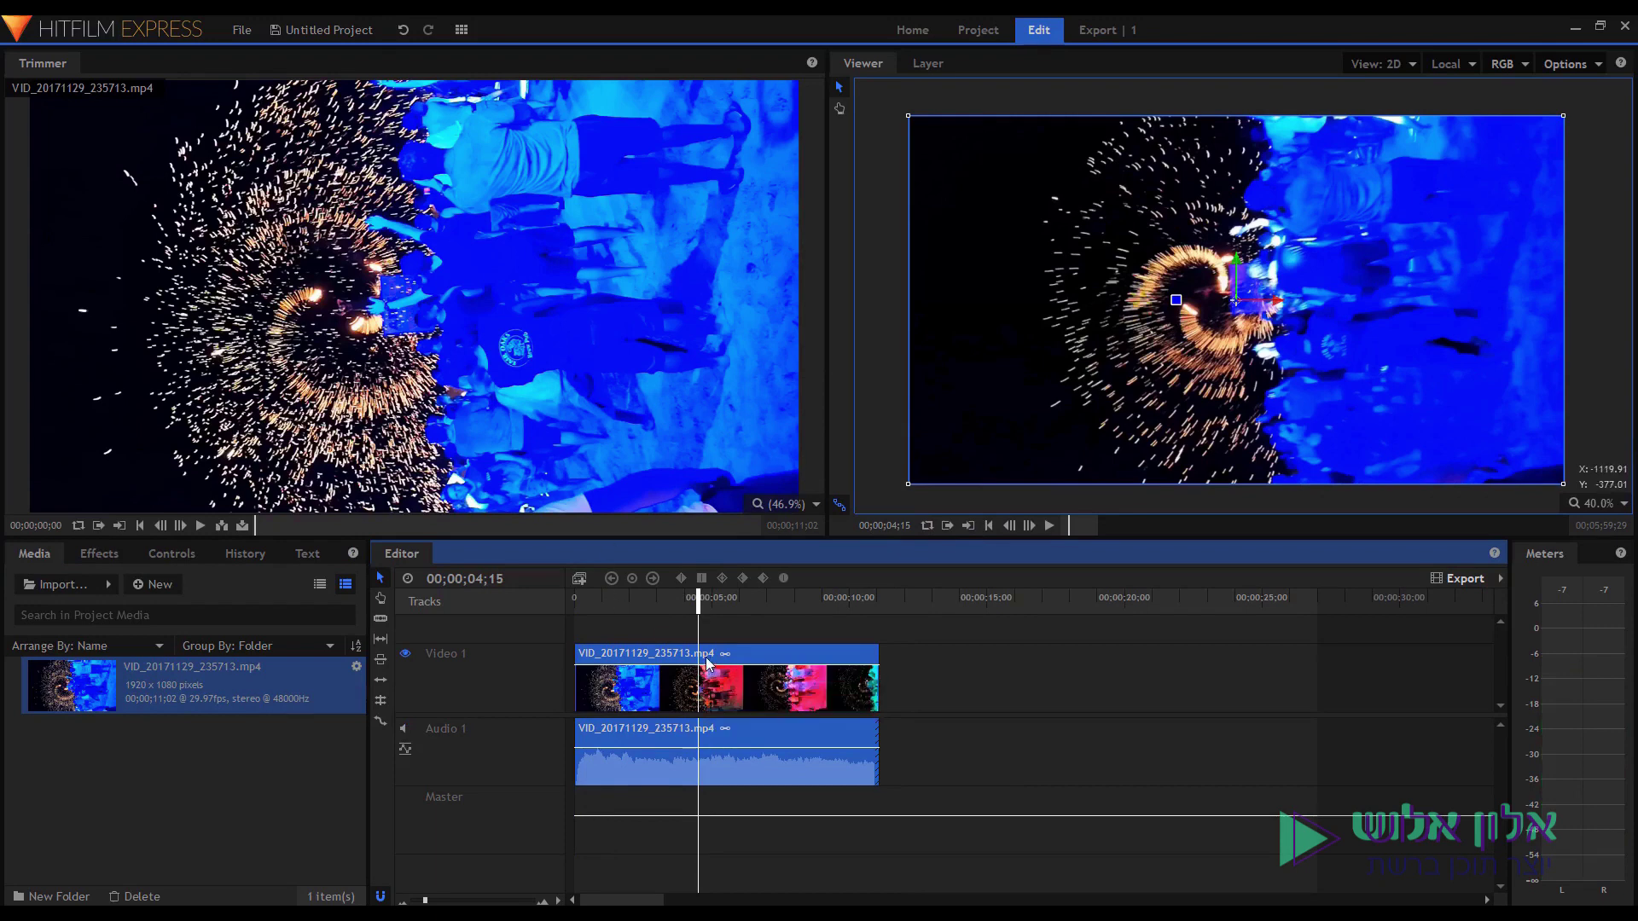
Set the fireworks clip's Transform Rotation to 90° so it stands upright.
click(165, 558)
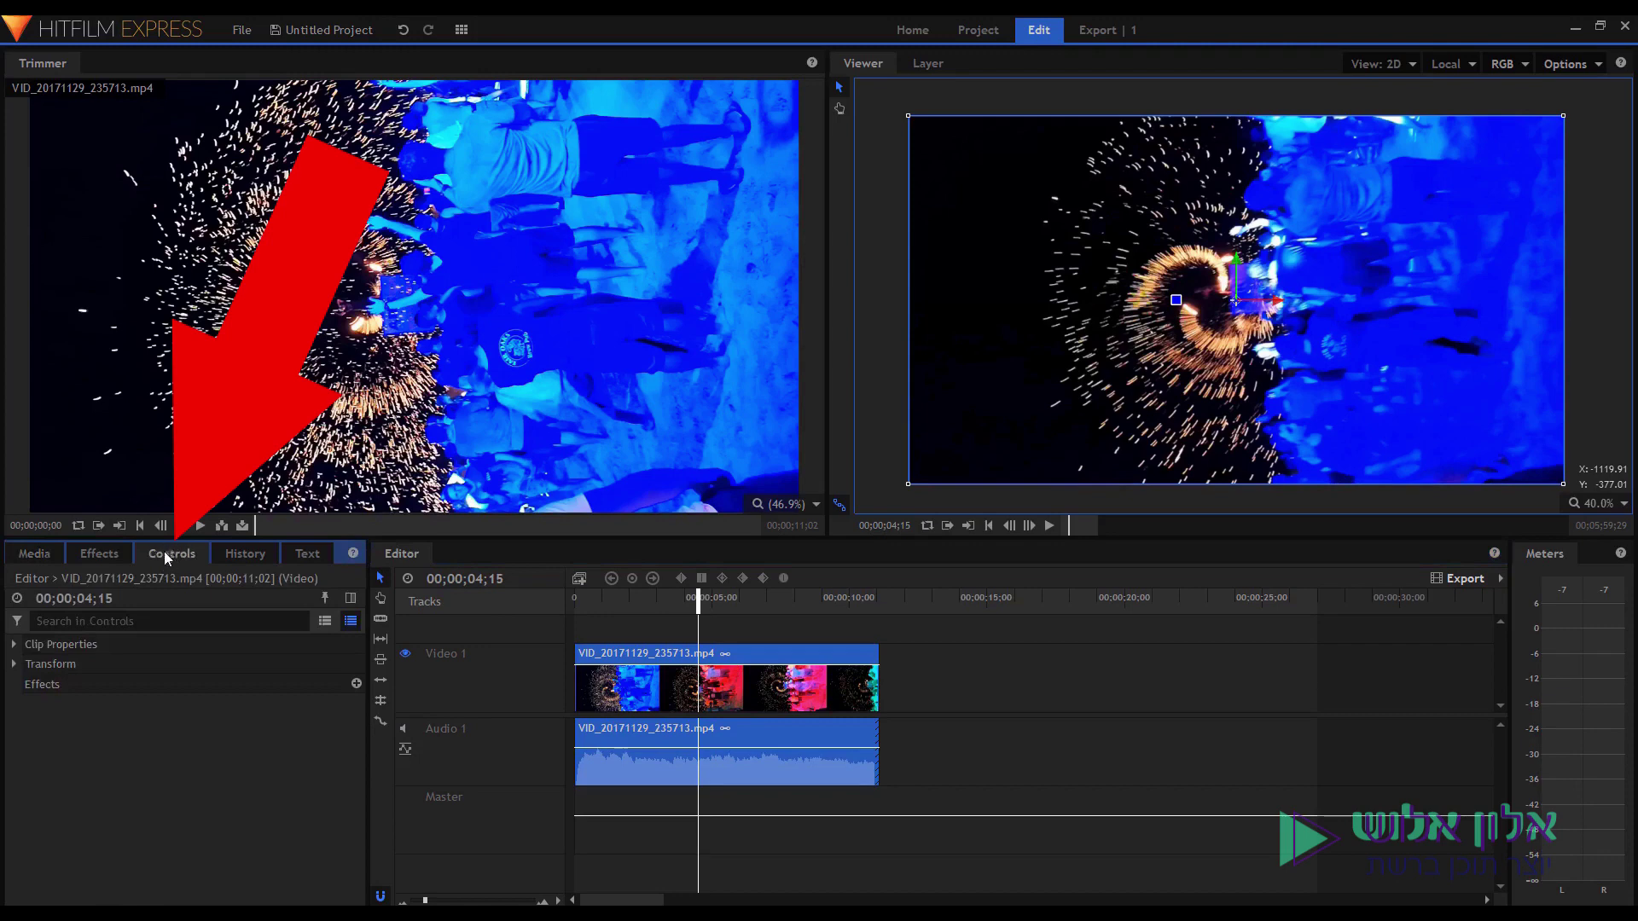
click(17, 667)
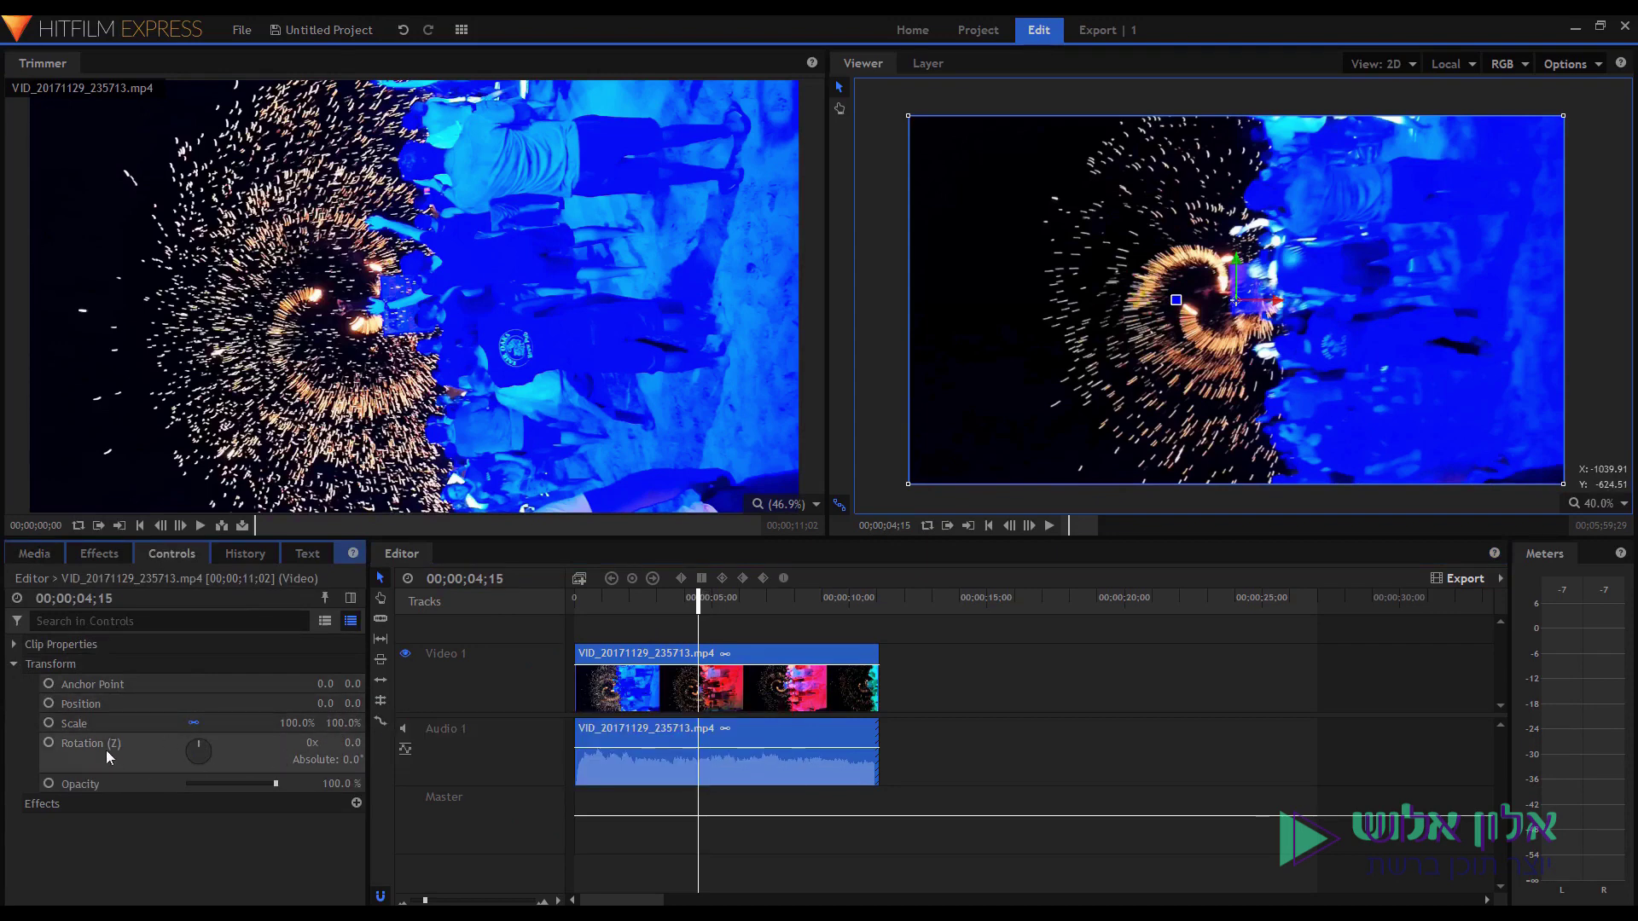
drag(194, 740, 210, 750)
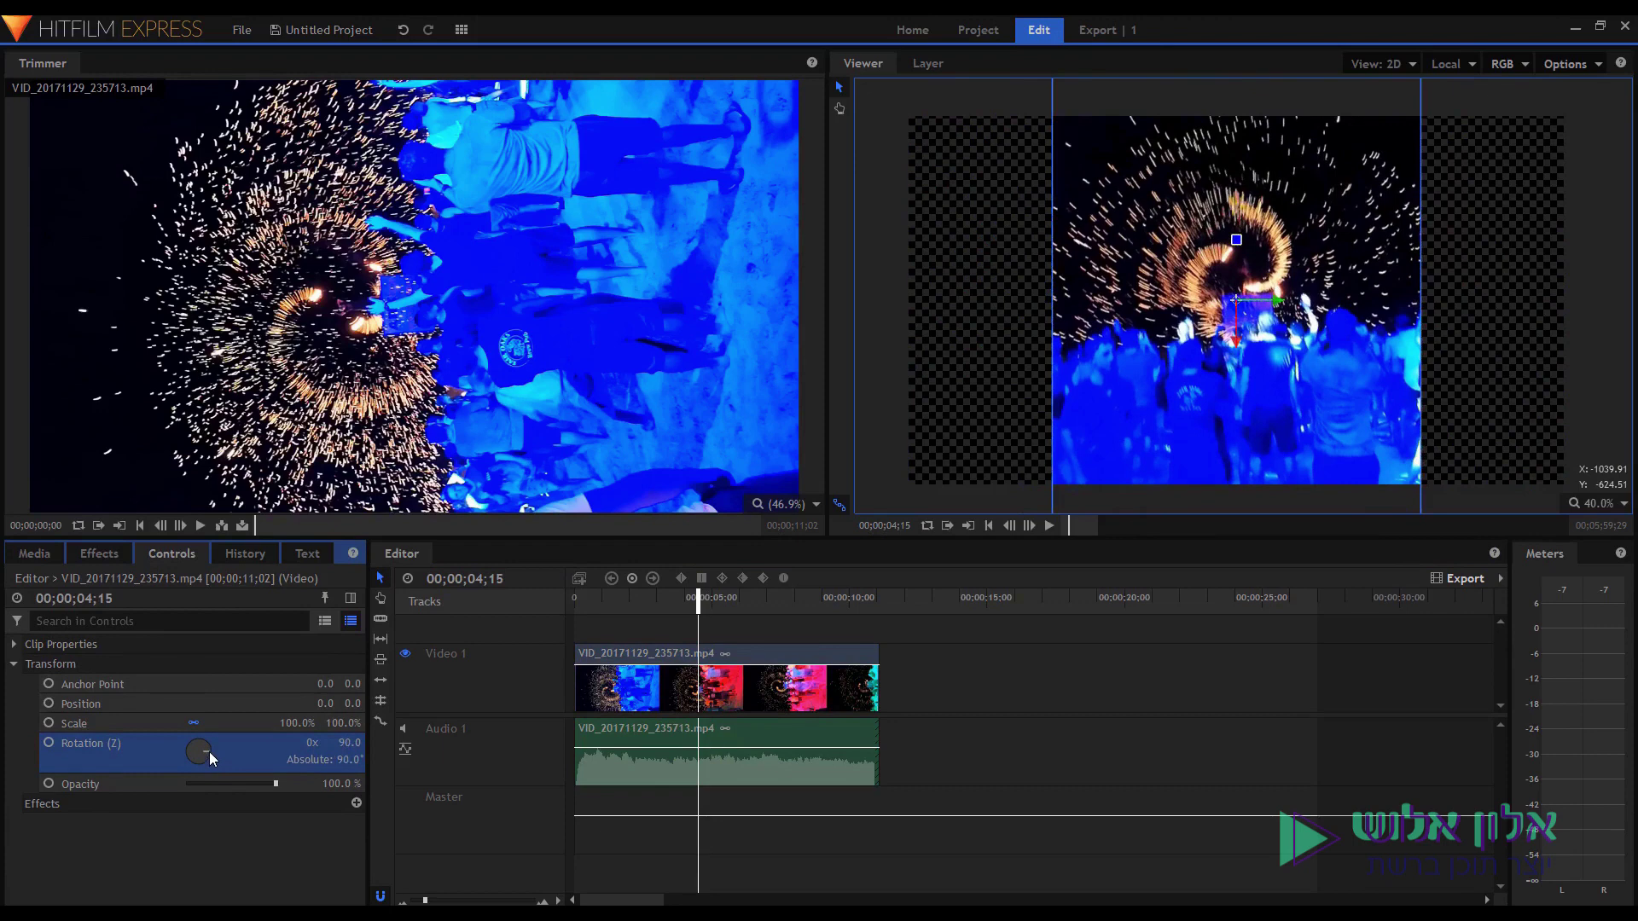
scroll(1192, 303, down, 2)
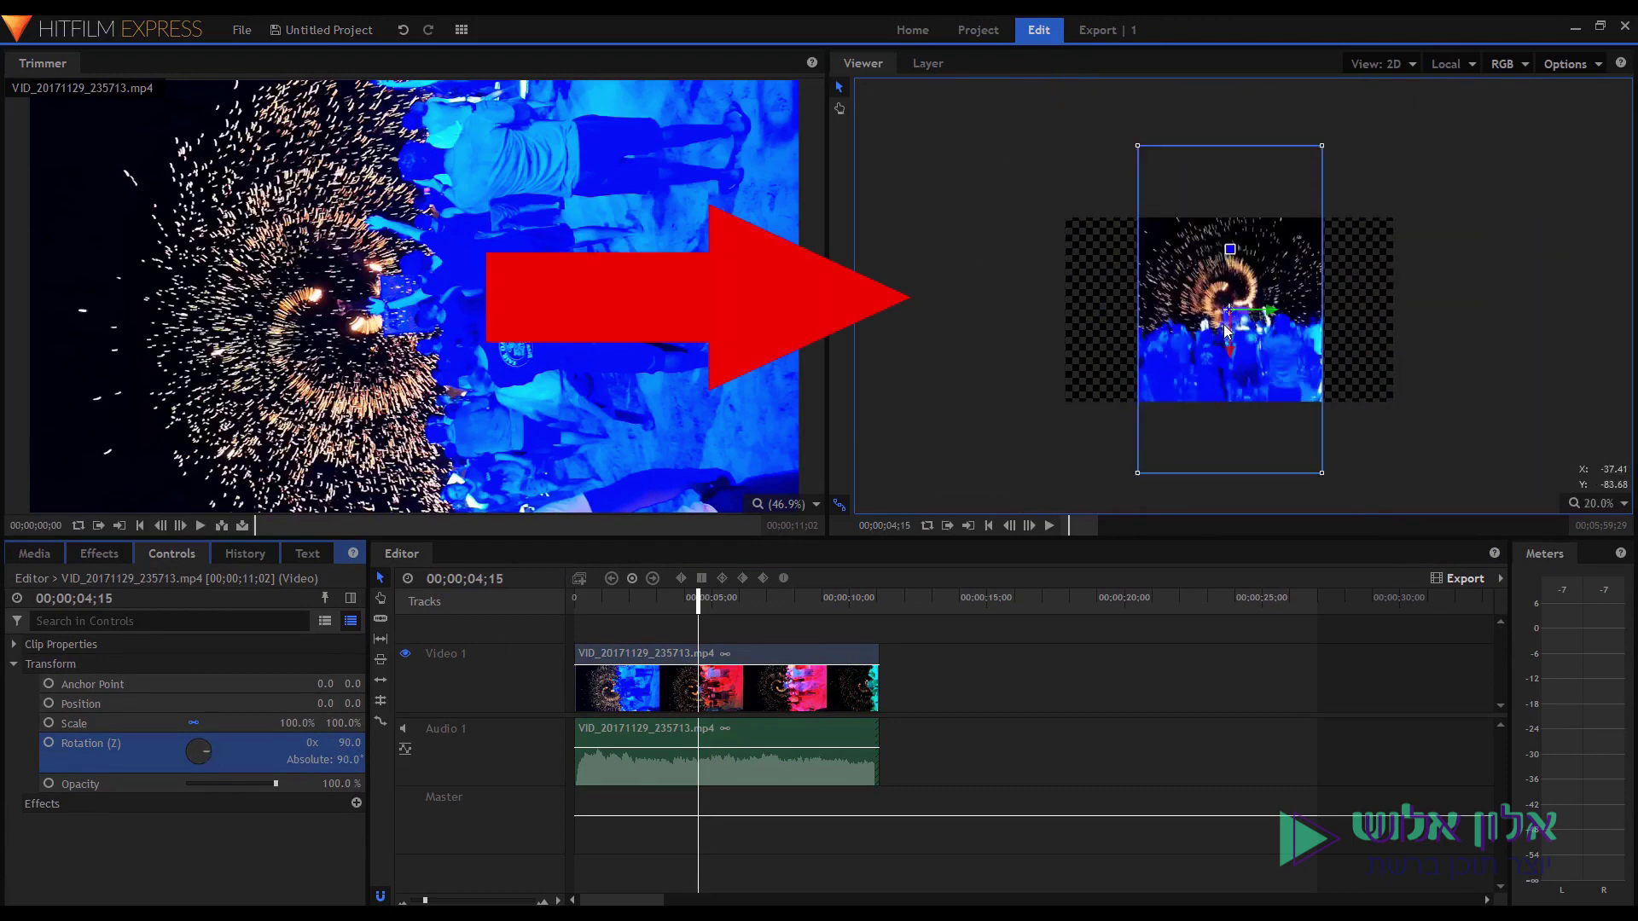
scroll(1224, 324, up, 1)
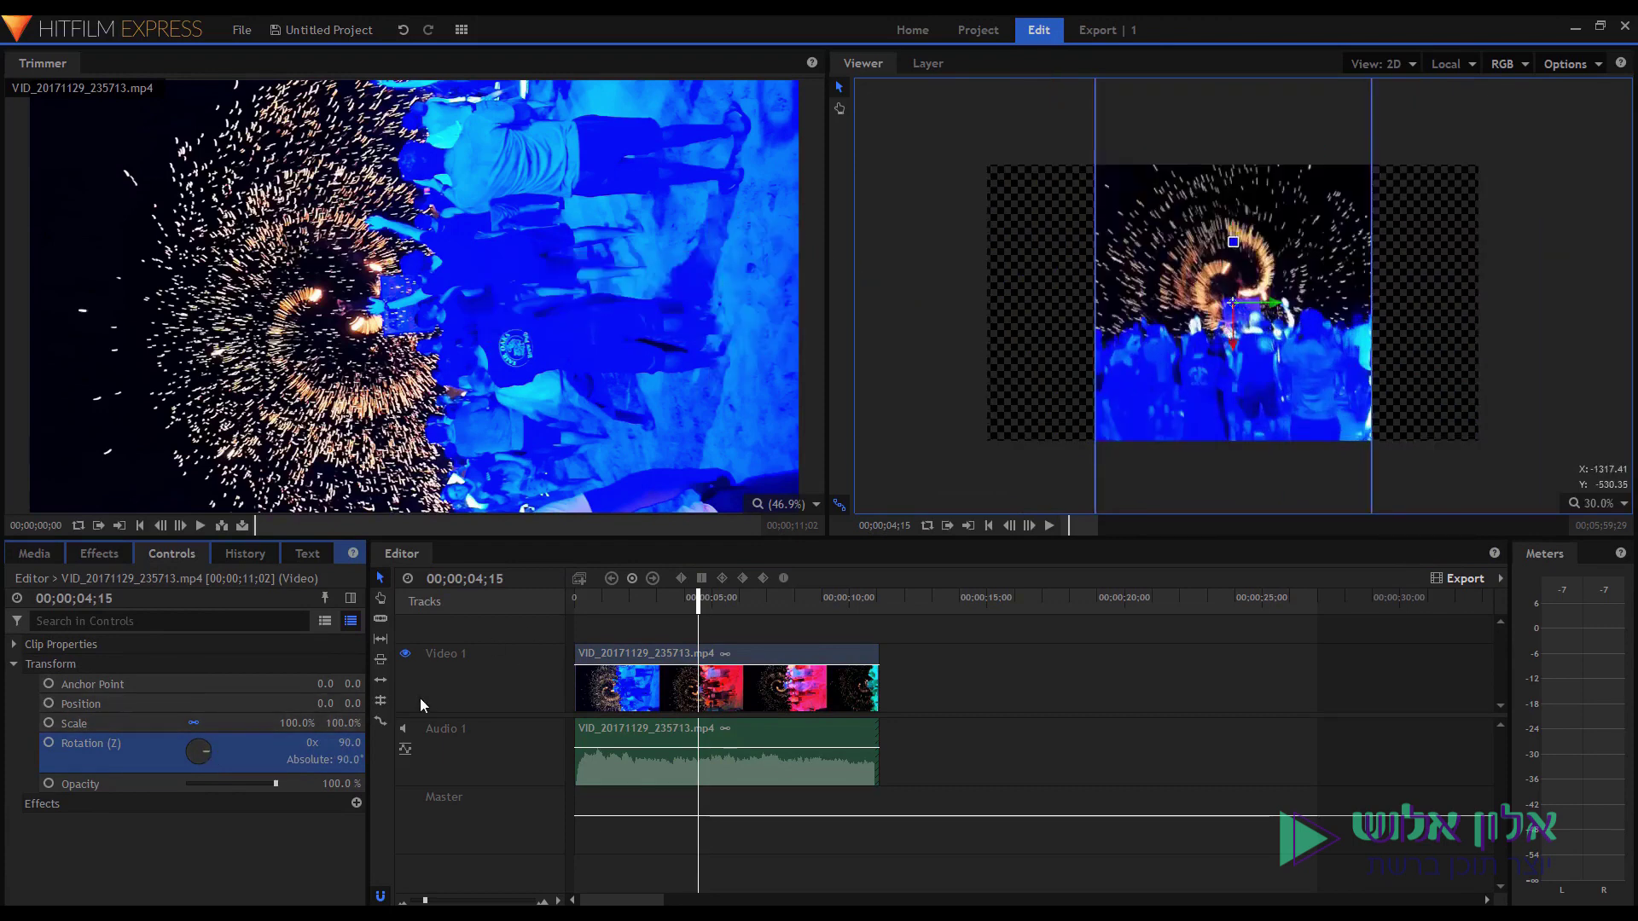
key(ctrl+z)
click(350, 742)
text(90)
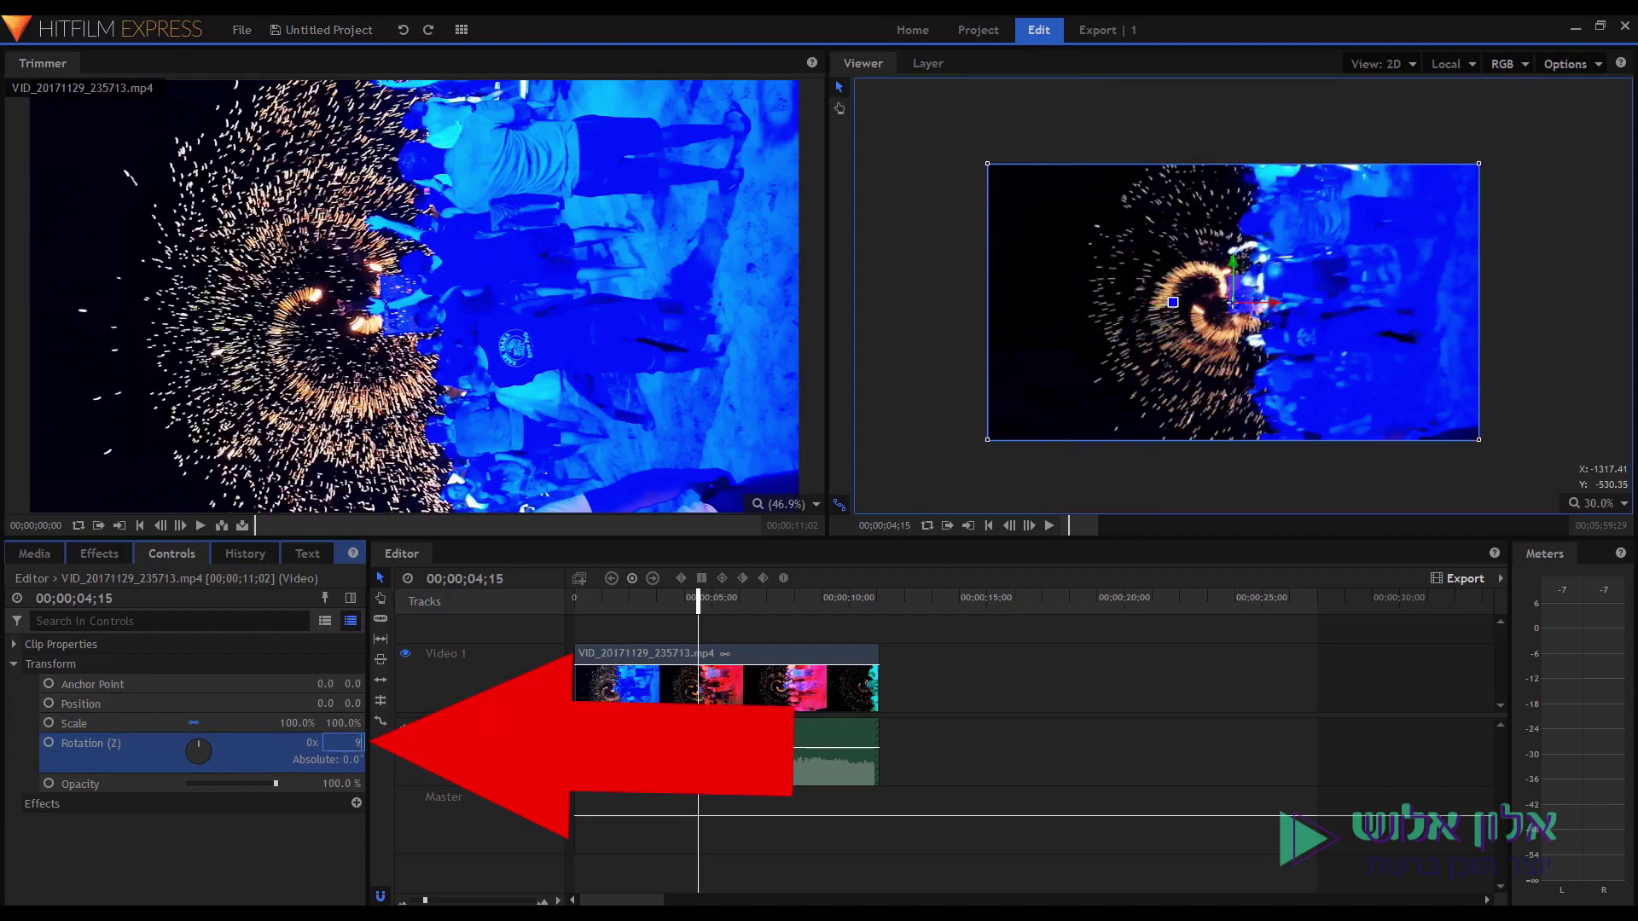
key(Return)
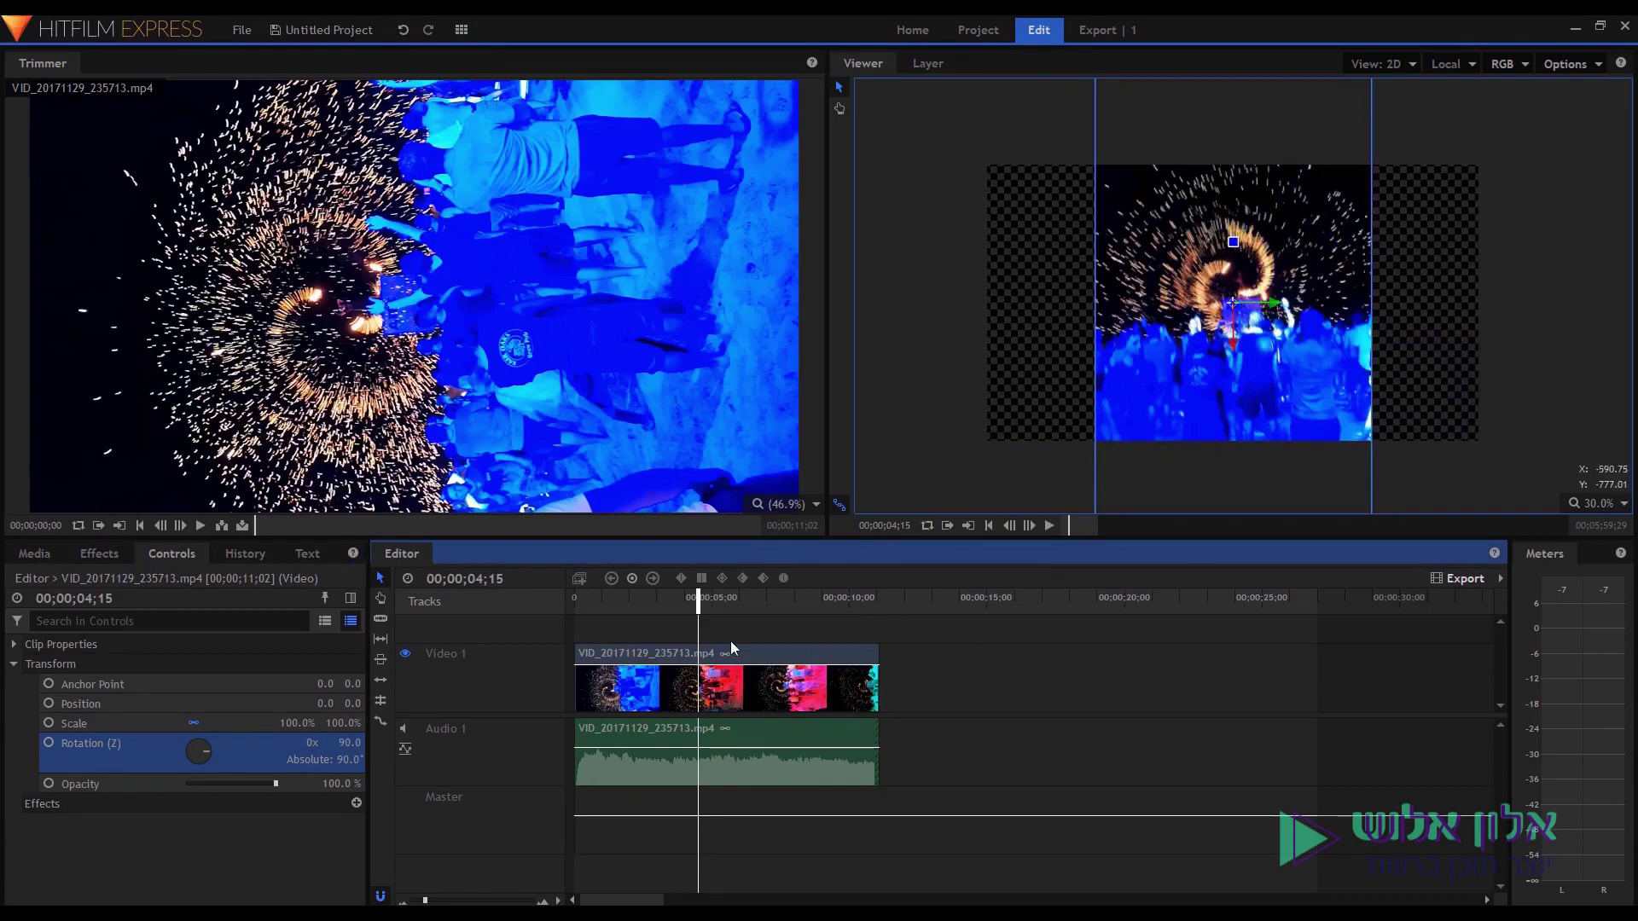
Preview the rotated clip and nudge it to Position 3.3, -33.3 in the Viewer.
key(space)
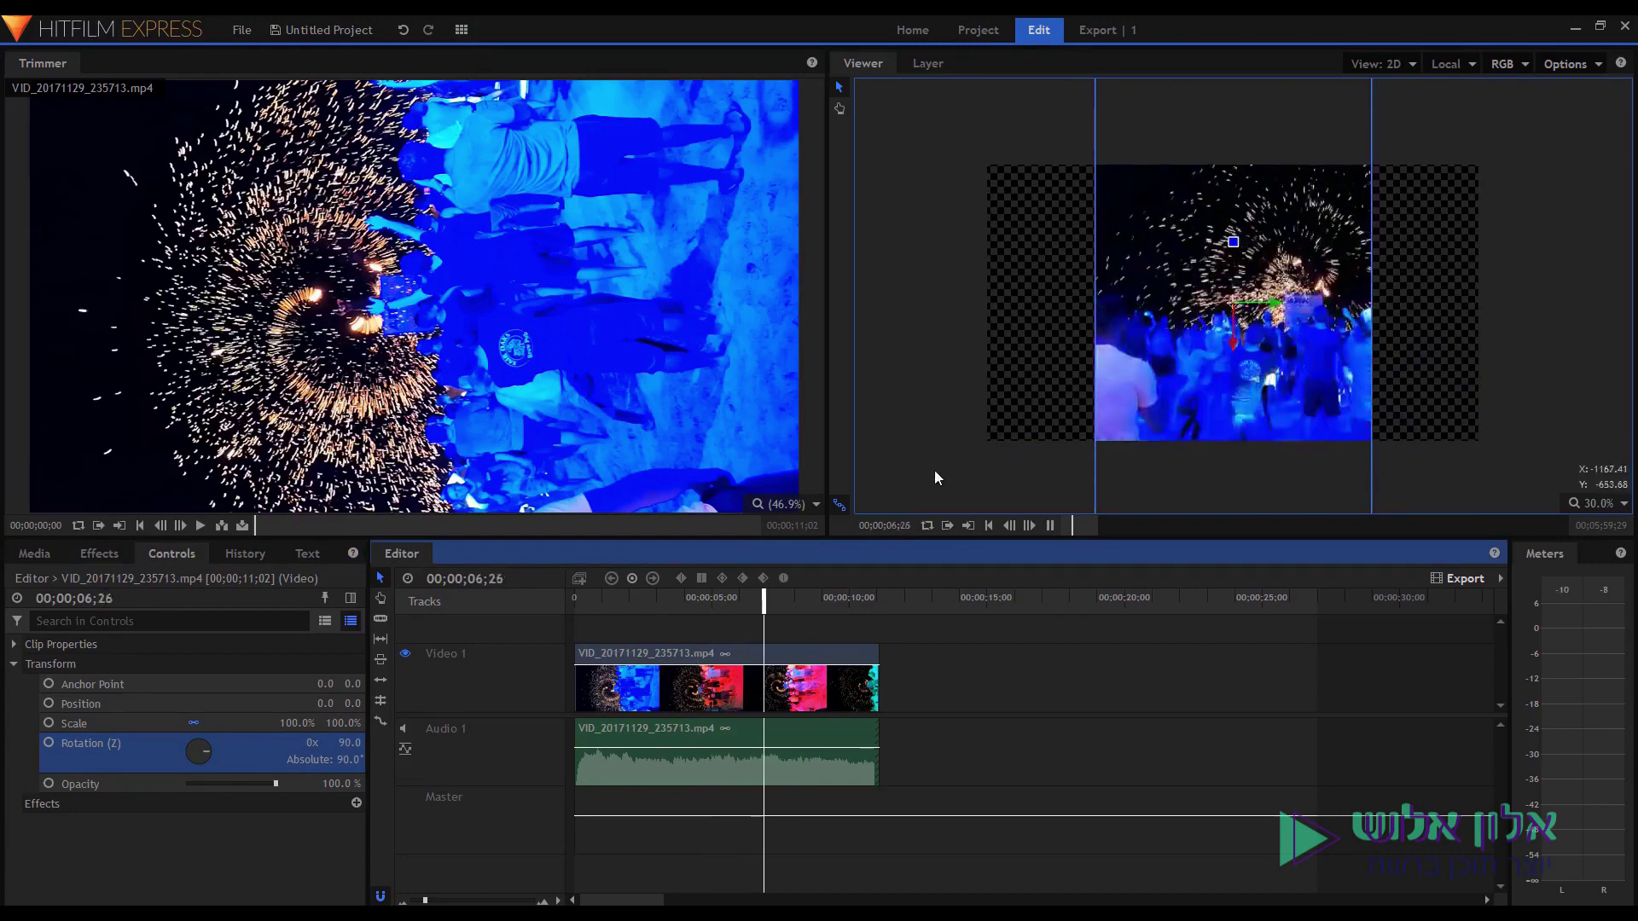
key(space)
drag(1184, 334, 1181, 350)
scroll(1181, 350, down, 1)
scroll(1181, 346, up, 1)
scroll(1181, 347, down, 2)
scroll(1216, 363, up, 2)
scroll(1203, 290, down, 1)
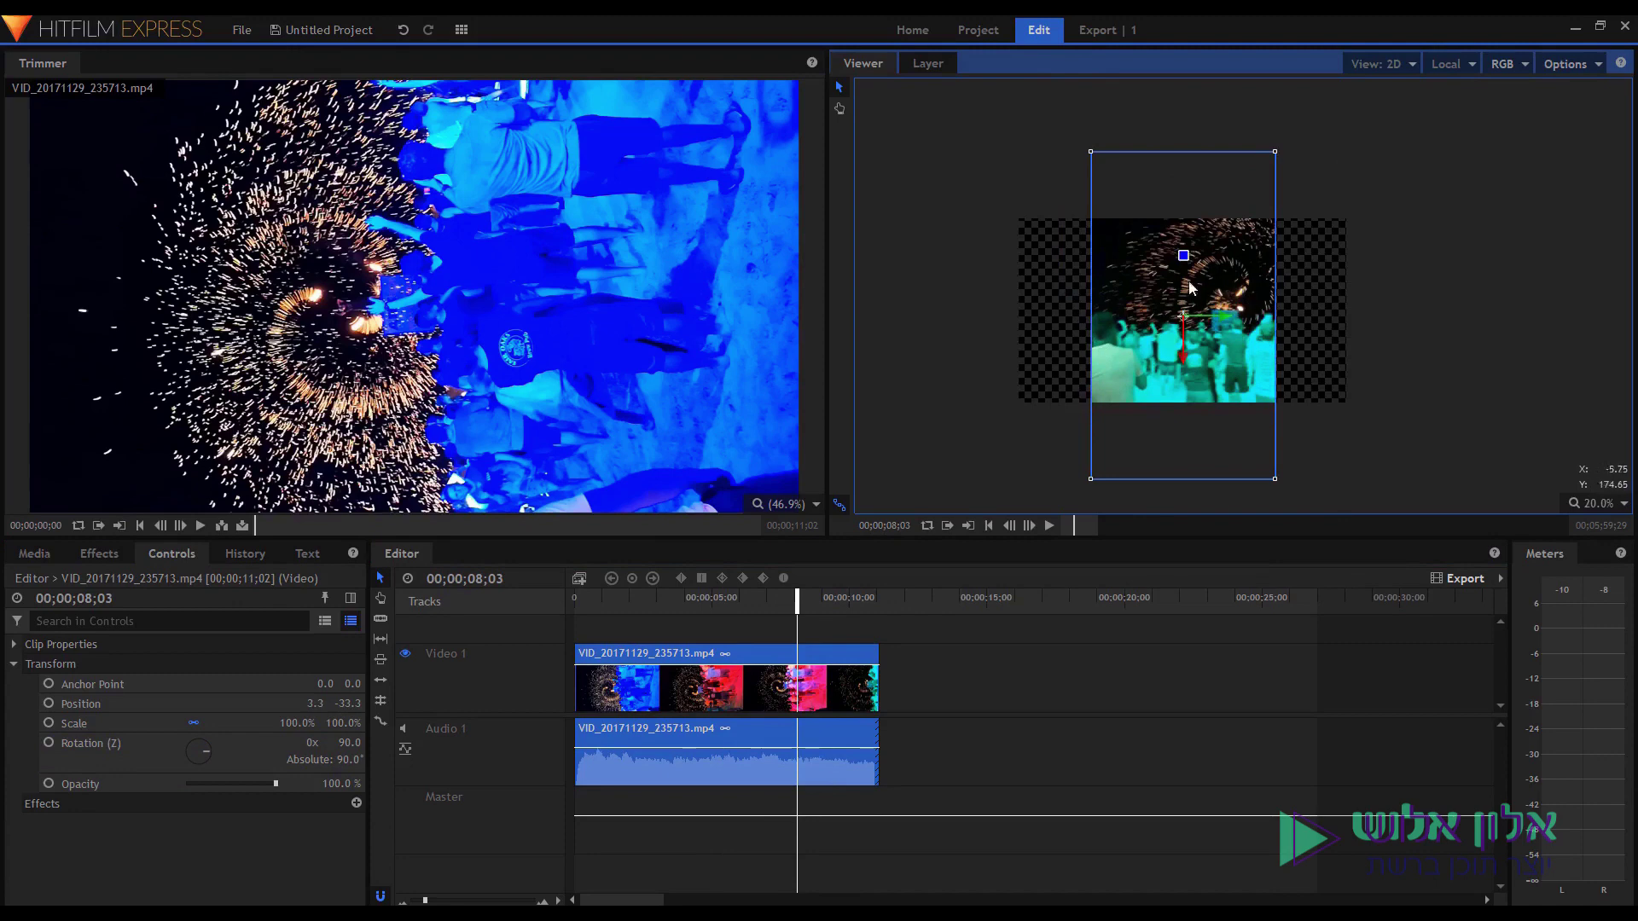
scroll(1133, 336, down, 1)
scroll(1153, 333, up, 2)
scroll(1153, 333, down, 1)
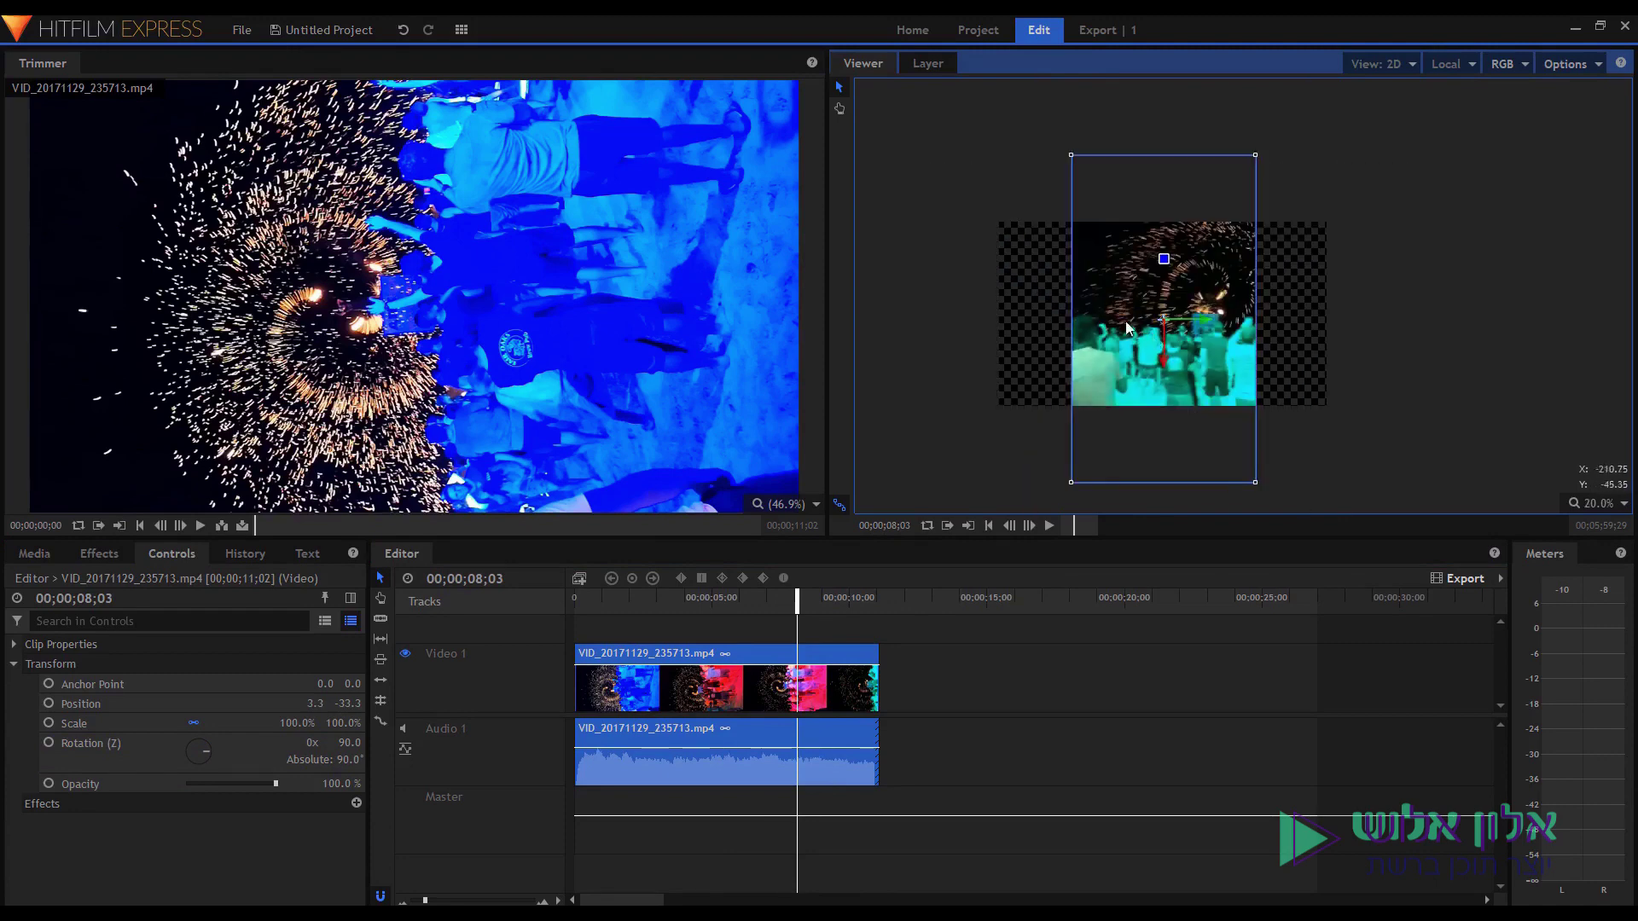
scroll(1155, 316, down, 1)
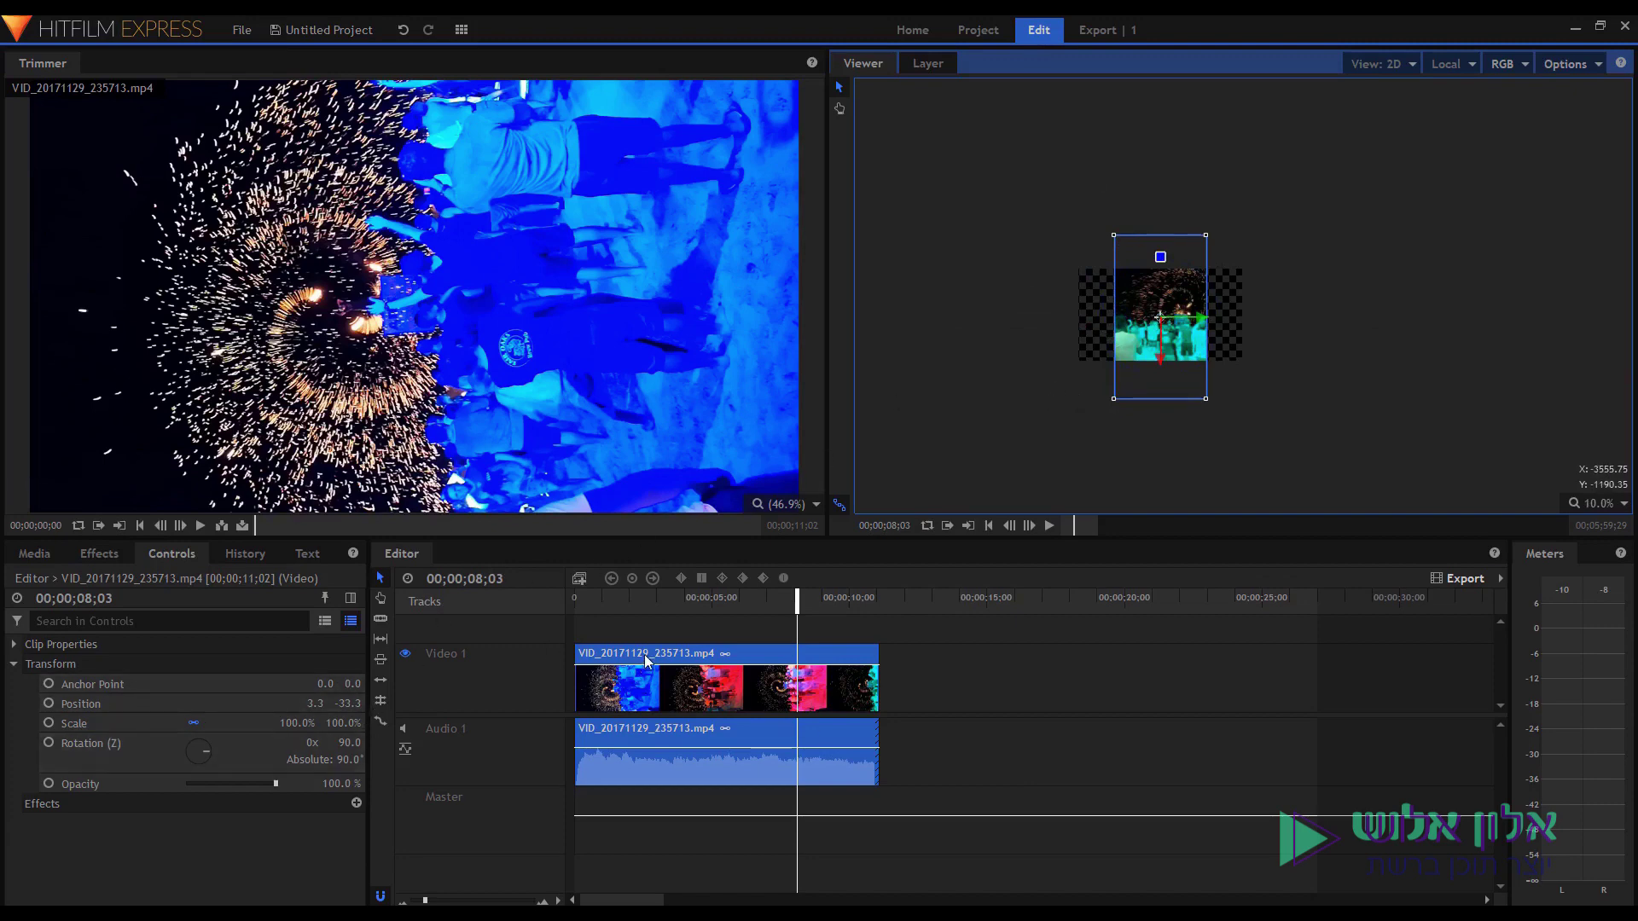
Scale the upright fireworks clip to 68% and move it to Position 3.3, -23.3.
click(69, 747)
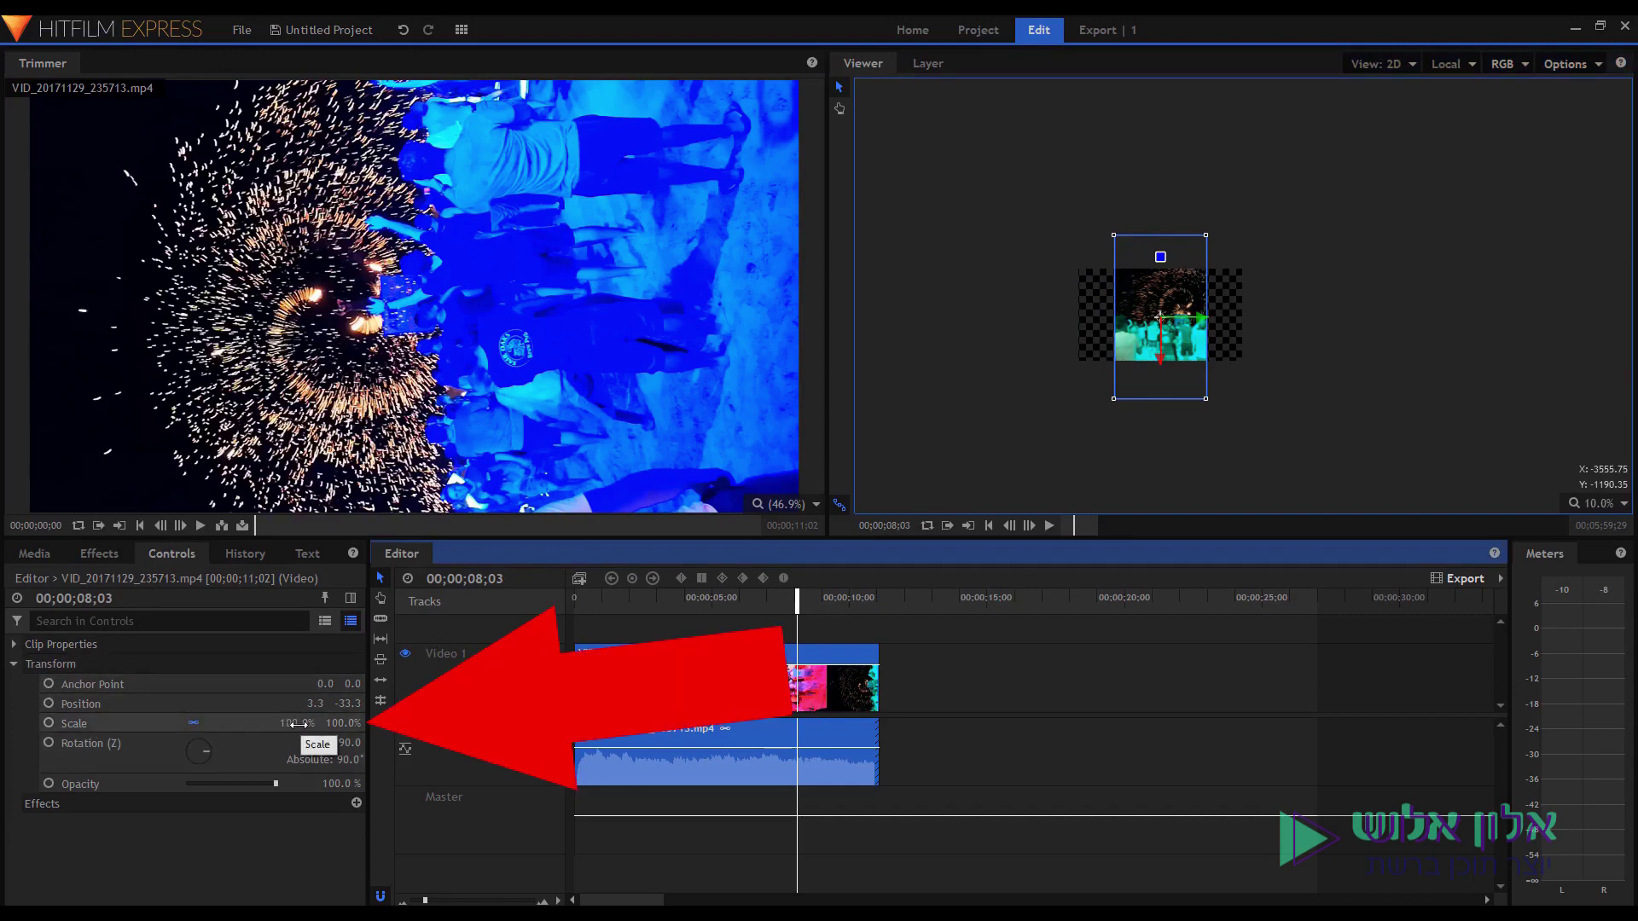
drag(297, 725, 294, 724)
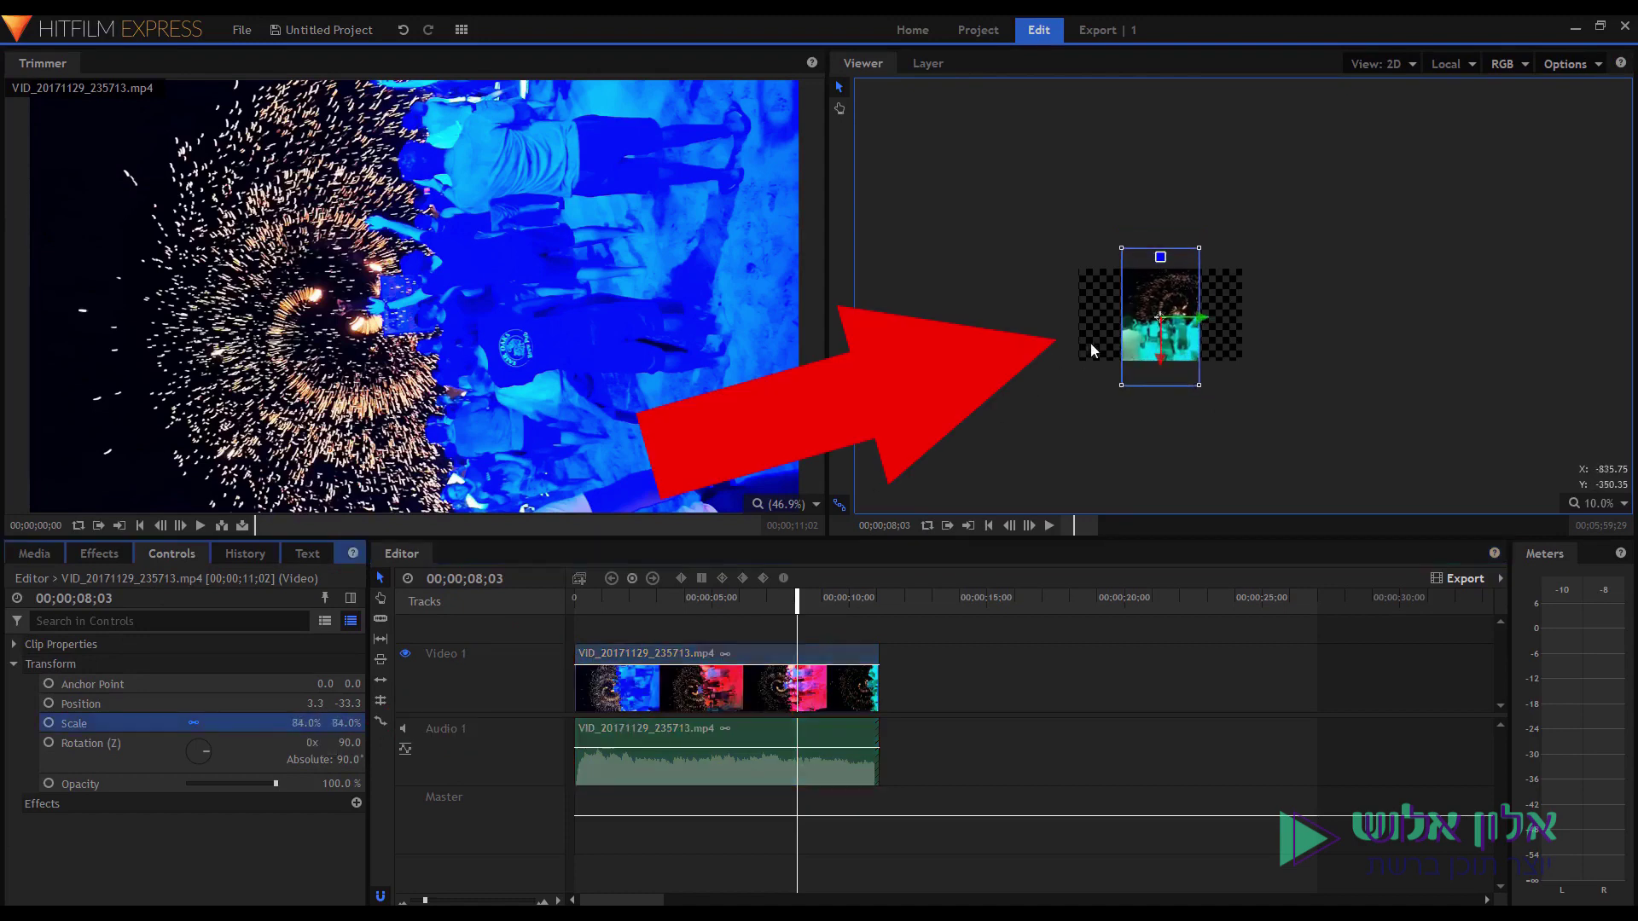
scroll(1101, 345, up, 3)
scroll(1114, 340, up, 2)
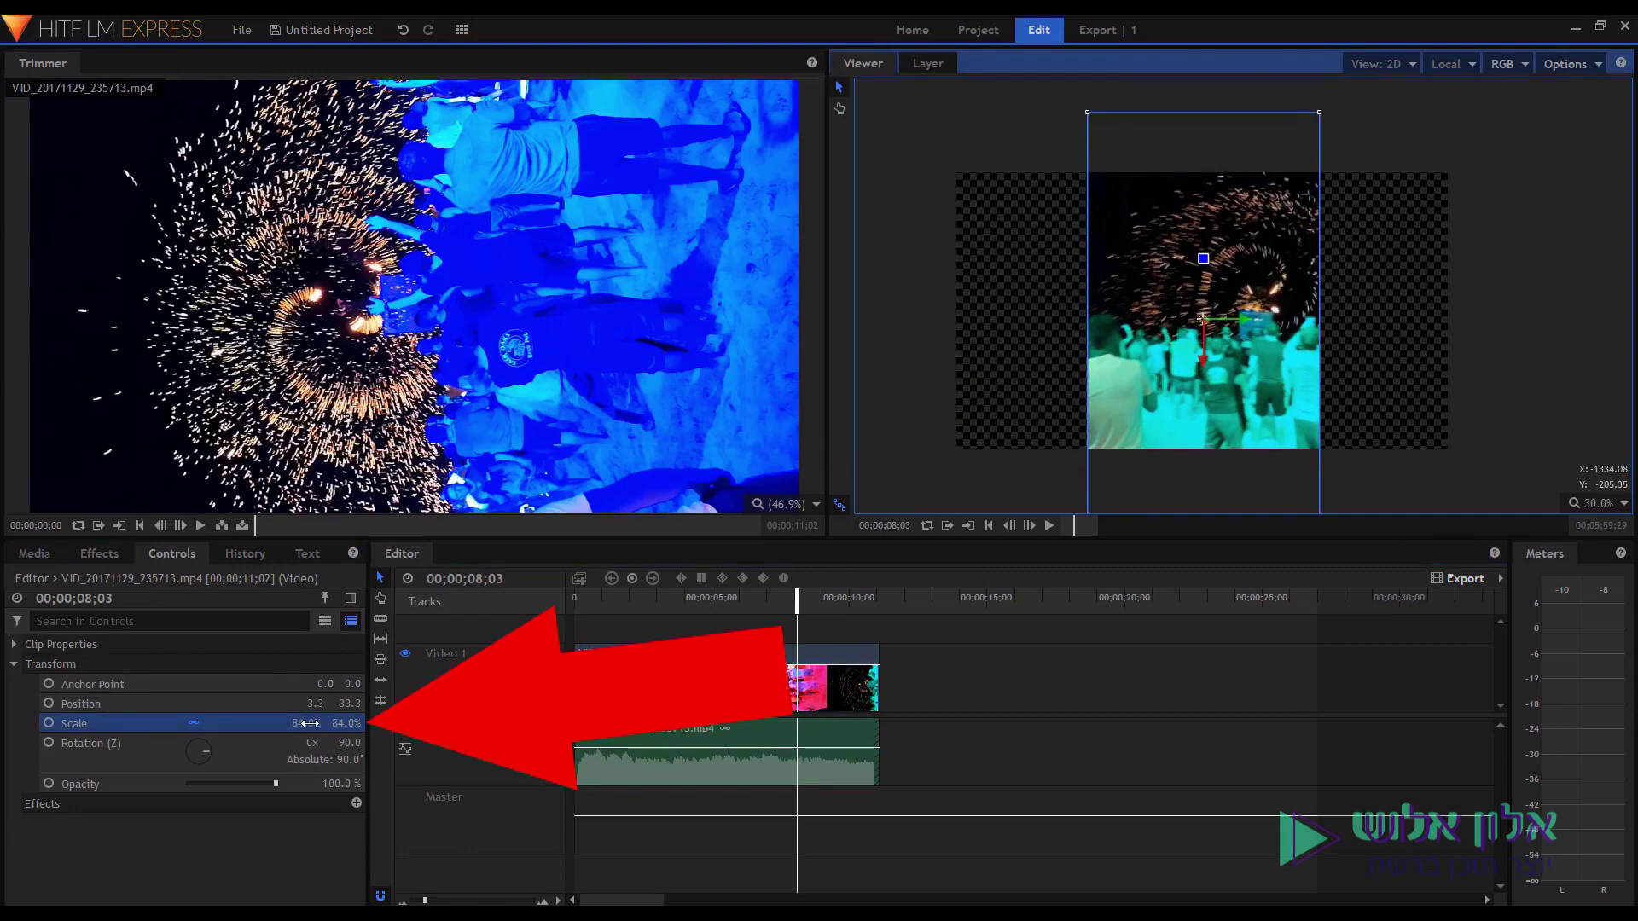
click(310, 730)
drag(311, 730, 286, 730)
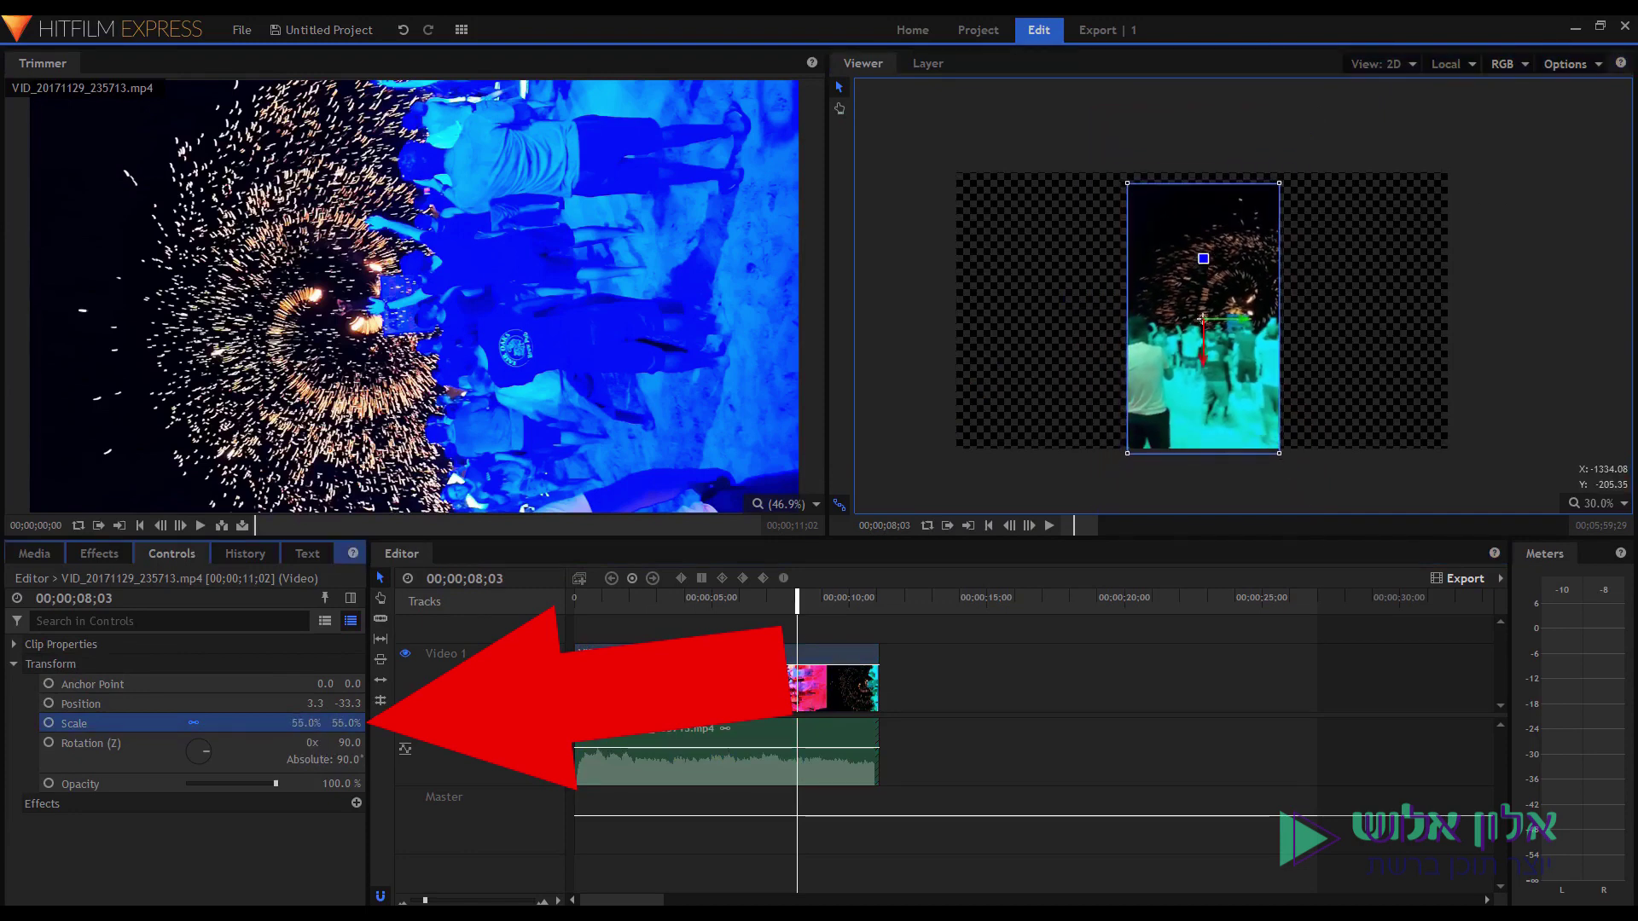
key(ctrl+z)
key(ctrl+z)
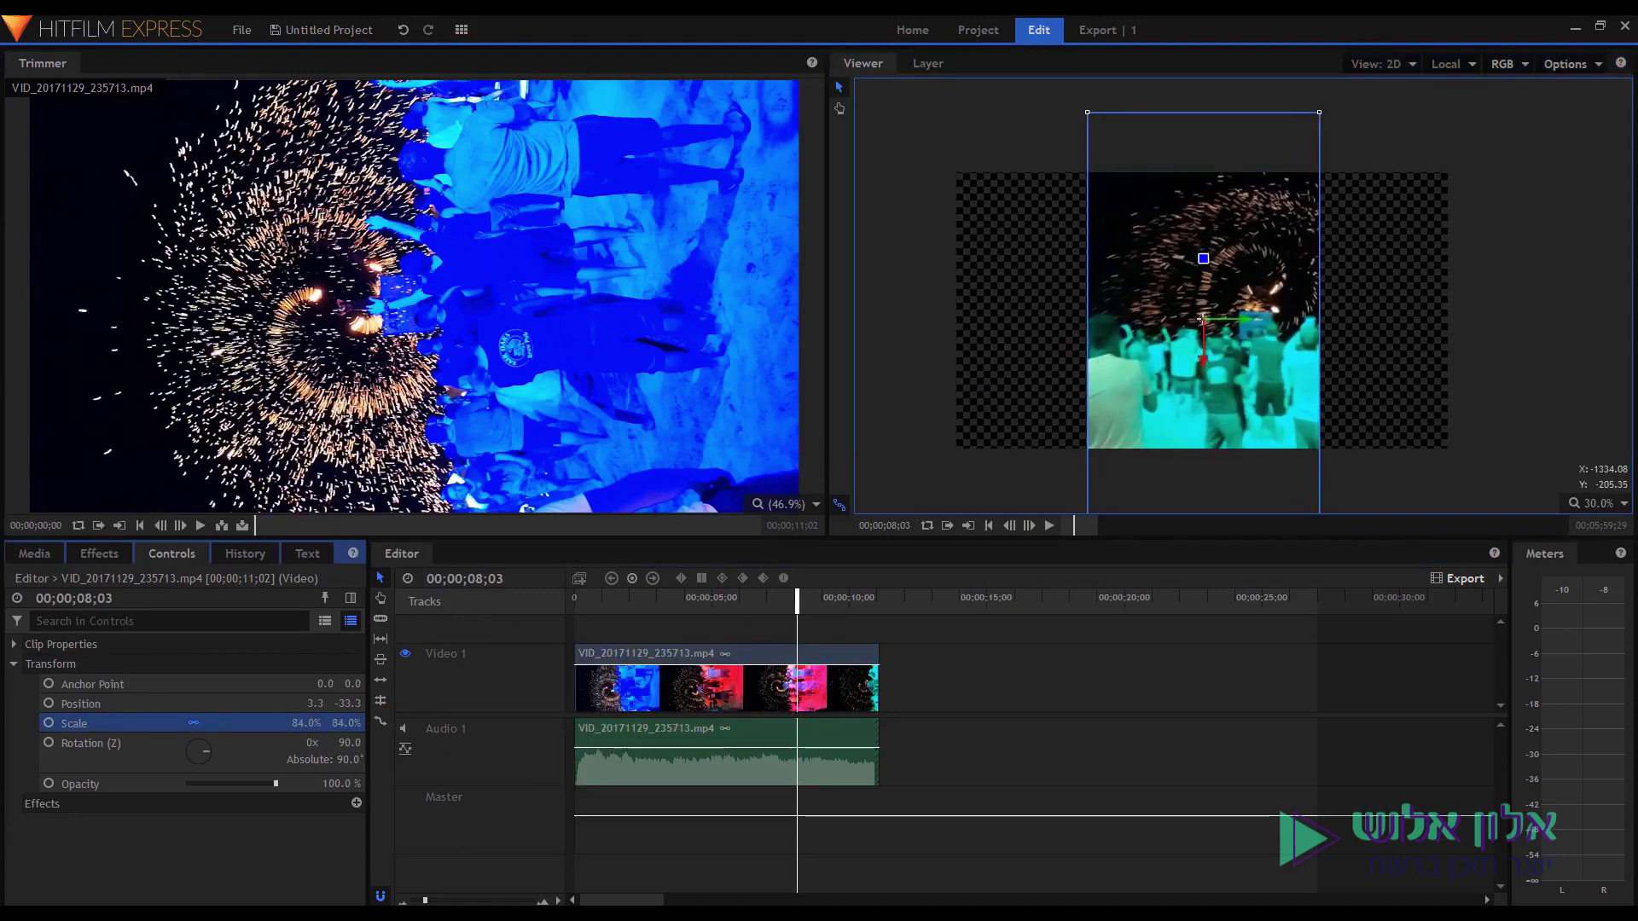
drag(307, 723, 293, 722)
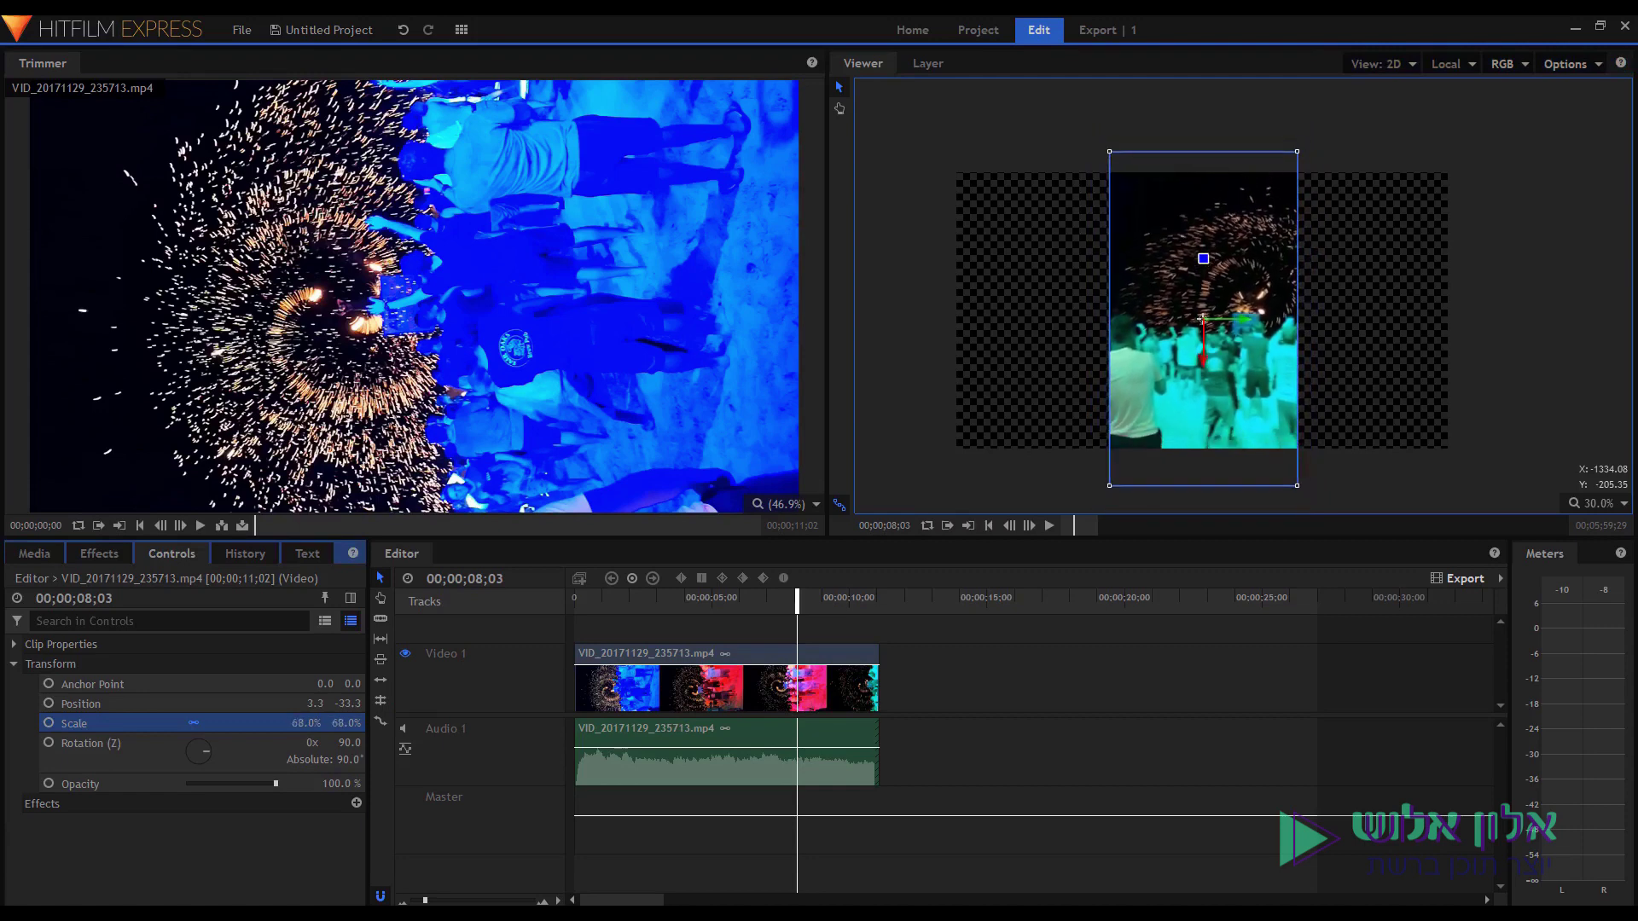
drag(1128, 356, 1128, 360)
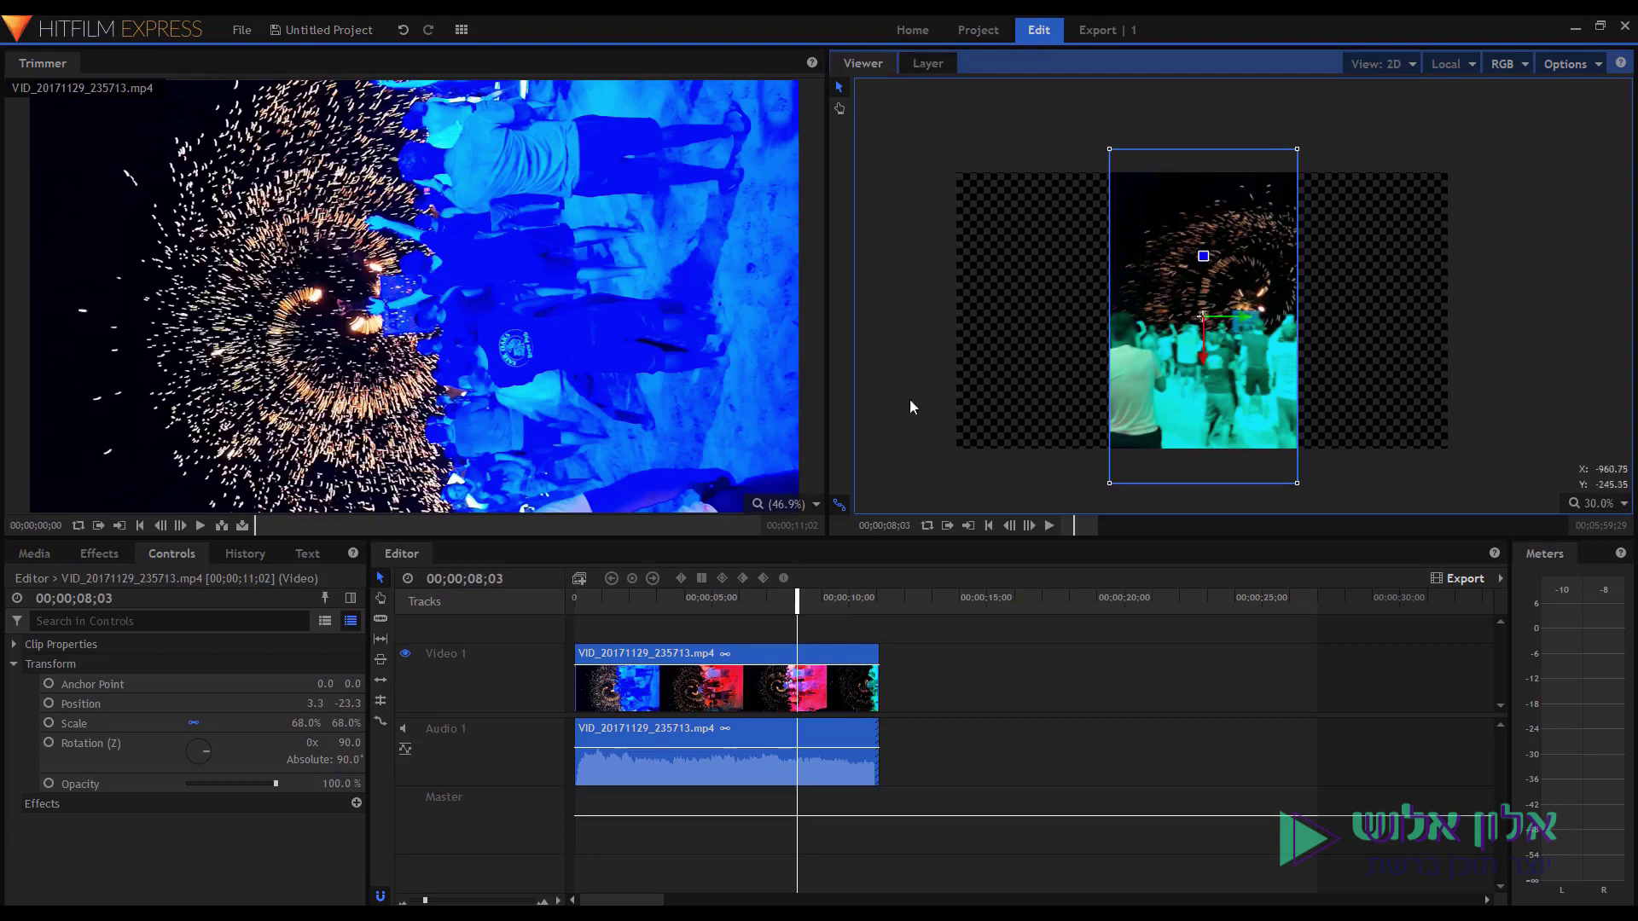
Insert a new Video 2 track above Video 1 and move the fireworks clip onto it.
scroll(646, 719, down, 3)
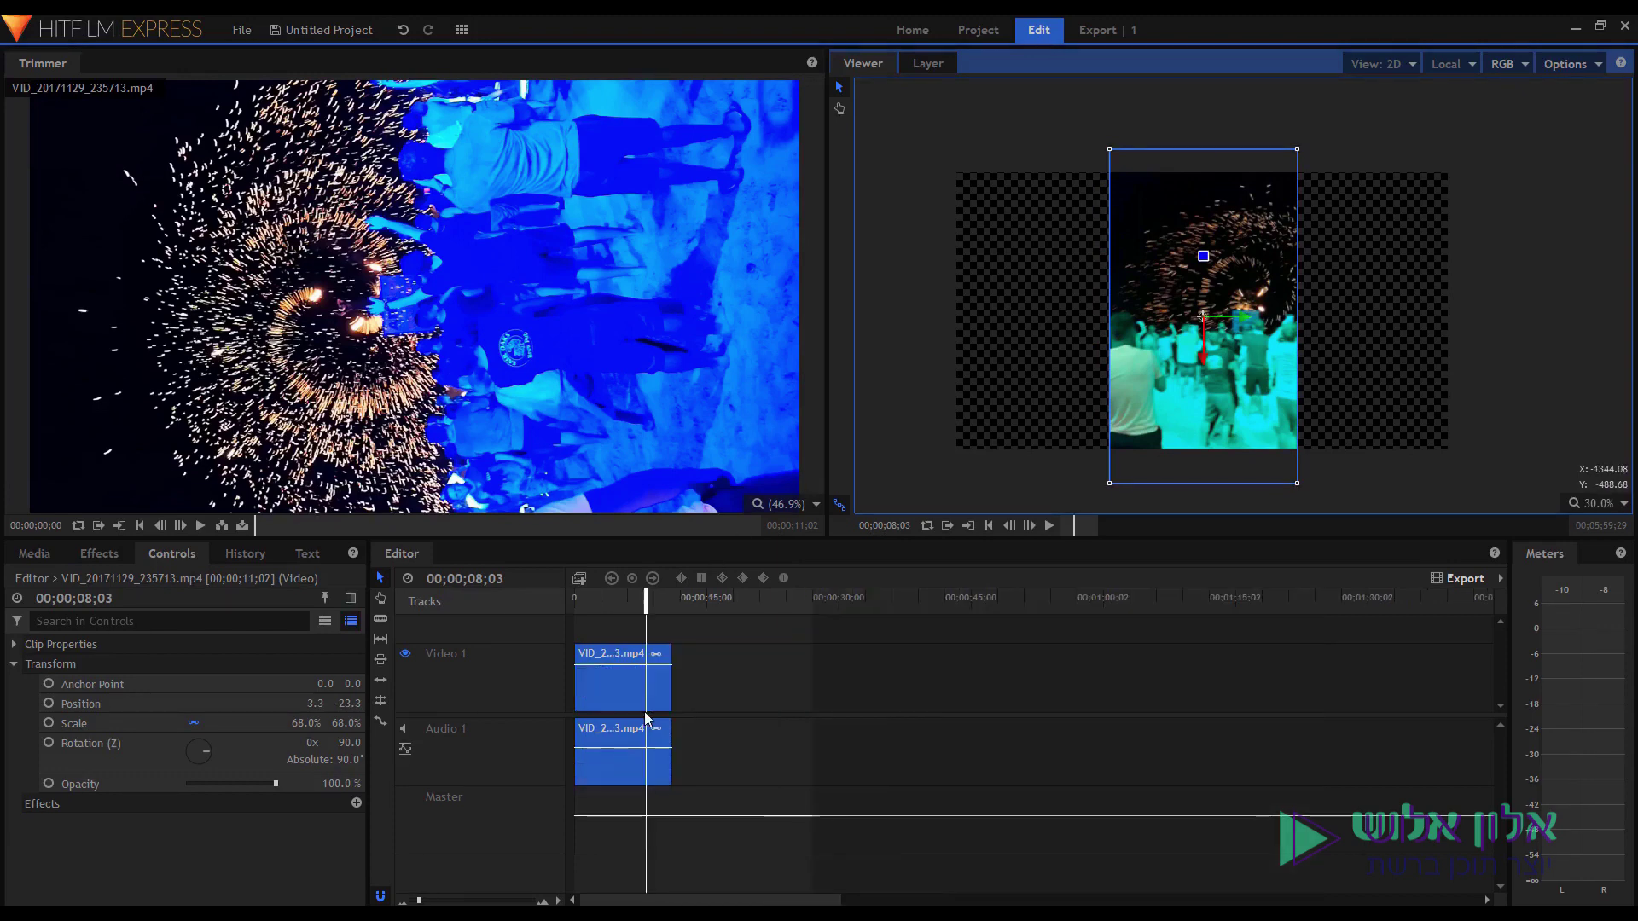
right_click(501, 628)
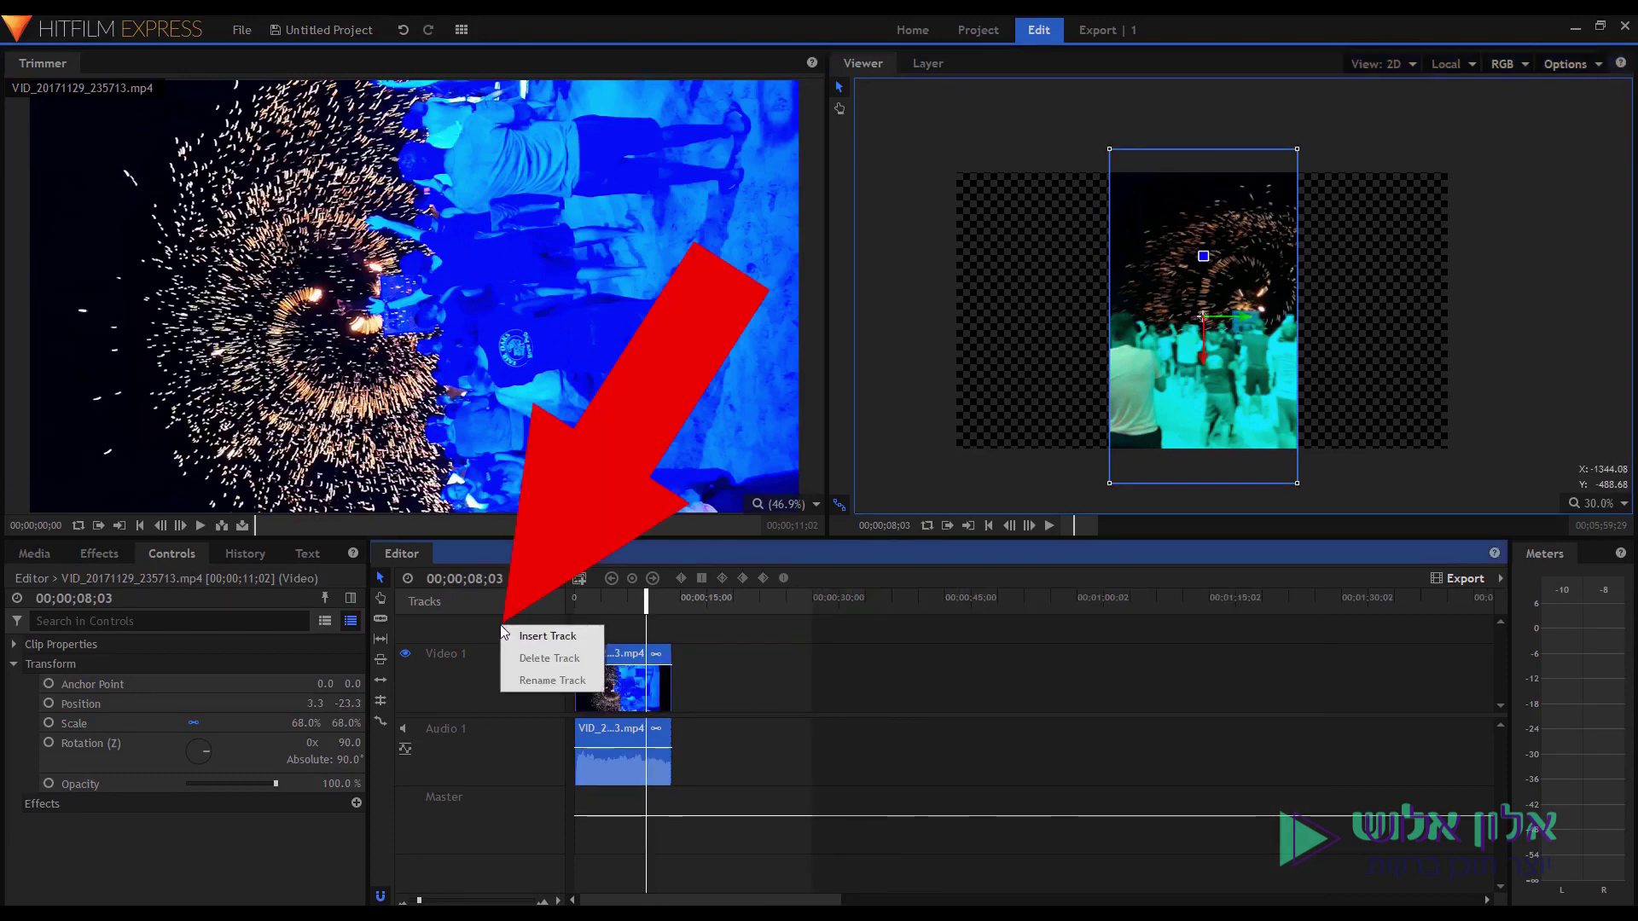
click(480, 680)
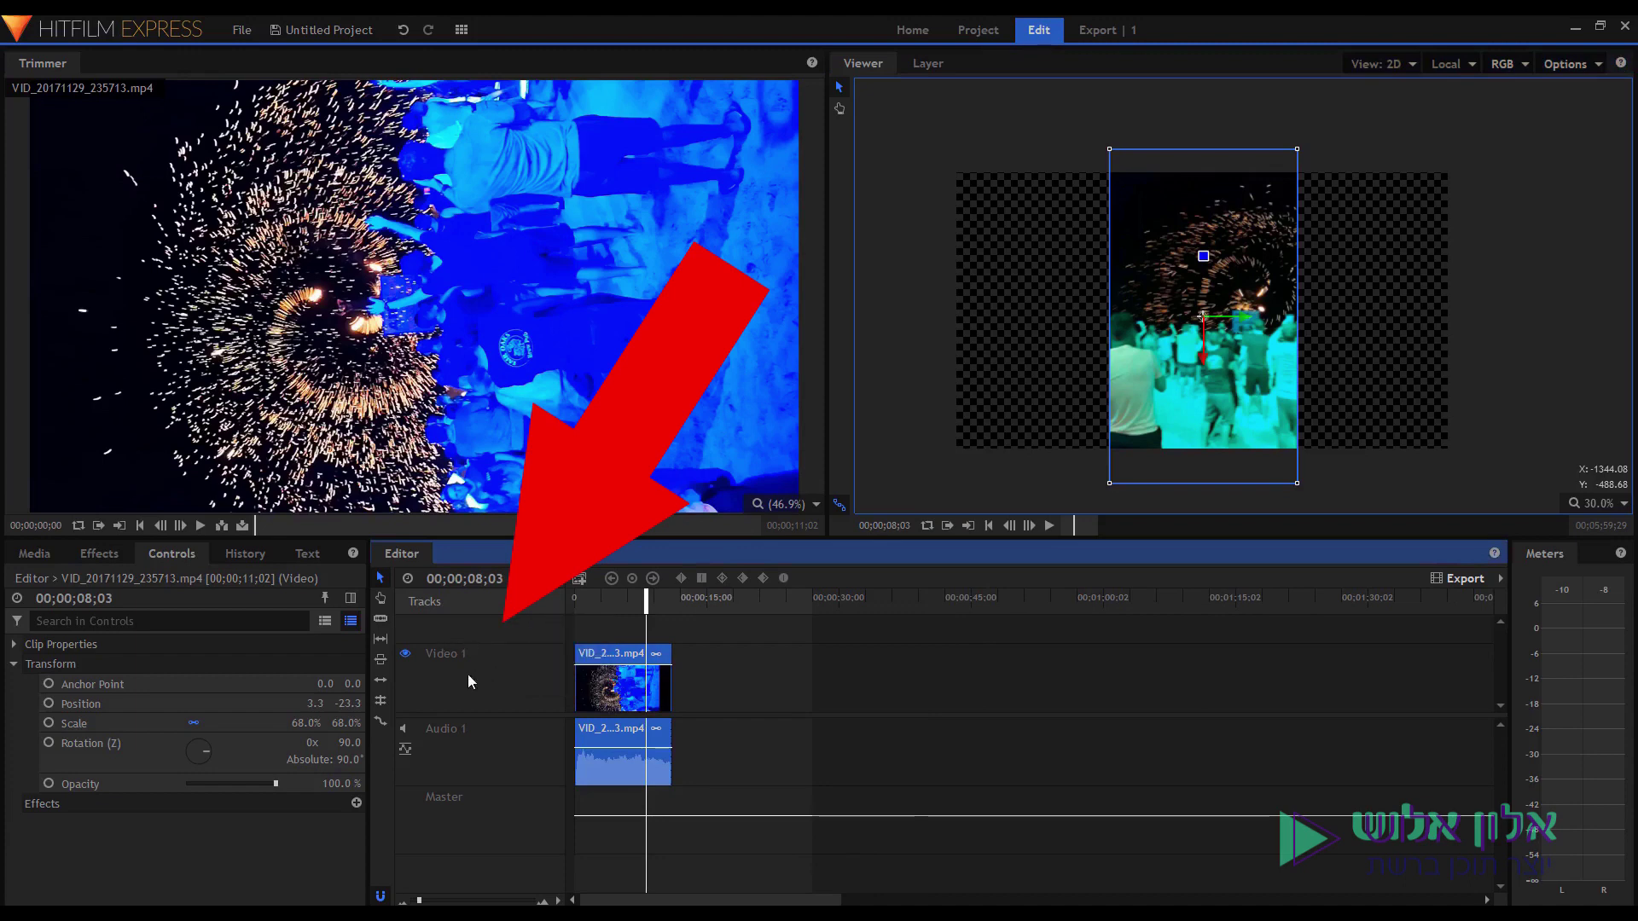
right_click(495, 633)
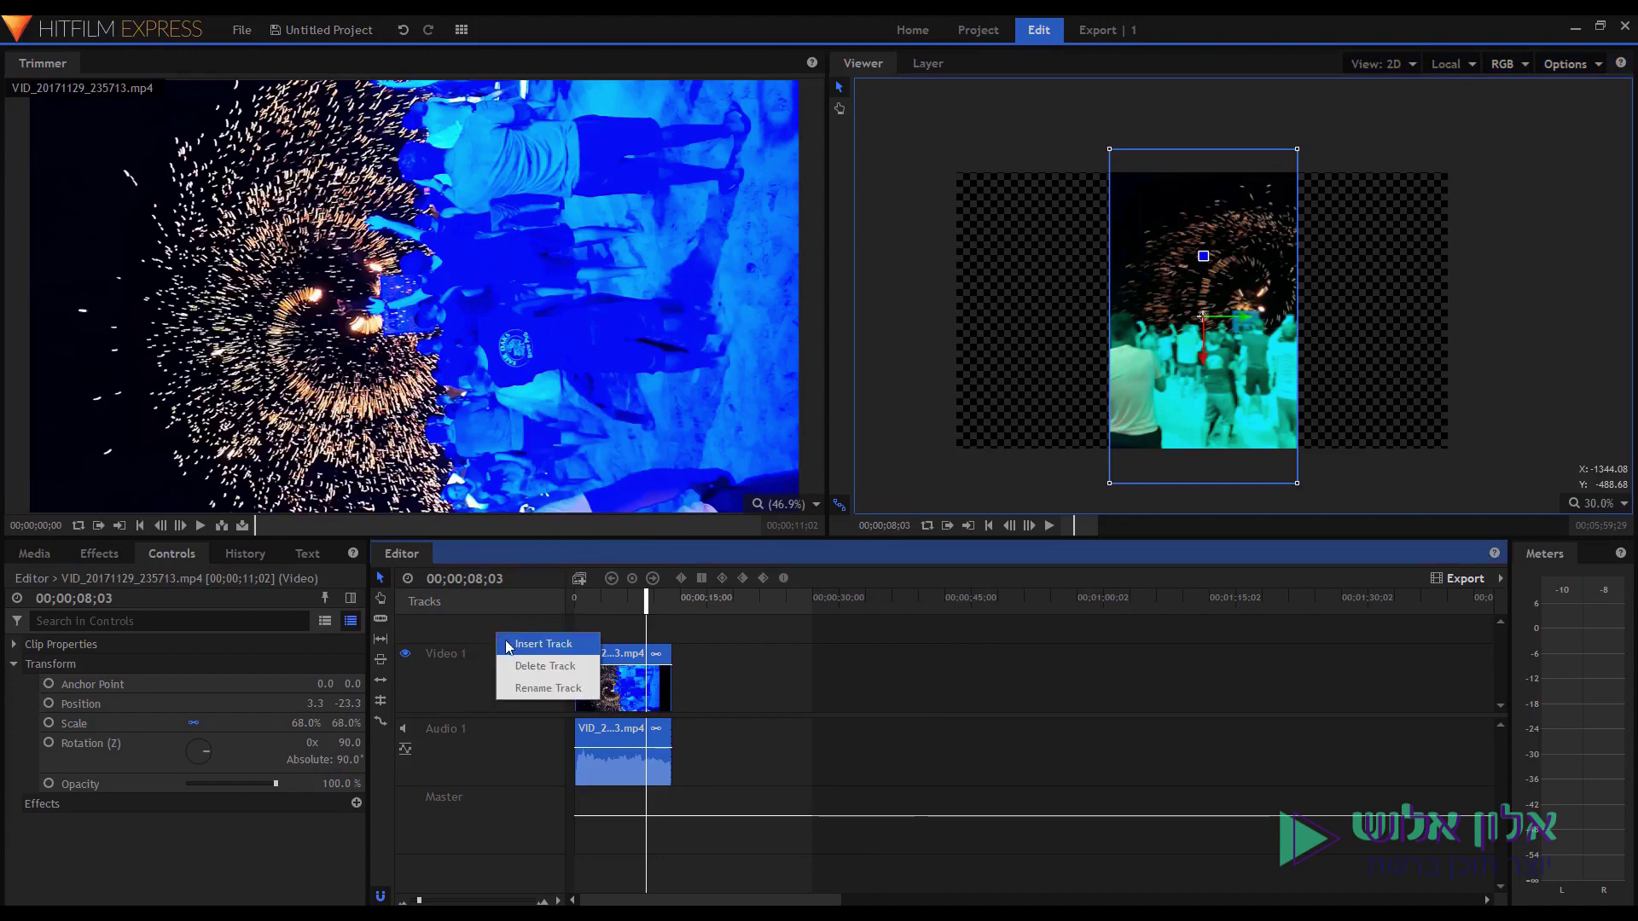
click(527, 646)
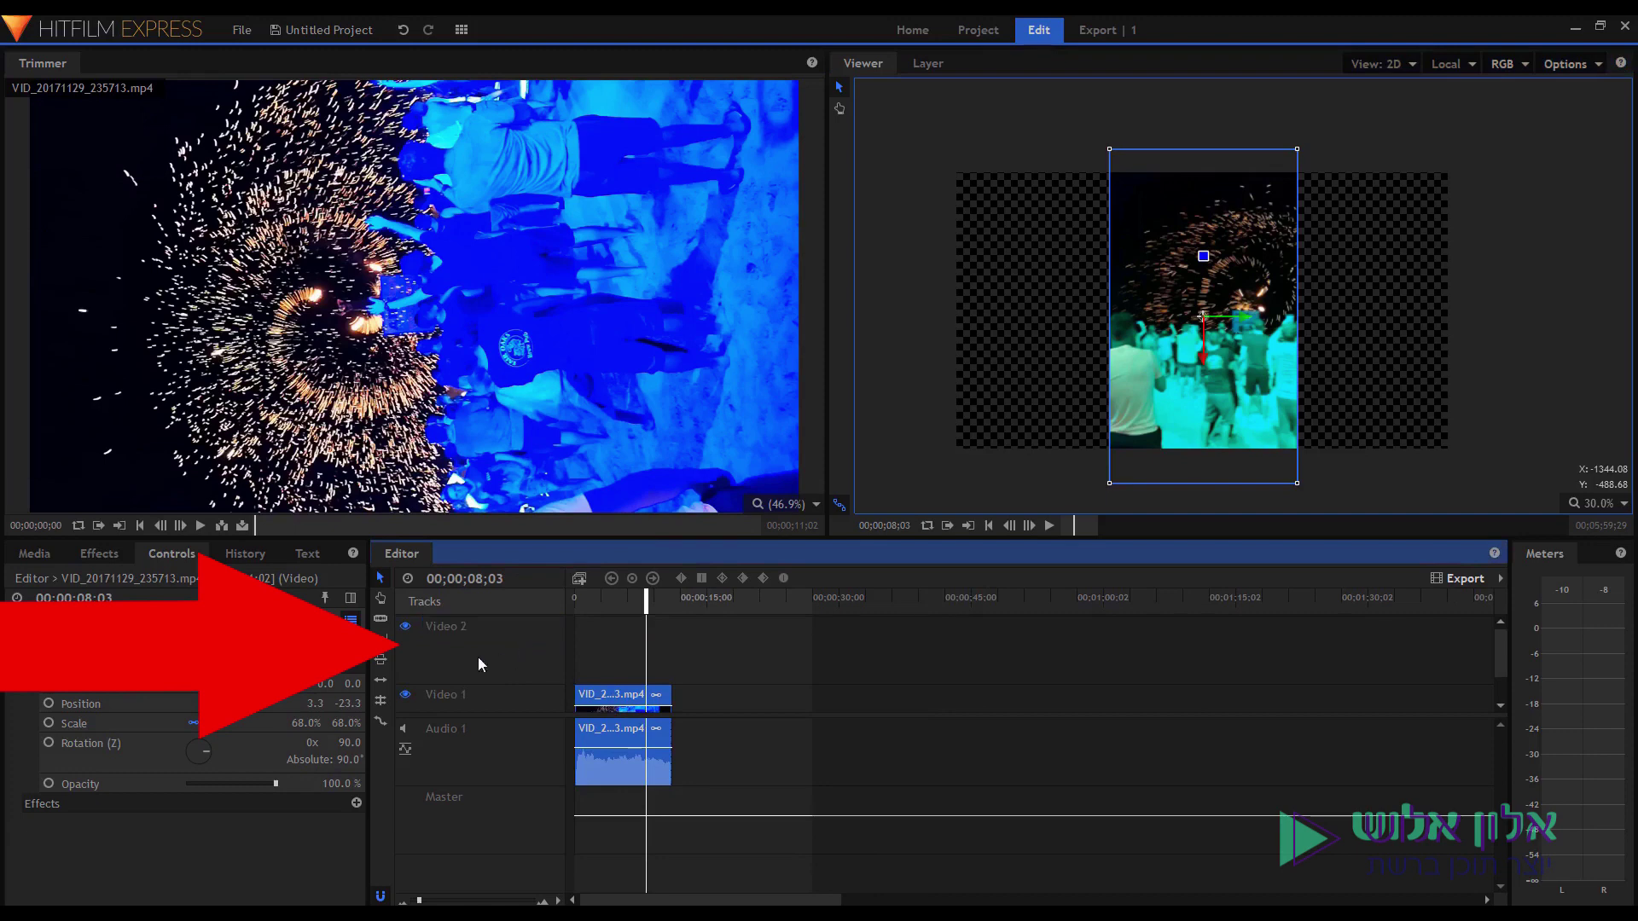
scroll(597, 695, down, 1)
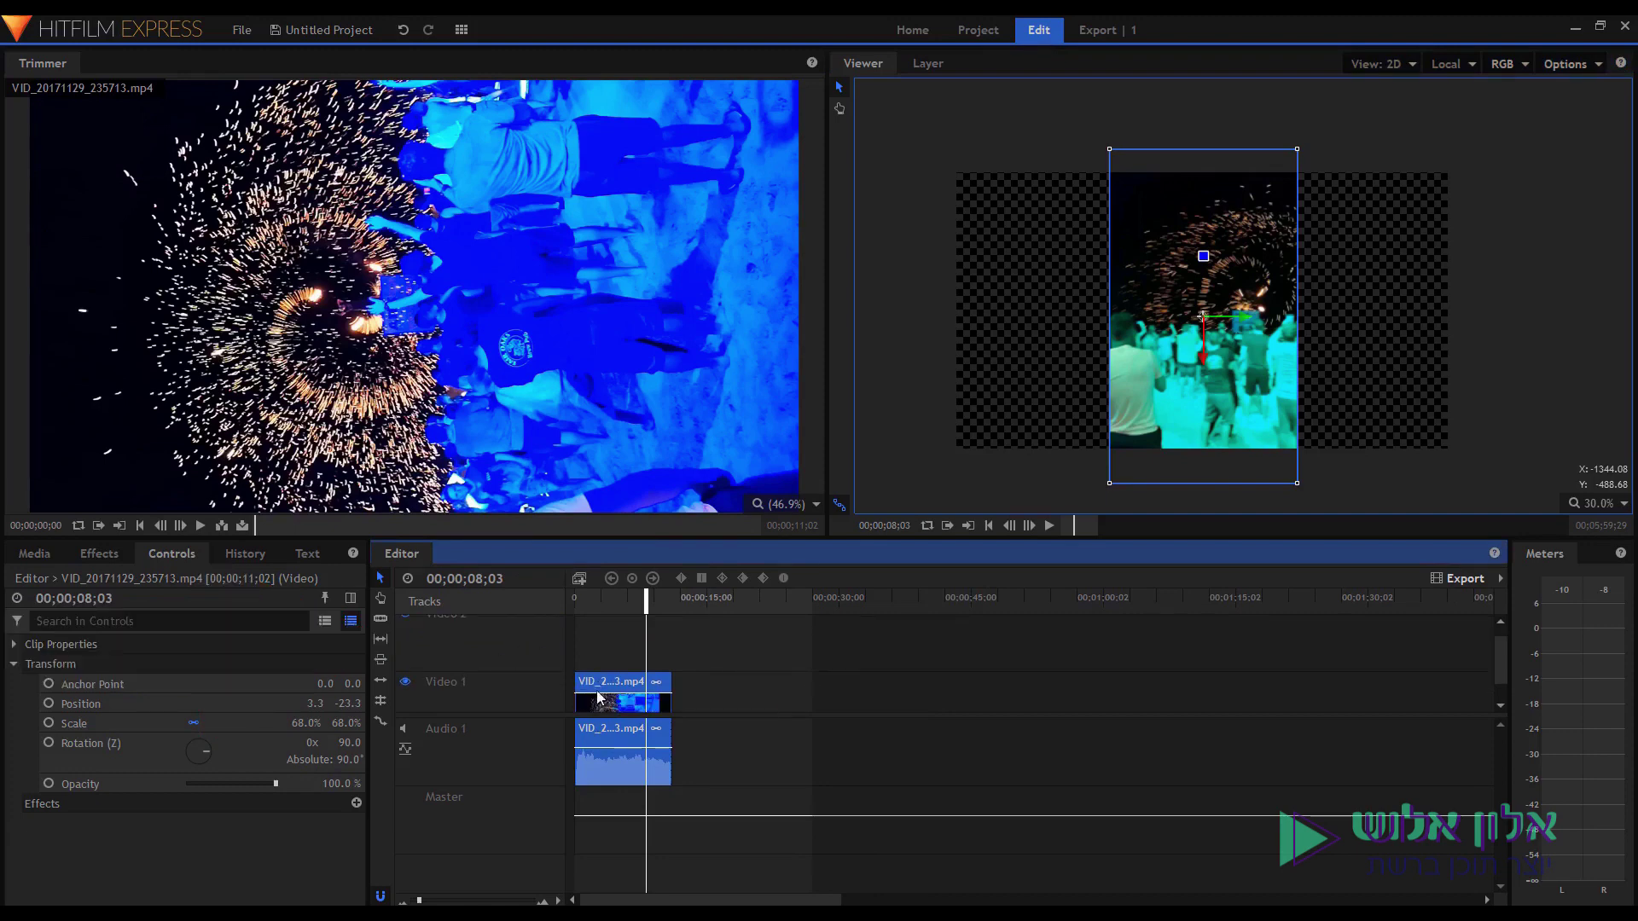
drag(597, 691, 608, 648)
scroll(618, 698, down, 3)
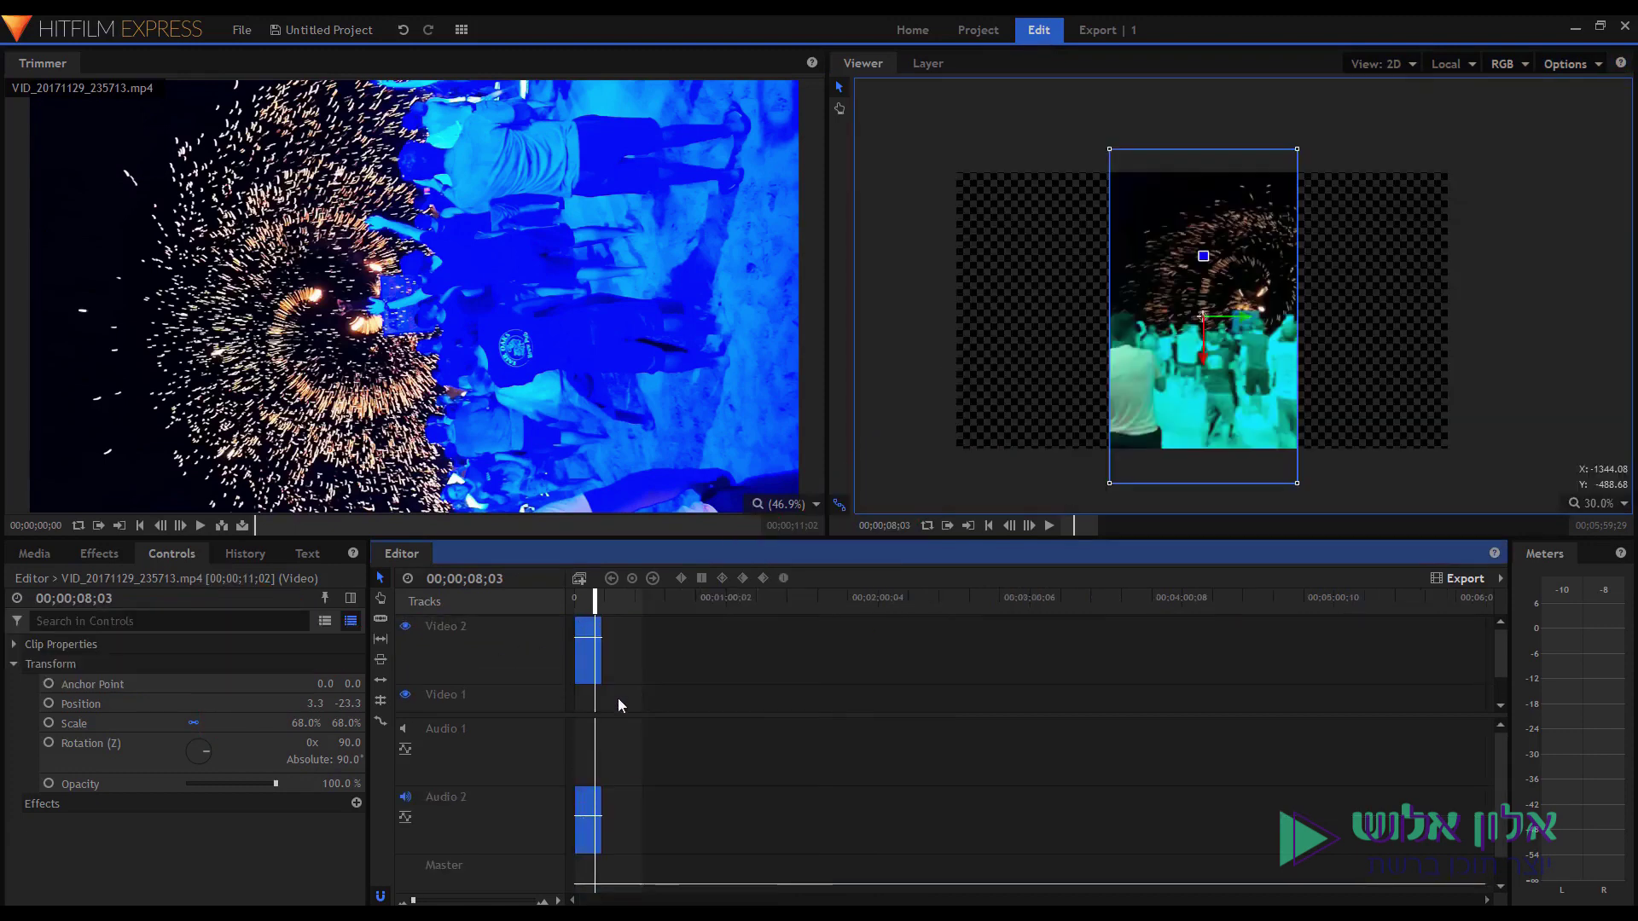
drag(620, 720, 621, 749)
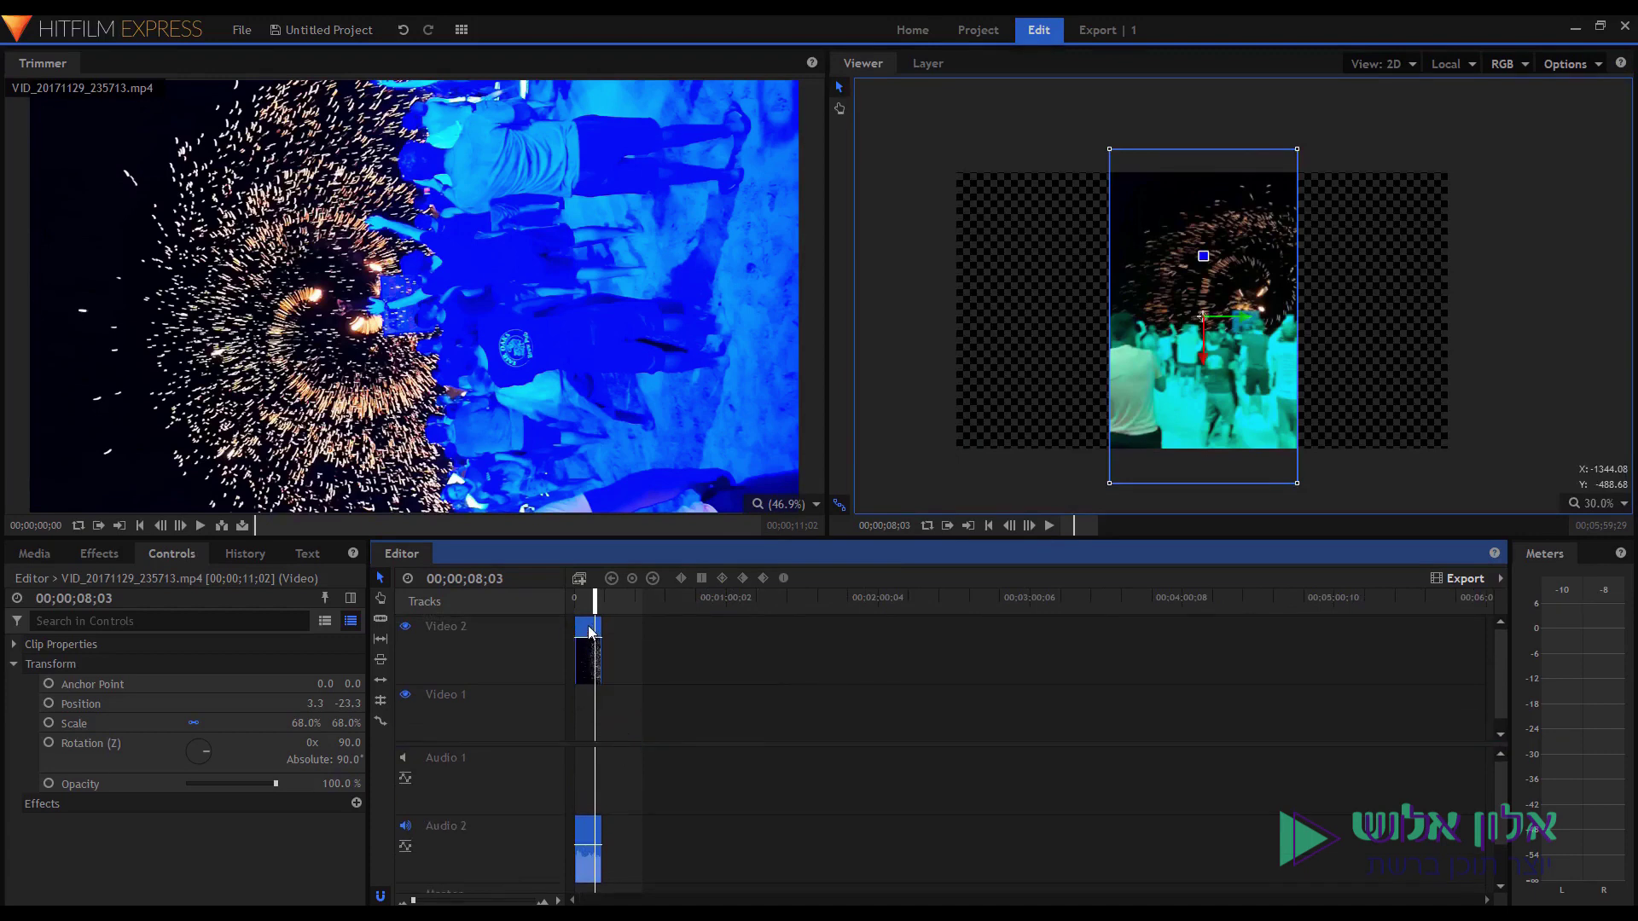
scroll(642, 653, up, 3)
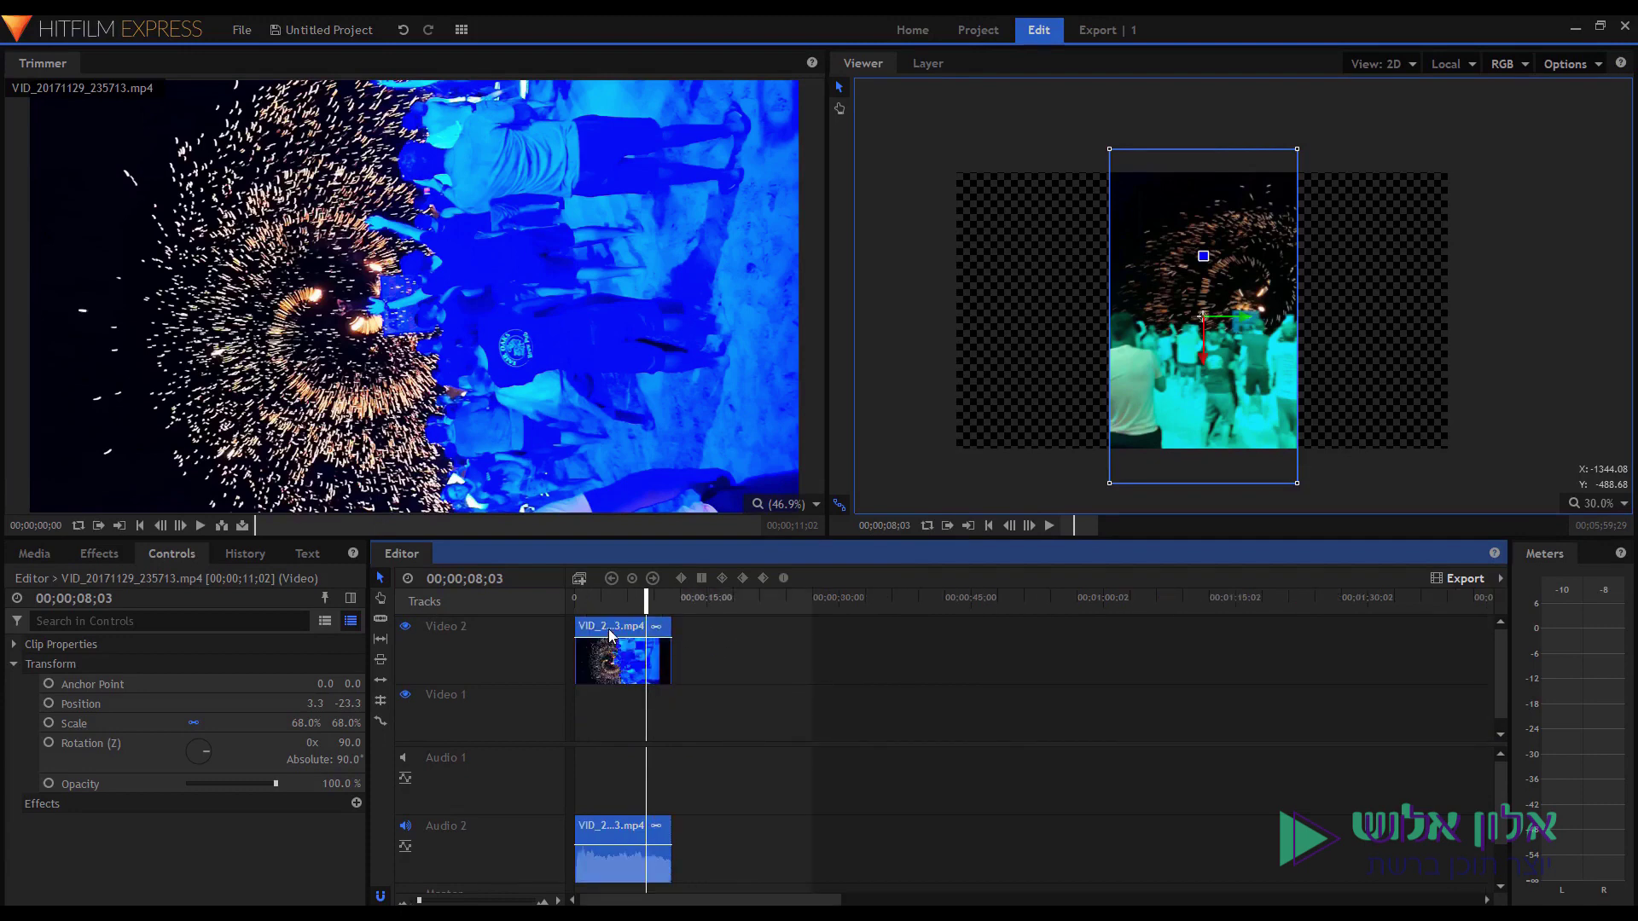
Alt-drag a copy of the Video 2 fireworks clip onto Video 1 and unlink its audio.
key(alt)
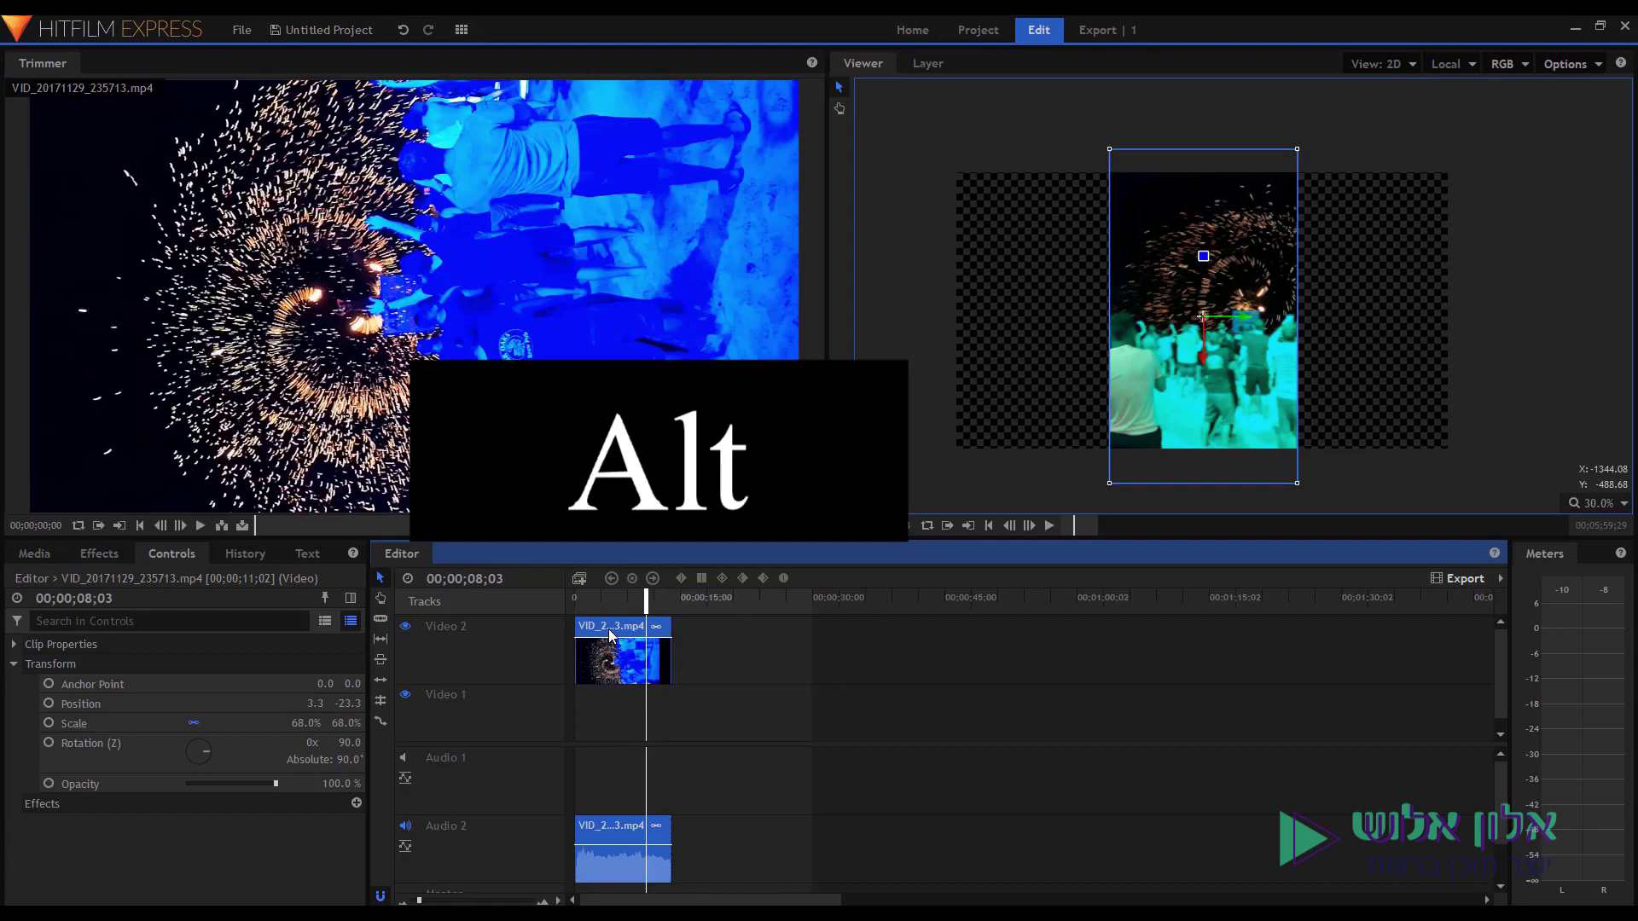
drag(611, 635, 604, 717)
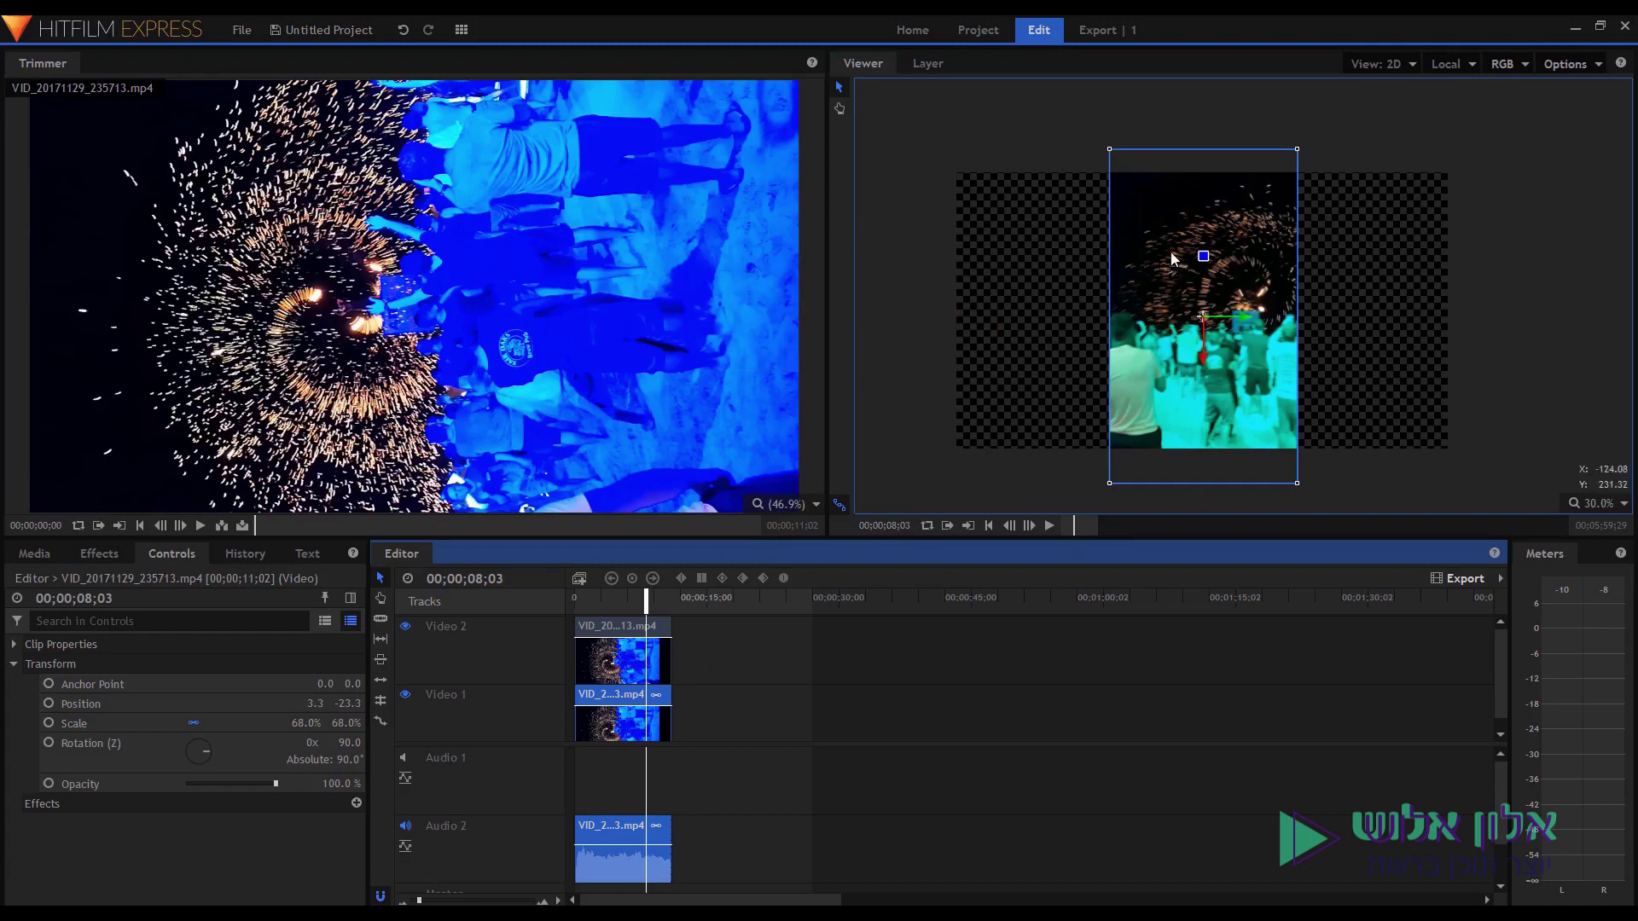
drag(1170, 253, 996, 250)
key(ctrl+z)
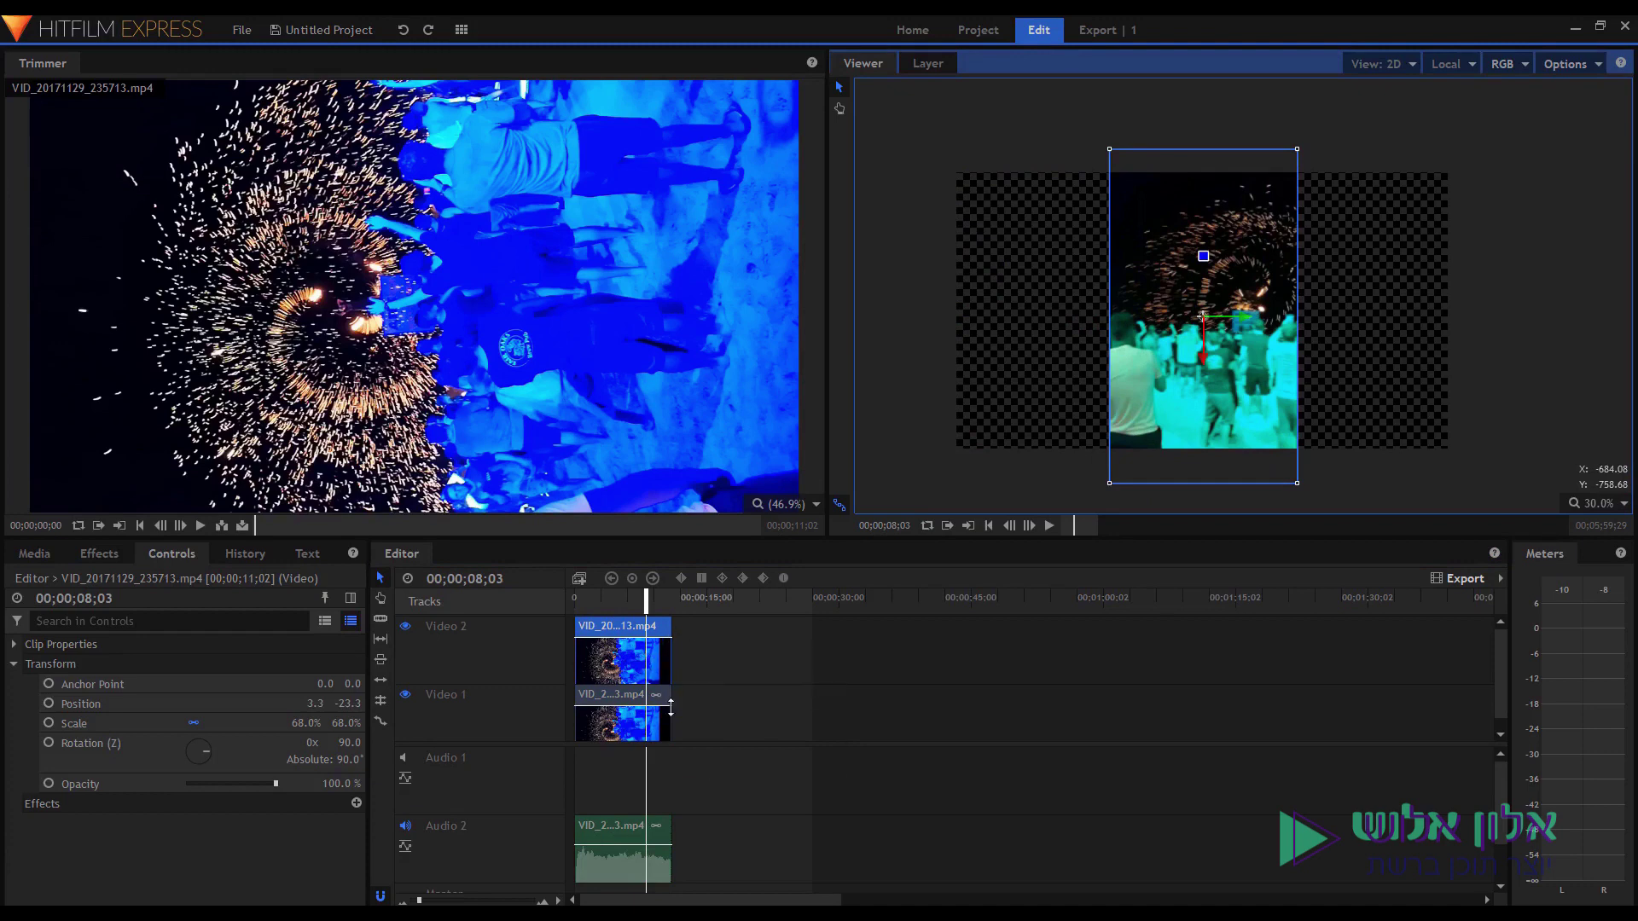
drag(699, 744, 698, 767)
click(619, 739)
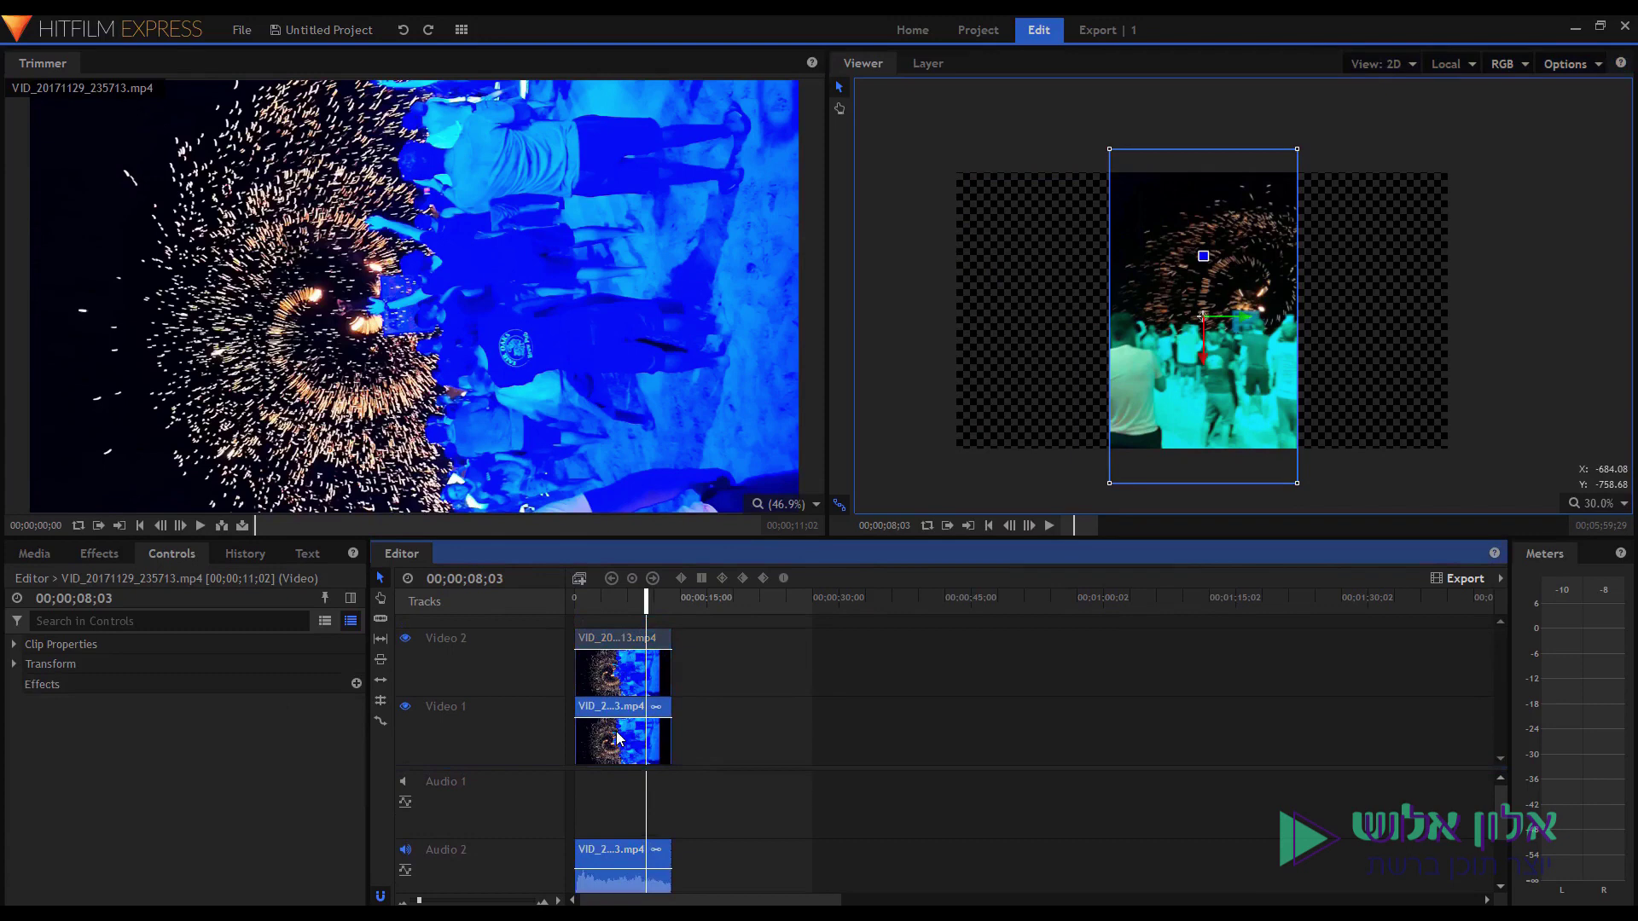
click(657, 707)
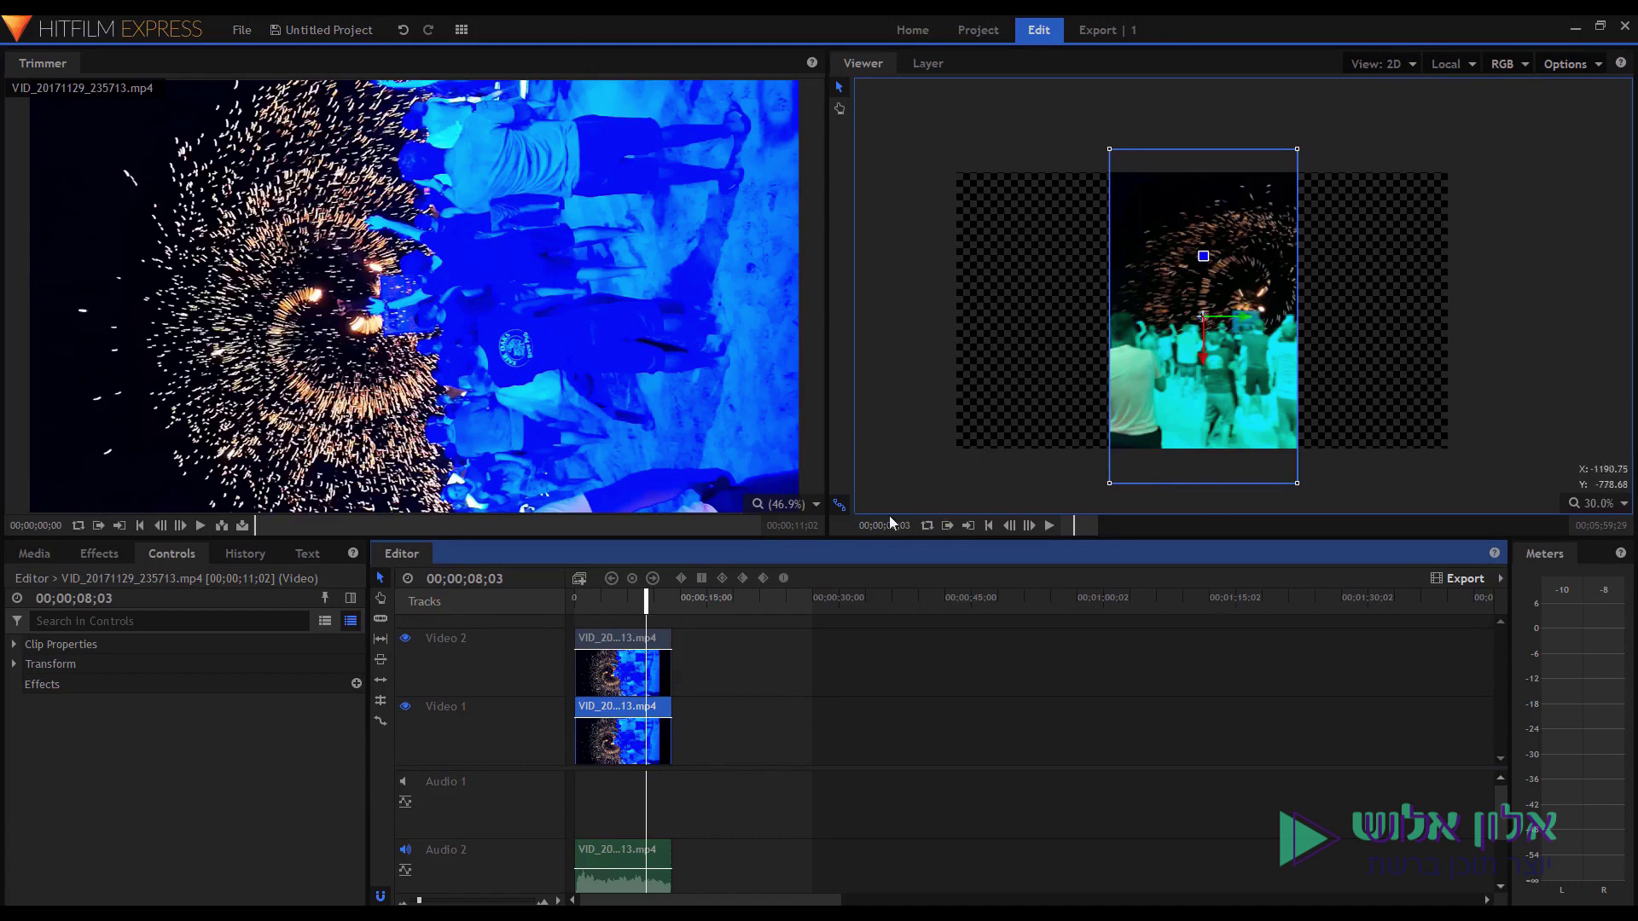
Scale the Video 1 fireworks copy up to 182% and preview the result.
click(695, 724)
click(607, 715)
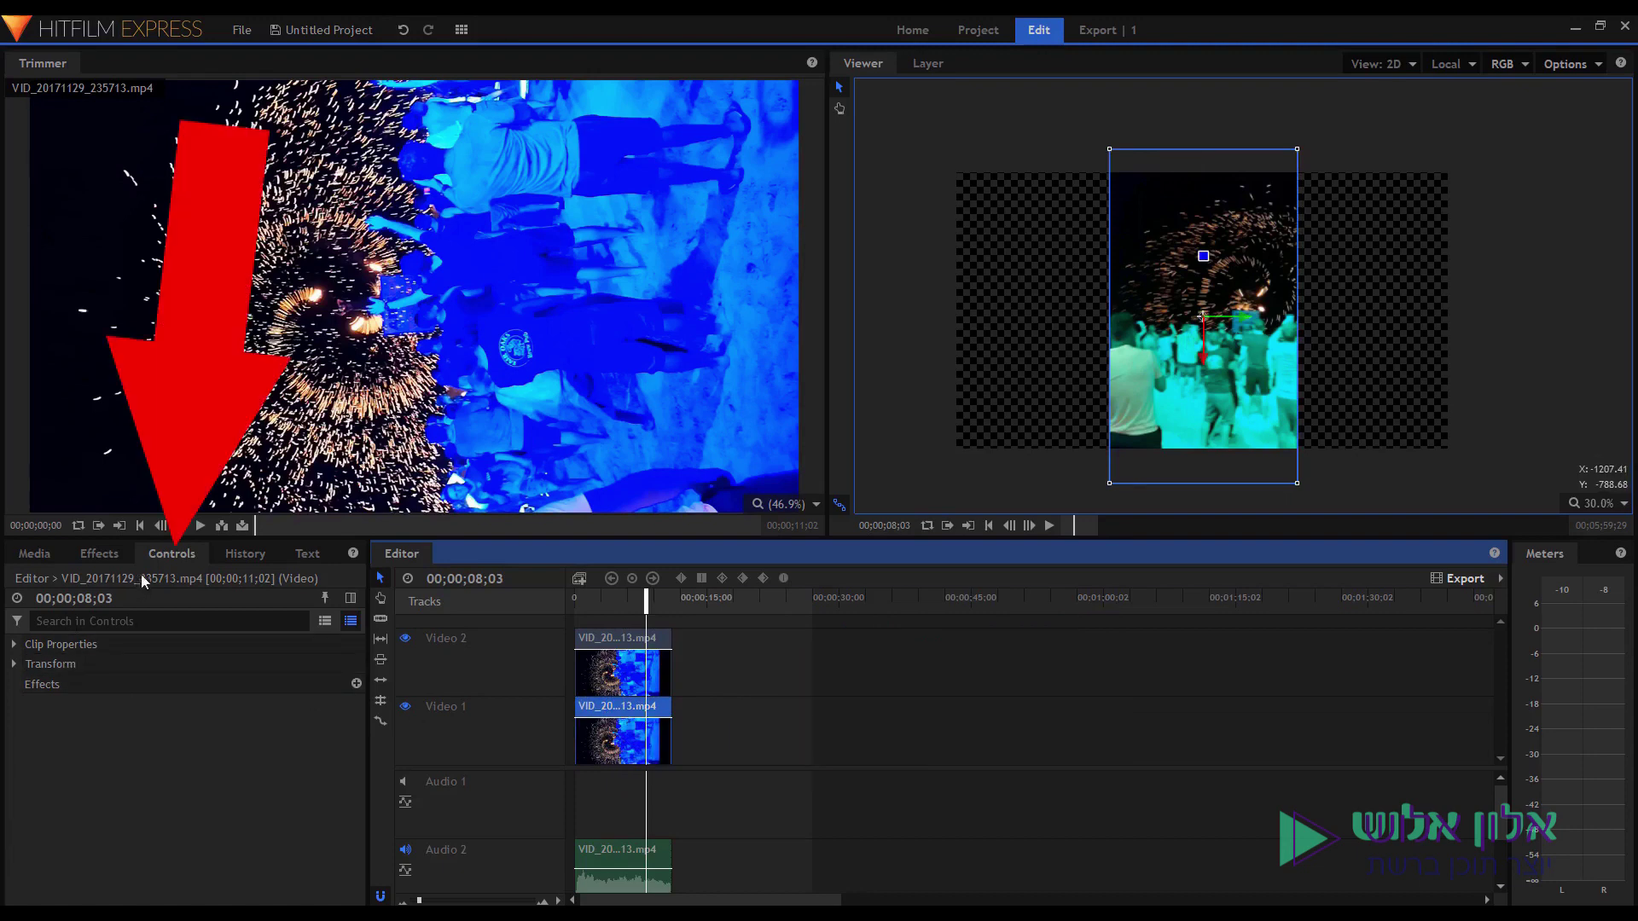
click(14, 664)
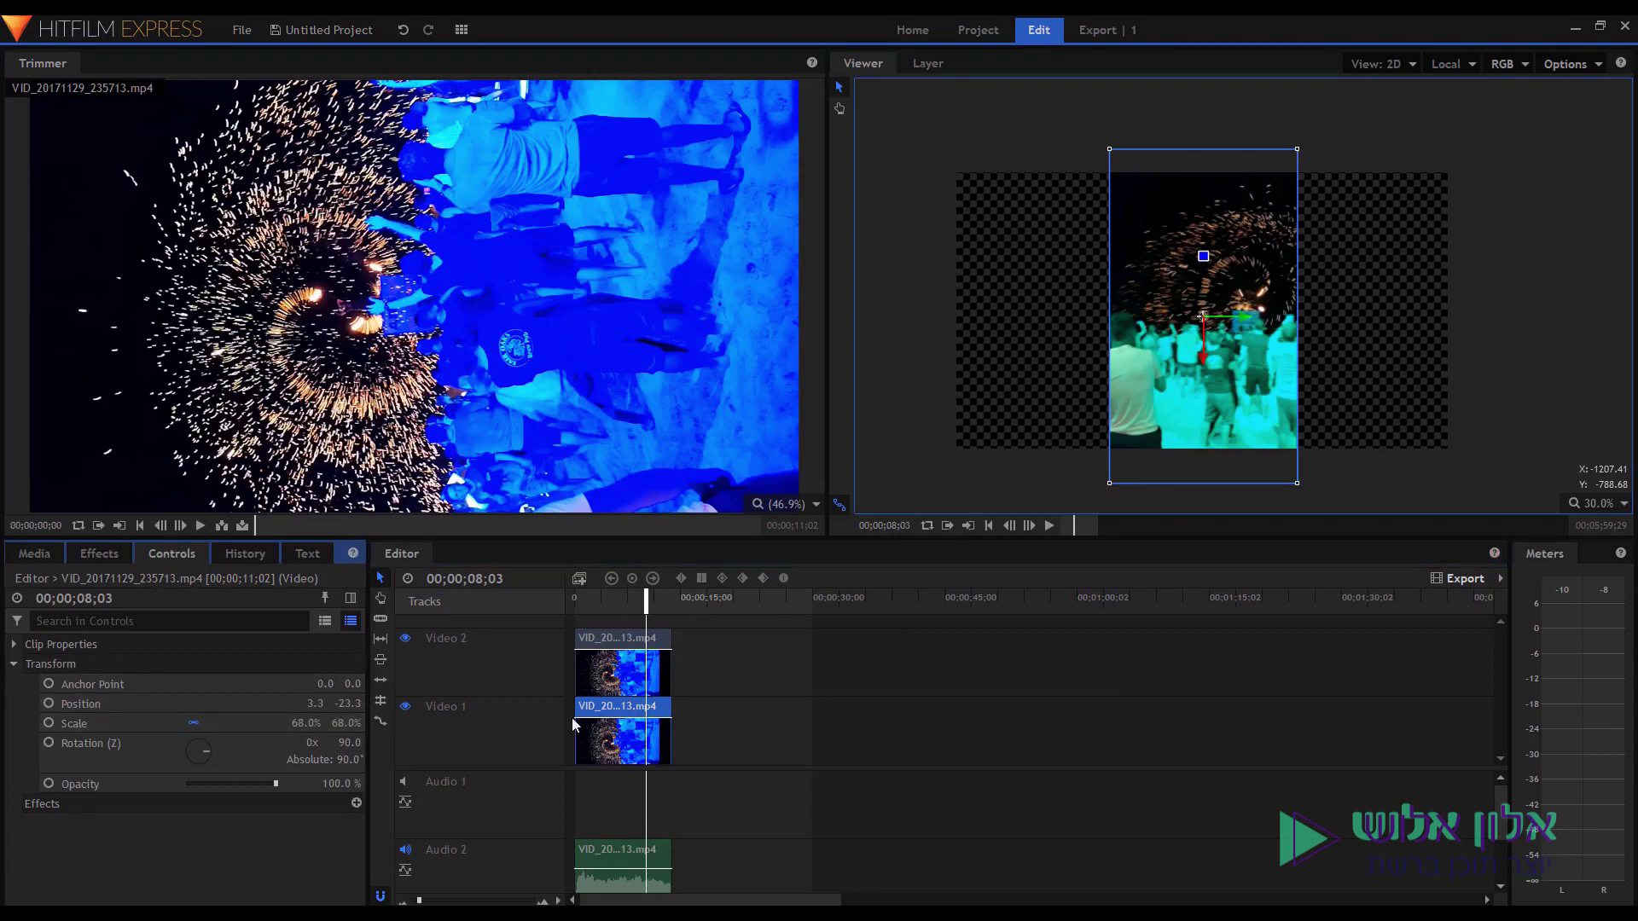
click(623, 715)
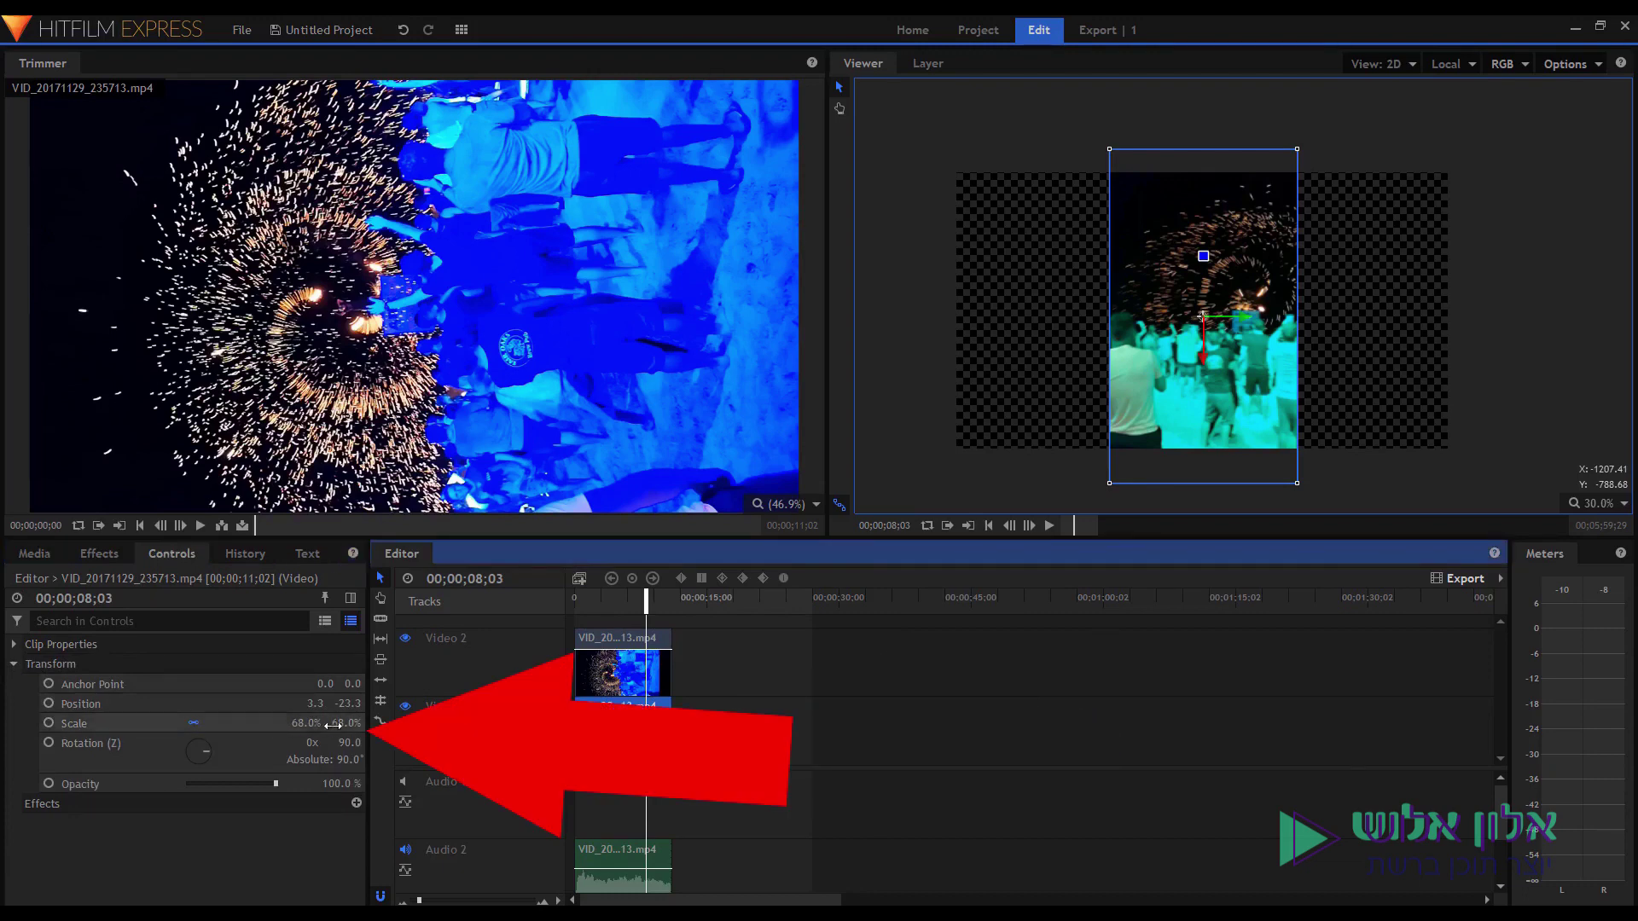
drag(308, 726, 405, 726)
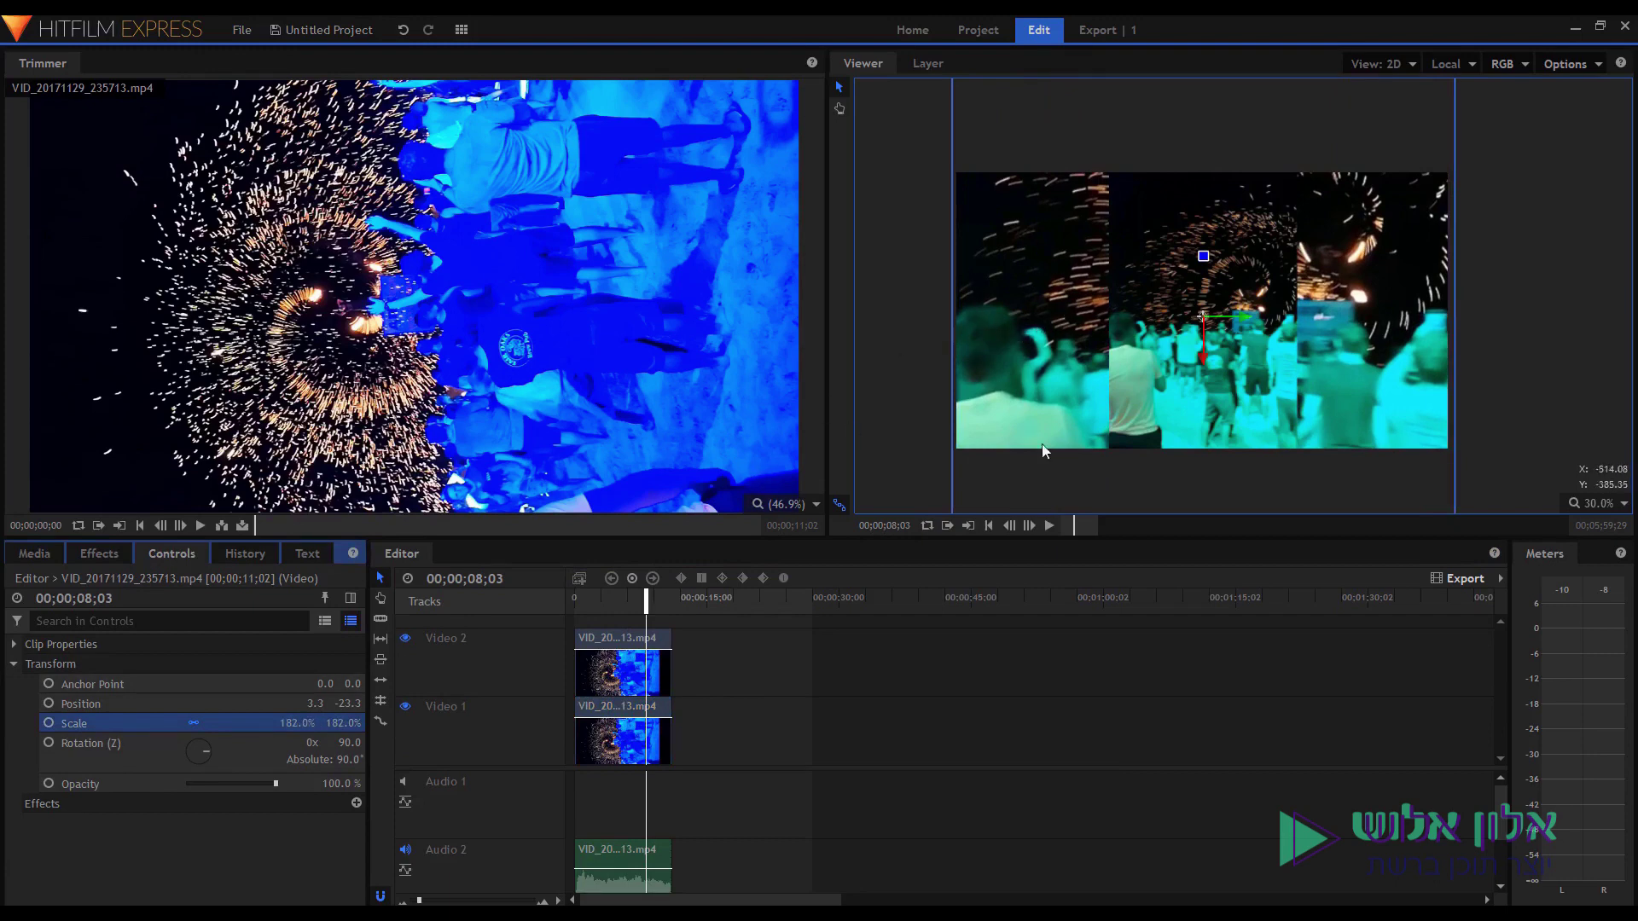
click(585, 604)
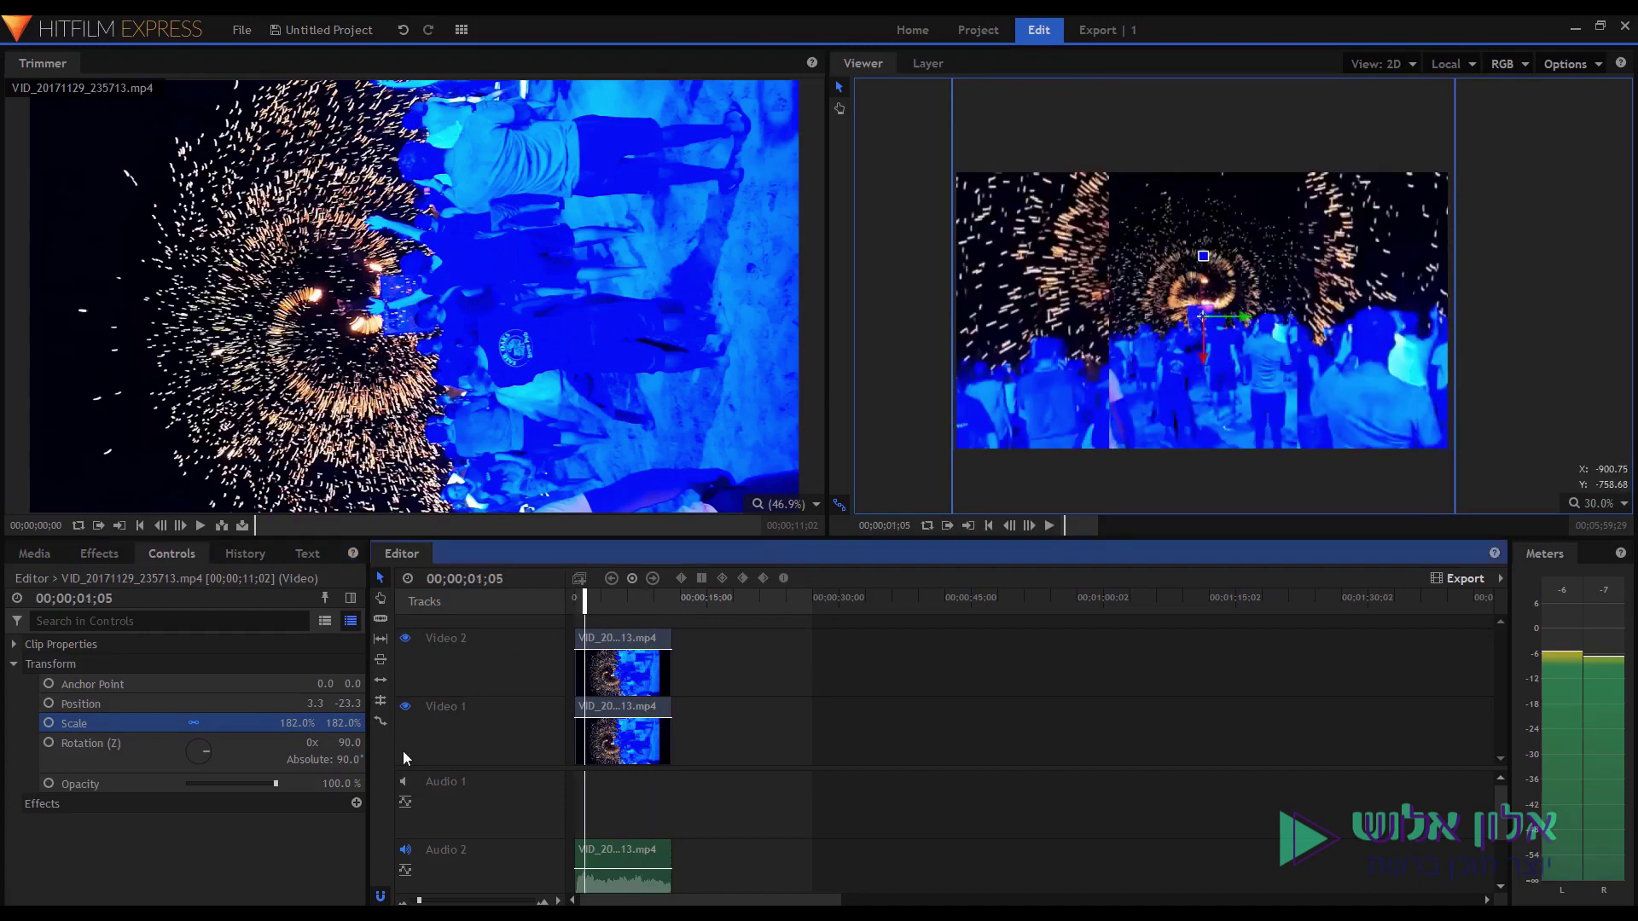
key(space)
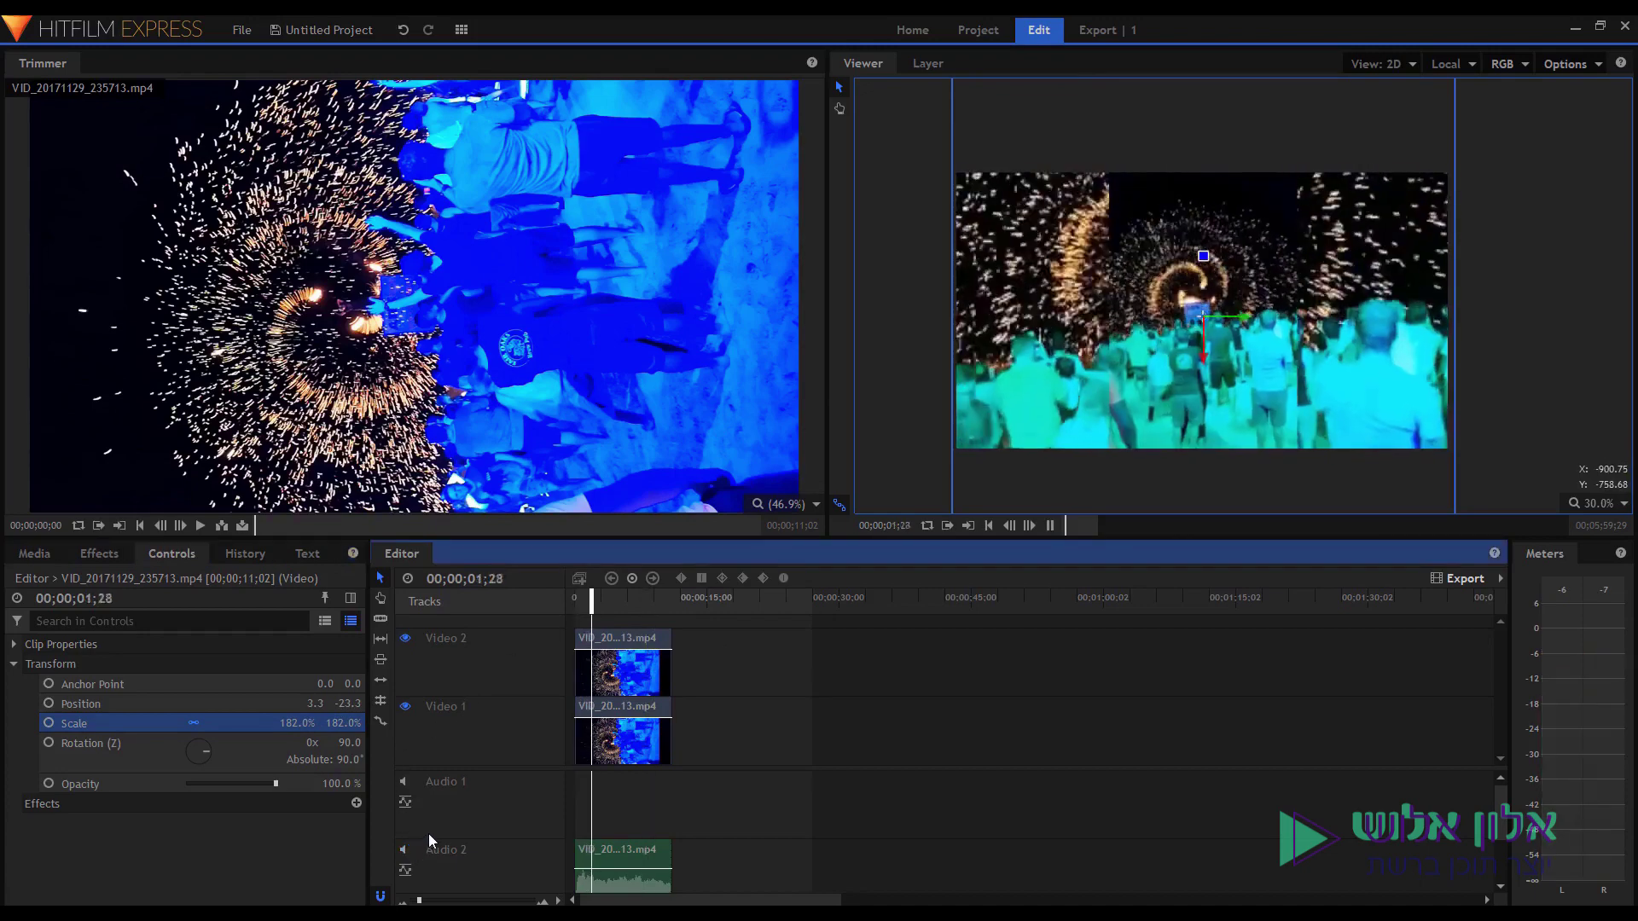
key(space)
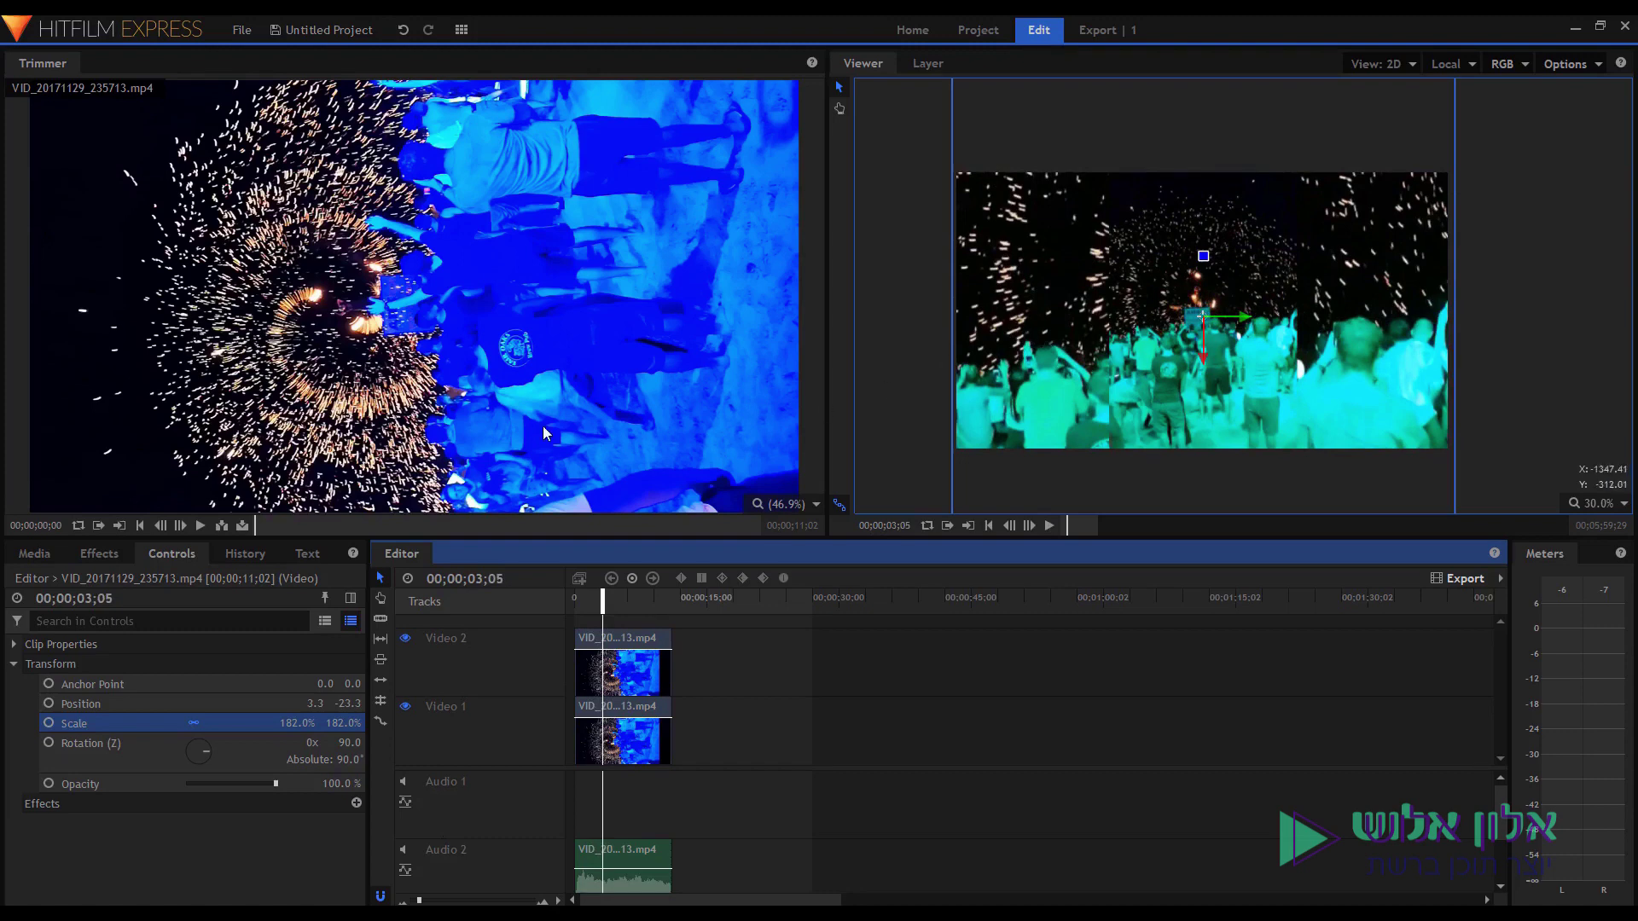
Apply the Blur effect (7.50 px) to the enlarged Video 1 copy and preview it.
click(106, 554)
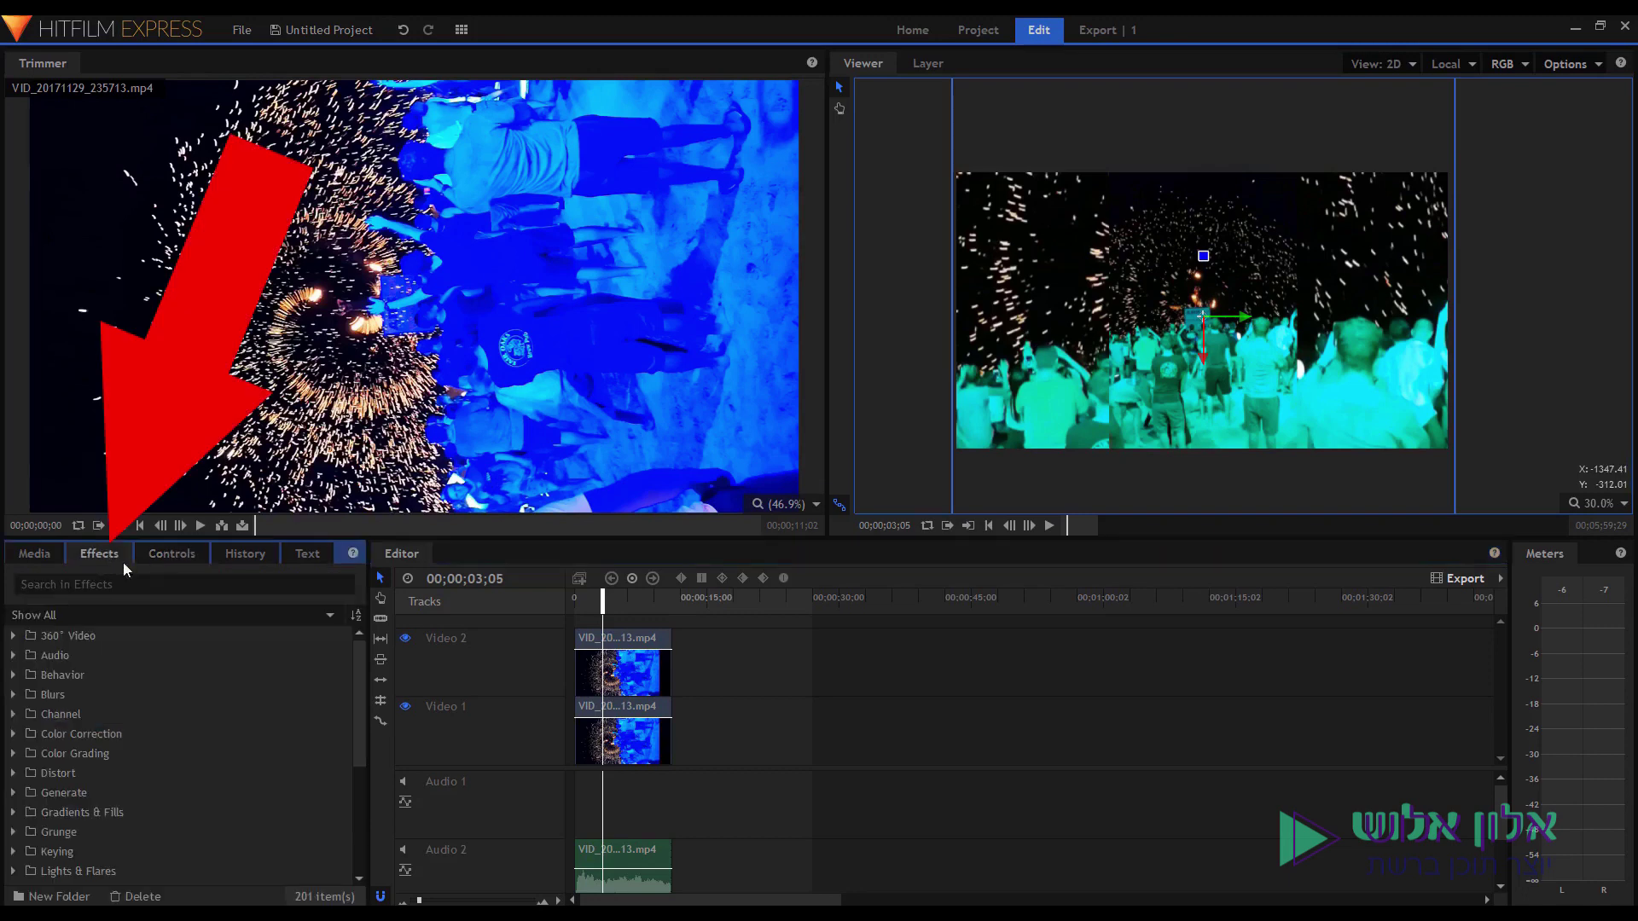
click(127, 584)
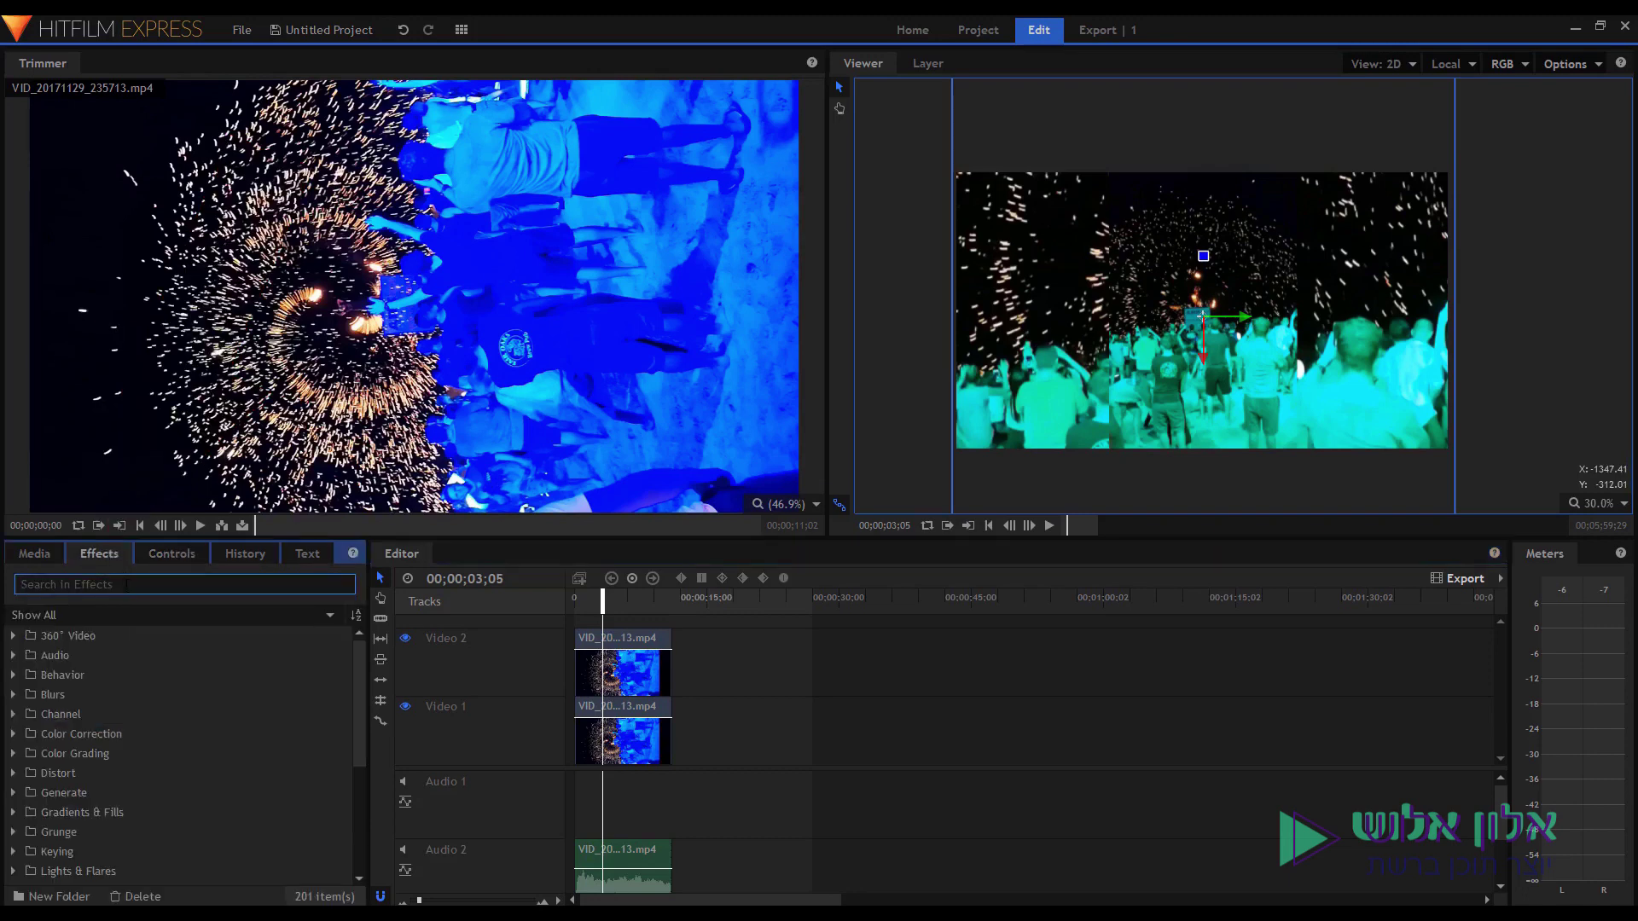
text(blur)
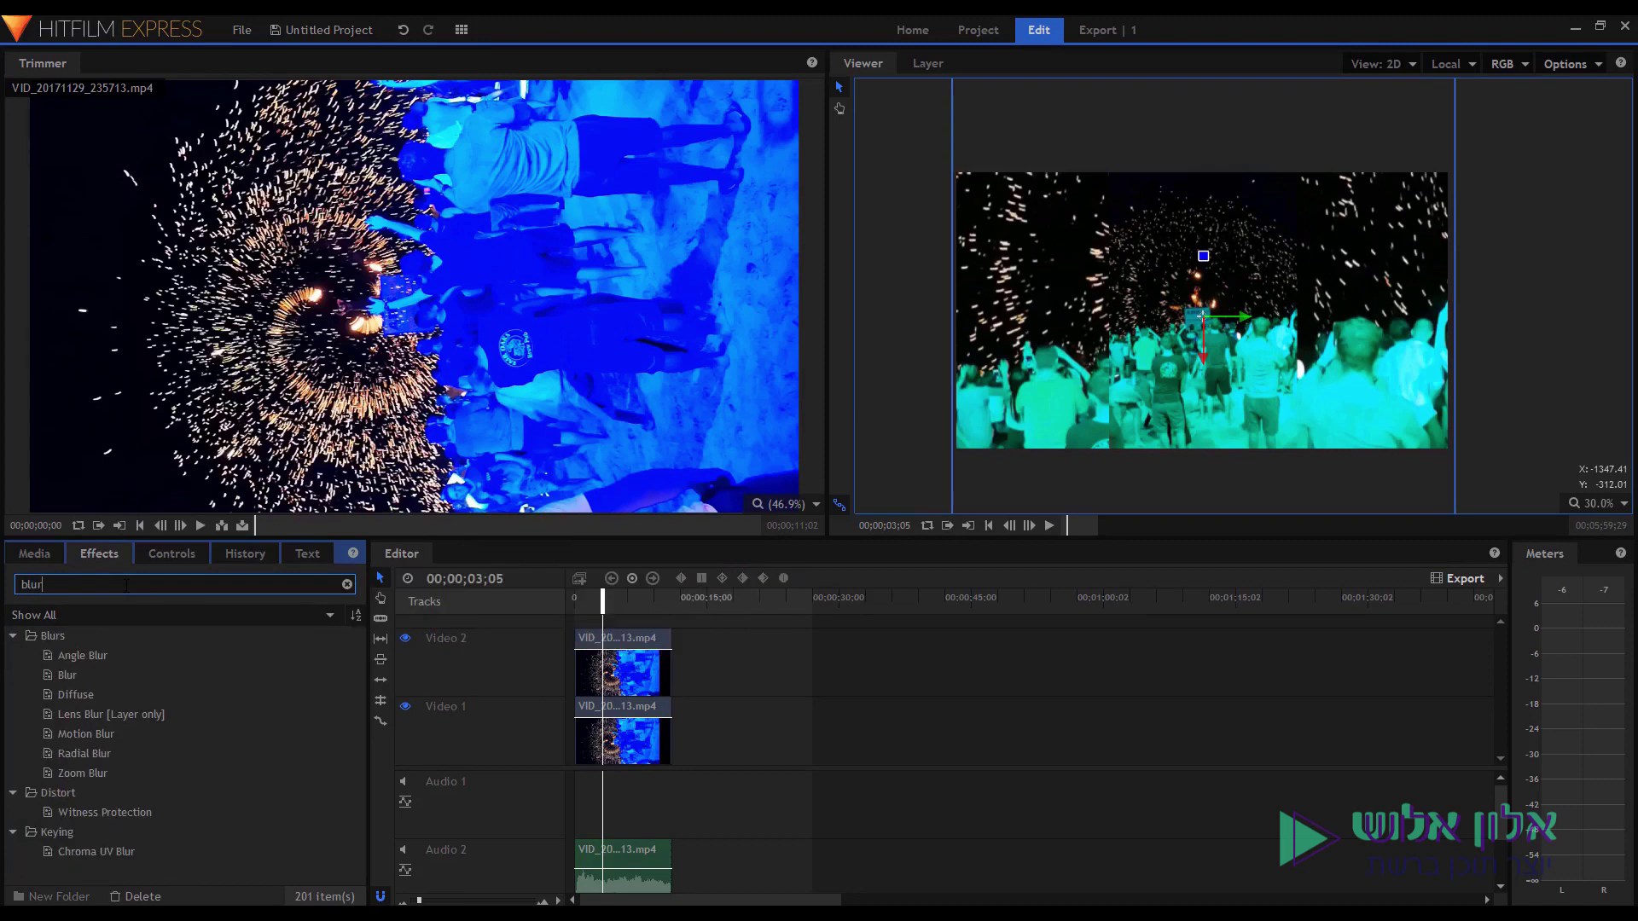
click(114, 678)
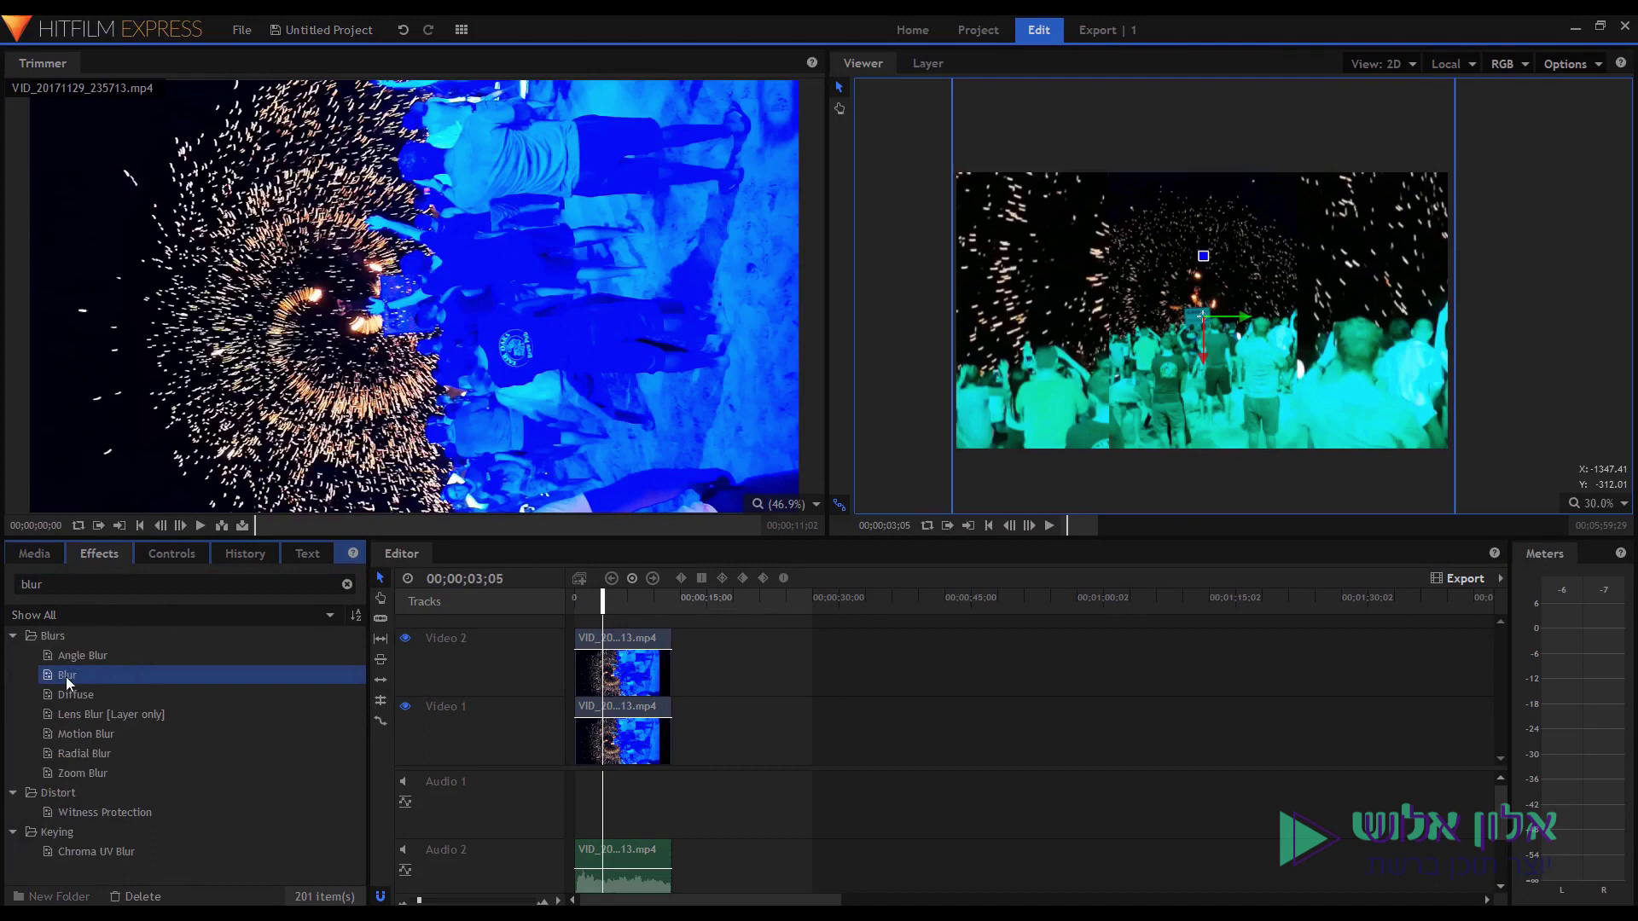
drag(65, 677, 602, 717)
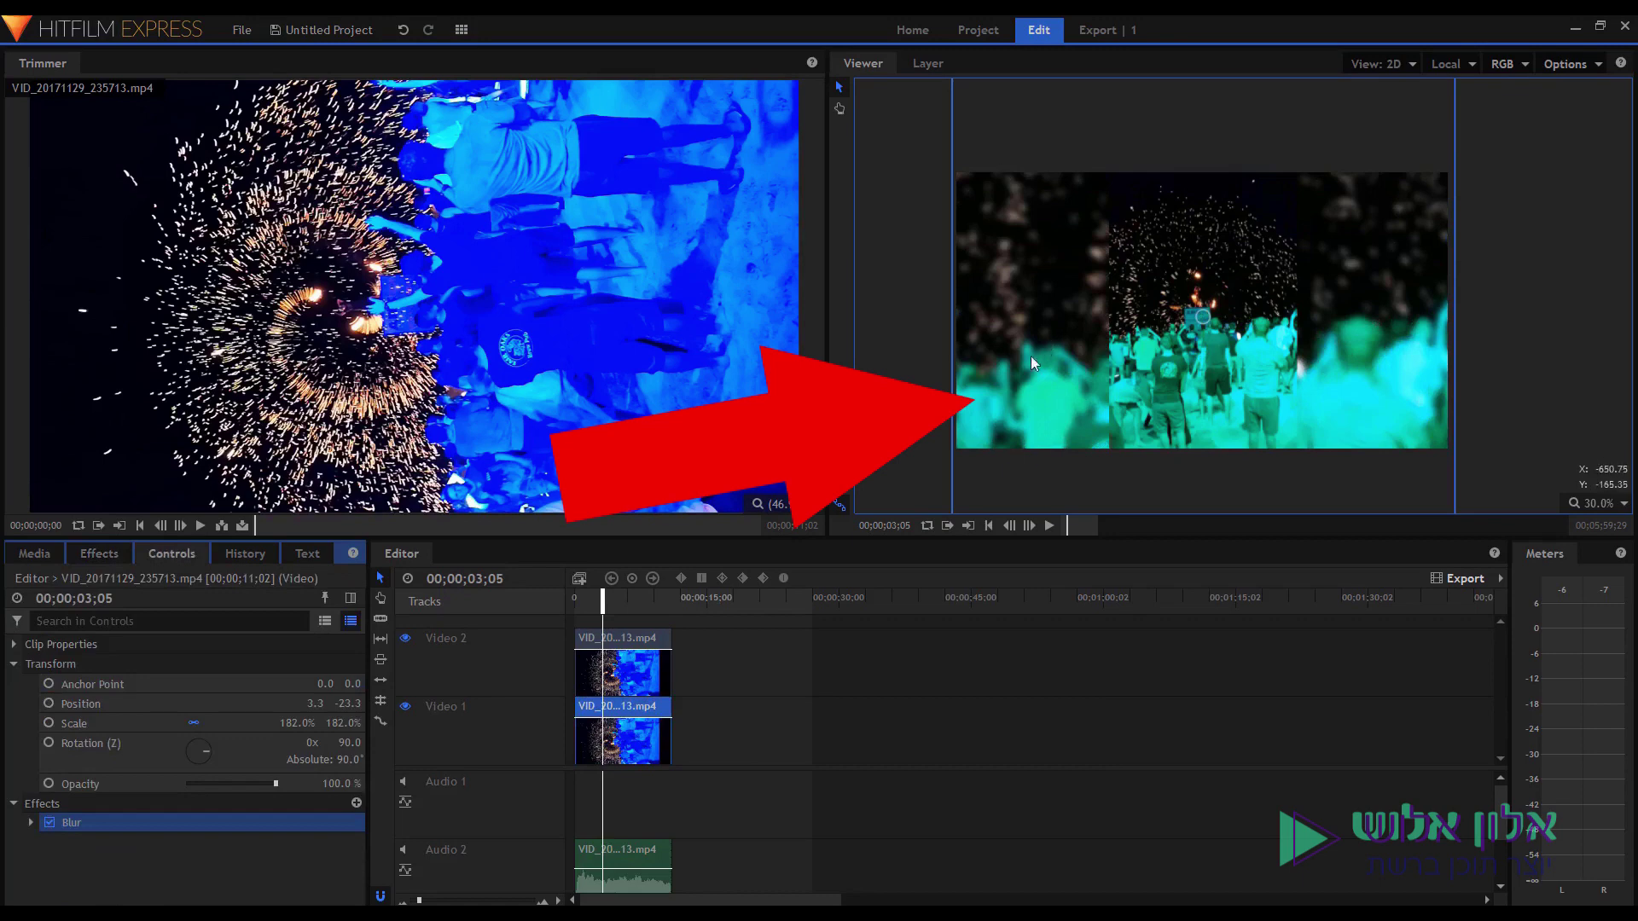
click(586, 603)
key(Home)
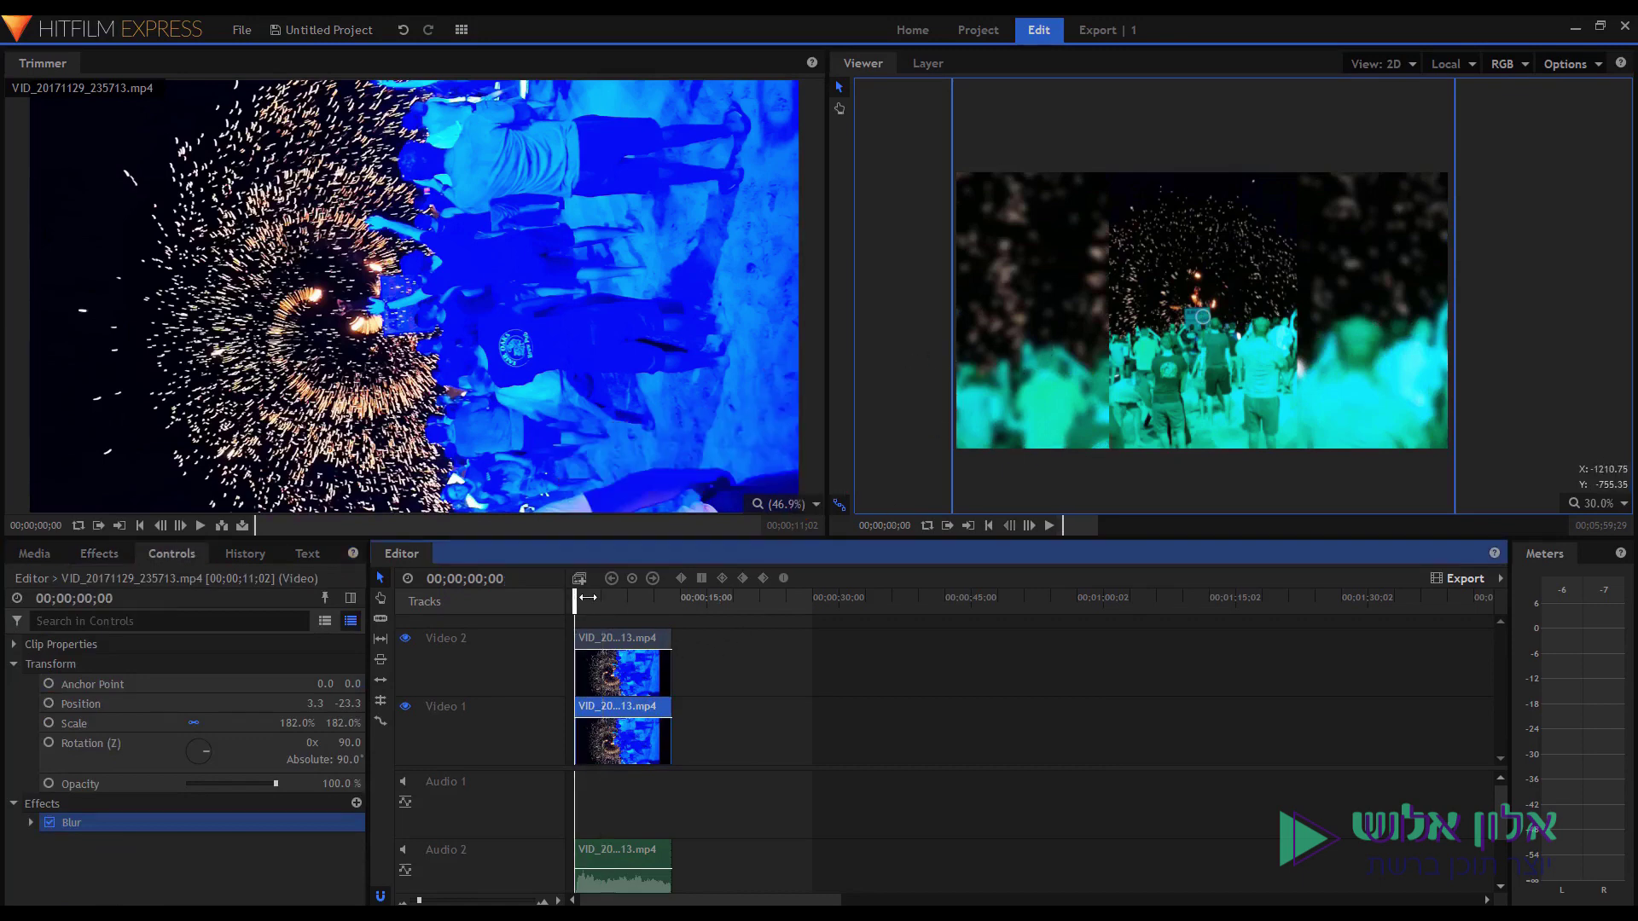
key(space)
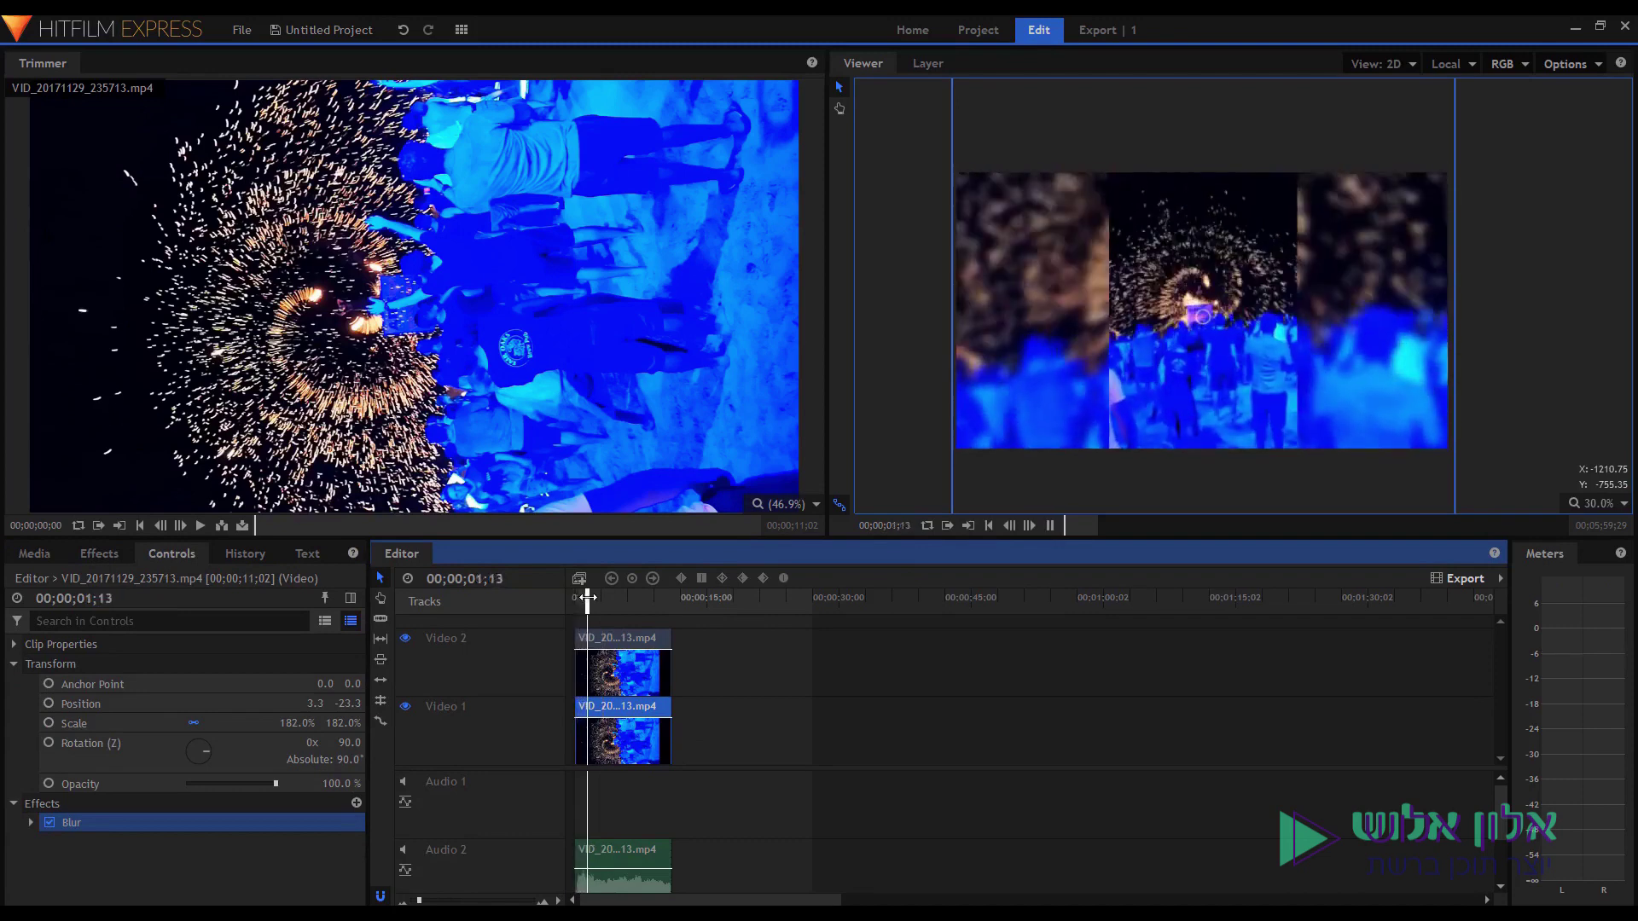
key(space)
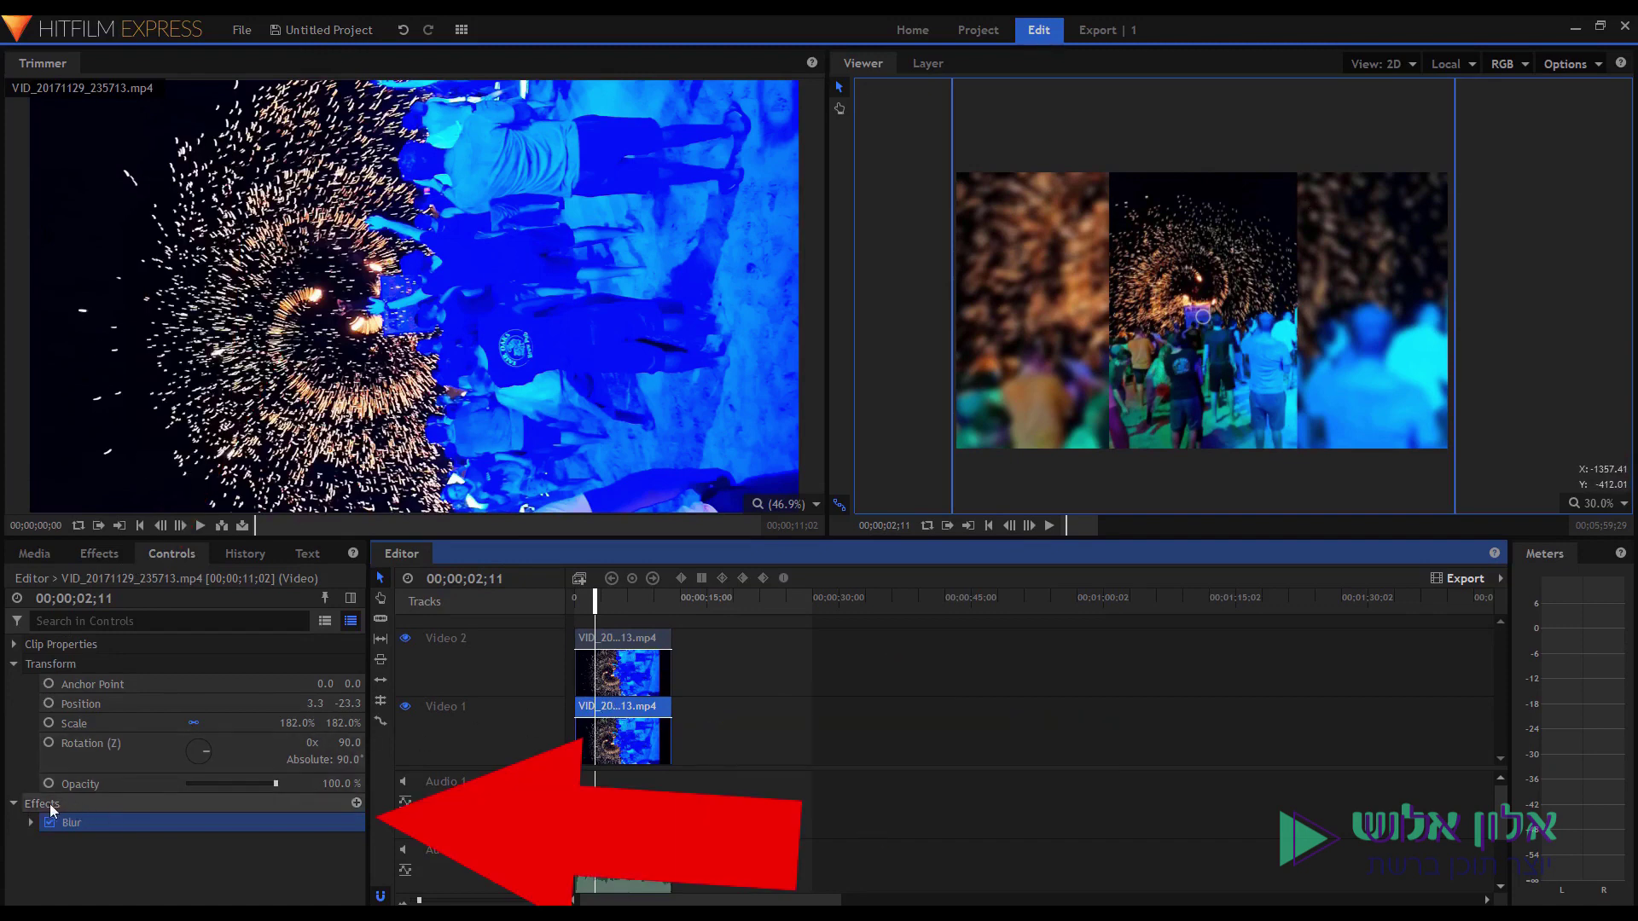
click(31, 822)
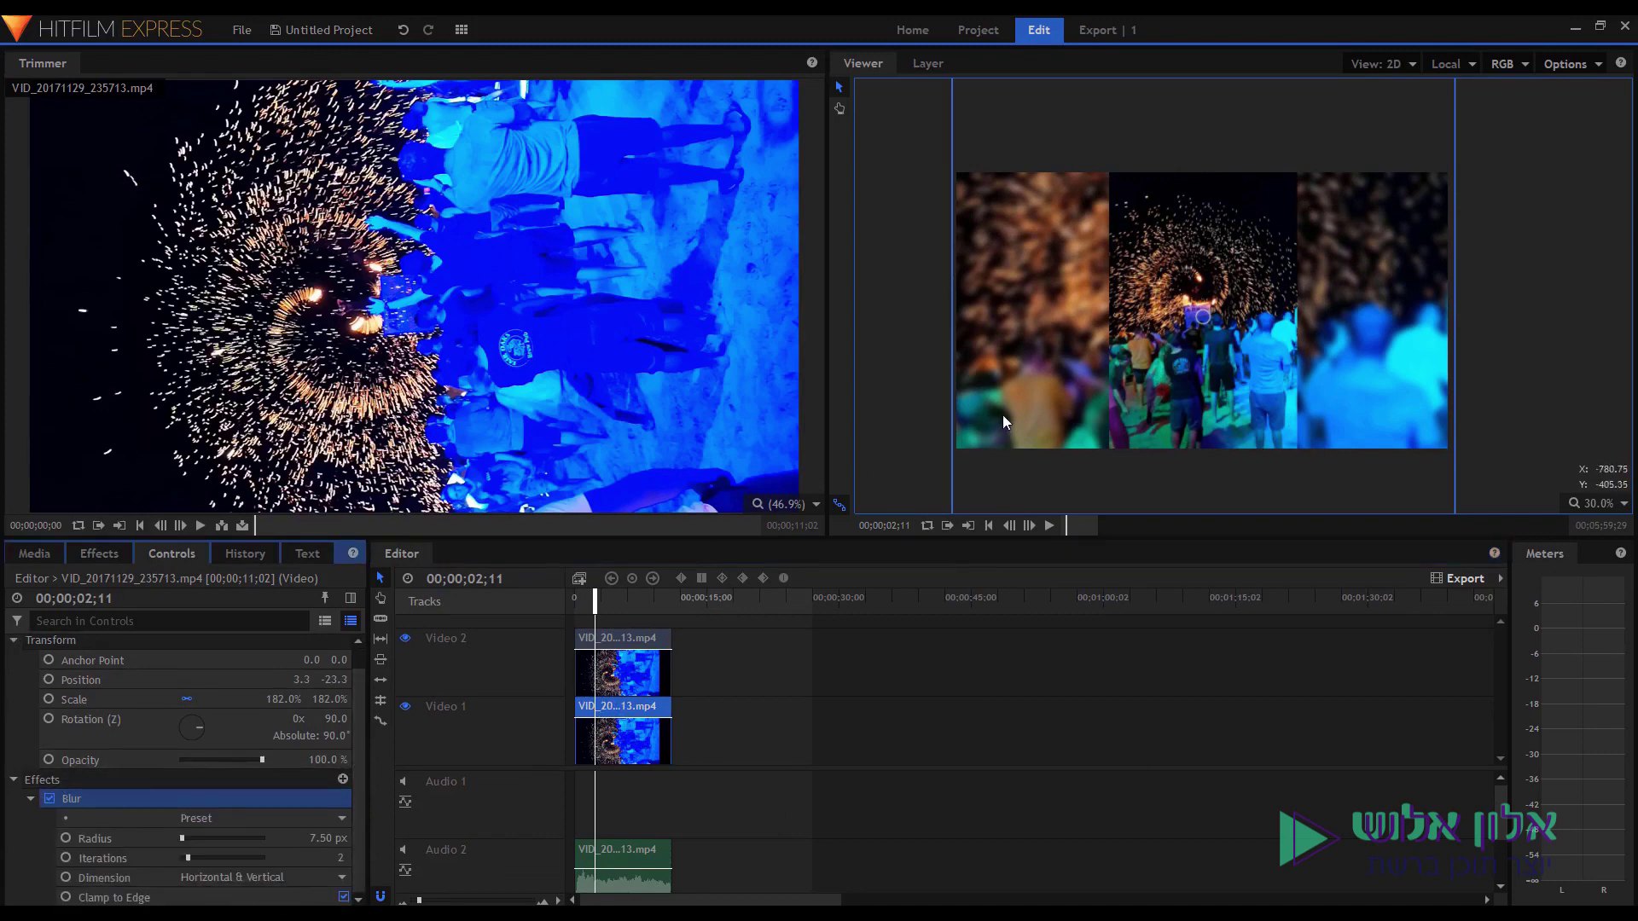
Raise the background copy's blur radius to 27.50 px and preview playback.
drag(296, 838, 313, 838)
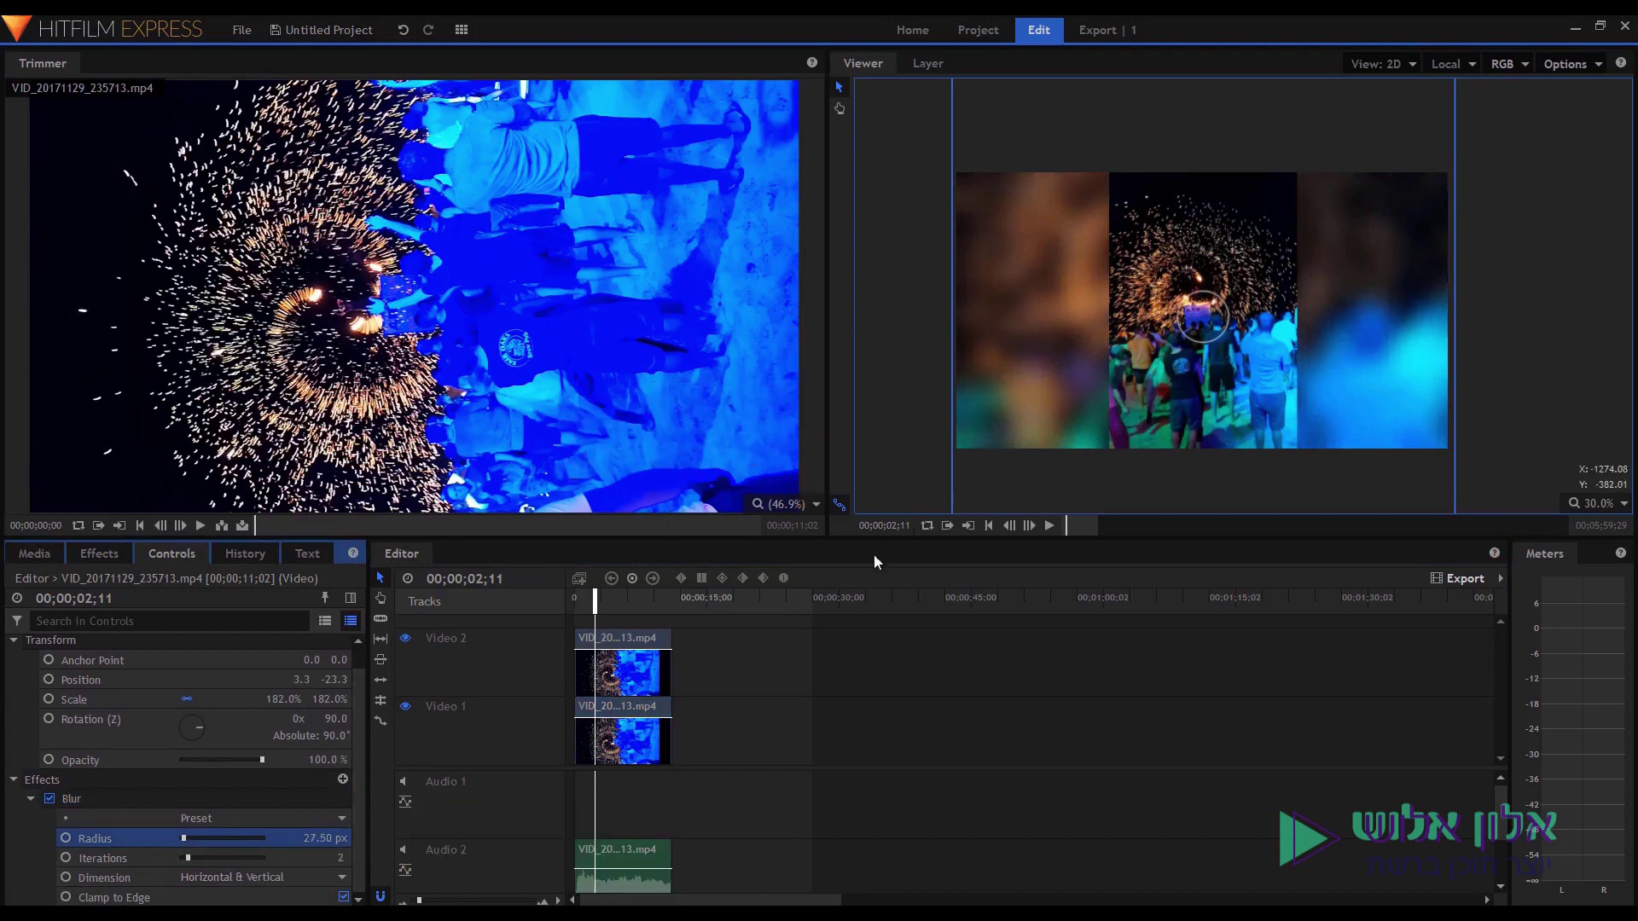
click(650, 612)
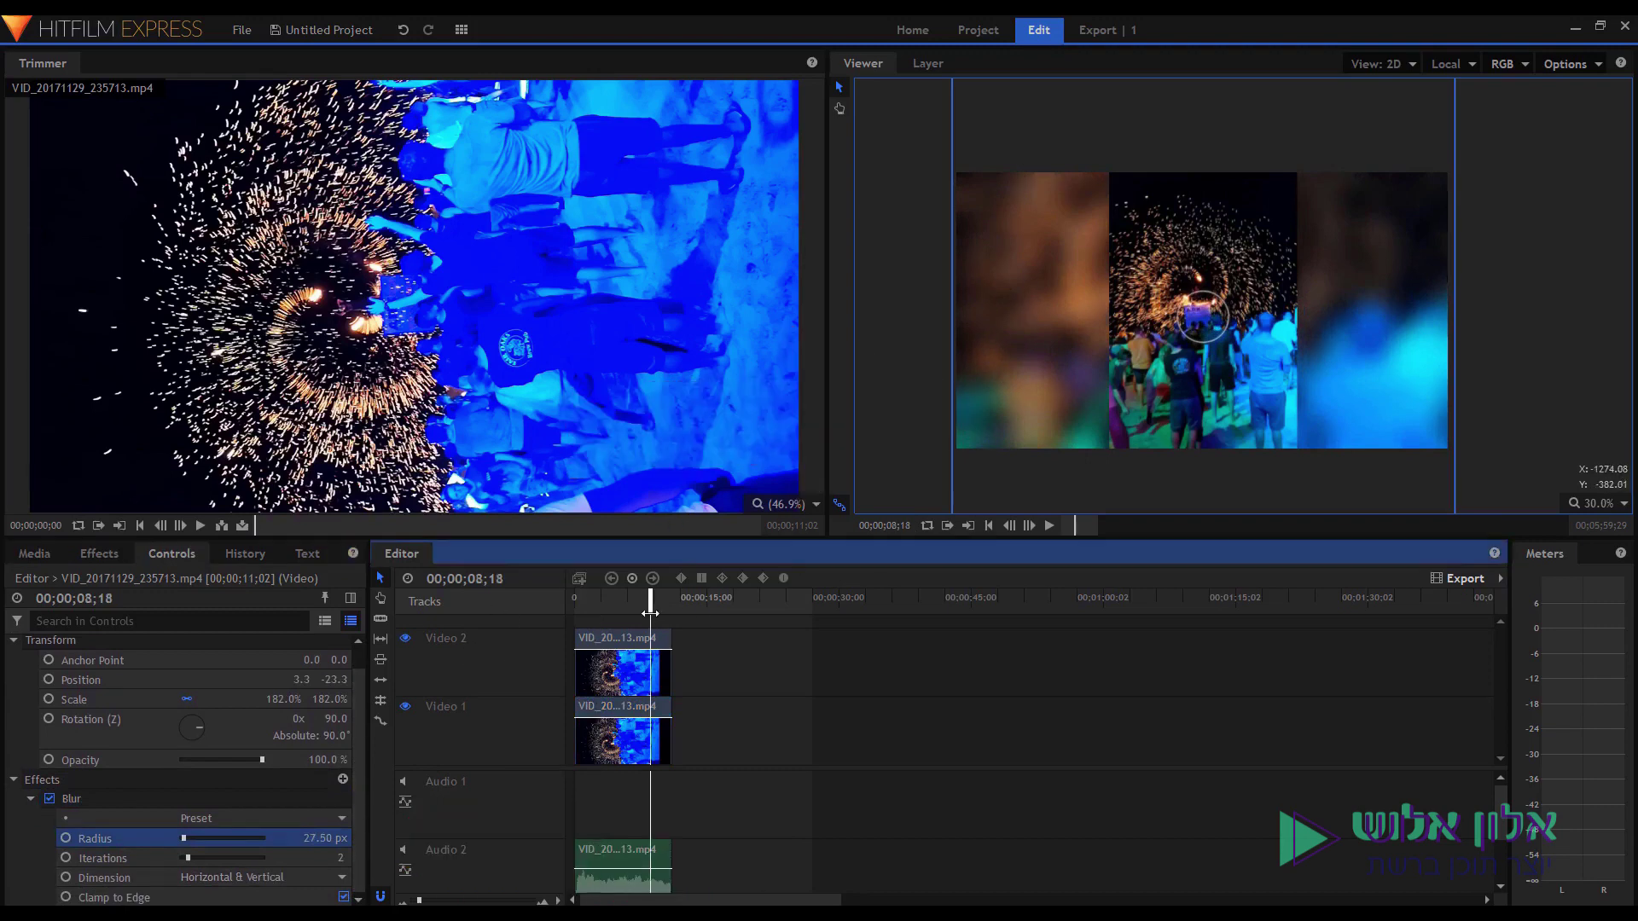
click(592, 599)
key(space)
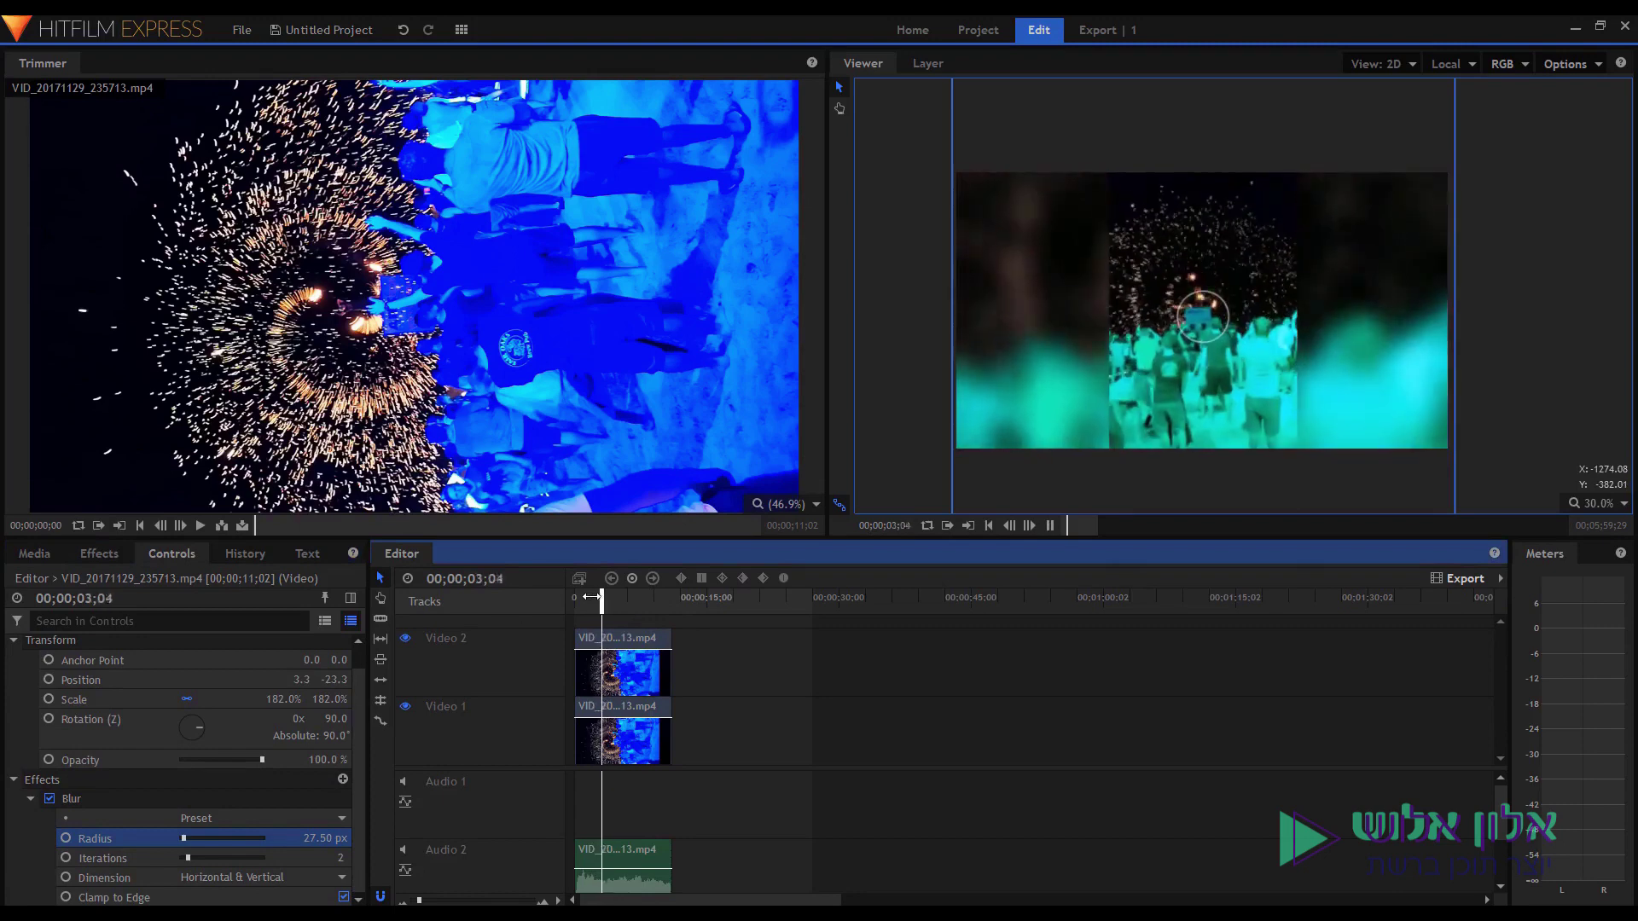
key(space)
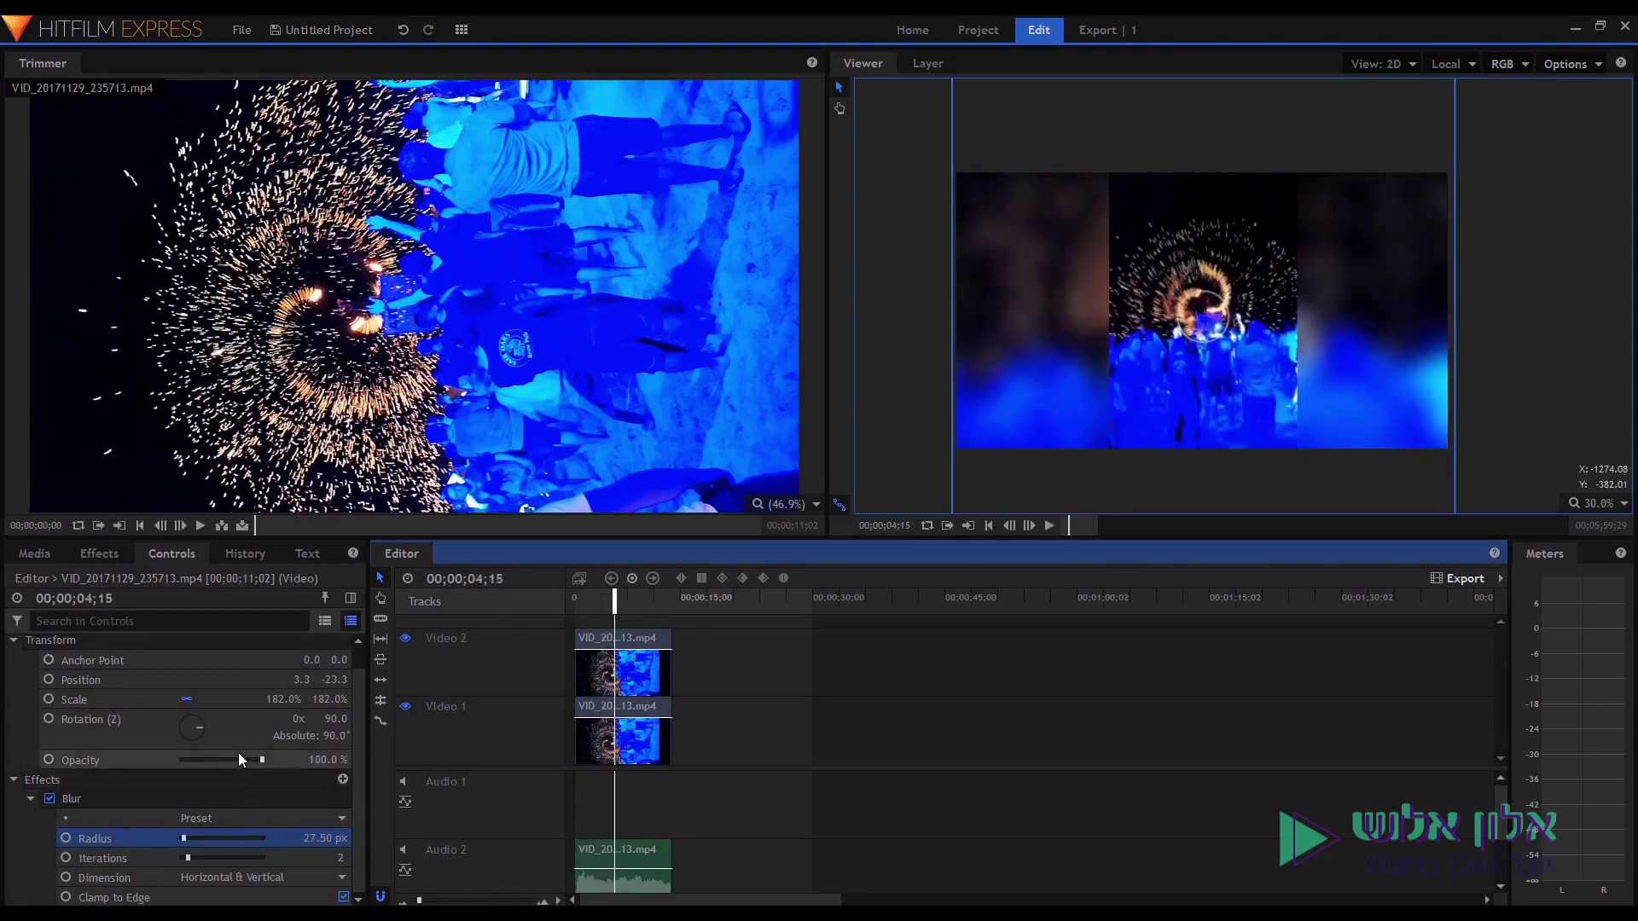
Lower the background copy's opacity to 76% and preview the dimmer result.
scroll(205, 716, up, 1)
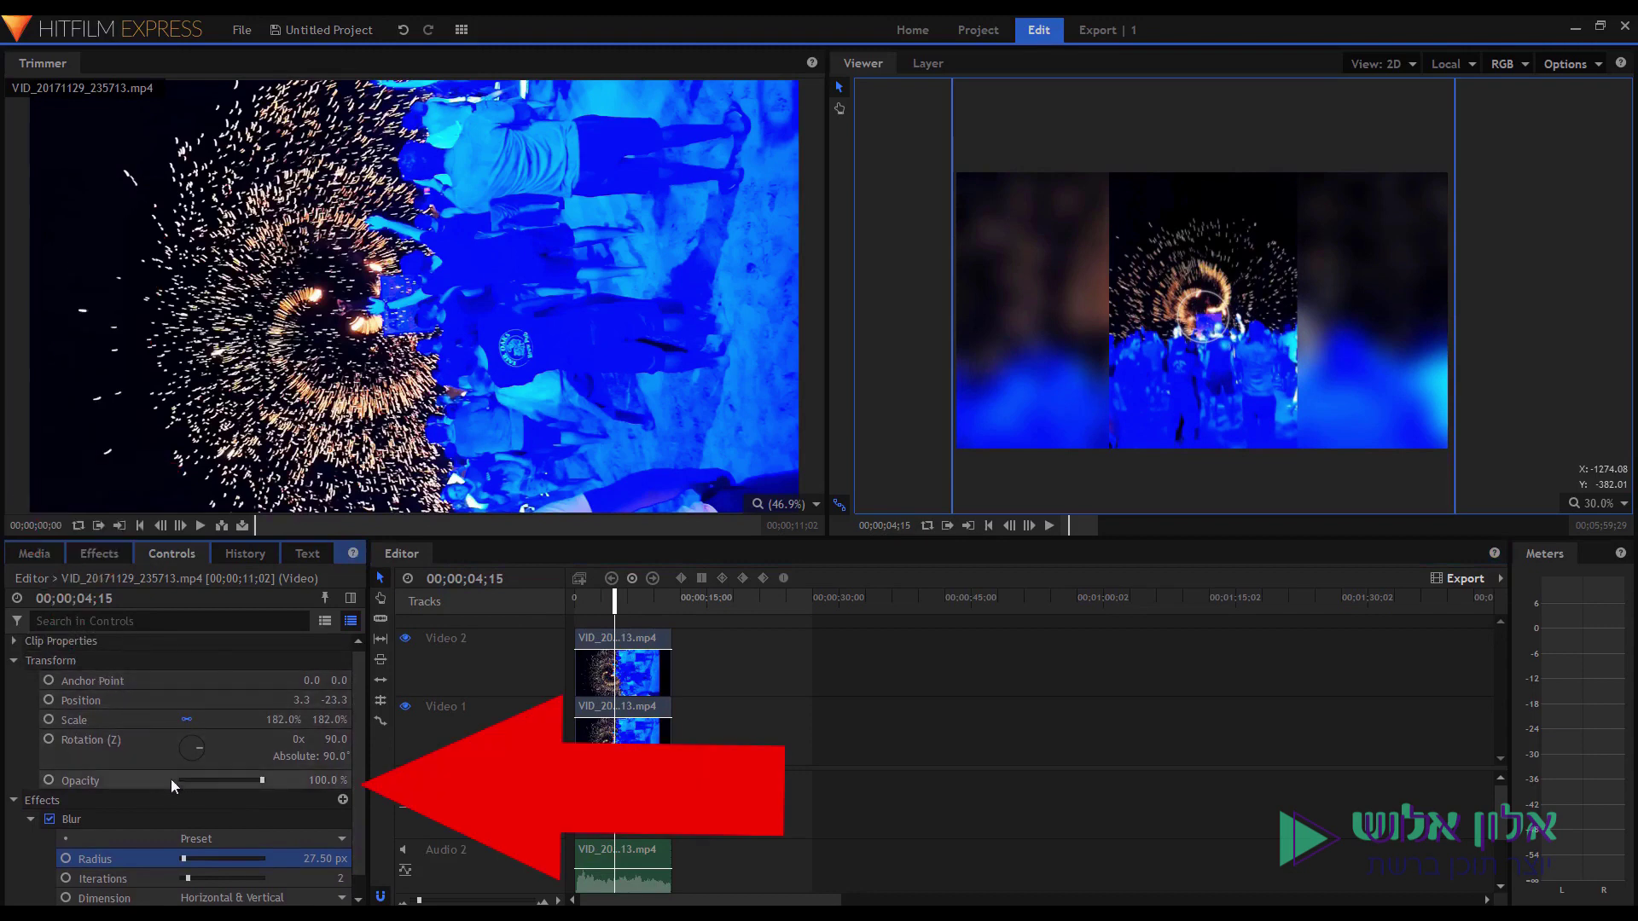
drag(320, 780, 303, 780)
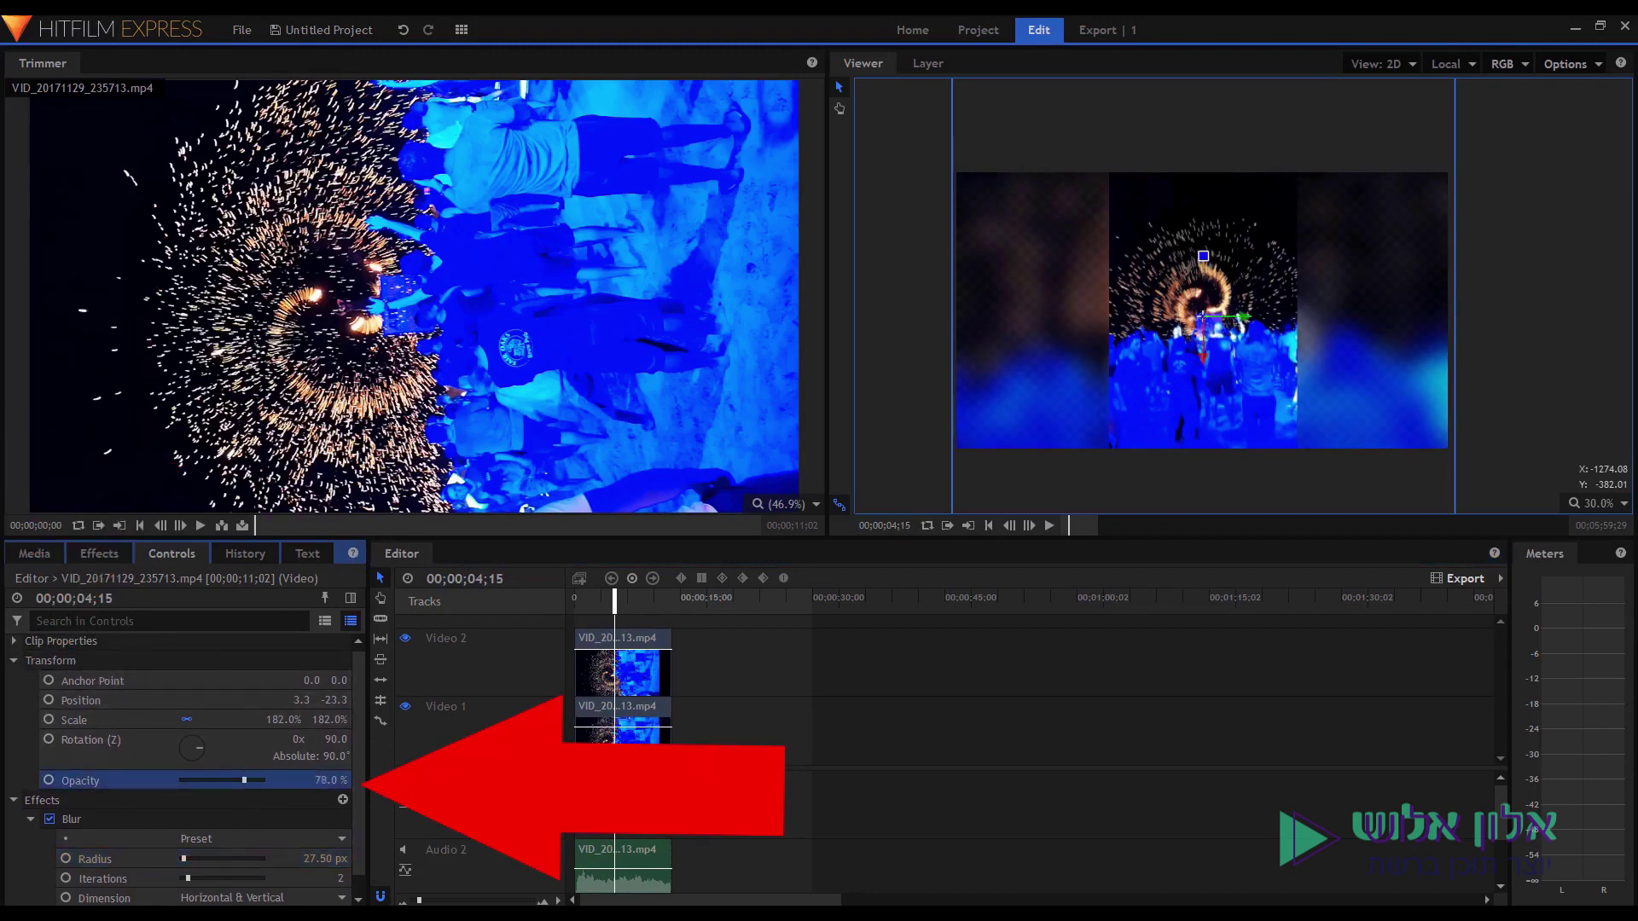
click(586, 598)
key(space)
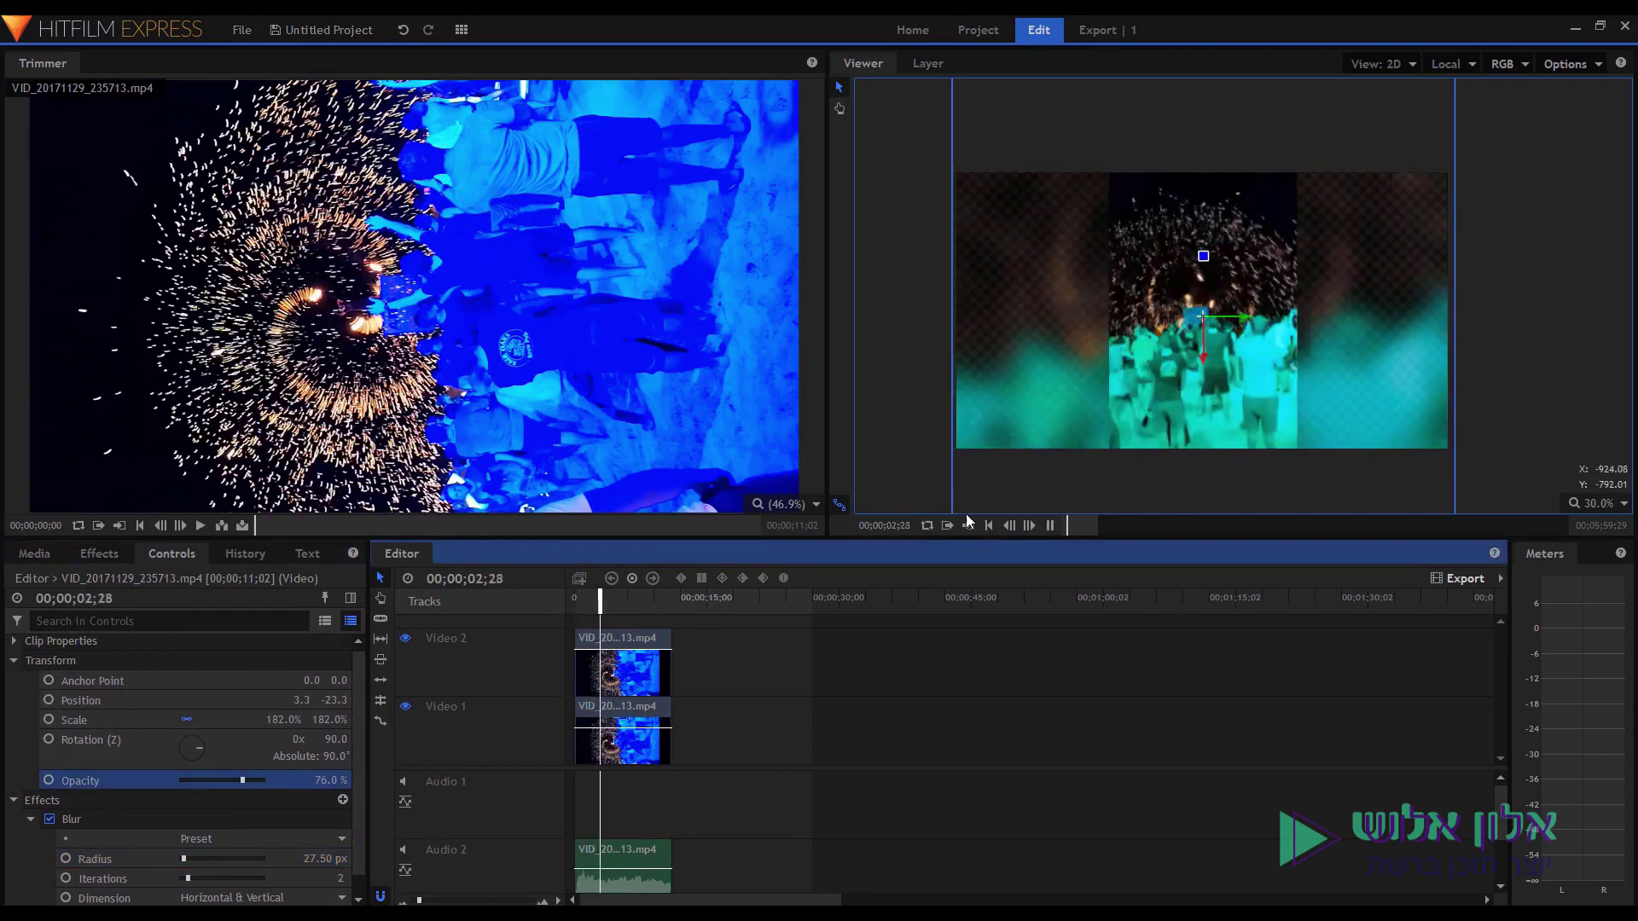
key(space)
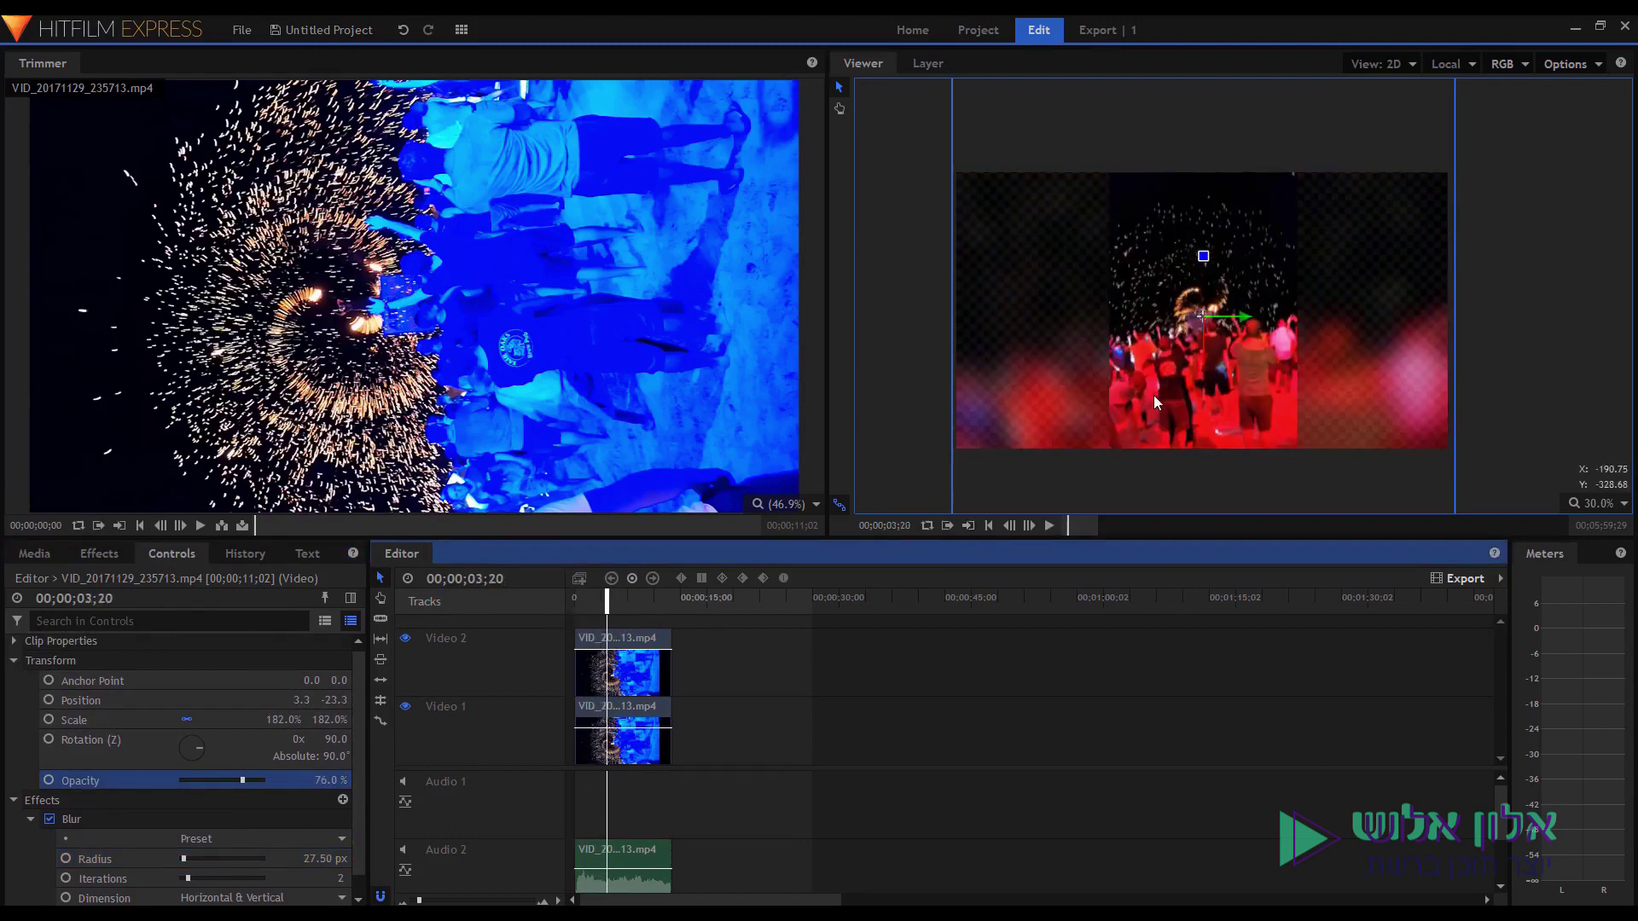
click(638, 641)
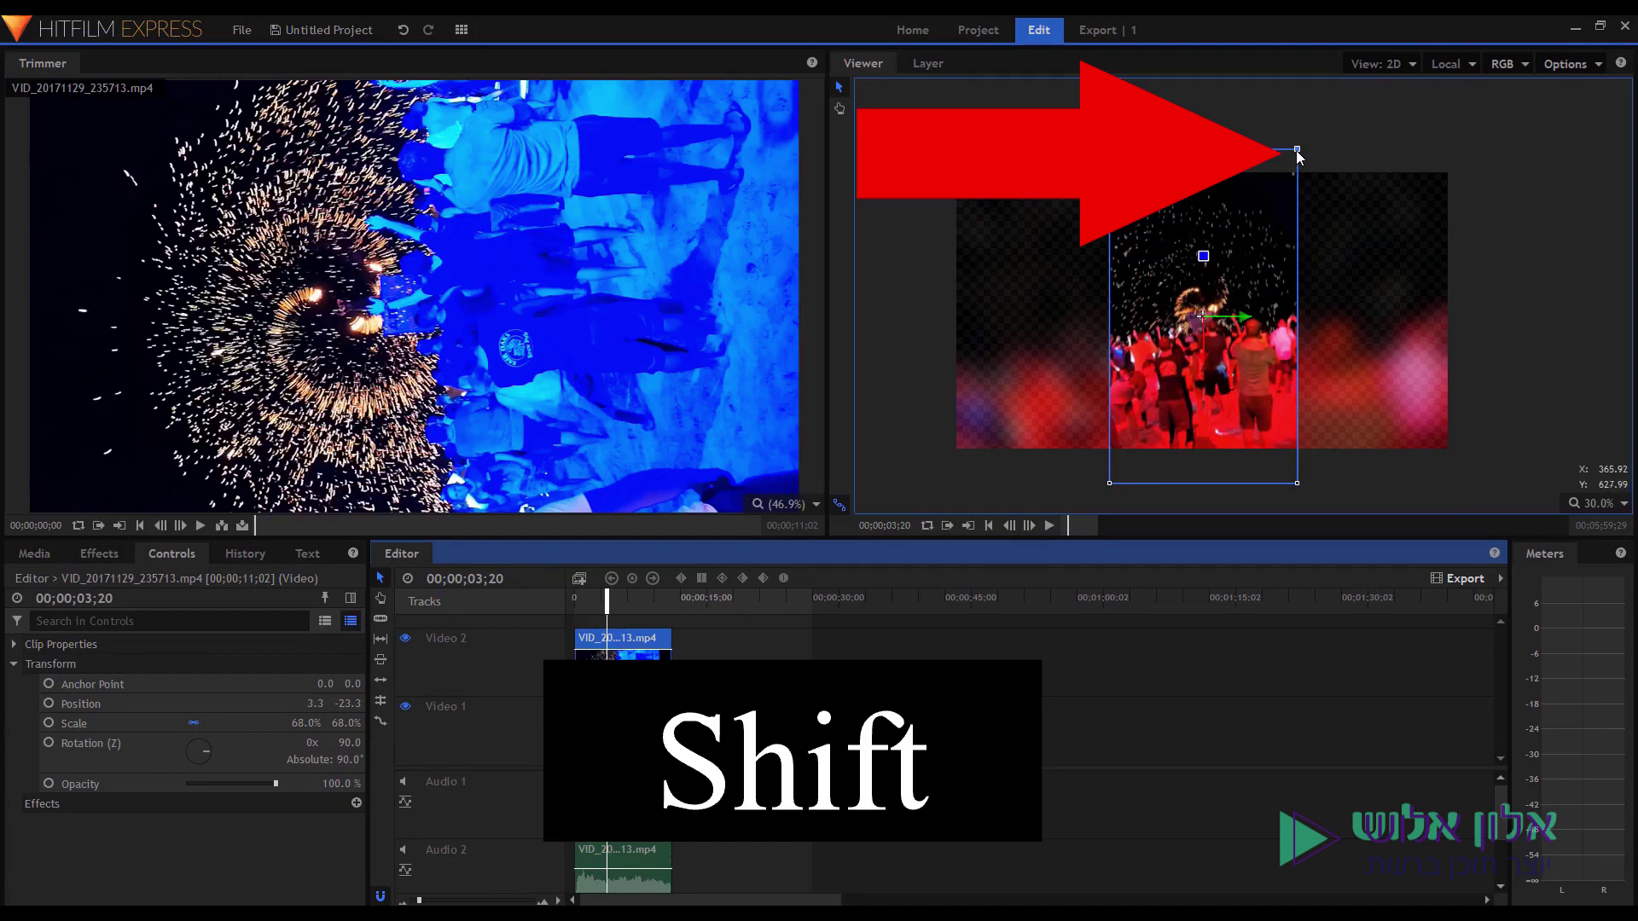
Scale the Video 2 clip to 91.5%, shift it upward, preview it, and return to the start.
drag(1298, 150, 1376, 97)
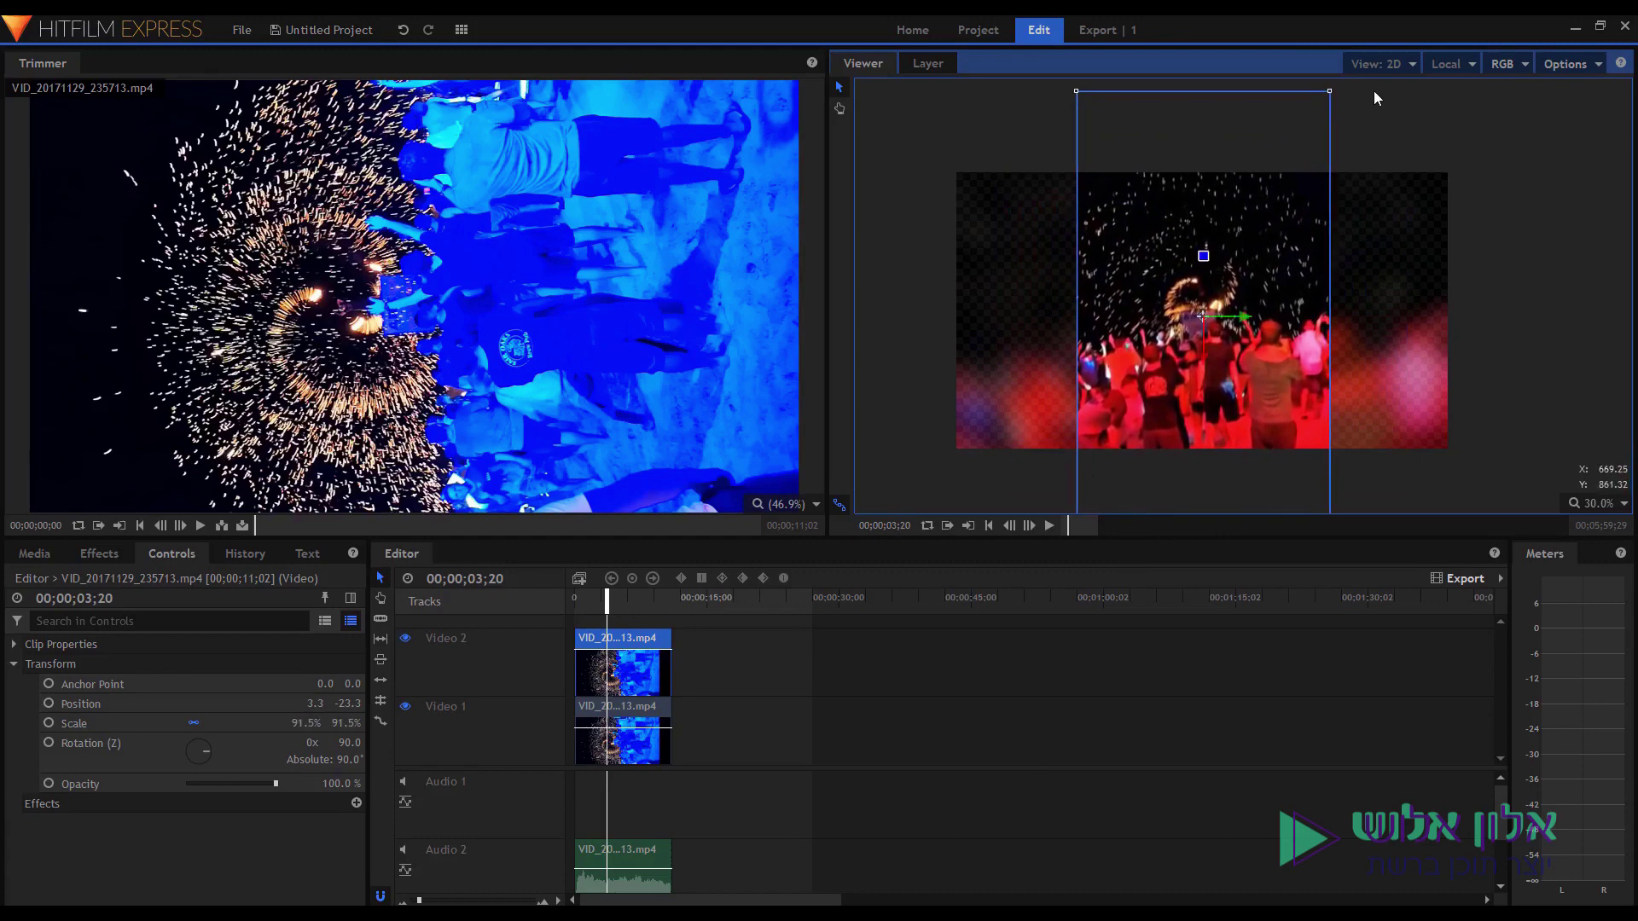
drag(1223, 288, 1224, 248)
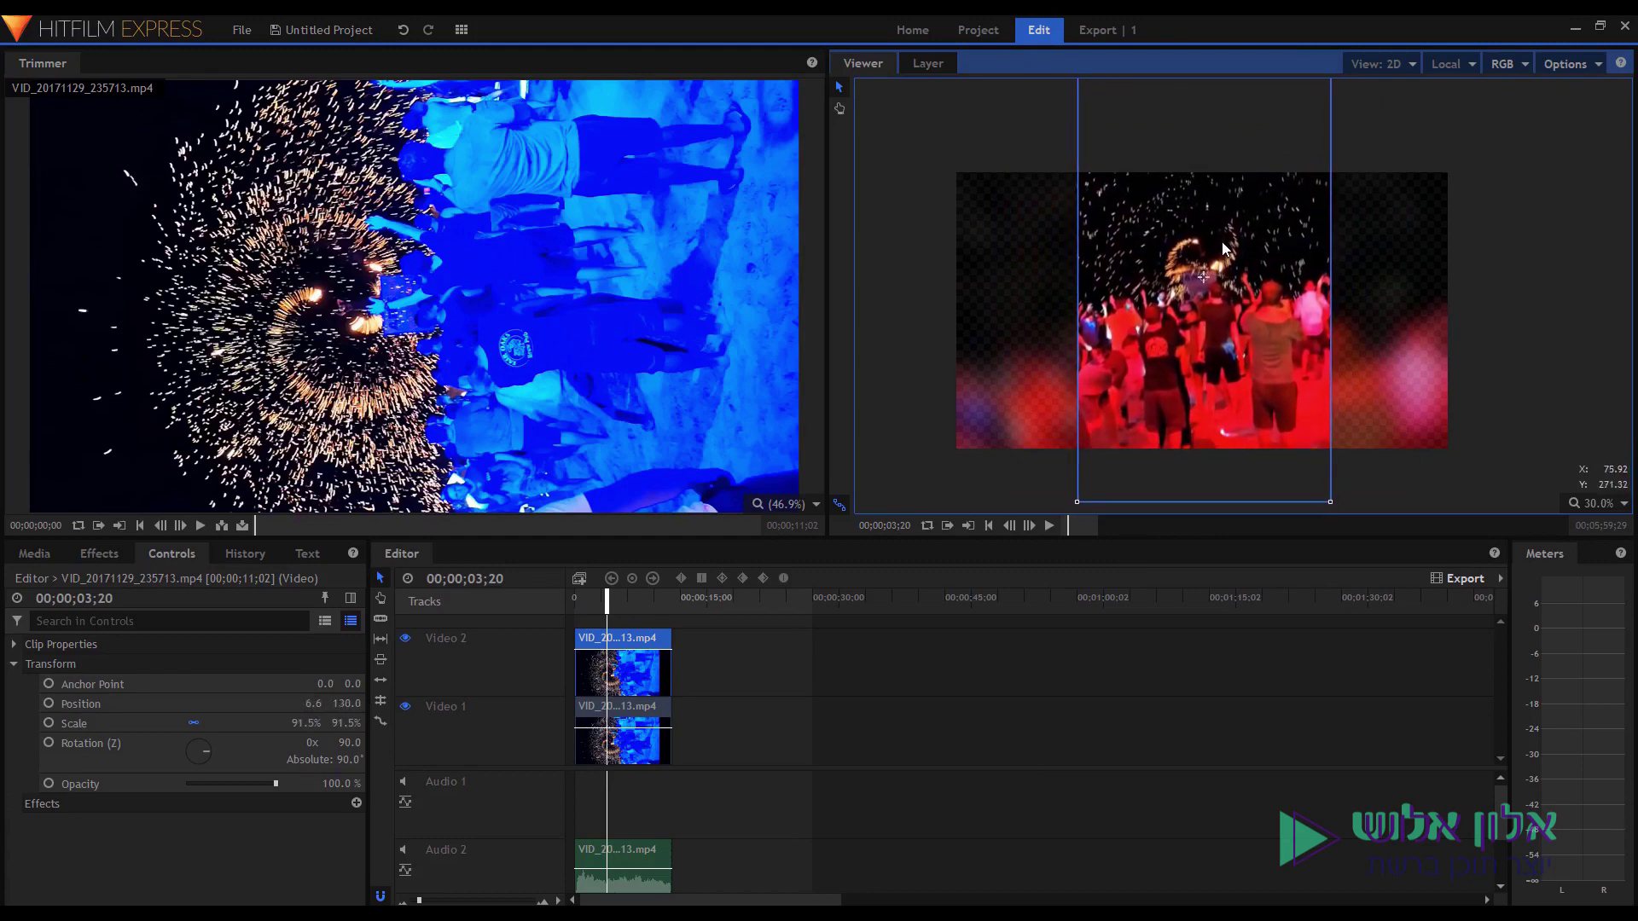
click(581, 602)
key(space)
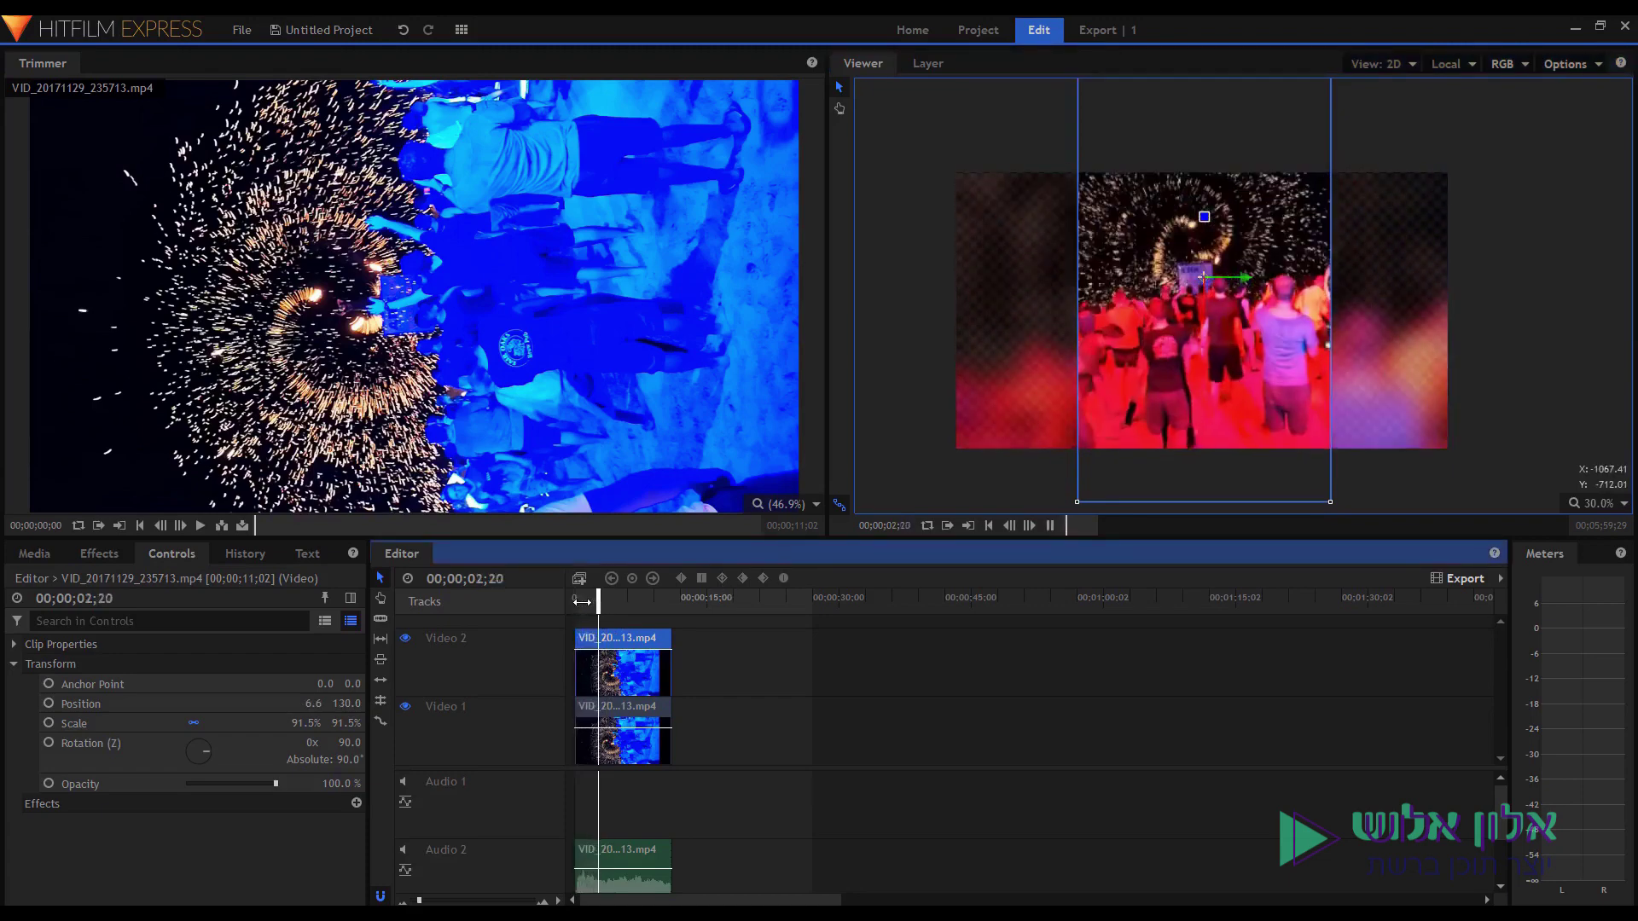
click(1404, 475)
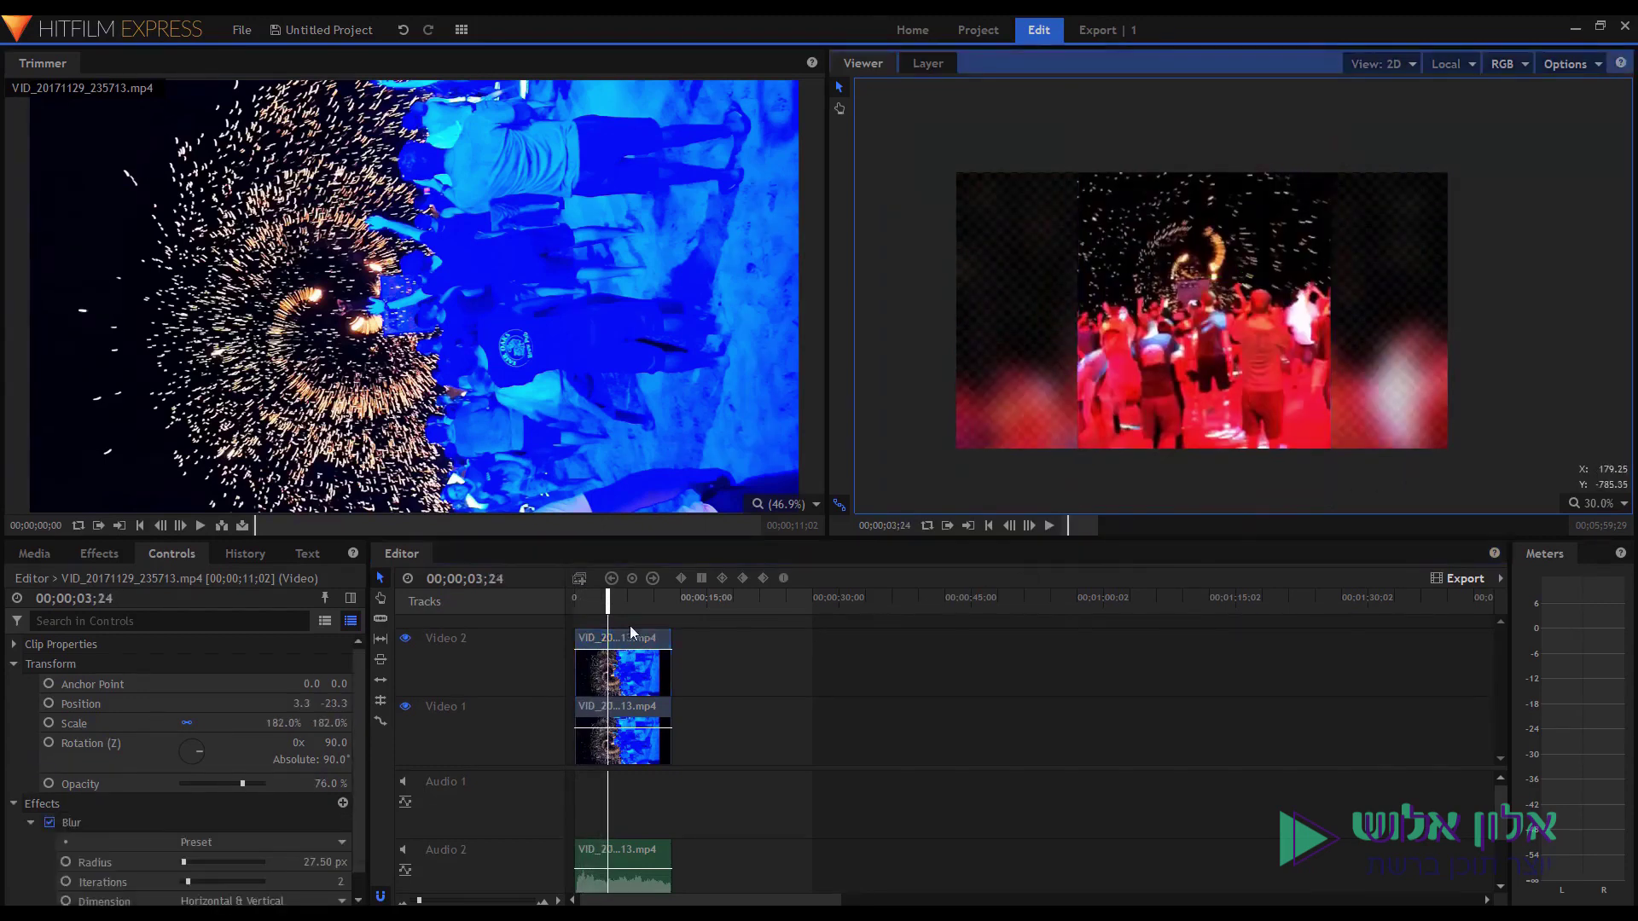
click(587, 603)
key(Home)
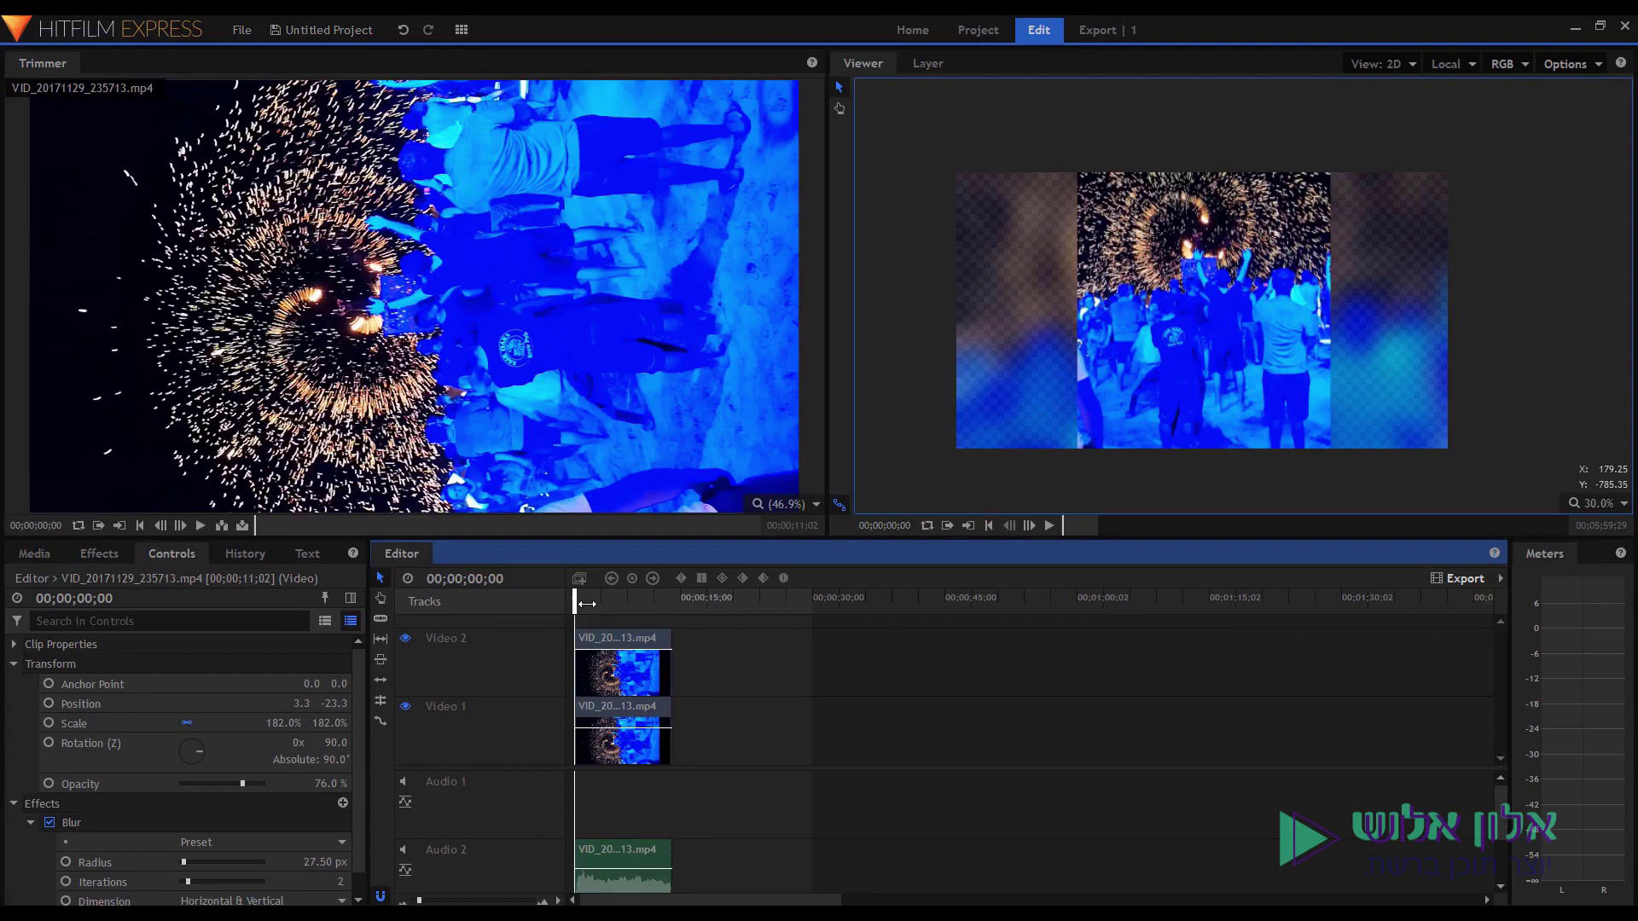
Play the blurred-background fireworks composite once to preview it, then stop.
key(space)
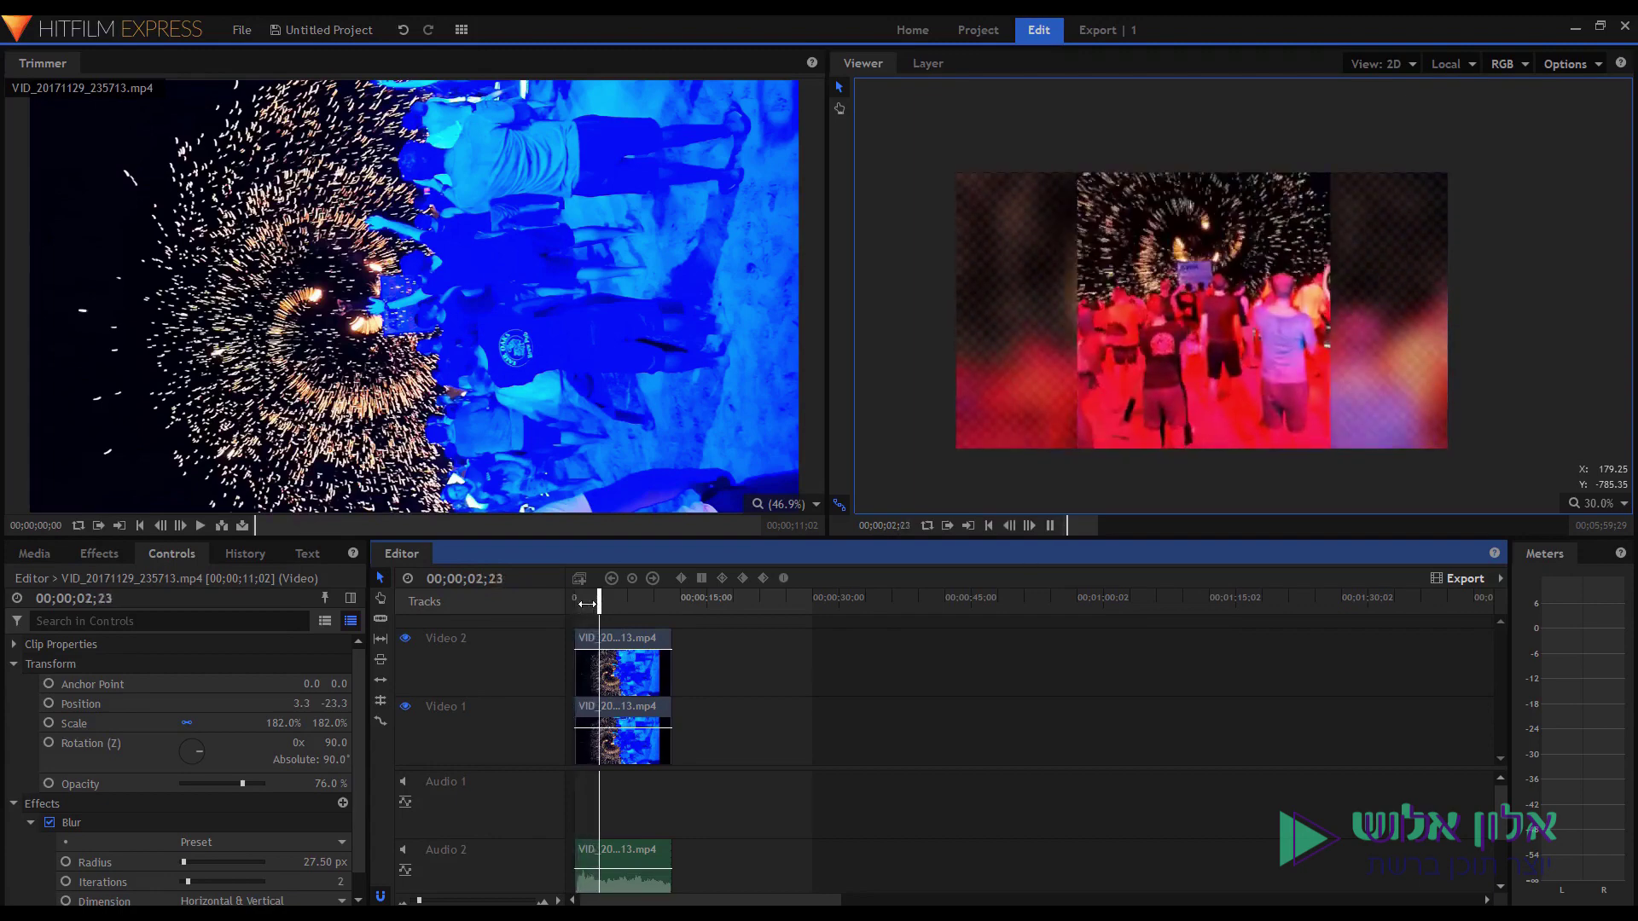
key(space)
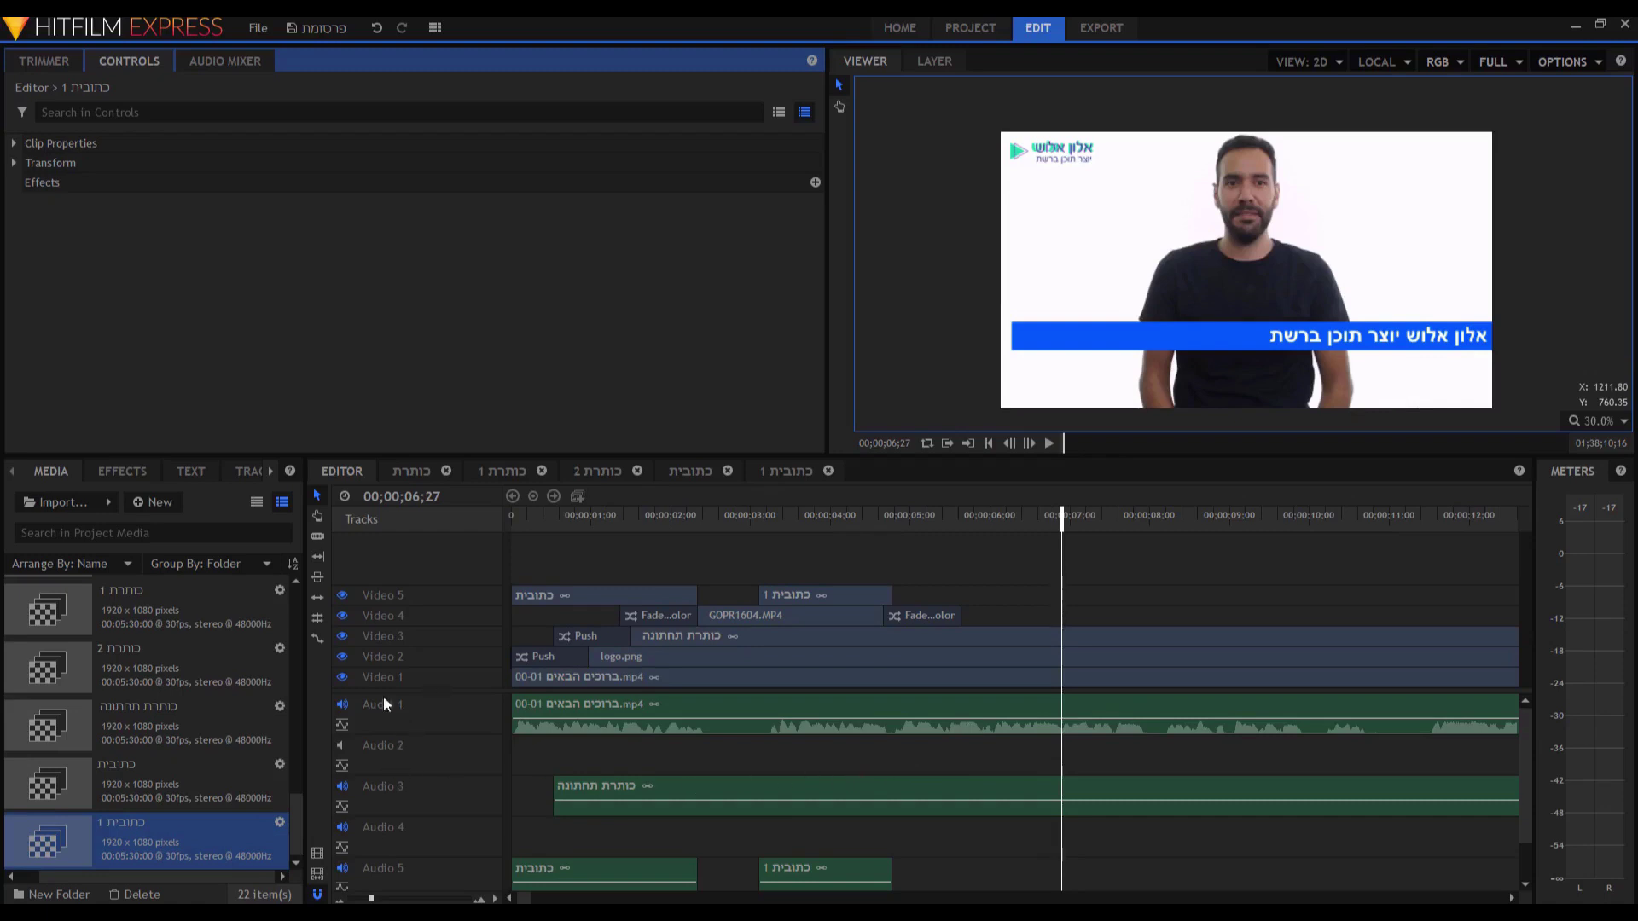
Hide the blue lower-third title track and the logo track.
click(340, 644)
click(340, 639)
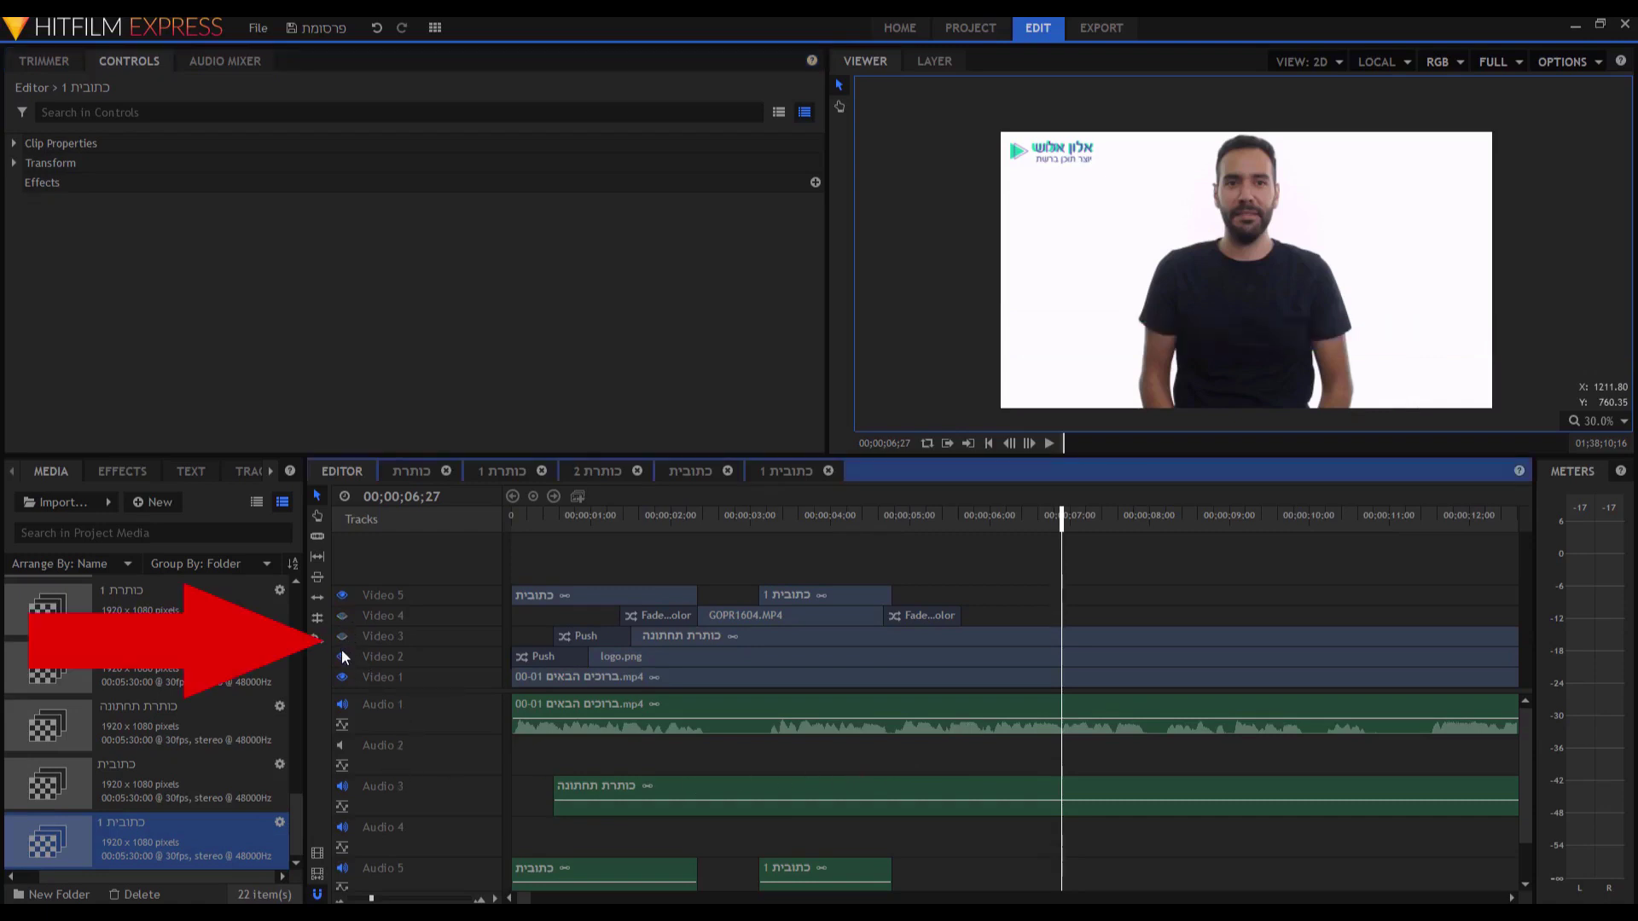
click(341, 652)
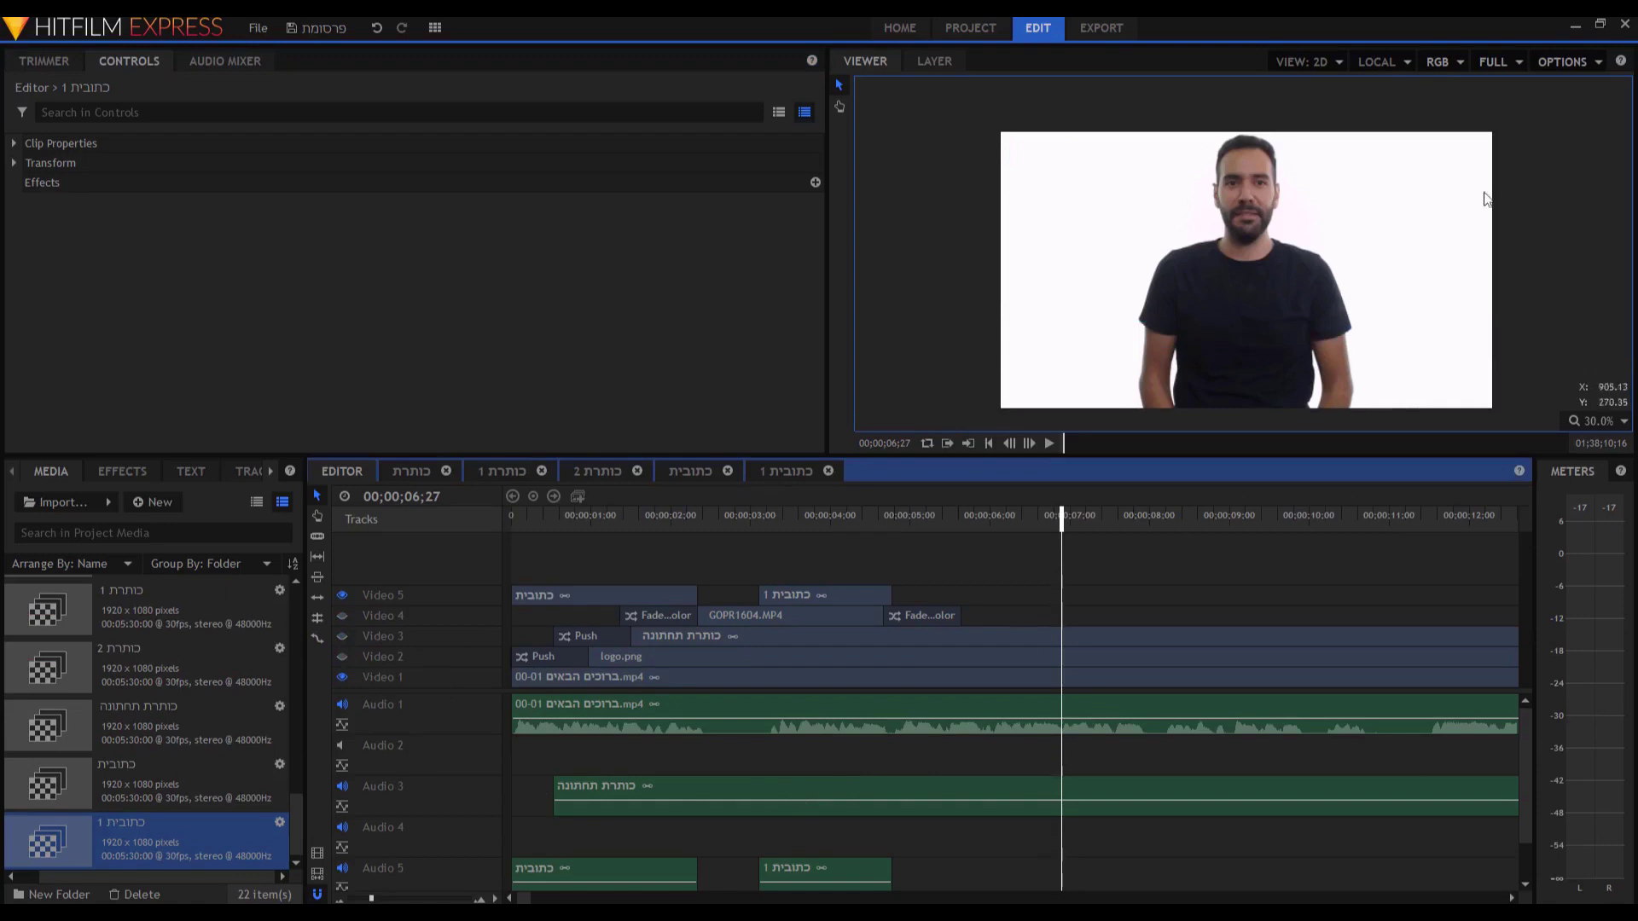
Export the current frame as an image named 'cover'.
click(1558, 63)
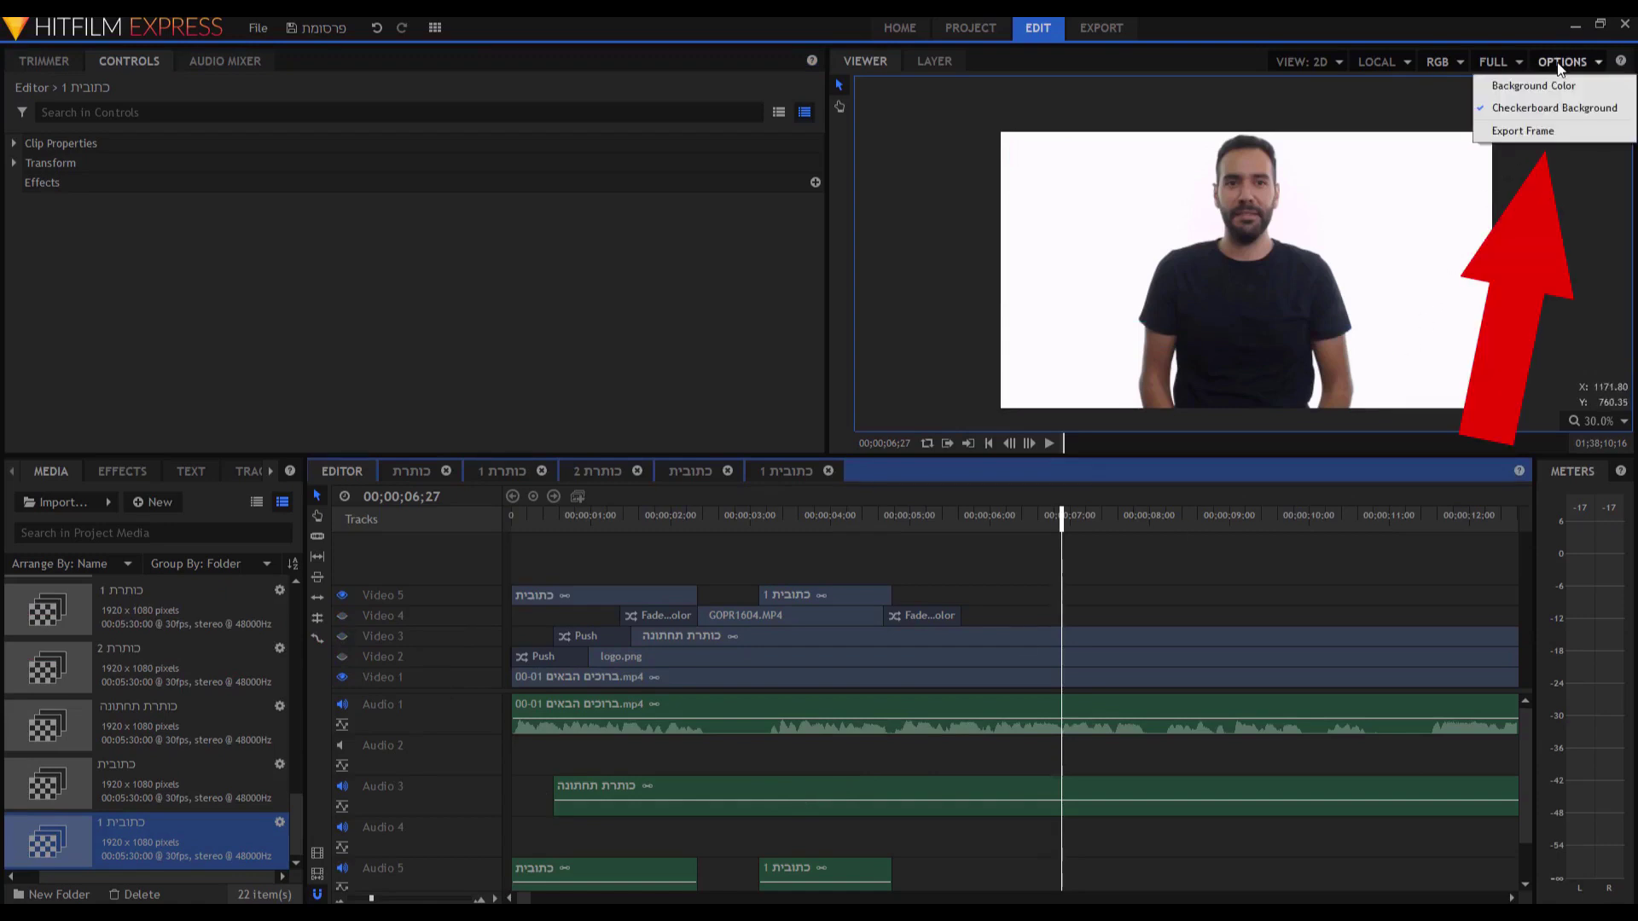
click(1531, 130)
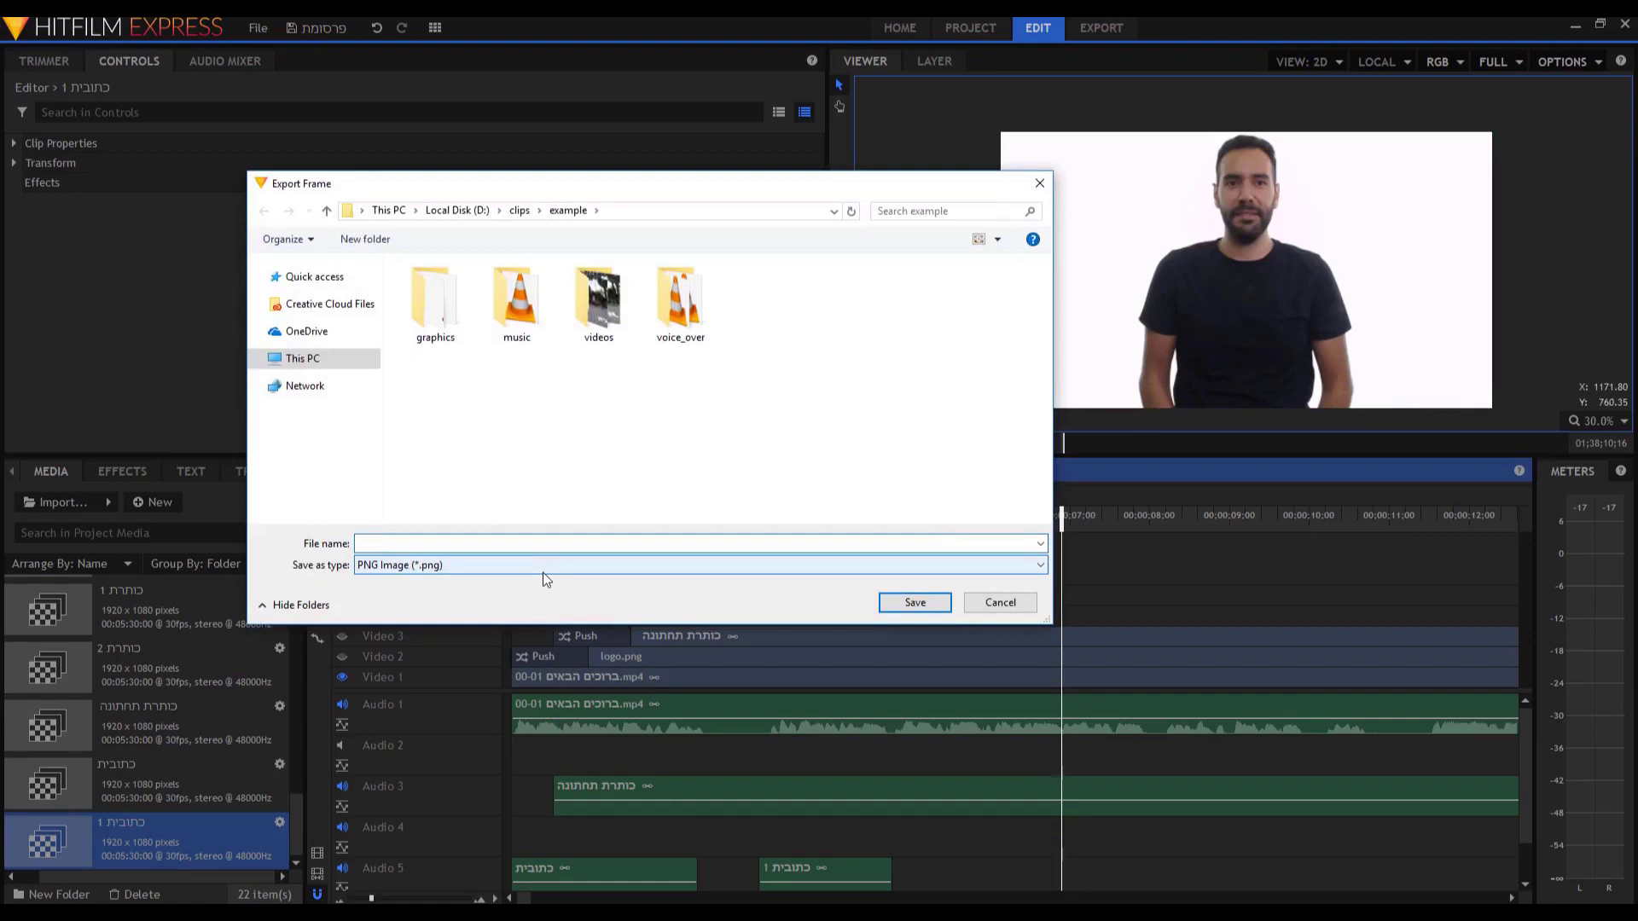
text(cover)
key(Return)
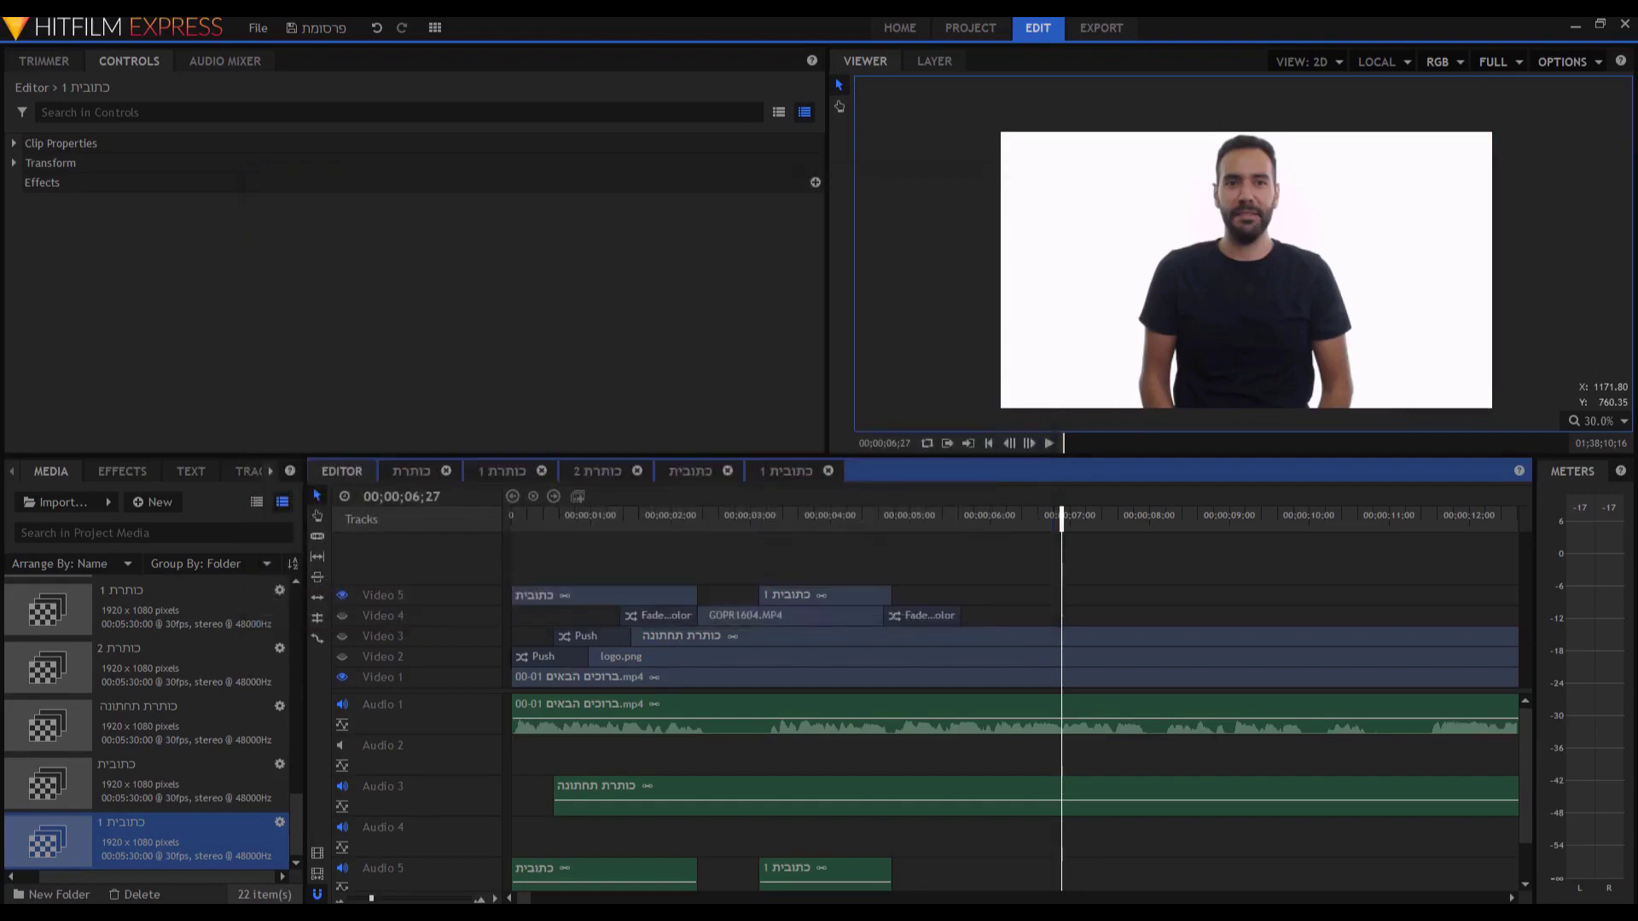
Open cover.png to check the frame, then delete the file.
click(1566, 62)
click(1077, 311)
right_click(787, 308)
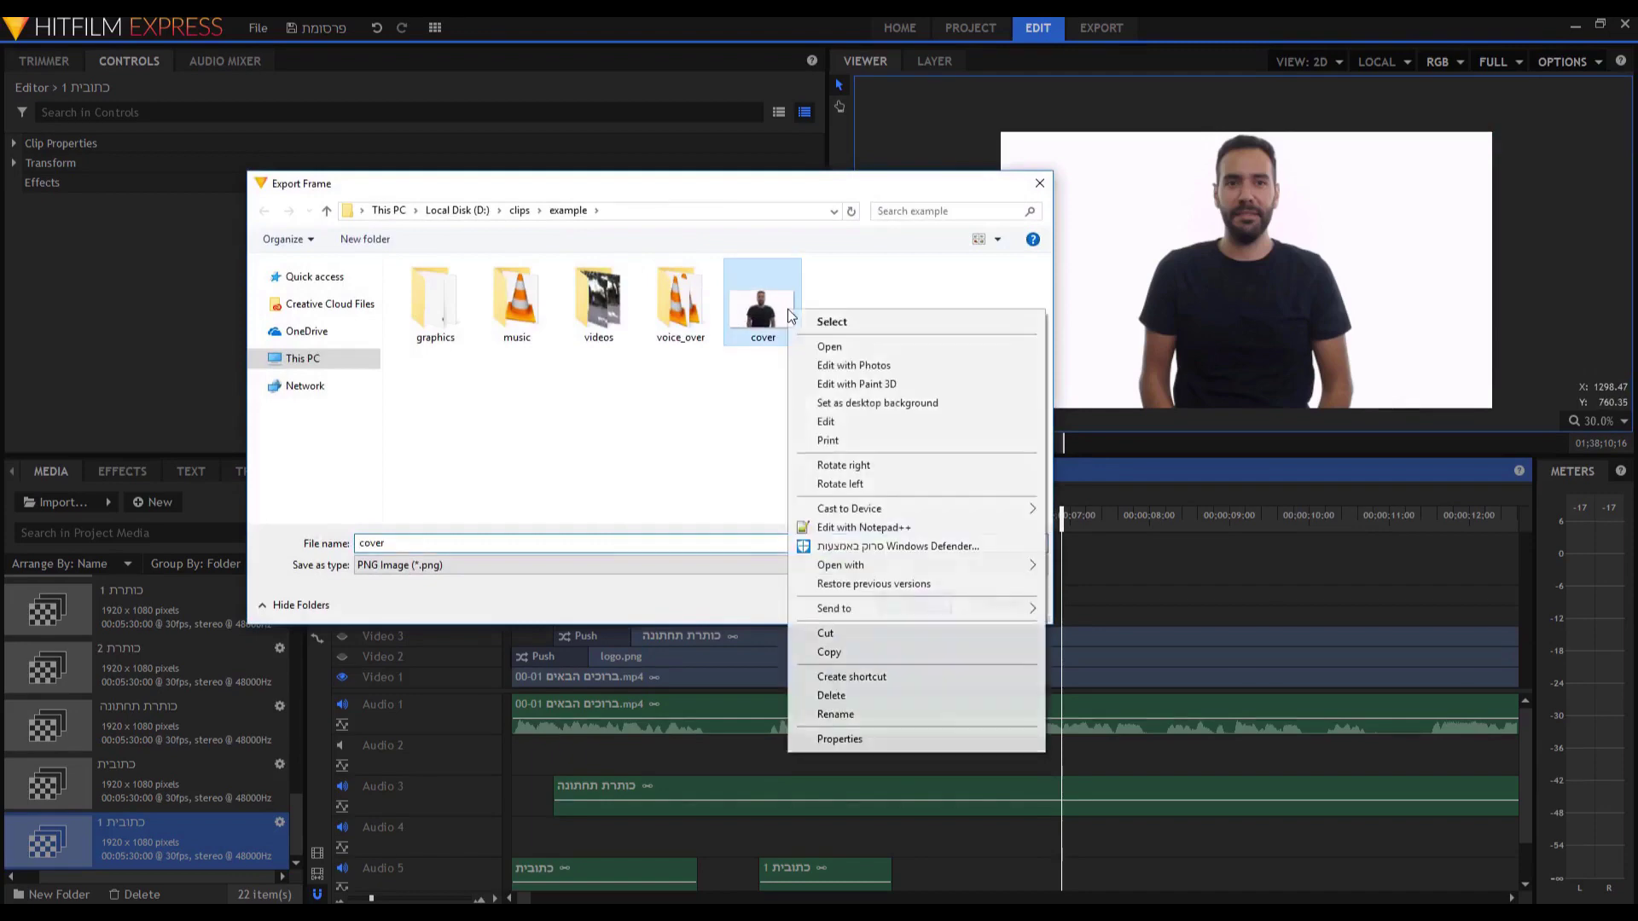
click(828, 347)
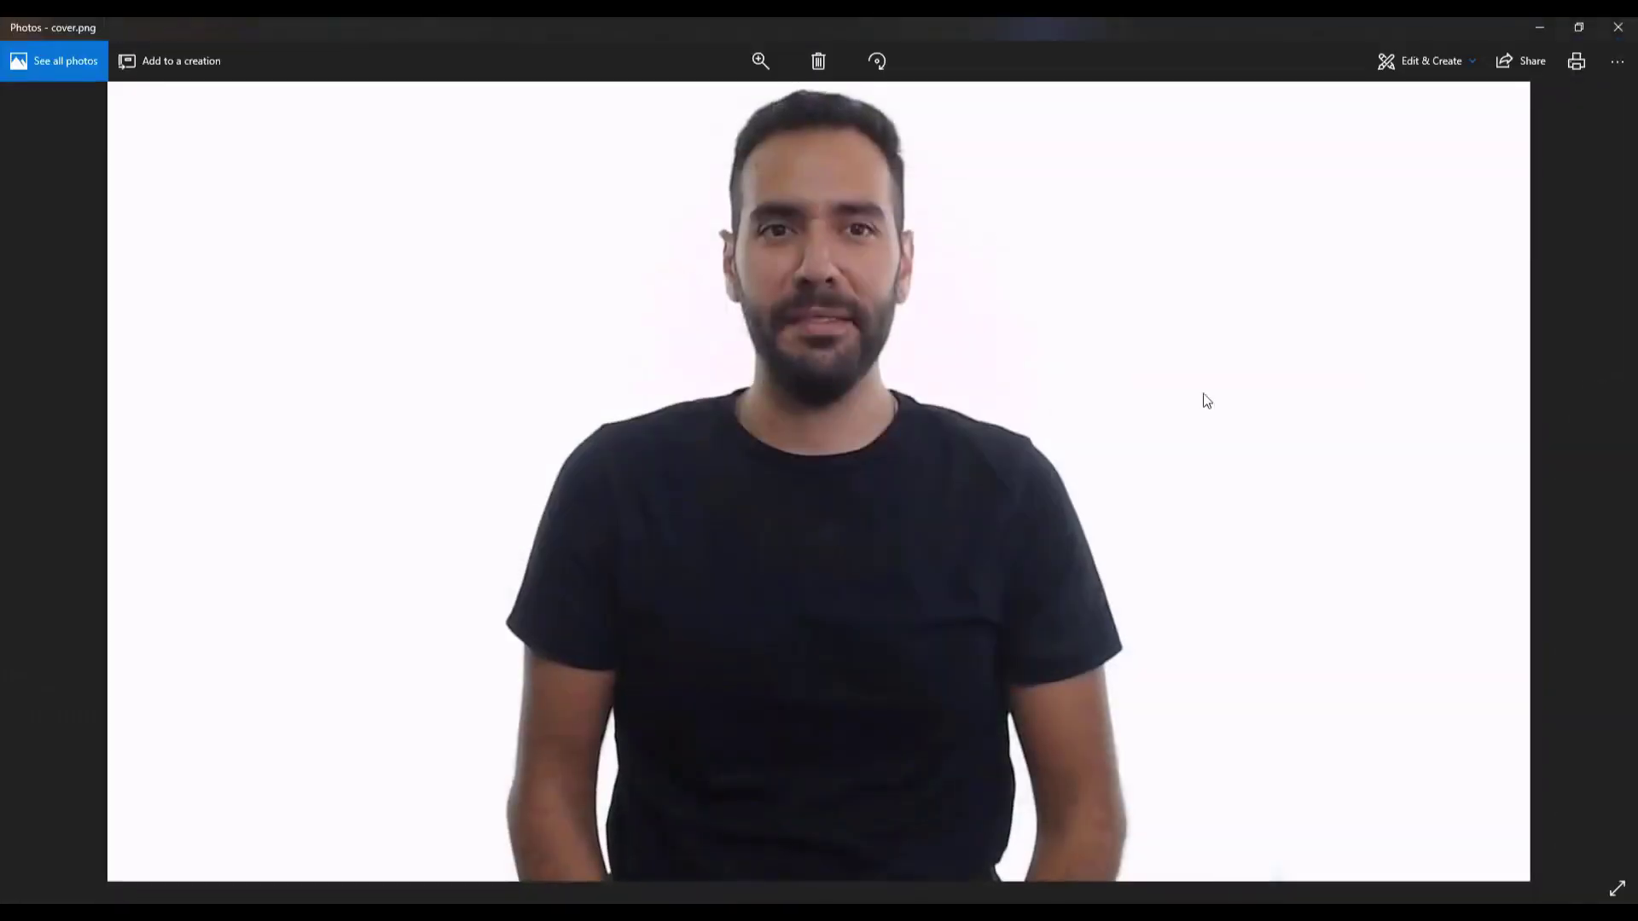
click(1619, 27)
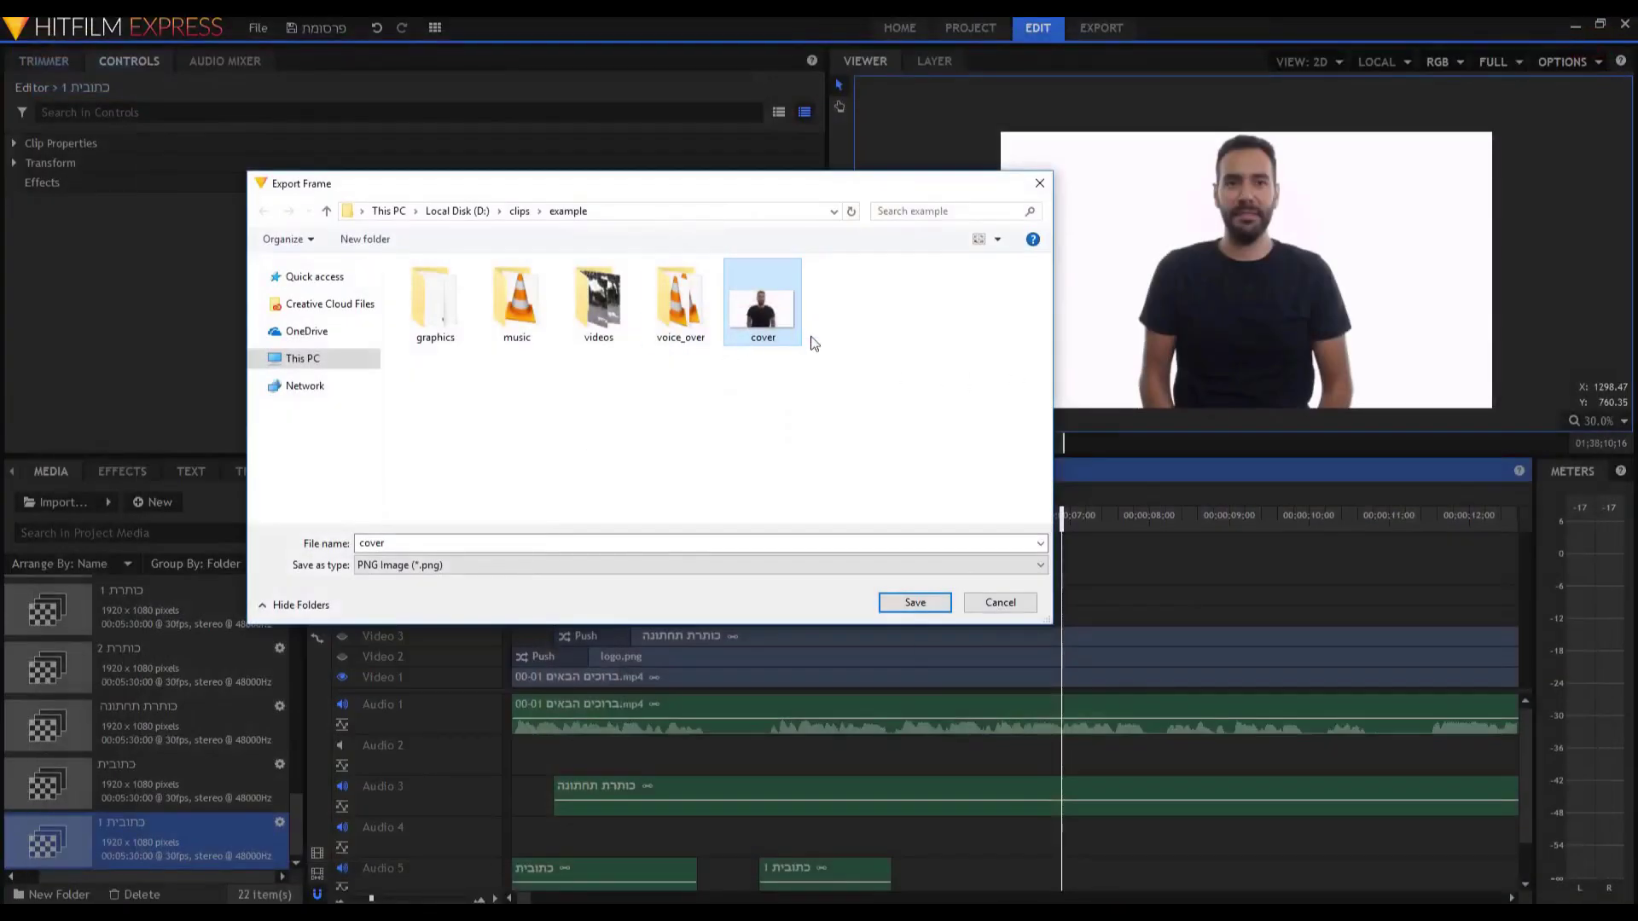
key(Delete)
click(1039, 184)
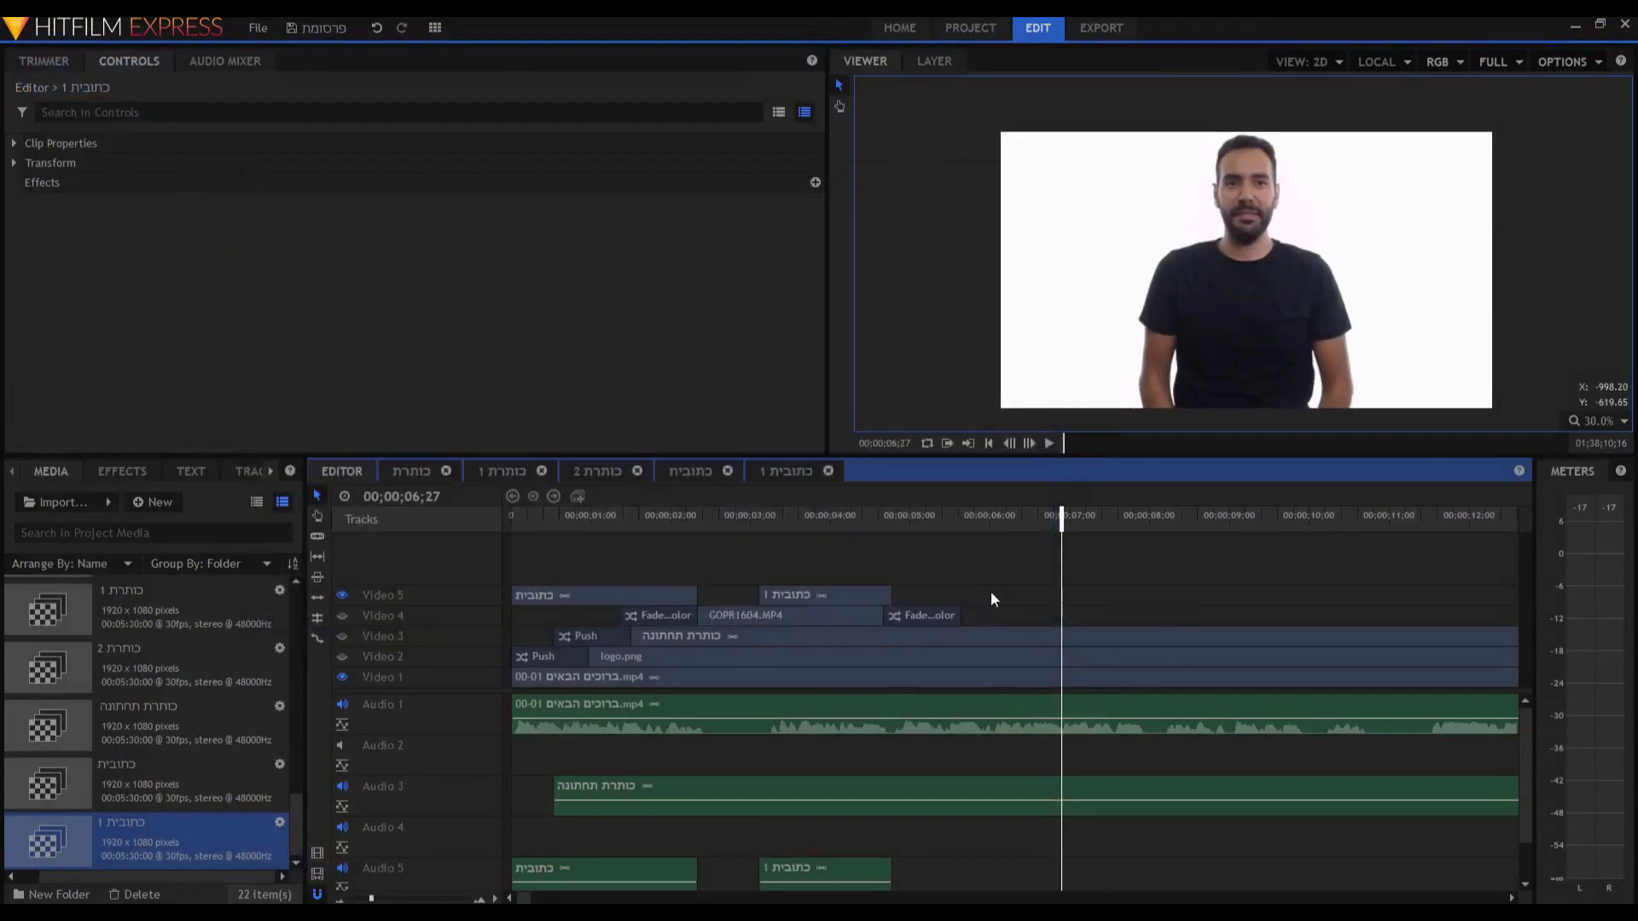
Make the logo and lower-third title tracks visible again.
click(172, 781)
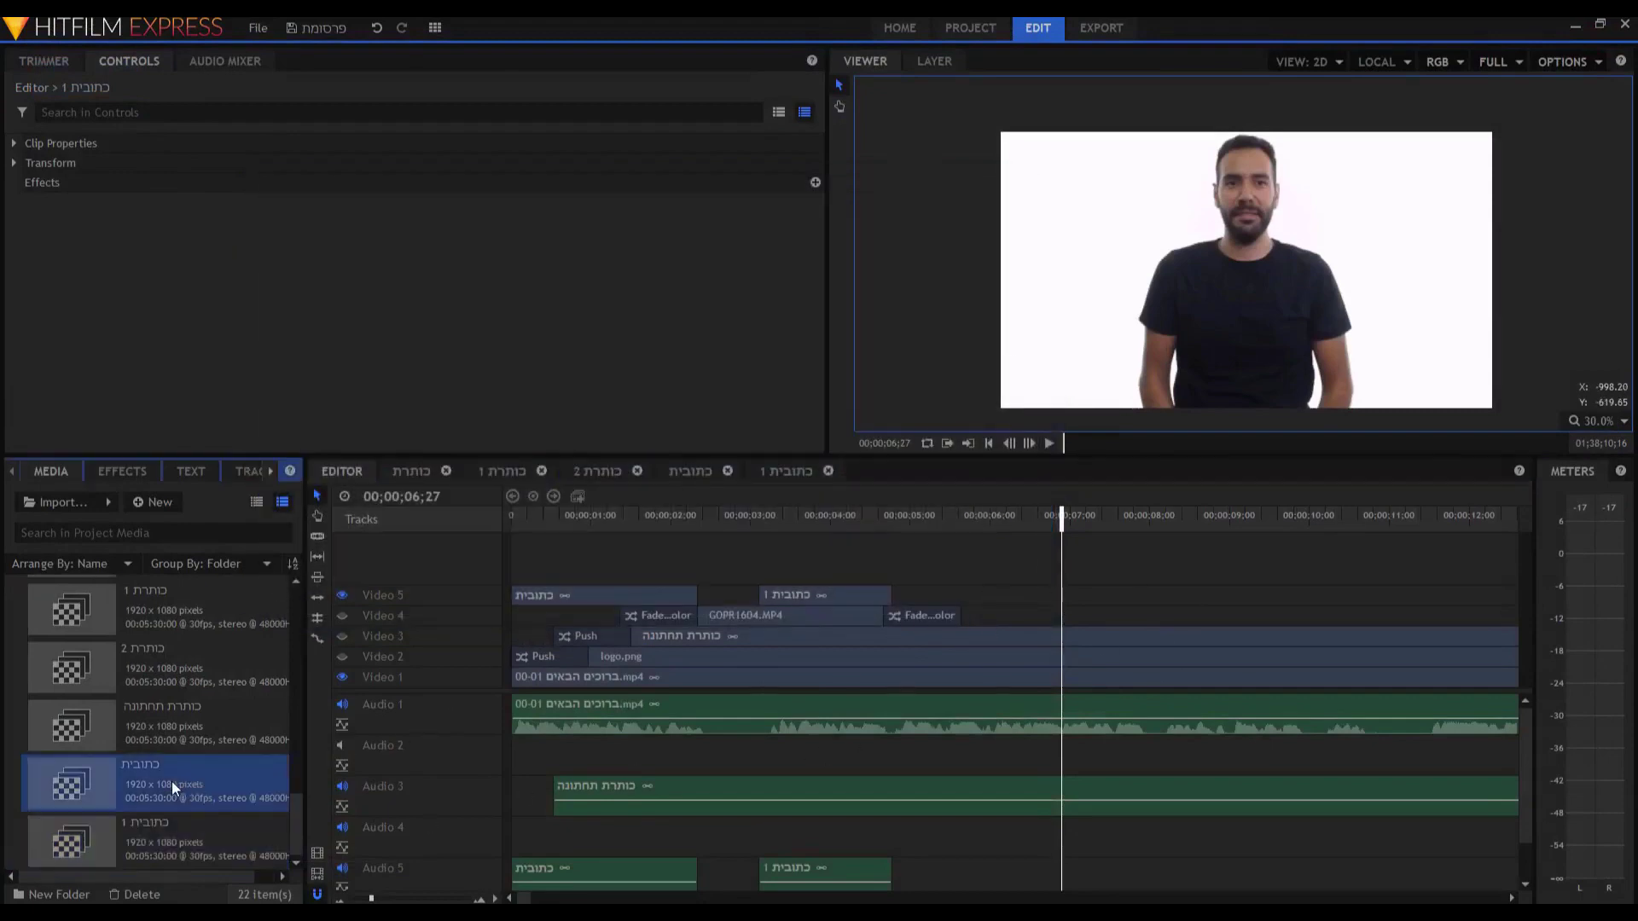
click(343, 656)
click(342, 636)
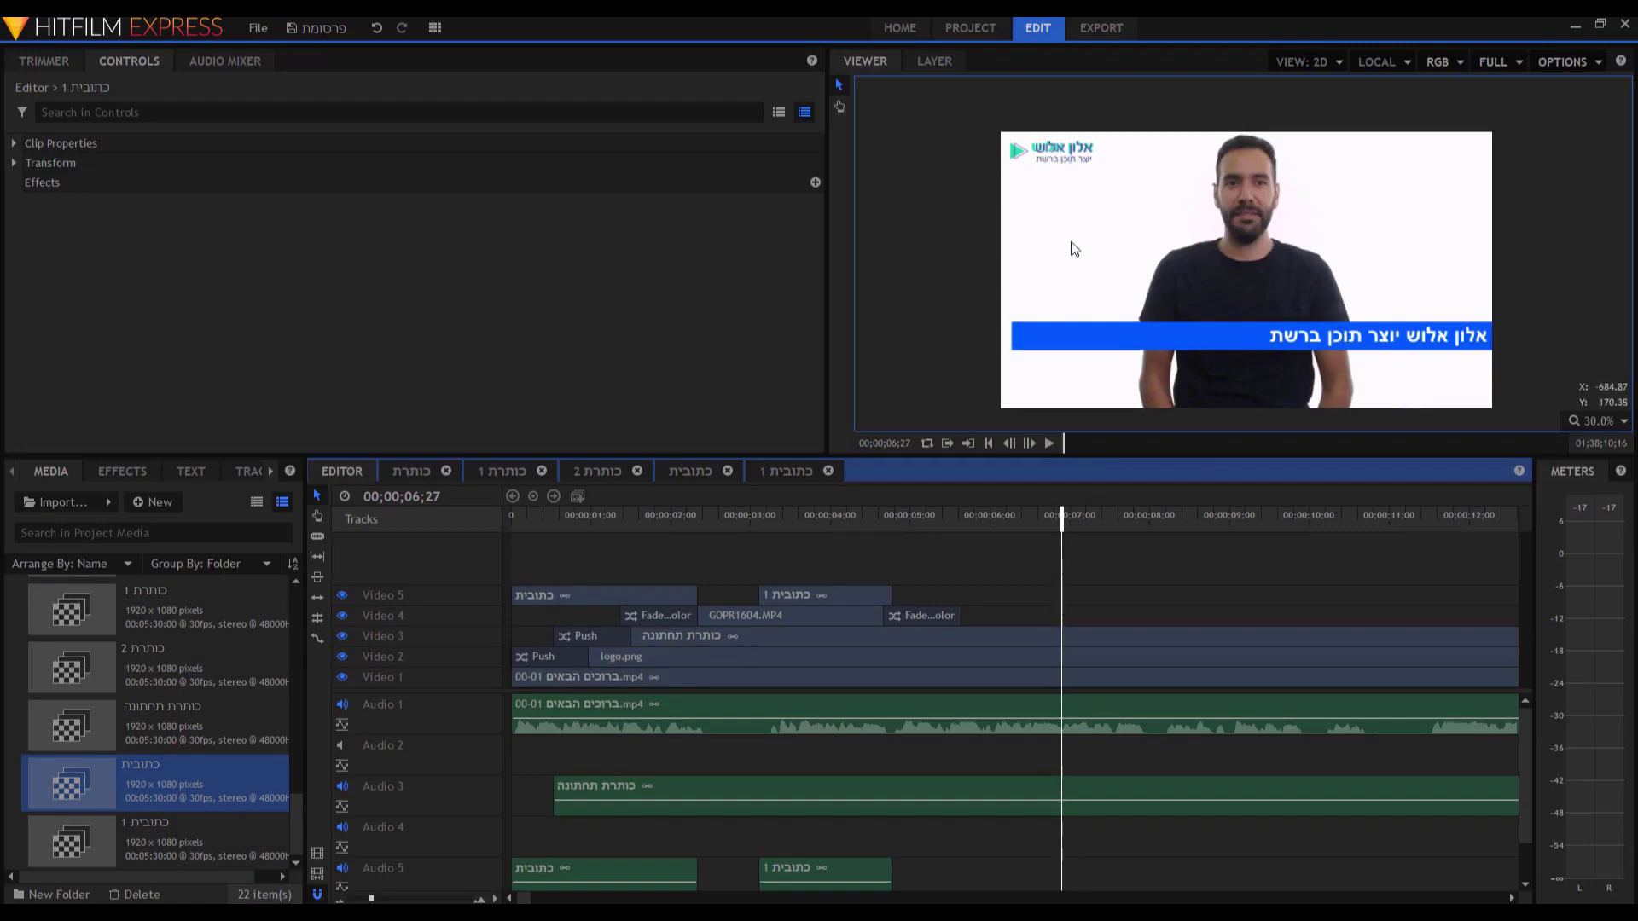
Export the frame at 00;00;04;06 as 'cover2'.
click(848, 518)
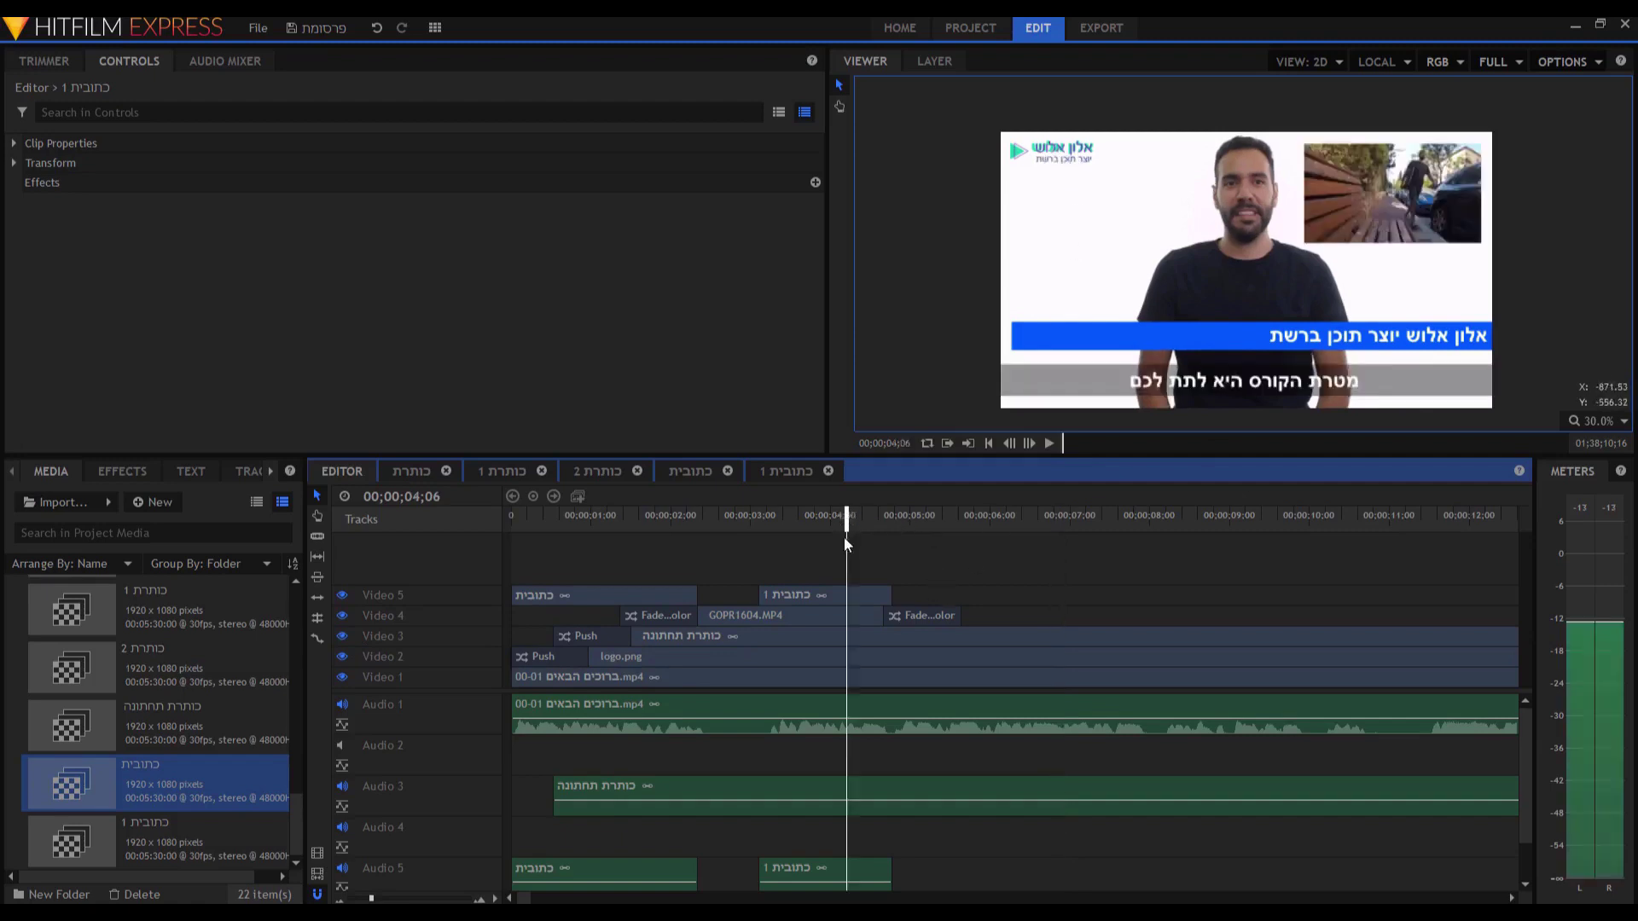
click(1580, 67)
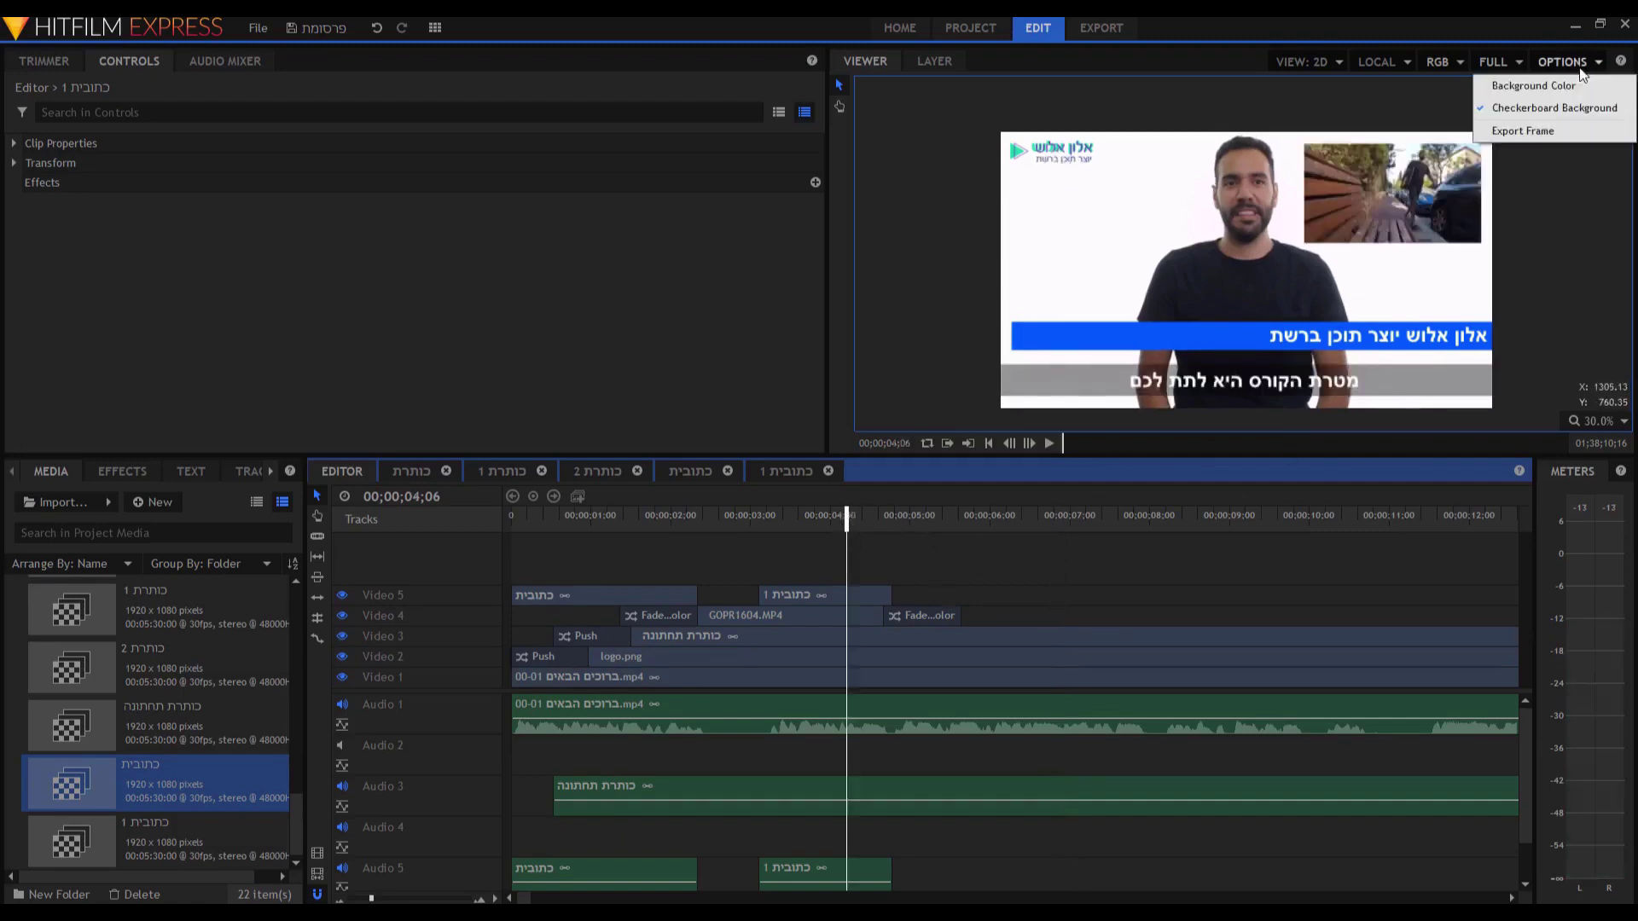
click(1523, 131)
text(cover2)
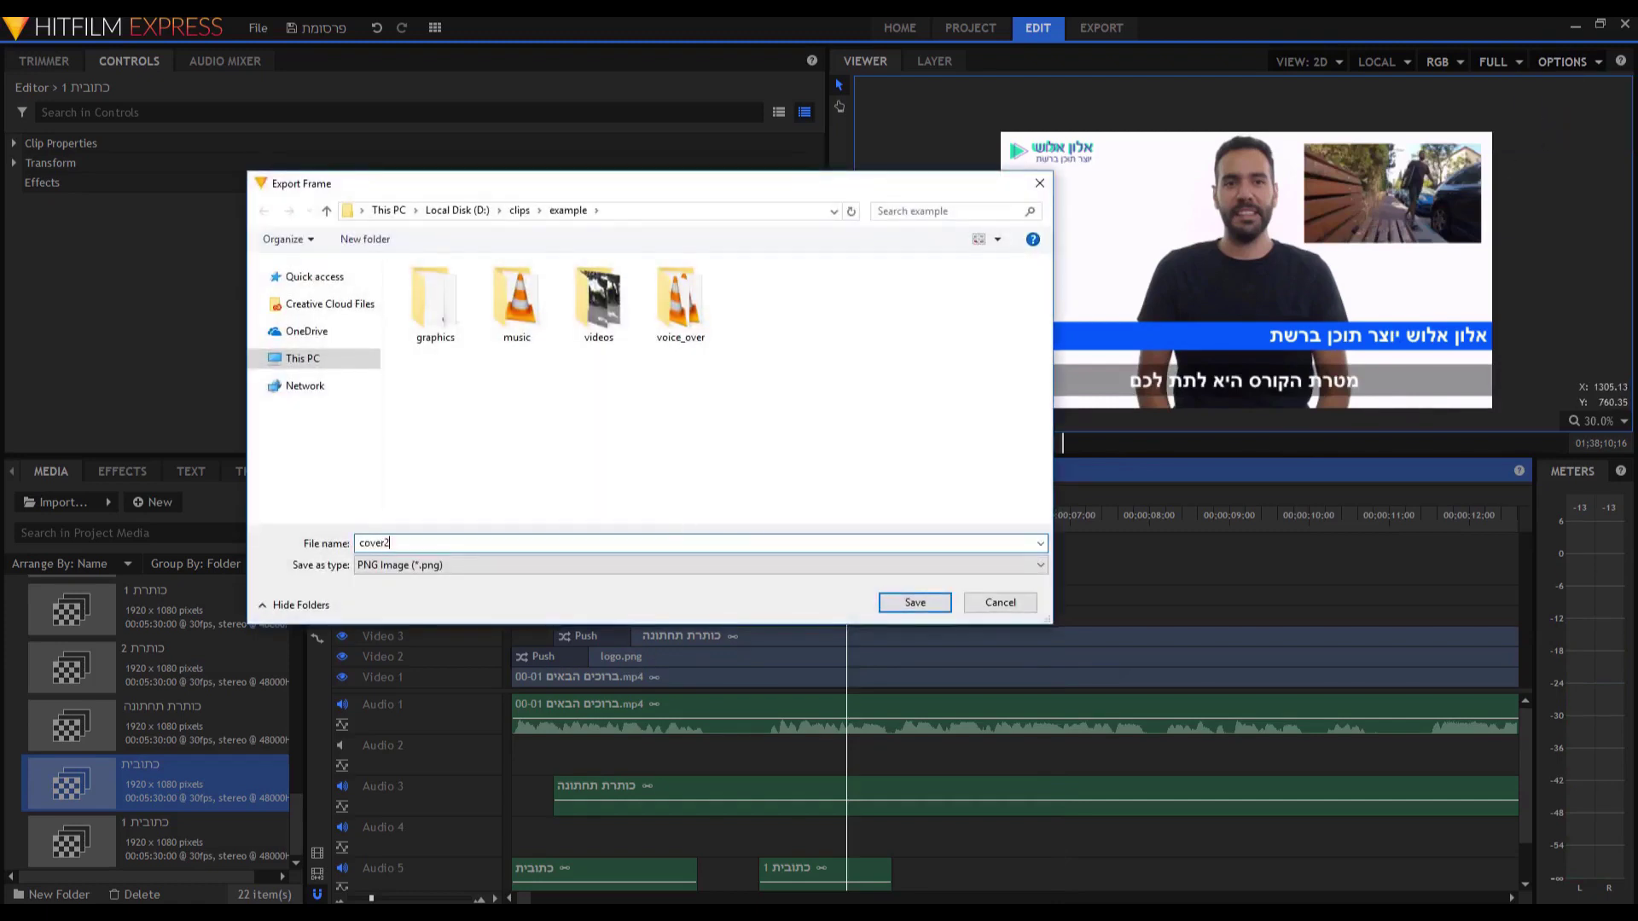
key(Return)
Open cover2.png in the image viewer to verify the exported frame.
click(1580, 62)
click(1523, 131)
right_click(761, 317)
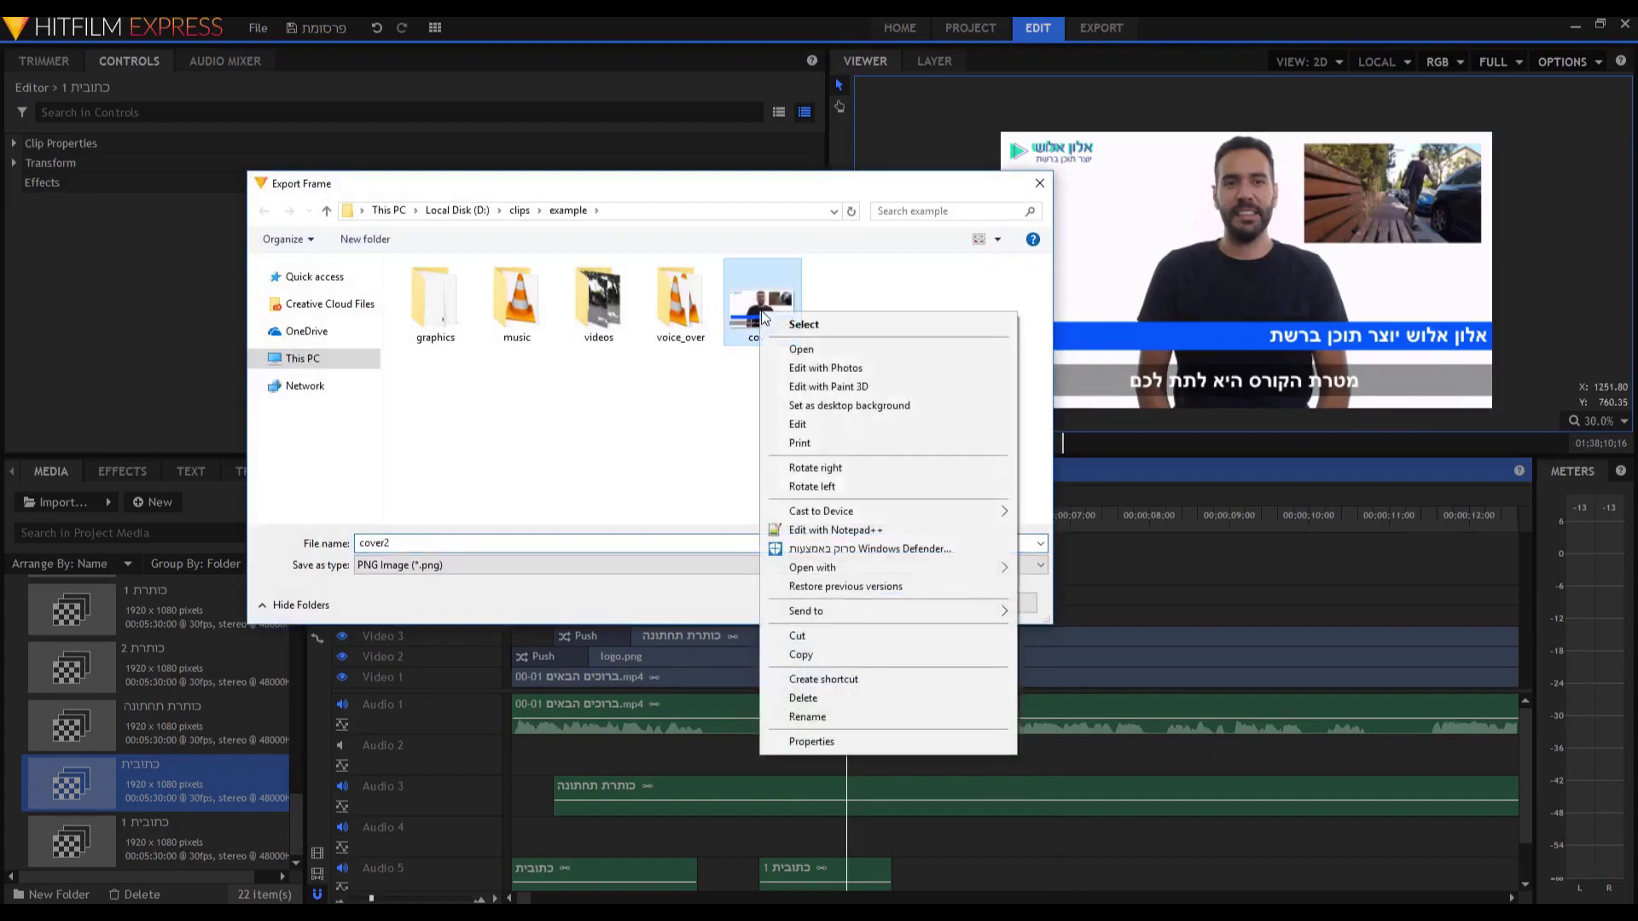
click(776, 346)
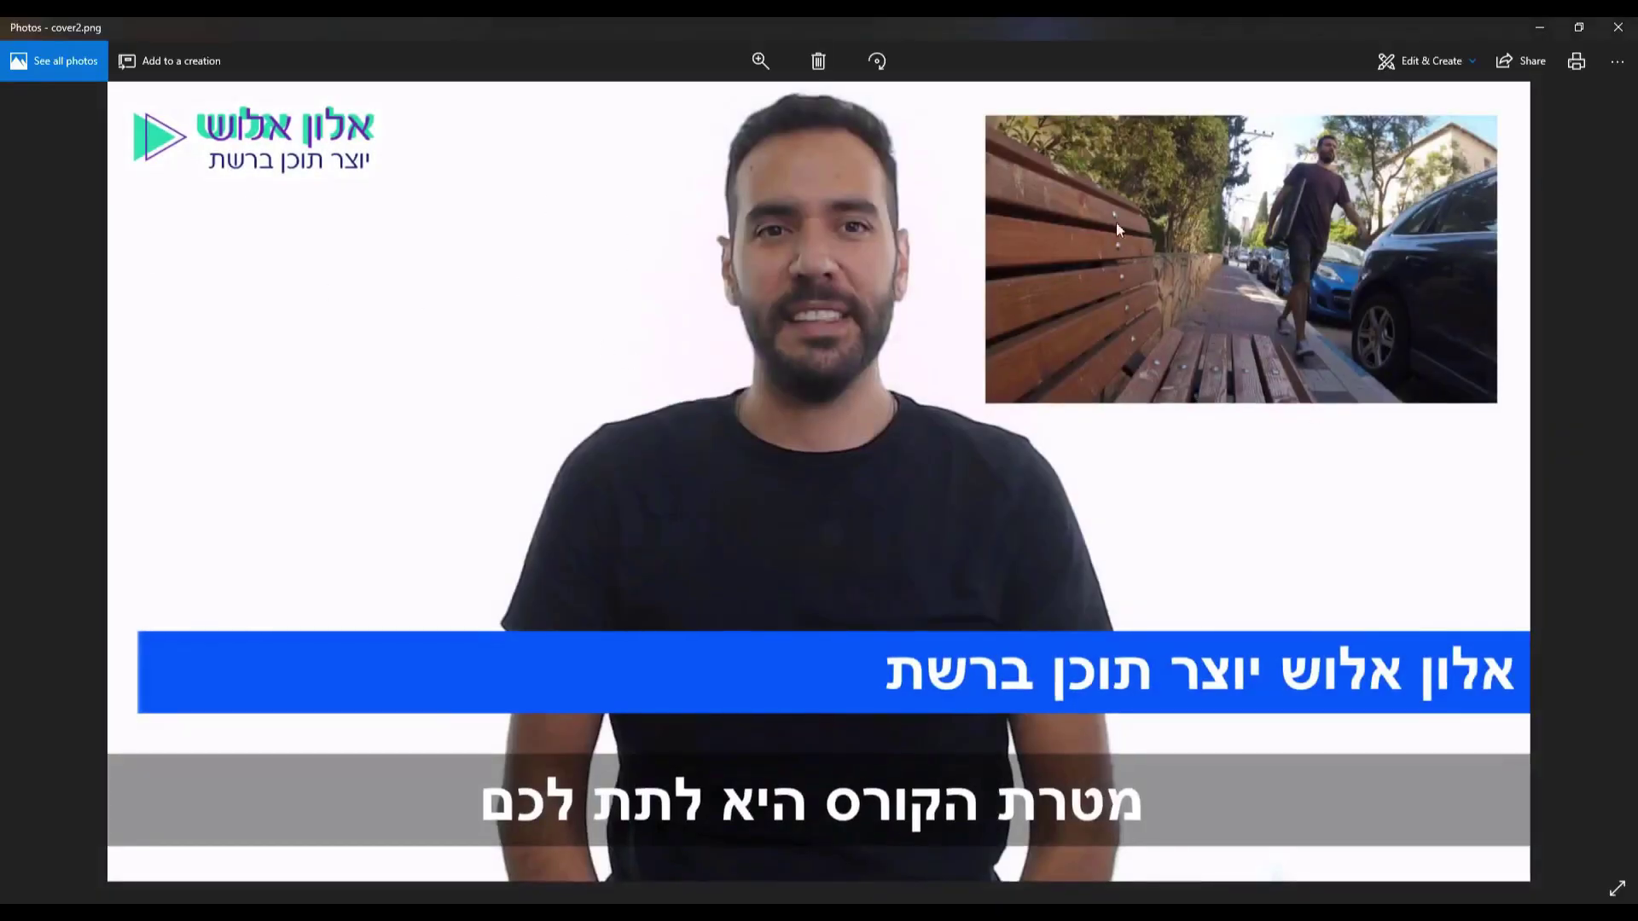
click(1617, 28)
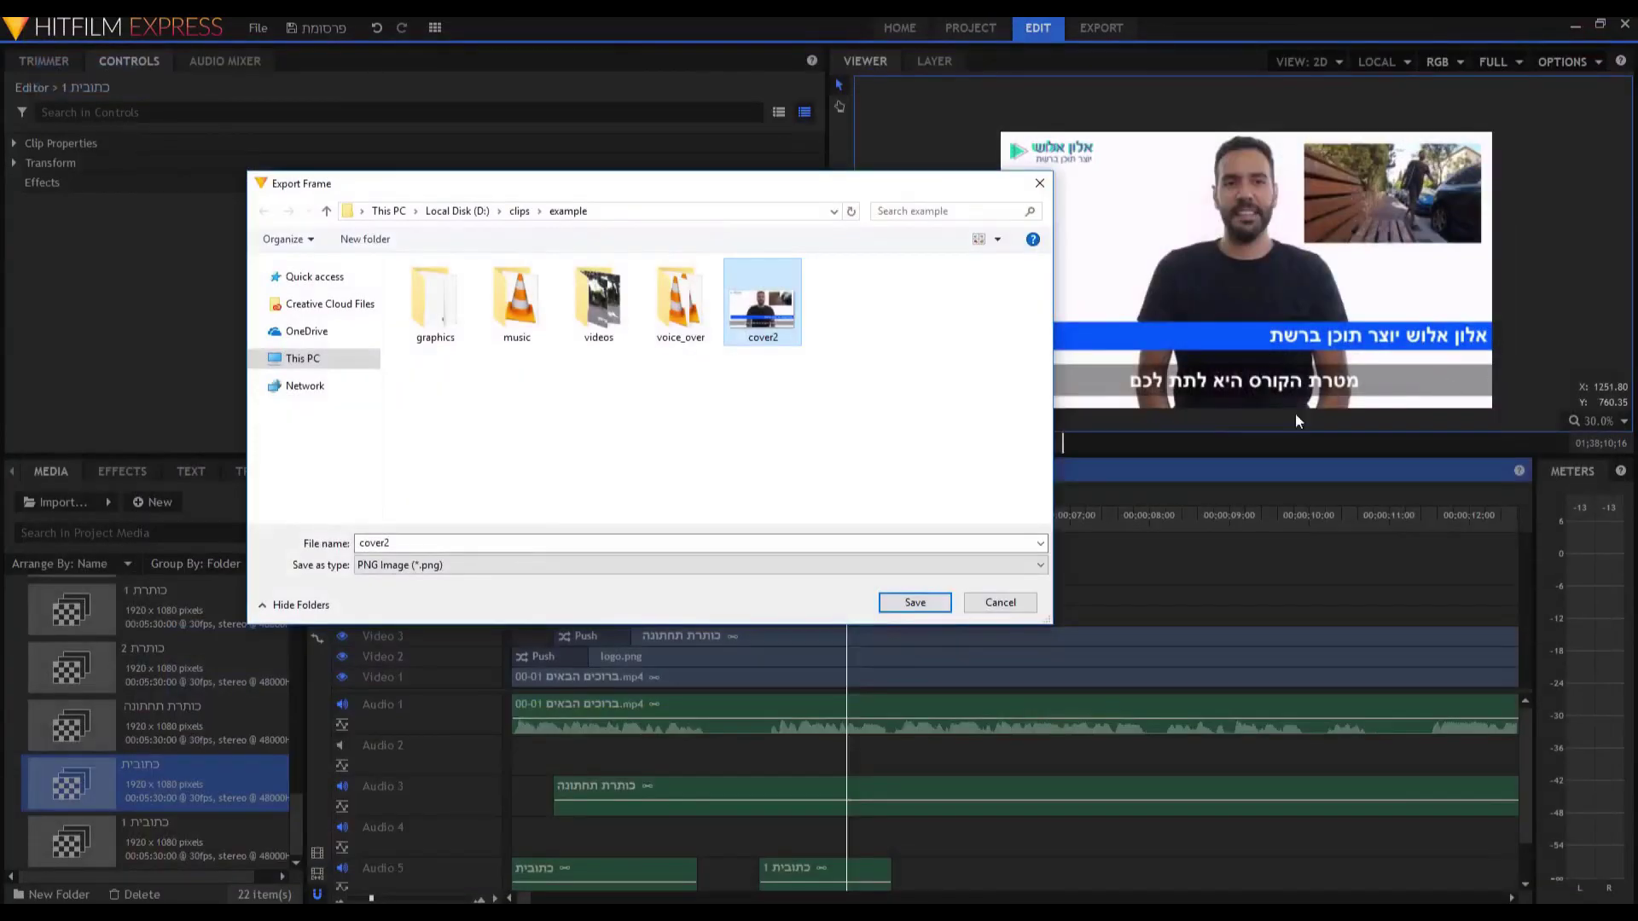
click(1039, 183)
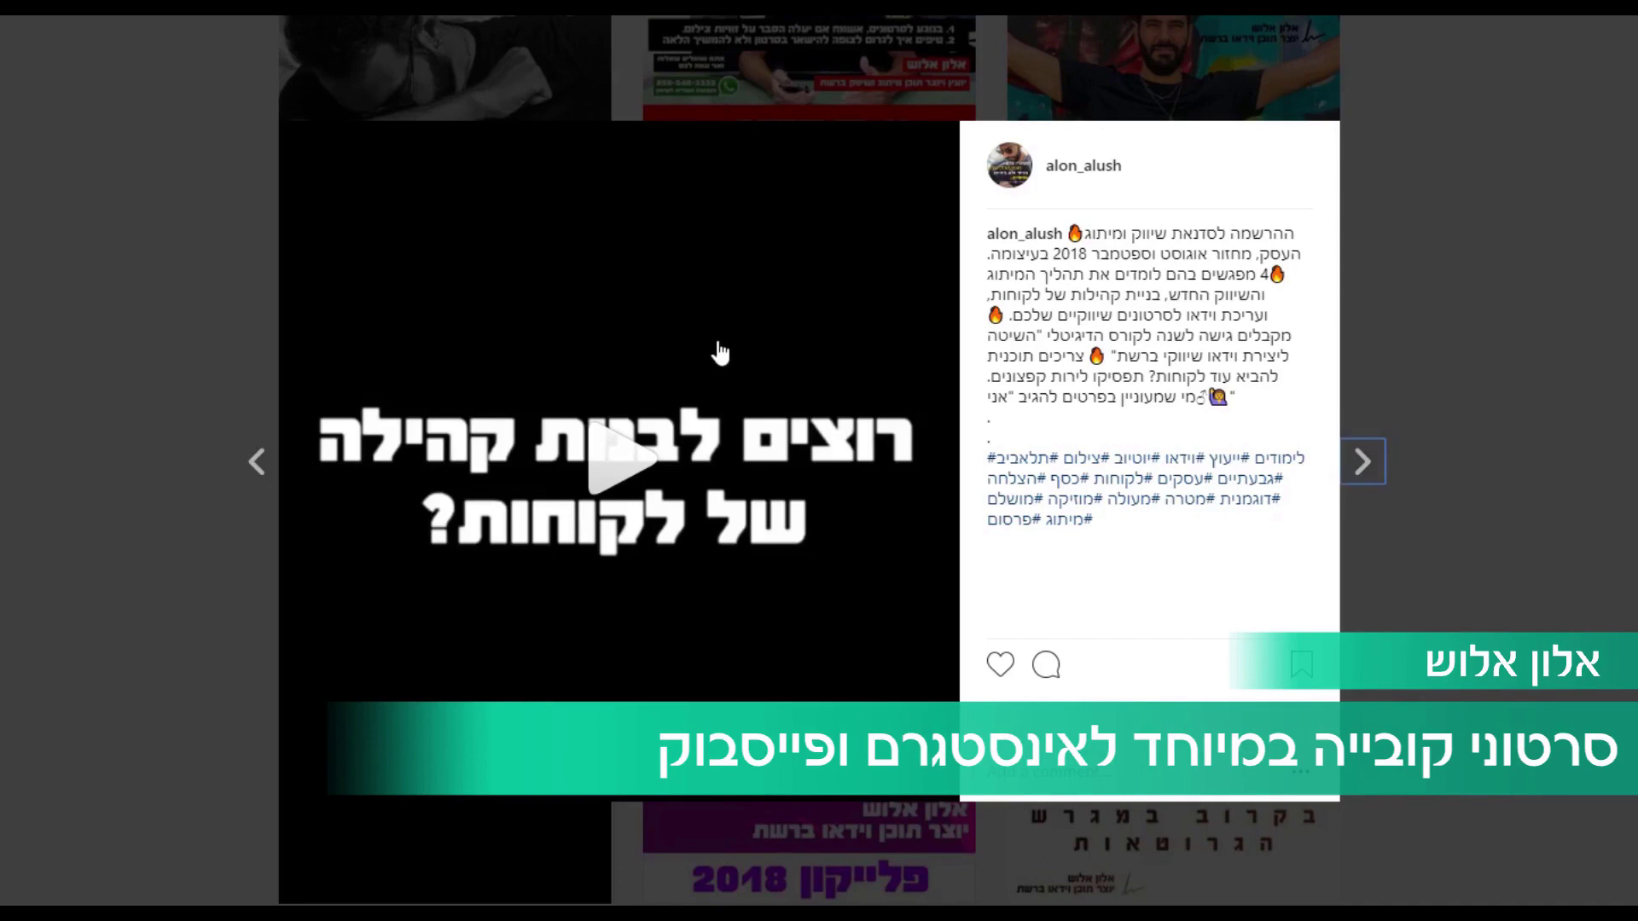
Start playback of the Instagram post's video.
click(670, 452)
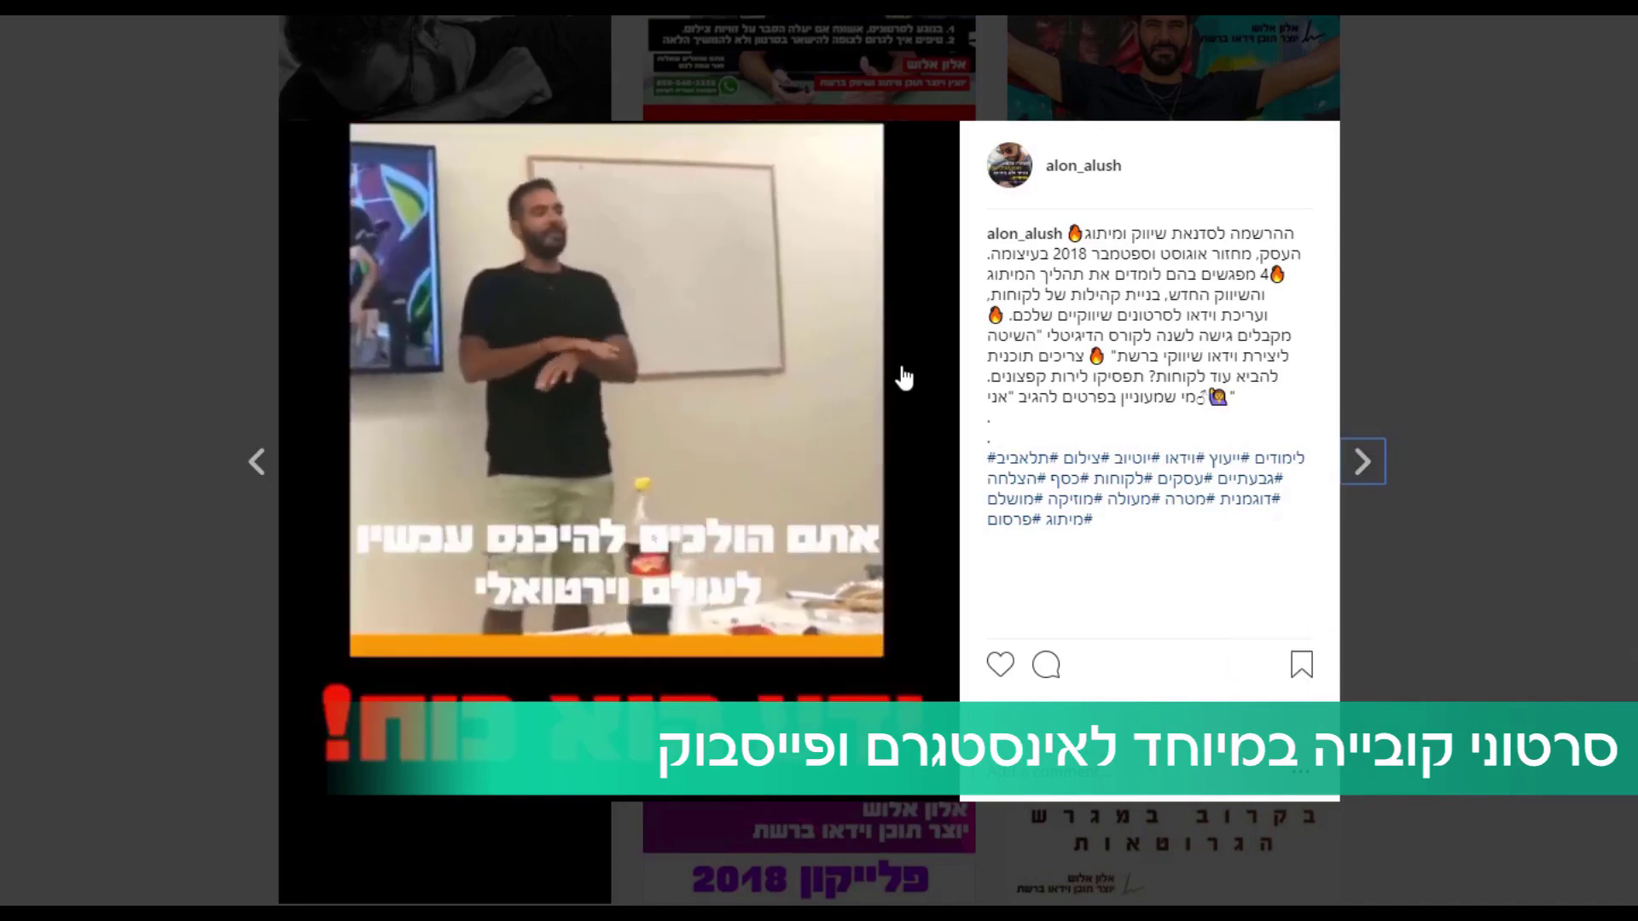
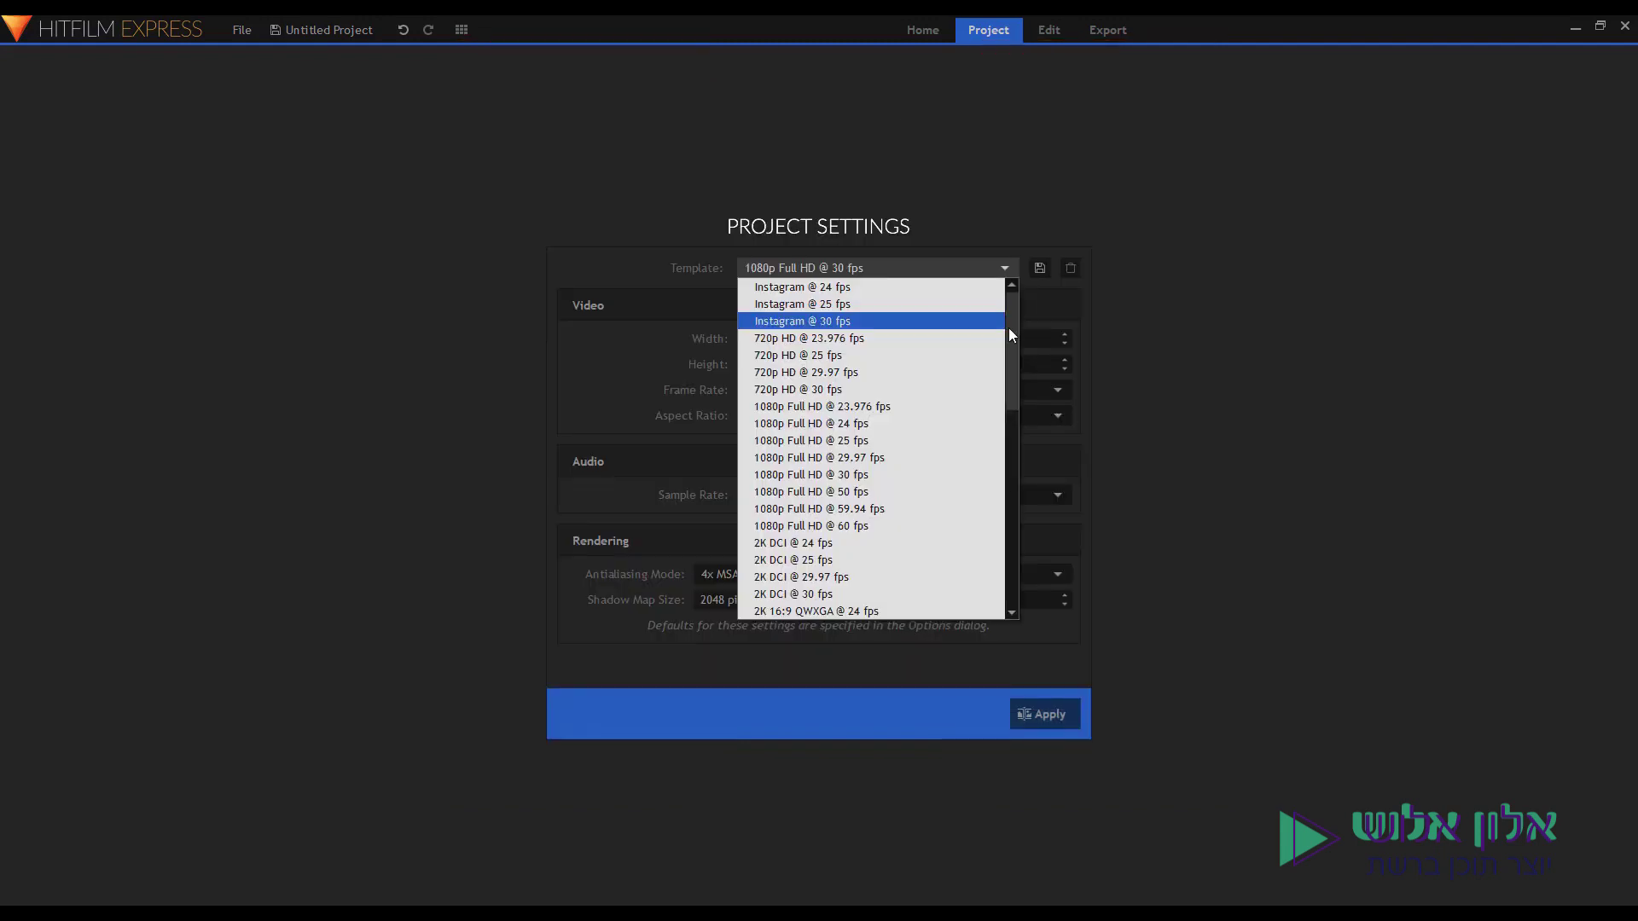
Apply the Instagram 30 fps preset with a custom 1080 × 1080 pixel frame size.
click(824, 324)
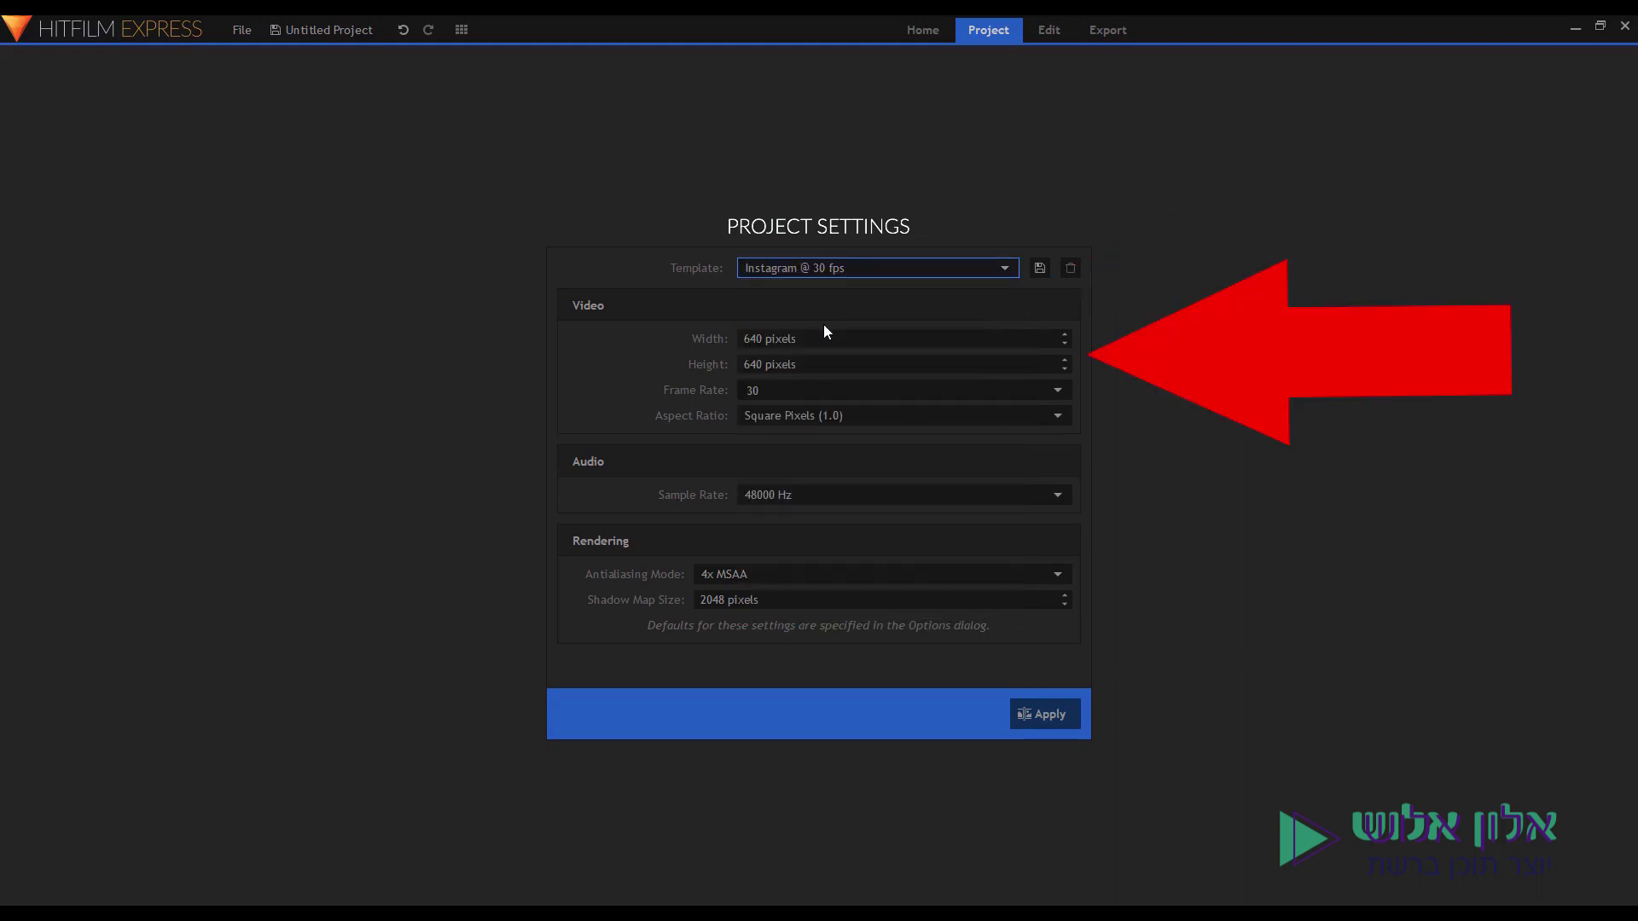
double_click(753, 339)
text(1080)
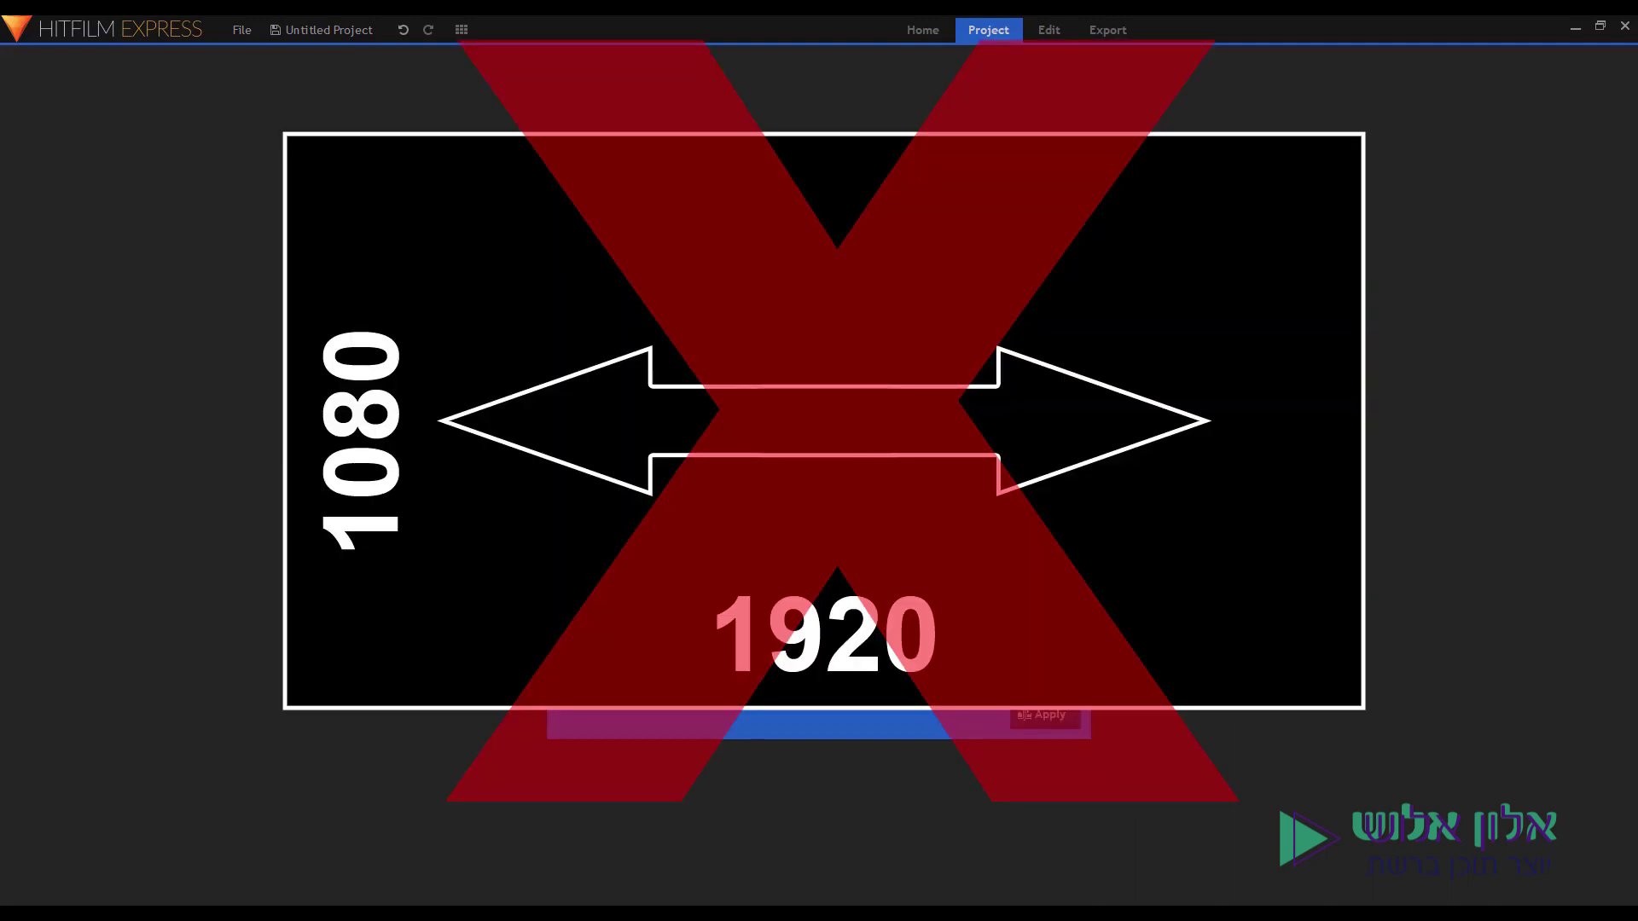
text(0)
key(BackSpace)
key(BackSpace)
text(080 pixels)
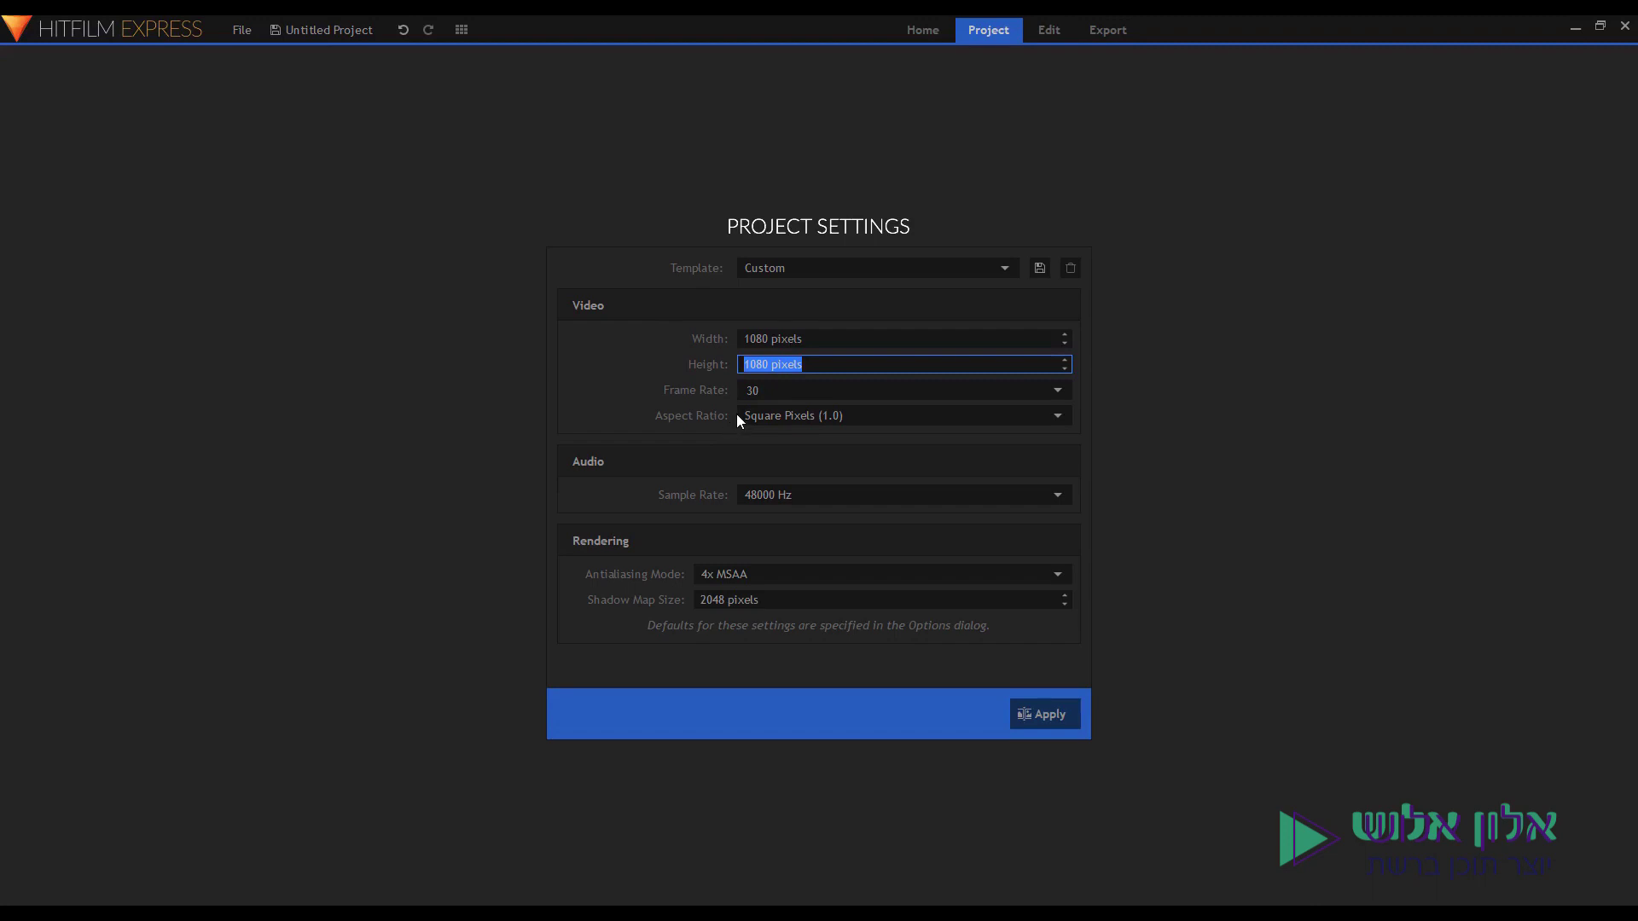
click(1032, 715)
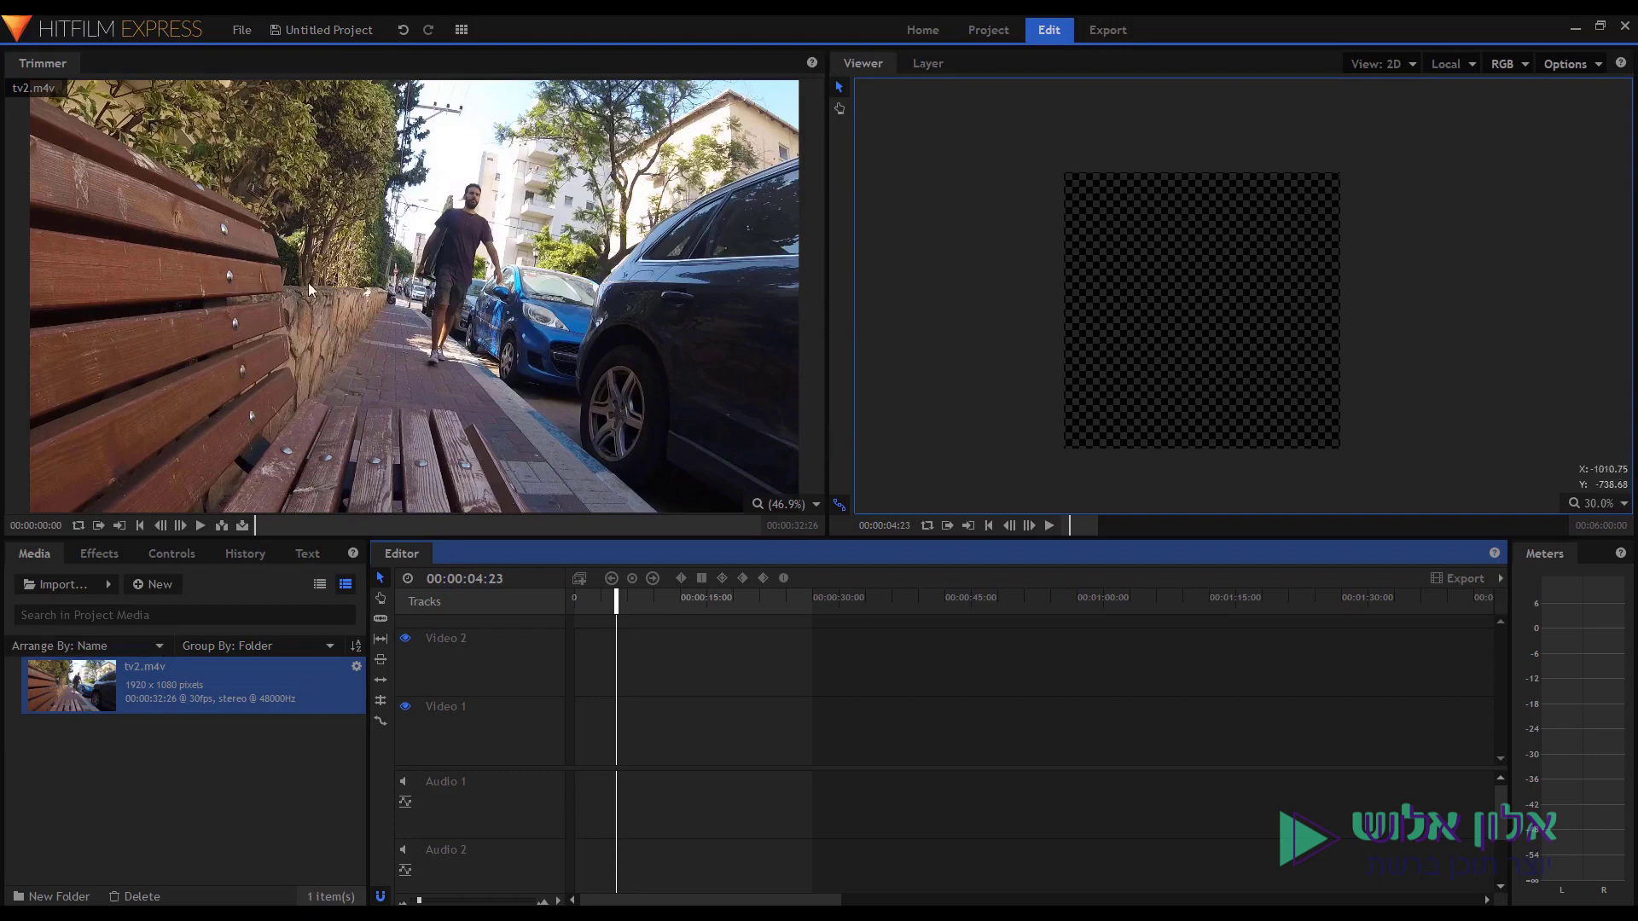
Put tv2.m4v on the timeline, match the project to it, and reposition it in the viewer.
drag(184, 682, 505, 816)
click(926, 526)
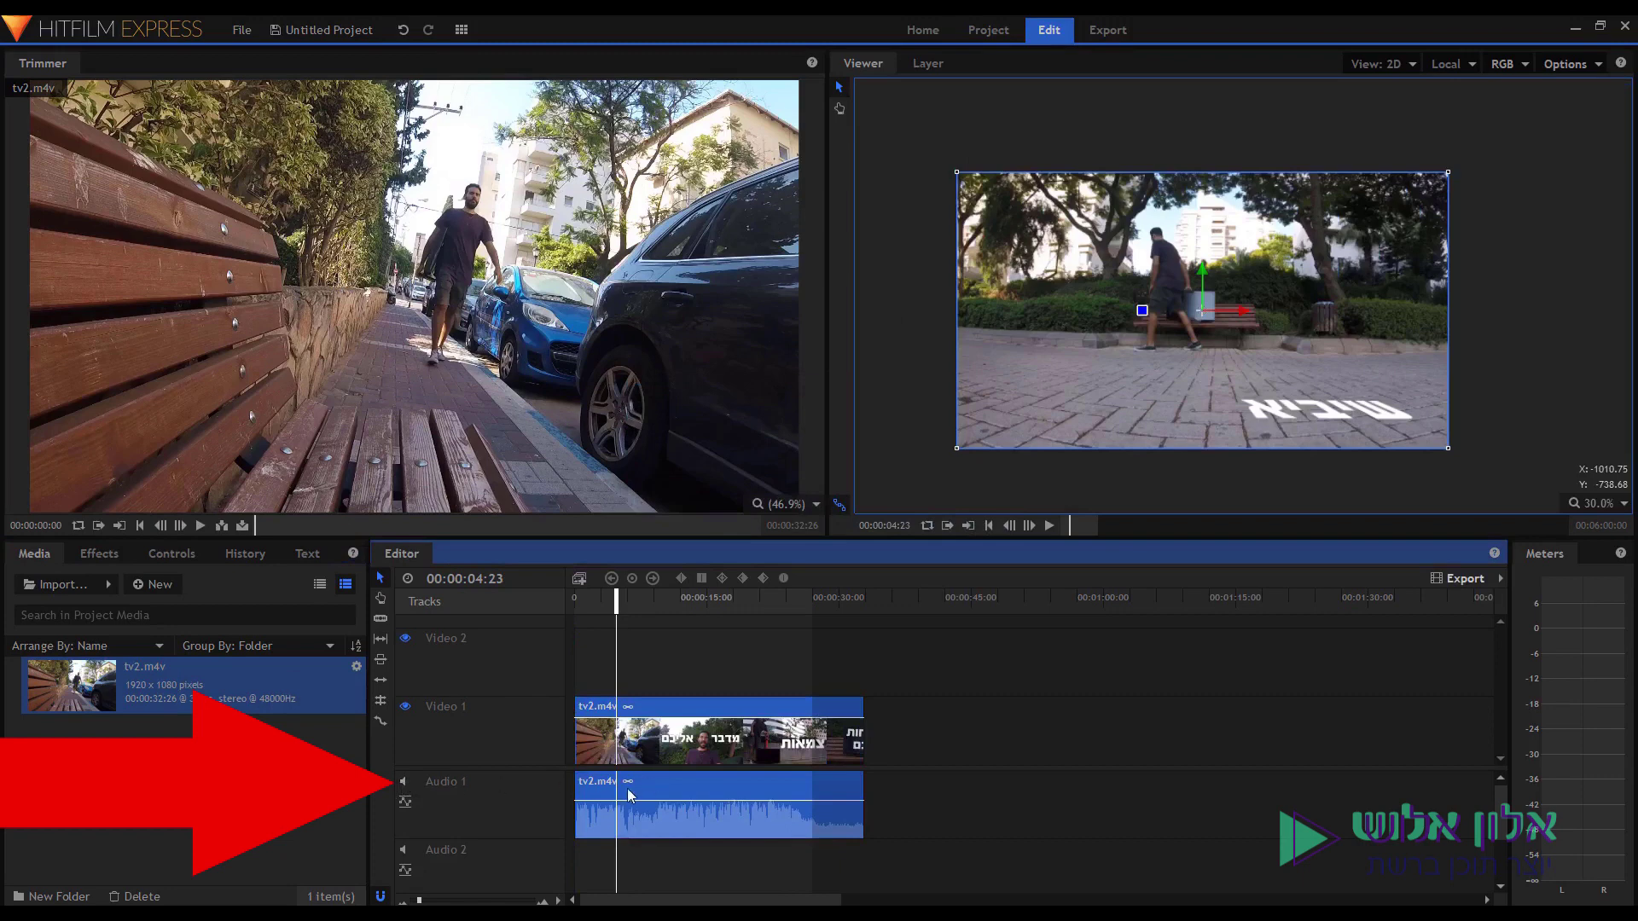
drag(1258, 238, 1176, 329)
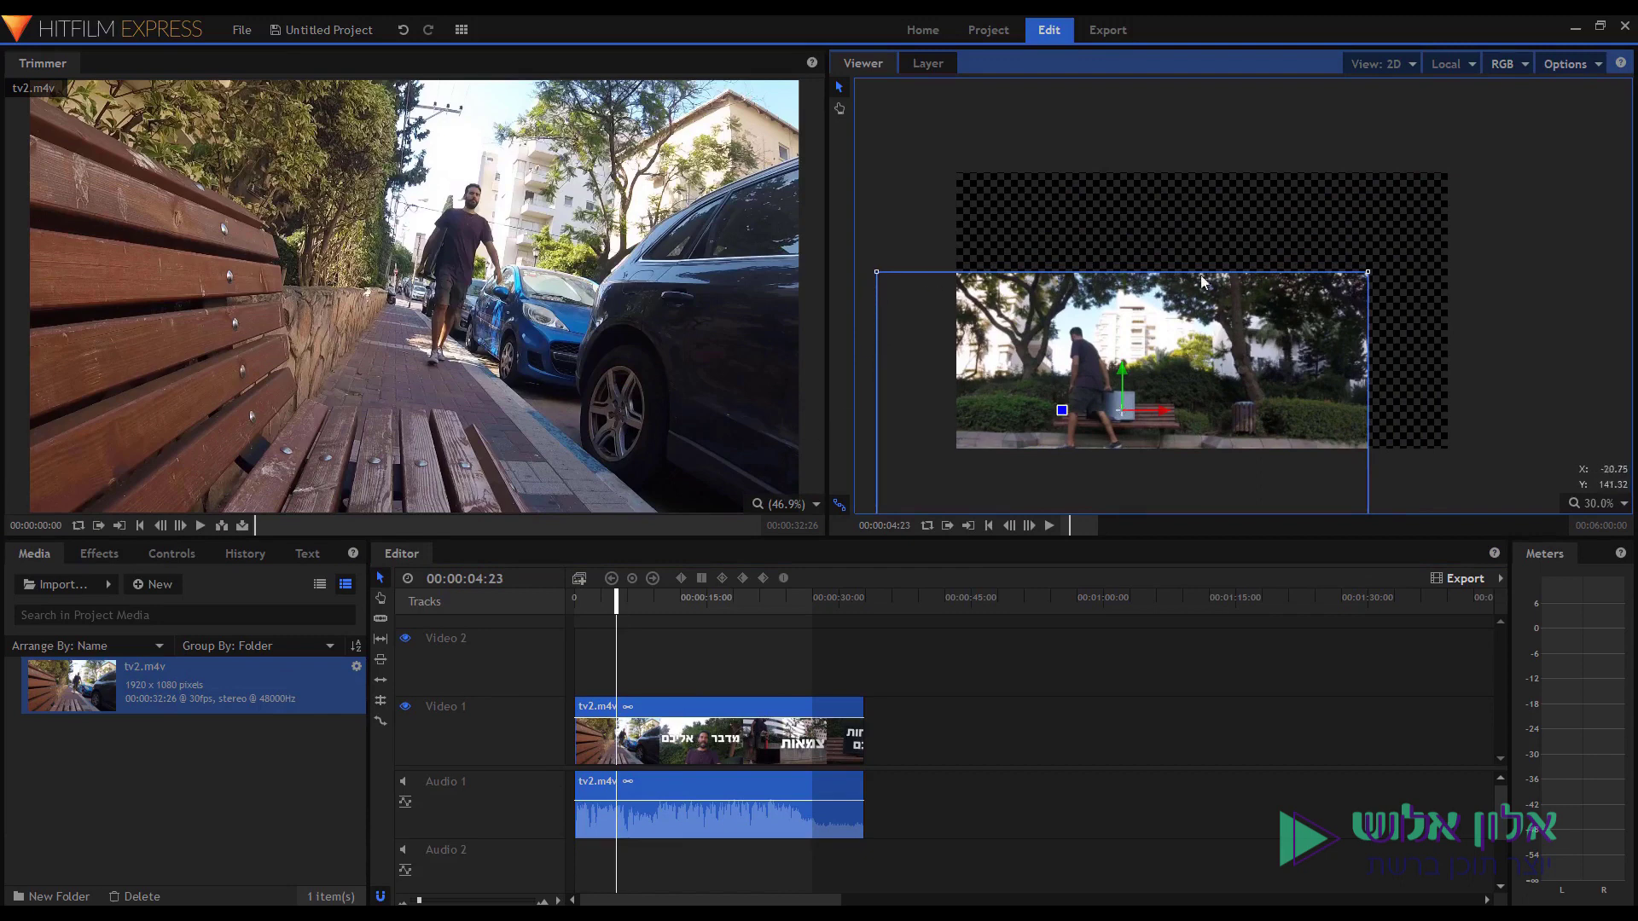
drag(1365, 275, 1372, 171)
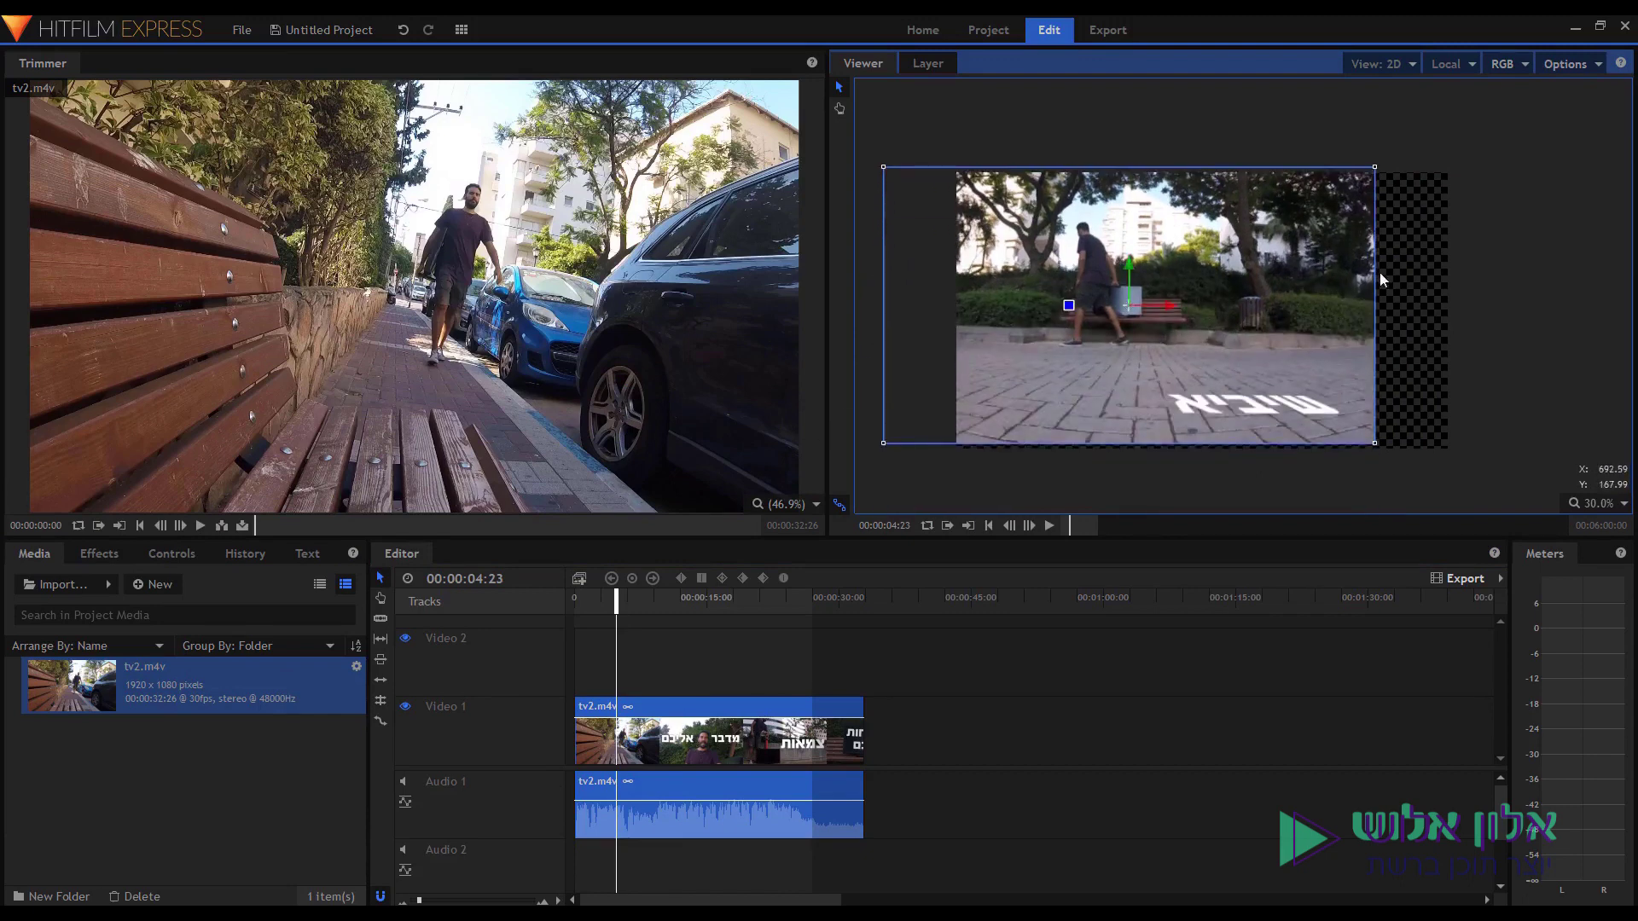
drag(1266, 280, 1359, 413)
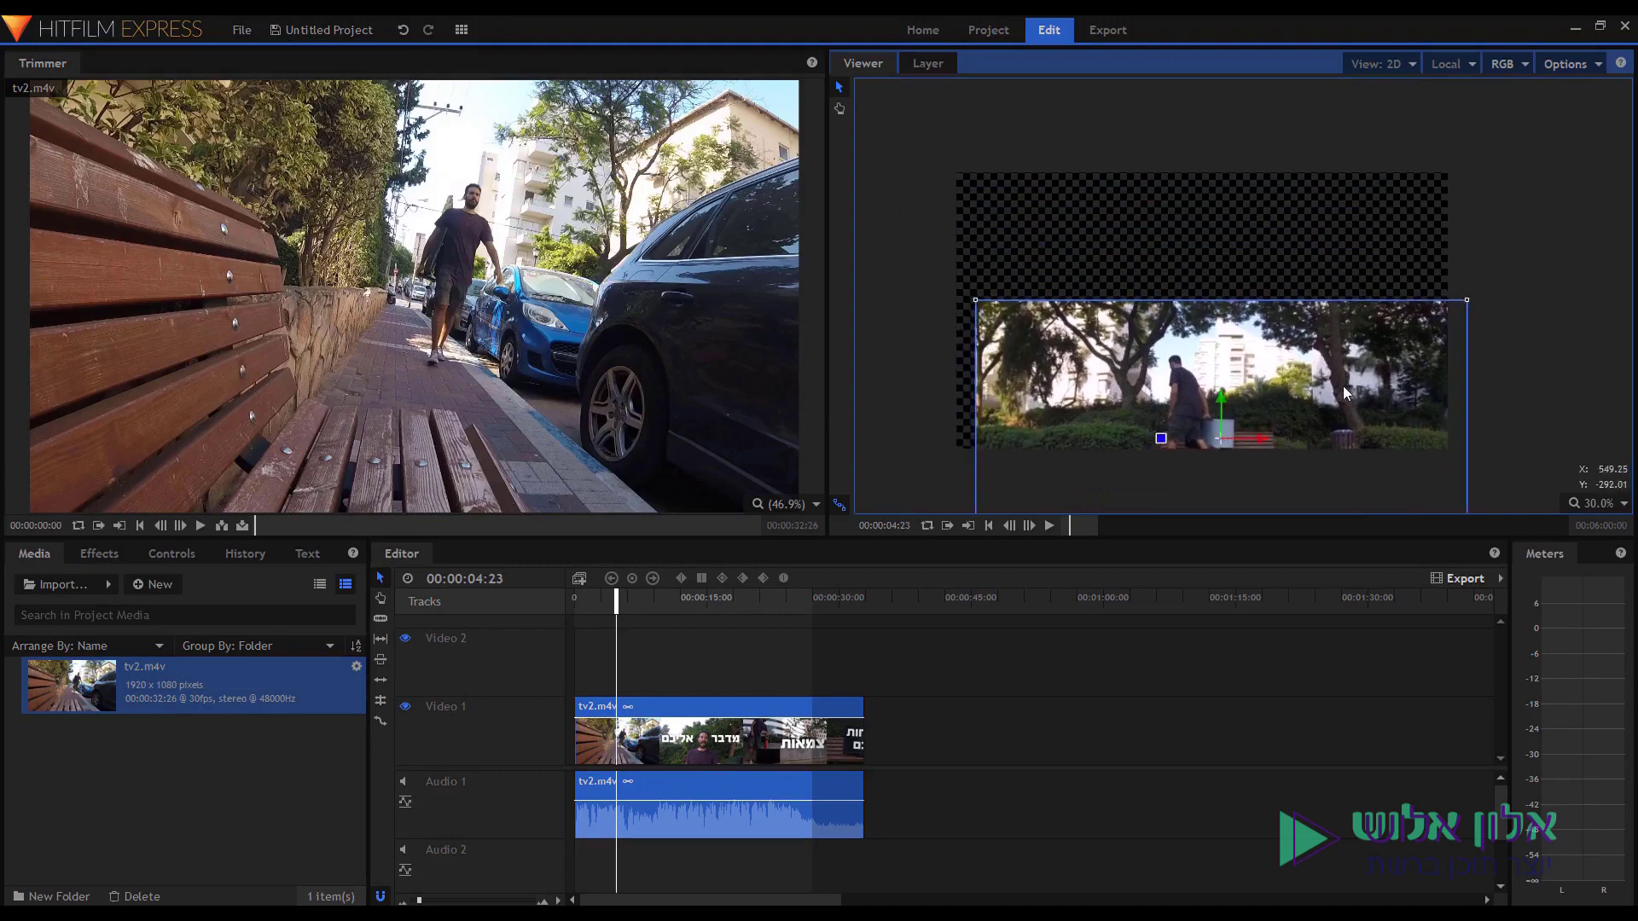
drag(1172, 368, 1151, 237)
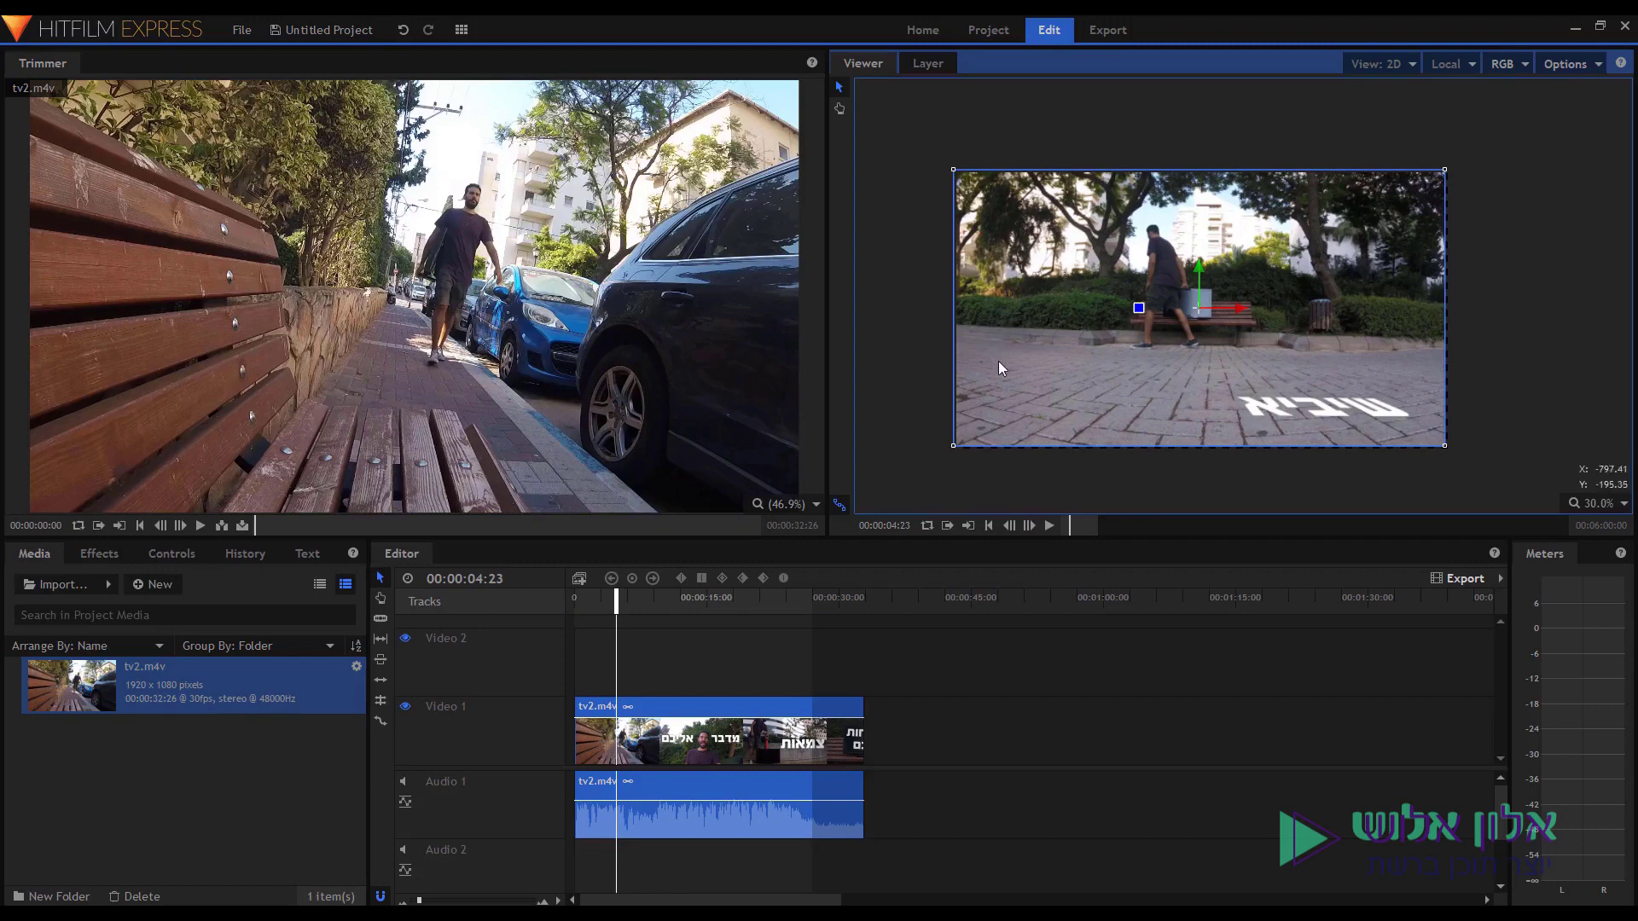
Set the project width back to 1080 and shift the clip over the square frame.
click(994, 36)
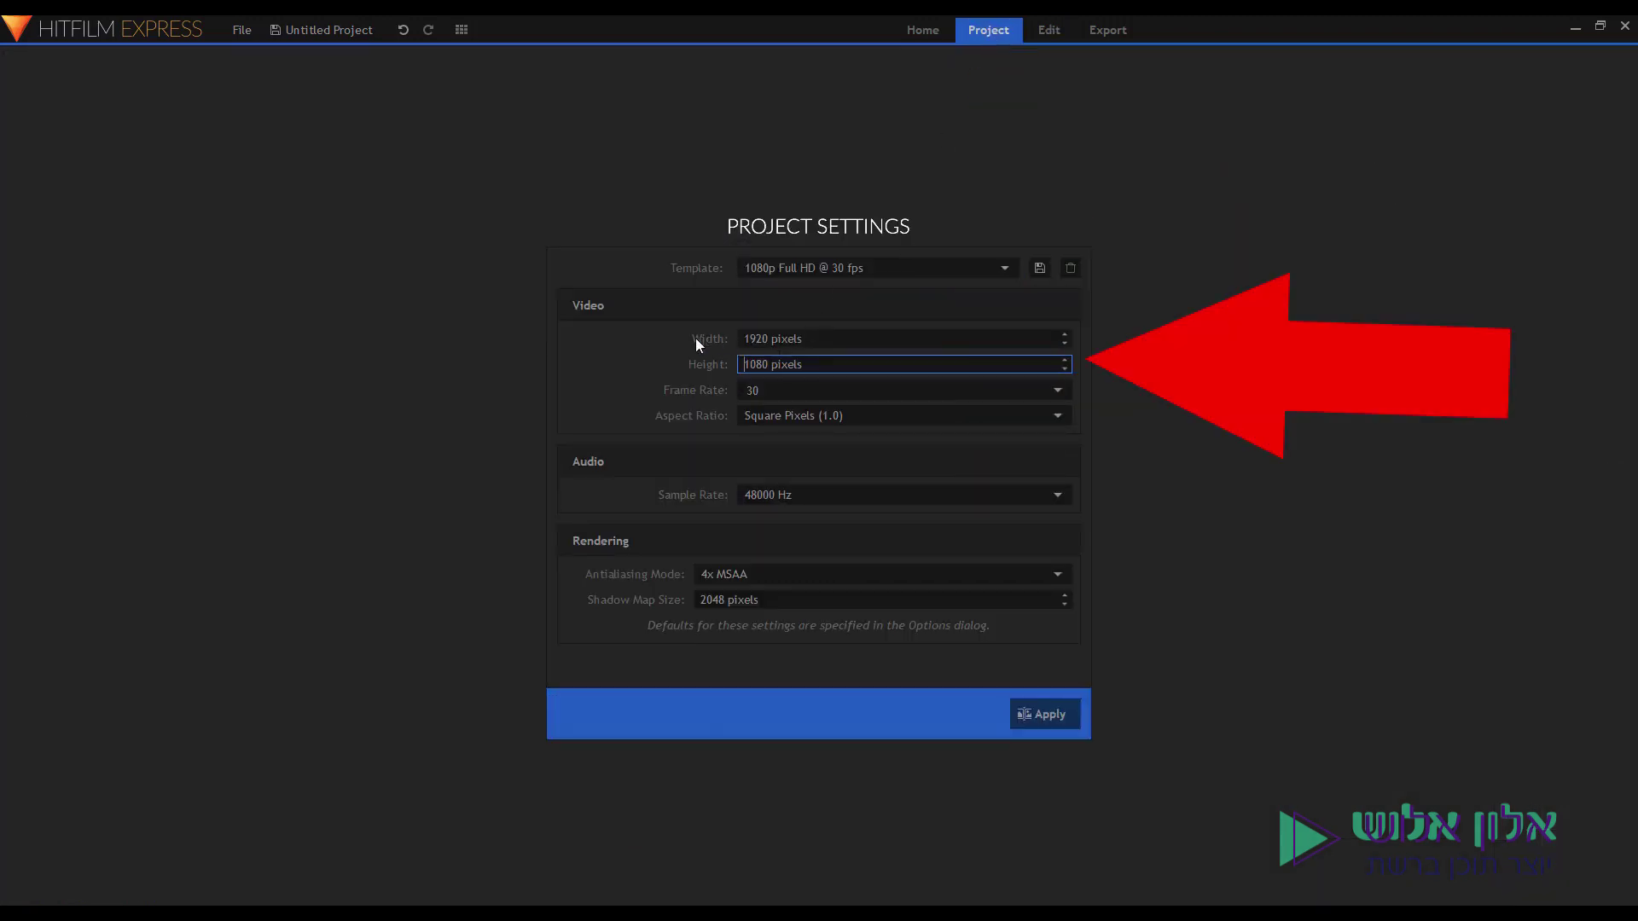
key(shift+Tab)
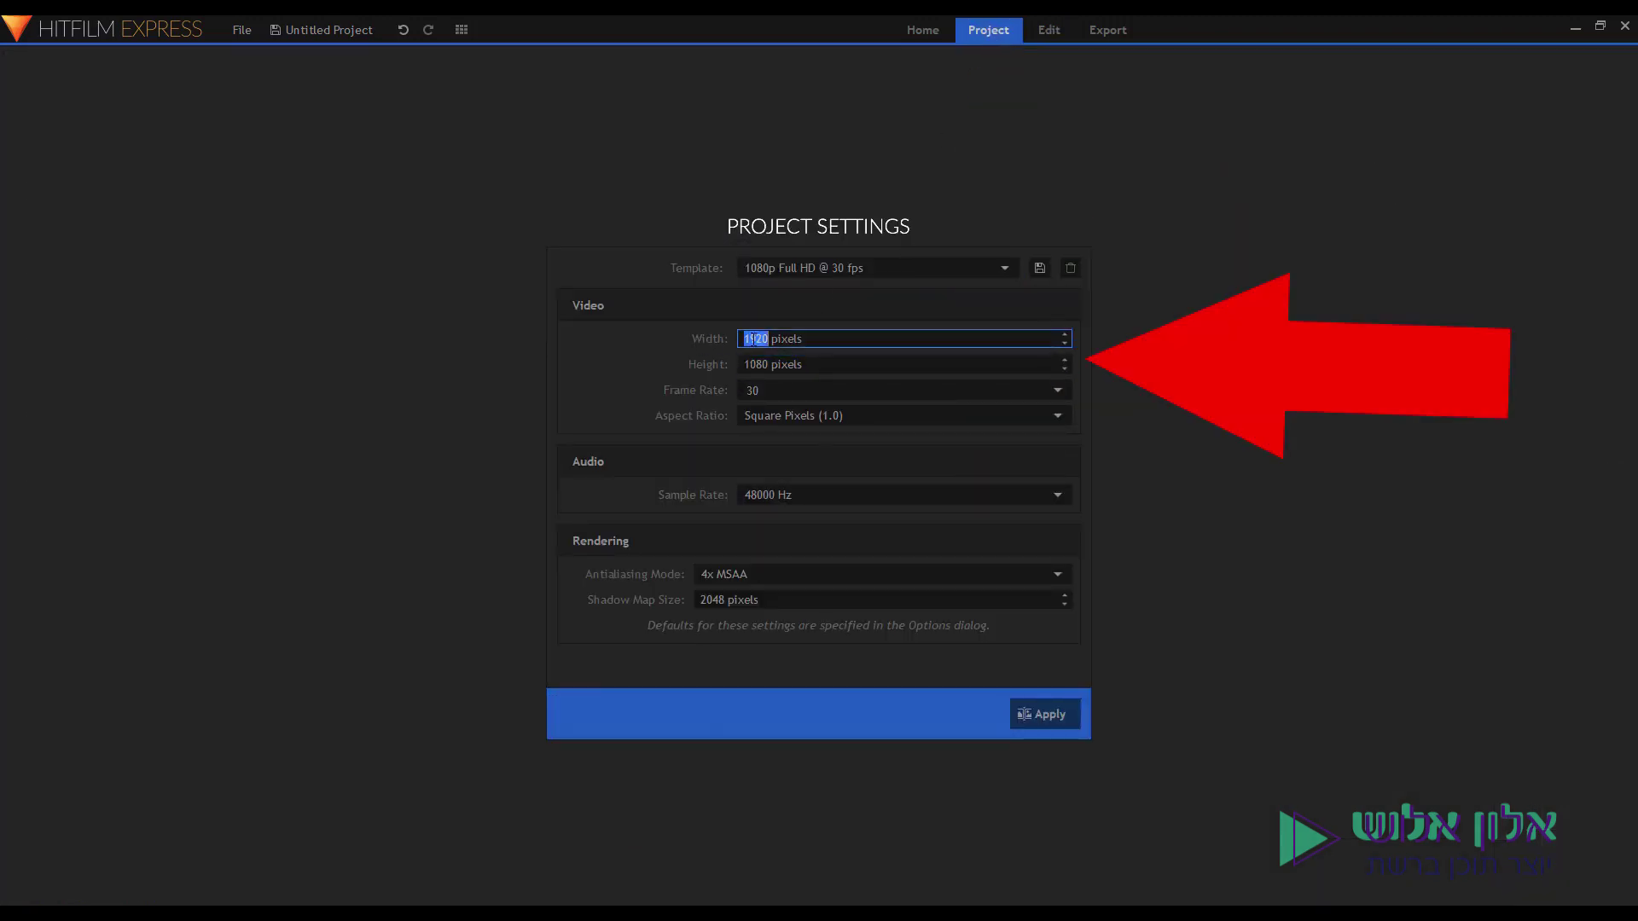
text(180)
text(08)
click(1045, 714)
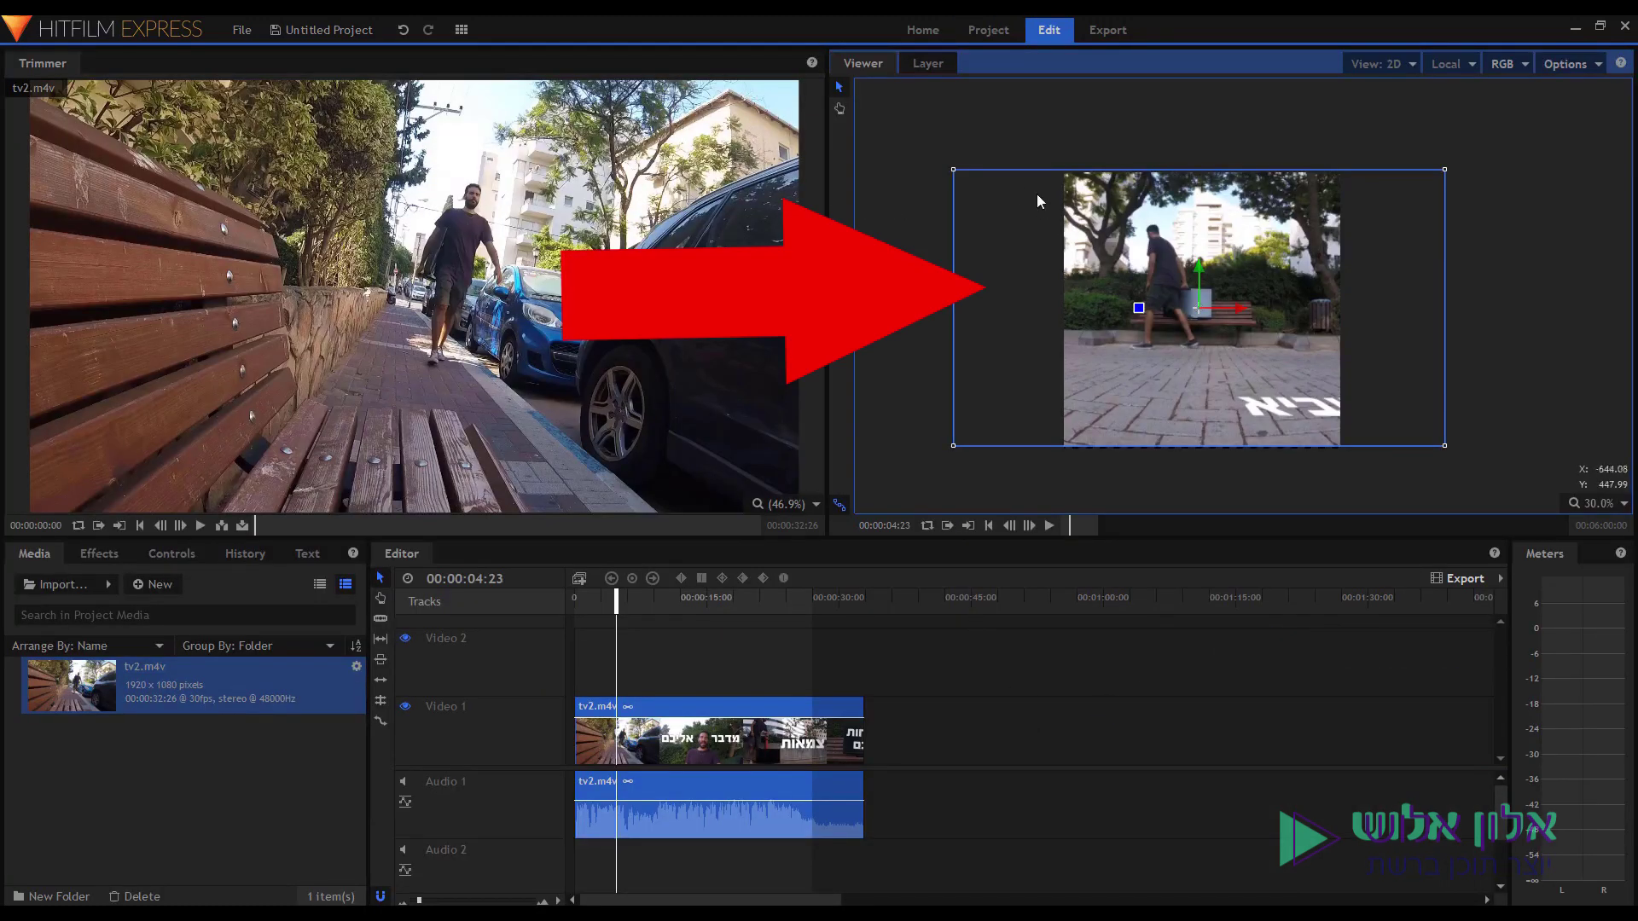
drag(1062, 392, 1199, 448)
drag(1252, 253, 1141, 200)
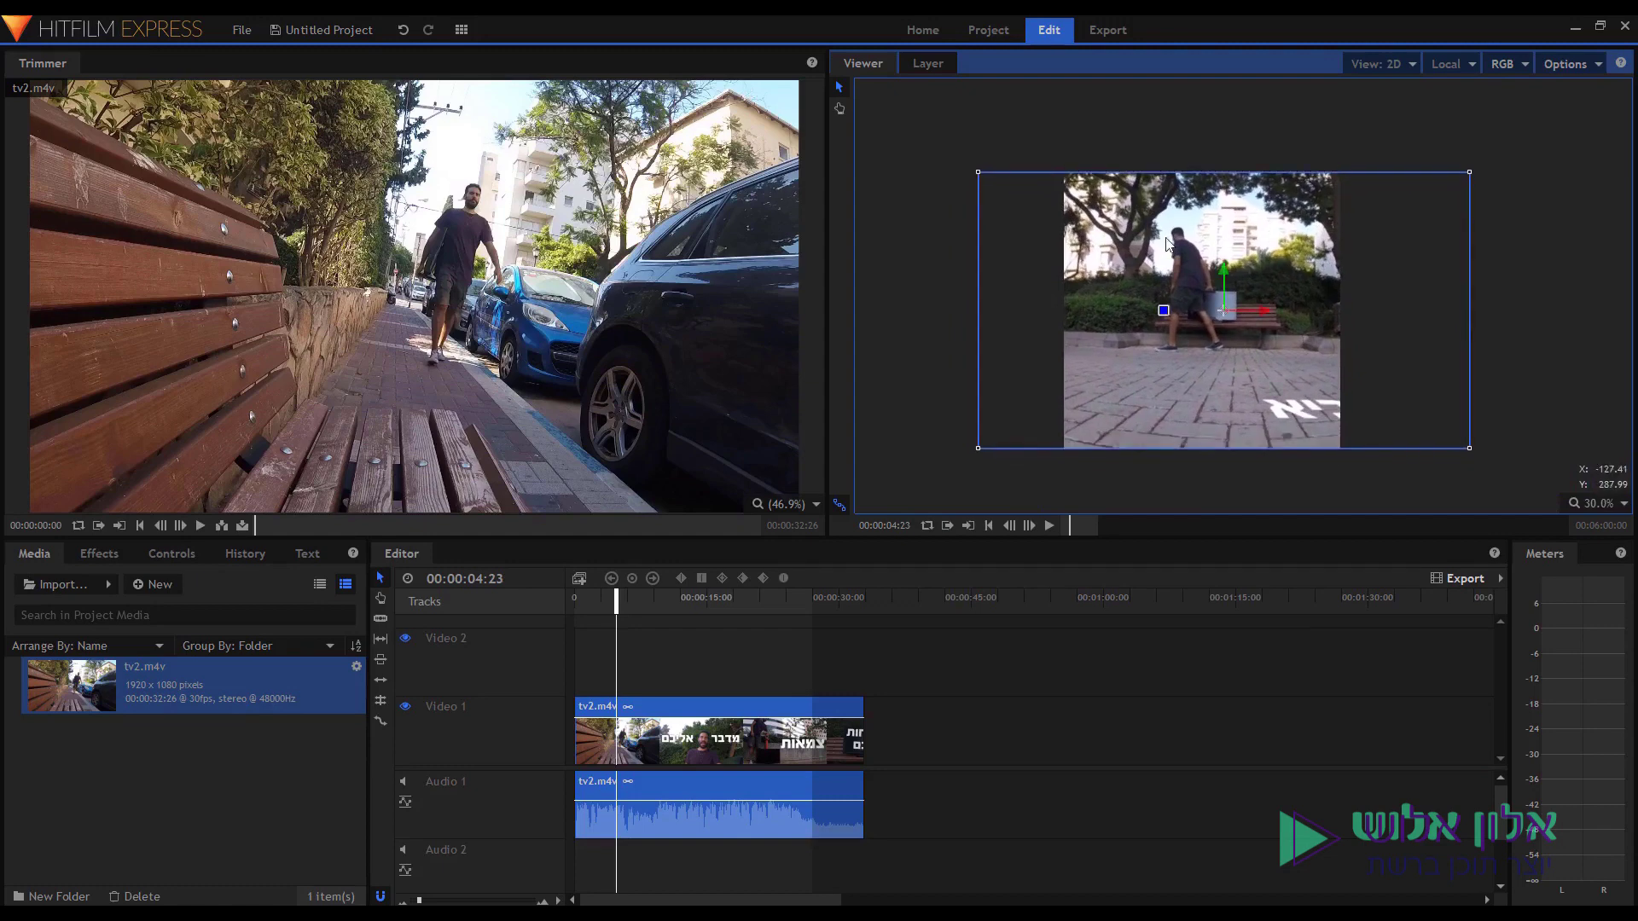
Scale the tv2.m4v clip to 57% in its Transform controls and centre it.
click(157, 558)
click(18, 665)
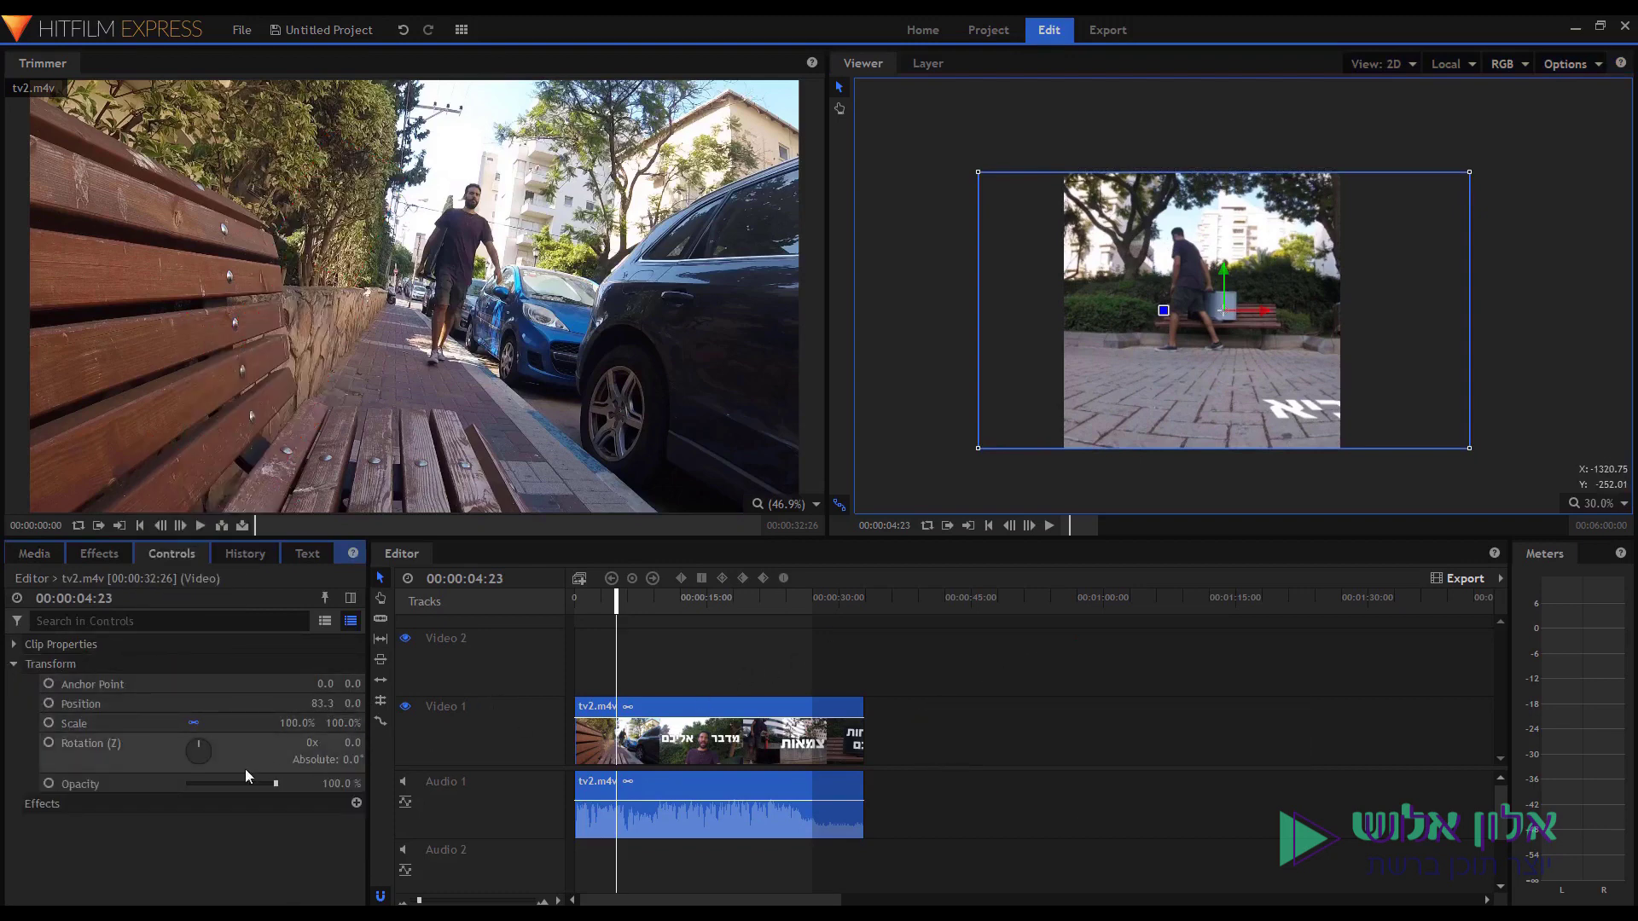
drag(305, 723, 235, 723)
drag(1139, 361, 1114, 360)
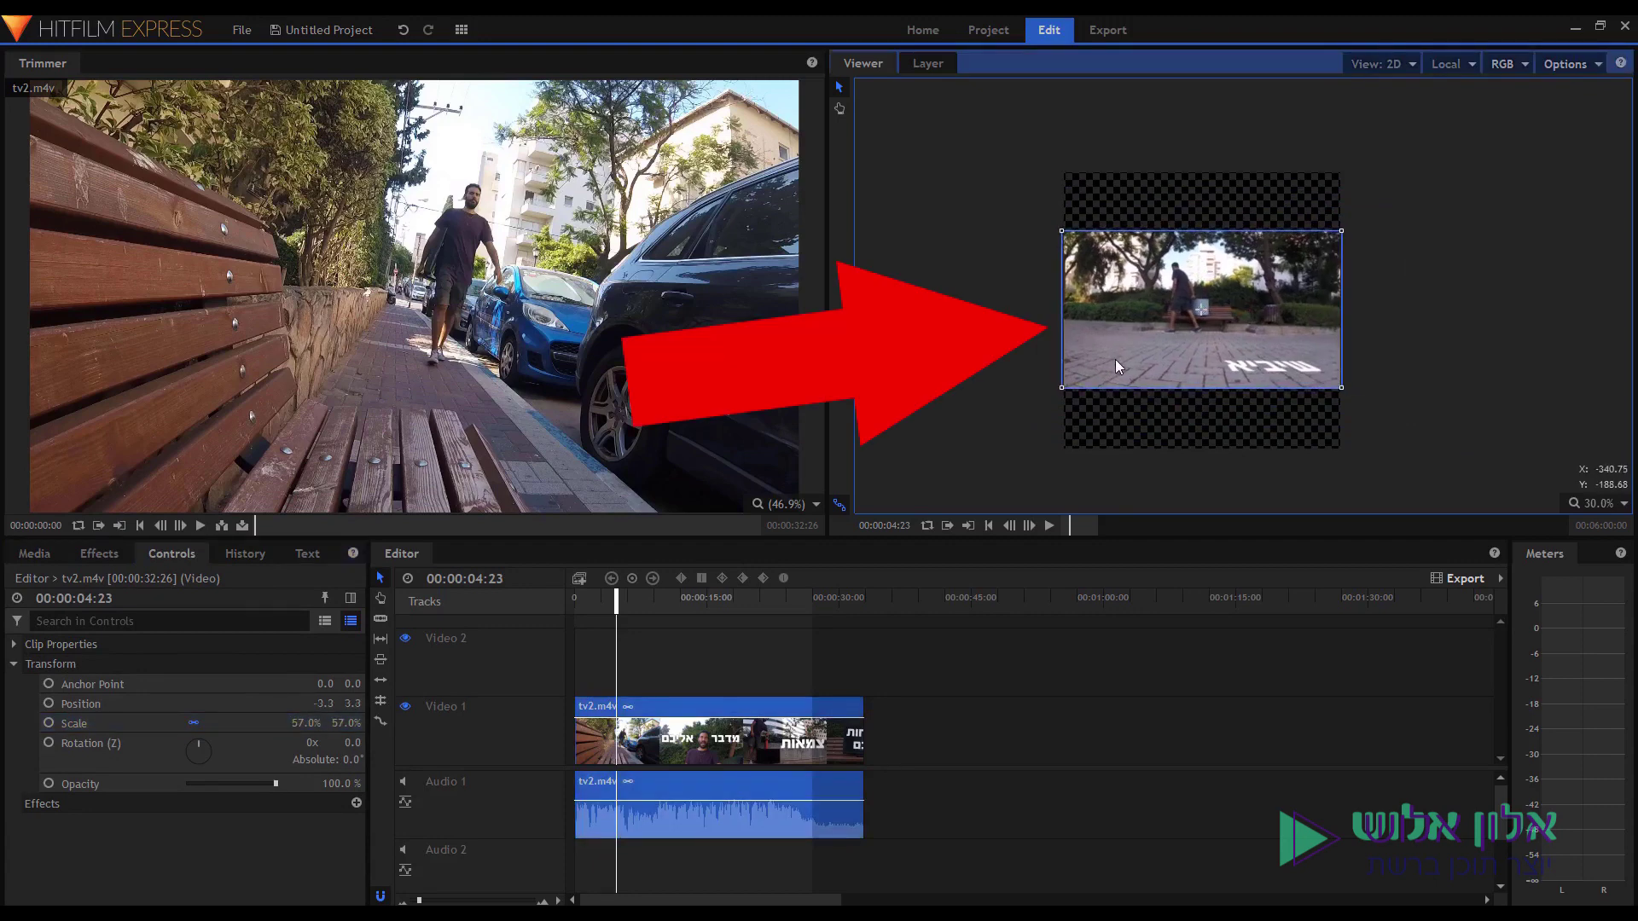
click(51, 664)
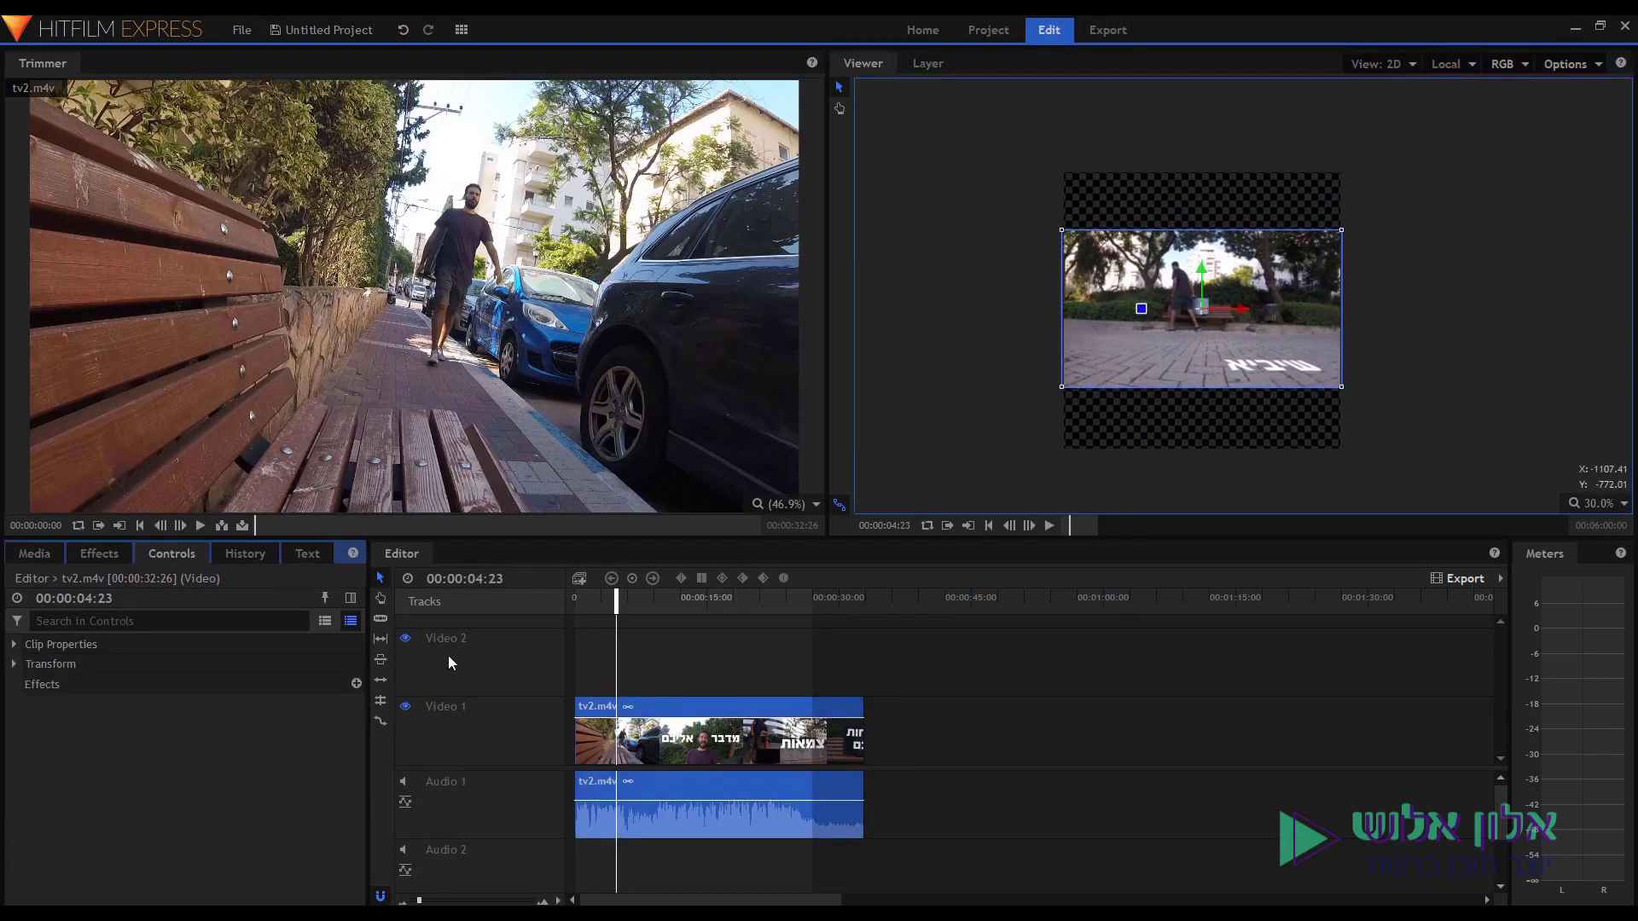
click(28, 554)
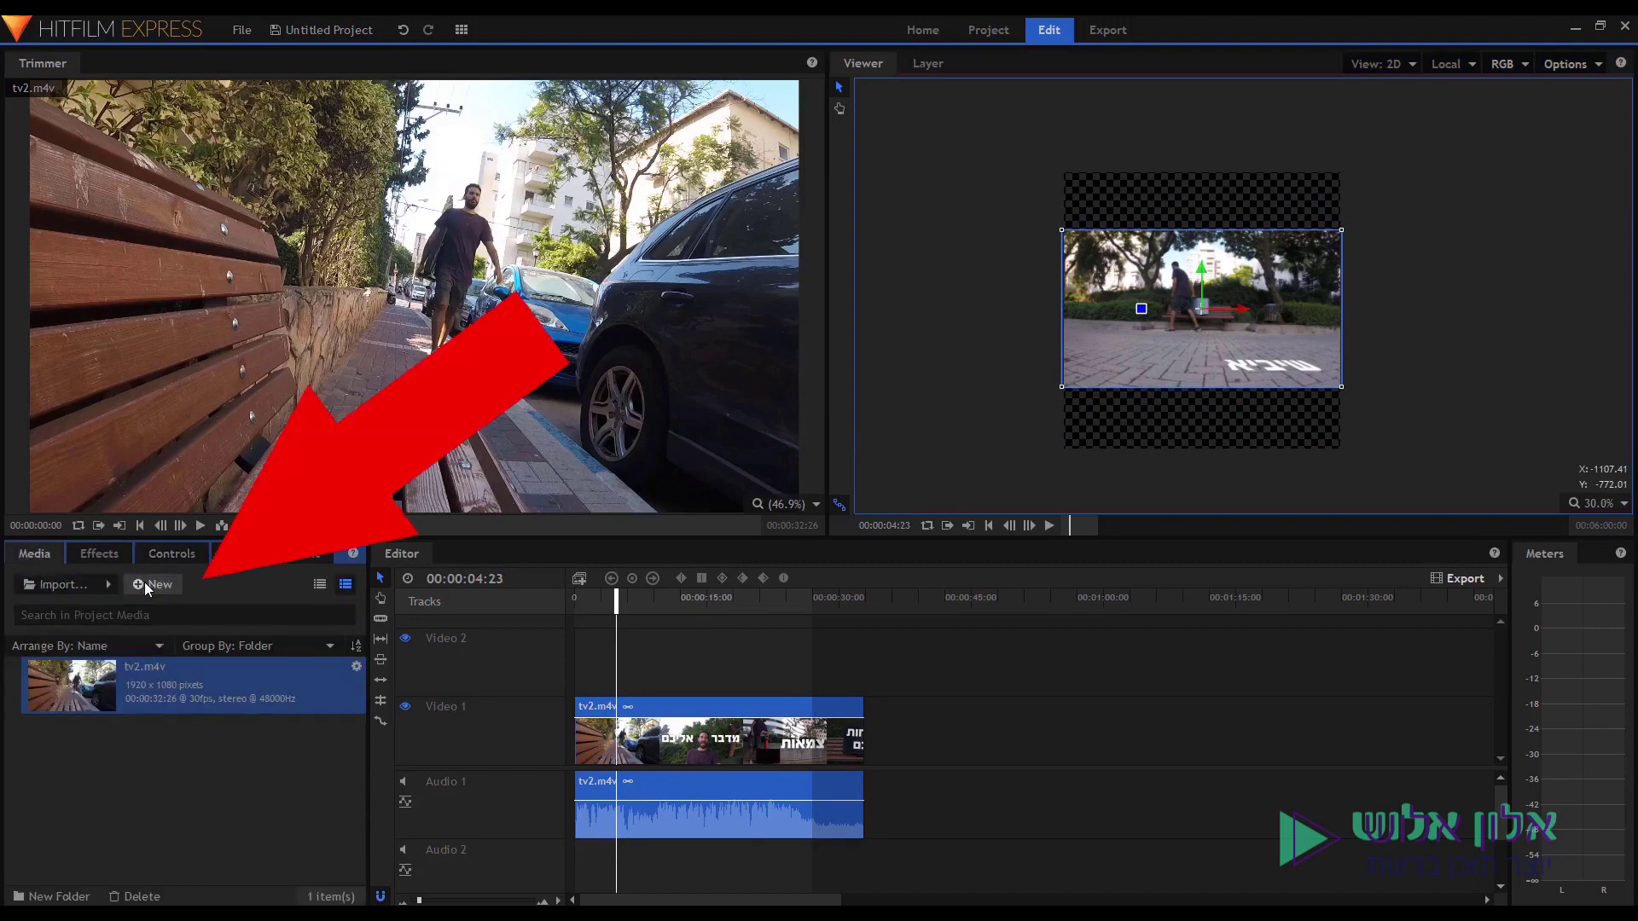
Create a composite shot named כותרת עליונה with a 55-second duration.
click(145, 583)
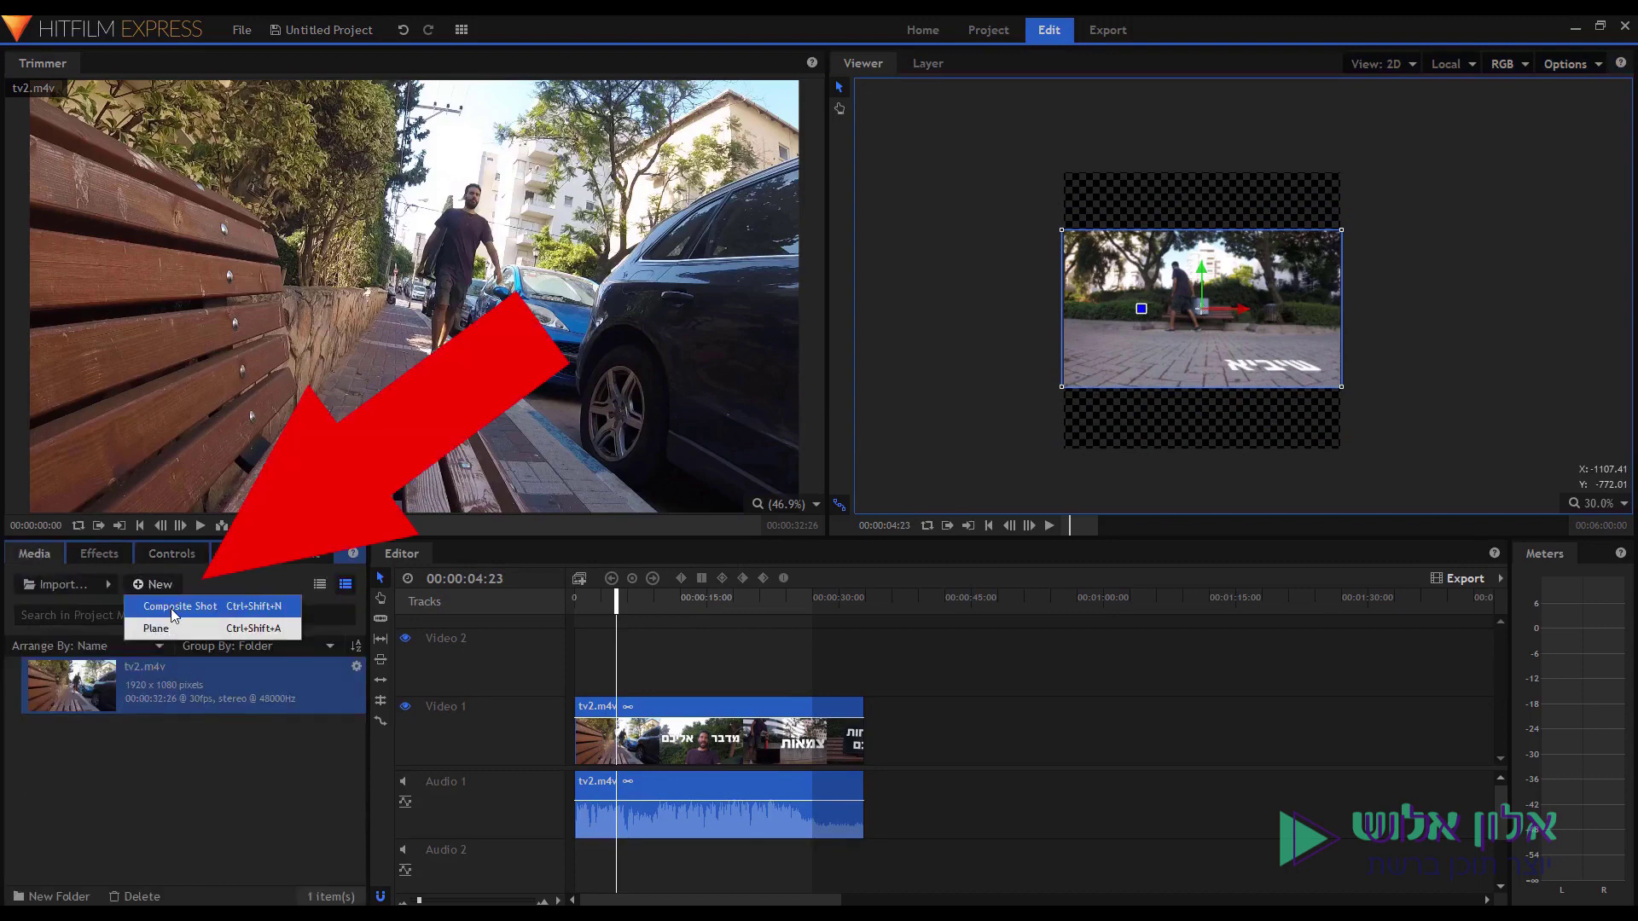
click(173, 607)
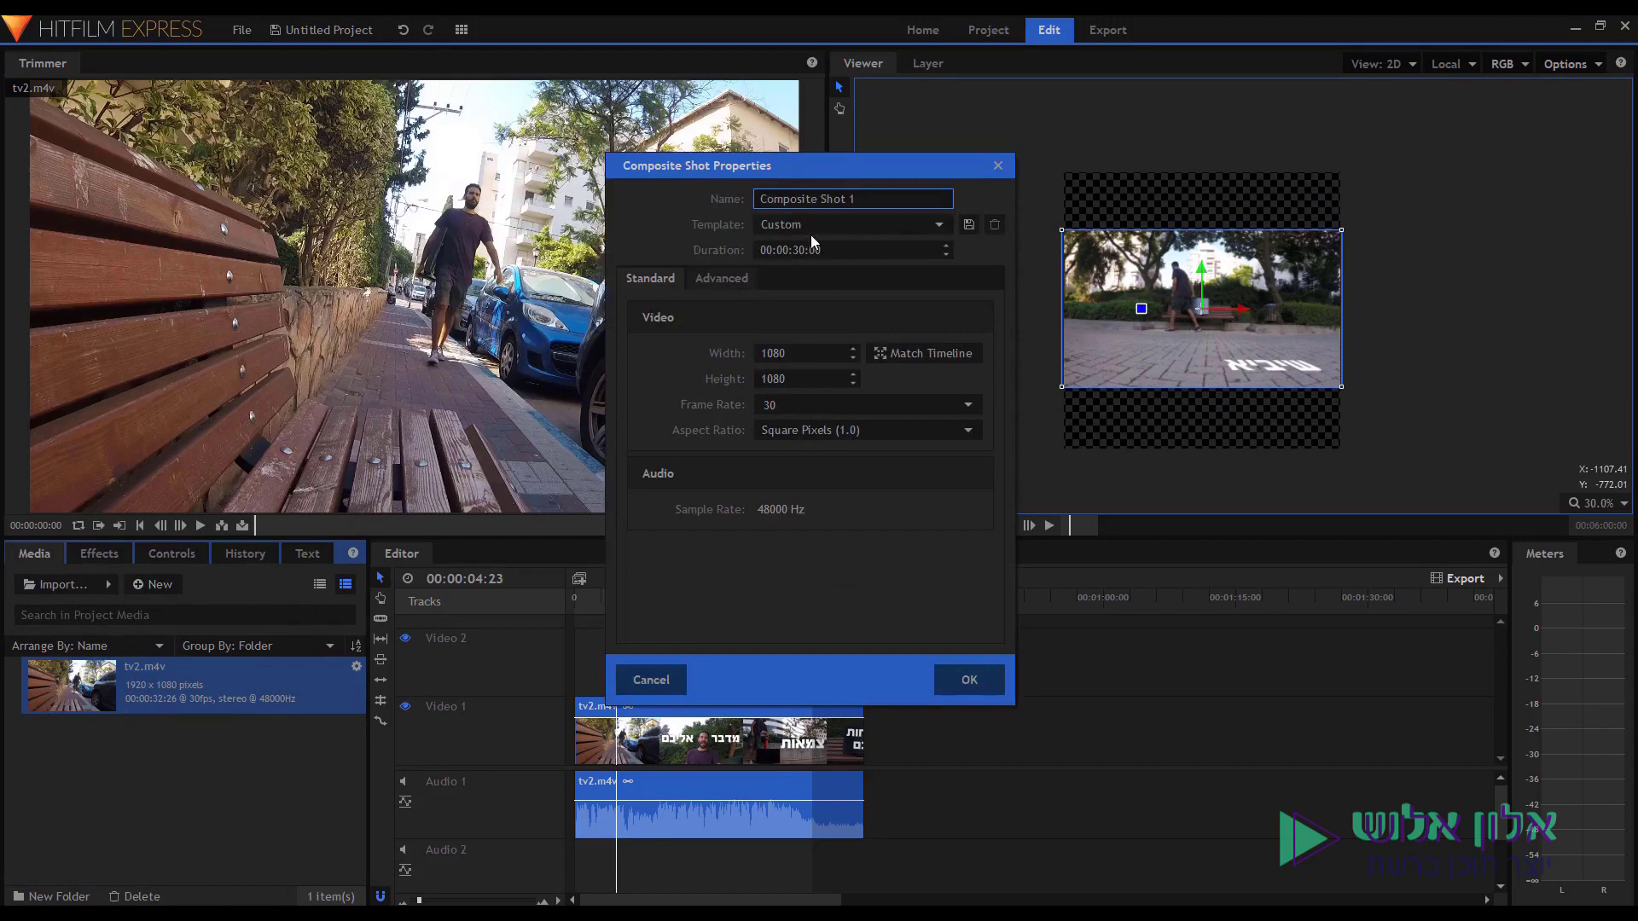
drag(857, 198, 693, 206)
text(כותרת עליונה)
drag(845, 164, 1174, 168)
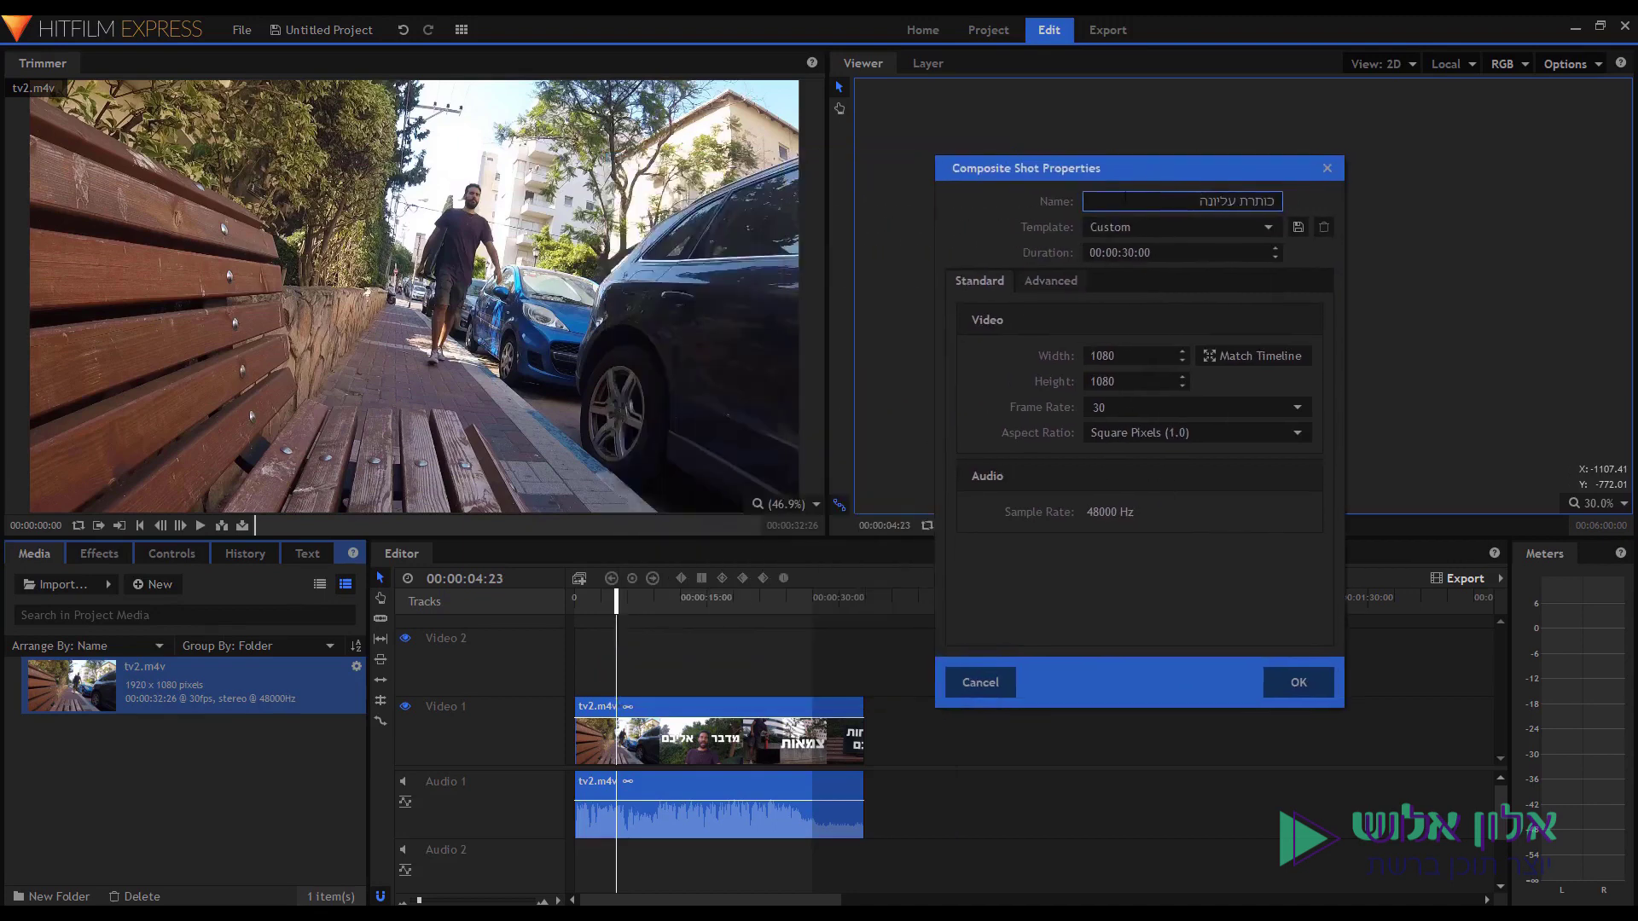
double_click(1128, 252)
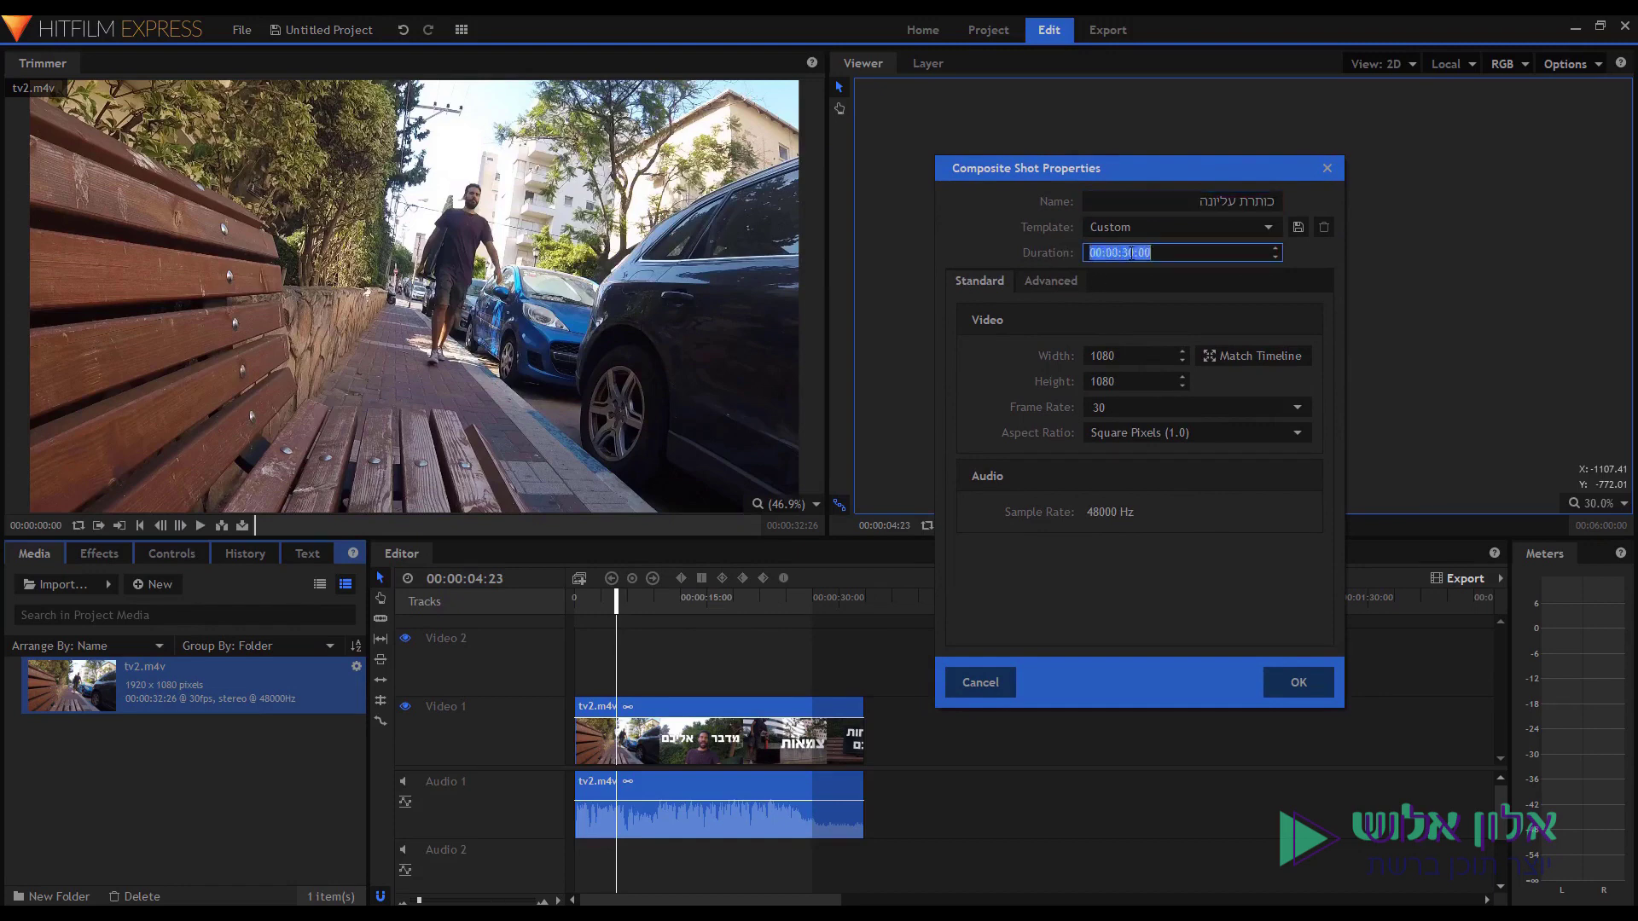
text(55)
click(1293, 684)
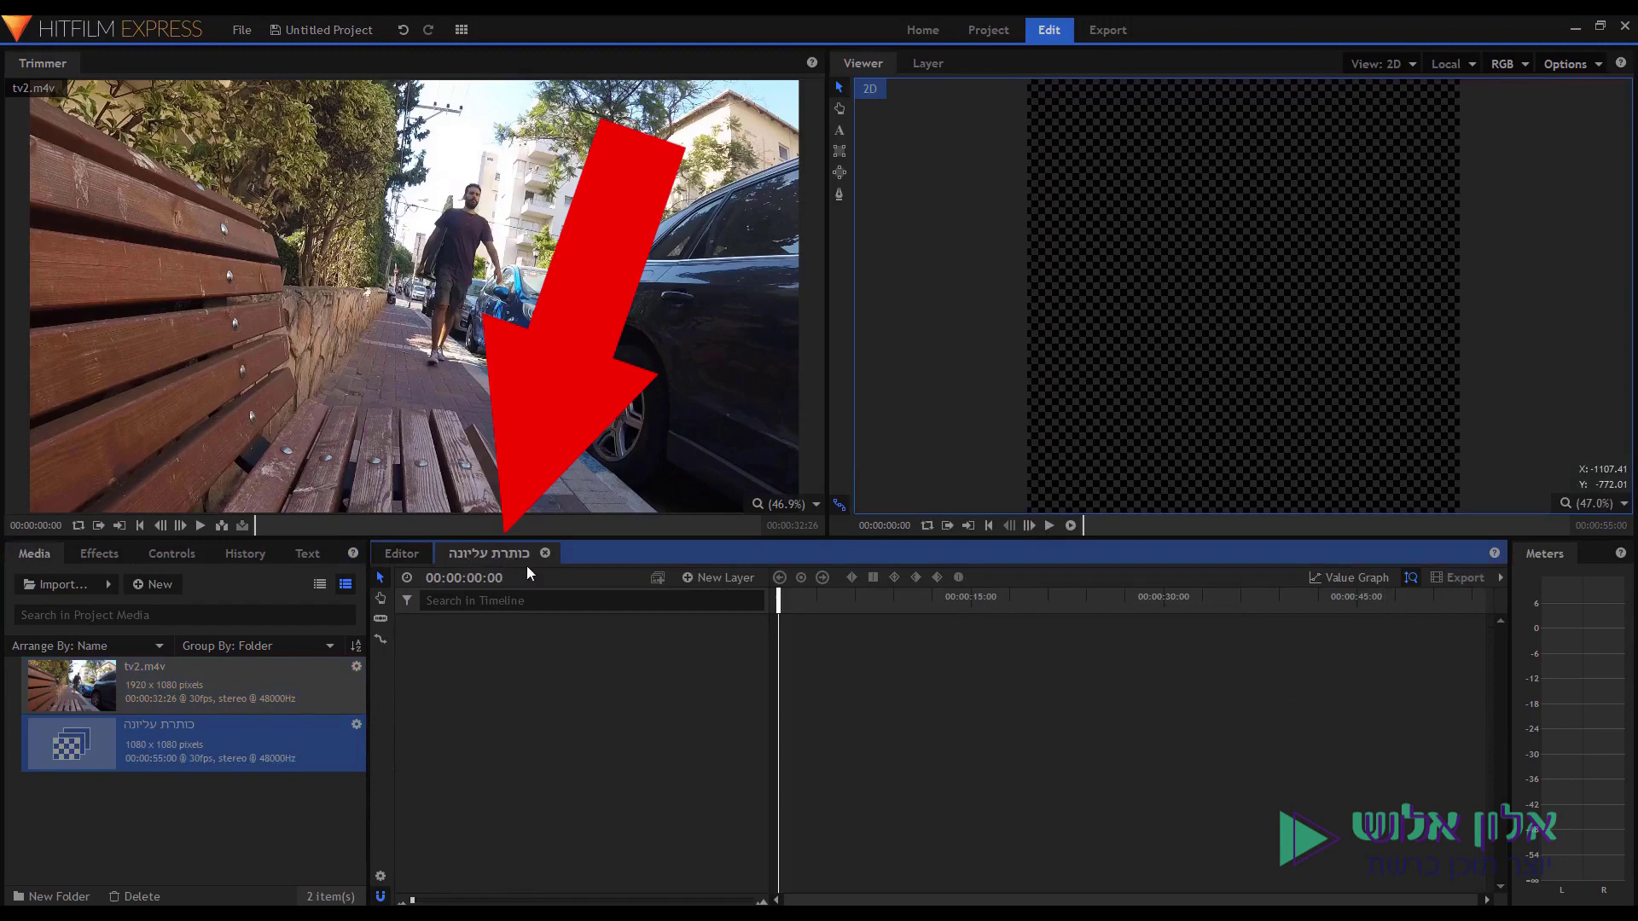
Add a 400 × 400 text layer to the composite shot.
click(716, 578)
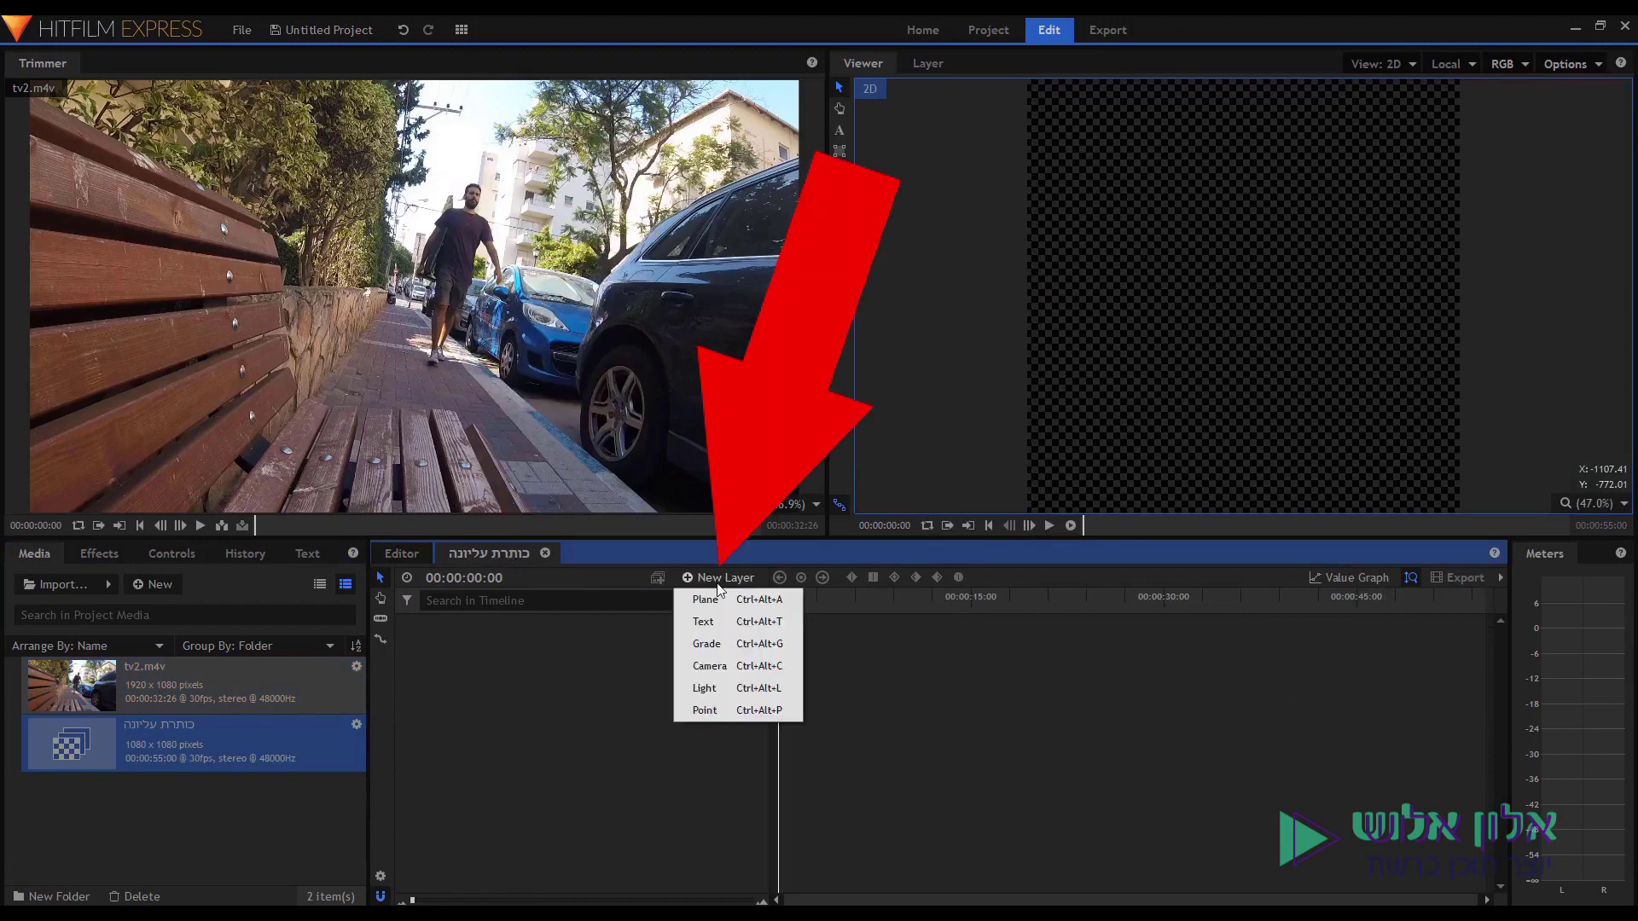
click(716, 622)
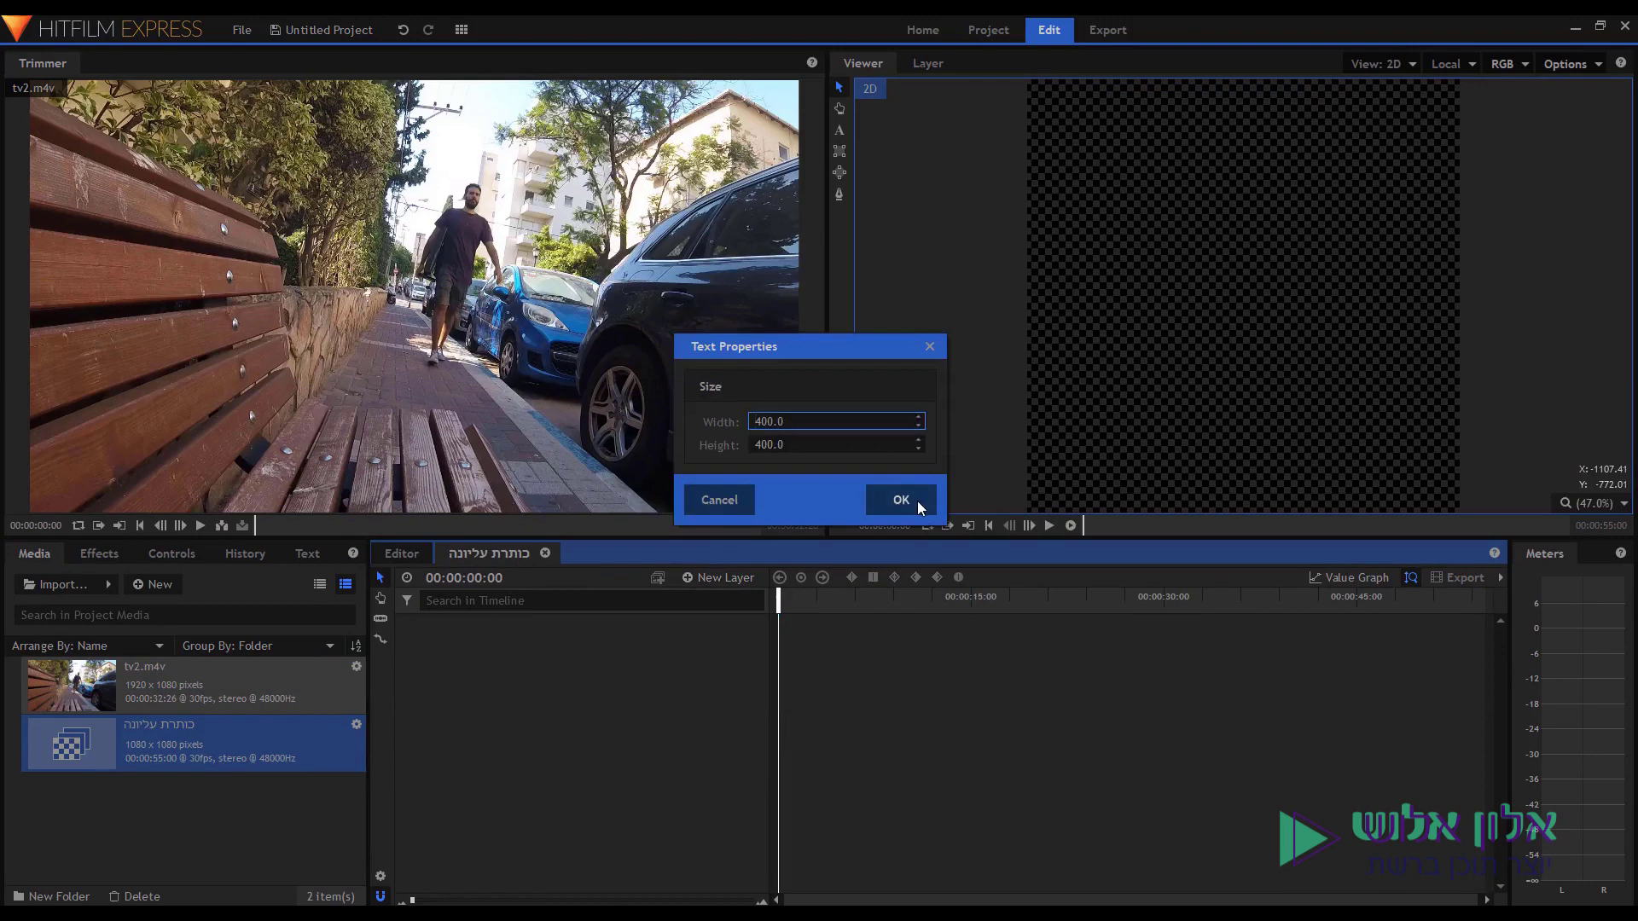
click(916, 500)
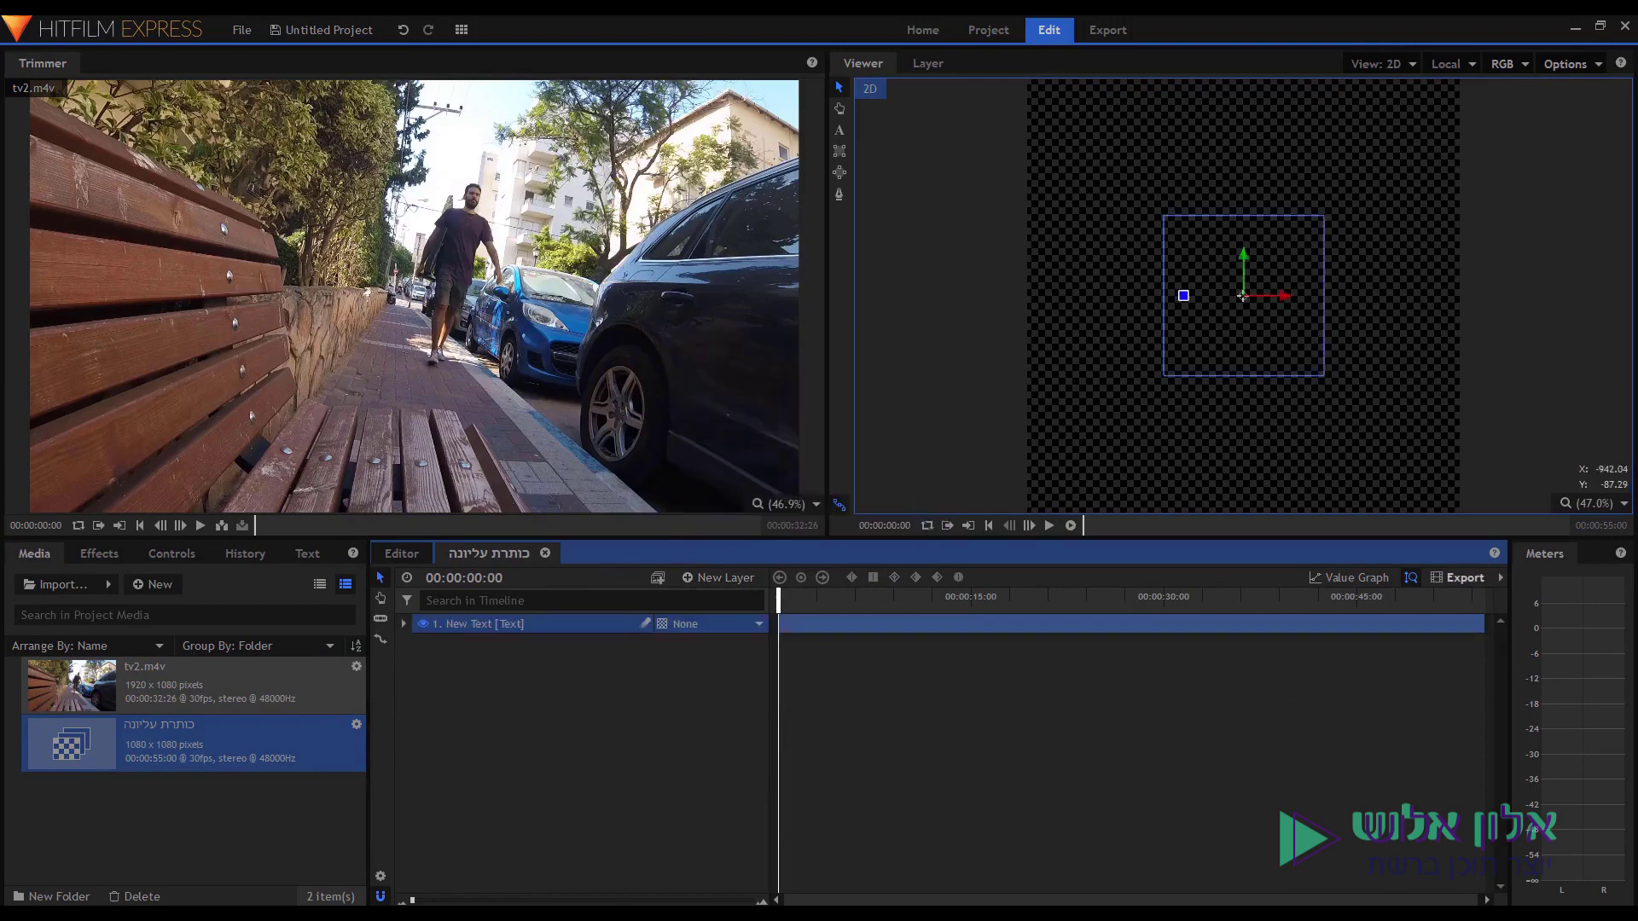
key(alt+Tab)
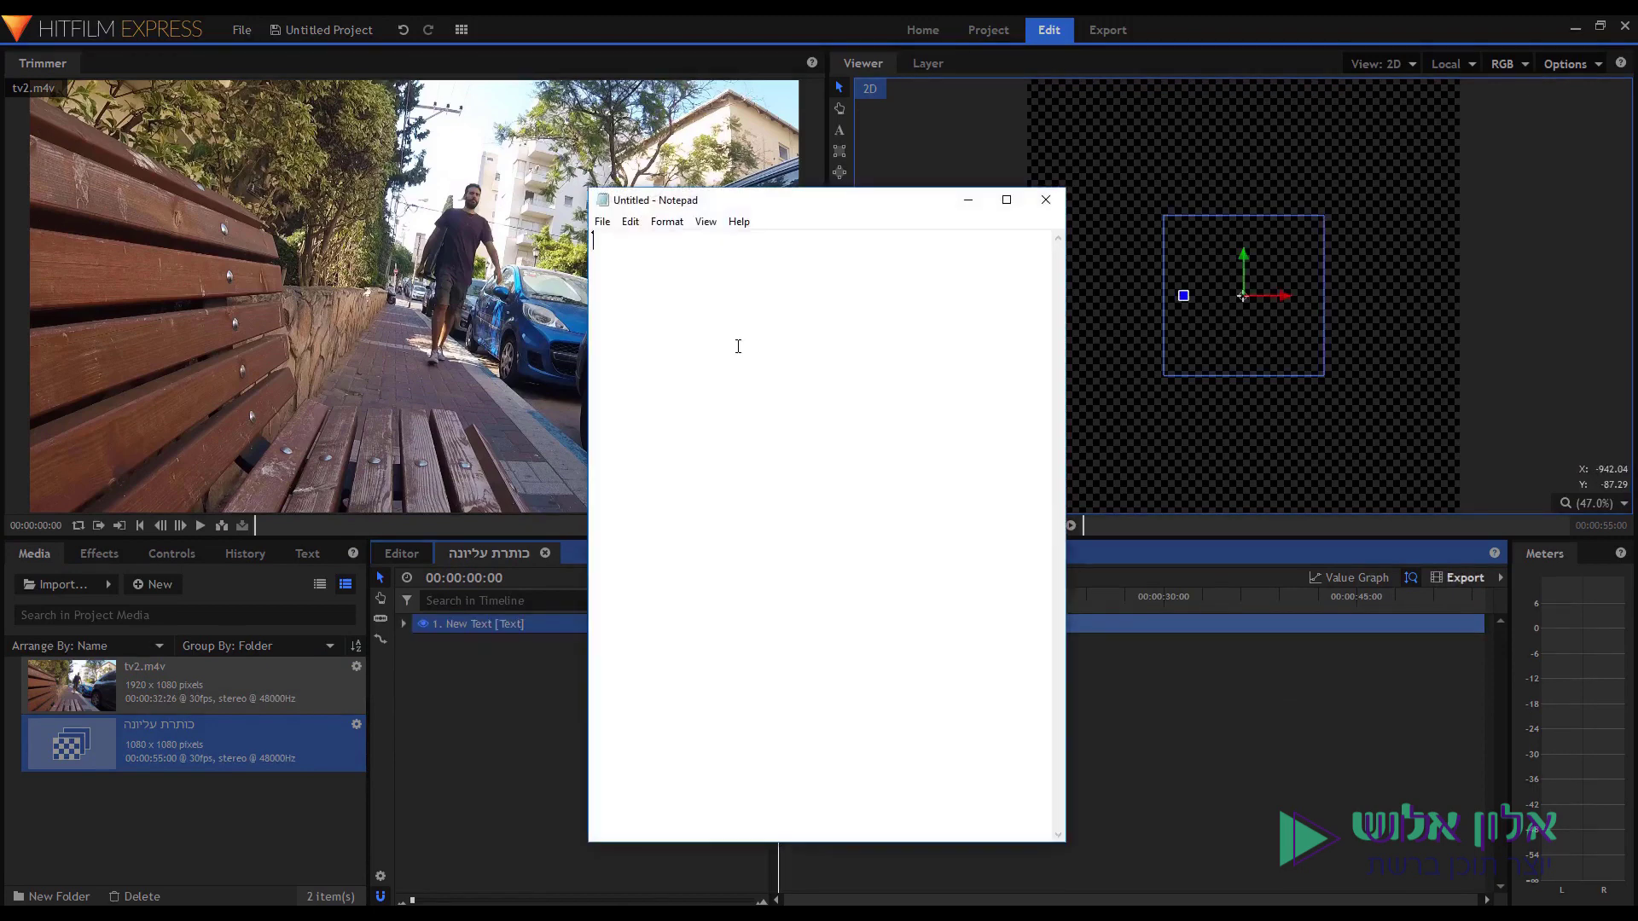
Paste the Hebrew title into Notepad, reverse it to הנוילע תרתוכ, and copy it.
text(כותרת עליונה)
key(ctrl+a)
text(הנוילע תרתוכ)
key(ctrl+a)
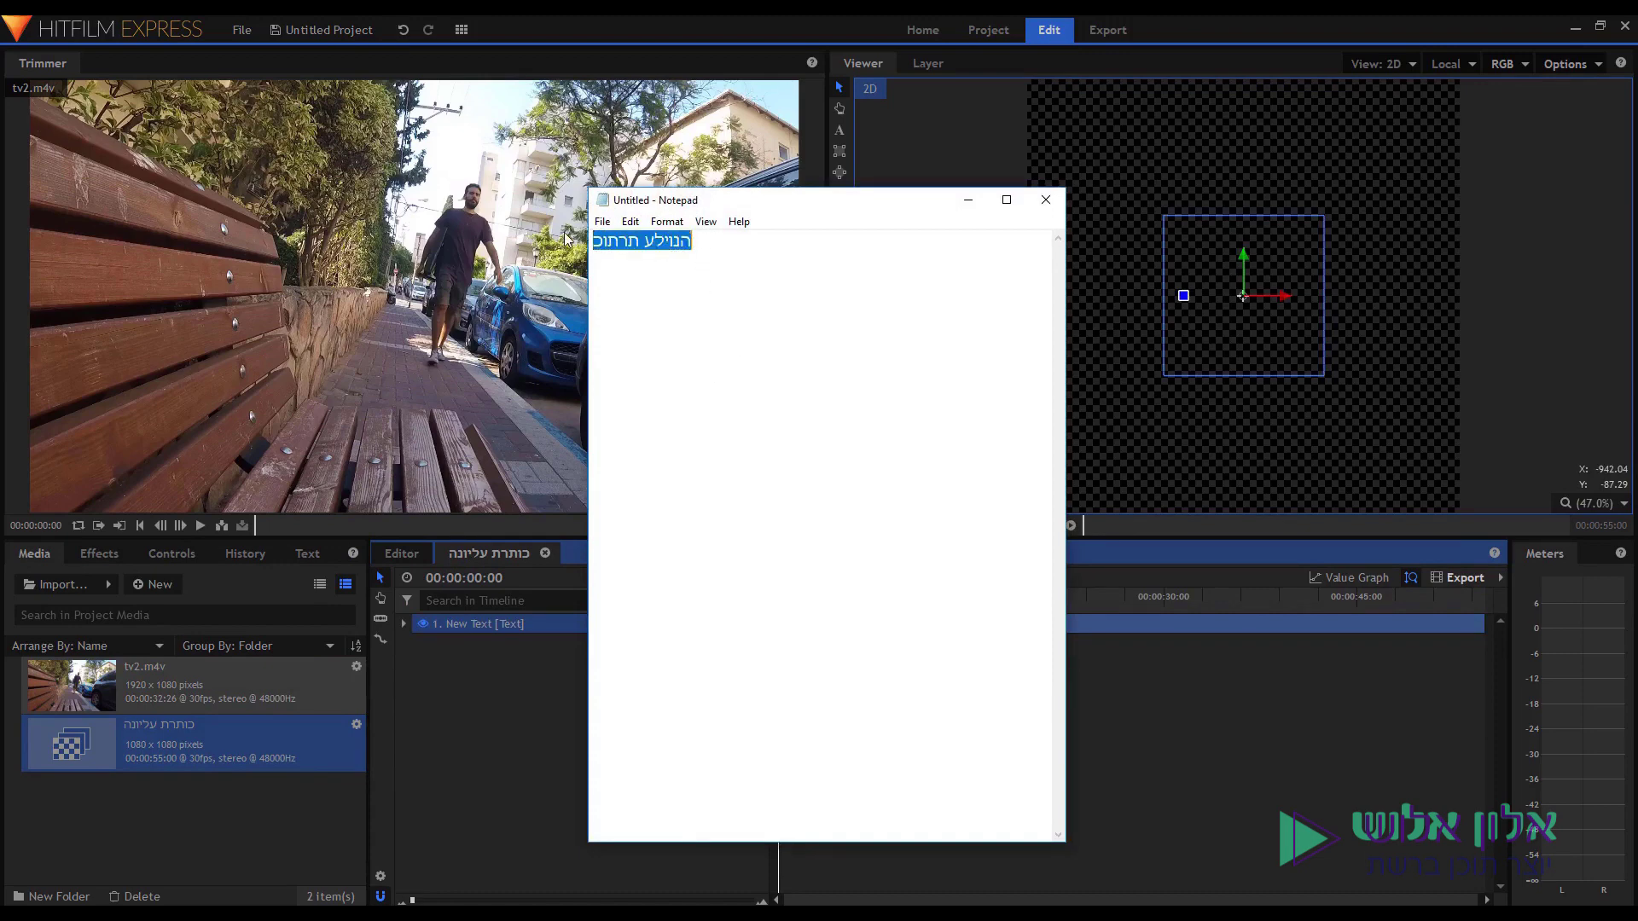
right_click(653, 239)
click(696, 293)
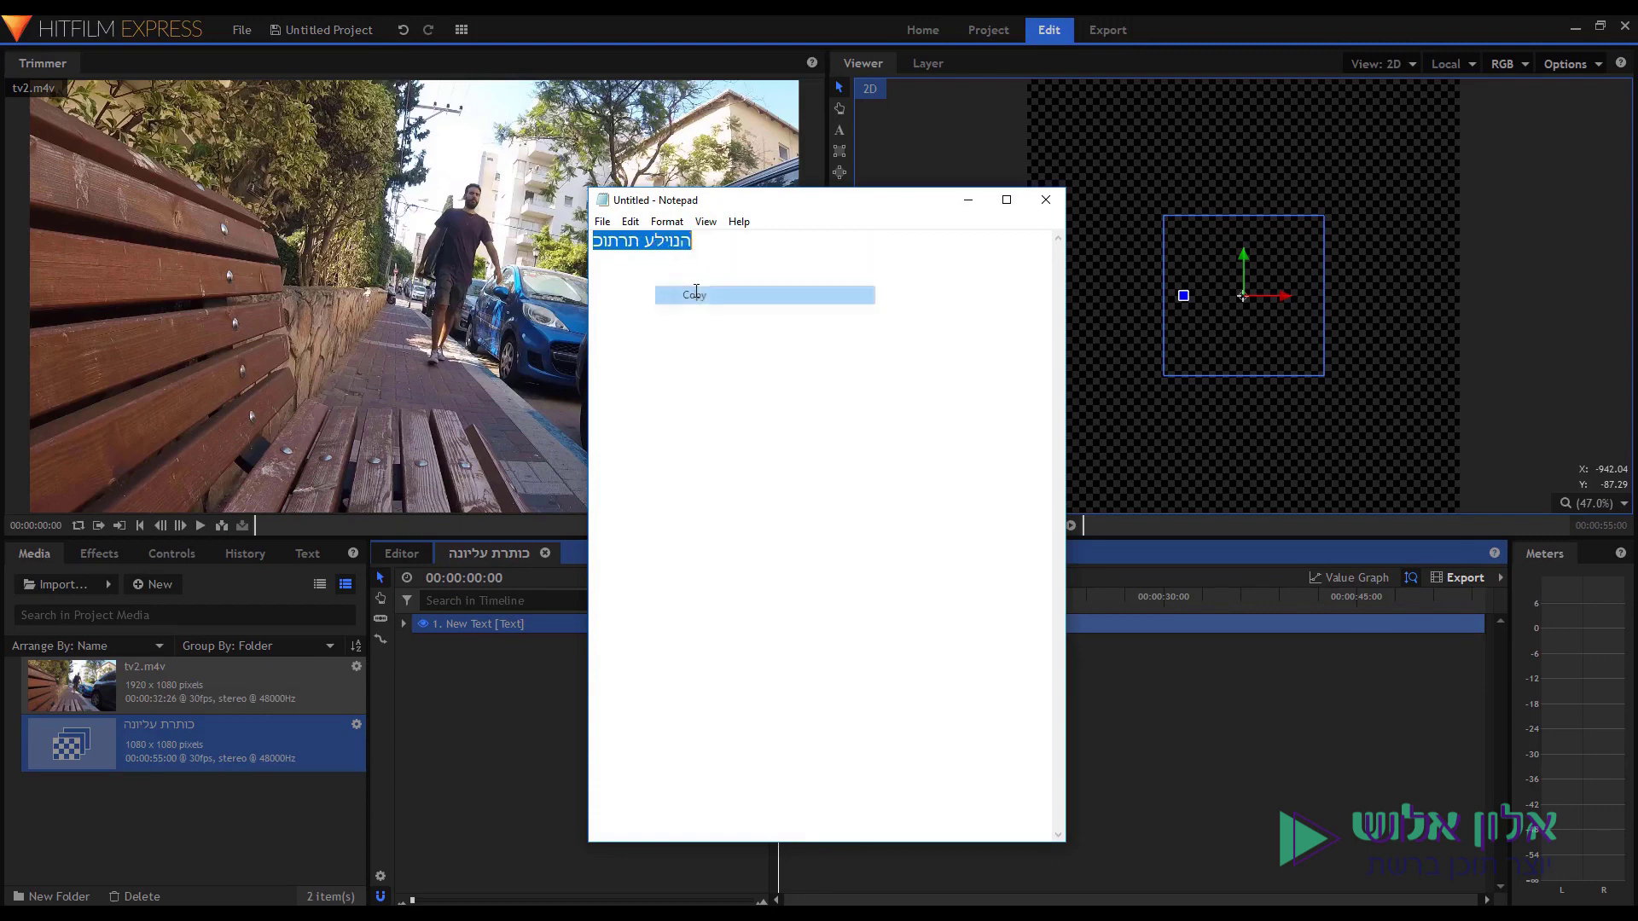
click(1222, 232)
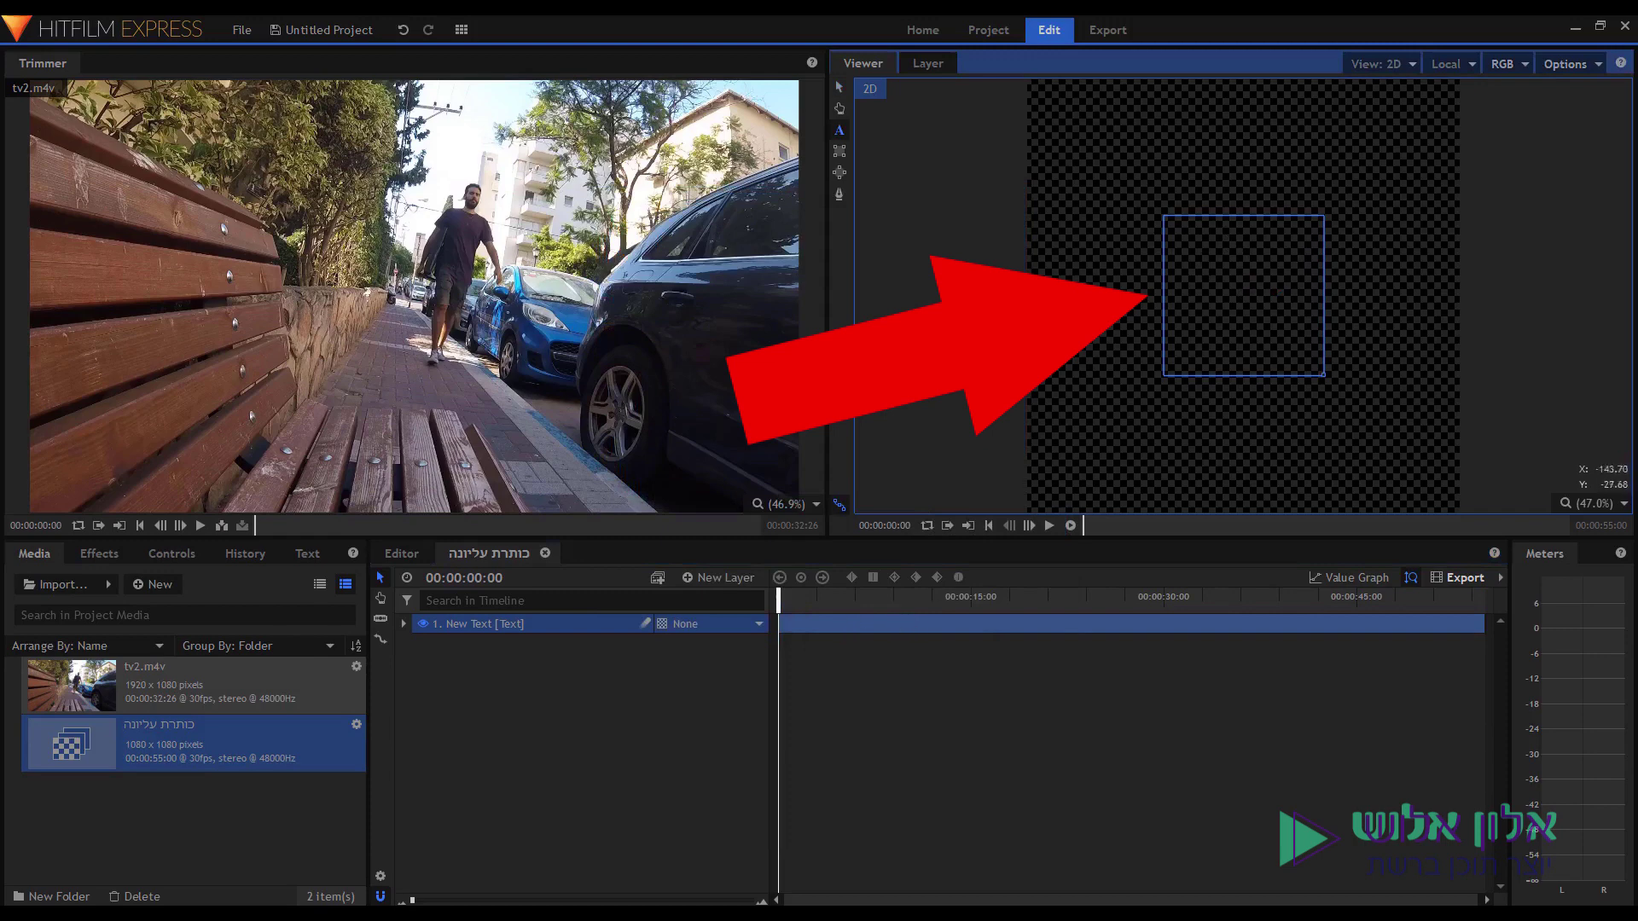
Paste the title into the text layer, enlarge it, and widen and raise its text box.
key(ctrl+v)
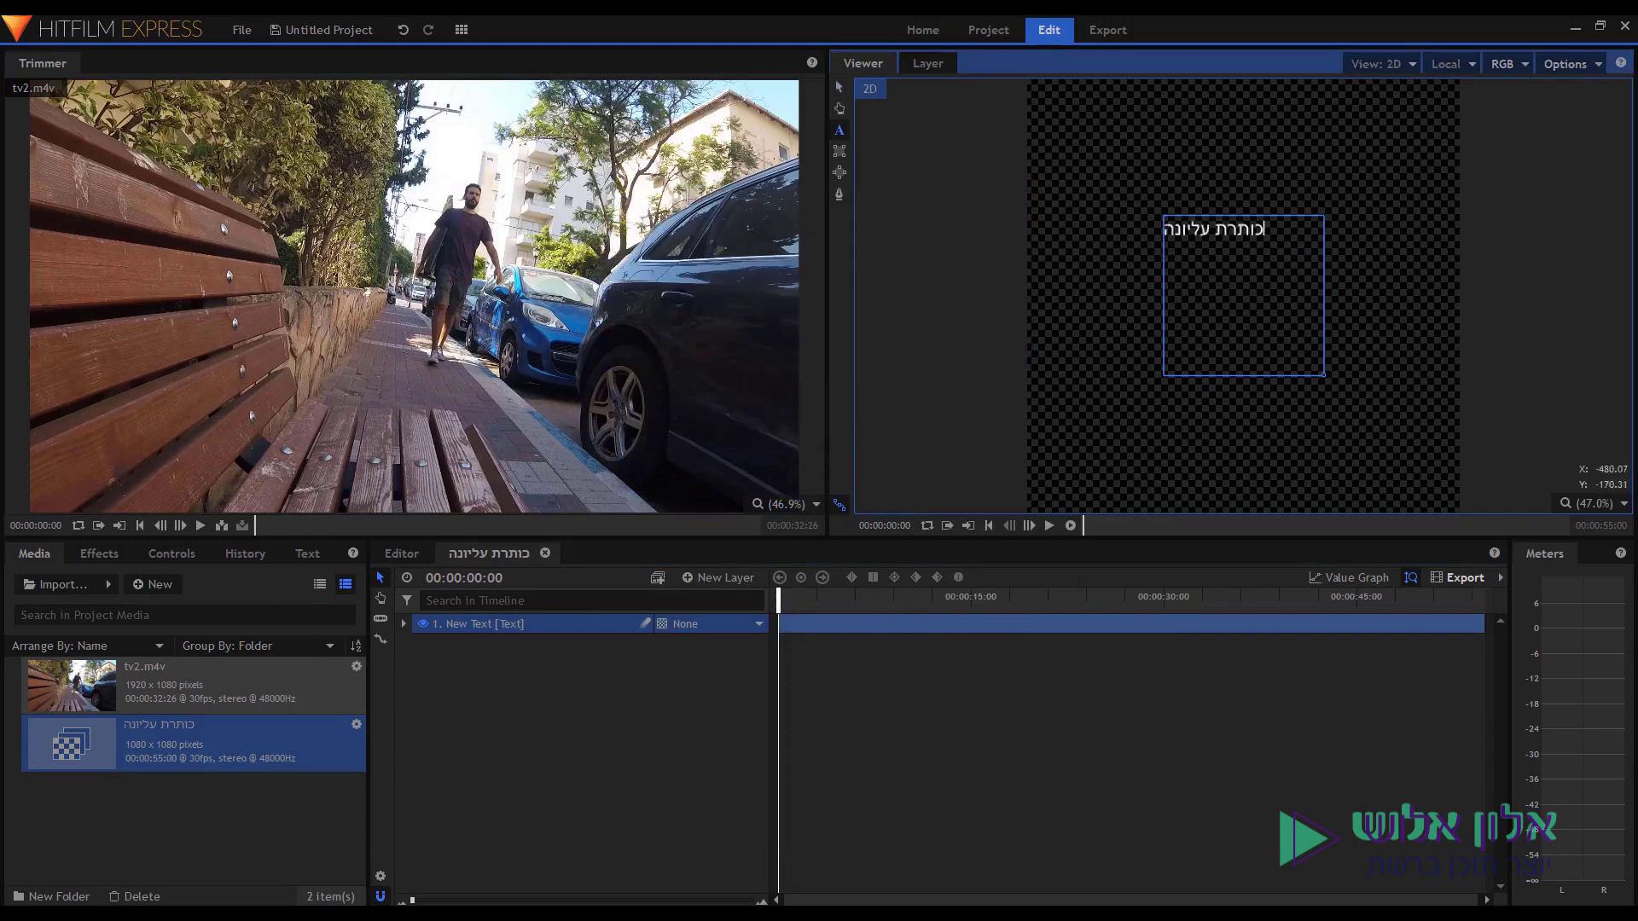
drag(1265, 229, 1124, 230)
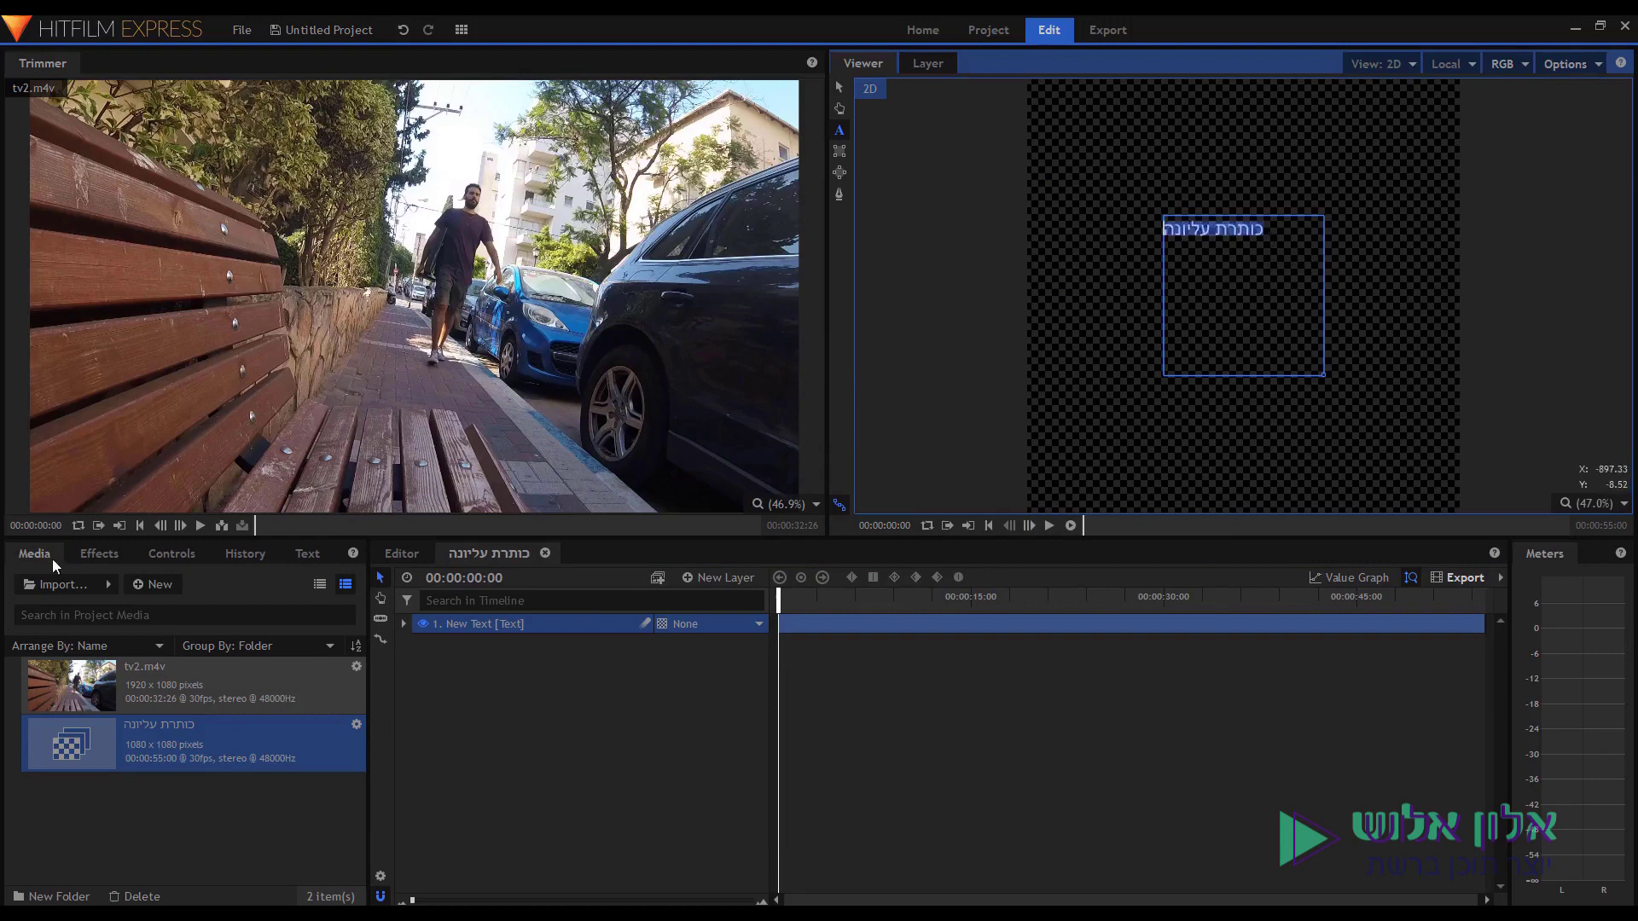
click(305, 552)
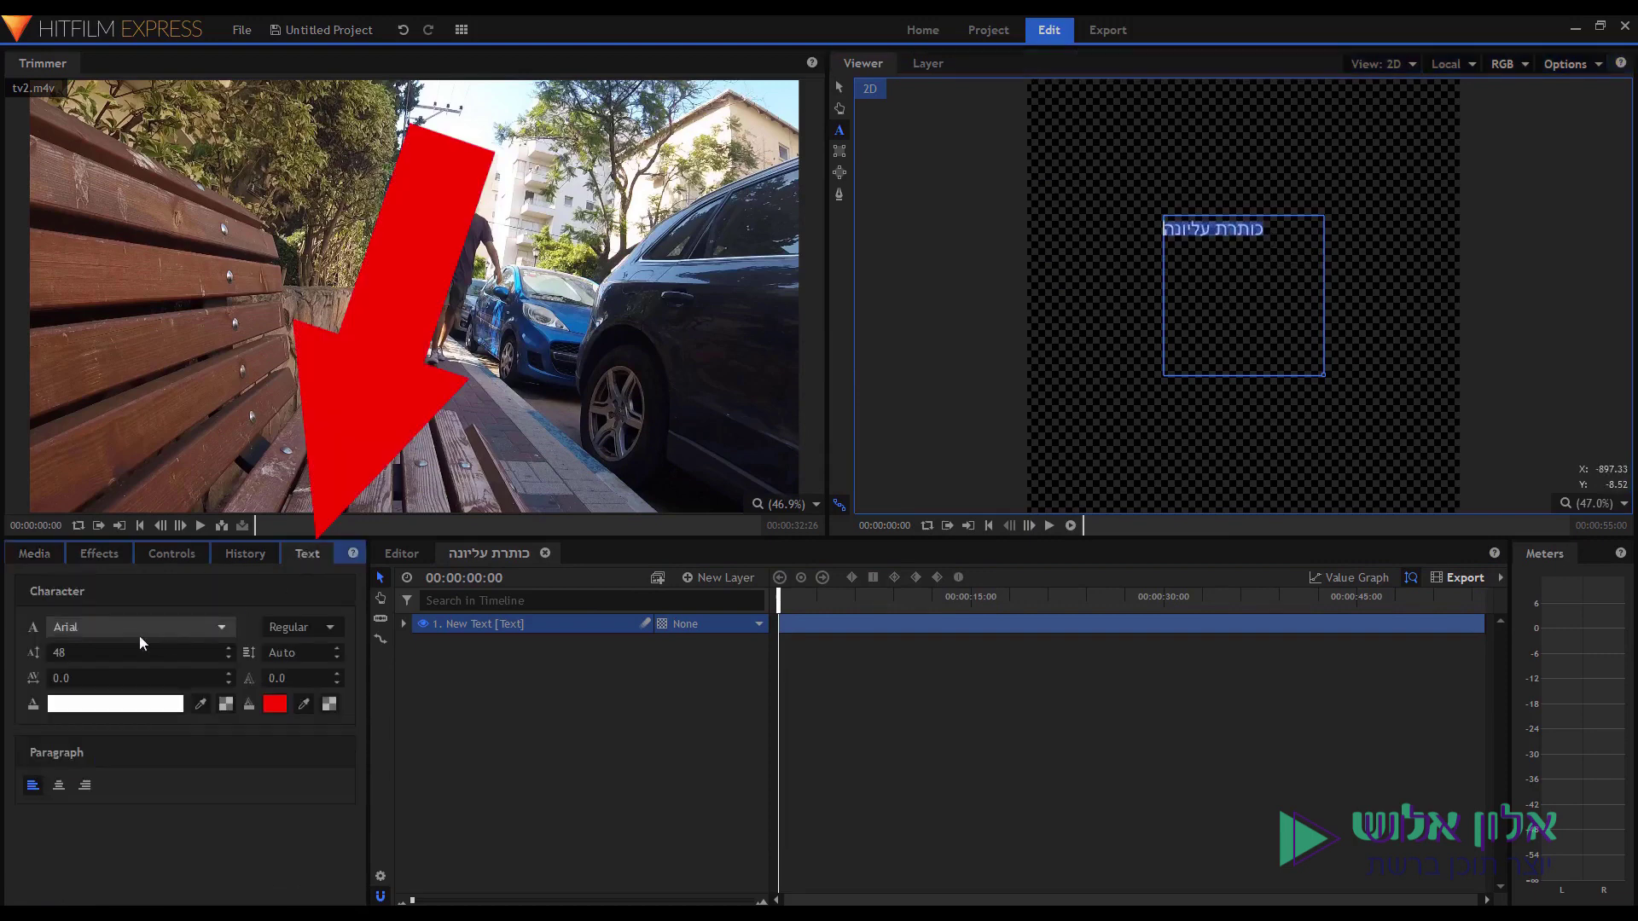
drag(89, 649, 110, 648)
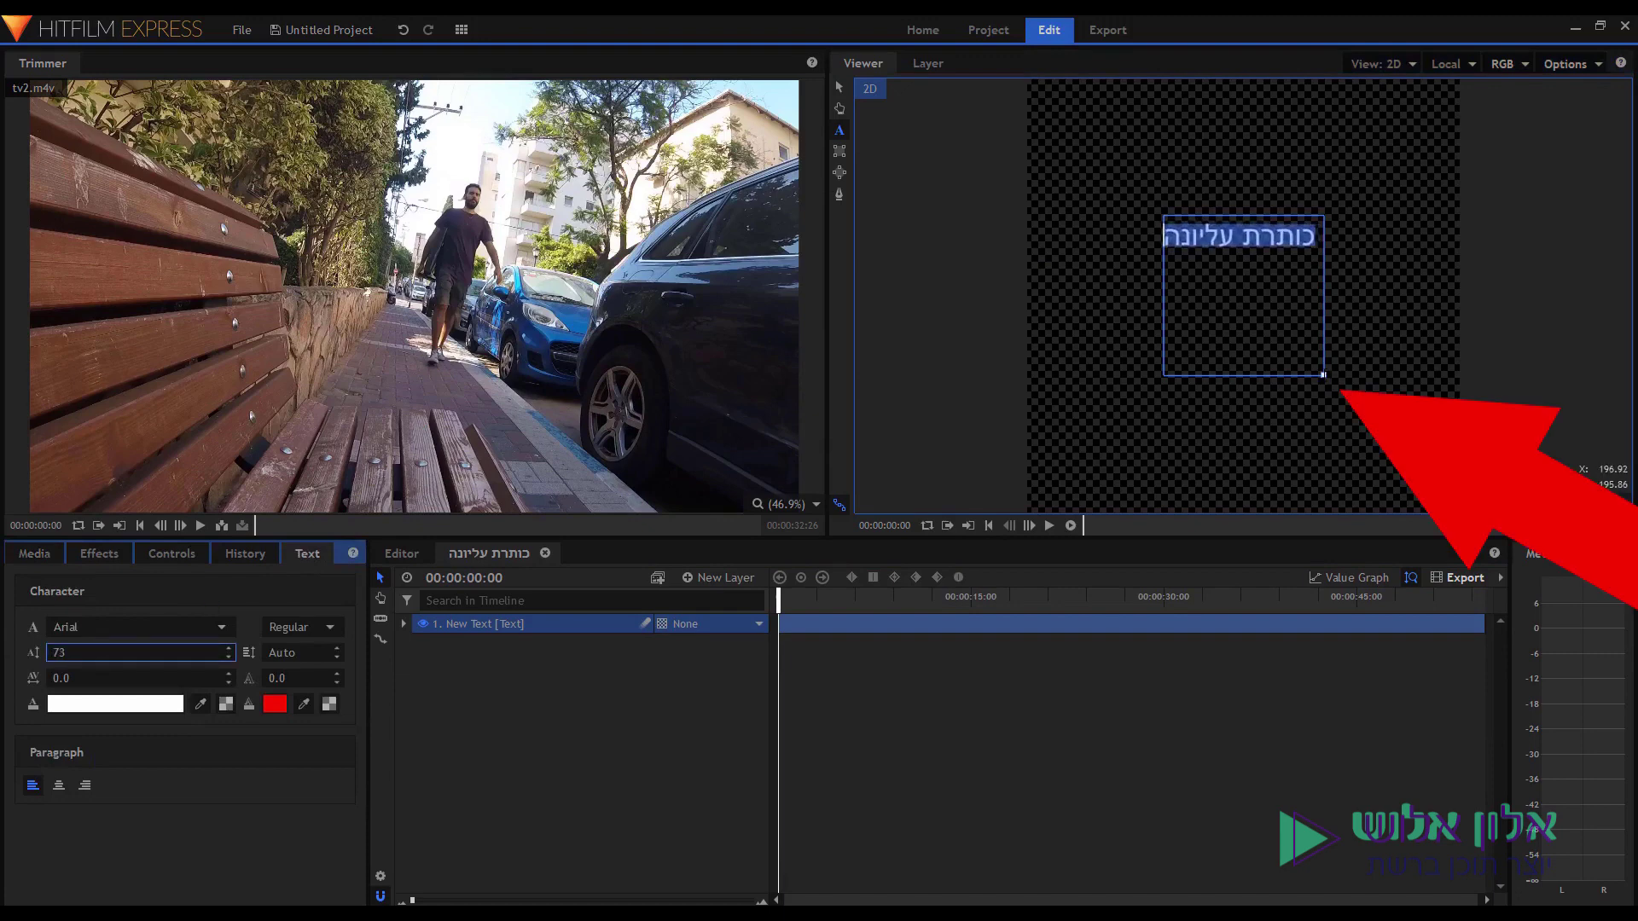
click(1450, 443)
drag(1324, 373, 1538, 378)
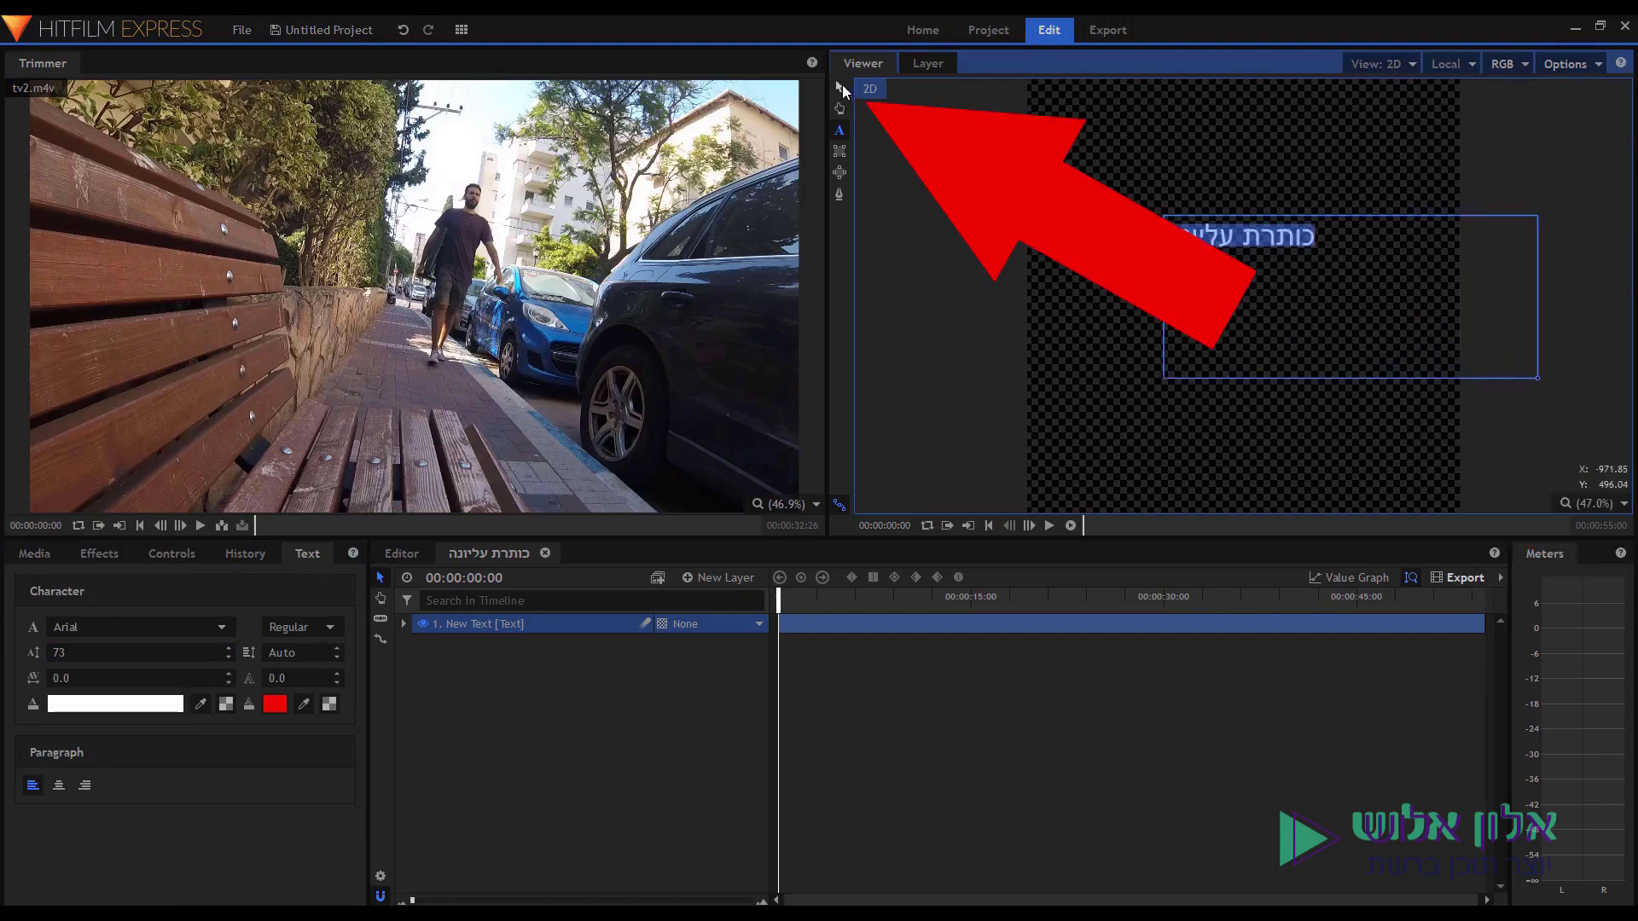
click(842, 85)
drag(1333, 230, 1180, 187)
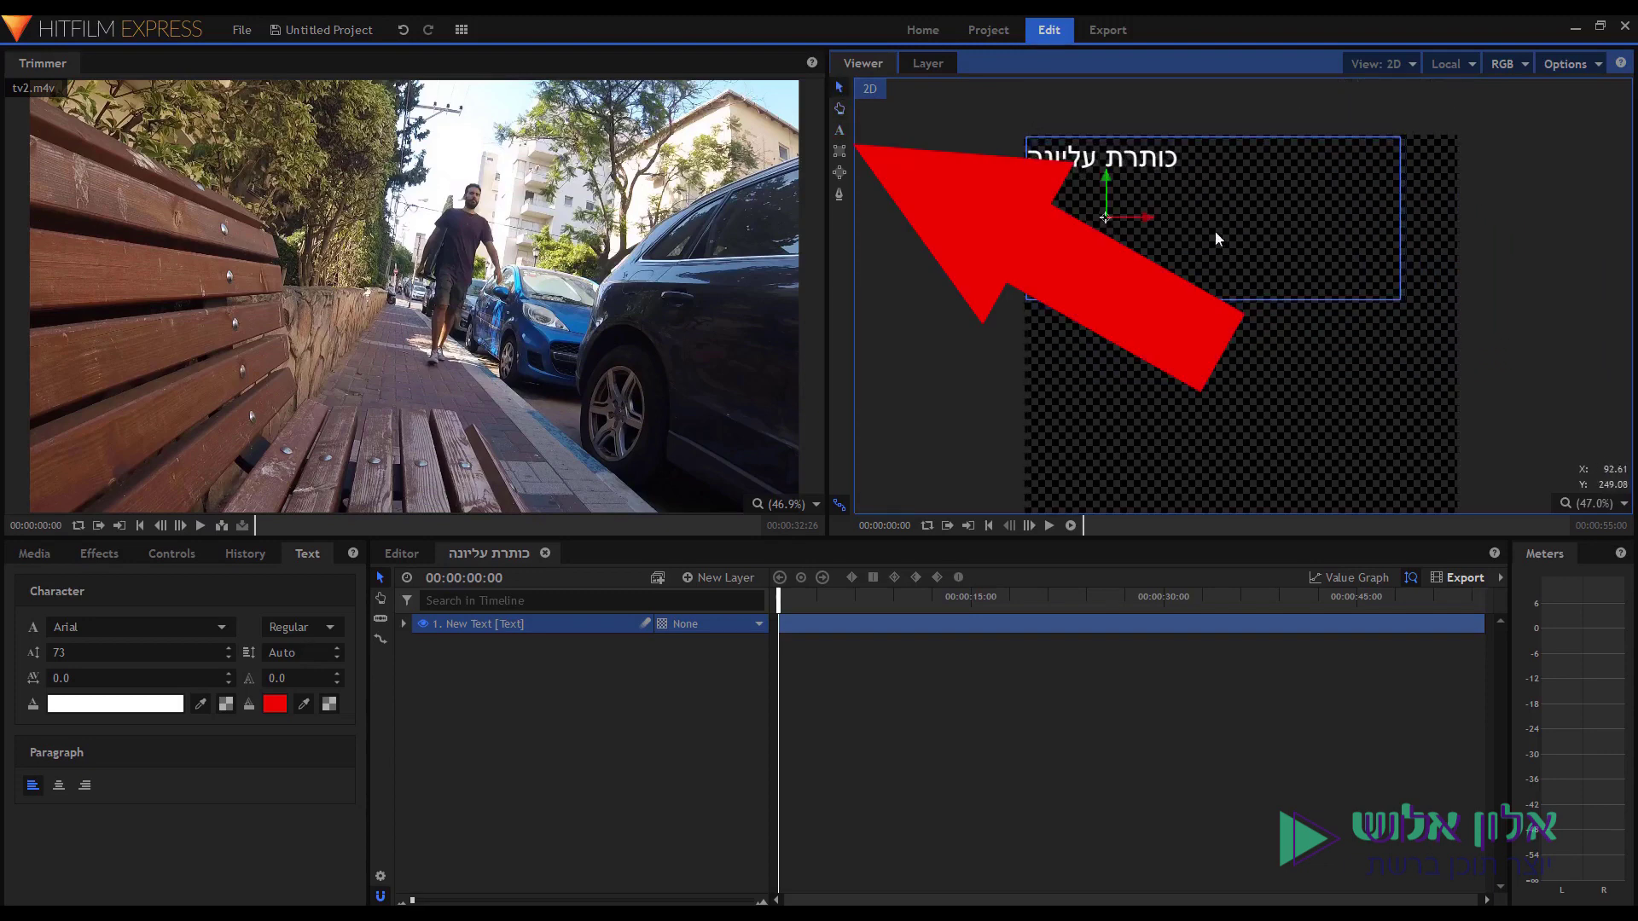
click(840, 132)
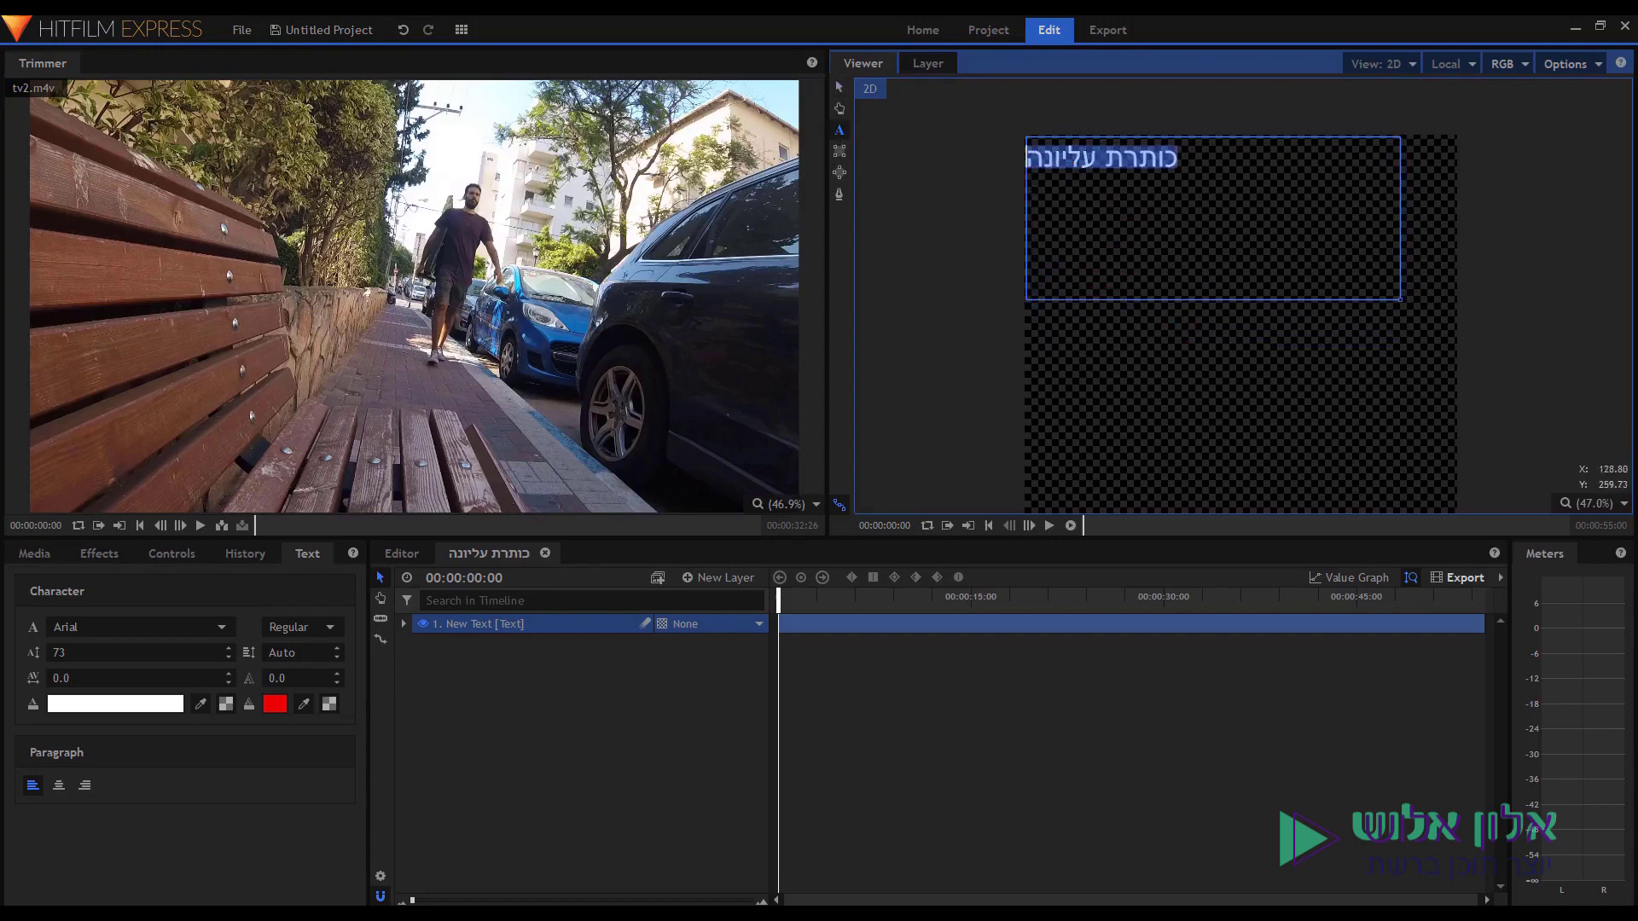
drag(1400, 299, 1455, 309)
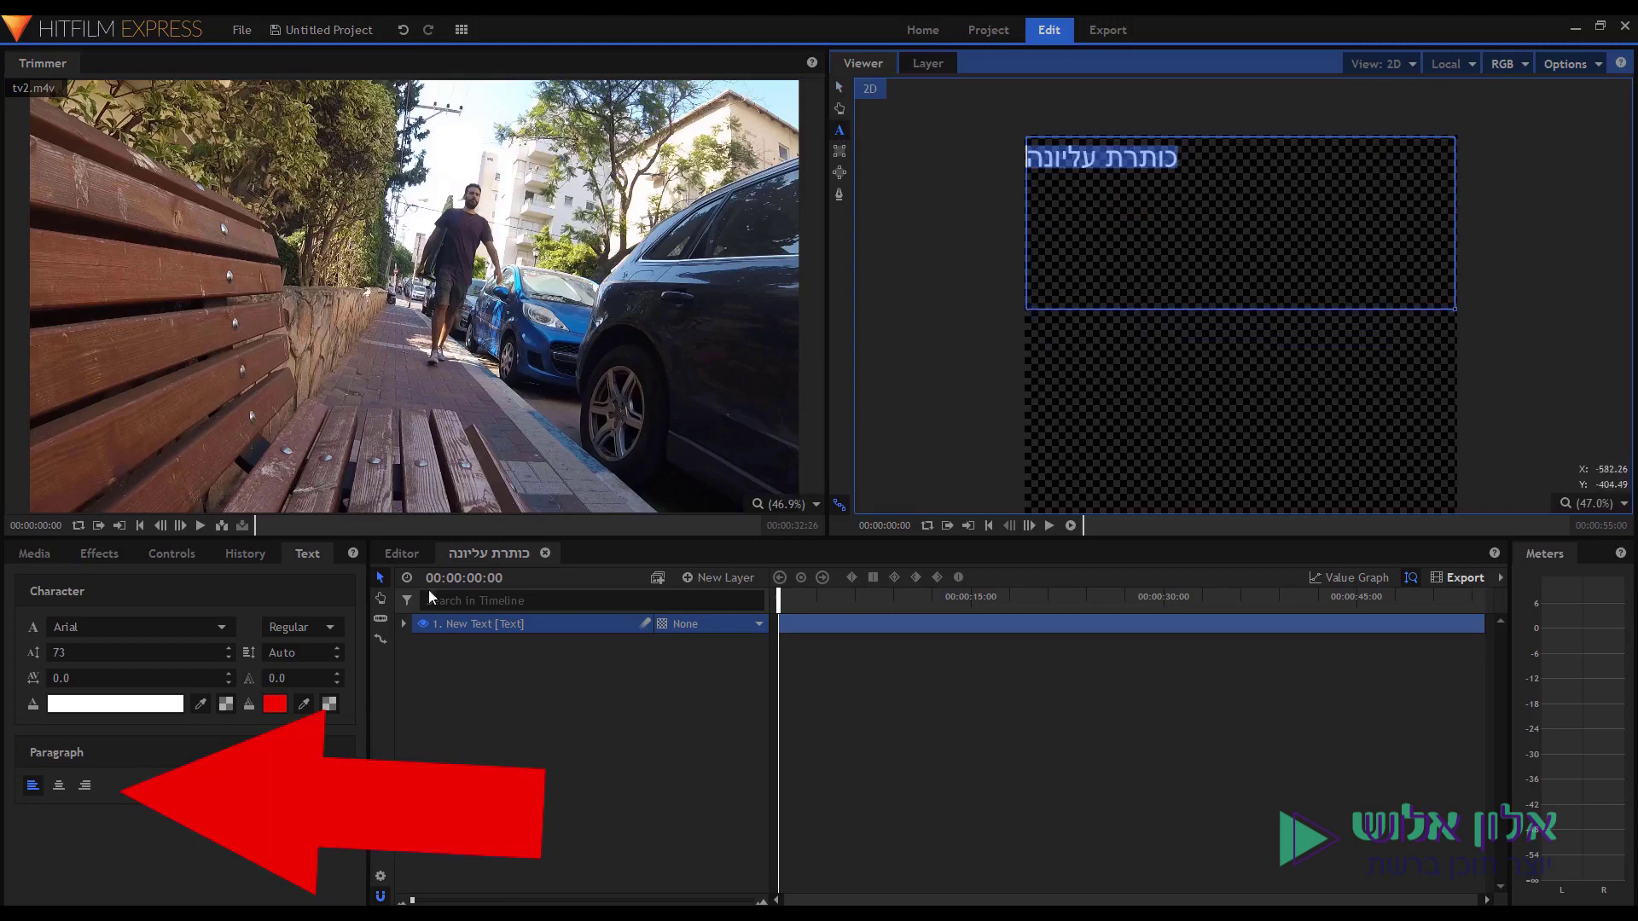
Centre-align the title, set its font size to 178, and colour it lime green.
click(62, 787)
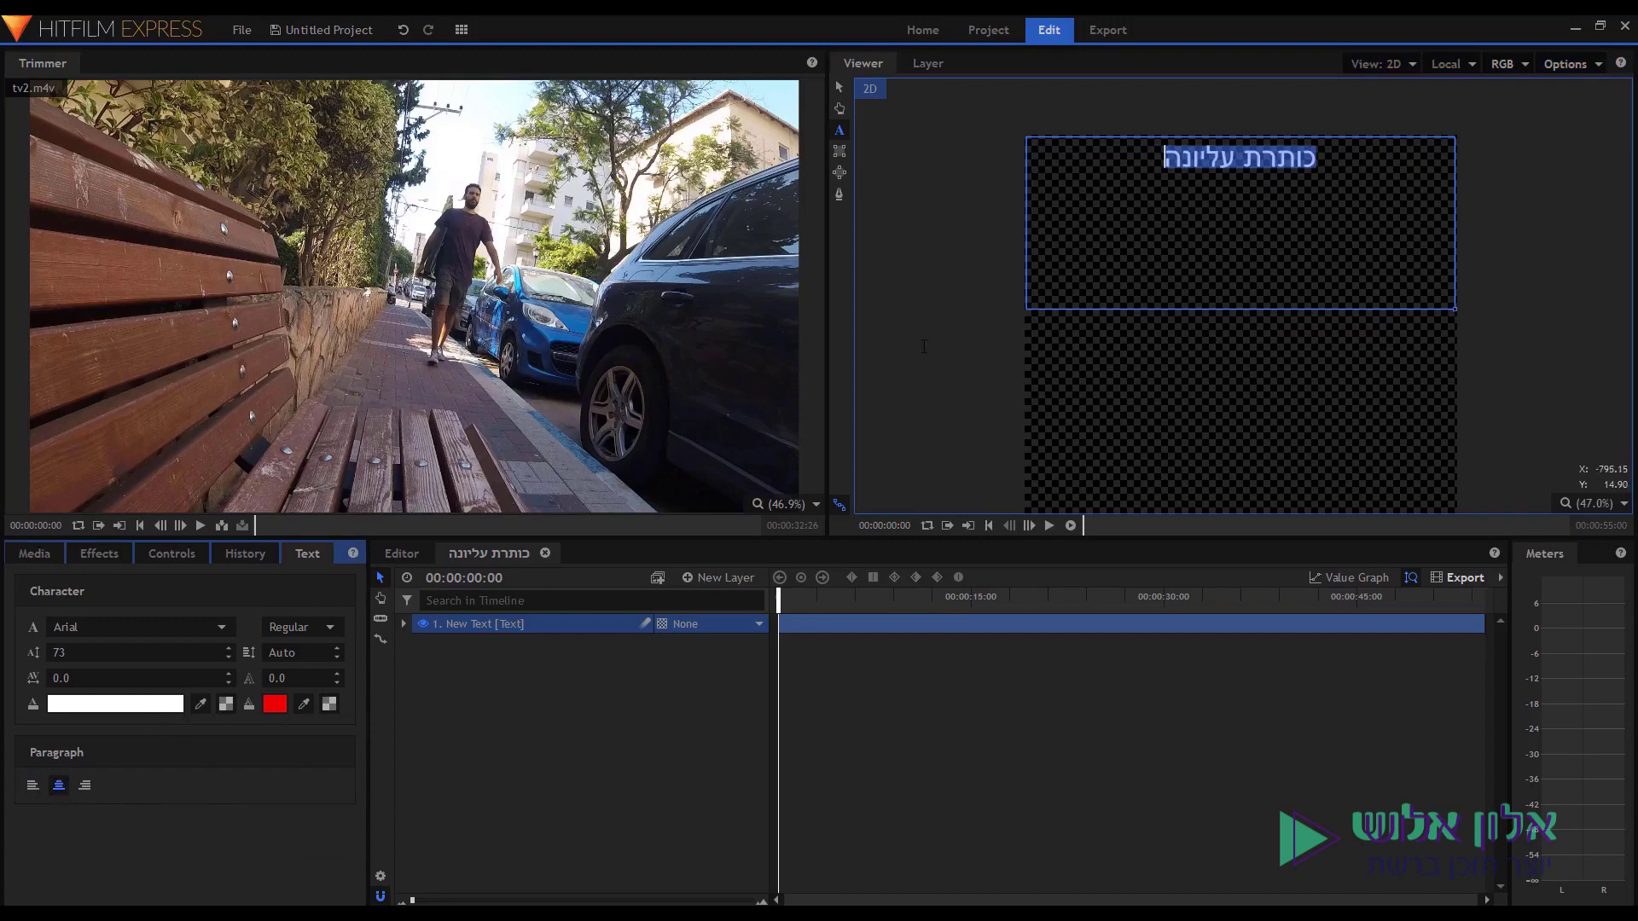
drag(33, 651, 154, 754)
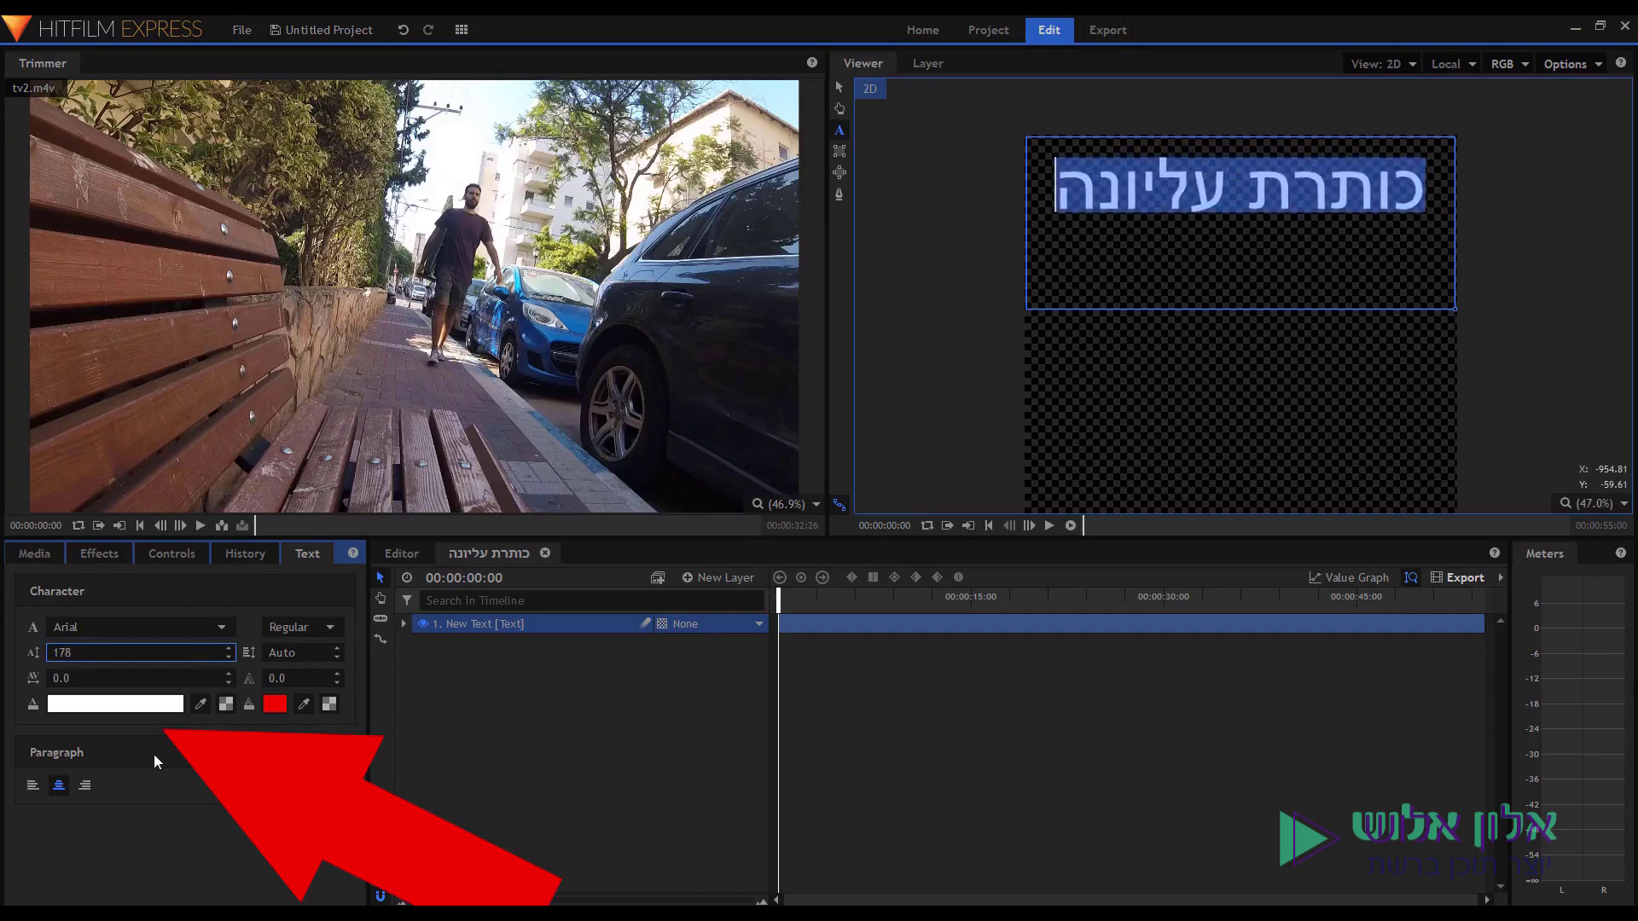
click(122, 708)
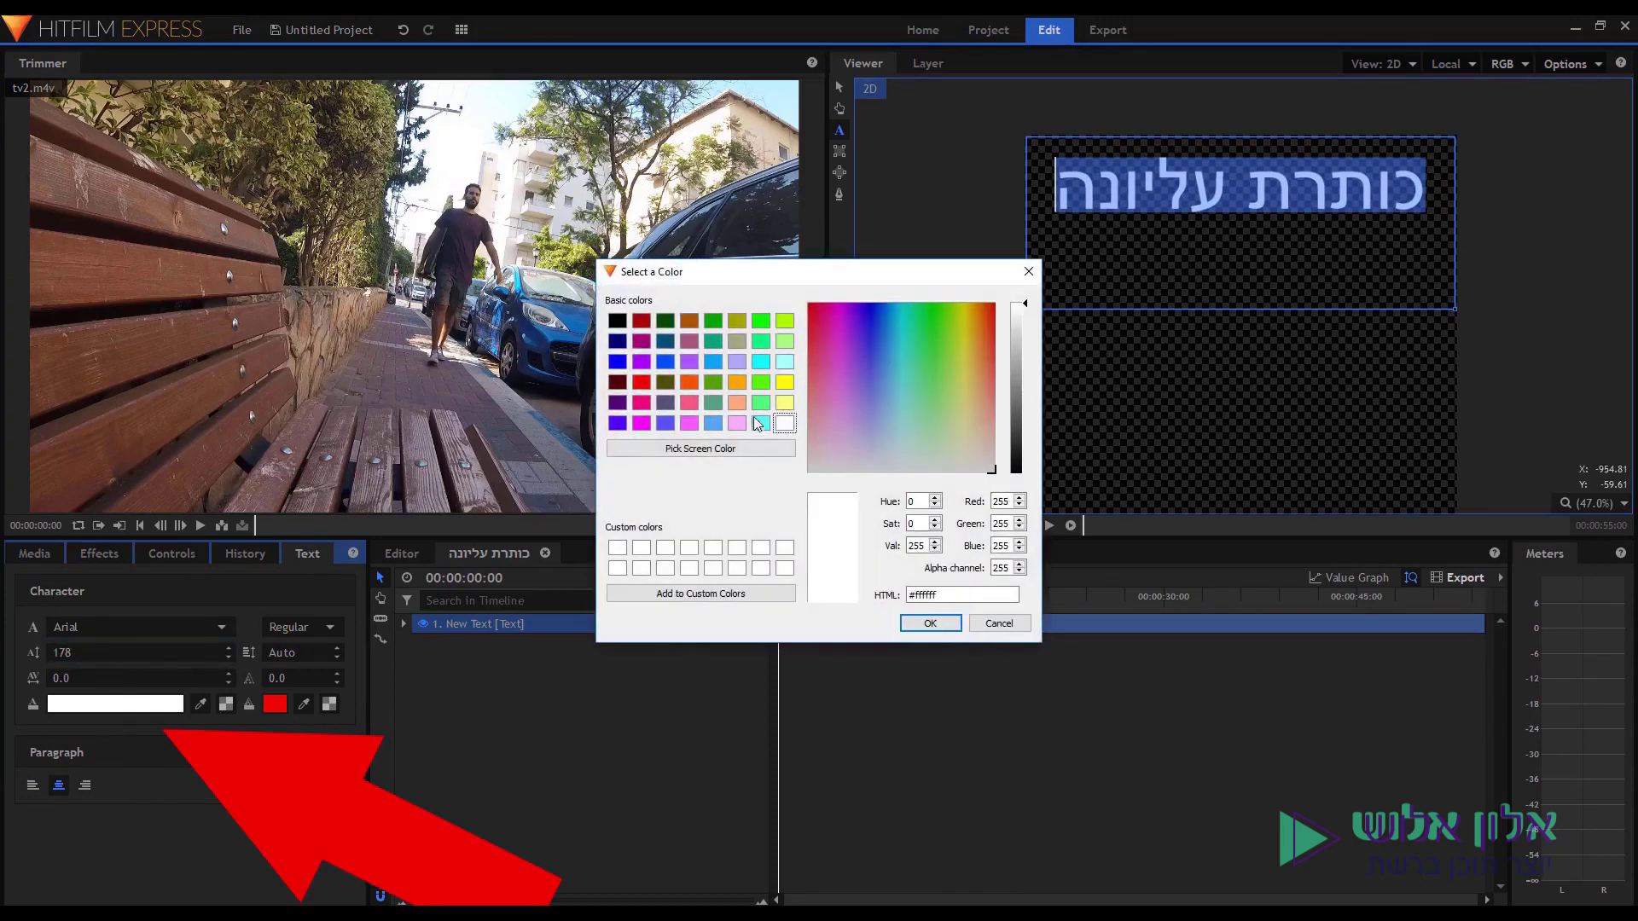
click(760, 381)
click(915, 623)
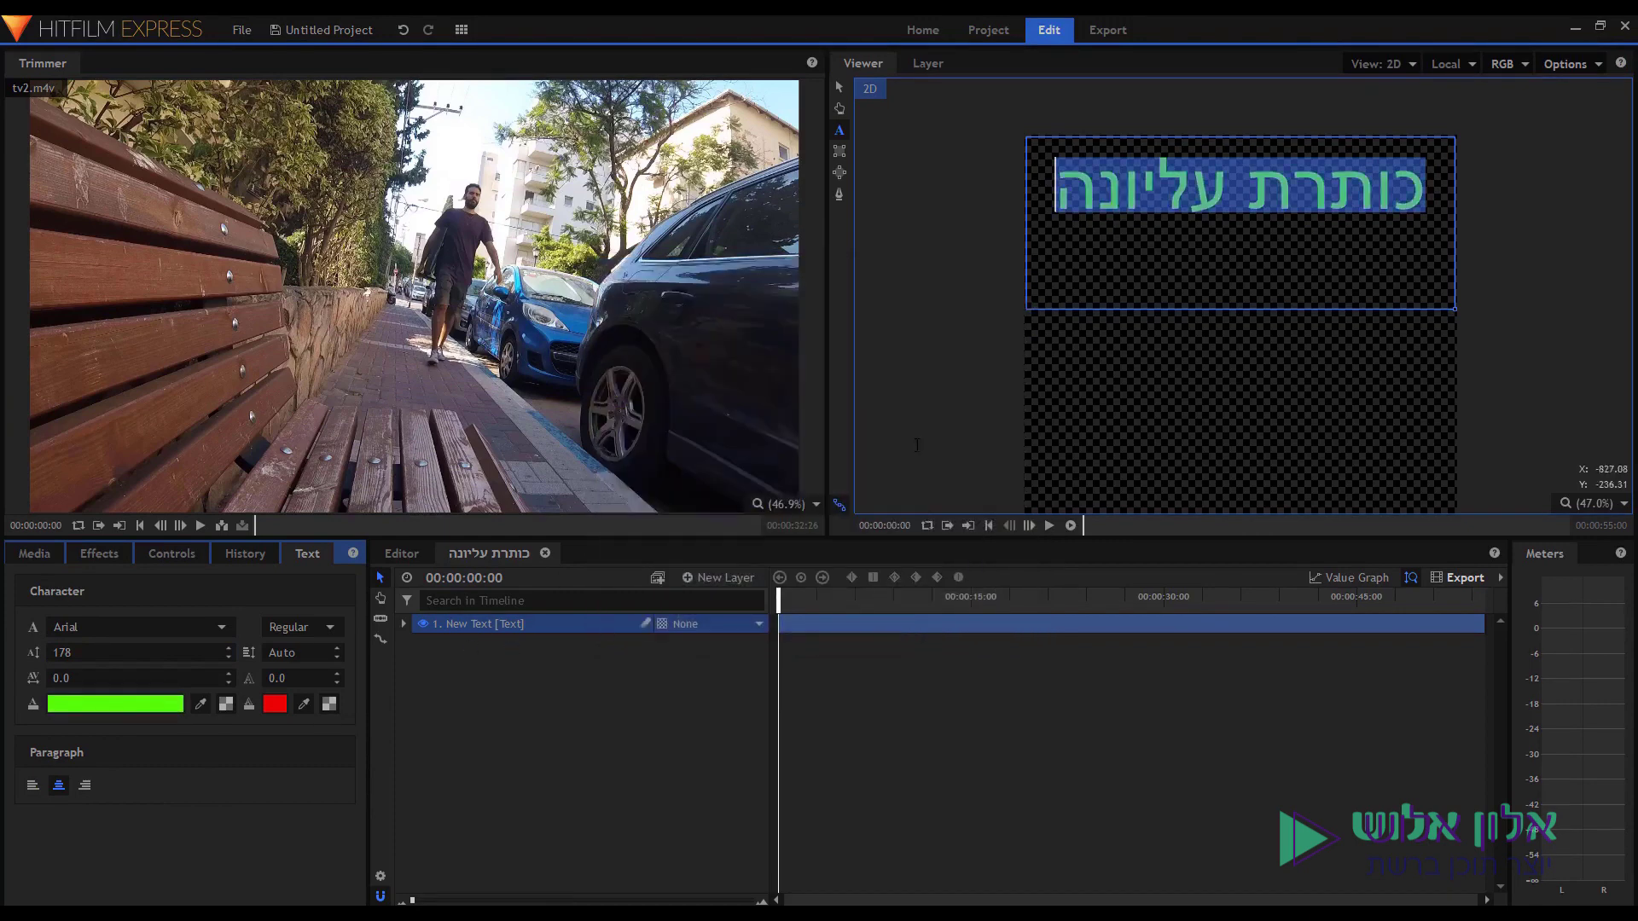
click(840, 86)
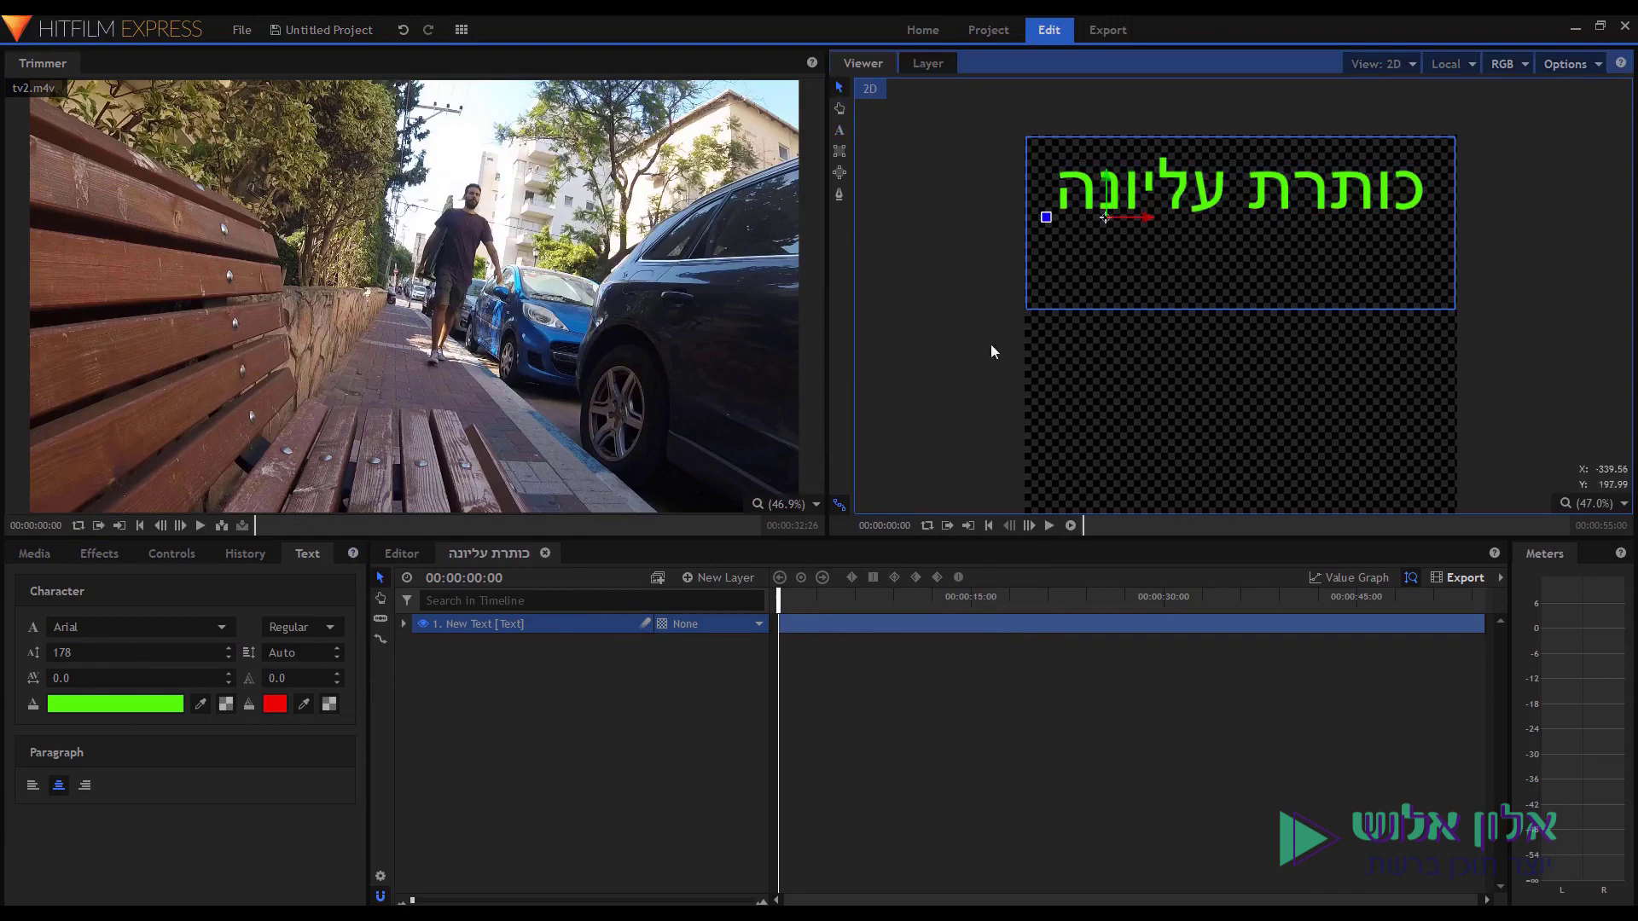
click(394, 554)
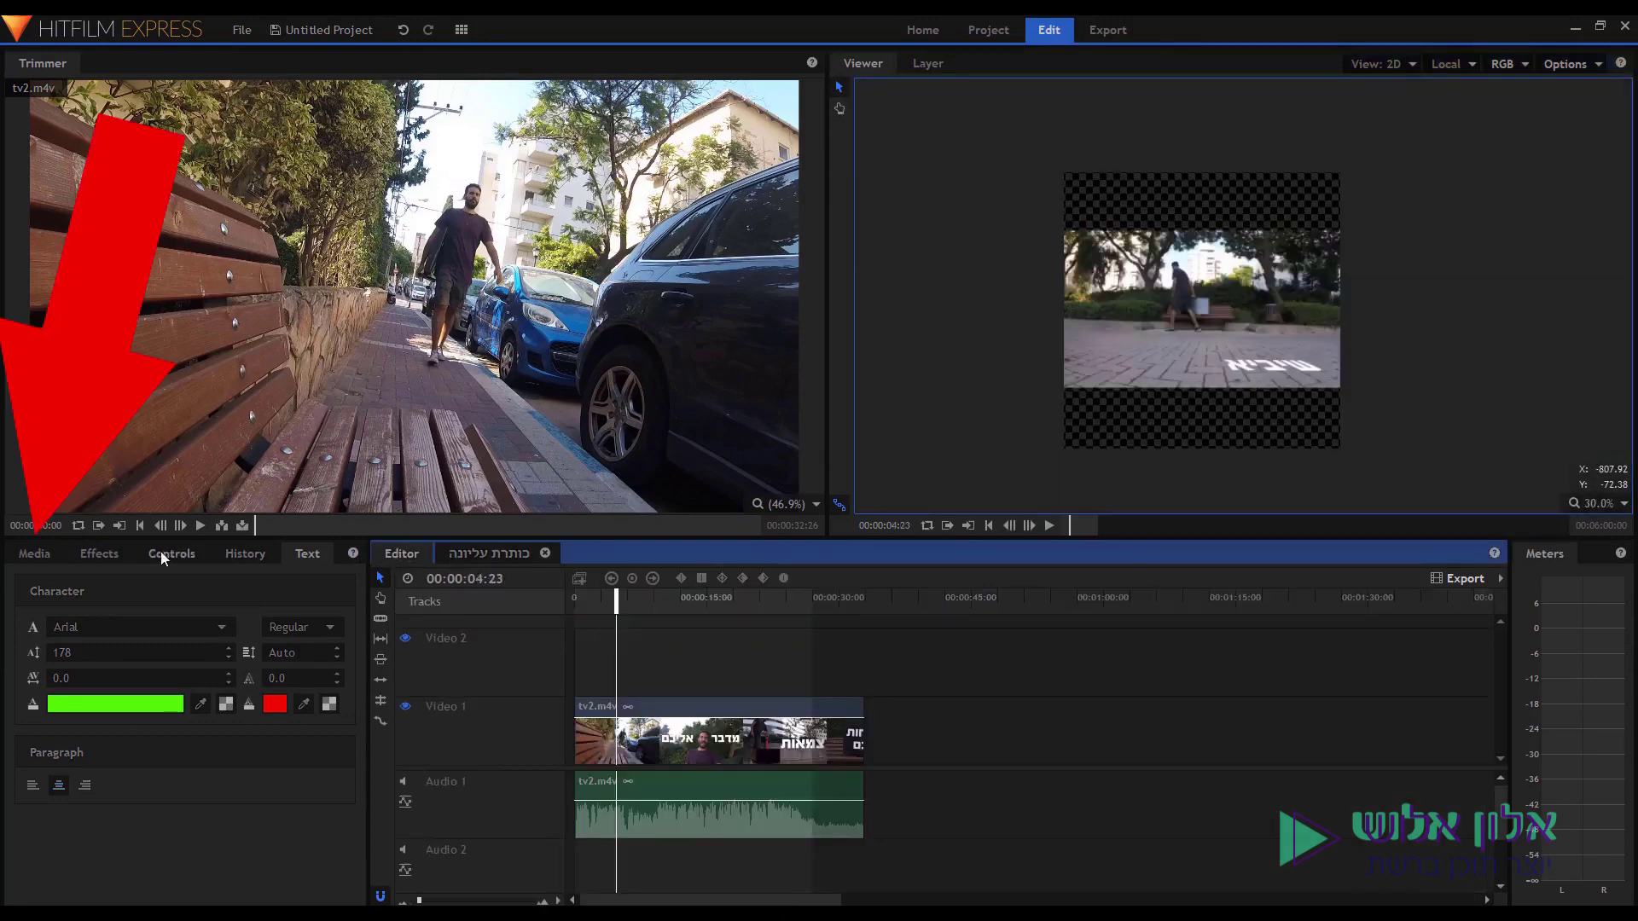
Place the כותרת עליונה composite on Video 2, then open it and start a new plane layer.
click(47, 551)
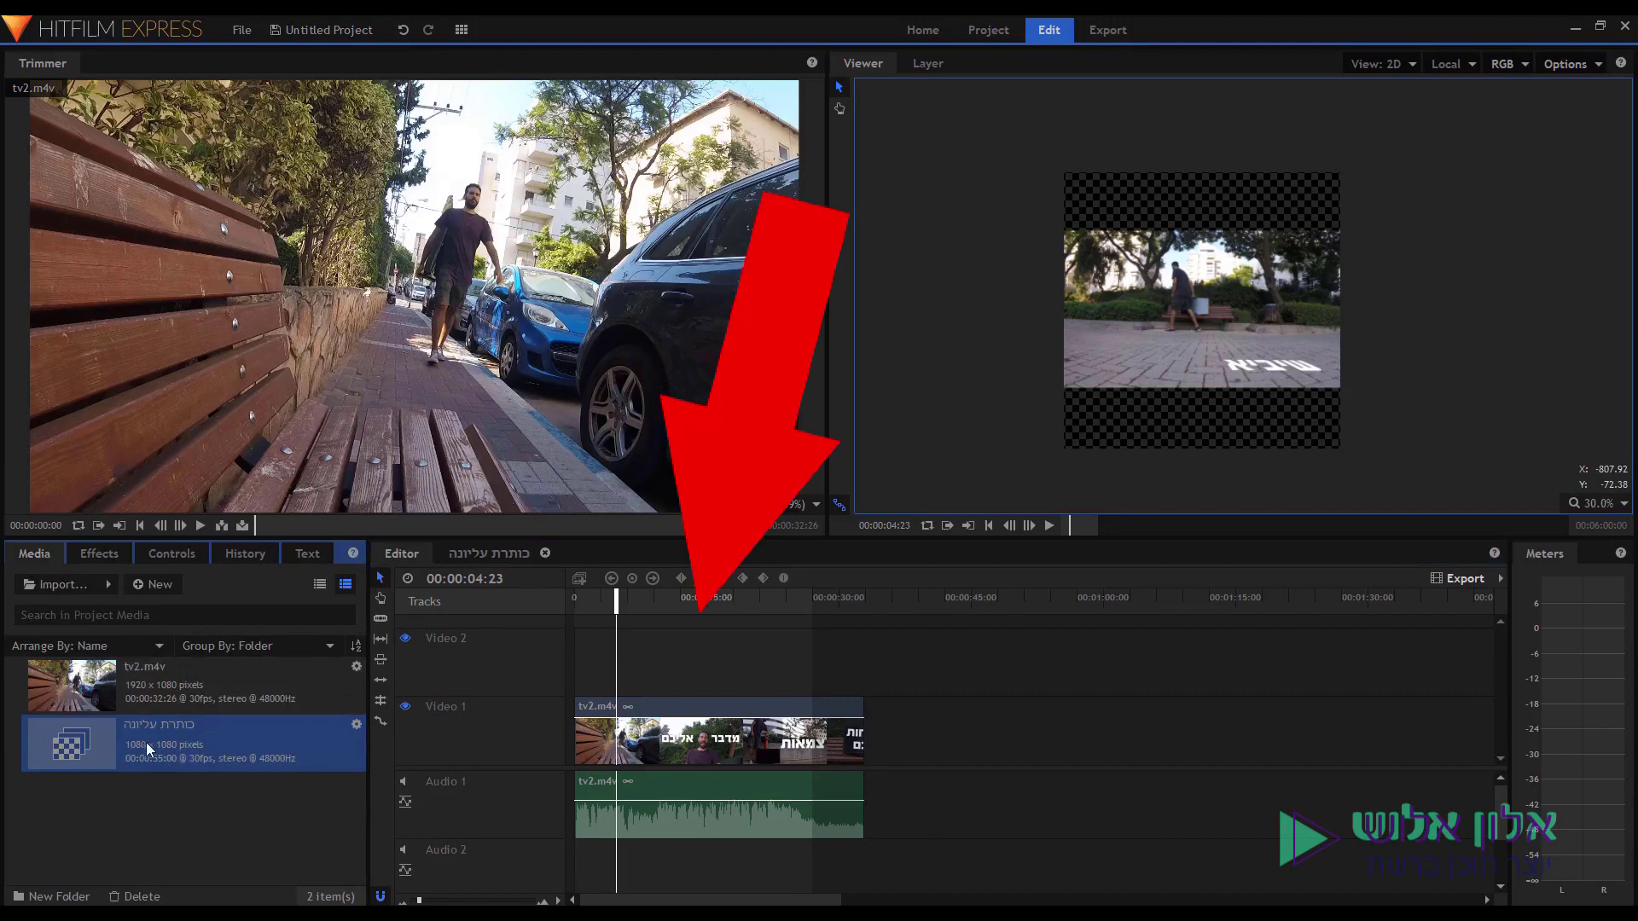
drag(140, 739, 586, 686)
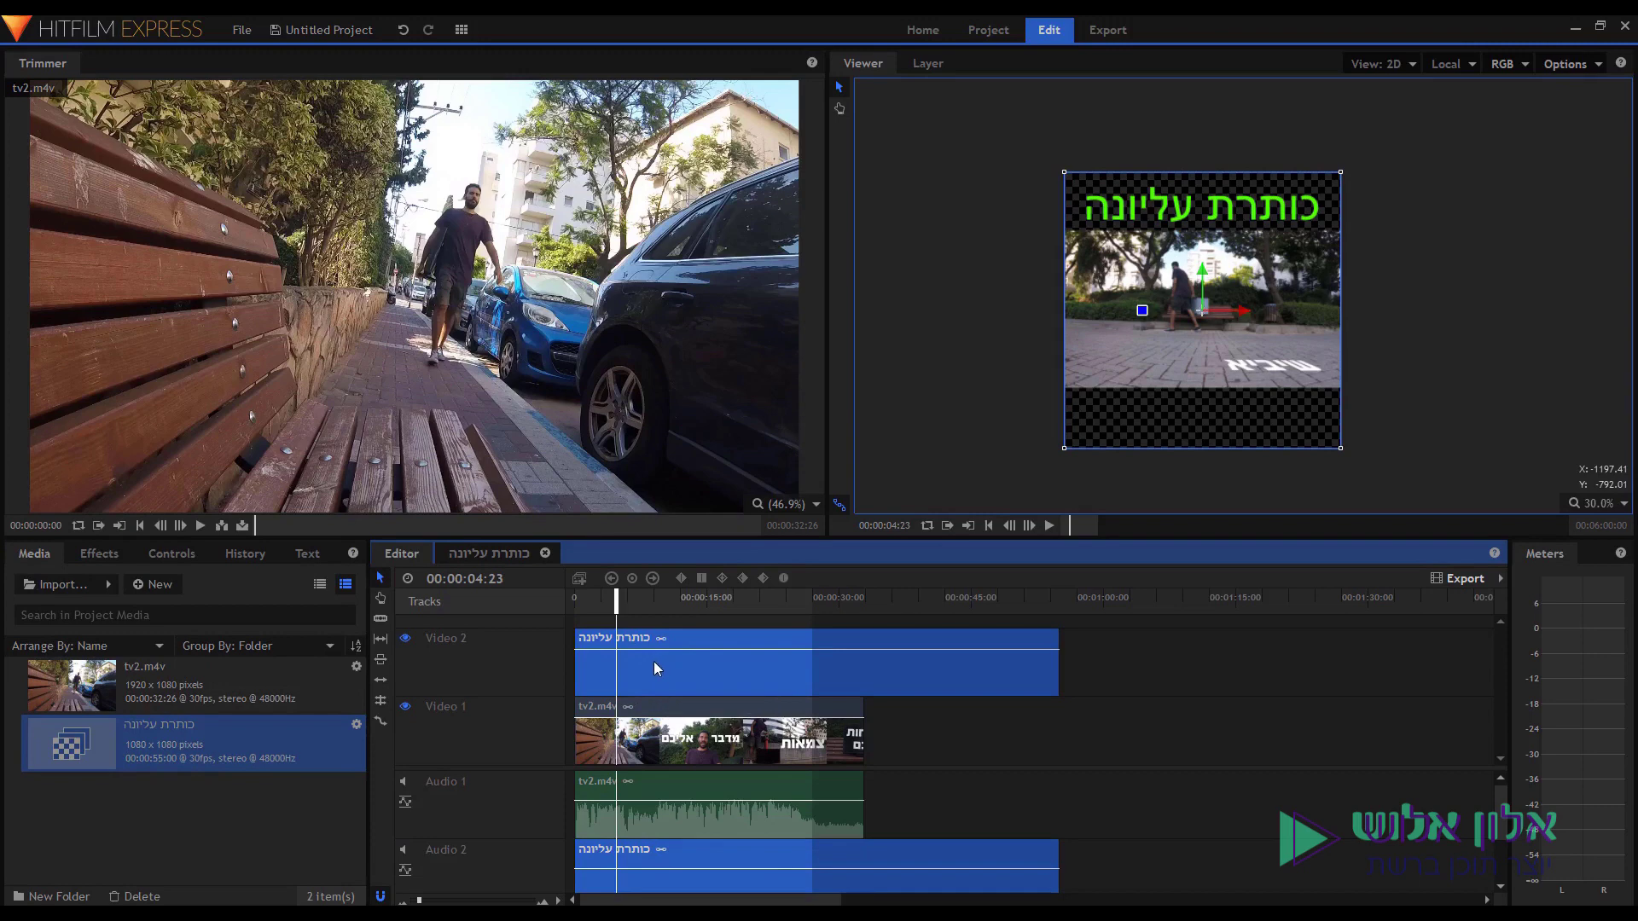
double_click(739, 695)
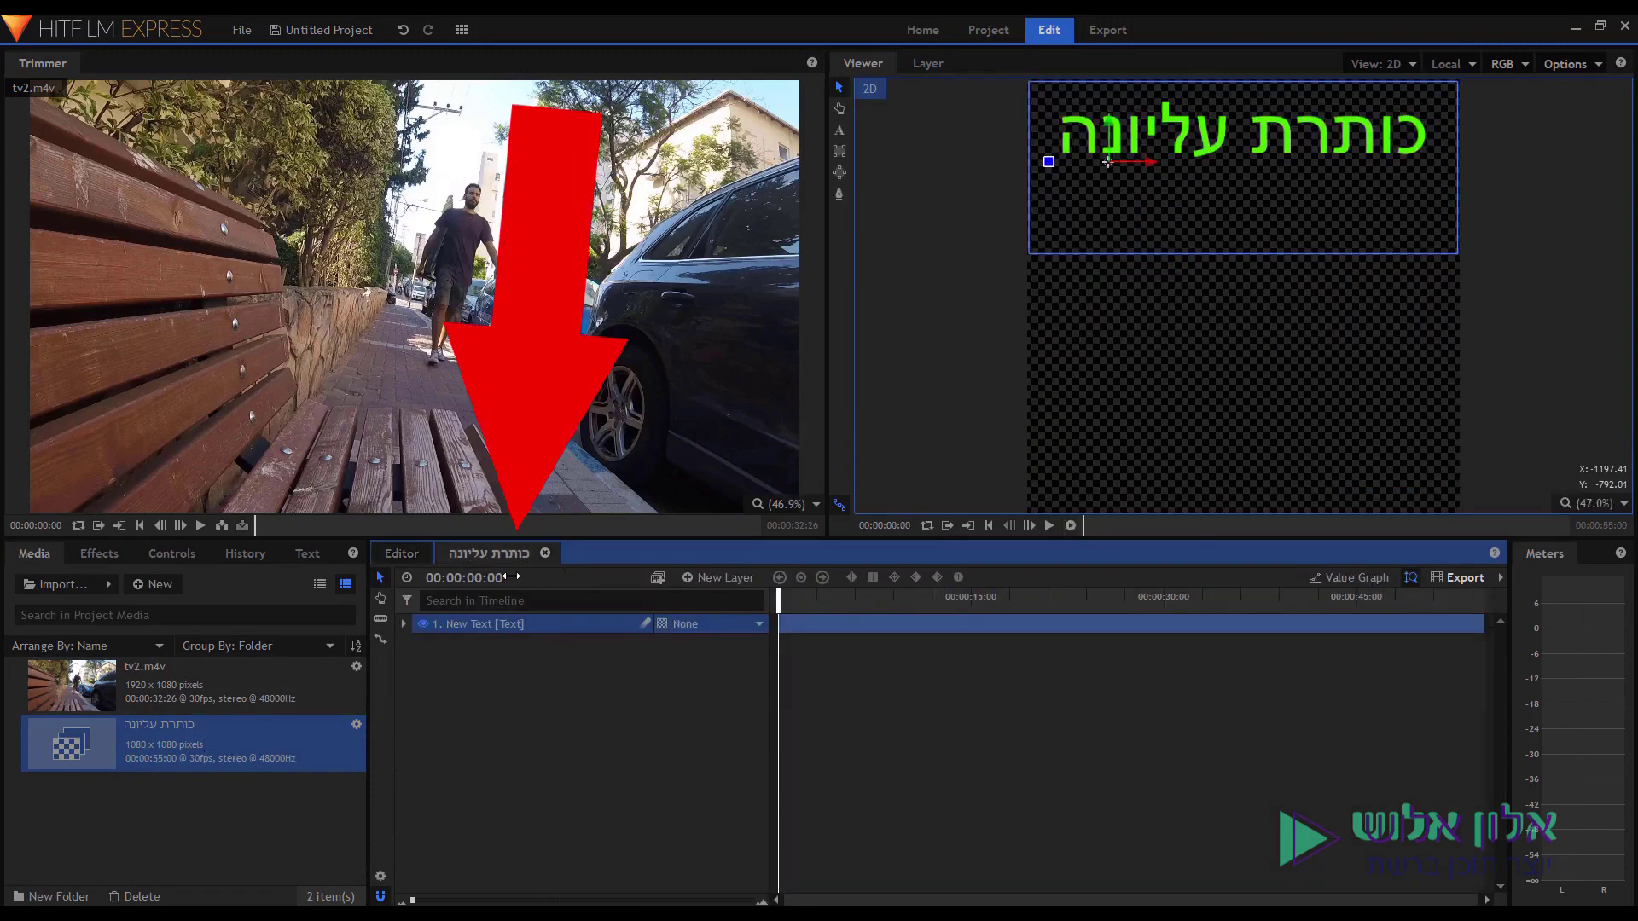
click(706, 579)
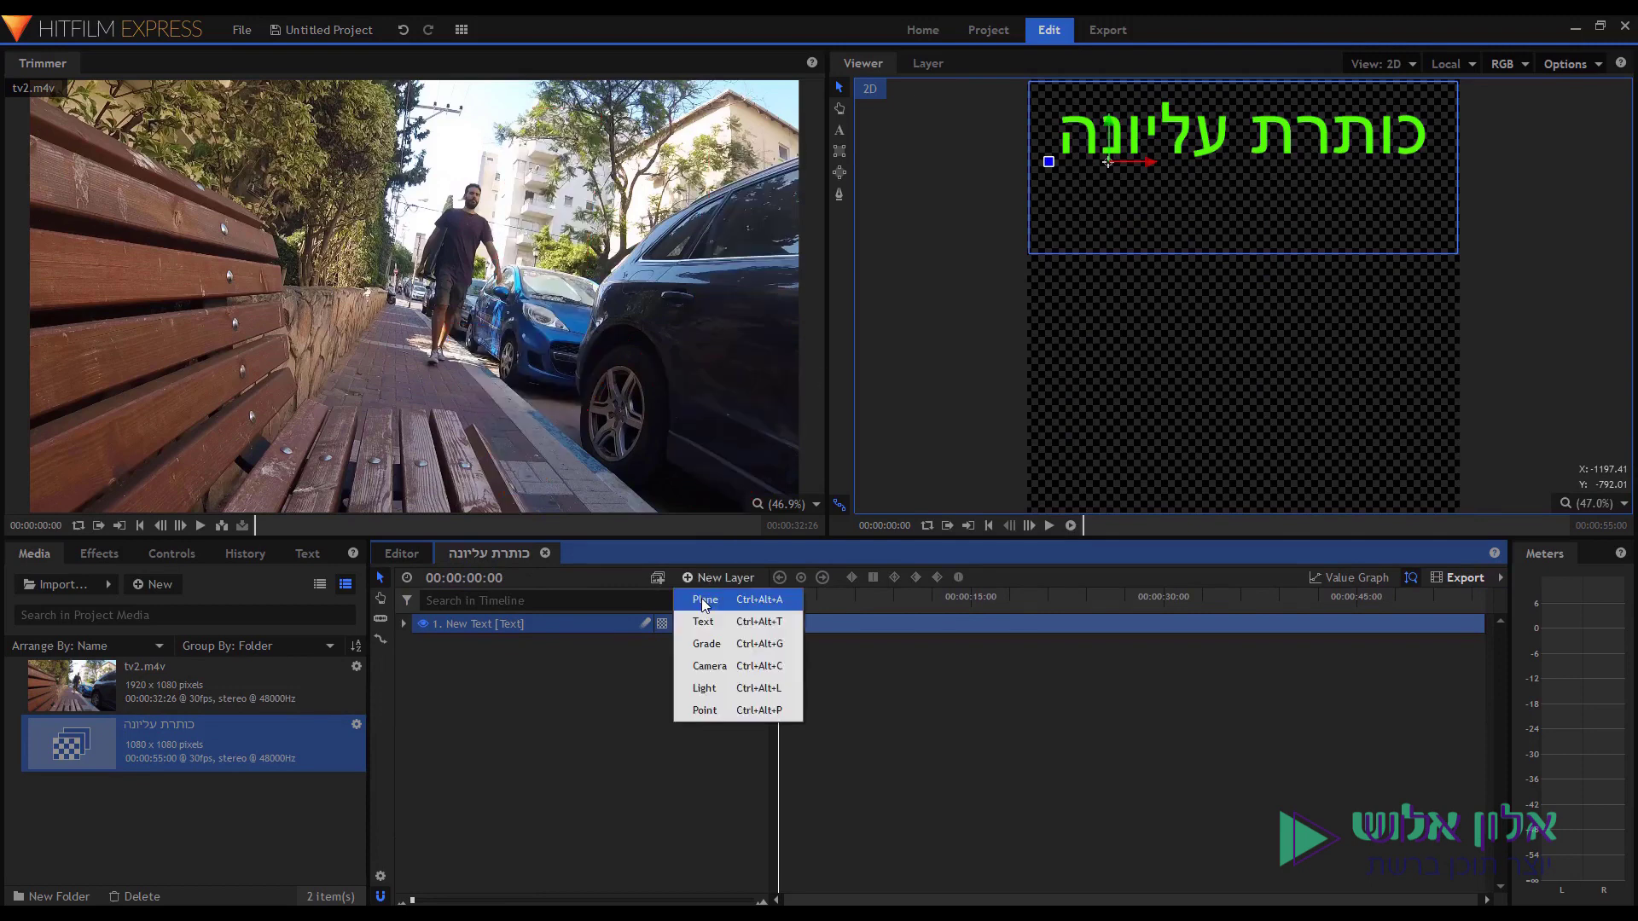
click(704, 601)
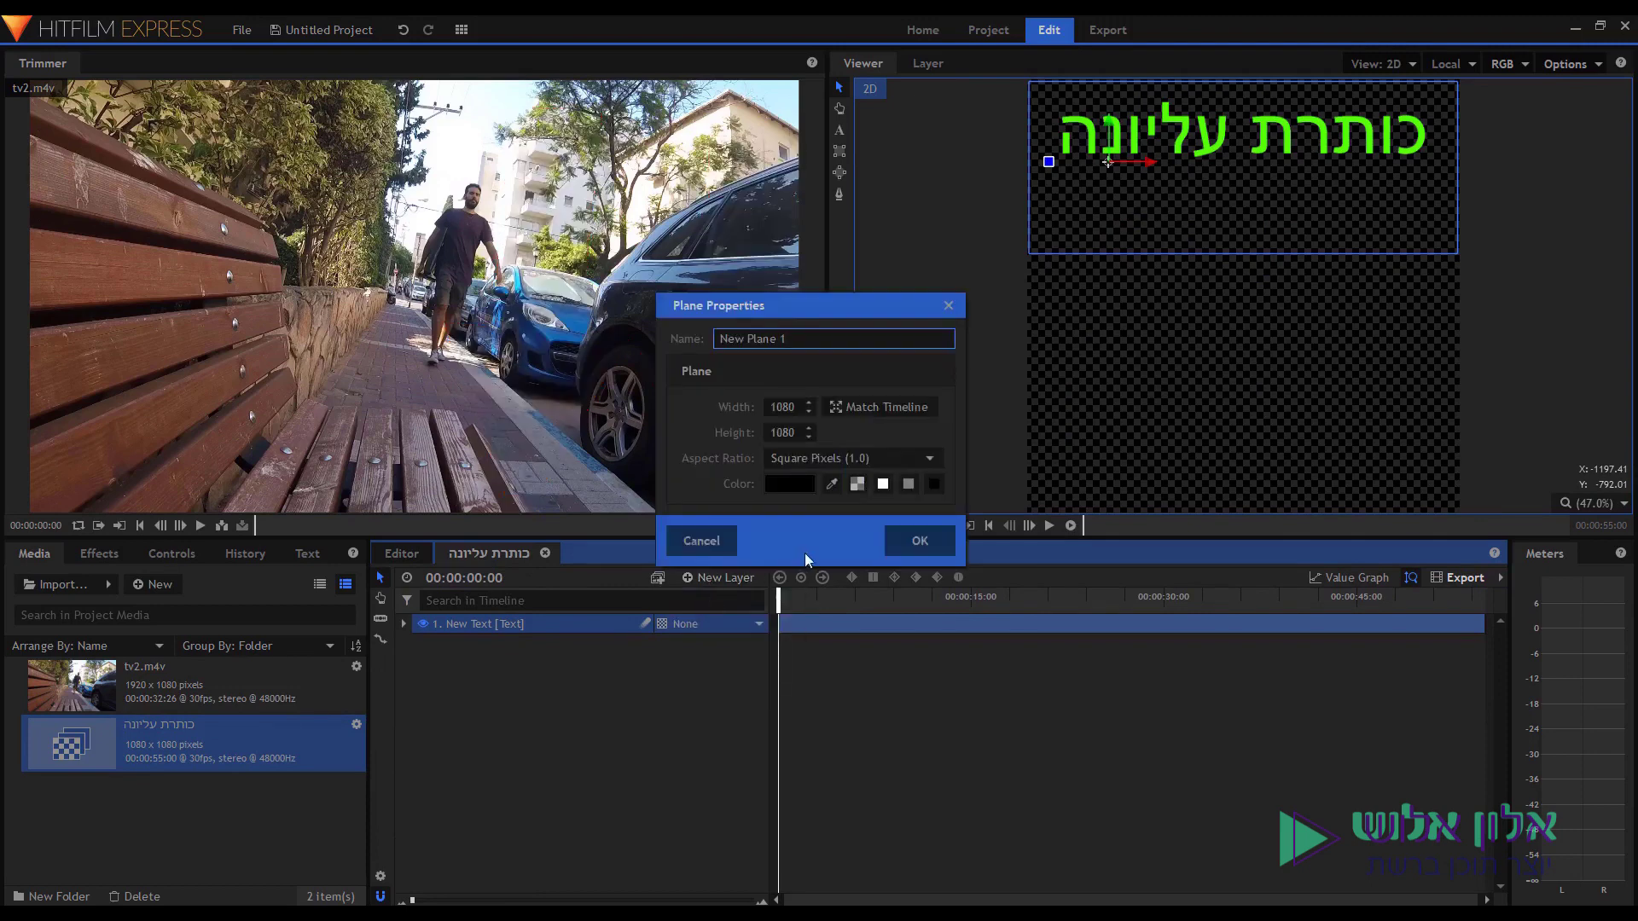
Set the 1080 × 1080 plane's colour to white and create New Plane 1.
click(784, 485)
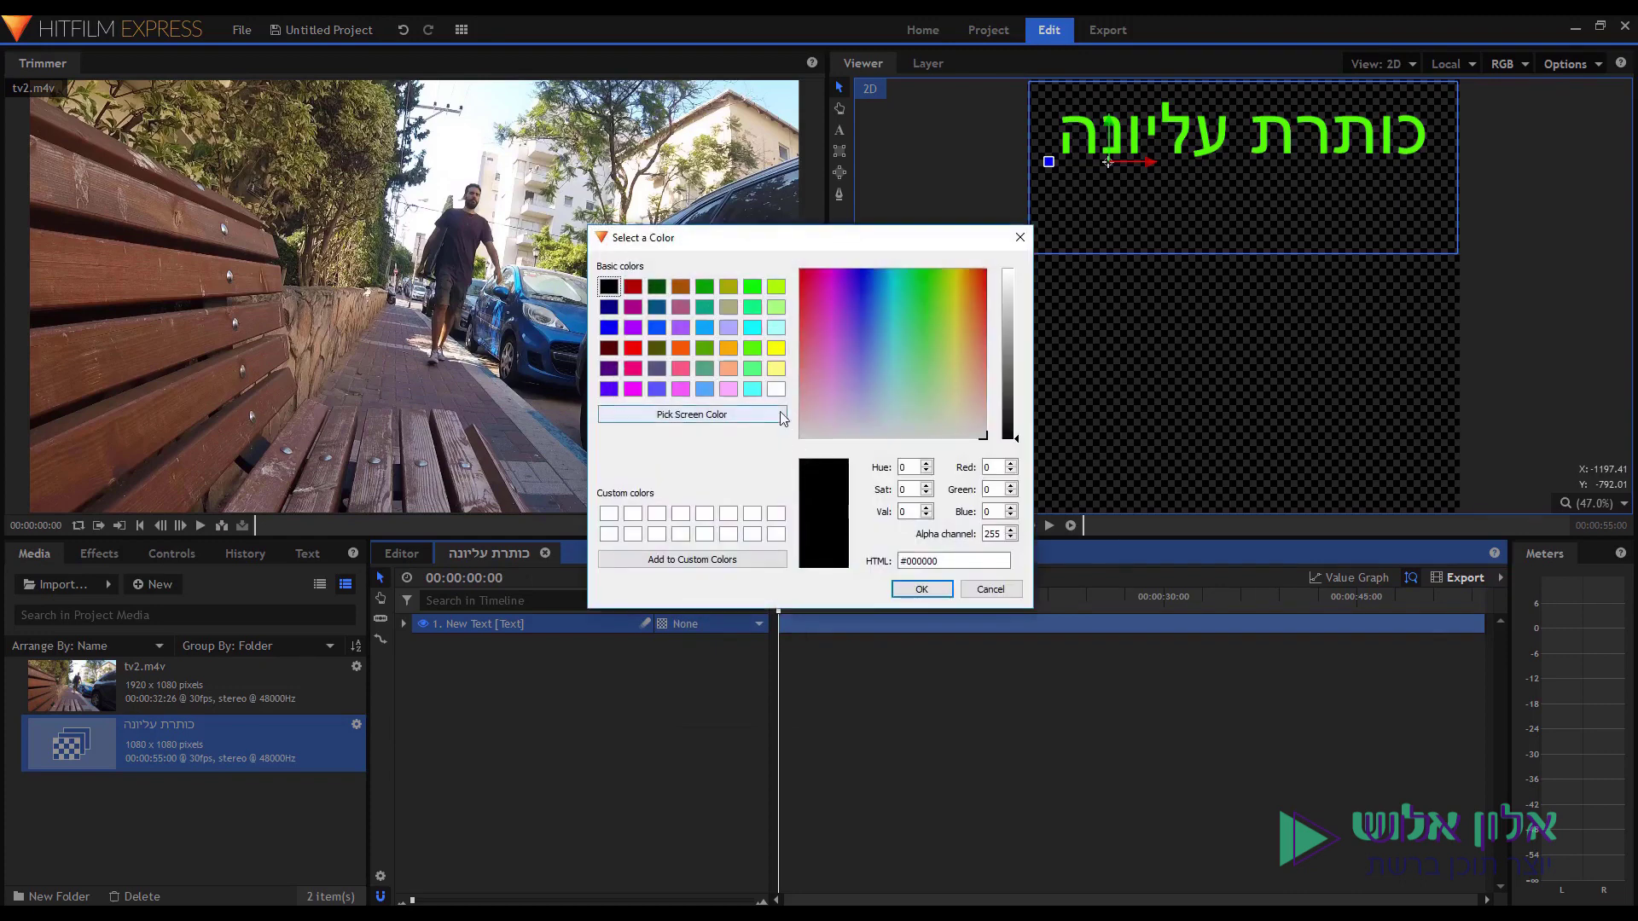
click(776, 390)
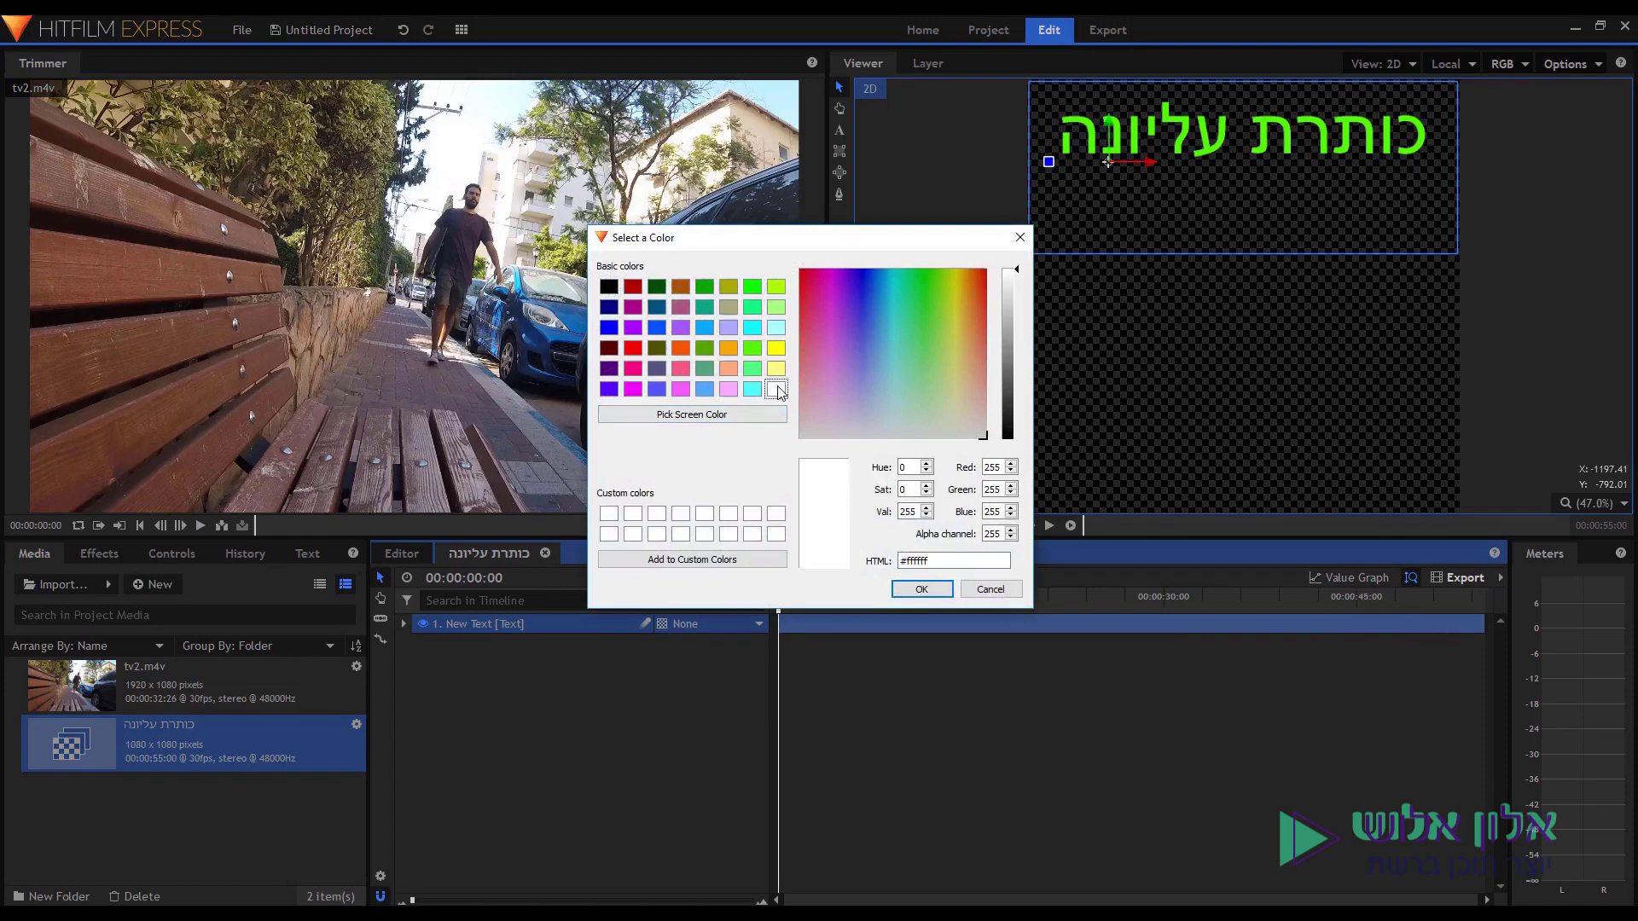
click(1007, 352)
drag(925, 294, 870, 315)
drag(1011, 351, 1007, 458)
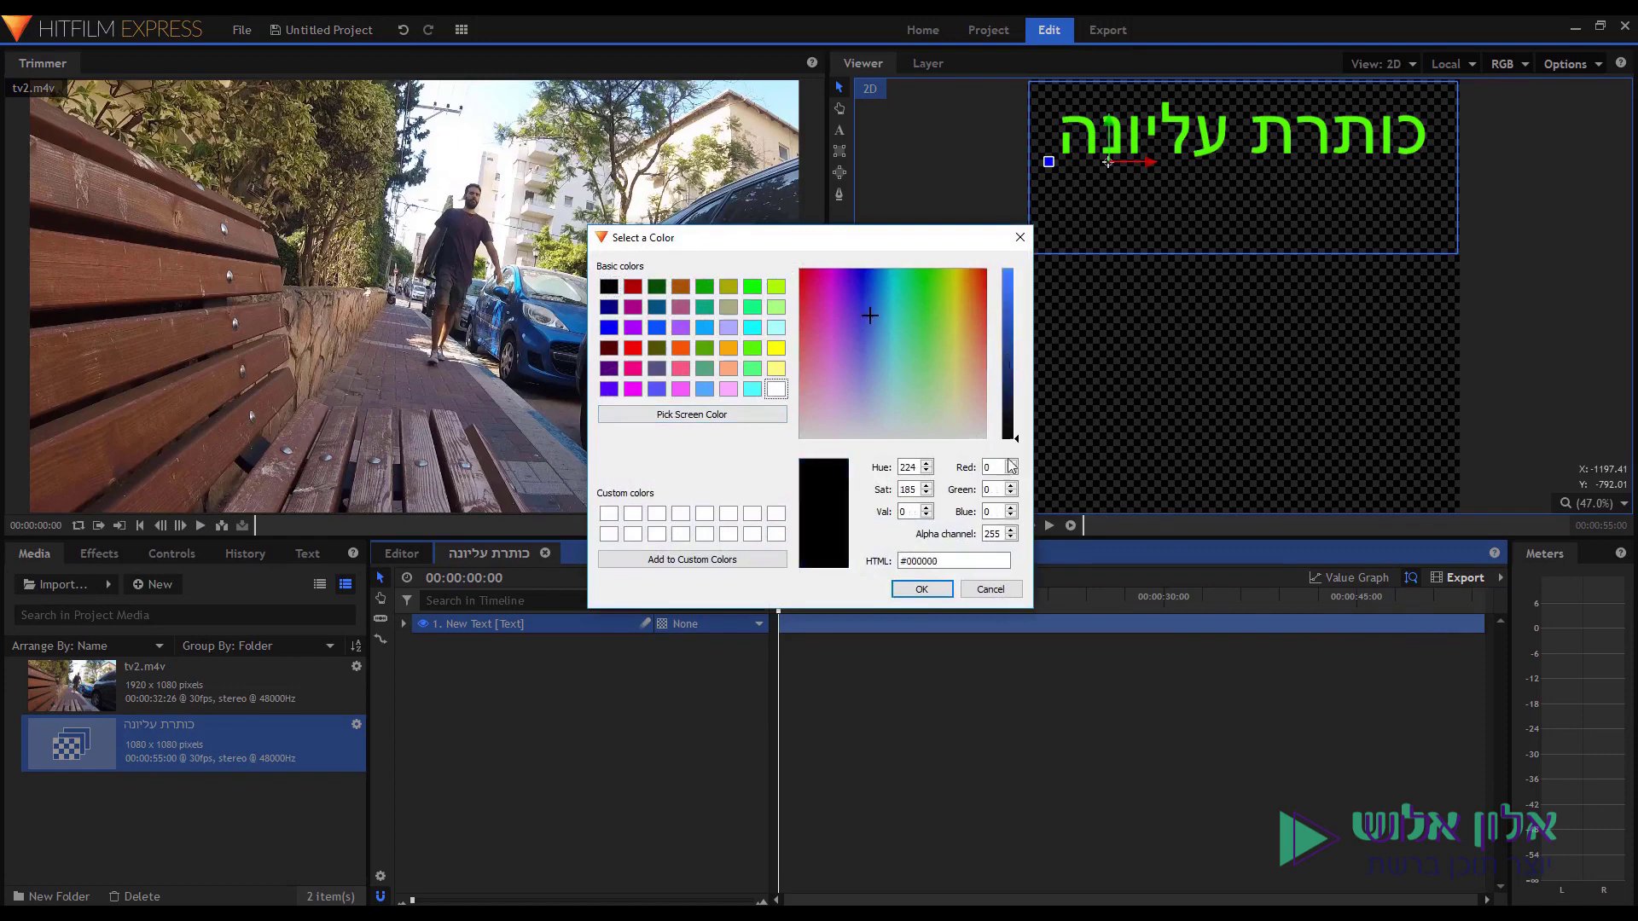
click(777, 391)
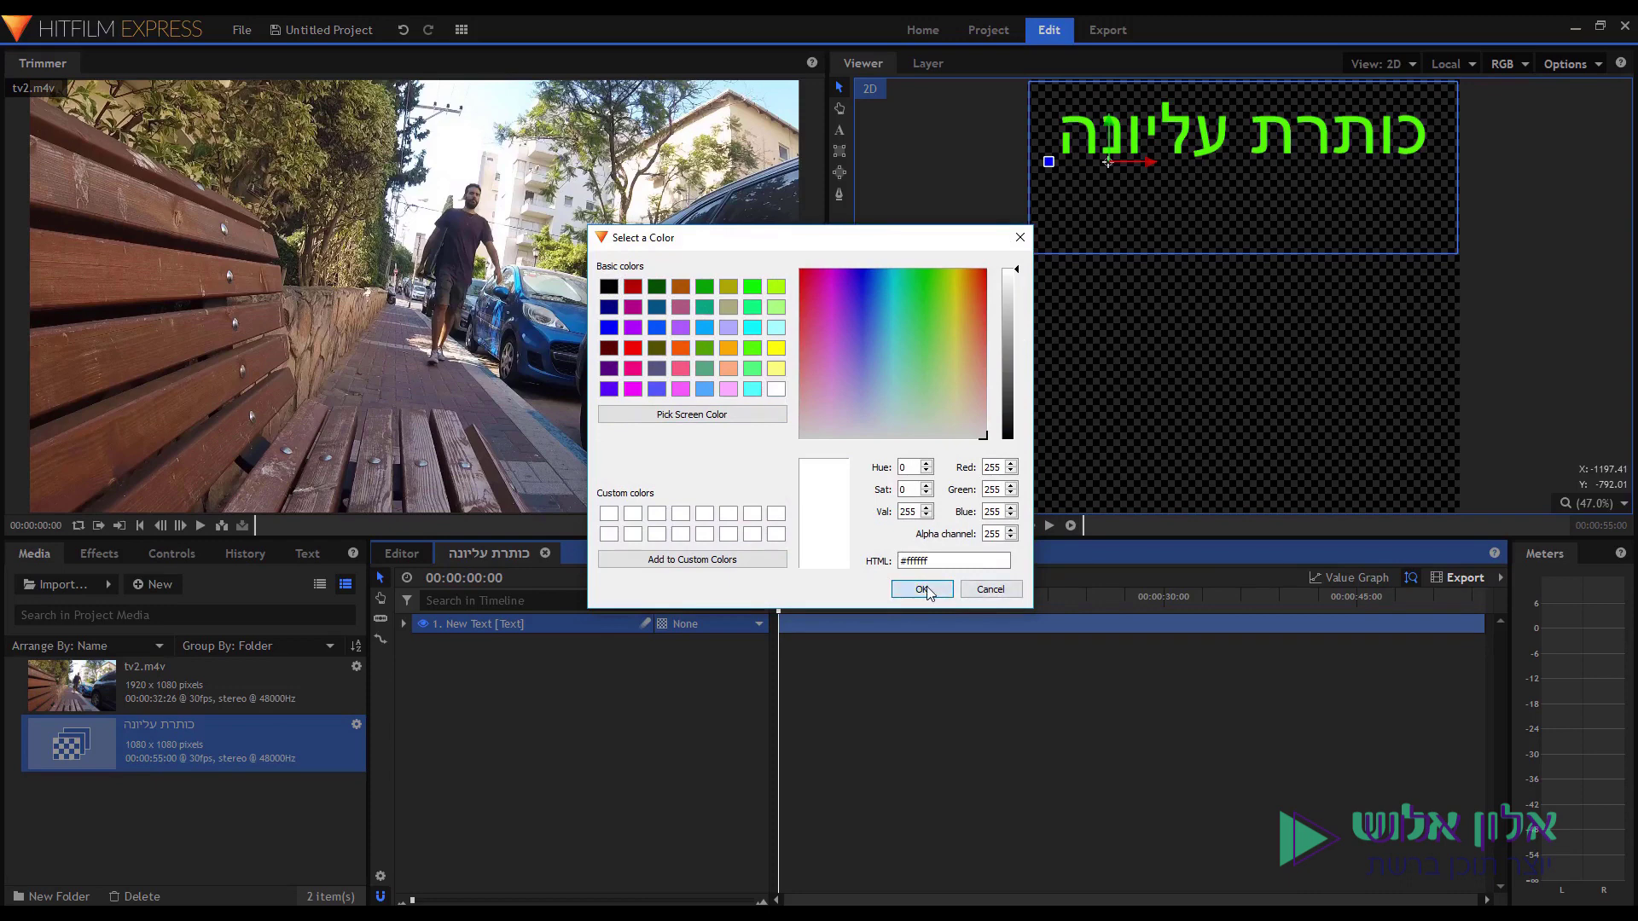
click(921, 589)
click(915, 550)
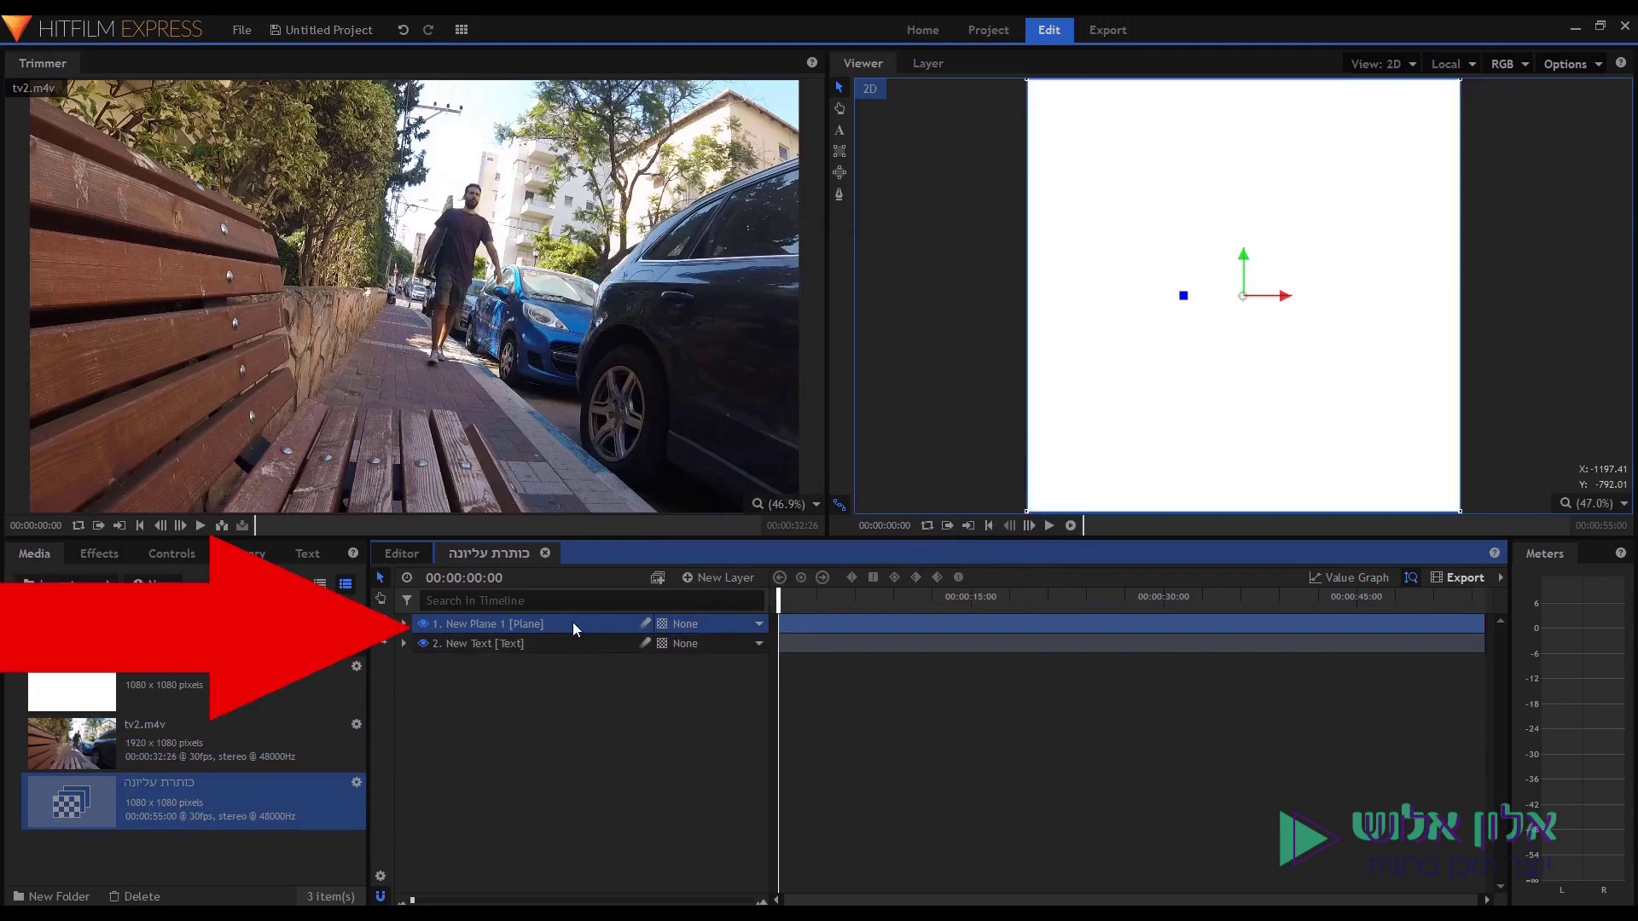
Move New Plane 1 below New Text, and put the title track beneath the tv2.m4v track.
drag(573, 623, 567, 656)
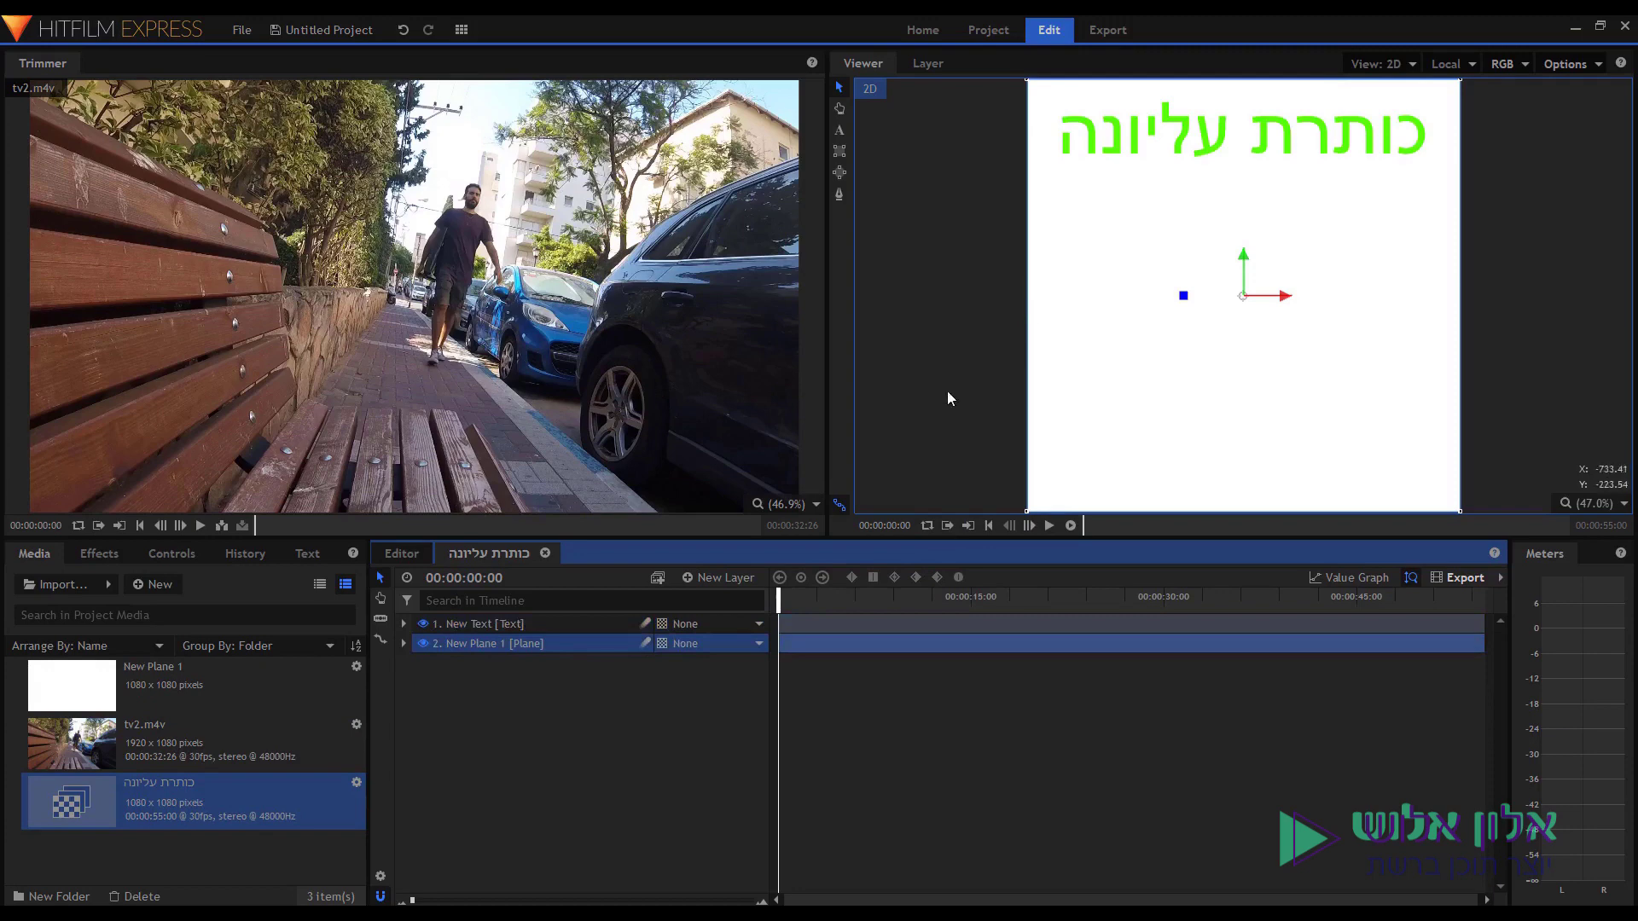
click(406, 561)
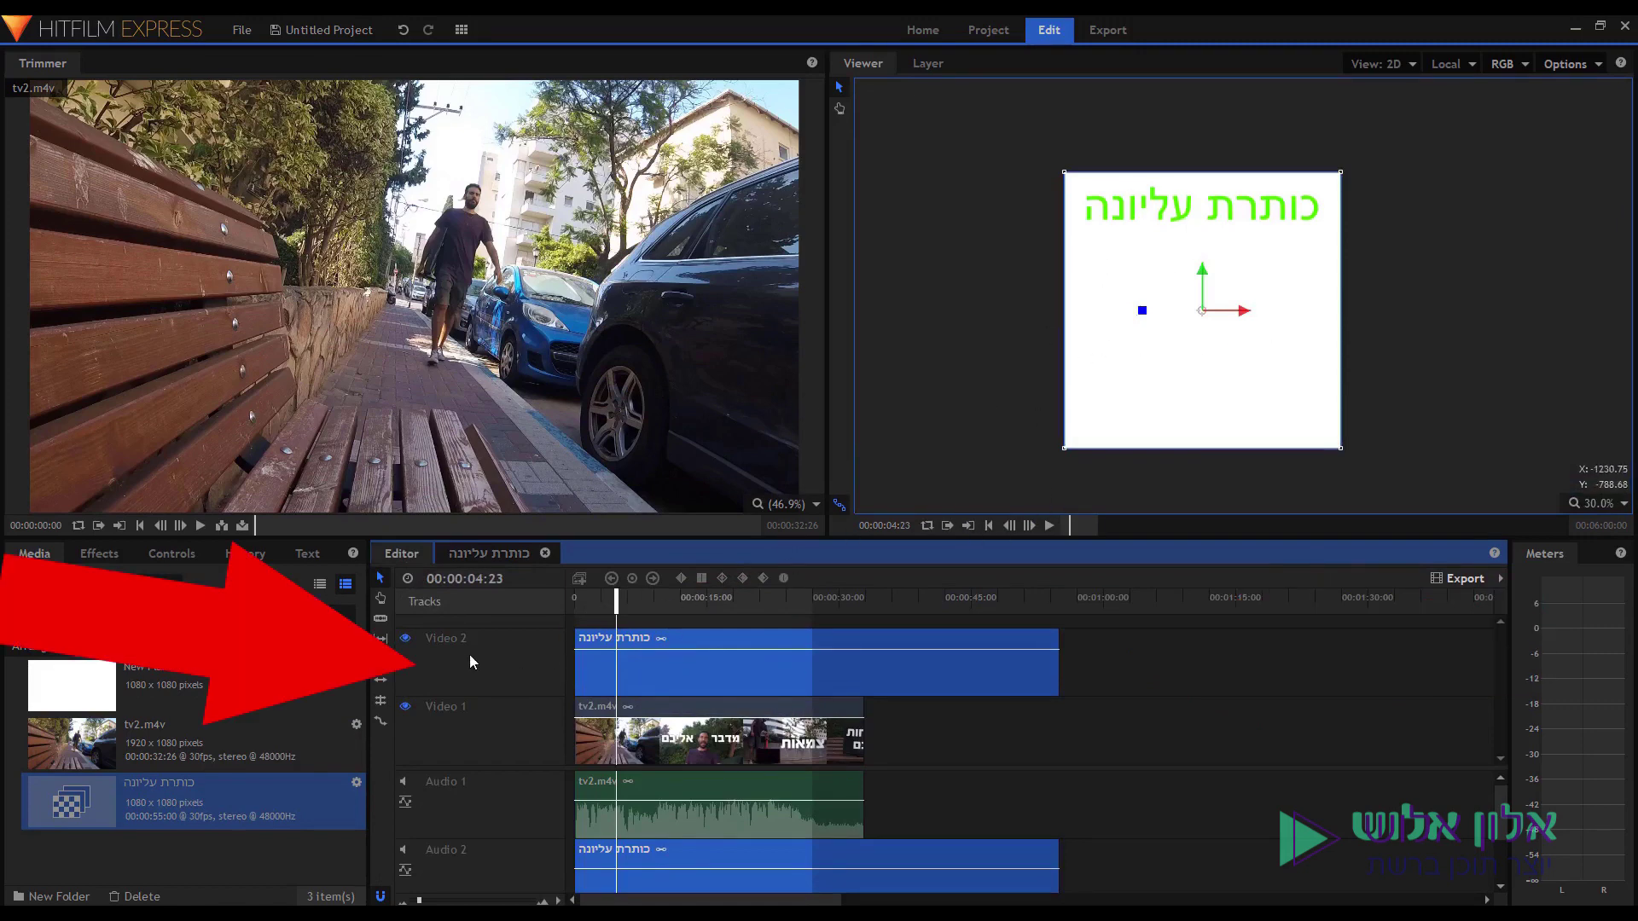
drag(457, 654, 454, 760)
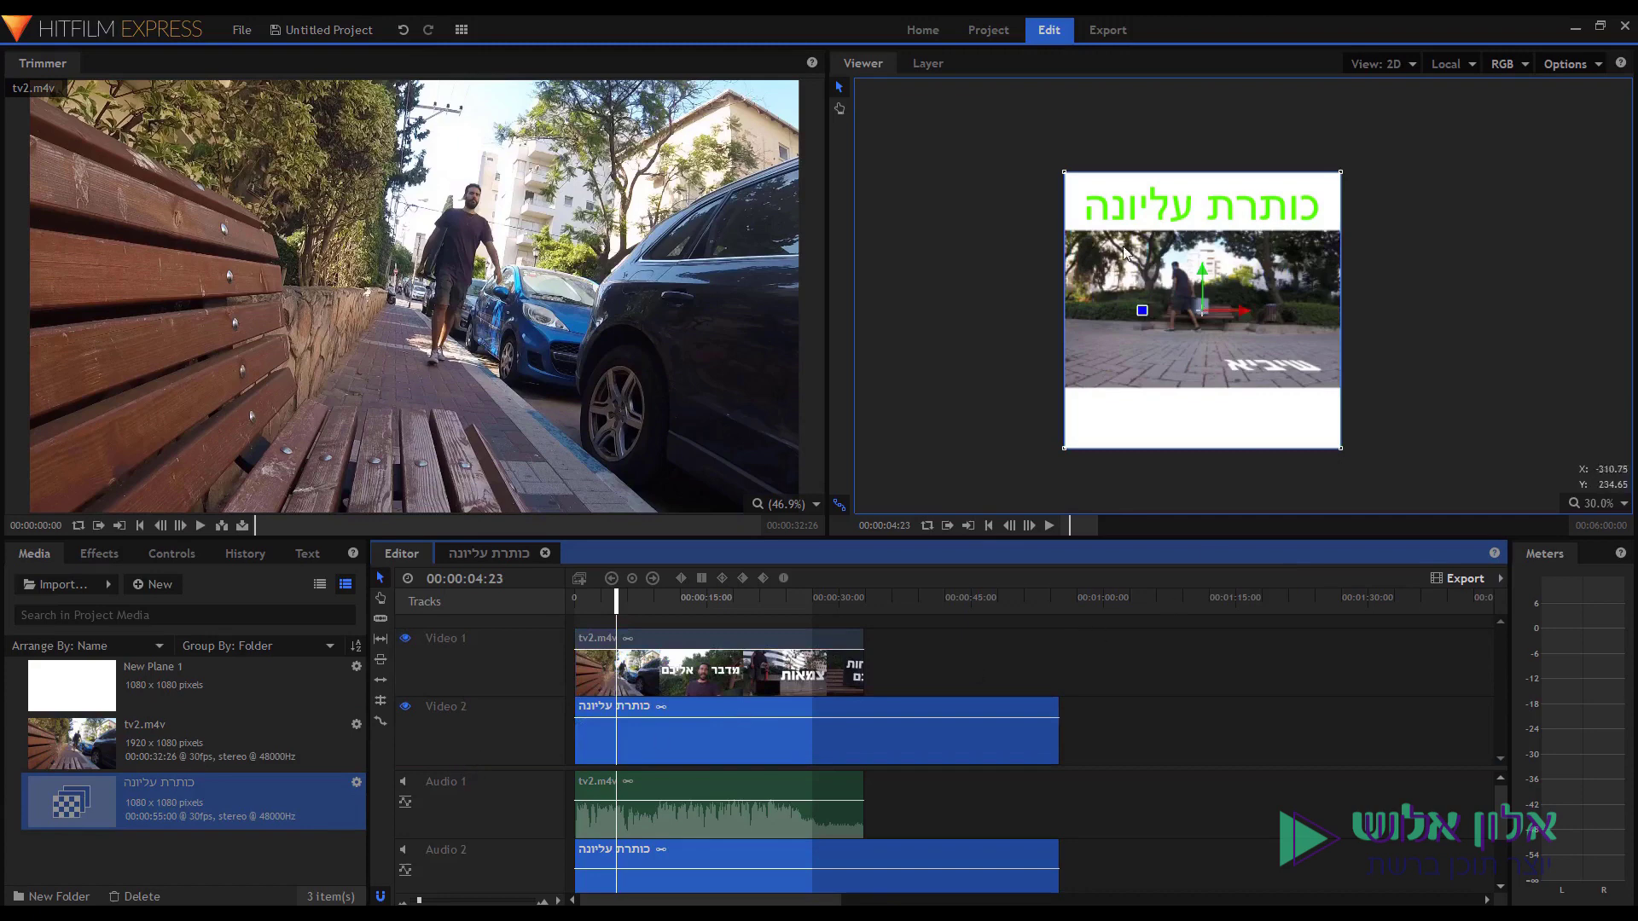
click(748, 673)
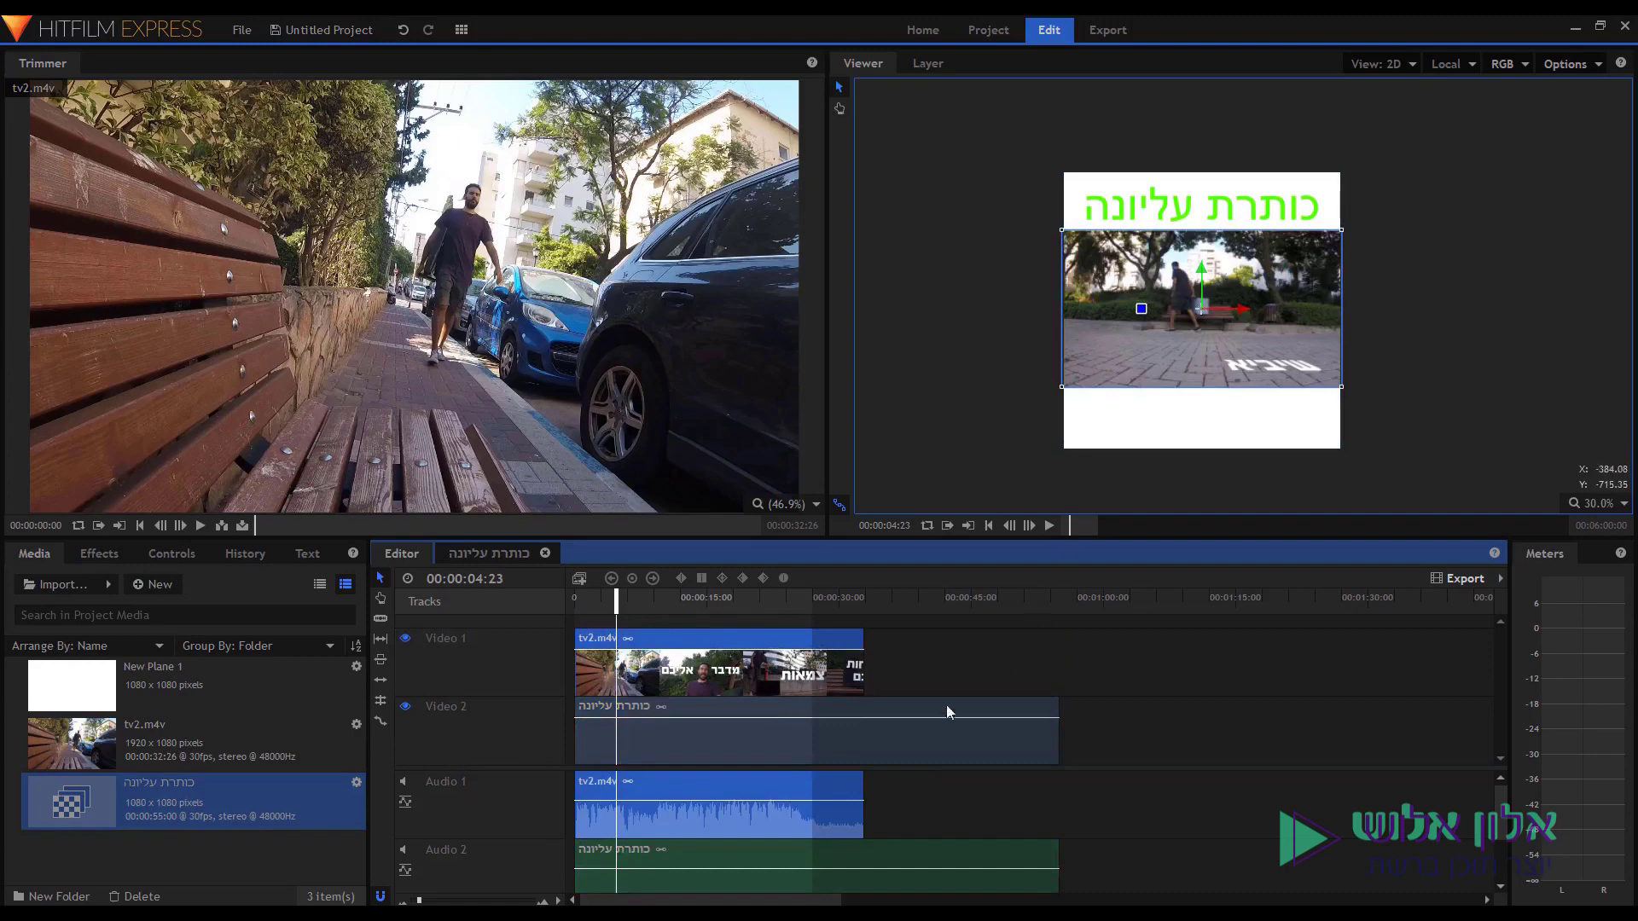
Reopen the title composite and change New Plane 1's colour to grey.
double_click(715, 736)
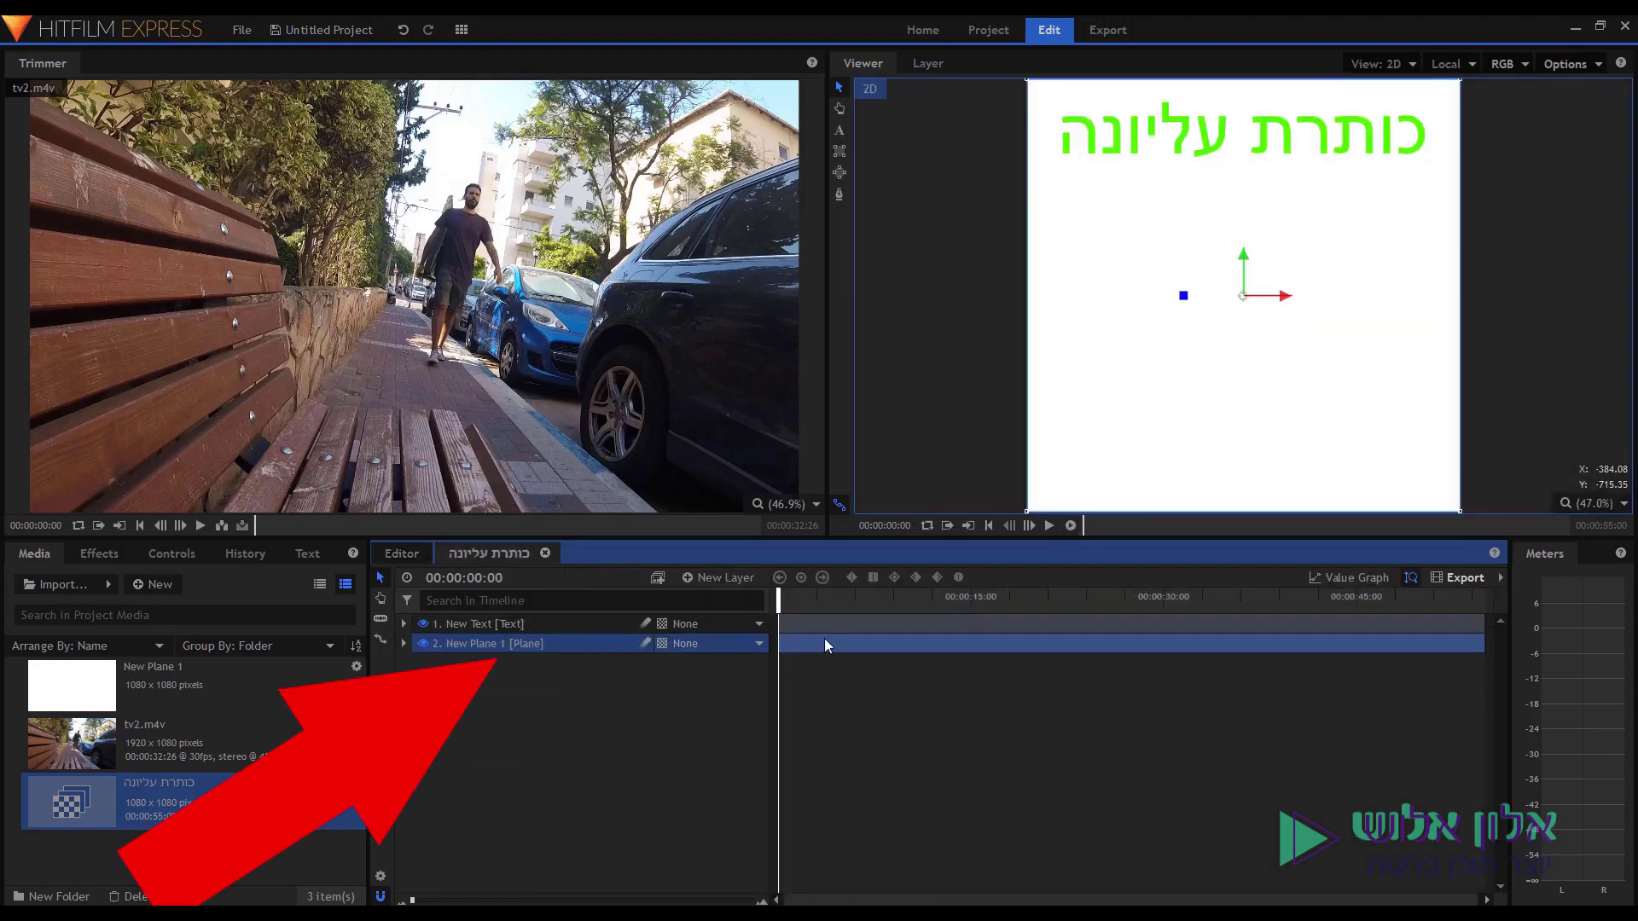
right_click(596, 647)
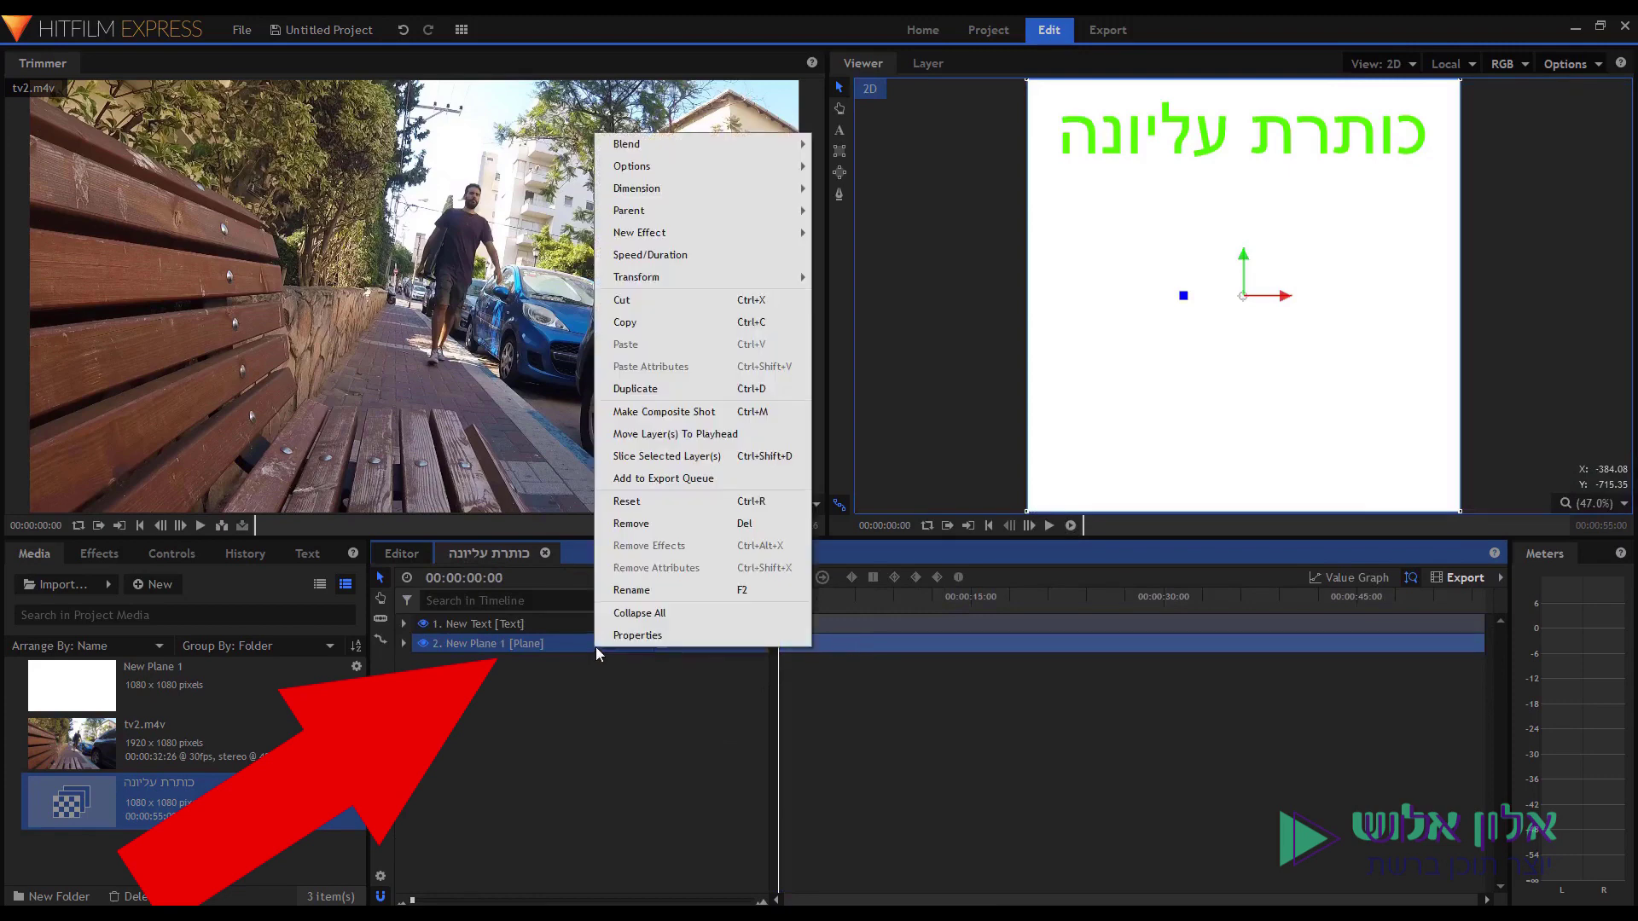
click(614, 637)
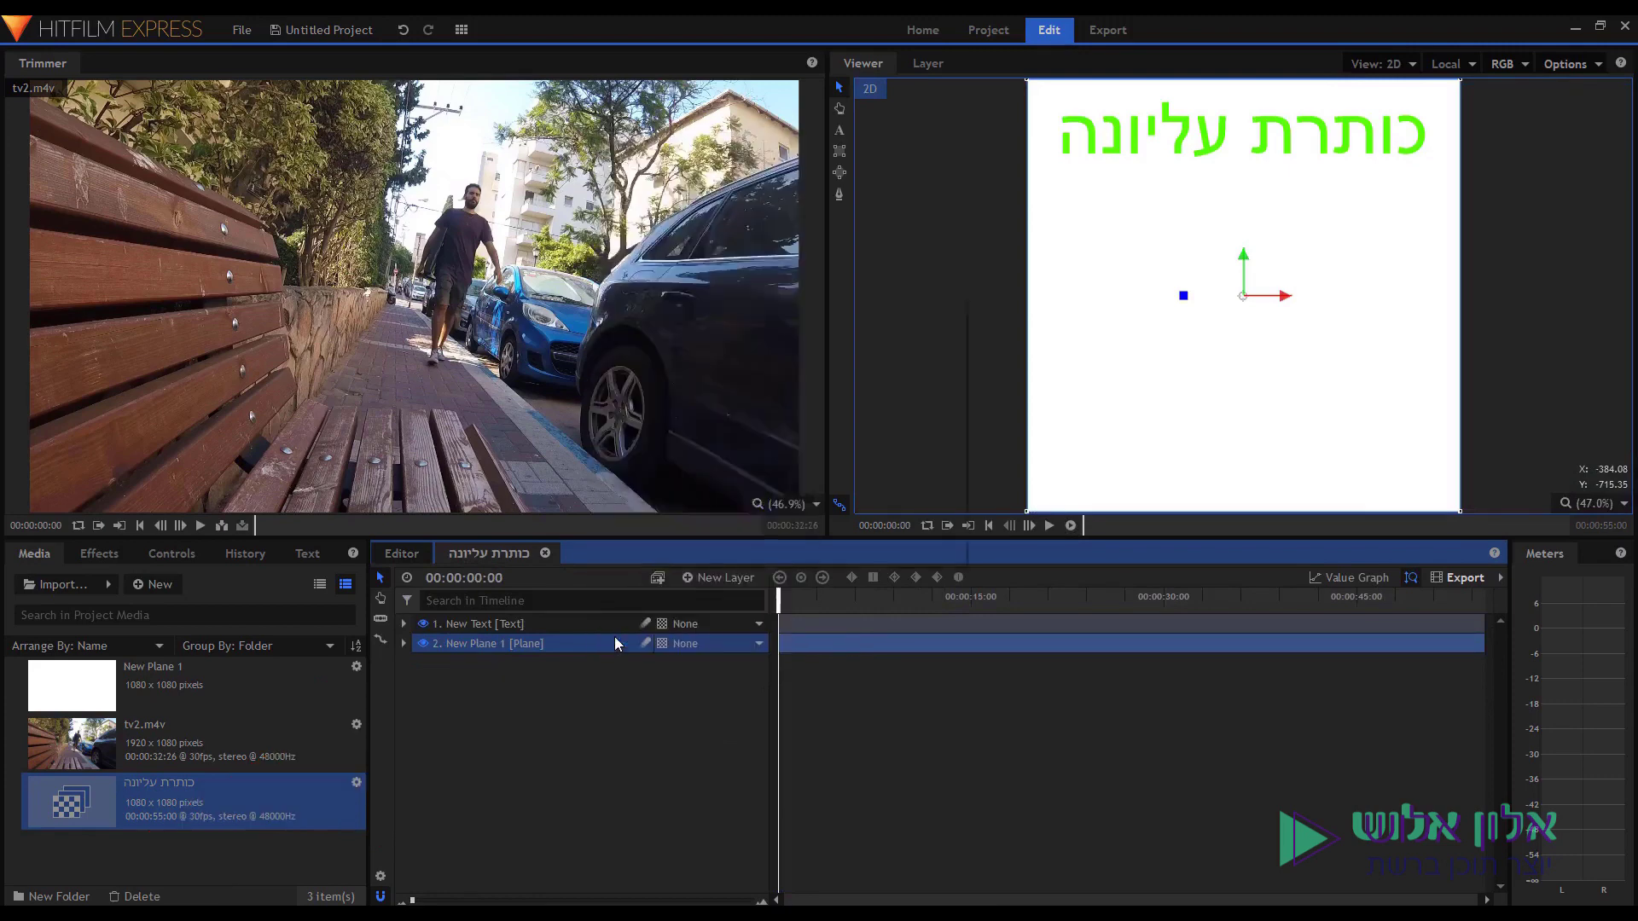
click(795, 488)
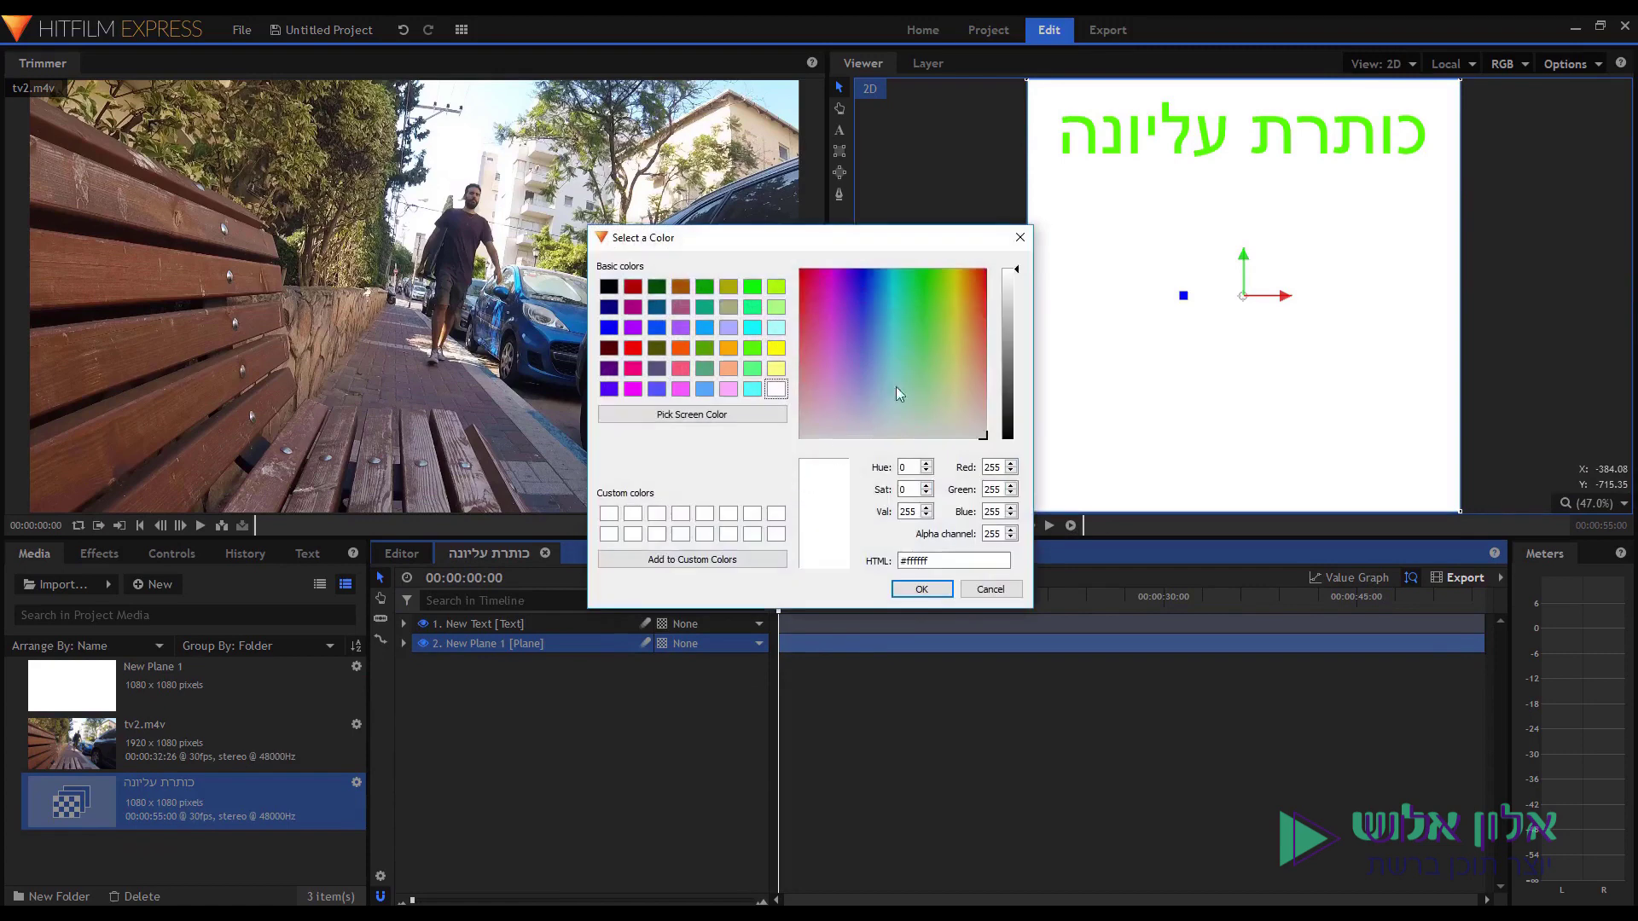
drag(1008, 385, 1014, 385)
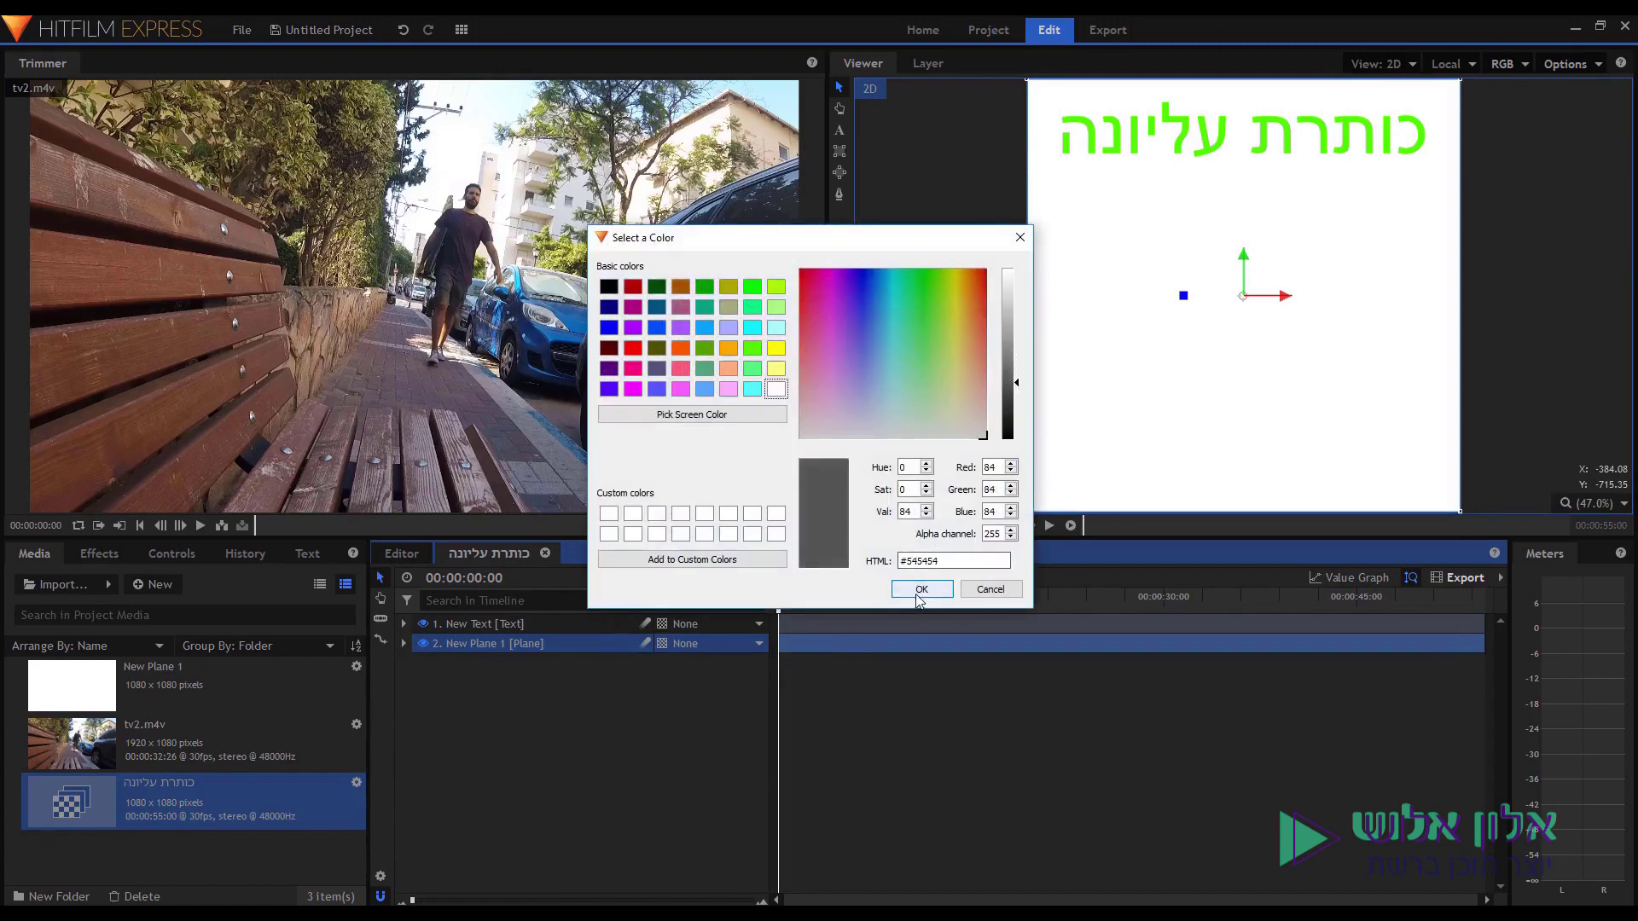
click(909, 591)
click(920, 539)
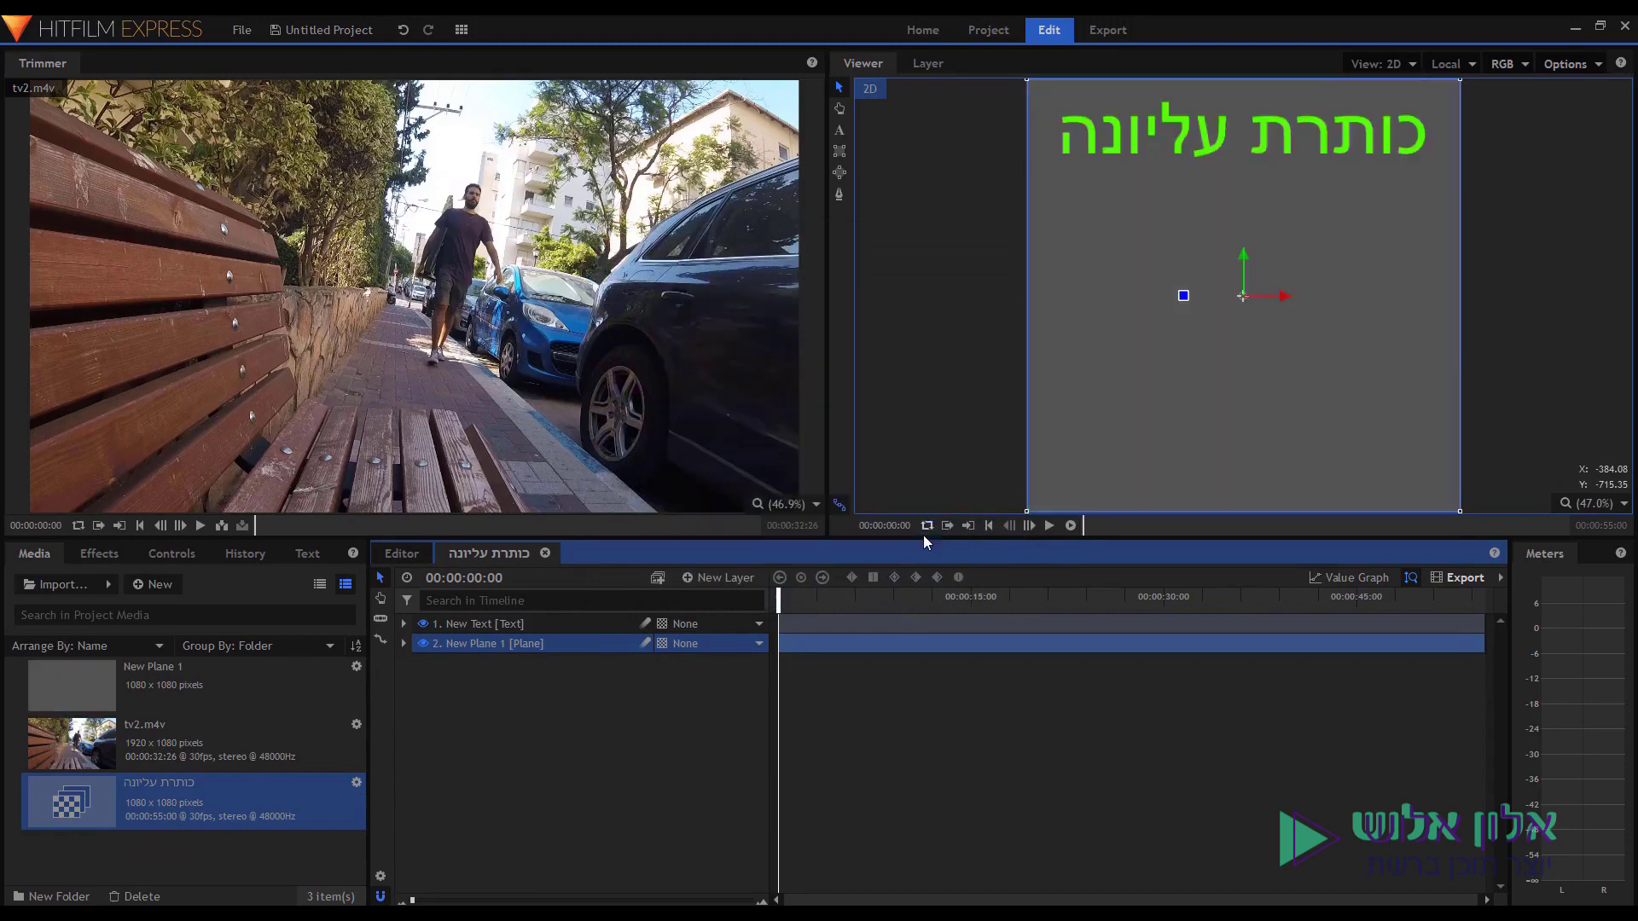
Preview the edit, then reopen the title composite and select its New Text layer.
click(388, 556)
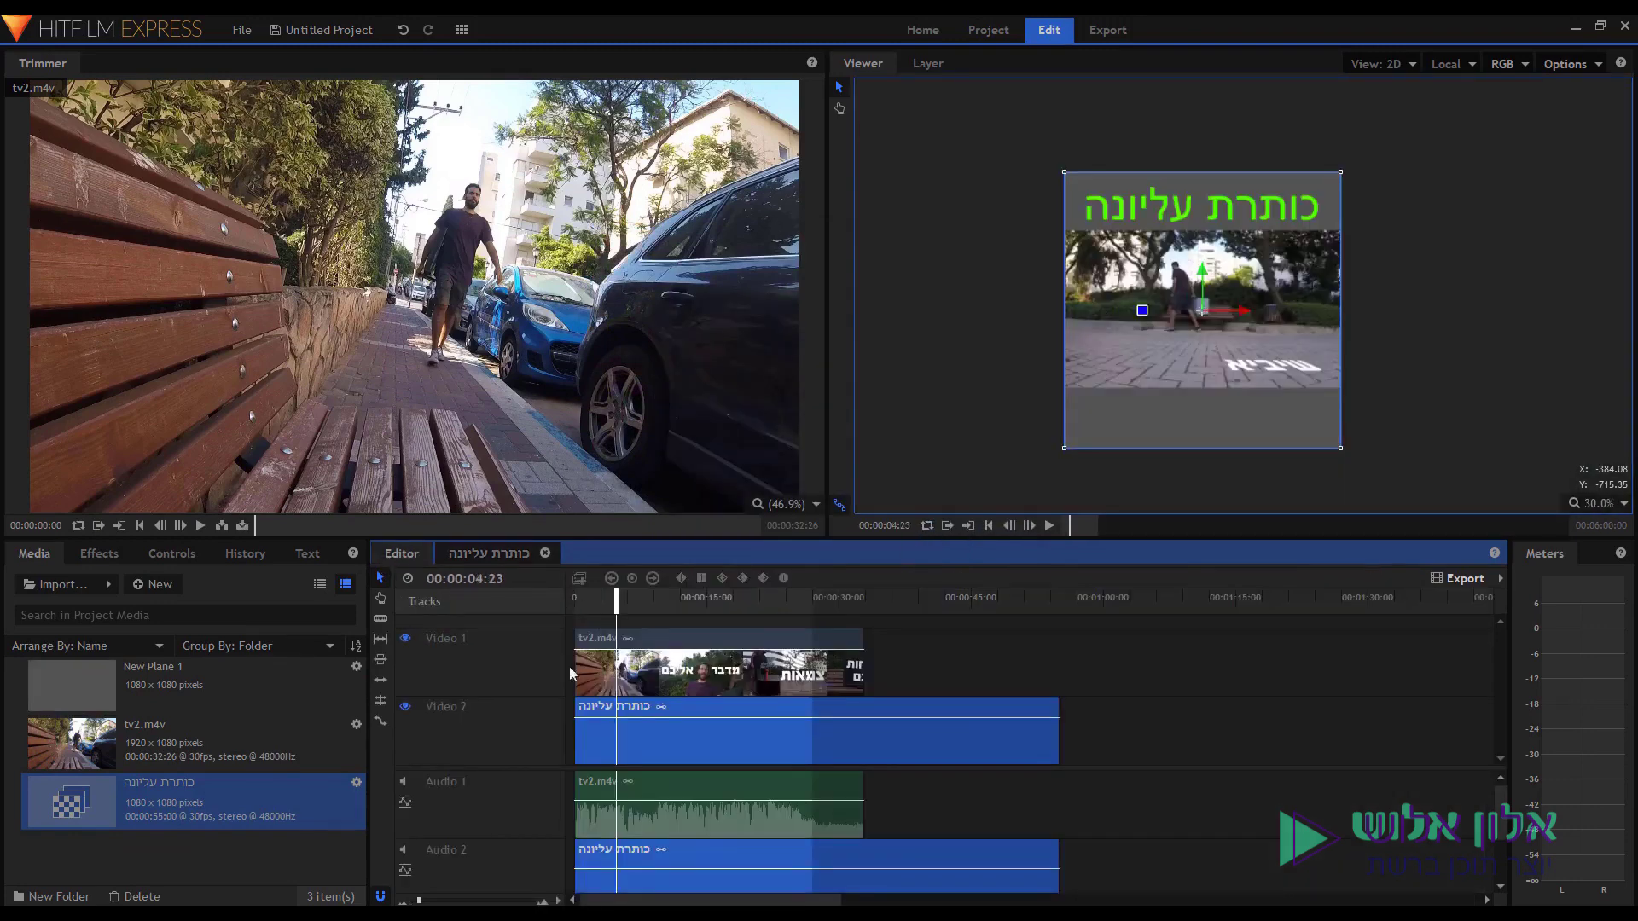
key(space)
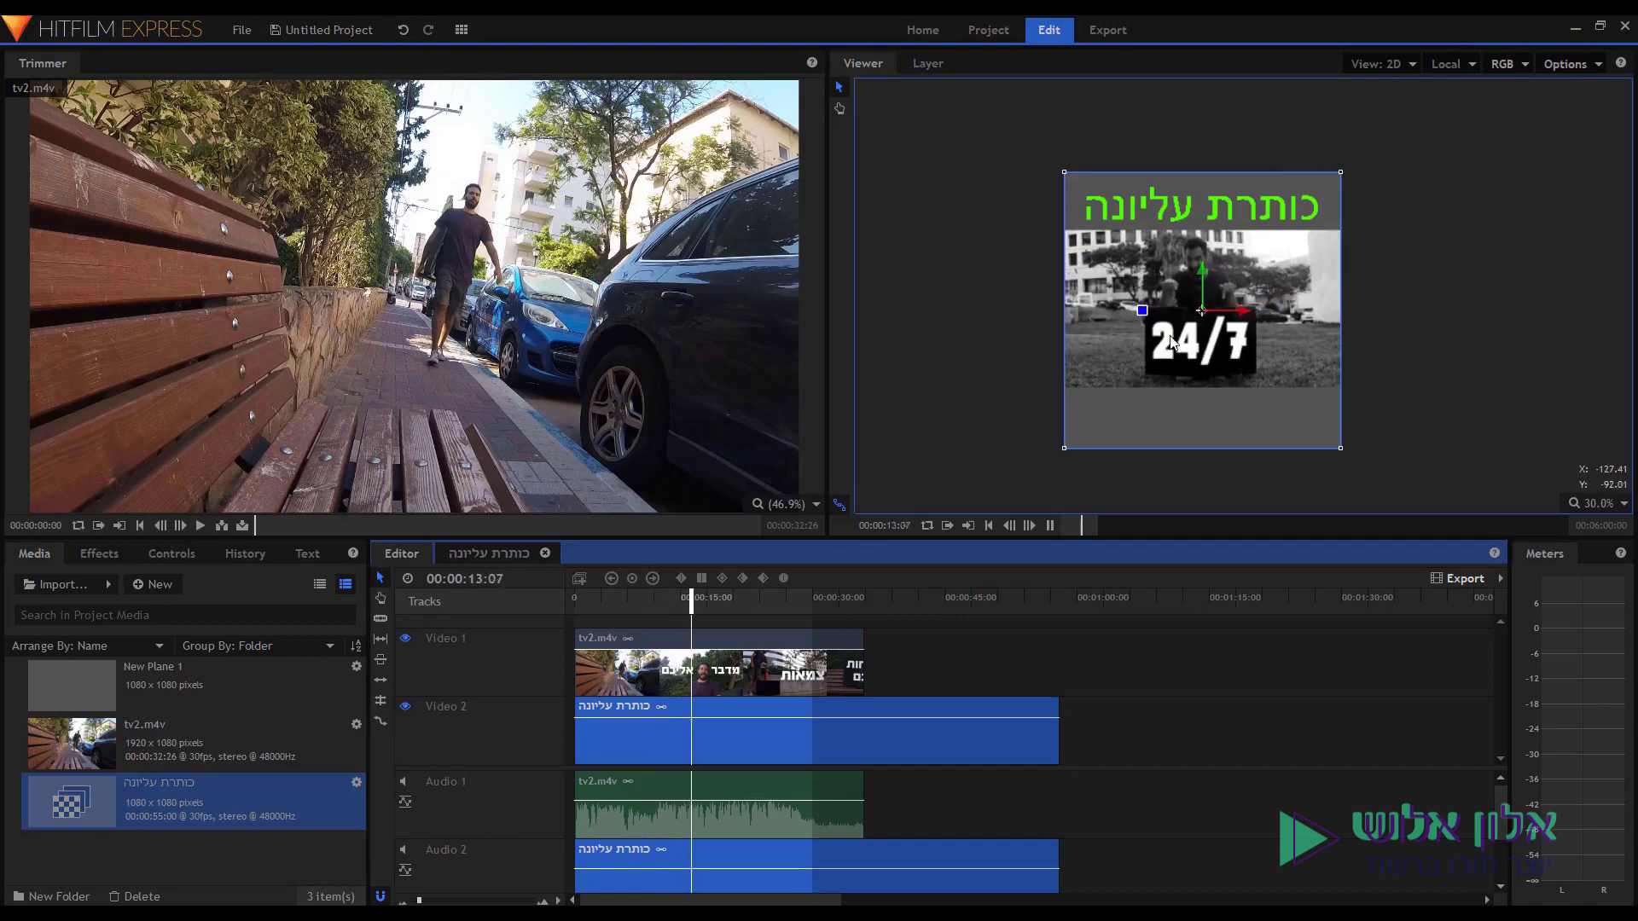
key(space)
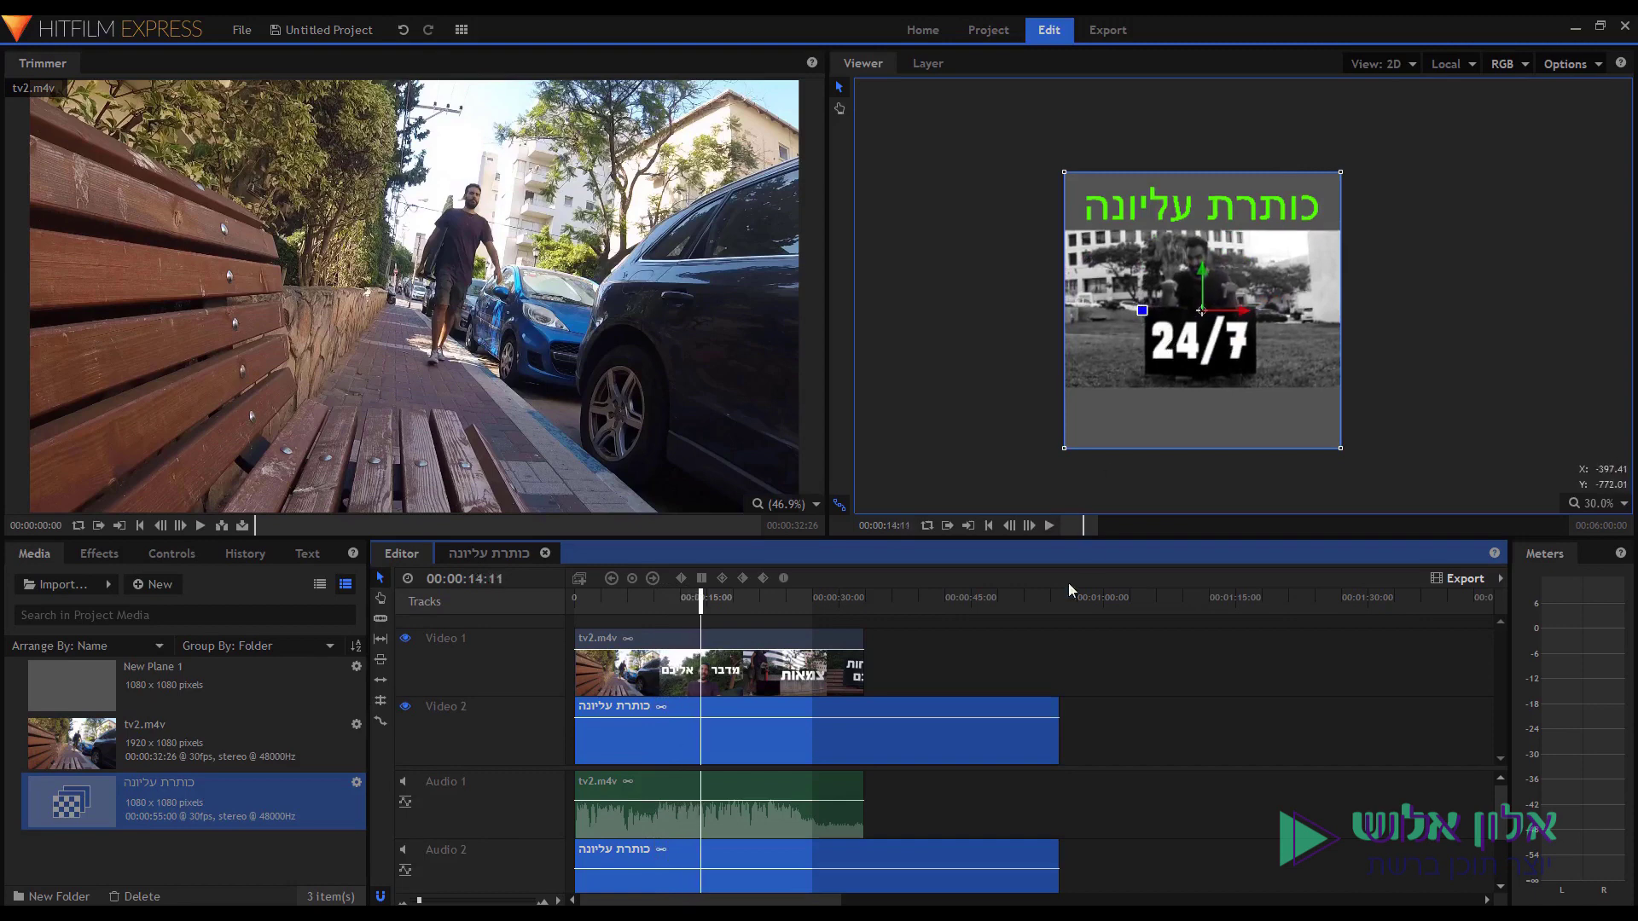
double_click(732, 722)
click(595, 627)
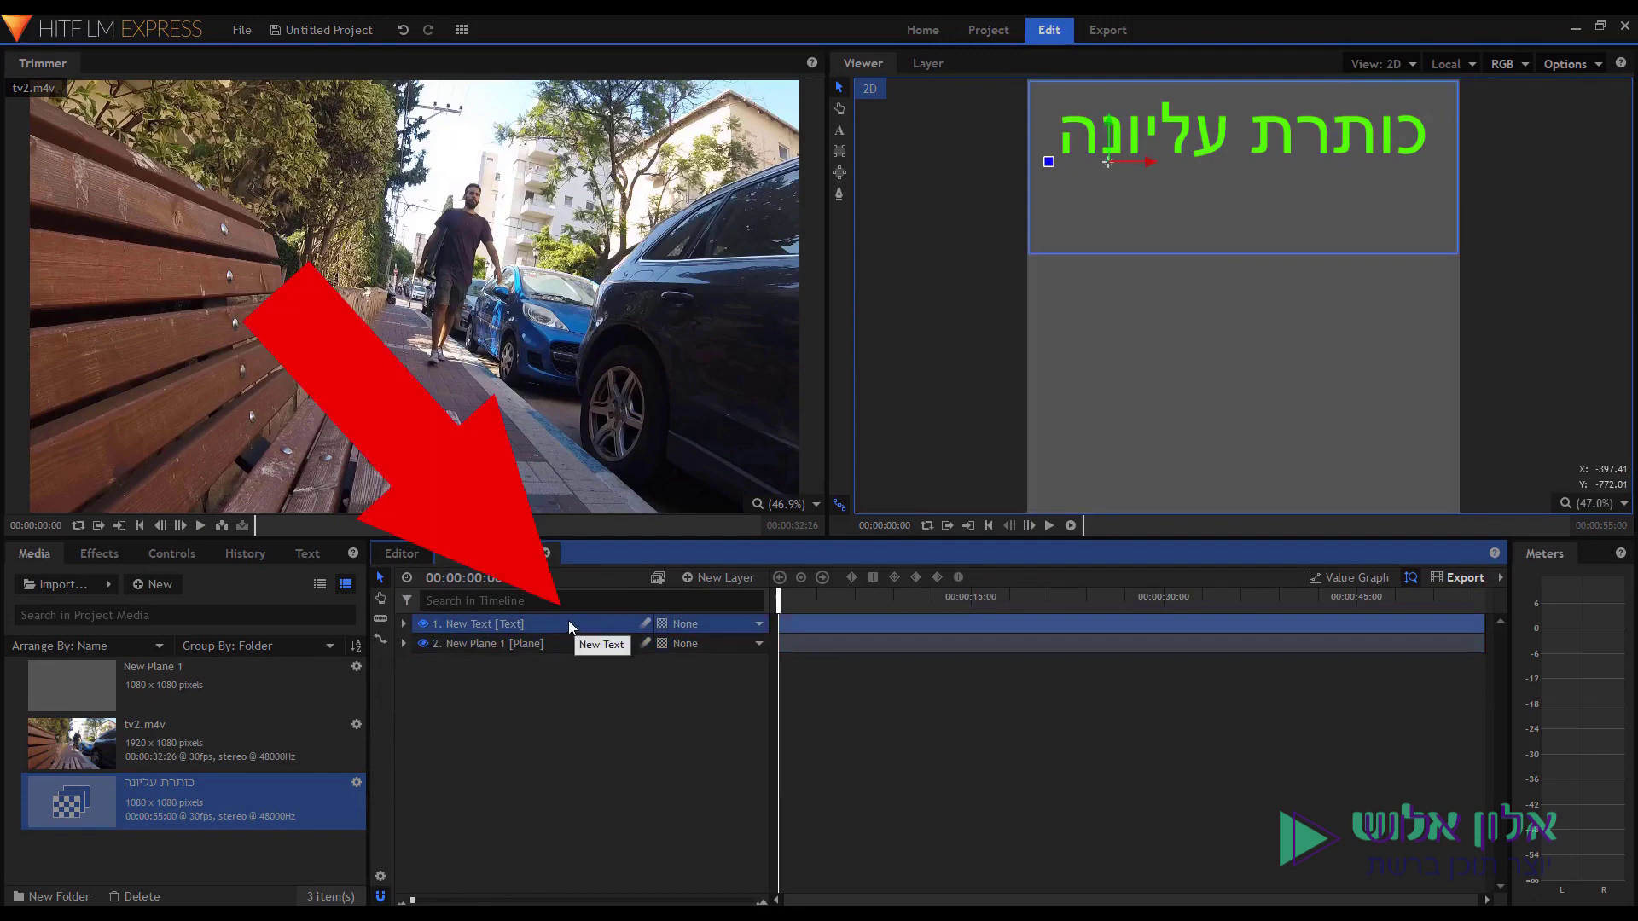
Duplicate the title text layer and drag the copy to the bottom of the frame.
right_click(569, 625)
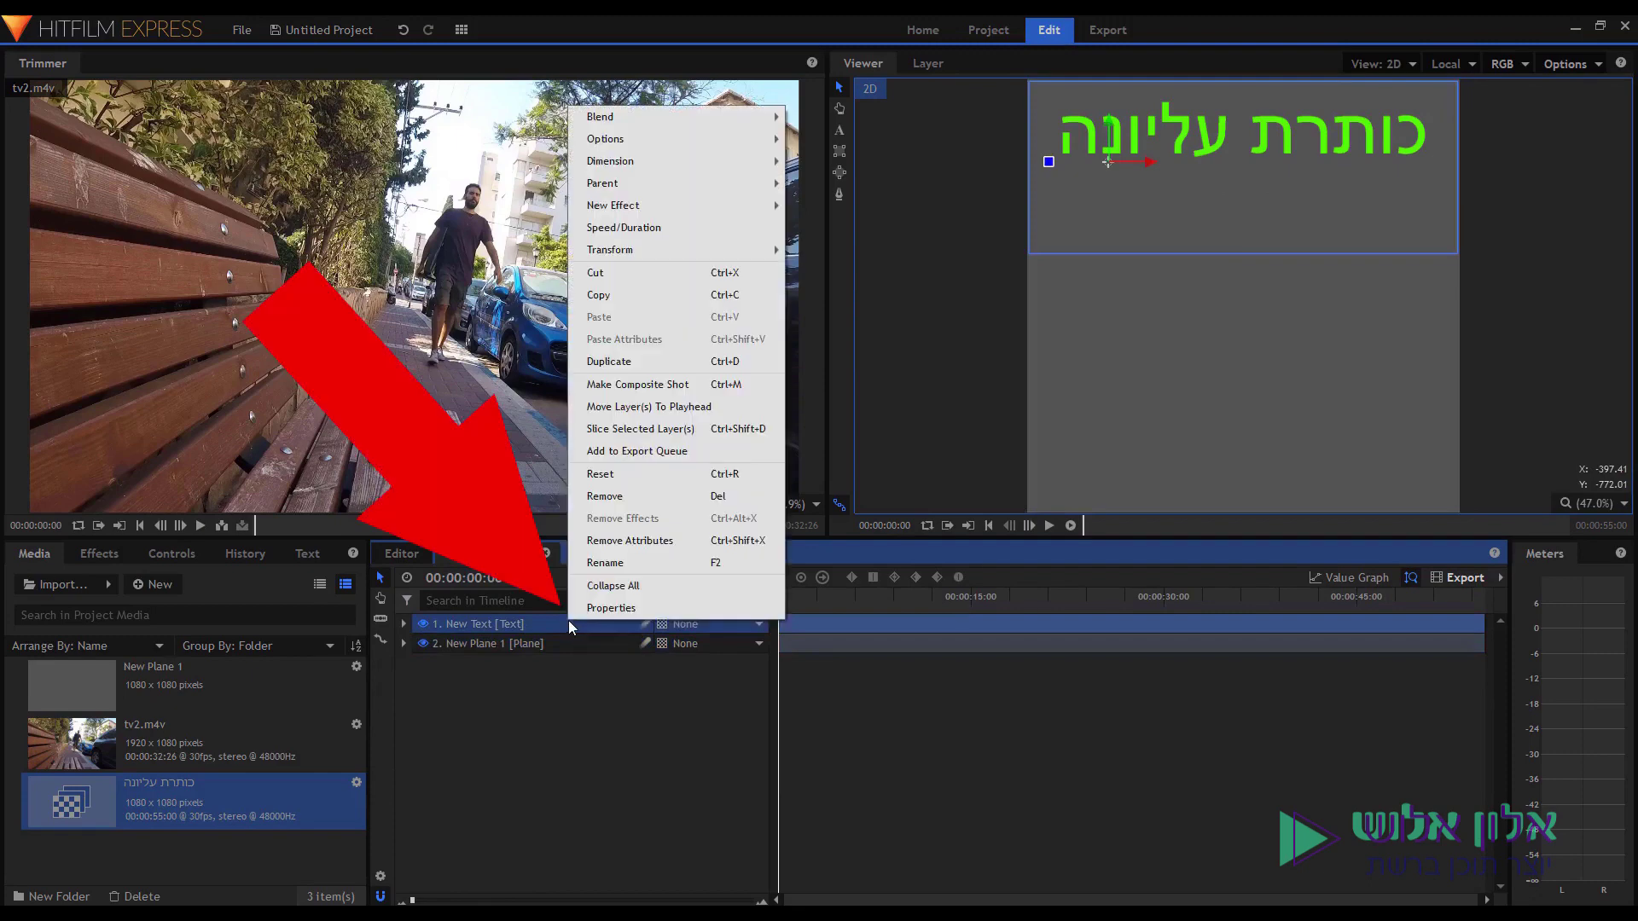
click(687, 362)
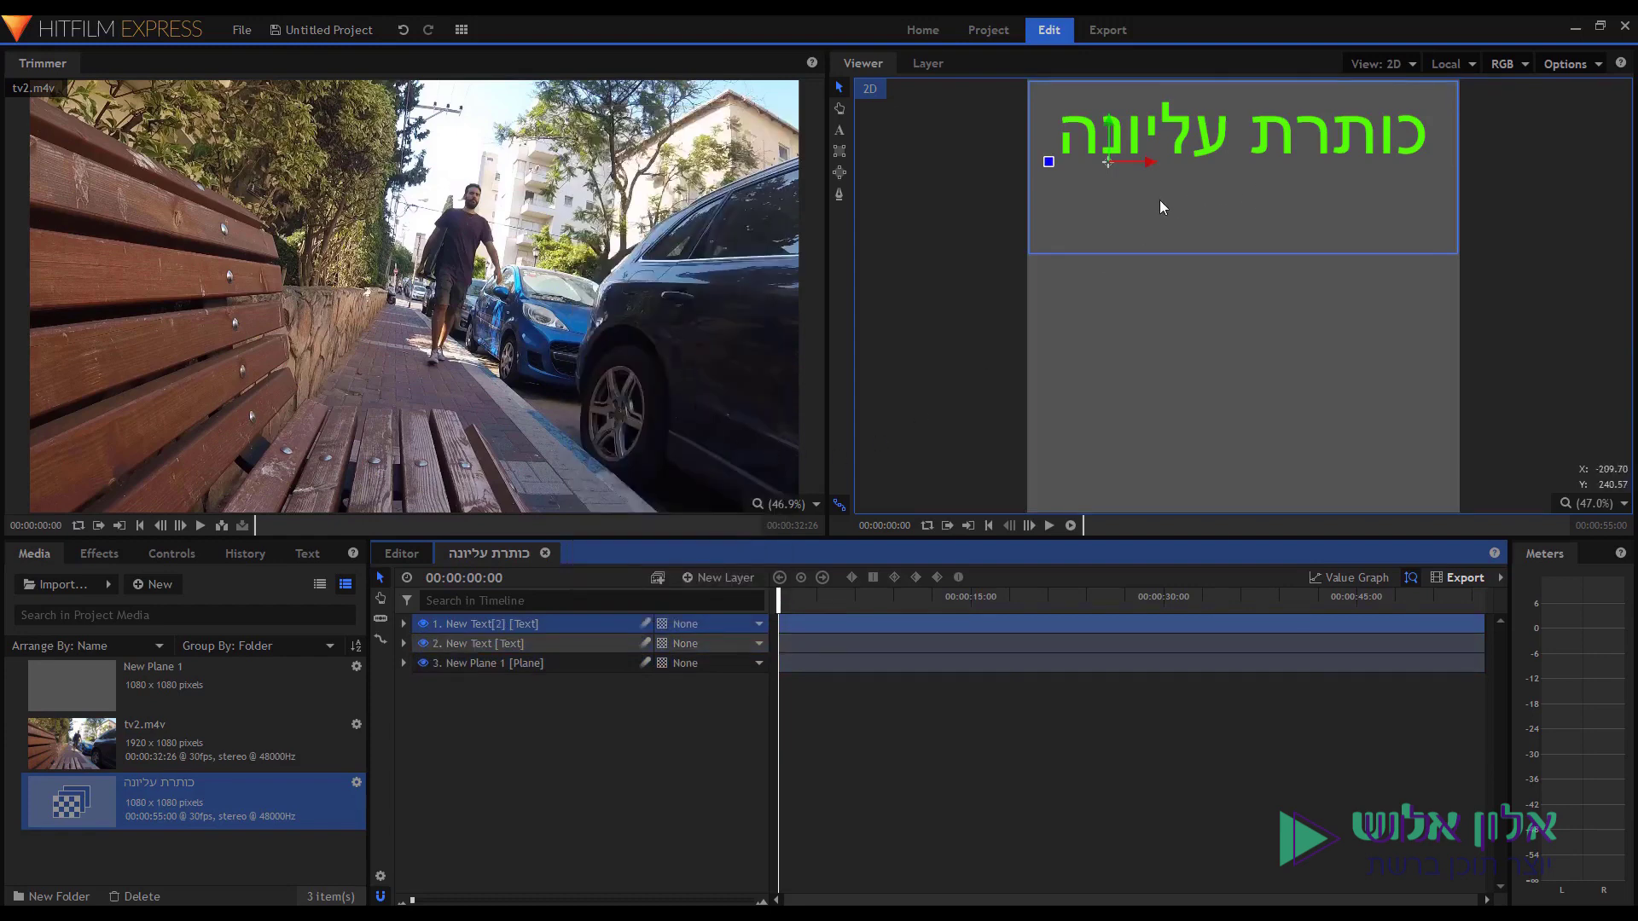
click(819, 611)
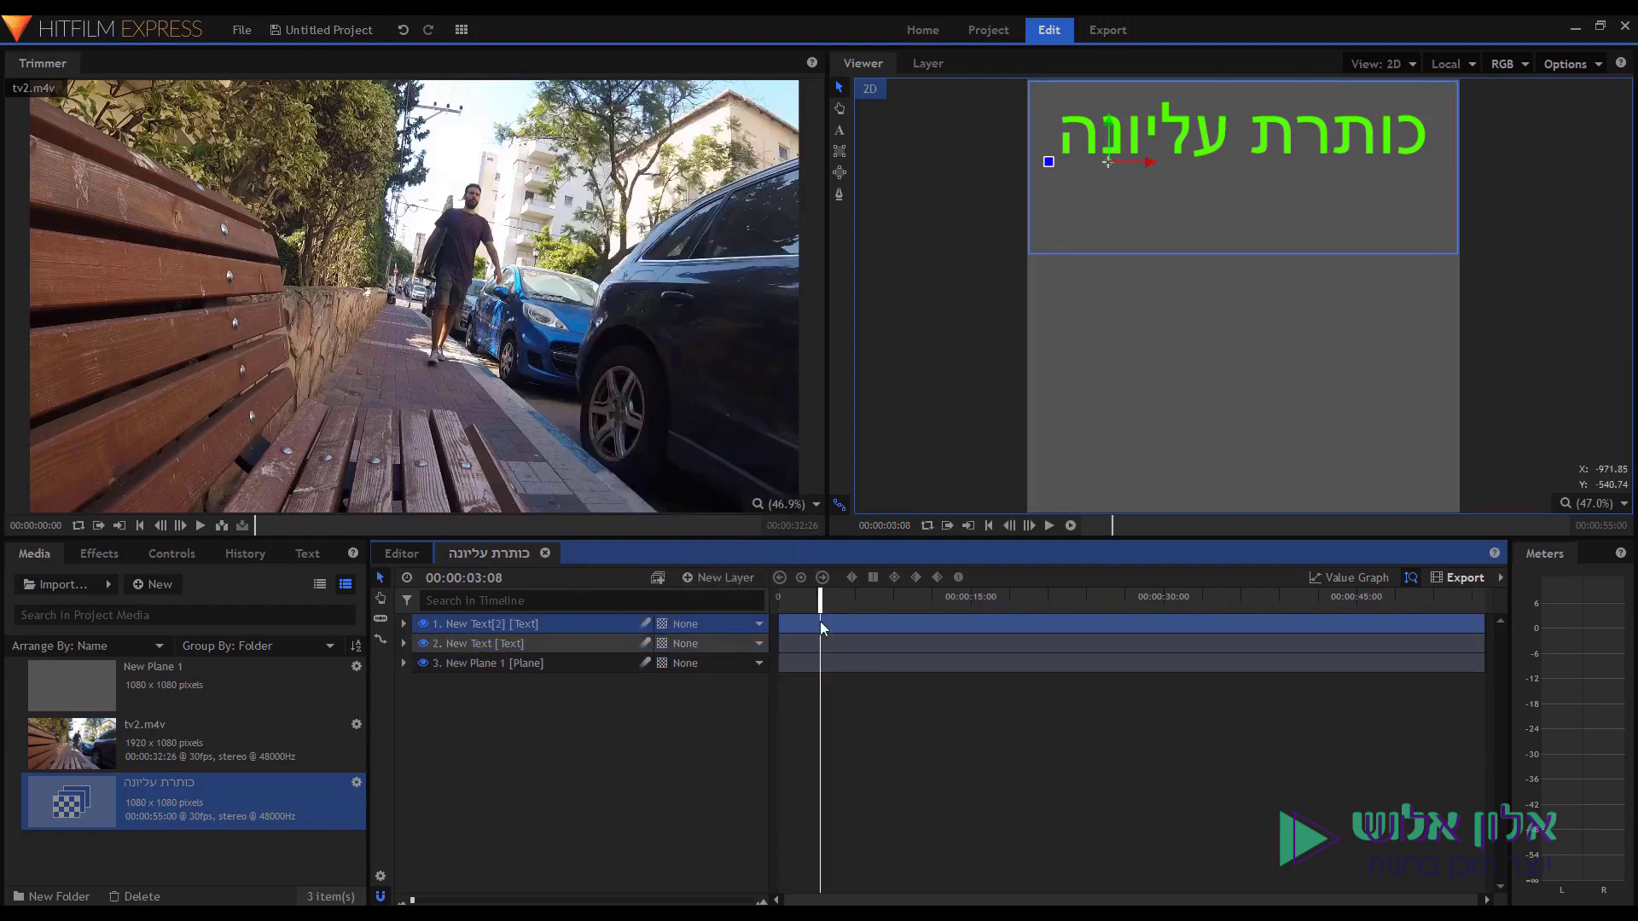
drag(1165, 125, 1167, 463)
Prepare the Hebrew words 'קנו היום' in Notepad and copy them.
key(alt+Tab)
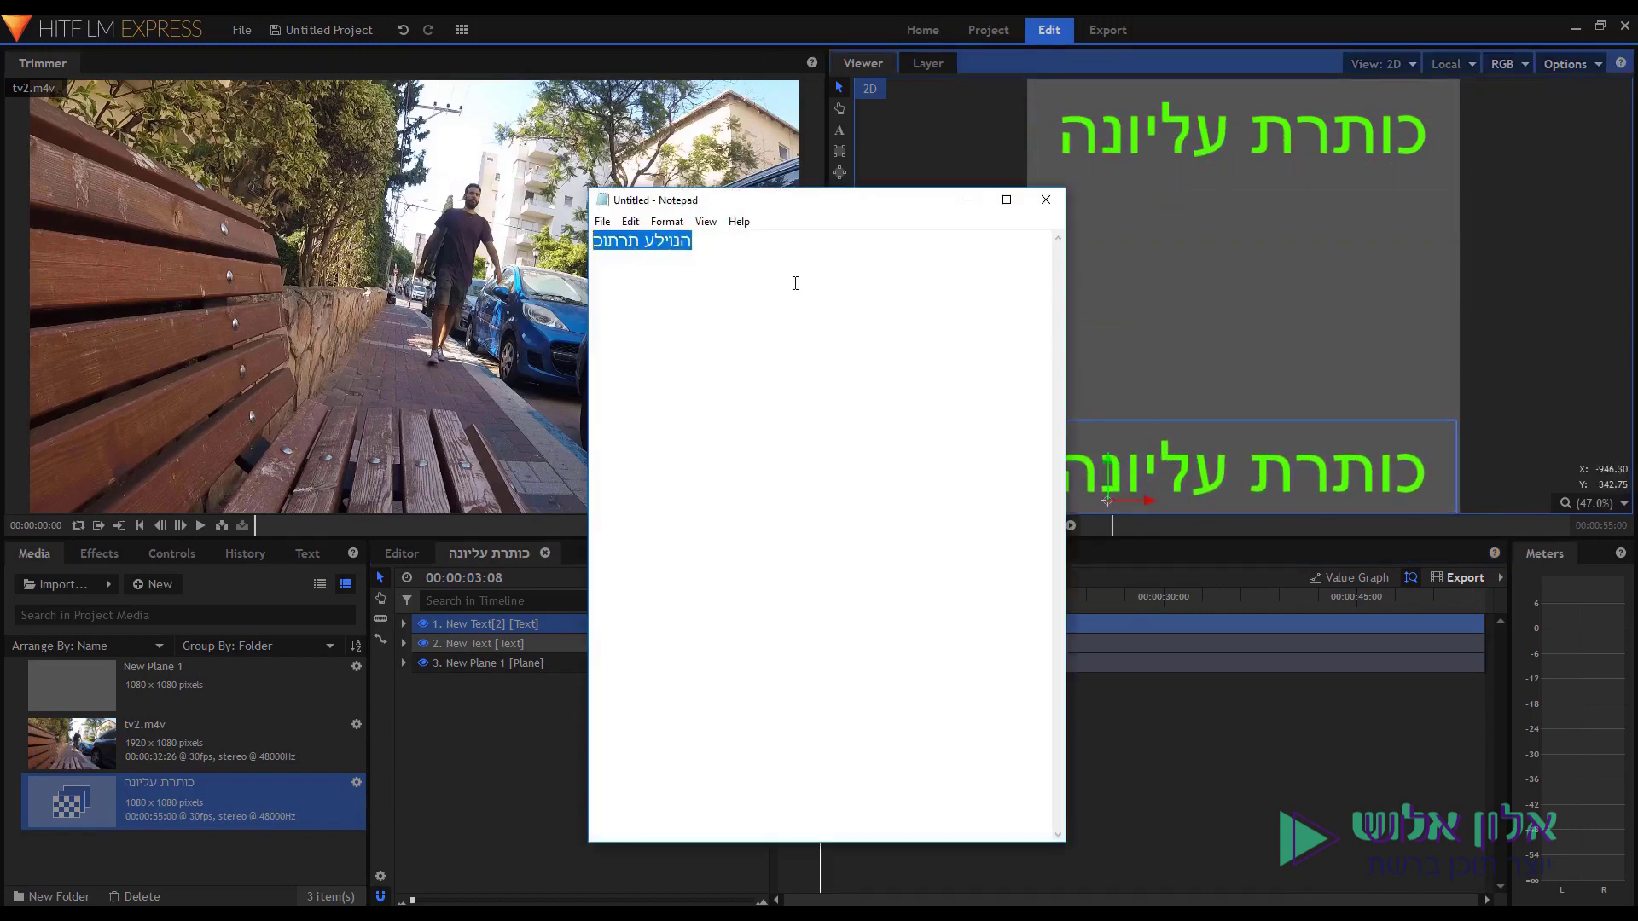
text(קנו היום)
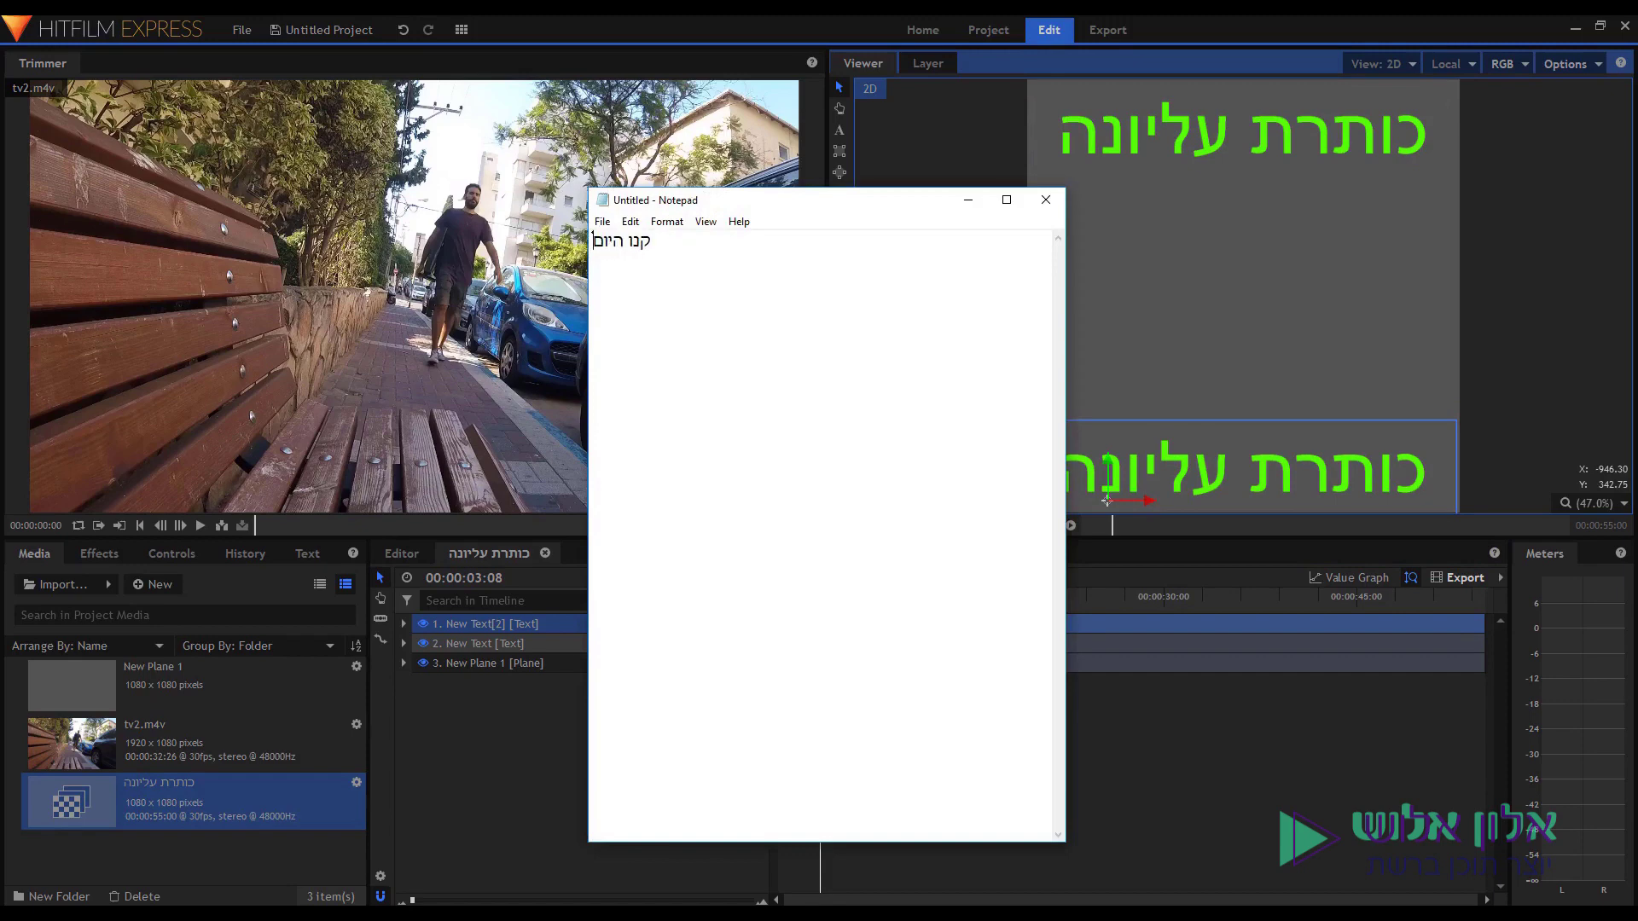
key(ctrl+a)
text(םויה ונק)
key(ctrl+a)
right_click(628, 242)
click(690, 299)
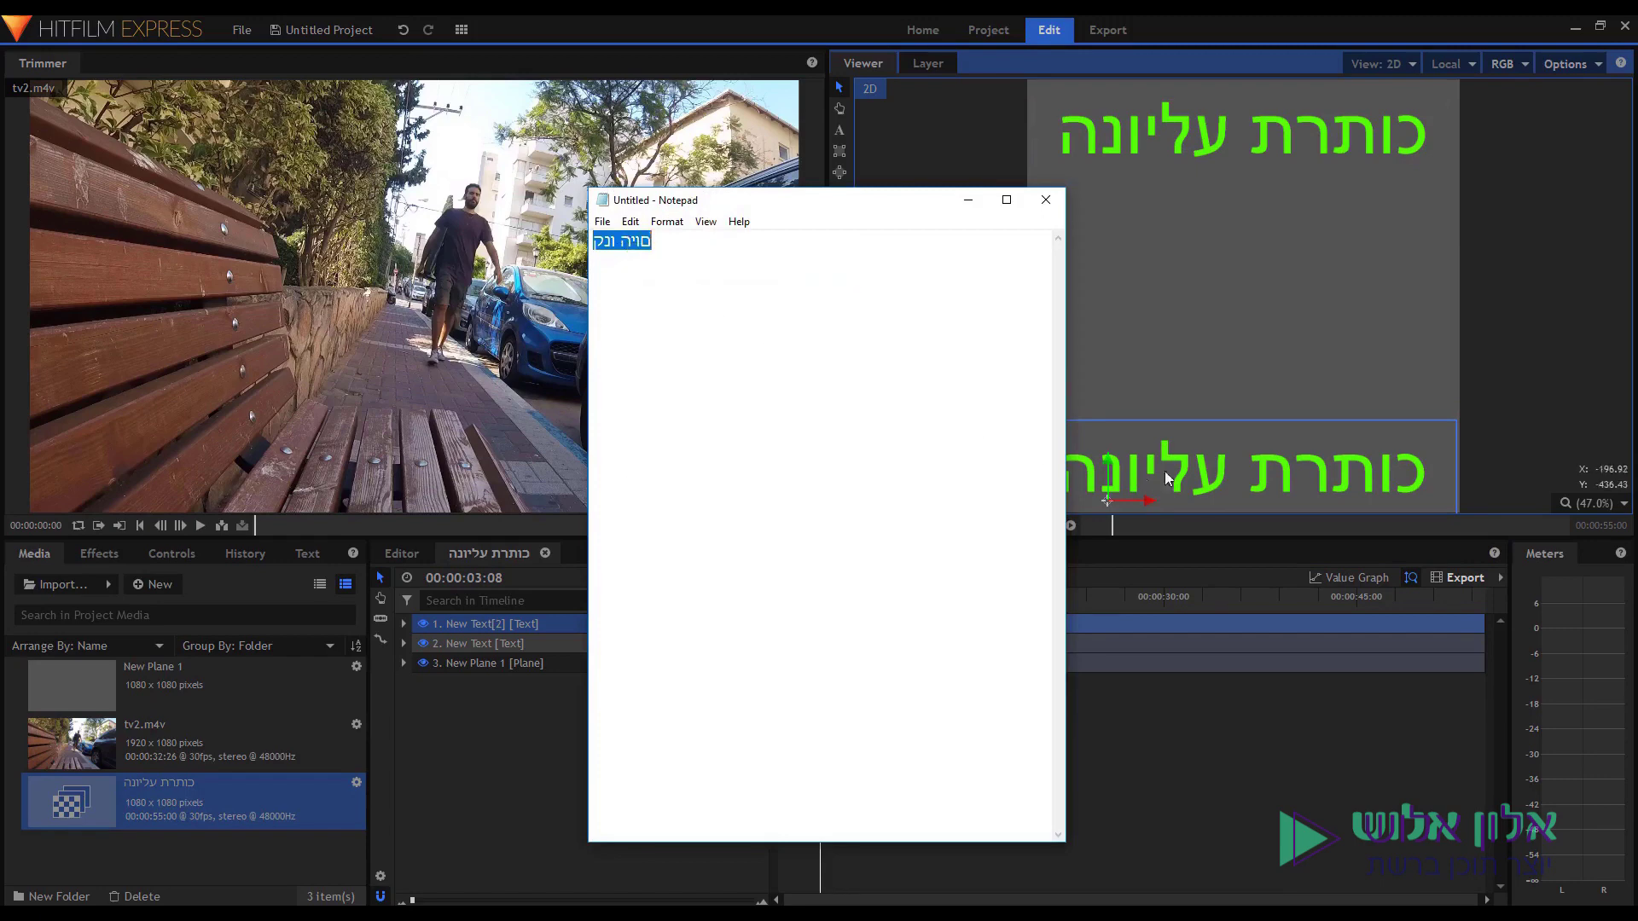
Replace the lower title's text with the pasted 'קנו היום'.
click(1215, 465)
drag(1425, 467, 1052, 467)
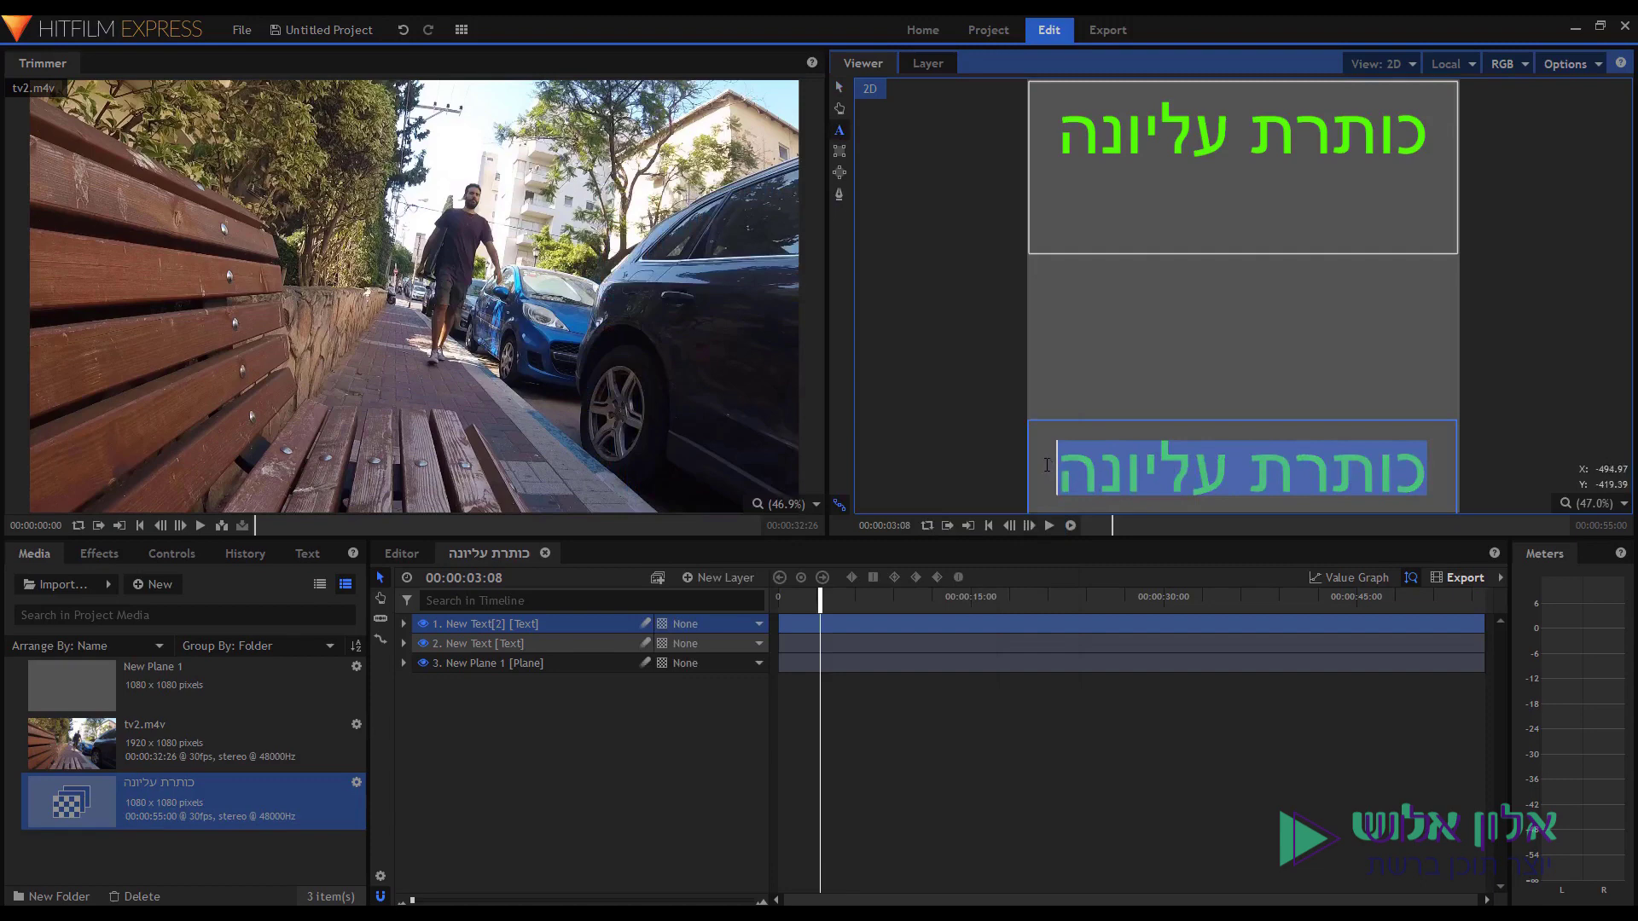
key(ctrl+v)
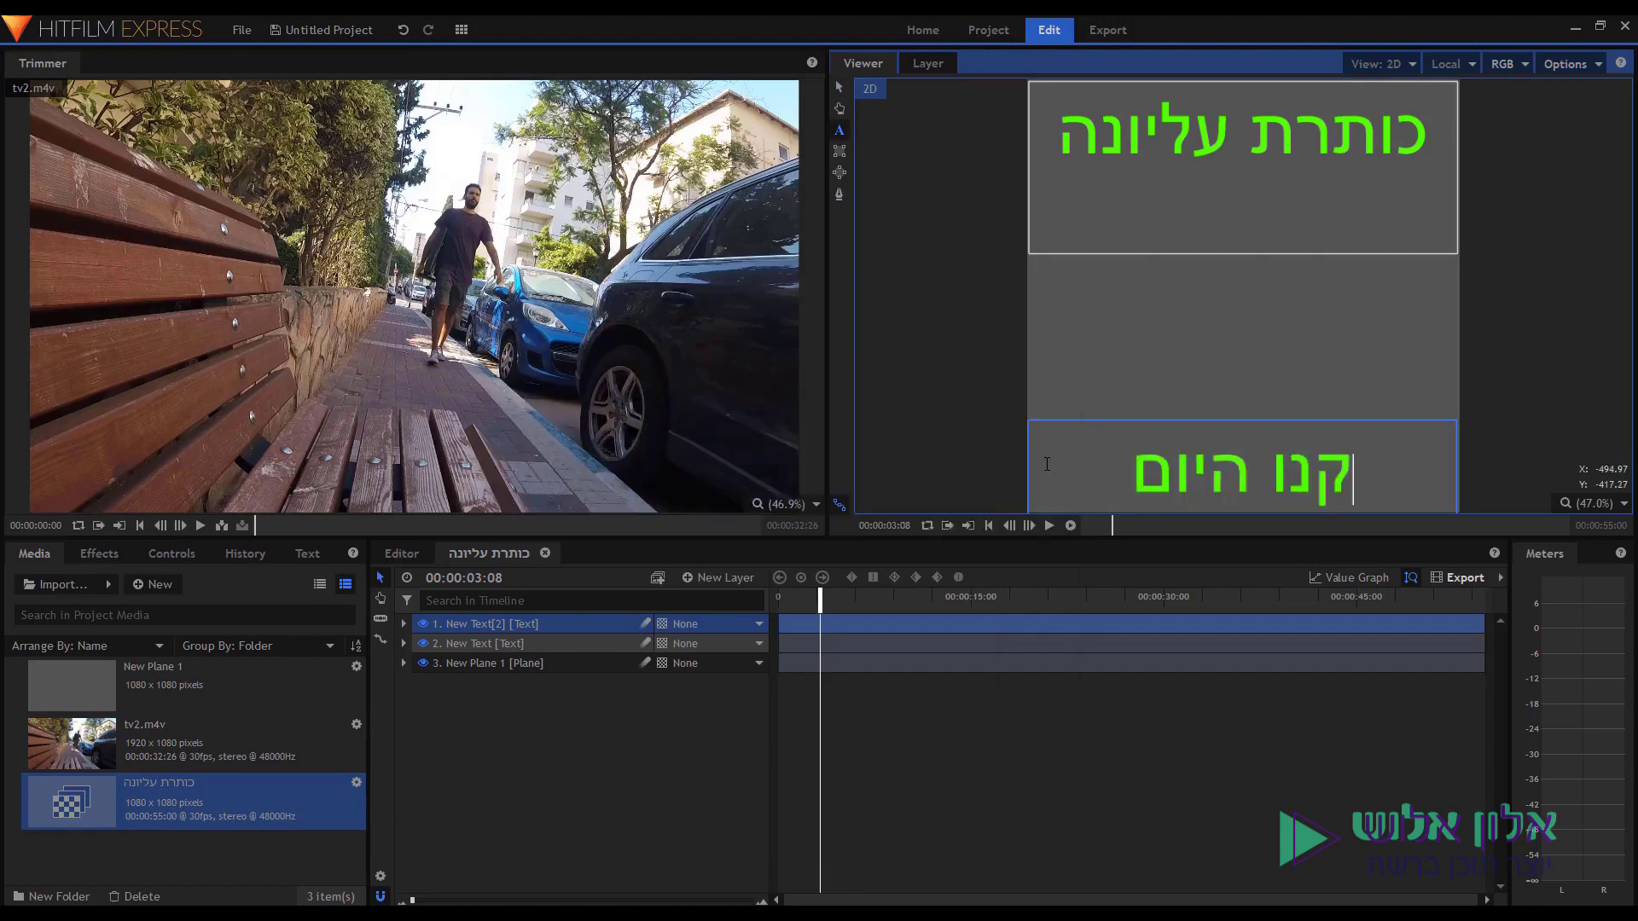
click(839, 89)
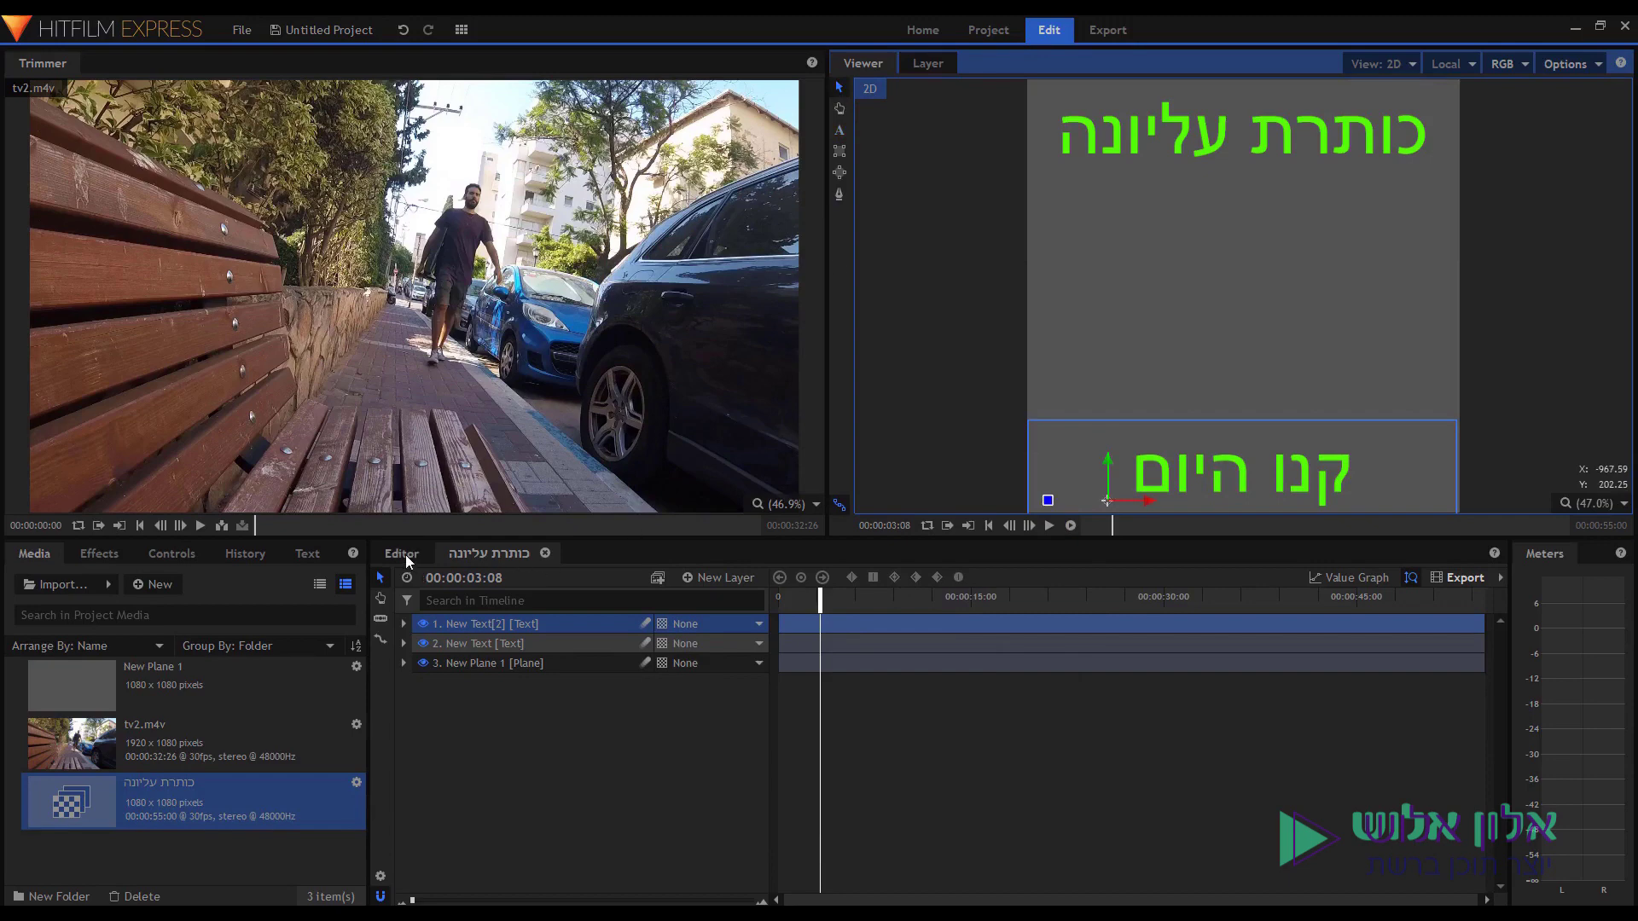
click(406, 555)
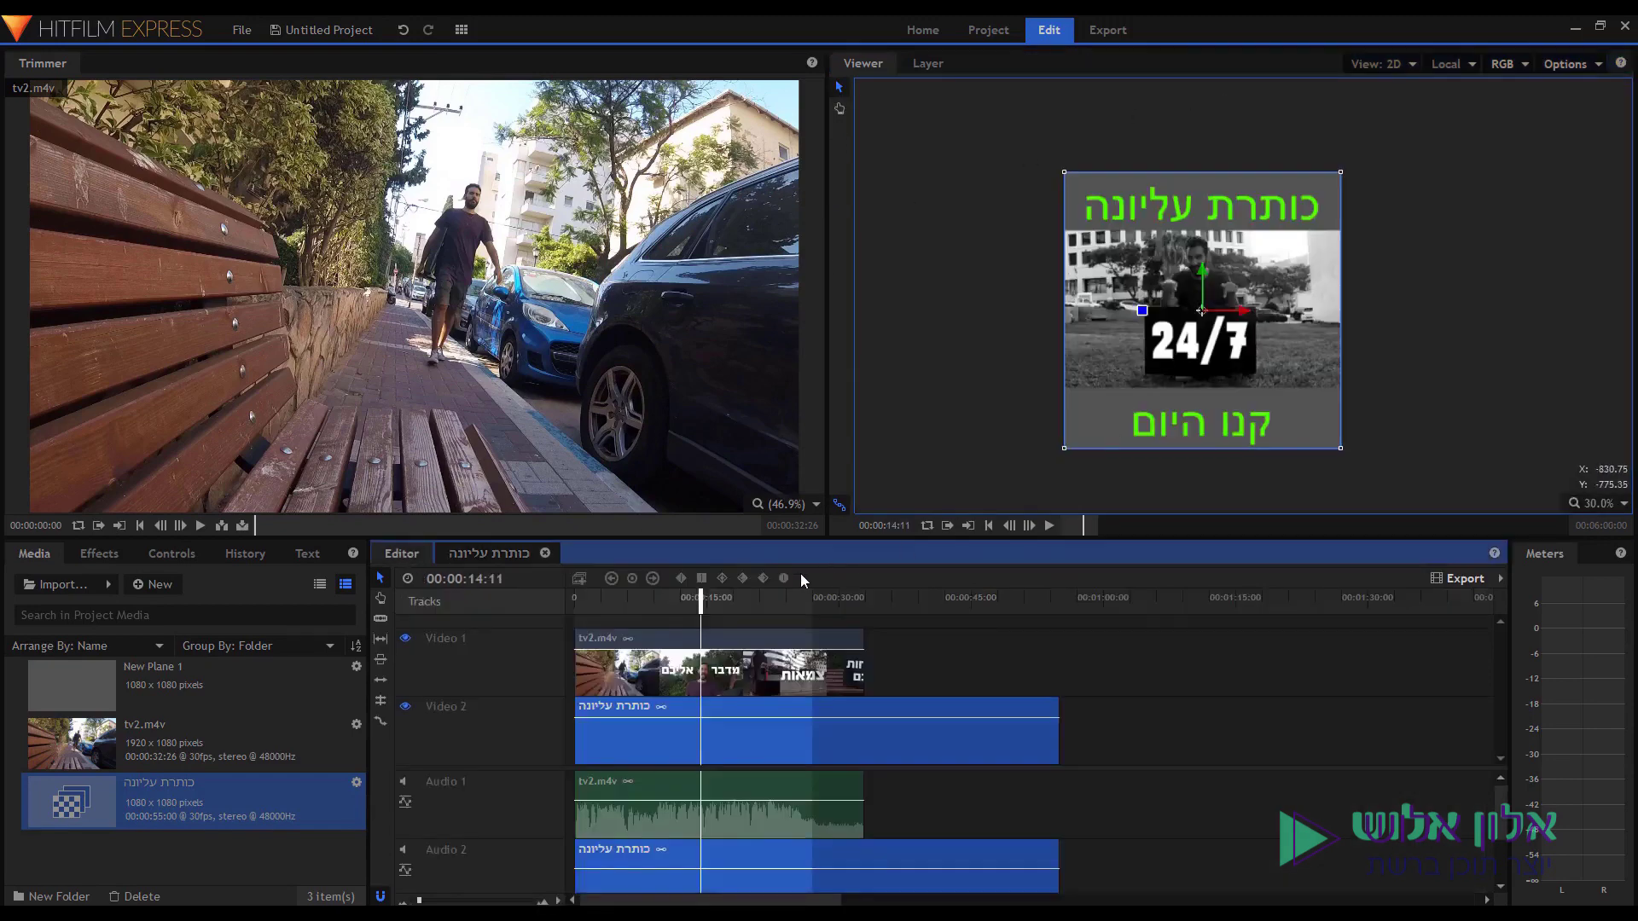
Play the edit with both green titles from the start, stop it, and reopen the composite shot.
key(Home)
key(space)
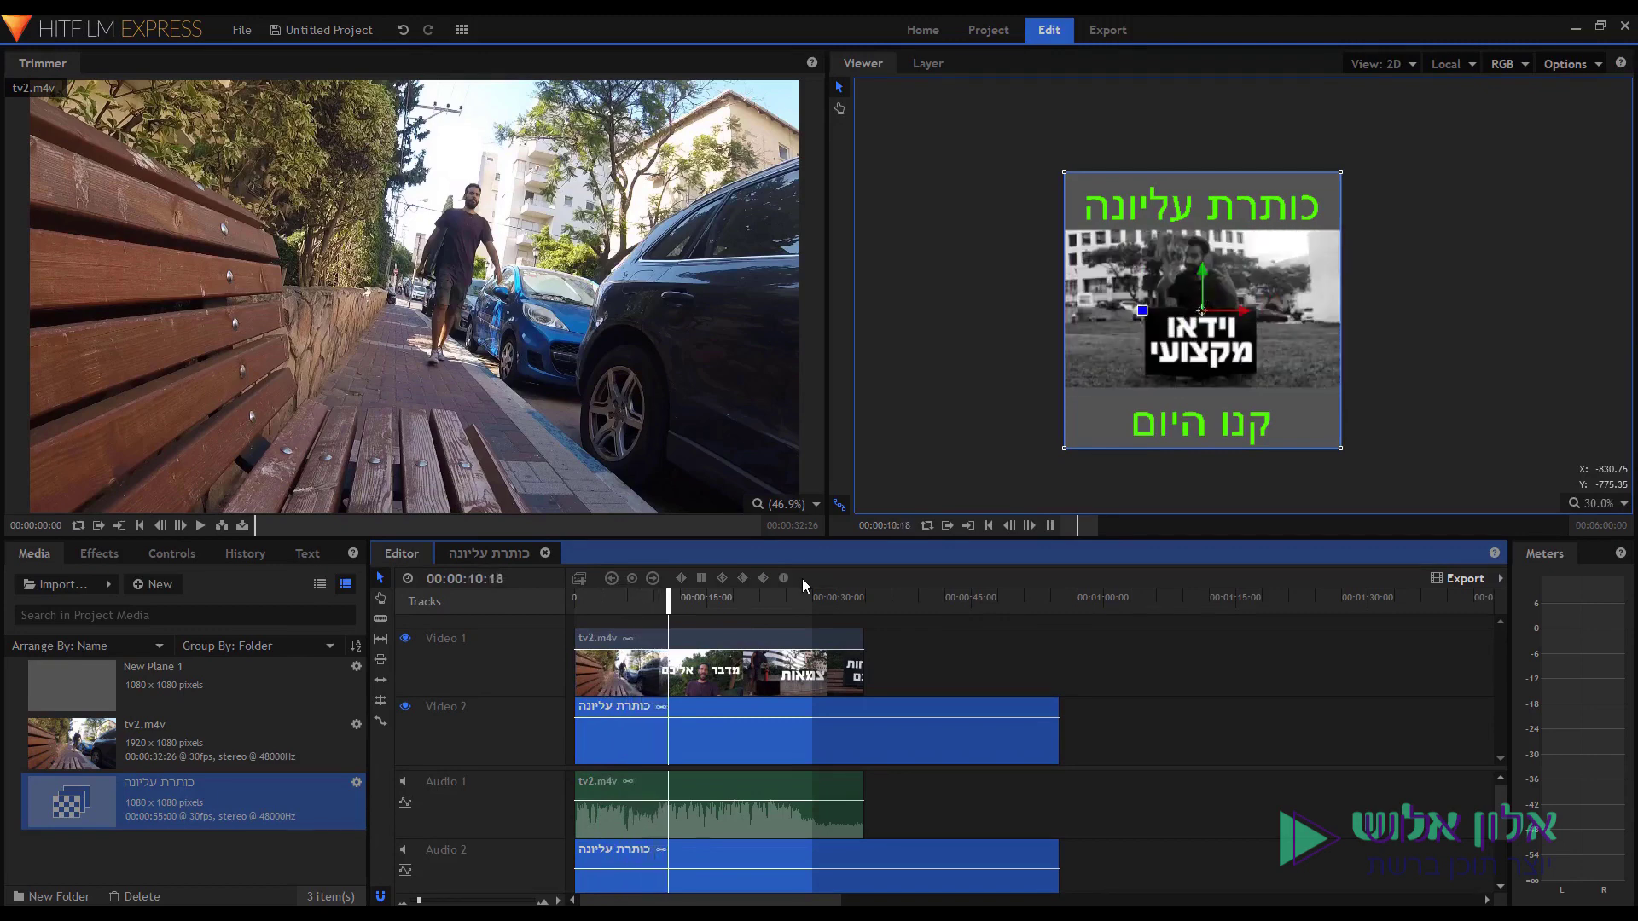
key(space)
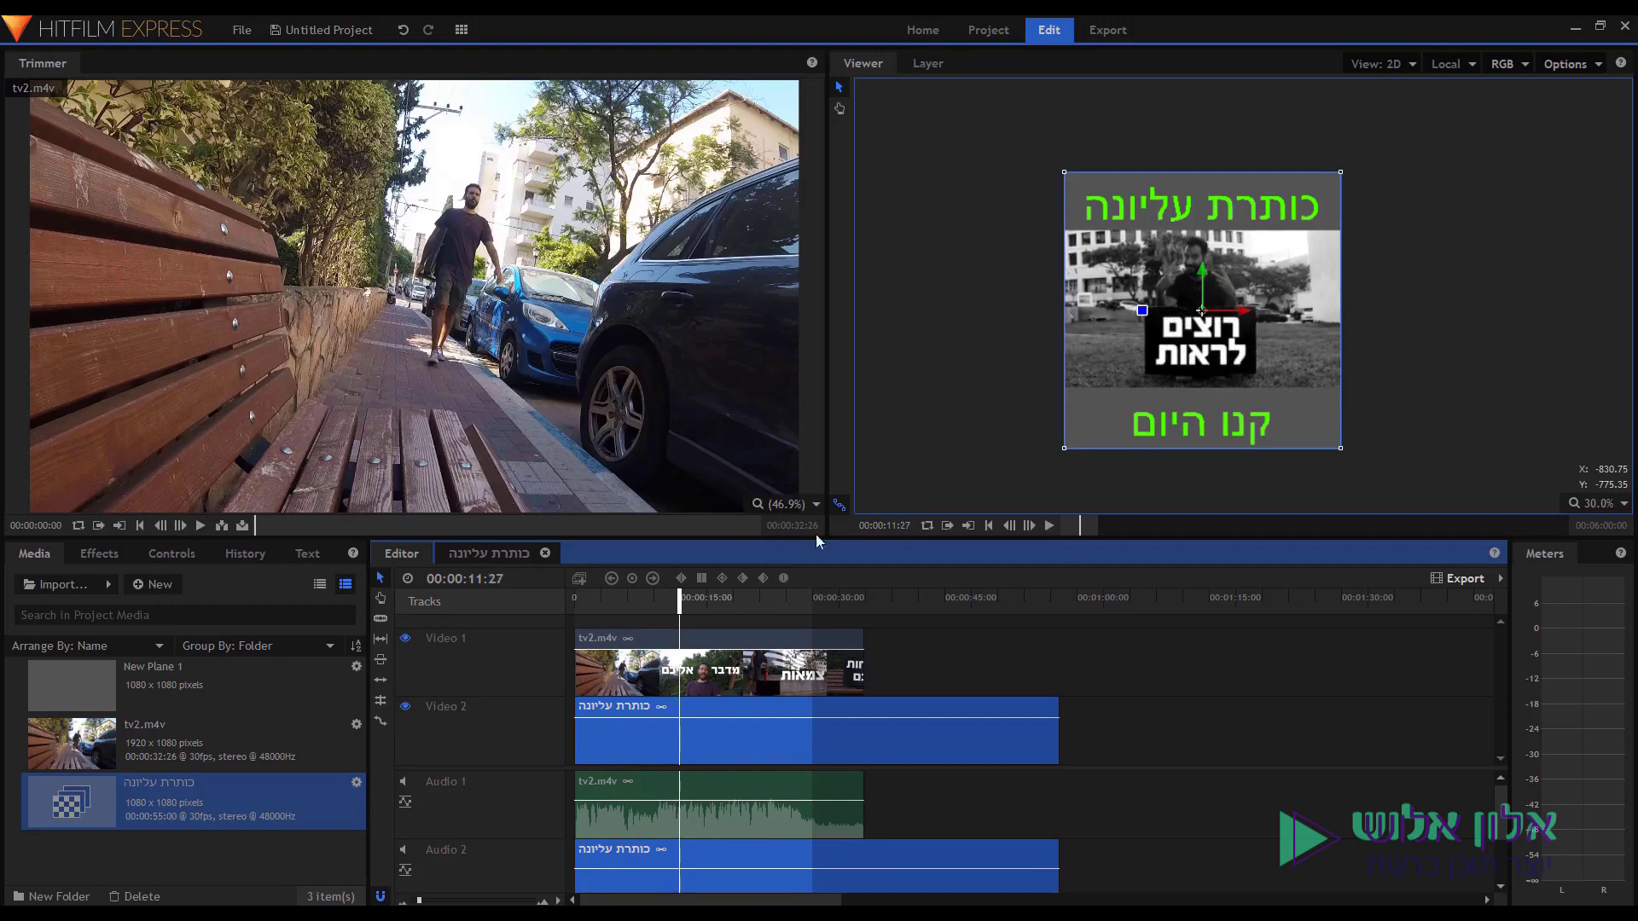
double_click(734, 713)
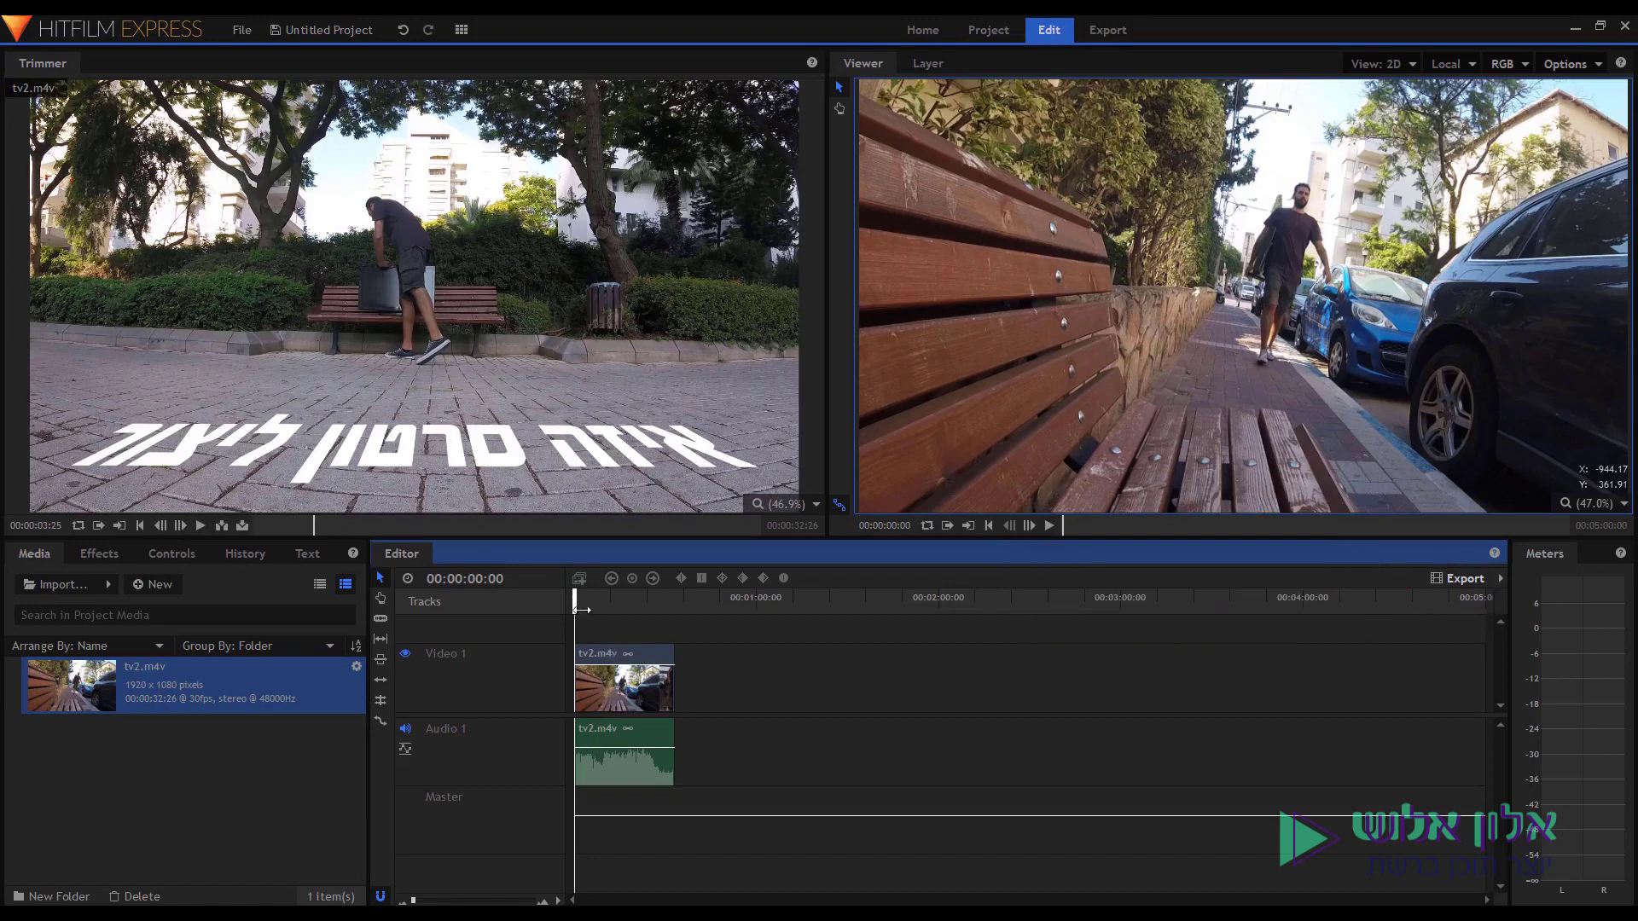
Set the playhead to 00:00:12:19 and queue the timeline's In-Out Area for export.
click(632, 603)
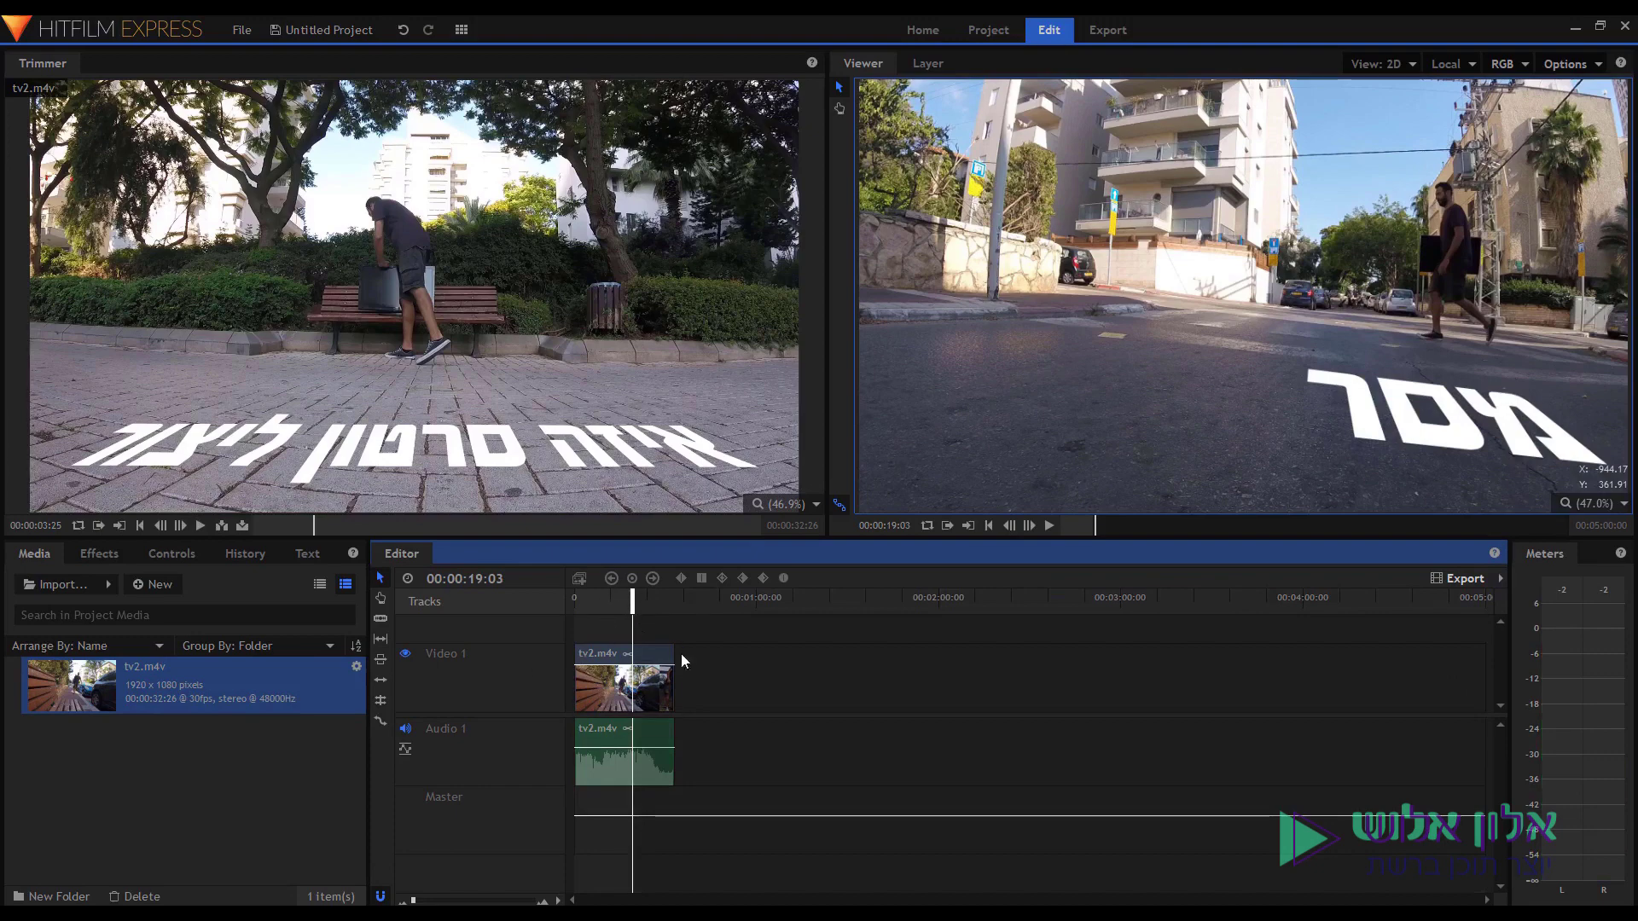
click(612, 599)
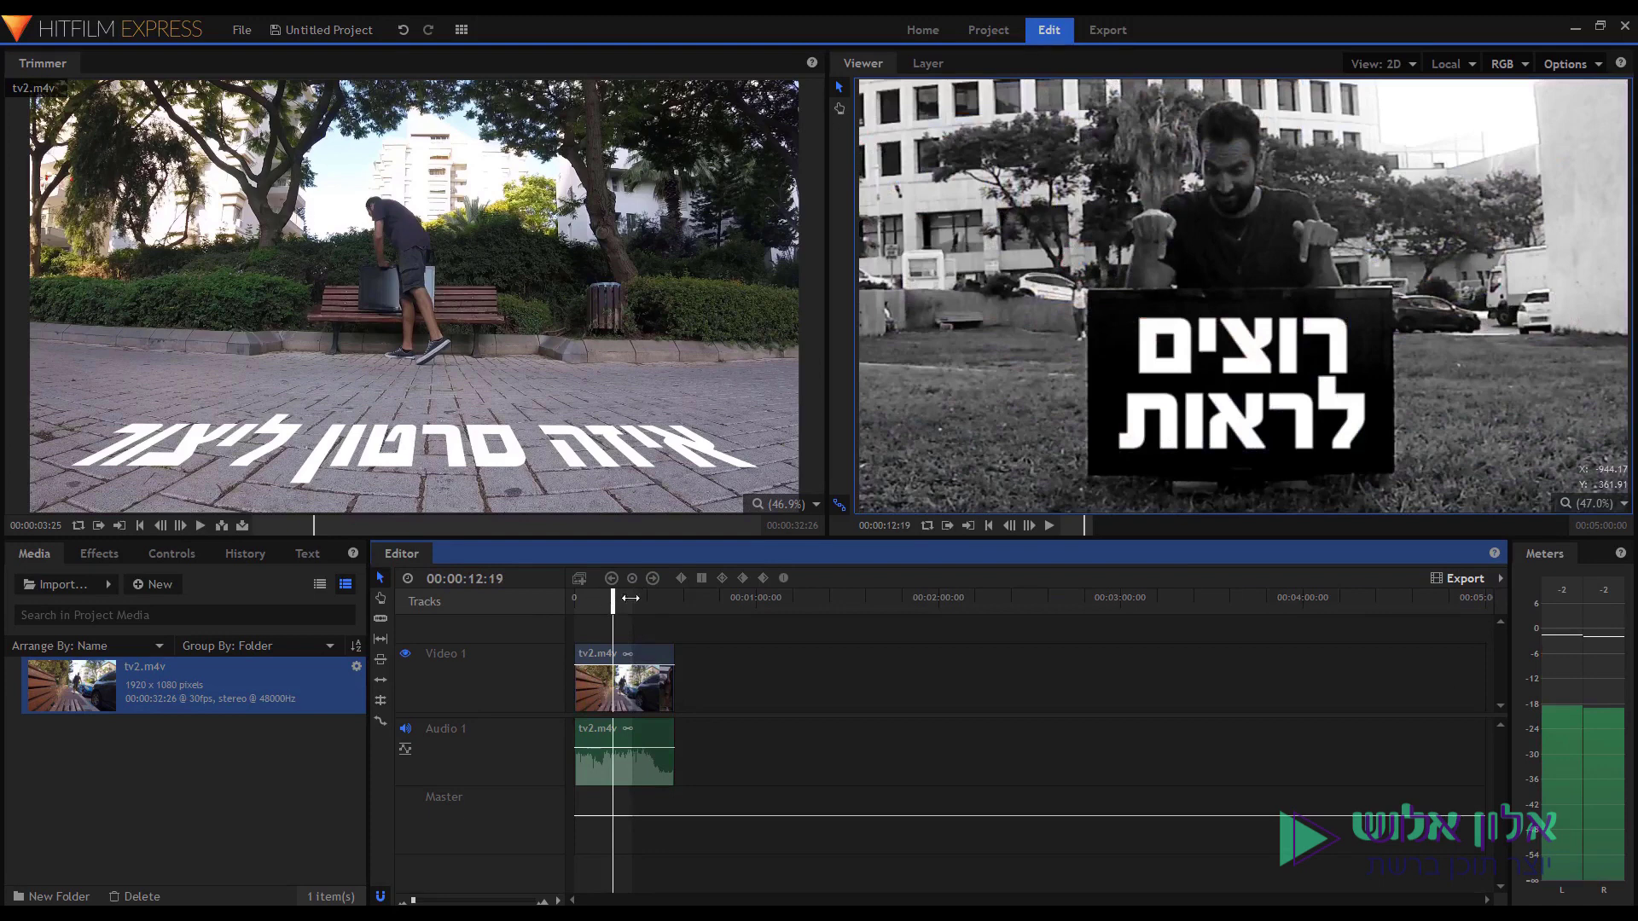
click(1456, 581)
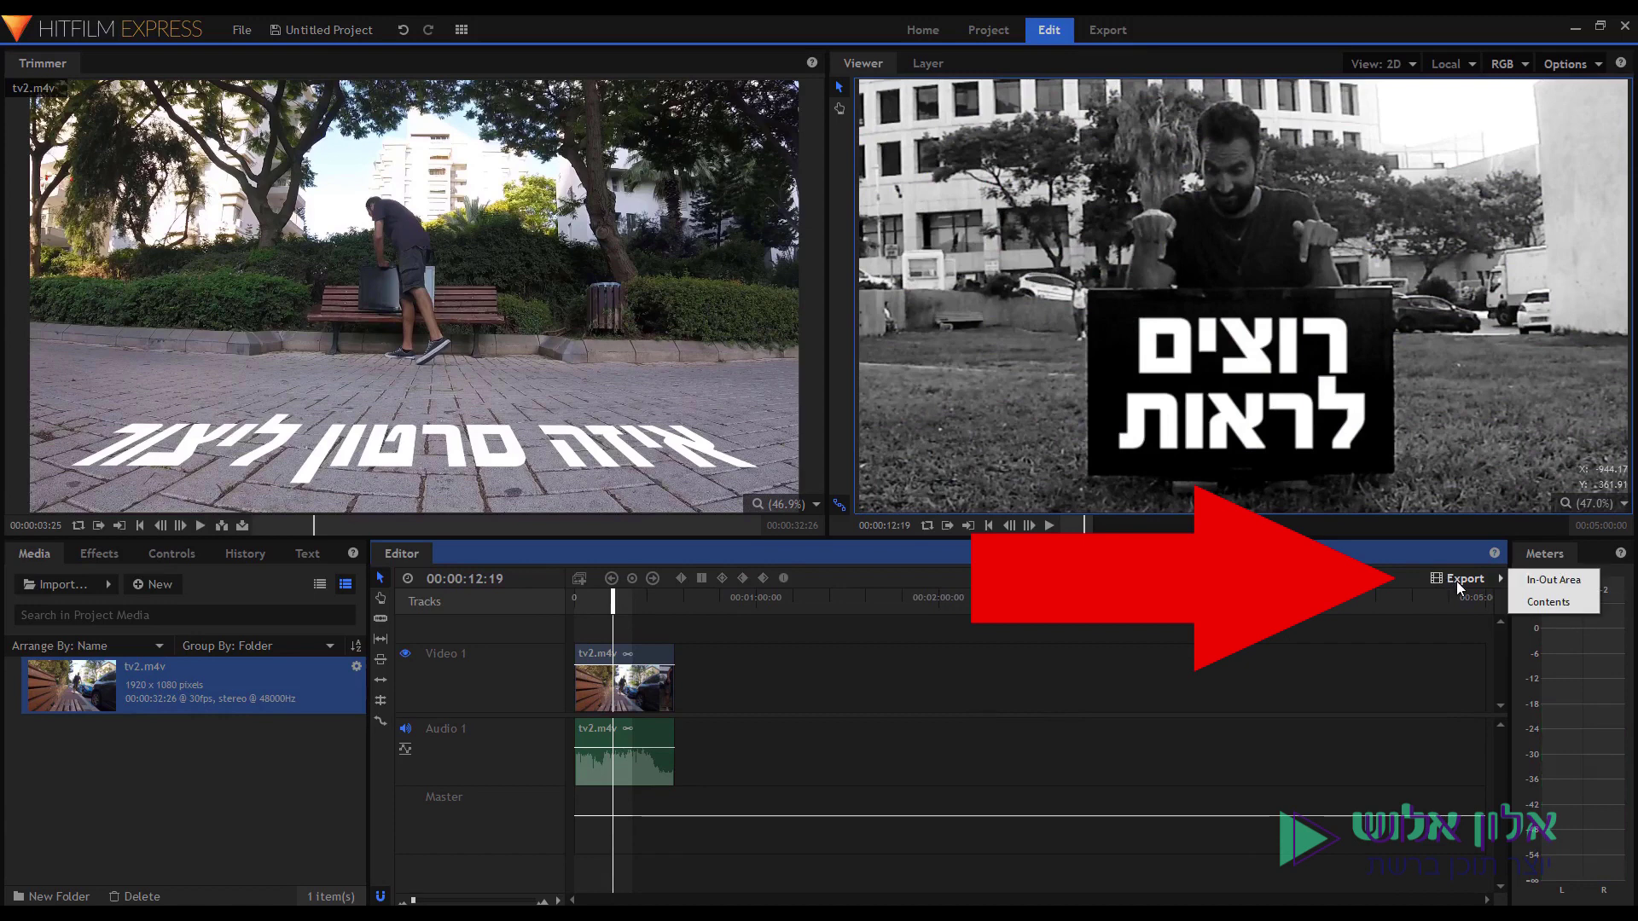
click(1541, 582)
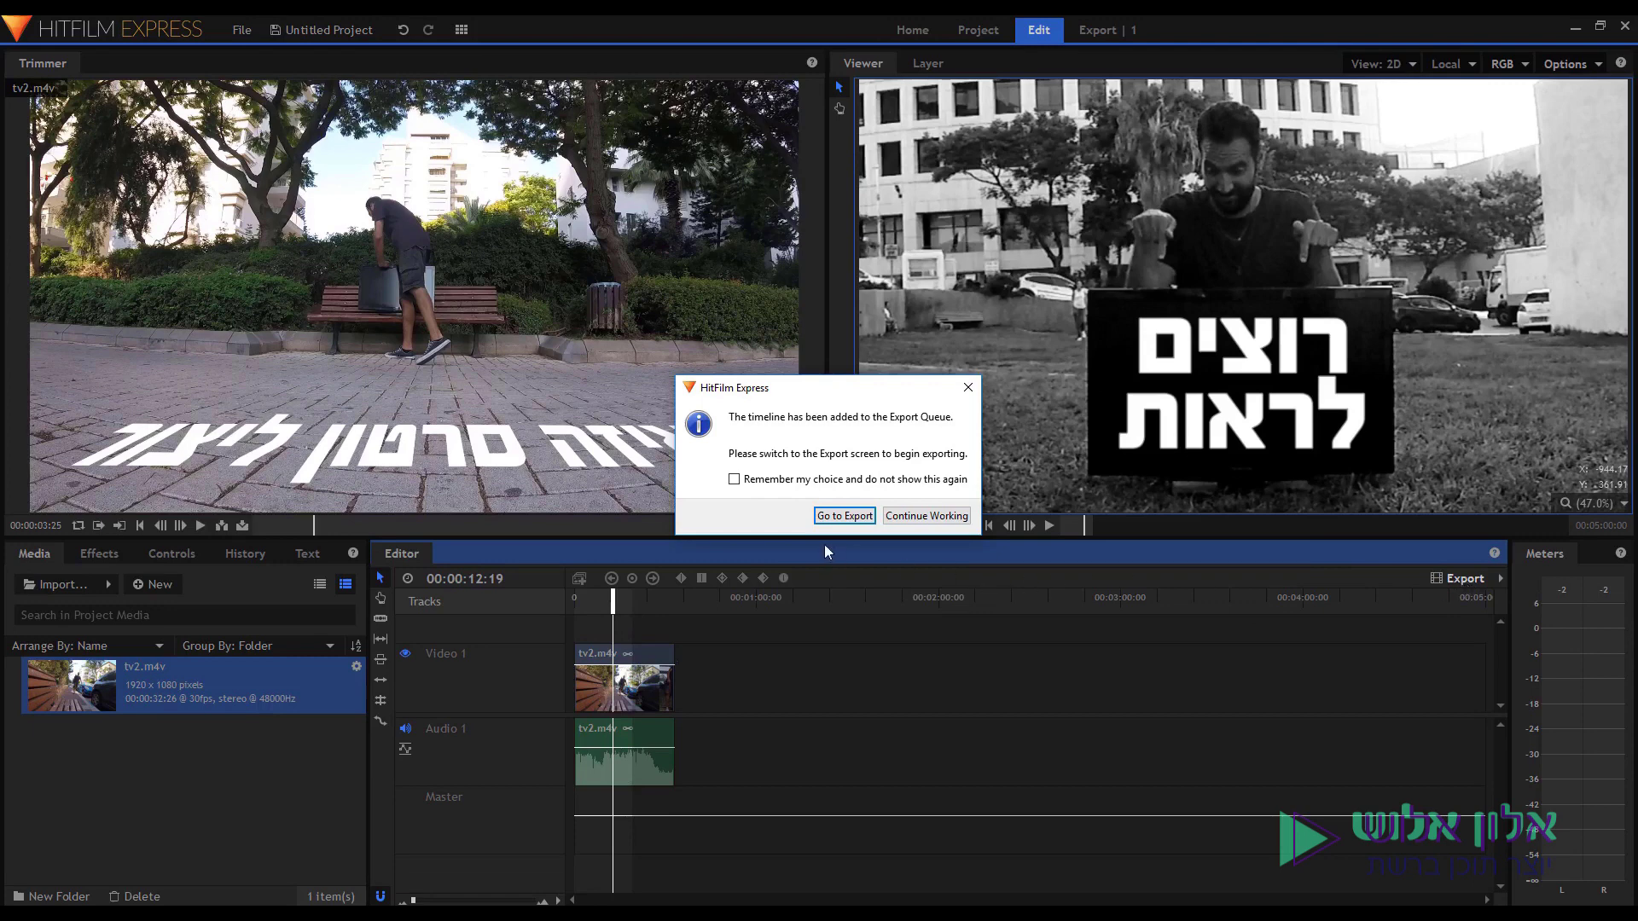
drag(790, 395, 783, 410)
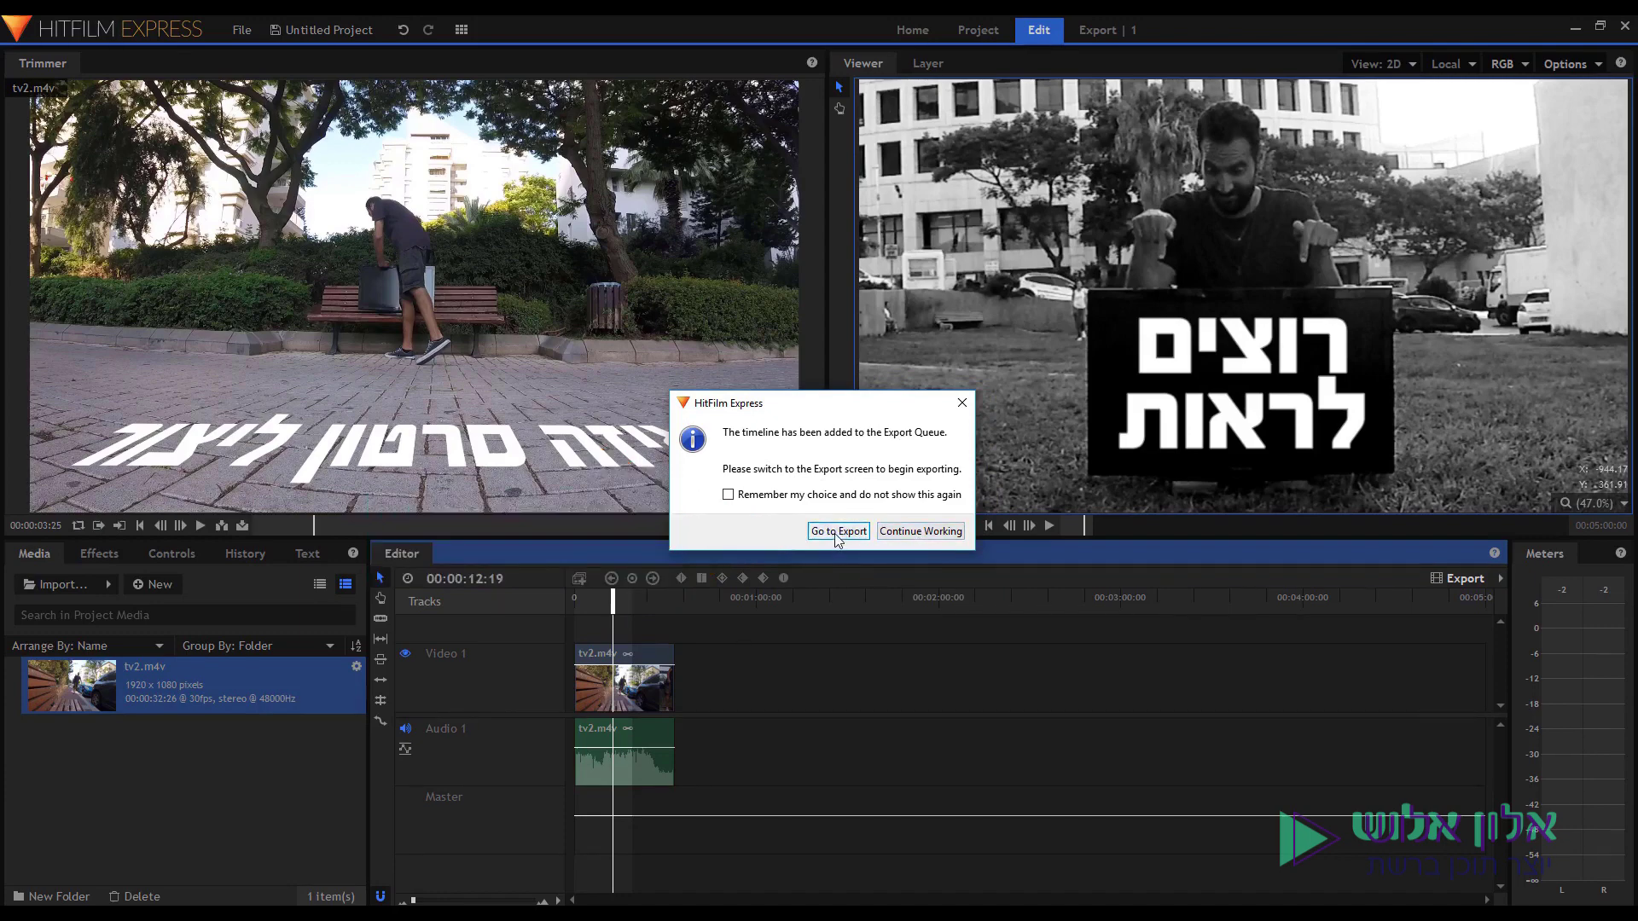
click(836, 532)
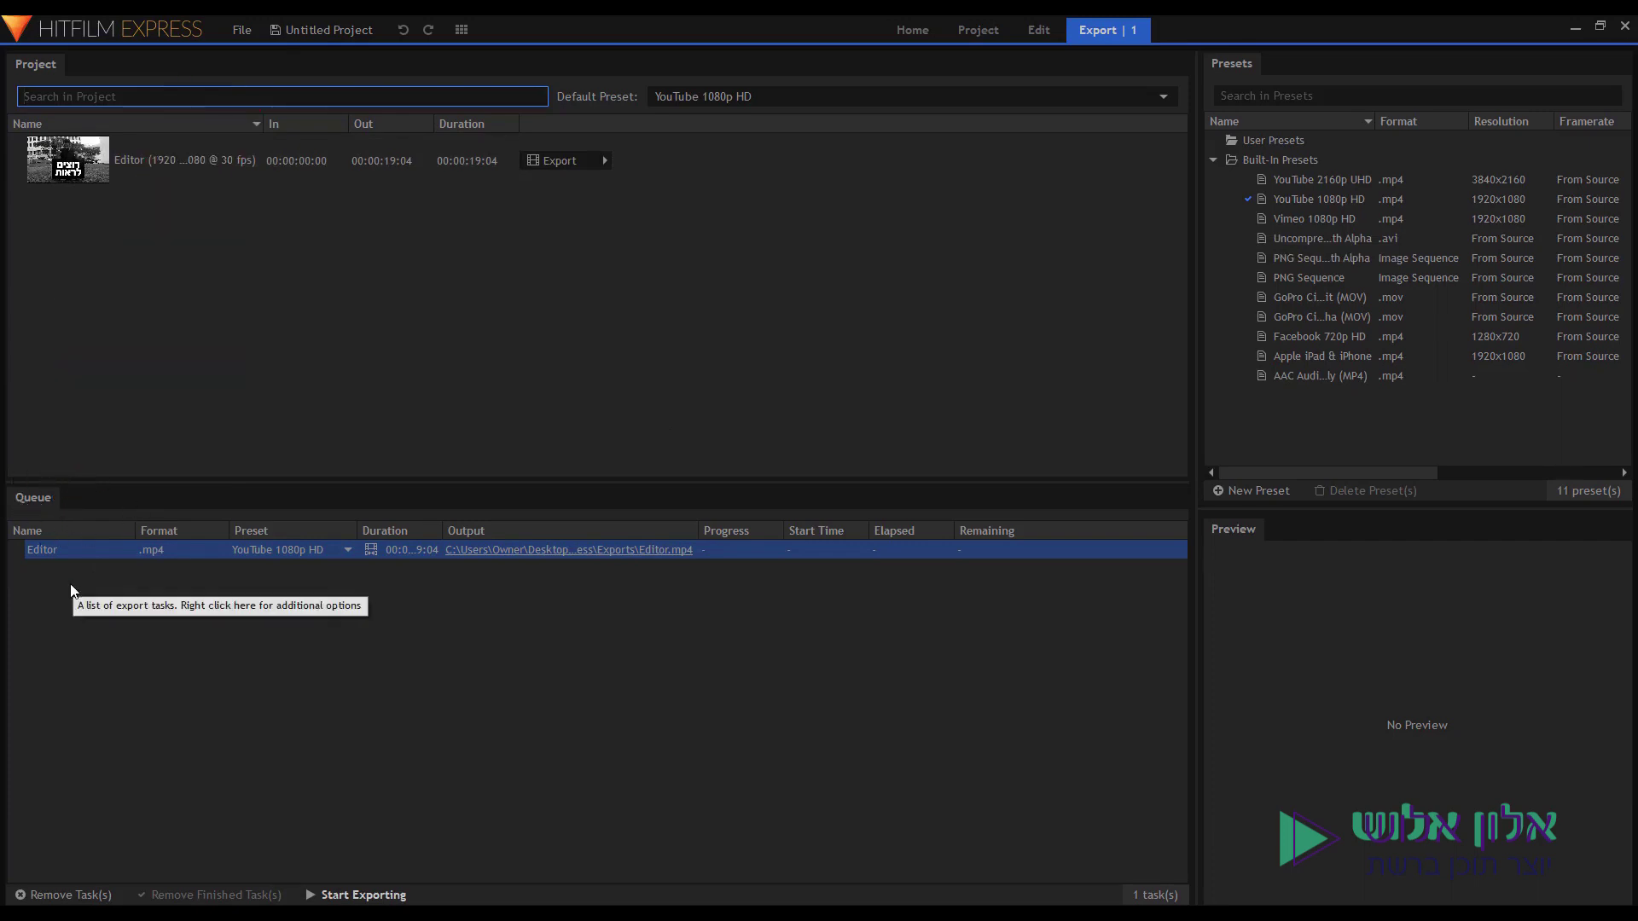
Export the queued Editor task to Editor.mp4 with the YouTube 1080p HD preset.
drag(442, 531, 466, 531)
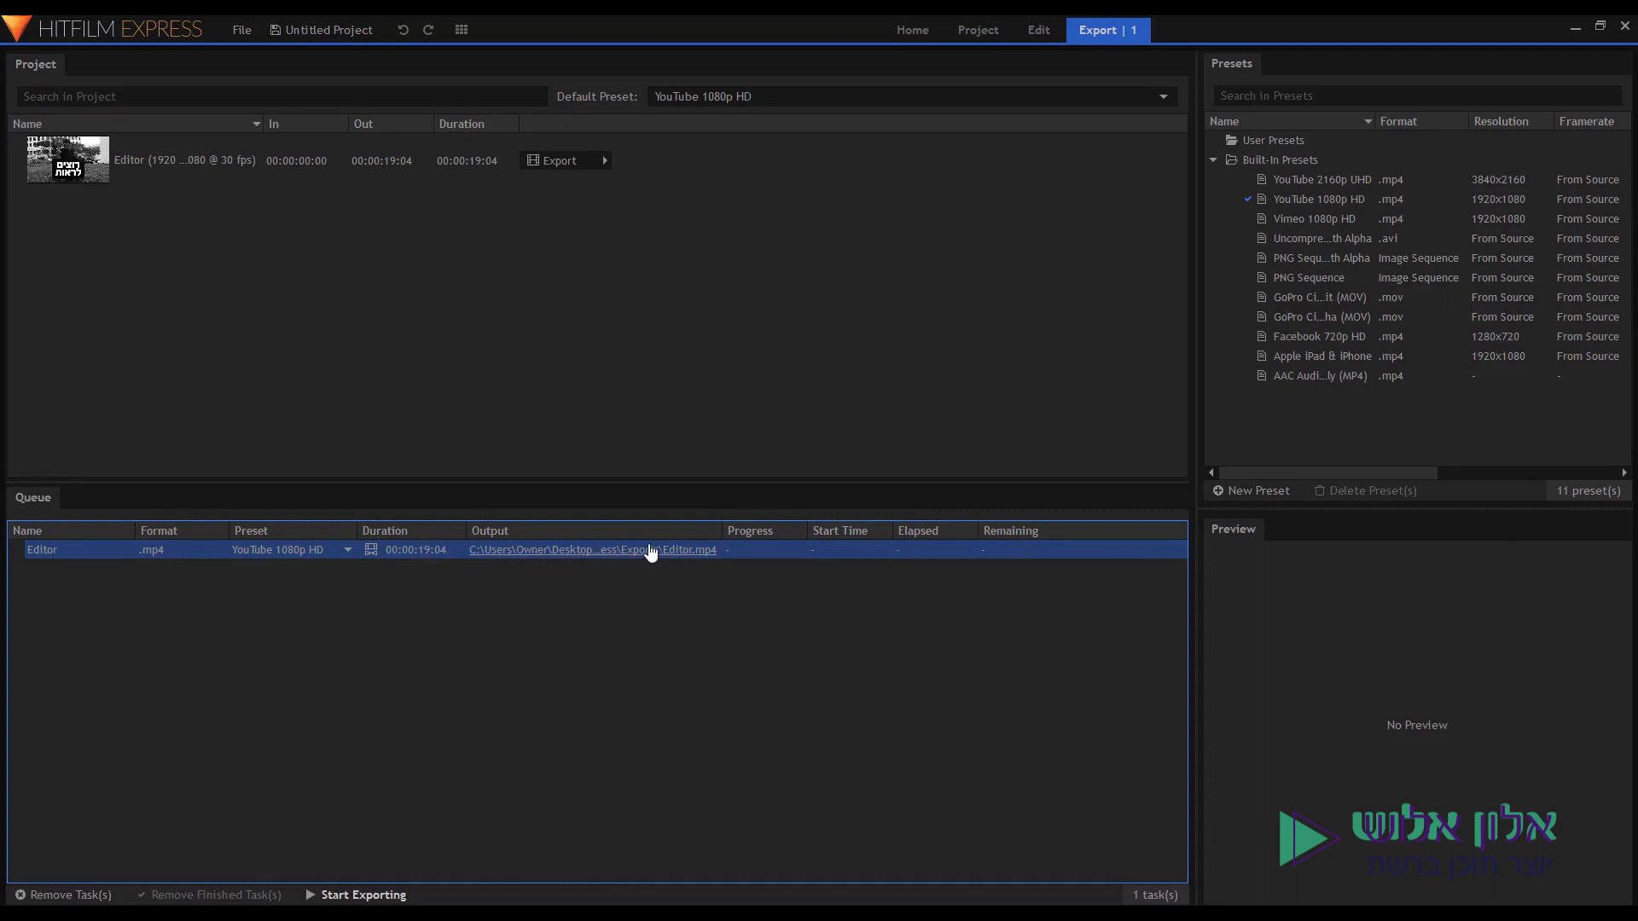
click(351, 896)
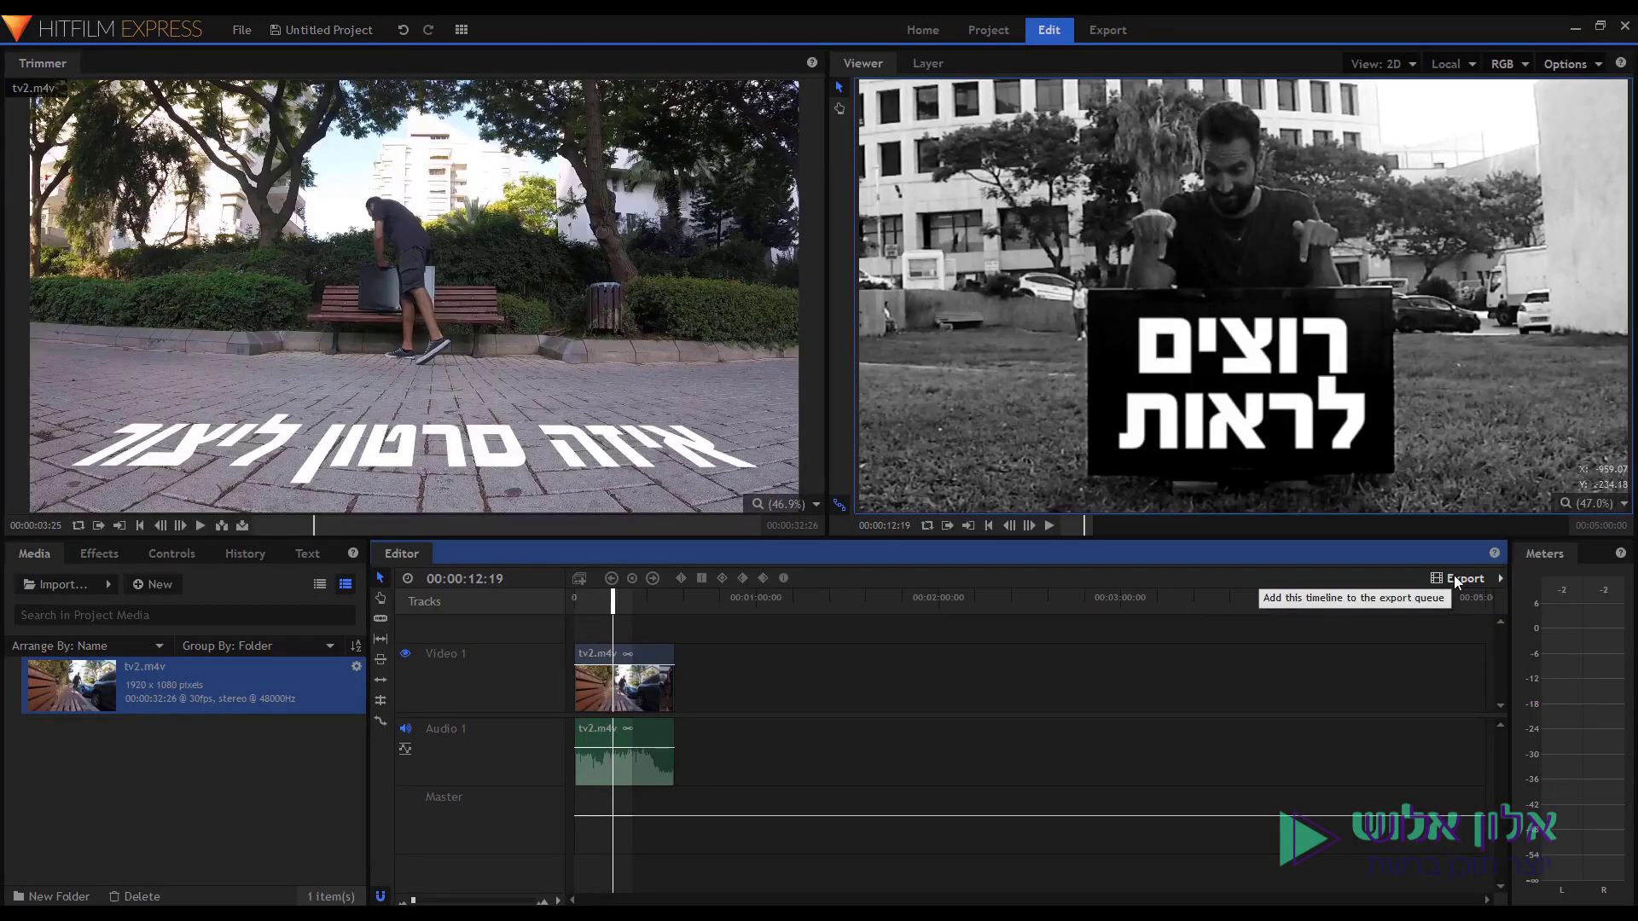
click(1457, 580)
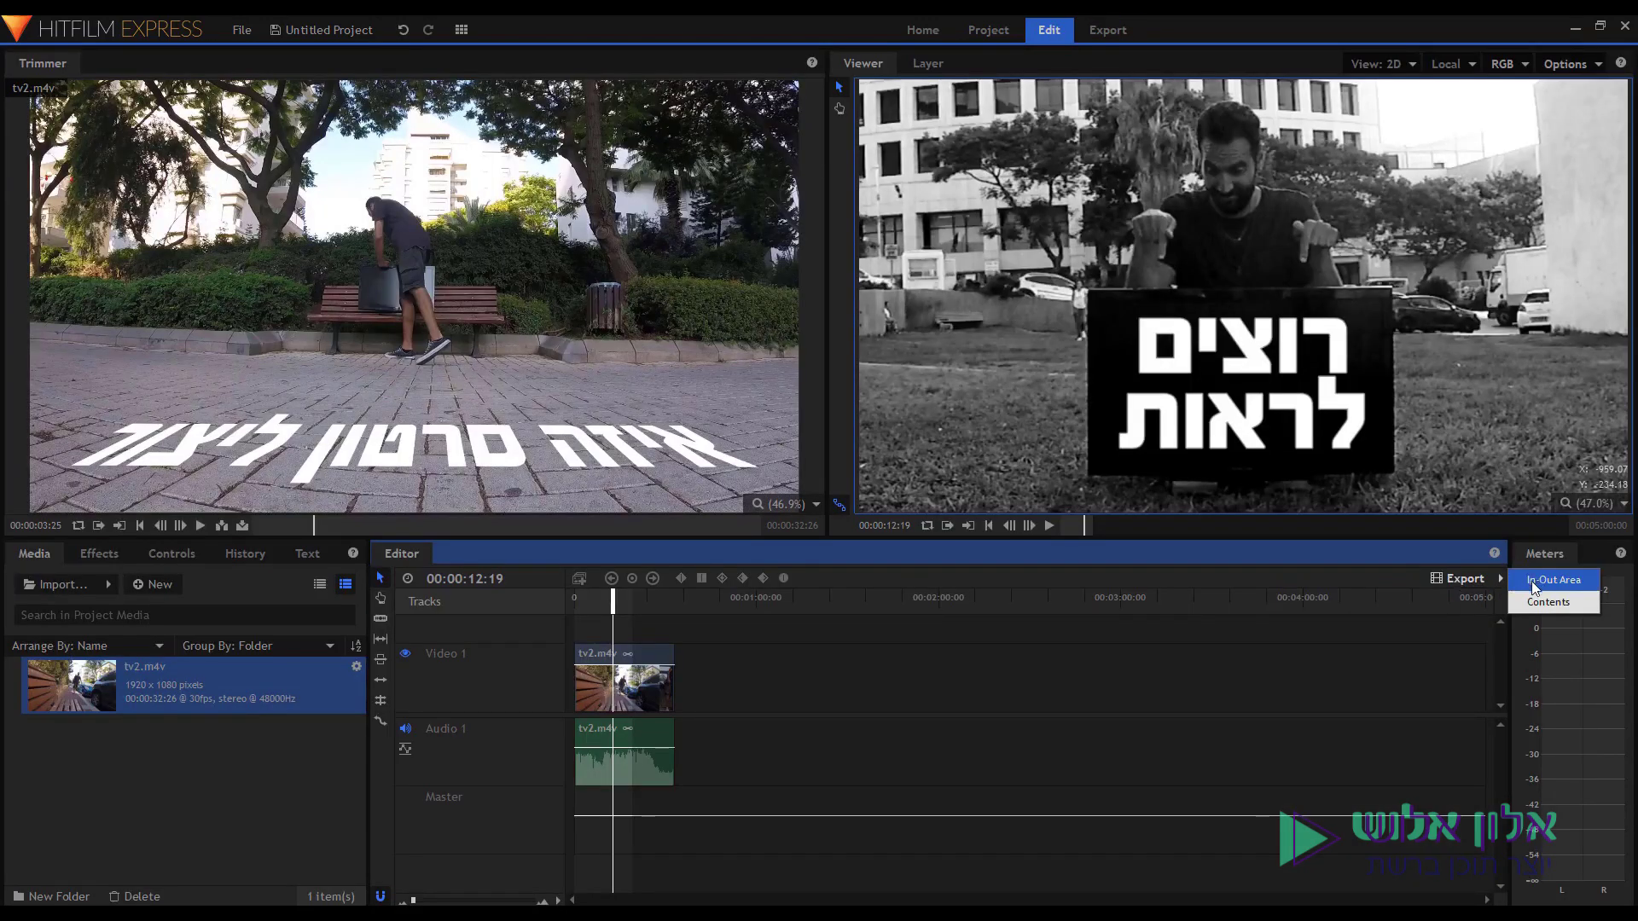
Adjust the export range, move tv2.m4v to 00:01:45:11, and queue the timeline Contents.
click(633, 601)
drag(613, 601, 755, 611)
drag(630, 674, 1363, 661)
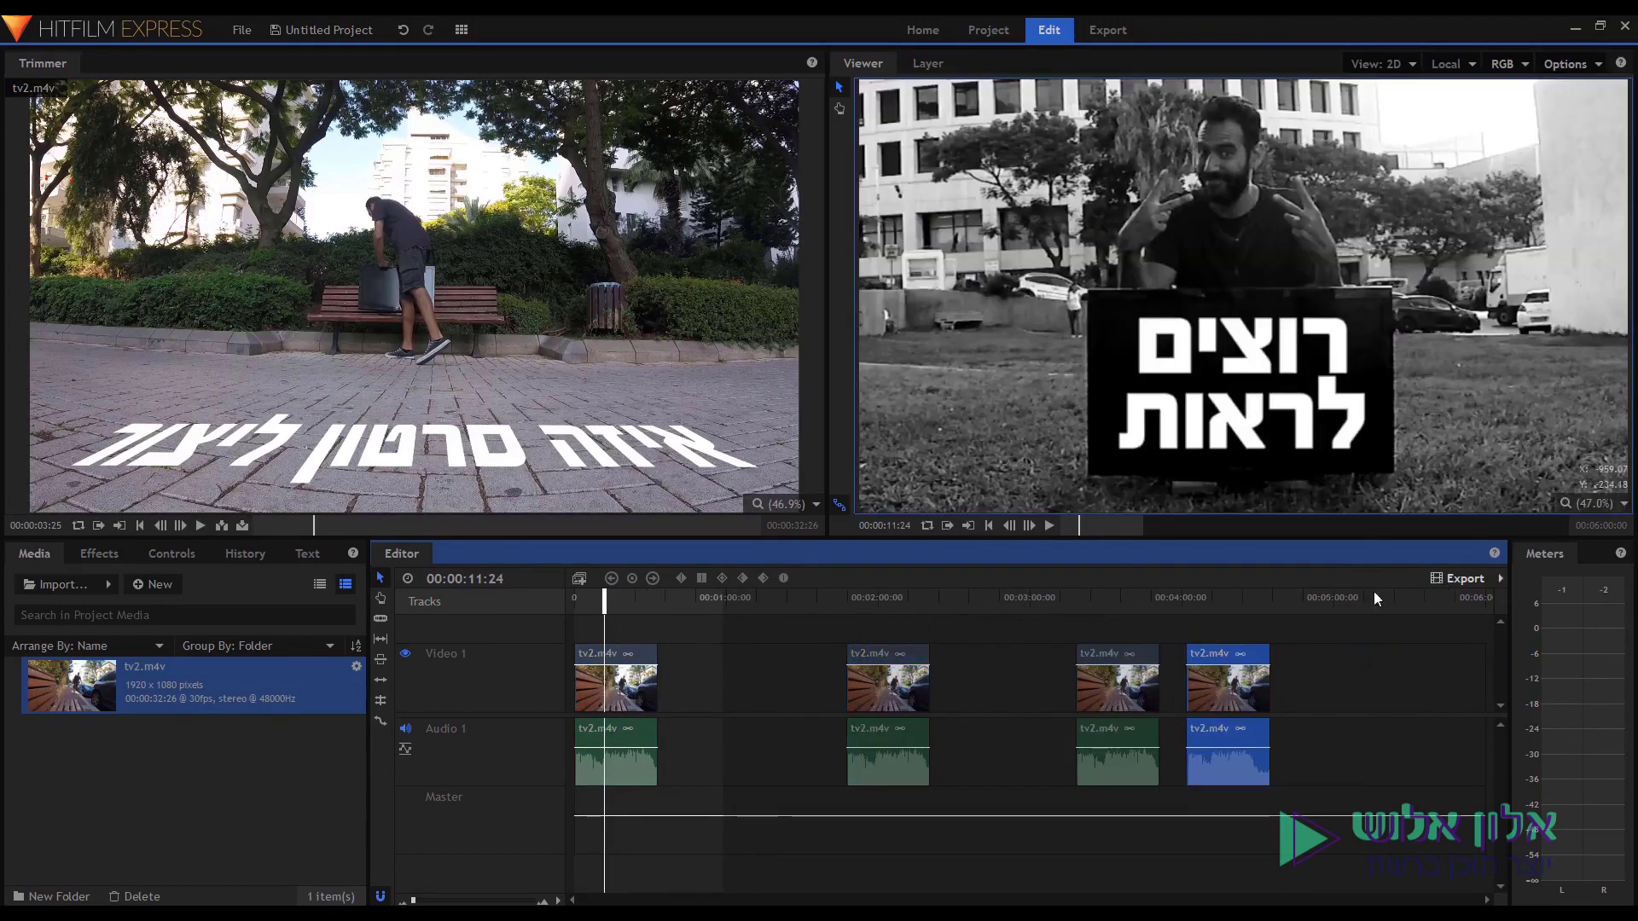
drag(721, 611, 640, 617)
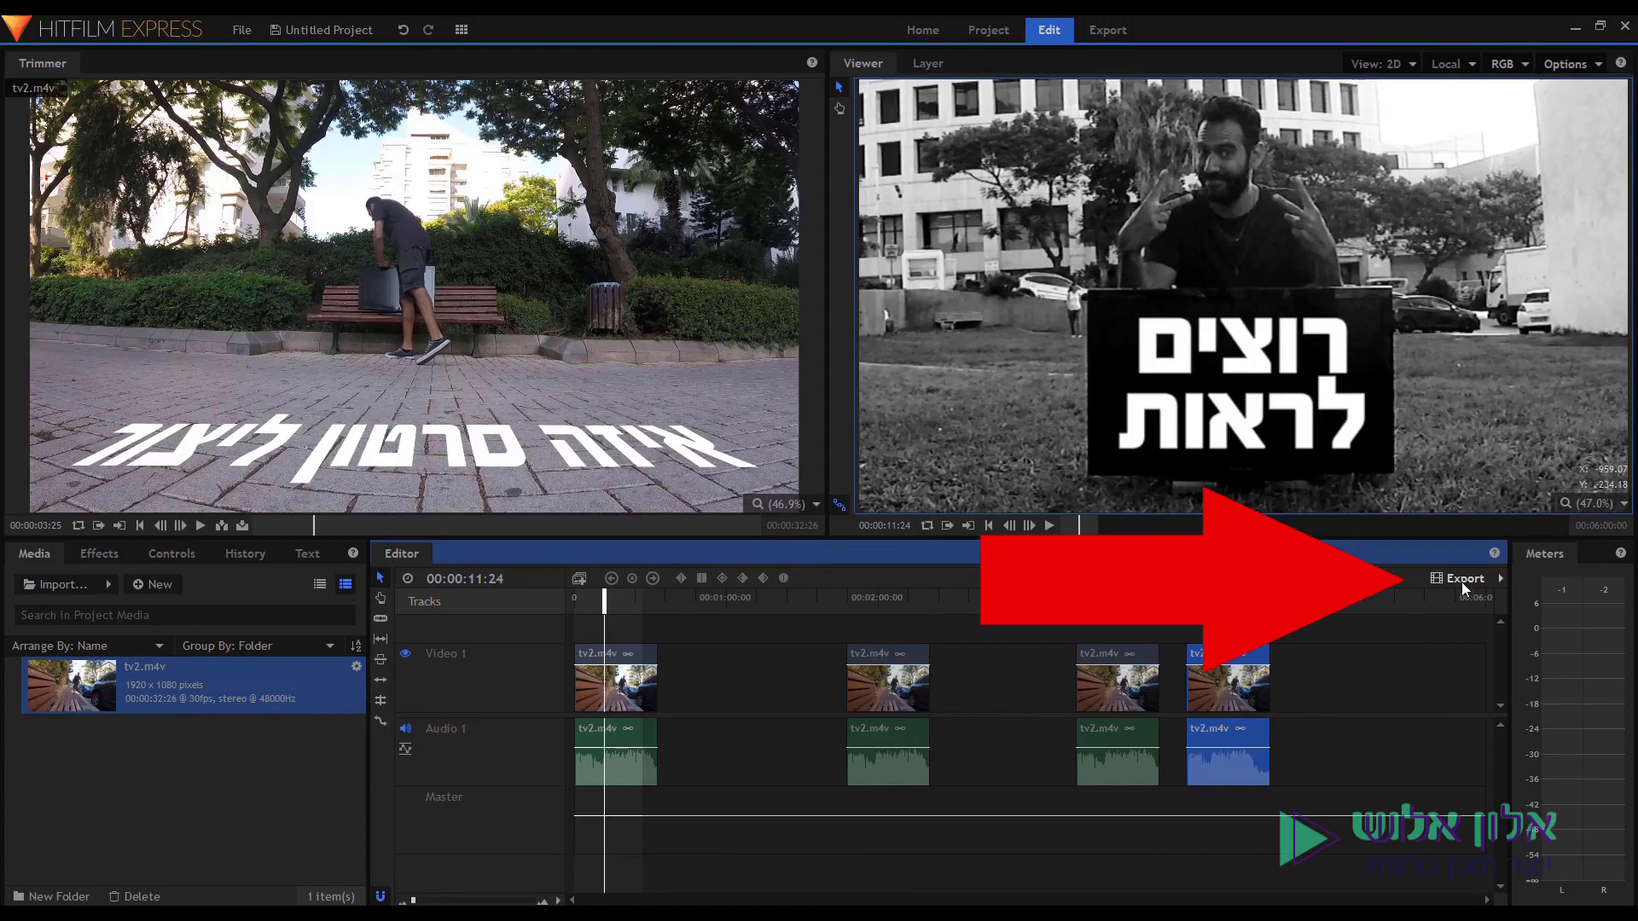
click(1500, 579)
click(1540, 603)
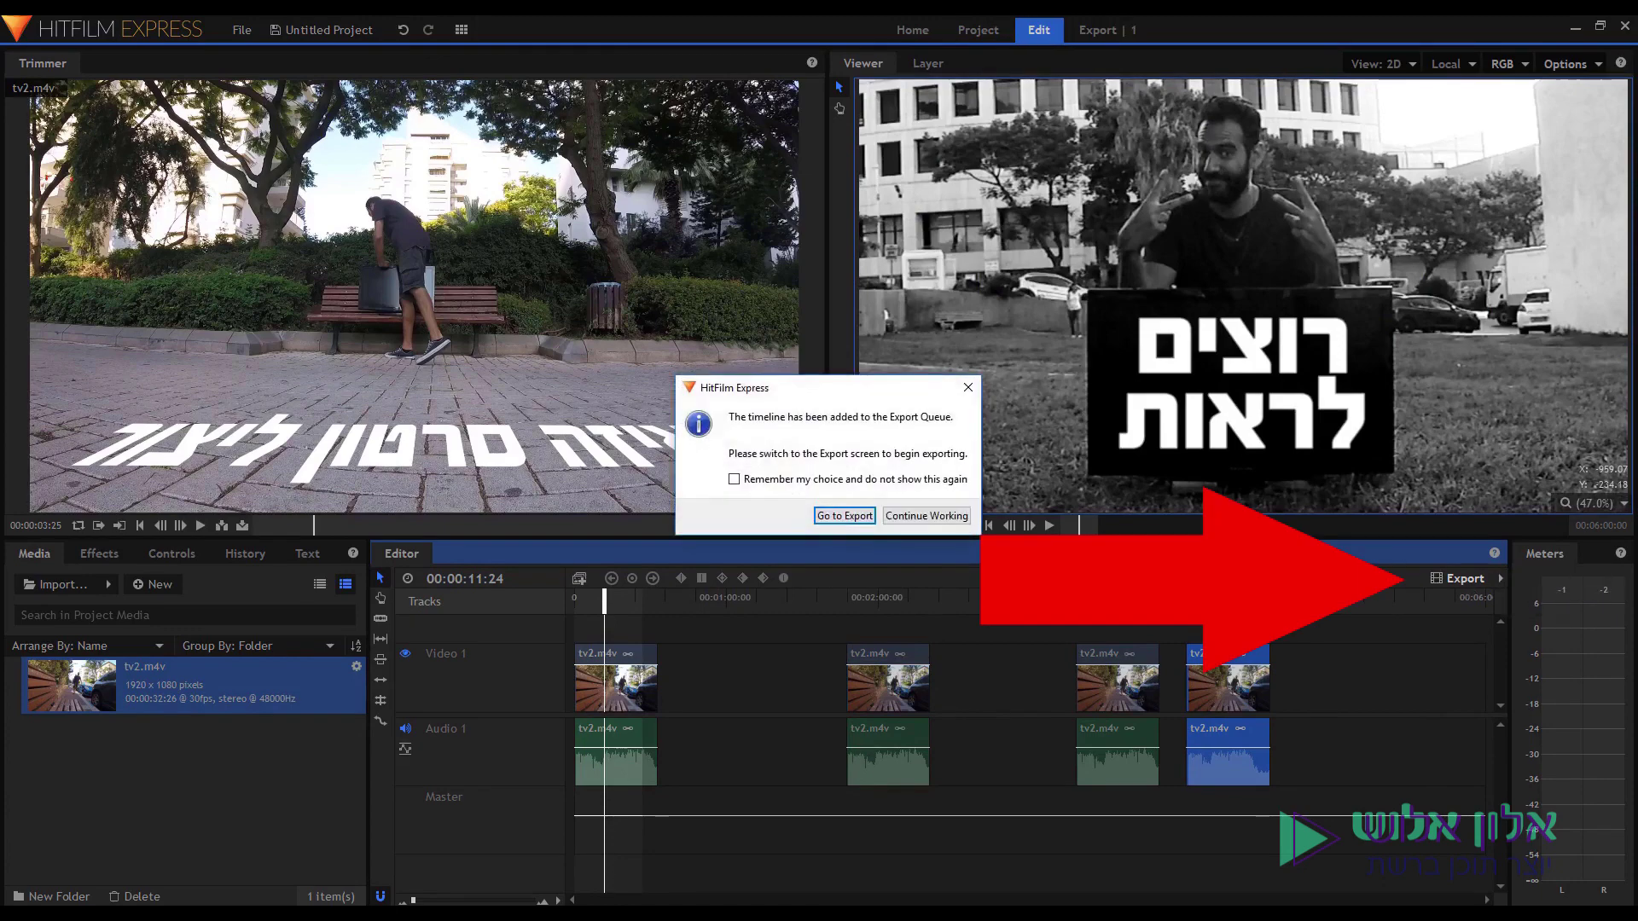
click(841, 515)
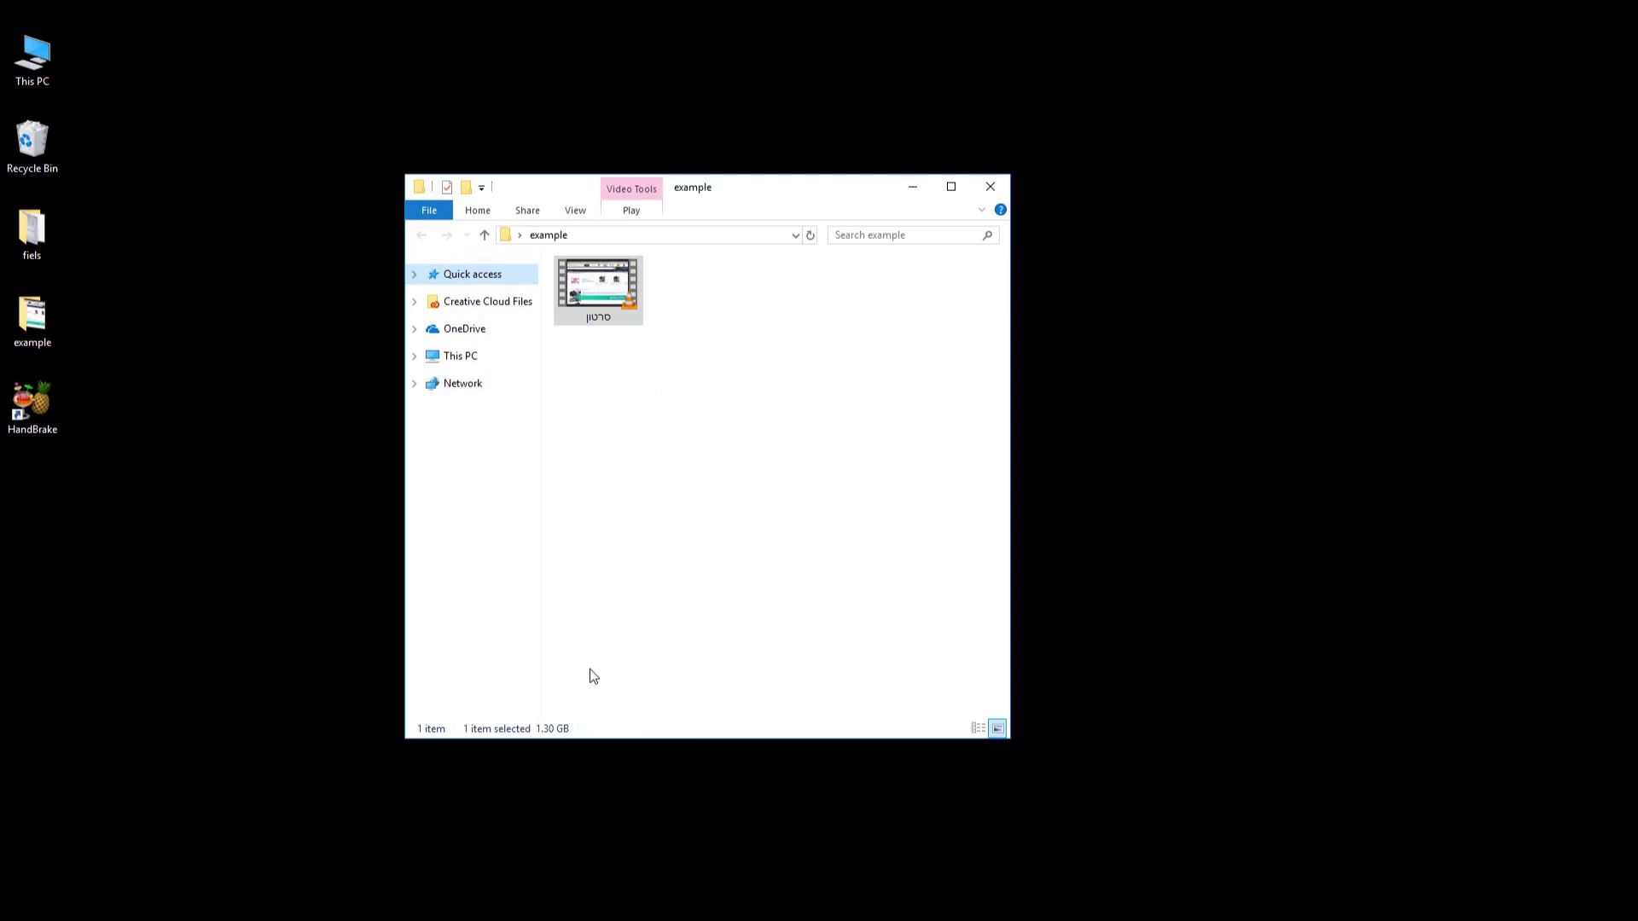
Select the 1.30 GB exported video in the example folder.
drag(768, 470, 596, 297)
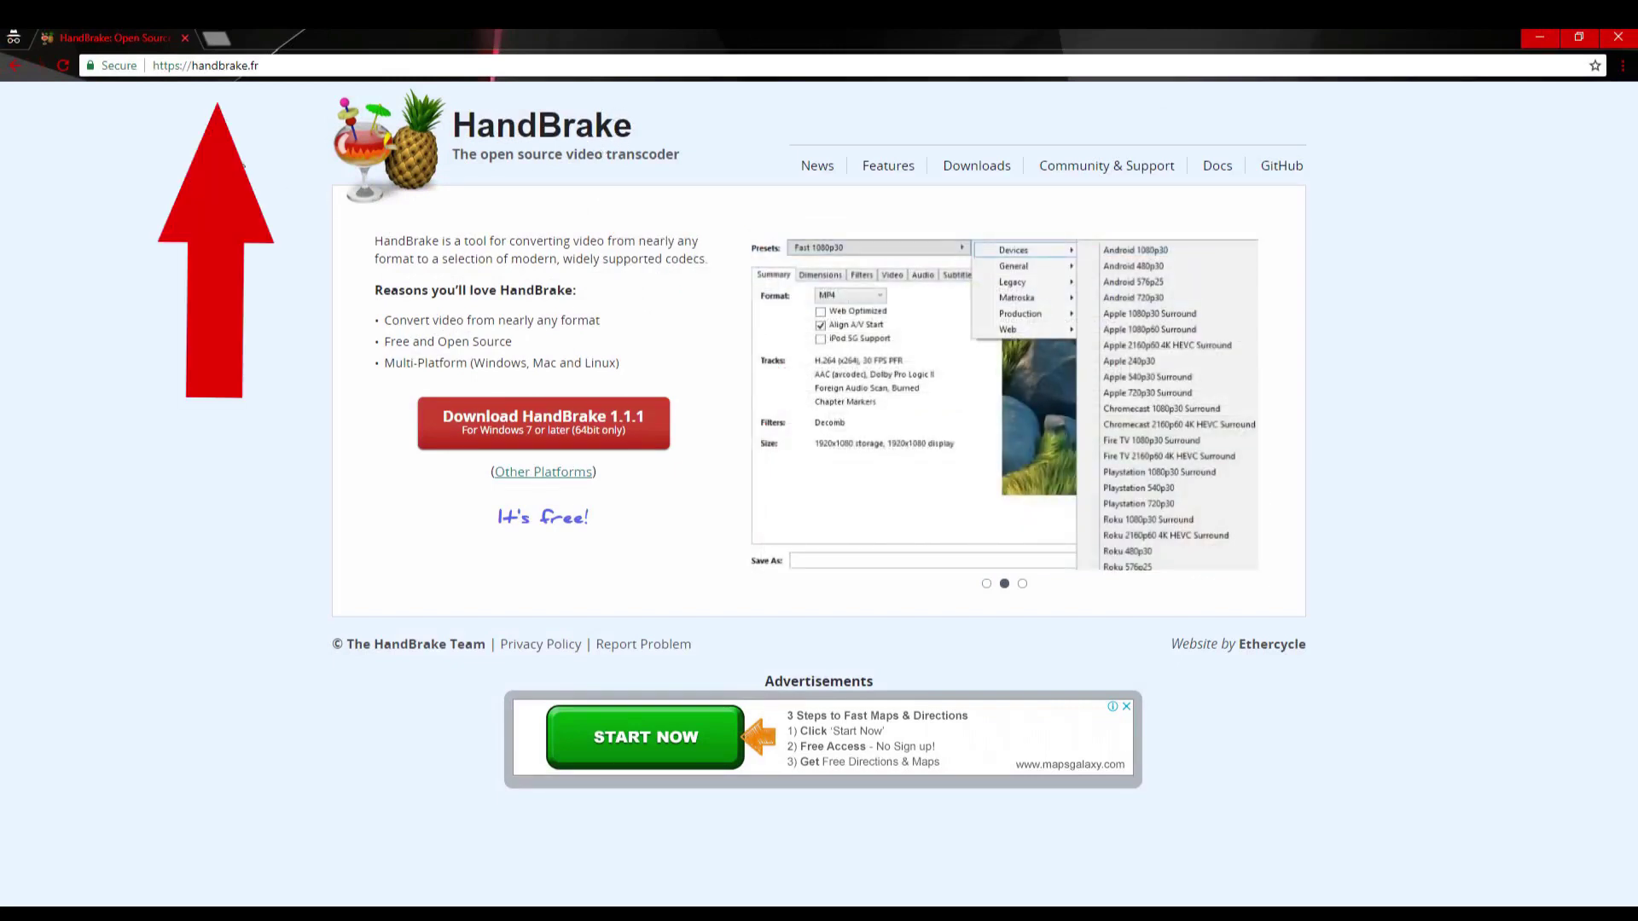
Select 'handbrake' in Chrome's address bar and minimize the browser window.
double_click(213, 69)
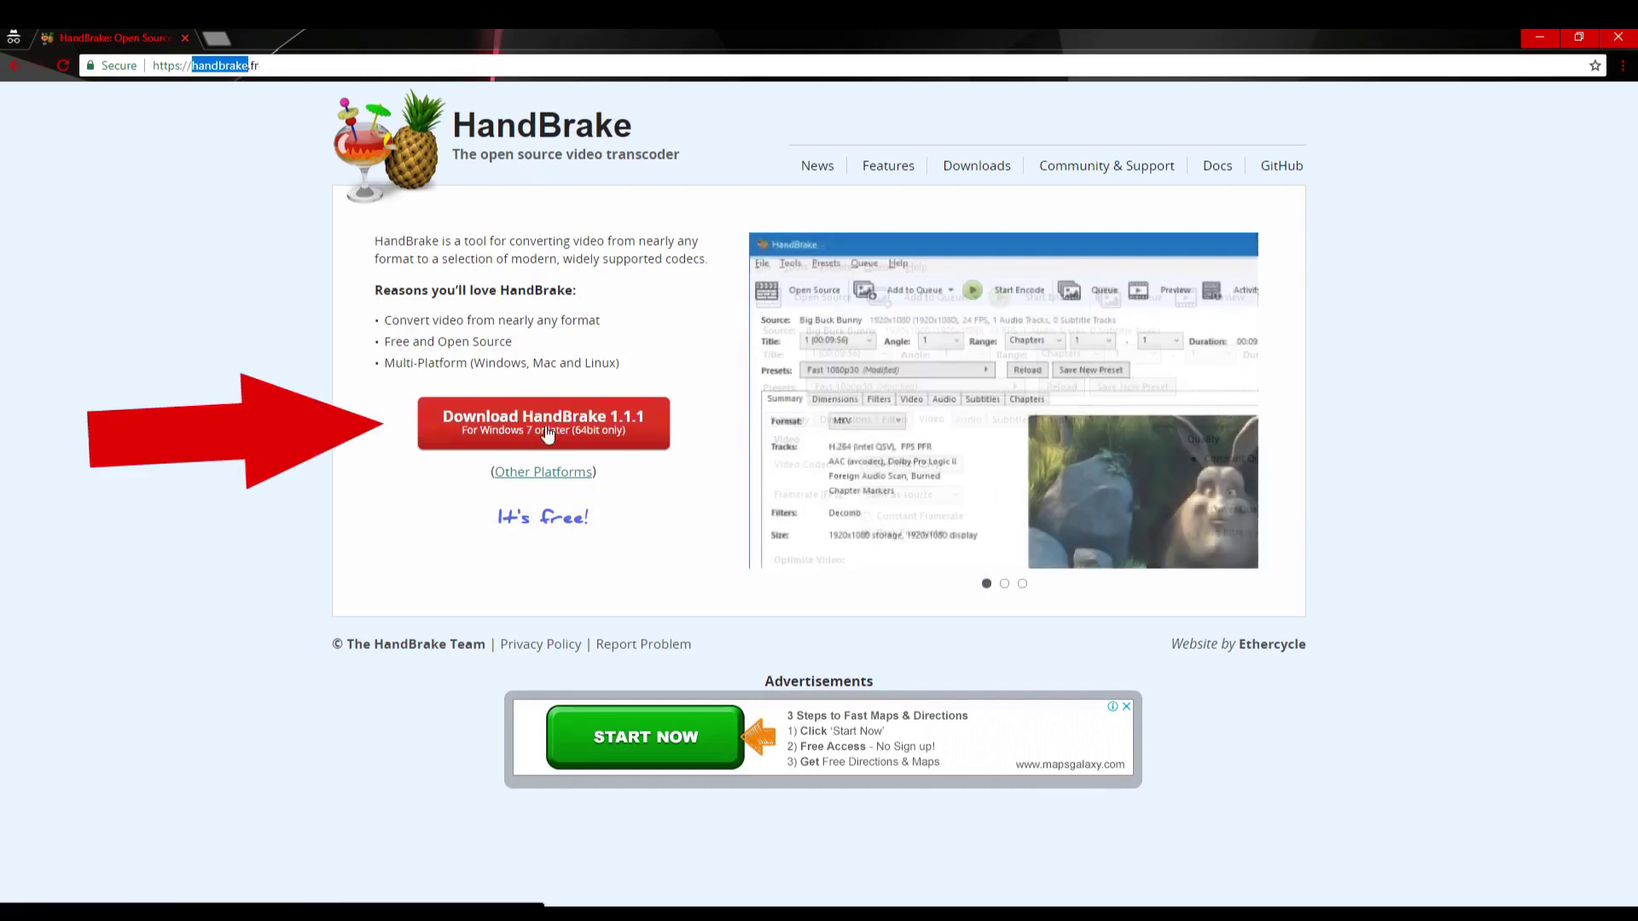
click(1538, 40)
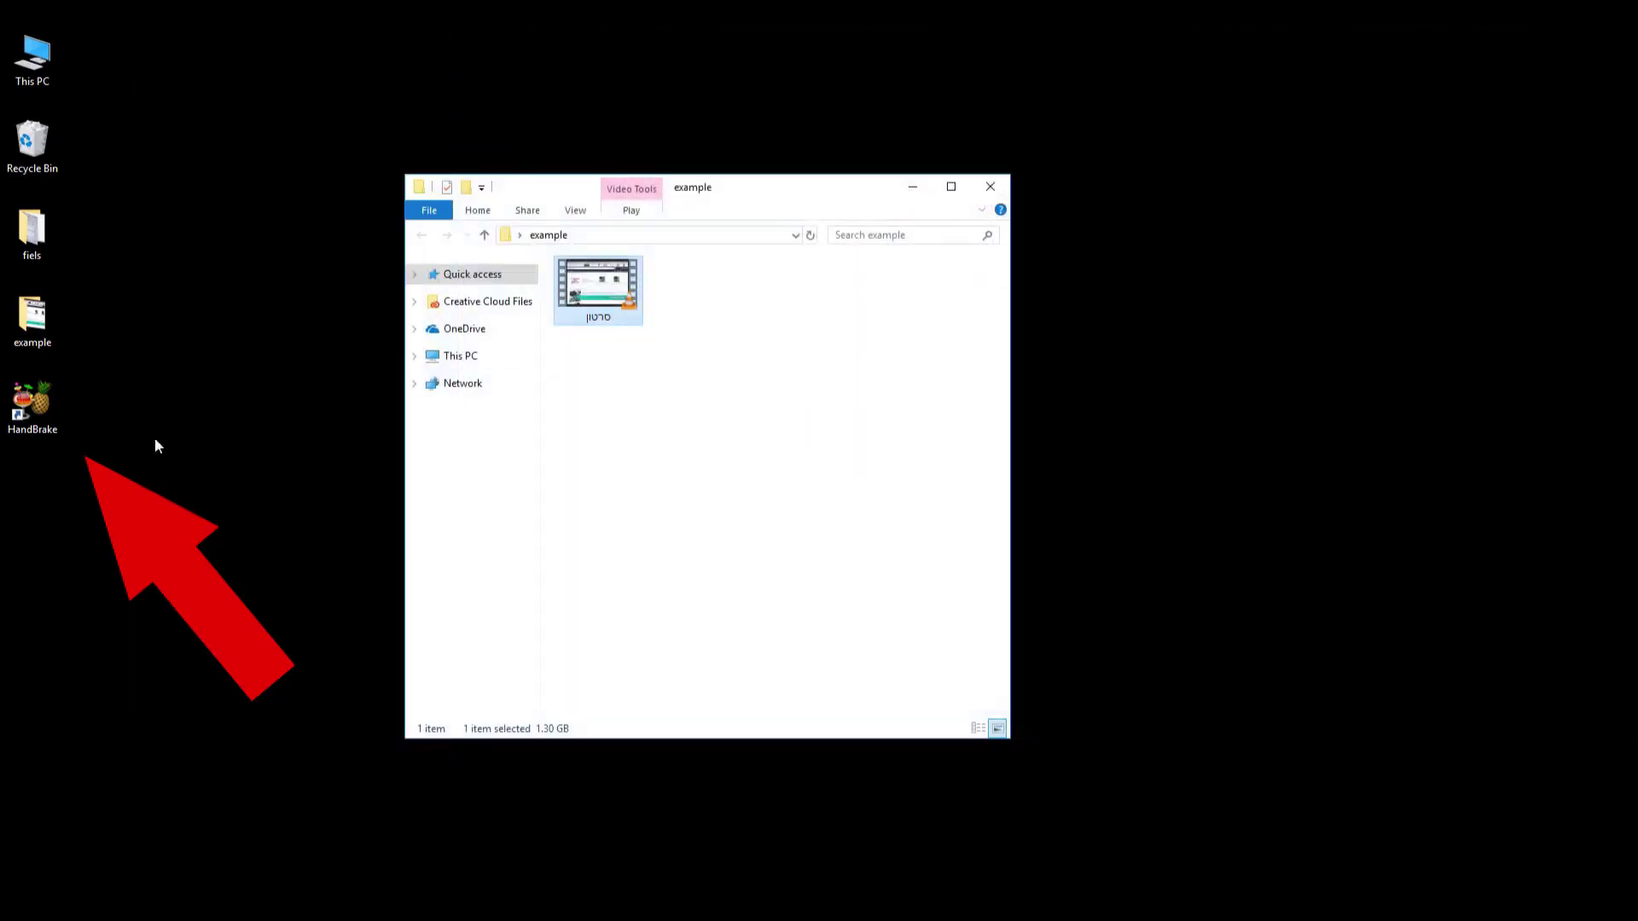
Launch HandBrake and load the 19:23 video from the example folder as its source.
double_click(53, 403)
drag(681, 196, 815, 190)
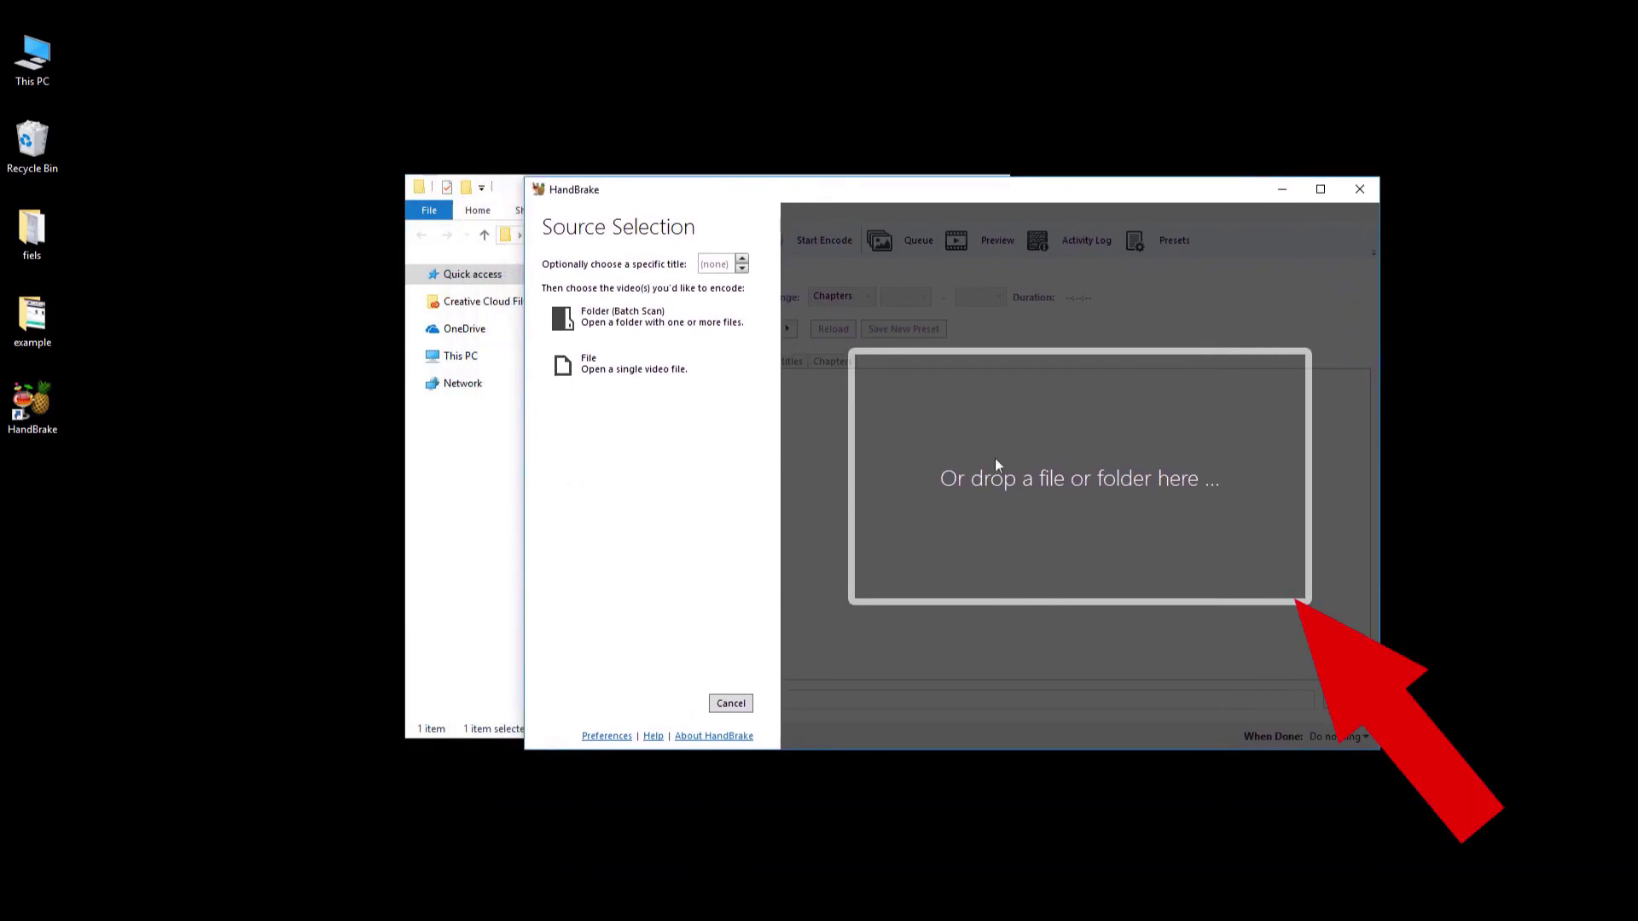
click(509, 192)
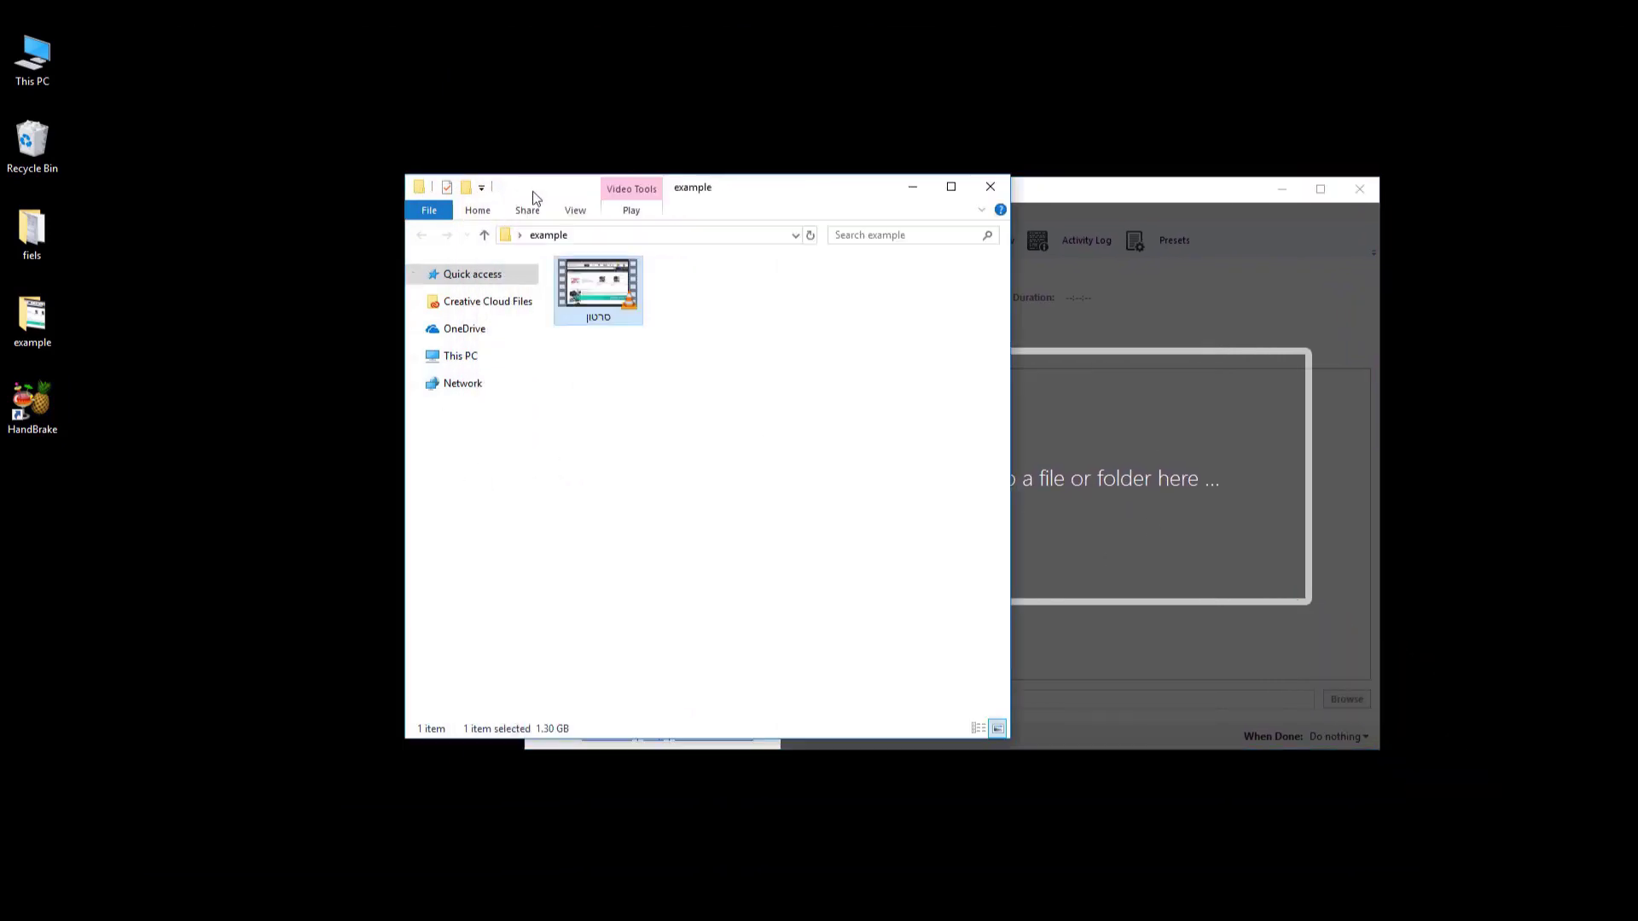
drag(537, 198, 253, 209)
mouse_move(318, 329)
mouse_down()
mouse_move(837, 369)
mouse_move(1094, 453)
mouse_move(992, 473)
mouse_move(939, 424)
mouse_move(957, 459)
mouse_up()
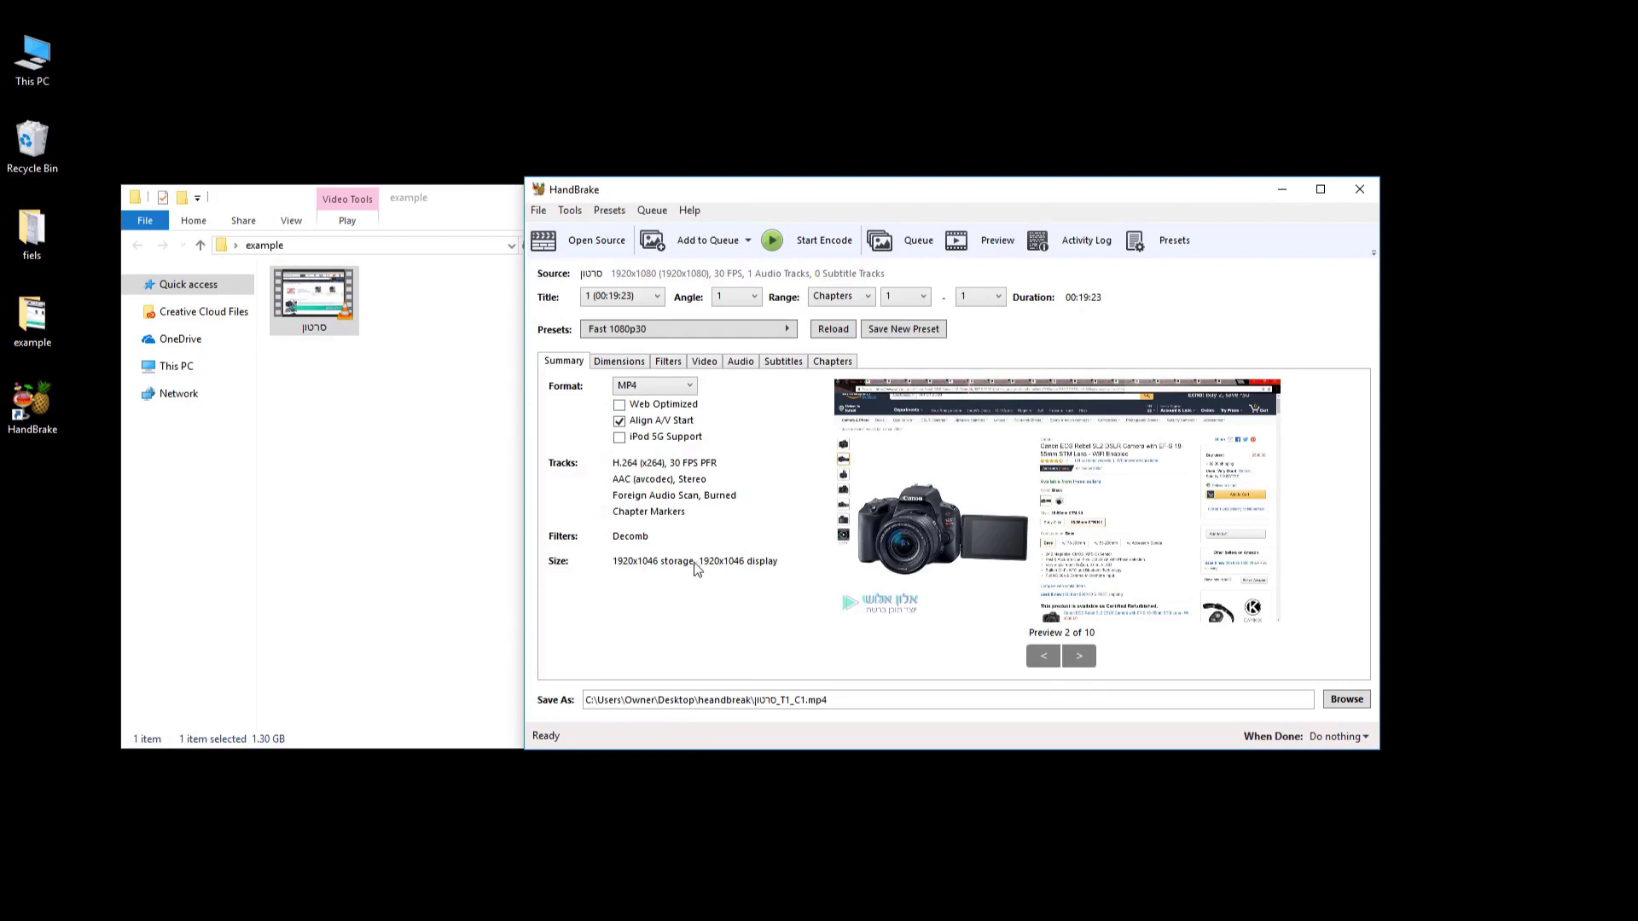
click(583, 219)
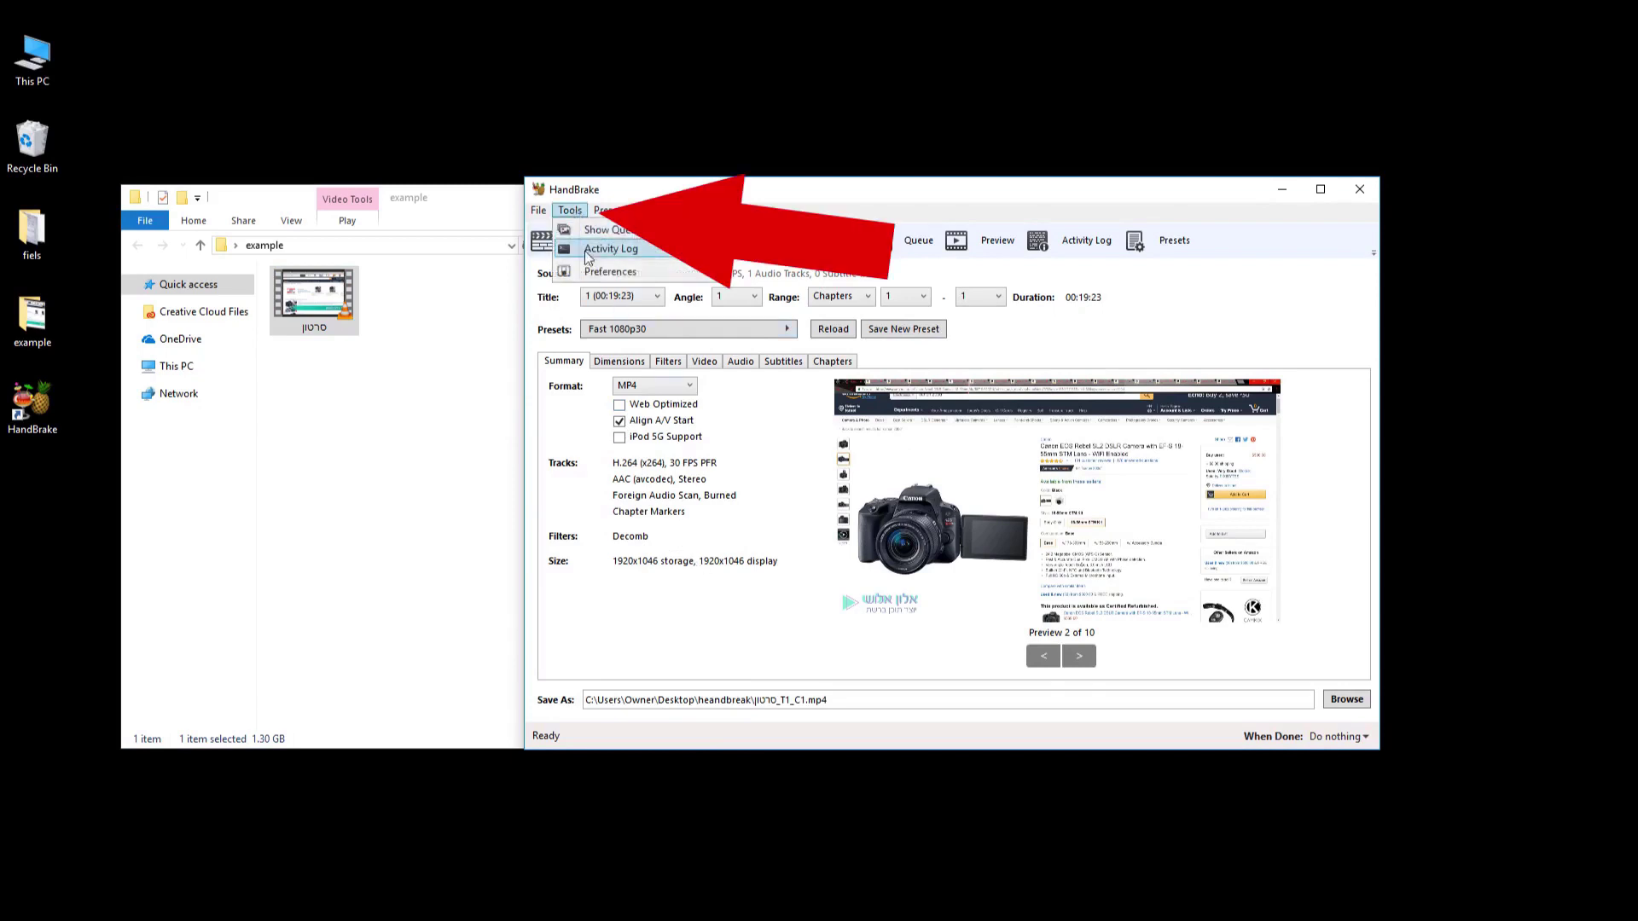
click(595, 273)
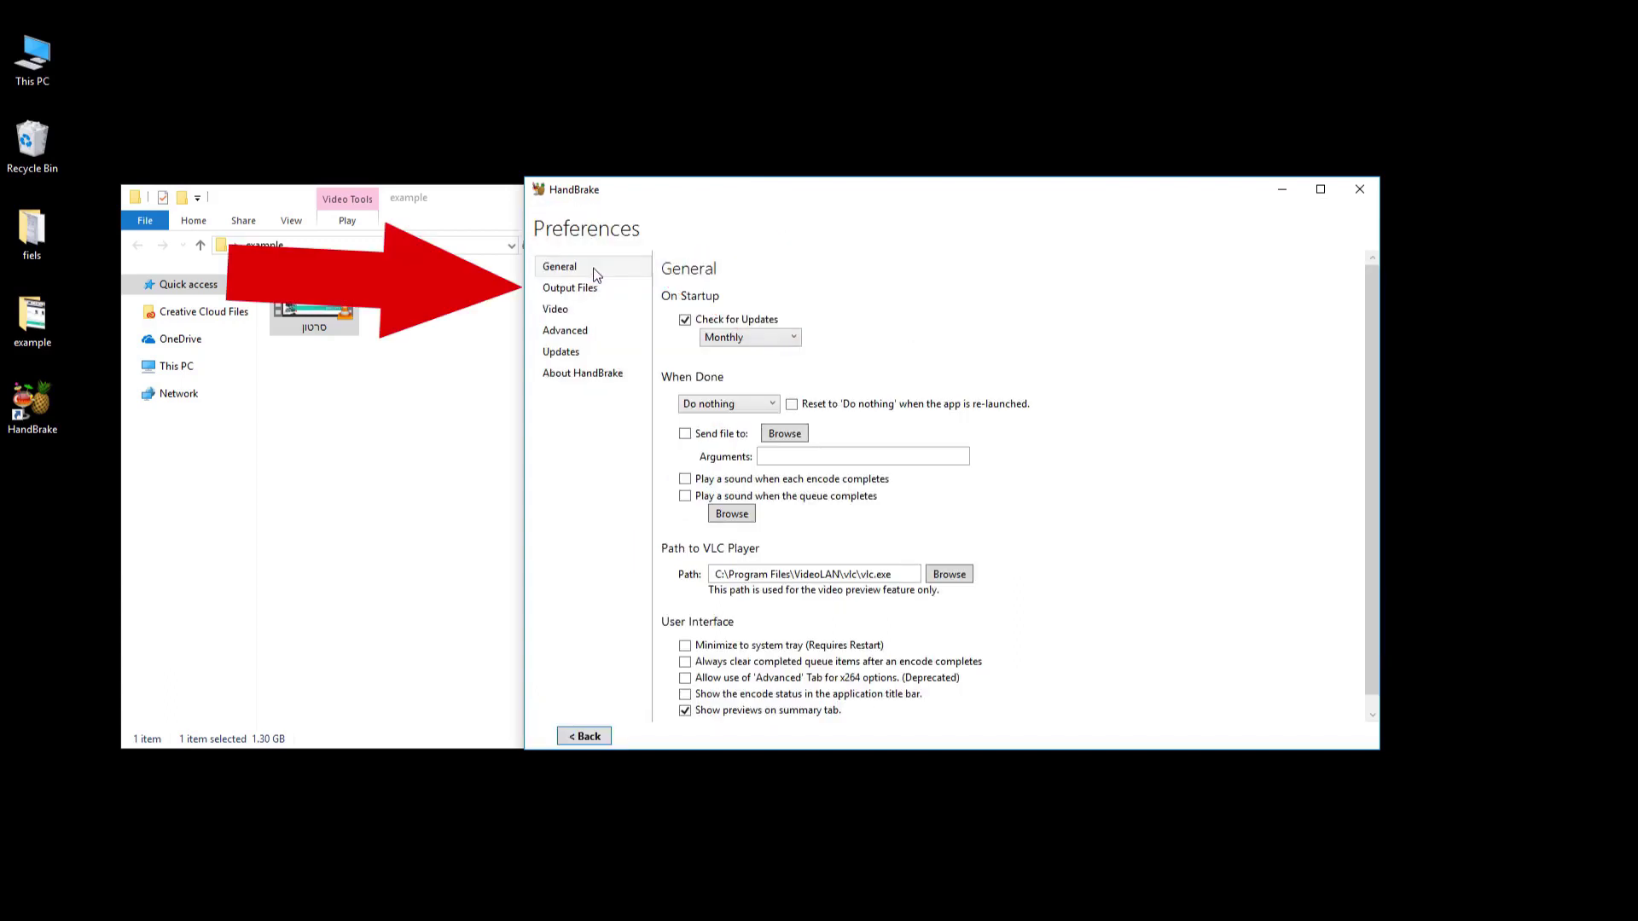
click(595, 291)
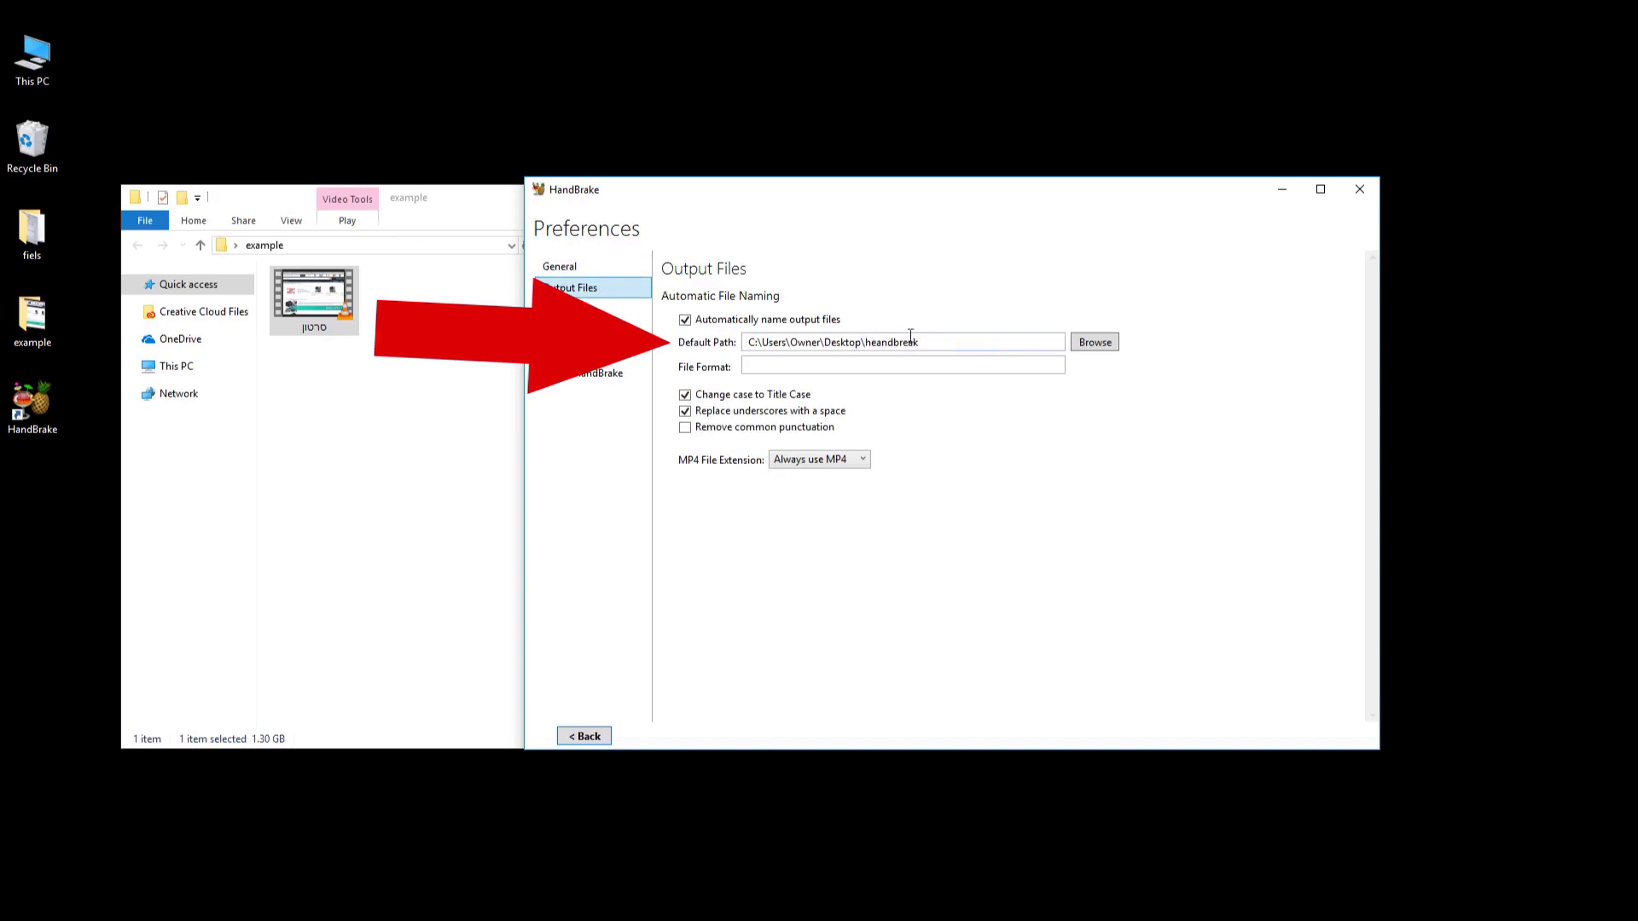
drag(923, 342, 749, 342)
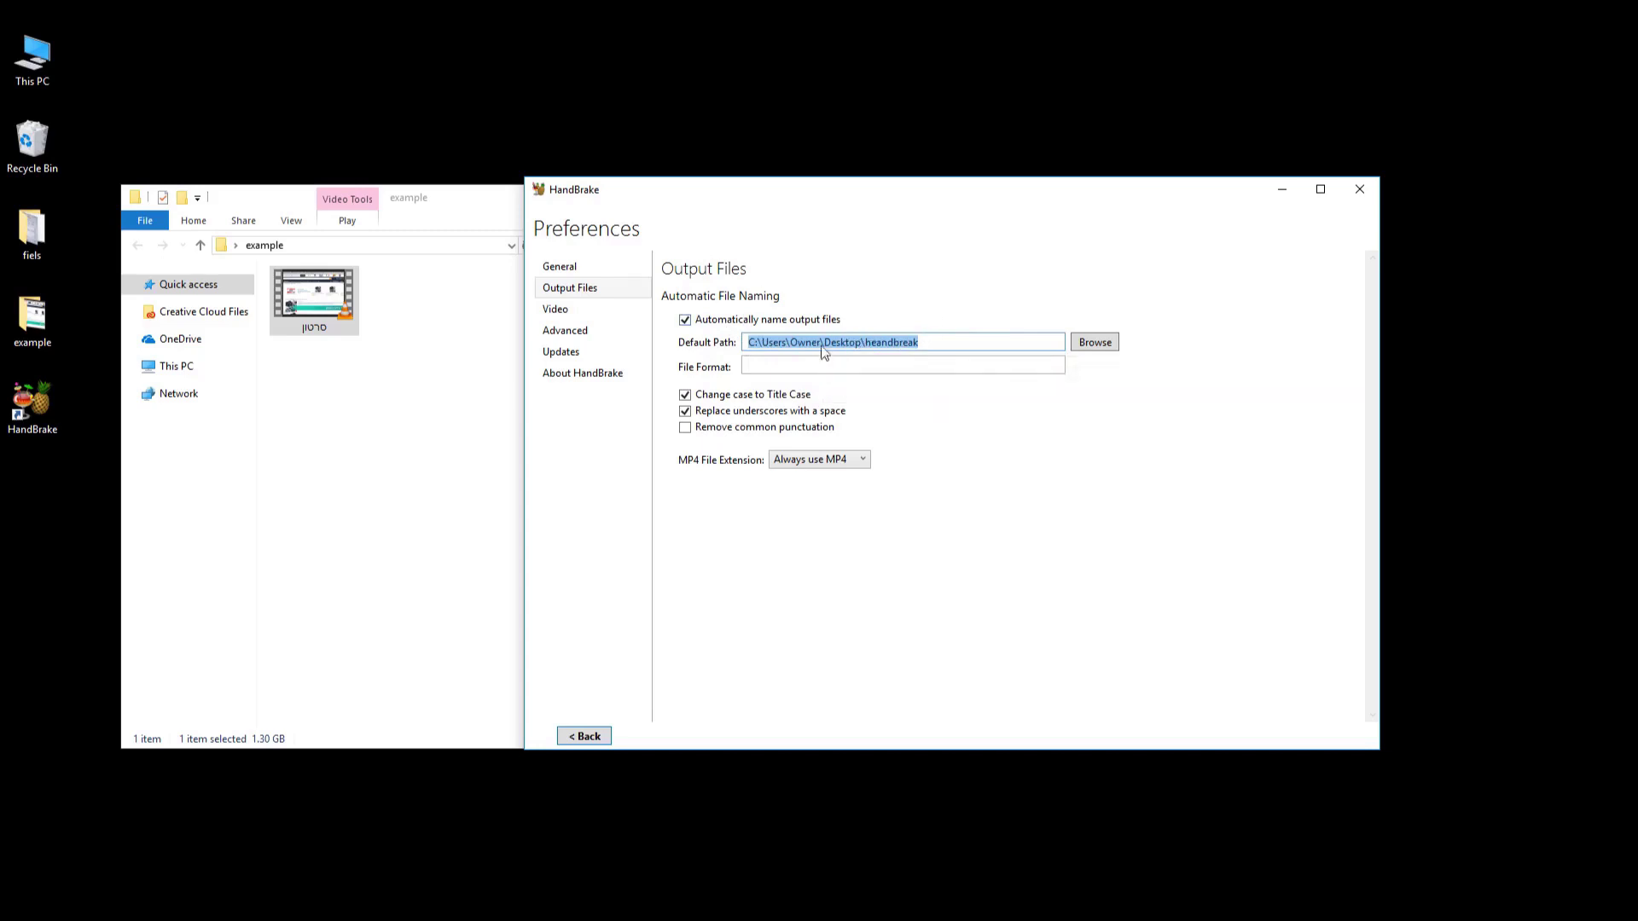
click(786, 364)
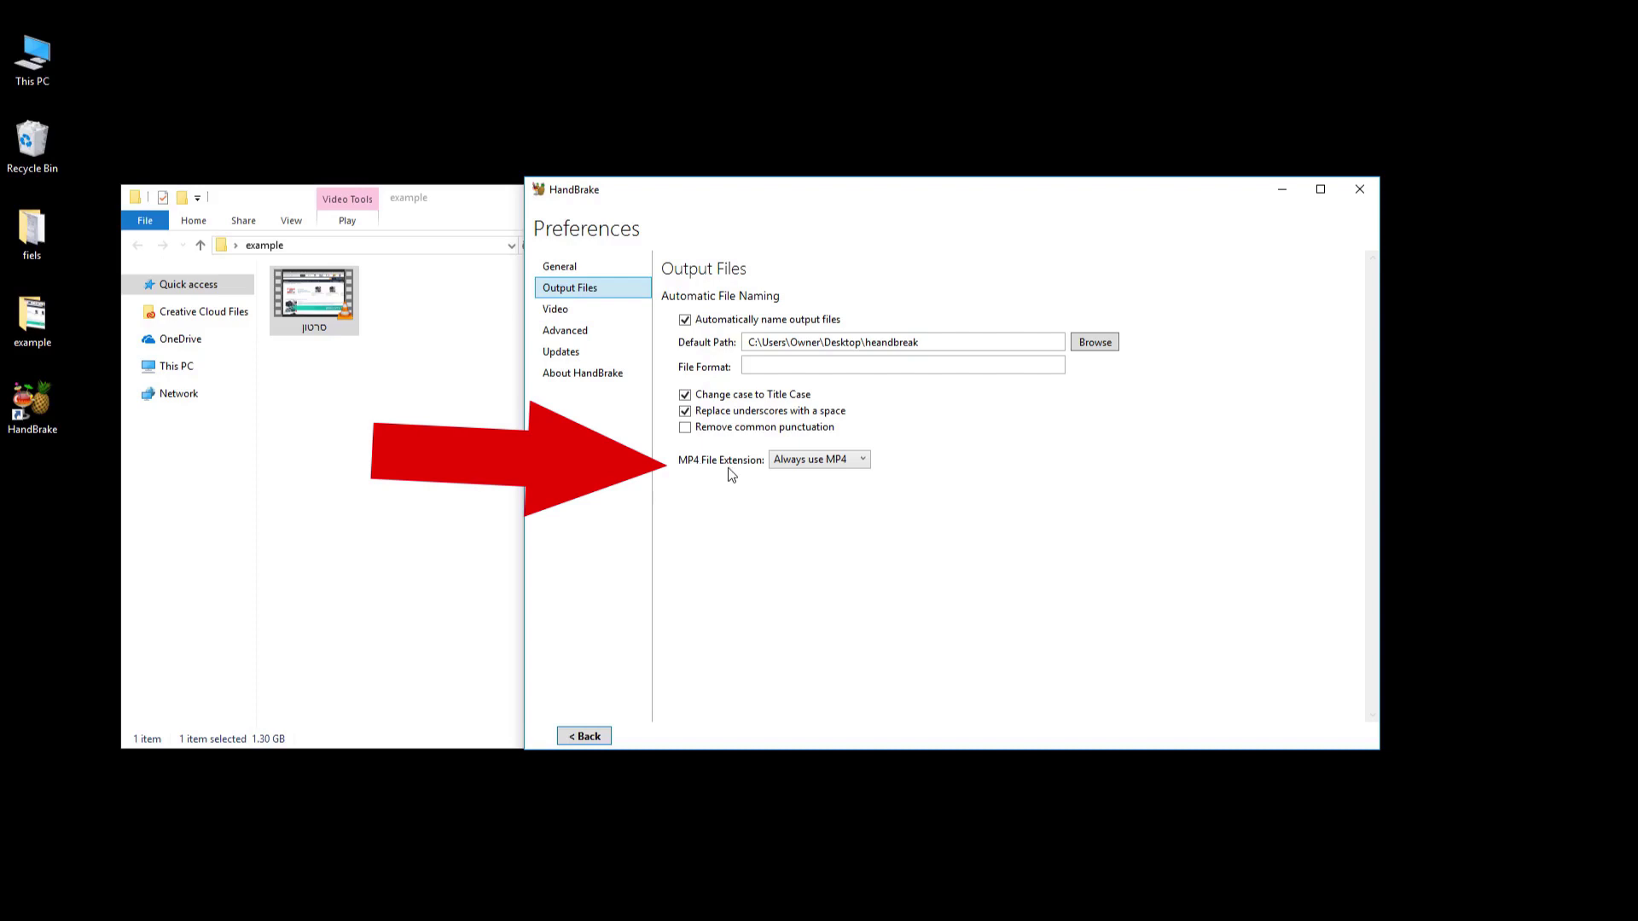
click(849, 472)
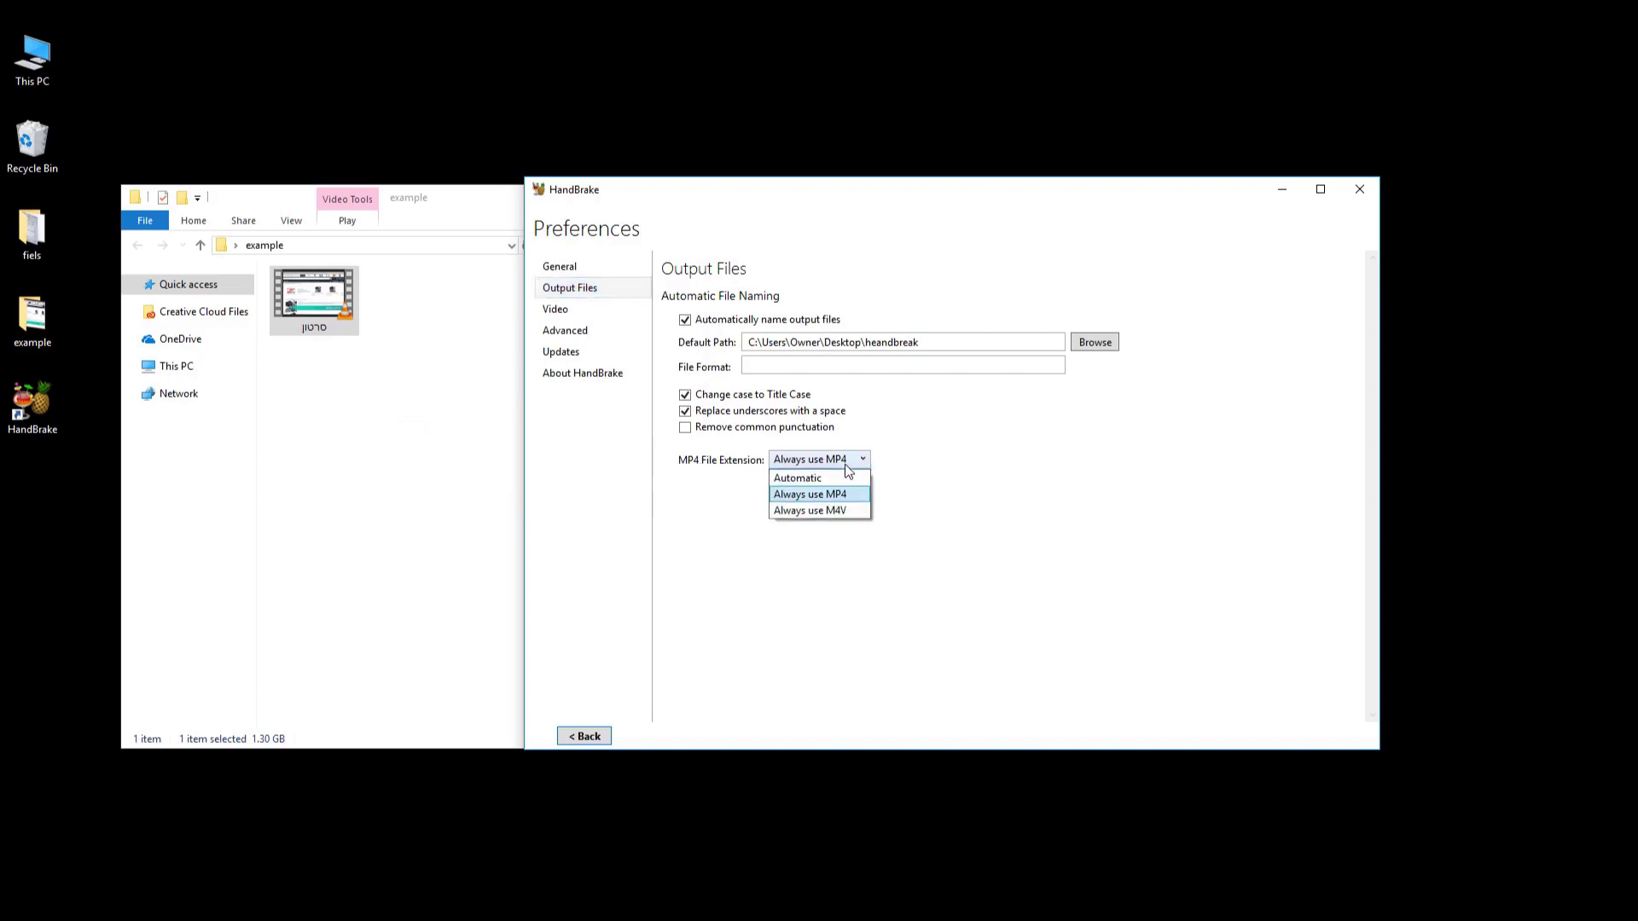
click(841, 501)
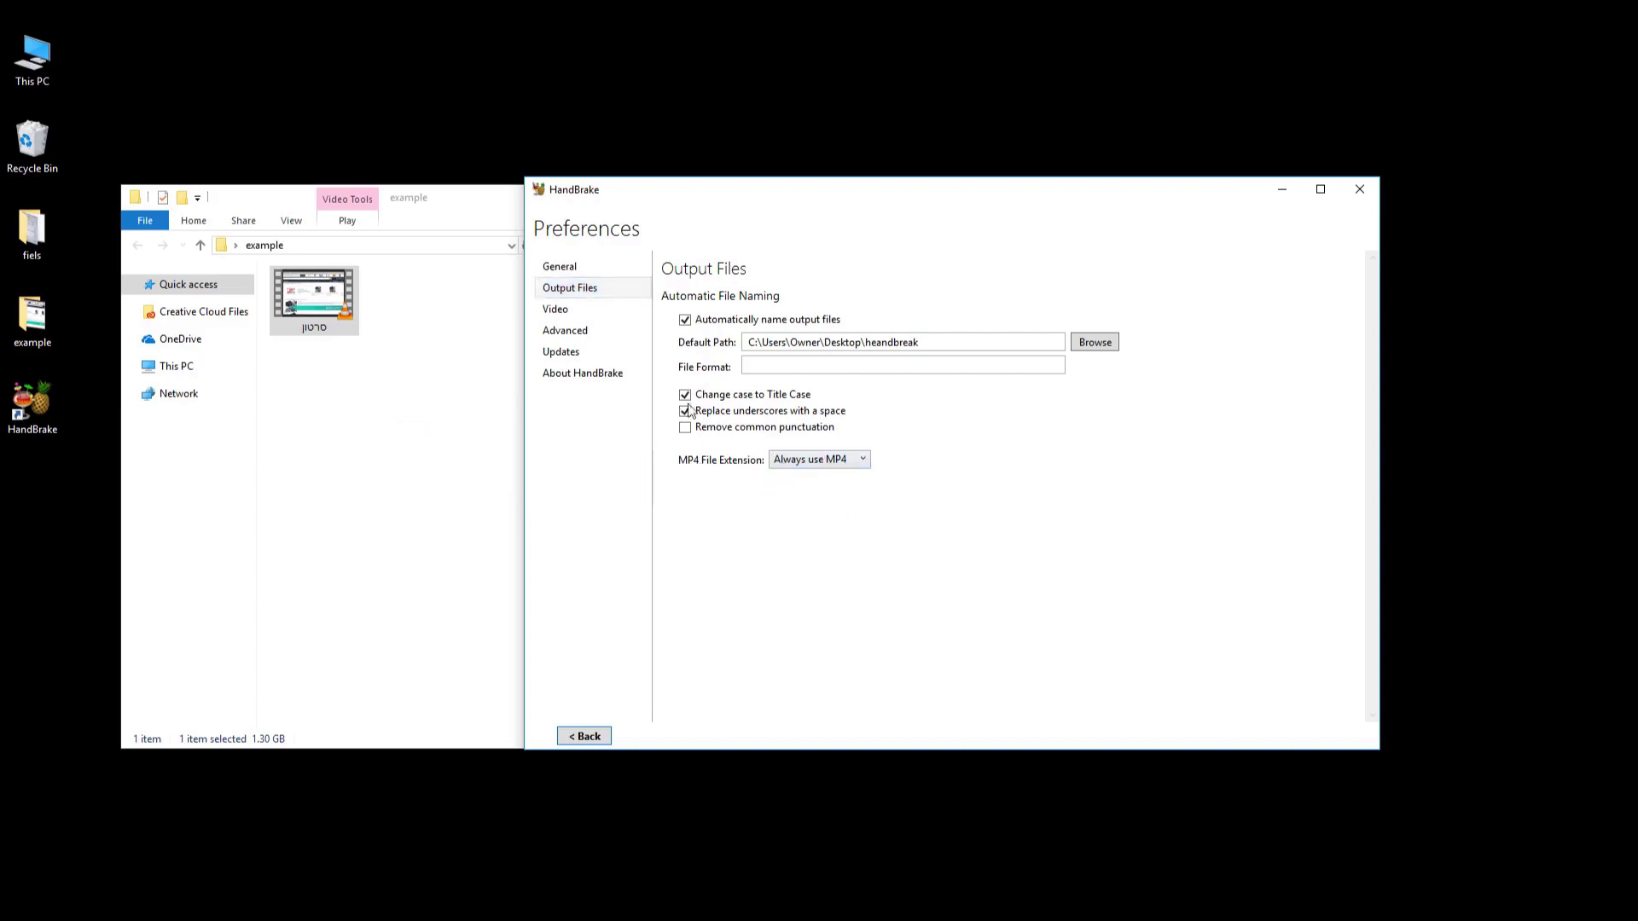
click(584, 737)
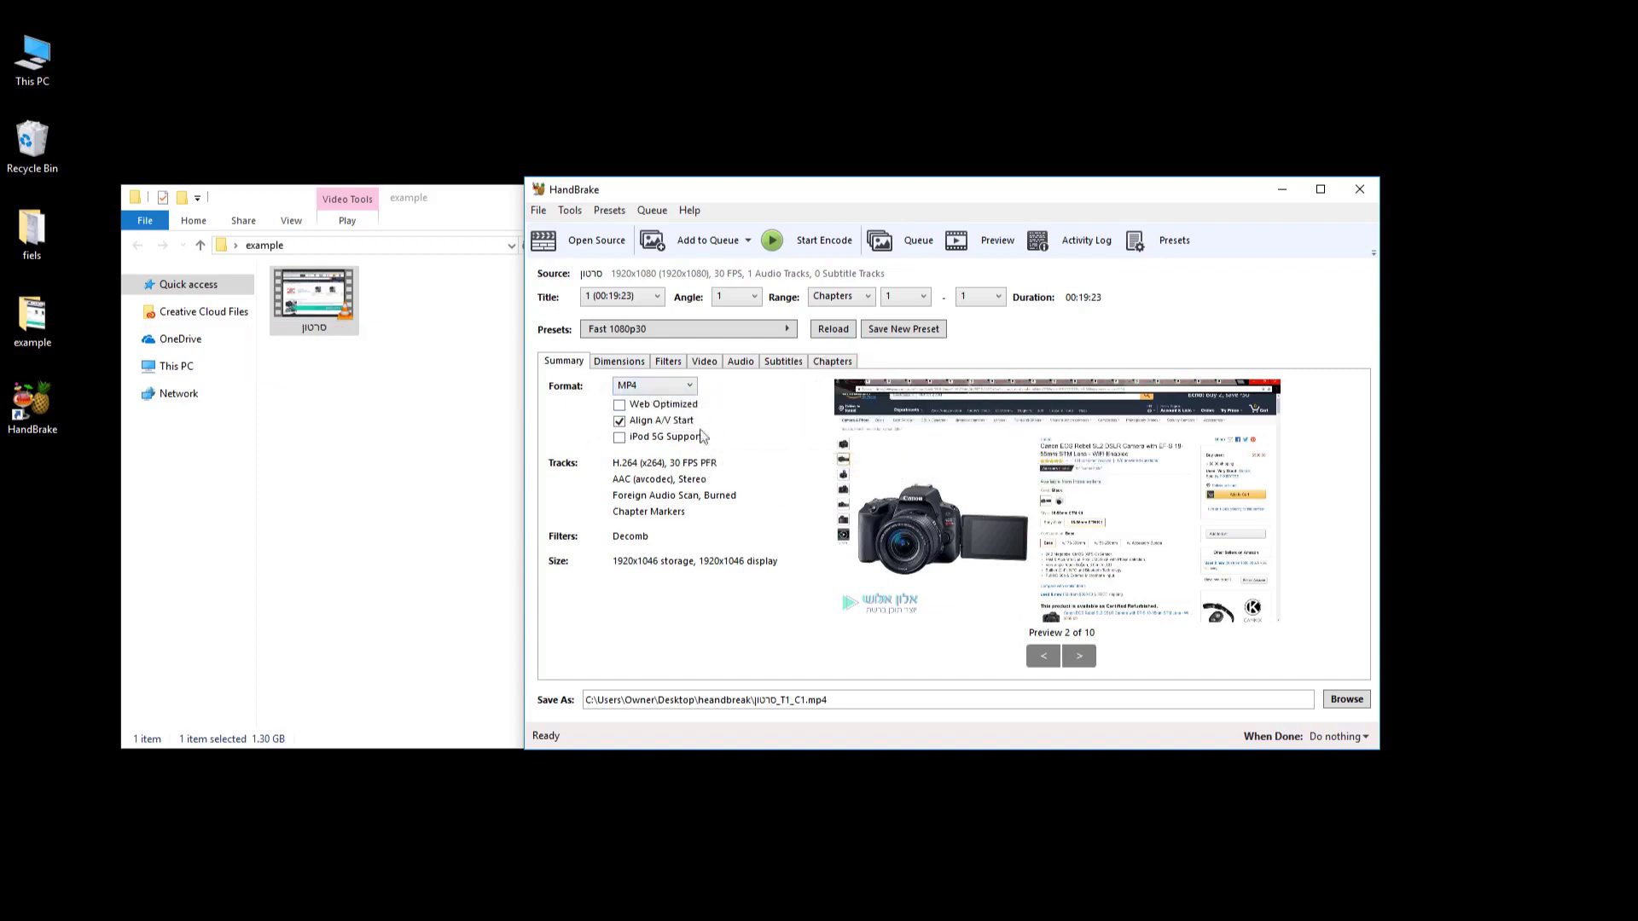
Set the video Encoder Preset to Medium and the audio bitrate to 256.
click(705, 361)
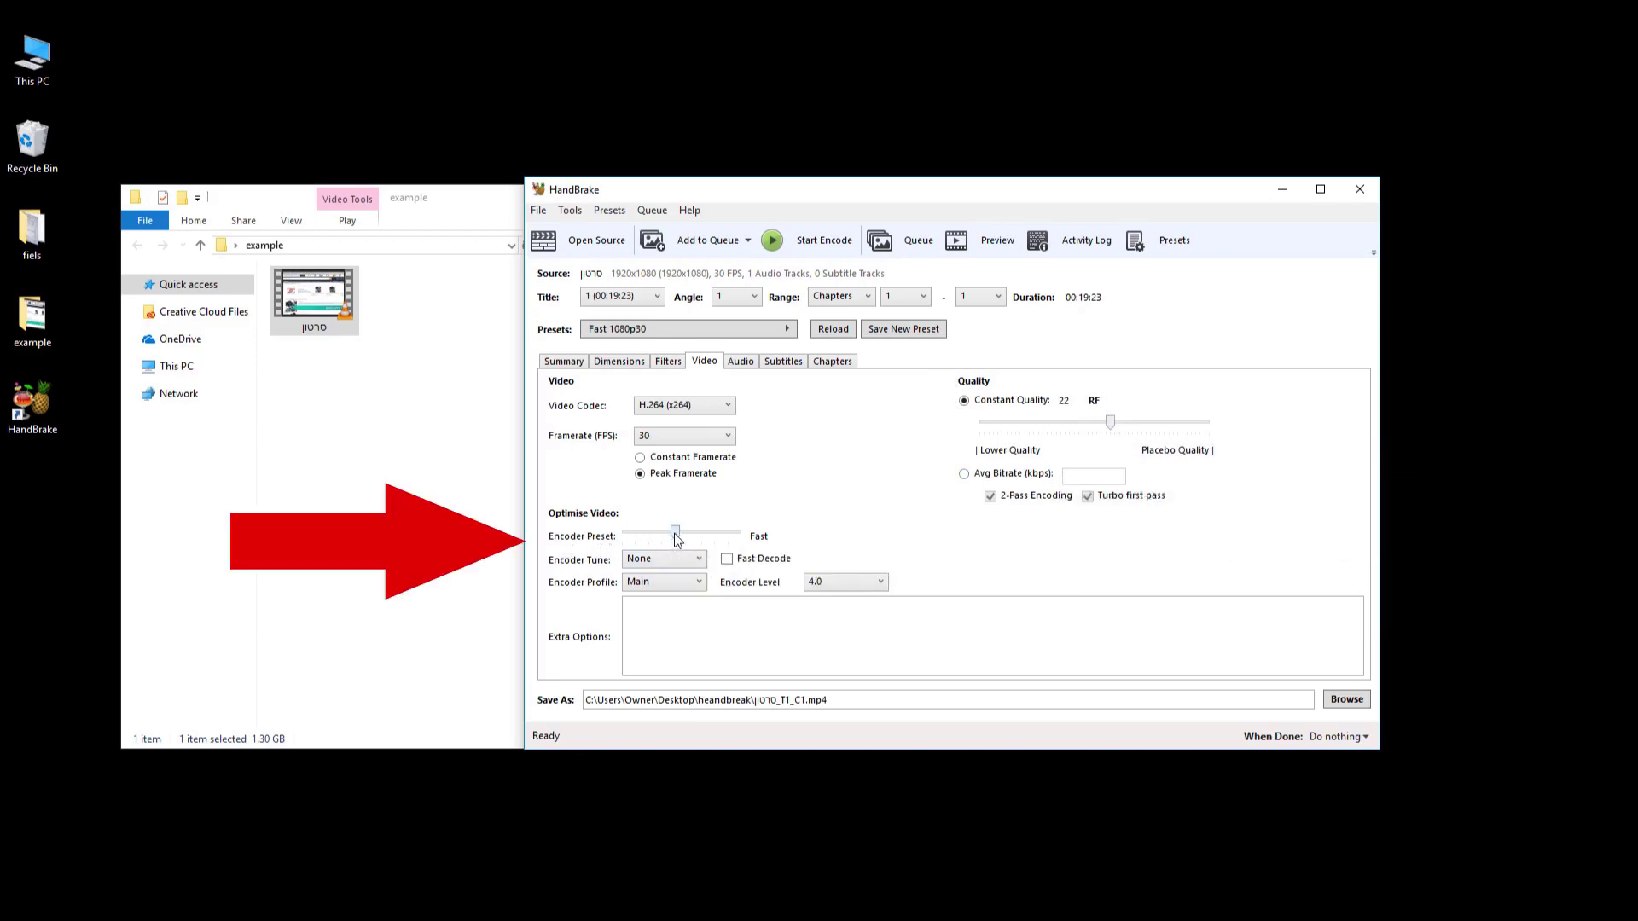
drag(675, 537, 693, 539)
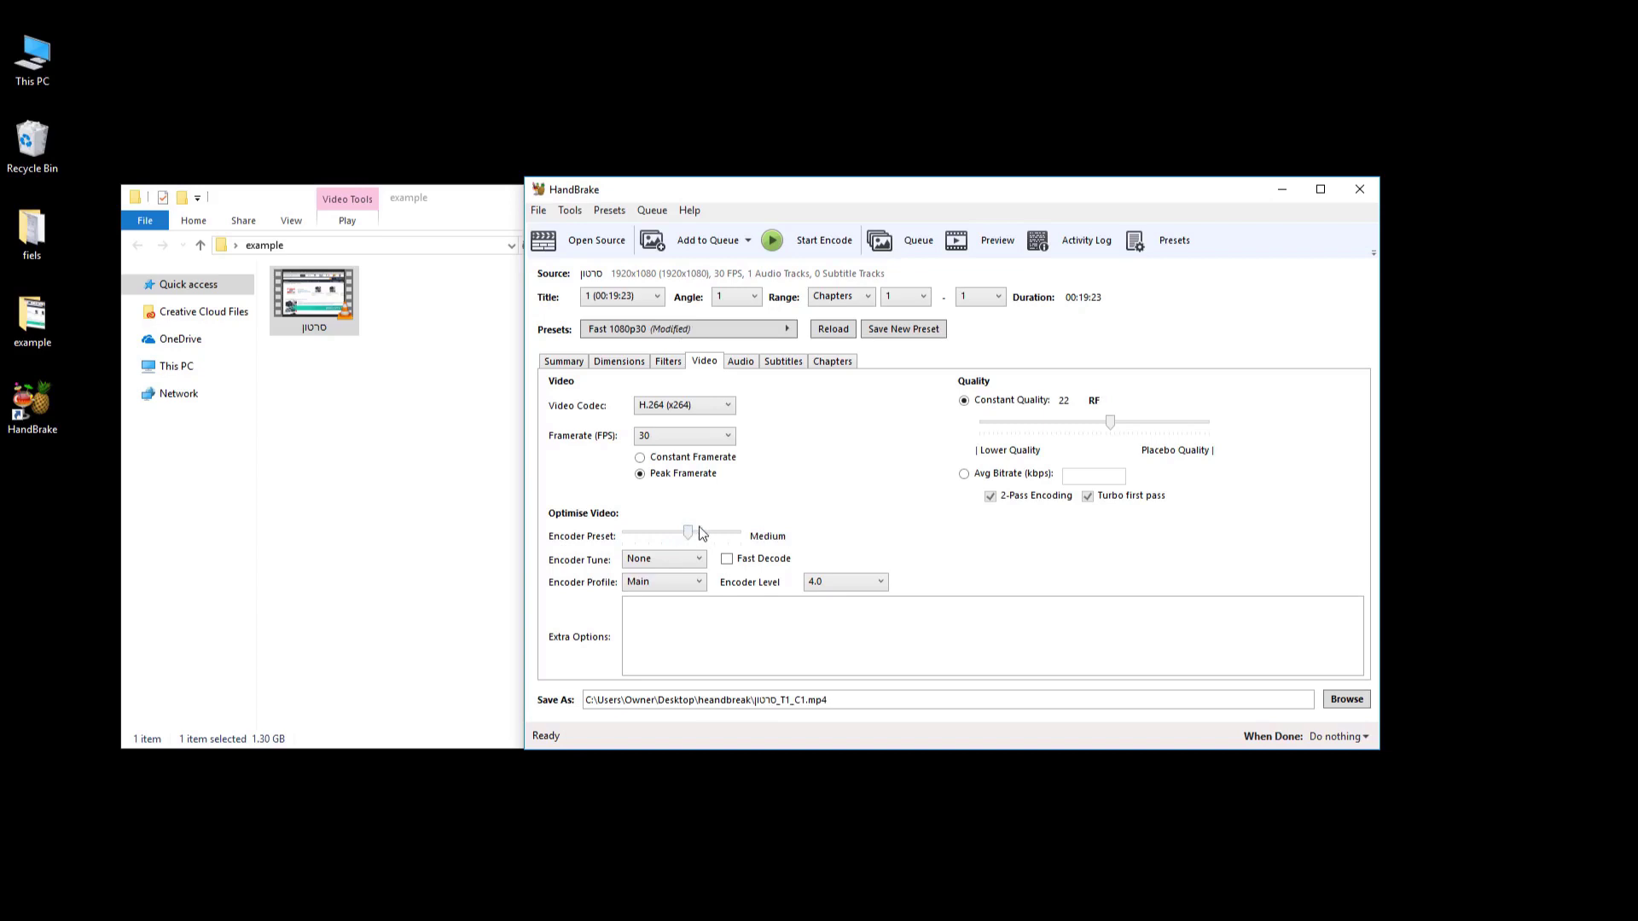
click(741, 362)
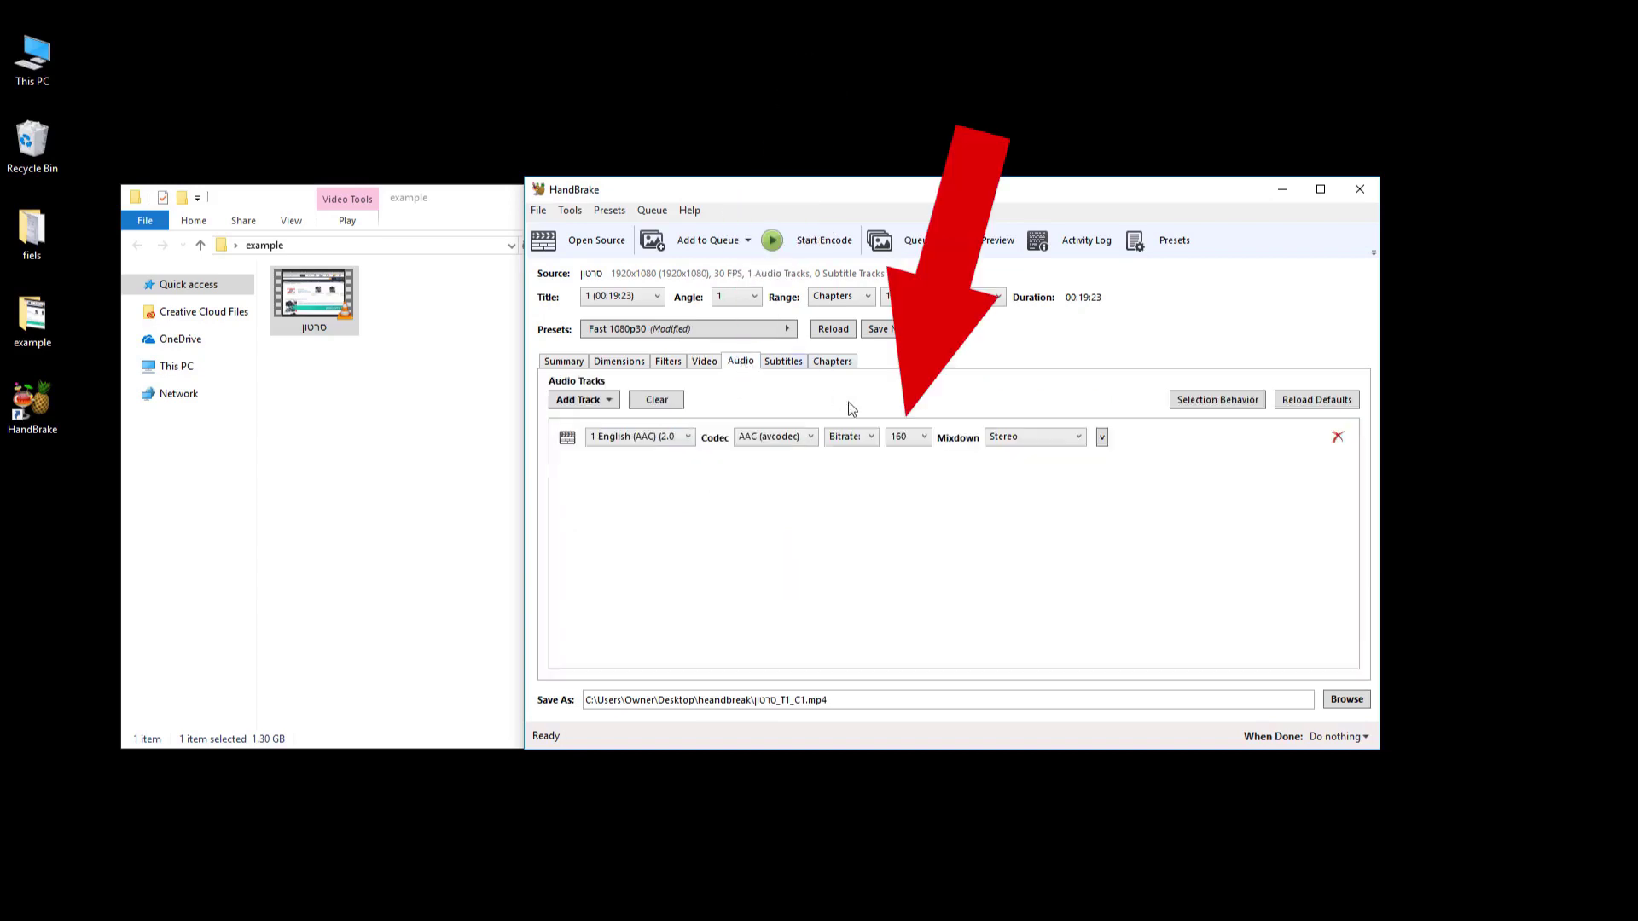
click(900, 441)
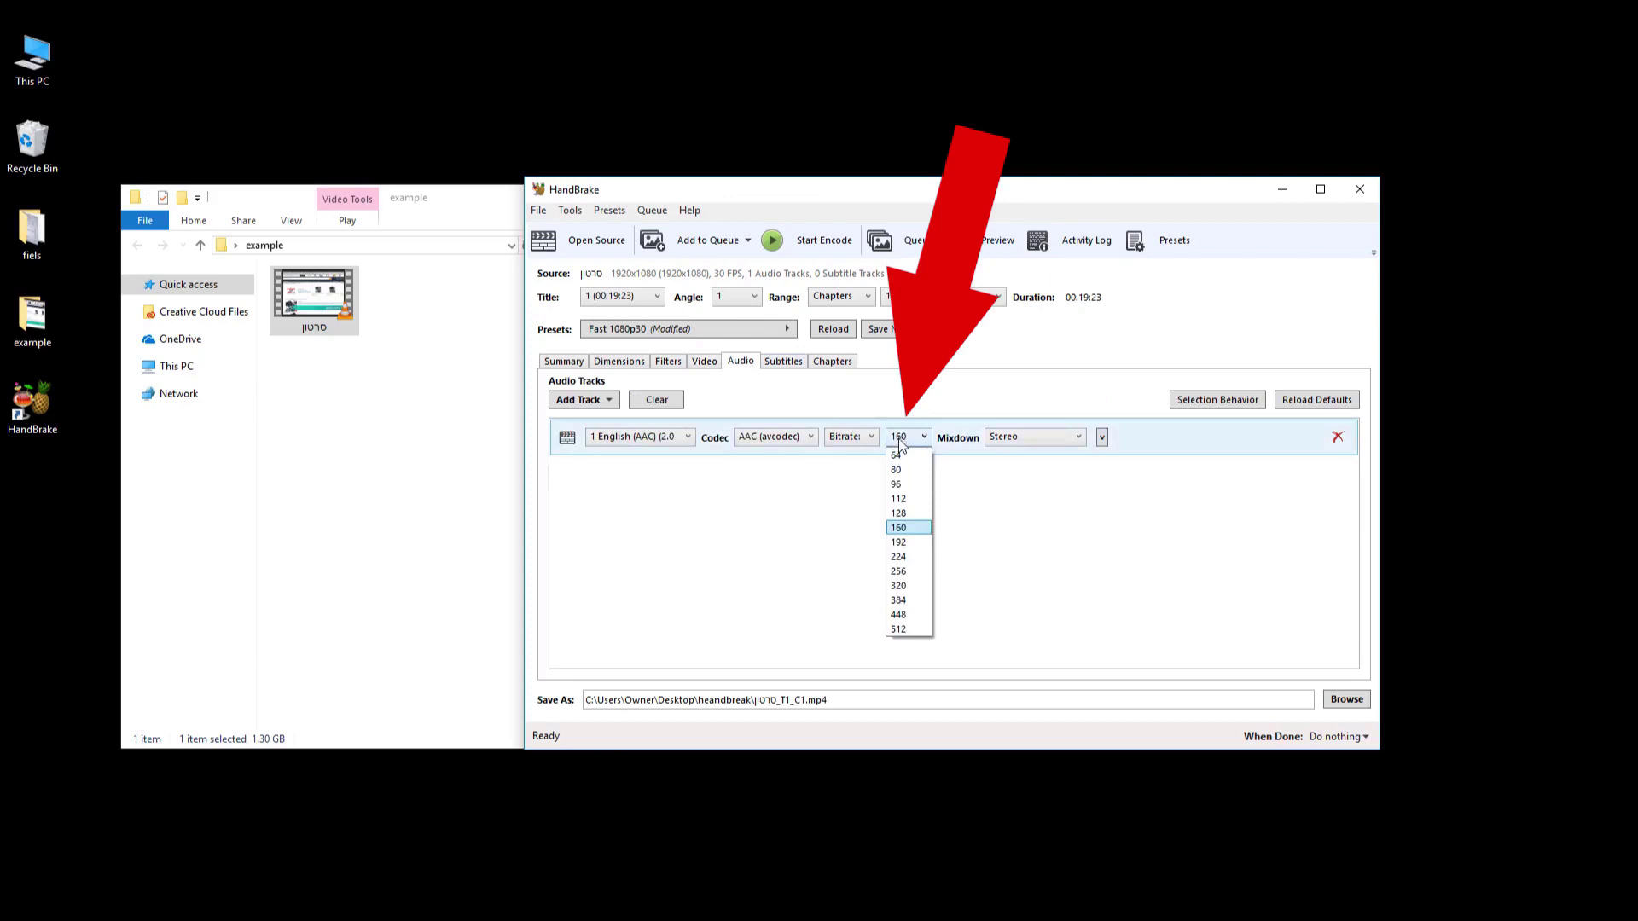
click(906, 560)
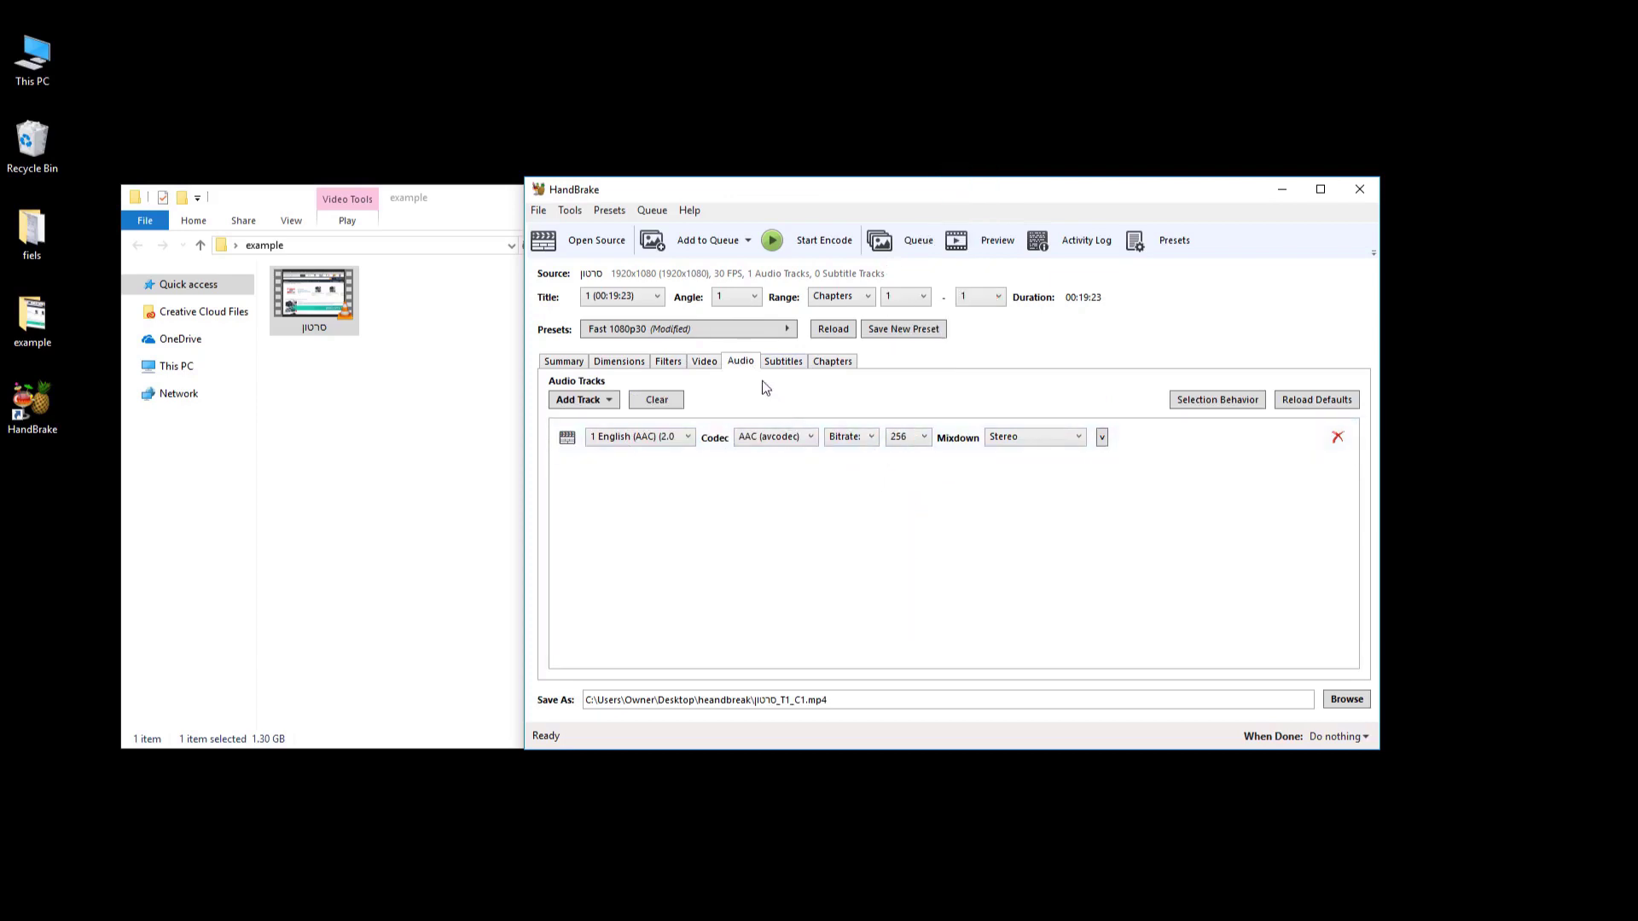
Turn on Web Optimized MP4 output and start the encode.
click(705, 362)
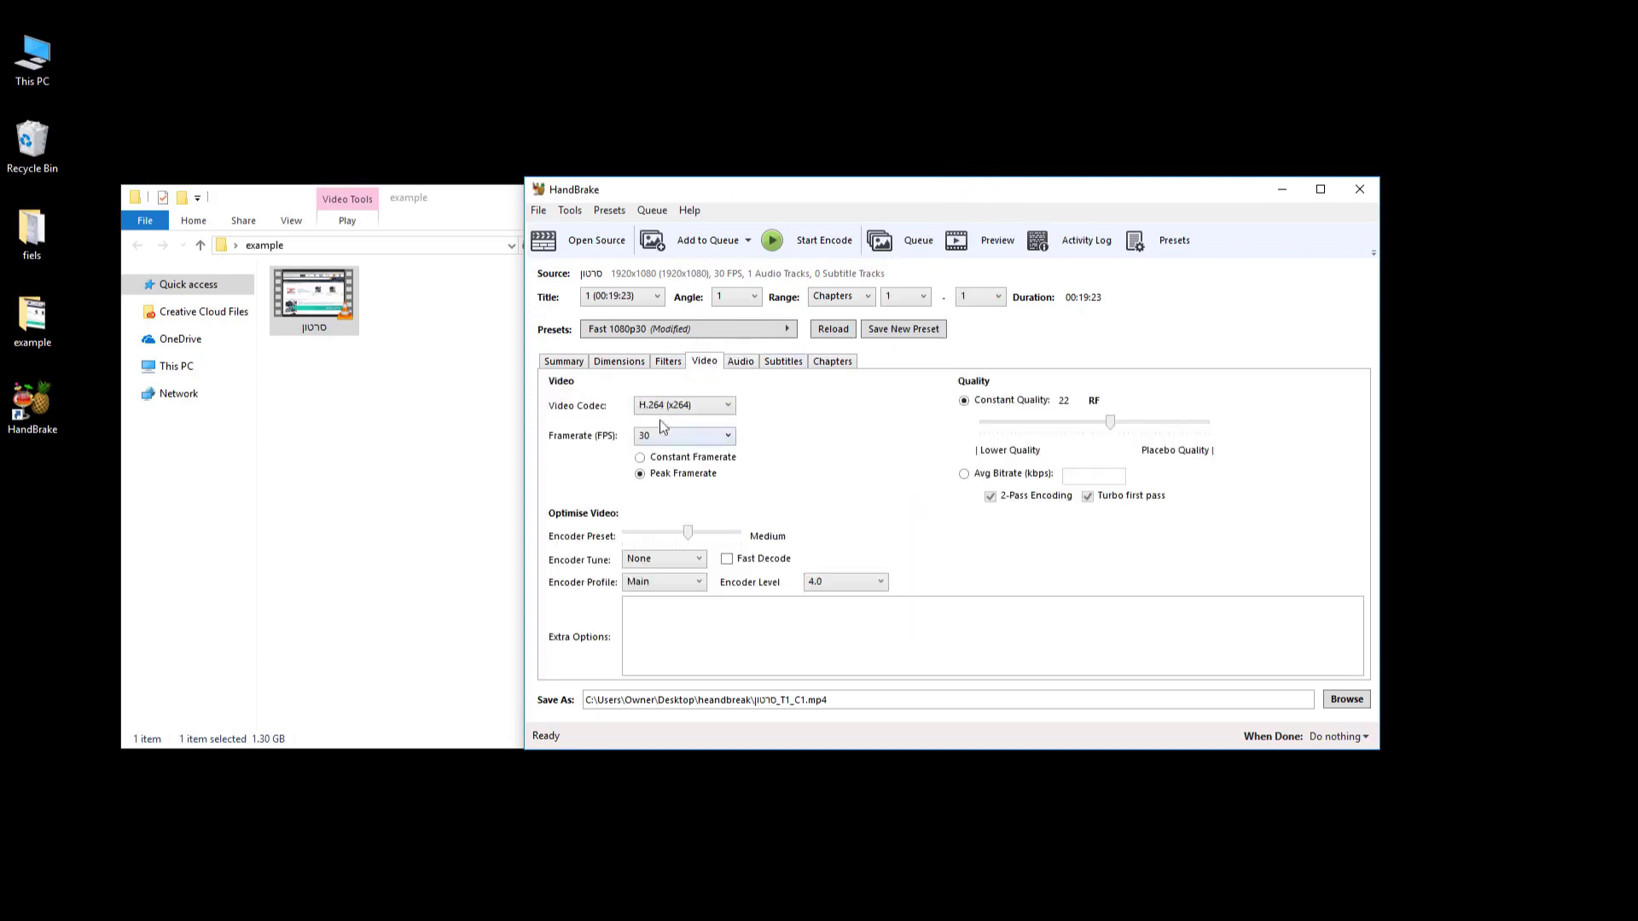
click(578, 366)
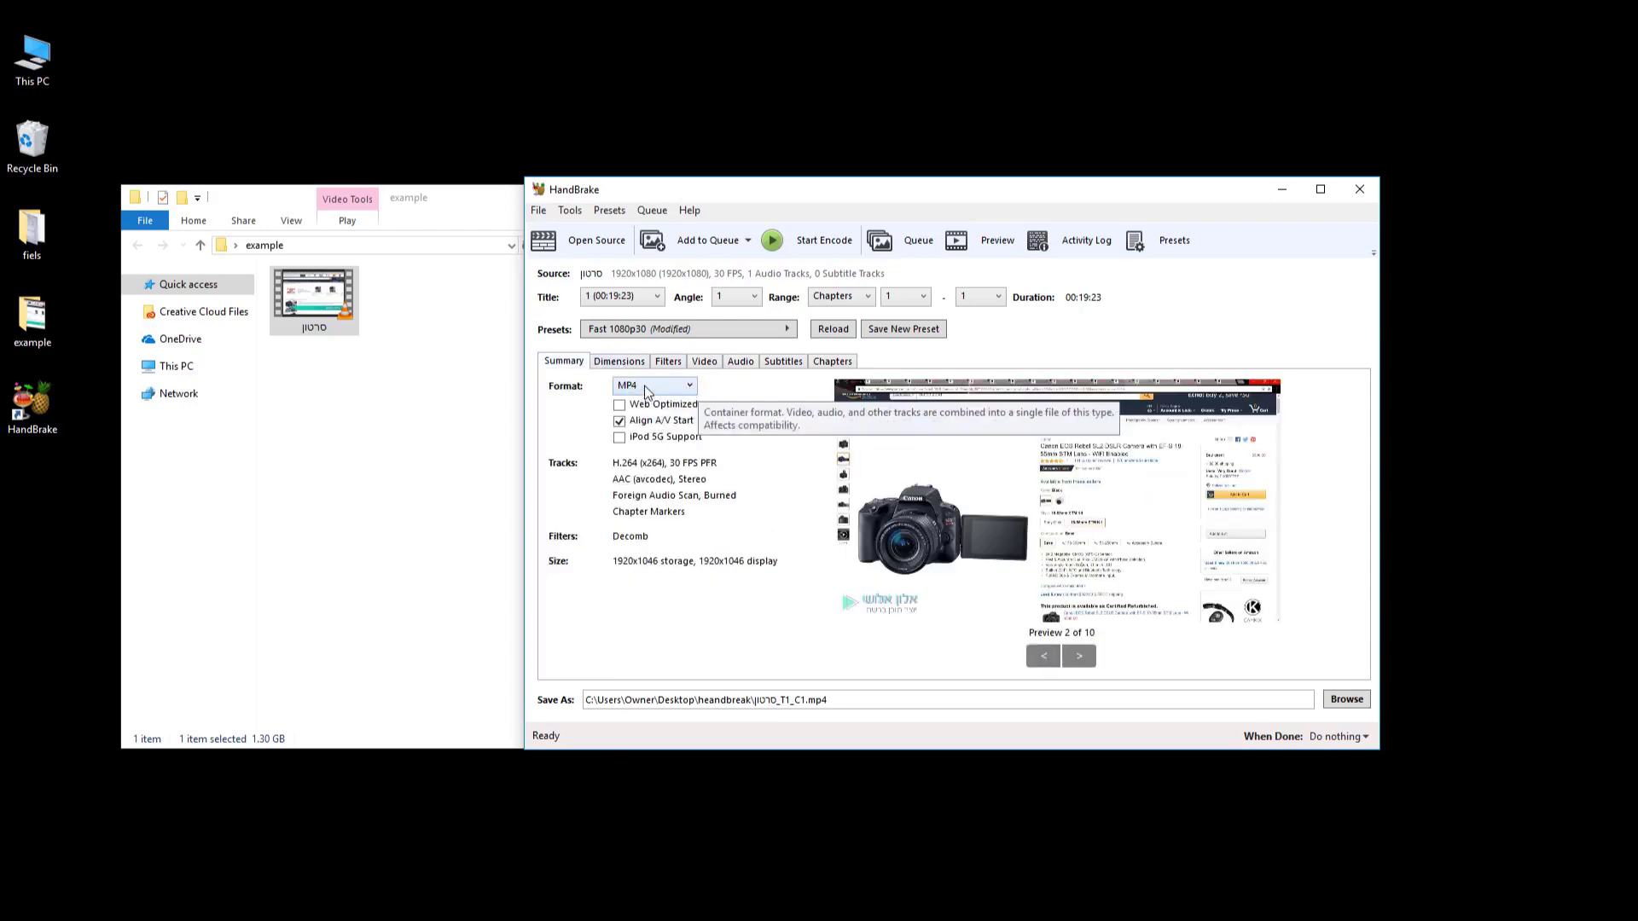
click(618, 407)
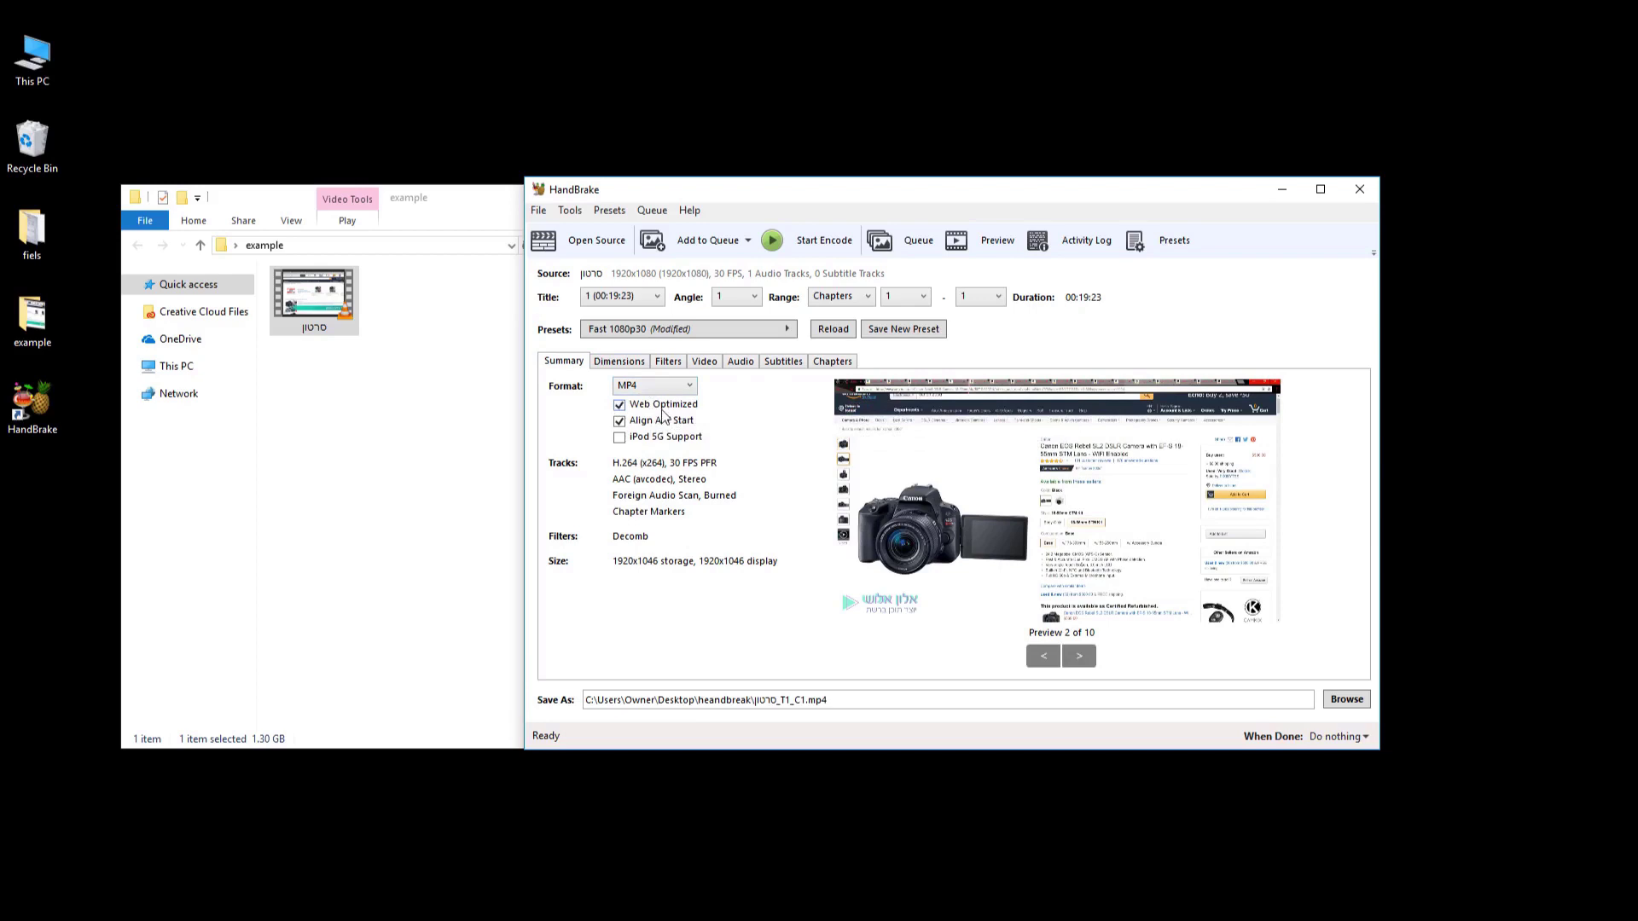
click(705, 363)
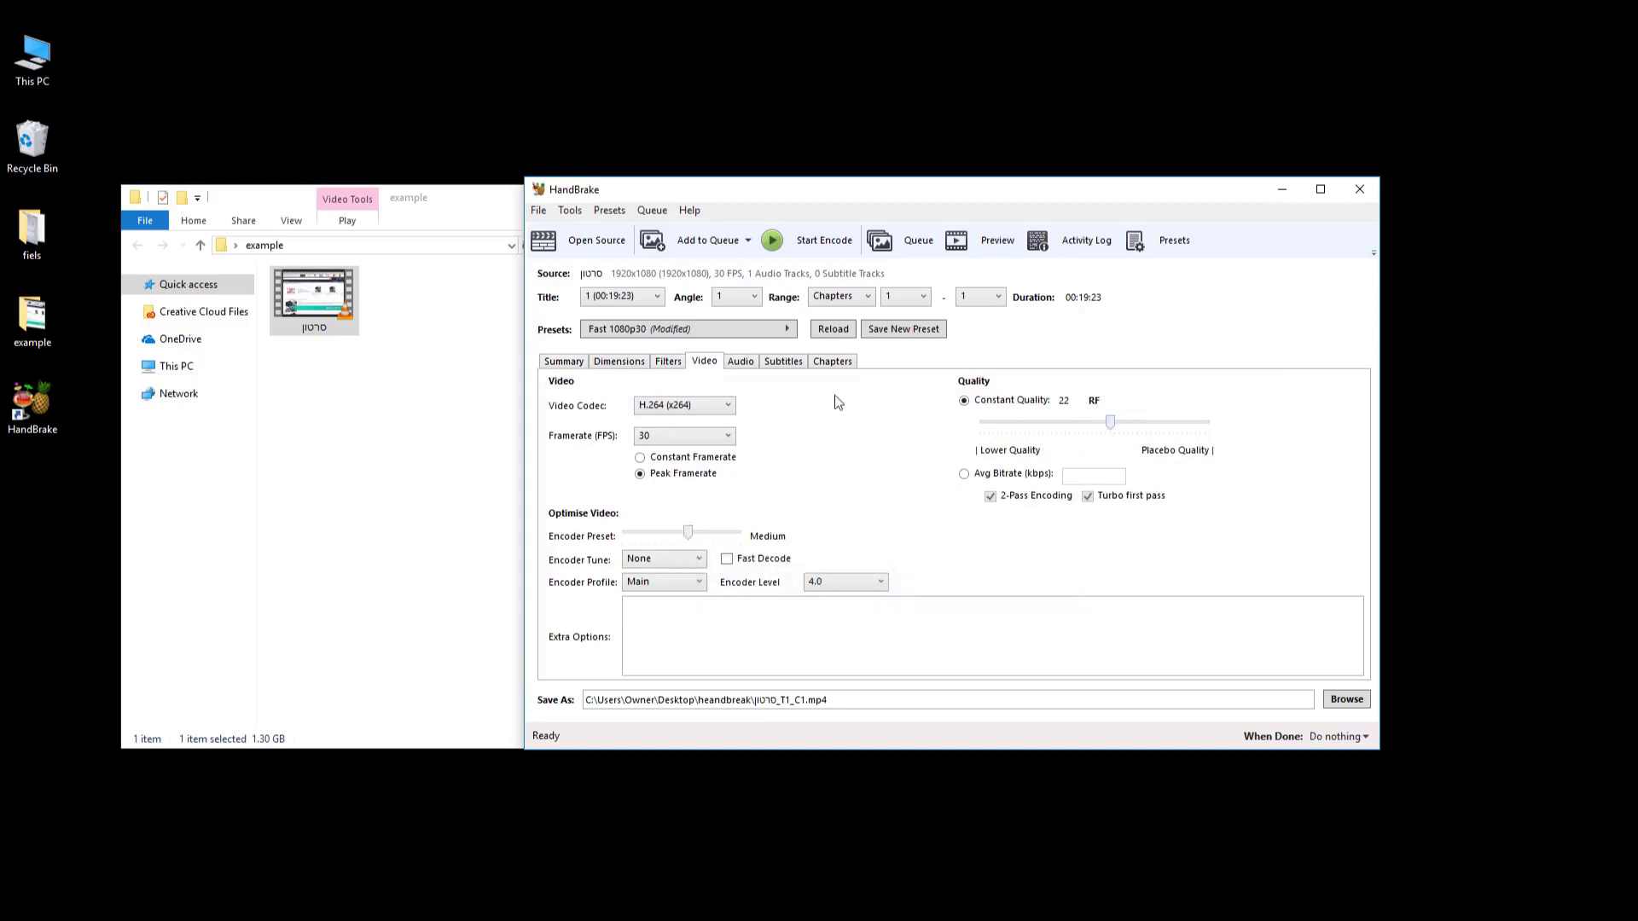
click(727, 361)
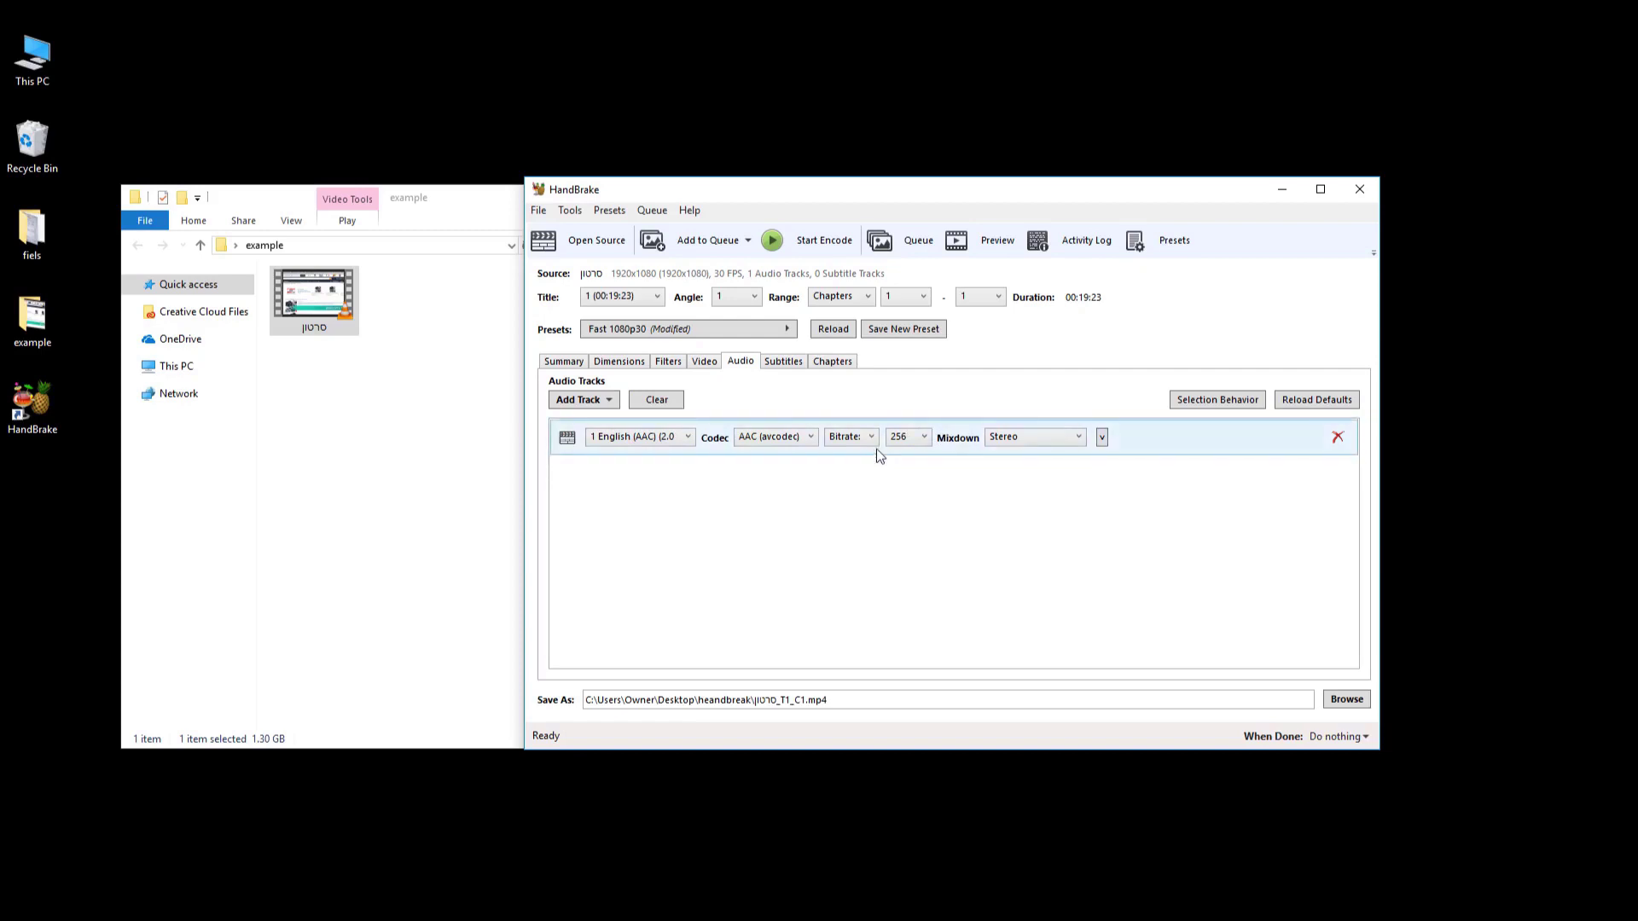
click(815, 243)
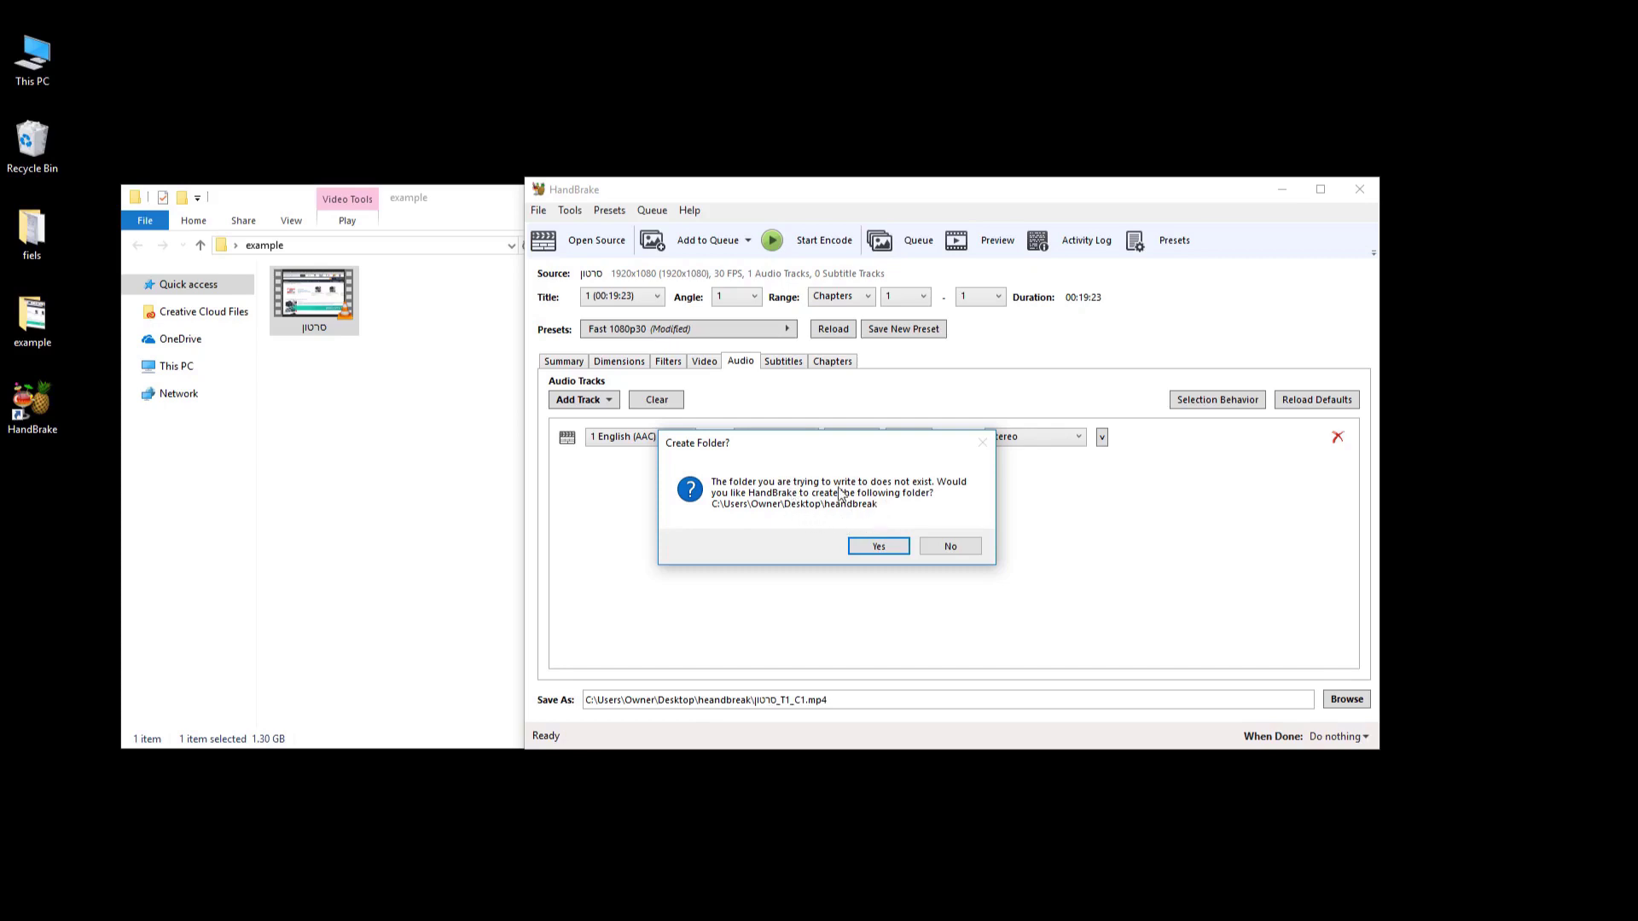
Allow creating the heandbreak output folder, let the encode finish, and open HandBrake's preferences.
click(888, 550)
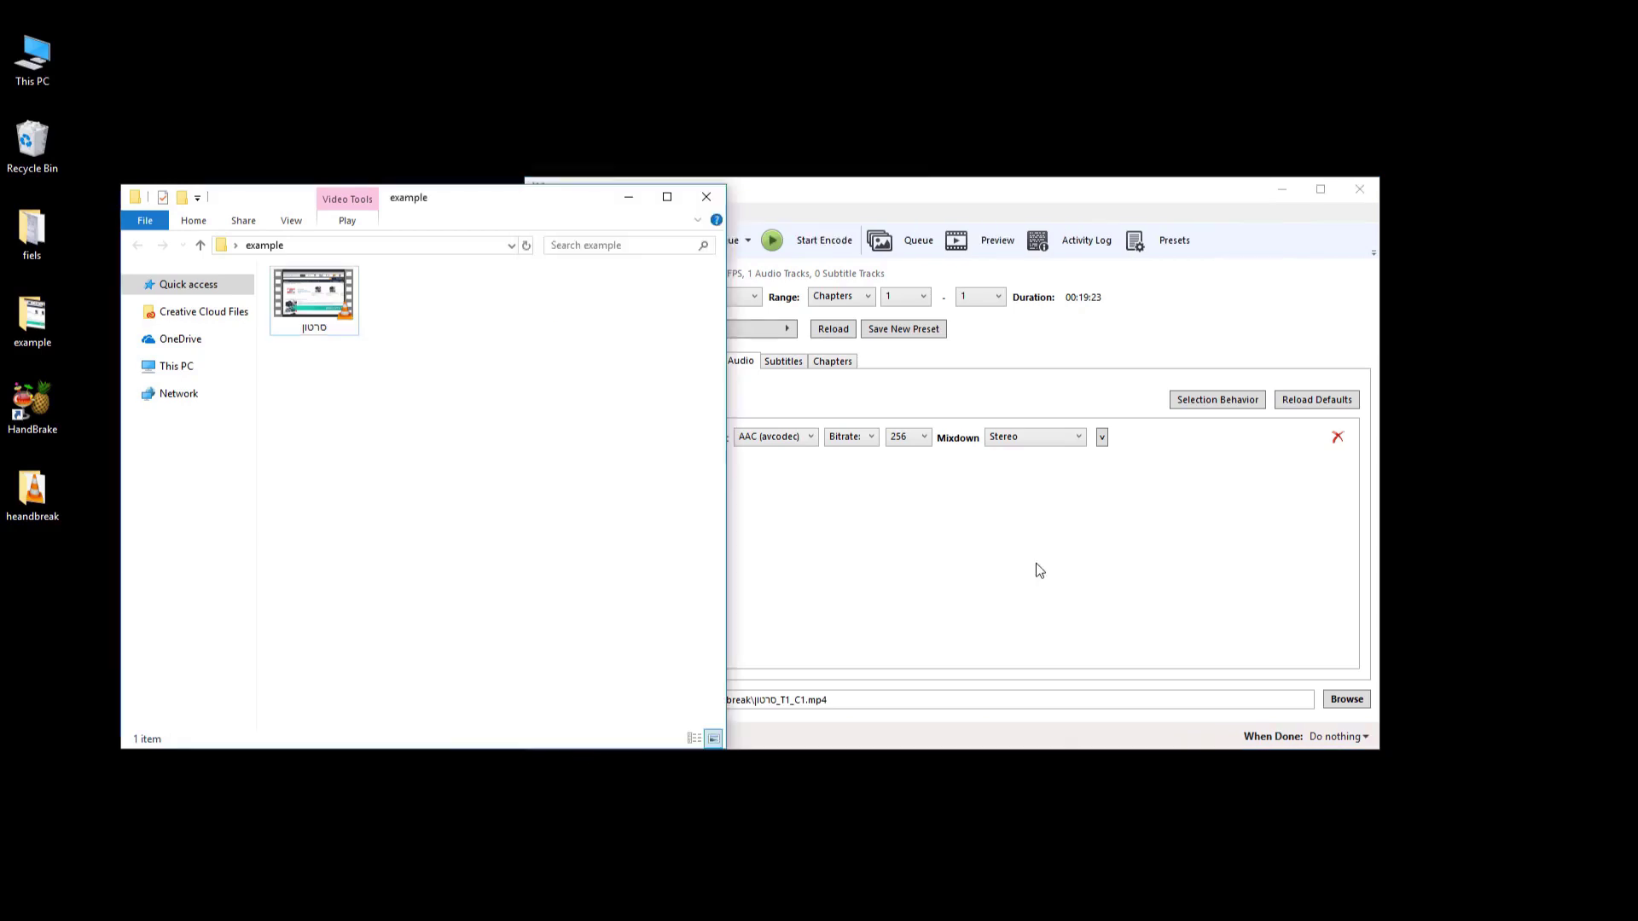
click(1032, 574)
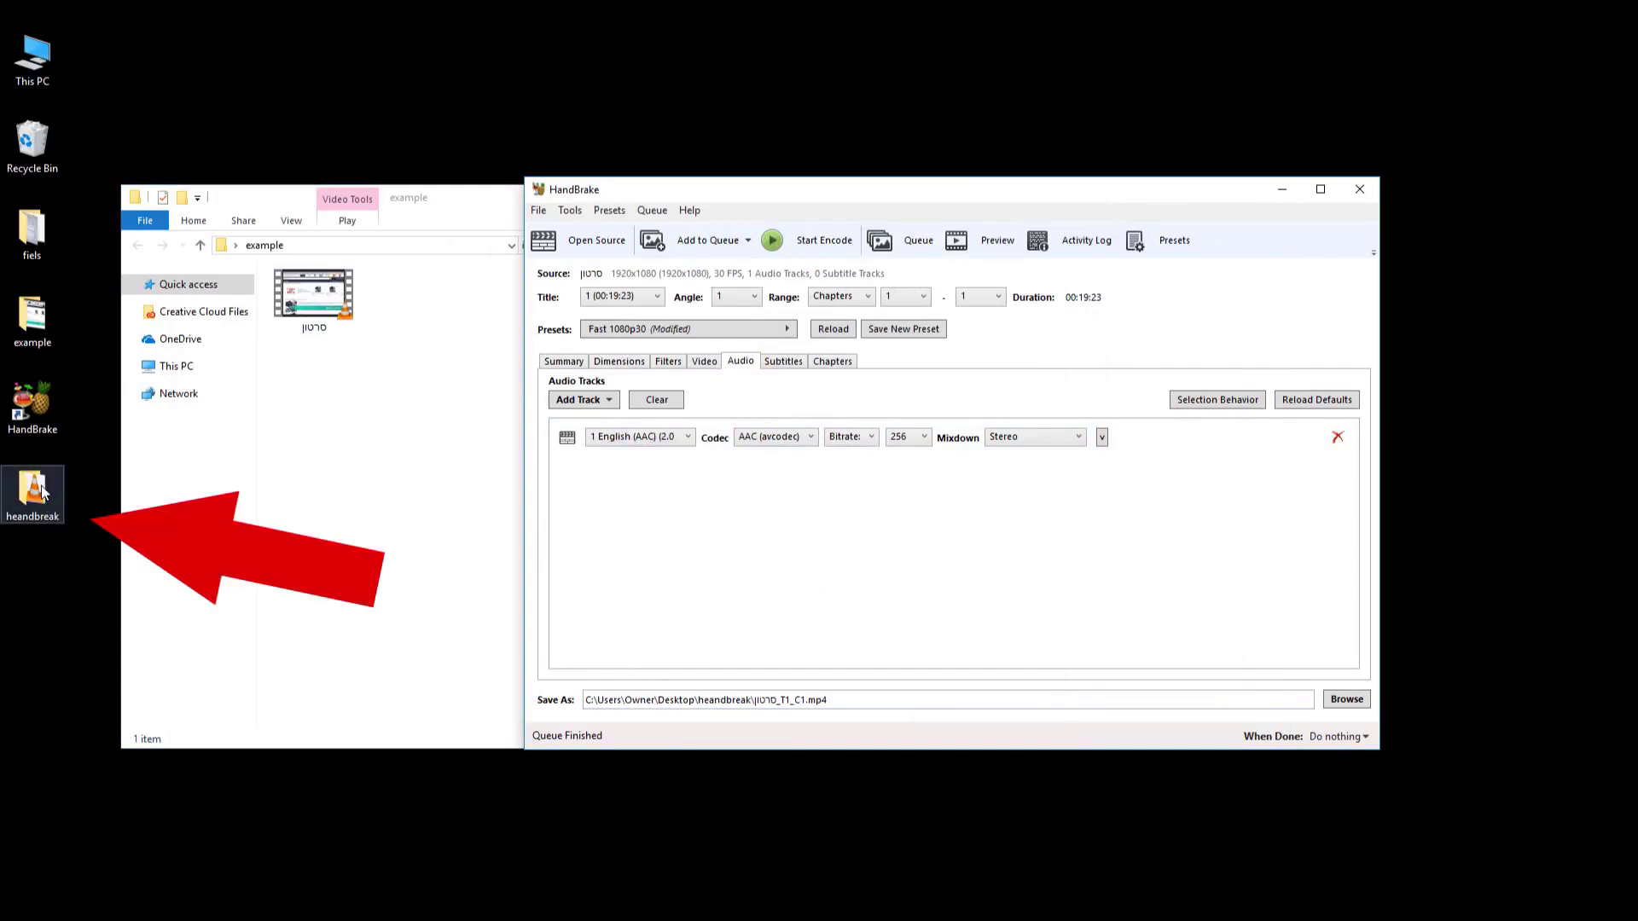
click(571, 210)
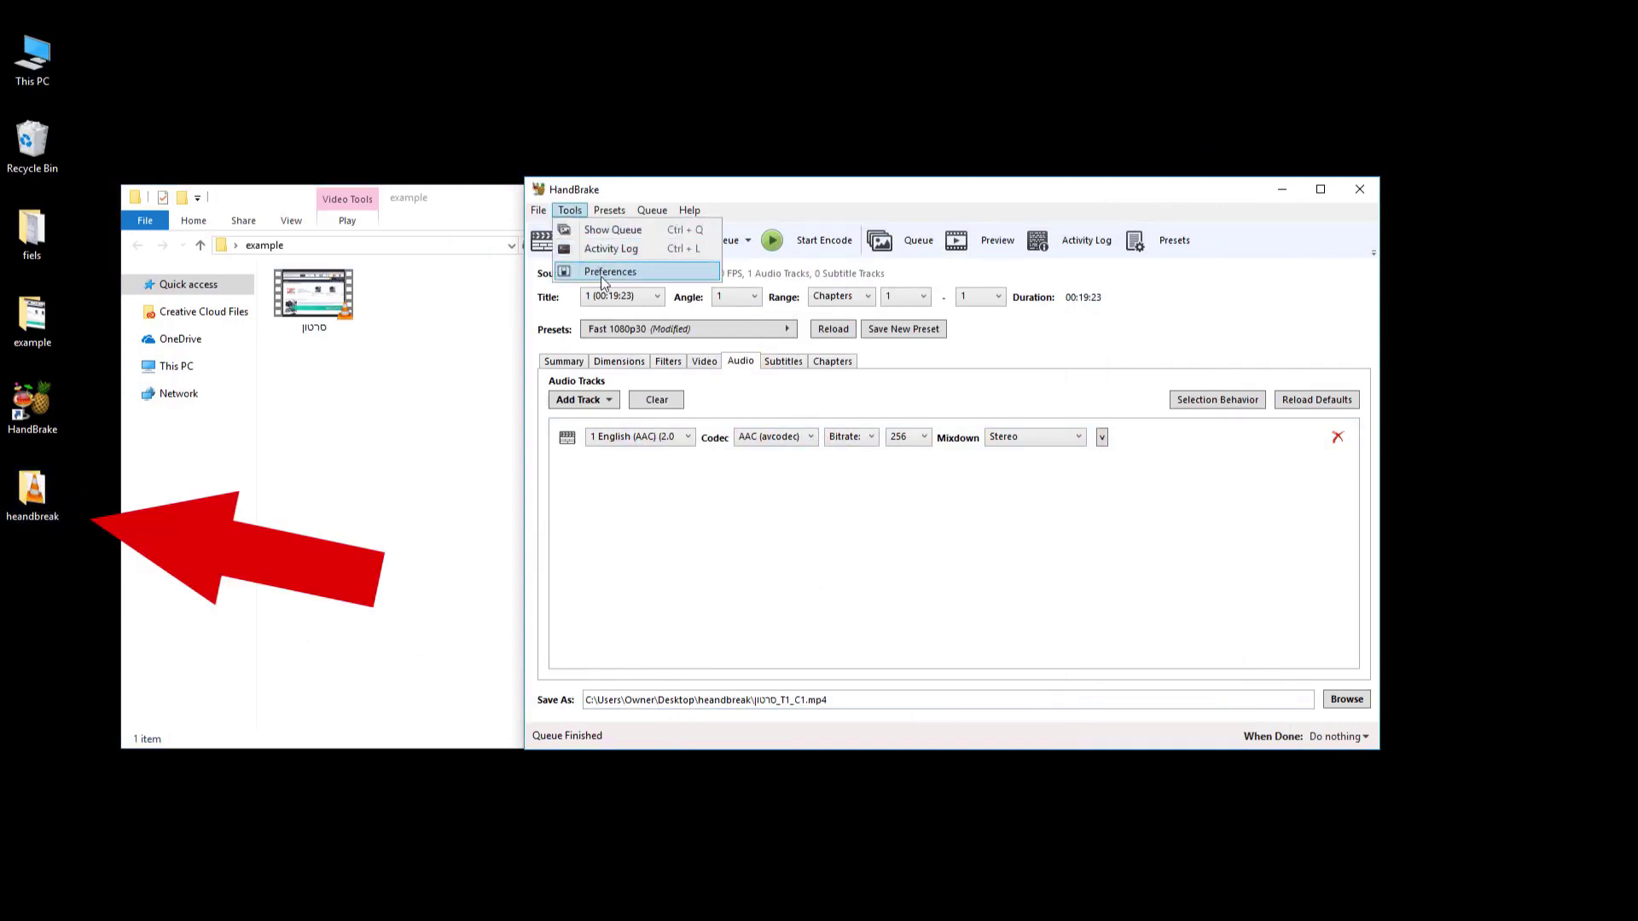
click(588, 273)
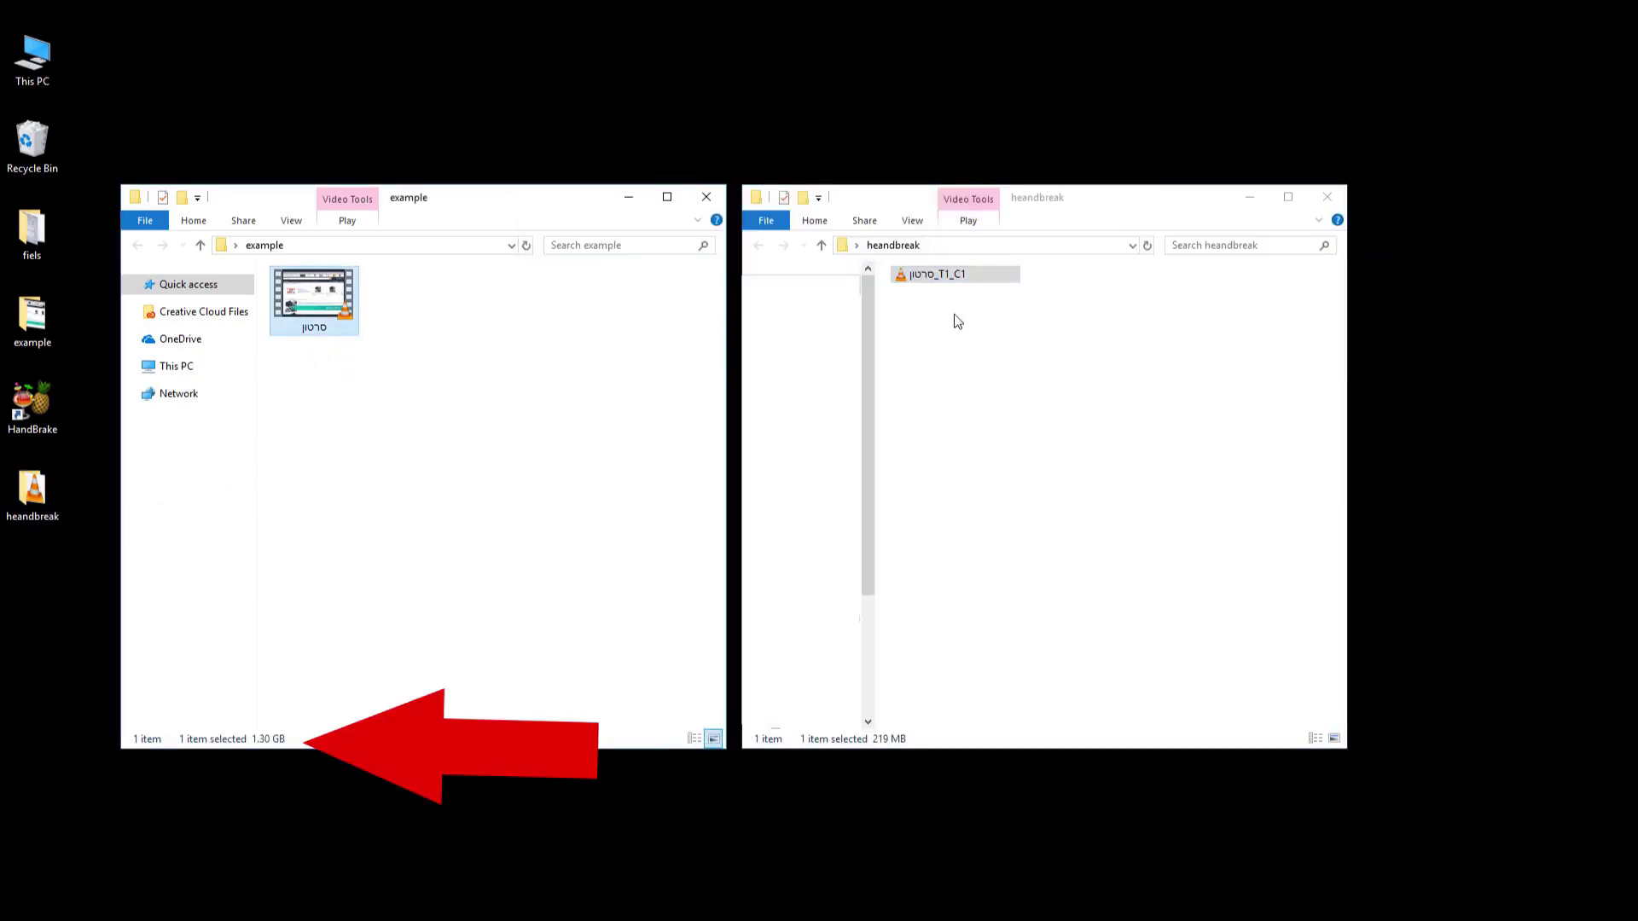
Compare the 219 MB converted video against the 1.30 GB original in File Explorer.
click(957, 322)
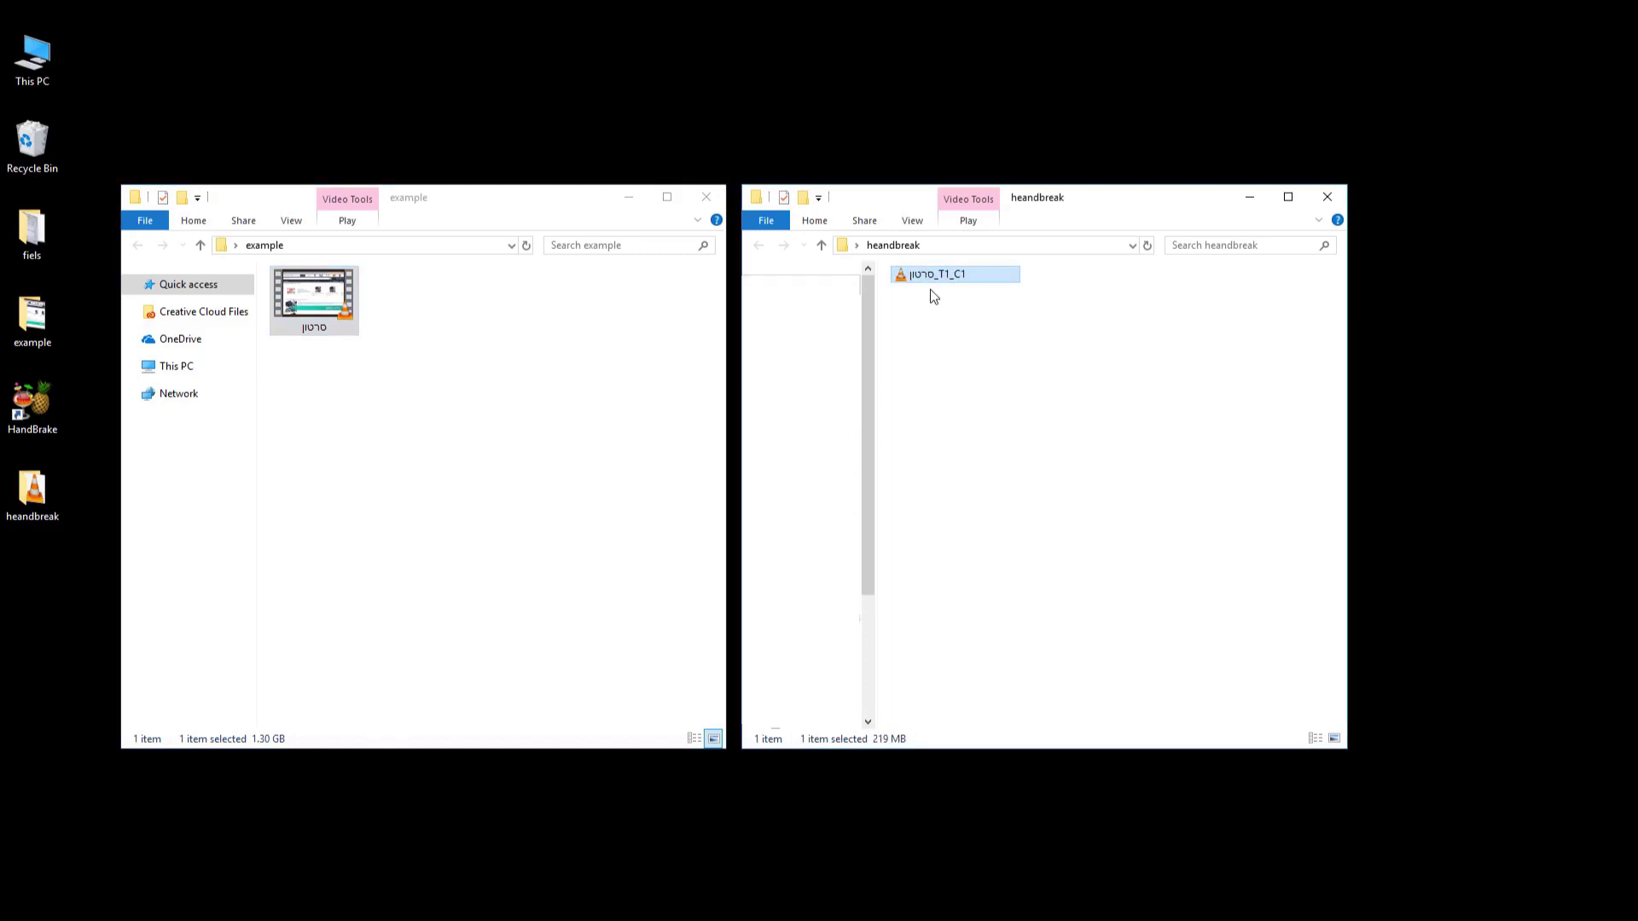
ctrl+scroll(974, 418, up, 3)
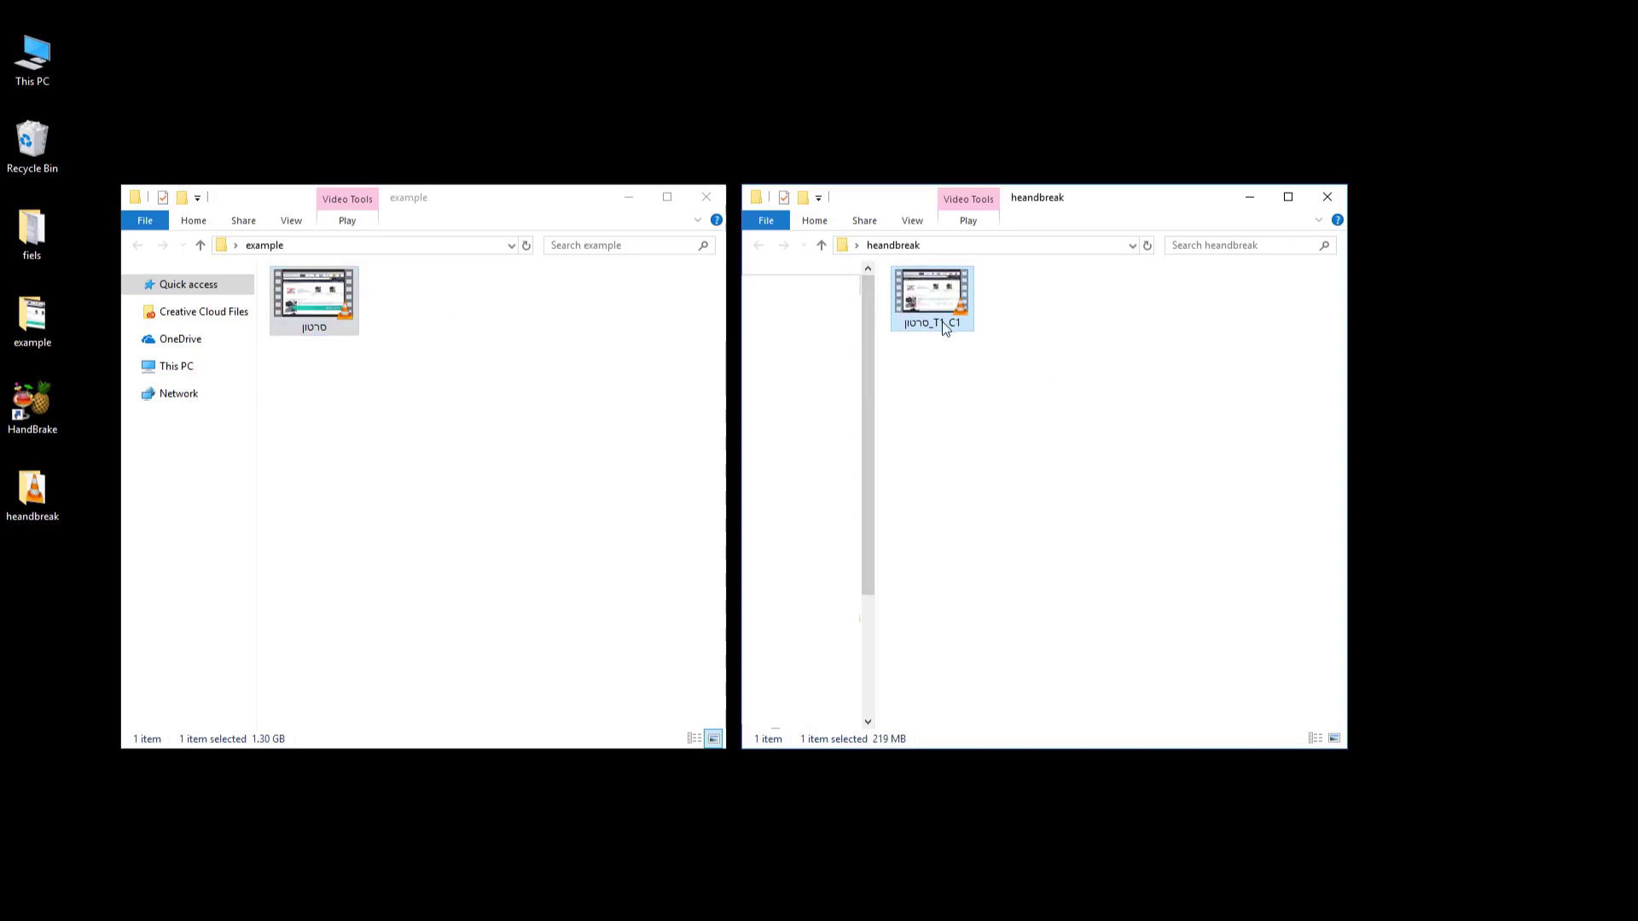
mouse_move(942, 322)
drag(421, 351, 333, 286)
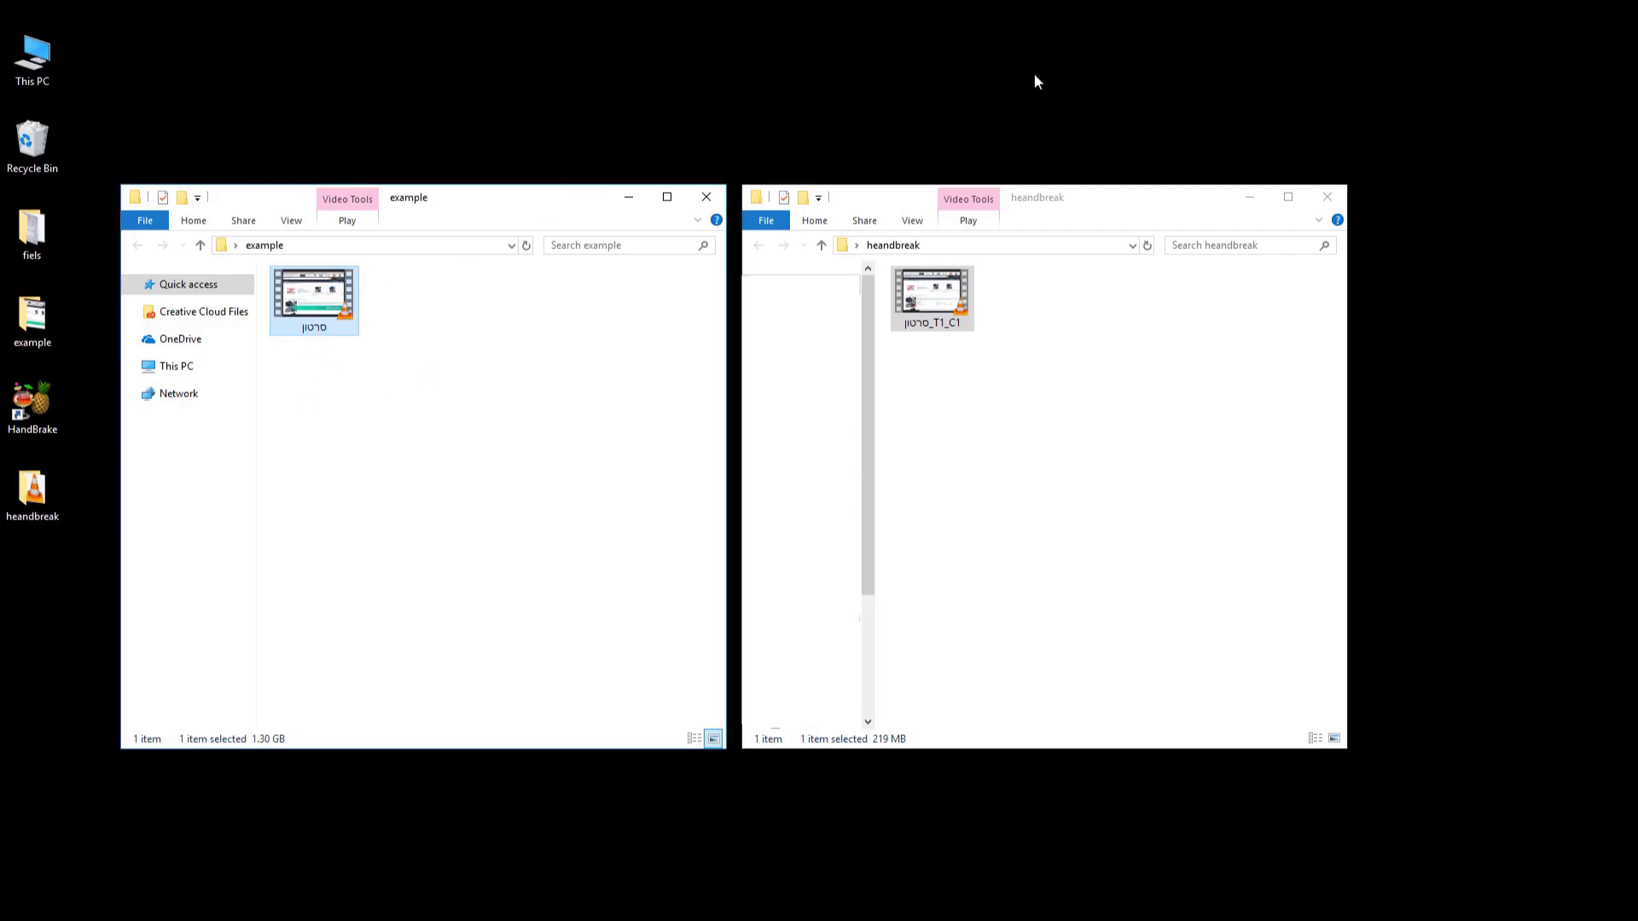
click(1220, 138)
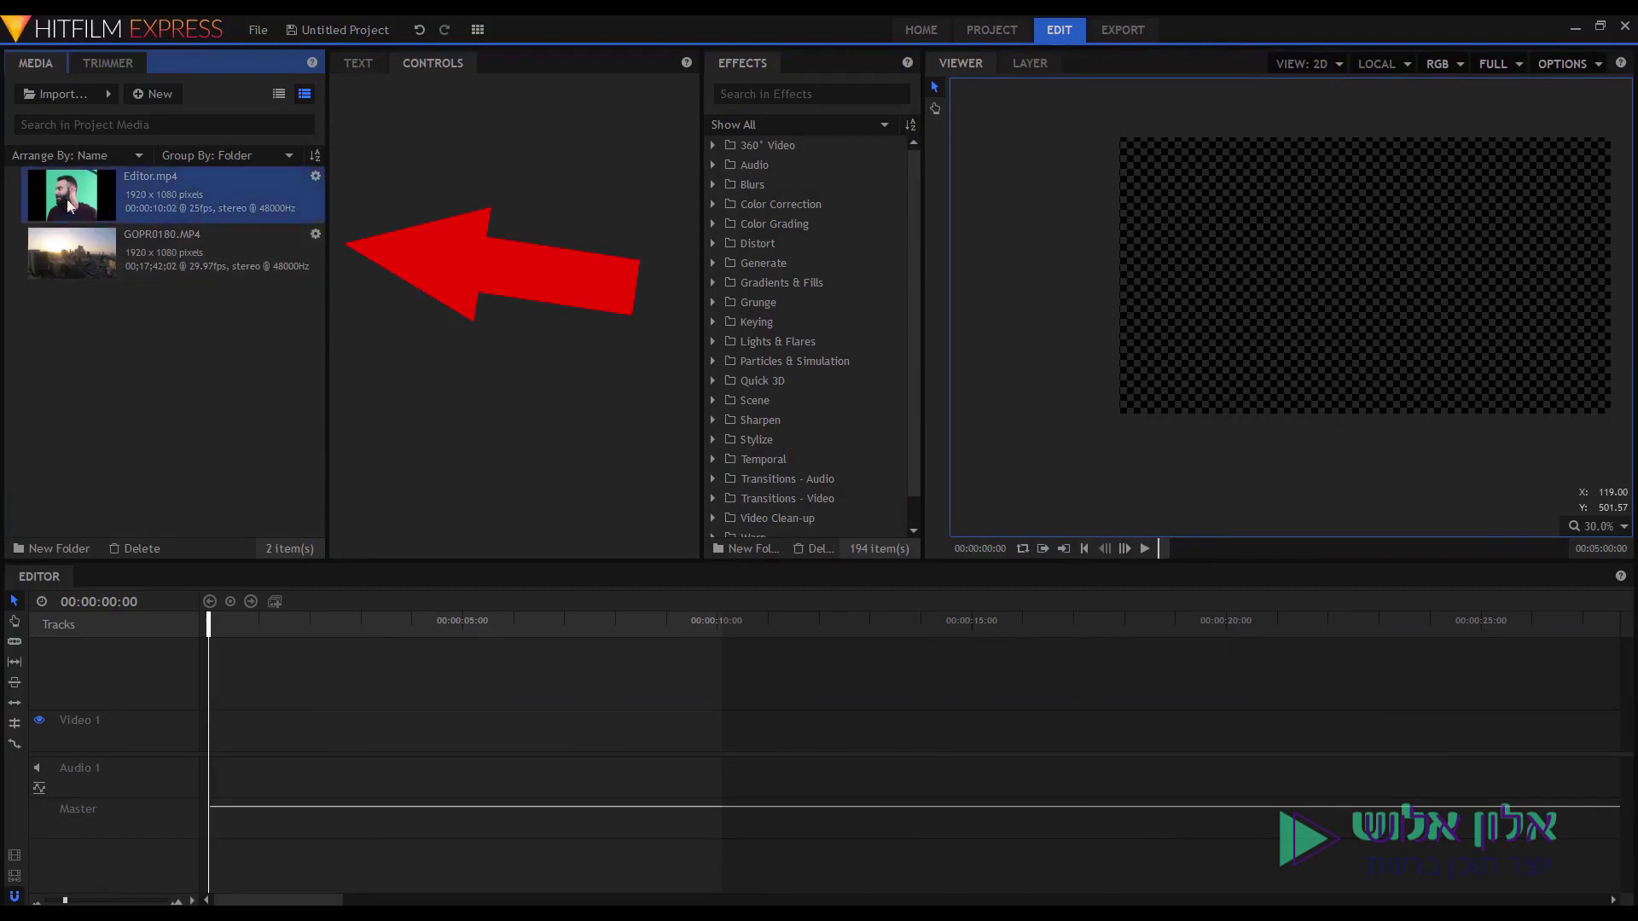
Place Editor.mp4 on the timeline and convert it into a composite shot named 'green'.
drag(86, 192, 136, 253)
drag(248, 700, 213, 732)
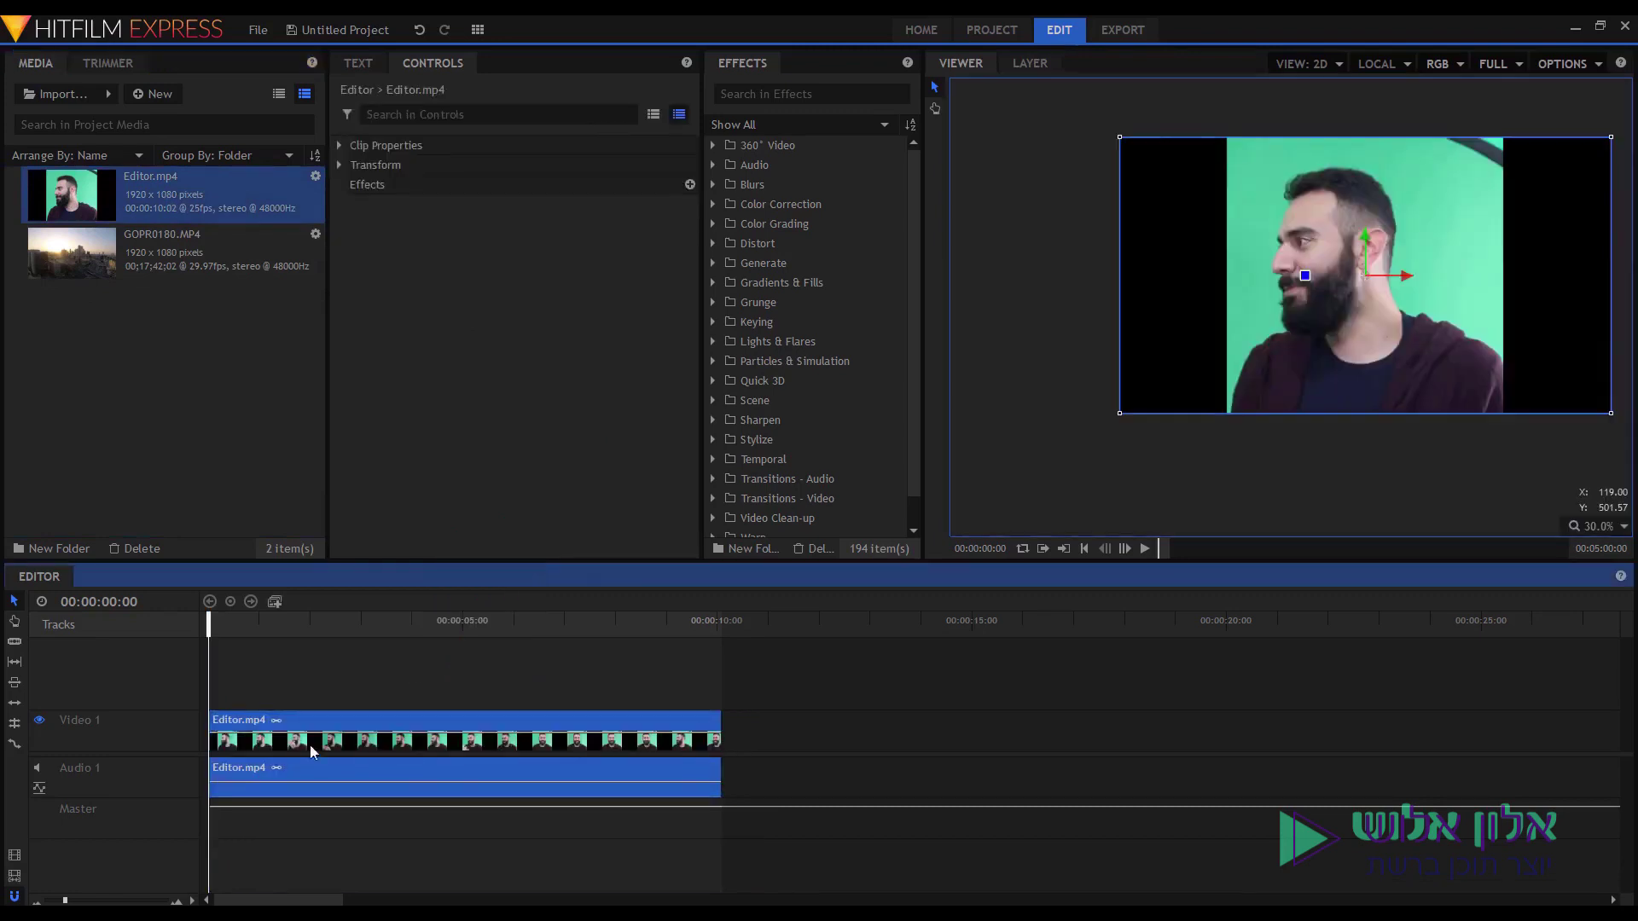
right_click(354, 729)
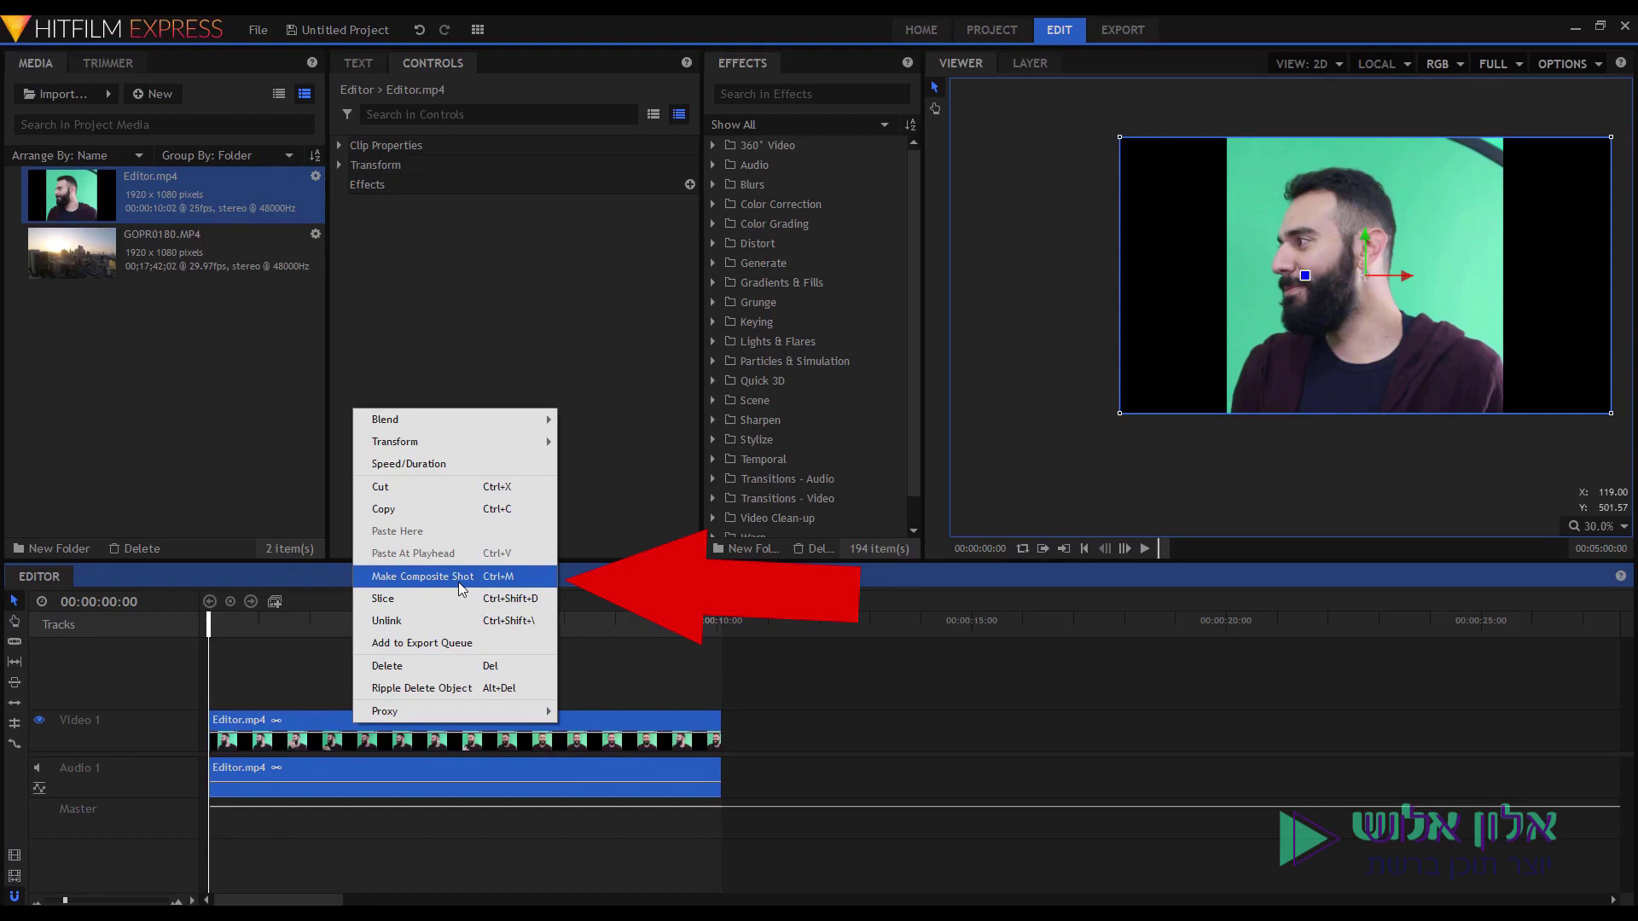
click(458, 582)
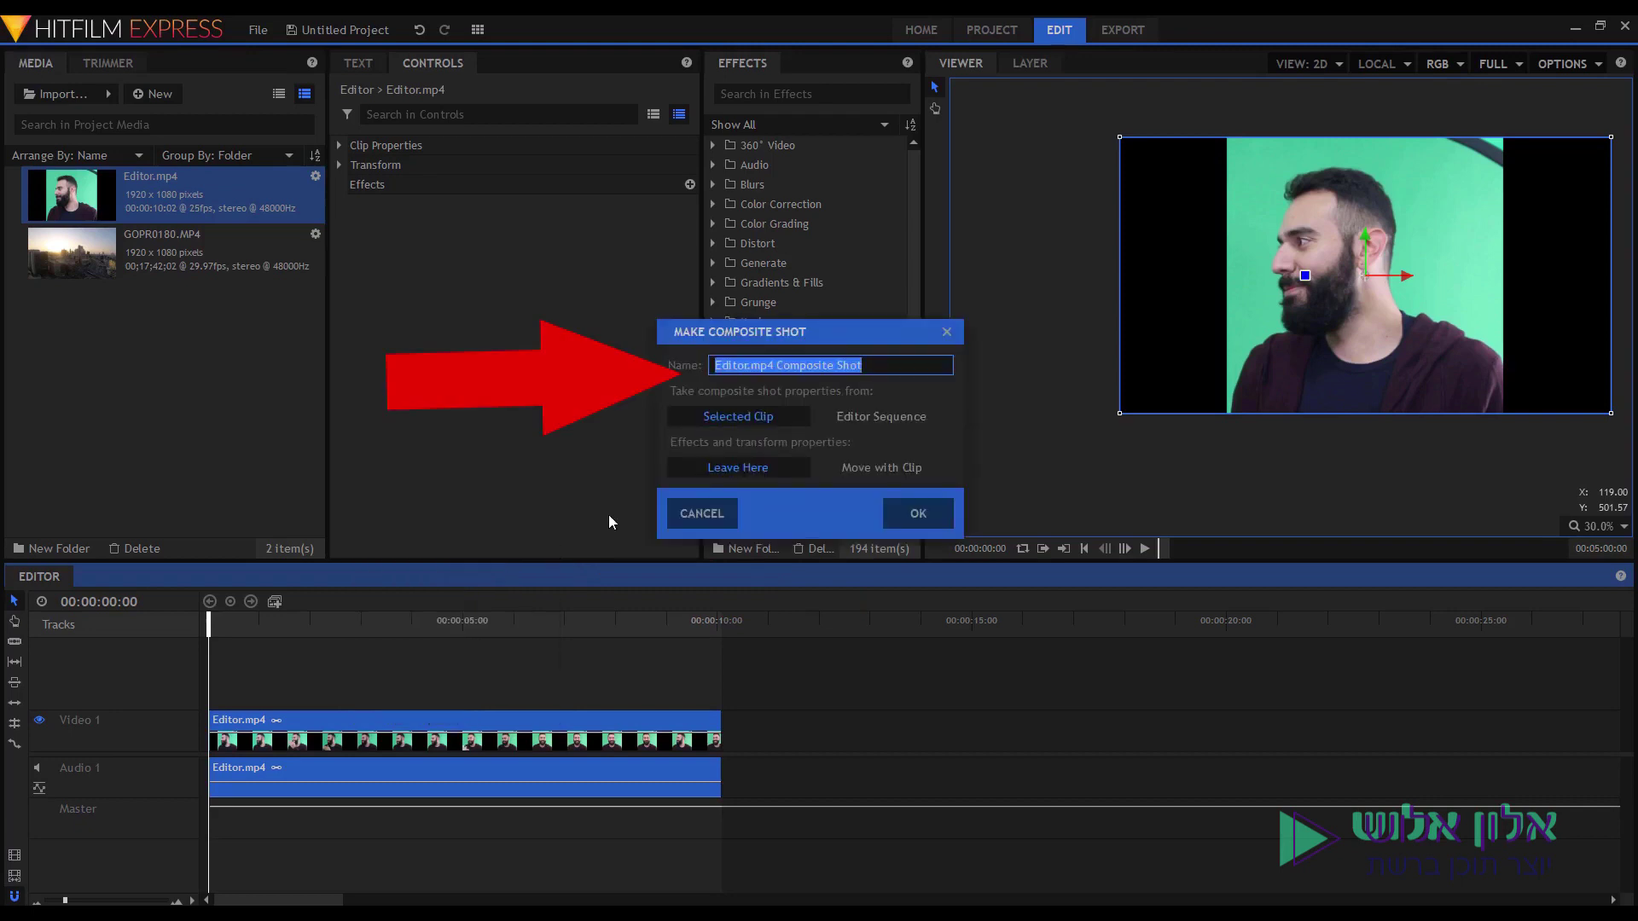
text(green)
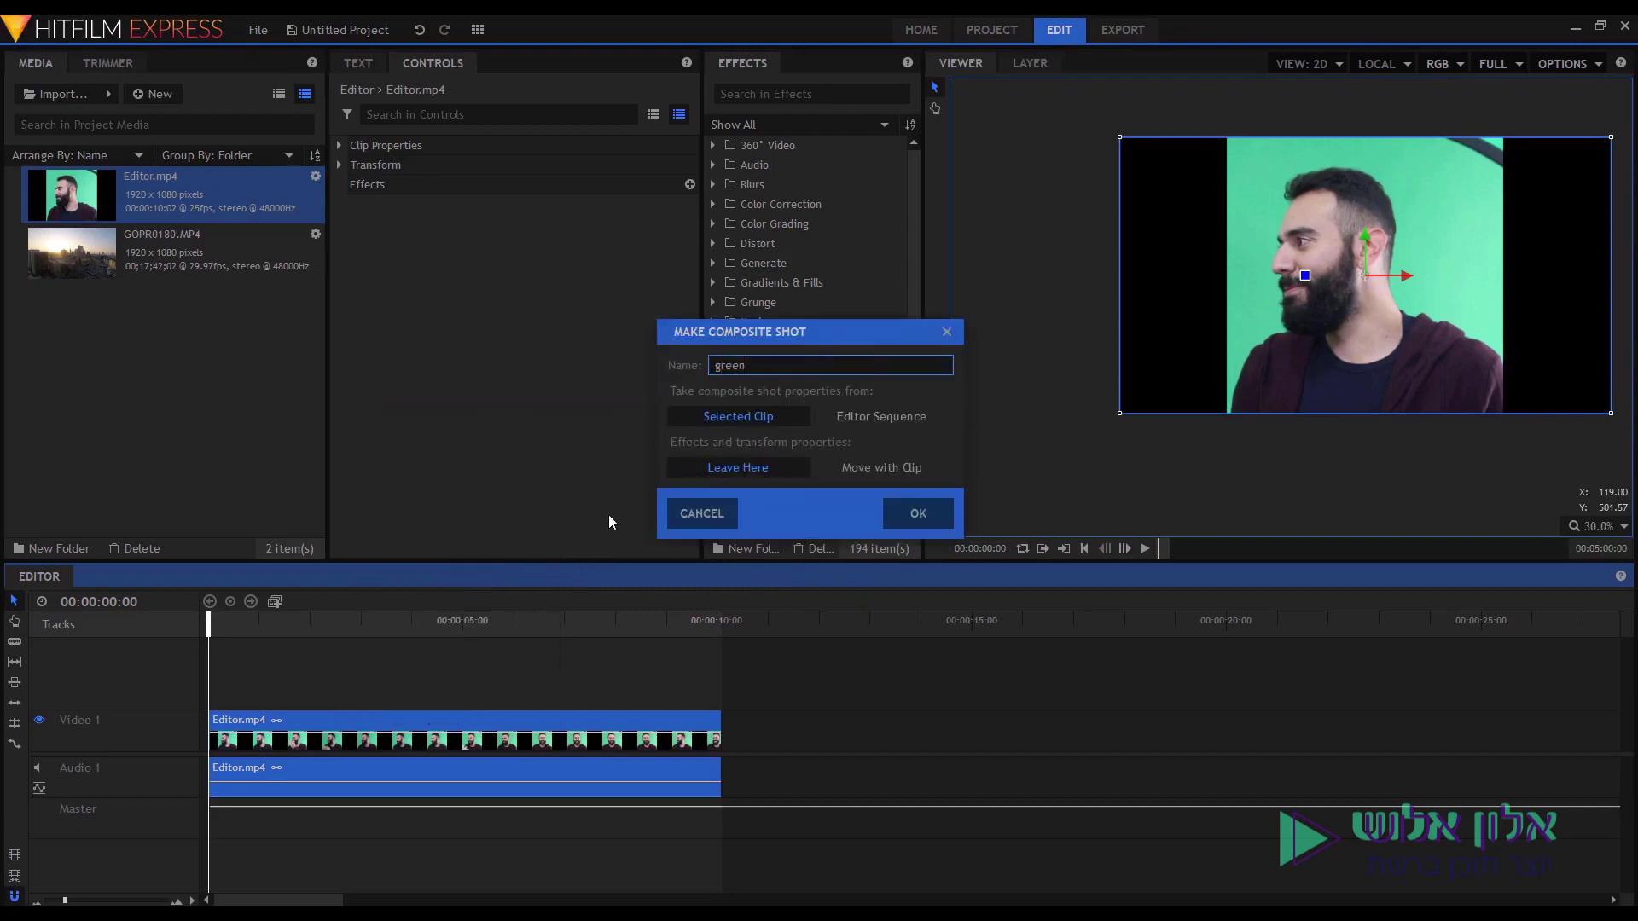
click(899, 514)
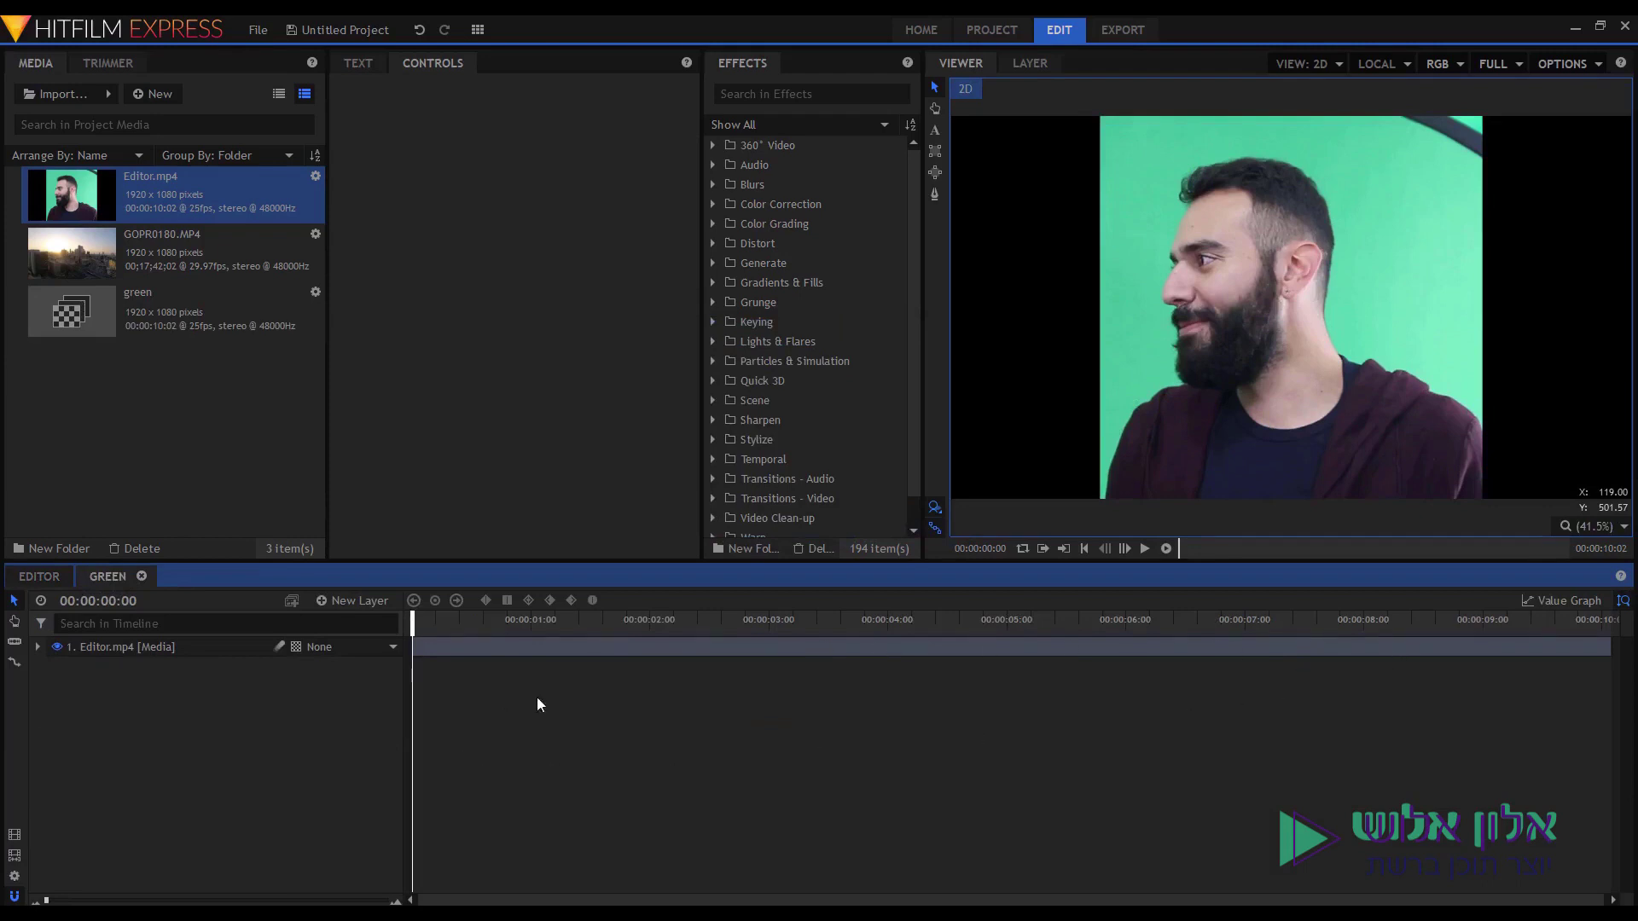
Scrub through the green composite footage to preview it.
drag(427, 620, 469, 620)
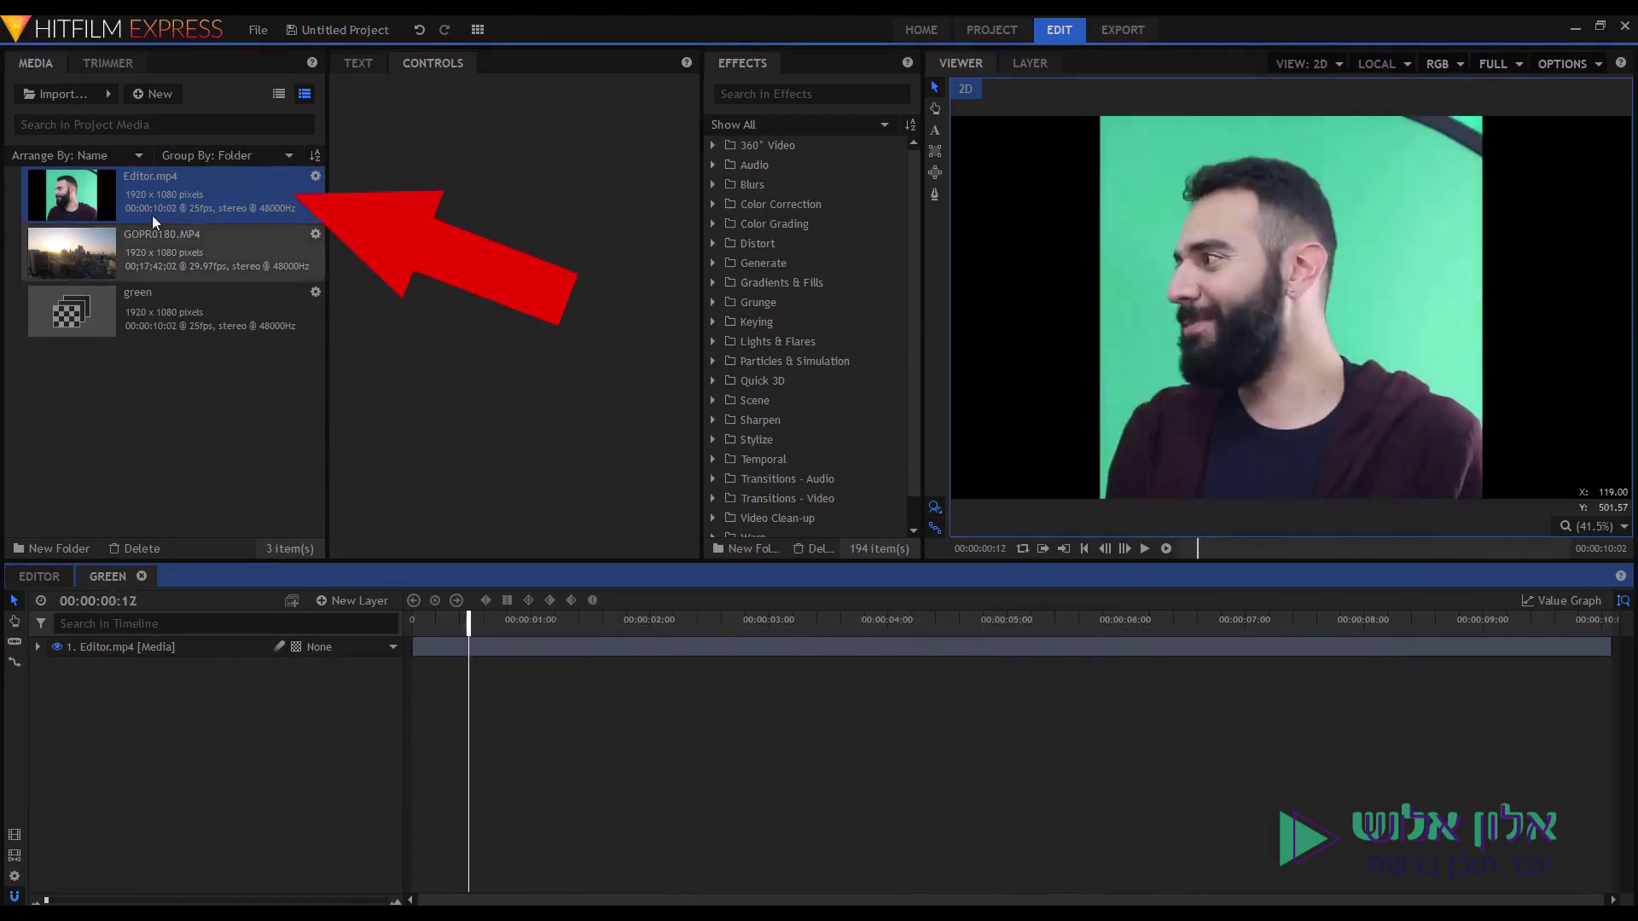
click(133, 323)
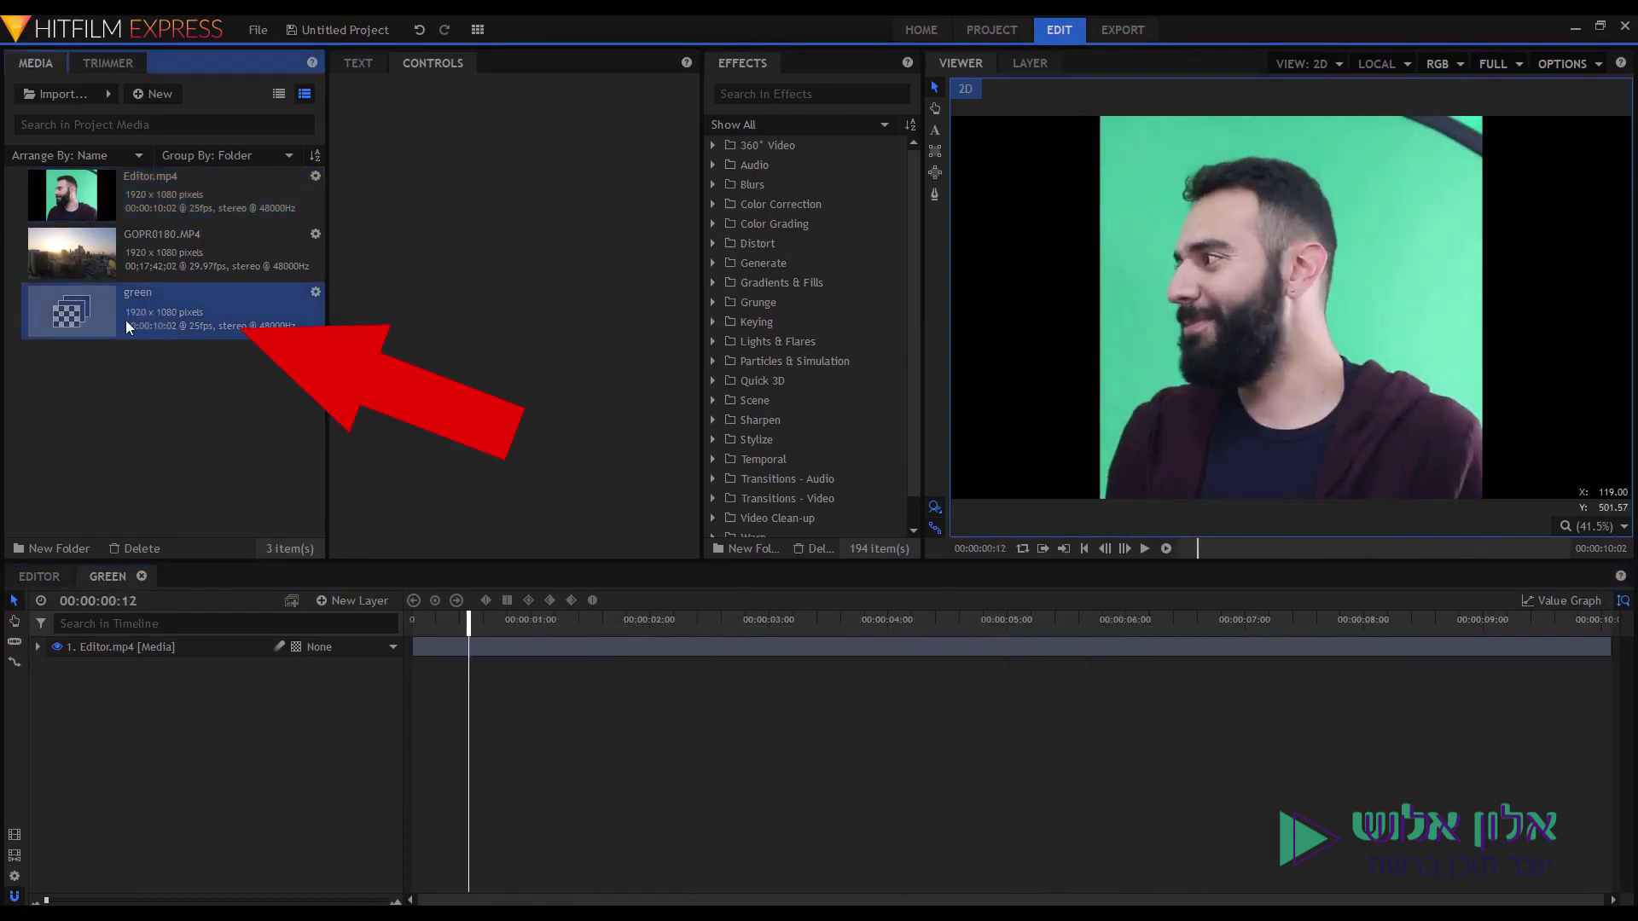
drag(432, 623, 413, 621)
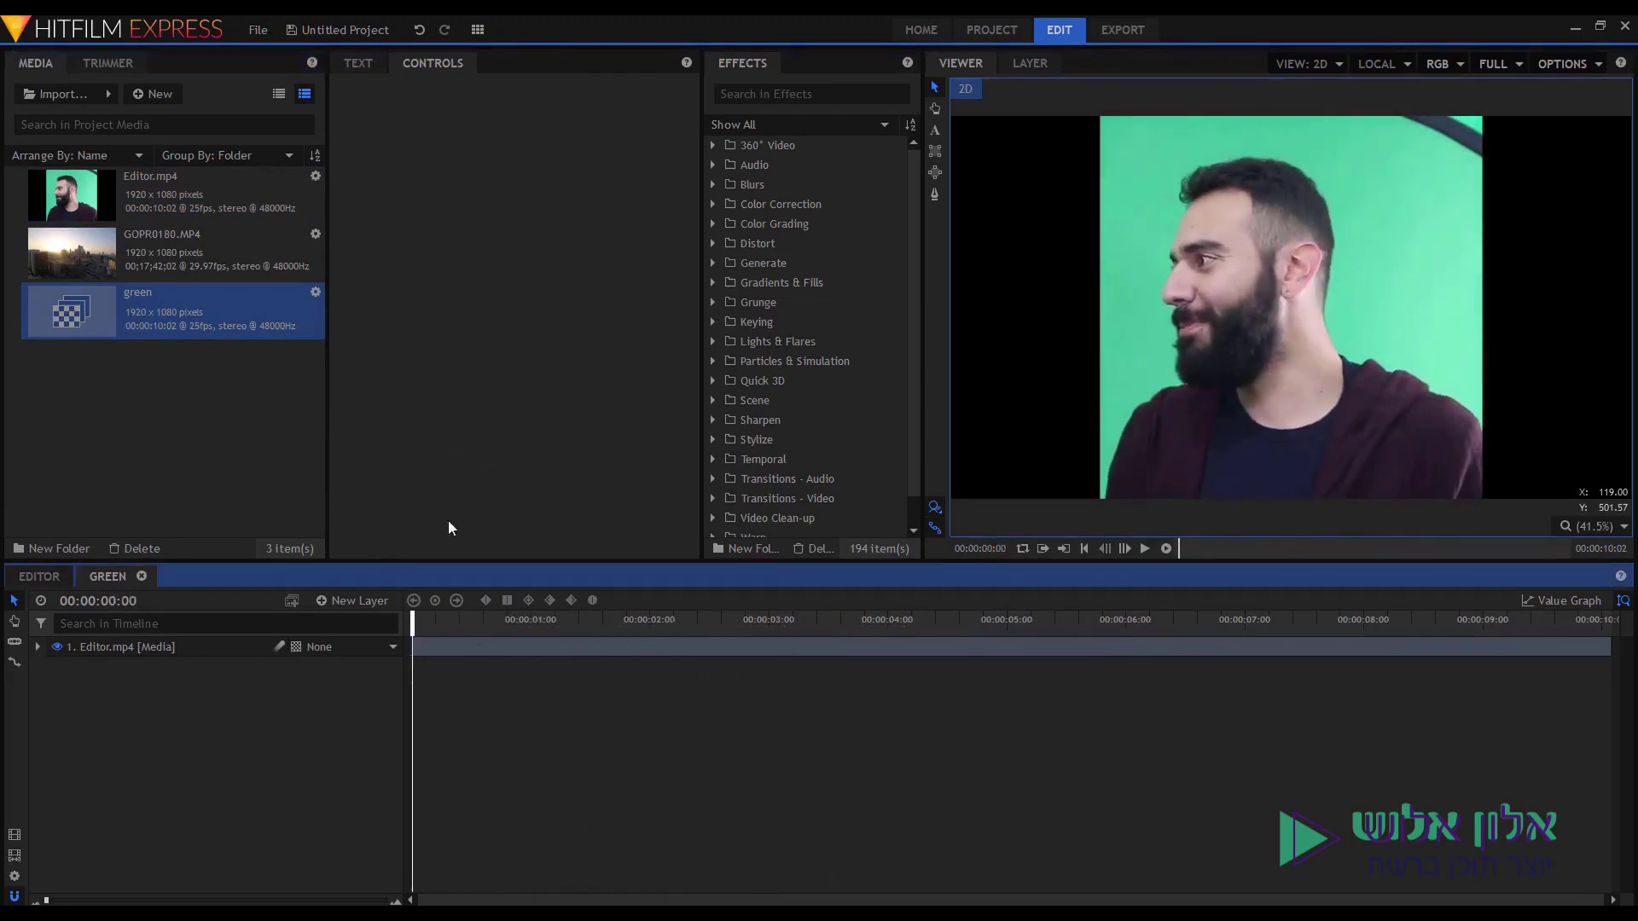
Apply the Greenscreen Key preset from Presets > 2D Effects to the Editor.mp4 layer.
click(810, 94)
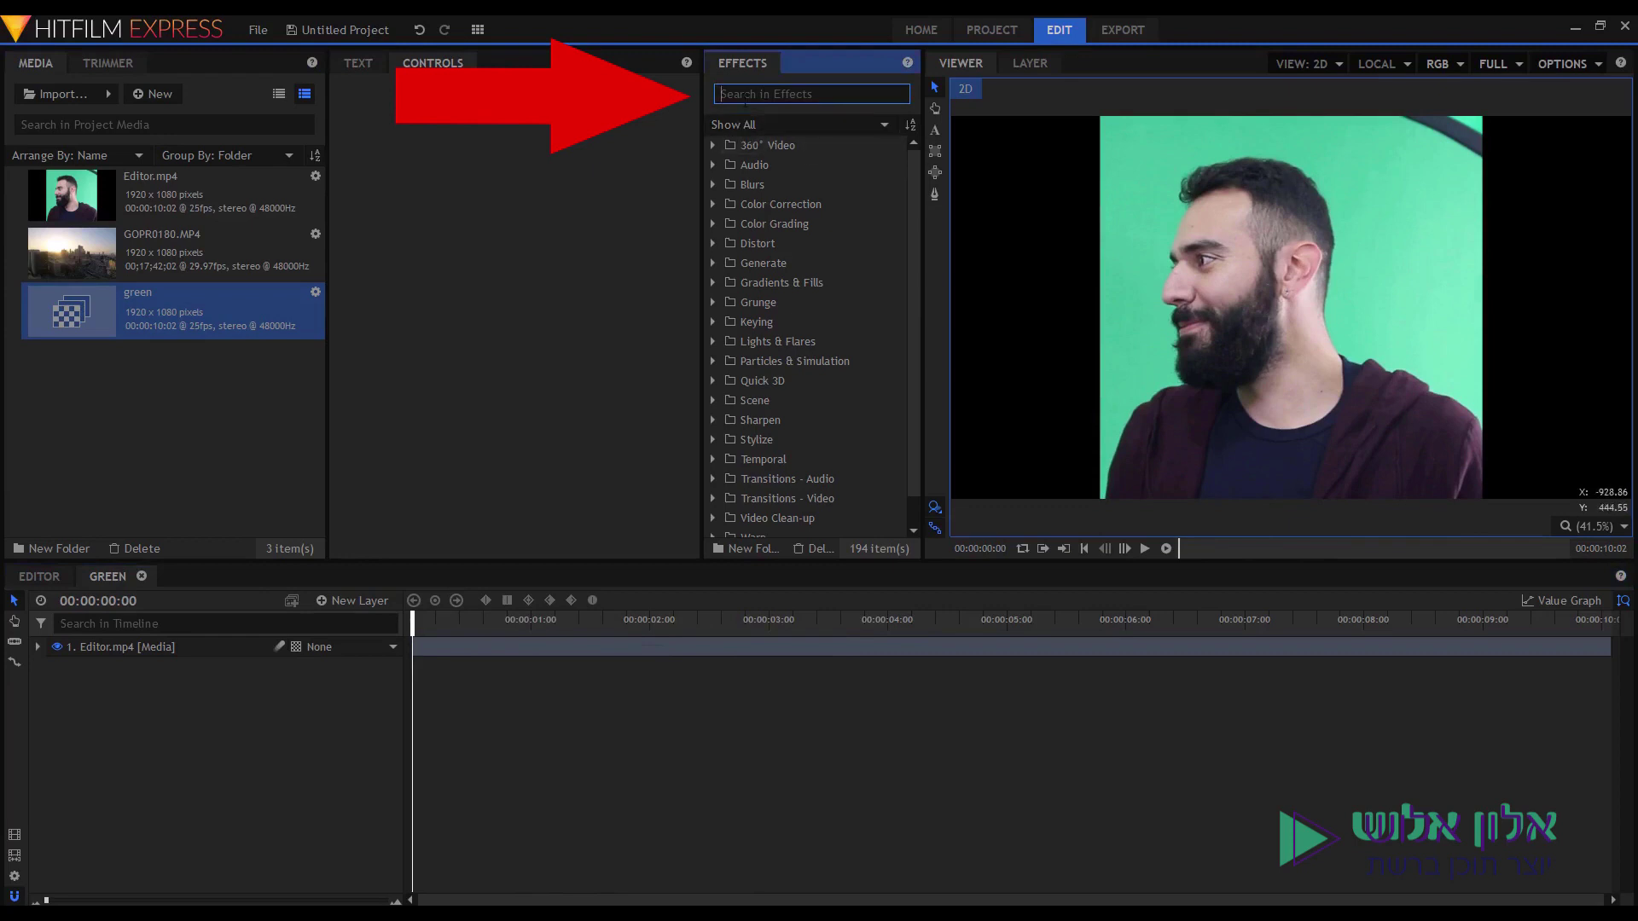
text(green)
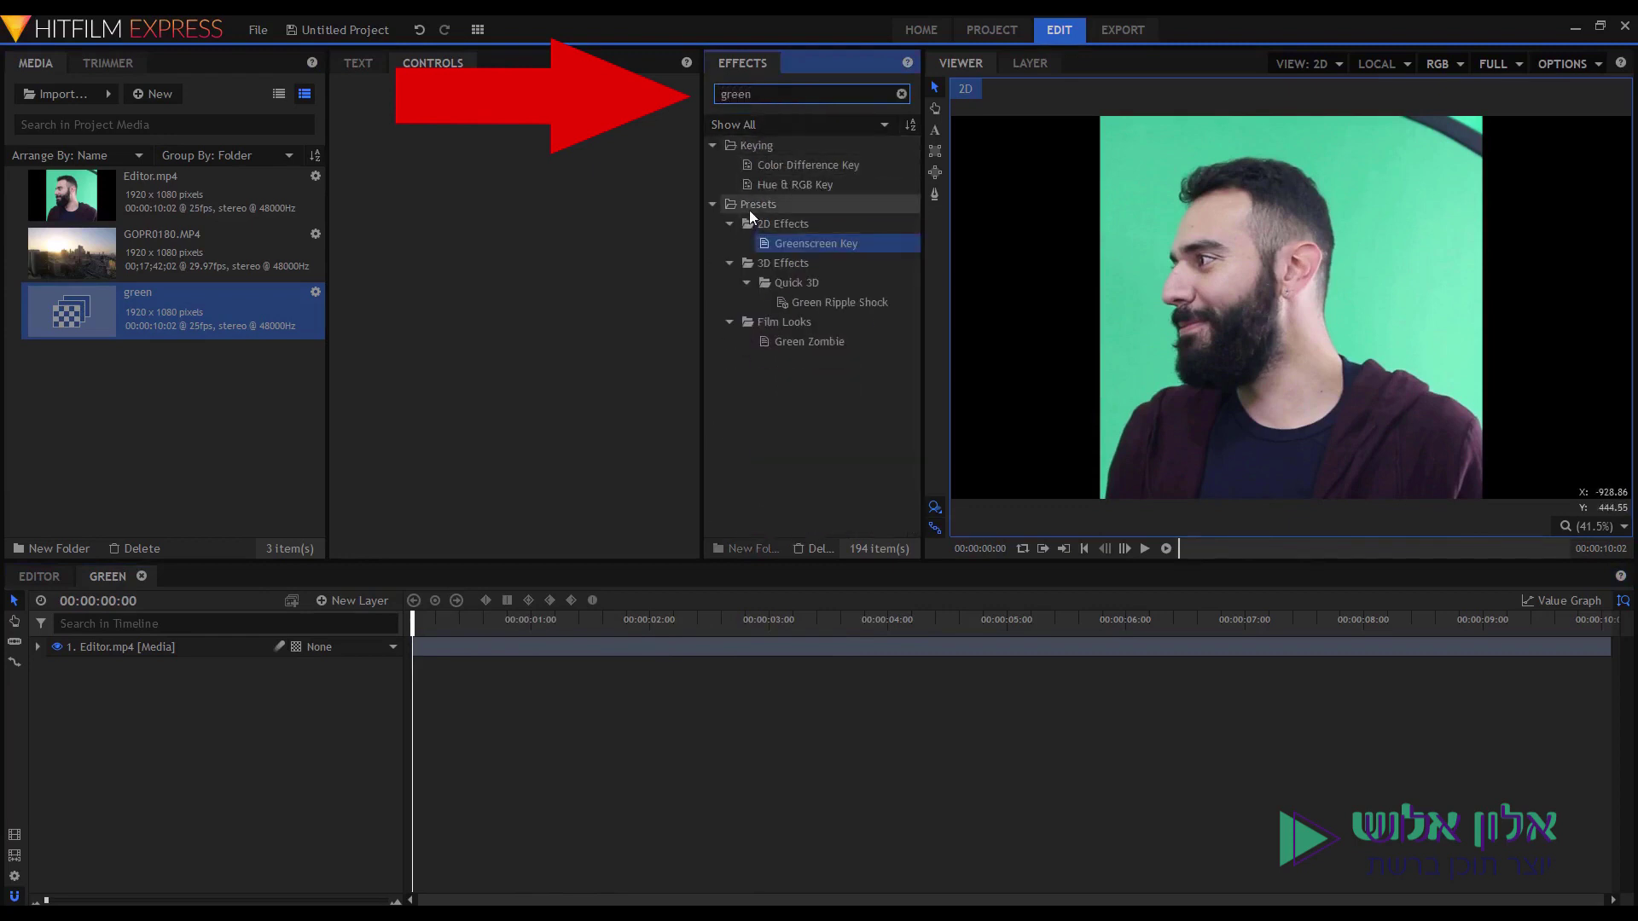
click(749, 210)
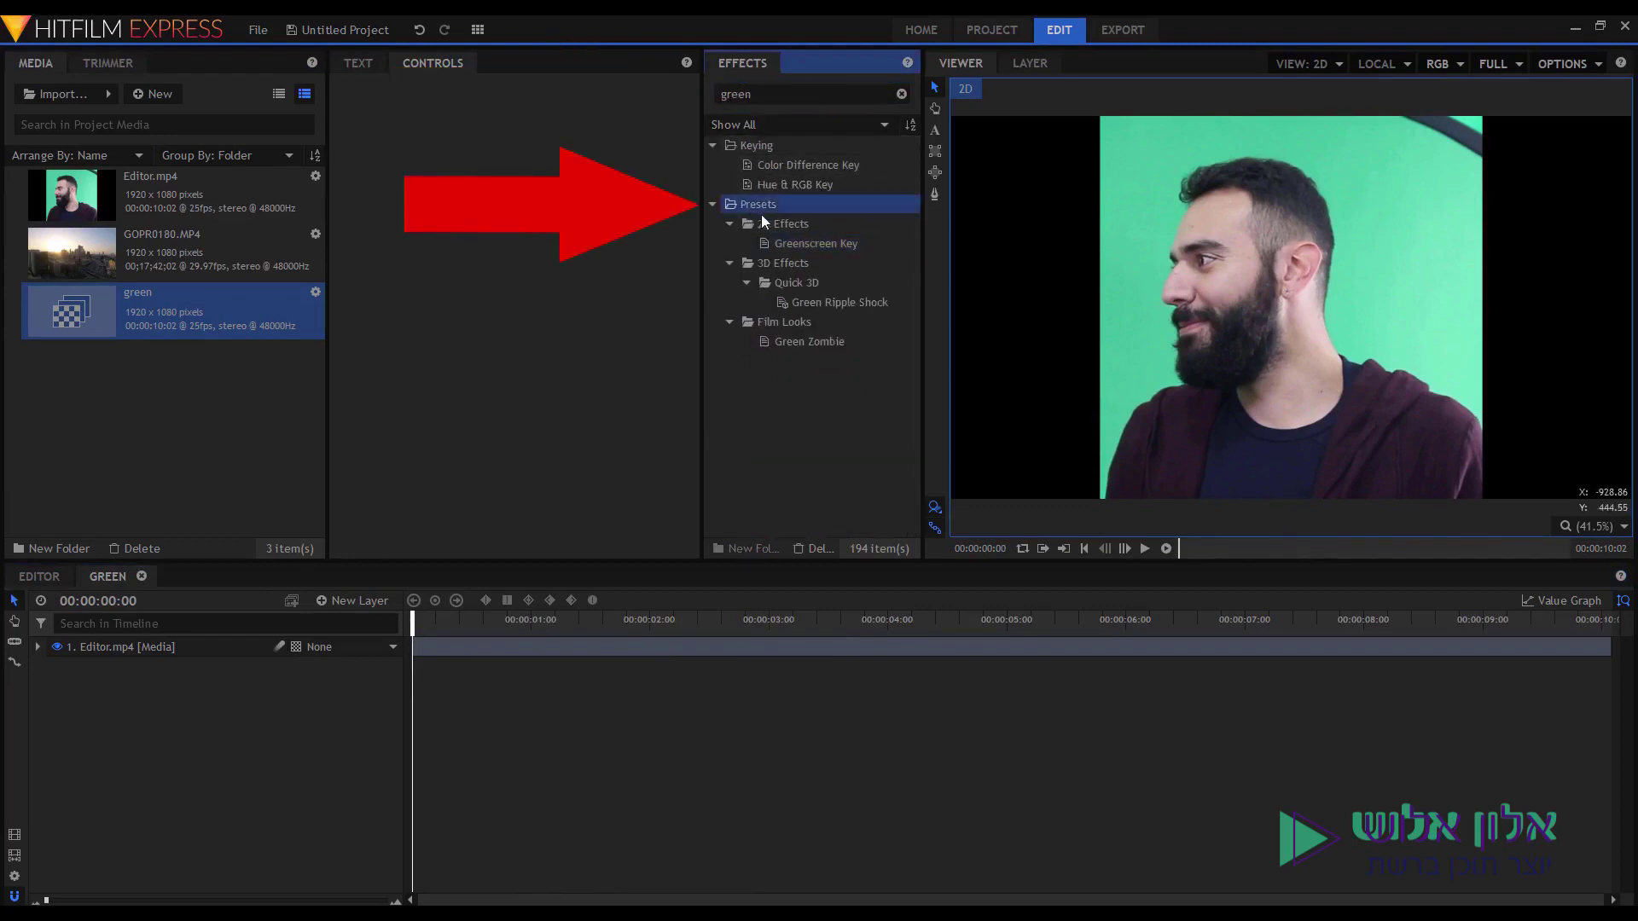
click(794, 228)
click(810, 243)
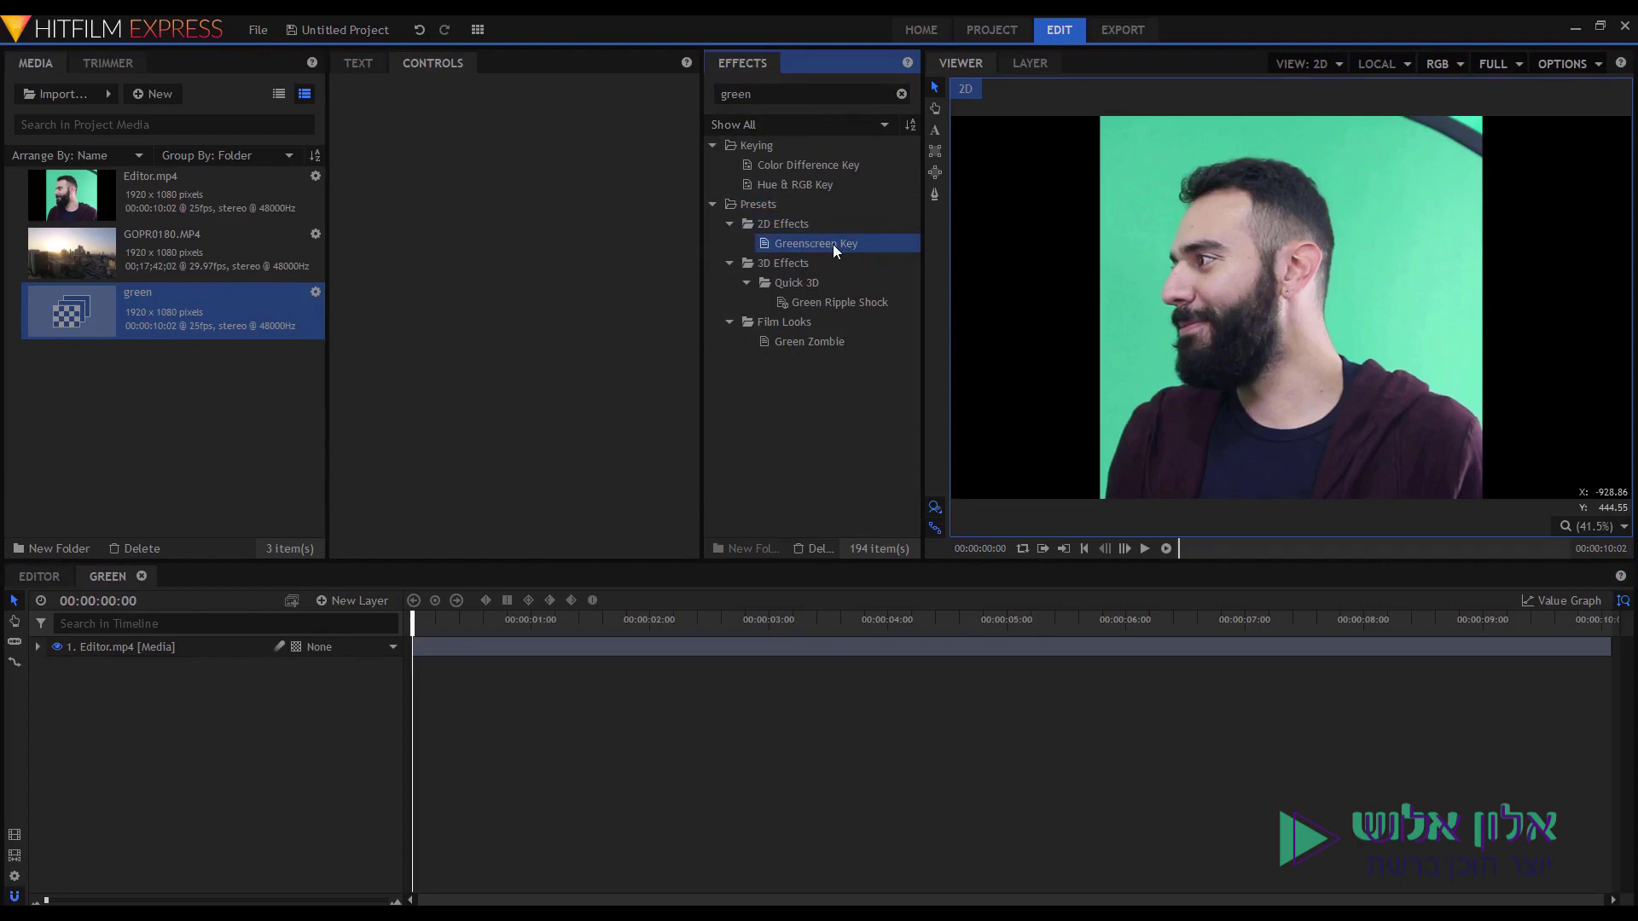
drag(828, 243, 581, 658)
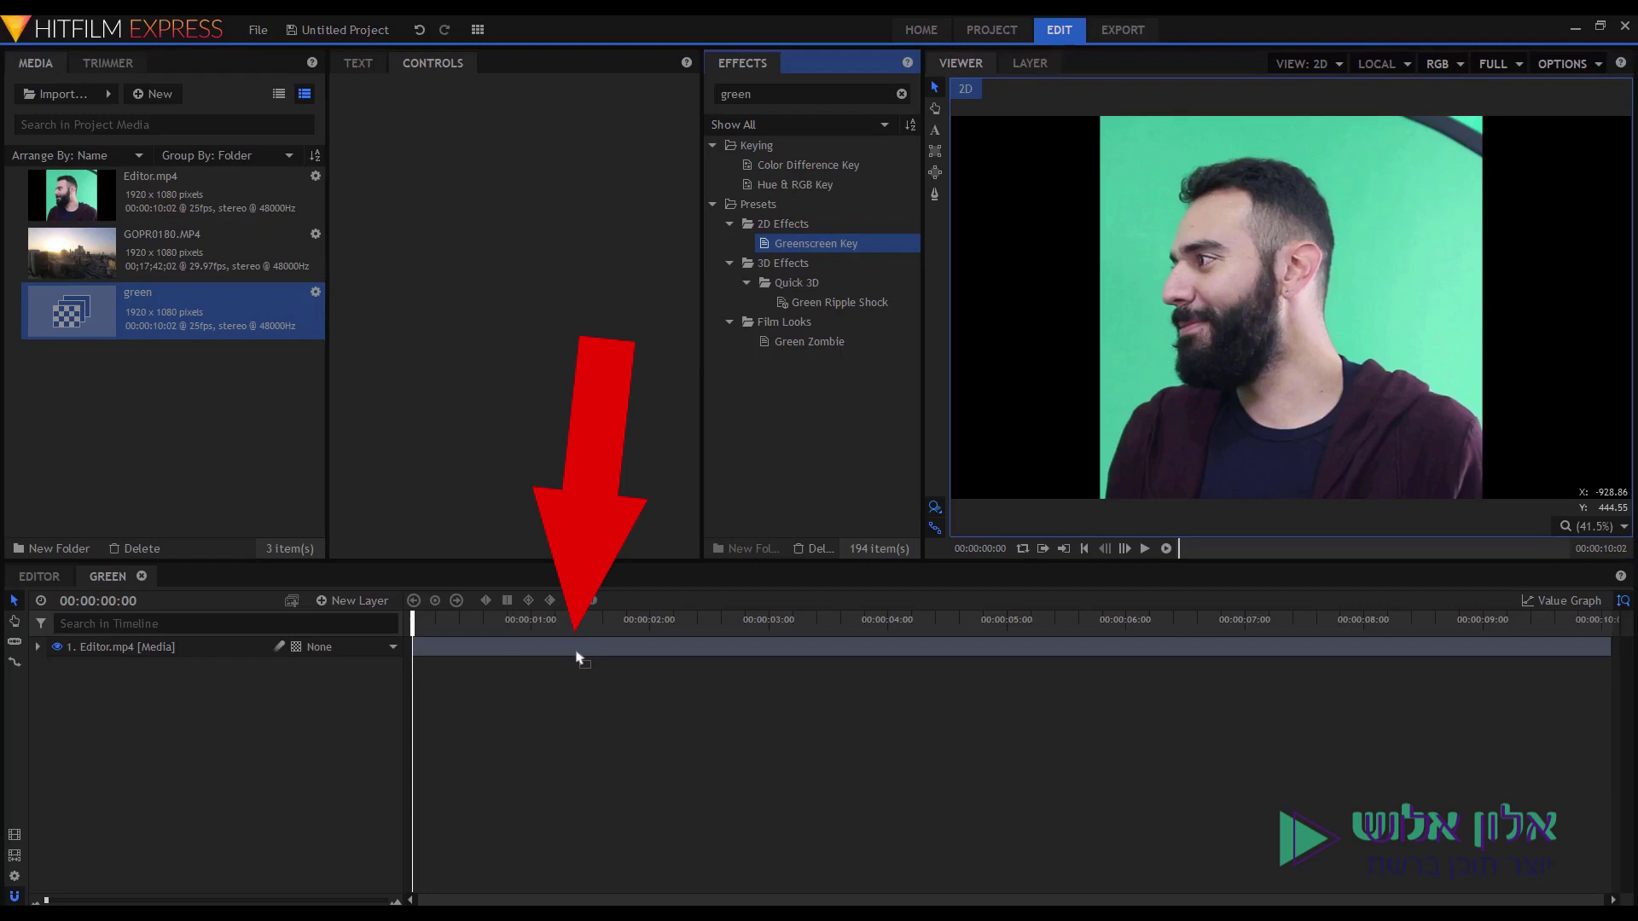
drag(576, 657, 572, 650)
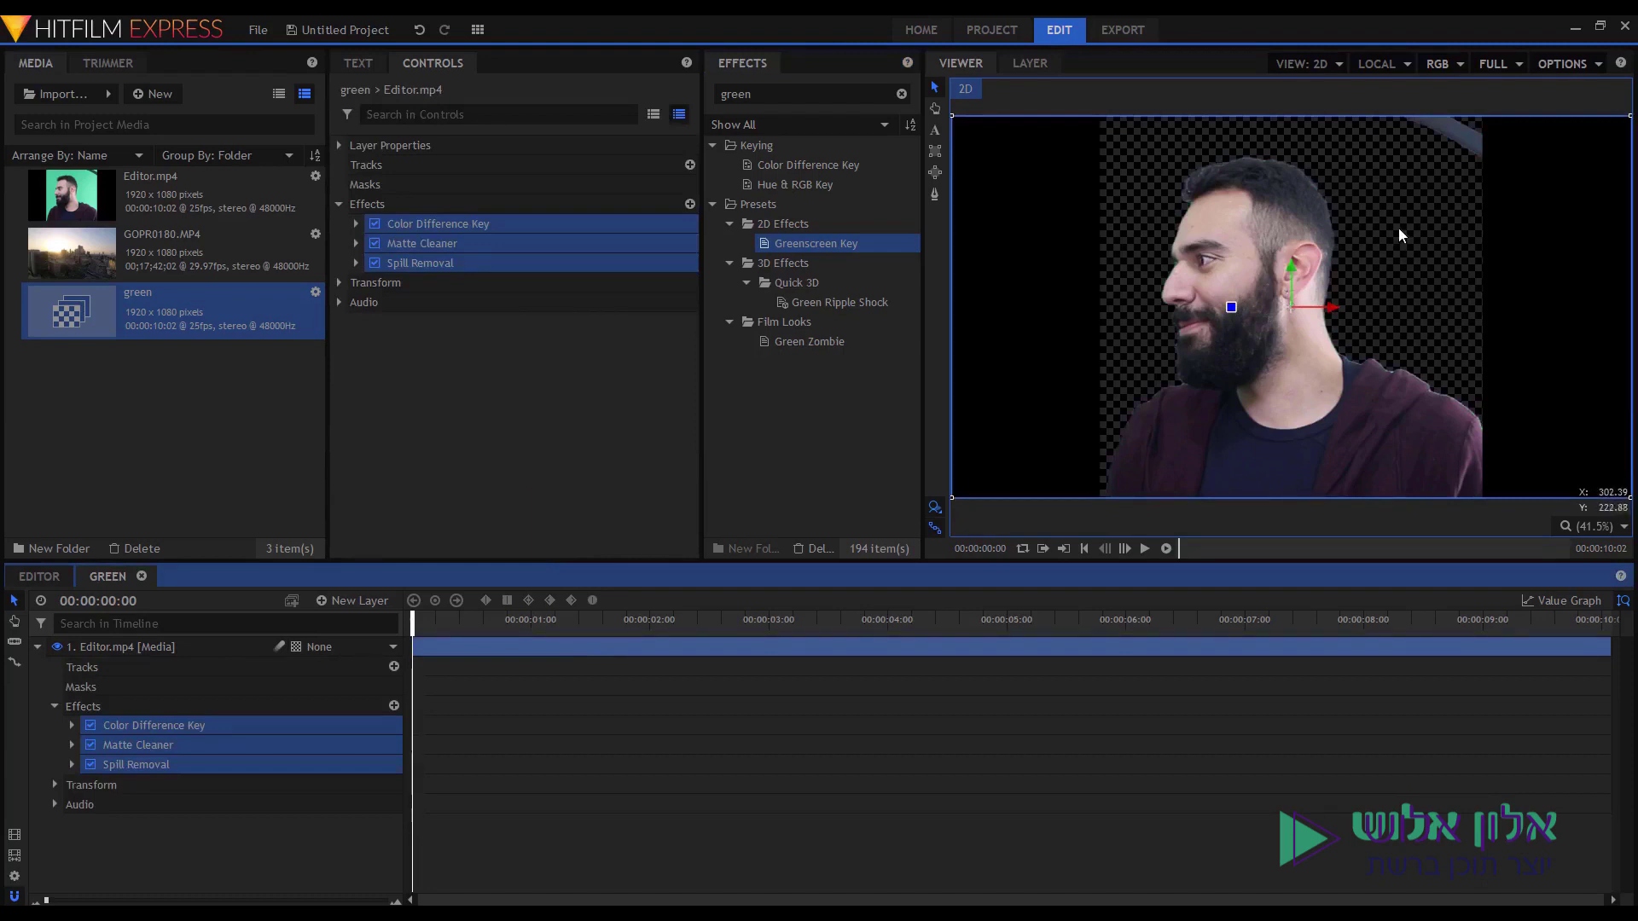
Draw a rectangular mask around the presenter's head and shoulders on the Editor.mp4 layer.
scroll(1058, 226, down, 1)
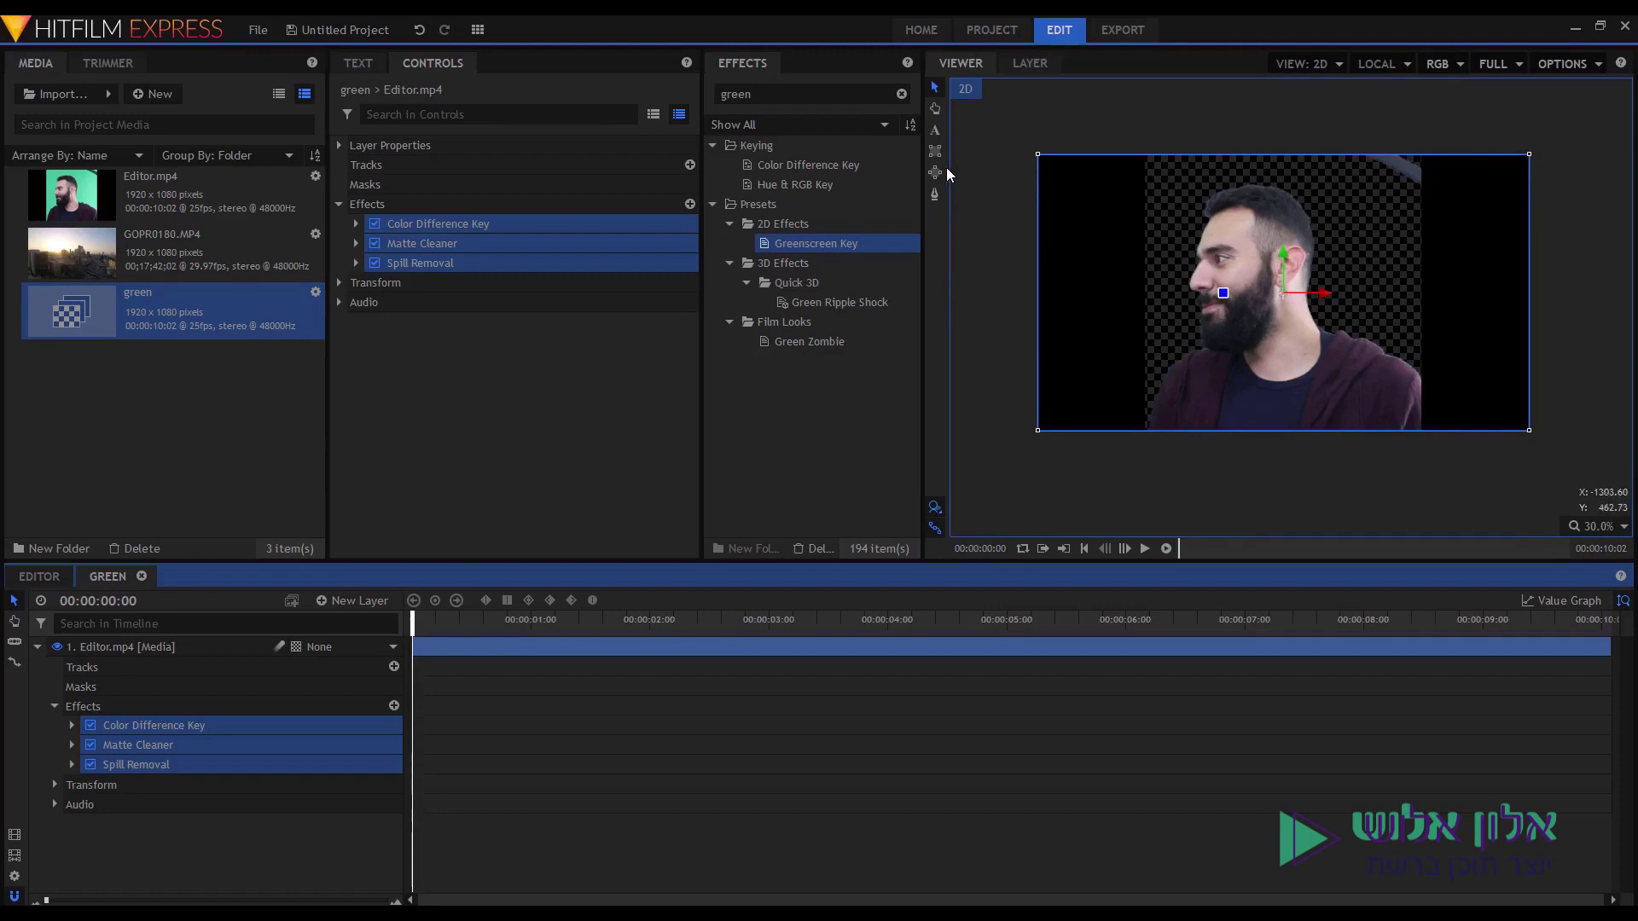
click(671, 653)
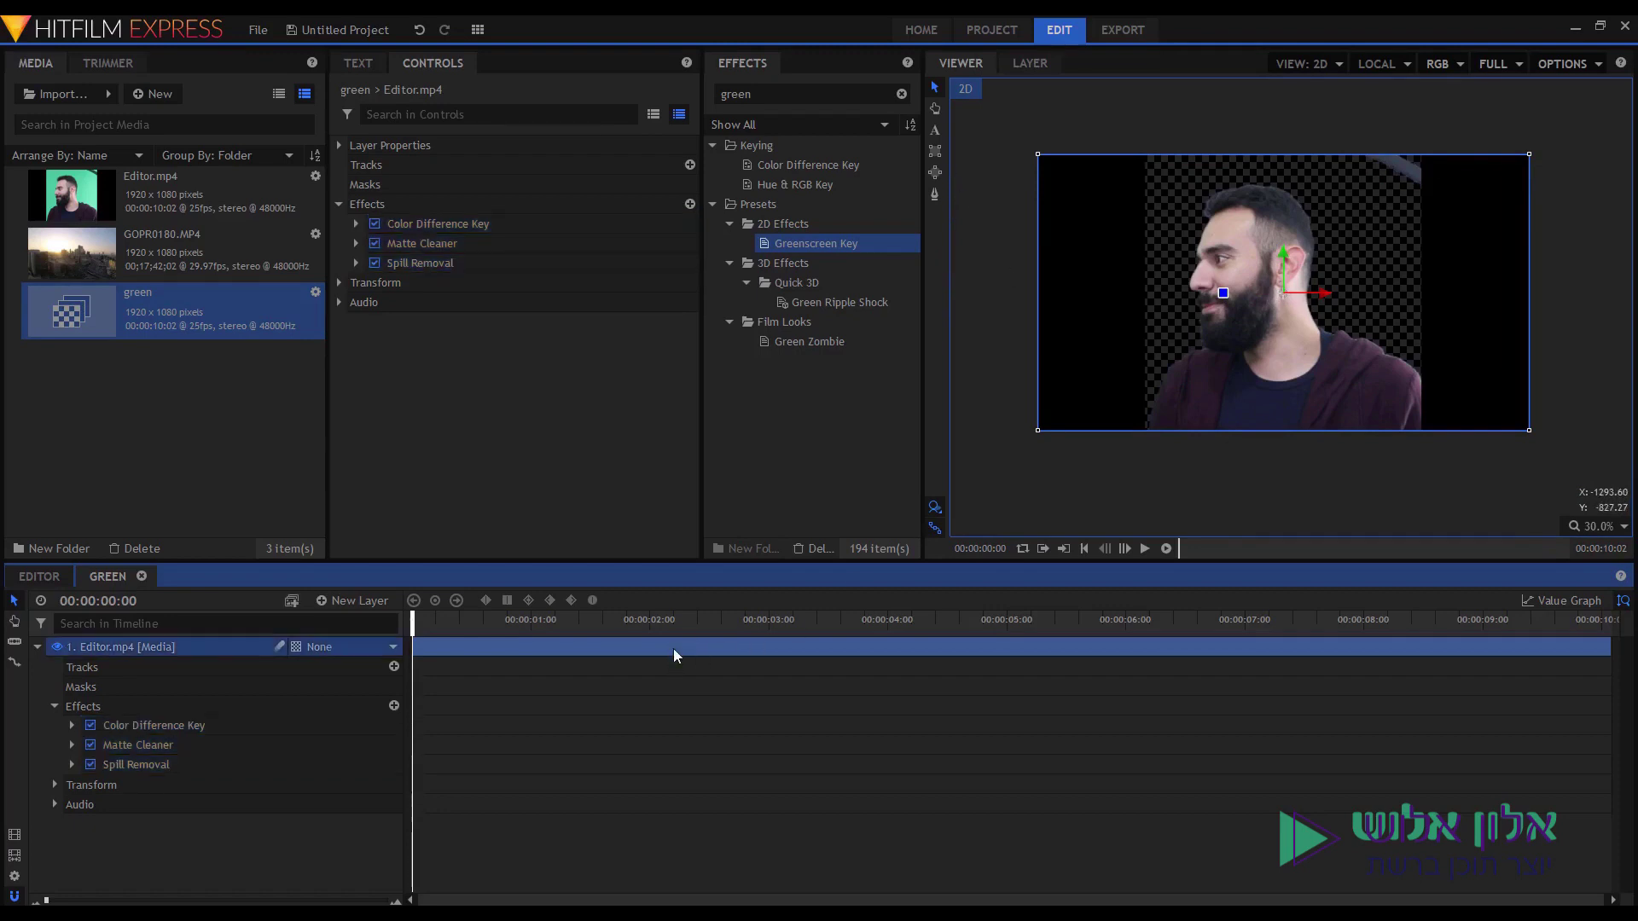
click(935, 153)
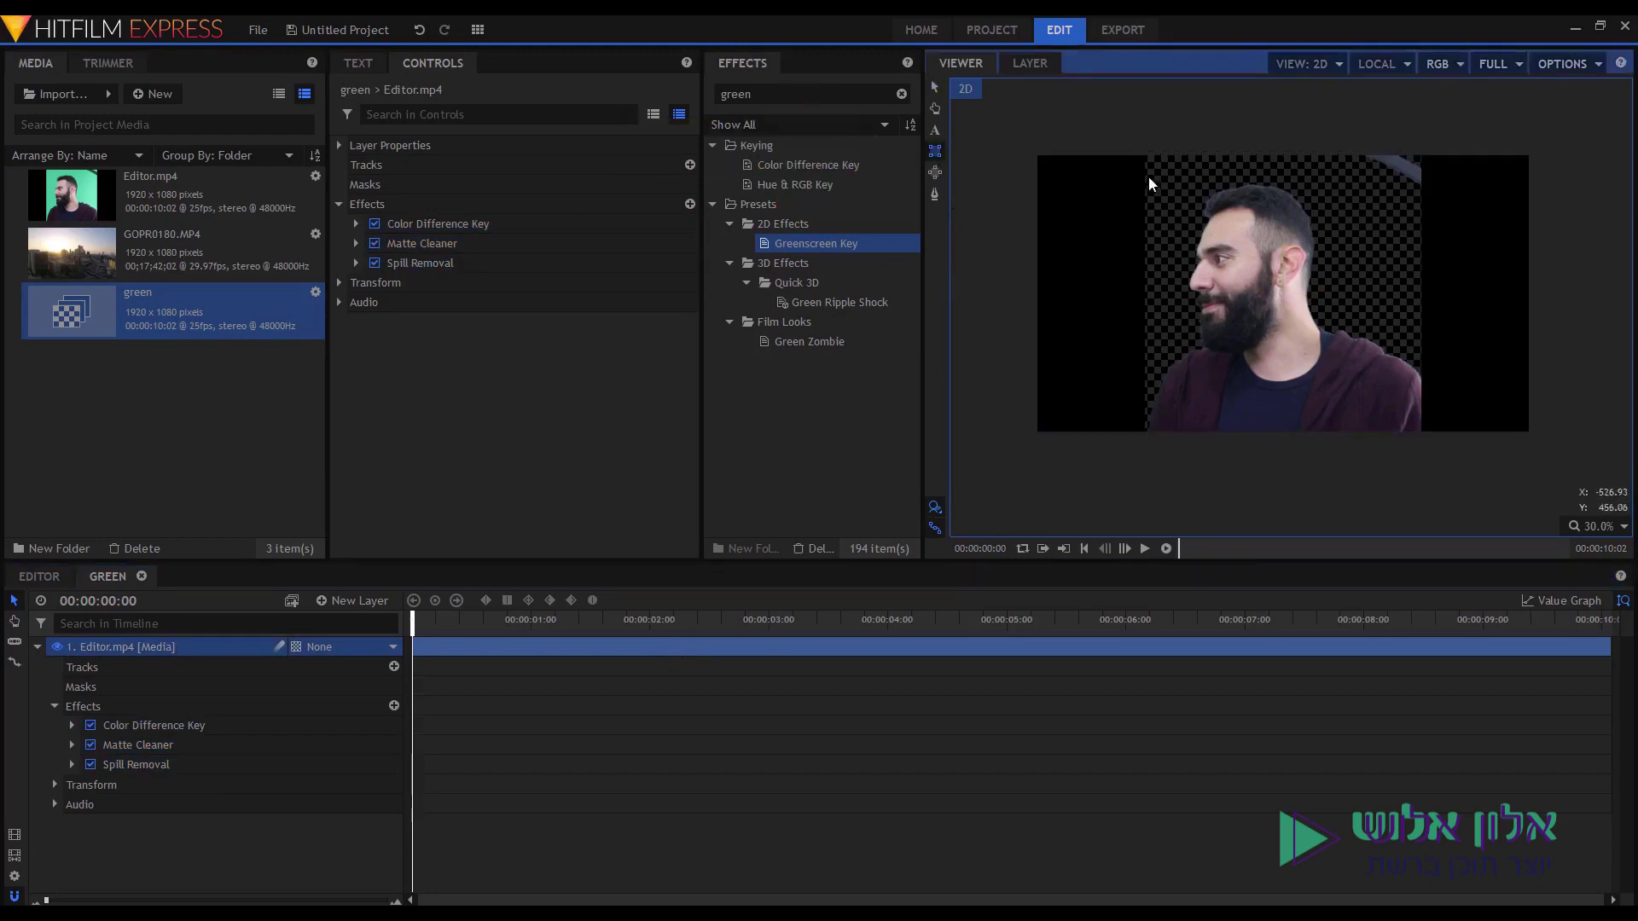
drag(1148, 158, 1159, 181)
drag(1193, 233, 1427, 447)
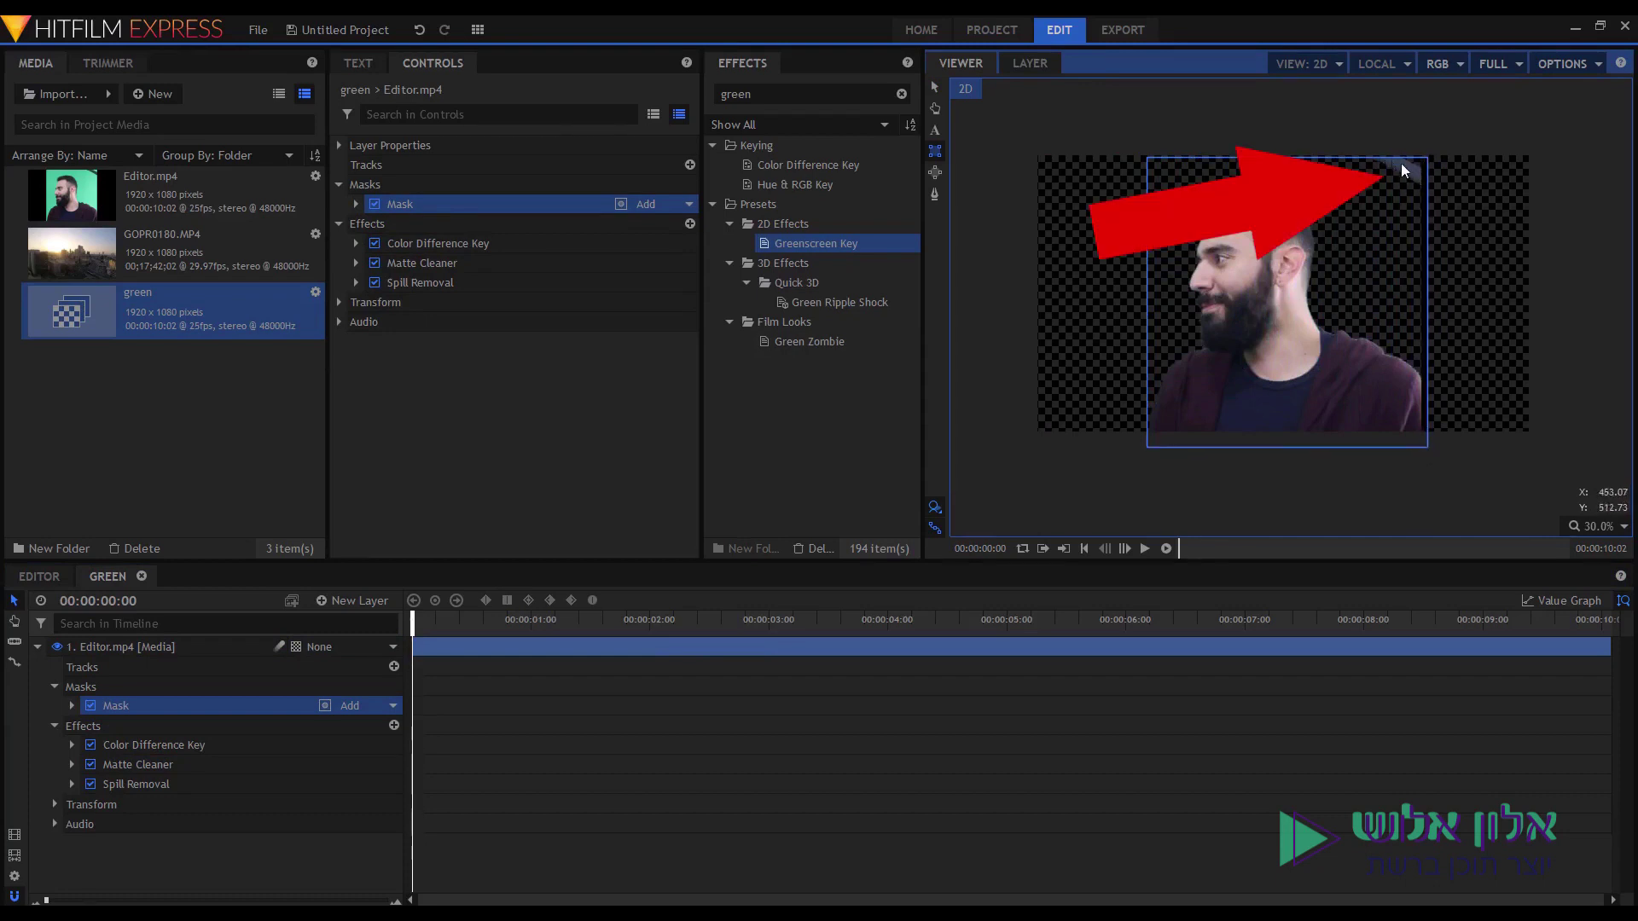
Delete the rectangular mask and ready the Freehand Mask tool on the Editor.mp4 layer.
key(Delete)
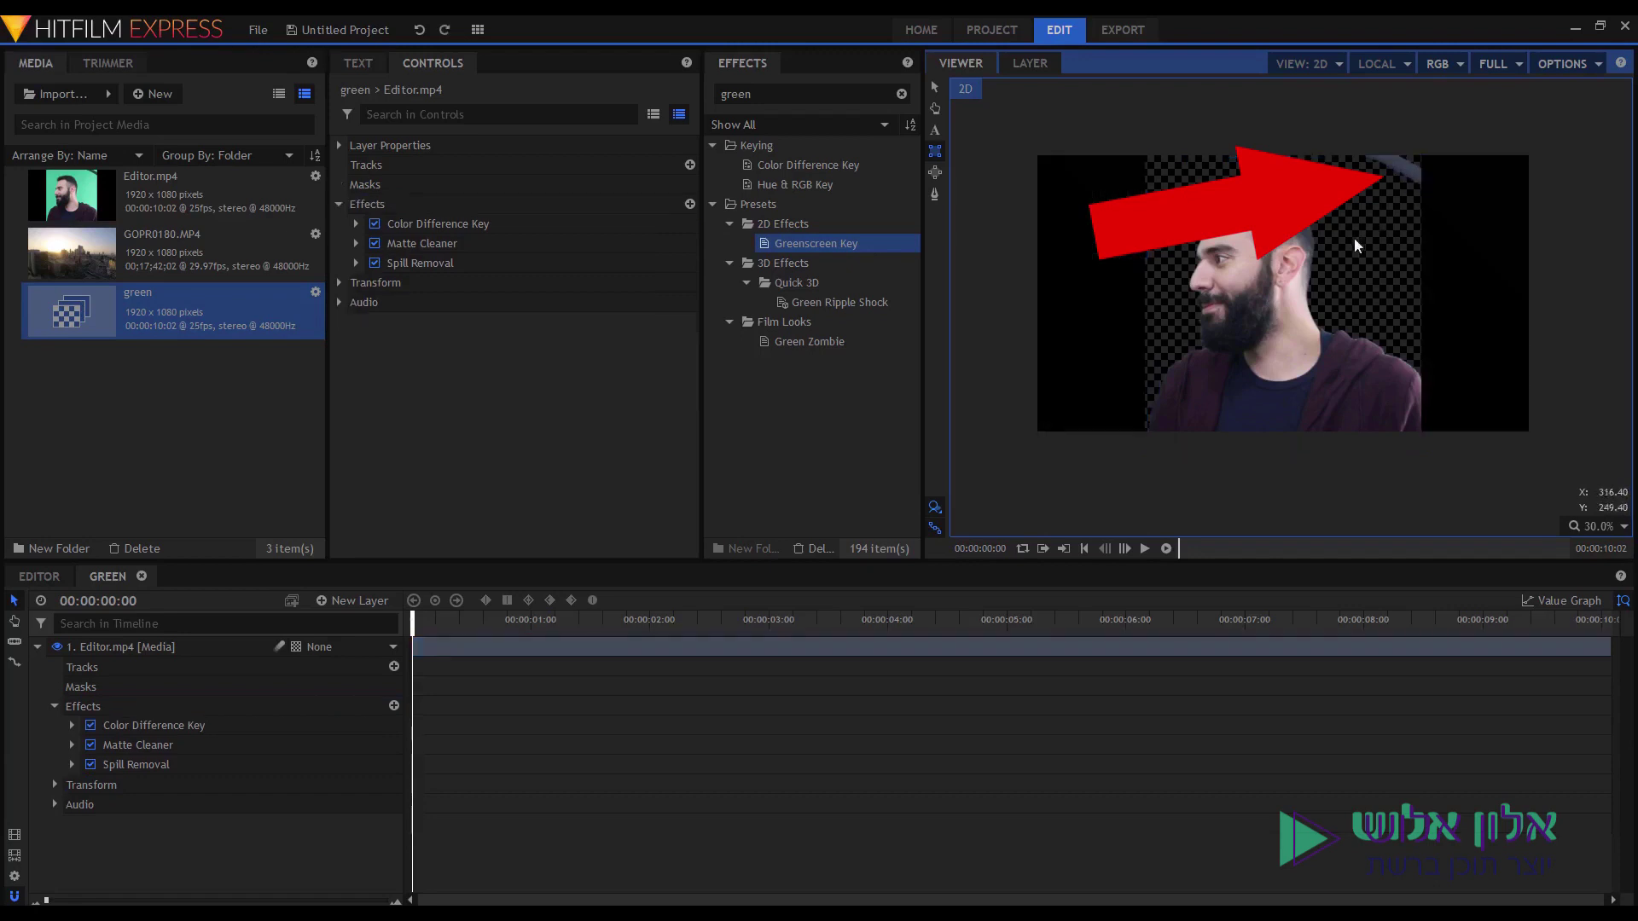
click(935, 194)
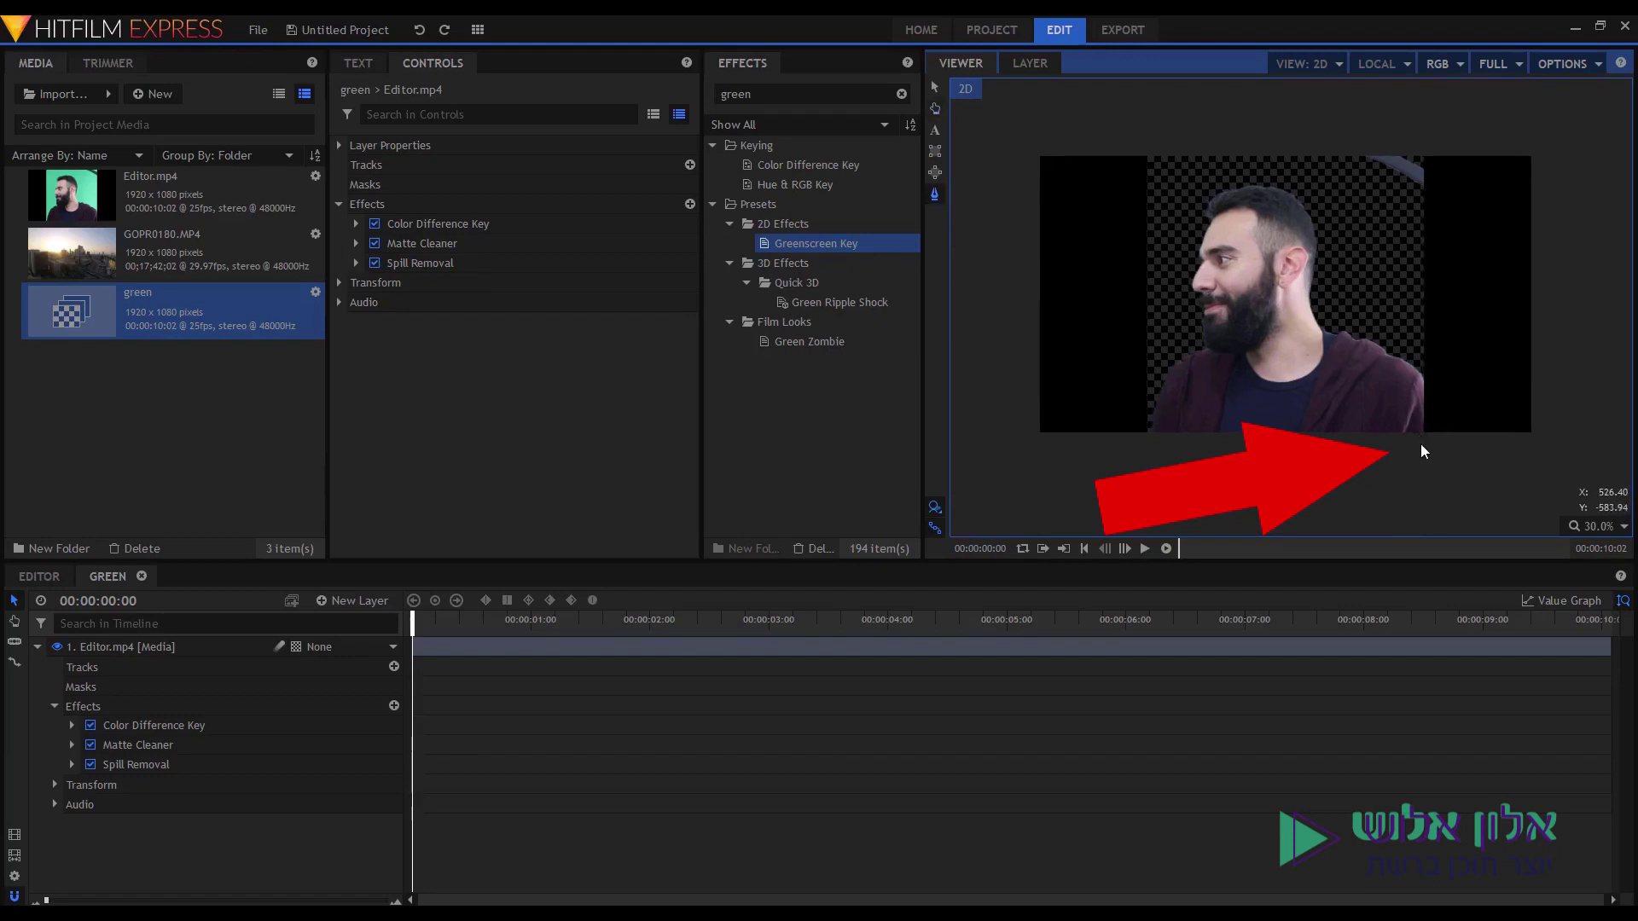
click(678, 648)
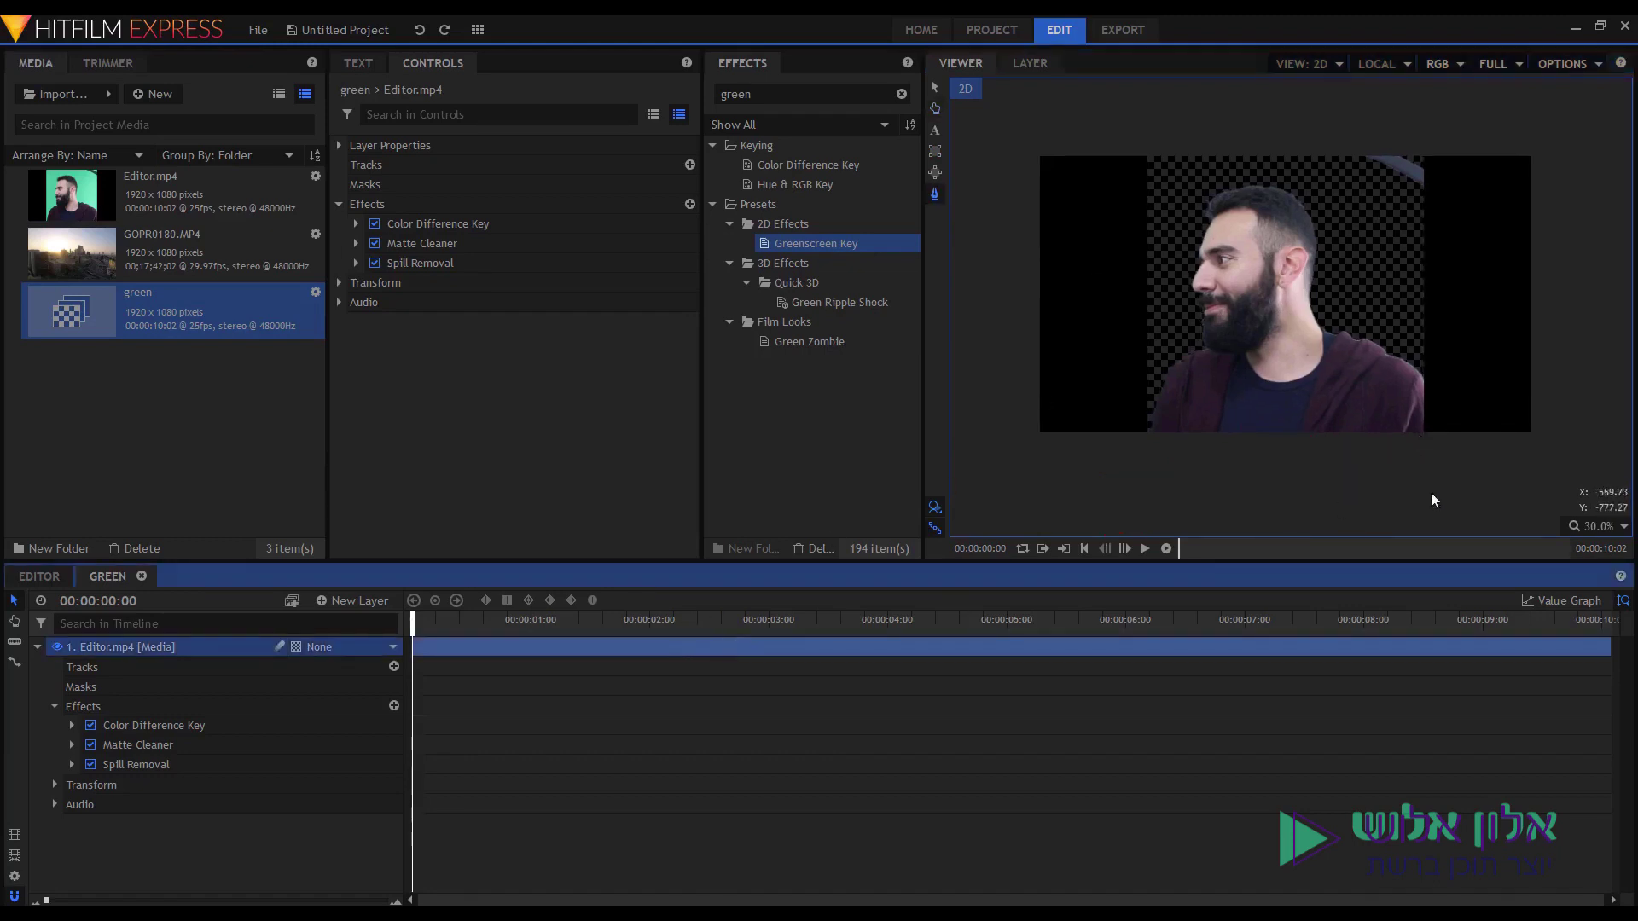
Trace a closed six-point mask around the presenter, excluding the dark top-right corner.
click(1421, 448)
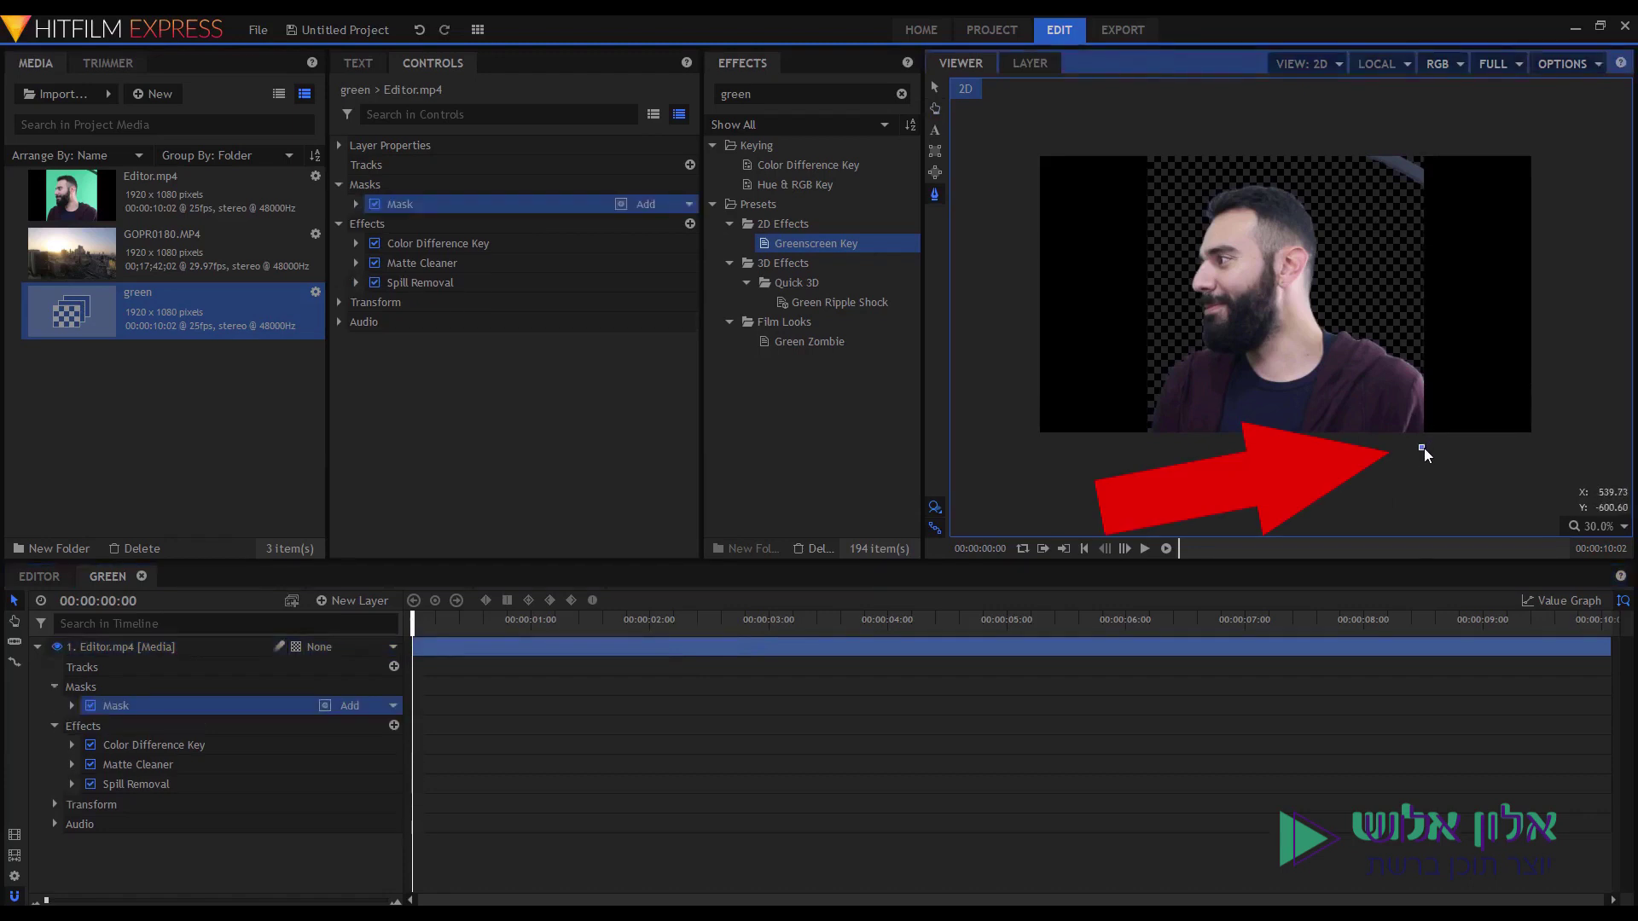
click(1418, 199)
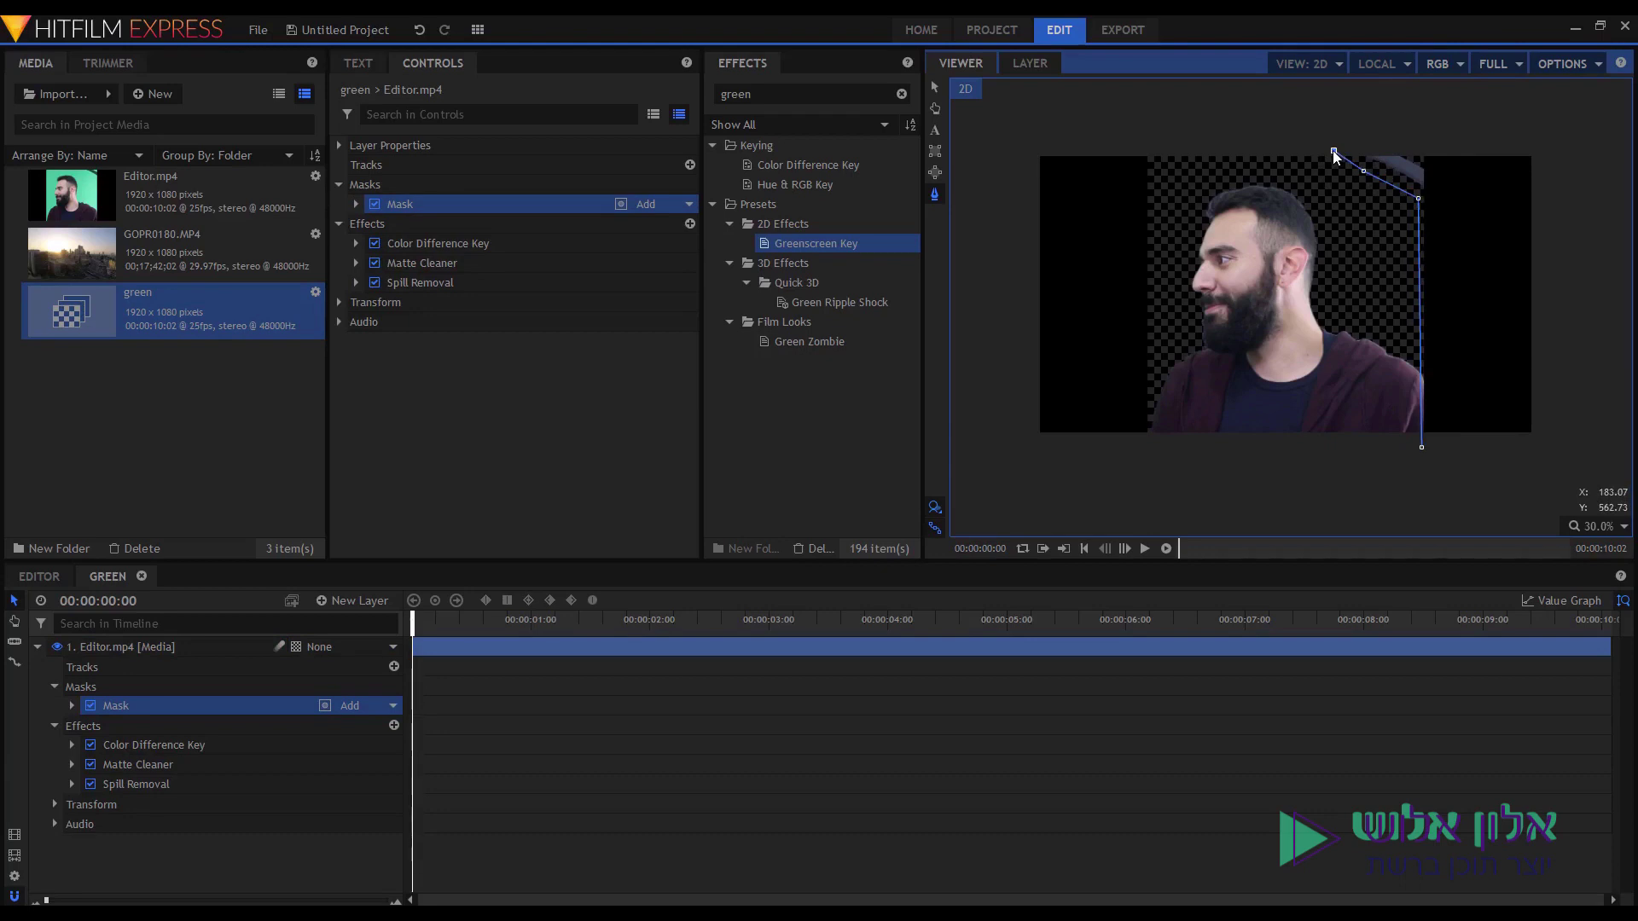
click(1151, 144)
click(1151, 262)
click(1149, 369)
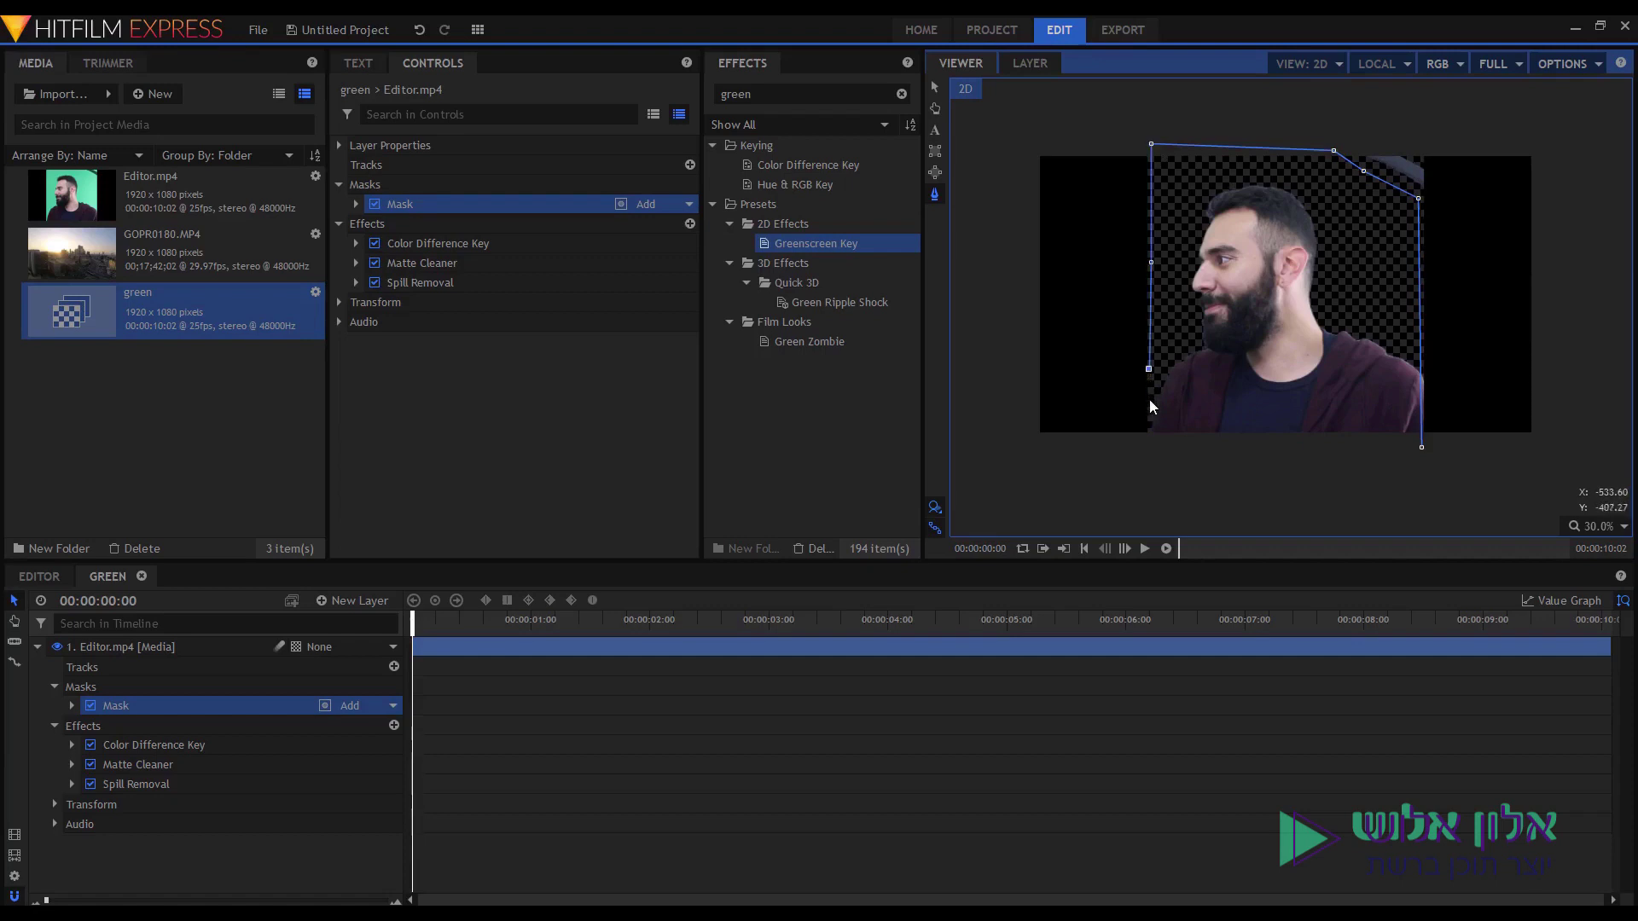
click(1149, 444)
click(1421, 448)
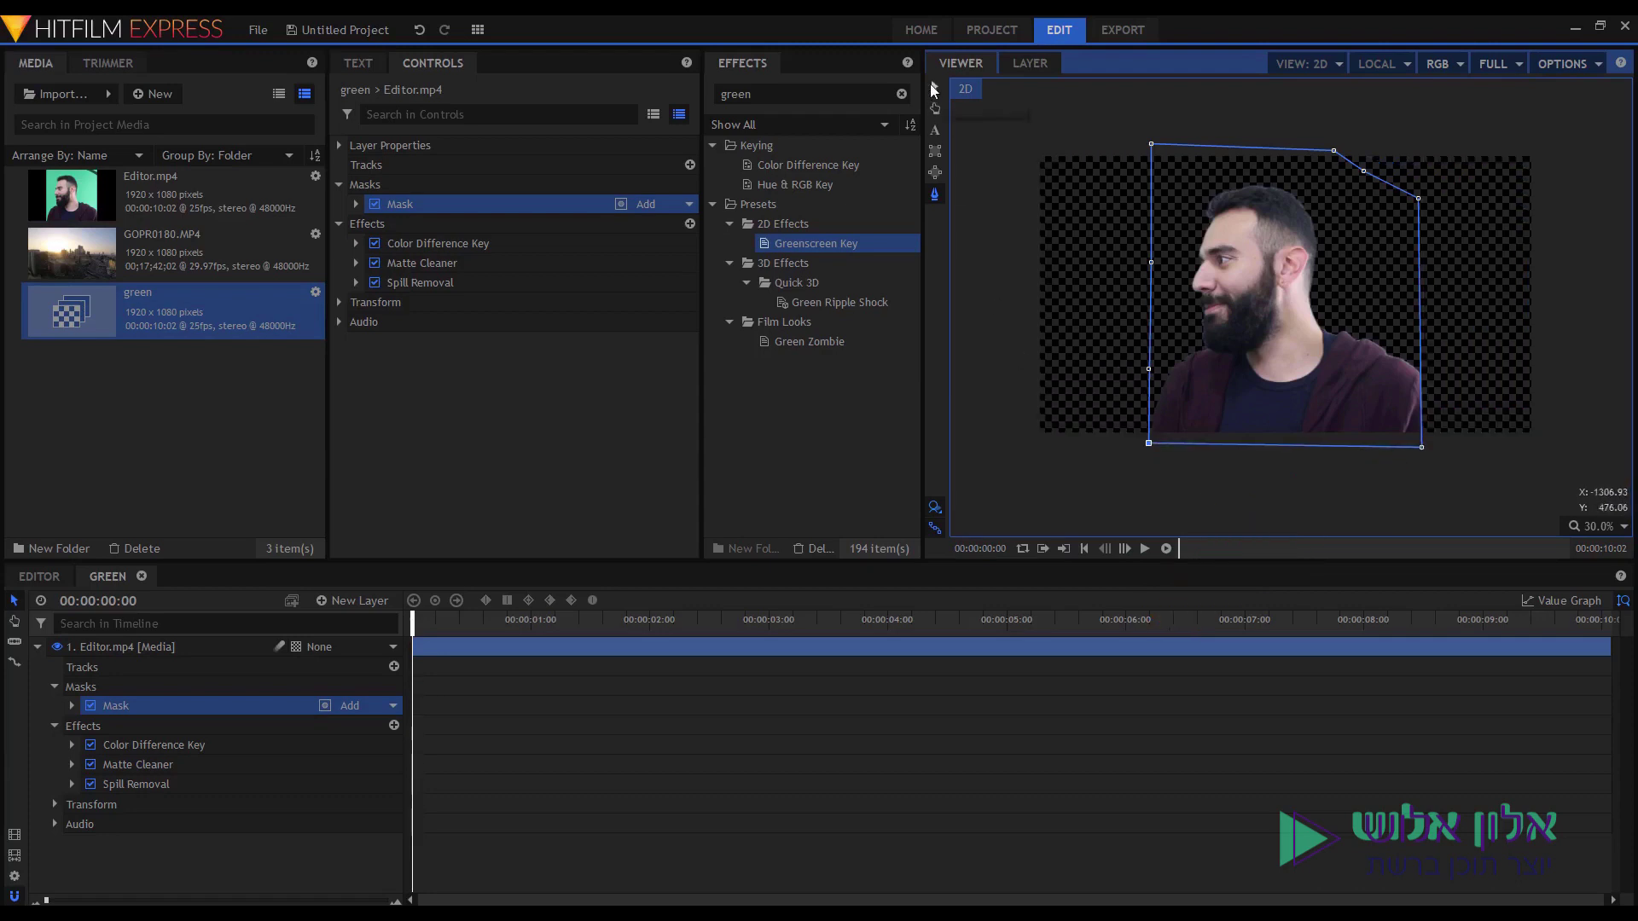
click(934, 89)
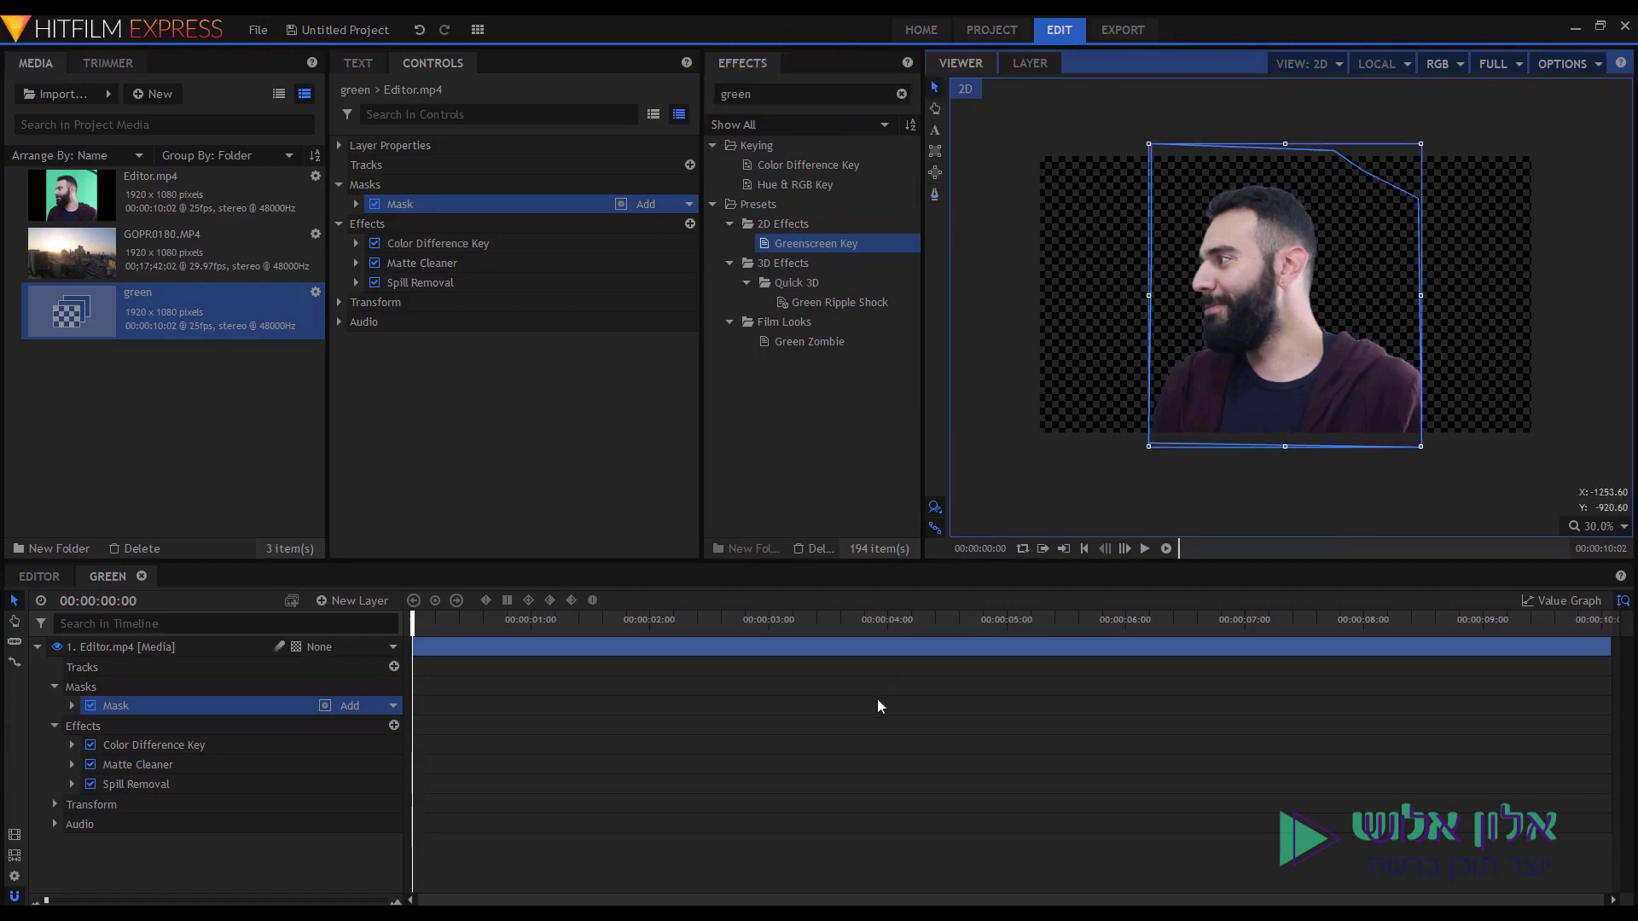
Deselect everything and collapse the Editor.mp4 layer's properties to view the masked result.
click(1100, 451)
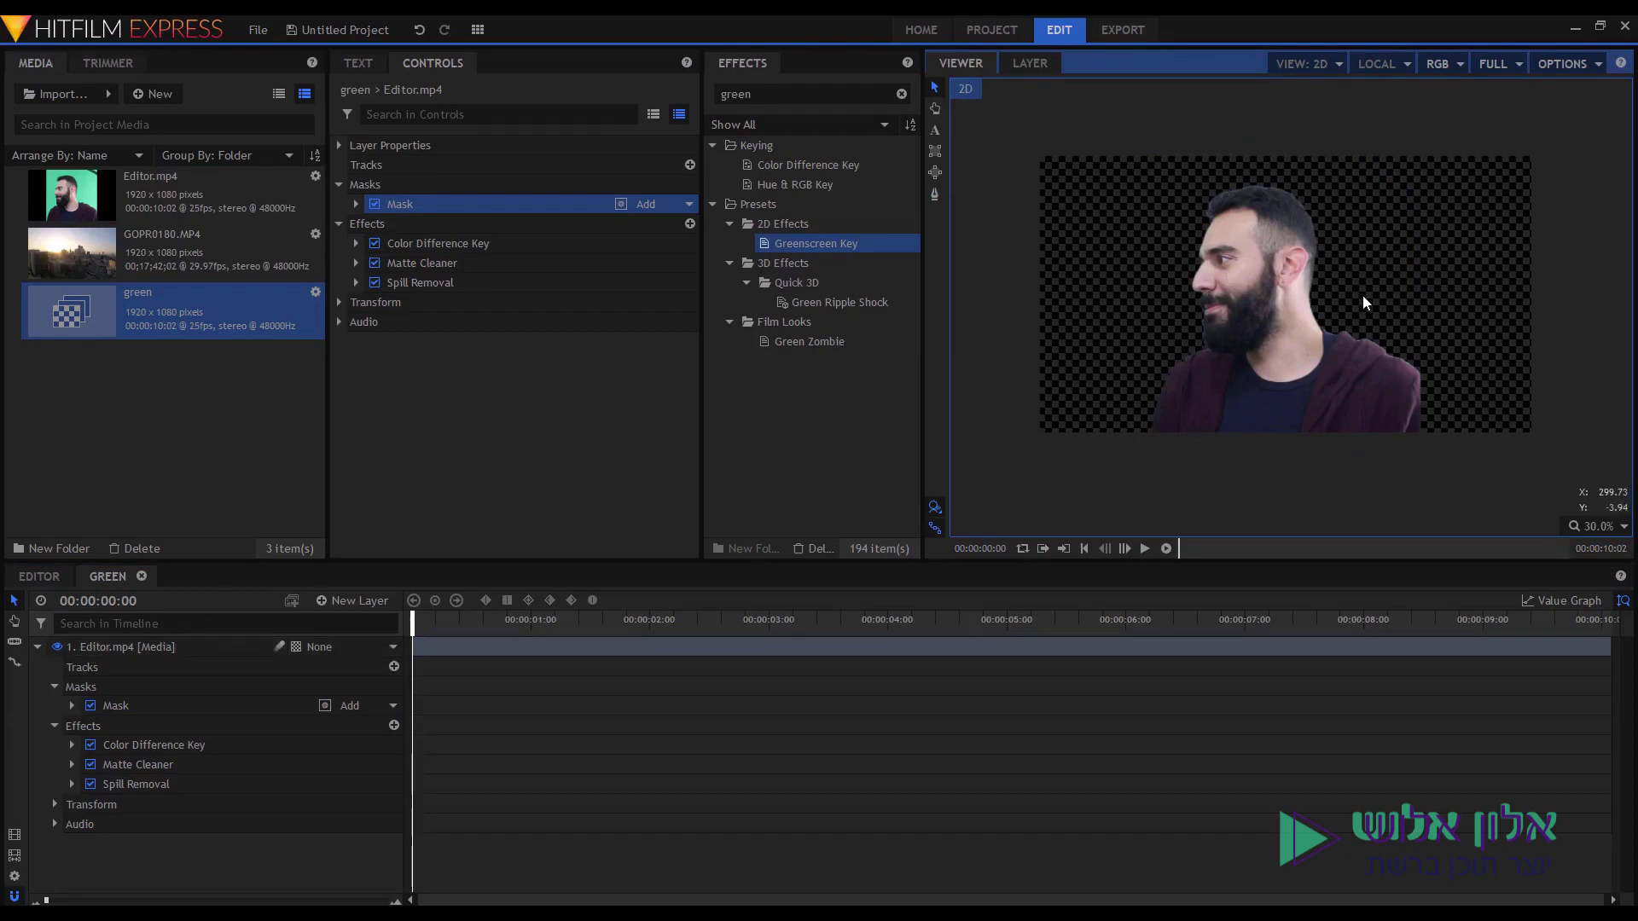
scroll(1273, 299, up, 2)
scroll(1278, 299, up, 1)
scroll(1299, 273, up, 2)
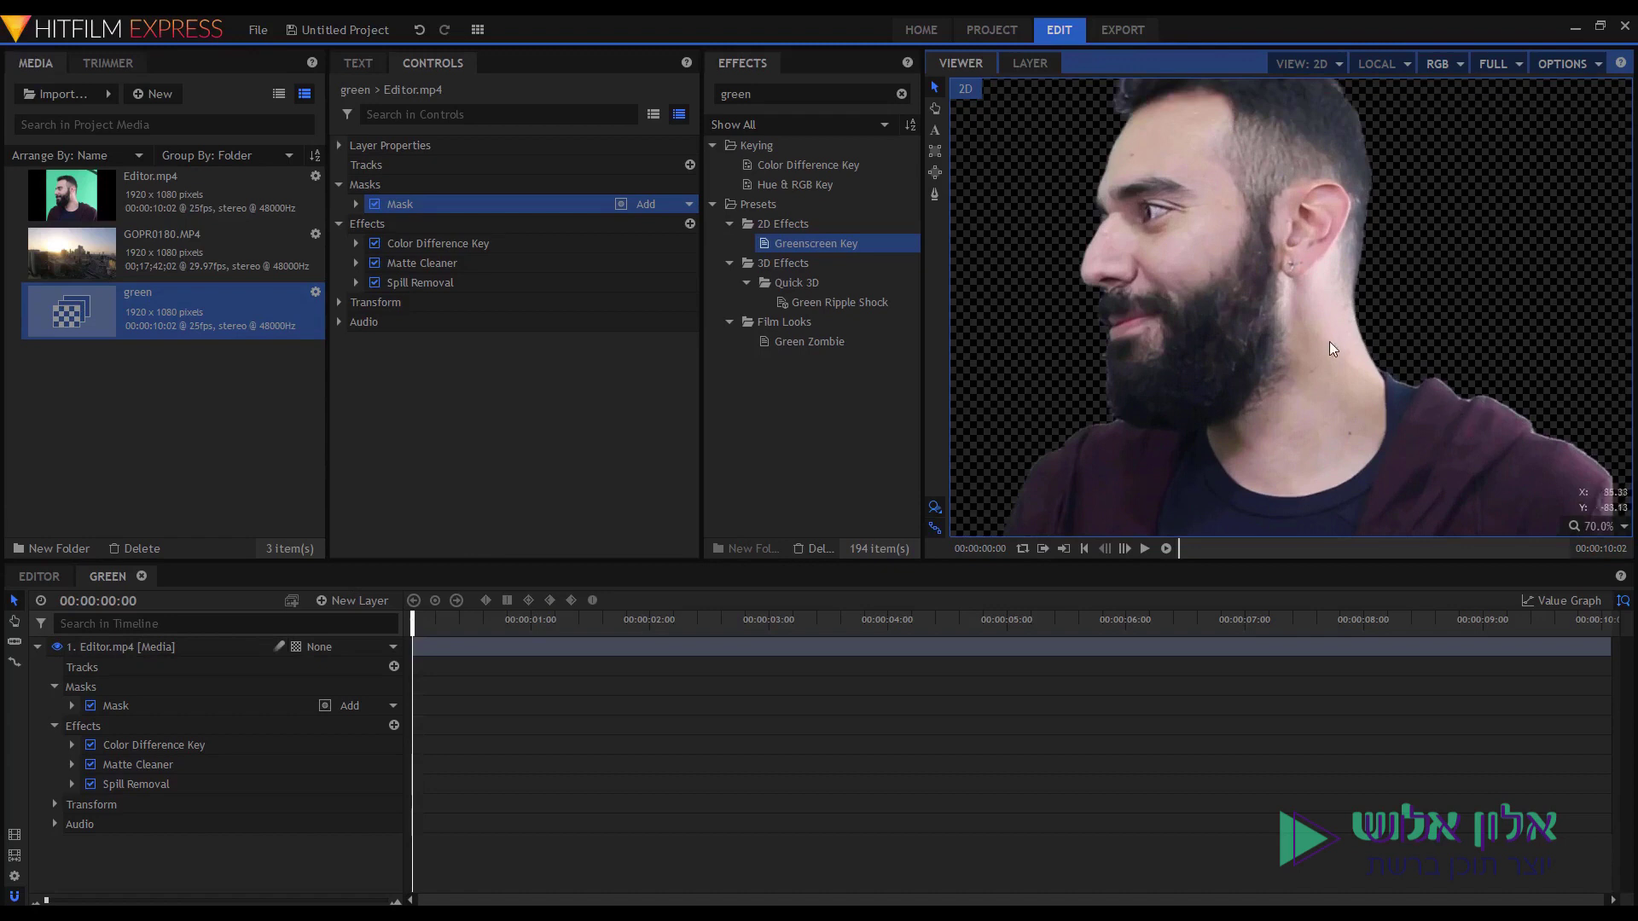
click(38, 647)
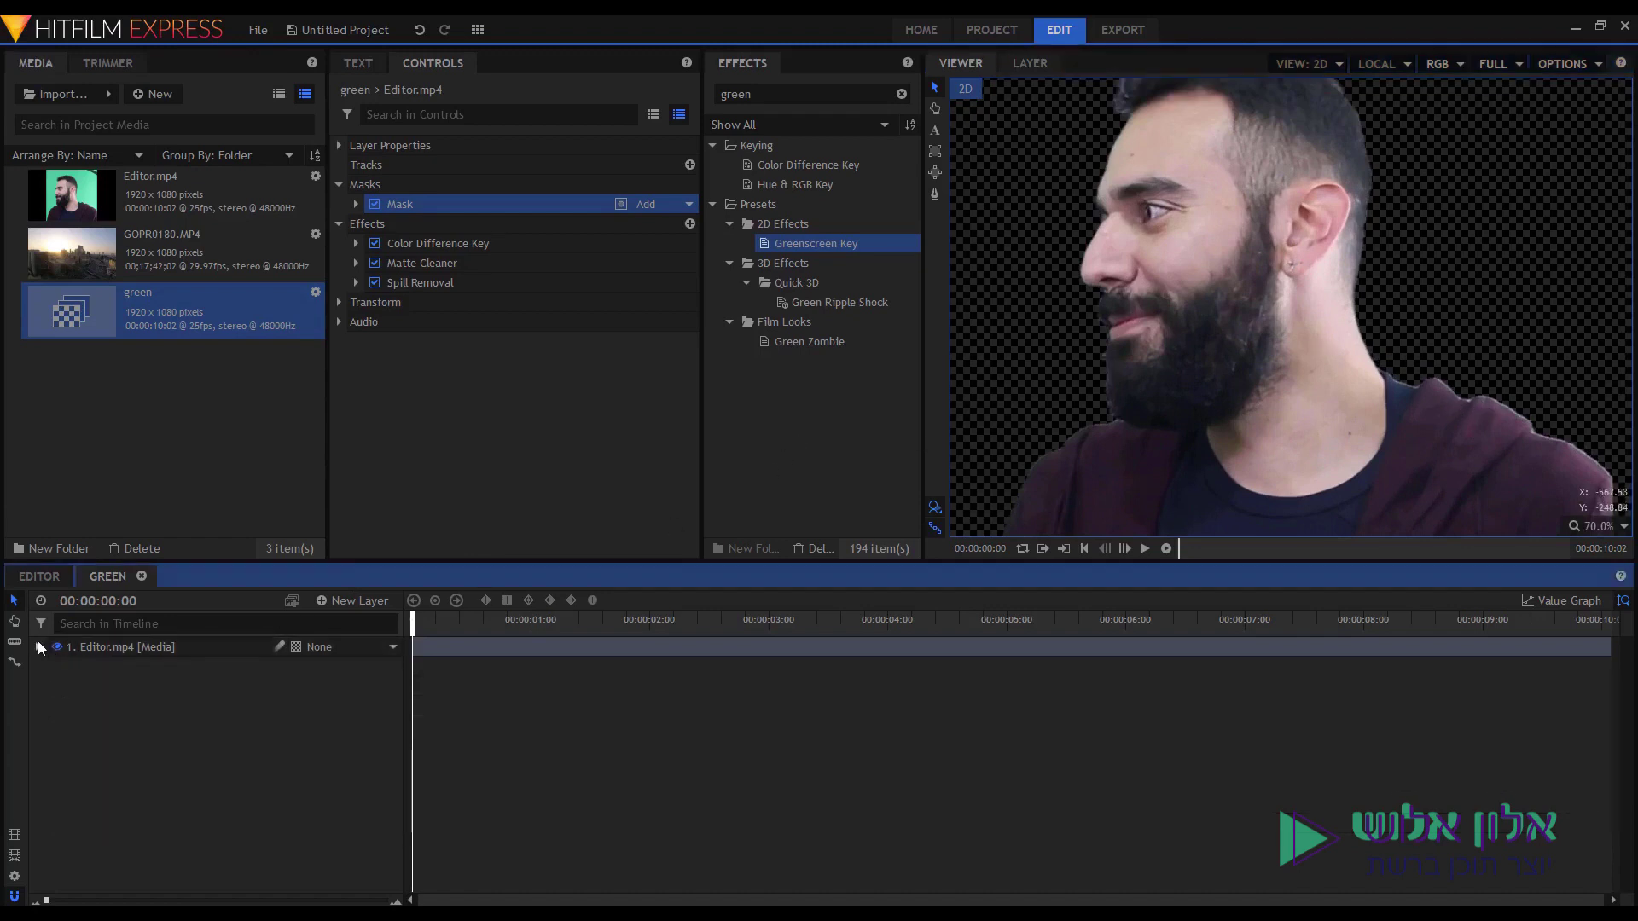
click(607, 652)
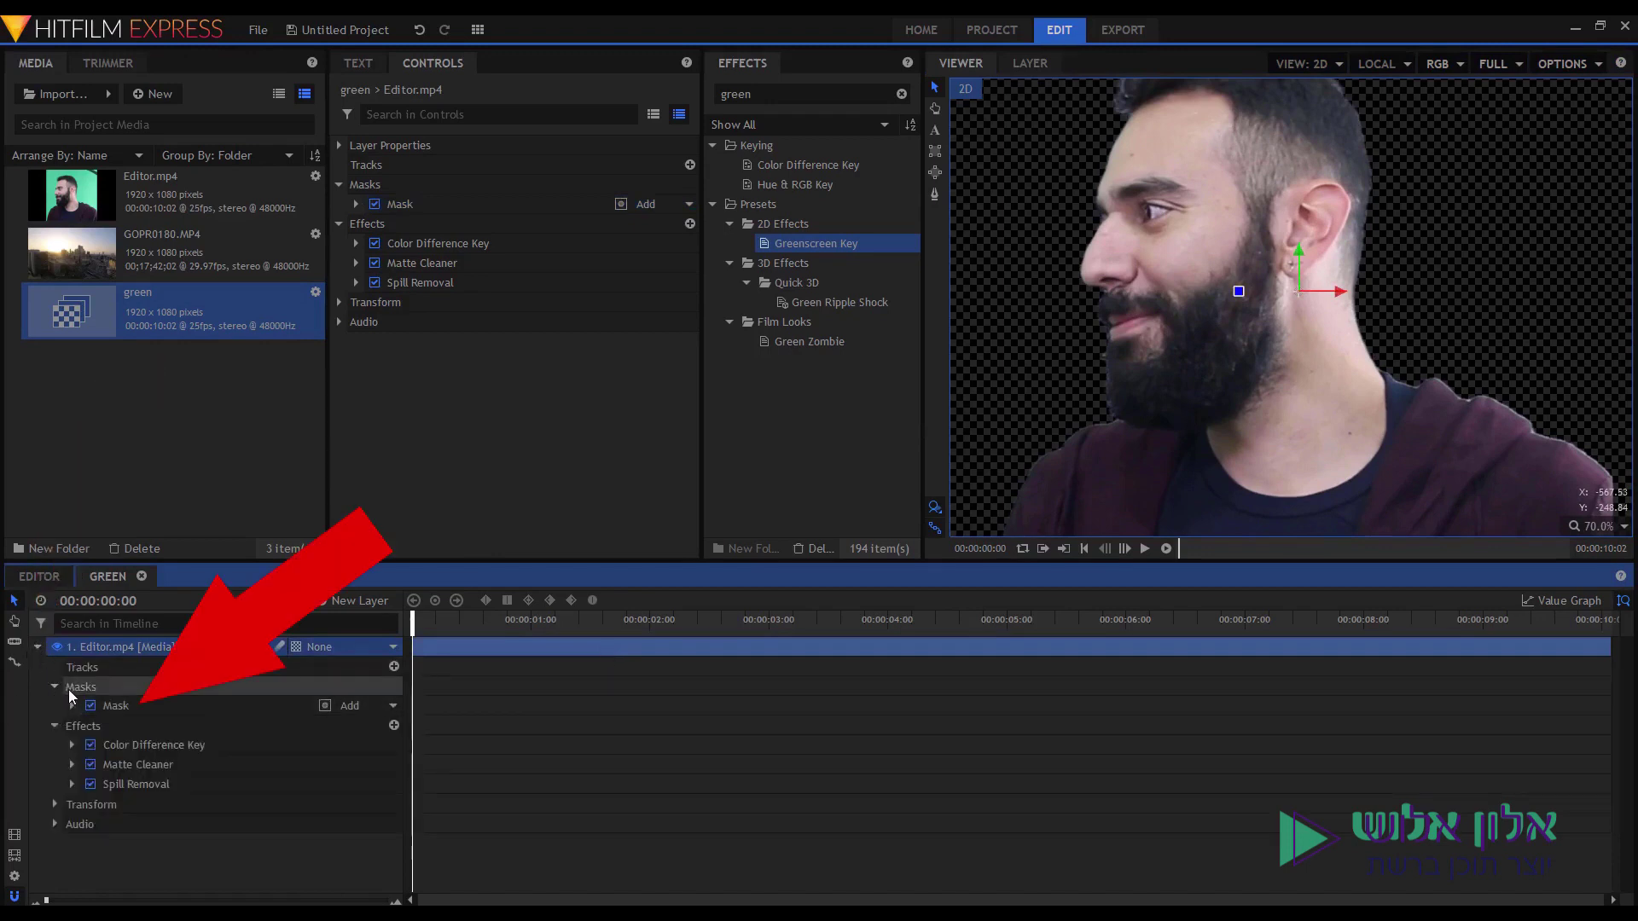
Toggle the mask off and on to compare, leave it on, and select Color Difference Key.
click(156, 703)
scroll(1039, 331, down, 3)
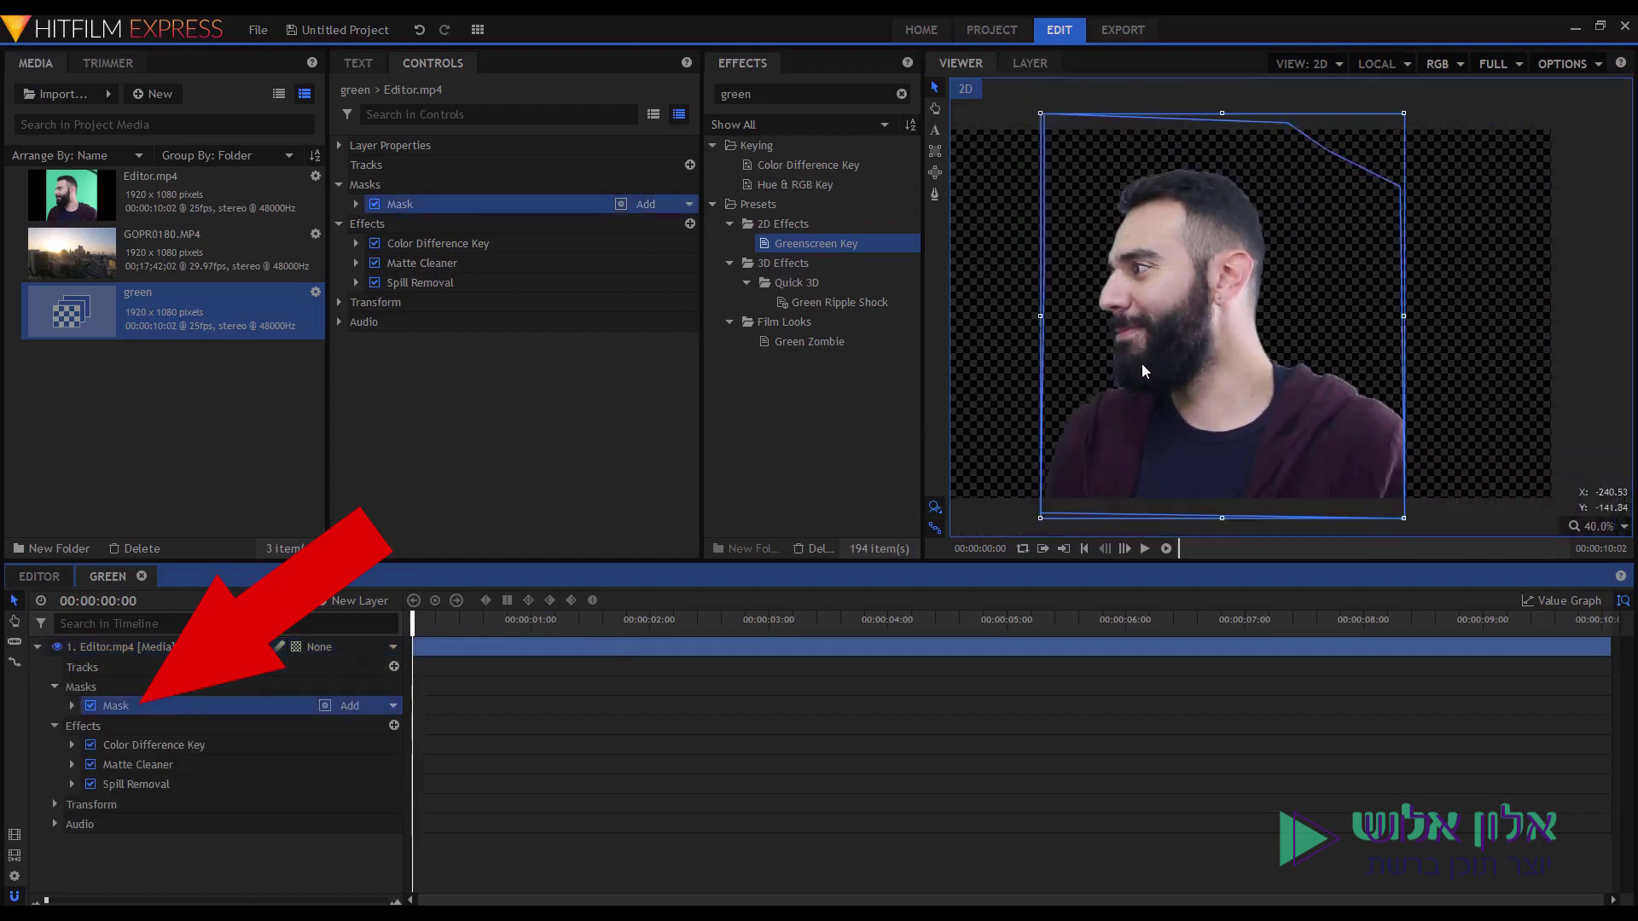
click(90, 706)
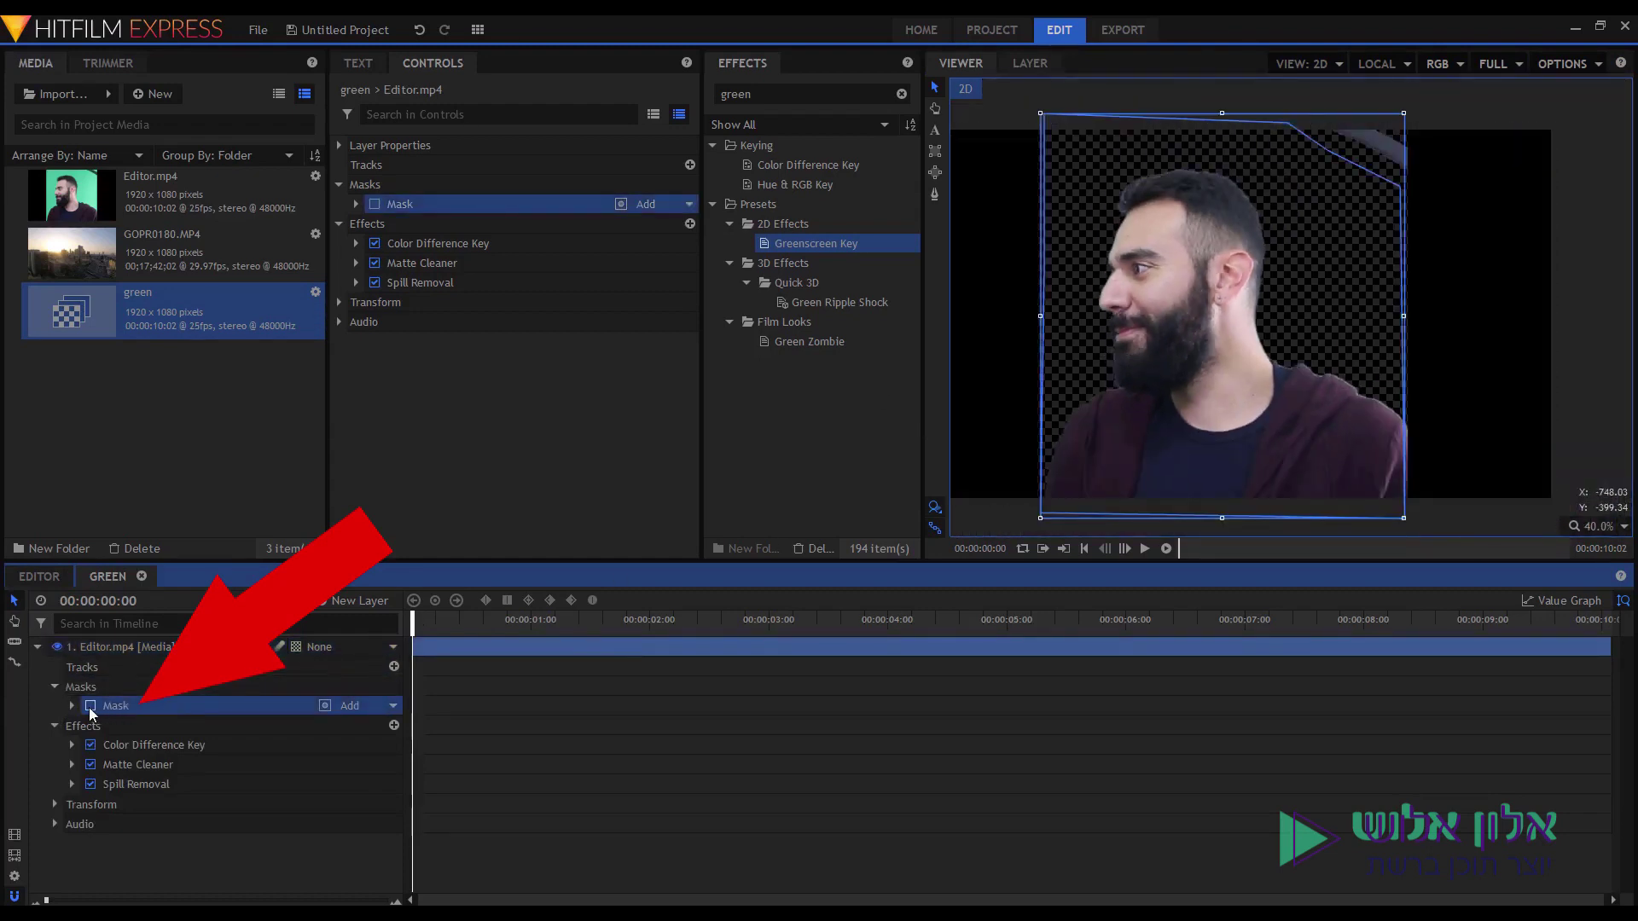
click(91, 707)
click(90, 708)
click(90, 707)
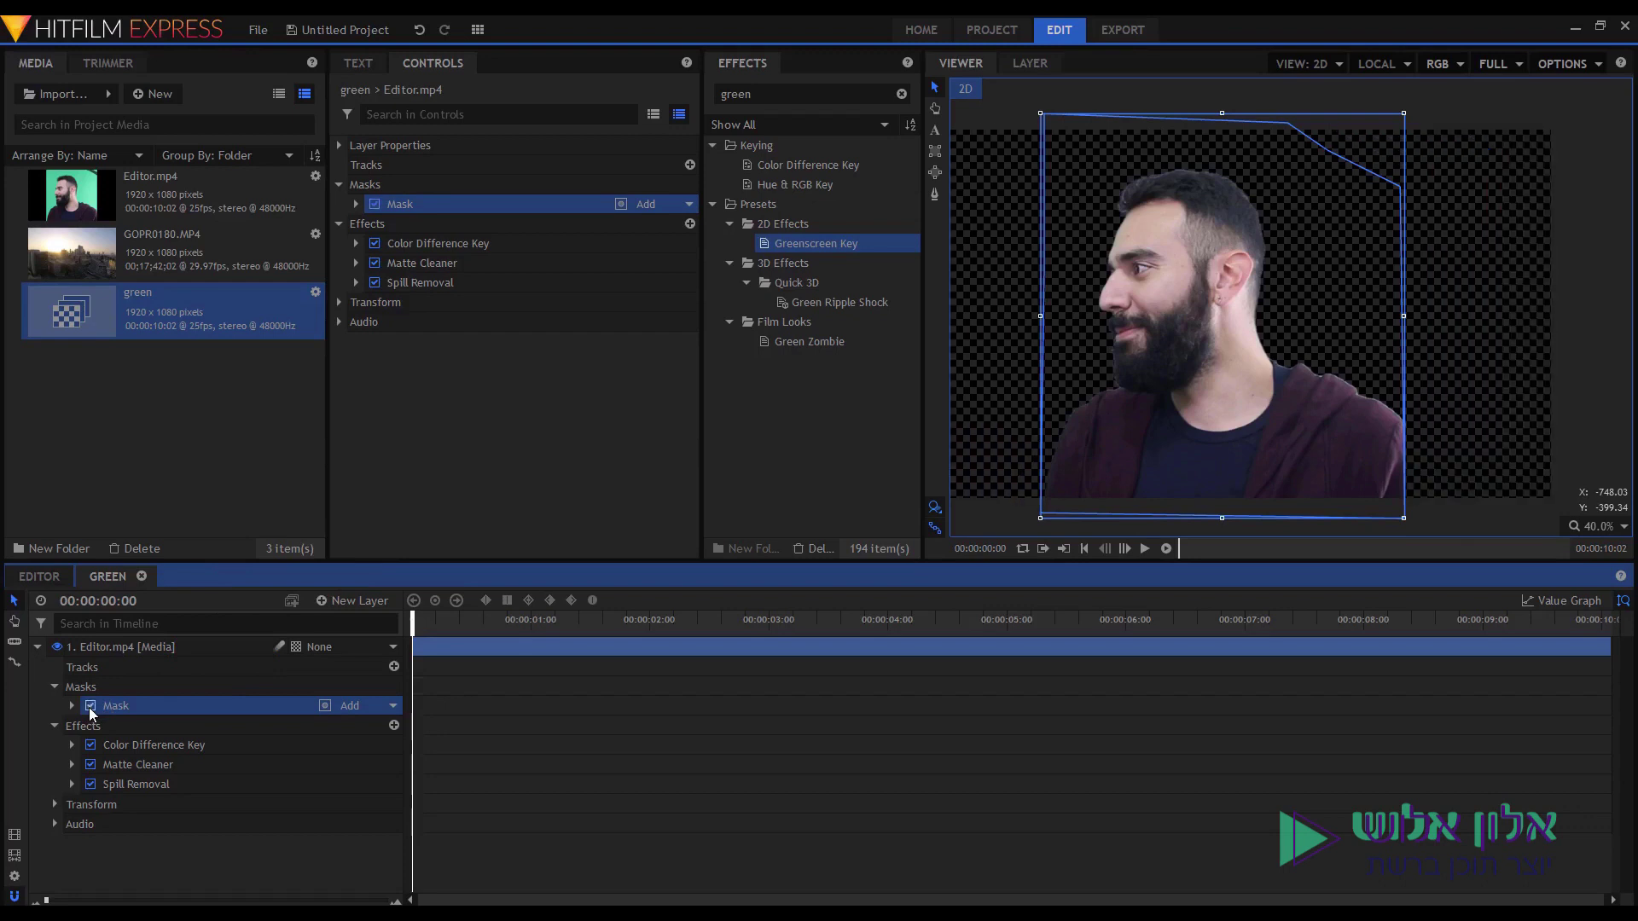
click(131, 744)
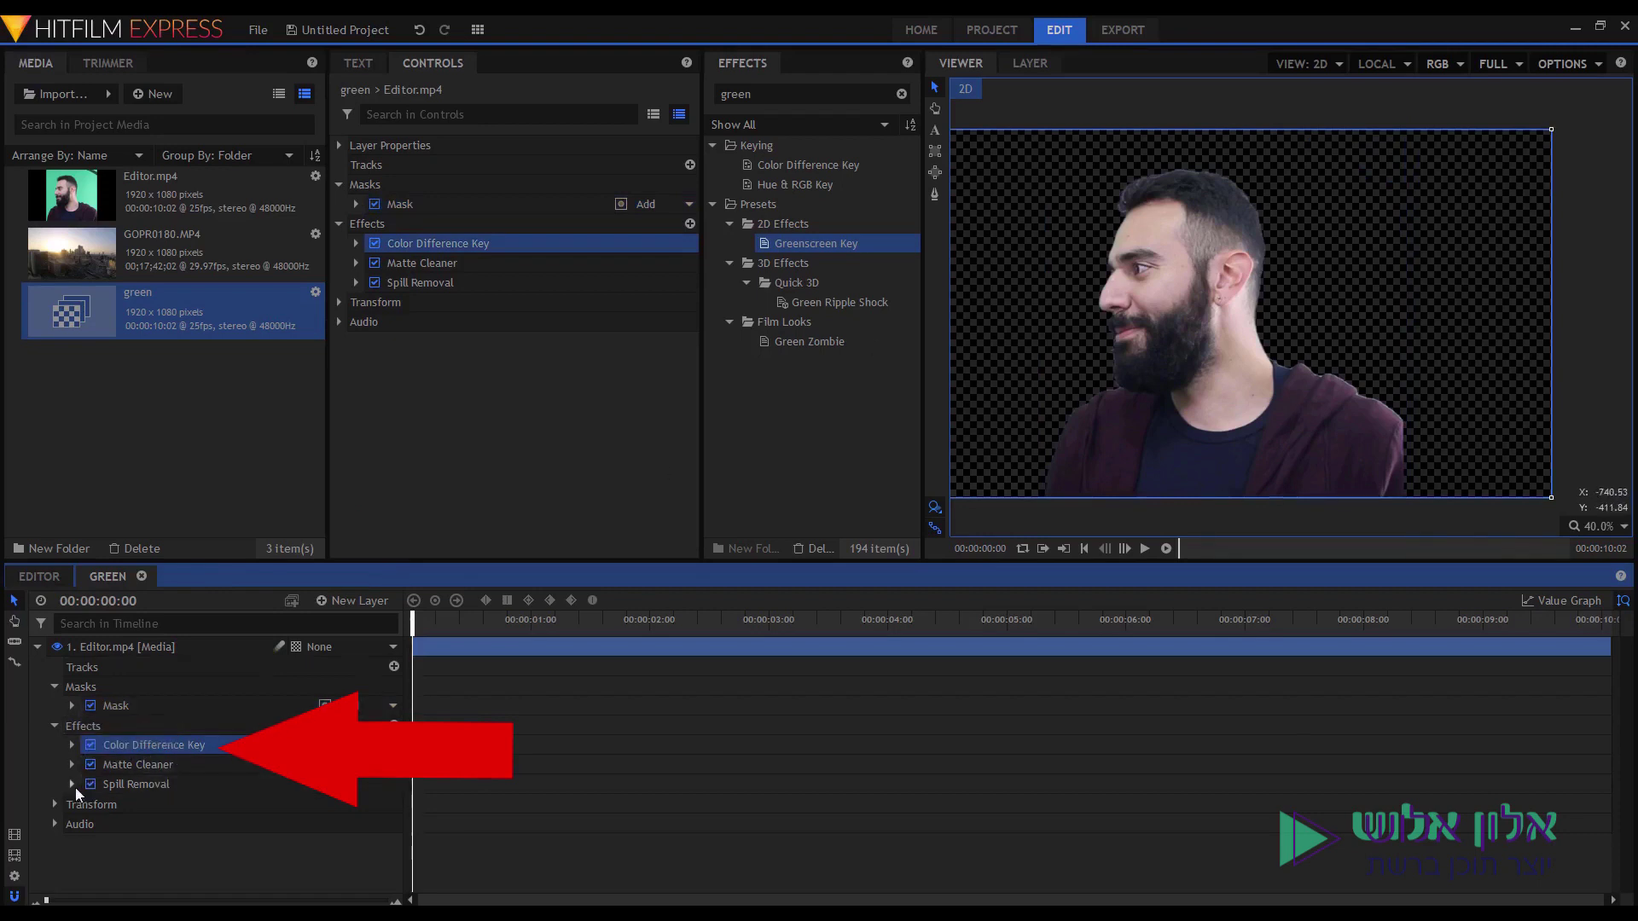
click(72, 747)
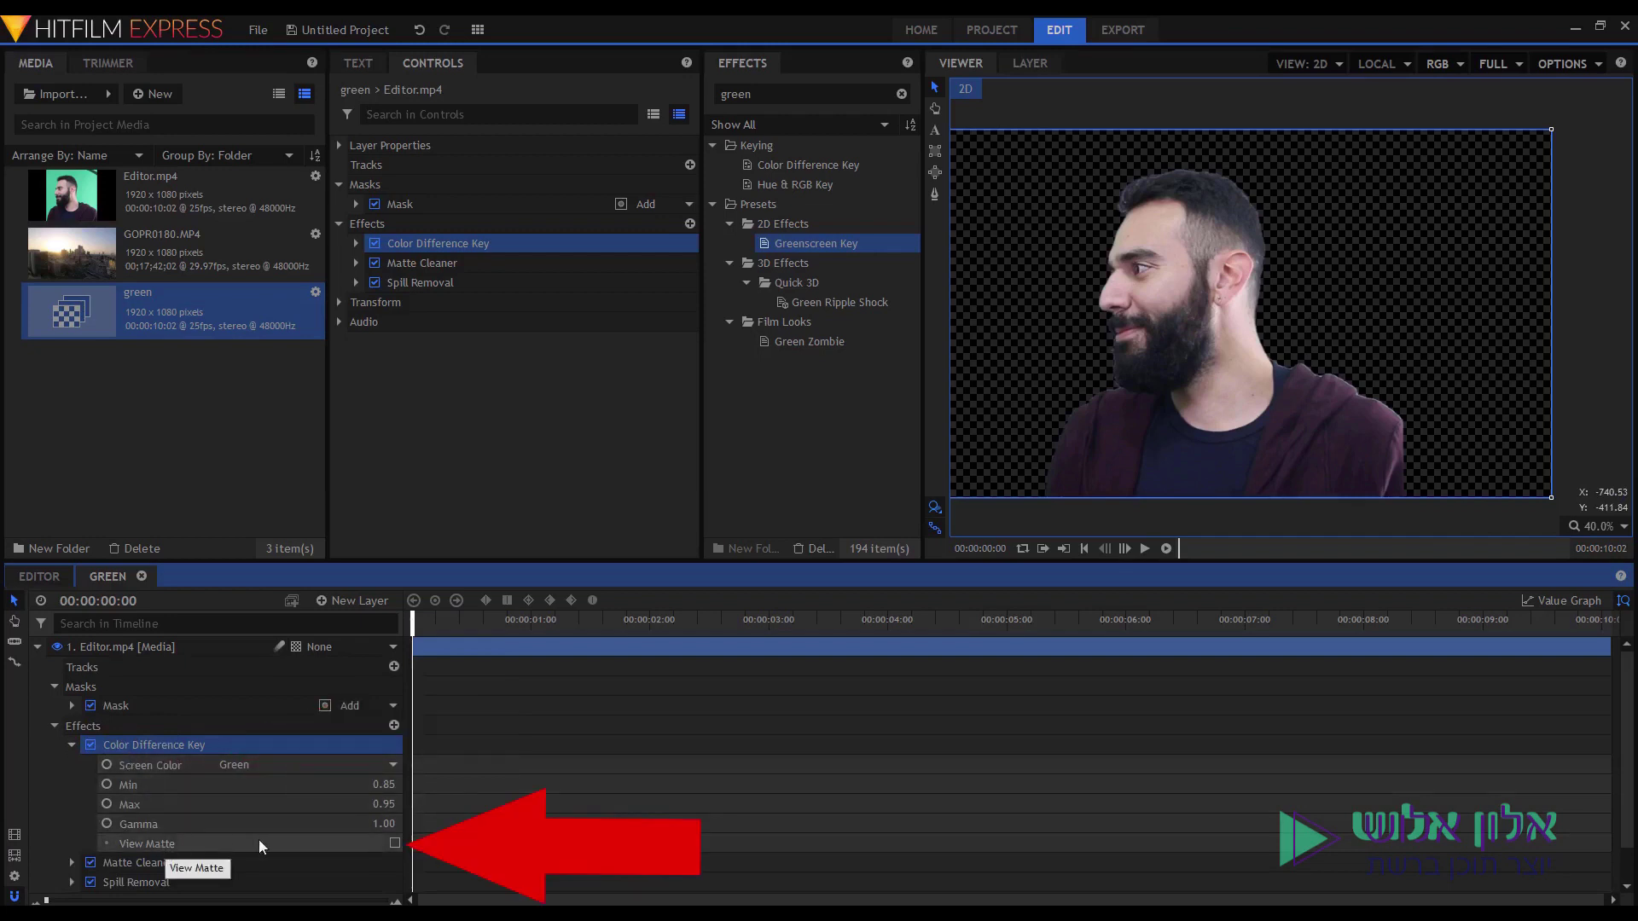
click(395, 843)
drag(1107, 427, 1196, 400)
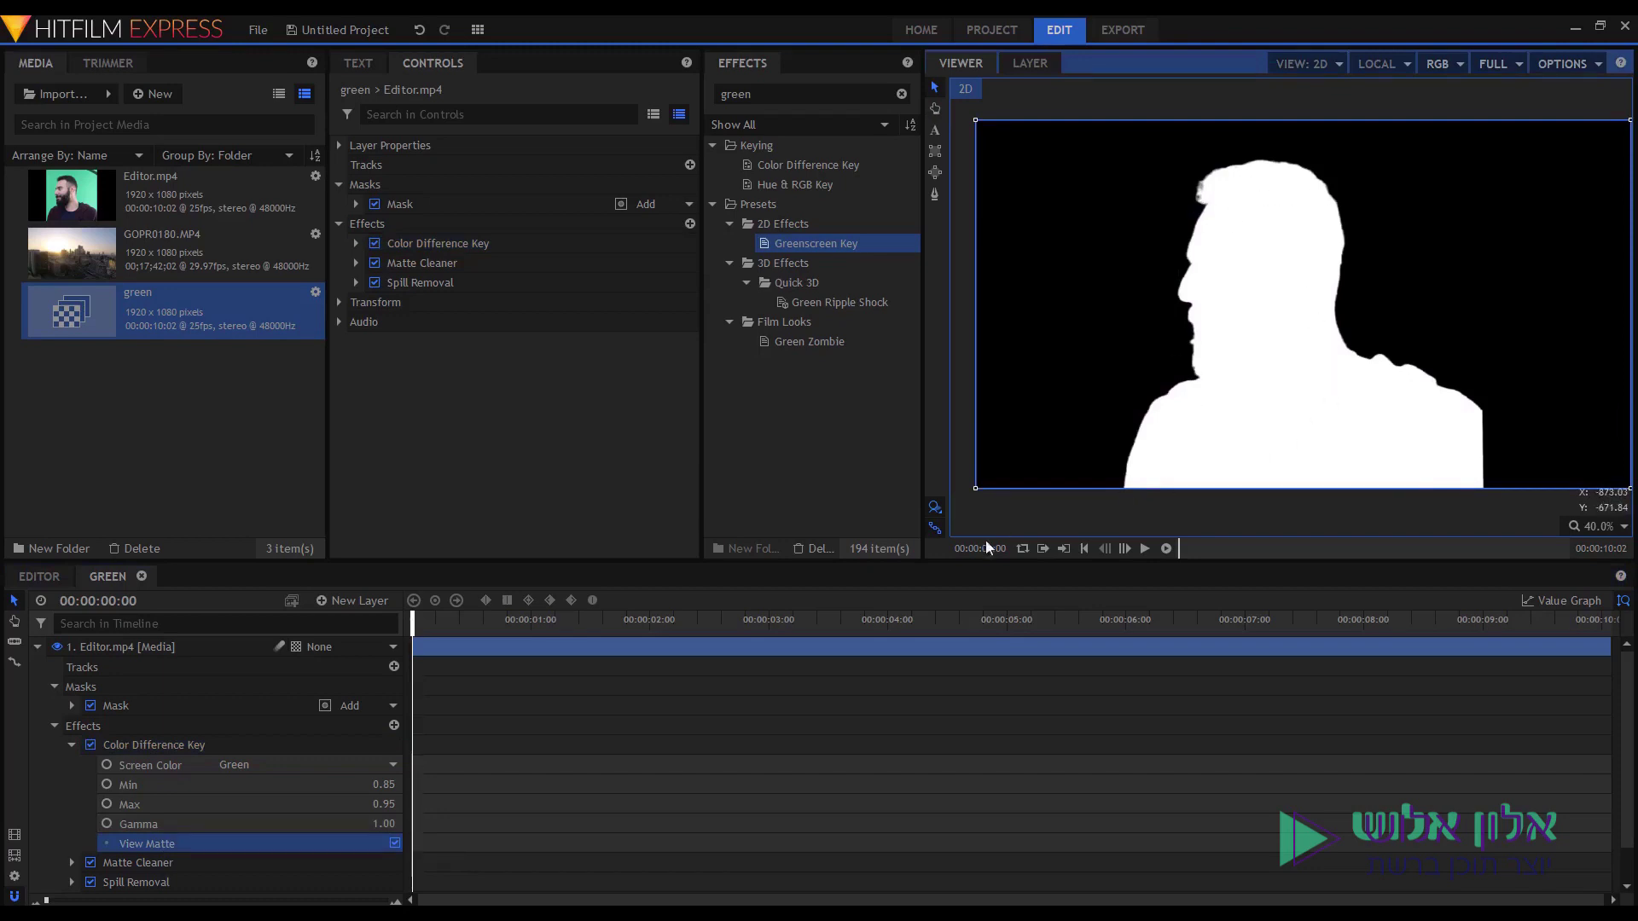
click(394, 845)
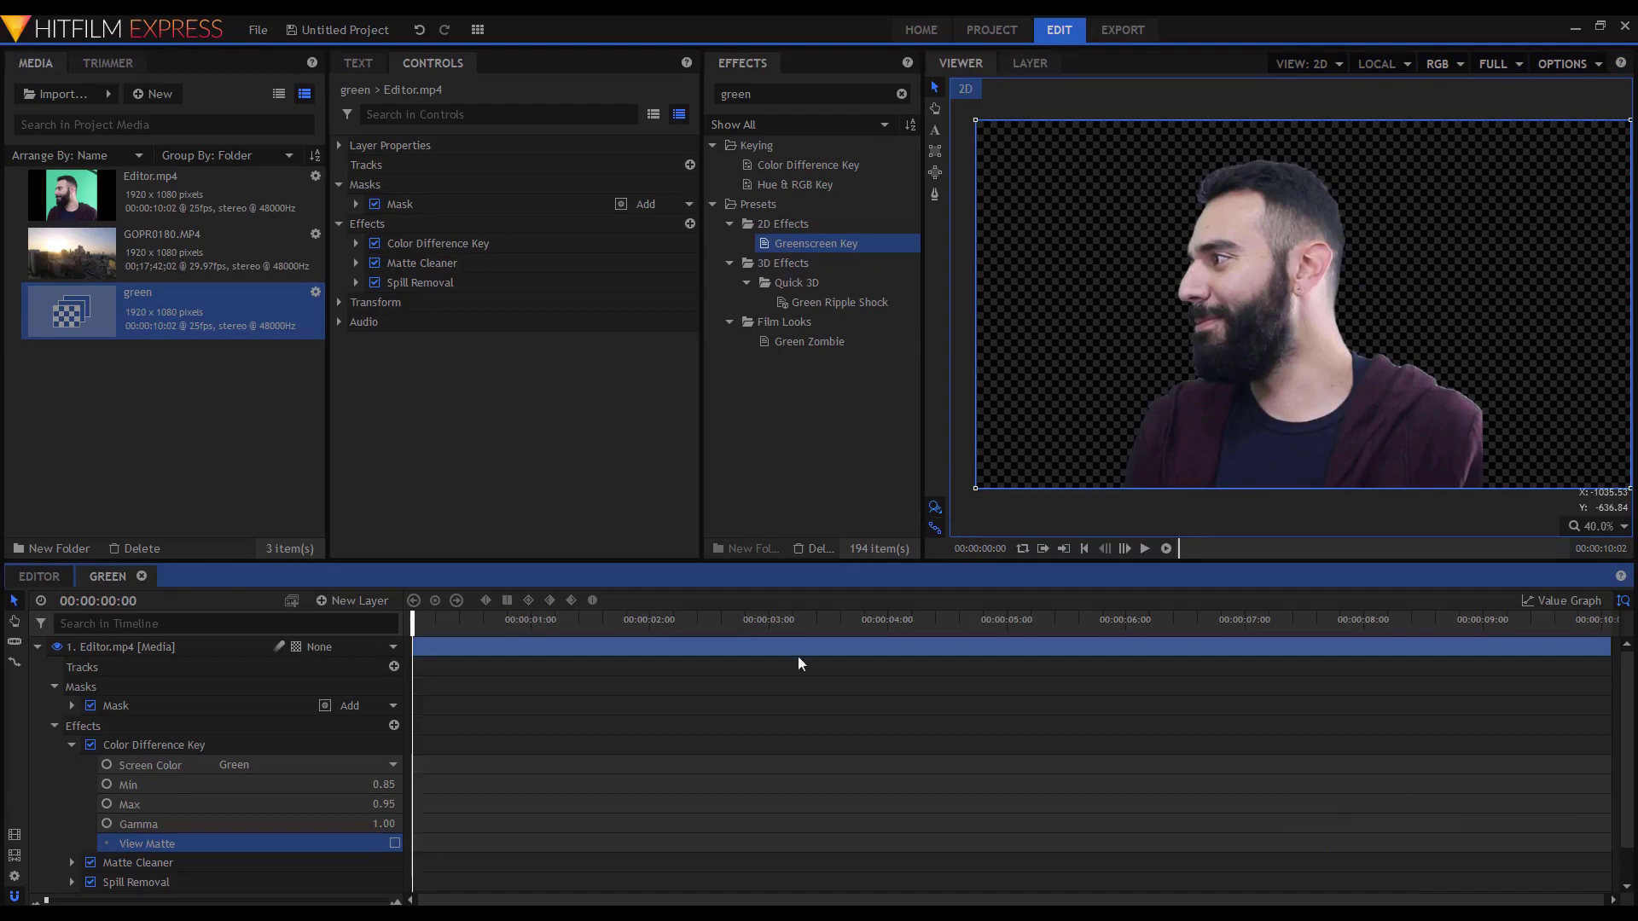
click(393, 844)
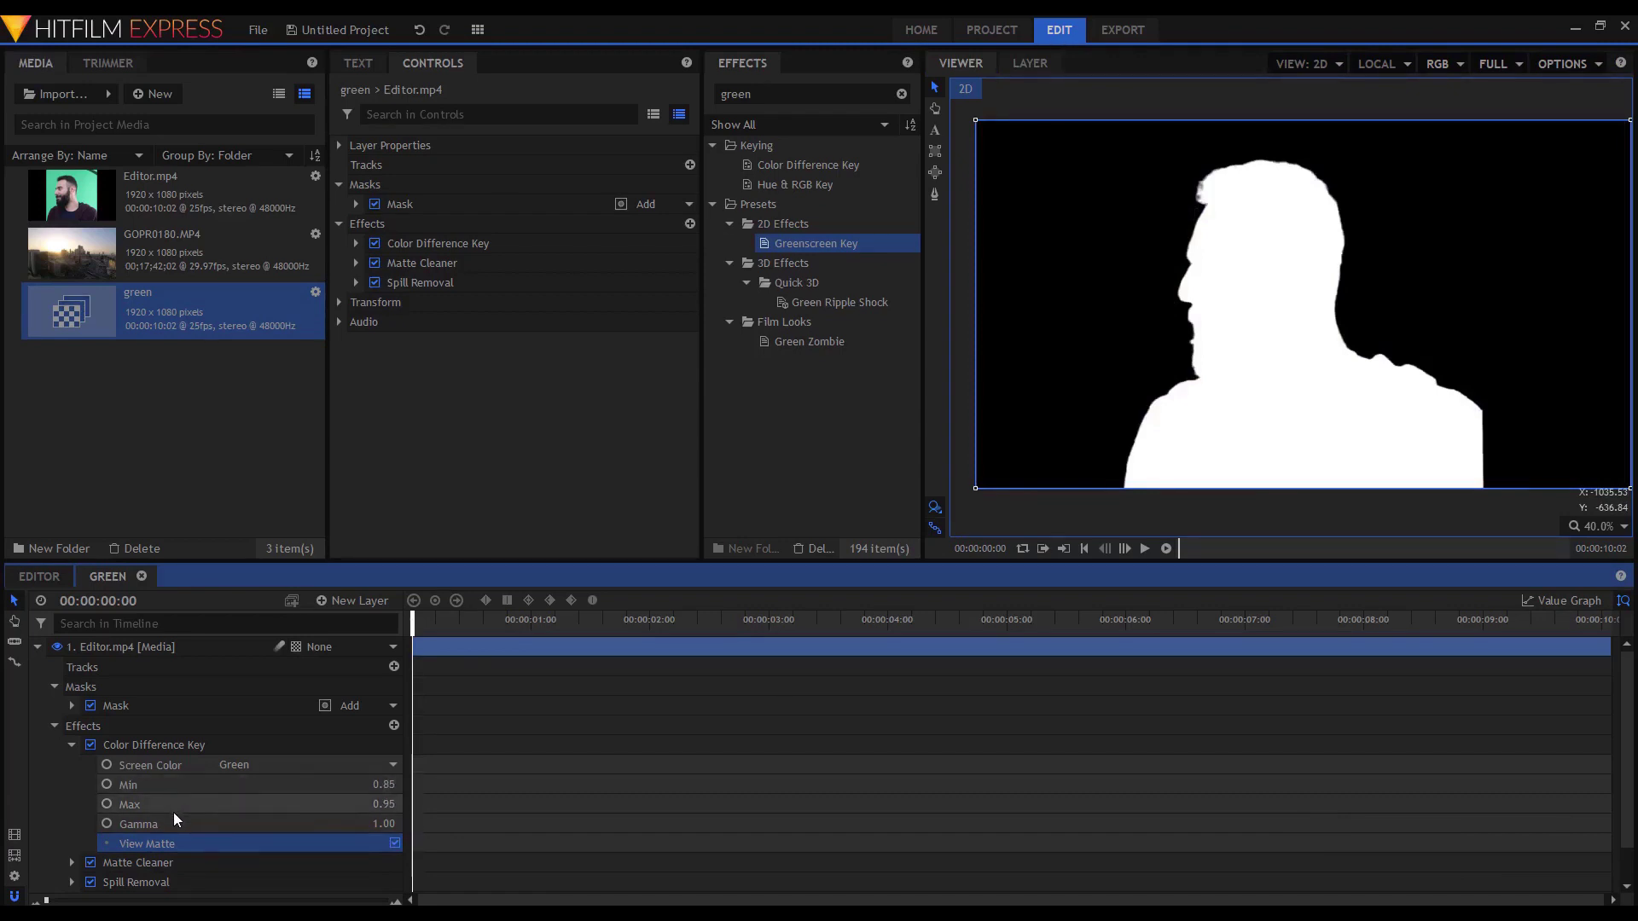
drag(384, 785, 400, 815)
click(395, 843)
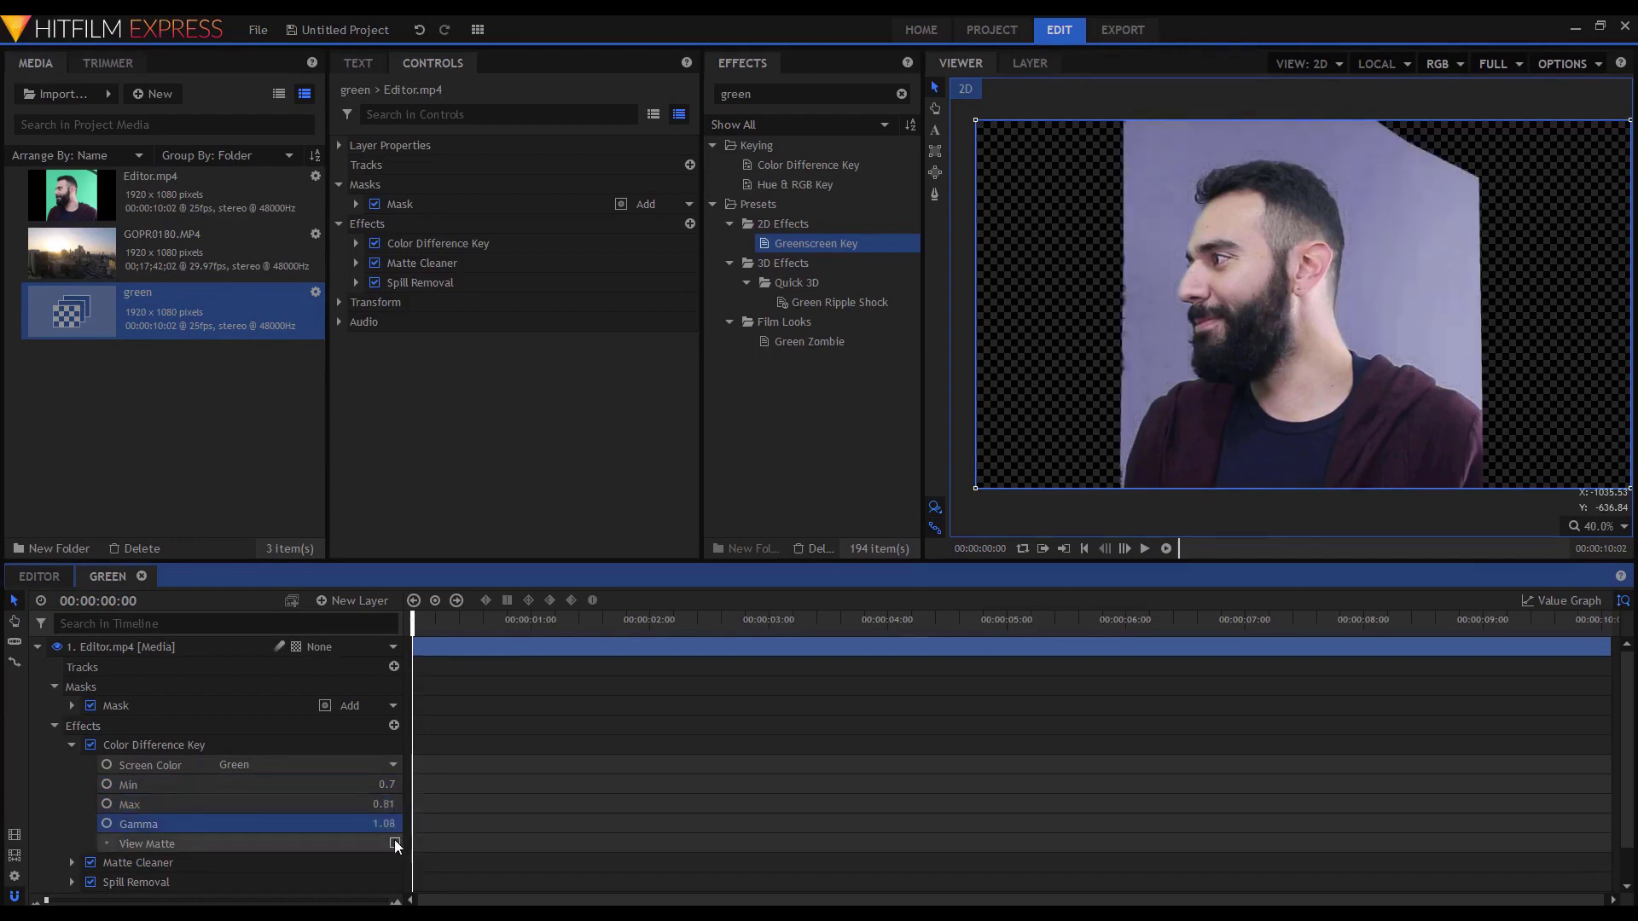
click(395, 843)
key(ctrl+z)
key(ctrl+z)
key(ctrl+z)
key(ctrl+z)
key(ctrl+z)
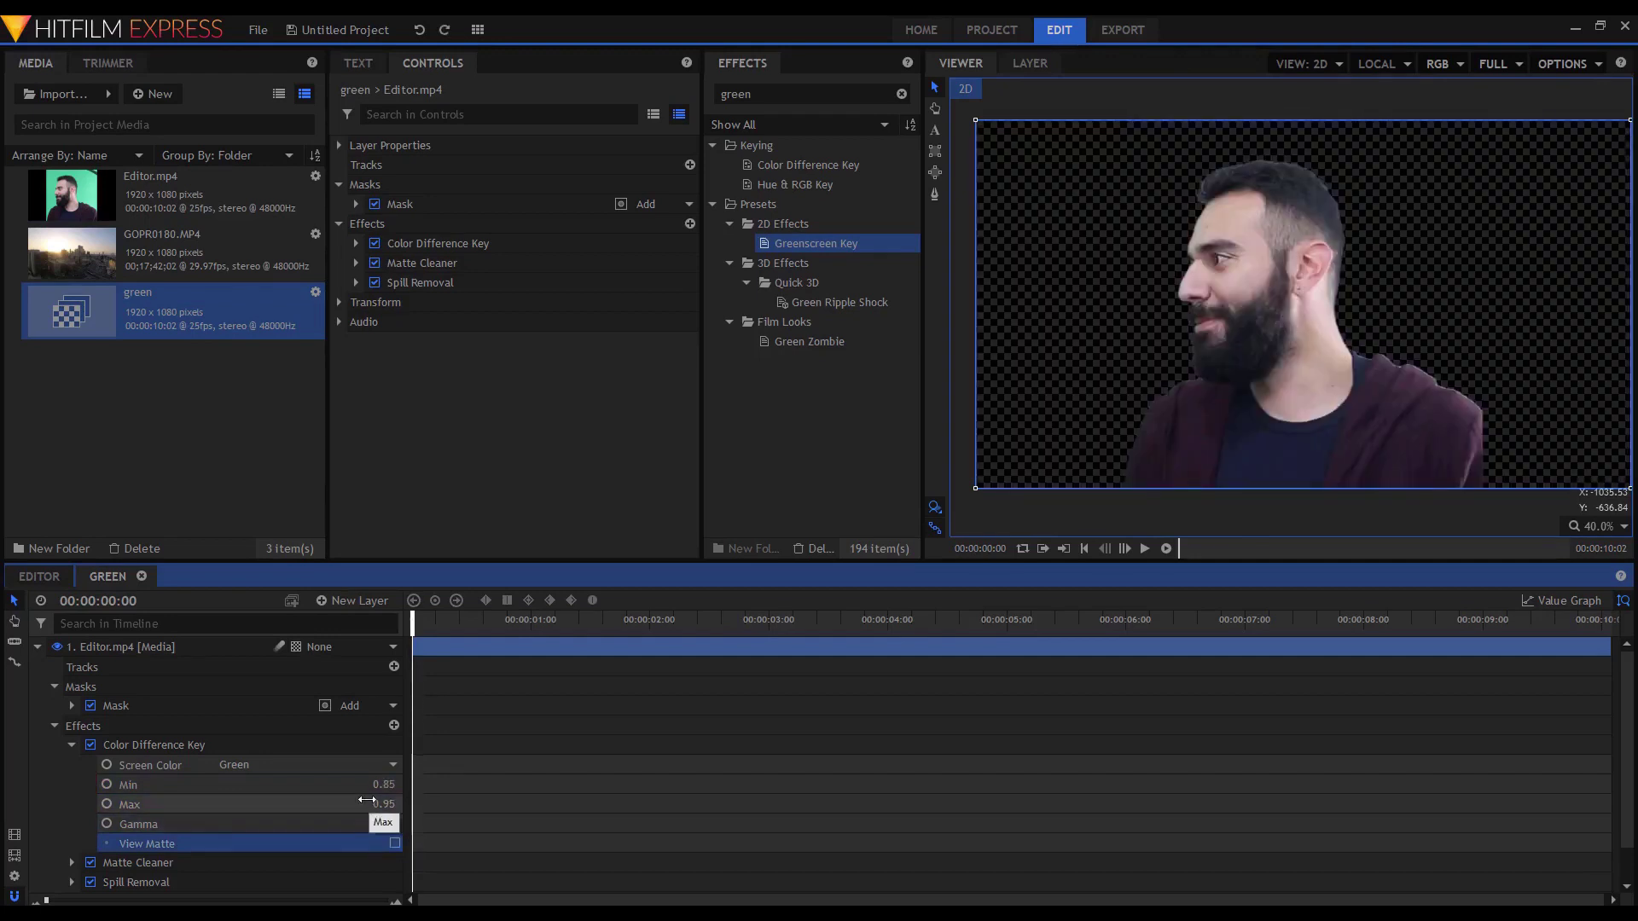
click(73, 745)
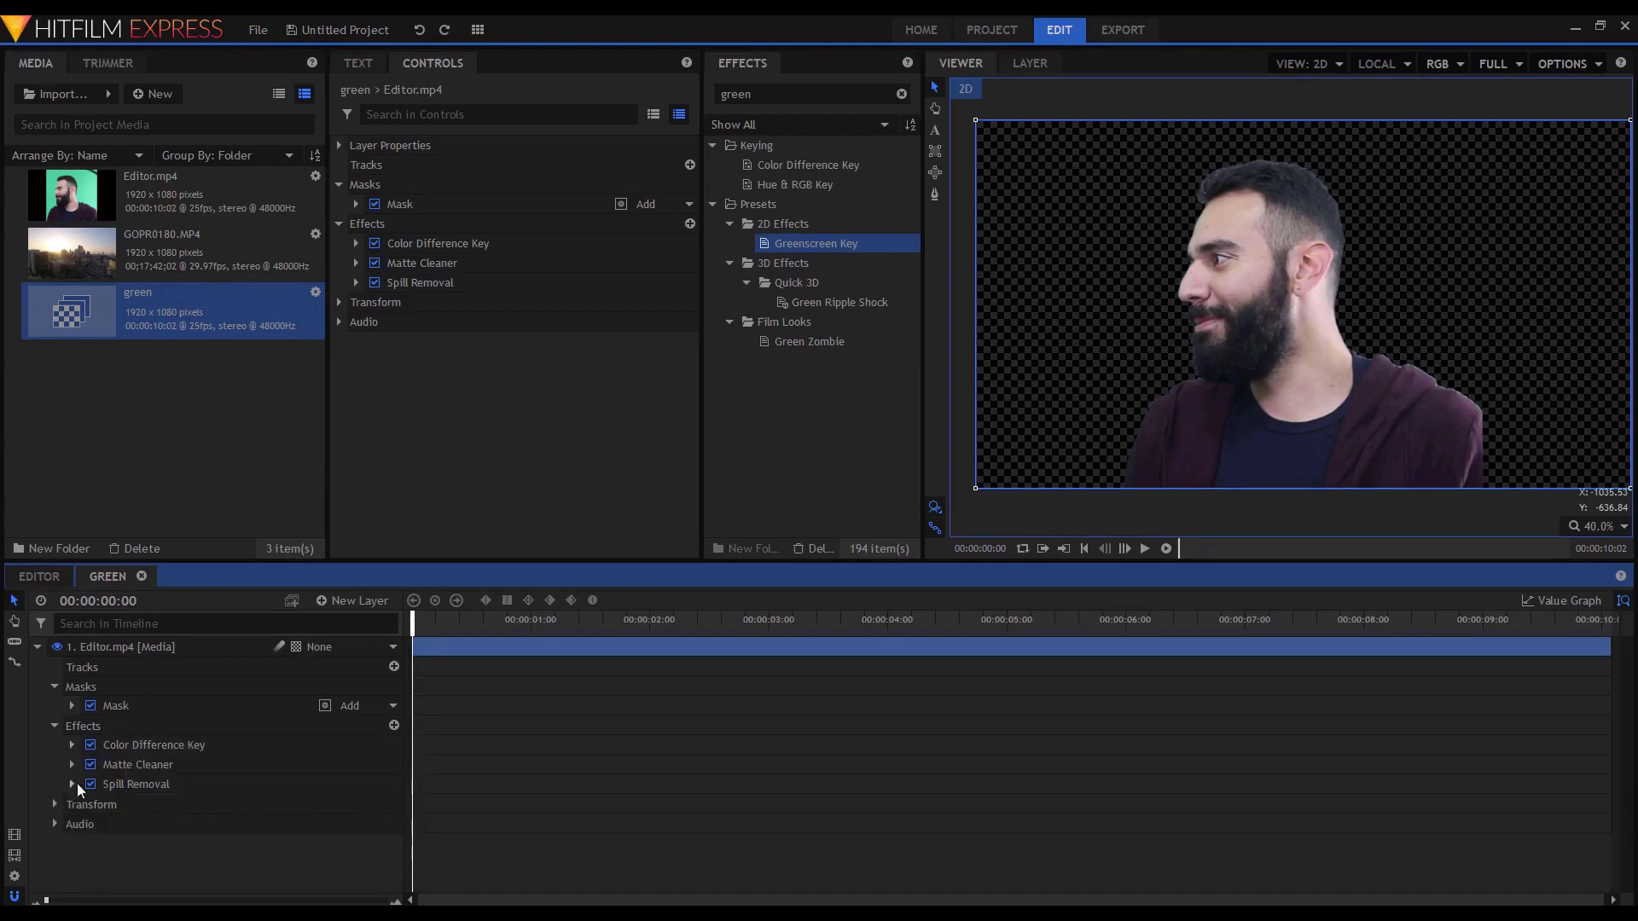
Set Matte Cleaner Smooth to 3.00 px while checking the matte view, then select Spill Removal.
click(72, 764)
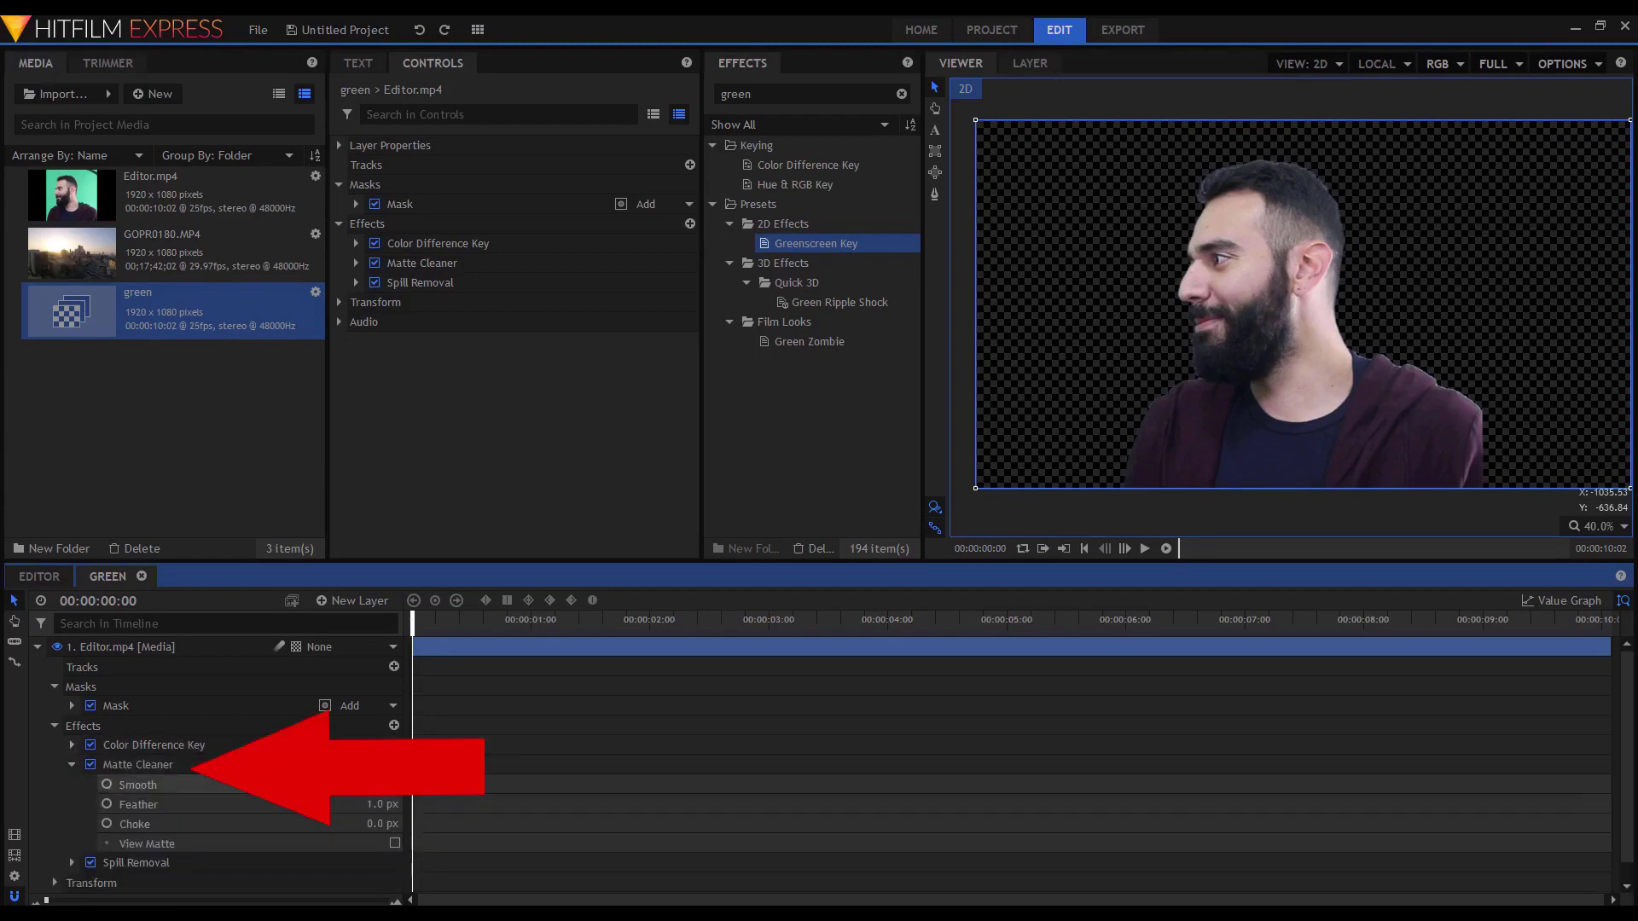
drag(382, 805, 341, 784)
click(395, 843)
click(395, 843)
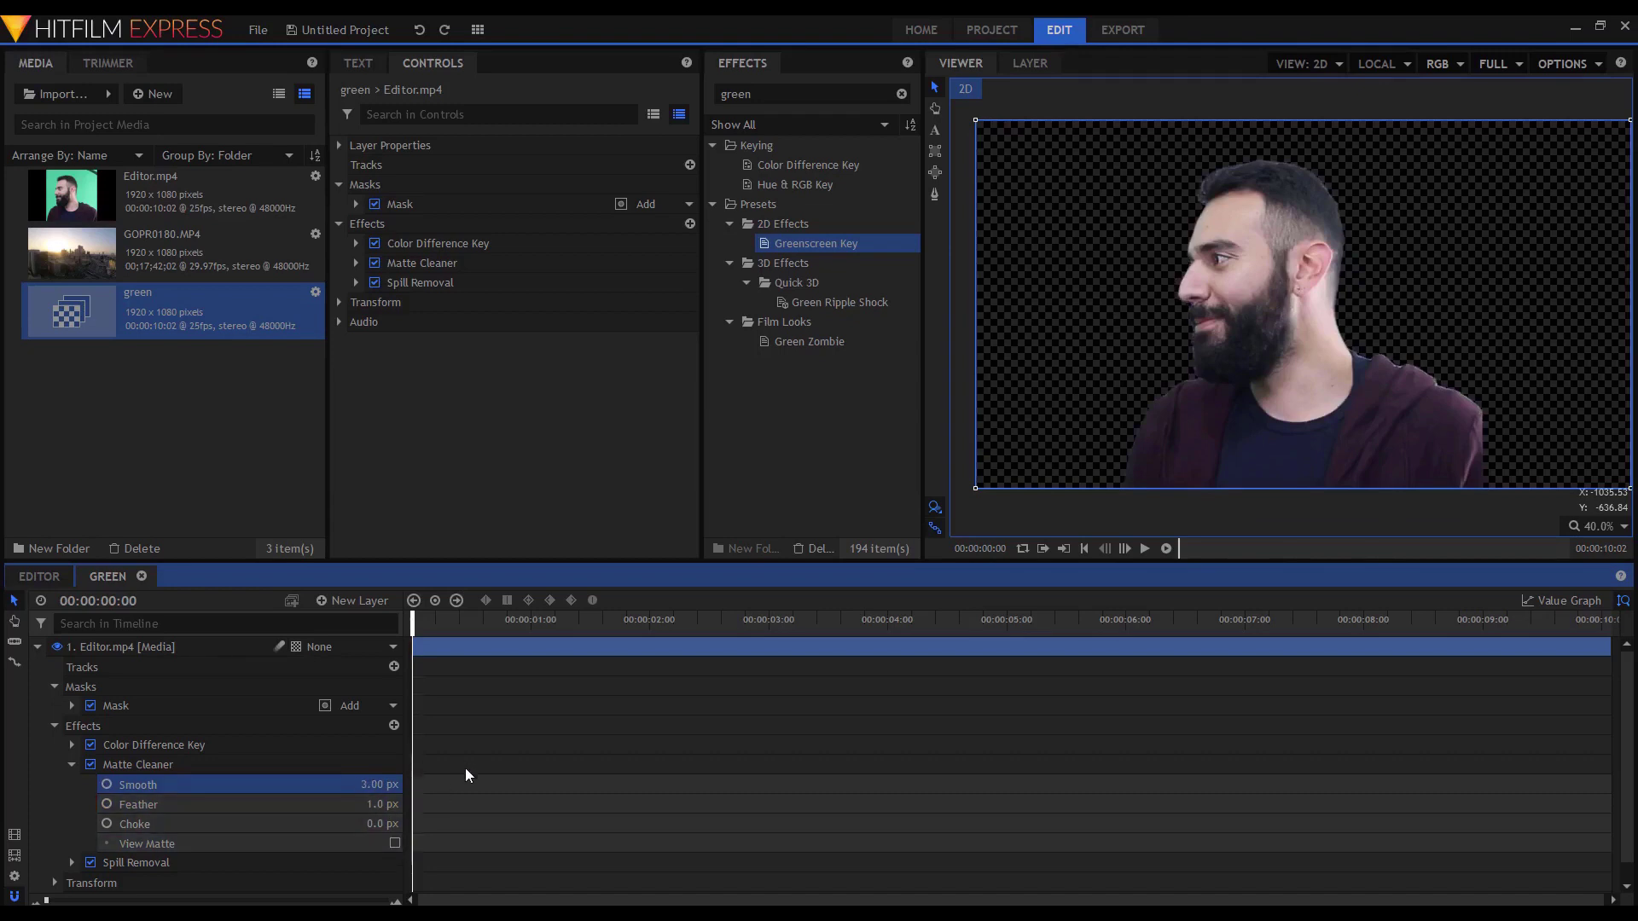
click(183, 863)
scroll(217, 821, down, 1)
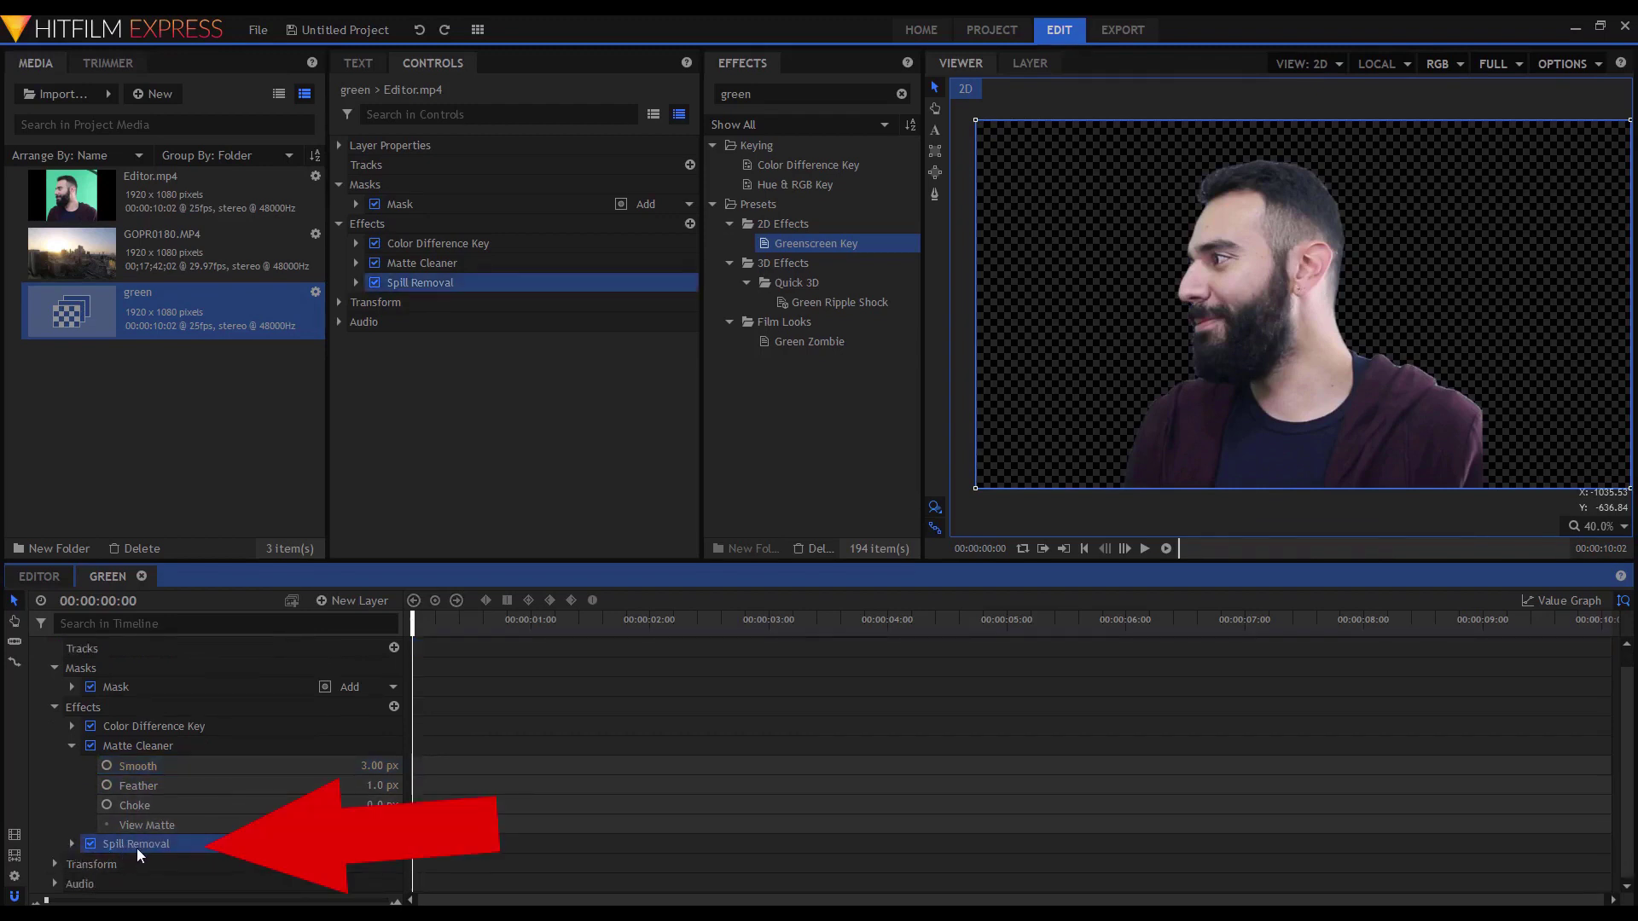
click(72, 844)
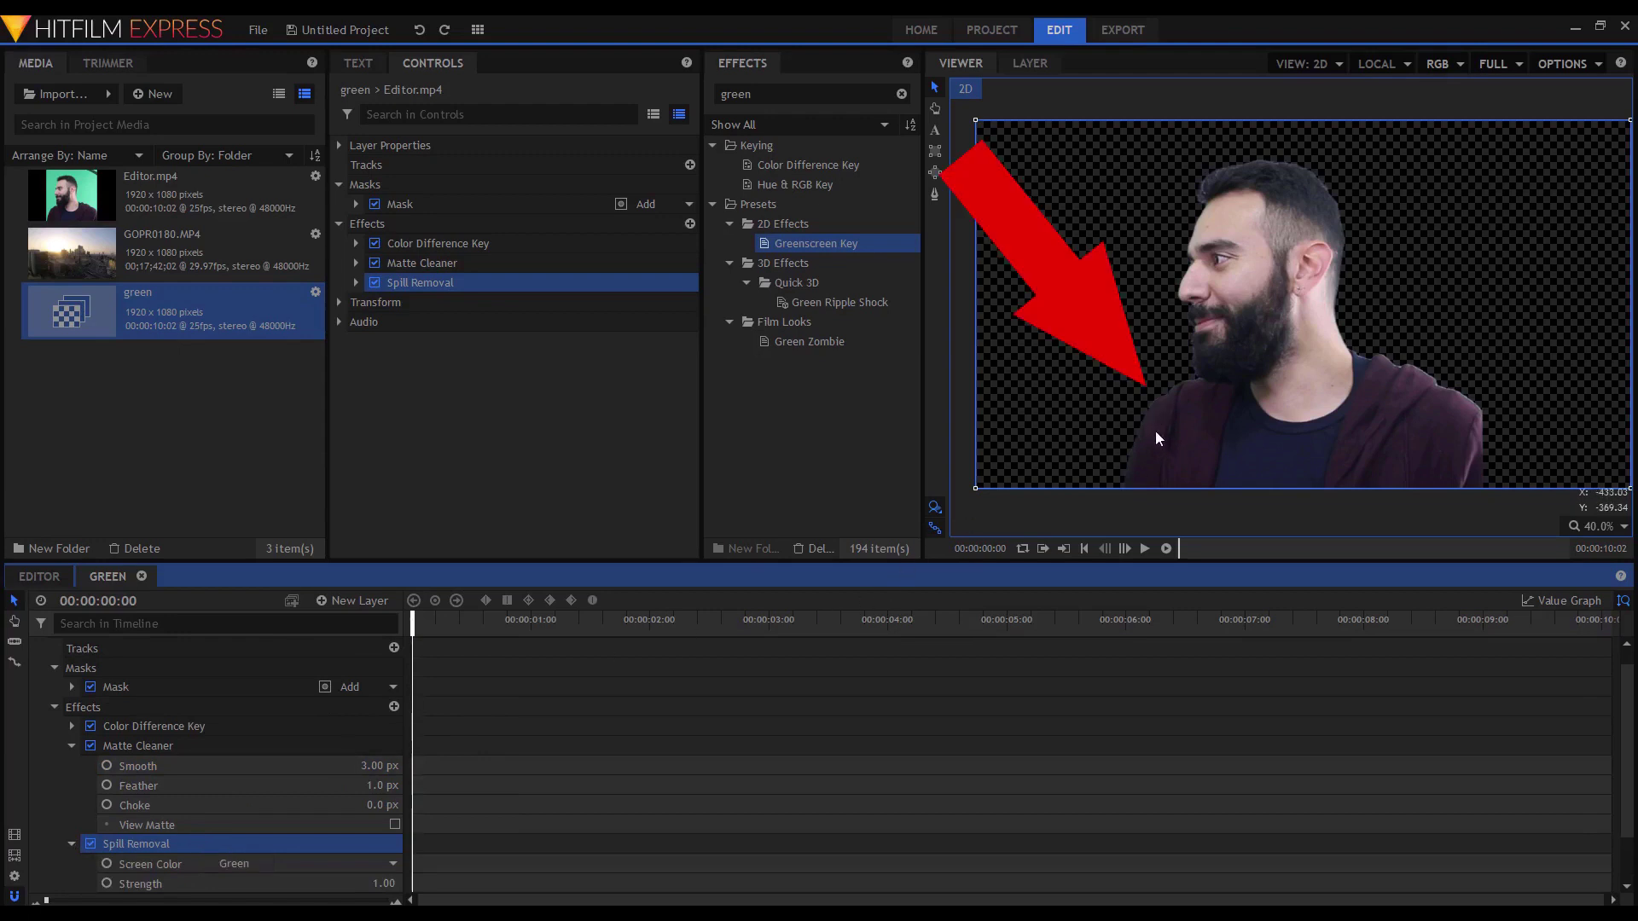
scroll(336, 771, down, 1)
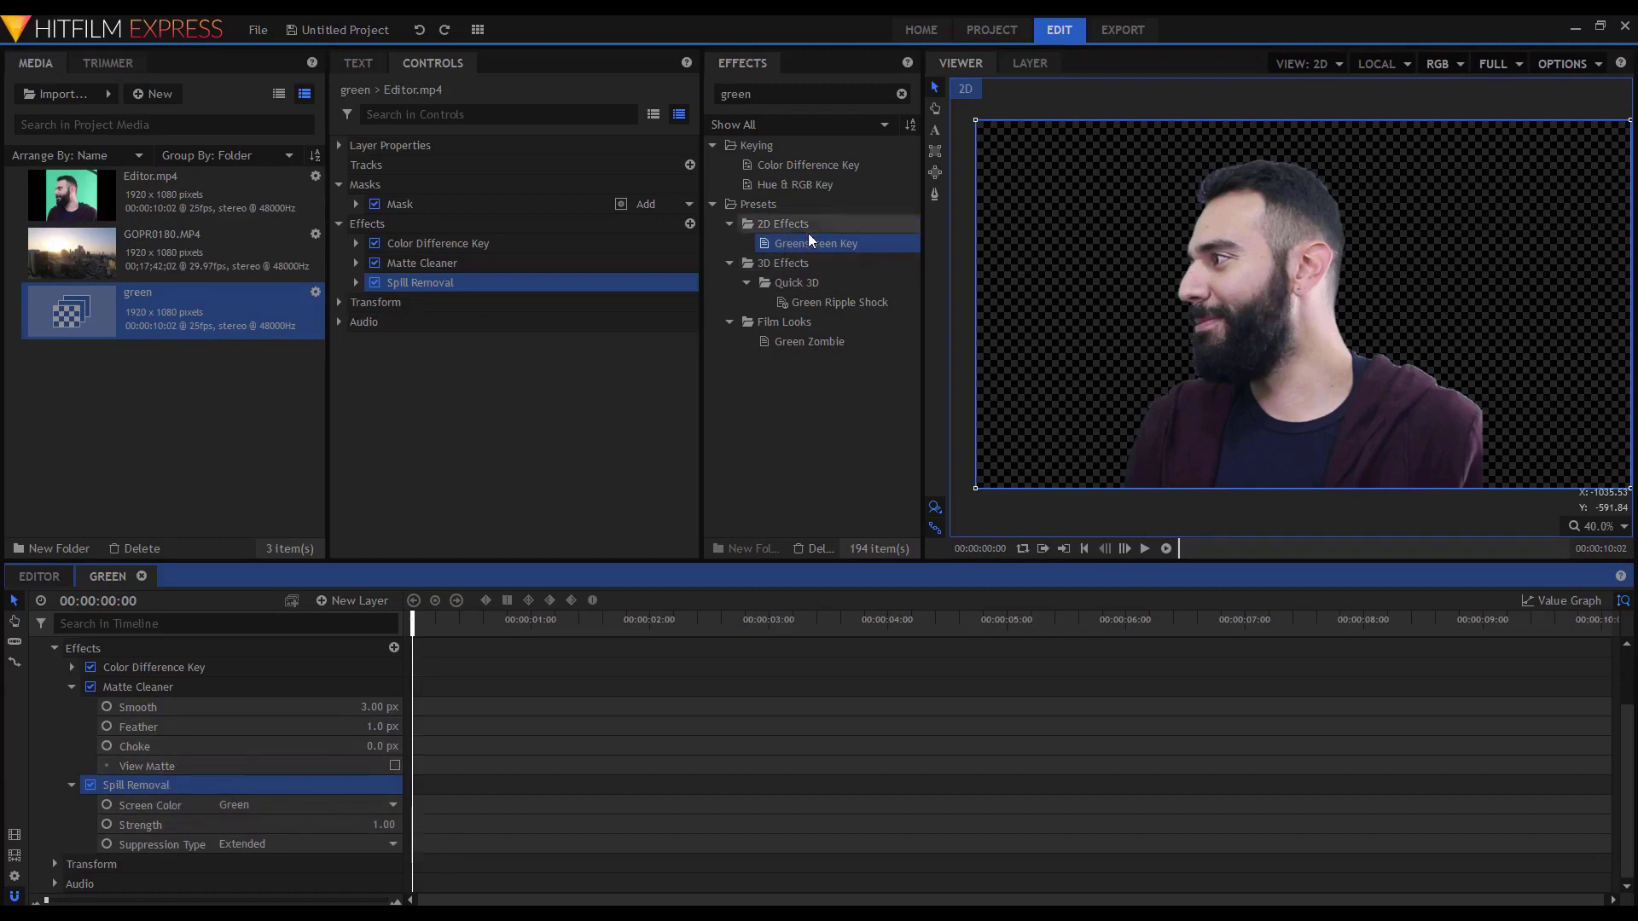
drag(380, 826, 363, 826)
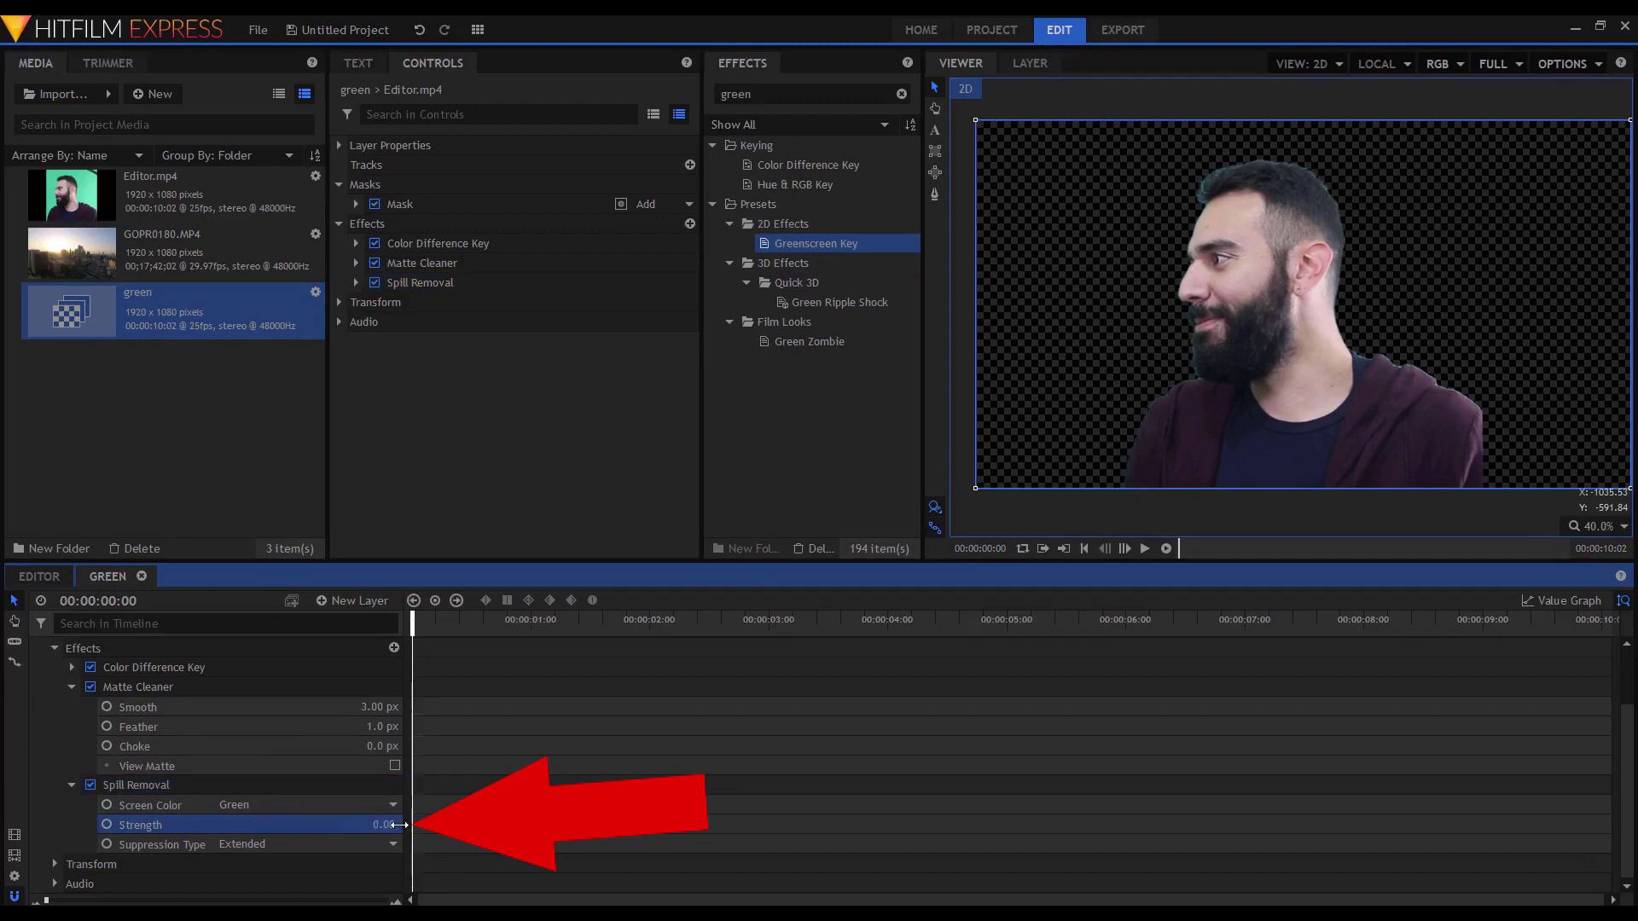
drag(386, 821, 397, 825)
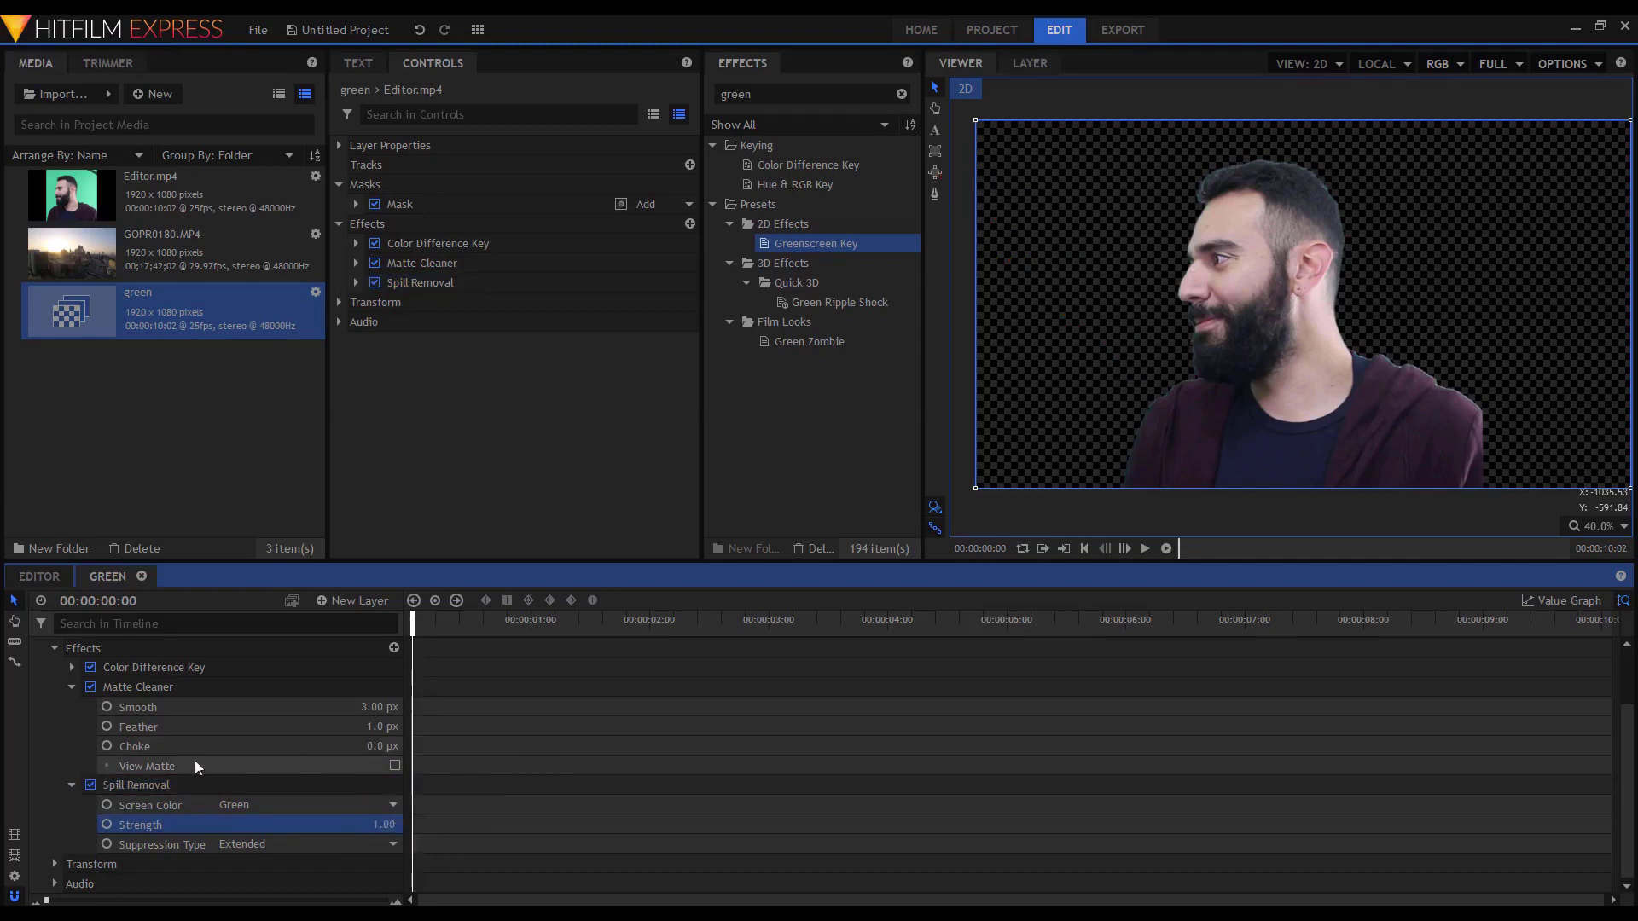
click(71, 687)
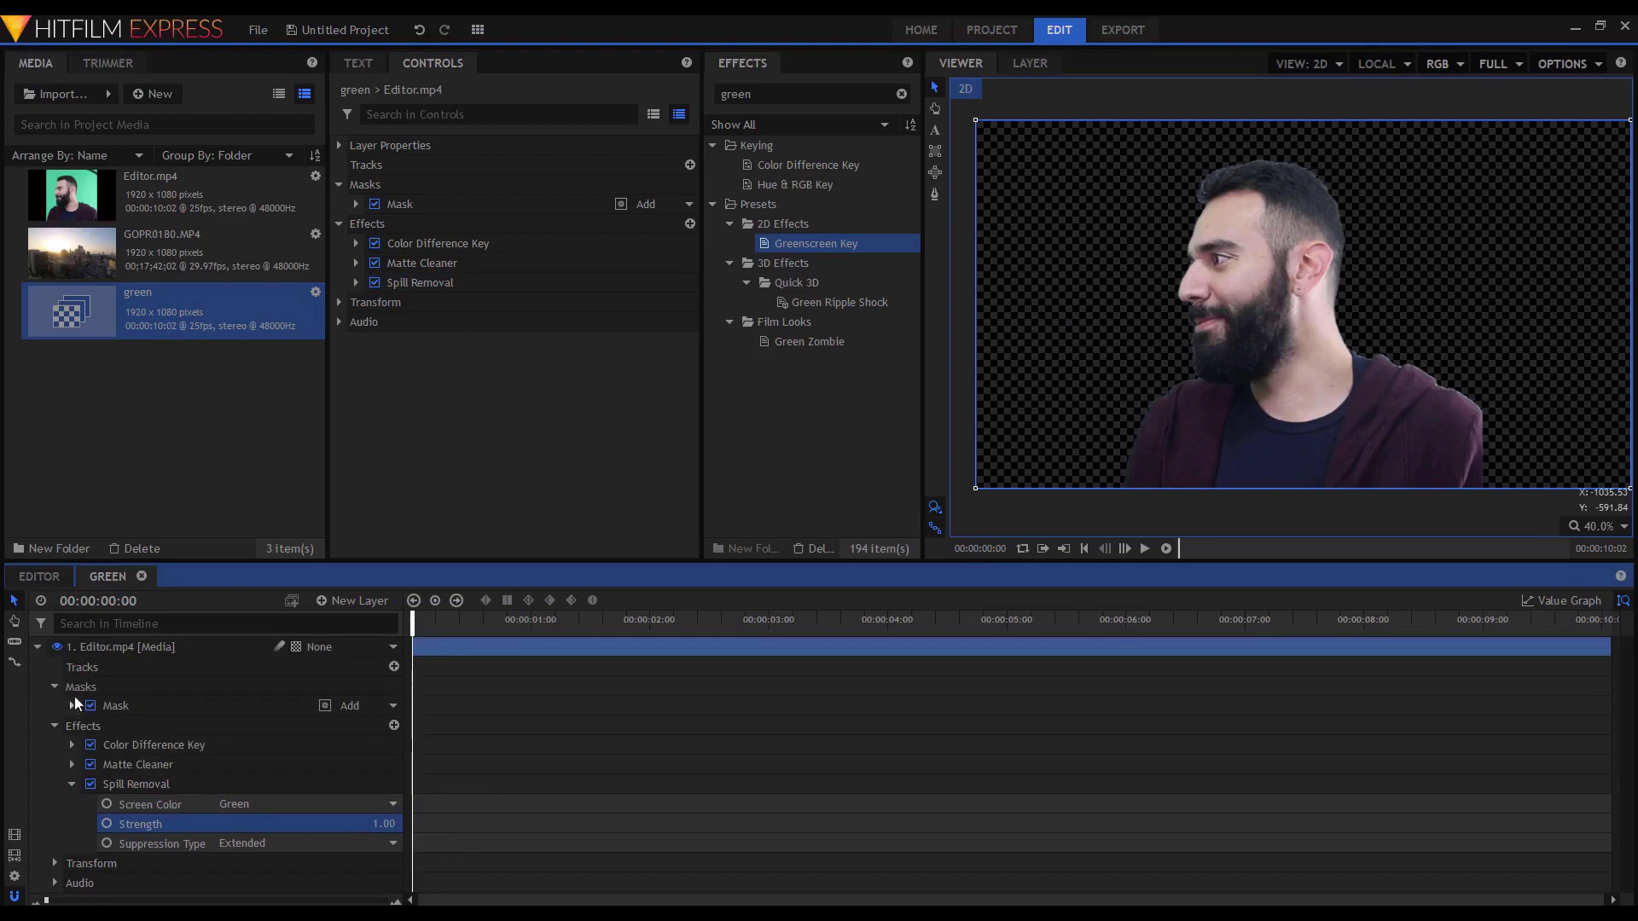
click(70, 786)
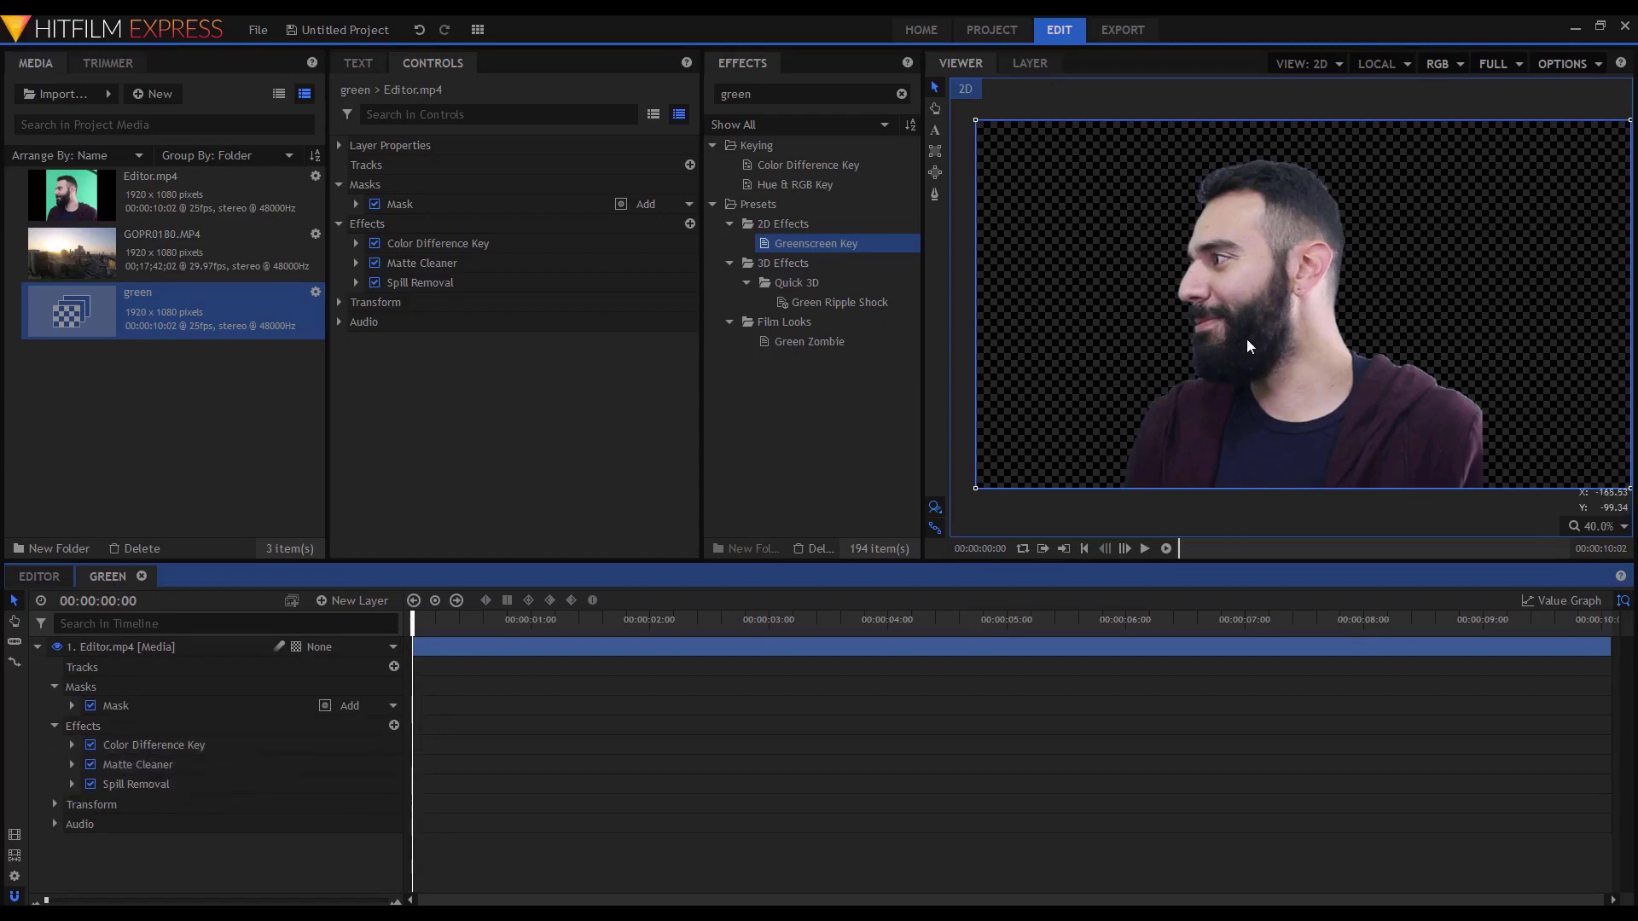
click(155, 326)
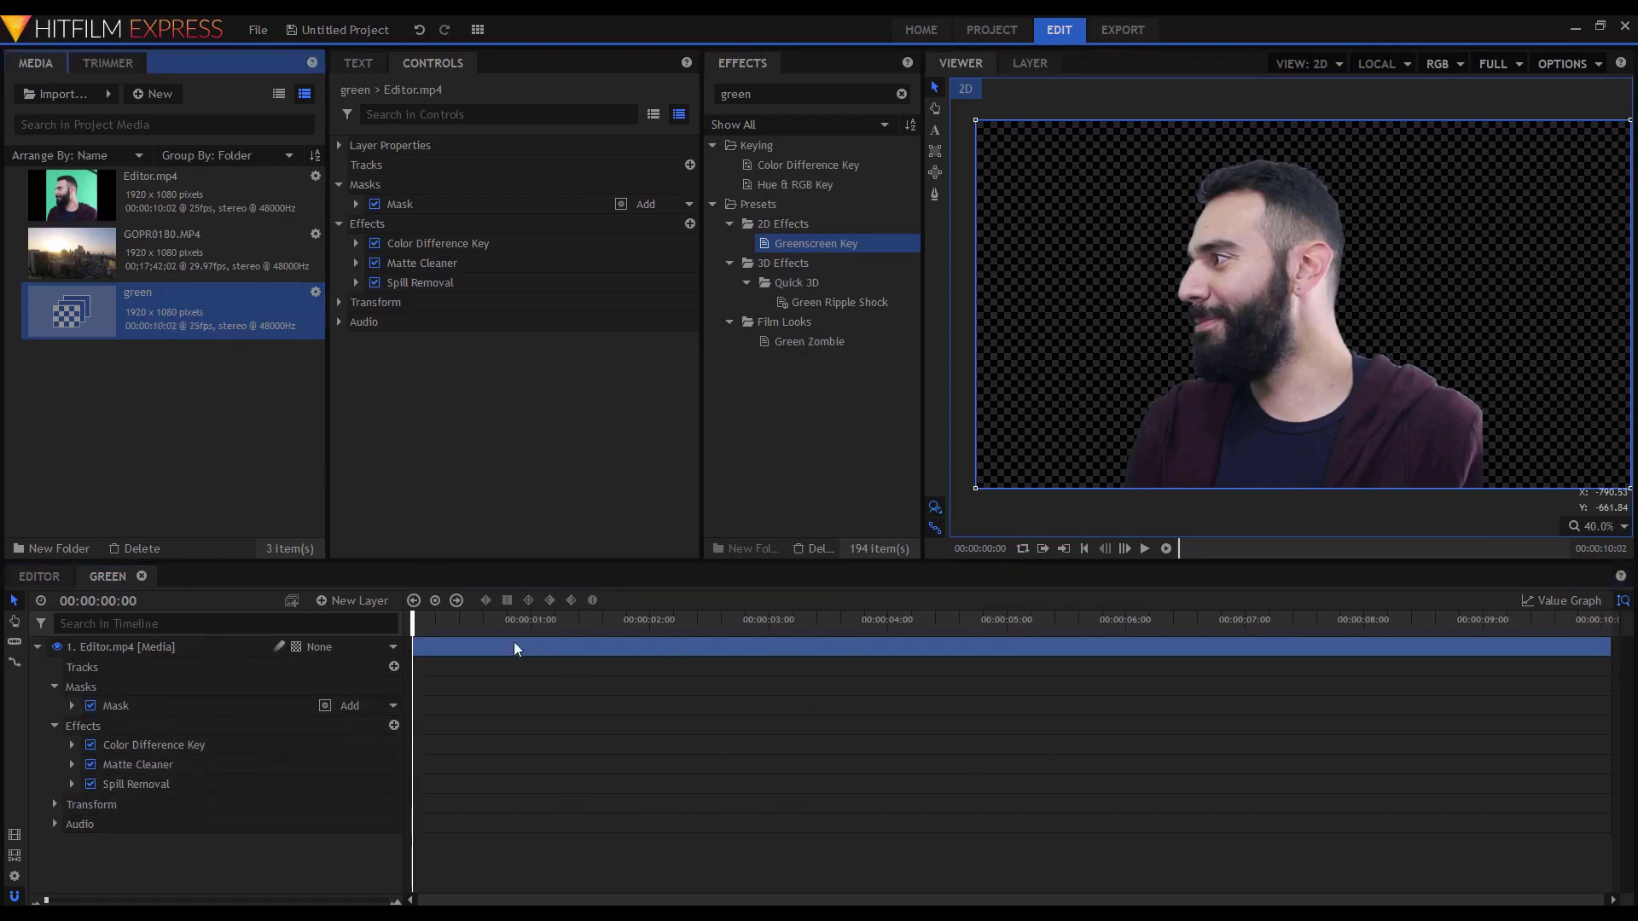
Move the keyed green composite clip up to Video 2 in the Editor timeline.
drag(488, 626, 596, 623)
click(34, 576)
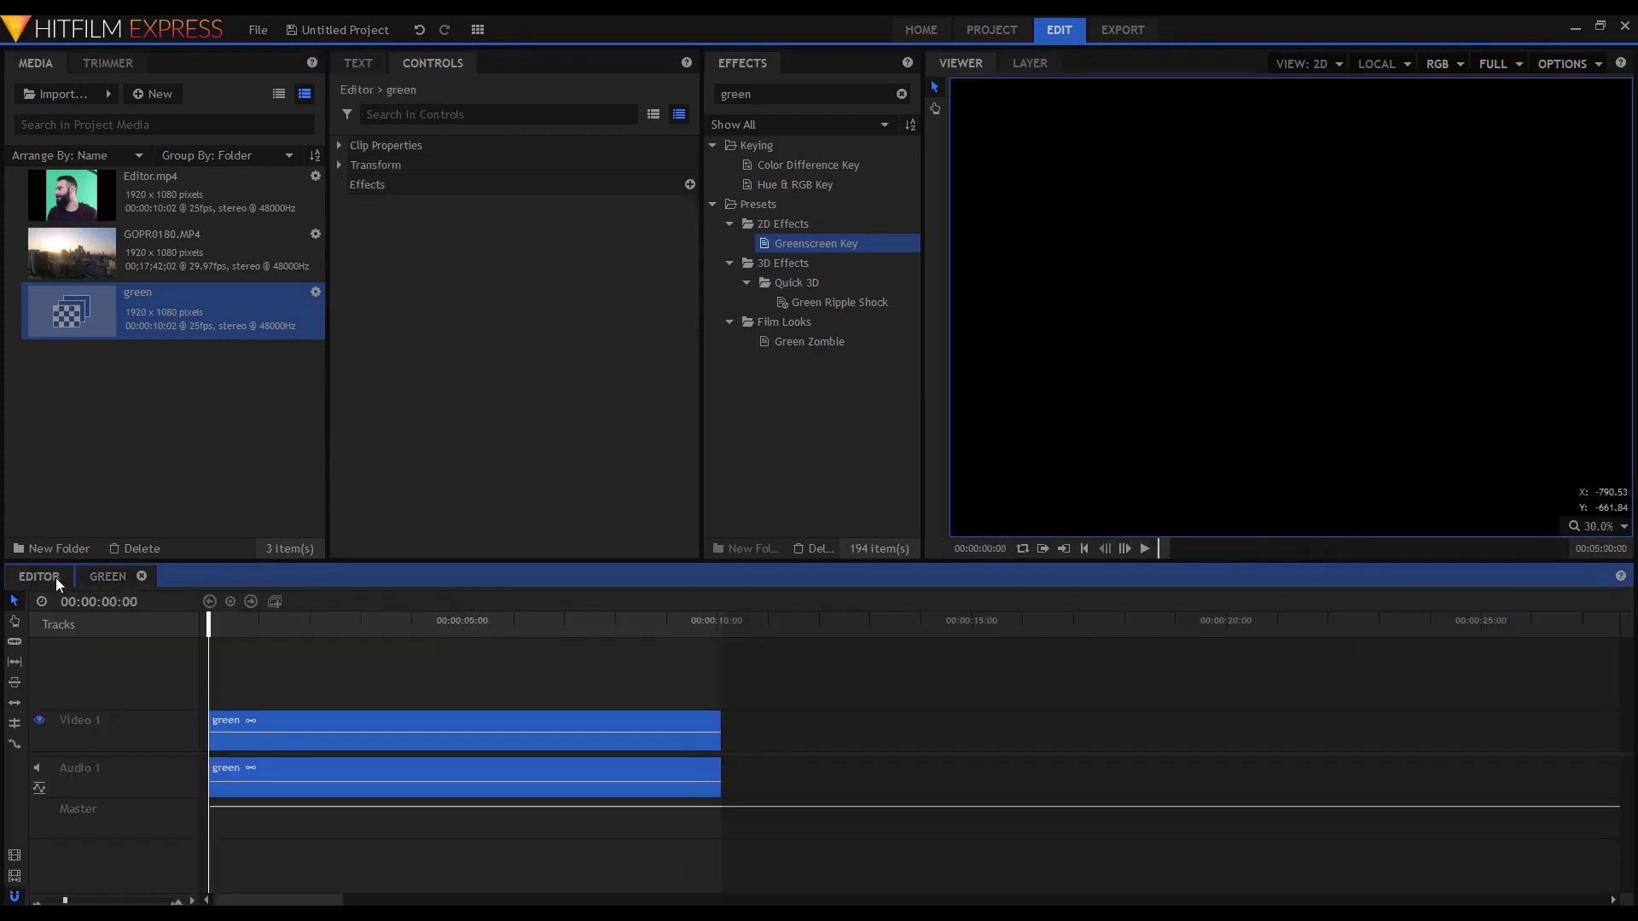
click(364, 654)
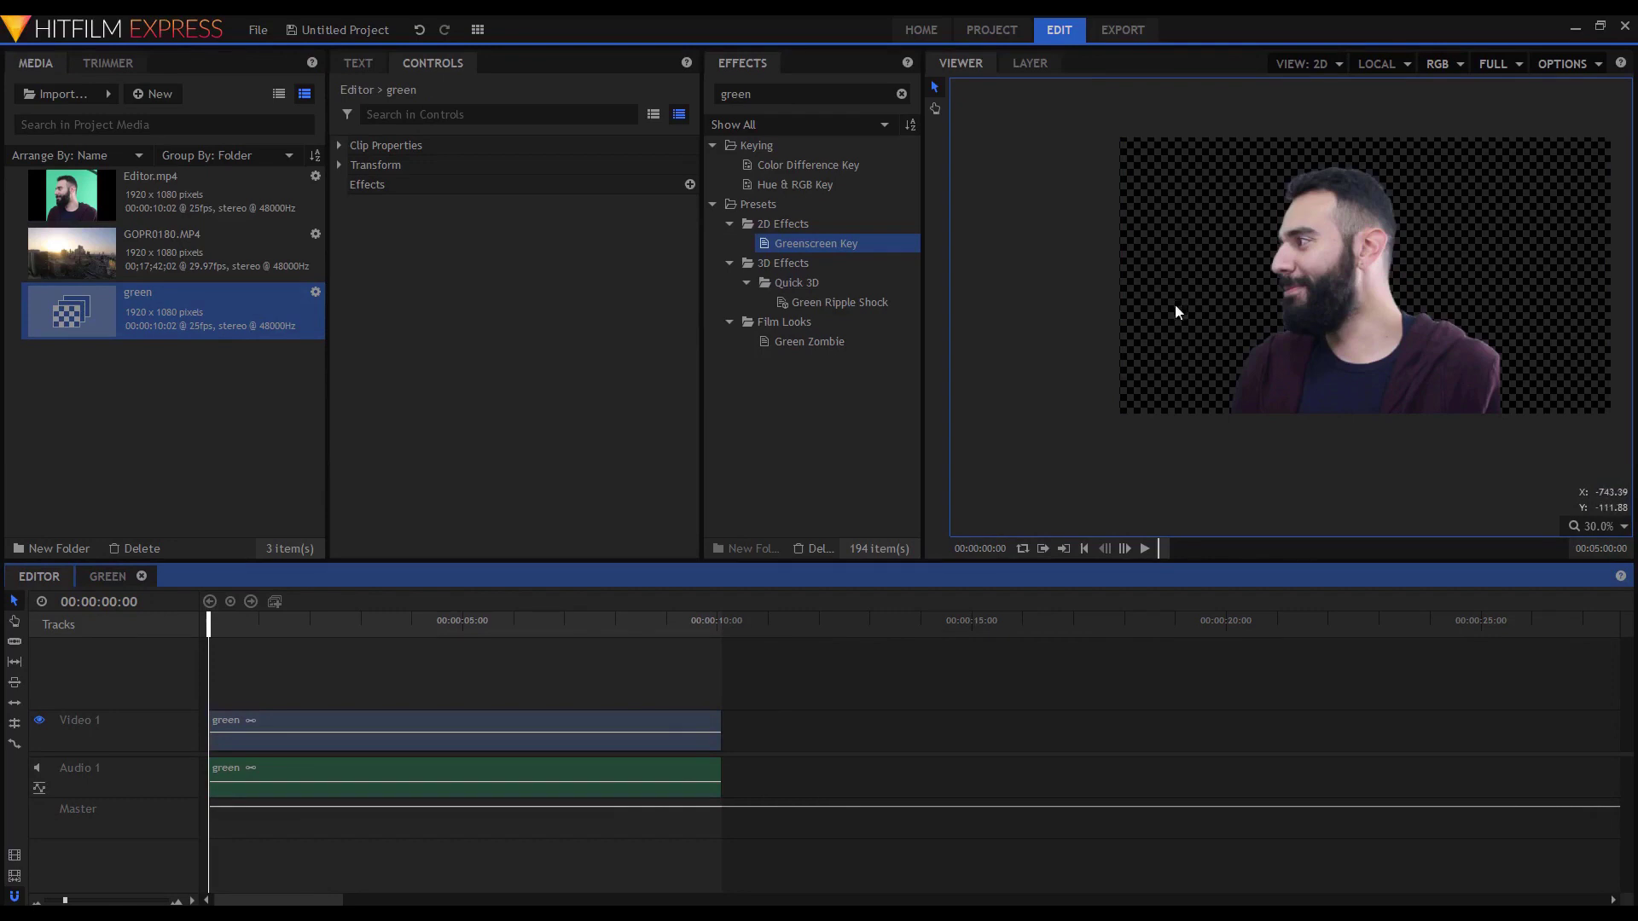
click(236, 724)
drag(235, 726, 236, 697)
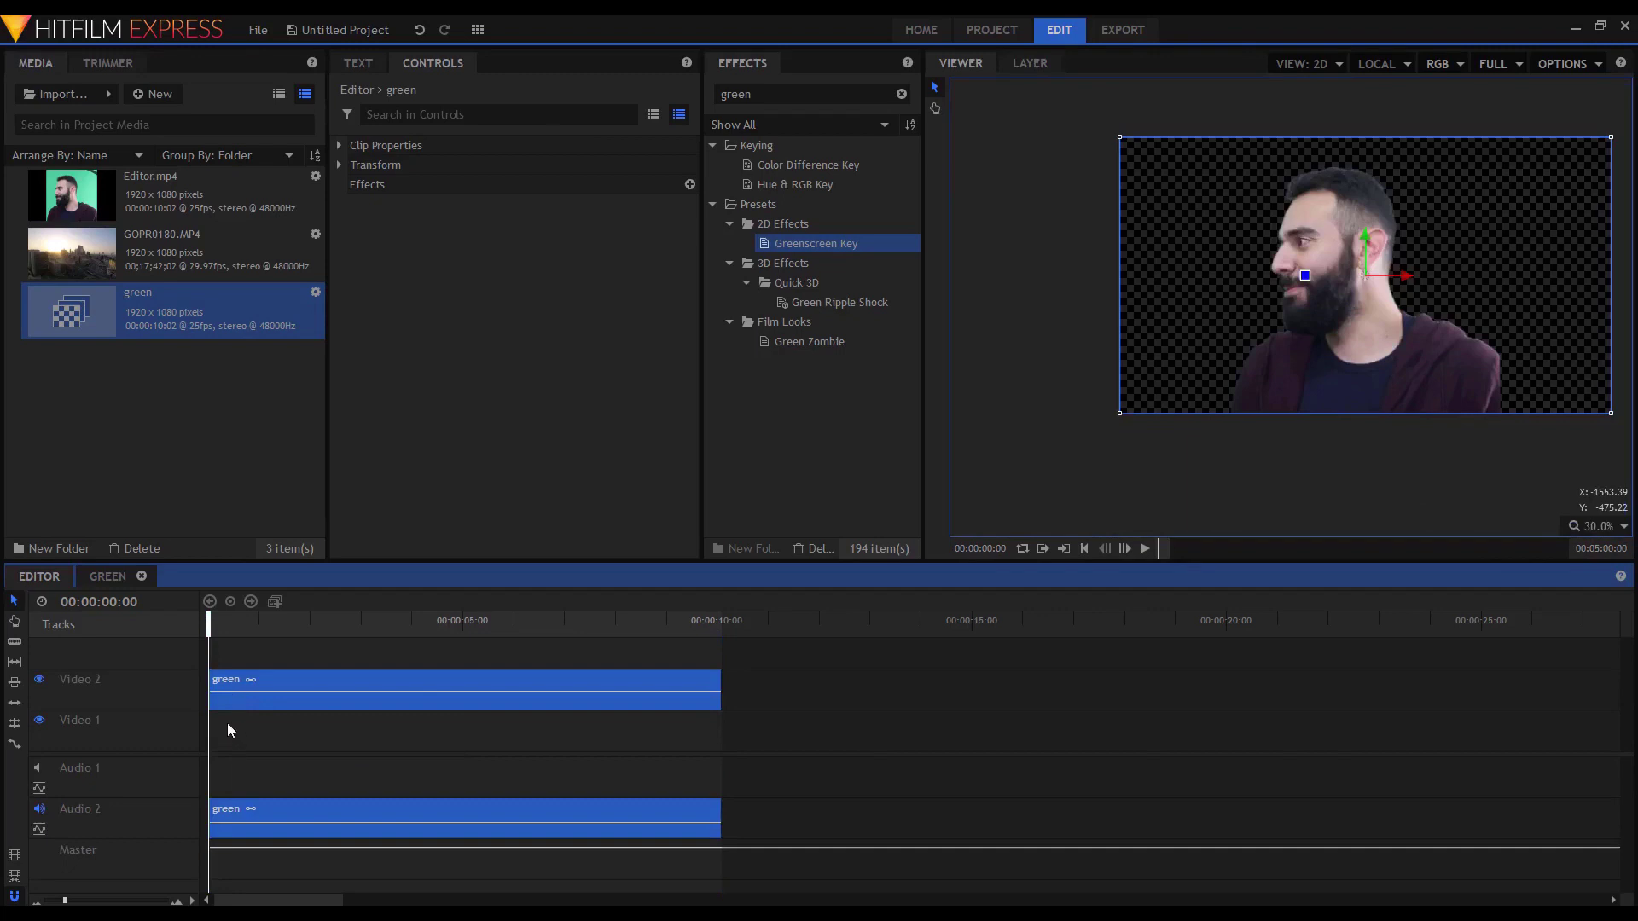
click(247, 729)
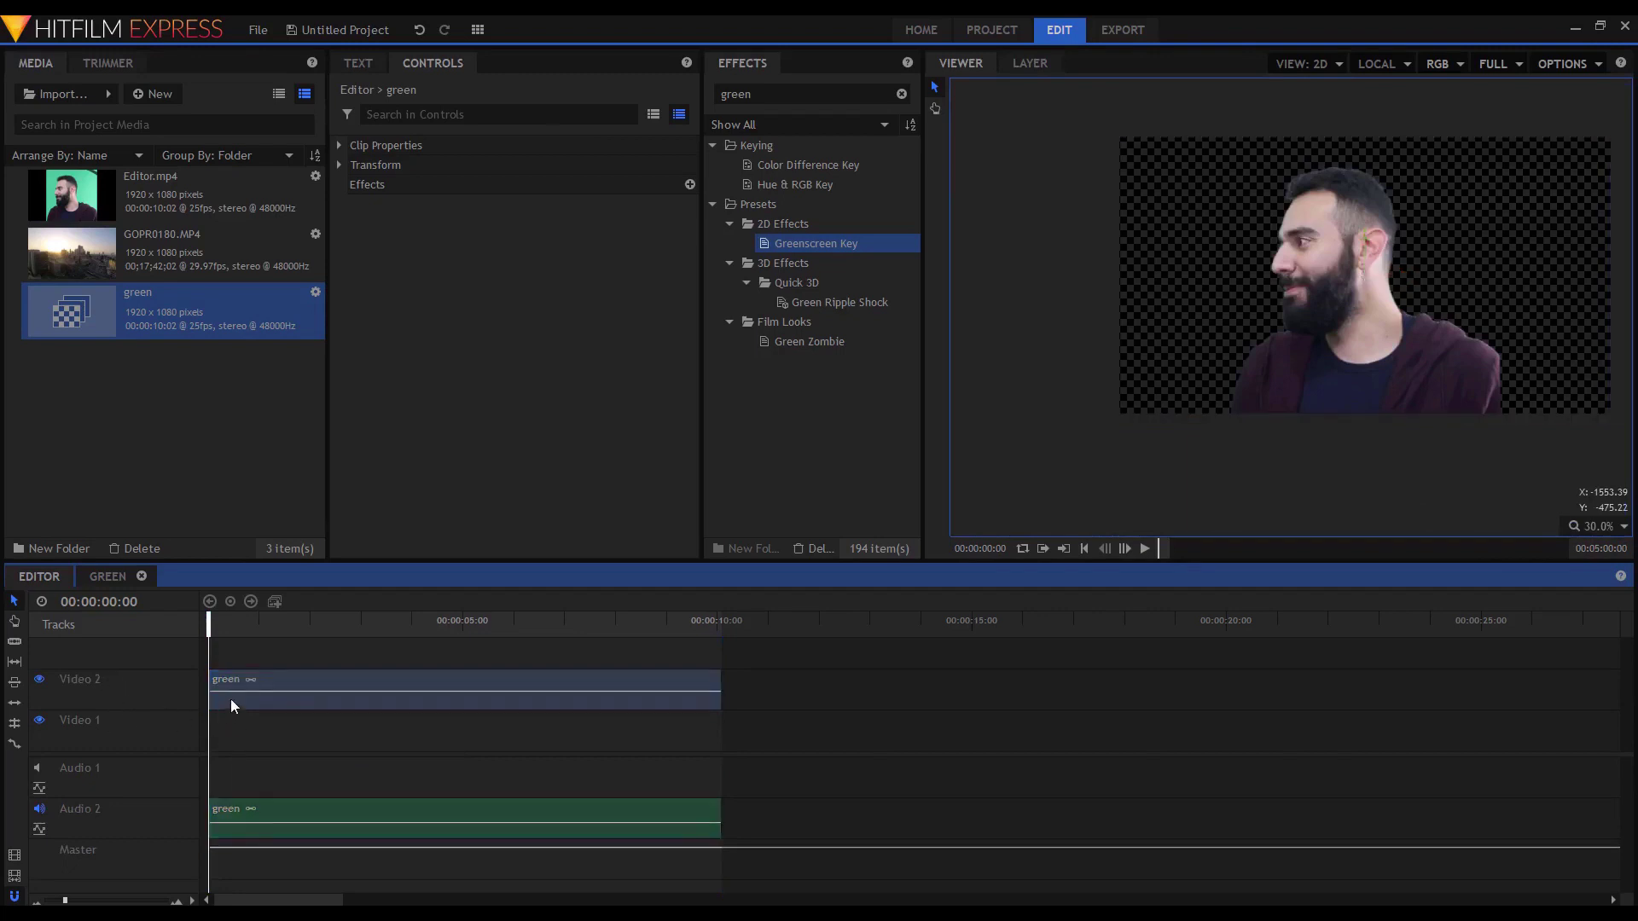
click(192, 264)
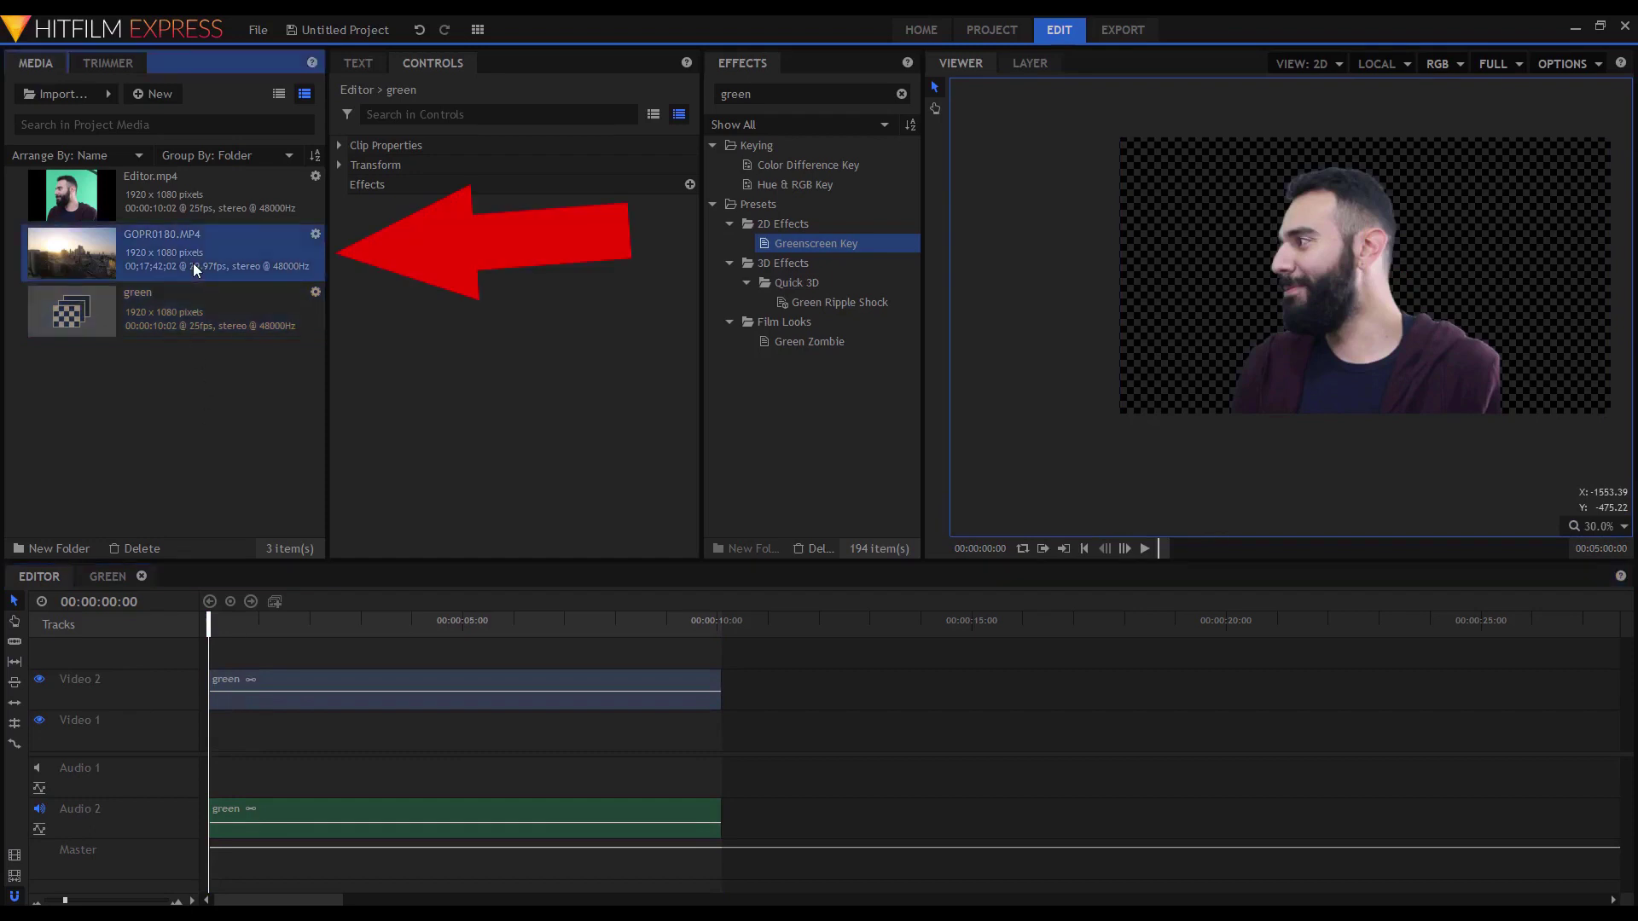
Place GOPR0180.MP4 on Video 1 beneath the presenter and preview the composite.
drag(211, 263, 216, 732)
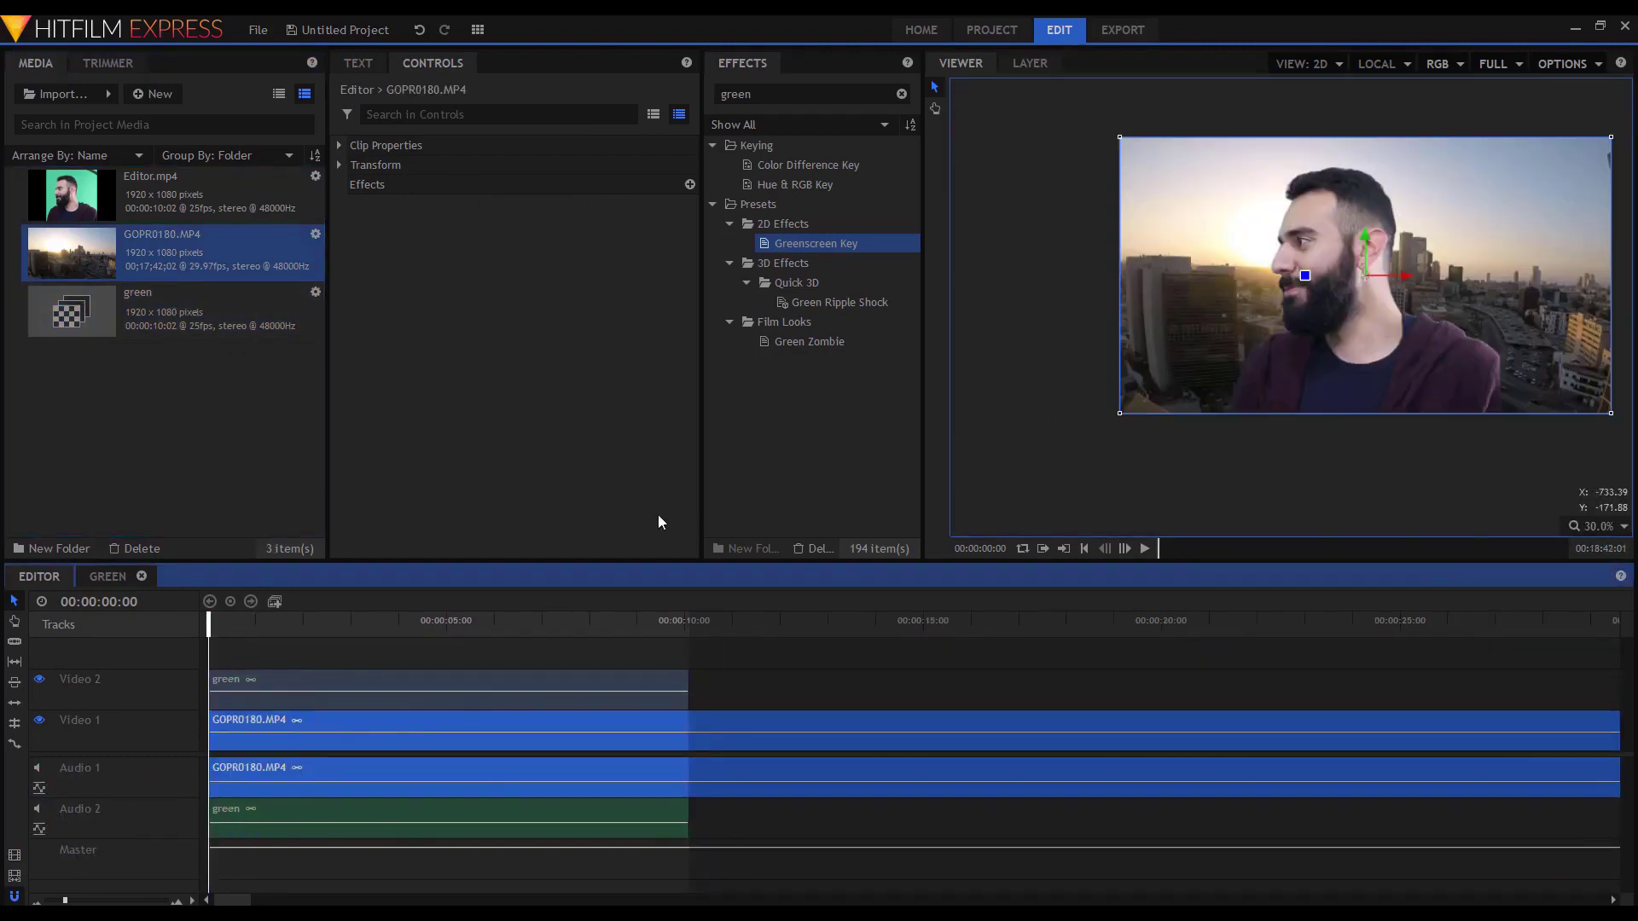
key(space)
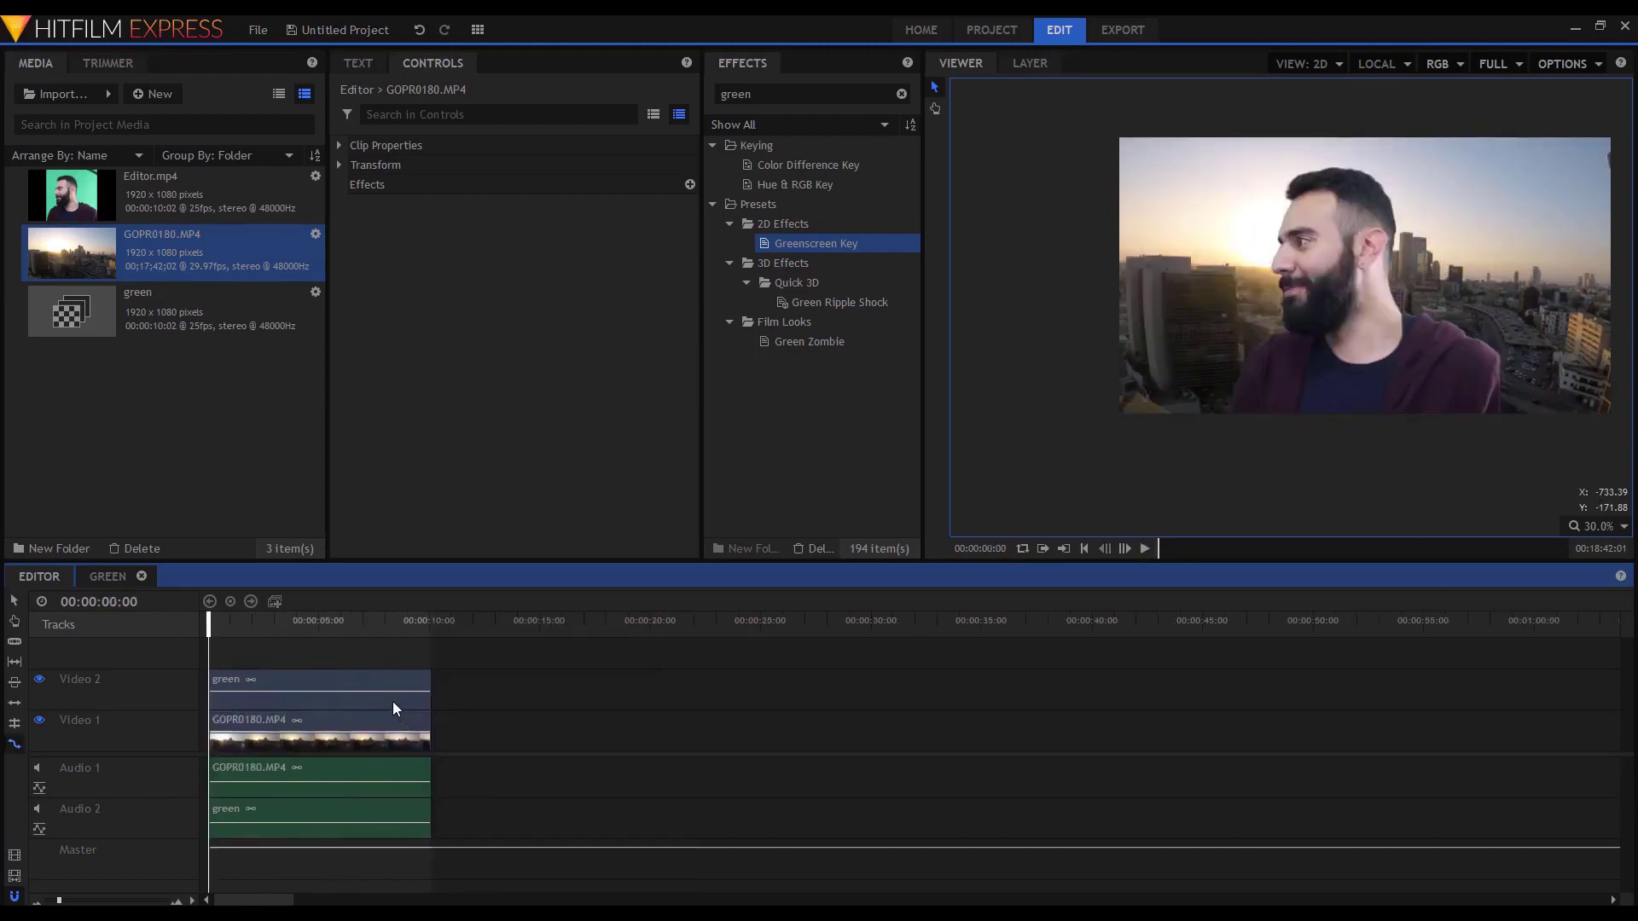
key(space)
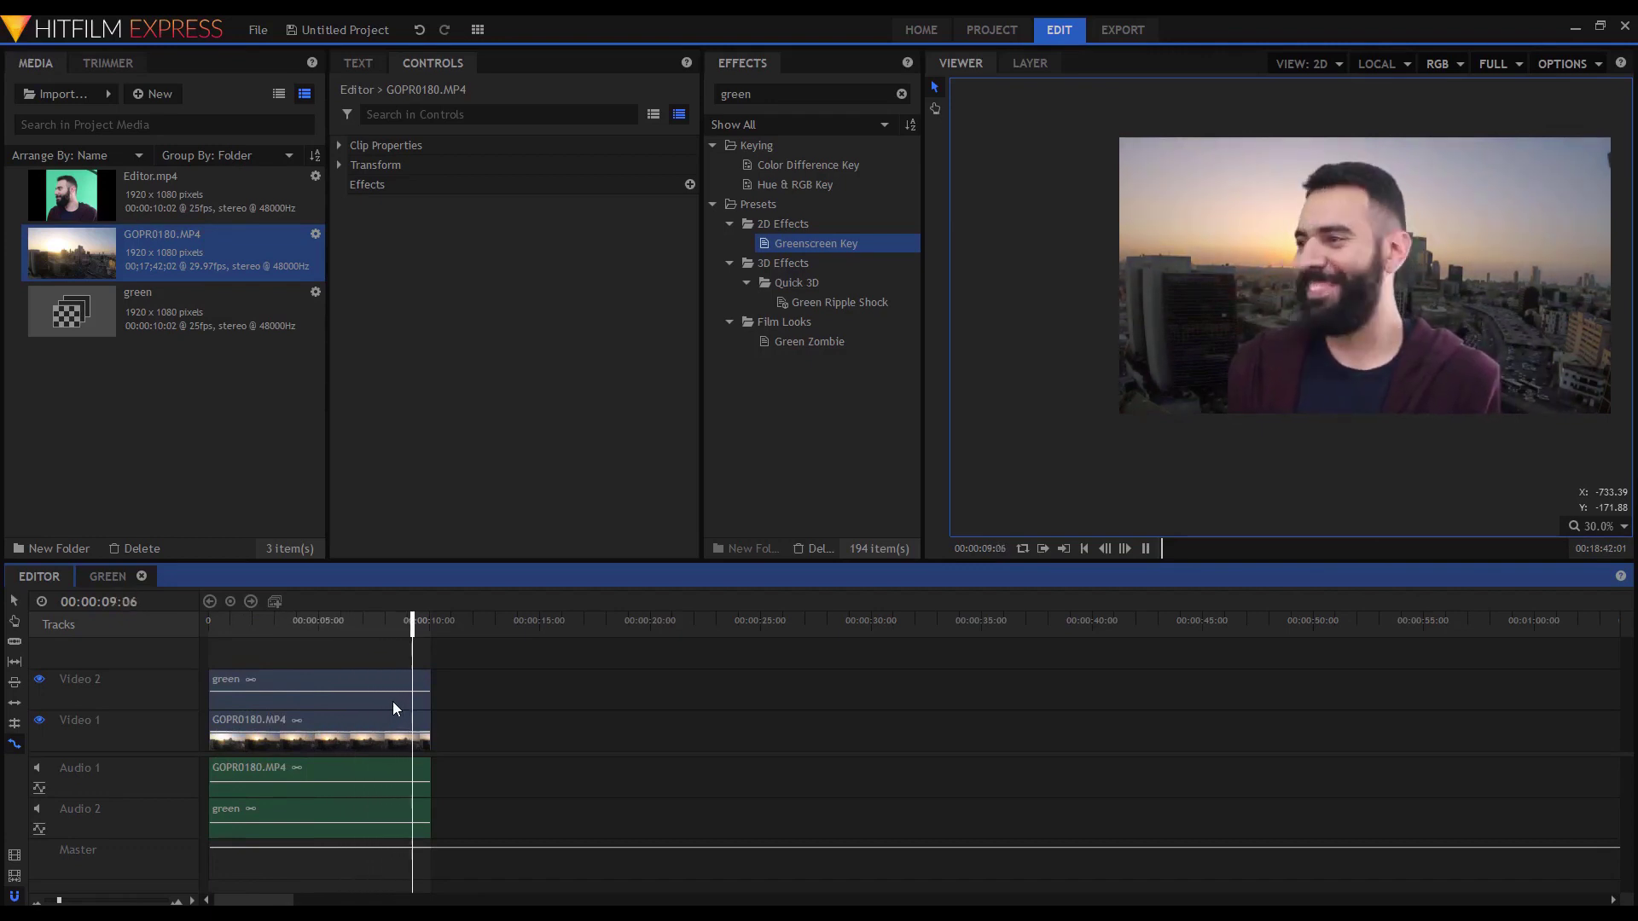
key(space)
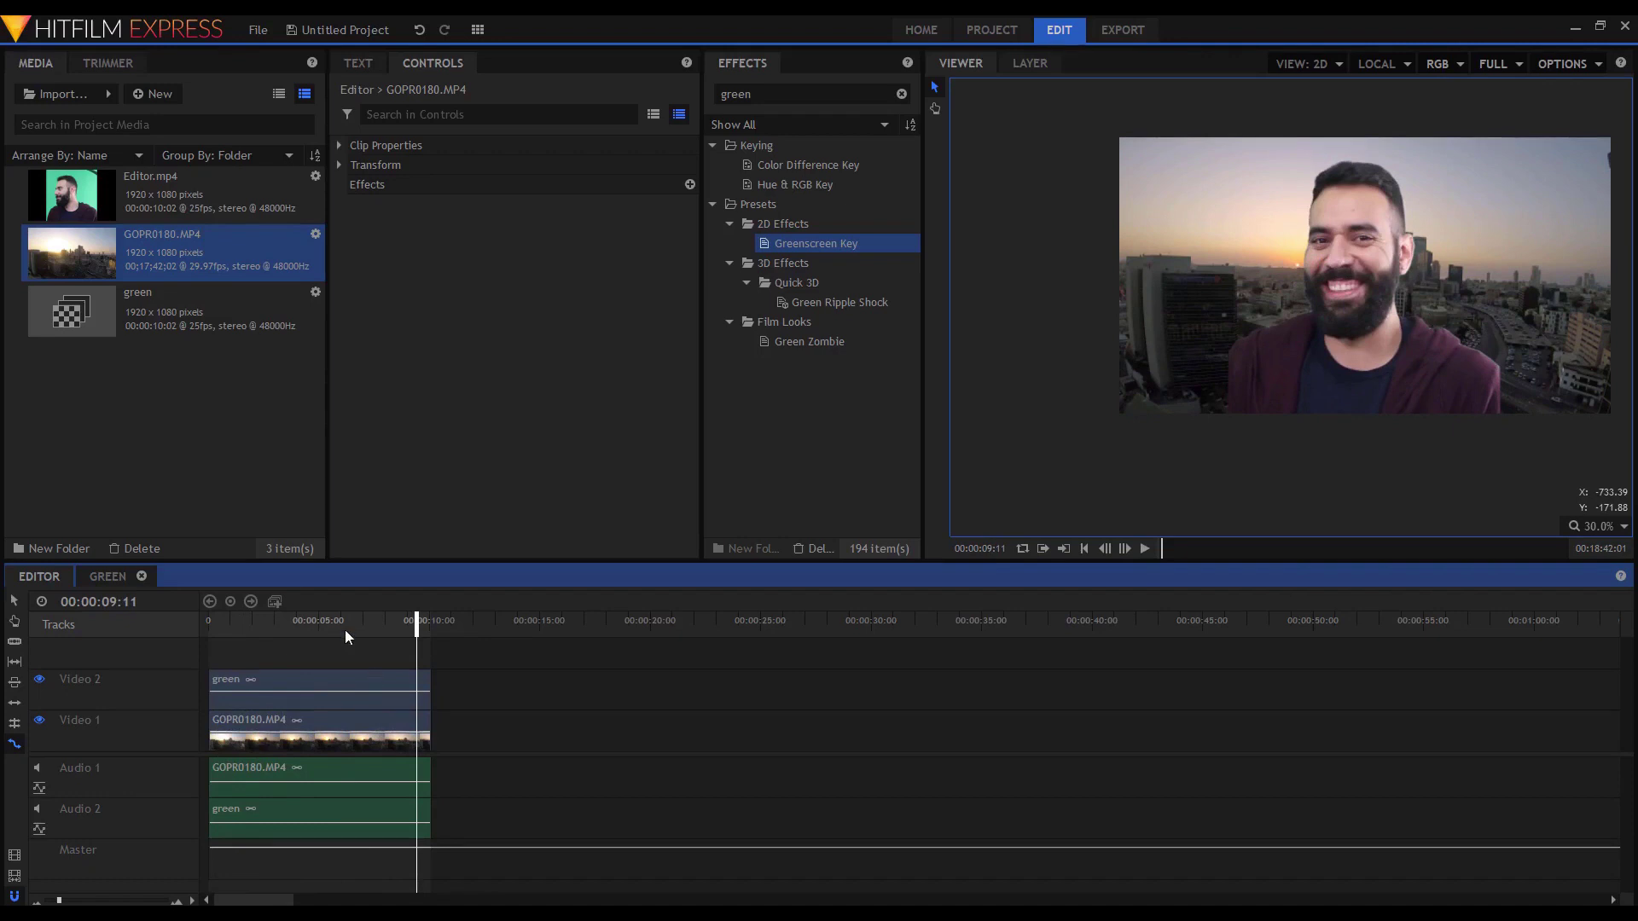
click(280, 629)
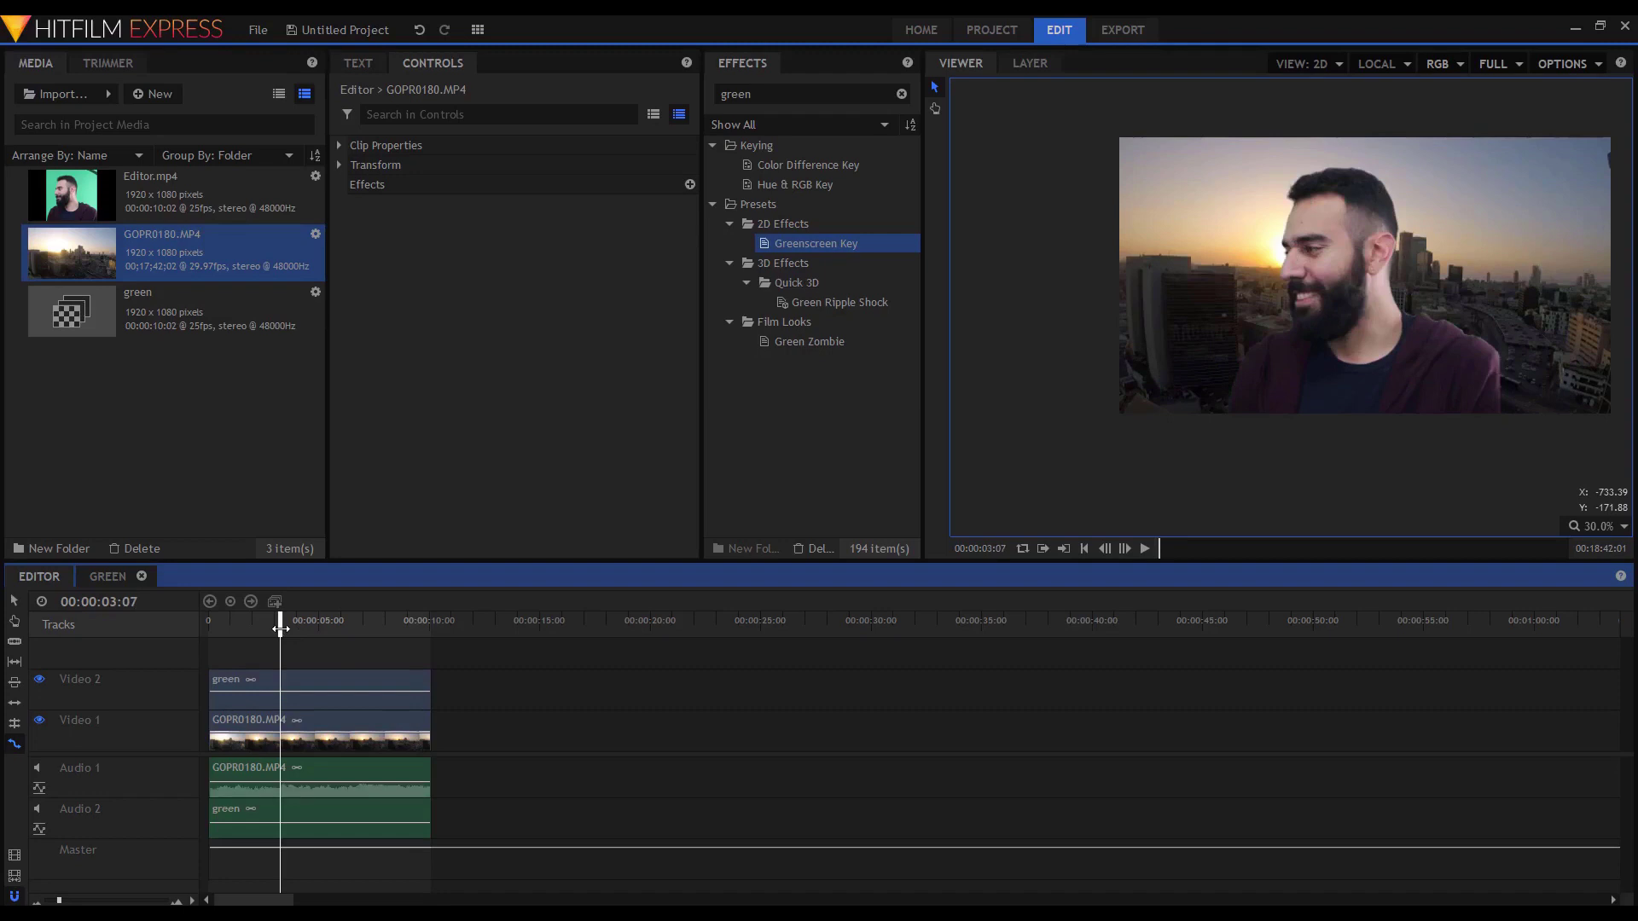